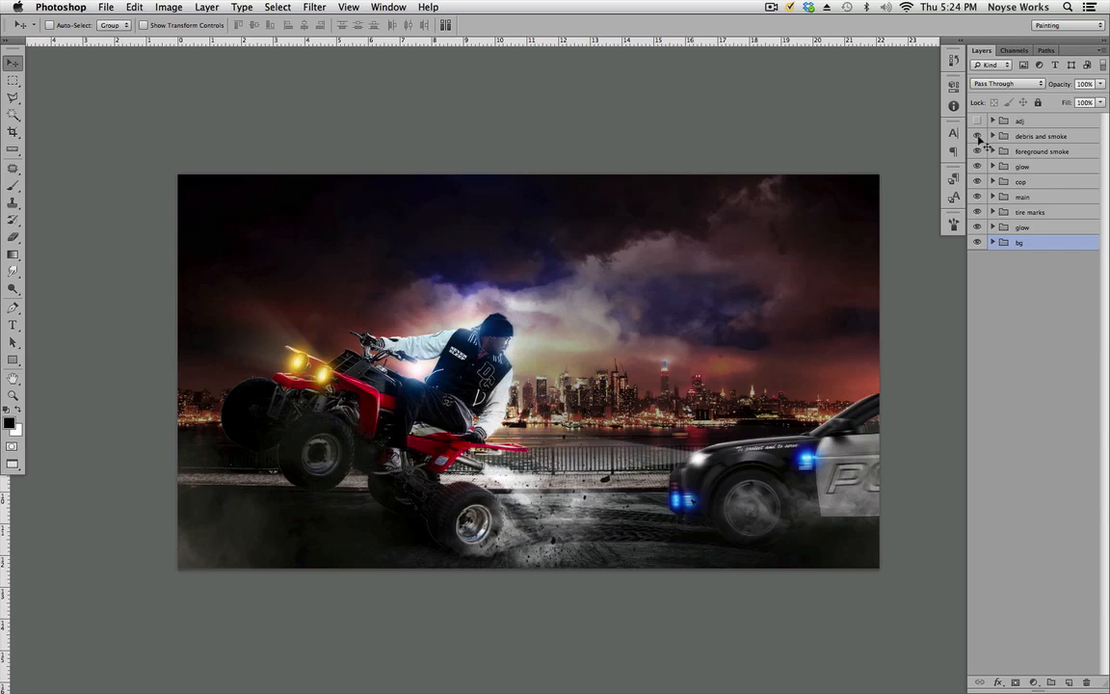
Step: Compare the composite with and without the debris and smoke group, leaving the group hidden
left_click(978, 137)
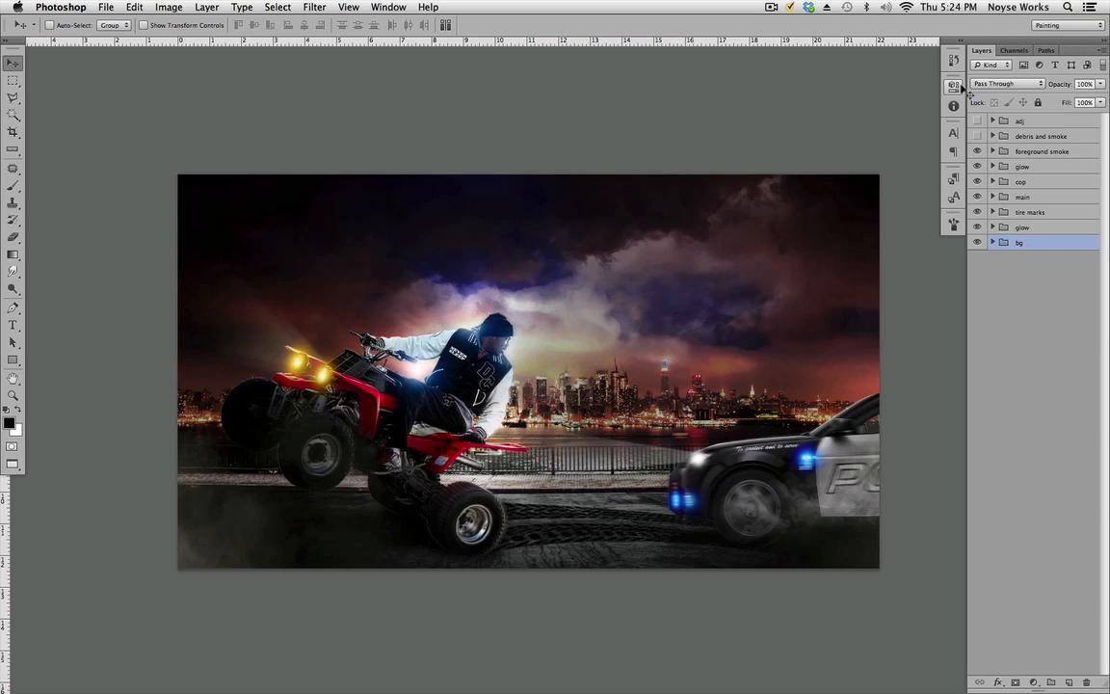
key("super+equal")
left_click(978, 136)
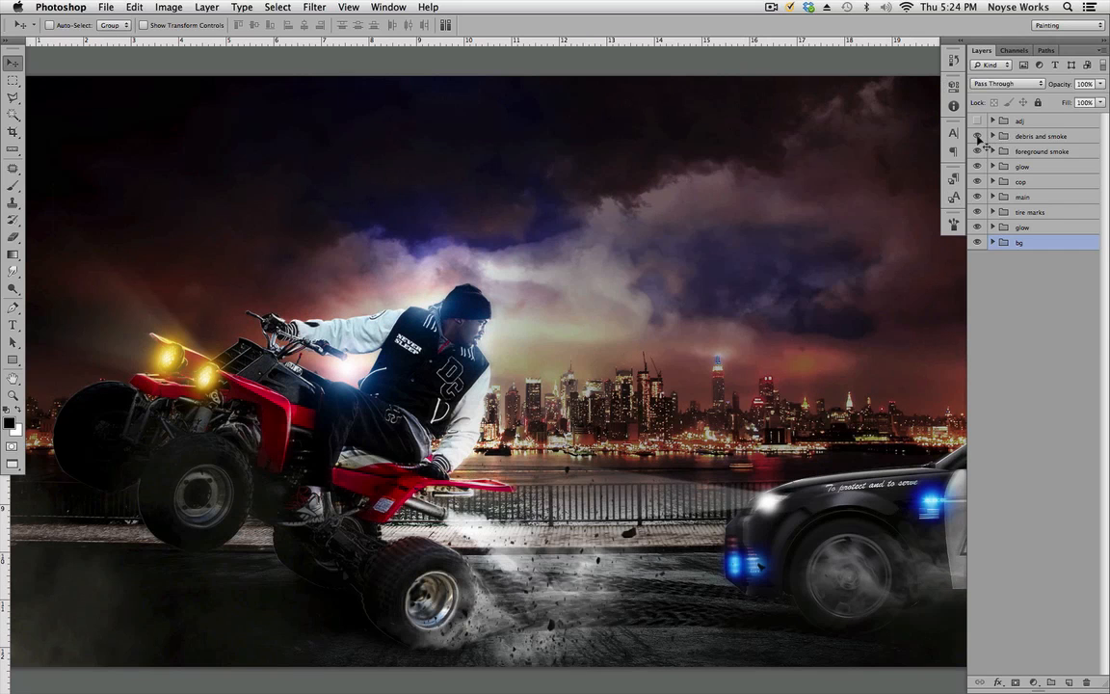
left_click(978, 137)
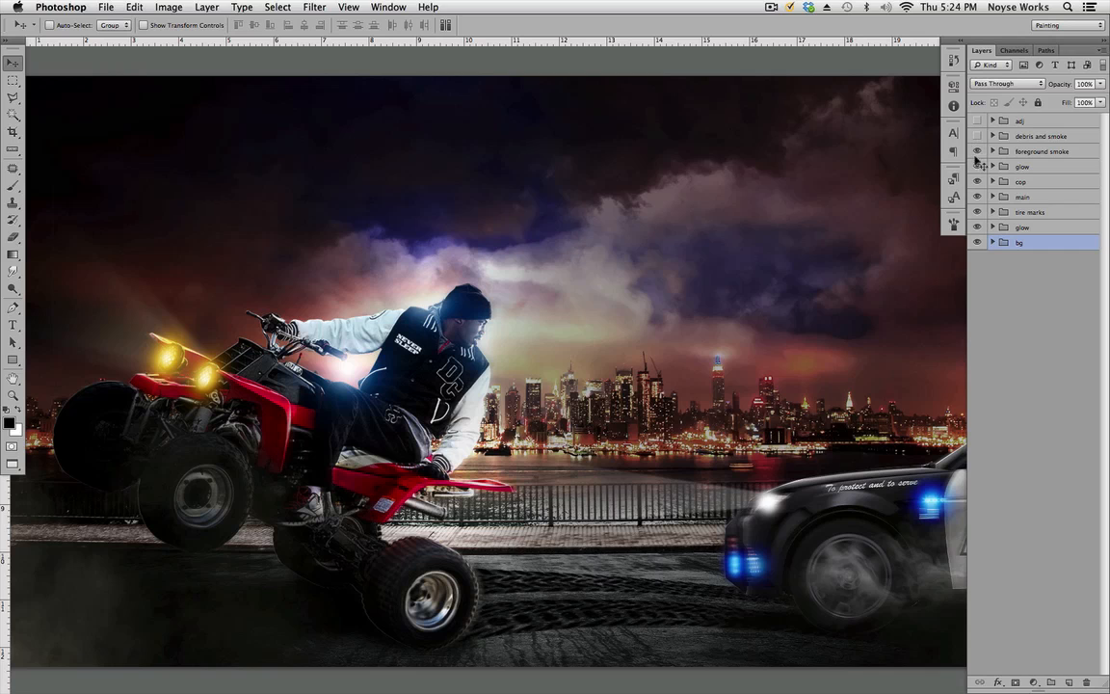
Step: Compare the composite with and without the foreground smoke group, leaving the group hidden
left_click(978, 152)
left_click(978, 152)
left_click_drag(838, 217, 986, 167)
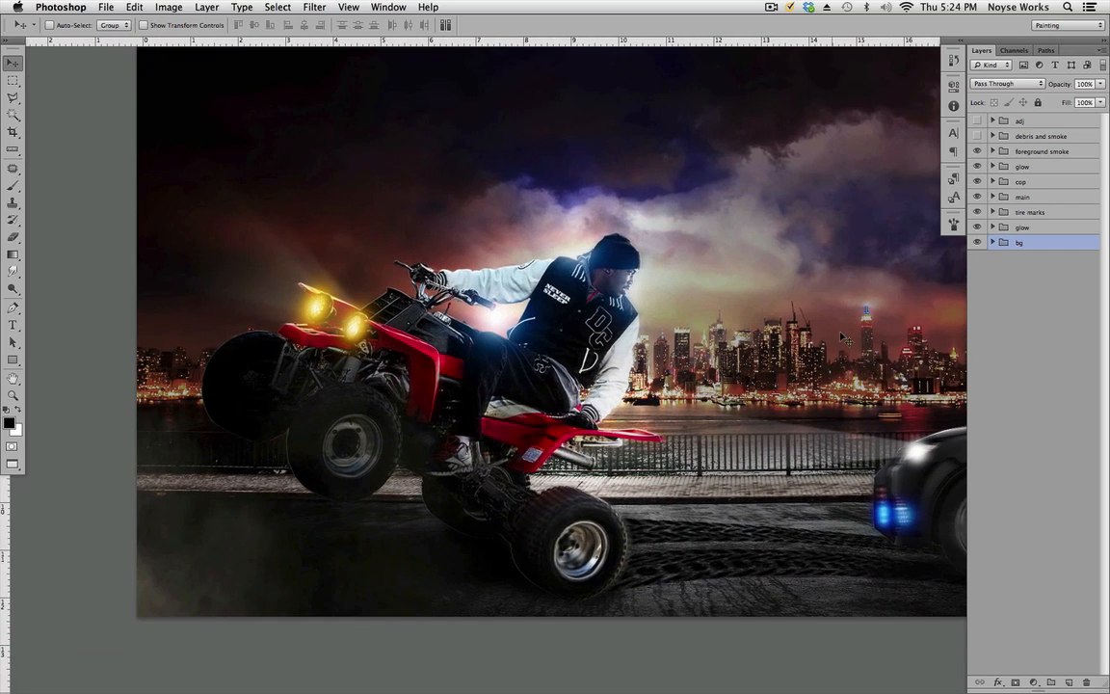
left_click(978, 152)
left_click(978, 153)
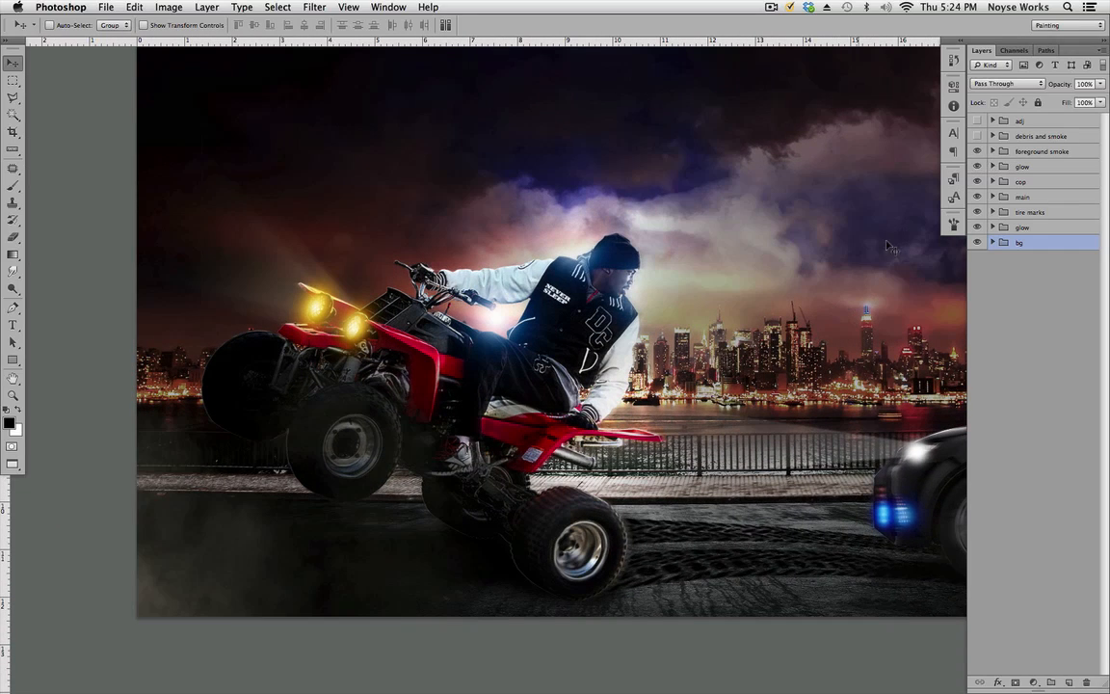
left_click(978, 152)
Step: Hide the upper glow group, the cop group and the main group to strip the composite down
left_click_drag(852, 322, 768, 336)
left_click_drag(902, 250, 853, 286)
left_click(979, 167)
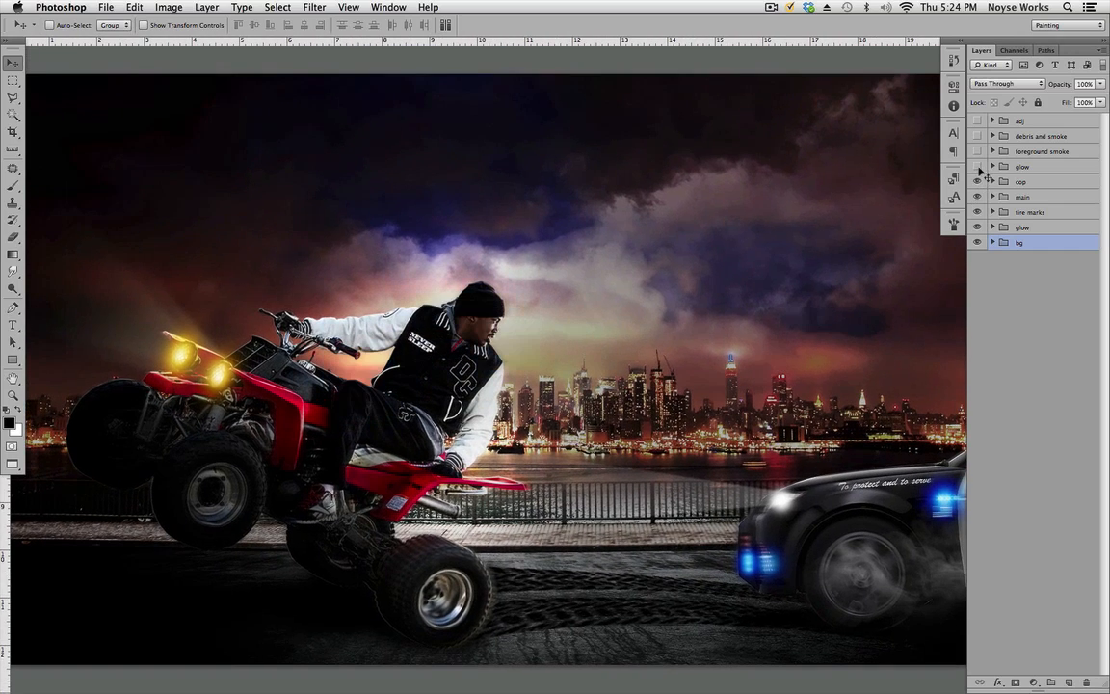
left_click(976, 183)
left_click_drag(863, 322, 882, 336)
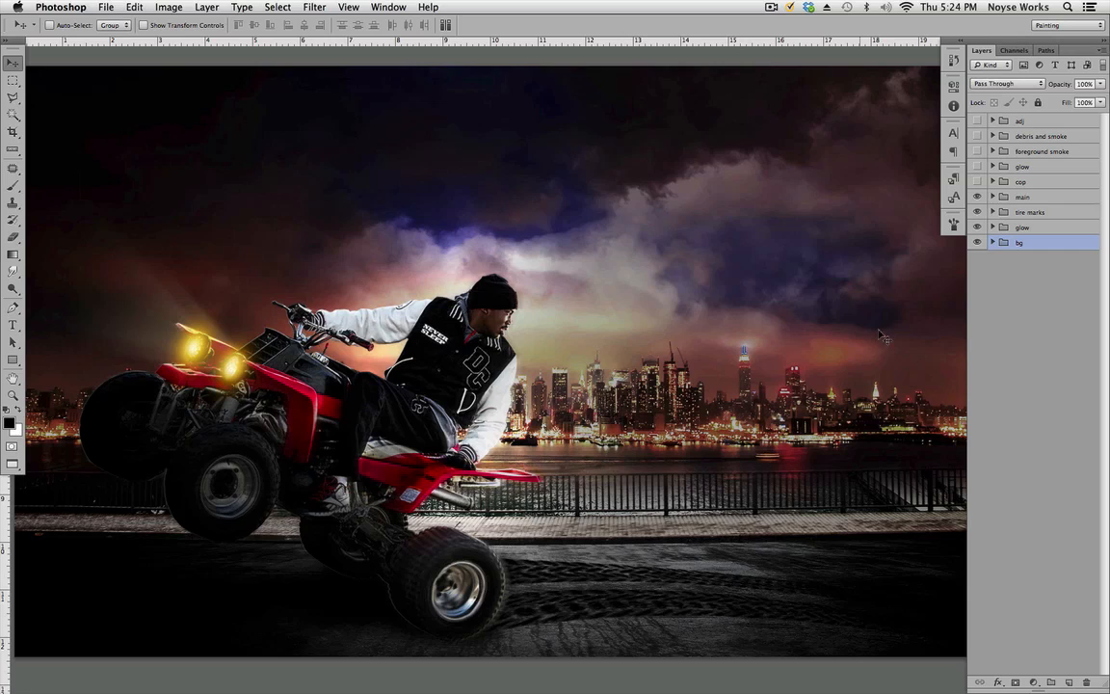
left_click(978, 198)
Step: Compare the road with and without the tire marks group, leaving the group hidden
left_click(979, 212)
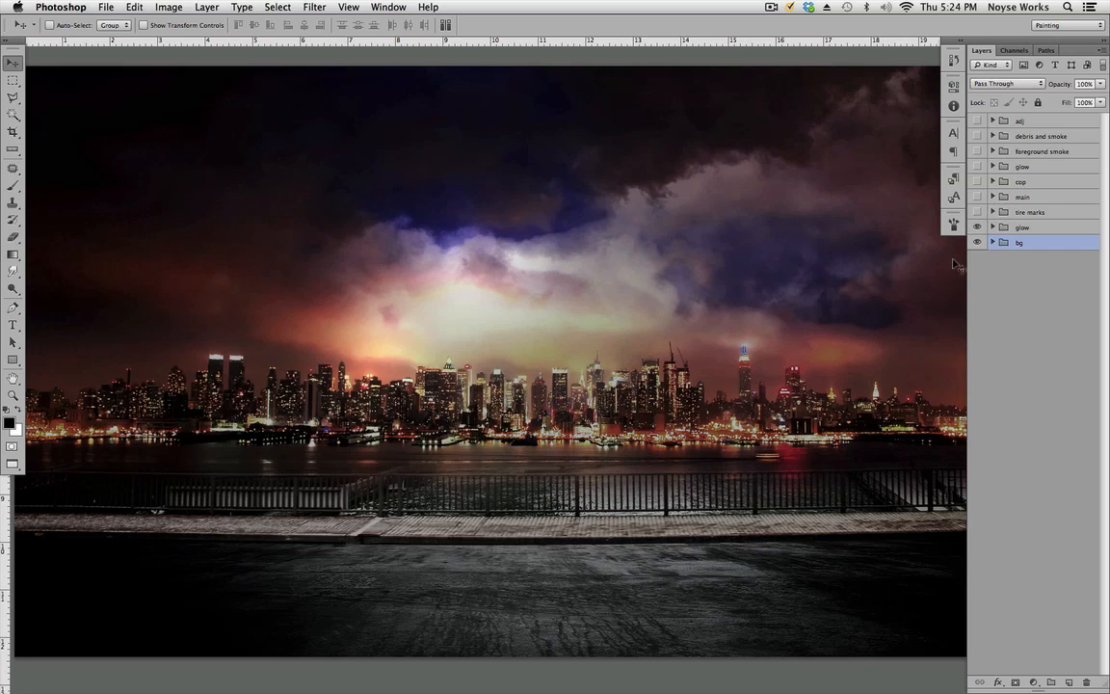
left_click(978, 212)
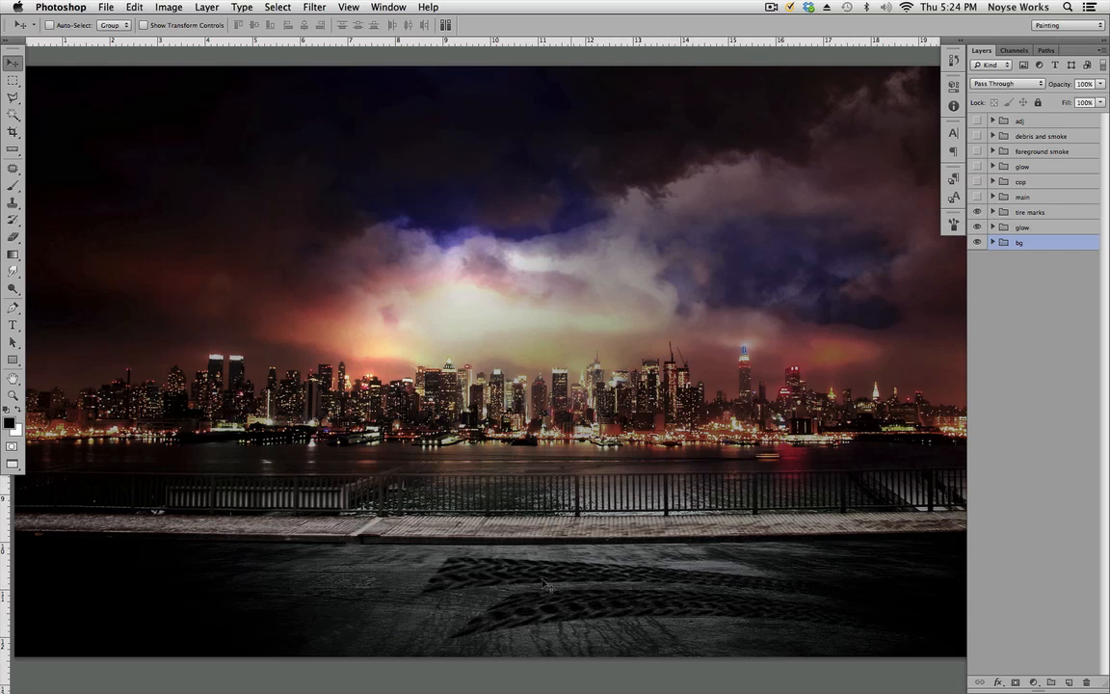
left_click(978, 213)
Step: Compare the sky with and without the lower glow group, leaving the group hidden
left_click(979, 229)
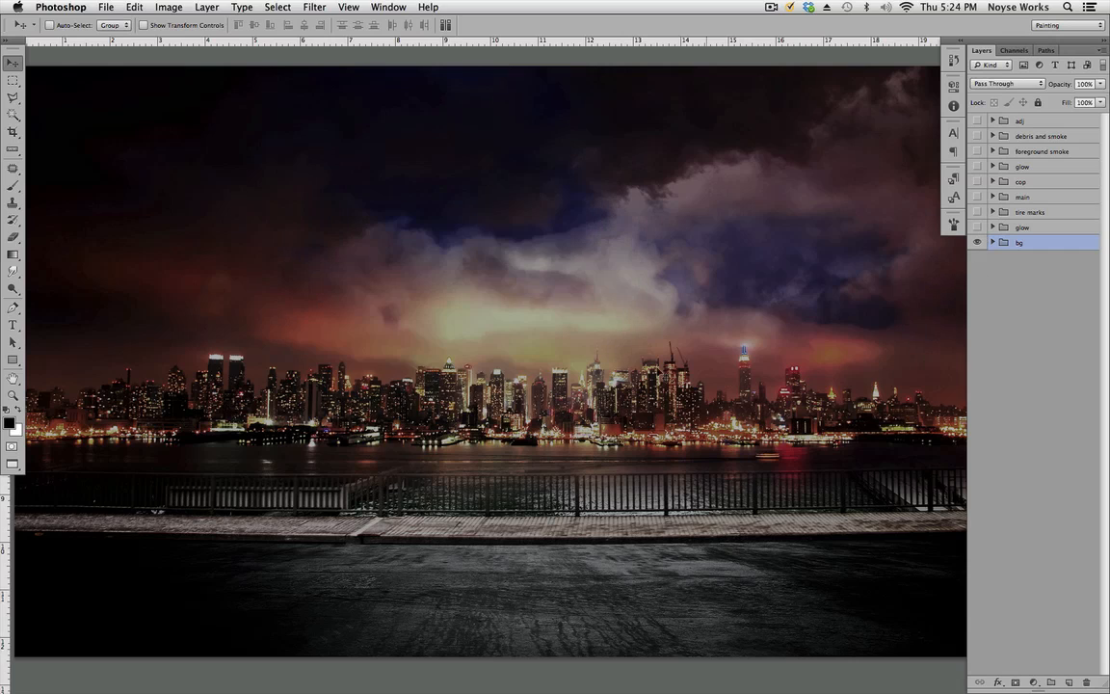
left_click_drag(737, 402, 645, 422)
left_click_drag(733, 376, 677, 379)
left_click(978, 228)
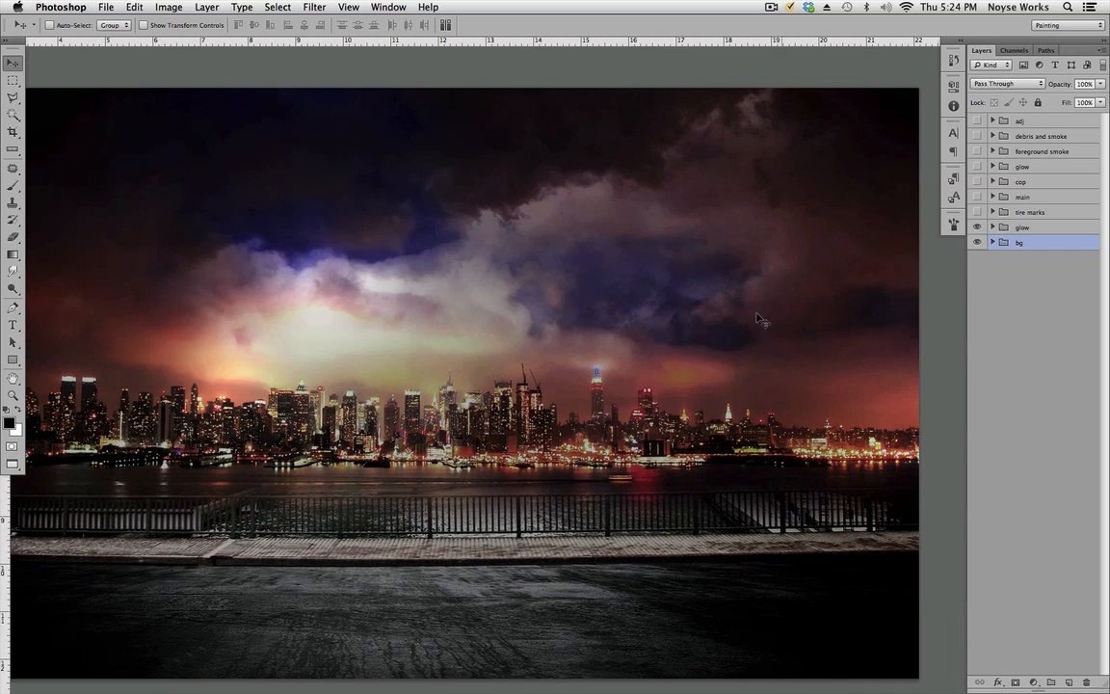
left_click(978, 227)
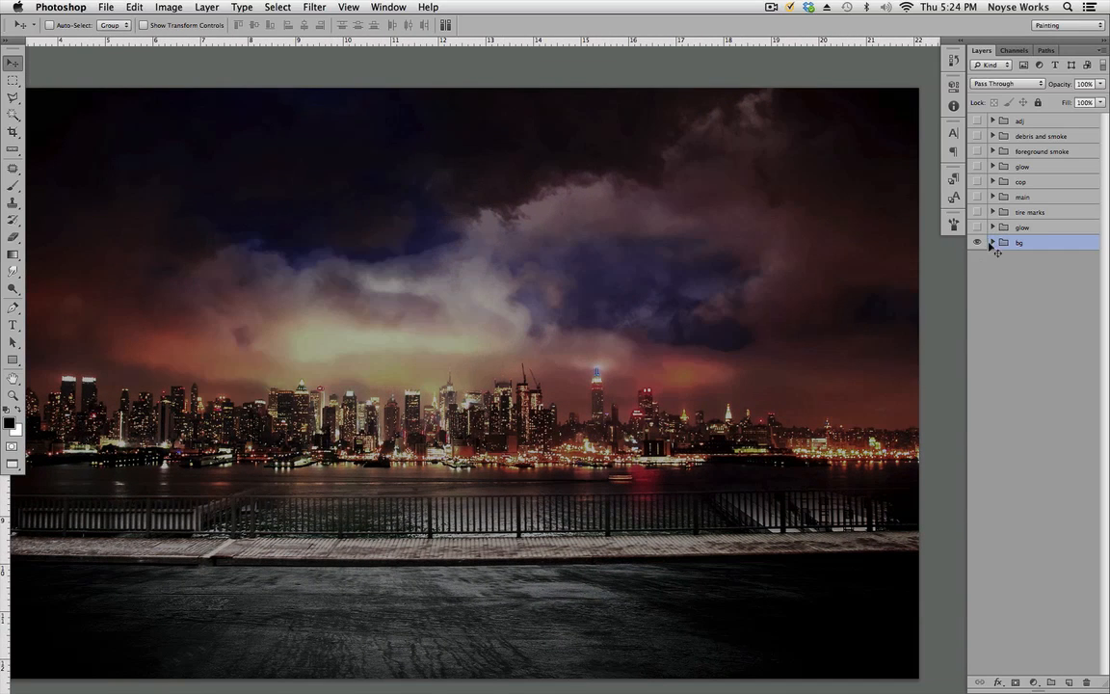
Step: Expand the bg group and hide every layer in it above the Background photo
left_click_drag(703, 363, 822, 351)
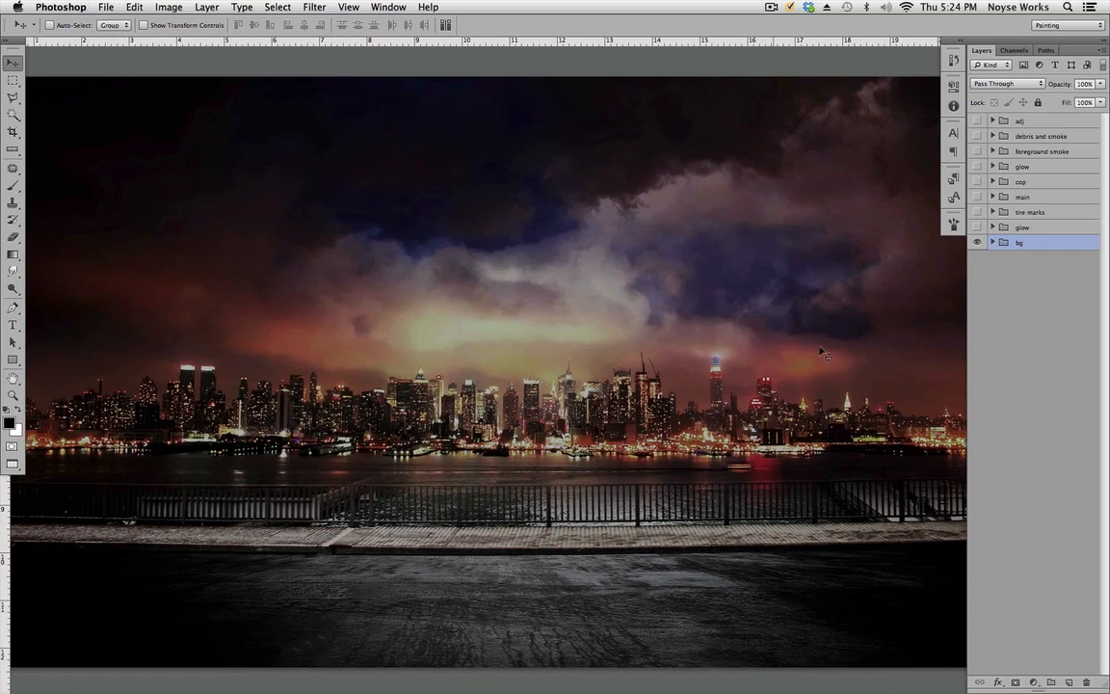
left_click(993, 243)
left_click_drag(780, 438, 854, 397)
left_click_drag(977, 260, 977, 373)
left_click_drag(730, 453, 679, 471)
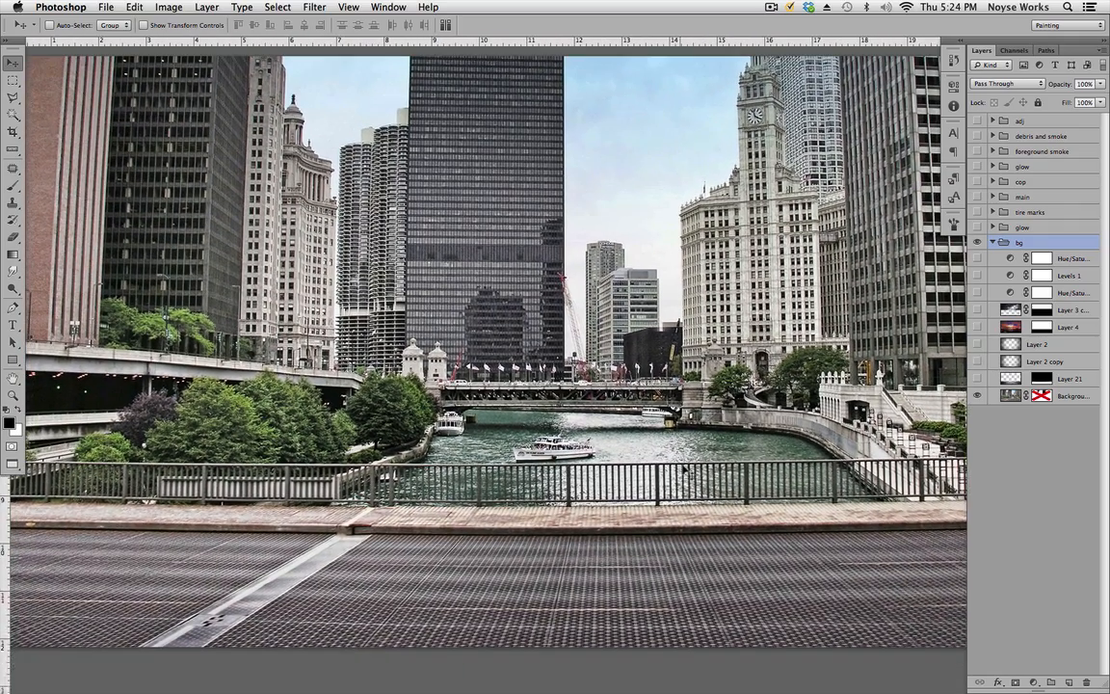
Step: Show Layer 21, Layer 2 copy and Layer 2 in the bg group, one after another
left_click(978, 380)
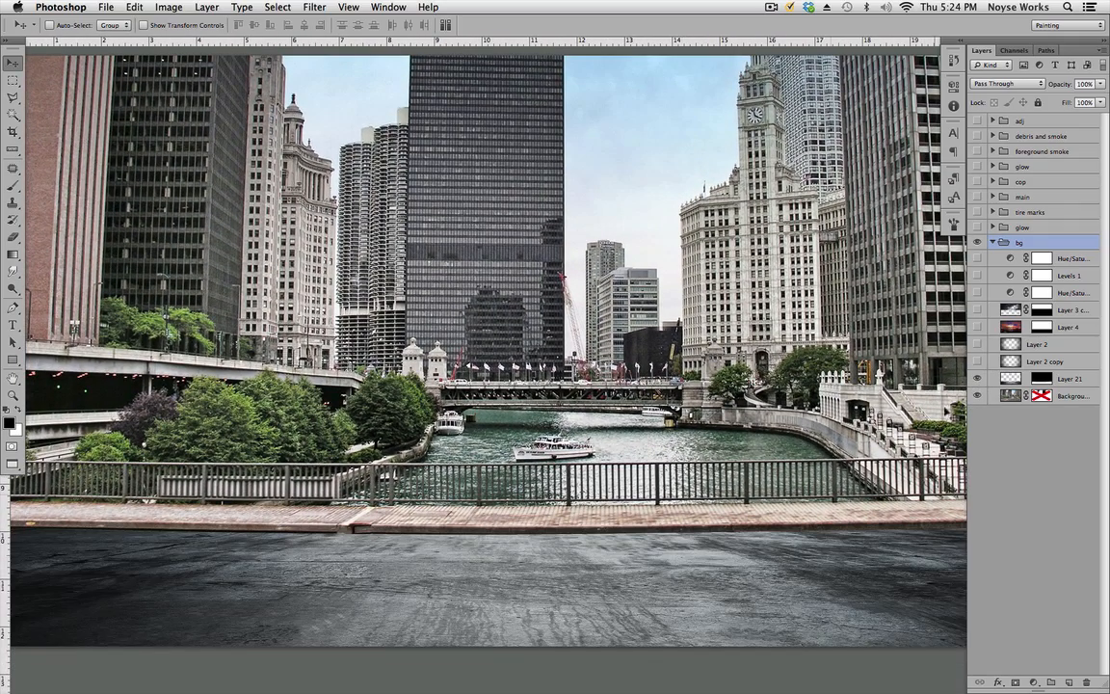
left_click(979, 361)
left_click(975, 345)
scroll(974, 345, "left", 5)
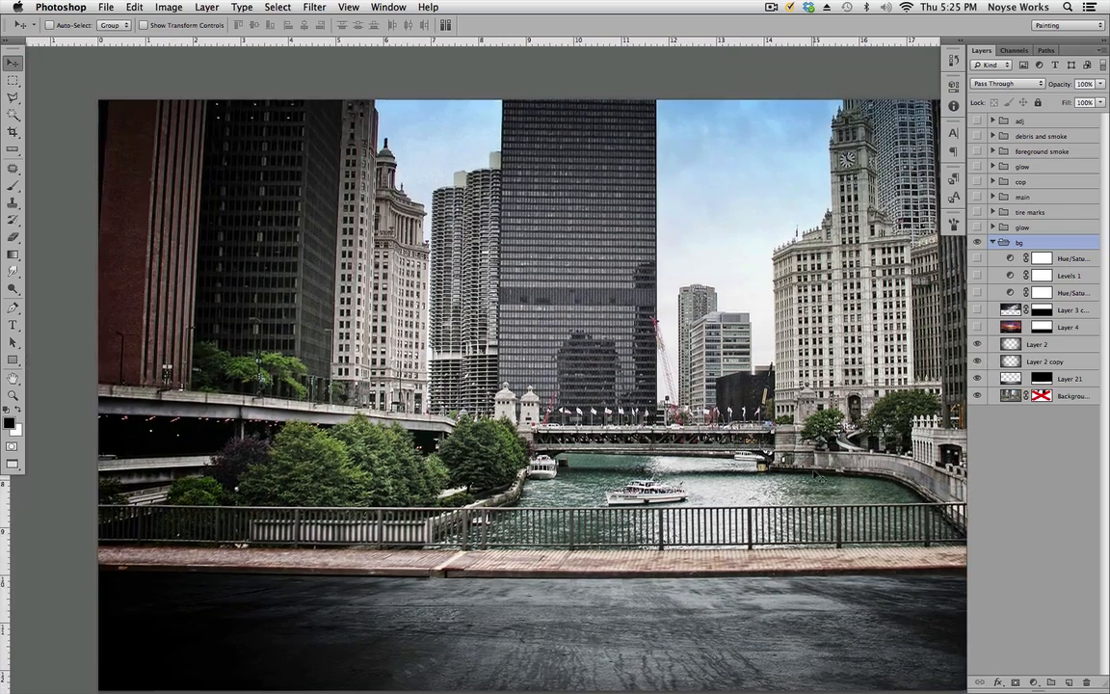
scroll(973, 345, "right", 5)
Step: Show Layer 4, the cloud layer above it, and the Hue/Saturation and Levels adjustments in the bg group
left_click(978, 328)
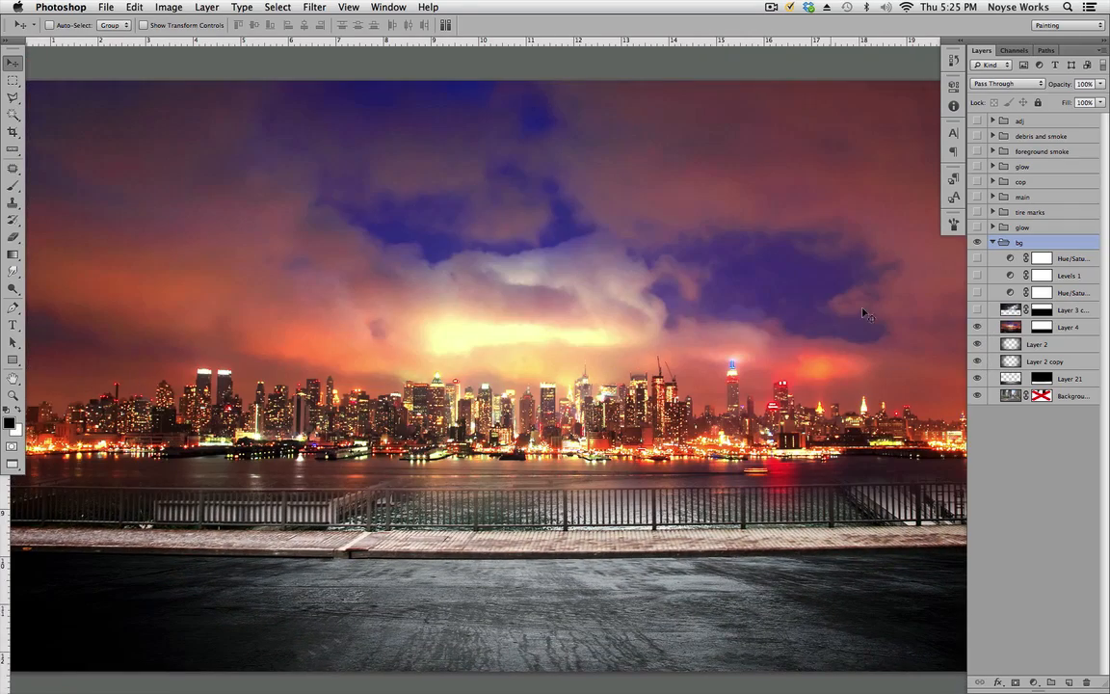
left_click(980, 310)
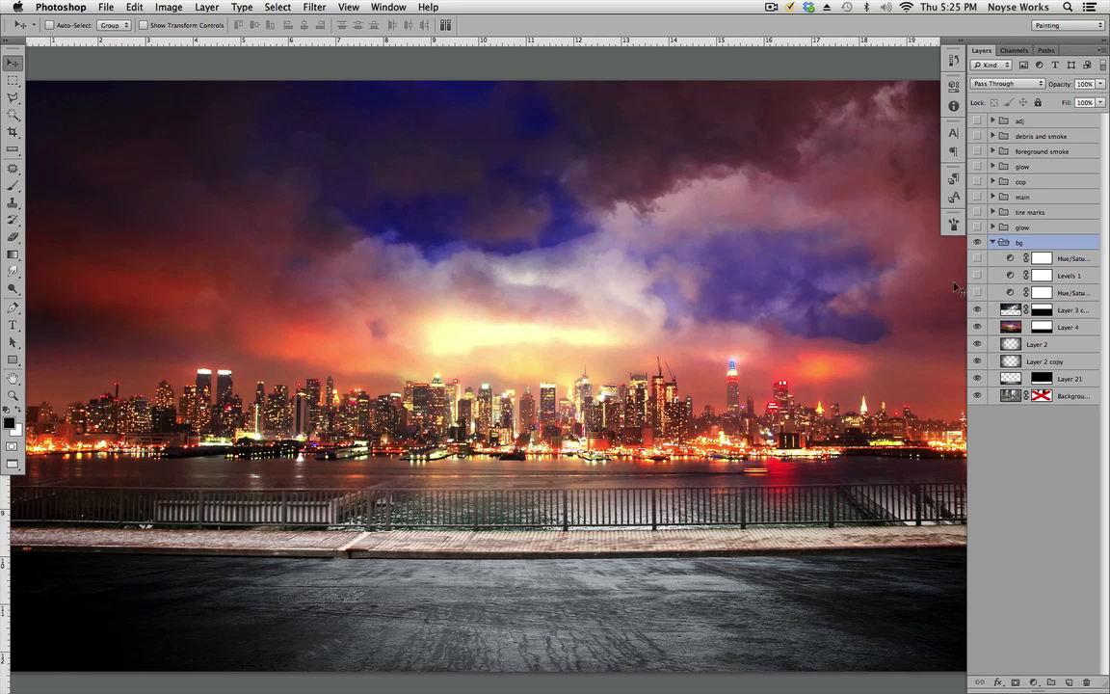
left_click(978, 293)
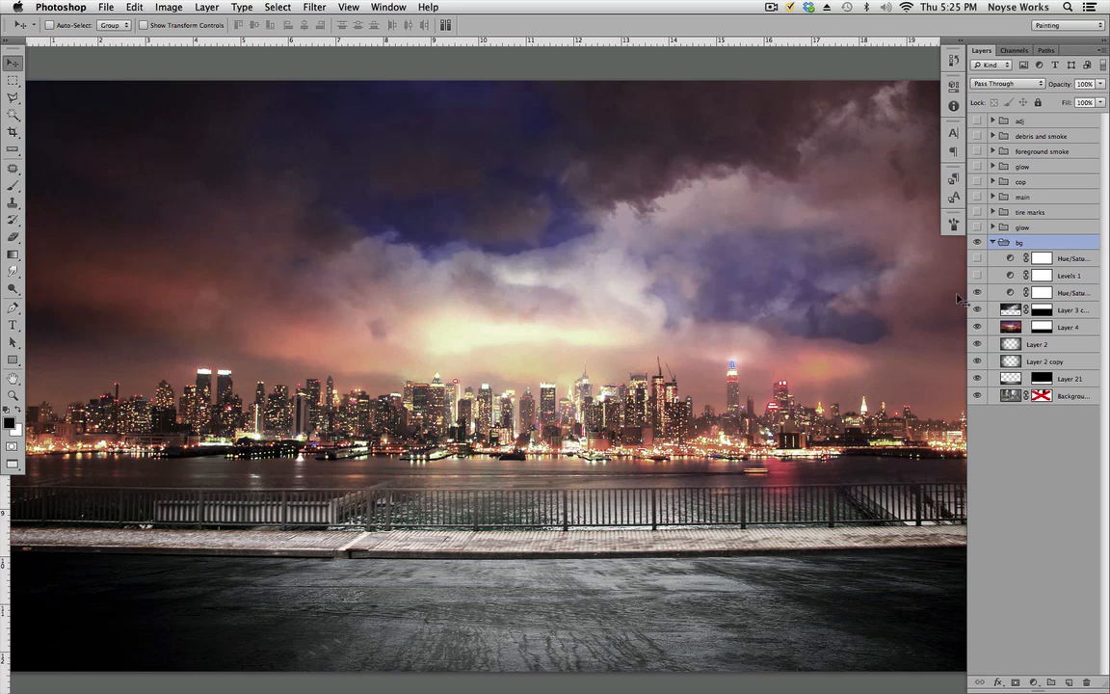
scroll(860, 382, "right", 2)
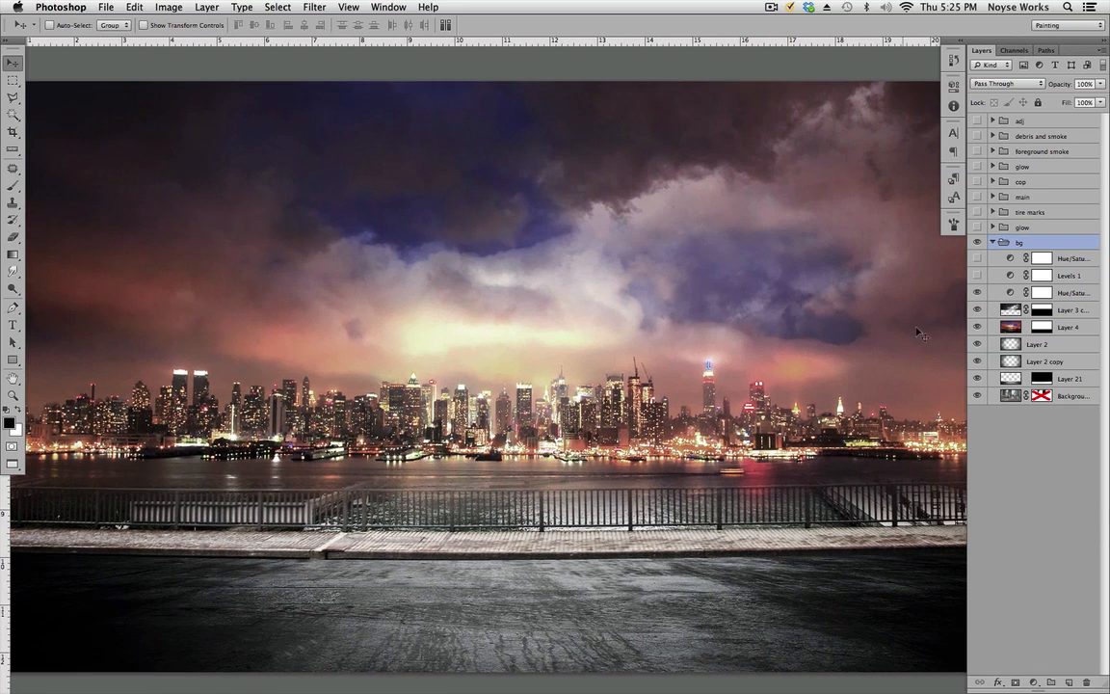
left_click(977, 276)
left_click(978, 259)
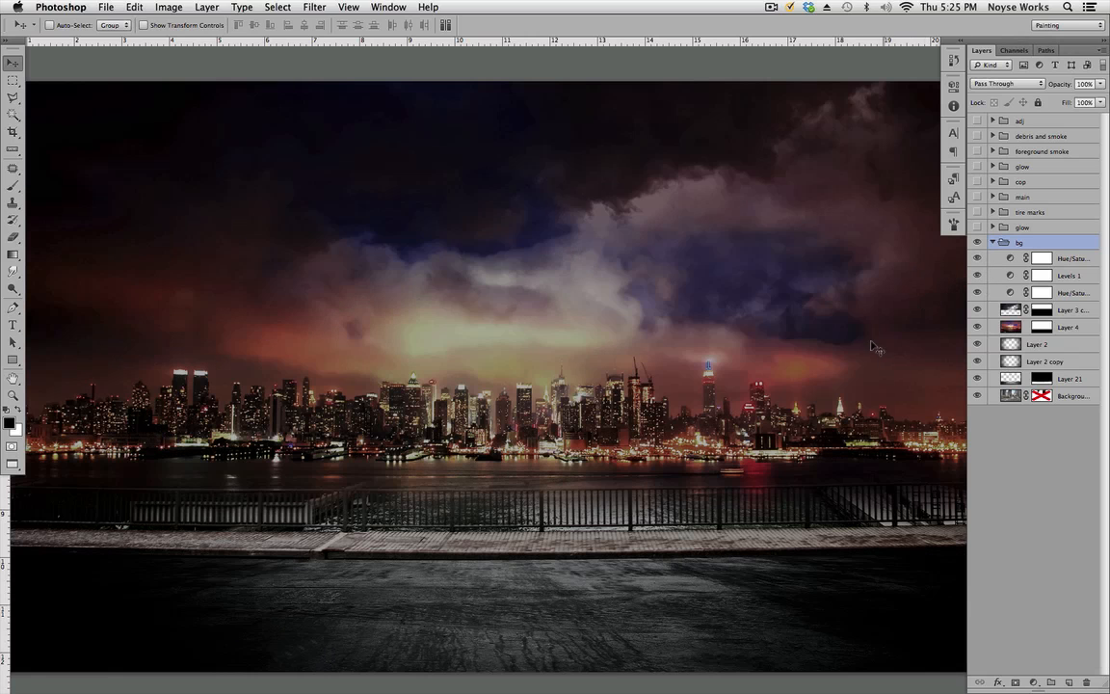
Step: Collapse the bg group and show the lower glow, tire marks and main groups
left_click(993, 242)
left_click(978, 228)
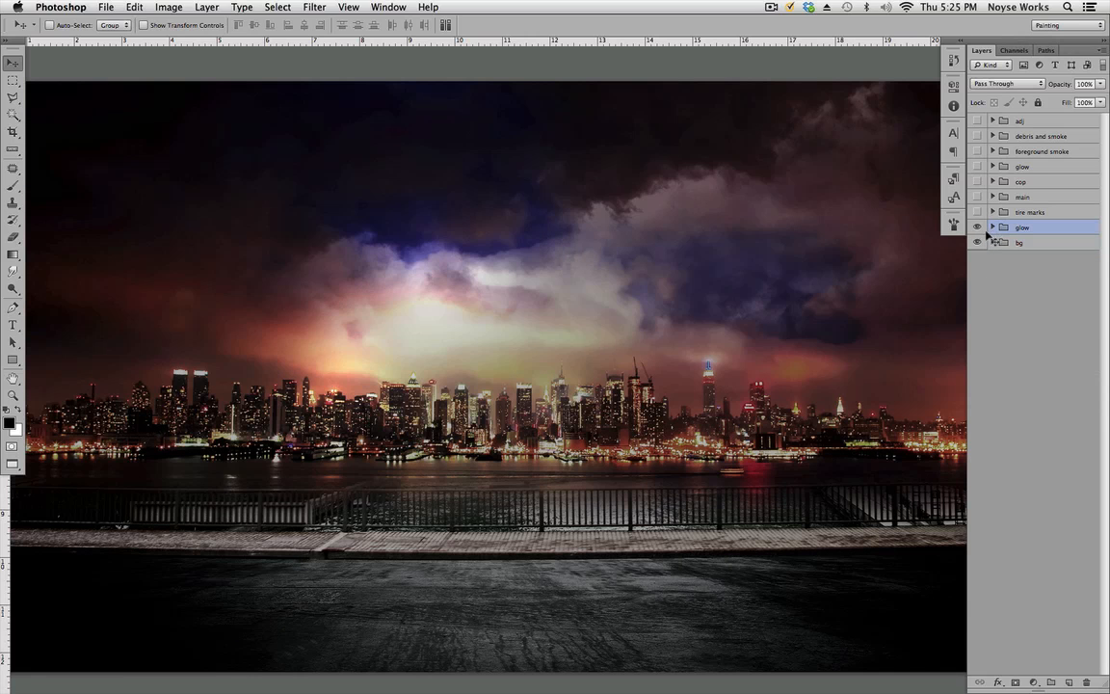
left_click(979, 212)
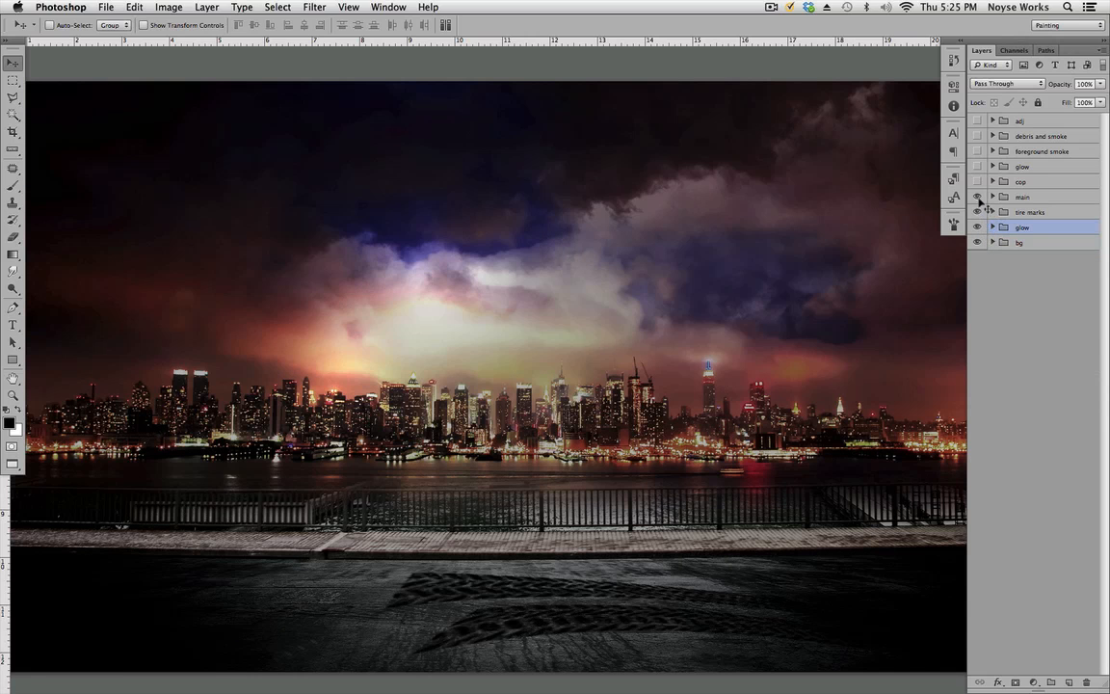
left_click(977, 196)
Step: Expand the main group and check what the head lights group and Layer 5 contribute by hiding and showing each
left_click(993, 197)
scroll(682, 343, "left", 5)
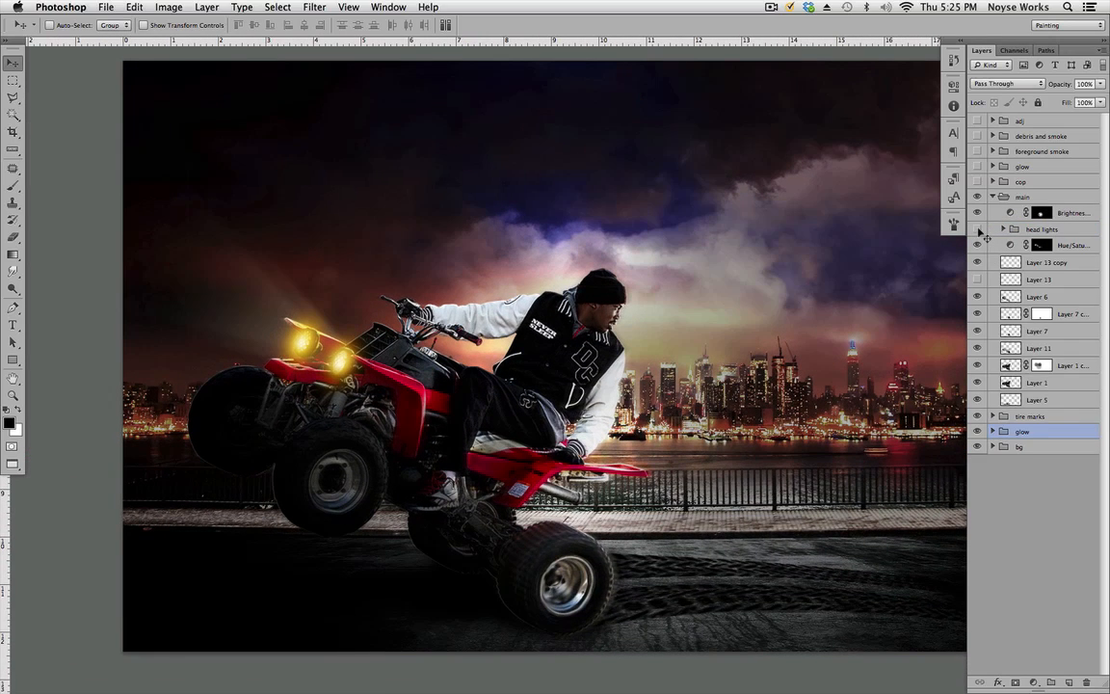
left_click(978, 229)
left_click(979, 230)
left_click(978, 399)
left_click(978, 399)
Step: Hide Layer 7, its masked copy, Layer 6 and Layer 13 copy to inspect the quad bike without them
left_click_drag(824, 422, 801, 429)
left_click_drag(659, 554, 720, 496)
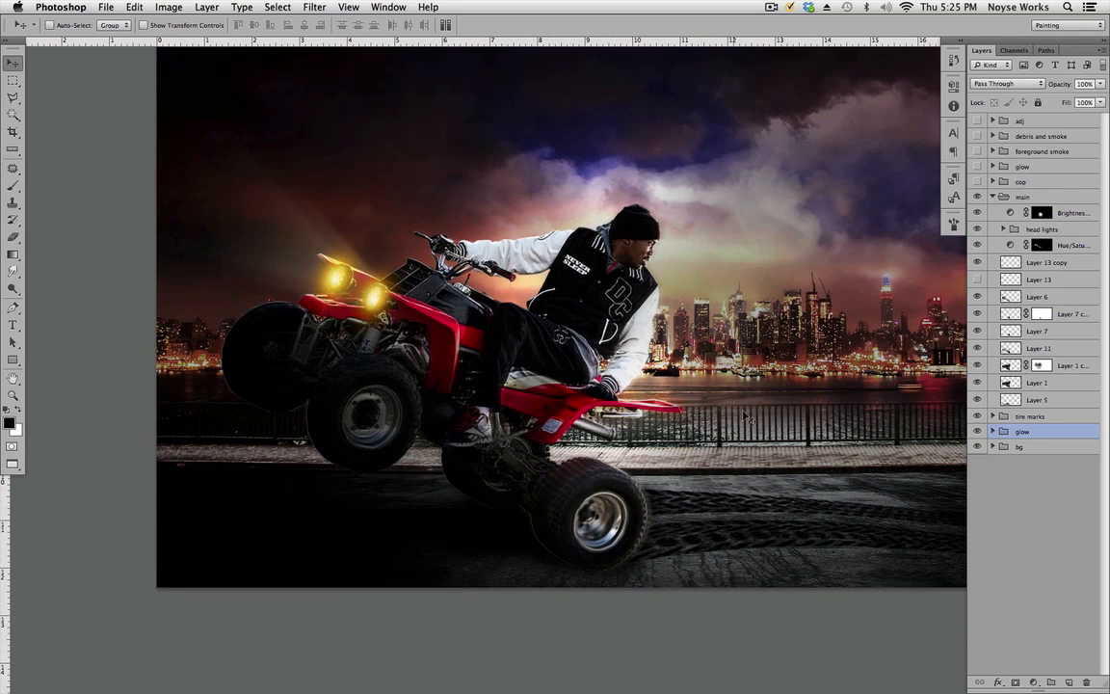
left_click(979, 332)
left_click(980, 317)
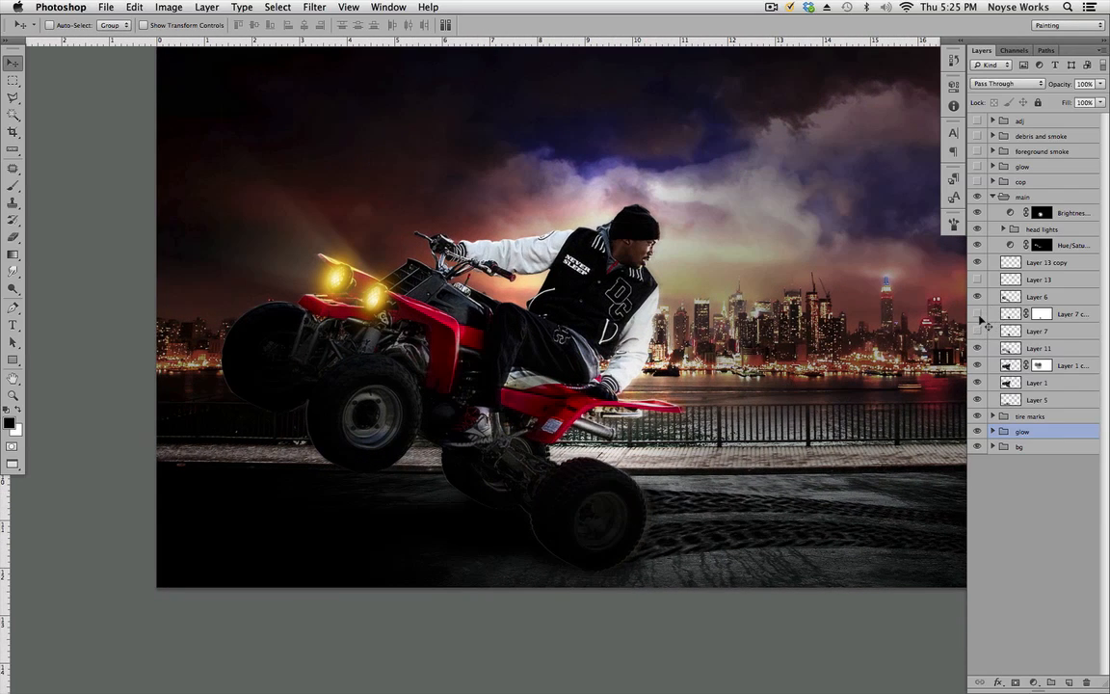
left_click(979, 298)
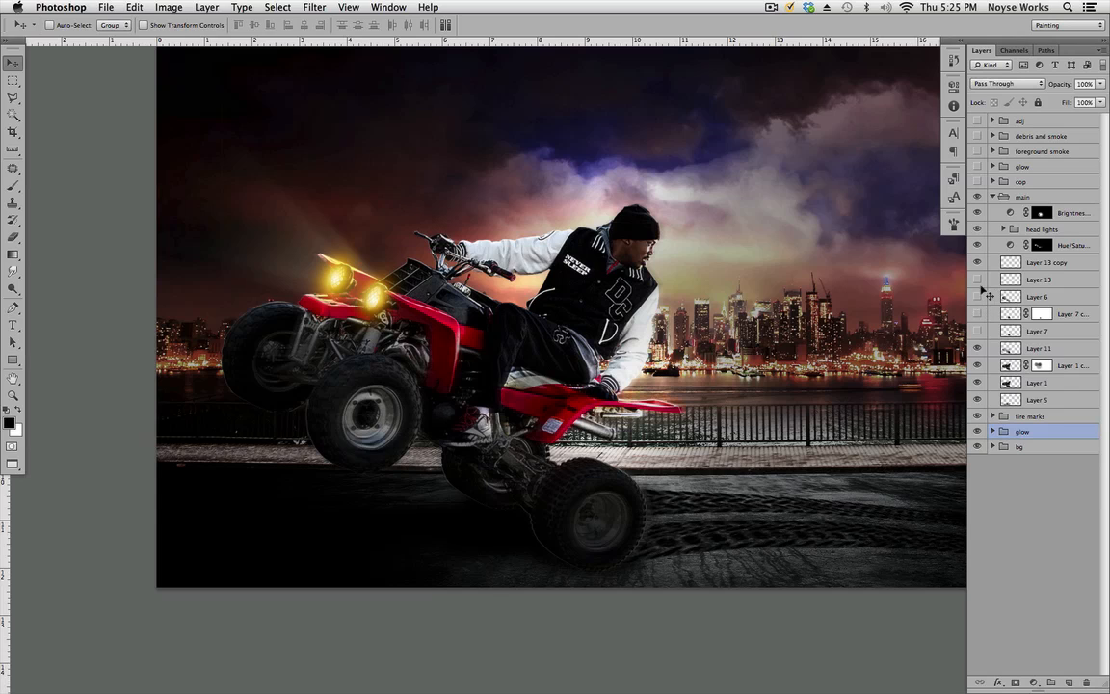
left_click(979, 264)
Step: Show Layer 13 copy, Layer 13, Layer 7, its masked copy and Layer 6 in the main group
left_click(980, 298)
left_click(981, 300)
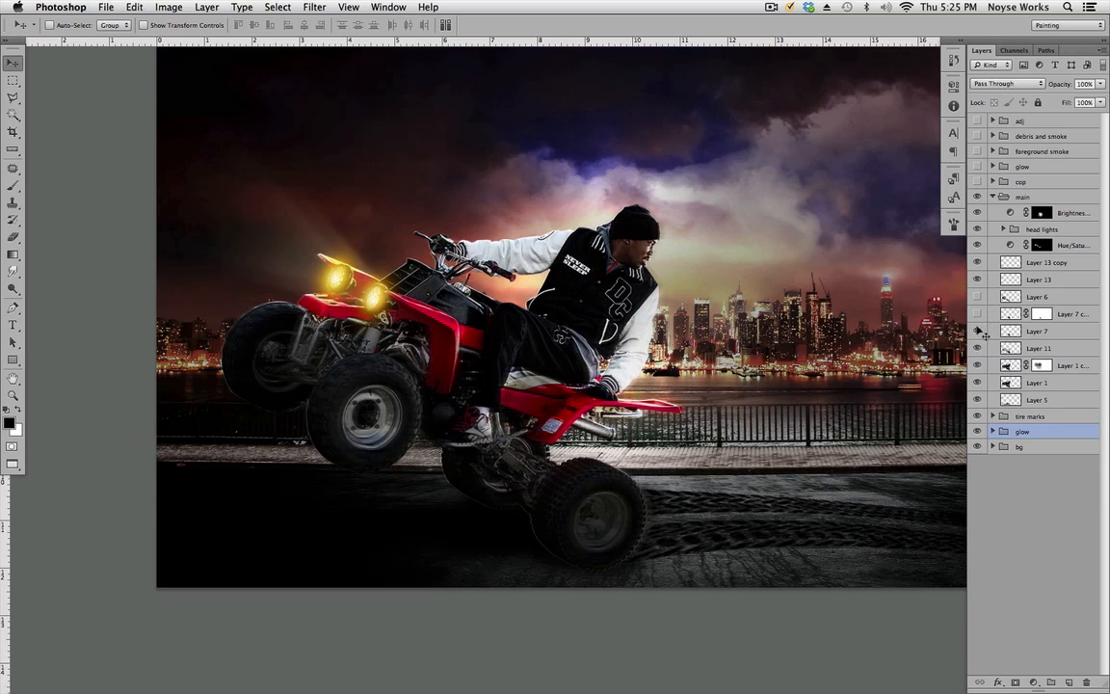
left_click(978, 314)
left_click(979, 297)
Step: Collapse the main group and show the cop group to examine the police car
left_click_drag(889, 383, 838, 412)
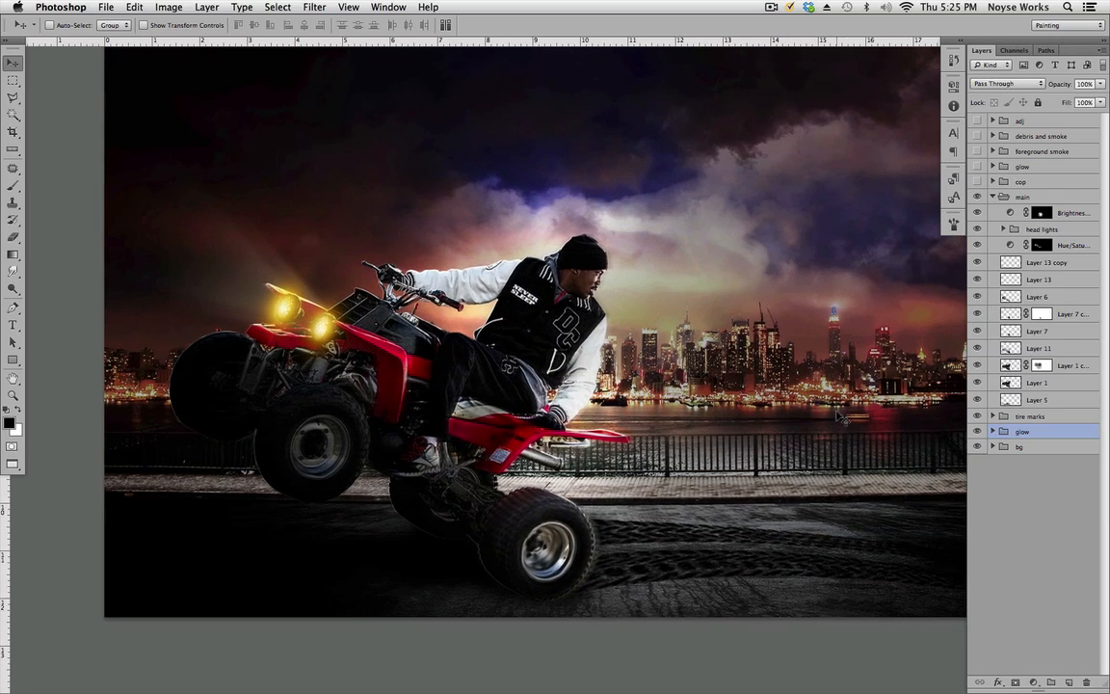
left_click(993, 198)
left_click(979, 182)
left_click_drag(824, 332, 434, 337)
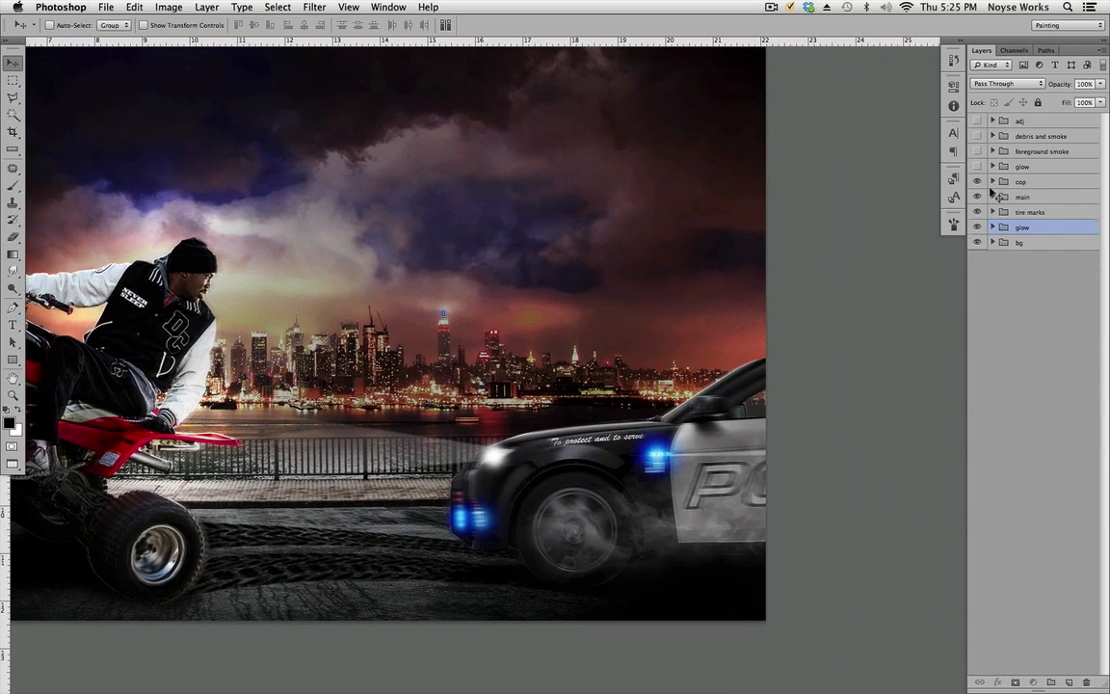
Step: Expand the cop group and compare the police car with and without Group 7, leaving Group 7 hidden
left_click(993, 183)
left_click(978, 197)
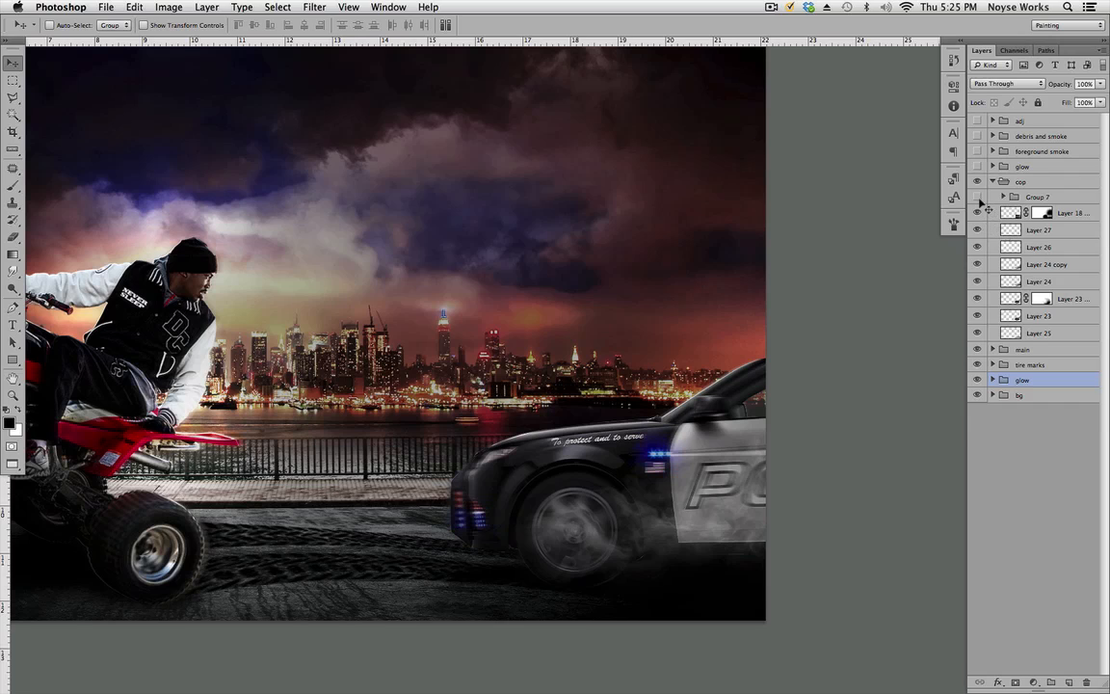
left_click(978, 196)
left_click(979, 197)
Step: Compare the police car with and without the masked Layer 18 smoke and Layer 27, leaving both visible
left_click(979, 213)
left_click(978, 213)
left_click(978, 213)
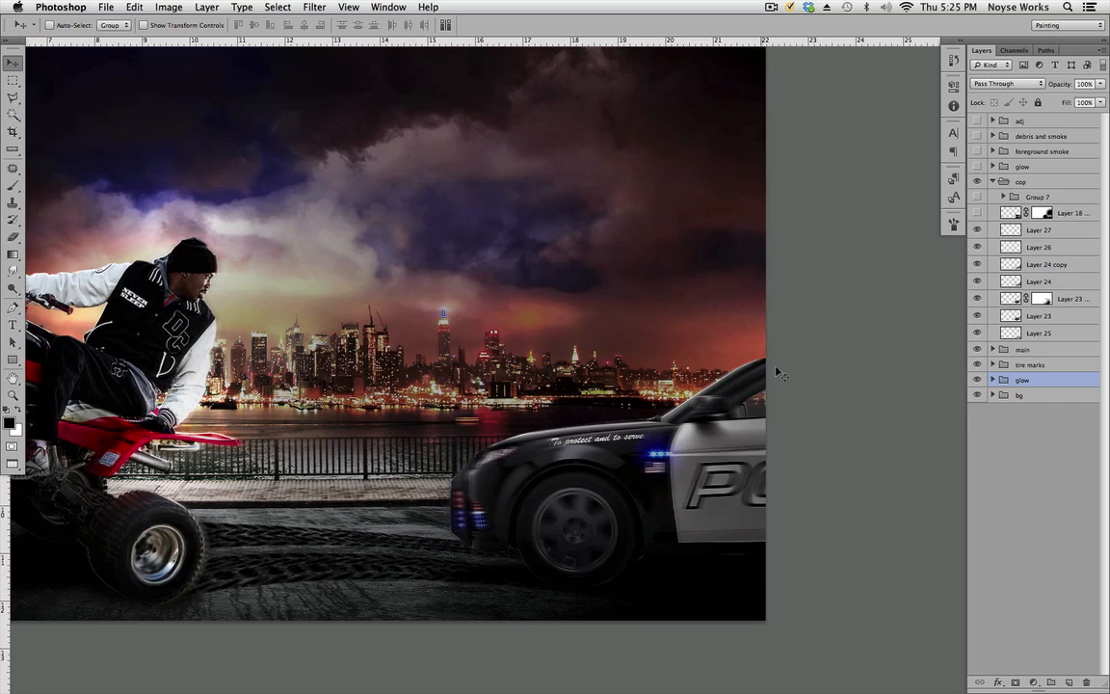
left_click(978, 213)
left_click(979, 213)
left_click(978, 230)
left_click(979, 230)
Step: Show Group 7 again, collapse the cop group, and show the upper glow, foreground smoke, and debris and smoke groups
left_click(979, 197)
left_click(993, 182)
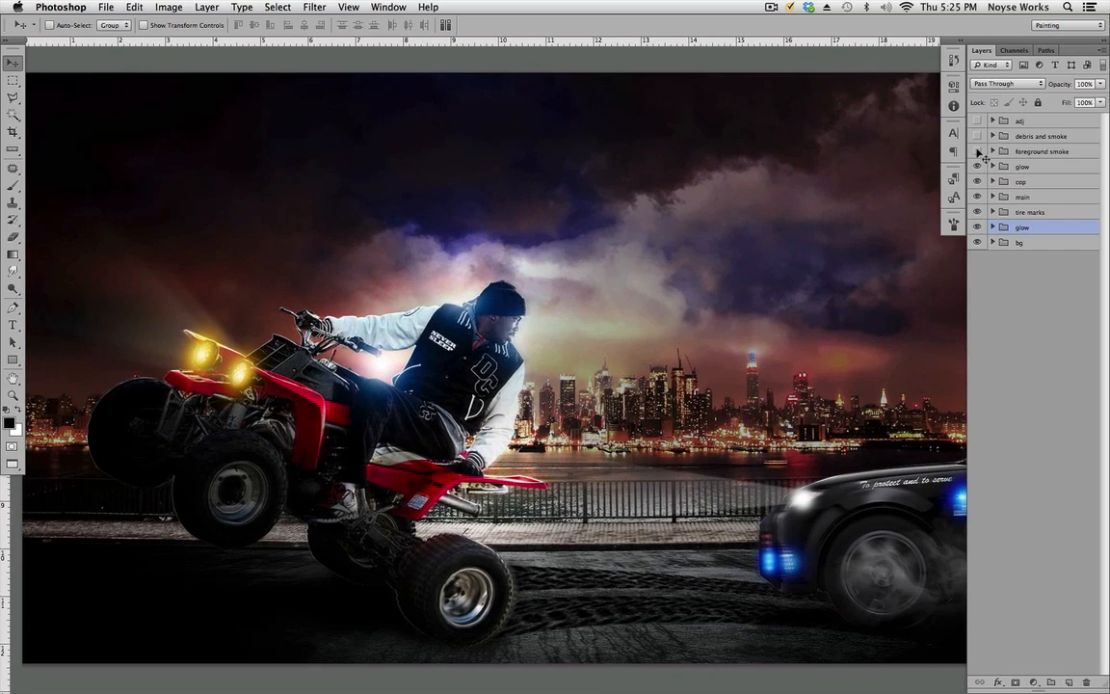
left_click(978, 151)
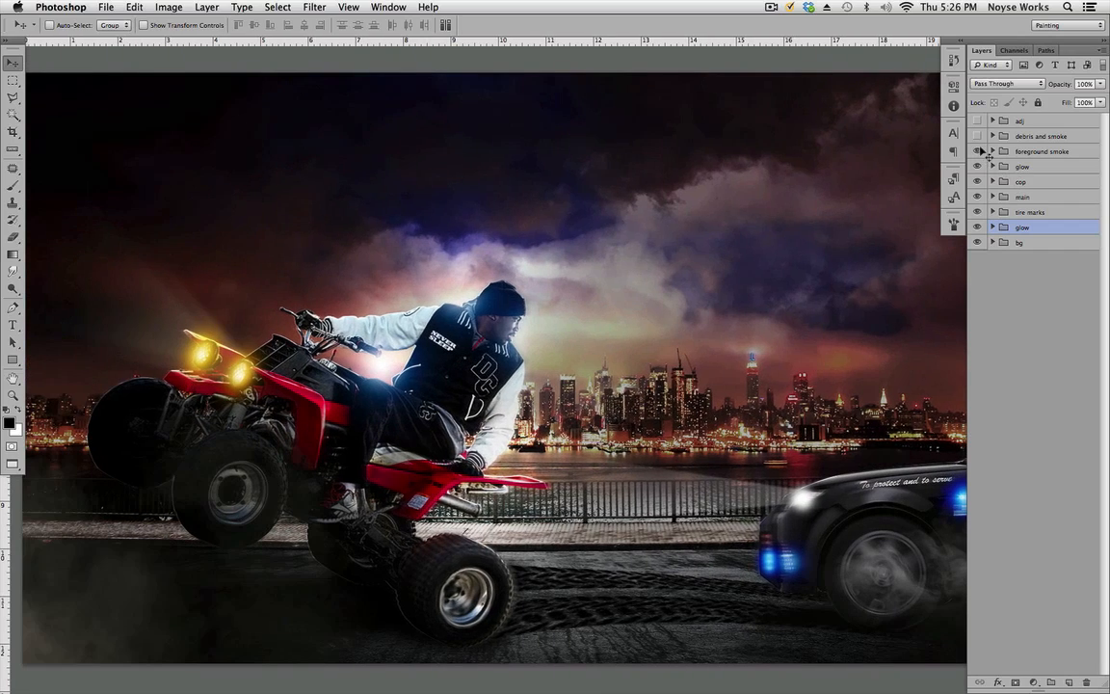
left_click(978, 136)
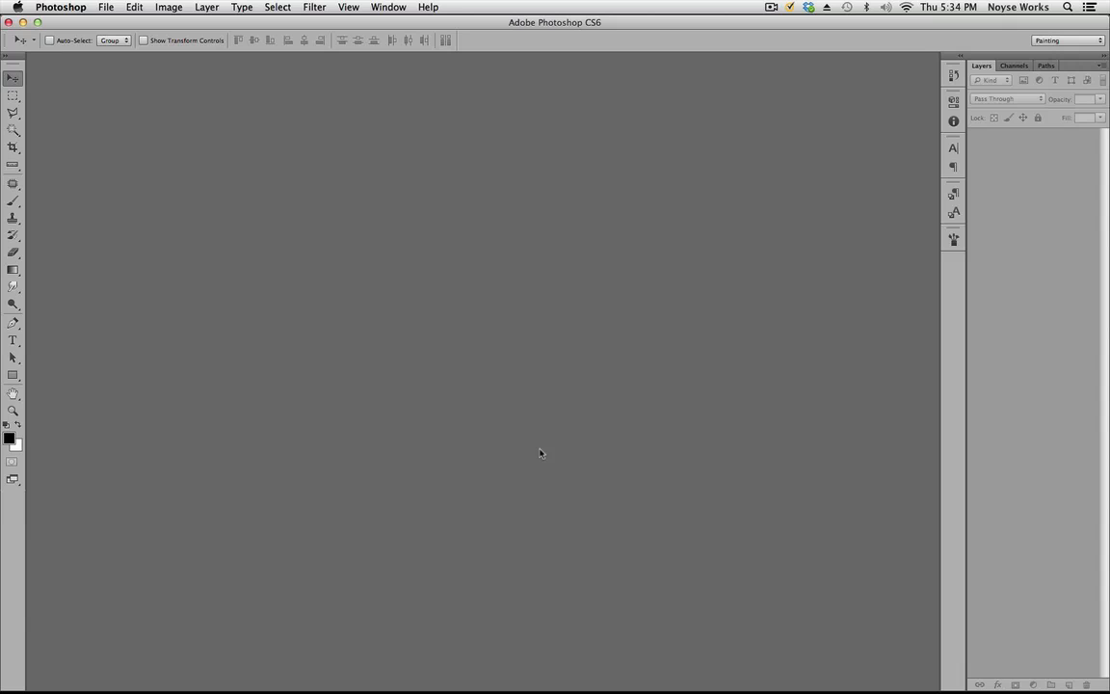
Step: Switch to Adobe Bridge, open original.jpg in Photoshop, and show it in full-screen mode with the menu bar
key("super+Tab")
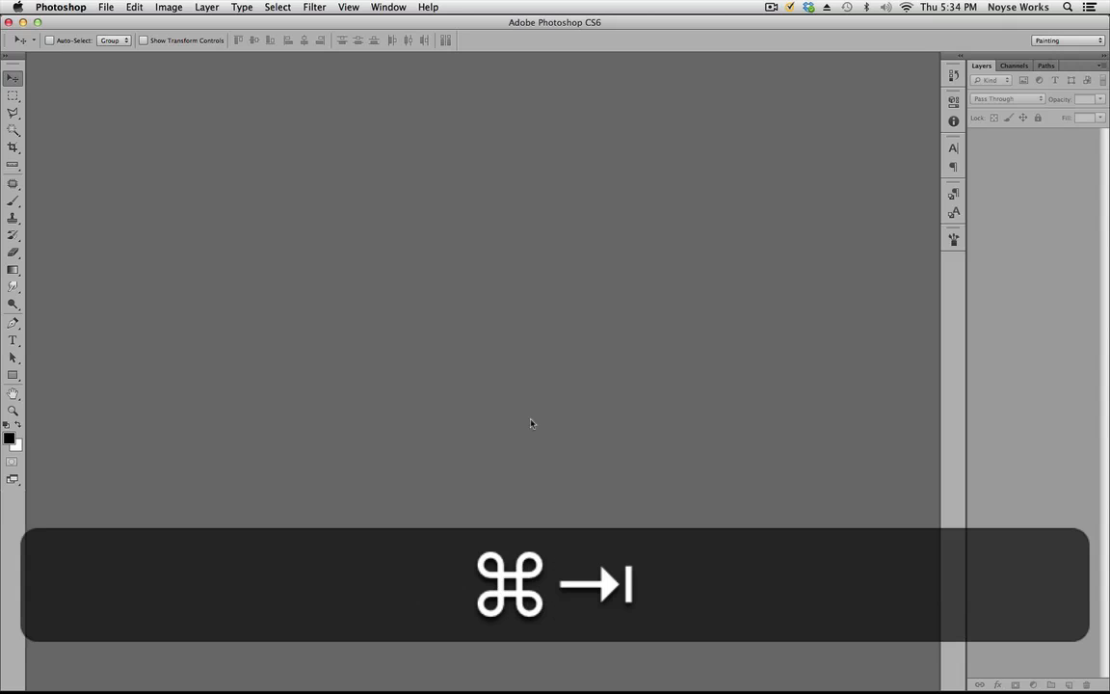
left_click(423, 352)
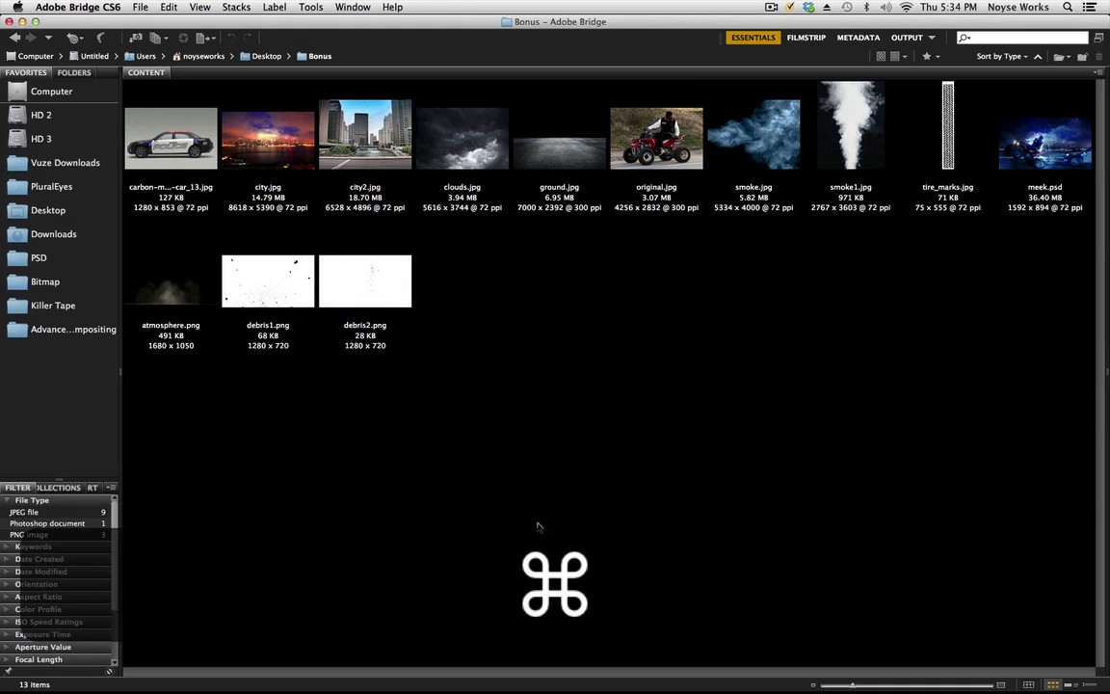
left_click(667, 166)
double_click(667, 168)
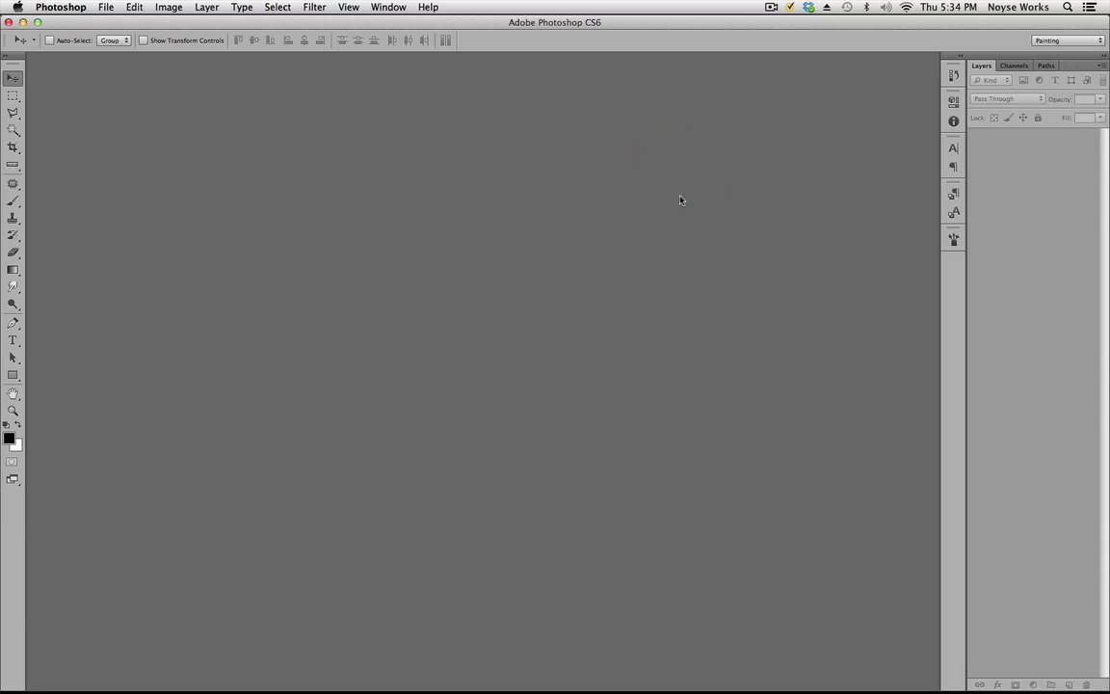
key("f")
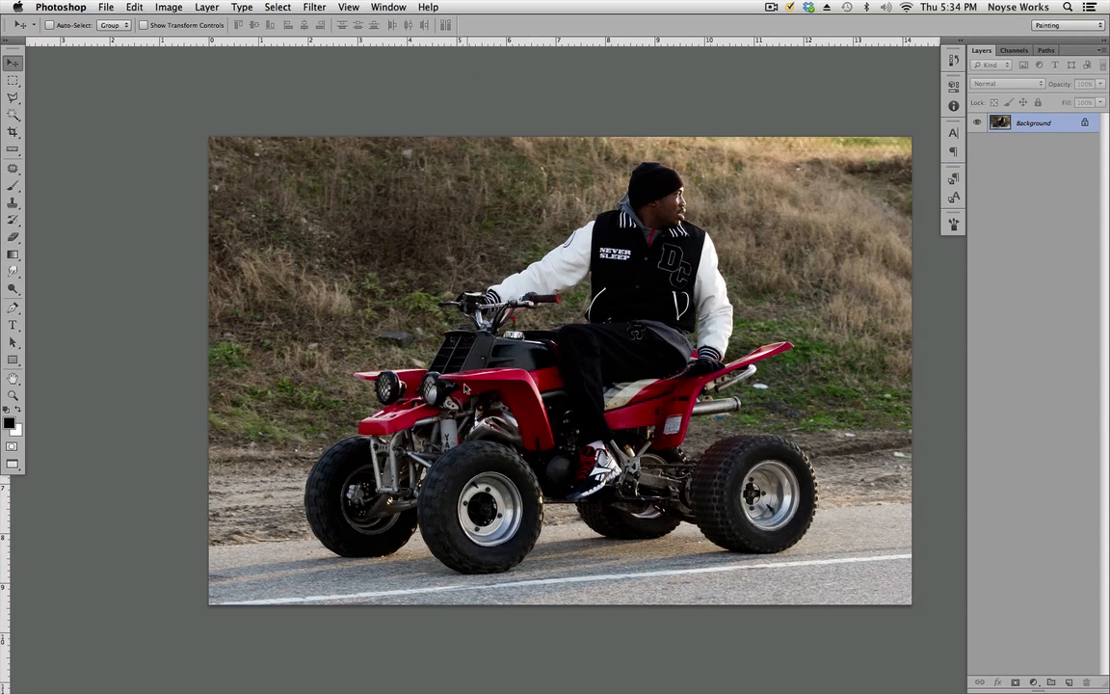
Step: Start an Unsharp Mask on the quad-bike photo, lowering the amount to 1% and the radius to 0.1 pixels
key("super+equal")
key("super+equal")
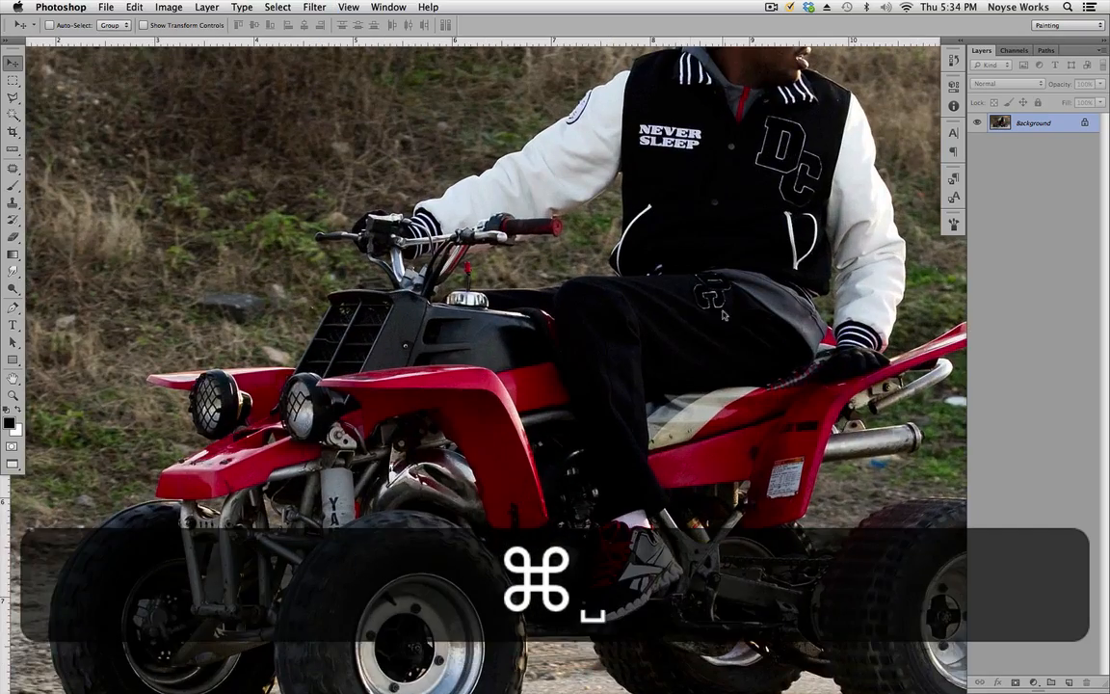
left_click_drag(854, 235, 664, 376)
left_click_drag(751, 343, 748, 362)
left_click_drag(648, 416, 660, 418)
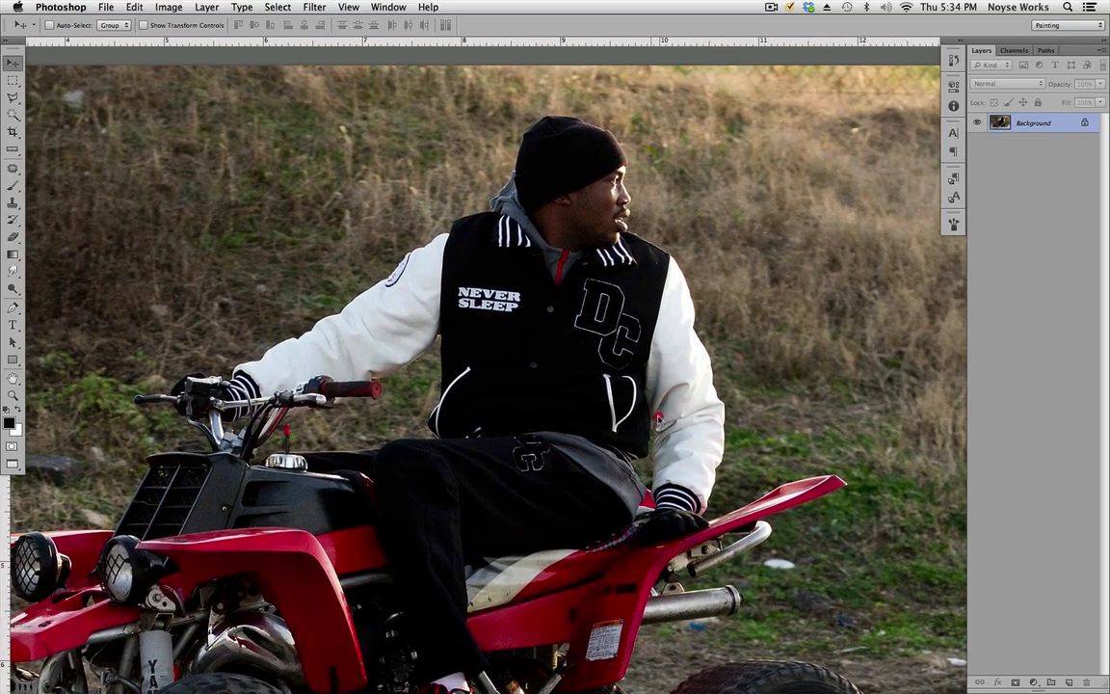
left_click(315, 8)
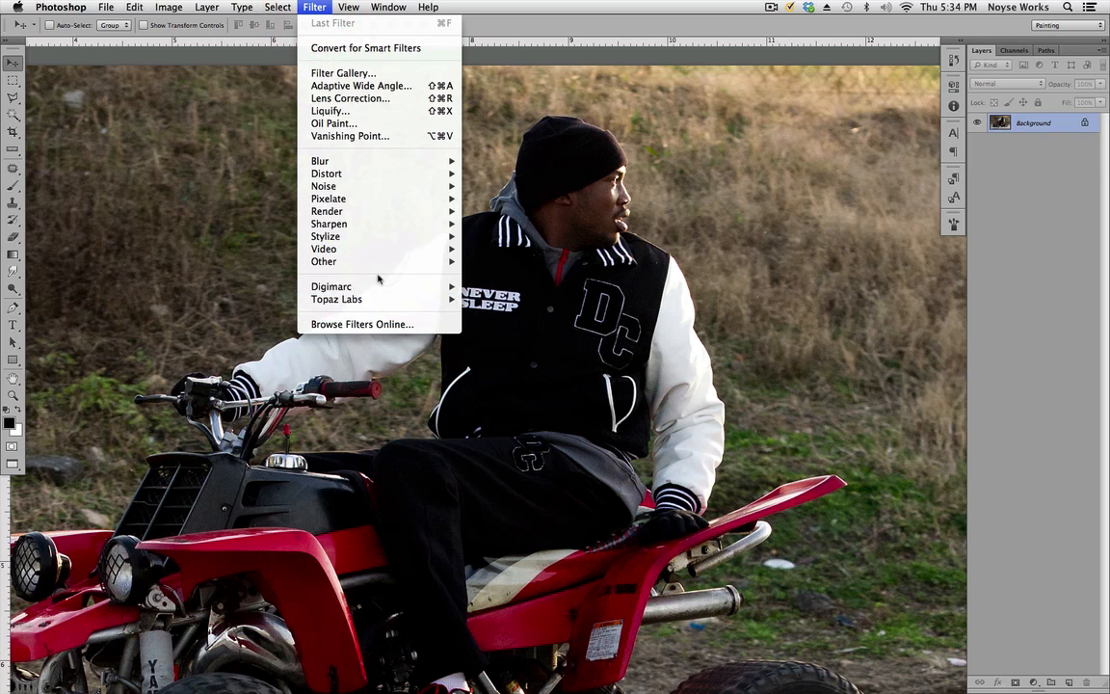
mouse_move(347, 223)
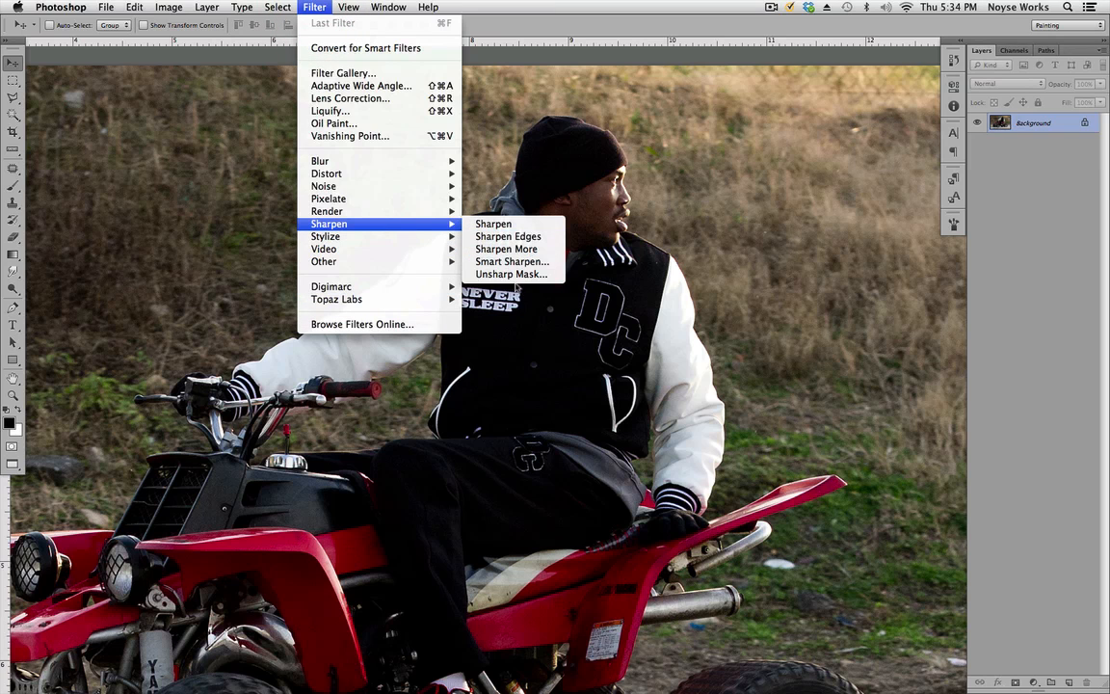
left_click(515, 273)
left_click_drag(640, 194, 881, 162)
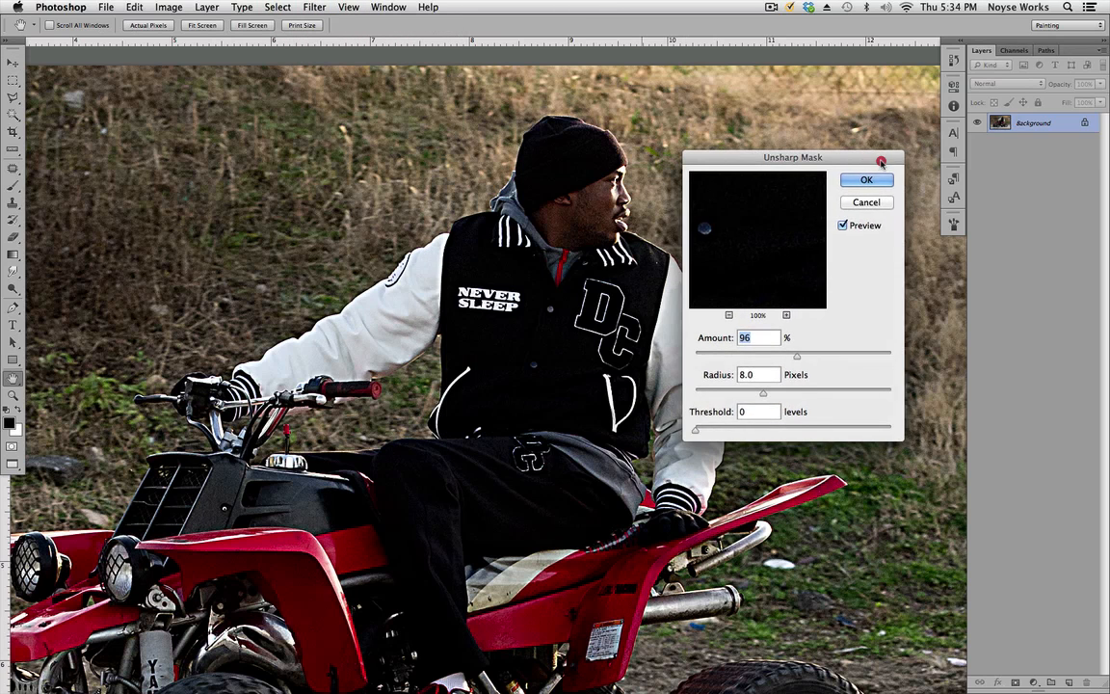
left_click_drag(796, 357, 656, 354)
left_click_drag(764, 394, 611, 372)
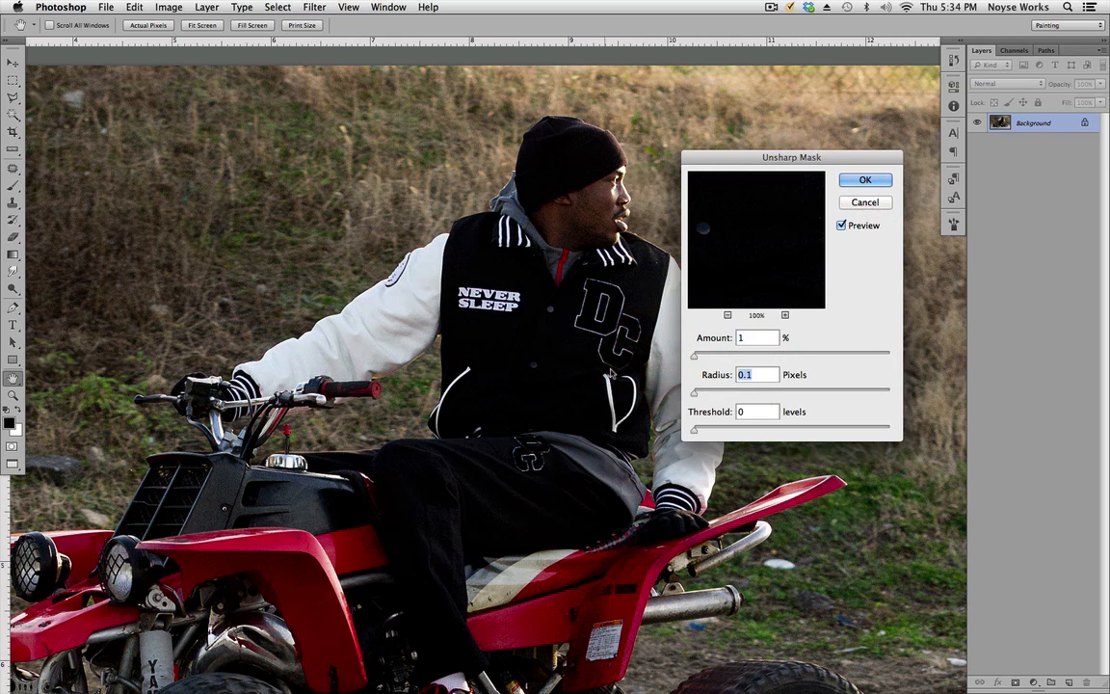
Step: Set the Unsharp Mask amount to 40% and the radius to 42.5 pixels
left_click_drag(782, 157, 853, 103)
mouse_move(764, 301)
left_mouse_down()
mouse_move(788, 301)
mouse_move(764, 289)
left_mouse_up()
type("40")
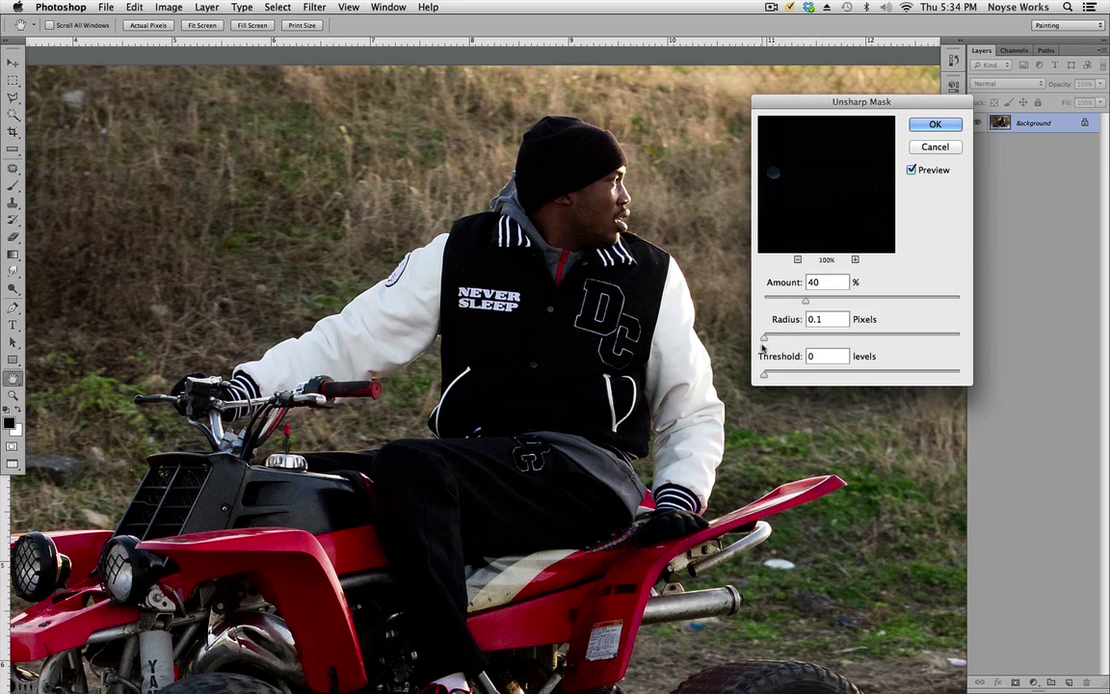
left_click_drag(764, 338, 867, 336)
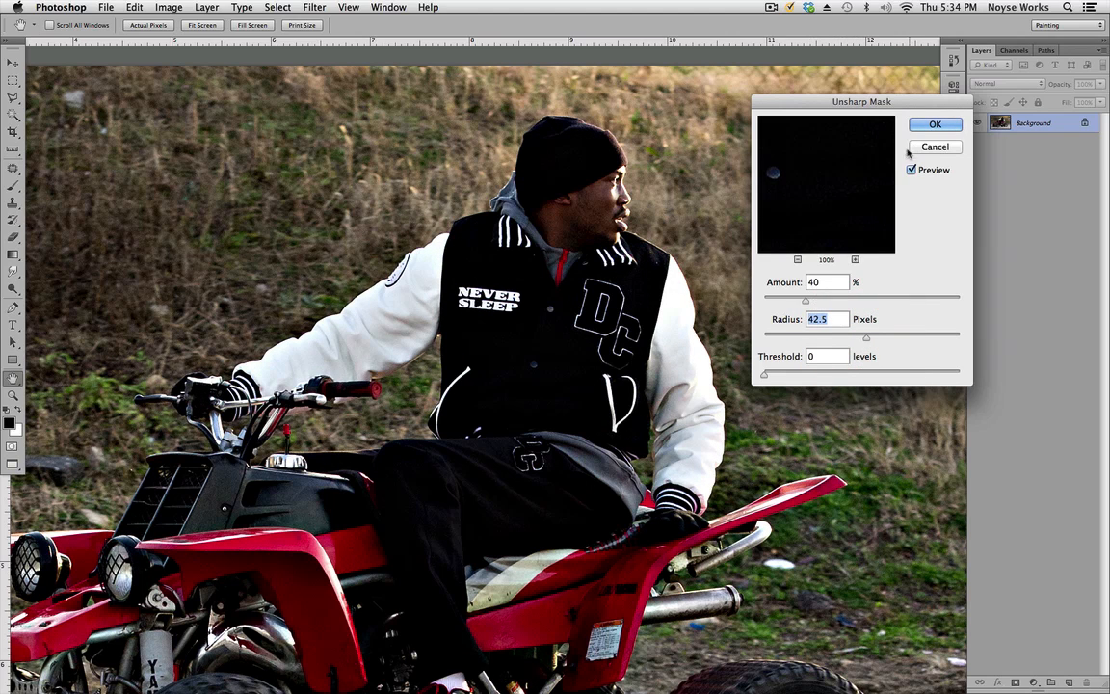
Step: Preview the sharpening on the rider's face, set the amount to 48%, and apply the Unsharp Mask
mouse_move(822, 227)
left_mouse_down()
mouse_move(825, 240)
mouse_move(842, 218)
left_mouse_up()
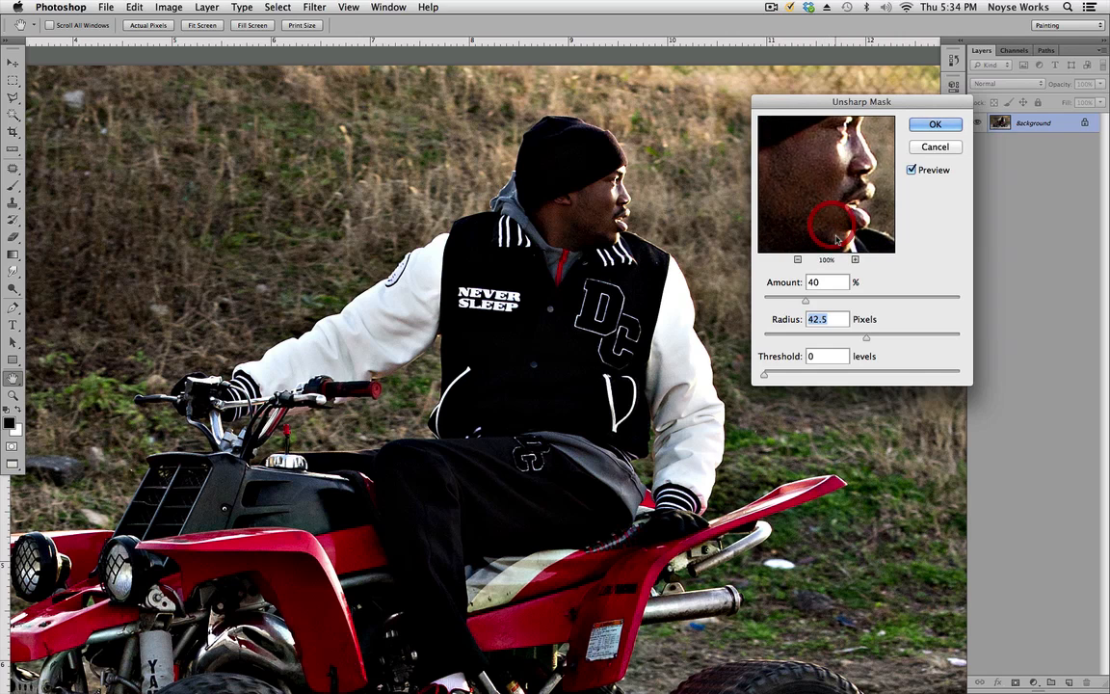
mouse_move(806, 300)
left_mouse_down()
mouse_move(826, 304)
mouse_move(817, 301)
left_mouse_up()
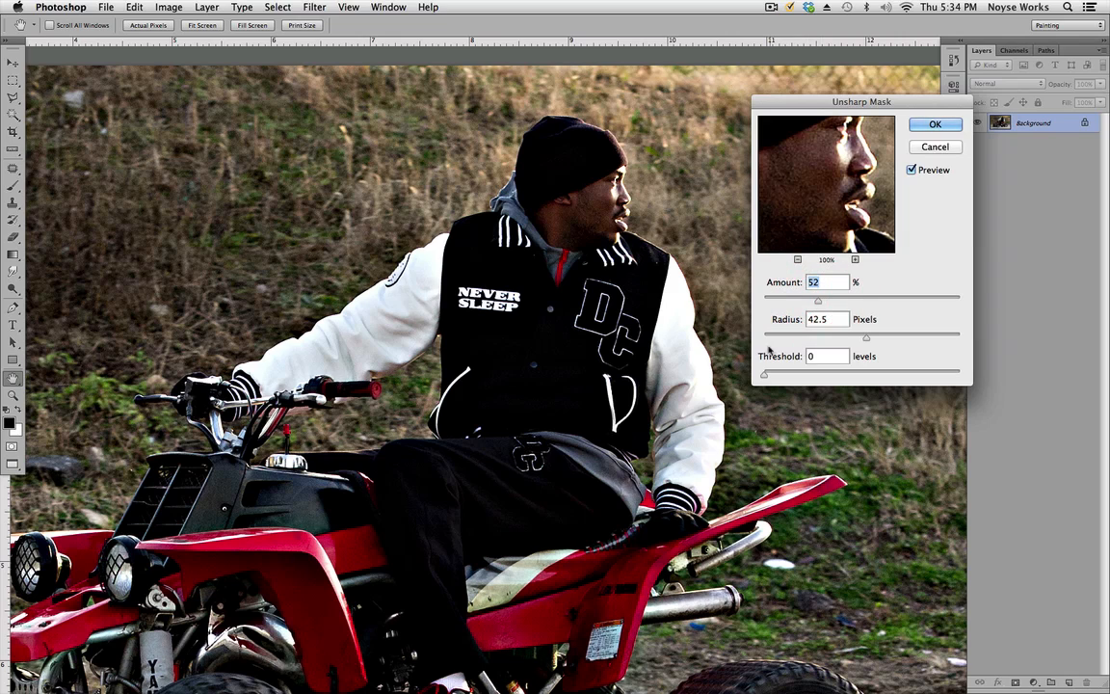
left_click(813, 299)
left_click_drag(814, 183, 836, 228)
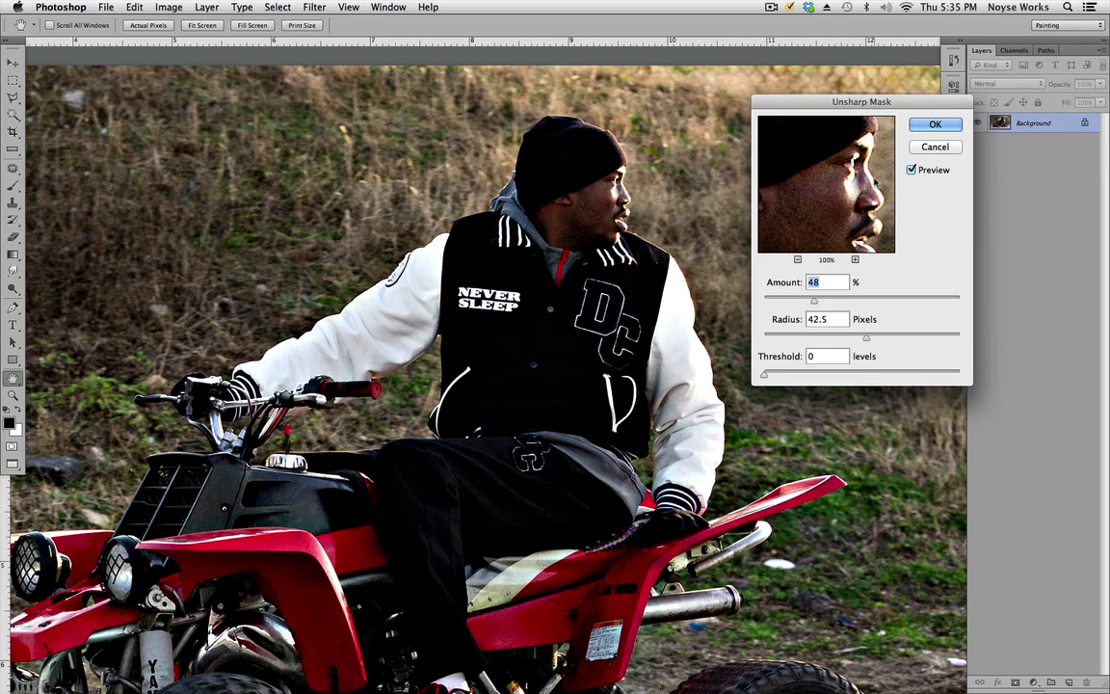
left_click(935, 124)
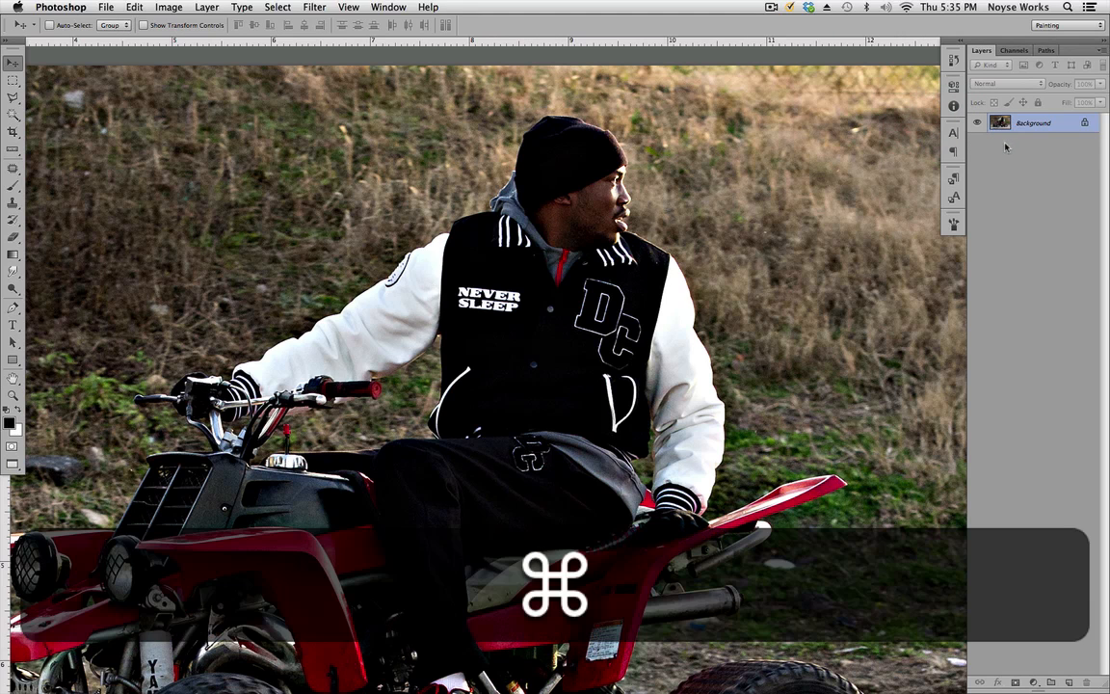
Step: Compare the photo with and without the Unsharp Mask, leaving the sharpening applied
key("super+z")
key("super+z")
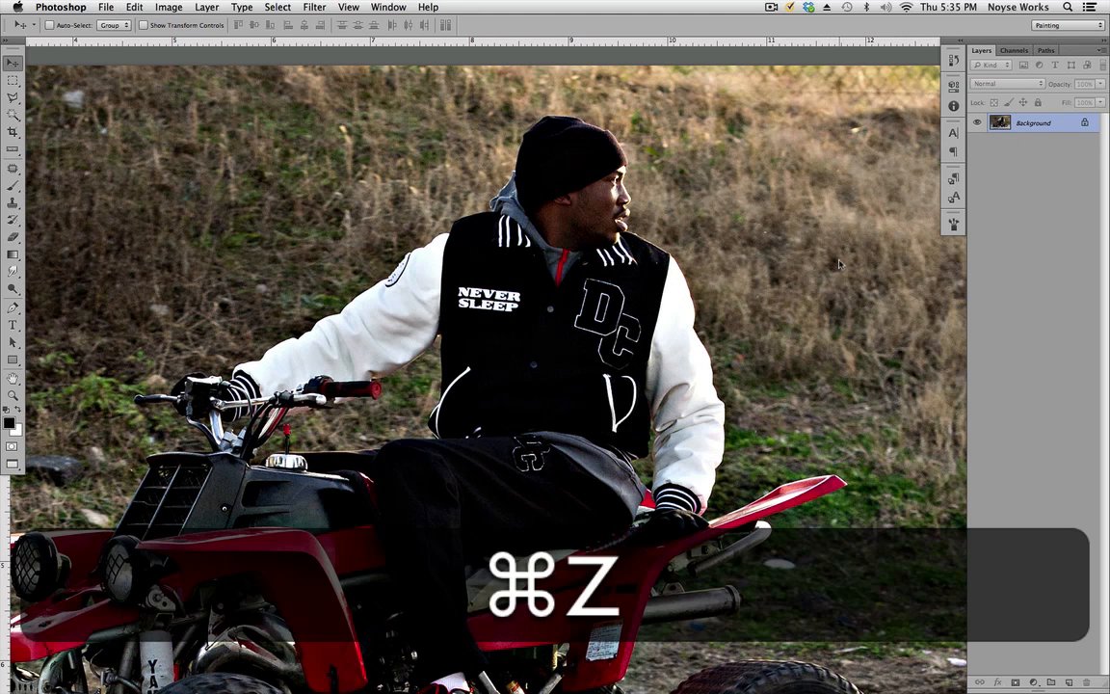
key("super+z")
key("super+z")
key("super+v")
Step: Examine the sharpened rider up close, from the legs to the grey hood and black beanie
left_click_drag(646, 475, 717, 453)
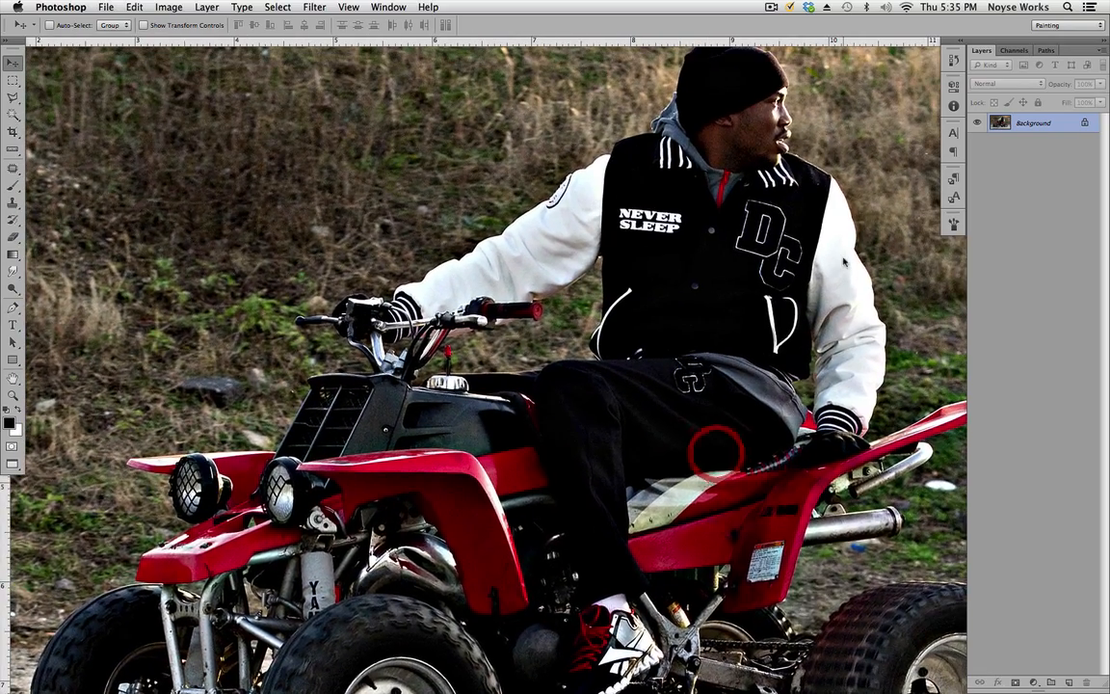
key("super+equal")
key("super+equal")
key("super+space")
left_click(843, 261)
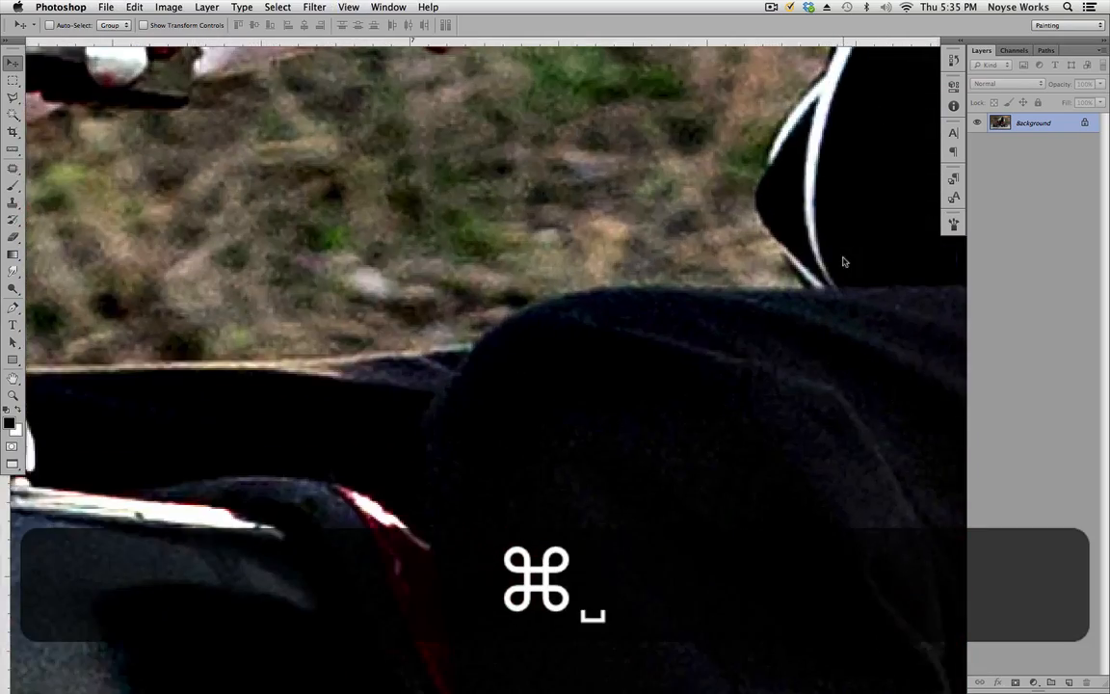
left_click_drag(698, 224, 627, 513)
left_click_drag(728, 193, 616, 444)
left_click_drag(800, 256, 684, 446)
left_click_drag(809, 314, 678, 474)
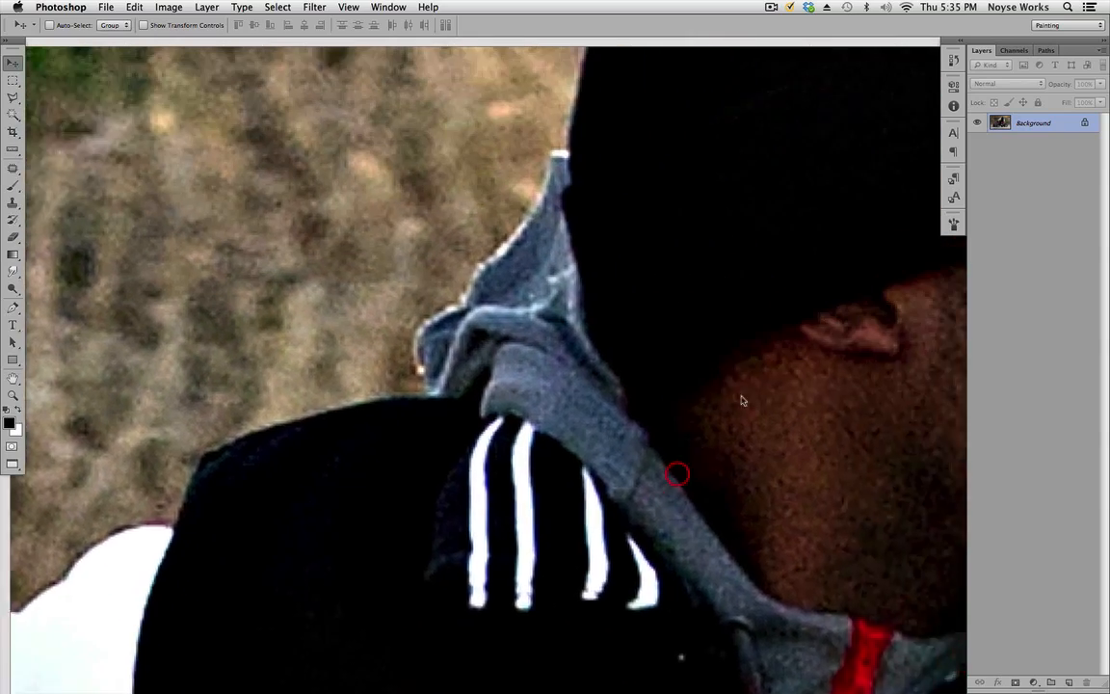
left_click_drag(846, 309, 721, 450)
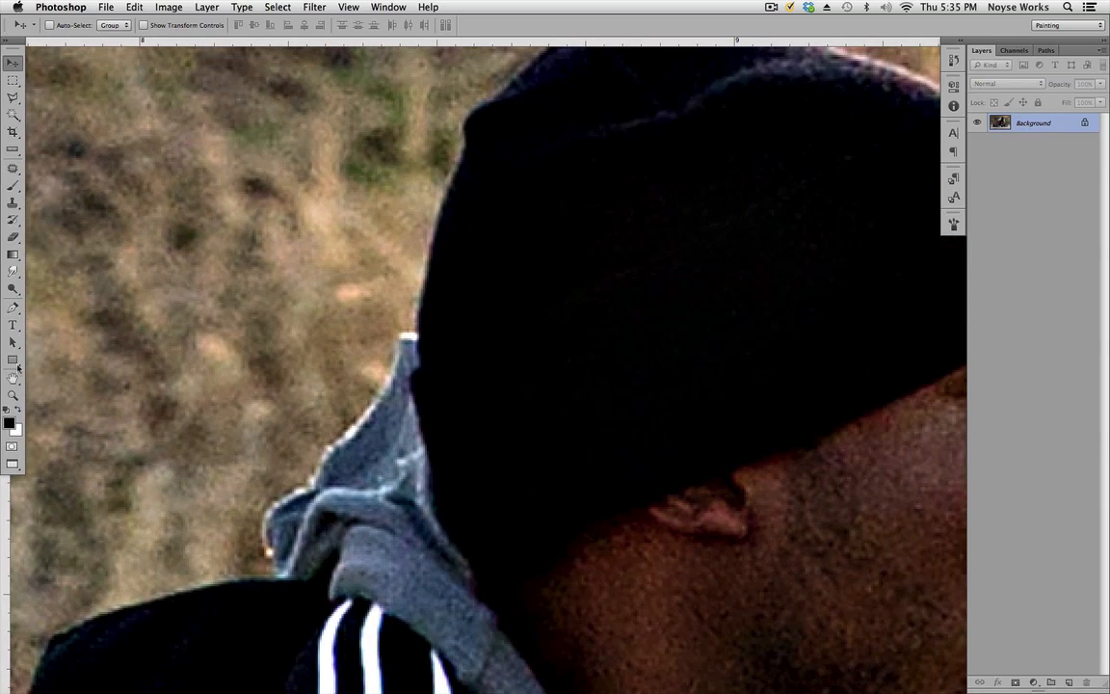
Step: Start a Pen tool path at the jacket shoulder and trace the grey hood's outer edge up to the beanie
left_click(13, 307)
key("super+equal")
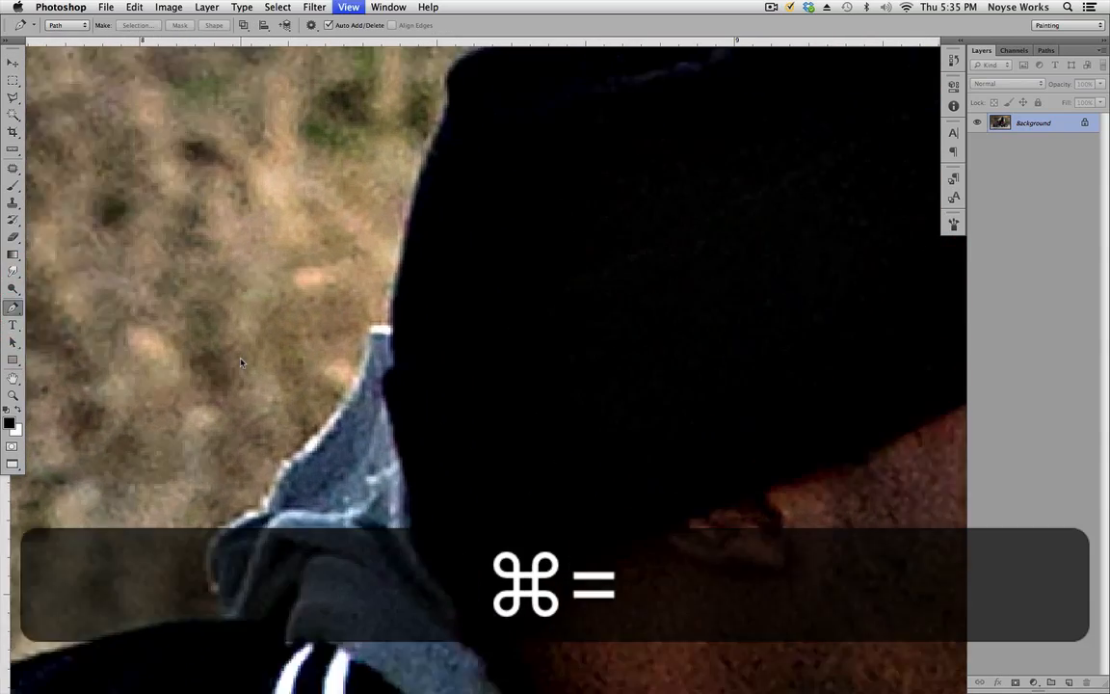
key("super+equal")
left_click_drag(410, 473, 568, 324)
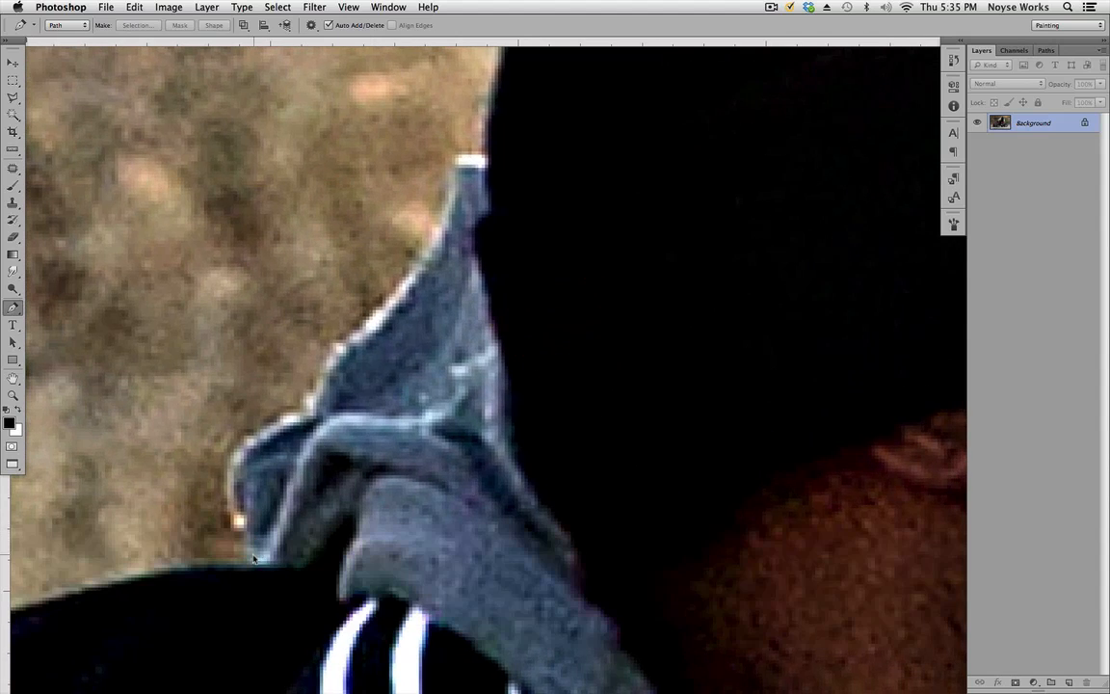
left_click(255, 558)
left_click(234, 455)
left_click(283, 417)
left_click_drag(306, 421, 387, 303)
left_click_drag(434, 374, 381, 408)
left_click(397, 407)
Step: Continue the path up the back edge of the beanie and along its slope to the peak
left_click_drag(471, 334, 365, 514)
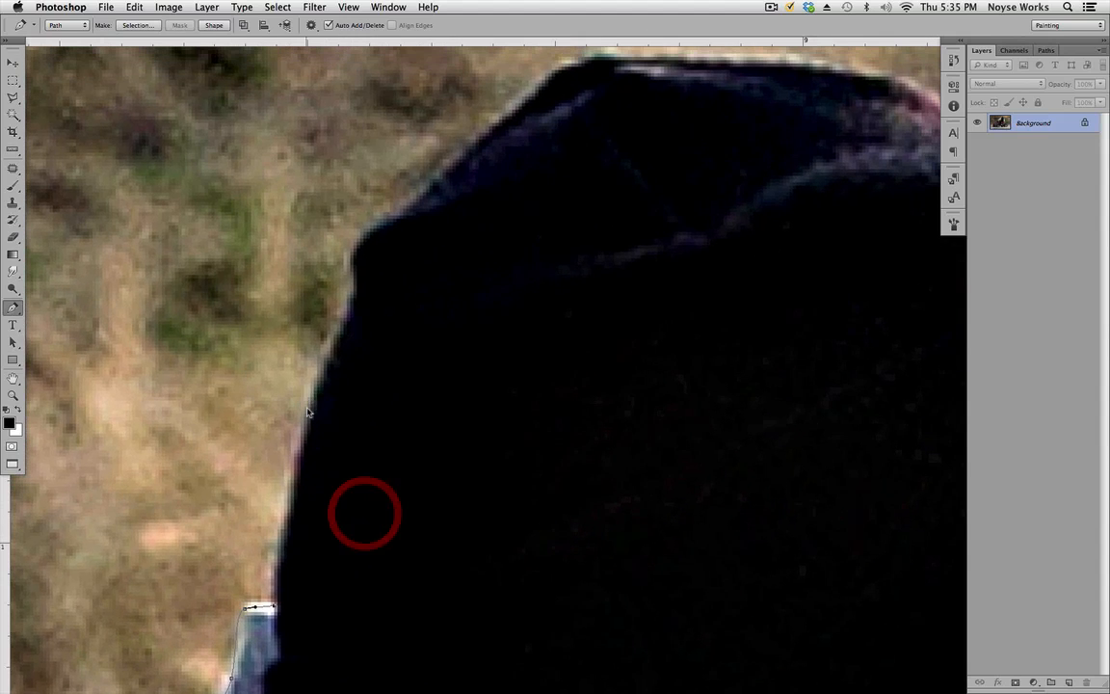
mouse_move(310, 447)
left_mouse_down()
mouse_move(325, 390)
mouse_move(310, 427)
left_mouse_up()
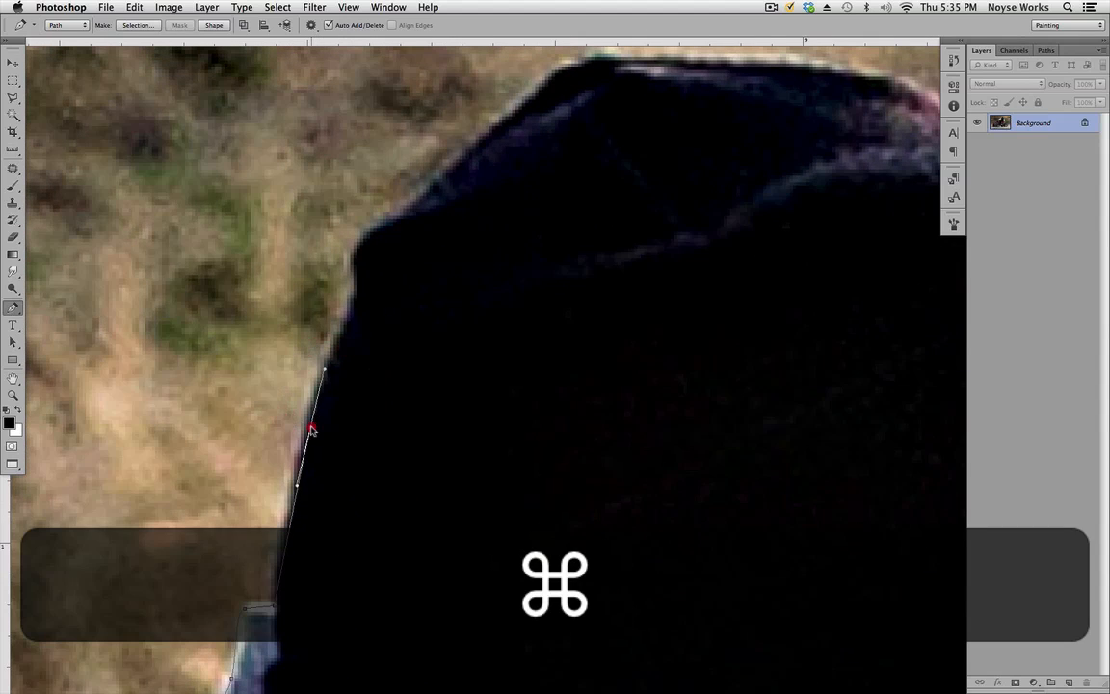
left_click_drag(347, 315, 357, 287)
left_click_drag(361, 245, 369, 239)
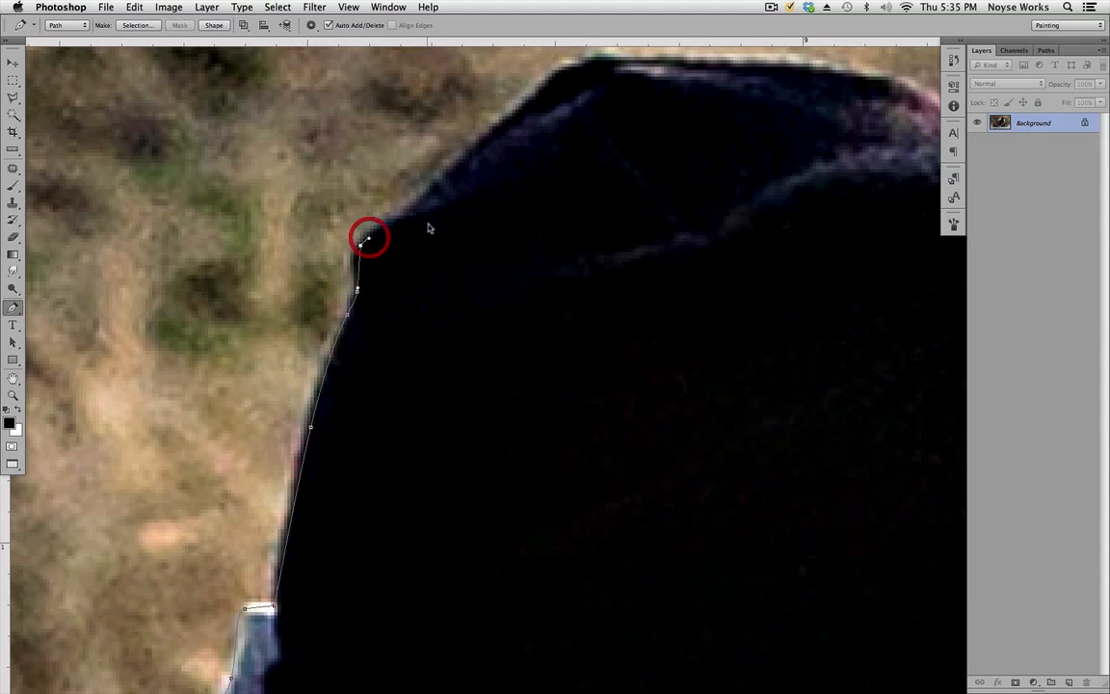
left_click_drag(454, 222, 363, 362)
left_click_drag(426, 297, 438, 285)
left_click_drag(502, 233, 509, 228)
Step: Continue the path across the top of the beanie and down its front edge to the brim
scroll(631, 299, "right", 10)
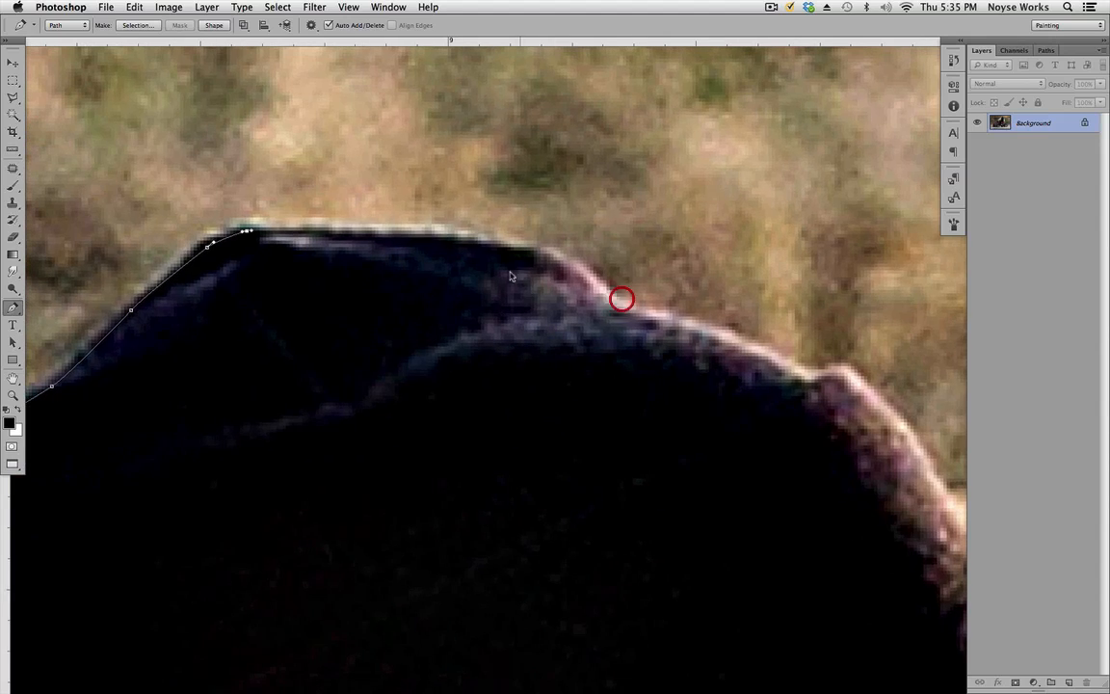
left_click_drag(482, 248, 500, 248)
left_click_drag(621, 304, 633, 314)
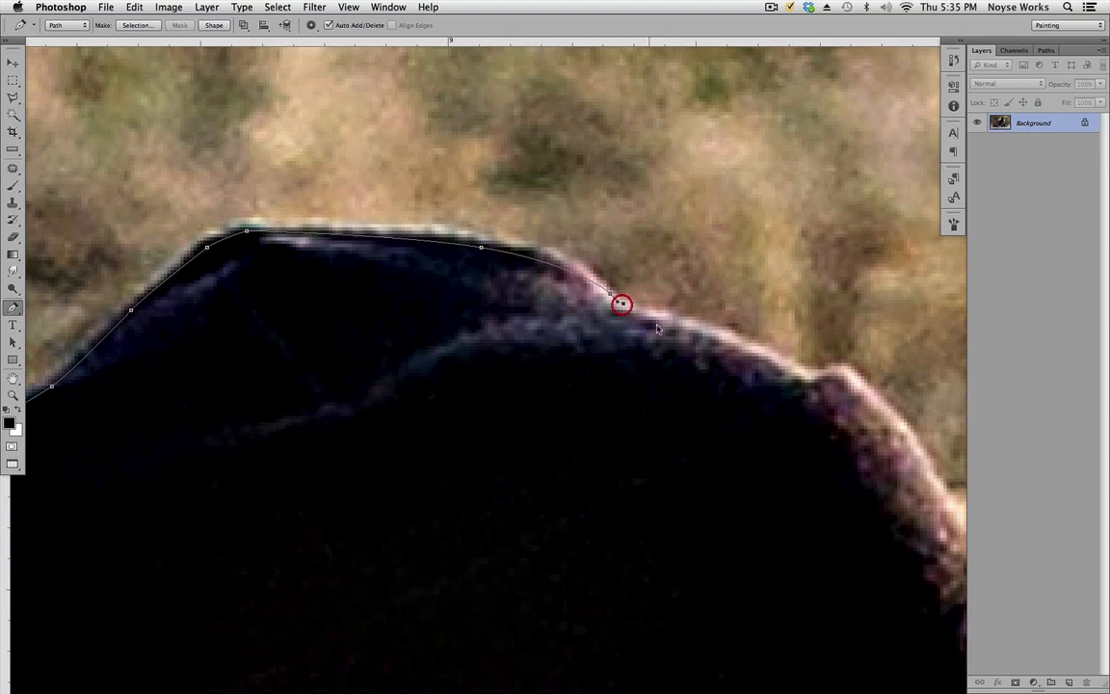
scroll(634, 316, "right", 7)
scroll(633, 316, "down", 4)
mouse_move(656, 263)
left_mouse_down()
mouse_move(665, 277)
mouse_move(655, 286)
left_mouse_up()
scroll(668, 278, "down", 3)
scroll(668, 278, "right", 3)
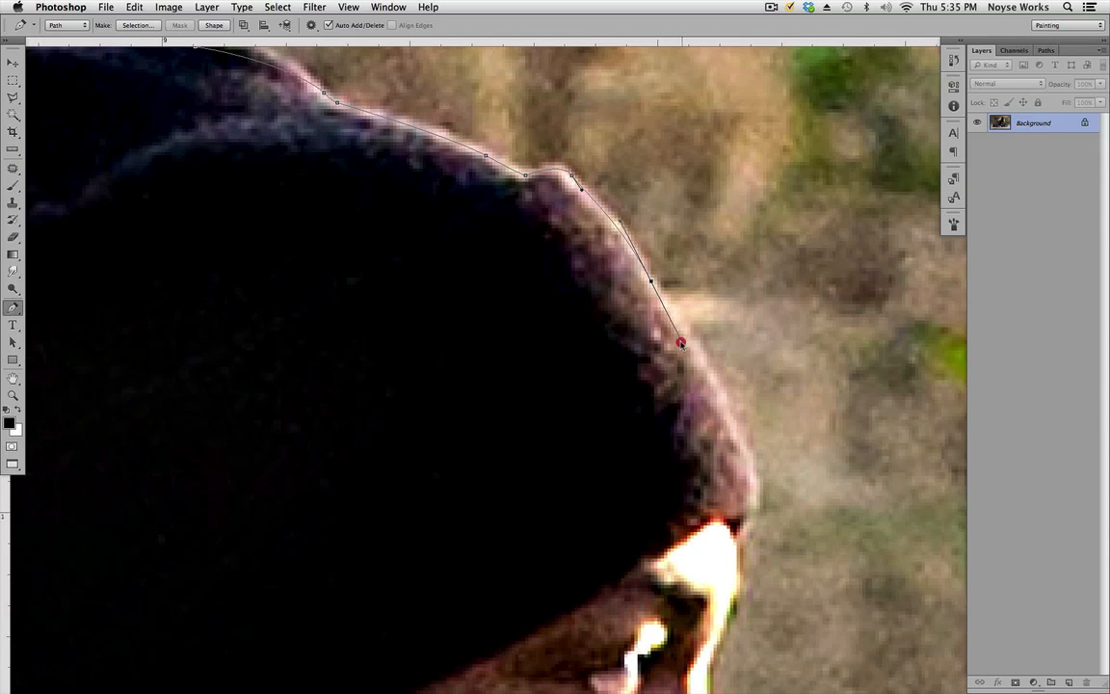
left_click_drag(754, 483, 750, 497)
Step: Trace the path from the beanie's brim down the forehead to the bridge of the nose
left_click_drag(713, 626, 788, 408)
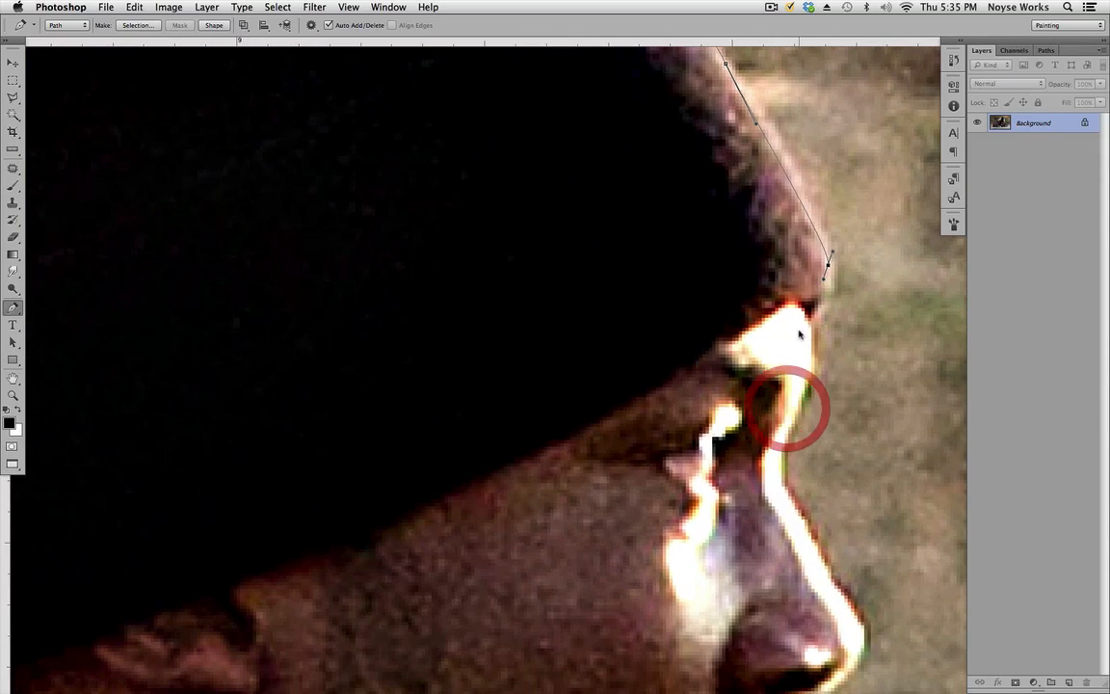
left_click_drag(811, 321, 810, 337)
left_click_drag(835, 436, 773, 337)
left_click_drag(746, 272, 743, 292)
left_click_drag(717, 370, 718, 383)
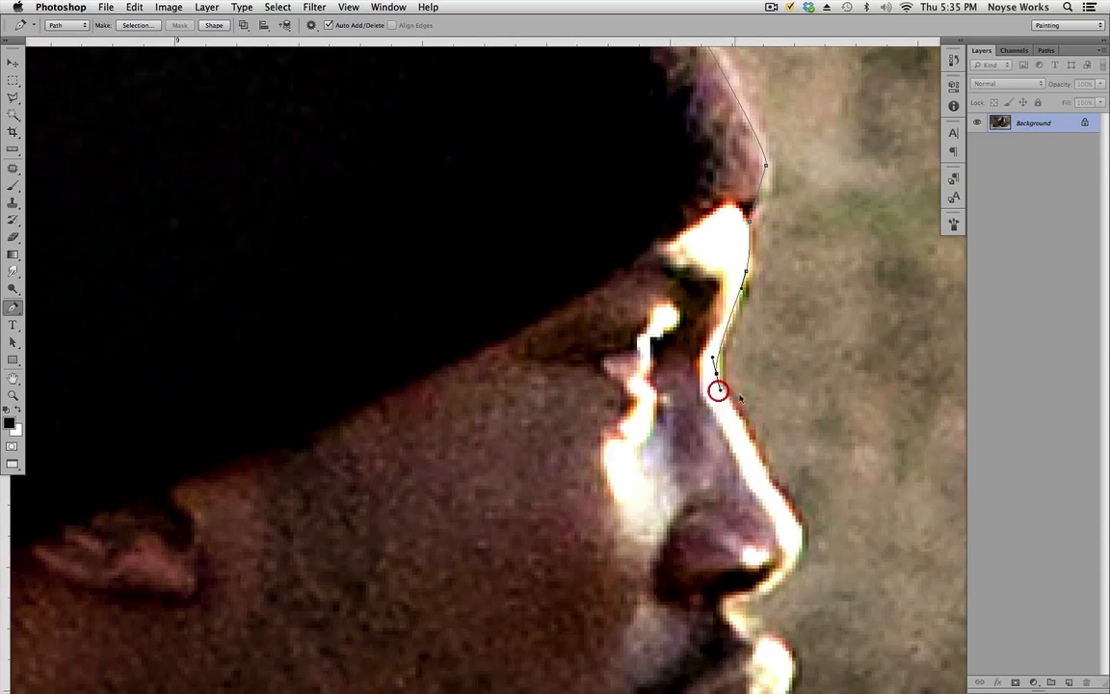
Step: Continue the path down the nose and around its tip to the base above the upper lip
key("super+equal")
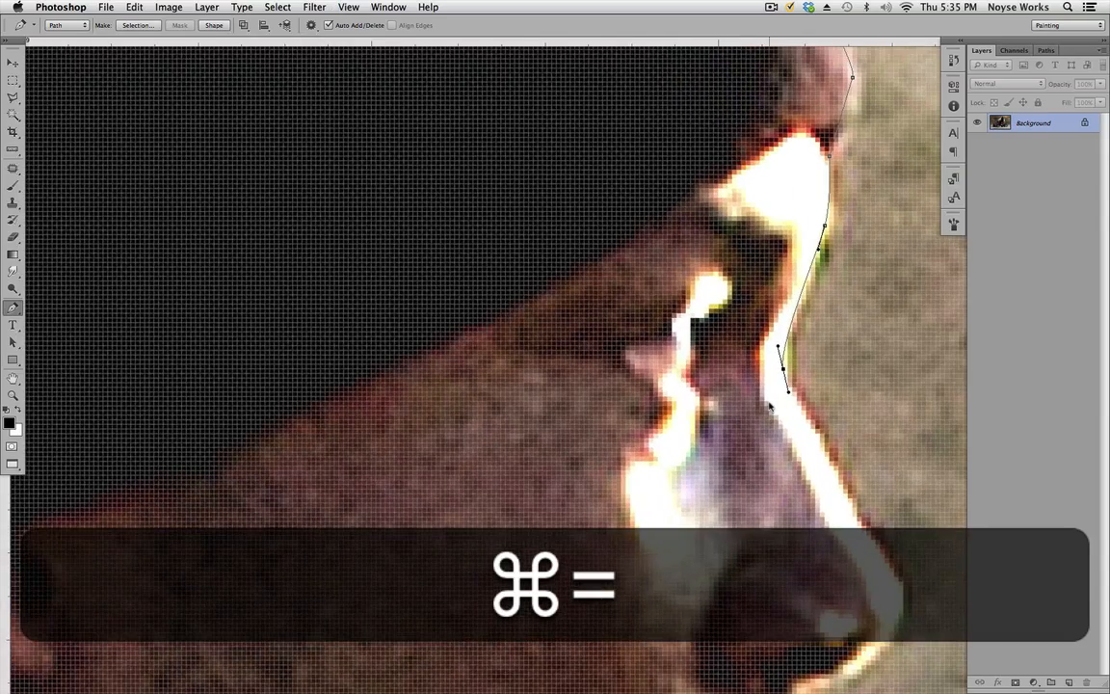
key("super+minus")
key("super+minus")
left_click_drag(833, 540, 711, 394)
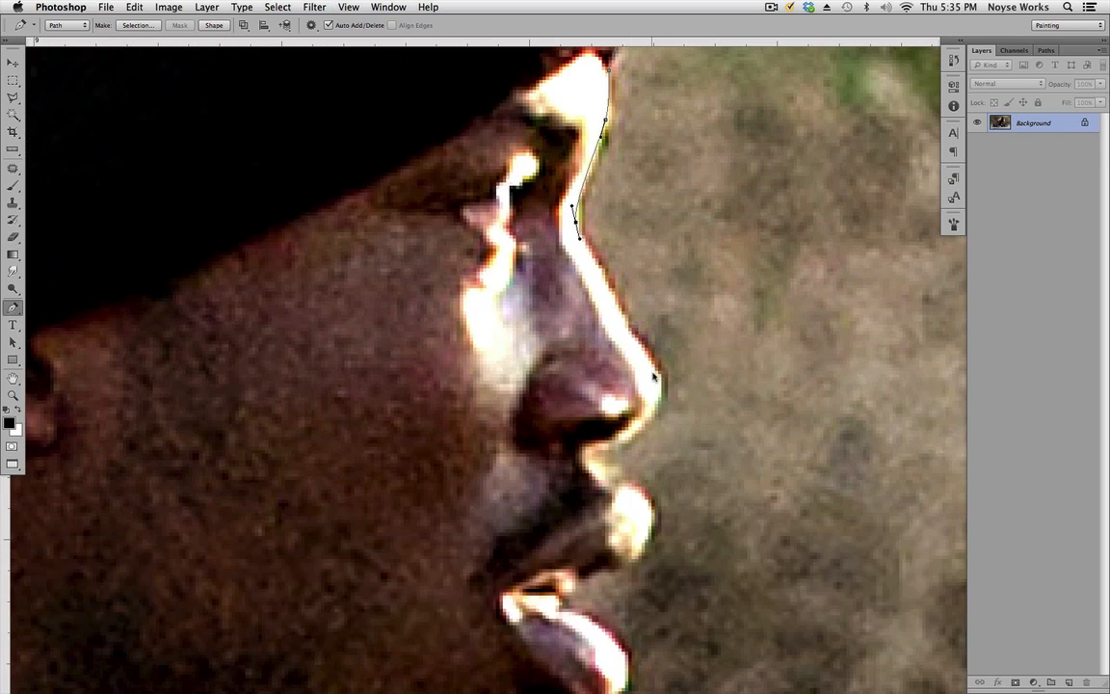
left_click_drag(617, 439, 607, 445)
left_click(582, 449)
Step: Continue the path around the upper lip, in at the mouth opening and around the lower lip to the collar
left_click_drag(643, 502, 738, 326)
left_click(743, 329)
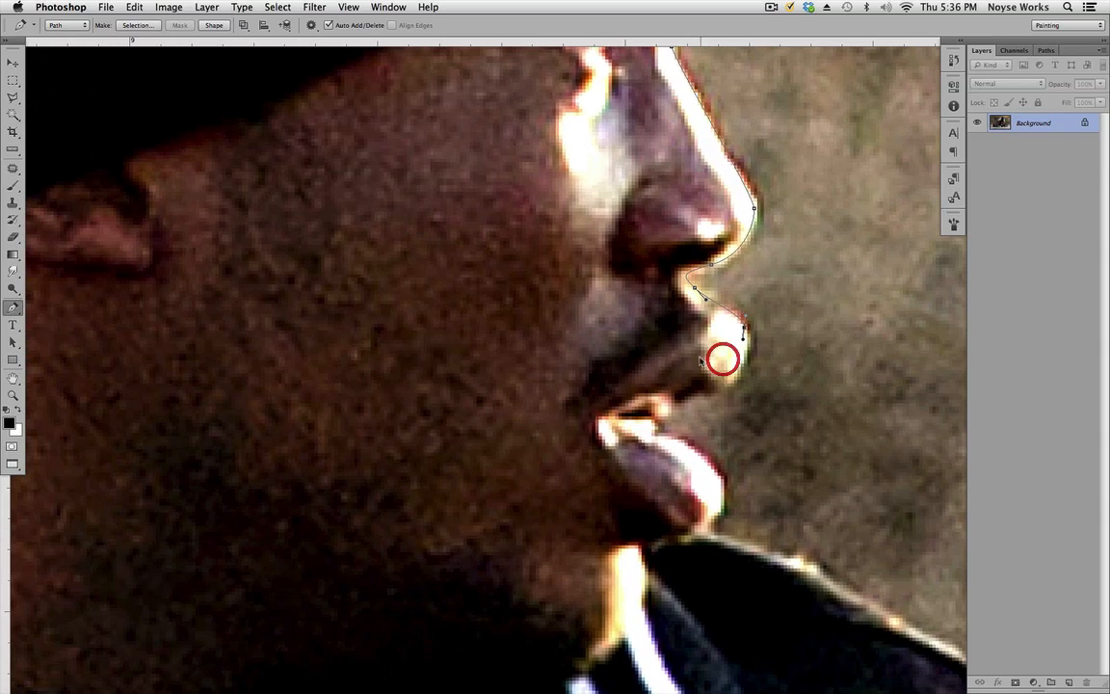
left_click(677, 401)
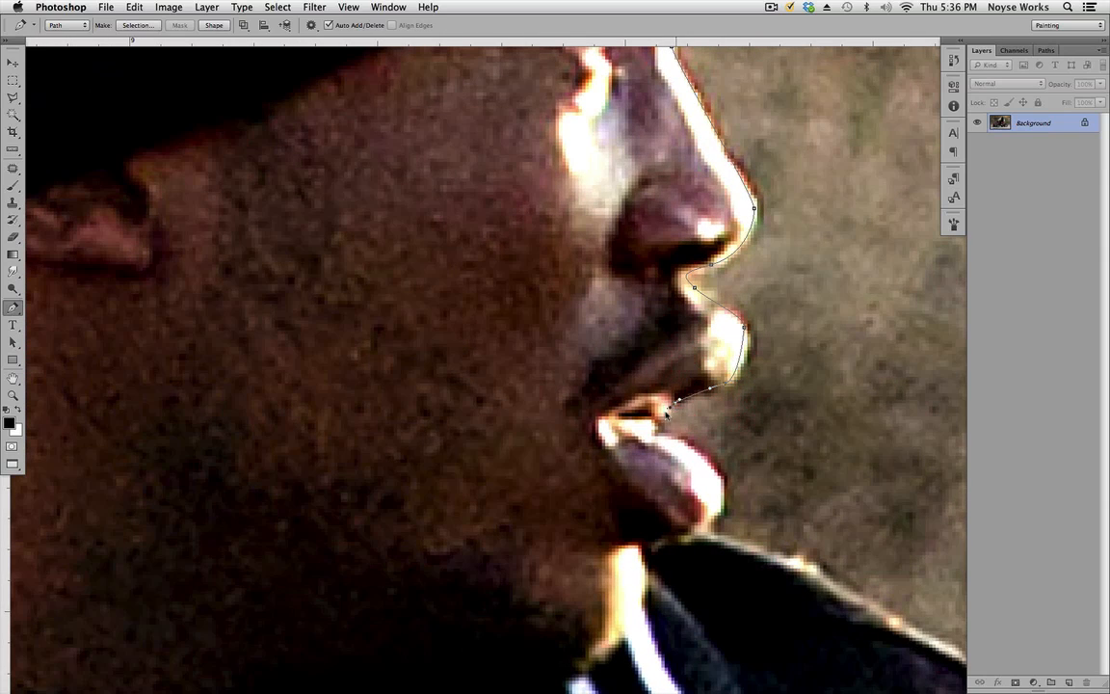
left_click_drag(656, 439, 718, 501)
left_click(712, 516)
left_click(680, 548)
Step: Trace the path along the sloping top edge of the dark collar to the corner where the white sleeve begins
left_click_drag(680, 551, 609, 477)
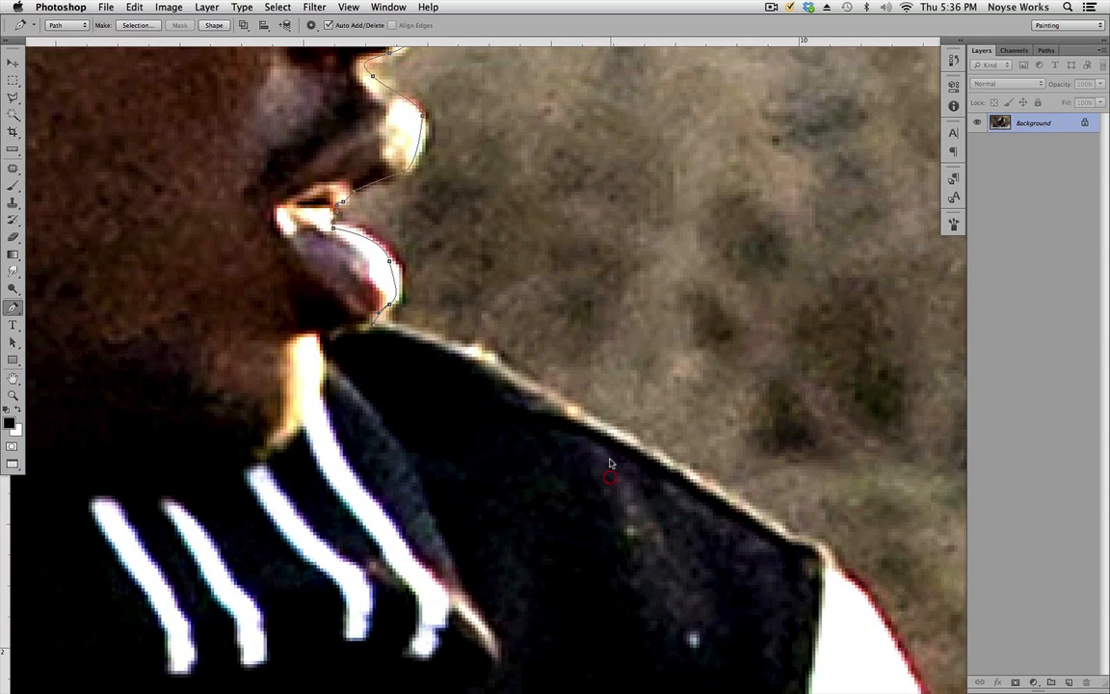
left_click(592, 418)
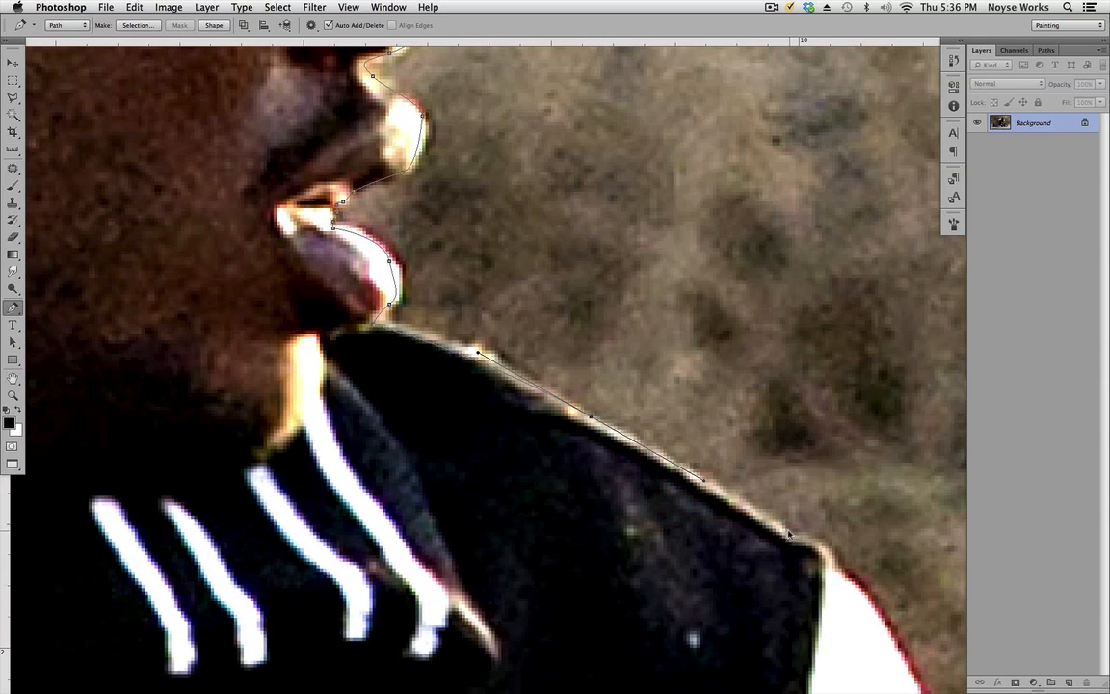
left_click_drag(859, 577, 776, 500)
left_click(750, 489)
Step: Continue the path down the outer edge of the white upper sleeve to the first notch in the fabric
left_click_drag(881, 626, 733, 452)
left_click_drag(728, 525, 739, 550)
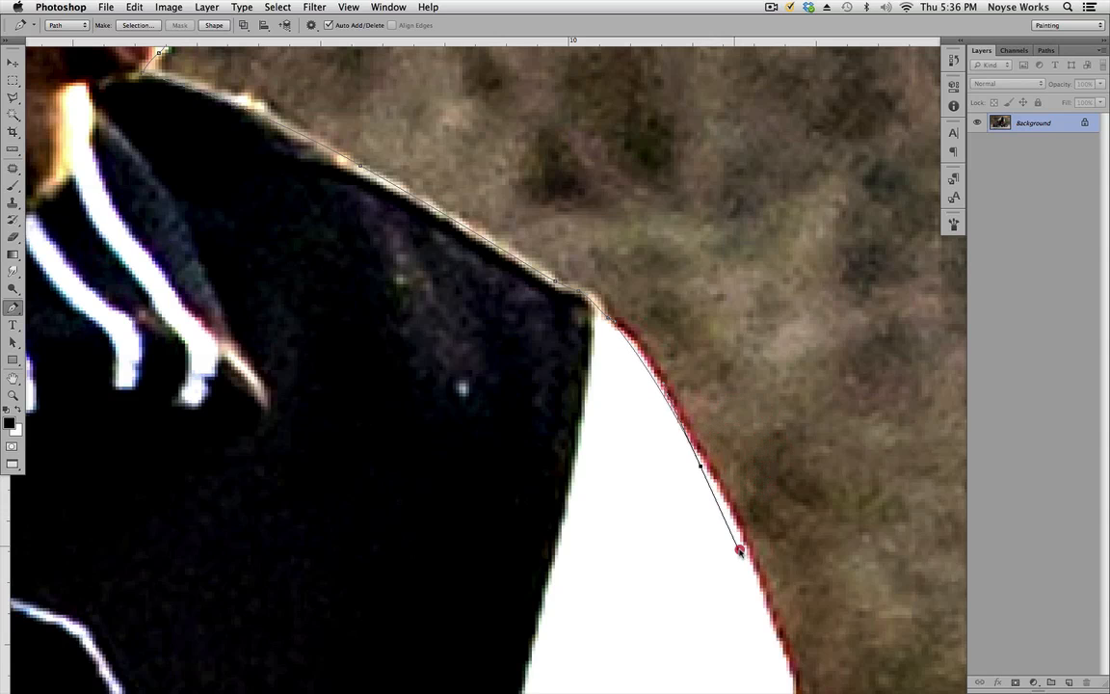
left_click_drag(822, 692, 718, 374)
left_click_drag(699, 310, 739, 442)
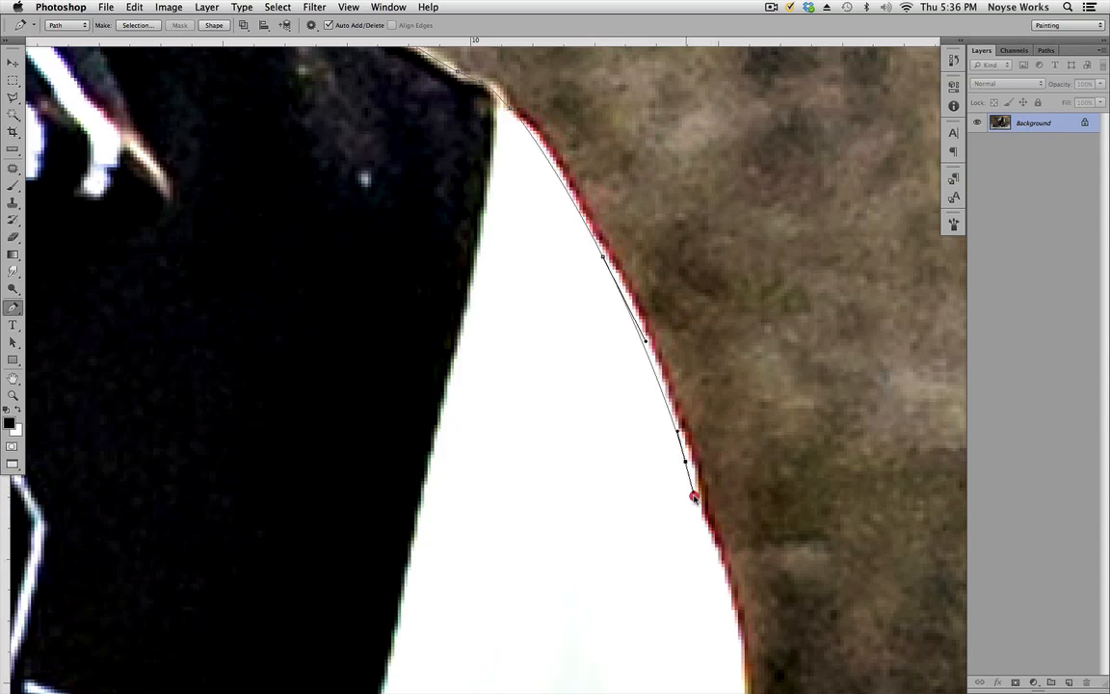
scroll(694, 496, "down", 5)
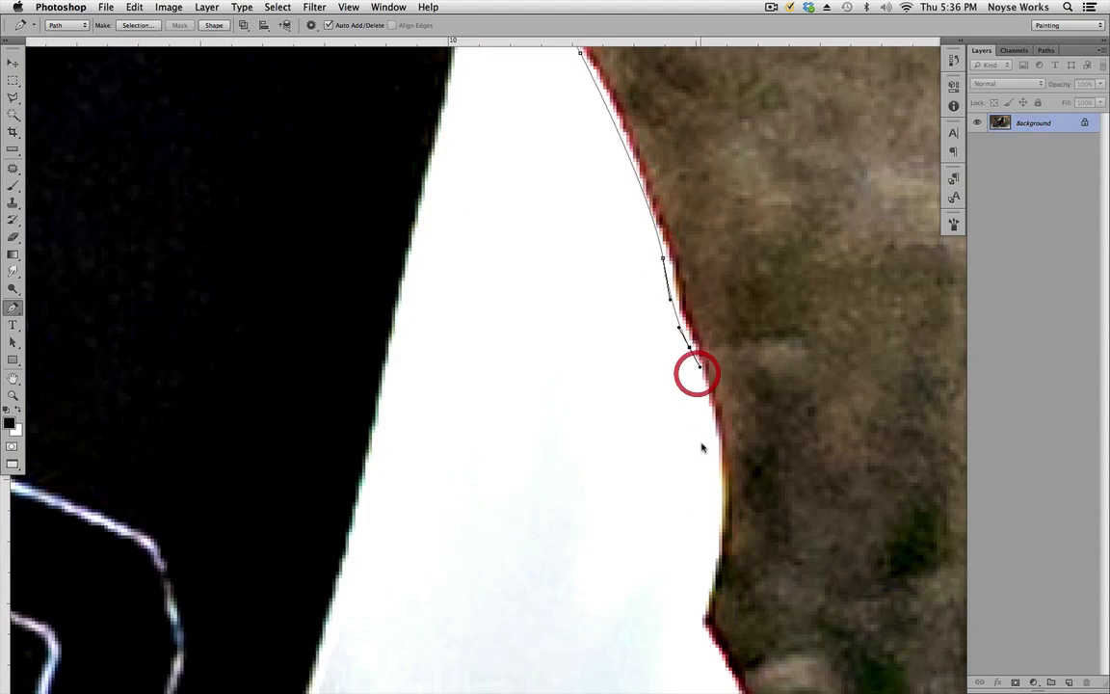
scroll(713, 495, "down", 4)
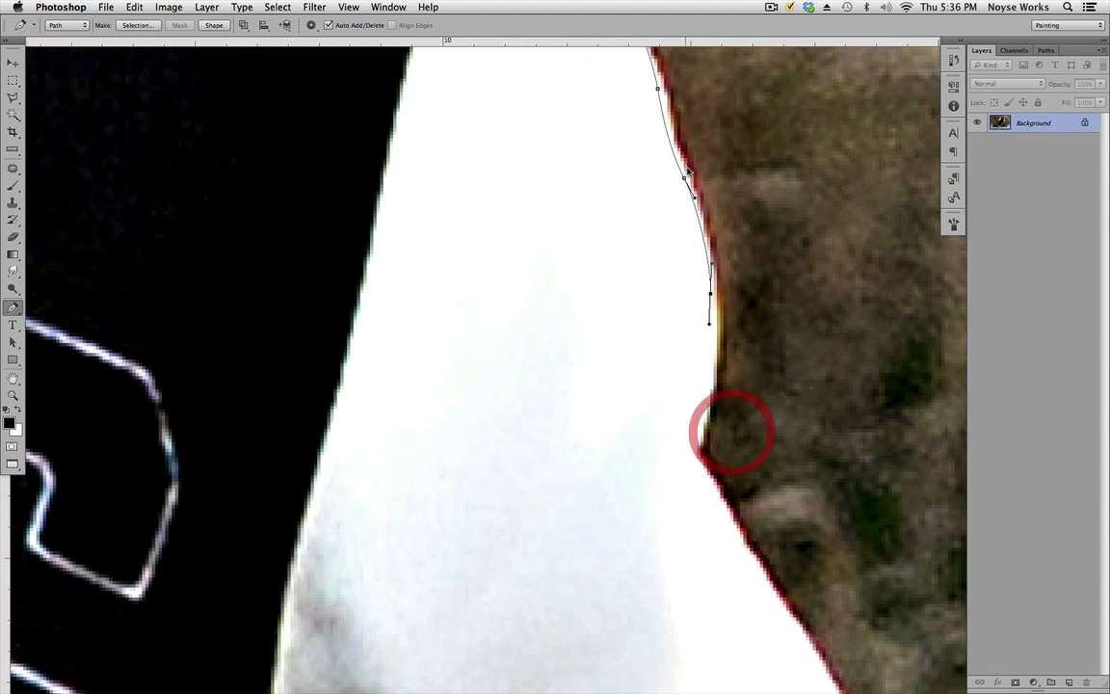
left_click_drag(702, 413, 701, 416)
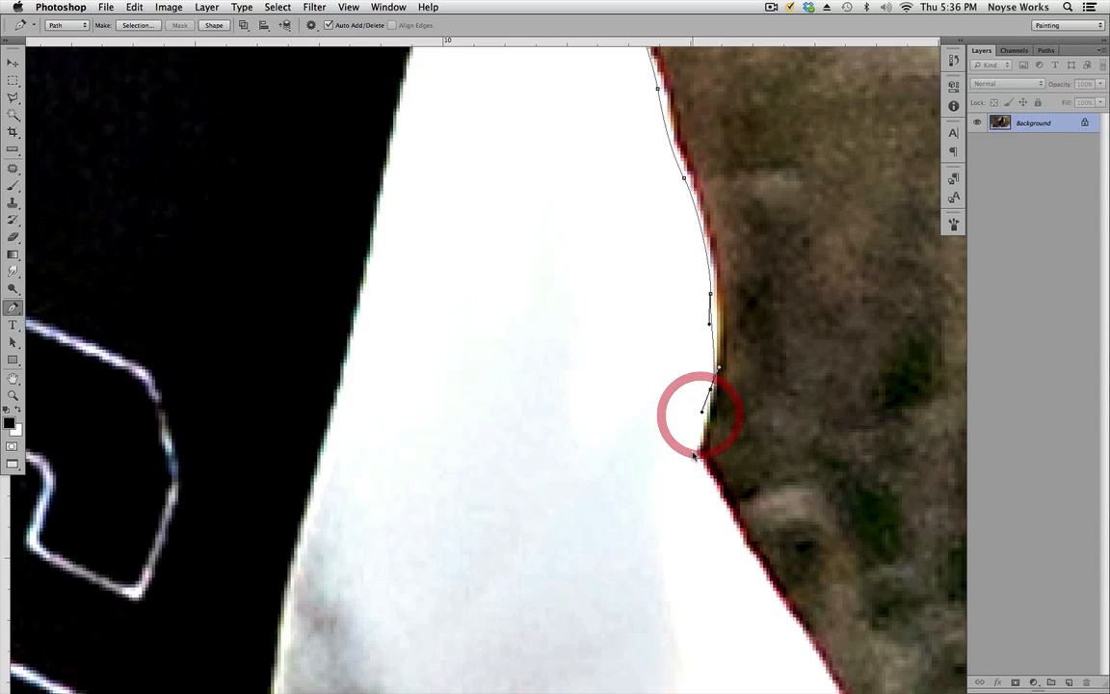
left_click(694, 452)
Step: Trace the path from the notch around the next sleeve bulge and down its straight vertical edge
left_click_drag(788, 628, 711, 441)
left_click_drag(787, 578, 701, 369)
left_click_drag(702, 421, 701, 429)
left_click_drag(729, 499, 708, 406)
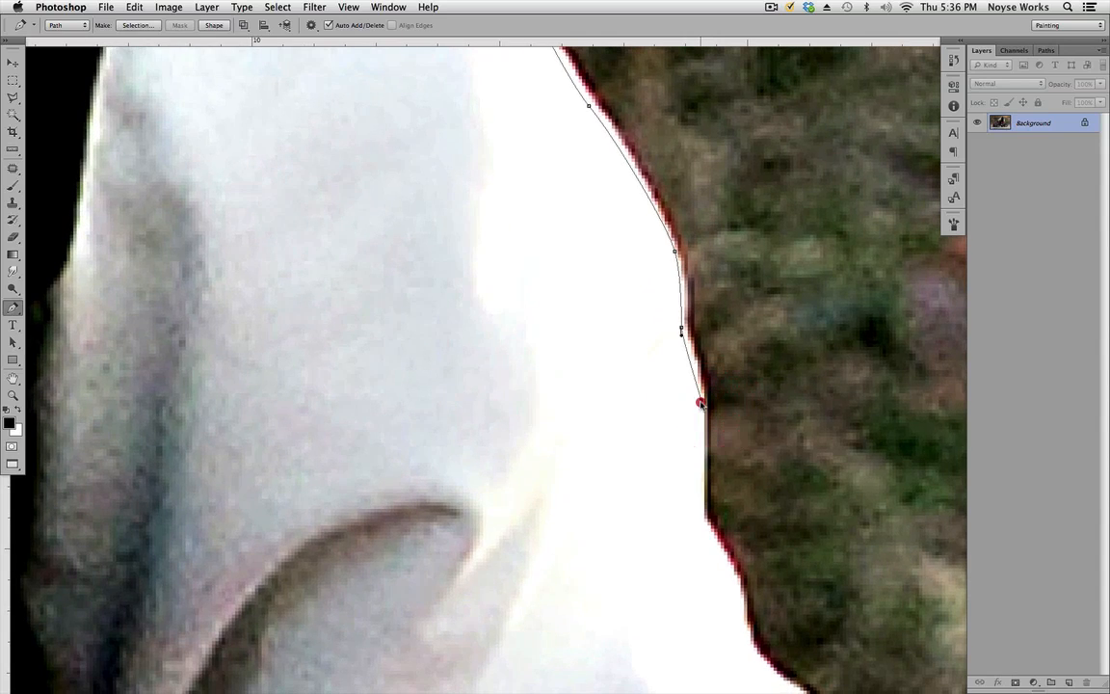
left_click_drag(698, 508, 675, 352)
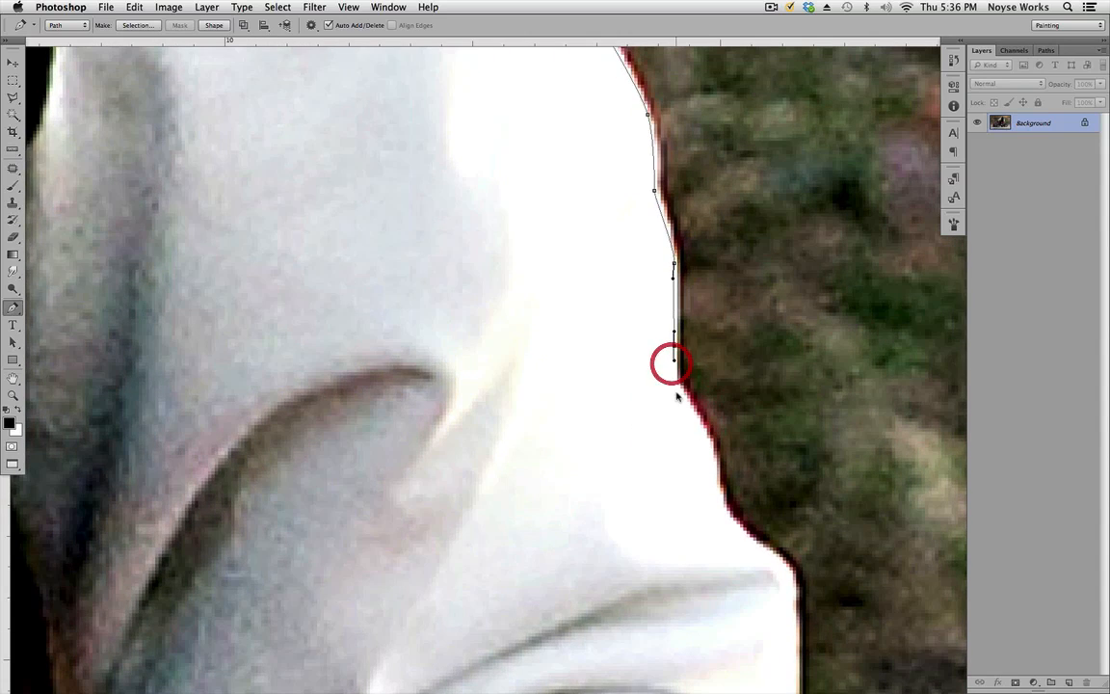
Step: Continue the path over the stepped sleeve folds and around the protruding fold to the small notch below
left_click_drag(715, 502, 694, 429)
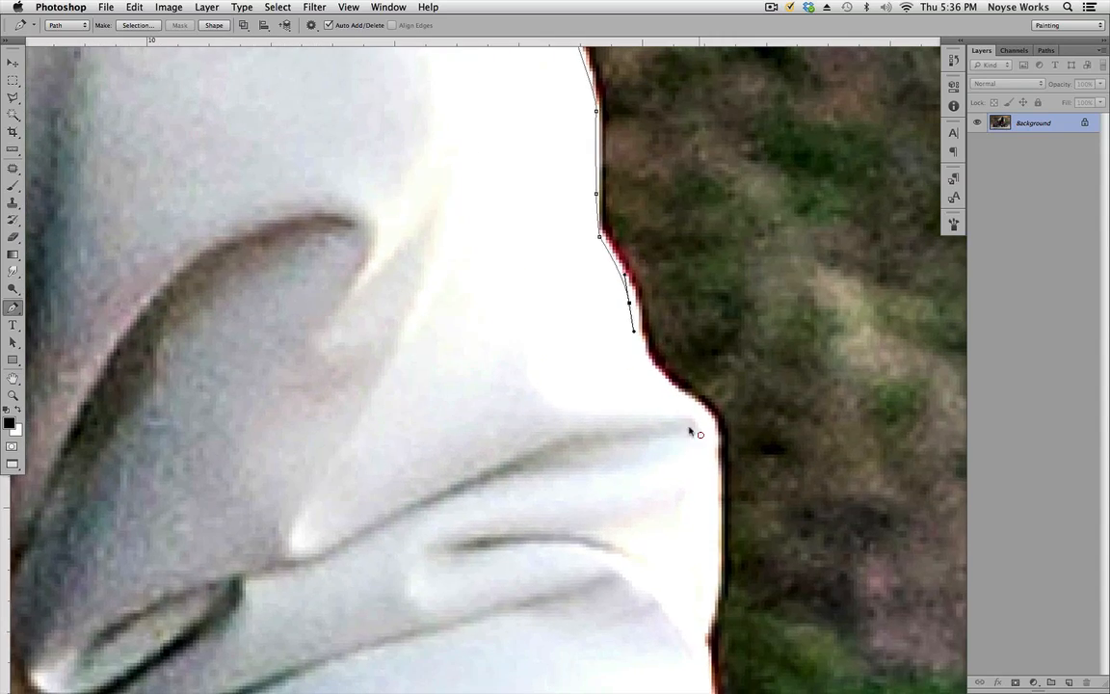
left_click(647, 364)
scroll(718, 405, "down", 5)
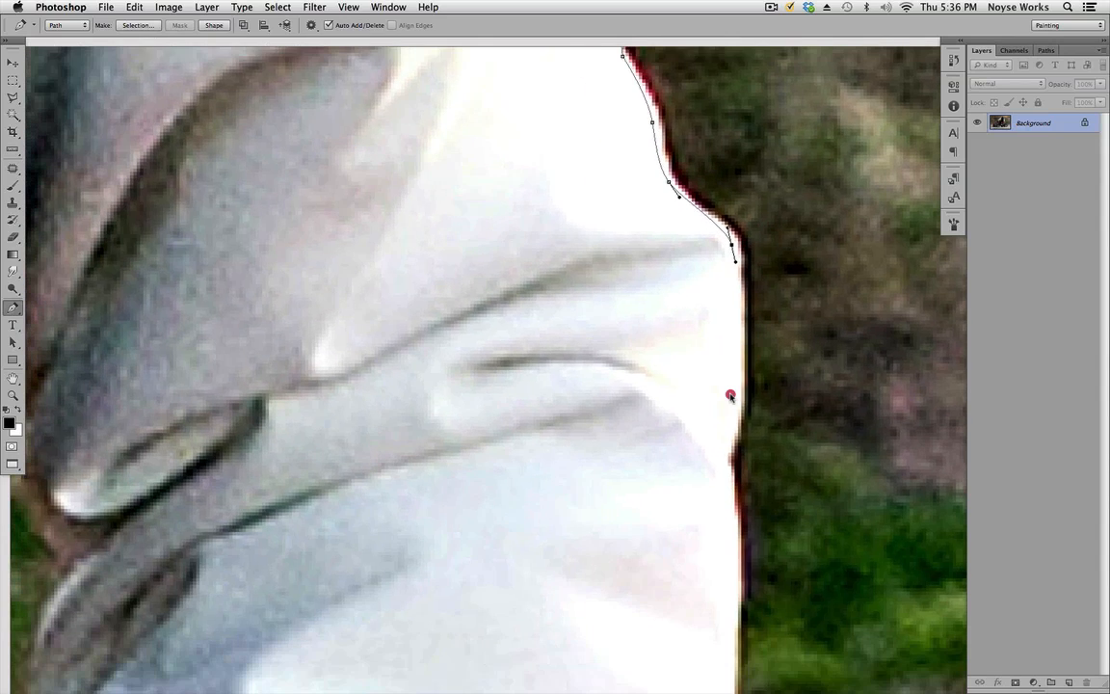
left_click(741, 396)
scroll(736, 445, "down", 3)
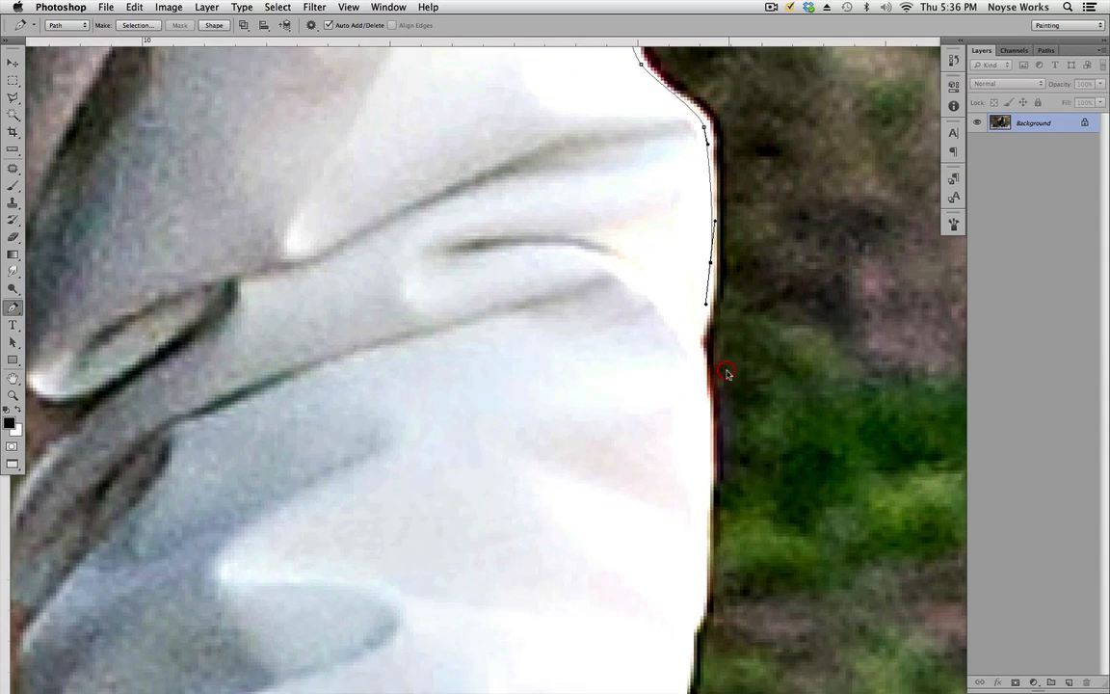
Step: Trace the path down the forearm part of the sleeve and around its lower bulge into the crease
scroll(696, 374, "down", 5)
left_click(692, 328)
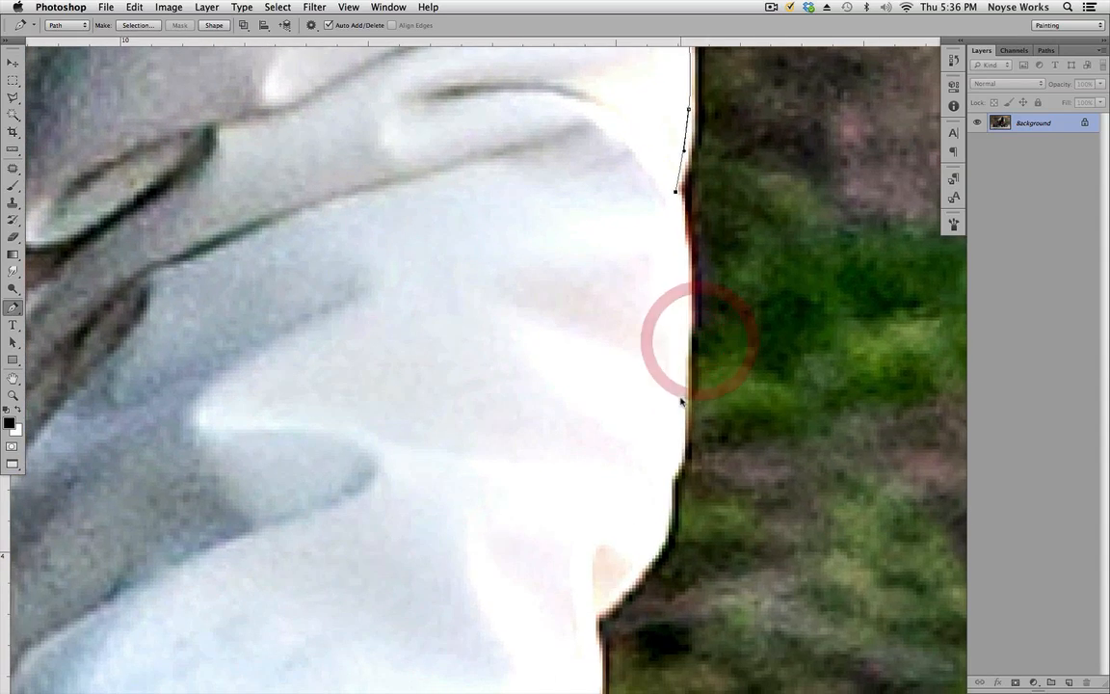
left_click(682, 392)
left_click(671, 460)
scroll(684, 366, "down", 5)
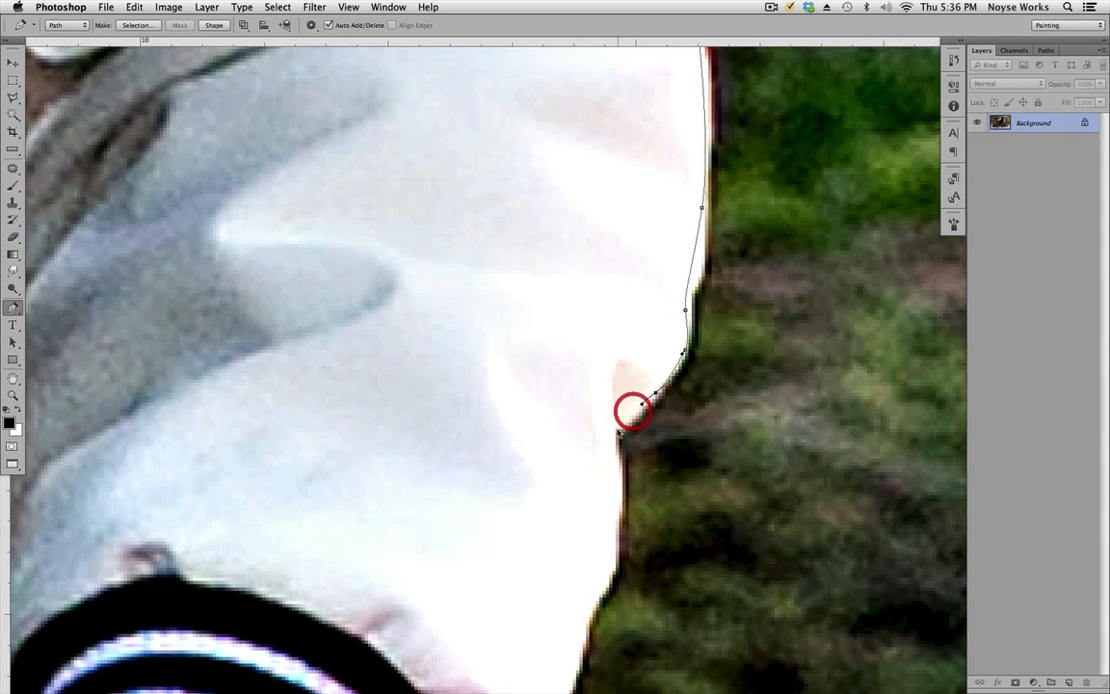
scroll(627, 414, "down", 5)
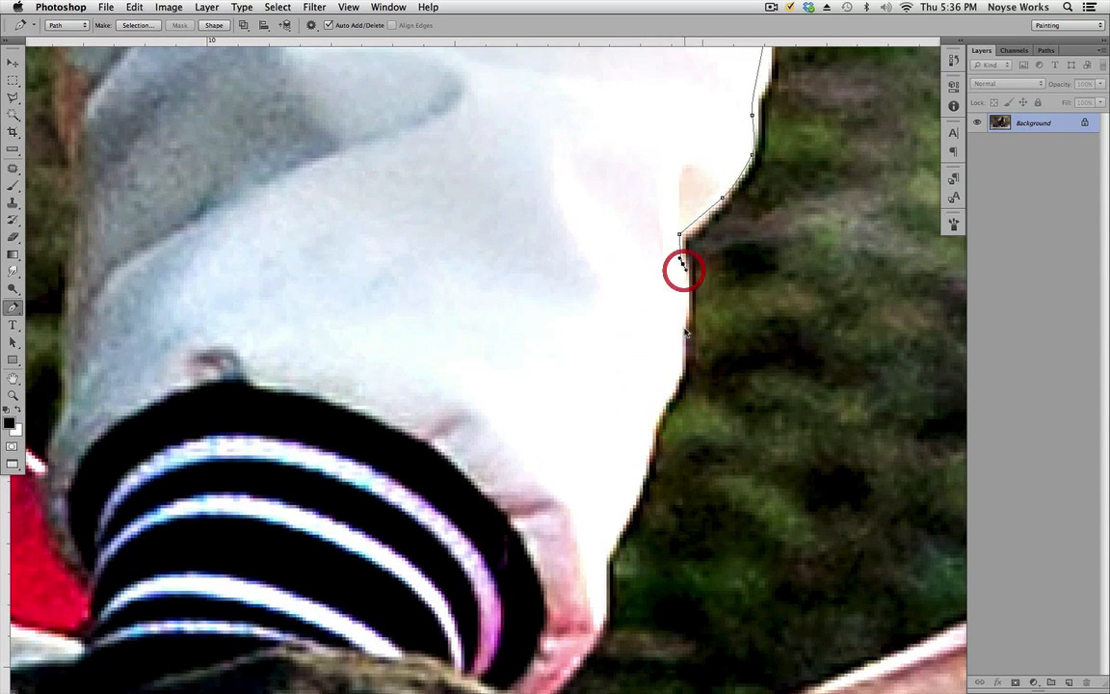
Step: Continue the path down the lower sleeve edge and around the pink hem to where it meets the glove
left_click_drag(682, 334, 679, 346)
left_click_drag(631, 525, 684, 364)
left_click_drag(725, 223, 719, 241)
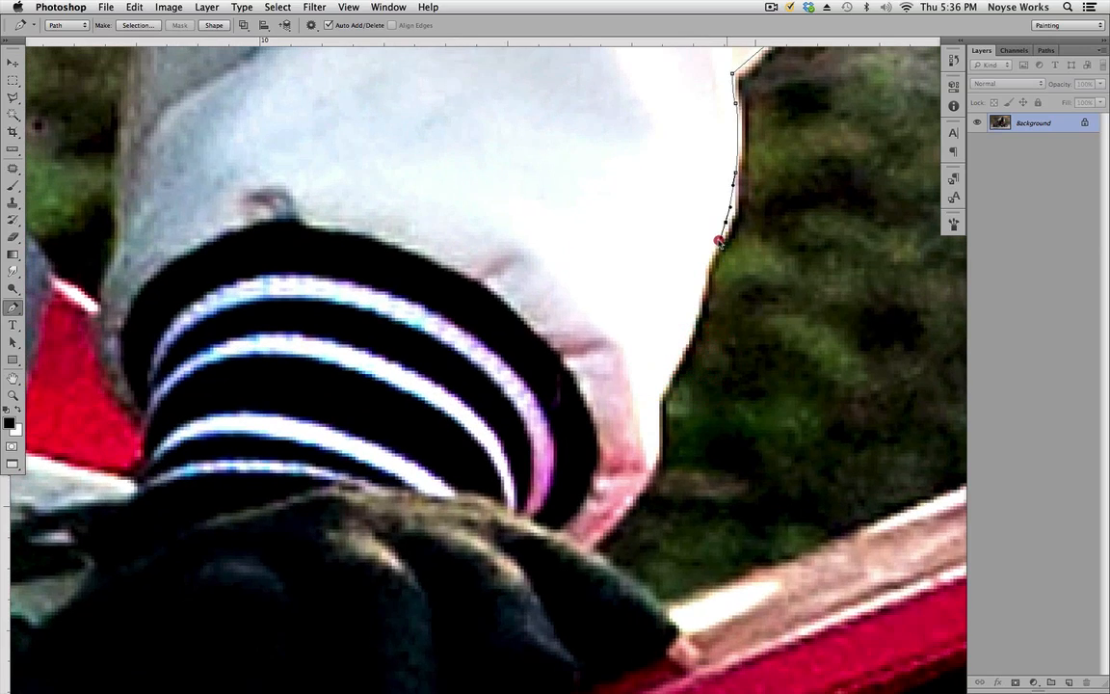
left_click(703, 266)
left_click_drag(687, 338, 679, 354)
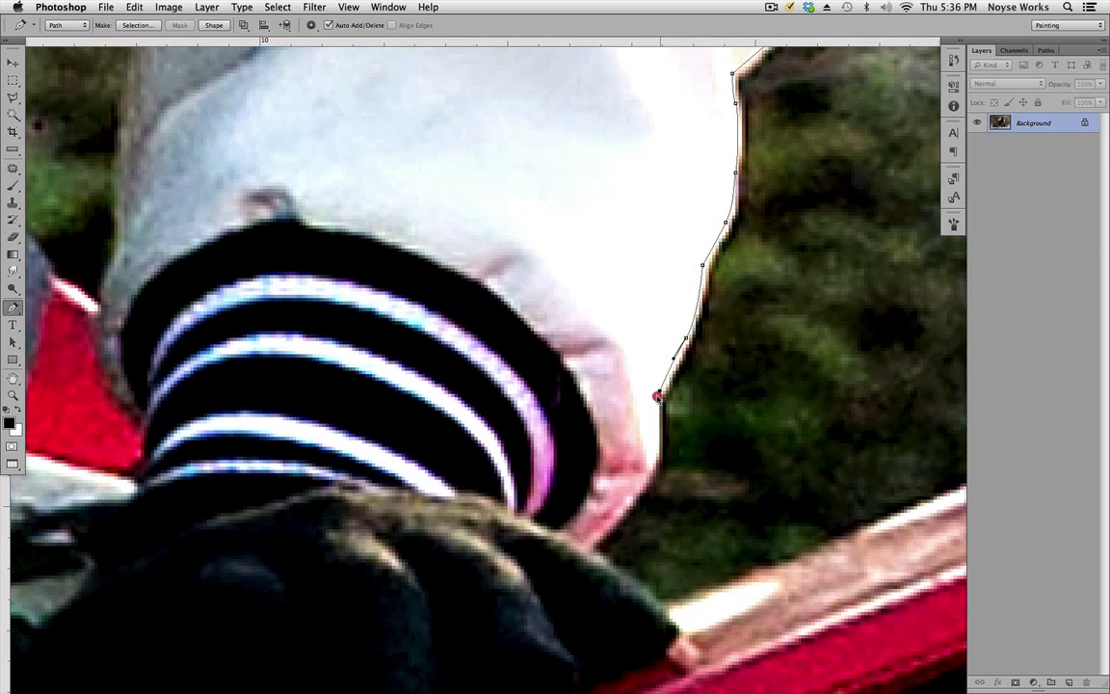
left_click_drag(665, 470, 639, 372)
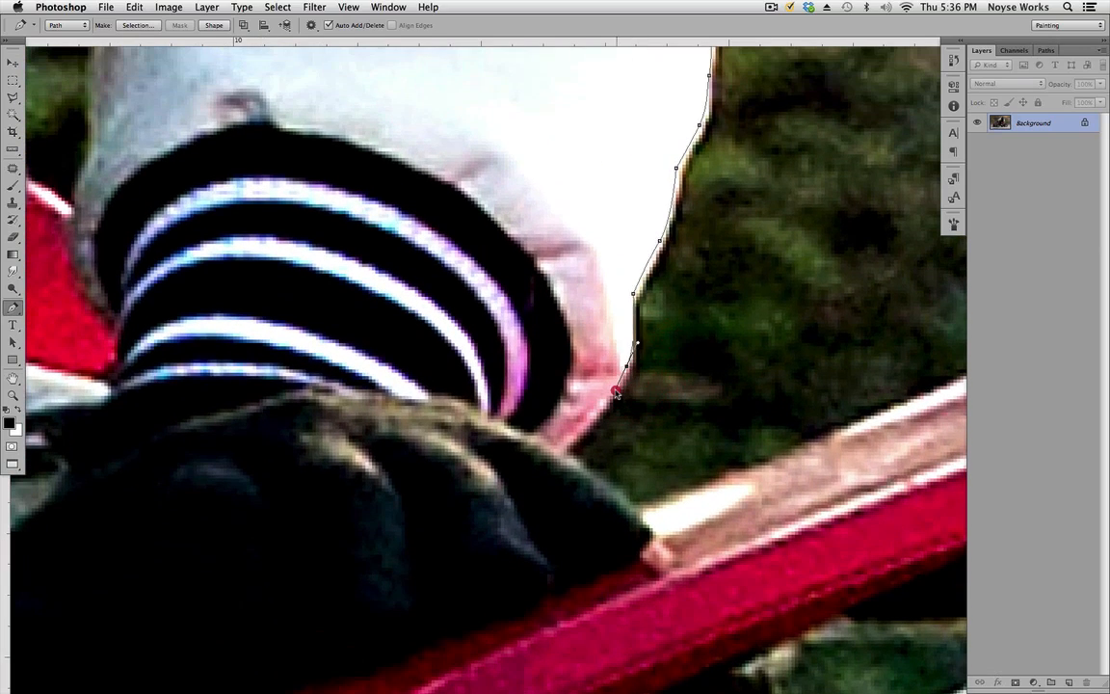
left_click(565, 451)
Step: Trace the path along the upper edge of the red fender, over its bend and around the peak at its far end
left_click_drag(906, 540, 609, 433)
left_click_drag(896, 395, 609, 522)
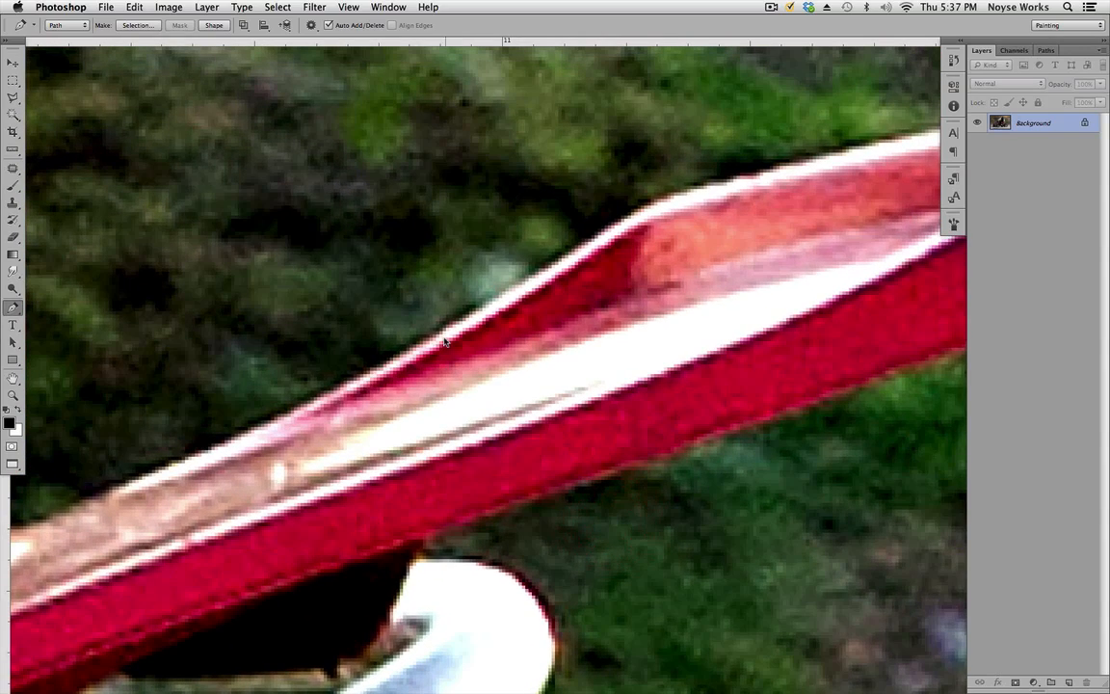
left_click_drag(443, 334, 630, 217)
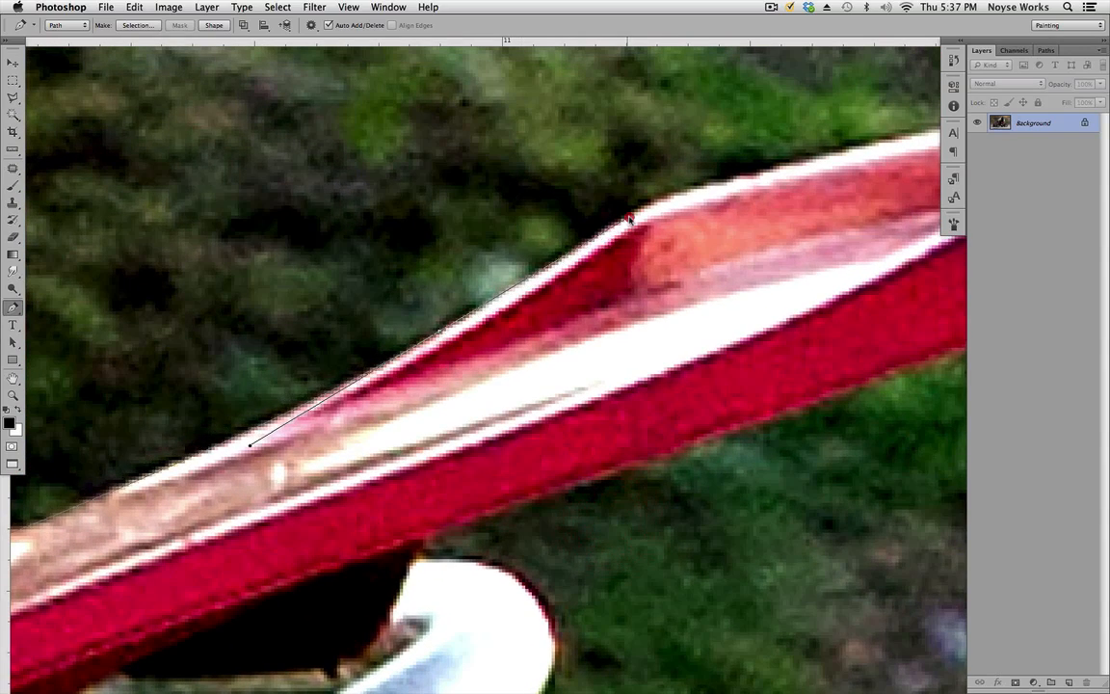
left_click(685, 195)
left_click_drag(918, 201, 629, 309)
left_click(885, 209)
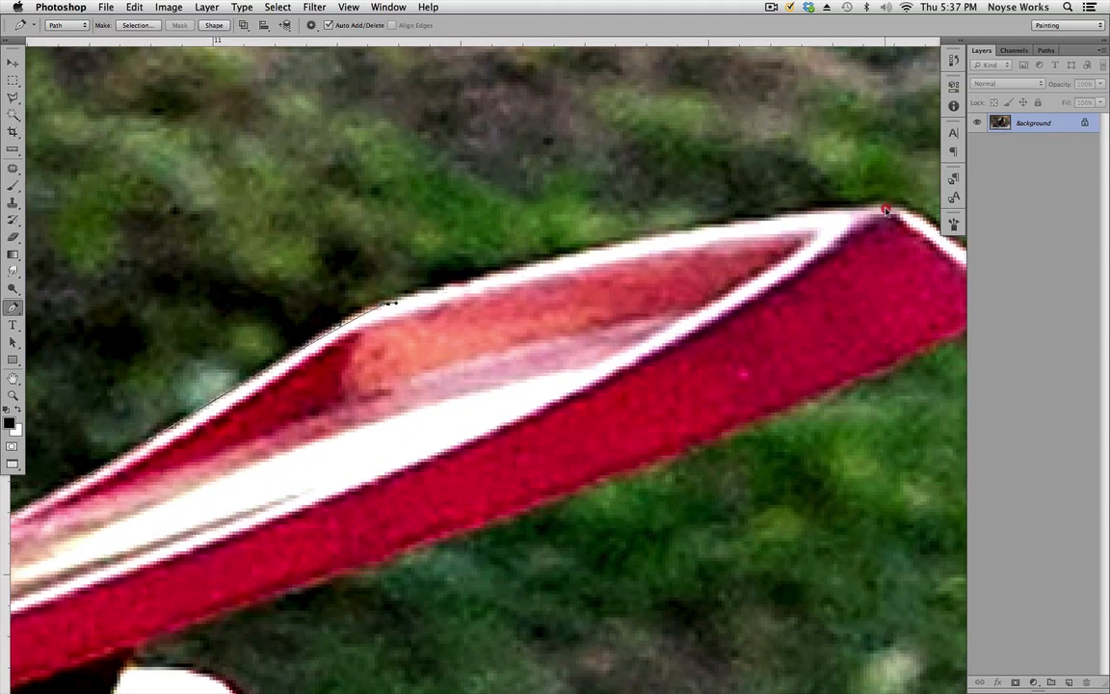
left_click_drag(886, 209, 935, 233)
left_click_drag(898, 280, 580, 138)
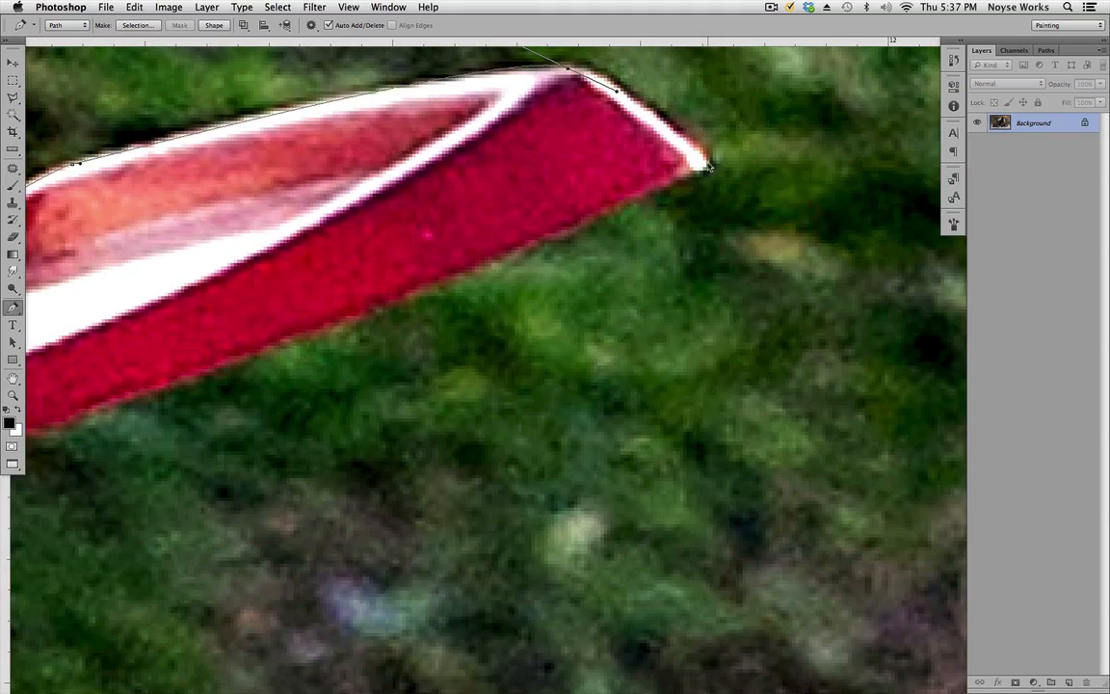
left_click_drag(533, 268, 910, 131)
left_click_drag(573, 313, 694, 275)
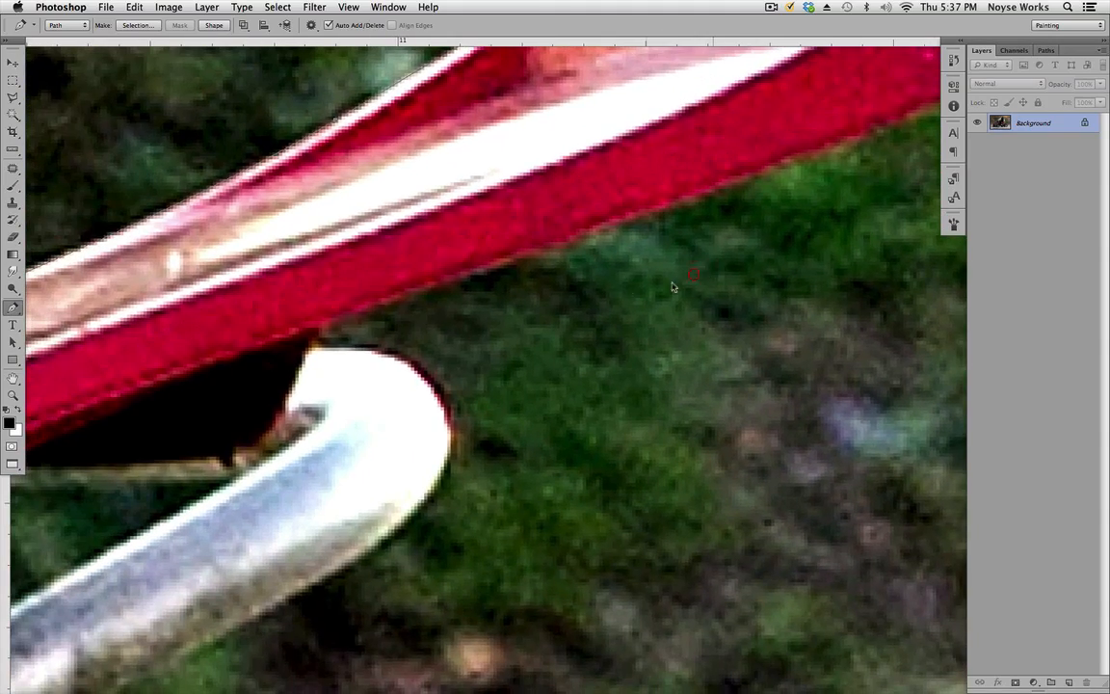
left_click(326, 330)
left_click_drag(528, 342, 401, 396)
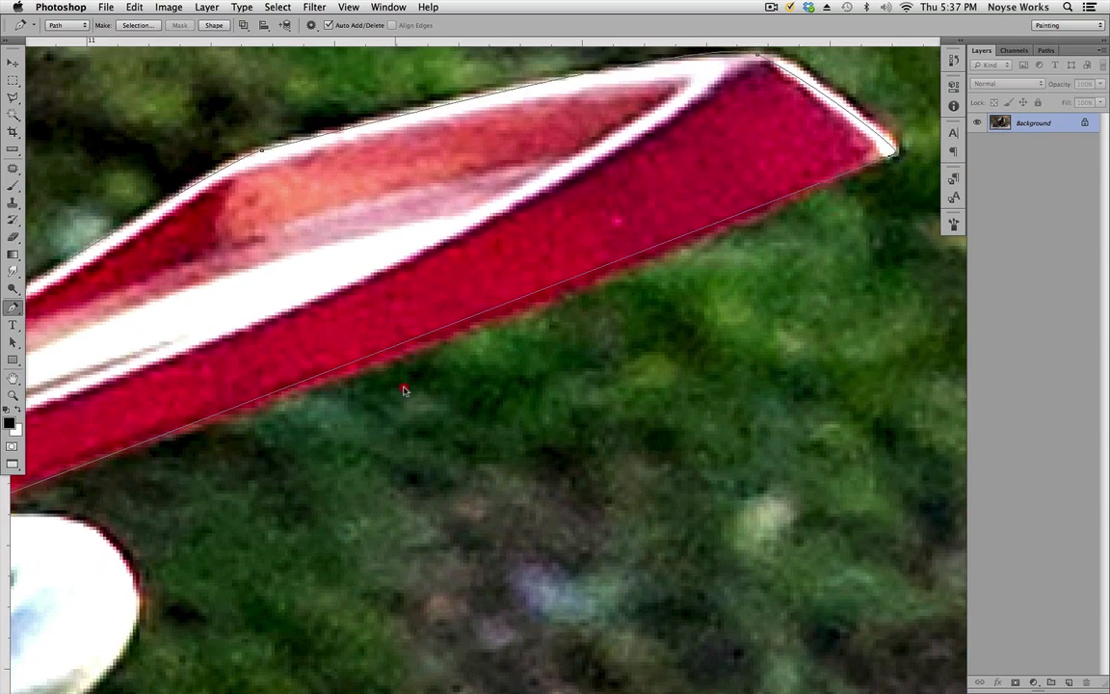
key("alt+super+z")
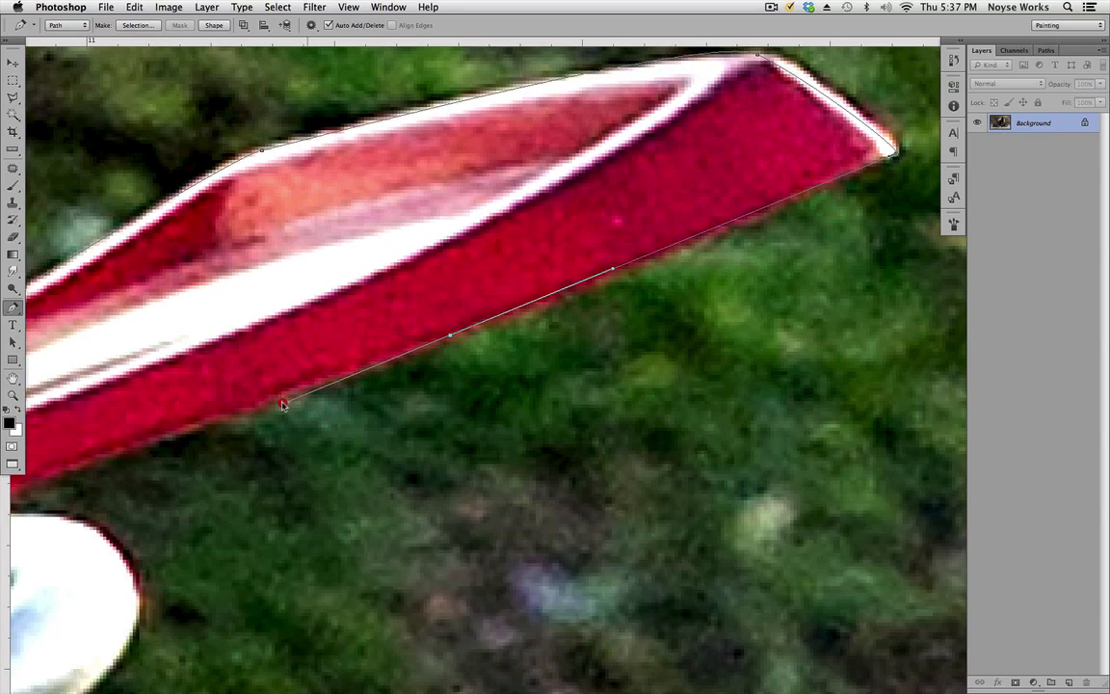
Step: Trace the path back along the fender's lower edge and down to the top of the curved metal bar
left_click_drag(308, 438, 621, 279)
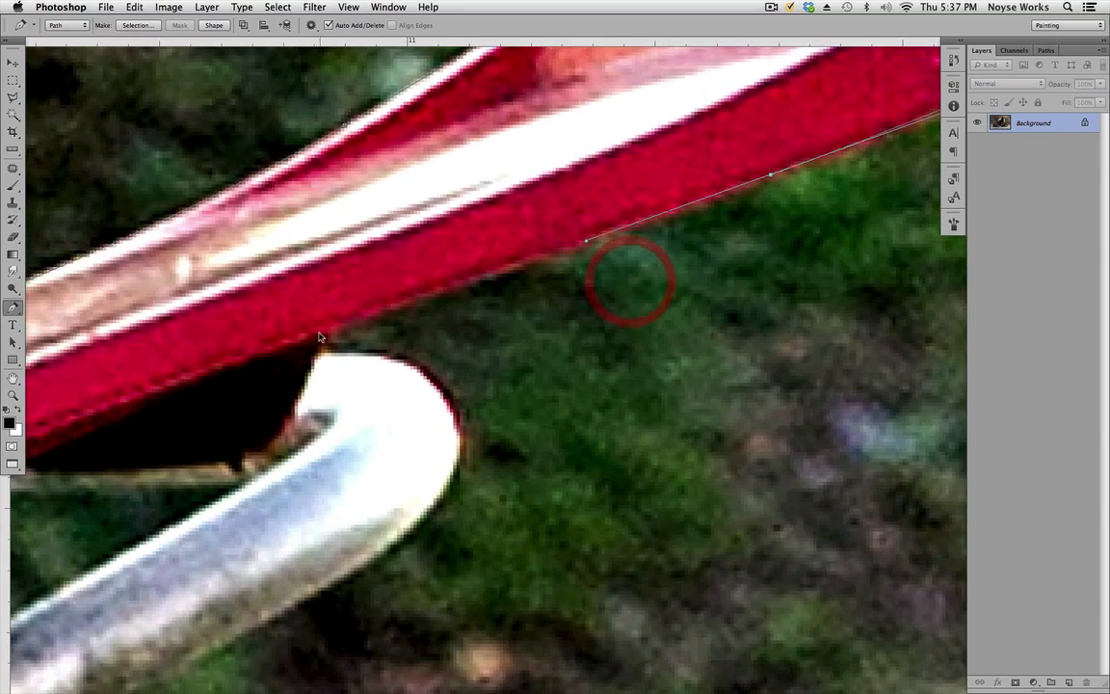
left_click(332, 334)
left_click(318, 359)
Step: Curve the path around the rounded end of the metal bar and shift the anchor slightly inside its edge
left_click_drag(405, 441, 600, 259)
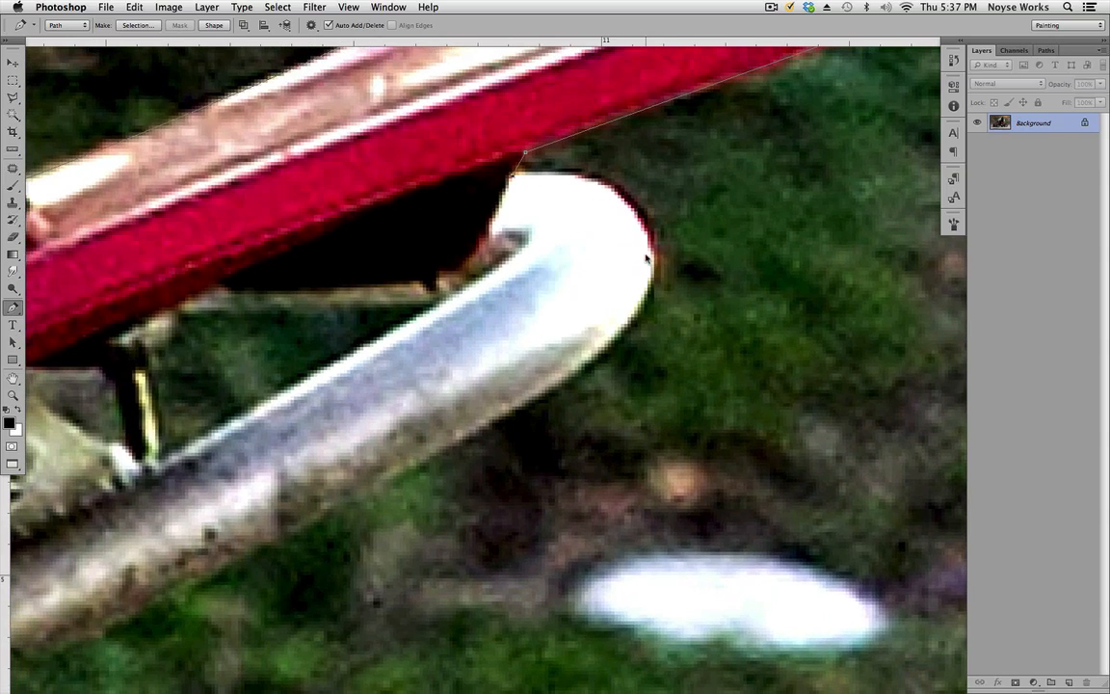
left_click_drag(633, 299, 659, 336)
key("super")
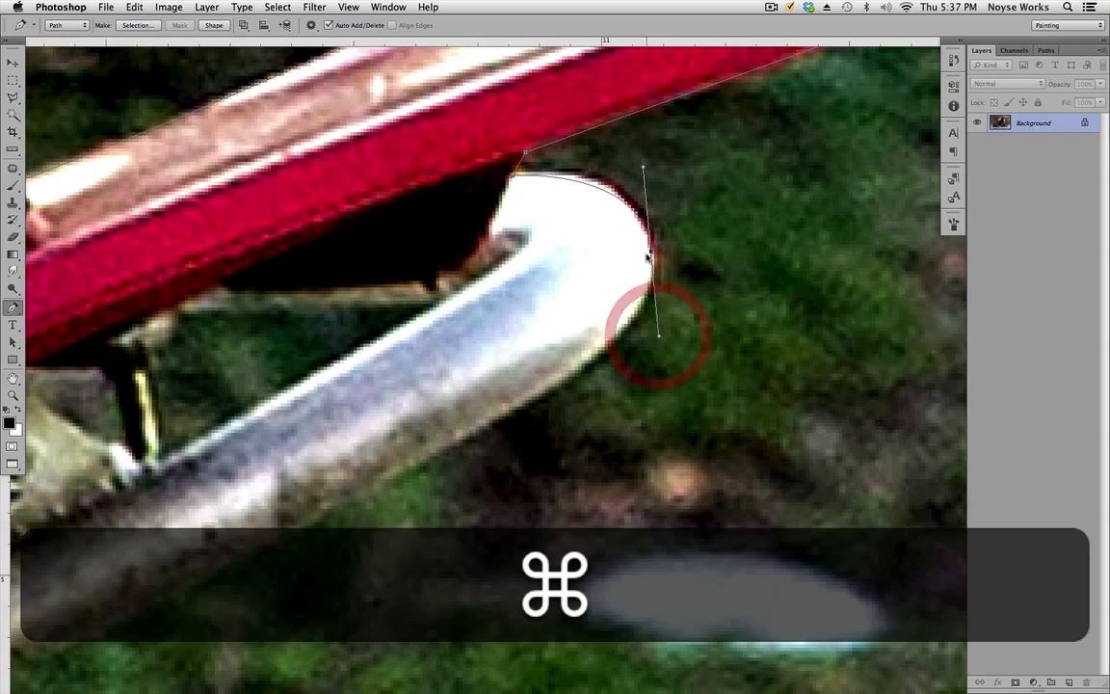
key("super+equal")
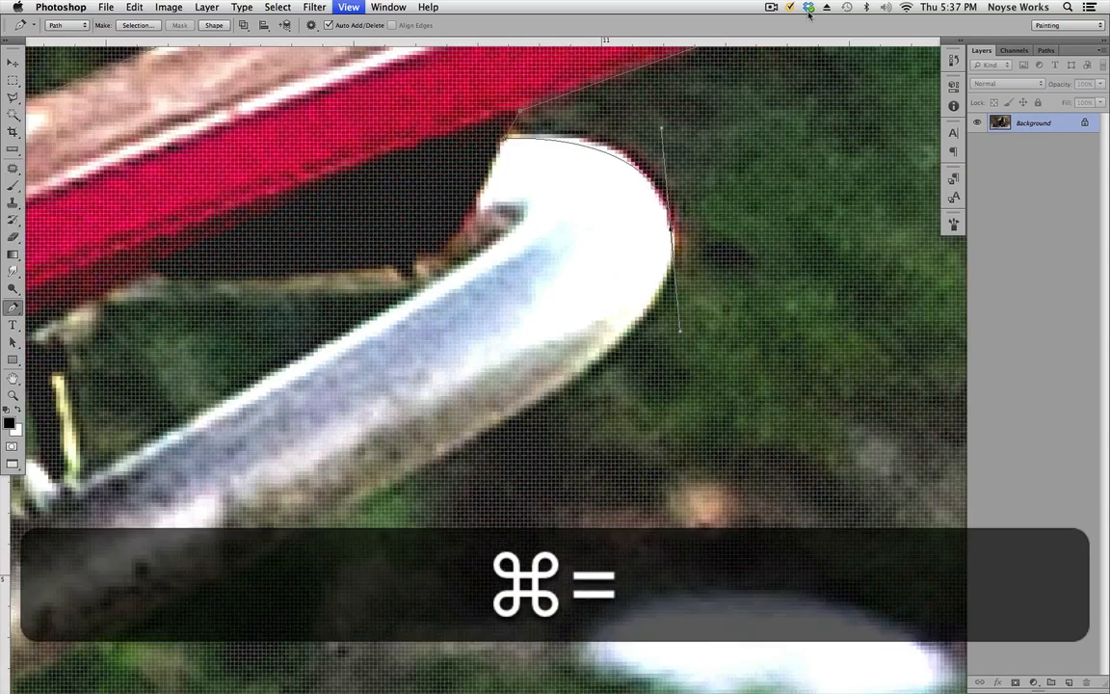
key("super")
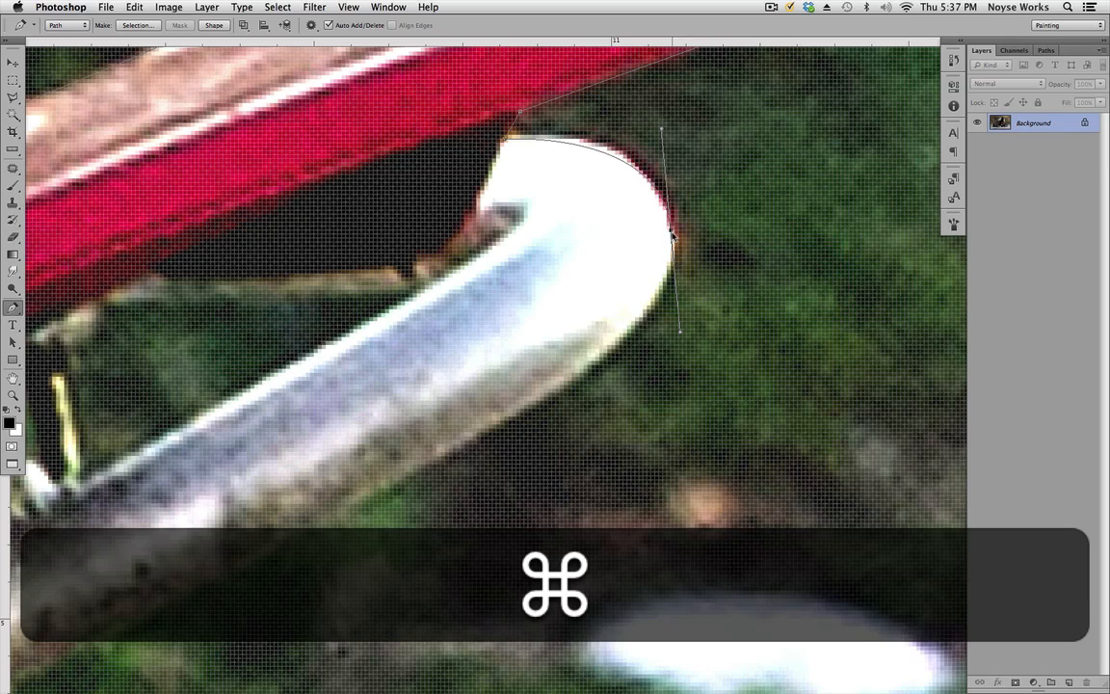
left_click_drag(671, 232, 669, 236)
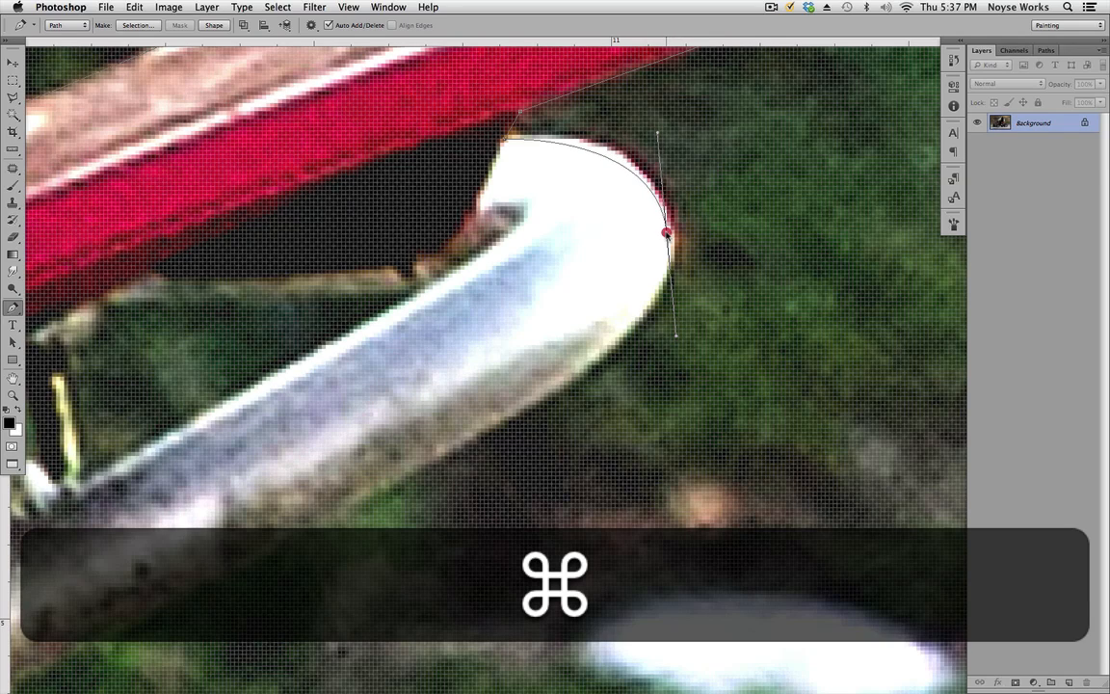
Step: Trace the path down the lower edge of the curved metal bar to the base of its black end
left_click_drag(545, 415, 675, 312)
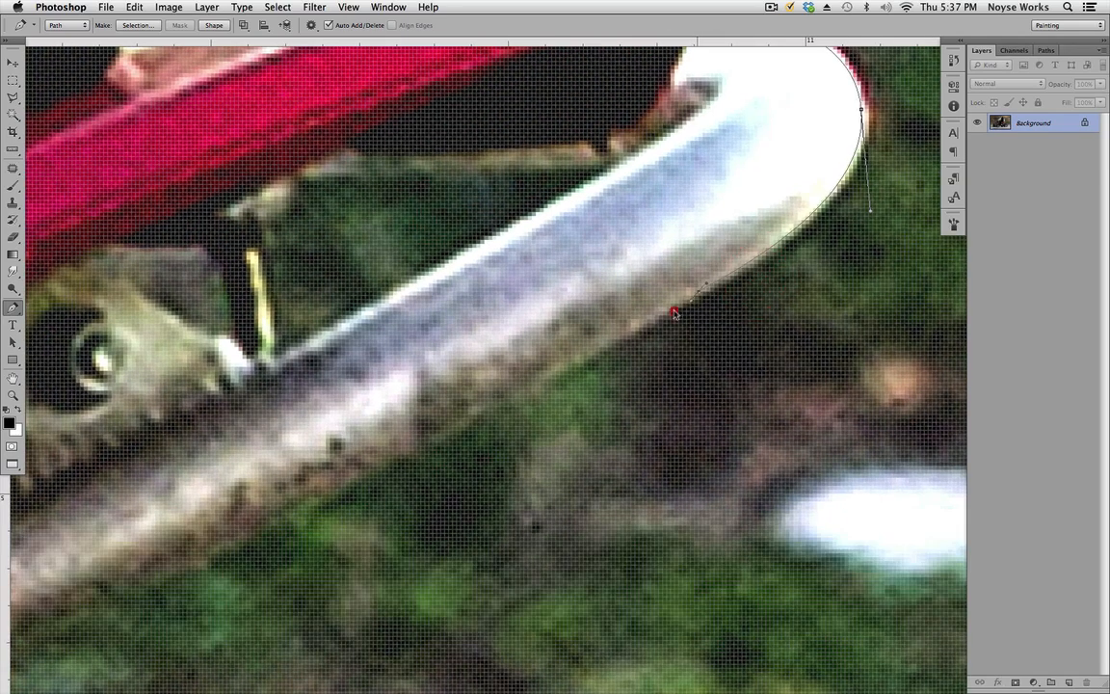
left_click_drag(619, 340, 619, 341)
left_click_drag(624, 369, 489, 452)
left_click_drag(628, 371, 558, 409)
key("super")
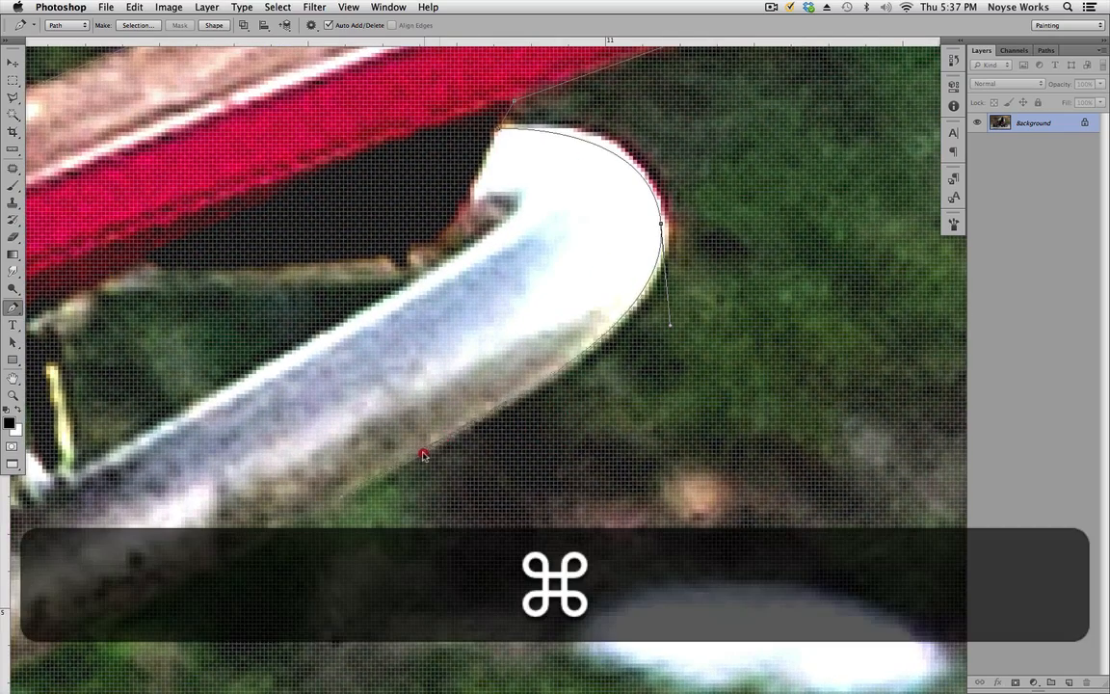
left_click_drag(614, 368, 810, 207)
left_click_drag(424, 525, 630, 380)
key("super+minus")
left_click_drag(446, 365, 708, 456)
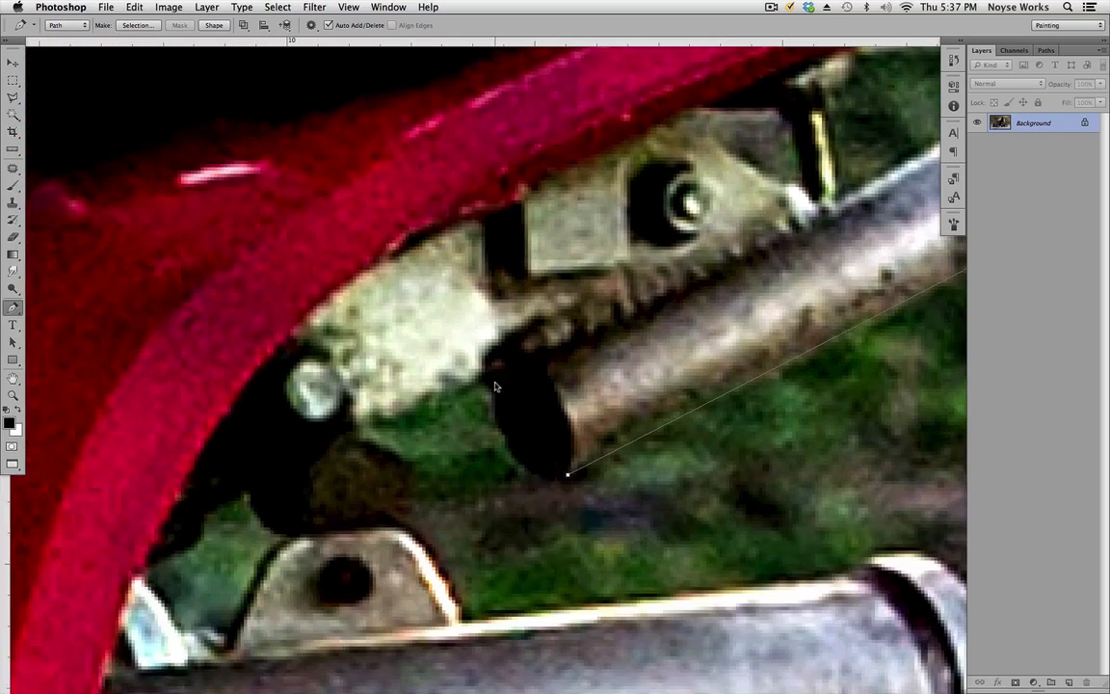
Step: Curve the path around the bar's black end and along the bracket and dark bushing to the metal tab
left_click_drag(503, 317, 493, 357)
key("alt")
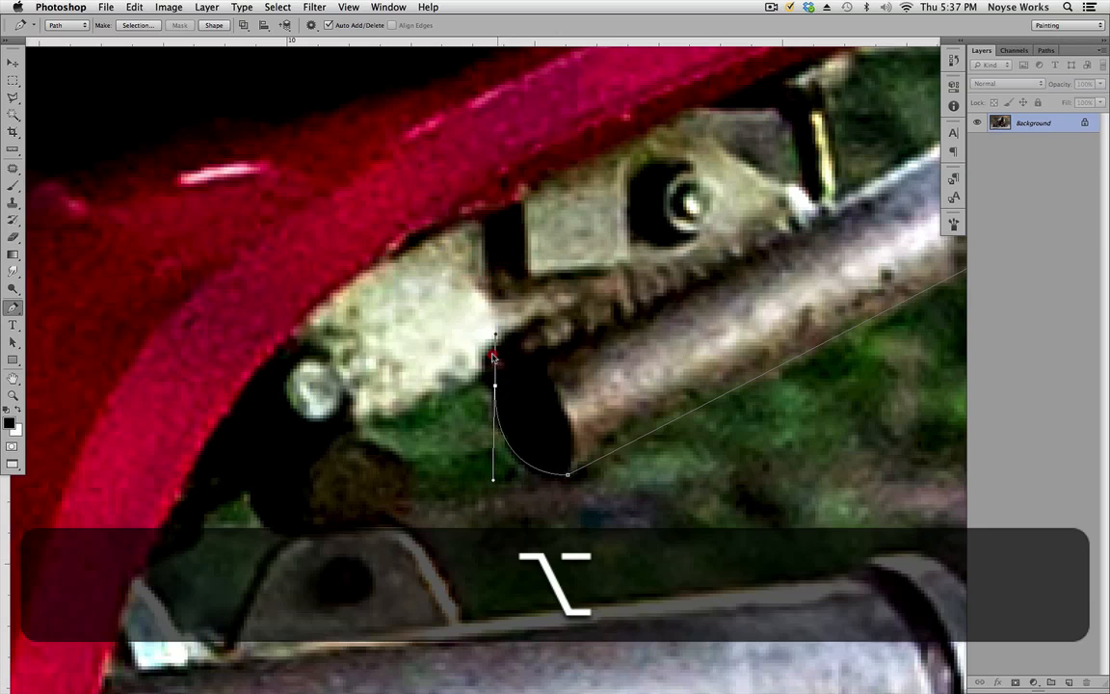
left_click_drag(420, 444, 549, 292)
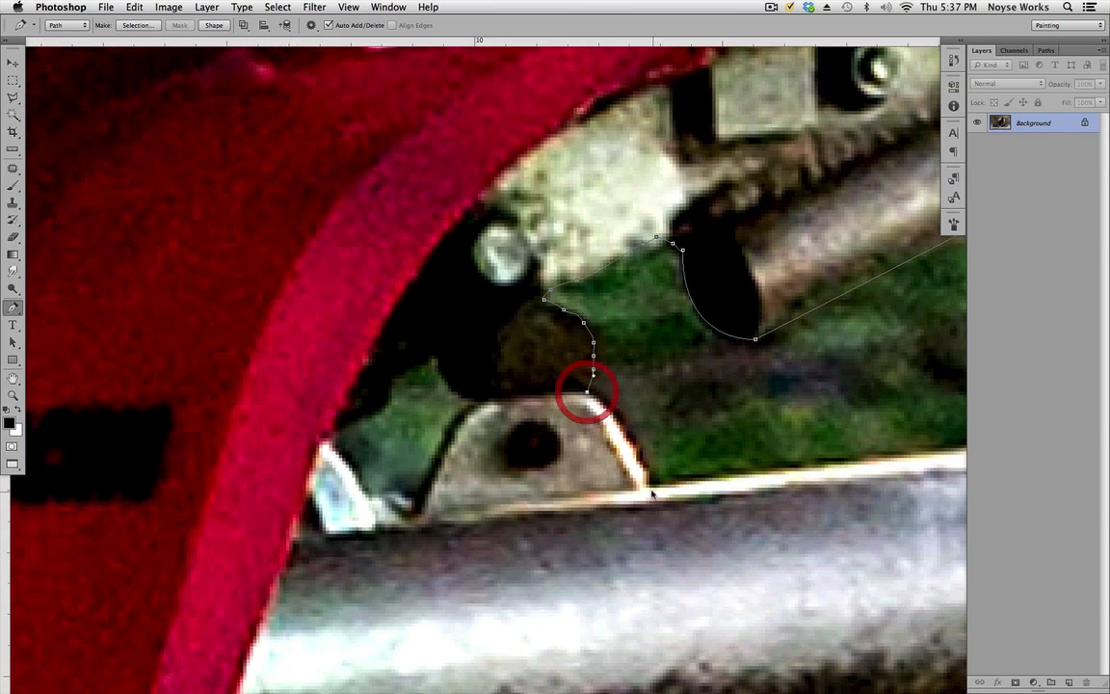
Step: Continue the path down the metal tab's outer edge to the corner where it meets the thick silver tube
left_click_drag(651, 535, 651, 547)
key("alt")
key("alt+super+z")
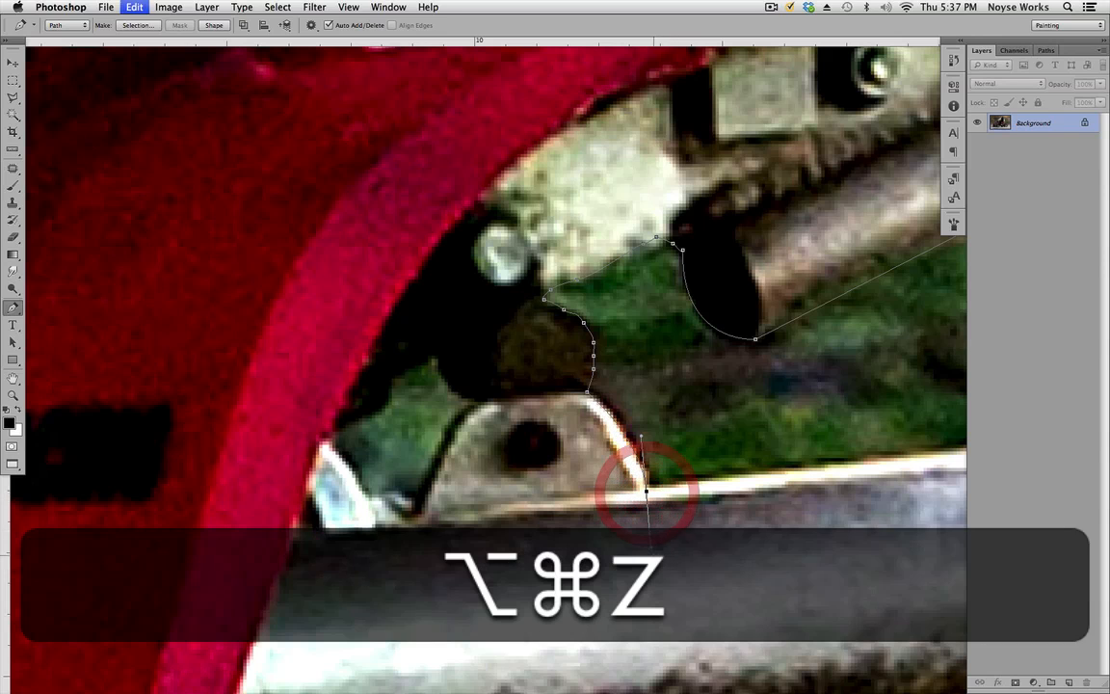
Step: Trace the path along the silver tube's upper edge, over its end ring and around the small dark bolt
left_click_drag(838, 511, 515, 489)
left_click_drag(790, 460, 808, 451)
left_click(442, 335)
left_click(473, 314)
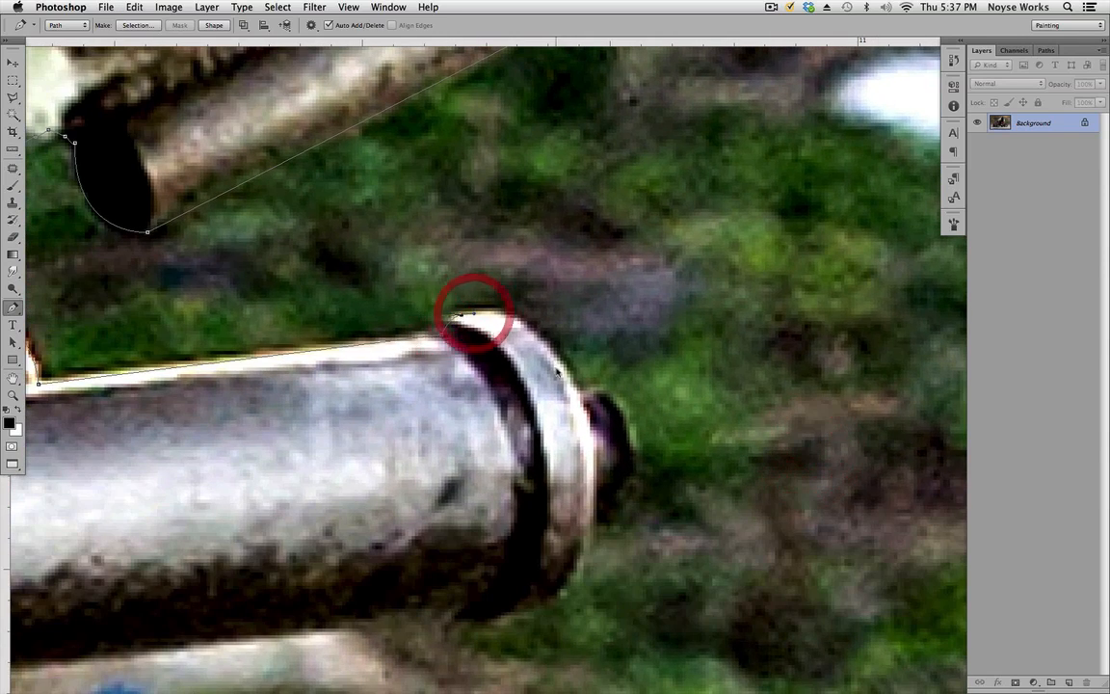
left_click_drag(595, 437, 604, 391)
left_click_drag(629, 458, 628, 479)
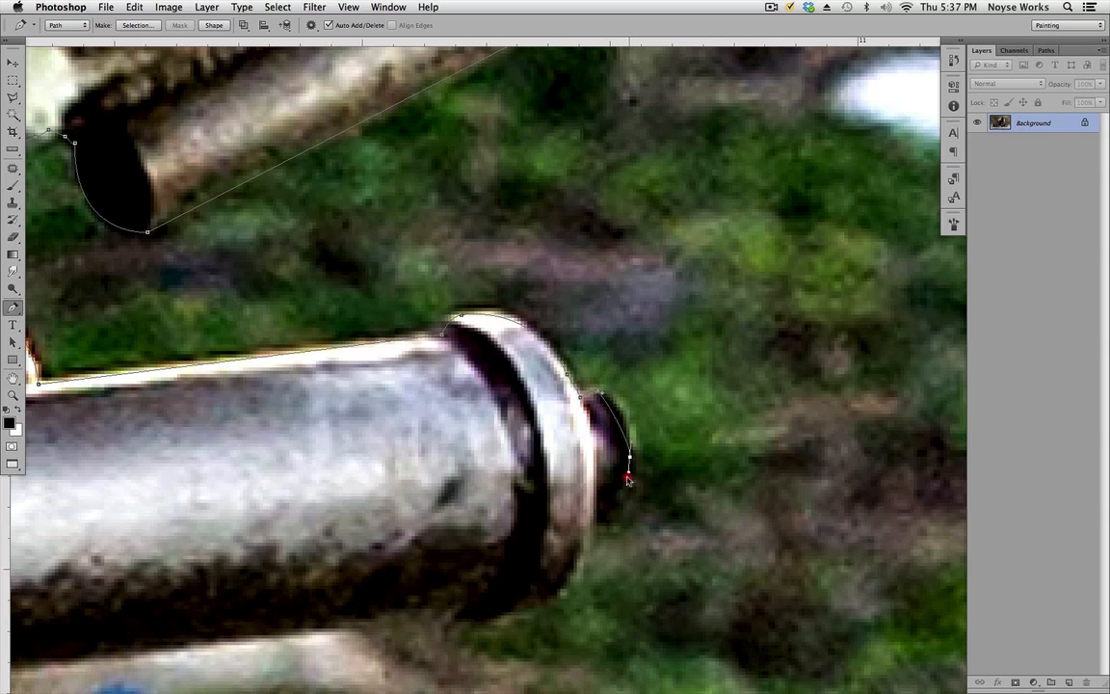
left_click(605, 528)
Step: Continue the path around the lower part of the end ring and back along the tube's underside
scroll(677, 341, "down", 5)
scroll(677, 341, "left", 2)
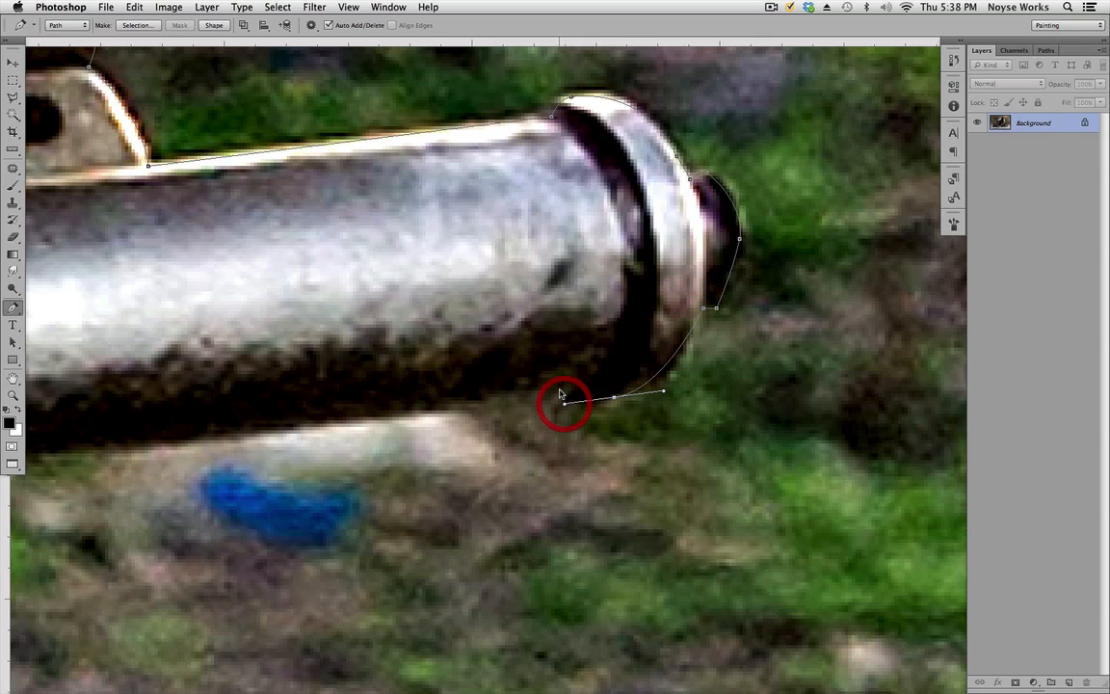
scroll(578, 385, "left", 10)
scroll(578, 385, "down", 2)
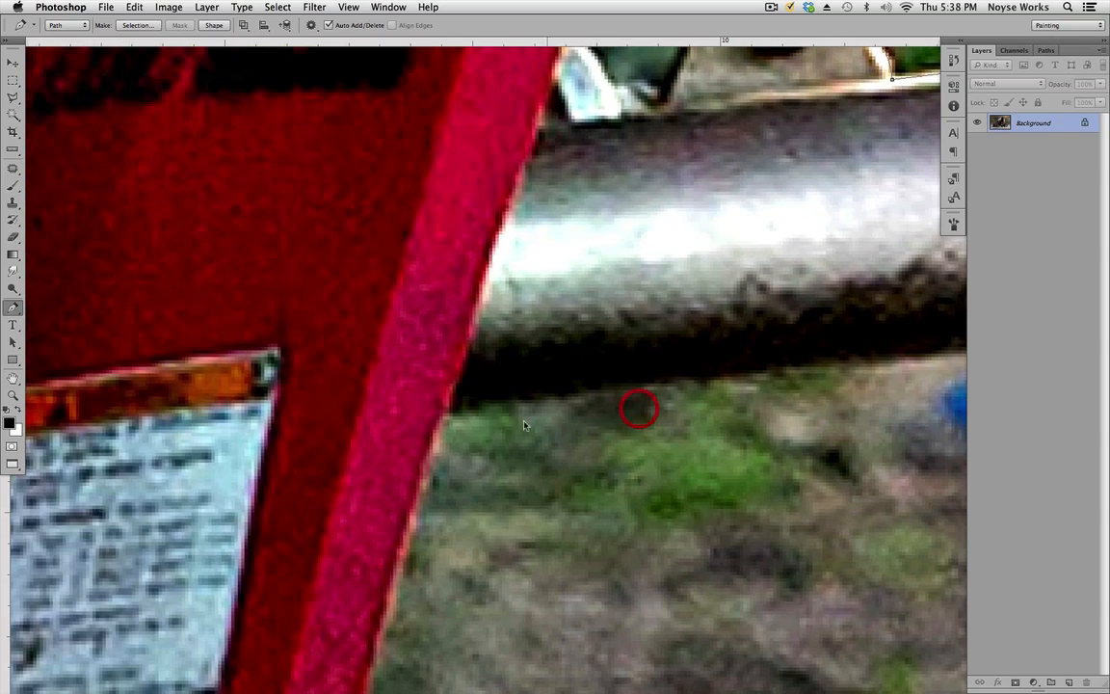
Step: Trace the path down the red fender's outer edge and around its lower corner to the tire tread below
scroll(682, 235, "down", 6)
scroll(682, 235, "left", 5)
left_click(676, 233)
scroll(690, 260, "down", 5)
scroll(689, 261, "left", 4)
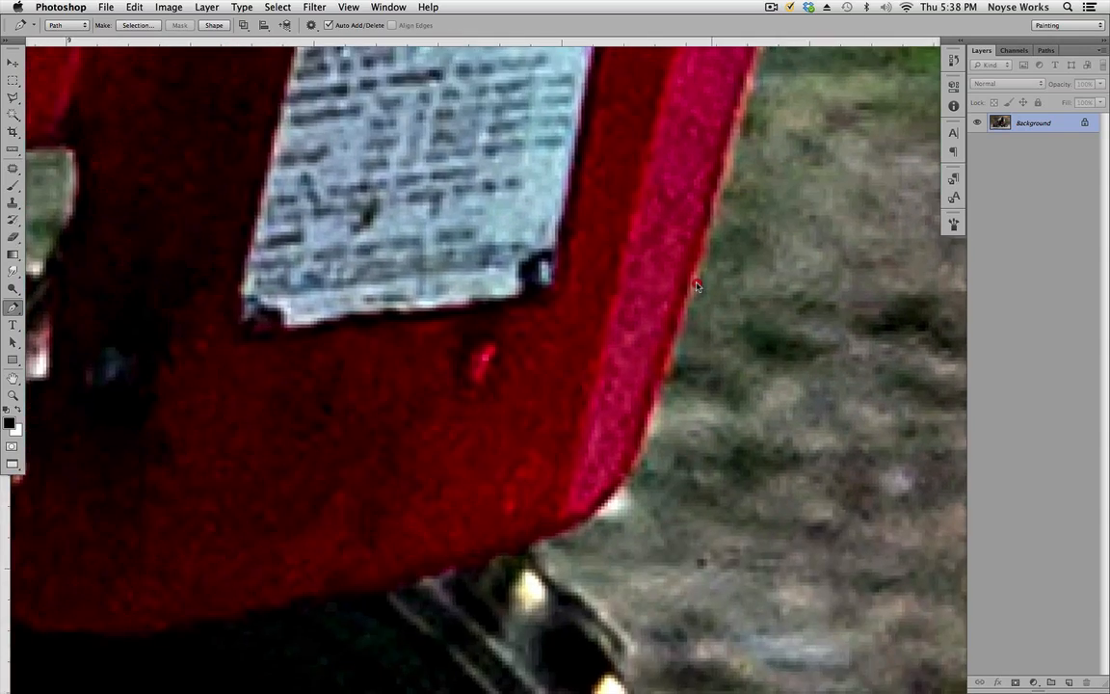
left_click(698, 285)
left_click_drag(606, 495, 582, 516)
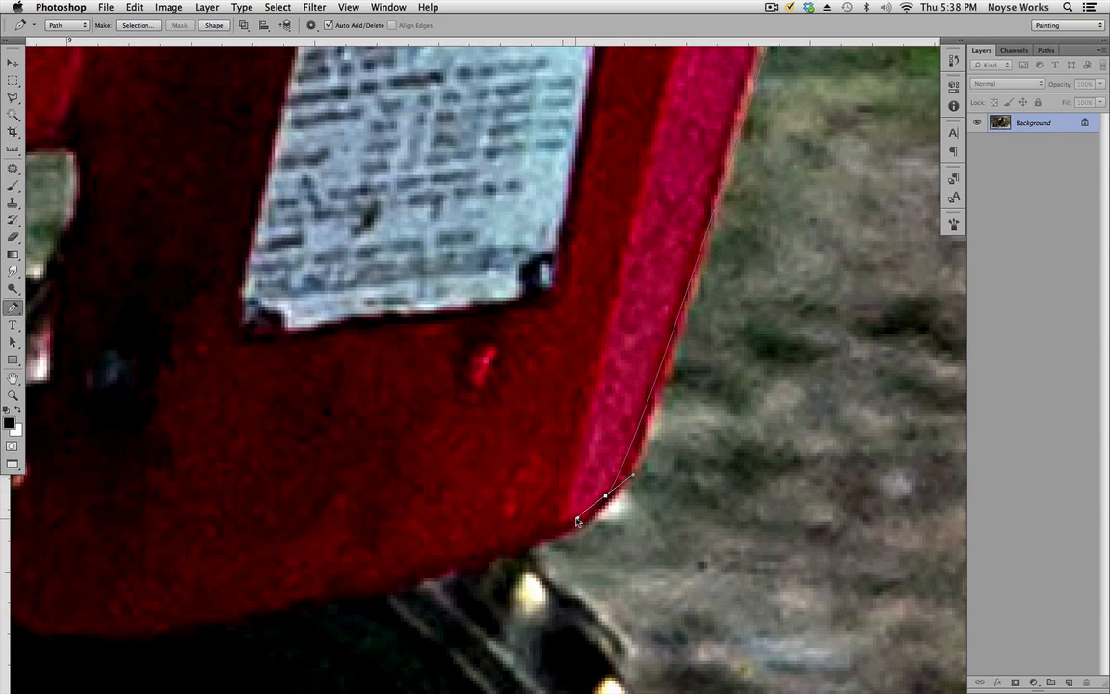
mouse_move(905, 643)
left_mouse_down()
mouse_move(707, 487)
mouse_move(711, 455)
left_mouse_up()
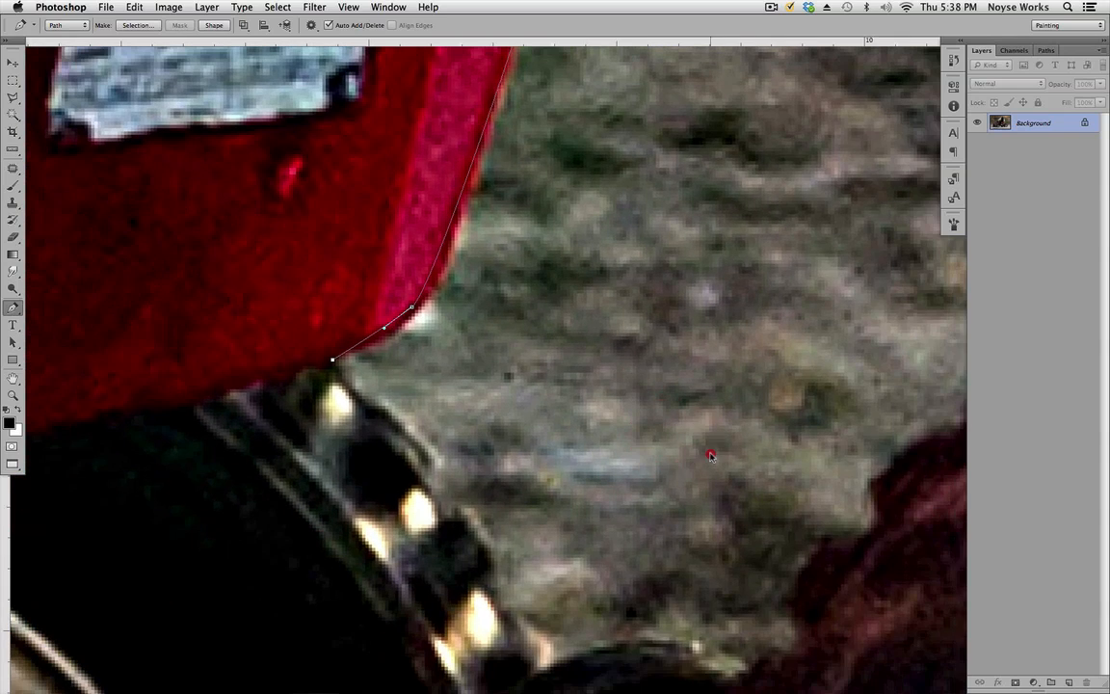
Step: Follow the sunlit tread blocks below the red fender with the path, down to the dark arched part
left_click(366, 408)
left_click(431, 463)
left_click_drag(583, 620, 482, 460)
left_click_drag(404, 381, 573, 416)
left_click(511, 386)
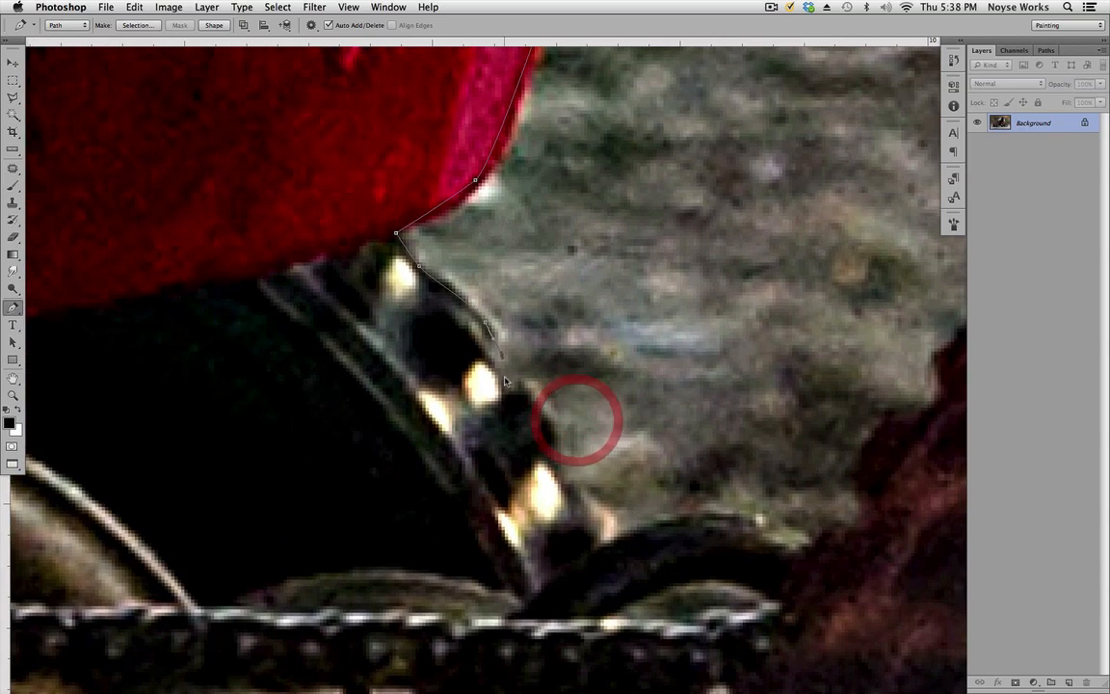
left_click(554, 427)
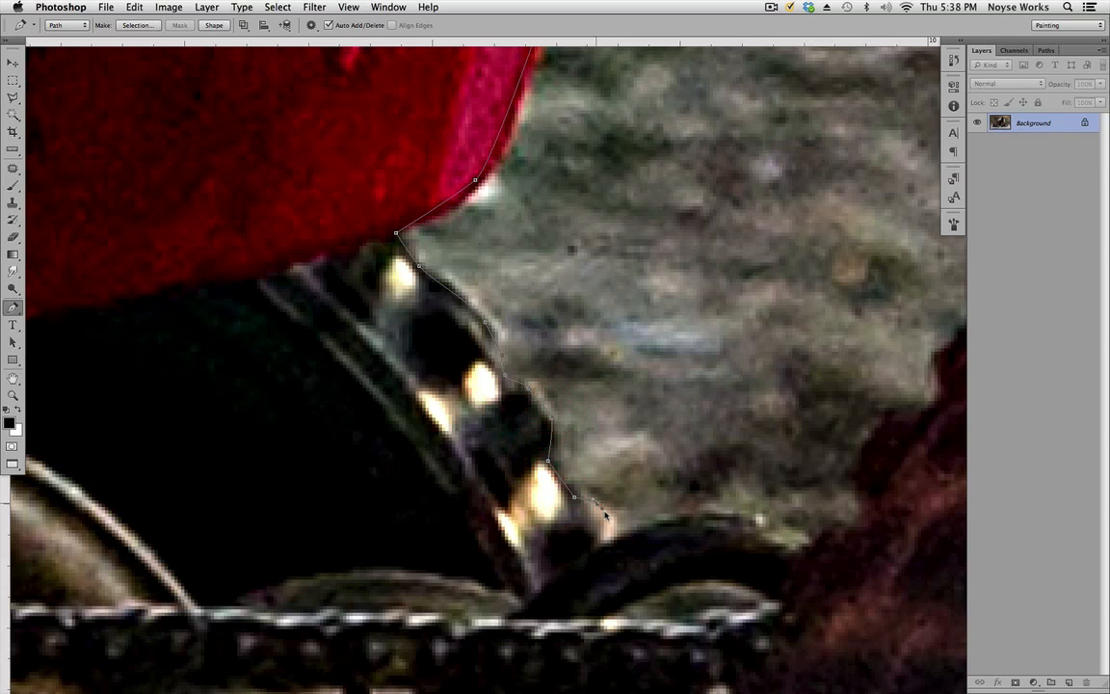
left_click(631, 540)
Step: Curve the path over the dark arched part to the brown muddy tire and retract the outgoing handle
left_click_drag(683, 528, 429, 193)
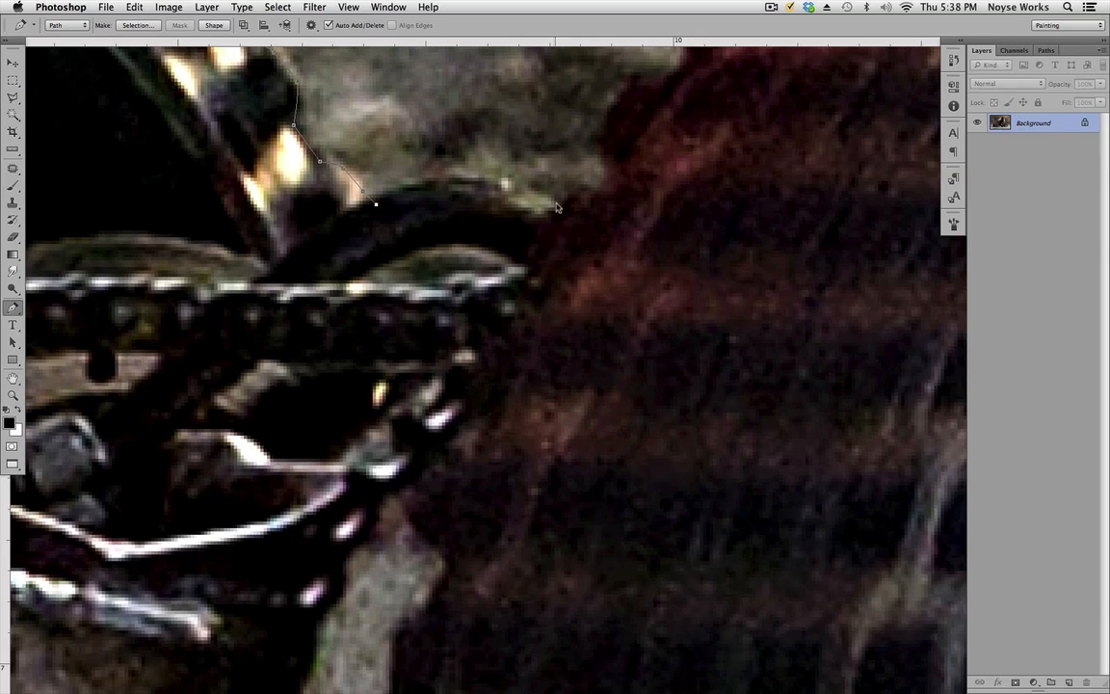
left_click_drag(658, 261, 574, 212)
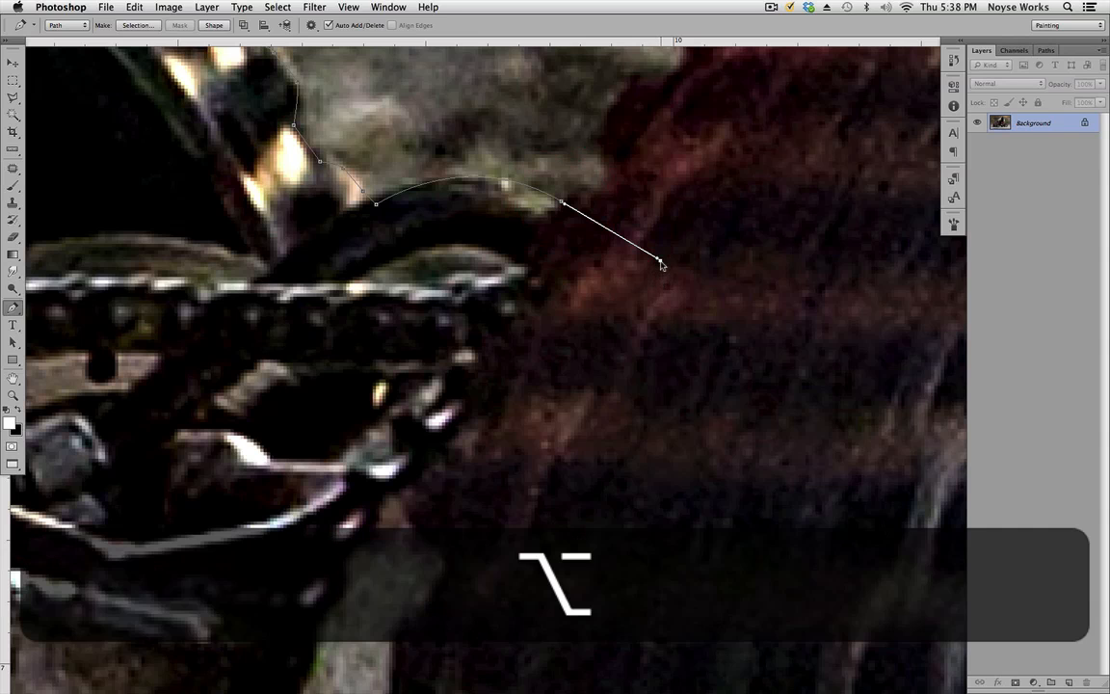
key("alt+super+z")
left_click_drag(658, 259, 564, 201)
Step: Trace the path up the jagged lower part of the brown muddy tire's edge
left_click_drag(621, 228, 461, 486)
left_click_drag(421, 443, 436, 450)
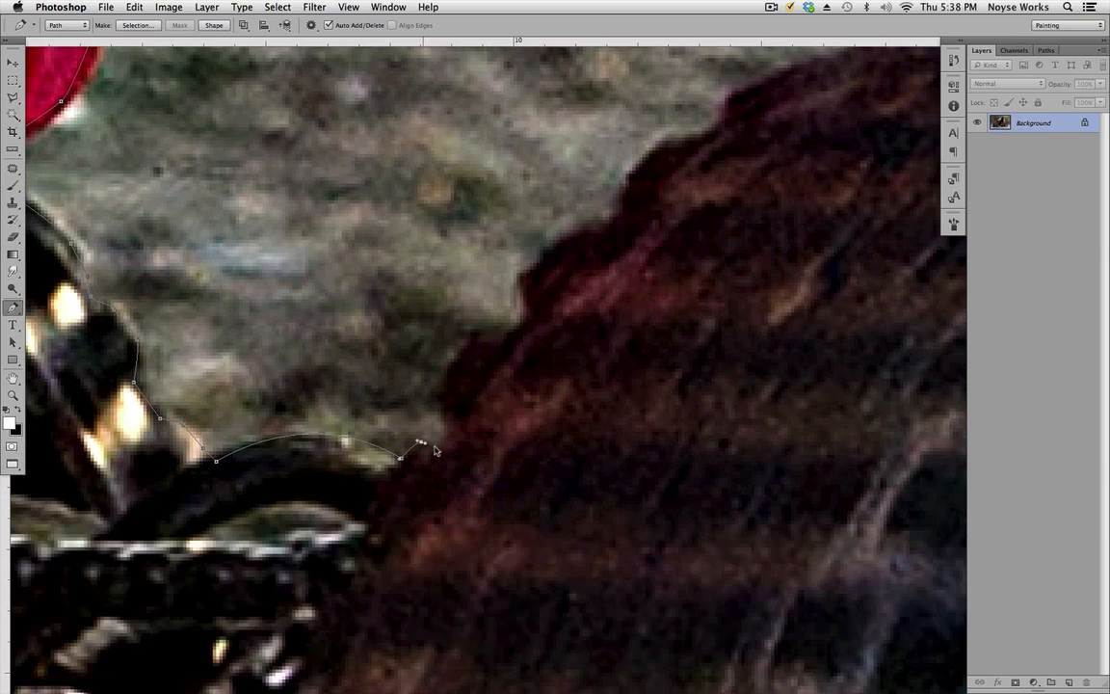
left_click(435, 397)
left_click(477, 337)
left_click(509, 335)
left_click_drag(529, 318, 448, 501)
left_click(446, 495)
left_click(448, 453)
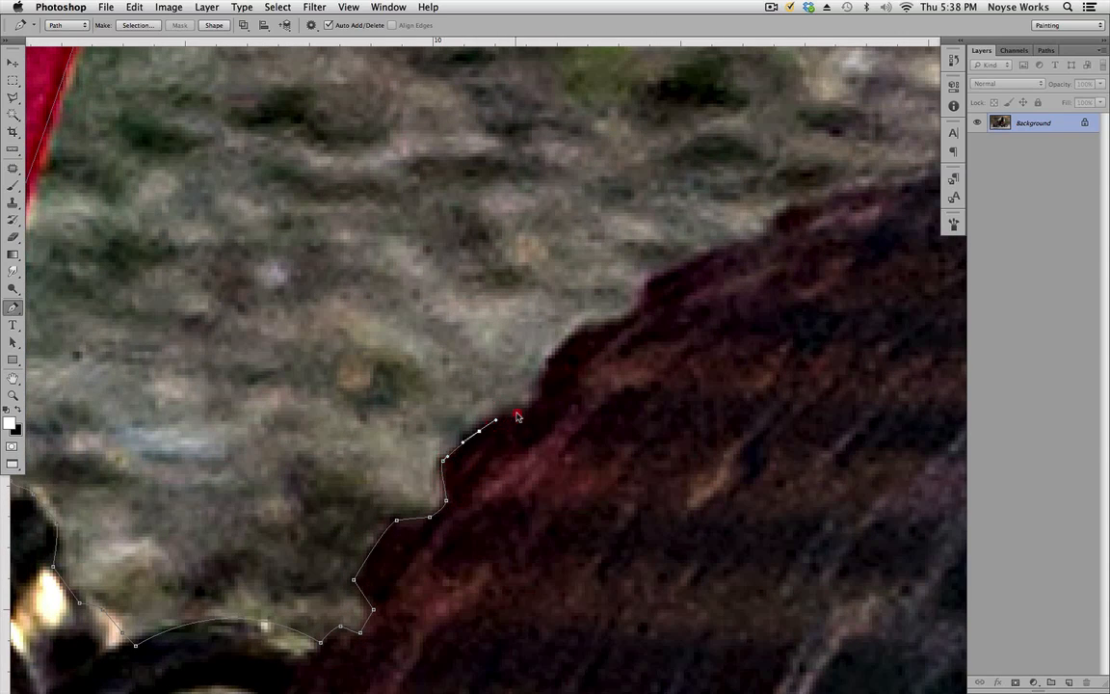
Step: Continue the path up the remaining muddy tread and over the crown of the large tire
left_click_drag(517, 416, 600, 331)
left_click_drag(793, 214, 558, 407)
left_click_drag(564, 394, 130, 395)
left_click_drag(569, 373, 539, 371)
left_click_drag(328, 344, 431, 326)
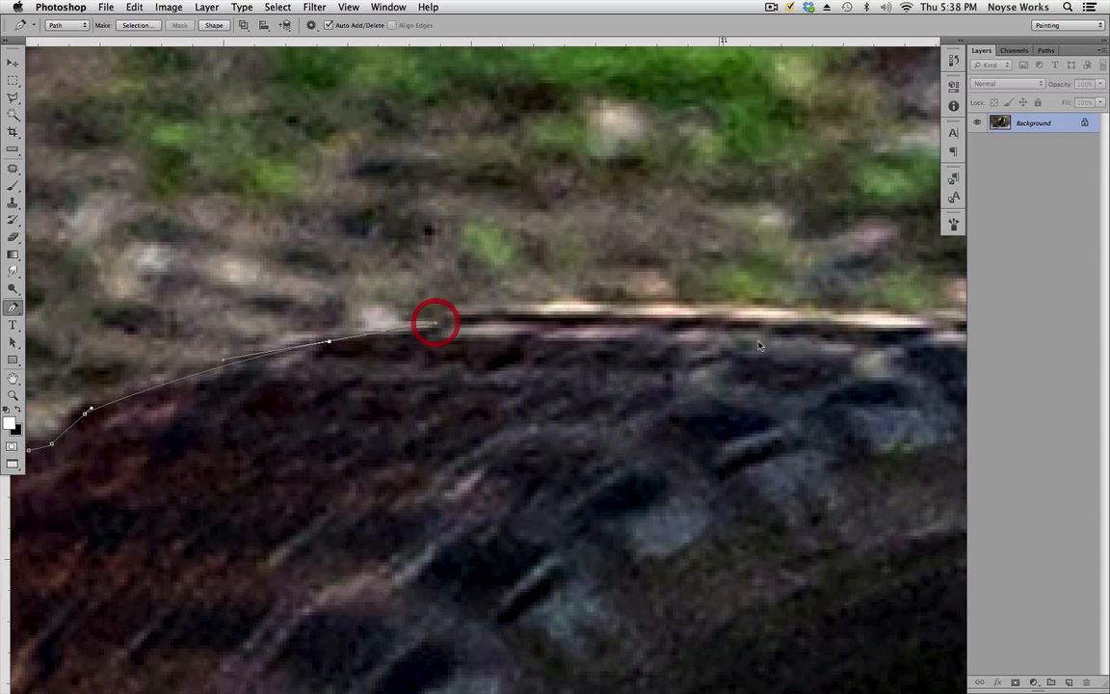
left_click_drag(926, 354, 653, 314)
left_click_drag(641, 273, 826, 288)
left_click_drag(688, 286, 446, 275)
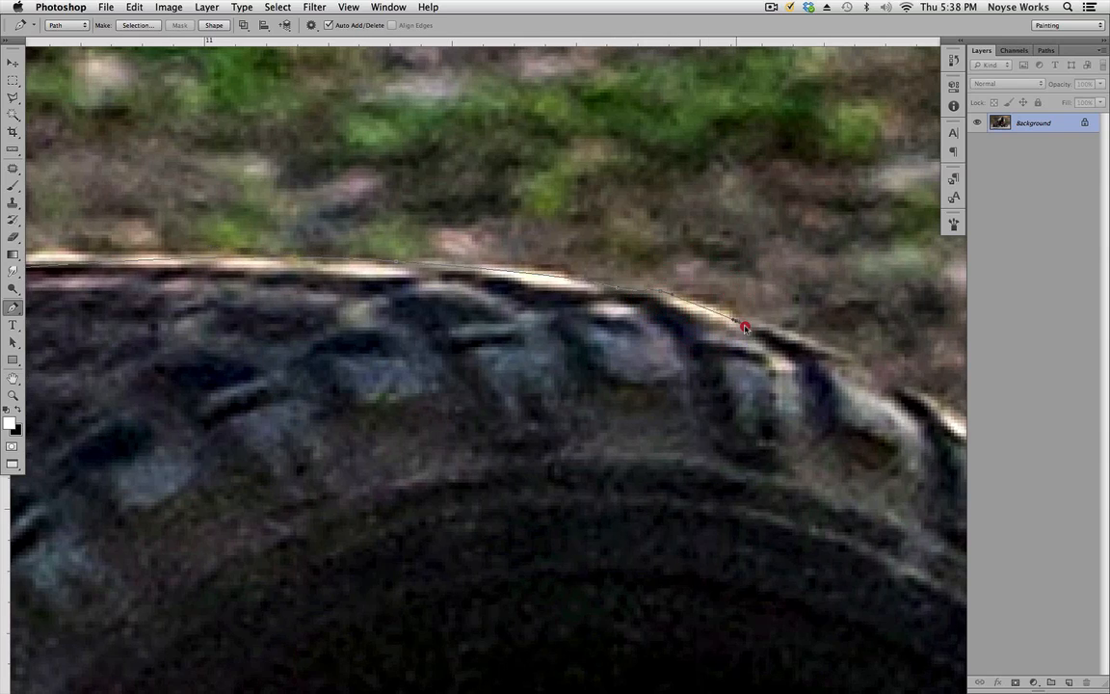
Step: Follow the tread blocks around the large tire's upper shoulder with the path
left_click_drag(766, 334, 647, 305)
left_click_drag(713, 348, 787, 398)
left_click(740, 373)
left_click_drag(884, 463, 671, 368)
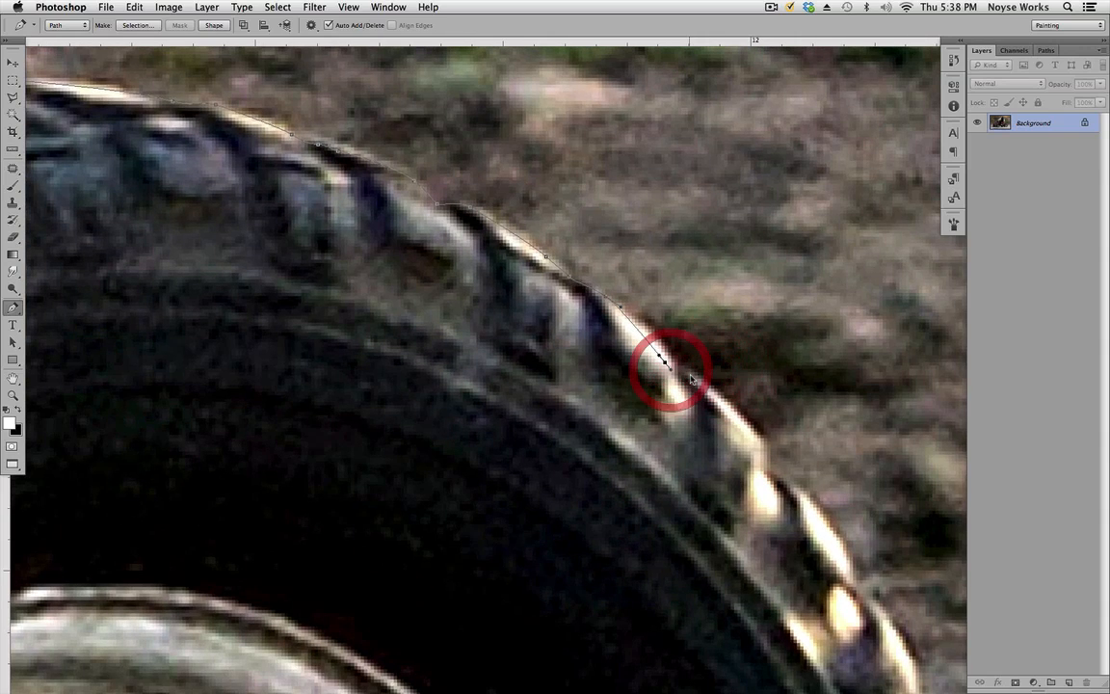
left_click(702, 383)
Step: Trace the path down the bright, steeper tread blocks below the large tire's shoulder, following each notch
left_click_drag(844, 471, 703, 373)
left_click_drag(618, 342, 623, 359)
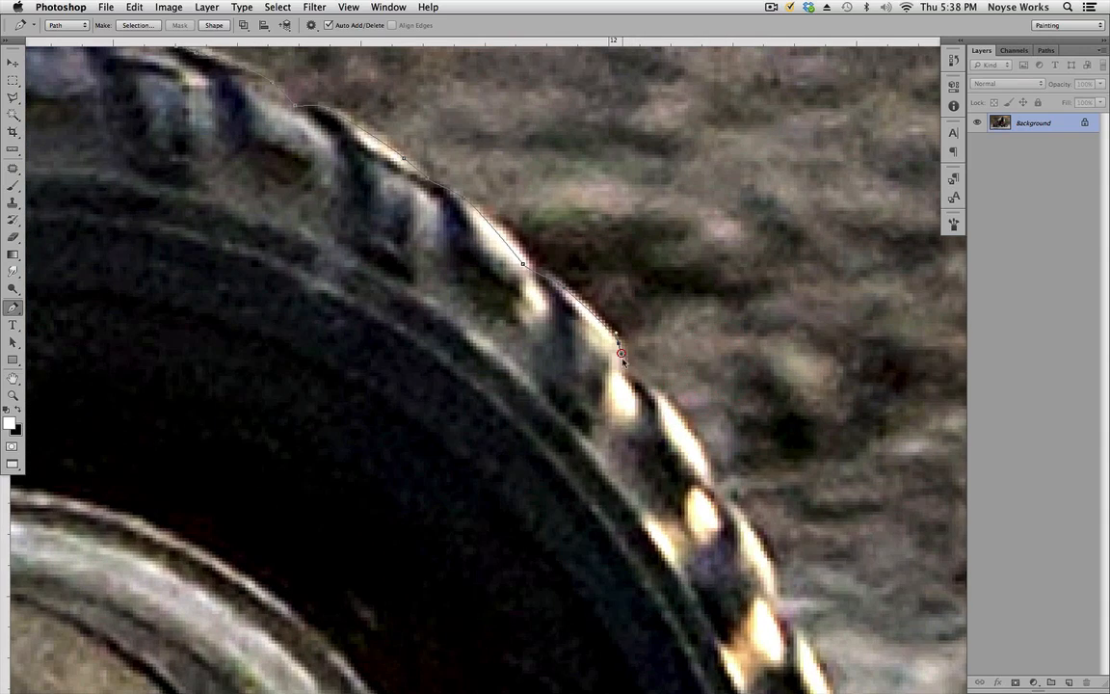
left_click(653, 390)
left_click_drag(730, 438, 686, 389)
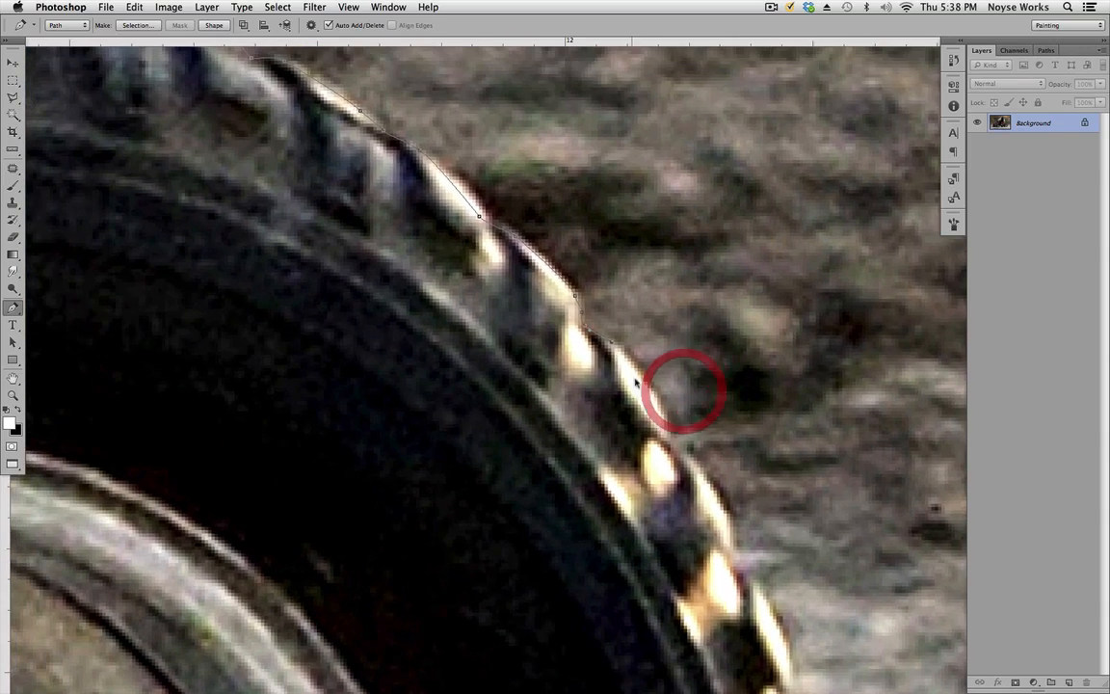
left_click_drag(775, 541, 669, 407)
left_click_drag(604, 356, 611, 372)
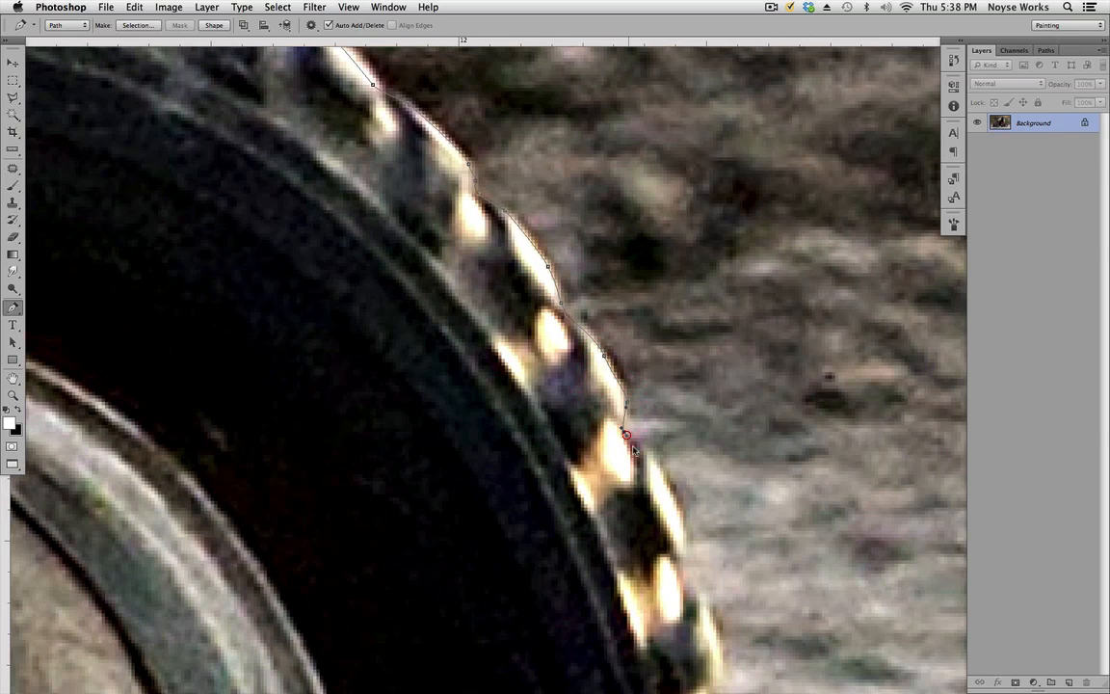
left_click_drag(782, 648, 654, 396)
Step: Continue the path block by block down the tread to the nearly vertical side of the large tire
left_click_drag(558, 300, 552, 318)
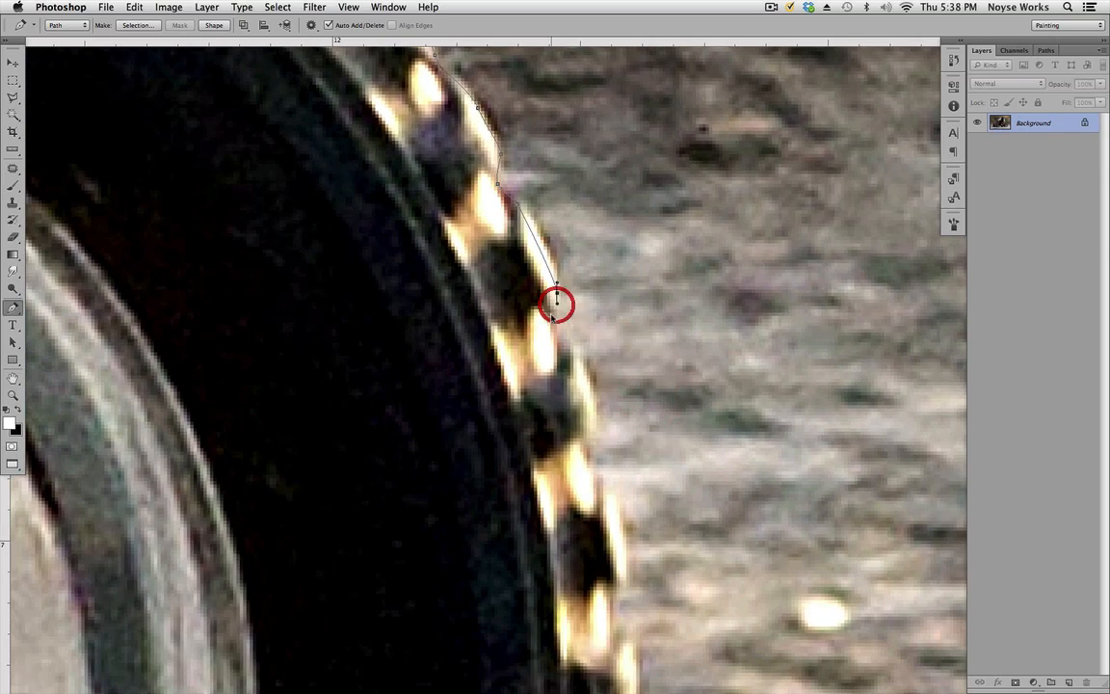
left_click(571, 349)
left_click_drag(593, 415, 591, 435)
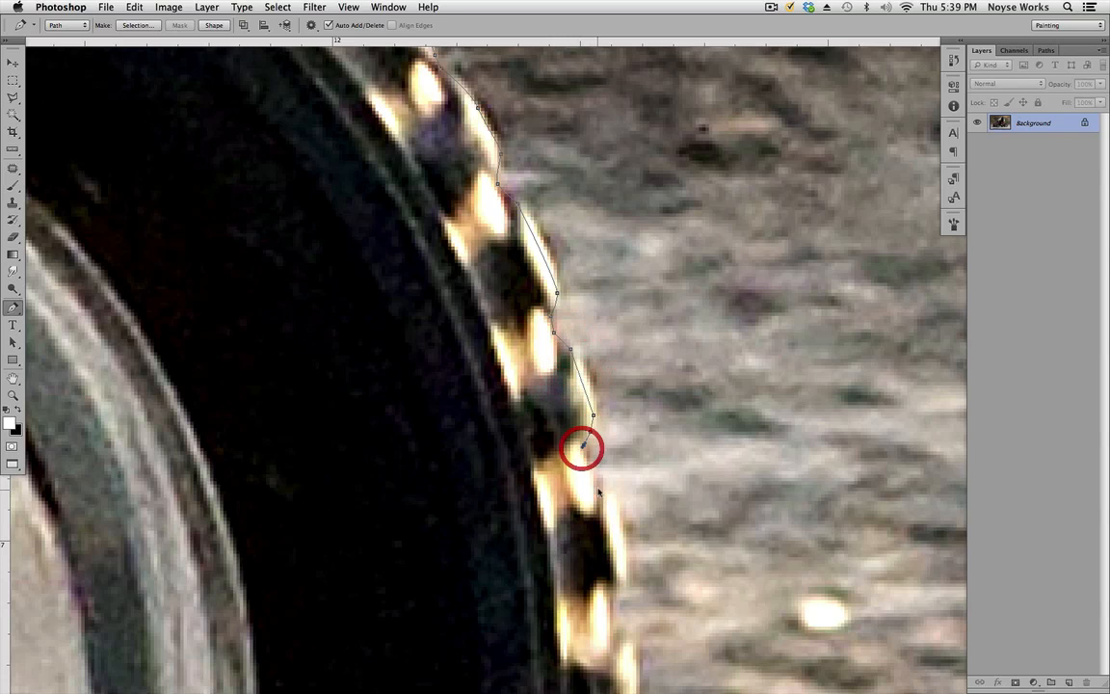
scroll(598, 492, "down", 4)
left_click(544, 282)
left_click(567, 381)
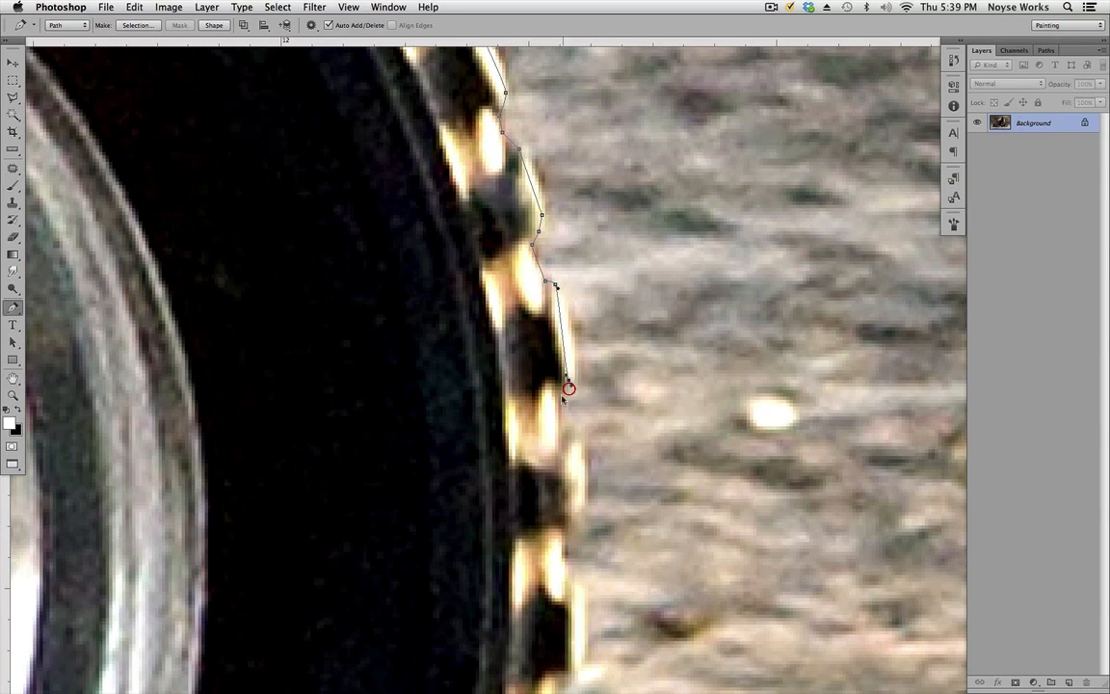
Step: Trace the path in and out of the tread notches along the large tire's outermost vertical side
scroll(578, 461, "down", 5)
scroll(578, 461, "left", 2)
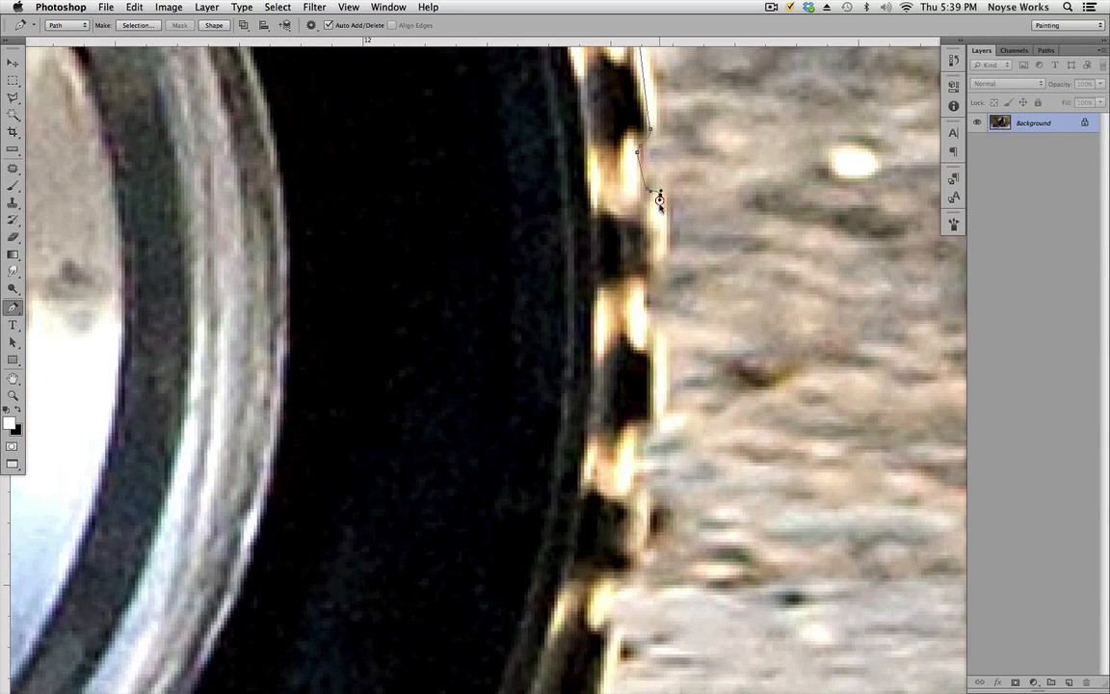
left_click(661, 204)
left_click(664, 258)
left_click(650, 297)
left_click(663, 337)
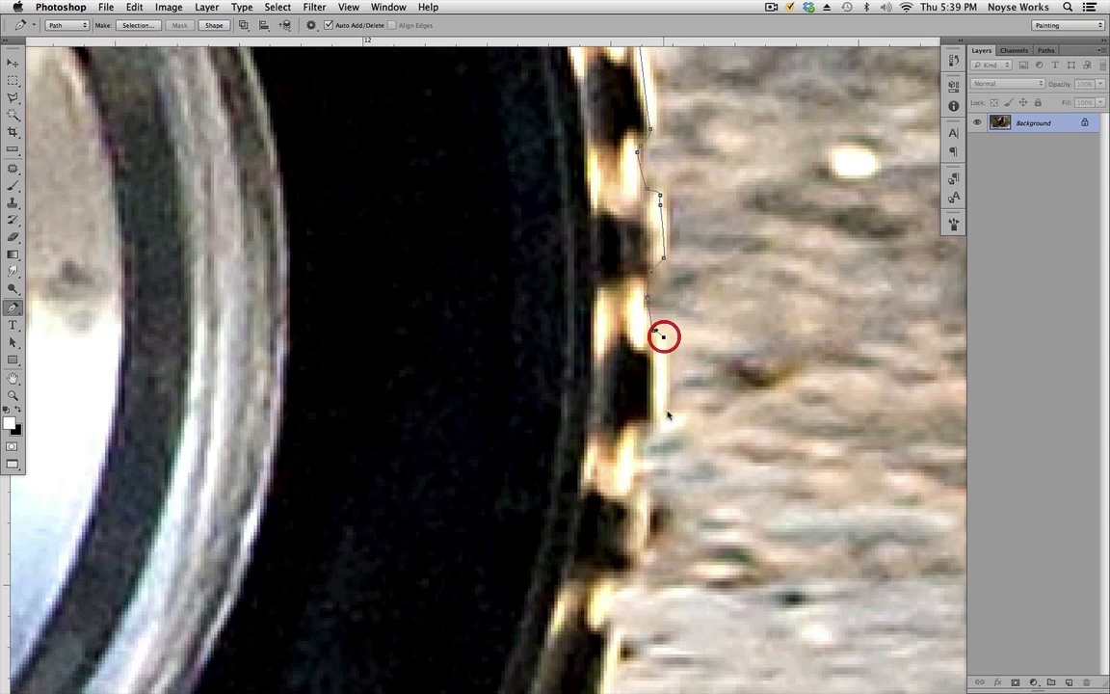
left_click(655, 425)
Step: Follow the tread blocks with the path where the large tire's edge curves inward below its widest point
left_click_drag(658, 561, 661, 396)
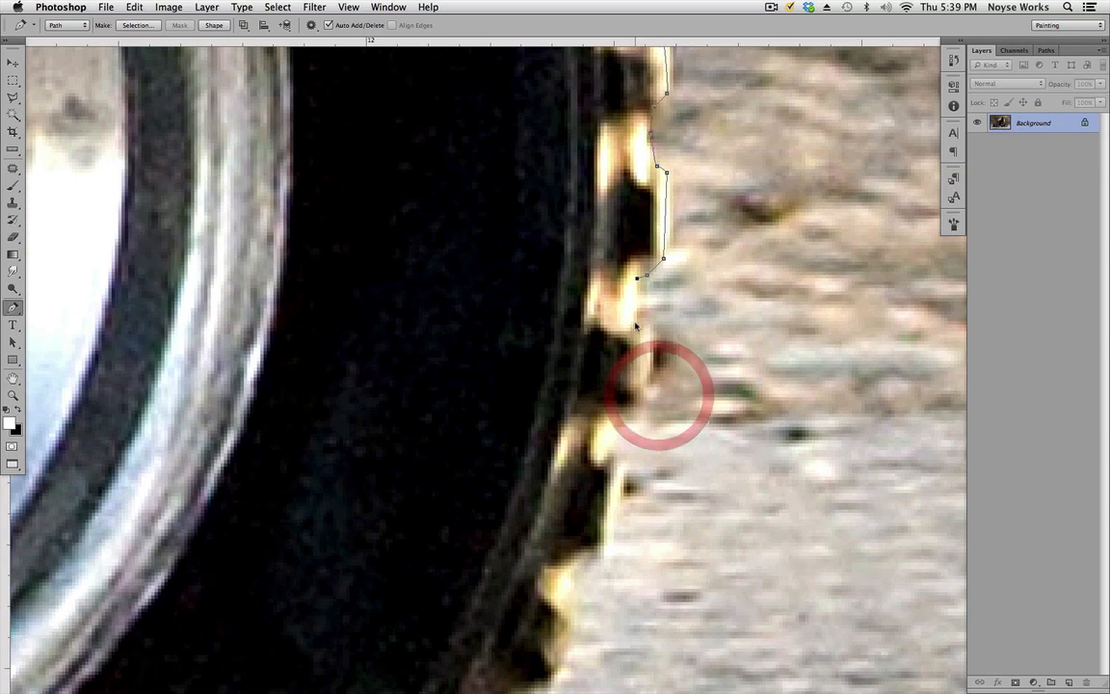
left_click(640, 325)
left_click(651, 332)
left_click(641, 400)
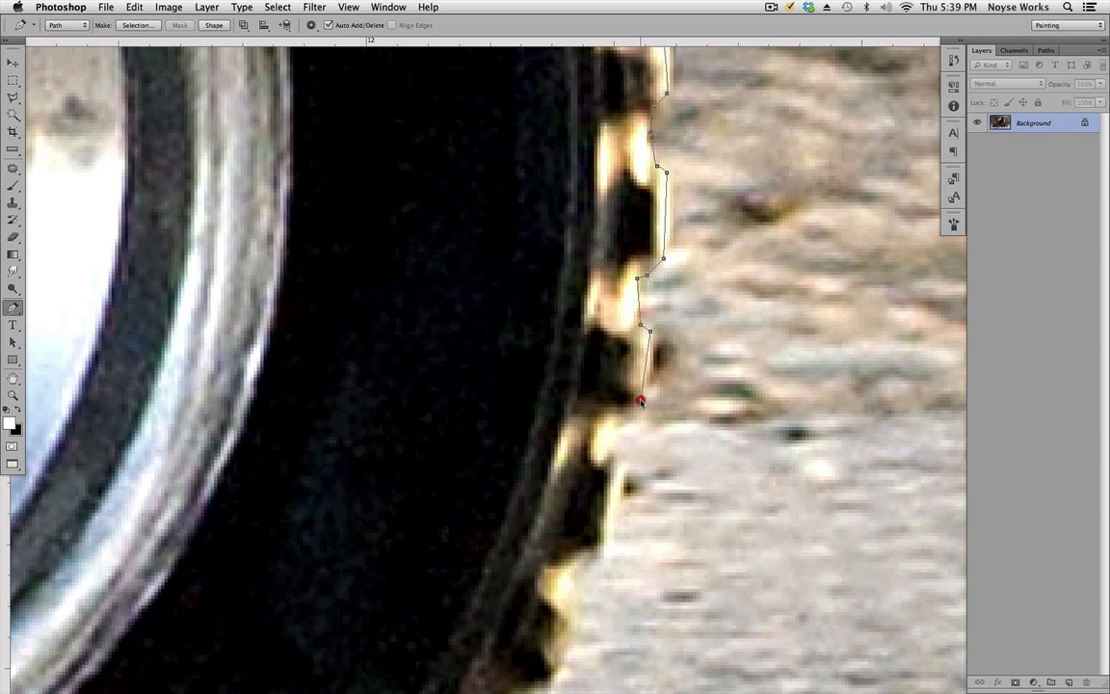
left_click(615, 458)
left_click_drag(541, 615, 654, 380)
left_click_drag(732, 243, 728, 250)
left_click(720, 303)
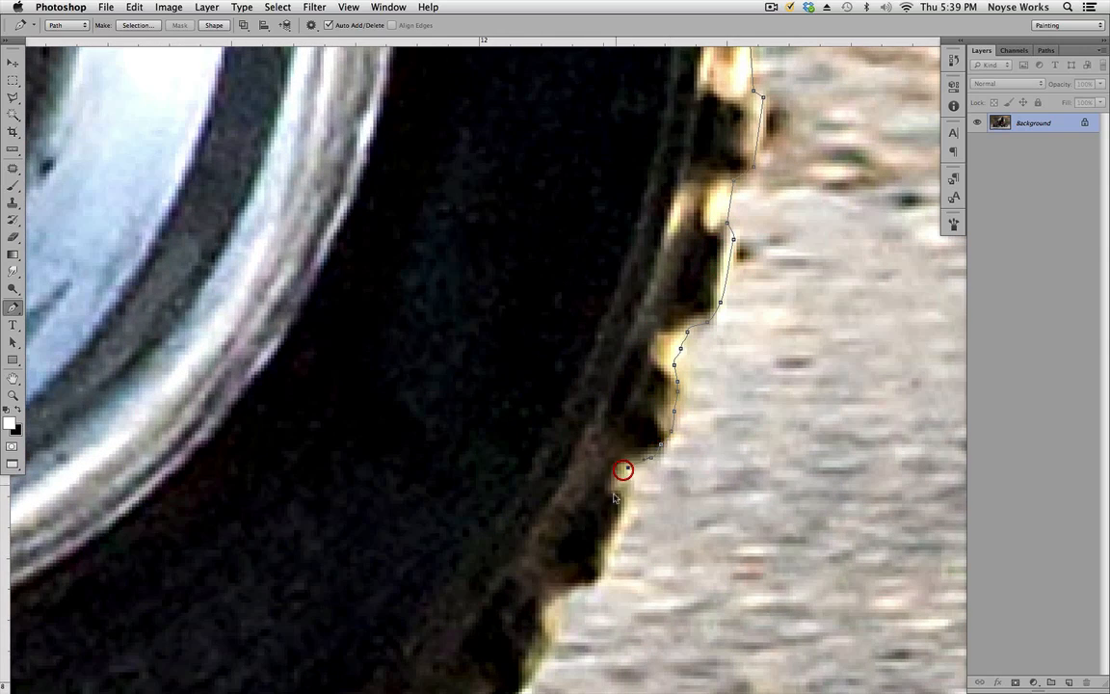
Step: Trace the path around the large tire's lower tread blocks as they curve in toward the ground
left_click_drag(614, 497, 626, 389)
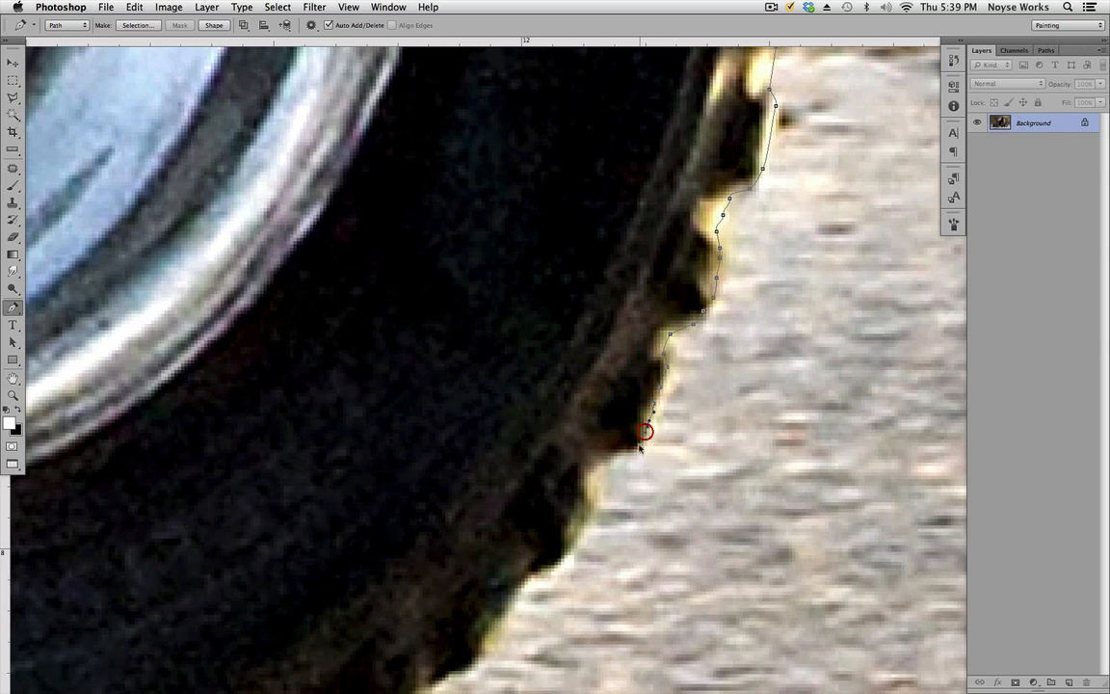
left_click_drag(609, 463, 603, 415)
left_click_drag(462, 554, 659, 361)
left_click(753, 297)
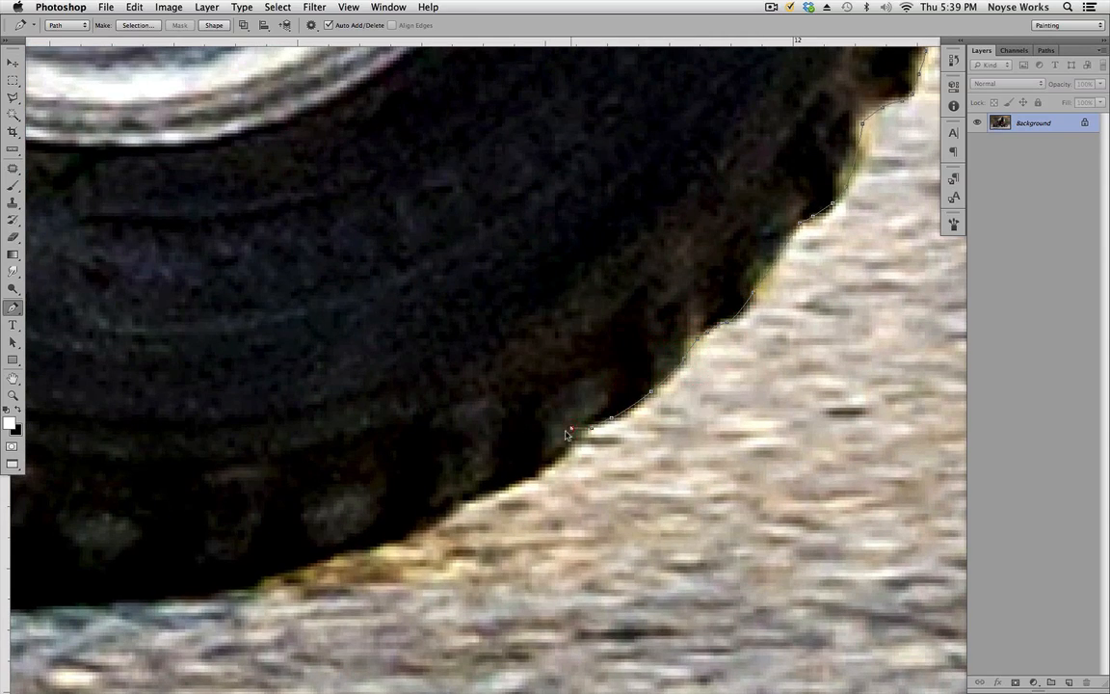
left_click_drag(567, 435, 742, 352)
left_click(755, 344)
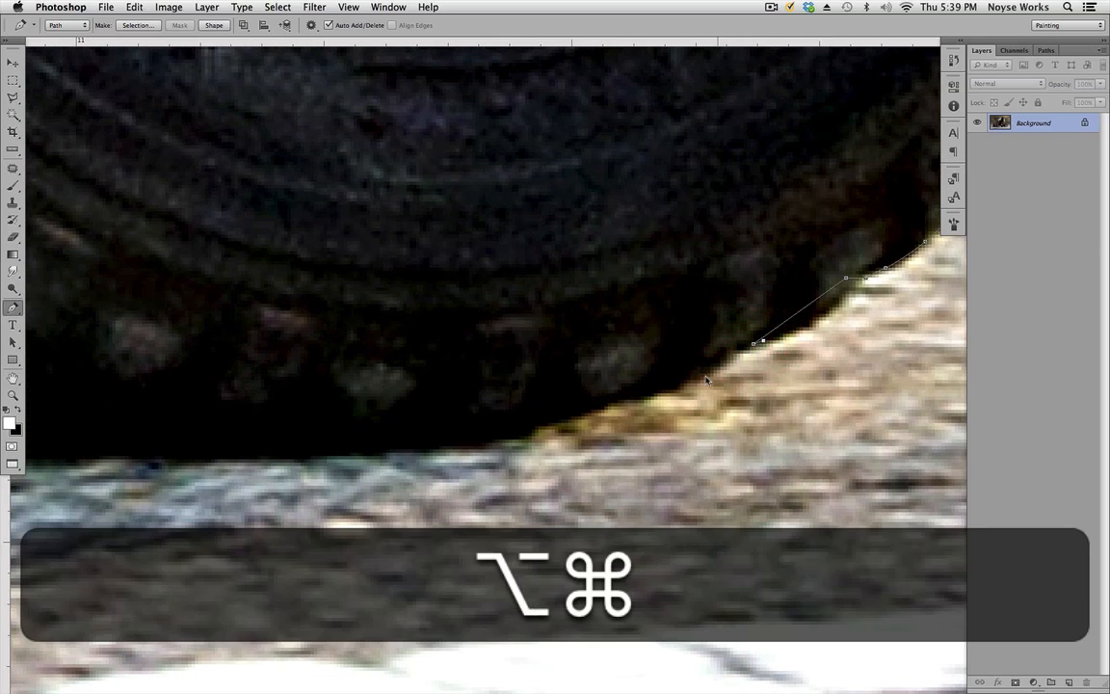
Step: Undo the last anchor and retrace the shallow lower edge of the large tire just before its ground contact
key("alt+super+z")
left_click_drag(805, 328, 730, 355)
left_click_drag(748, 360, 916, 319)
left_click(775, 363)
left_click(768, 367)
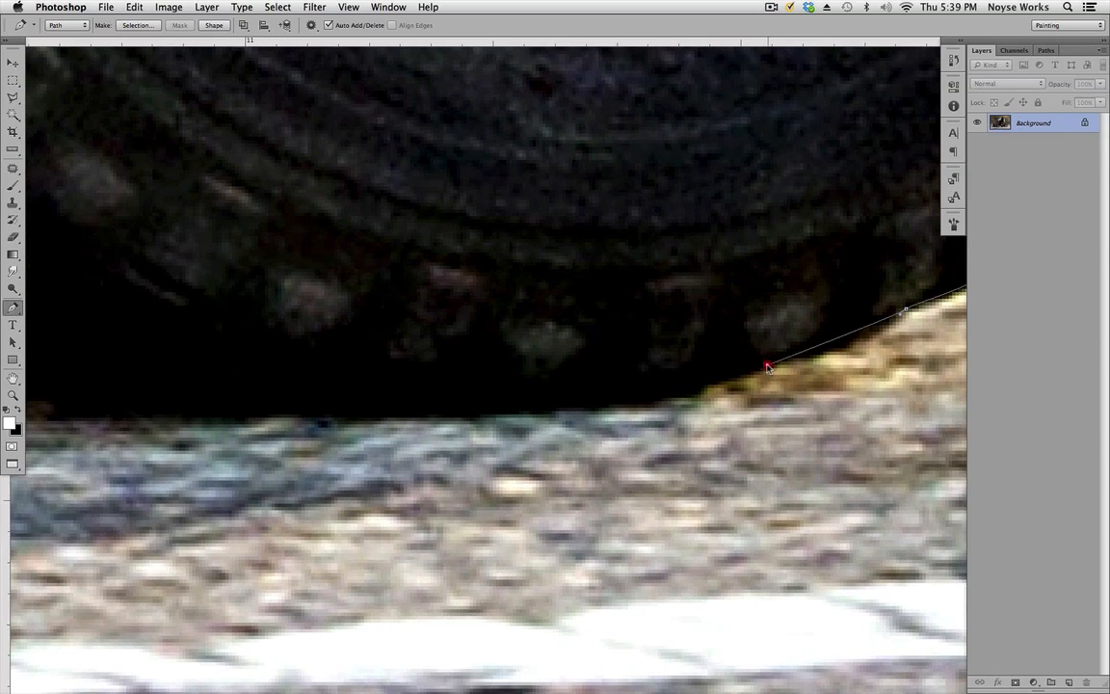
Step: Curve the path under the large tire along its ground contact to the first tread notch on its inner side
key("super+minus")
key("super+minus")
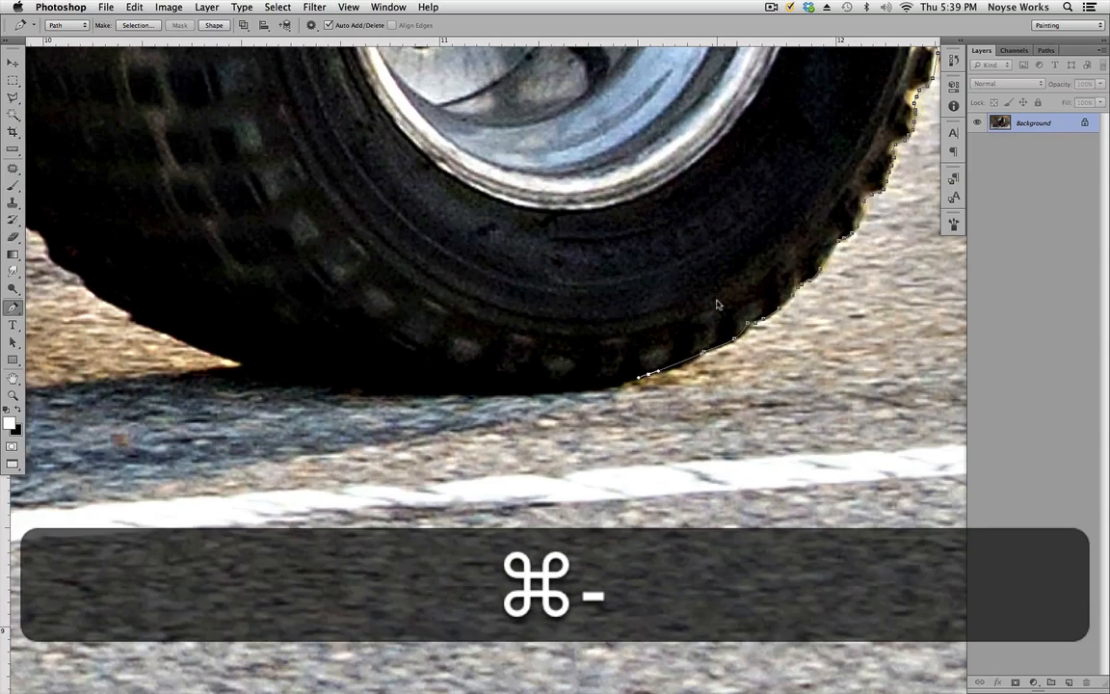
left_click_drag(462, 320, 607, 414)
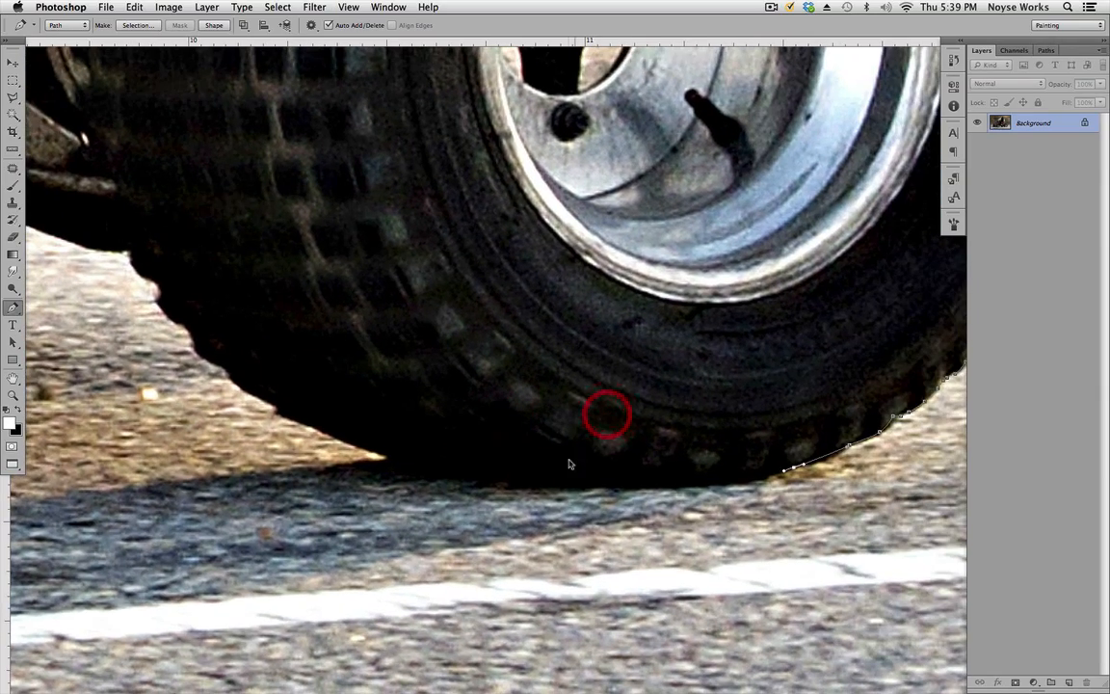
left_click(512, 475)
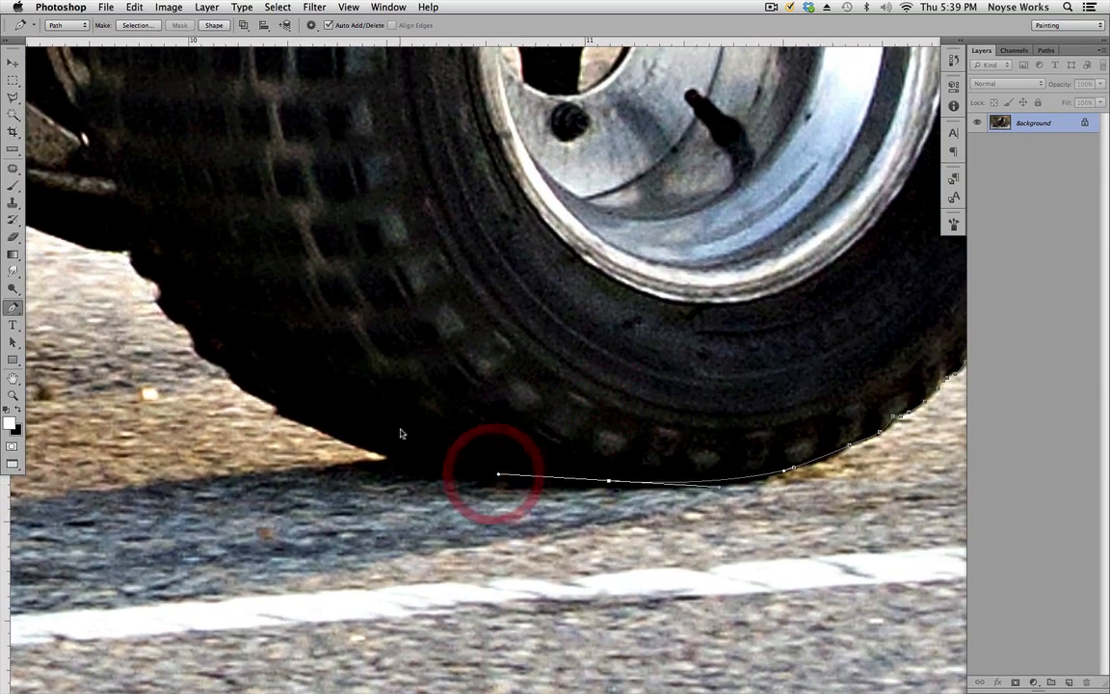
key("super+equal")
key("super+space")
left_click_drag(612, 431, 627, 426)
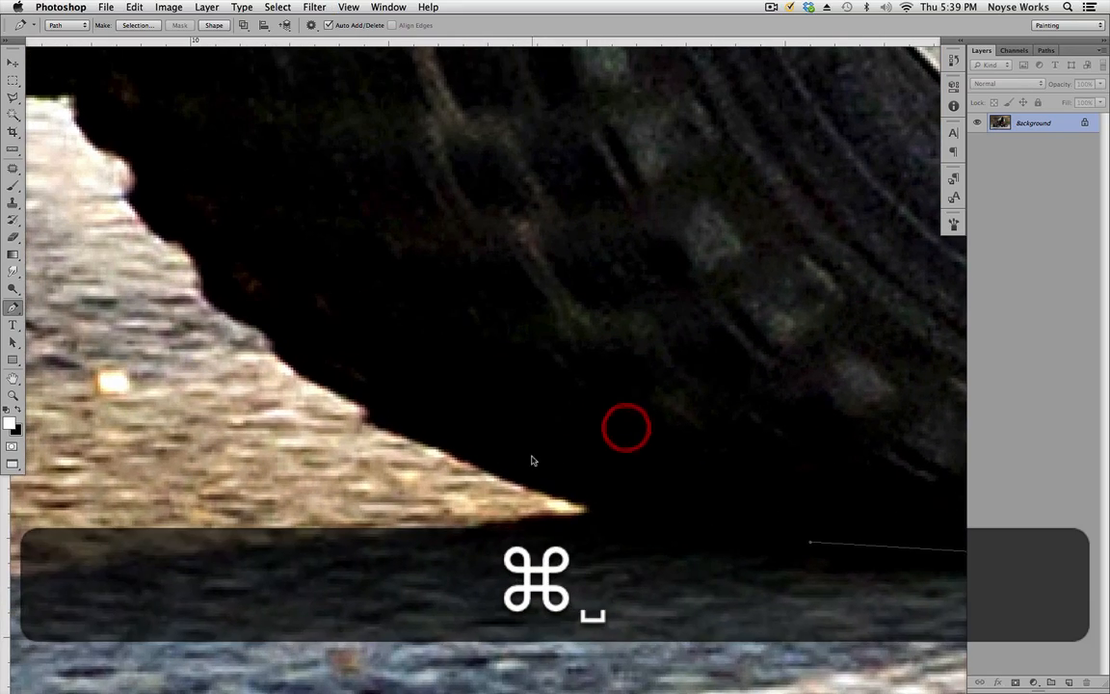
left_click_drag(529, 481, 395, 436)
left_click(365, 419)
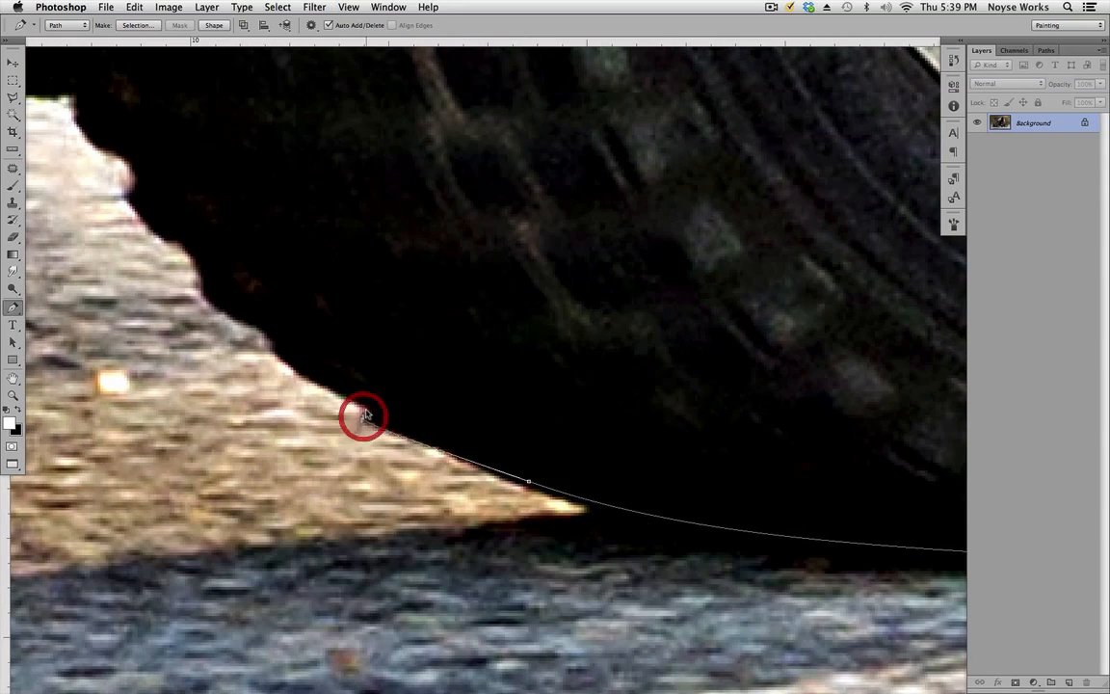
left_click(367, 413)
Step: Trace the path up the notched inner edge of the large tire to the dark axle housing
left_click_drag(207, 352, 568, 430)
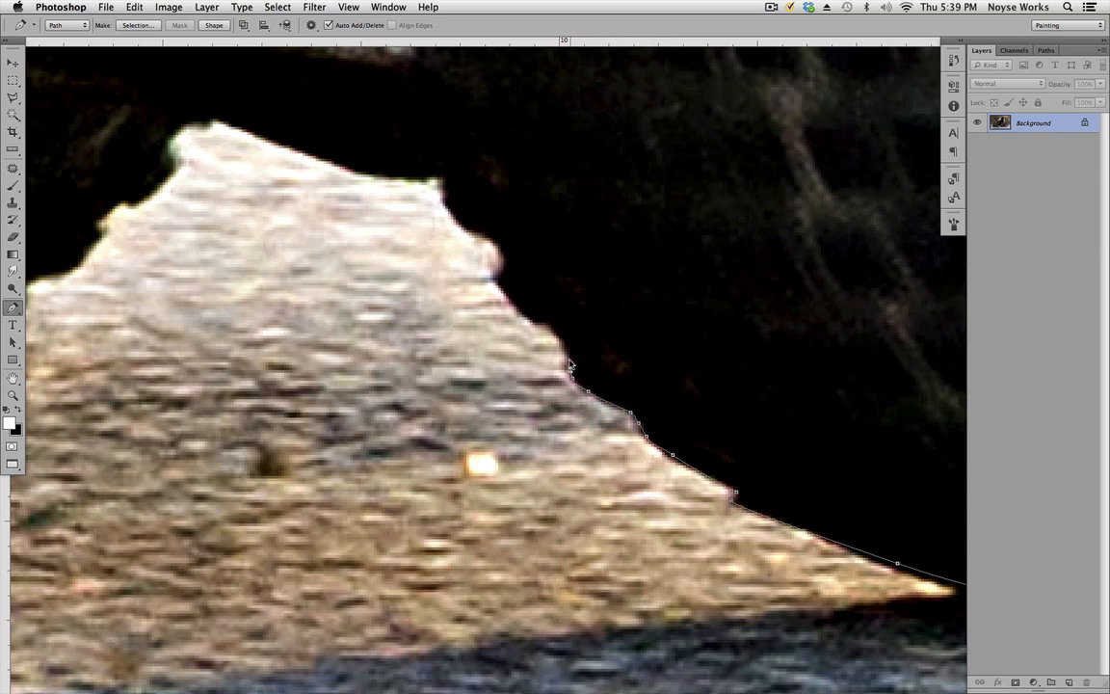
left_click(551, 328)
left_click(533, 318)
left_click(525, 314)
left_click(496, 279)
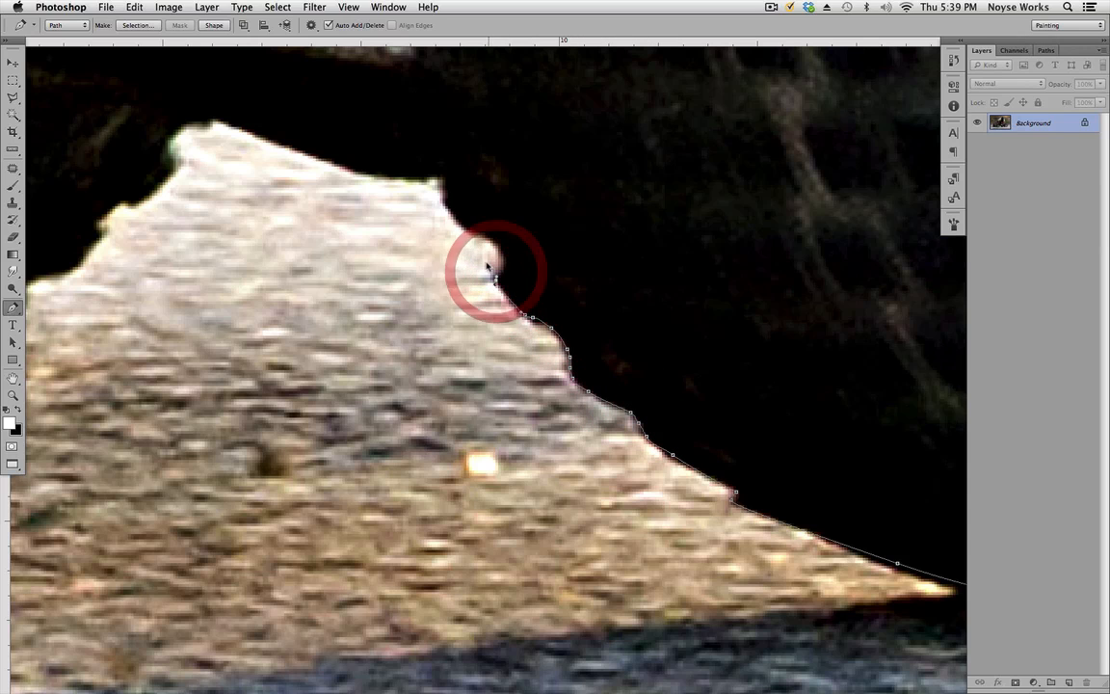
left_click(479, 239)
left_click_drag(439, 179, 731, 352)
Step: Continue the path along the underside of the axle to the start of the far rear tire
key("super+minus")
key("super+minus")
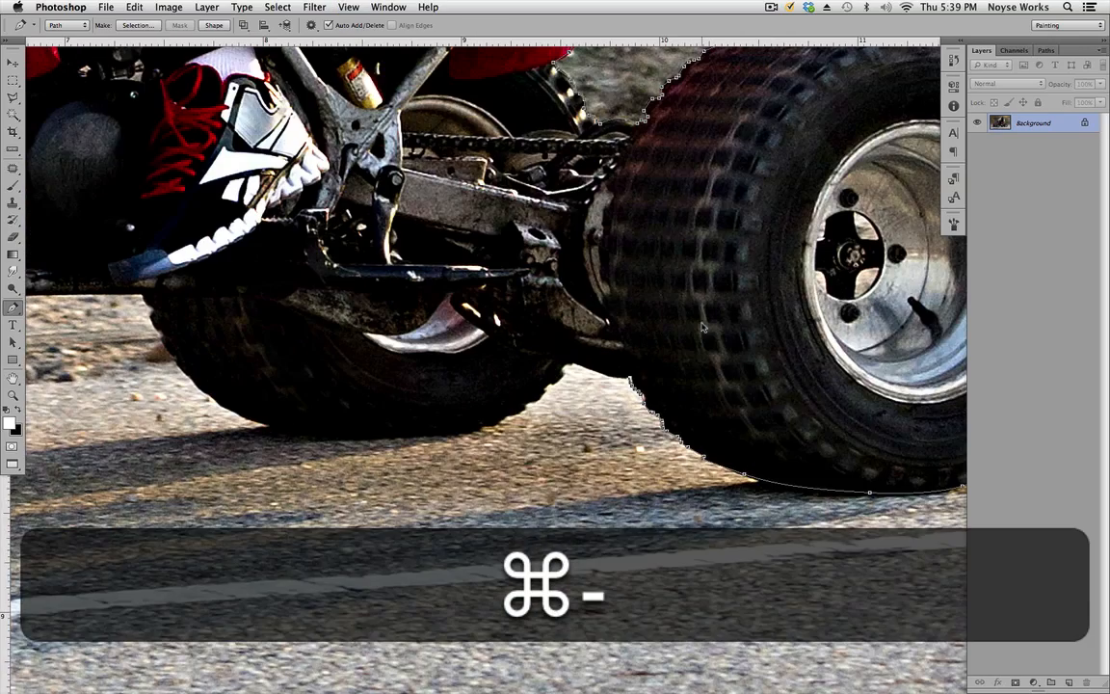
key("super+equal")
key("super+equal")
key("super+space")
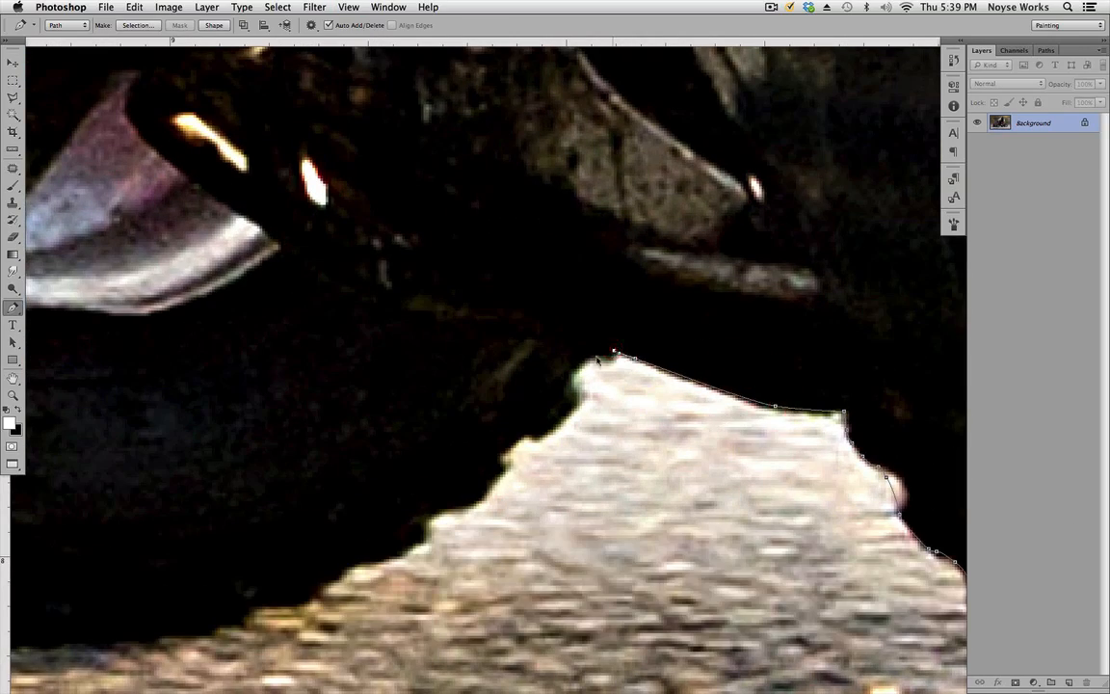
left_click(597, 358)
left_click_drag(584, 481, 689, 370)
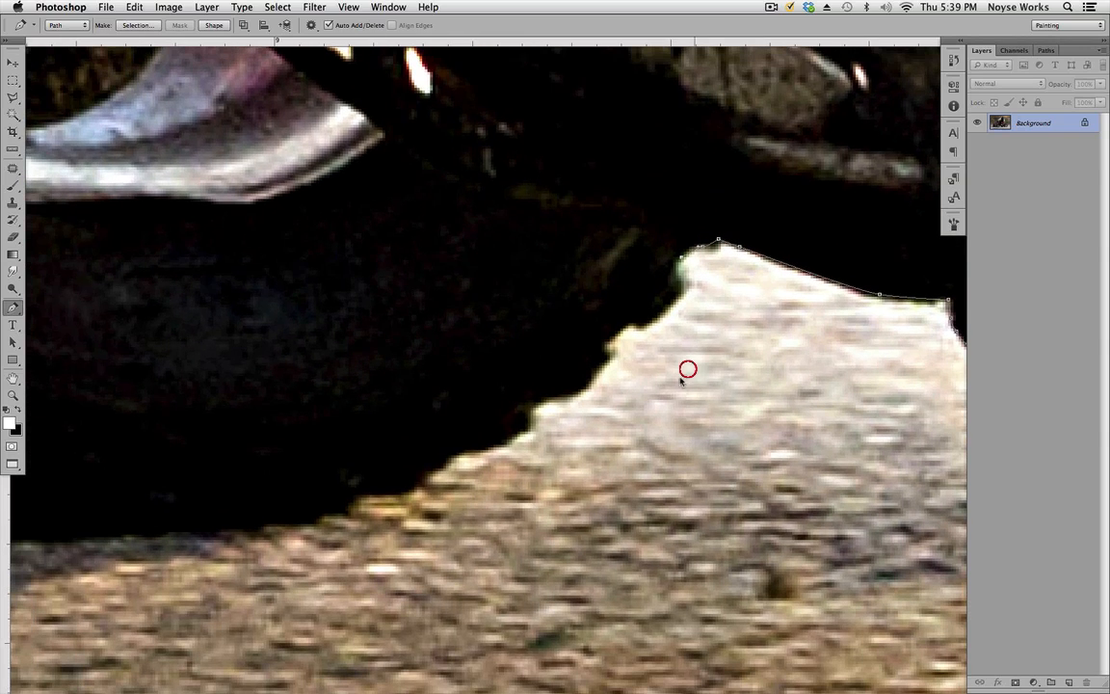
Step: Trace the path down the far rear tire's stepped tread blocks toward the ground
left_click(676, 298)
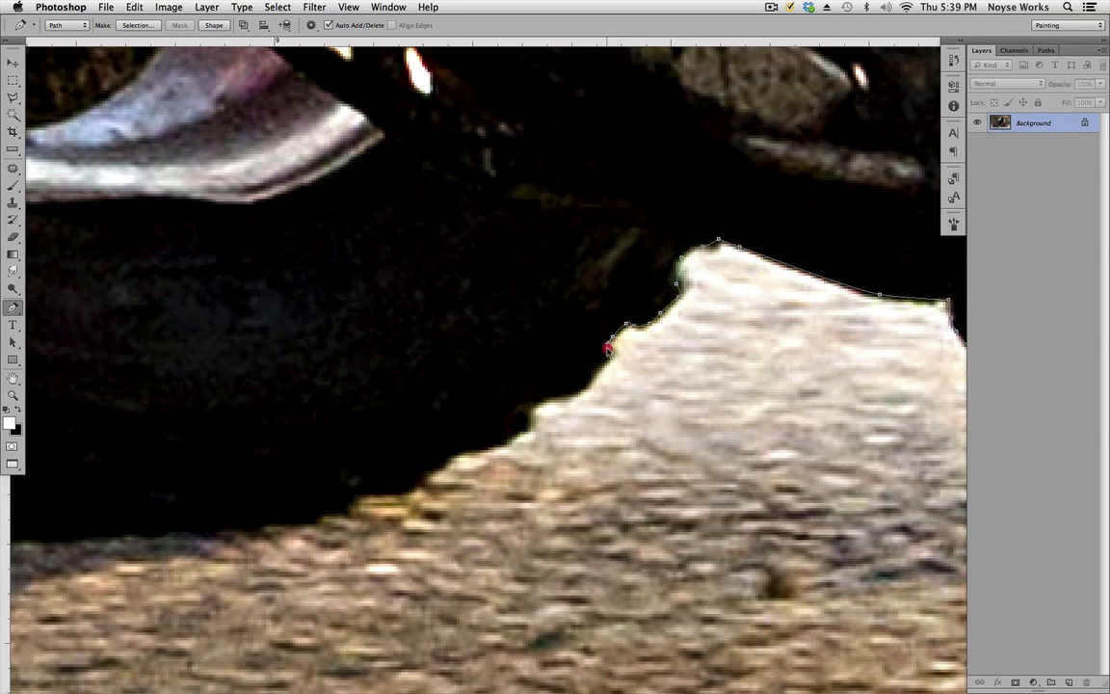
scroll(686, 339, "left", 5)
scroll(686, 339, "down", 2)
left_click(682, 344)
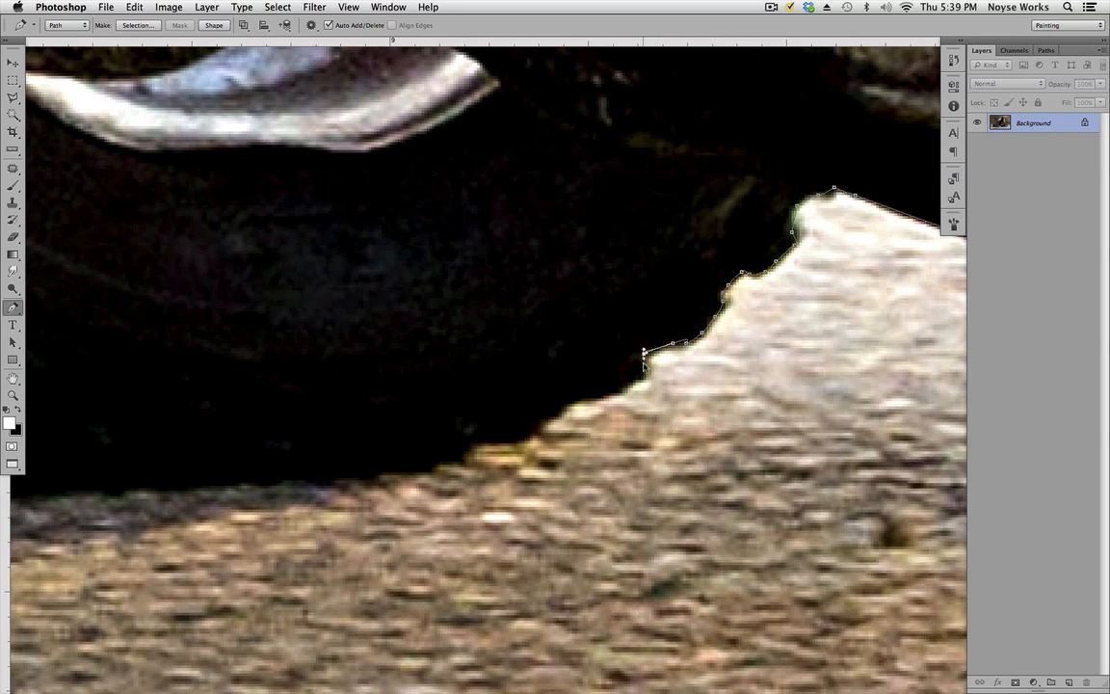
scroll(651, 390, "left", 8)
scroll(652, 390, "down", 2)
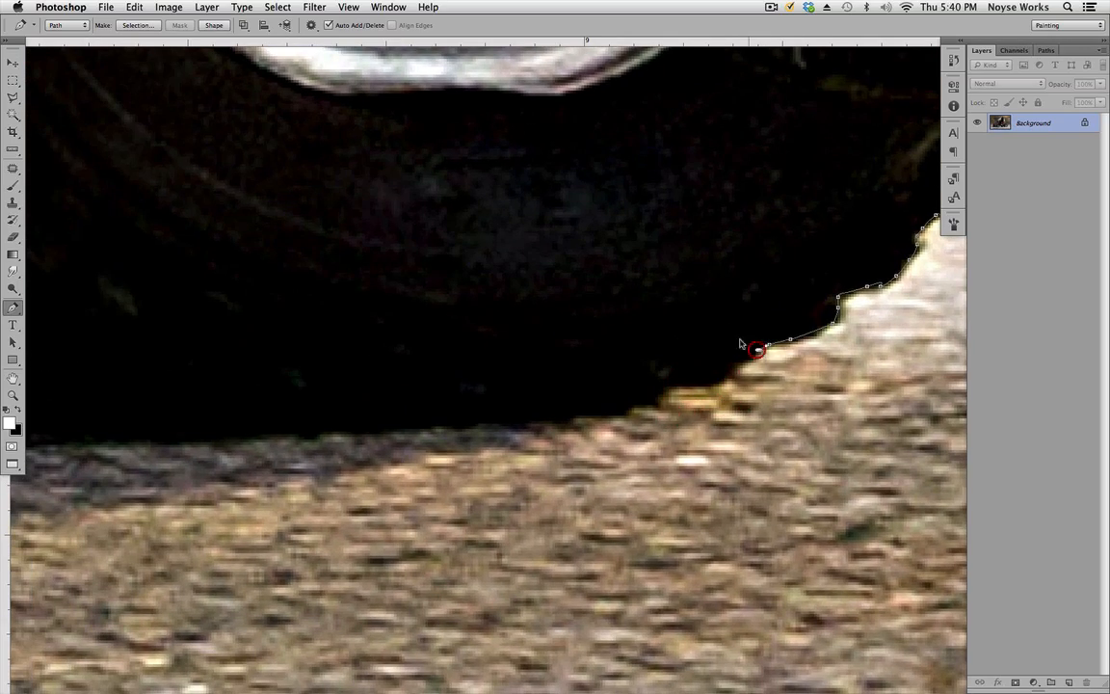
Step: Draw one long curve under the far rear tire and reposition its anchor along the ground contact
key("super+minus")
key("super+minus")
left_click_drag(485, 302, 747, 431)
left_click_drag(668, 470, 607, 474)
left_click_drag(633, 525, 483, 513)
key("super")
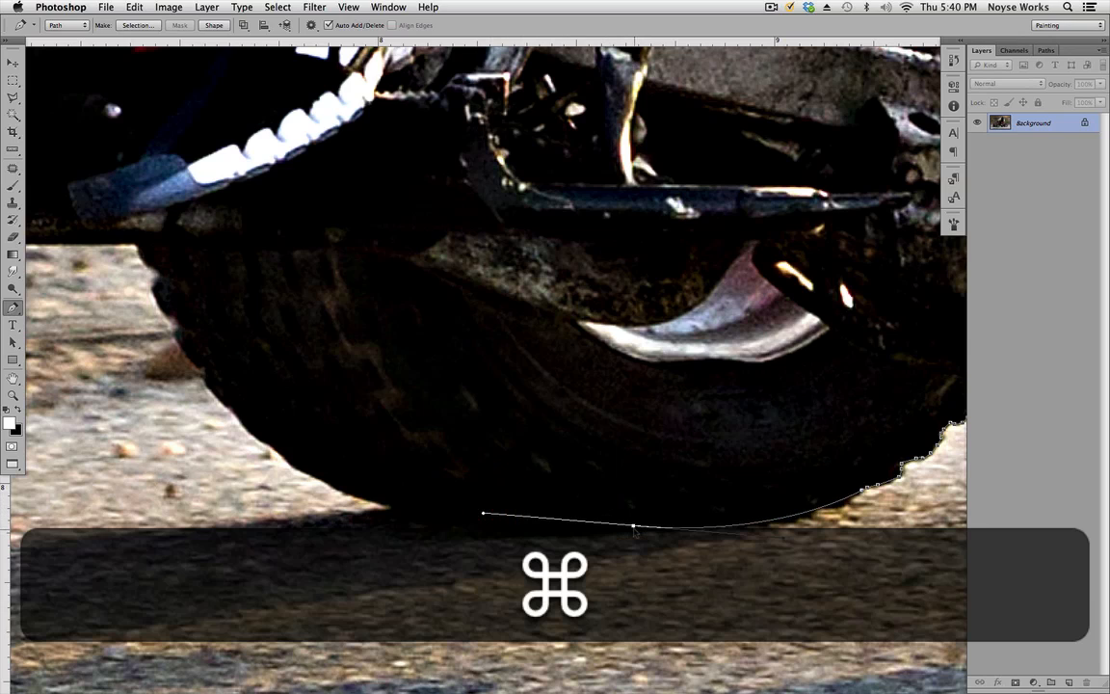
left_click_drag(633, 527, 510, 522)
Step: Trace the path up the forward edge of the far rear tire, following its tread notches
key("super+equal")
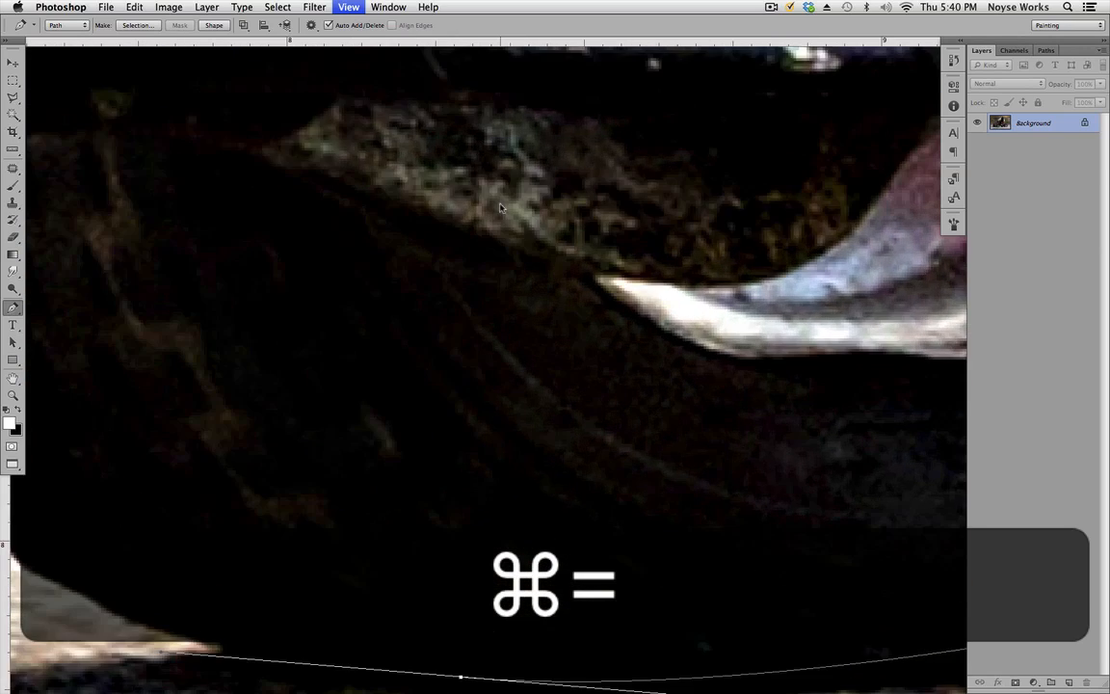
left_click(651, 390, "super")
left_click_drag(332, 524, 236, 467)
left_click_drag(193, 430, 193, 434)
left_click_drag(204, 425, 396, 473)
left_click(331, 397)
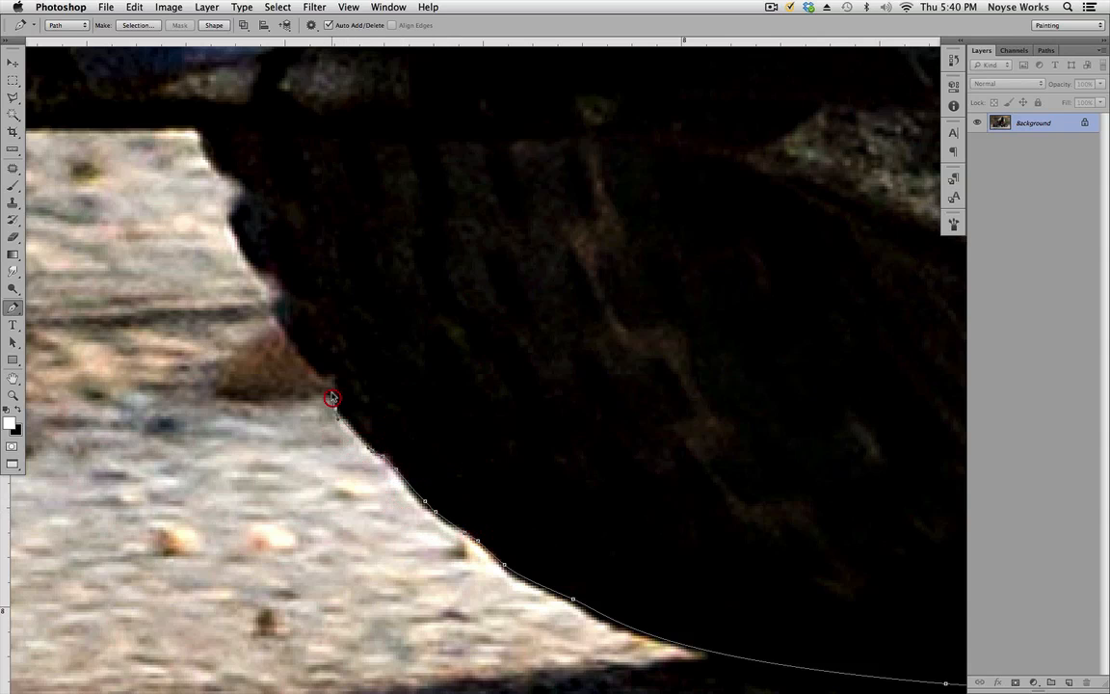
left_click(288, 336)
left_click_drag(252, 223, 351, 372)
left_click(337, 359)
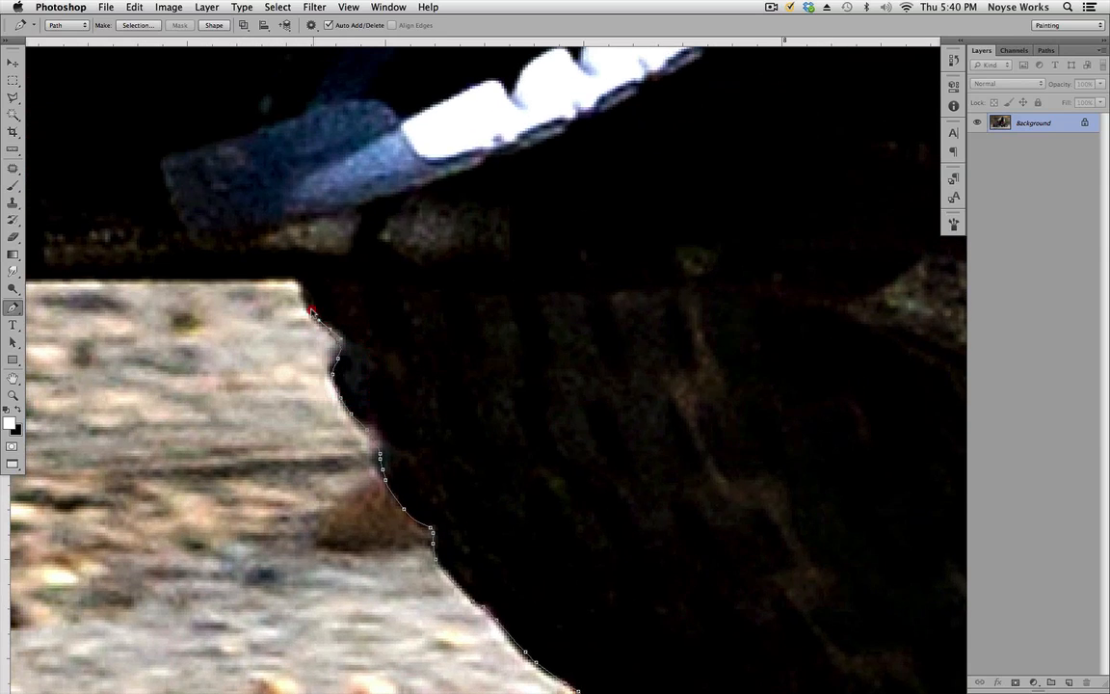
Step: Bring the path to the top corner of the far rear tire and straight along the frame's lower edge to the front tire
left_click_drag(310, 311, 682, 388)
left_click(671, 388)
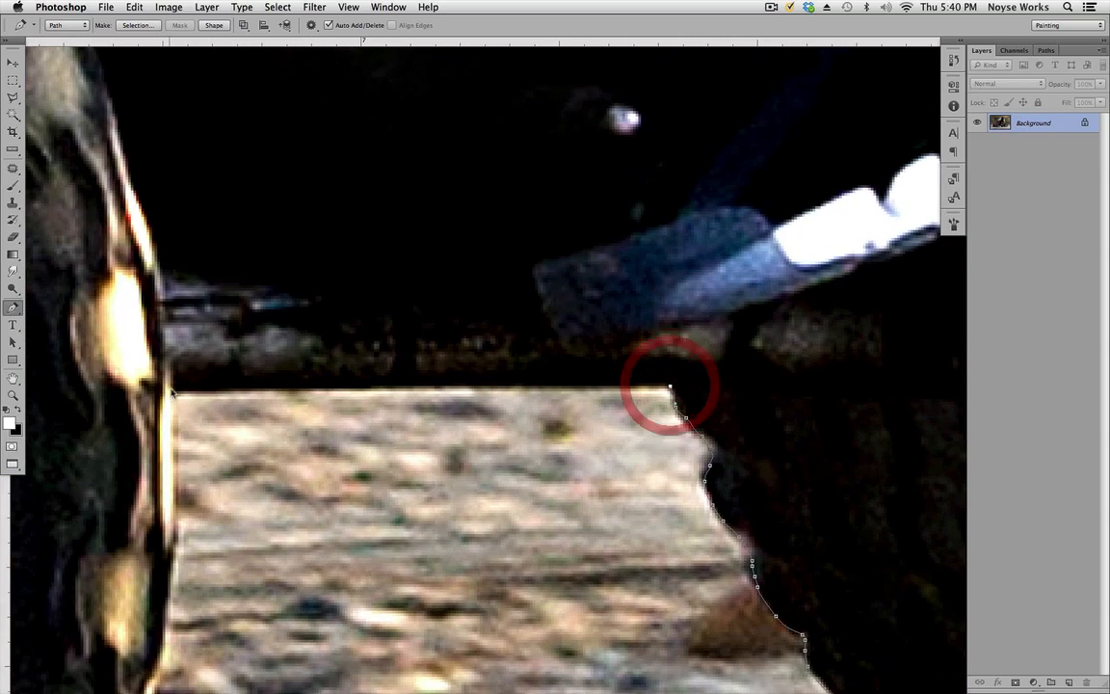
left_click(175, 390)
Step: Trace the path down the sunlit rear edge of the near front tire below the frame
left_click_drag(235, 440, 666, 220)
left_click(598, 403)
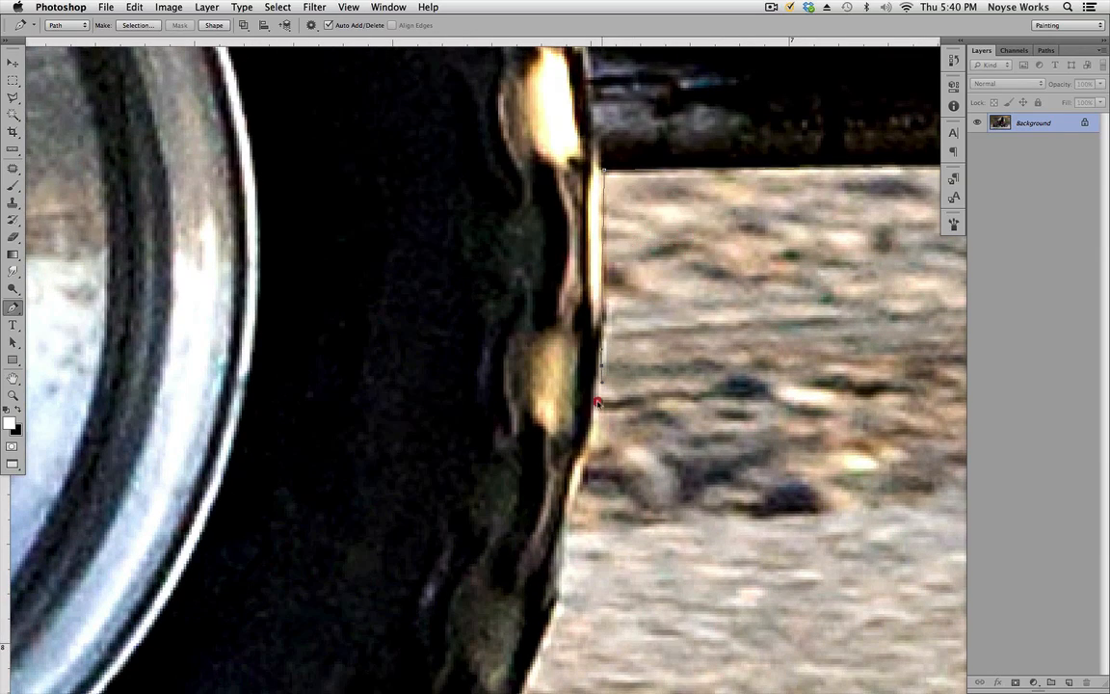
left_click(590, 440)
left_click_drag(560, 560, 711, 307)
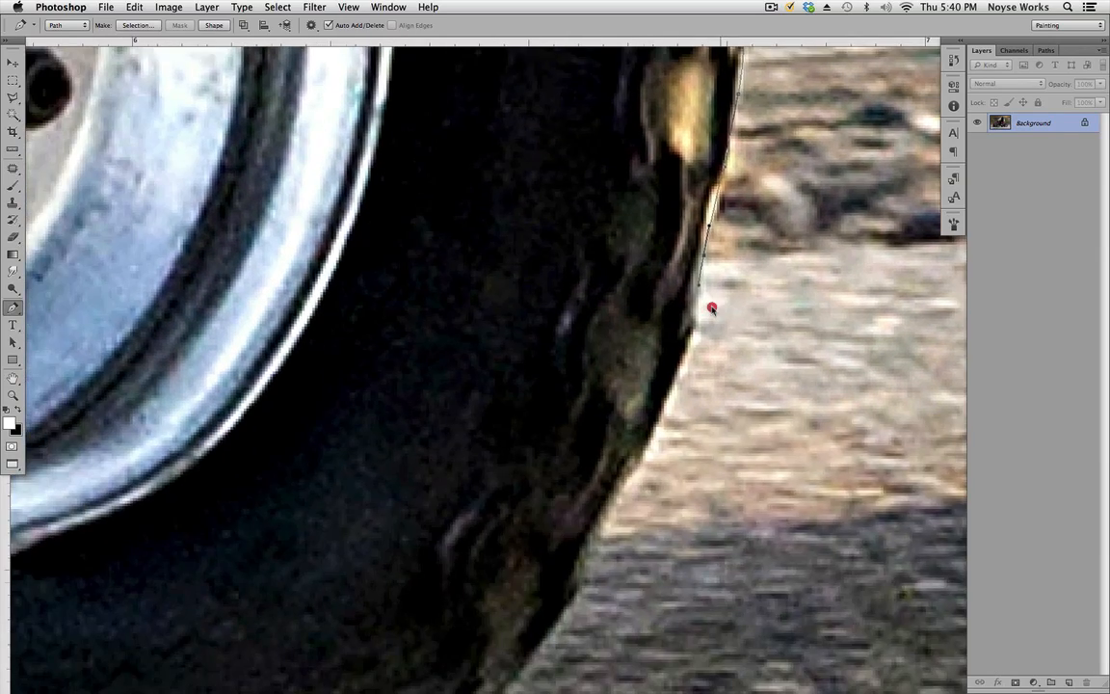
left_click(701, 321)
left_click(651, 431)
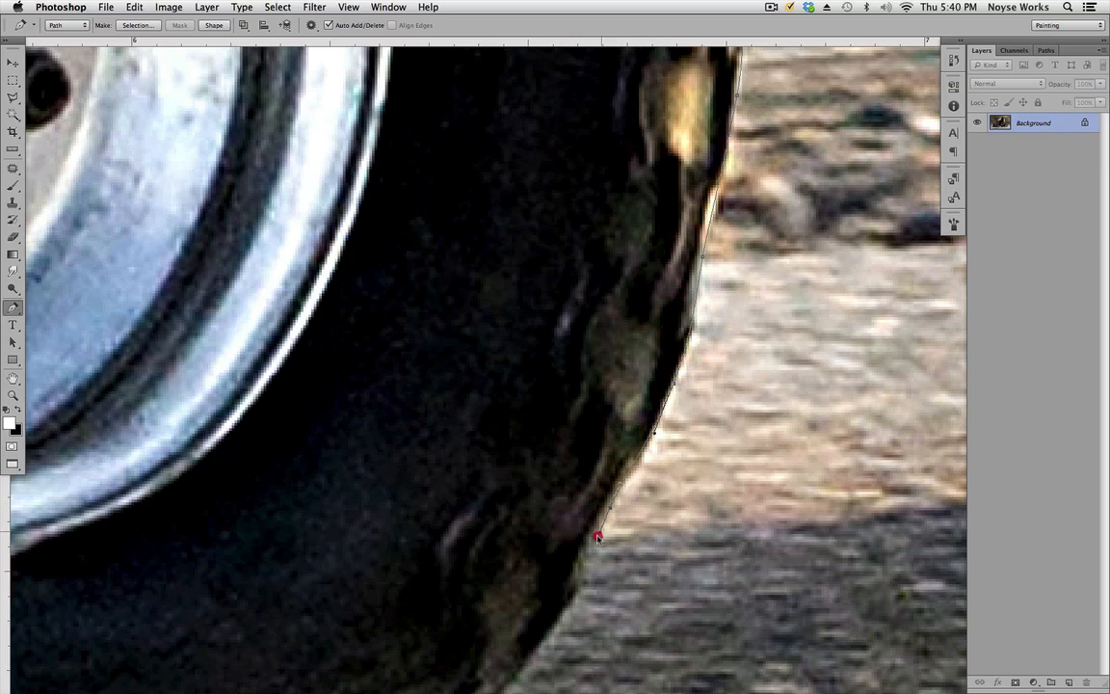
Step: Follow the near front tire's lower tread with the path as it curves in toward the ground
left_click_drag(602, 528, 719, 348)
left_click(665, 430)
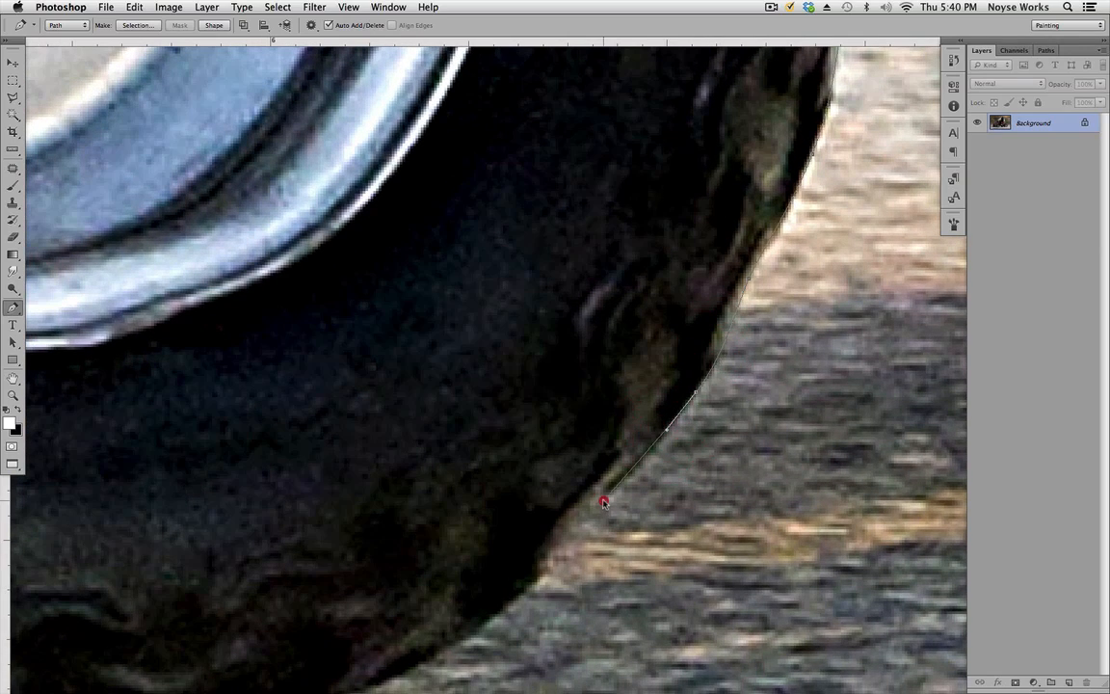
left_click_drag(603, 501, 599, 504)
left_click_drag(553, 551, 699, 379)
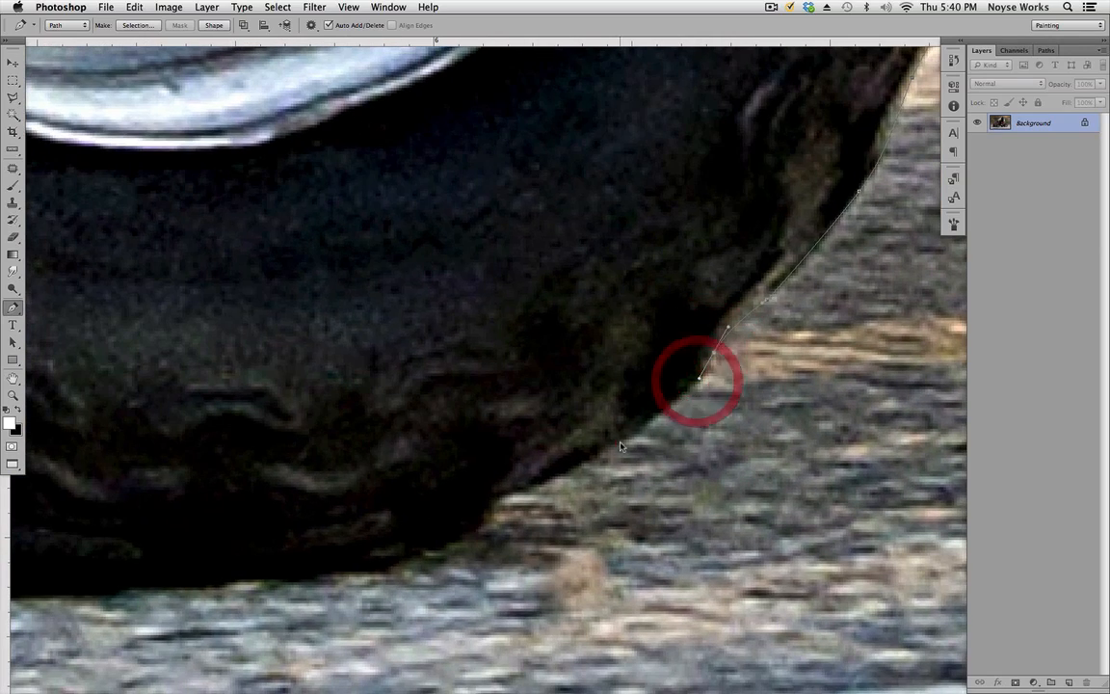
left_click_drag(582, 462, 554, 469)
left_click_drag(380, 549, 726, 436)
left_click_drag(830, 392, 803, 404)
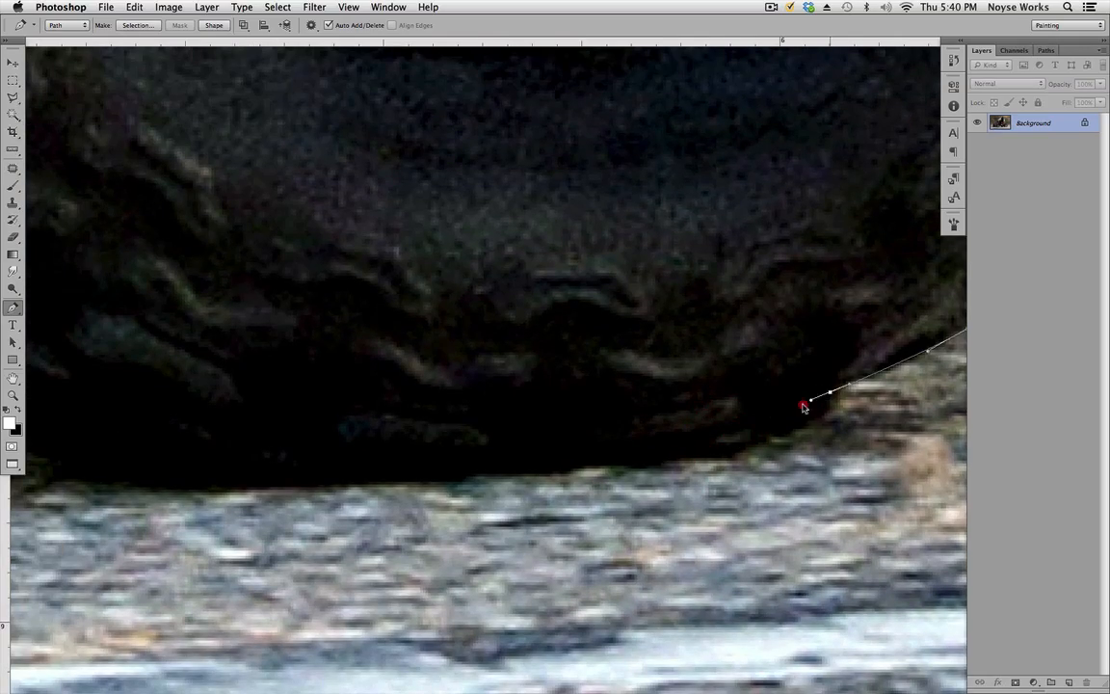
Step: Draw a long curve under the near front tire and shift its anchor to fit the ground contact
key("super+minus")
key("super+minus")
key("super+space")
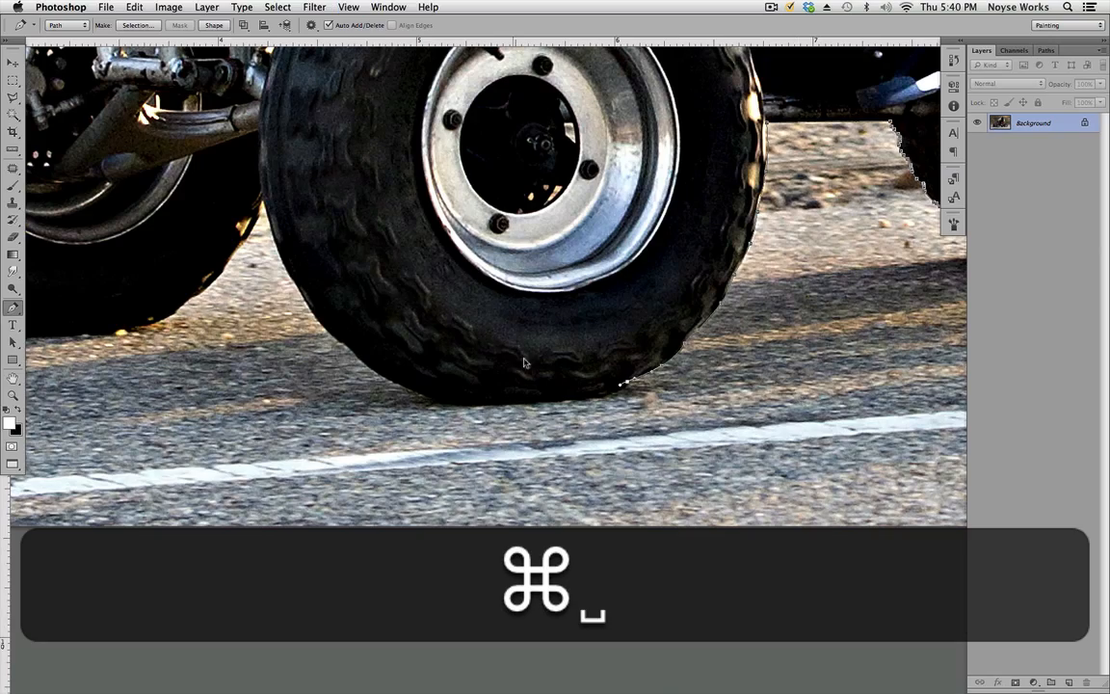
key("super+equal")
key("super+equal")
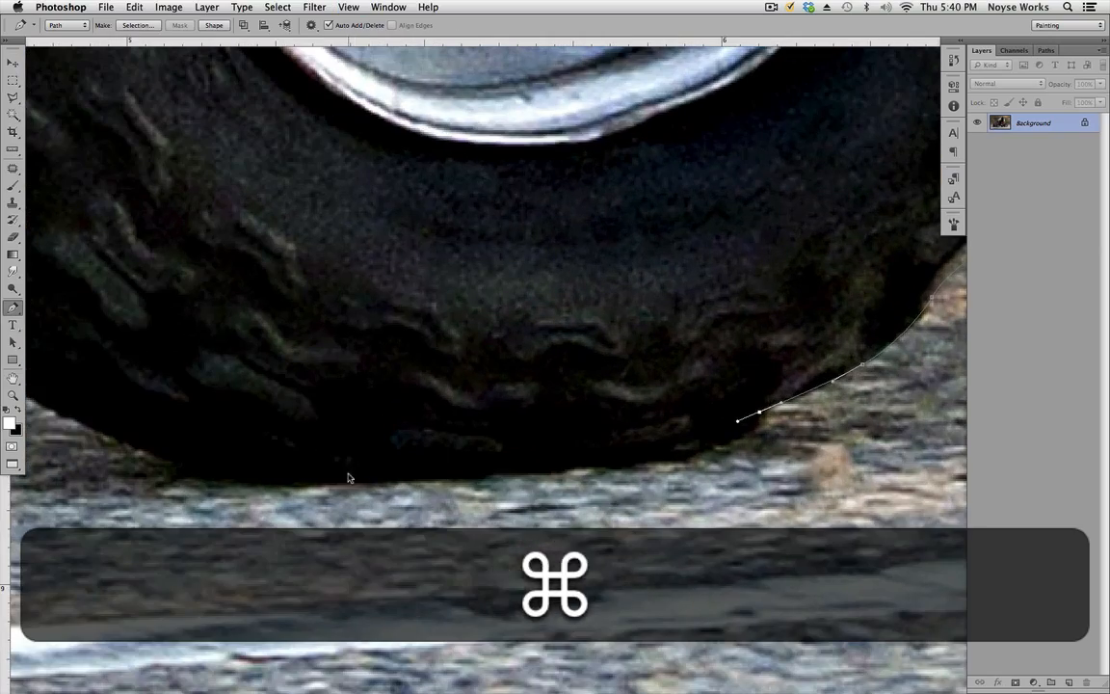
left_click_drag(179, 459, 176, 456)
left_click_drag(374, 352, 498, 421)
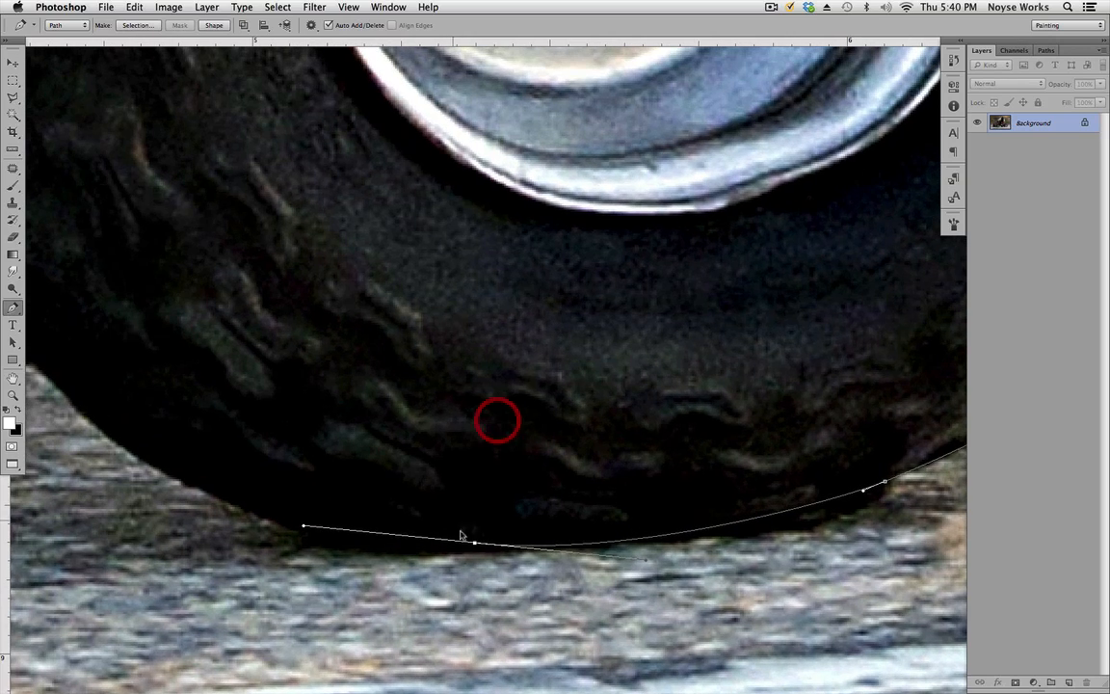
left_click_drag(473, 546, 406, 545)
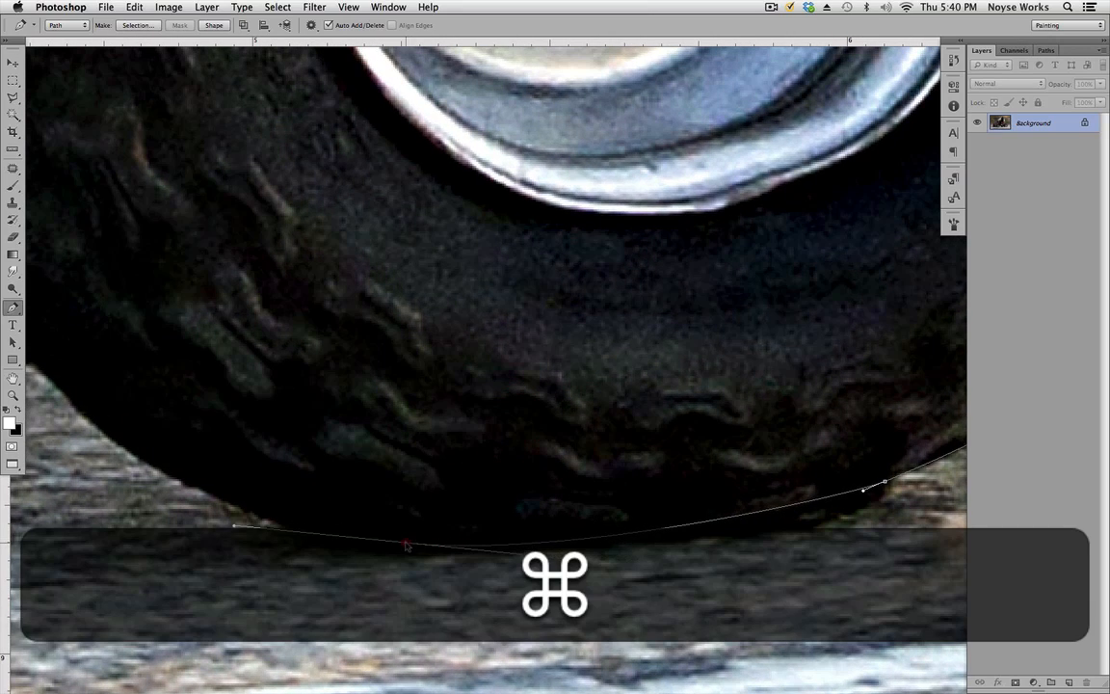
Step: Trace the path up the near front tire's forward edge toward the gap beside the far front tire
left_click_drag(253, 311, 537, 429)
left_click_drag(386, 538, 307, 471)
left_click_drag(280, 415, 396, 498)
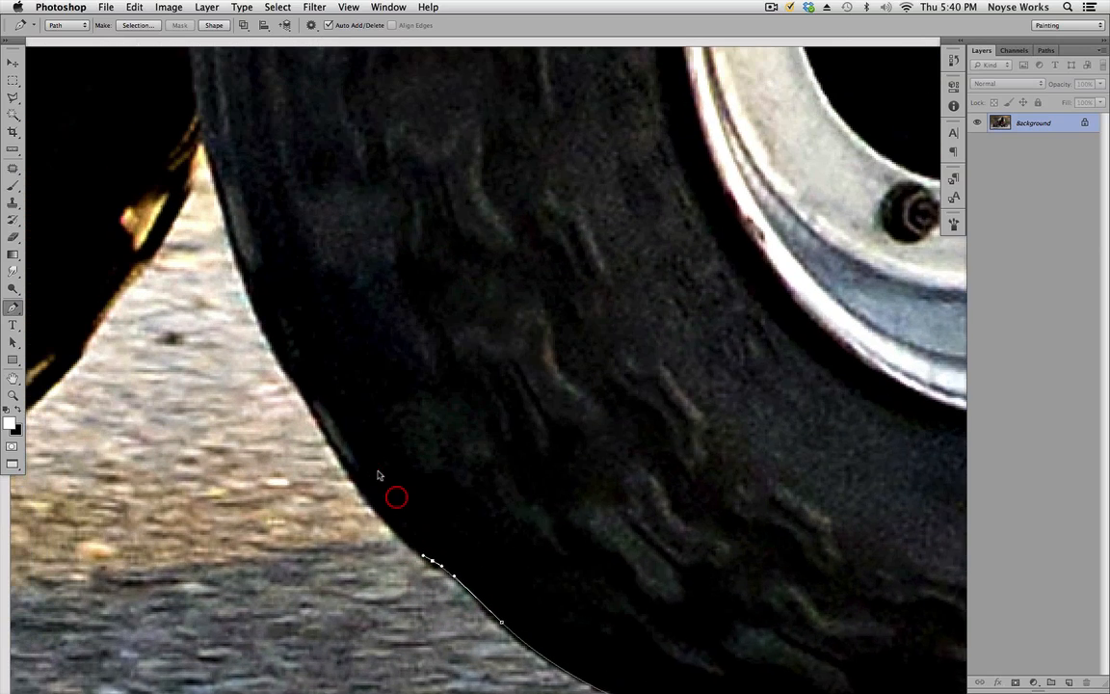
left_click_drag(355, 455, 326, 429)
left_click_drag(294, 373, 283, 356)
left_click_drag(325, 363, 393, 377)
left_click(335, 342)
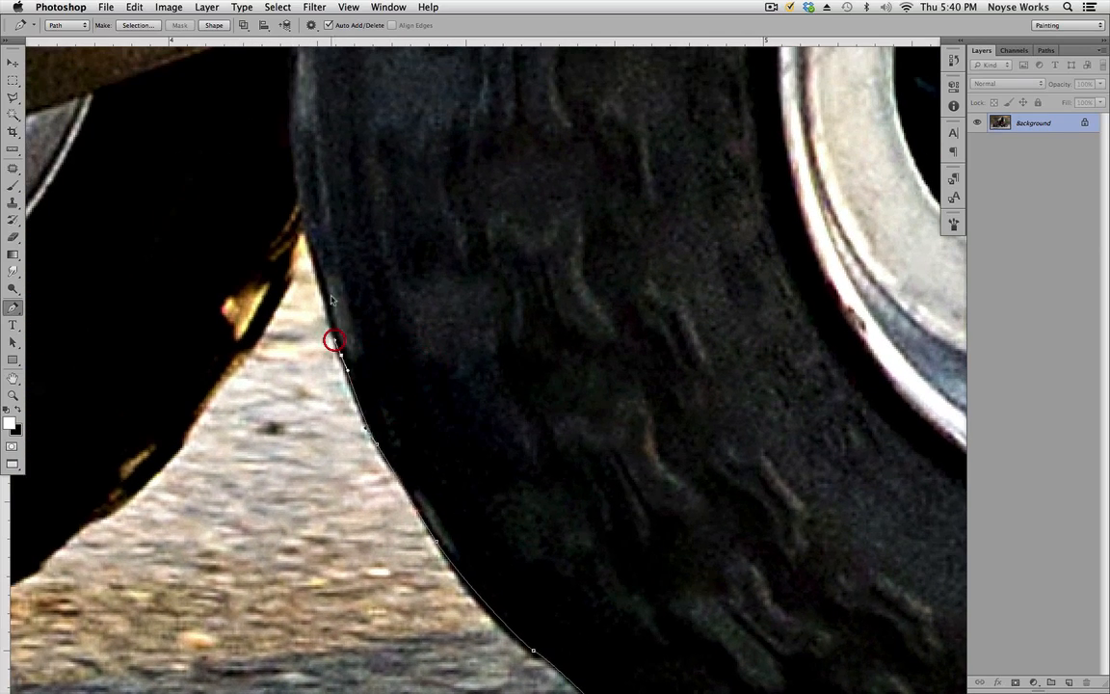
Step: Trace the path from the gap between the front tires down the far front tire's sunlit rear edge
left_click_drag(307, 248, 783, 243)
key("super+equal")
left_click(735, 331)
left_click_drag(696, 375, 792, 264)
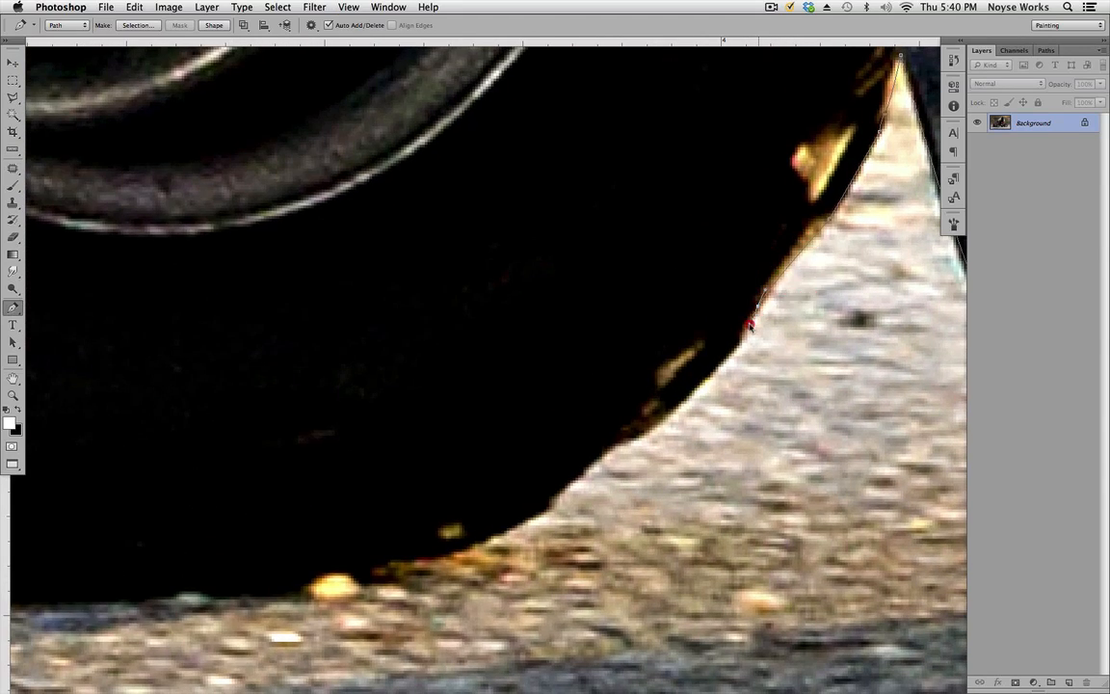
left_click_drag(665, 412, 820, 312)
Step: Continue the path along the far front tire's lower rear tread to where it meets the ground
left_click(788, 329)
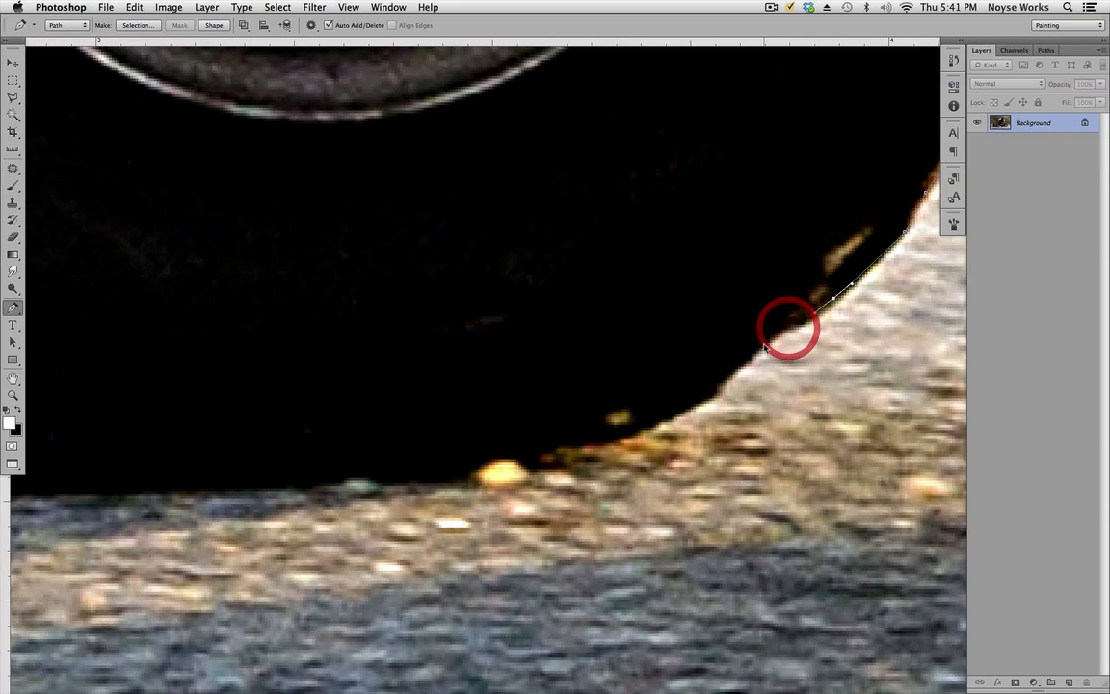
left_click_drag(750, 358, 695, 407)
left_click_drag(691, 414, 888, 356)
left_click_drag(830, 371, 751, 384)
key("super+minus")
key("super+minus")
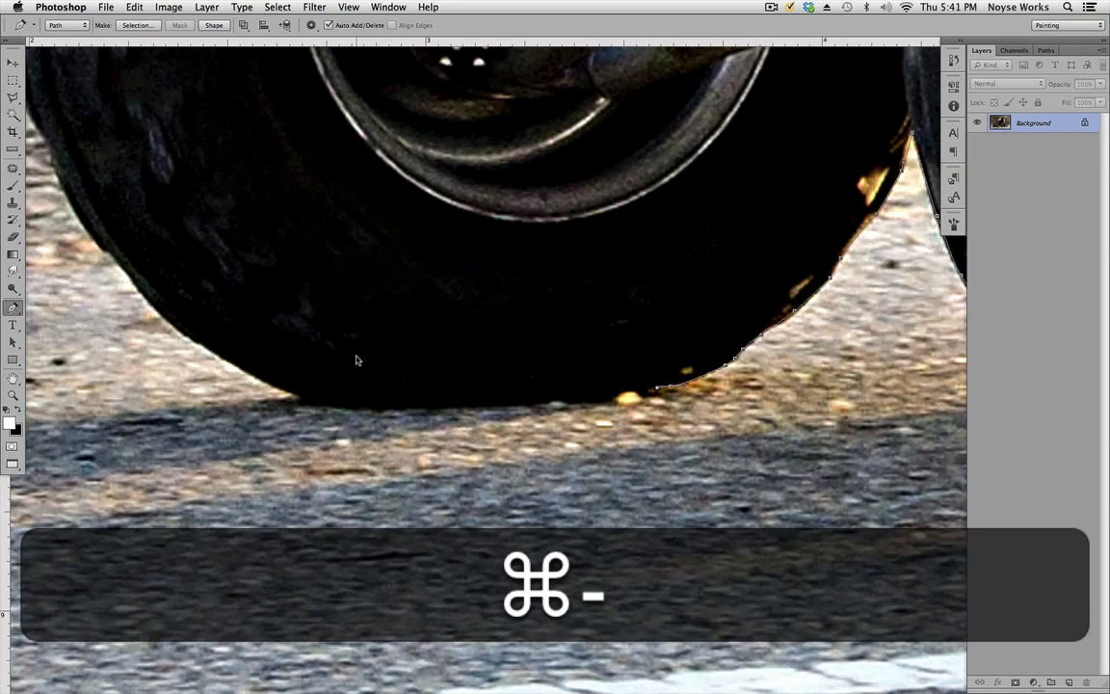
Step: Curve the path under the far front tire and refit the anchor on its lower forward edge
left_click_drag(409, 408, 310, 394)
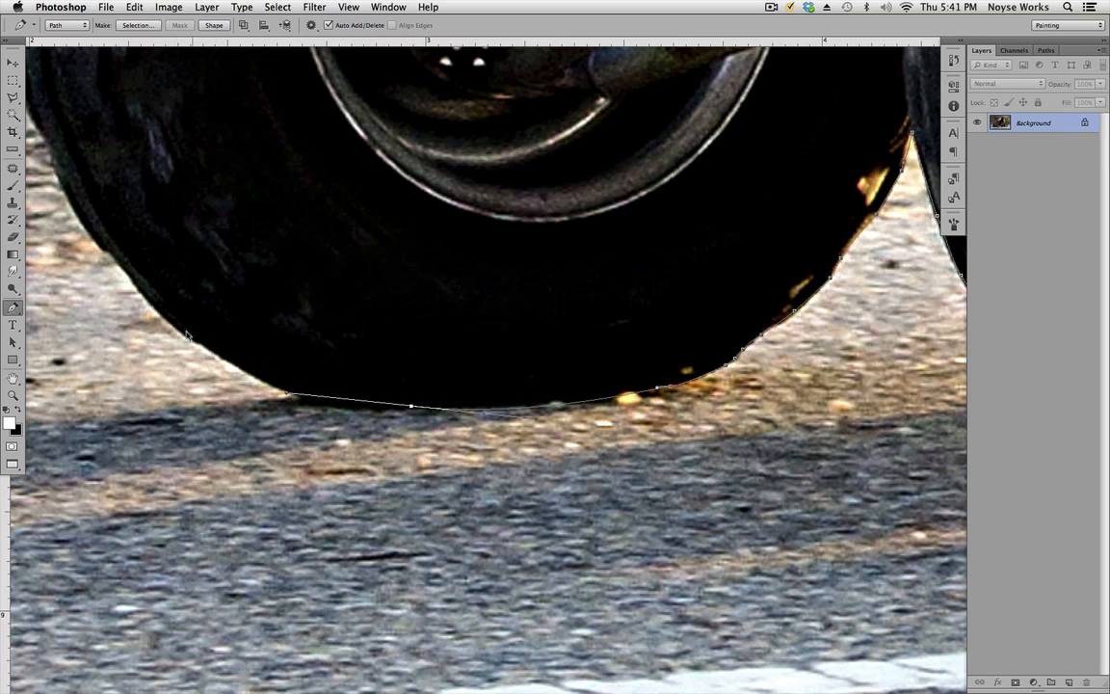
left_click_drag(180, 331, 141, 292)
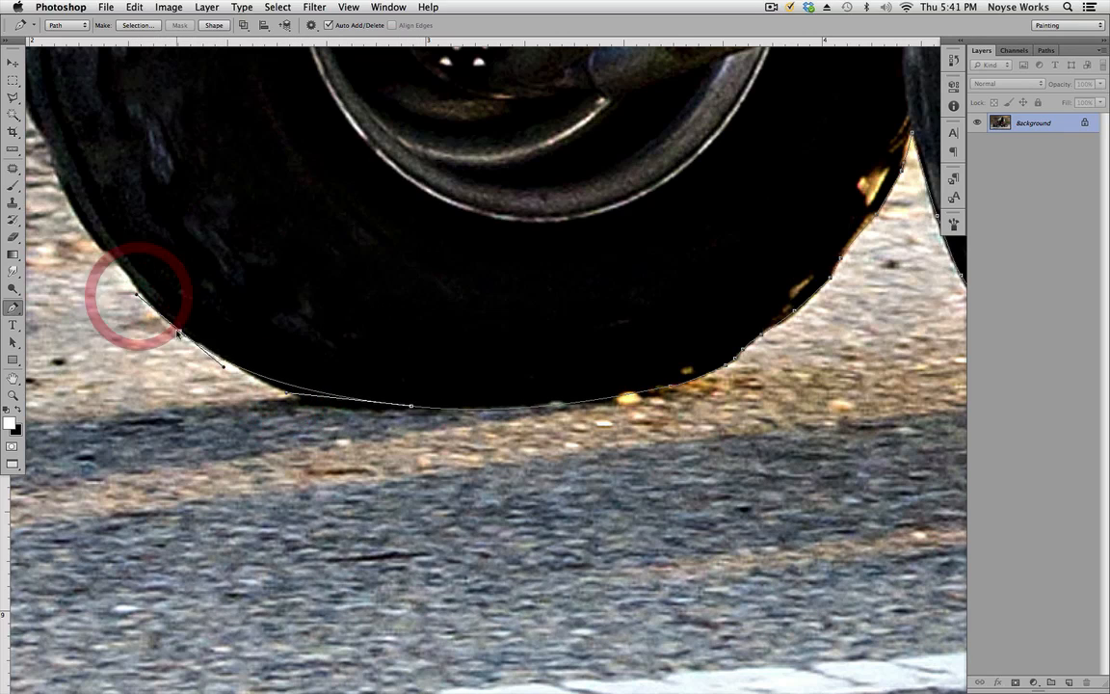
left_click(180, 330, "alt")
key("alt+super+z")
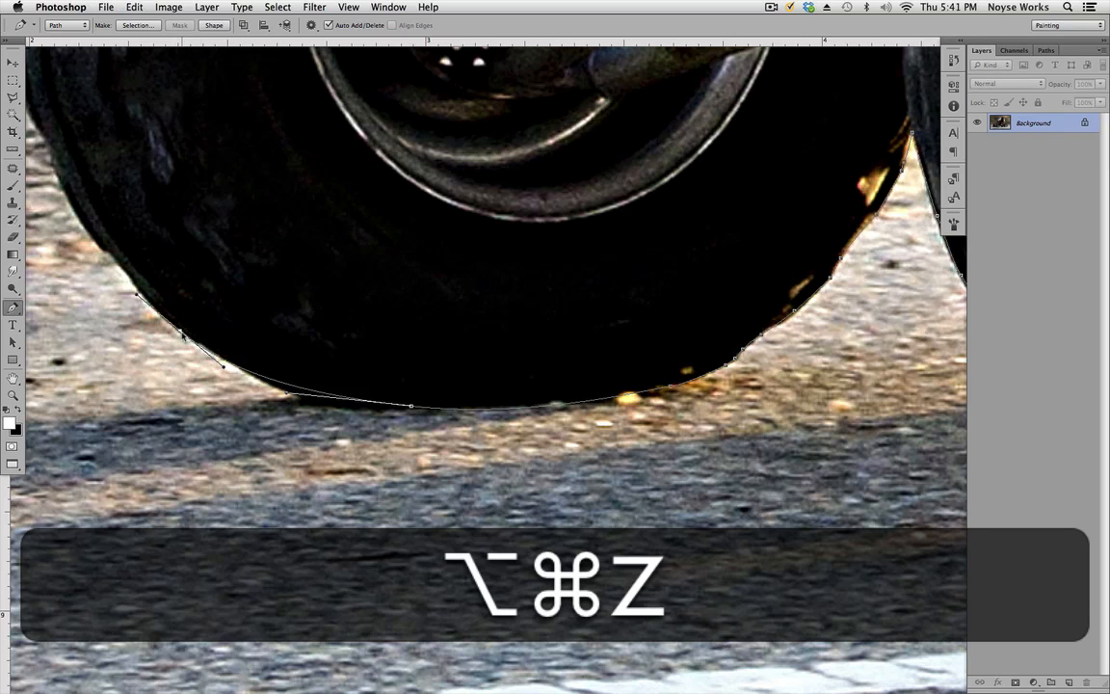
key("super+equal")
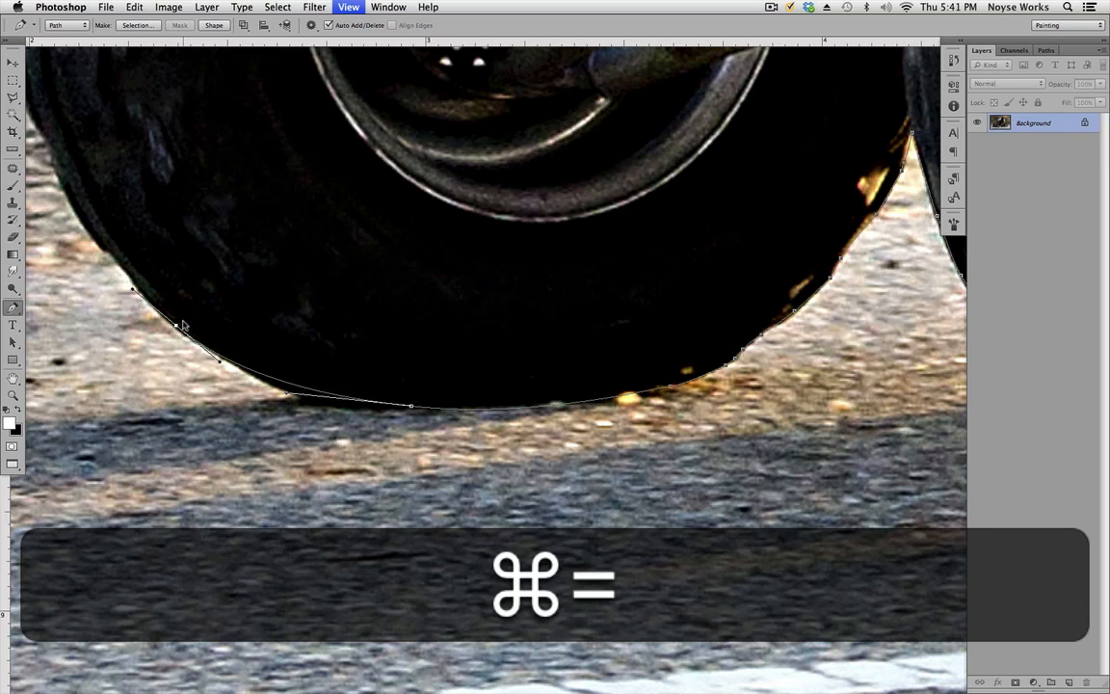
left_click(595, 347, "super")
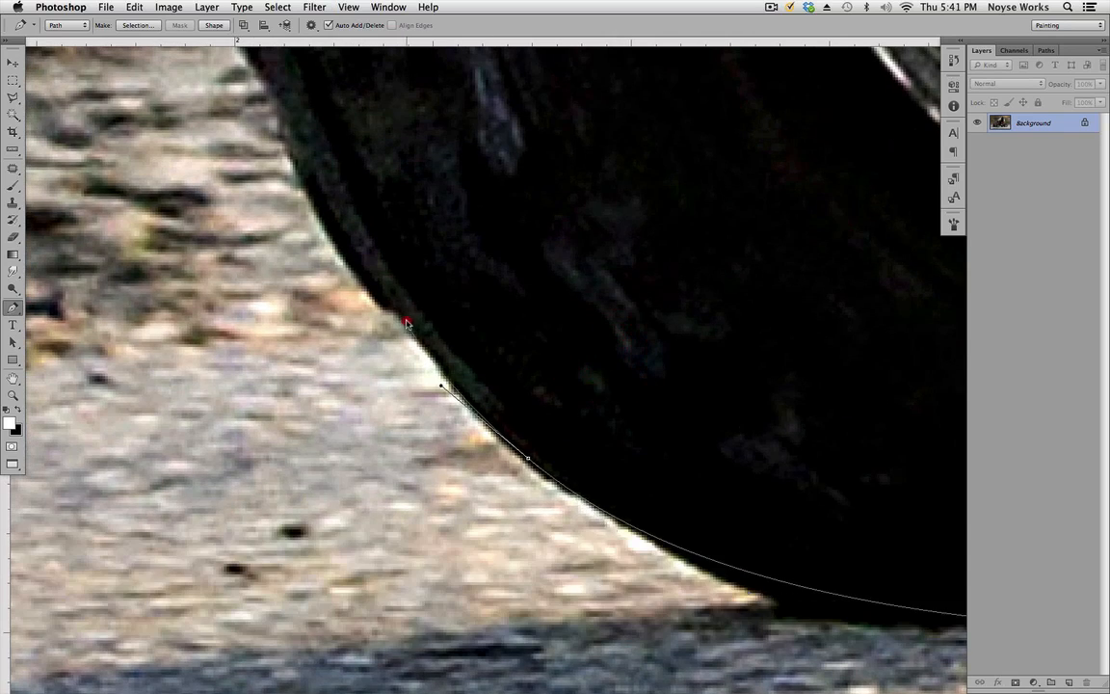
Step: Follow the far front tire's lower forward edge upward with short path segments
left_click_drag(304, 190, 286, 116)
left_click_drag(288, 117, 439, 314)
left_click(430, 283)
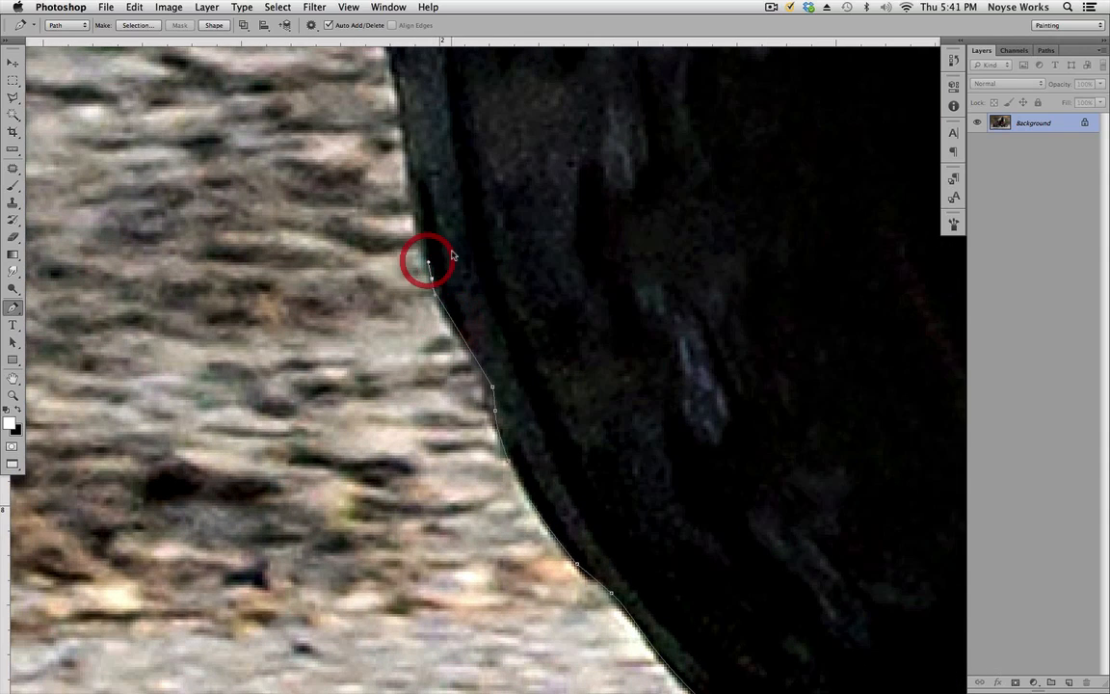
key("alt+super+z")
left_click_drag(413, 212, 411, 204)
left_click_drag(424, 207, 455, 291)
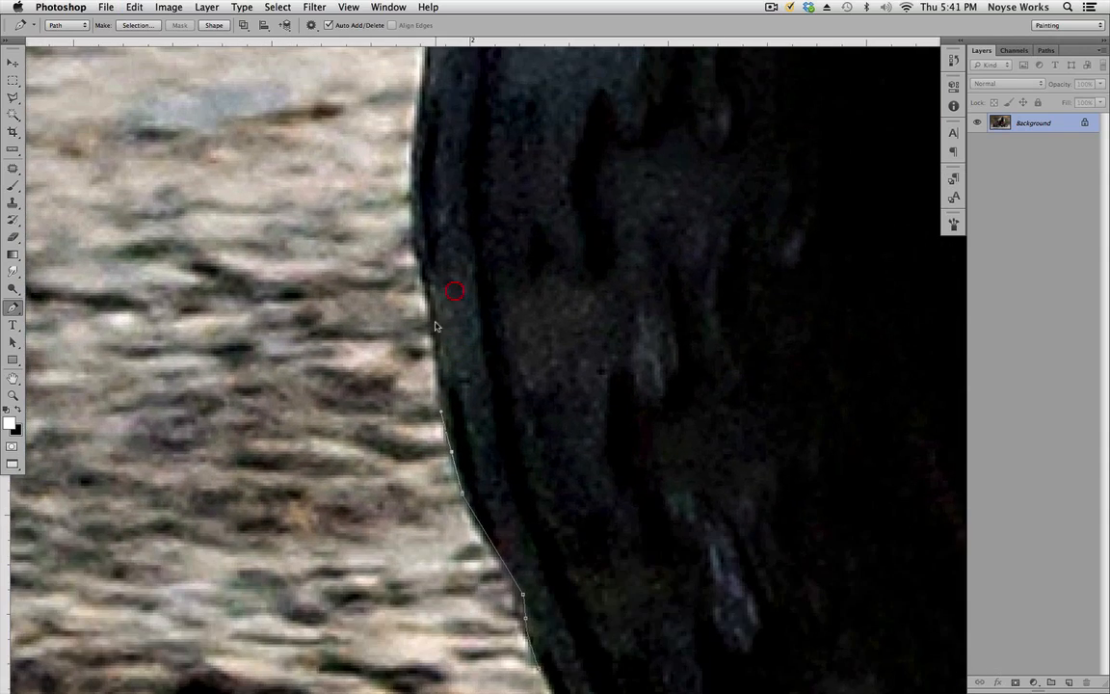
Step: Trace the path around the far front tire's foremost bulge and onto its upper shoulder
left_click_drag(424, 108, 449, 316)
left_click(444, 325)
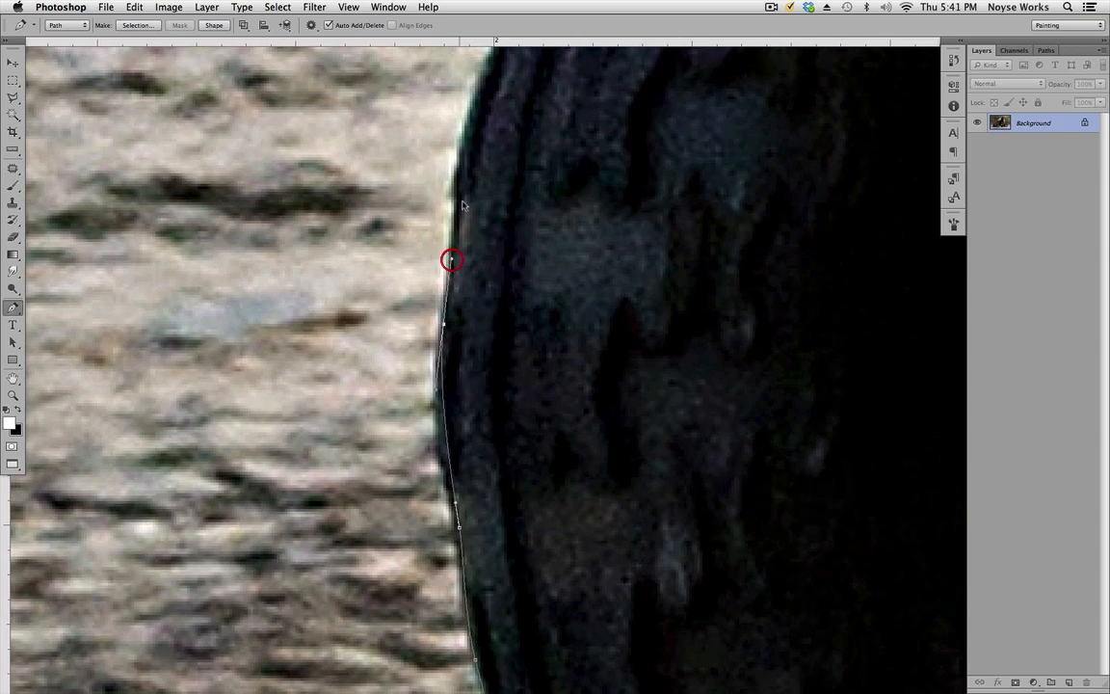
left_click_drag(454, 191, 457, 182)
left_click_drag(519, 100, 456, 215)
left_click_drag(594, 56, 436, 289)
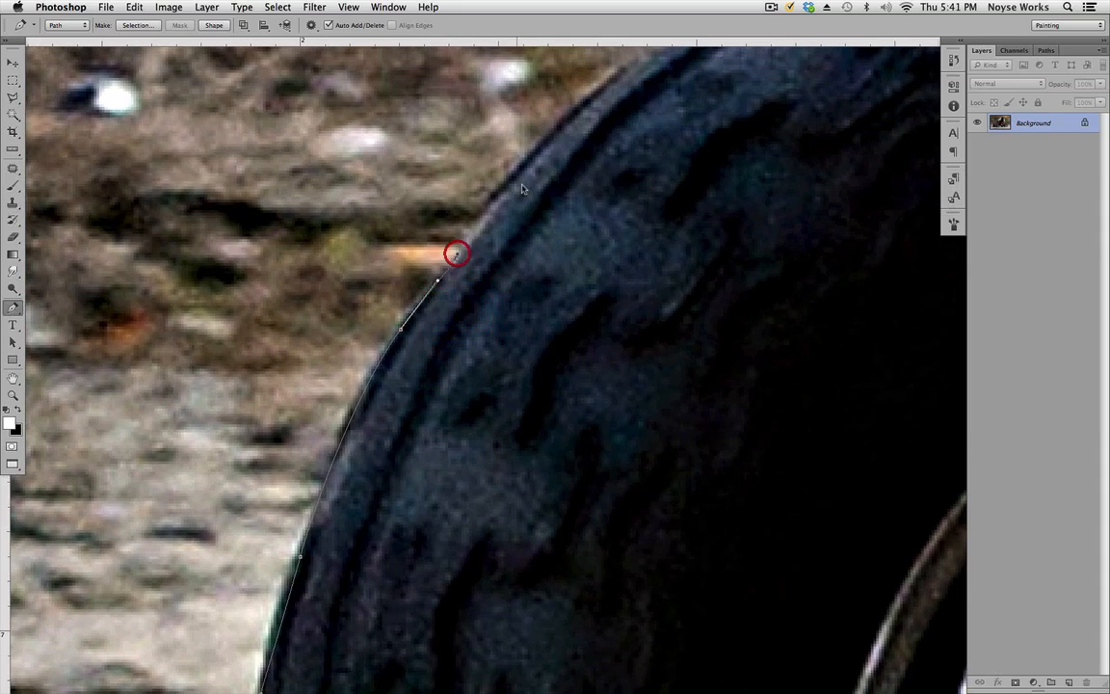
Step: Carry the path over the top of the far front tire to the underside of the red front bodywork
left_click_drag(523, 173, 548, 141)
left_click_drag(579, 159, 383, 407)
left_click_drag(548, 235, 609, 195)
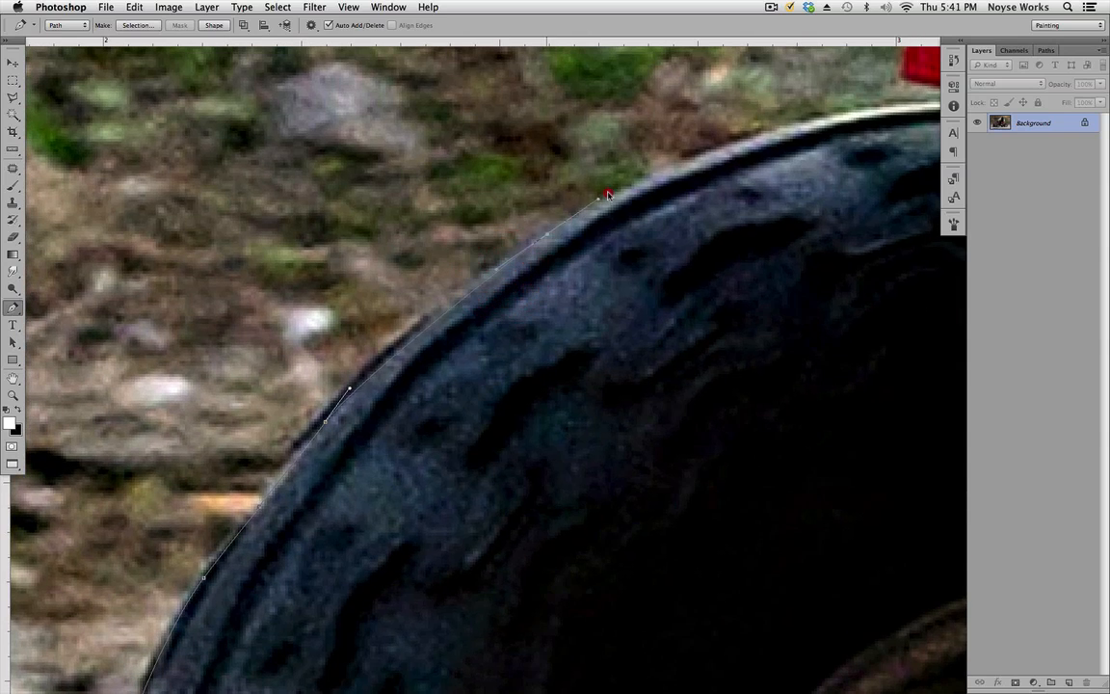
left_click_drag(927, 181, 586, 265)
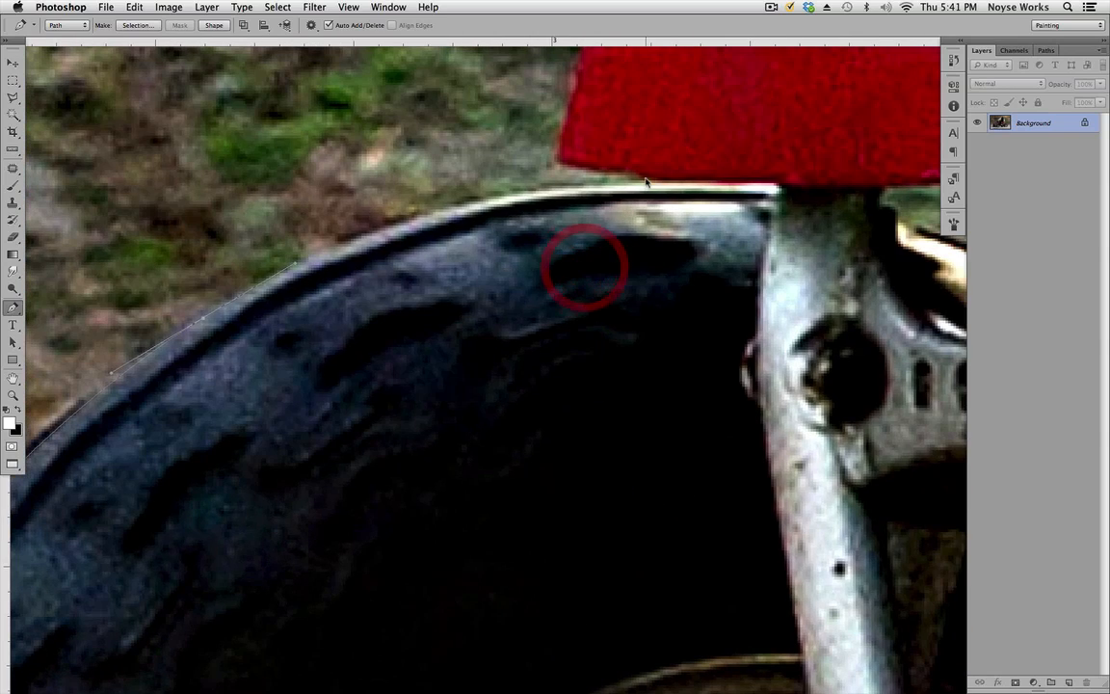
left_click_drag(644, 180, 788, 175)
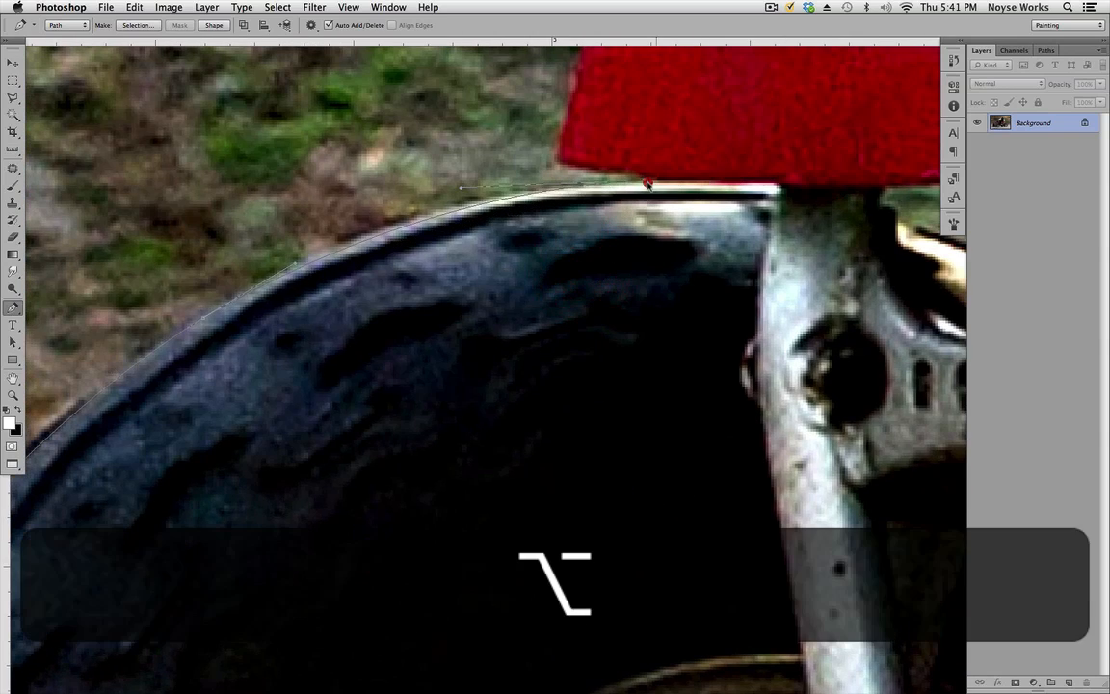
left_click_drag(664, 181, 665, 181)
Step: Trace the red nose piece's lower corner, front edge and sloping upper edge past the dark bolt to the headlight
left_click(560, 161)
left_click_drag(626, 125, 570, 371)
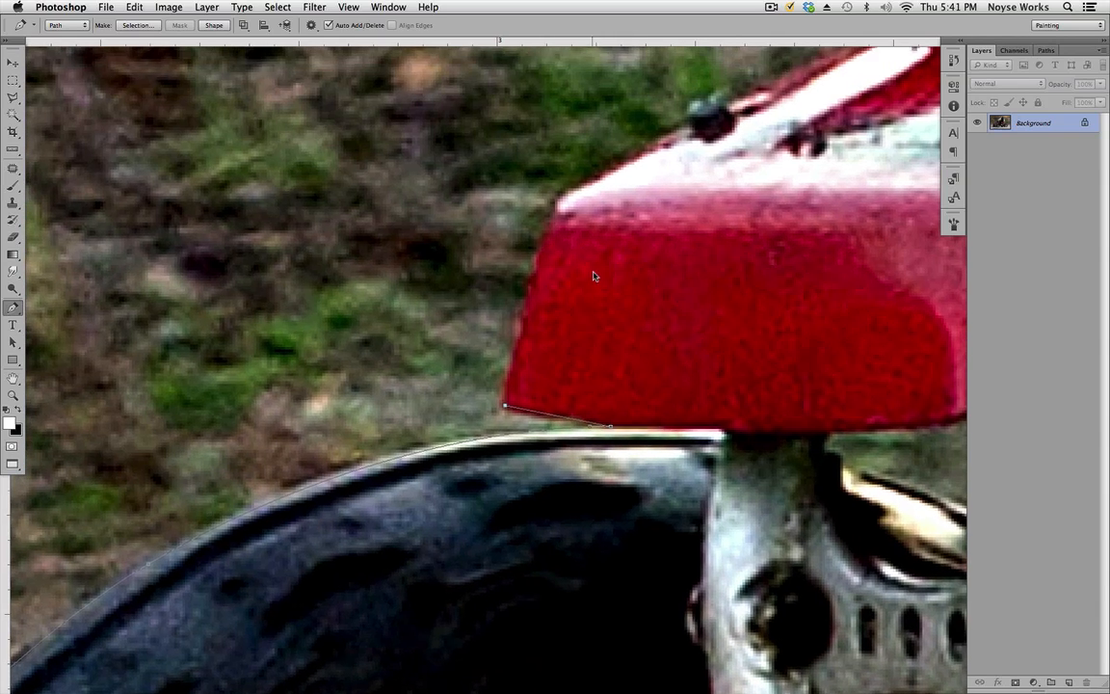
left_click_drag(741, 137, 542, 303)
left_click(488, 295)
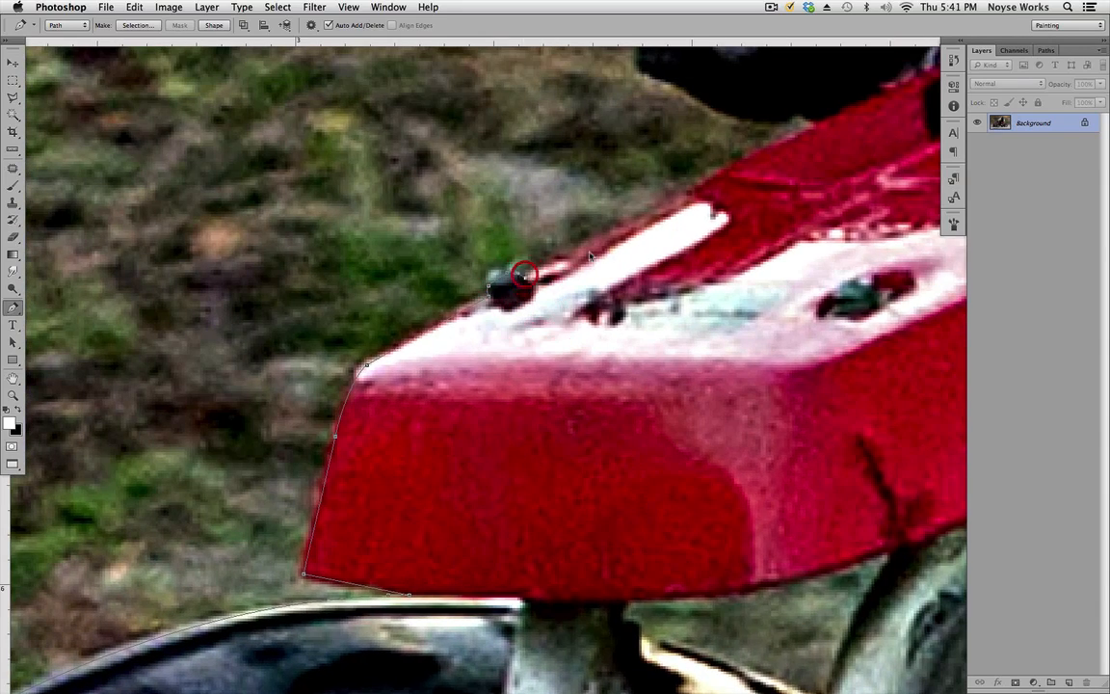
left_click_drag(866, 110, 523, 339)
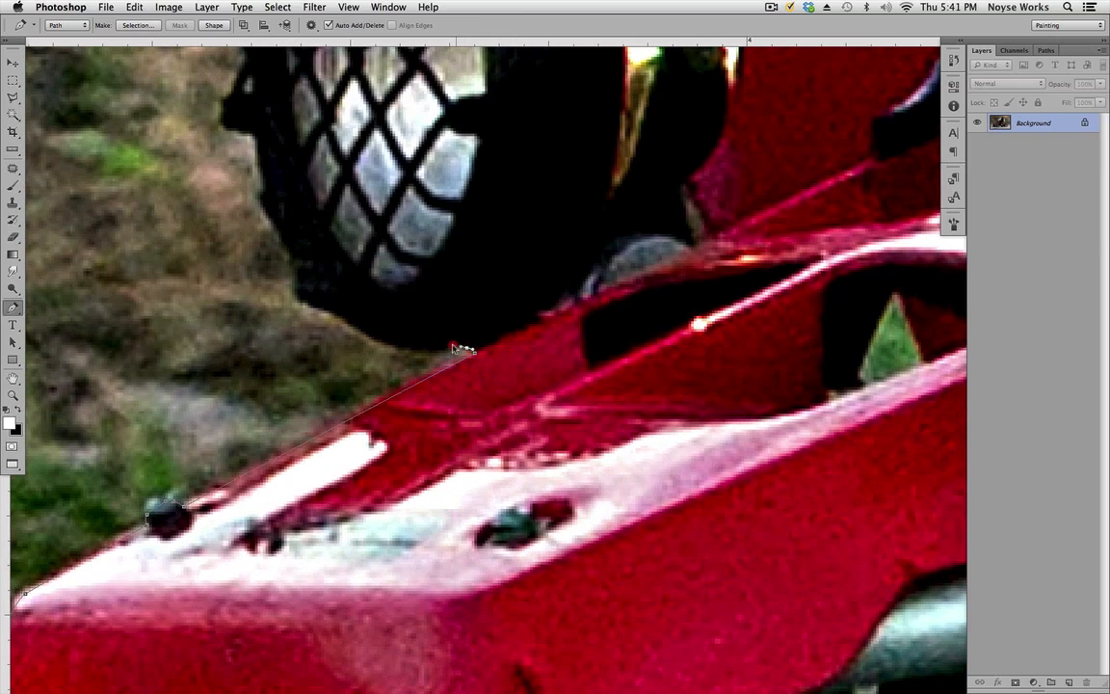
Step: Trace the path around the headlight's lower rim and up its outer side to the underside of the red fender
left_click_drag(408, 348, 390, 342)
left_click(348, 324)
left_click(329, 310)
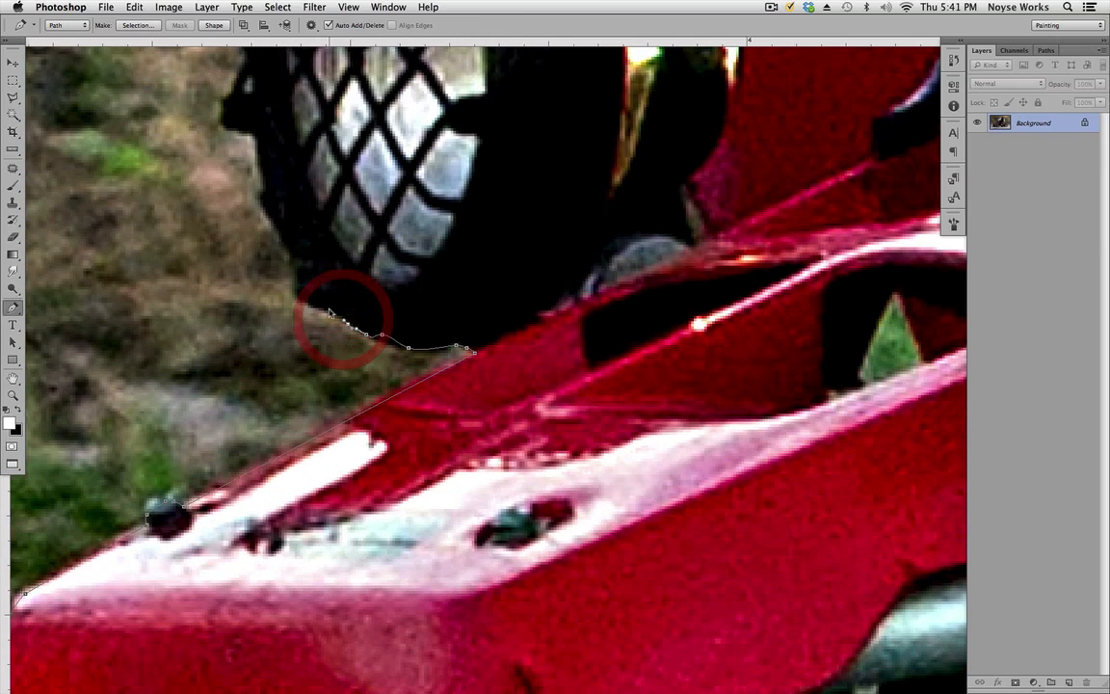
left_click(305, 303)
left_click(298, 295)
left_click_drag(297, 260, 267, 207)
scroll(309, 261, "up", 5)
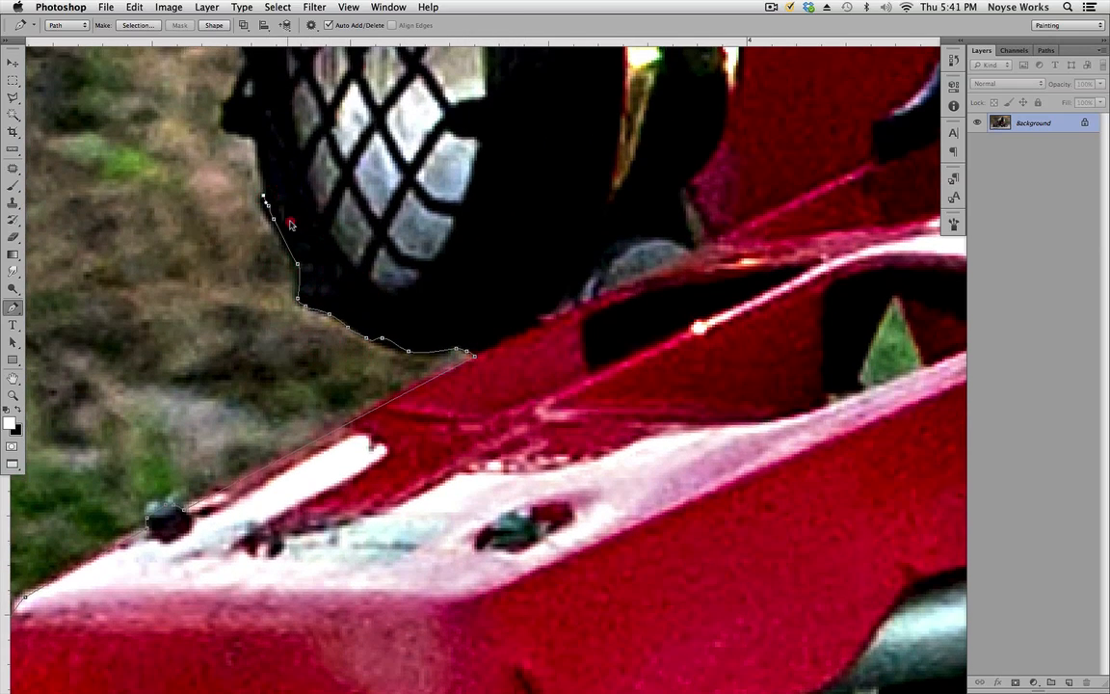
scroll(258, 274, "up", 7)
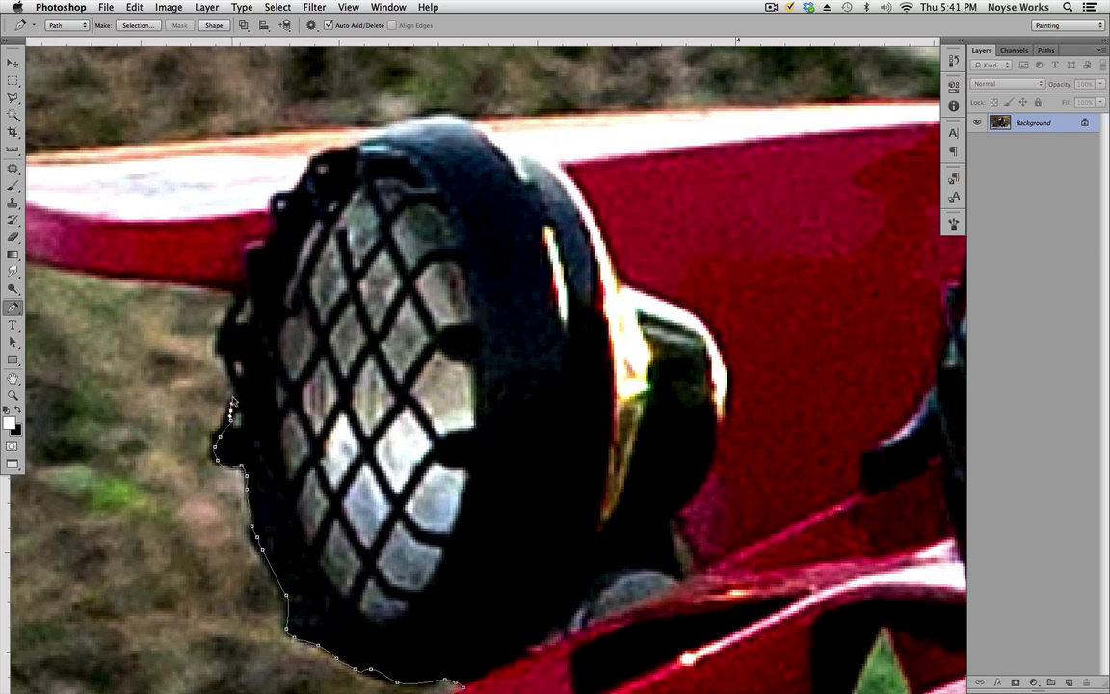
left_click(233, 287)
Step: Outline the red fender beyond the headlight, around its pointed tip and back along its upper edge
left_click_drag(223, 257, 458, 350)
left_click_drag(280, 354, 239, 344)
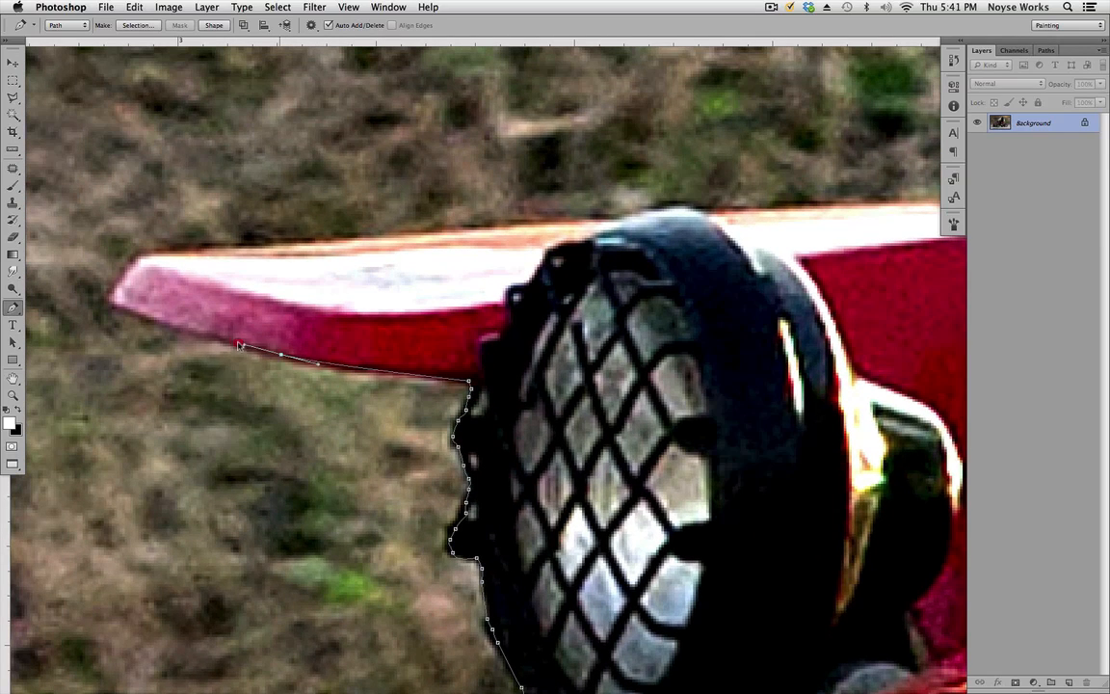
left_click_drag(145, 257, 611, 228)
left_click_drag(866, 238, 652, 272)
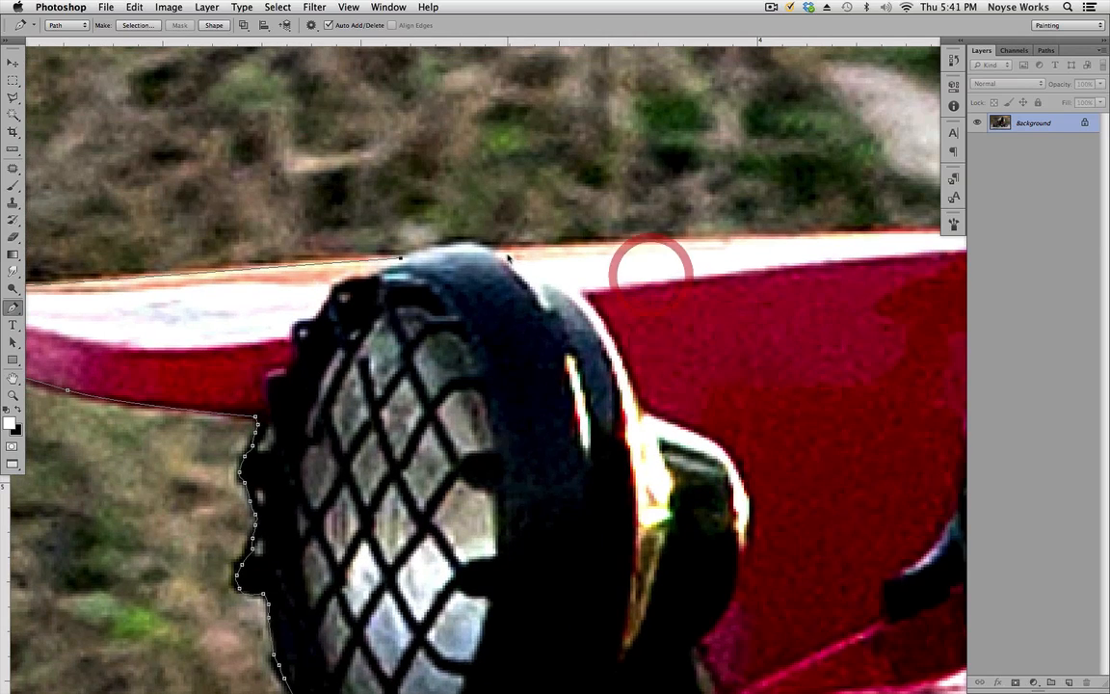
Step: Take the path over the headlight's top and along the red fender to the black grille panel's upper corner
left_click_drag(493, 251, 526, 271)
left_click_drag(911, 275, 548, 429)
key("alt")
left_click_drag(848, 75, 551, 387)
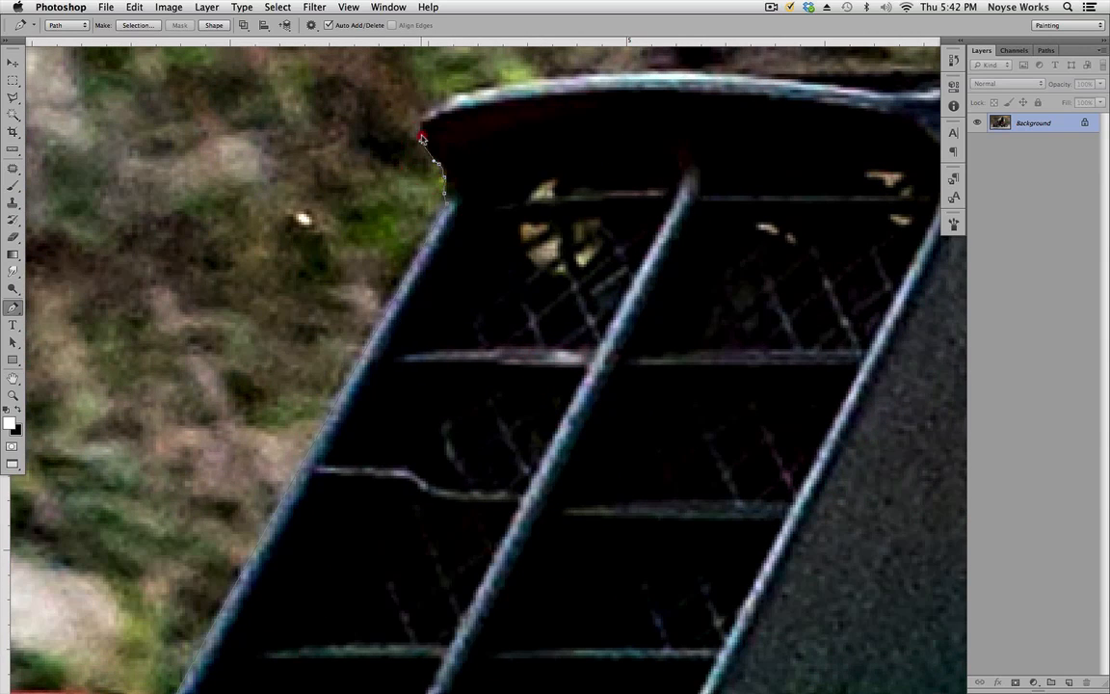
left_click_drag(669, 110, 402, 289)
Step: Trace the curved upper edge of the black grille panel to the base of the dark hose
left_click_drag(342, 257, 383, 257)
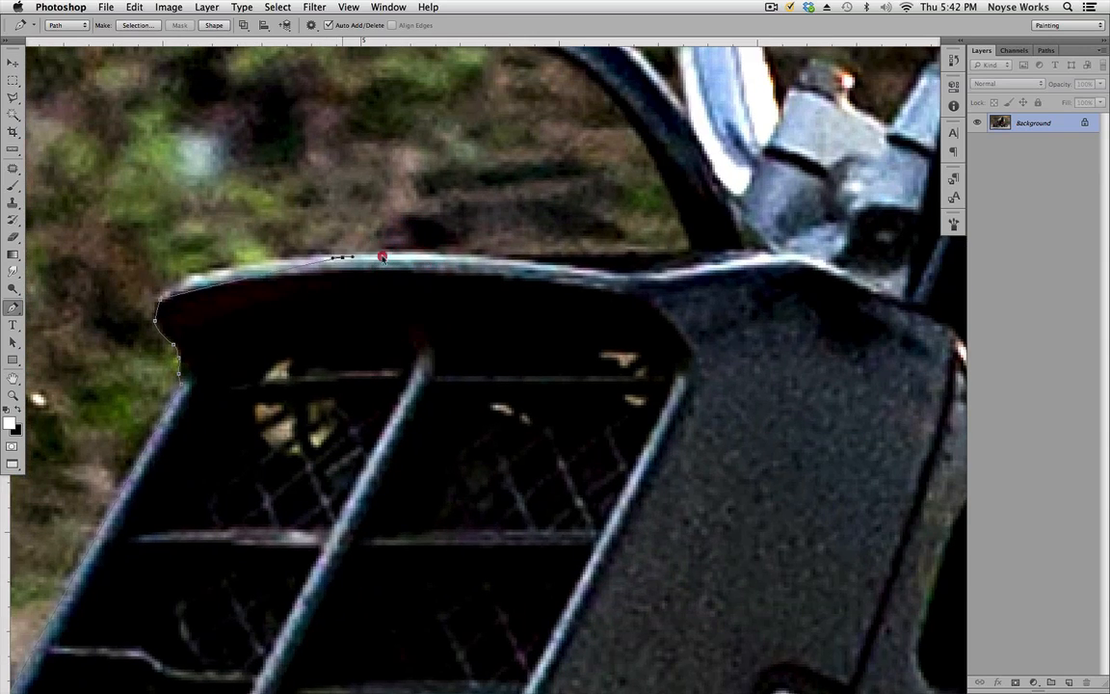
left_click_drag(481, 264, 495, 258)
left_click_drag(566, 257, 582, 256)
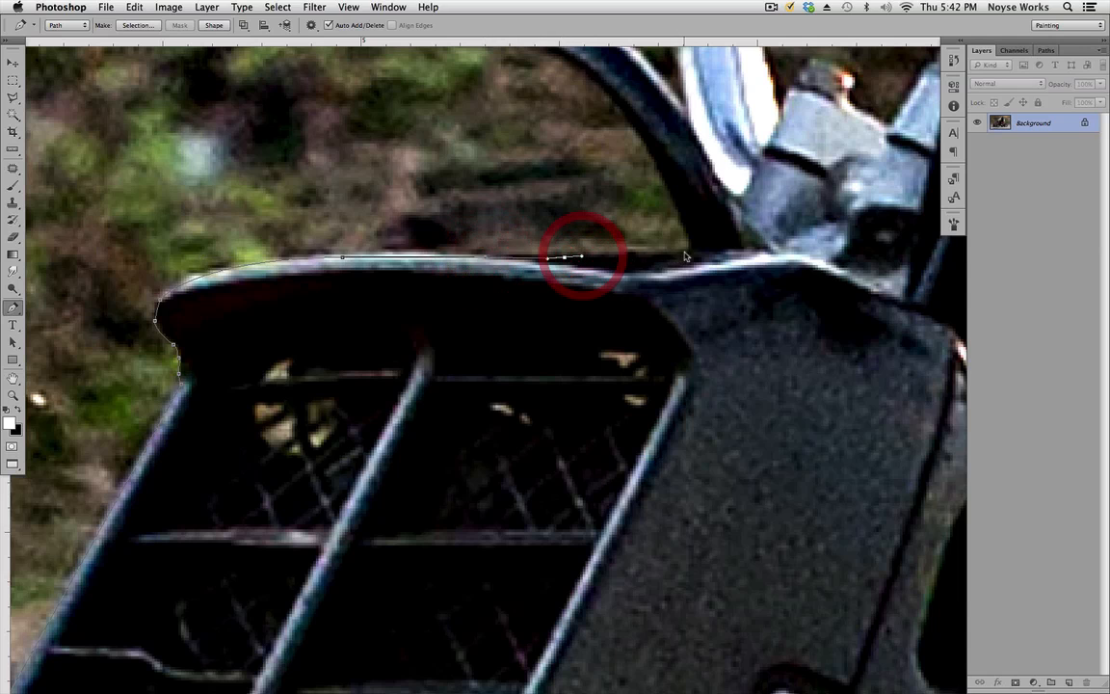
left_click(692, 253)
Step: Follow the dark hose's outer curve upward and onto the lower edge of the black housing below the handlebar lever
left_click_drag(719, 270, 717, 275)
scroll(717, 275, "up", 5)
scroll(717, 276, "left", 1)
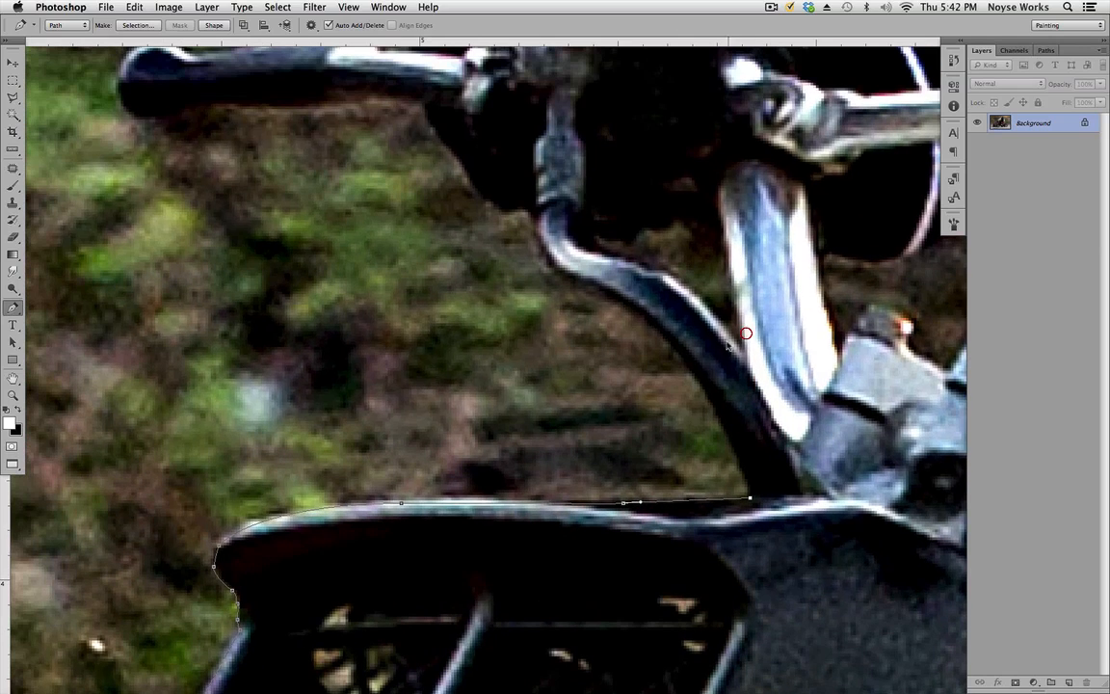
left_click(649, 321)
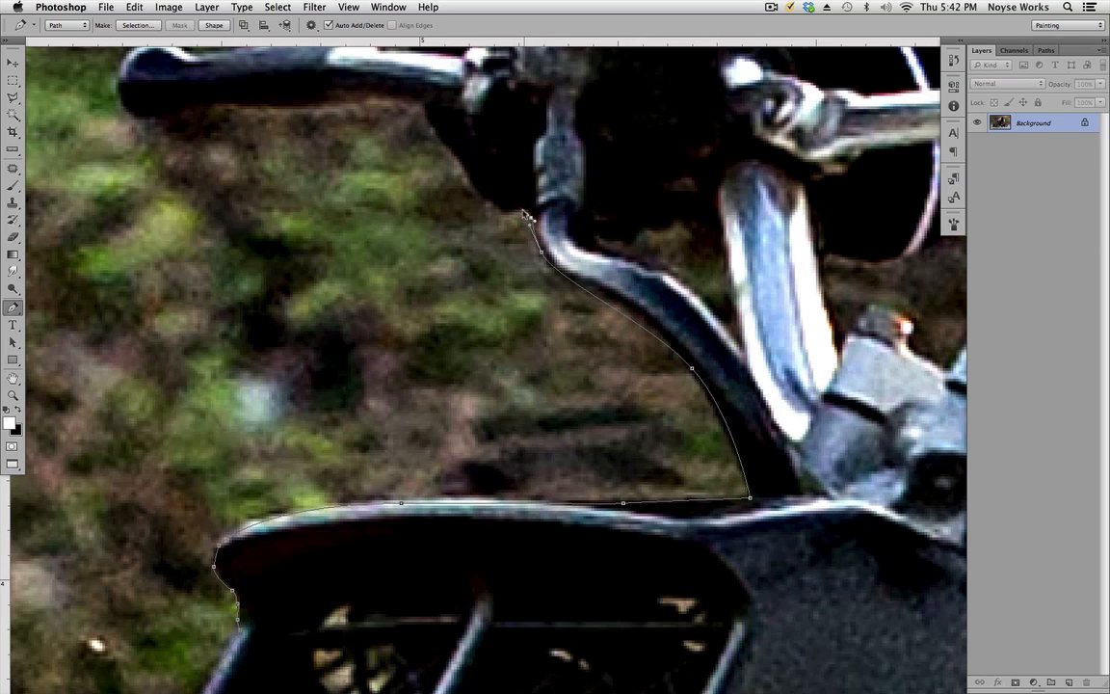
scroll(525, 214, "up", 4)
scroll(524, 214, "left", 2)
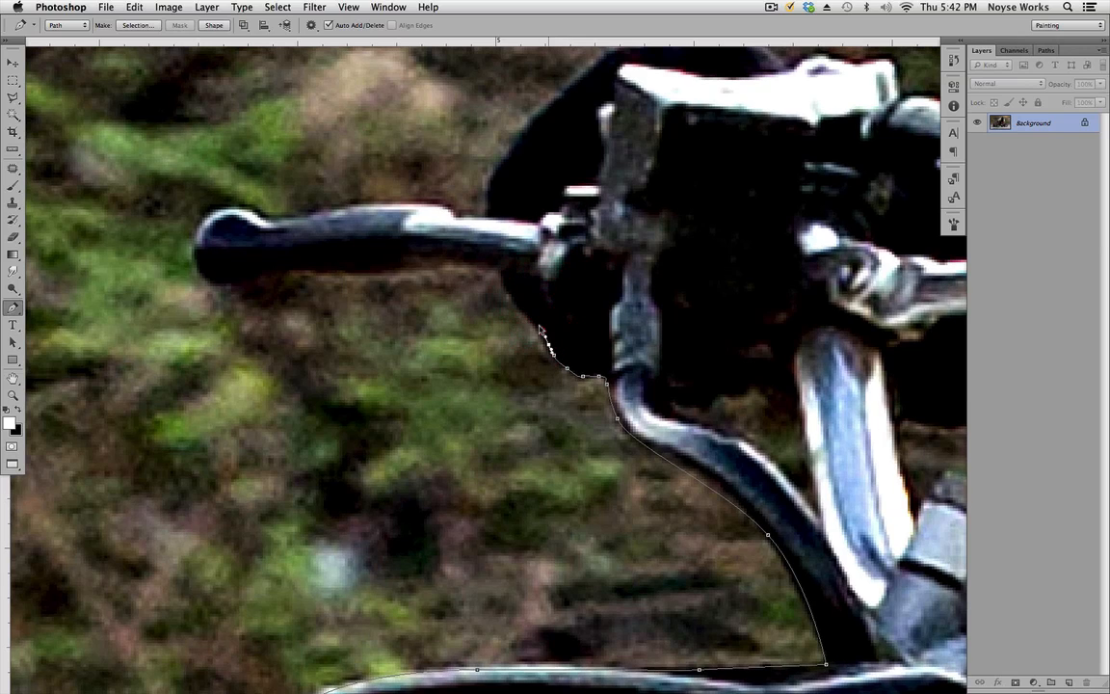
Step: Trace the underside of the handlebar lever from the black housing toward its rounded end
left_click_drag(565, 323, 564, 322)
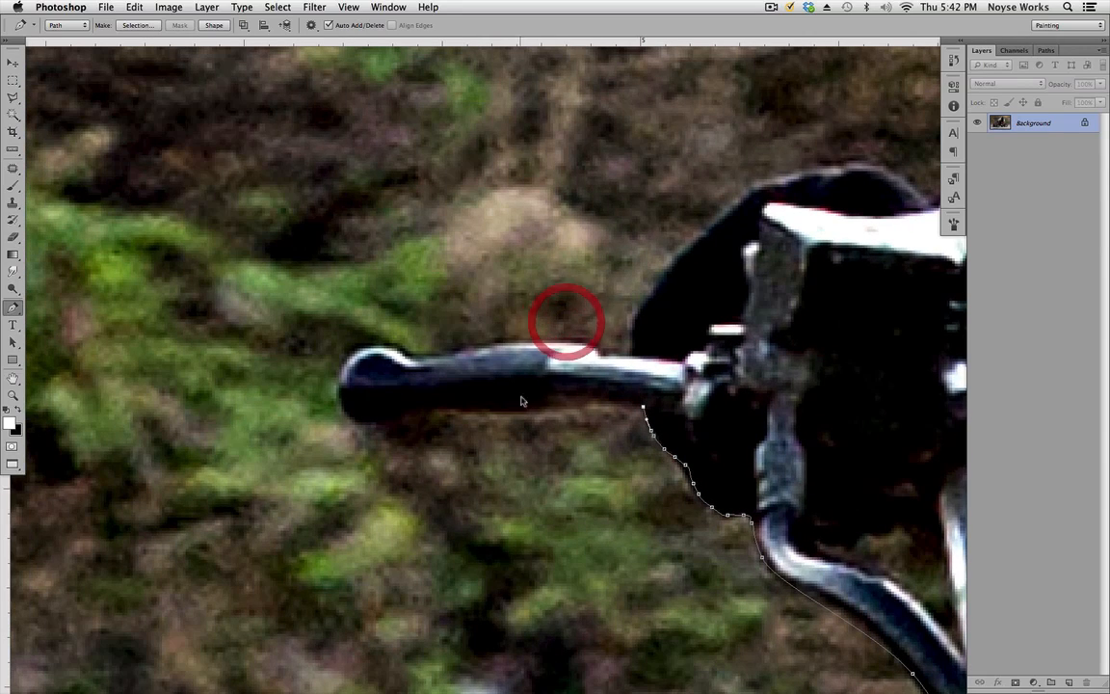
left_click(571, 398)
left_click_drag(522, 412, 492, 411)
left_click_drag(424, 410, 409, 411)
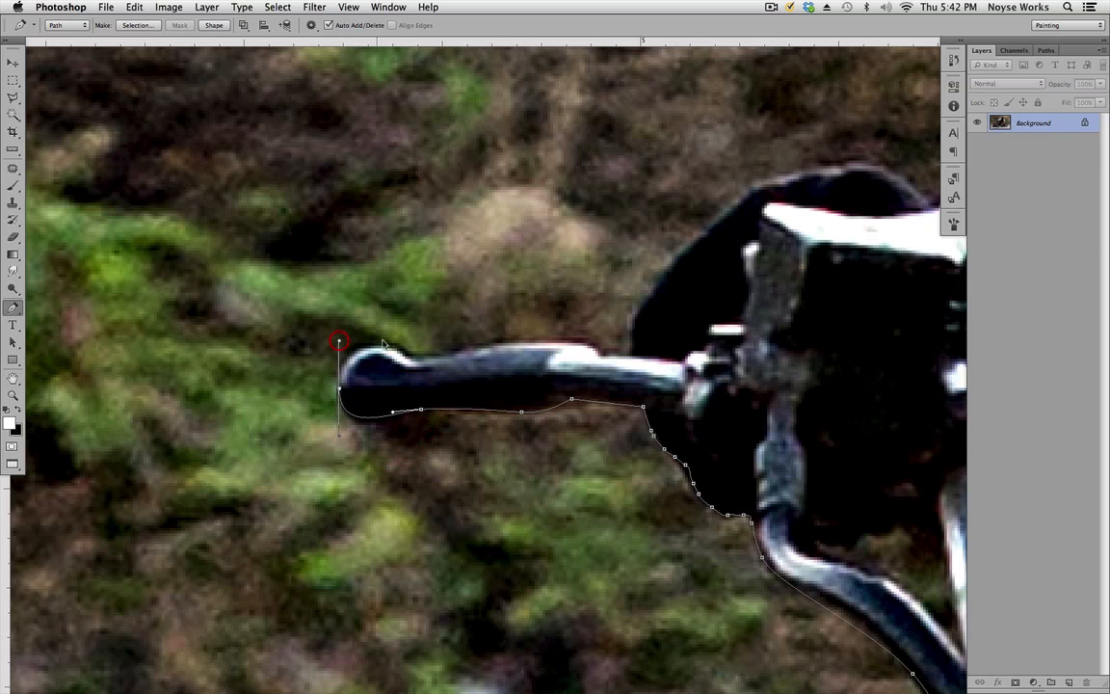
Step: Bring the path around the lever's rounded end and back along its upper edge to the black housing
left_click(425, 358)
key("alt")
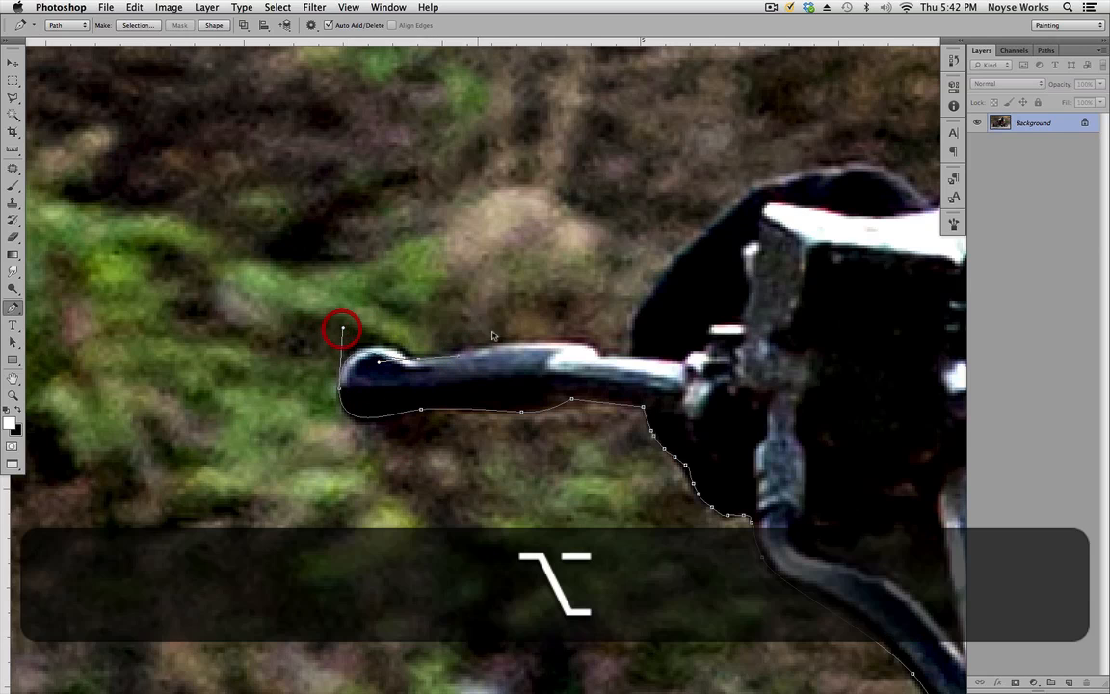
left_click_drag(581, 346, 598, 353)
left_click(599, 356)
left_click(633, 356)
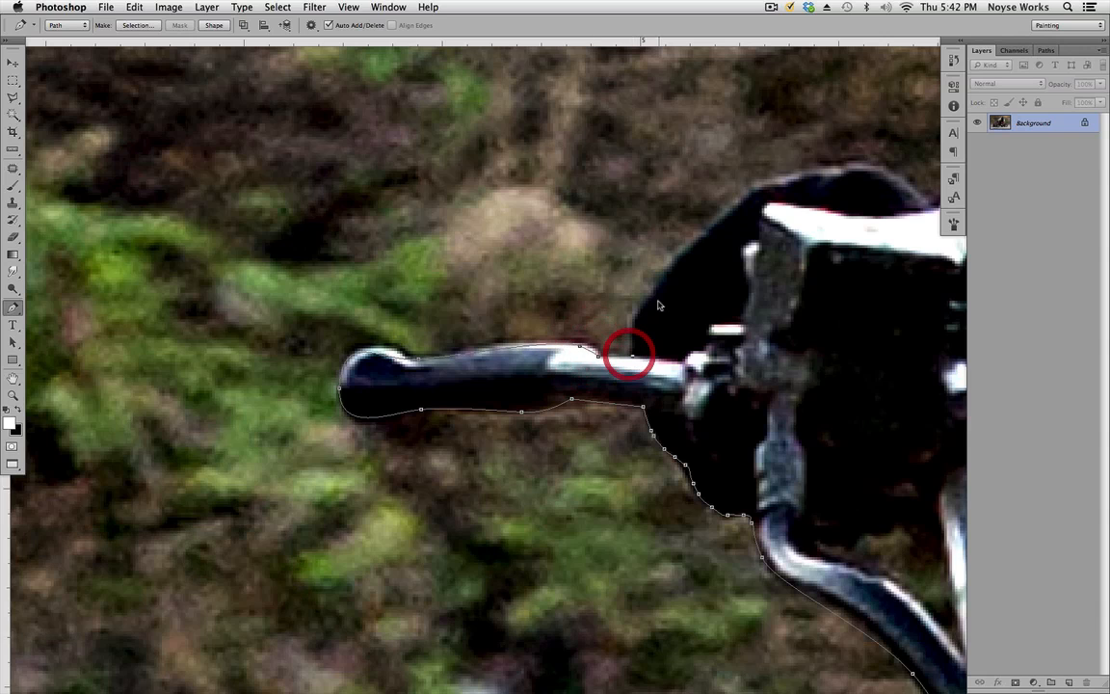
Step: Trace the path over the rounded black shape above the lever to the white-topped reservoir
left_click_drag(646, 304, 547, 396)
key("space")
left_click_drag(588, 350, 601, 336)
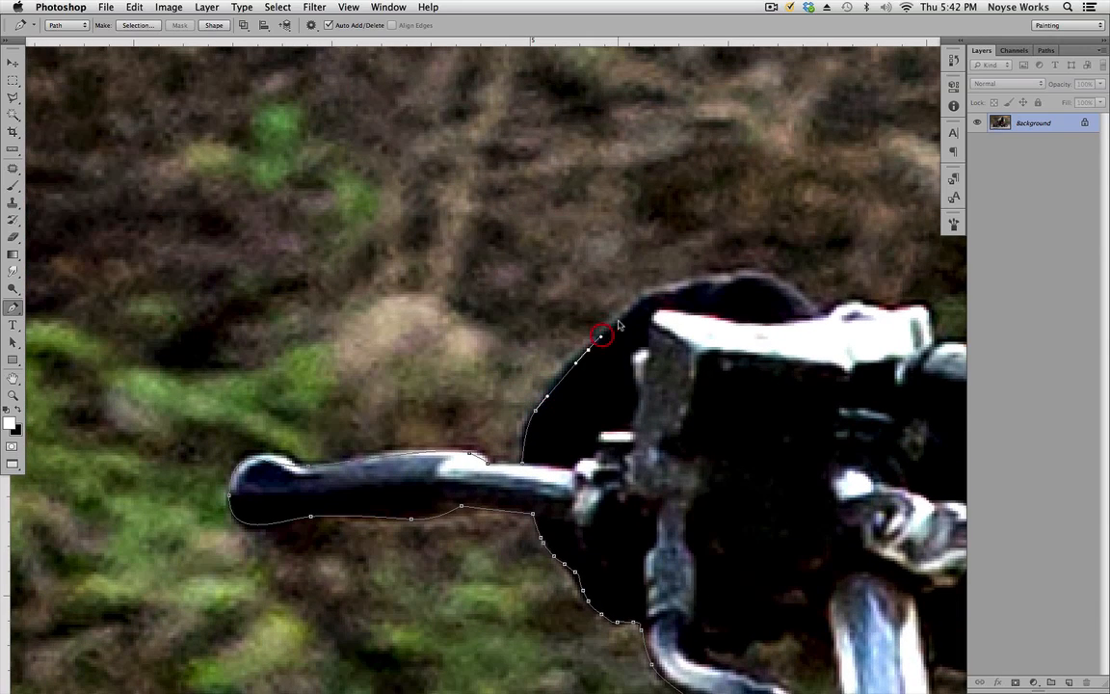
left_click(682, 292)
left_click_drag(724, 274, 740, 276)
key("space")
left_click_drag(670, 321, 497, 401)
left_click_drag(605, 358, 624, 371)
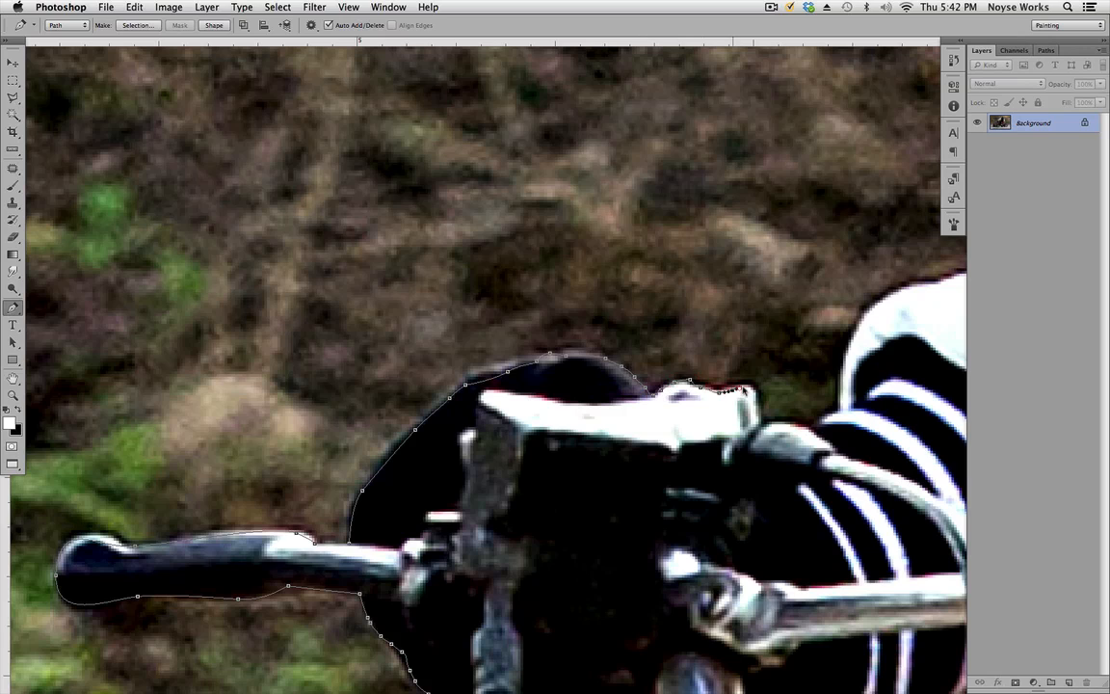
Step: Continue the path past the end of the white-topped reservoir and over the grey cable boot to the striped cuff
left_click(750, 388)
key("space")
left_click_drag(865, 386, 634, 373)
left_click(527, 394)
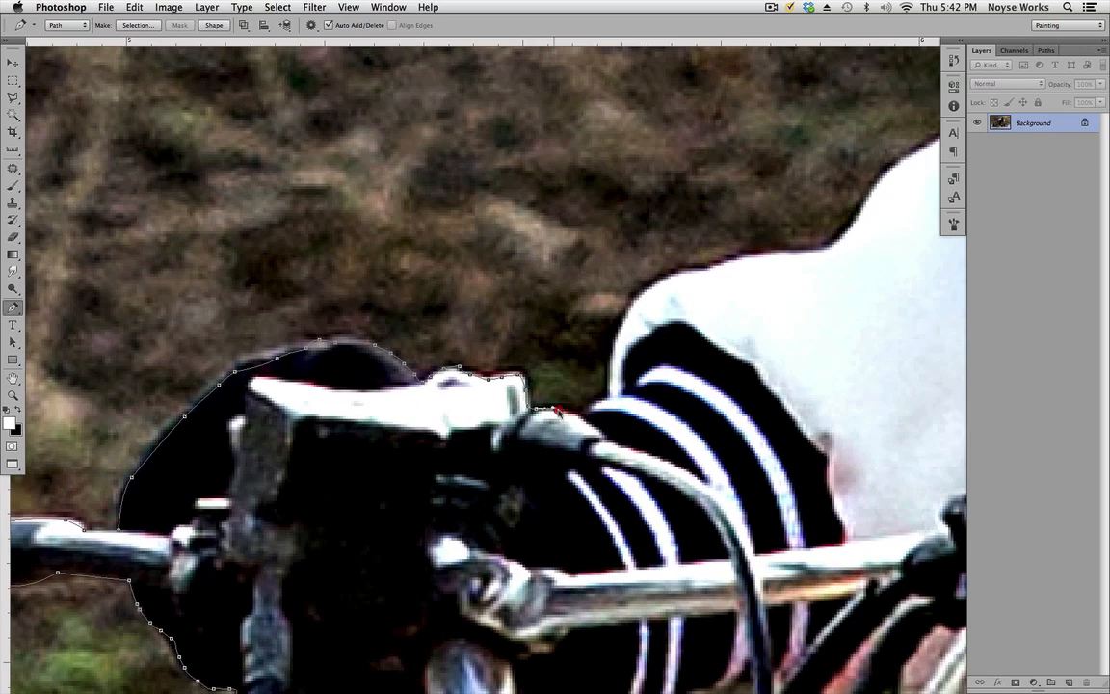
key("space")
left_click_drag(702, 333, 526, 419)
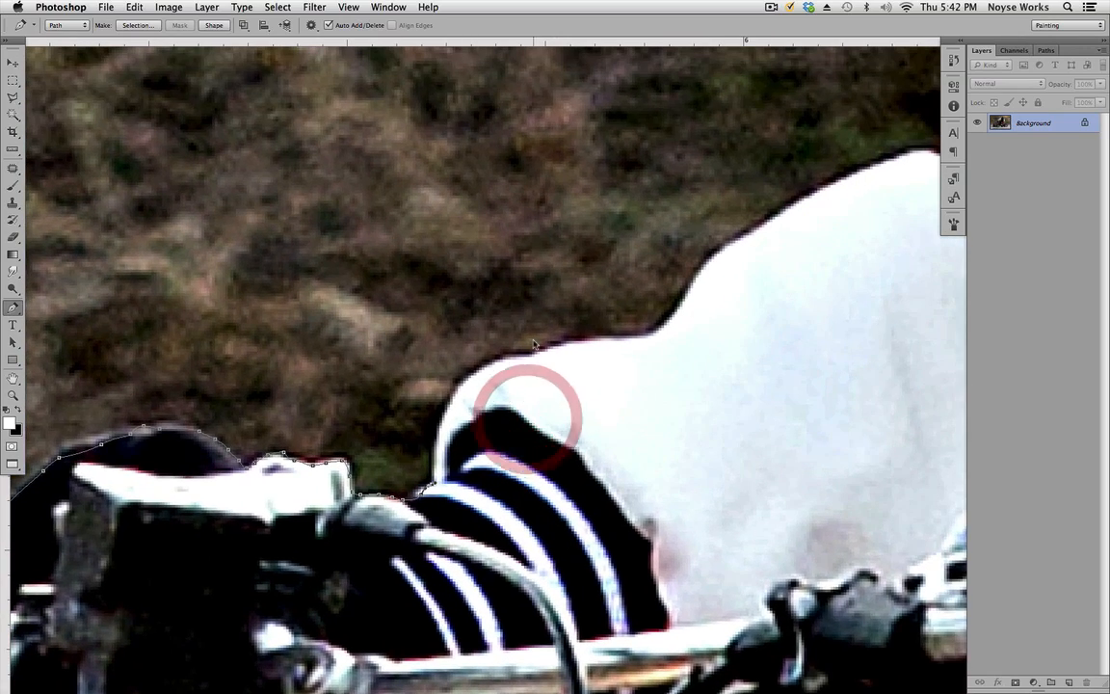
Step: Trace the white sleeve's upper edge from the striped cuff over the first fold and up the forearm
key("super+equal")
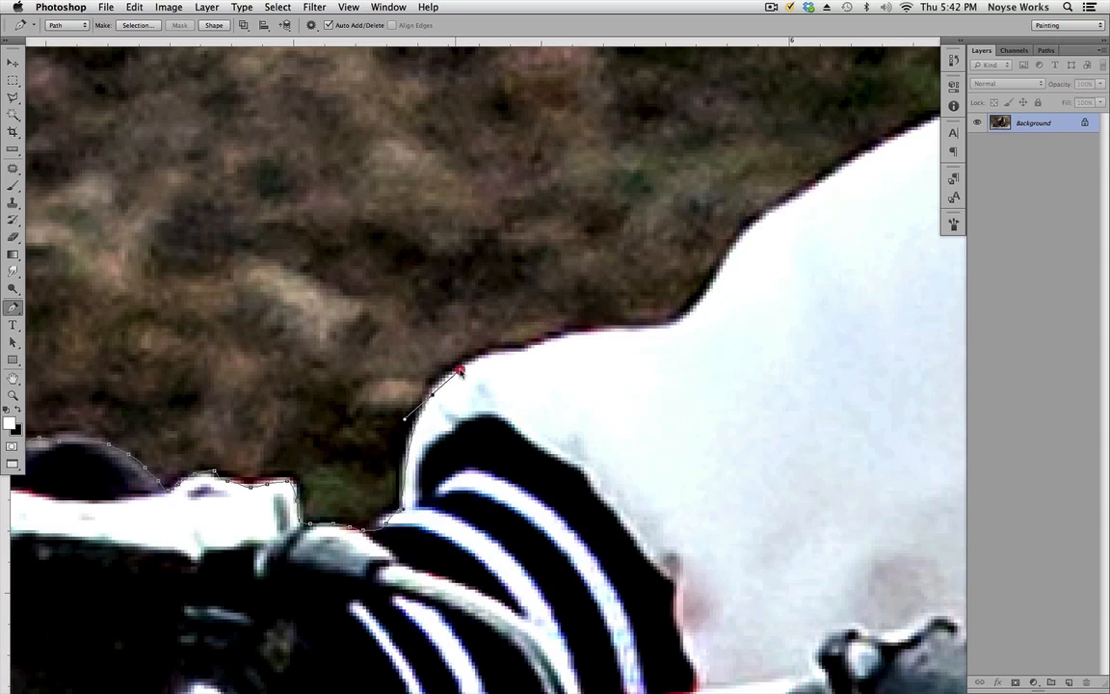
key("space")
left_click_drag(761, 386, 467, 436)
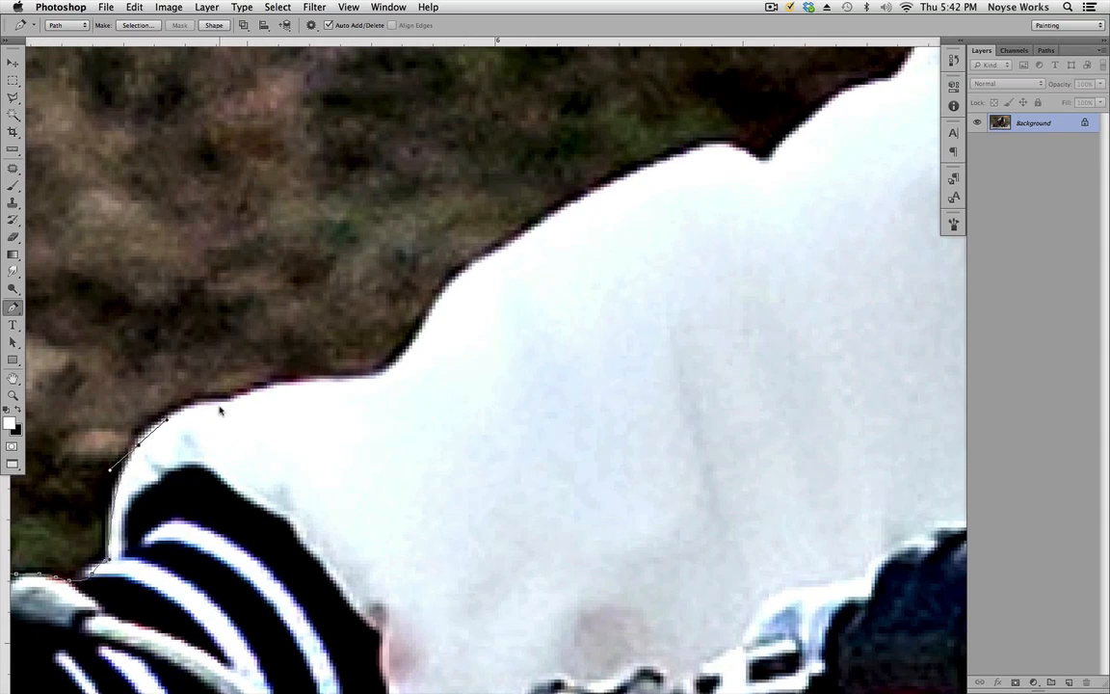
left_click_drag(319, 385, 414, 347)
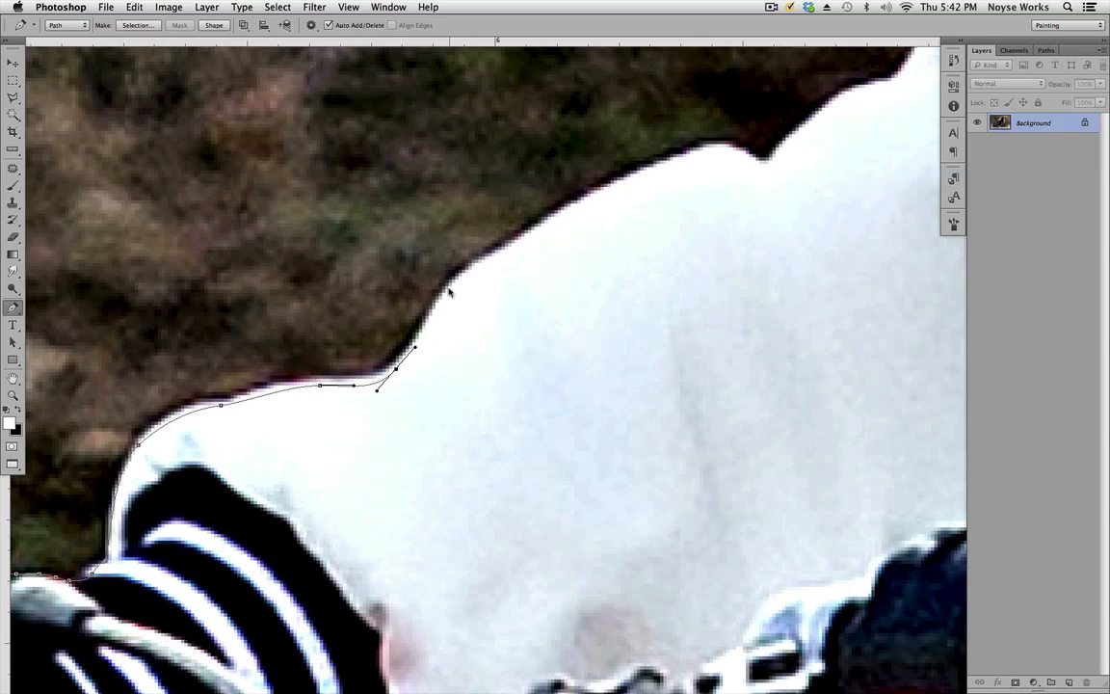
left_click_drag(472, 273, 473, 272)
left_click_drag(528, 239, 547, 227)
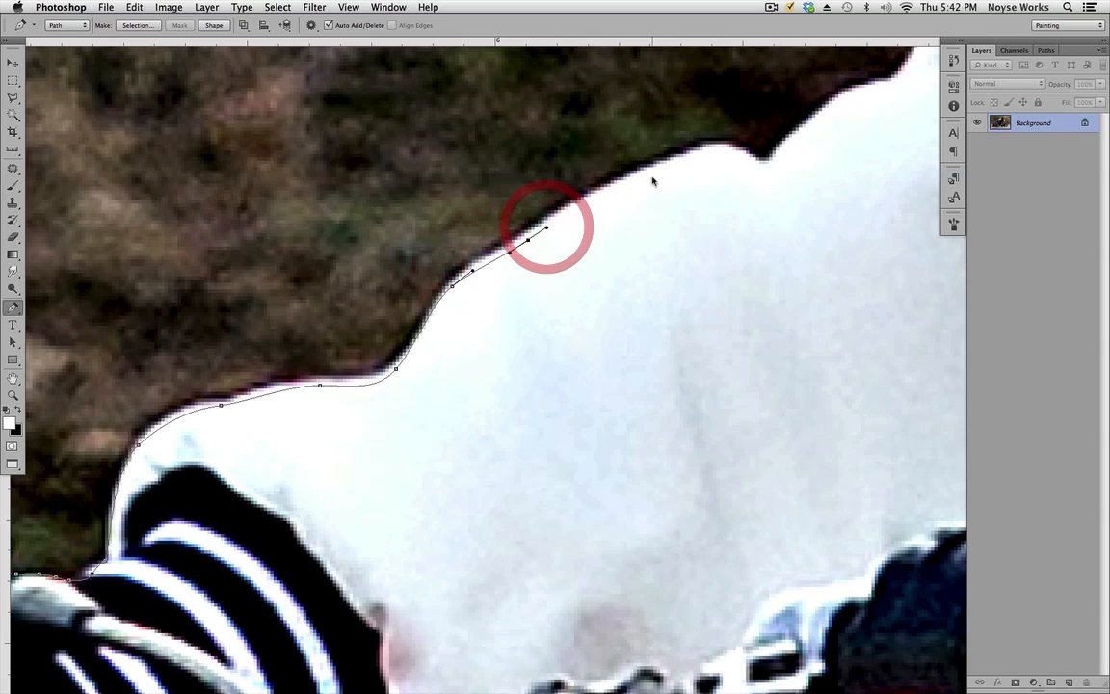
Step: Follow the sleeve's upper edge through the notch and over the next folds toward the elbow
mouse_move(657, 174)
left_mouse_down()
mouse_move(673, 164)
mouse_move(664, 165)
left_mouse_up()
key("super")
left_click_drag(736, 152, 753, 162)
left_click(763, 162)
left_click_drag(724, 211, 598, 316)
left_click(624, 219)
left_click_drag(681, 191, 532, 311)
left_click(700, 184)
left_click_drag(653, 274, 677, 269)
left_click(702, 264)
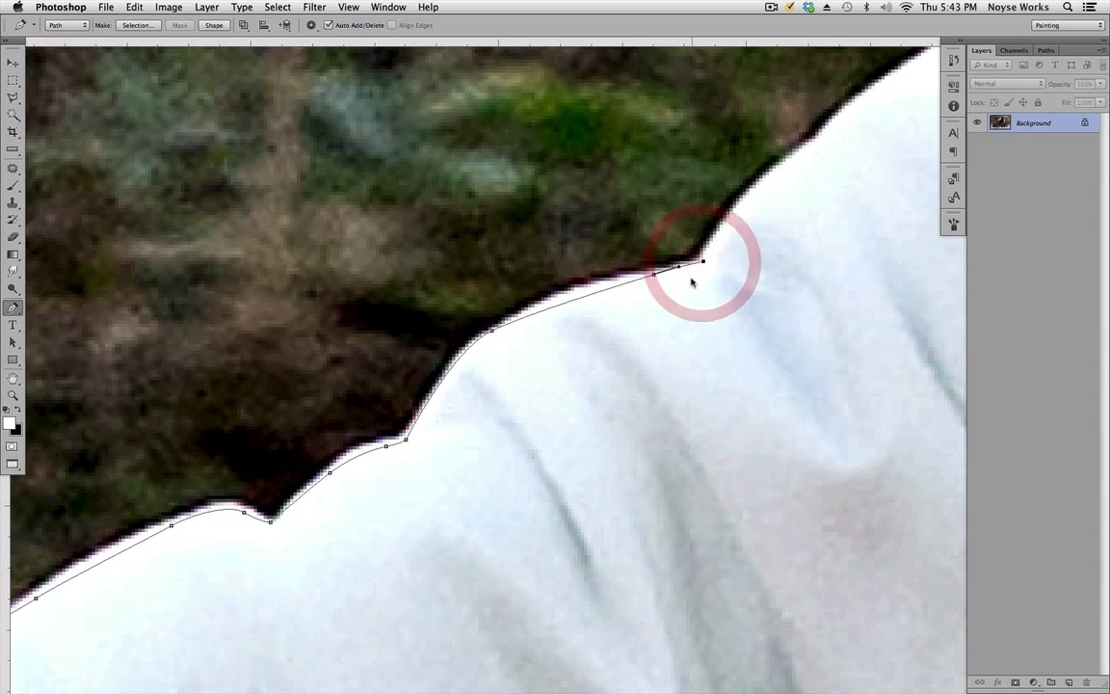
key("alt+super+z")
key("alt+super+z")
Step: Trace the sleeve's long curve to the sharp elbow crease and up the next rise of the upper arm
left_click(686, 268)
left_click(729, 261)
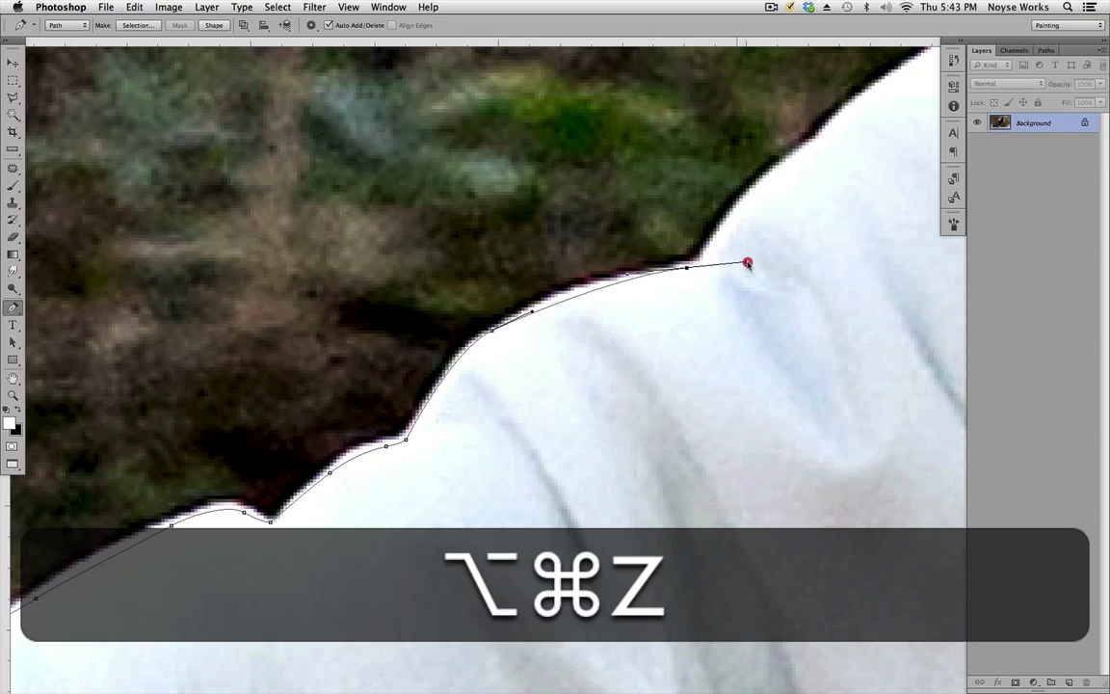
left_click_drag(749, 199, 772, 172)
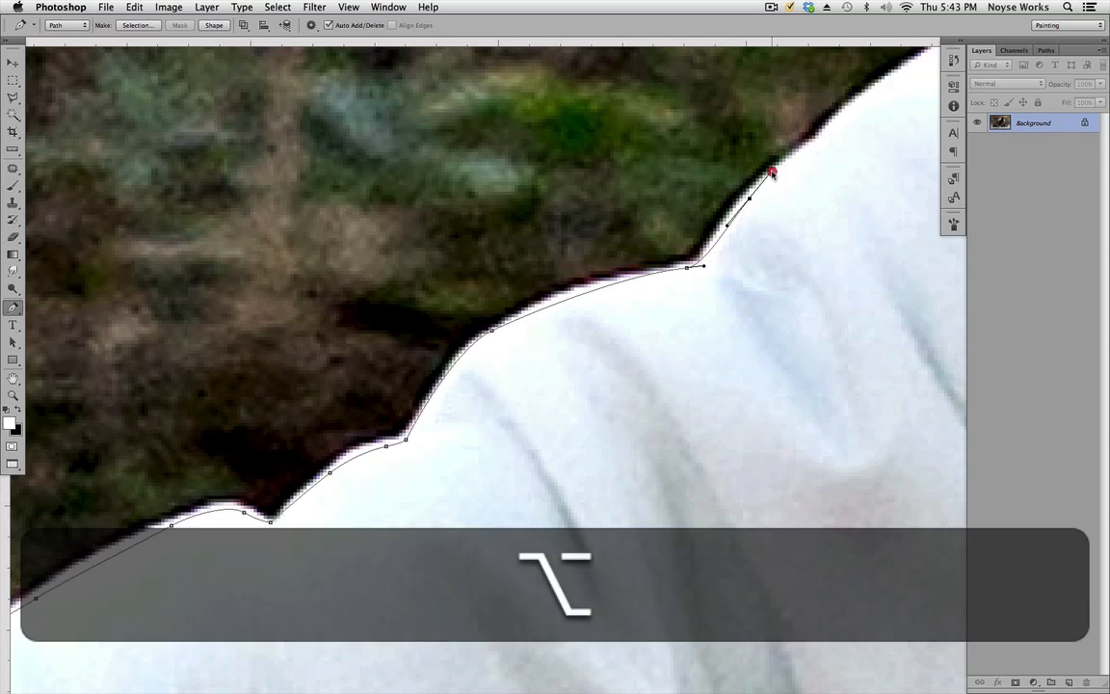
left_click_drag(692, 228, 594, 339)
left_click_drag(717, 258, 724, 252)
Step: Extend the path along the white upper sleeve to the lower corner of the sleeve patch
left_click_drag(760, 239, 633, 331)
left_click_drag(802, 250, 599, 322)
left_click_drag(471, 332, 475, 330)
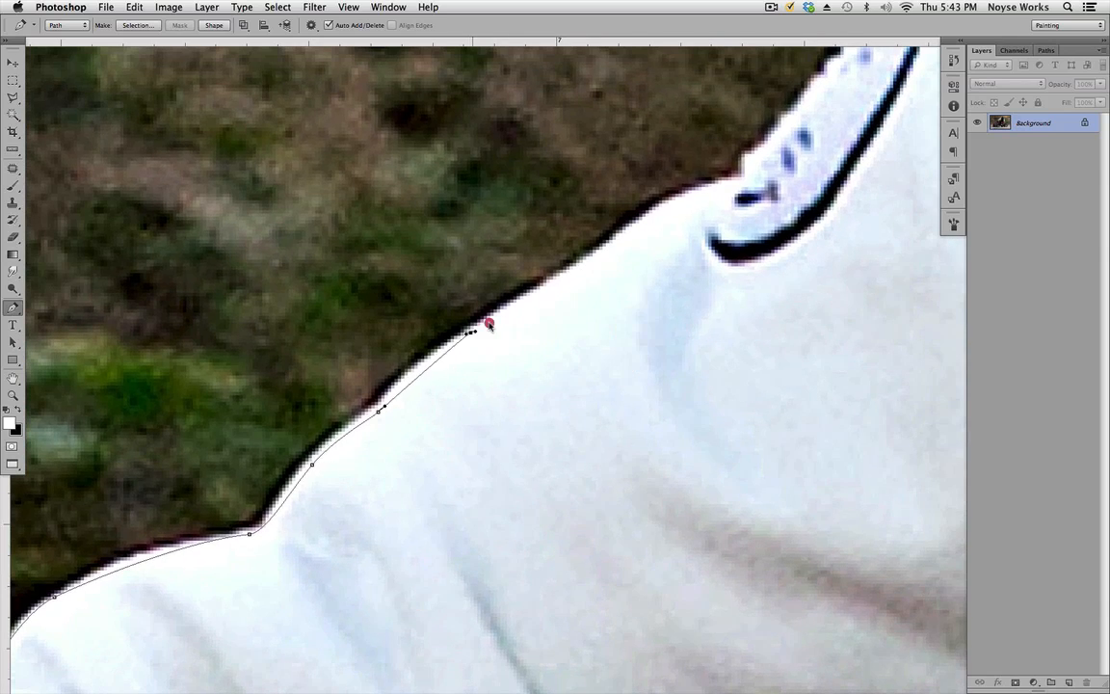
left_click_drag(630, 236, 652, 218)
left_click_drag(705, 190, 738, 181)
Step: Trace the jagged outer edge of the sleeve patch from its lower corner to its upper end
left_click_drag(620, 333, 580, 362)
left_click(442, 442)
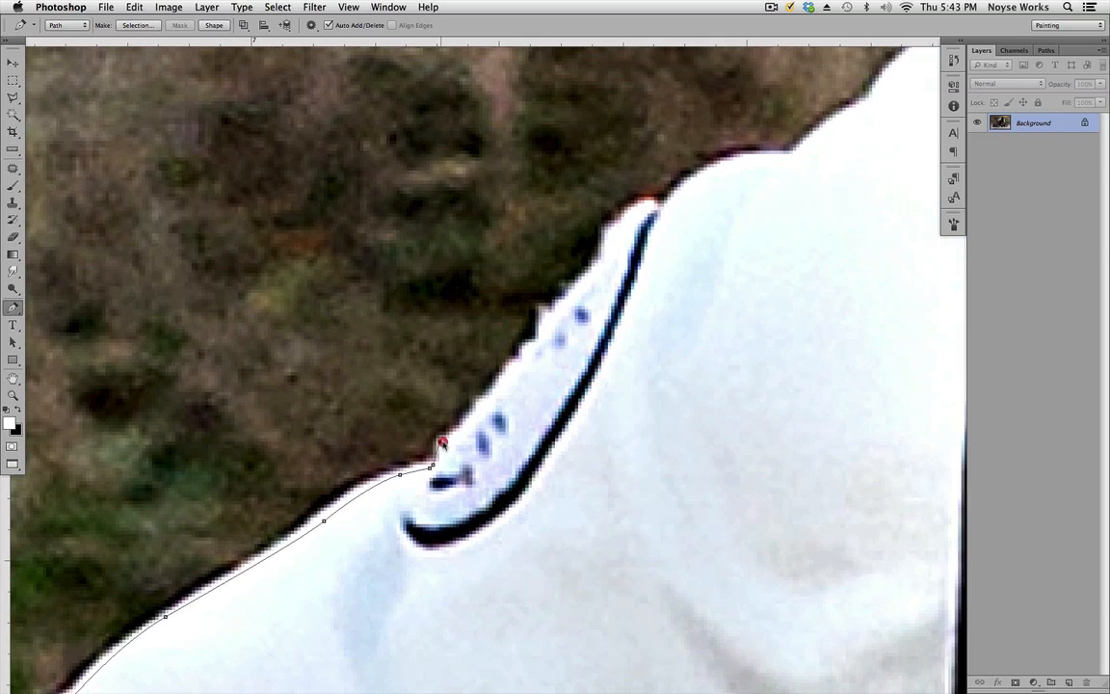
left_click(478, 401)
left_click(537, 332)
left_click(585, 273)
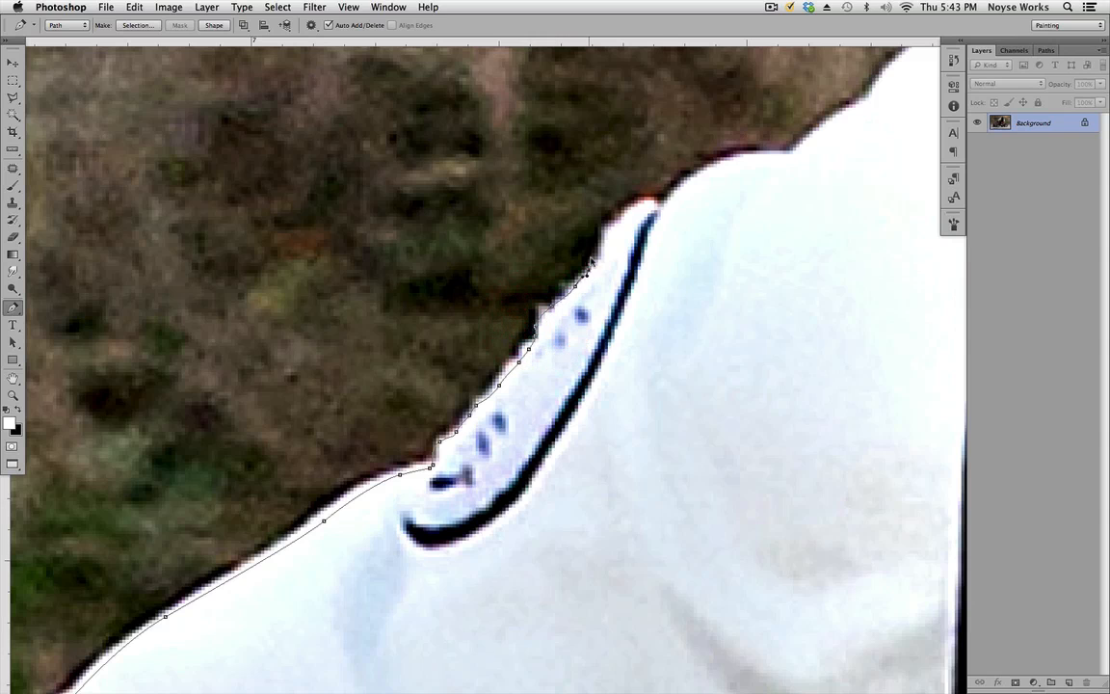
left_click_drag(661, 203, 531, 359)
Step: Trace the white shoulder folds from the patch to the black vest and up to the vest's outer shoulder corner
left_click_drag(622, 306, 637, 304)
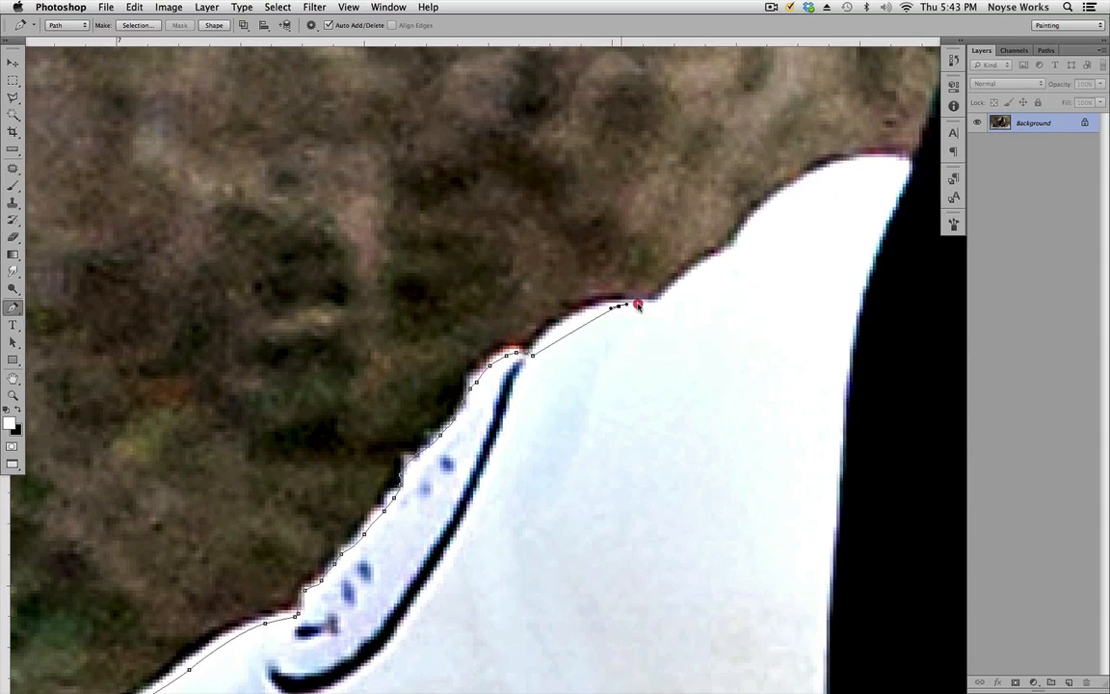
left_click(661, 303)
left_click_drag(714, 262, 730, 255)
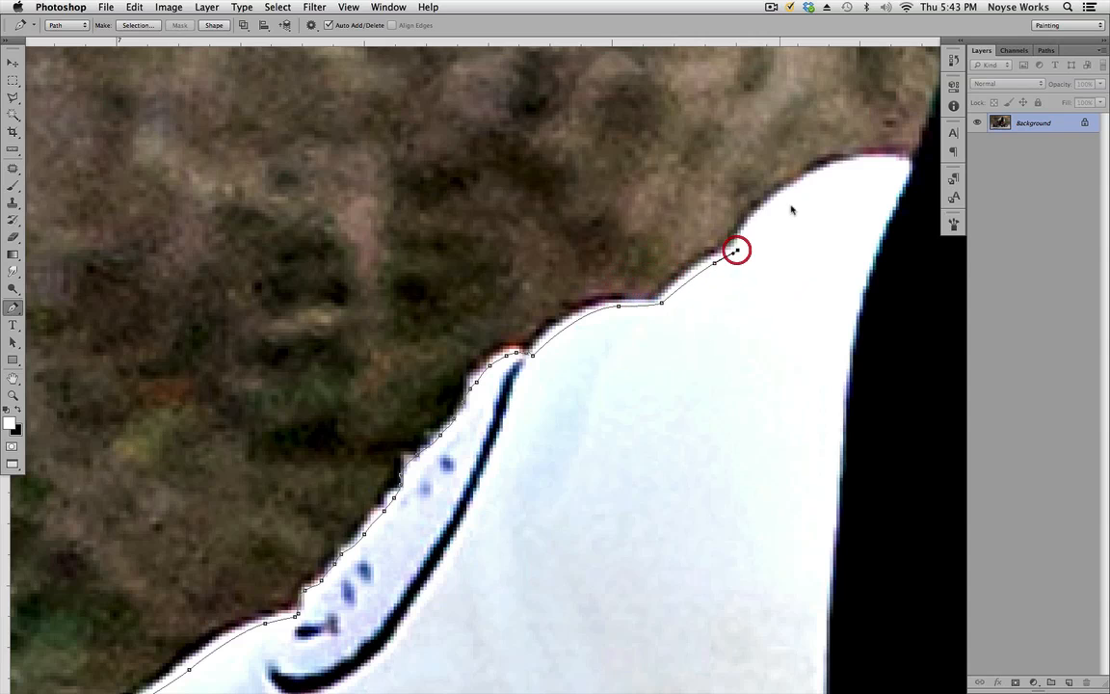
left_click_drag(898, 191, 674, 298)
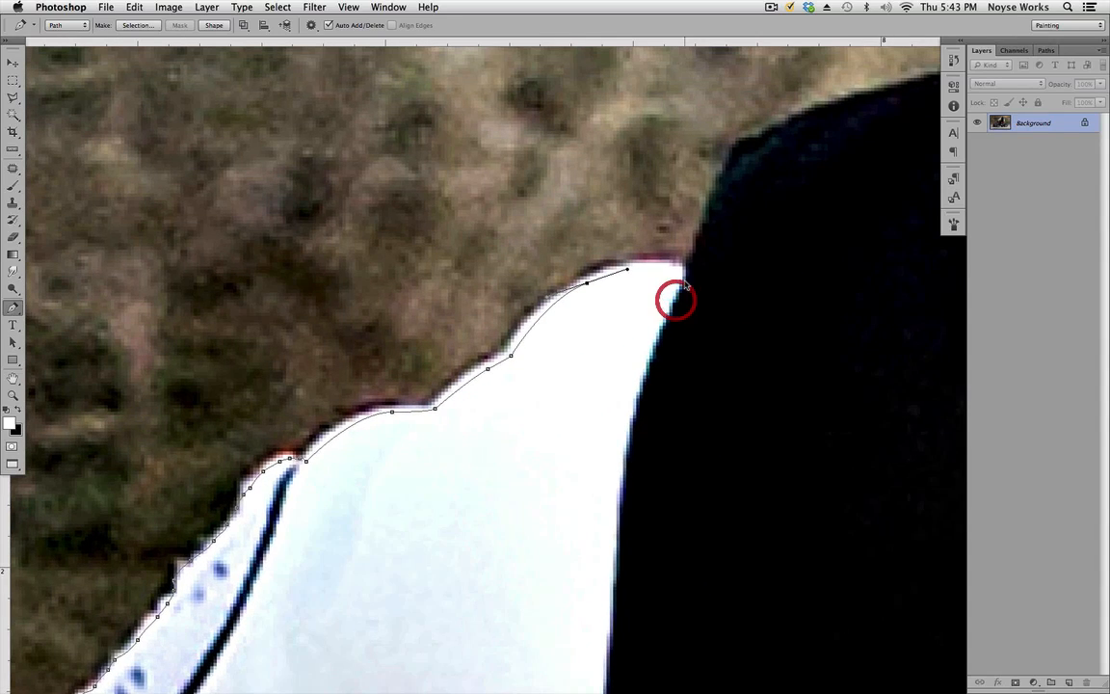
left_click(689, 270)
left_click(739, 150)
Step: Follow the black vest's shoulder to the base of the grey hood and close the path on its starting anchor
scroll(598, 290, "right", 10)
scroll(598, 290, "up", 5)
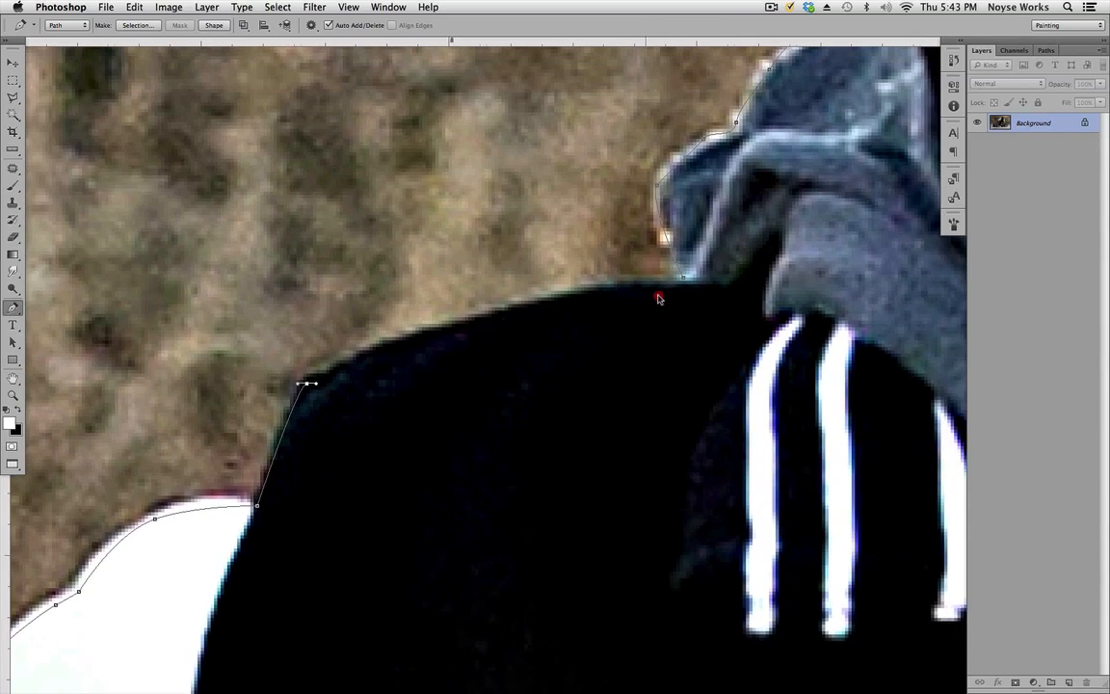
left_click(685, 280)
left_click_drag(686, 279, 836, 278)
Step: Save the document with the closed rider and quad-bike outline
key("super+minus")
key("super+minus")
key("super+minus")
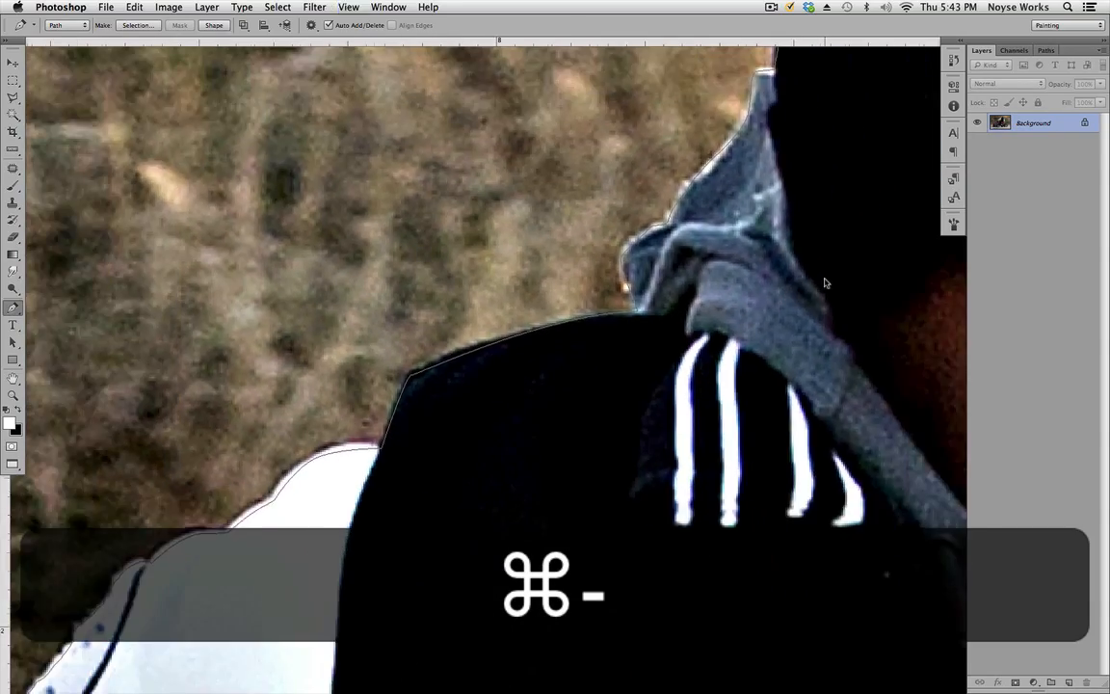
key("super+equal")
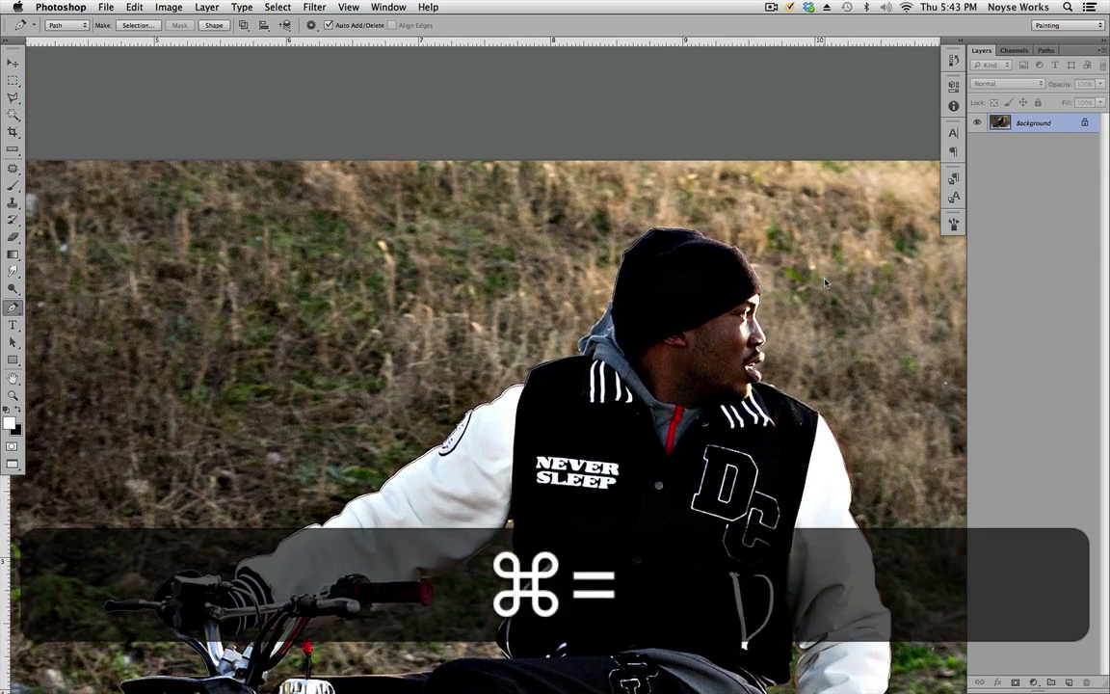
key("super+s")
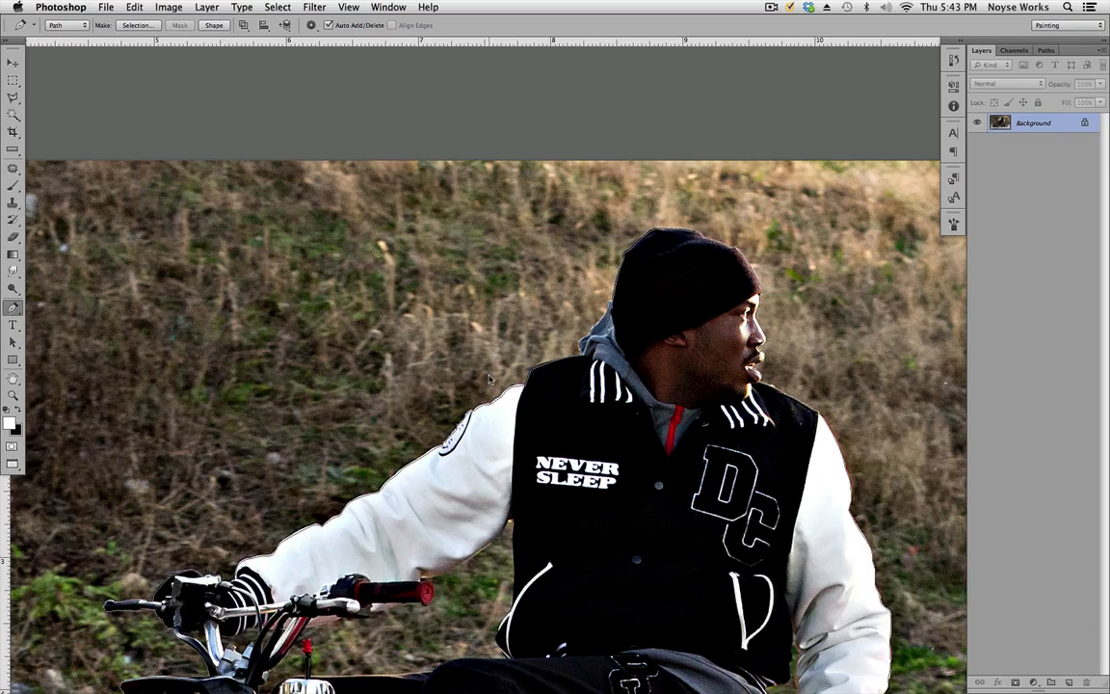
Step: Examine the rider, seat, wheels and front of the quad bike for enclosed background areas that still need tracing
left_click_drag(627, 430, 579, 255)
left_click_drag(612, 330, 604, 366)
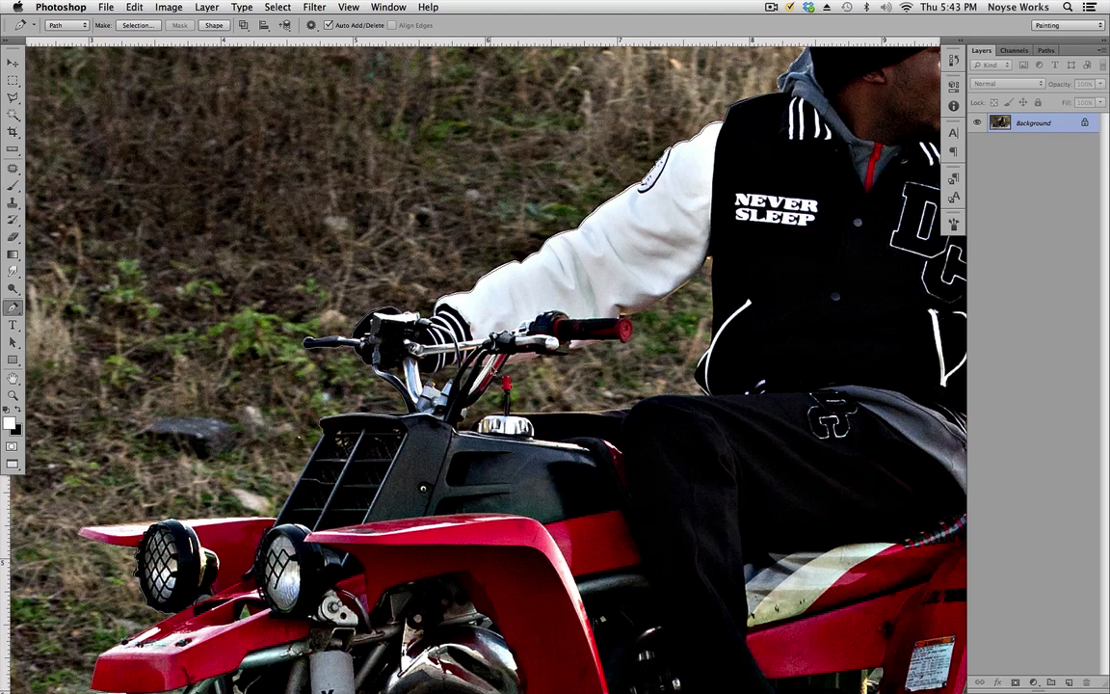
left_click_drag(793, 382, 446, 195)
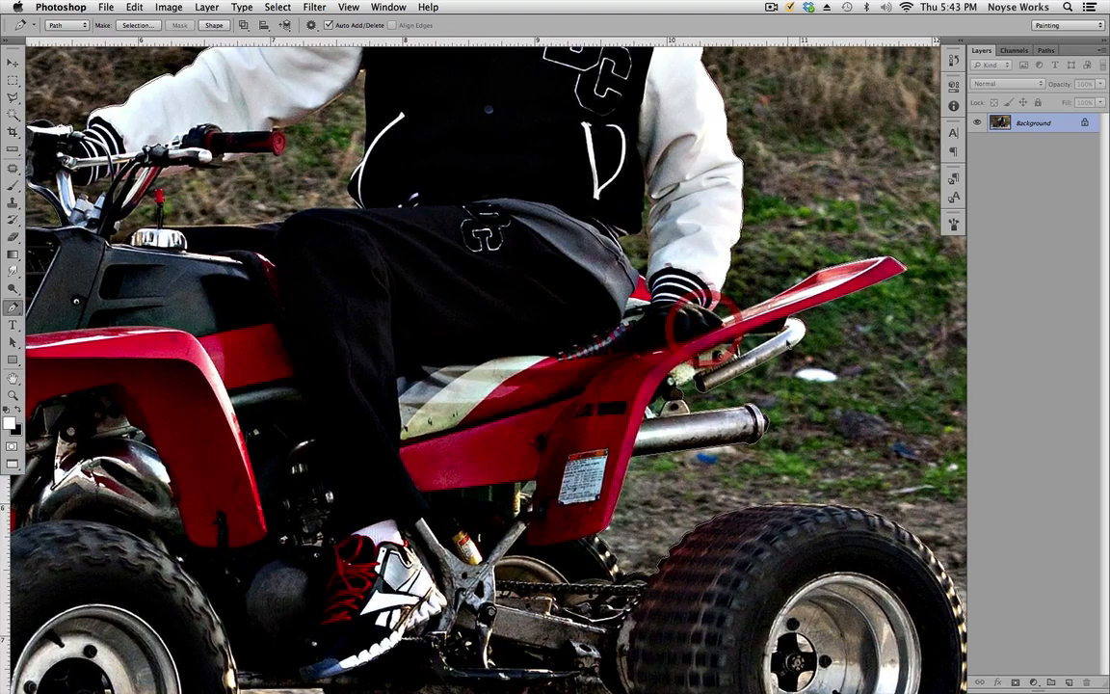
left_click_drag(655, 449, 717, 336)
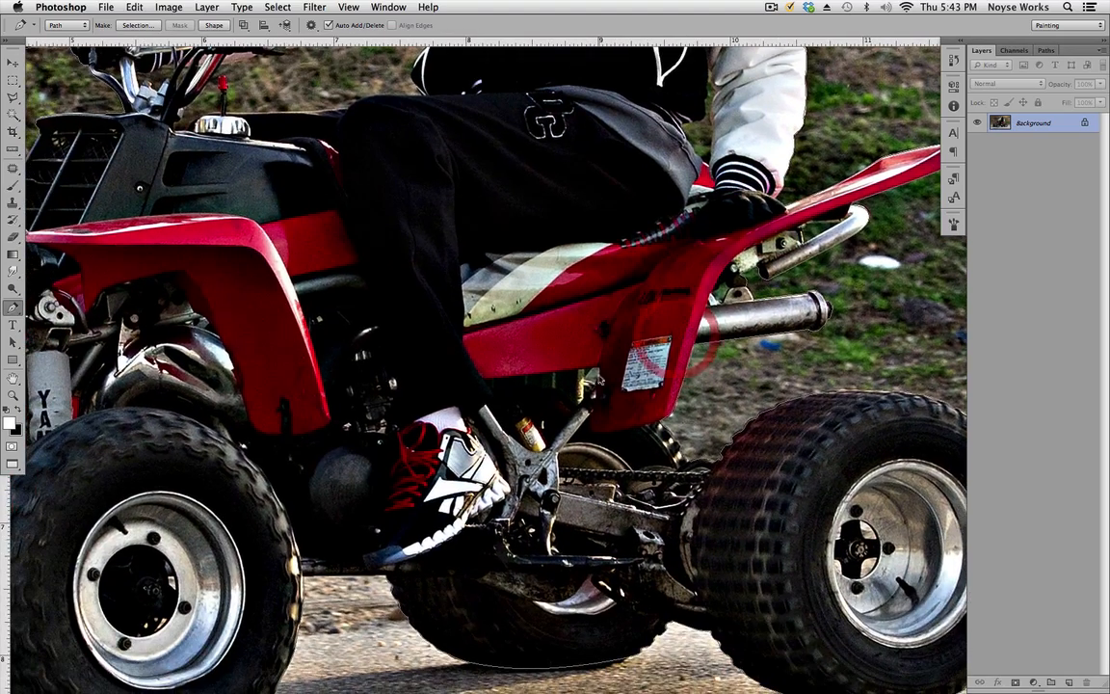
left_click_drag(605, 461, 848, 461)
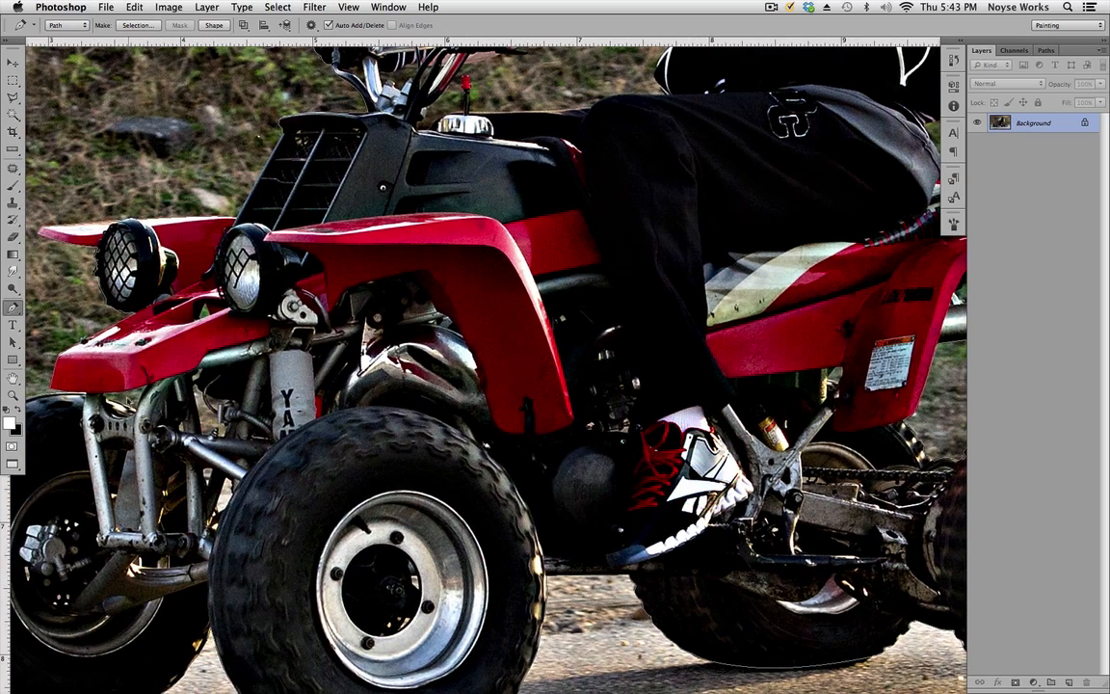
left_click_drag(457, 282, 567, 348)
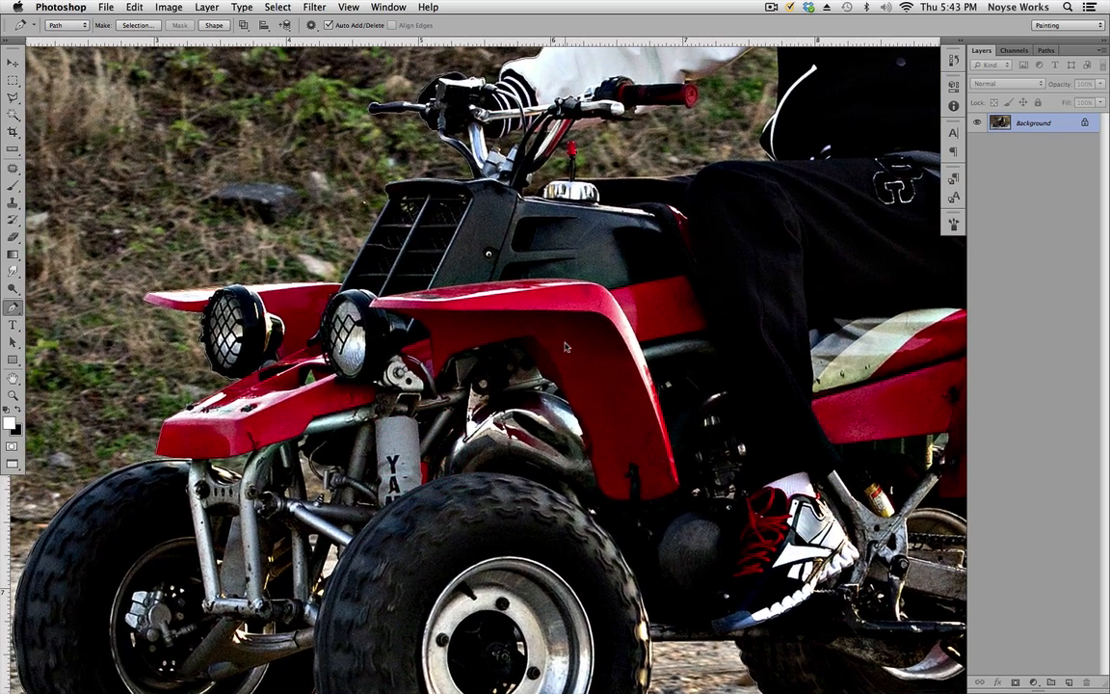
Step: Start a new path below the black handlebar housing, tracing the top of the gap between the dark hose and silver post
key("super+equal")
key("super+equal")
key("super+equal")
key("super+equal")
left_click_drag(539, 63, 644, 476)
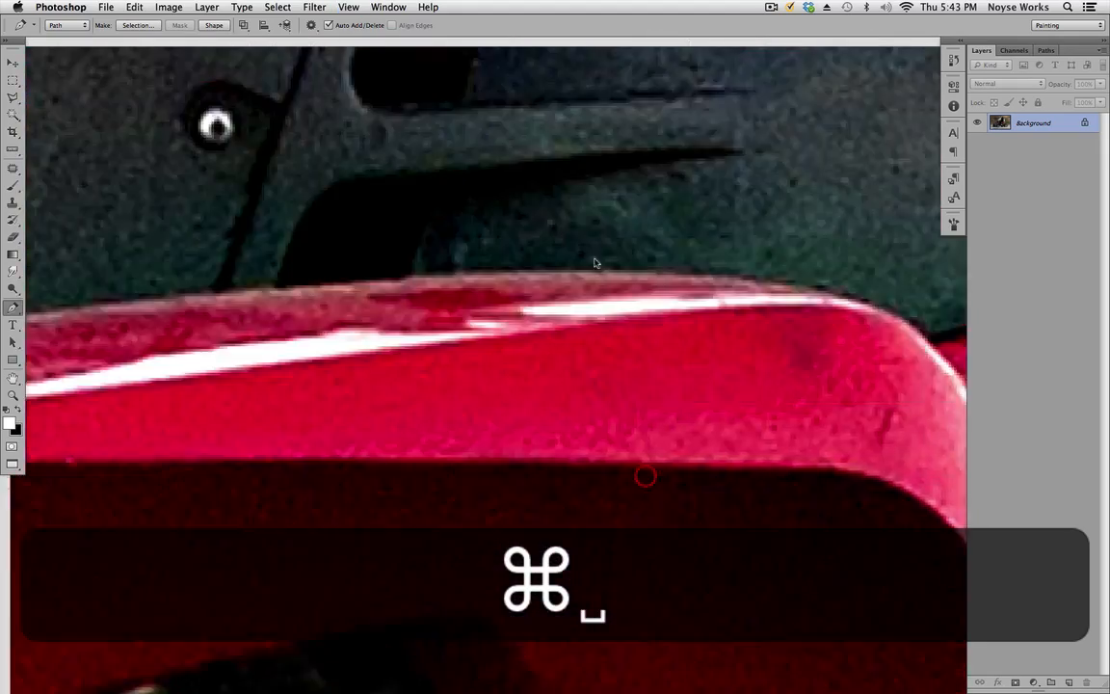
left_click_drag(583, 125, 700, 610)
left_click_drag(495, 89, 699, 328)
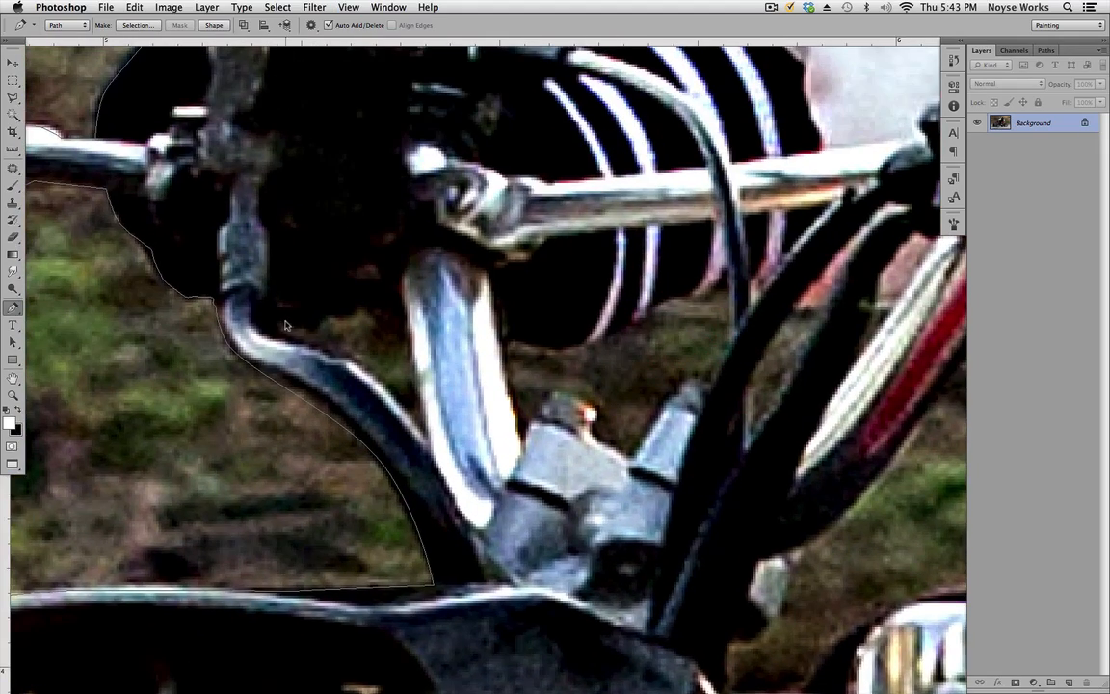
left_click_drag(357, 310, 410, 333)
key("alt")
Step: Trace down the silver post's edge and back up along the dark hose to close the gap's path
left_click_drag(433, 447, 439, 469)
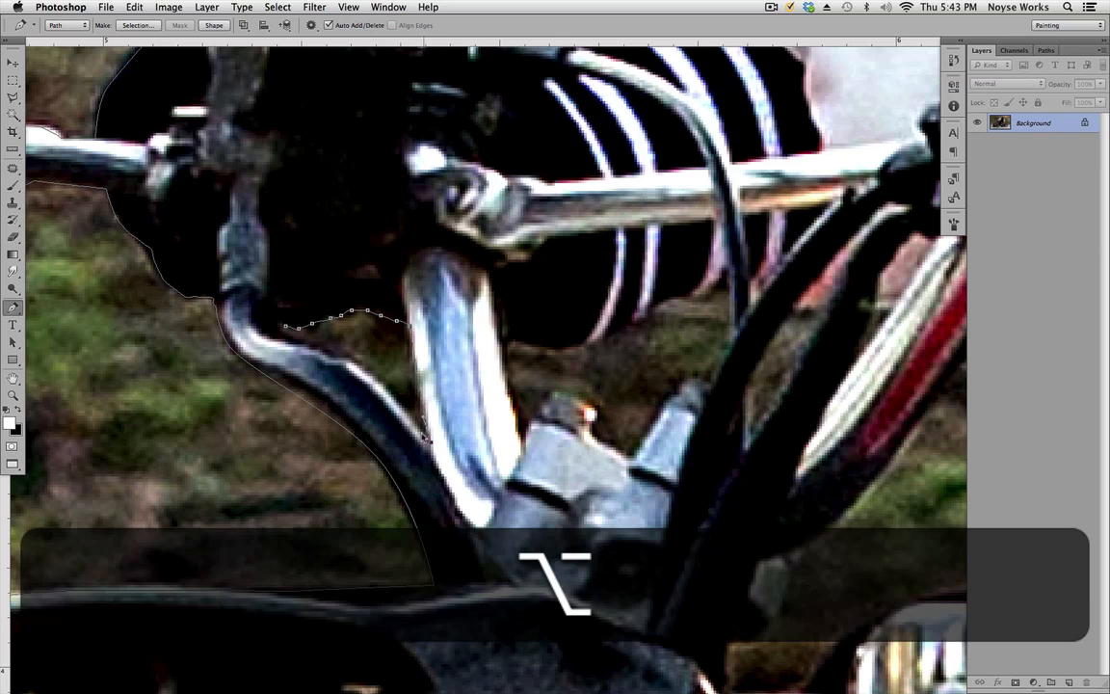
left_click(429, 442, "alt")
left_click_drag(328, 352, 287, 319)
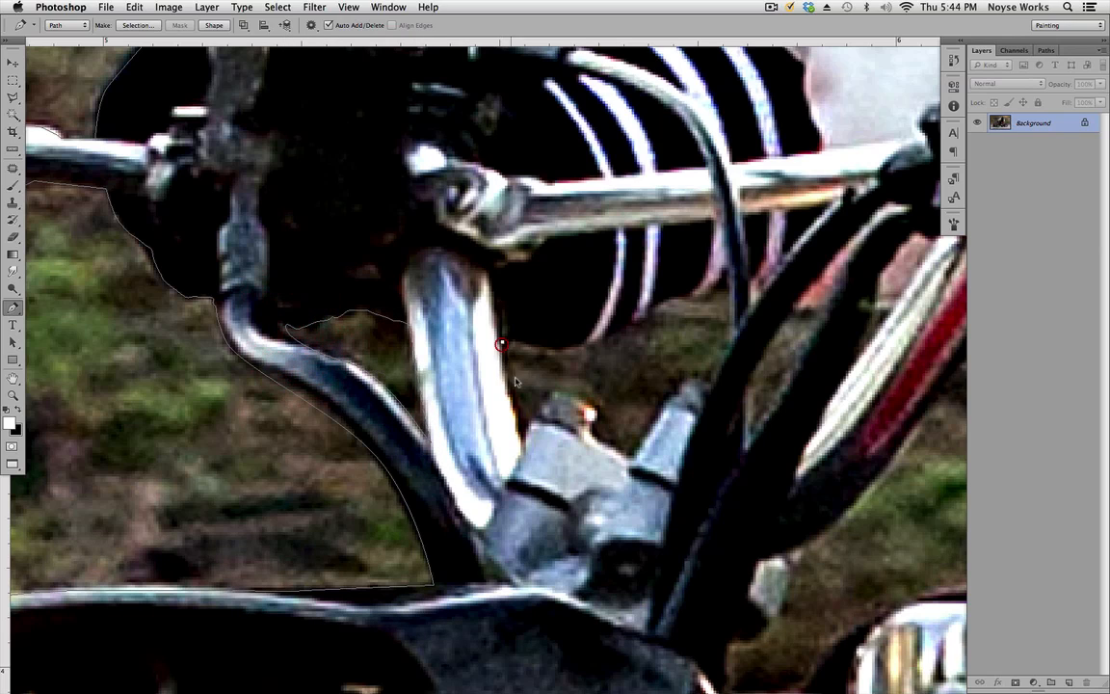
Step: Trace the second gap's lower edge from the silver post over the grey clamp and its bolts to the dark cables
left_click(589, 411)
left_click(631, 457)
left_click(649, 428)
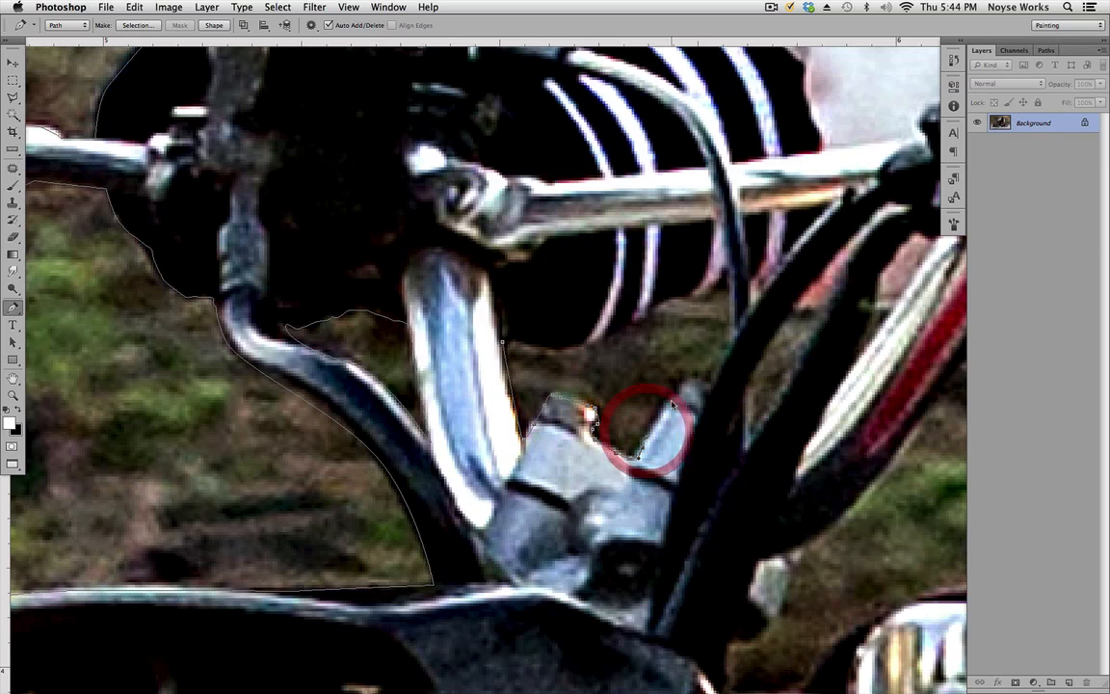
left_click_drag(701, 384, 705, 387)
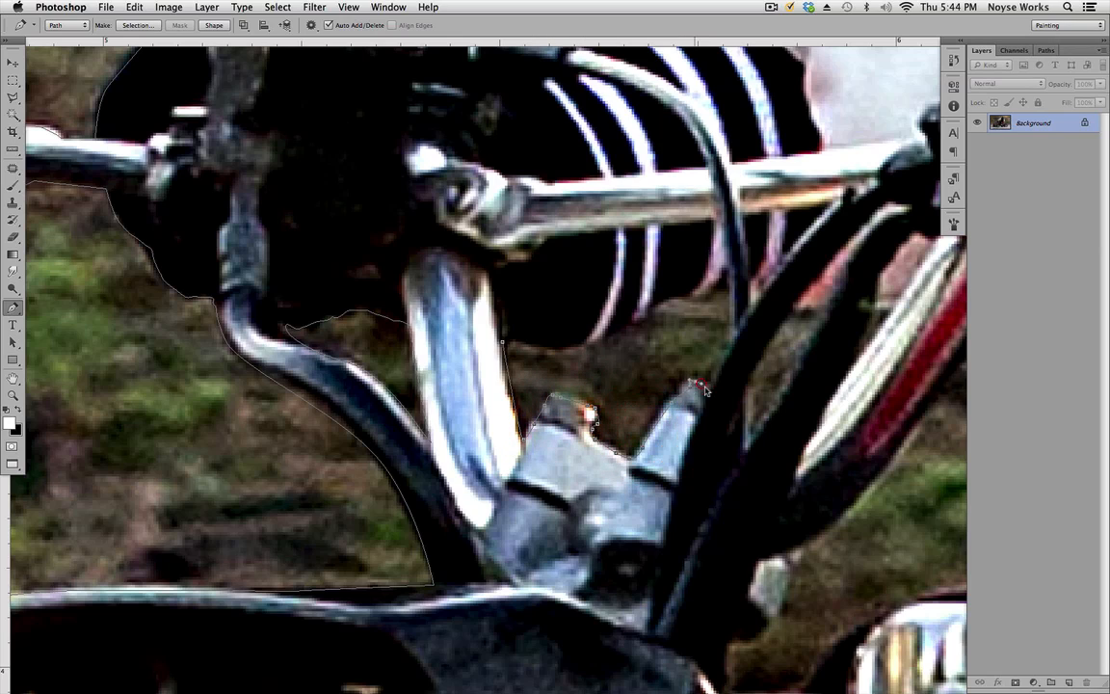
Step: Bring the second gap's path up along the dark cable and back under the striped cuff, closing it at the silver post
left_click(734, 339, "alt")
left_click(730, 279)
left_click_drag(704, 294, 503, 330)
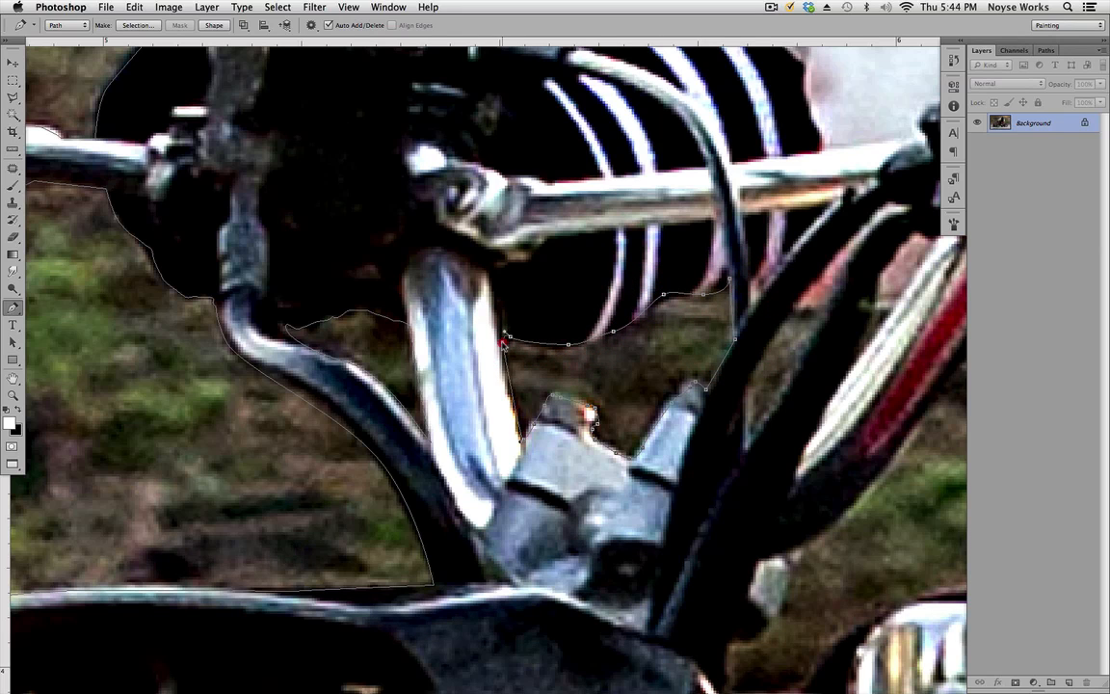
left_click(507, 356, "super")
Step: Trace and close a path around the narrow background gap between the two dark hoses below the handlebar
left_click_drag(911, 388, 588, 356)
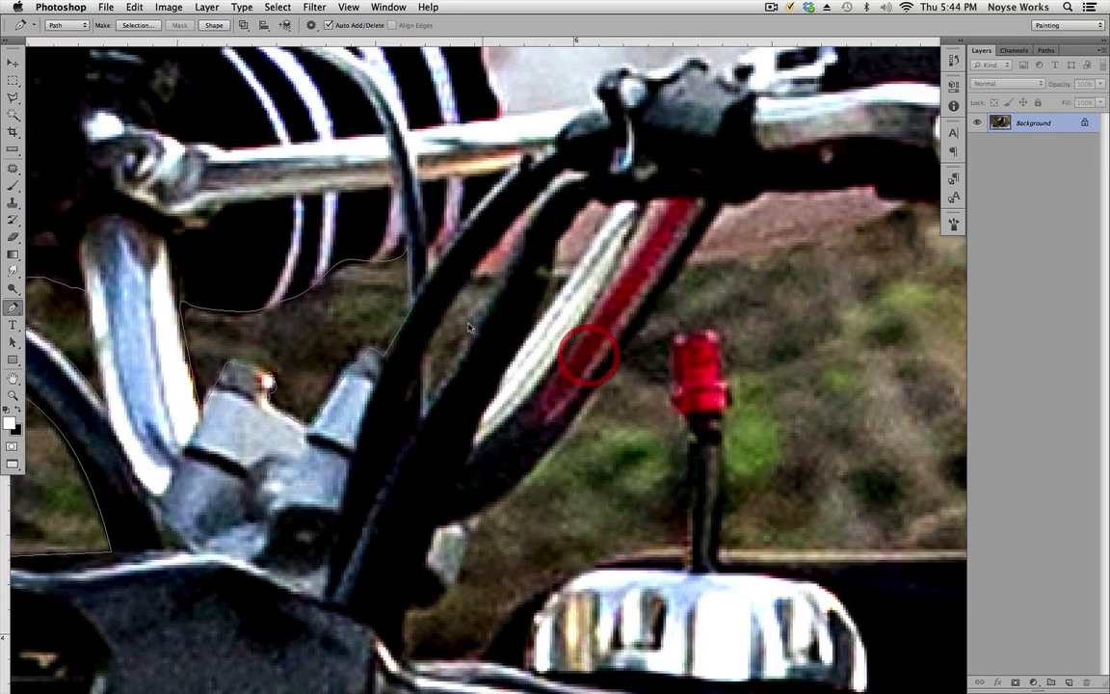
left_click(421, 360)
mouse_move(483, 280)
left_mouse_down()
mouse_move(506, 282)
mouse_move(487, 261)
left_mouse_up()
key("alt+super+z")
left_click(467, 282, "alt")
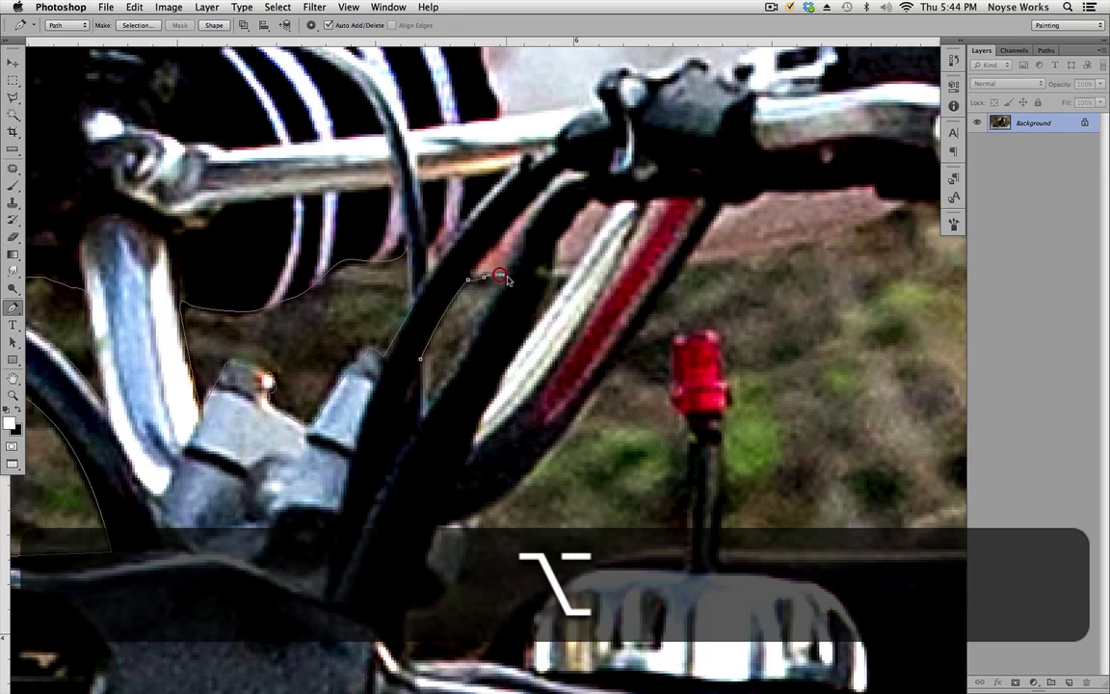
left_click(507, 279)
left_click(483, 330)
left_click(425, 421)
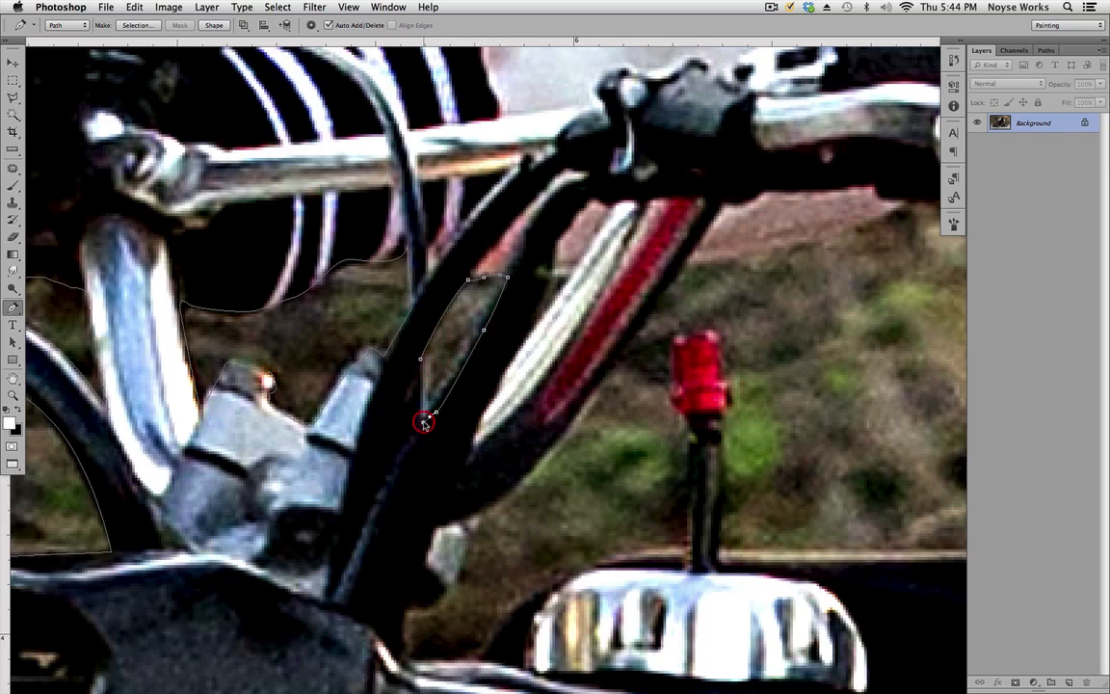
left_click(420, 357)
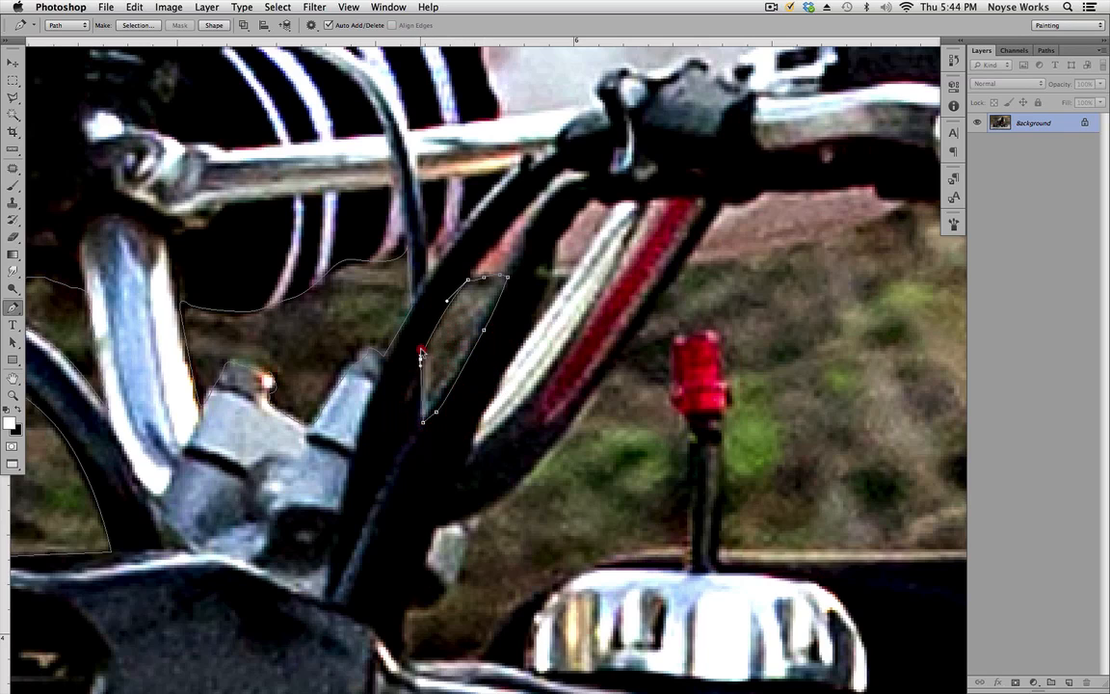
Step: Trace and close a path around the small background gap between the dark hose and the white hose
left_click(568, 278)
left_click_drag(569, 280, 569, 285)
left_click(532, 325)
Step: Trace the next gap from the hoses' base around the grey connector and up the outer dark hose to the handlebar
scroll(569, 285, "down", 5)
scroll(569, 286, "right", 3)
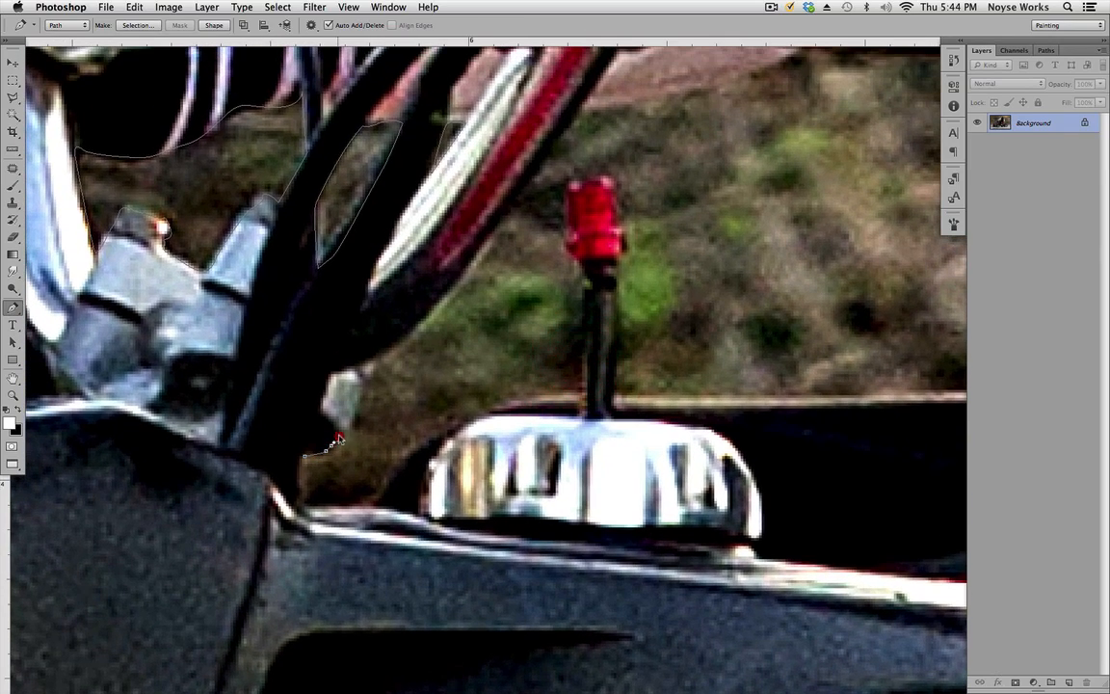
left_click(349, 423)
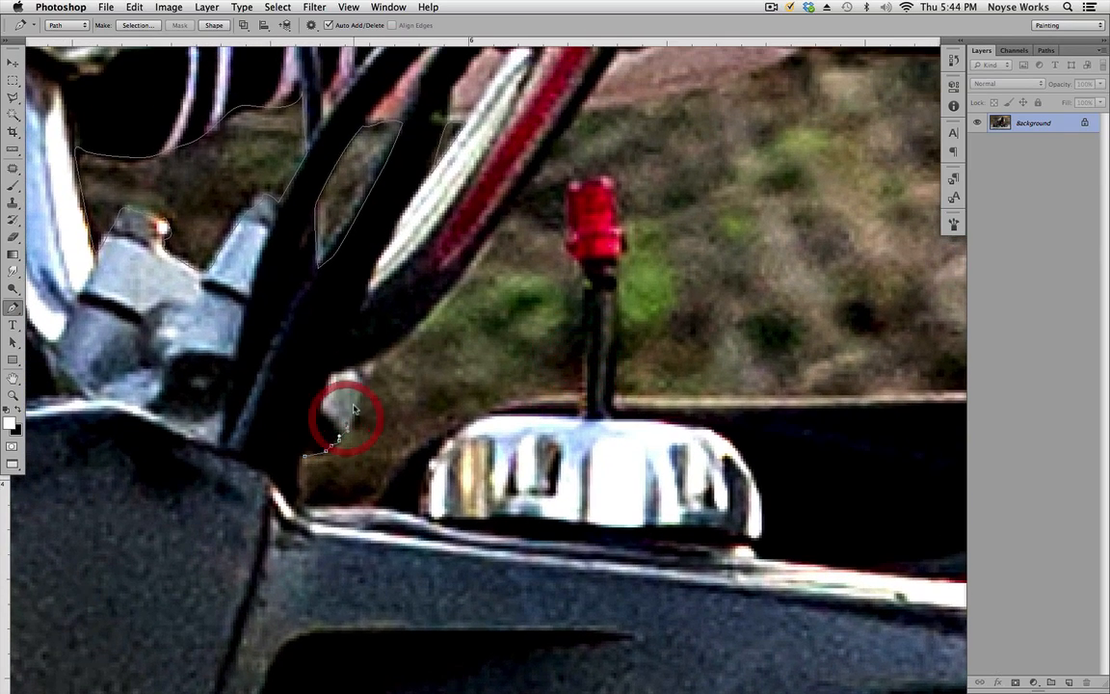
left_click(356, 400)
left_click(362, 378)
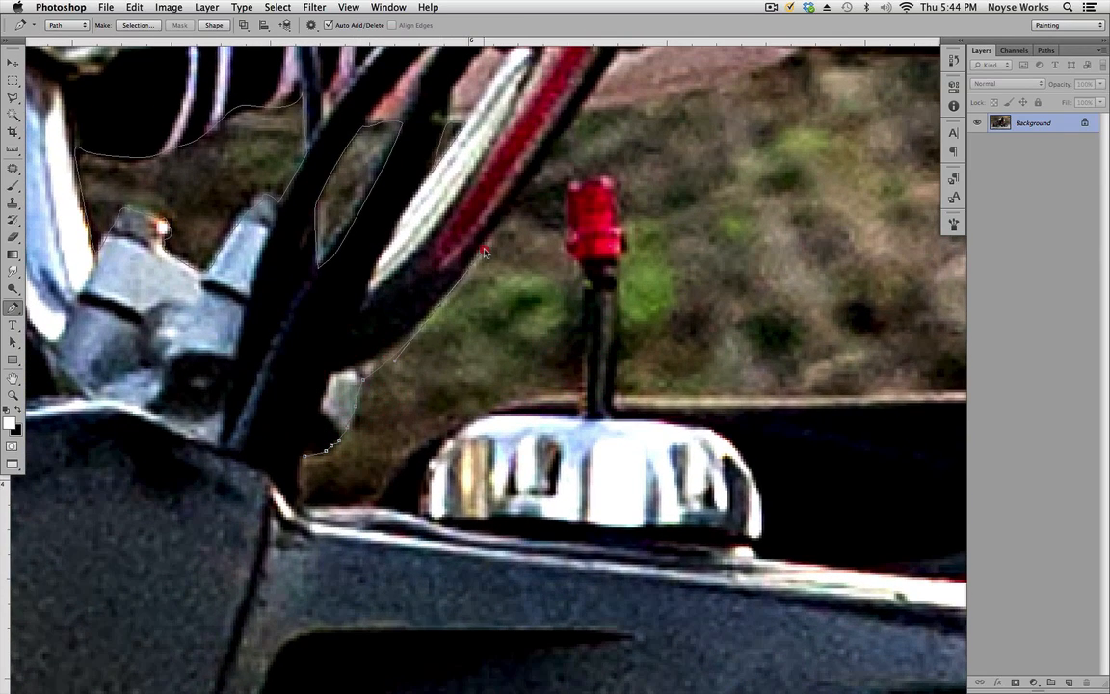
scroll(485, 253, "up", 10)
scroll(485, 252, "right", 5)
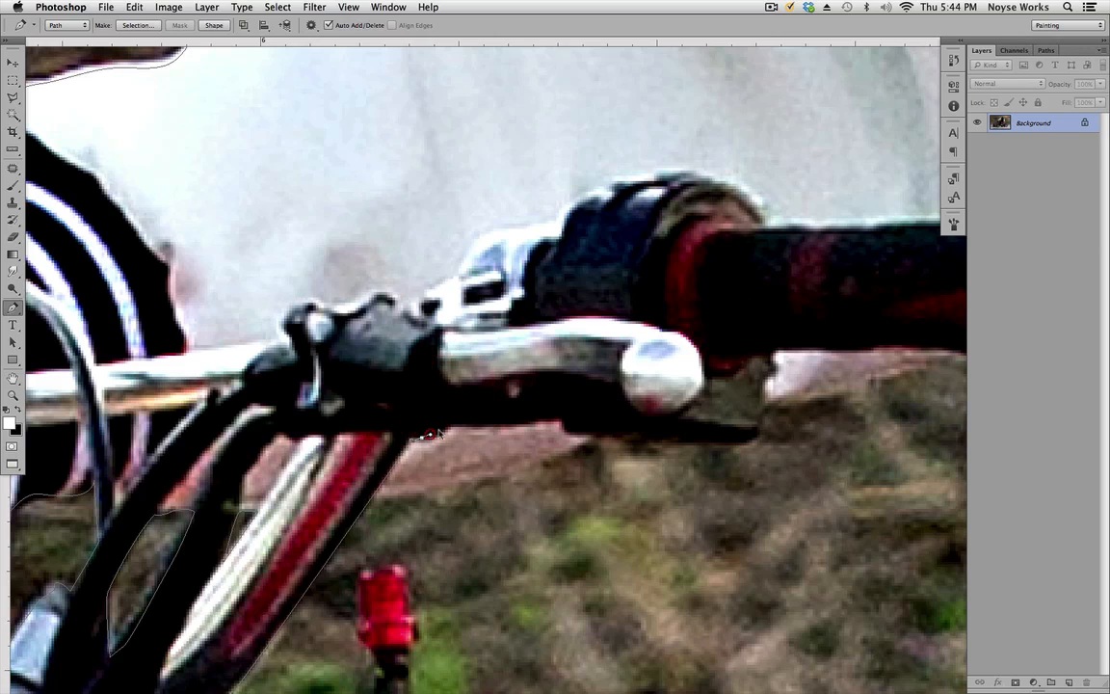
left_click(430, 438)
left_click(472, 423)
left_click(527, 423)
key("alt+super")
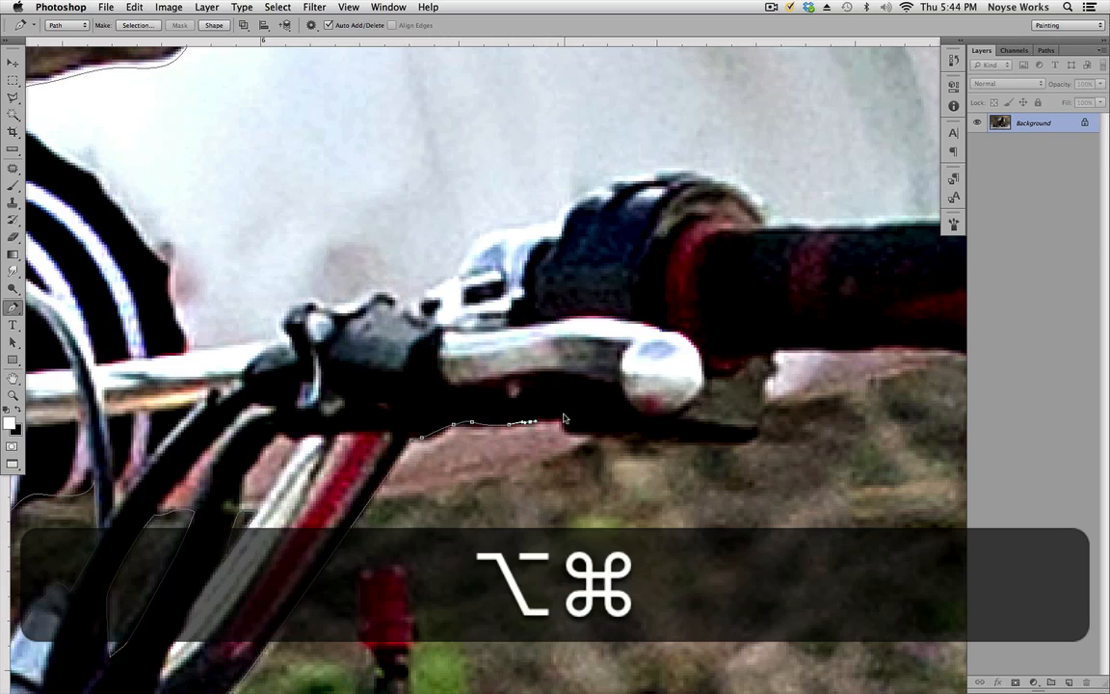
key("alt+super+z")
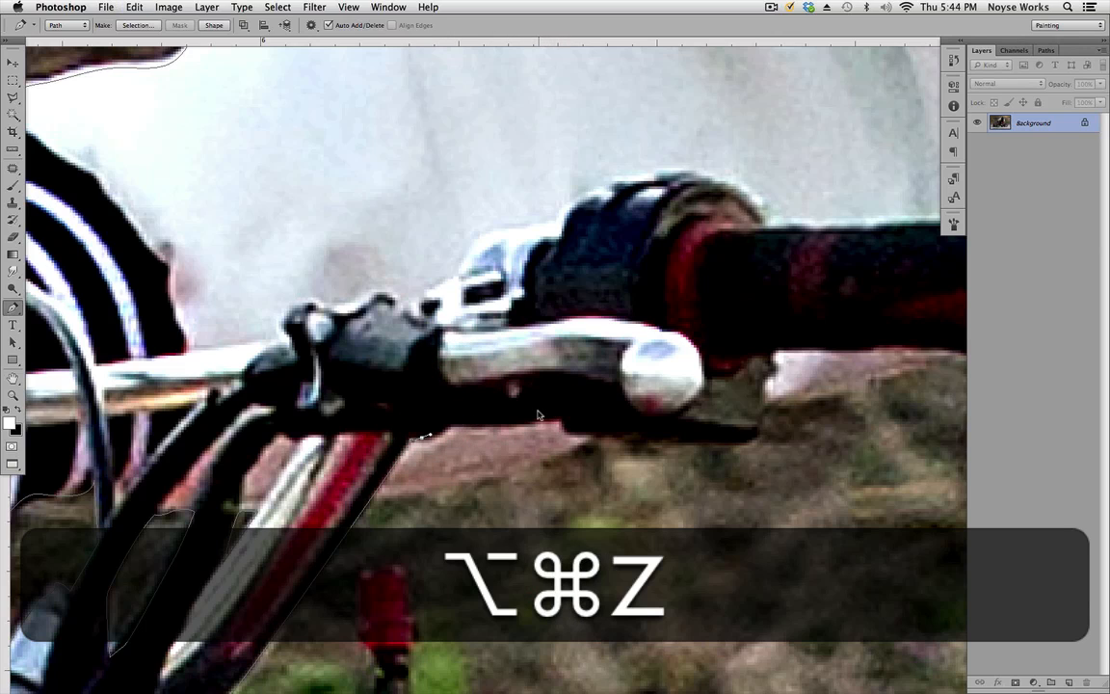
left_click_drag(506, 604, 568, 328)
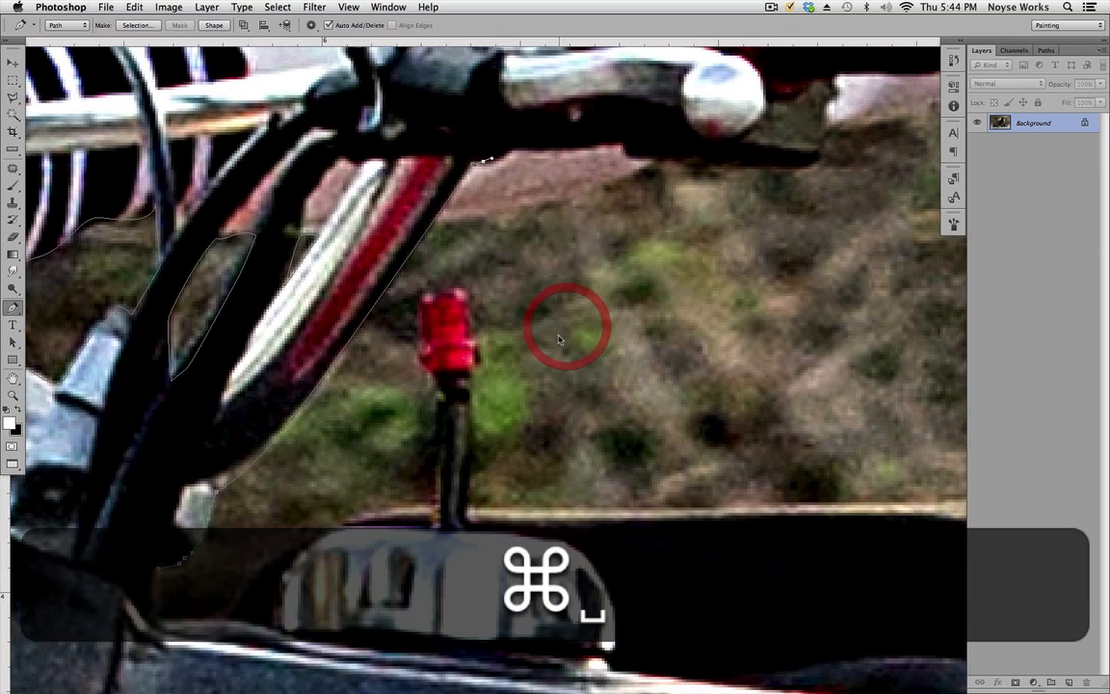
key("alt+super+z")
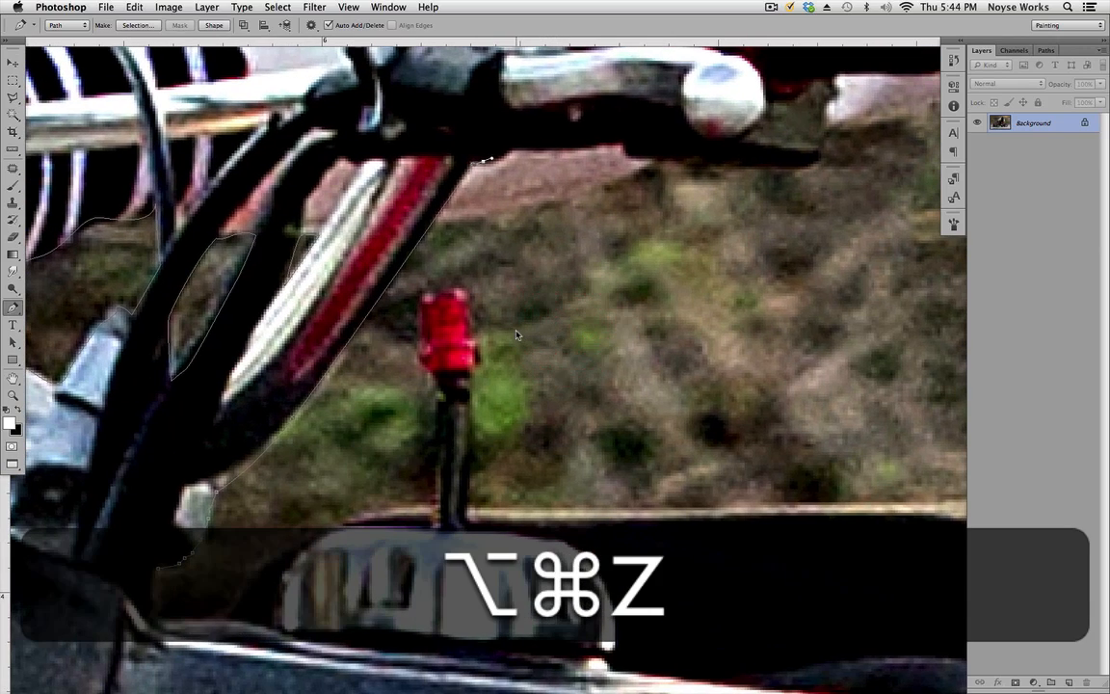
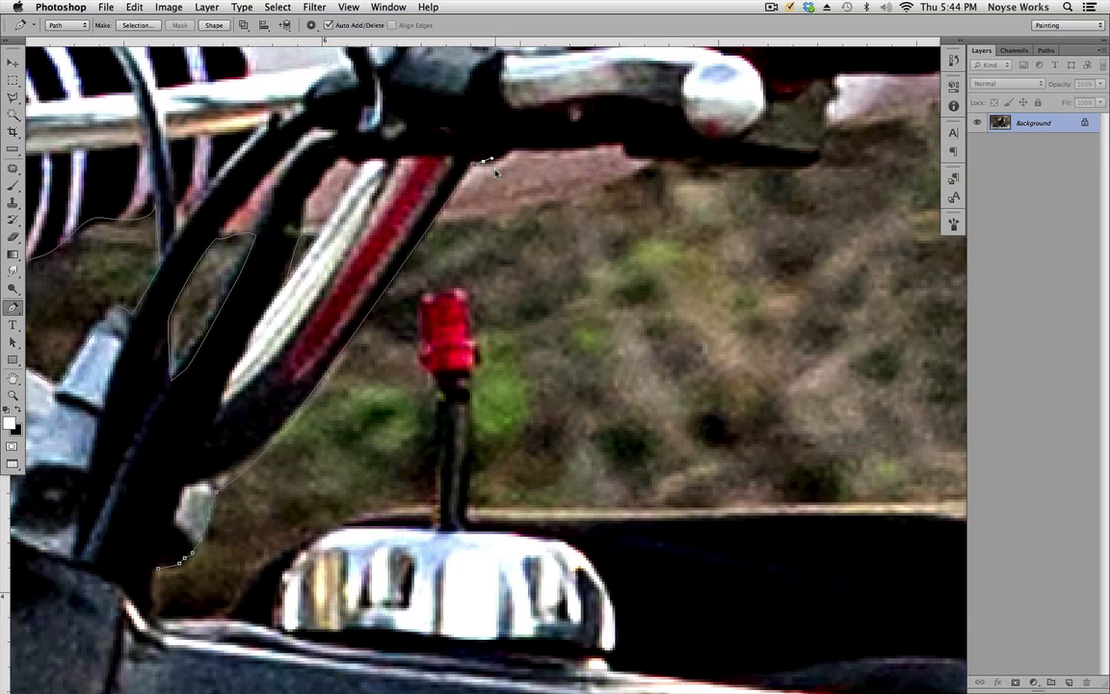
key("alt+super+z")
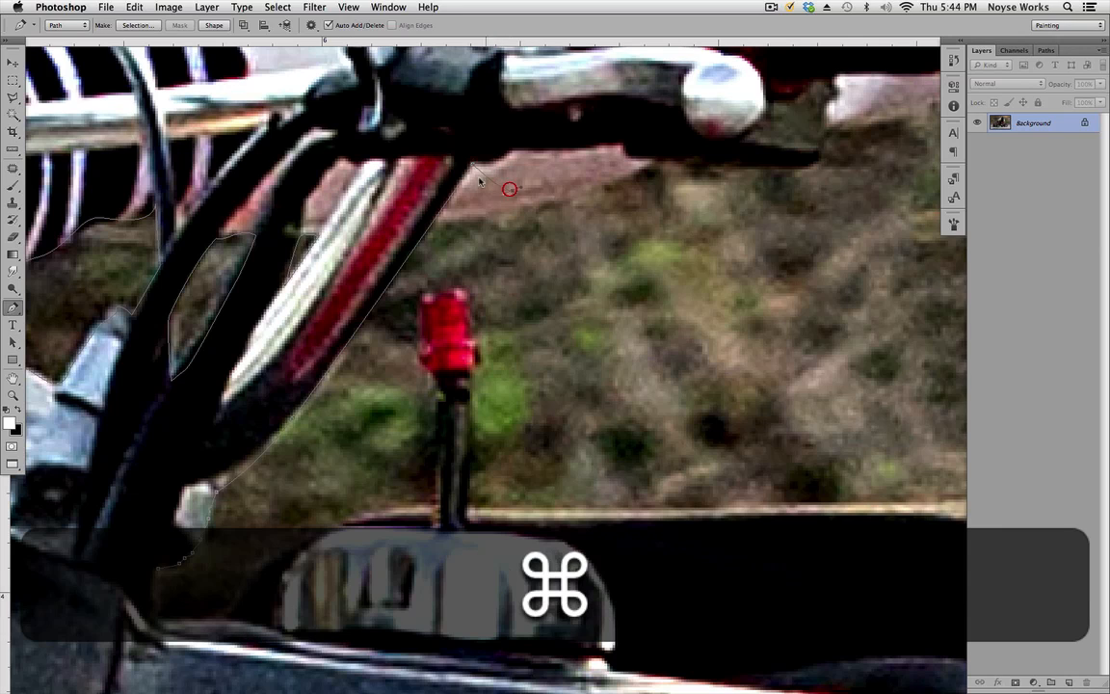
left_click_drag(480, 181, 460, 208)
key("alt+super+z")
Step: Trace the path from the outer hose along the pink ground's lower border, under the black lever and around its tip
left_click(477, 232, "super")
left_click(507, 213, "super")
left_click(641, 168)
left_click_drag(650, 159, 746, 164)
left_click(757, 163)
left_click_drag(798, 213, 645, 288)
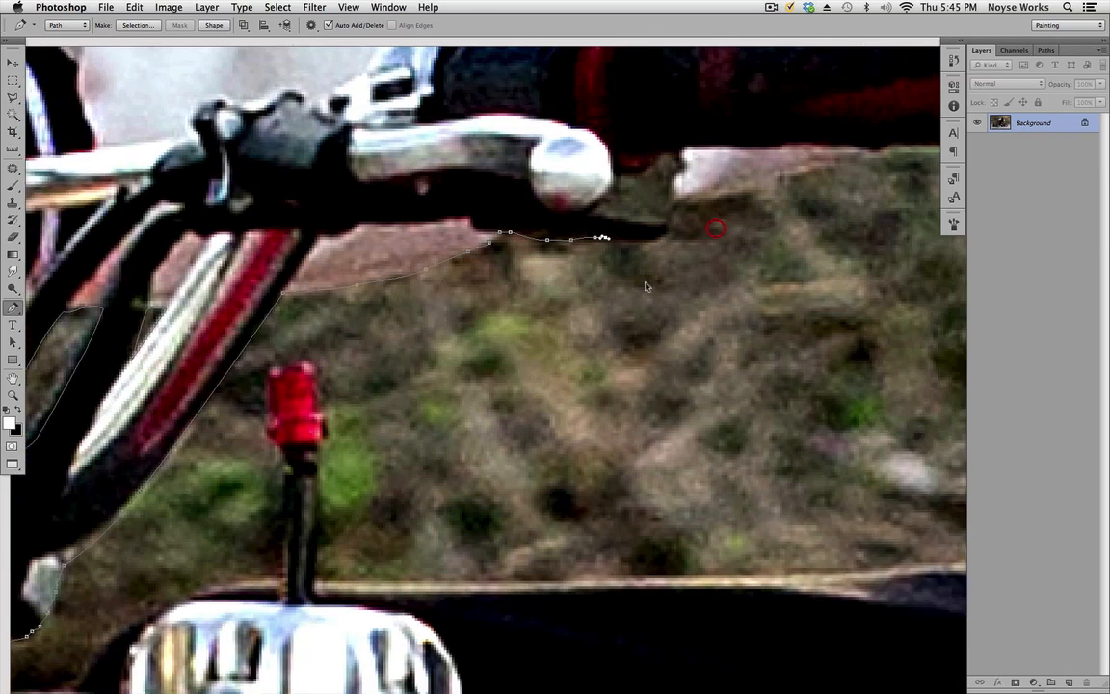
left_click(631, 230)
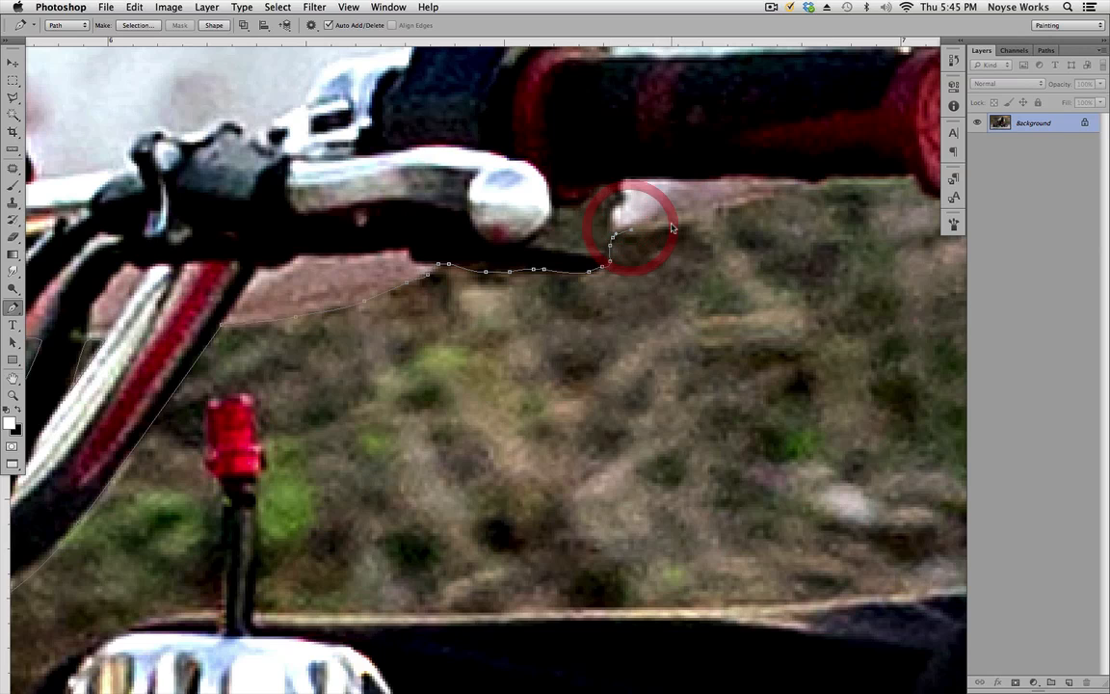
Step: Continue the path from the lever along the pale ground's lower border to the underside of the black grip
left_click(681, 219)
left_click(776, 192)
left_click(787, 190)
left_click_drag(812, 179, 818, 179)
left_click_drag(843, 183, 640, 238)
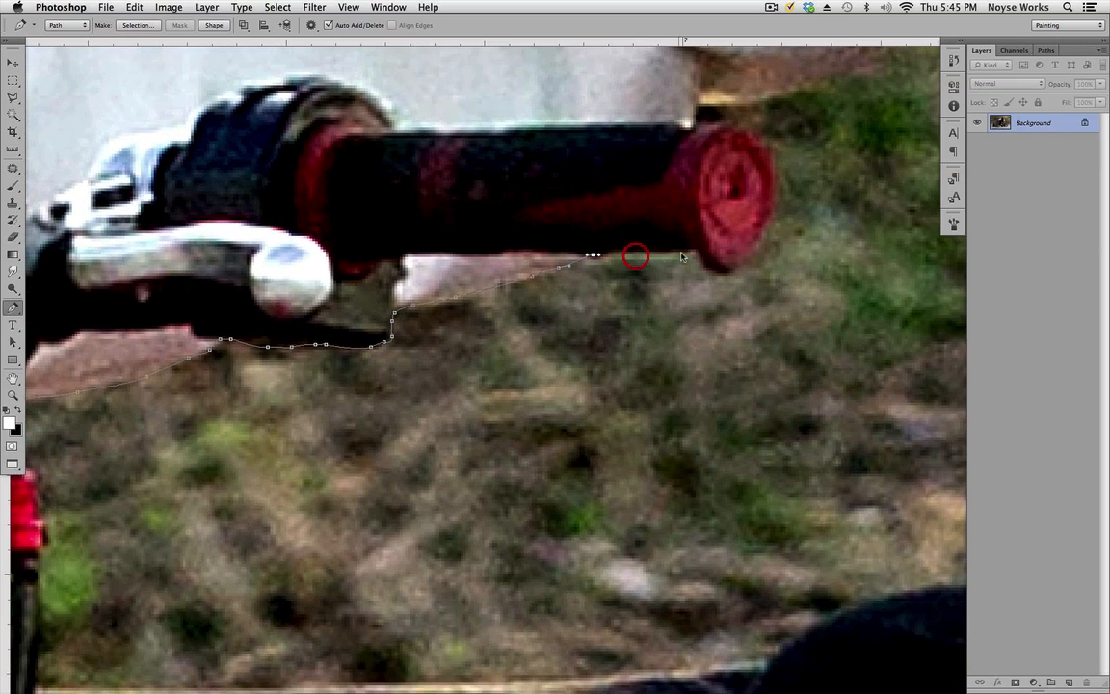
Step: Trace under the black grip and around its red end cap to the corner below the white fabric
left_click(698, 252)
left_click_drag(721, 273, 733, 275)
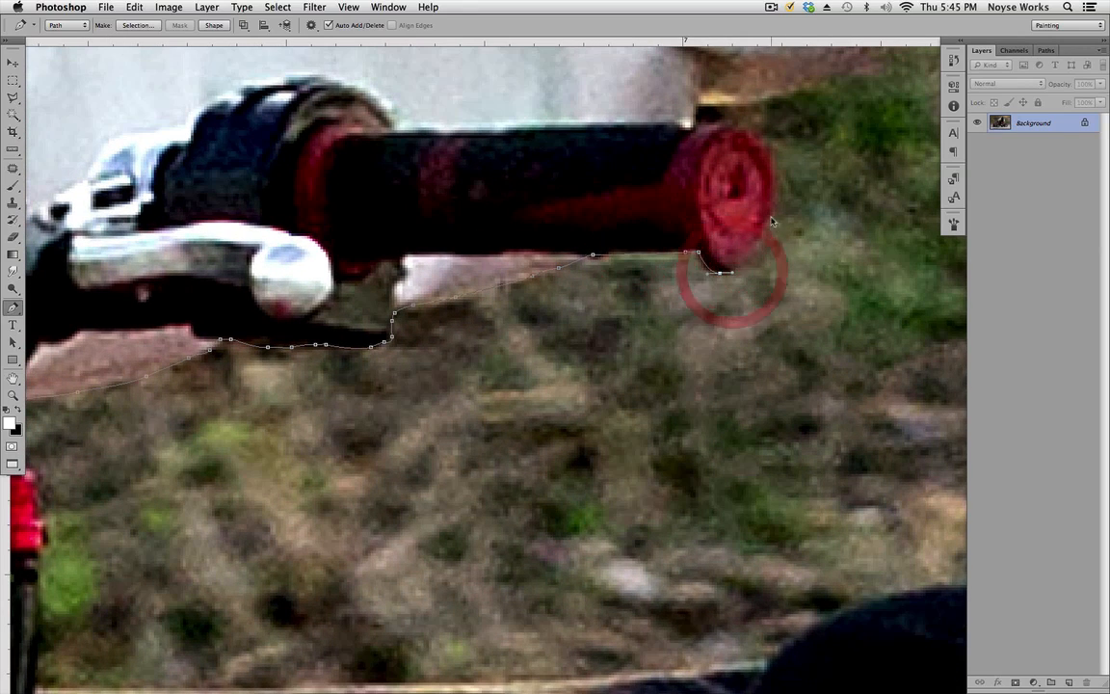
left_click_drag(775, 214, 779, 183)
left_click_drag(747, 128, 562, 350)
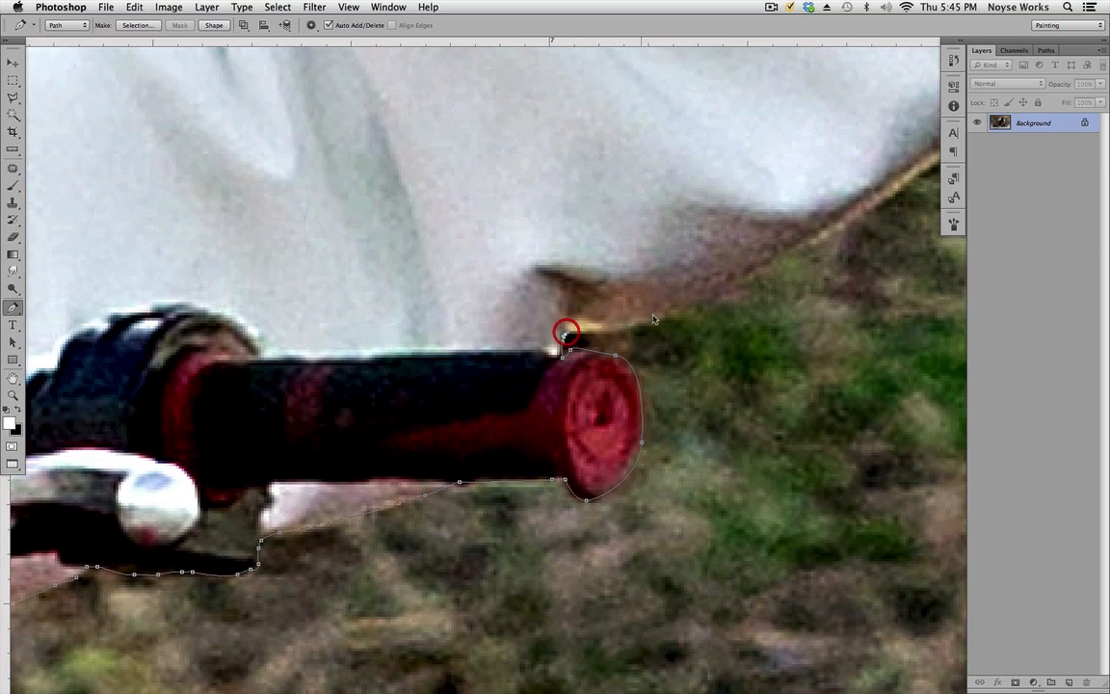
Step: Continue the path along the white fabric's lower edge up to where it meets the black jacket
left_click_drag(666, 312, 619, 342)
left_click_drag(804, 259, 643, 334)
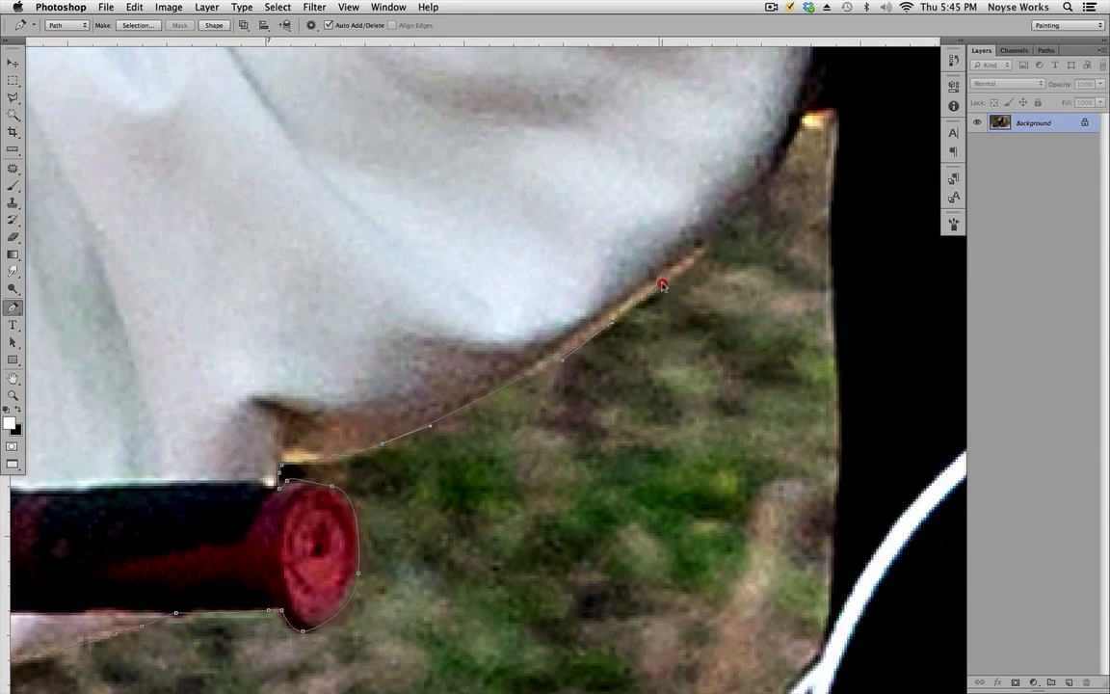
left_click(798, 131)
left_click_drag(856, 266, 821, 223)
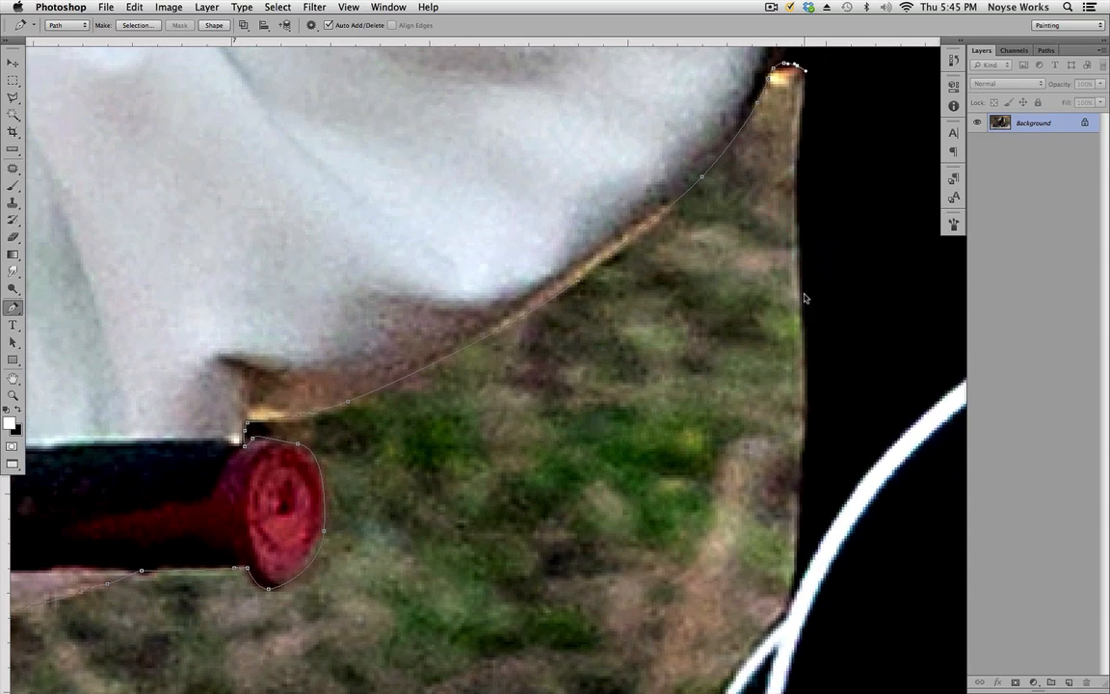
Step: Trace down the black jacket's side and around its white-trimmed bulge to the dark knee
left_click_drag(811, 365, 807, 369)
left_click_drag(896, 495, 803, 312)
left_click_drag(710, 337, 703, 386)
left_click(692, 432)
left_click_drag(670, 496, 665, 387)
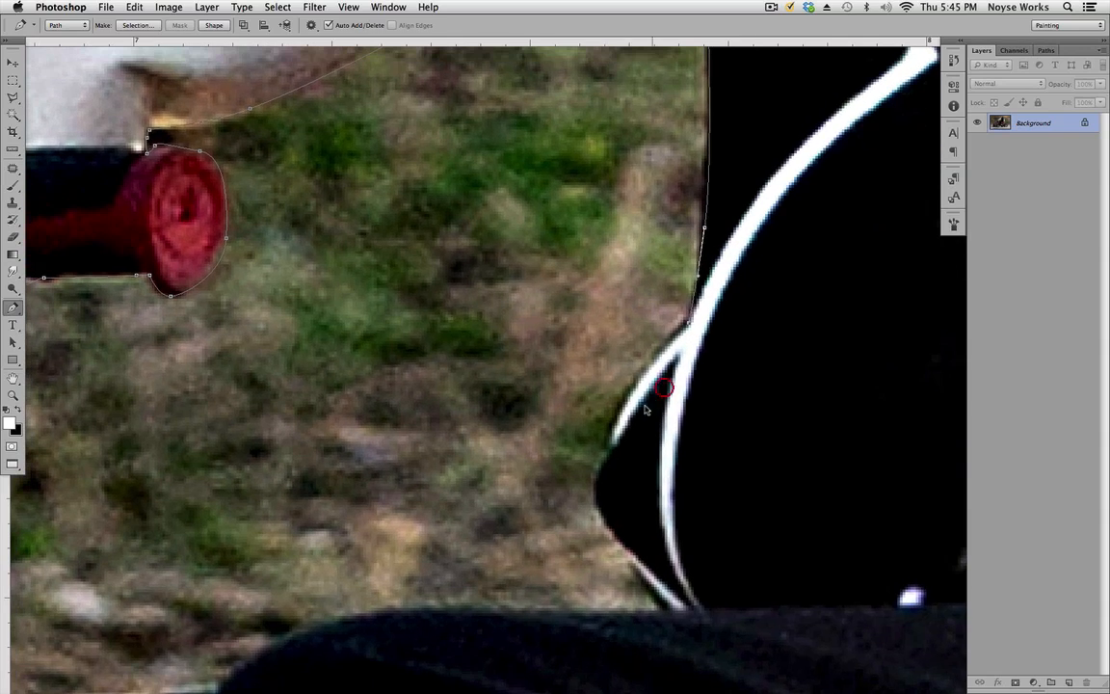
left_click_drag(602, 489, 607, 523)
left_click_drag(647, 581, 759, 424)
left_click(668, 613)
Step: Continue the path over the dark knee and along the pale ground line toward the fuel cap's vent tube
left_click_drag(557, 233, 495, 246)
mouse_move(372, 308)
left_mouse_down()
mouse_move(317, 376)
mouse_move(373, 309)
left_mouse_up()
left_click_drag(128, 415, 492, 405)
left_click(357, 325)
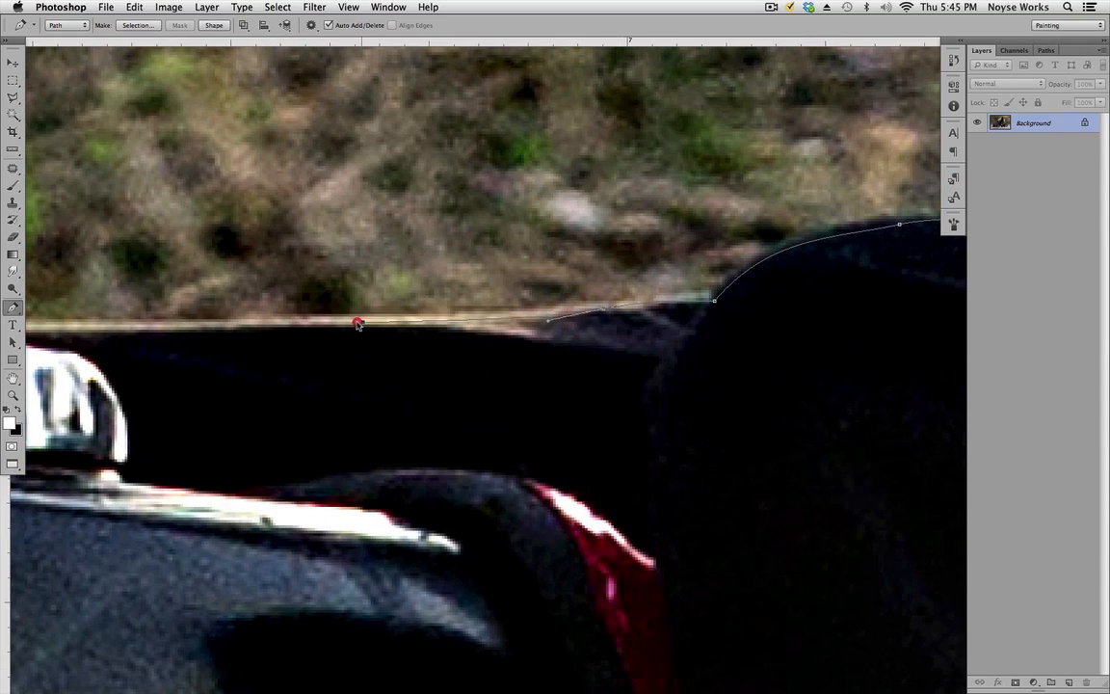
left_click_drag(285, 345, 564, 373)
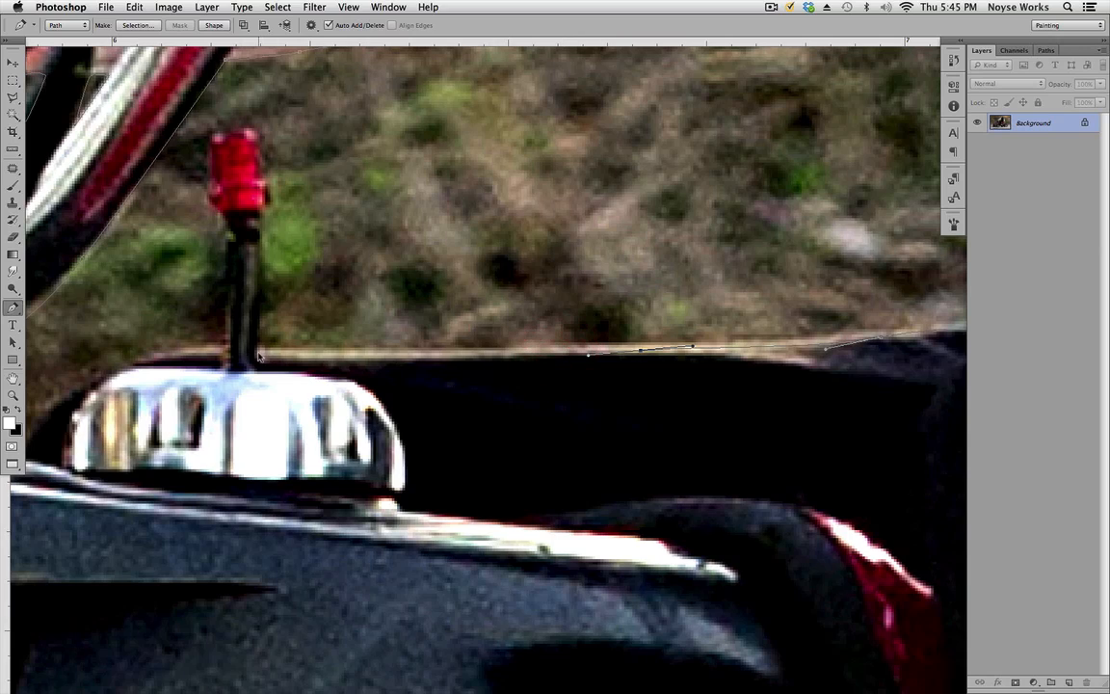
Step: Trace around the red-tipped vent tube, over the dark curve beside the fuel cap, and close the path at the hoses
left_click_drag(259, 311, 368, 338)
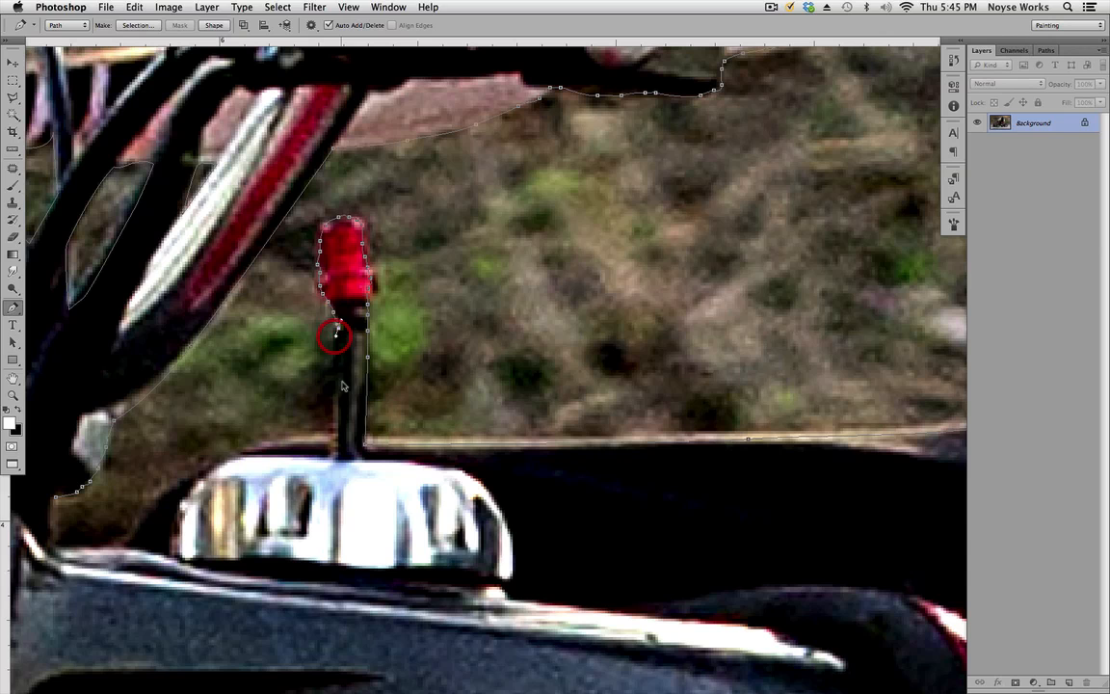
left_click(336, 440)
left_click_drag(260, 472, 431, 419)
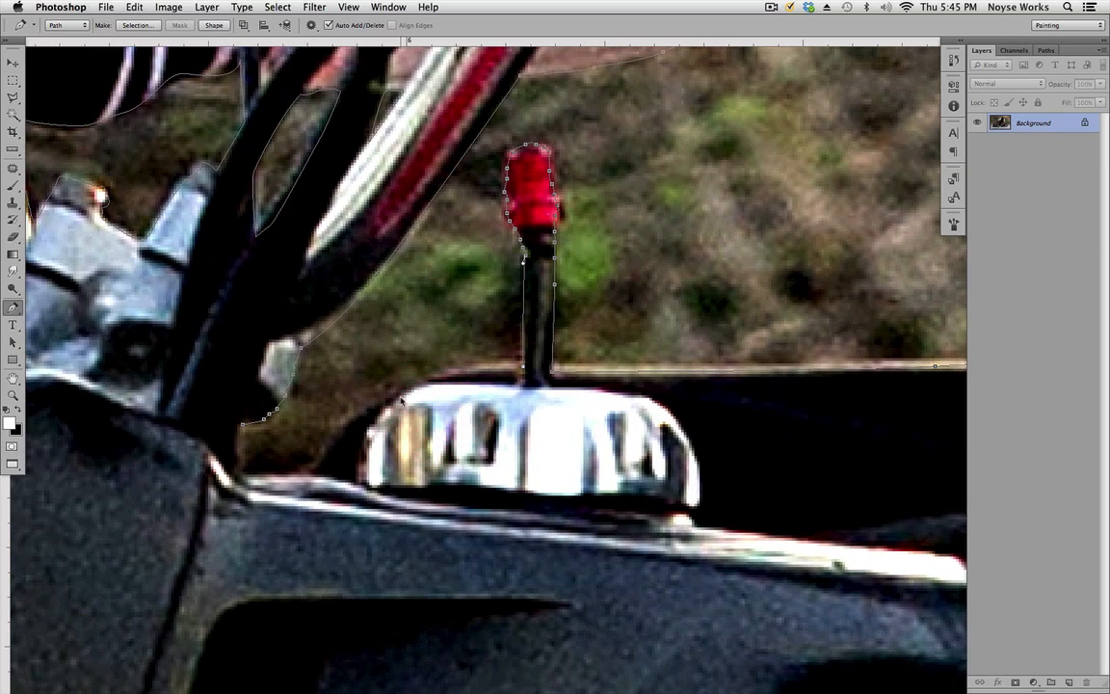
left_click_drag(360, 431, 310, 476)
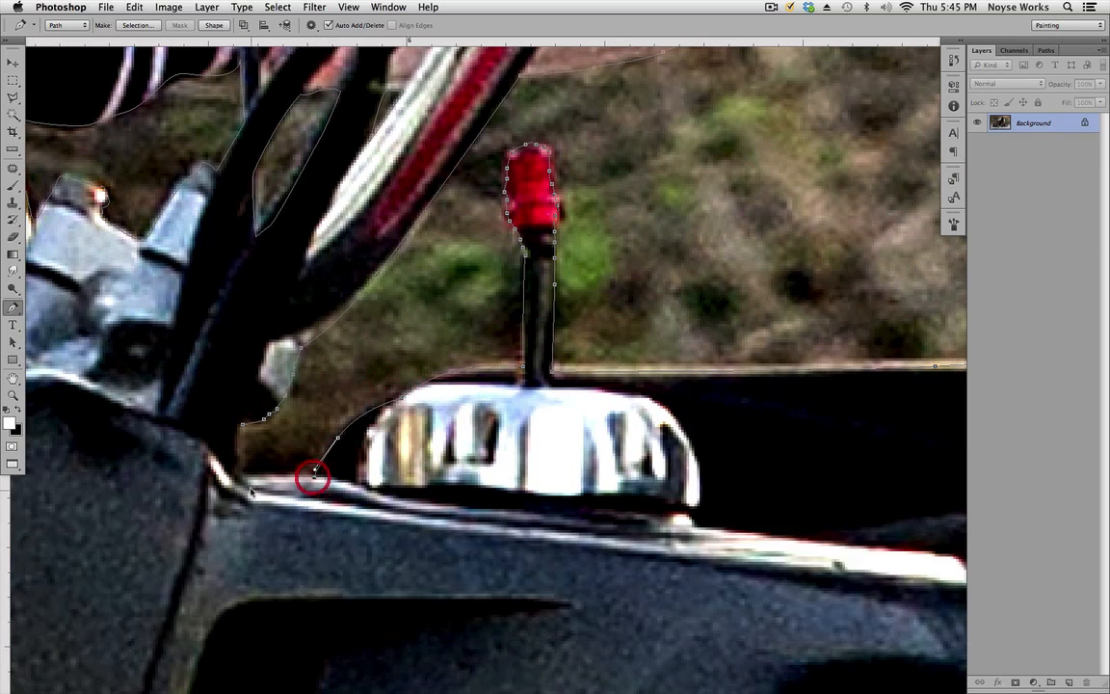
left_click(234, 436)
Step: Start a path around the gap between the black jacket and white sleeve, tracing down the jacket's side
key("super+space")
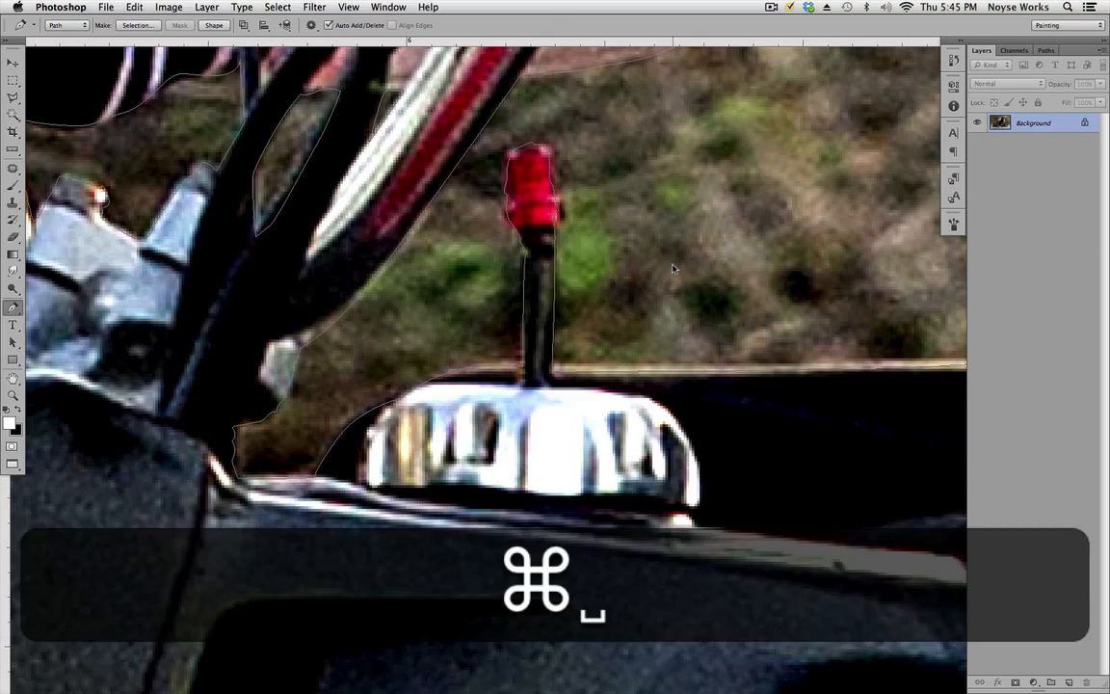
key("super+minus")
key("super+minus")
key("super+minus")
left_click_drag(747, 341, 709, 361)
left_click_drag(819, 376, 543, 313)
key("super+equal")
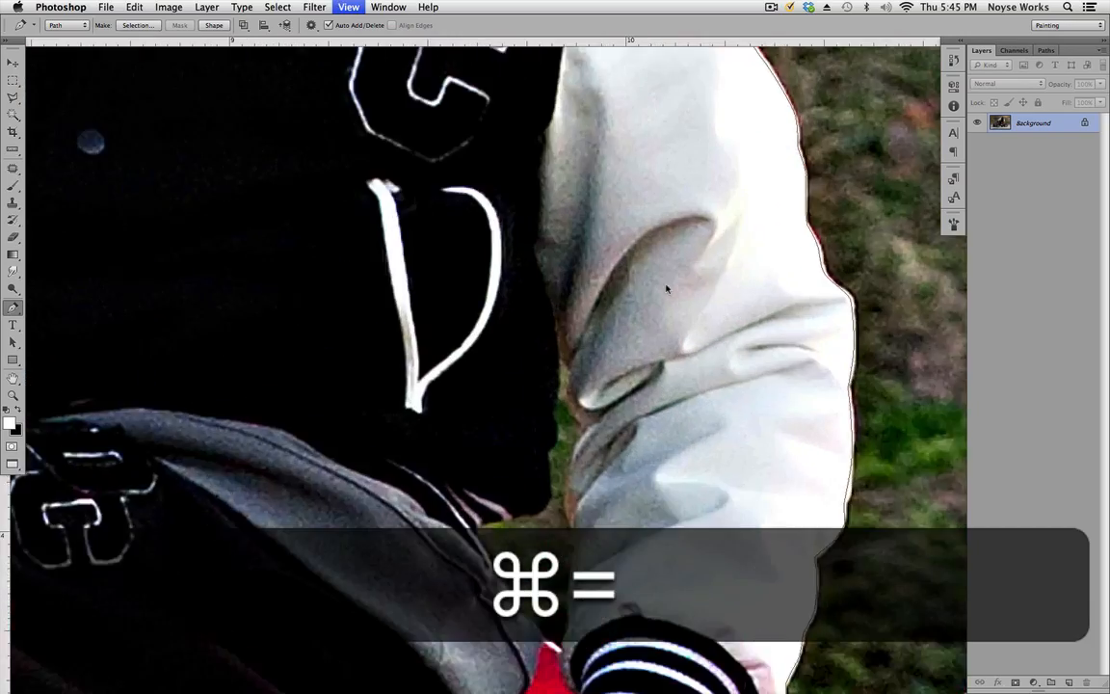
key("super+equal")
key("super+equal")
left_click_drag(704, 508, 619, 324)
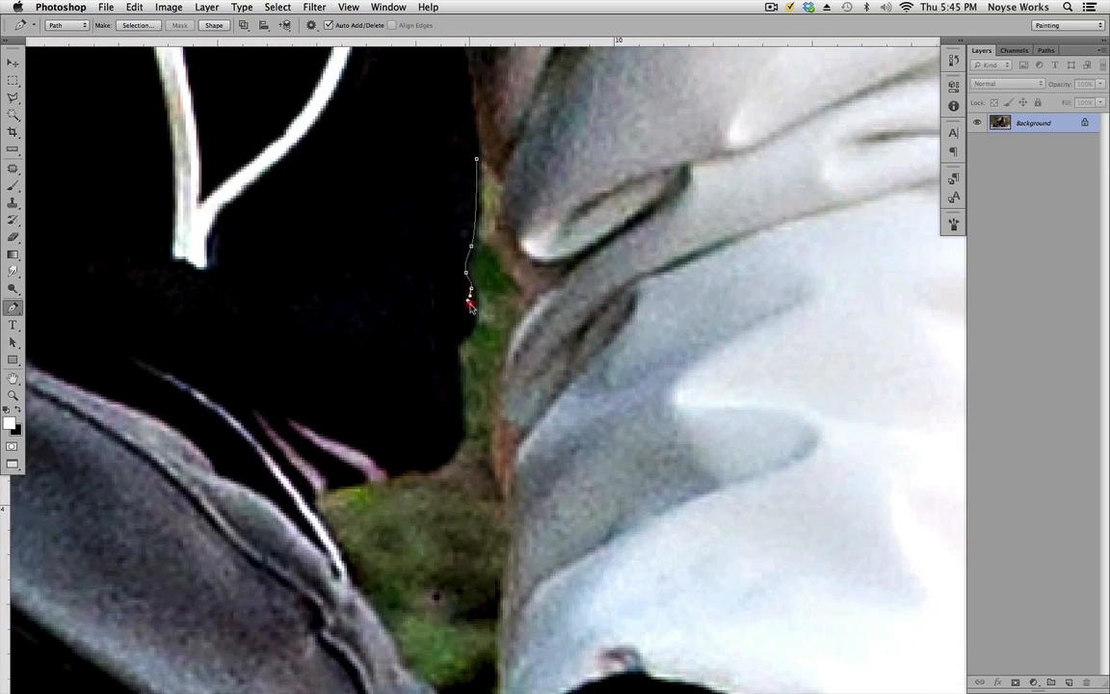
Step: Trace the sleeve gap's path around the jacket's hem and down the grey trousers to the red fender
mouse_move(453, 345)
left_mouse_down()
mouse_move(462, 429)
mouse_move(442, 464)
mouse_move(432, 444)
mouse_move(455, 396)
mouse_move(427, 417)
left_mouse_up()
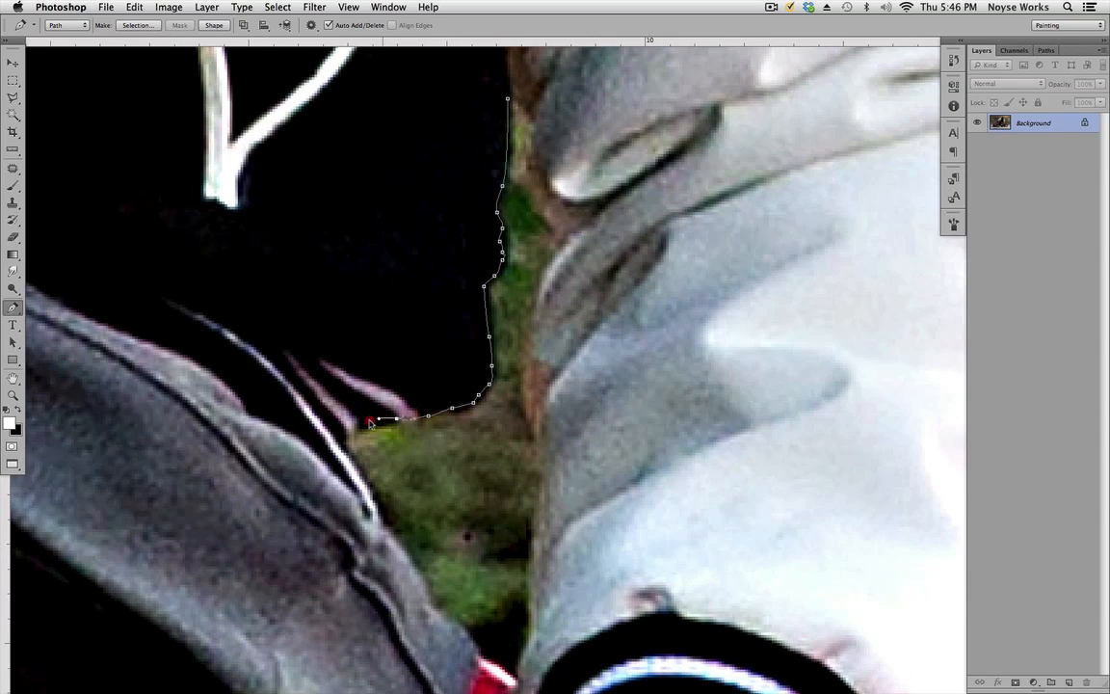
left_click_drag(343, 442, 341, 444)
mouse_move(471, 593)
left_mouse_down()
mouse_move(353, 368)
mouse_move(364, 371)
left_mouse_up()
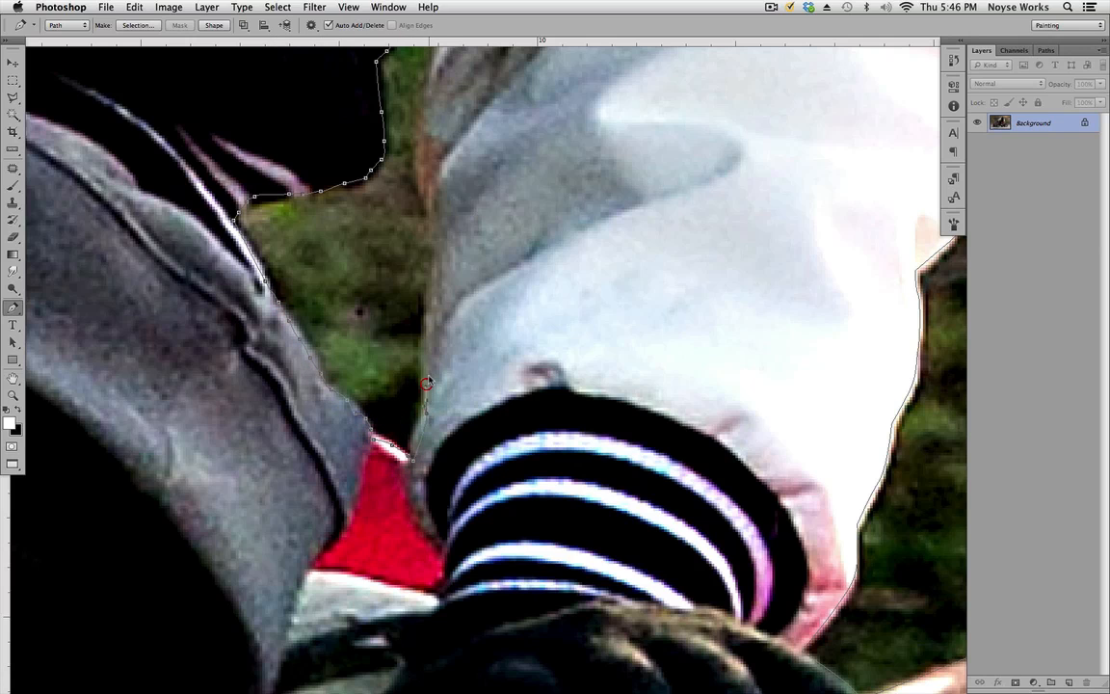
Step: Bring the sleeve gap's path up along the white sleeve's inner edge and close it at the black jacket
left_click_drag(479, 255, 455, 374)
left_click(410, 392)
left_click(410, 353)
left_click(407, 329)
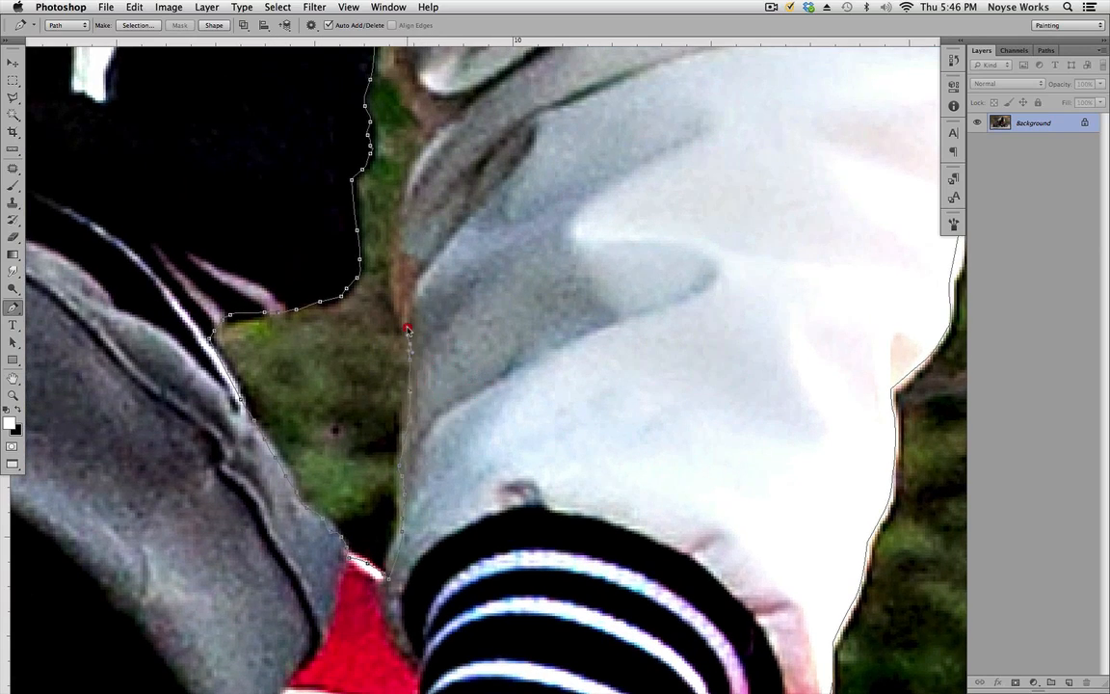
left_click_drag(399, 221, 411, 172)
left_click_drag(454, 85, 446, 312)
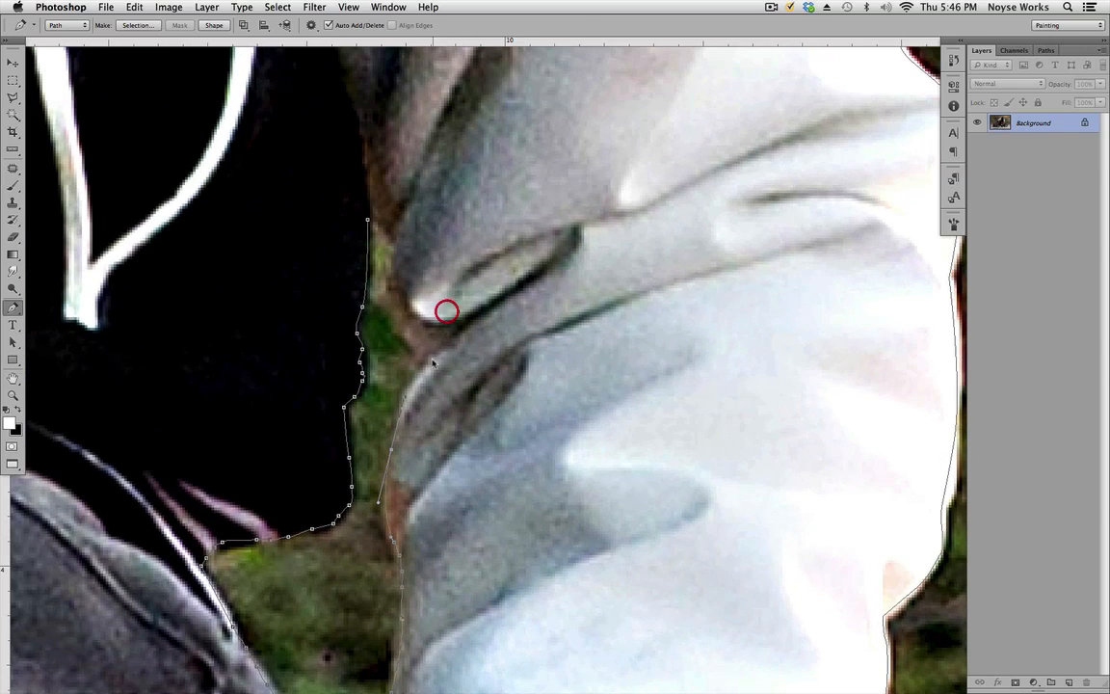
left_click(419, 363)
left_click(368, 220)
Step: Trace the small background gaps on both sides of the thin rod between the red fender and the silver bar
left_click_drag(617, 626, 558, 240)
key("super+minus")
left_click_drag(671, 477, 582, 234)
left_click_drag(949, 427, 549, 351)
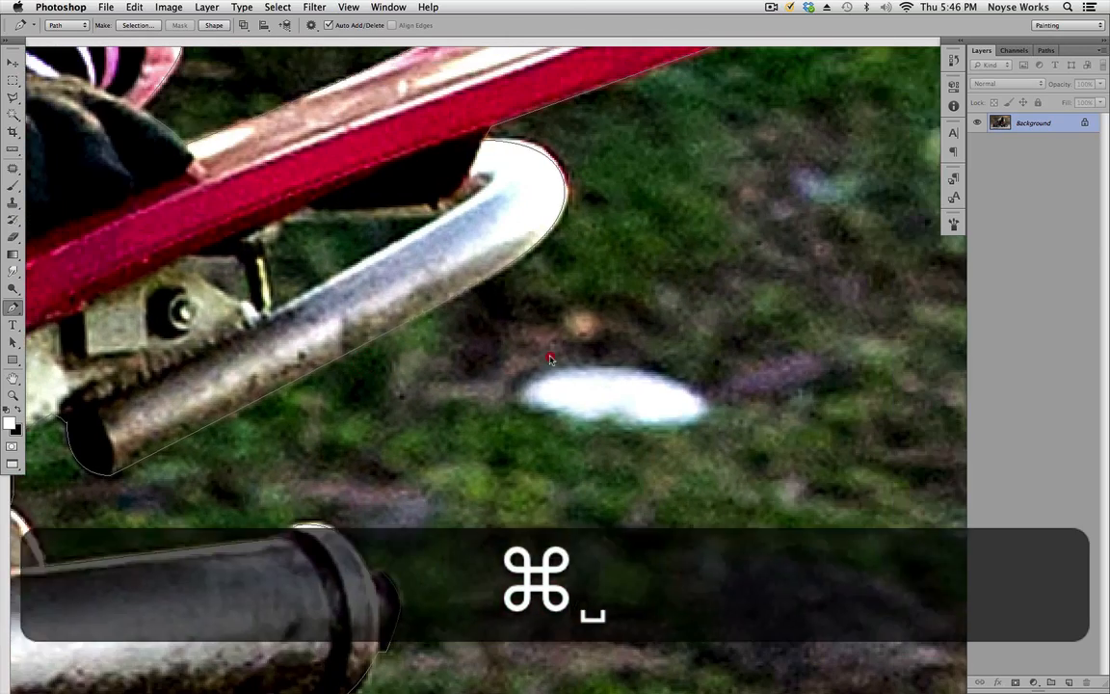
left_click(235, 296)
left_click(240, 277)
left_click(259, 259)
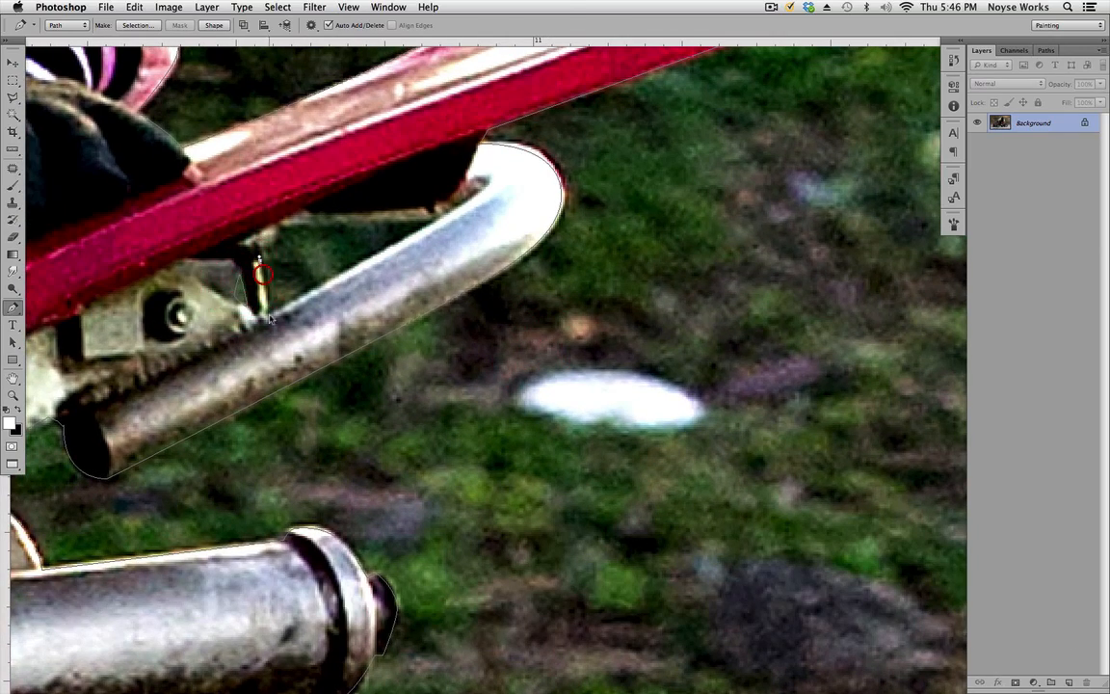
left_click(266, 317)
left_click(437, 221)
Step: Trace and close paths around the gap beside the exhaust bracket and the sliver between the dark arch and the chain
left_click_drag(63, 450, 481, 218)
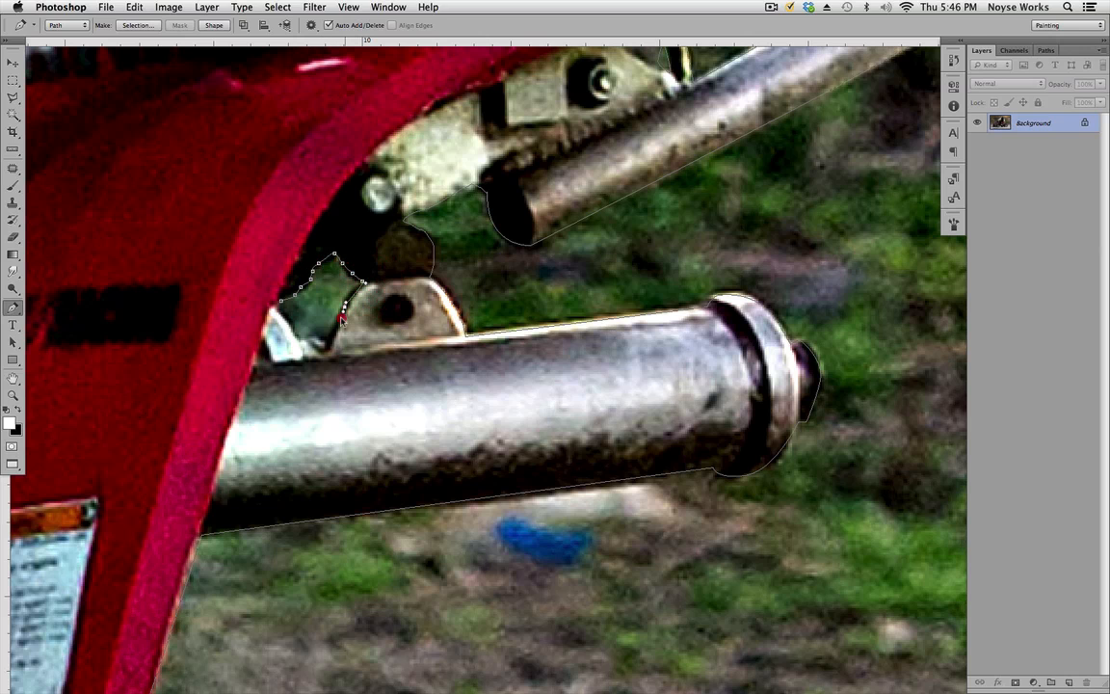
left_click(281, 304)
left_click_drag(299, 622, 333, 260)
left_click_drag(268, 631, 408, 267)
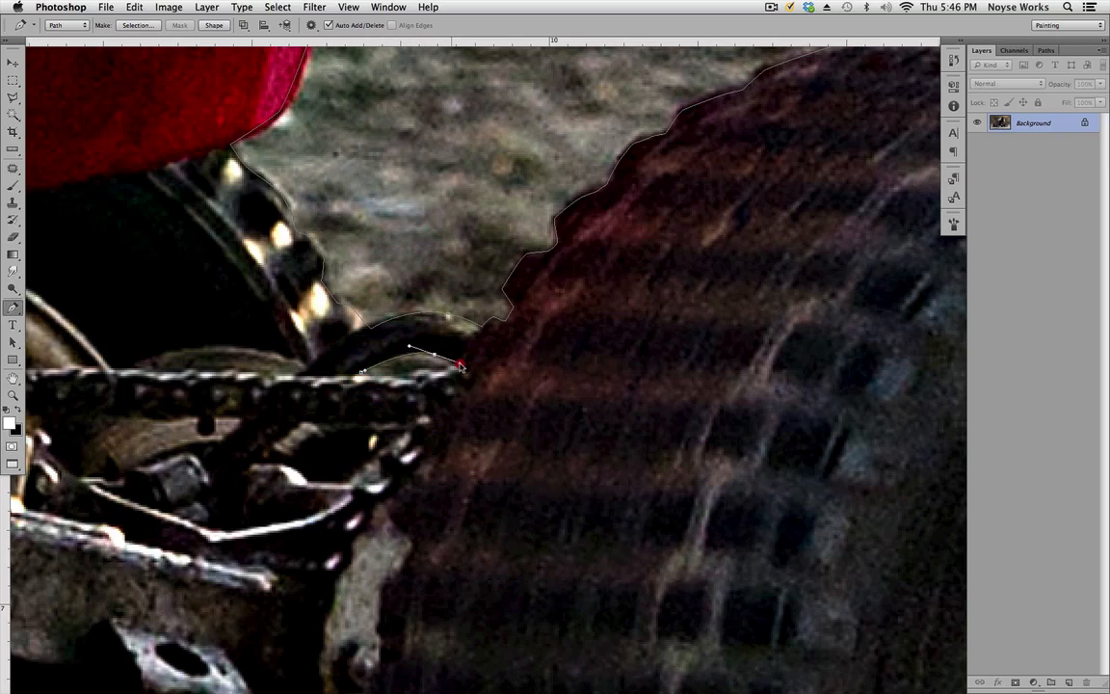
left_click(360, 374)
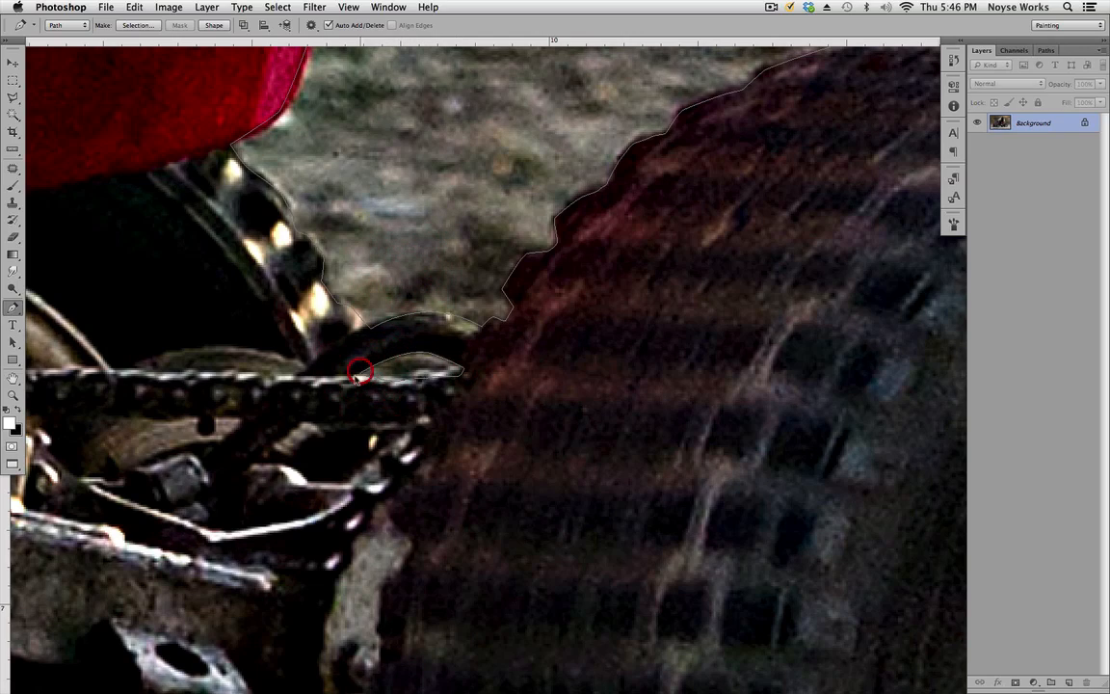
Step: Trace a path around the small background gap between the yellow bracket and the underside of the red rear fender
mouse_move(156, 531)
left_mouse_down()
mouse_move(459, 325)
mouse_move(448, 347)
left_mouse_up()
key("super+minus")
key("super+minus")
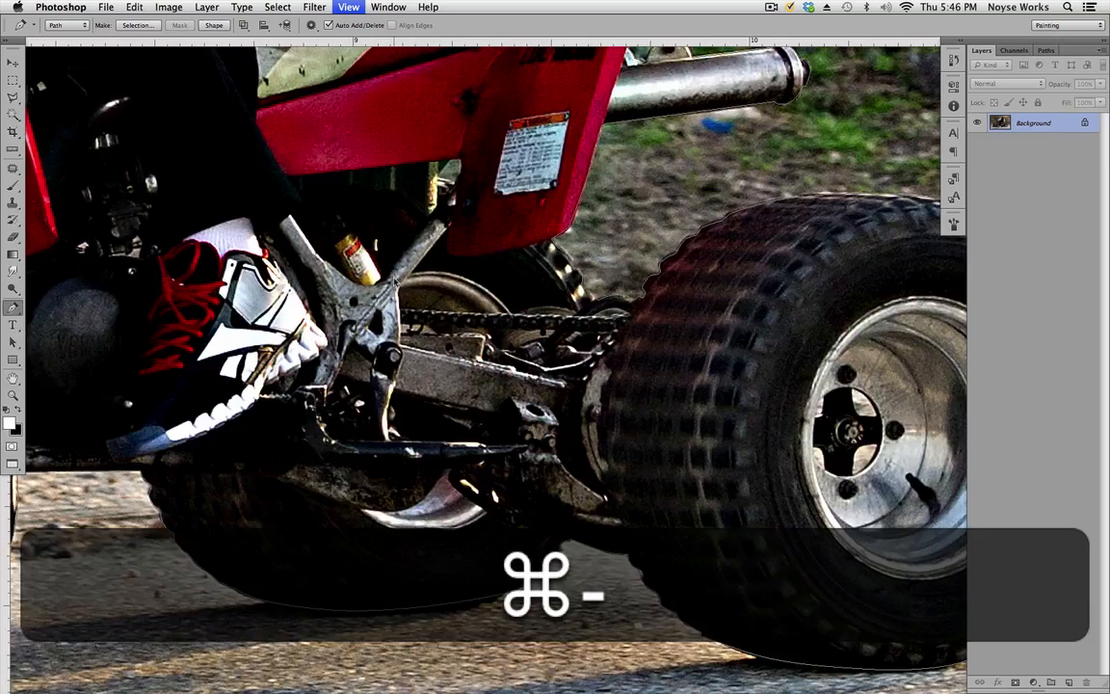
left_click(606, 409, "super")
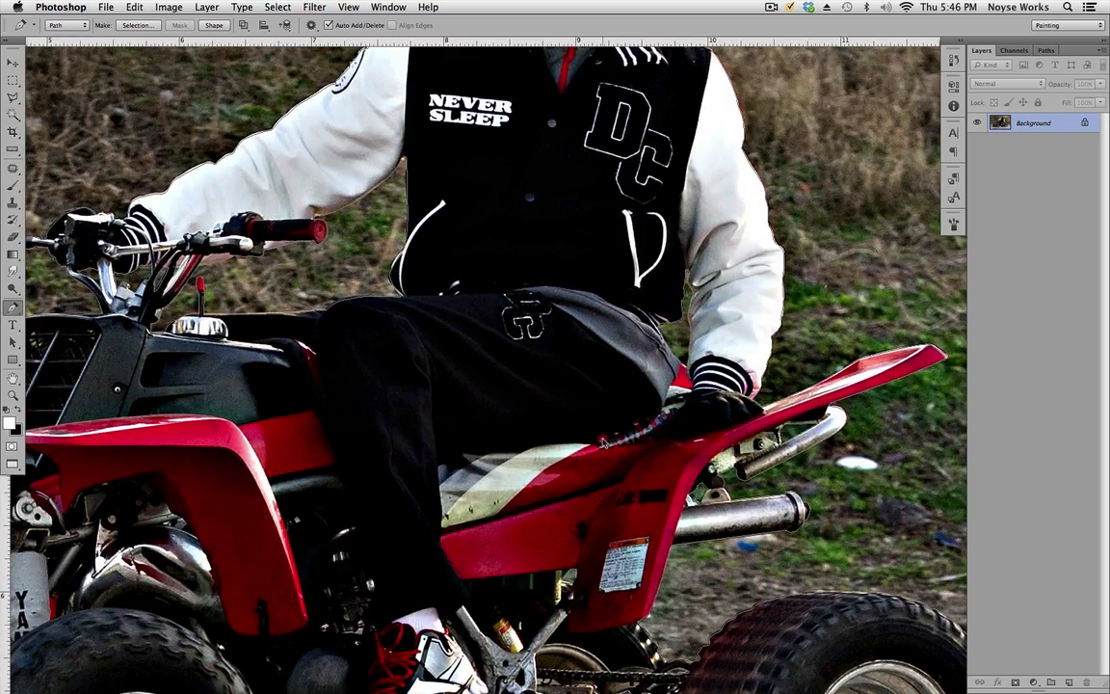
left_click_drag(607, 408, 602, 271)
key("super+equal")
key("super+equal")
key("super+equal")
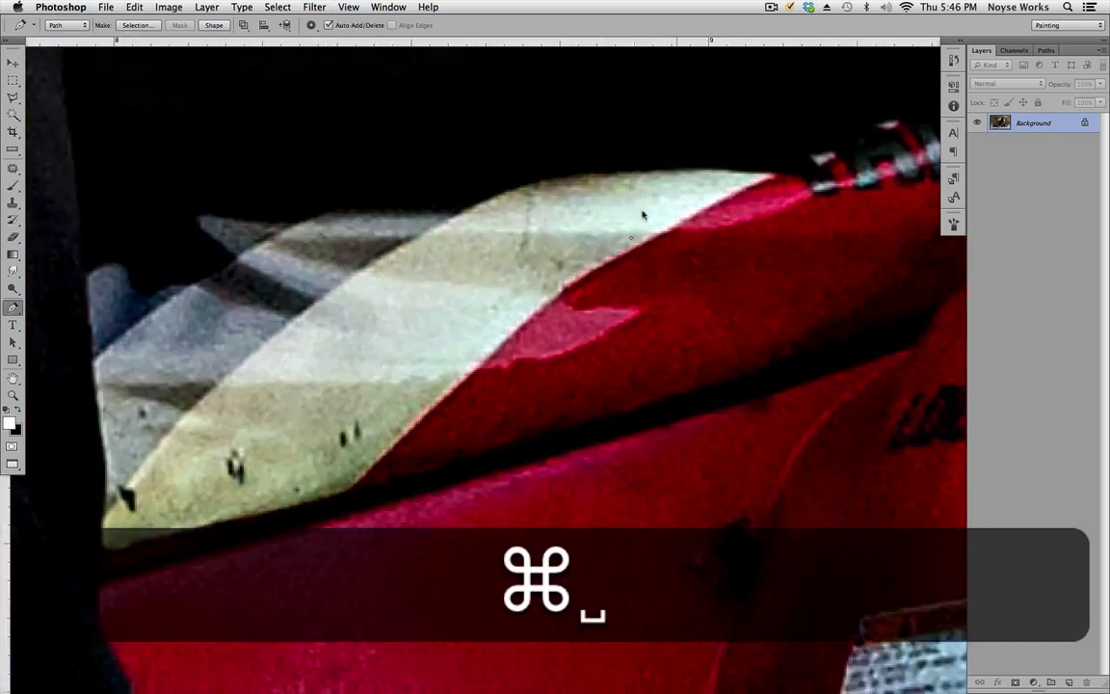
left_click_drag(711, 483, 677, 223)
left_click_drag(738, 377, 574, 217)
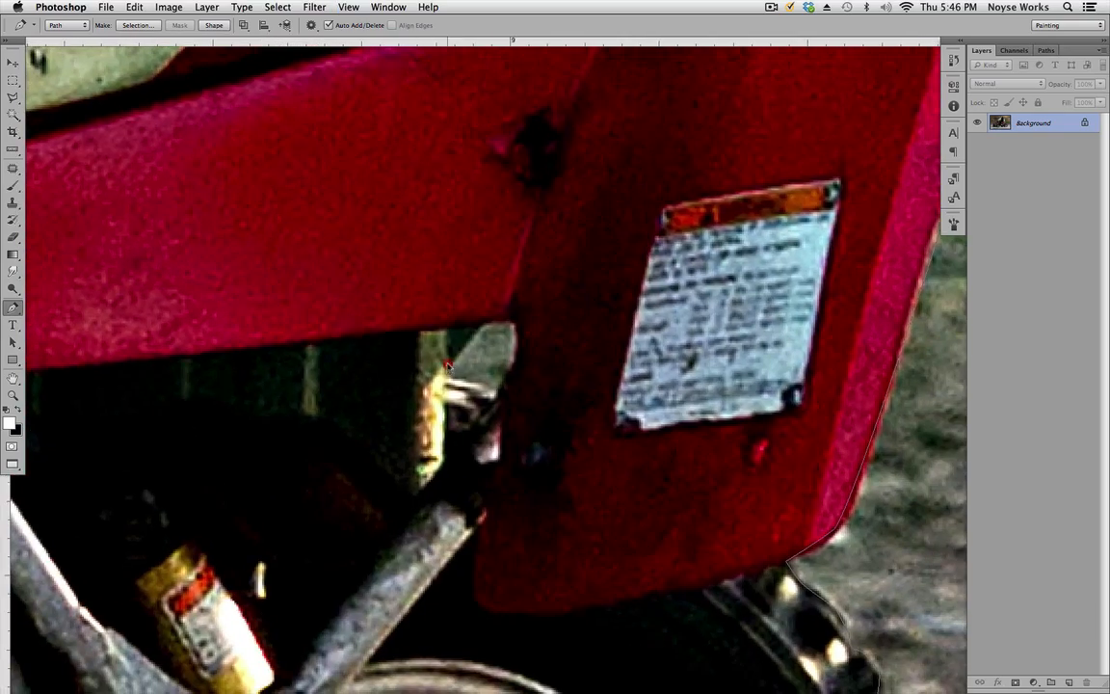
left_click(485, 321)
left_click(501, 321)
left_click(518, 325)
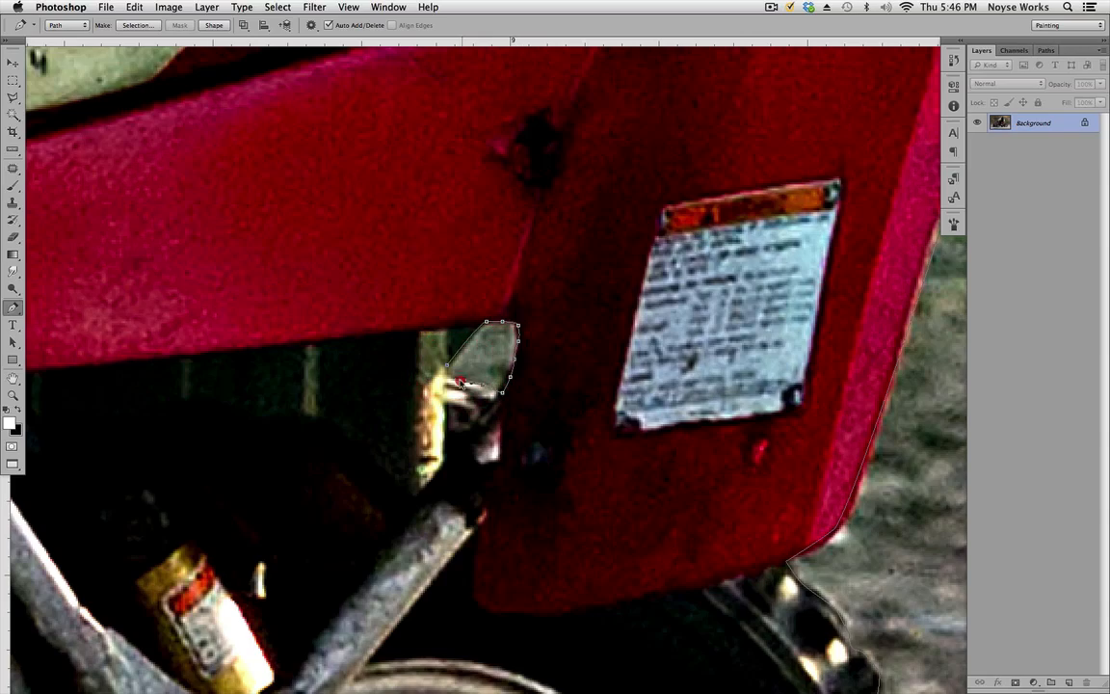
Step: Trace the small triangular green gap in the quad's red nose panel beside the near headlight
key("super+minus")
key("super+minus")
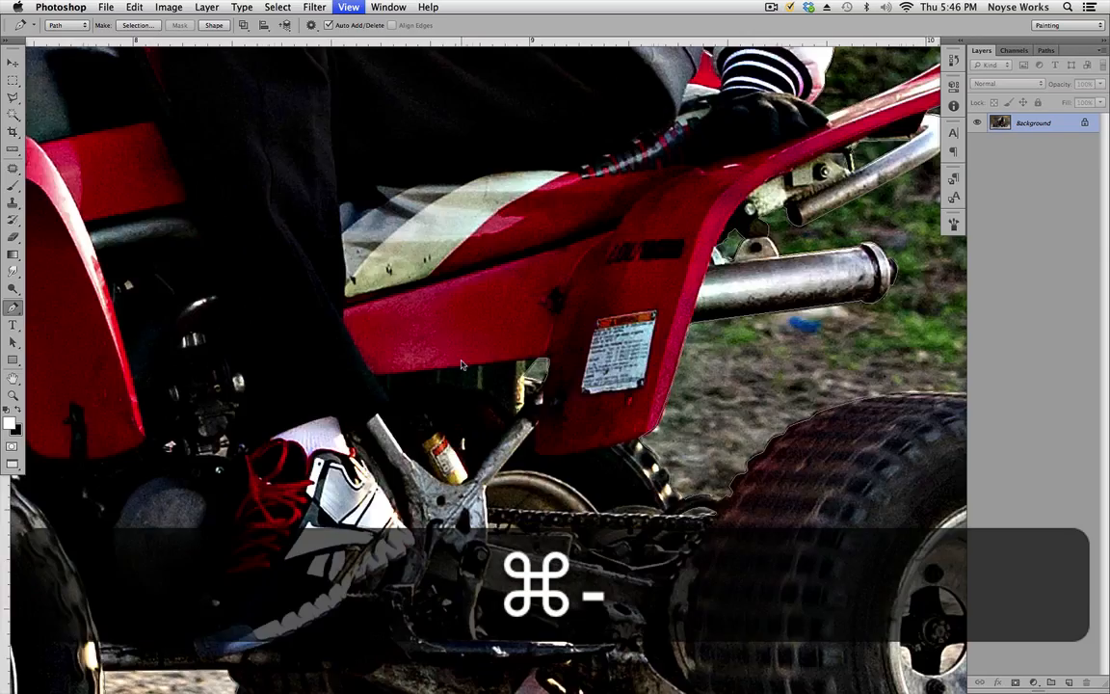
key("super+space")
left_click_drag(646, 475, 705, 482)
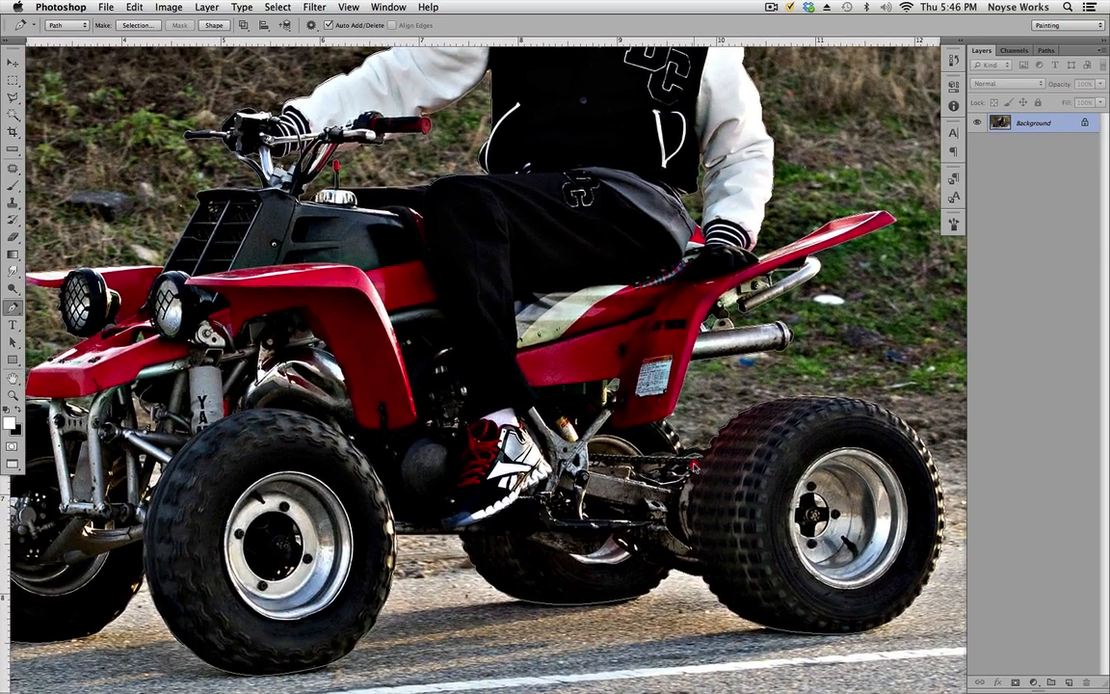
left_click_drag(396, 369, 598, 329)
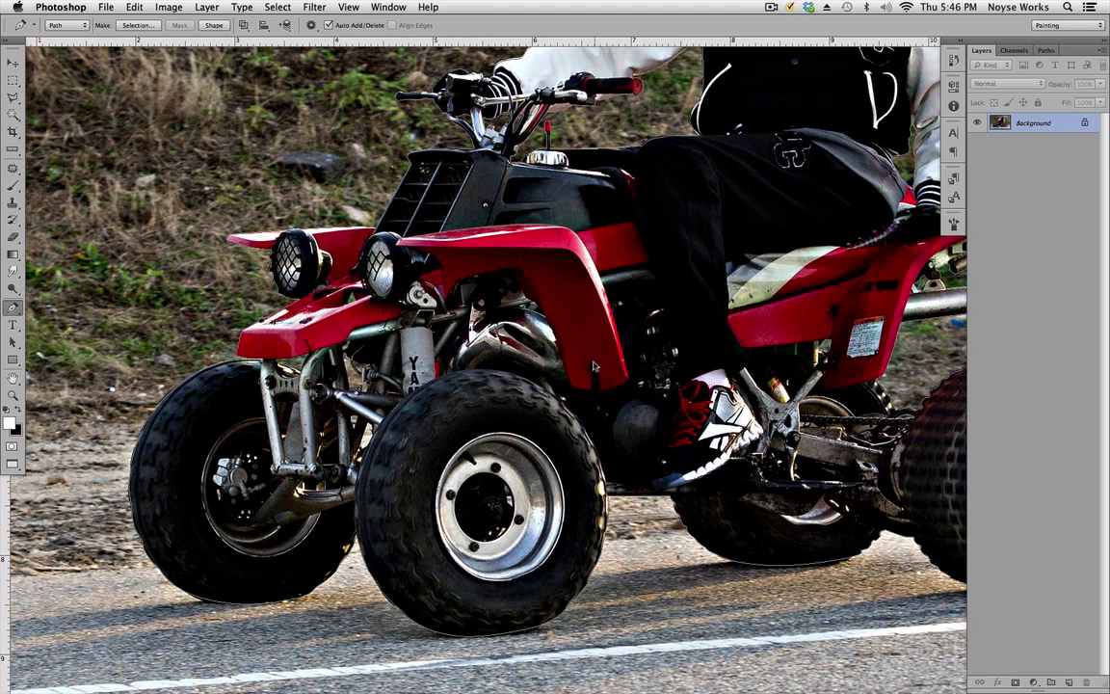
key("super")
key("super+equal")
key("super+equal")
key("super+equal")
left_click_drag(299, 289, 623, 425)
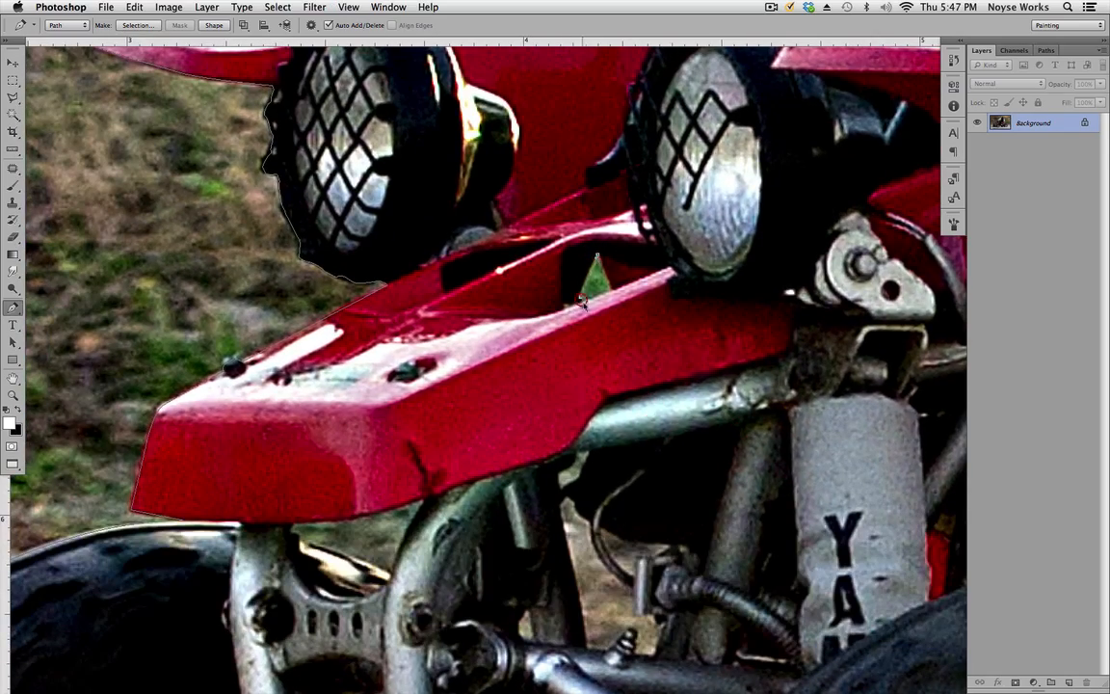
left_click(583, 303)
left_click(612, 292)
left_click(599, 257)
Step: Trace and close the gap enclosed by the red nose panel, the far front tire and the curved silver frame tube
scroll(570, 326, "down", 5)
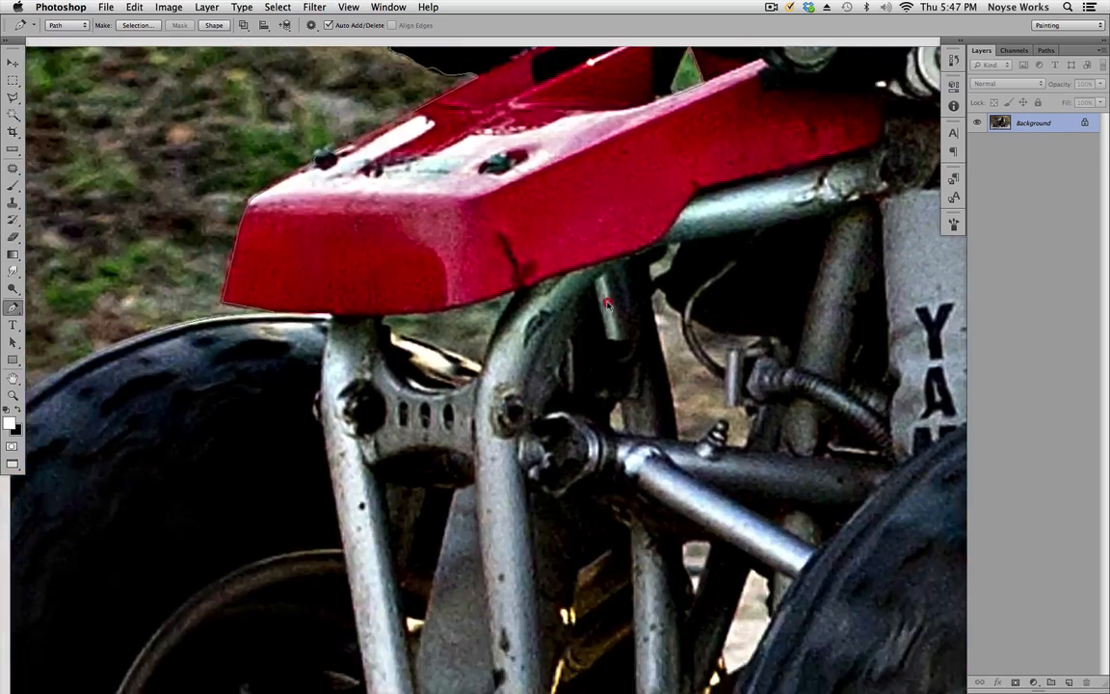
key("super+equal")
left_click_drag(296, 297, 292, 307)
left_click_drag(363, 291, 382, 291)
key("alt+super+z")
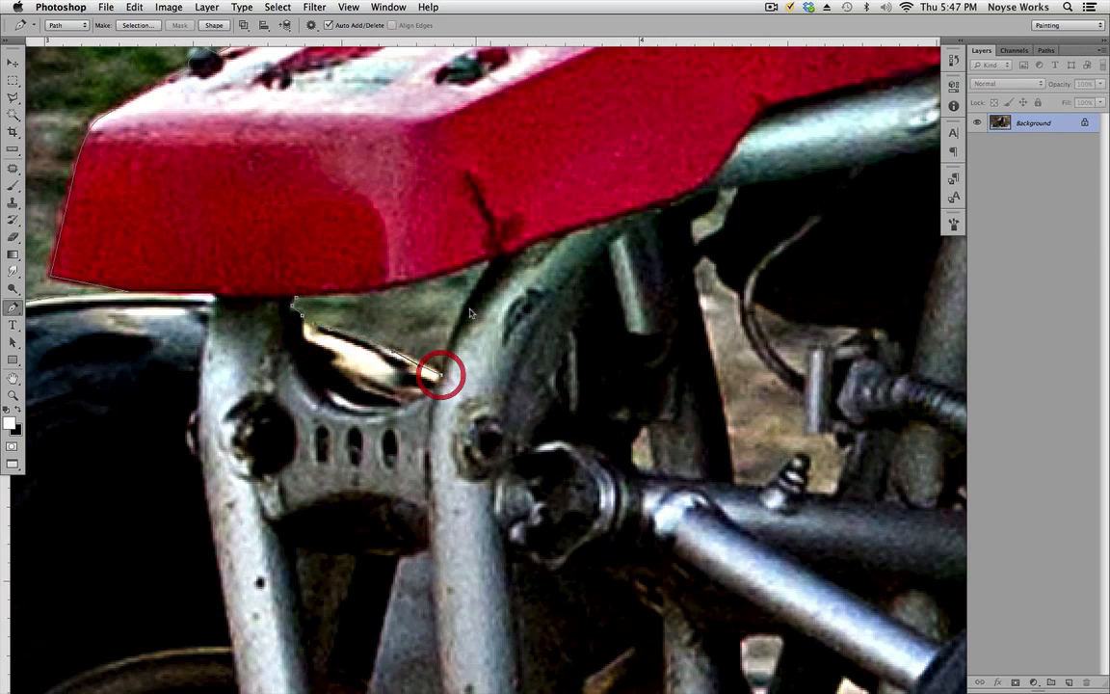
left_click(474, 292)
left_click_drag(389, 287, 367, 291)
left_click(295, 299)
Step: Trace the small gap under the upper silver tube and the larger gap below it along the thin hose and suspension arm
left_click_drag(626, 351, 473, 311)
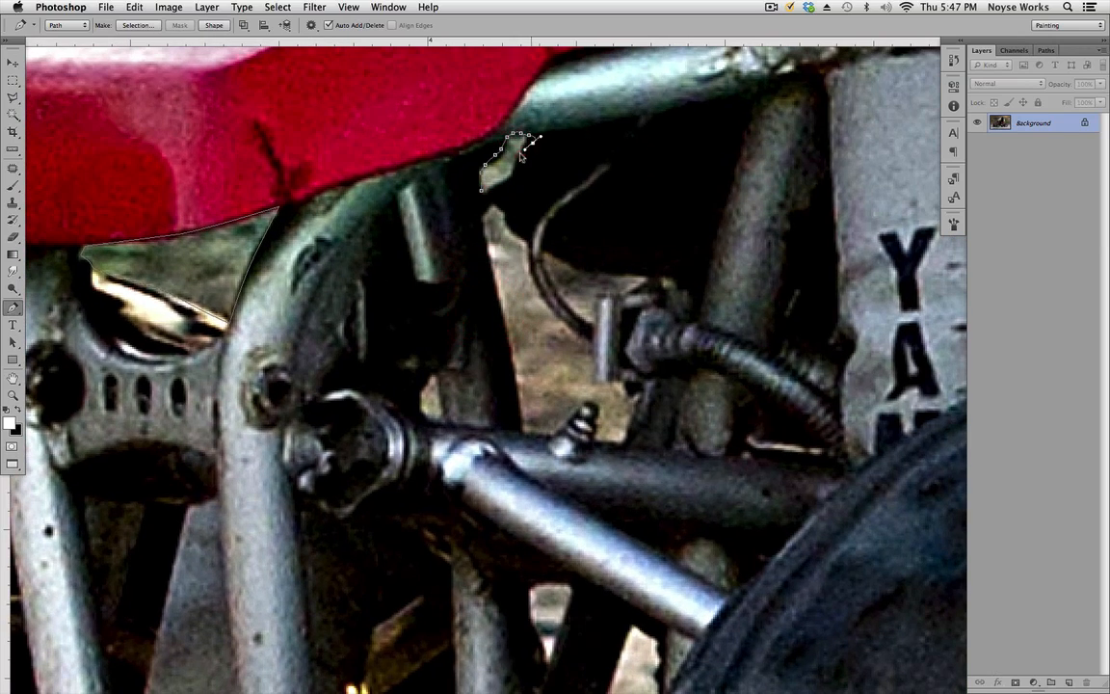
left_click(488, 195)
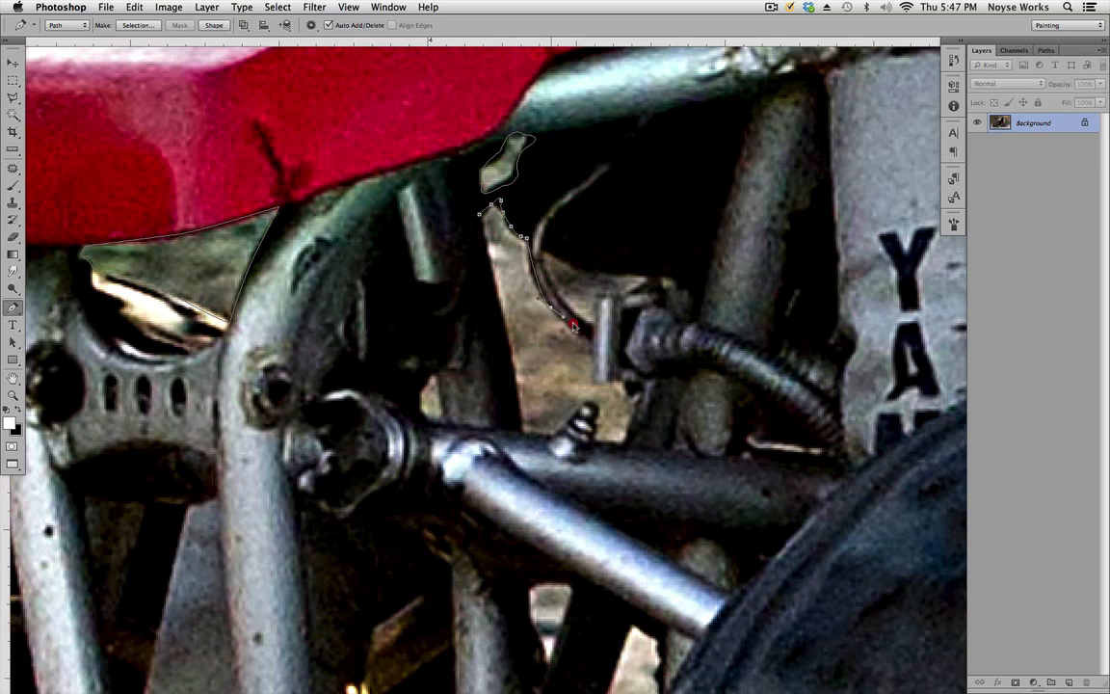
left_click(598, 381)
left_click(597, 442)
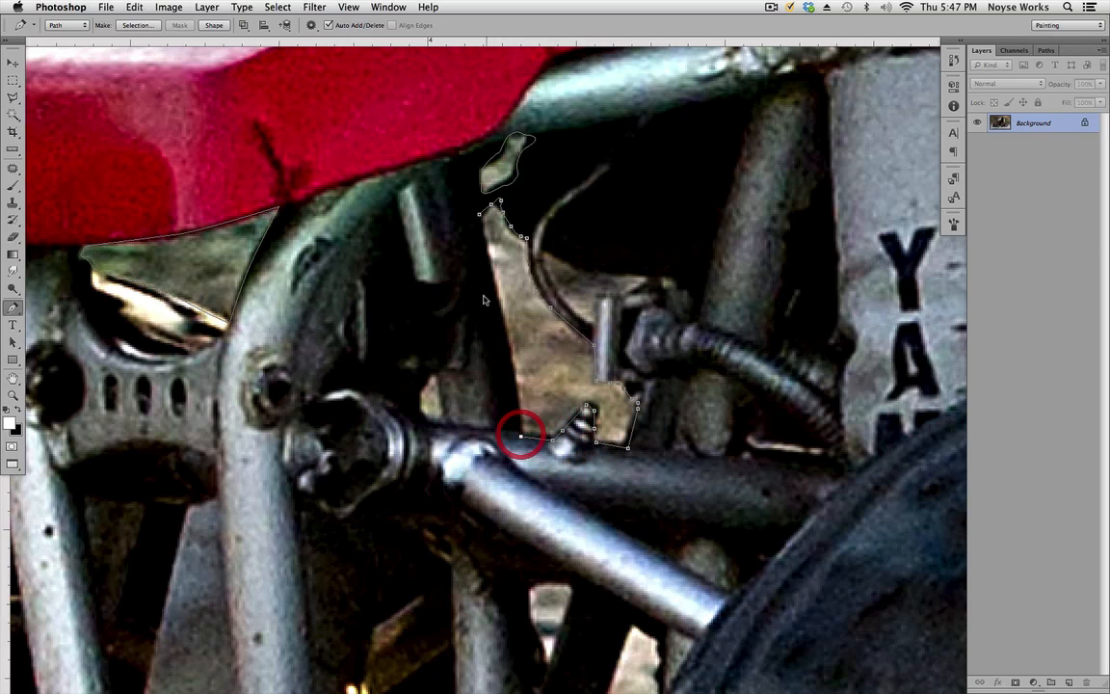
left_click(465, 175)
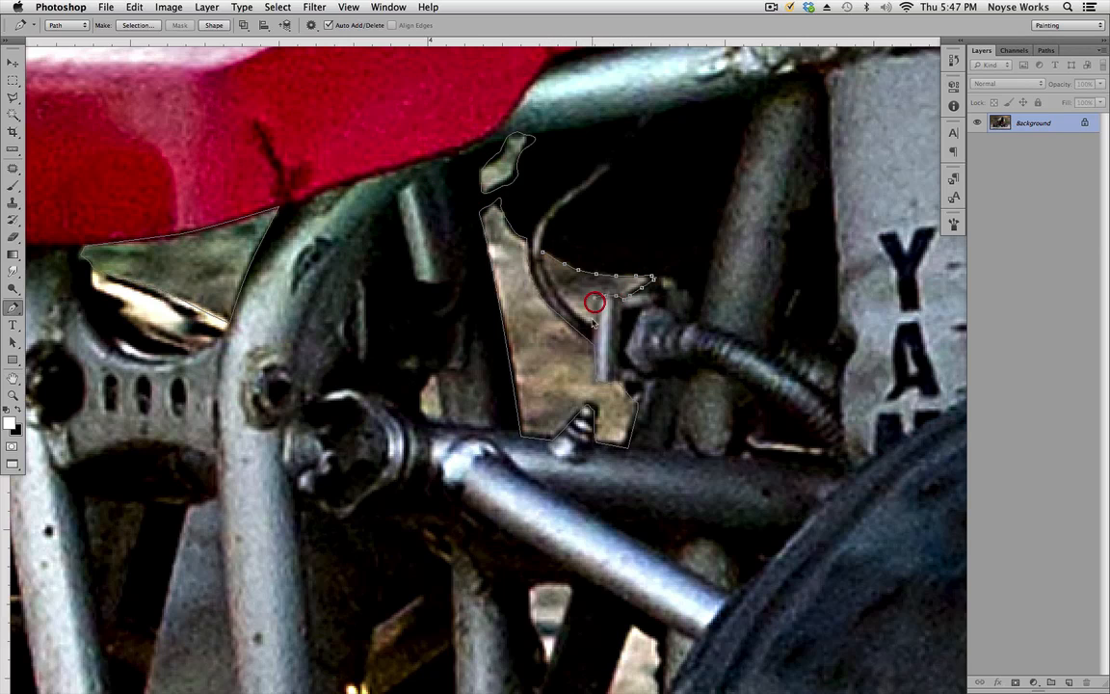
Step: Close the path around the gap behind the thin hose and trace the small gap below the diagonal silver arm
left_click(542, 254)
left_click(542, 209)
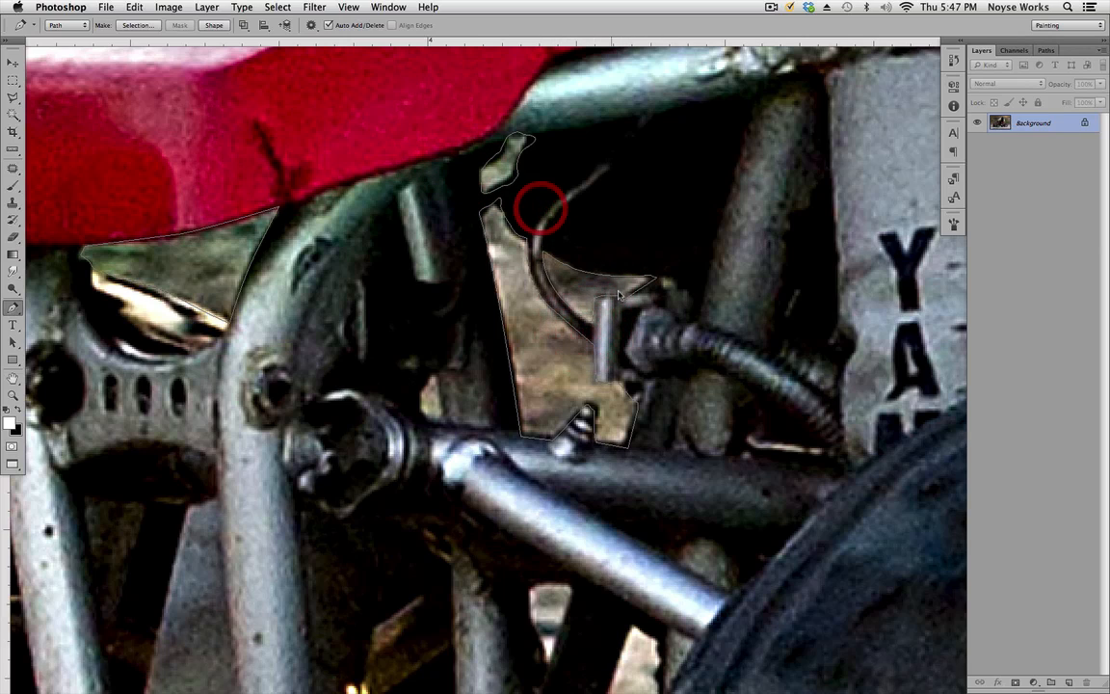
scroll(714, 498, "down", 5)
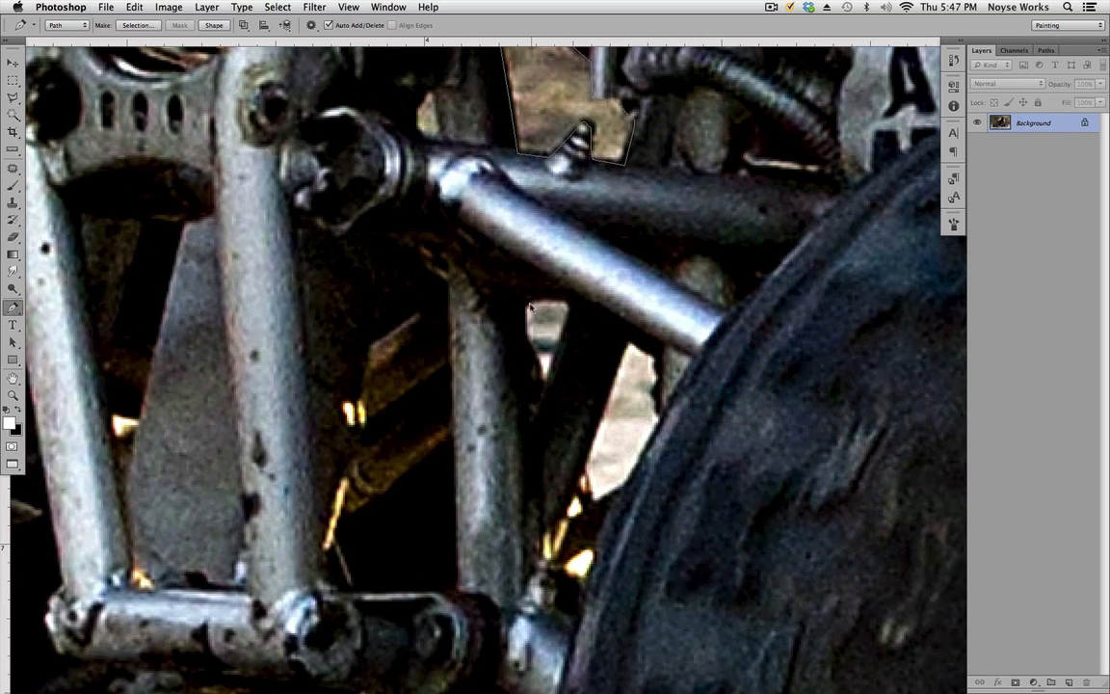
left_click(544, 388)
left_click(525, 314)
Step: Trace and close the pale gap between the dark strut and the near front tire's edge
left_click(627, 343)
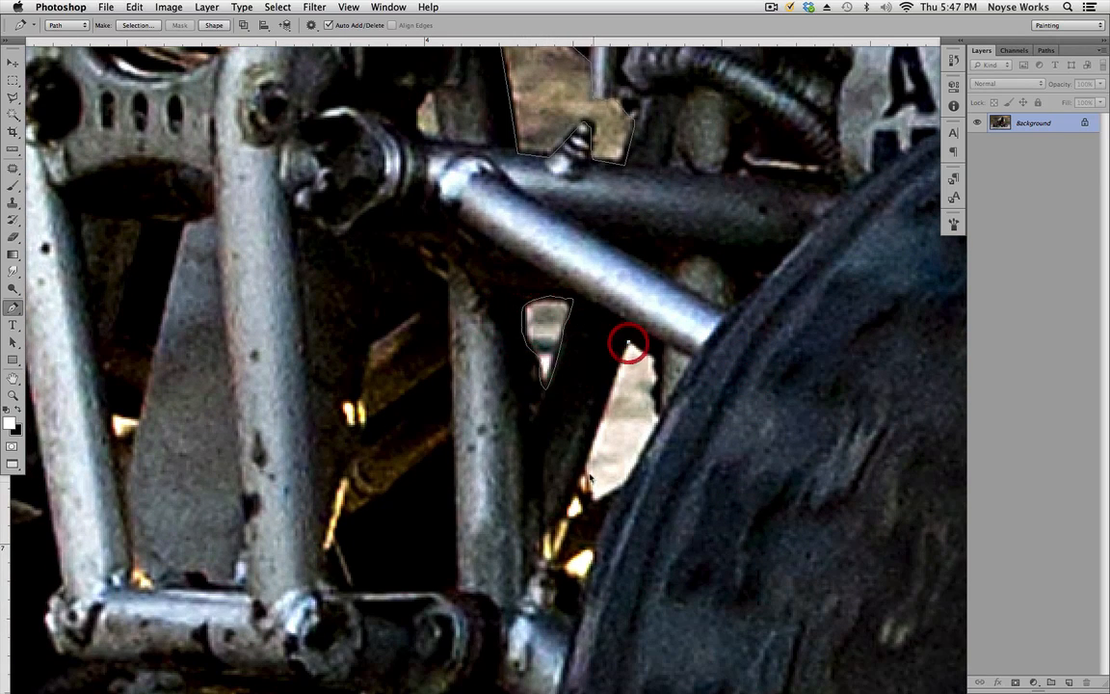
left_click_drag(585, 478, 617, 498)
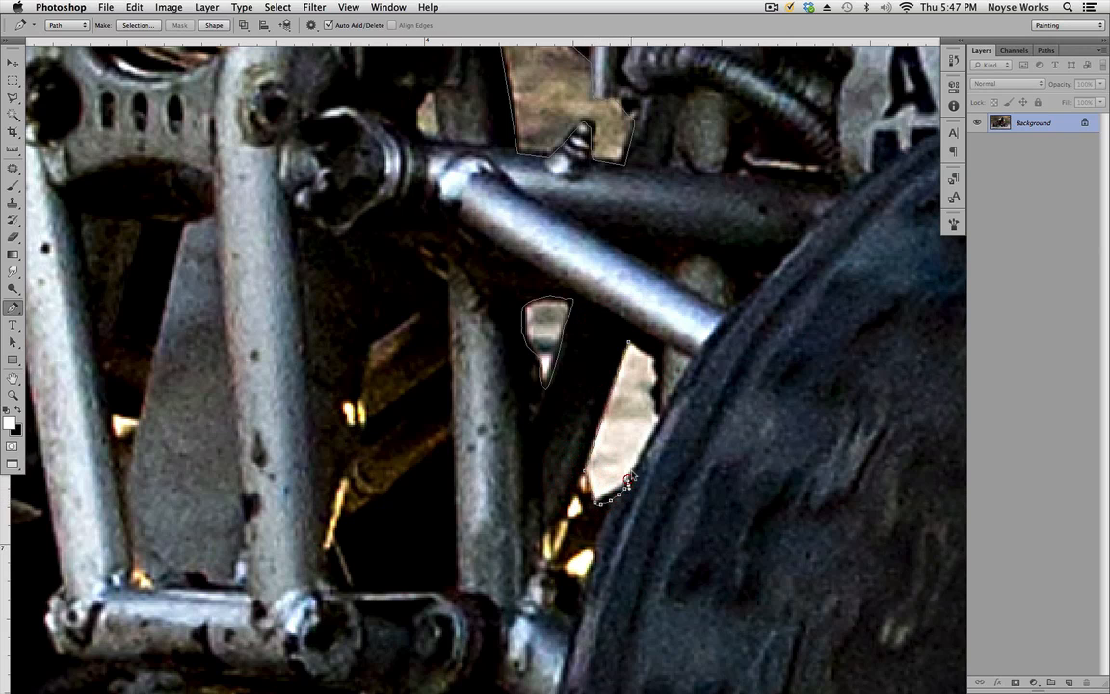
left_click(659, 412)
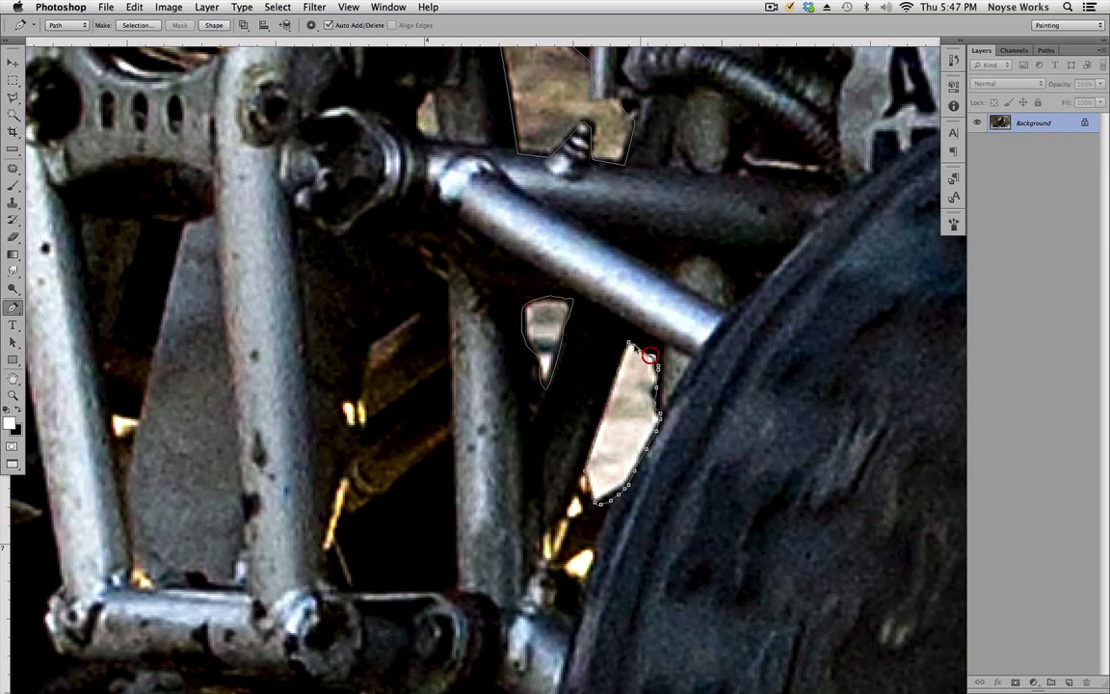
scroll(607, 415, "down", 5)
left_click(615, 389)
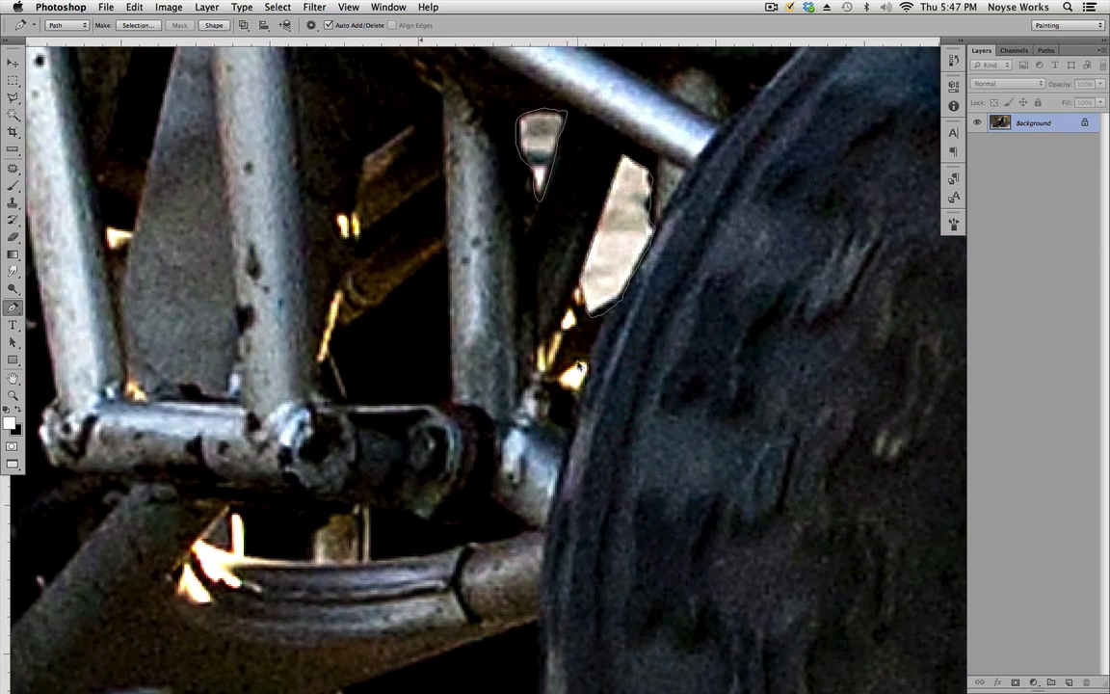
Step: Trace the tiny background gap above the suspension arm, beside the round pivot joint on the front frame
scroll(661, 356, "up", 5)
scroll(661, 356, "right", 5)
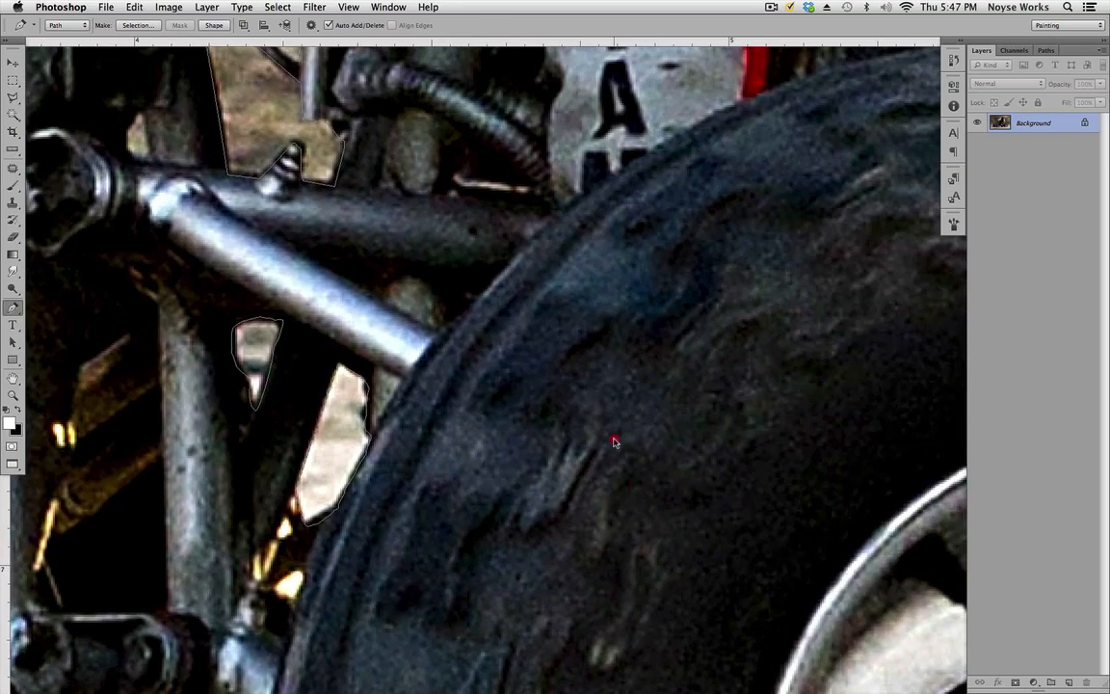
scroll(615, 441, "up", 3)
scroll(648, 571, "down", 10)
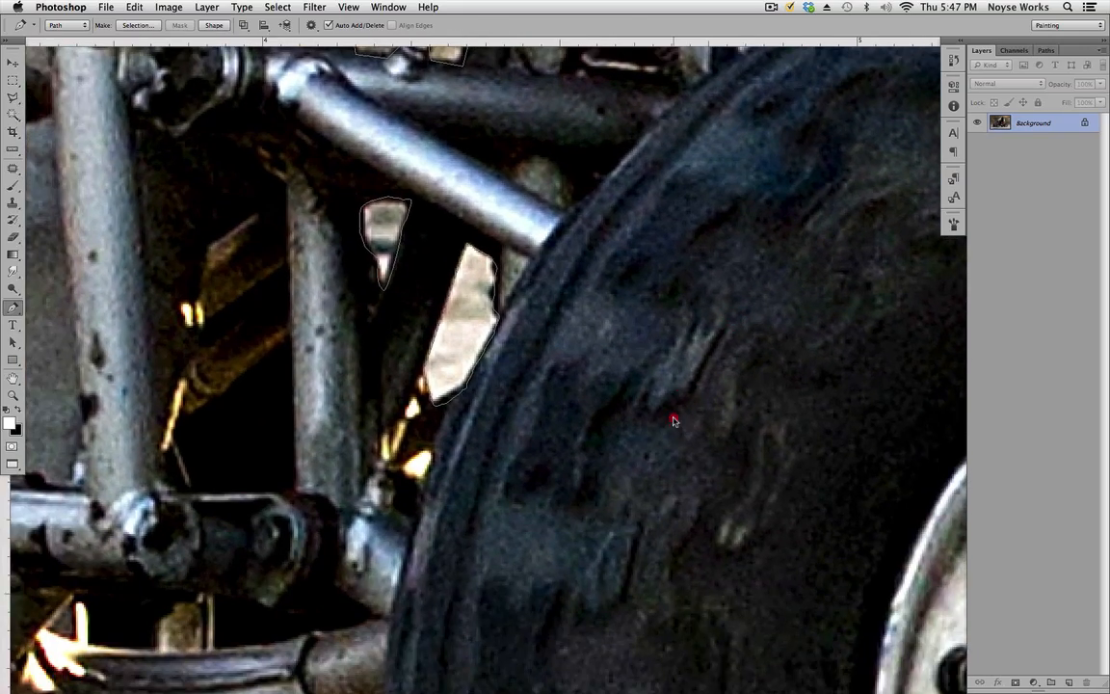
scroll(738, 368, "left", 4)
scroll(738, 368, "down", 2)
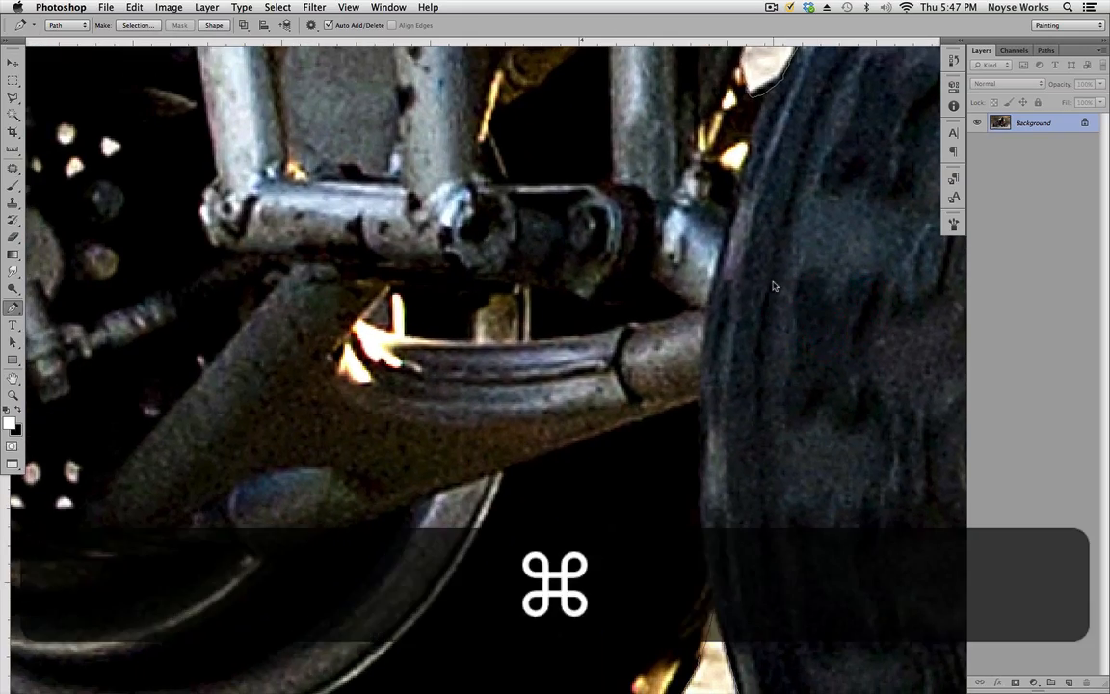
key("super+minus")
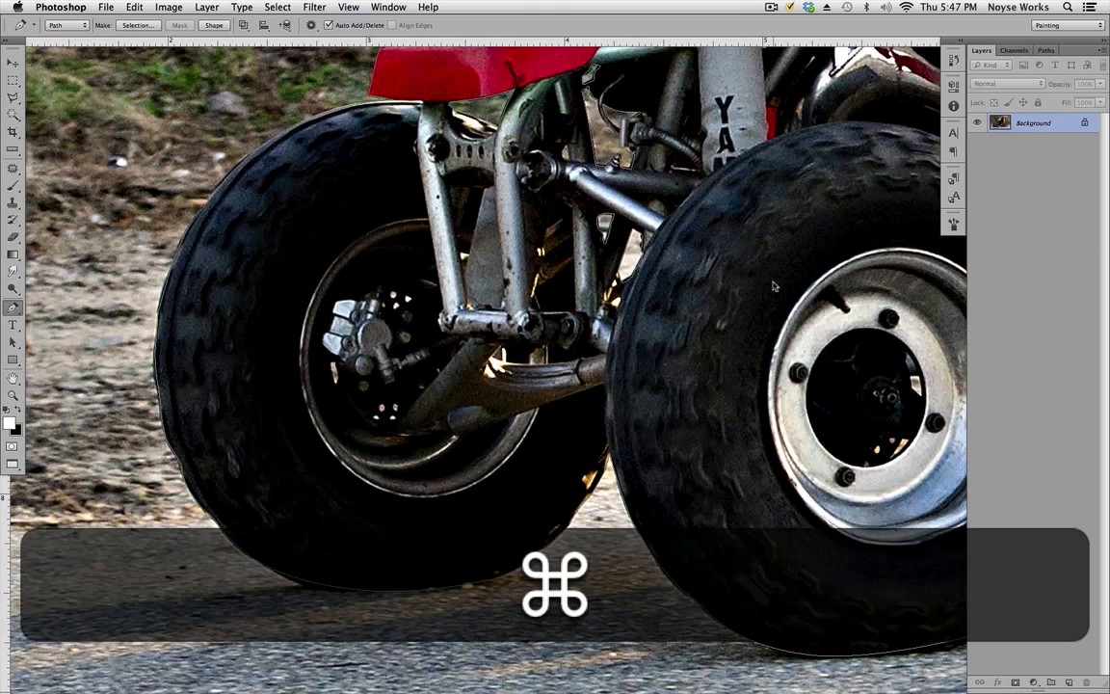
key("super+equal")
key("super+equal")
left_click_drag(589, 332, 559, 598)
left_click_drag(593, 125, 569, 401)
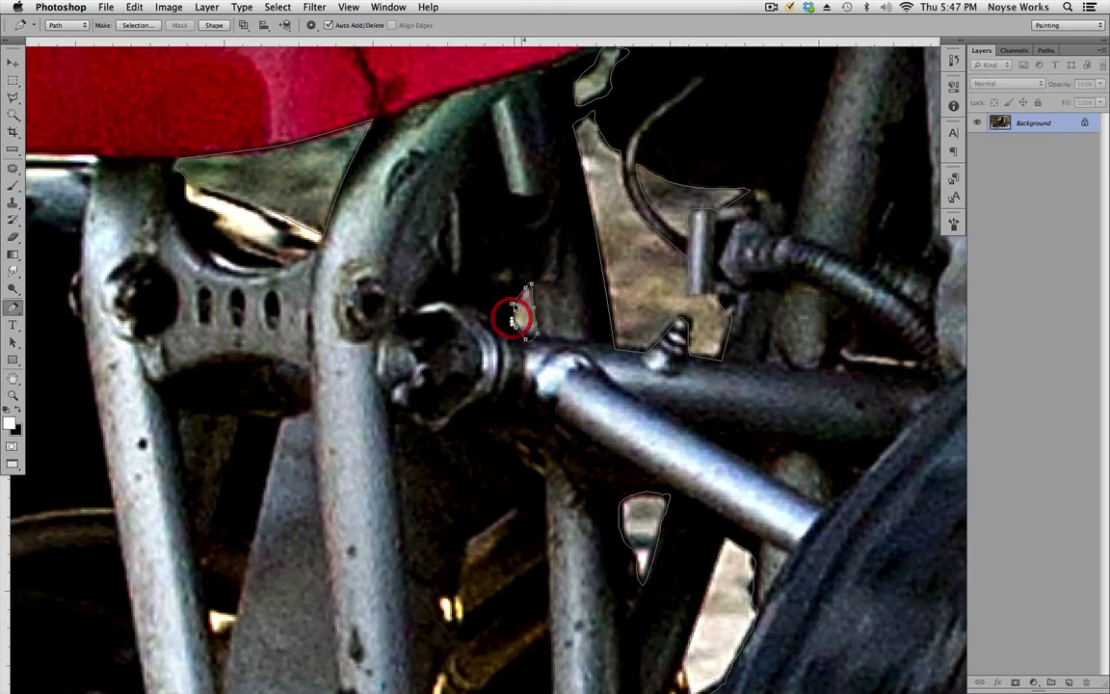
Step: Make a new anti-aliased selection from the finished rider and quad paths with a feather radius of 0 pixels
key("super+minus")
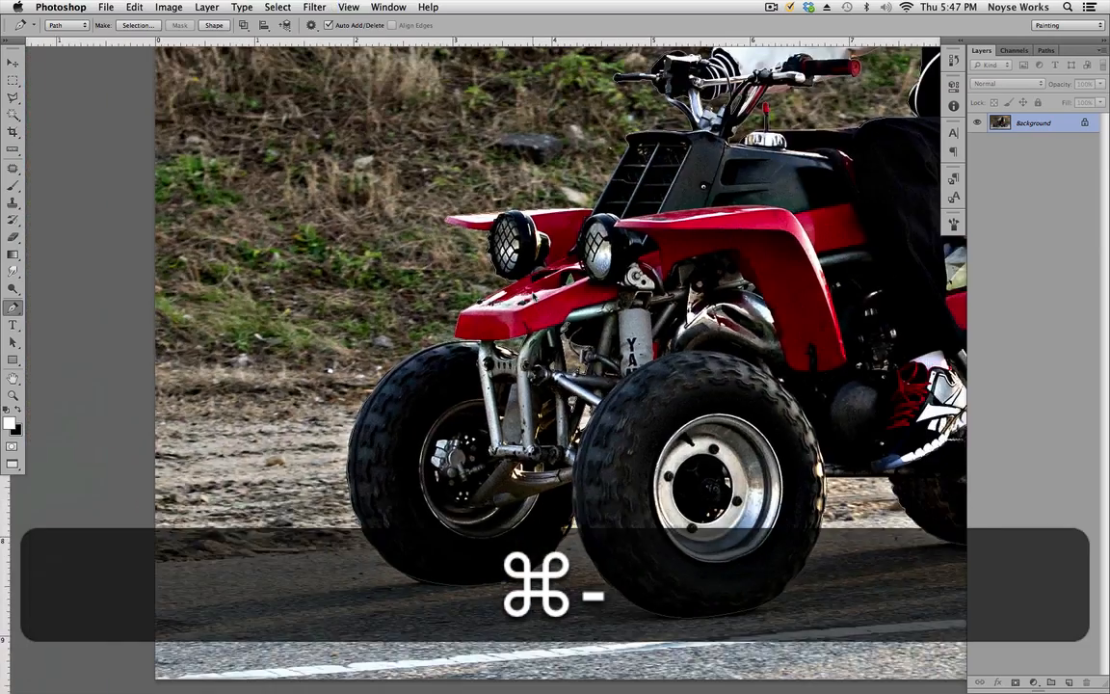
key("super+minus")
left_click_drag(802, 409, 736, 402)
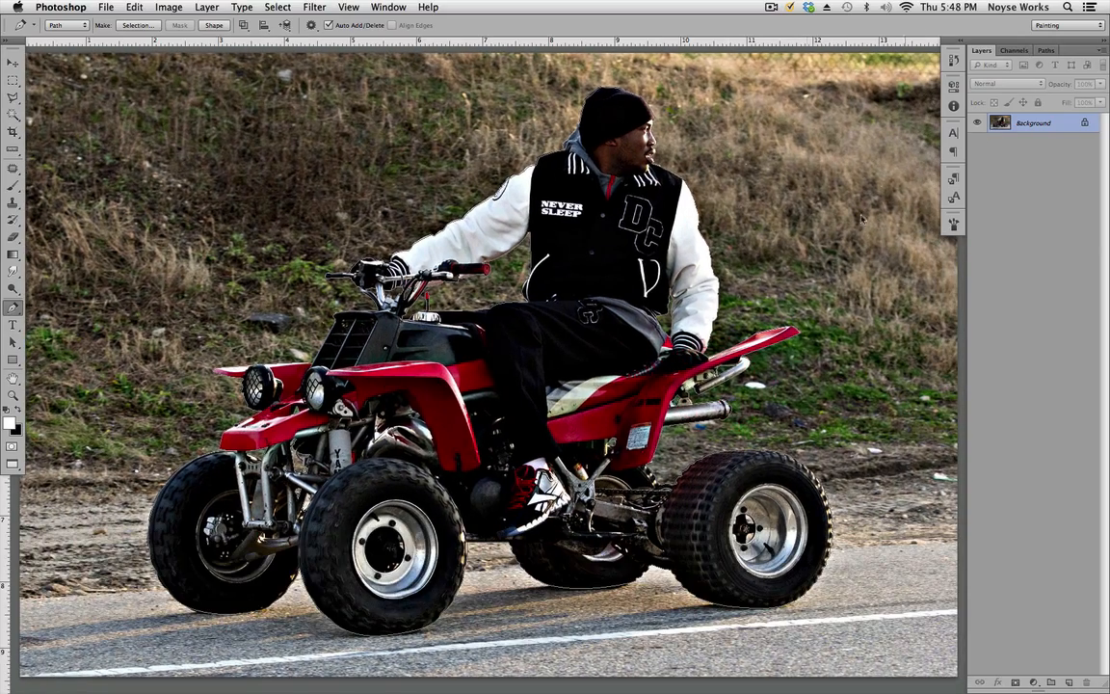
key("super+minus")
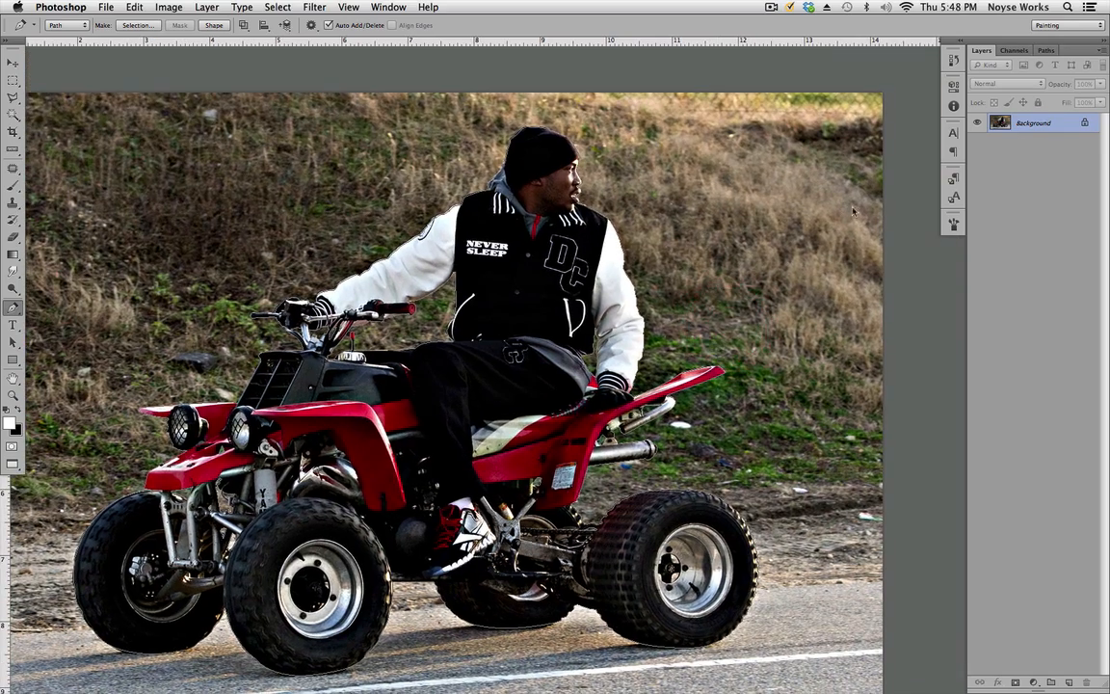
scroll(572, 383, "left", 5)
scroll(571, 384, "down", 2)
left_click(602, 339, "ctrl")
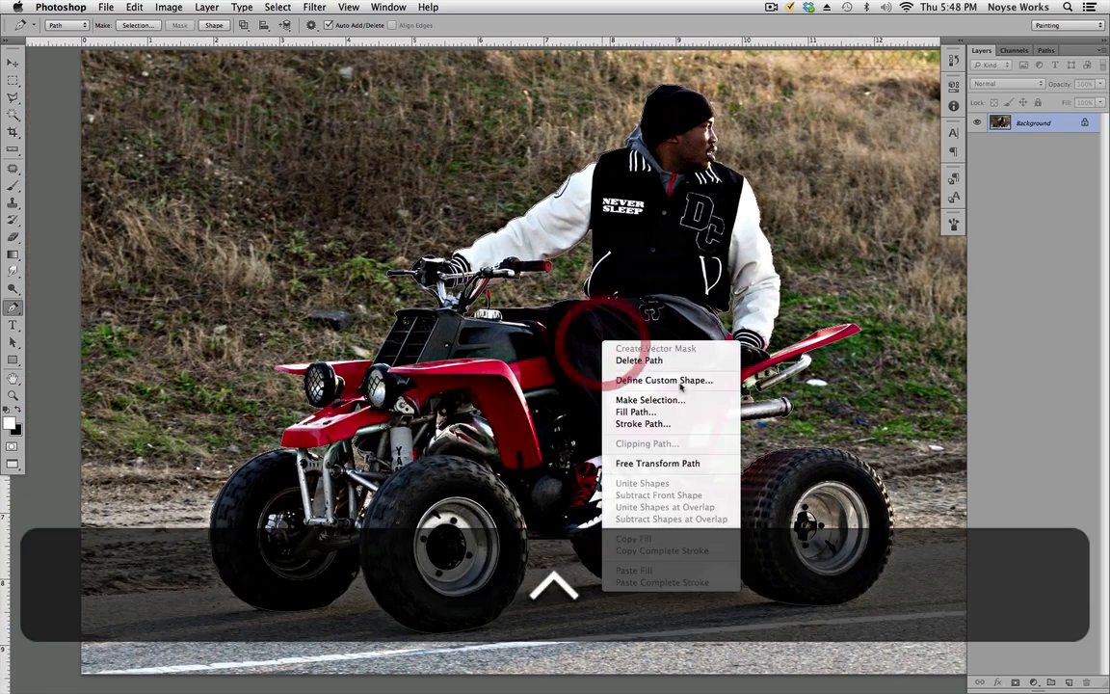
left_click(679, 400)
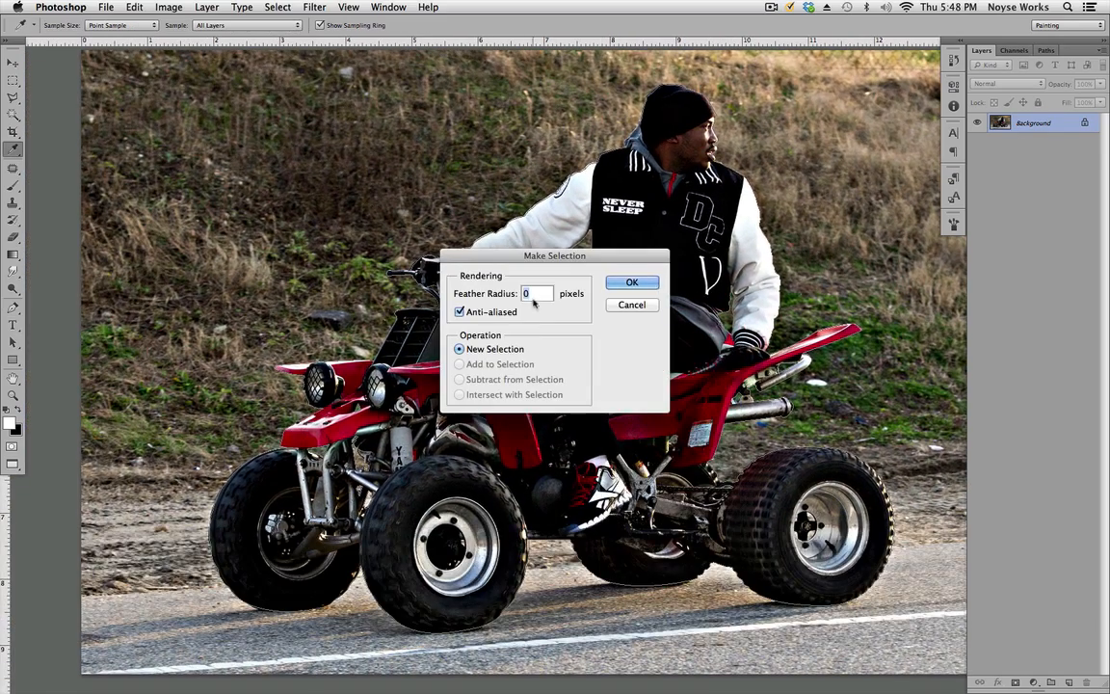
left_click(632, 282)
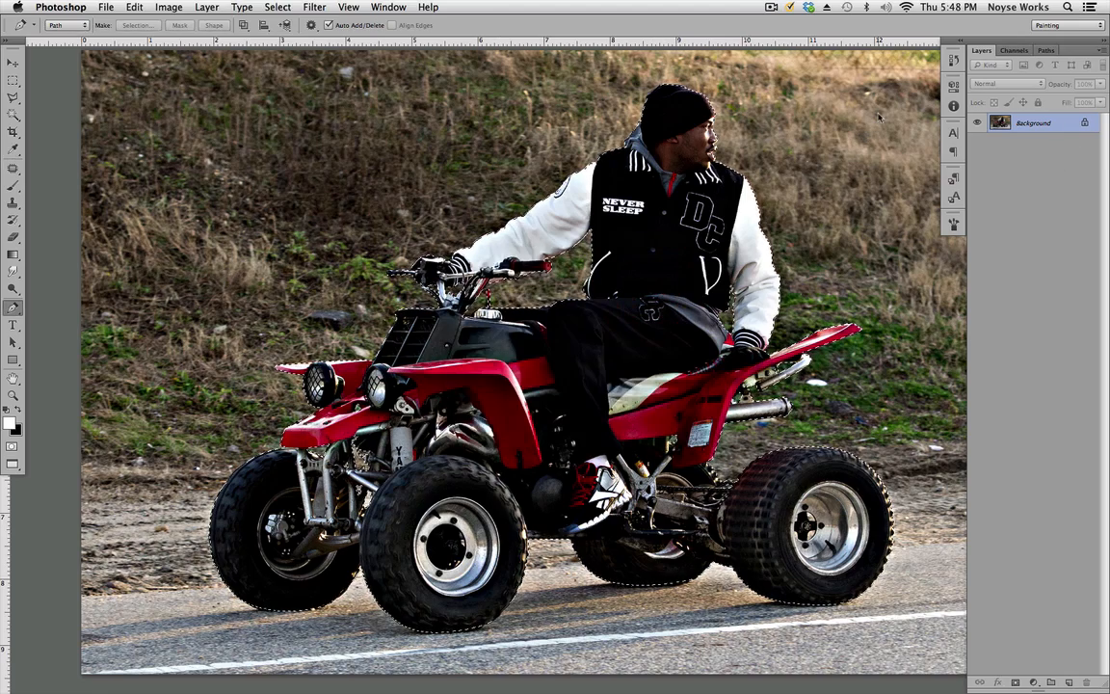
Step: Copy the selected rider and quad onto their own layer and hide the Background layer
key("super+j")
left_click(977, 142)
key("v")
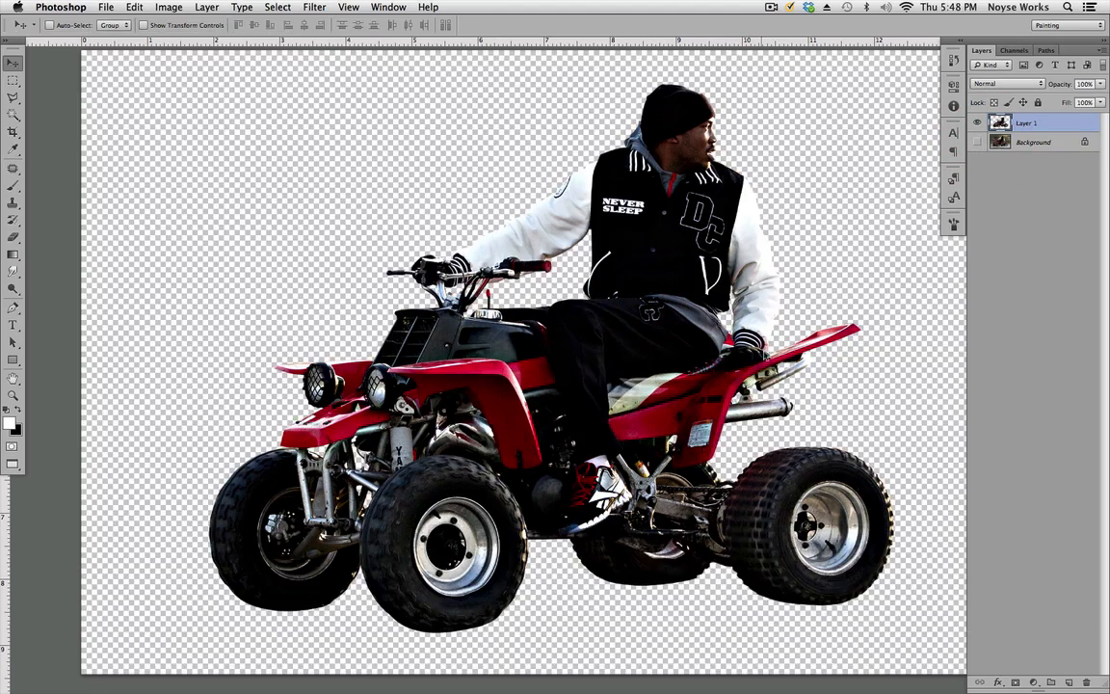
Step: Add a new empty layer between the cutout layer and the Background layer
left_click_drag(853, 382, 763, 351)
left_click_drag(722, 296, 807, 354)
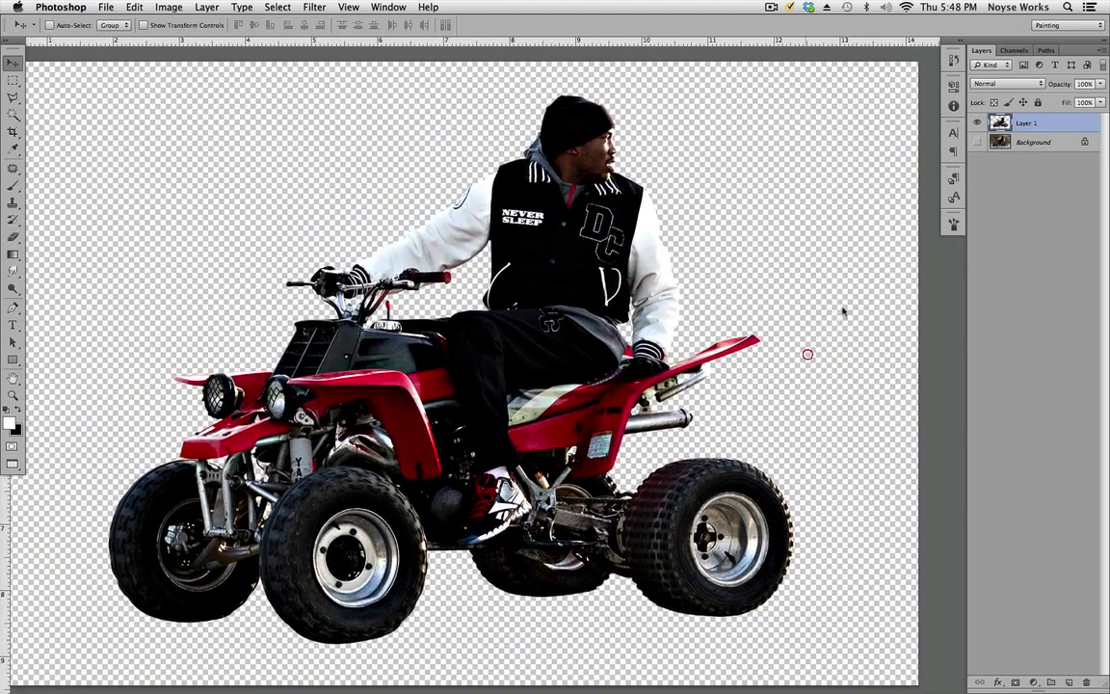
left_click(1028, 143)
left_click(1067, 682)
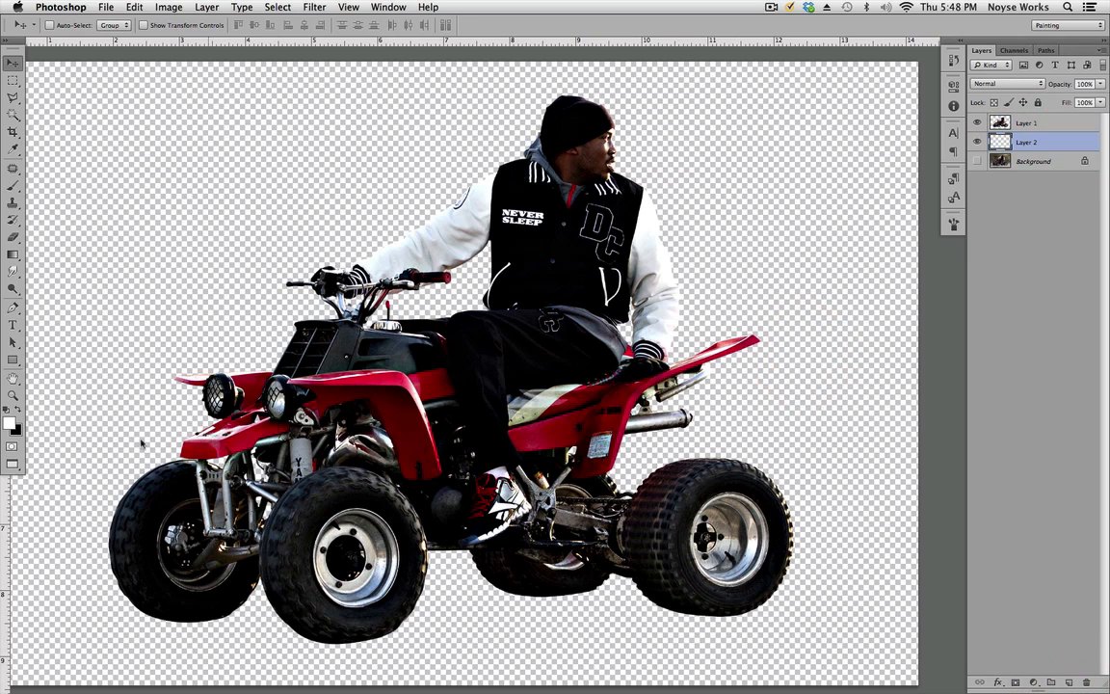
Step: Set the foreground colour to black (#000000) and fill the empty layer beneath the cutout with it
left_click(11, 424)
left_click_drag(632, 416, 578, 469)
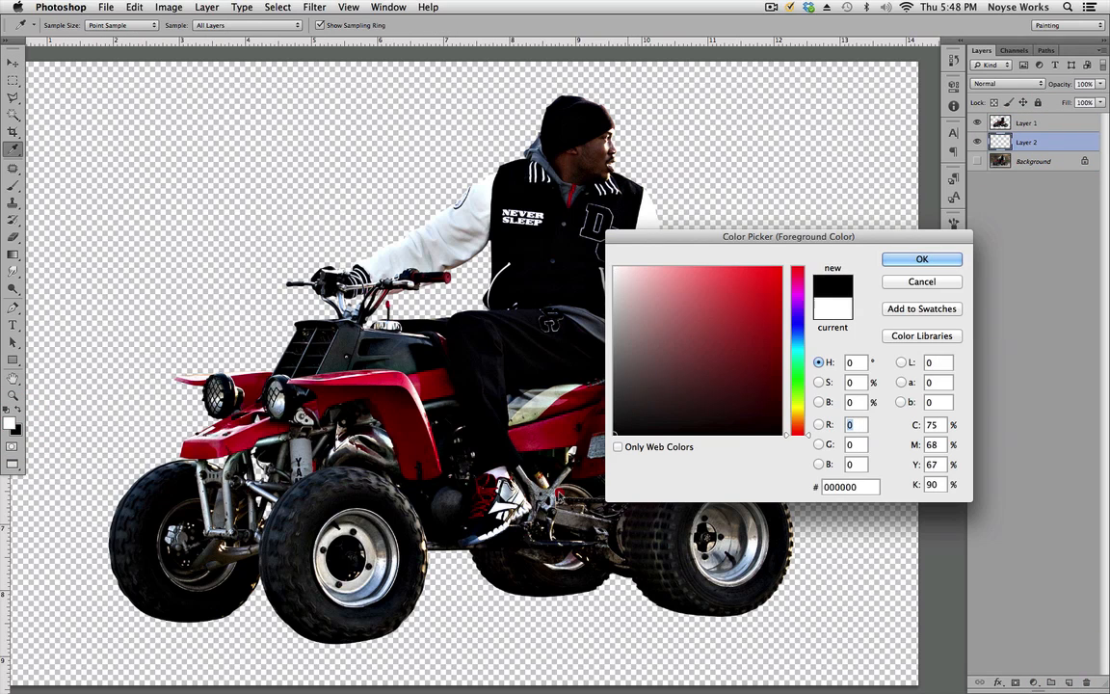
left_click(930, 260)
key("alt+BackSpace")
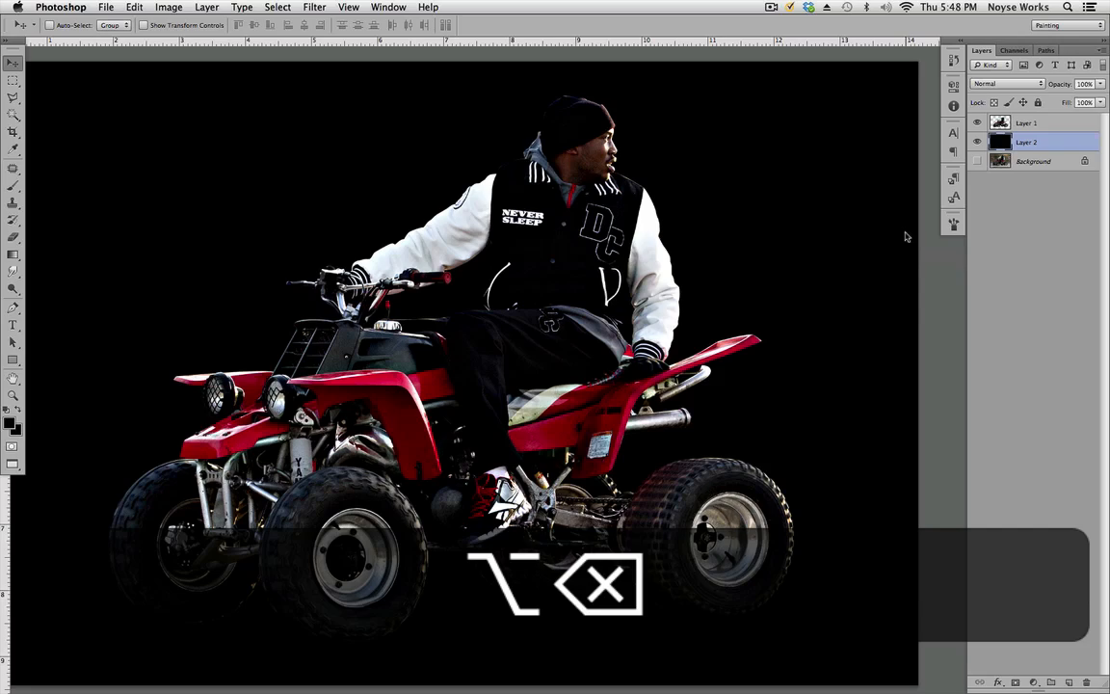
Step: Examine the edges of the rider and quad cutout close up against the black layer
left_click_drag(687, 329, 714, 390)
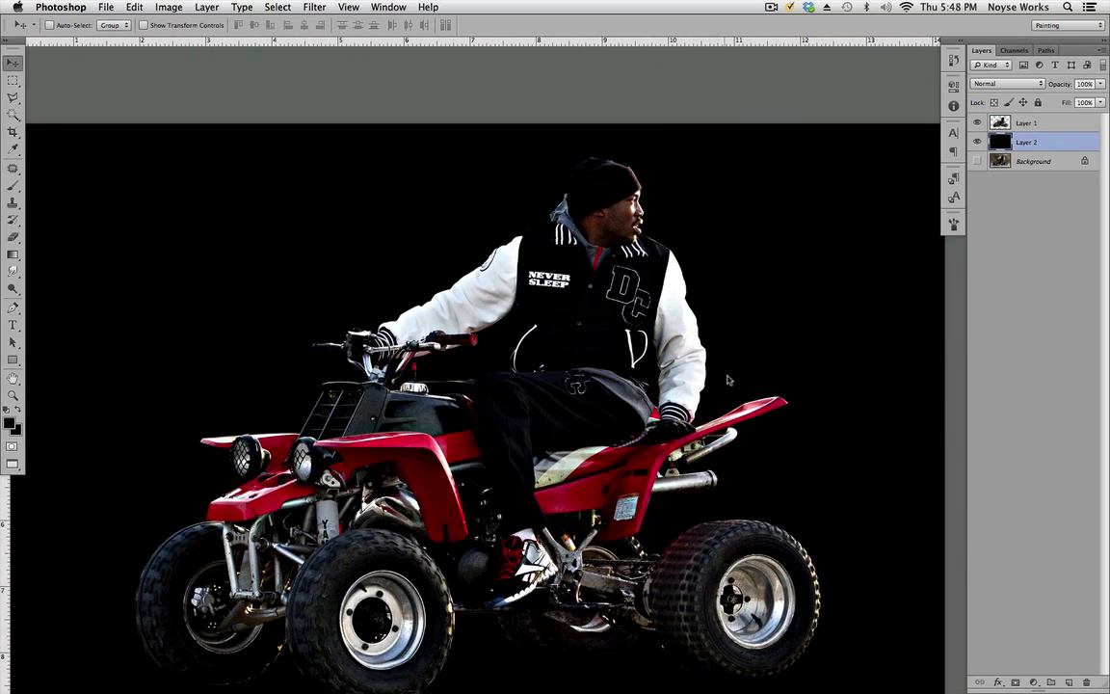
key("super+1")
mouse_move(677, 441)
left_mouse_down()
mouse_move(800, 355)
mouse_move(848, 173)
left_mouse_up()
left_click_drag(604, 499, 755, 270)
left_click_drag(826, 407, 699, 318)
mouse_move(898, 390)
left_mouse_down()
mouse_move(620, 359)
mouse_move(578, 366)
left_mouse_up()
left_click_drag(752, 294, 650, 515)
mouse_move(818, 231)
left_mouse_down()
mouse_move(741, 498)
mouse_move(836, 516)
left_mouse_up()
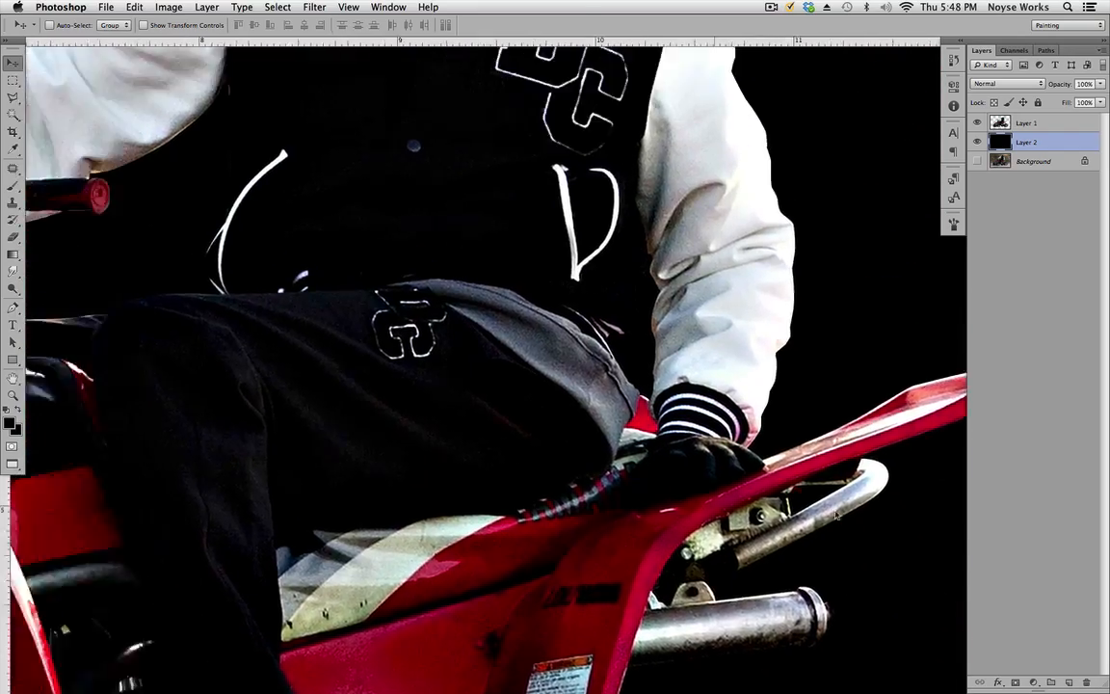
left_click_drag(464, 231, 872, 483)
left_click_drag(662, 347, 650, 504)
mouse_move(840, 444)
left_mouse_down()
mouse_move(632, 499)
mouse_move(746, 352)
left_mouse_up()
left_click_drag(682, 432, 714, 389)
left_click_drag(800, 301, 626, 392)
Step: Invert the black fill layer to white and check the jacket sleeves and cutout edges against it
left_click(1024, 144)
key("super+i")
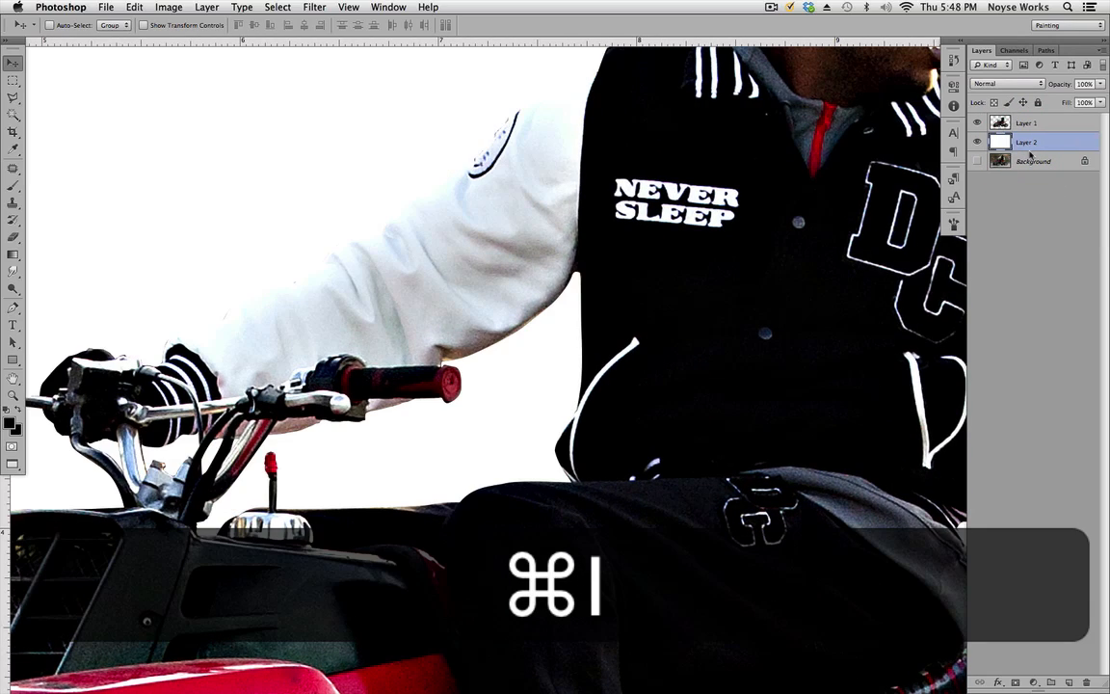
left_click_drag(849, 202, 490, 300)
left_click_drag(596, 488, 602, 347)
left_click_drag(677, 413, 696, 374)
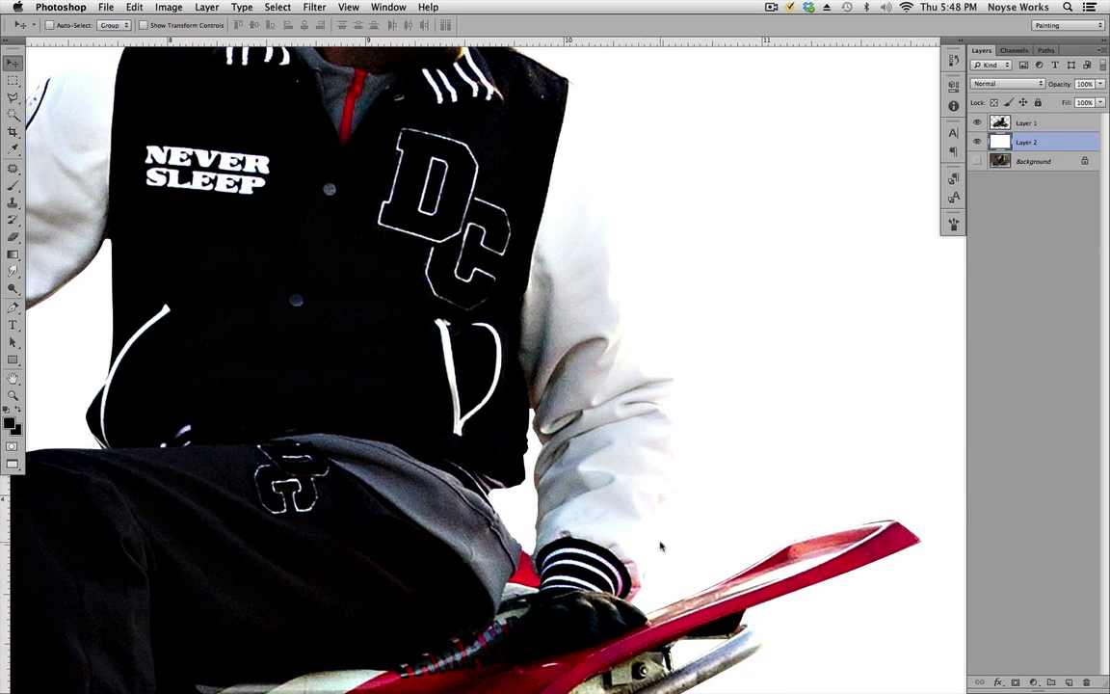
left_click_drag(255, 265, 654, 285)
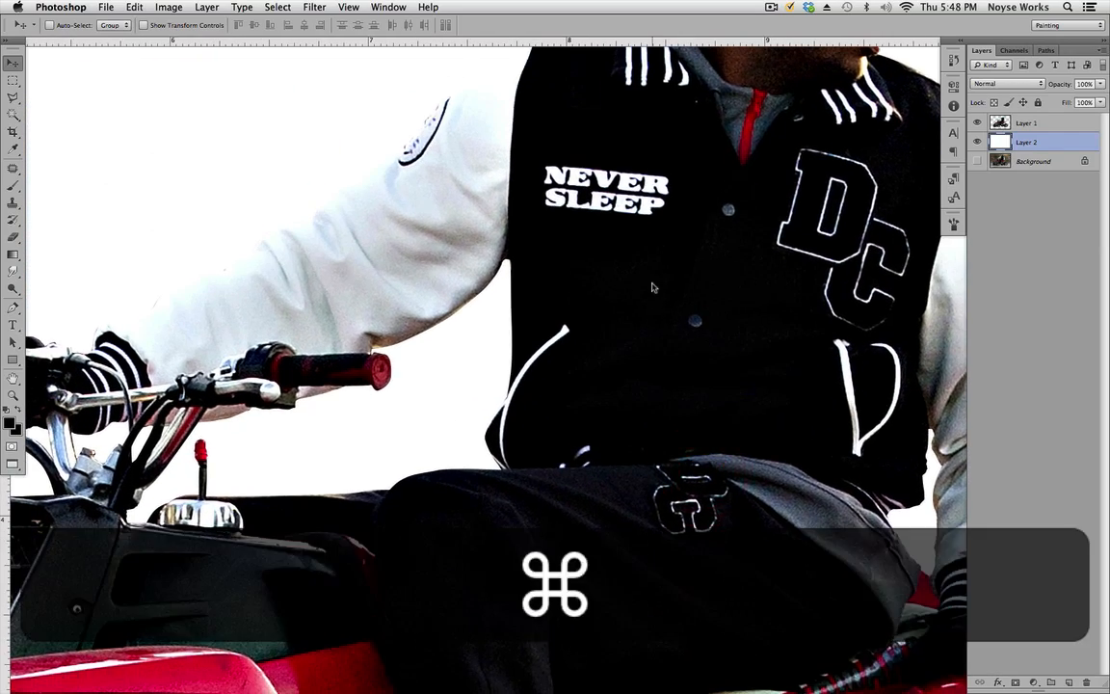
key("super+minus")
key("super+minus")
key("super+minus")
key("super+minus")
key("super+equal")
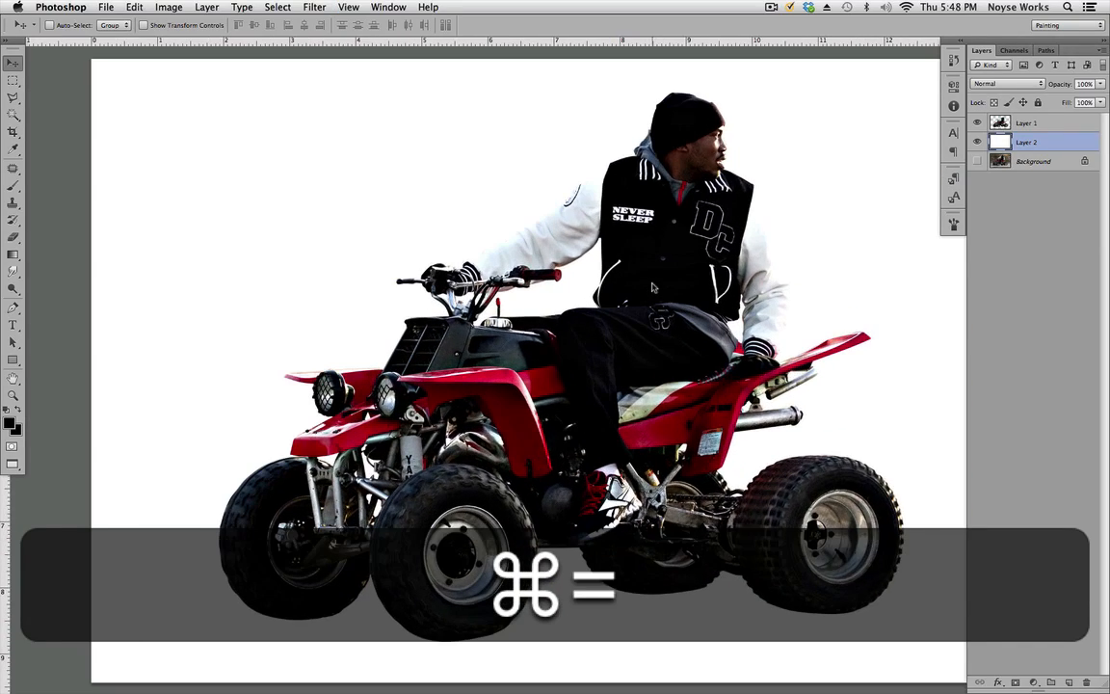
Step: Invert the fill layer back and forth between white and black to compare the cutout on both
key("super+space")
left_click(1036, 142)
key("super+i")
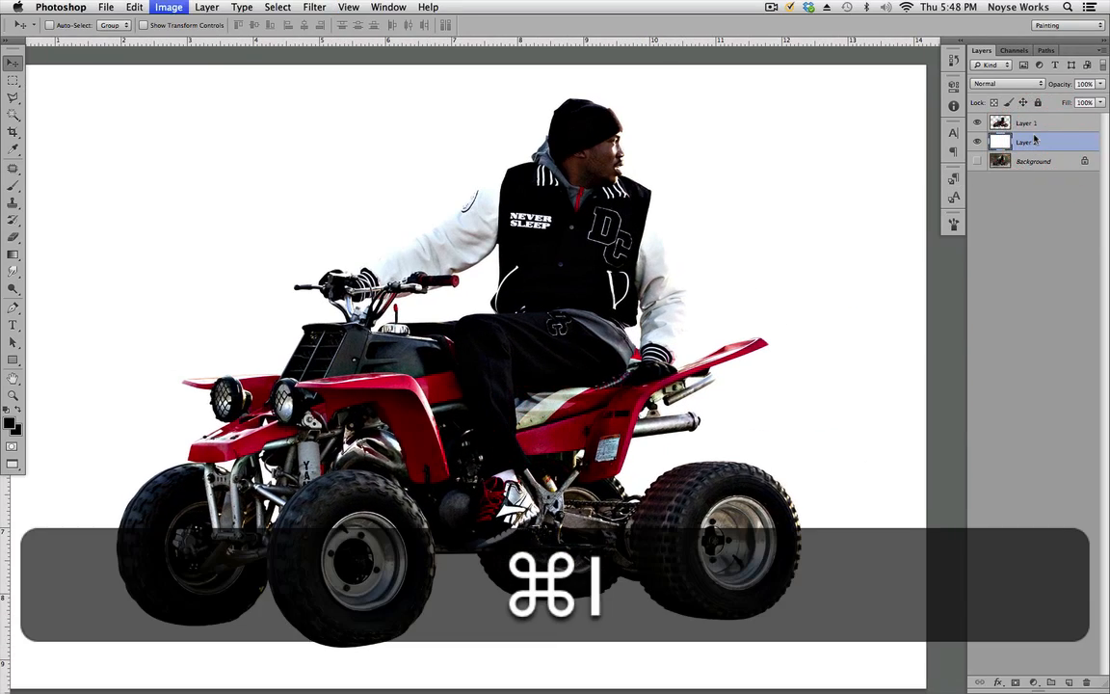
key("super+i")
key("super+i")
key("super+i")
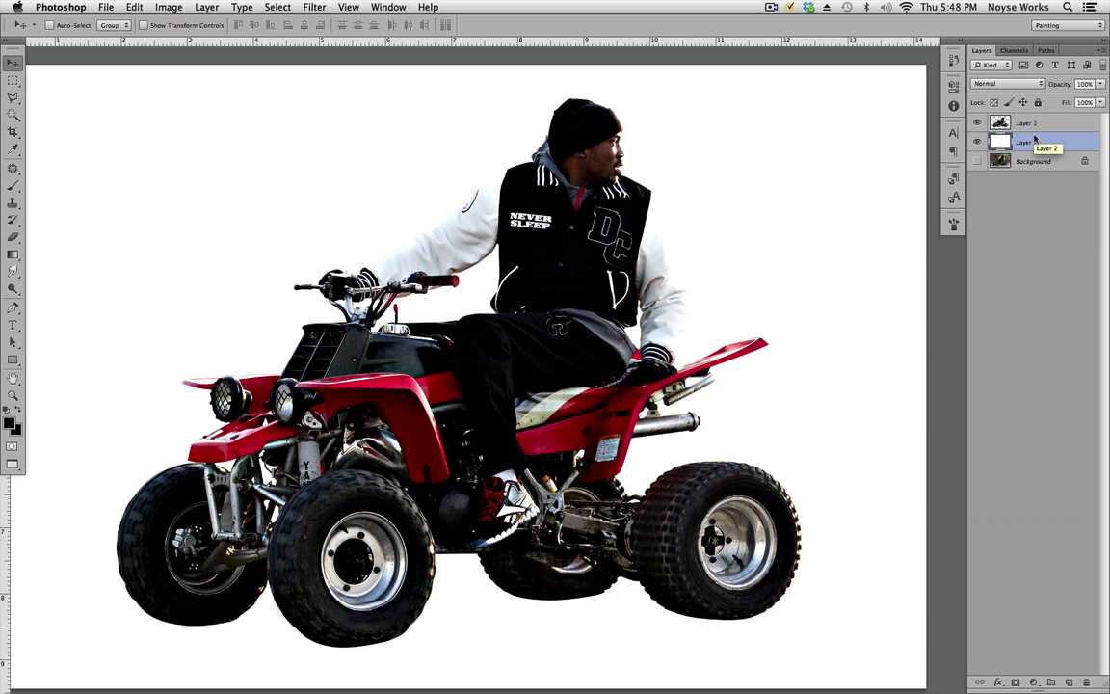
Step: Save the layered document as original.psd in the Bonus folder, in Photoshop format with layers kept
key("super+s")
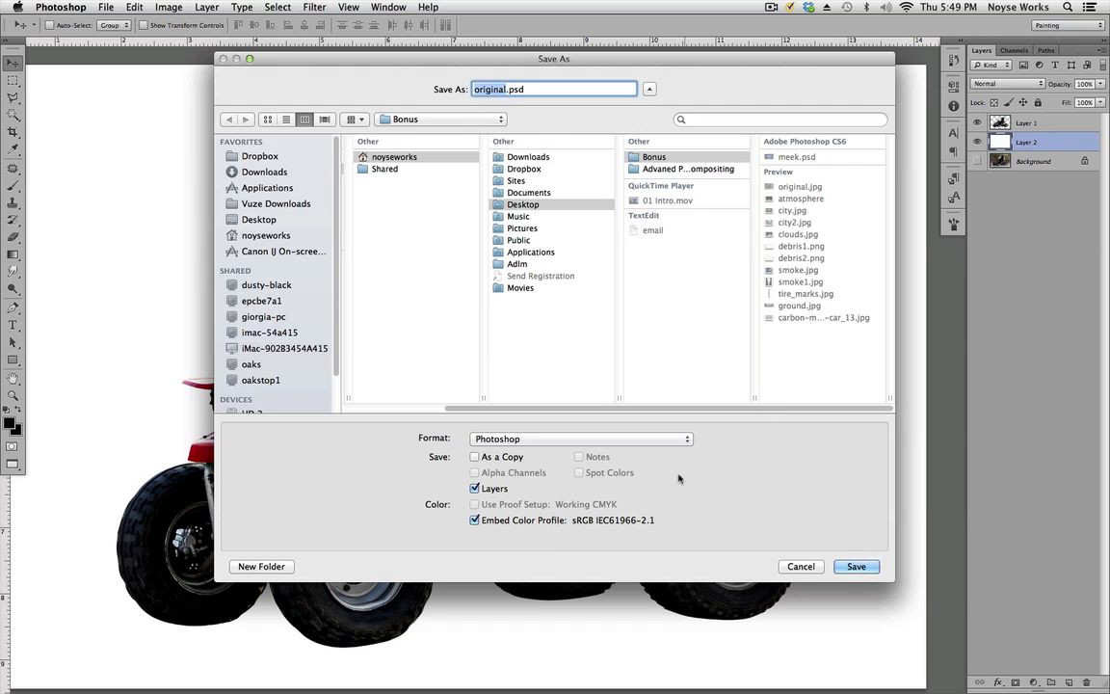
left_click(856, 566)
key("super+Tab")
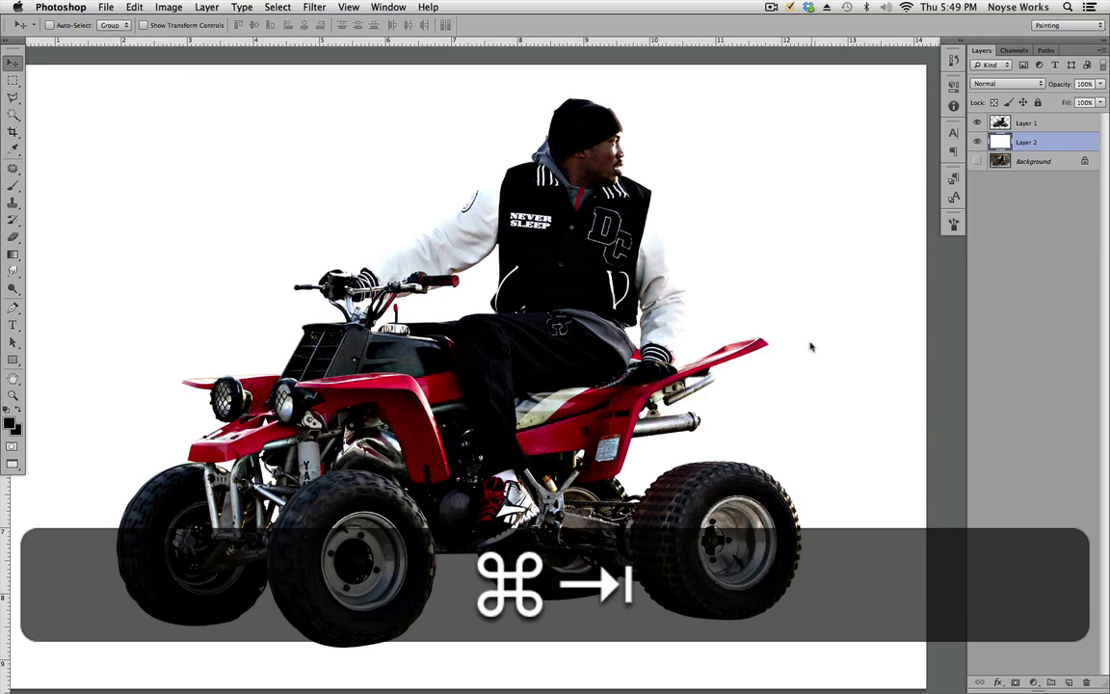
left_click(861, 424)
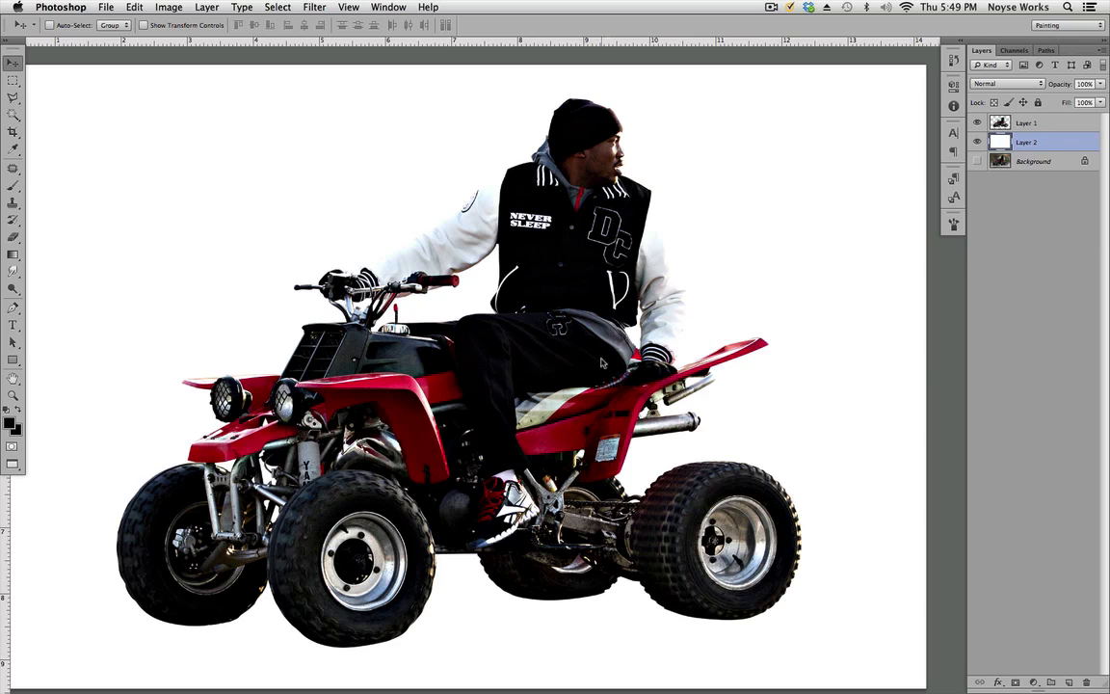
scroll(617, 366, "down", 3)
scroll(616, 367, "right", 2)
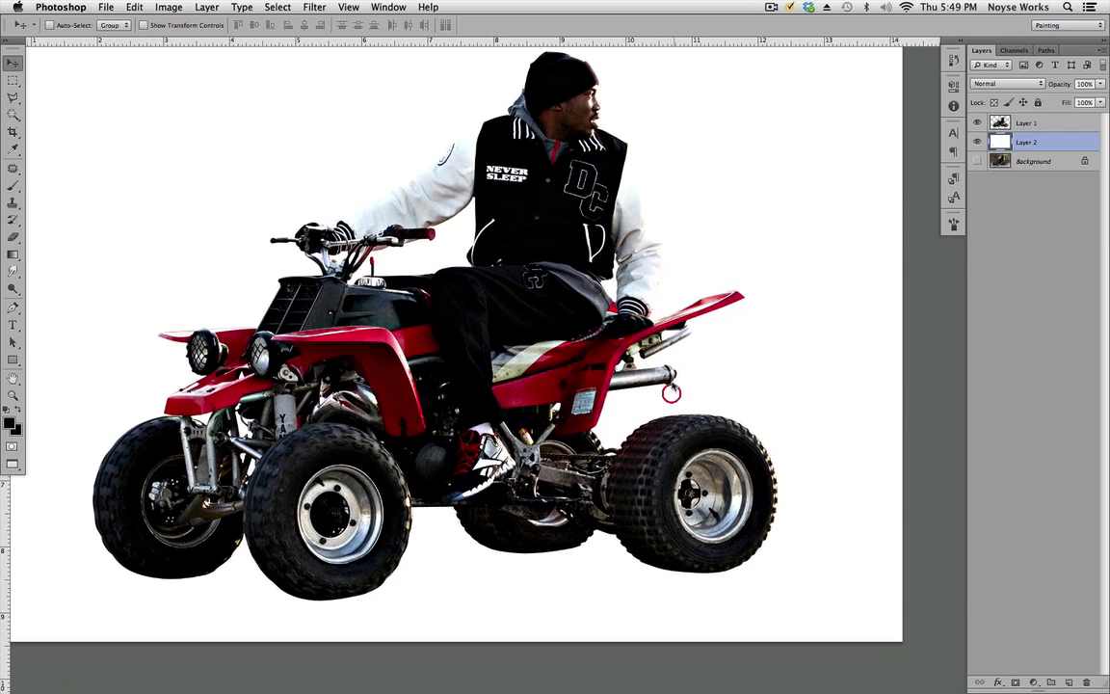
scroll(569, 347, "up", 1)
scroll(568, 347, "left", 2)
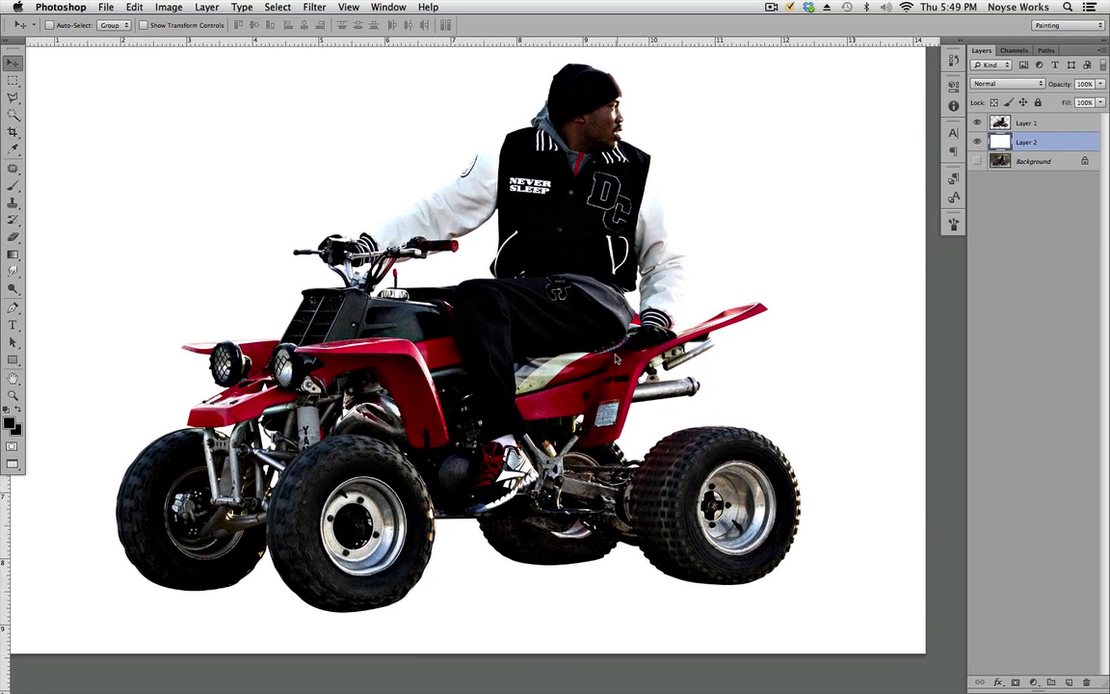
key("super")
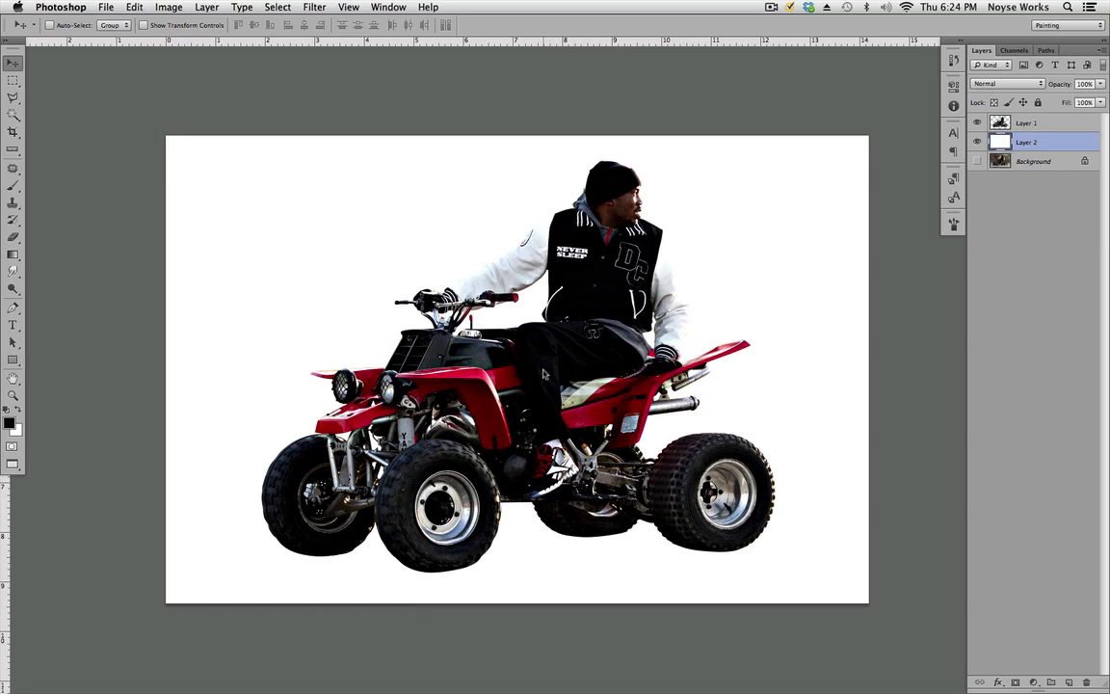
Step: Create a new RGB document 1592 pixels wide and 894 pixels high, with a resolution of 72 pixels per inch
left_click(102, 8)
left_click(111, 23)
left_click_drag(359, 128, 318, 131)
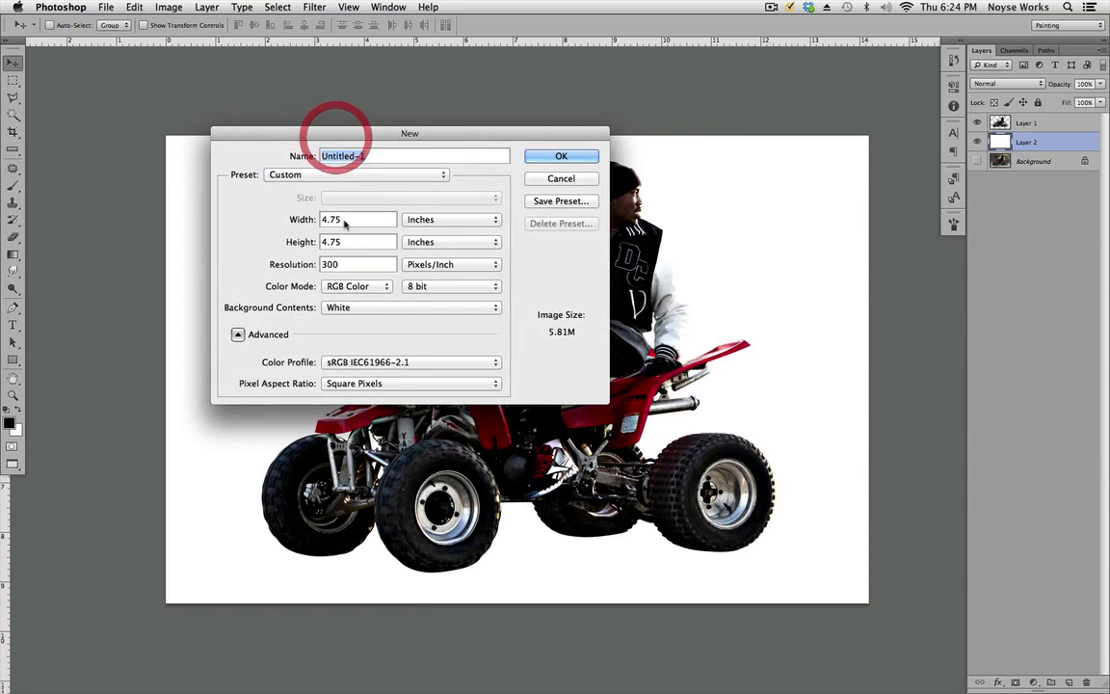
left_click(447, 220)
left_click(424, 207)
left_click(235, 200)
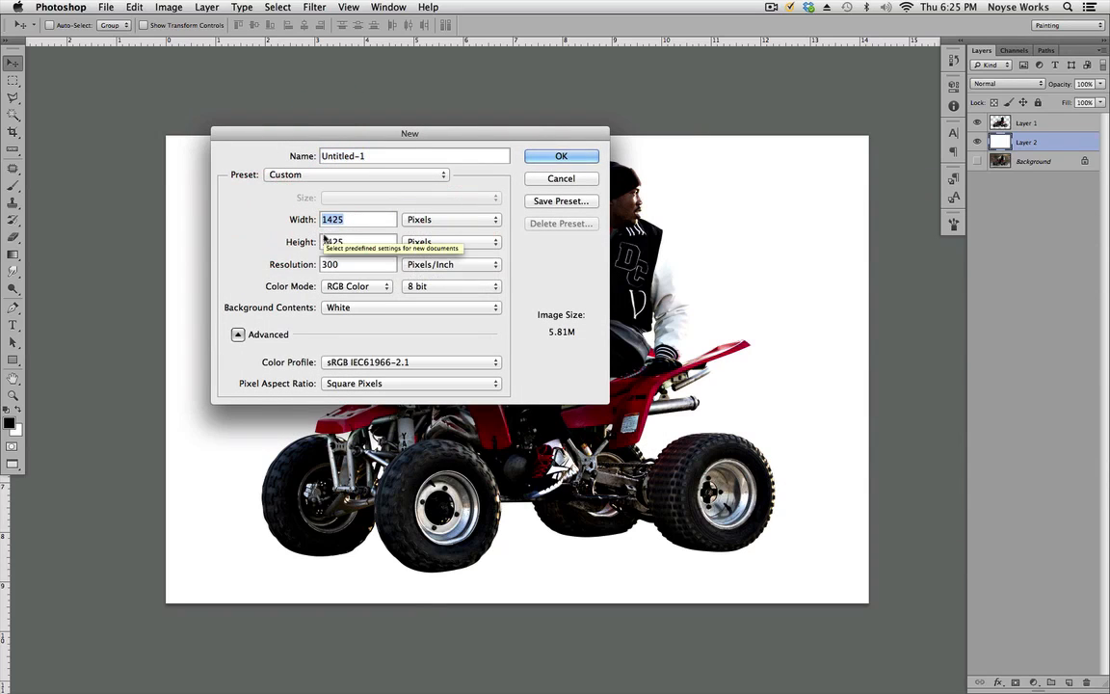
type("1592")
key("Tab")
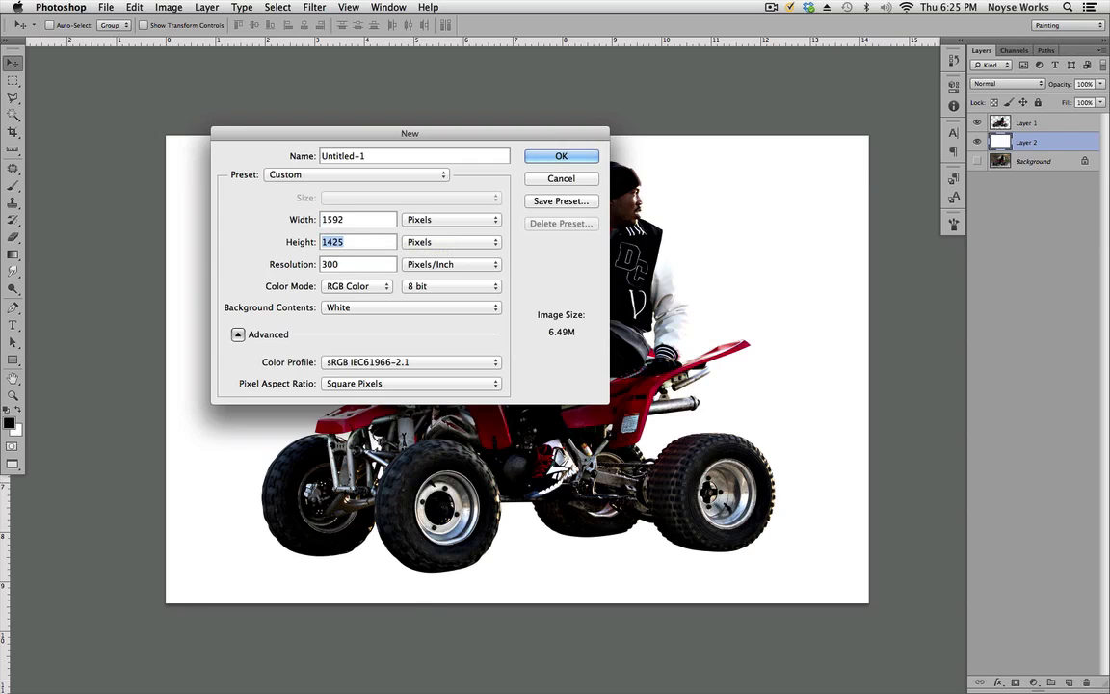
type("894")
key("Tab")
type("72")
key("Return")
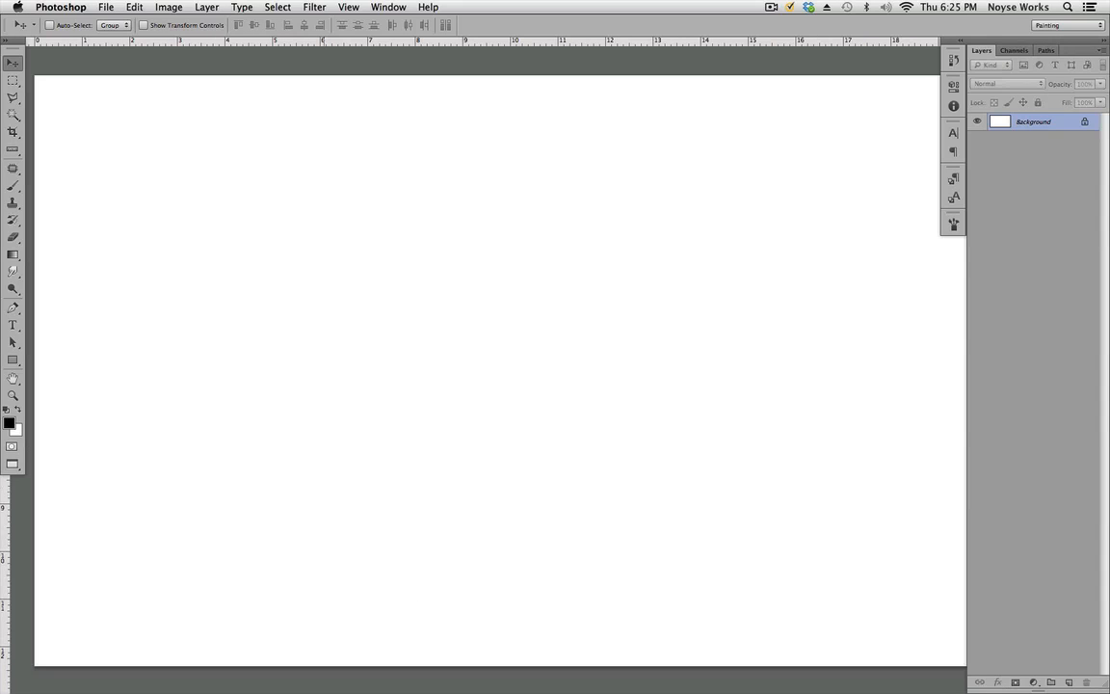
Step: Duplicate the rider and quad cutout layer from original.psd into the Untitled-1 document and close original.psd
key("super+minus")
key("super+space")
left_click(647, 394)
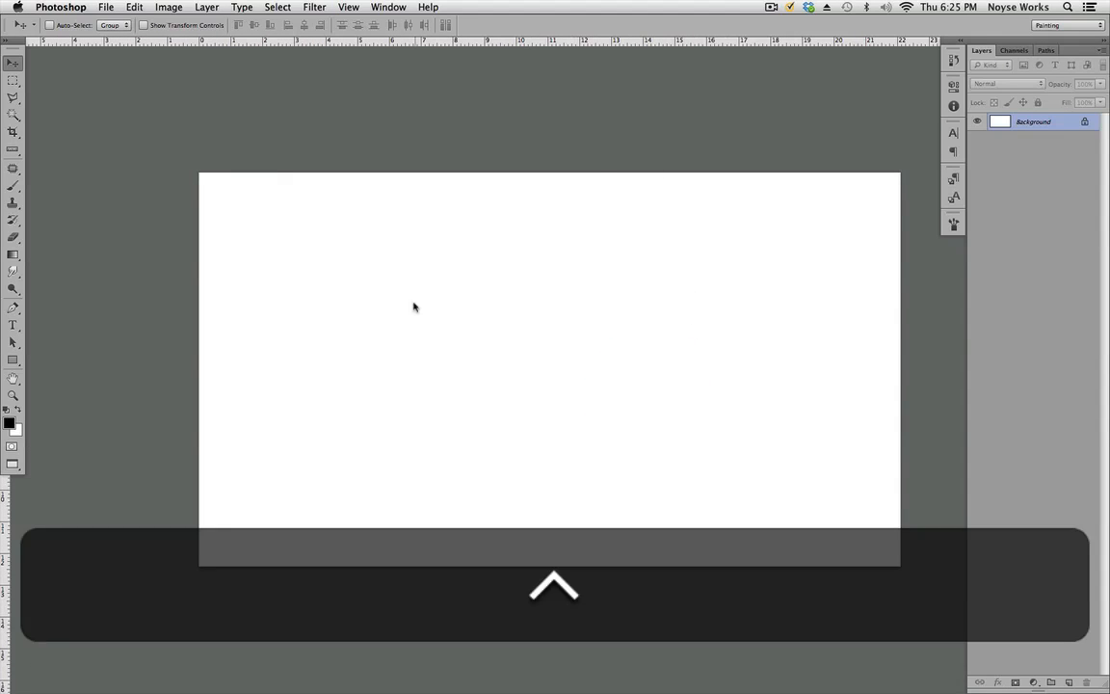
key("ctrl+Tab")
left_click(1052, 123)
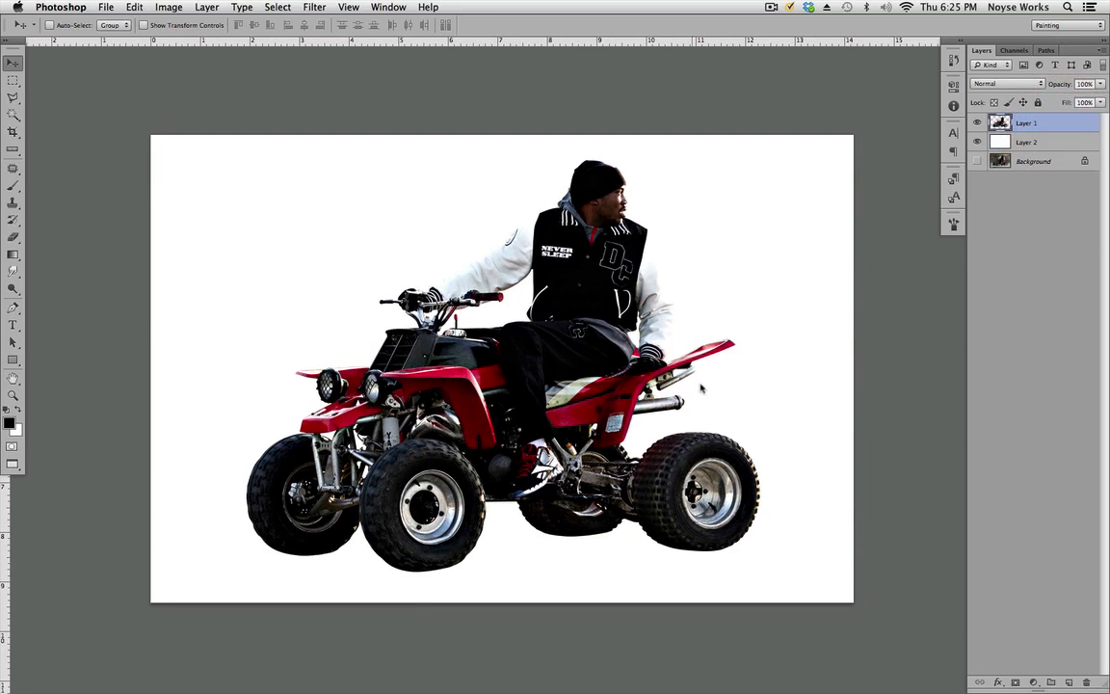
left_click(1039, 126, "ctrl")
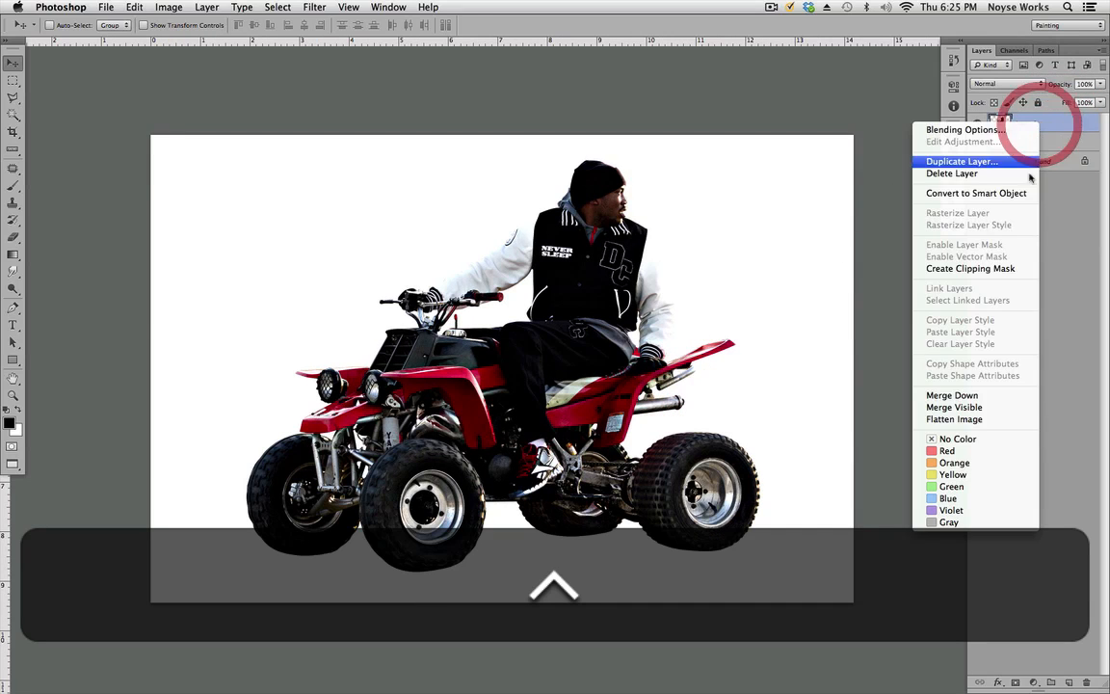
left_click(969, 162)
left_click(603, 351)
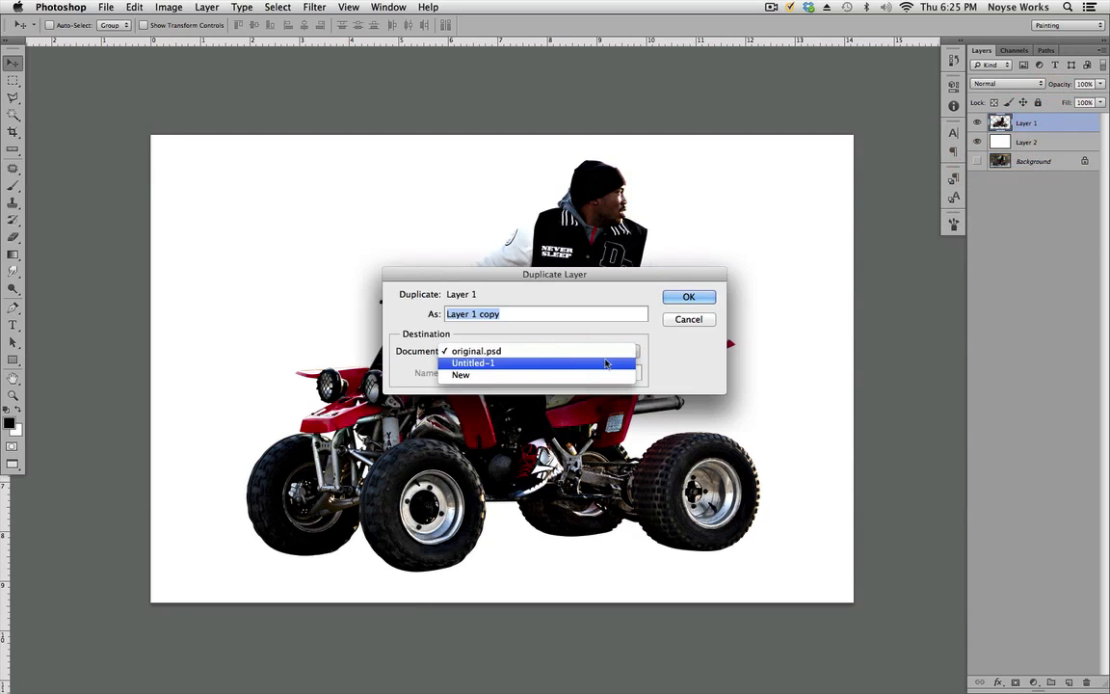
left_click(559, 364)
left_click(686, 297)
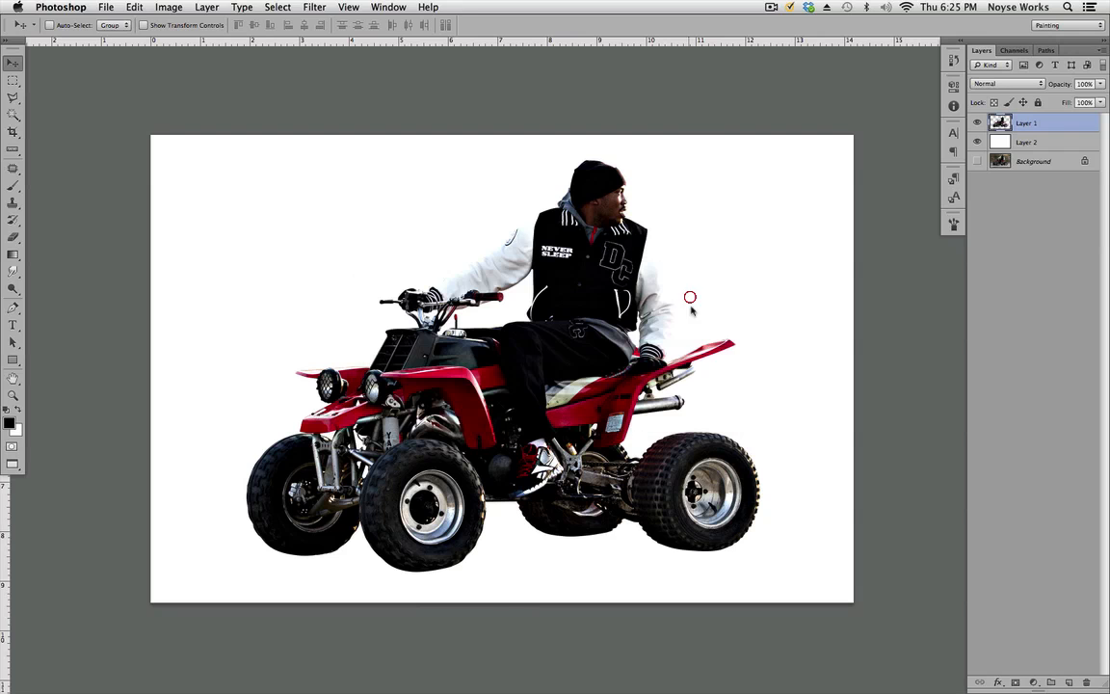
key("super+w")
Step: Move the duplicated cutout layer so that the rider's torso fills the new canvas
left_click(1038, 122)
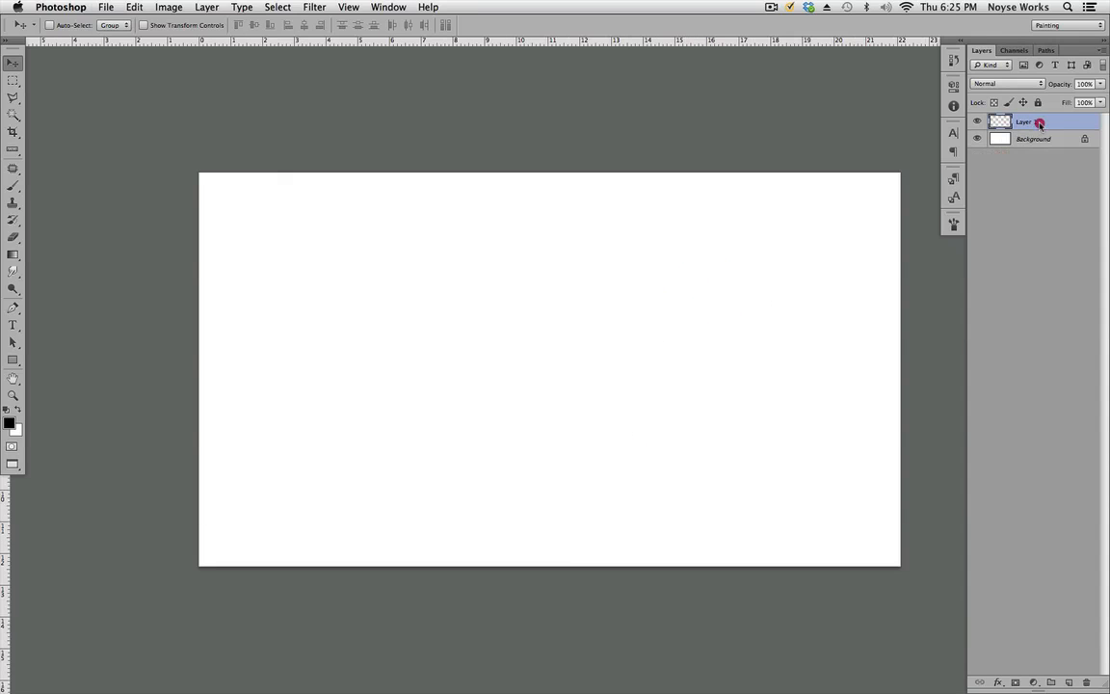
left_click_drag(723, 547, 461, 260)
left_click_drag(706, 443, 516, 386)
left_click_drag(804, 324, 644, 405)
Step: Save the new document as layout.psd in the Bonus folder
key("super+s")
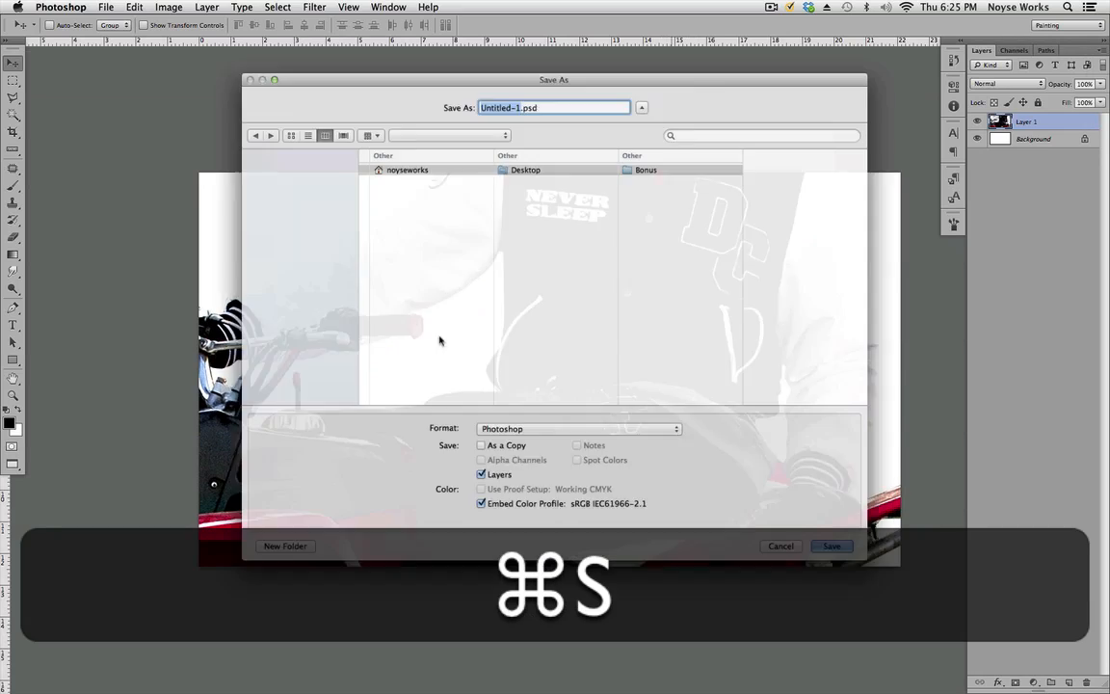
left_click(665, 157)
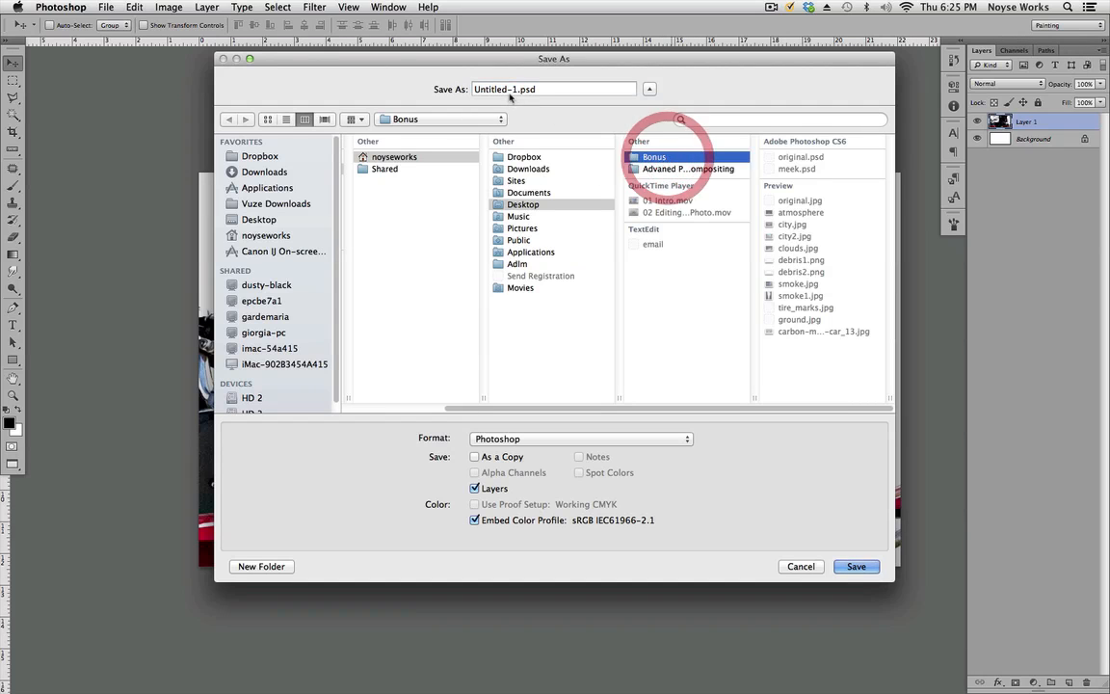
left_click(360, 77)
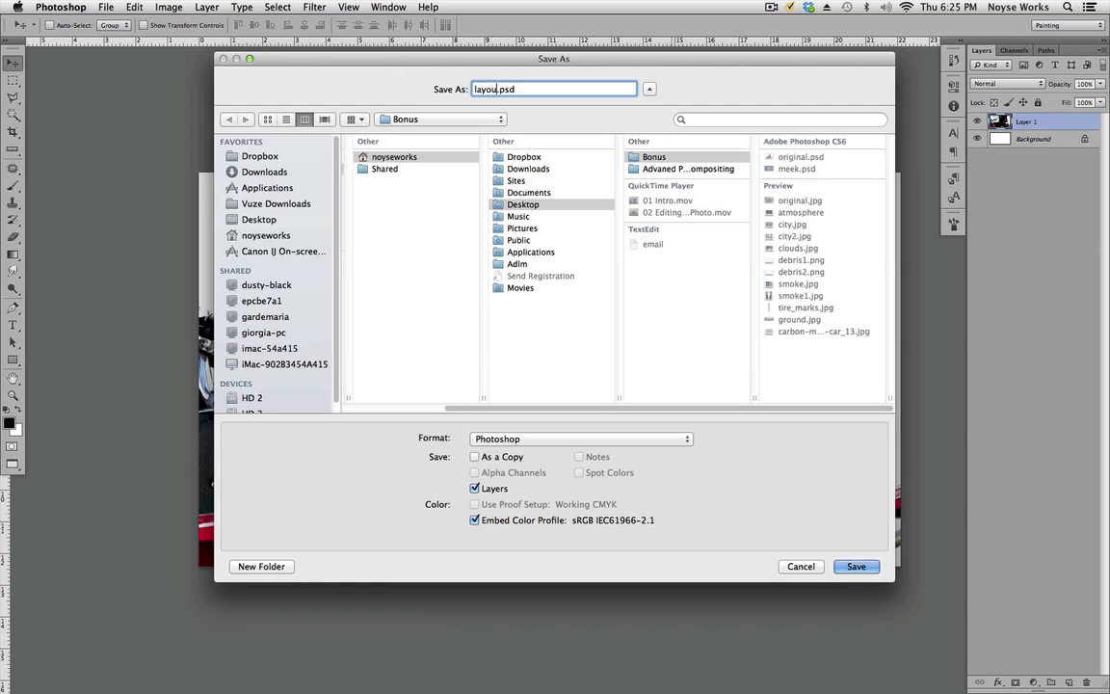
key("Return")
Step: Hide the rider and quad cutout layer in the layout document
left_click_drag(833, 264, 714, 355)
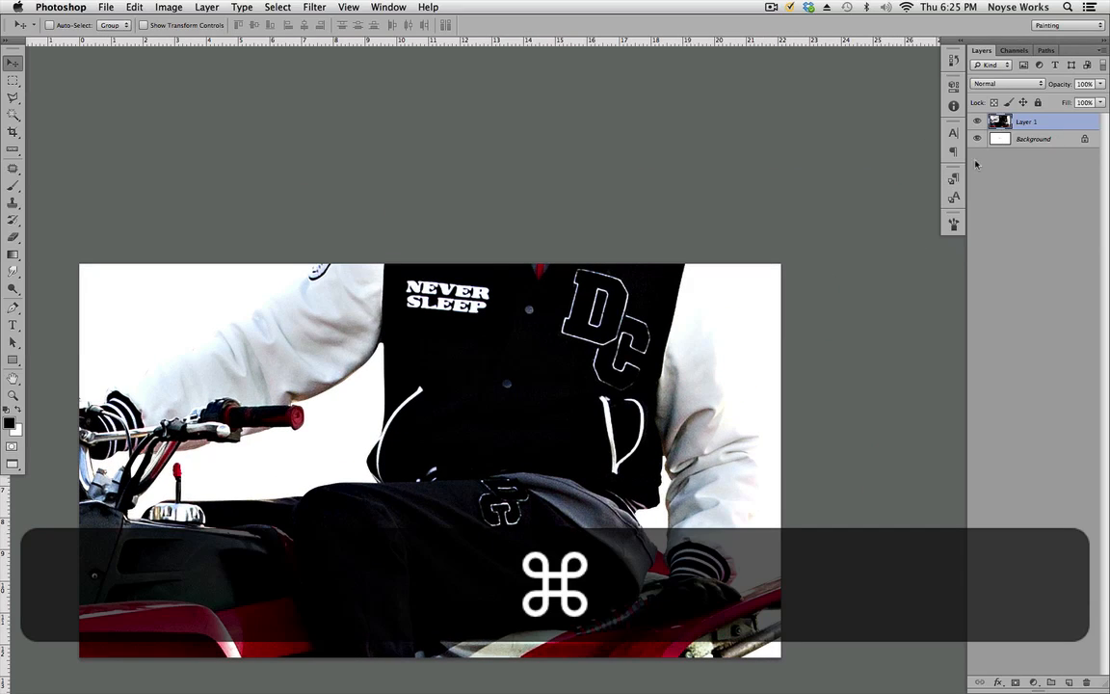
key("super+minus")
key("super+minus")
left_click_drag(652, 349, 675, 295)
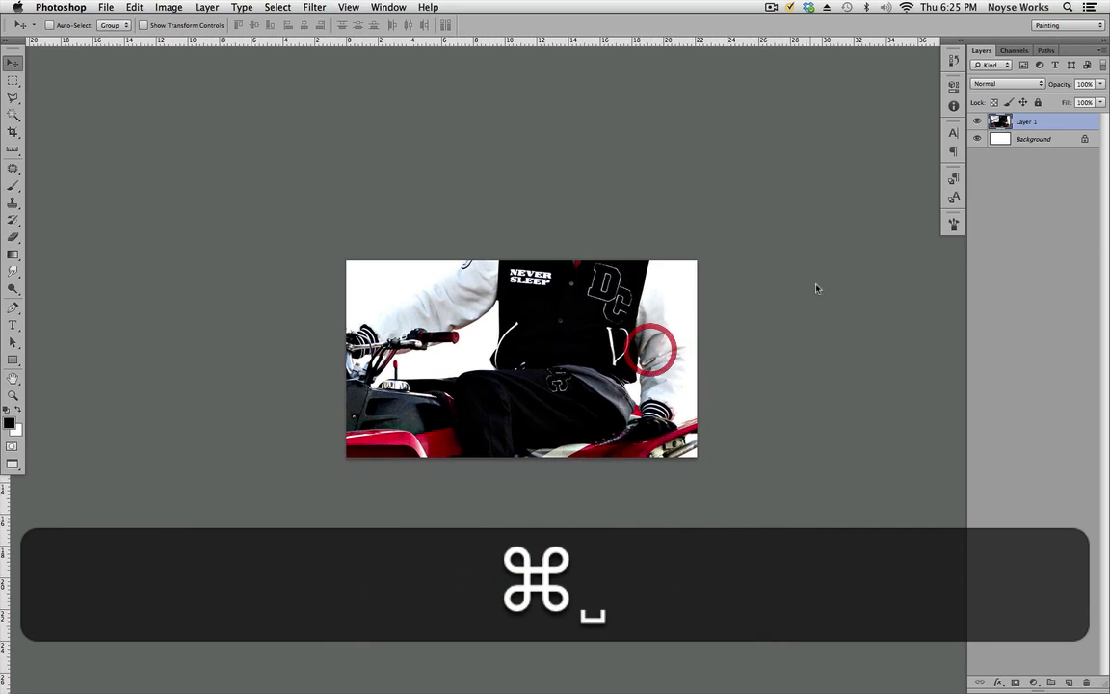
left_click(978, 123)
left_click(743, 360)
Step: Switch to Adobe Bridge and open city2.jpg from the Bonus folder in Photoshop
key("super+Tab")
key("super+Tab")
key("super+Tab")
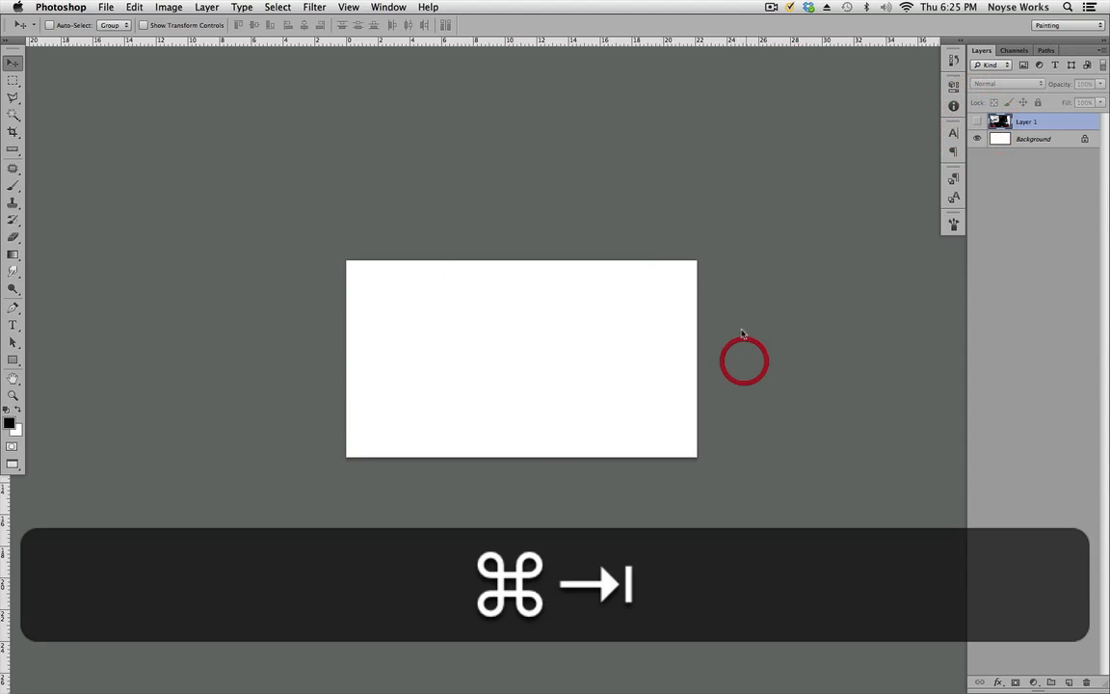
left_click(590, 352)
left_click(633, 516)
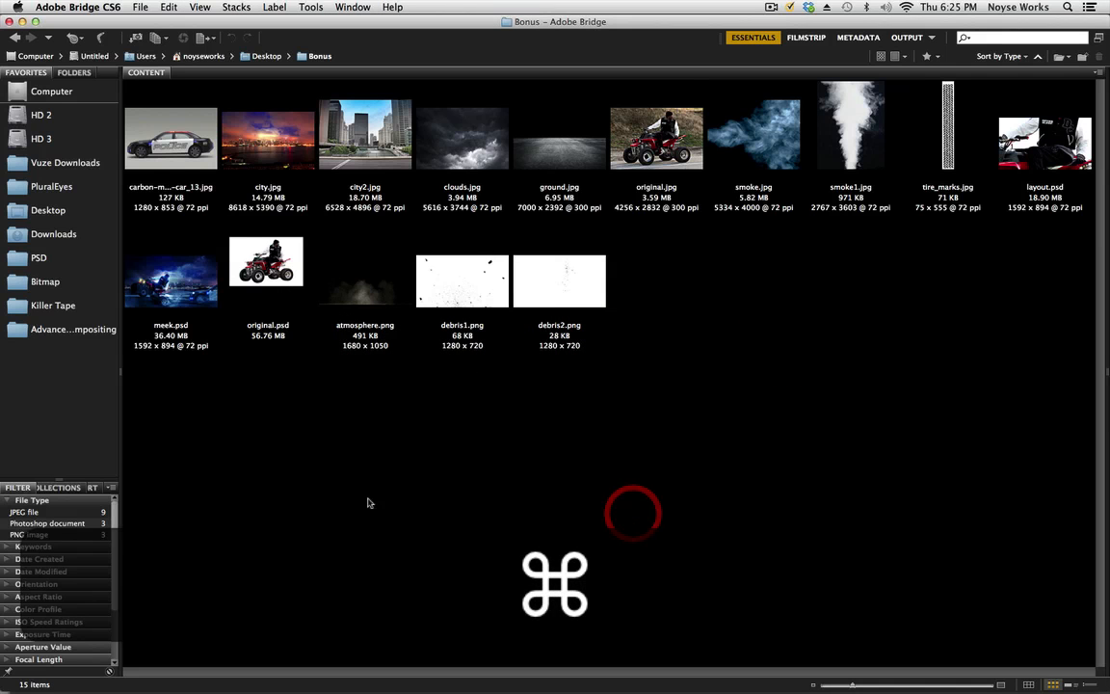
left_click(366, 135)
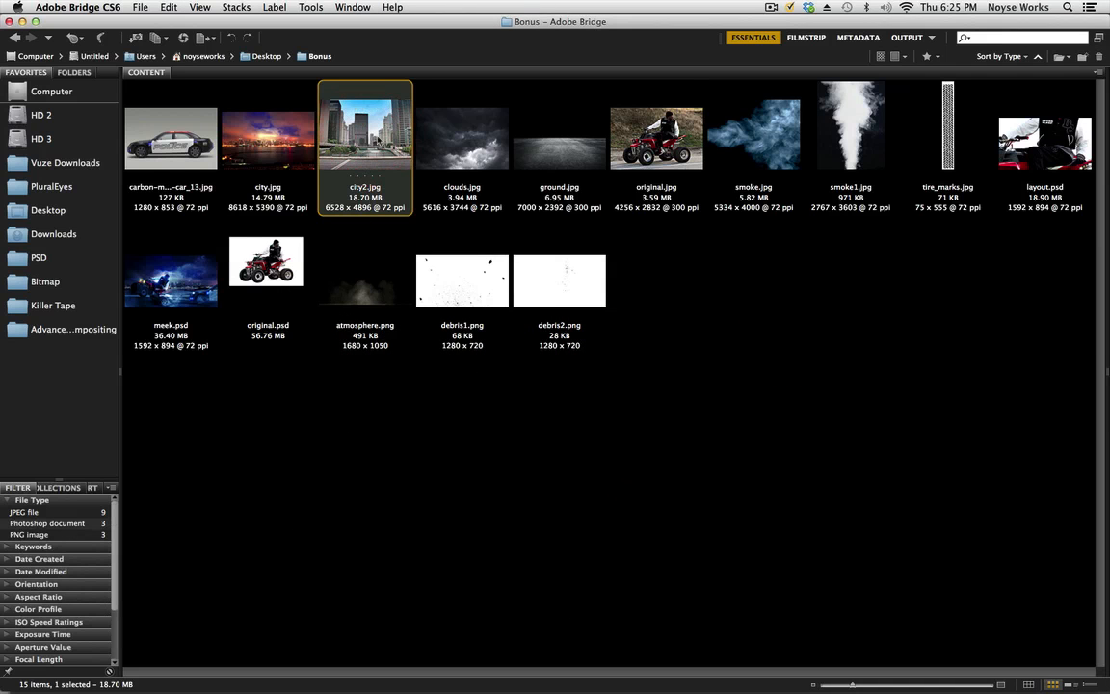
double_click(378, 142)
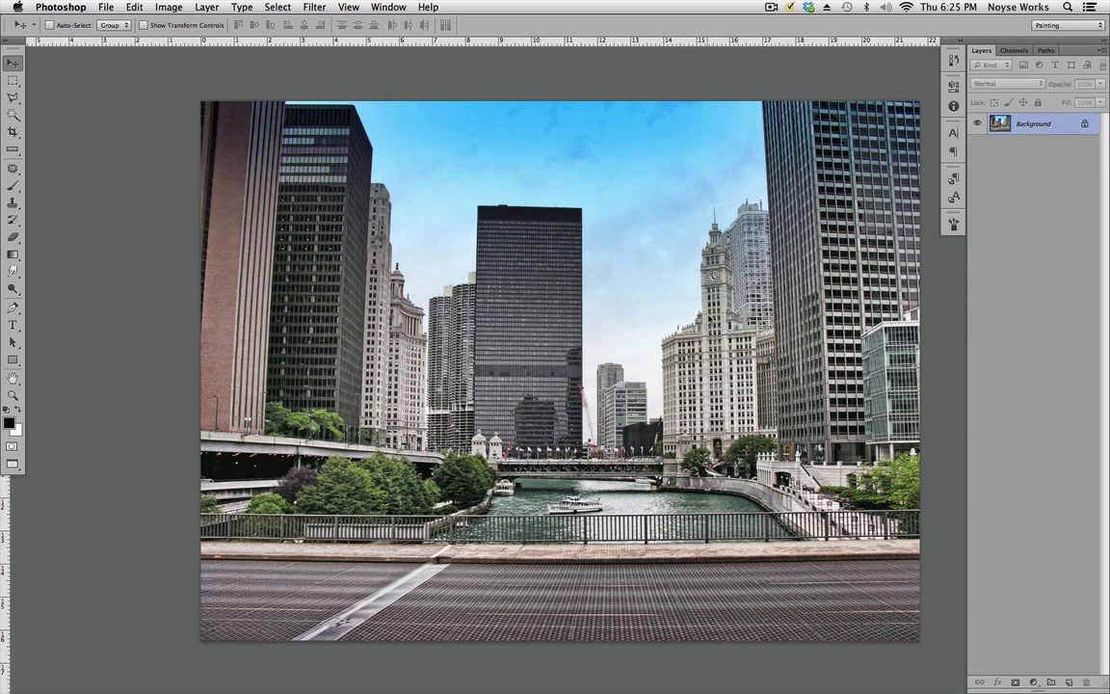
Step: Duplicate the Background layer of city2.jpg into layout.psd and close city2.jpg
left_click(1037, 125, "ctrl")
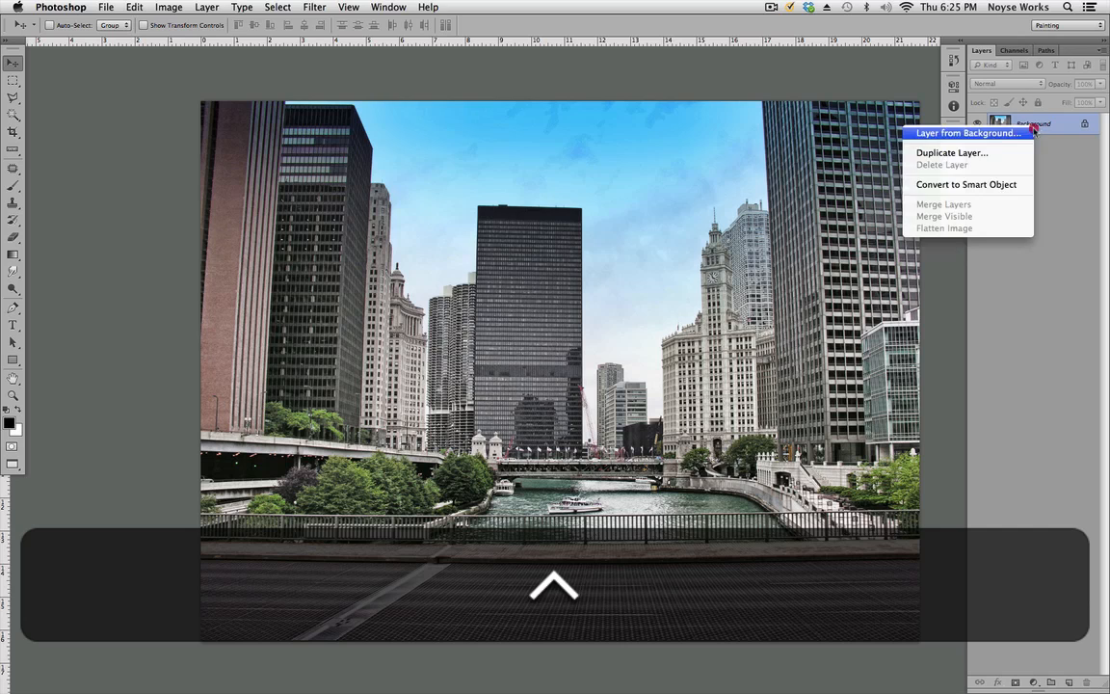
left_click(993, 154)
left_click(597, 350)
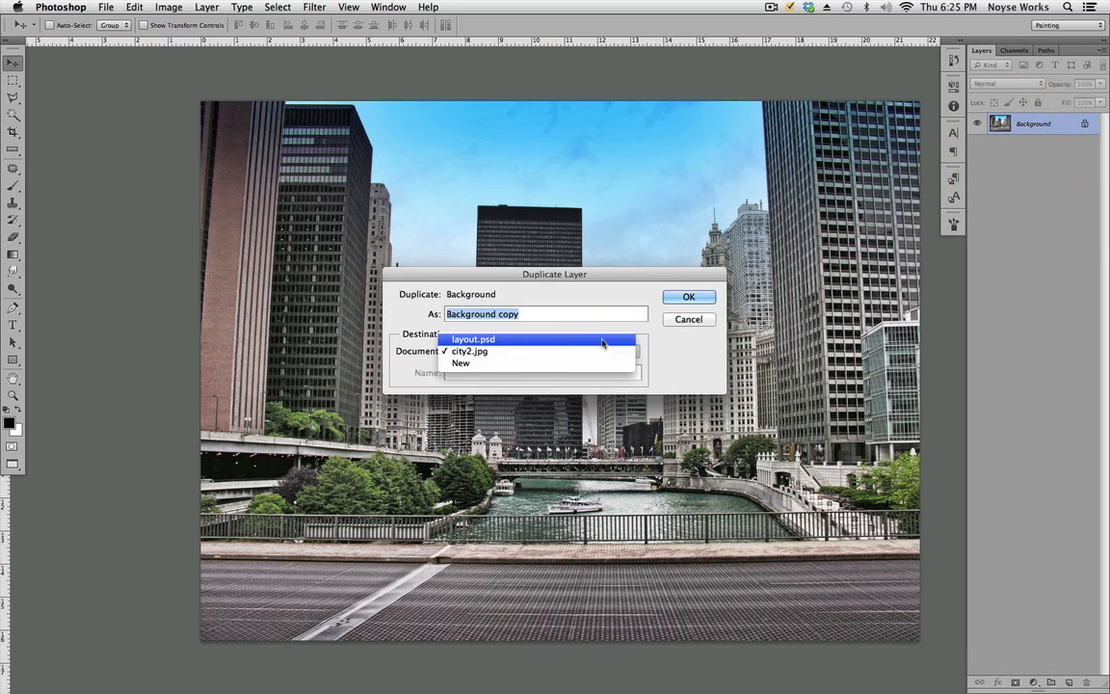
left_click(602, 339)
left_click(690, 298)
key("super+w")
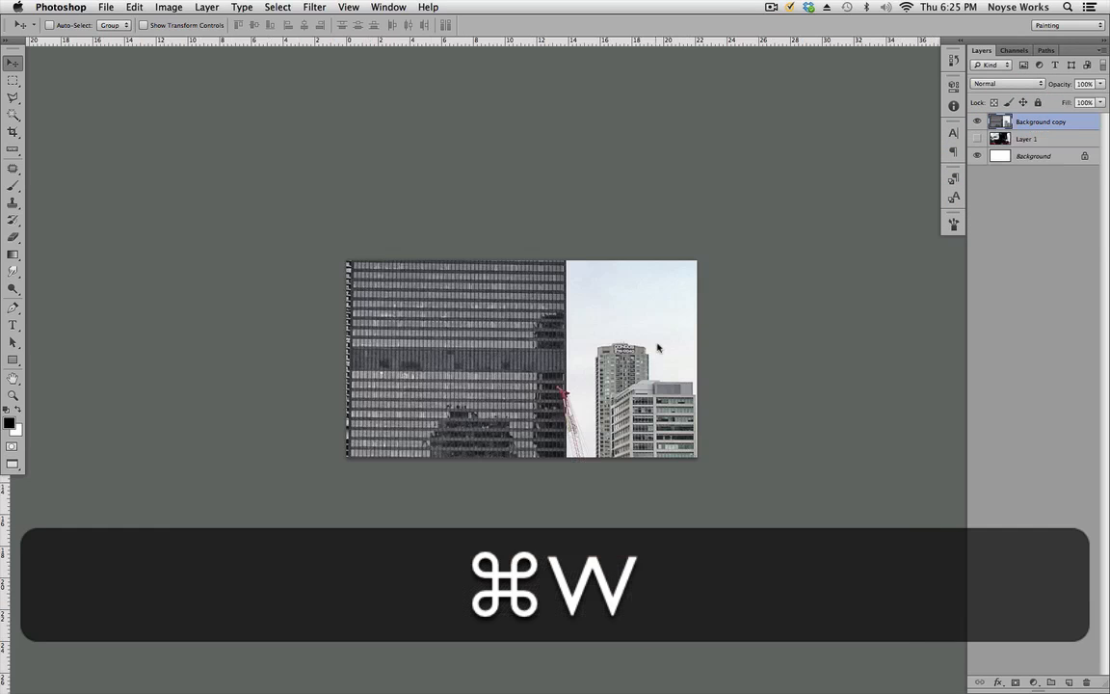
key("super+t")
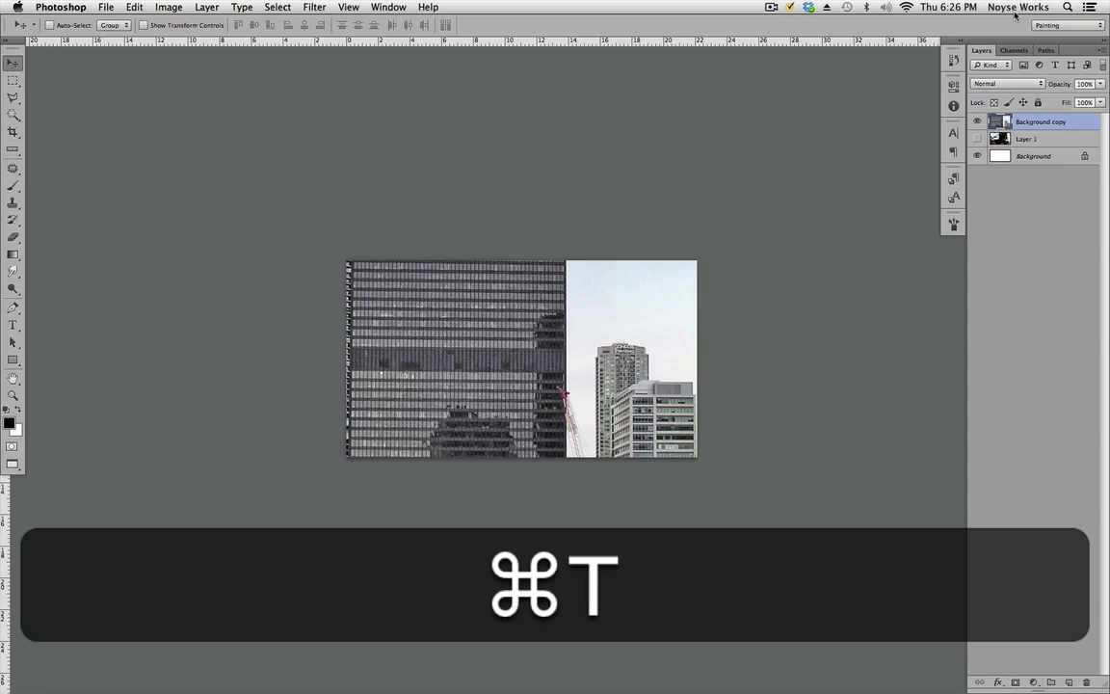
key("super+minus")
key("super+minus")
key("super+minus")
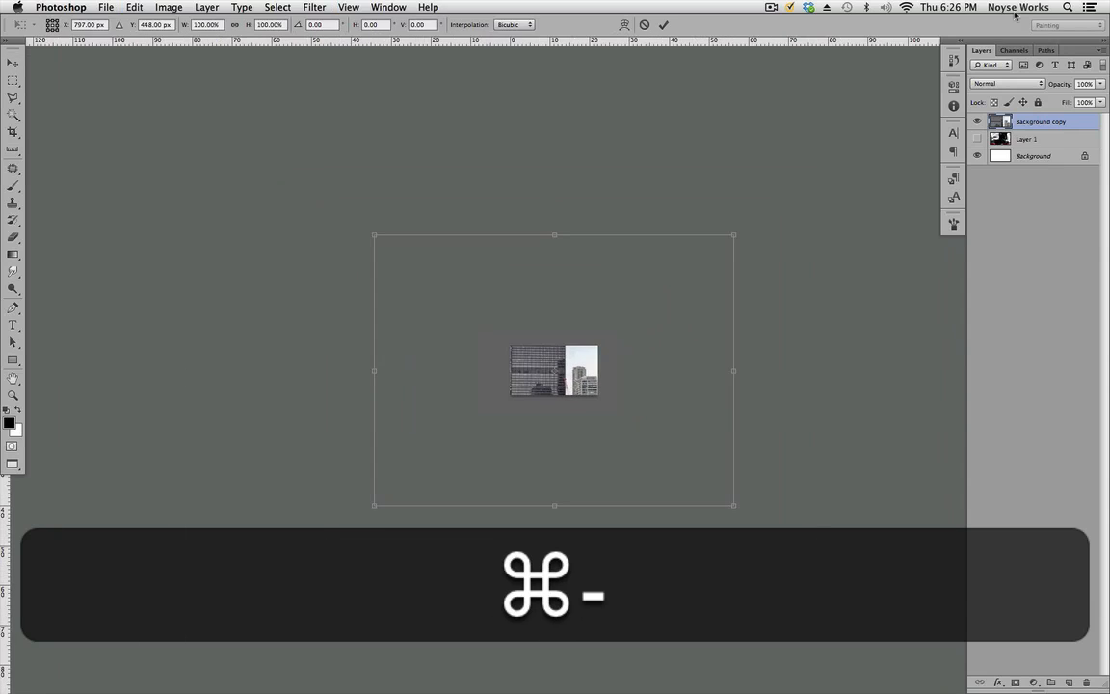
left_click_drag(735, 375, 598, 392)
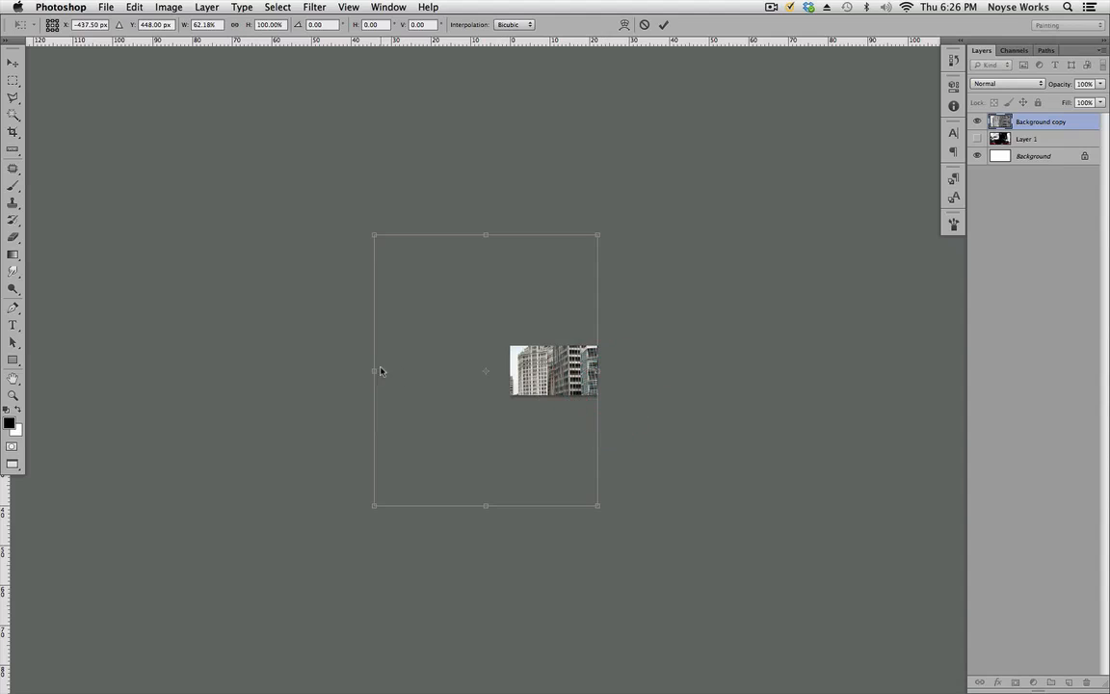
left_click_drag(379, 373, 510, 372)
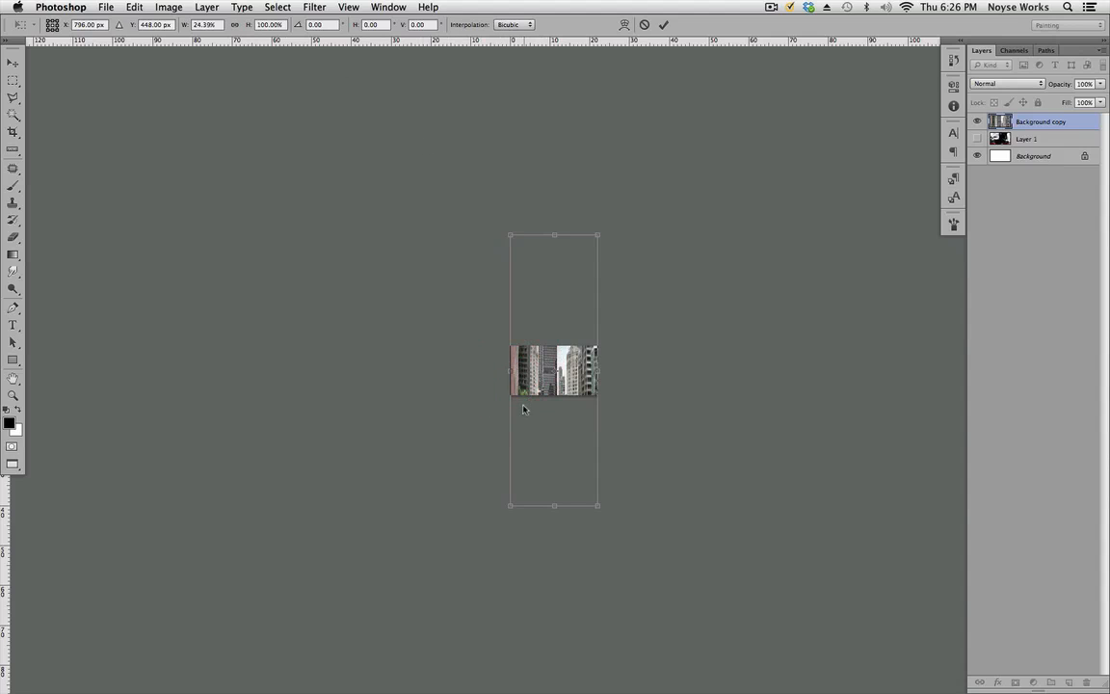
left_click(275, 8)
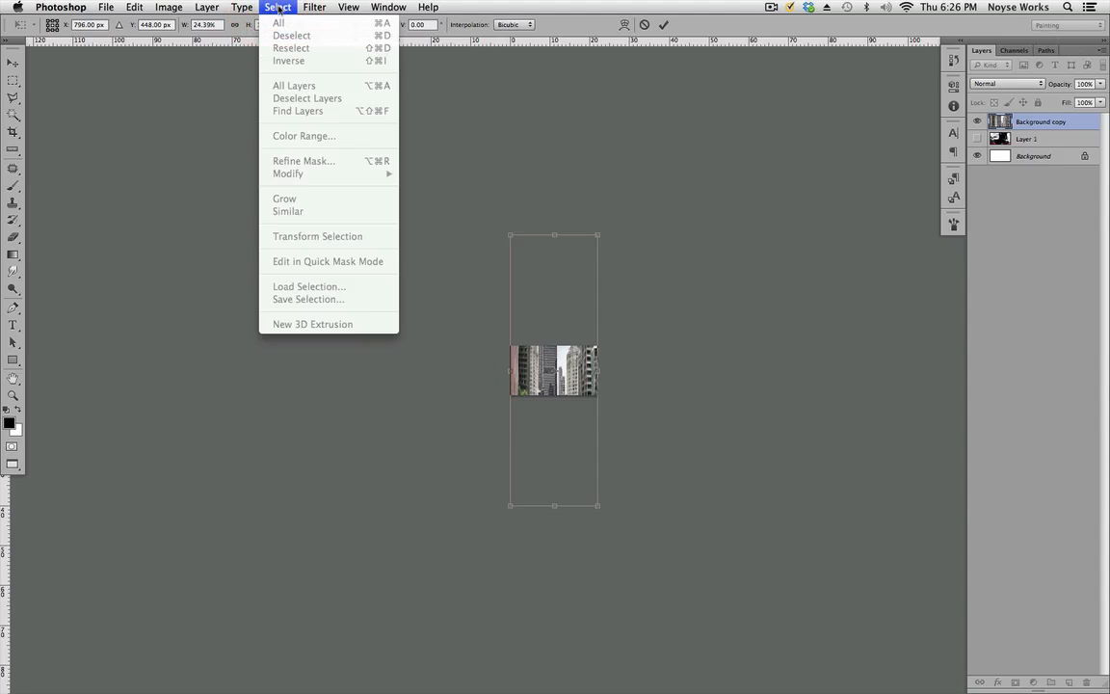
left_click(379, 381)
left_click(632, 334)
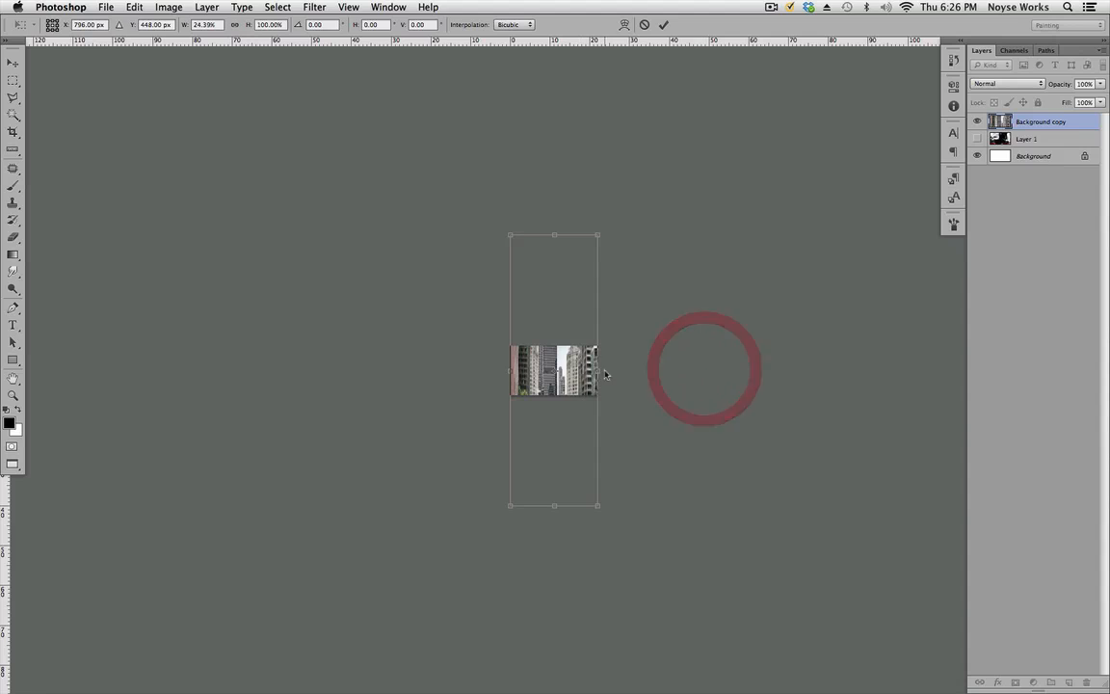
key("super+Return")
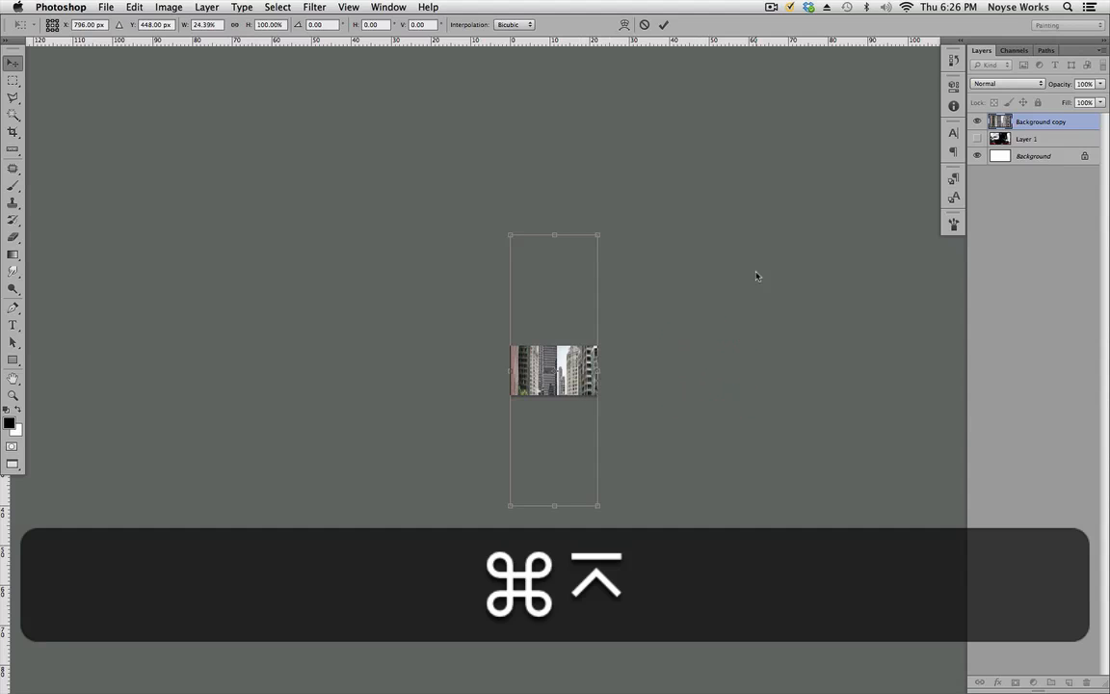
key("alt+super+z")
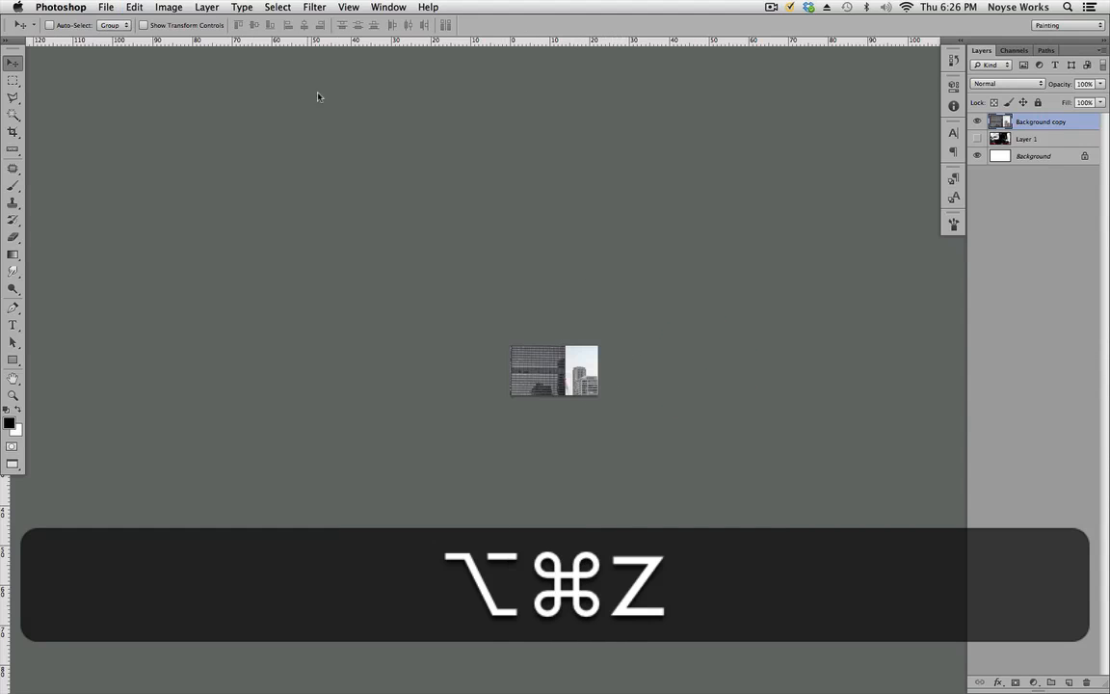
Step: Check the Snap To settings for guides, layers and document bounds
left_click(357, 11)
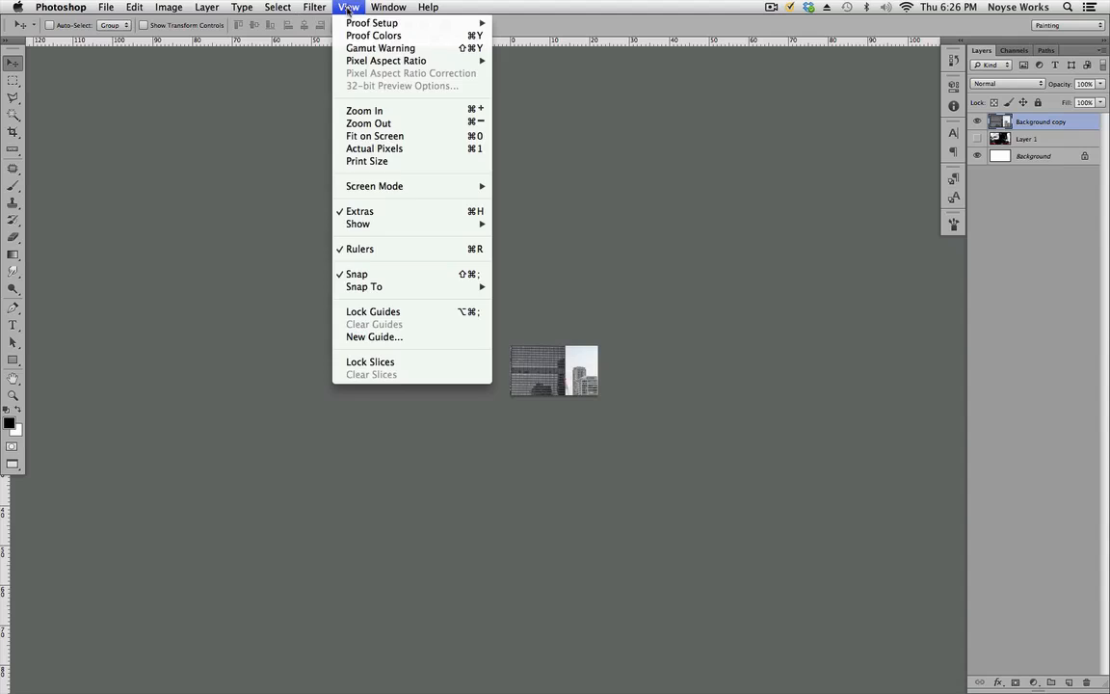
mouse_move(400, 291)
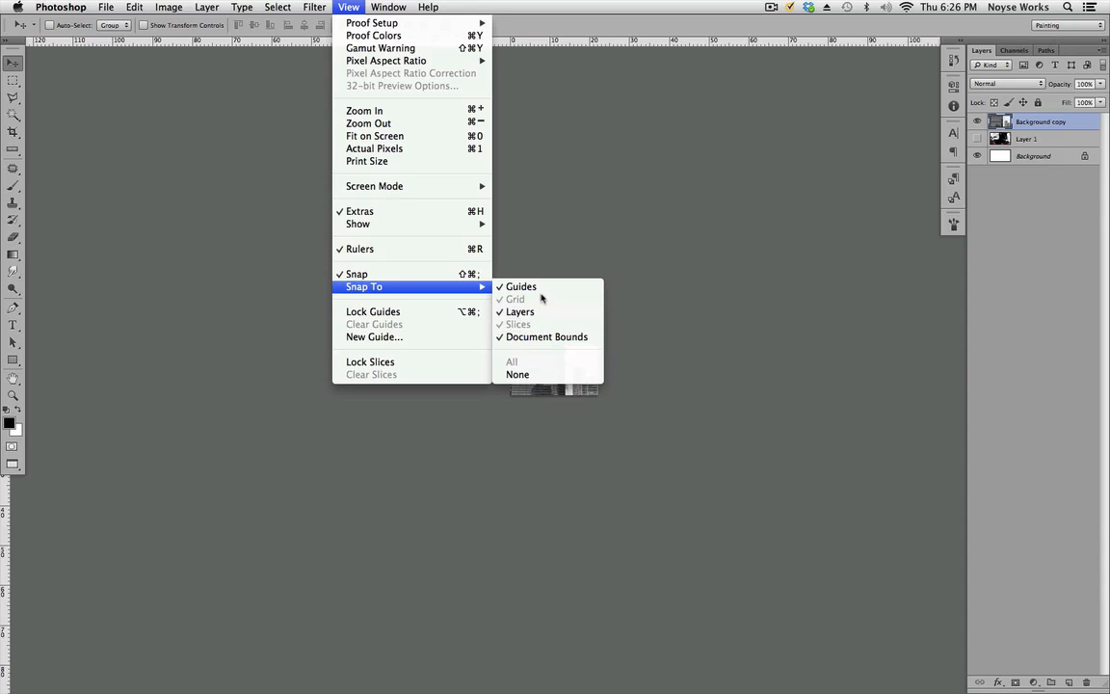
left_click(294, 412)
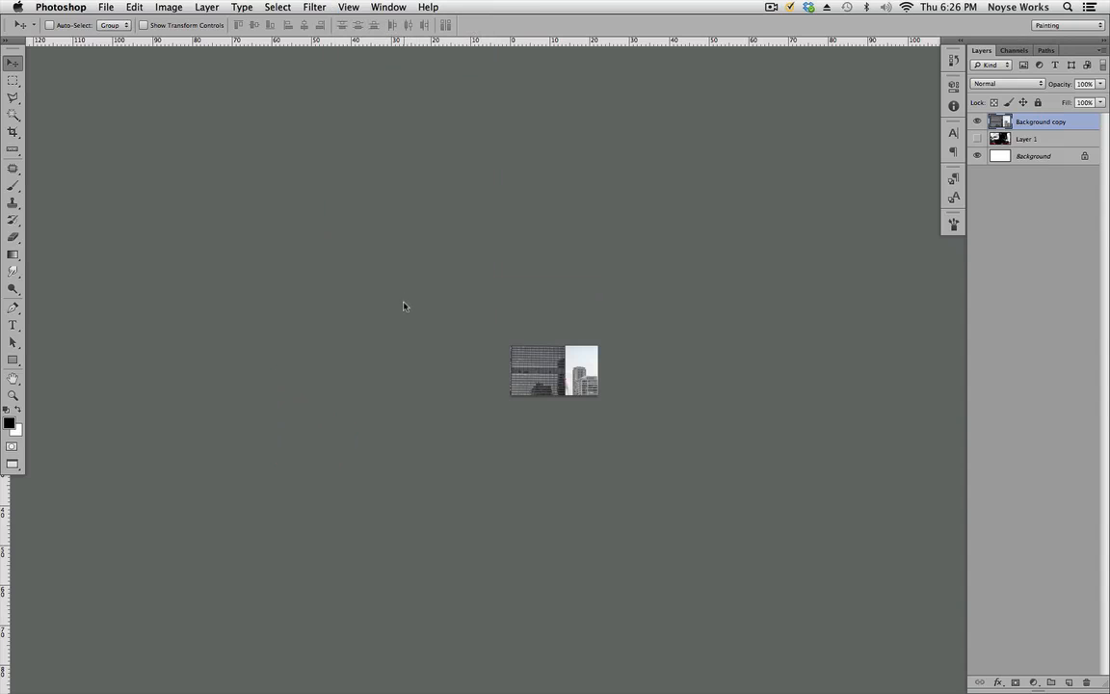
Step: Scale the city photo layer proportionally to 24.39% so its side edges meet the canvas edges
key("super+t")
left_click_drag(375, 371, 508, 372)
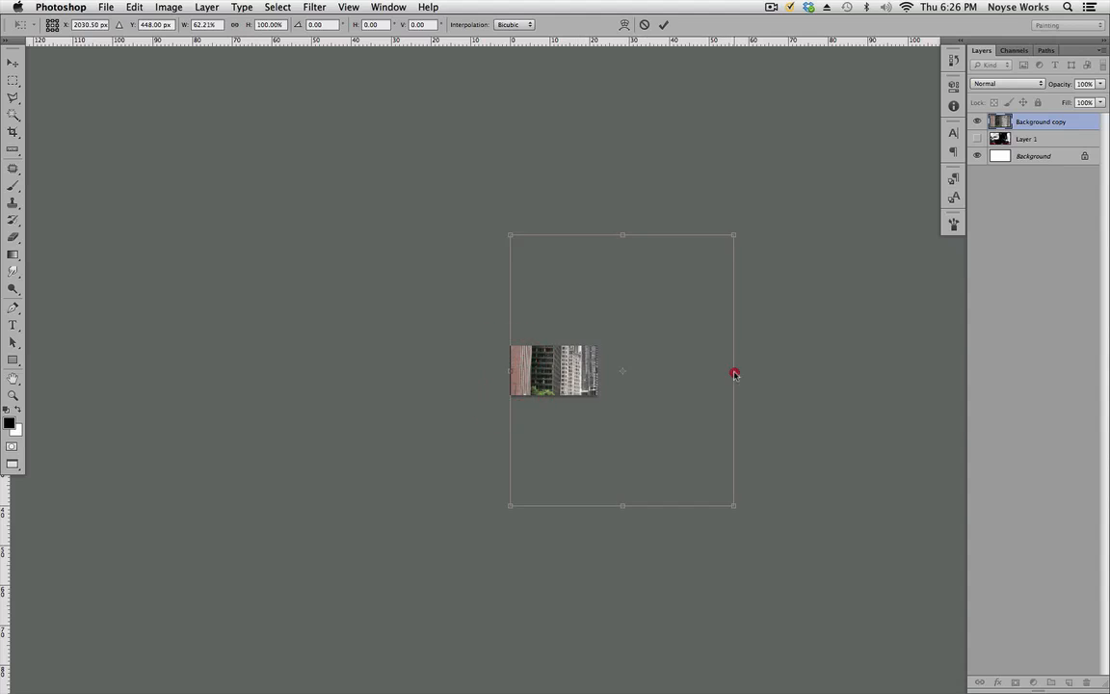
left_click_drag(733, 372, 600, 380)
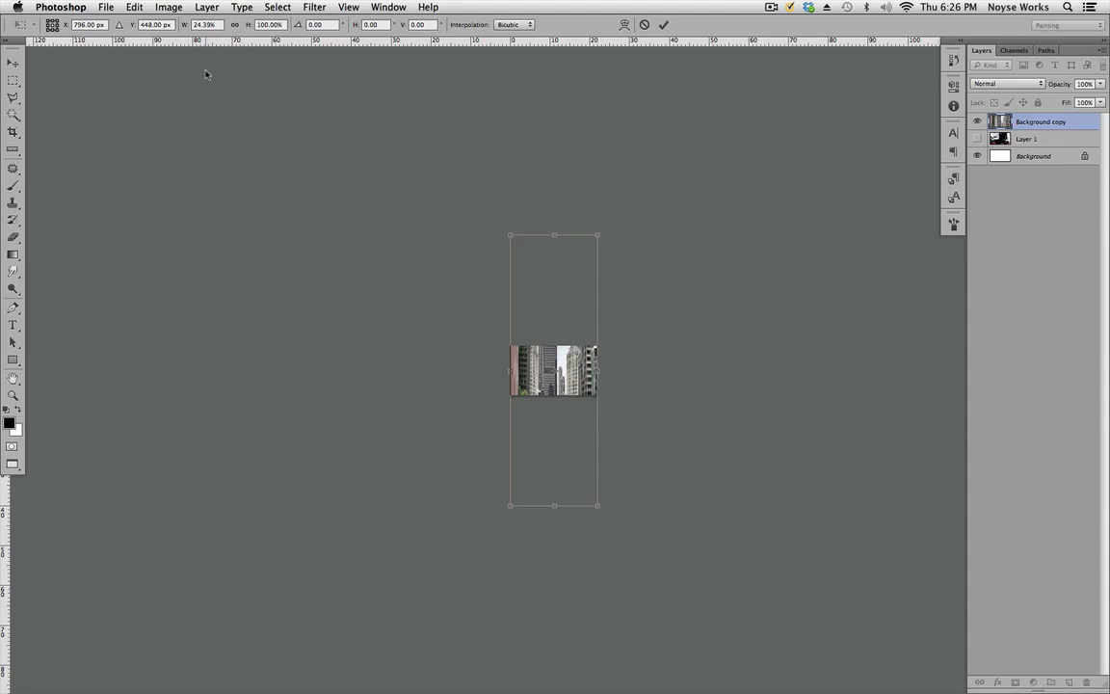
left_click(236, 26)
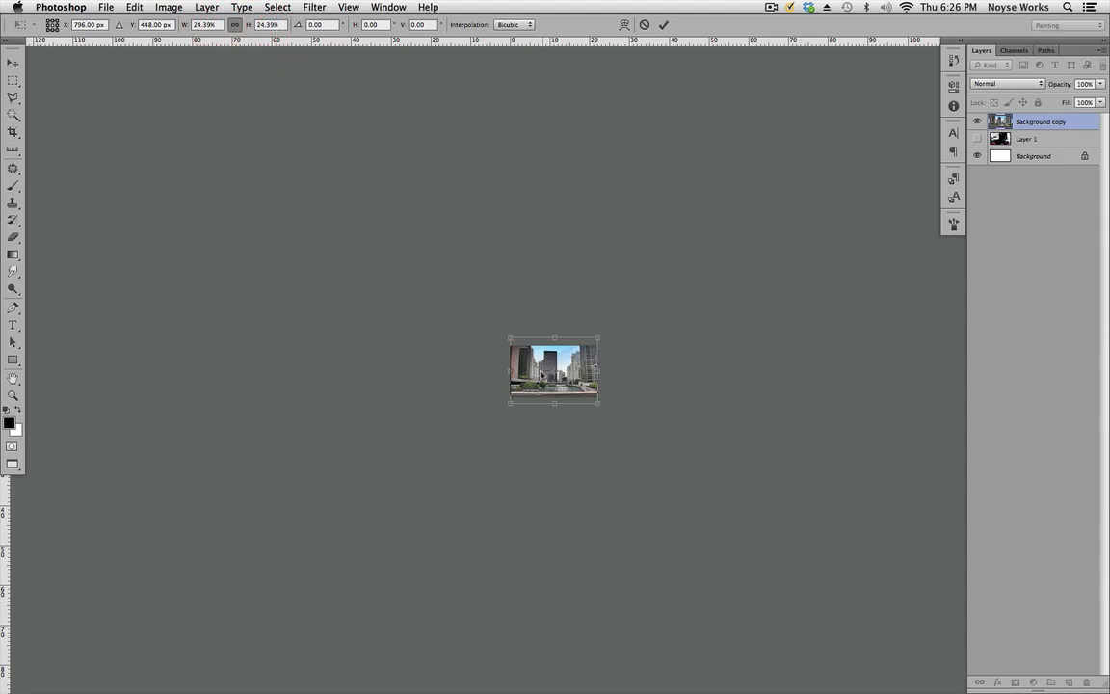
key("super+equal")
key("super+equal")
key("super+equal")
key("super+equal")
key("super+equal")
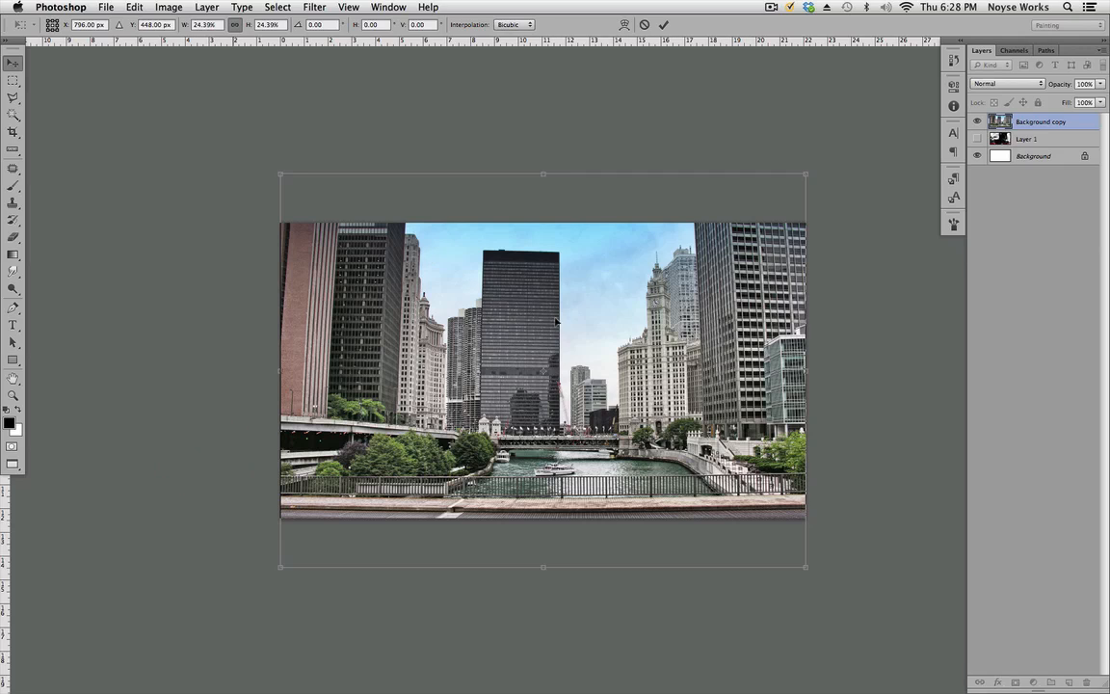
key("Return")
Step: Move the city photo layer straight up so that the road fills the lower part of the canvas
key("super+equal")
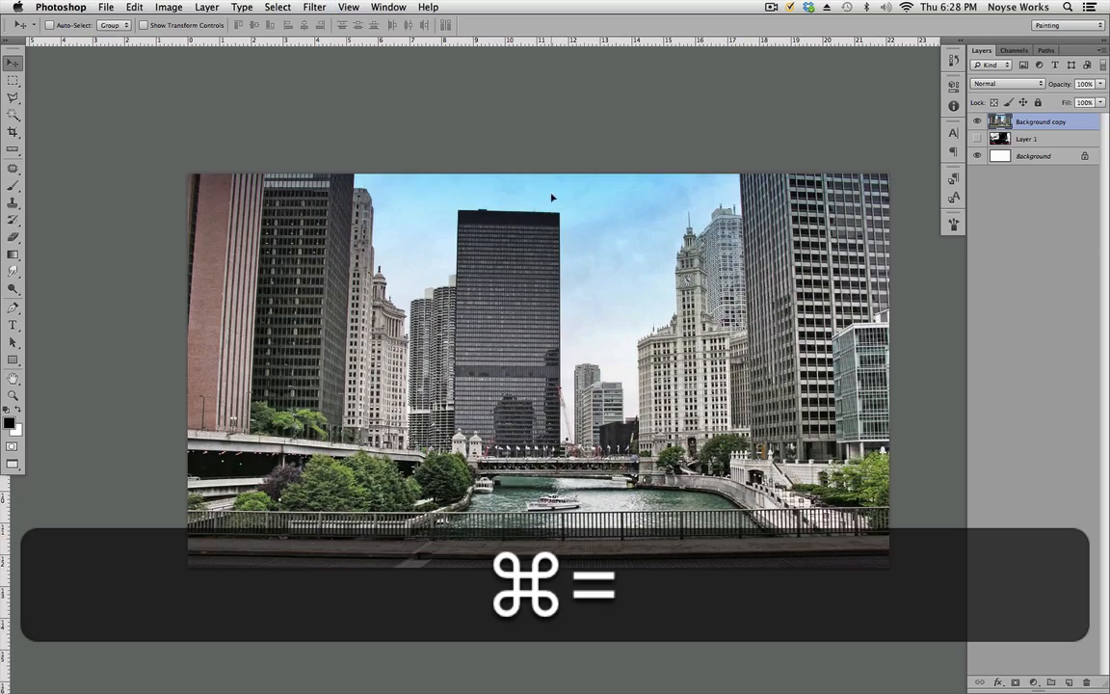
key("super+equal")
key("super+minus")
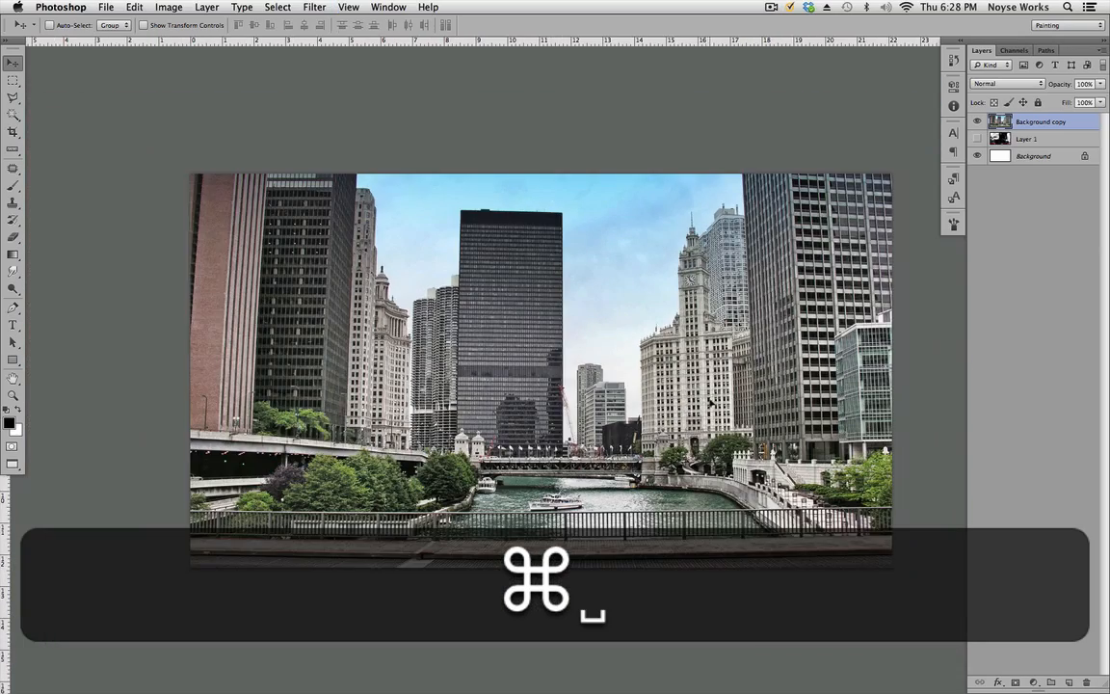
left_click_drag(694, 387, 745, 388)
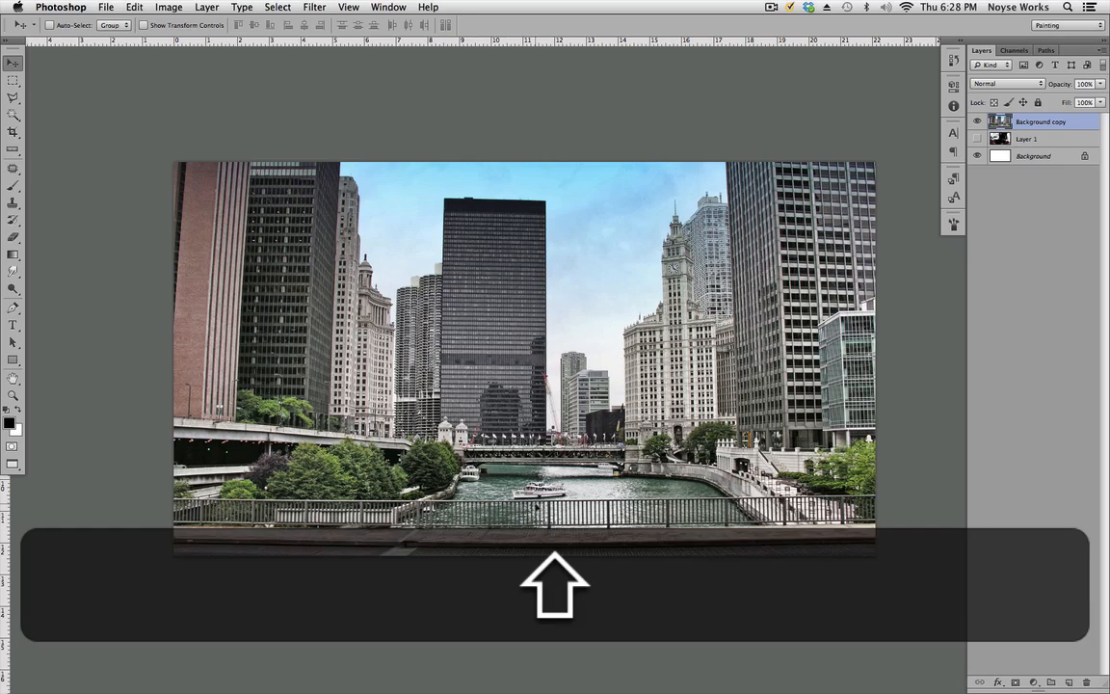
mouse_move(549, 506)
left_mouse_down()
mouse_move(550, 426)
mouse_move(547, 434)
left_mouse_up()
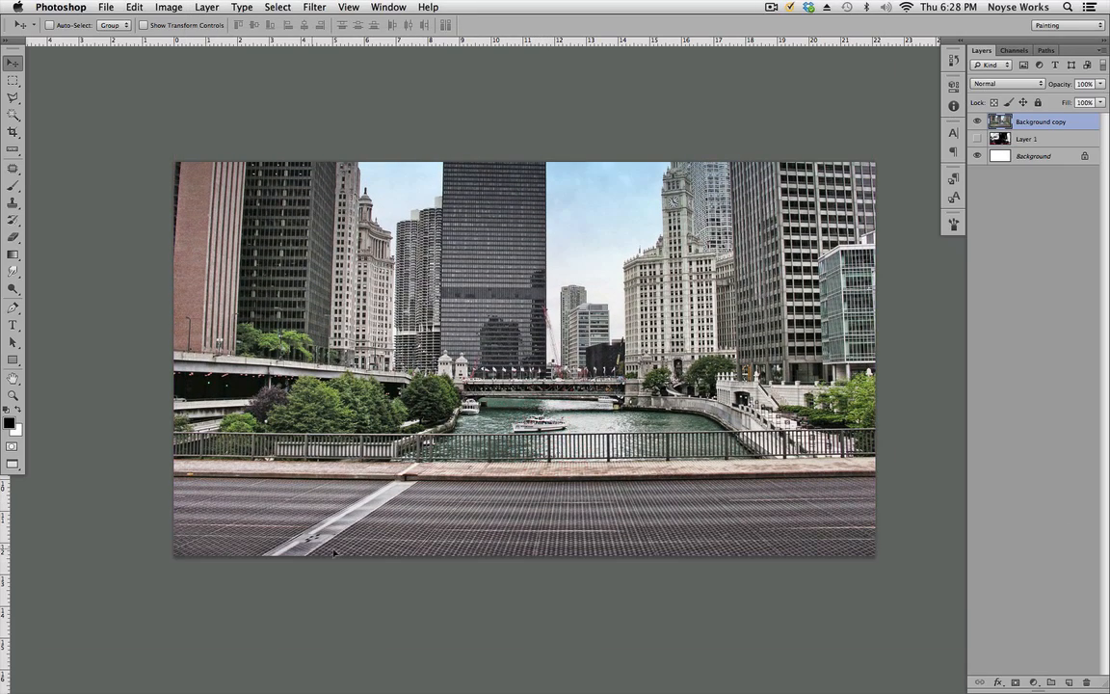
left_click_drag(689, 429, 671, 411)
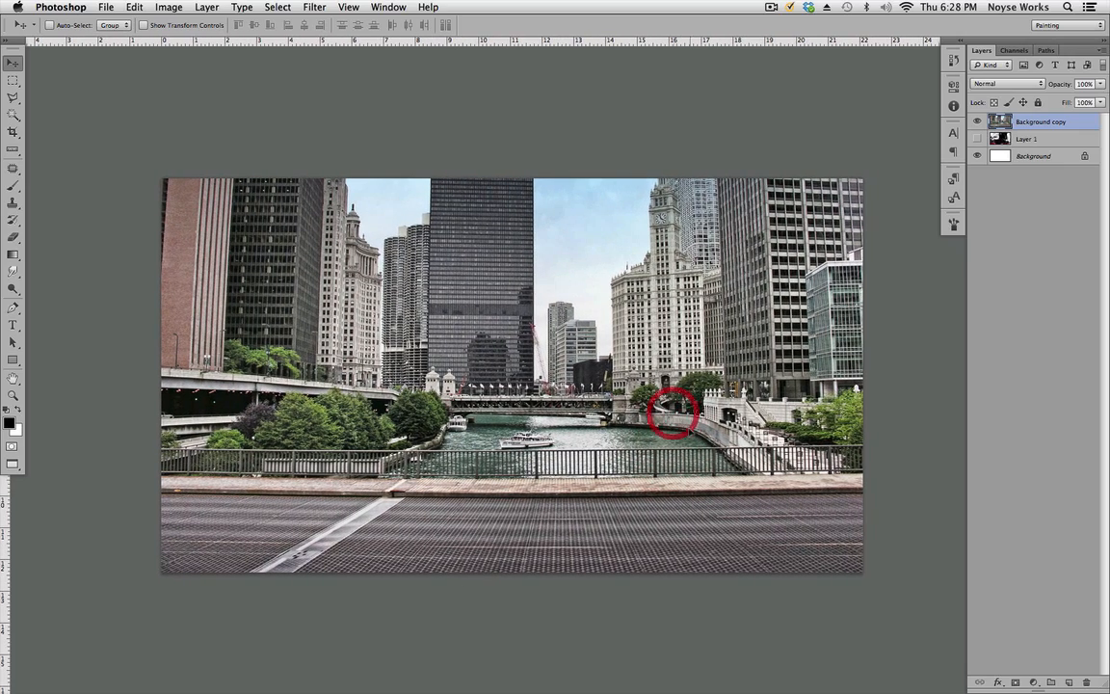
Step: Switch to Adobe Bridge and open ground.jpg from the Bonus folder in Photoshop
key("super+Tab")
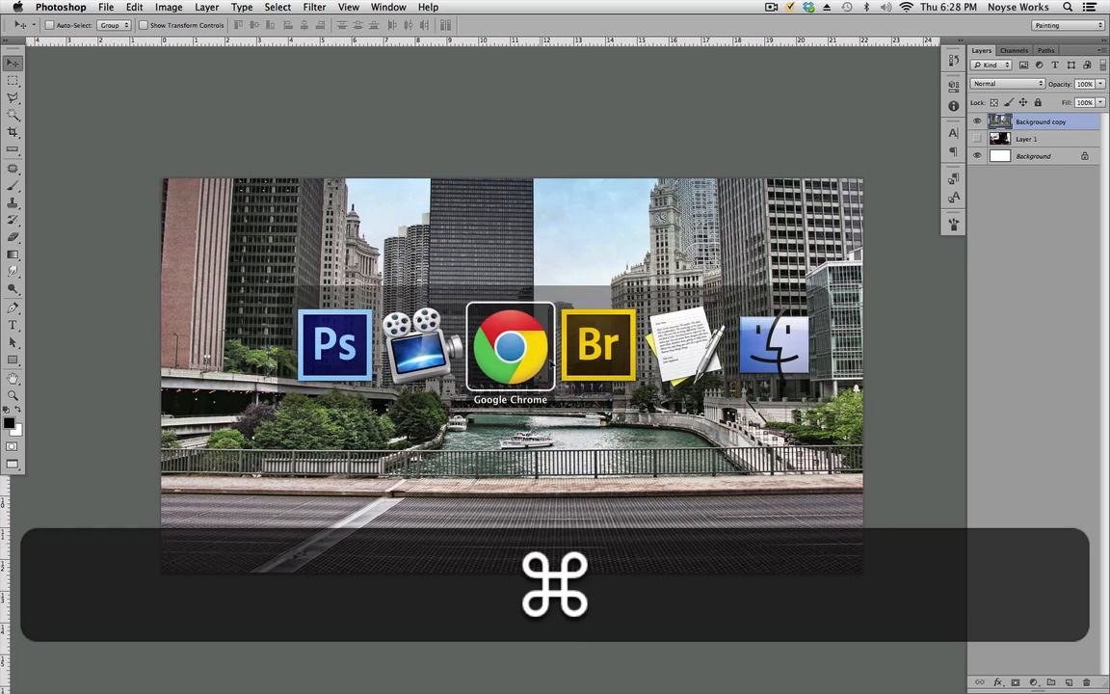
key("super+Tab")
left_click(567, 165)
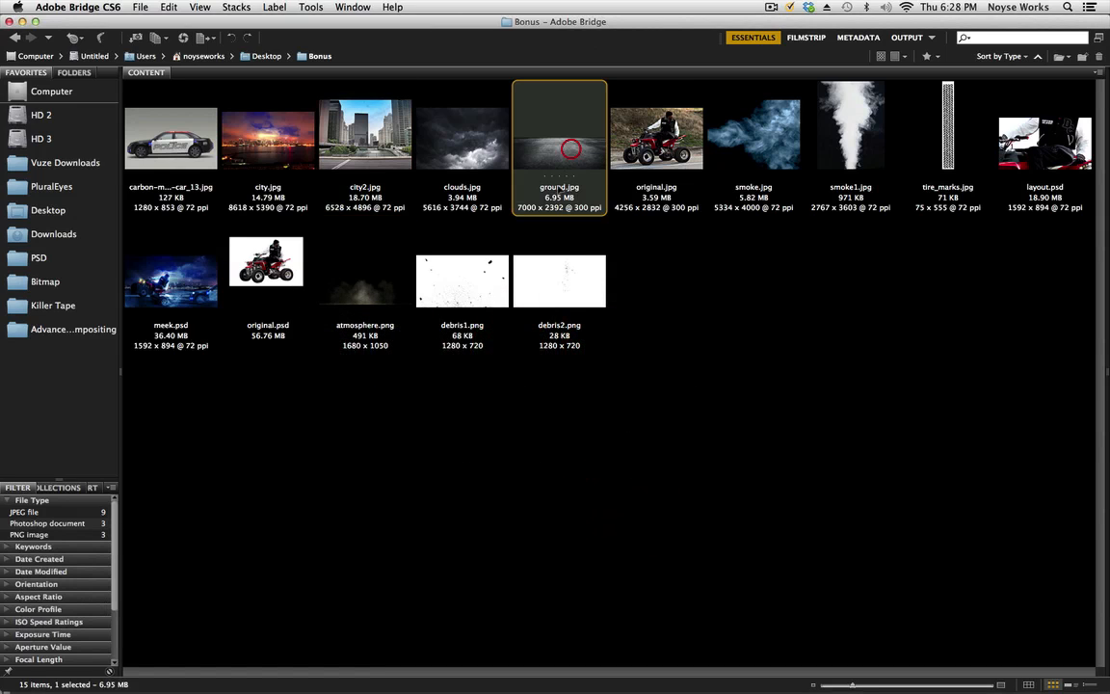
double_click(574, 166)
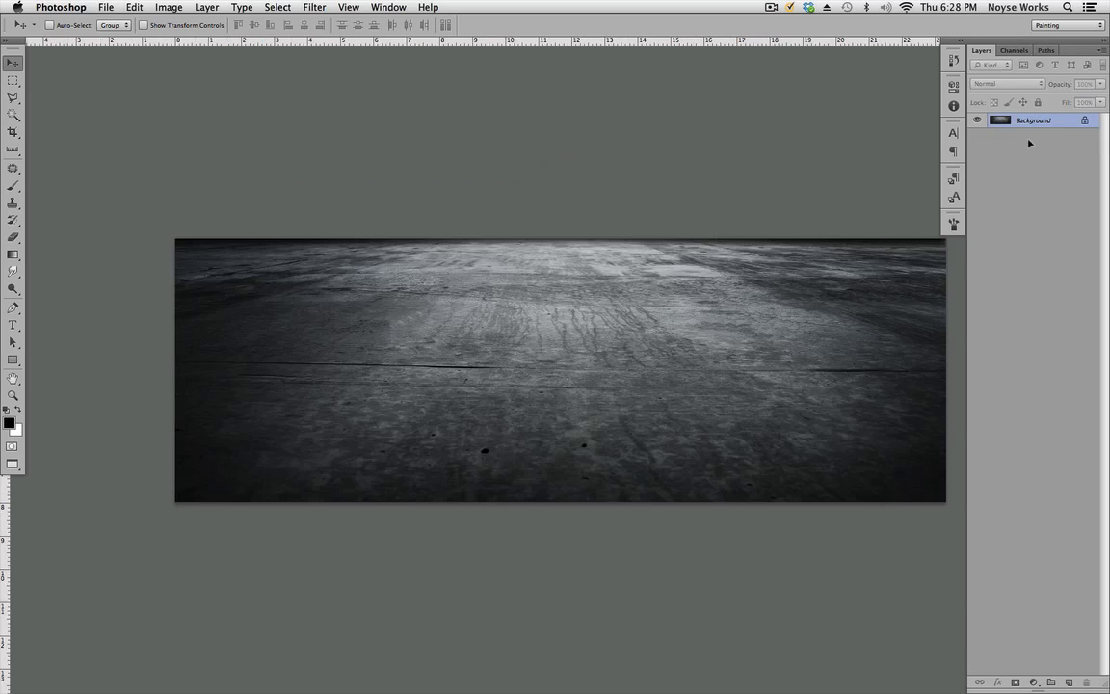
Step: Duplicate the Background layer of ground.jpg into layout.psd and close ground.jpg
right_click(1031, 120)
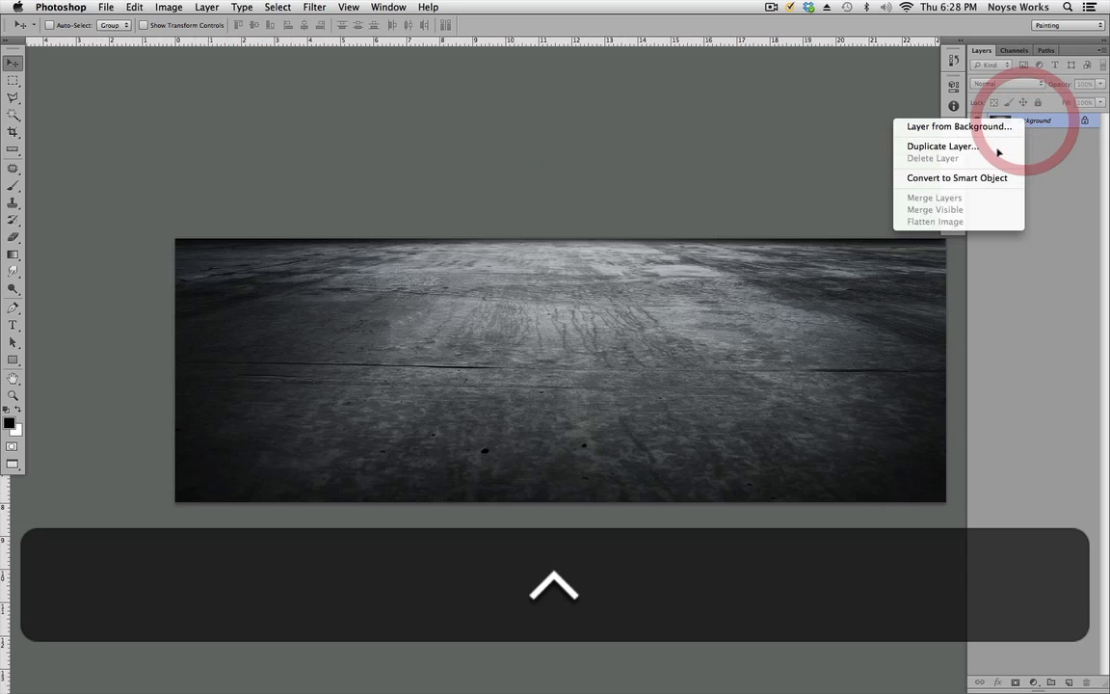
left_click(927, 146)
left_click(577, 356)
left_click(576, 345)
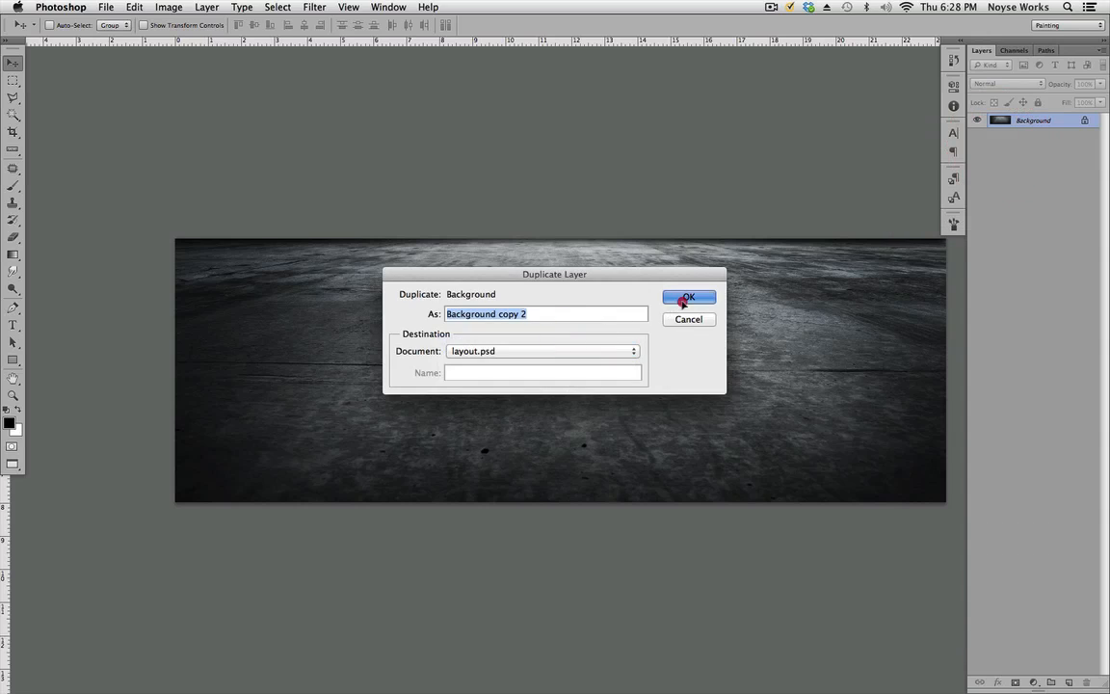
left_click(686, 297)
key("super+w")
Step: Scale the ground texture layer proportionally to 22.74% so that it spans the canvas width
key("super+minus")
key("super+minus")
key("super+minus")
key("super+minus")
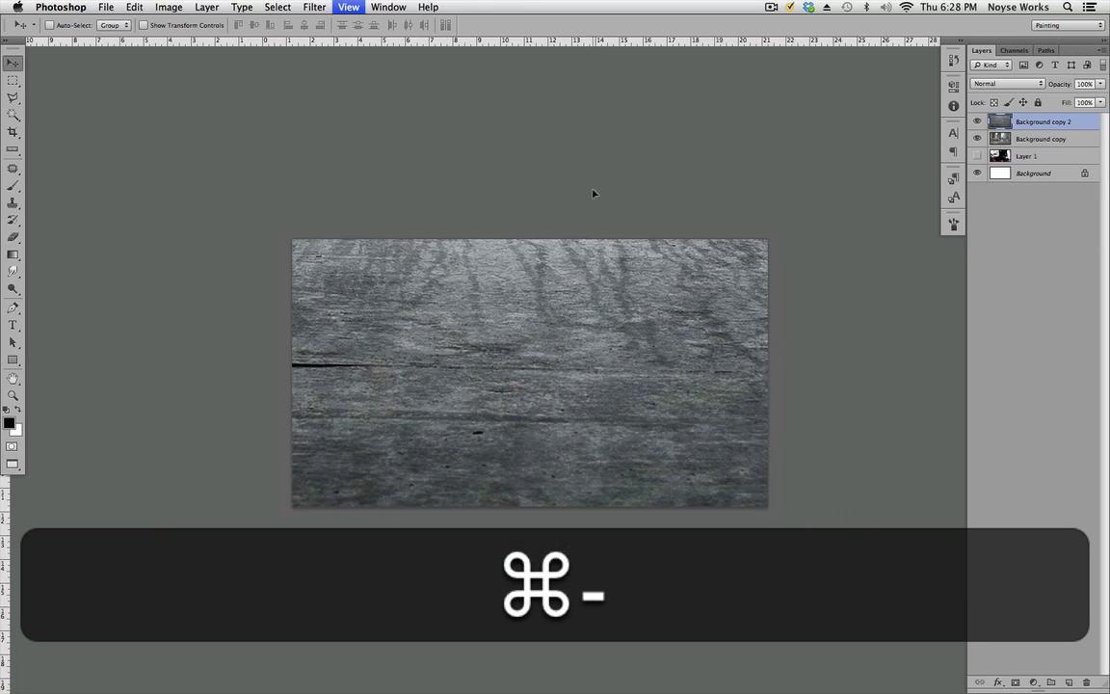
key("super+t")
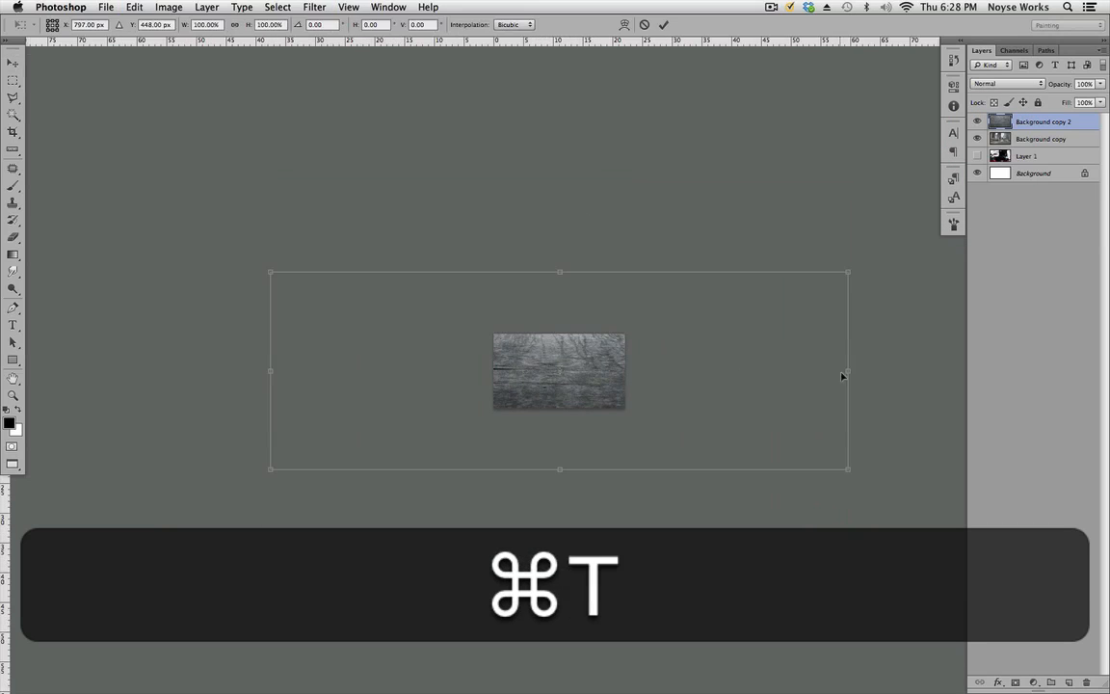
left_click_drag(848, 374, 627, 377)
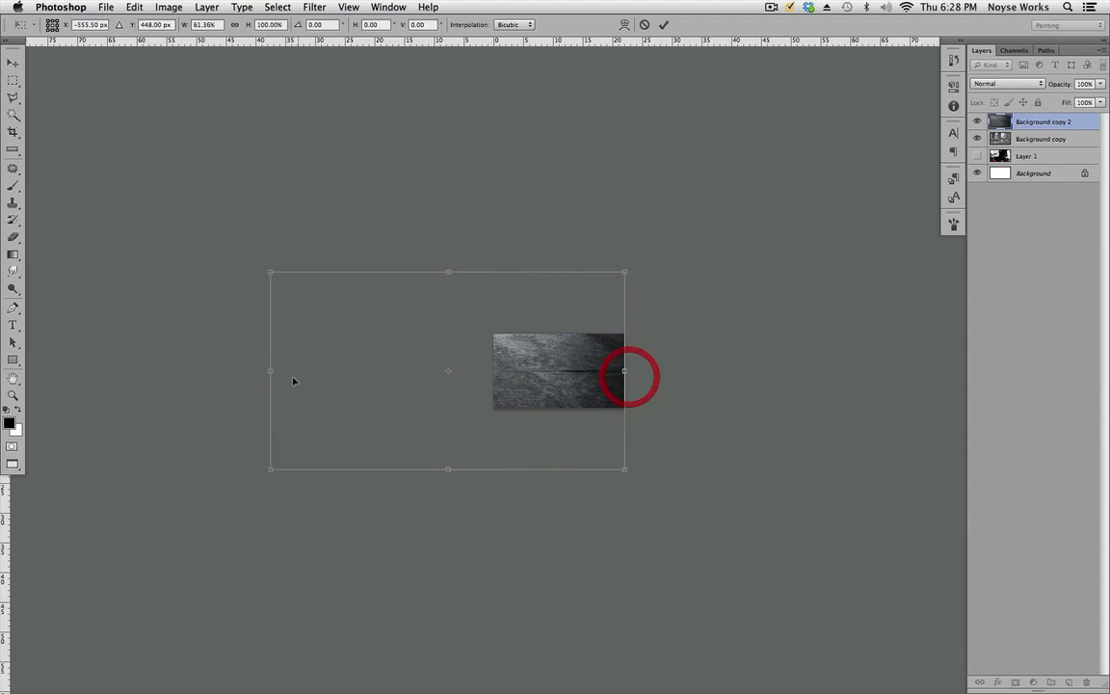
left_click_drag(270, 370, 493, 368)
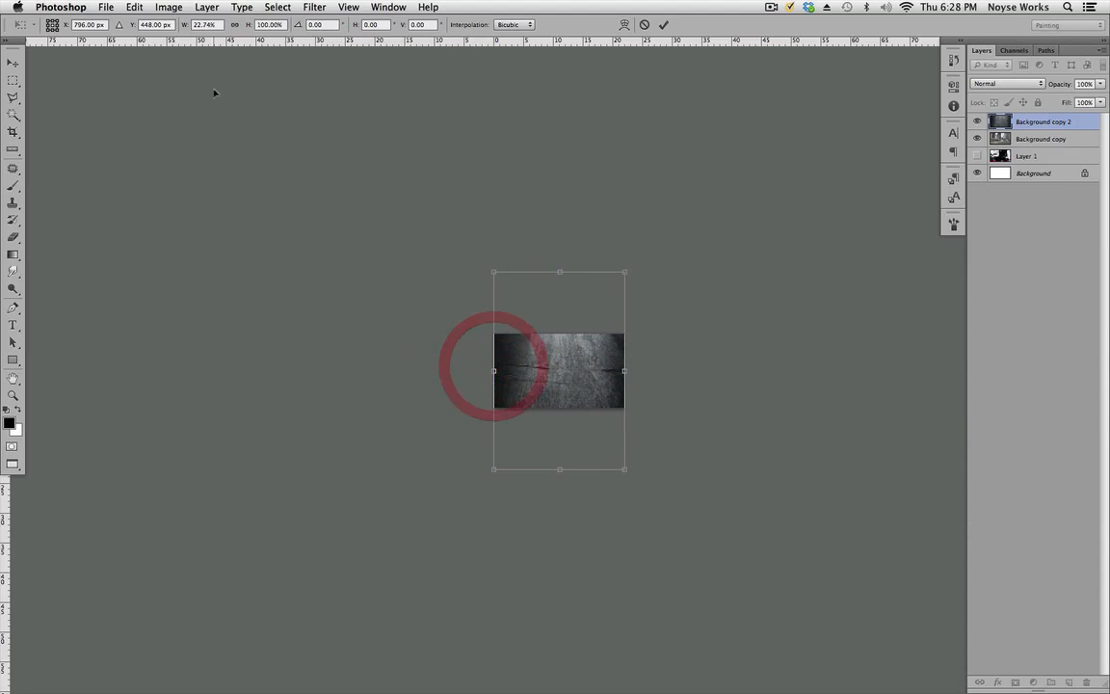
left_click(234, 24)
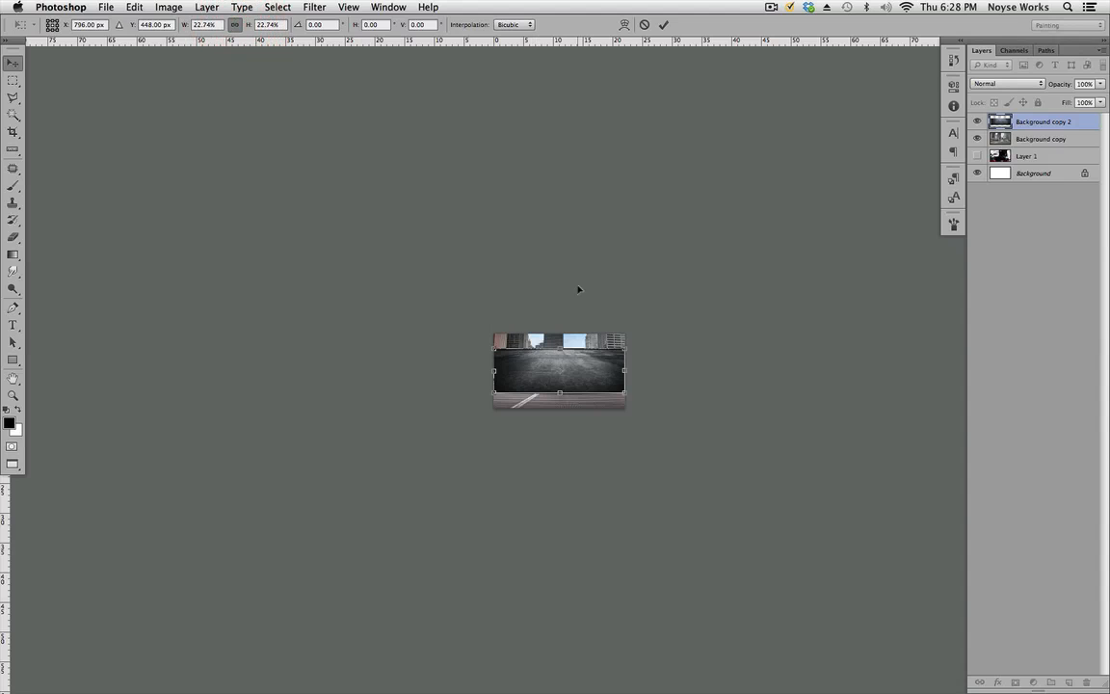
key("super+Return")
Step: Move the ground texture layer down to the bottom of the canvas, over the road of the city photo
key("super+equal")
key("super+equal")
key("super+equal")
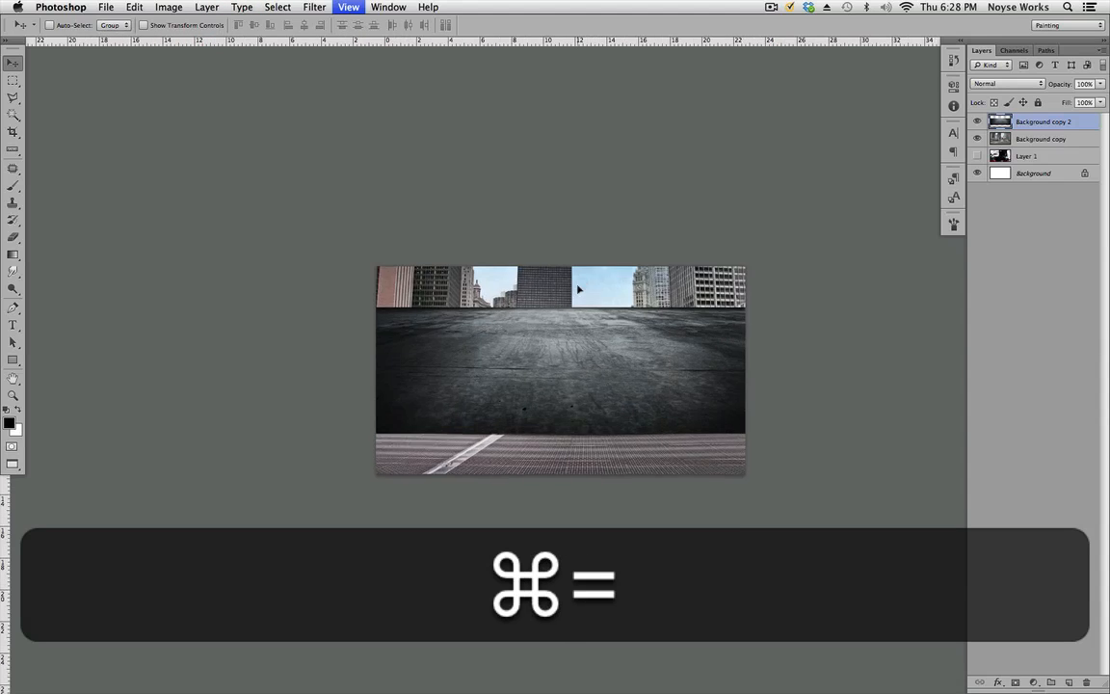
key("super+equal")
key("super+equal")
left_click_drag(590, 318, 601, 561)
key("super+equal")
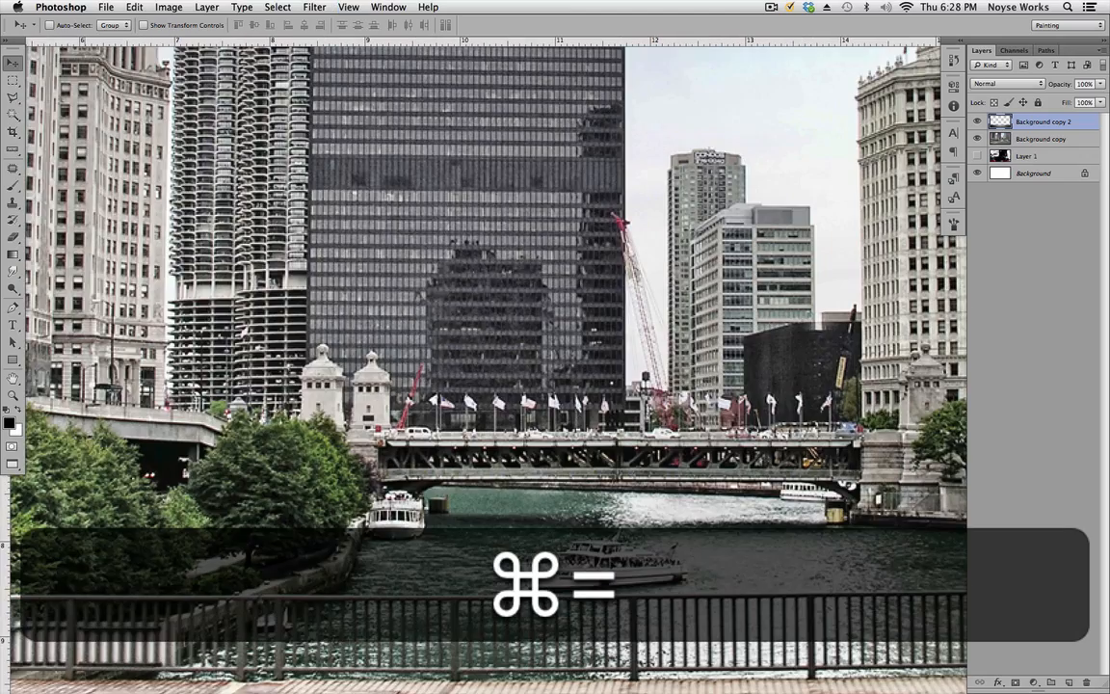
Step: Nudge the ground texture layer up so that its upper edge meets the sidewalk curb of the city photo
key("super+minus")
left_click_drag(660, 496, 657, 326)
key("super+minus")
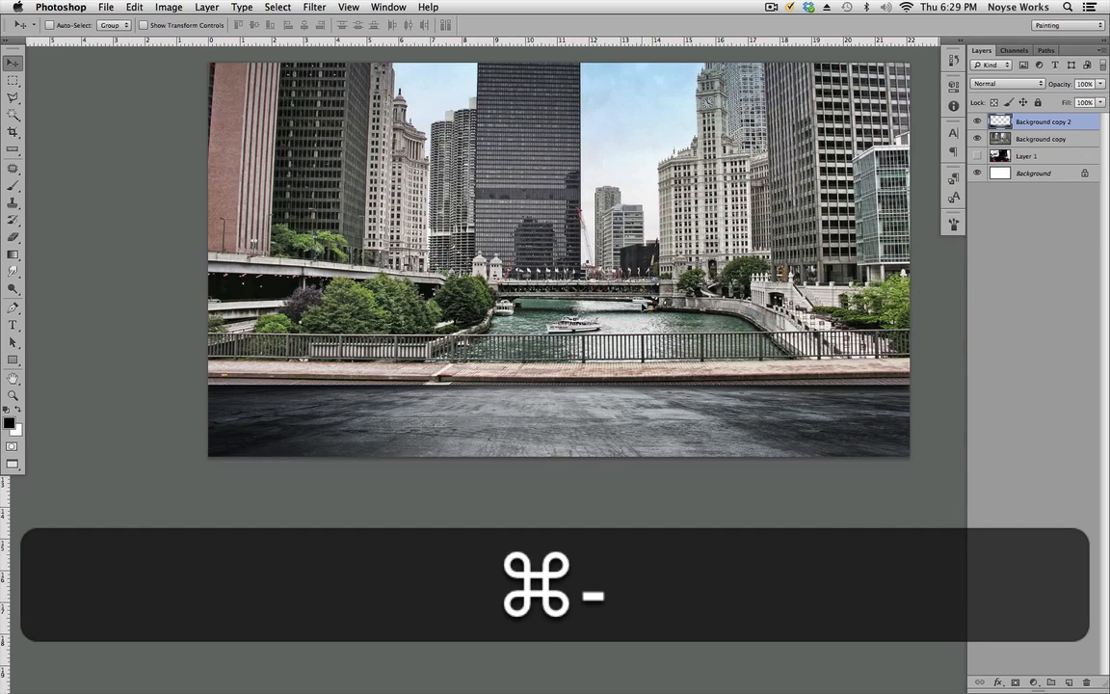
key("shift+Up")
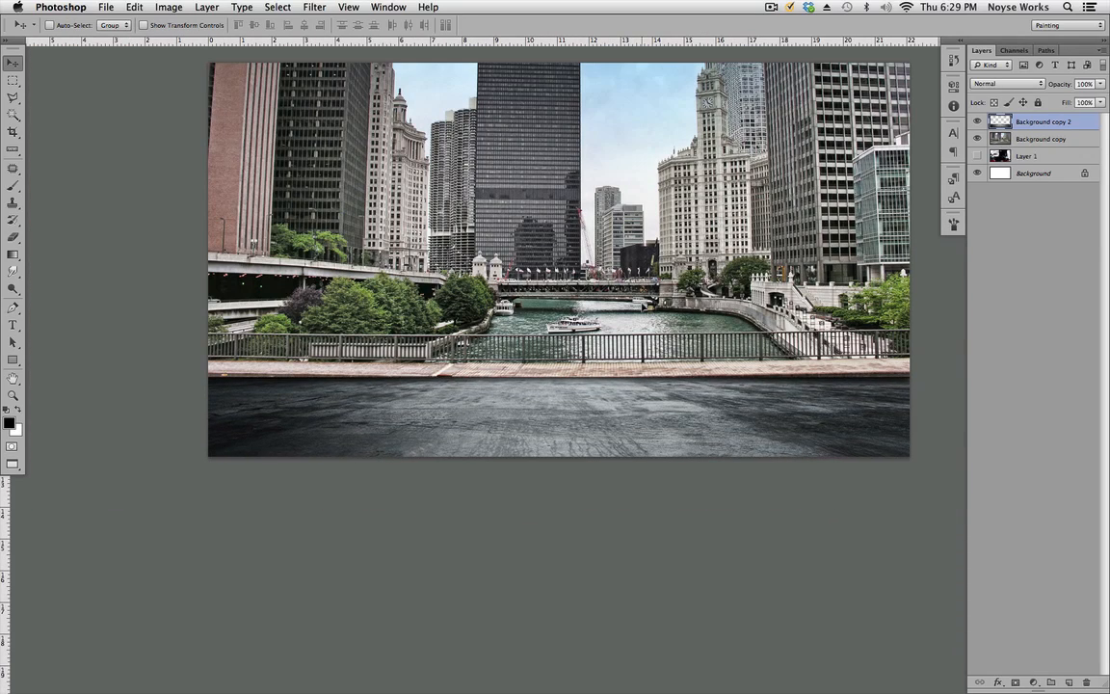
key("shift+Down")
key("shift+Down")
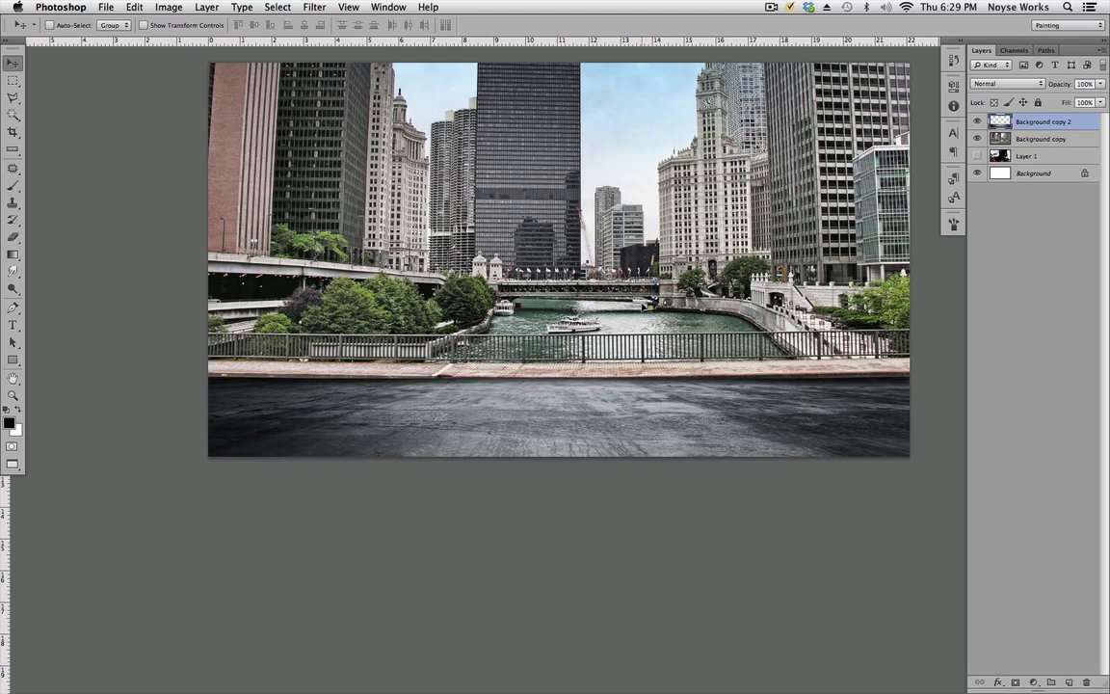
Step: Examine the seam between the ground texture and the curb across the full canvas width, comparing with the texture layer hidden and shown
key("super+equal")
key("super+equal")
key("super+equal")
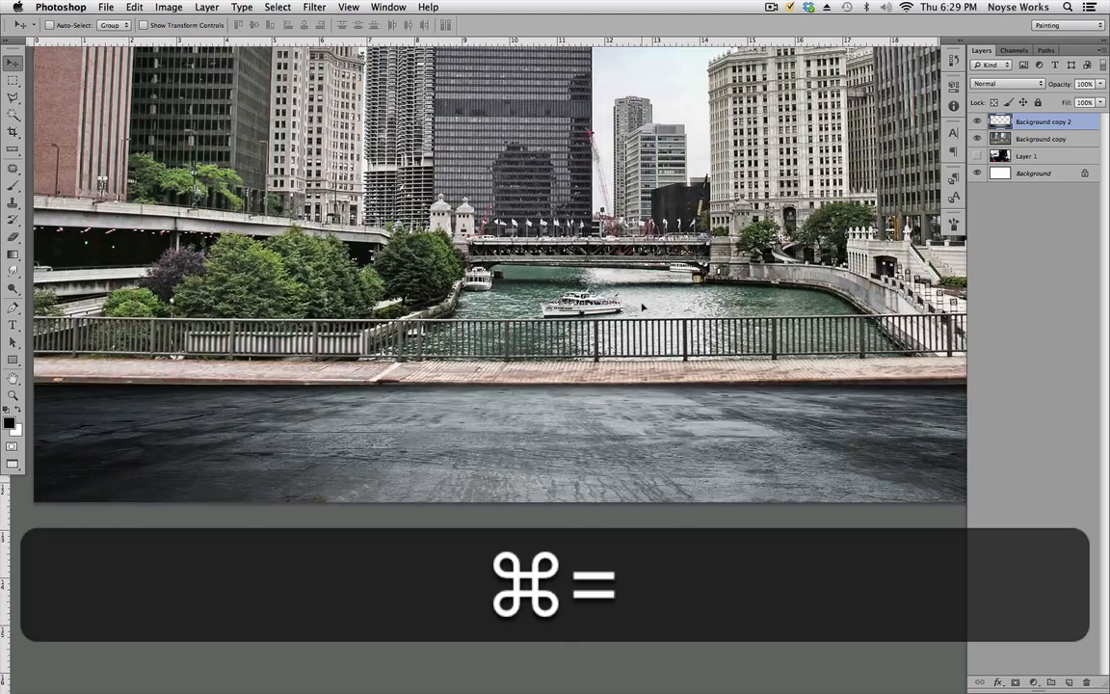
key("super+space")
left_click_drag(535, 424, 538, 456)
left_click(978, 122)
left_click(977, 121)
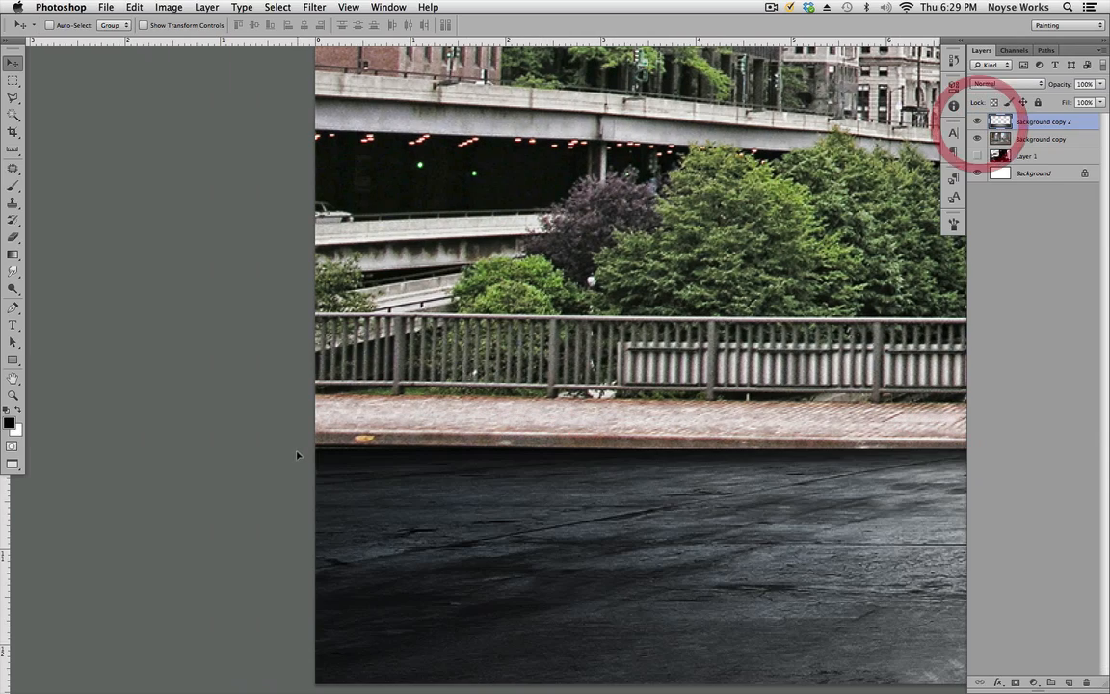
left_click_drag(843, 446, 433, 389)
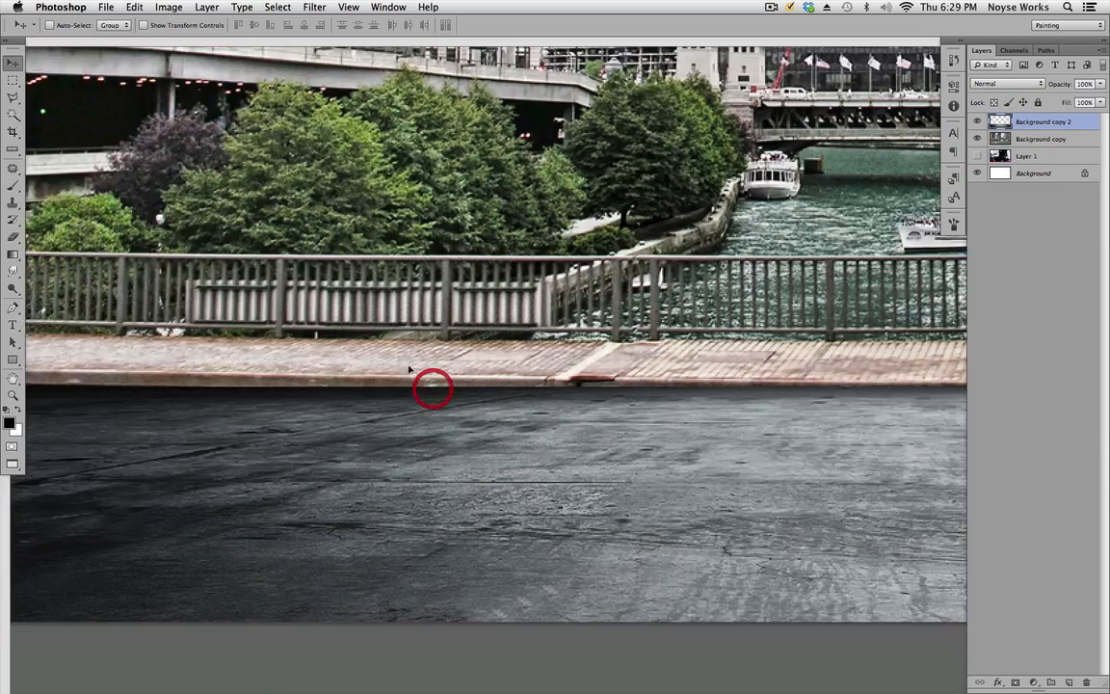
left_click_drag(839, 424, 330, 433)
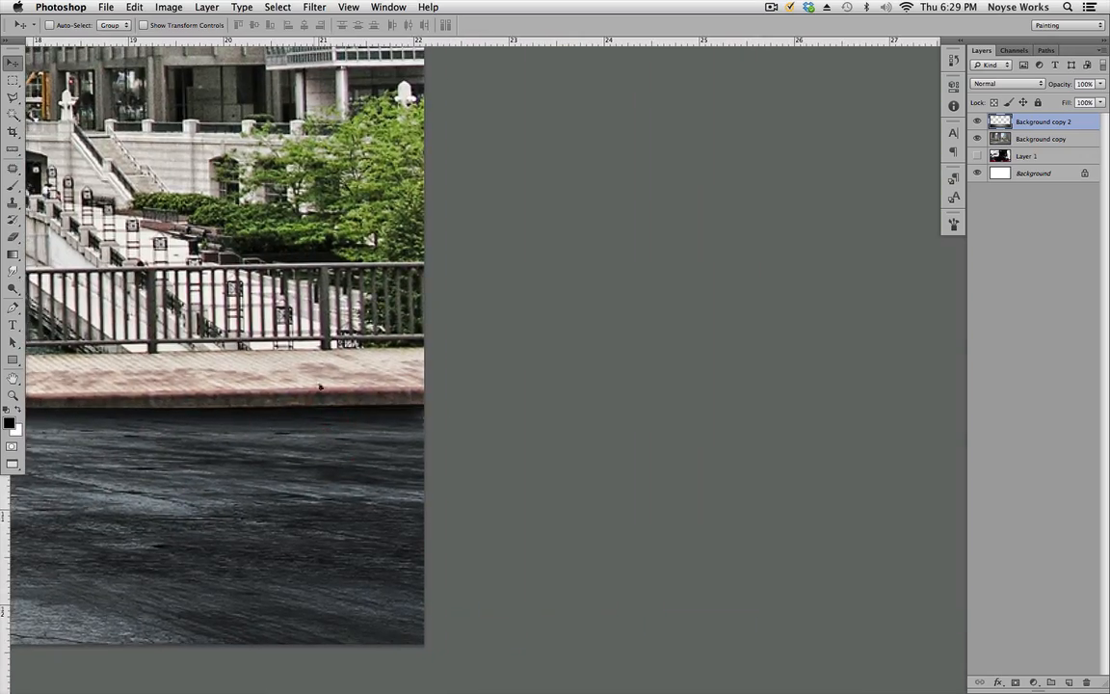
left_click_drag(320, 387, 599, 378)
left_click_drag(260, 374, 585, 391)
left_click_drag(688, 403, 547, 409)
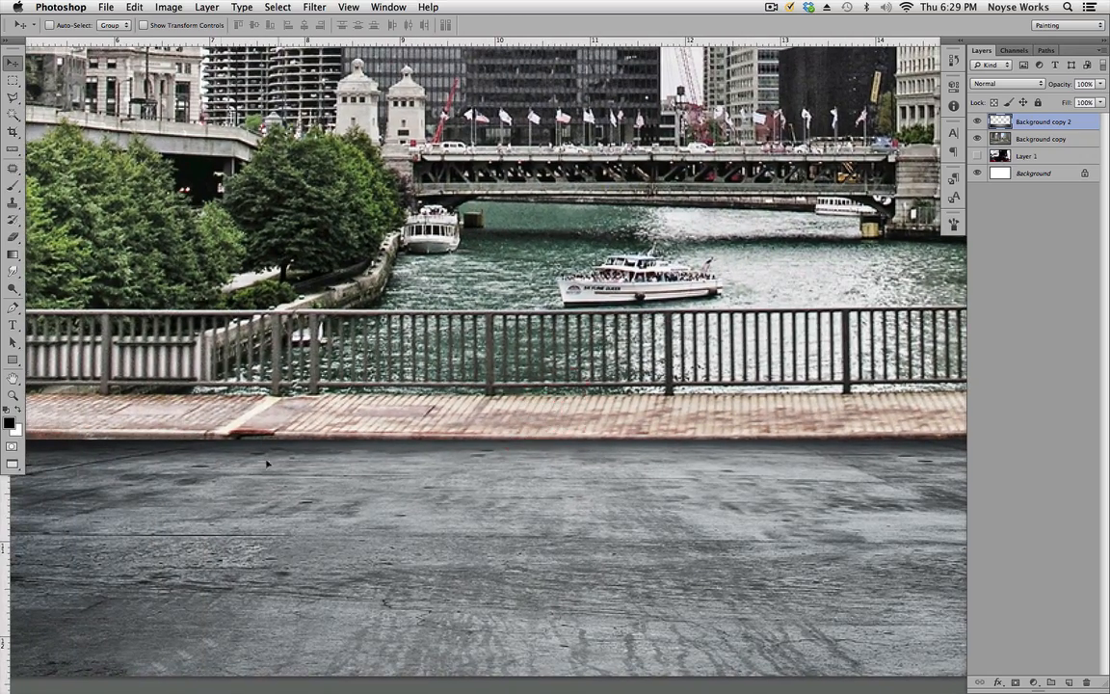
left_click_drag(483, 461, 875, 460)
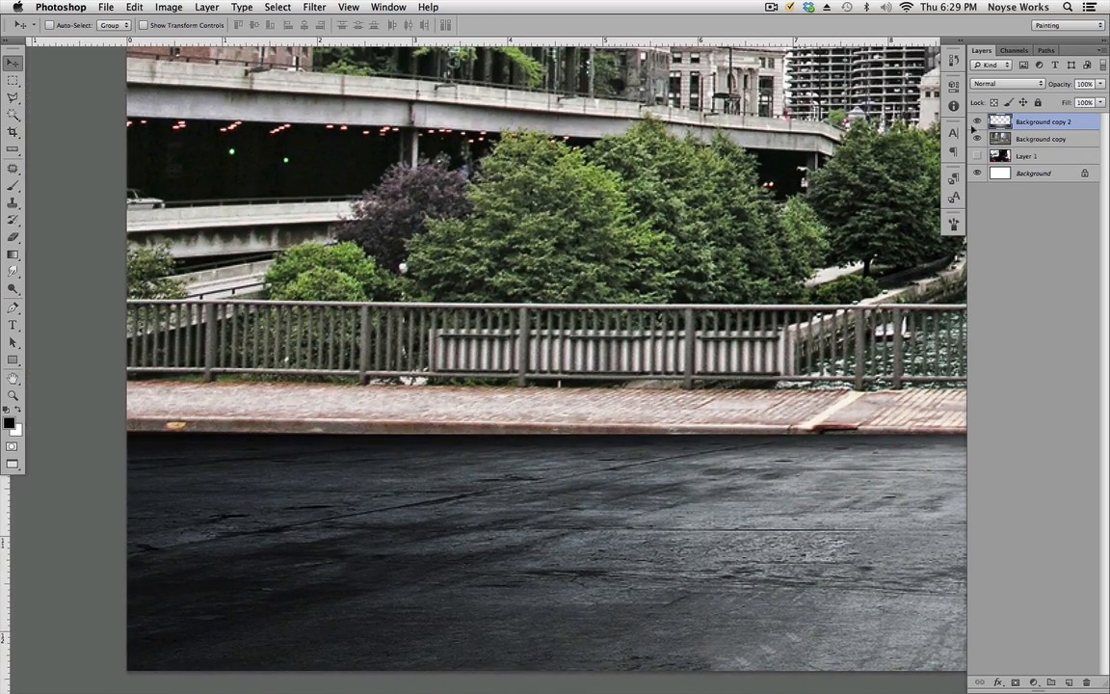
Step: Hide the ground texture layer and check the original curb edge of the city photo along the road
left_click(975, 123)
left_click_drag(916, 414, 578, 362)
left_click_drag(674, 404, 479, 385)
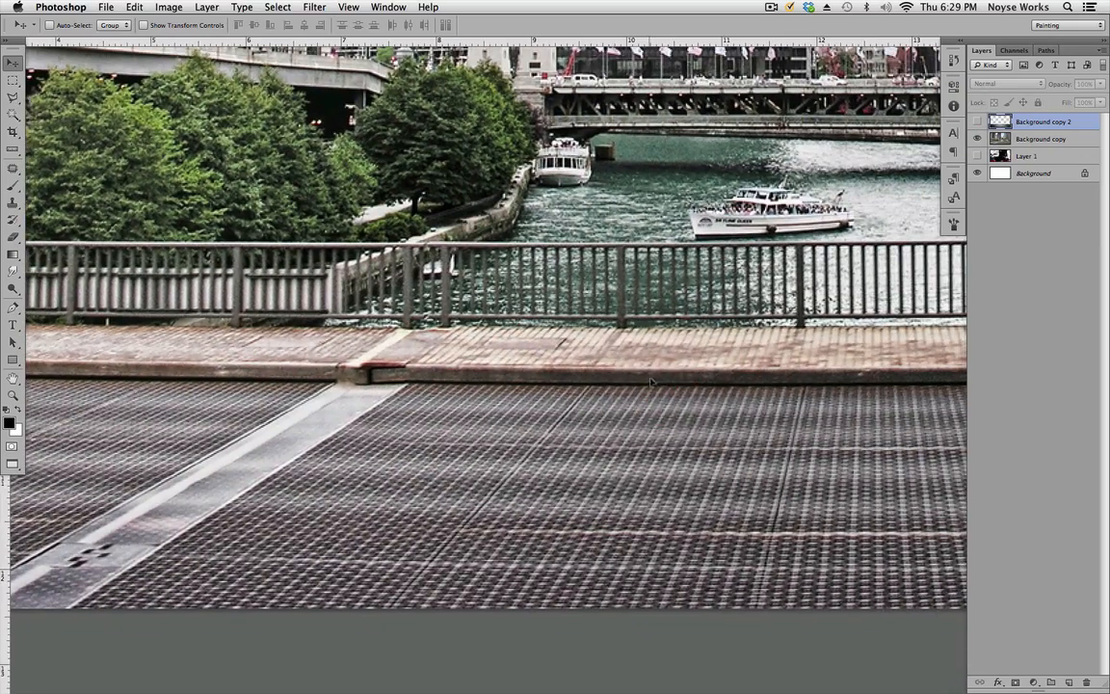
left_click_drag(682, 371, 241, 328)
left_click_drag(809, 386, 145, 391)
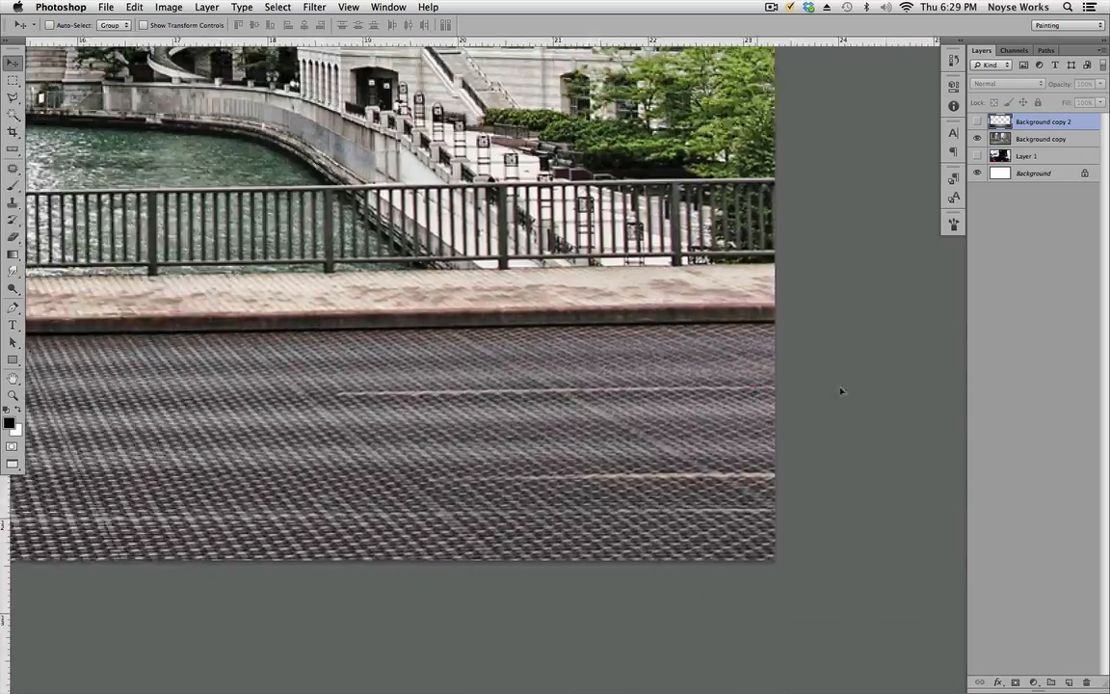
left_click_drag(667, 387, 760, 386)
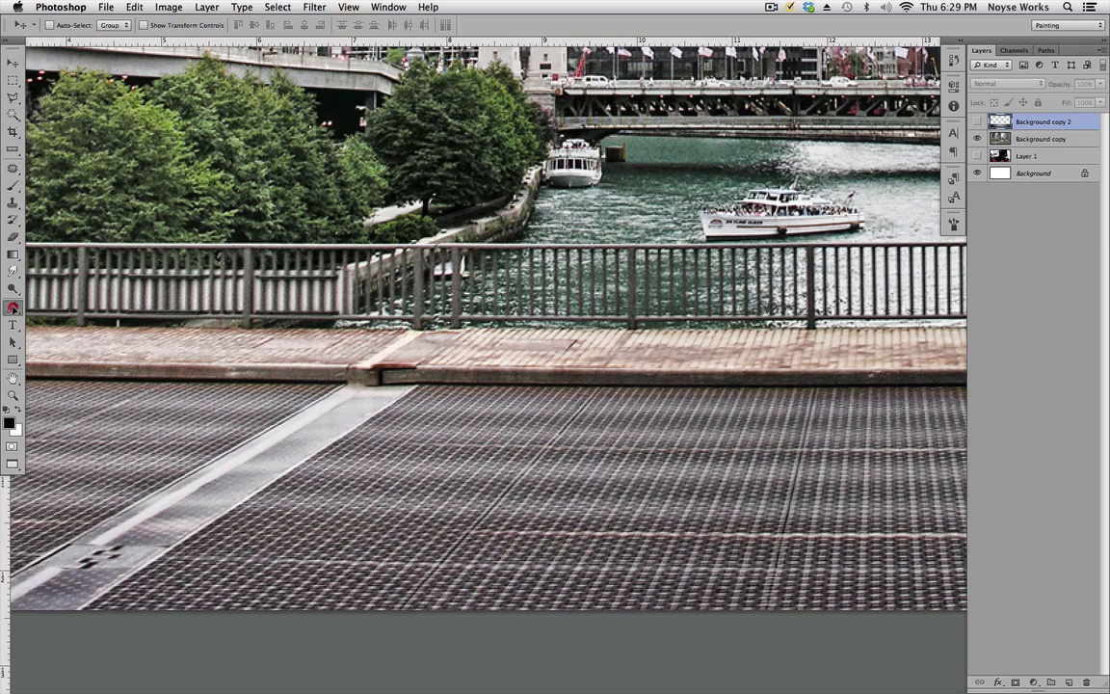
Step: Start a Pen tool path outside the canvas's left edge and trace it along the curb's lower edge to the middle of the photo
left_click(13, 306)
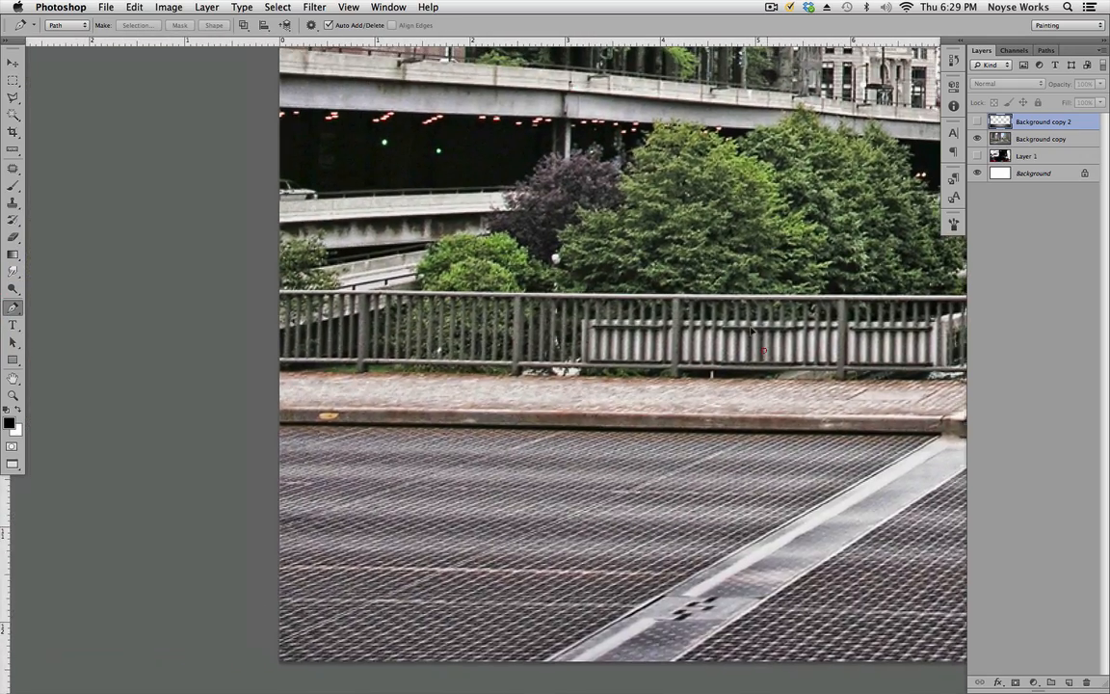
key("super+=")
key("super+=")
left_click_drag(427, 385, 526, 353)
left_click(253, 428)
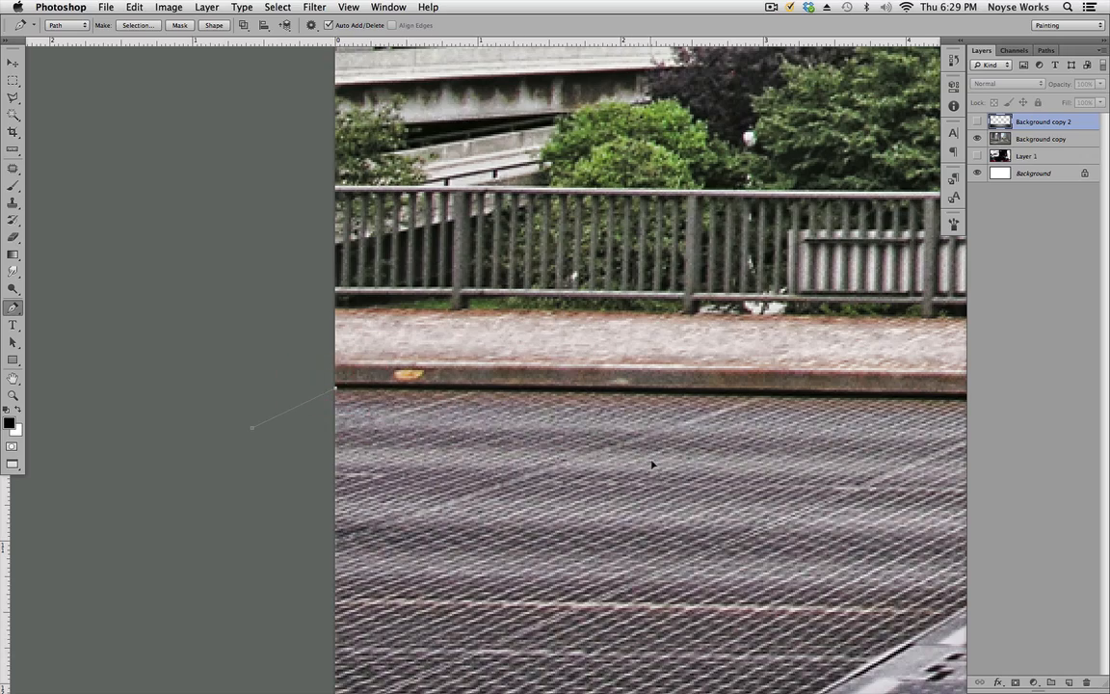
left_click_drag(665, 465, 226, 429)
left_click_drag(732, 448, 356, 468)
left_click(430, 372)
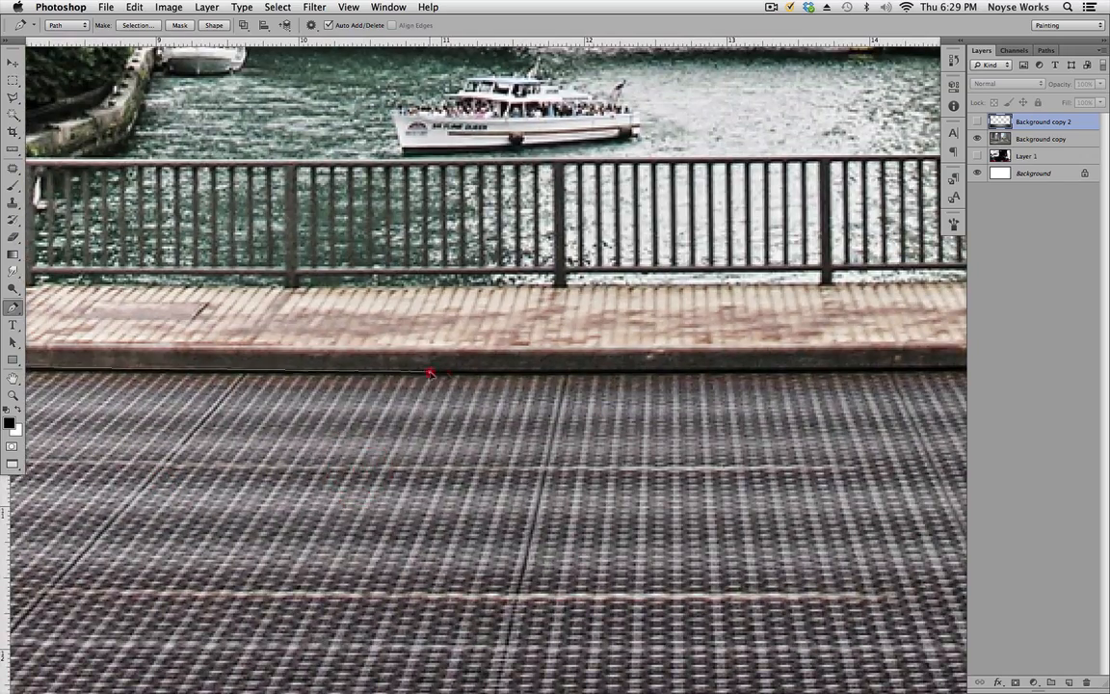
Step: Continue the pen path along the curb's lower edge to just beyond the image's right border
left_click(917, 369)
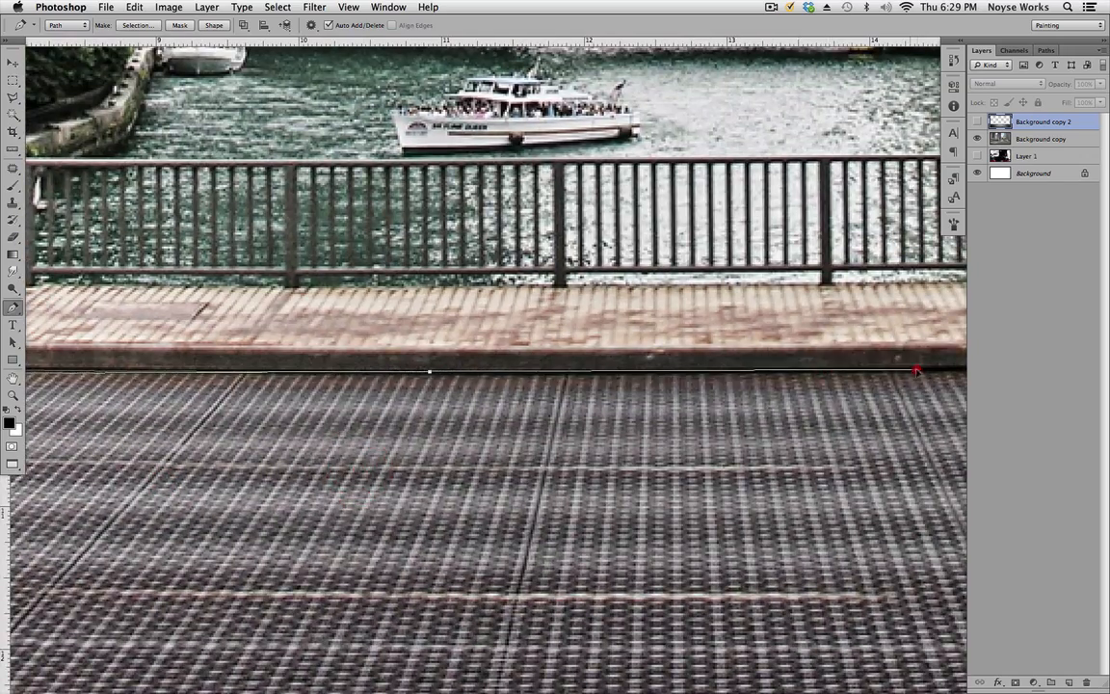
left_click_drag(939, 443, 453, 468)
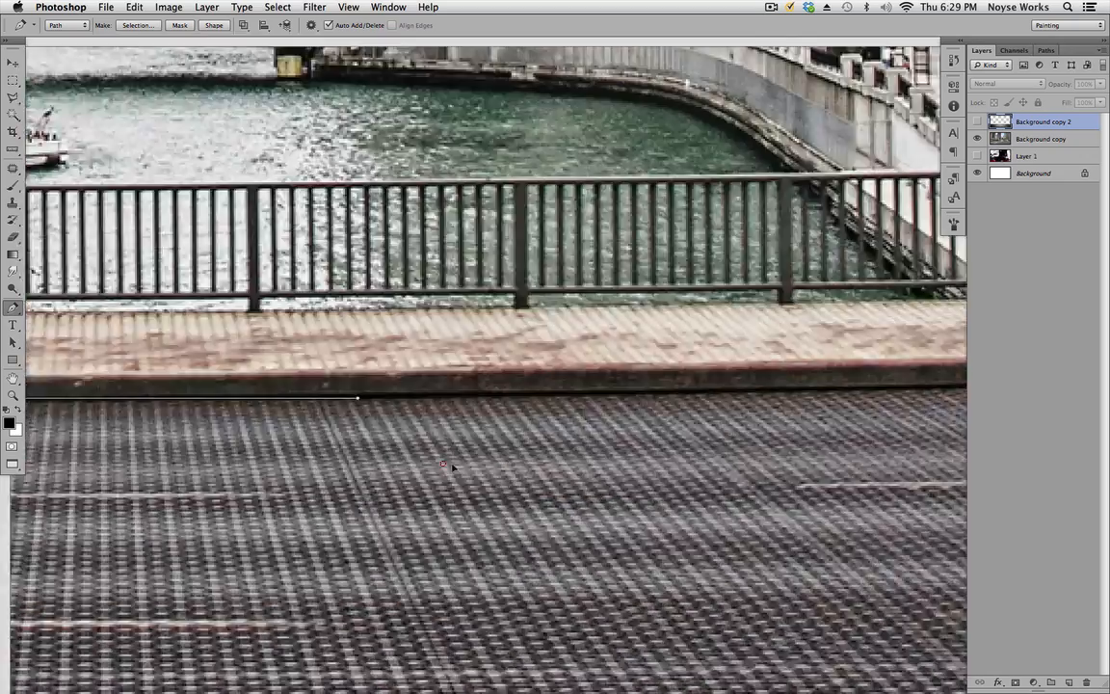
left_click_drag(884, 473, 385, 486)
left_click_drag(945, 490, 501, 475)
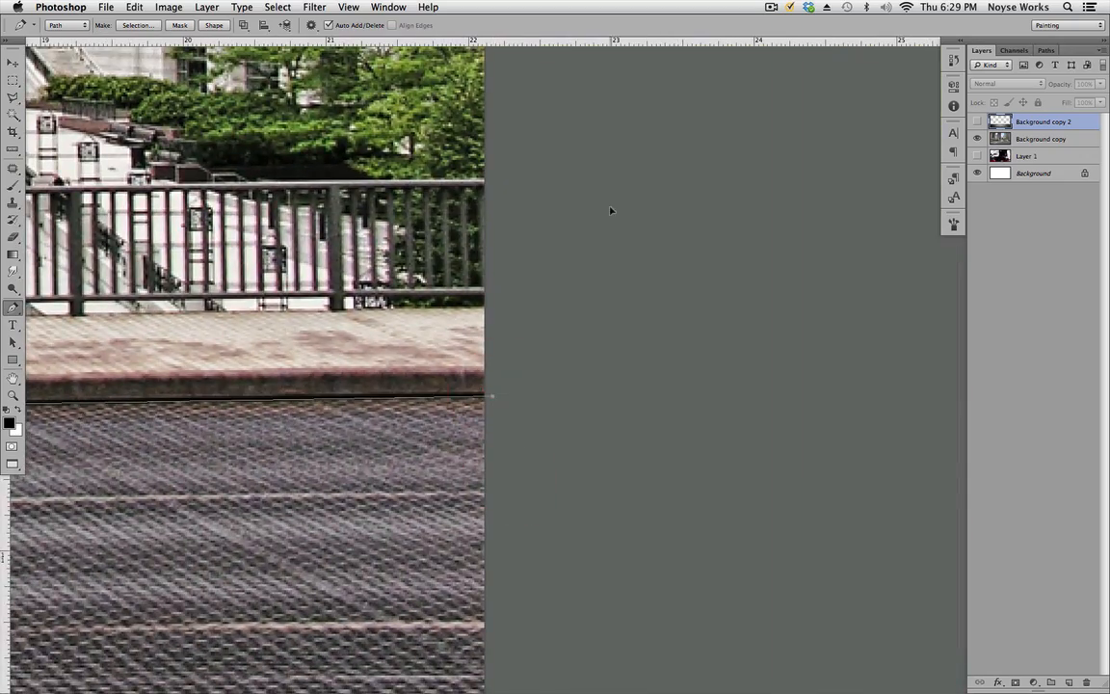
Step: Close the path around the road by placing anchor points outside the canvas back to the starting point
key("super+minus")
key("super+minus")
key("super+minus")
left_click_drag(473, 400, 695, 308)
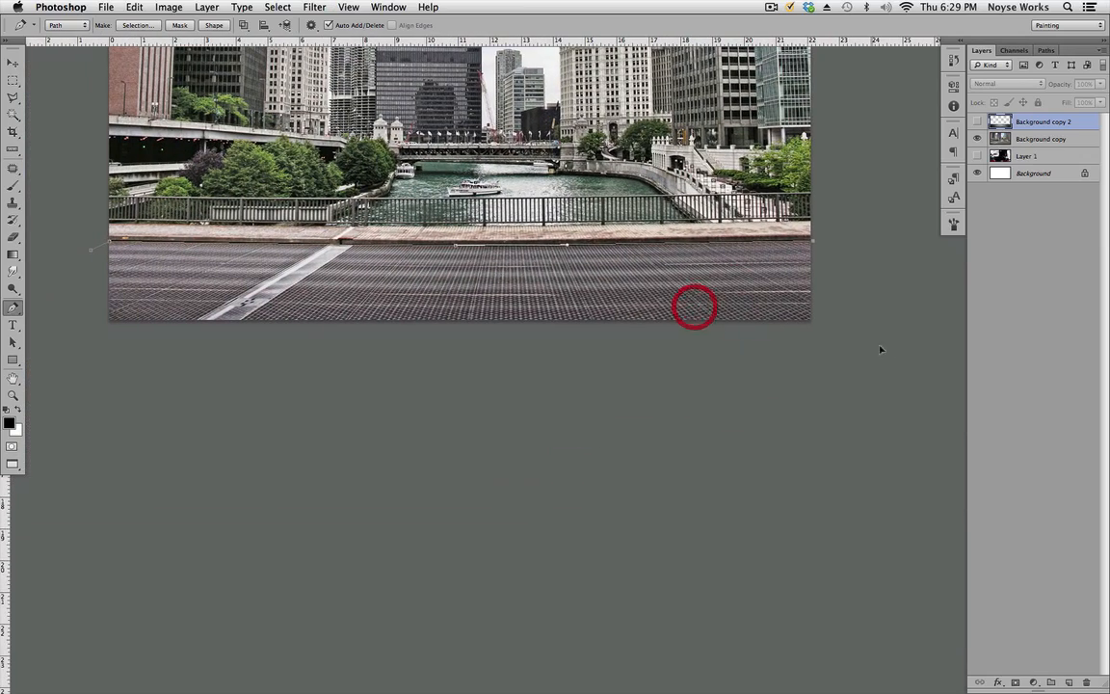
left_click_drag(223, 325, 533, 360)
left_click(272, 456)
left_click(258, 313)
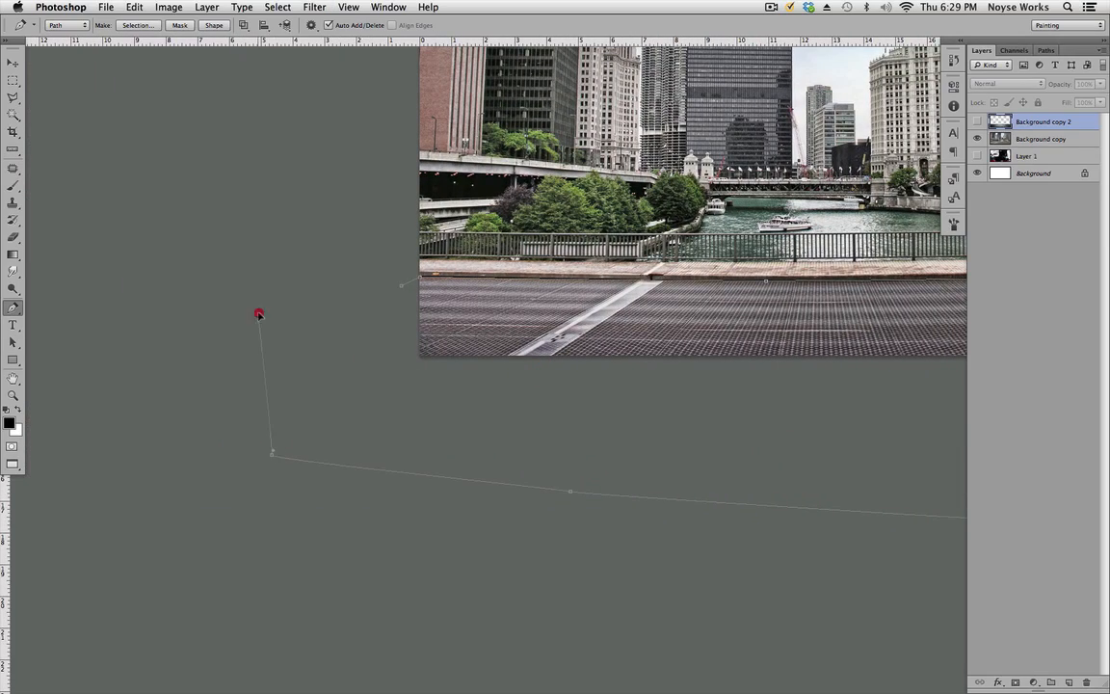
left_click(402, 286)
Step: Make the asphalt ground layer Background copy 2 visible and select it
left_click(978, 122)
left_click_drag(775, 275, 577, 369)
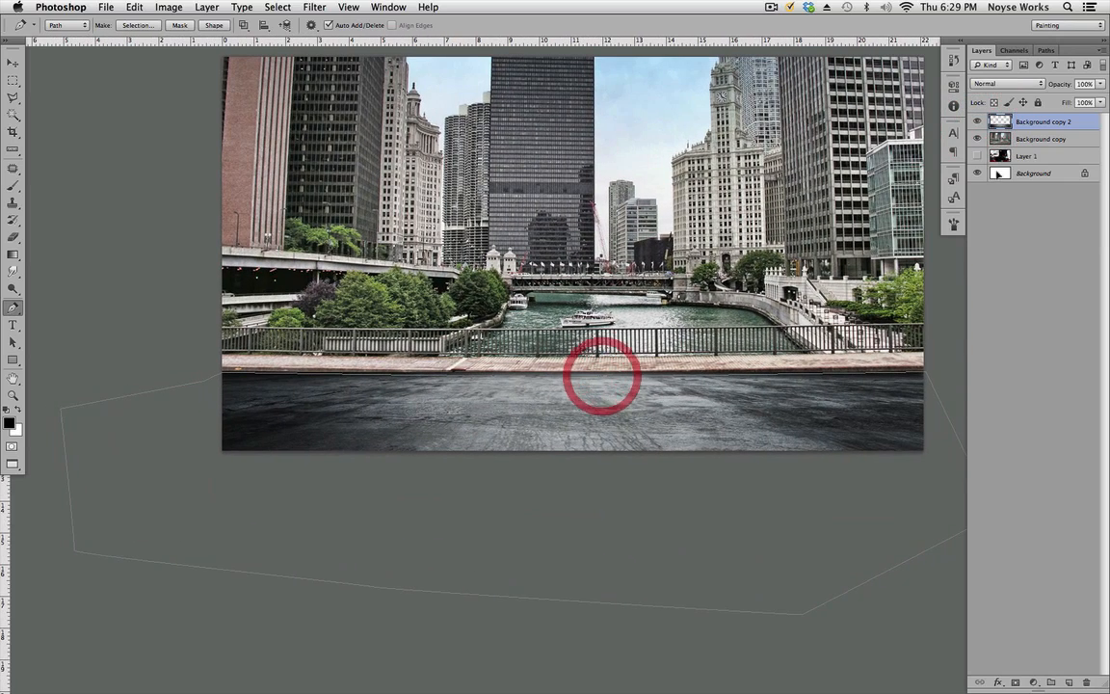
left_click(622, 457, "ctrl")
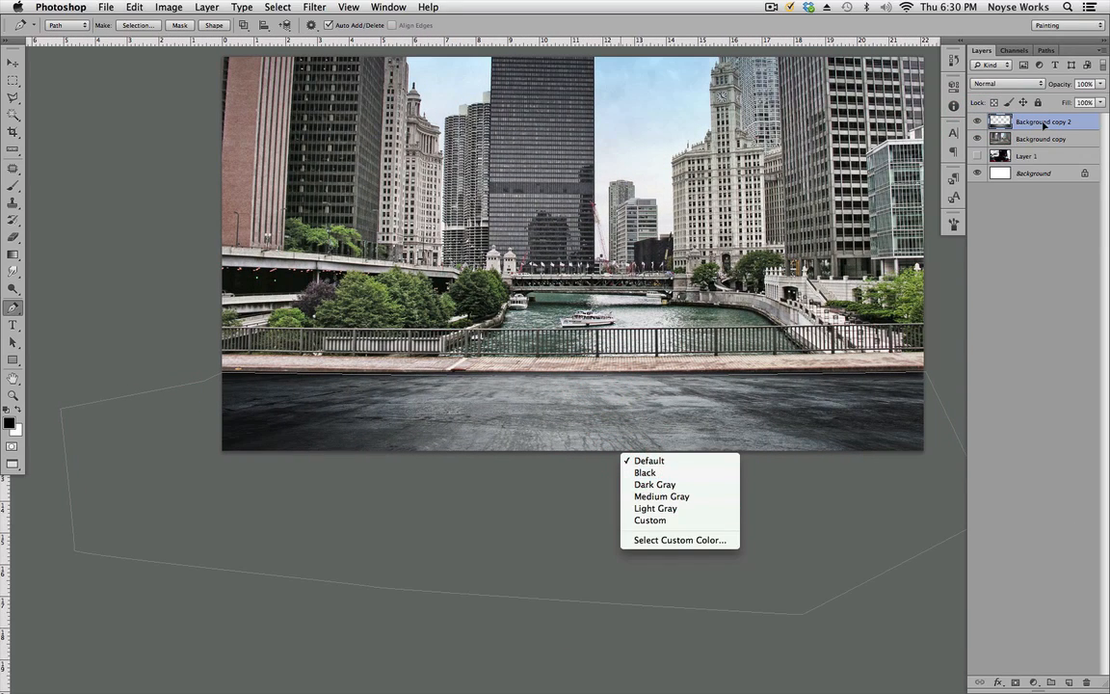
left_click(1045, 125)
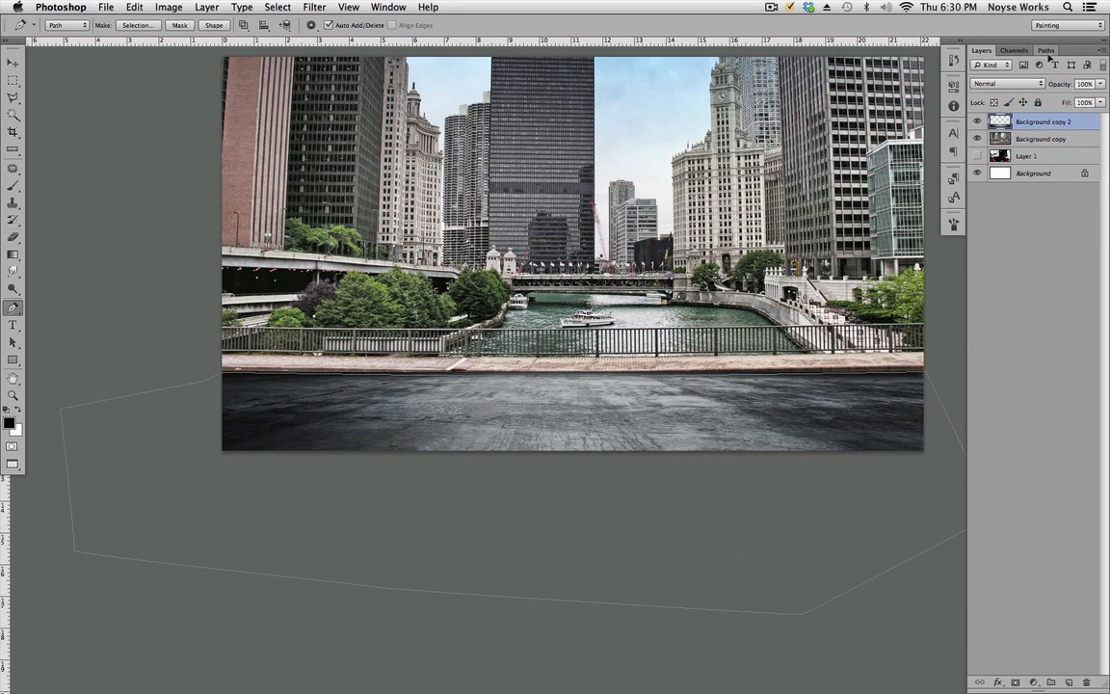
Step: Load the Work Path as a selection and use it as a layer mask on Background copy 2
left_click(1045, 52)
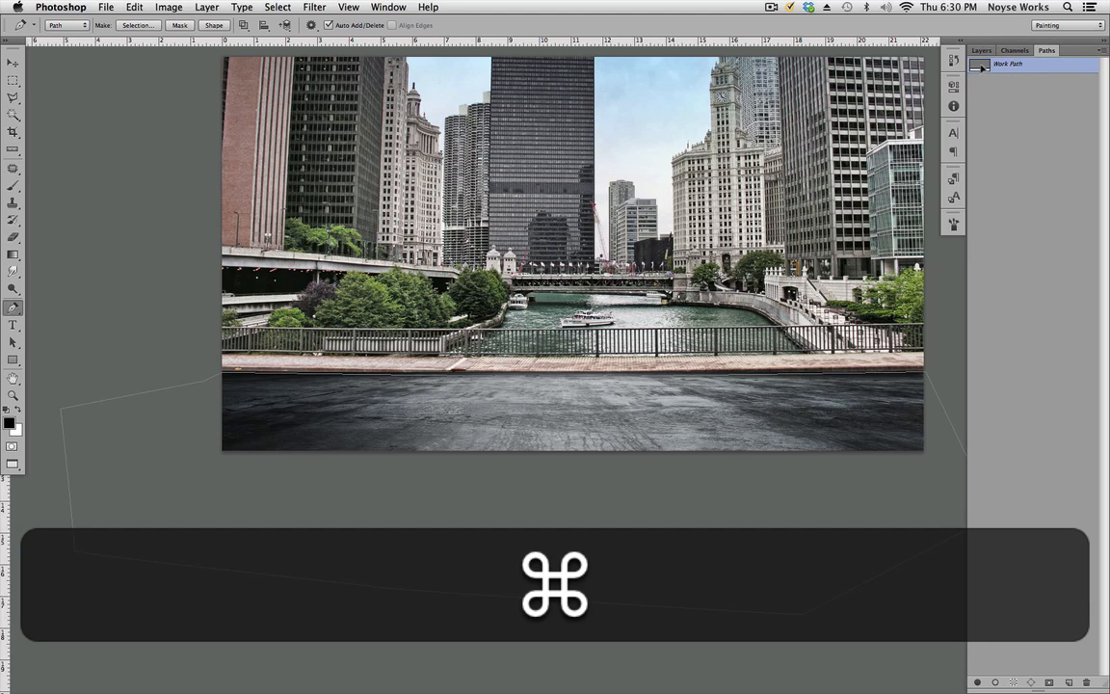
left_click(980, 65, "super")
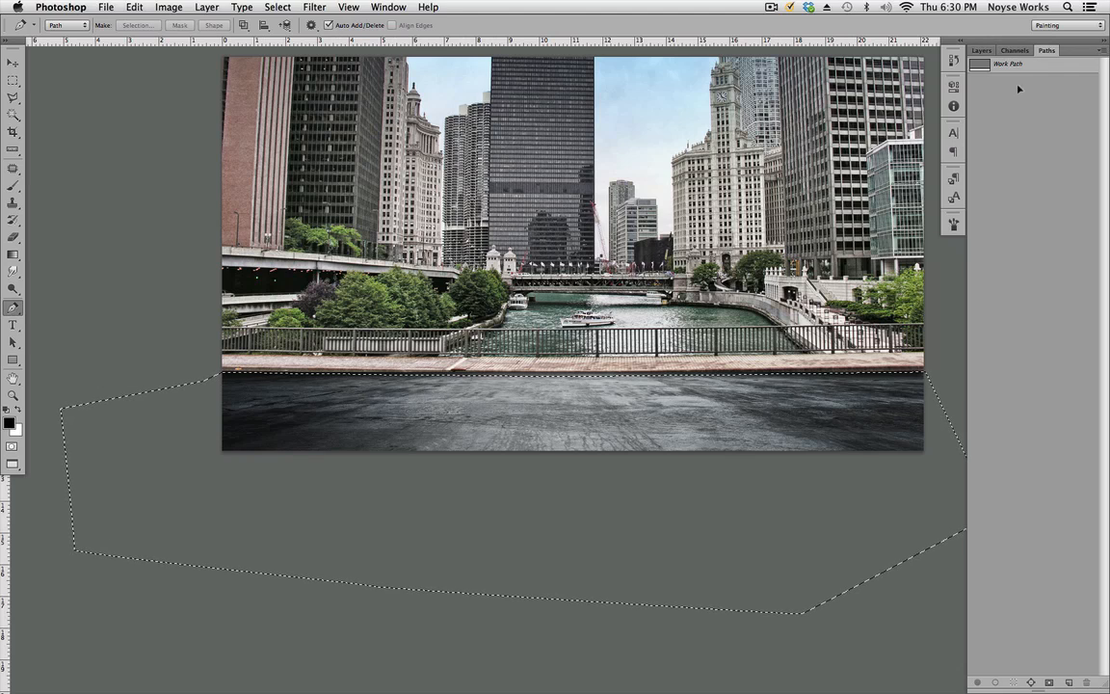
left_click(981, 51)
left_click(1074, 121)
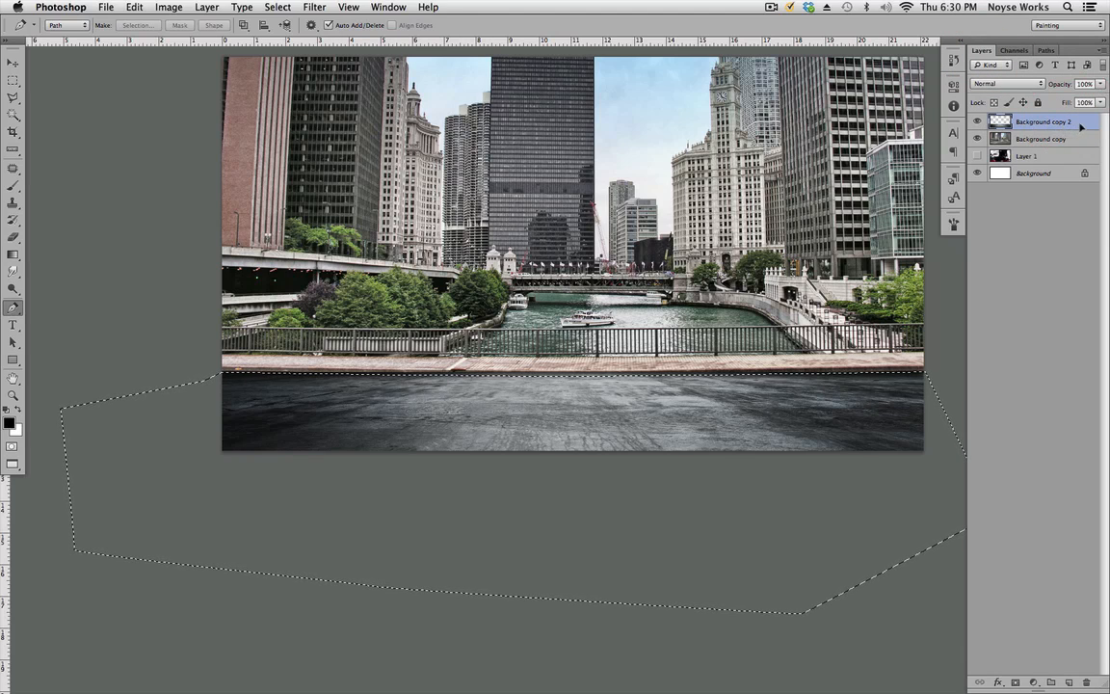
left_click(1015, 681)
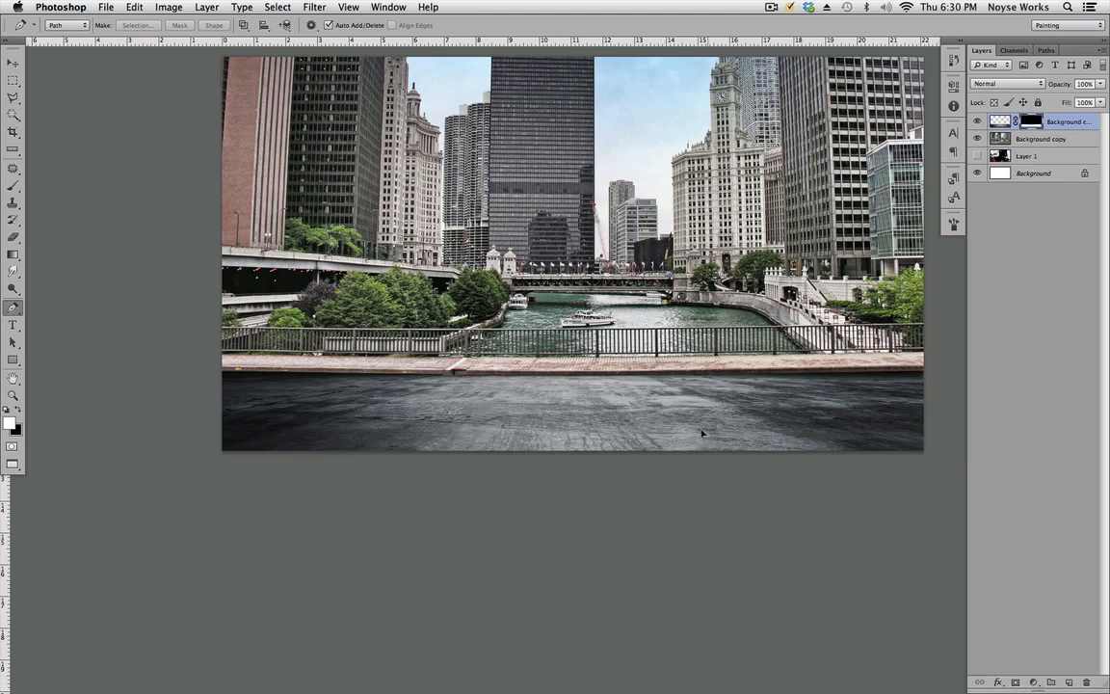
Step: Examine the masked asphalt's edge along the curb for a clean transition
key("super+equal")
key("super+equal")
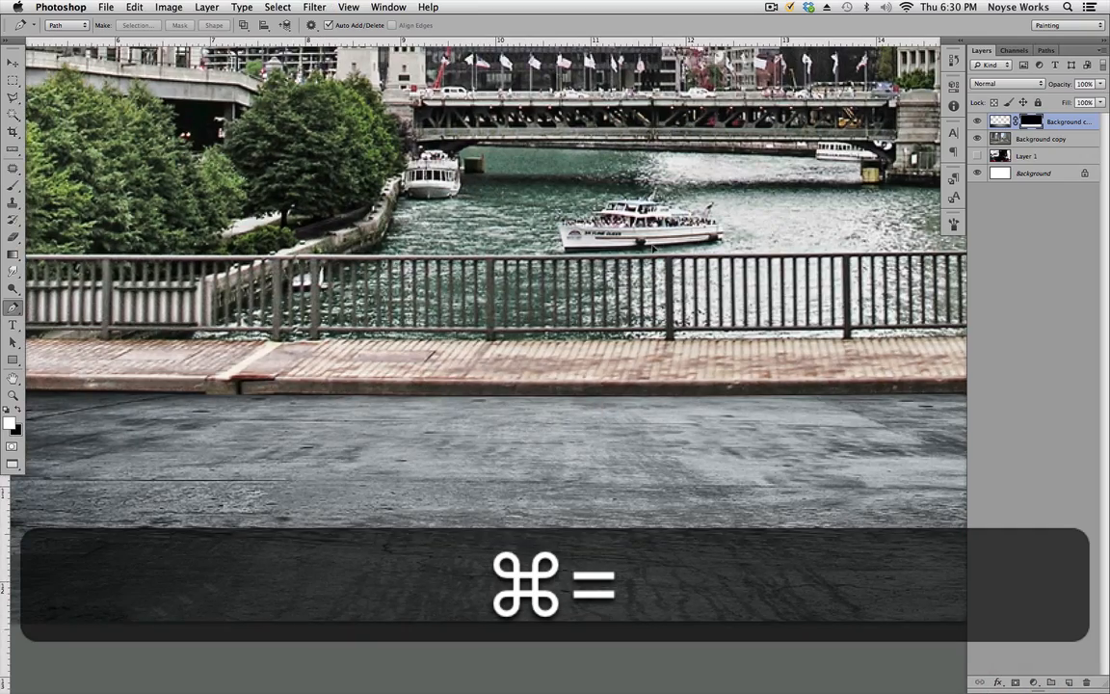
key("super+minus")
key("v")
left_click_drag(660, 400, 771, 448)
left_click_drag(535, 430, 795, 471)
left_click_drag(919, 539, 689, 486)
Step: Switch to Adobe Bridge and open city.jpg in Photoshop
key("super+Tab")
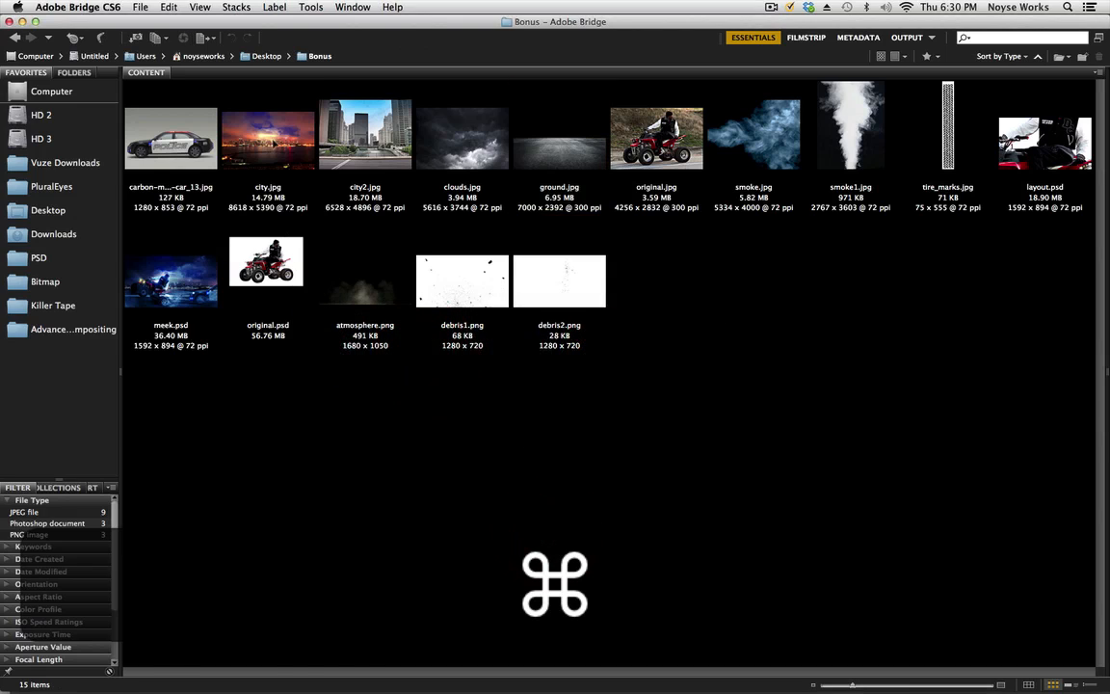
left_click(275, 142)
key("super+Tab")
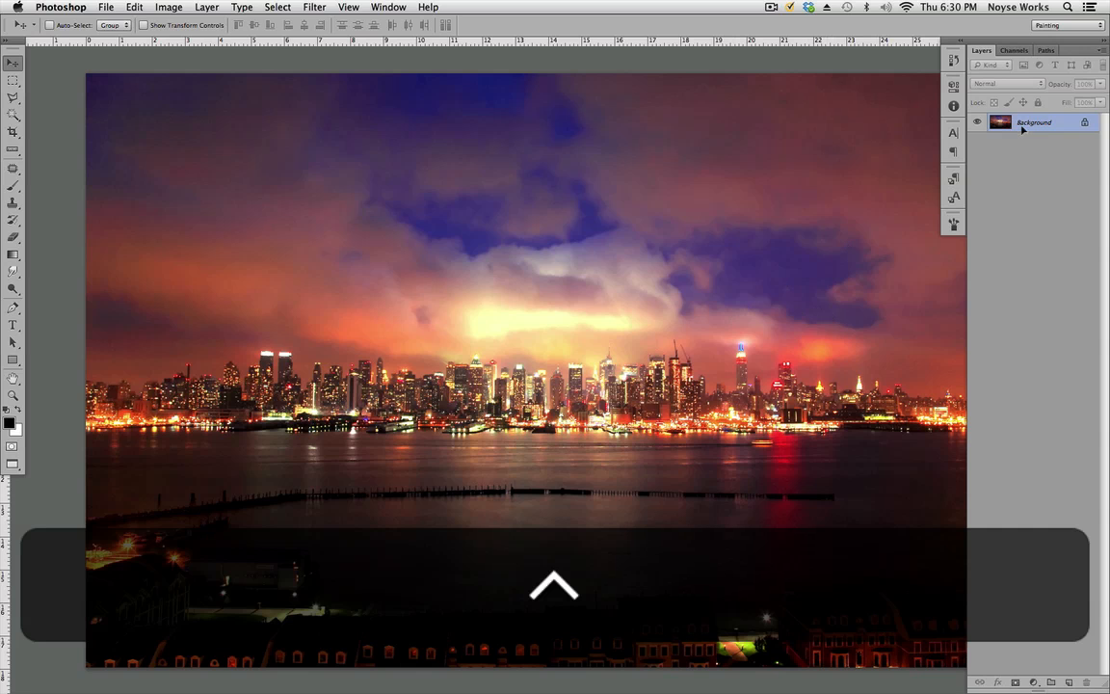
Step: Duplicate the city image's Background layer into layout.psd and close city.jpg
right_click(1023, 123)
left_click(994, 151)
left_click(565, 351)
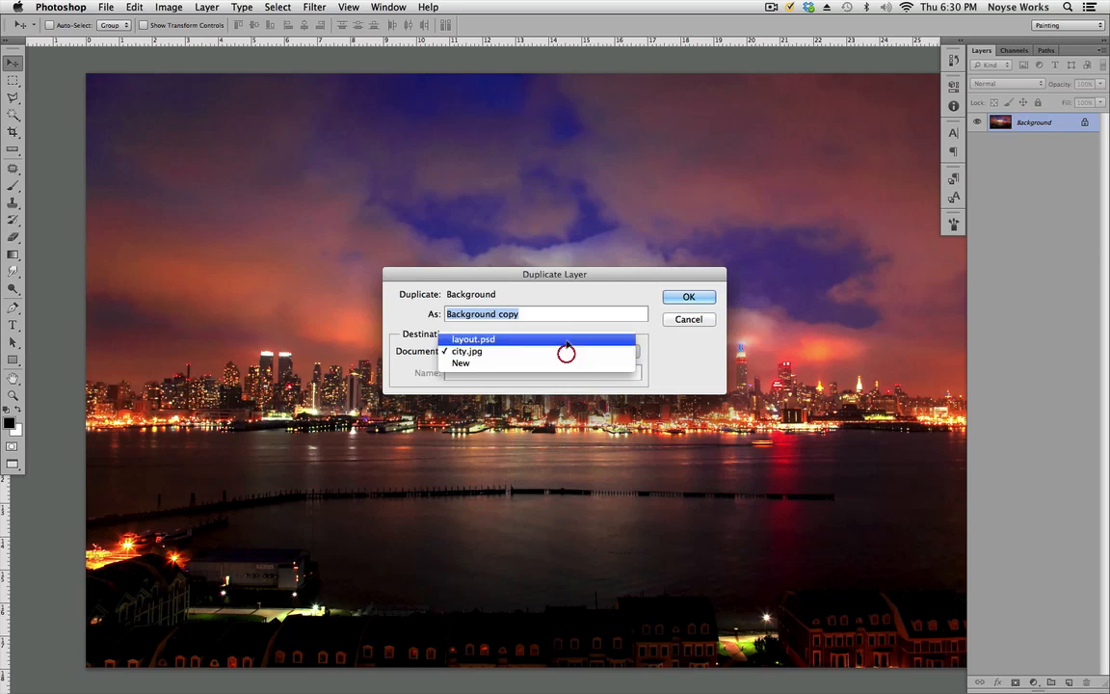
left_click(575, 338)
left_click(688, 297)
key("super+w")
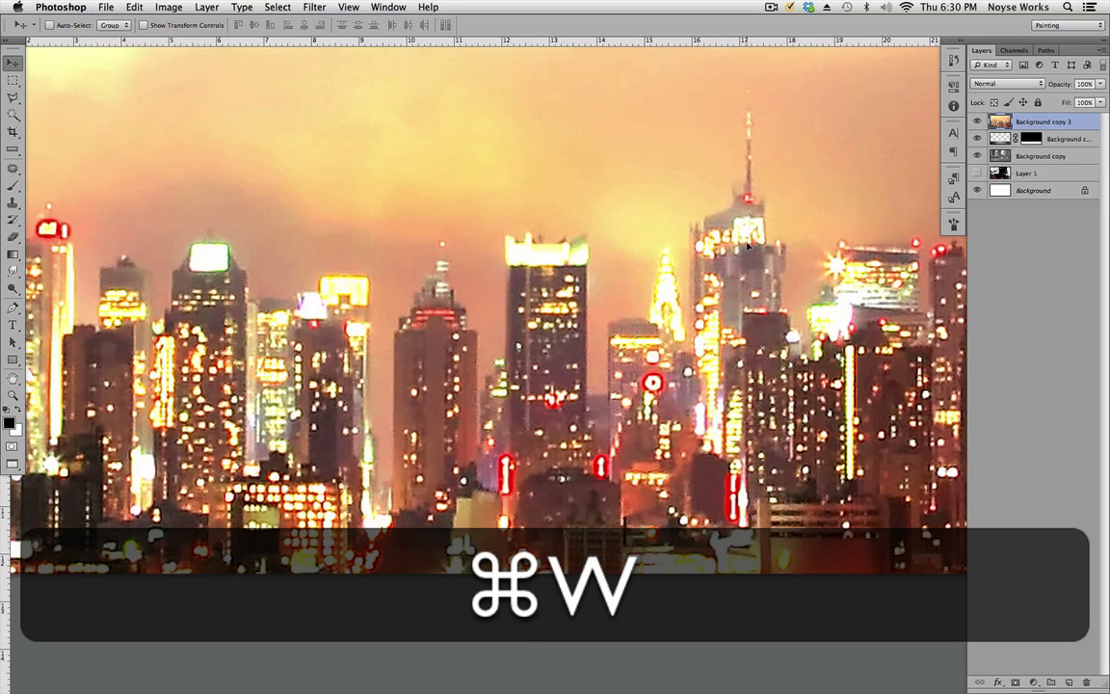
Step: Scale the night city layer proportionally to 18.47% so it spans the canvas width
key("super+minus")
key("super+minus")
key("super+minus")
key("super+minus")
key("super+minus")
key("super+t")
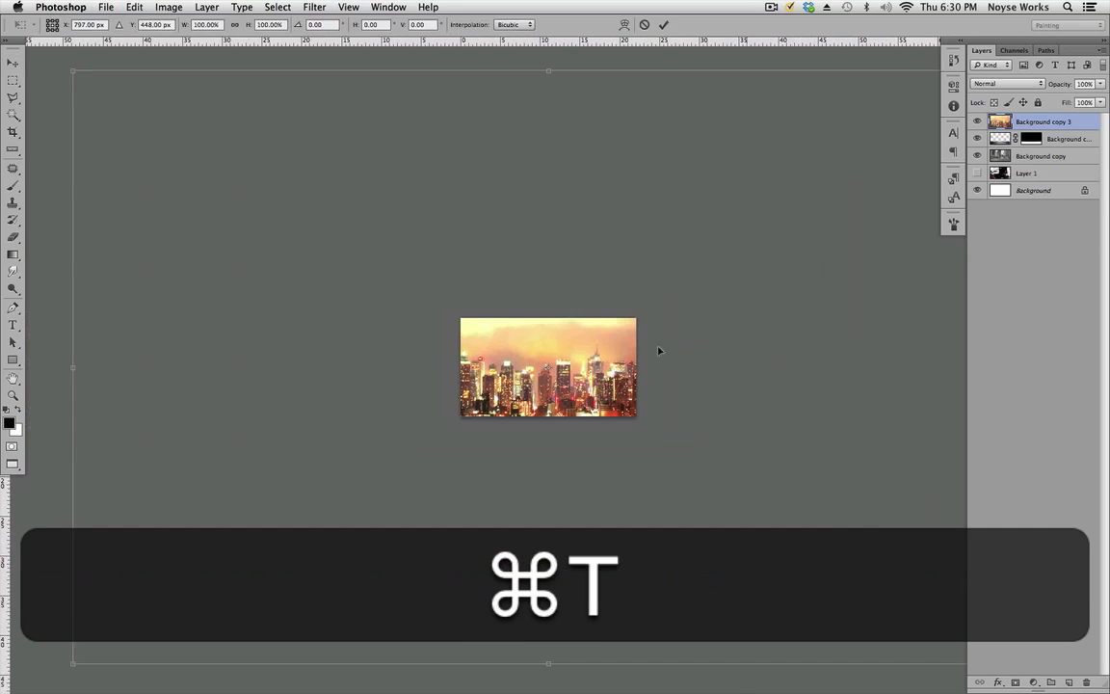
key("super+minus")
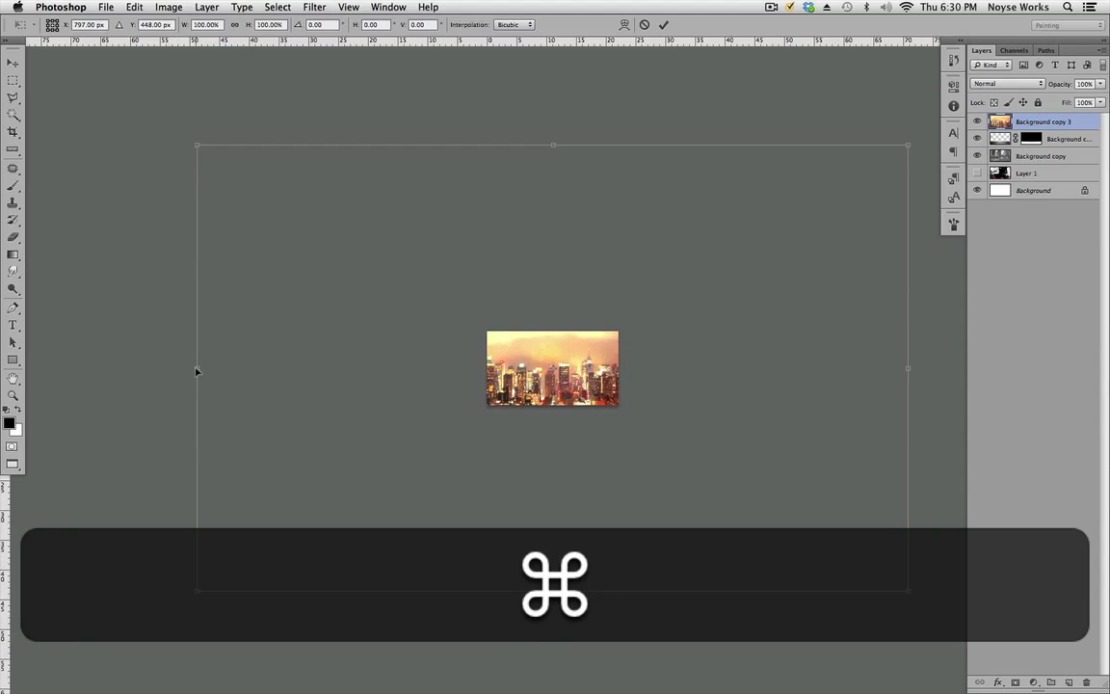
left_click_drag(196, 369, 485, 379)
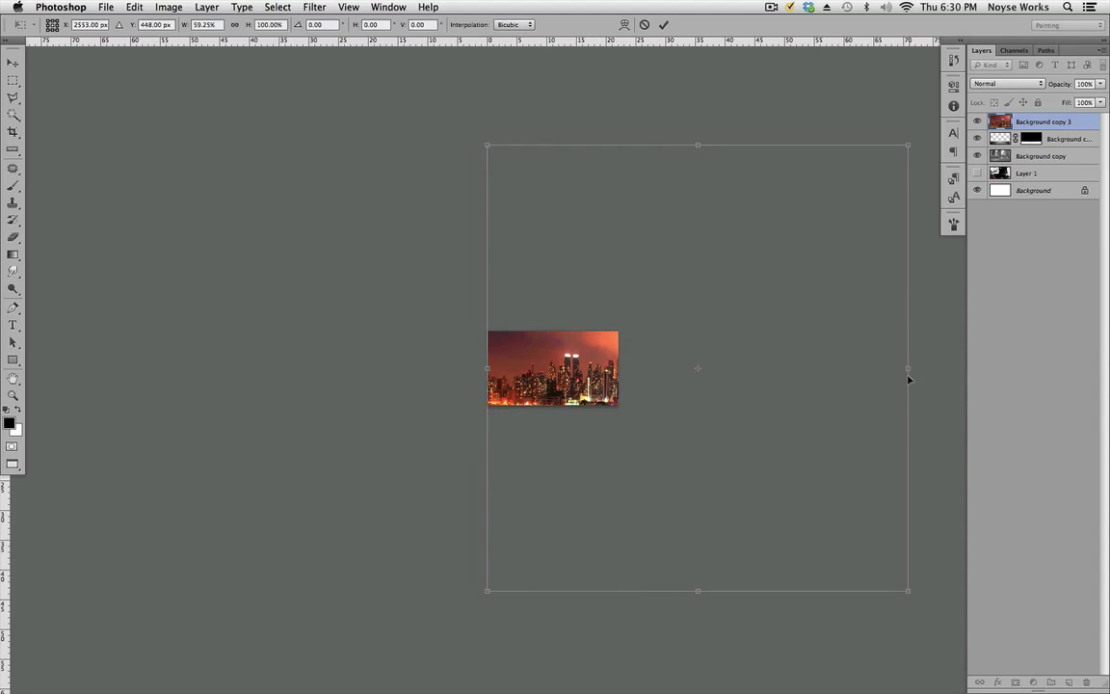
left_click_drag(908, 379, 618, 370)
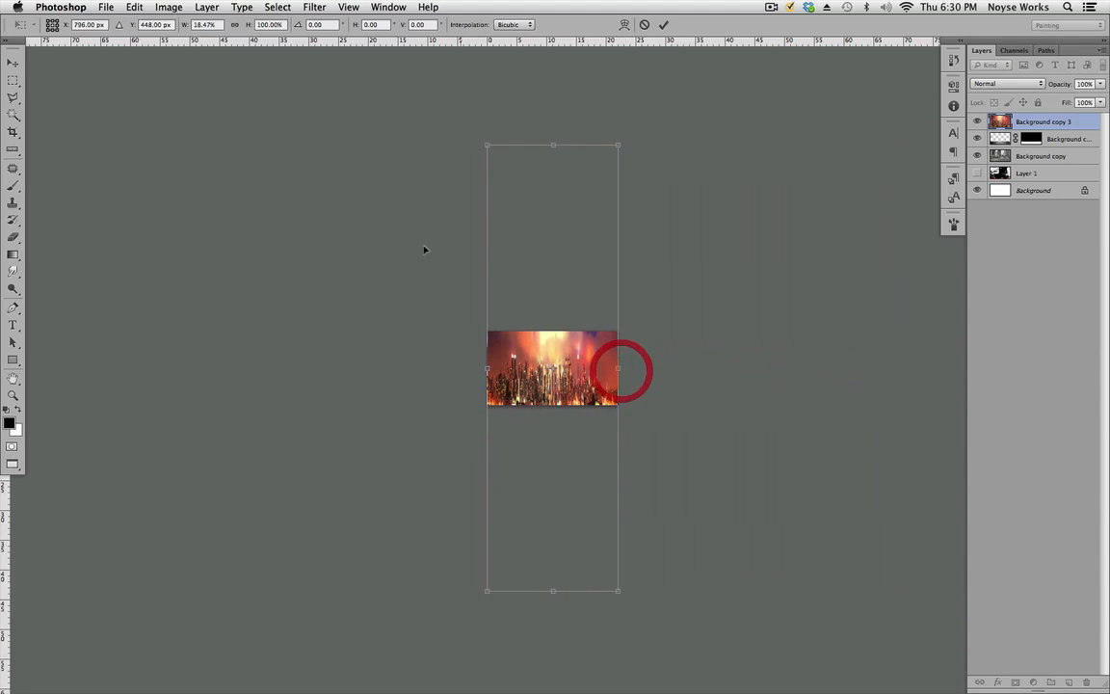
left_click(234, 25)
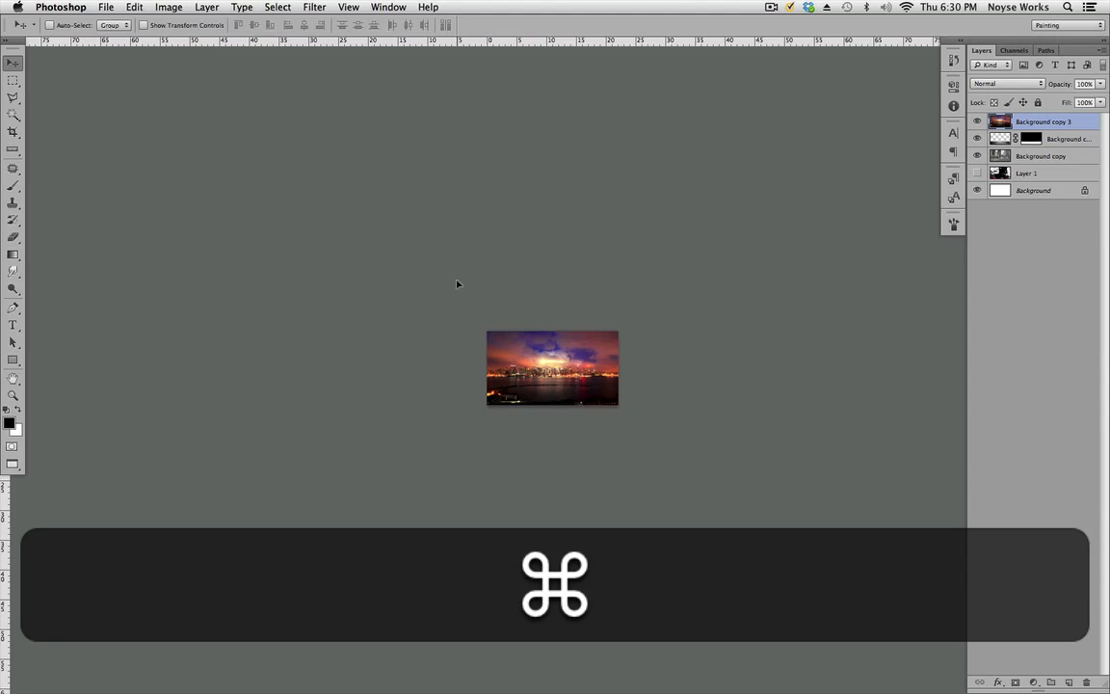
Step: Add a white layer mask to the night city layer Background copy 3
key("super+equal")
key("super+equal")
key("super+equal")
key("super+equal")
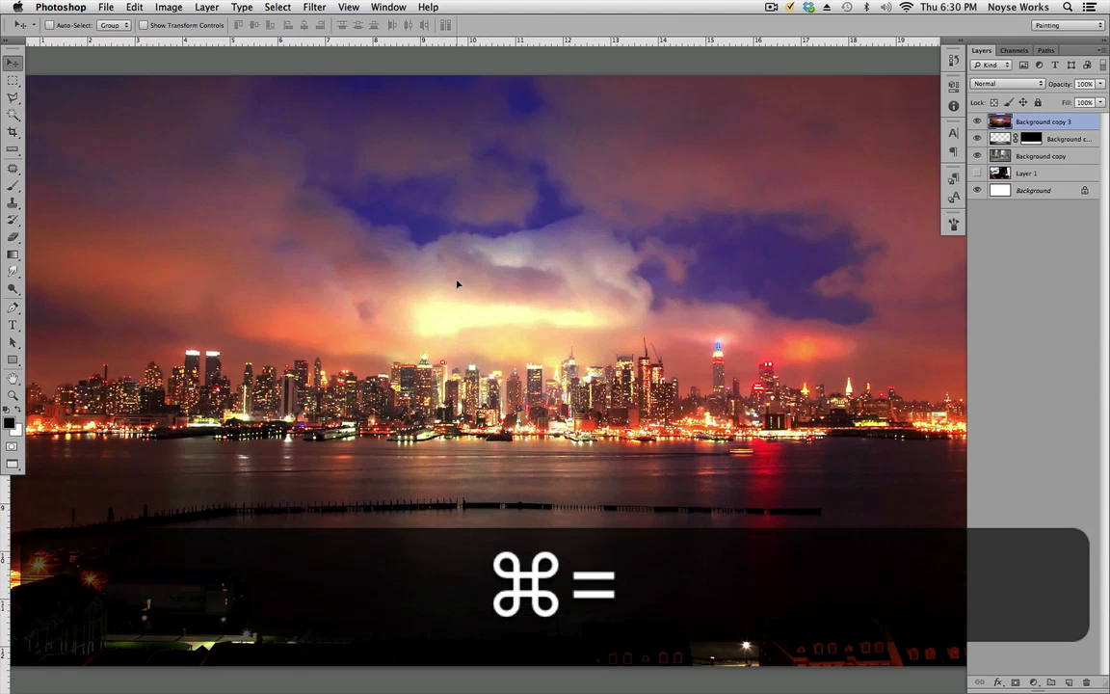
left_click_drag(580, 339, 721, 325)
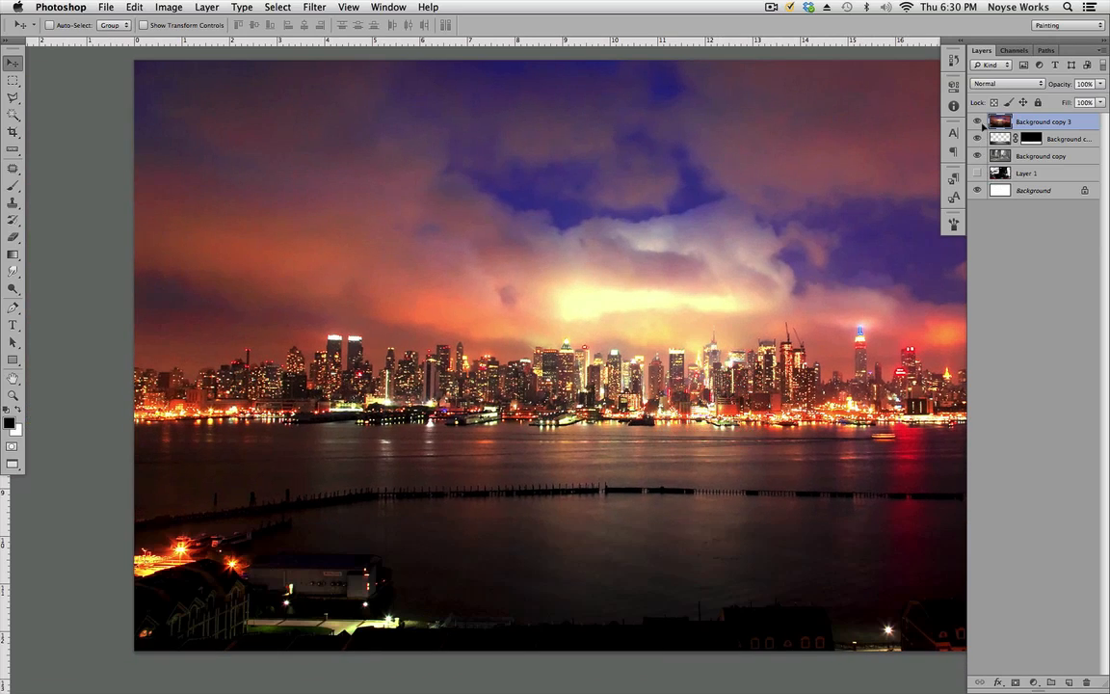
left_click_drag(736, 373, 645, 427)
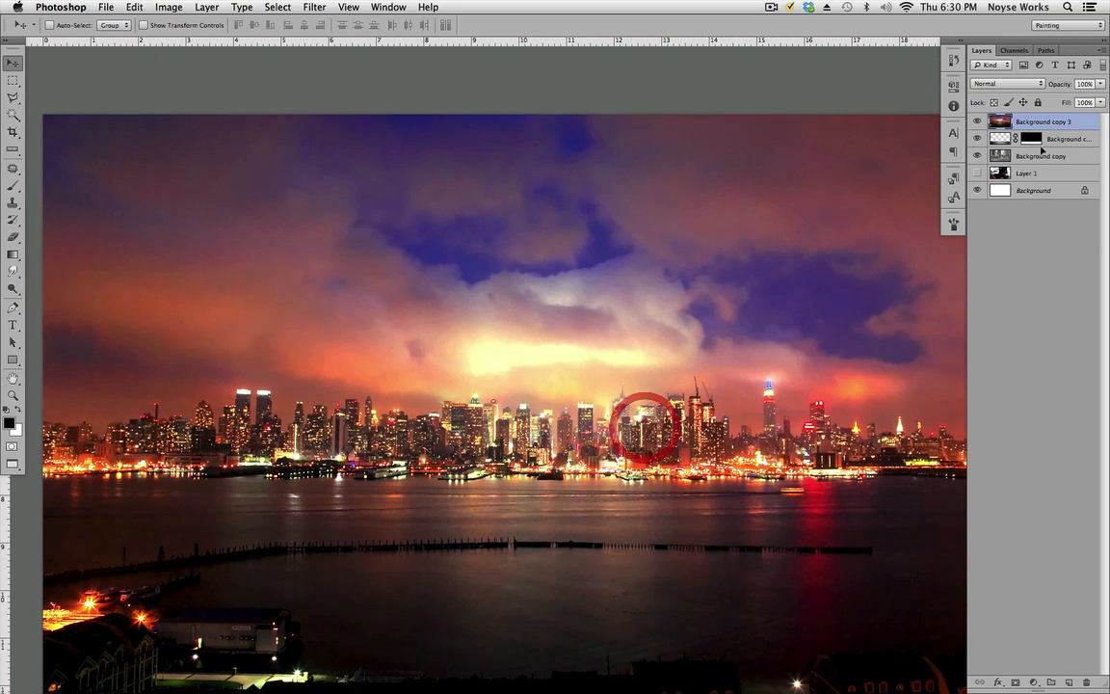
left_click_drag(745, 482, 743, 422)
left_click(1014, 683)
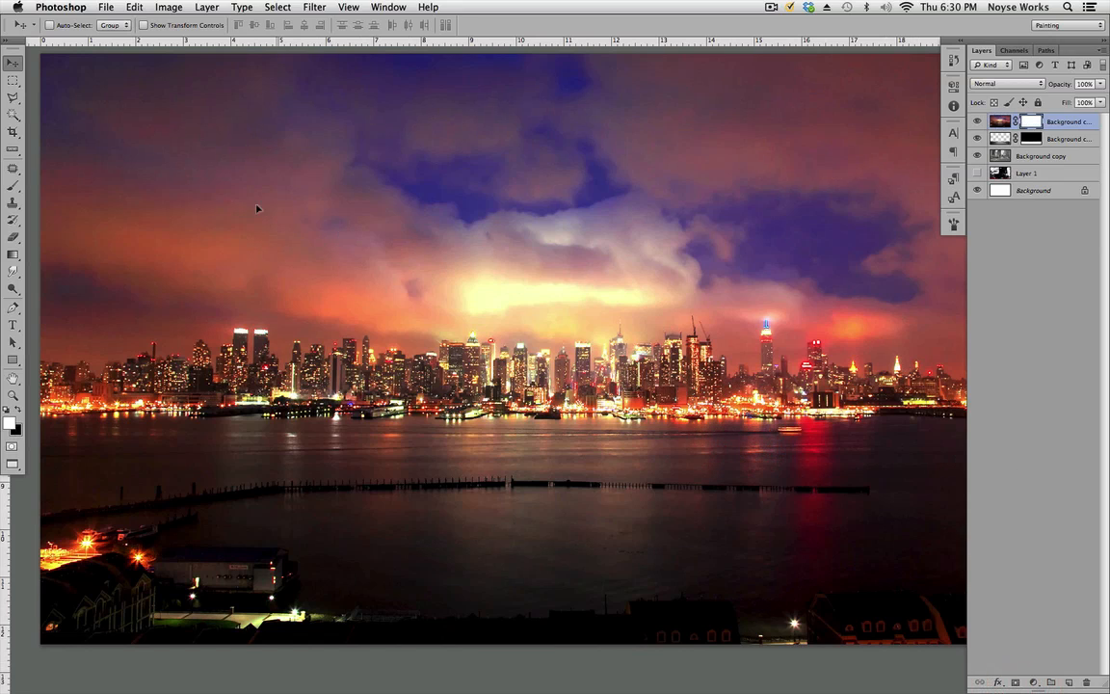
Step: Set up the Gradient tool with a black foreground and a linear Foreground to Transparent gradient
left_click(13, 254)
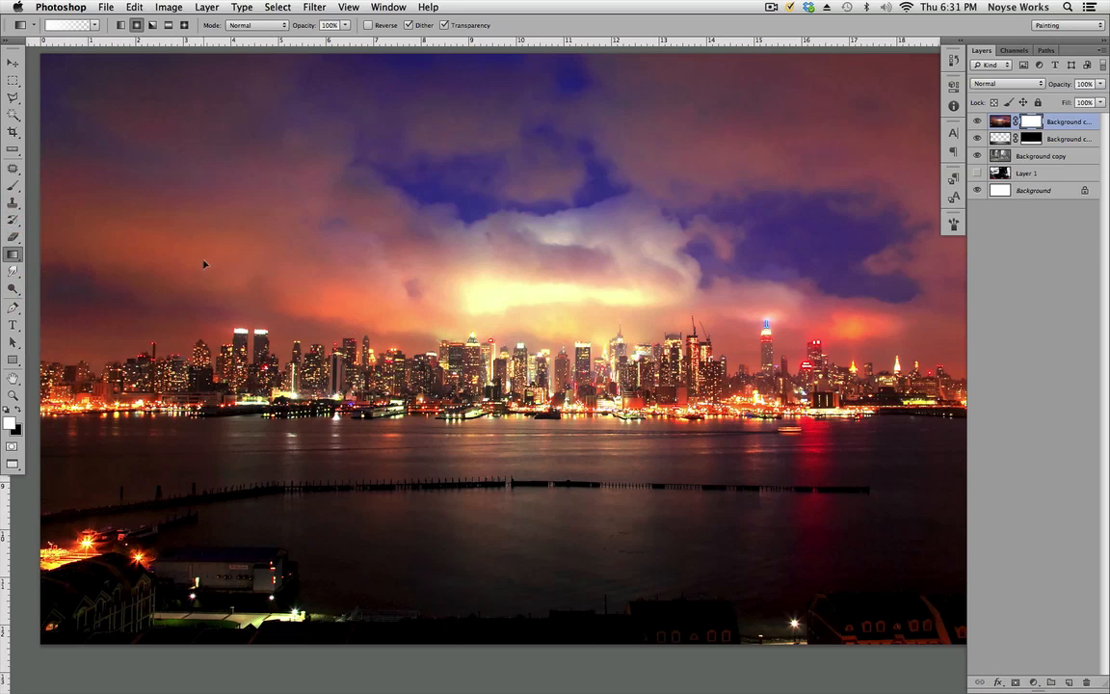
left_click(10, 422)
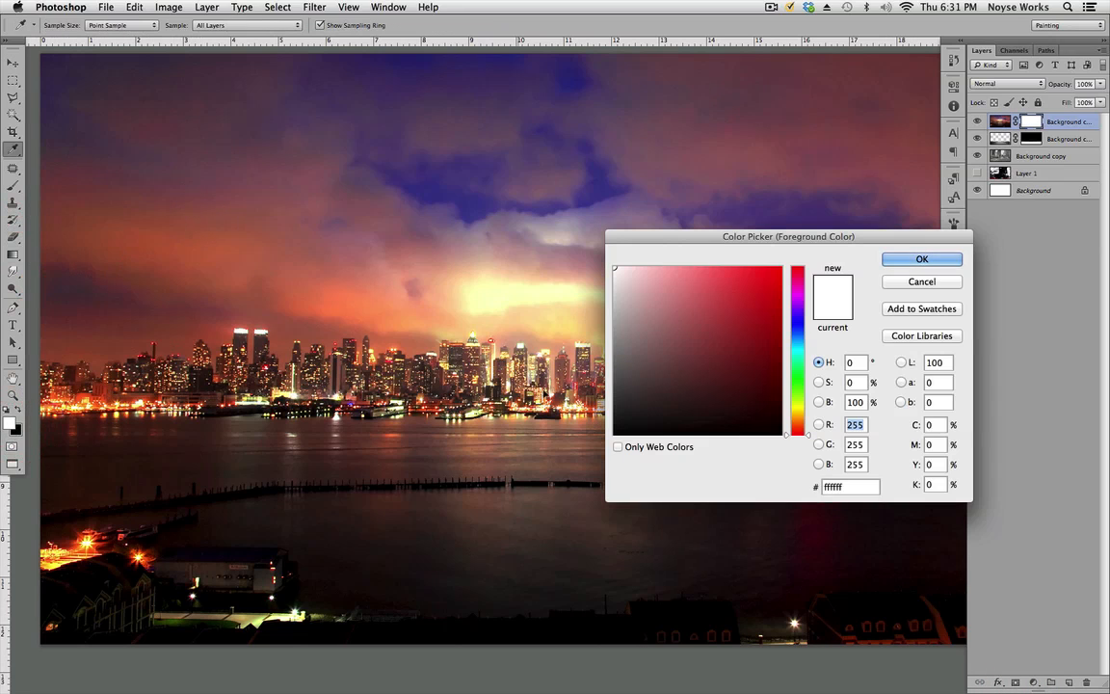
left_click(563, 491)
left_click(896, 259)
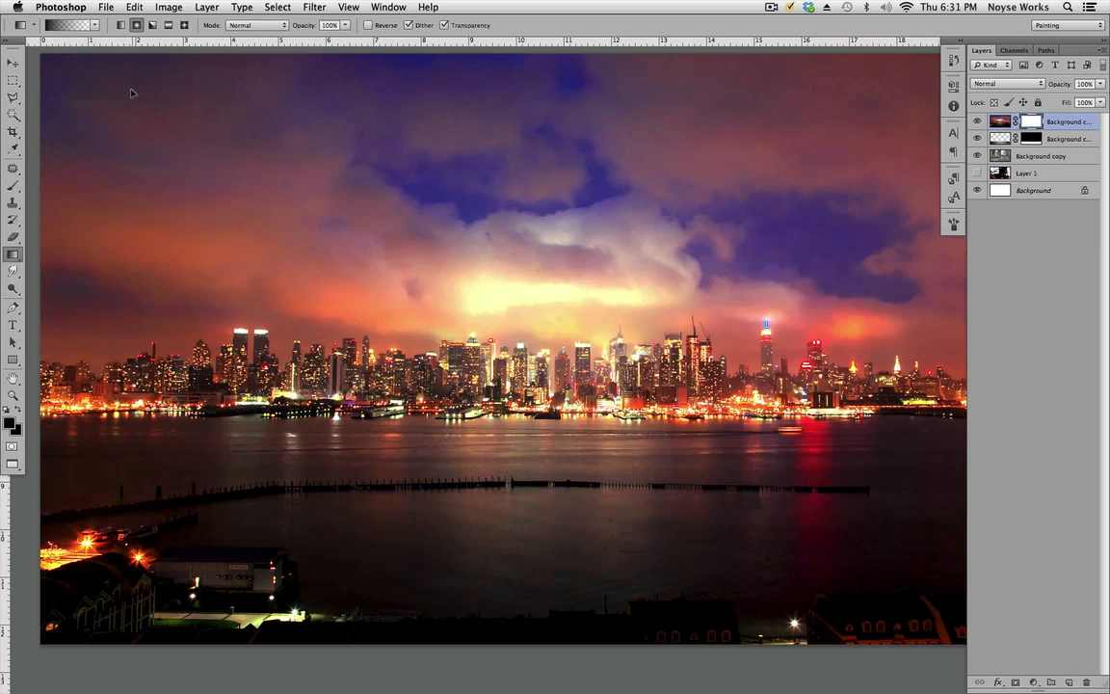
left_click(65, 26)
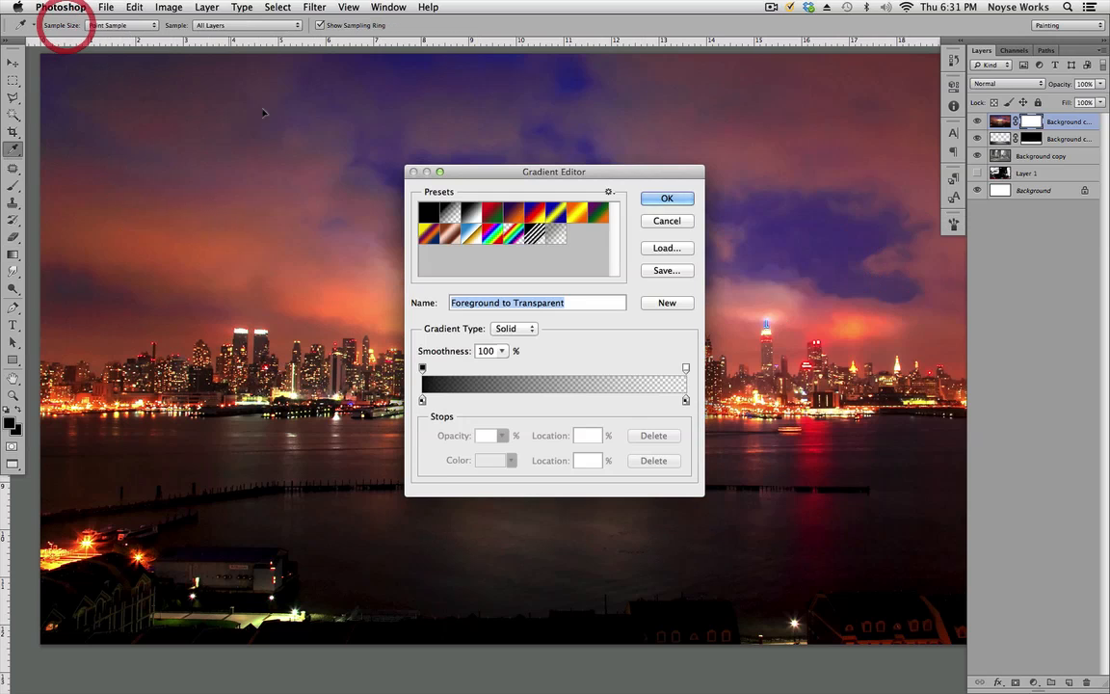
left_click(451, 212)
left_click(665, 198)
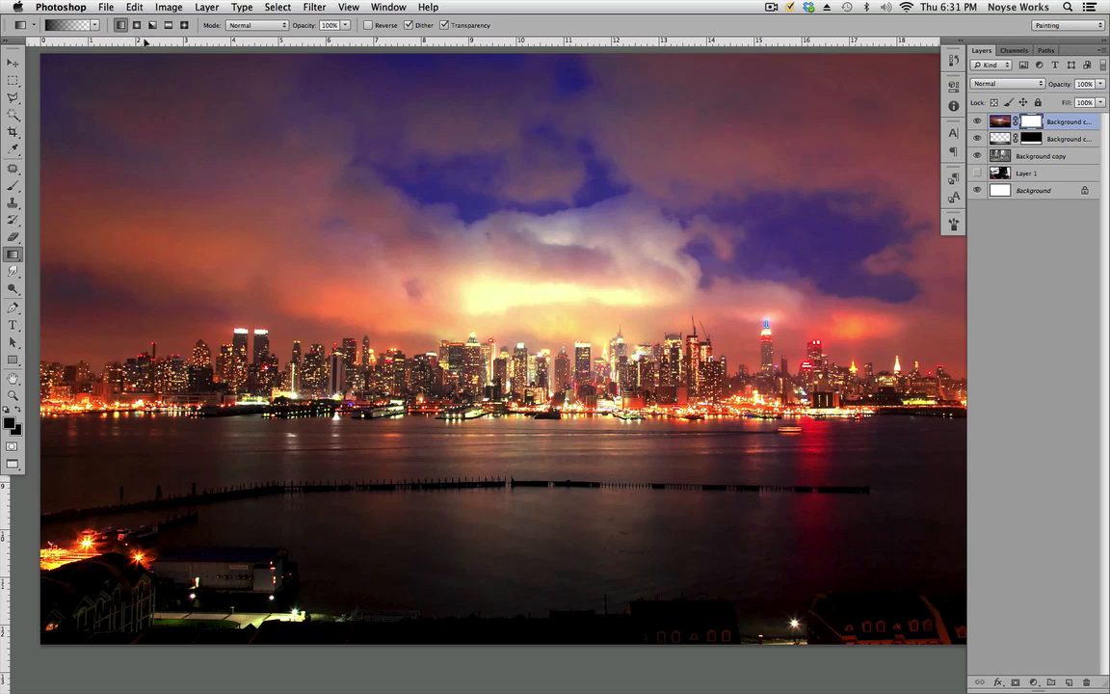
Step: Draw a vertical gradient on the city layer's mask from the dark water up to the shoreline, hiding the lower part
scroll(565, 372, "left", 4)
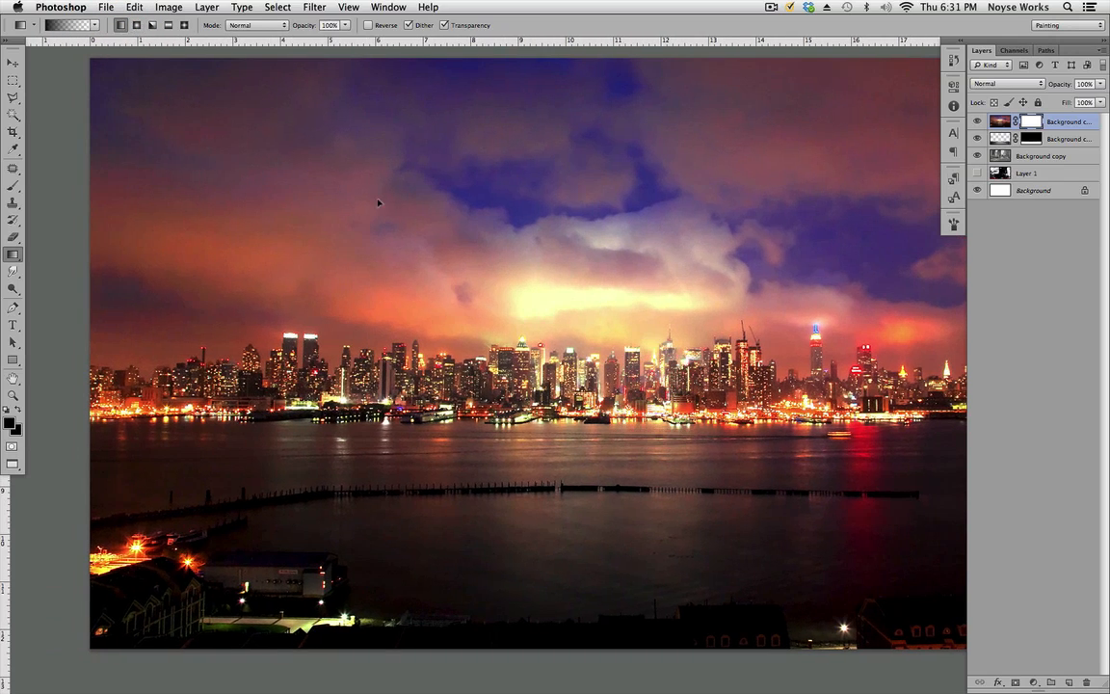
scroll(648, 374, "down", 3)
left_click(648, 373)
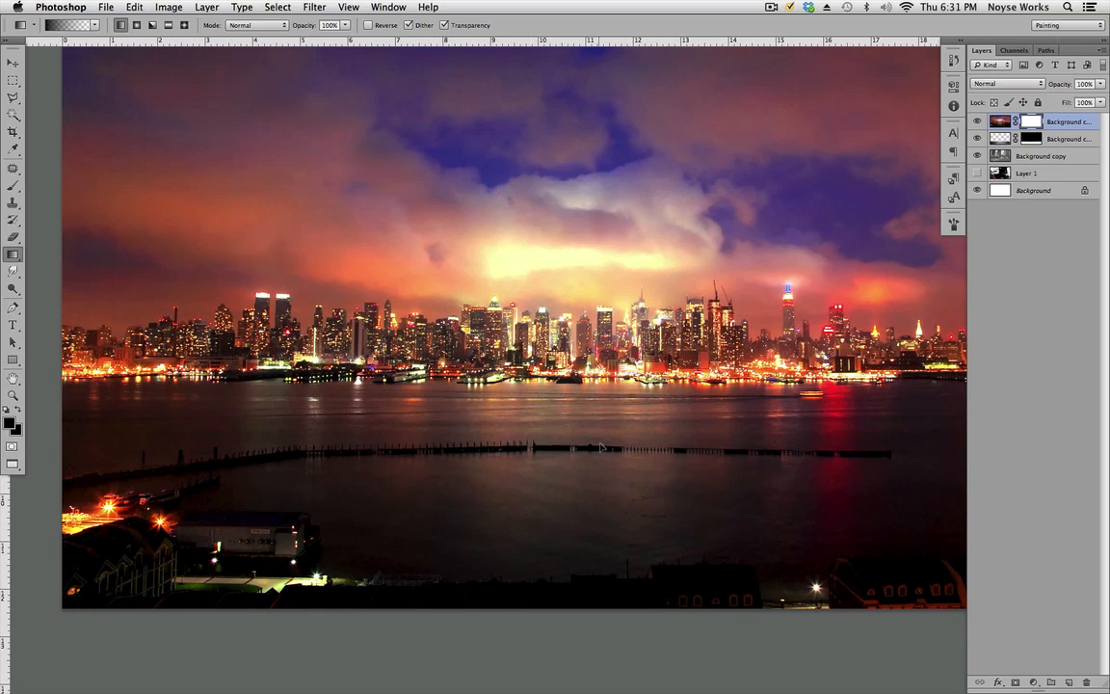
key("shift")
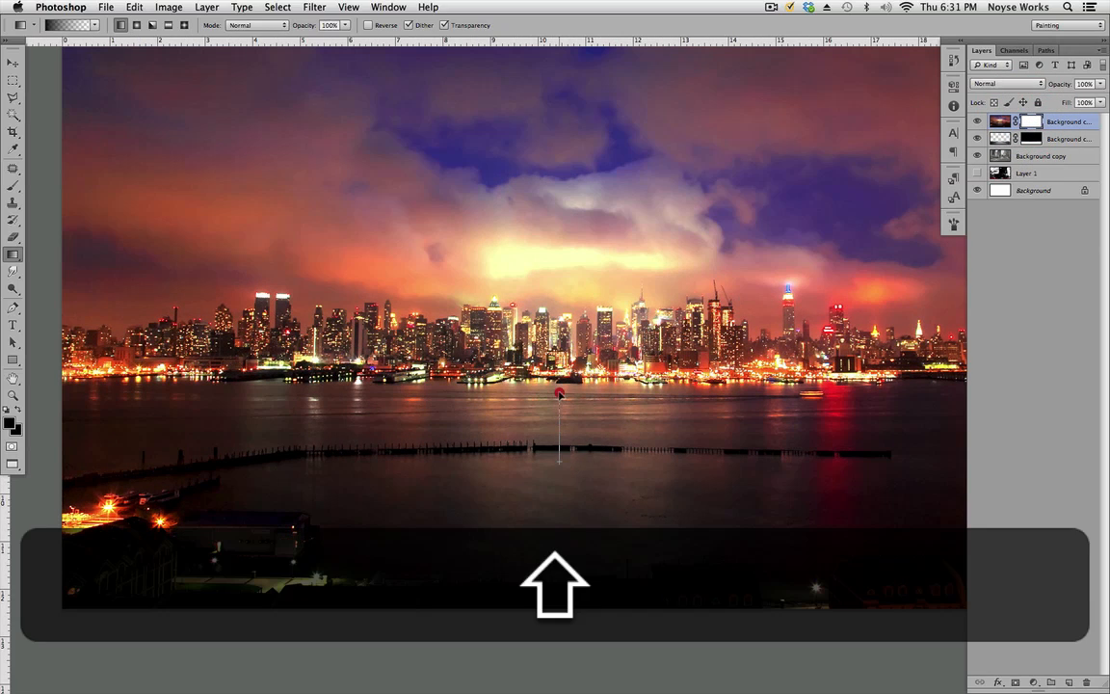
left_click_drag(559, 382, 559, 381)
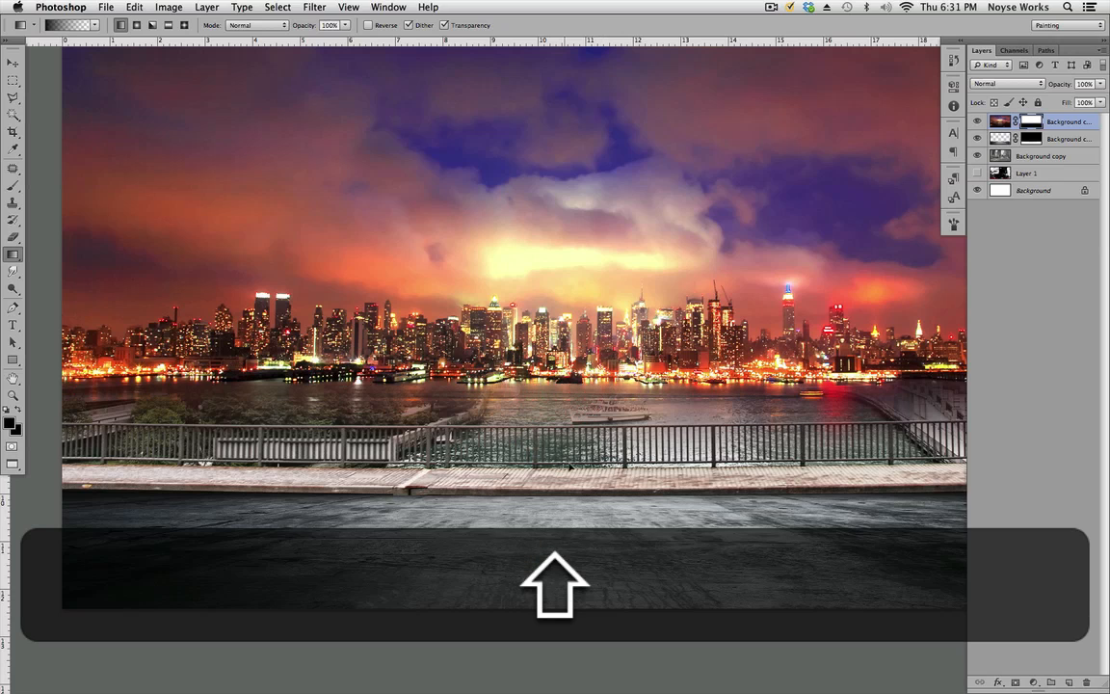
Step: Unlink the city layer's mask and move the mask alone downward so more of the city's dark water shows
key("space")
left_click_drag(757, 496, 547, 462)
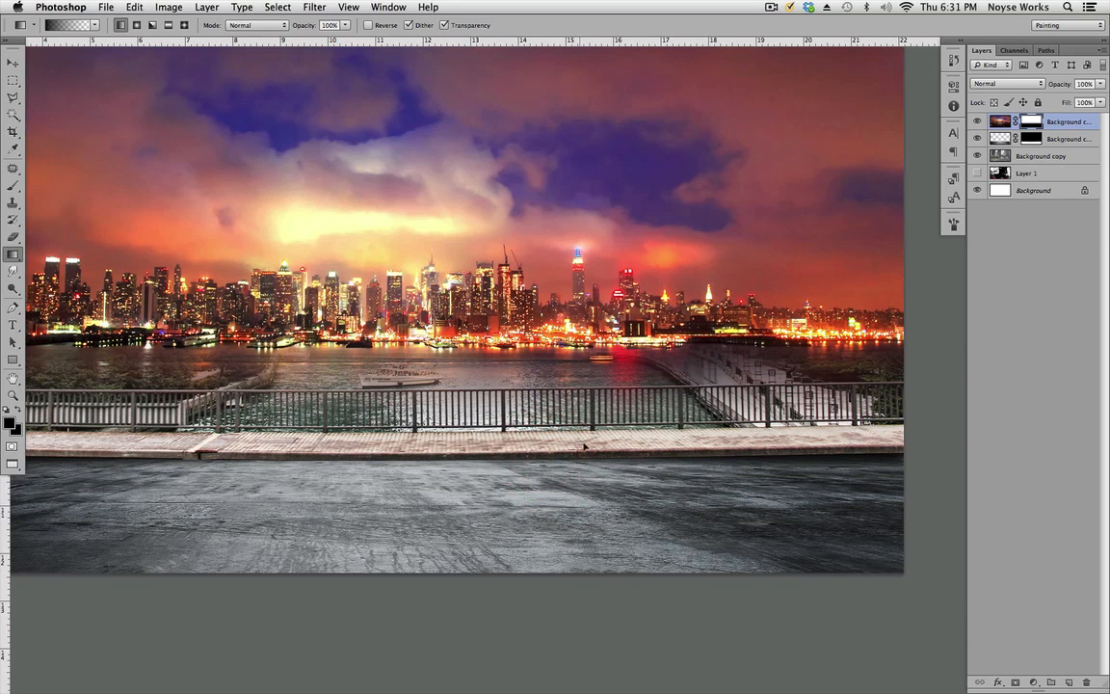
key("super+0")
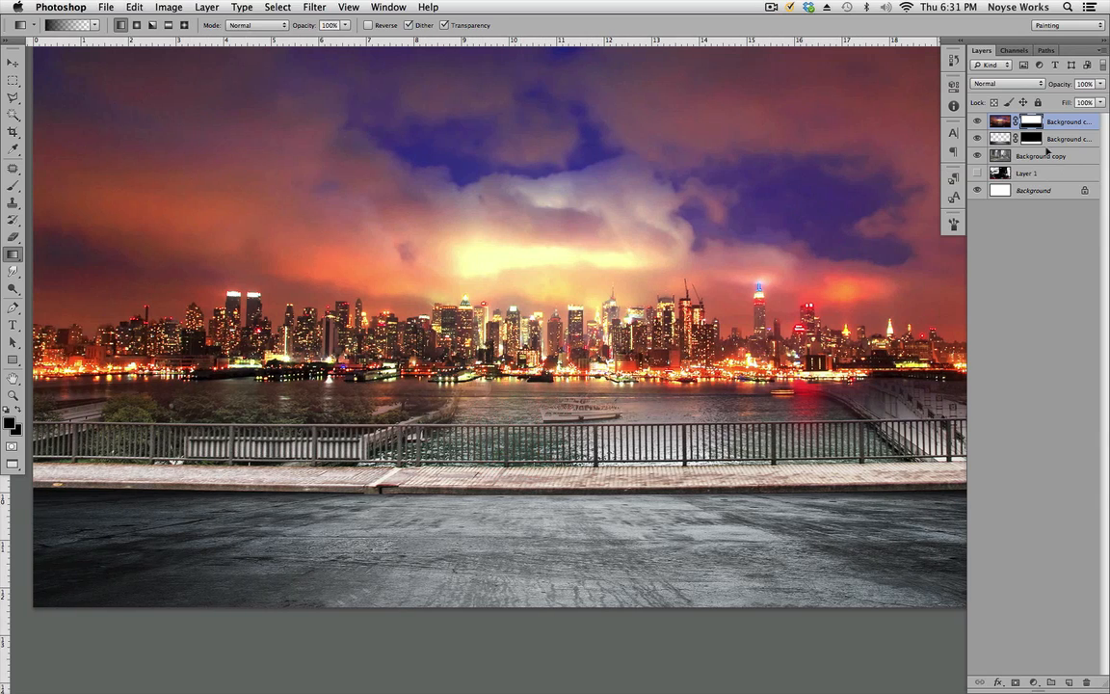
left_click(1016, 122)
key("v")
scroll(792, 370, "right", 1)
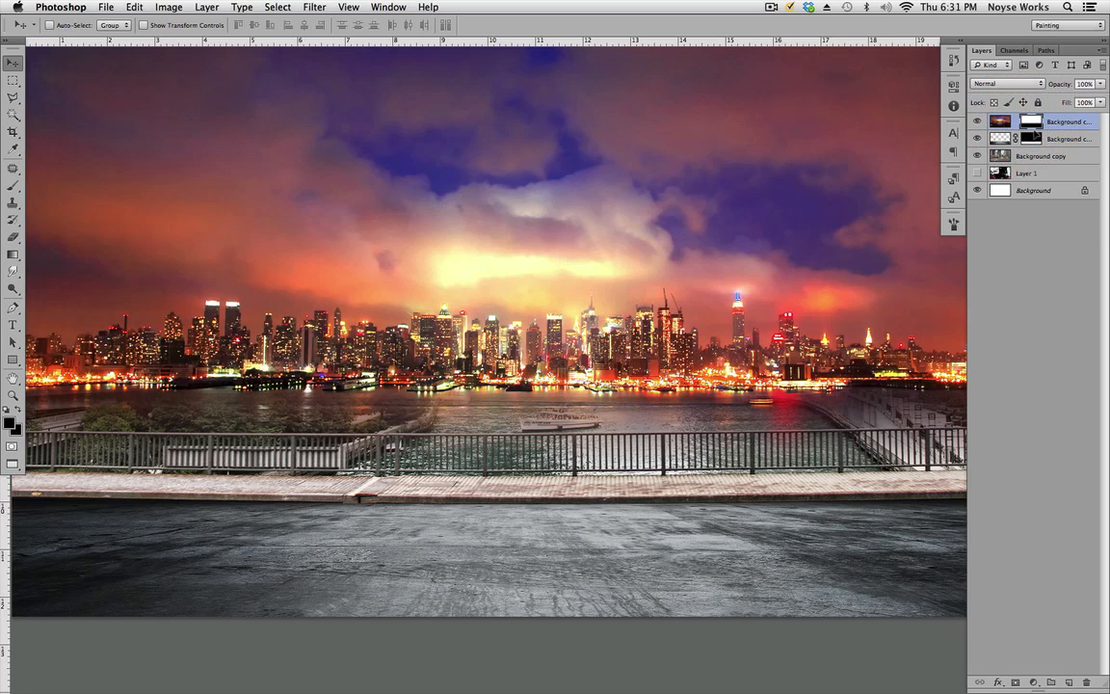
left_click(1031, 122)
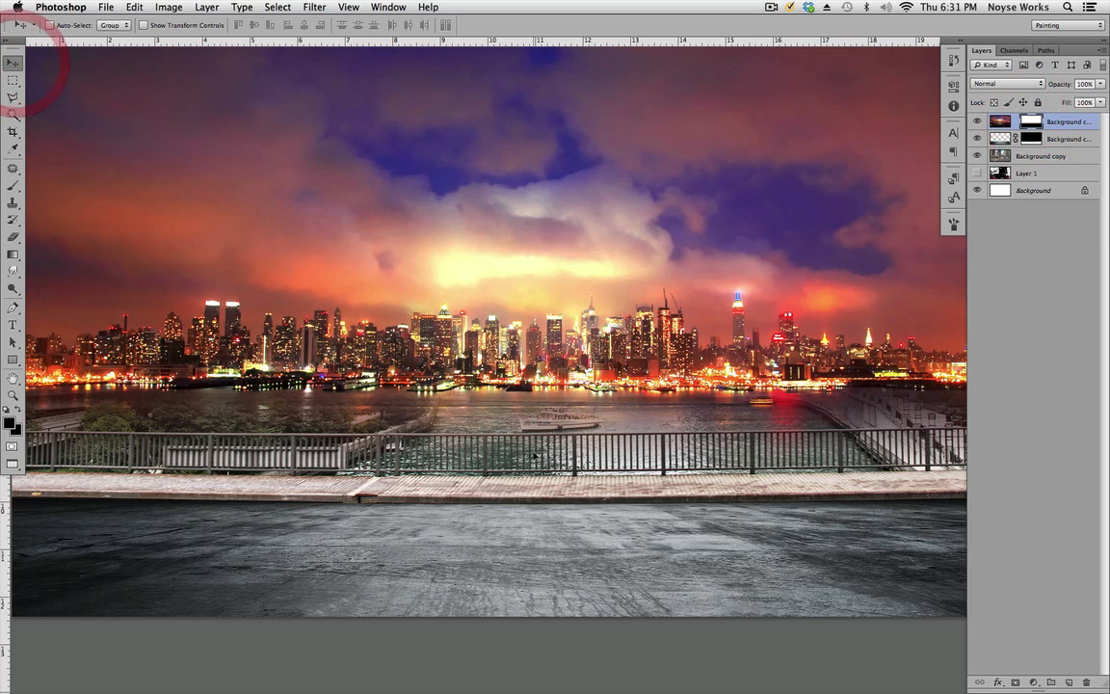
left_click_drag(542, 447, 538, 478)
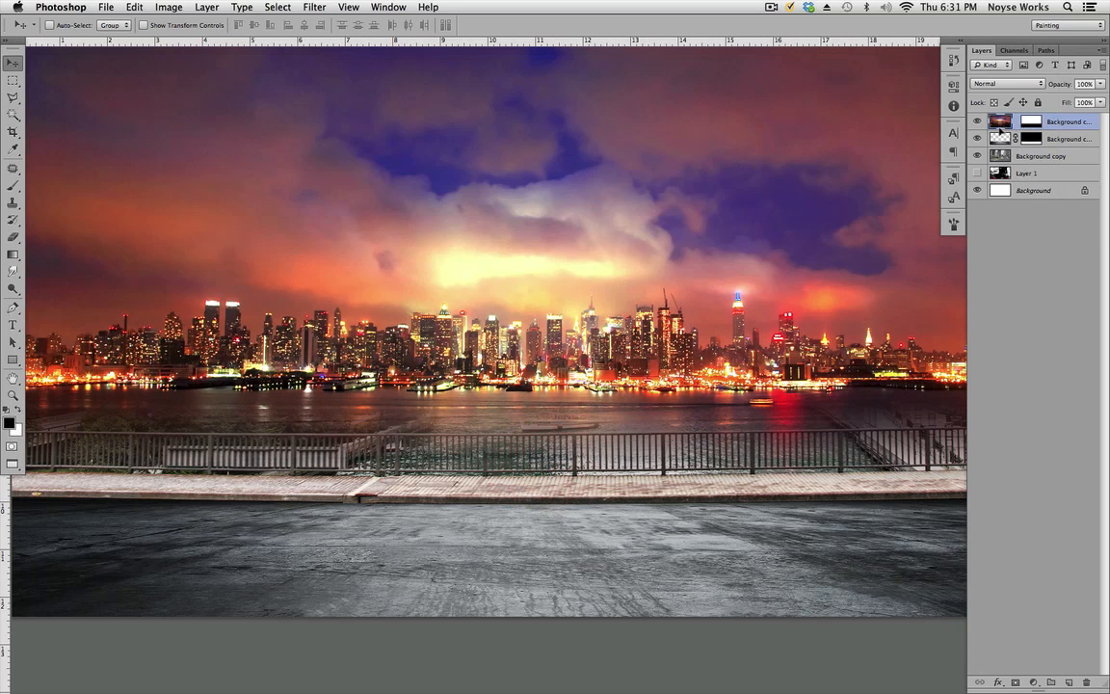
Step: Try to shift the city image independently of its mask
left_click_drag(653, 366, 630, 355)
key("shift+super+z")
key("super+z")
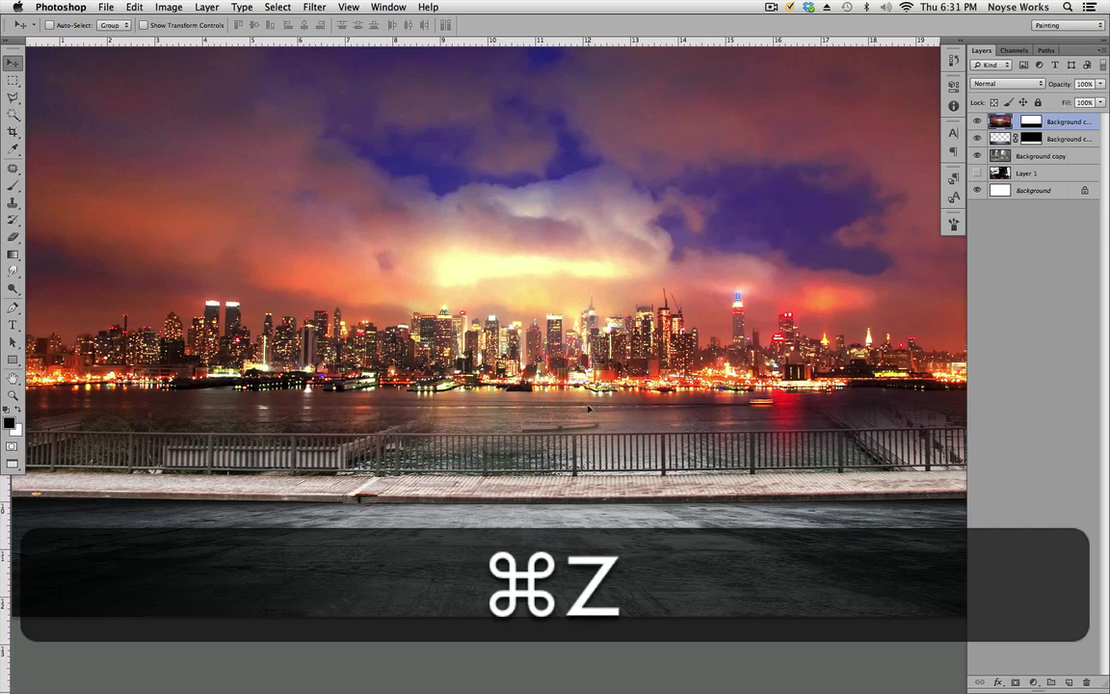
Step: Relink the city layer with its mask and save the document
scroll(615, 372, "left", 4)
scroll(580, 423, "right", 3)
scroll(581, 425, "right", 3)
left_click(609, 425)
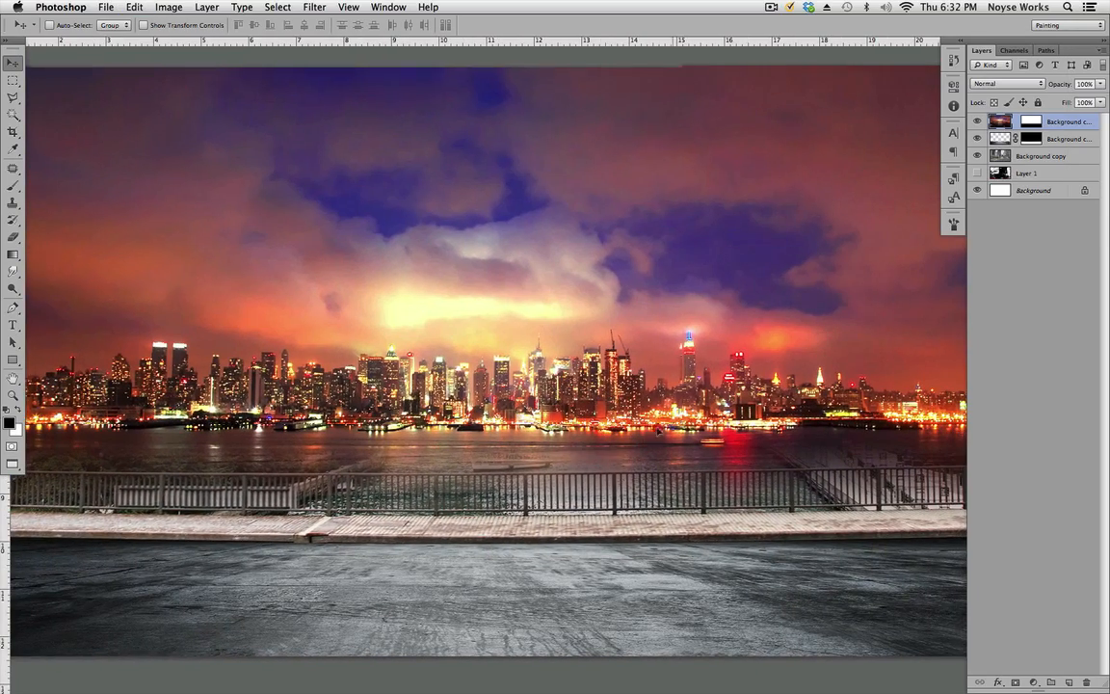
scroll(621, 424, "right", 4)
left_click(639, 420)
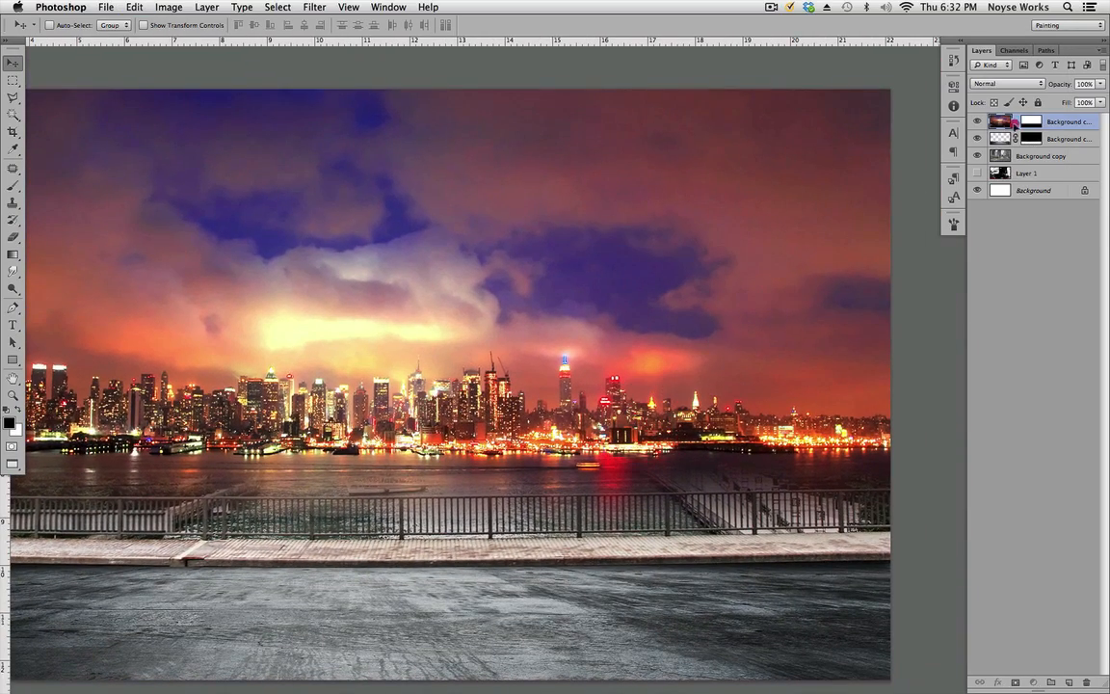
left_click(1015, 122)
scroll(626, 366, "down", 3)
scroll(626, 366, "left", 3)
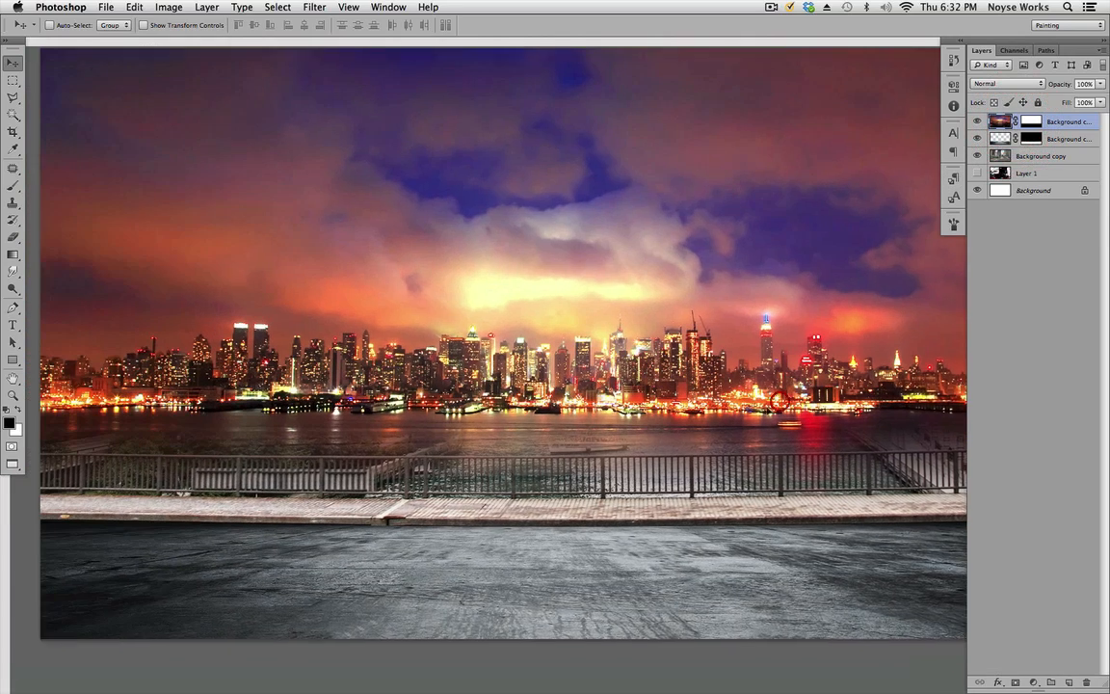
key("super+s")
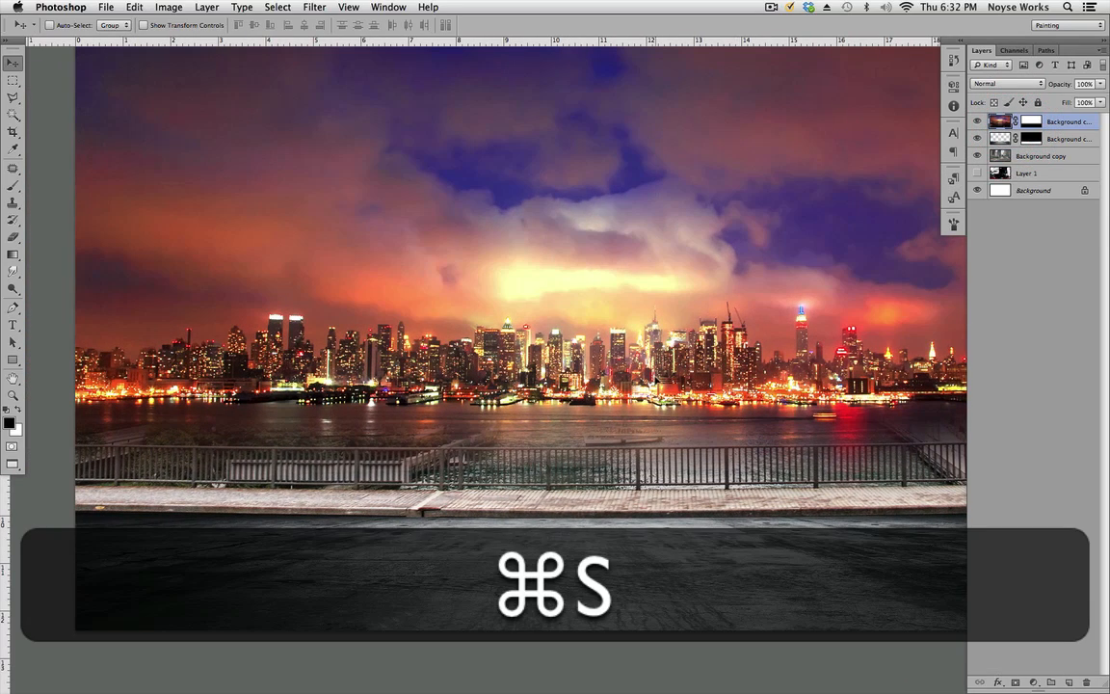
Step: Group the city, road and Background copy layers, name the group bg, and expand it
scroll(674, 303, "right", 3)
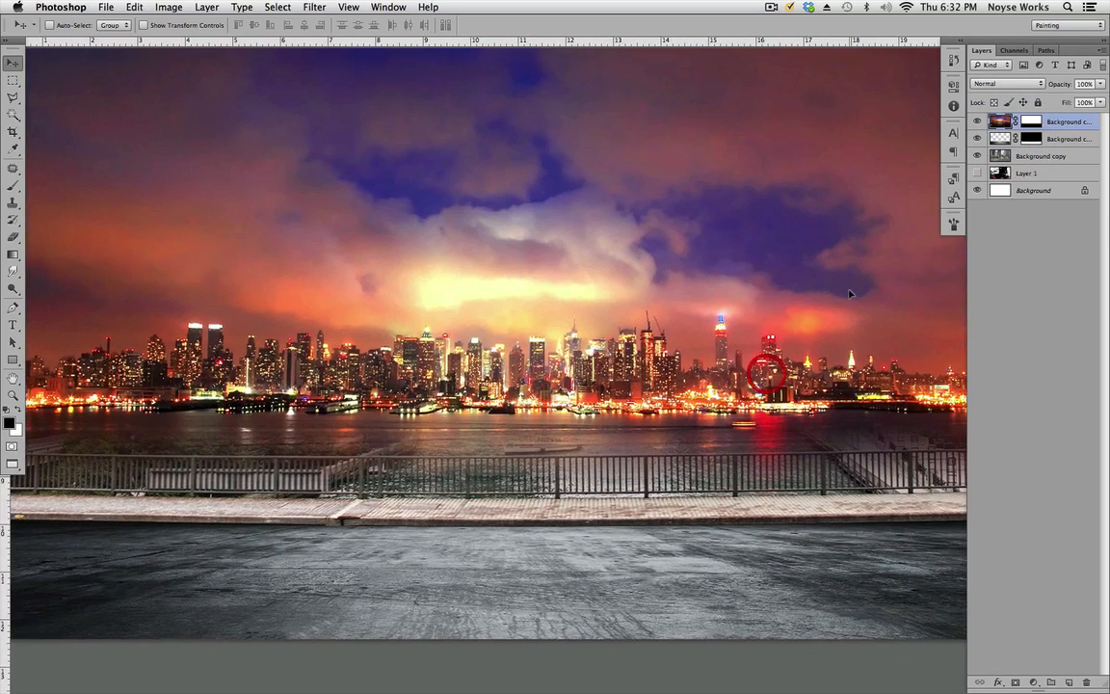
key("super+minus")
key("super+equal")
key("super+minus")
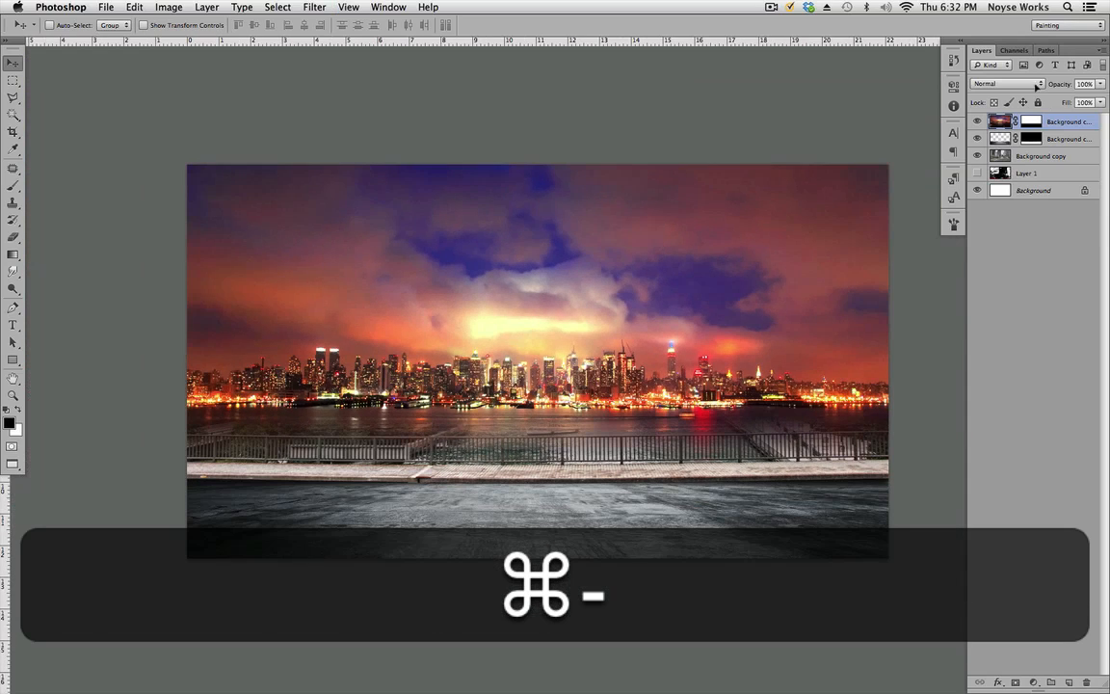
left_click(1055, 156, "shift")
key("super+g")
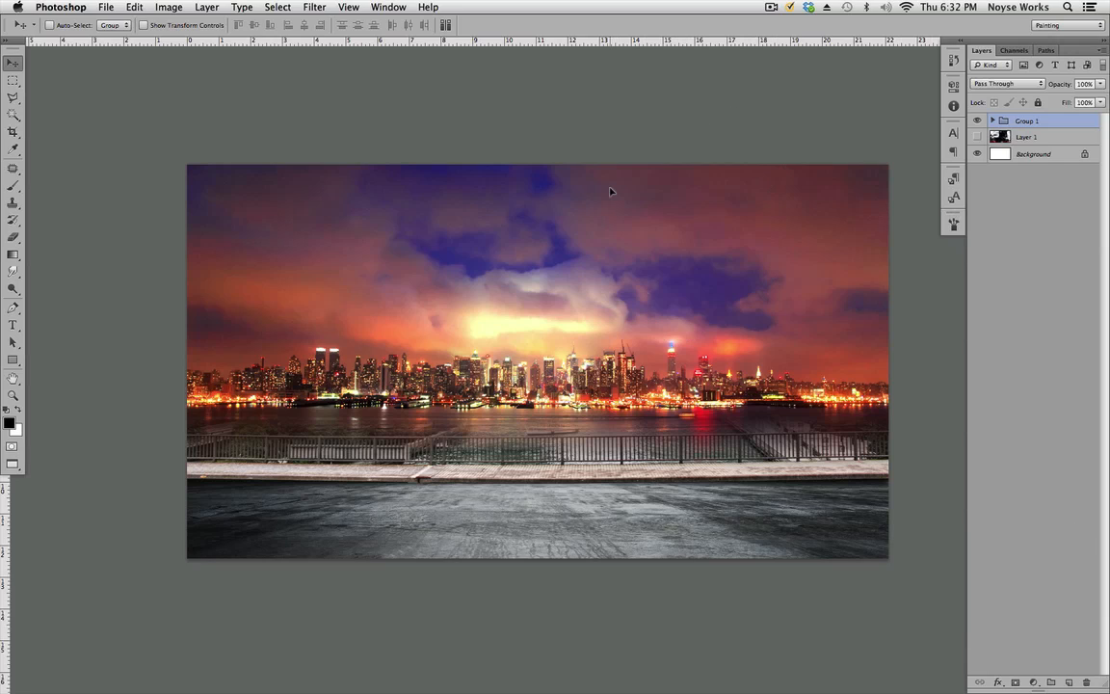
double_click(1029, 122)
left_click(993, 121)
Step: Create a new layer above the city layer inside the bg group and fill it with black
left_click(1065, 137)
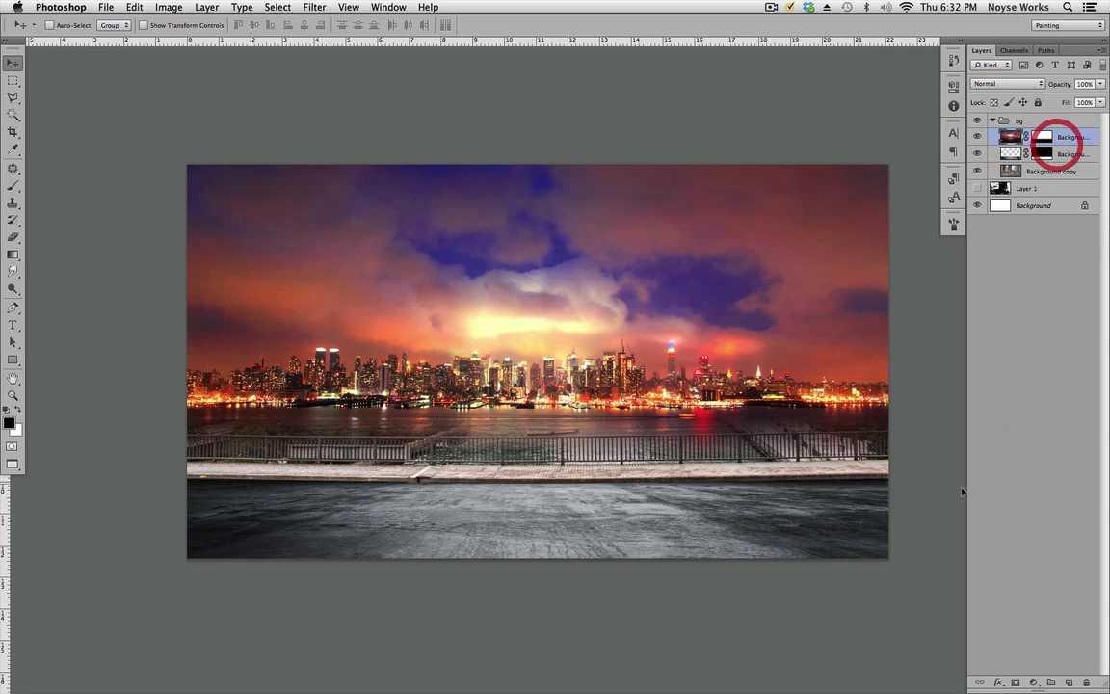
left_click(1070, 684)
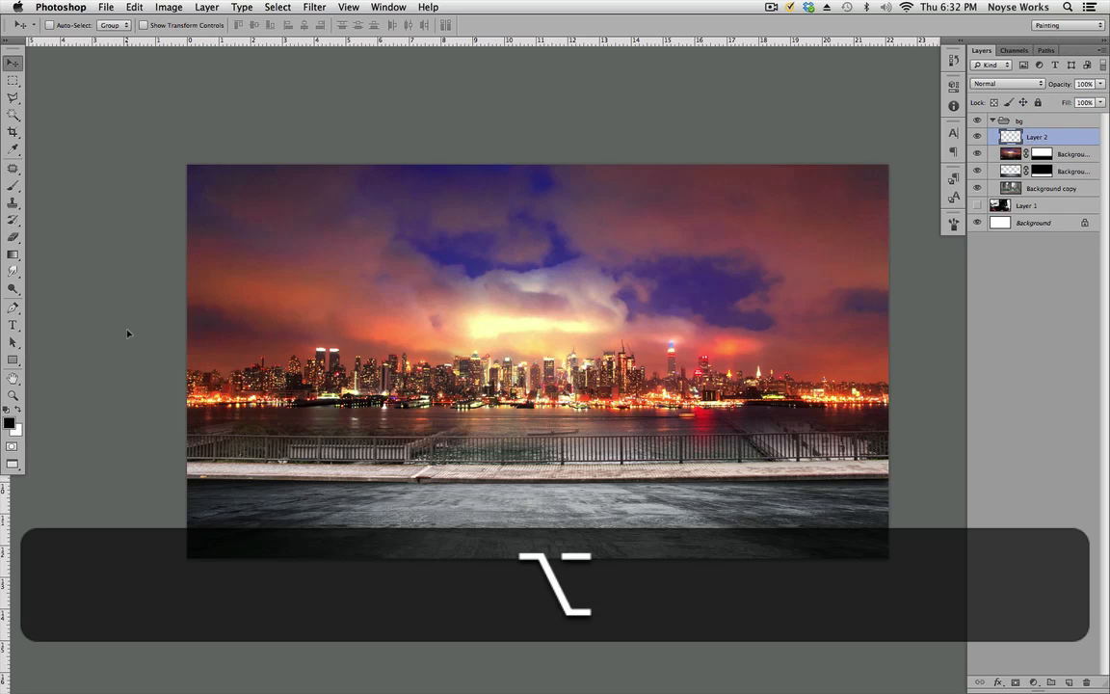
key("alt+BackSpace")
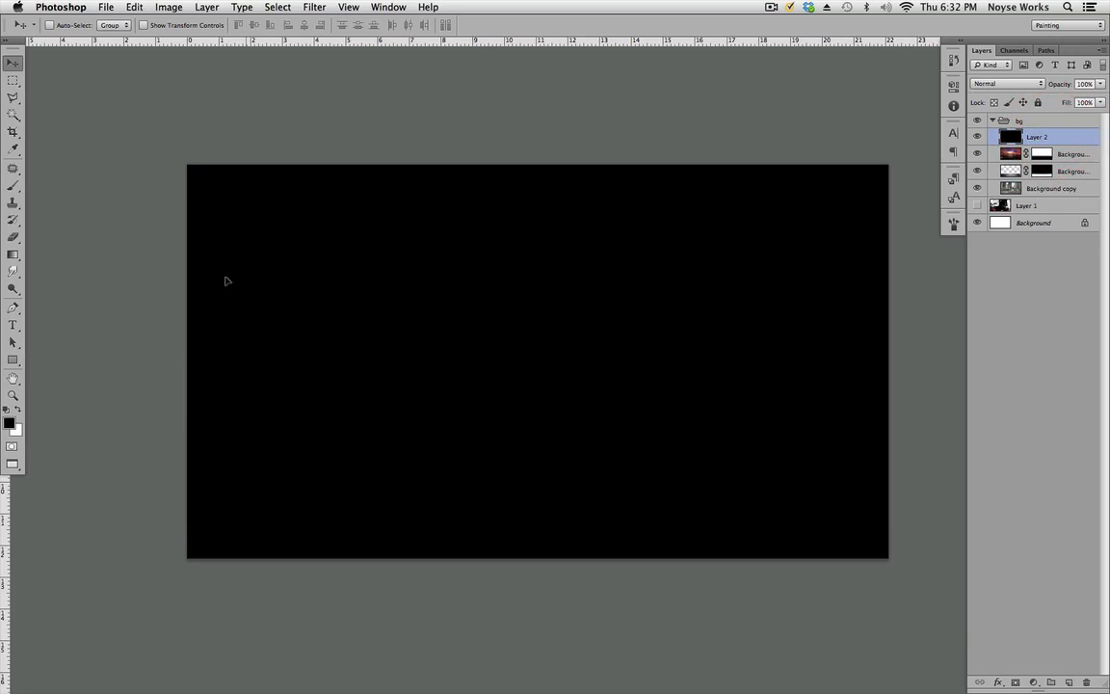
Step: Mask the black layer with a radial foreground-to-transparent gradient drawn from the canvas centre to just beyond its side edge, forming a vignette
left_click(1015, 683)
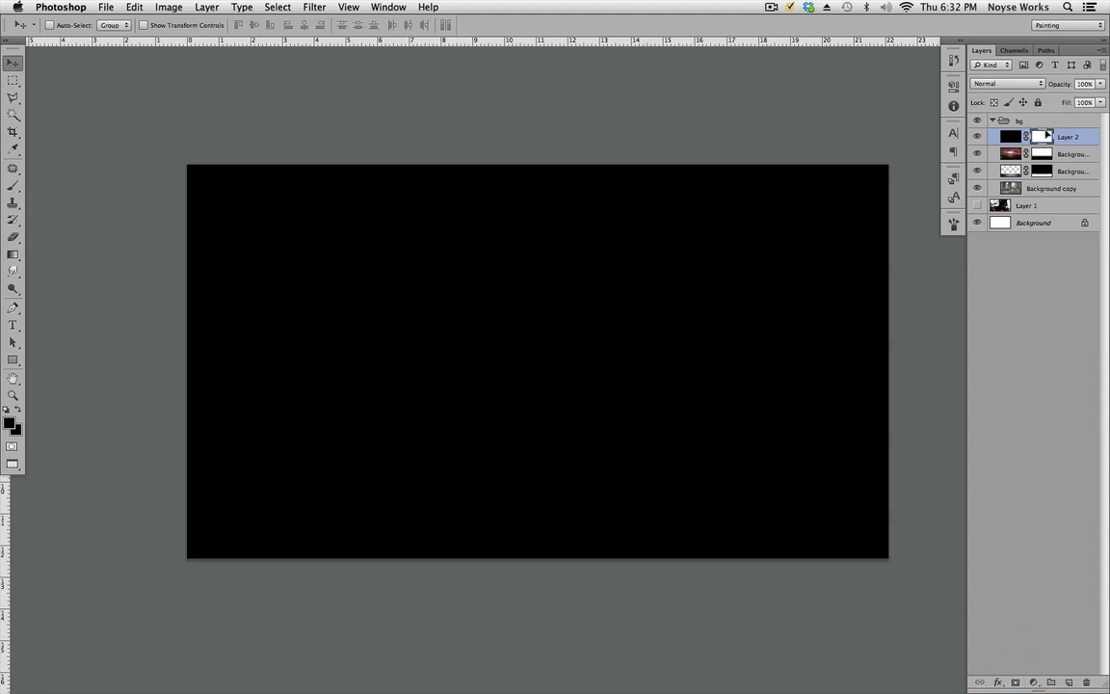
left_click(13, 255)
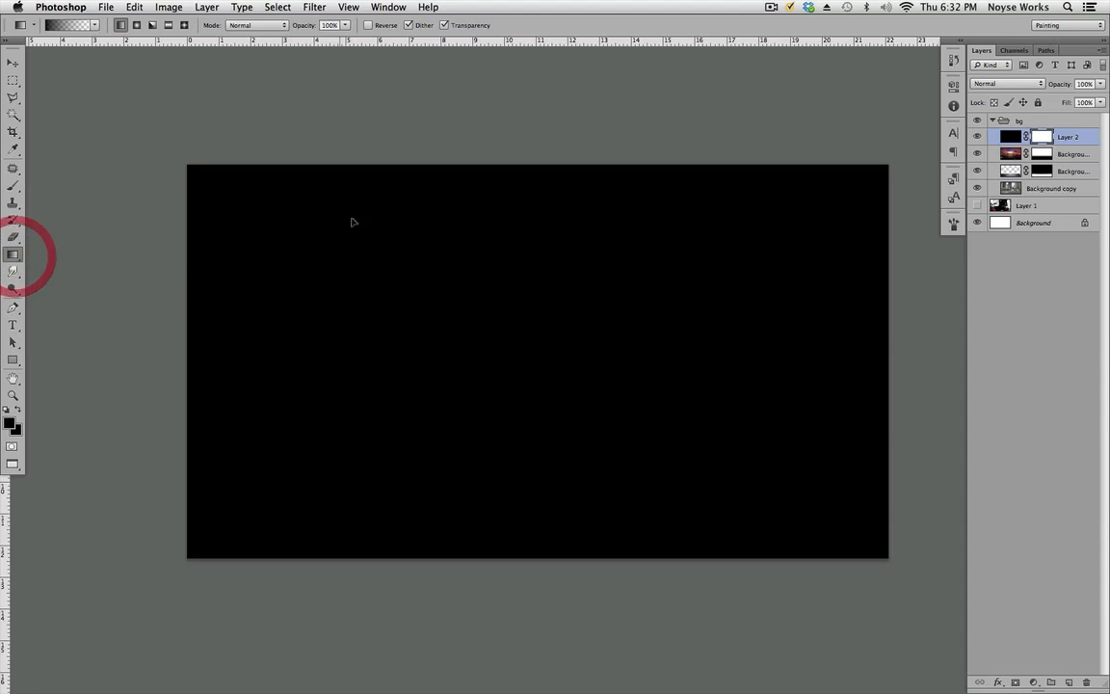
left_click(137, 27)
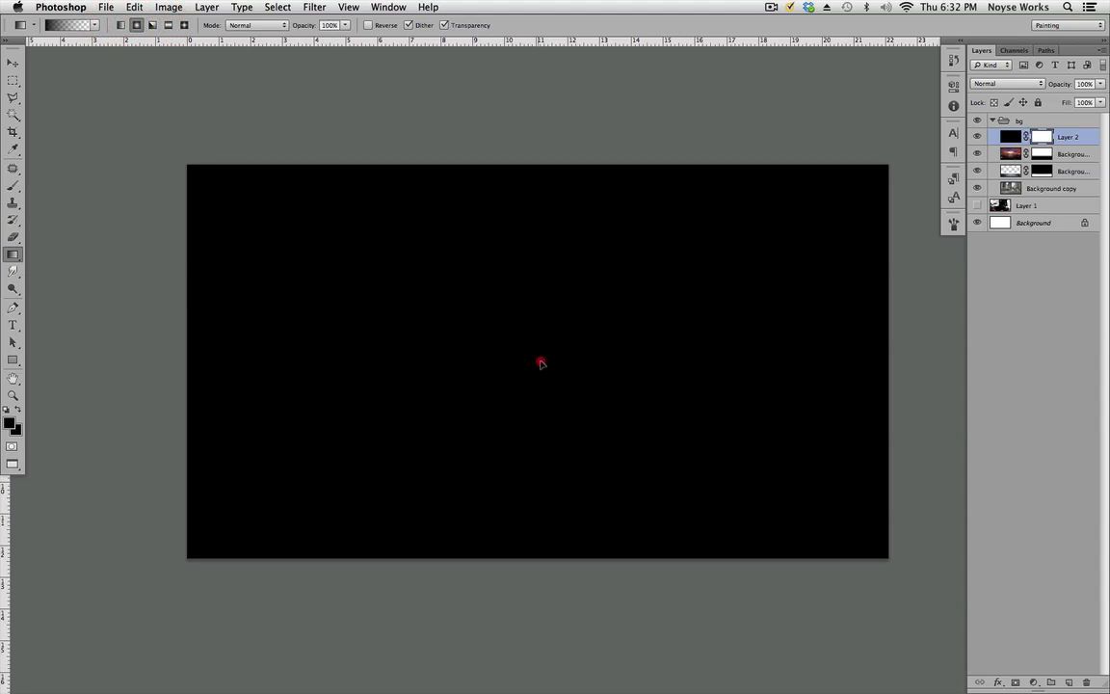
left_click_drag(538, 361, 950, 367)
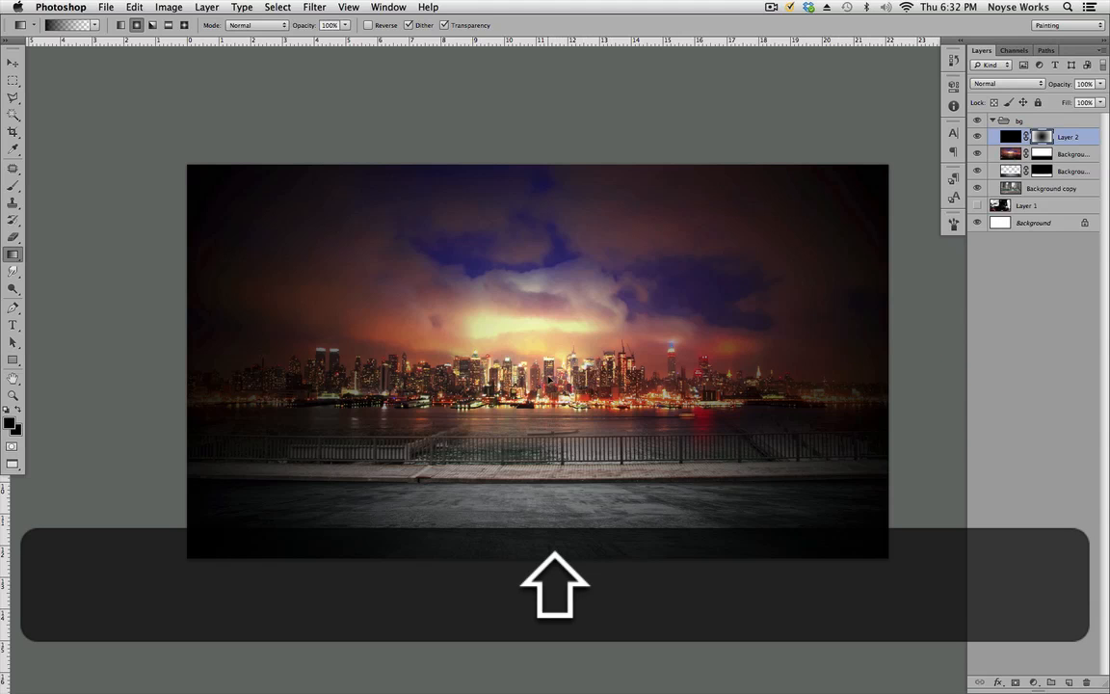
Step: Compare the scene with and without the vignette layer, and set its blend mode to Soft Light
left_click(978, 136)
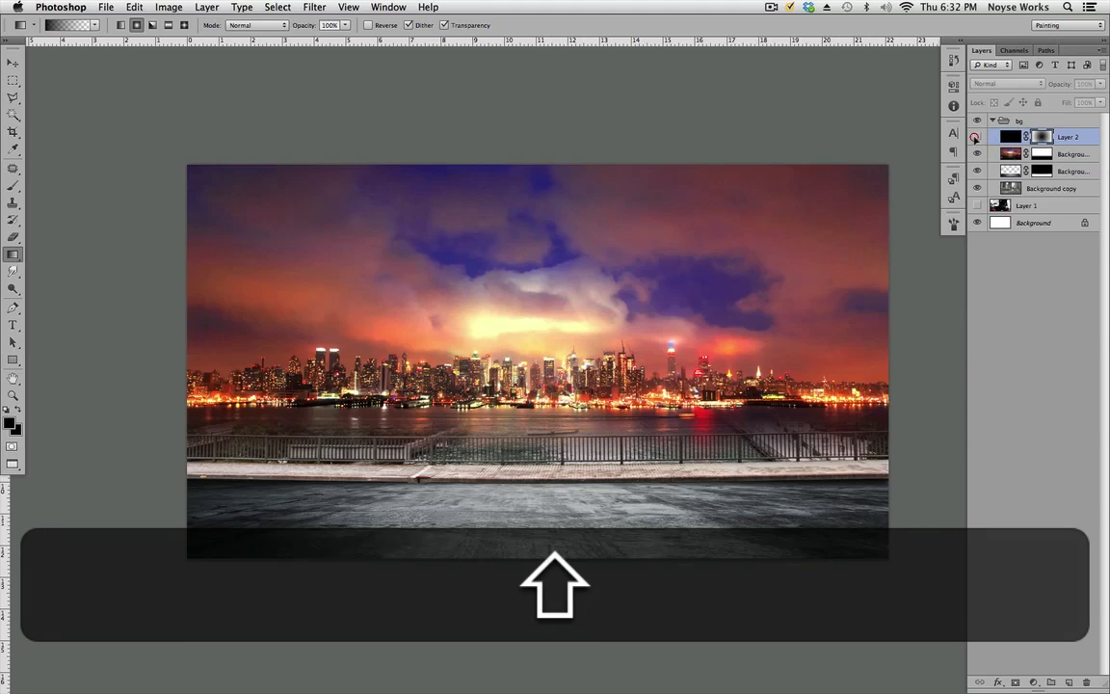
left_click(978, 136)
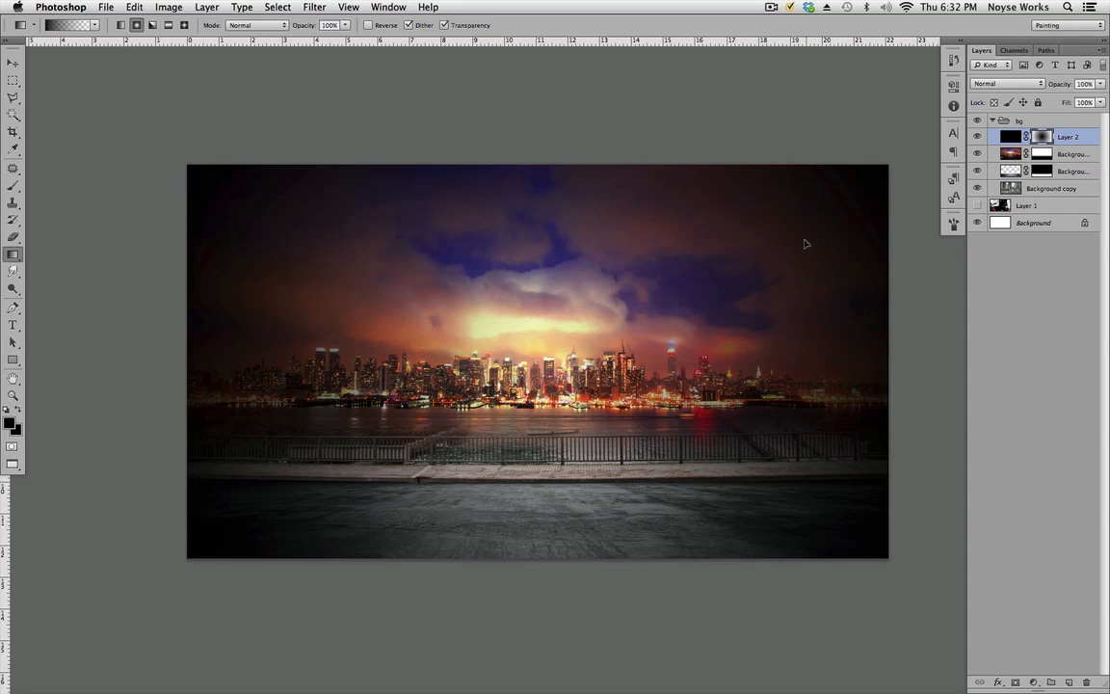
left_click(1024, 83)
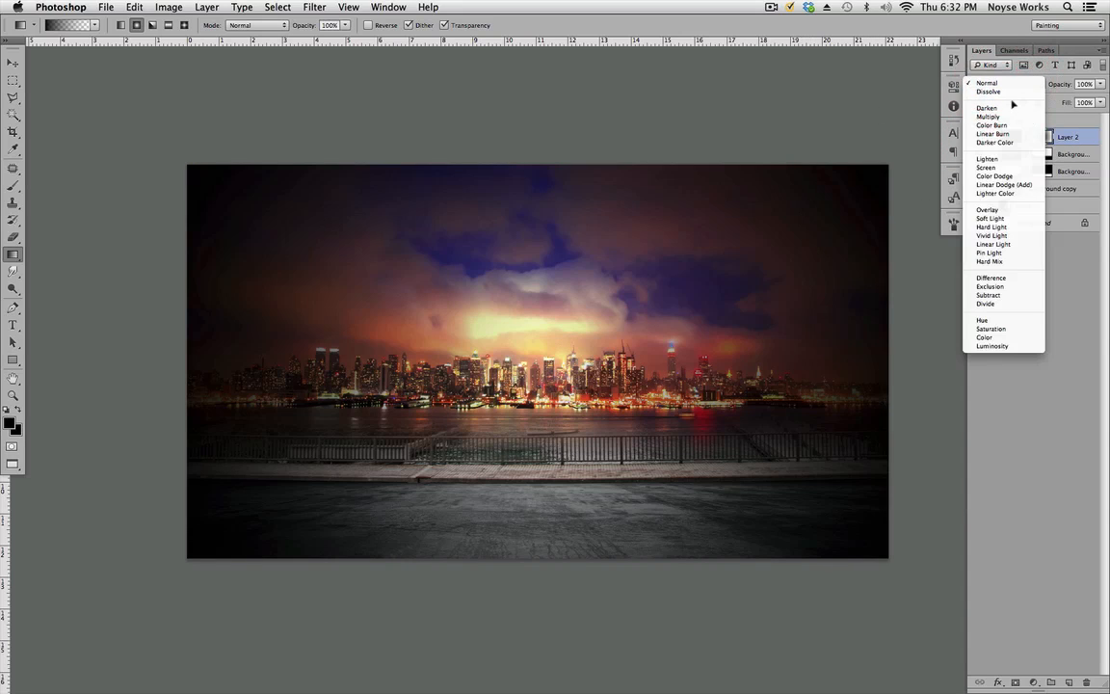
left_click(1008, 218)
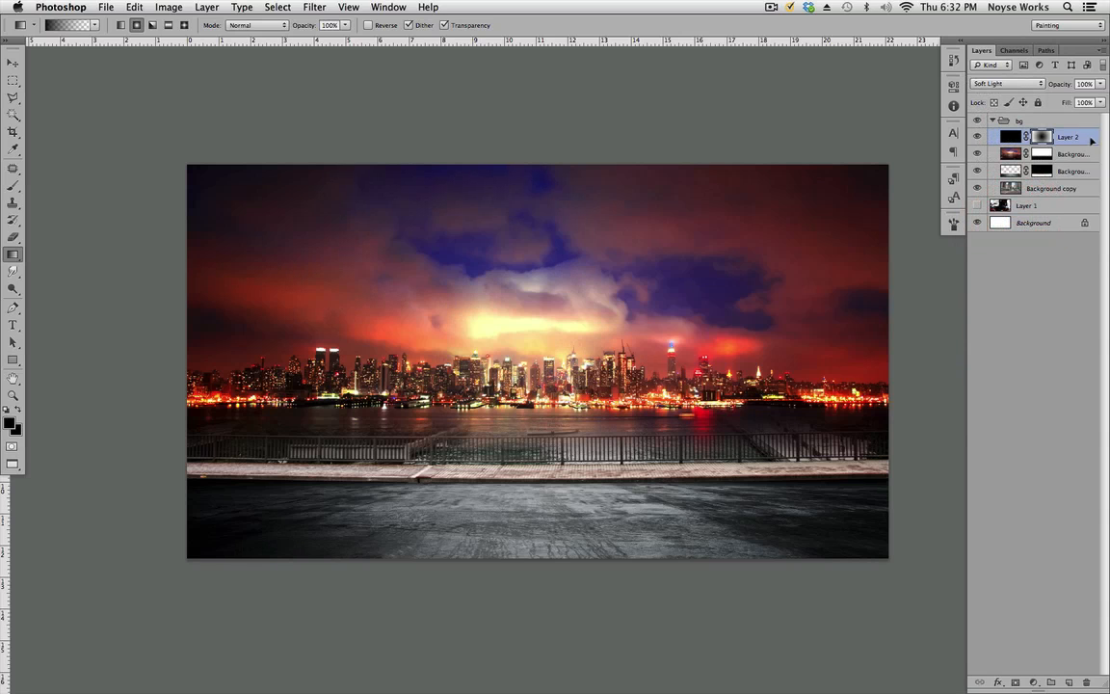
Step: Try duplicating the Soft Light vignette layer to strengthen the darkening
left_click(1086, 138)
key("super")
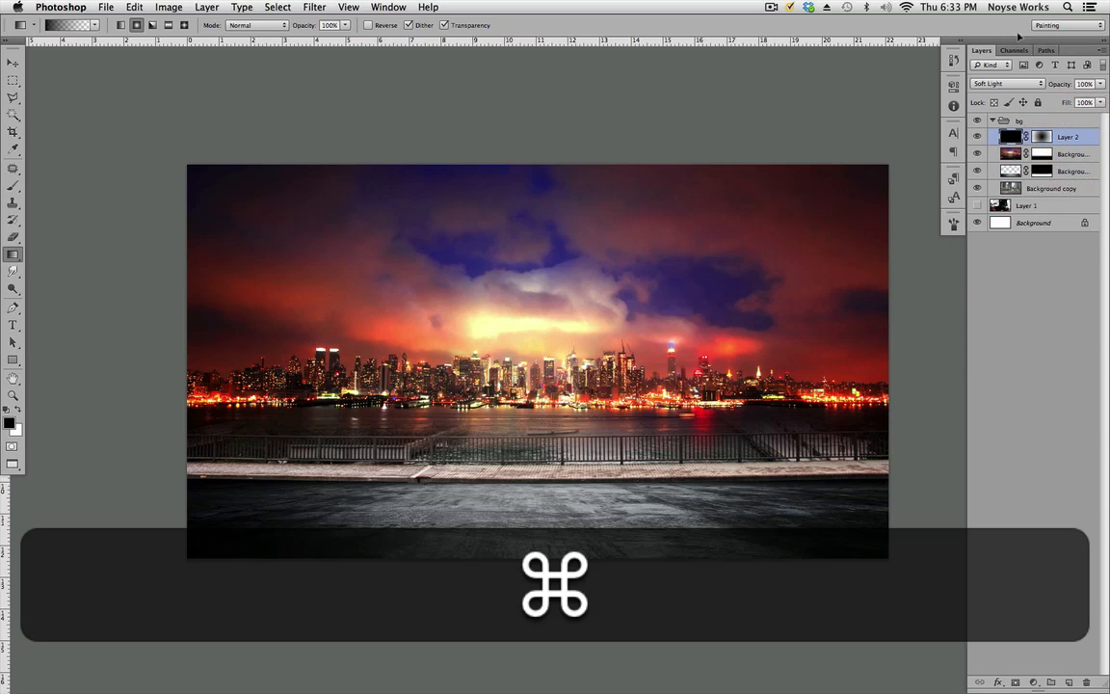
key("super+j")
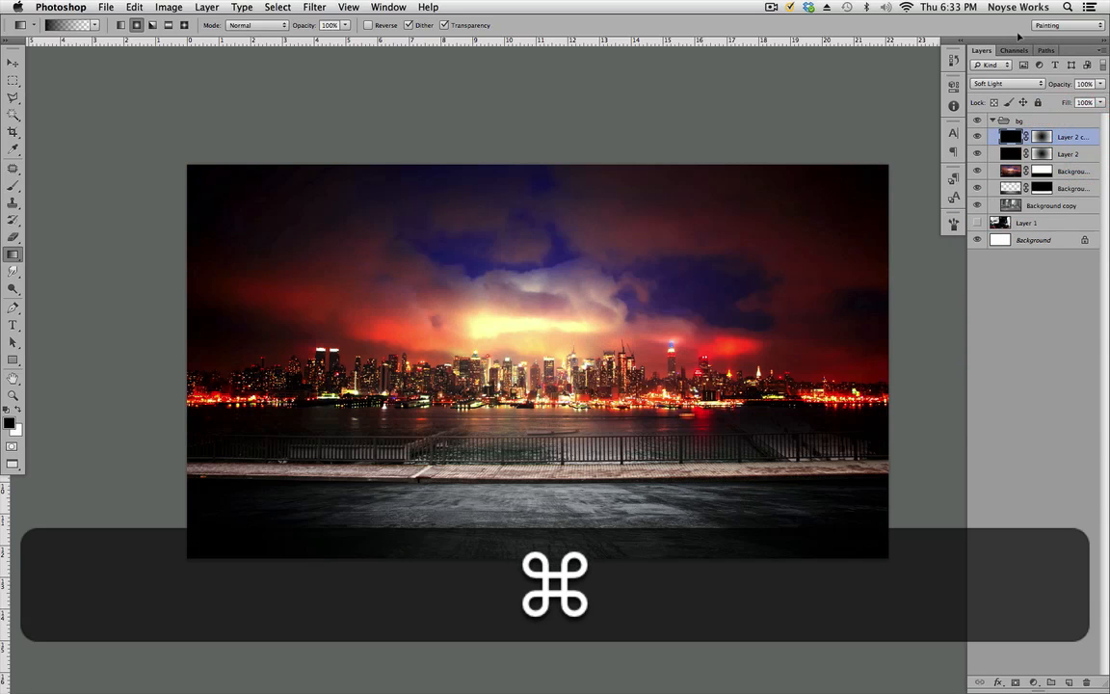
left_click(1077, 138)
left_click(1062, 145)
key("alt+super+z")
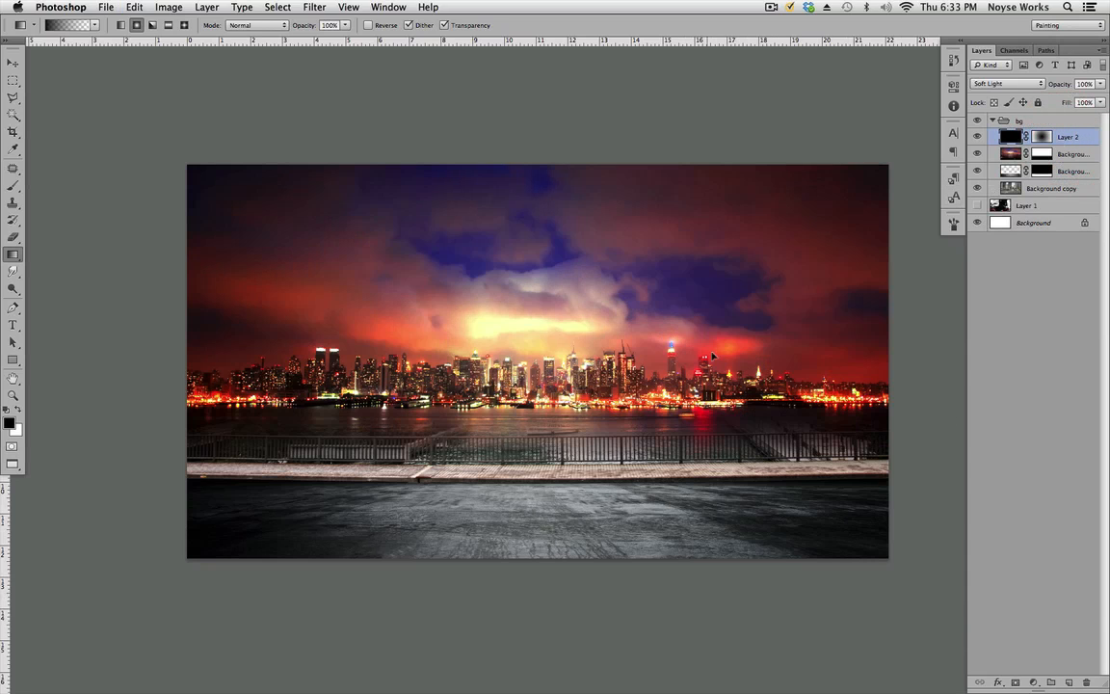
Step: Add a Hue/Saturation adjustment layer above the vignette with Saturation at -51, and hide it to compare the colours
key("v")
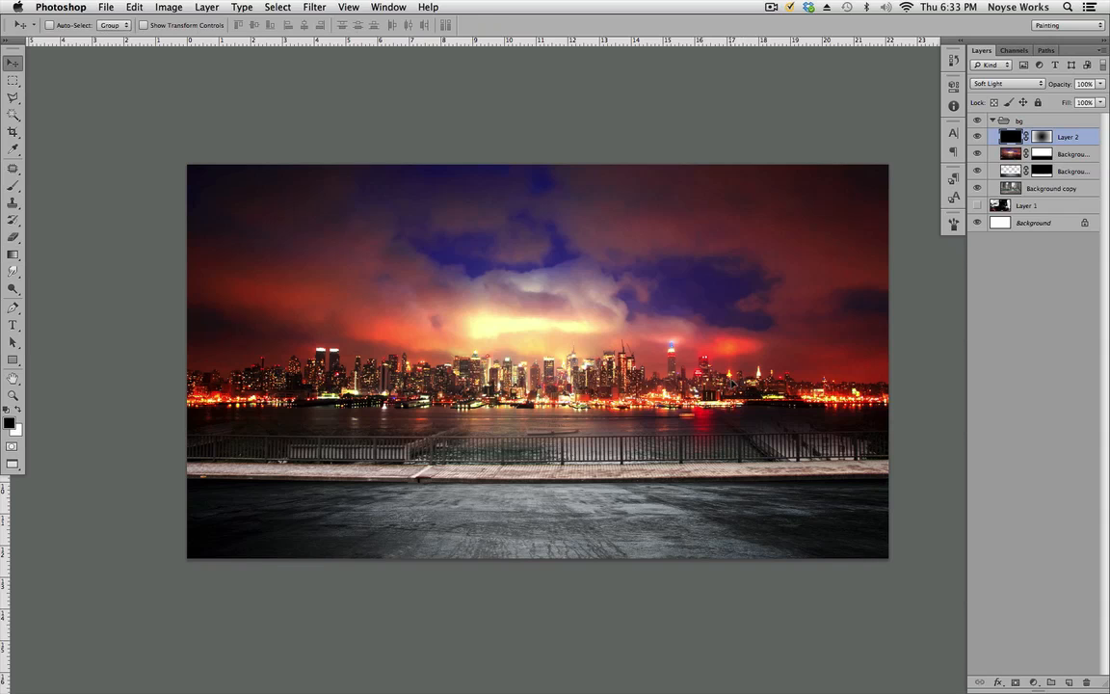
left_click_drag(702, 365, 656, 357)
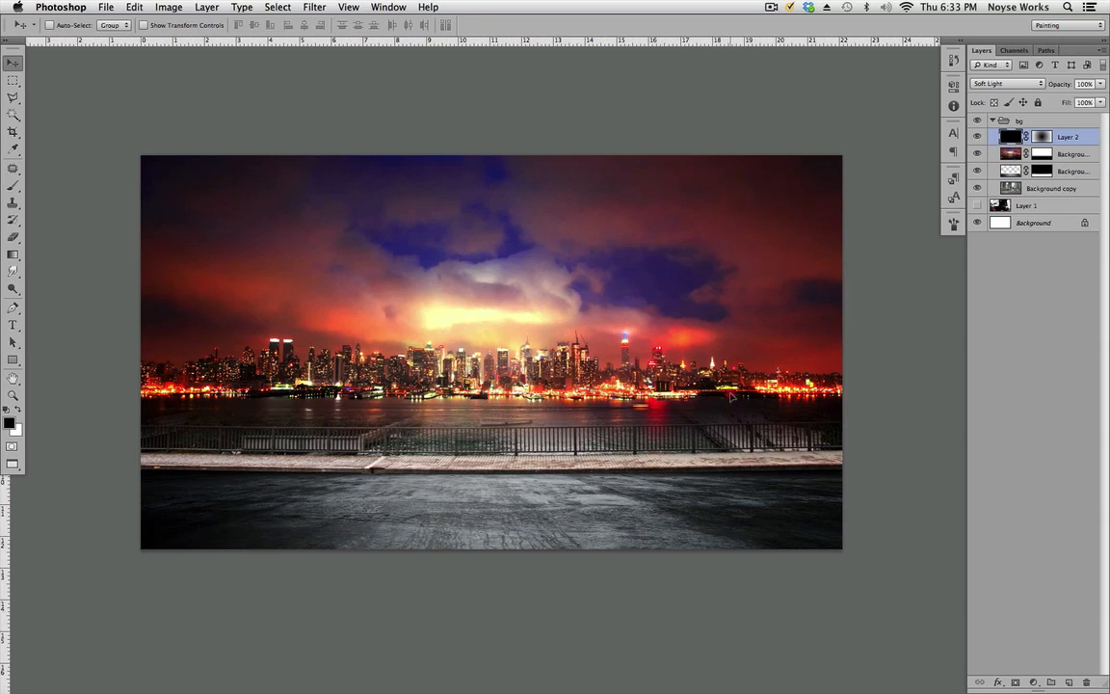
left_click(1036, 682)
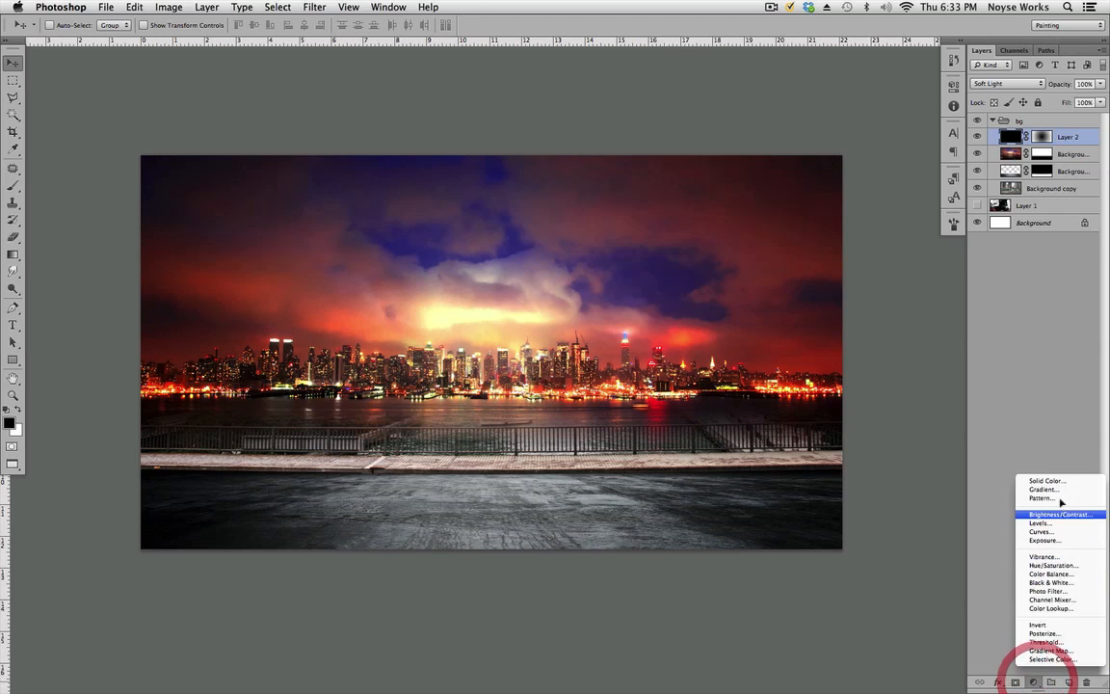
left_click(1064, 566)
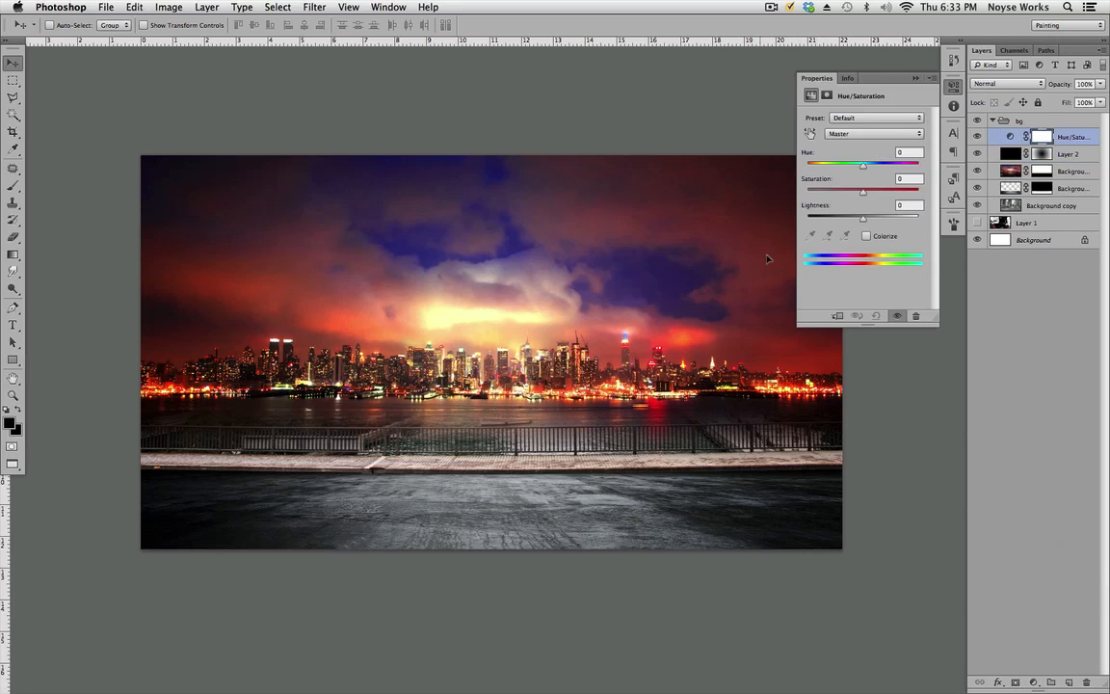
left_click(808, 193)
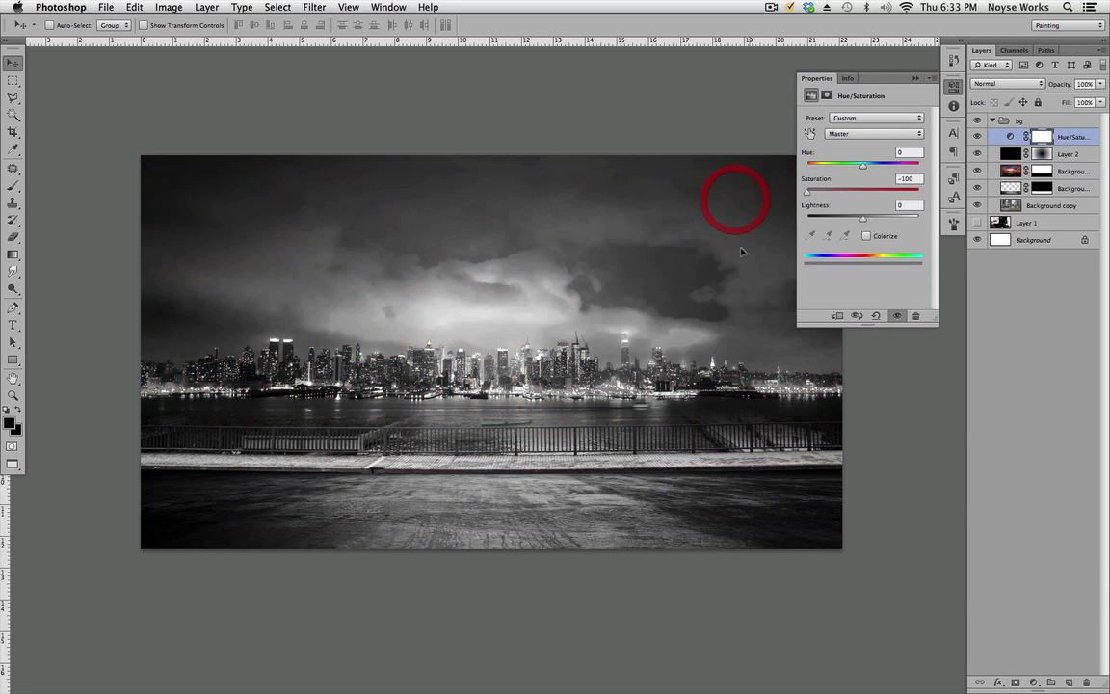
left_click_drag(810, 193, 835, 195)
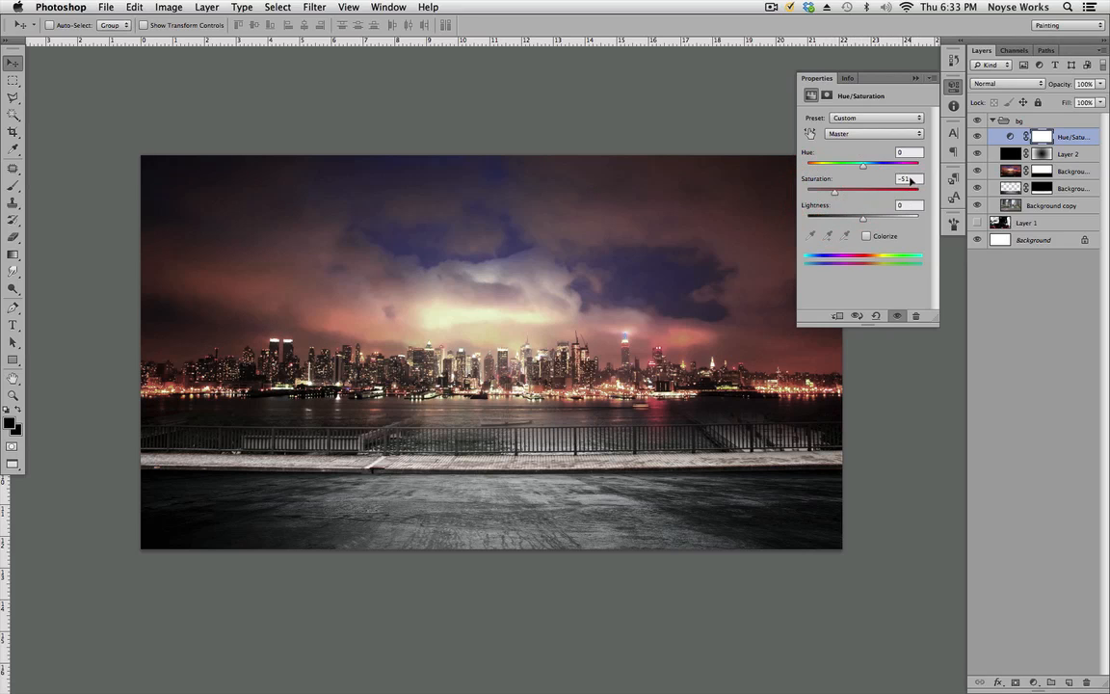
left_click(954, 87)
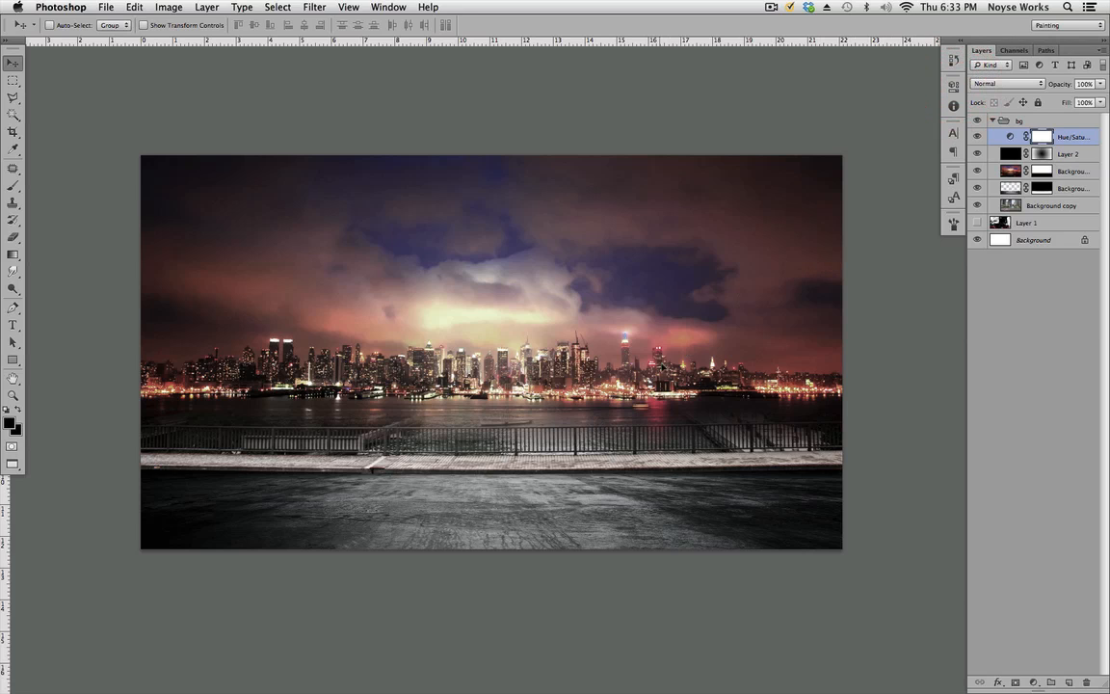
left_click(977, 137)
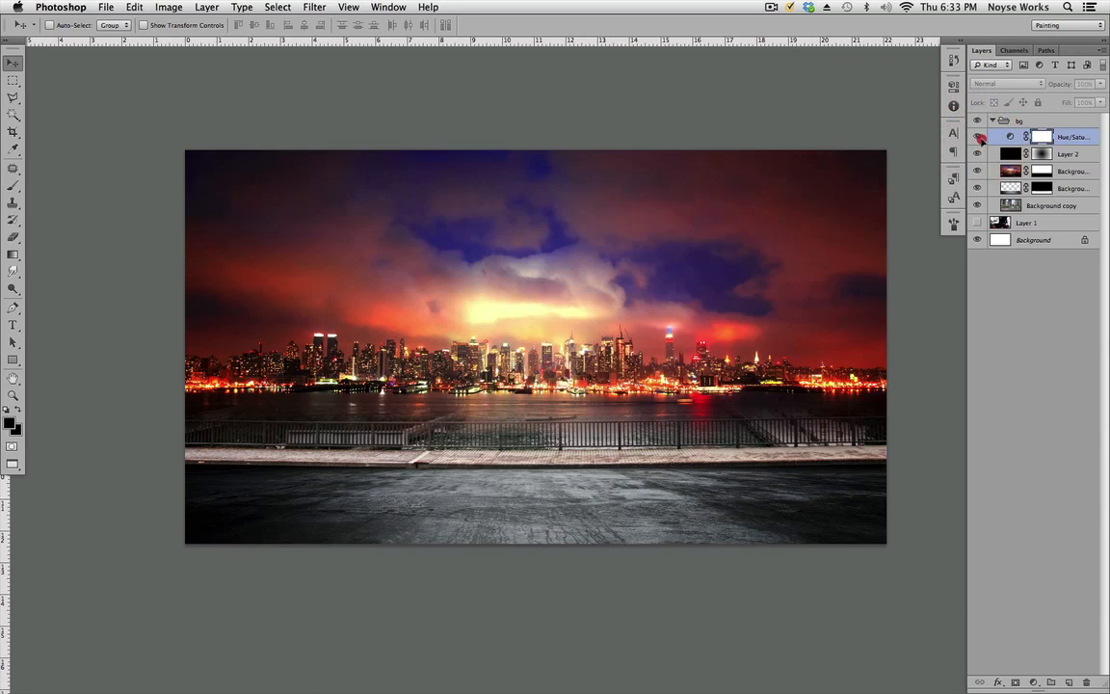
Step: Compare the scene with and without the Hue/Saturation adjustment, leave the adjustment visible, and save the document
left_click(977, 137)
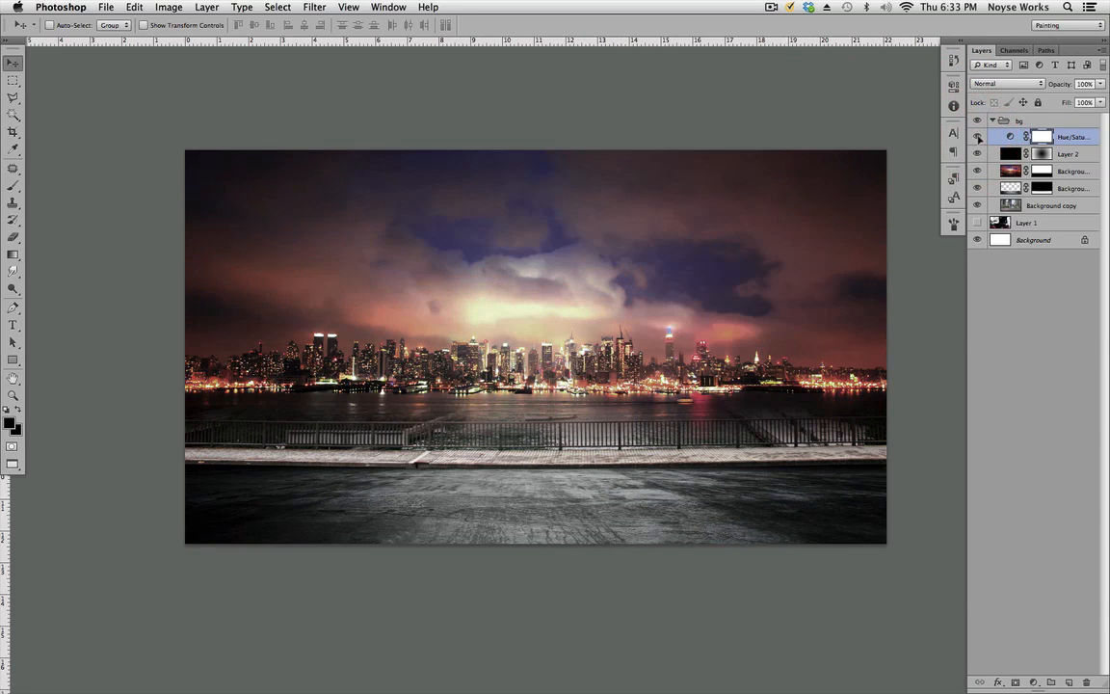
left_click(978, 137)
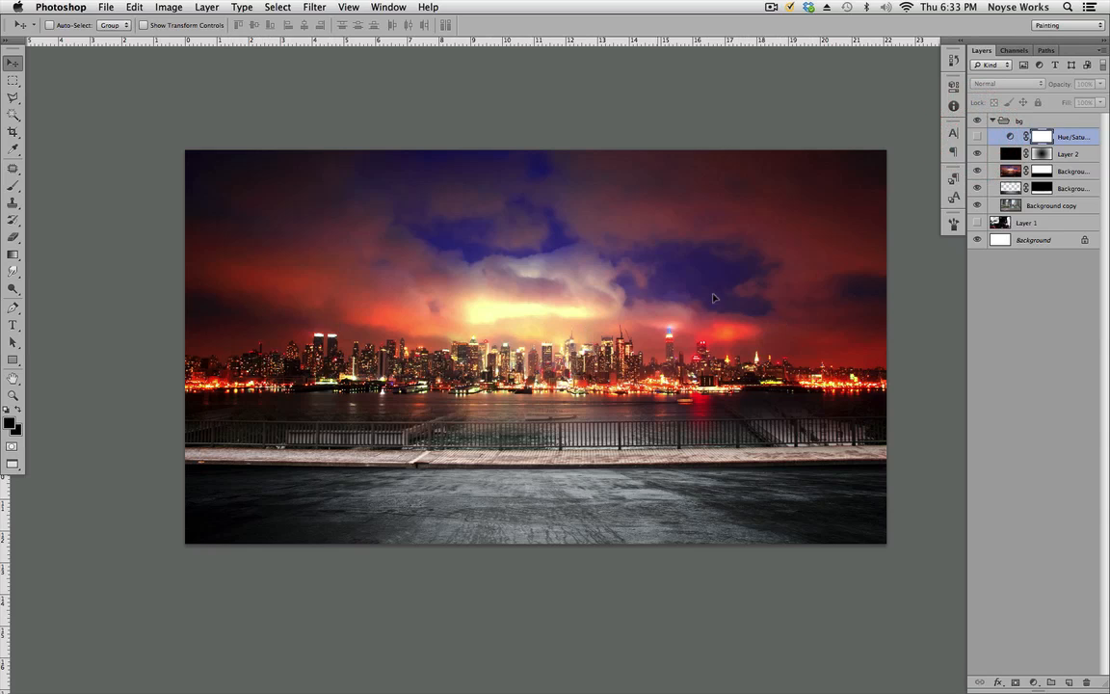
left_click(977, 136)
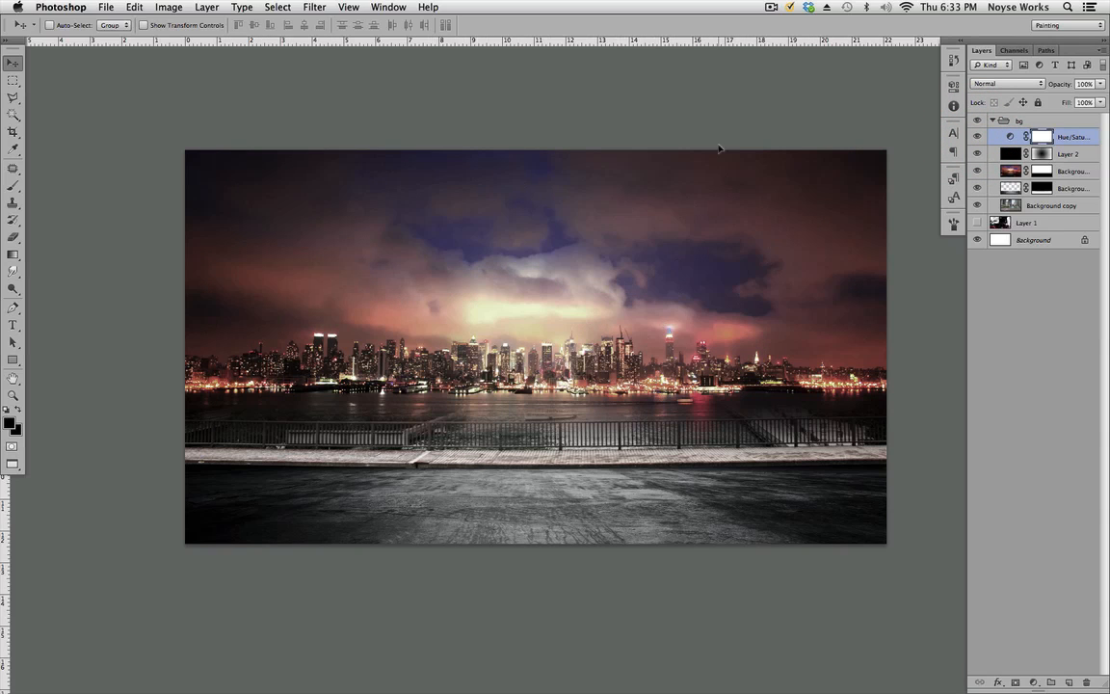
key("super")
key("super+equal")
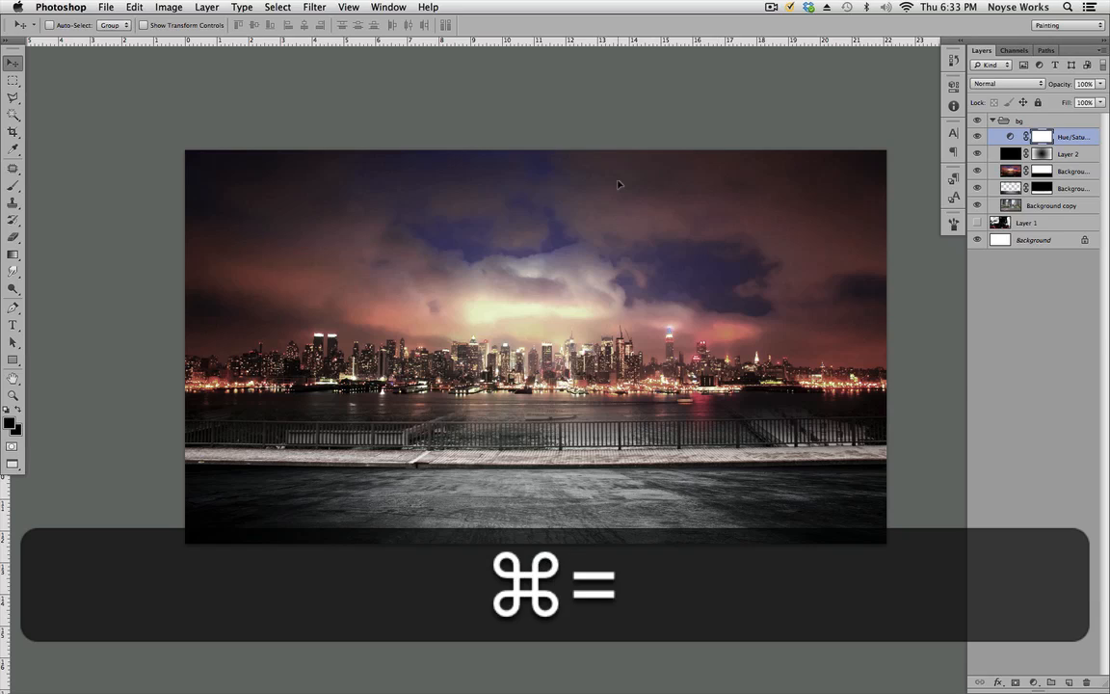
key("super+minus")
key("super+s")
key("super+space")
left_click_drag(684, 378, 634, 416)
key("super+equal")
key("super+space")
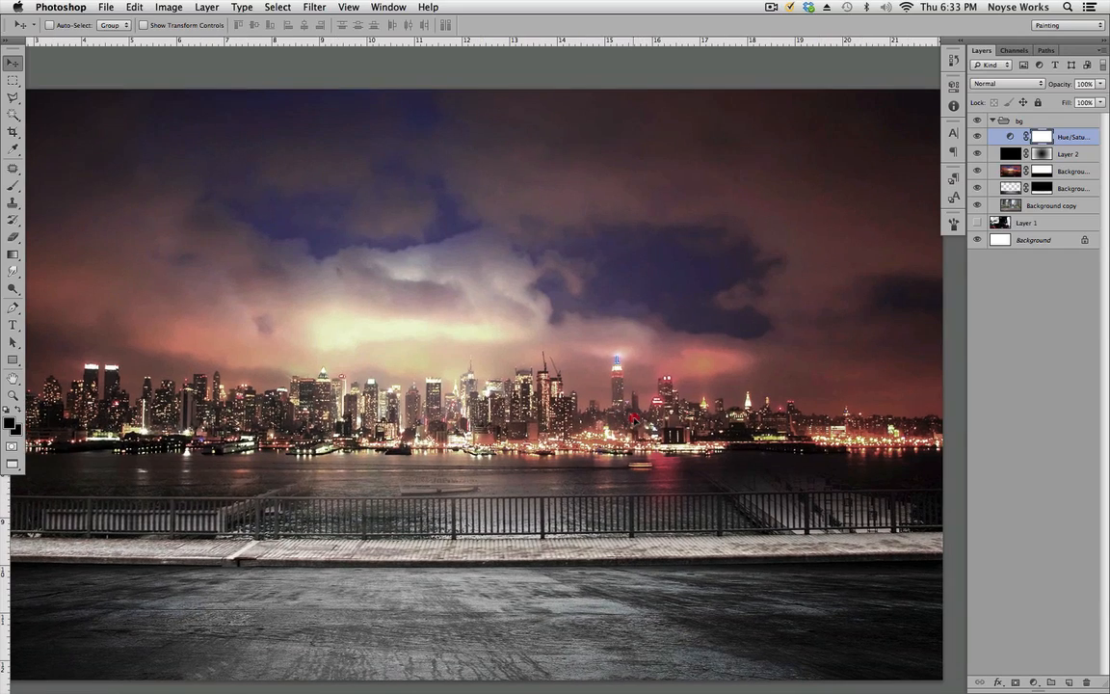
Step: Collapse the bg group, move Layer 1 with the quad rider above it, and make Layer 1 visible
left_click(993, 122)
left_click_drag(649, 374, 759, 355)
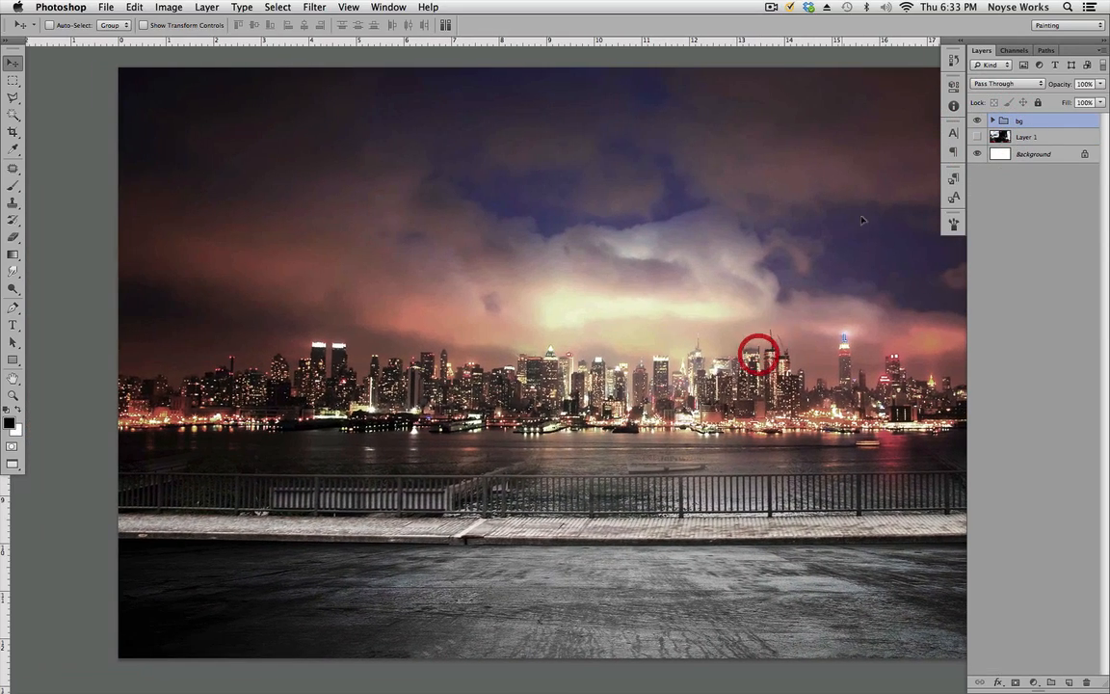
left_click(1029, 140)
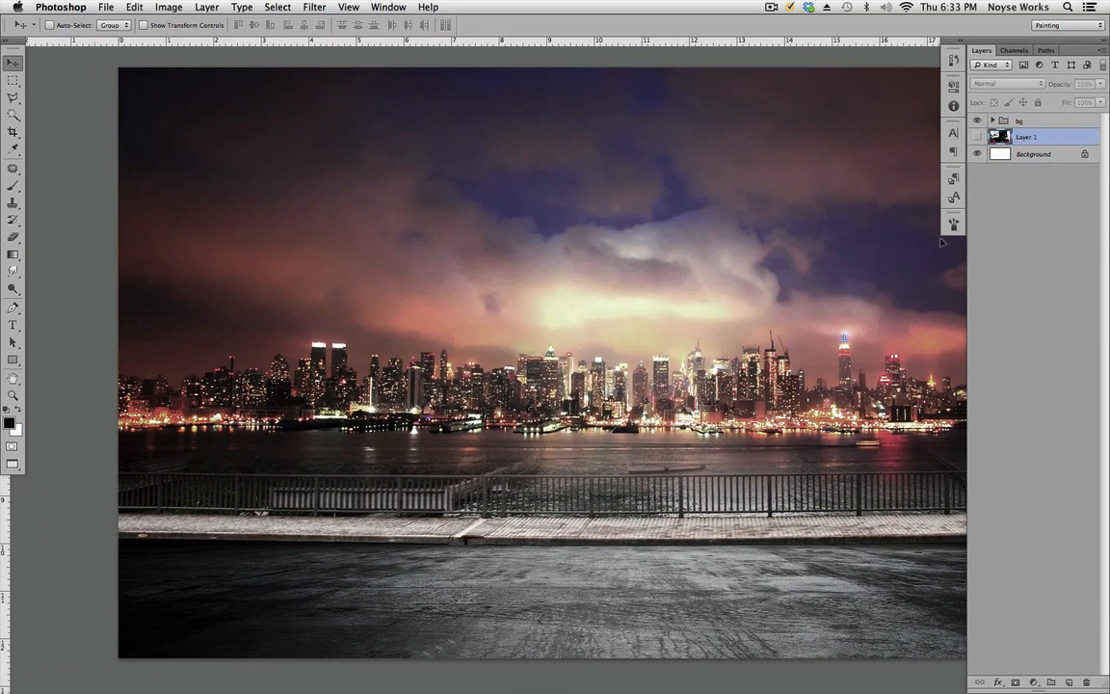
left_click_drag(880, 426, 825, 424)
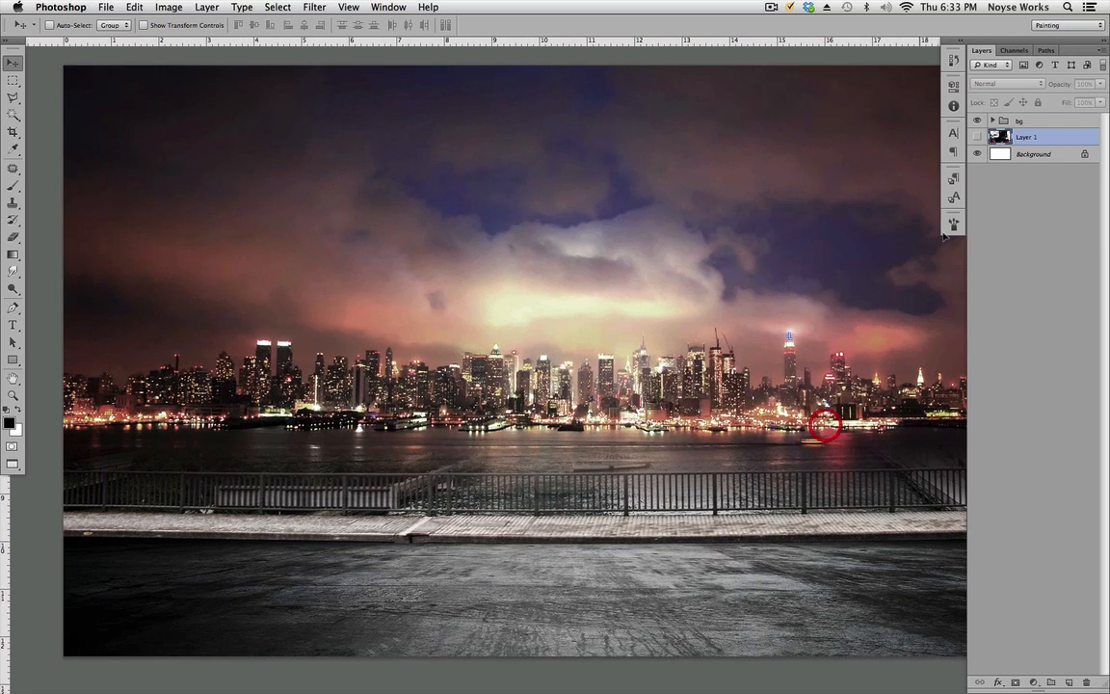
left_click_drag(1036, 138, 1037, 115)
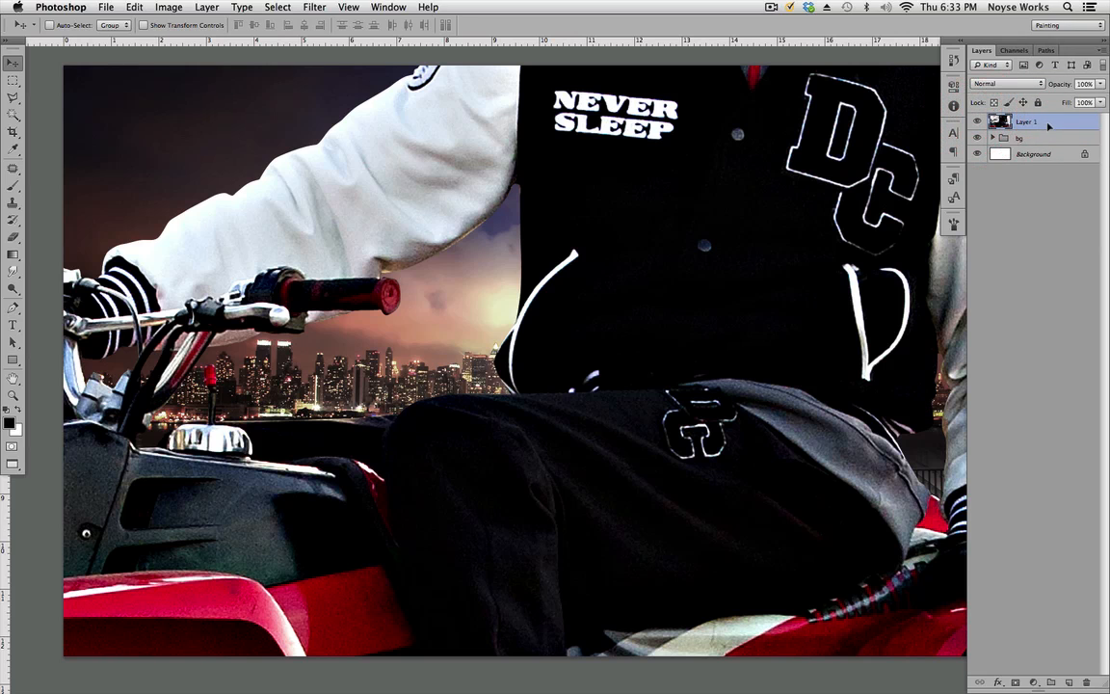
Step: Put Layer 1 in its own group and name the group main
key("super+g")
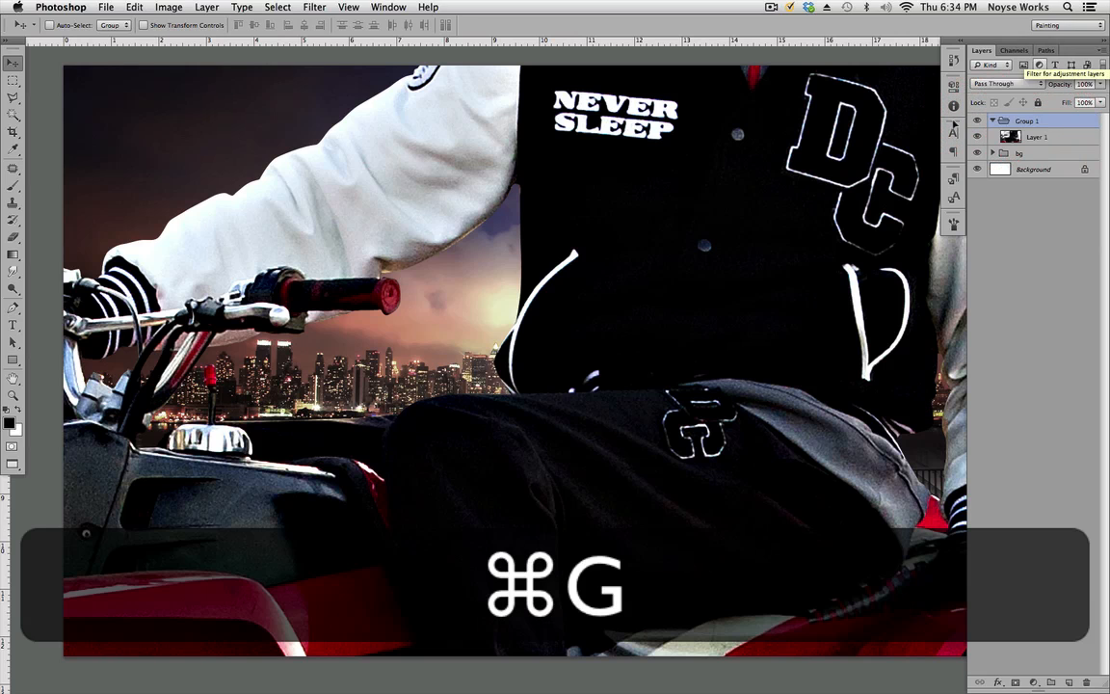
double_click(1027, 120)
type("main")
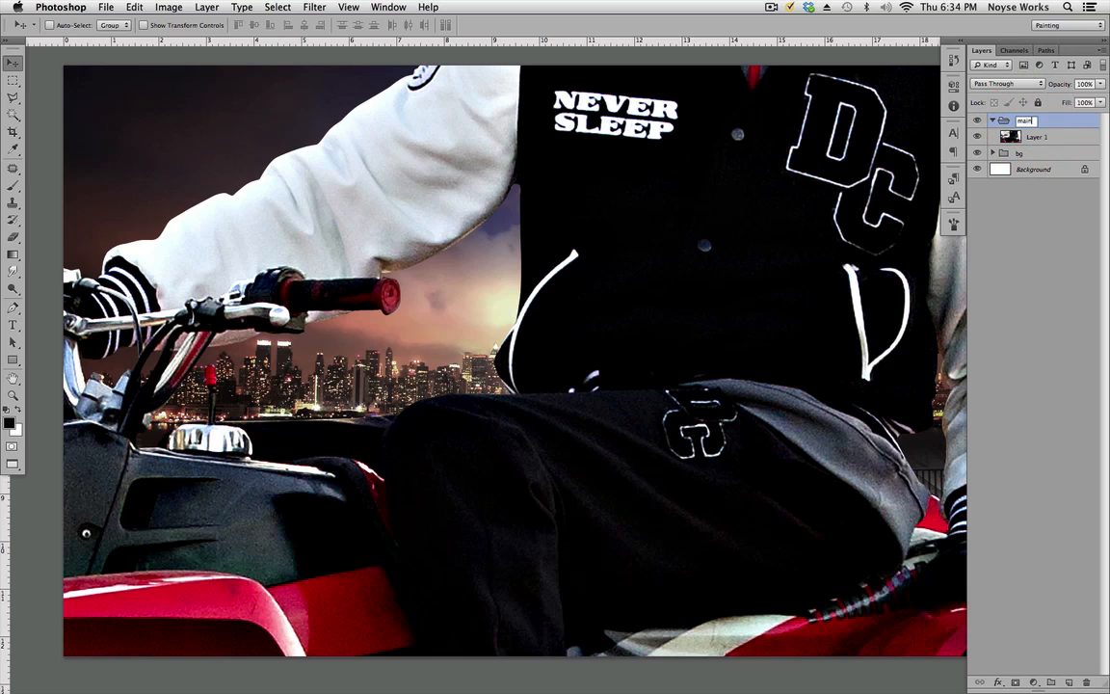
Step: Duplicate Layer 1 inside the main group, rename the original layer master, and hide it
left_click(1037, 141)
left_click_drag(732, 401, 709, 408)
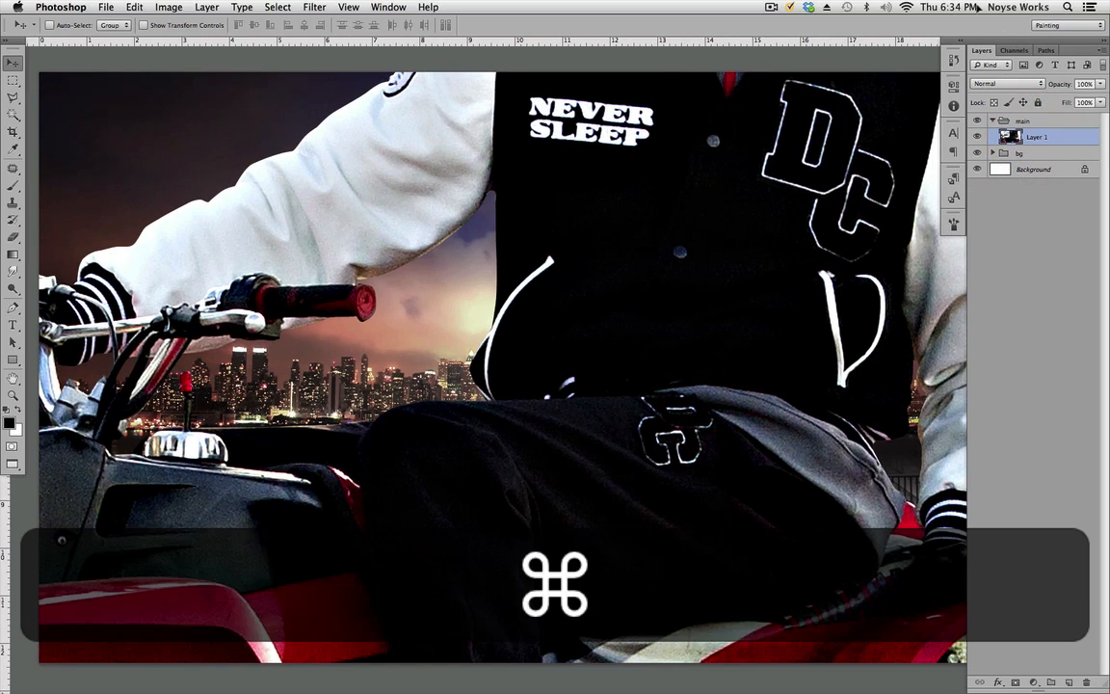
key("super+j")
double_click(1034, 155)
type("master")
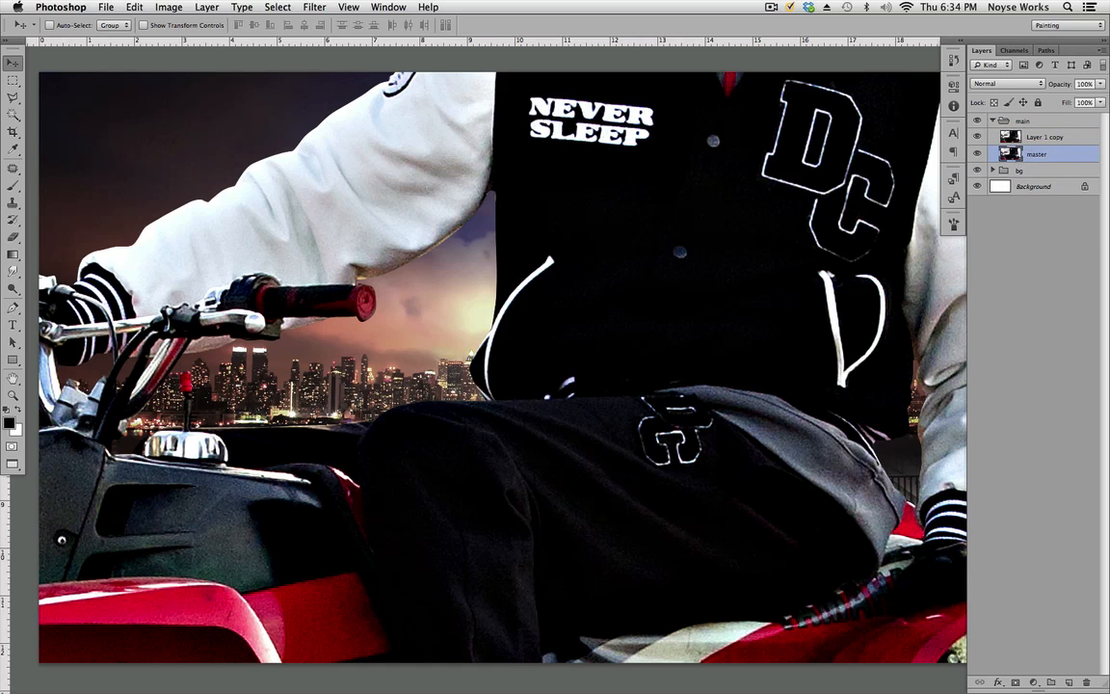
left_click(978, 154)
Step: Free Transform the visible rider copy, scaling it proportionally to about 32% and moving it up over the road
left_click(1058, 137)
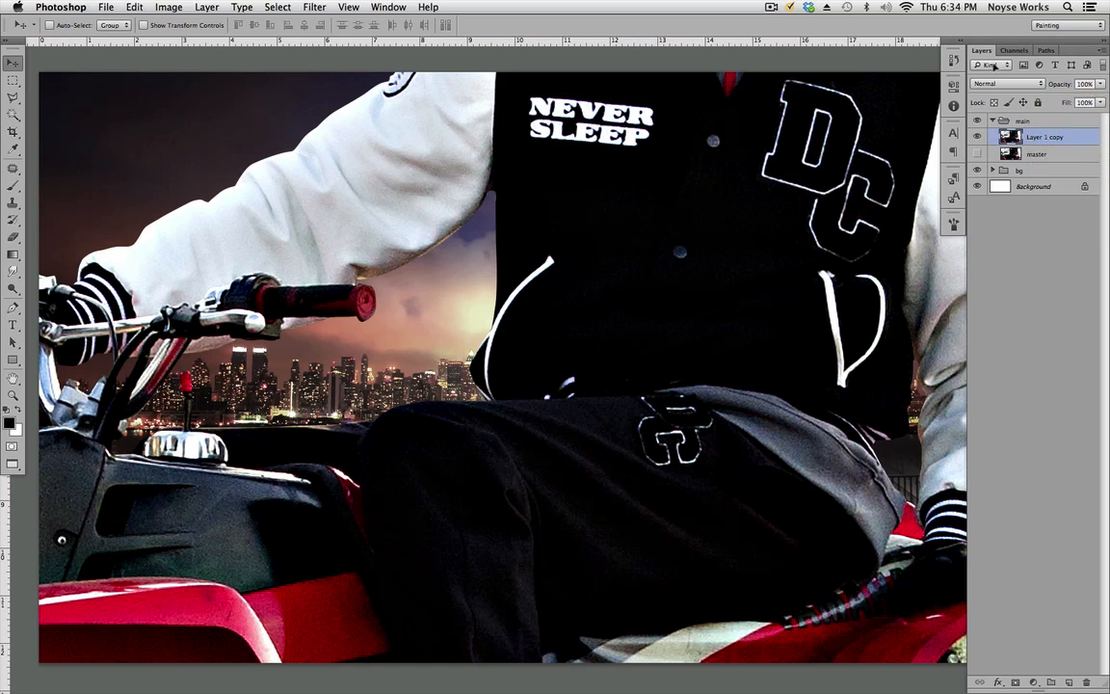
key("super+minus")
key("super+minus")
key("super+minus")
key("super+t")
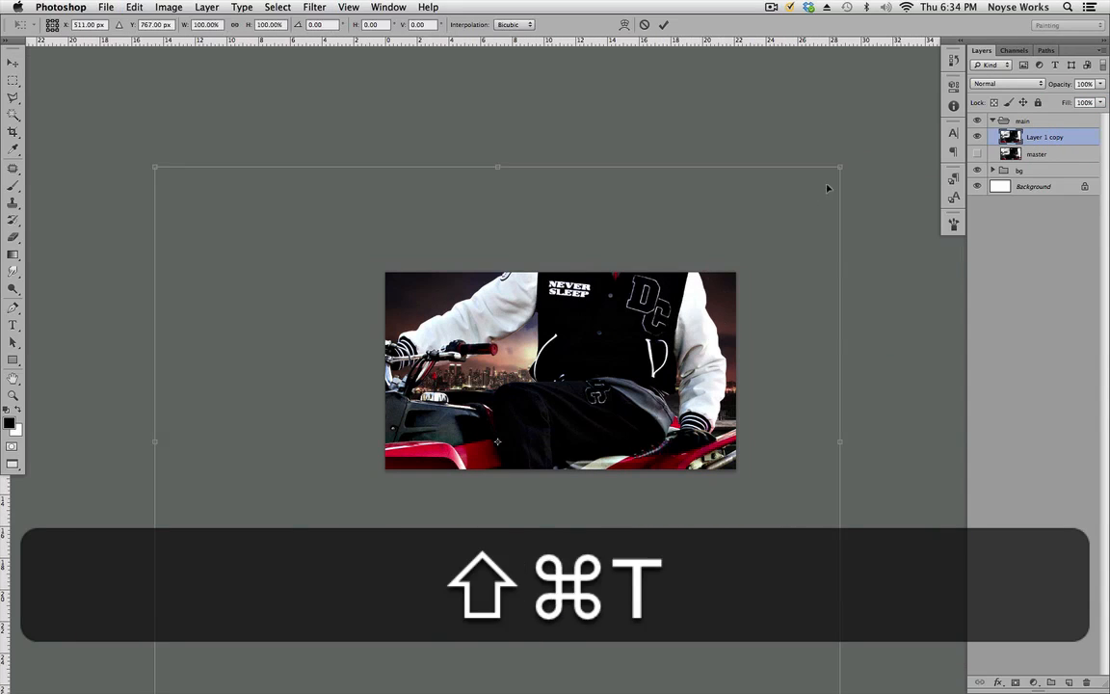
left_click_drag(830, 183, 649, 407)
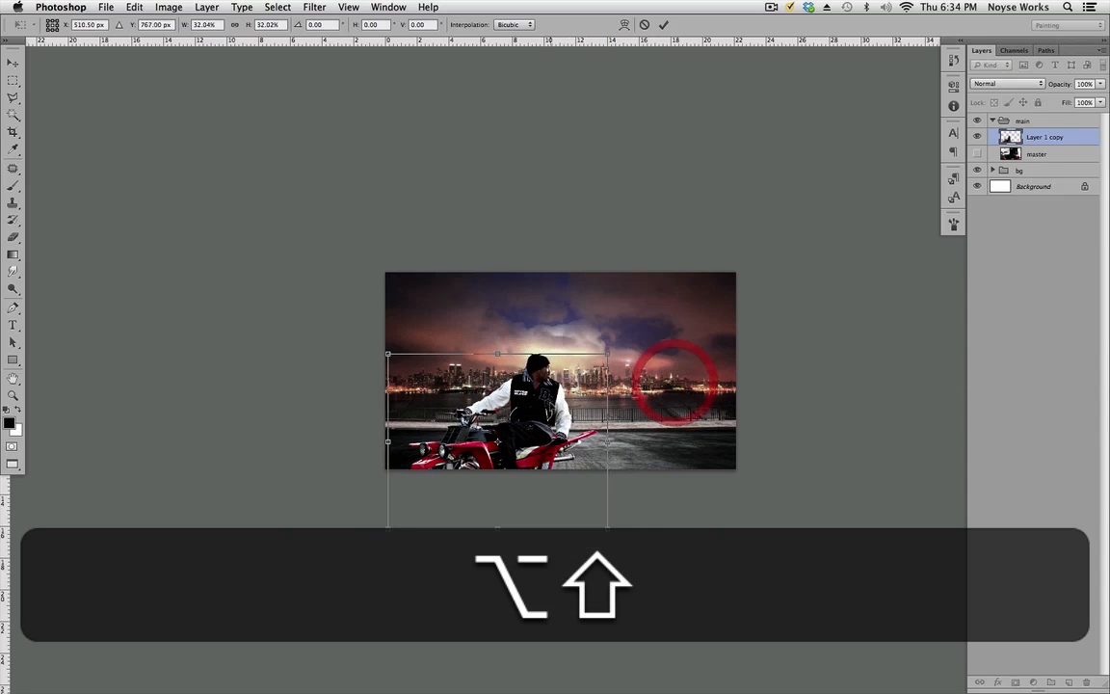
left_click_drag(574, 402, 592, 363)
key("super+equal")
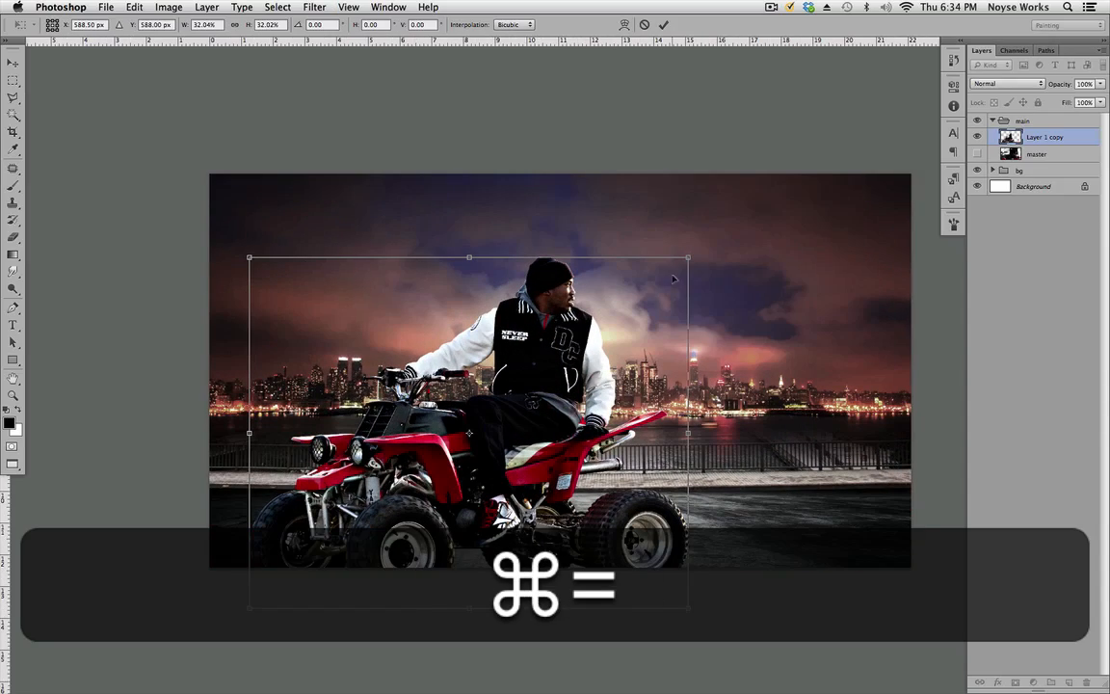
Step: Scale the rider copy down further to about 21.6% around its centre so the whole quad fits on the road
left_click_drag(683, 272, 639, 293)
key("super+equal")
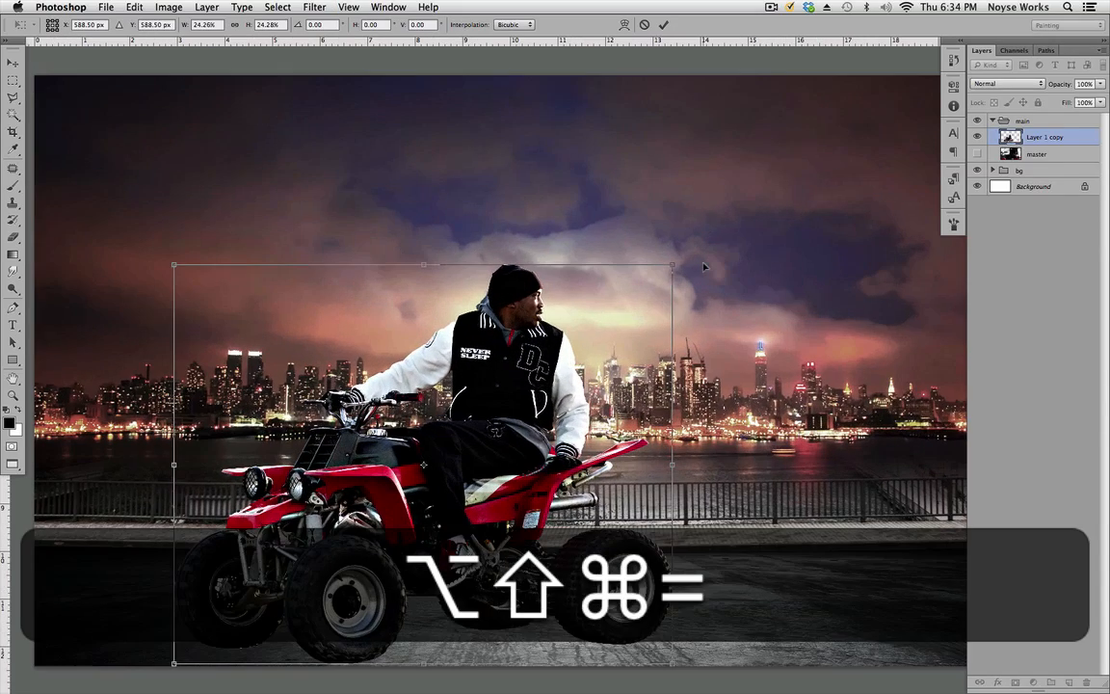
key("super+minus")
key("super+minus")
key("super+minus")
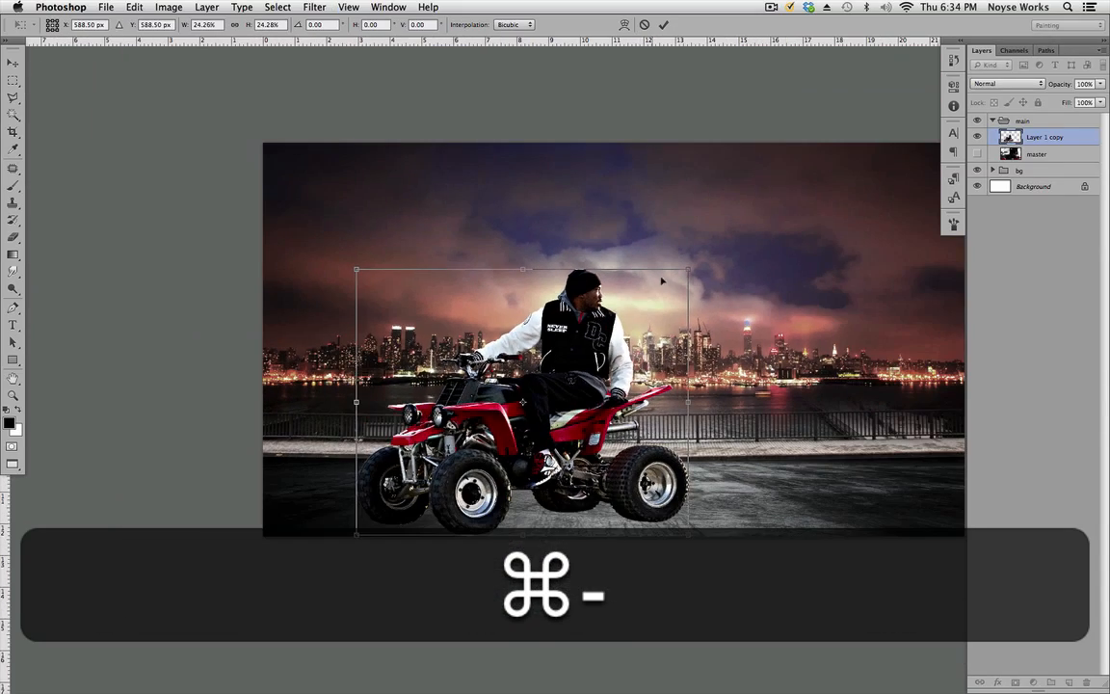
left_click_drag(691, 267, 670, 277)
key("super+equal")
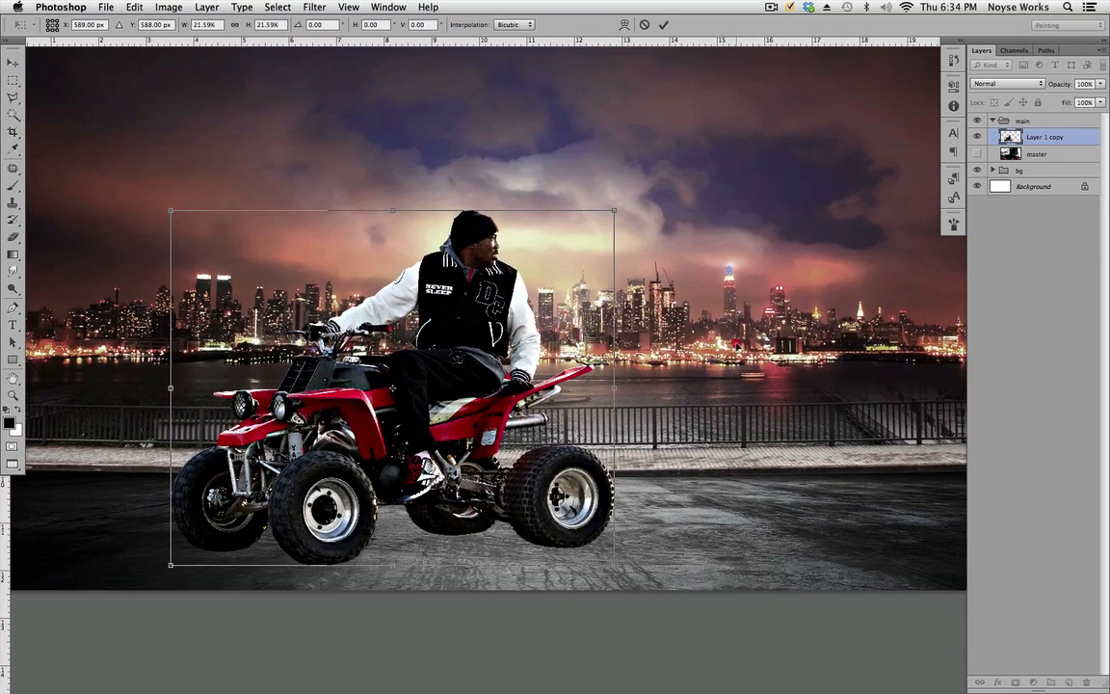
left_click_drag(737, 346, 736, 347)
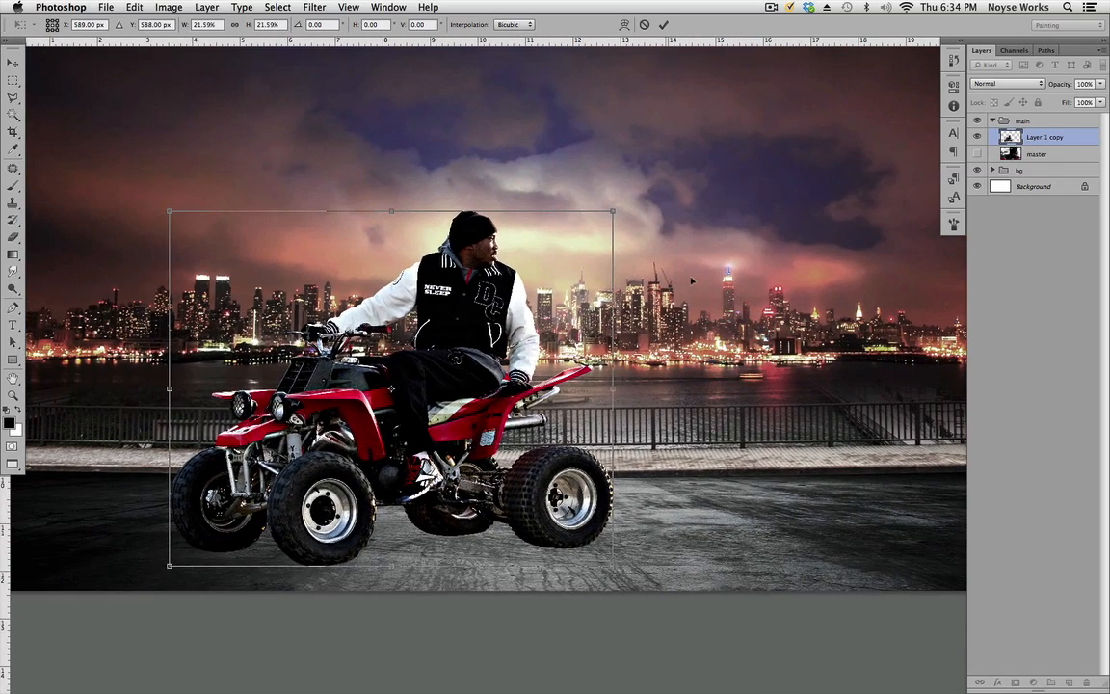
left_click_drag(691, 280, 784, 294)
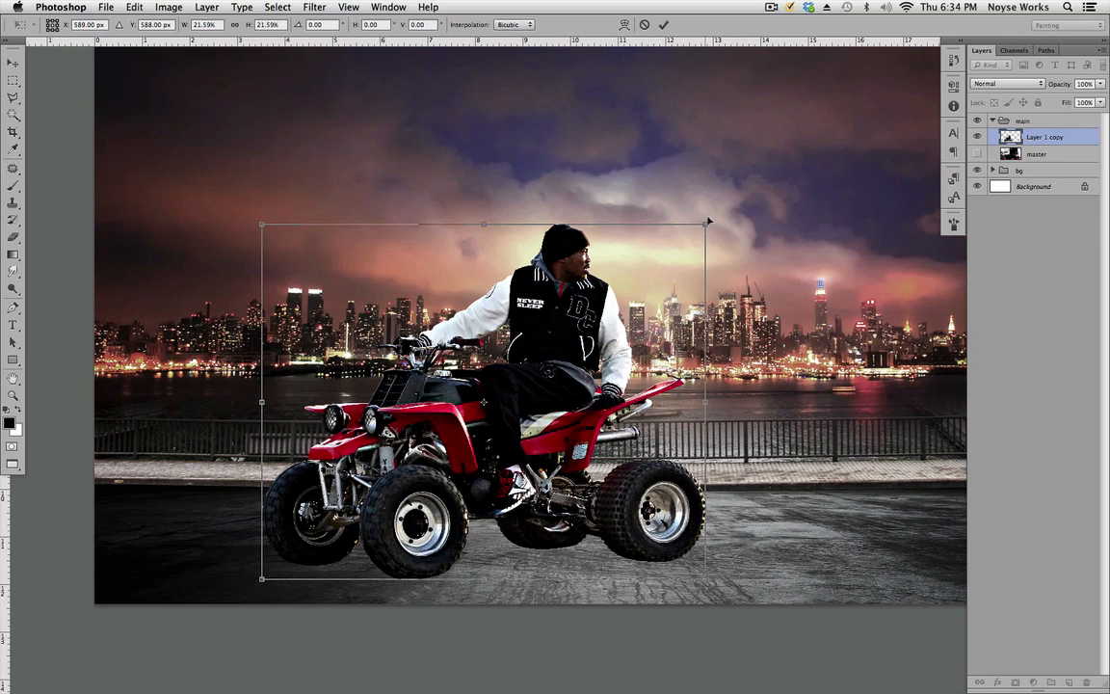
Step: Rotate the rider copy clockwise about 22° into a wheelie, shift it up slightly, and apply the transform
left_click_drag(718, 216, 805, 300)
left_click_drag(597, 364, 593, 332)
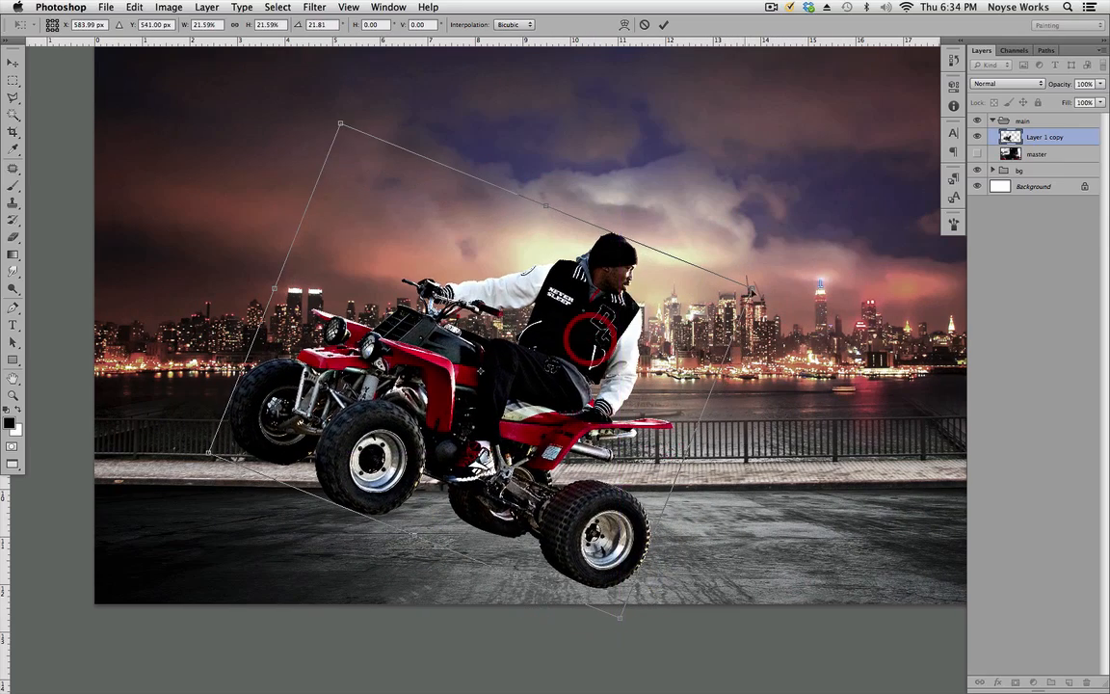
mouse_move(796, 271)
left_mouse_down()
mouse_move(802, 282)
mouse_move(815, 268)
left_mouse_up()
key("Return")
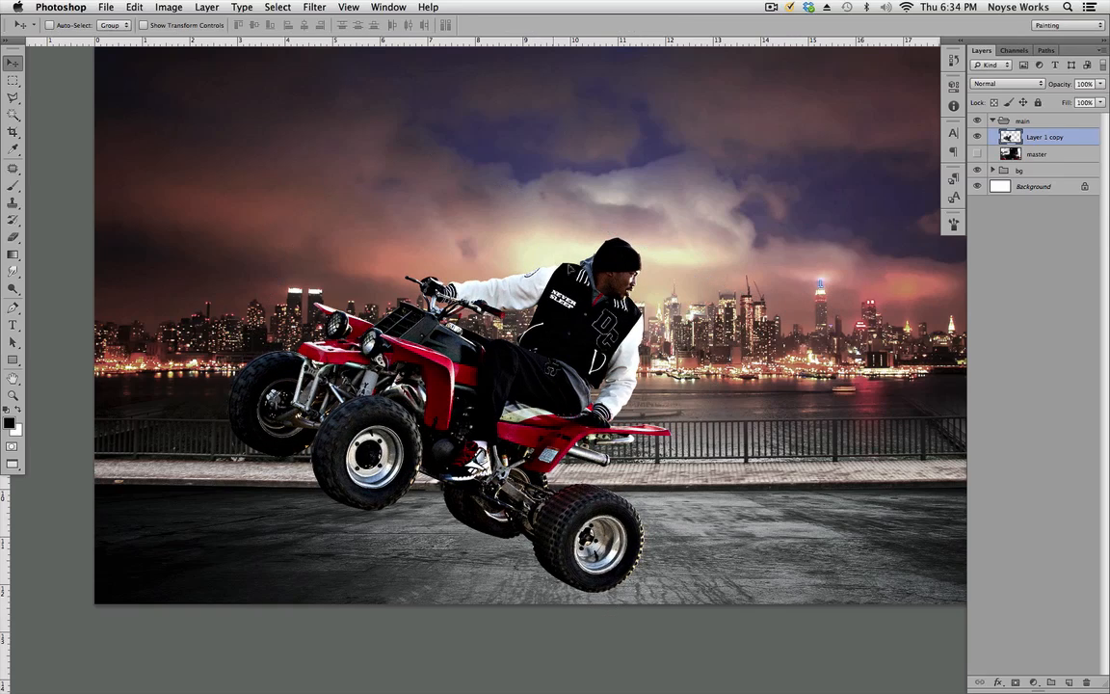
Step: Reposition the tilted quad rider slightly closer to the canvas's left edge with its rear wheel on the road, and save the document
left_click_drag(912, 252, 832, 315)
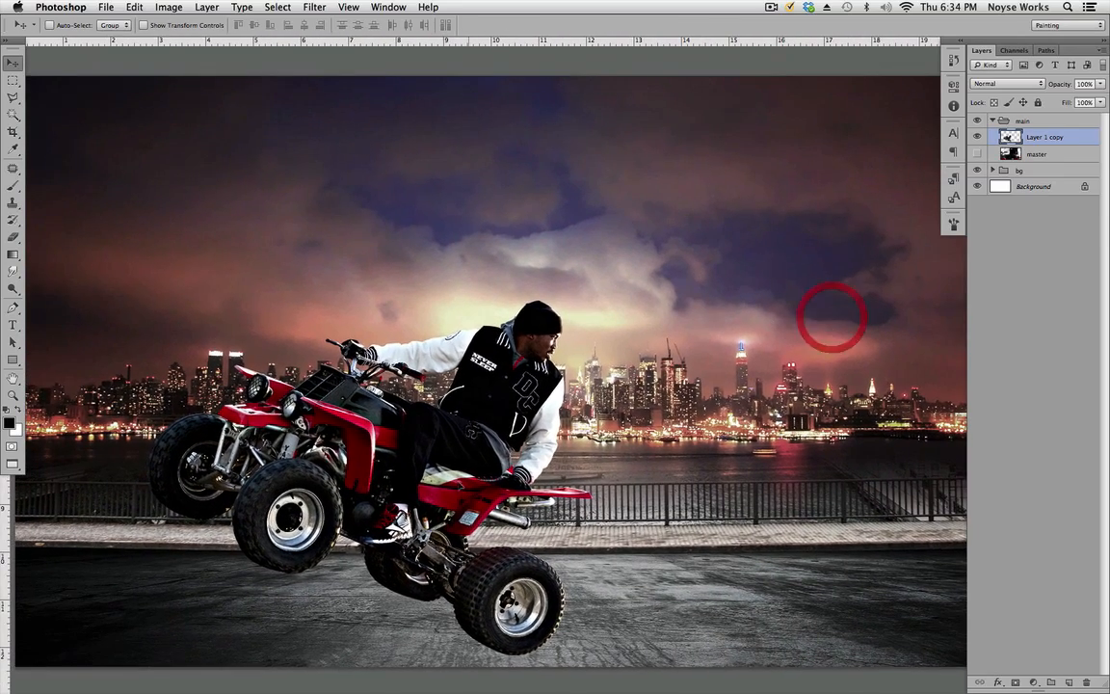
left_click_drag(461, 489, 439, 479)
left_click_drag(418, 447, 596, 326)
left_click_drag(700, 272, 669, 271)
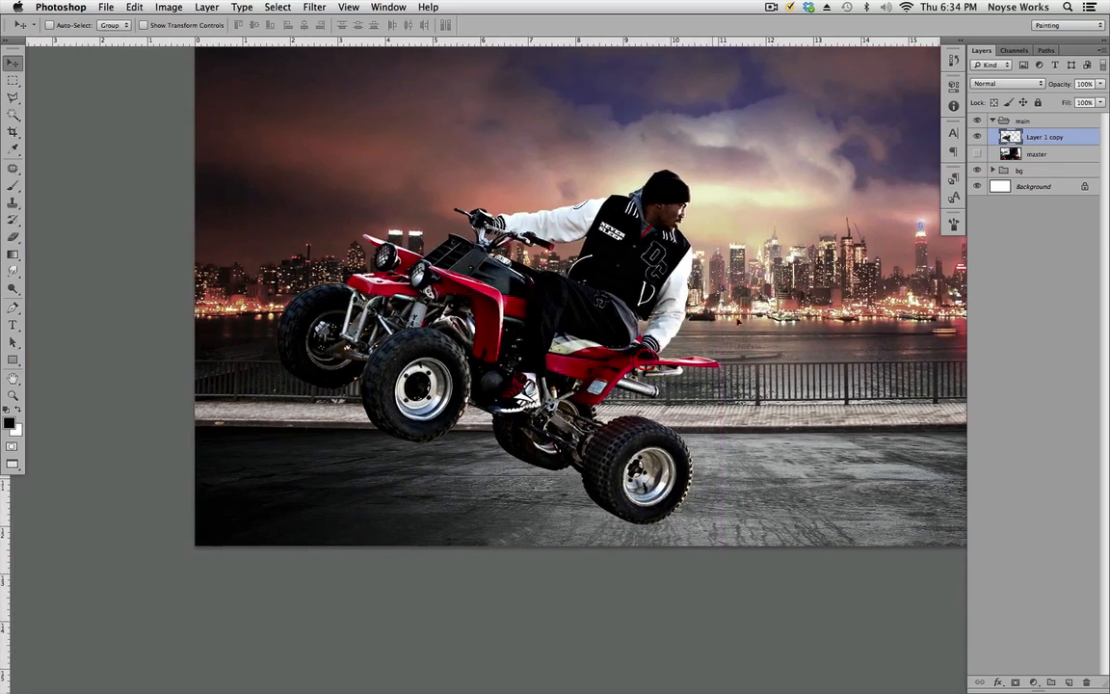
left_click_drag(803, 263, 686, 329)
left_click_drag(684, 326, 644, 318)
left_click_drag(672, 368, 710, 372)
key("super+s")
Step: Collapse the main group in the layer stack
key("super+space")
left_click(715, 368, "super")
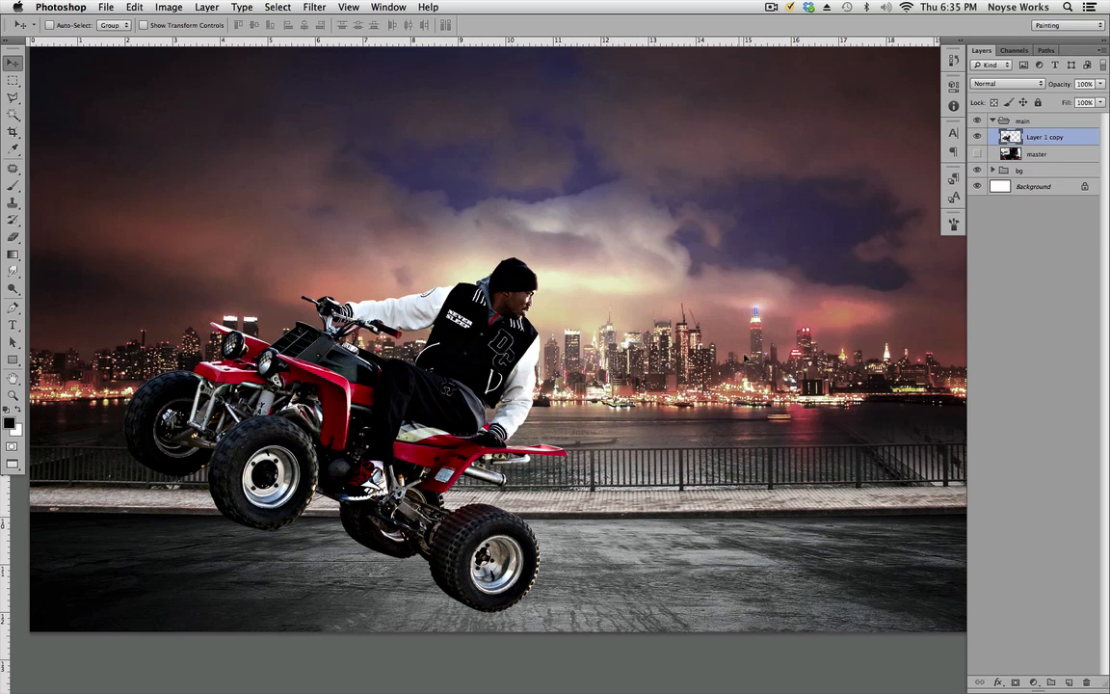
left_click_drag(793, 388, 714, 426)
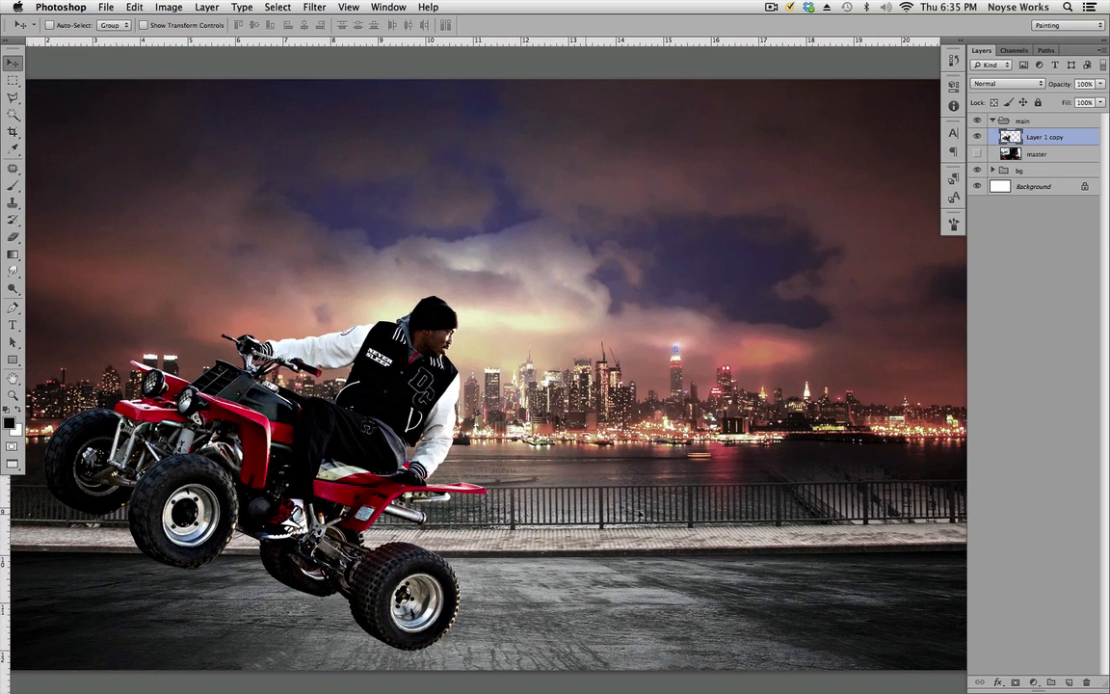
left_click(992, 120)
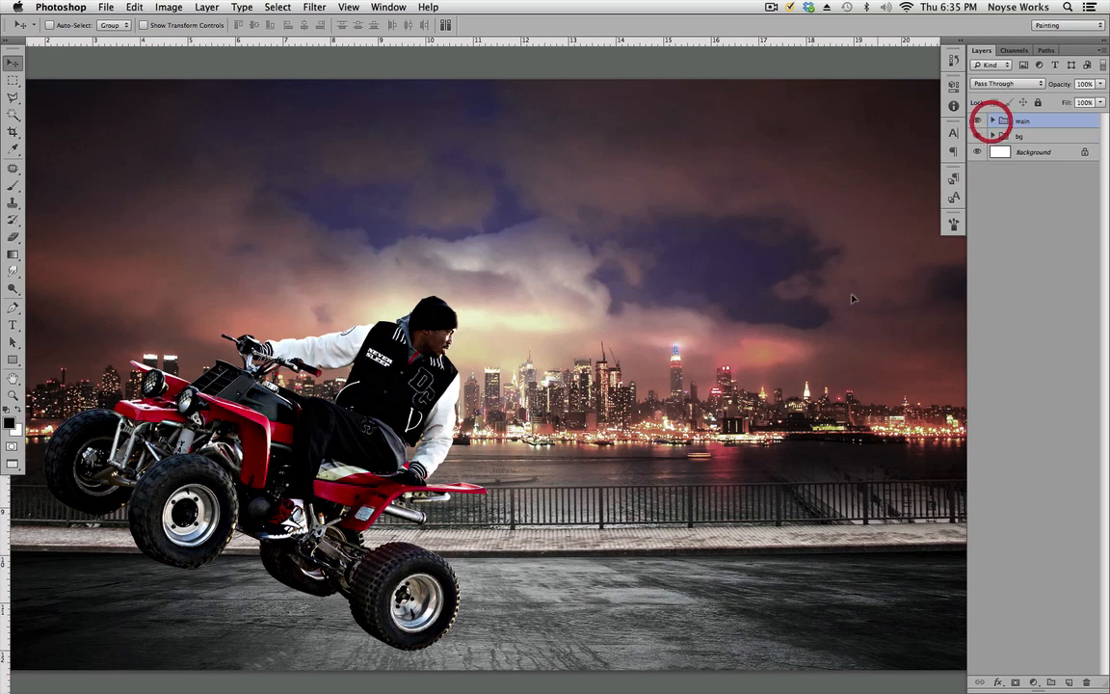
left_click_drag(600, 411, 691, 431)
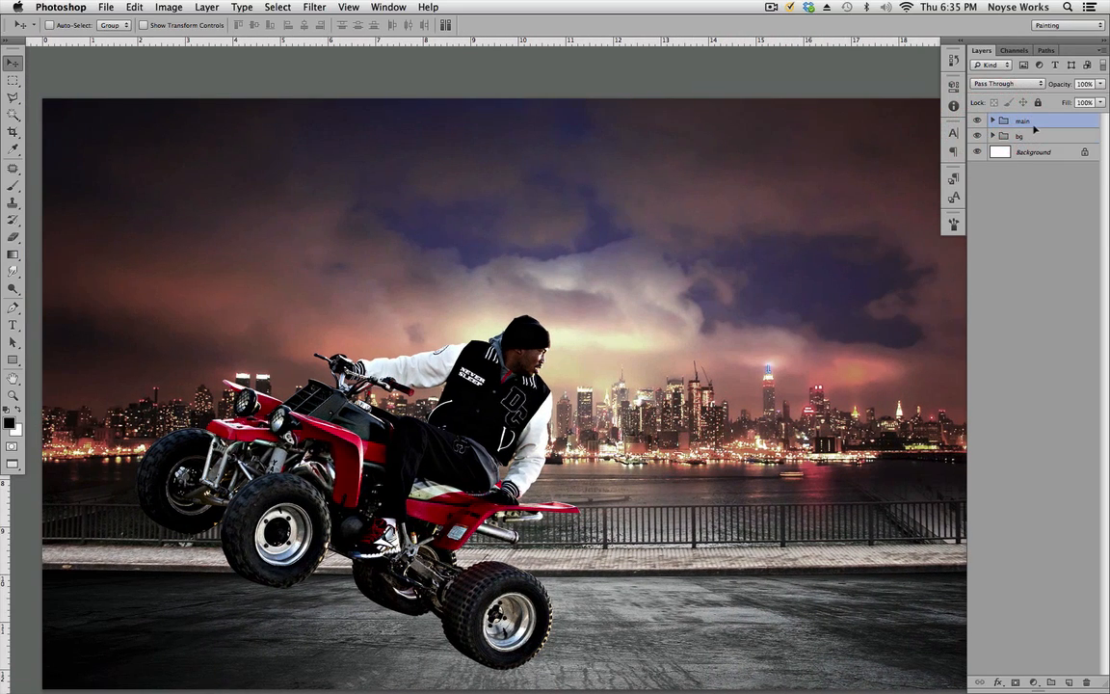
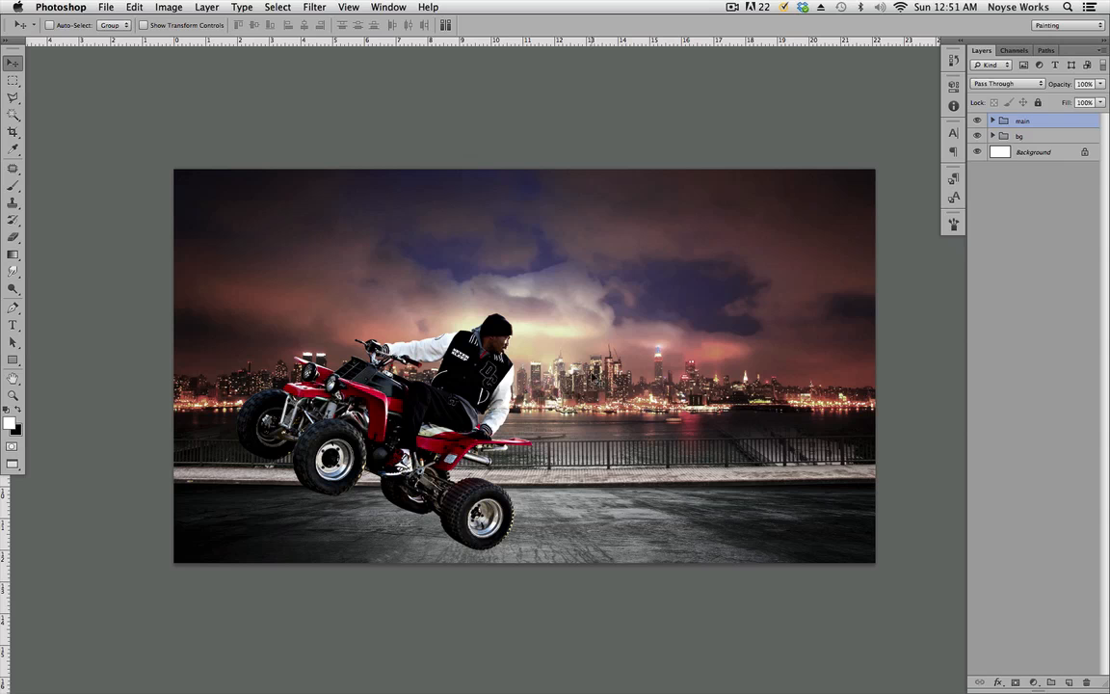
Step: Switch to Adobe Bridge, close its Documents window, and open clouds.jpg from the Bonus folder in Photoshop
key("super+Tab")
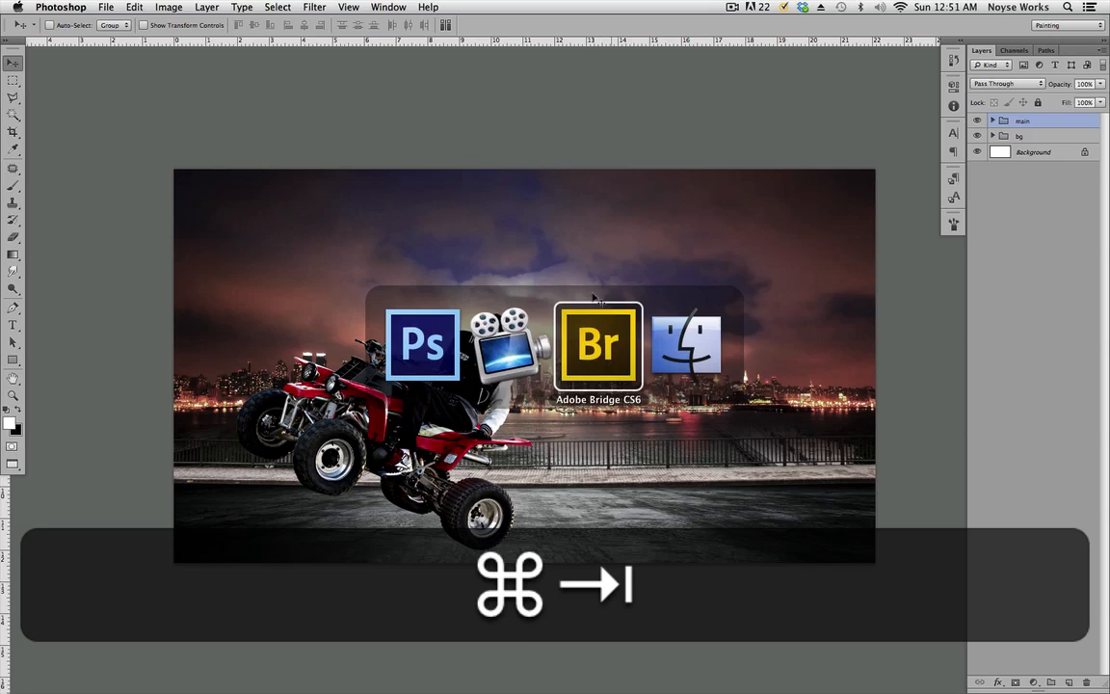
left_click(604, 349)
left_click_drag(1108, 183, 361, 20)
left_click(88, 22)
key("super+grave")
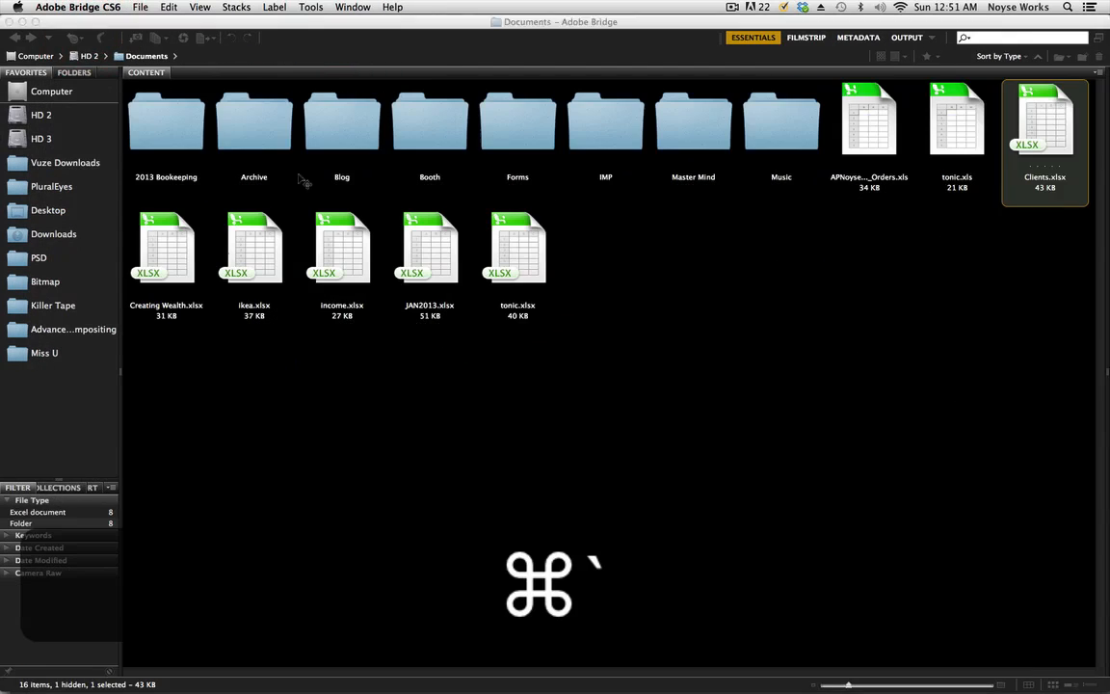
key("super+w")
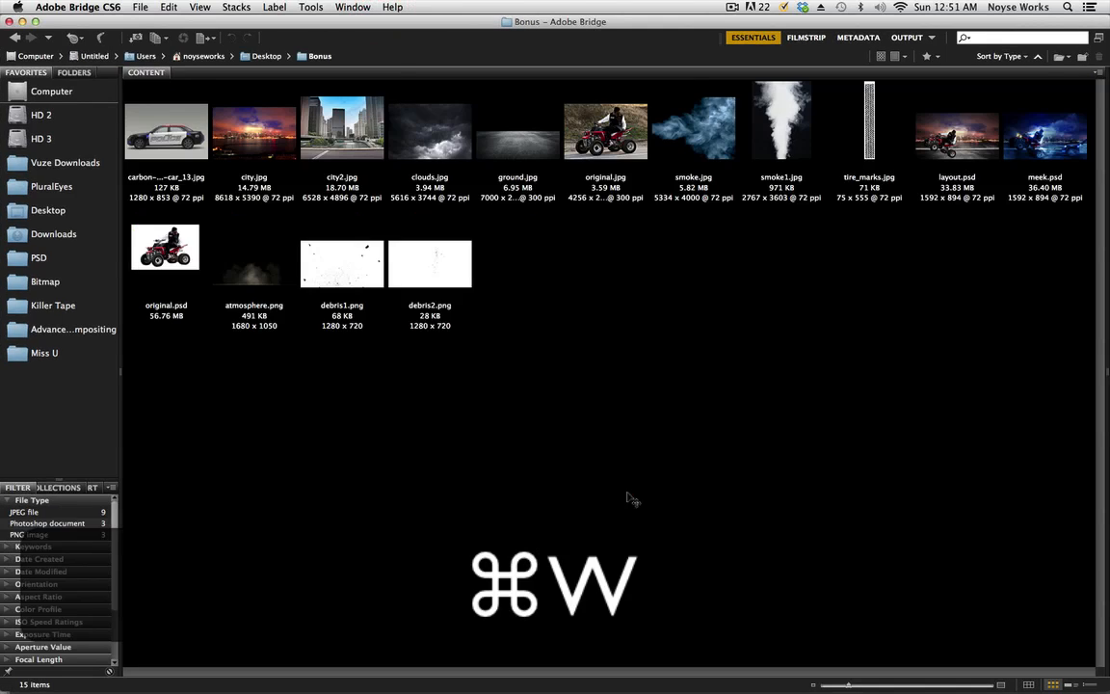
left_click(397, 130)
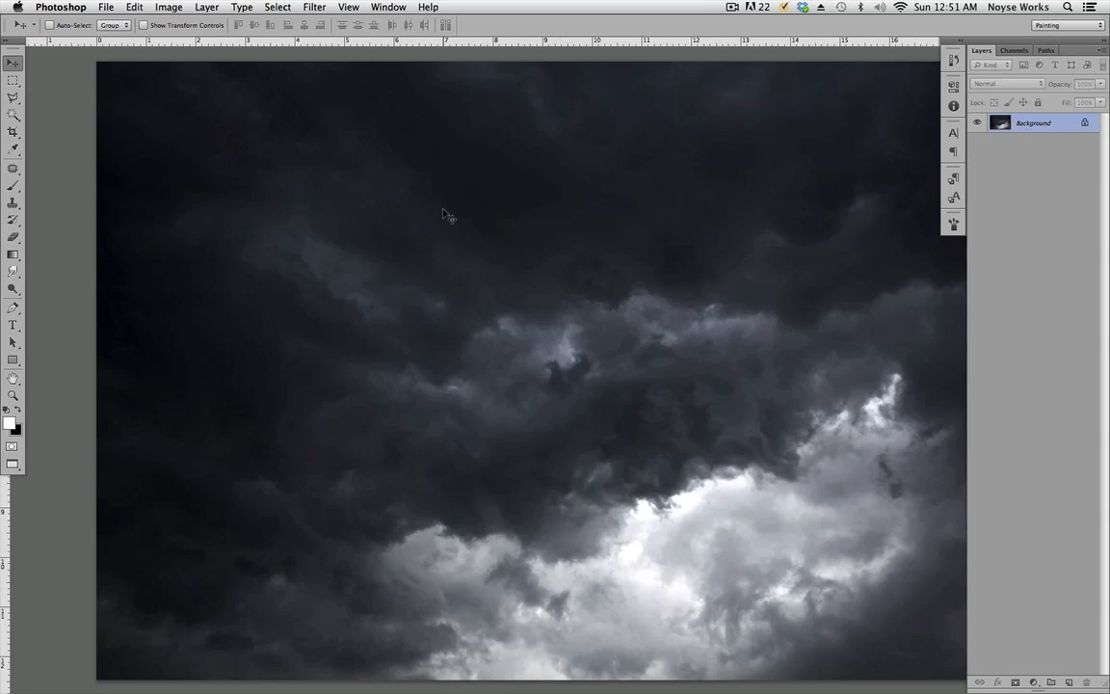
Step: Duplicate the clouds Background layer into layout.psd and close the clouds.jpg document
left_click(1036, 122, "ctrl")
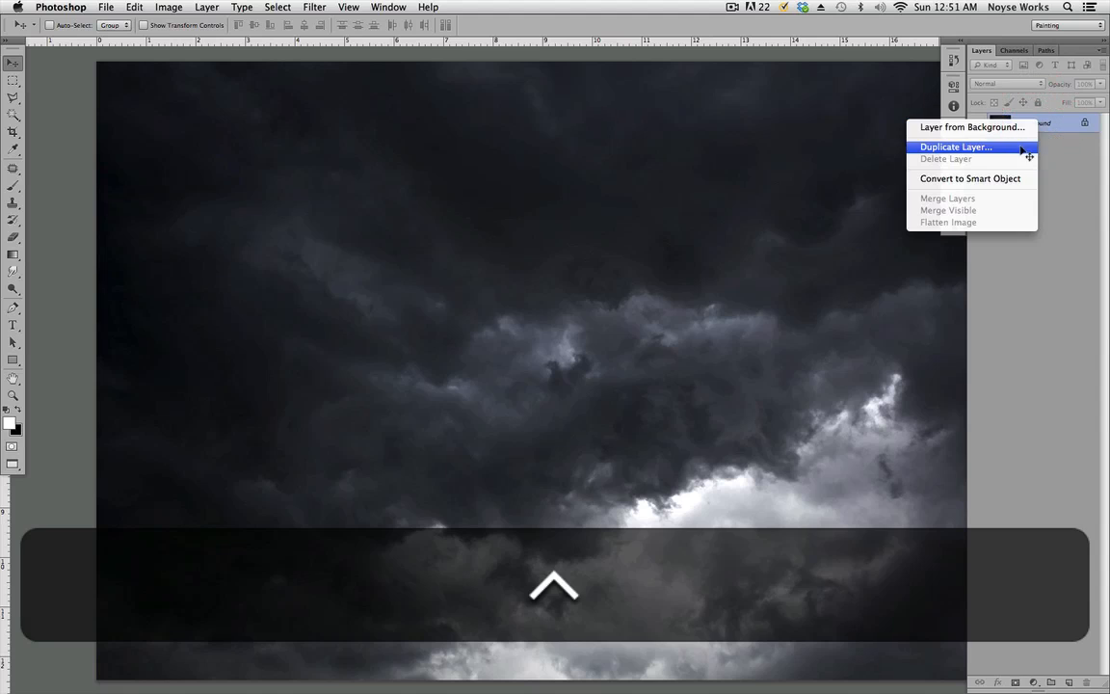
left_click(1021, 144)
left_click(585, 353)
left_click(583, 340)
left_click(670, 299)
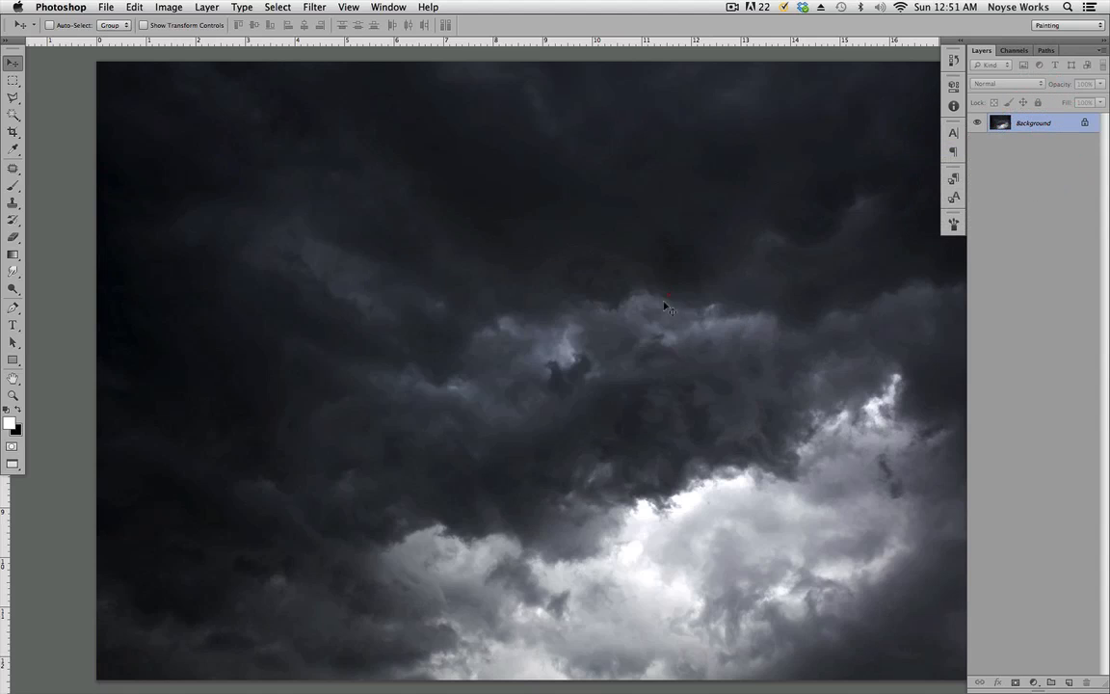
key("super+w")
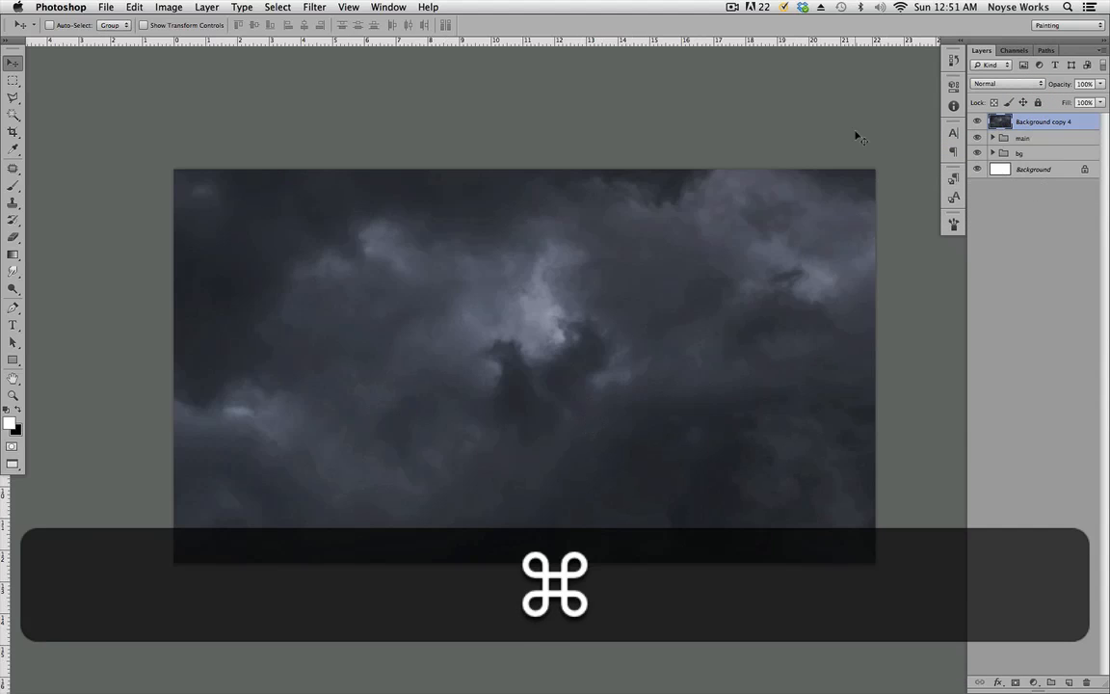
Step: Scale the clouds layer proportionally to 28.35% so it spans the canvas width, and apply the transform
key("super+minus")
key("super+minus")
key("super+minus")
key("super+minus")
key("super+minus")
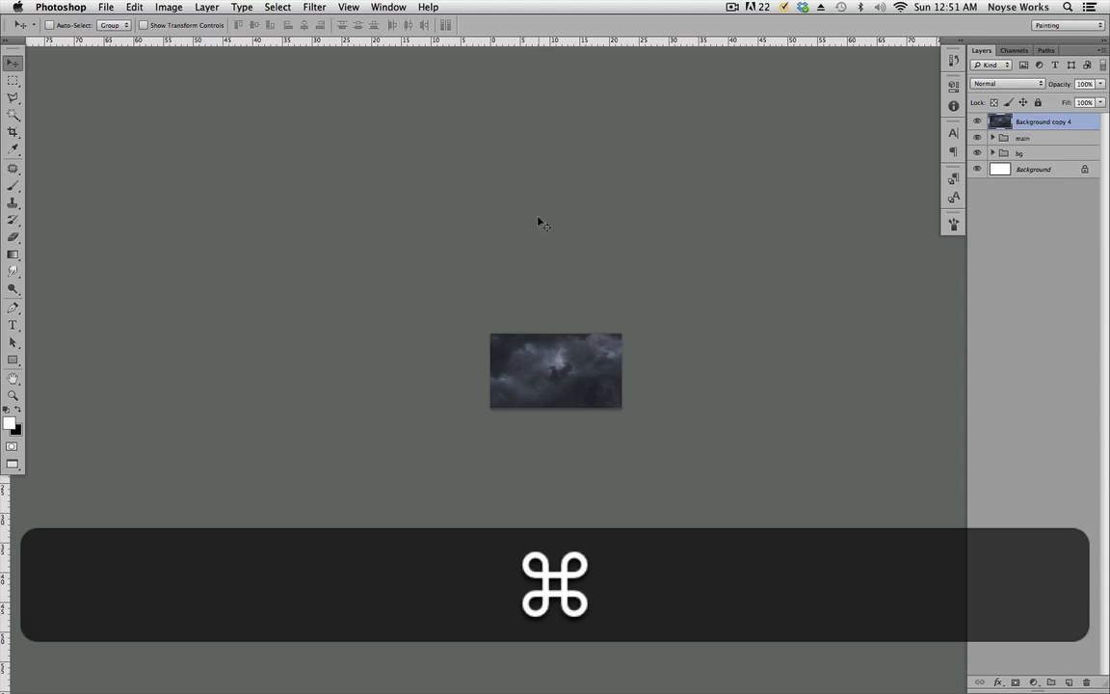
key("super+t")
left_click_drag(328, 375, 490, 372)
left_click_drag(787, 375, 622, 366)
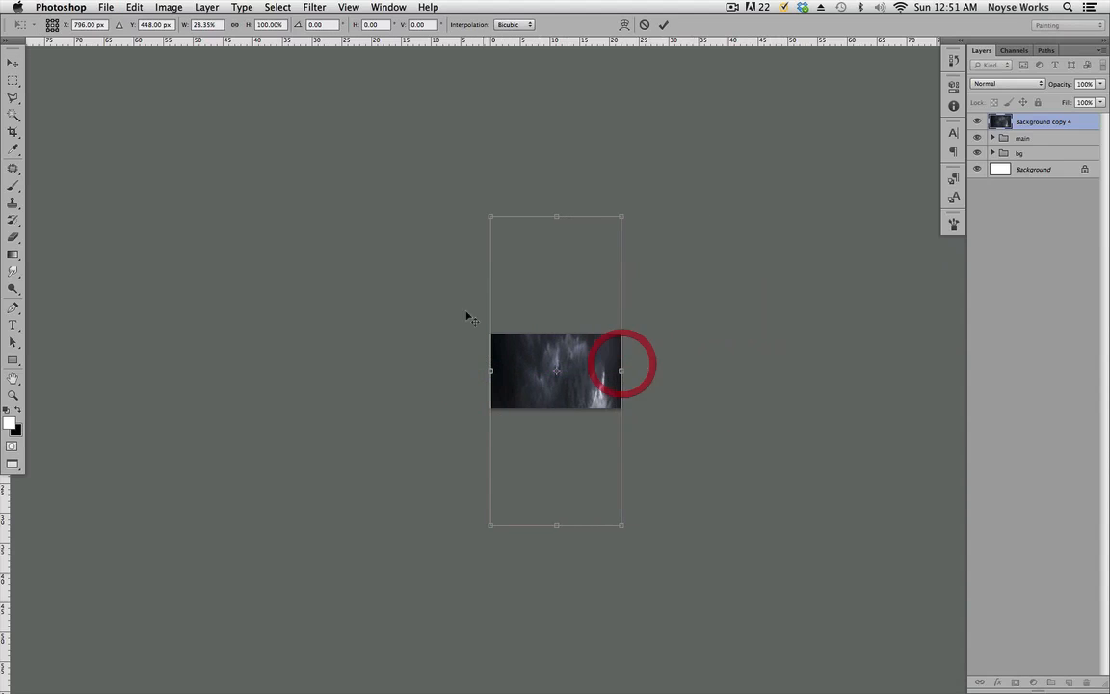
left_click(234, 25)
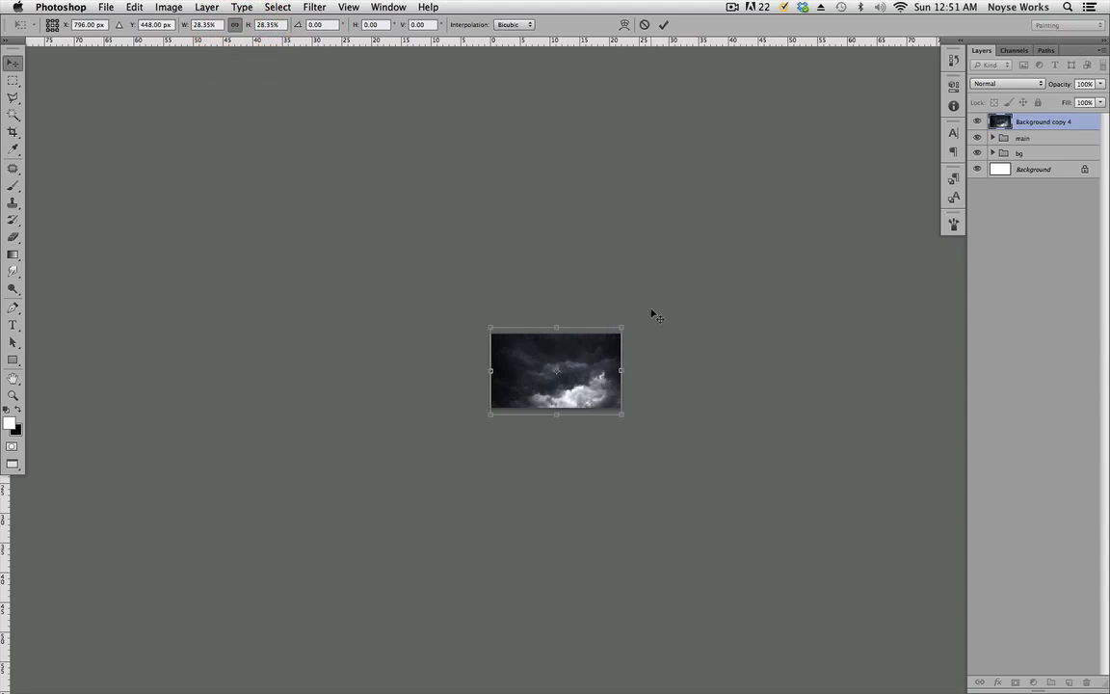
key("Return")
Step: Expand the bg group and move the clouds layer into it, directly below Layer 2
key("super+equal")
key("super+equal")
key("super+equal")
key("super+equal")
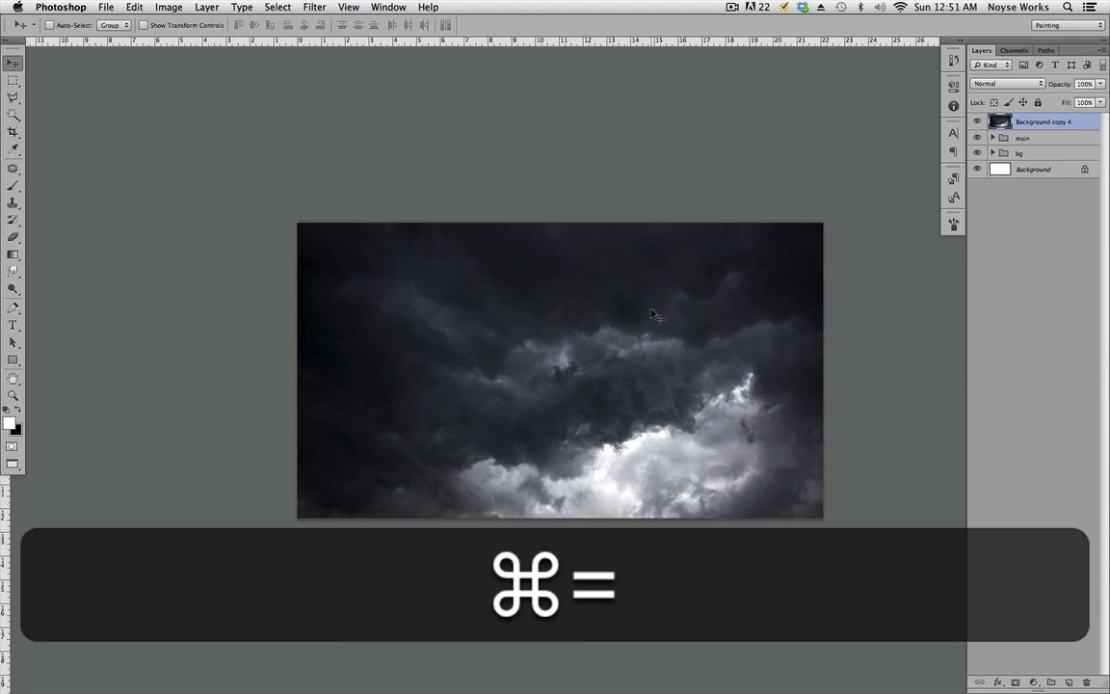
key("super+equal")
left_click(583, 410, "super")
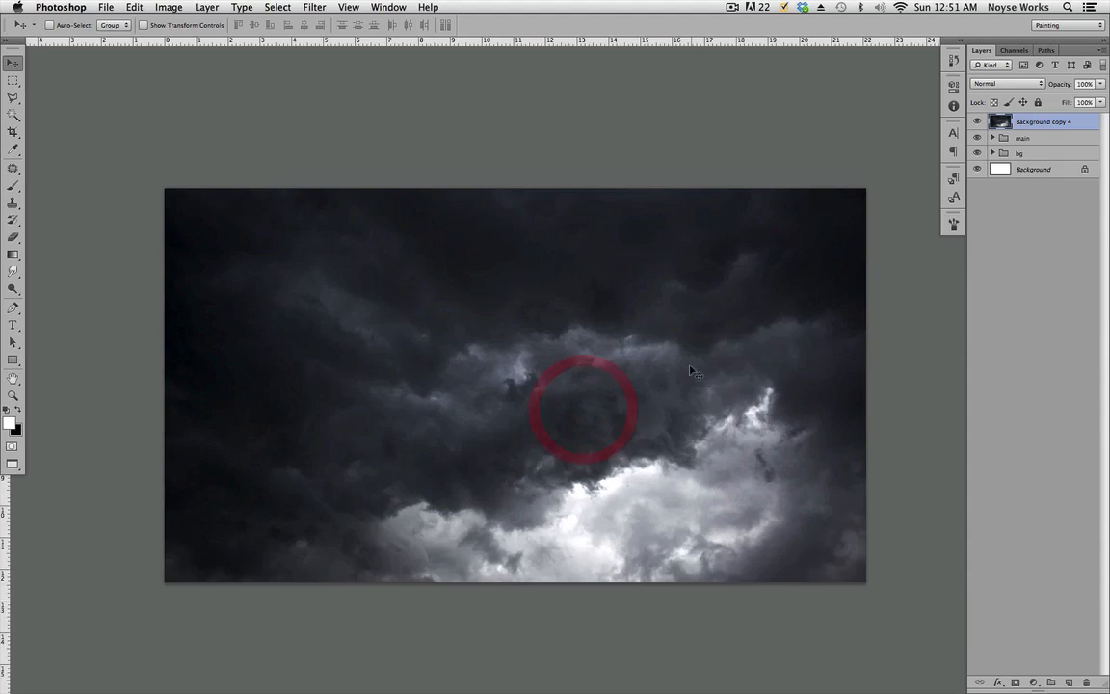
left_click(683, 366, "super")
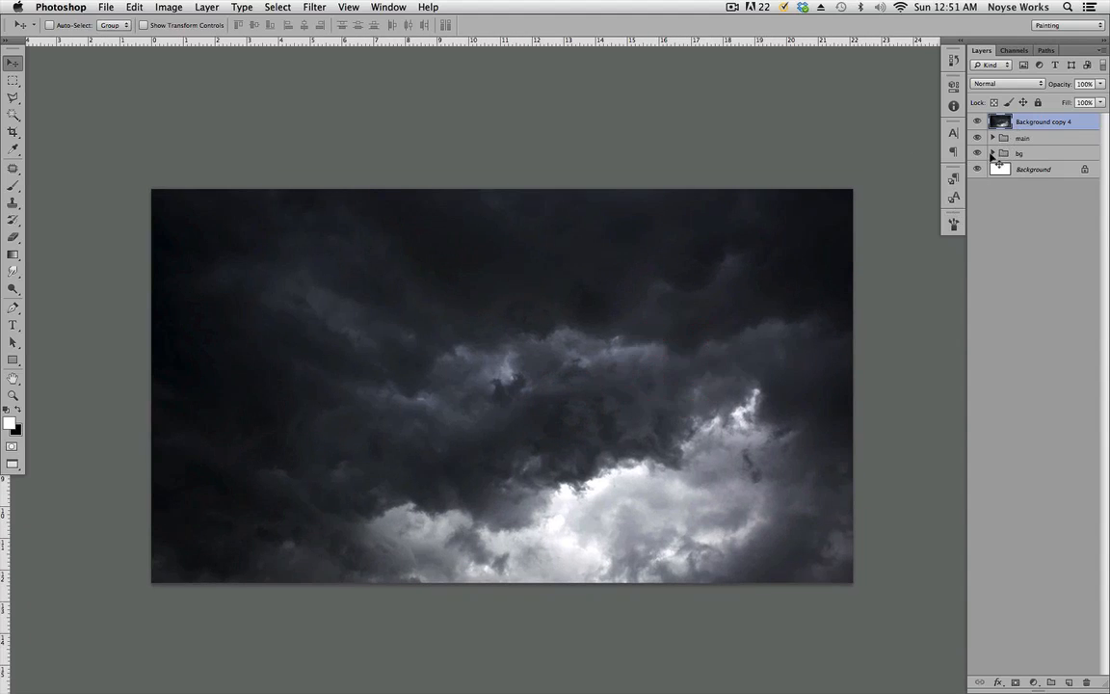
left_click(993, 154)
left_click_drag(1052, 121, 1054, 187)
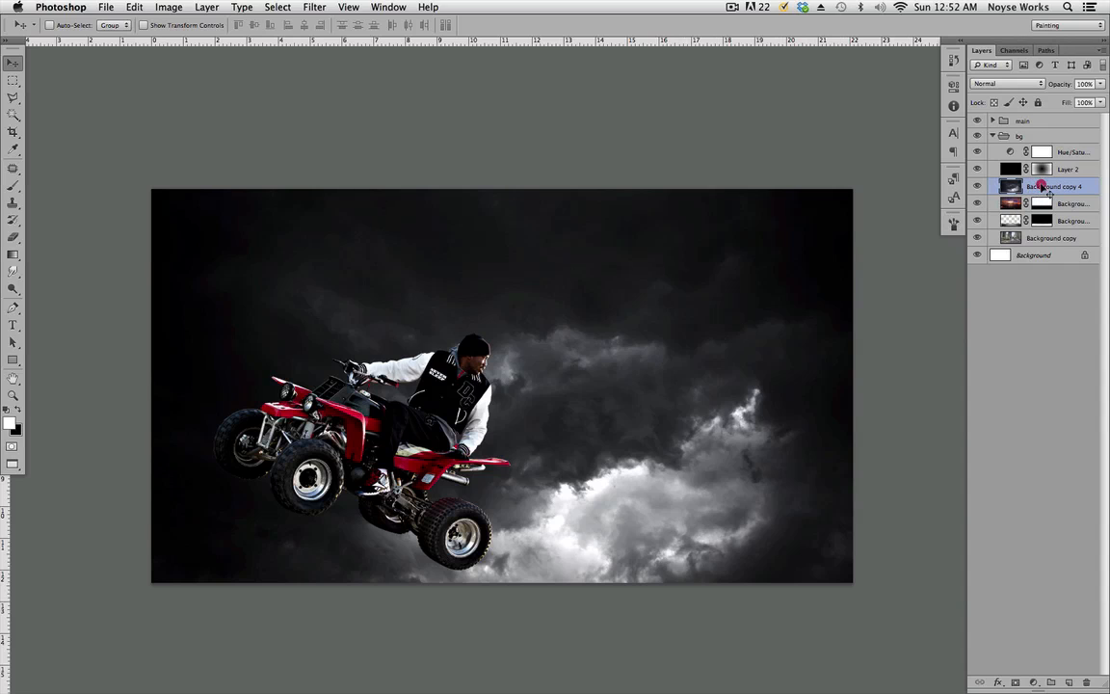
Step: Set the clouds layer's blend mode to Soft Light and shift it up so its bright area sits above the skyline
left_click(1014, 84)
left_click(1008, 219)
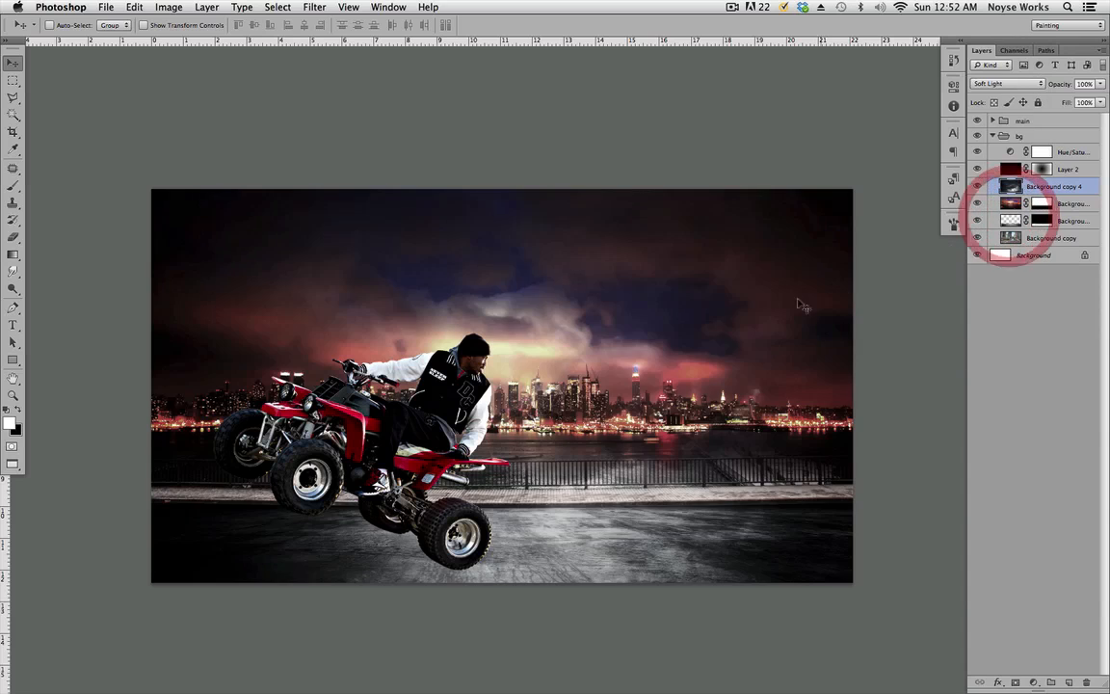
left_click_drag(559, 400, 649, 318)
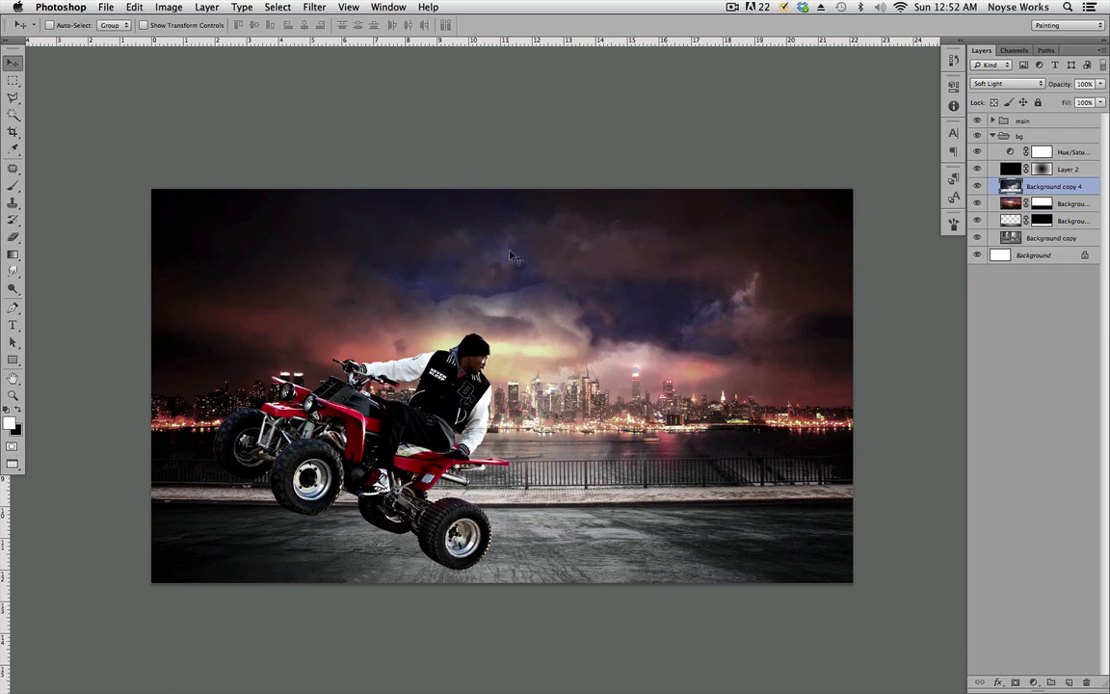
Step: Compare the image with and without the clouds layer, and lower the layer's opacity to 78%
left_click(977, 186)
left_click(978, 187)
left_click(977, 186)
left_click(977, 186)
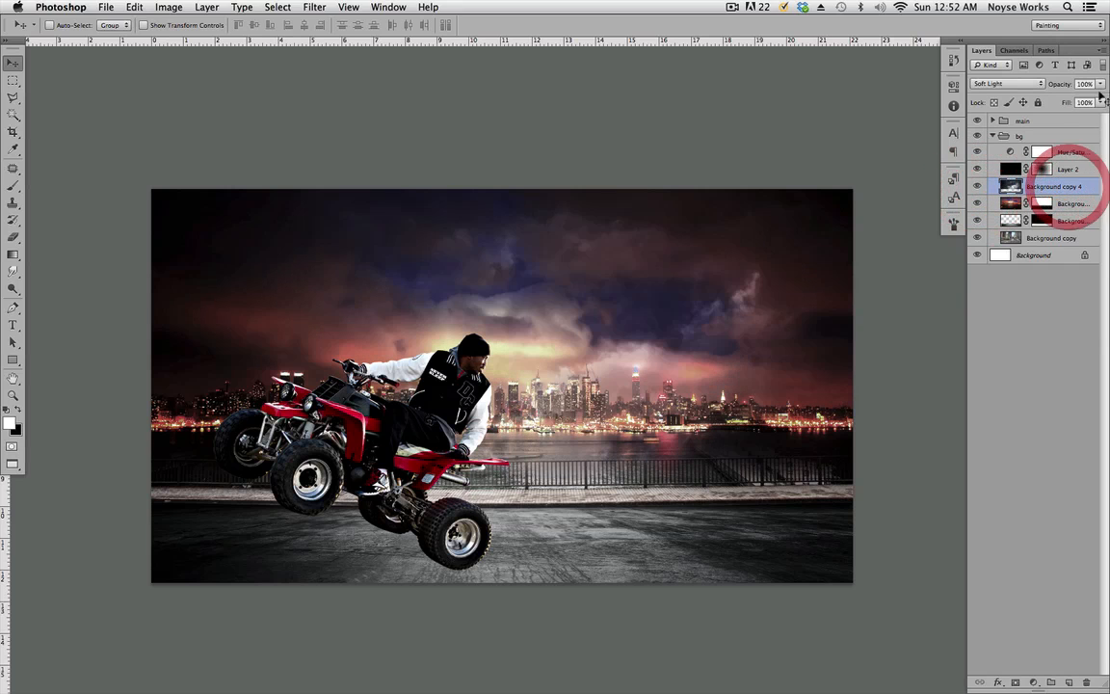
left_click(1101, 85)
left_click_drag(1095, 101, 1091, 106)
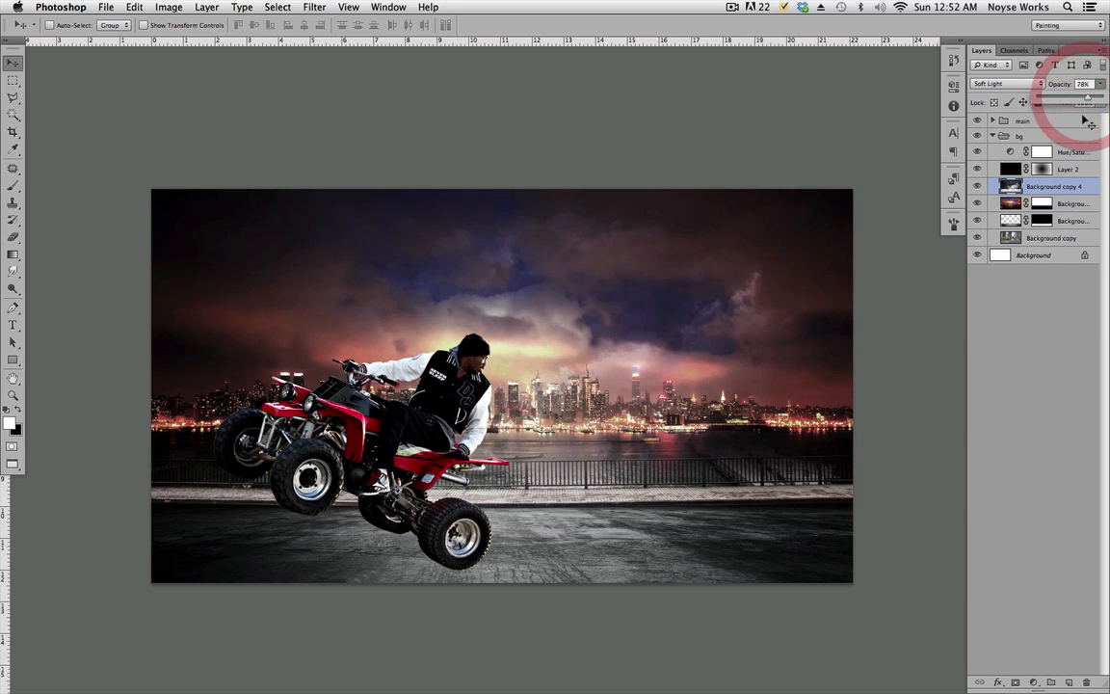
left_click(1073, 185)
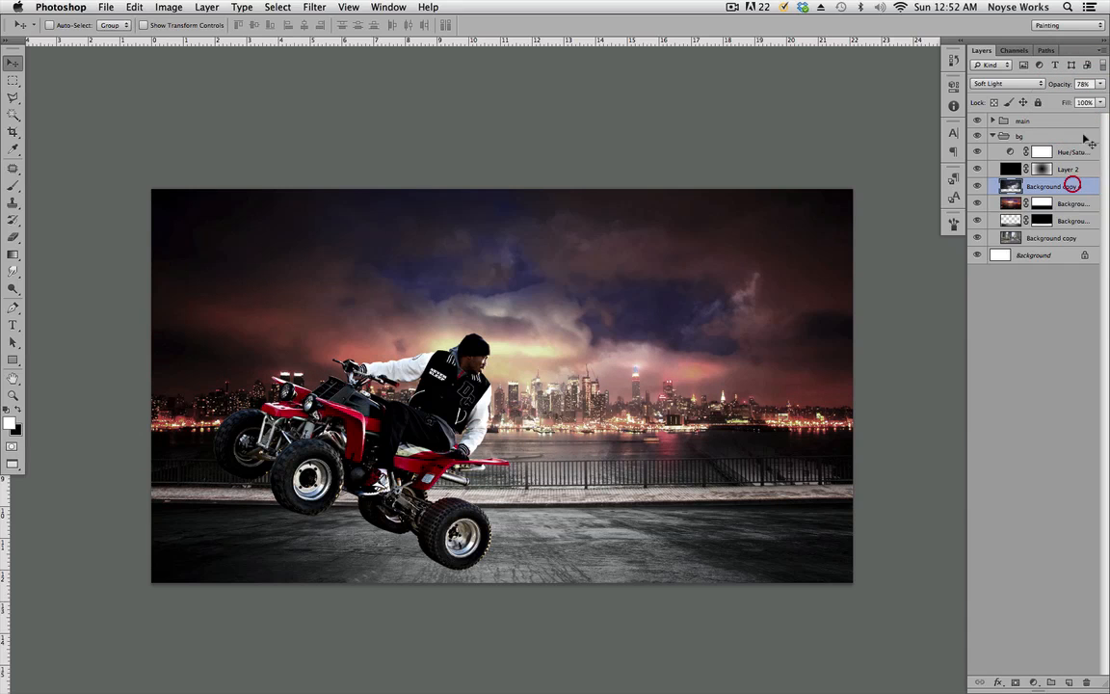
Step: Add a layer mask to the clouds layer and set the foreground colour to black
left_click(978, 186)
left_click(978, 186)
left_click(1016, 683)
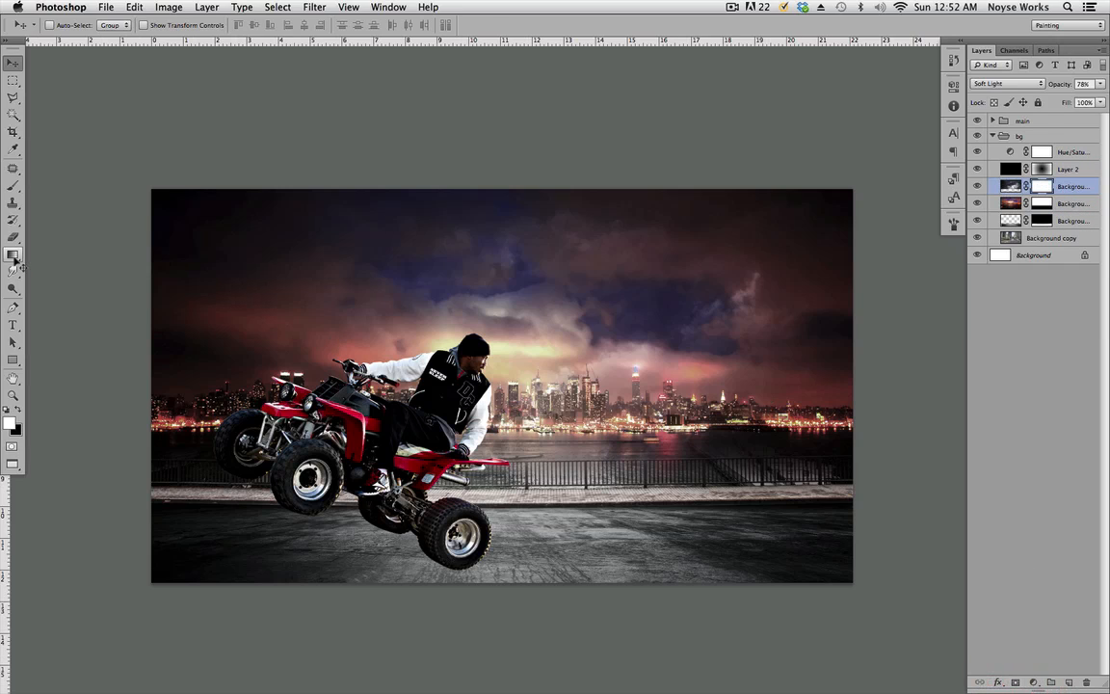
left_click(14, 255)
left_click(10, 422)
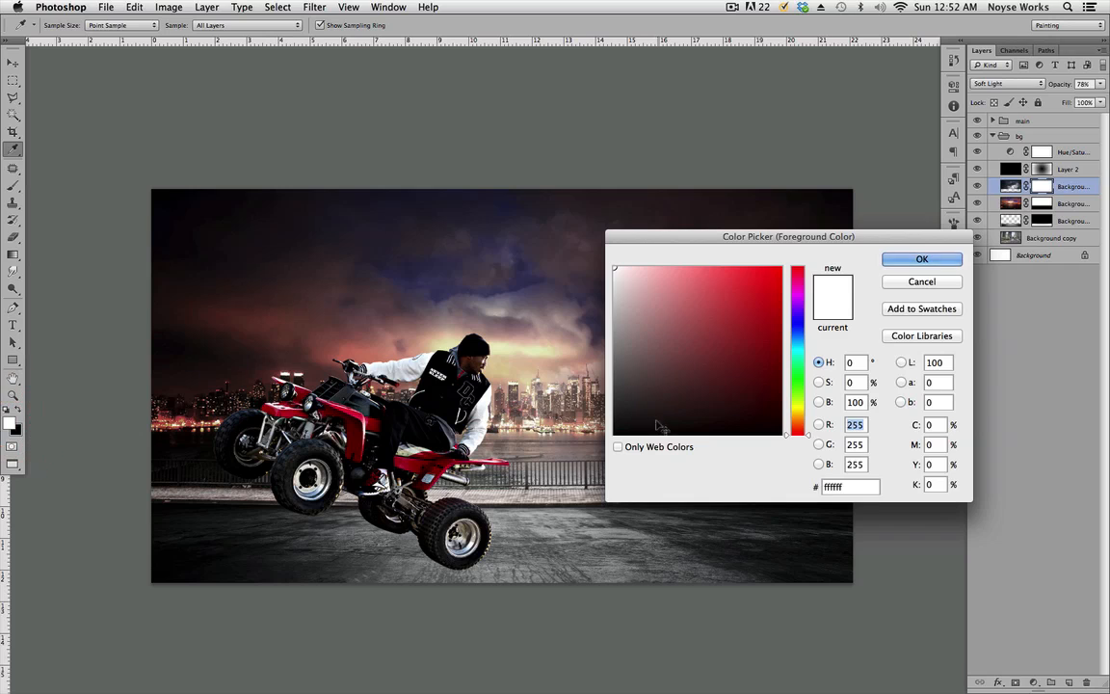
left_click(572, 466)
left_click(919, 259)
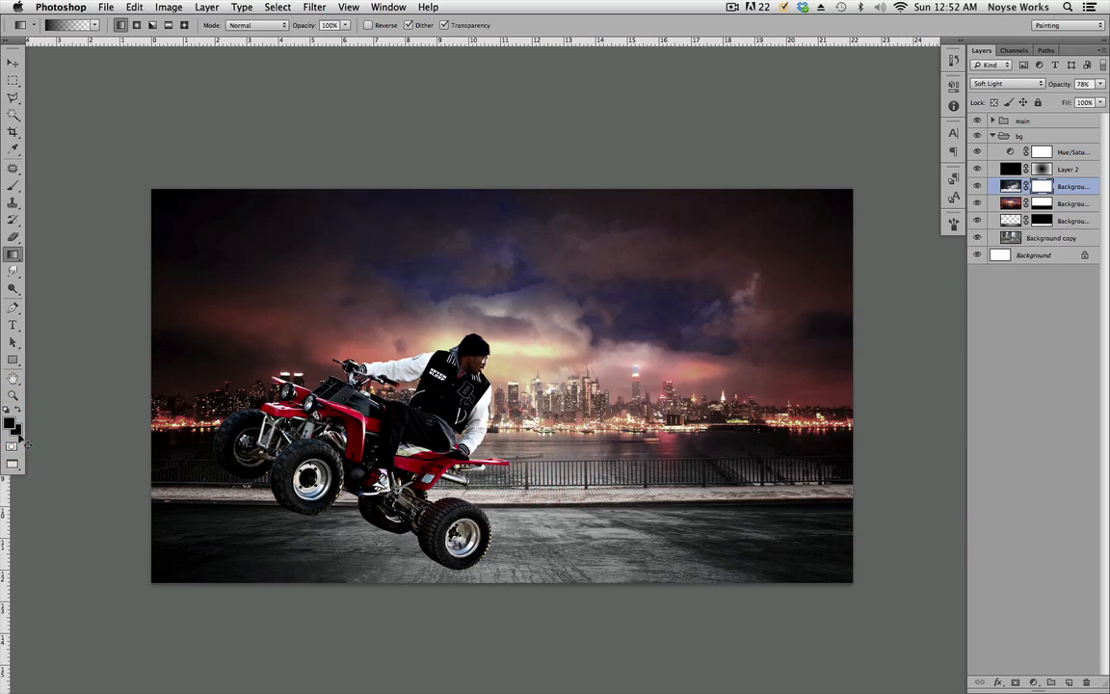
Step: Draw a short upward linear gradient on the clouds mask just above the skyline to hide the lower part, and compare before and after
left_click(15, 257)
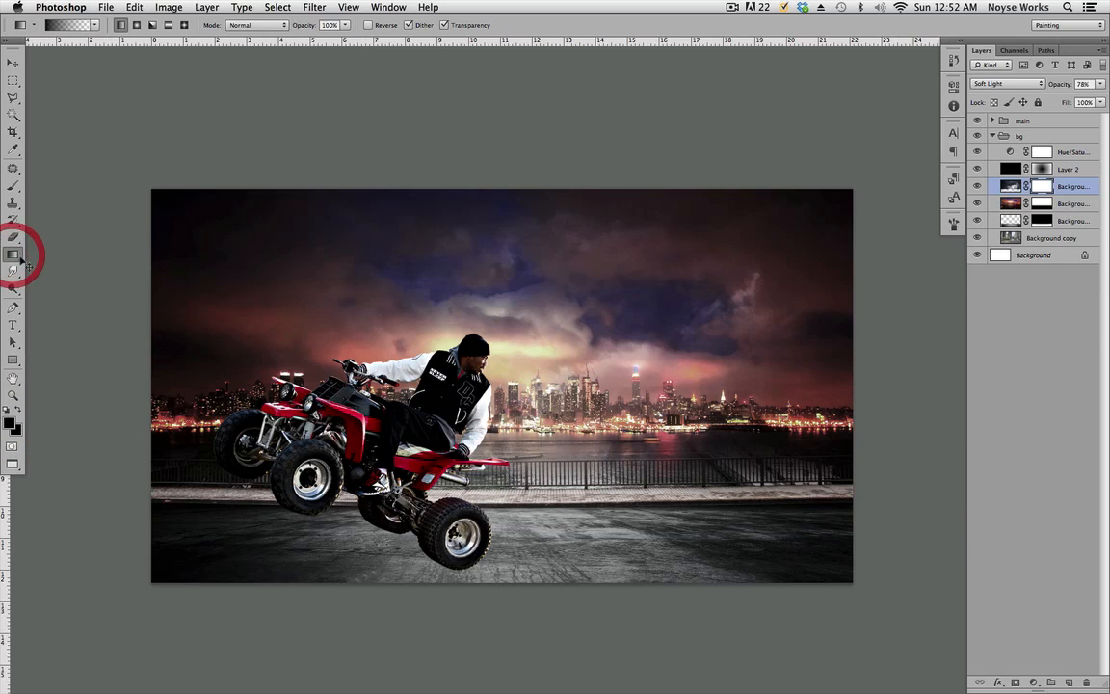
left_click(120, 26)
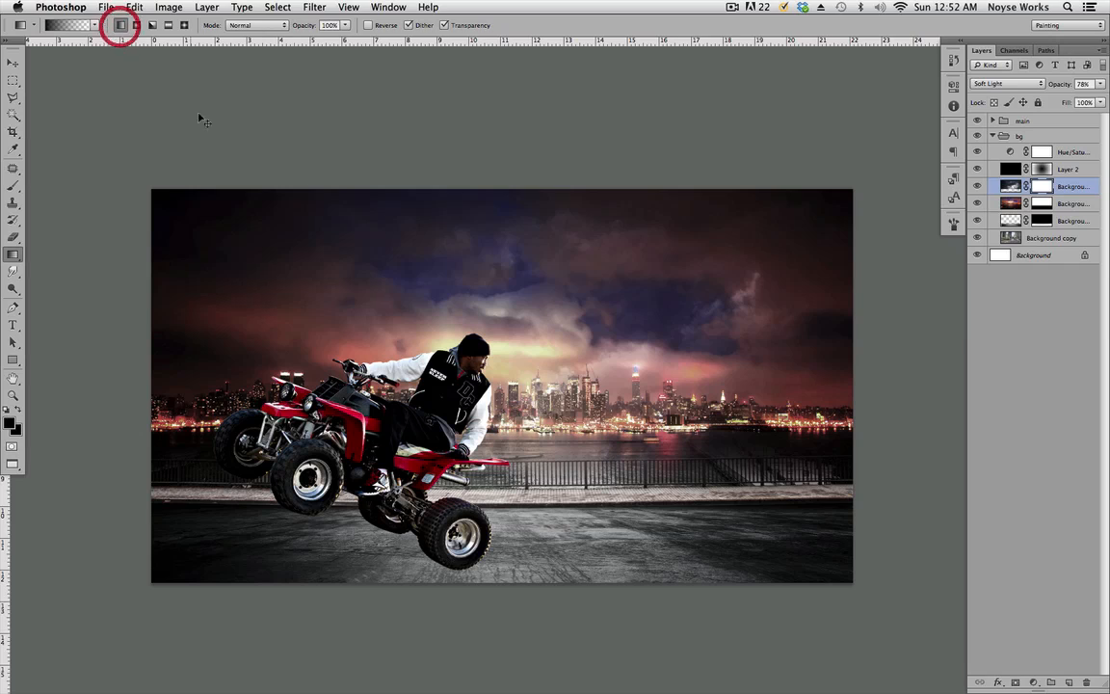
left_click(1043, 187)
key("shift")
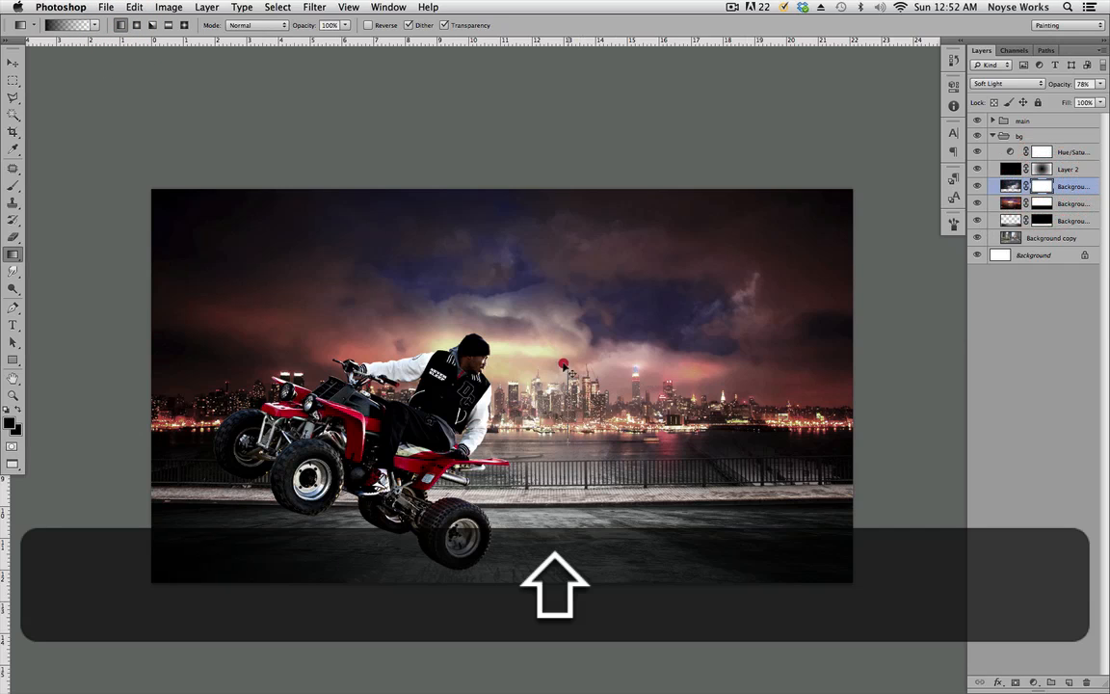
left_click_drag(566, 370, 562, 337)
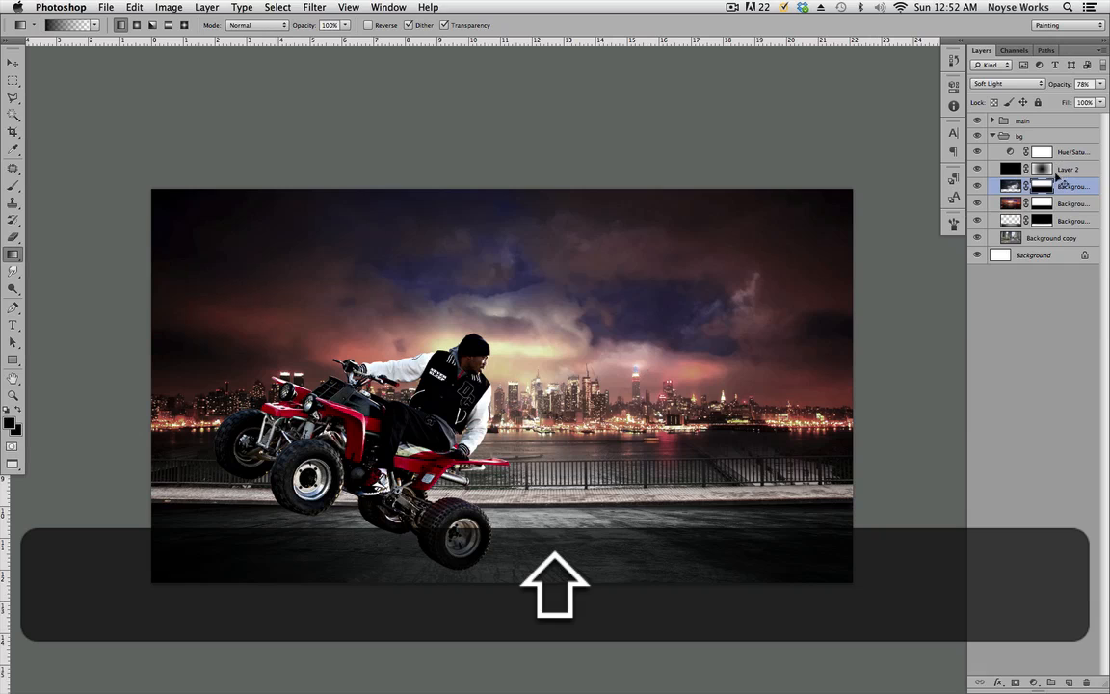
left_click(977, 186)
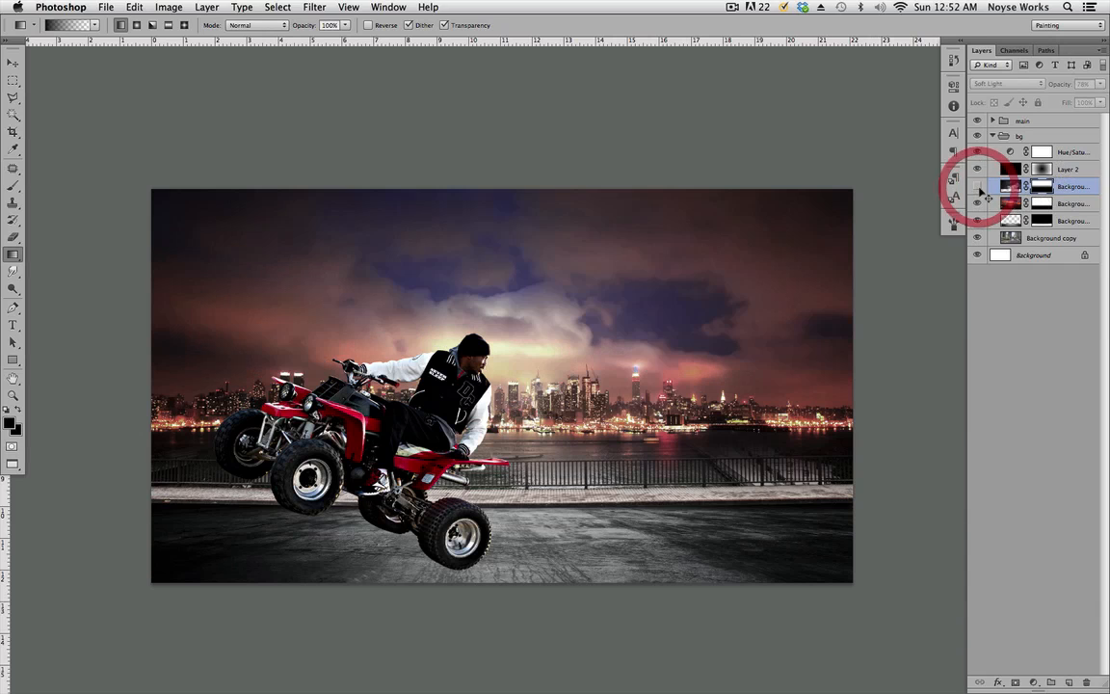
left_click(978, 186)
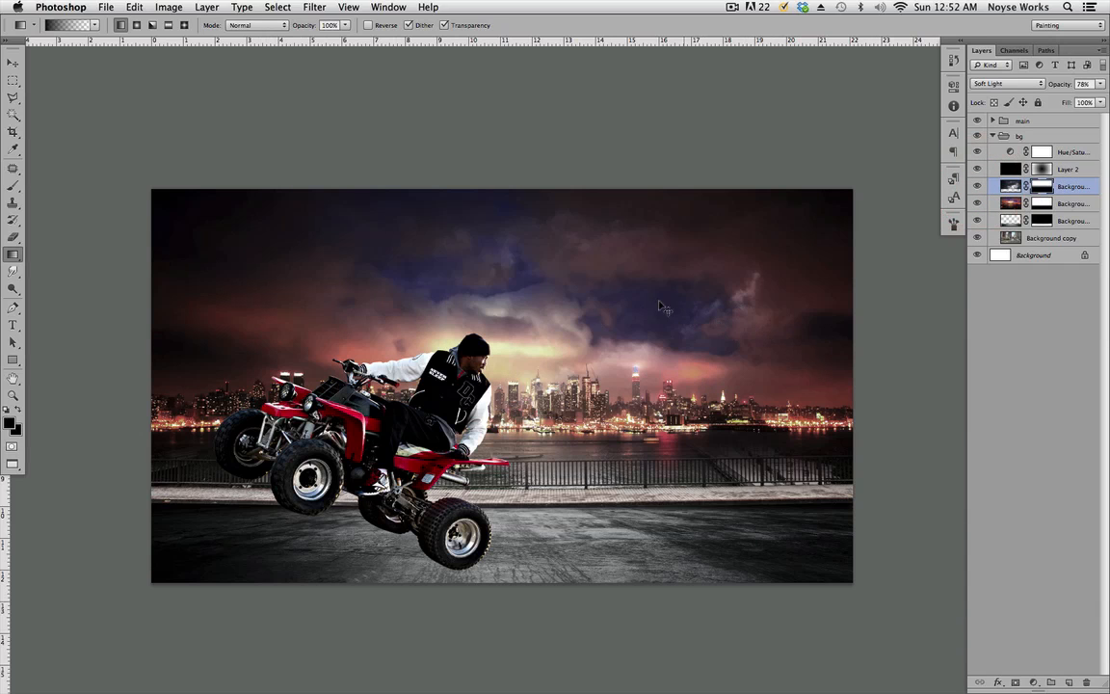
Step: Collapse the bg group and save the document
left_click(994, 136)
key("v")
scroll(751, 393, "right", 1)
key("super+space")
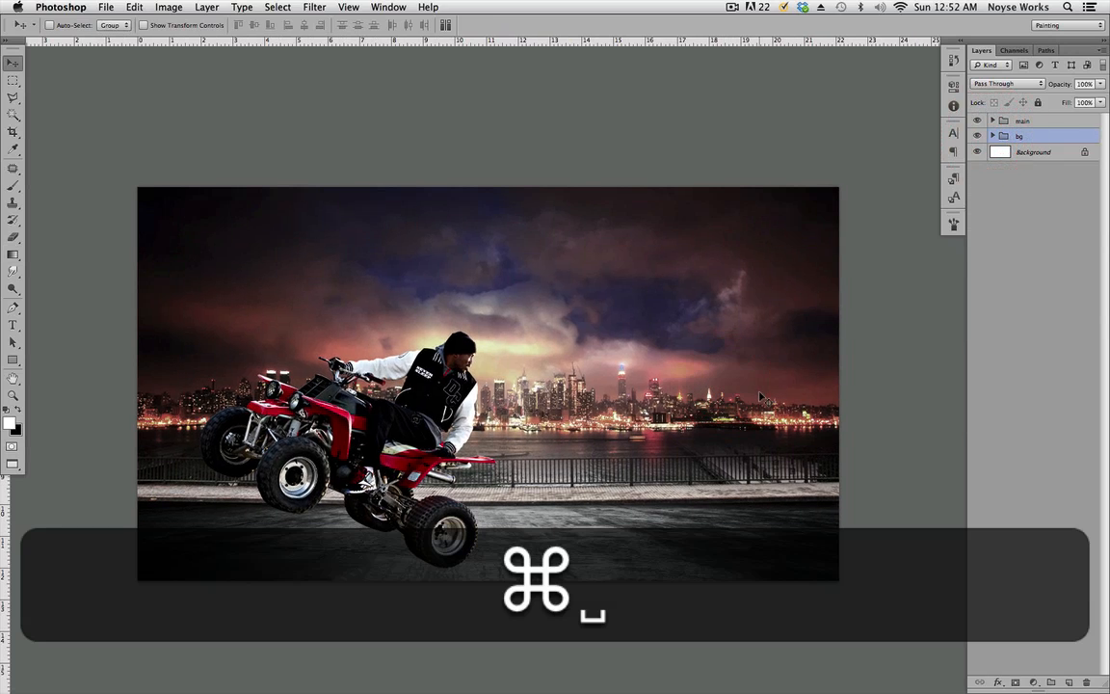
key("super+s")
key("super+space")
left_click_drag(618, 347, 661, 355)
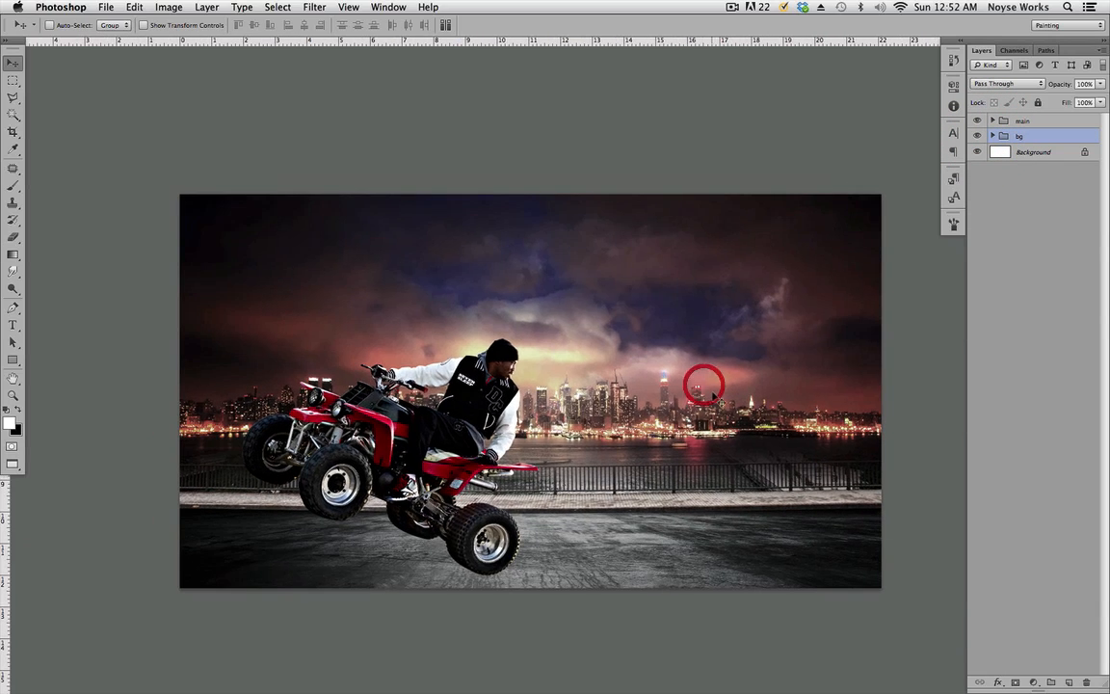
left_click_drag(713, 395, 708, 398)
Step: Create a group named adj above the main group and add an empty layer inside it
left_click(1060, 121)
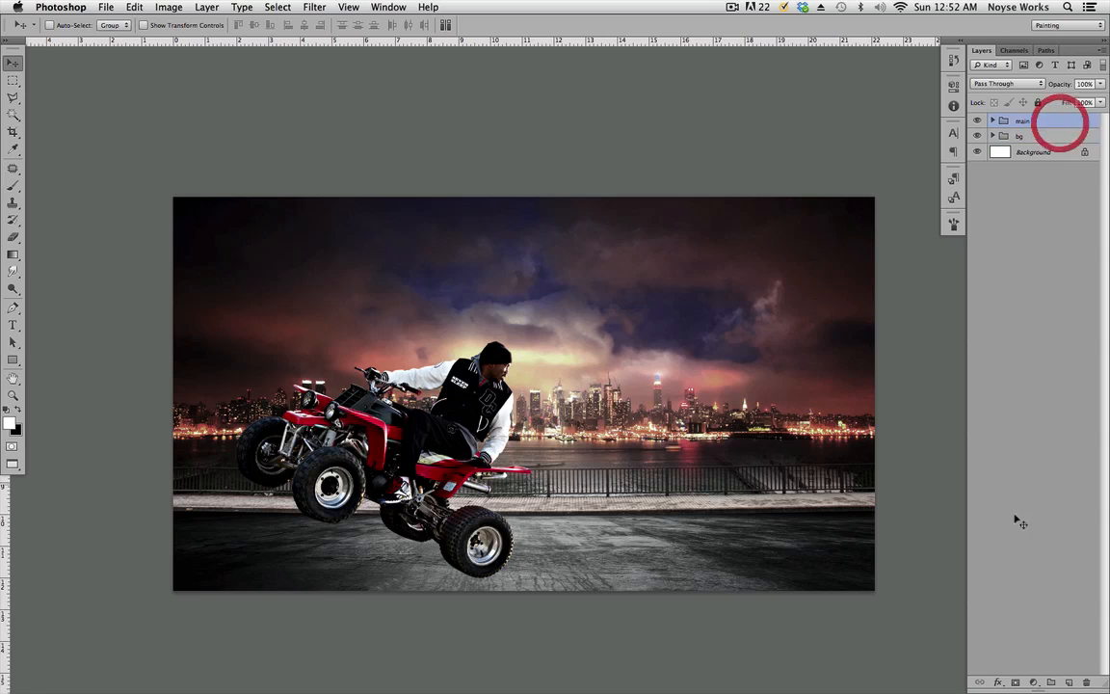
left_click(1051, 682)
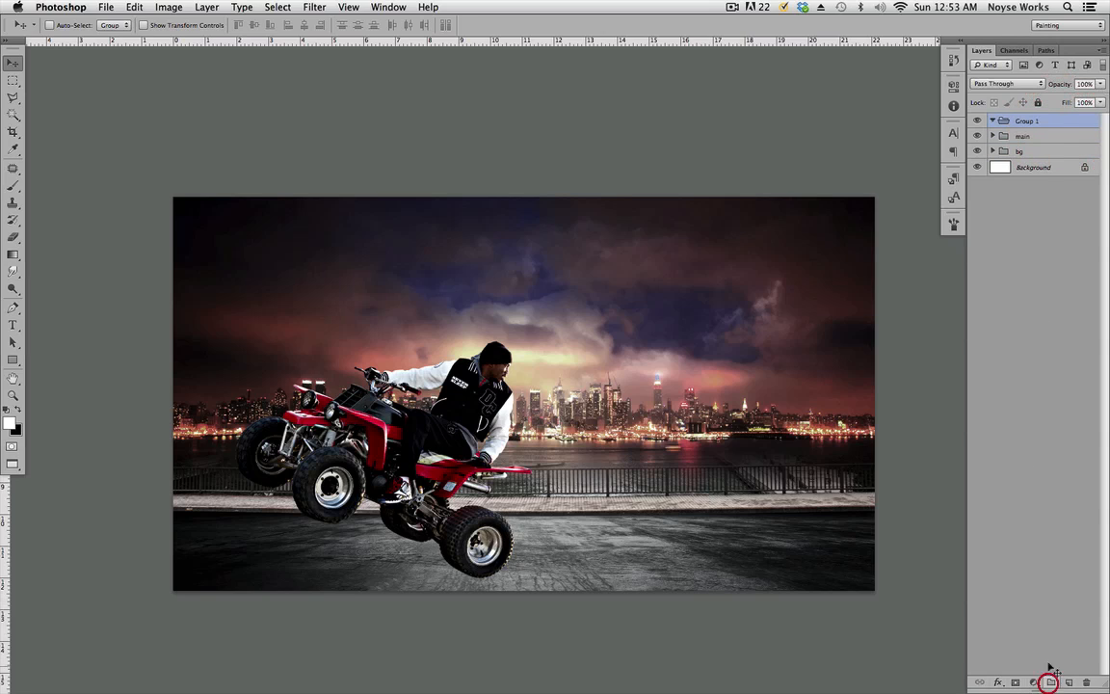
double_click(1026, 120)
type("adj")
left_click(1068, 682)
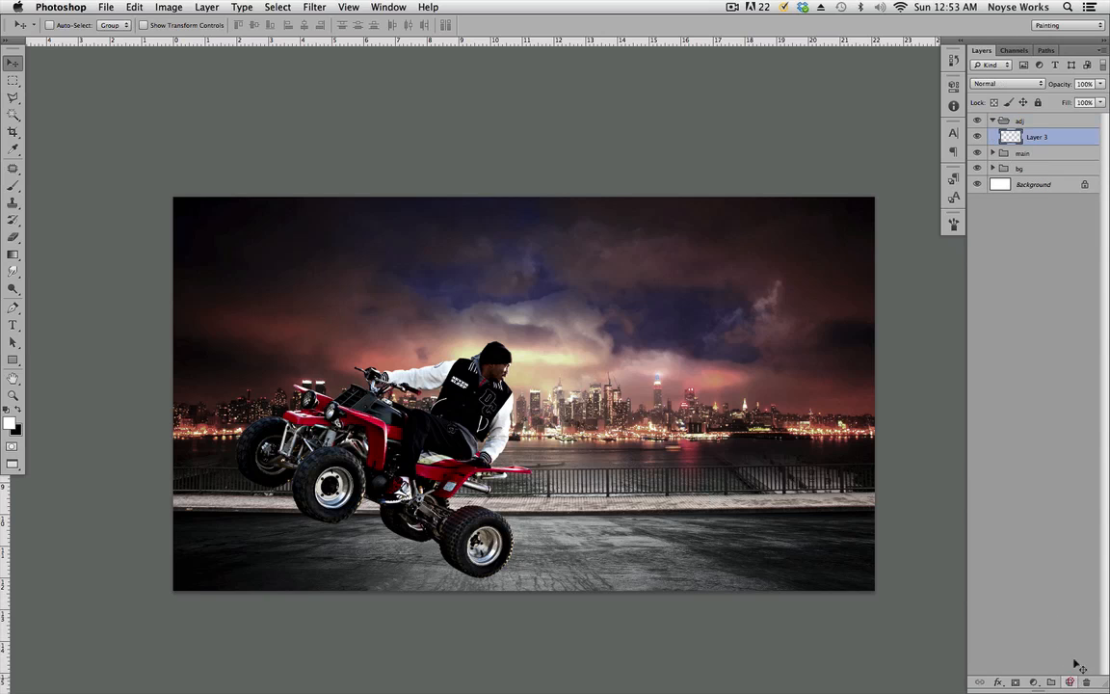
Step: Set the foreground colour to RGB 127, 127, 127 and fill the new layer in the adj group with it
left_click(13, 424)
left_click_drag(780, 231, 552, 289)
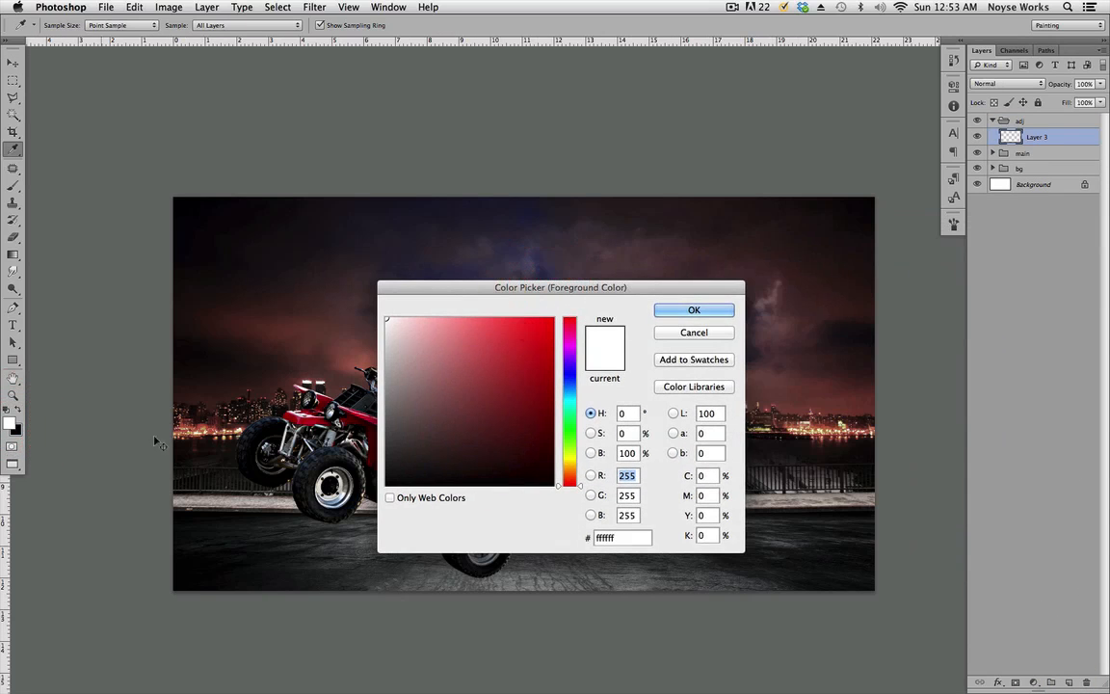
type("127")
key("Tab")
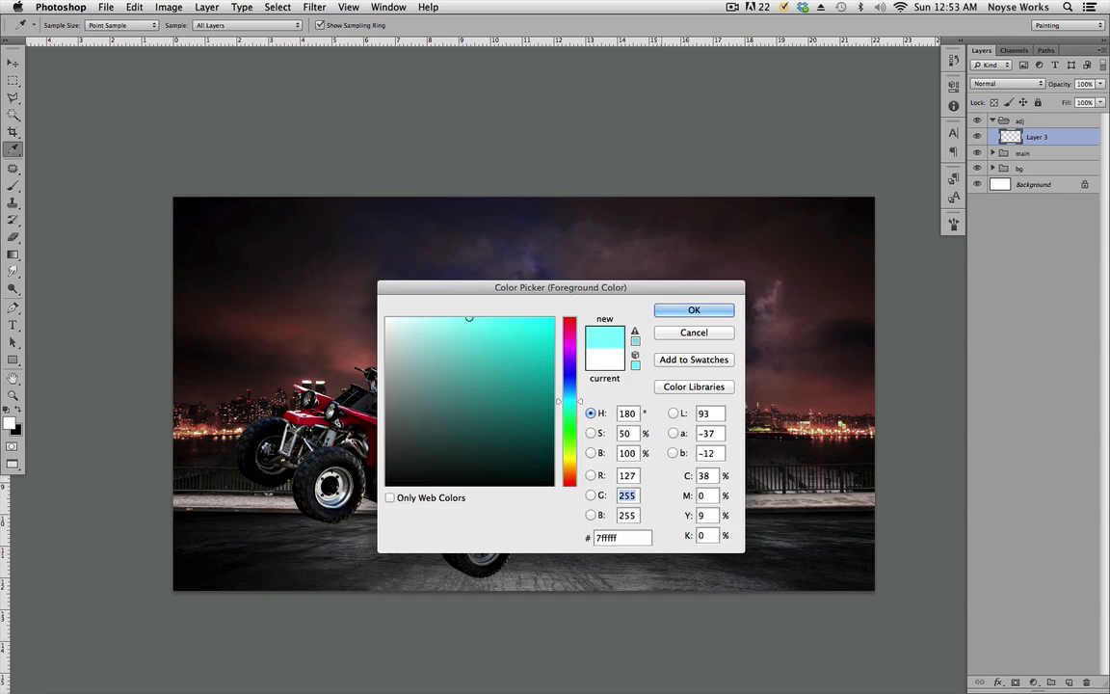
type("127")
key("Tab")
type("127")
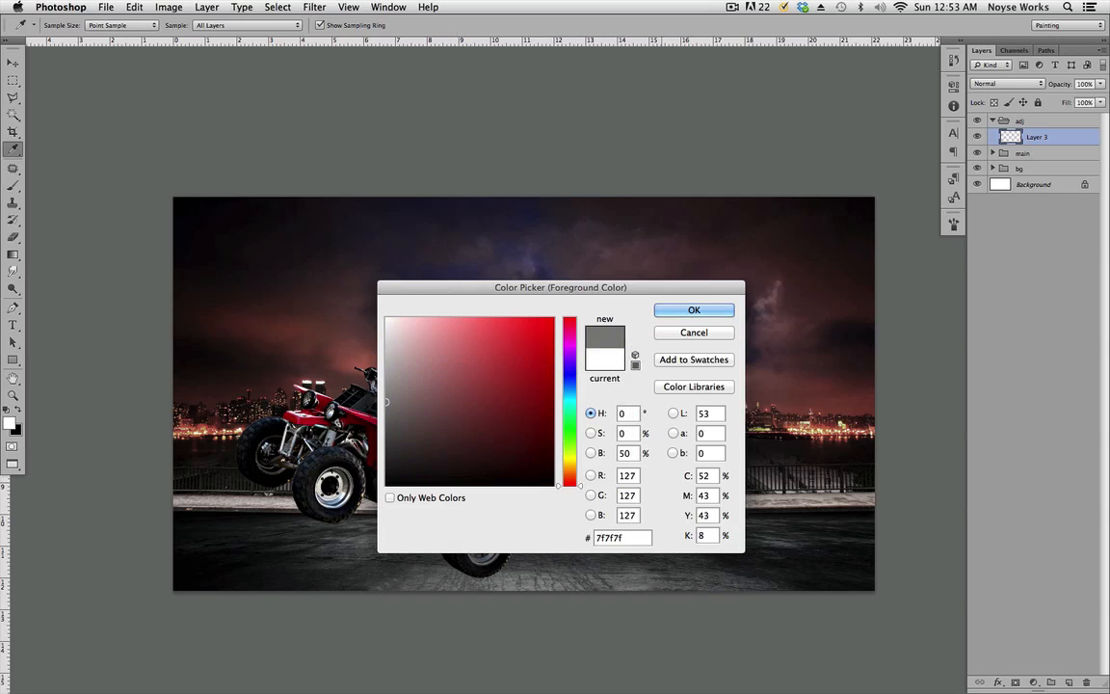
key("Return")
key("v")
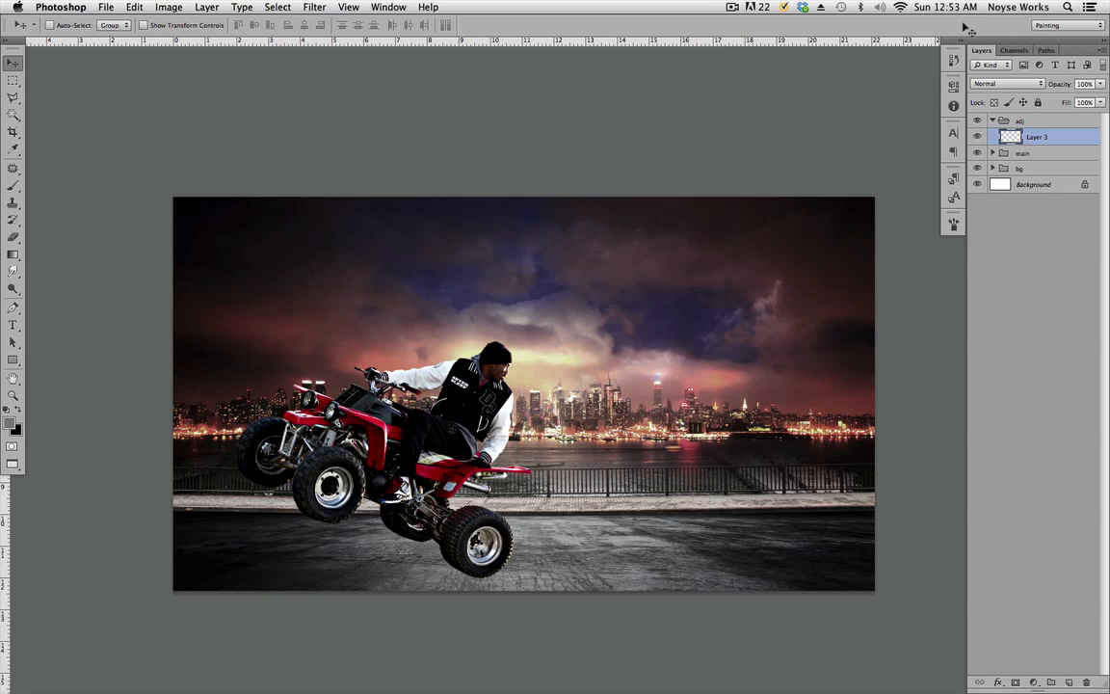
key("alt+BackSpace")
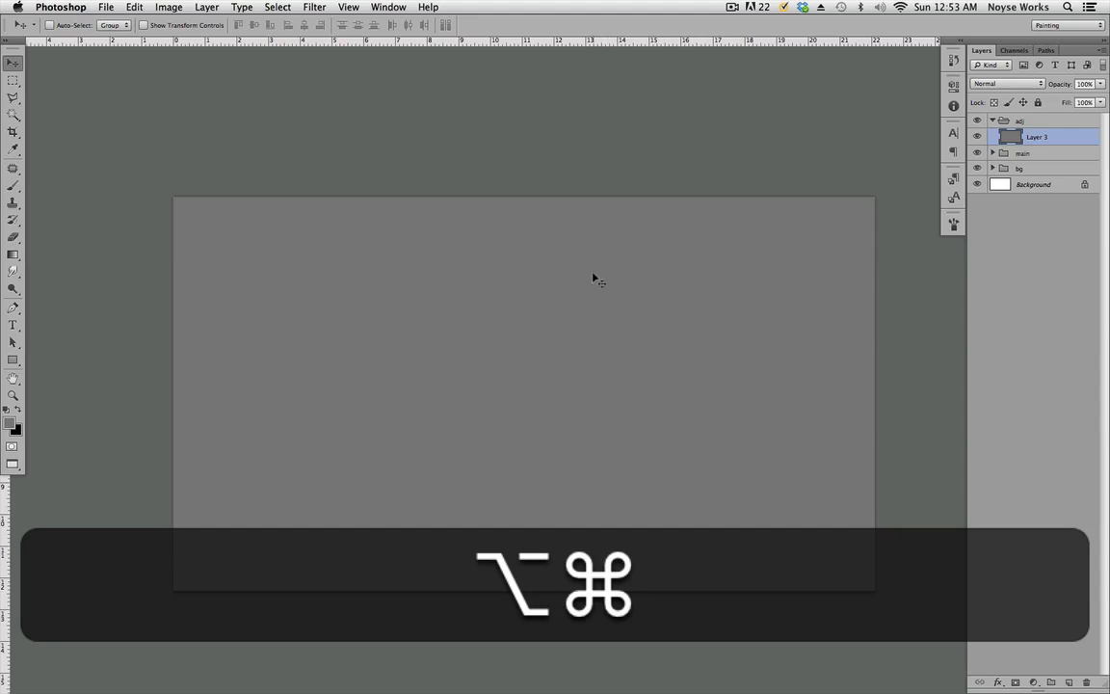
key("super+1")
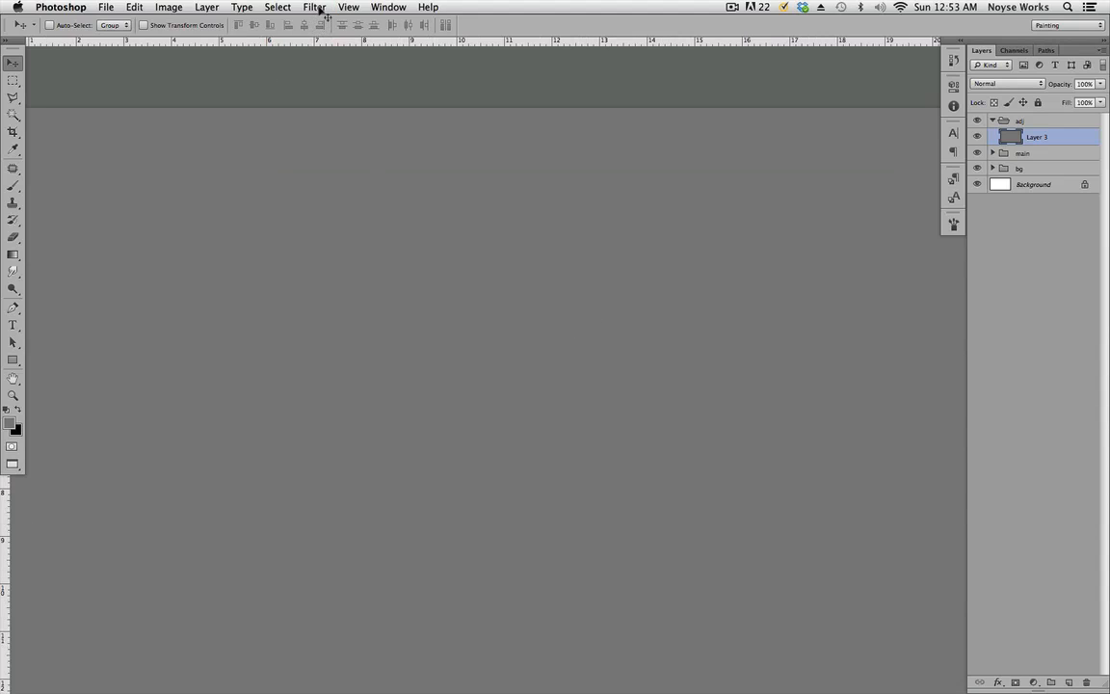
Step: Add 10% uniform, monochromatic noise to the grey-filled layer in the adj group
left_click(314, 6)
mouse_move(413, 193)
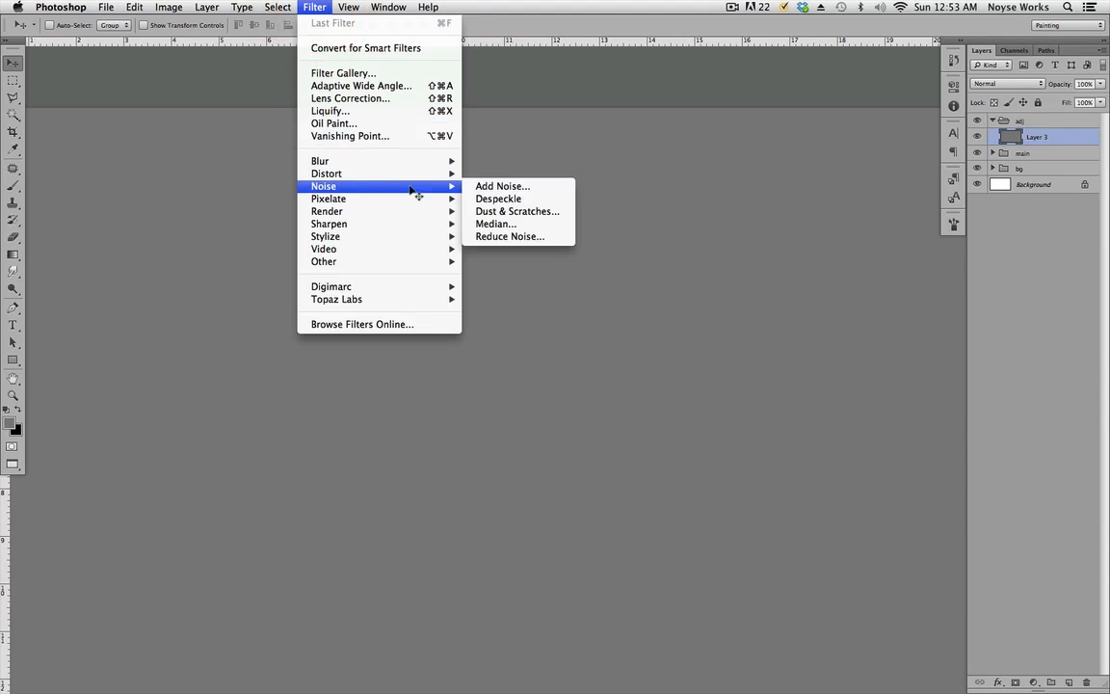
left_click(502, 186)
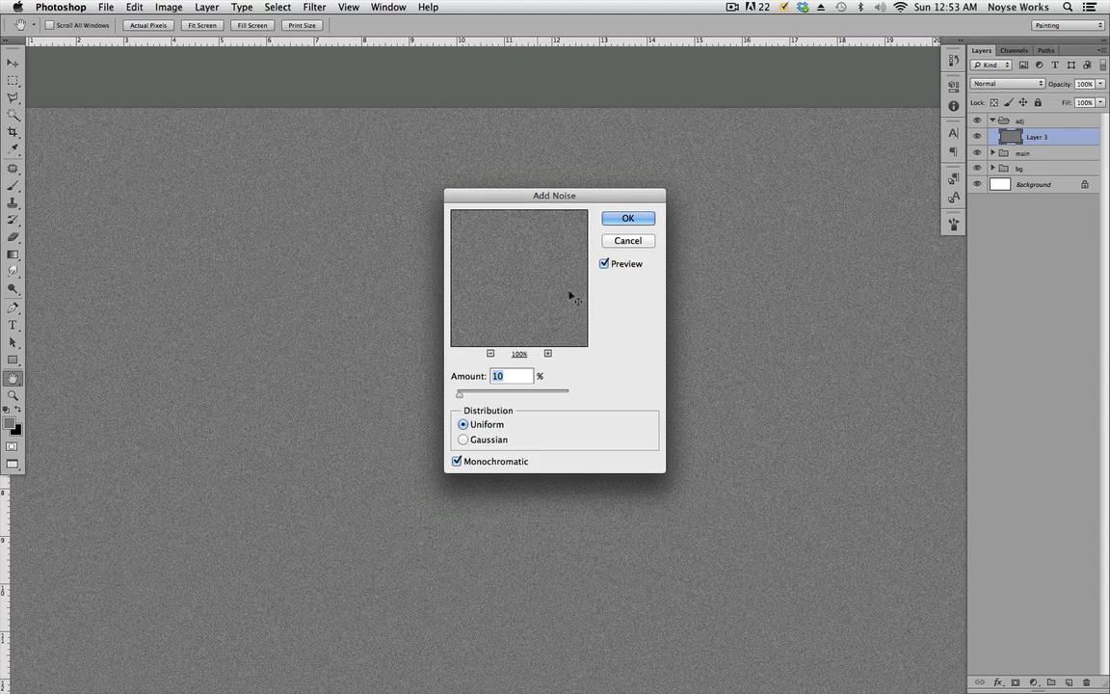
left_click(628, 220)
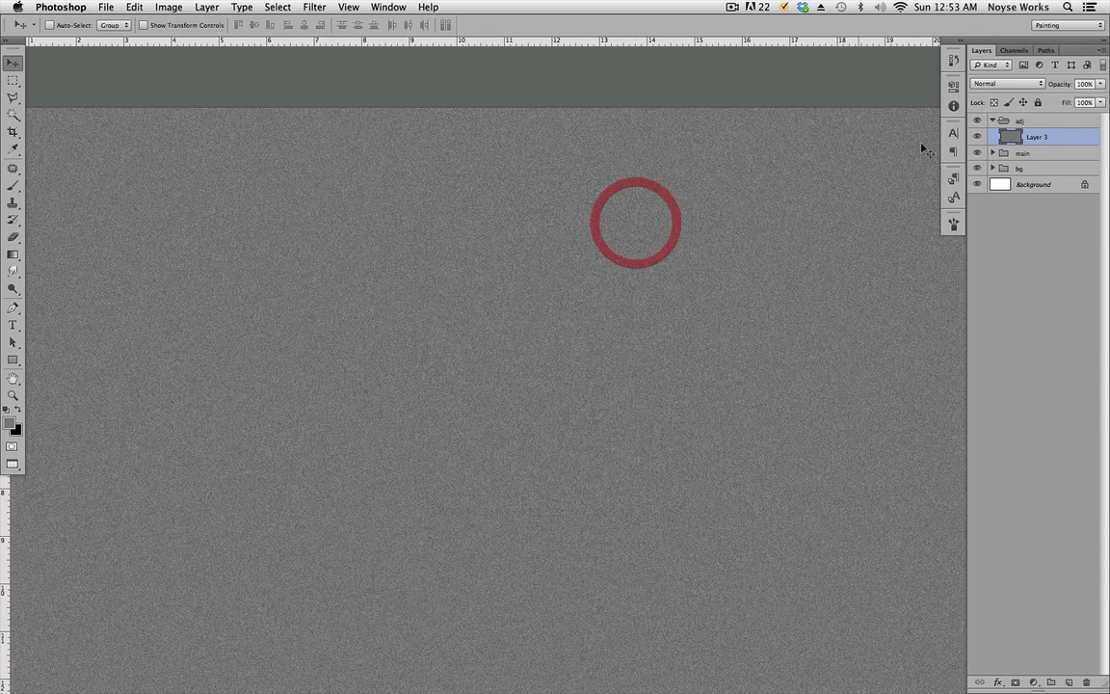
Step: Blend the noise layer as Soft Light at 40% opacity and save the document
left_click(1008, 84)
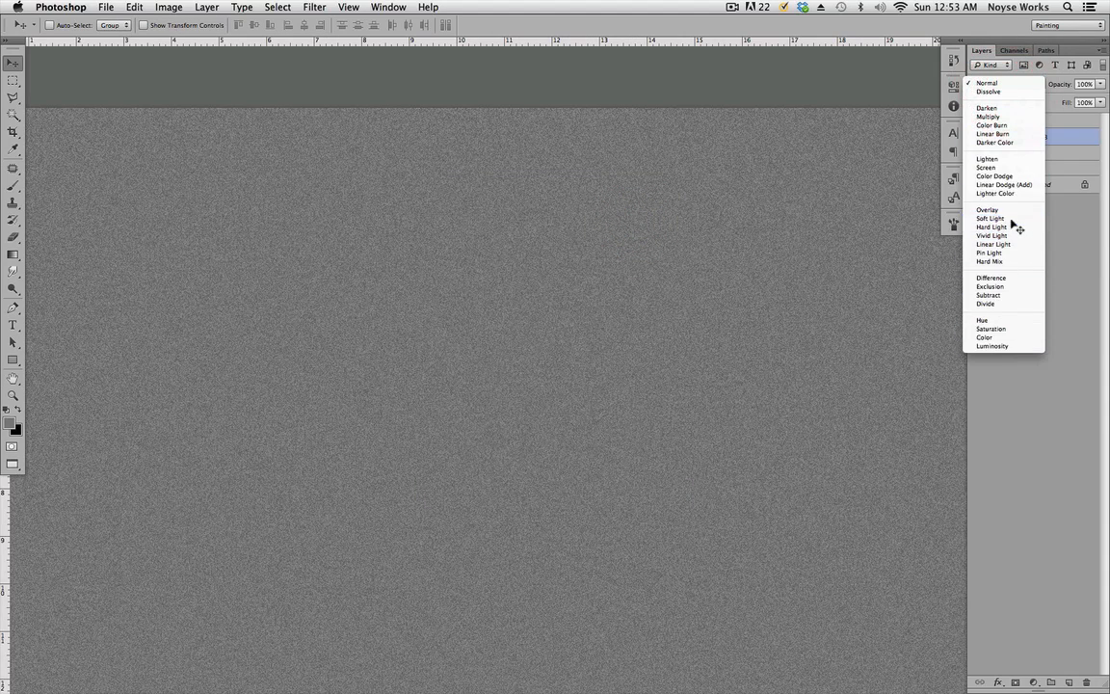
left_click(1010, 219)
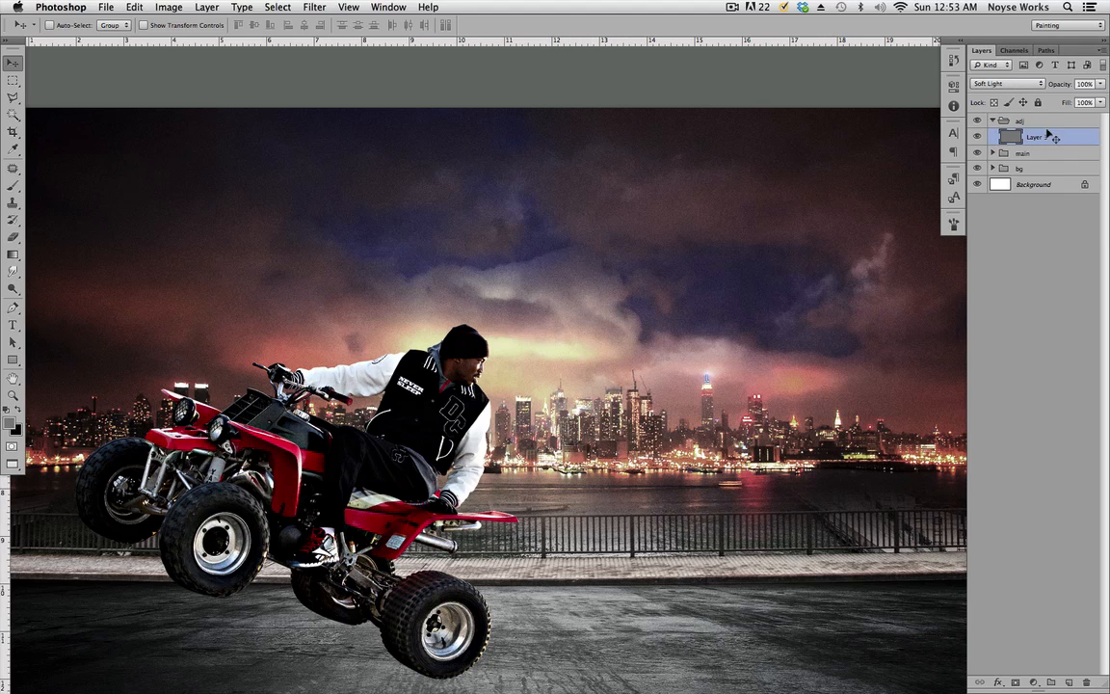
left_click(1090, 85)
type("30")
left_click_drag(1089, 86, 1051, 86)
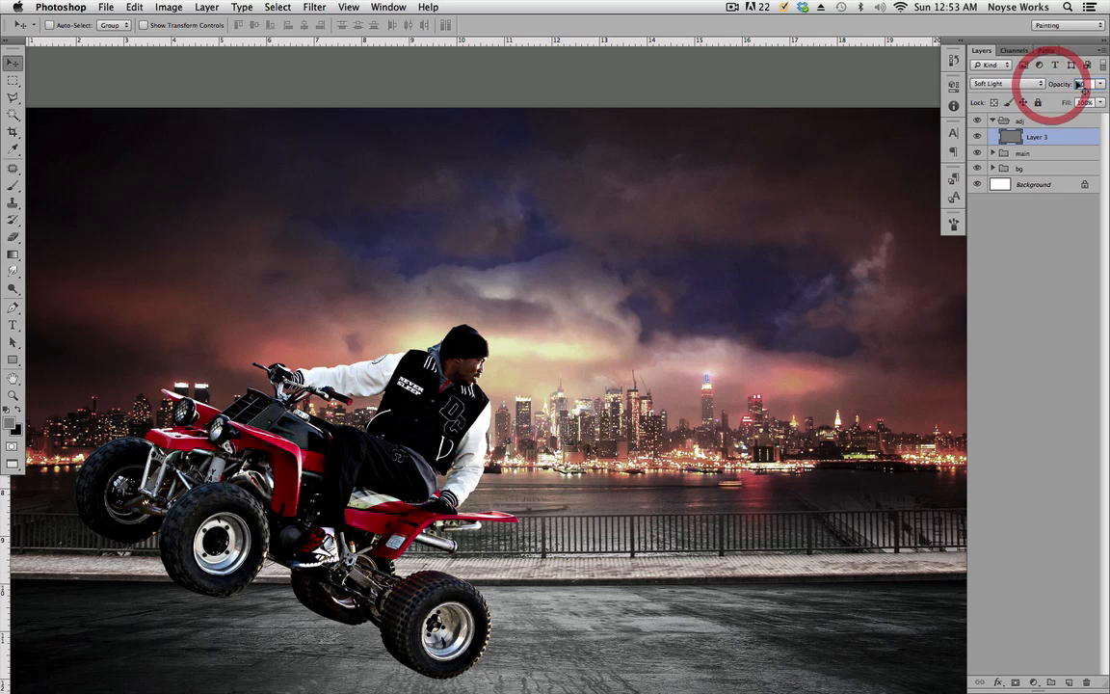
type("40")
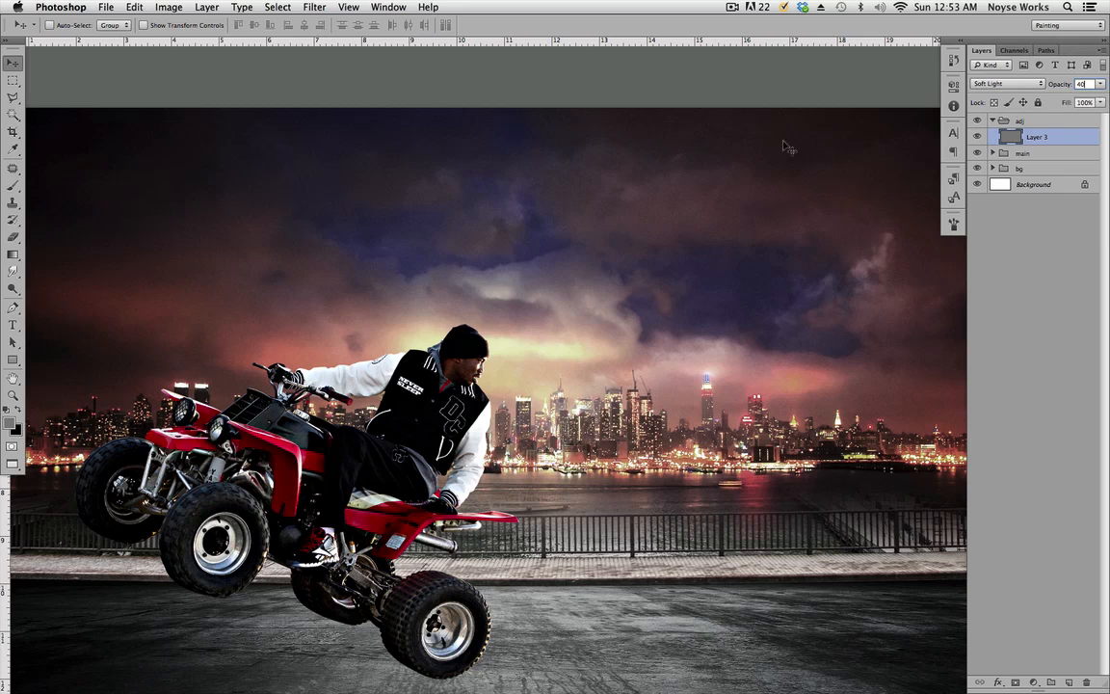
left_click(1059, 142)
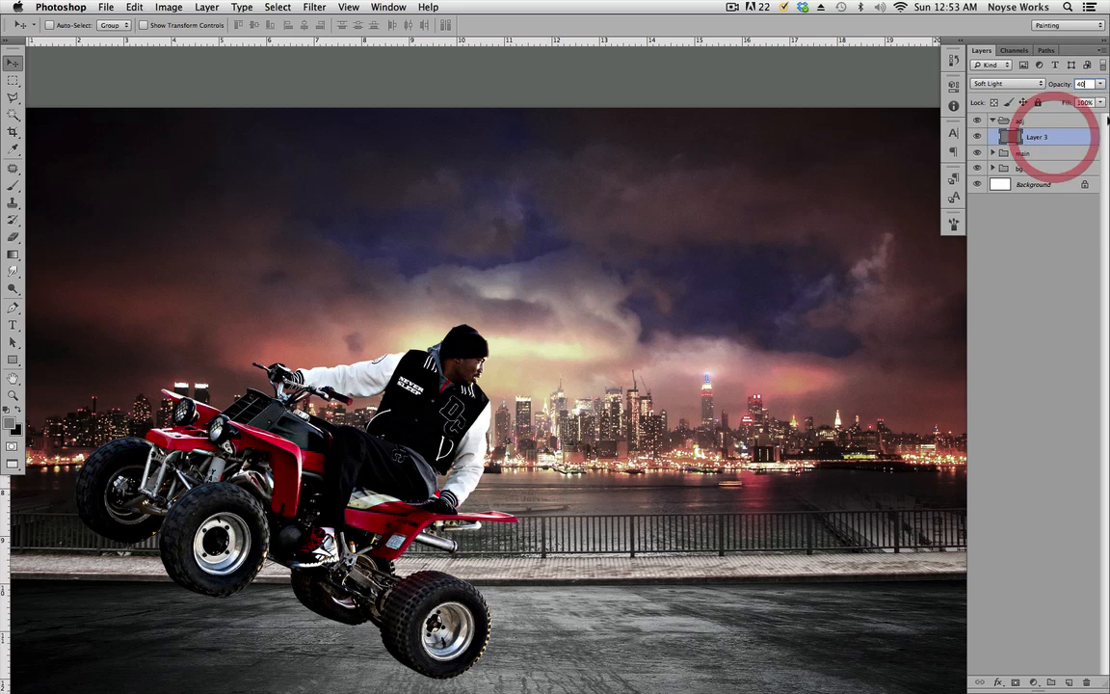
key("super+s")
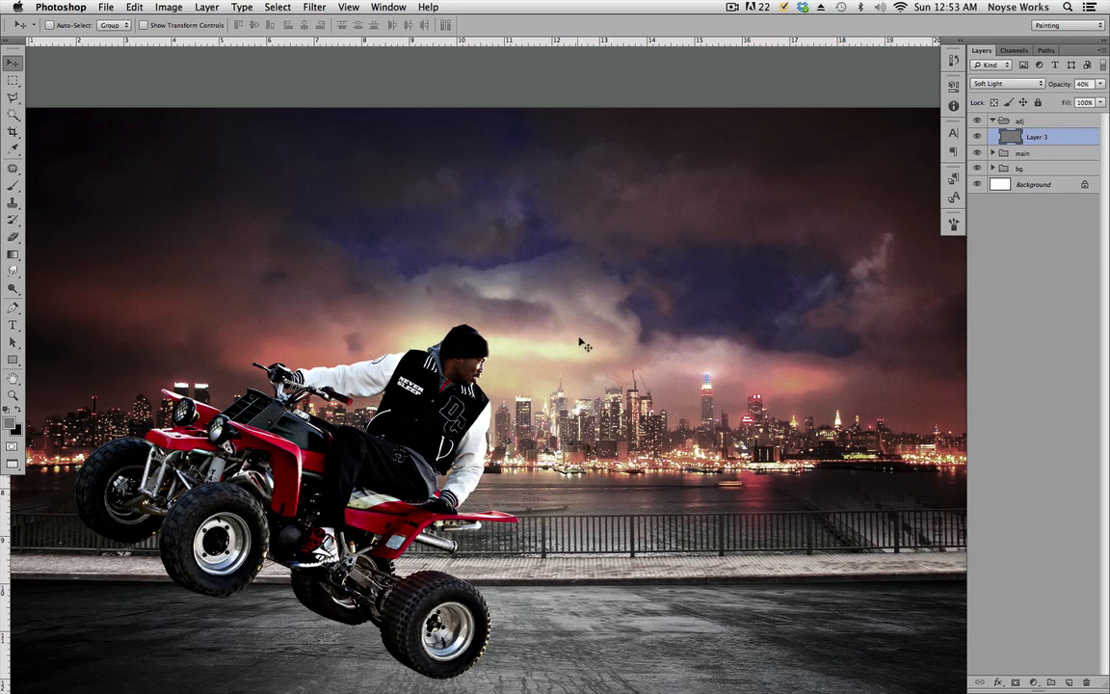
Step: Add a Color Balance adjustment layer above the noise layer, with midtones Cyan/Red at -100 and Yellow/Blue at +62
left_click_drag(656, 344, 654, 329)
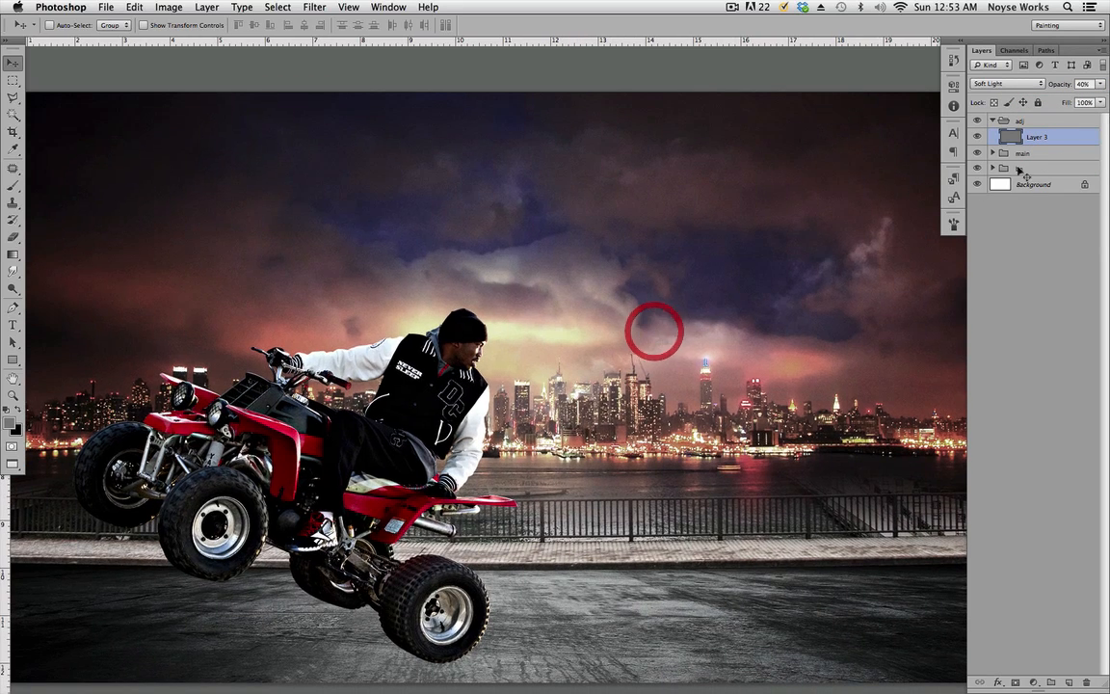
left_click(1034, 682)
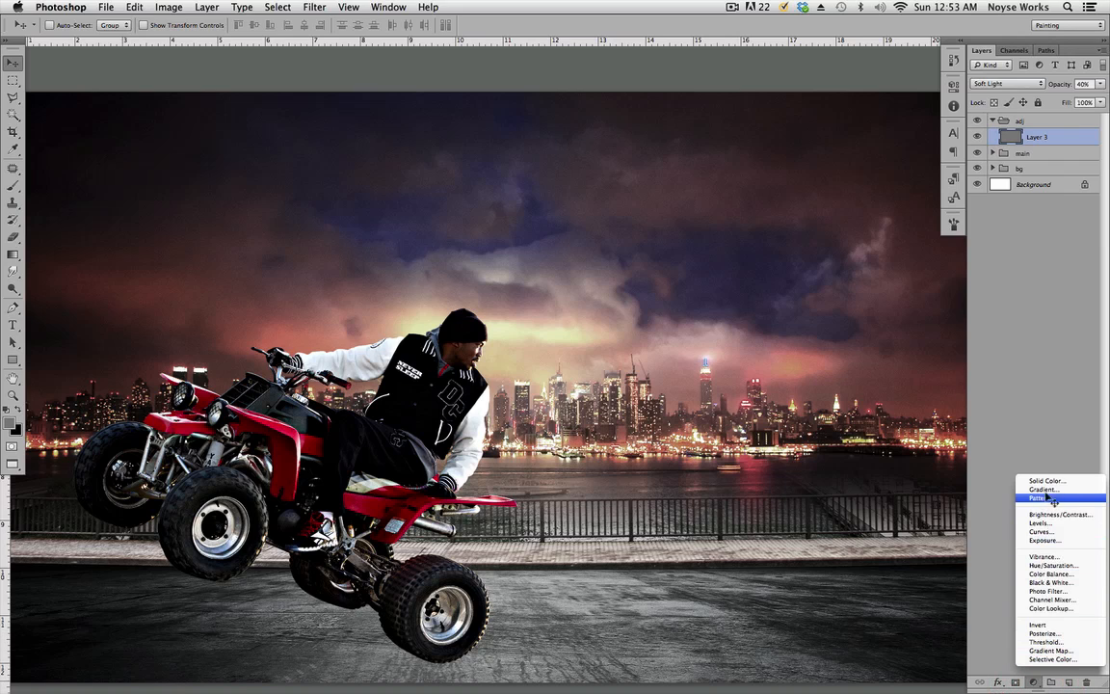
left_click(1063, 575)
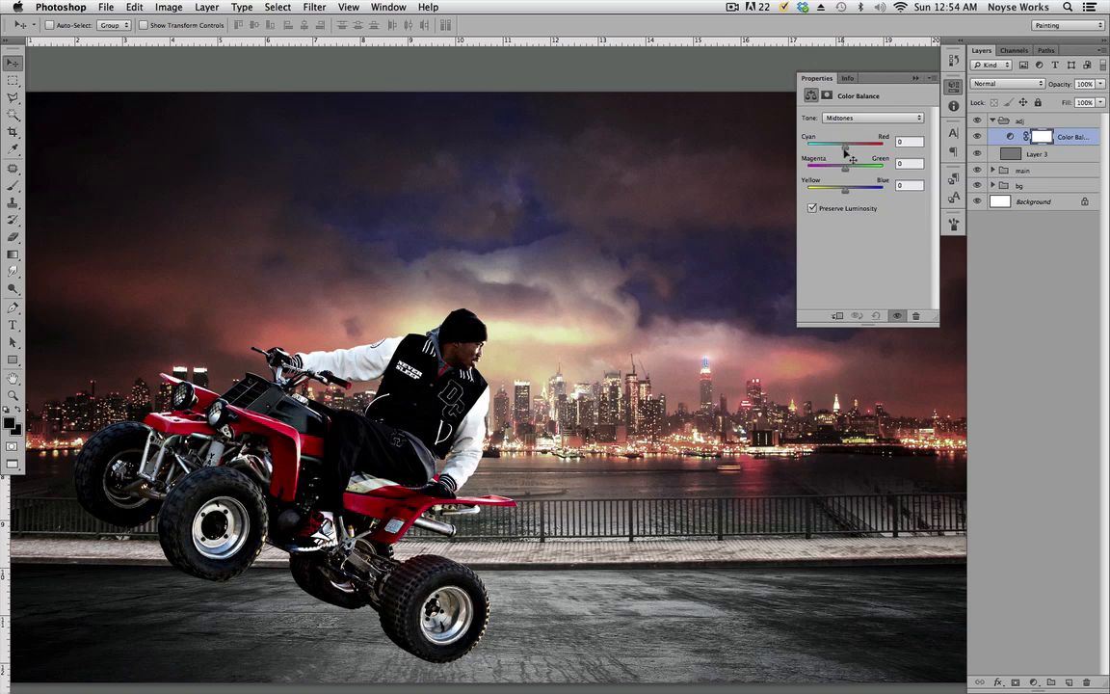
left_click_drag(847, 147, 793, 143)
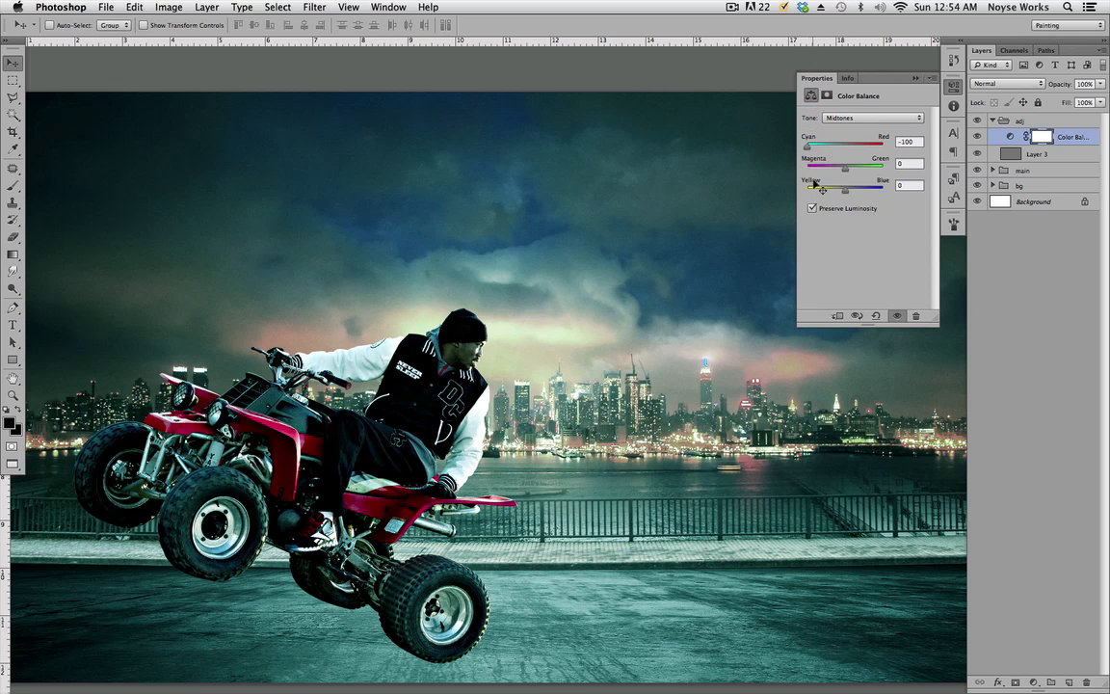
mouse_move(863, 200)
left_mouse_down()
mouse_move(855, 192)
mouse_move(871, 193)
left_mouse_up()
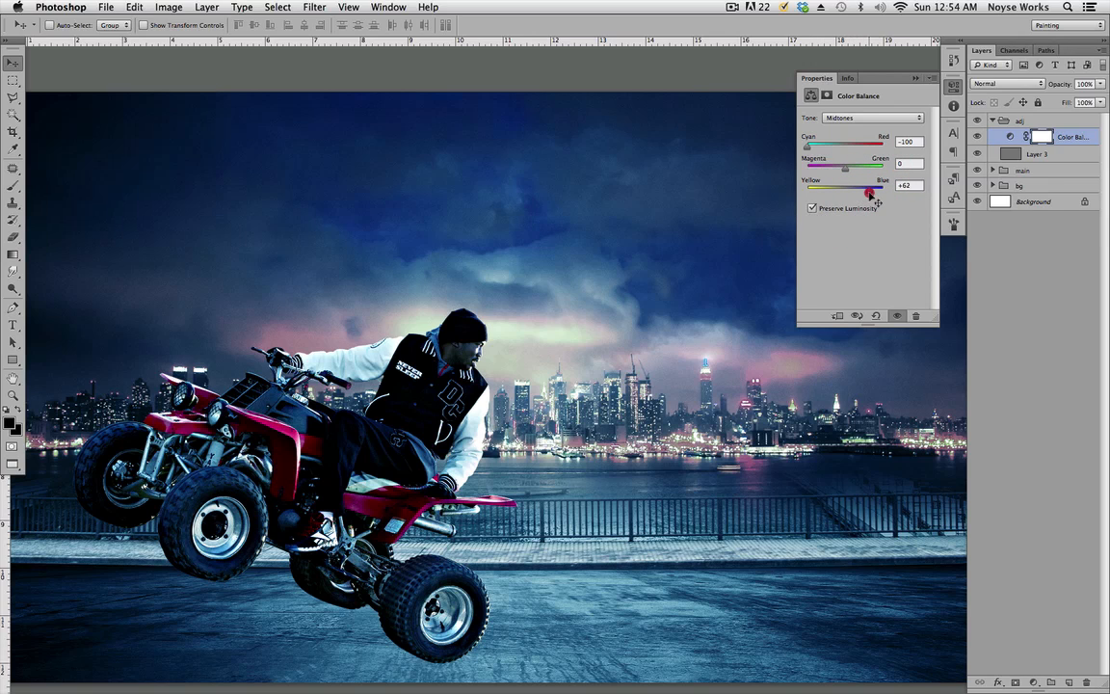
left_click_drag(875, 201, 869, 196)
left_click(953, 93)
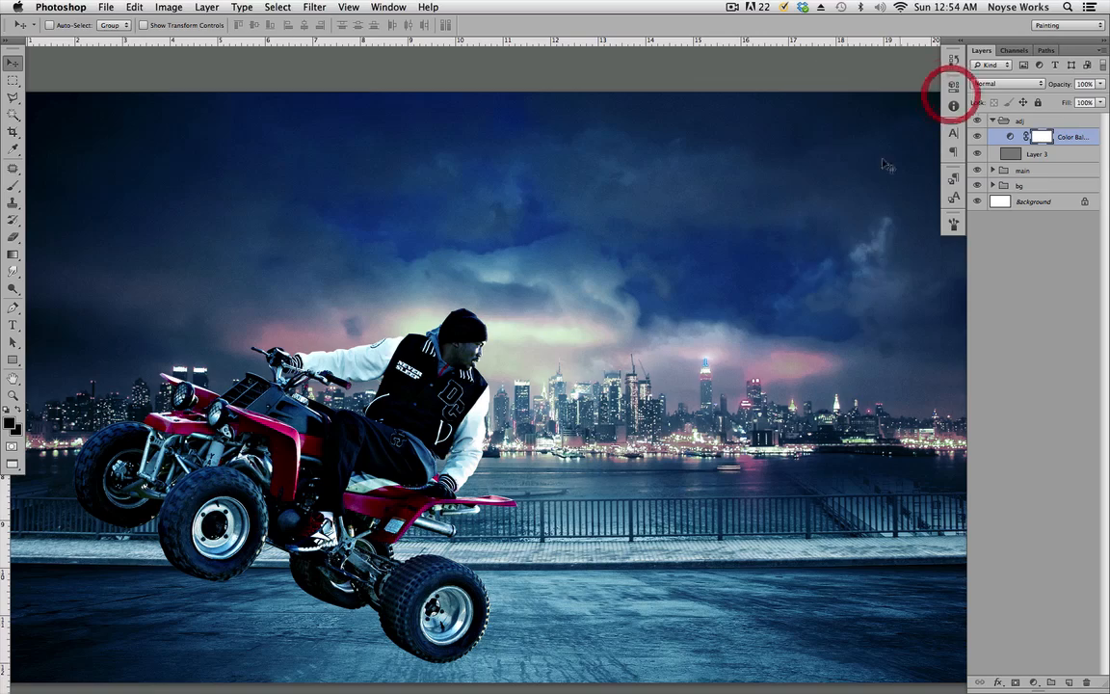
Step: Compare the composite with and without the Color Balance adjustment
left_click_drag(771, 371, 667, 357)
left_click(980, 136)
left_click(980, 135)
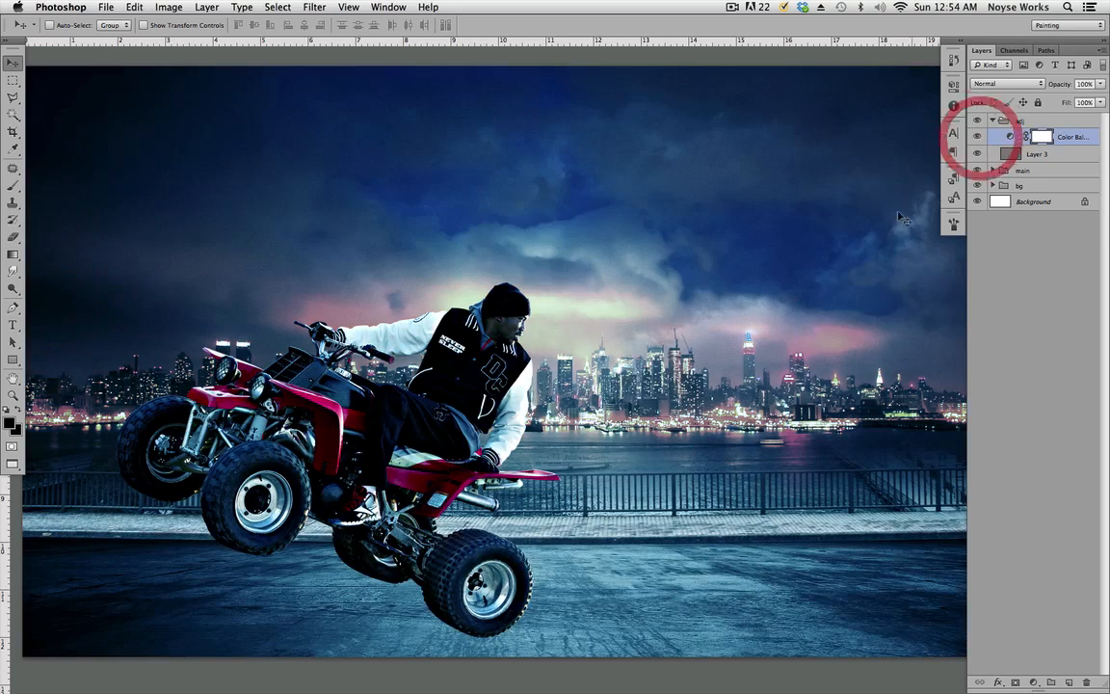
left_click_drag(777, 377, 749, 339)
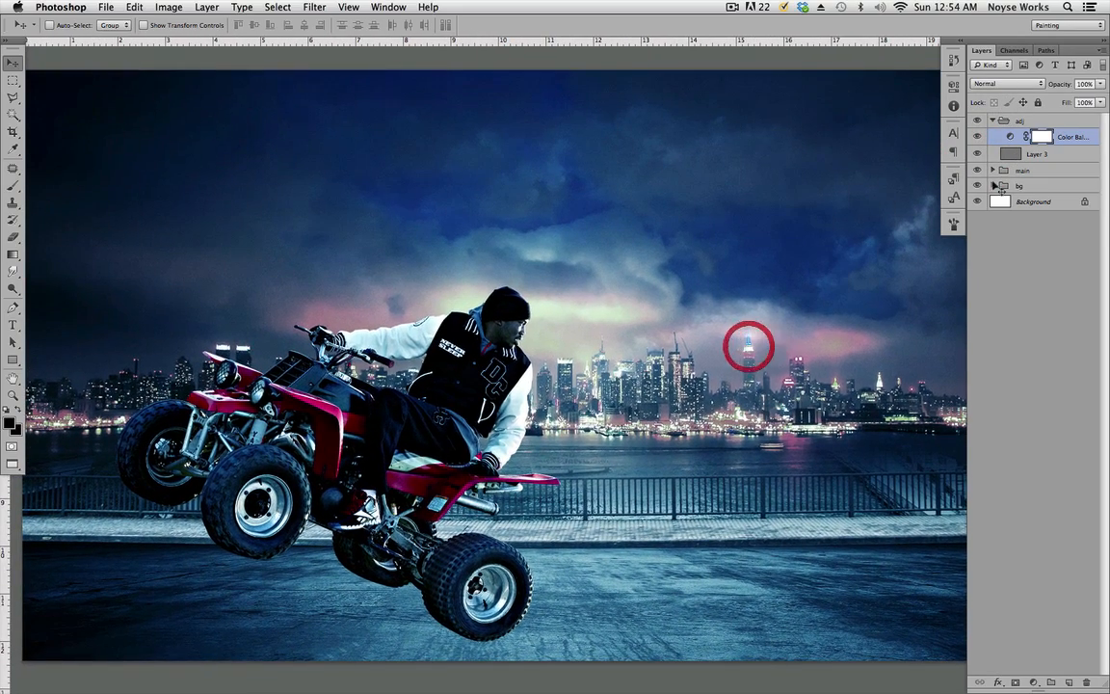
Step: Compare the clouds layer in the bg group on and off, and raise its opacity to 100%
left_click(993, 121)
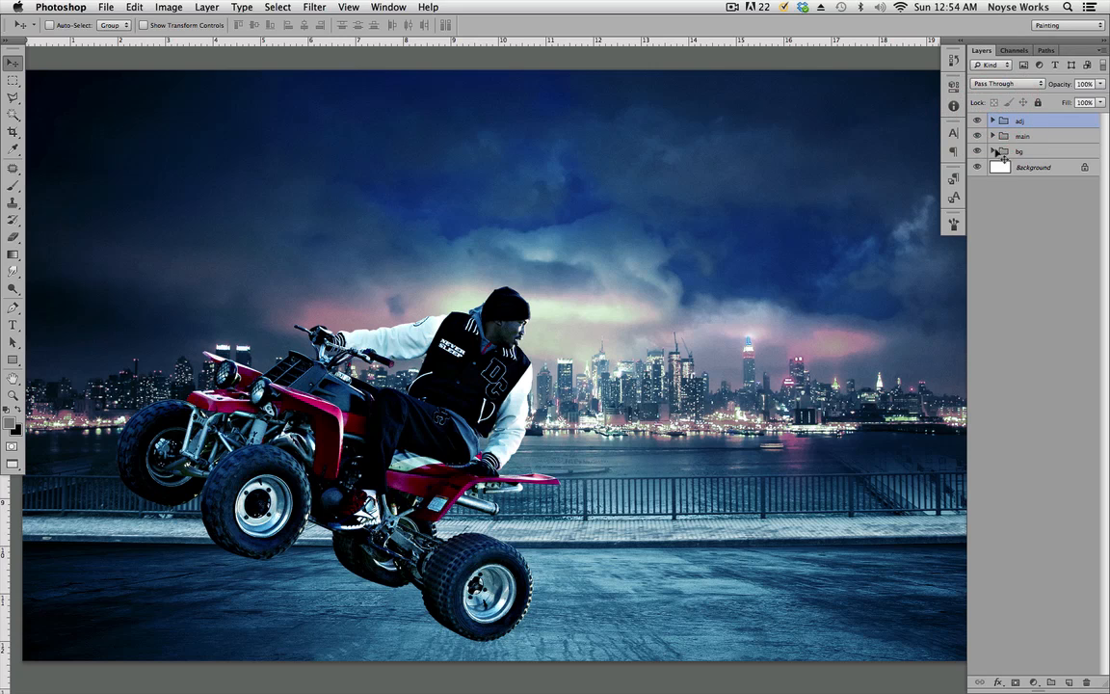
left_click(992, 151)
left_click(1011, 202)
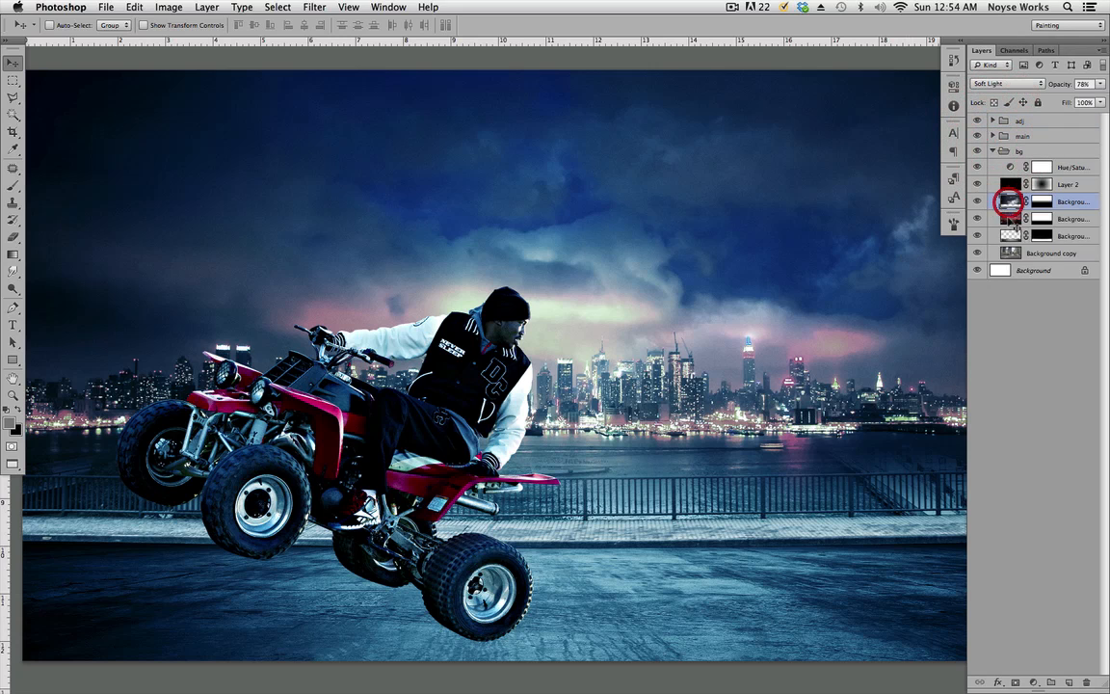
left_click(977, 201)
left_click(978, 201)
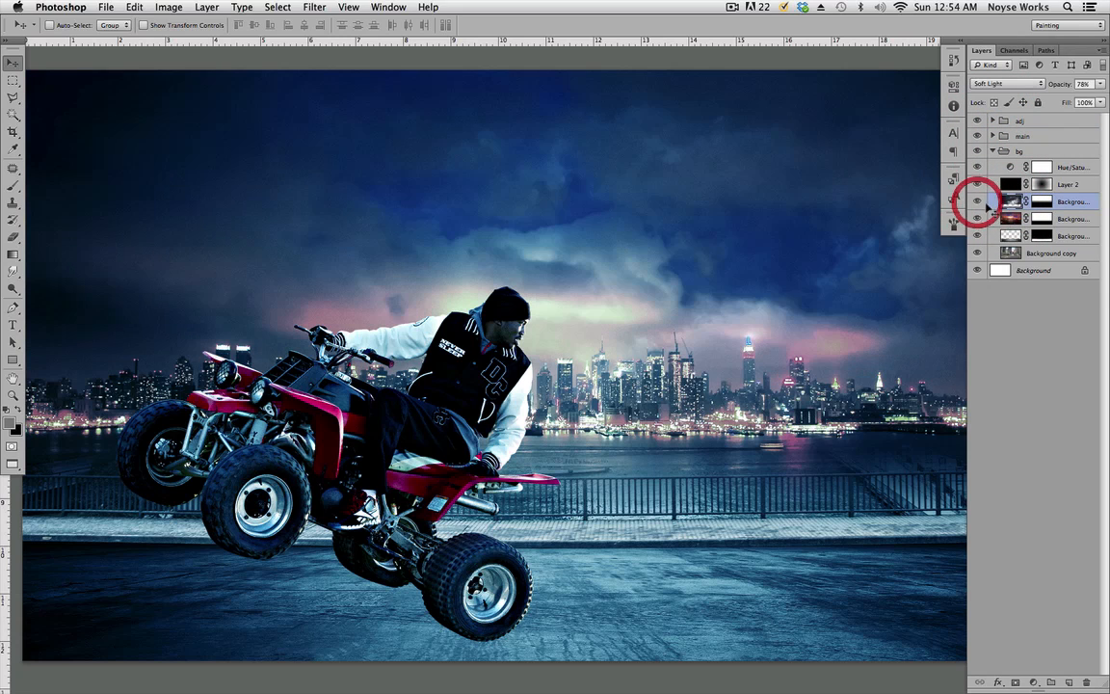
left_click(1101, 85)
left_click_drag(1090, 97, 1107, 98)
left_click_drag(904, 359, 725, 362)
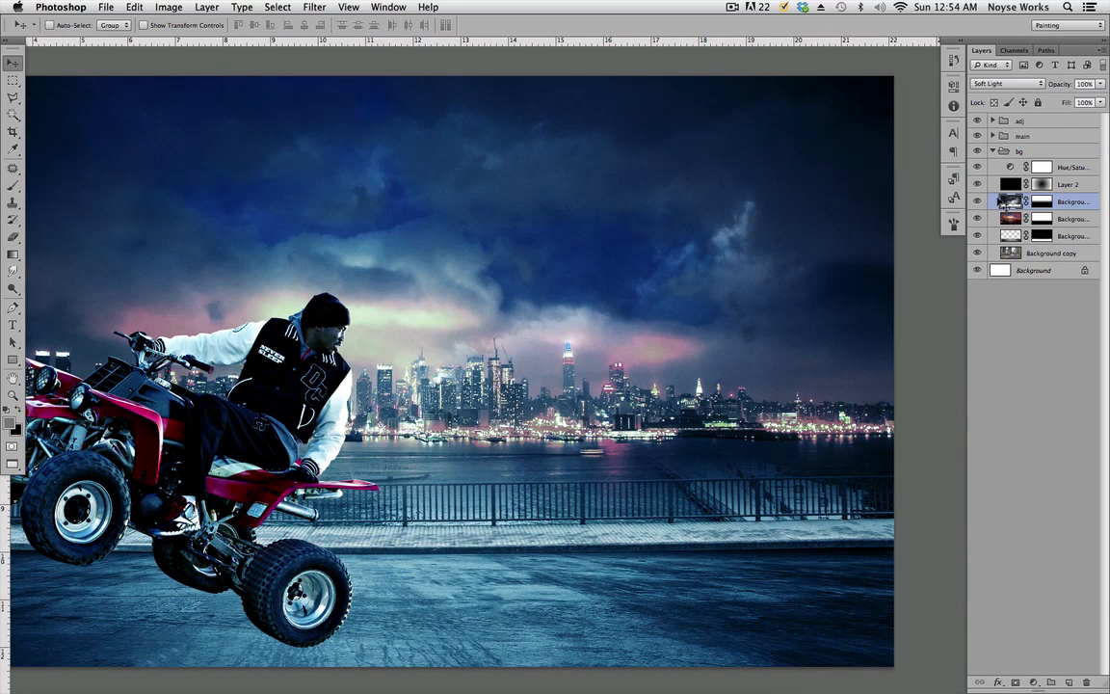
left_click(992, 151)
Step: Check the strengthened clouds with the Color Balance layer hidden and shown again, leaving the adj group collapsed
left_click(993, 120)
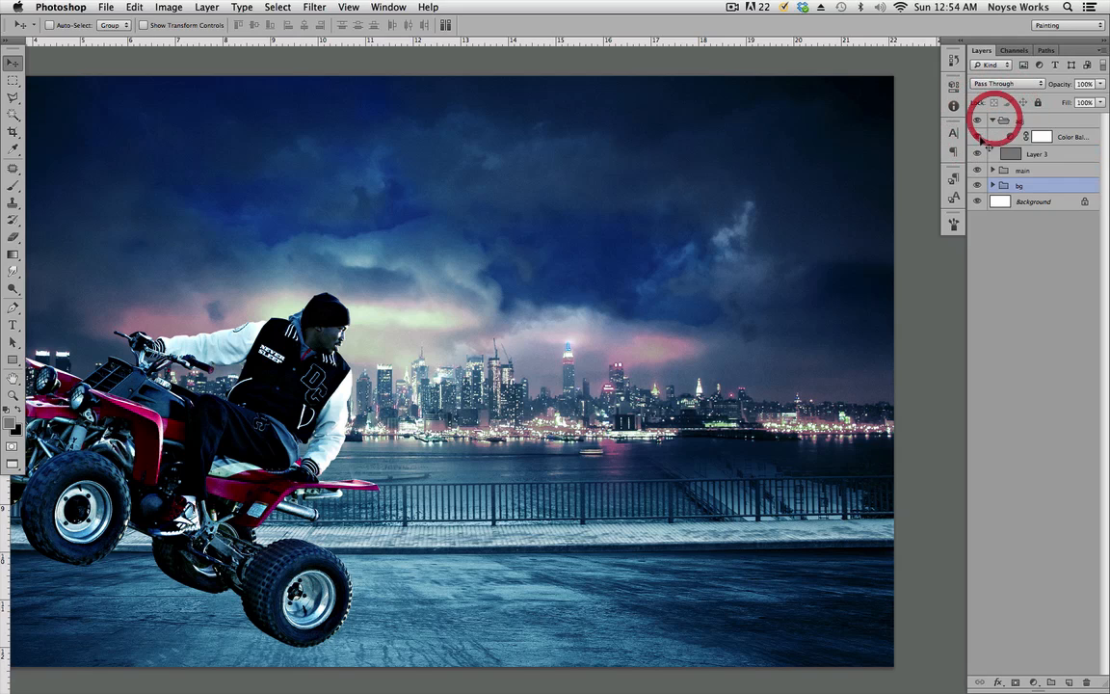
left_click(977, 136)
left_click_drag(531, 347, 793, 369)
left_click(977, 137)
left_click_drag(935, 375, 764, 321)
left_click(993, 121)
left_click(993, 151)
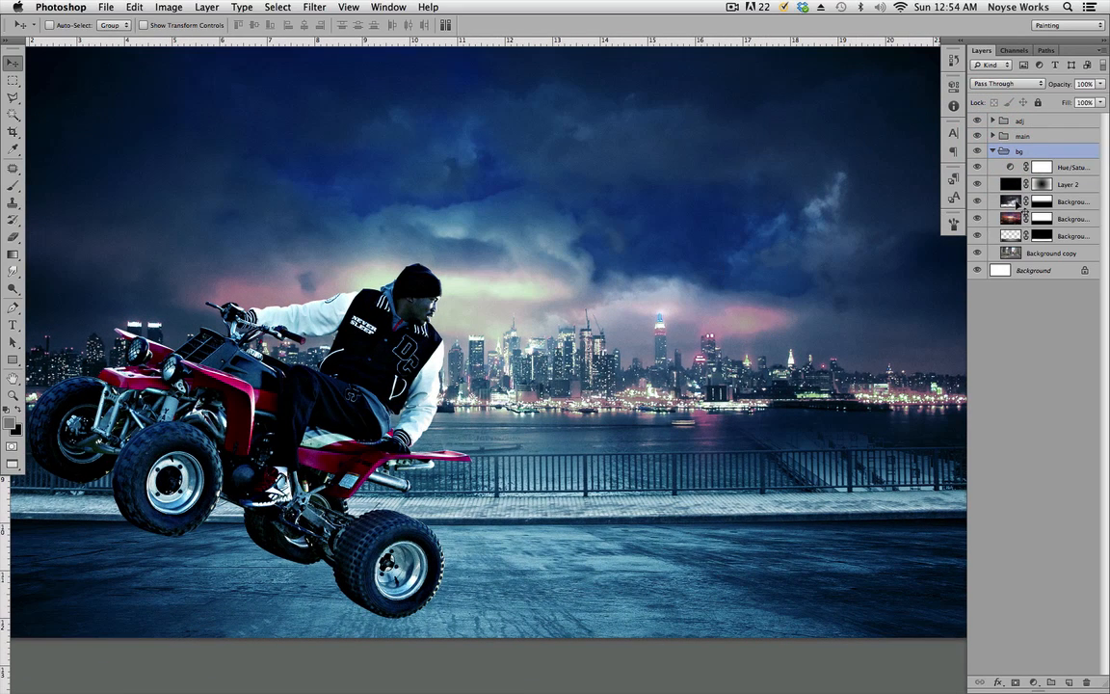
left_click_drag(610, 334, 756, 354)
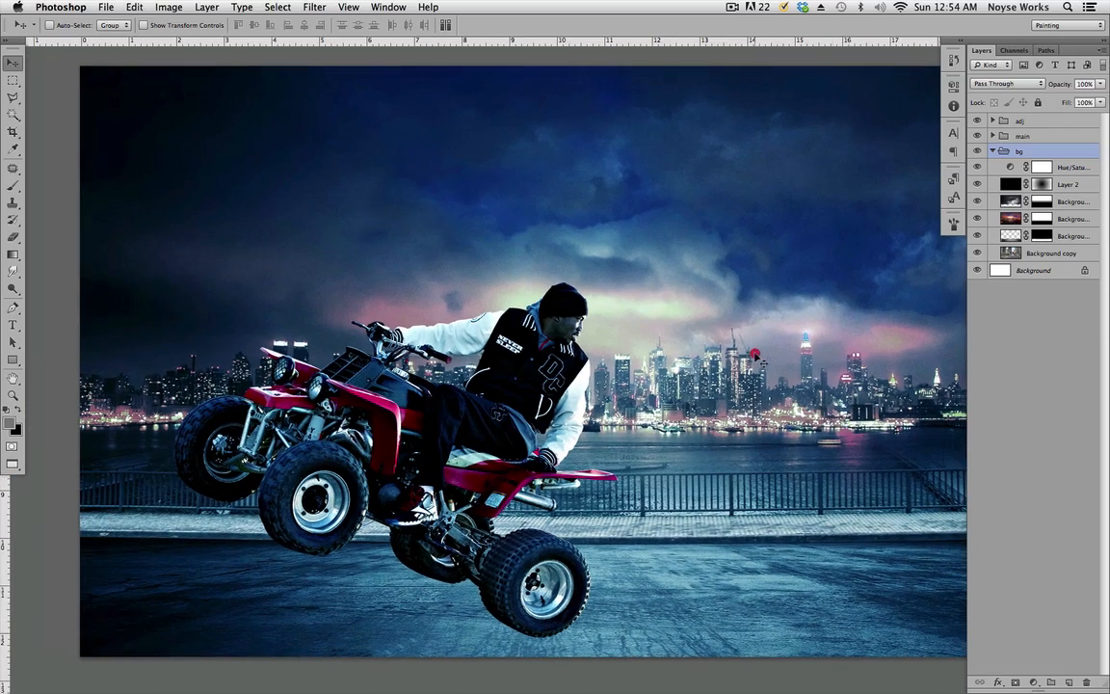
left_click_drag(877, 379, 674, 367)
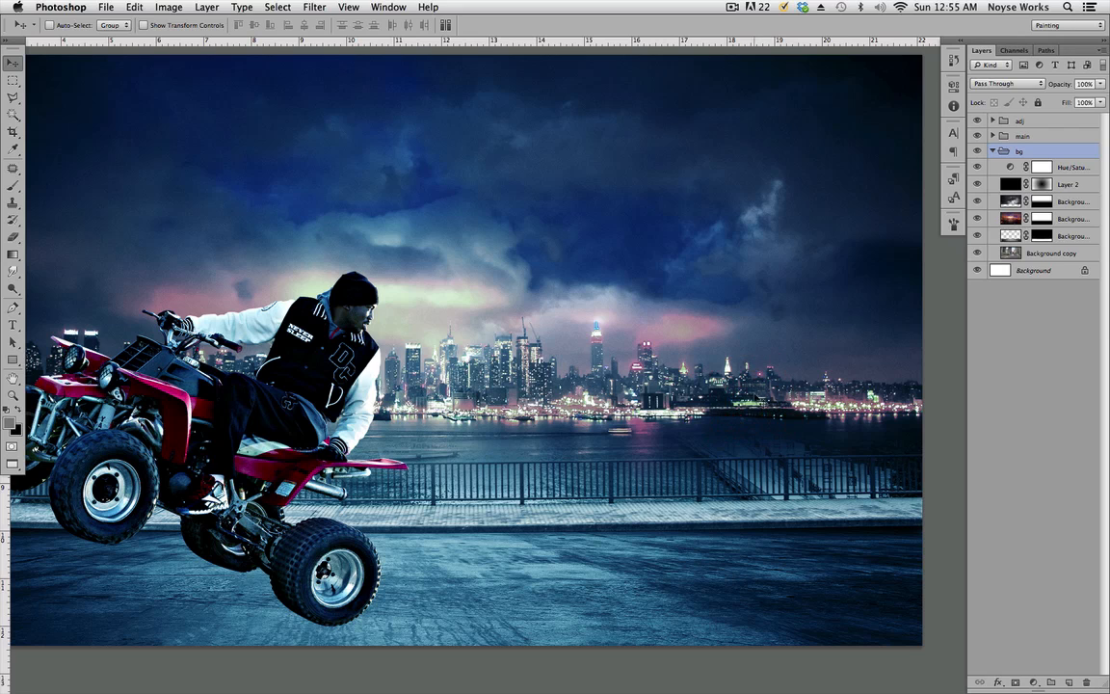
left_click_drag(687, 384, 765, 386)
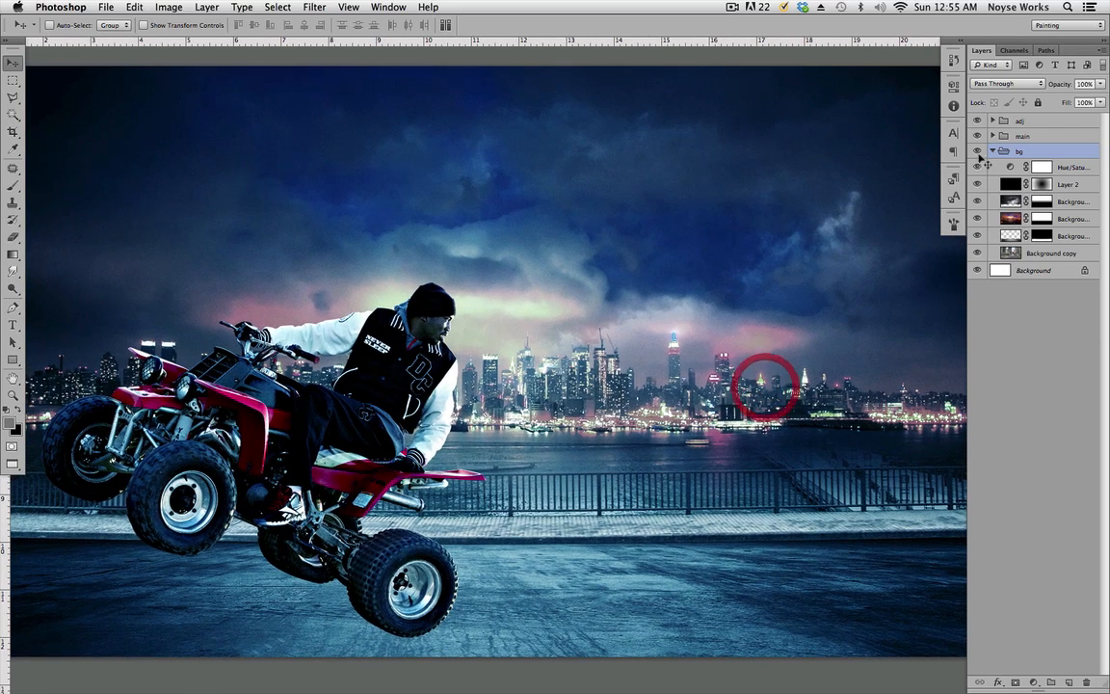
left_click(993, 152)
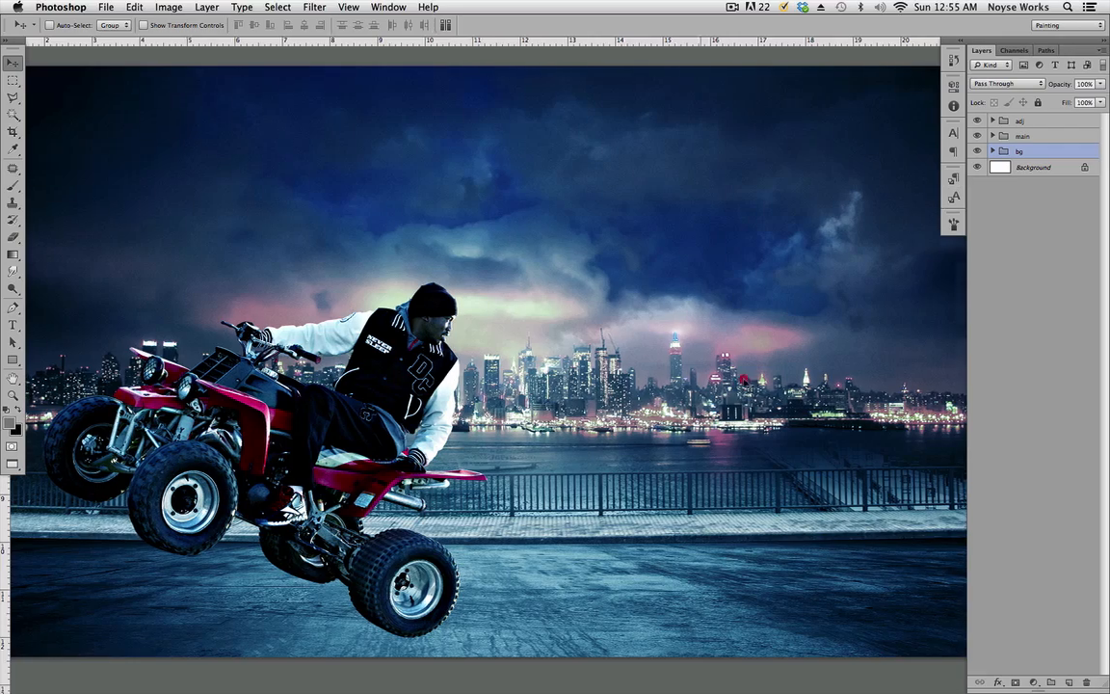
left_click_drag(699, 382, 756, 377)
left_click_drag(629, 405, 524, 375)
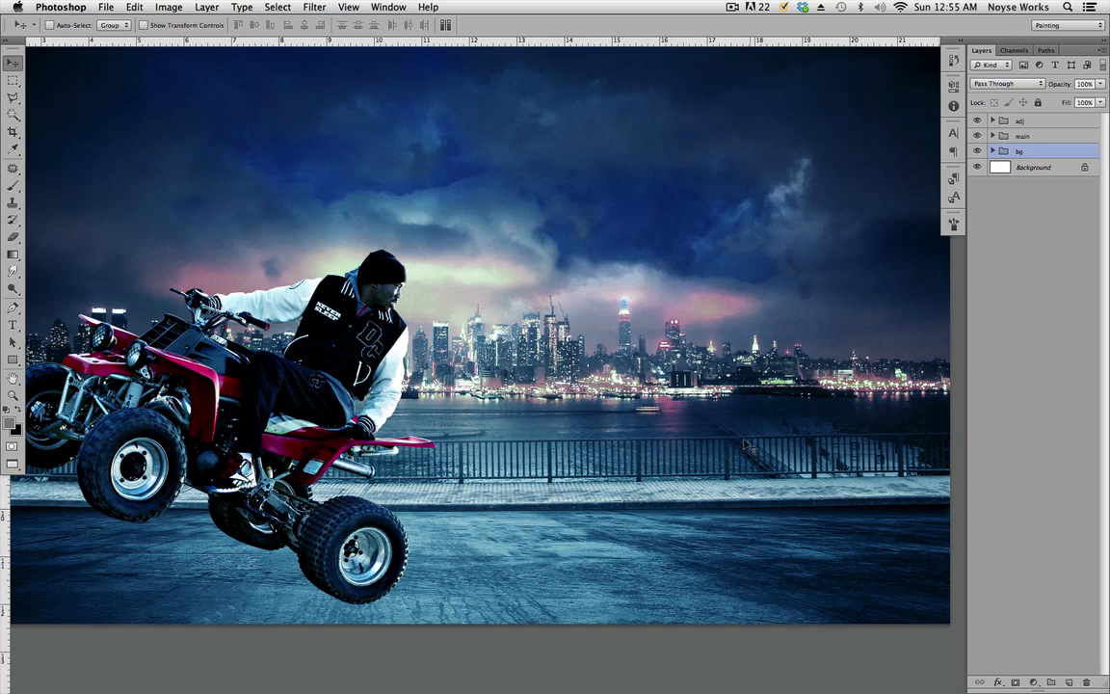
left_click_drag(622, 430, 625, 434)
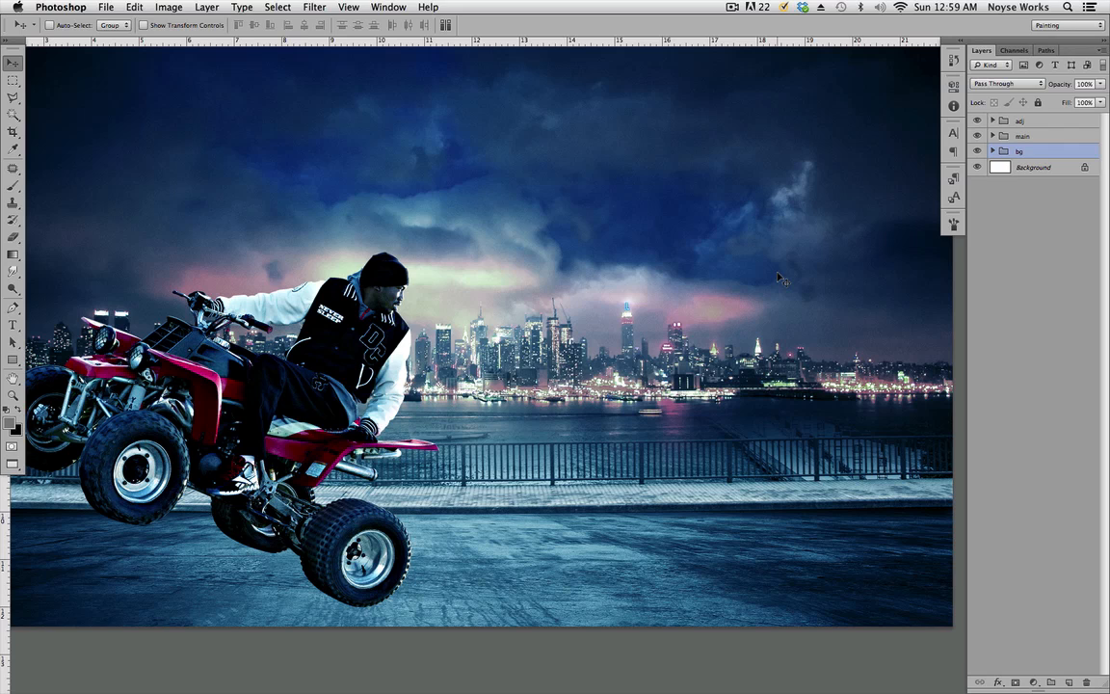
Step: Switch to Adobe Bridge and open the police car JPG from the Bonus folder in Photoshop
key("super")
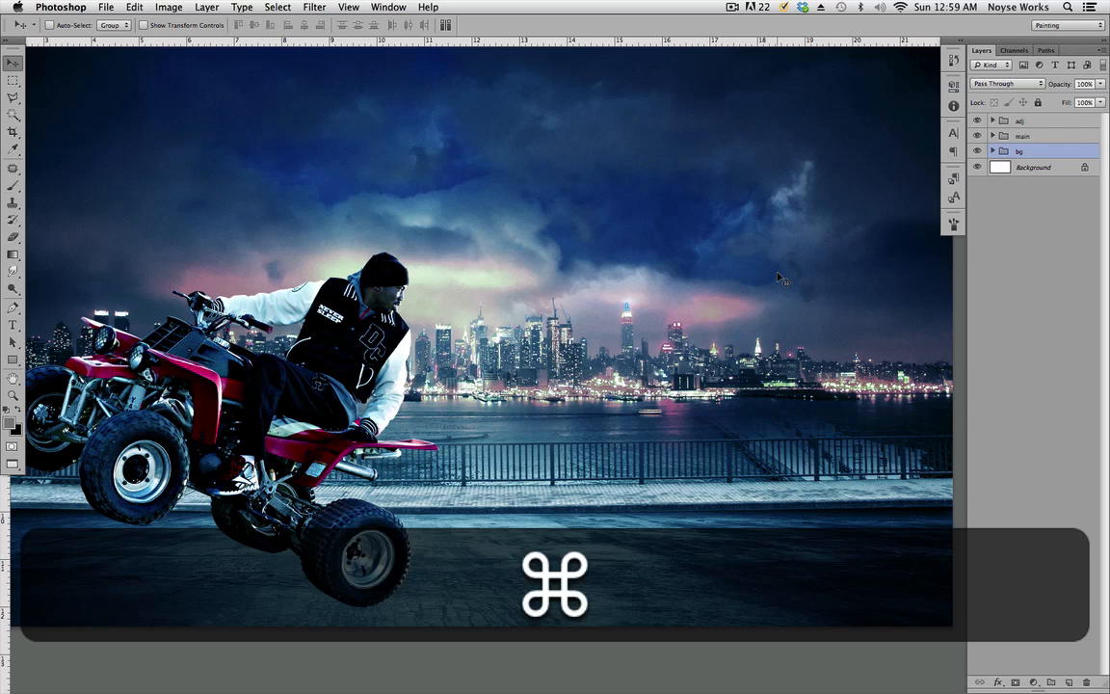
key("super+Tab")
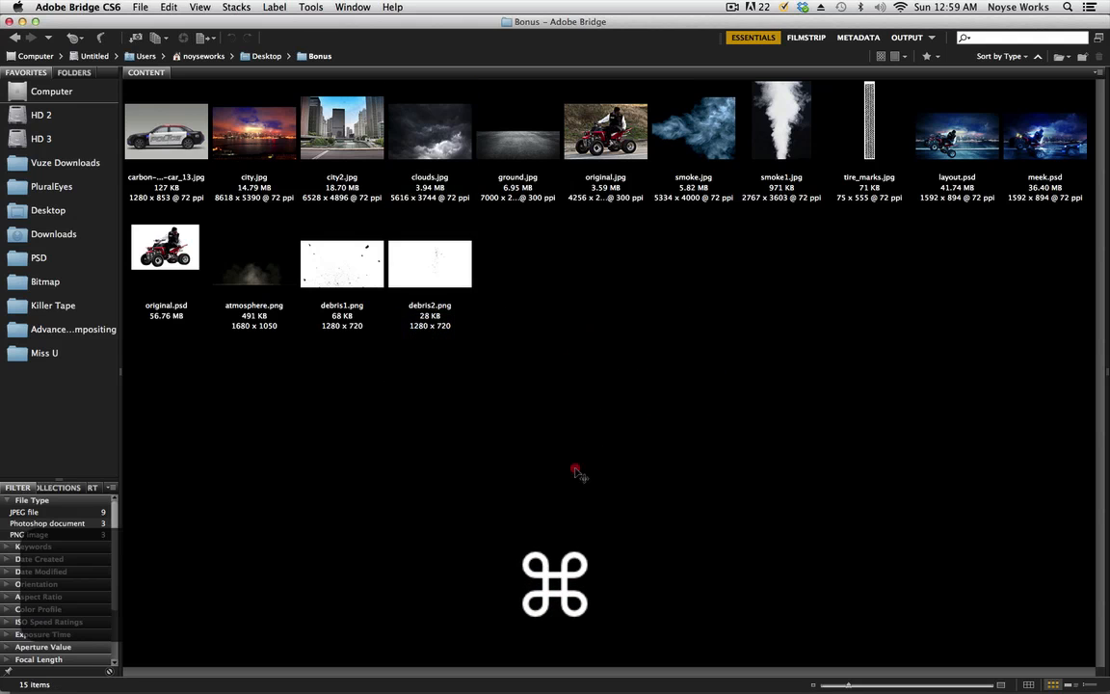
left_click(536, 396)
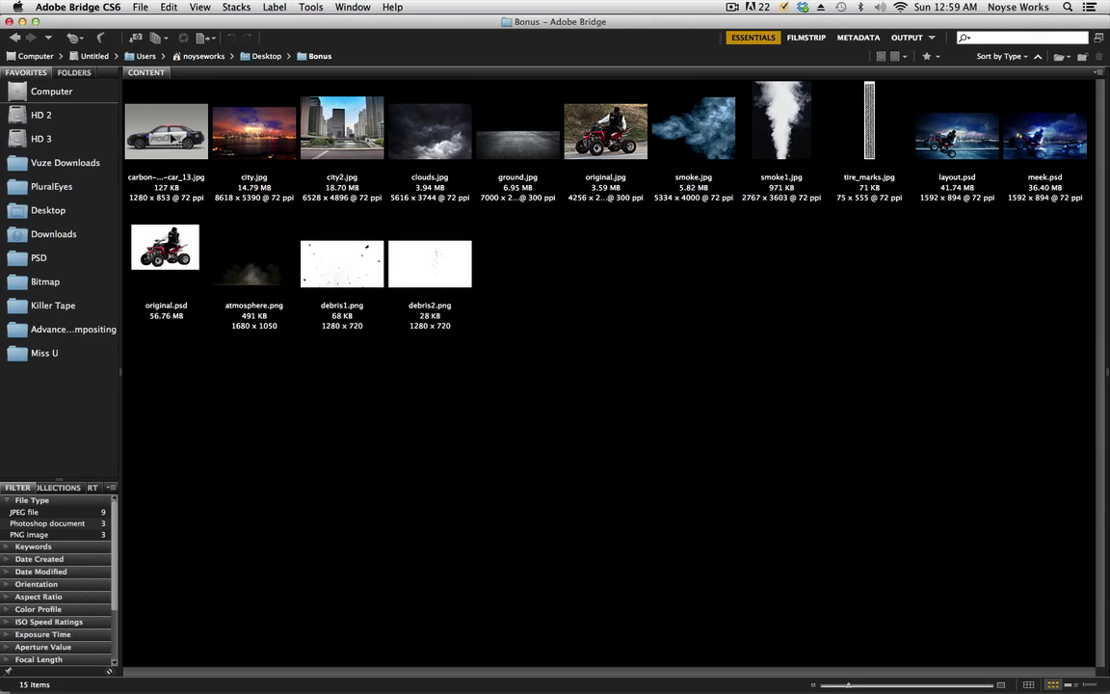
left_click(168, 127)
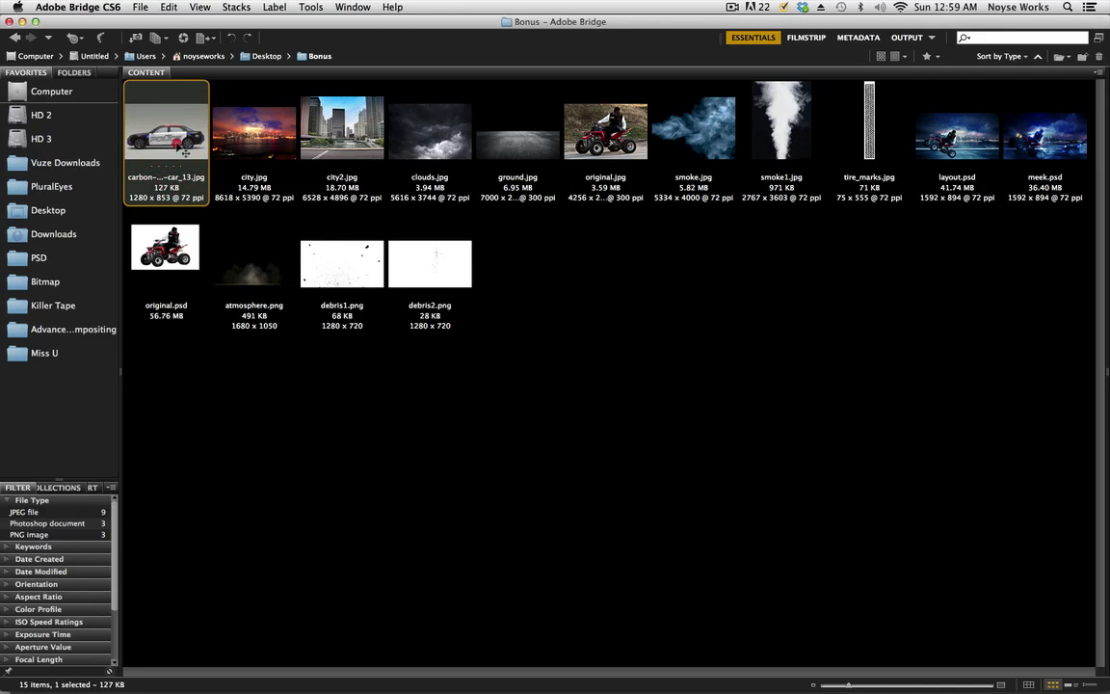
double_click(181, 149)
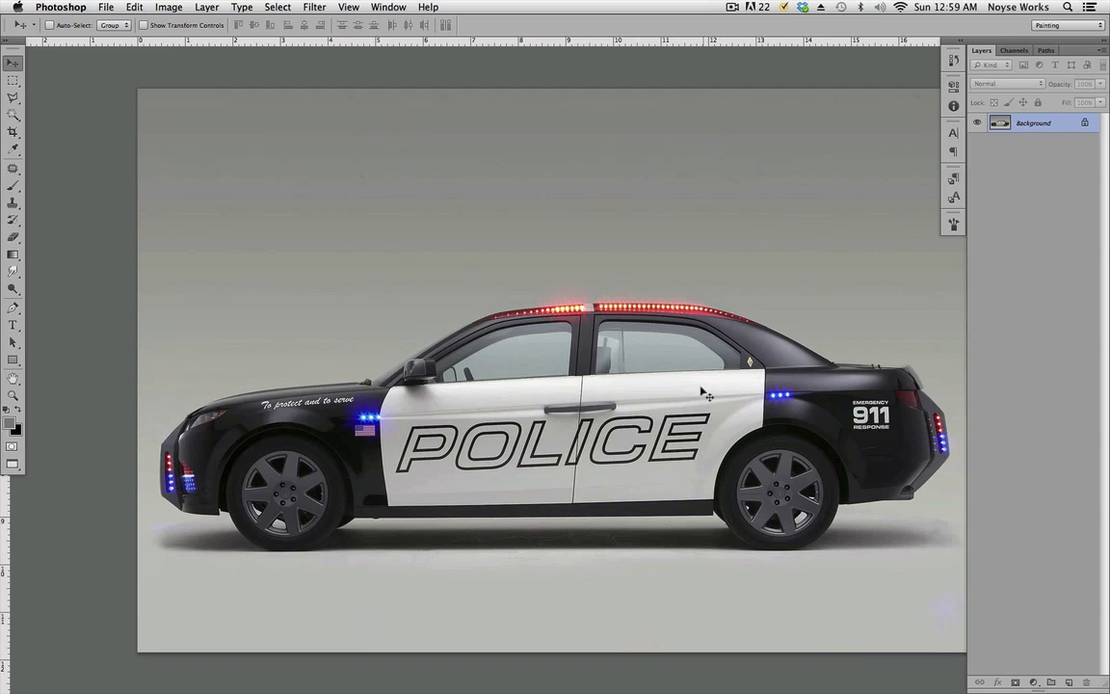
left_click_drag(701, 388, 759, 362)
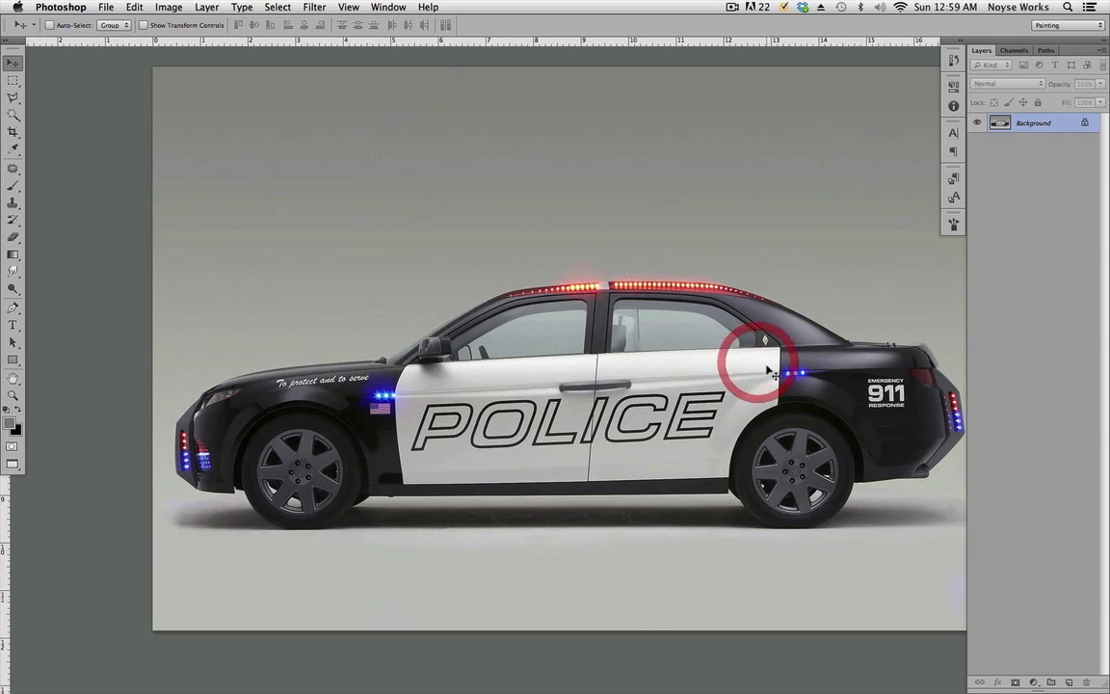
Step: Start a Pen tool path at the front bumper's lower rear corner and trace forward along the bumper's bottom edge
key("cmd+equal")
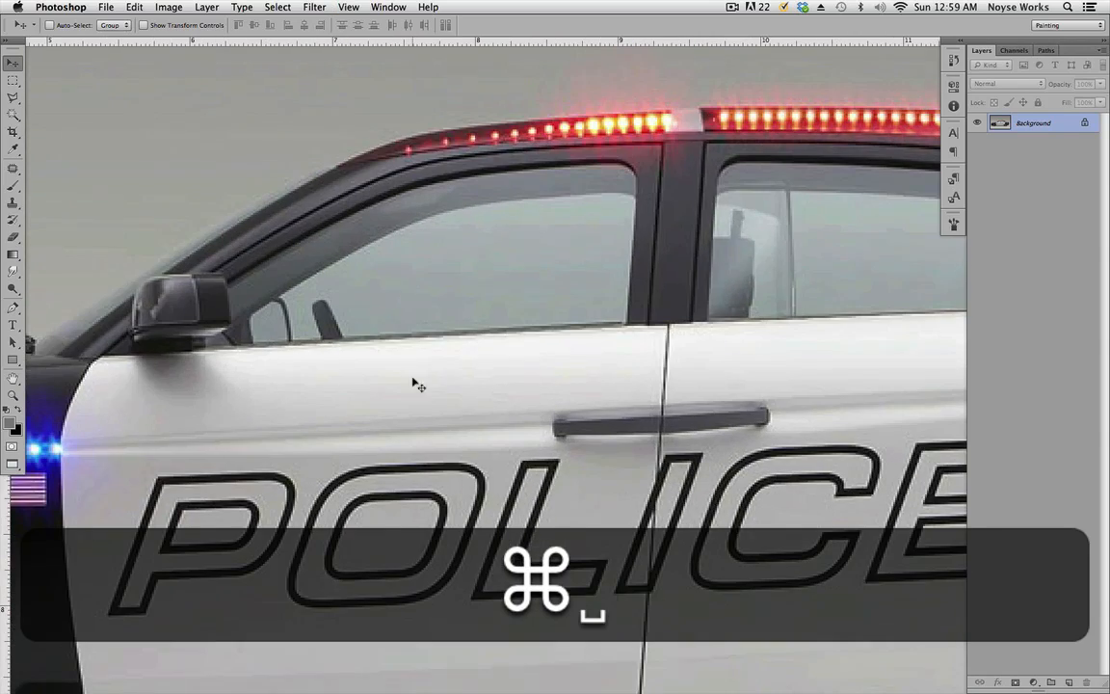
left_click_drag(413, 379, 799, 297)
left_click_drag(704, 399, 647, 404)
left_click_drag(355, 529, 595, 309)
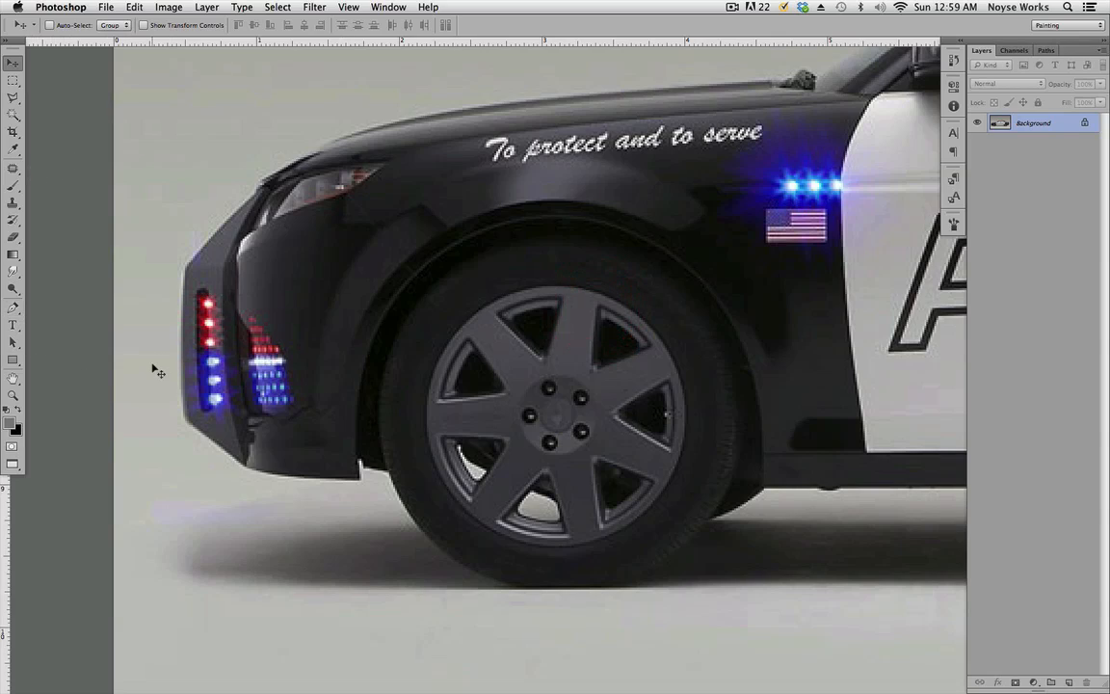
key("p")
key("super+equal")
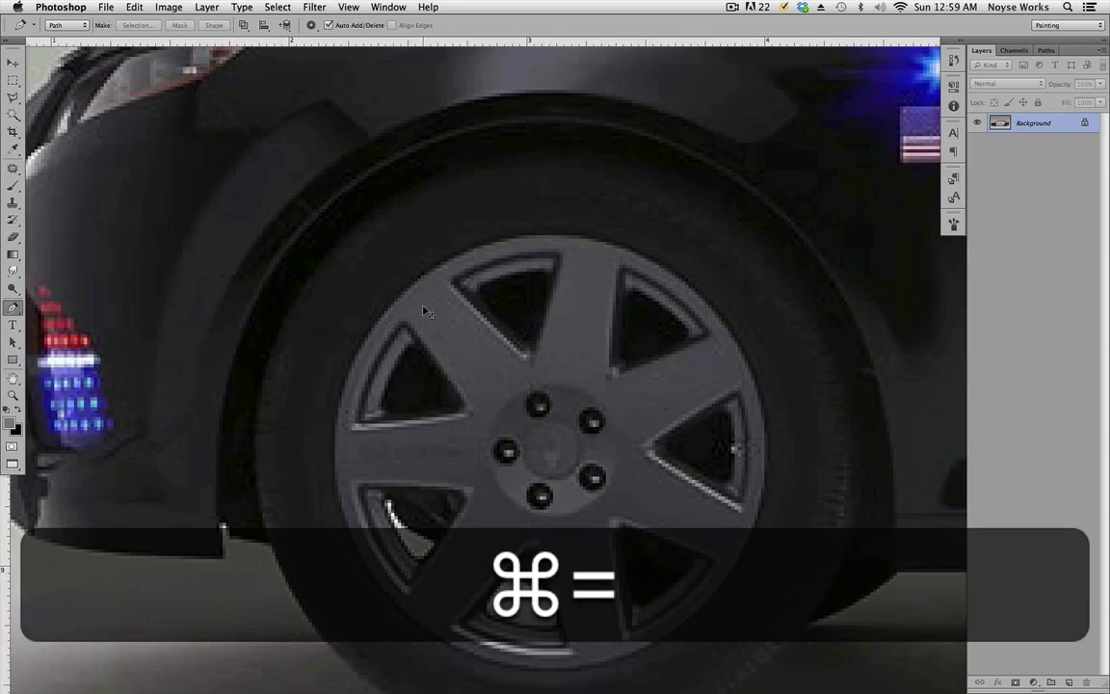
left_click_drag(377, 435, 542, 372)
key("super+equal")
key("super+equal")
key("super+minus")
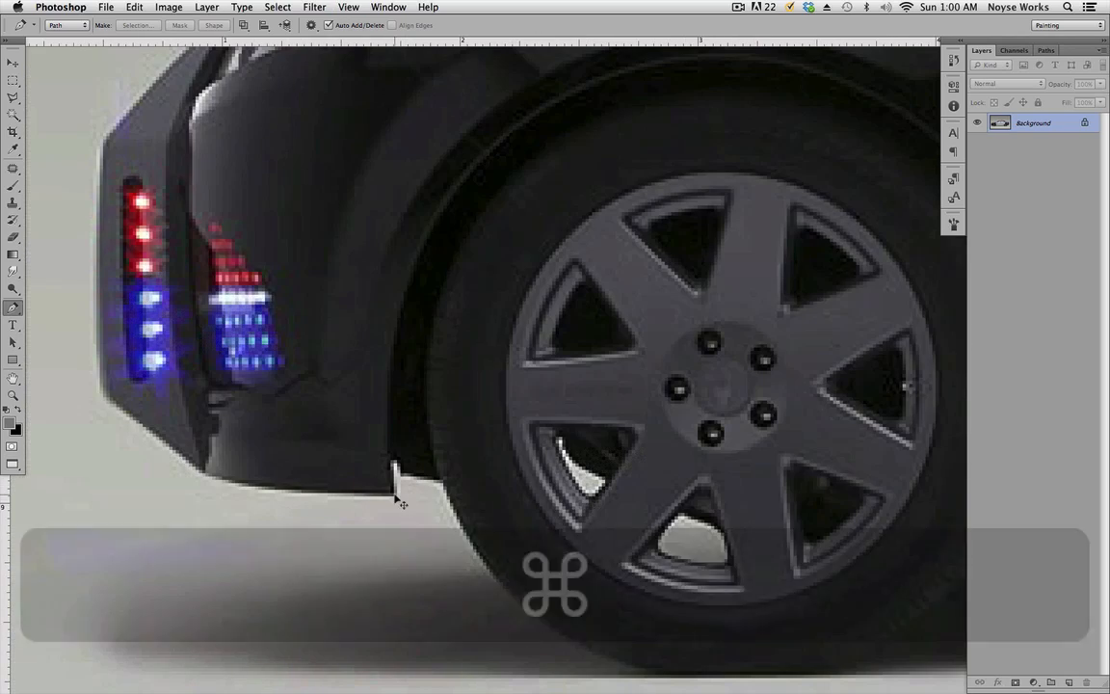
left_click(393, 491)
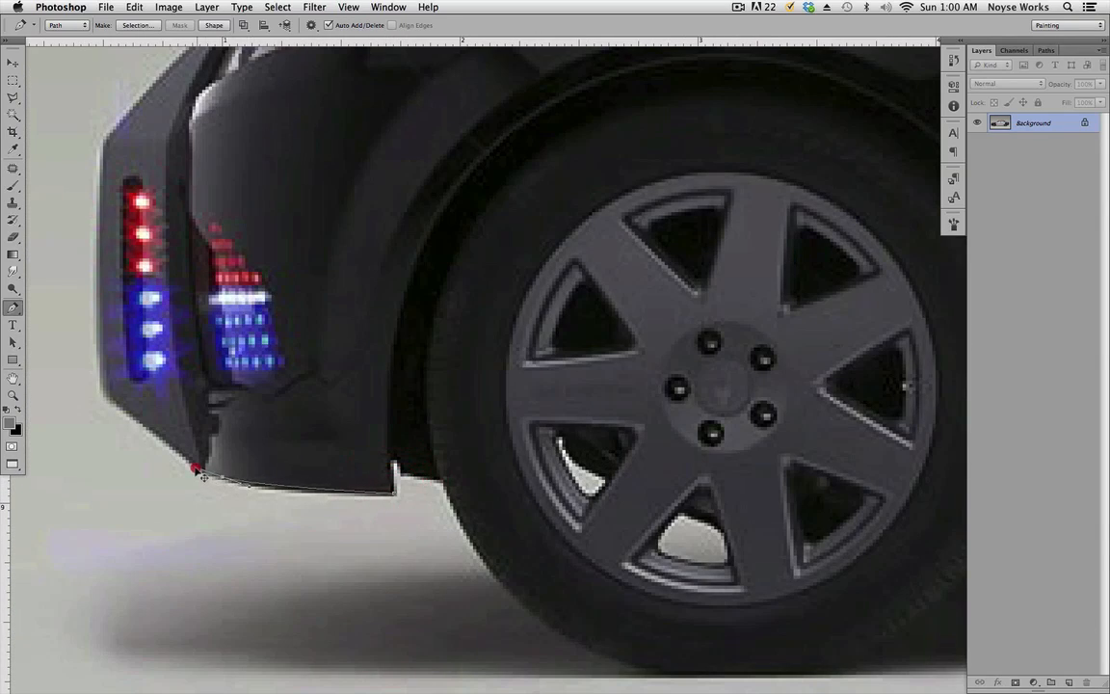
Step: Continue the path up the car's angular front end to the start of the hood above the headlight
scroll(99, 391, "up", 5)
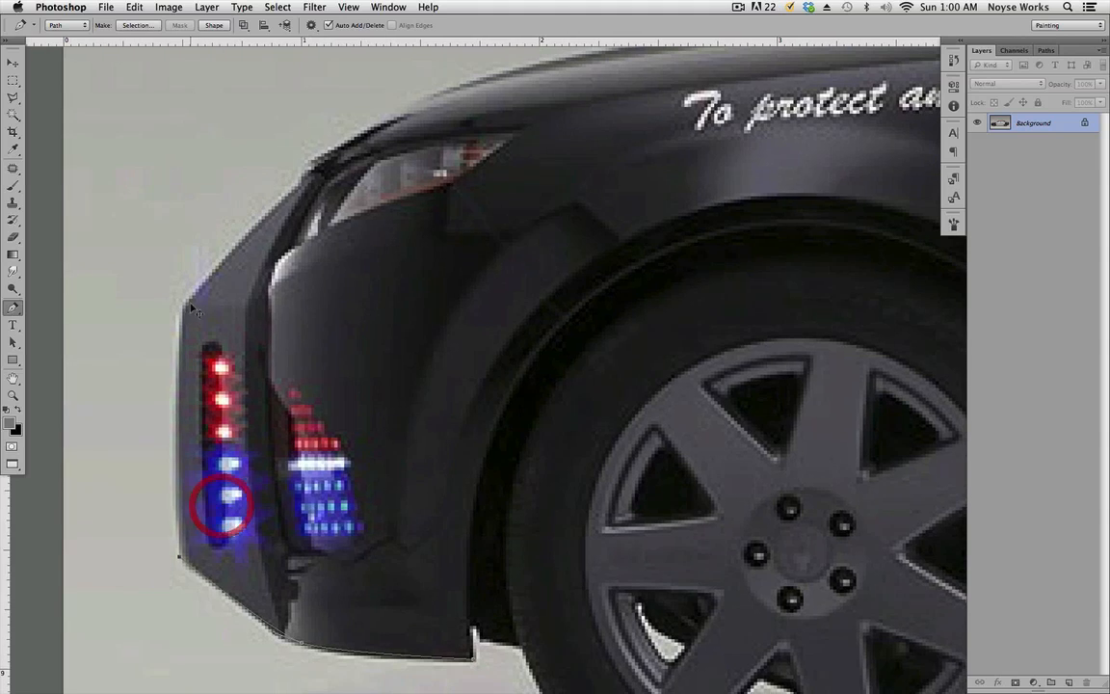
key("alt")
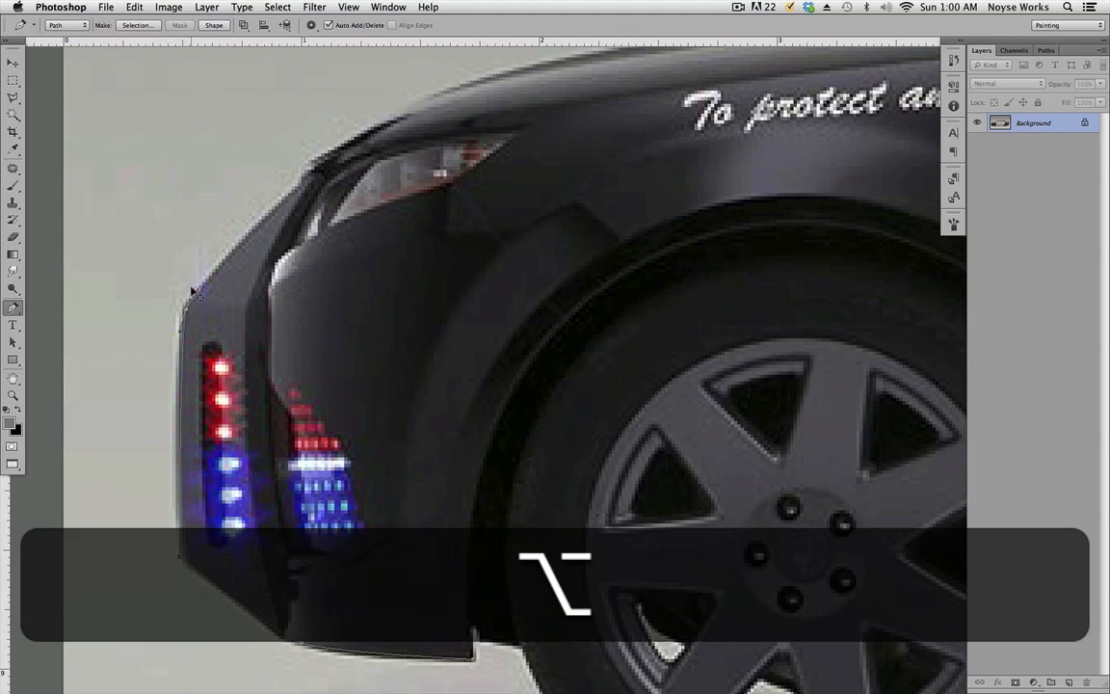
left_click(193, 289, "alt")
left_click(306, 180)
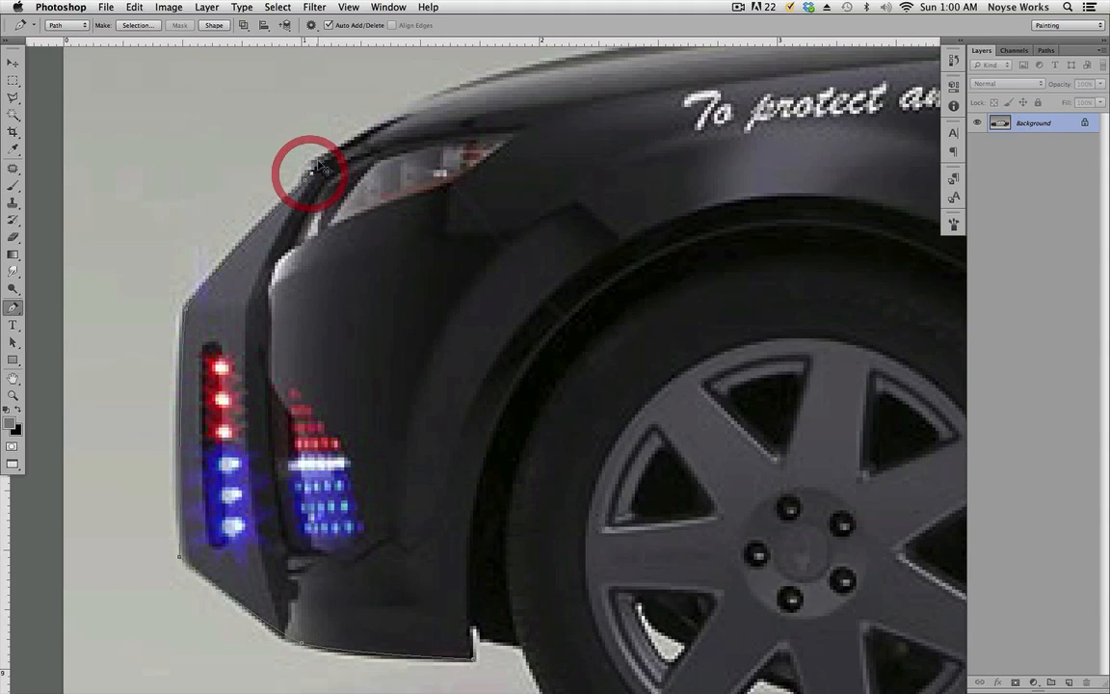
Step: Trace the path along the hood's upper edge and around the small wiper bump at the windshield's base
scroll(333, 436, "up", 5)
scroll(333, 436, "right", 3)
left_click_drag(328, 430, 321, 431)
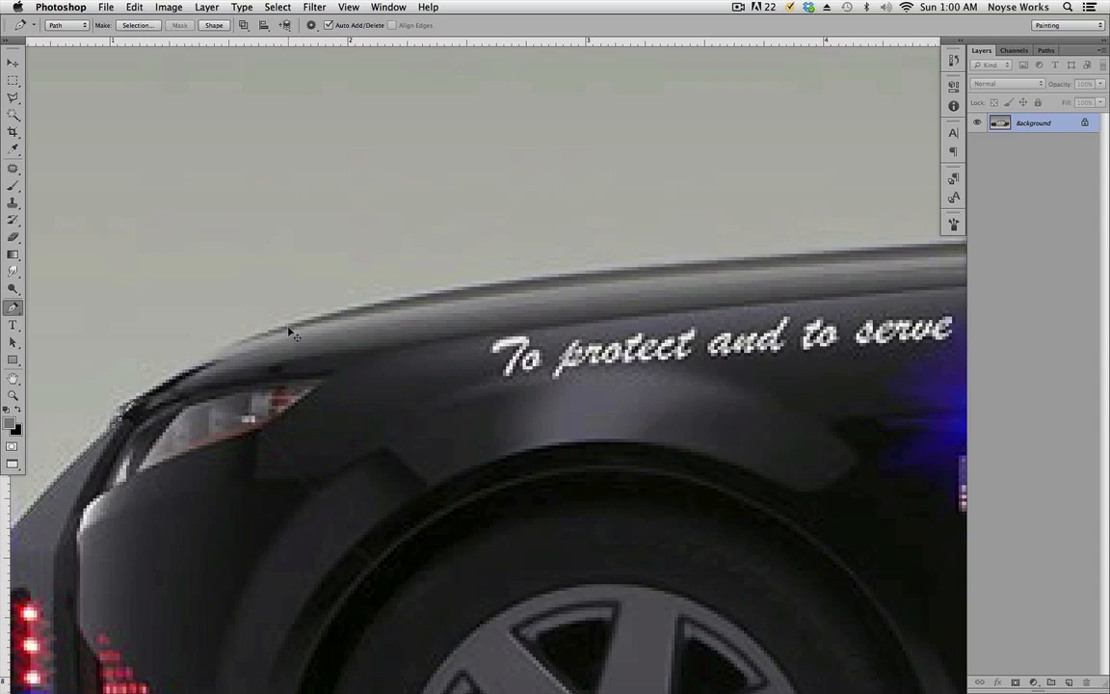
left_click_drag(905, 368, 518, 353)
left_click_drag(597, 226, 781, 233)
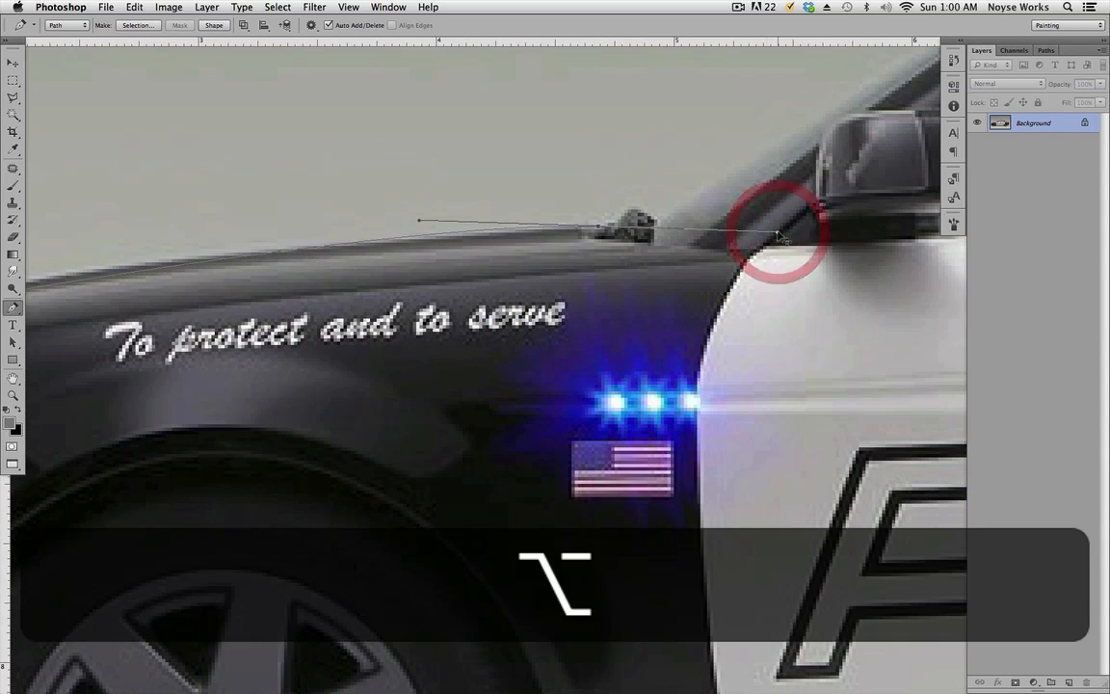
left_click(584, 231, "alt")
left_click(630, 211)
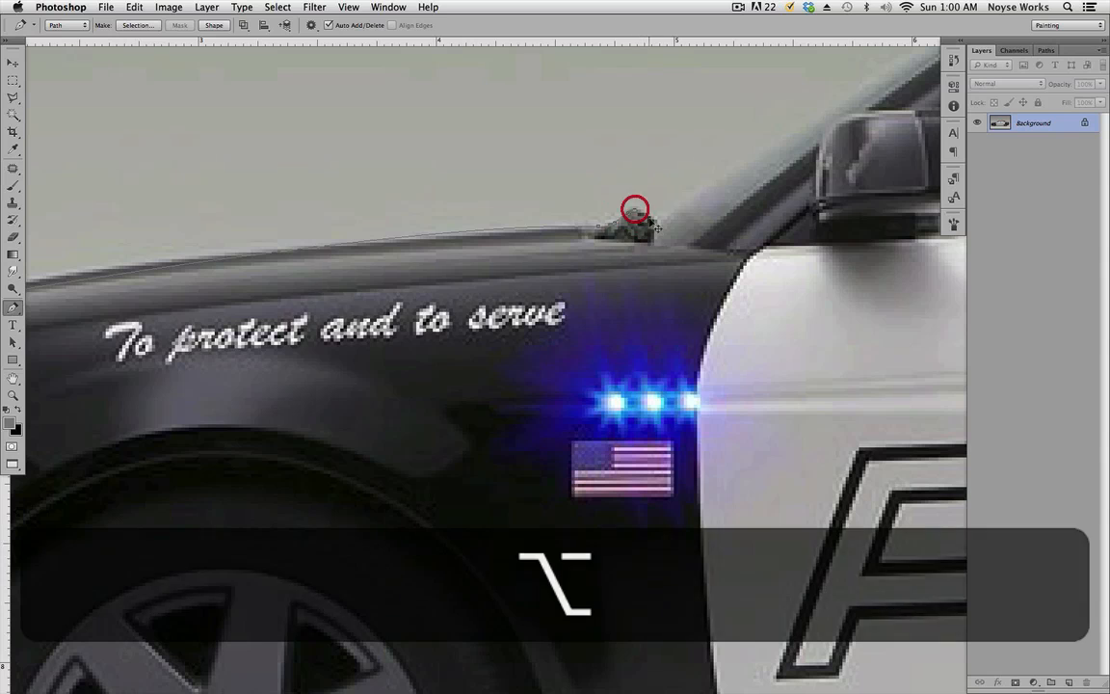
left_click(656, 221)
Step: Extend the path up the windshield and along the front roof light bar, ending in a corner point above the door pillar
left_click_drag(925, 162, 512, 371)
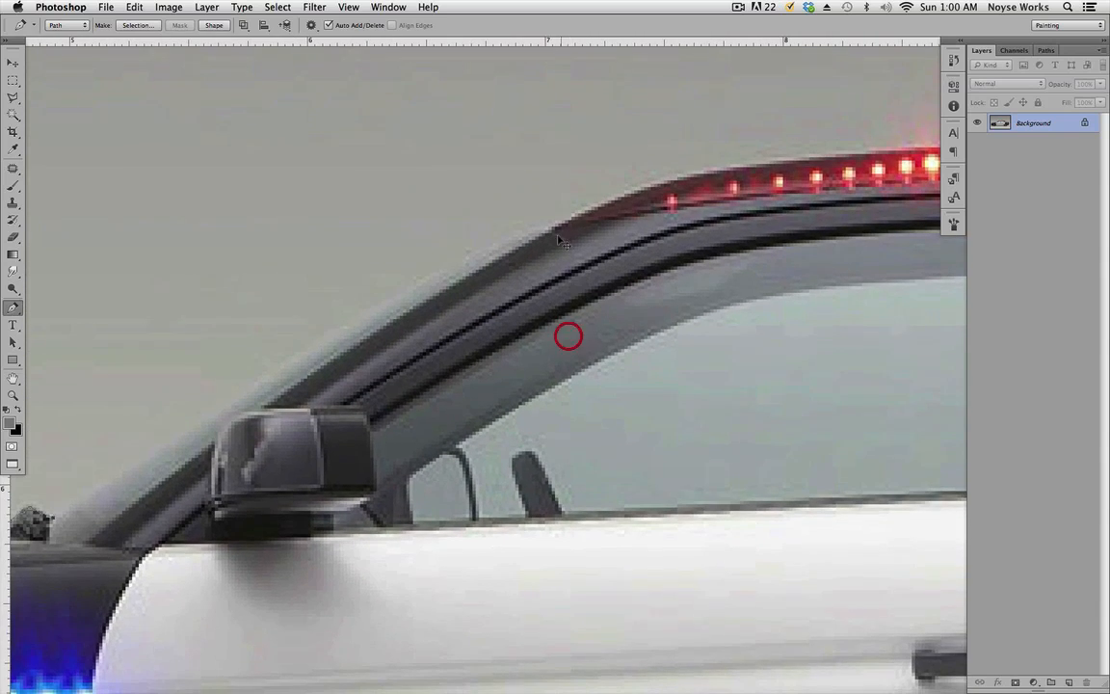
left_click_drag(593, 206, 667, 179)
left_click_drag(926, 241, 642, 240)
left_click(664, 134)
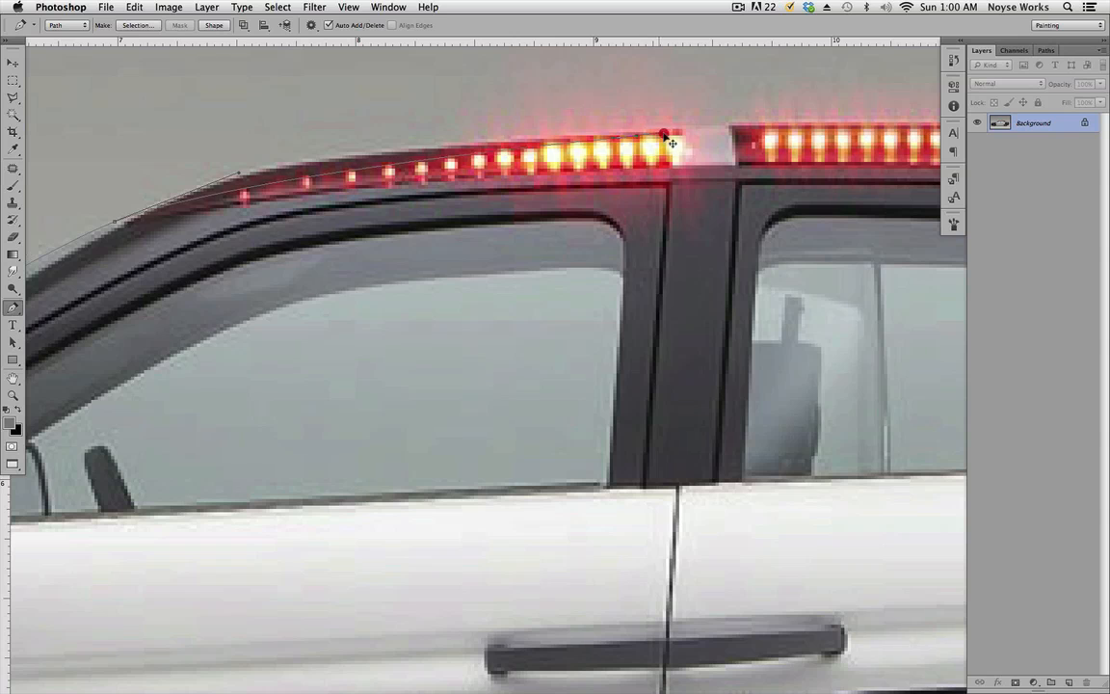
left_click_drag(665, 135, 871, 139)
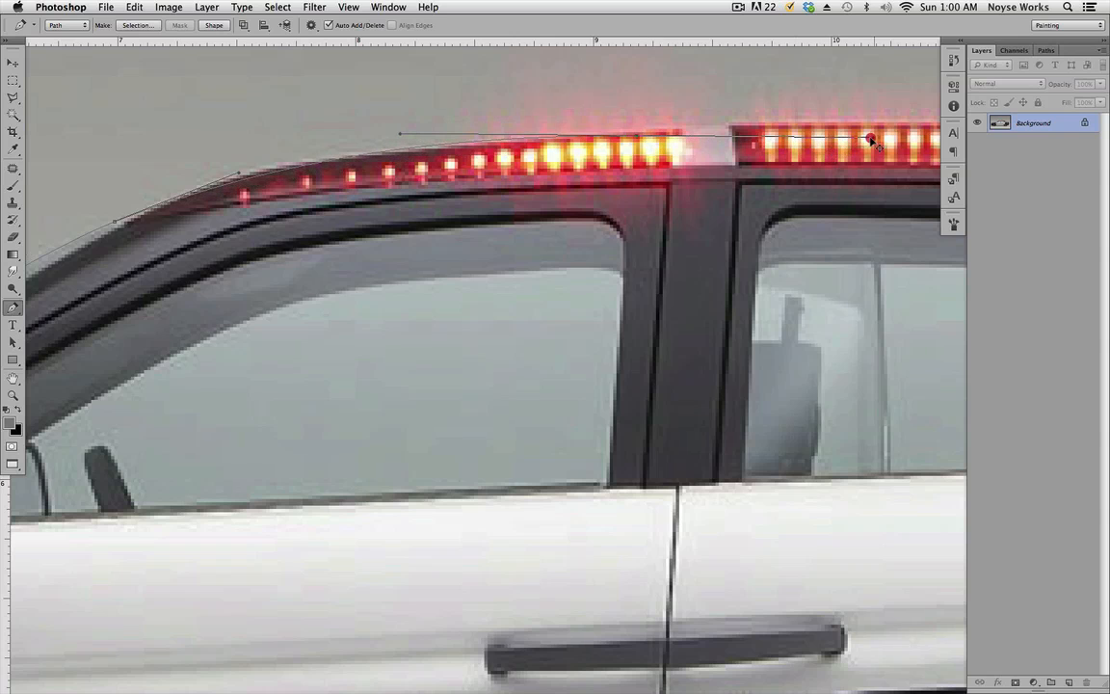
key("alt")
left_click(639, 137, "alt")
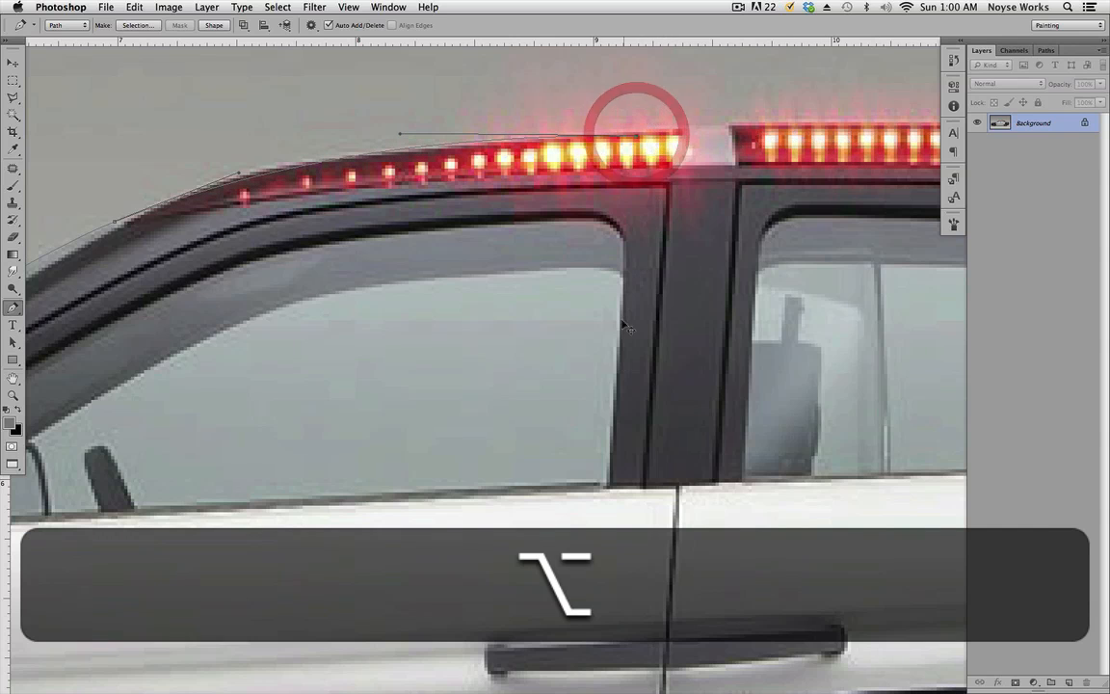
Step: Run the path straight down through the doors to the sill's lower edge and forward to the front wheel arch
scroll(678, 290, "down", 15)
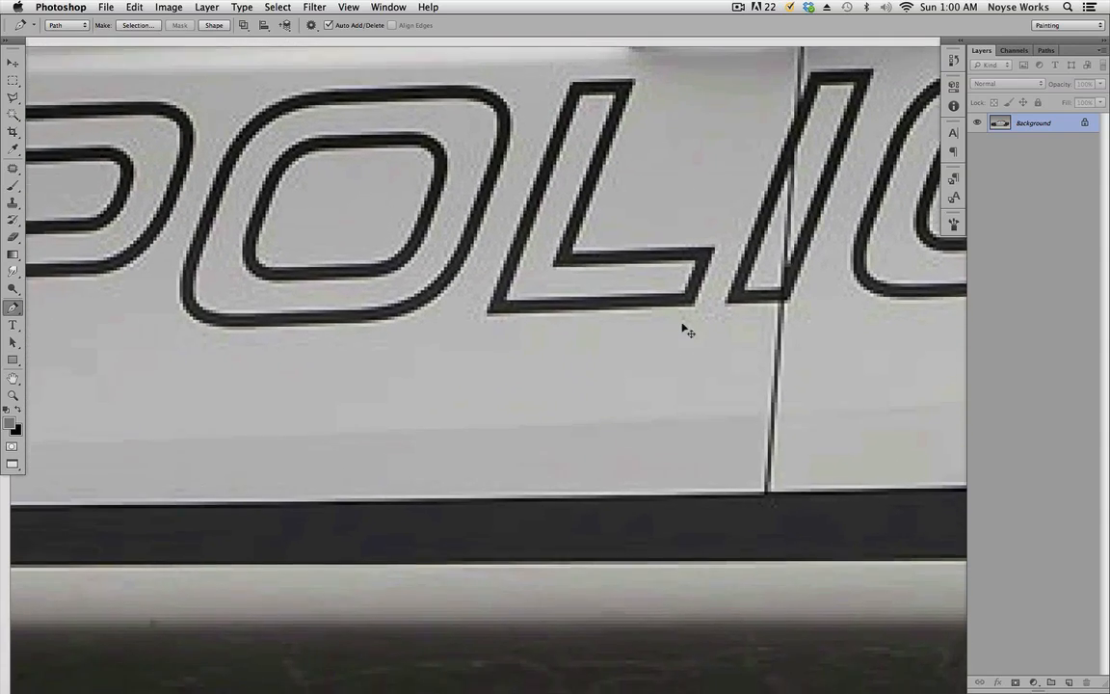
left_click_drag(682, 325, 610, 230)
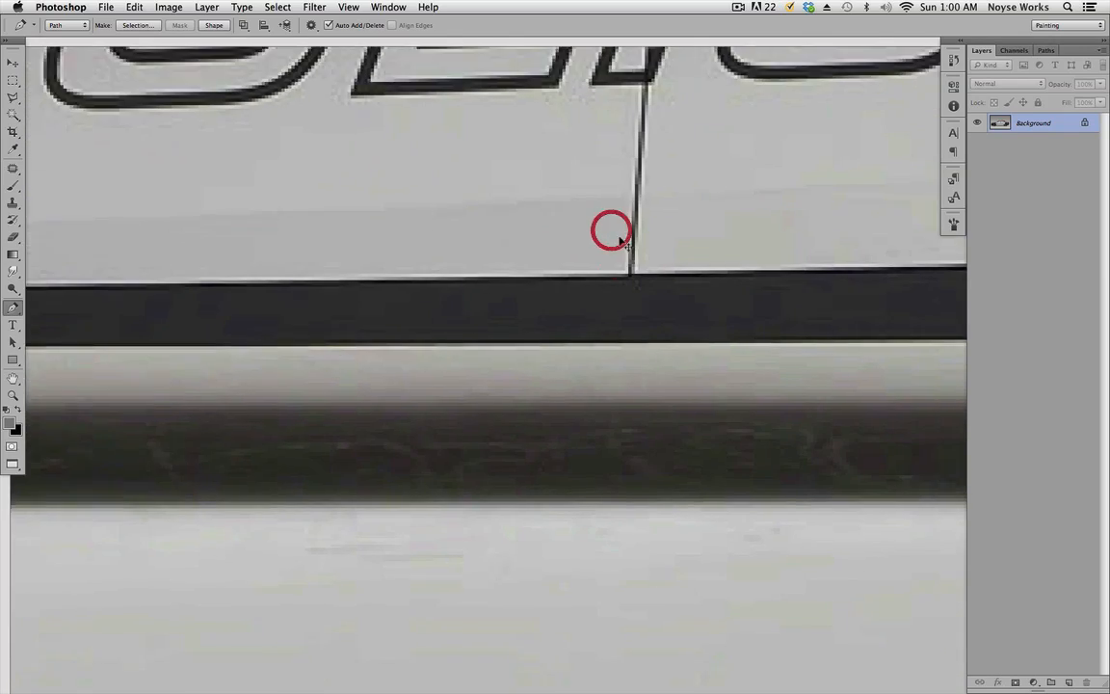
left_click_drag(632, 301, 723, 280)
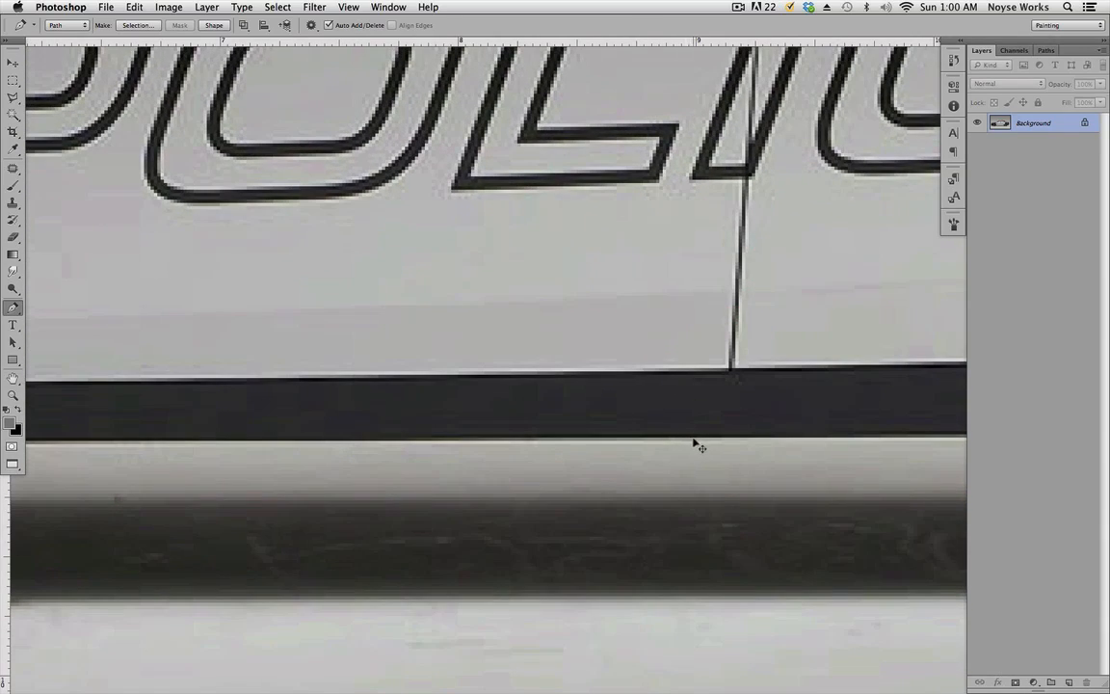
key("shift")
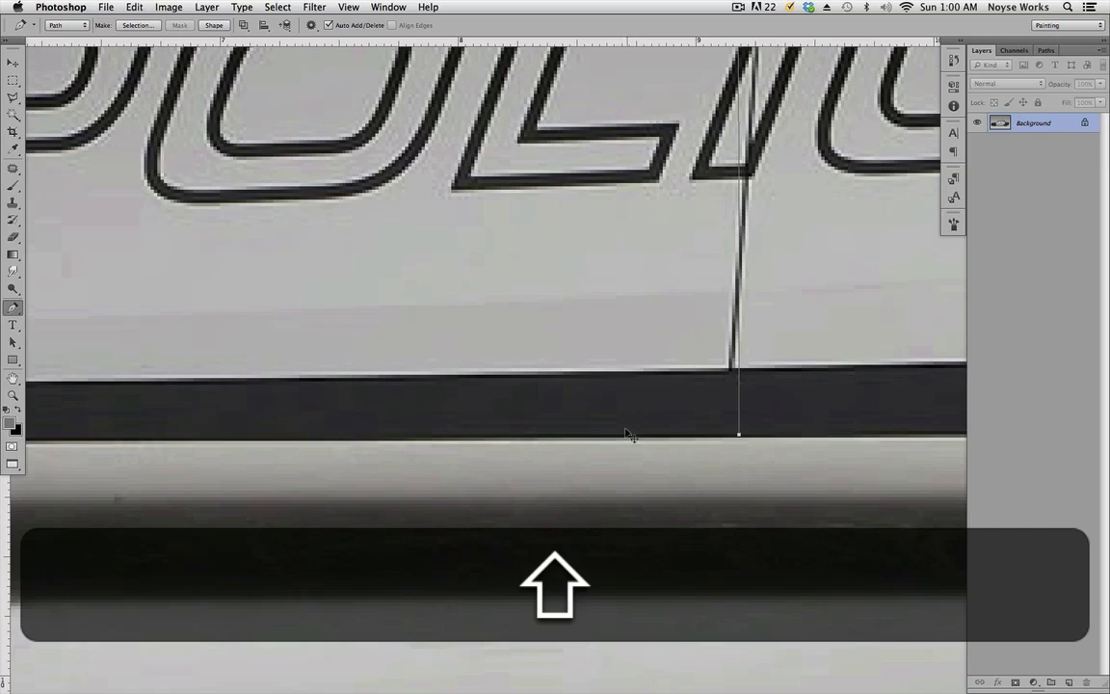
left_click_drag(251, 472, 757, 434)
left_click_drag(588, 424, 746, 443)
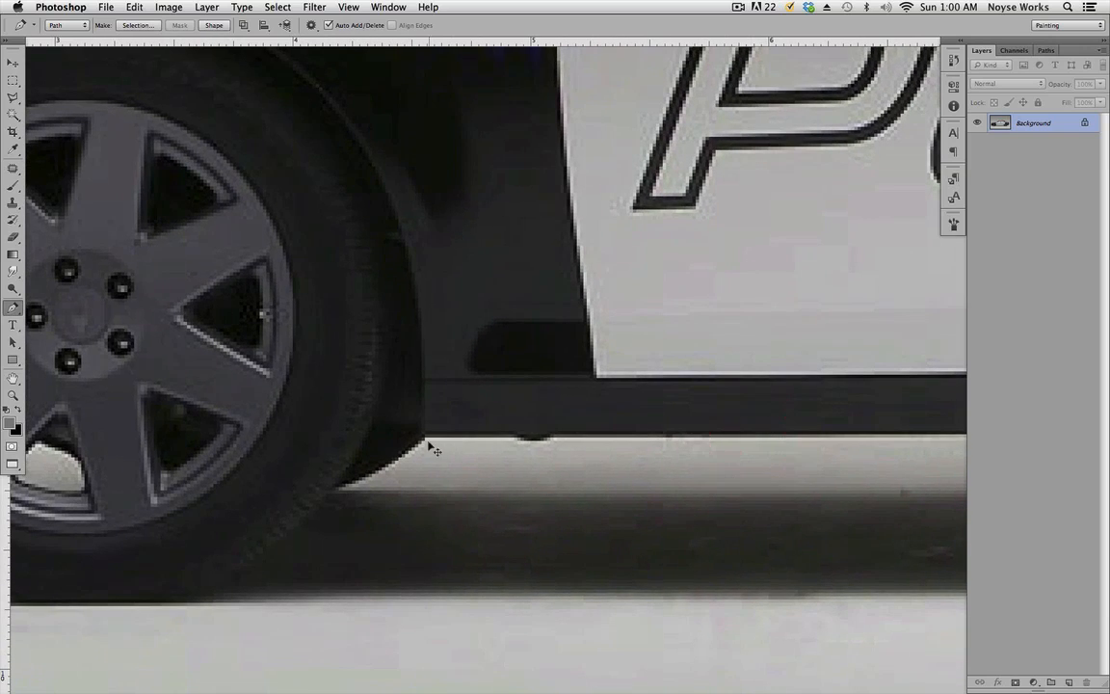
left_click_drag(427, 442, 721, 355)
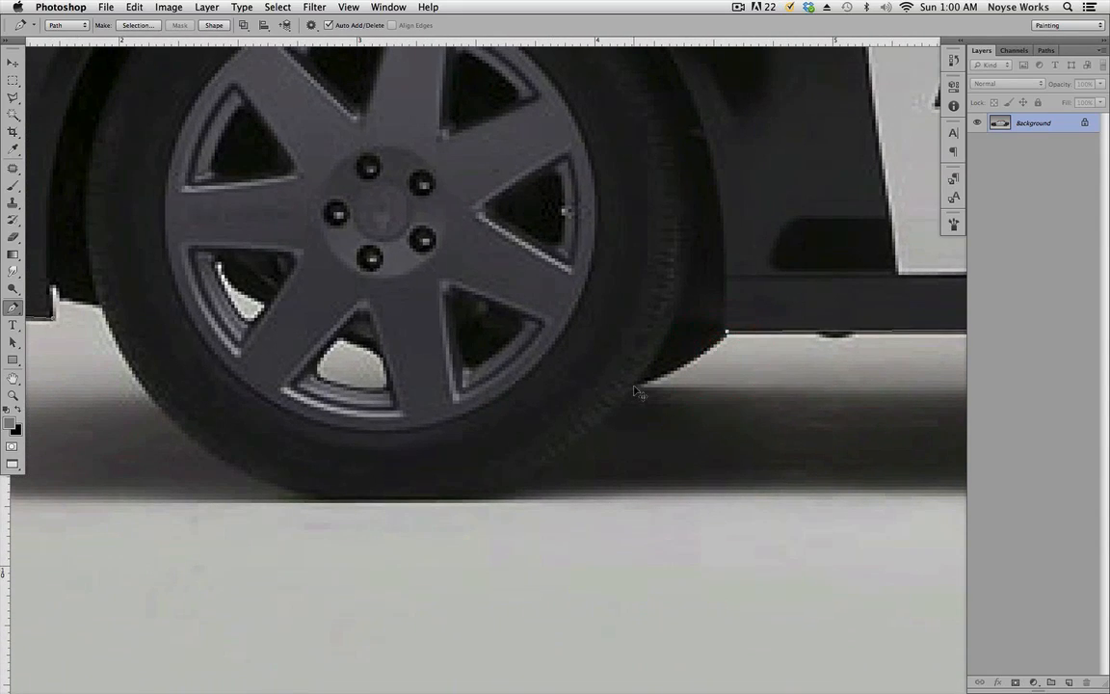
Step: Trace the path around the splash guard behind the front wheel and along the curved underside of the front tire
key("shift")
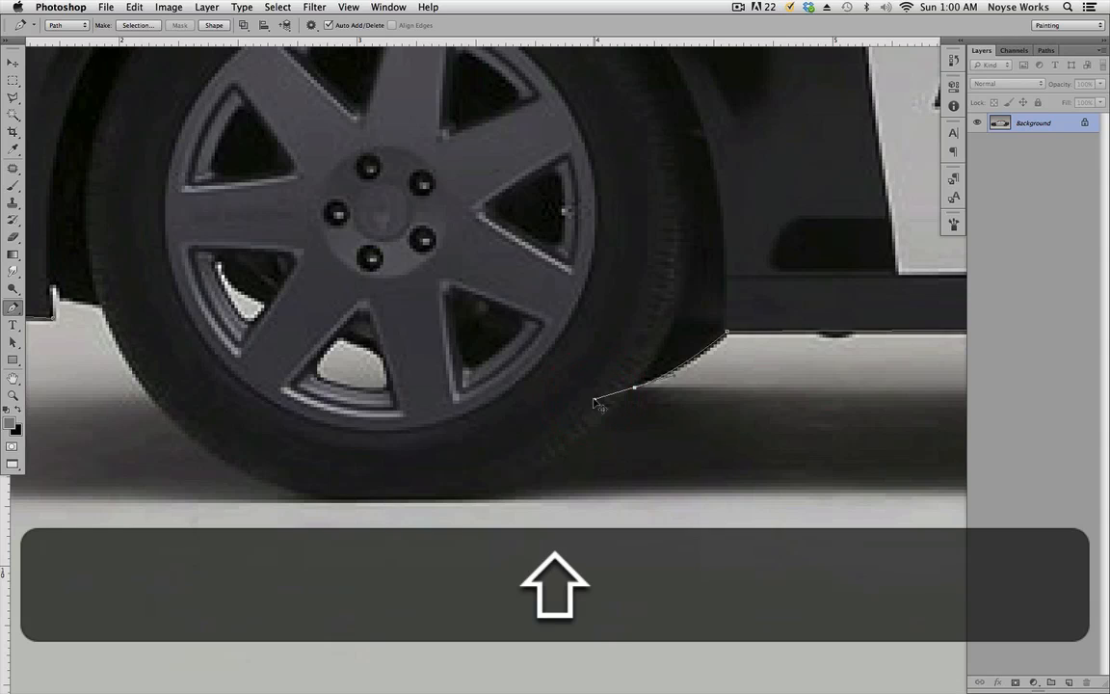
key("alt")
left_click_drag(628, 390, 633, 387)
left_click_drag(545, 440, 716, 427)
key("shift")
left_click_drag(562, 494, 406, 488)
left_click_drag(274, 291, 268, 209)
key("shift")
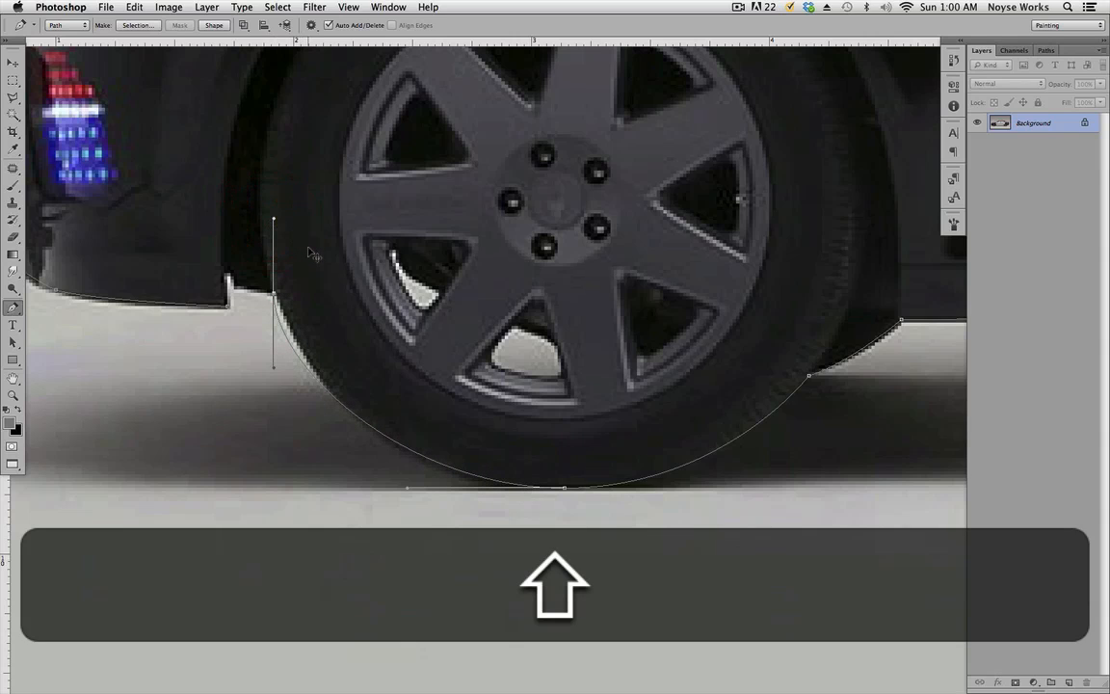
Step: Nudge the anchor at the tire's front edge into place, make it a corner, and close the path around the bumper notch
key("super")
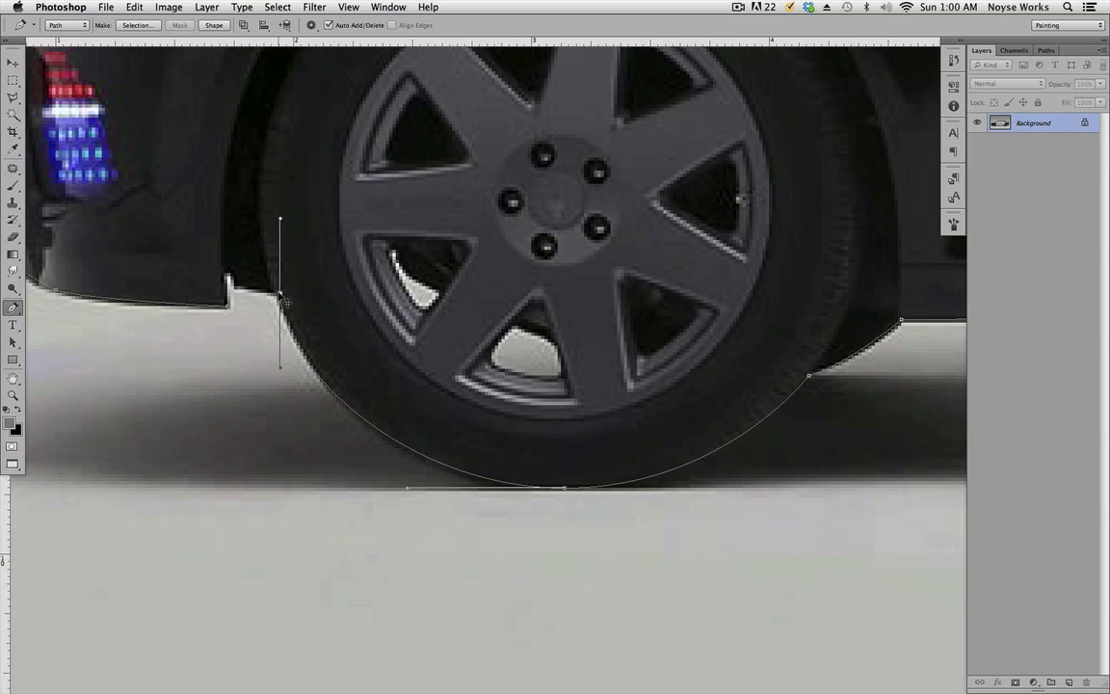
key("alt")
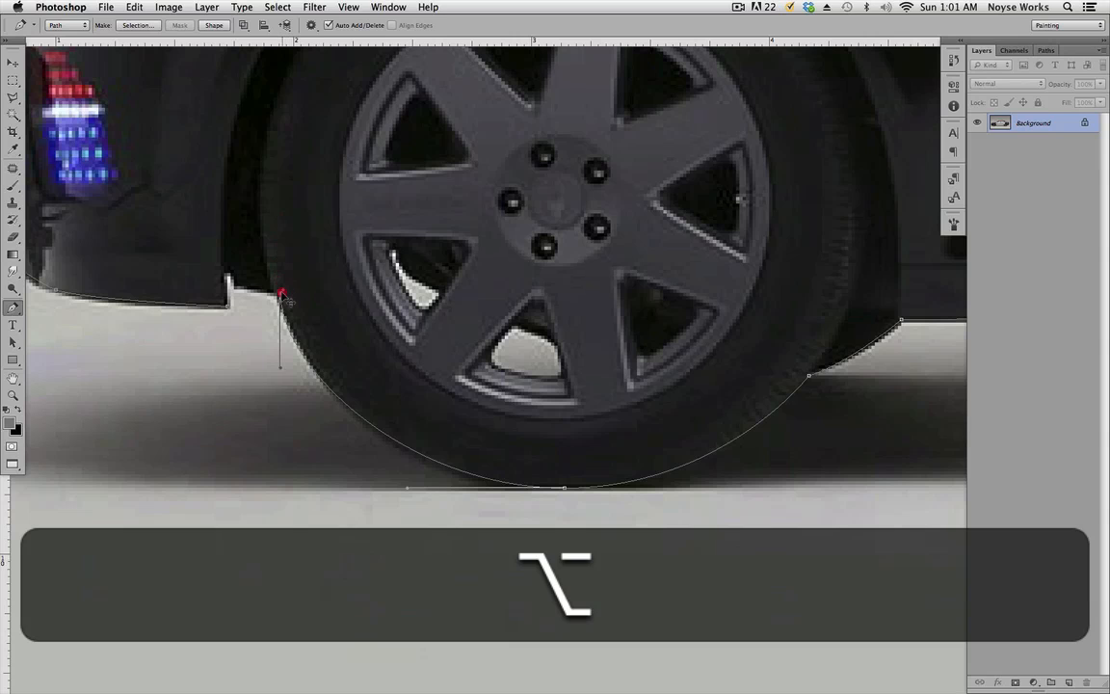
left_click(280, 291, "alt")
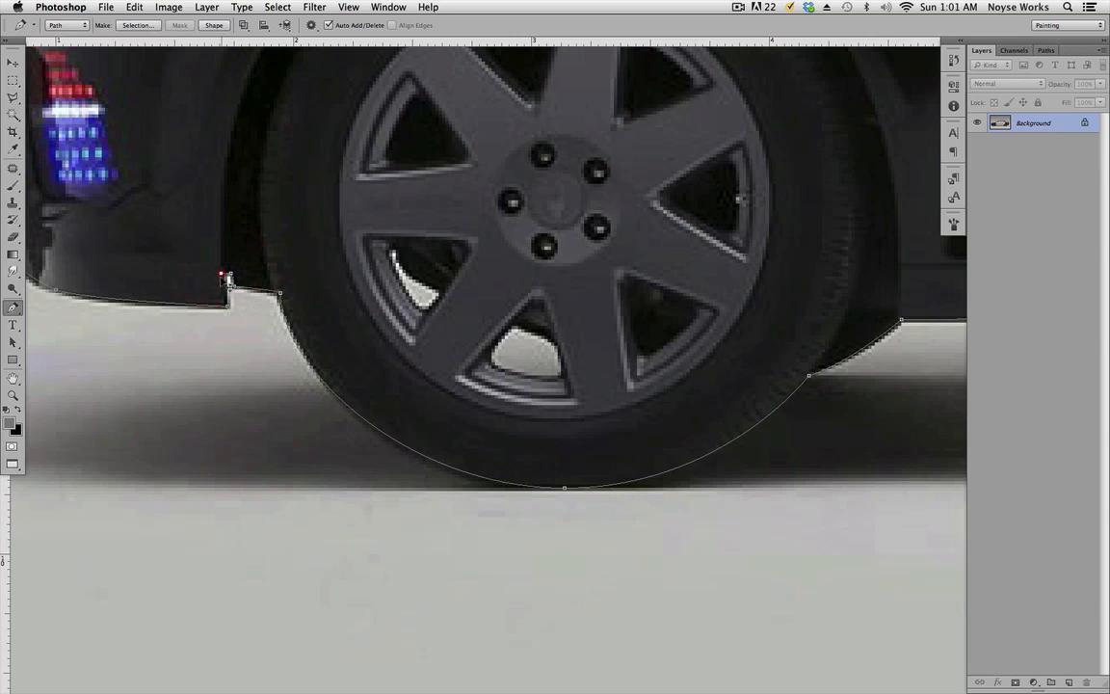
Step: Outline the lower-left background gap between the front wheel's spokes with a separate closed path
left_click_drag(482, 317, 598, 578)
left_click_drag(669, 324, 435, 233)
left_click_drag(819, 227, 732, 107)
left_click_drag(302, 555, 595, 284)
key("super+equal")
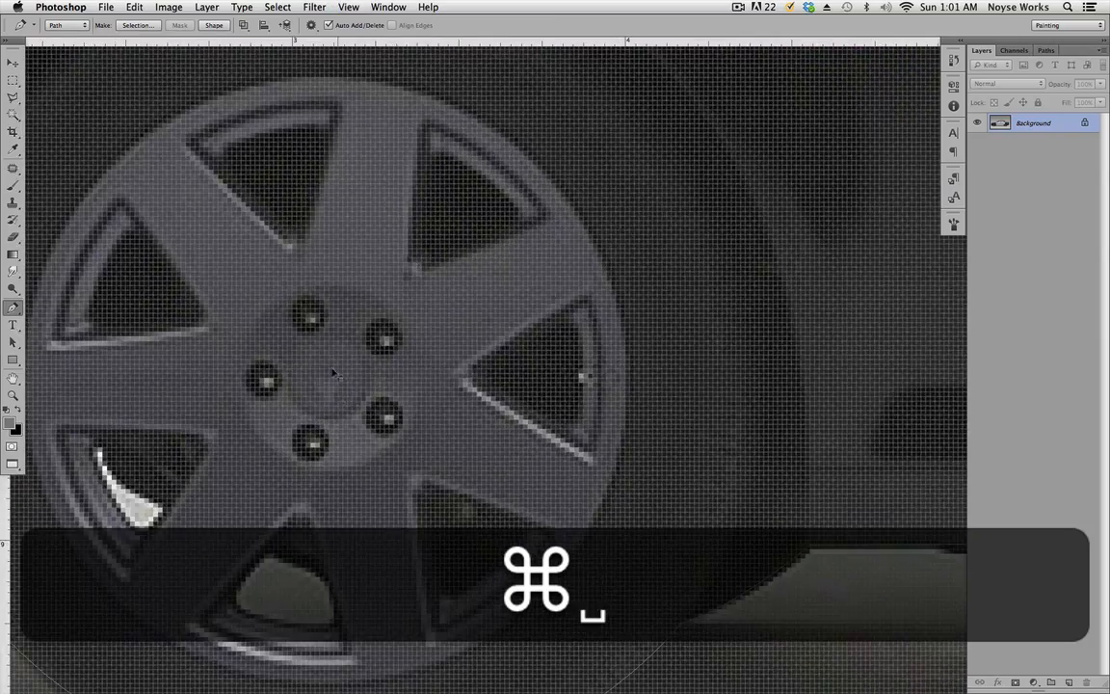
left_click(543, 329, "super")
key("super+minus")
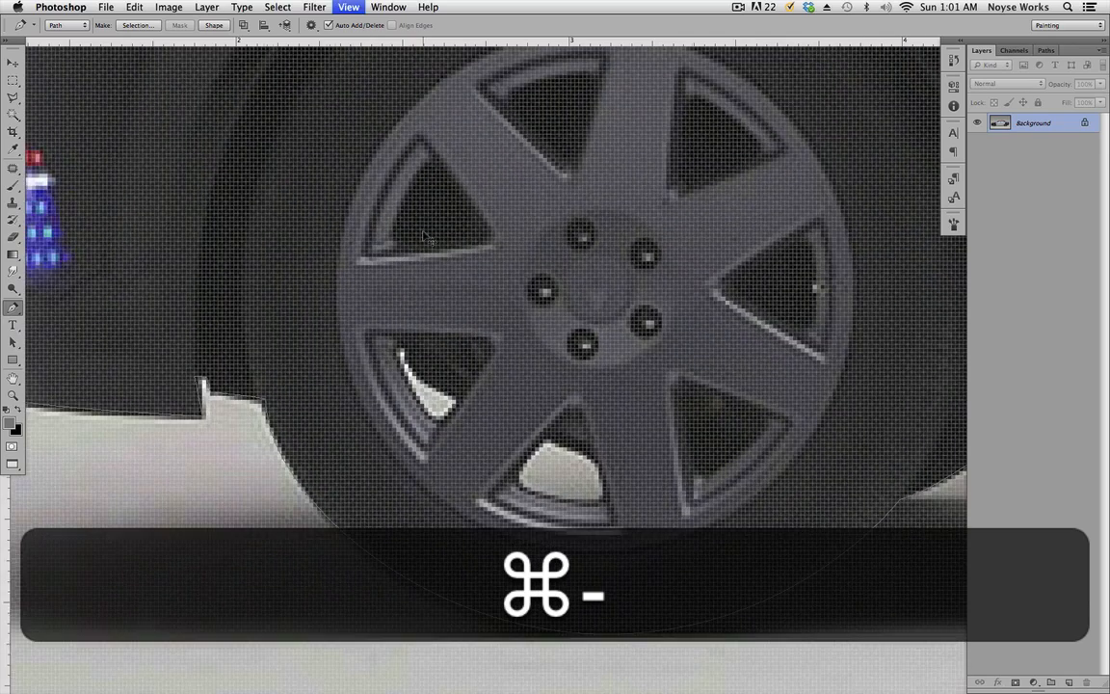
left_click(424, 362)
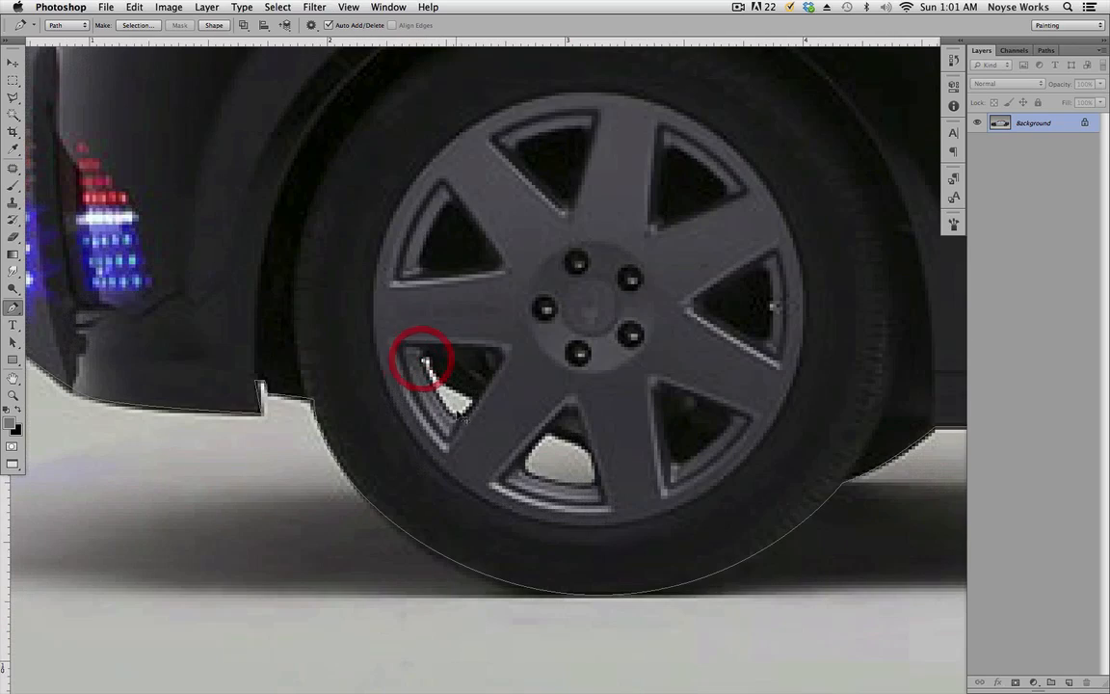
key("alt")
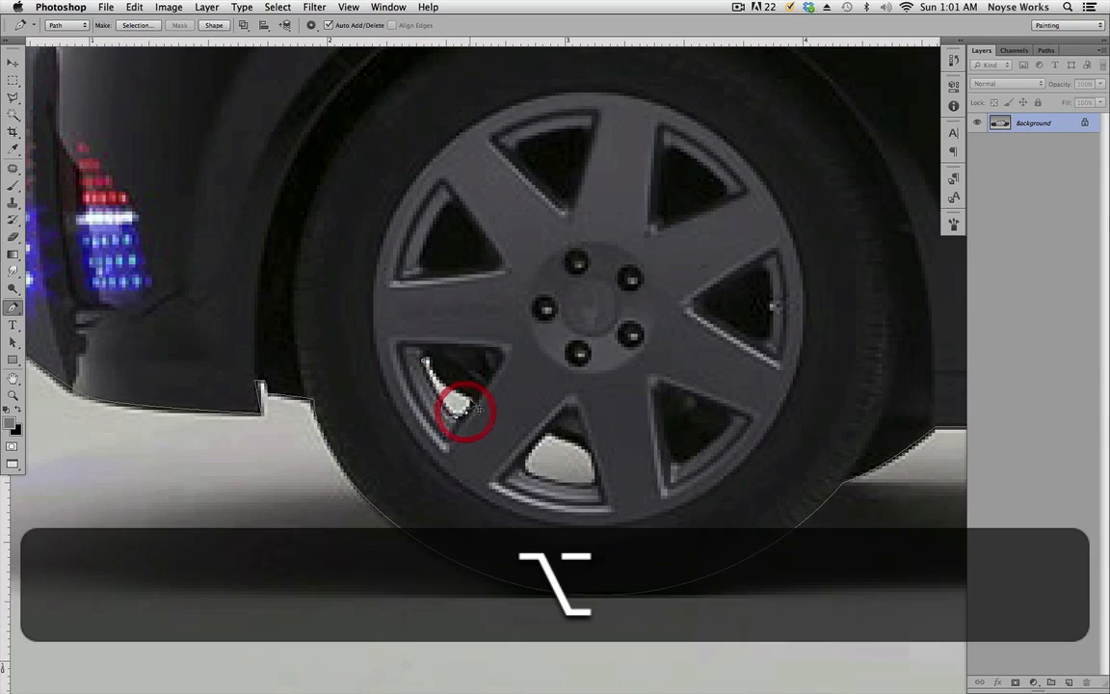
left_click(471, 398)
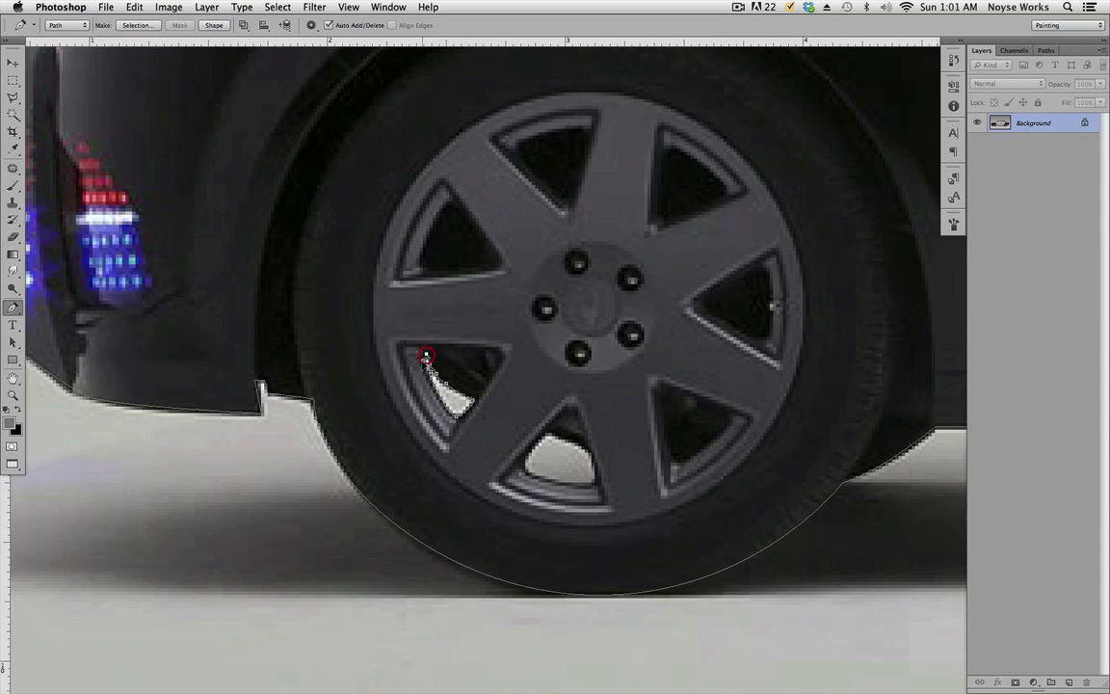
Step: Outline the bottom background gap between the front wheel's spokes with another closed path
left_click(549, 435)
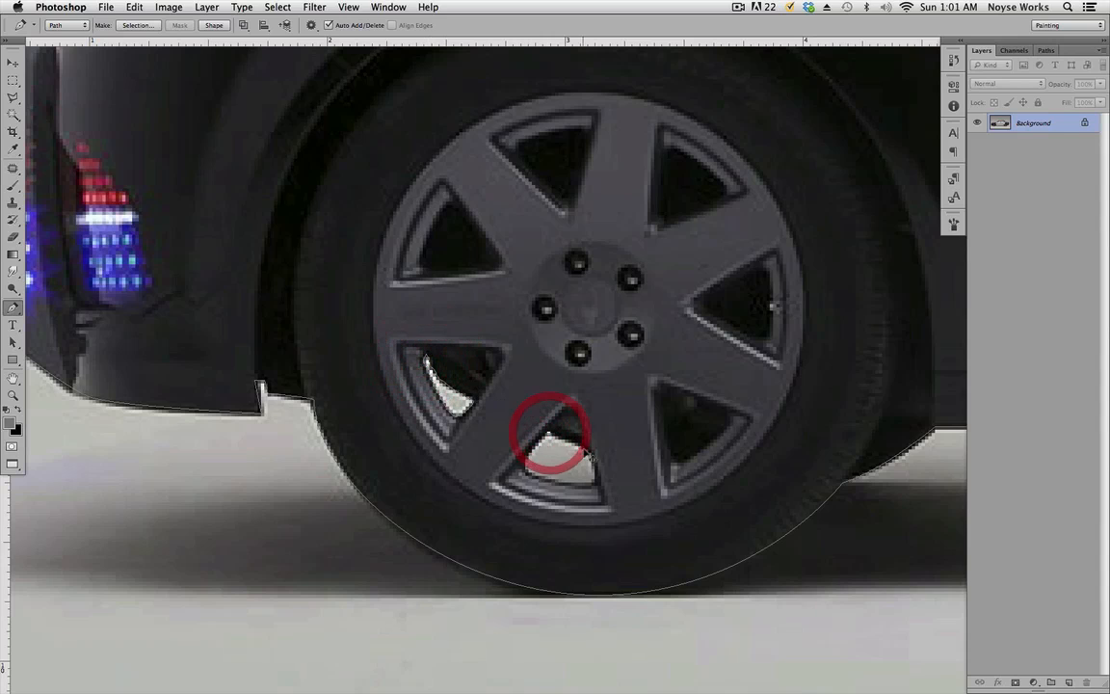
left_click(590, 454)
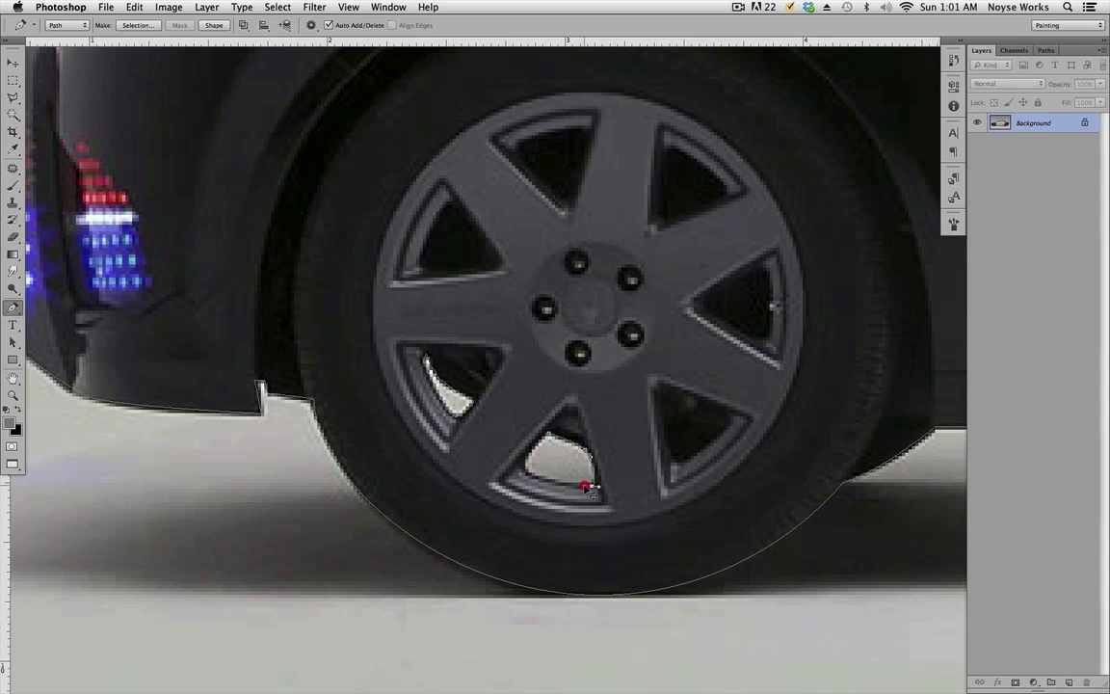
left_click(550, 434)
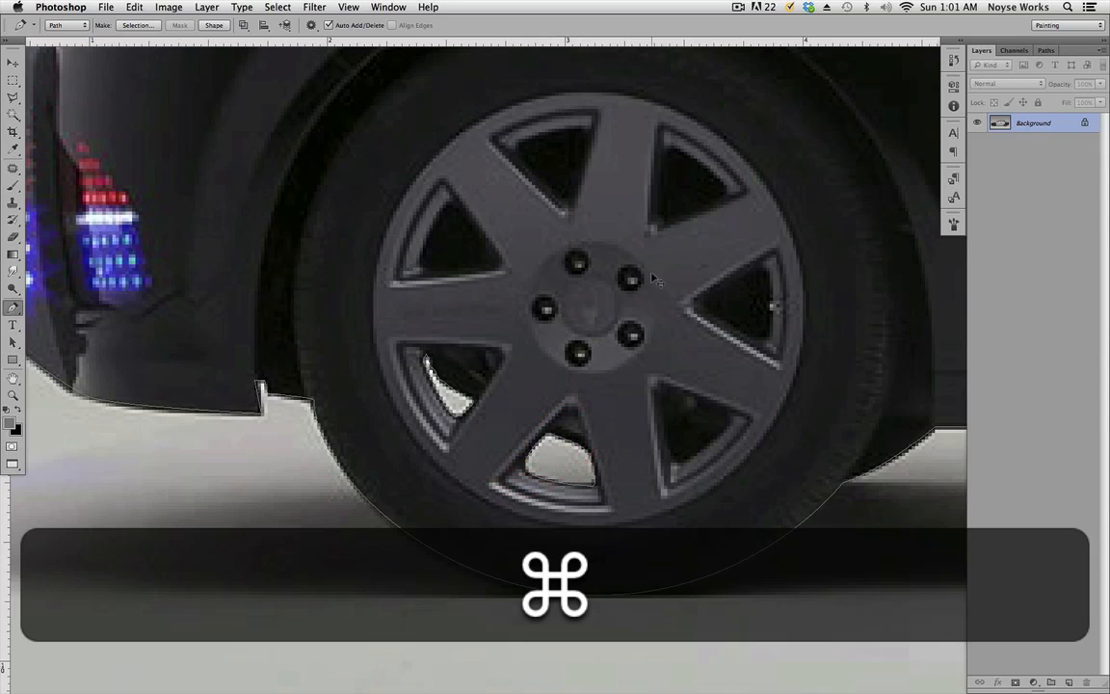
key("super+minus")
key("super+minus")
key("super+minus")
key("super+equal")
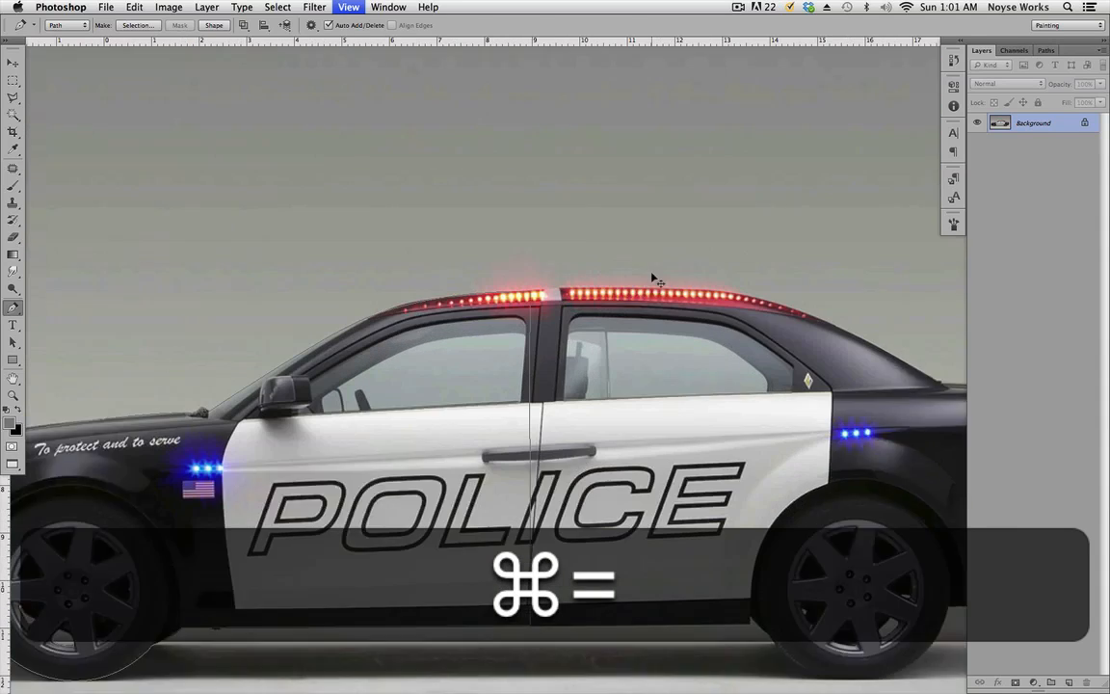
Step: Copy the car half enclosed by the path onto its own layer via an anti-aliased selection with 0-pixel feather, and hide the Background layer
left_click_drag(264, 536, 560, 376)
left_click(549, 352, "ctrl")
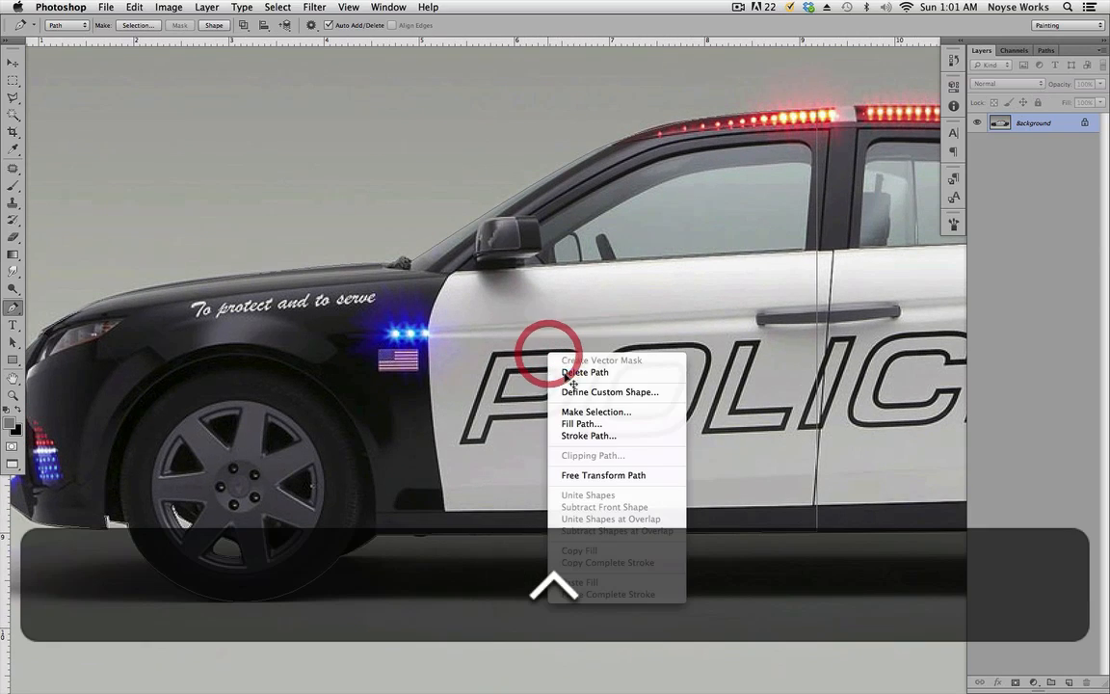
left_click(610, 411)
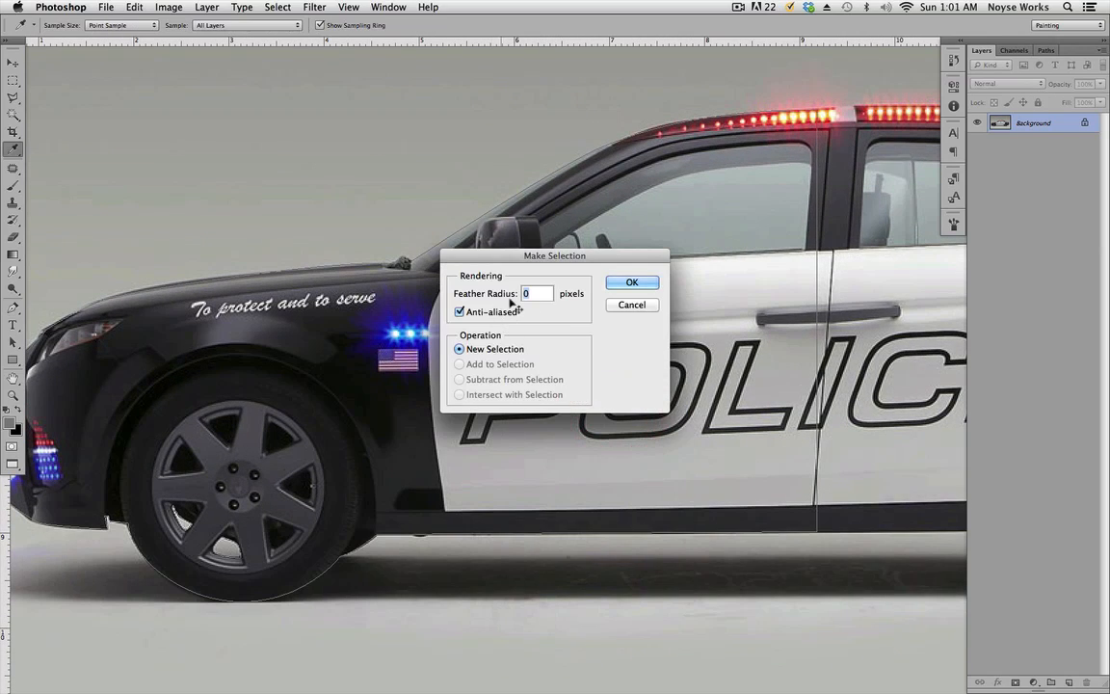
left_click(629, 284)
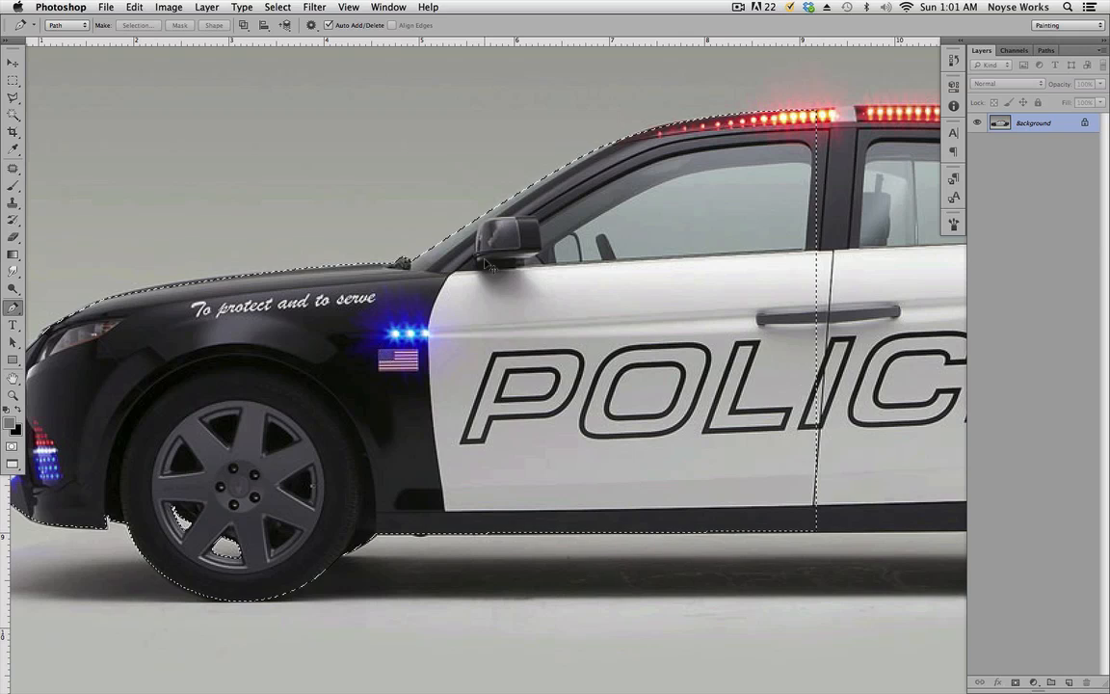
key("super+j")
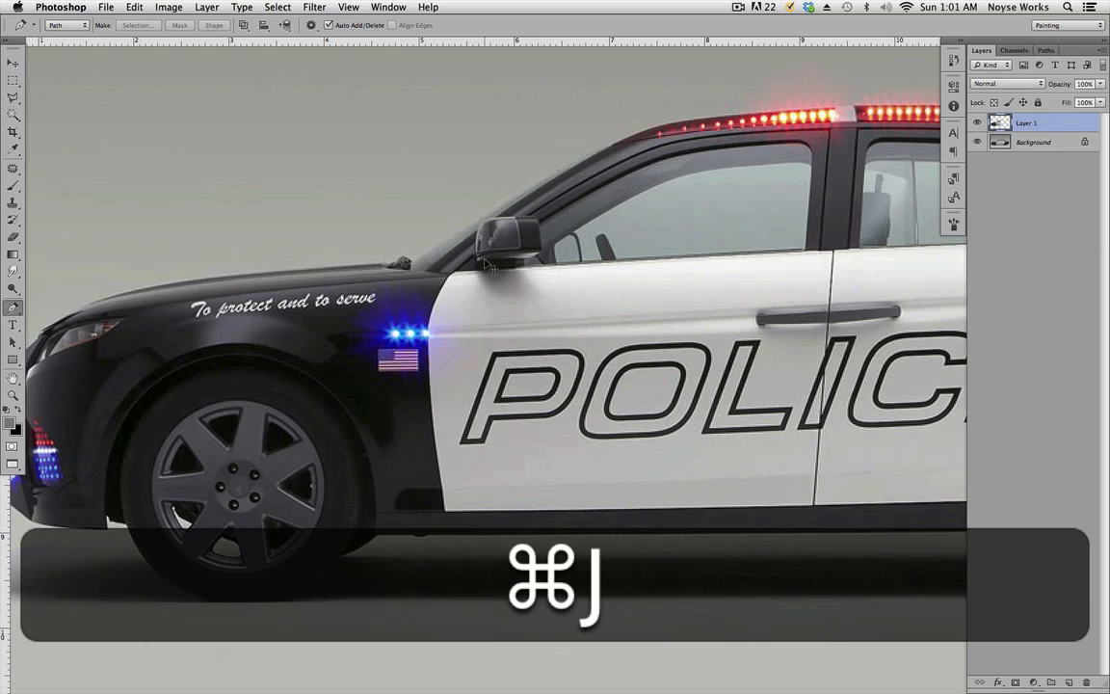
left_click(978, 143)
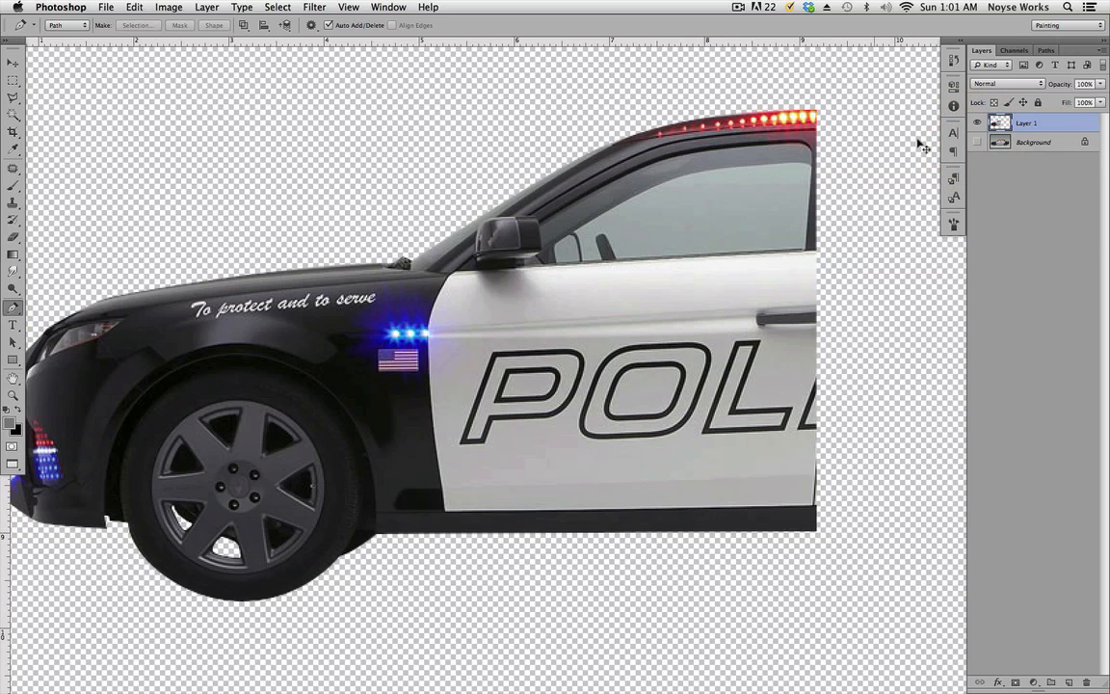
Step: Duplicate the cut-out car layer into the layout.psd document and close the car photo without saving it
right_click(1045, 128)
left_click(973, 154)
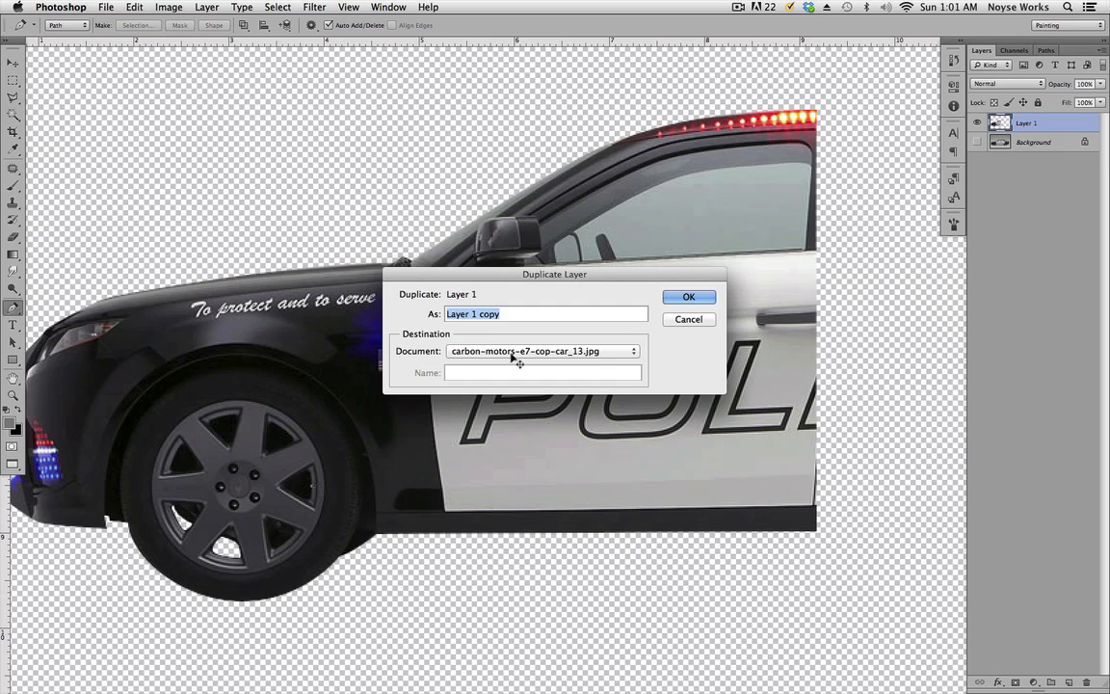
left_click(514, 353)
left_click(528, 329)
left_click(689, 297)
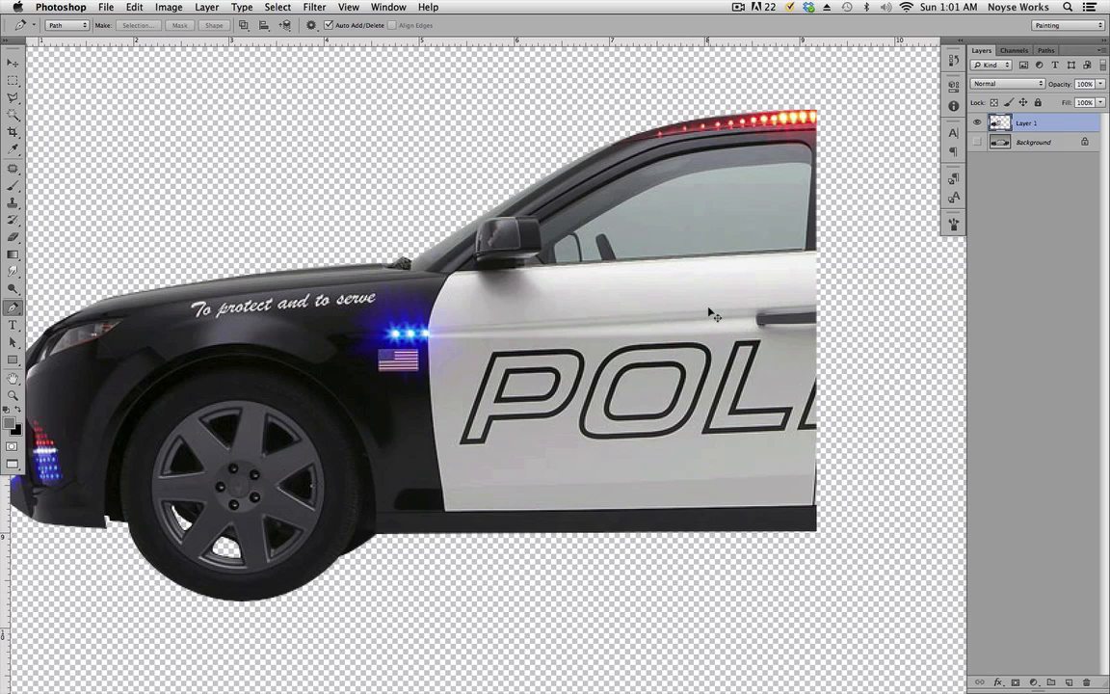
key("super")
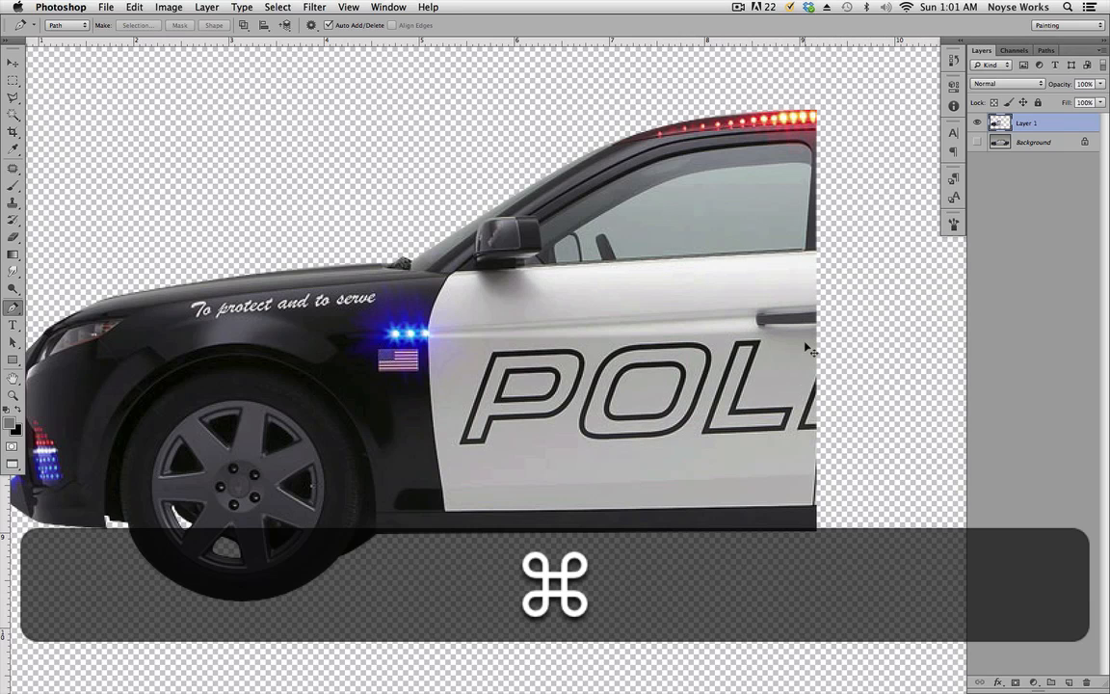
key("super+w")
left_click(508, 247)
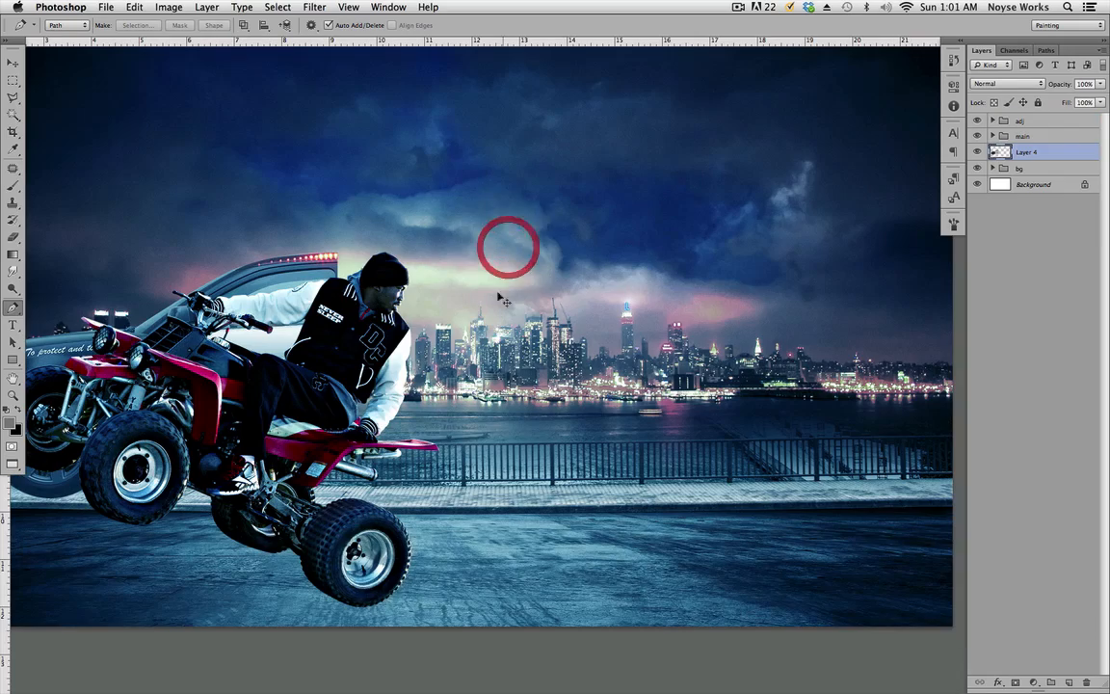
Step: Move the police car out from behind the quad toward the right half of the scene
key("v")
left_click_drag(556, 482, 737, 362)
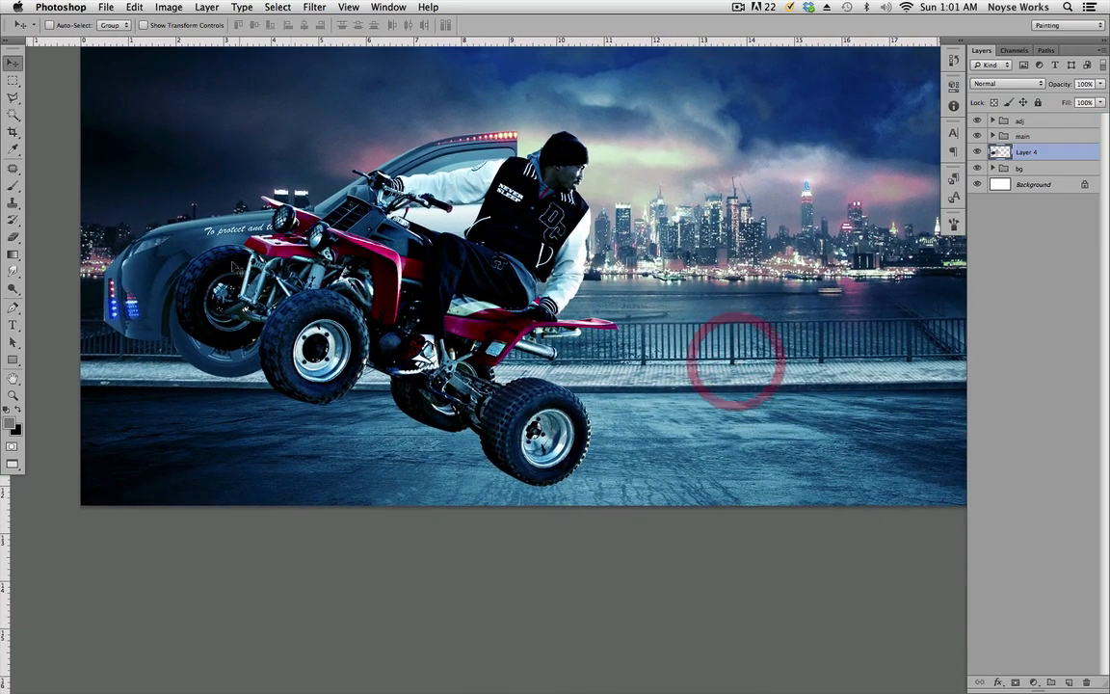
left_click_drag(232, 267, 592, 317)
left_click_drag(865, 340, 567, 361)
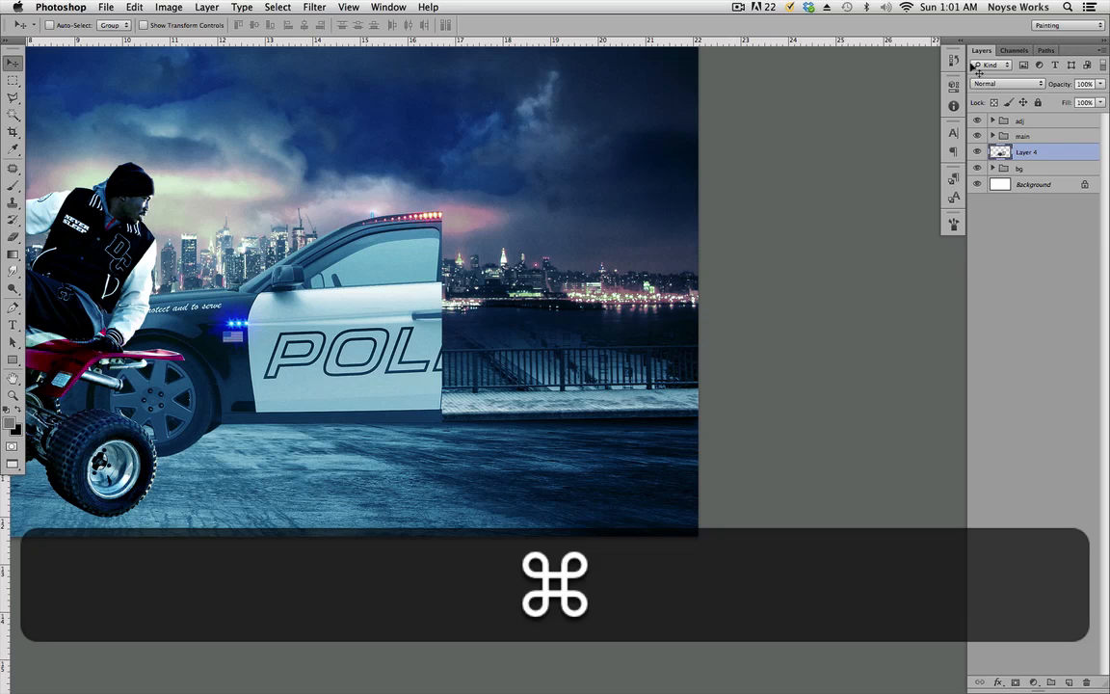
Step: Place the police car layer in a new layer group named "car"
key("super+g")
double_click(1037, 153)
type("car")
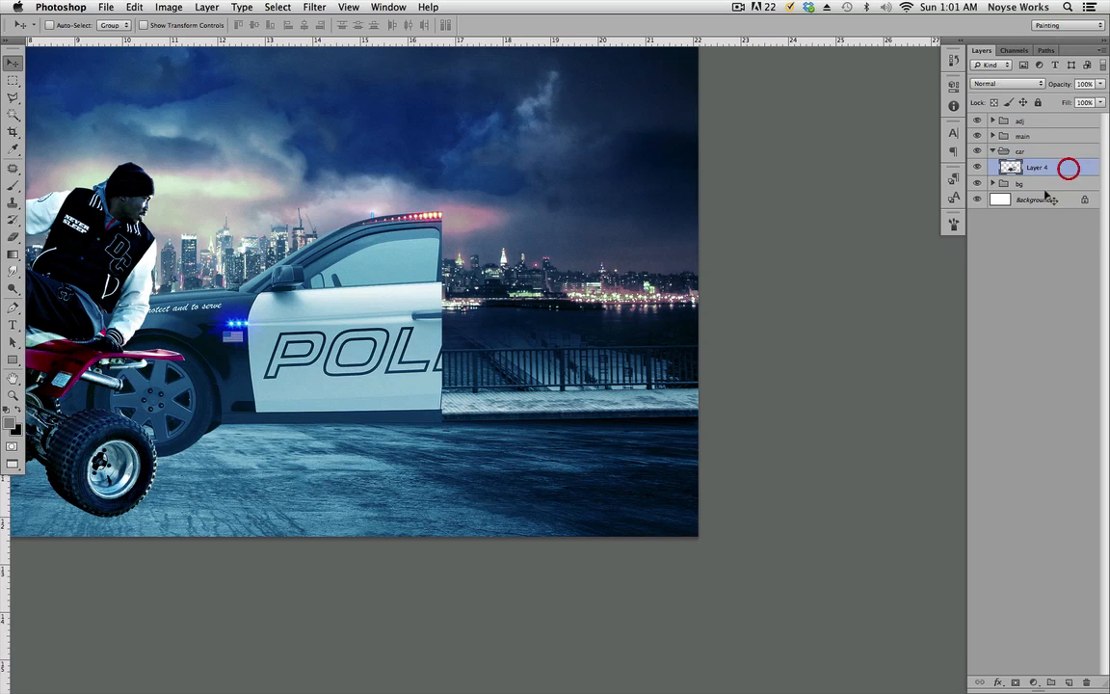
Step: Shift the police car further right so its cut rear extends past the canvas edge, and save the document
left_click_drag(333, 341, 702, 398)
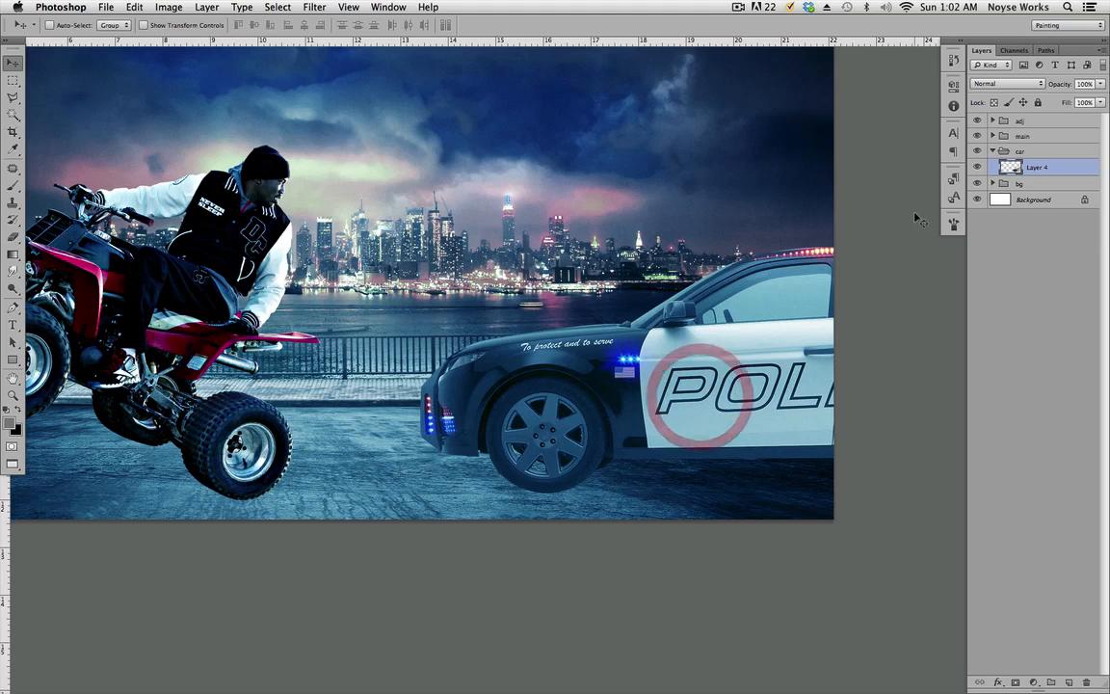
key("shift+Right")
key("shift+Right")
key("shift+Right")
key("shift+Right")
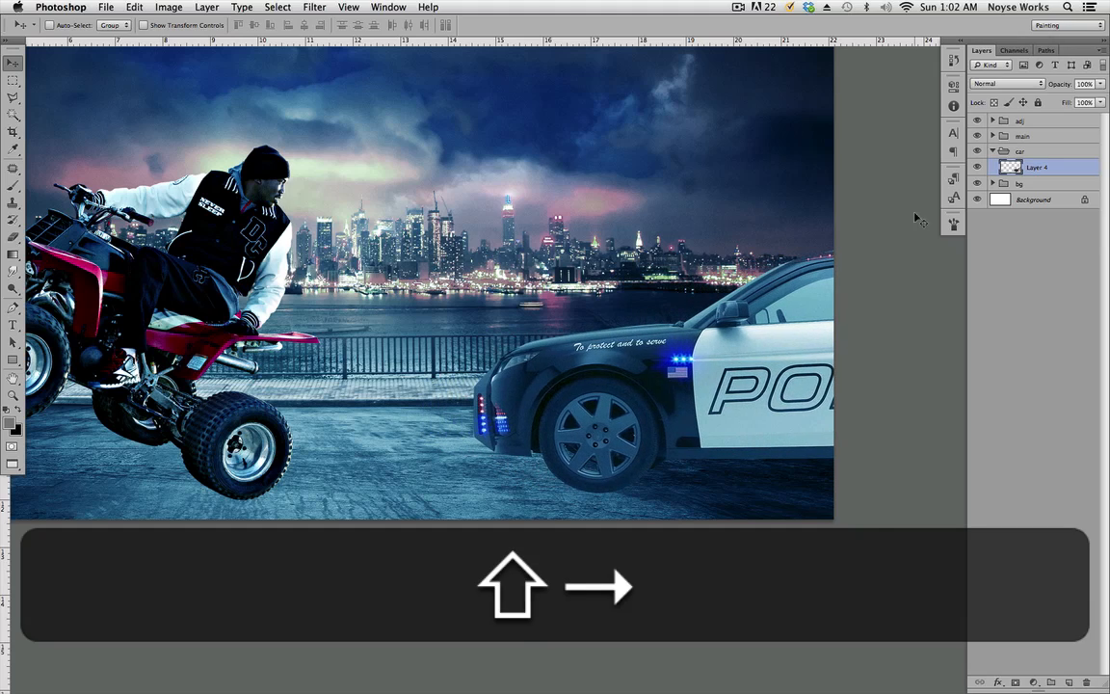
left_click_drag(542, 258, 598, 341)
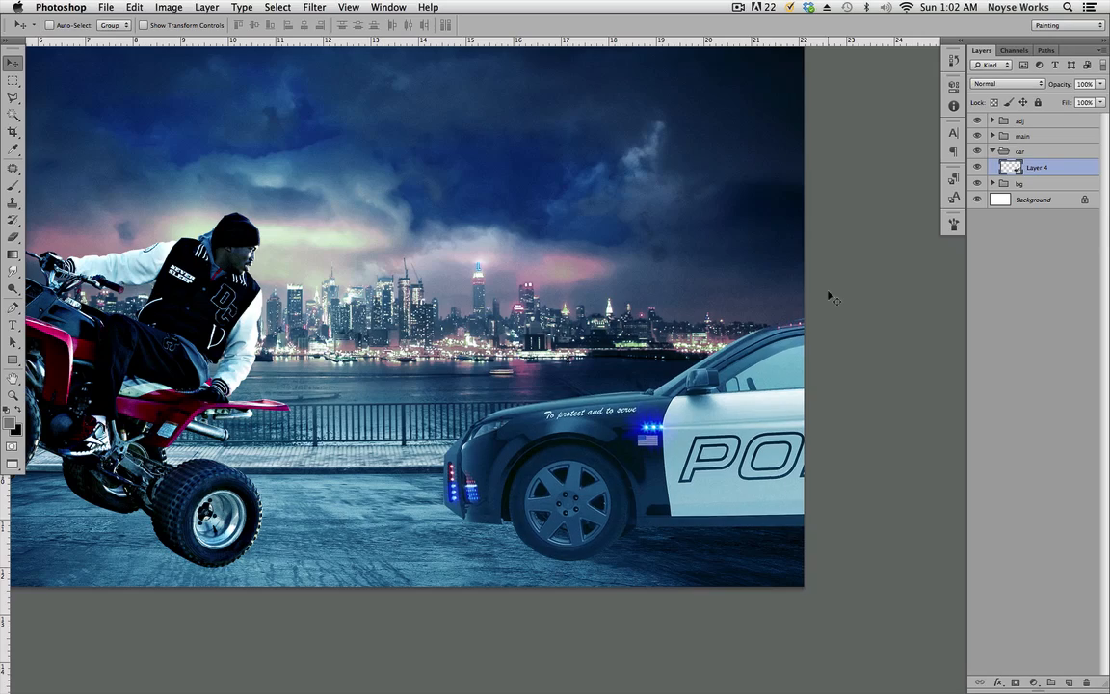
left_click_drag(416, 391, 531, 394)
left_click_drag(683, 359, 699, 419)
key("cmd+s")
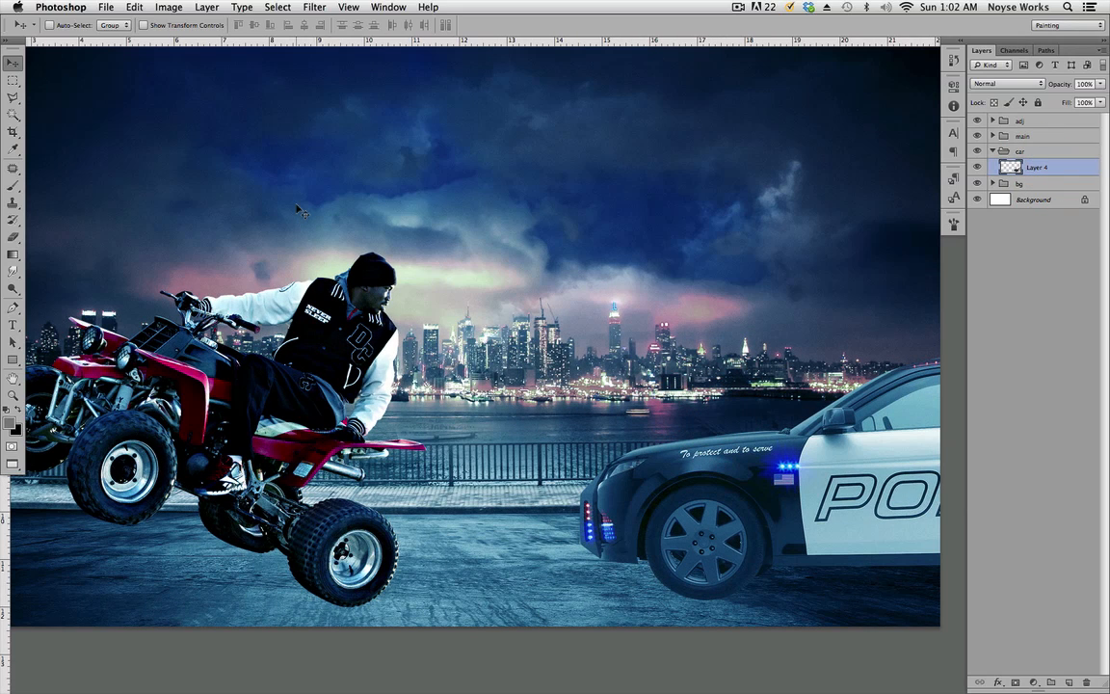
Step: Darken the police car with Levels by setting the midtone input to 0.70, and save the document
key("super+l")
left_click_drag(902, 173, 581, 100)
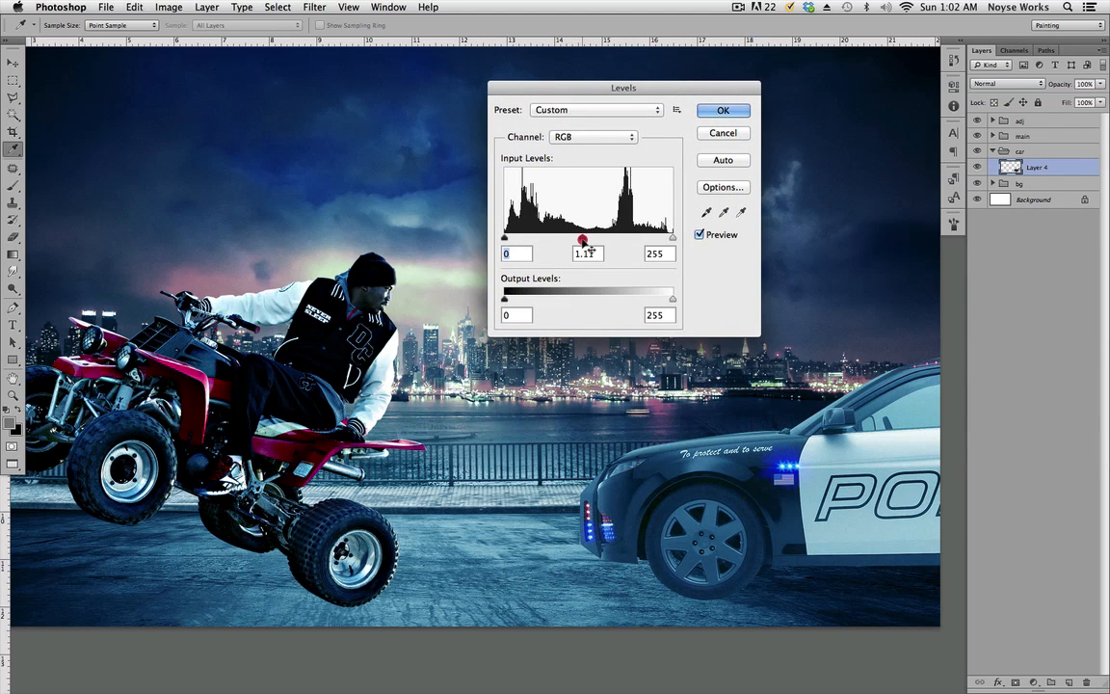
left_click_drag(608, 250, 612, 252)
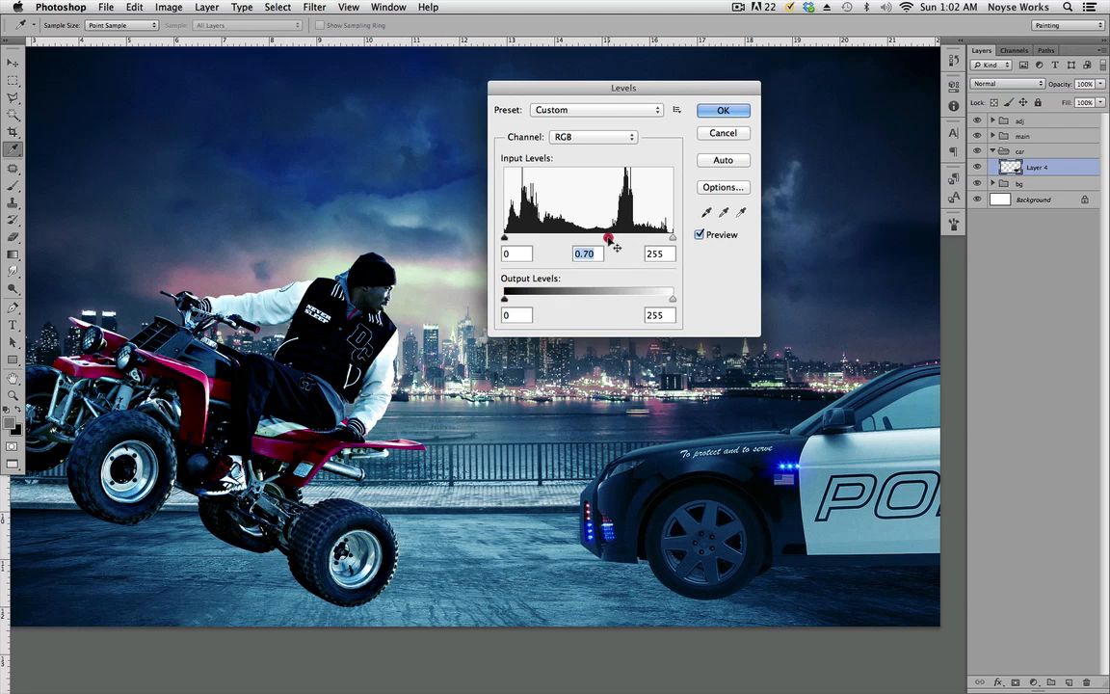
left_click(718, 110)
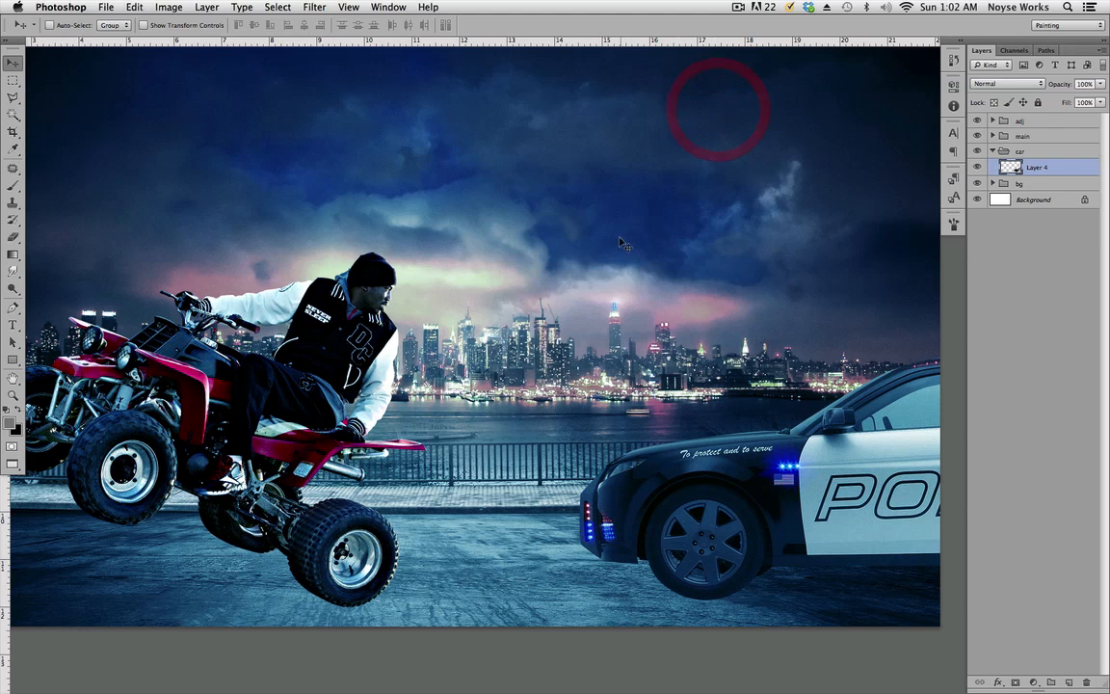
left_click_drag(518, 396, 561, 376)
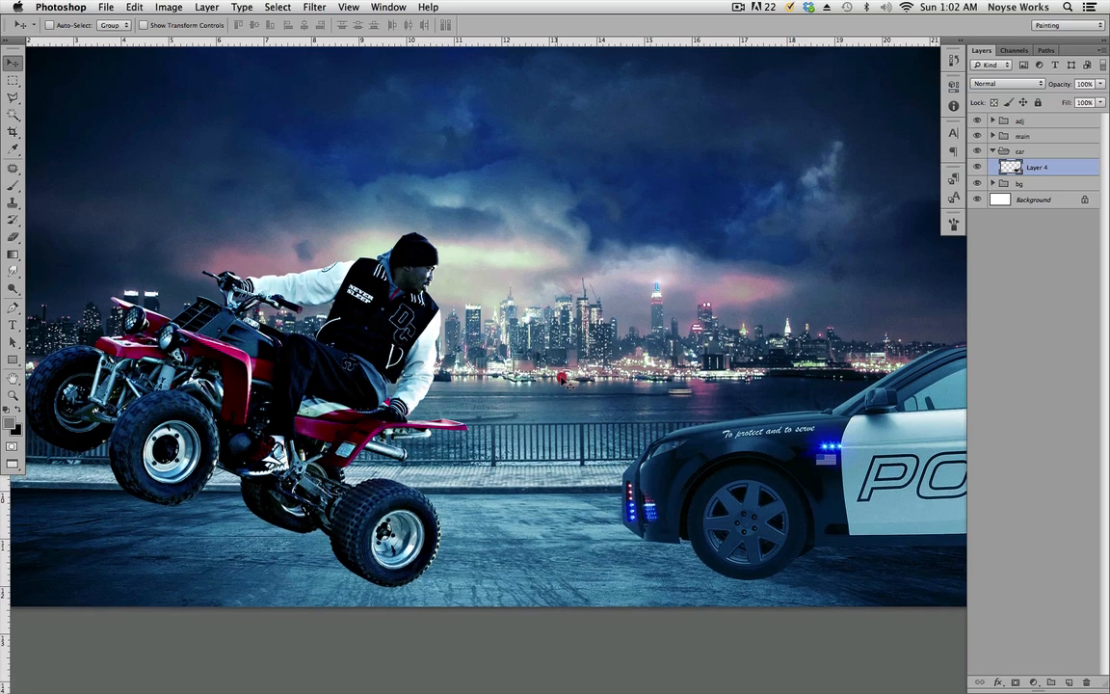
key("super+s")
left_click_drag(604, 361, 748, 370)
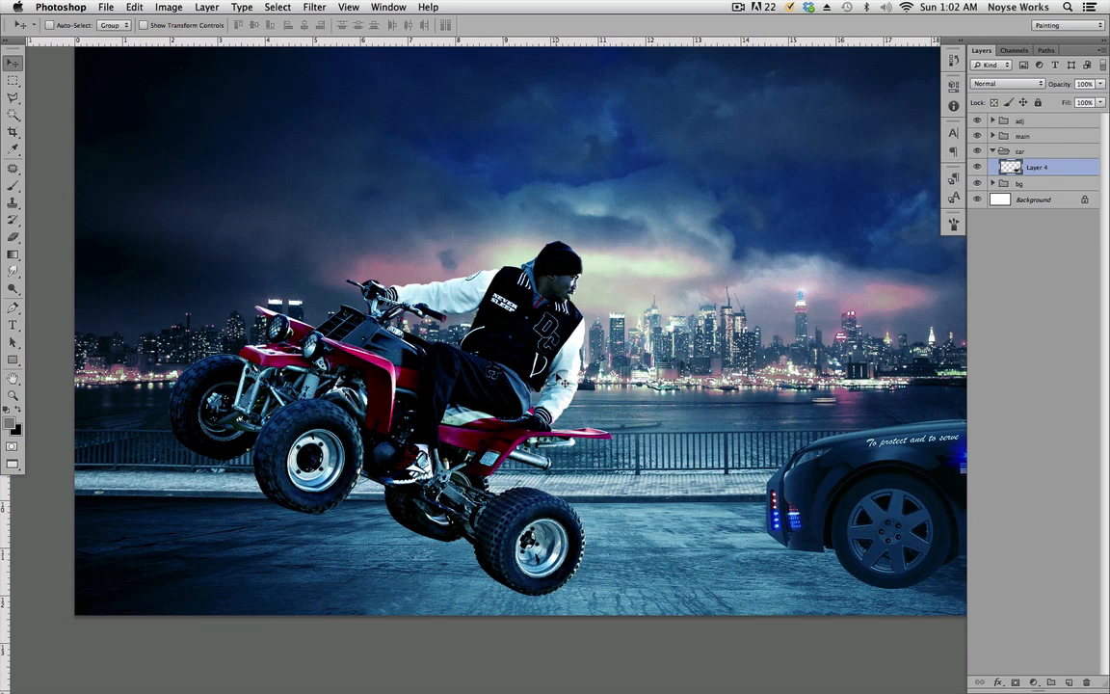
scroll(676, 339, "right", 5)
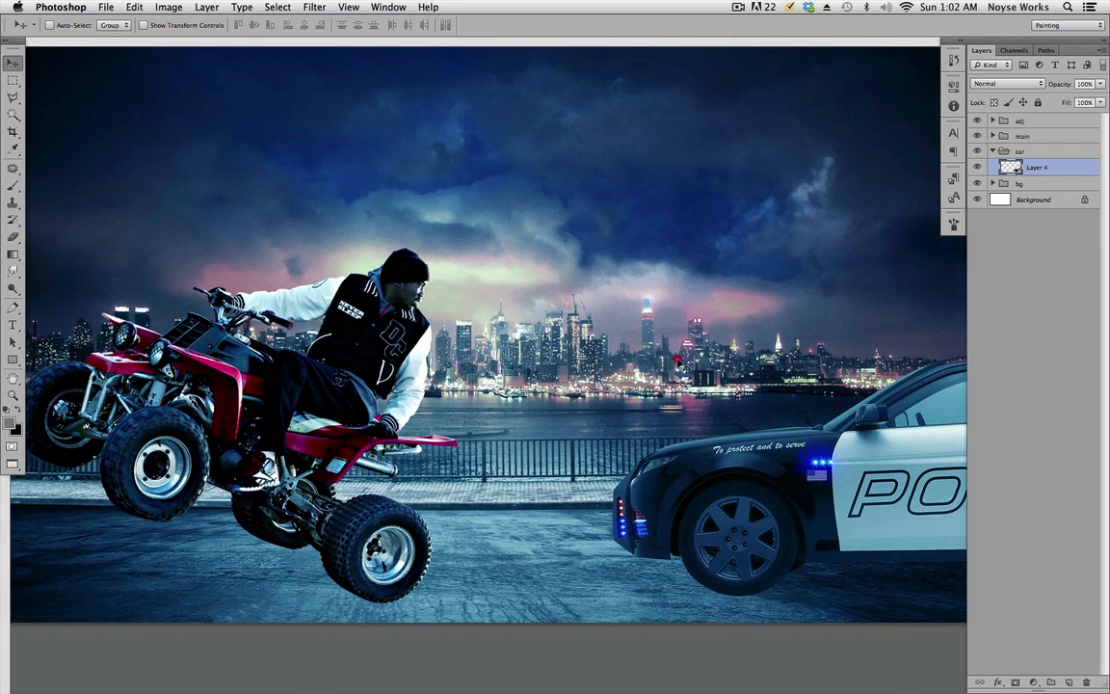
left_click(680, 359)
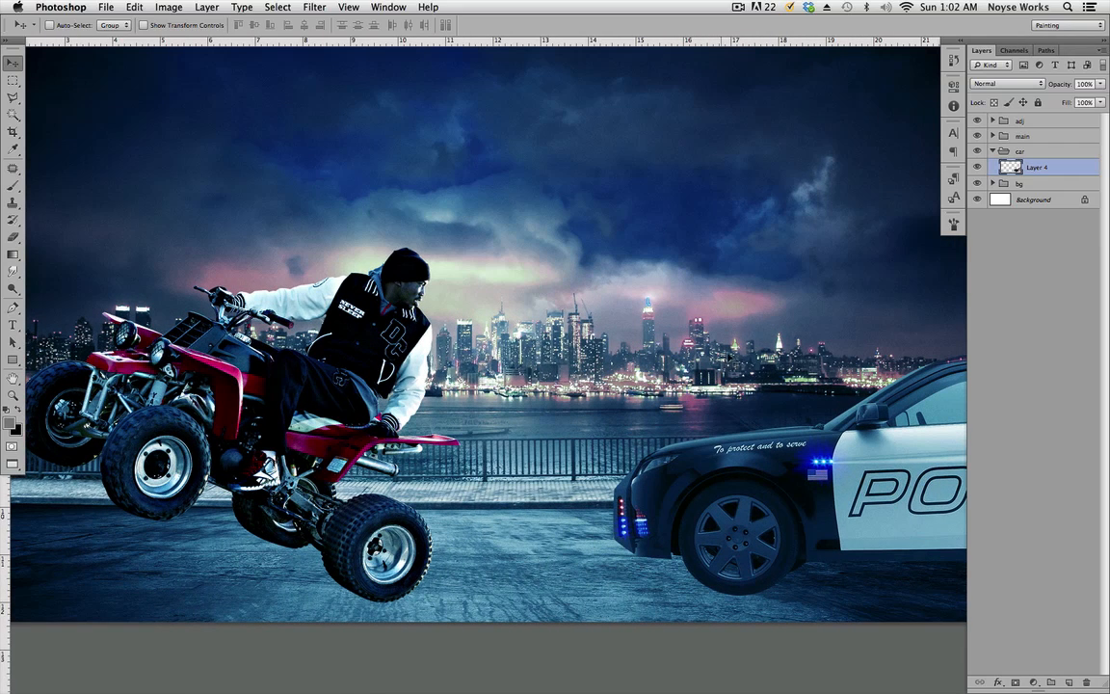
left_click(993, 151)
scroll(693, 344, "left", 3)
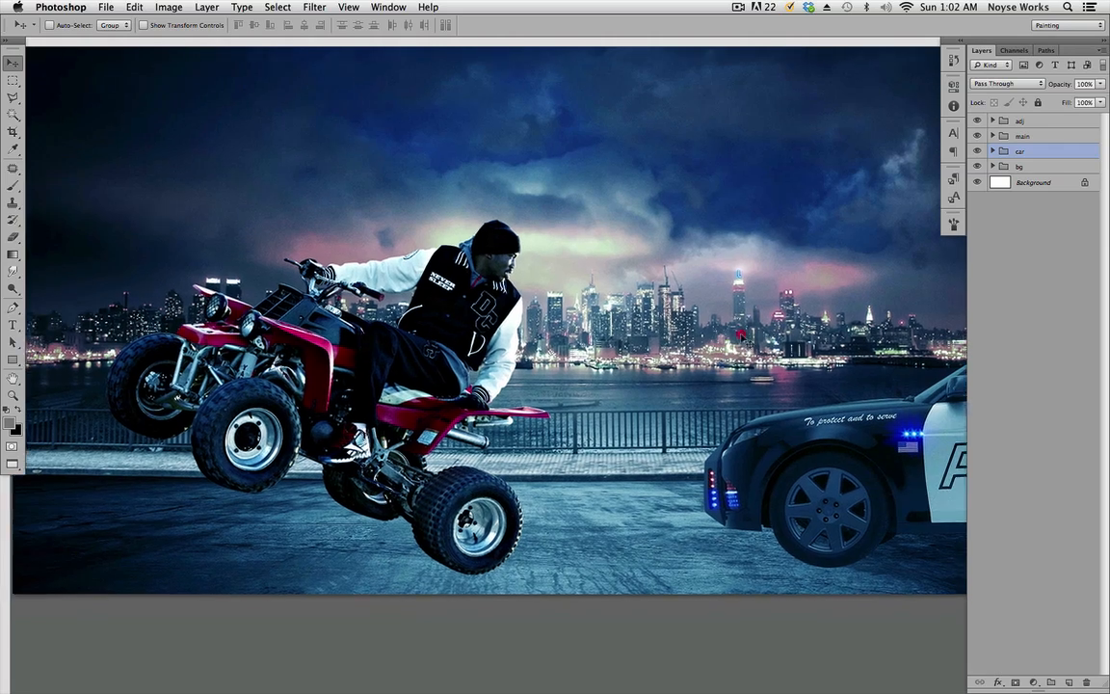
scroll(694, 345, "right", 2)
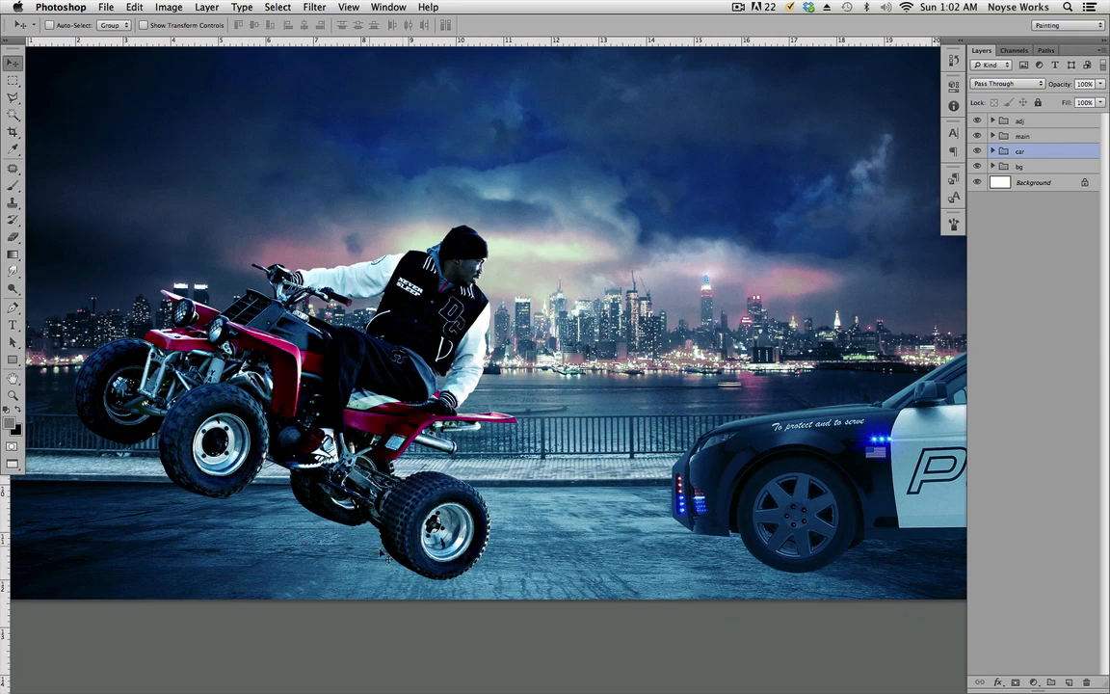
scroll(681, 446, "right", 6)
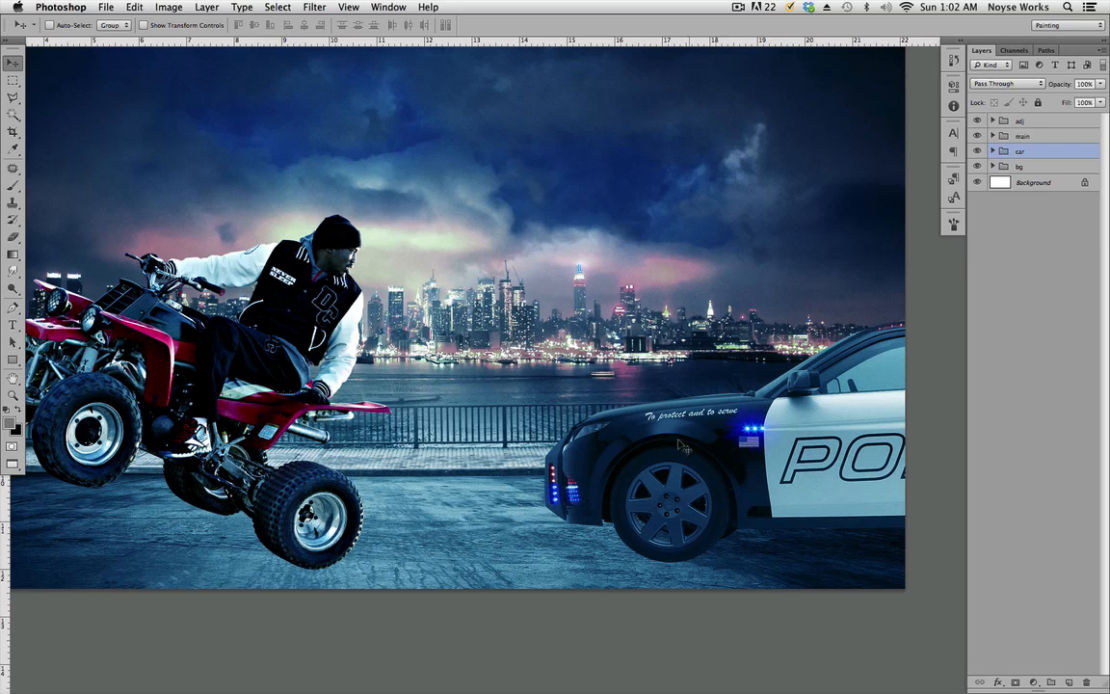
Step: Load the police car layer's outline as a selection and add an empty layer above it in the car group
left_click(993, 151)
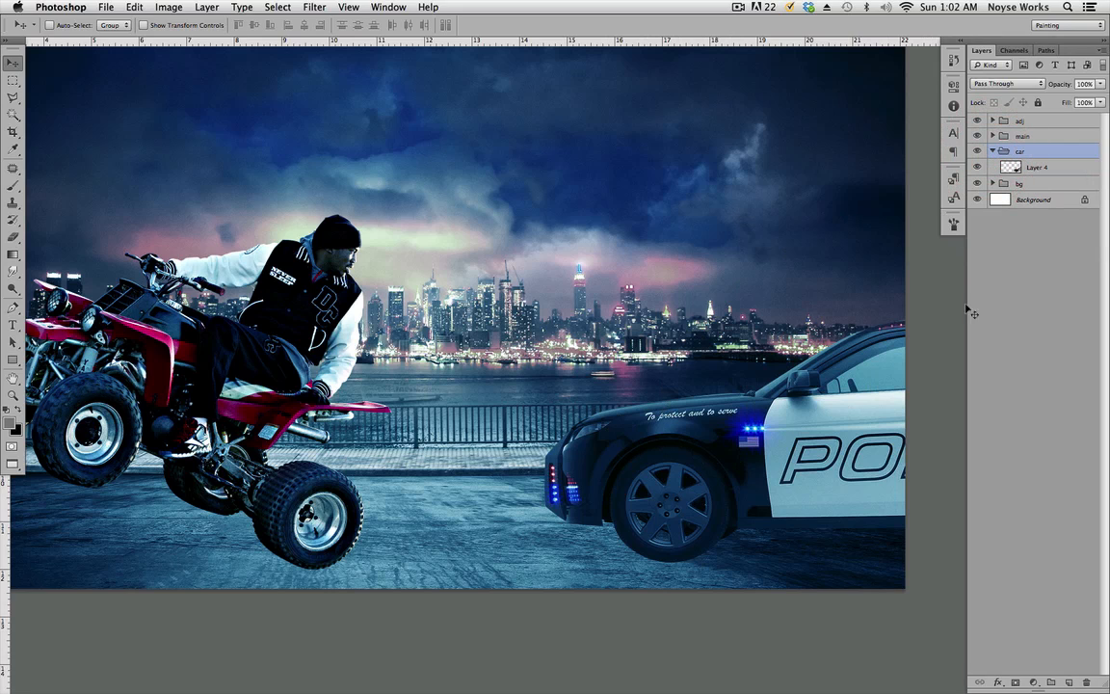
left_click(1049, 169)
left_click_drag(1060, 172, 1025, 179)
left_click(1014, 169, "super")
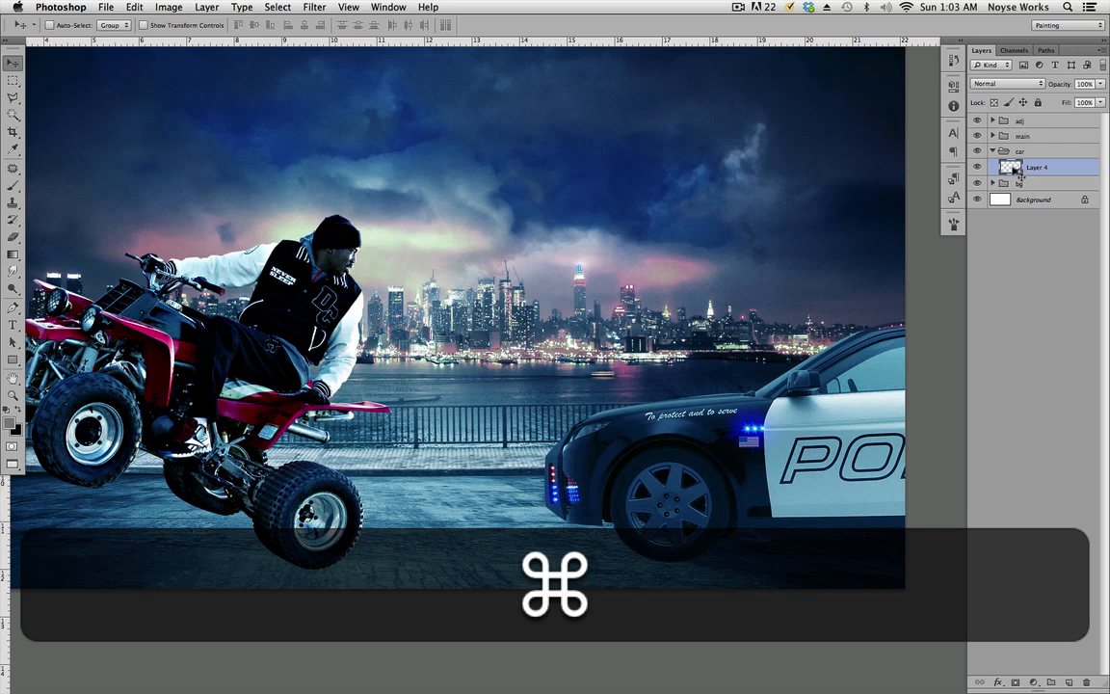
left_click(1015, 172, "super")
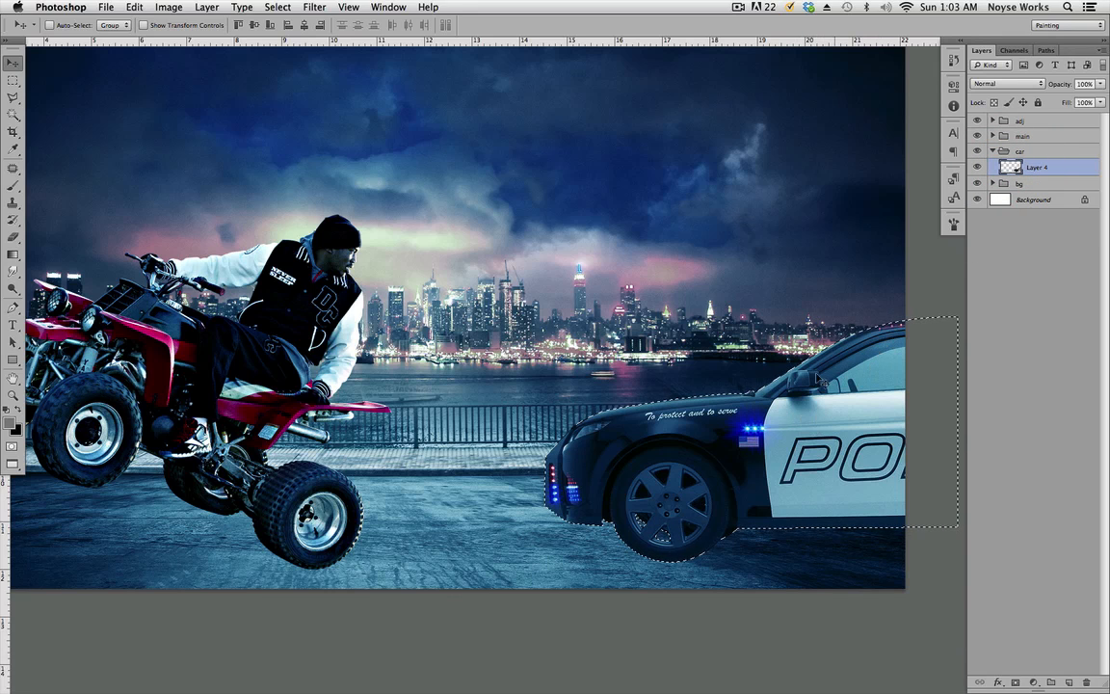
left_click(1071, 683)
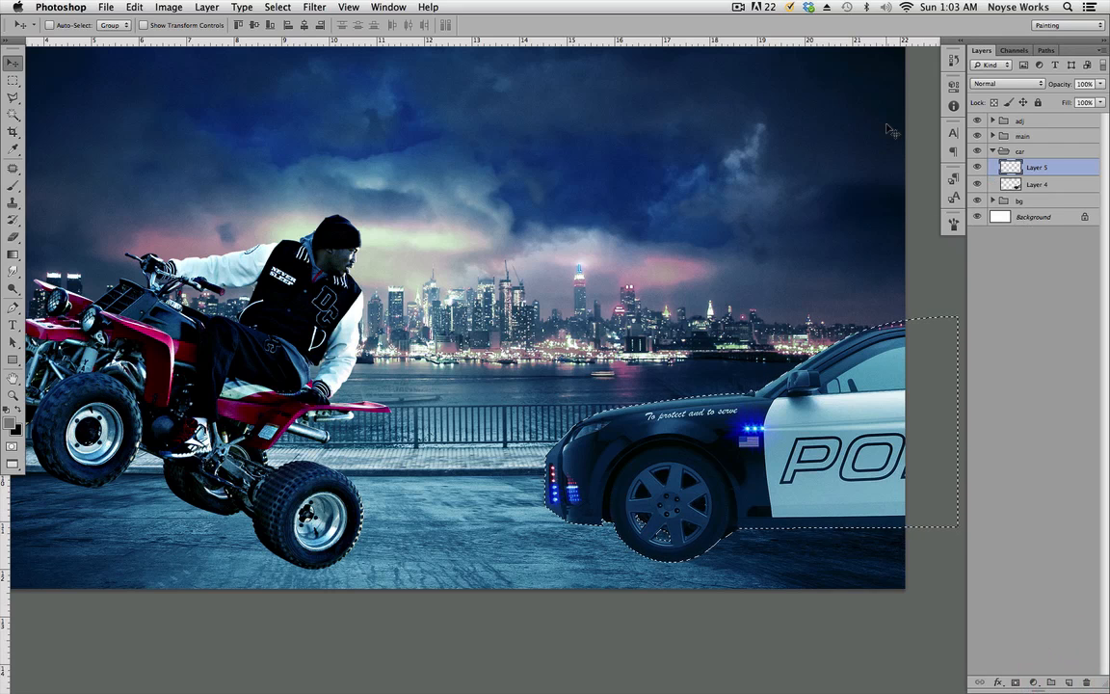
Step: Set the foreground color to black, fill the car-shaped selection on the new layer, and deselect
left_click(11, 422)
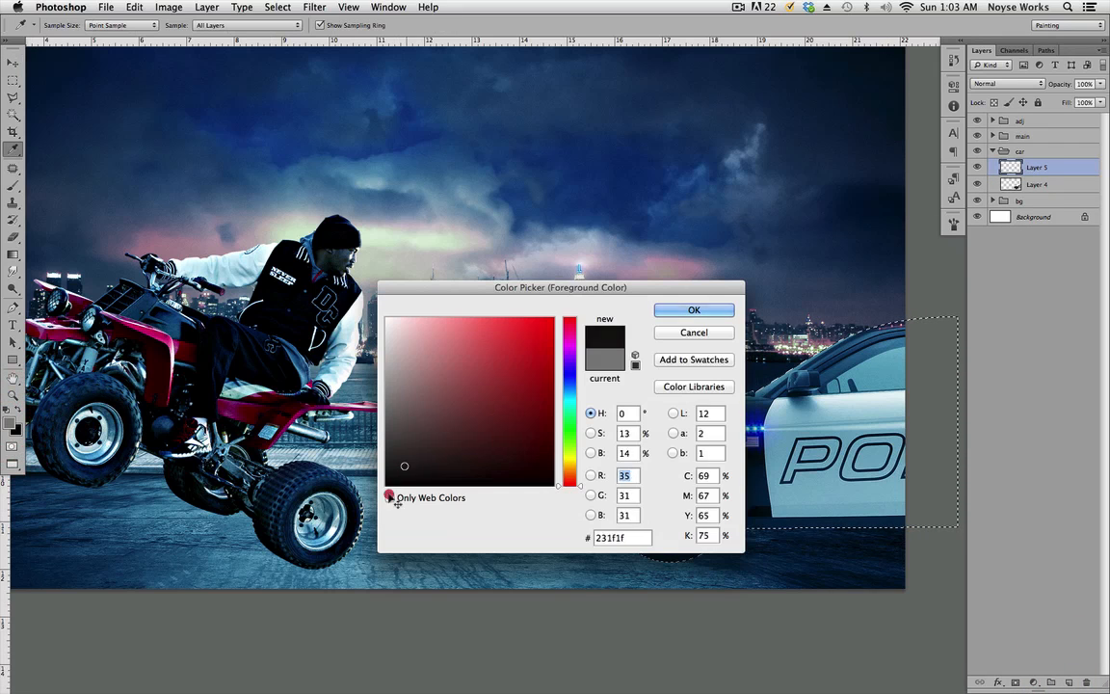
left_click(333, 496)
left_click(690, 309)
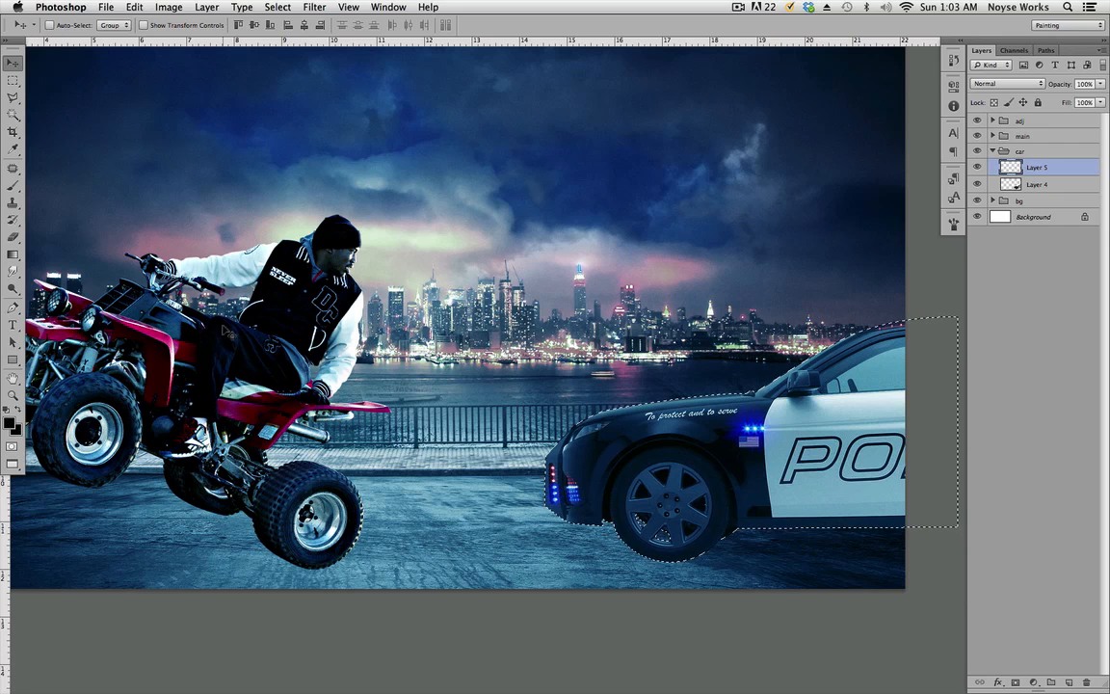
key("alt+BackSpace")
key("alt+super+d")
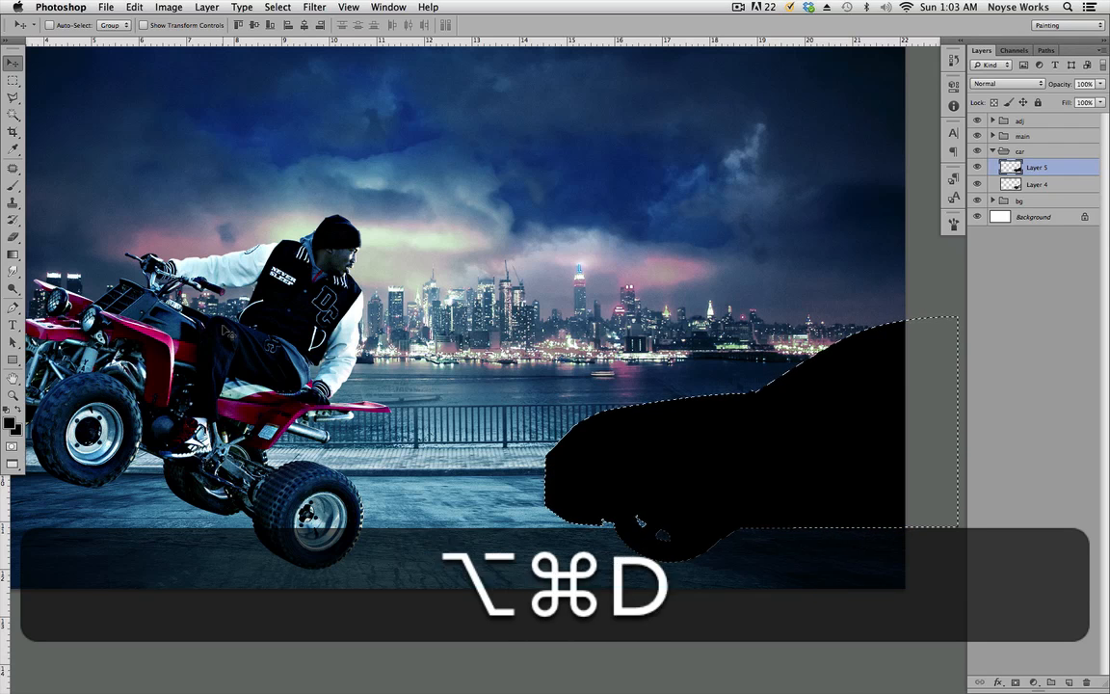
key("super+d")
Step: Move the black car silhouette below the police car layer and squash it down to about 15.8% height as a ground shadow
left_click_drag(1064, 169, 1060, 196)
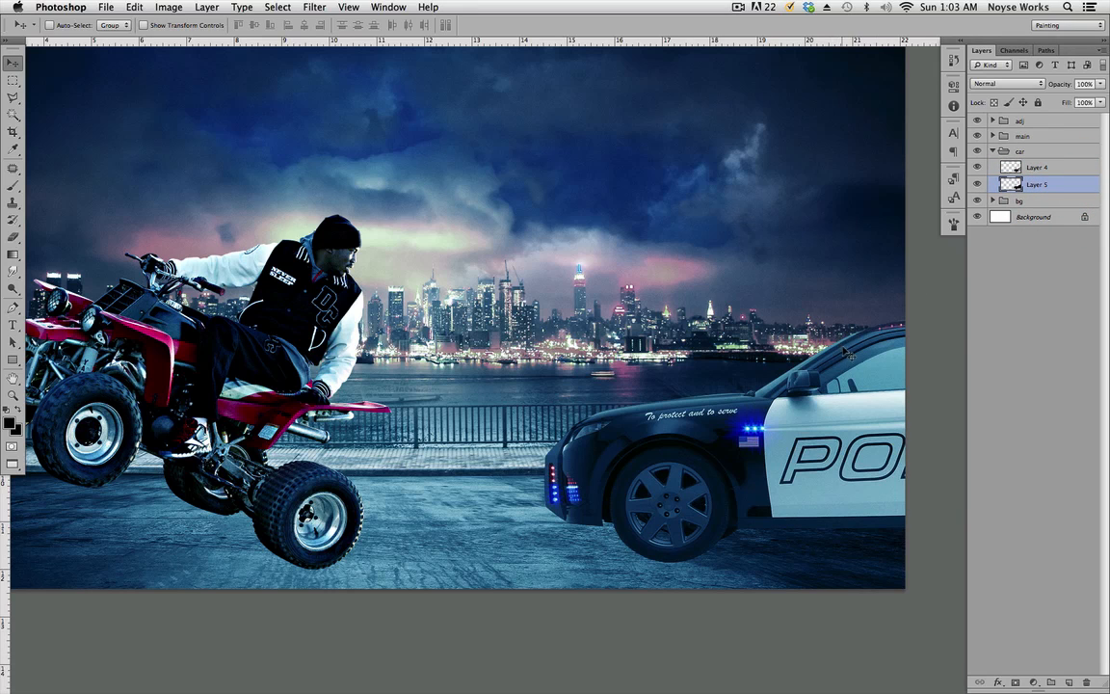
key("super+t")
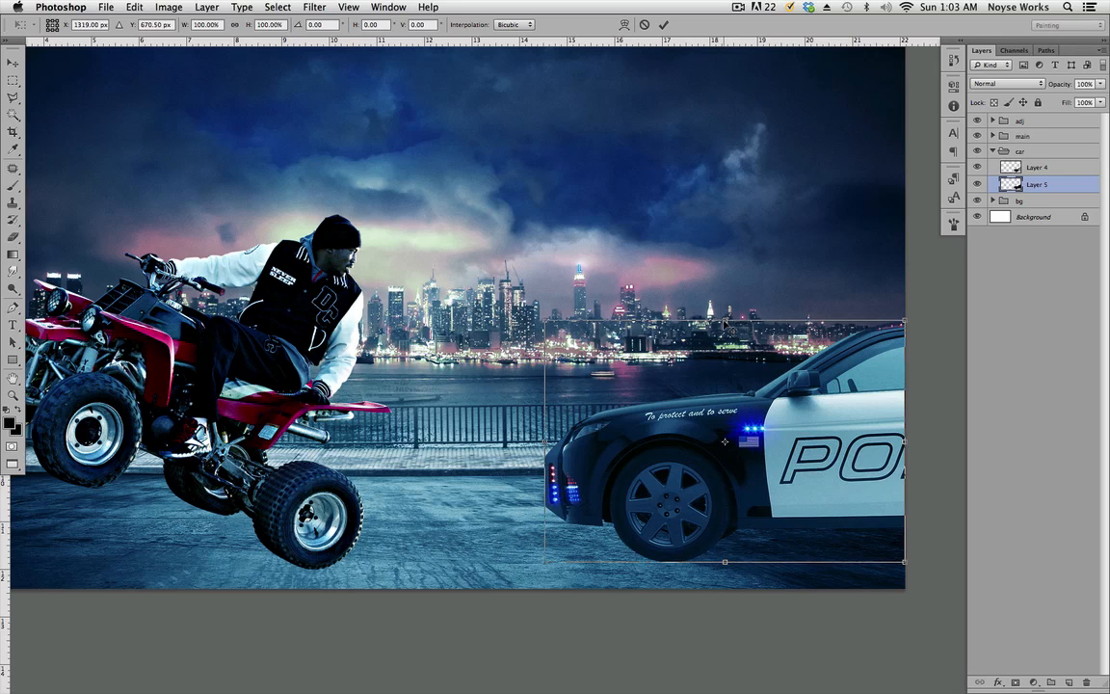
left_click_drag(725, 323, 720, 526)
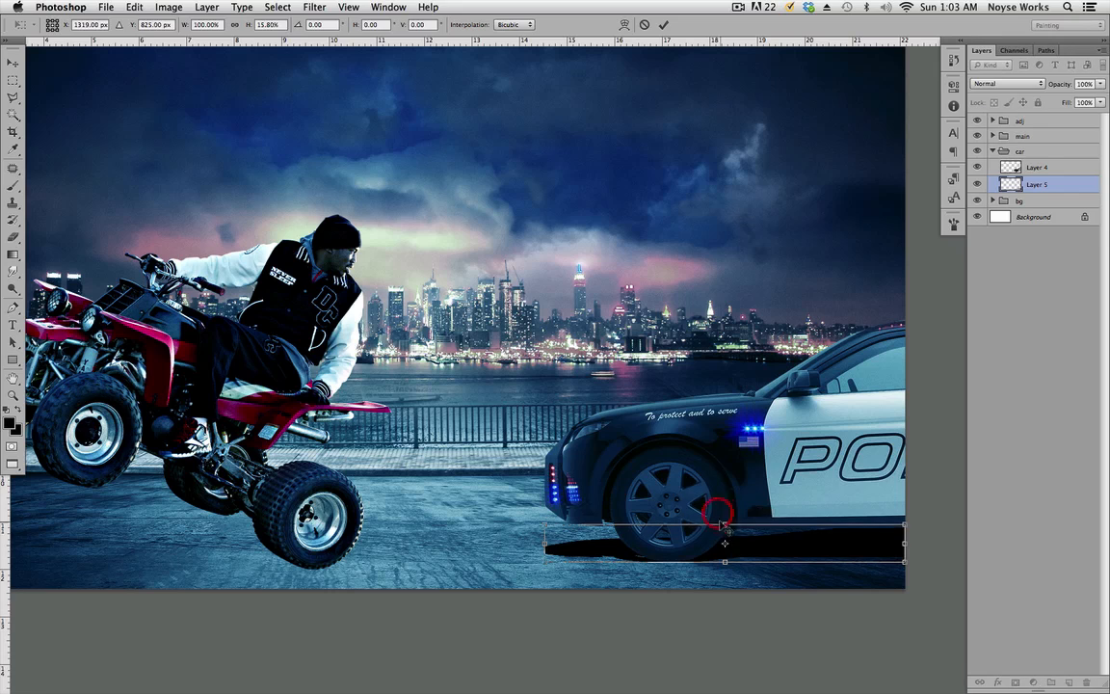
key("Return")
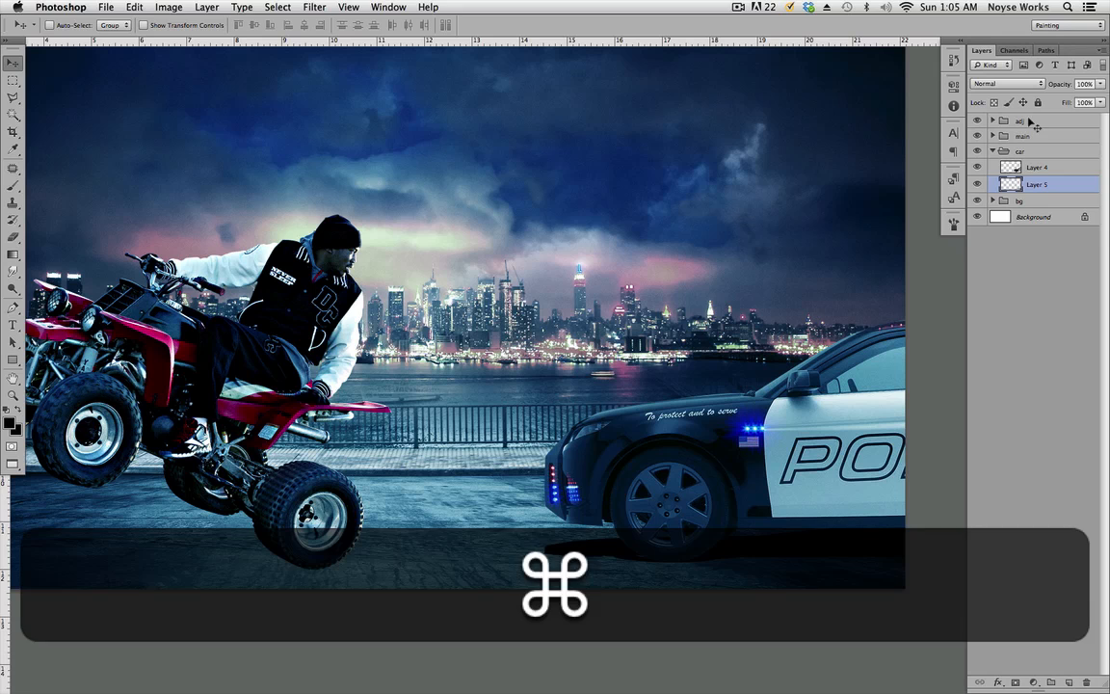
Step: Soften the flattened shadow under the police car with a Gaussian Blur
key("super+1")
left_click_drag(803, 430, 784, 430)
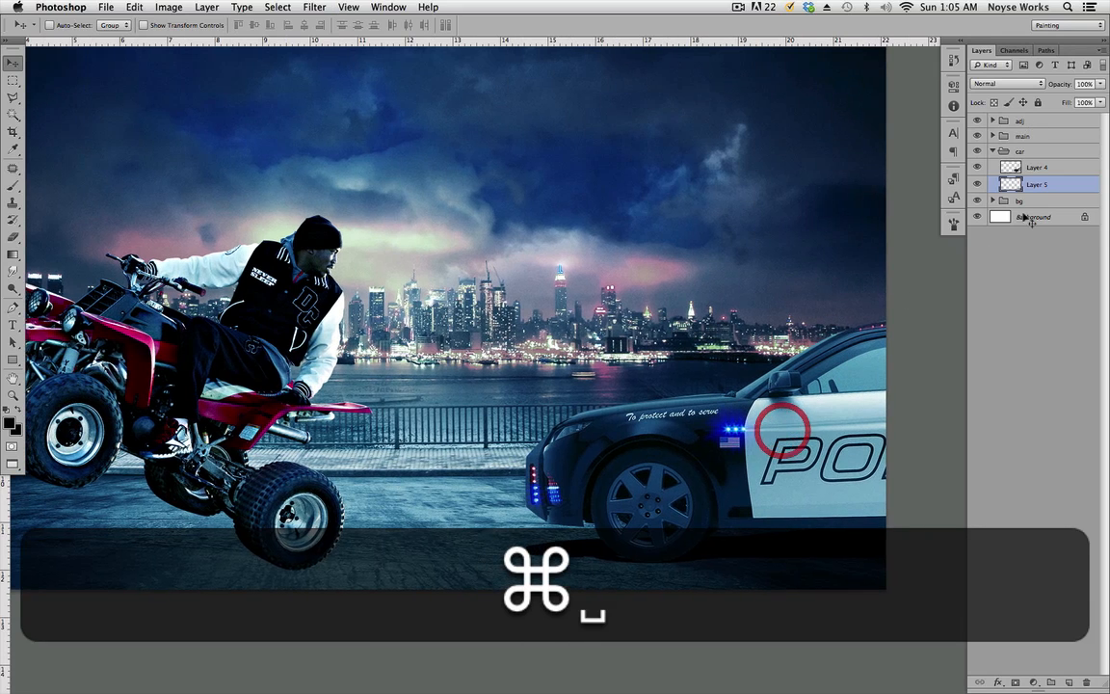
left_click(1064, 185)
left_click(978, 184)
left_click(978, 184)
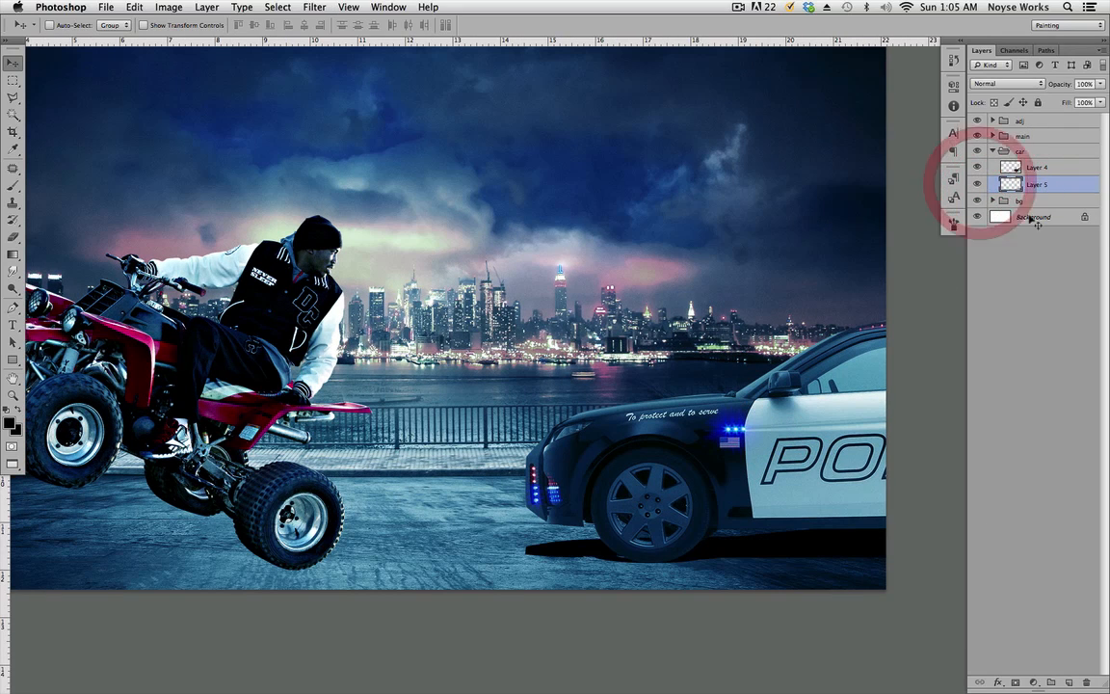
left_click(314, 6)
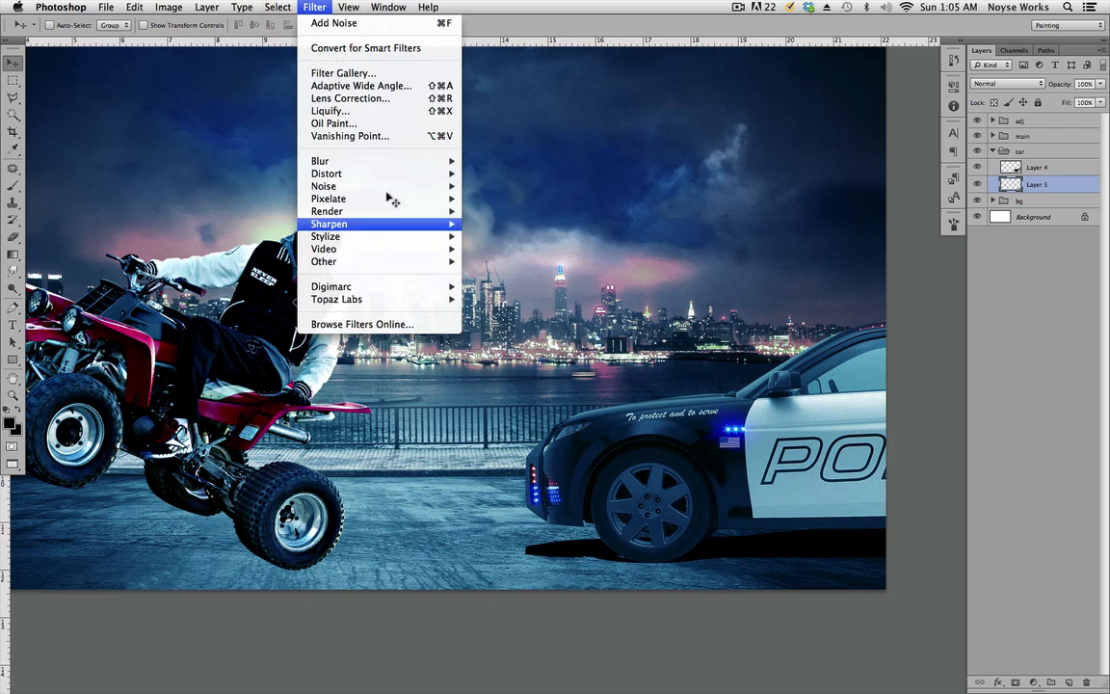
mouse_move(380, 162)
left_click(508, 261)
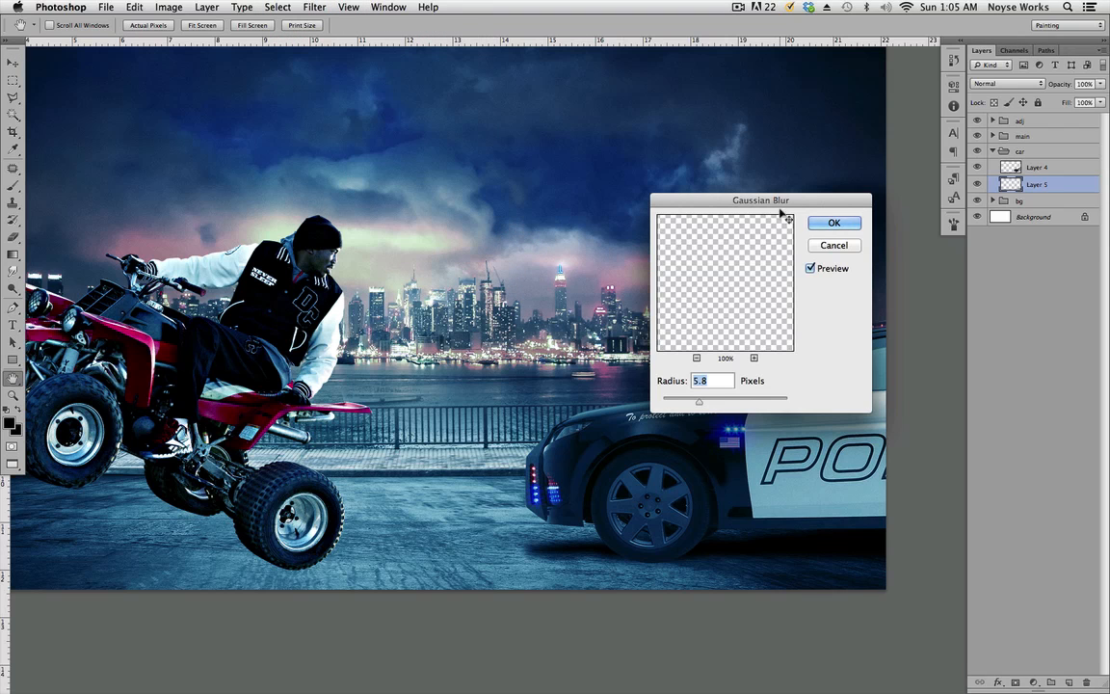
left_click_drag(785, 199, 435, 189)
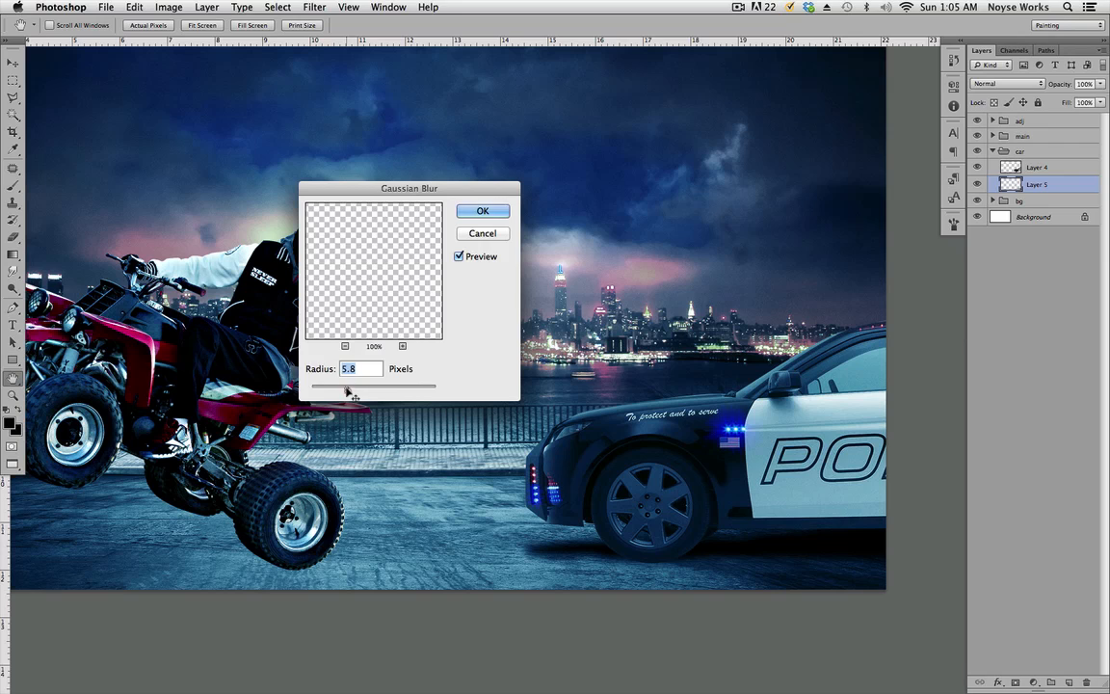
left_click_drag(348, 389, 352, 393)
left_click(483, 211)
scroll(616, 395, "left", 2)
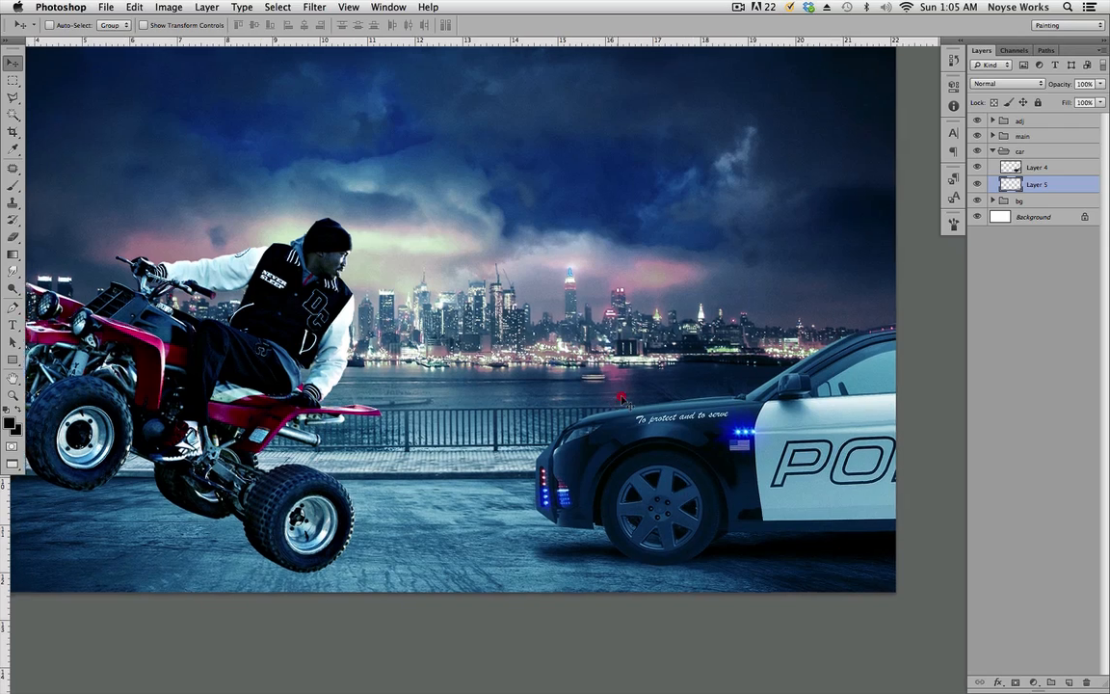
Step: Set the police car shadow's blend mode to Soft Light and compare the image with and without the shadow
left_click(616, 395)
left_click(1012, 83)
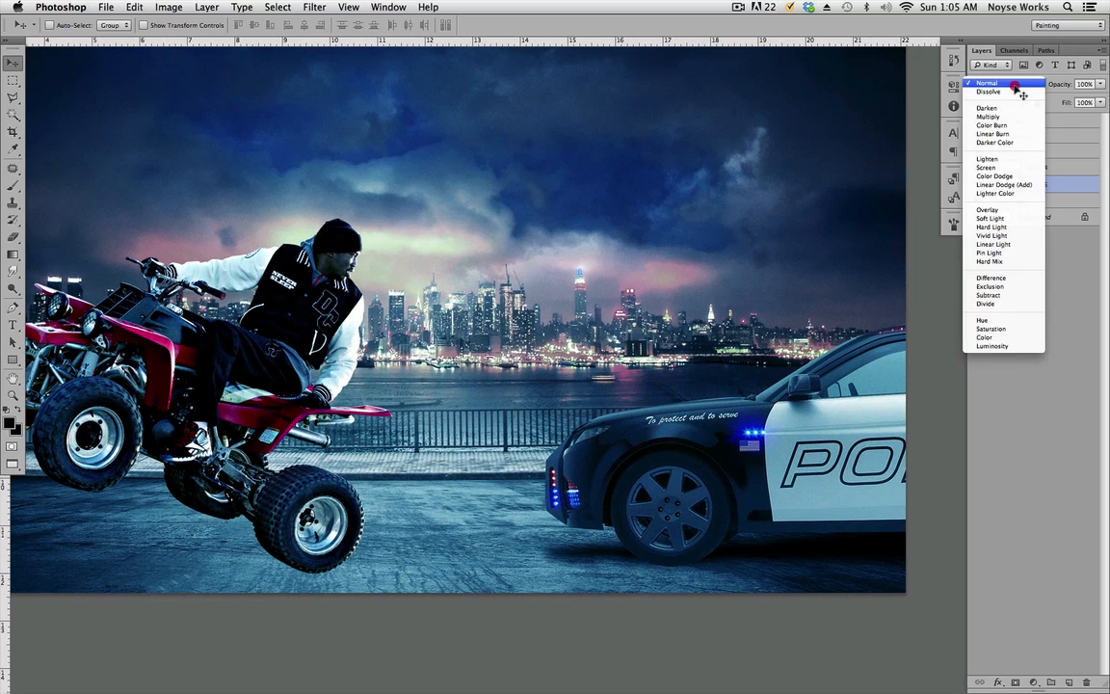
left_click(1007, 222)
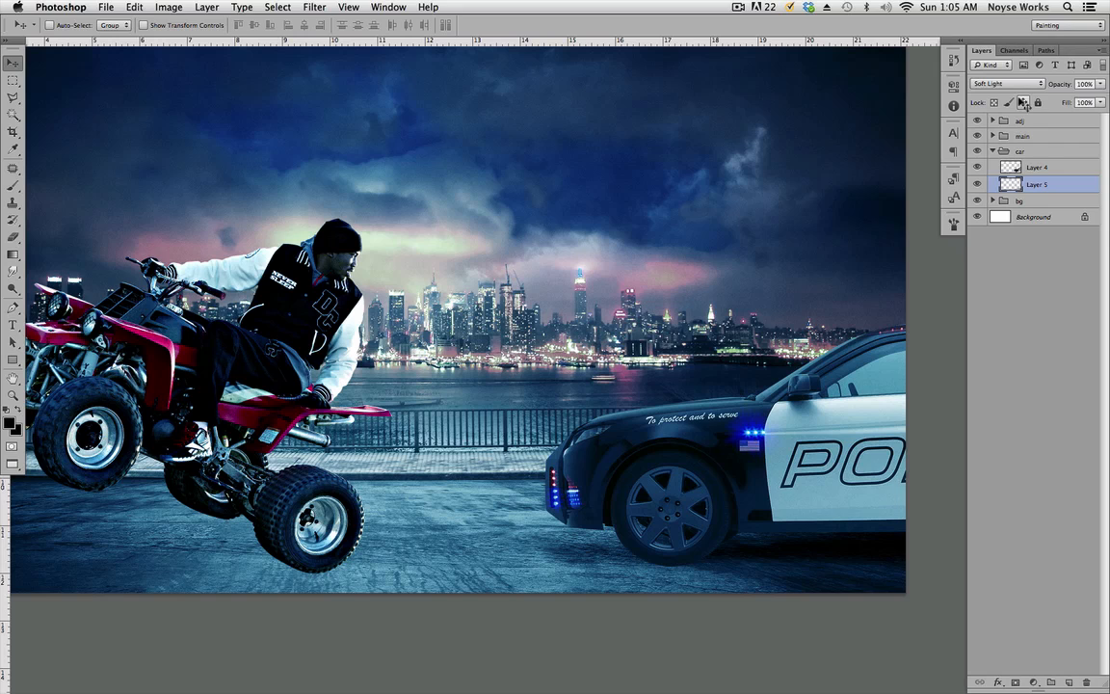
left_click_drag(733, 504, 715, 506)
left_click(978, 184)
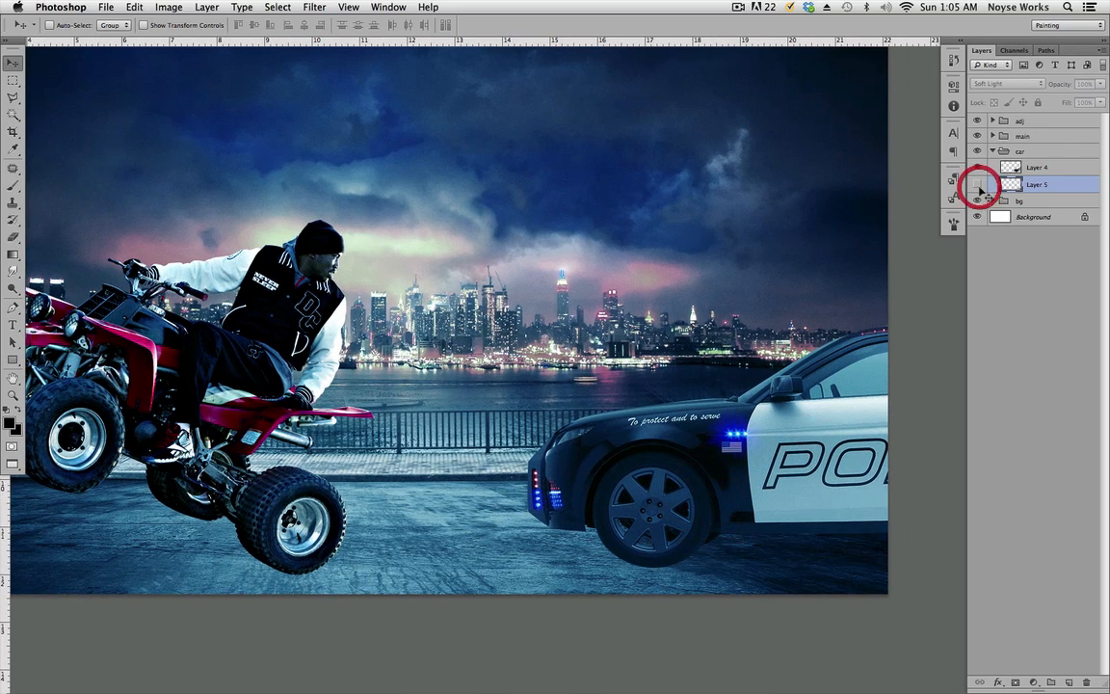
left_click(979, 185)
left_click(1099, 85)
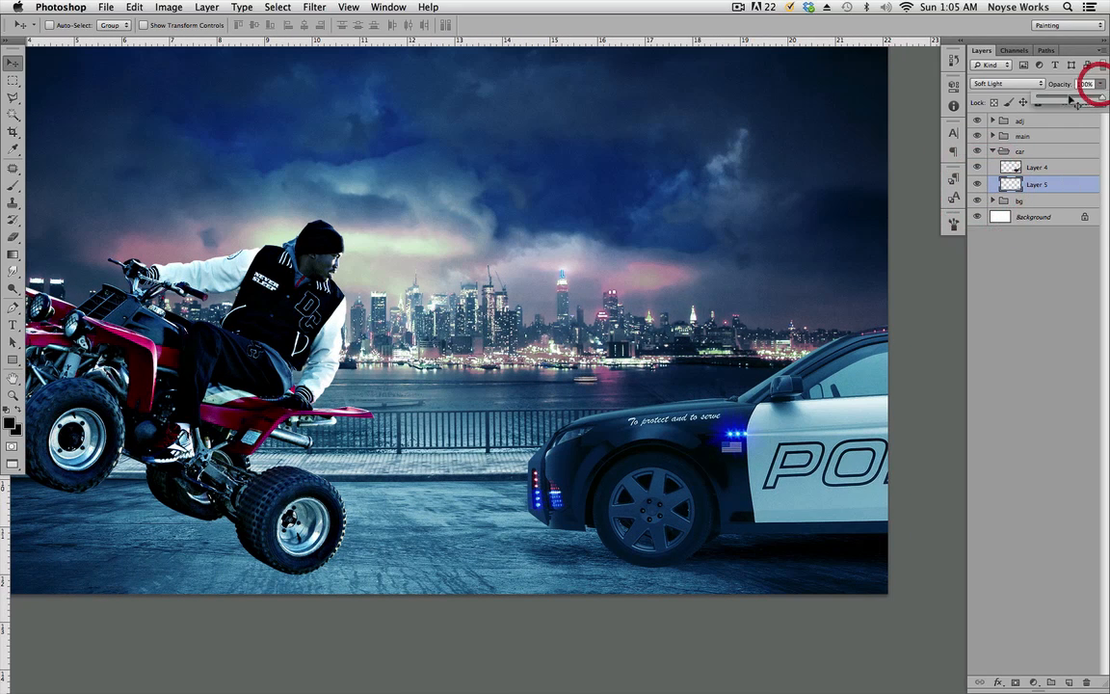
left_click(1048, 186)
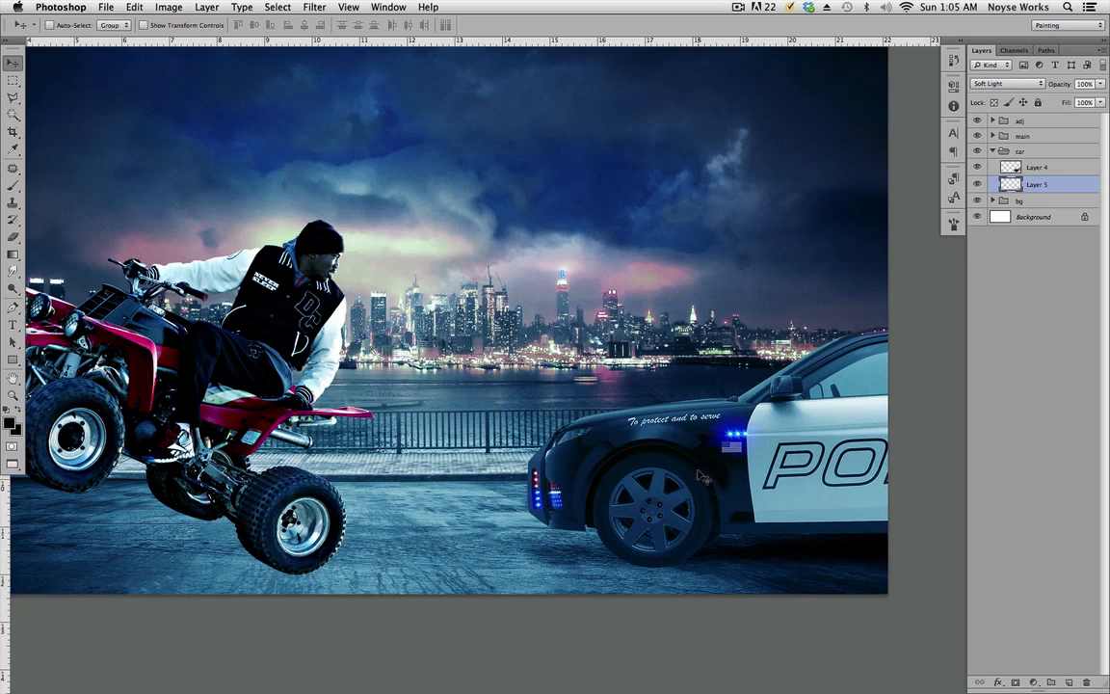
Step: Duplicate the Soft Light shadow layer to deepen the shadow under the police car
scroll(700, 471, "down", 1)
scroll(700, 470, "right", 1)
left_click(1036, 184)
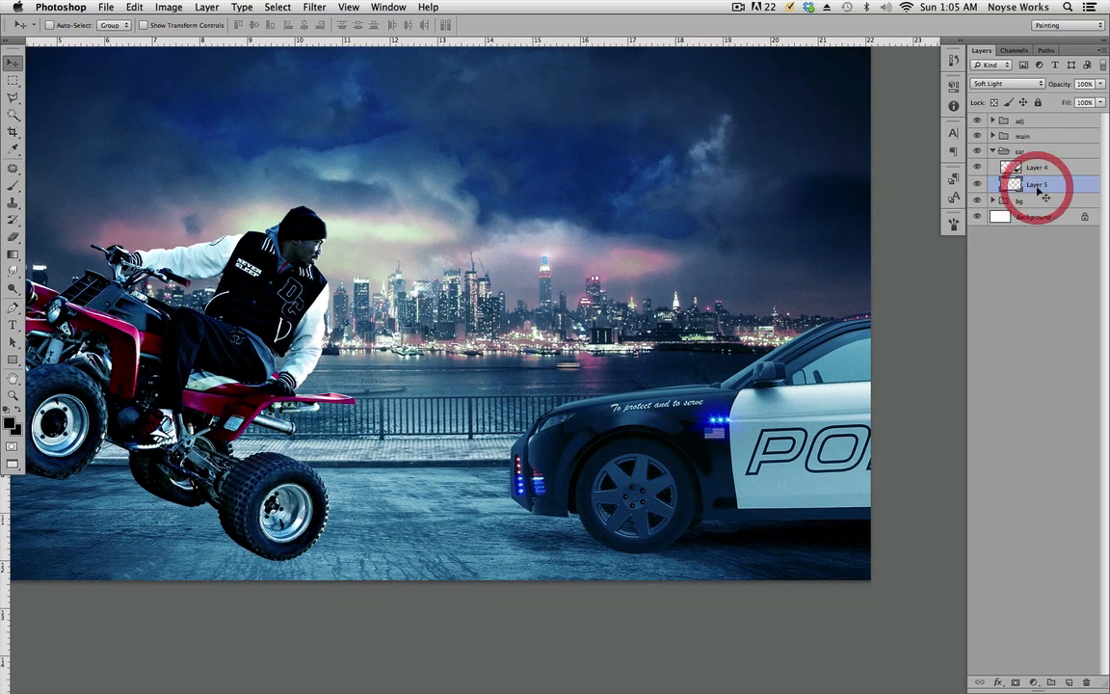
key("super+j")
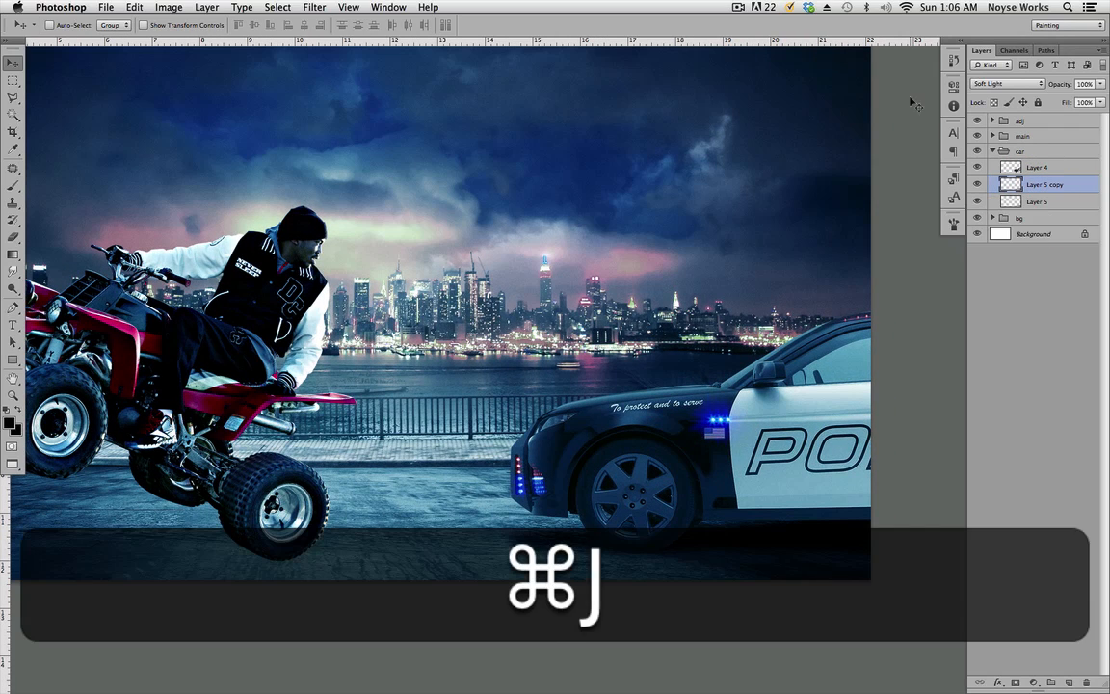
left_click(1060, 184)
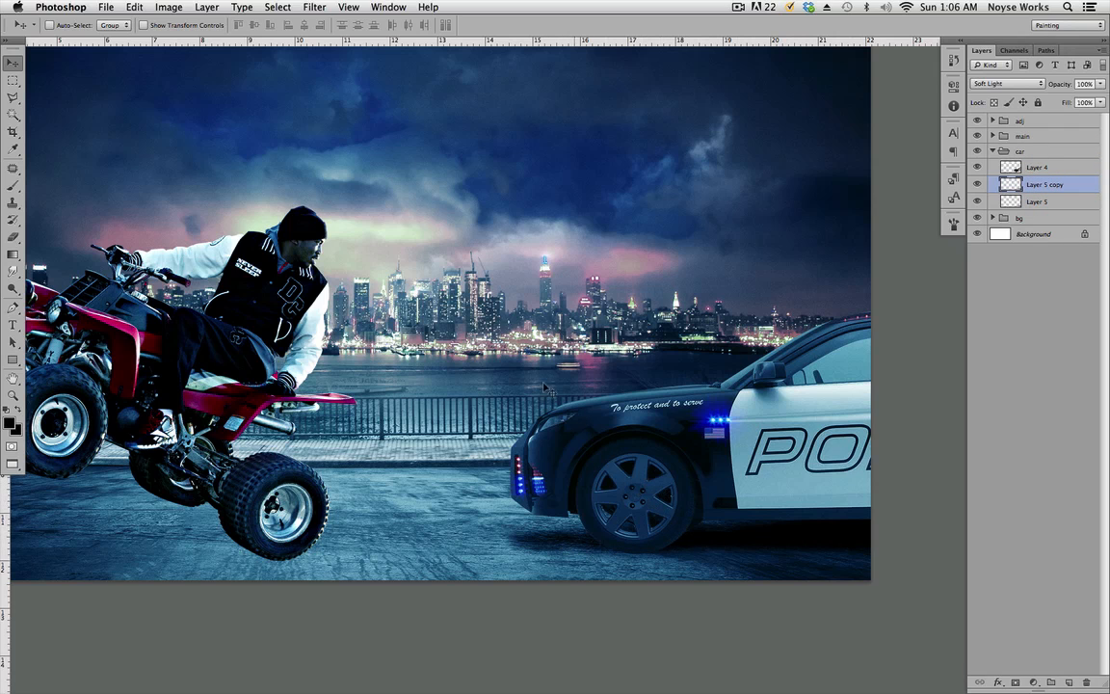
key("b")
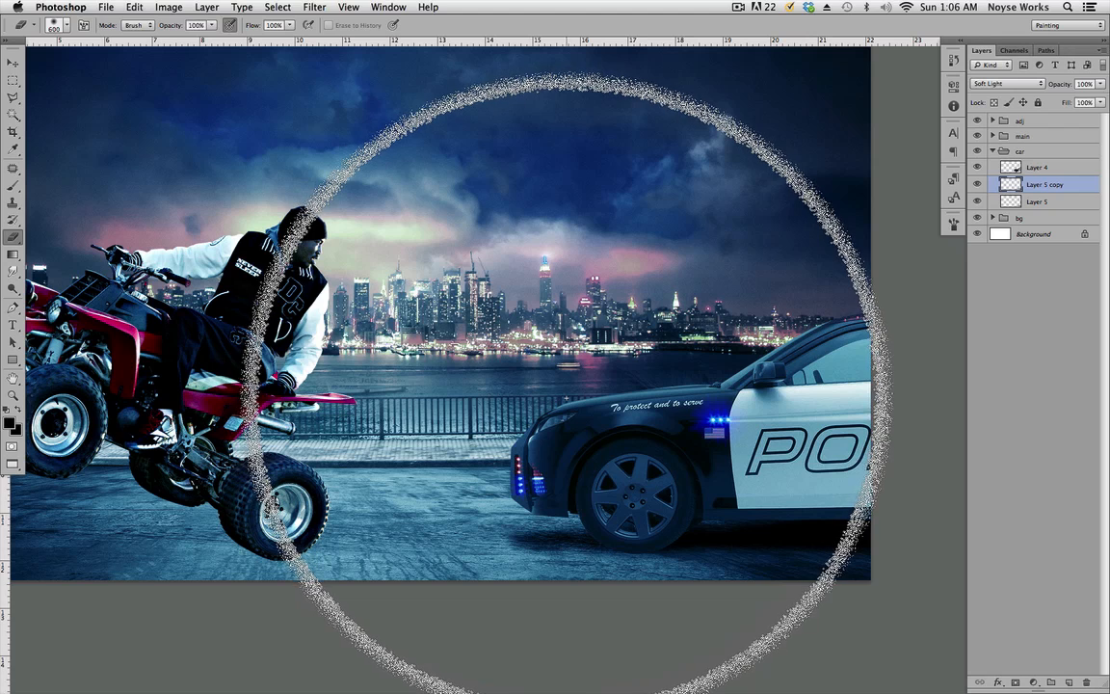
key("[")
key("[")
key("[")
key("[")
key("[")
key("[")
key("[")
key("[")
key("[")
key("[")
key("[")
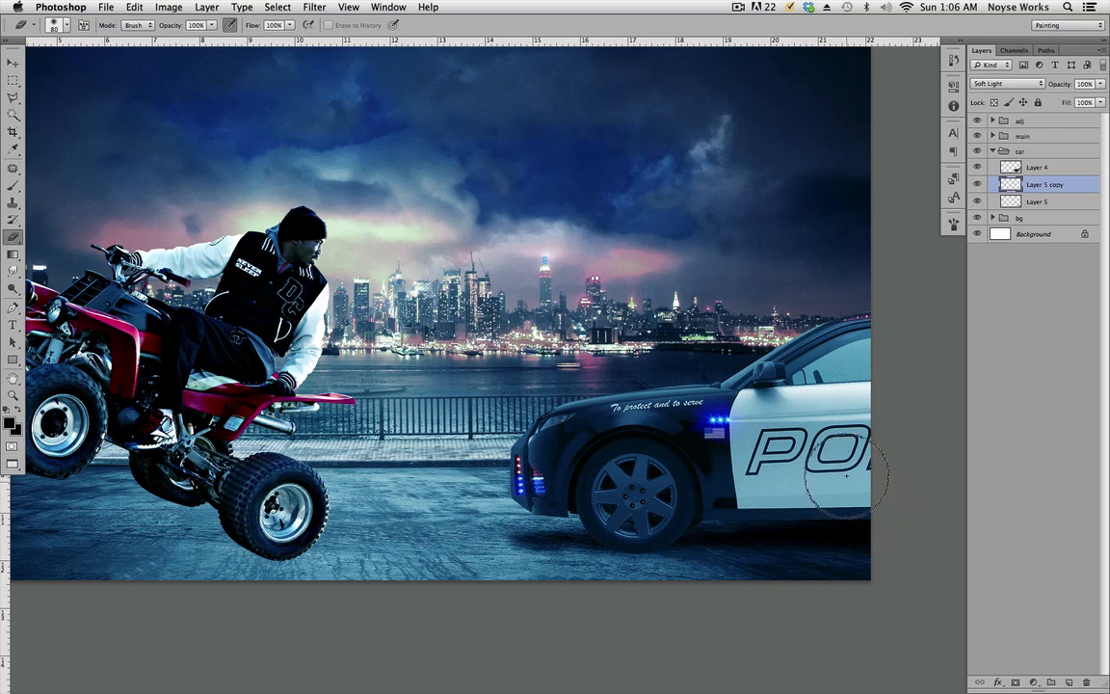
Step: Save the document and collapse the car group
key("v")
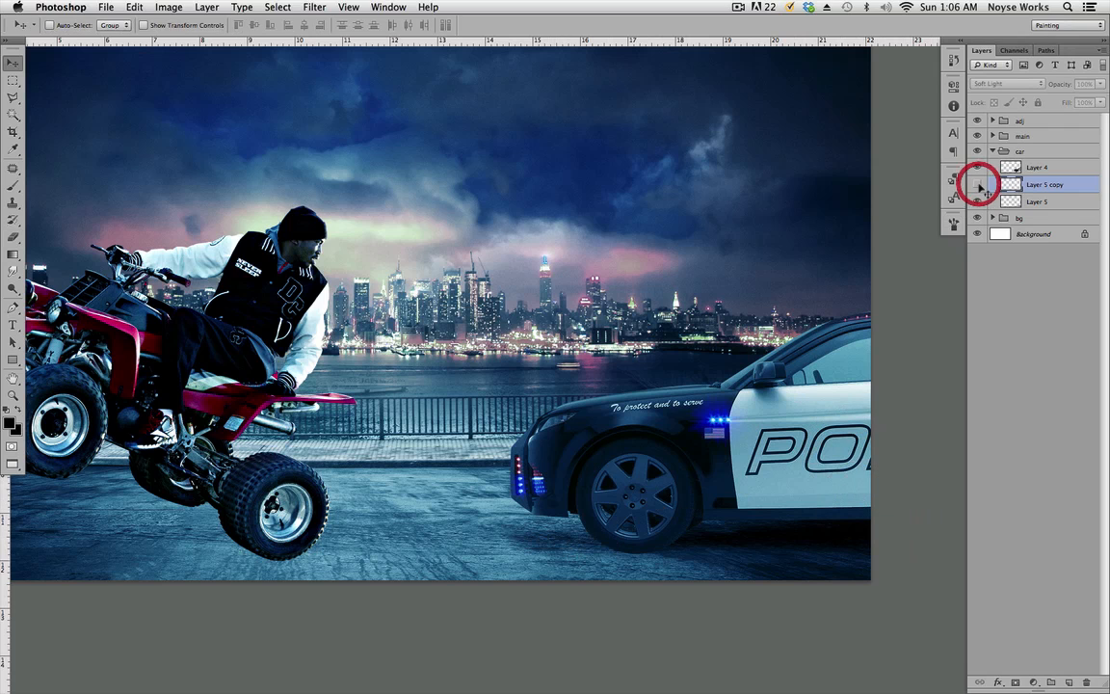
key("super+s")
key("super+v")
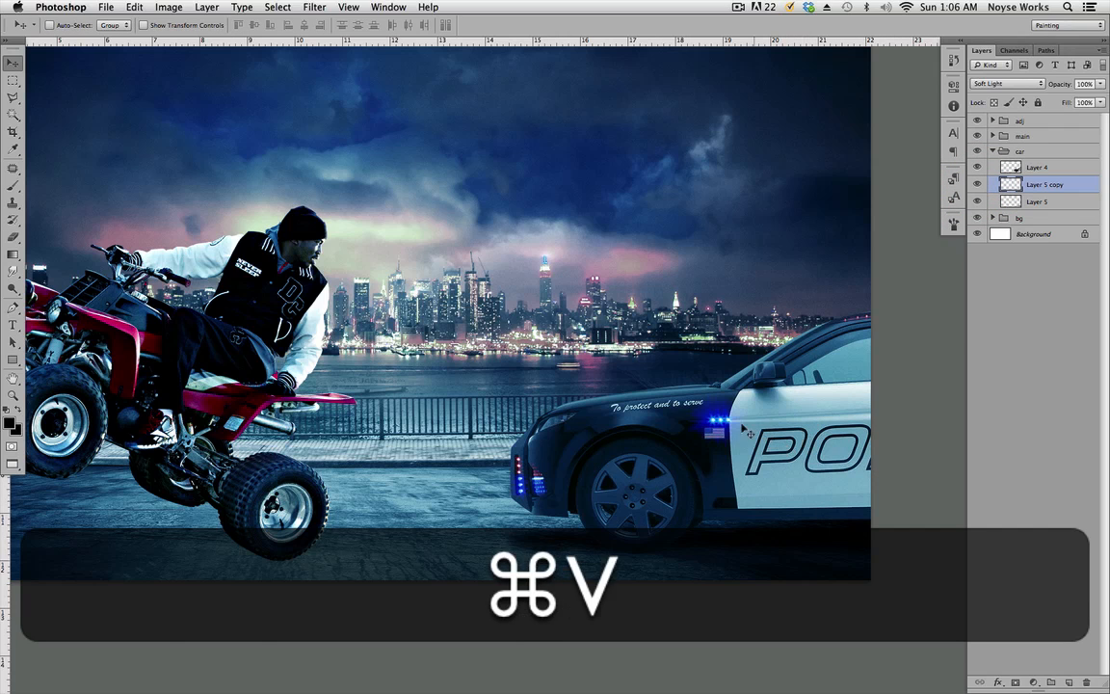
left_click_drag(738, 424, 829, 425)
left_click(993, 151)
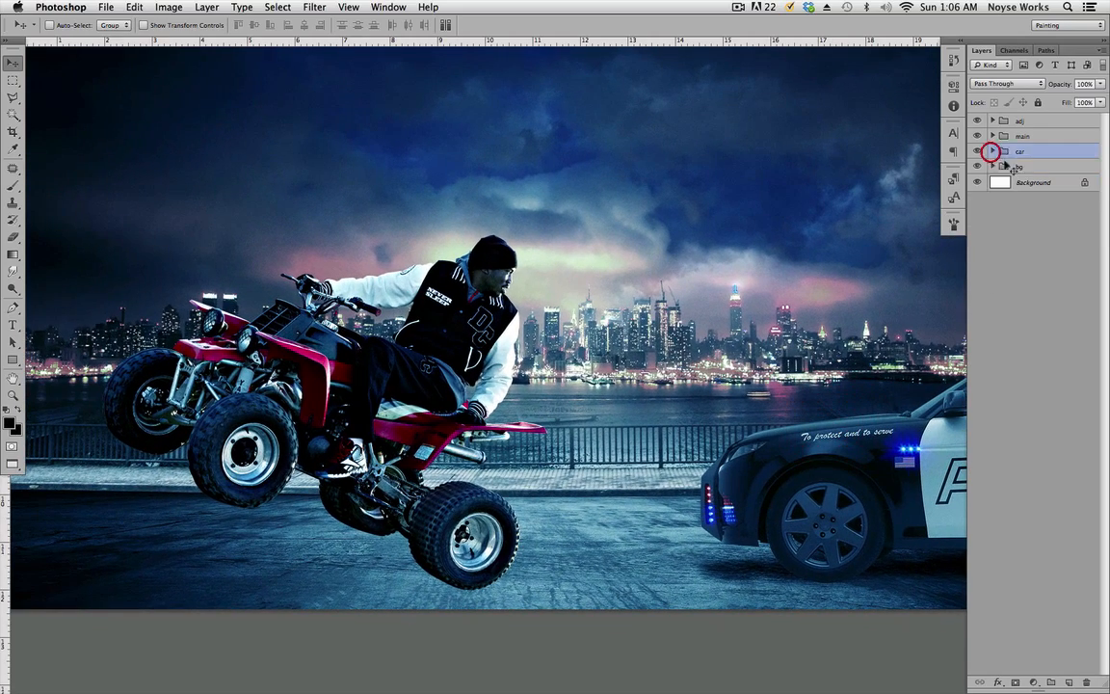
Step: Make a black silhouette of the quad rider on a new layer in the main group, using the rider layer's outline as the selection
left_click_drag(593, 264, 690, 266)
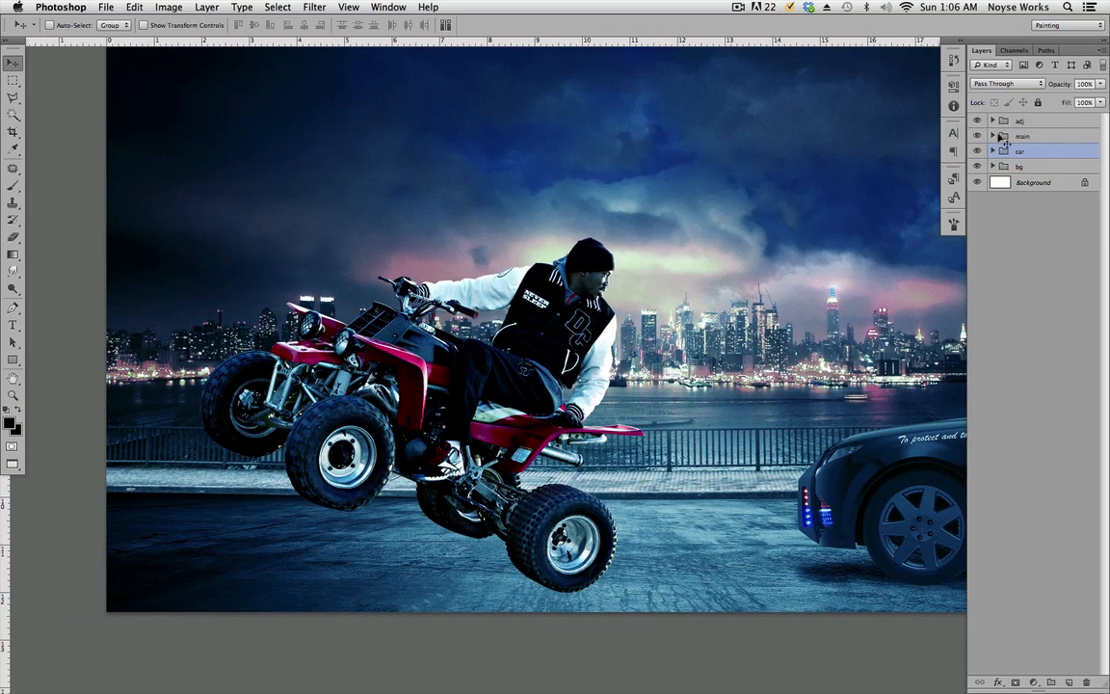
left_click(994, 136)
left_click(1024, 156)
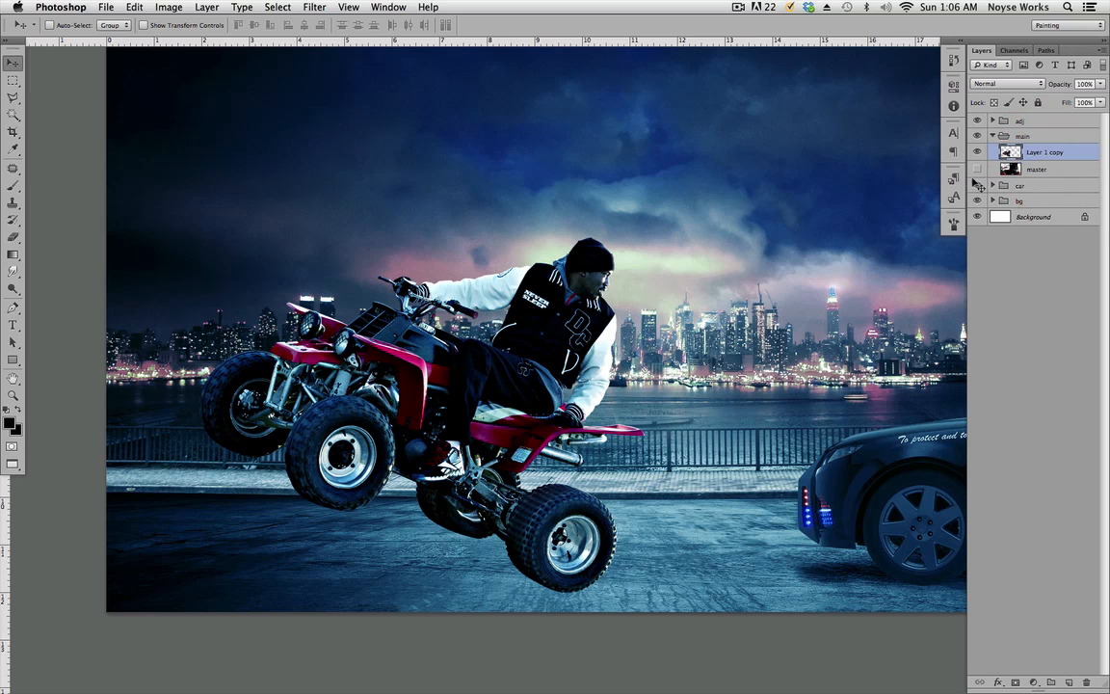
left_click(1008, 152, "super")
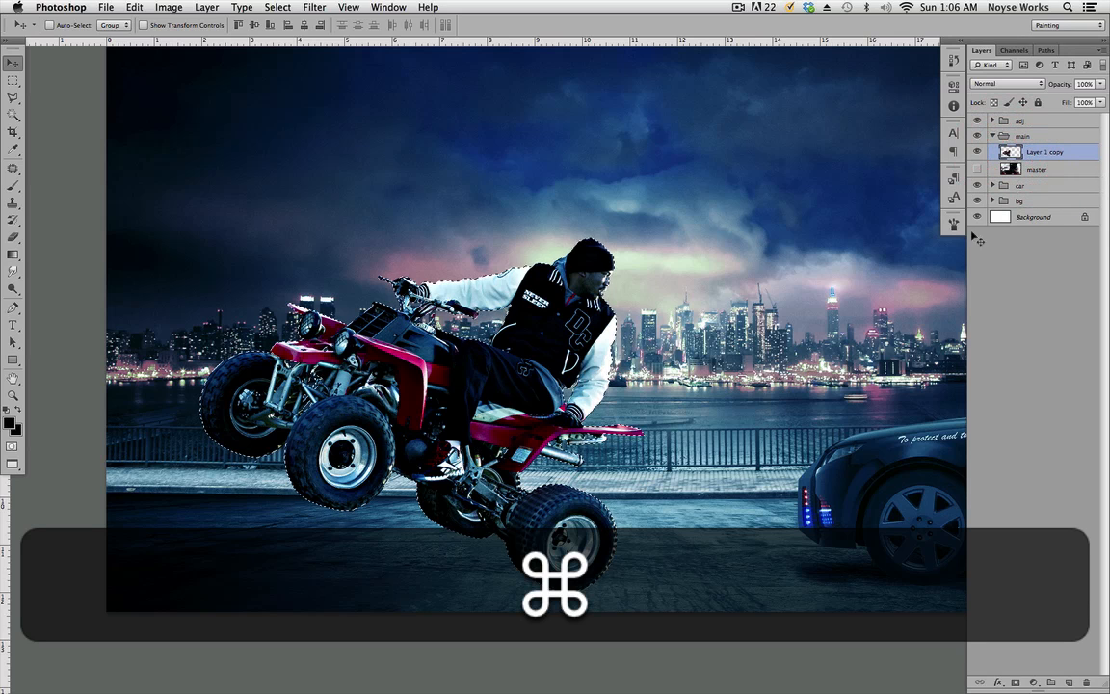
left_click(1068, 681)
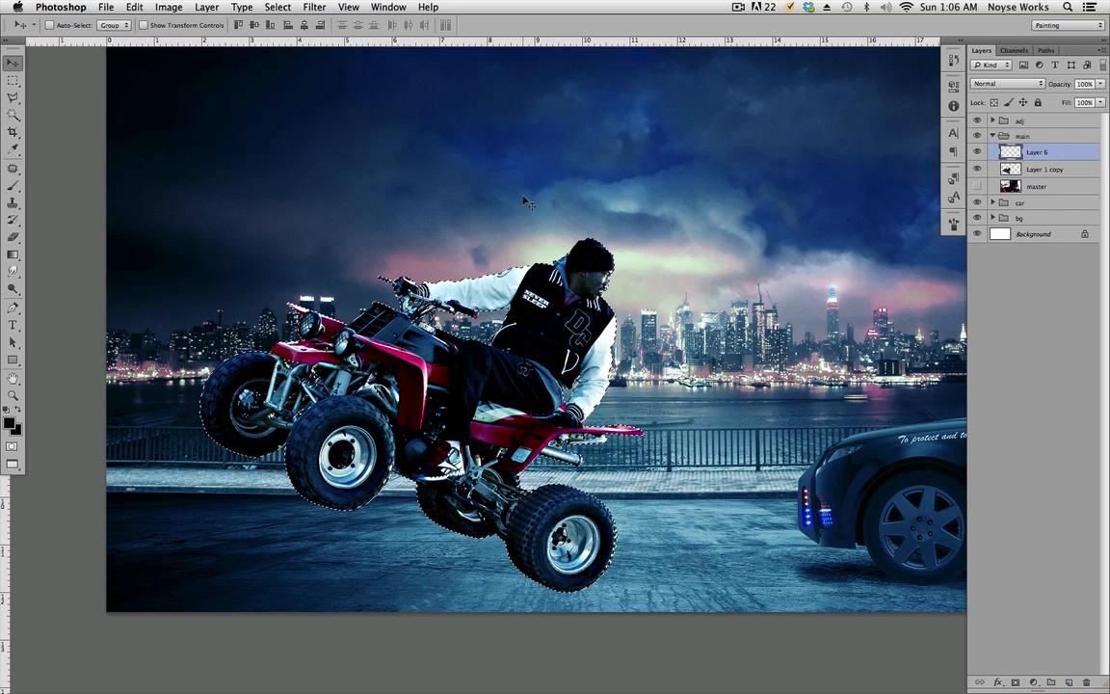
key("alt+BackSpace")
key("super+d")
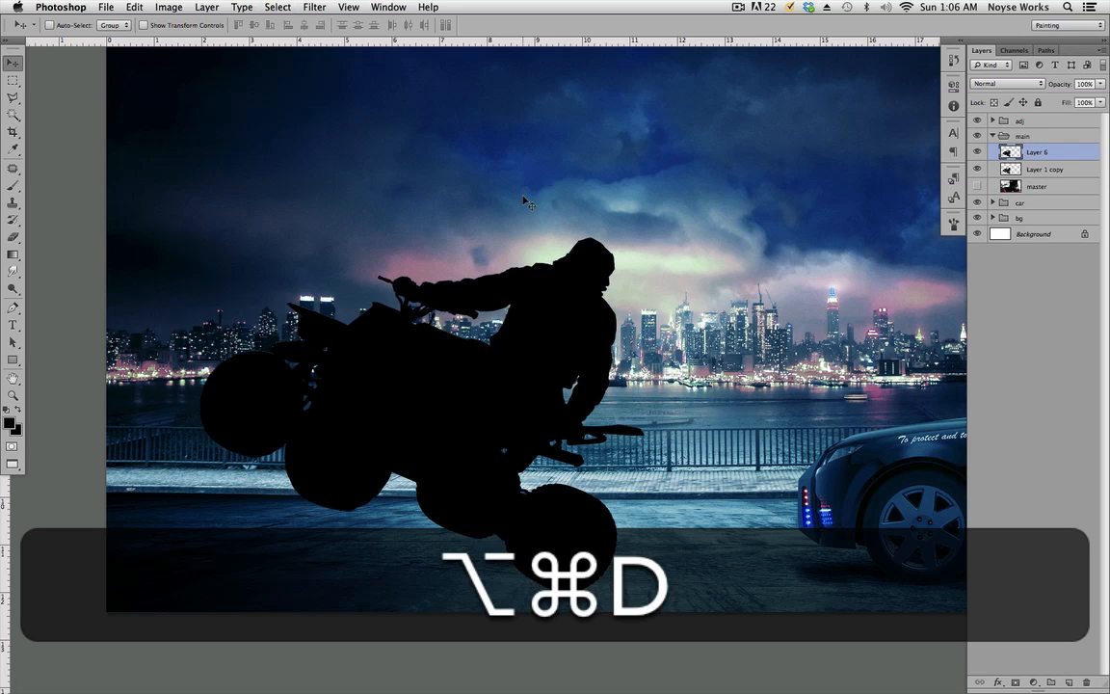
Step: Move the rider silhouette below the quad rider layer and squash it to about 16% height as a shadow at the rear wheel's base
left_click_drag(1051, 171, 1041, 179)
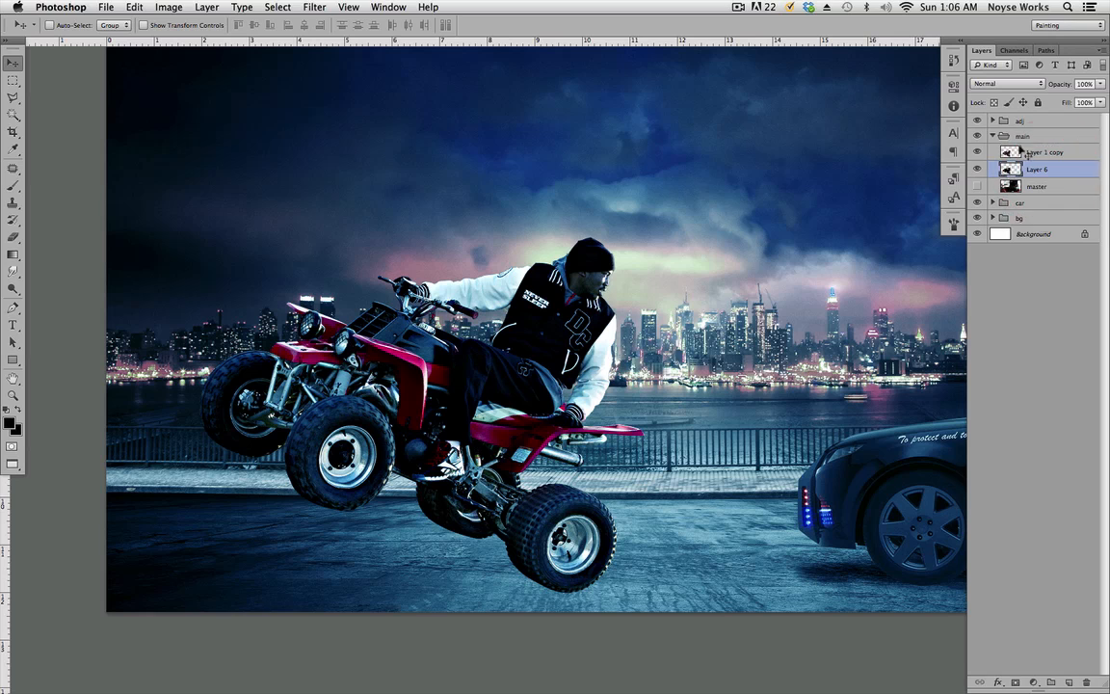
key("super+t")
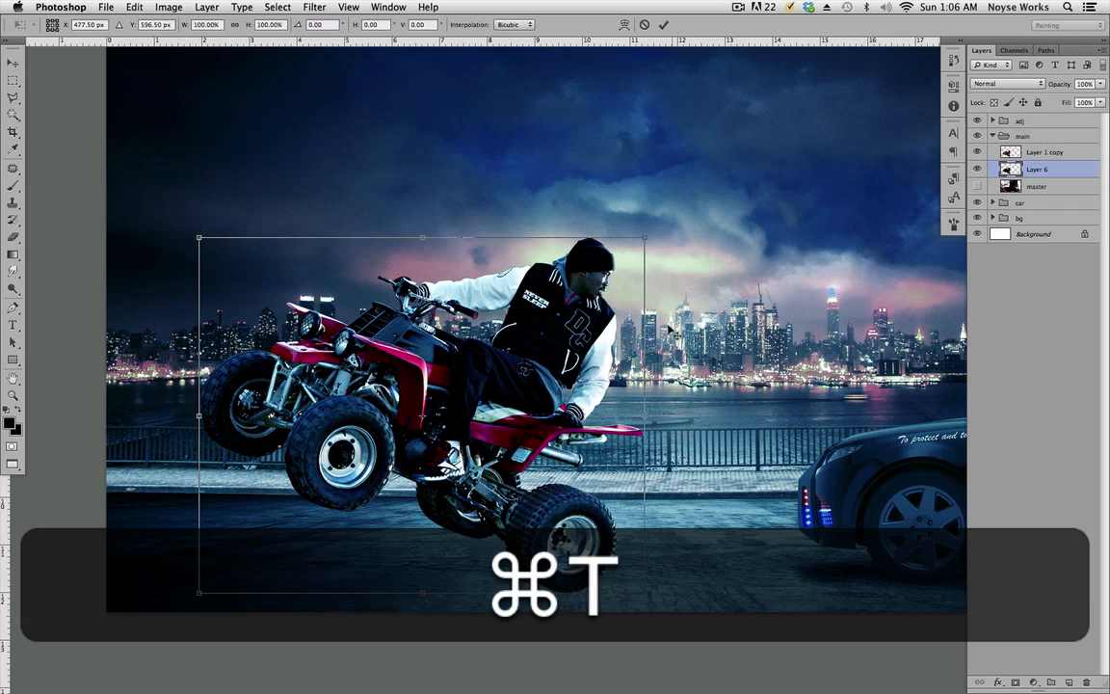
left_click_drag(421, 238, 426, 536)
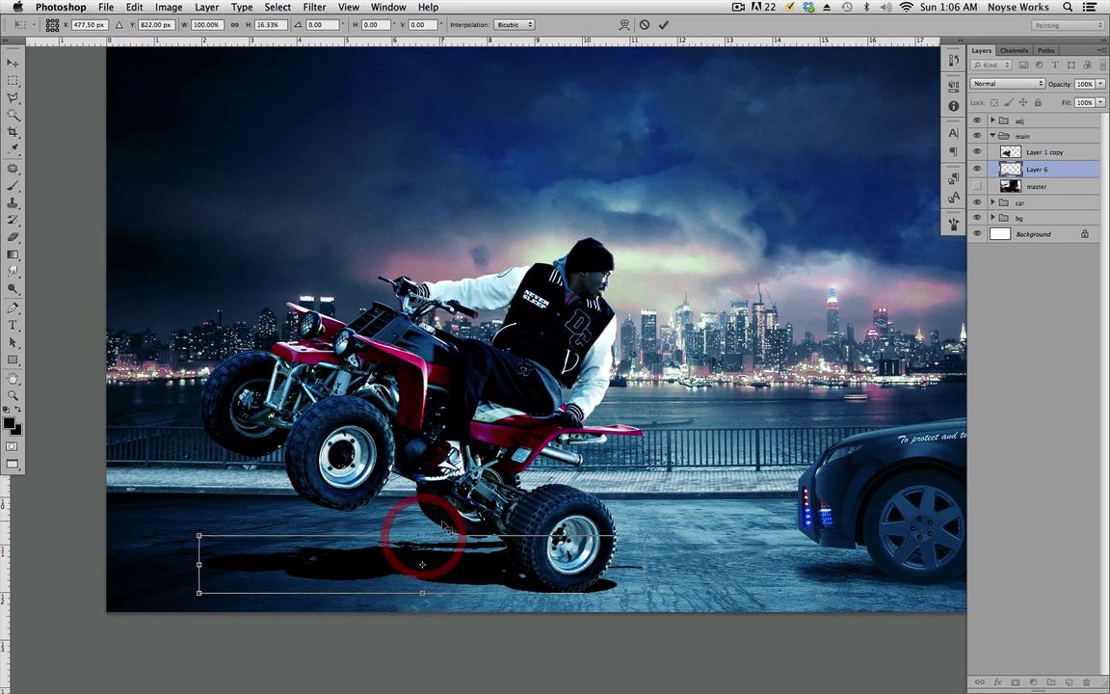
key("Return")
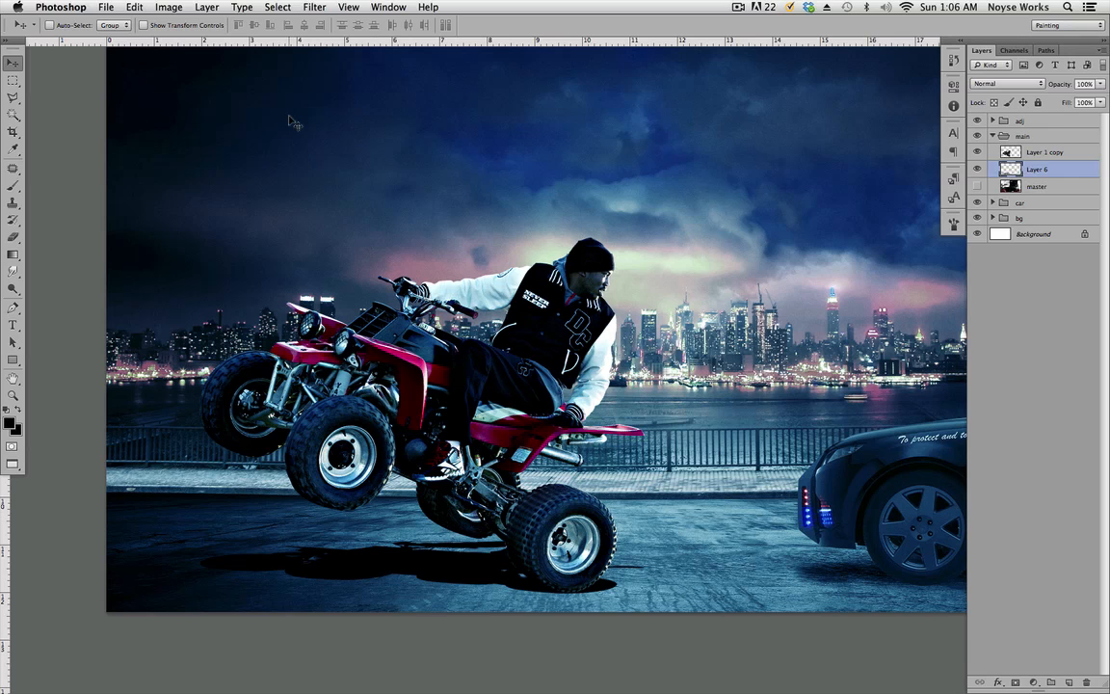
Step: Soften the quad rider's shadow by reapplying the last Gaussian Blur
left_click_drag(705, 321, 667, 344)
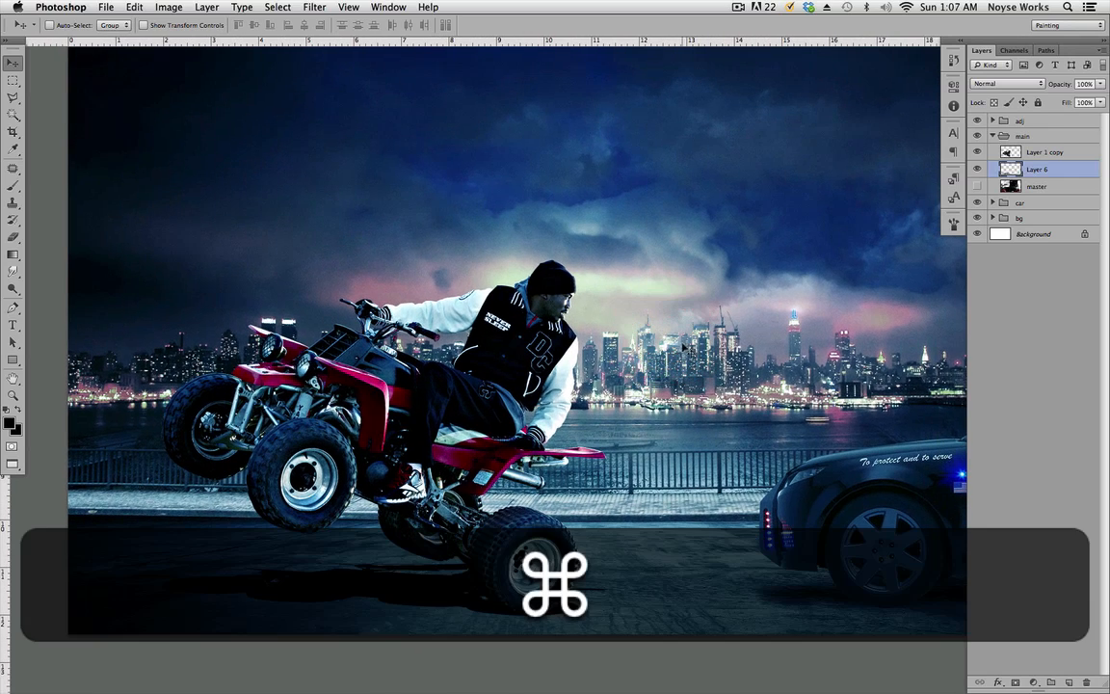
key("super+f")
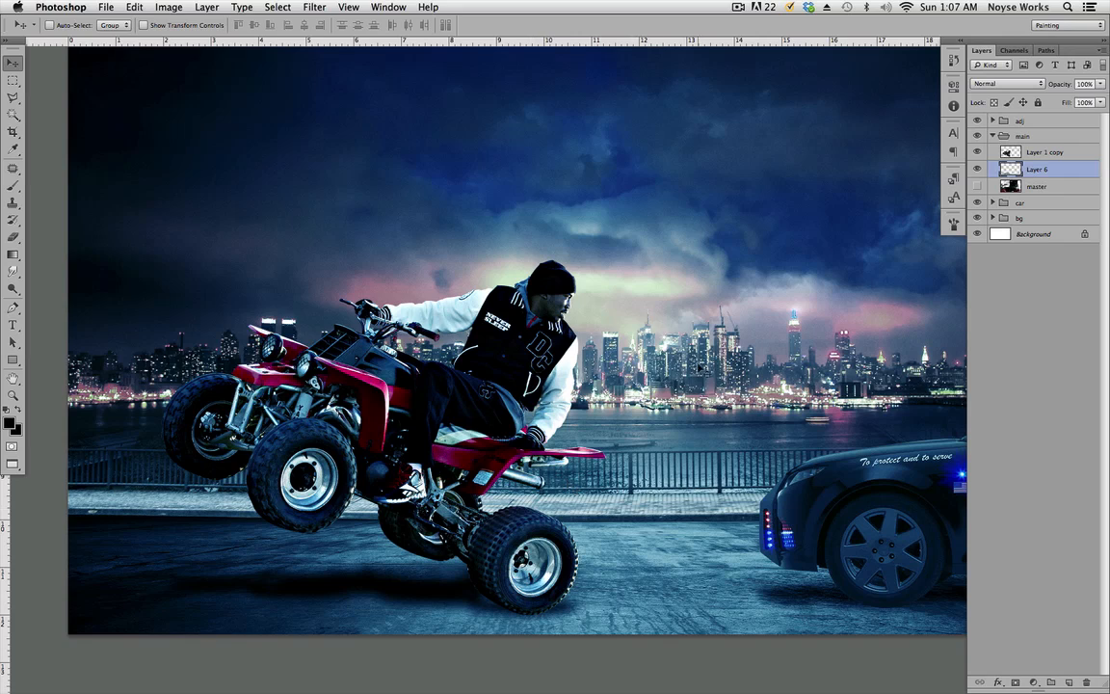
left_click_drag(410, 590, 376, 589)
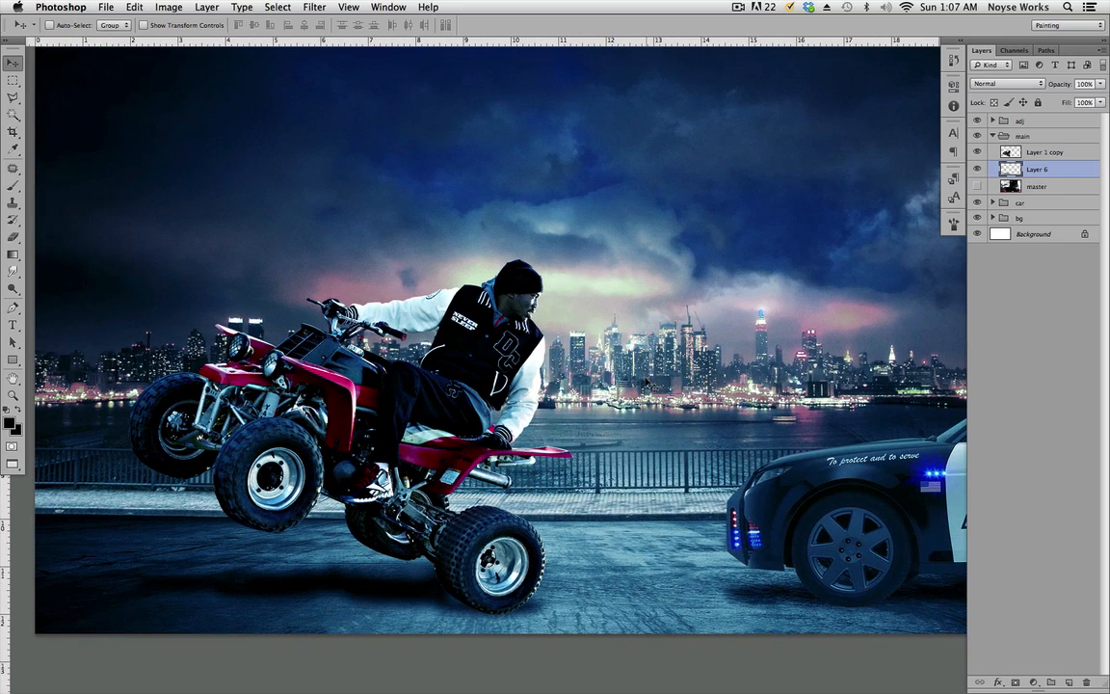
Step: Try Soft Light blending on the rider's shadow layer and duplicate it twice to strengthen the shadow
left_click(1007, 84)
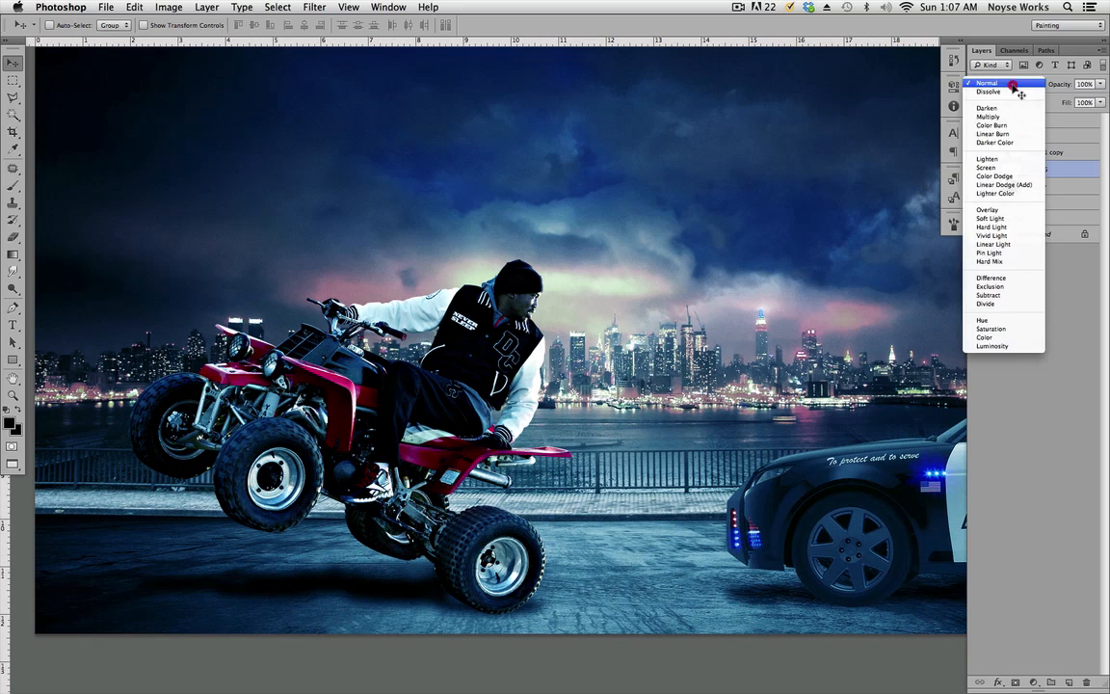
left_click(1003, 217)
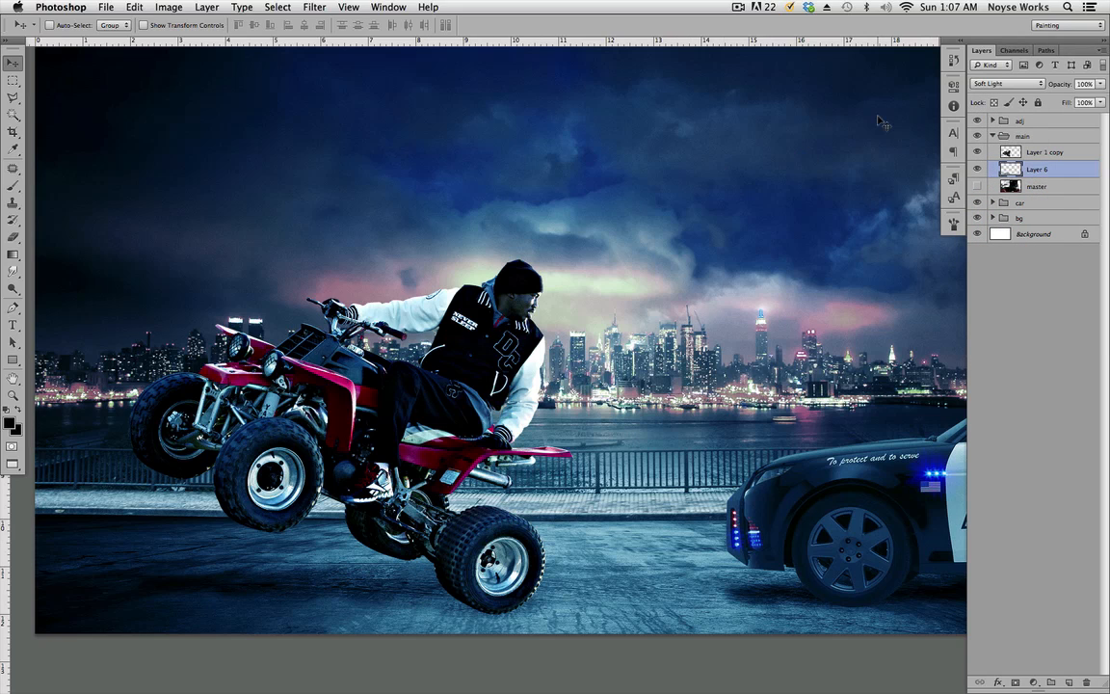
key("super+j")
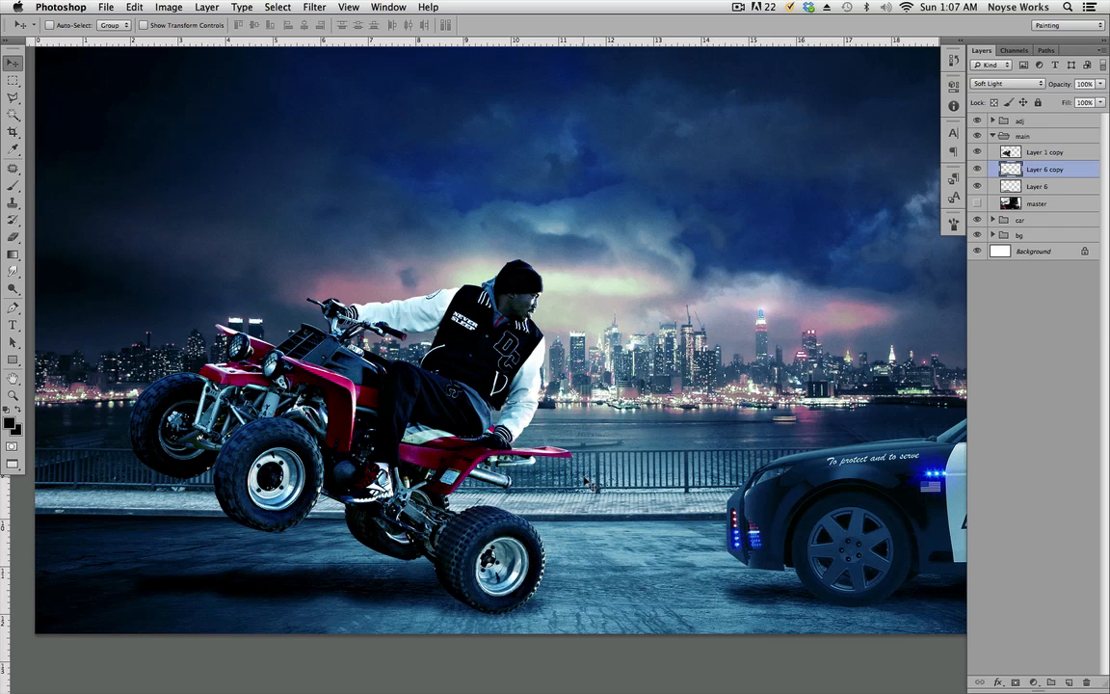
key("super")
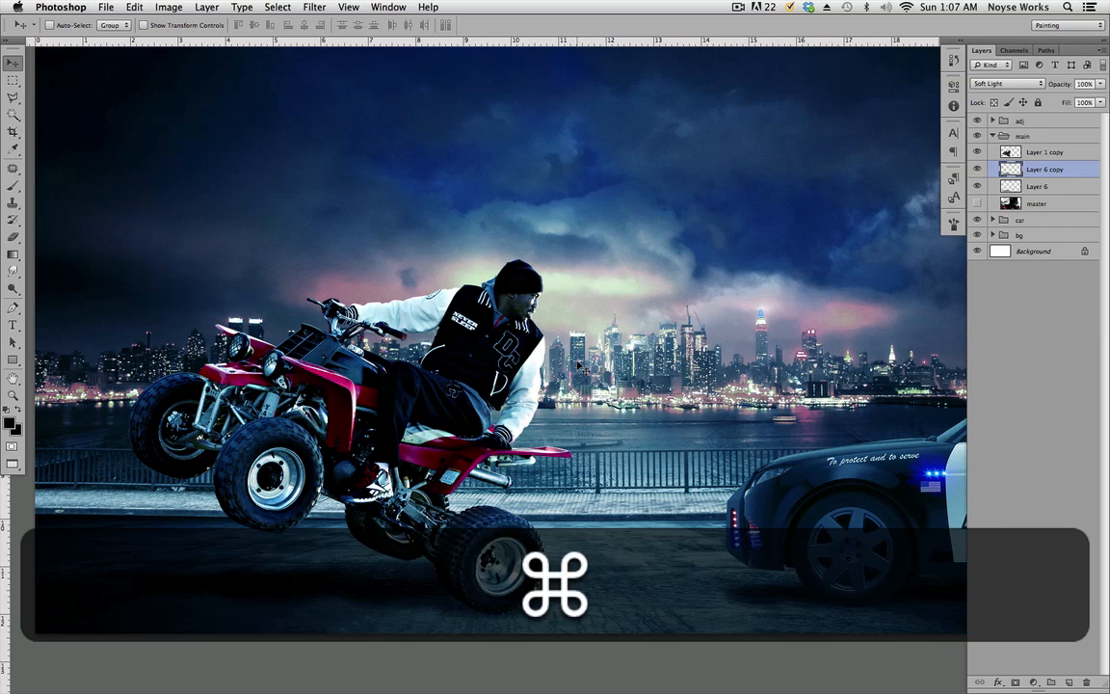
key("super+j")
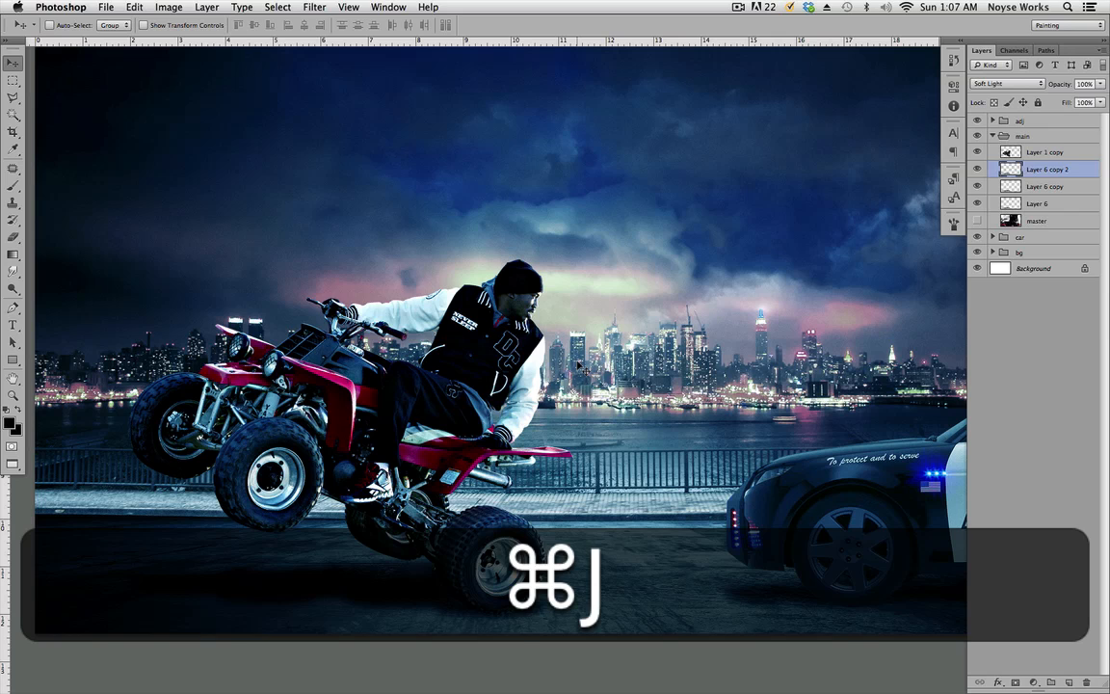
Step: Delete the two duplicate shadow layers and return the rider's shadow layer to Normal blending
left_click(1032, 190, "shift")
left_click(1087, 682)
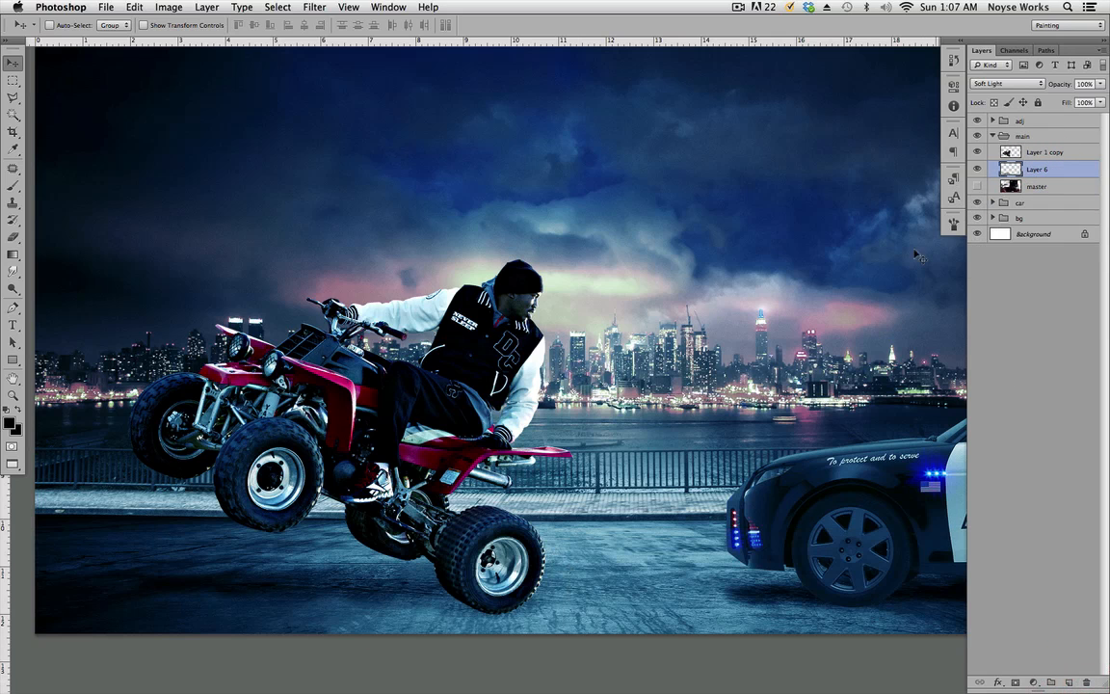
left_click(1041, 166)
left_click(1012, 84)
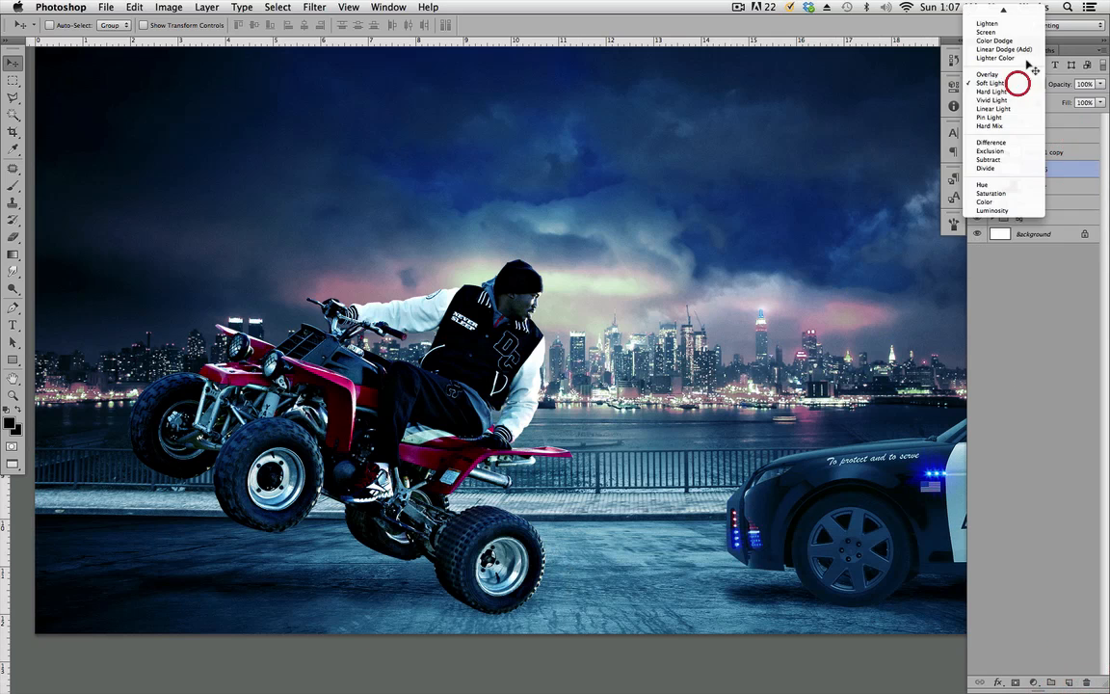
left_click(1008, 12)
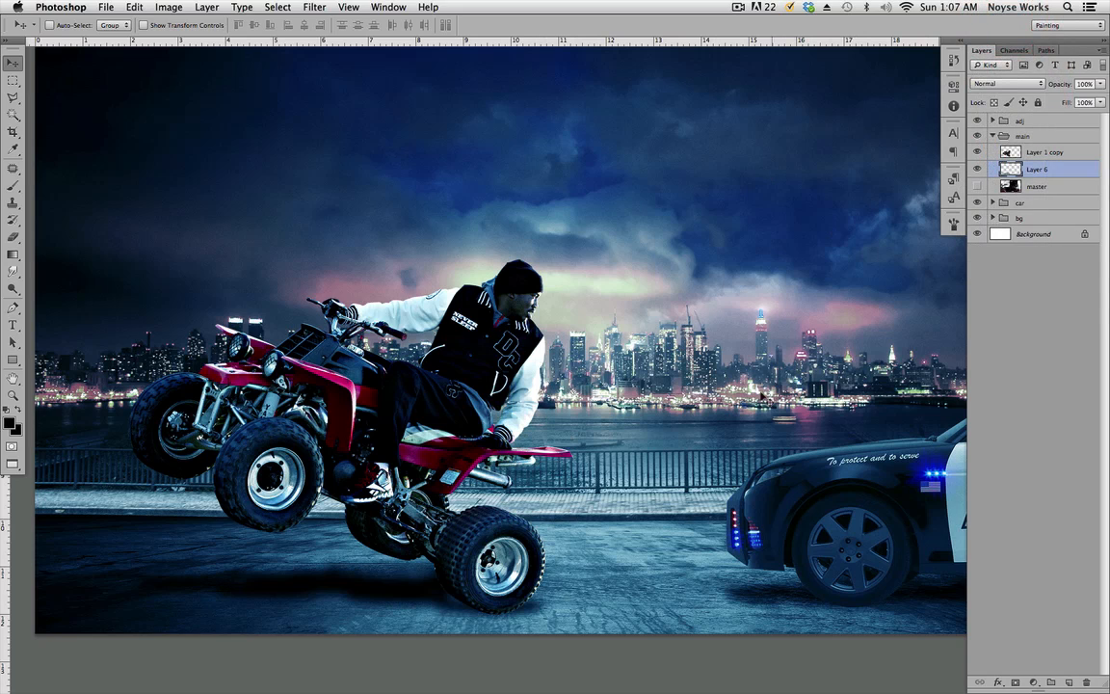
Step: Save the document and lower the rider's shadow layer opacity to 86%
left_click(1052, 171)
key("super+s")
left_click(1099, 84)
left_click_drag(1101, 98, 1093, 100)
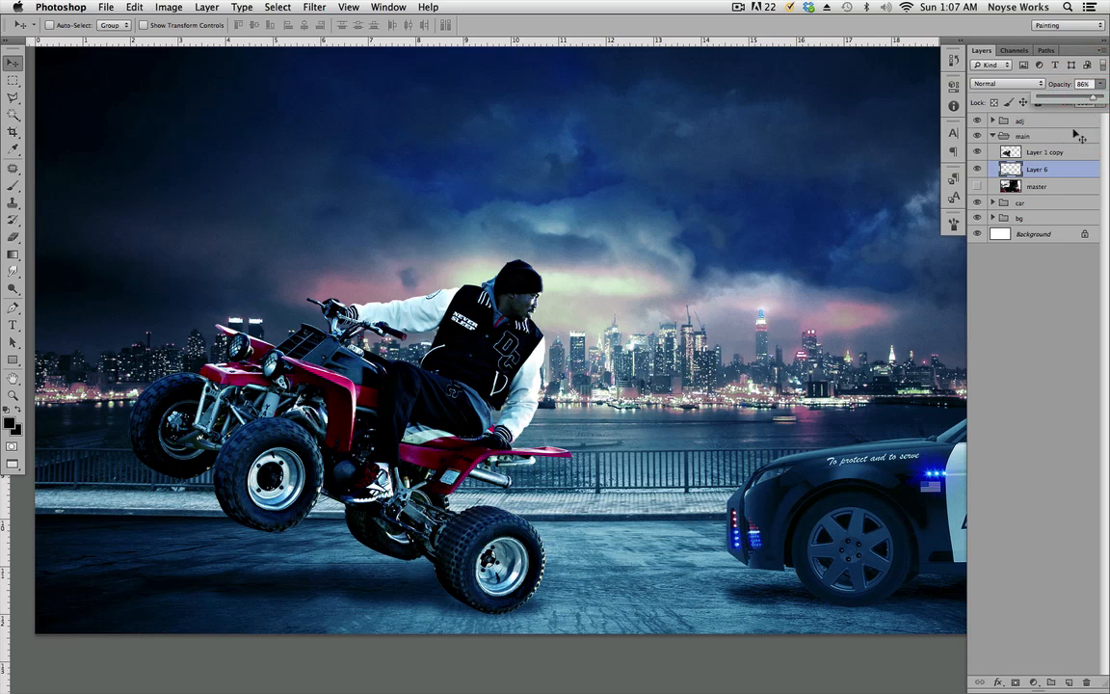
left_click(1076, 173)
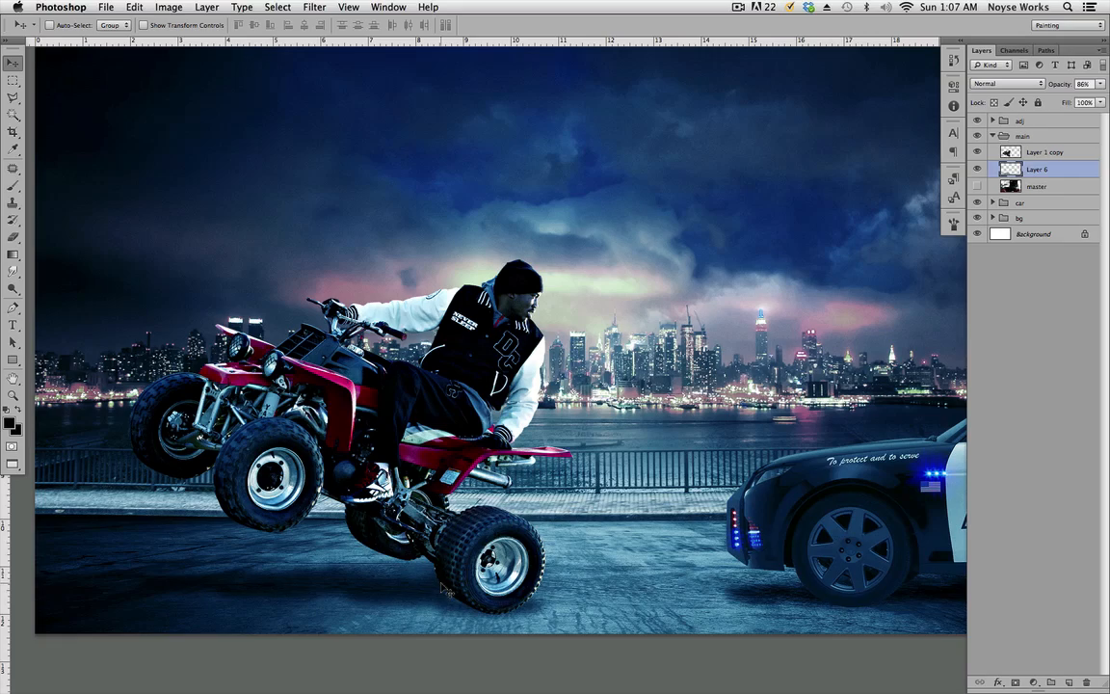
Step: Add a new layer directly above the rider's shadow layer for shading under the rear tires
key("super+equal")
key("super+equal")
left_click_drag(557, 518, 779, 383)
left_click(1070, 682)
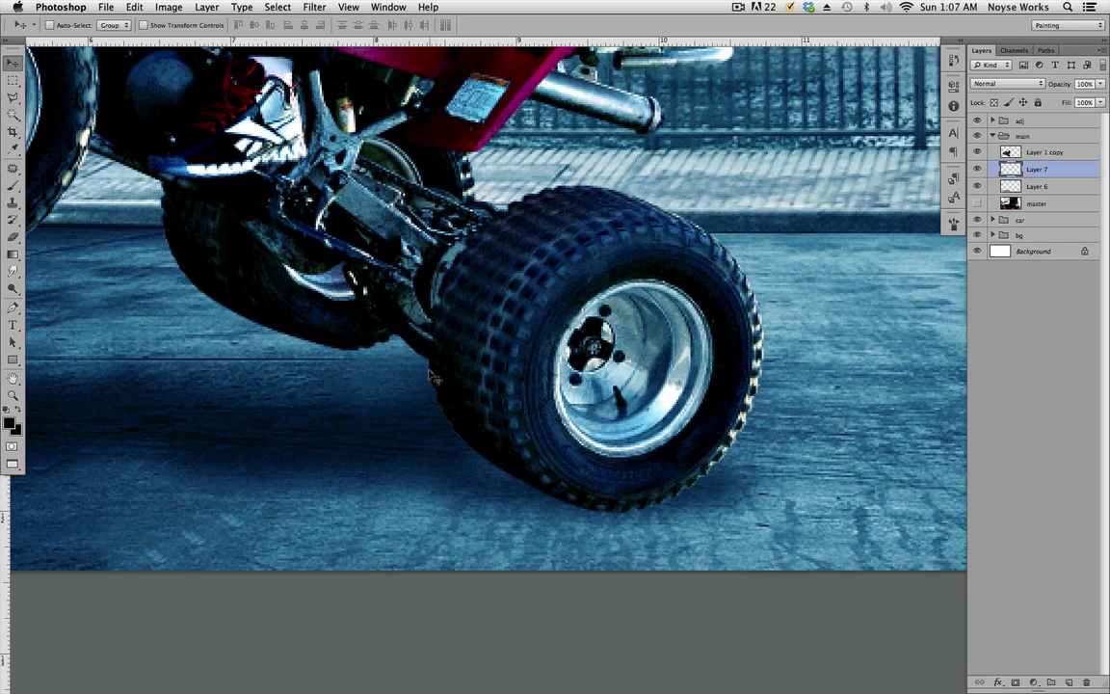
Step: Paint a black contact shadow beneath the near rear tire and toward the far one with a size 10 brush at 100% opacity
key("b")
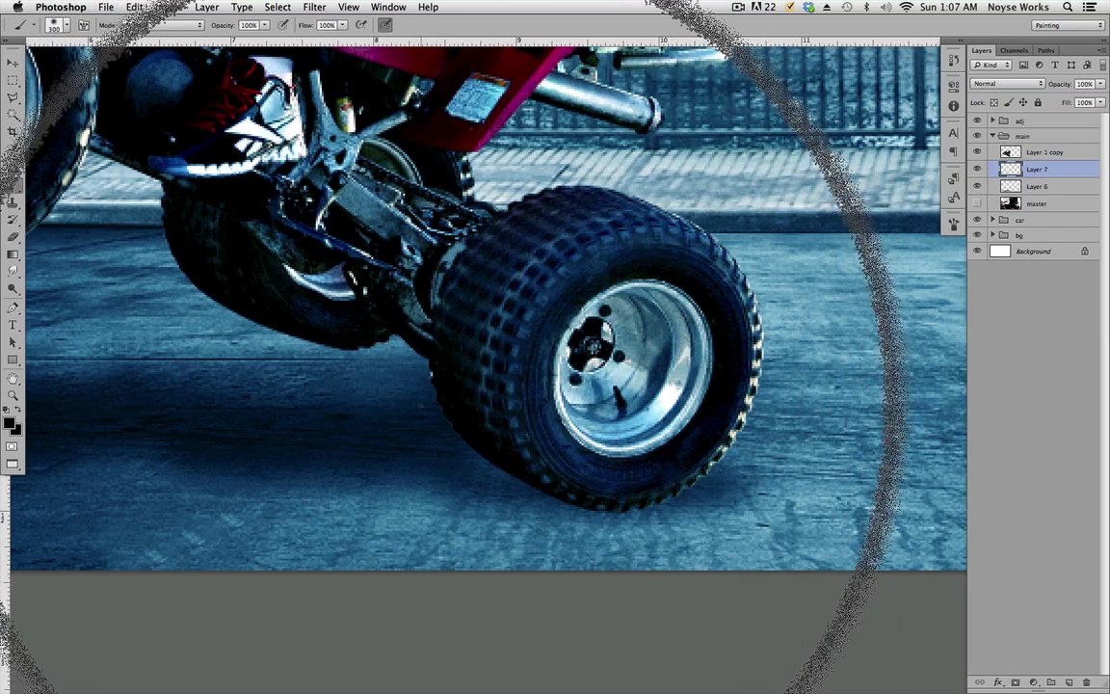
key("bracketleft")
key("bracketleft")
key("bracketleft")
key("bracketleft")
key("bracketleft")
key("bracketleft")
key("bracketleft")
key("bracketleft")
key("bracketleft")
key("bracketleft")
key("bracketleft")
key("bracketleft")
key("bracketleft")
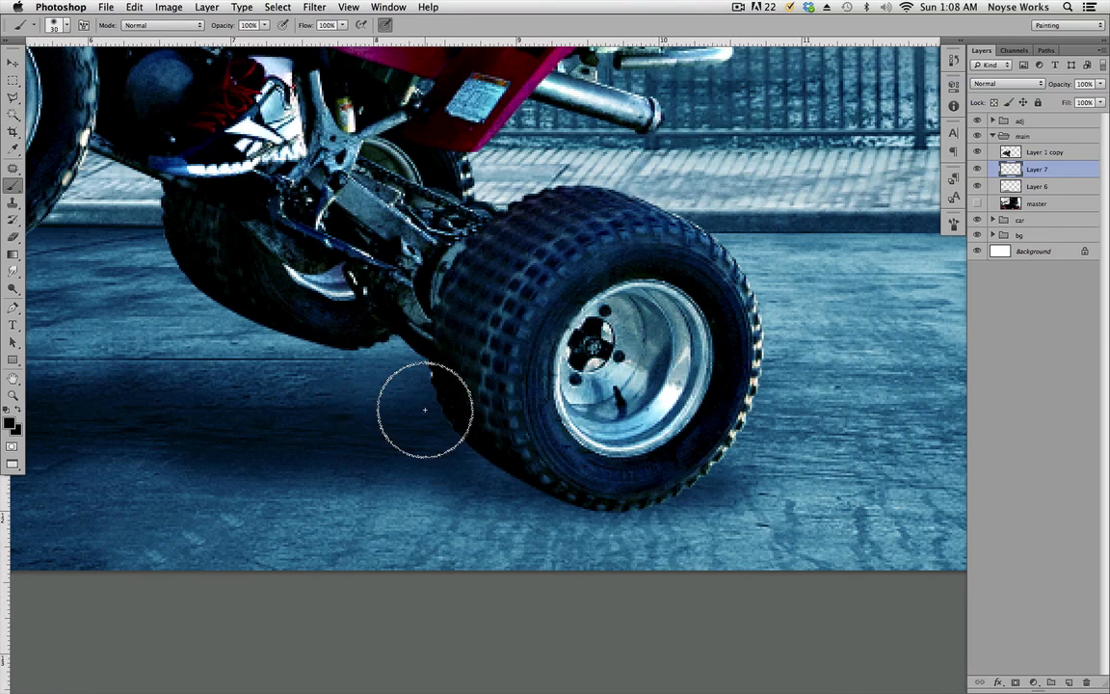
left_click(12, 425)
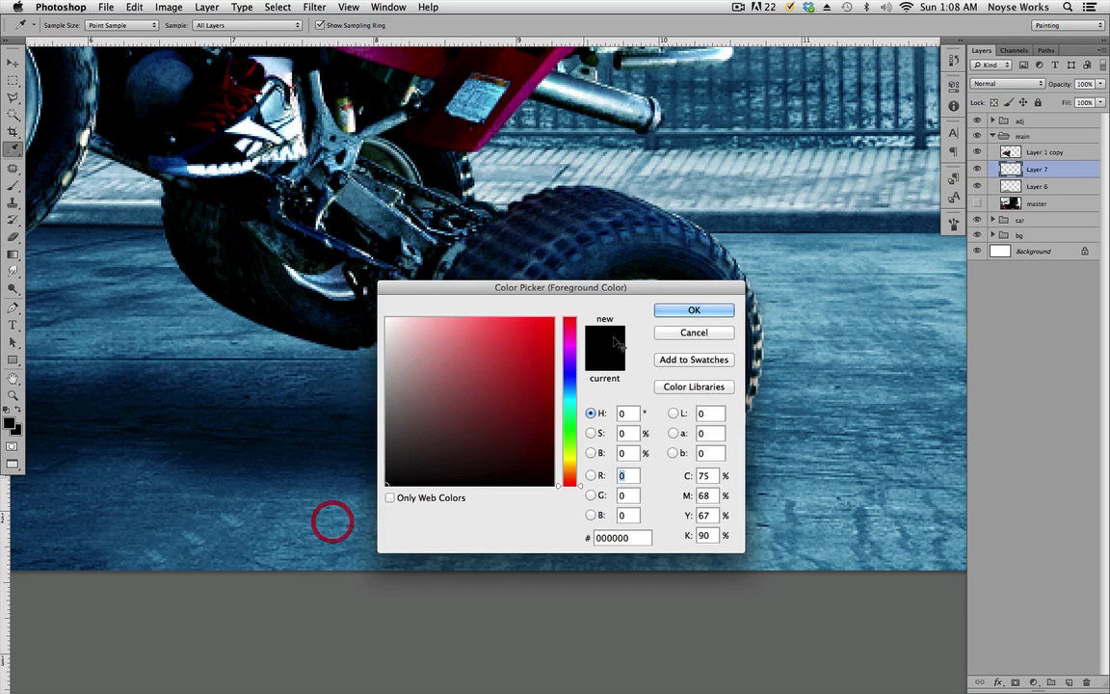
left_click(694, 309)
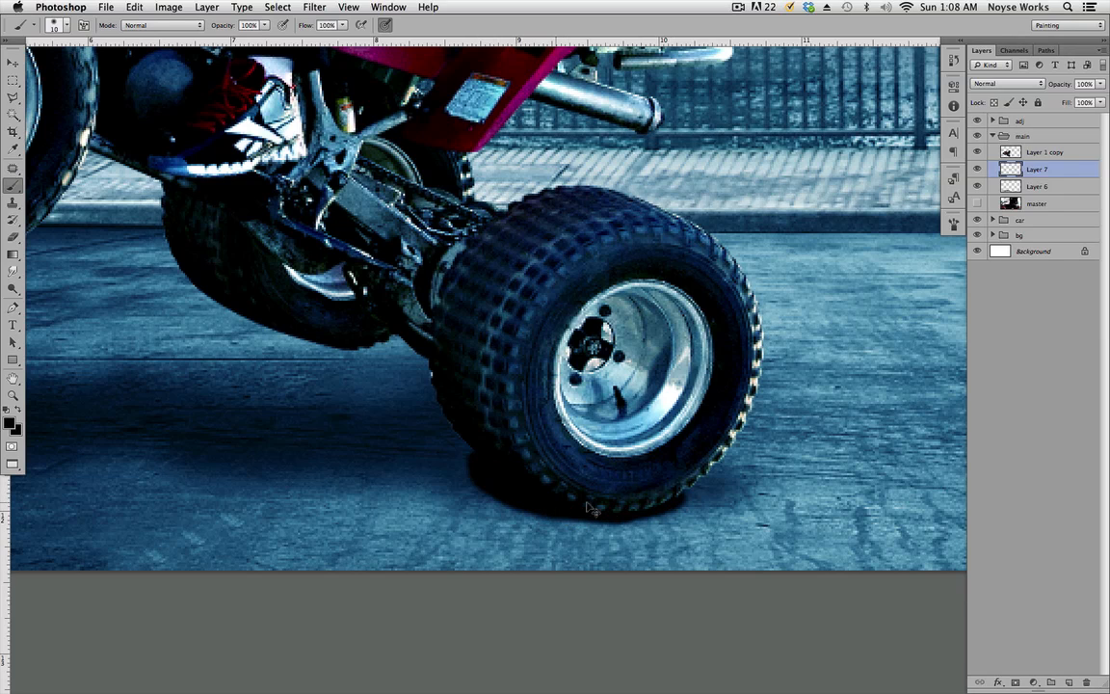
left_click(496, 477)
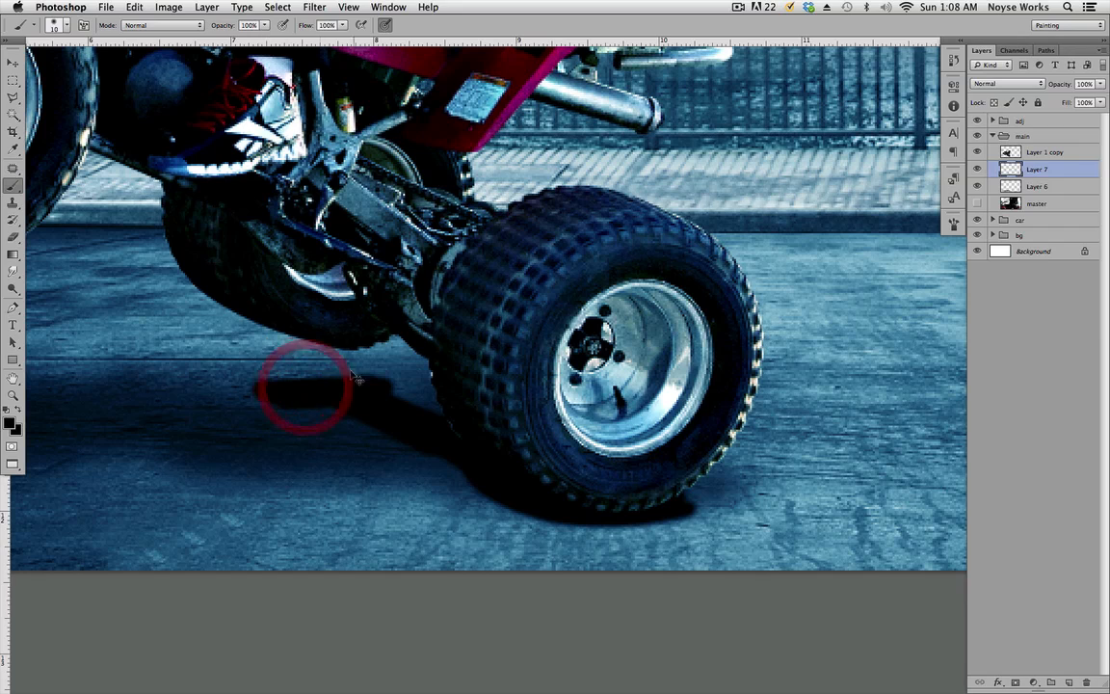
left_click(372, 389)
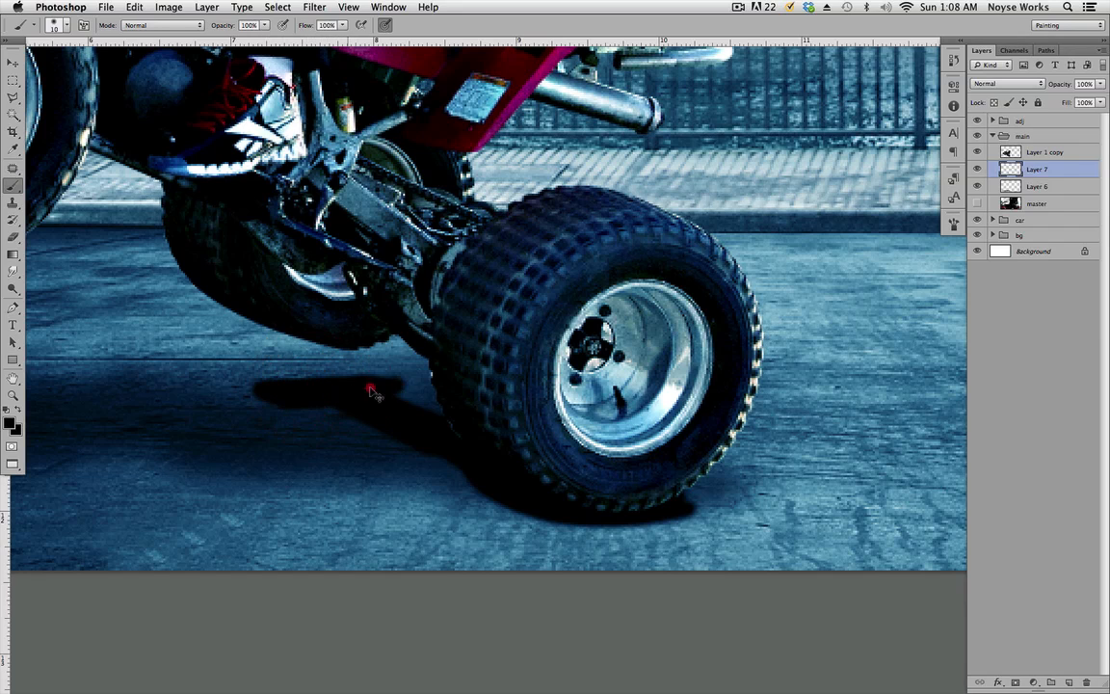
Step: Soften the painted tire shadow by reapplying the last Gaussian Blur
key("v")
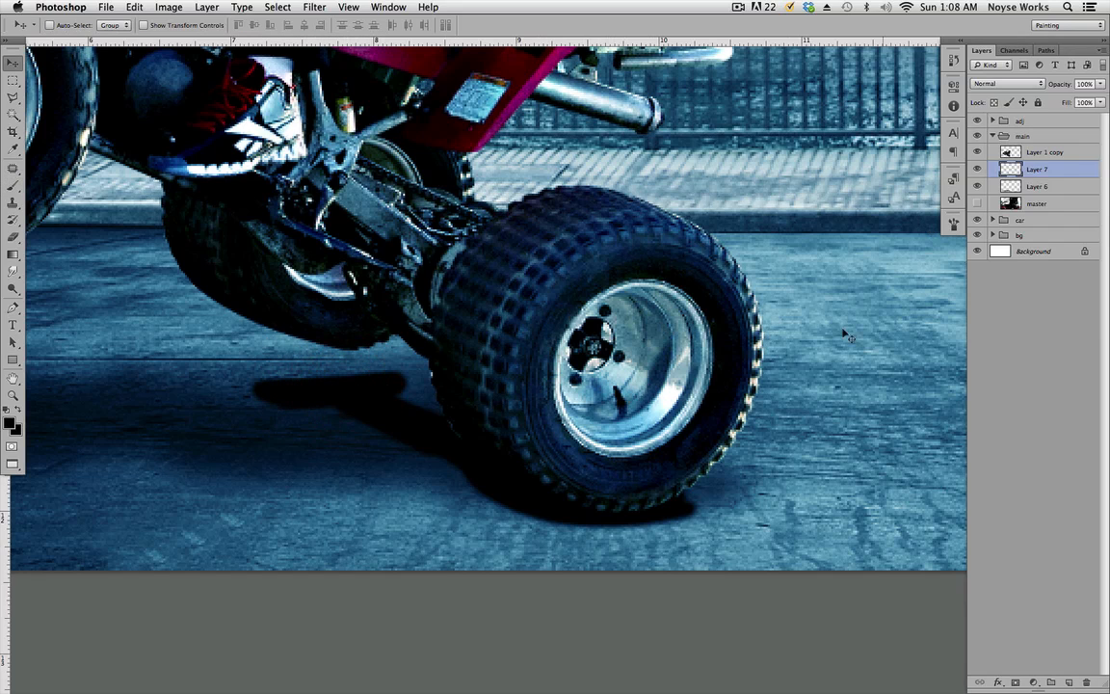
key("super+f")
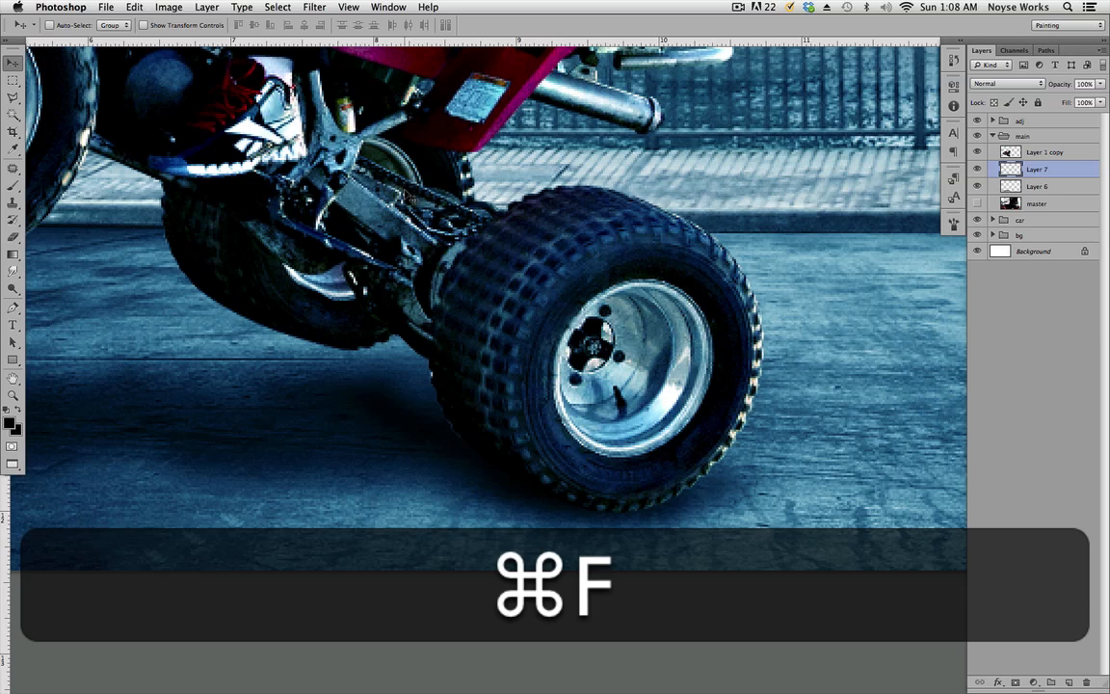
key("super+space")
left_click_drag(571, 383, 709, 431)
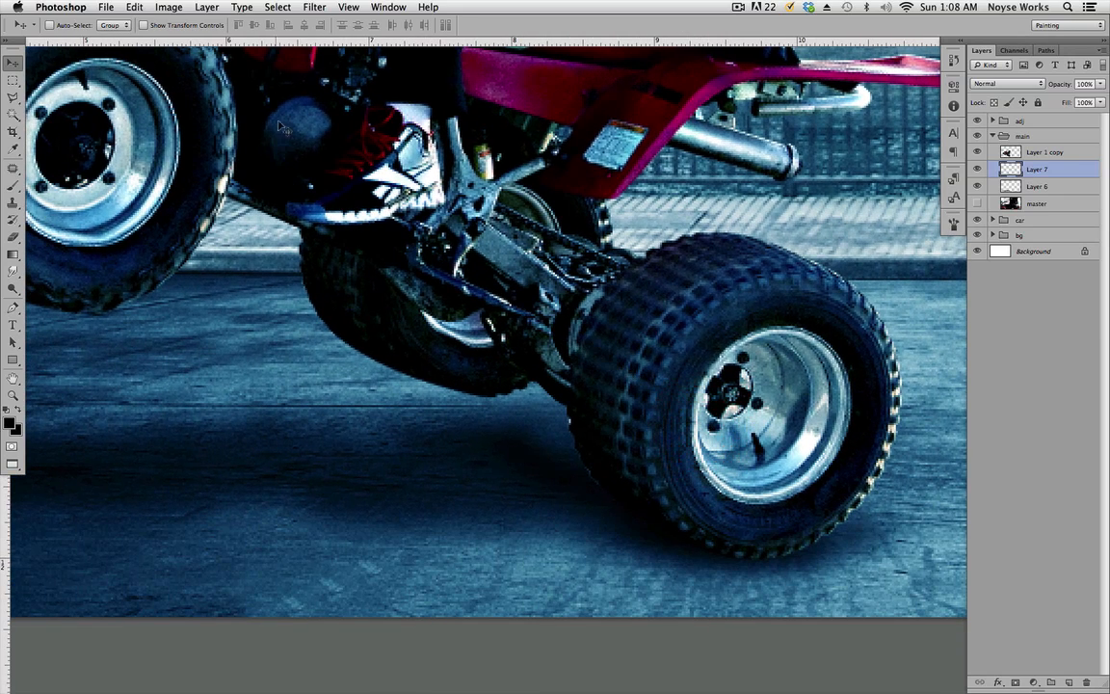
left_click(314, 9)
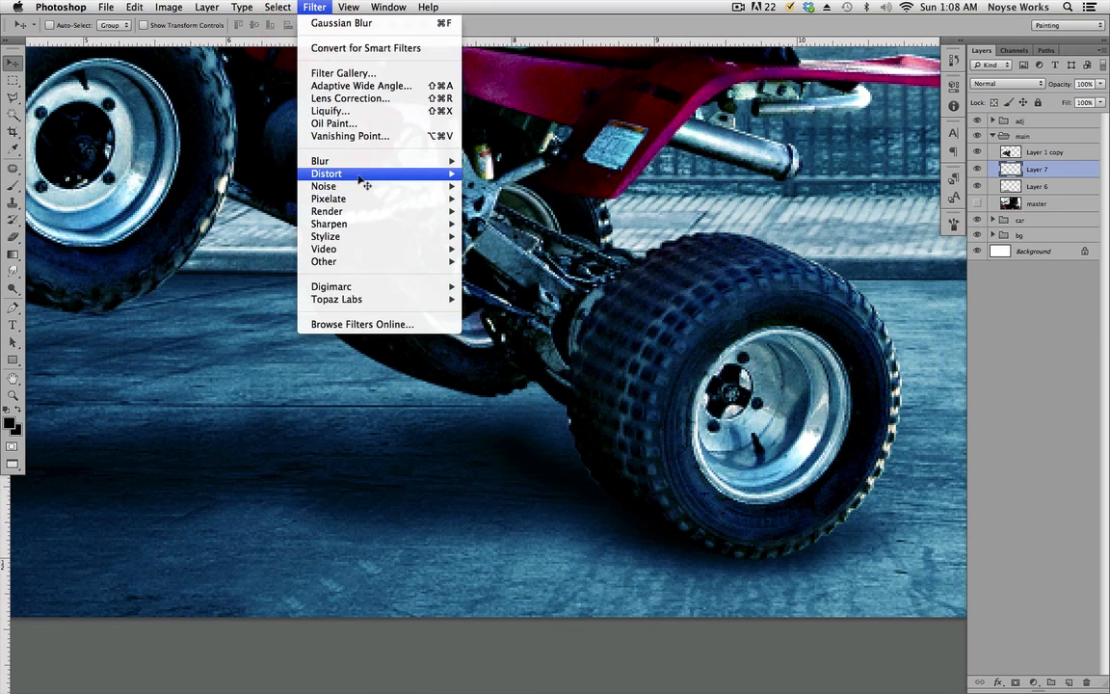
mouse_move(356, 189)
left_click(386, 465)
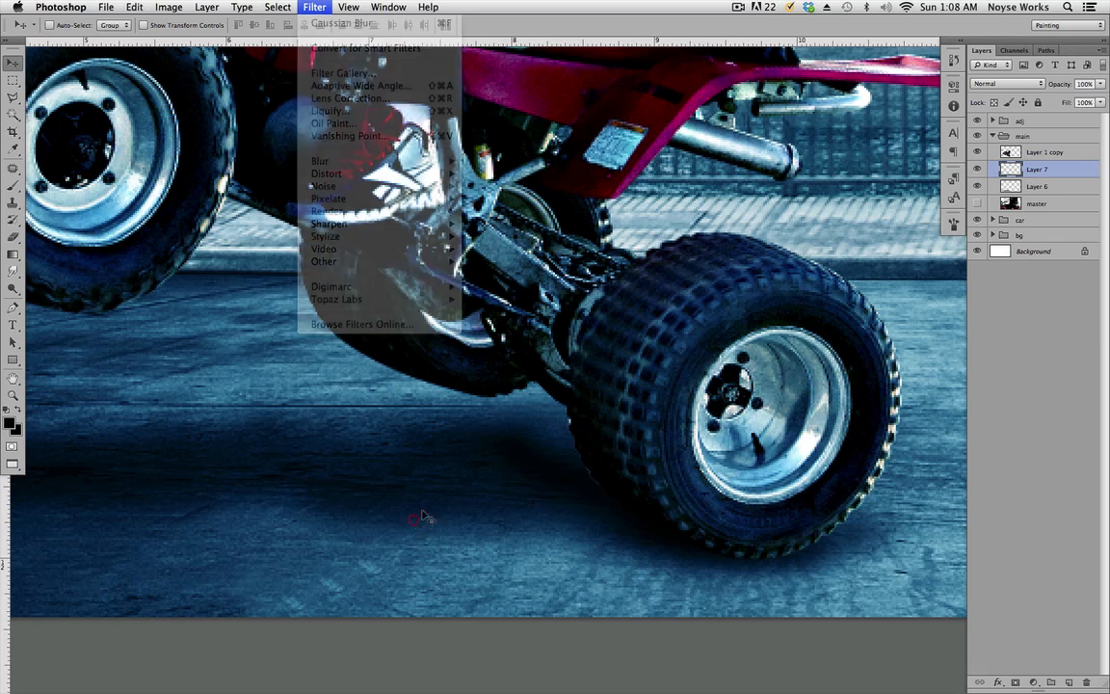
Step: Nudge the blurred tire shadow slightly down and to the right beneath the rear wheel
left_click_drag(734, 459, 684, 445)
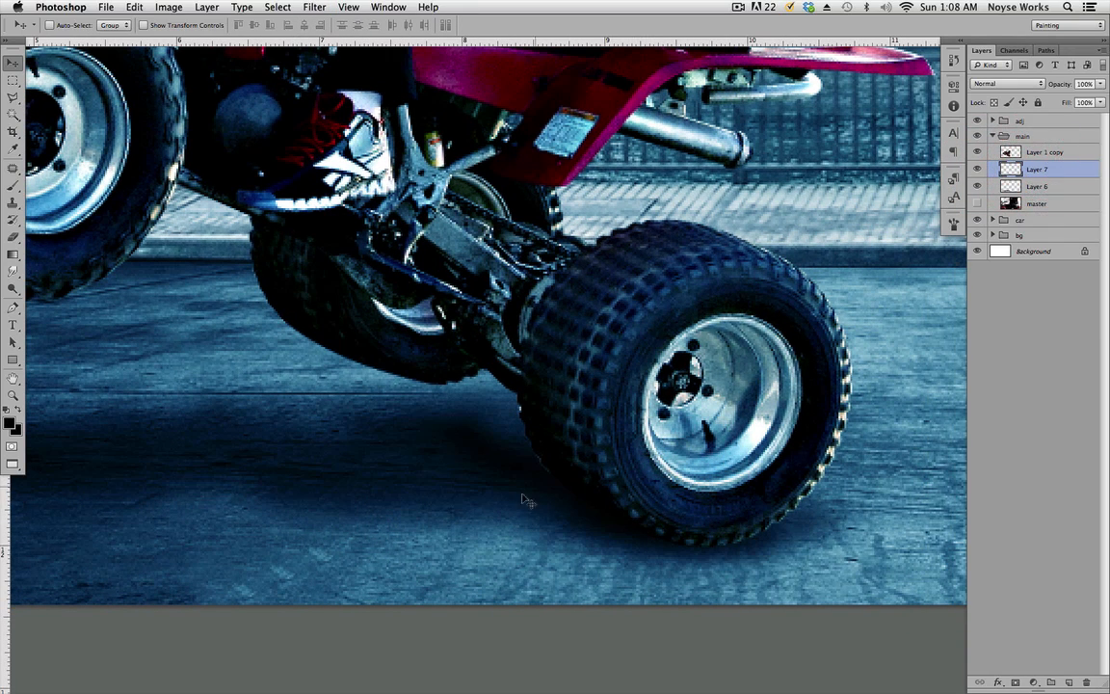
left_click_drag(552, 496, 559, 509)
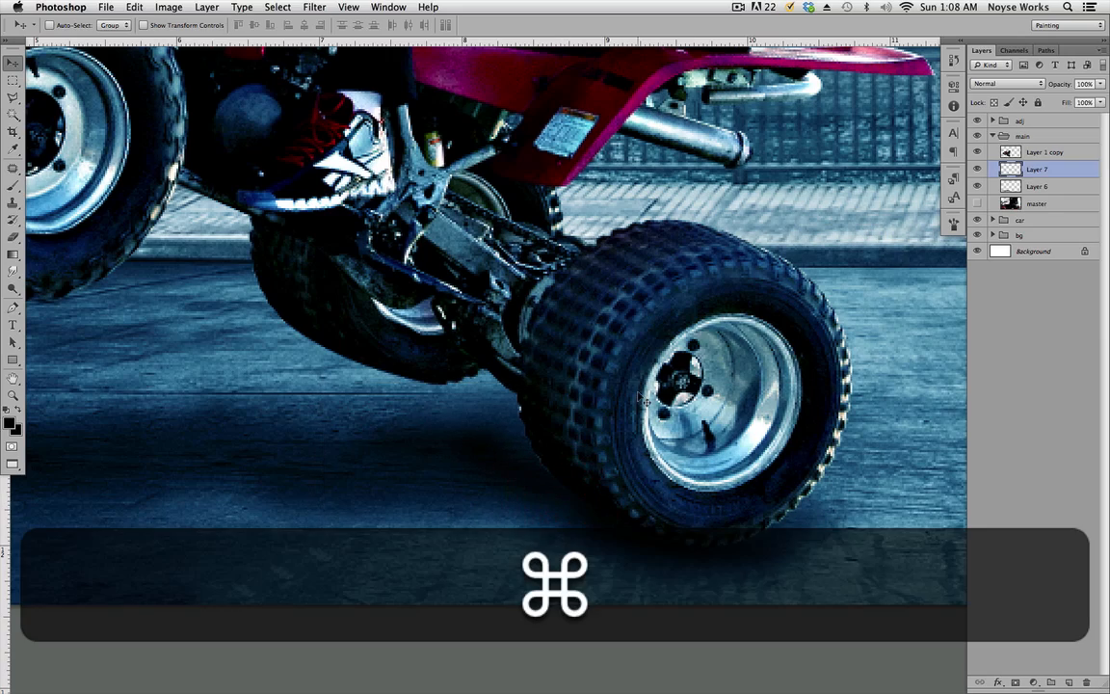
key("super+minus")
key("super+minus")
key("super+plus")
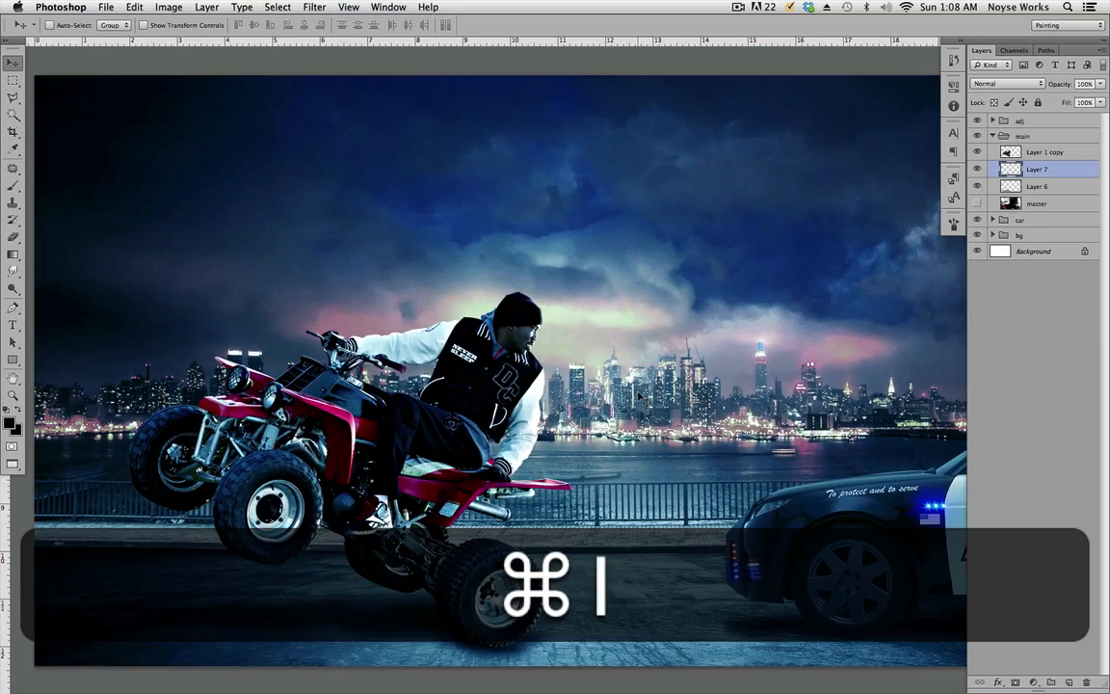
key("super+space")
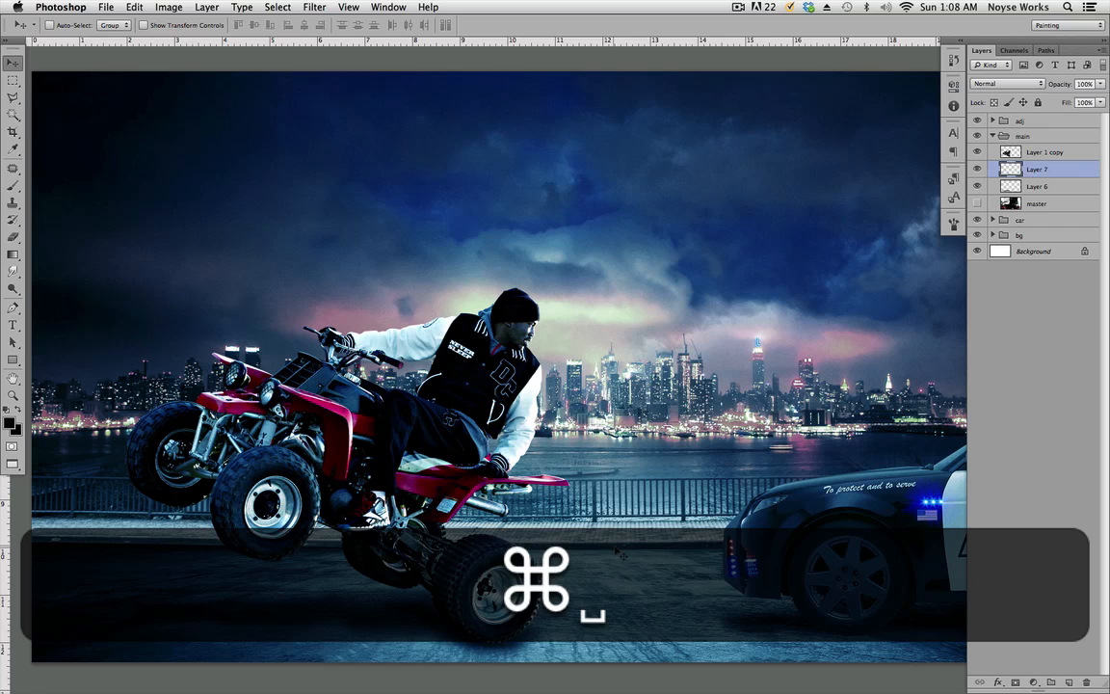
Step: Compare the quad with its two shadow layers hidden and shown, and save the document
left_click(979, 170)
left_click(978, 170)
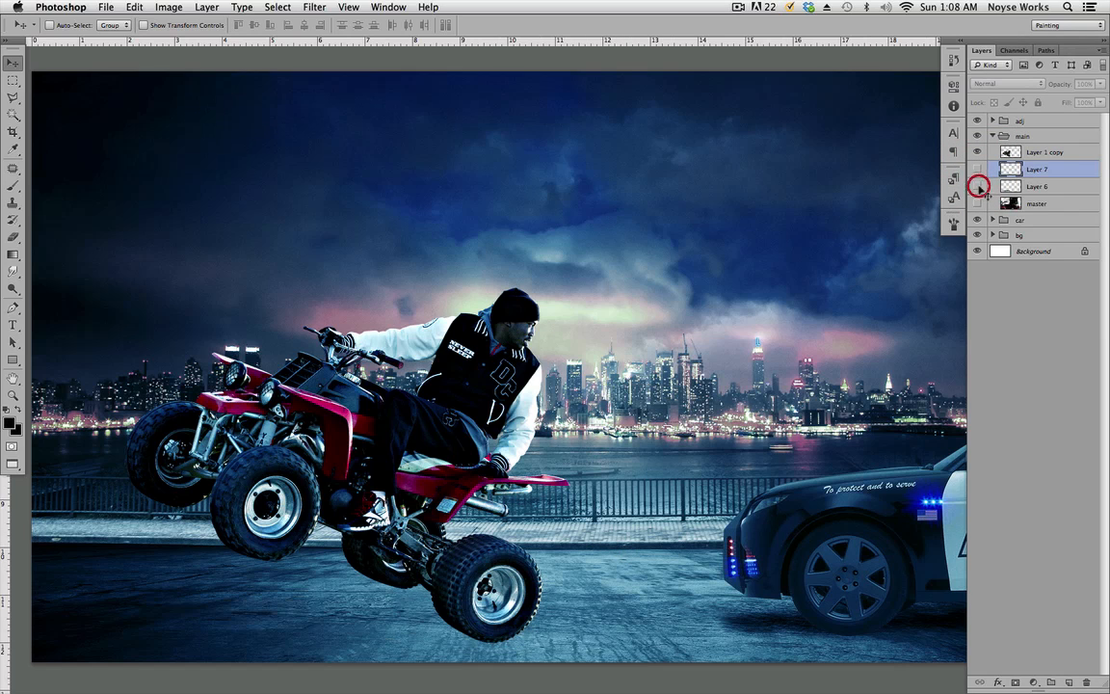
left_click(978, 170)
left_click(978, 169)
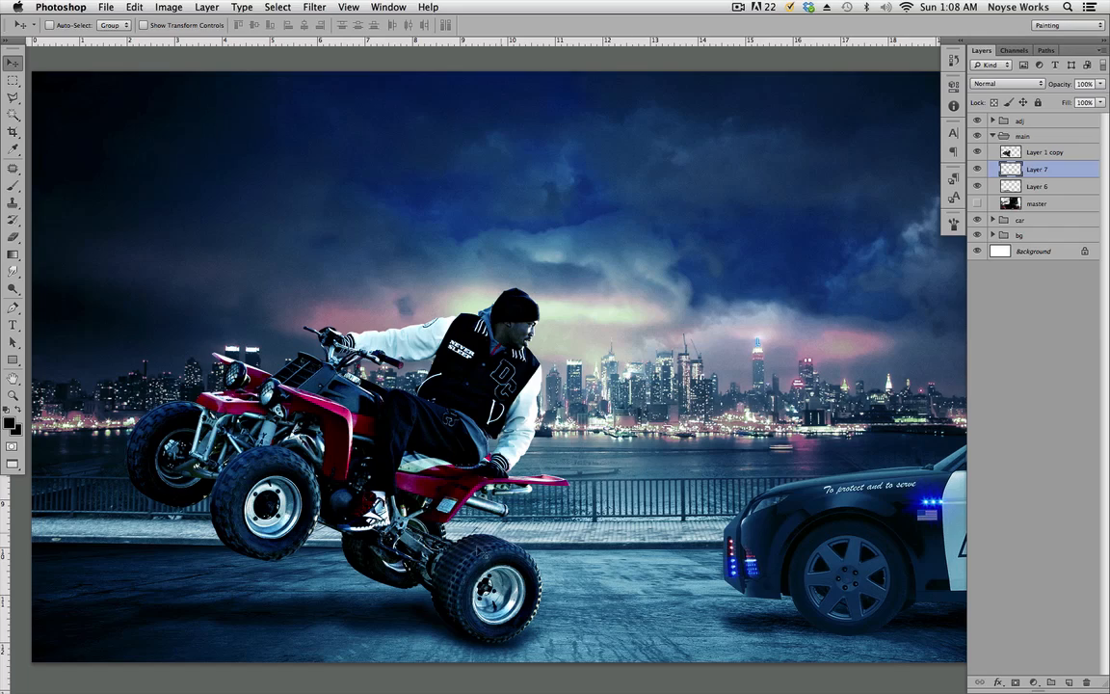
left_click_drag(607, 556, 586, 535)
key("super+s")
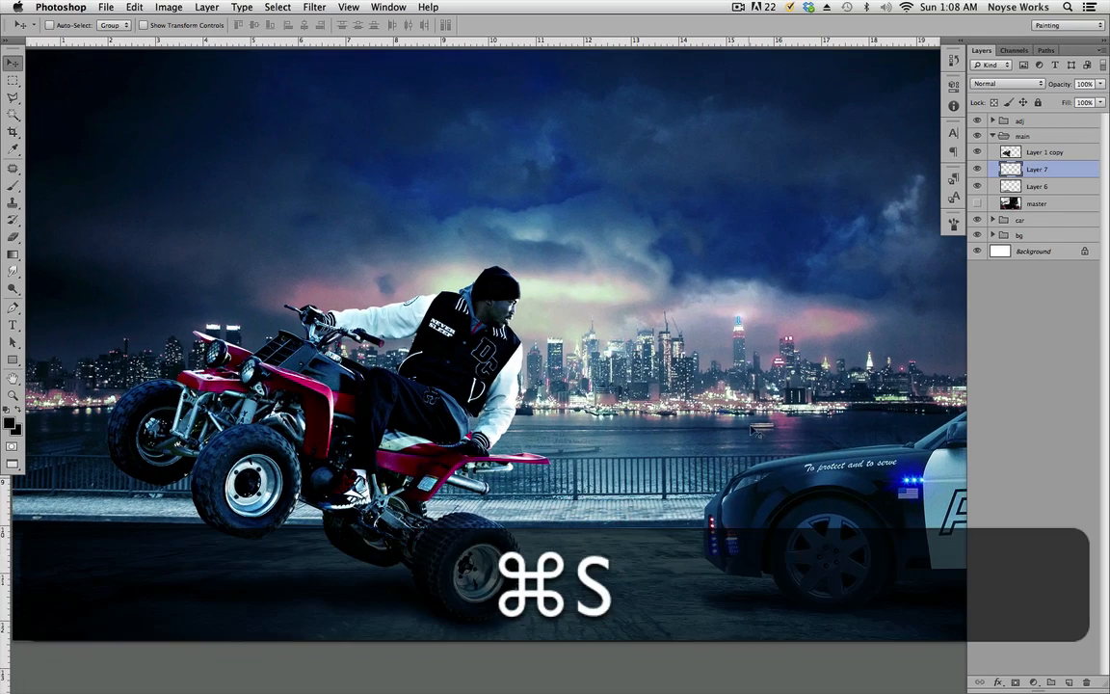
Step: Examine the composite around the quad and police car, and select the quad rider layer, briefly hiding it to compare
mouse_move(857, 445)
left_mouse_down()
mouse_move(696, 397)
mouse_move(864, 457)
left_mouse_up()
left_click(785, 420)
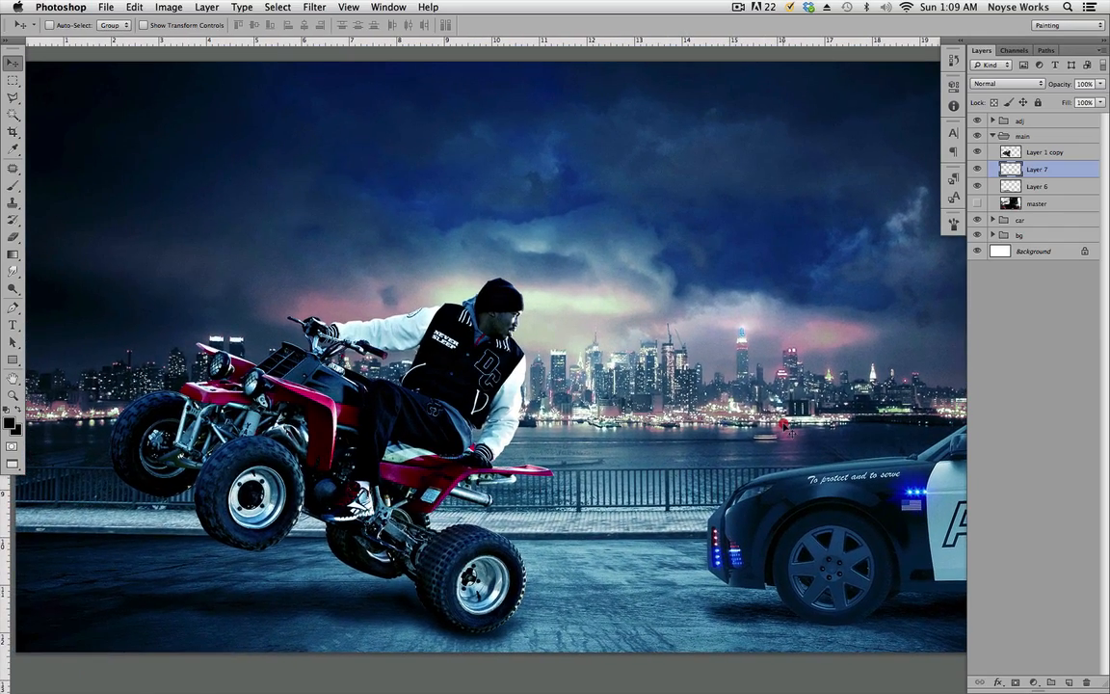
left_click_drag(774, 475, 750, 469)
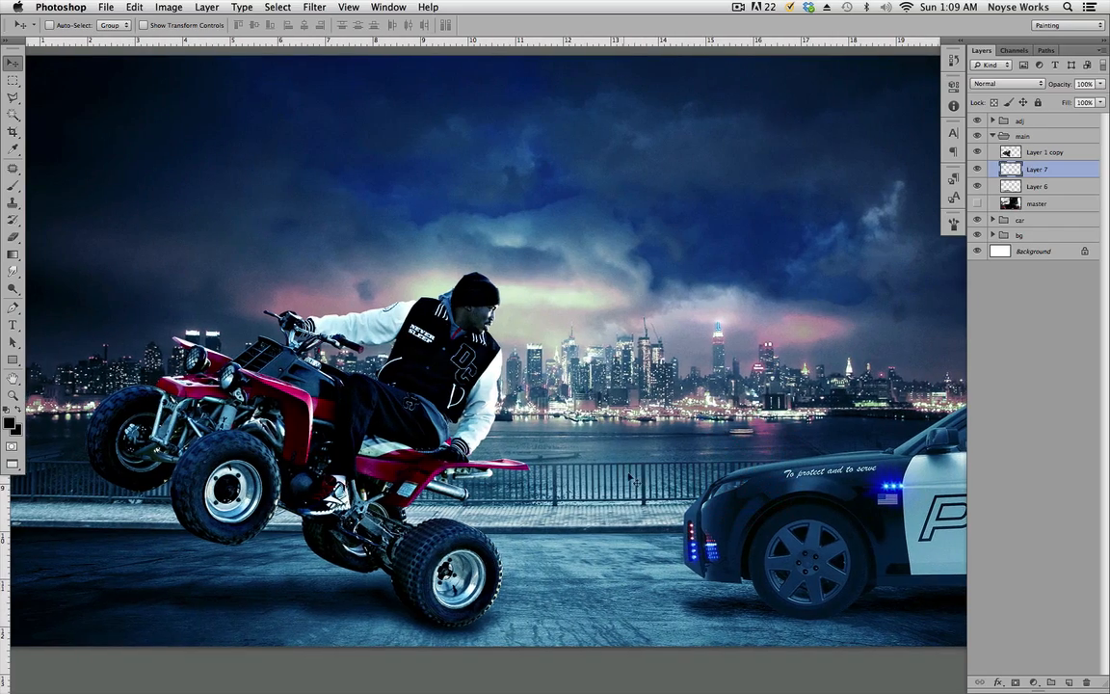
left_click_drag(631, 479, 291, 438)
left_click_drag(648, 497, 516, 427)
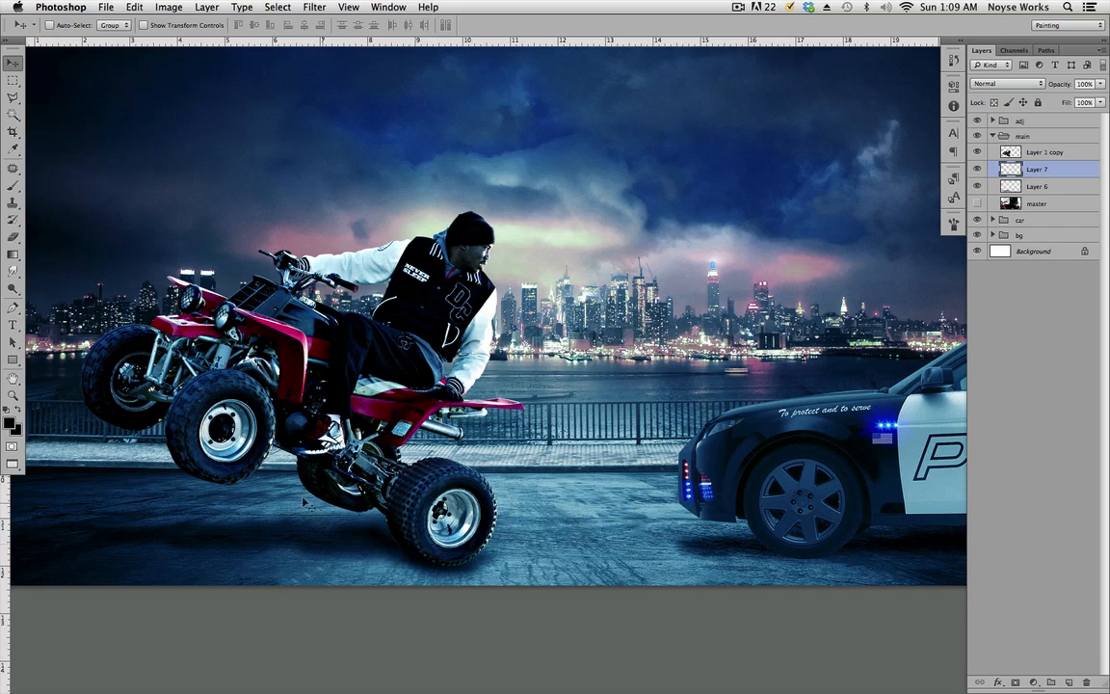
left_click_drag(759, 466, 624, 453)
left_click_drag(660, 416, 751, 427)
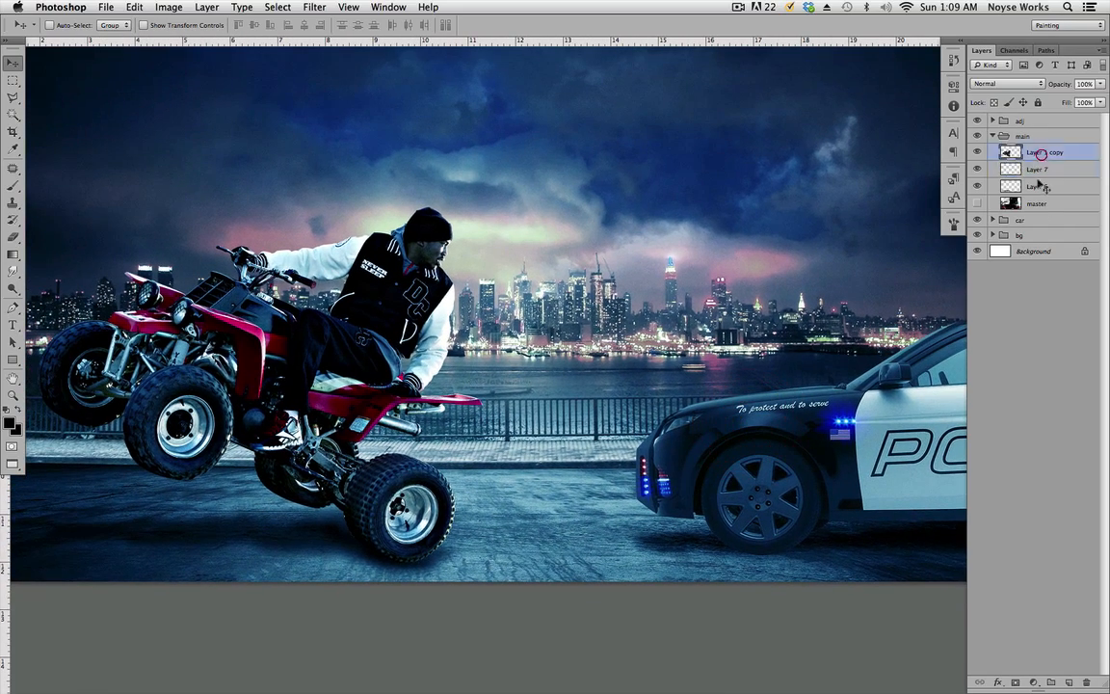
left_click_drag(535, 493, 615, 501)
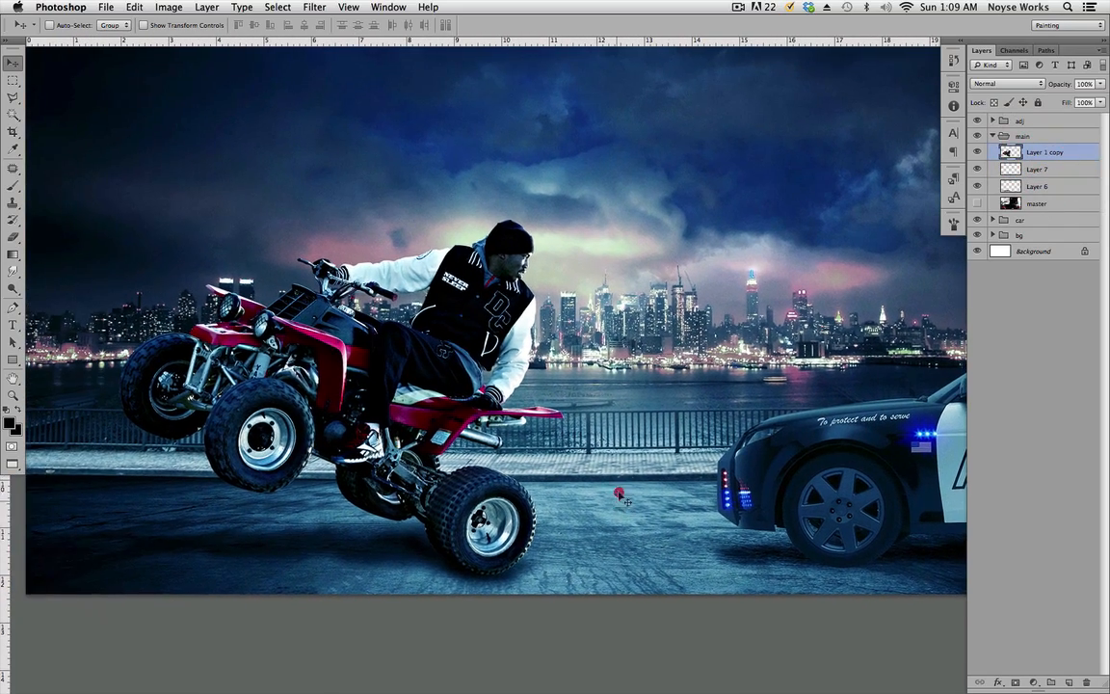
left_click(979, 152)
left_click(979, 152)
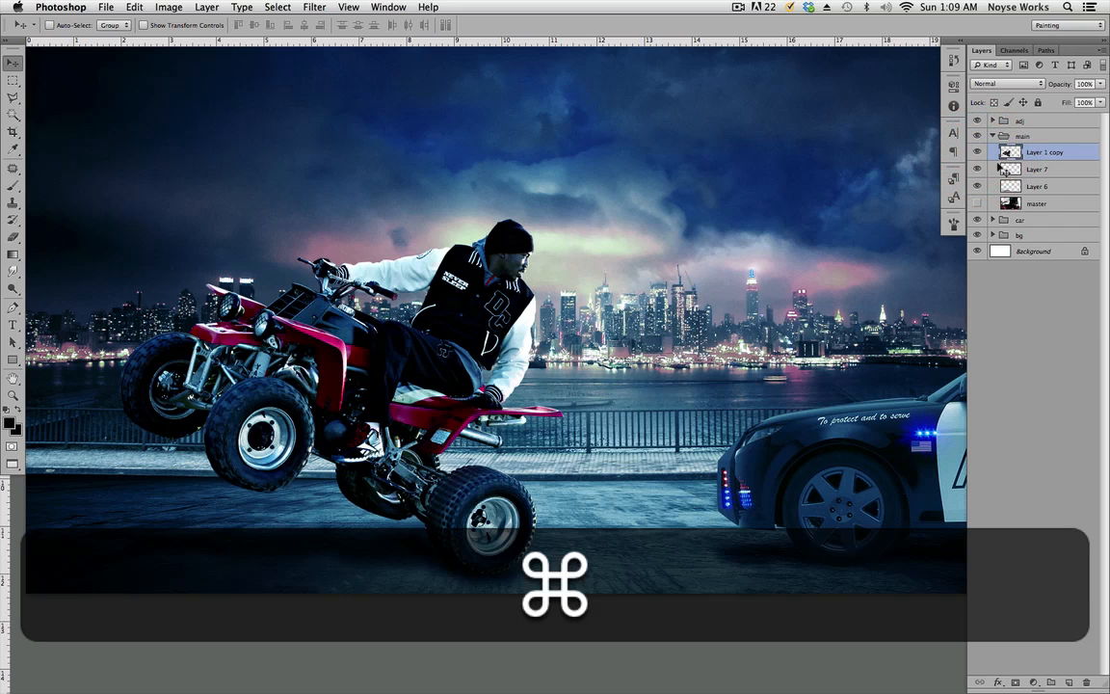
Step: Load the quad rider's outline as a selection, fill it with black on a new layer above, and deselect
left_click(1009, 153, "super")
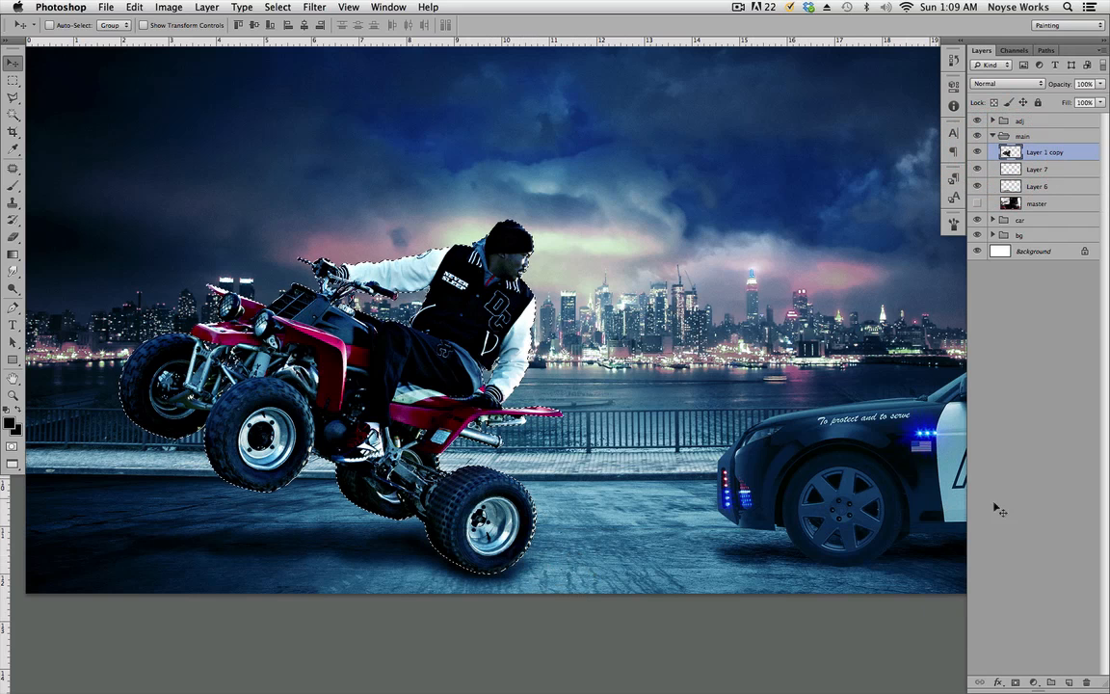
left_click(1070, 682)
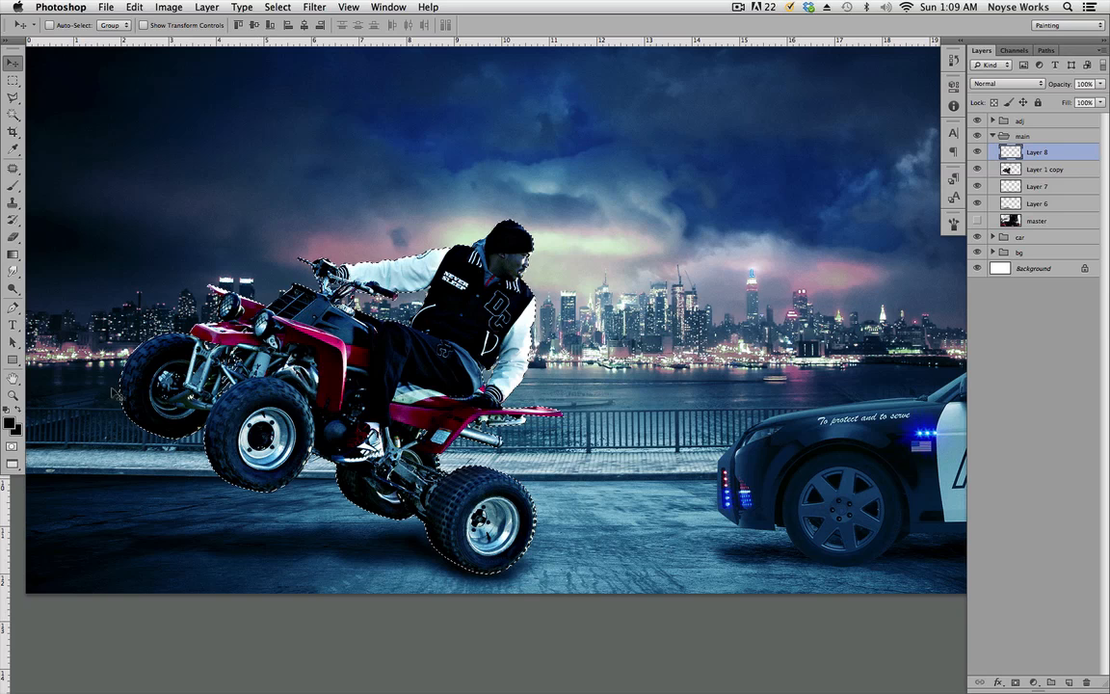
key("alt+BackSpace")
key("alt+super+d")
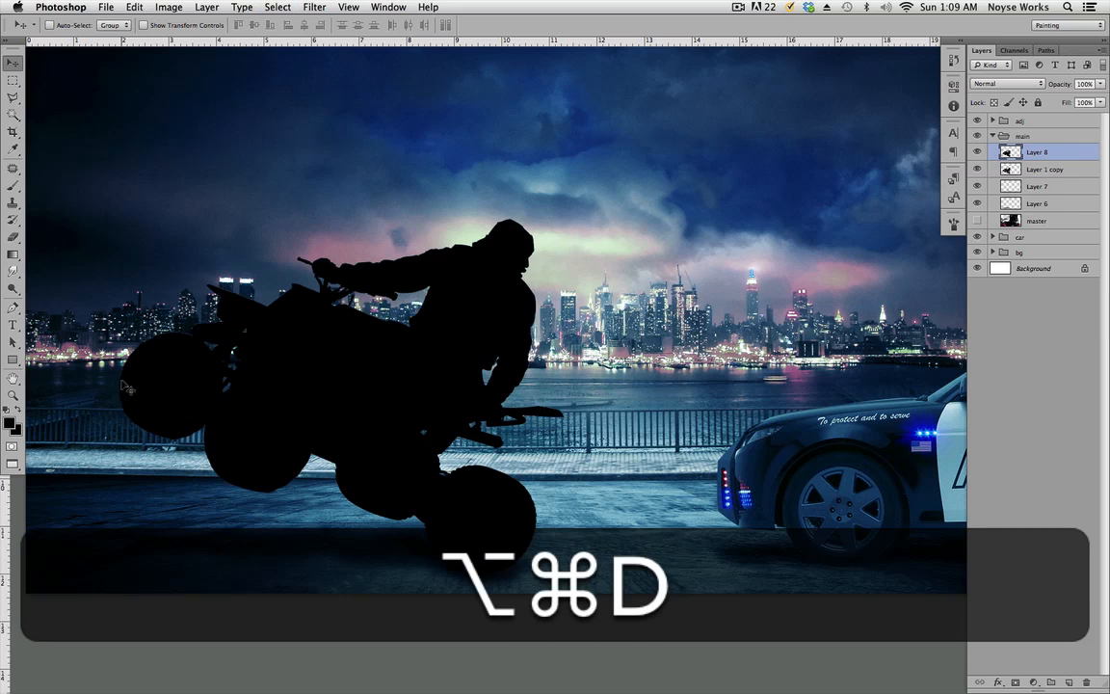
key("super+d")
left_click_drag(1064, 153, 1068, 175)
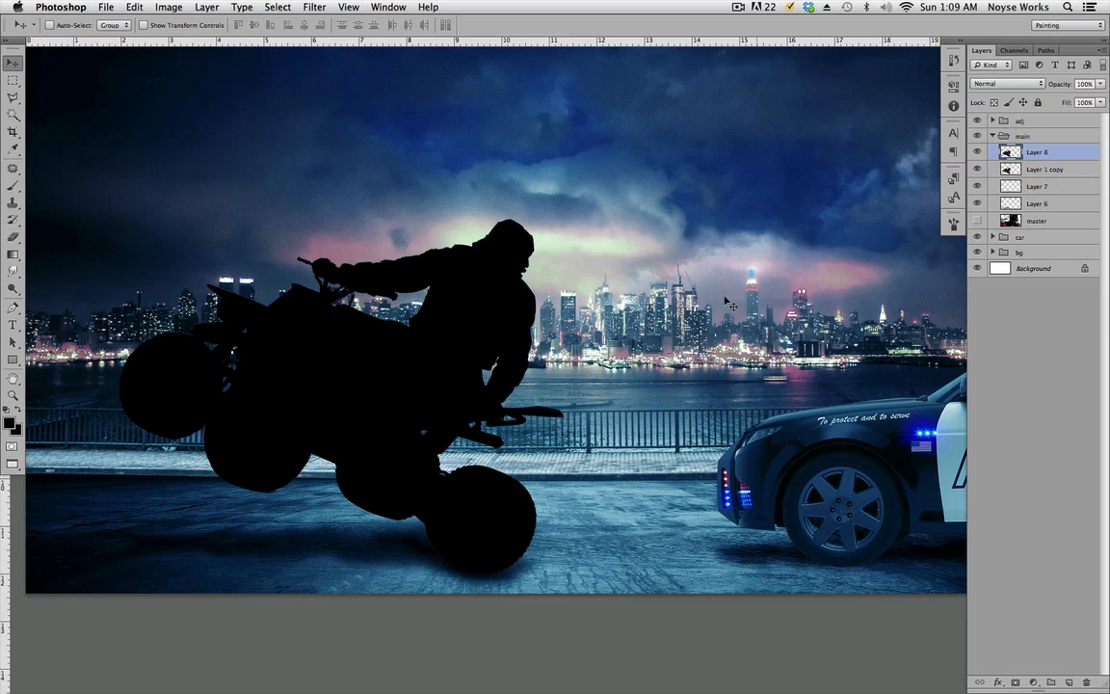
Step: Erase the black fill over the rider and the quad's upper body with a large soft eraser, keeping the wheels and underside dark
key("b")
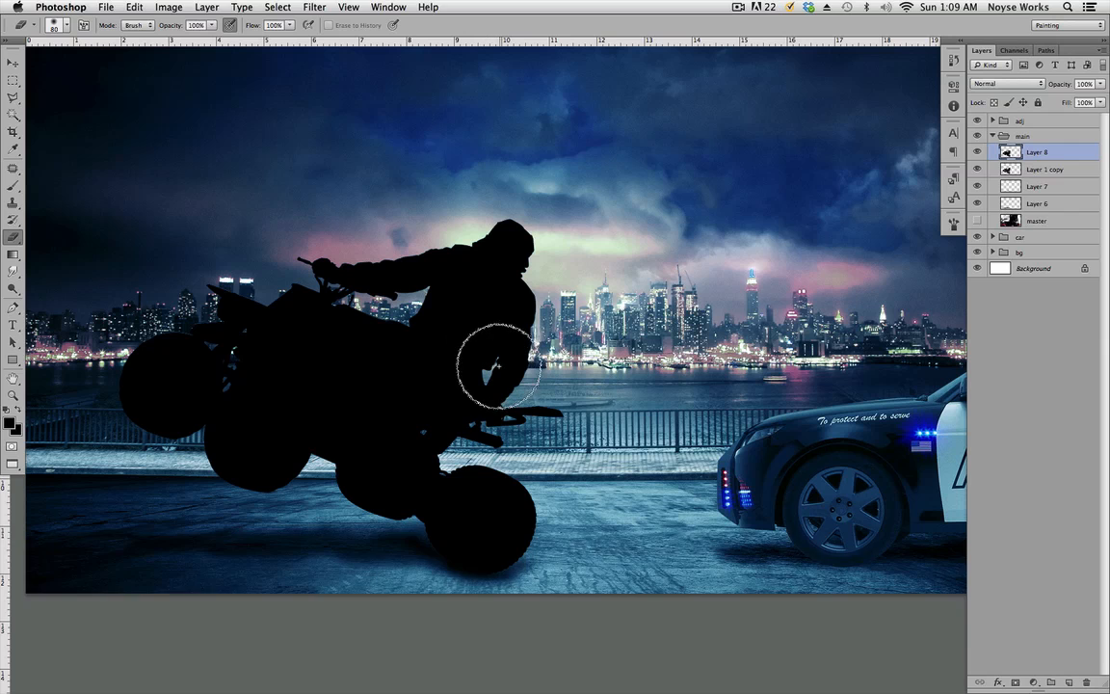
key("shift+bracketleft")
key("bracketright")
key("bracketright")
key("bracketright")
key("bracketright")
key("bracketright")
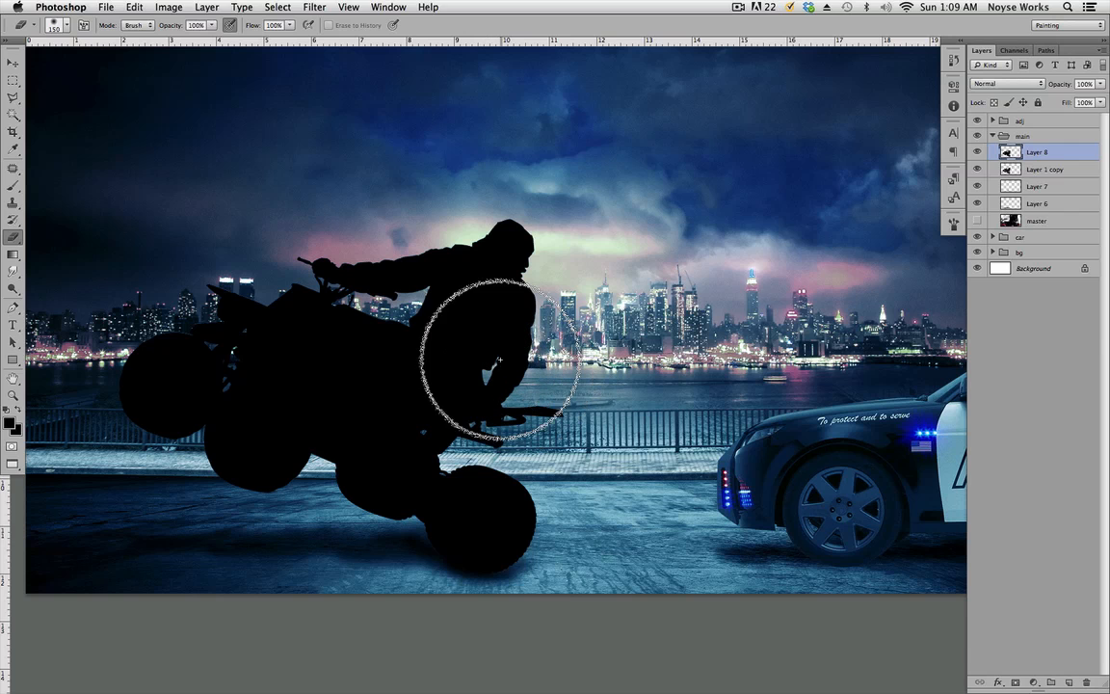
mouse_move(389, 249)
left_mouse_down()
mouse_move(345, 237)
mouse_move(364, 260)
mouse_move(434, 269)
mouse_move(558, 262)
mouse_move(522, 296)
mouse_move(489, 388)
mouse_move(491, 435)
left_mouse_up()
mouse_move(281, 307)
left_mouse_down()
mouse_move(239, 360)
mouse_move(211, 328)
mouse_move(377, 355)
mouse_move(380, 395)
mouse_move(368, 407)
mouse_move(357, 361)
mouse_move(385, 317)
left_mouse_up()
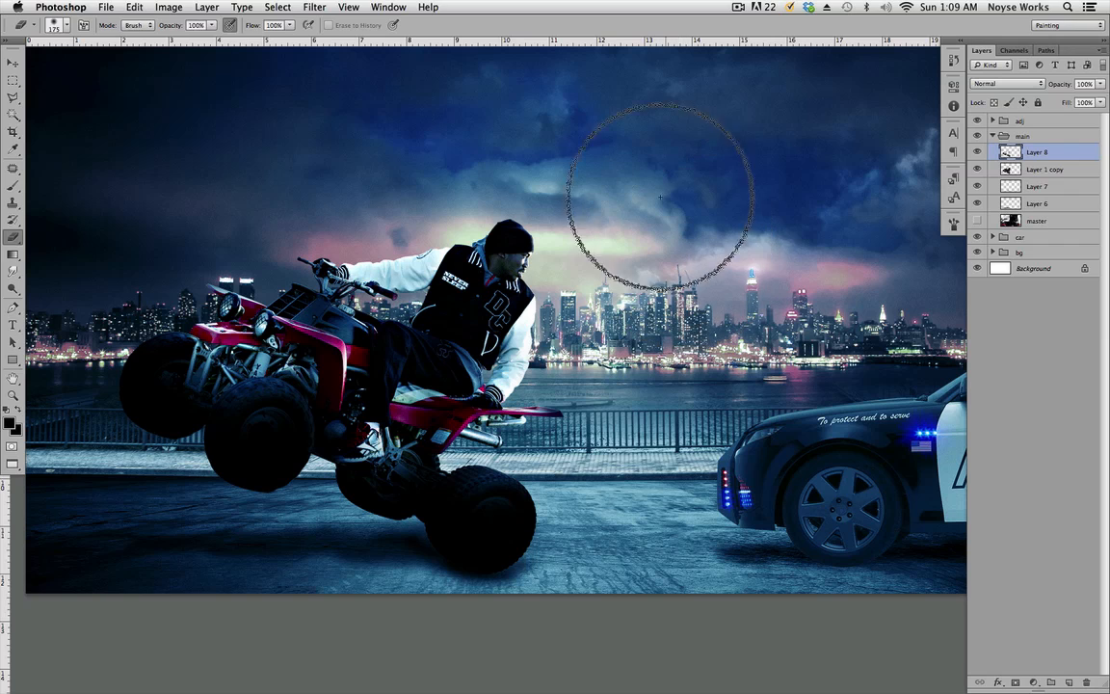
Step: Compare the quad with the black shading layer hidden and shown, keeping that layer visible and selected
key("v")
left_click(978, 152)
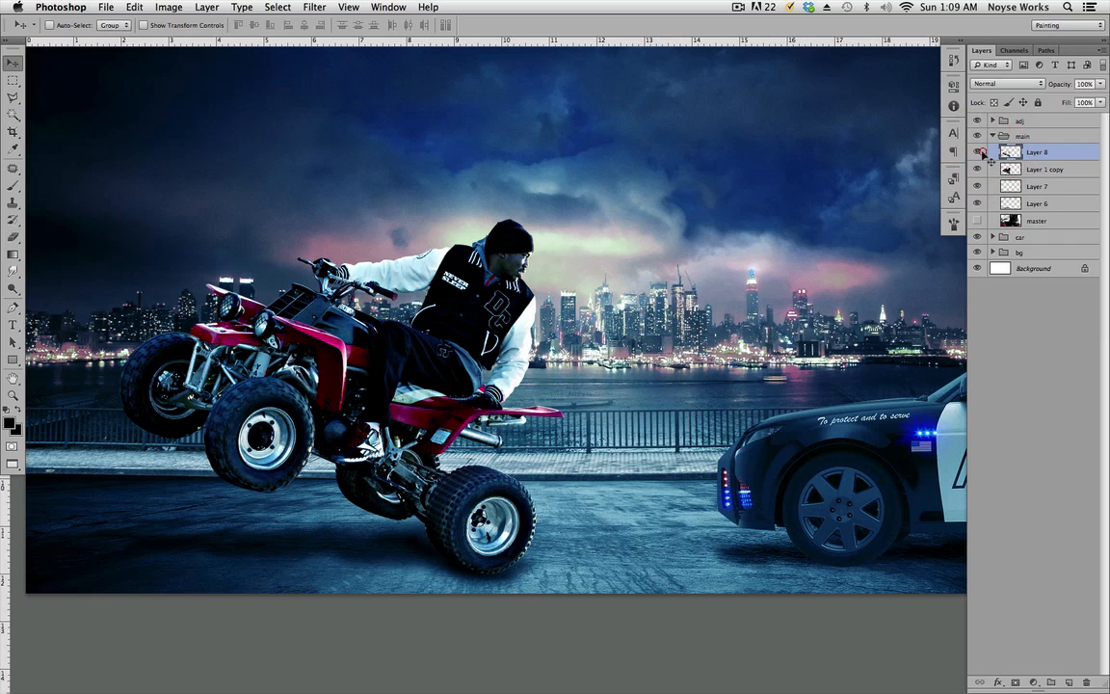
left_click(977, 153)
left_click(978, 153)
left_click(977, 153)
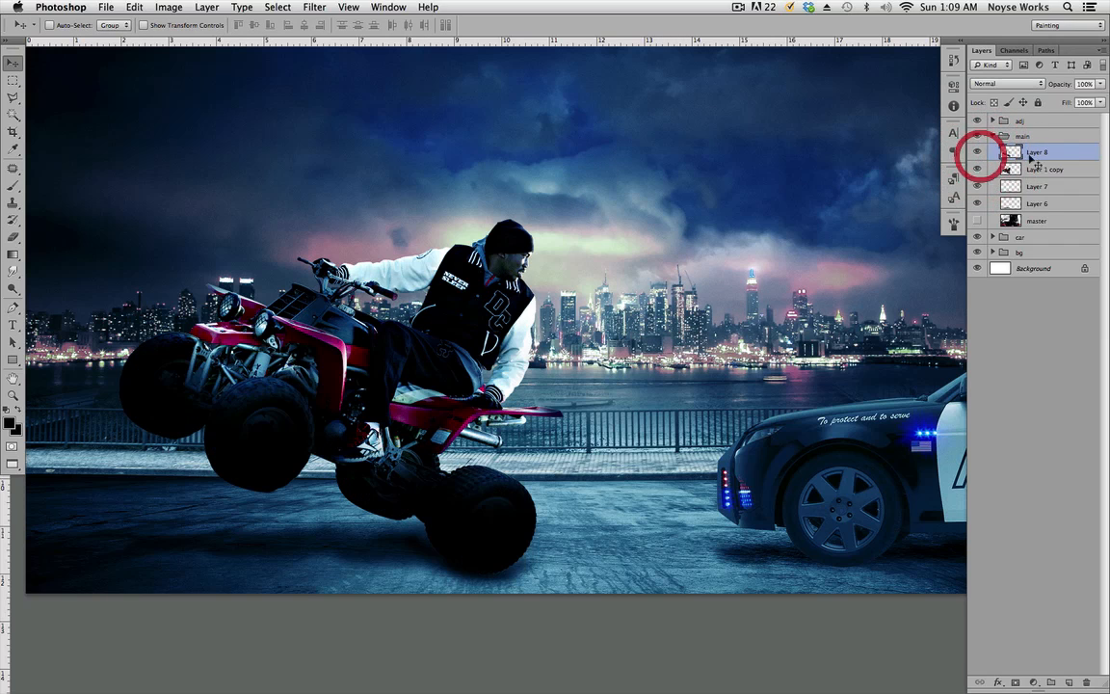
left_click(1041, 151)
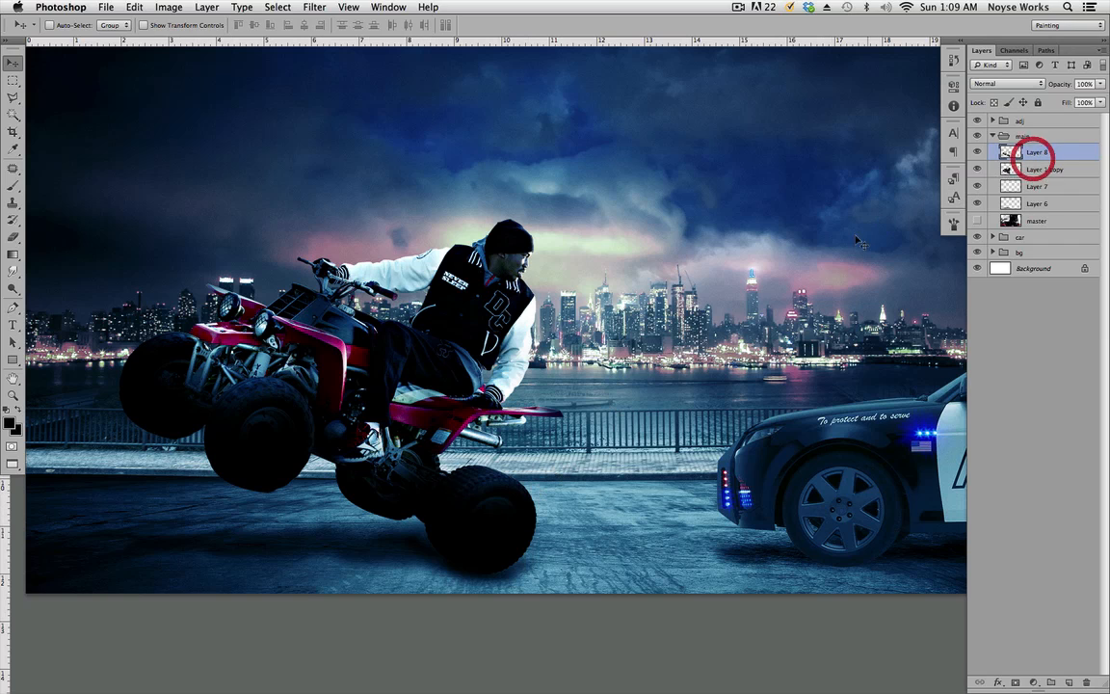
Step: Erase the black shading over the quad's rear and near front wheel rims with a 70 px soft eraser
key("b")
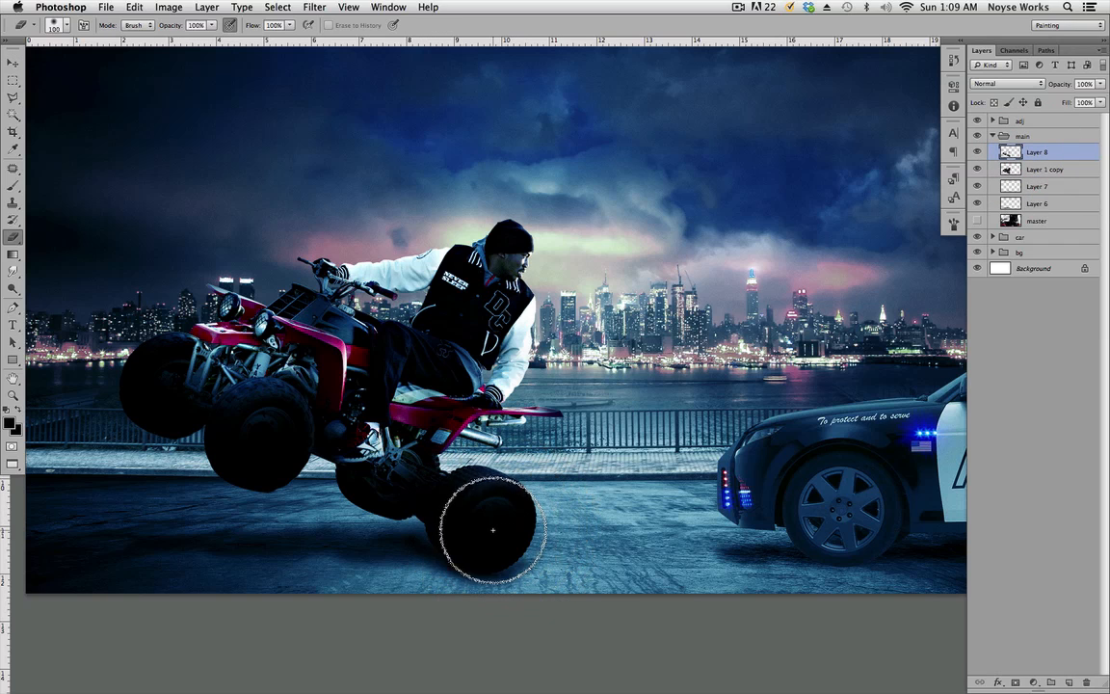
key("bracketleft")
key("bracketleft")
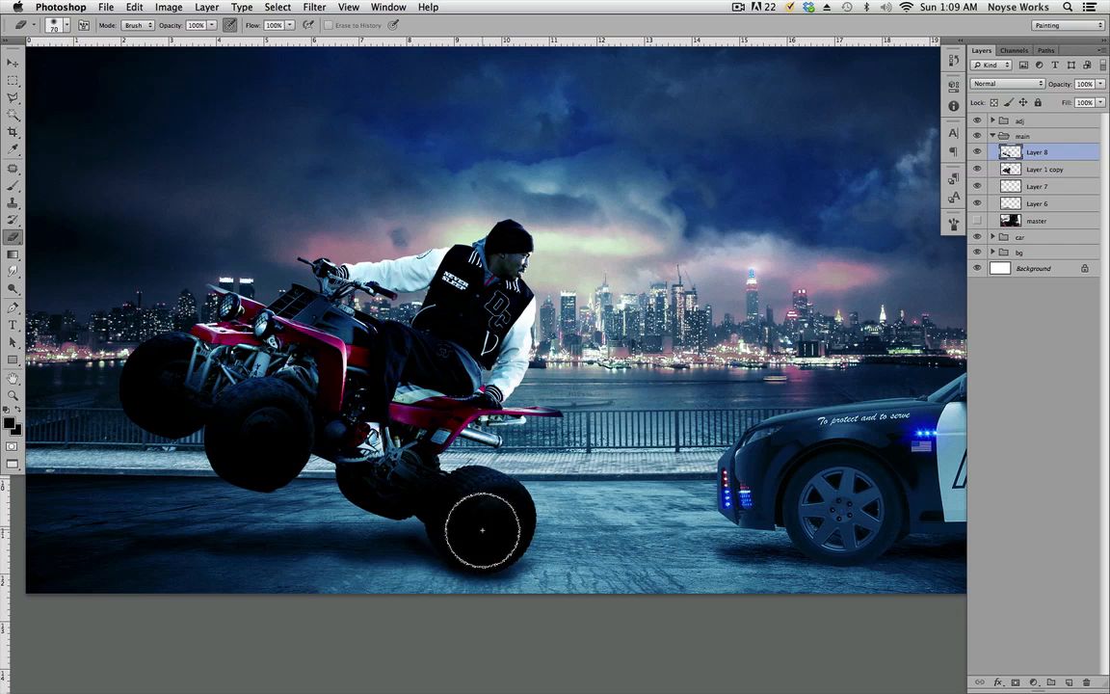
mouse_move(482, 512)
left_mouse_down()
mouse_move(488, 525)
mouse_move(500, 517)
left_mouse_up()
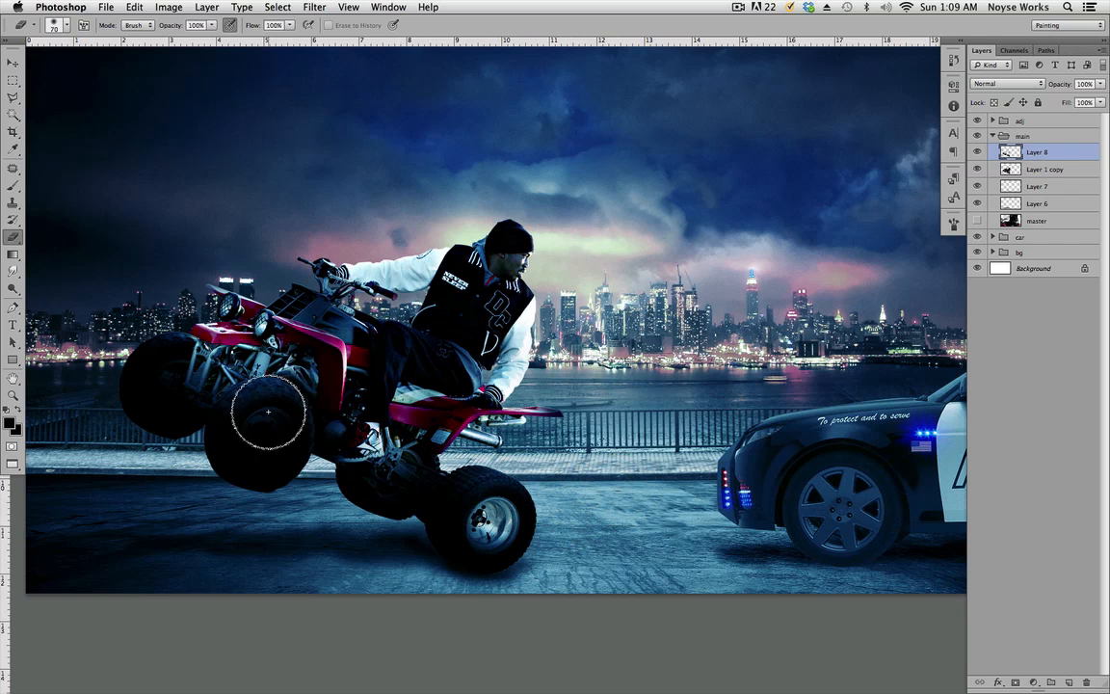
left_click_drag(268, 414, 252, 424)
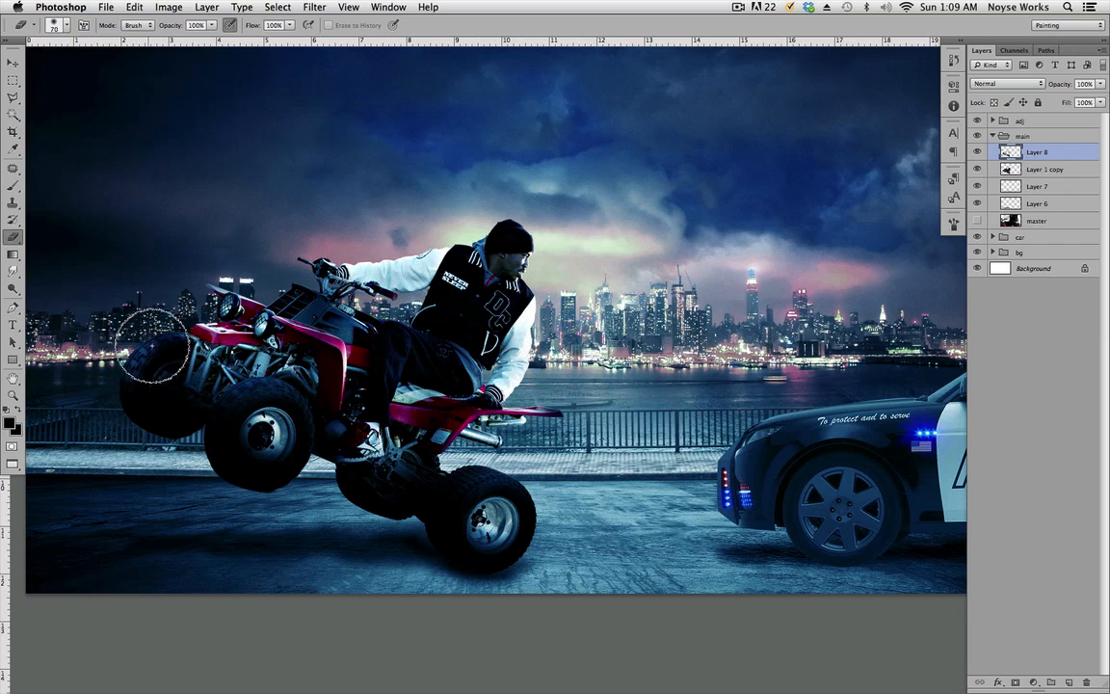
Step: Save the document and check the quad with the refined shading layer hidden and shown
key("v")
key("super+s")
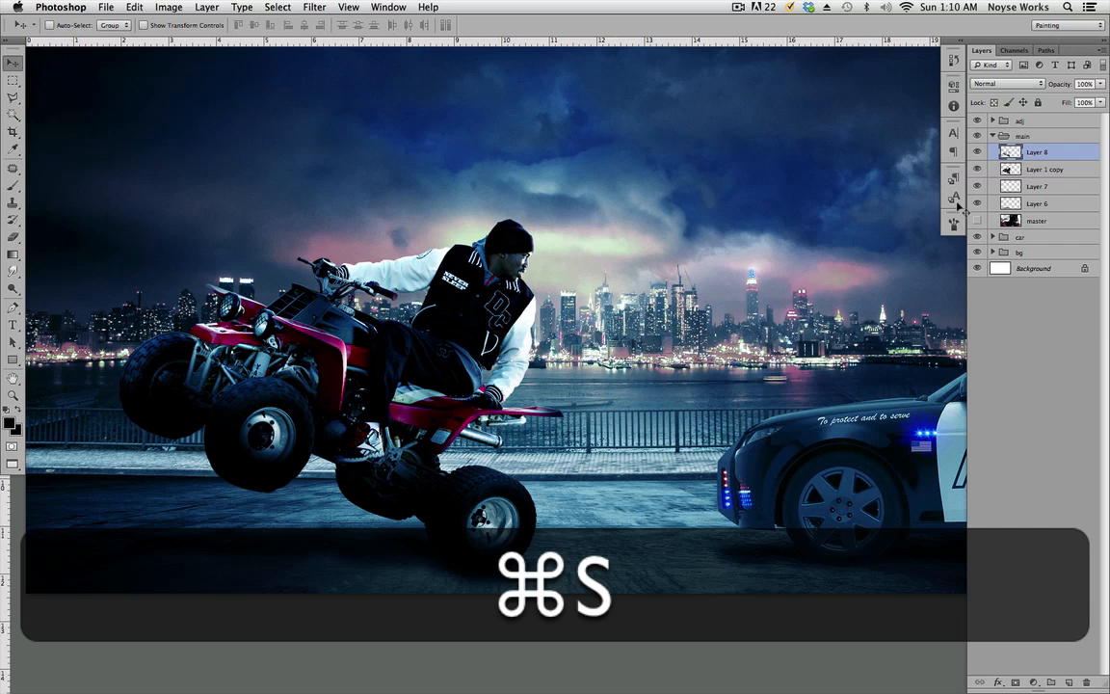
left_click(978, 152)
left_click(978, 152)
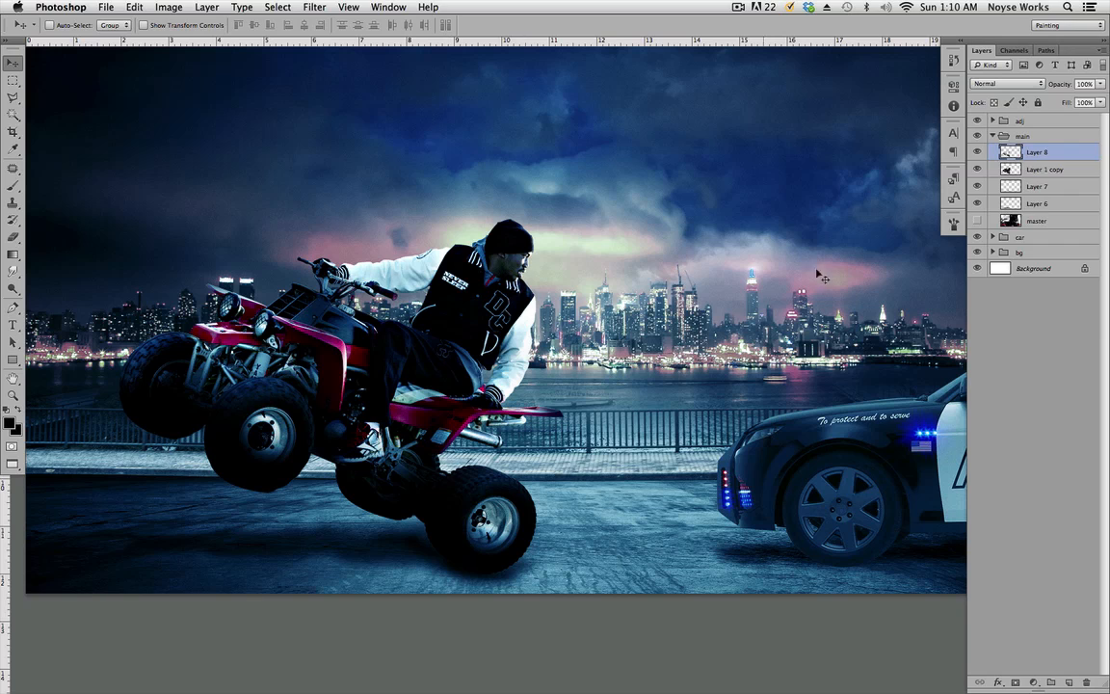
Step: Set the quad shading layer's blend mode to Soft Light and save the document
left_click(1060, 154)
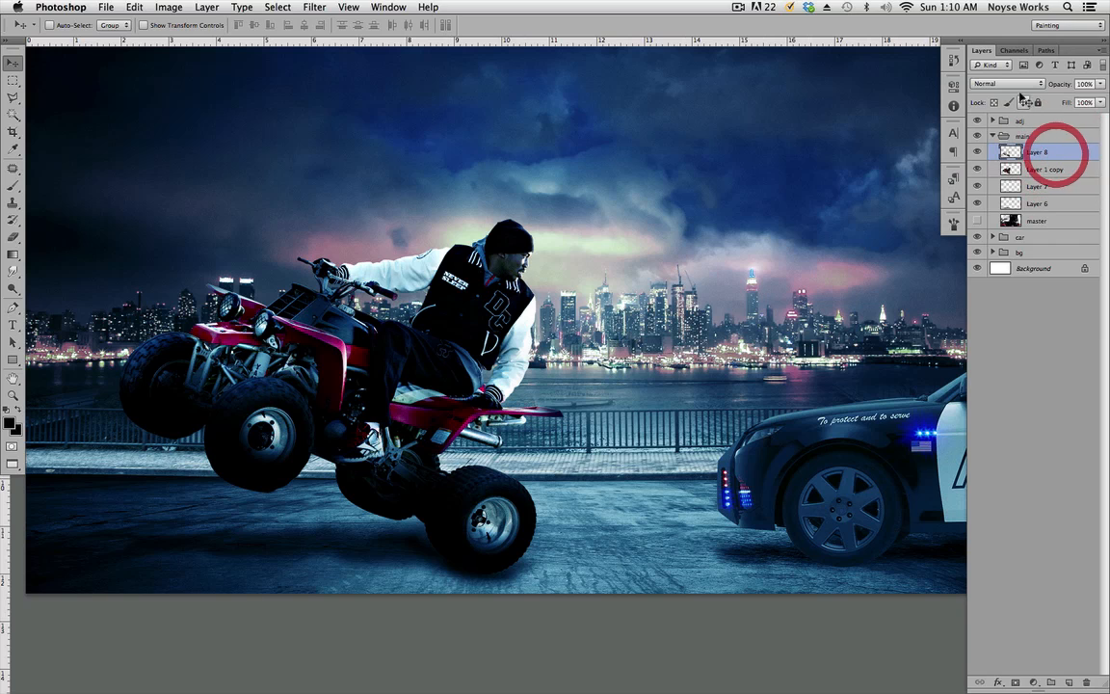
left_click(1014, 84)
left_click(1015, 215)
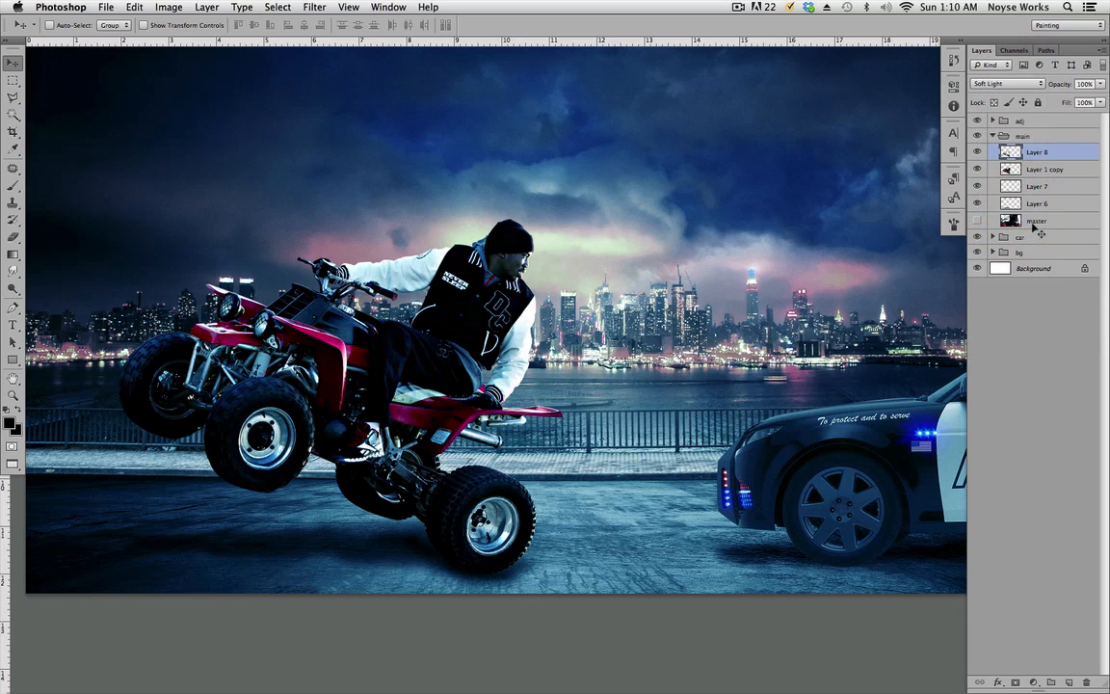
key("super+s")
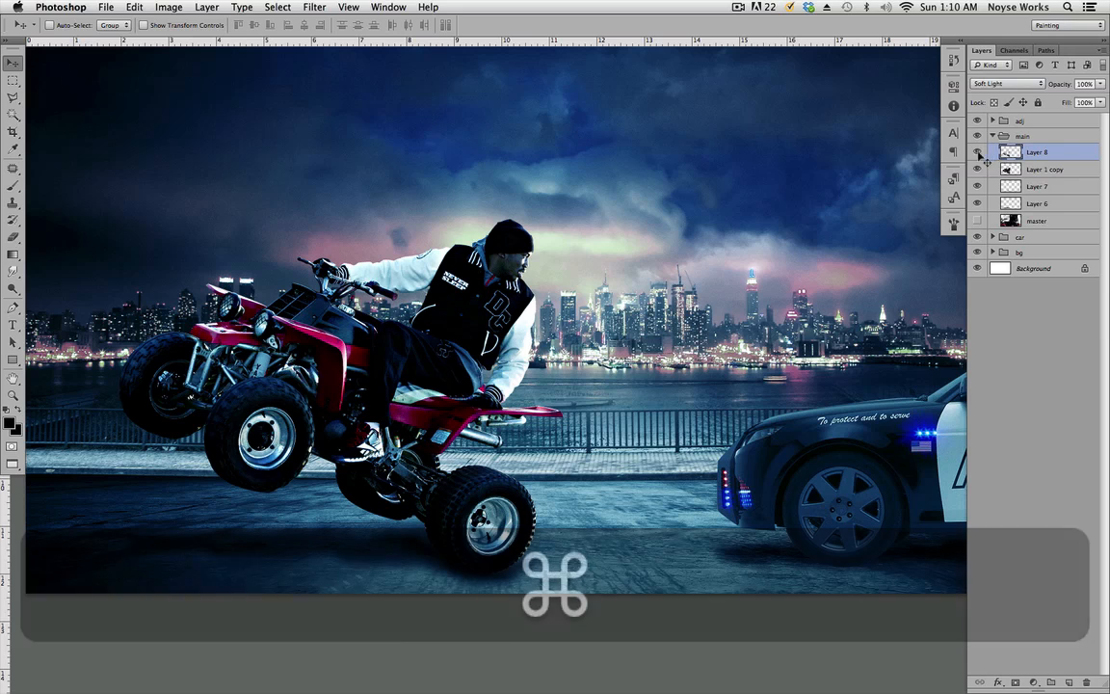
Step: Compare the quad with its Soft Light shading hidden and shown, leave the layer visible, and save the document
left_click(980, 155)
left_click(980, 155)
left_click(980, 155)
left_click(982, 156)
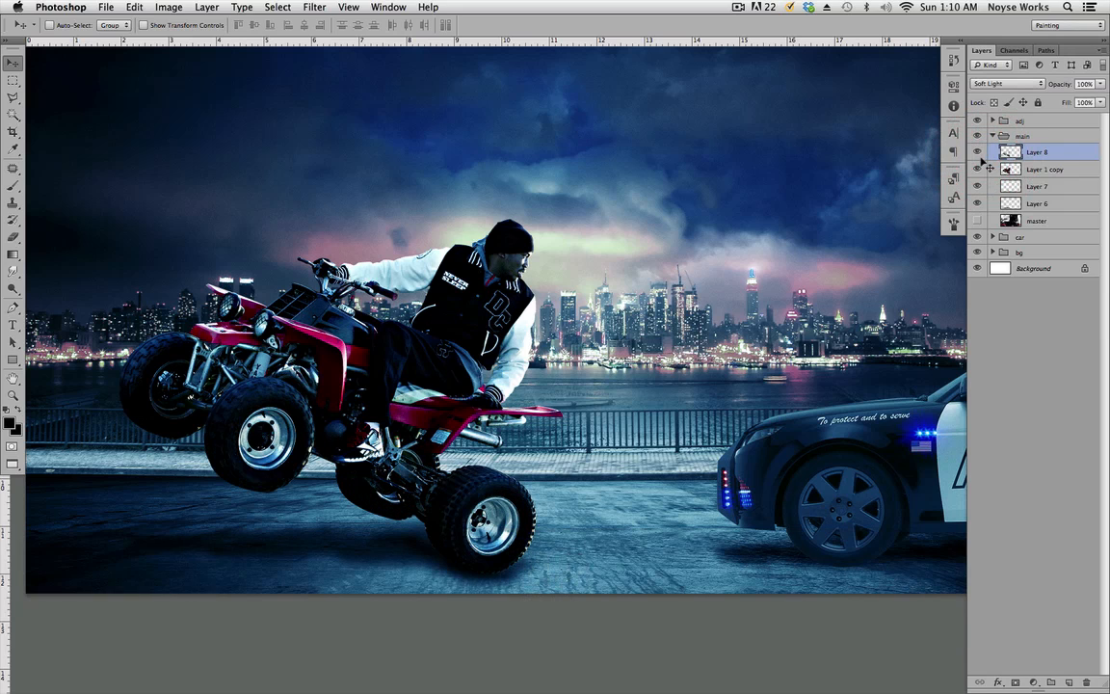
left_click(980, 155)
left_click(980, 156)
left_click(980, 155)
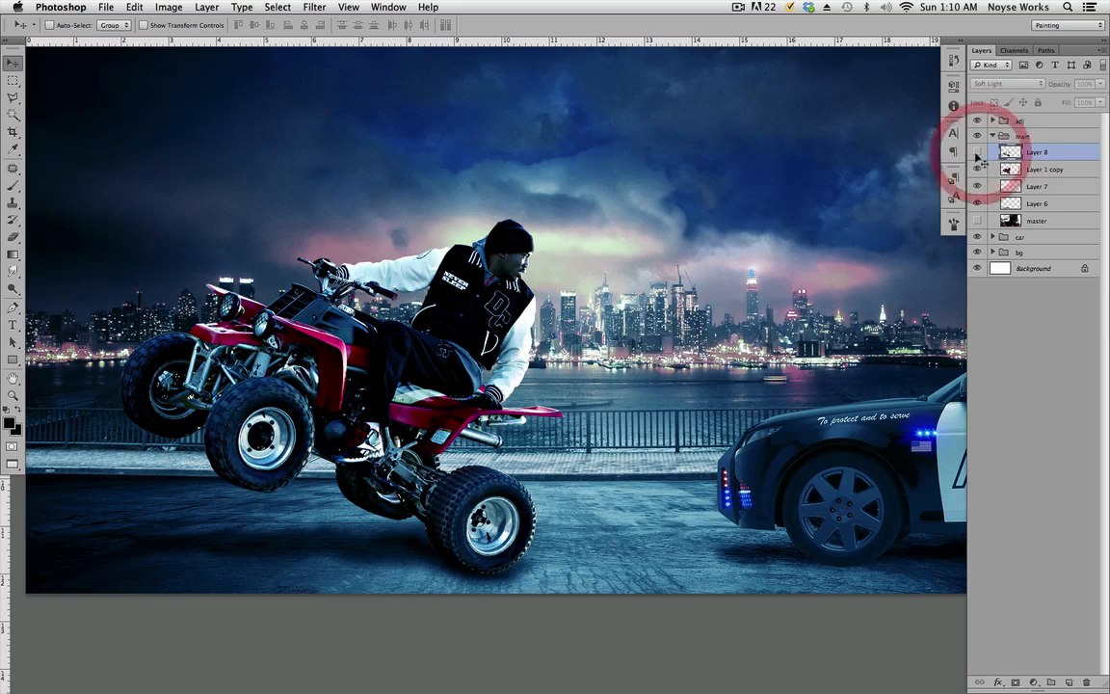
left_click(980, 156)
key("super+s")
Step: In the car group, fill the police car's outline with black on a new layer above the car, and deselect
left_click_drag(666, 476, 636, 449)
left_click_drag(691, 398, 633, 460)
mouse_move(757, 473)
left_mouse_down()
mouse_move(490, 429)
mouse_move(781, 484)
mouse_move(753, 478)
left_mouse_up()
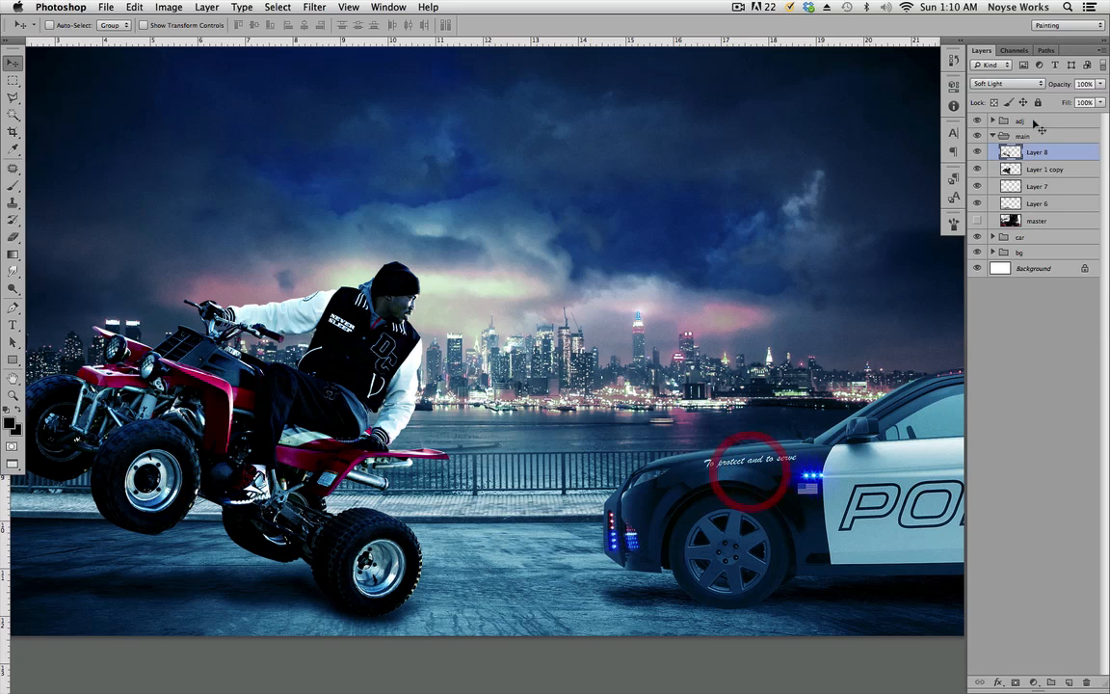
left_click(993, 136)
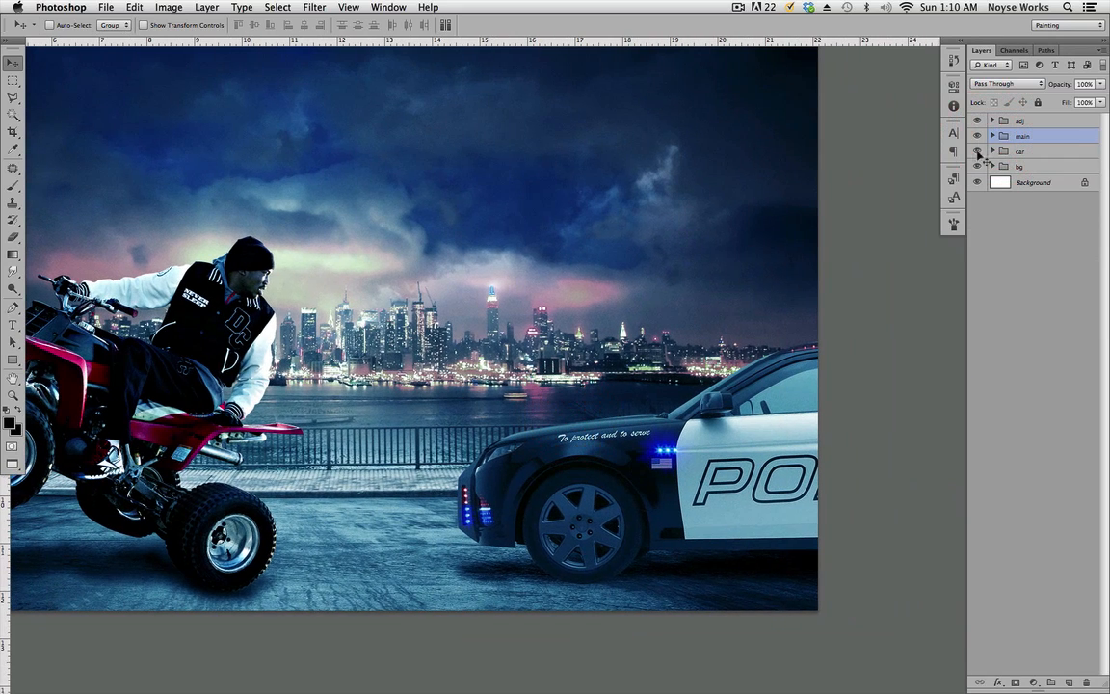
left_click(993, 151)
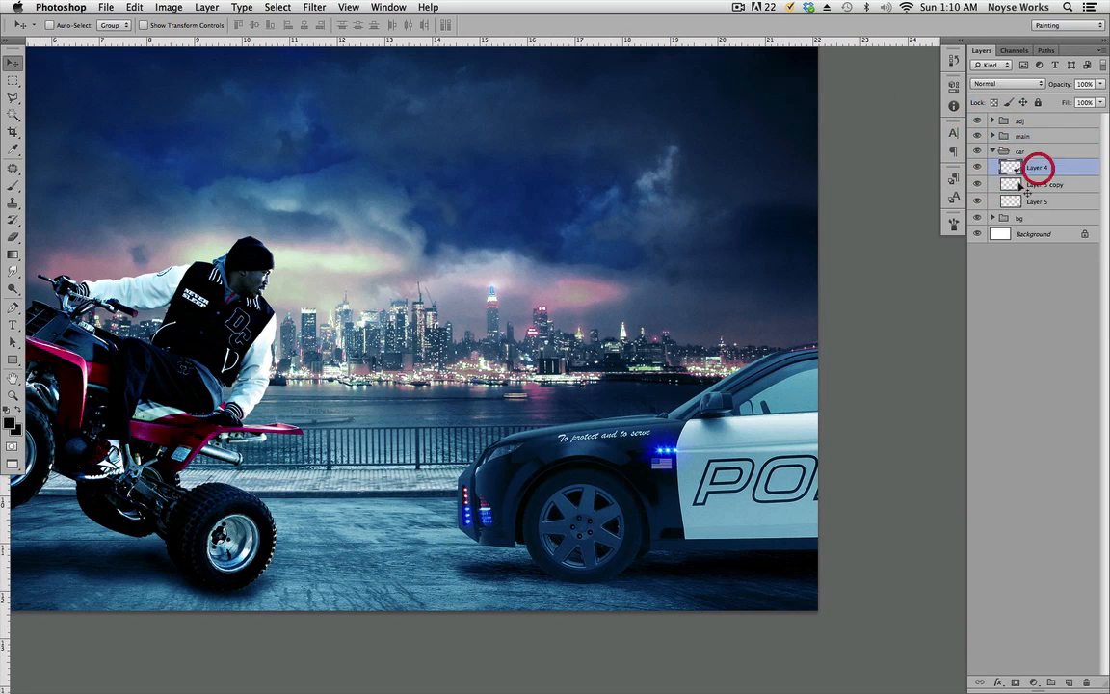
left_click(1010, 167, "super")
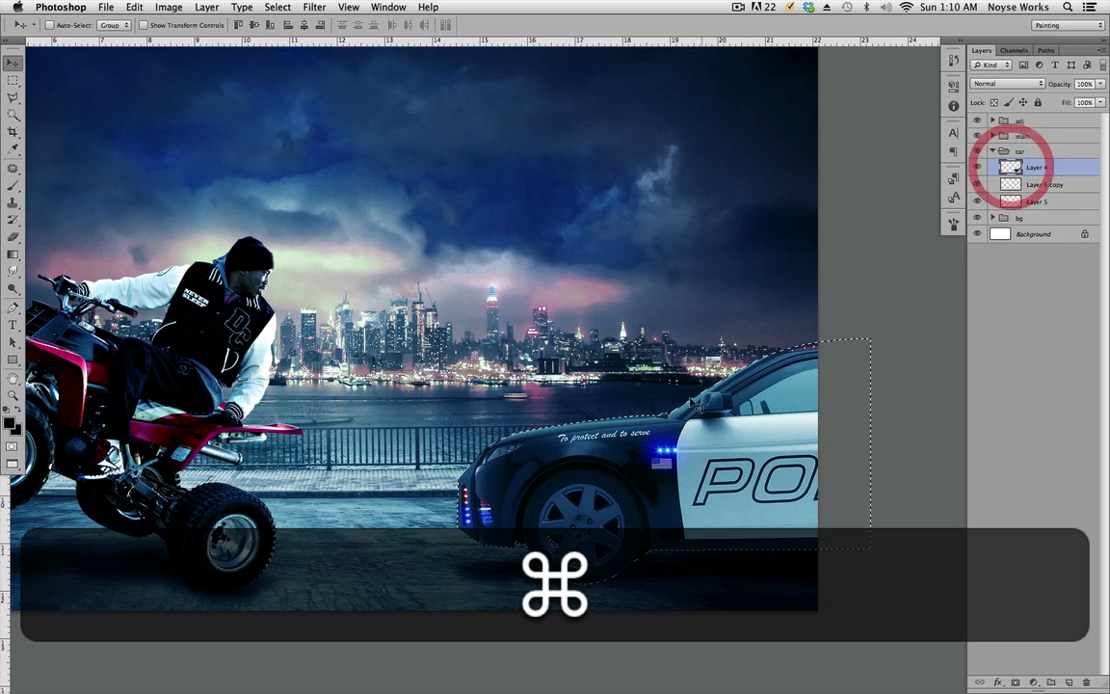
left_click(1068, 680)
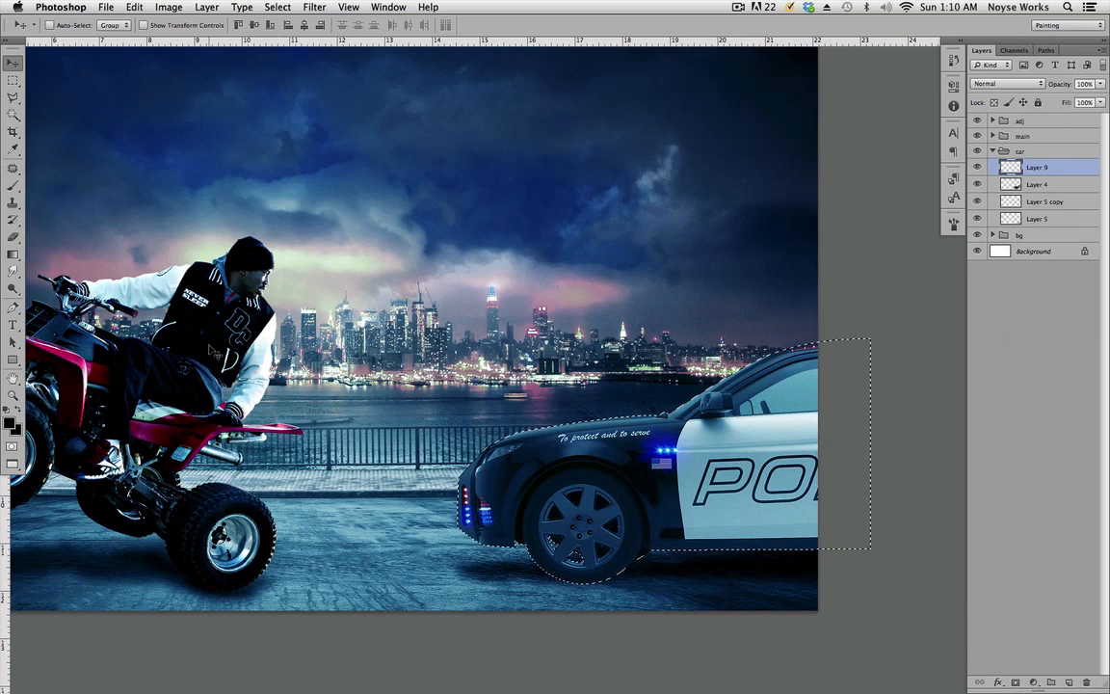
key("alt+BackSpace")
key("super+d")
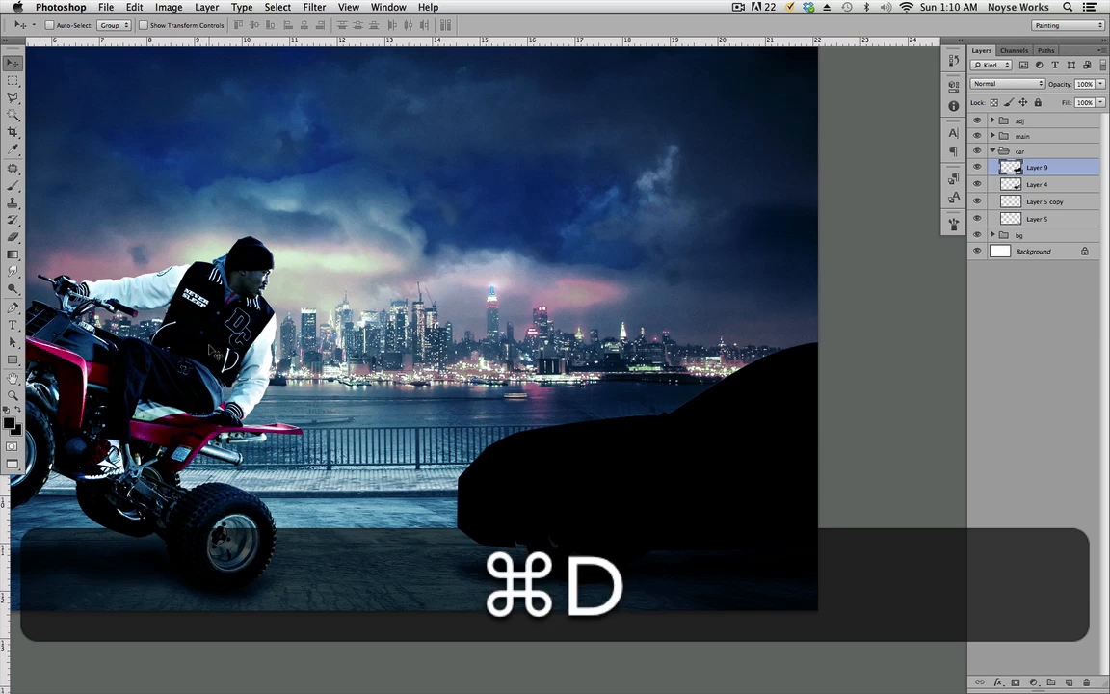
Step: Set up the Eraser with a soft 300 px brush
key("e")
key("bracketright")
key("bracketright")
key("bracketright")
key("bracketright")
key("bracketright")
key("bracketright")
key("bracketright")
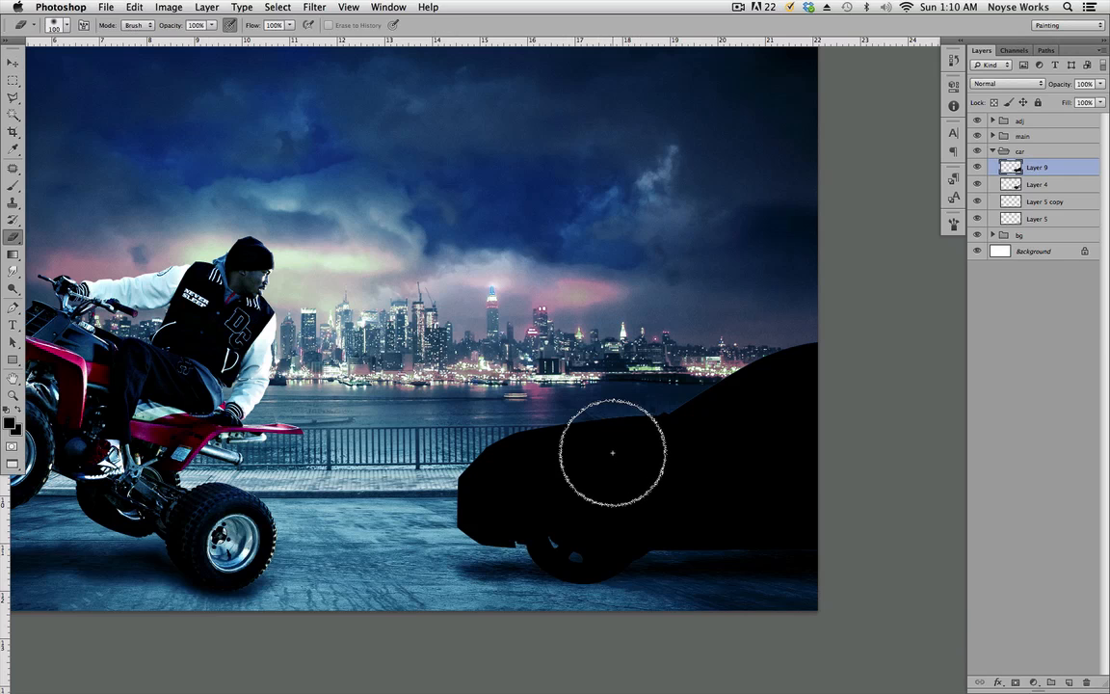
key("shift+bracketleft")
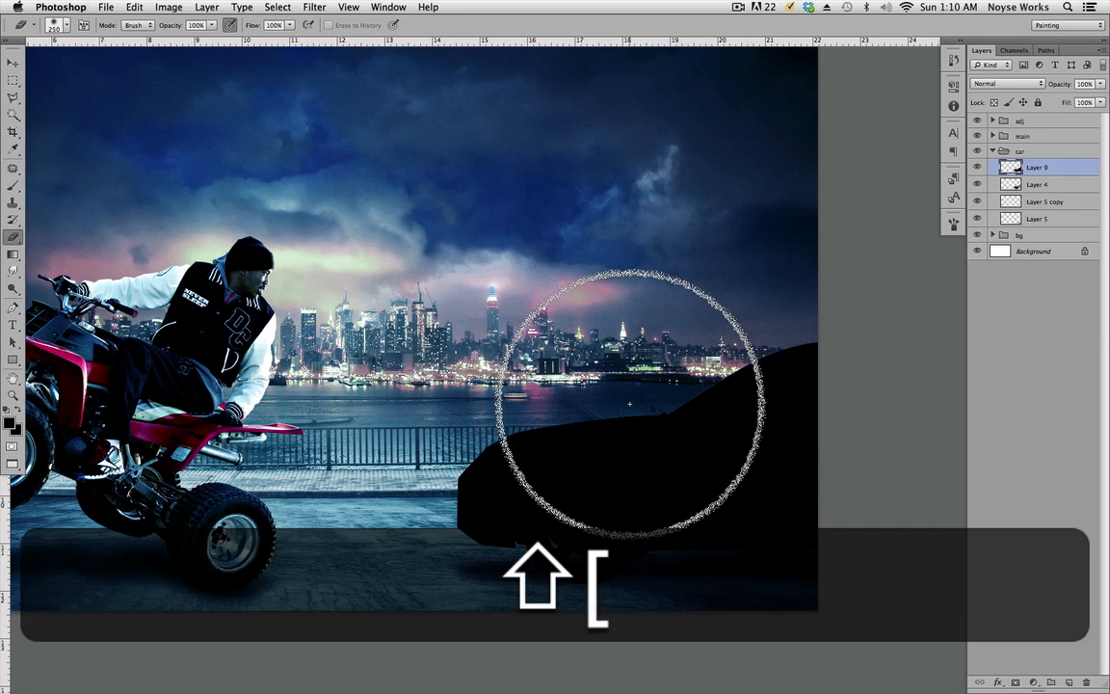
key("bracketright")
mouse_move(546, 308)
left_mouse_down()
mouse_move(557, 340)
mouse_move(535, 333)
mouse_move(436, 389)
mouse_move(470, 403)
mouse_move(632, 359)
mouse_move(585, 402)
mouse_move(751, 356)
mouse_move(654, 384)
mouse_move(609, 364)
left_mouse_up()
key("alt+super+z")
key("alt+super+z")
key("alt+super+z")
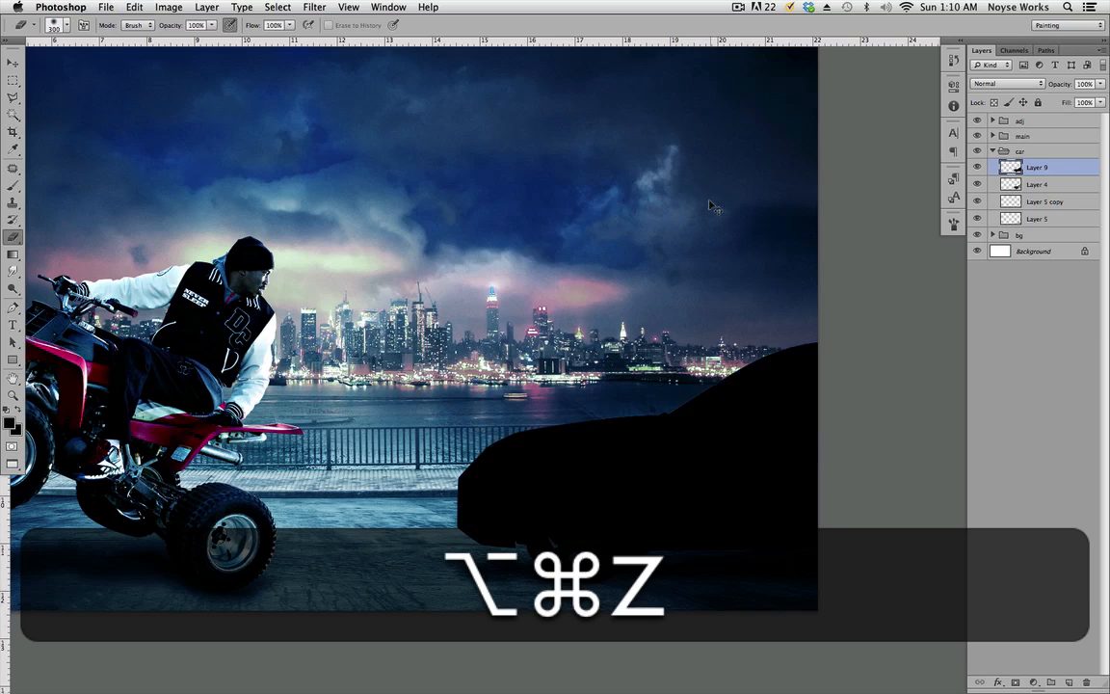
Step: Softly erase the black fill over the police car's hood, front and windshield, keeping the rear and lower body dark
mouse_move(630, 384)
left_mouse_down()
mouse_move(572, 355)
mouse_move(523, 375)
mouse_move(533, 470)
mouse_move(536, 453)
mouse_move(618, 475)
mouse_move(663, 471)
mouse_move(614, 431)
mouse_move(627, 386)
mouse_move(645, 383)
mouse_move(681, 426)
mouse_move(584, 365)
left_mouse_up()
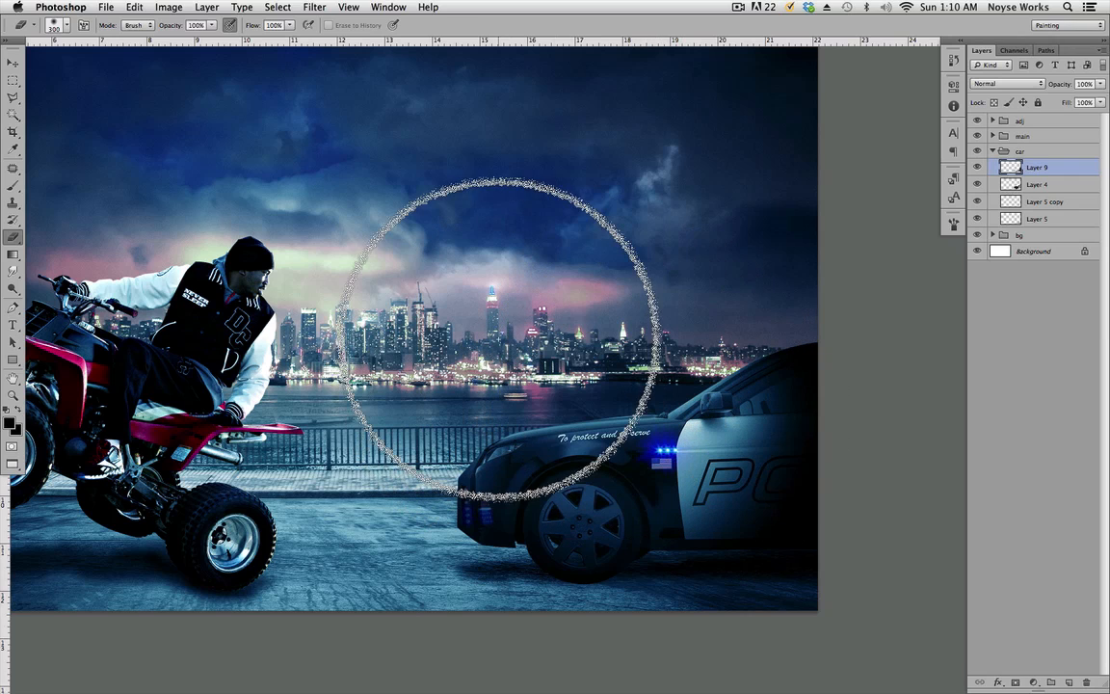
key("v")
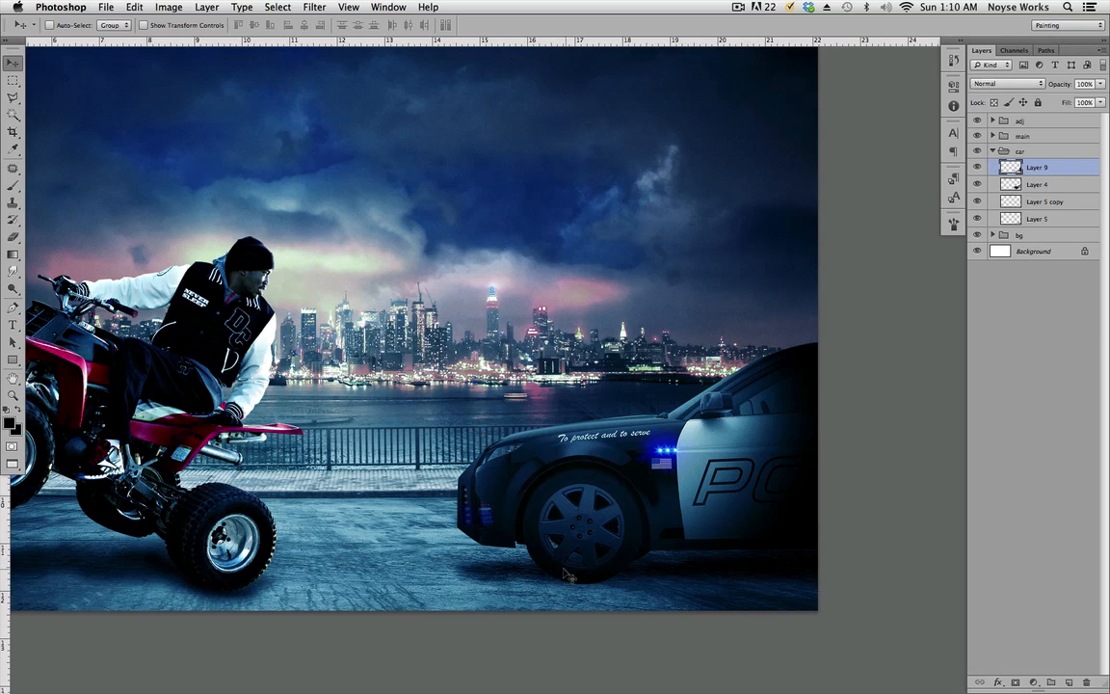
Step: Compare the police car with its black shading layer hidden and shown, and lower that layer's opacity to 70%
left_click(977, 168)
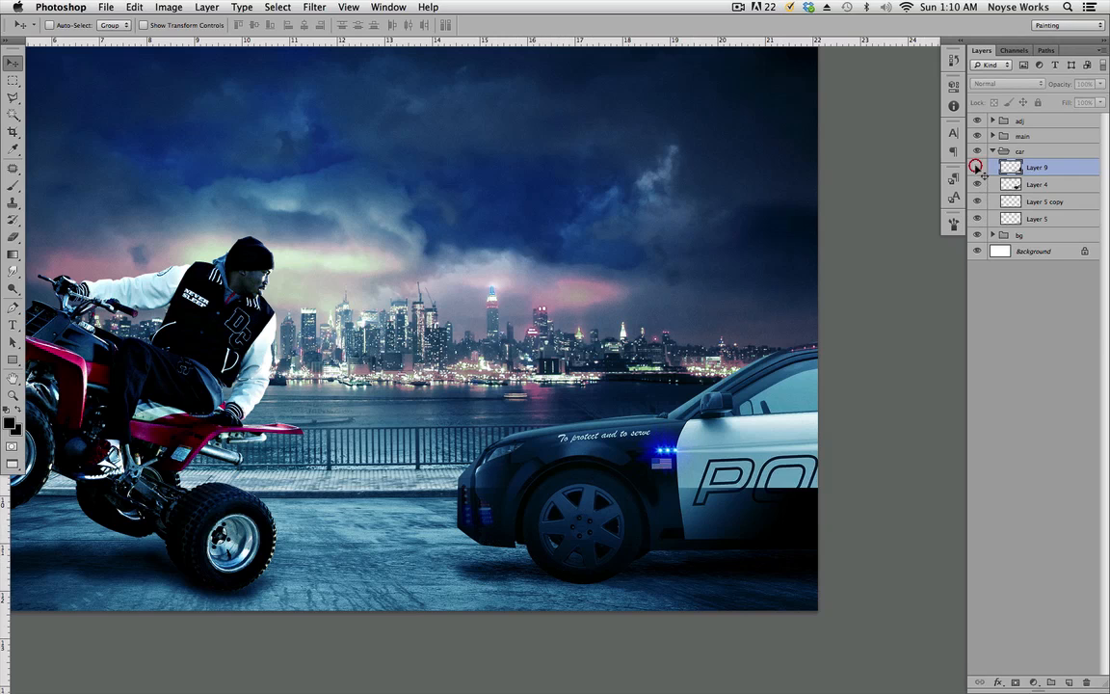
left_click(977, 168)
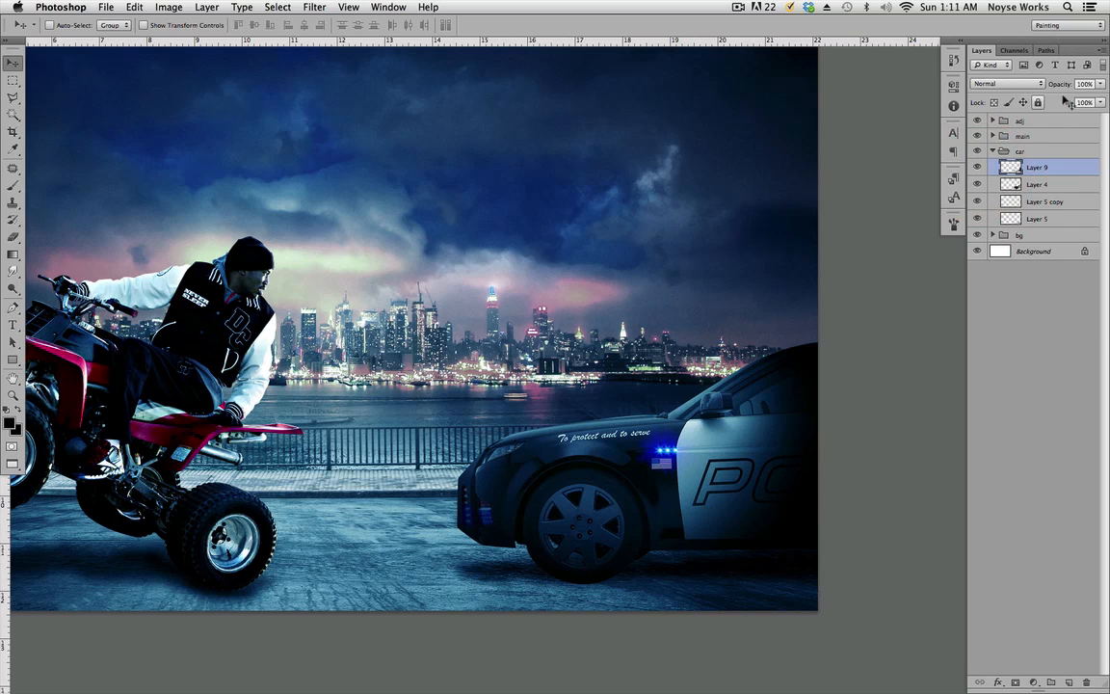
left_click(1101, 85)
mouse_move(1103, 100)
left_mouse_down()
mouse_move(999, 101)
mouse_move(1086, 100)
left_mouse_up()
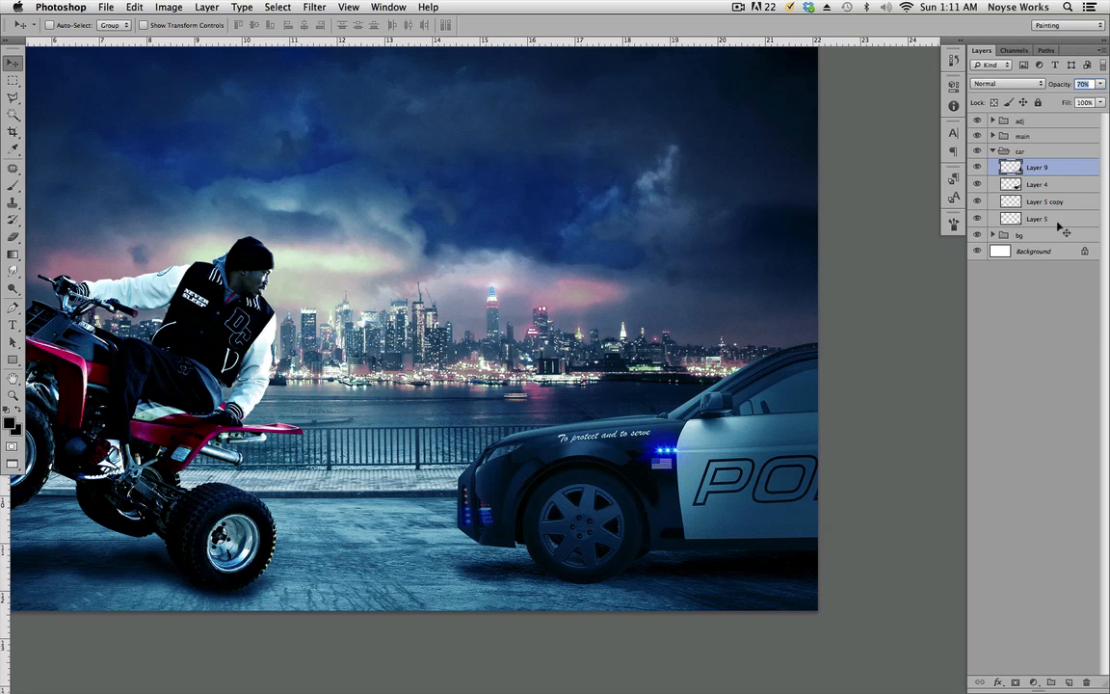
Step: Save the document and set the police car's black shading layer to Soft Light blending
left_click(1014, 412)
left_click(1053, 167)
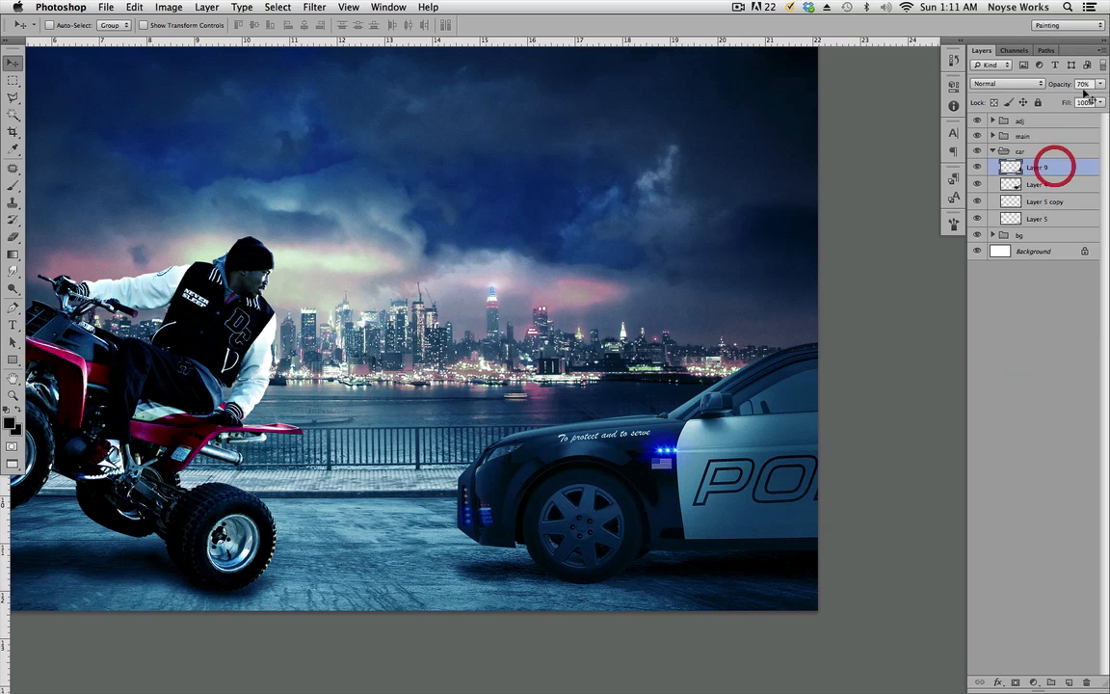
key("super+s")
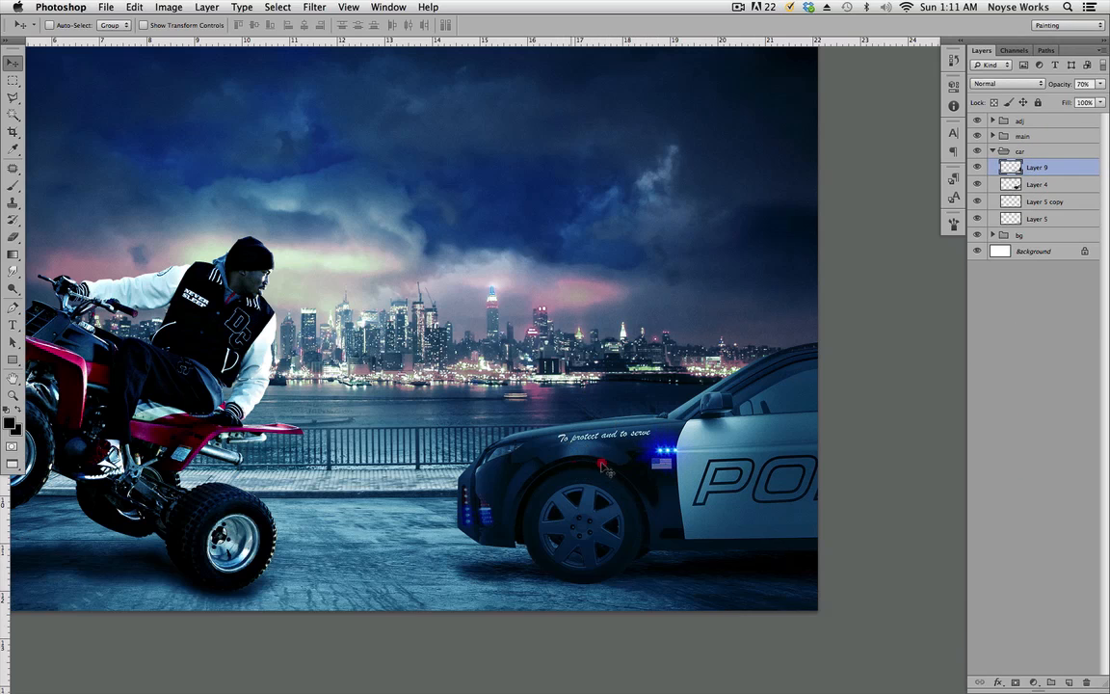
left_click_drag(386, 496, 659, 451)
left_click_drag(819, 465, 692, 473)
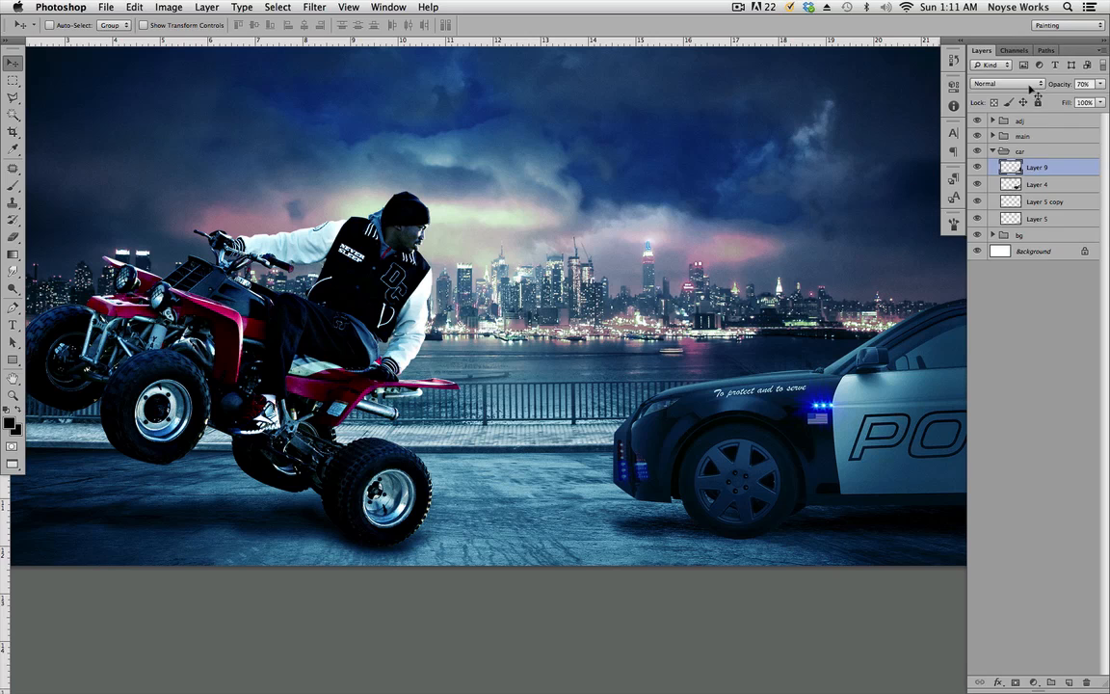
left_click(1029, 84)
left_click(1036, 221)
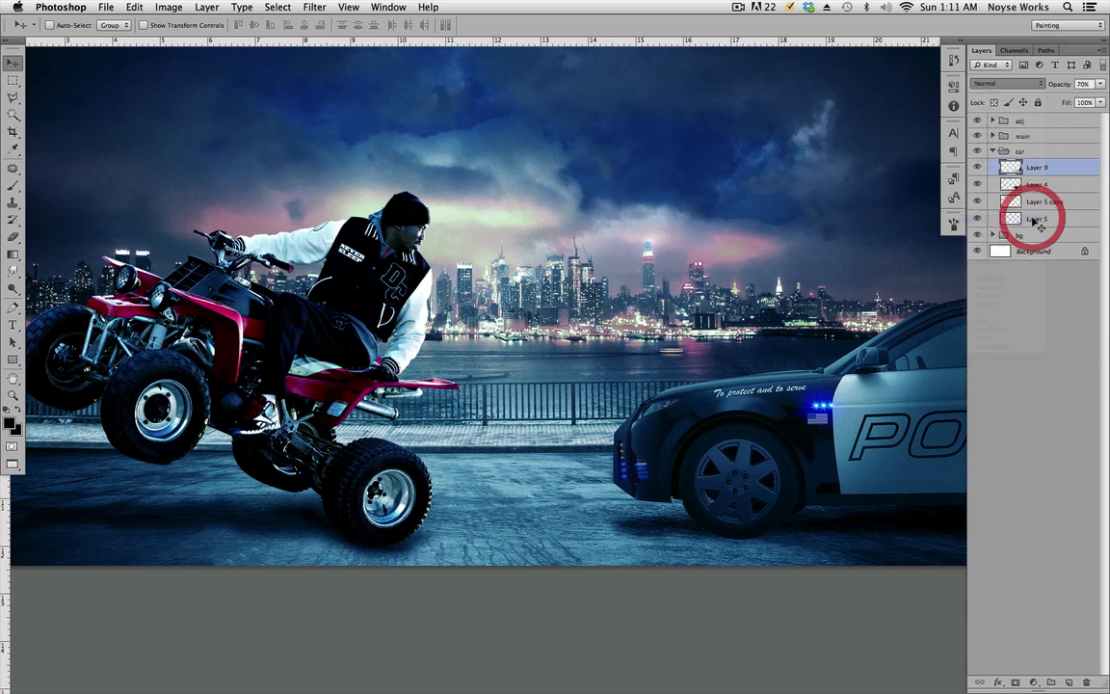
left_click_drag(950, 432, 784, 460)
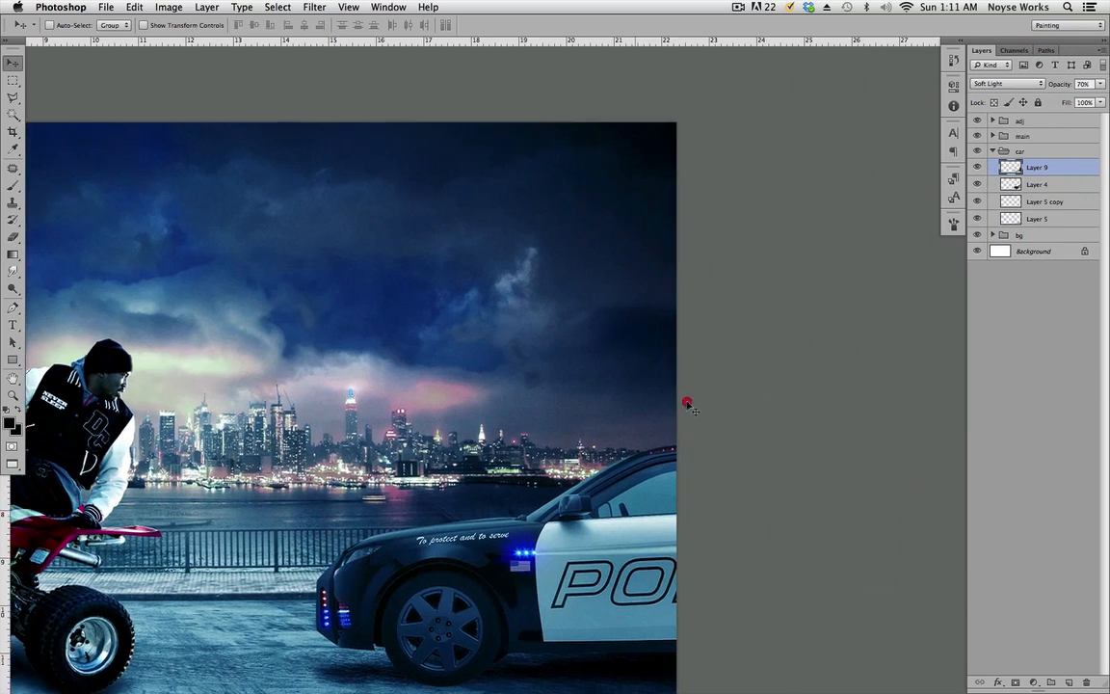
key("super+0")
Step: Compare the police car with its shading layer hidden and shown, and raise that layer's opacity to 100%
left_click(979, 168)
left_click(979, 168)
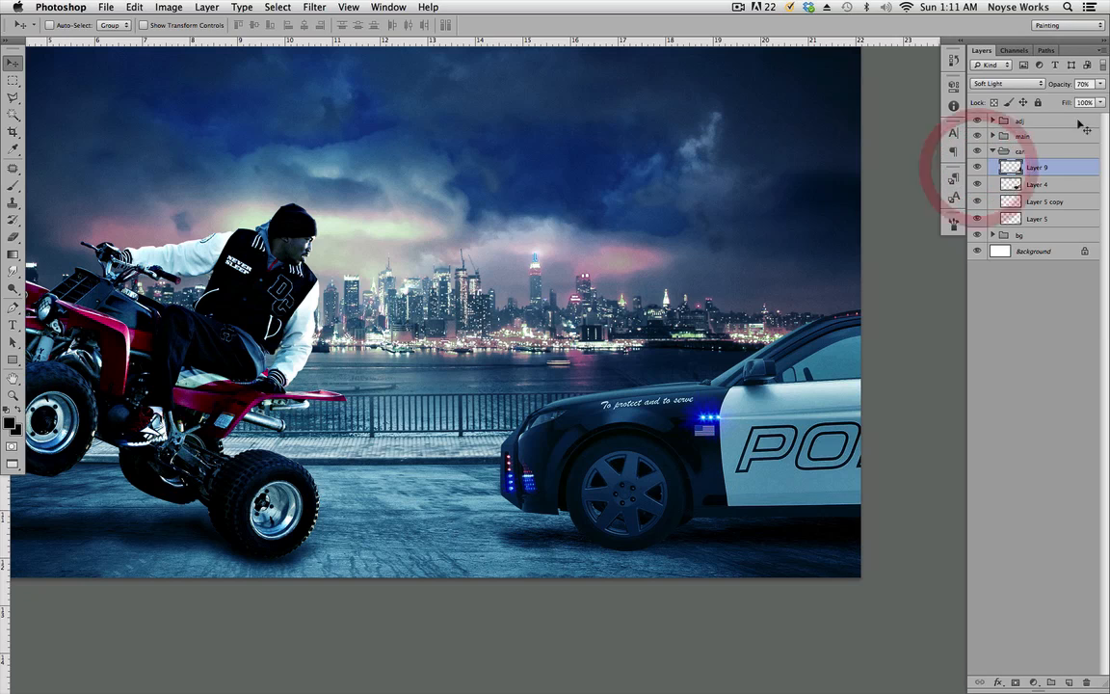
left_click(1100, 84)
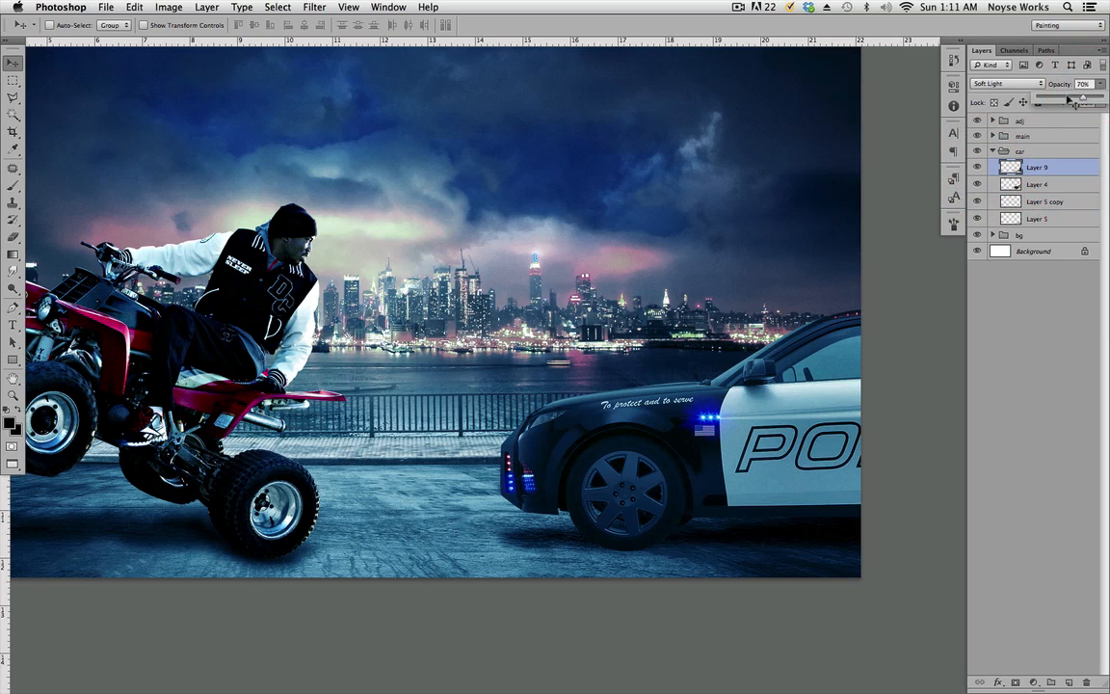
left_click_drag(1084, 98, 1104, 97)
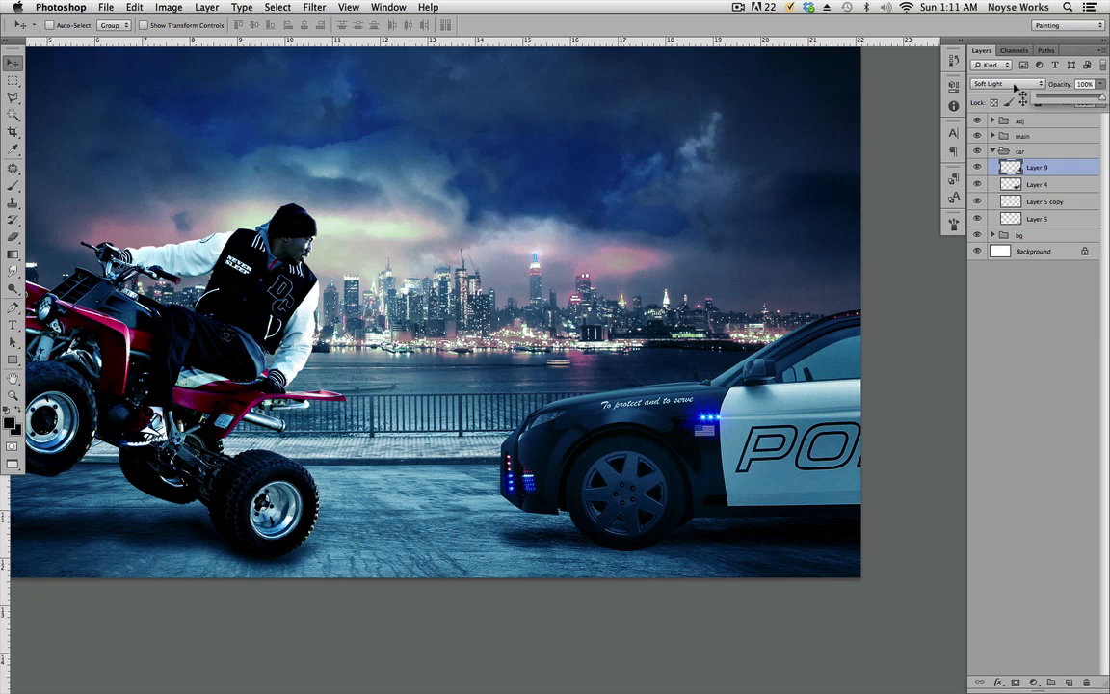
left_click(826, 426)
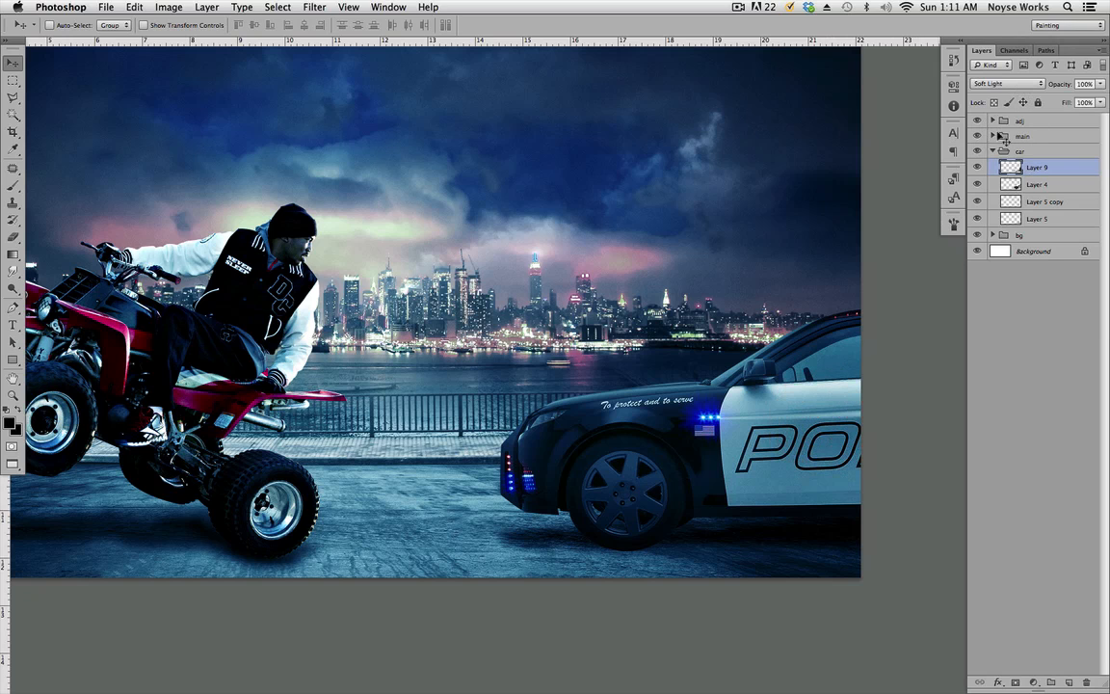
Step: Check the Soft Light shading by hiding and showing its layer, and save the document
left_click(978, 168)
left_click(978, 168)
key("super+s")
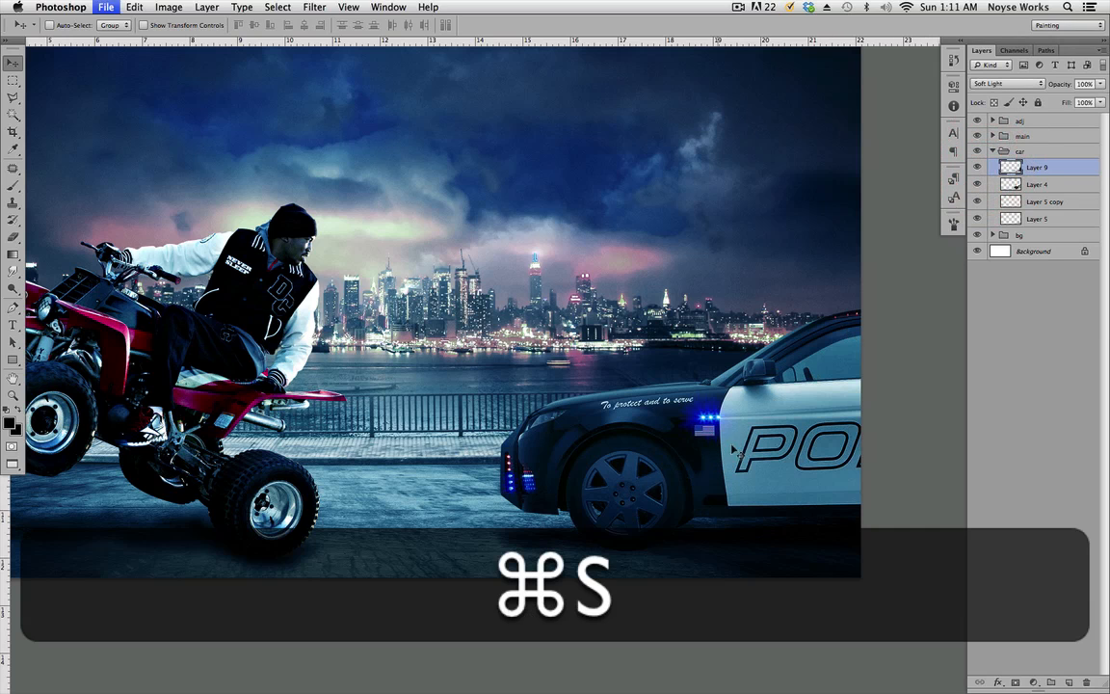
left_click_drag(656, 450, 781, 463)
key("super+s")
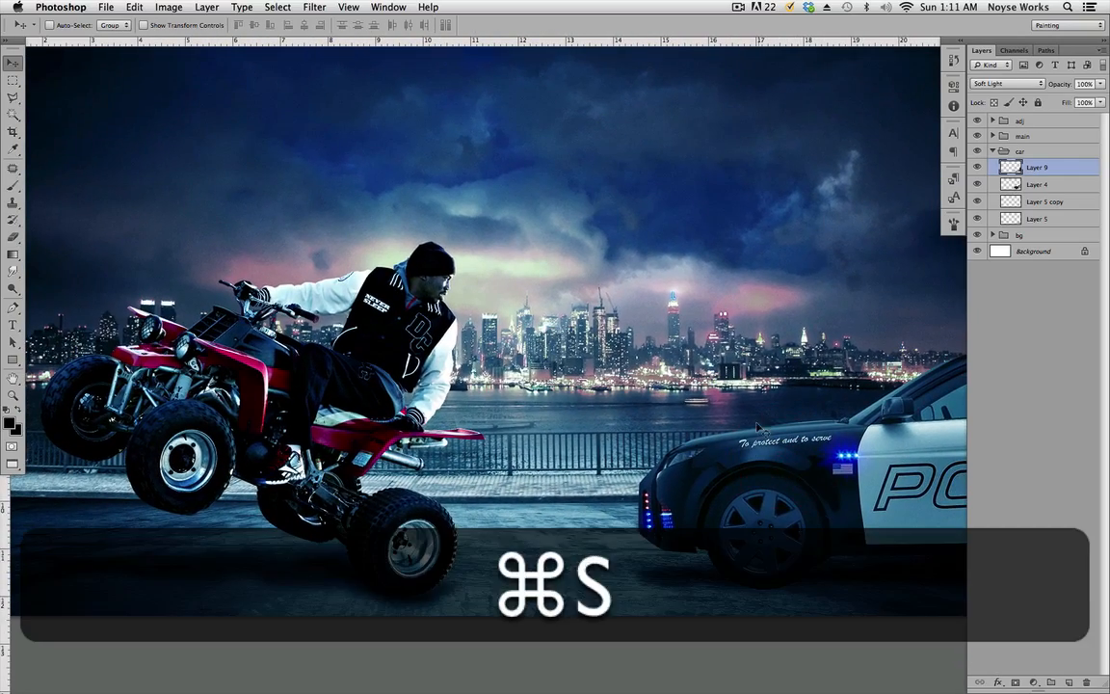
left_click_drag(725, 438, 752, 432)
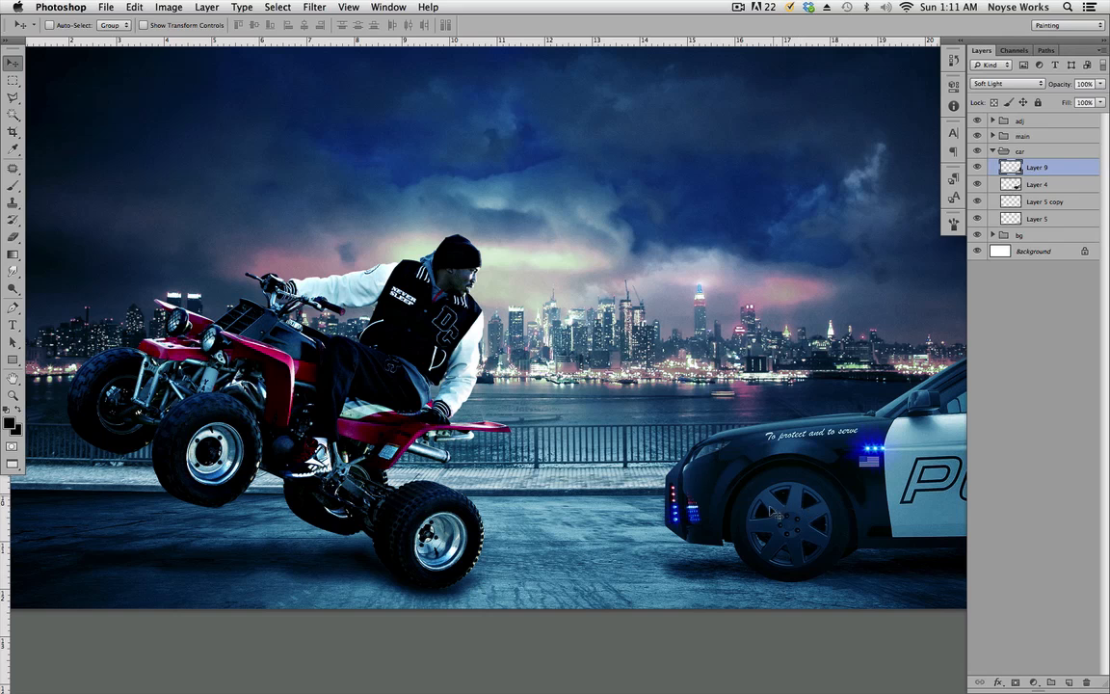
scroll(872, 494, "right", 5)
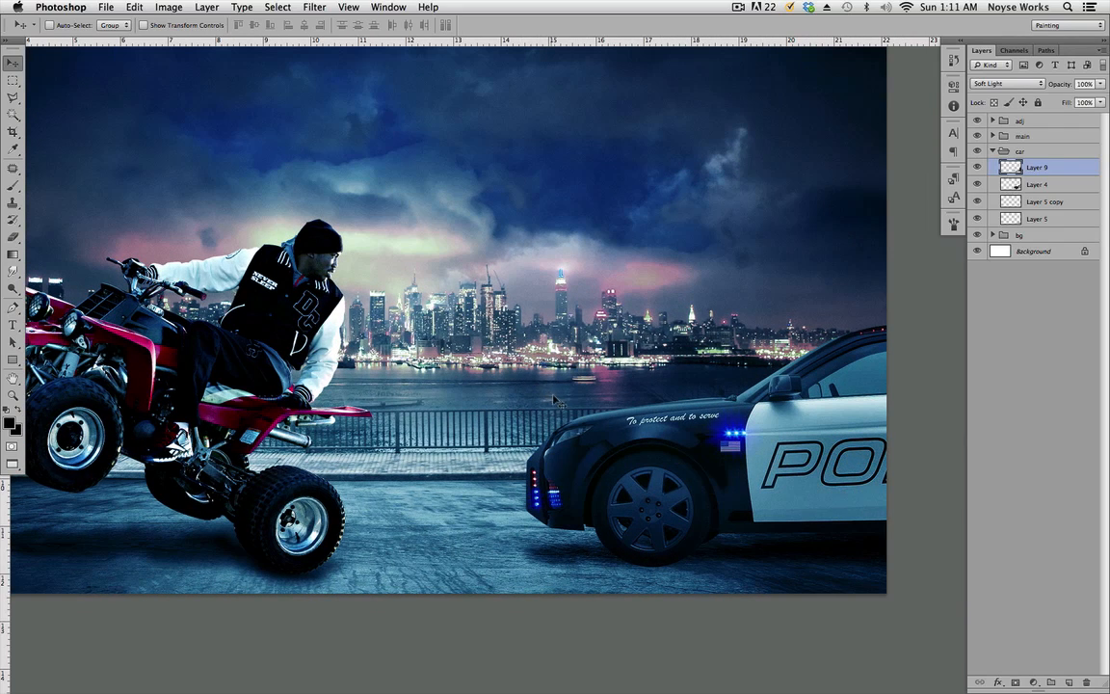
key("super+s")
key("shift+super+s")
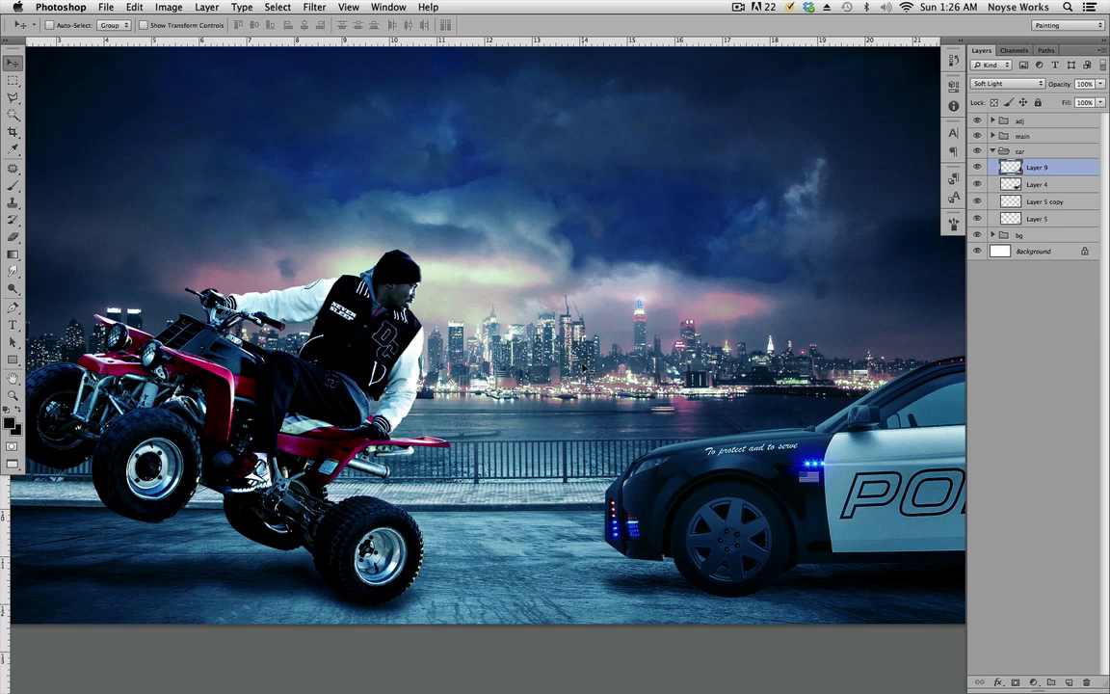
Step: Make the police car's own layer active, identifying it by hiding and showing it close up around the front wheel
scroll(713, 321, "right", 1)
left_click(719, 322)
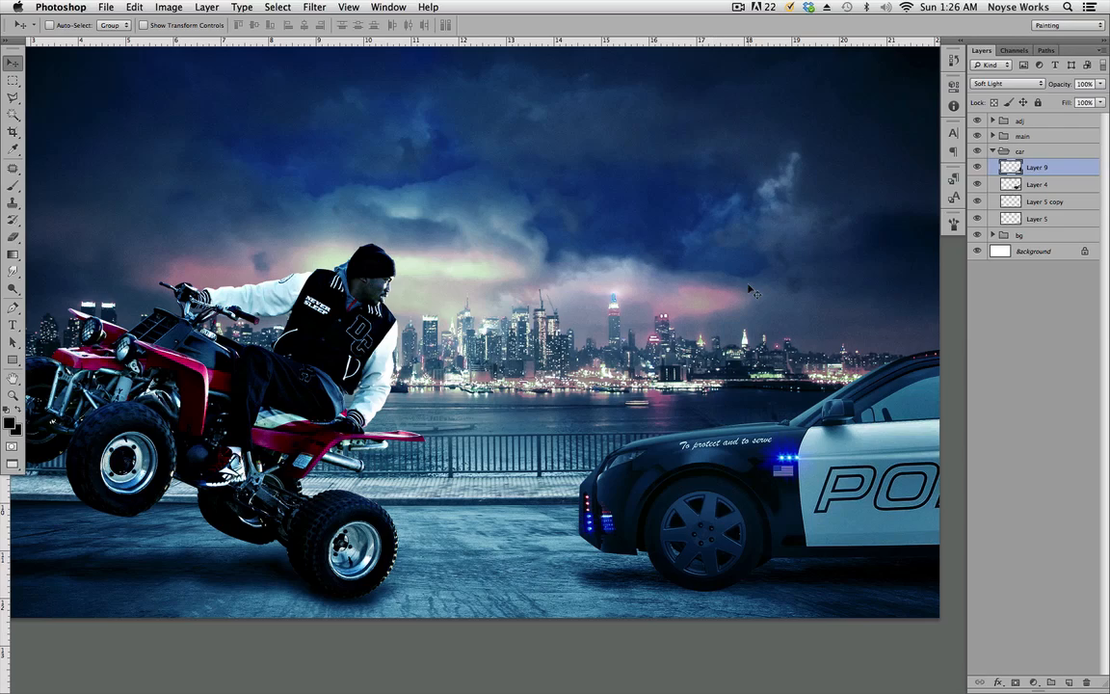
key("super+equal")
left_click(755, 326, "super")
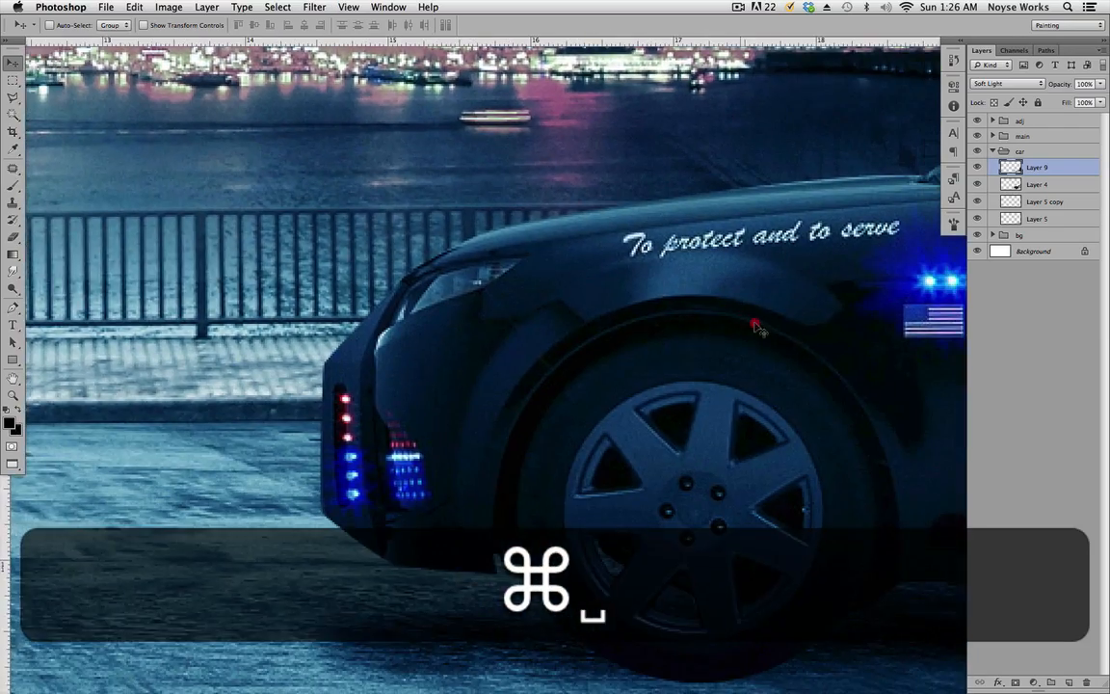
left_click_drag(868, 388, 741, 351)
left_click(771, 364)
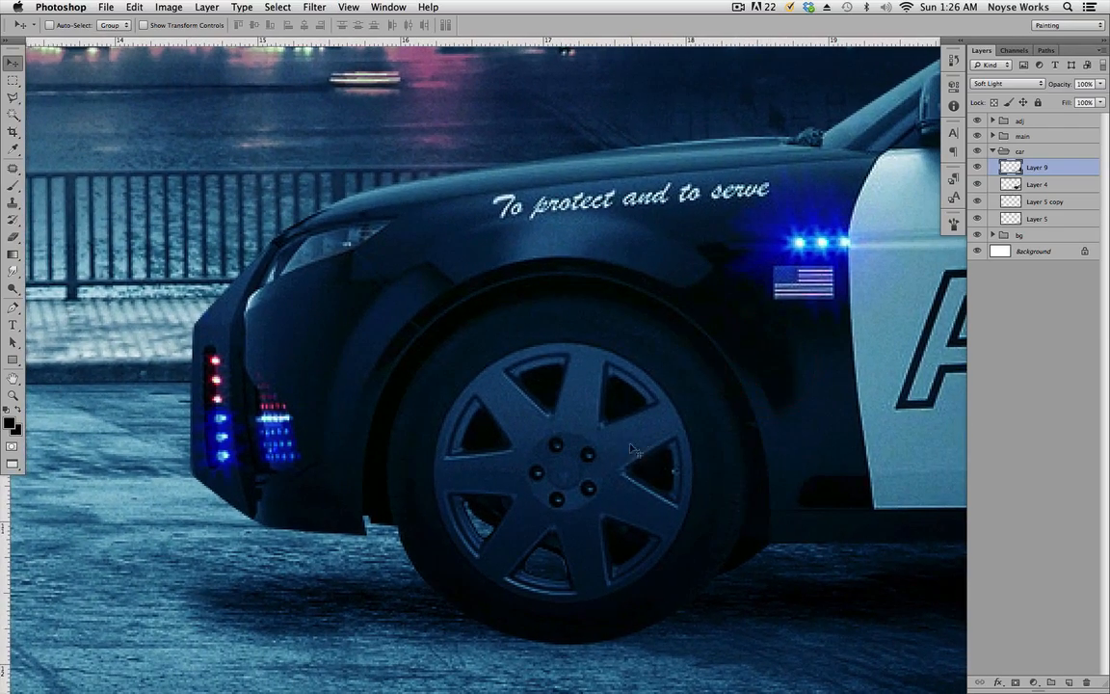
left_click(1060, 185)
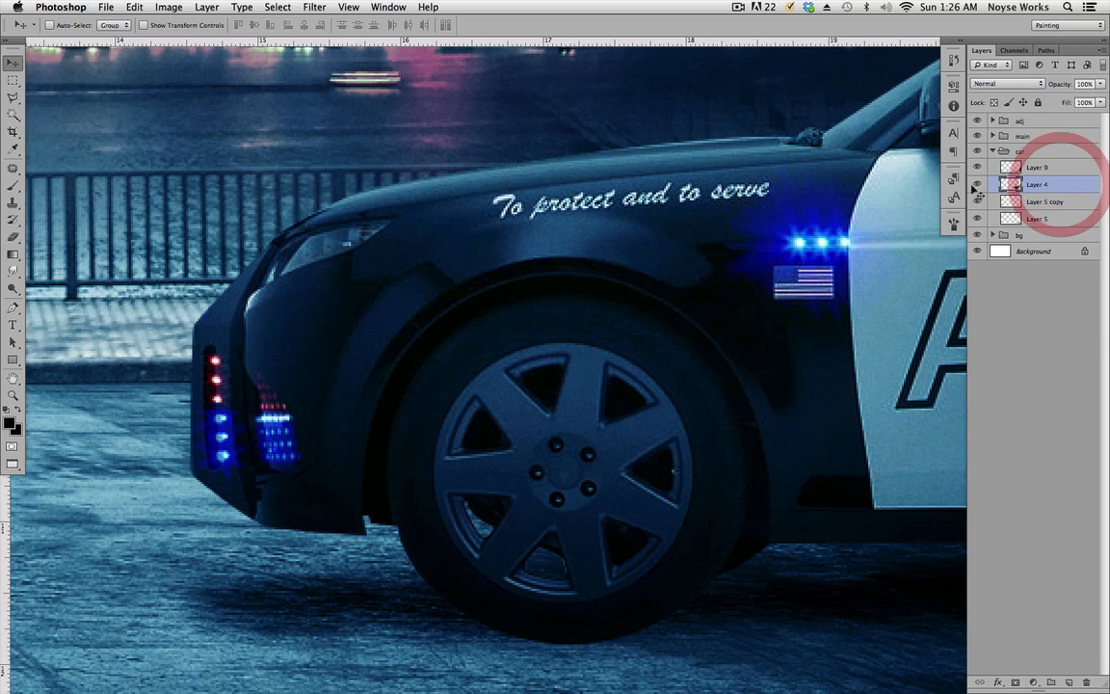
left_click(977, 184)
left_click(978, 184)
left_click(1053, 185)
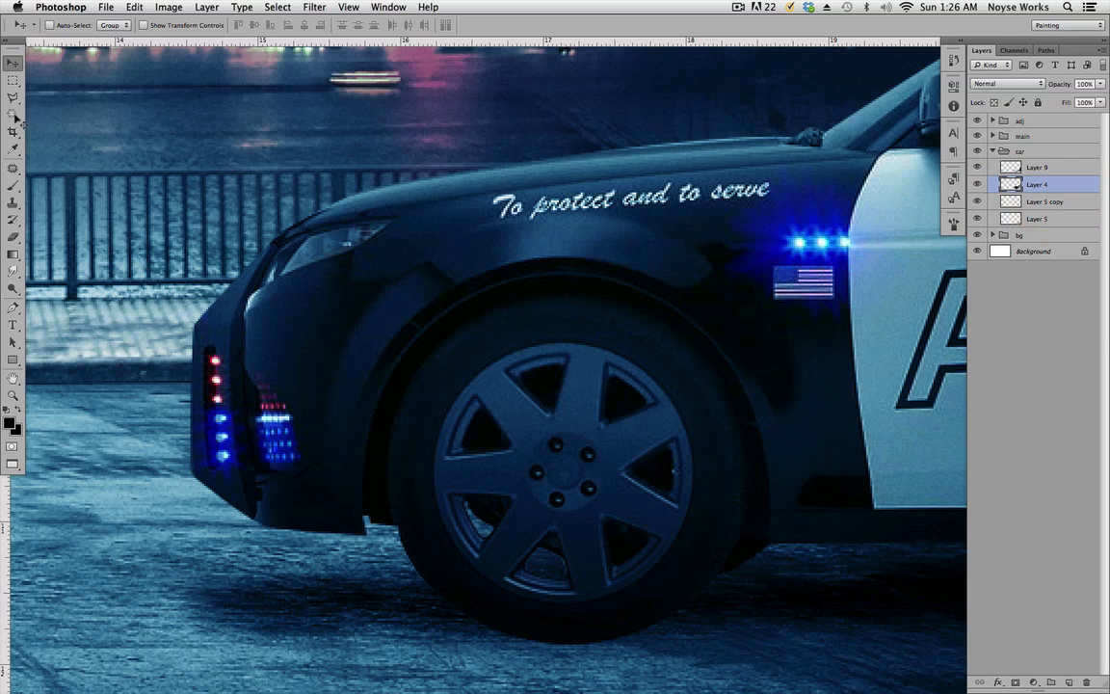
Step: Select the police car's front rim with a circular Elliptical Marquee drawn from the hub, and copy it to a new layer
left_click_drag(12, 80, 65, 93)
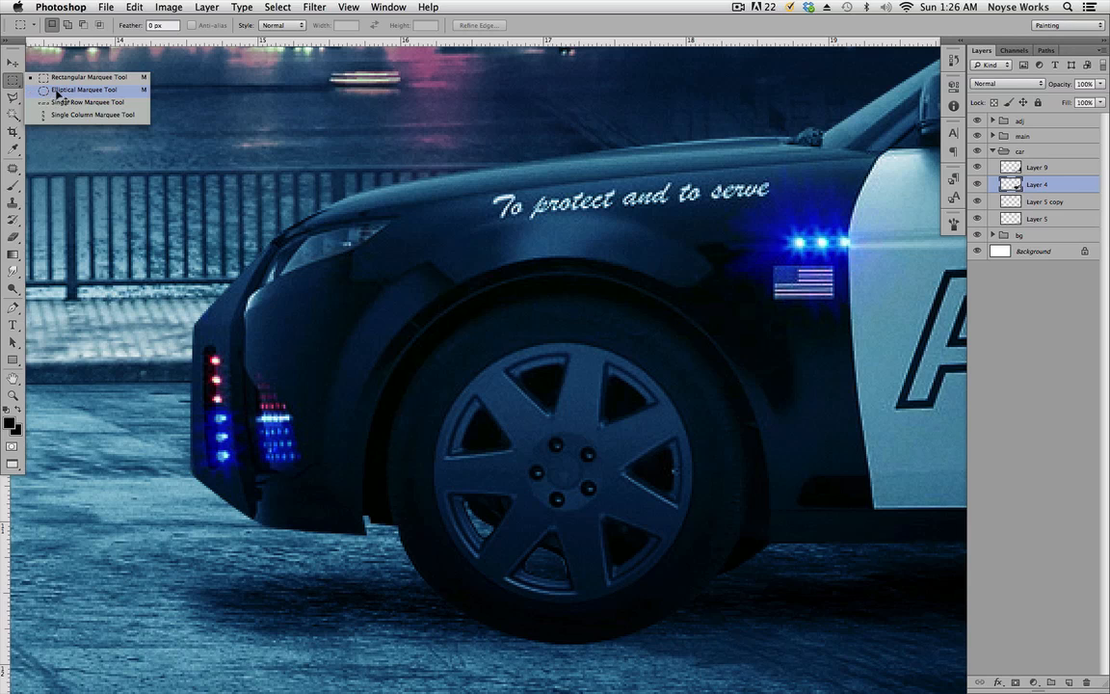
left_click_drag(45, 94, 45, 92)
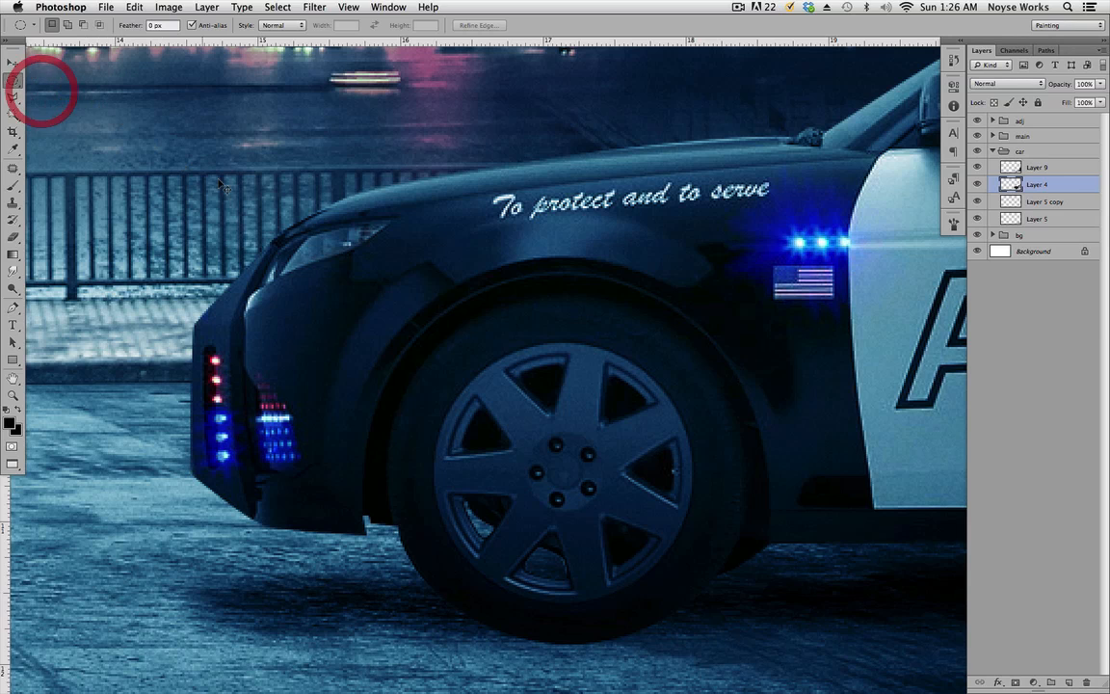
scroll(627, 395, "down", 3)
left_click(658, 383)
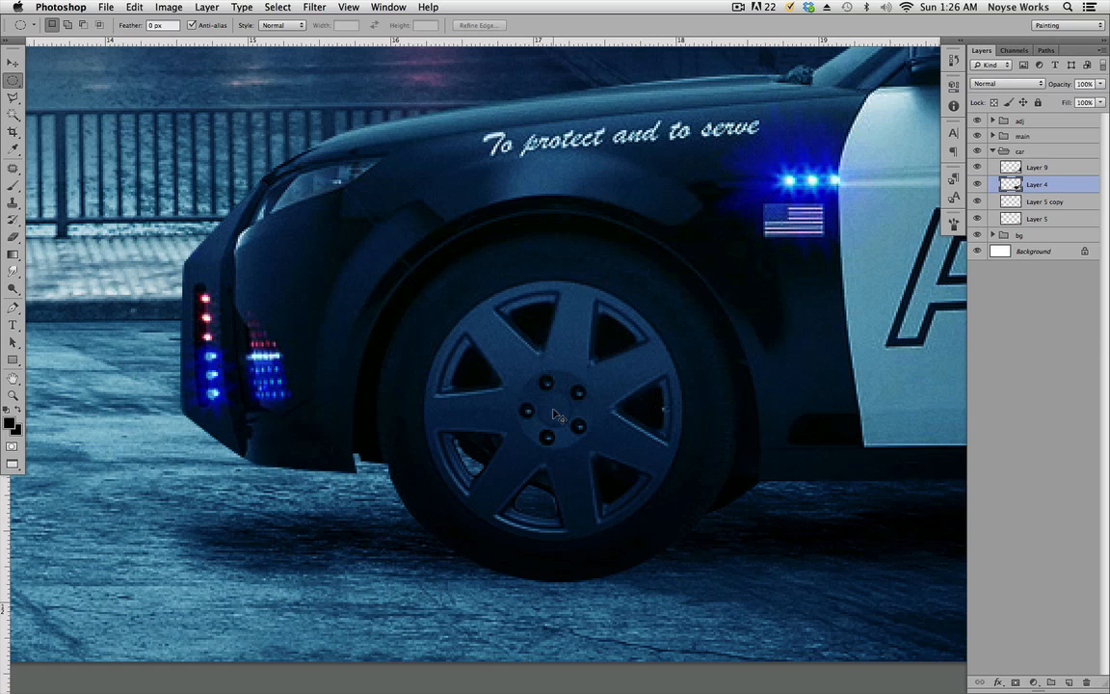
key("shift")
key("alt")
mouse_move(556, 414)
left_mouse_down()
mouse_move(511, 378)
mouse_move(636, 442)
mouse_move(681, 489)
mouse_move(790, 539)
mouse_move(682, 533)
left_mouse_up()
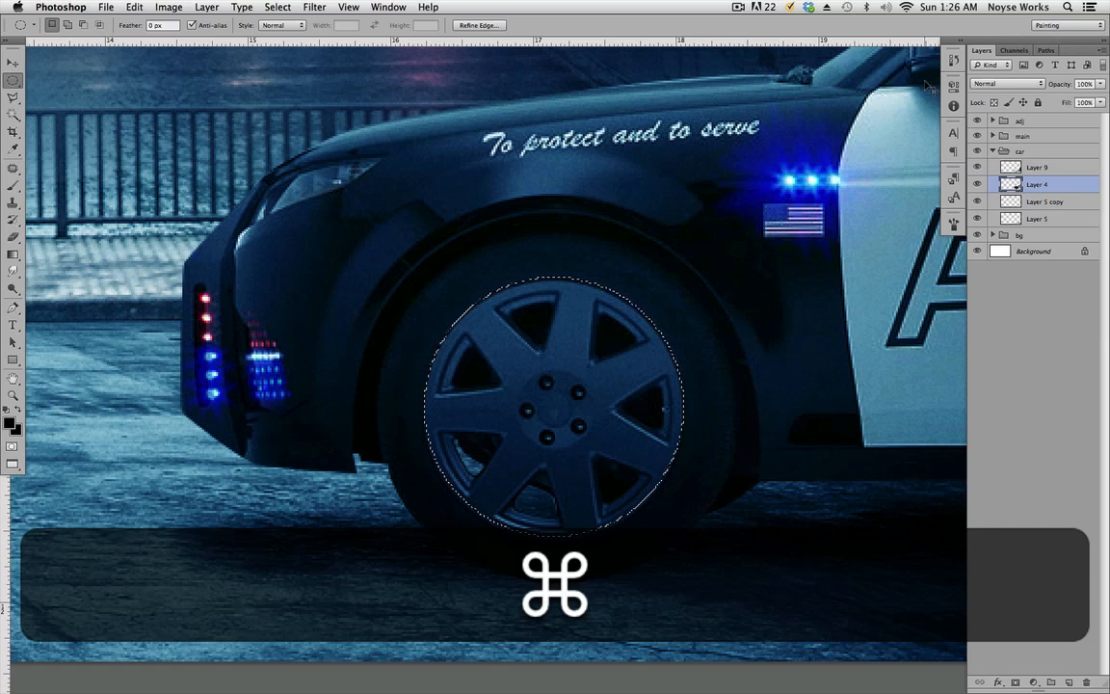
key("super+j")
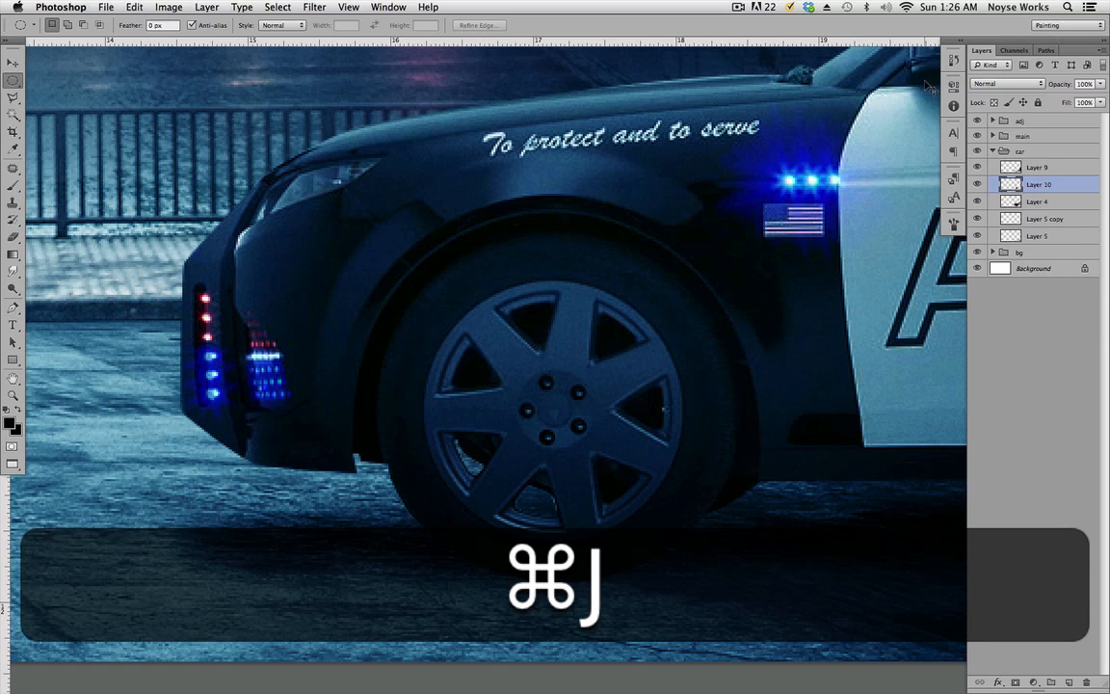
Step: Isolate the copied rim by hiding the police car layer beneath it, keeping the rim layer shown
left_click(979, 186)
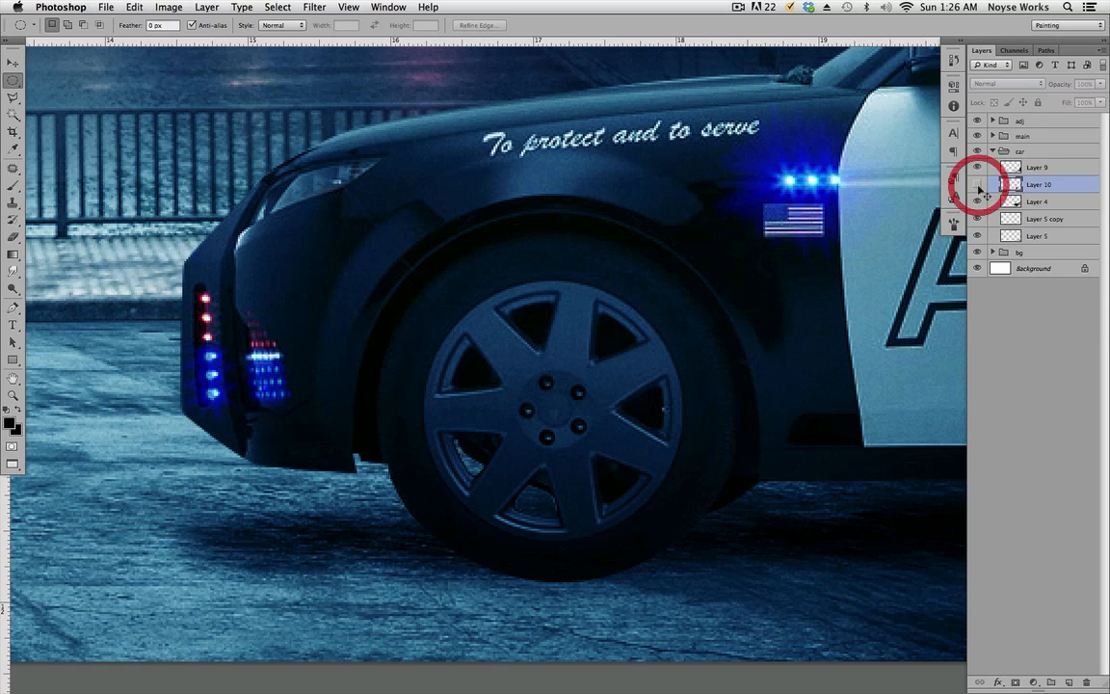
left_click(978, 202)
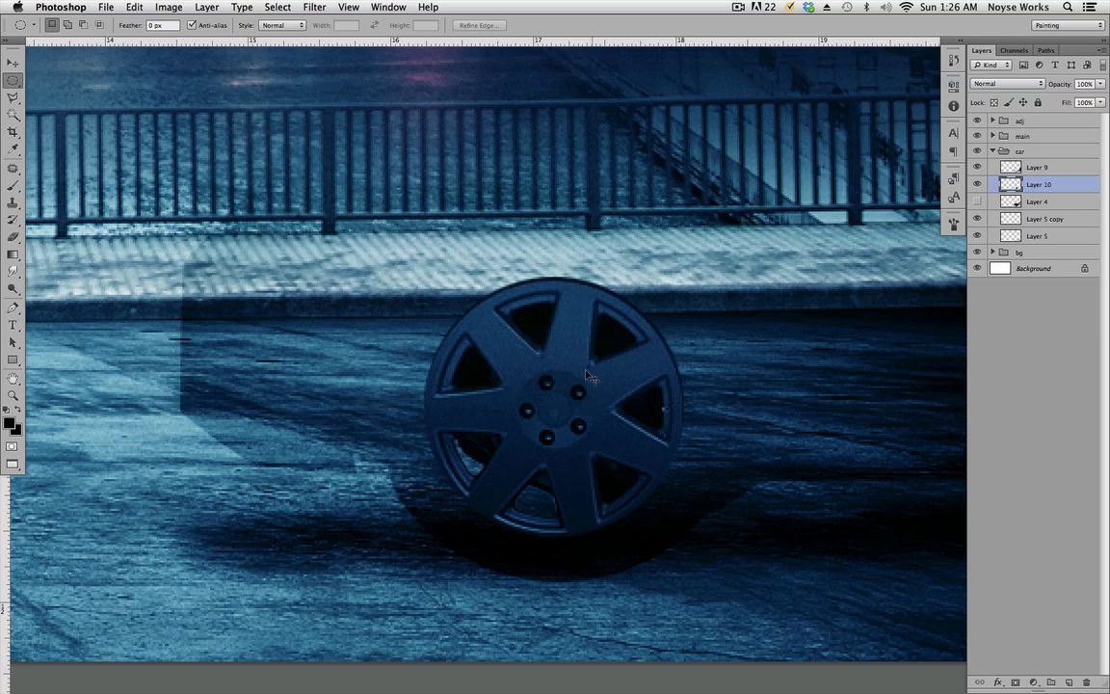
left_click(978, 201)
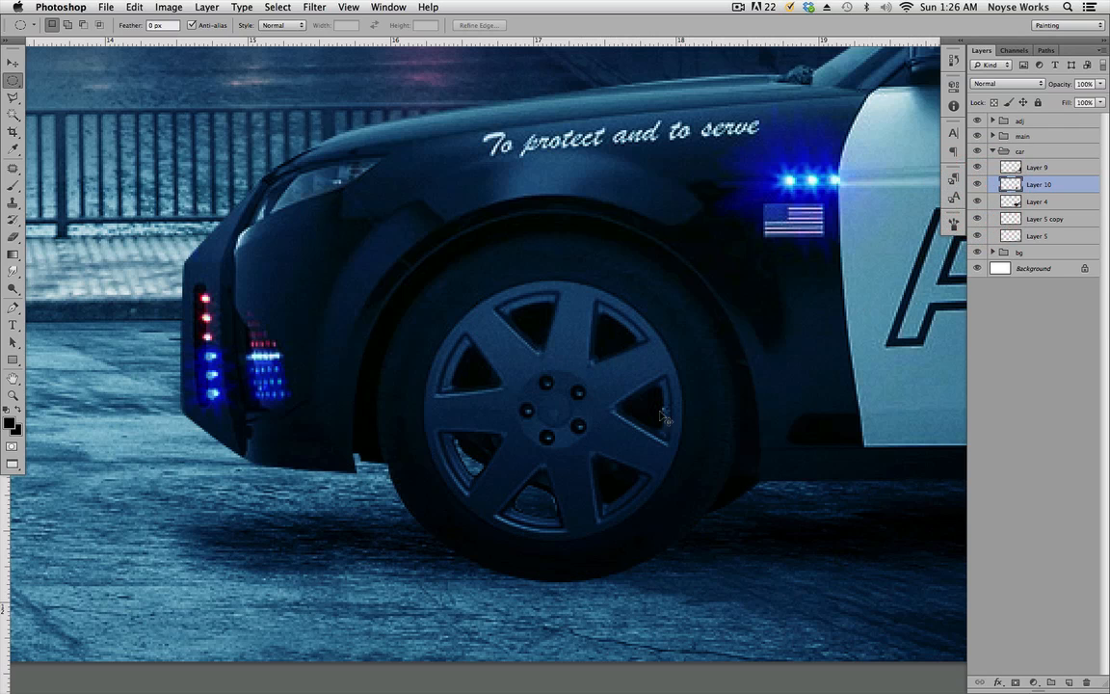
left_click(978, 201)
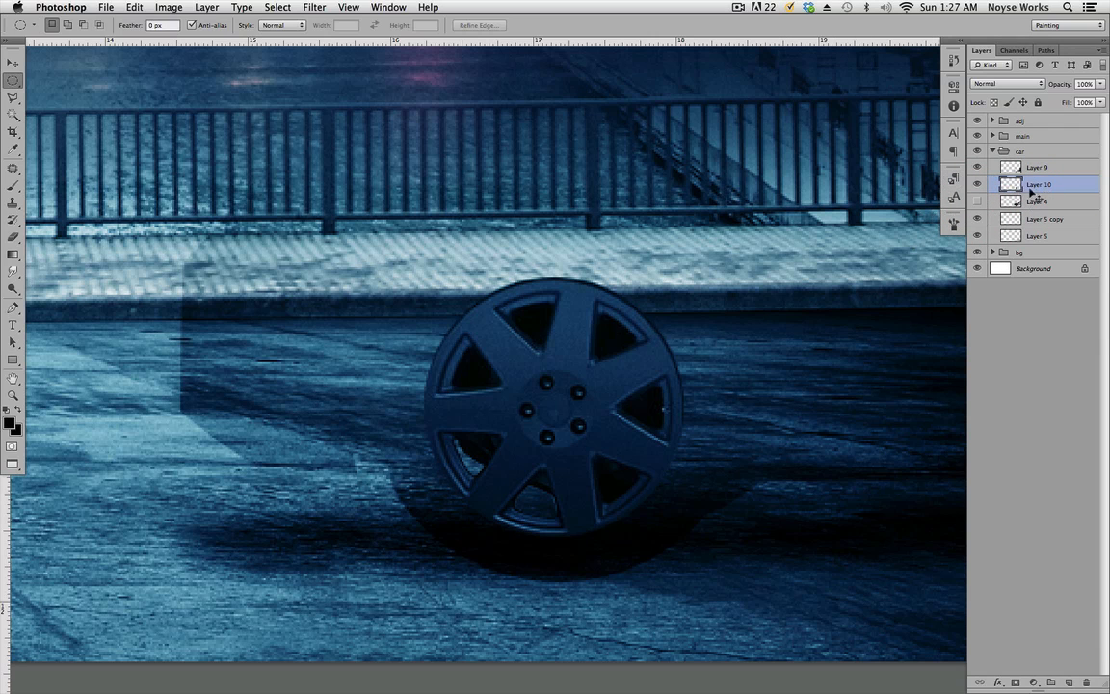
Step: Apply a Radial Blur to the copied rim with the Spin method, amount 13 and Good quality
left_click(314, 7)
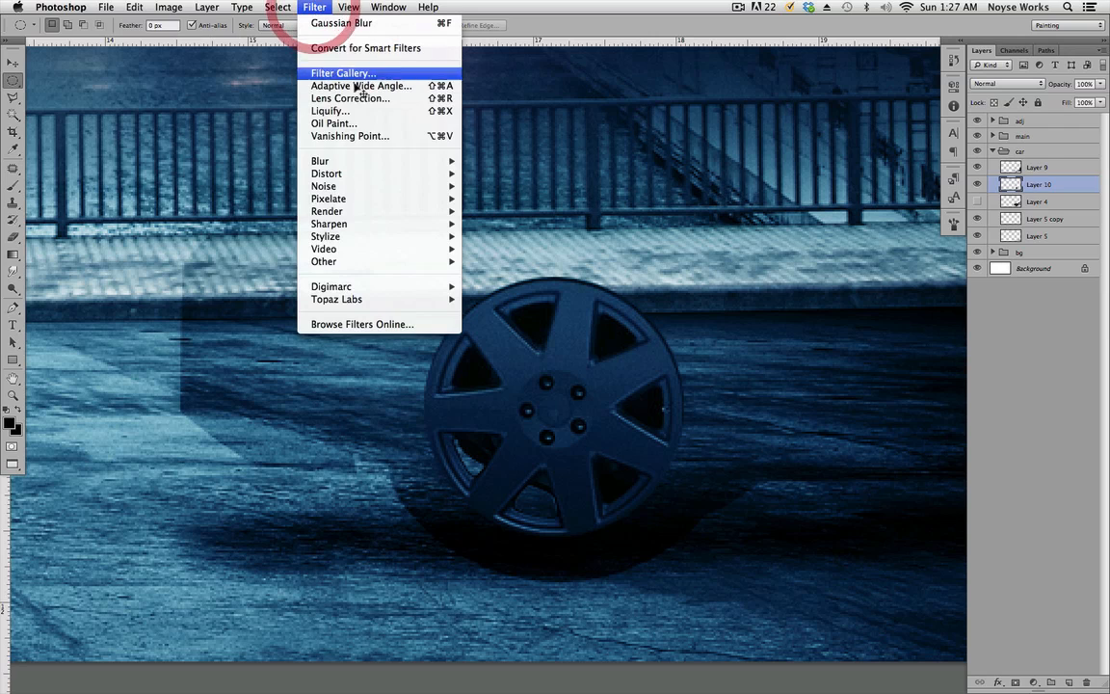
mouse_move(356, 163)
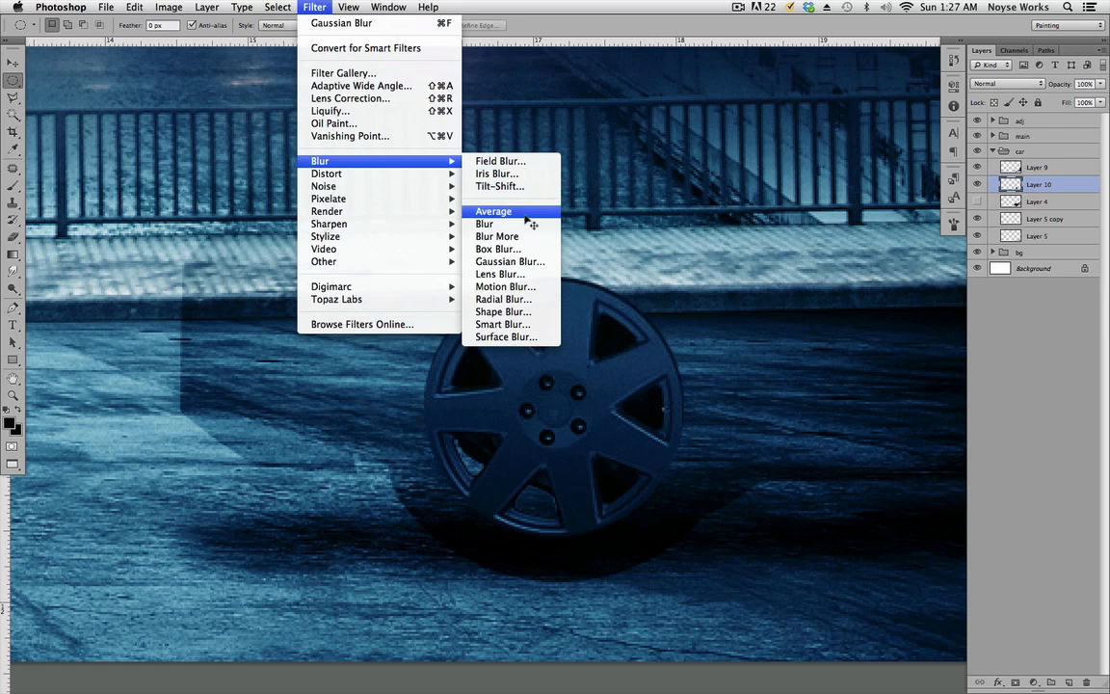
left_click(527, 302)
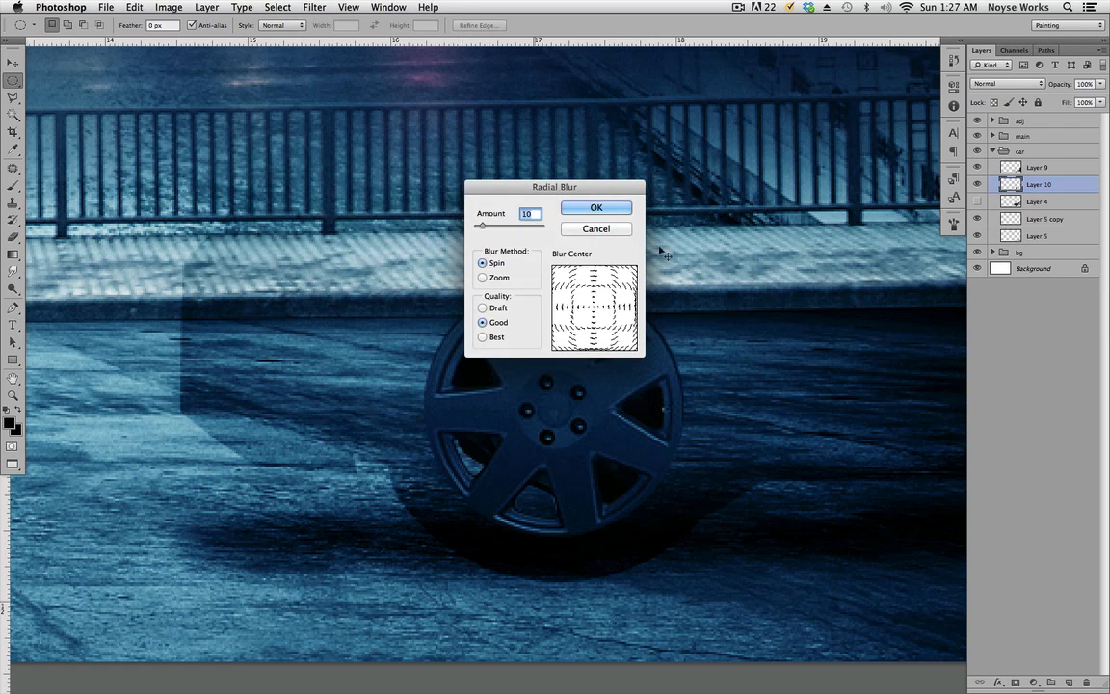
left_click_drag(861, 143, 884, 160)
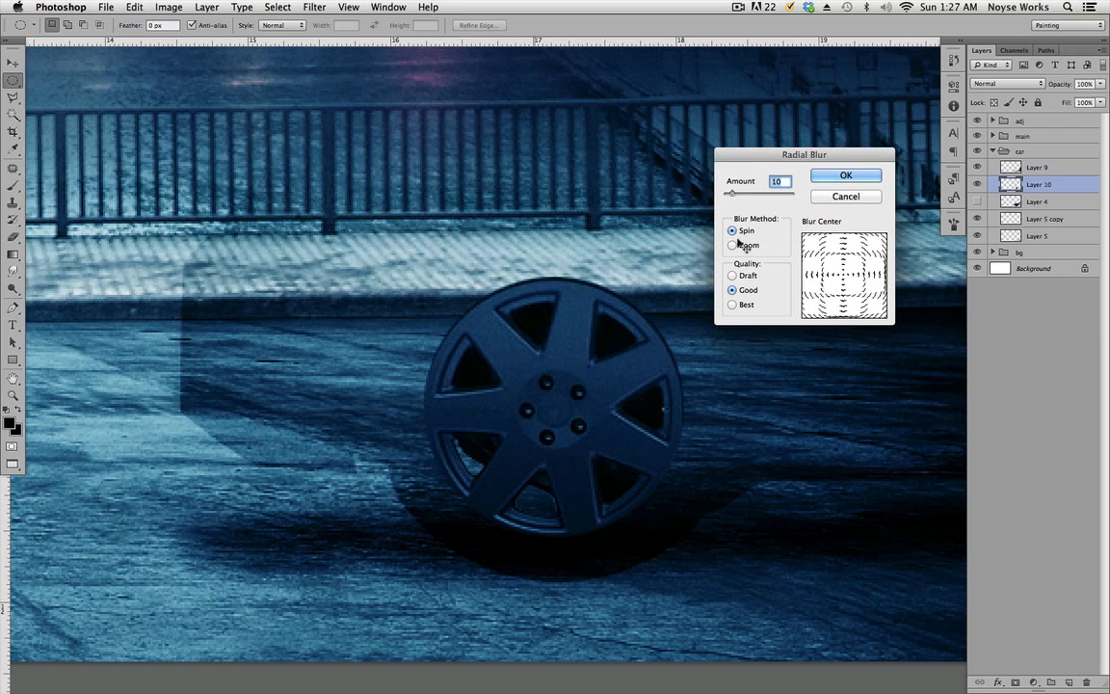
left_click_drag(842, 157, 843, 163)
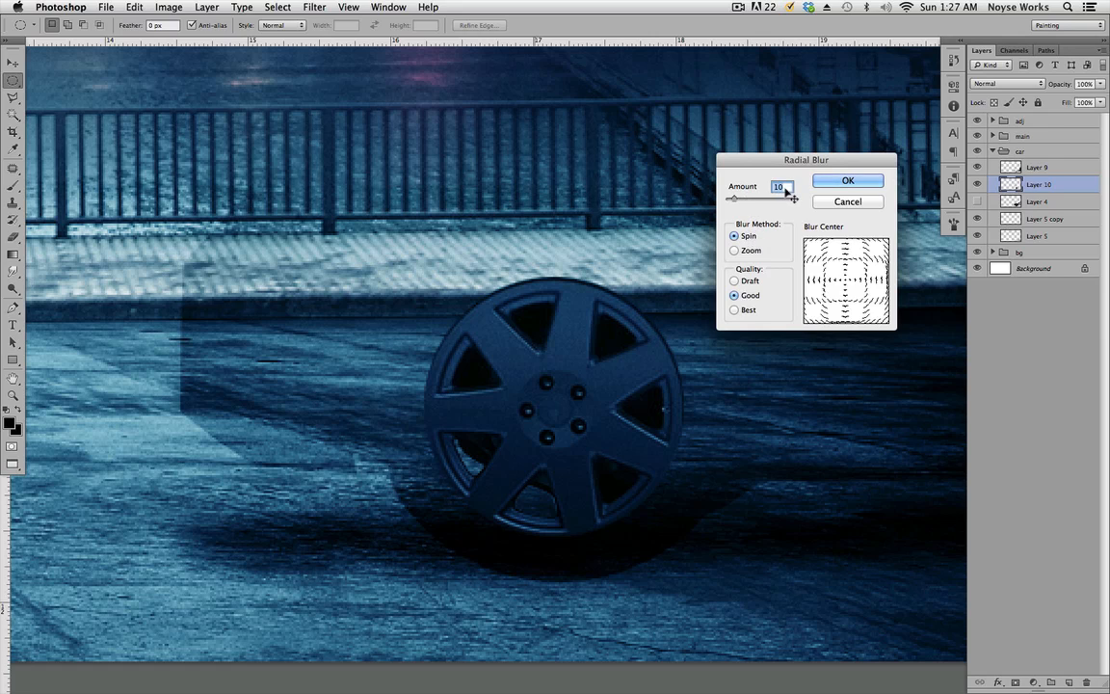
left_click_drag(733, 199, 737, 199)
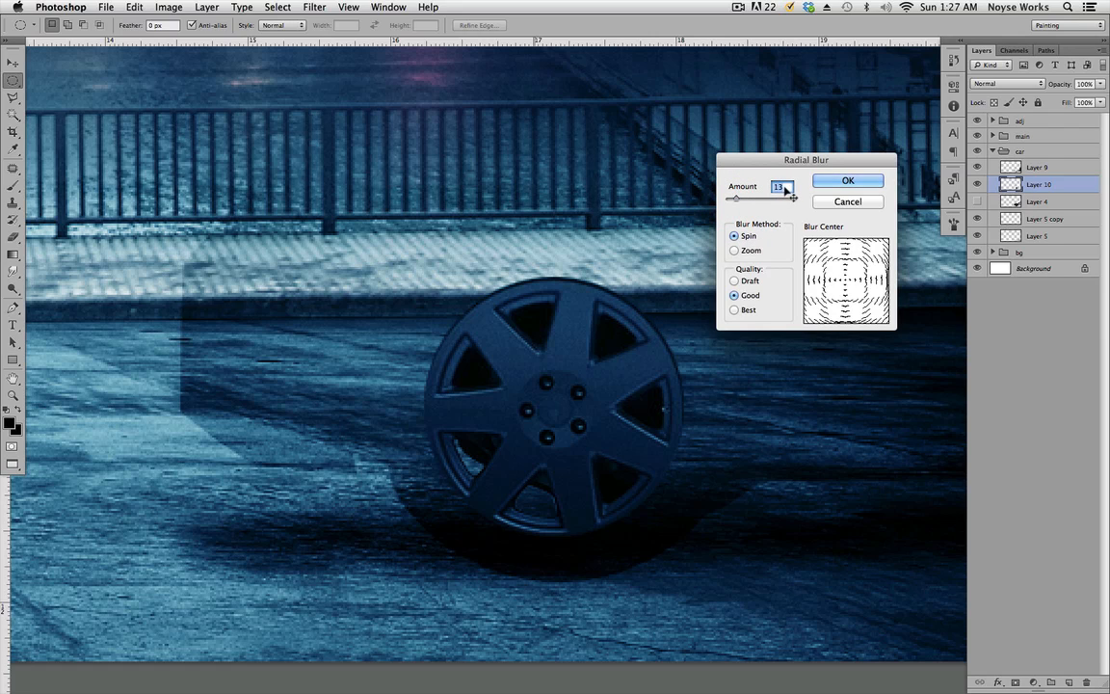
double_click(787, 188)
left_click(845, 182)
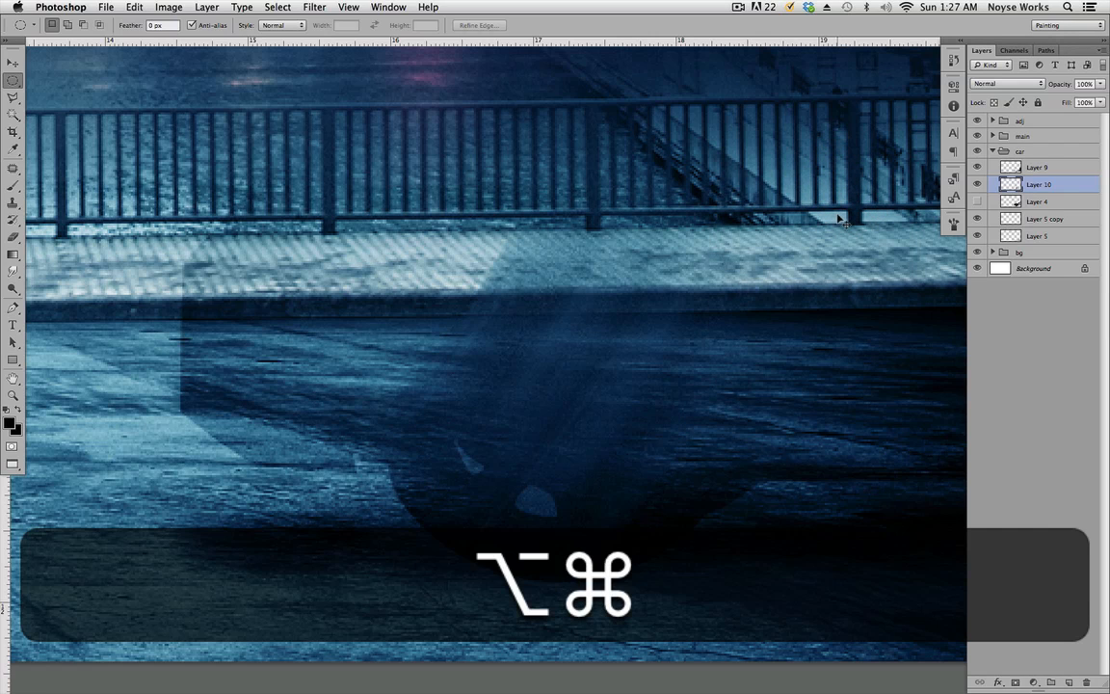
Step: Undo the Radial Blur on the copied rim and keep the rim layer active
key("alt+super+z")
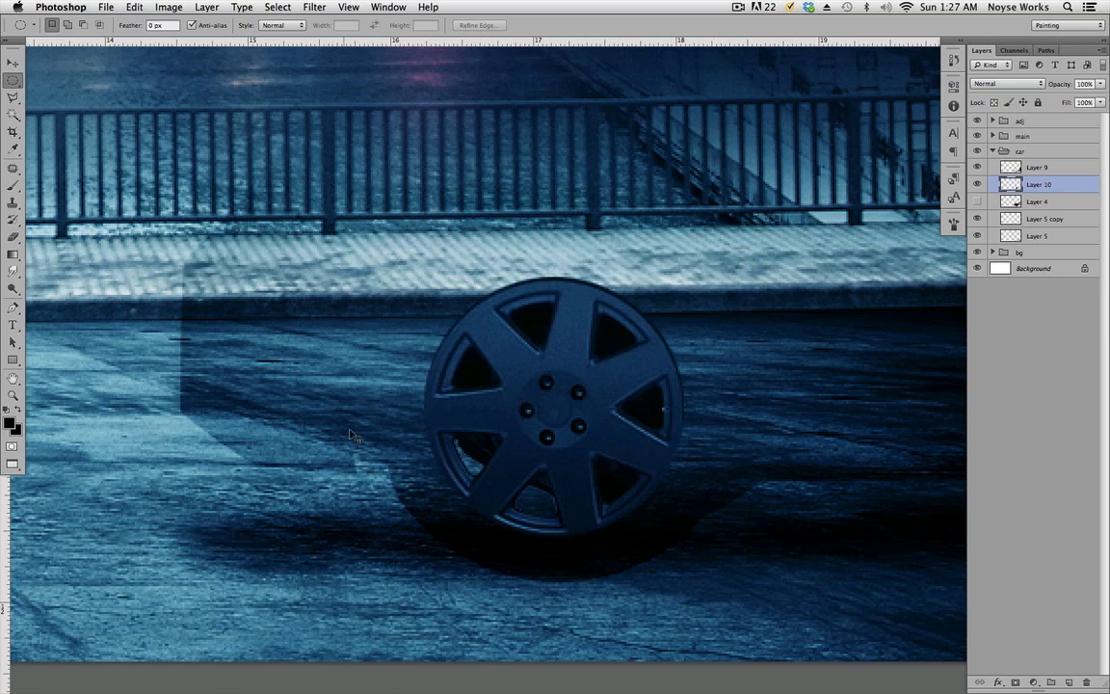
left_click(1047, 187)
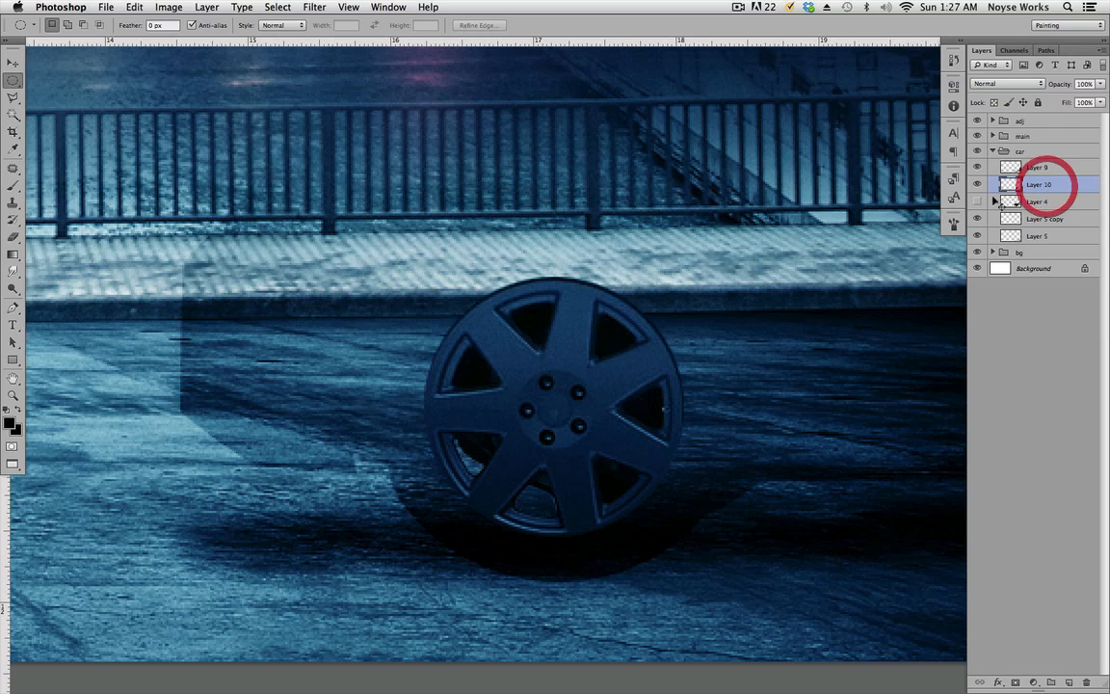
left_click(1012, 185, "super")
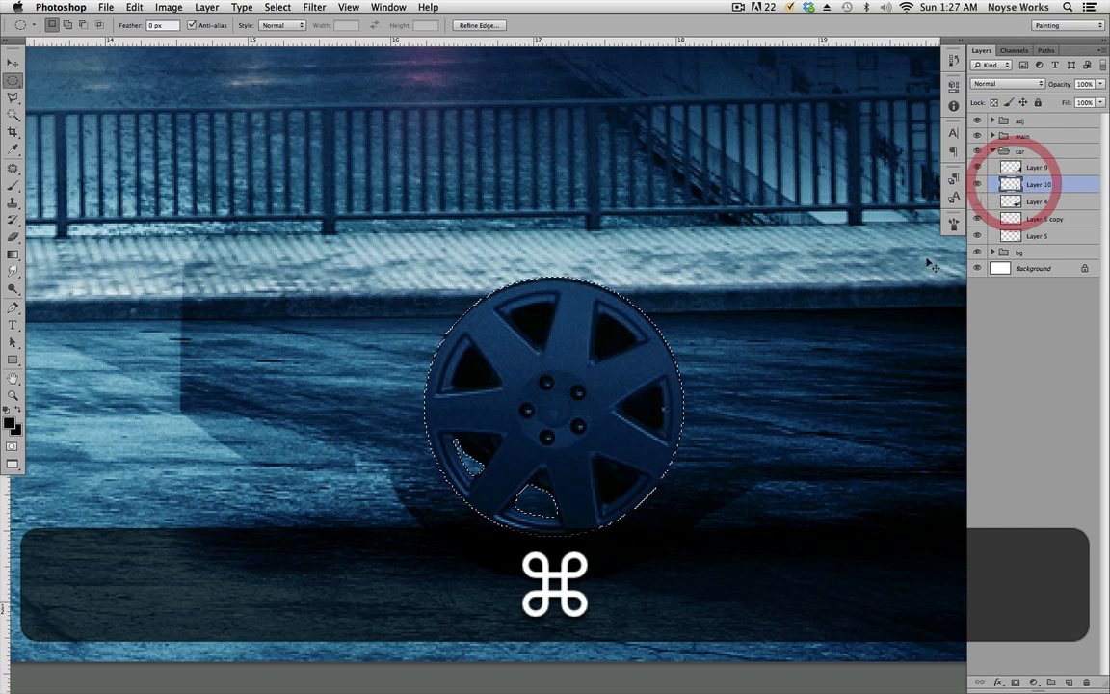
left_click(620, 330, "super")
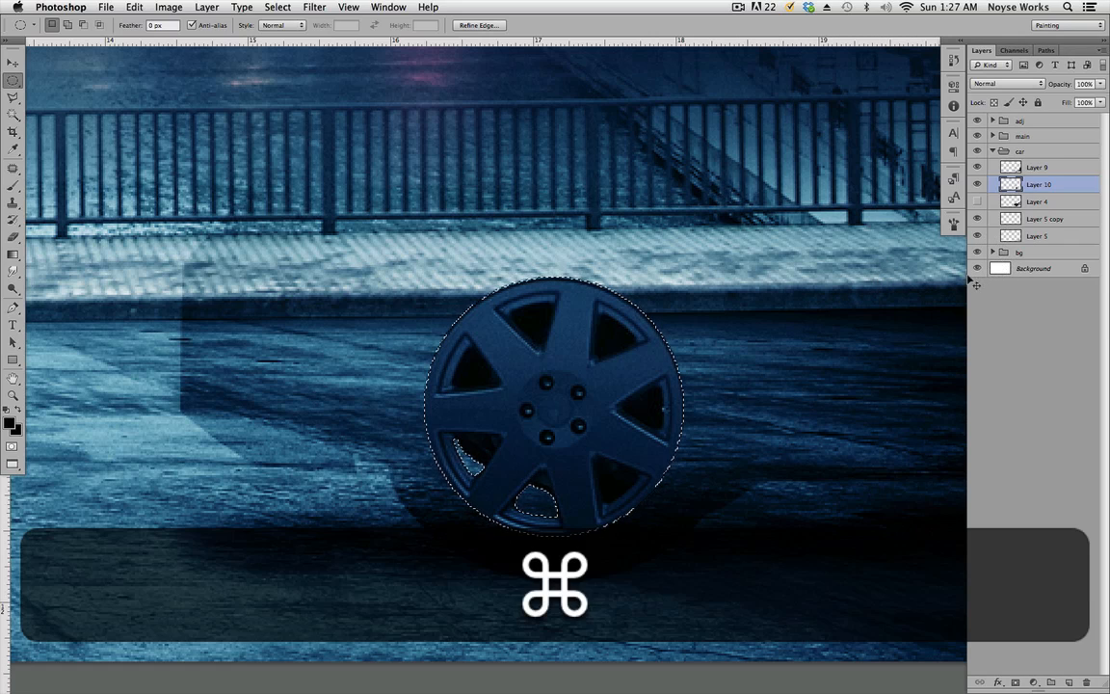
key("super+d")
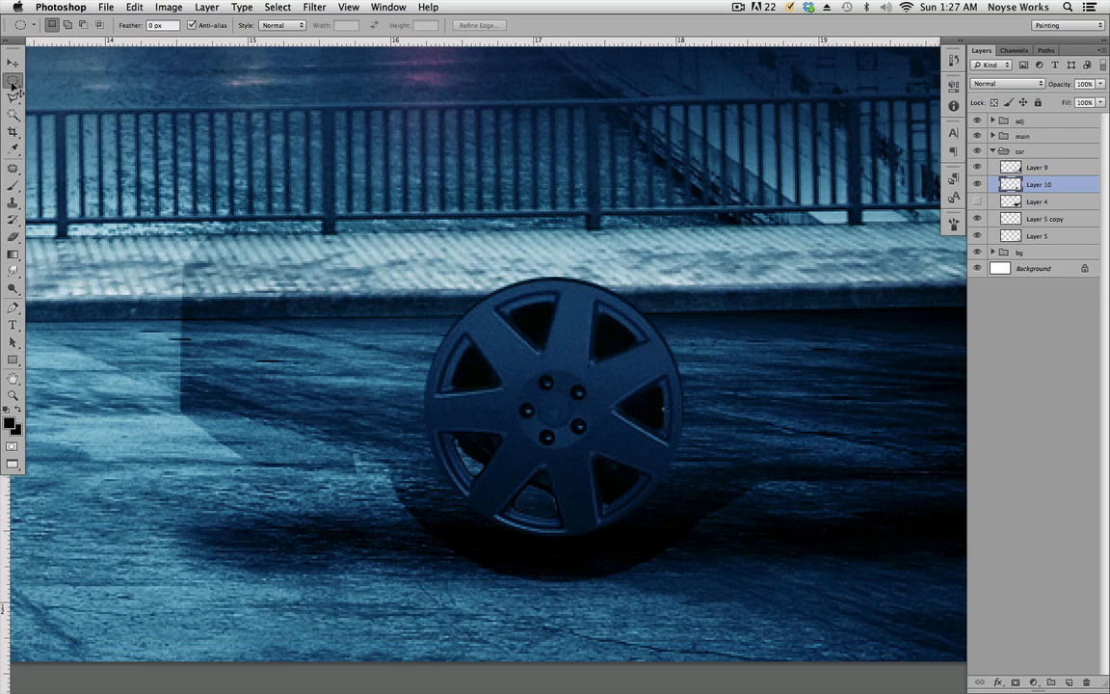
Step: Draw a circular Elliptical Marquee outward from the hub, enclosing the copied rim with a slight margin around its edge
left_click_drag(13, 81, 42, 87)
key("shift")
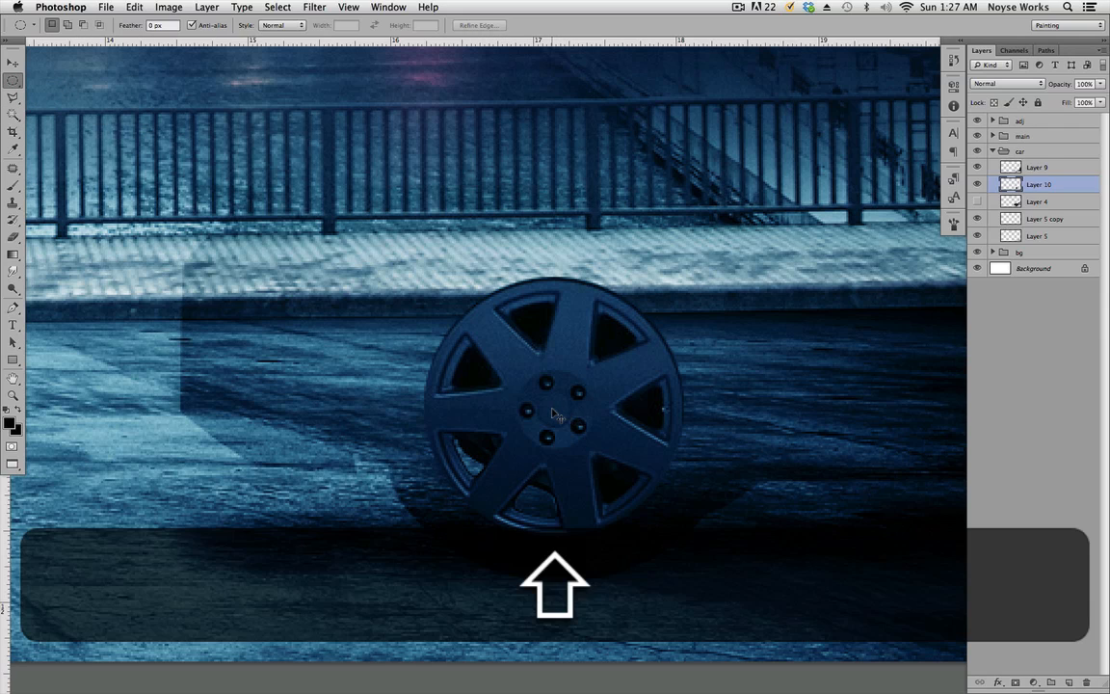
left_click_drag(556, 414, 617, 458)
key("alt")
left_click_drag(705, 513, 777, 538)
left_click_drag(575, 425, 576, 427)
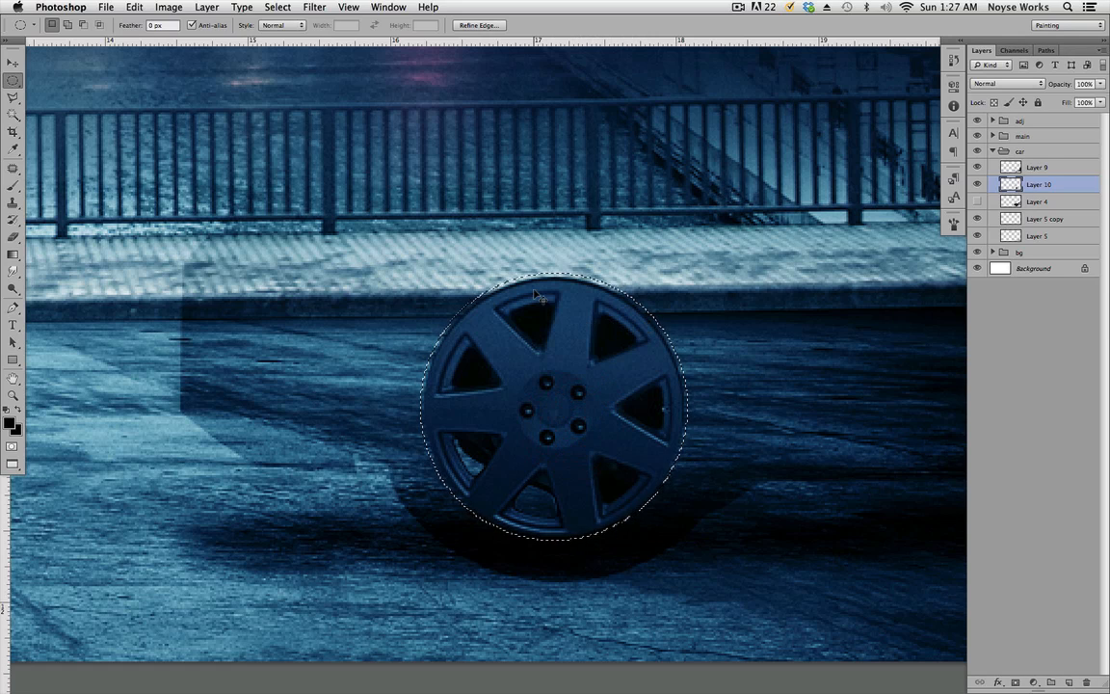
Step: Apply a Radial Blur inside the circular selection on the rim layer, using Spin, amount 13 and Good quality
left_click(315, 8)
mouse_move(390, 159)
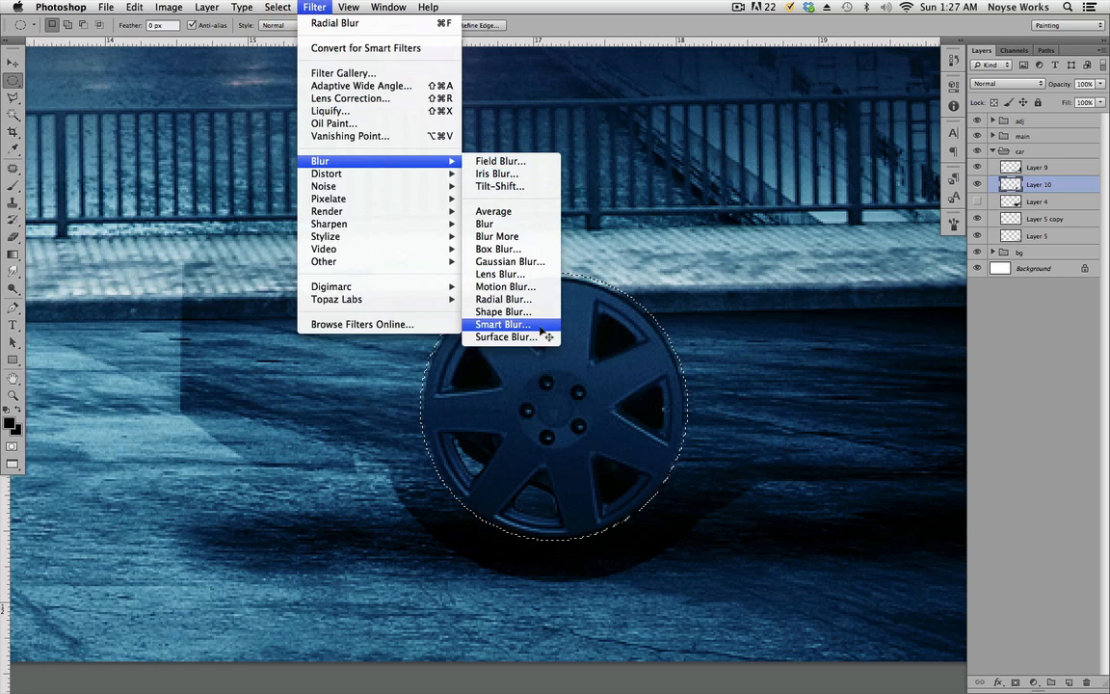
left_click(531, 299)
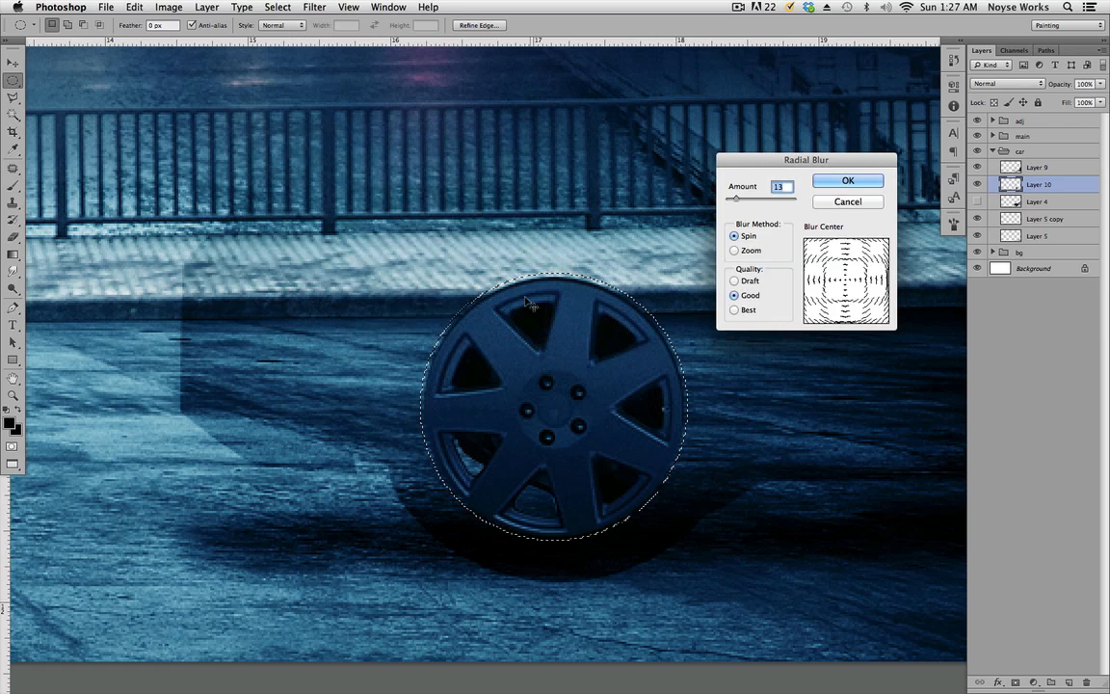
left_click(848, 182)
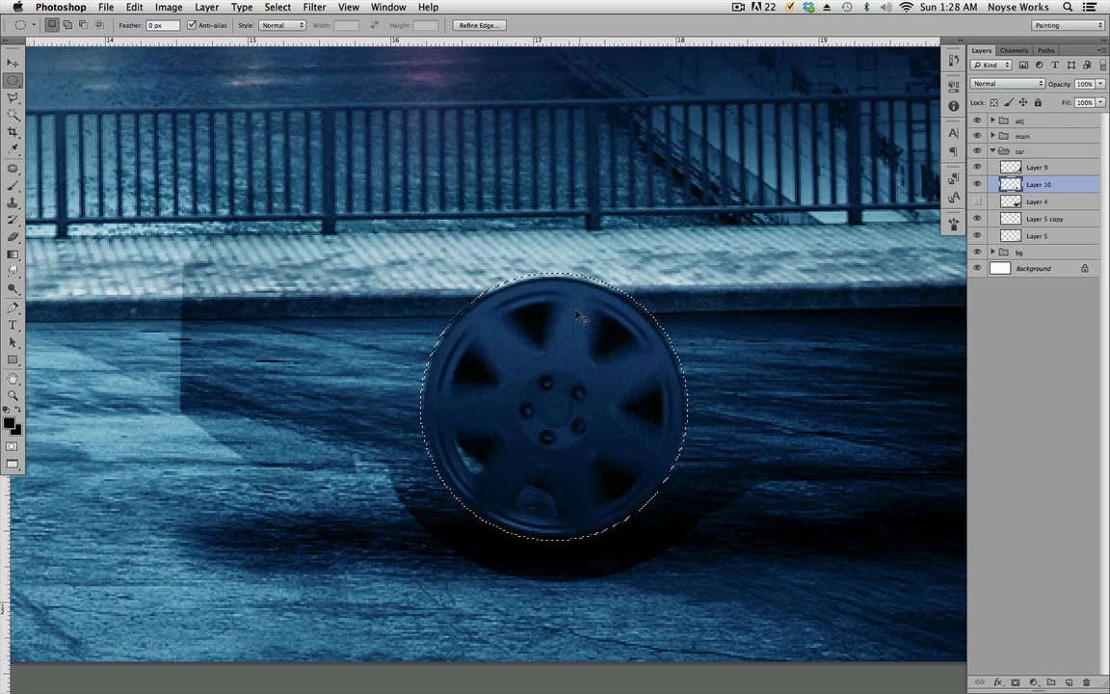
Step: Apply the last used filter two more times to the circular wheel rim selection on Layer 10, and deselect
key("super+minus")
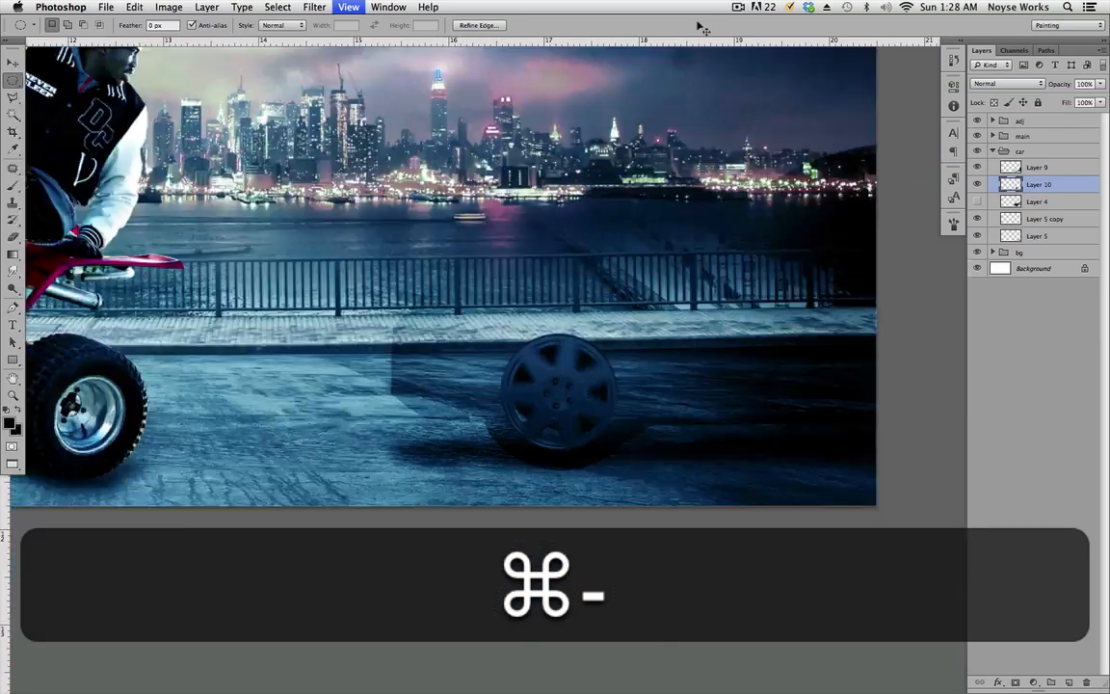
key("super+equal")
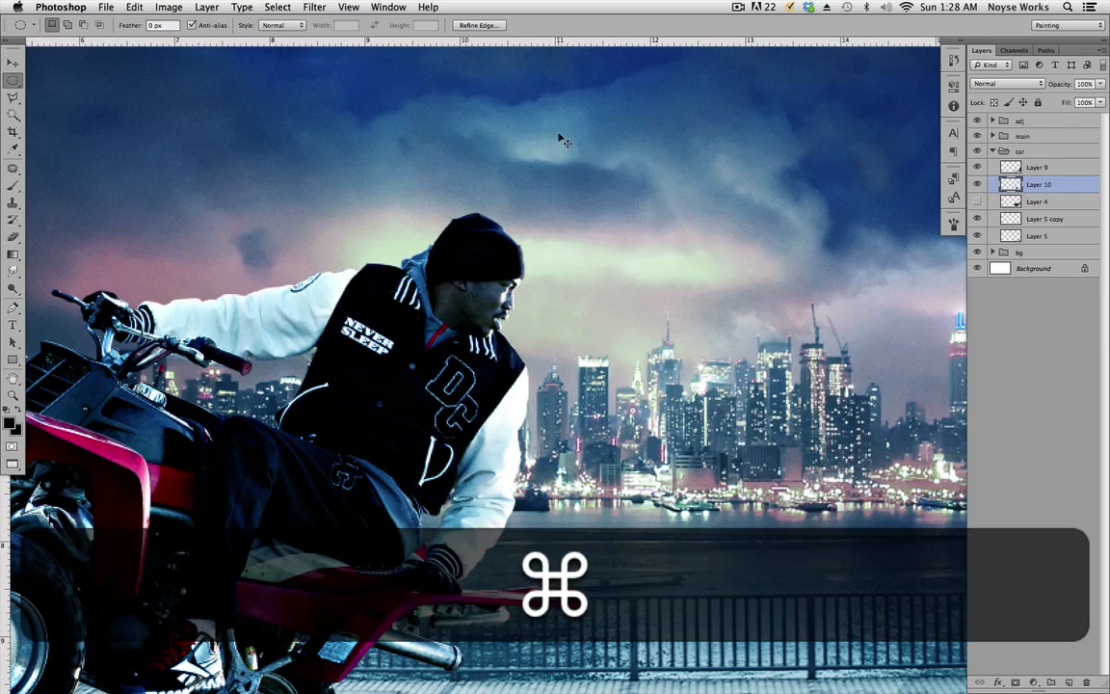
key("super+minus")
left_click(606, 371, "super+space")
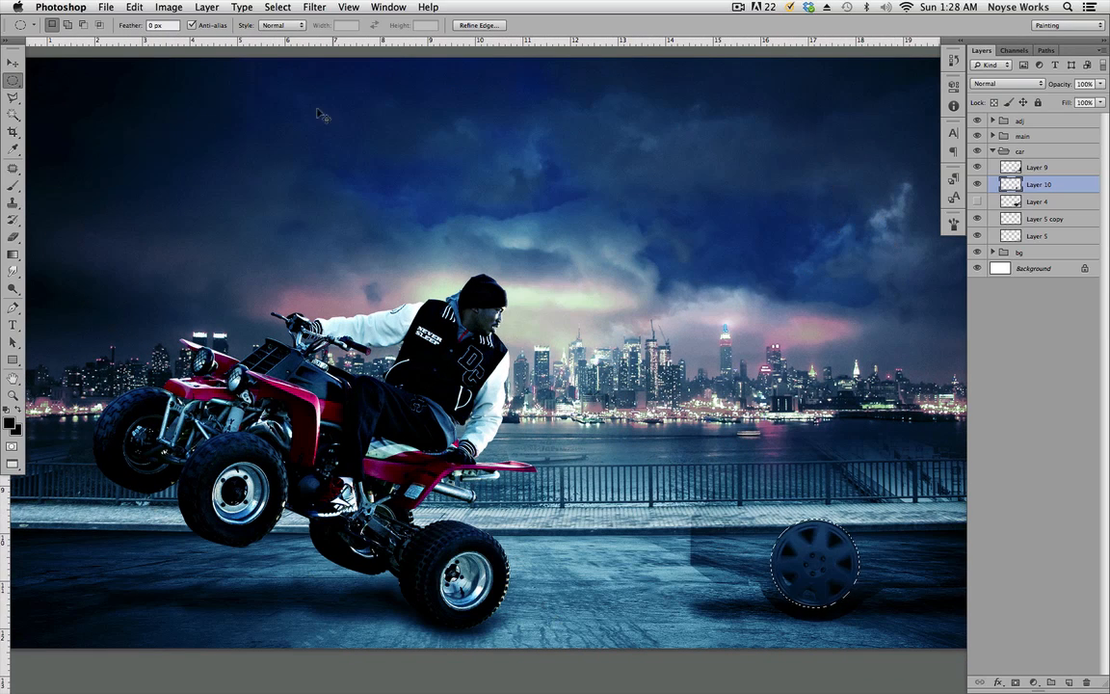
key("super+equal")
key("super+equal")
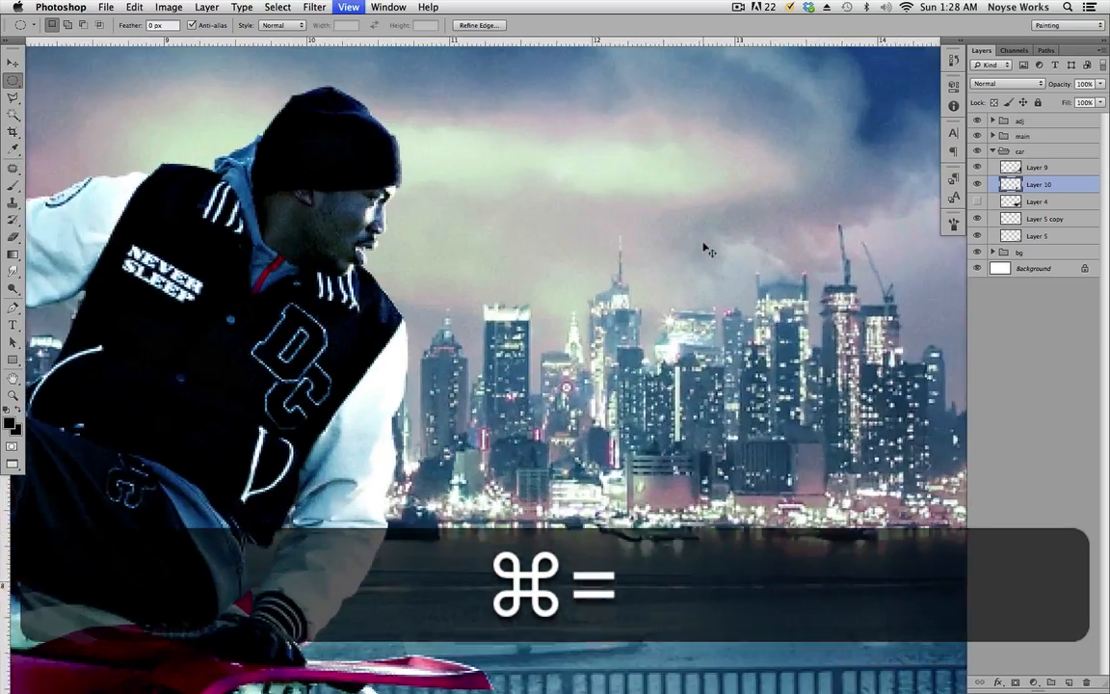
left_click(598, 318, "super+space")
left_click_drag(591, 322, 516, 299)
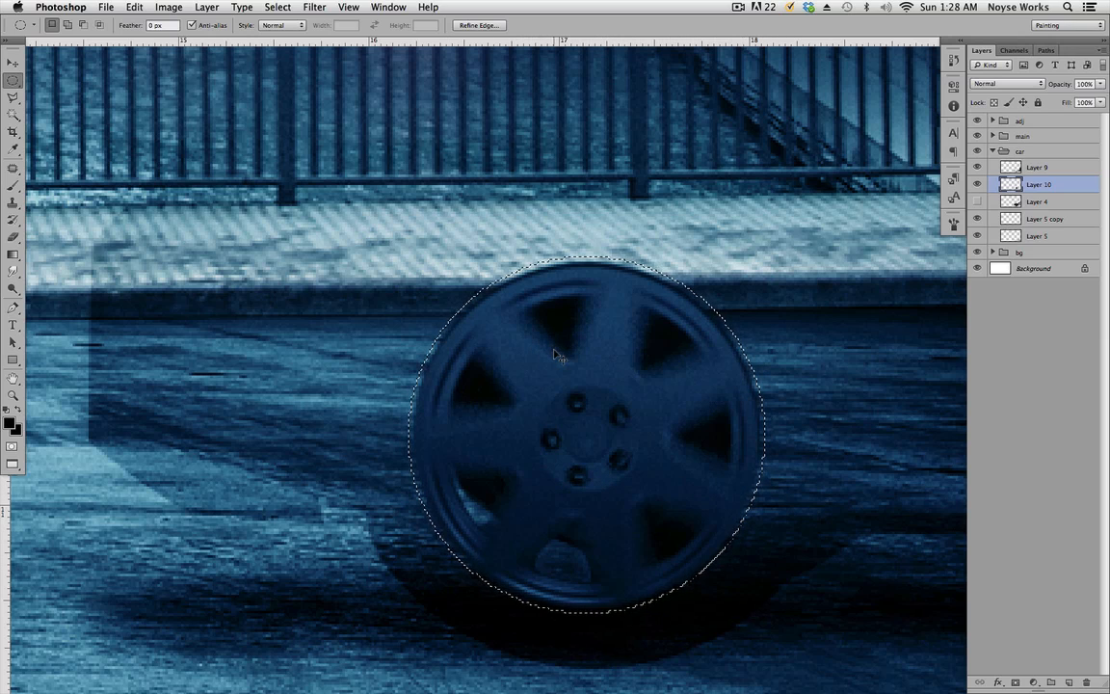
key("super+f")
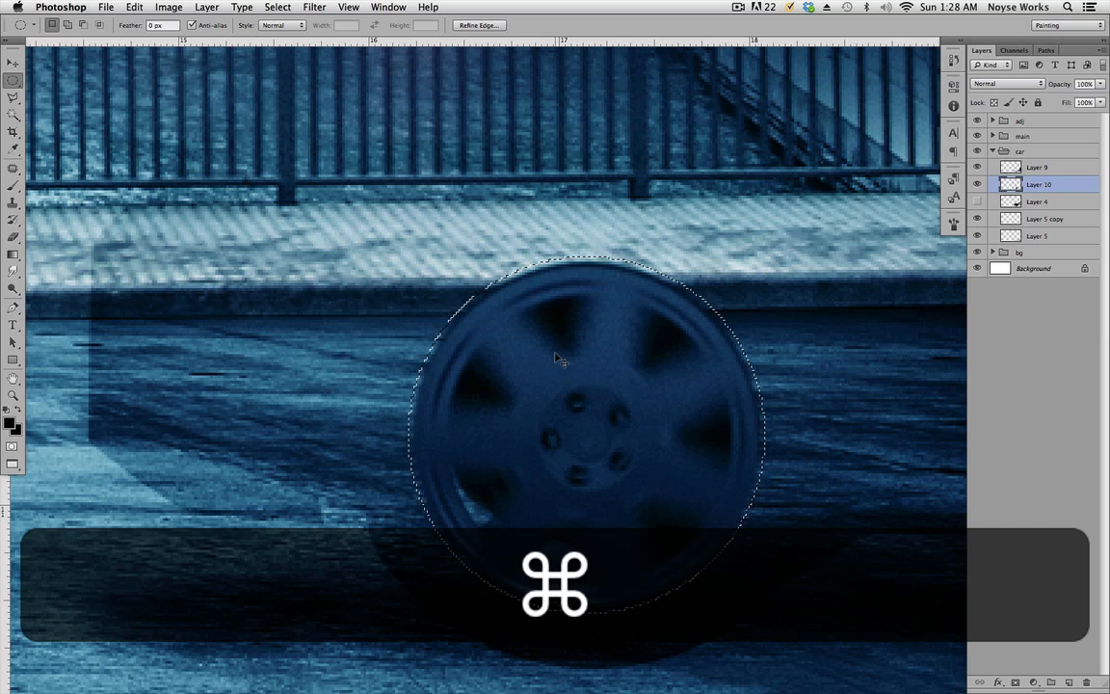
key("super+f")
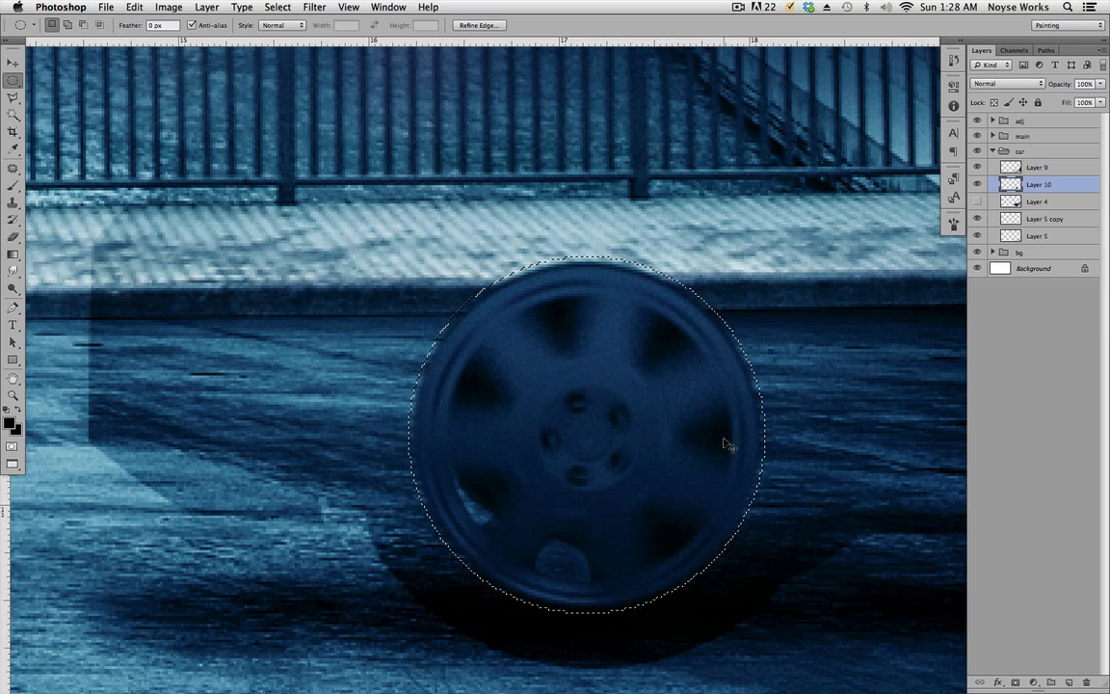
key("super")
key("super+d")
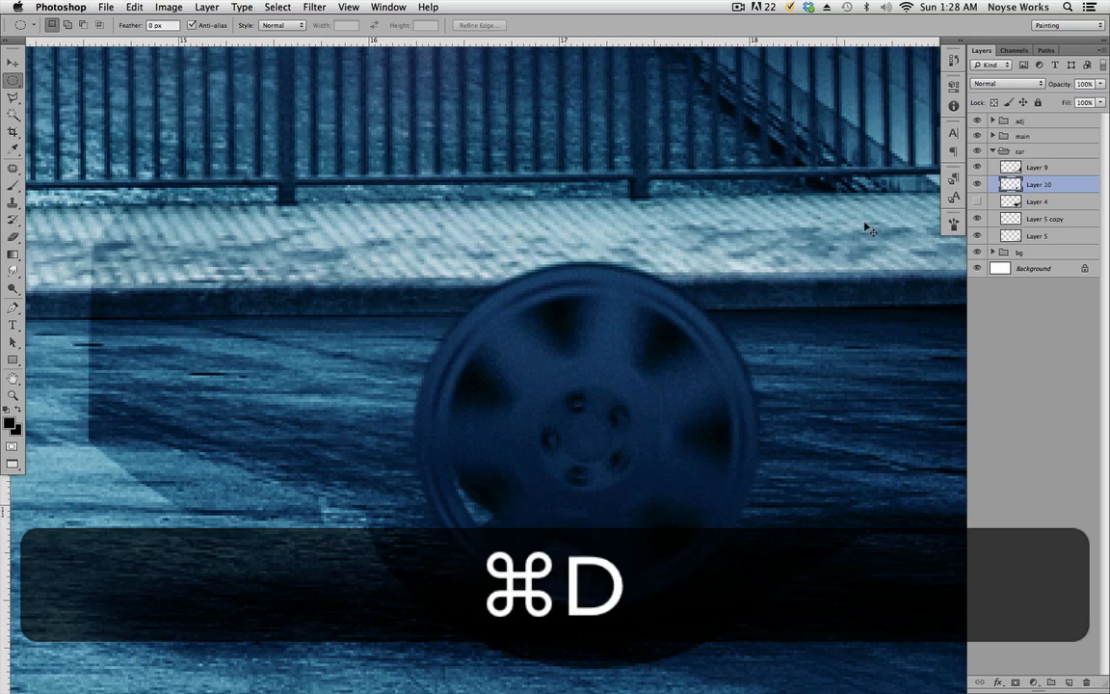
Step: Show Layer 4 again so the blurred front rim can be checked on the police car
left_click(978, 201)
key("v")
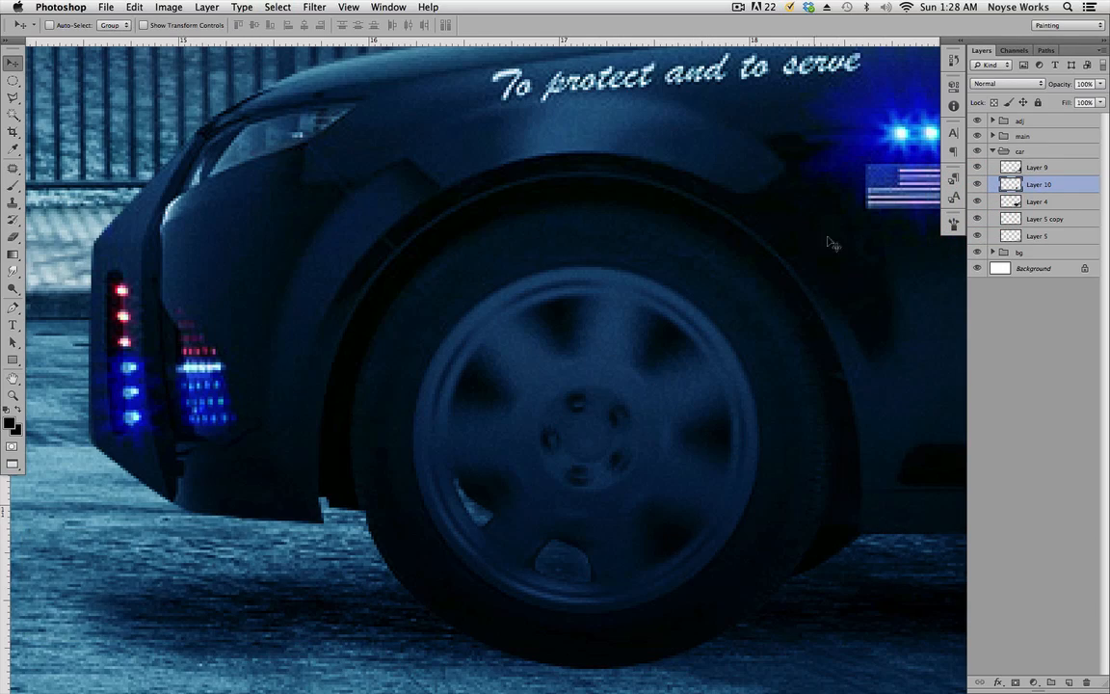
key("super+1")
left_click_drag(895, 447, 769, 410)
key("super+equal")
key("super+equal")
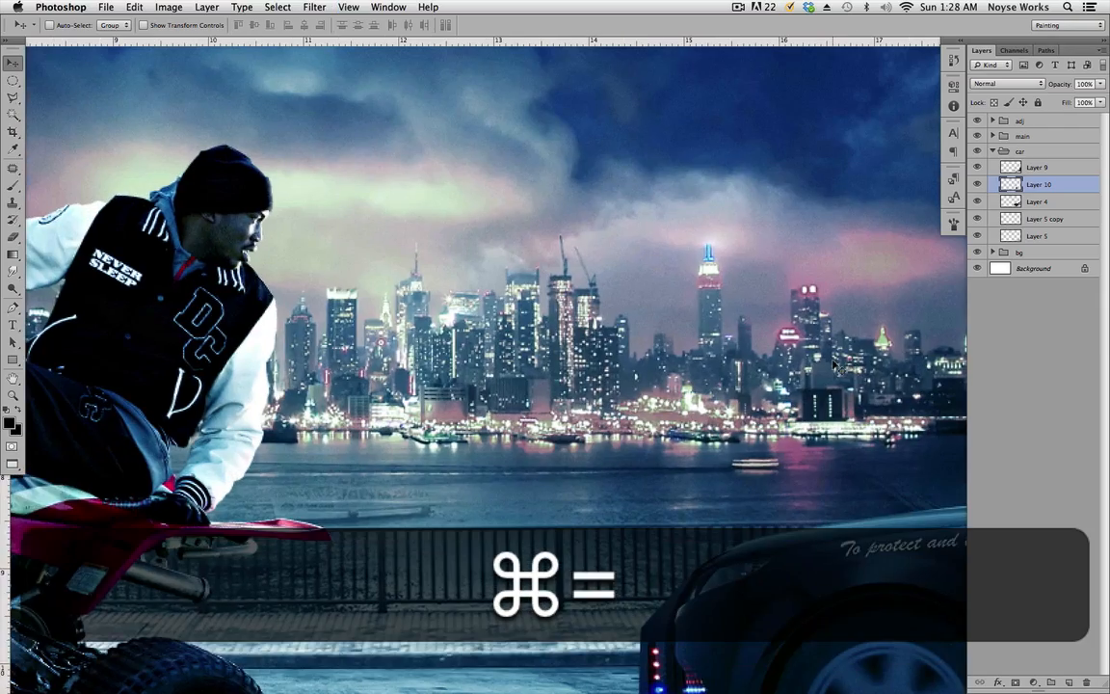
left_click_drag(943, 500, 670, 351)
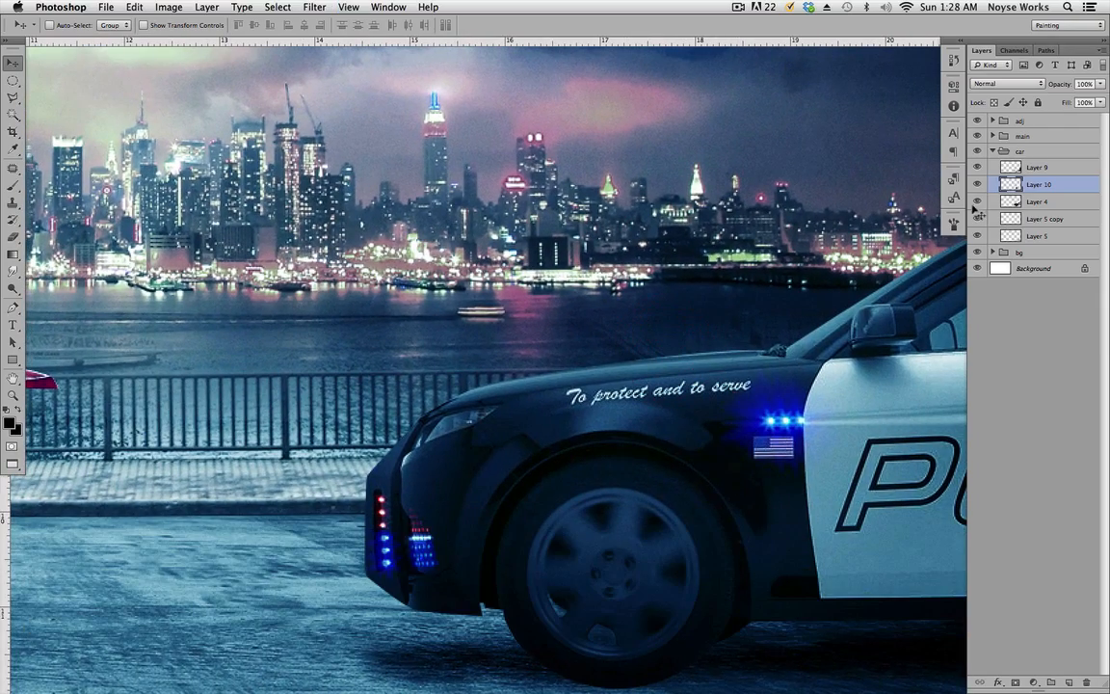
Step: Check the car with Layer 10 hidden and shown, and save the document
left_click(979, 183)
left_click(978, 183)
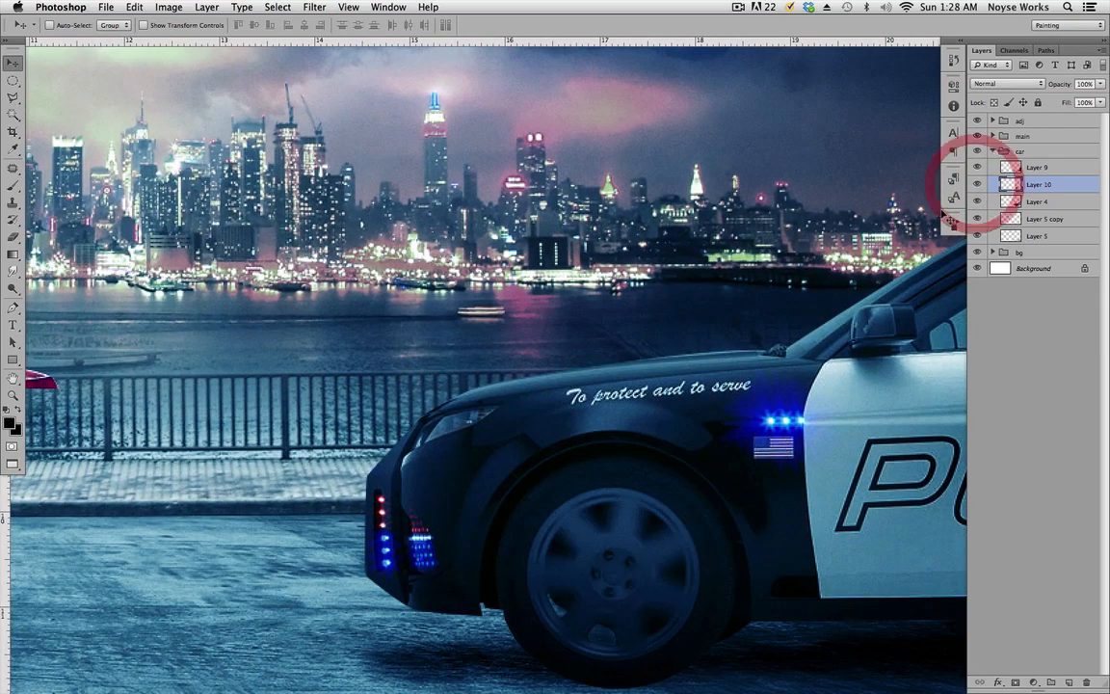
key("super+0")
key("super+s")
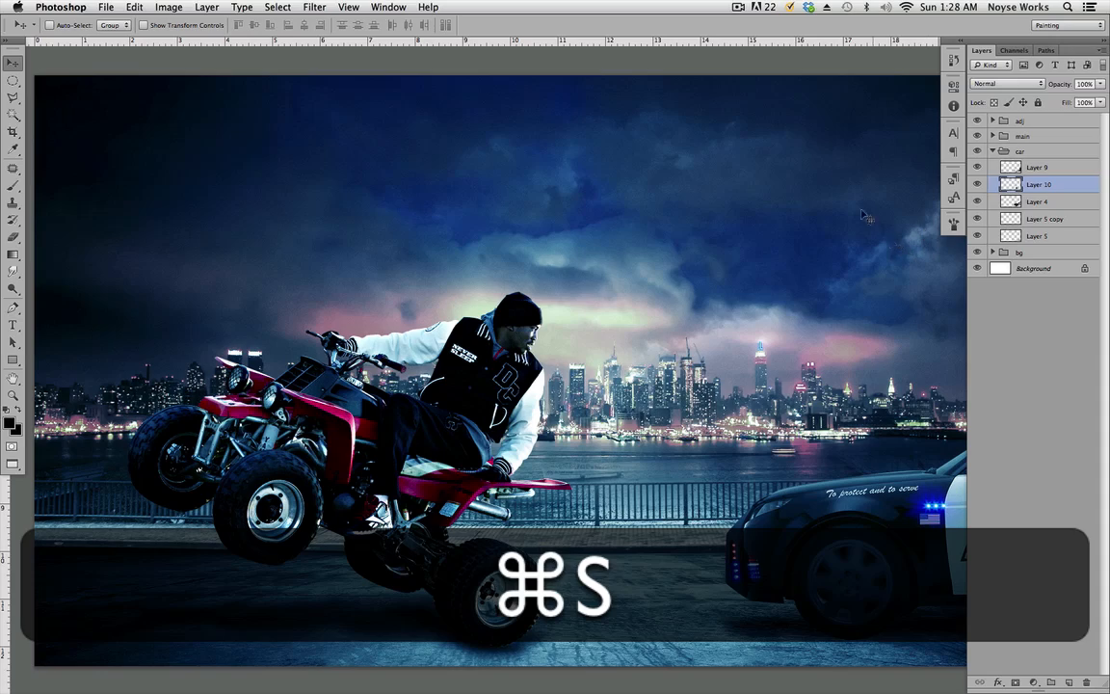
Step: Try duplicating Layer 10 and slightly rotating the copied wheel rim clockwise
key("super+equal")
key("super+equal")
left_click_drag(898, 545, 607, 395)
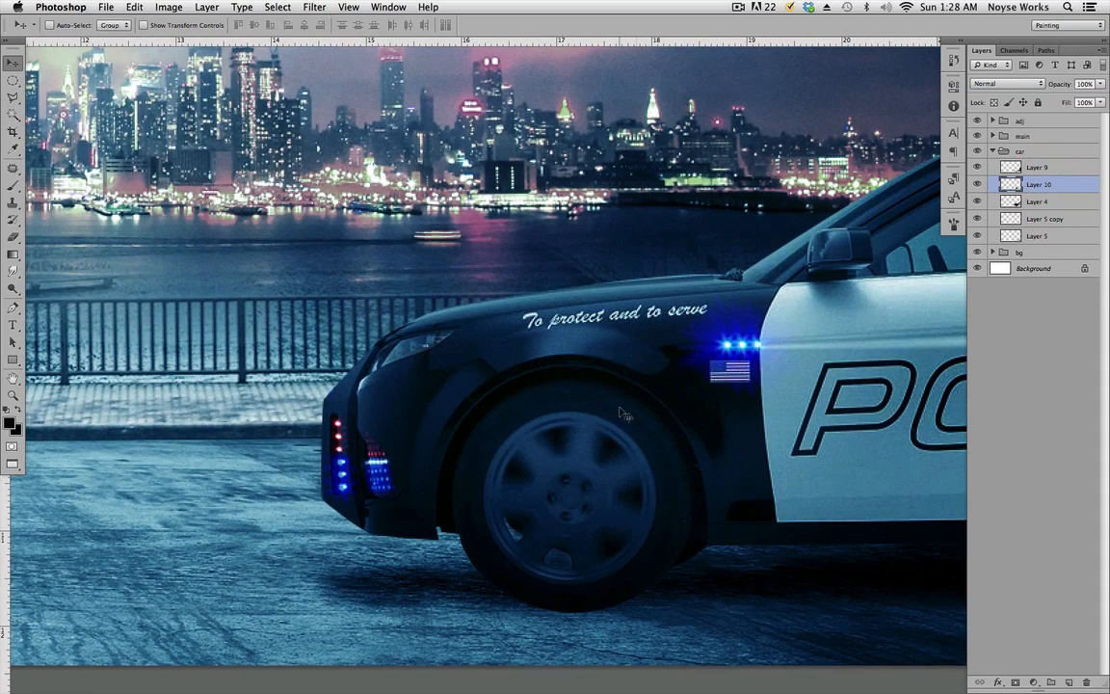
key("super+j")
key("super+t")
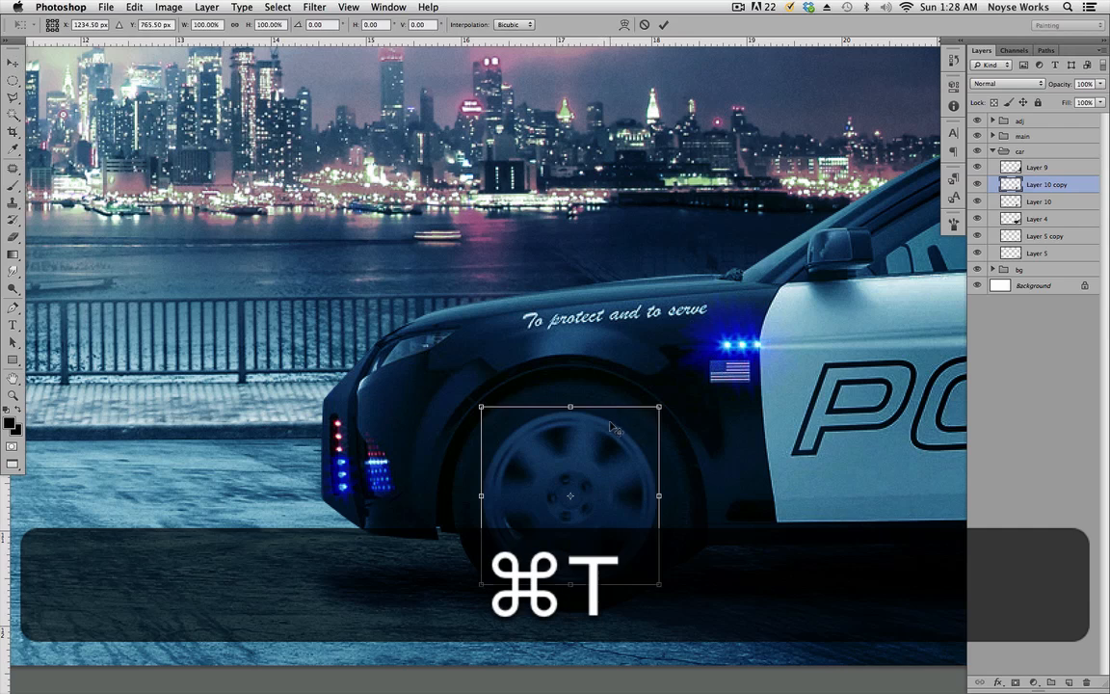
left_click_drag(584, 361, 654, 349)
key("shift+Return")
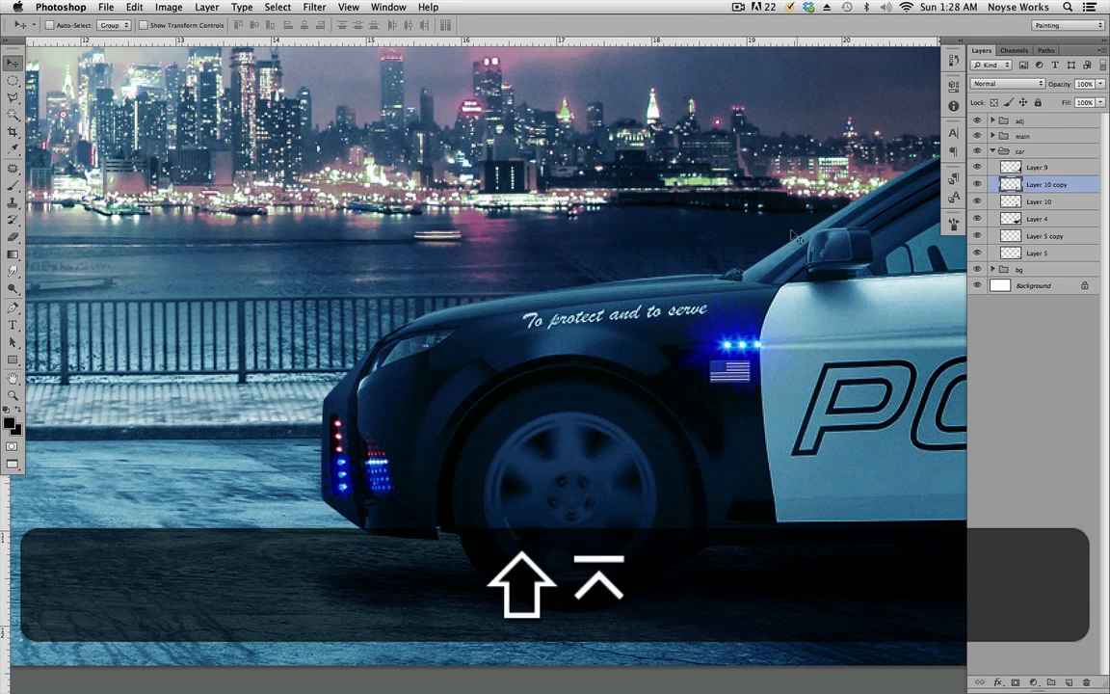
Step: Lower the opacity of Layer 10 copy to 56%
left_click_drag(1101, 85, 1079, 104)
left_click(1050, 100)
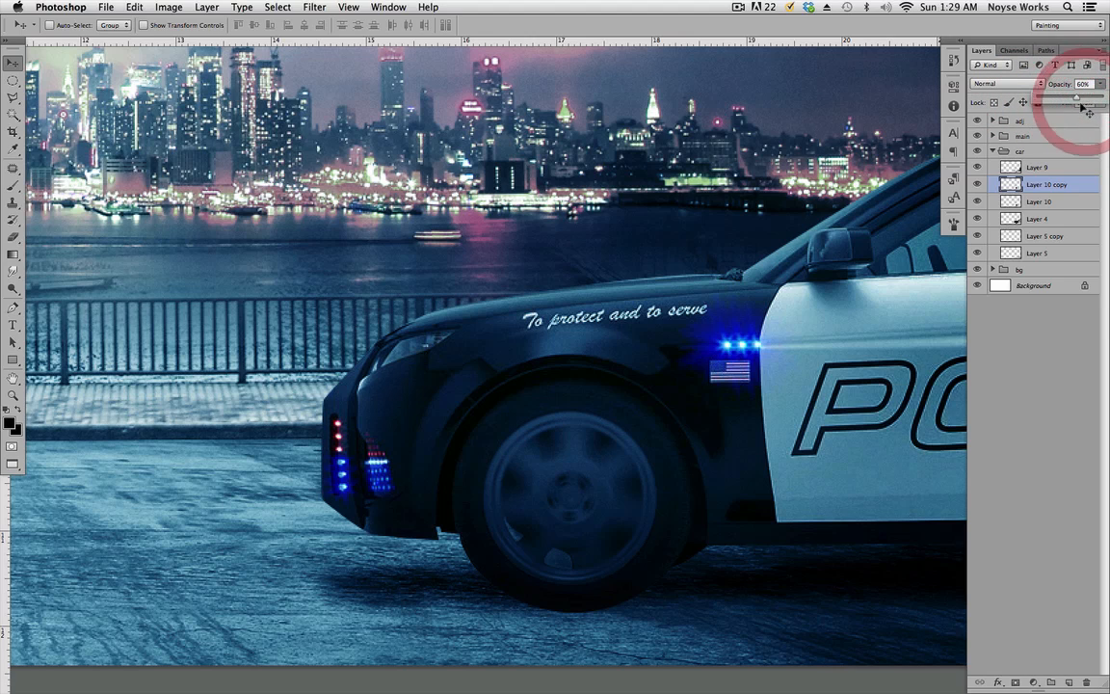
left_click(1076, 99)
Step: Compare the car's front wheel with Layer 10 copy repeatedly hidden and shown
left_click(1080, 186)
left_click(977, 186)
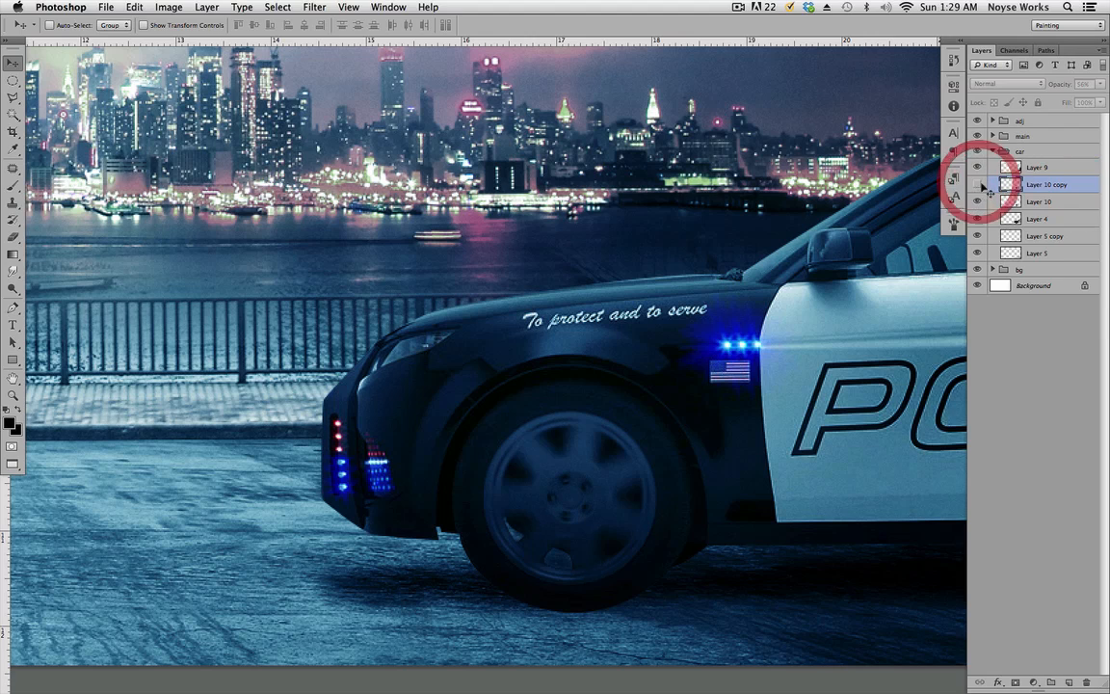
left_click(977, 185)
left_click(977, 185)
left_click(977, 185)
left_click(978, 186)
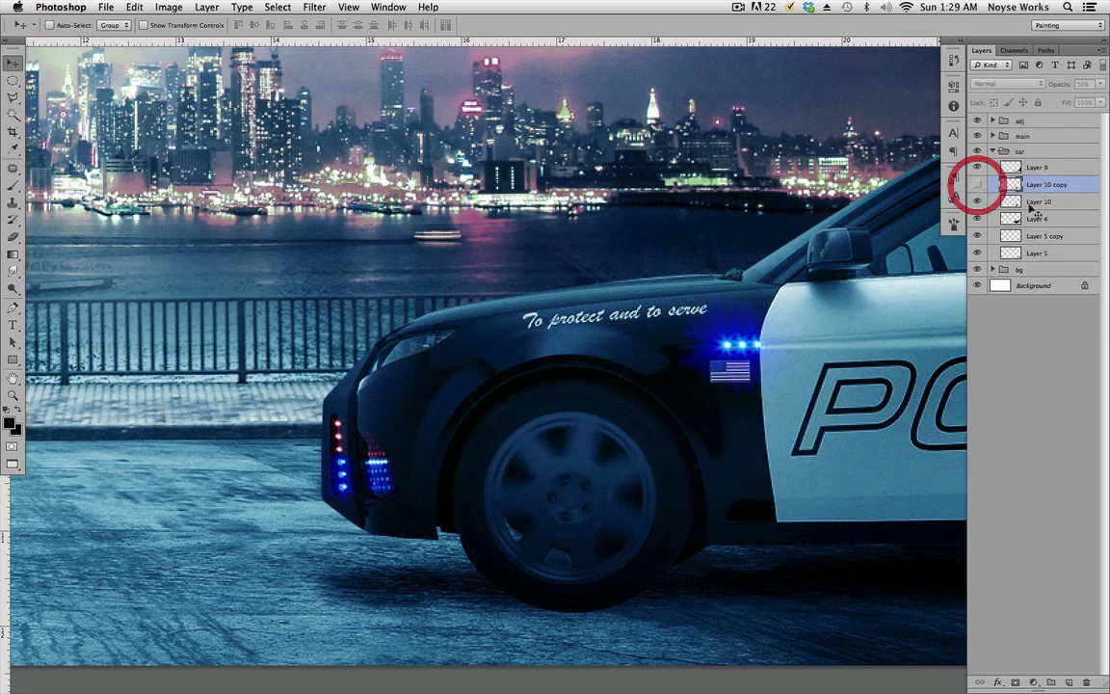
left_click(978, 185)
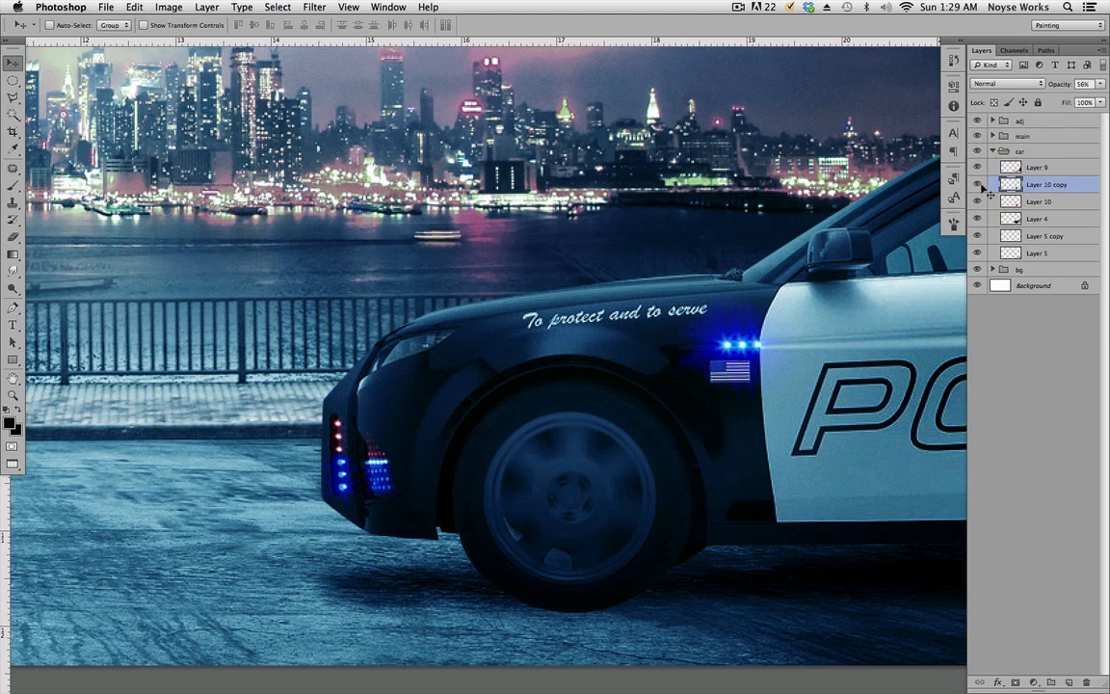
Step: Hide Layer 10 copy, save the document and delete that layer
left_click(978, 185)
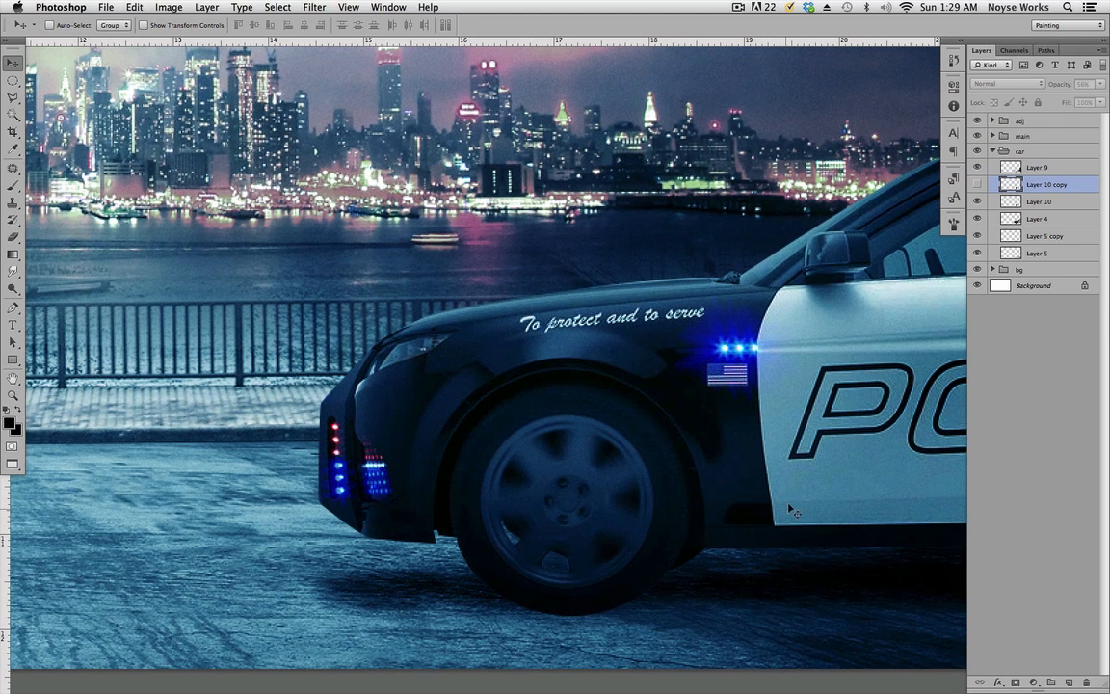
key("super+s")
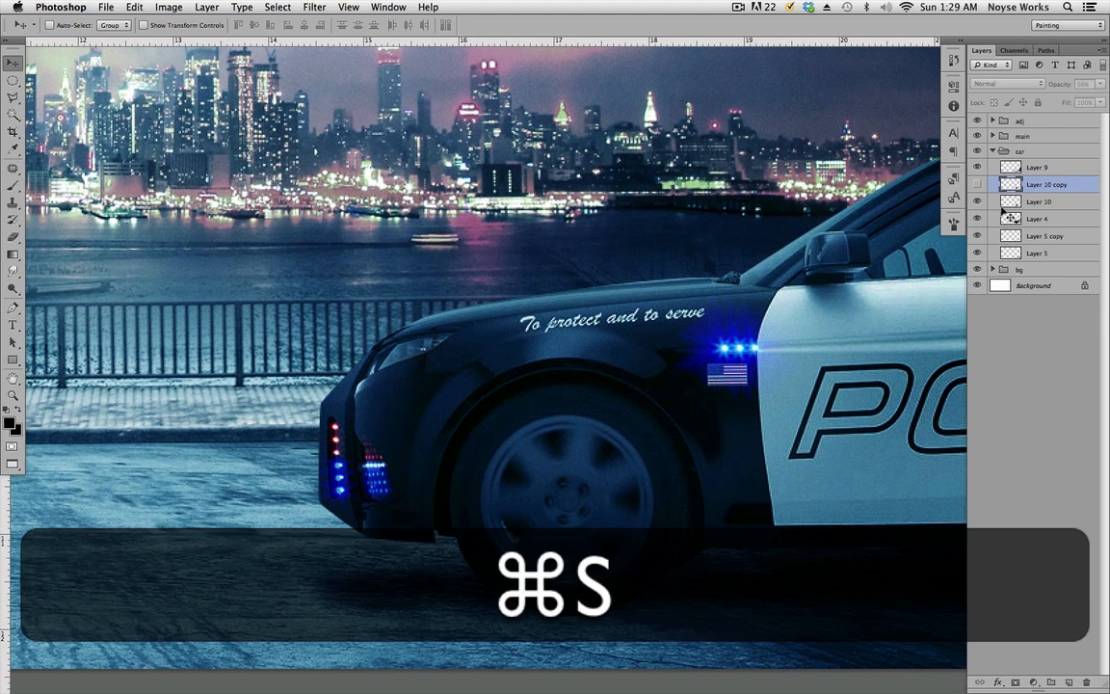
left_click(1090, 683)
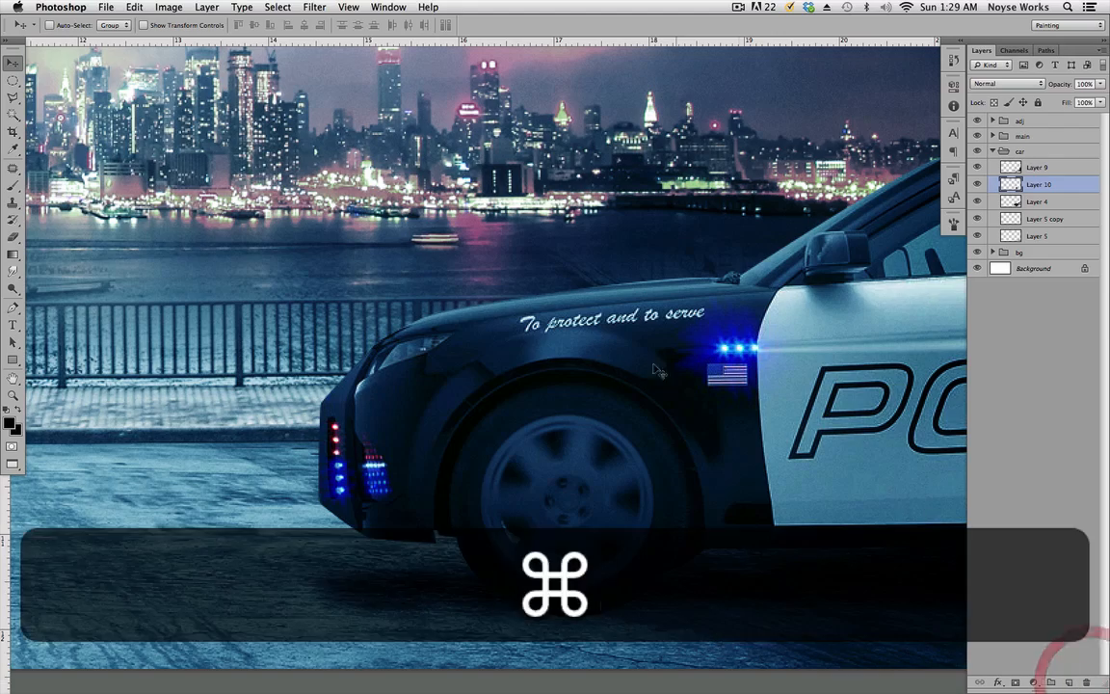
Step: Collapse the car layer group and compare the quad bike's rear wheel with the police car's front wheel
left_click_drag(296, 363, 704, 343)
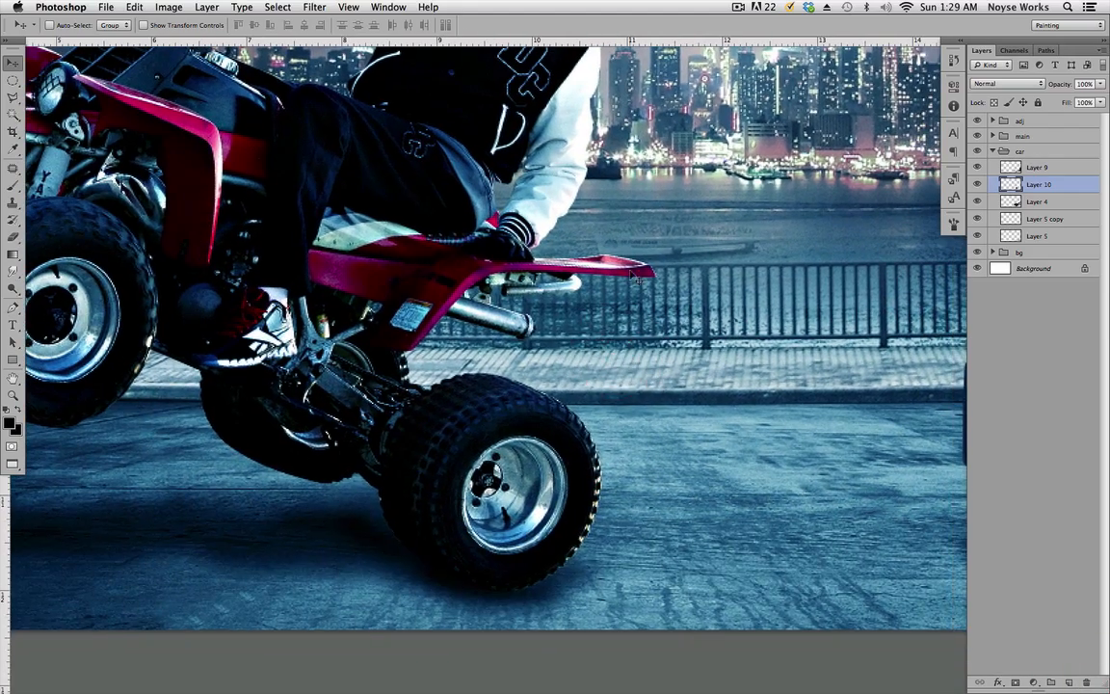
key("super+equal")
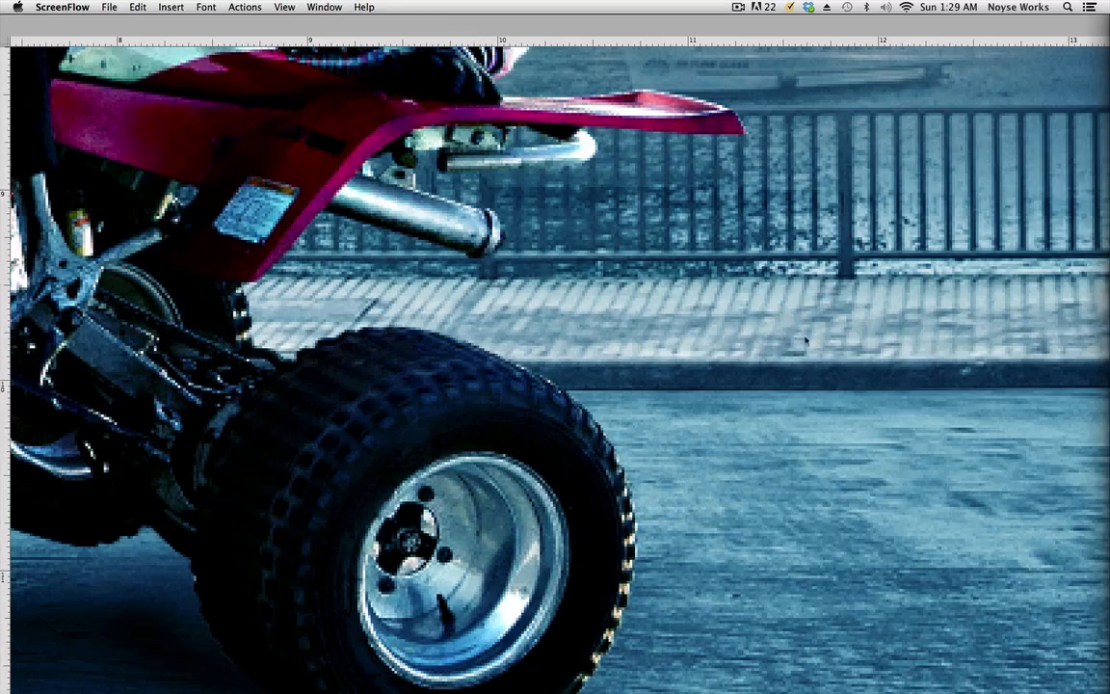
left_click(755, 305)
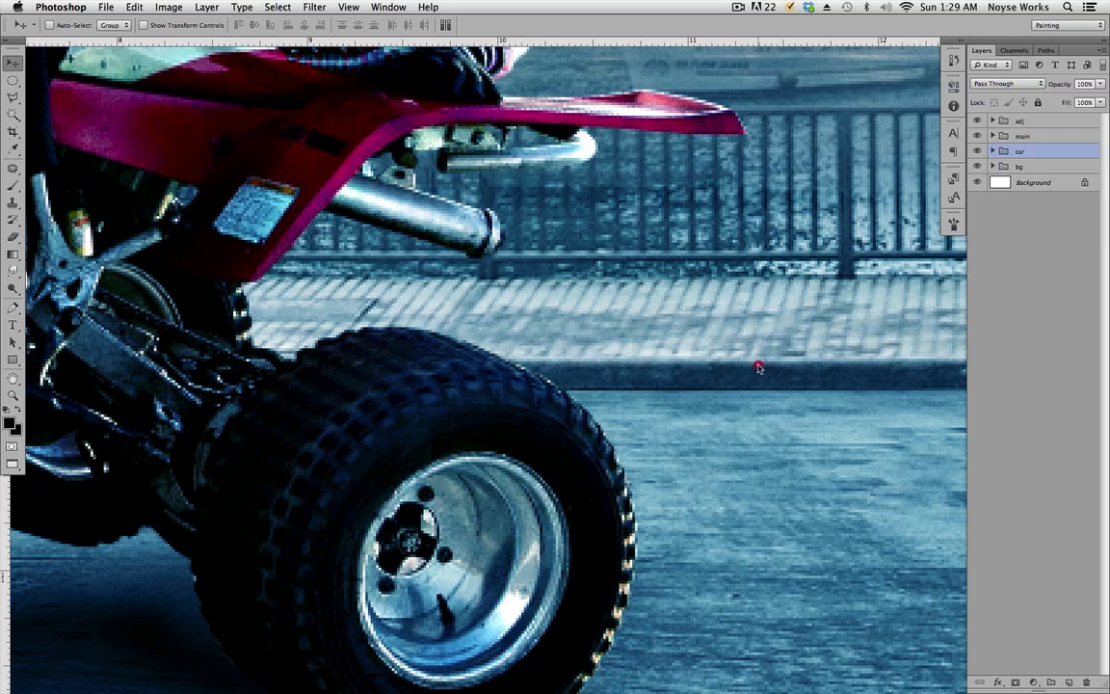
left_click_drag(717, 443, 796, 328)
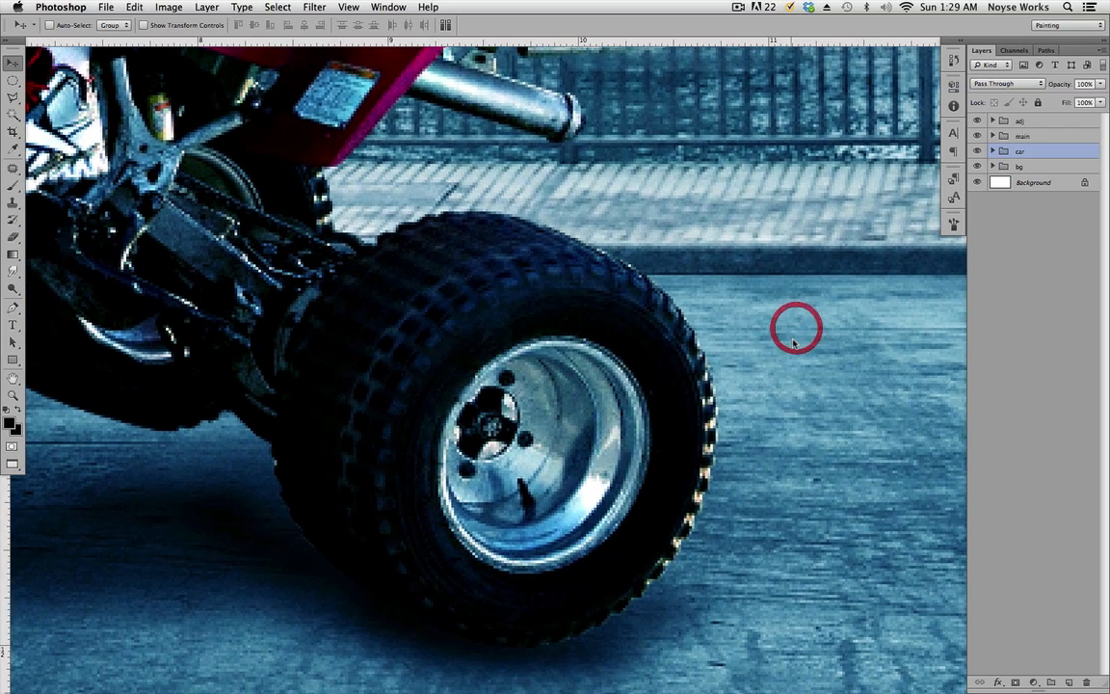
left_click_drag(829, 370, 828, 366)
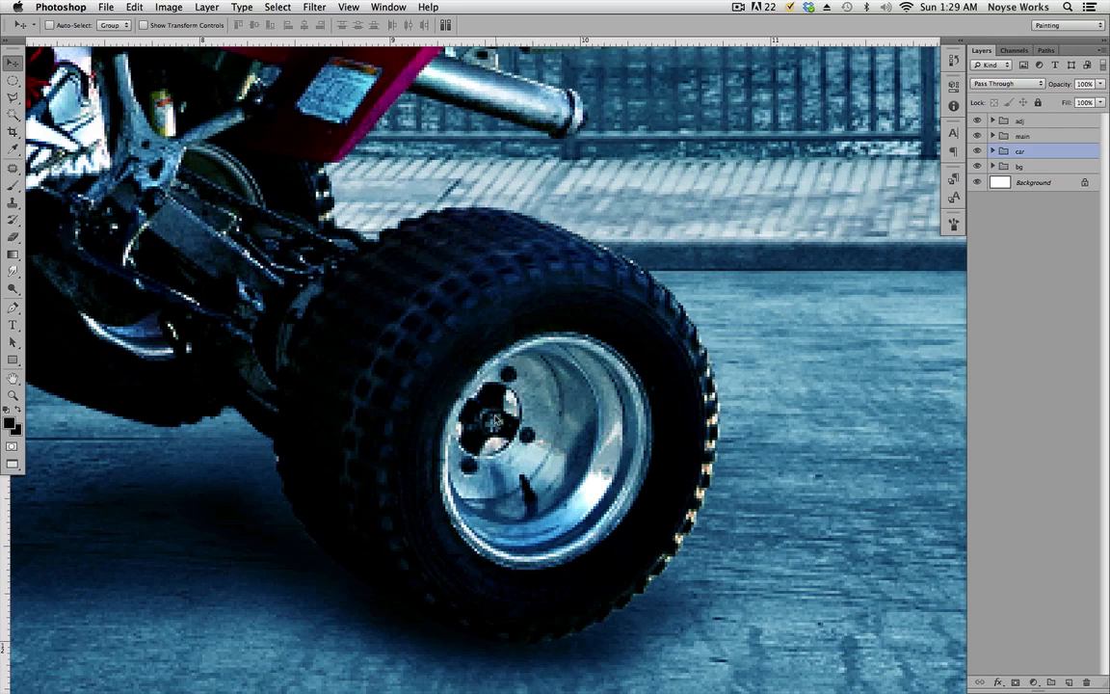
left_click_drag(717, 360, 478, 463)
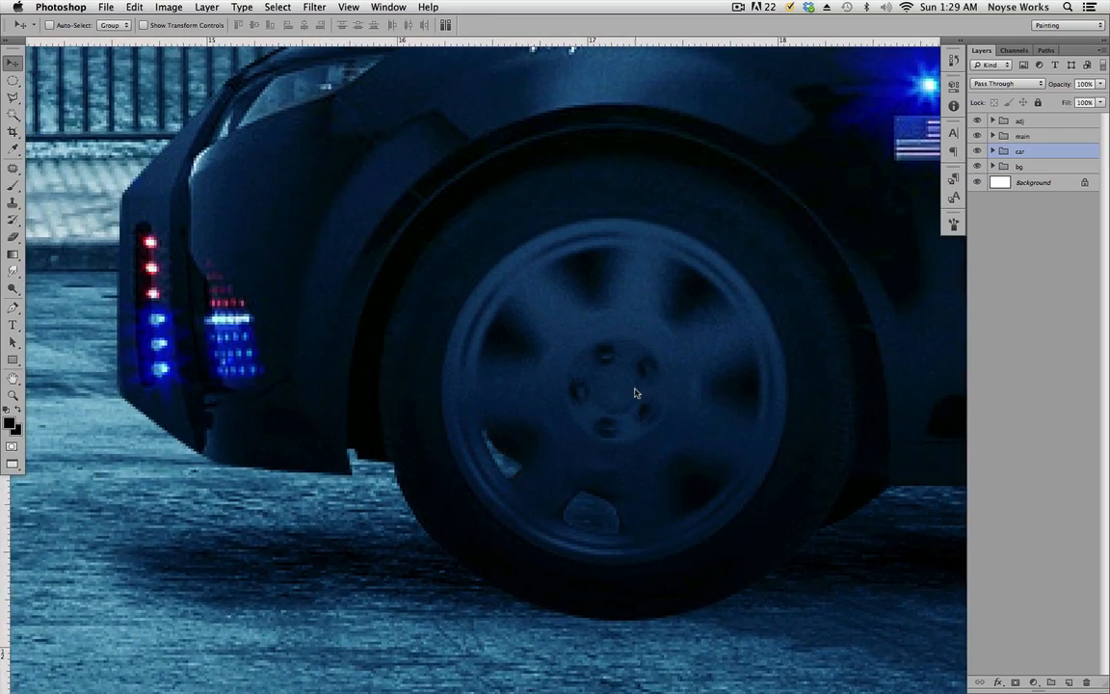
left_click_drag(467, 400, 778, 384)
left_click_drag(575, 401, 740, 407)
Step: In the main group, duplicate Layer 1 copy, hide the original and select the duplicate for editing
left_click(993, 135)
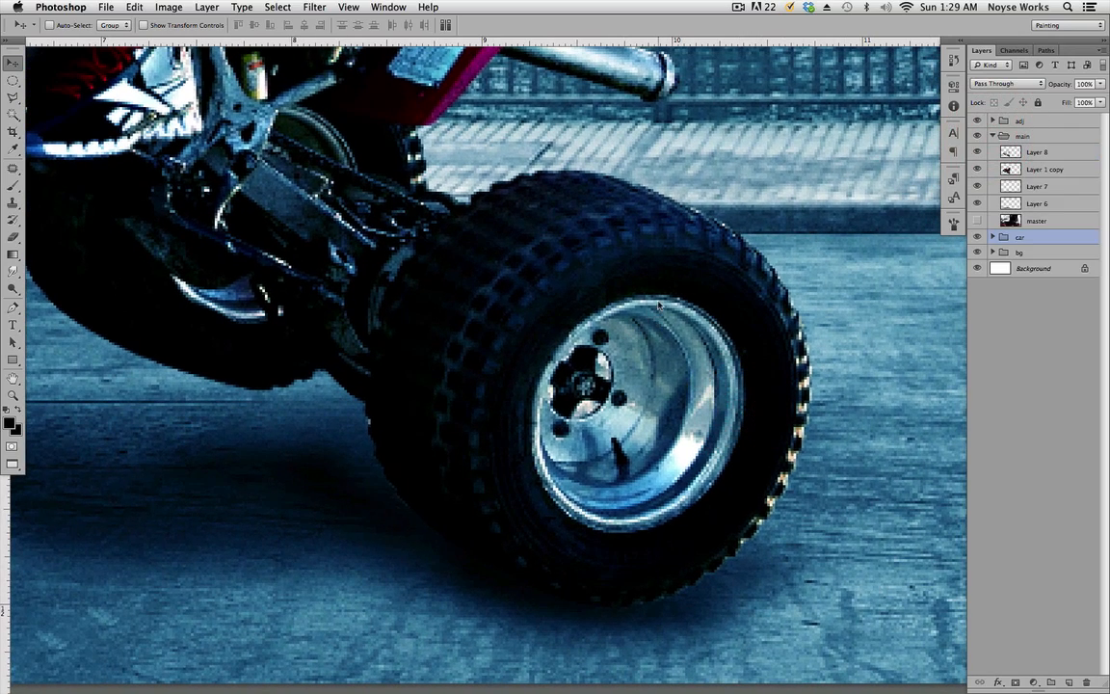
left_click(1036, 169)
left_click_drag(759, 392, 555, 417)
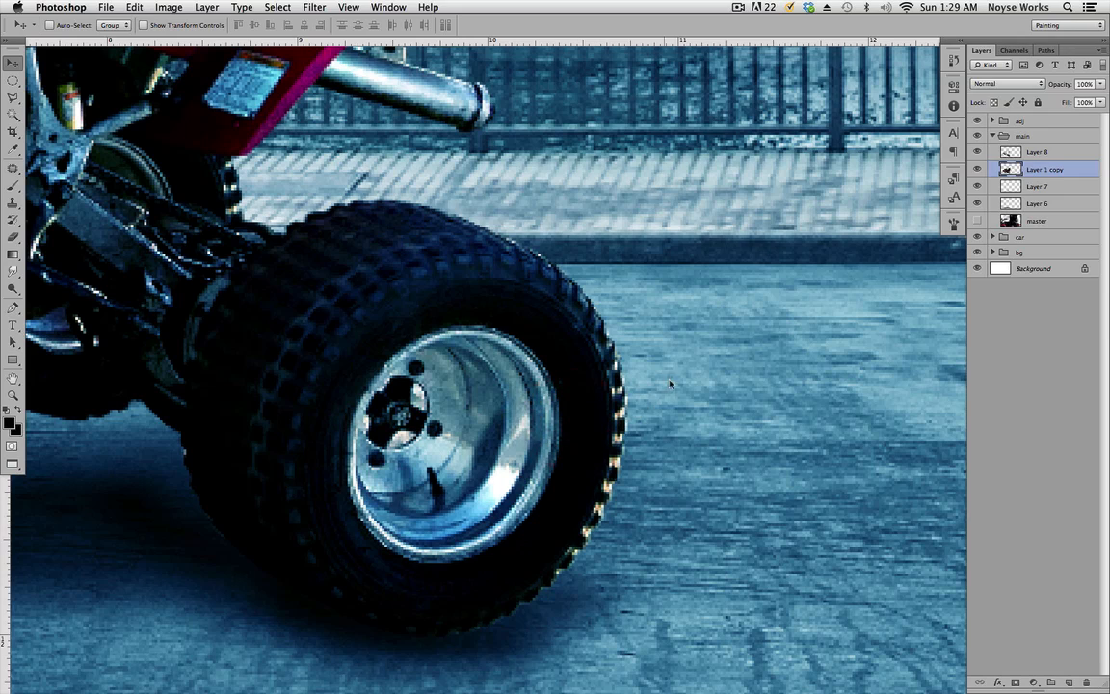
left_click(1038, 171)
key("super")
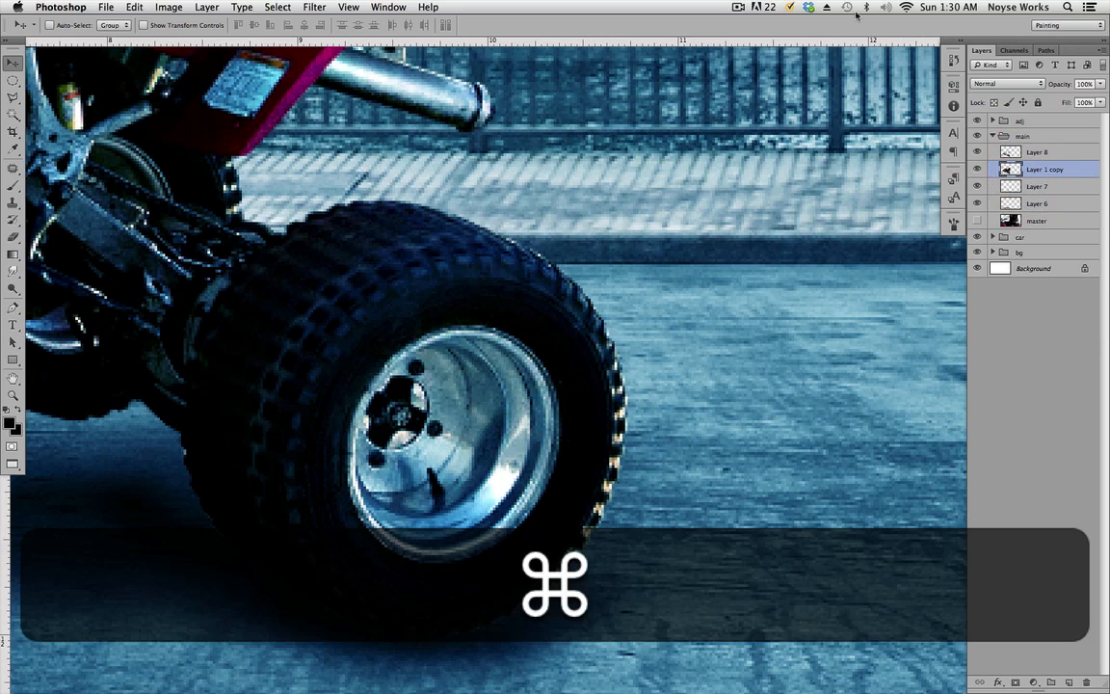
key("super+j")
left_click(979, 186)
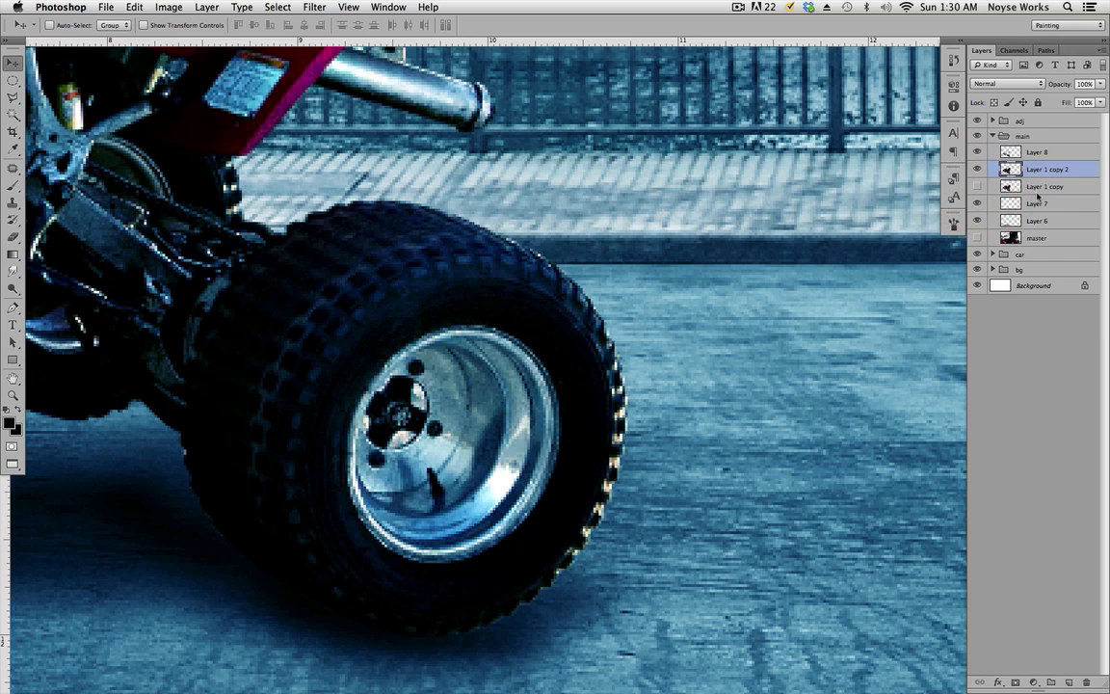
left_click(1007, 187)
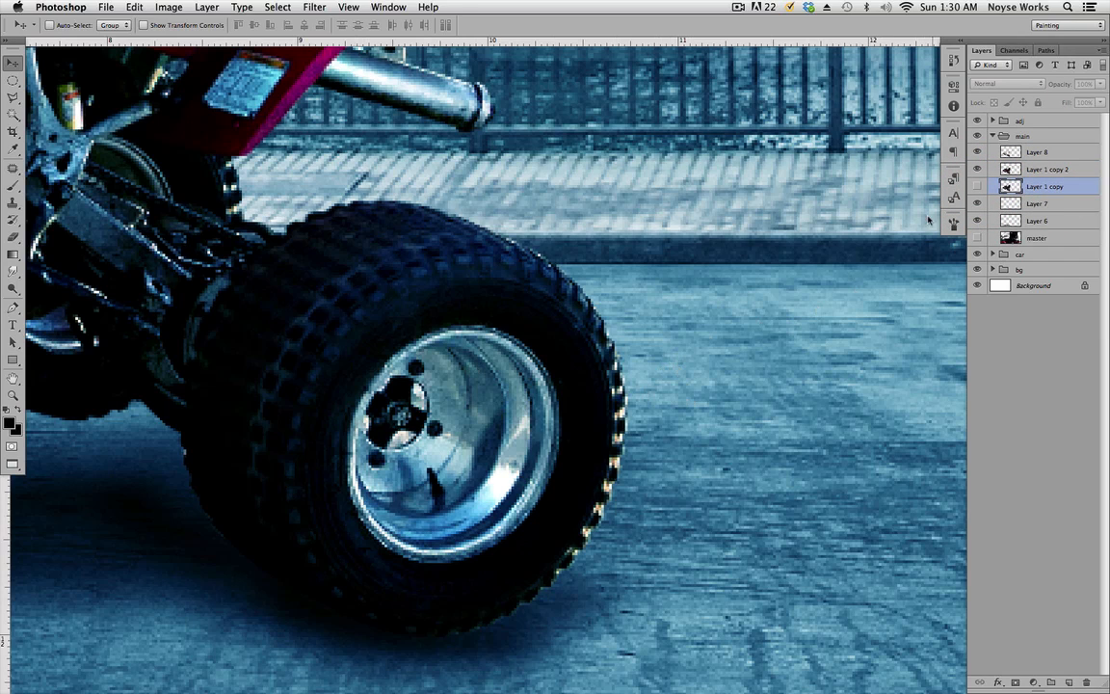
left_click(1029, 170)
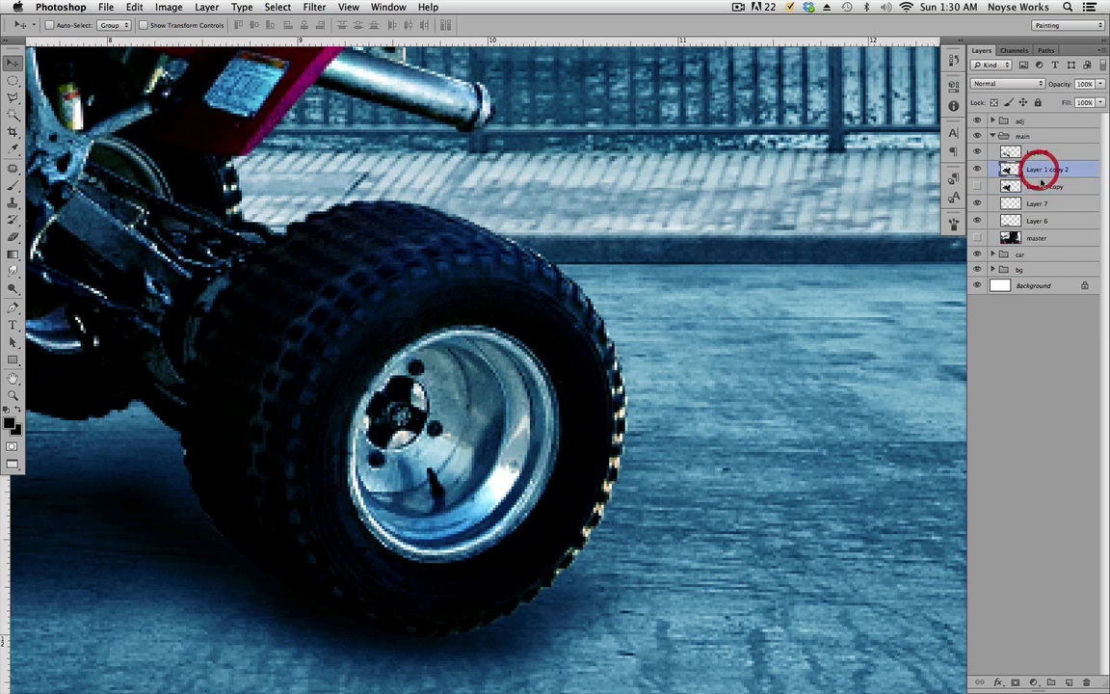
Step: Try smudging the tire tread of the quad bike's rear wheel with the Smudge tool at 80% strength
left_click(13, 272)
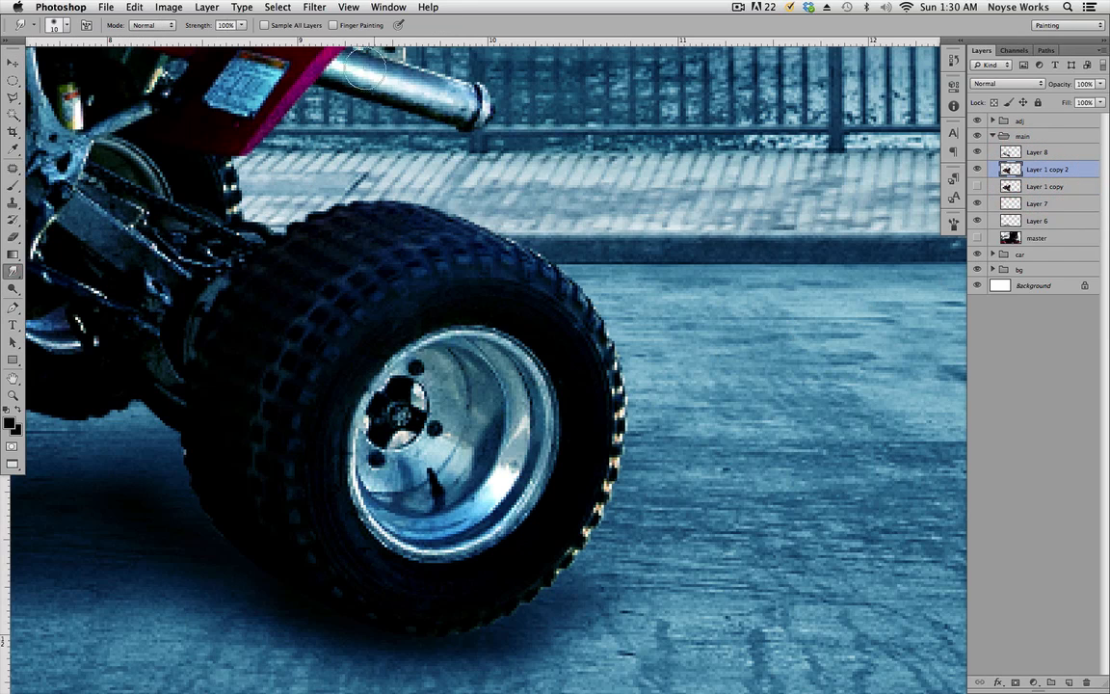
left_click(228, 25)
mouse_move(221, 471)
left_mouse_down()
mouse_move(209, 391)
mouse_move(268, 306)
mouse_move(334, 251)
mouse_move(444, 229)
left_mouse_up()
mouse_move(314, 324)
left_mouse_down()
mouse_move(352, 298)
mouse_move(498, 257)
mouse_move(370, 310)
mouse_move(296, 492)
mouse_move(389, 309)
mouse_move(411, 418)
mouse_move(620, 384)
left_mouse_up()
key("alt+super+z")
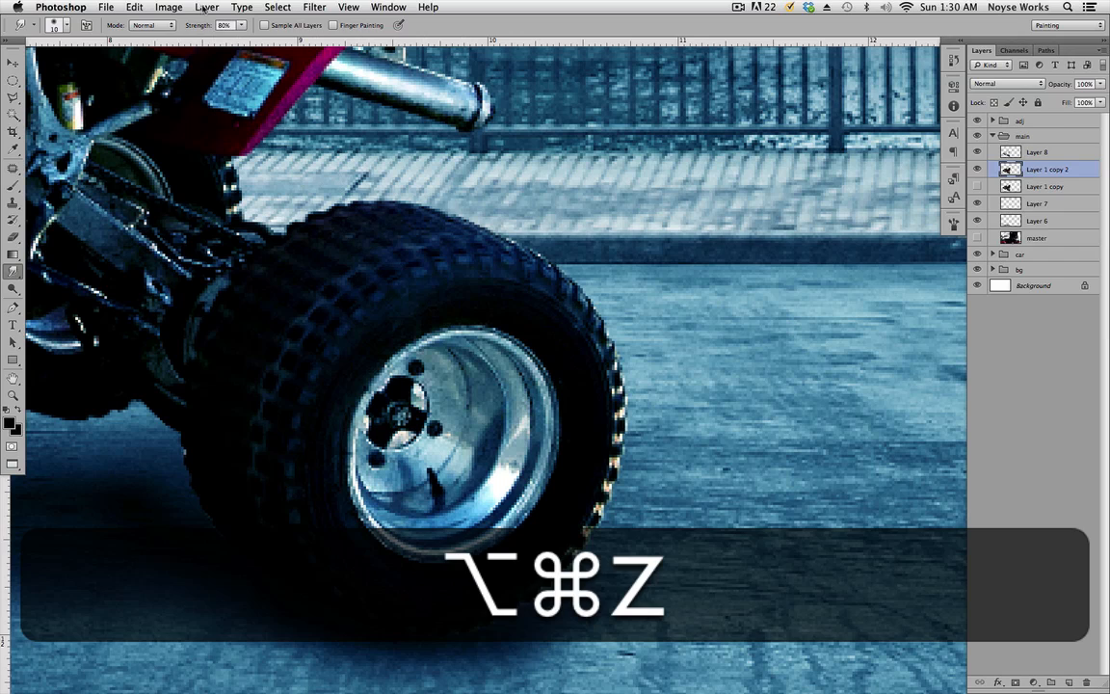
Step: Try smudging the rear wheel's metal rim in a circular direction at 50% strength, and undo the strokes
left_click_drag(232, 26, 160, 24)
type("50")
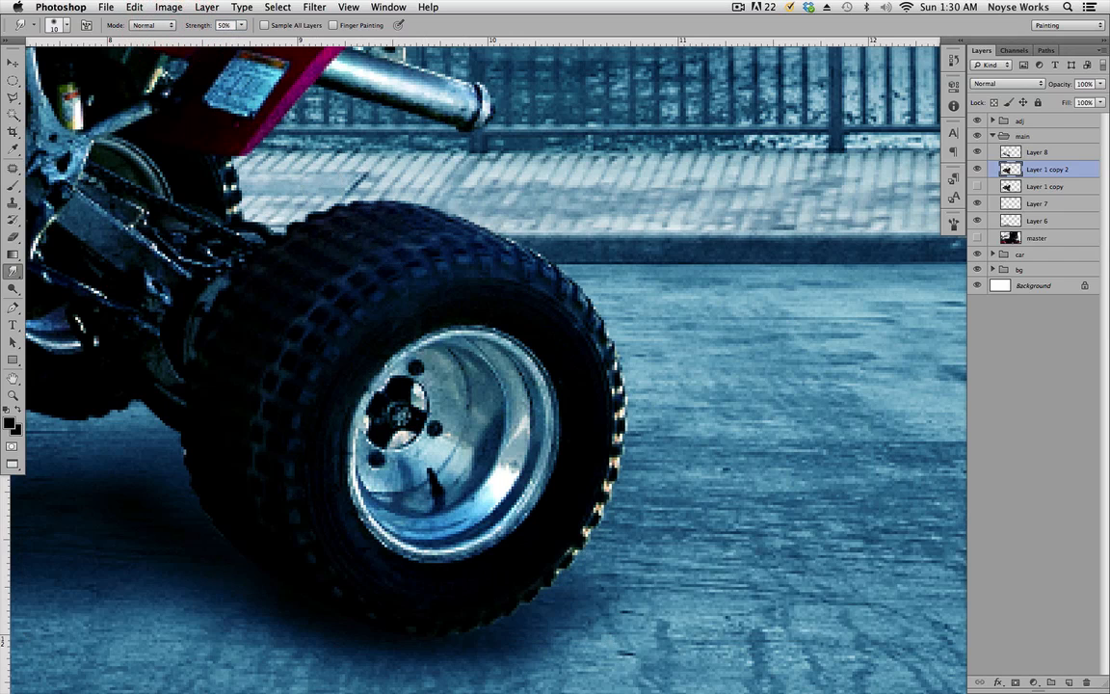
mouse_move(435, 345)
left_mouse_down()
mouse_move(445, 383)
mouse_move(385, 477)
mouse_move(425, 320)
mouse_move(512, 470)
mouse_move(371, 490)
mouse_move(506, 414)
mouse_move(434, 318)
mouse_move(357, 442)
mouse_move(424, 516)
mouse_move(391, 434)
mouse_move(447, 372)
mouse_move(478, 415)
mouse_move(371, 458)
mouse_move(390, 400)
mouse_move(357, 381)
mouse_move(399, 384)
mouse_move(364, 356)
left_mouse_up()
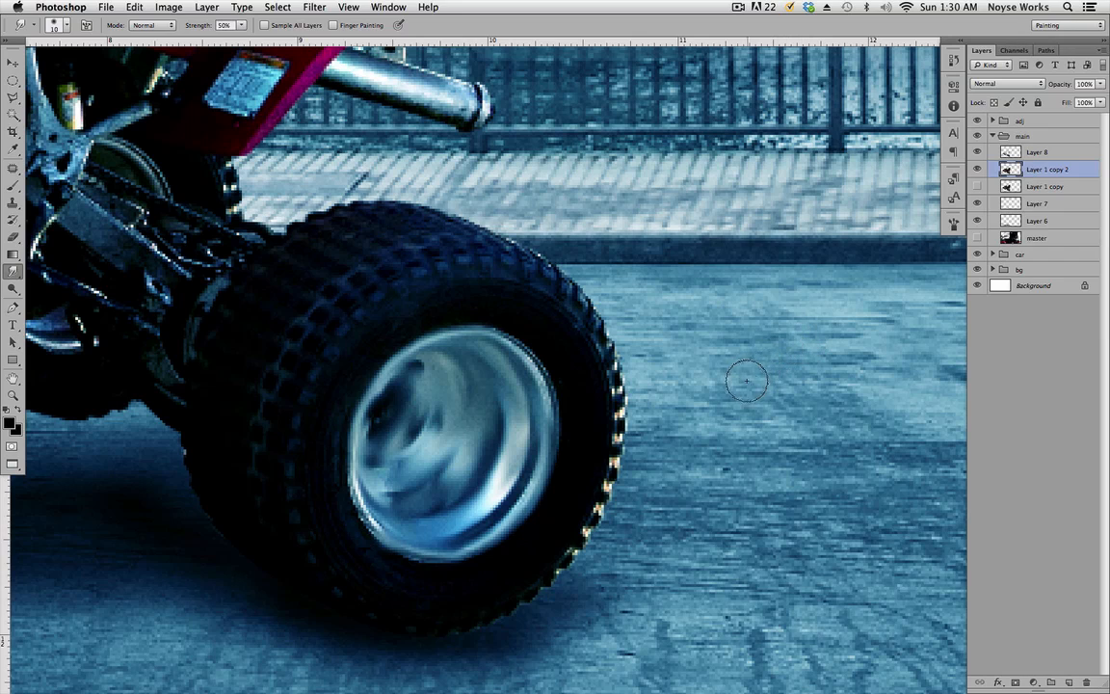
key("alt+super+z")
key("alt+super+z")
key("alt+super+z")
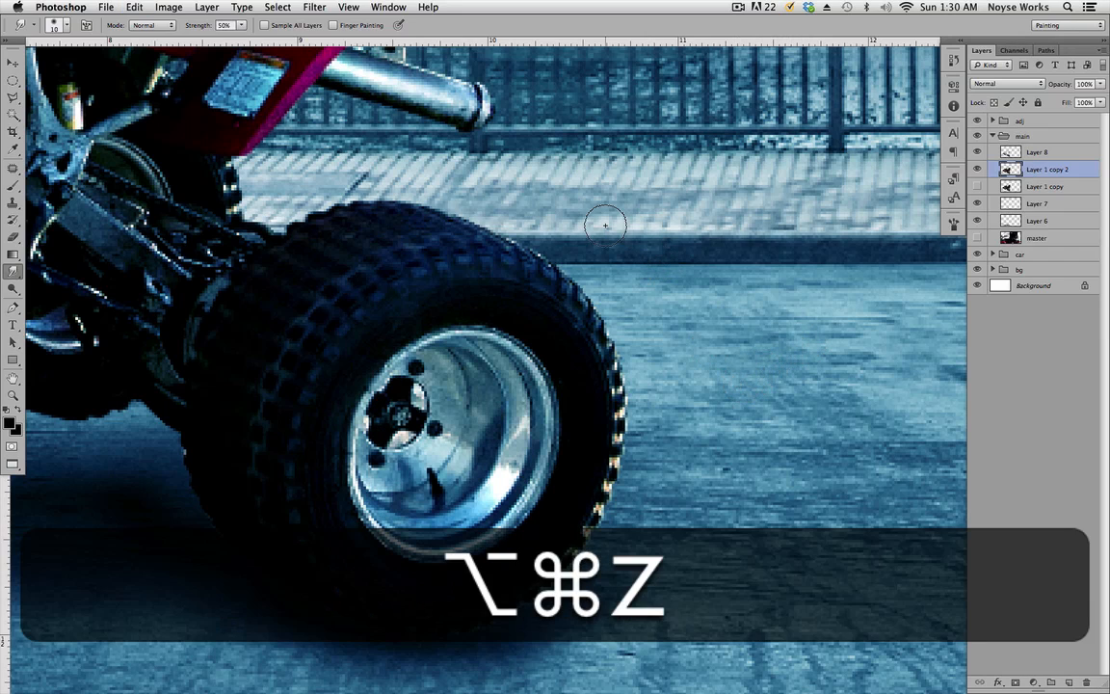
Step: Smudge the rear wheel's rim, tire tread and outer edge along the direction of rotation at 30% strength
left_click_drag(232, 26, 192, 26)
type("3")
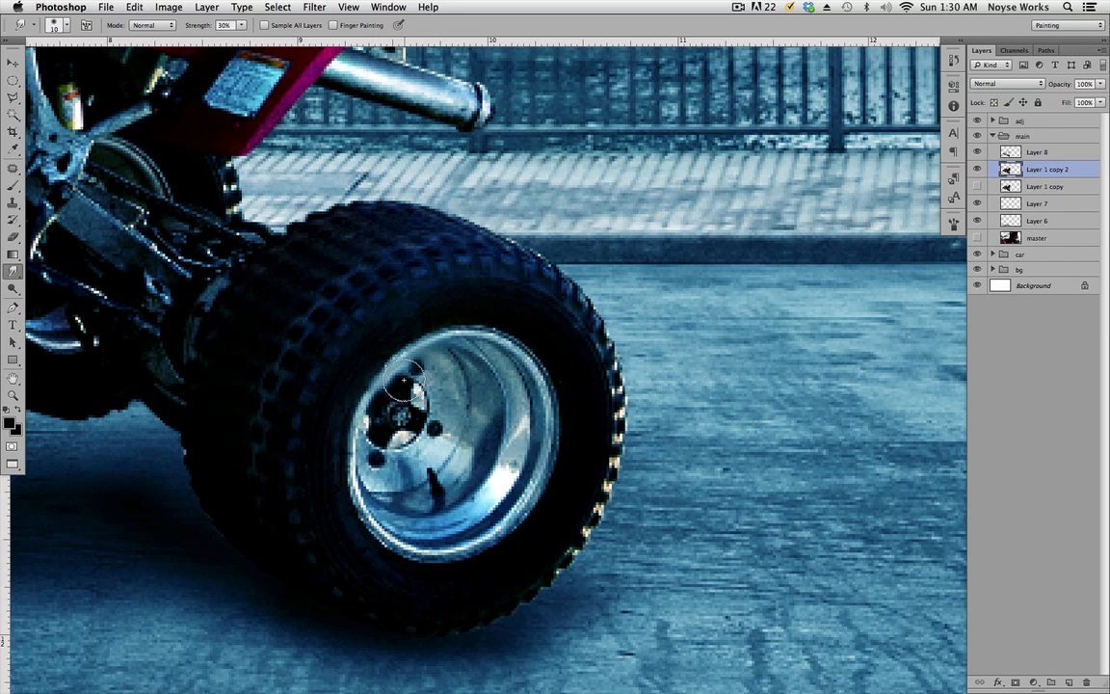
mouse_move(404, 380)
left_mouse_down()
mouse_move(420, 423)
mouse_move(373, 440)
mouse_move(409, 424)
mouse_move(412, 374)
mouse_move(436, 414)
mouse_move(400, 463)
mouse_move(418, 451)
mouse_move(430, 368)
mouse_move(442, 365)
mouse_move(437, 438)
mouse_move(391, 480)
mouse_move(421, 461)
mouse_move(454, 363)
mouse_move(470, 392)
mouse_move(439, 464)
mouse_move(394, 491)
mouse_move(446, 455)
mouse_move(484, 365)
mouse_move(459, 348)
mouse_move(497, 405)
mouse_move(474, 477)
mouse_move(422, 504)
mouse_move(477, 470)
mouse_move(490, 394)
mouse_move(465, 342)
mouse_move(528, 374)
mouse_move(541, 410)
mouse_move(519, 503)
mouse_move(472, 541)
mouse_move(434, 553)
mouse_move(380, 538)
mouse_move(356, 508)
mouse_move(350, 444)
mouse_move(363, 397)
mouse_move(421, 350)
mouse_move(464, 335)
mouse_move(504, 340)
left_mouse_up()
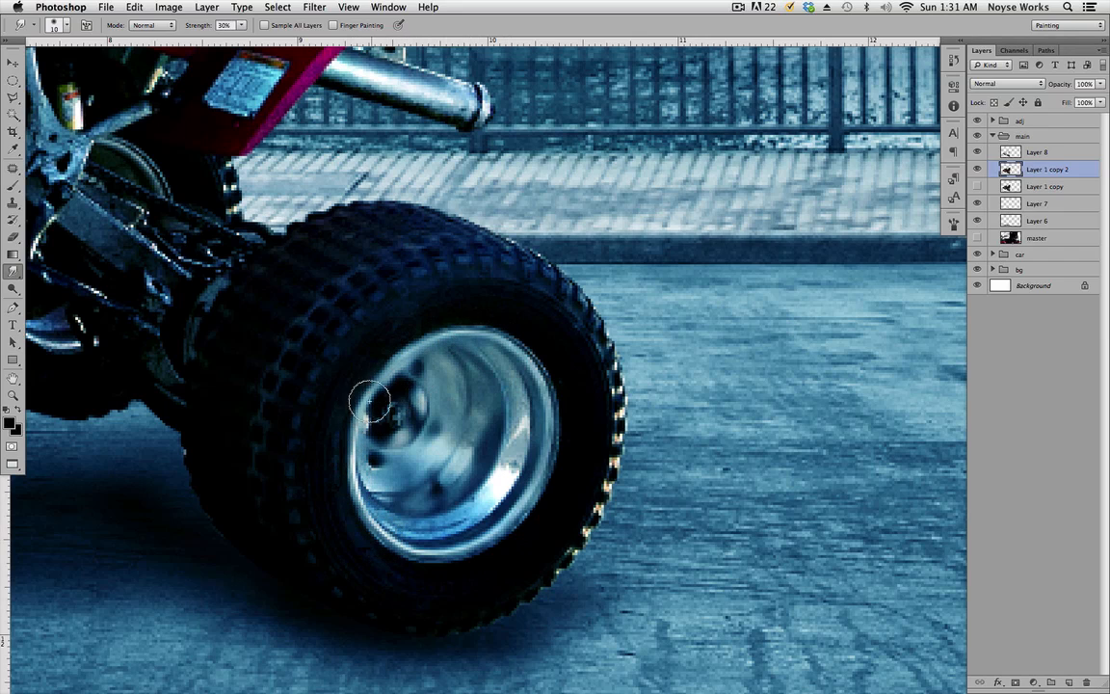
mouse_move(371, 400)
left_mouse_down()
mouse_move(362, 471)
mouse_move(388, 529)
mouse_move(419, 547)
mouse_move(492, 543)
mouse_move(532, 489)
mouse_move(507, 388)
mouse_move(499, 378)
mouse_move(498, 472)
mouse_move(443, 521)
mouse_move(497, 463)
mouse_move(496, 420)
mouse_move(444, 502)
mouse_move(495, 449)
mouse_move(408, 529)
left_mouse_up()
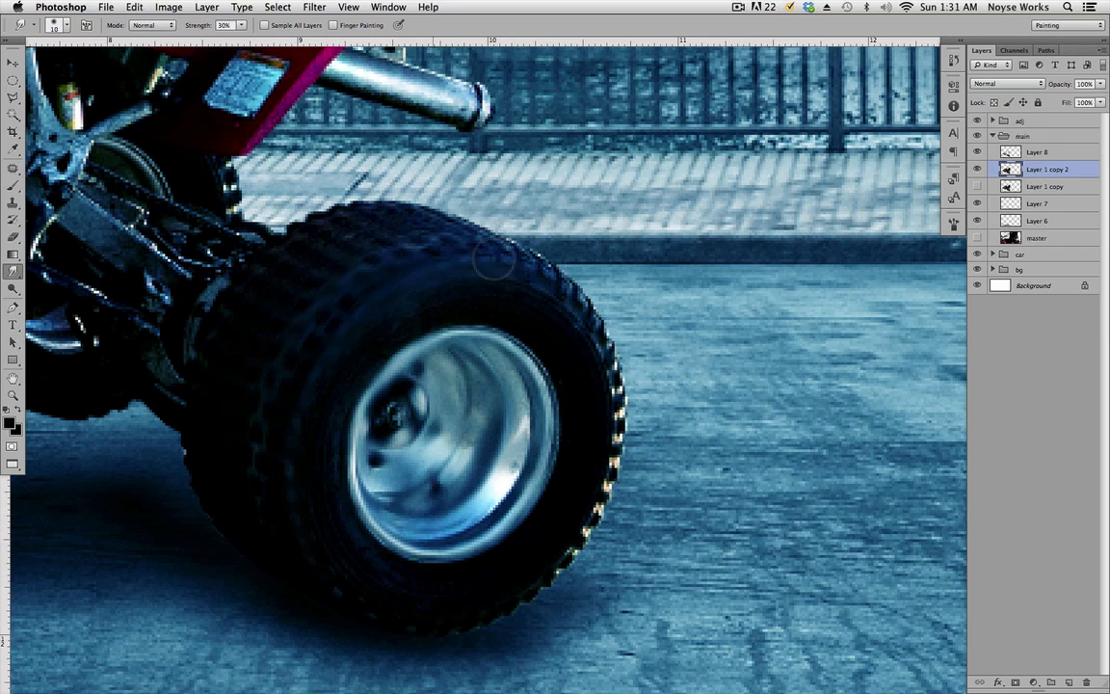
mouse_move(459, 242)
left_mouse_down()
mouse_move(295, 284)
mouse_move(432, 231)
mouse_move(284, 288)
mouse_move(406, 225)
mouse_move(306, 236)
mouse_move(383, 214)
mouse_move(273, 252)
mouse_move(344, 218)
mouse_move(274, 231)
left_mouse_up()
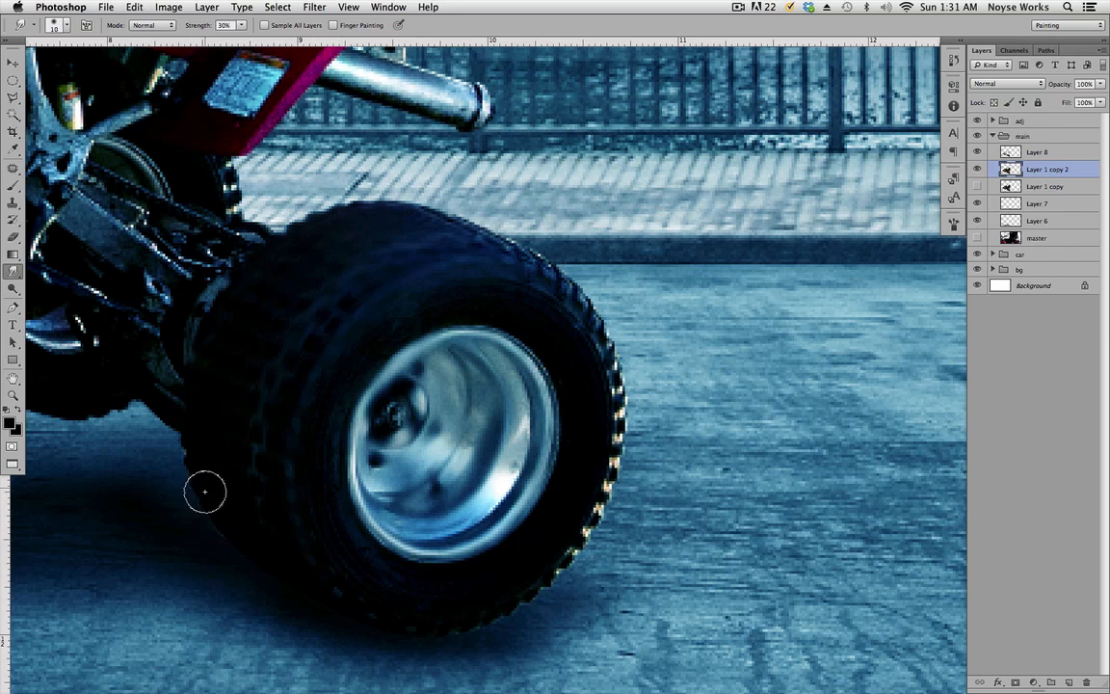
mouse_move(597, 480)
left_mouse_down()
mouse_move(510, 610)
mouse_move(605, 482)
mouse_move(609, 416)
mouse_move(601, 508)
mouse_move(608, 371)
mouse_move(587, 318)
mouse_move(620, 463)
mouse_move(550, 576)
mouse_move(524, 556)
mouse_move(606, 336)
mouse_move(619, 355)
mouse_move(552, 253)
mouse_move(538, 253)
mouse_move(600, 337)
mouse_move(521, 251)
mouse_move(551, 281)
mouse_move(439, 205)
mouse_move(528, 253)
mouse_move(528, 299)
mouse_move(581, 361)
mouse_move(610, 375)
mouse_move(590, 314)
left_mouse_up()
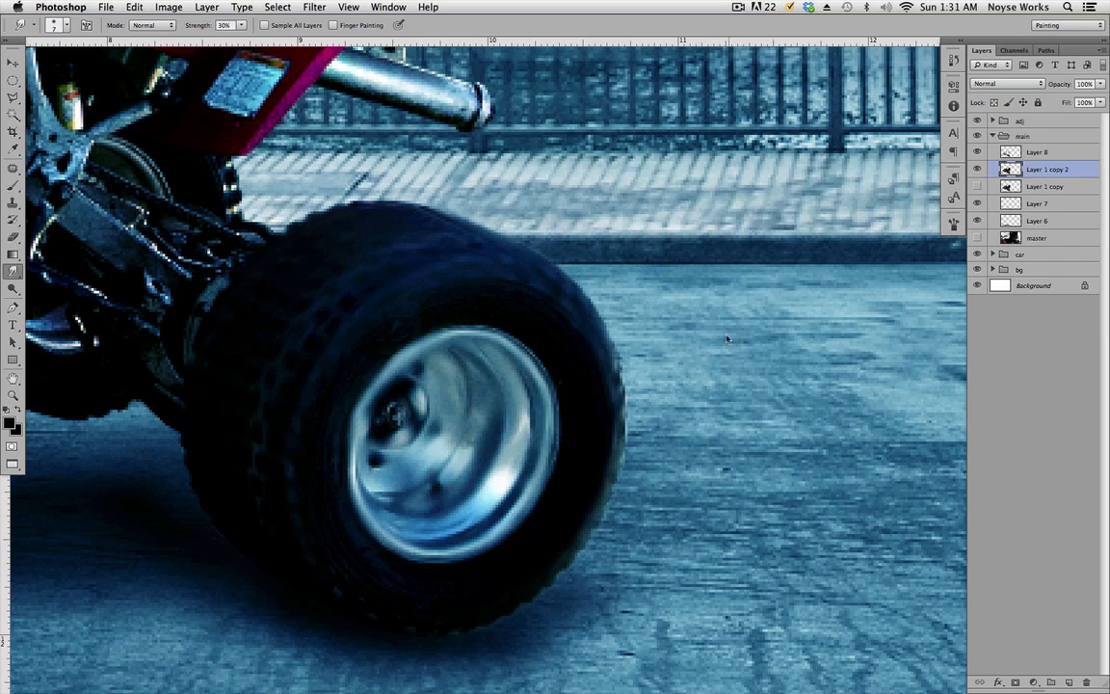
Step: Check the smudged rear wheel in the whole composition and smudge its hub and rim further with a size 7 brush
key("super+1")
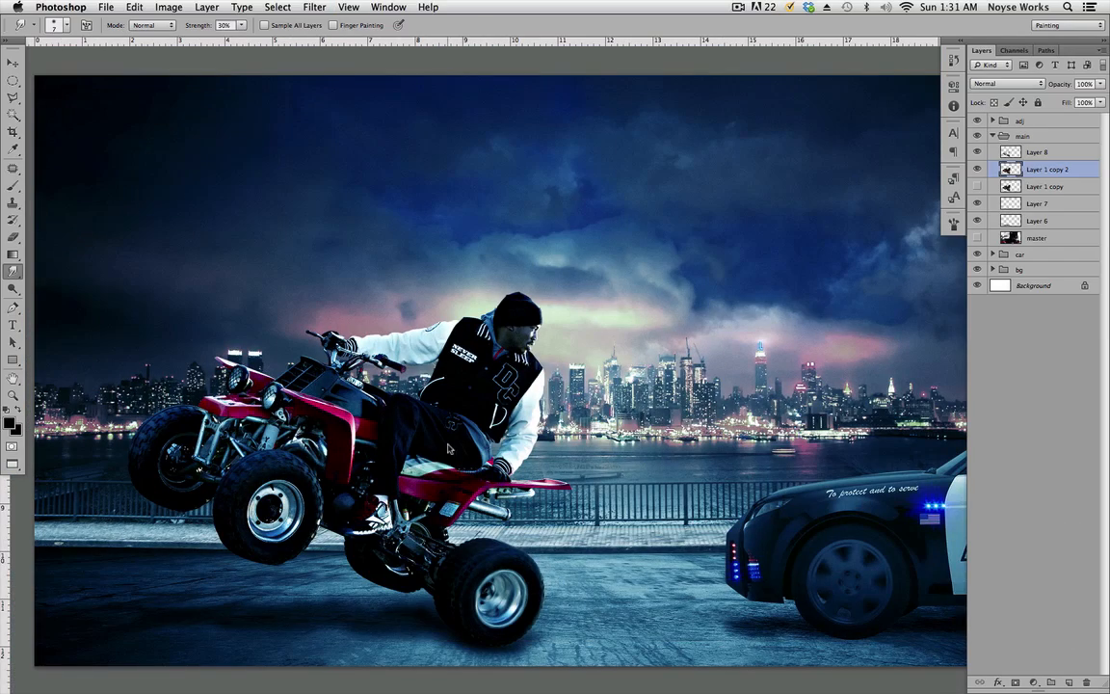
key("z")
left_click_drag(504, 606, 581, 603)
left_click_drag(620, 692, 591, 575)
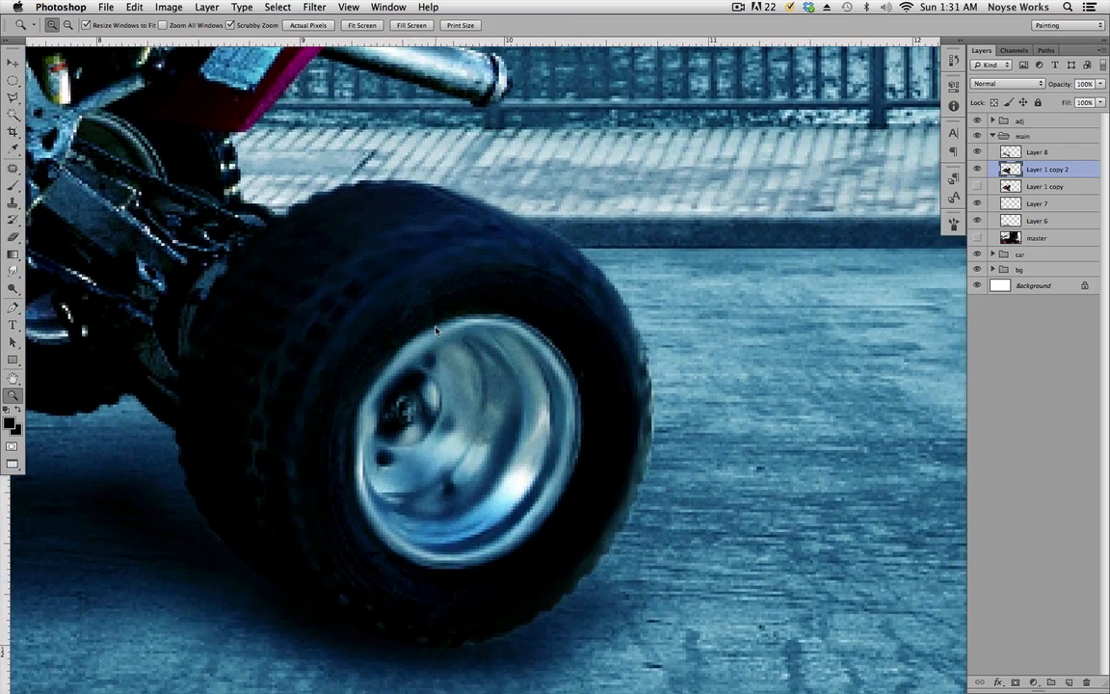
key("super+equal")
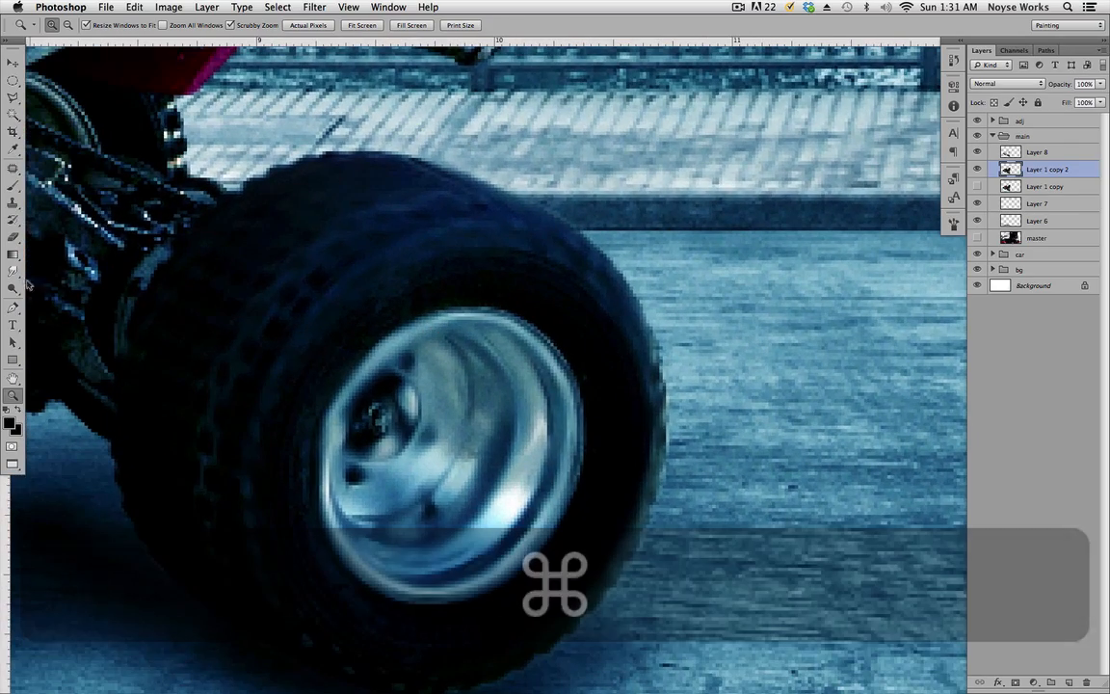
left_click(13, 271)
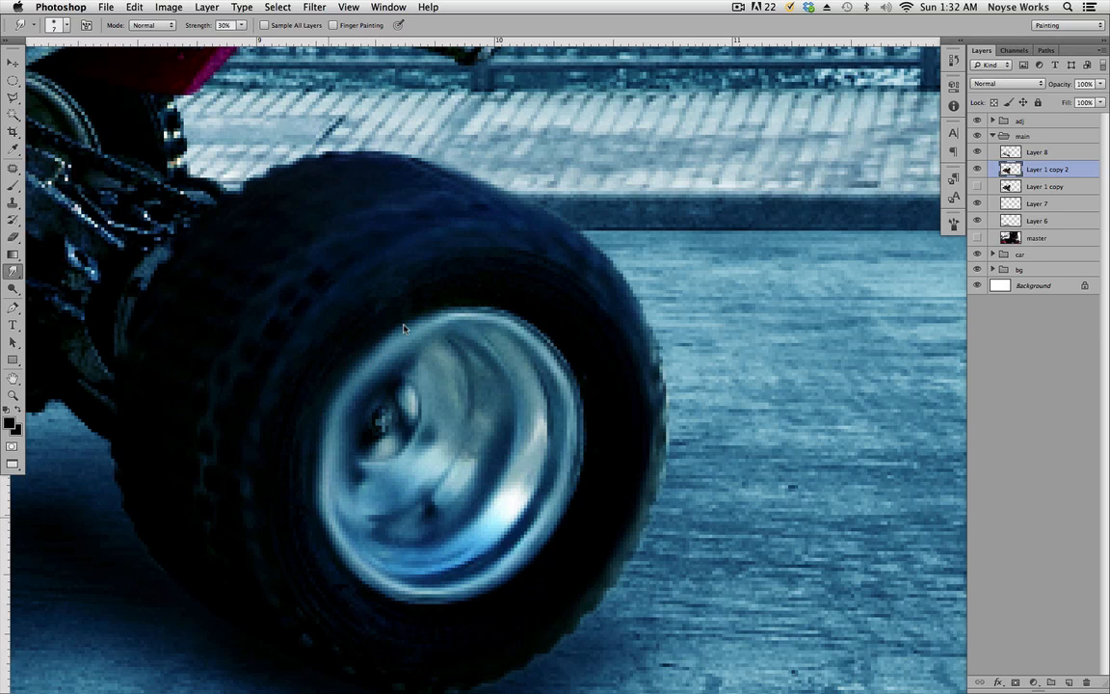
Step: Delete the smudged Layer 1 copy 2 and show the original Layer 1 copy again
key("super+1")
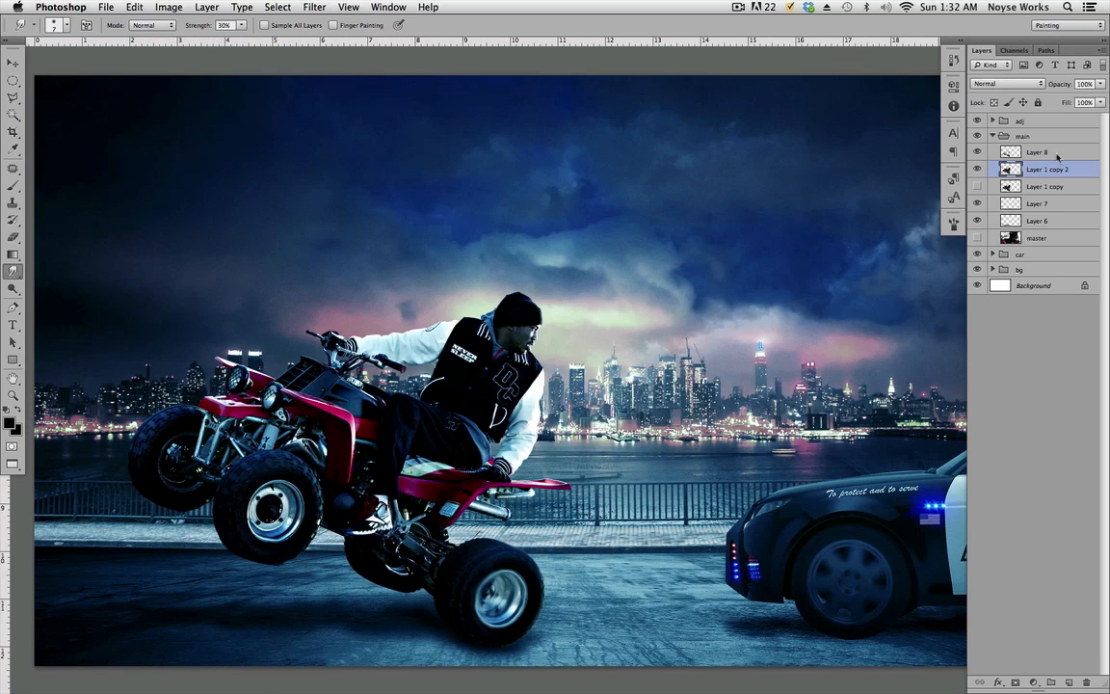
left_click(1086, 682)
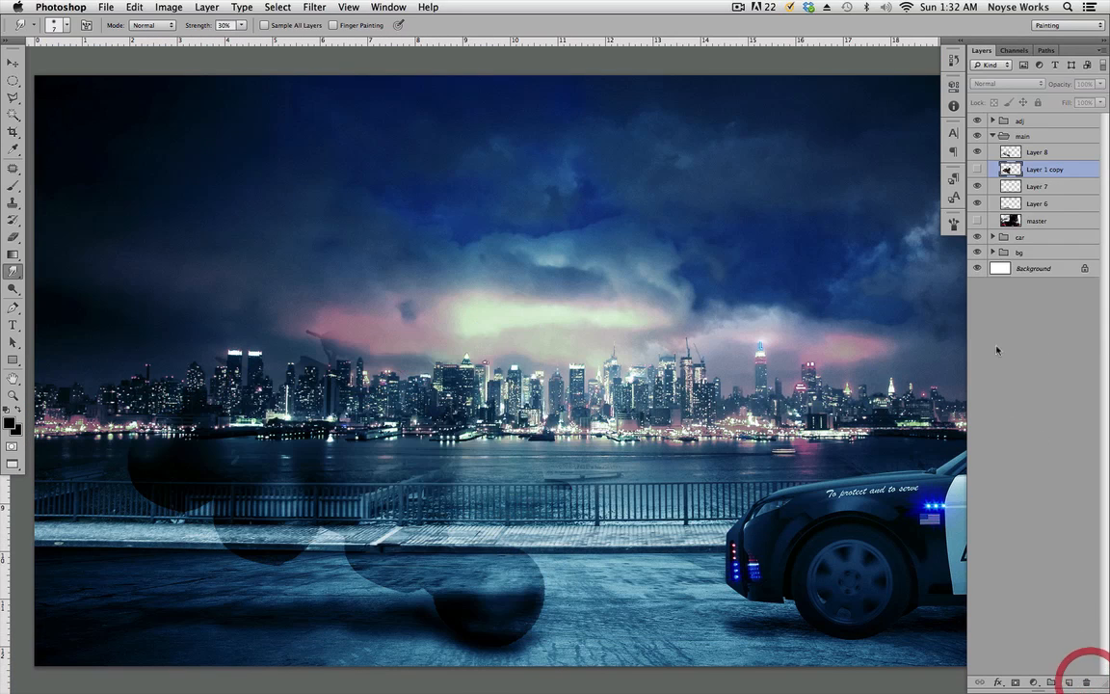
left_click(978, 169)
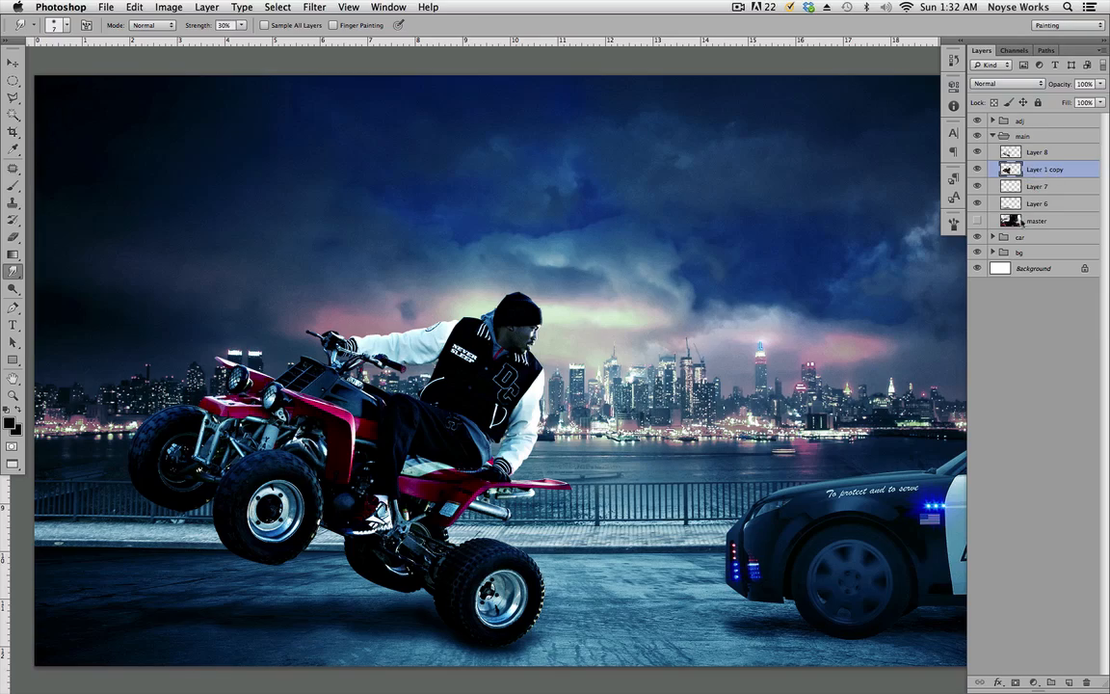
Step: Make a circular selection around the quad bike's rear wheel, centered on its hub
key("z")
left_click_drag(644, 566, 661, 550)
key("super+equal")
scroll(646, 359, "down", 10)
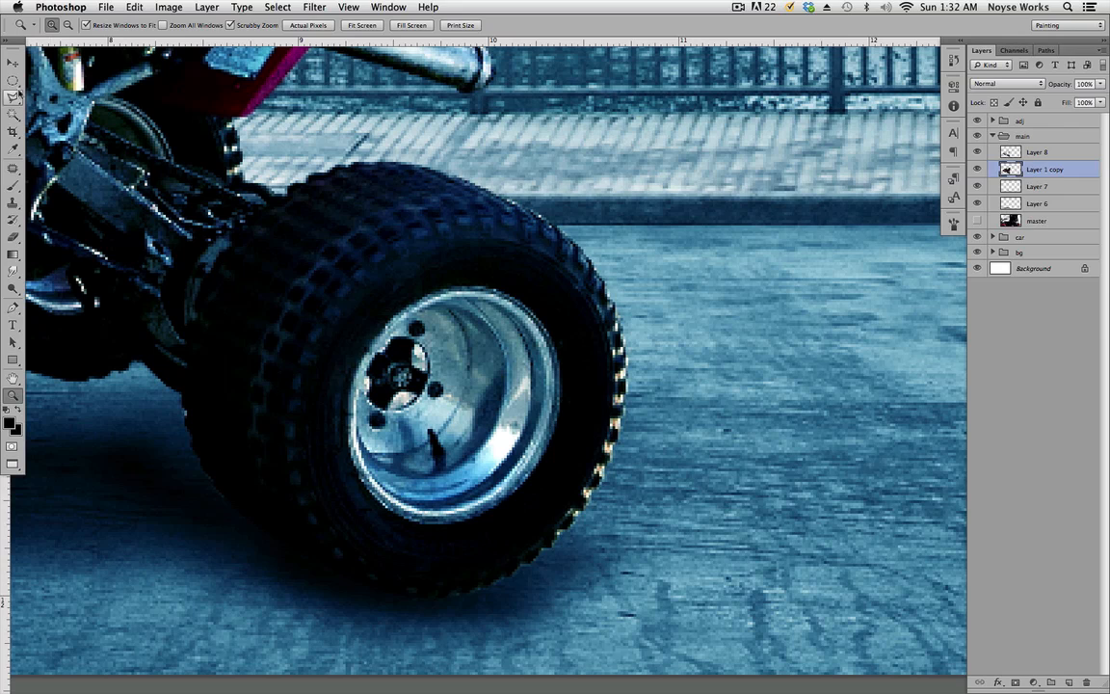
left_click(14, 81)
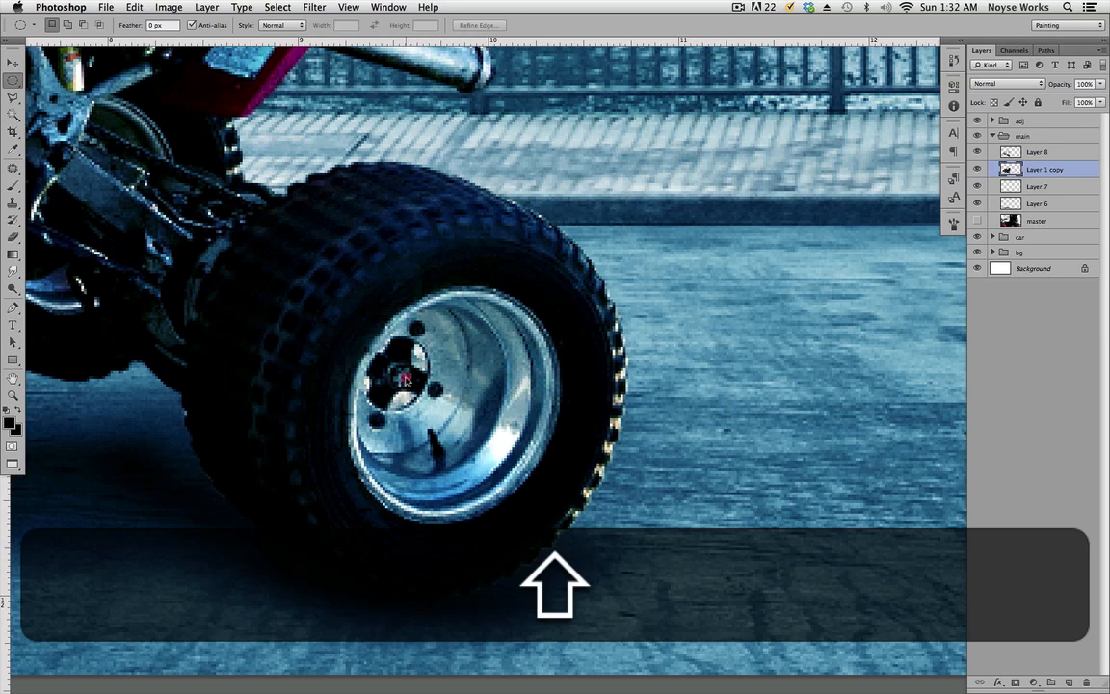
left_click_drag(405, 381, 732, 594)
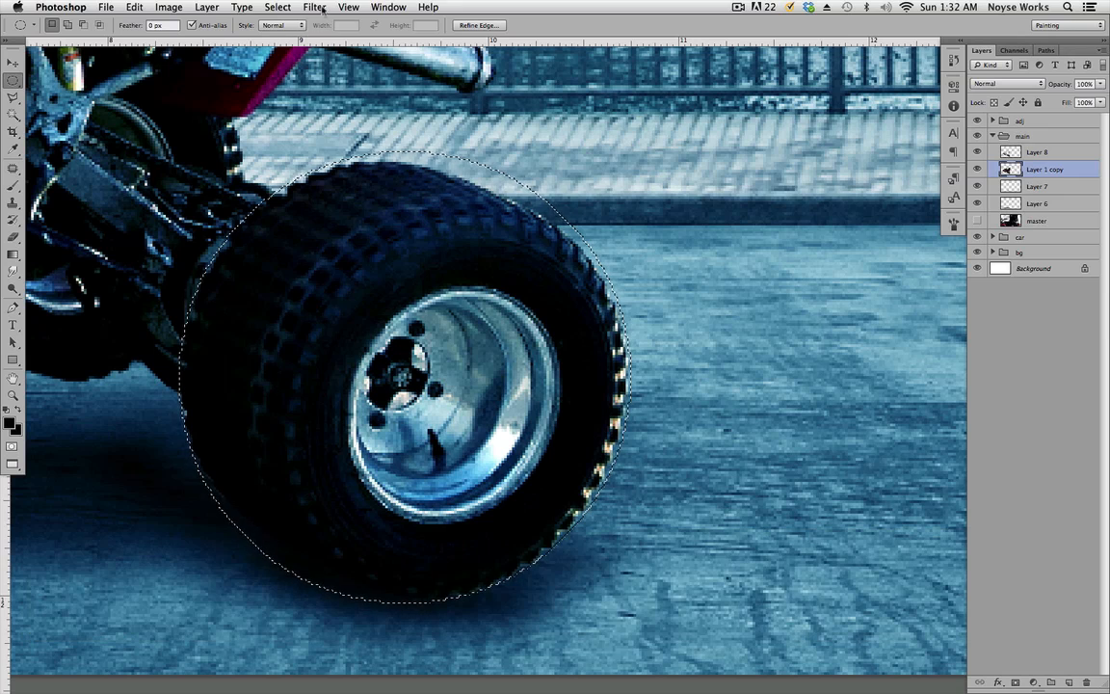
Step: Apply a Radial Blur of amount 13 with Spin and Good quality twice to the selected rear wheel, and deselect
left_click(323, 9)
mouse_move(335, 166)
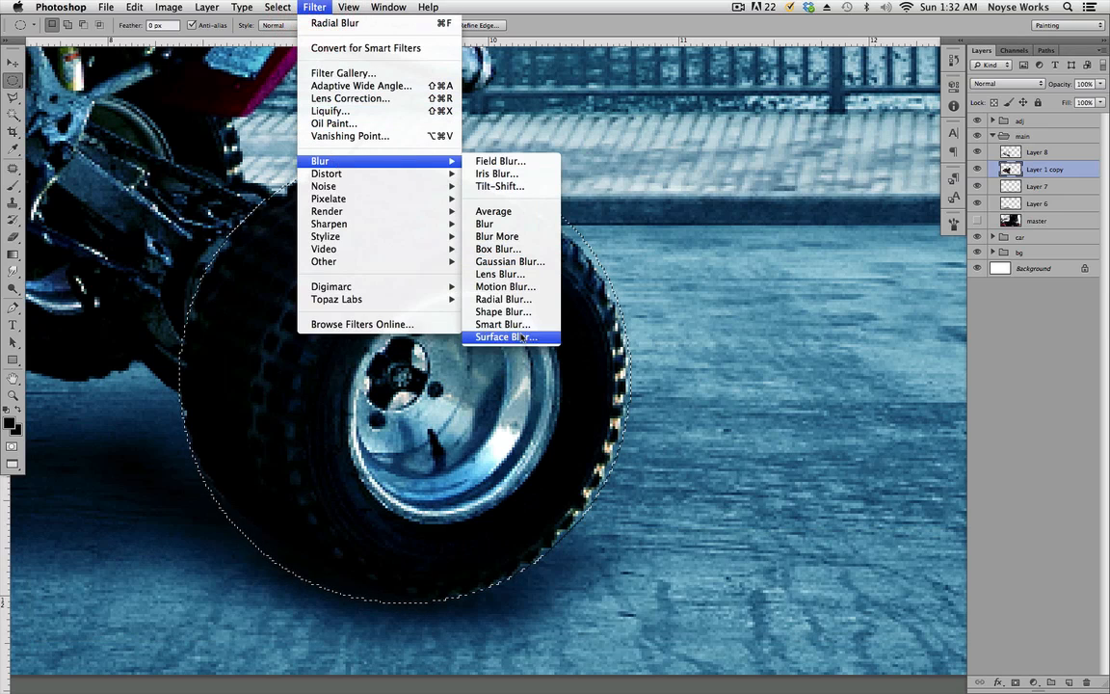
left_click(499, 298)
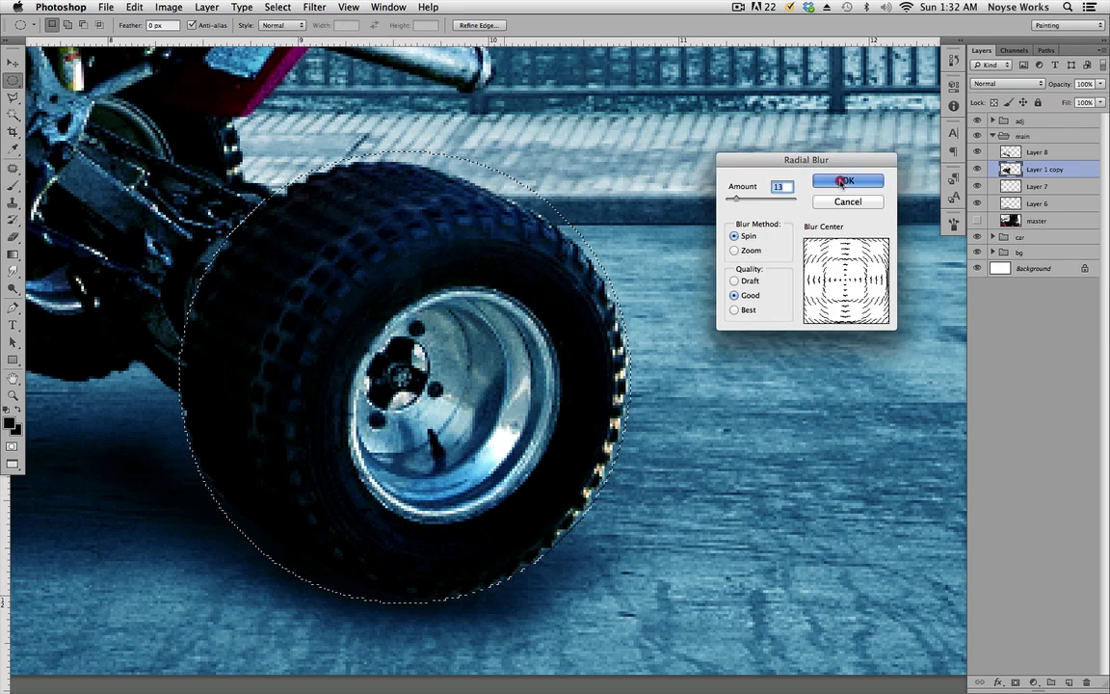
left_click(844, 180)
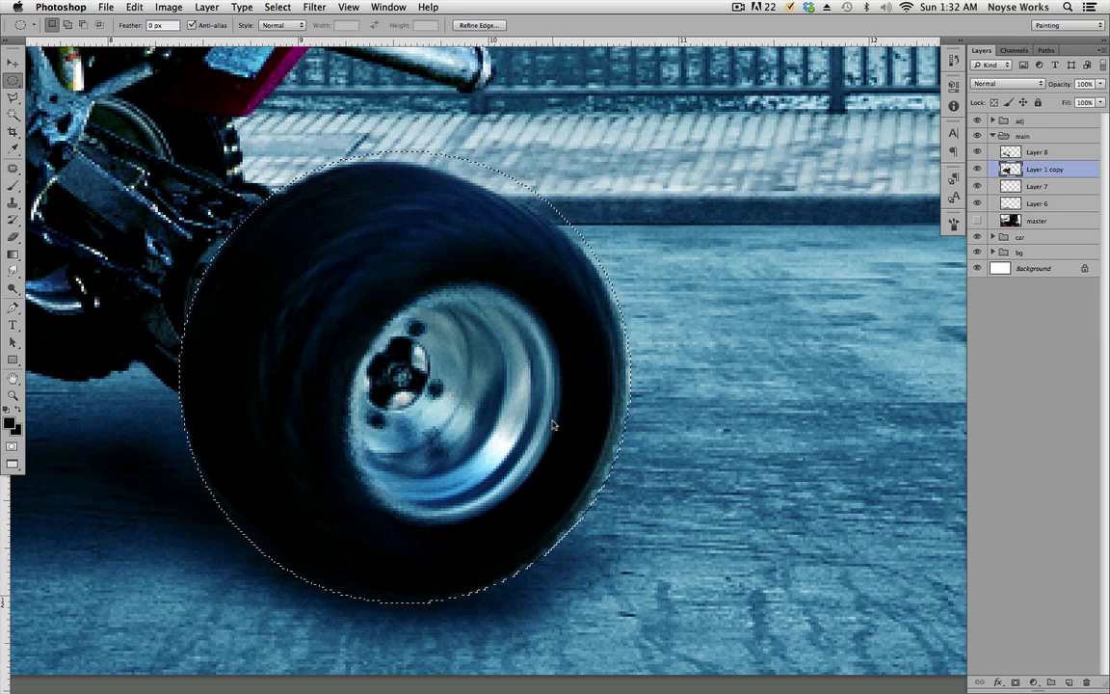
key("super")
key("super+f")
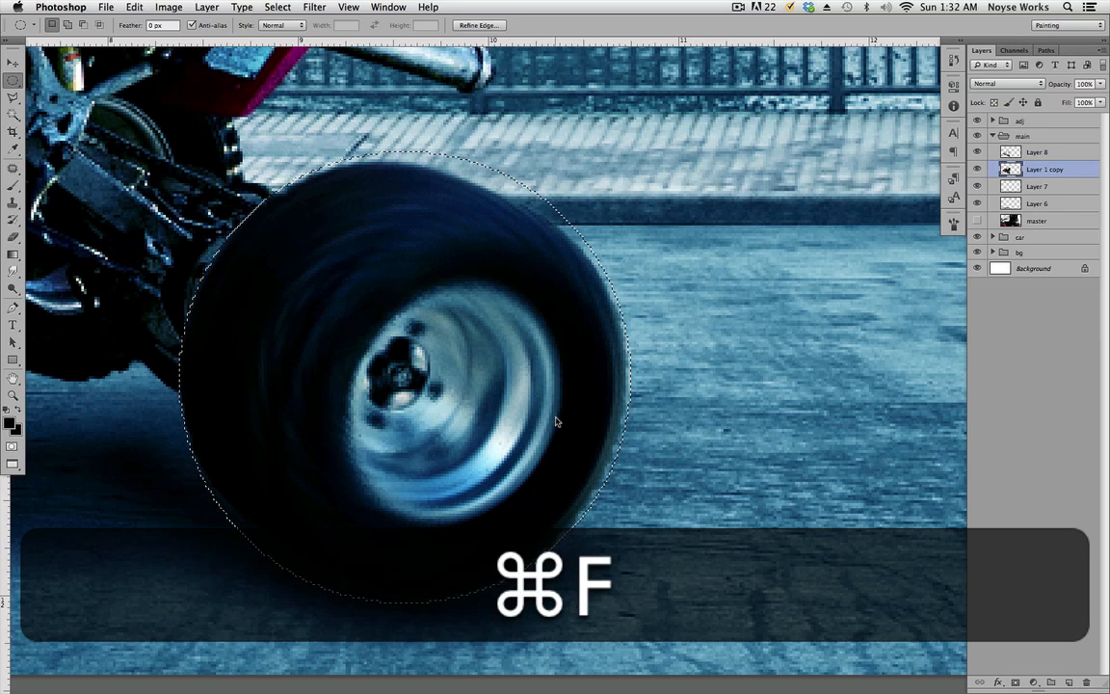
key("super+d")
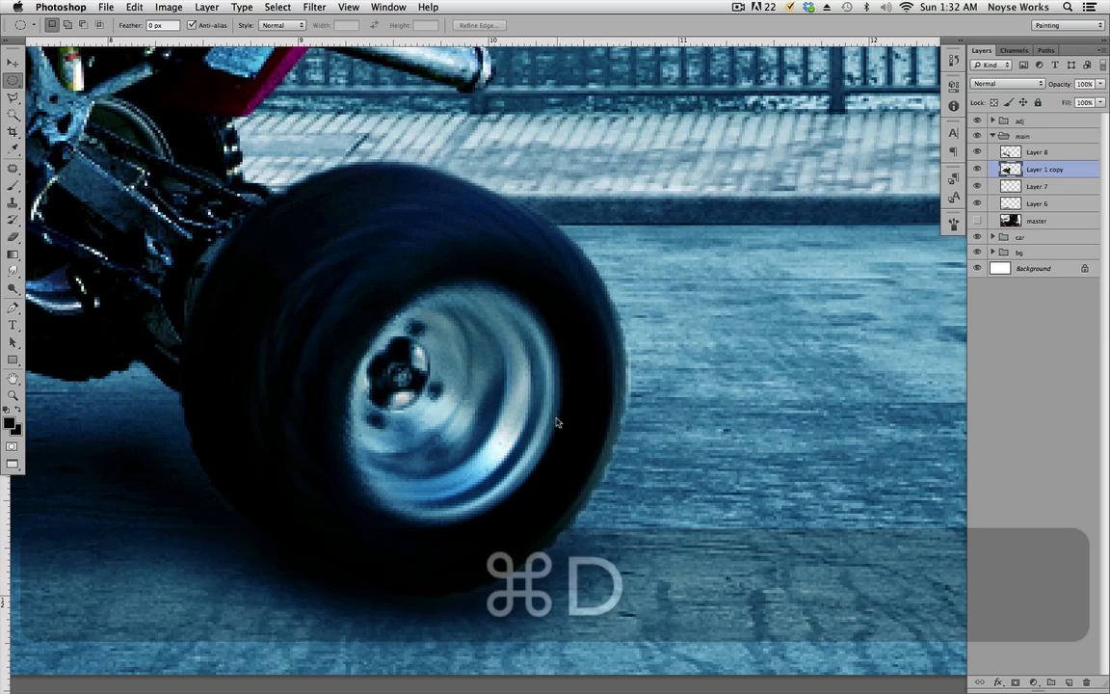
Step: Examine the blurred rear wheel in the full composition and up close
key("super+1")
key("super+v")
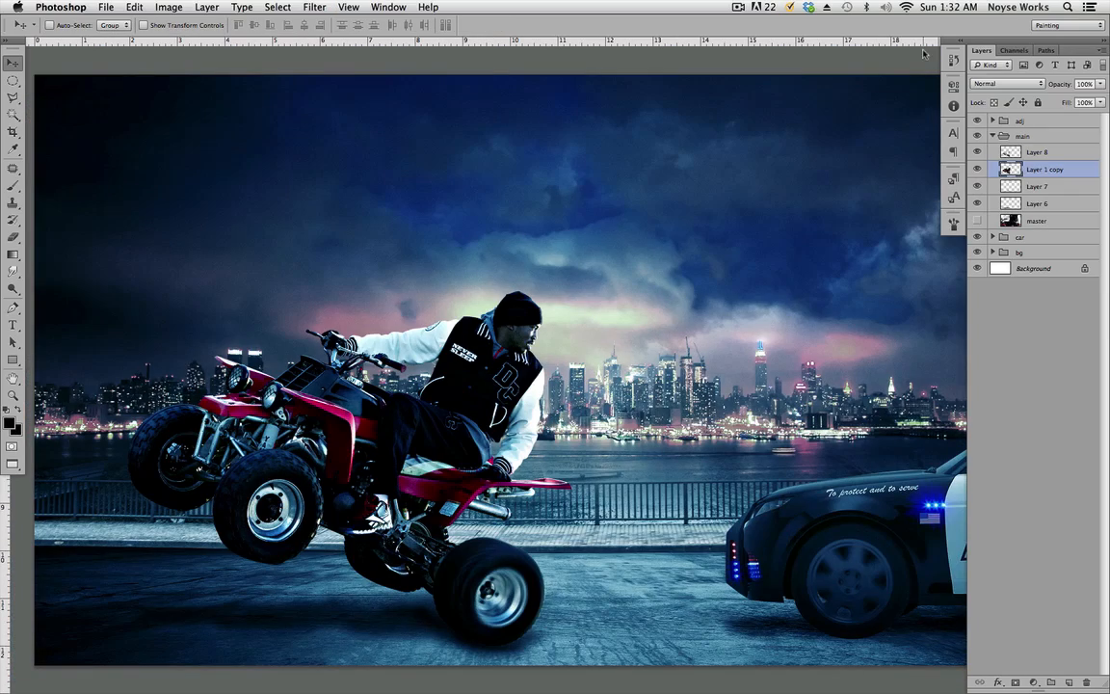
key("super+equal")
key("super+equal")
key("super+equal")
left_click_drag(557, 453, 587, 318)
left_click_drag(578, 520, 636, 344)
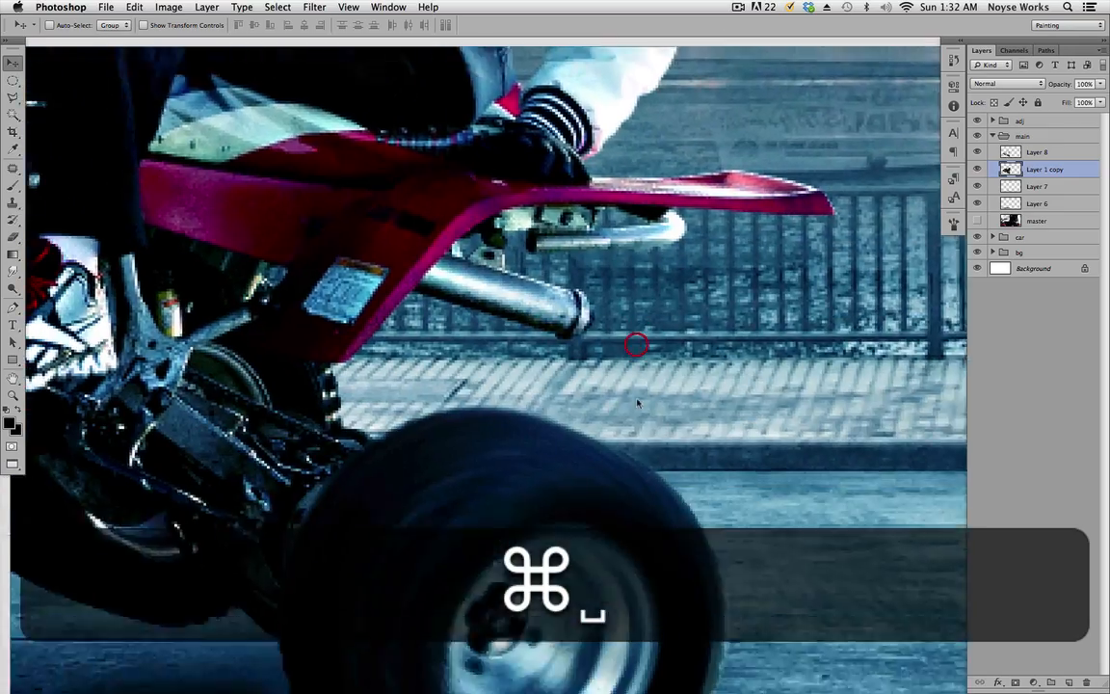
left_click_drag(637, 487, 656, 384)
left_click_drag(763, 513, 651, 396)
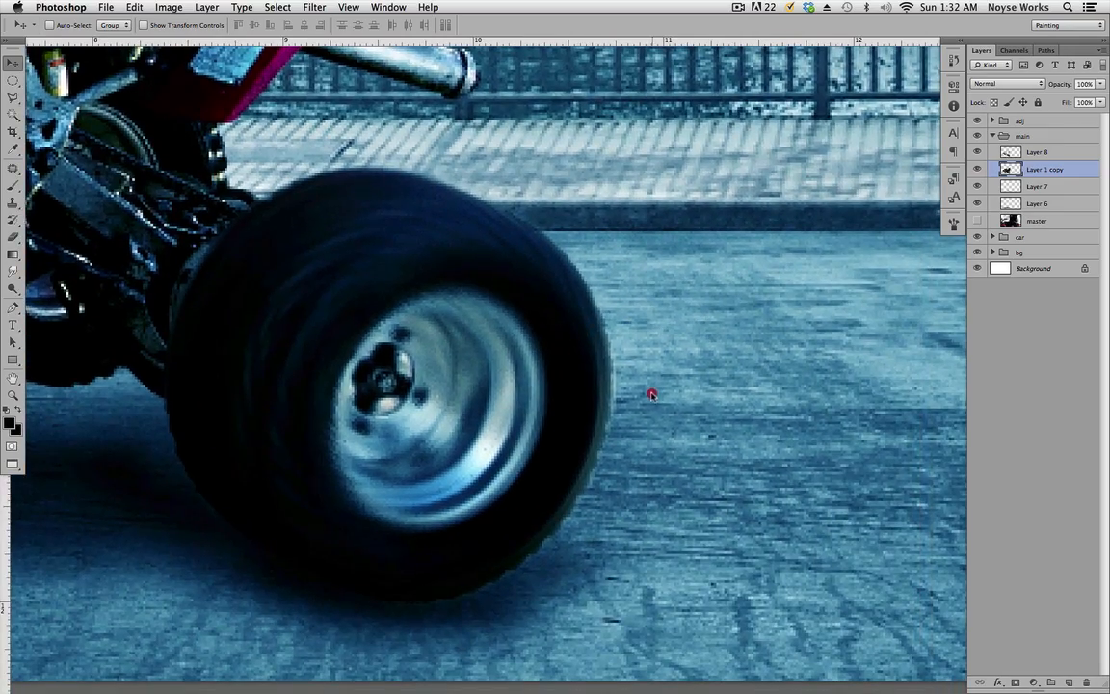
Step: Save the document with the blurred rear wheel
key("super+1")
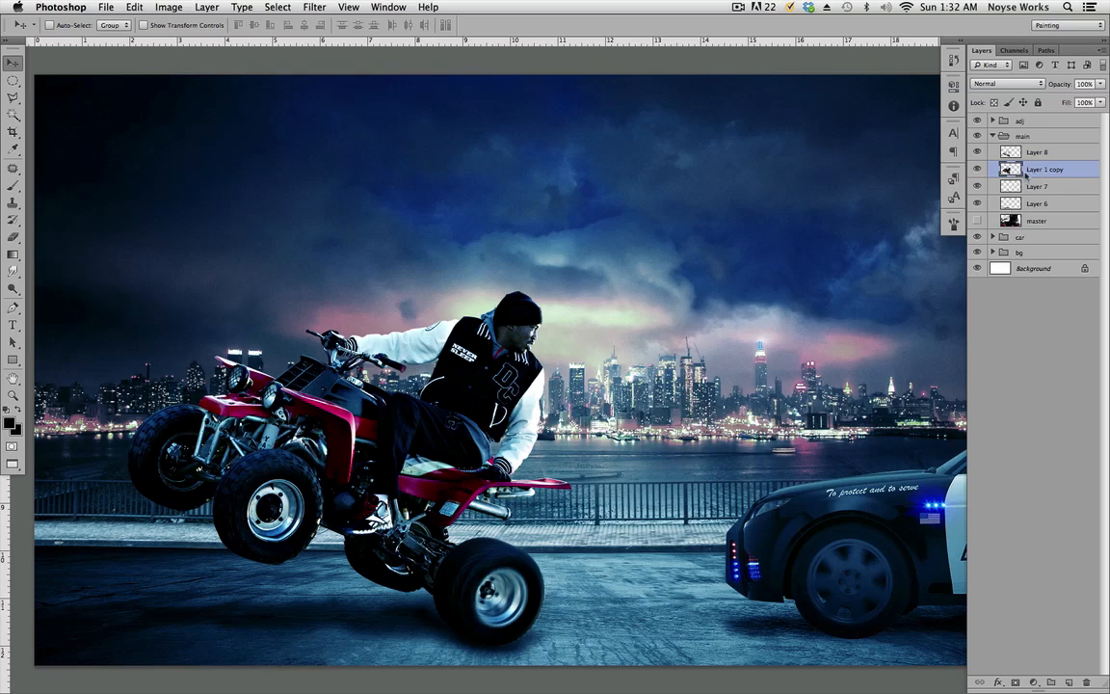
key("super+s")
key("super+v")
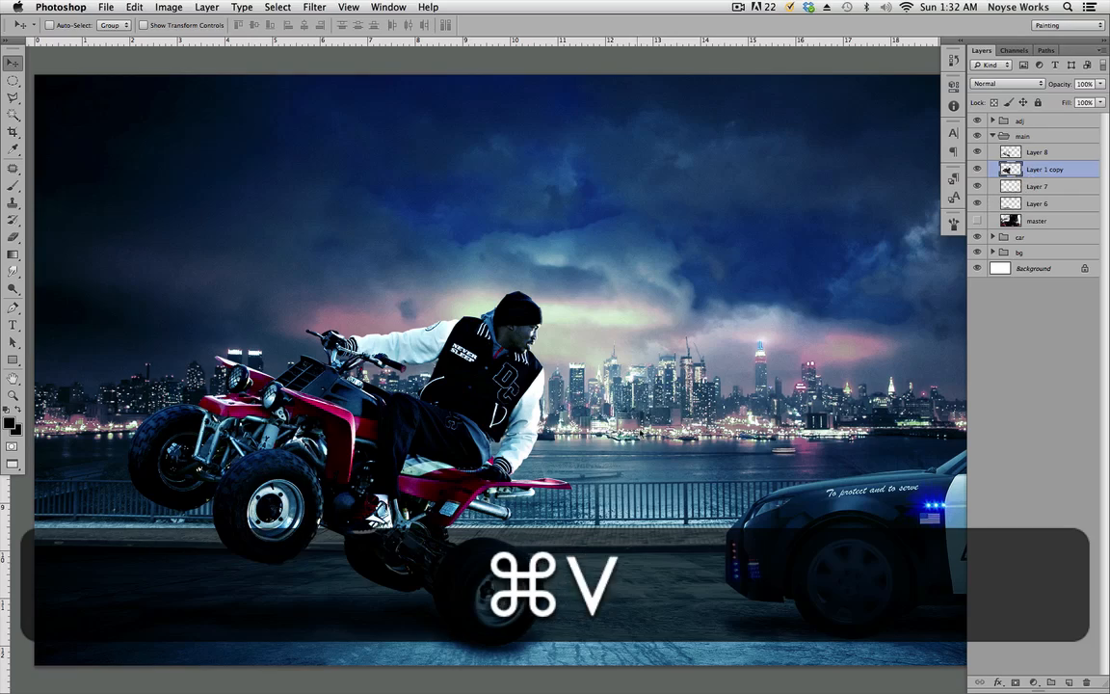
Step: Make a circular selection around the quad bike's near front wheel, centered on its hub
left_click_drag(755, 490, 687, 463)
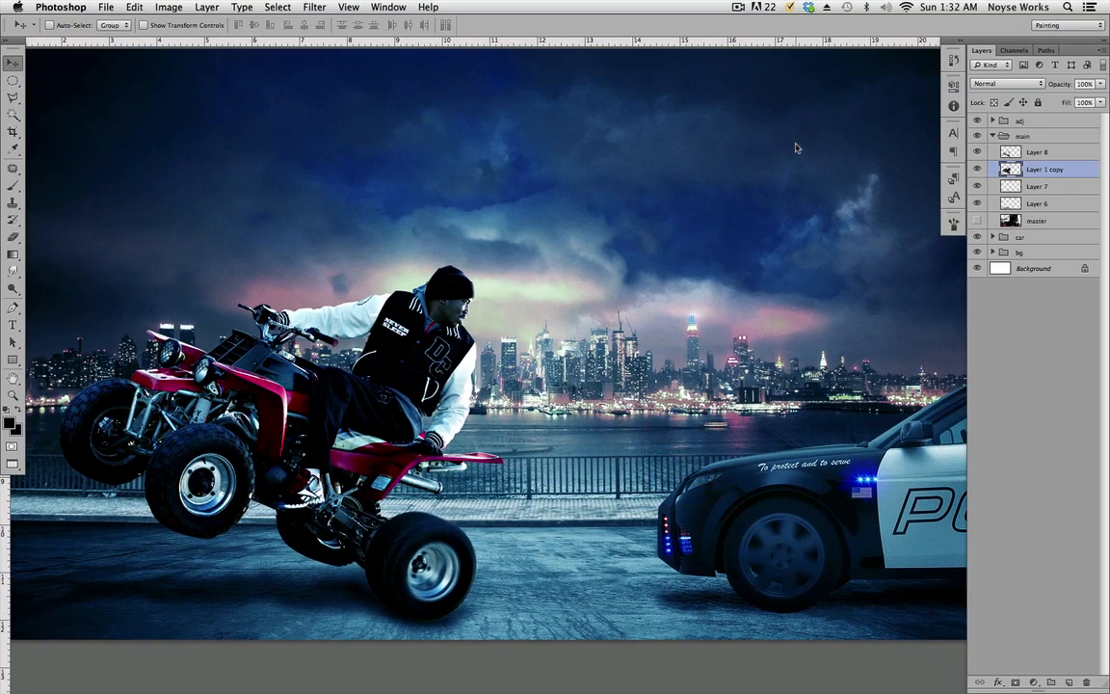
key("super+equal")
key("super+equal")
key("super+equal")
left_click_drag(261, 433, 725, 322)
left_click_drag(742, 426, 699, 308)
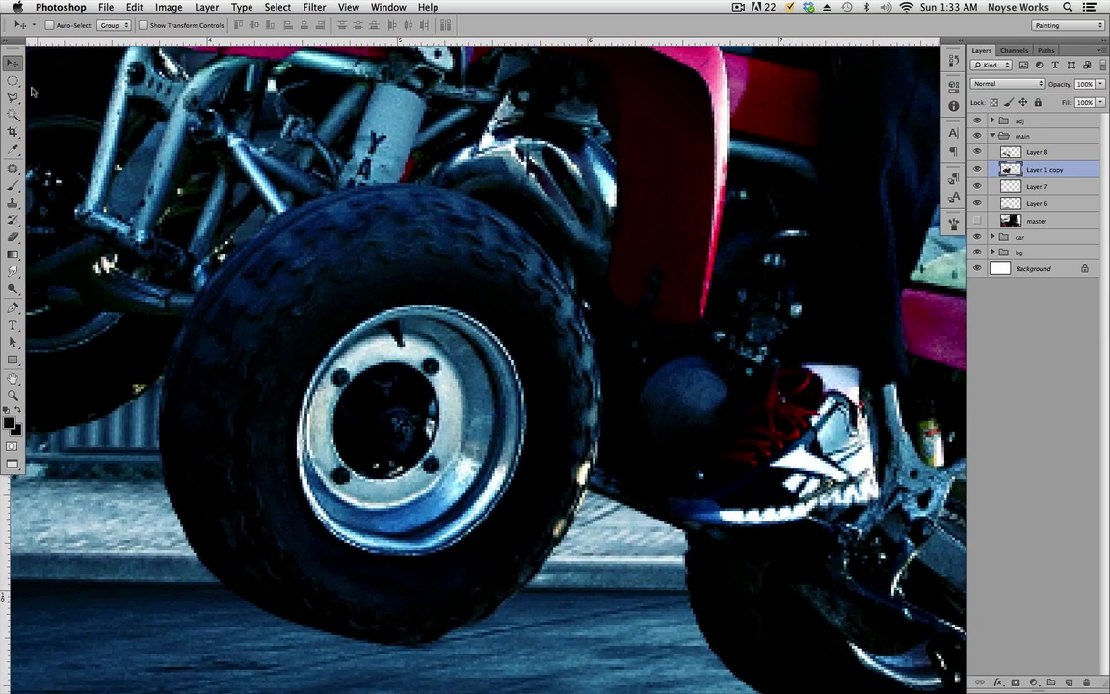
left_click(14, 82)
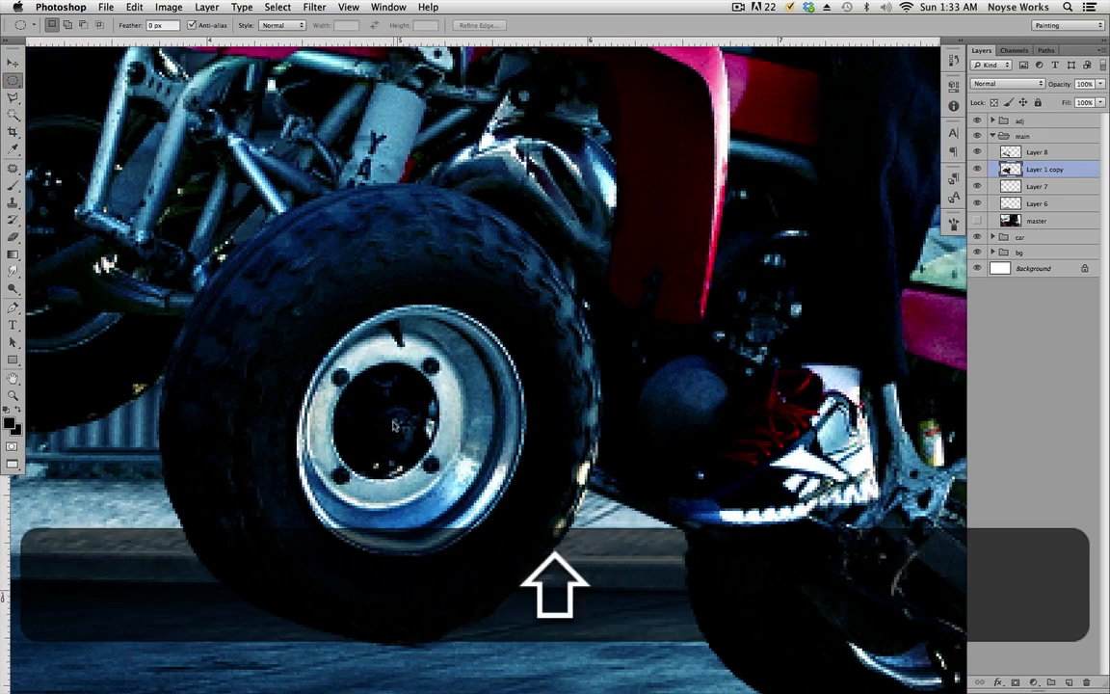
left_click_drag(394, 426, 695, 602)
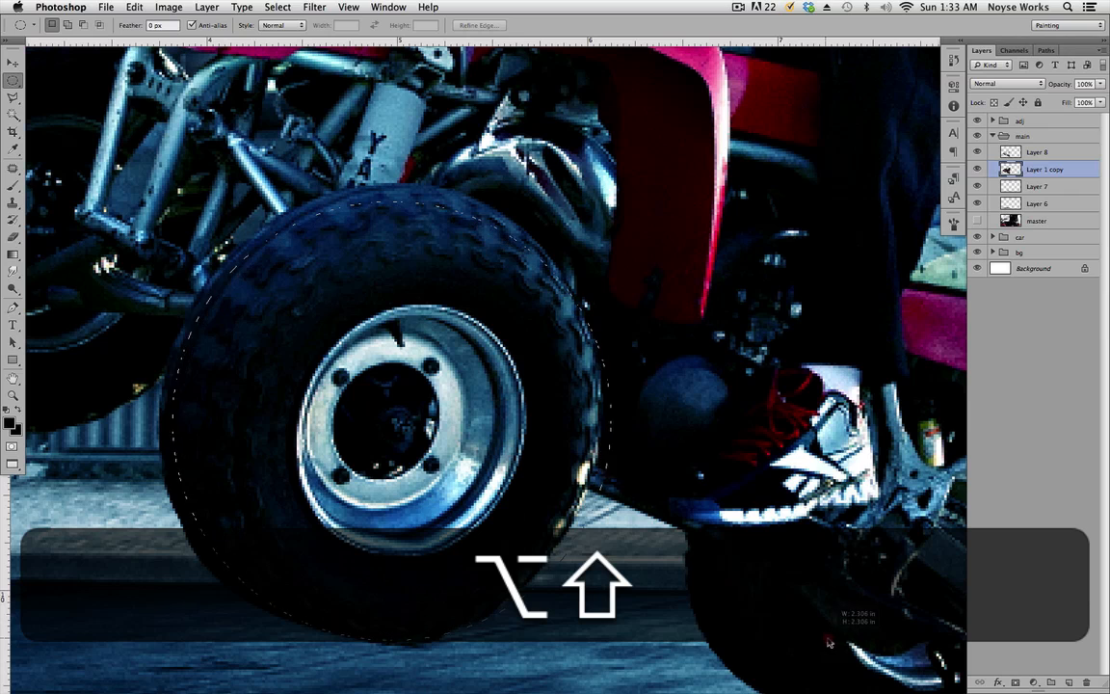
left_click_drag(829, 643, 855, 650)
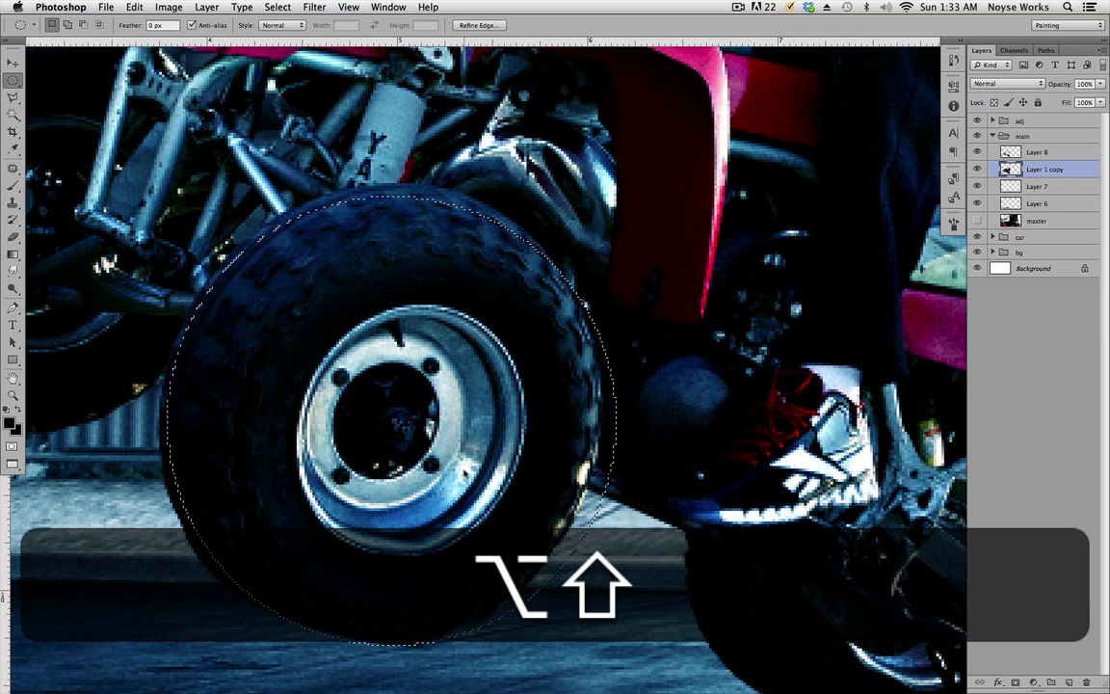
Step: Fit the circular selection to the tire outline of the quad bike's near front wheel
left_click_drag(465, 473, 766, 622)
left_click(636, 511)
left_click_drag(886, 648, 718, 617)
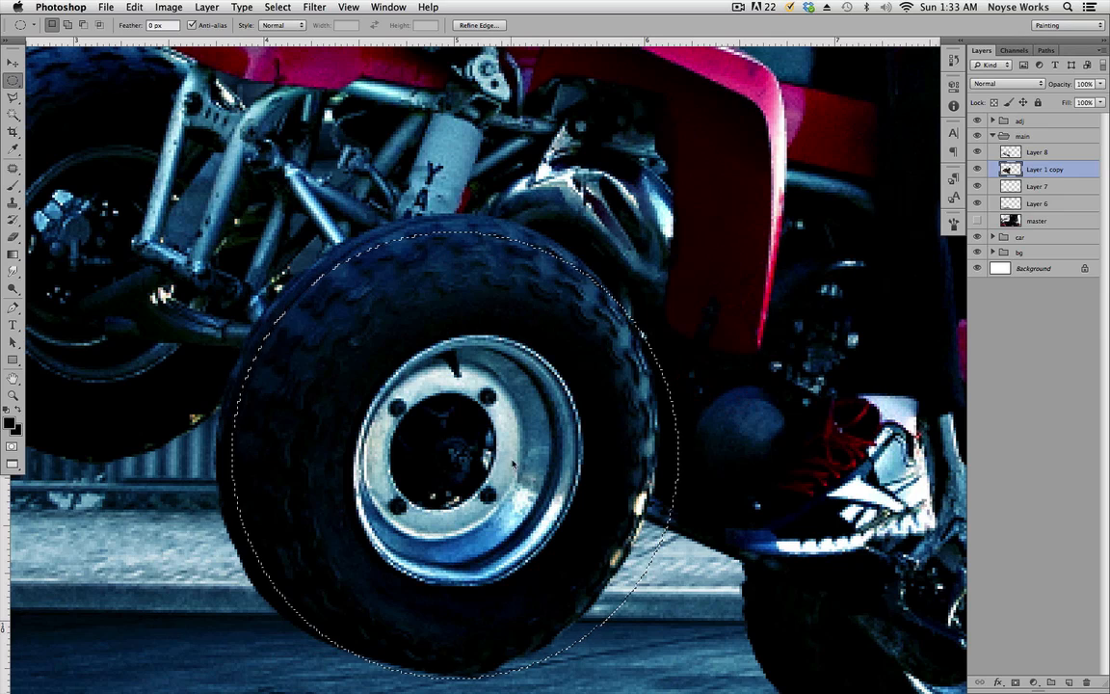
mouse_move(513, 461)
left_mouse_down()
mouse_move(500, 448)
mouse_move(497, 459)
left_mouse_up()
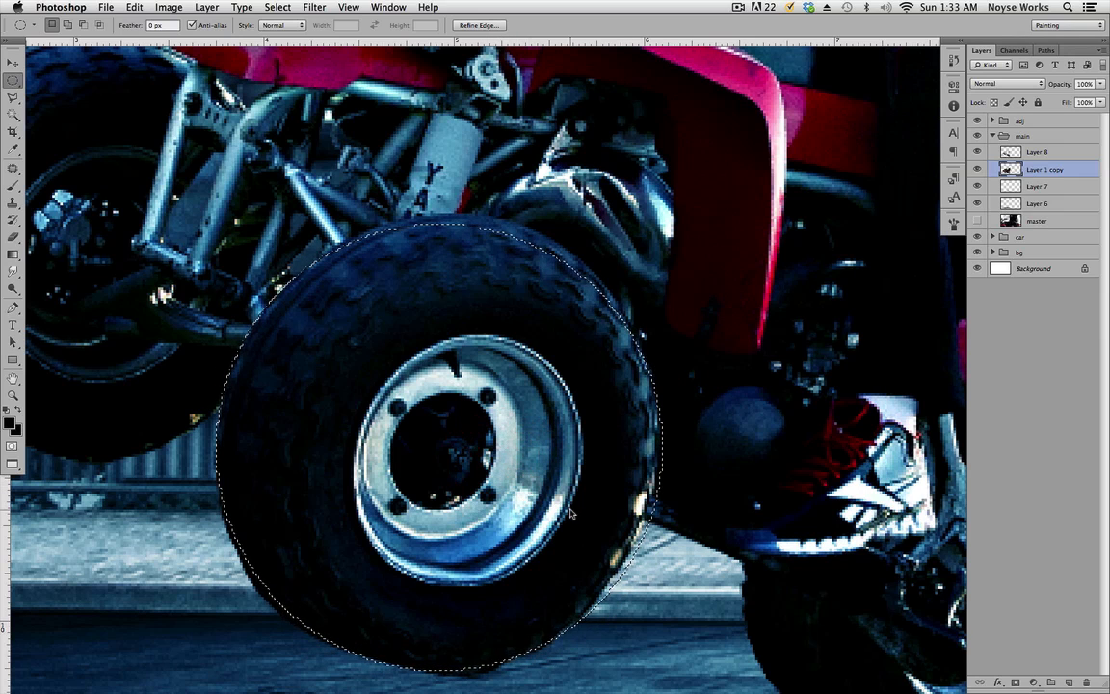
Step: Reapply the last Radial Blur to the selected near front wheel, deselect, and save the document
key("super+f")
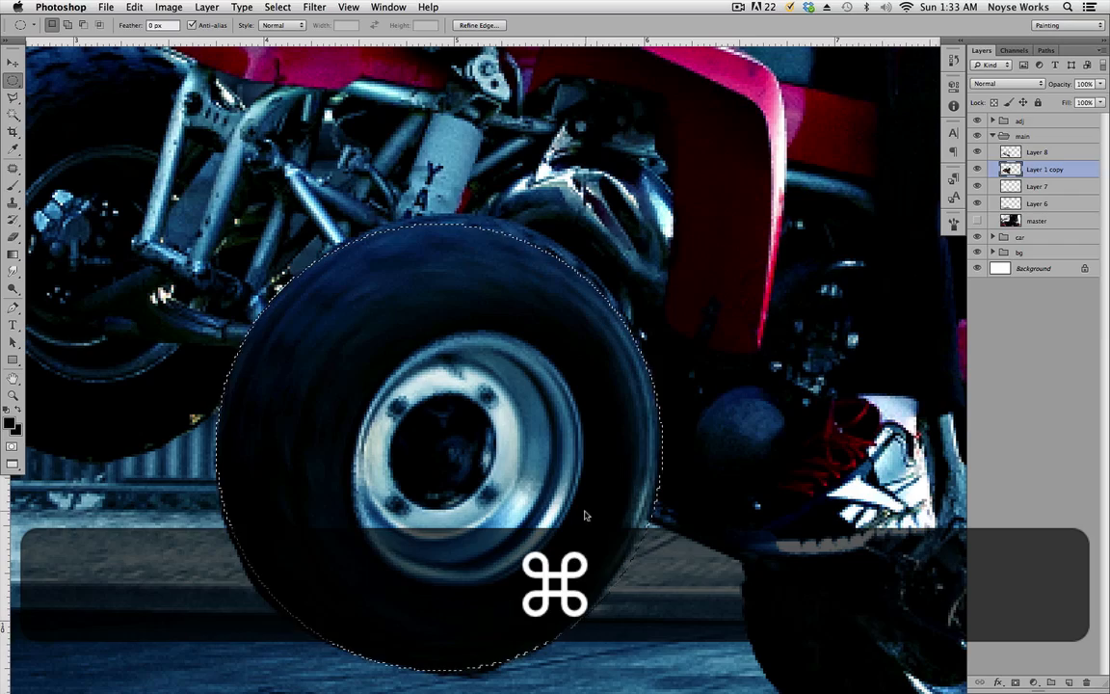
key("super+d")
left_click_drag(377, 482, 77, 356)
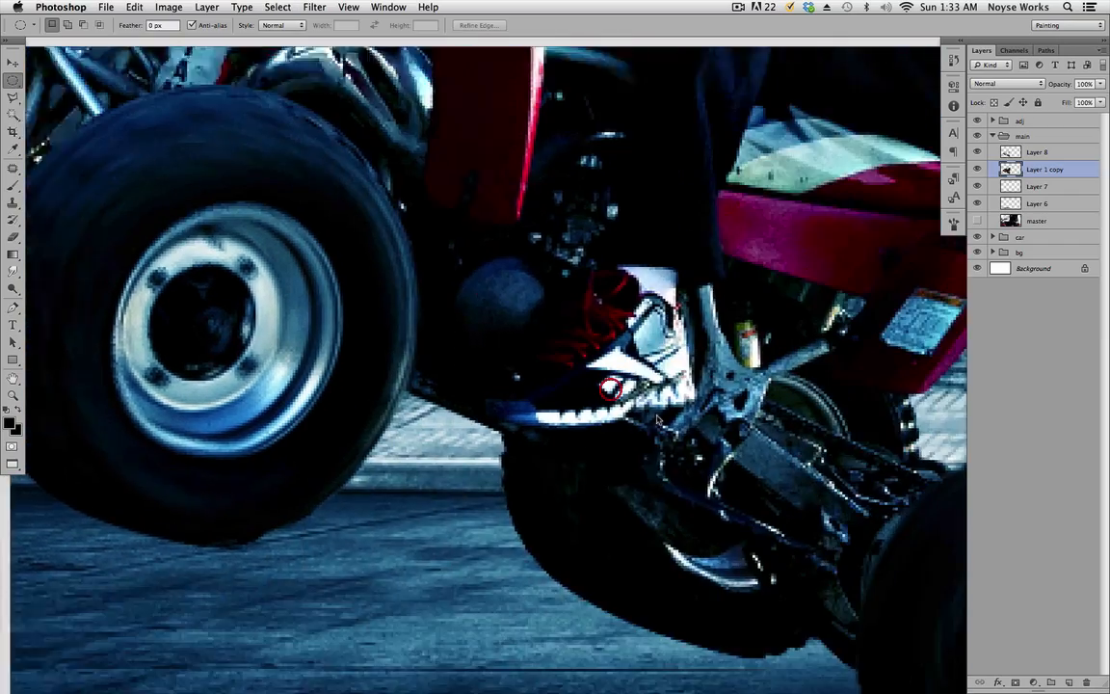
left_click_drag(715, 461, 737, 447)
key("super+1")
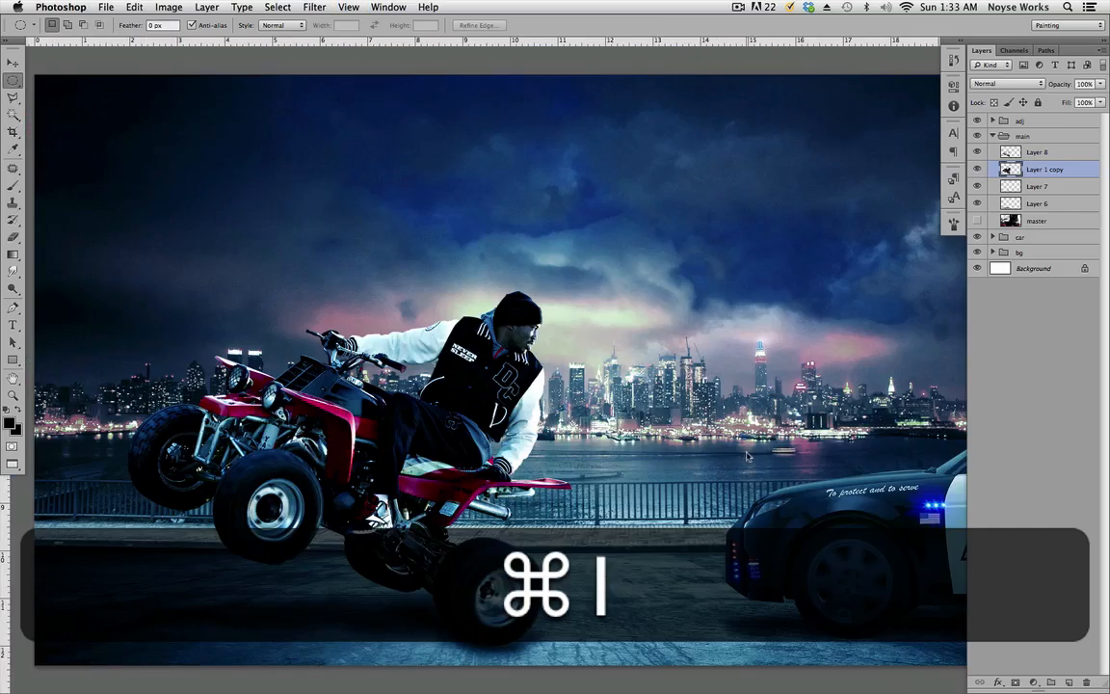
key("super+s")
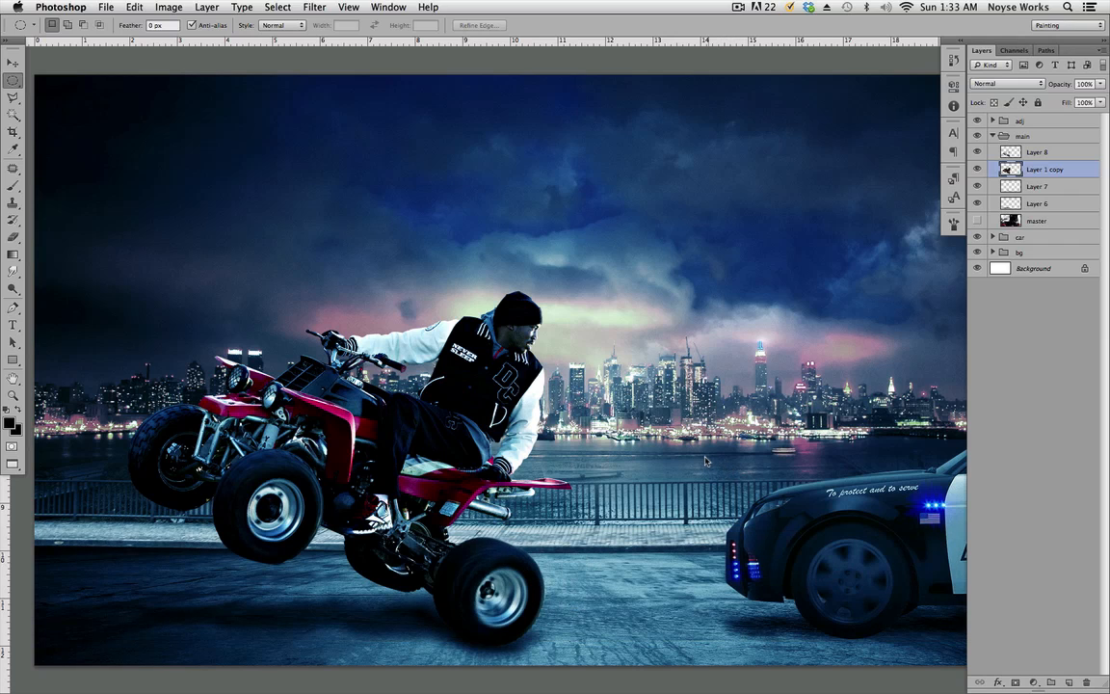
Step: Make a circular selection around the quad bike's far front wheel, centered on its hub
scroll(699, 466, "left", 5)
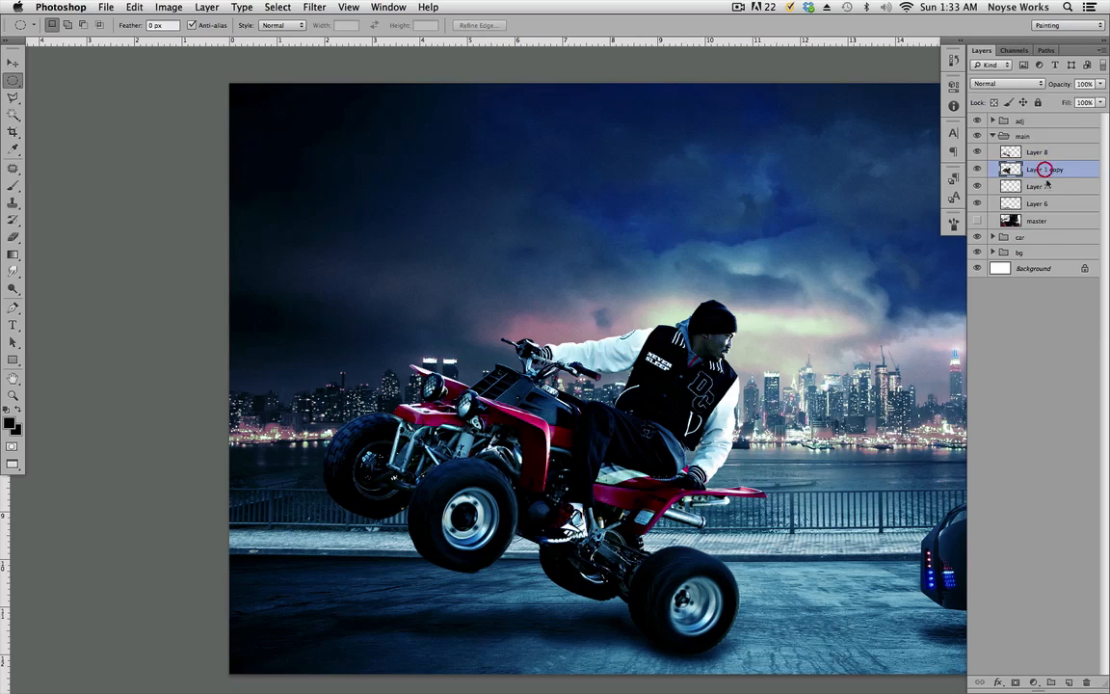
key("super+equal")
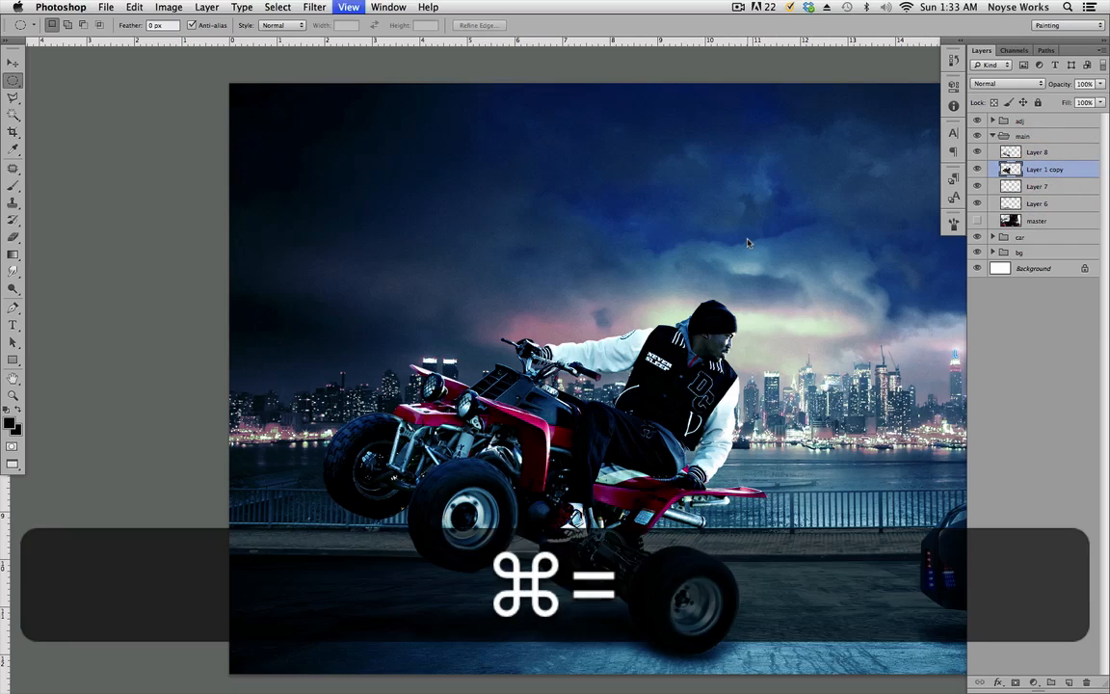
key("super+space")
left_click_drag(422, 497, 781, 376)
key("super+equal")
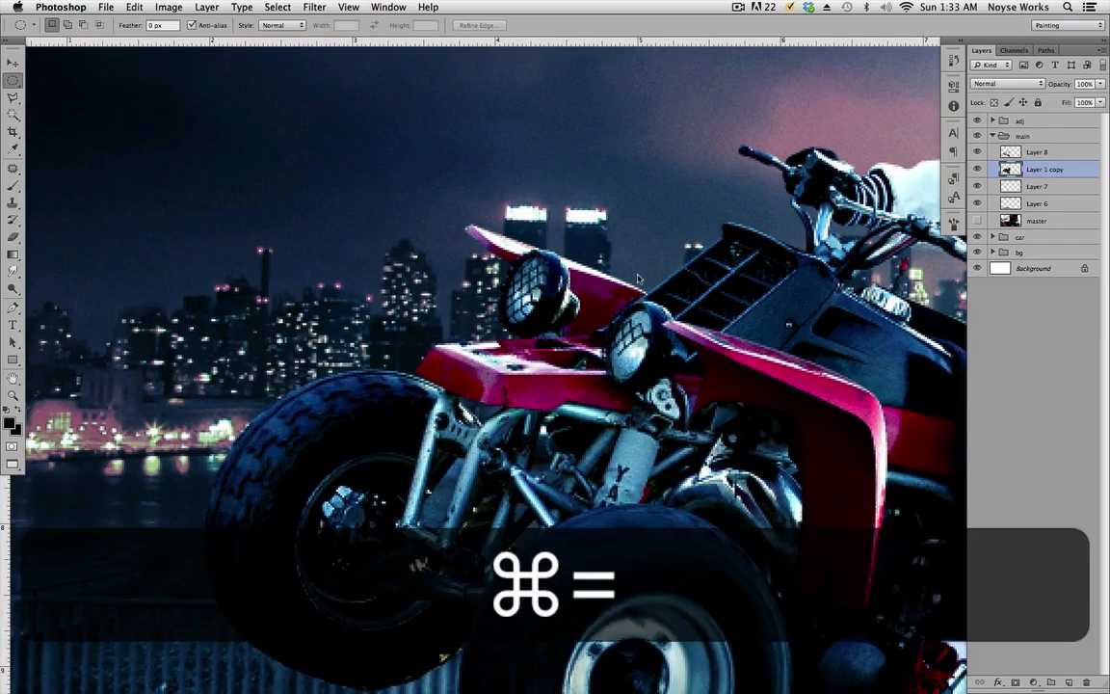
key("super+space")
left_click_drag(564, 434, 685, 299)
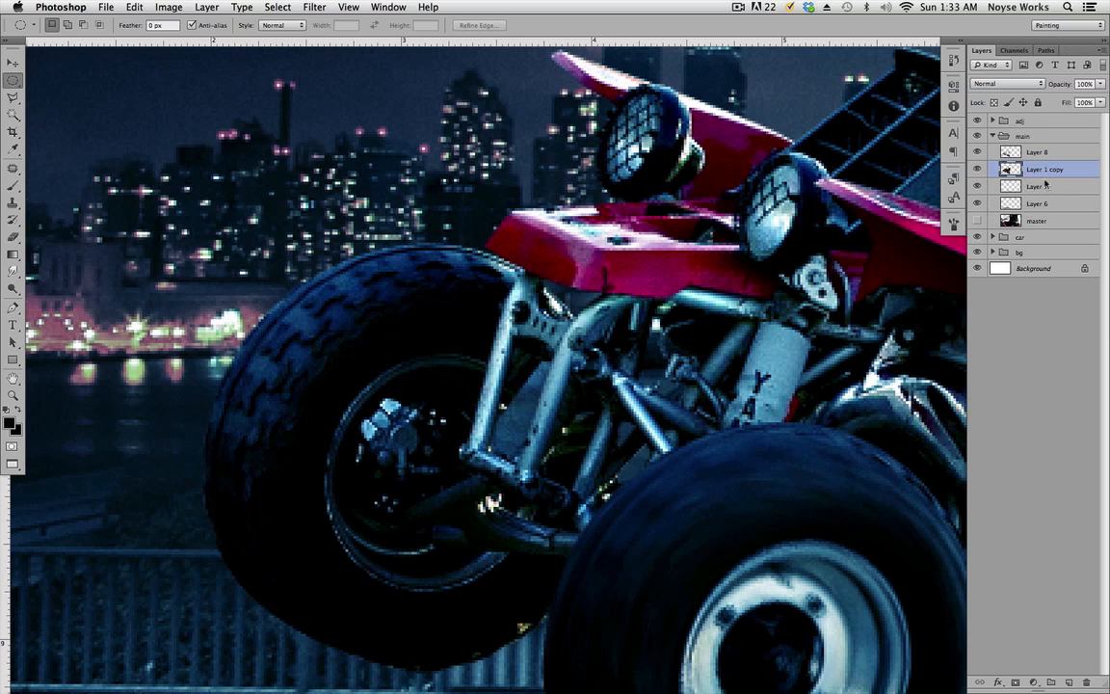
scroll(484, 426, "down", 4)
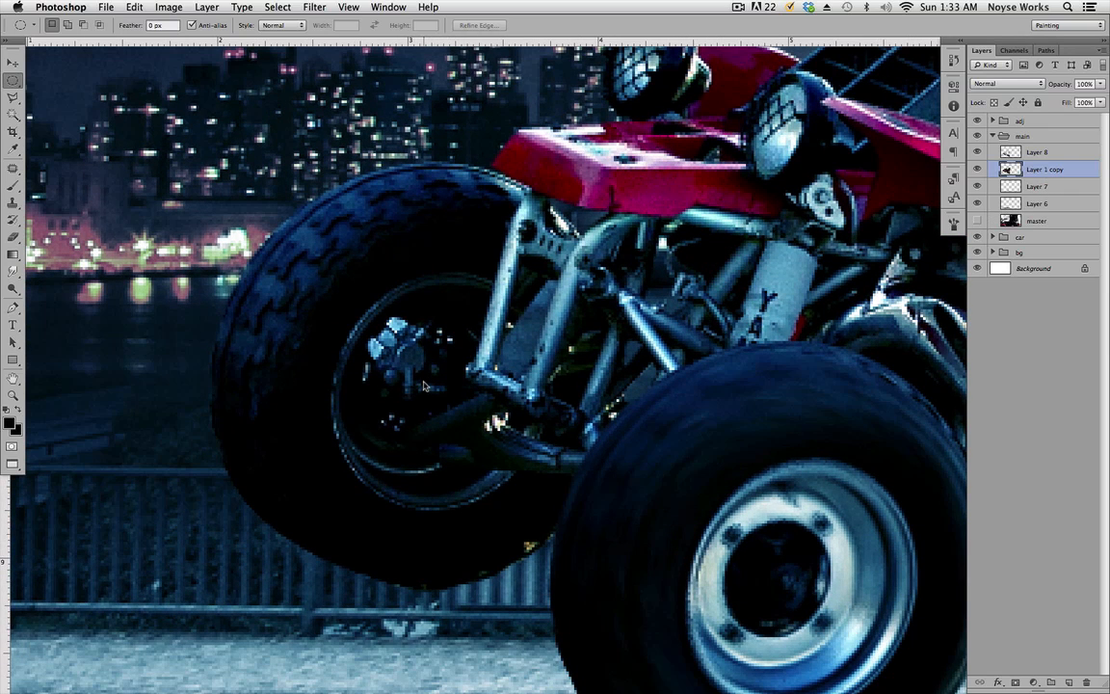
left_click_drag(424, 386, 752, 596)
left_click_drag(579, 421, 582, 419)
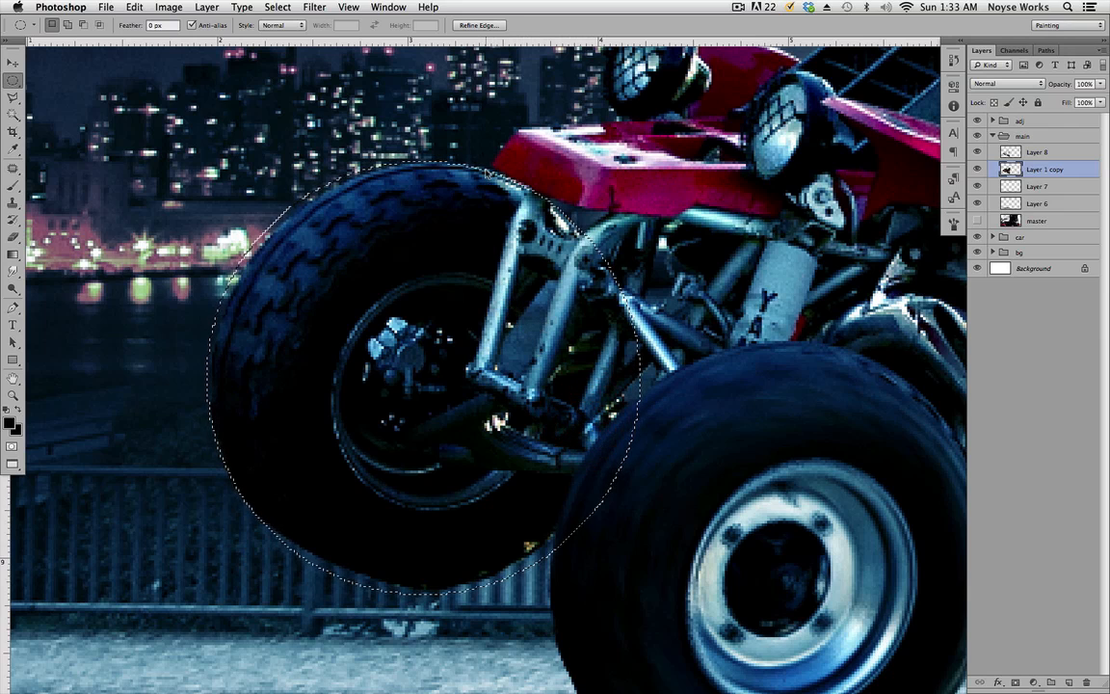
Step: Copy the selected far front wheel to a new layer and reapply the last Radial Blur within its pixel outline
key("super+j")
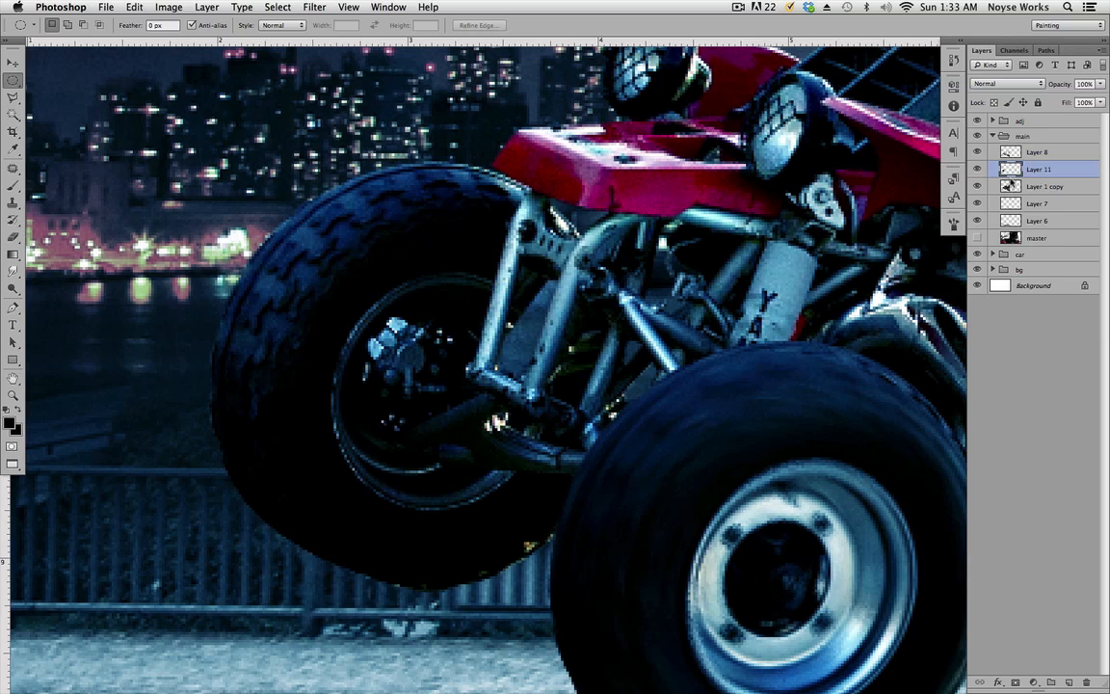
left_click(1010, 186, "super")
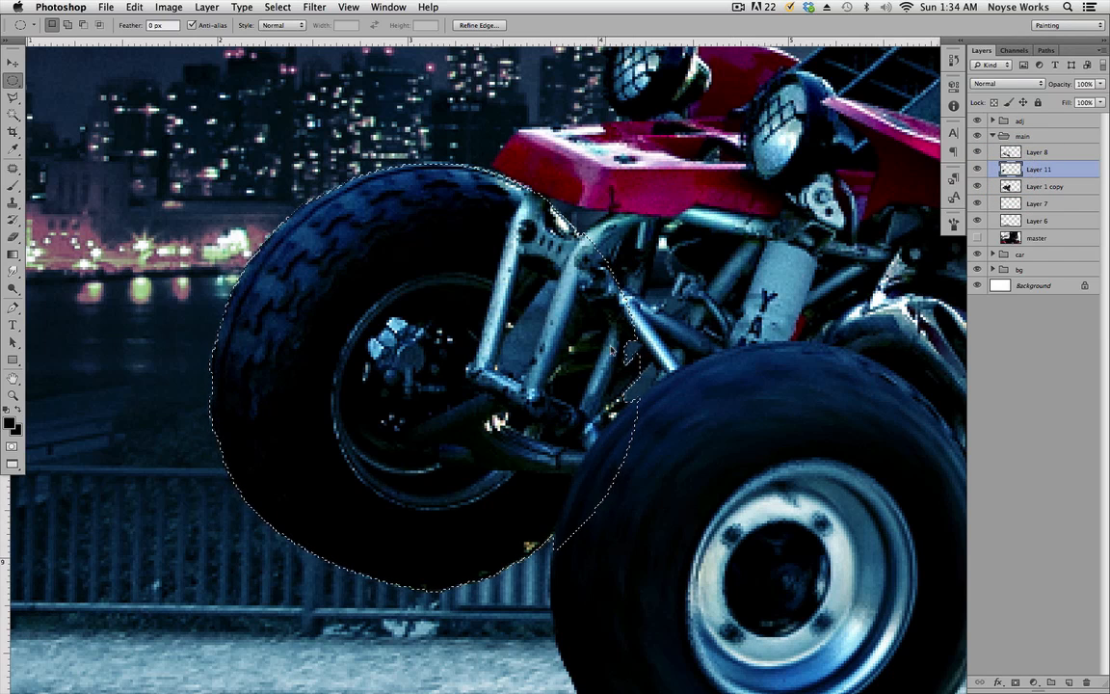
key("super+f")
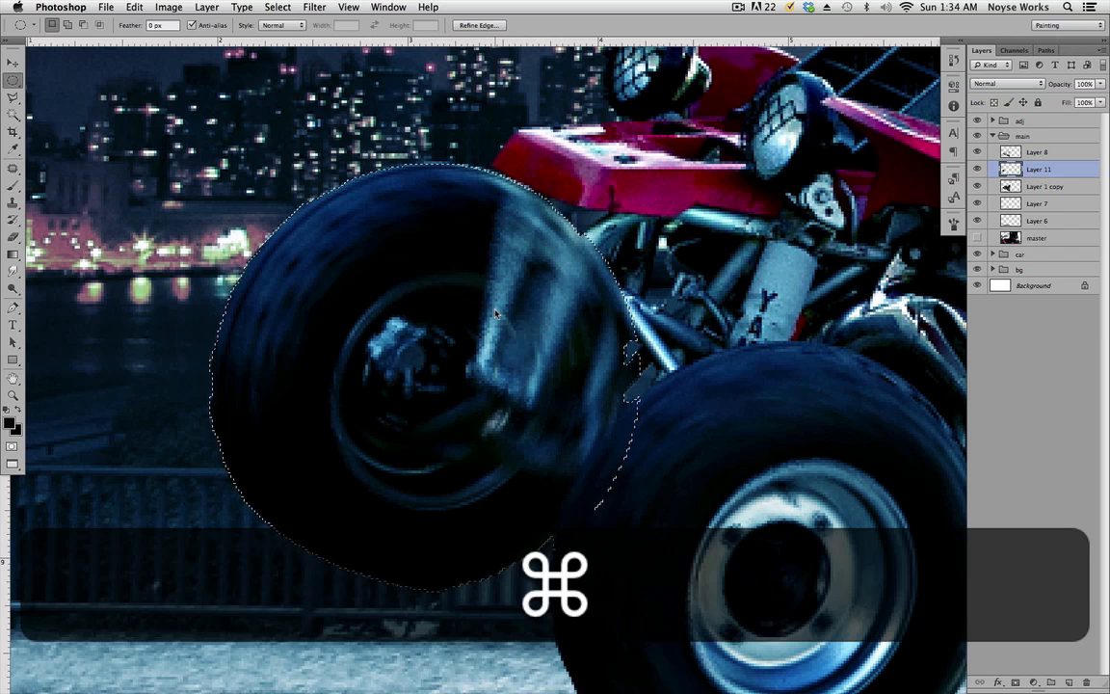
key("super+d")
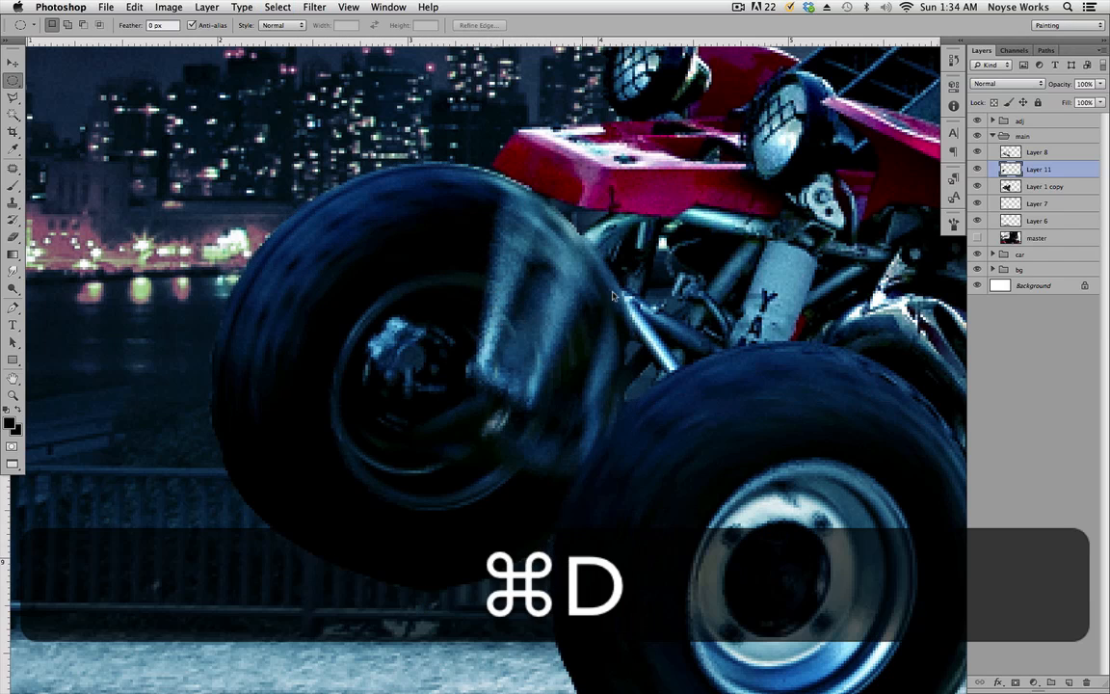
Step: Add a layer mask to the blurred far-wheel layer and invert it to black to hide the blur
left_click(1045, 171)
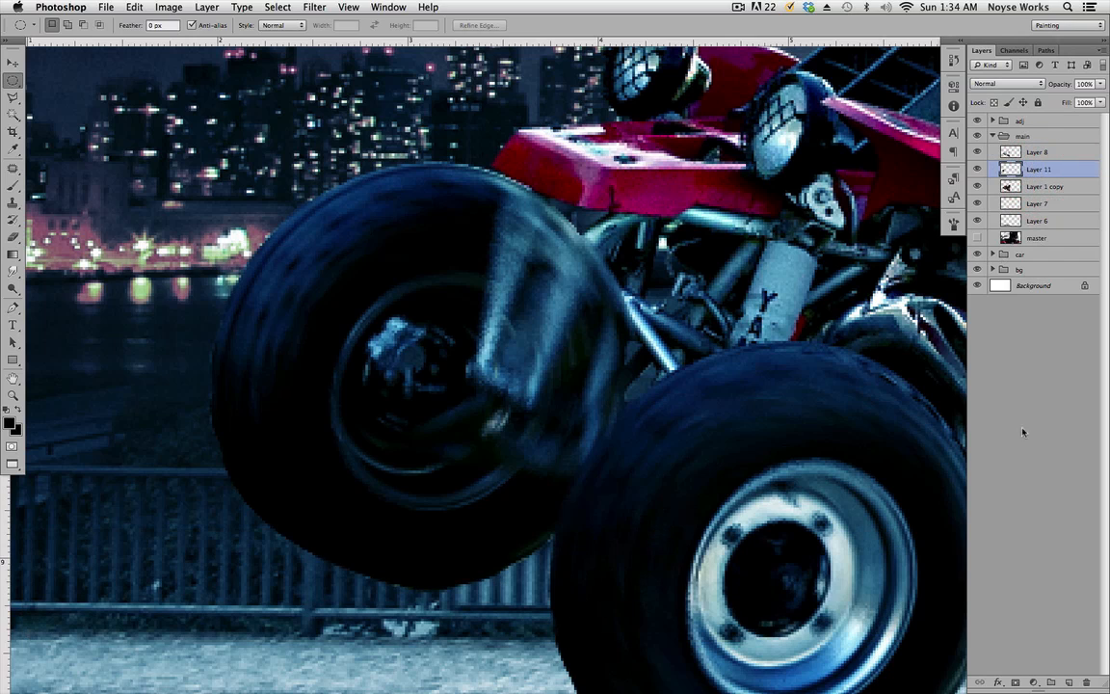
left_click(1015, 680)
key("super+i")
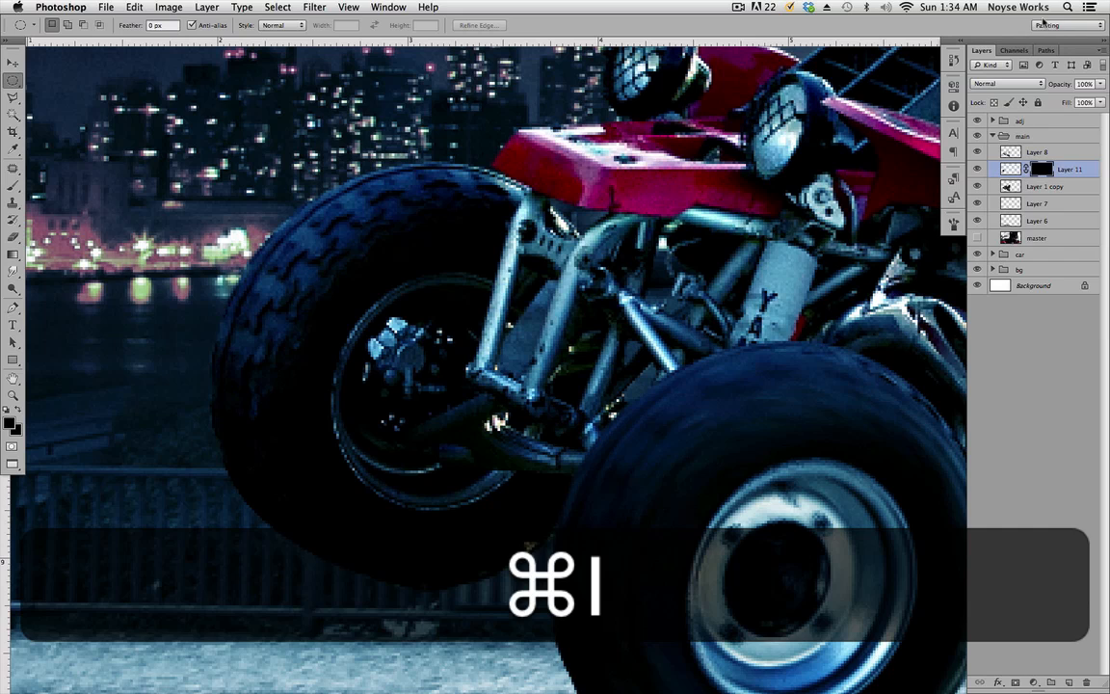
left_click(1041, 170)
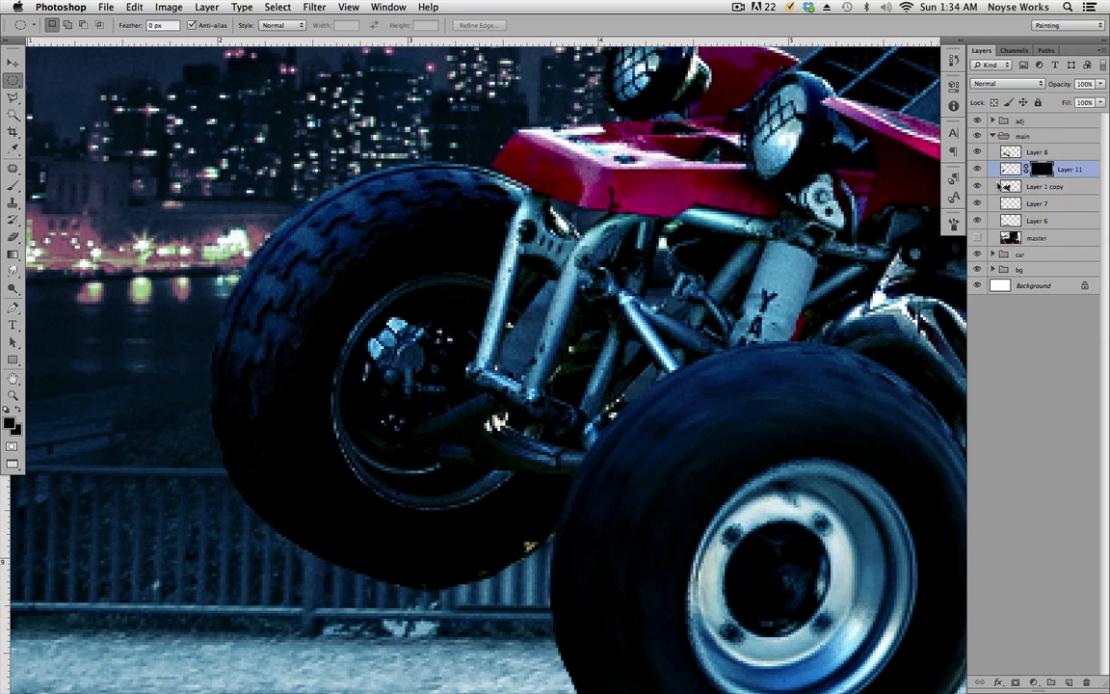
Step: Paint white (ffffff) on the mask with a 25 px brush over the far wheel's tire and hub, avoiding the suspension arms
left_click(9, 422)
left_click_drag(404, 333, 340, 290)
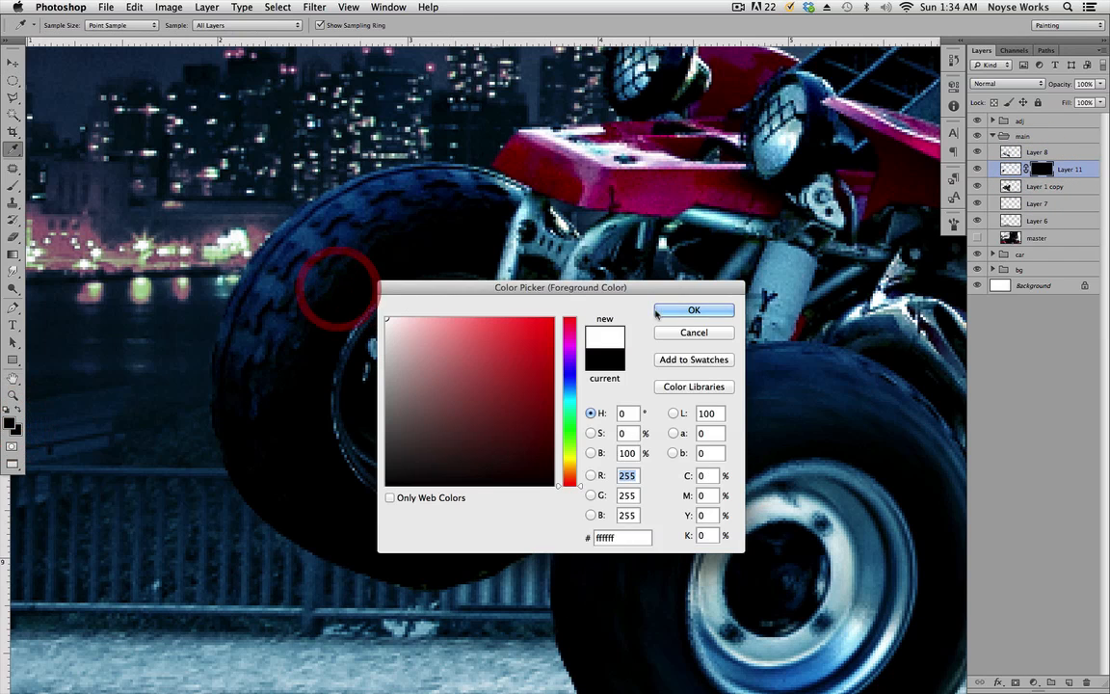
left_click(681, 308)
key("b")
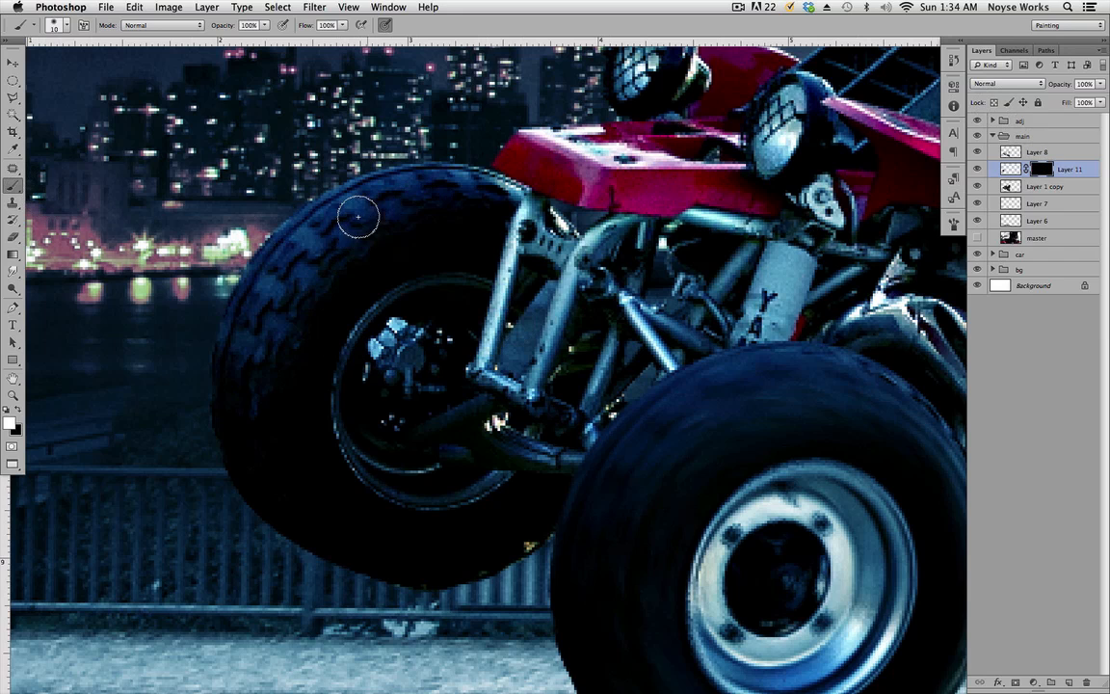
left_click_drag(359, 216, 342, 236)
key("bracketright")
key("bracketright")
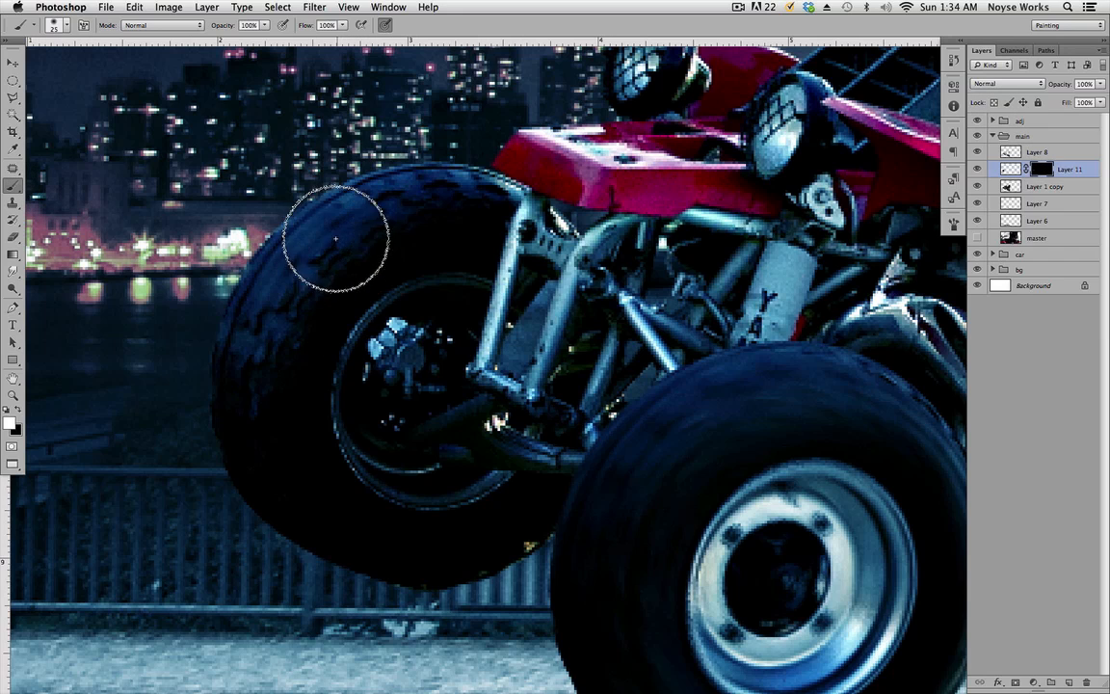
mouse_move(433, 208)
left_mouse_down()
mouse_move(287, 270)
mouse_move(264, 318)
mouse_move(269, 435)
mouse_move(325, 487)
mouse_move(391, 284)
mouse_move(405, 333)
mouse_move(358, 391)
left_mouse_up()
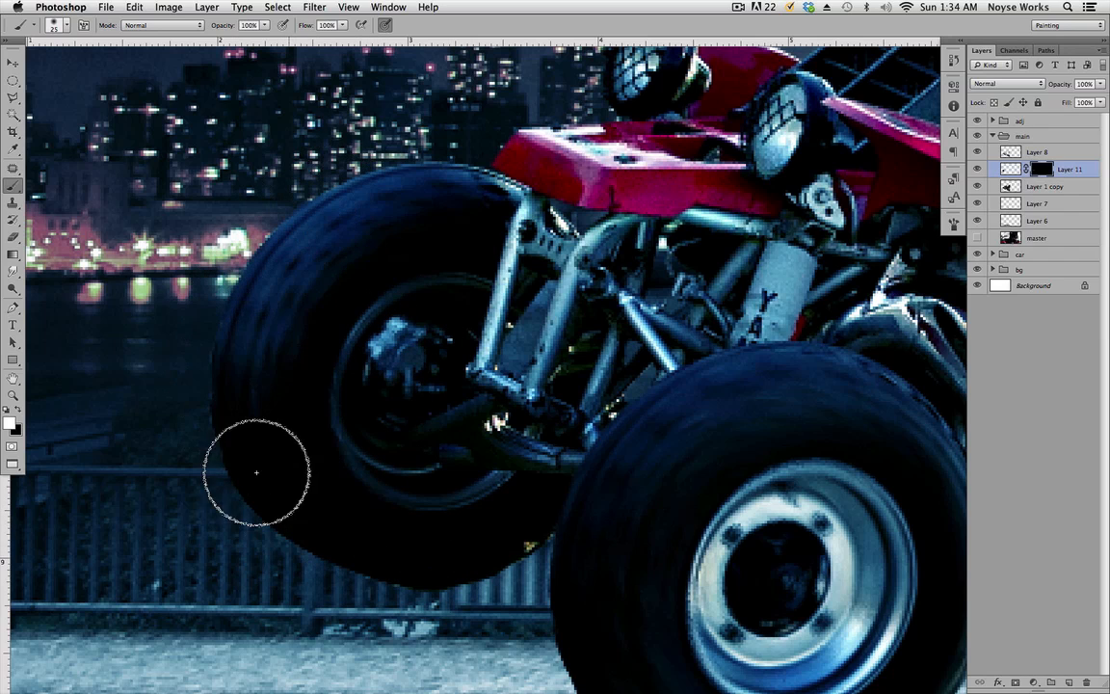
Step: Compare the far front wheel with the blurred layer hidden and shown, and save the document
key("v")
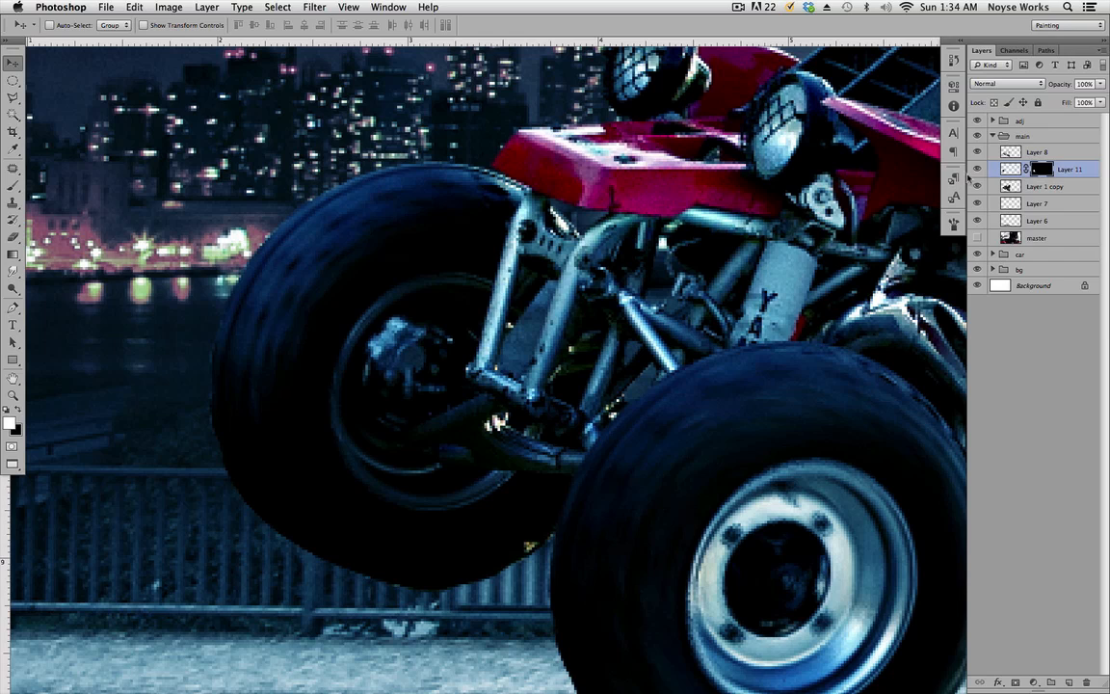
left_click(978, 168)
left_click(978, 168)
key("super+0")
key("super+s")
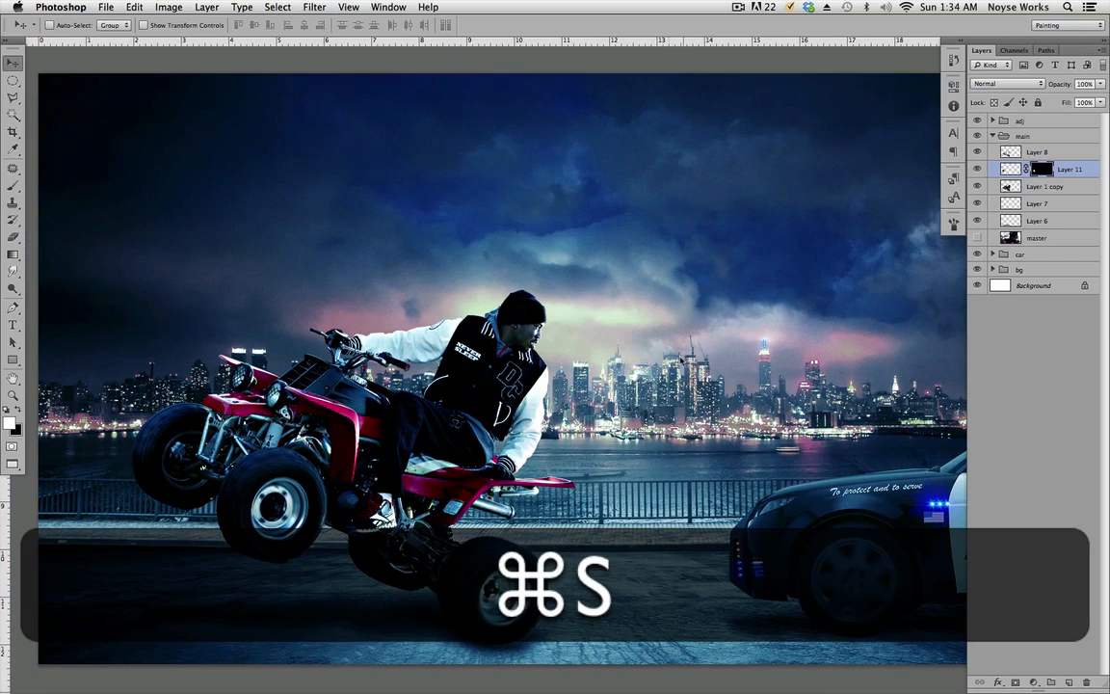
Step: Examine the whole composition from the quad bike to the police car, and save the document
left_click_drag(457, 486, 508, 469)
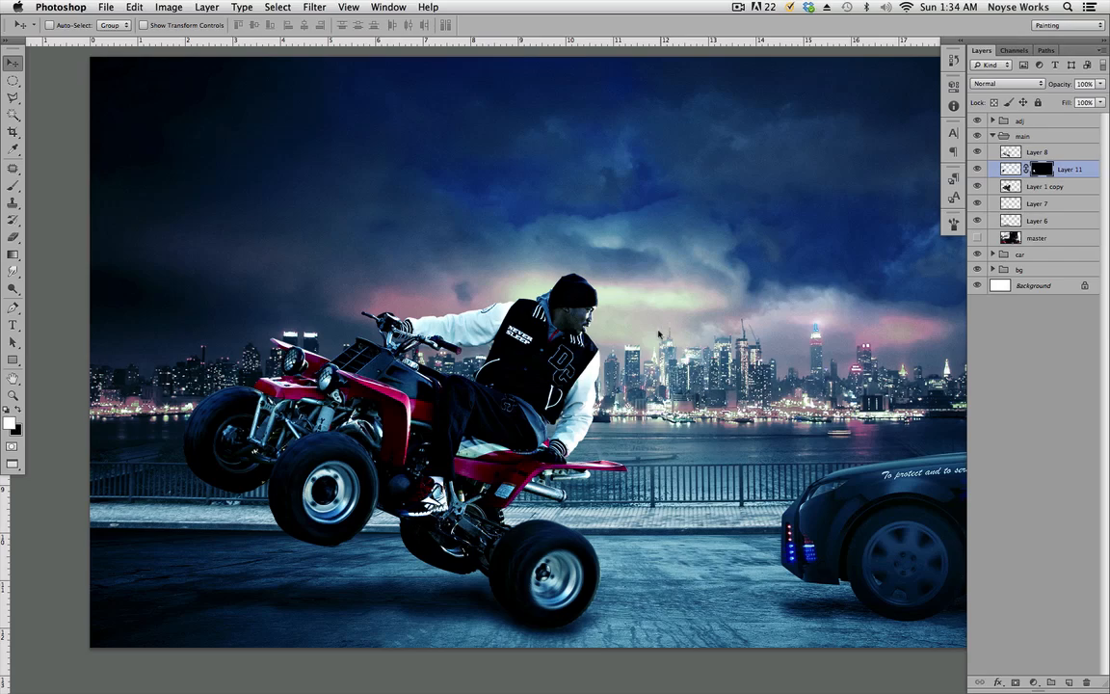
left_click_drag(834, 432, 665, 435)
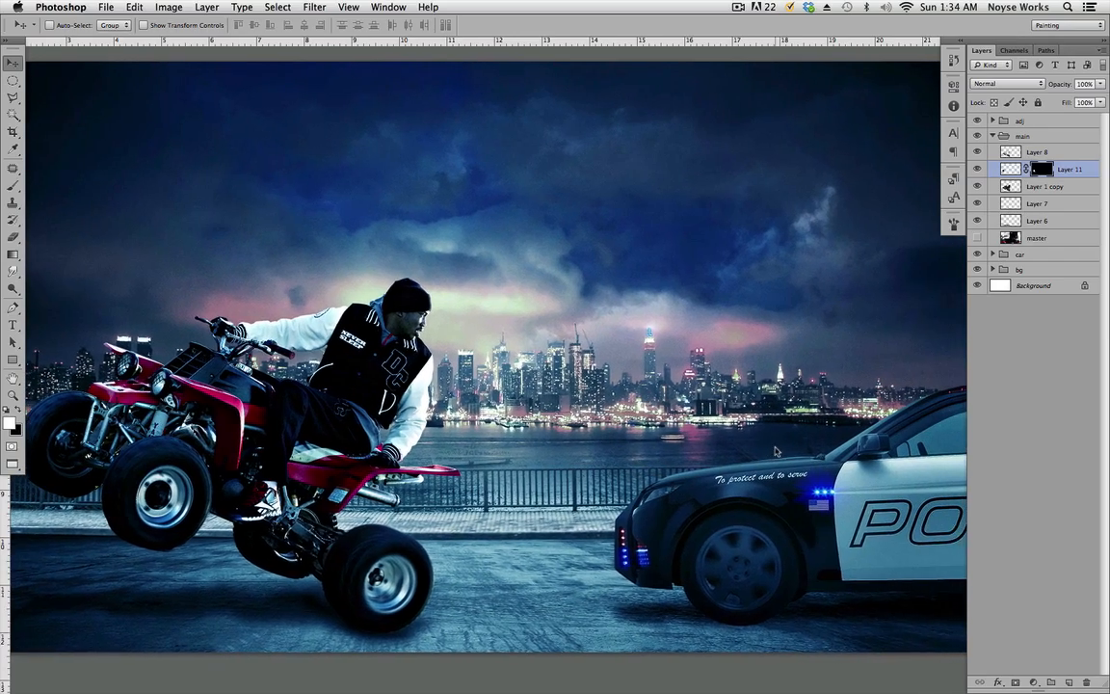
key("super+s")
left_click_drag(770, 449, 754, 444)
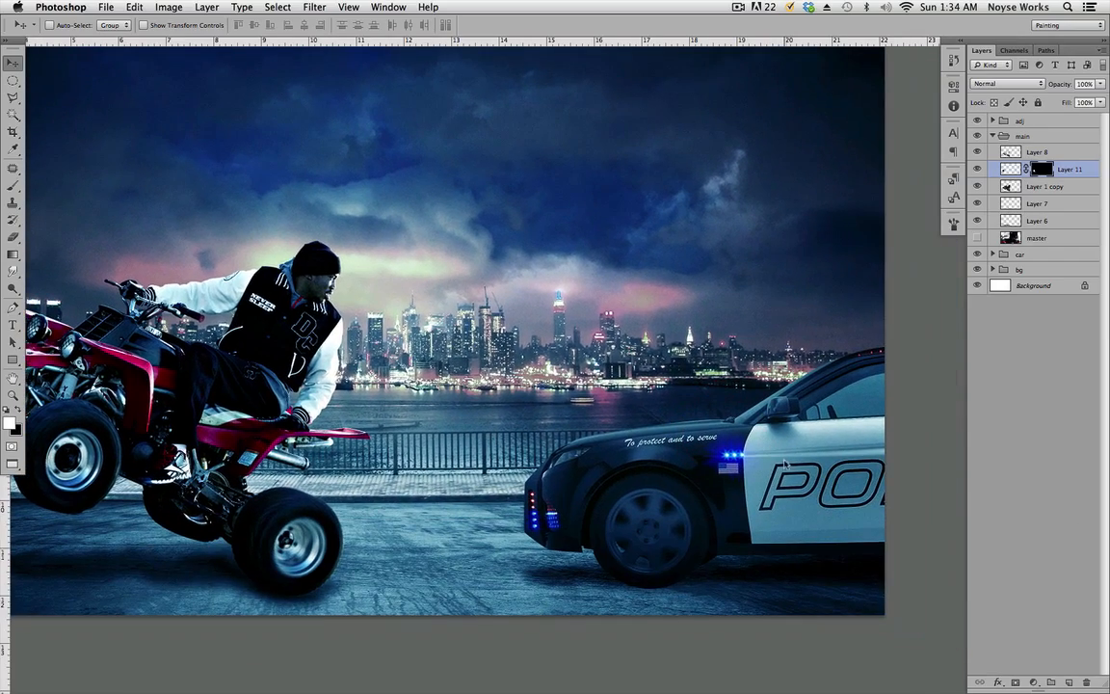
left_click_drag(660, 409, 906, 489)
left_click(707, 416)
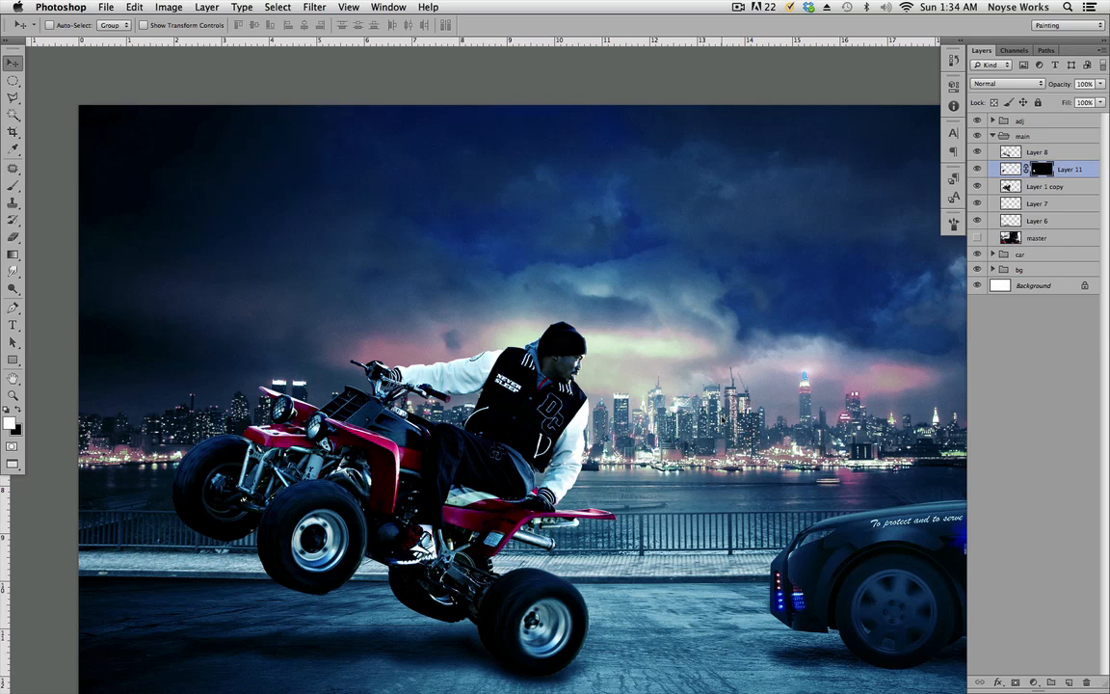
left_click_drag(842, 469, 691, 417)
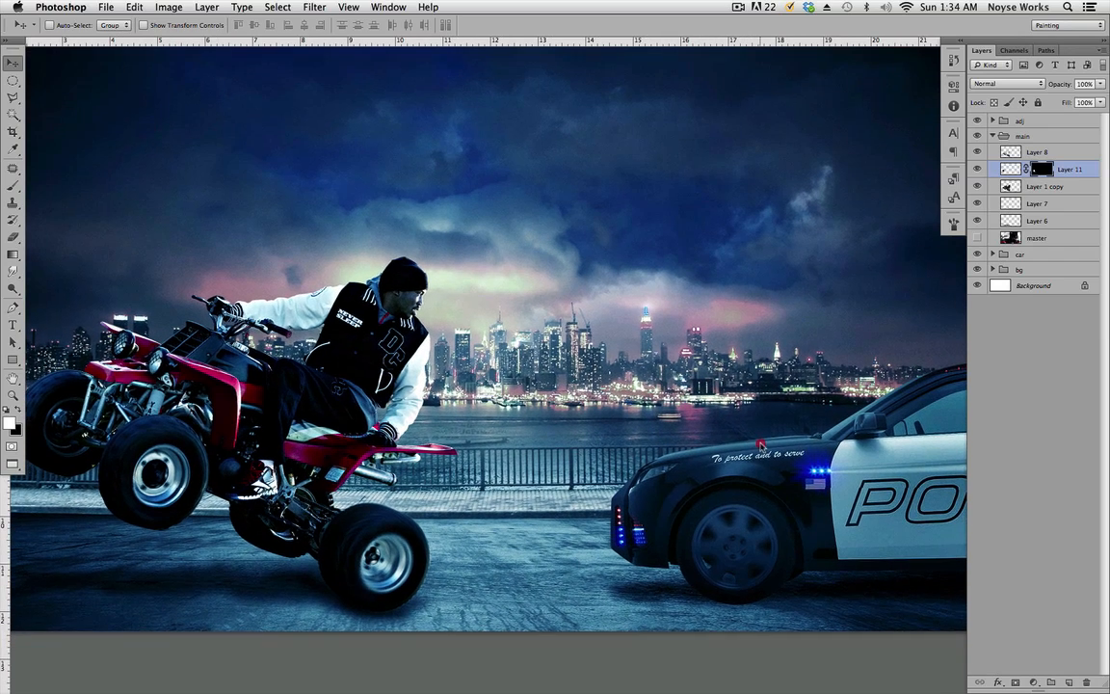
left_click(761, 421)
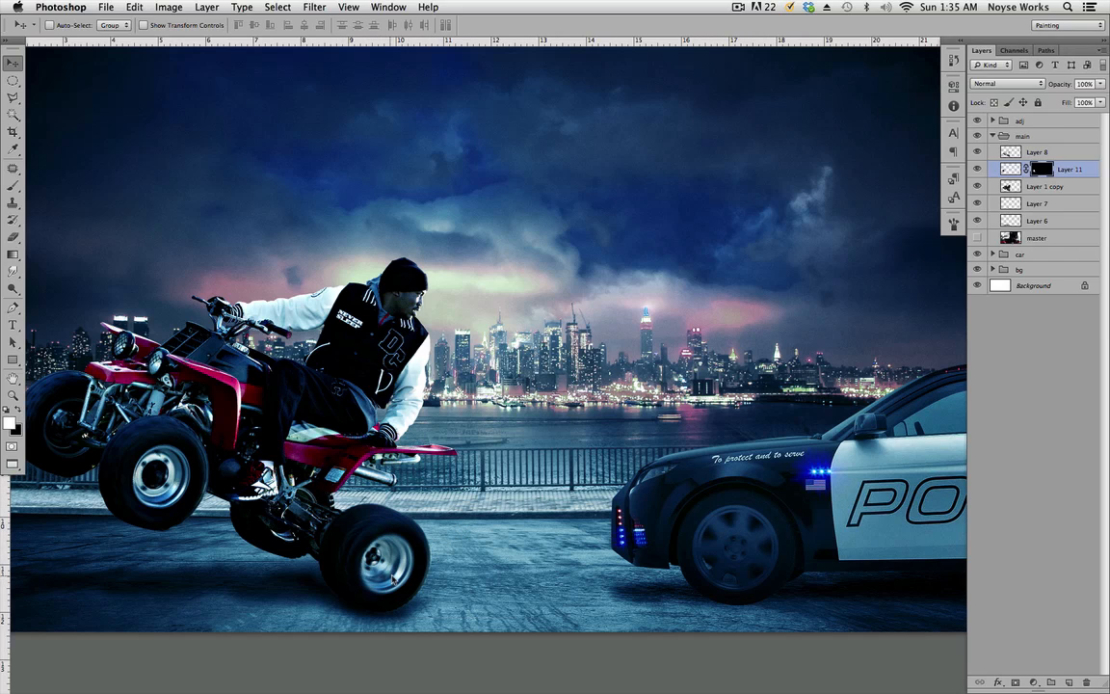
key("super+s")
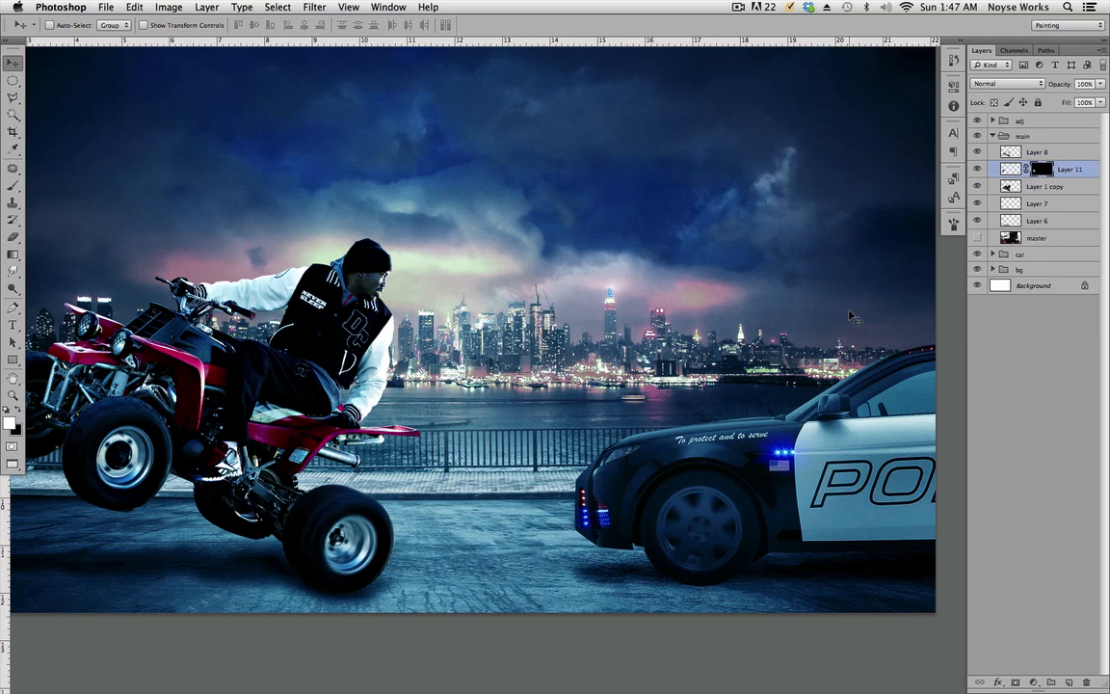
Step: Switch to Adobe Bridge and open smoke1.jpg from the Bonus folder in Photoshop
key("super+Tab")
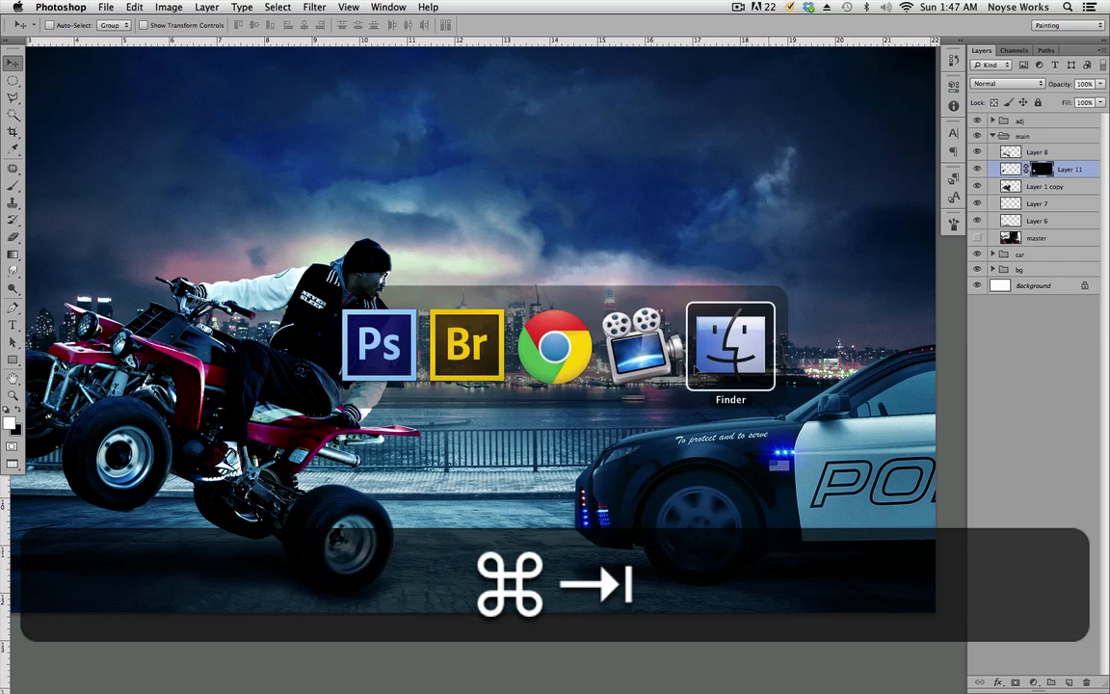
left_click(467, 359)
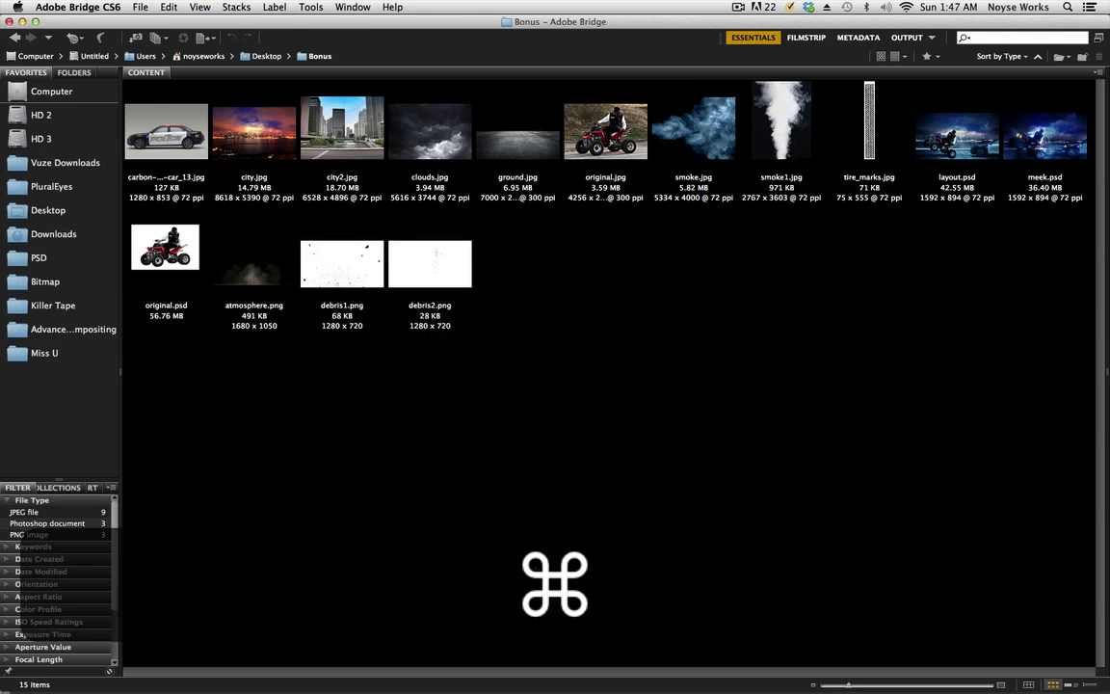
double_click(786, 145)
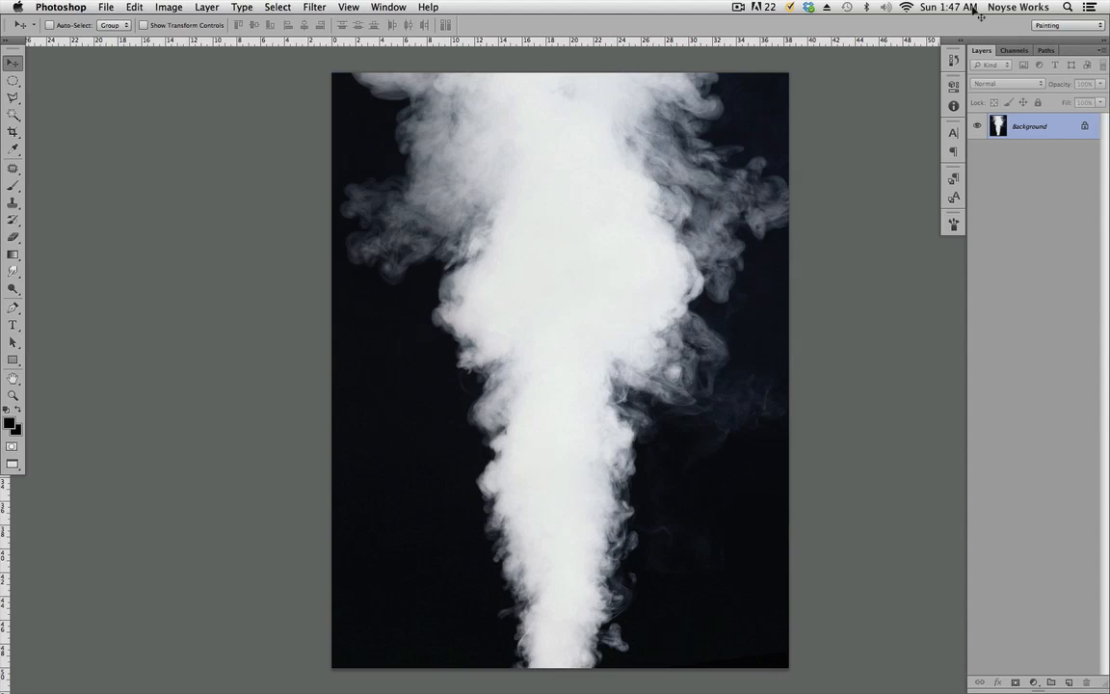
Step: Resize the smoke1.jpg image to a width of 500 pixels with its proportions constrained
key("super+alt+i")
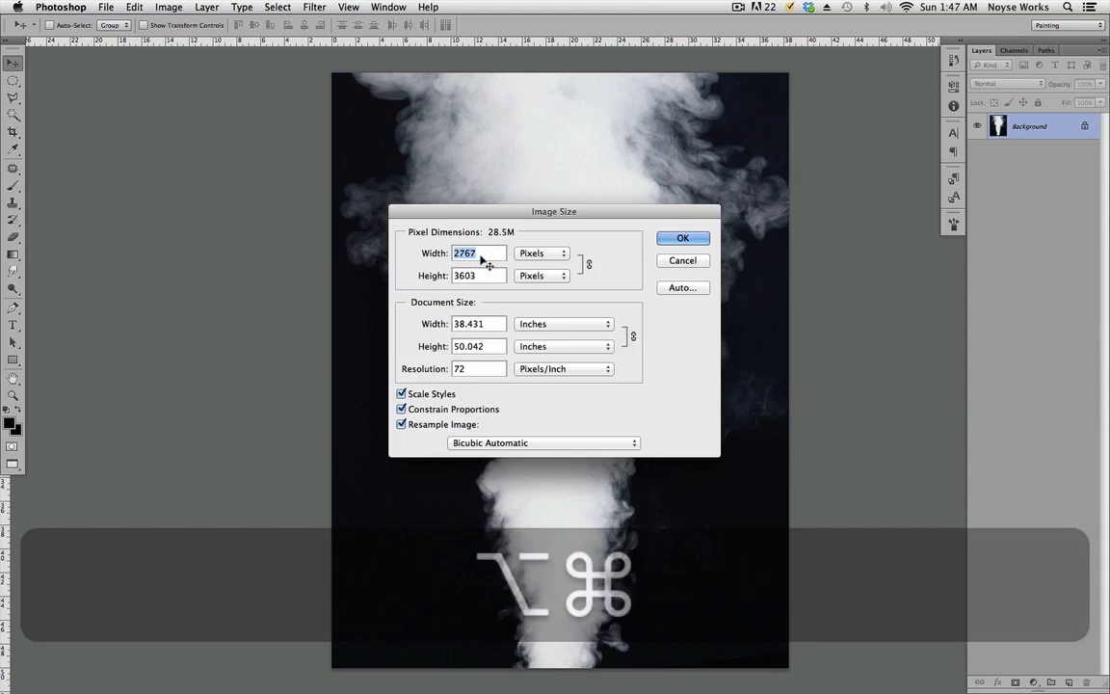
left_click(416, 260)
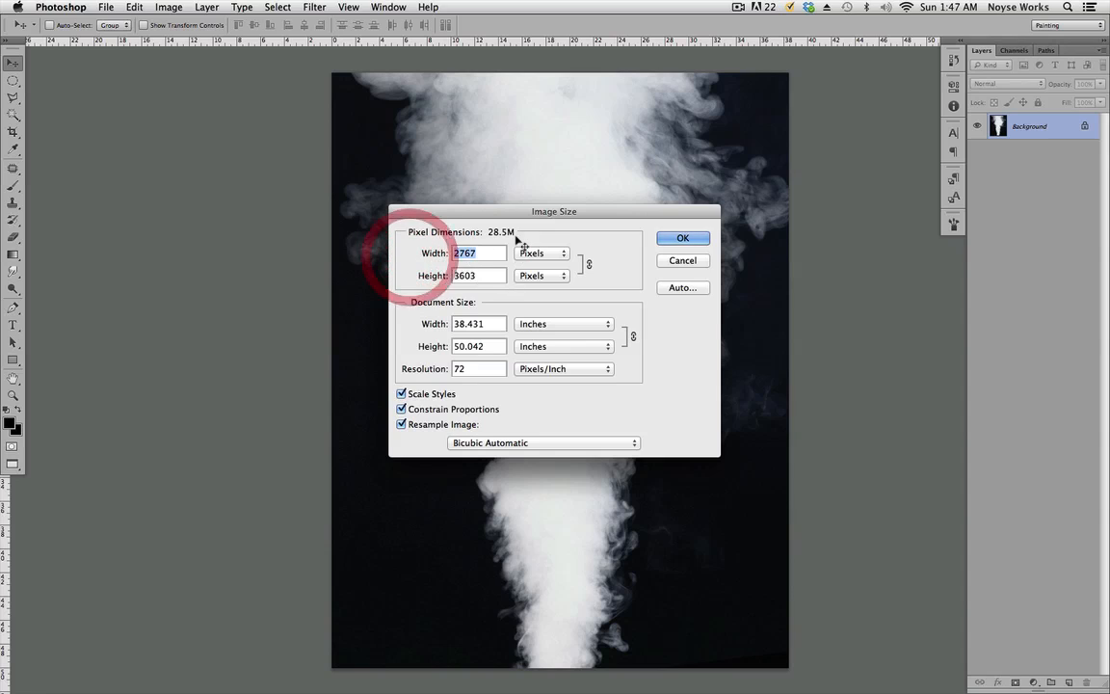
type("500")
key("Return")
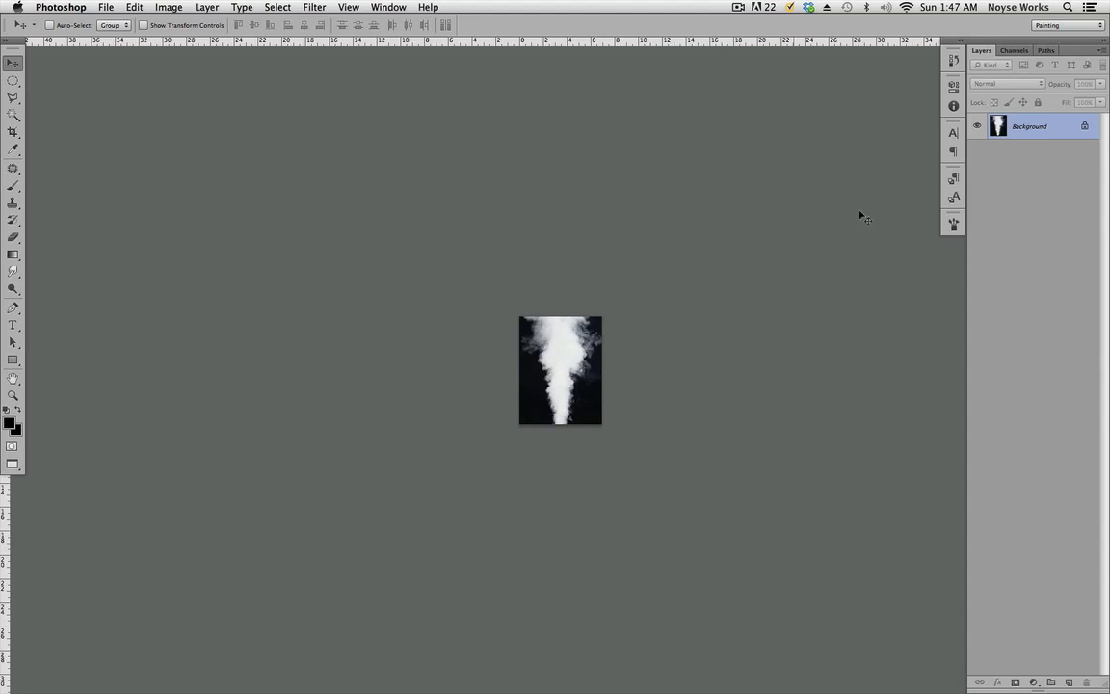
Step: Duplicate the smoke image's Background layer into the chase composite document and close smoke1.jpg
left_click(1038, 130, "ctrl")
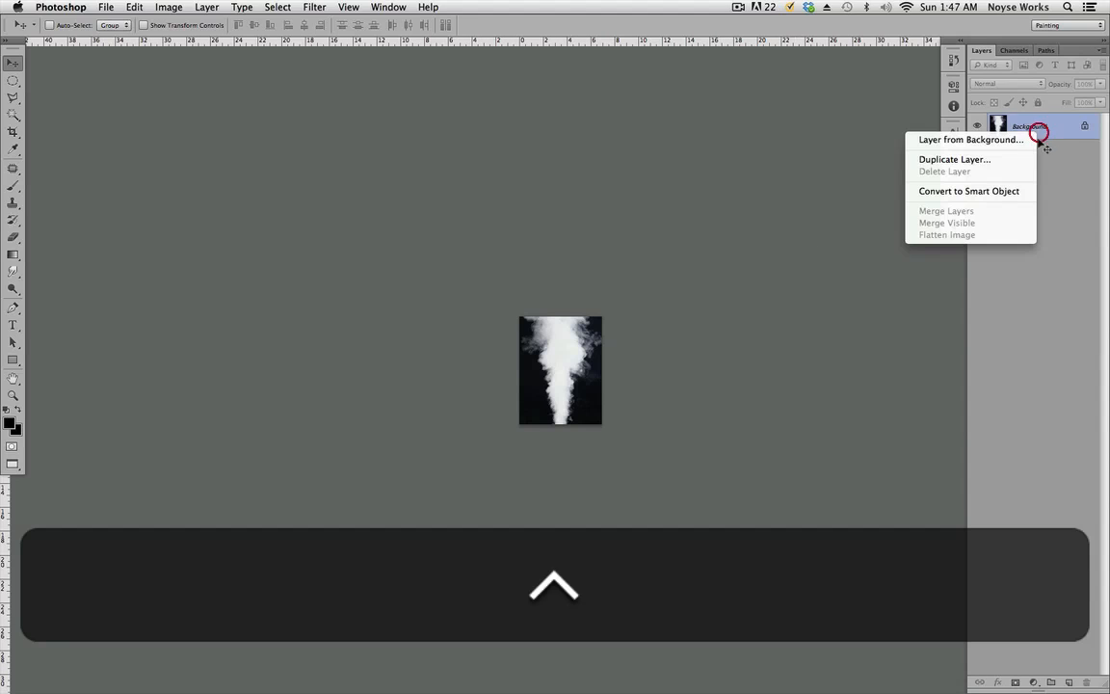
left_click(1011, 157)
left_click(587, 352)
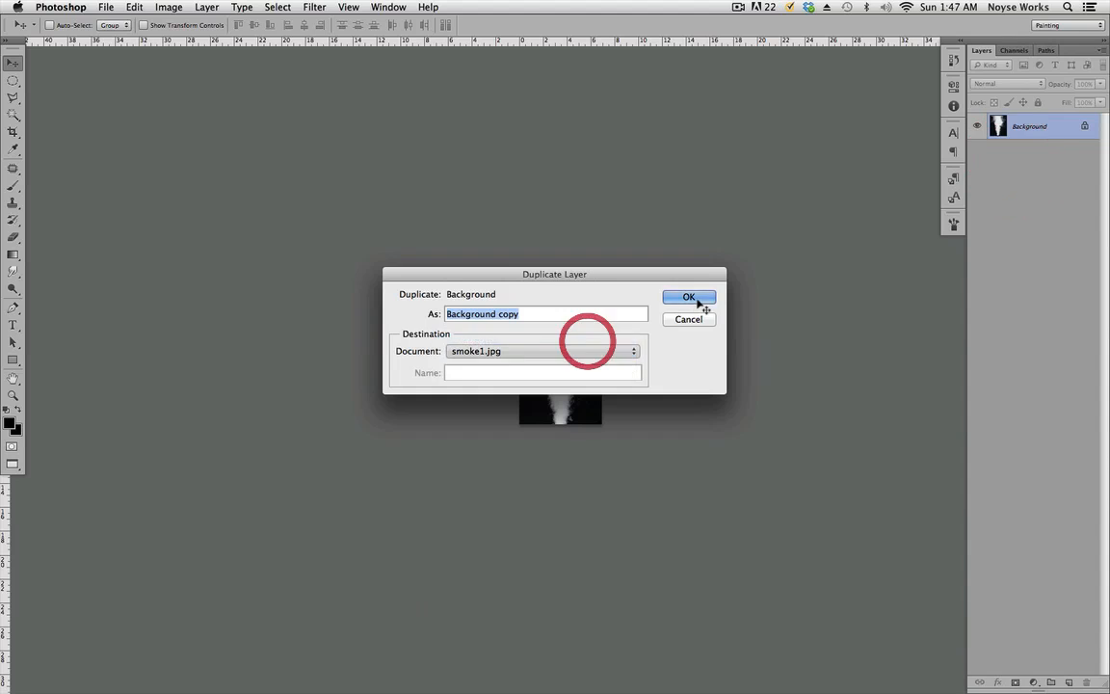
left_click(695, 298)
key("super+w")
left_click(529, 241)
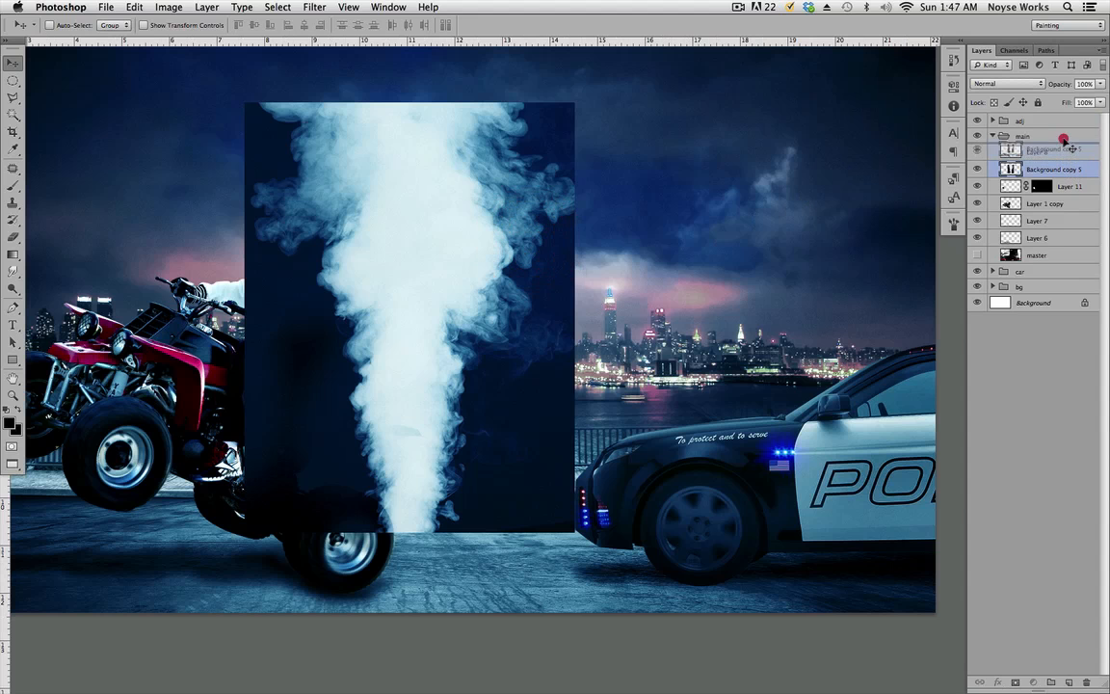
Step: Move the smoke layer to the top of the main group, above Layer 8
left_click_drag(1064, 140, 1065, 129)
left_click(992, 152)
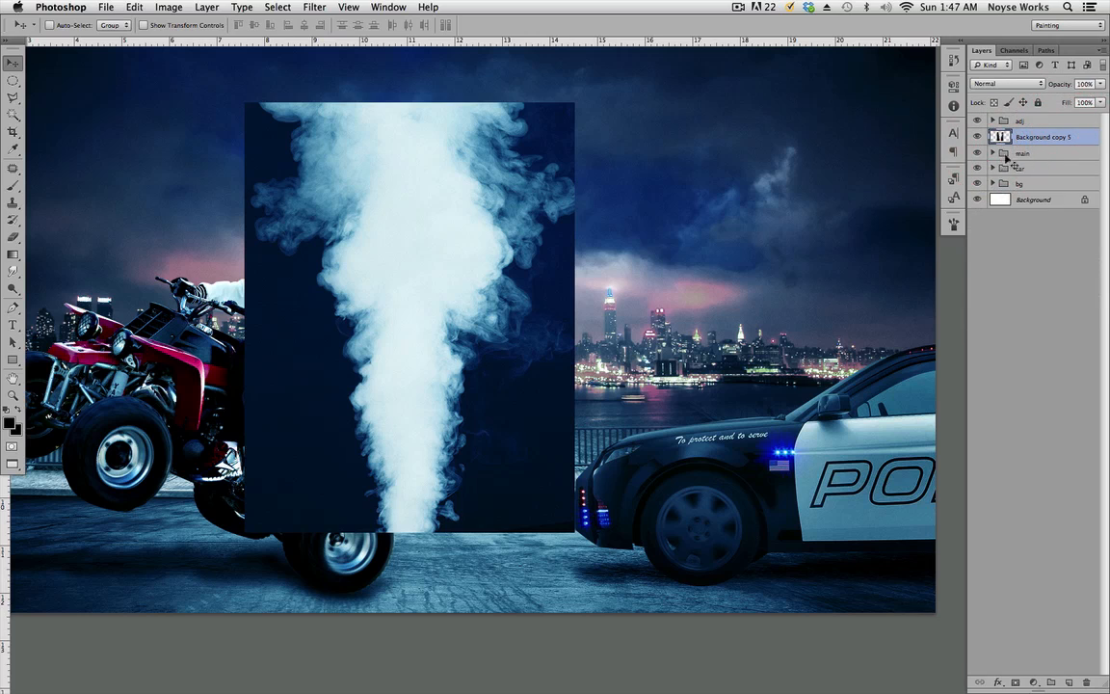
left_click(993, 152)
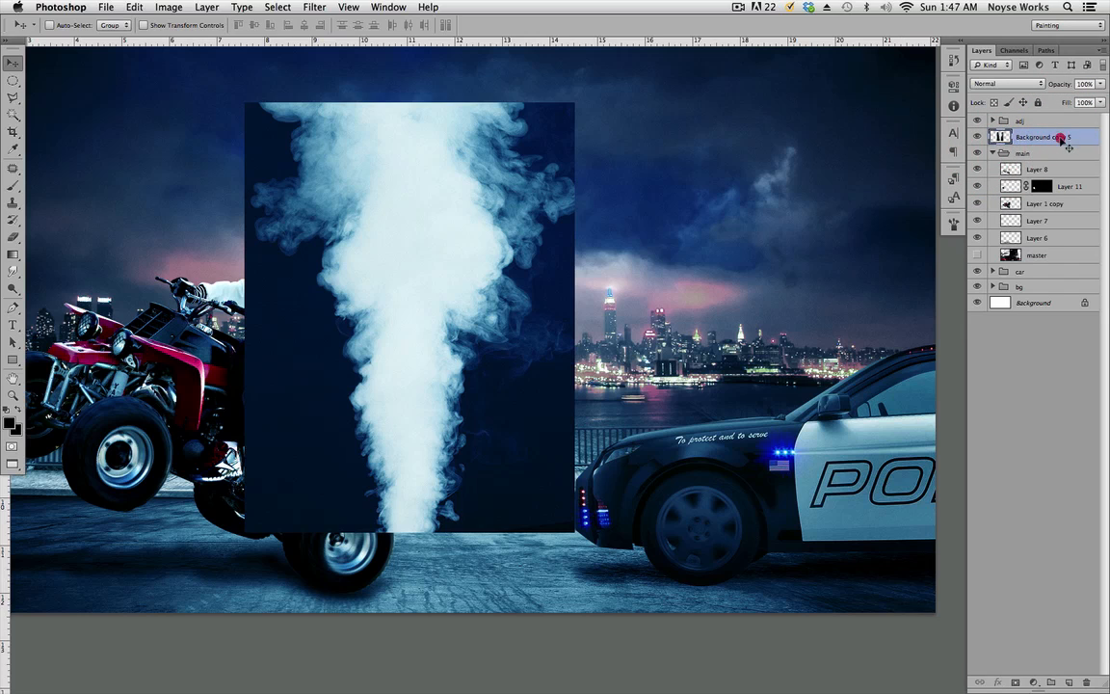
left_click_drag(1061, 139, 1057, 159)
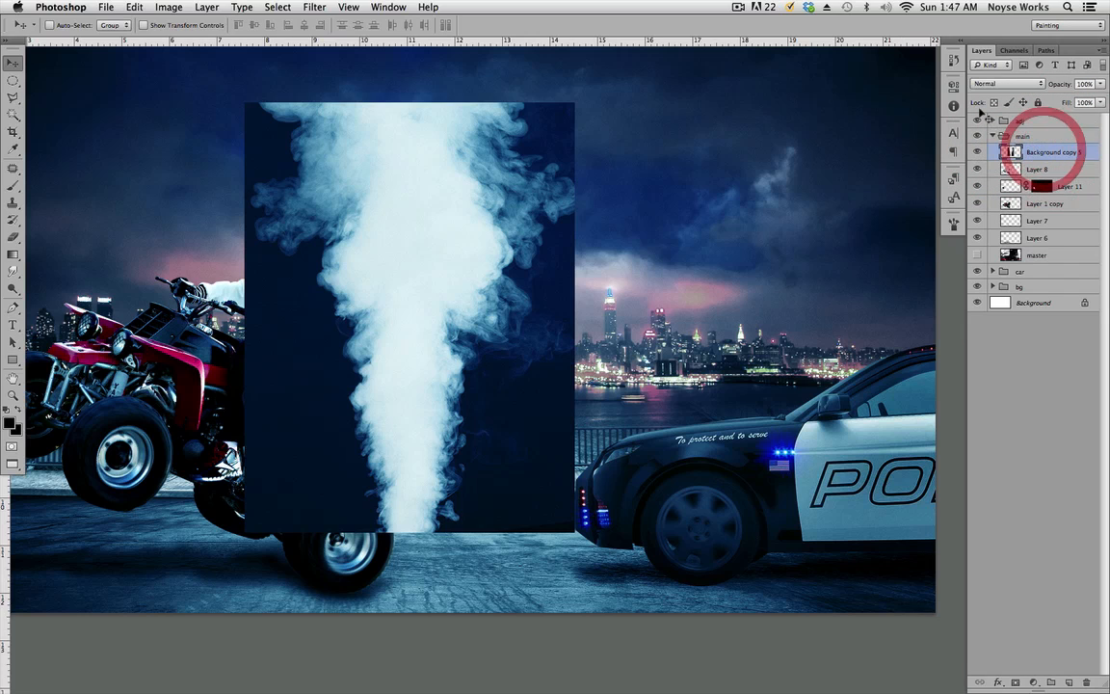
Step: Put the smoke layer in its own group inside main and name the group smoke
key("super+g")
left_click(1004, 152)
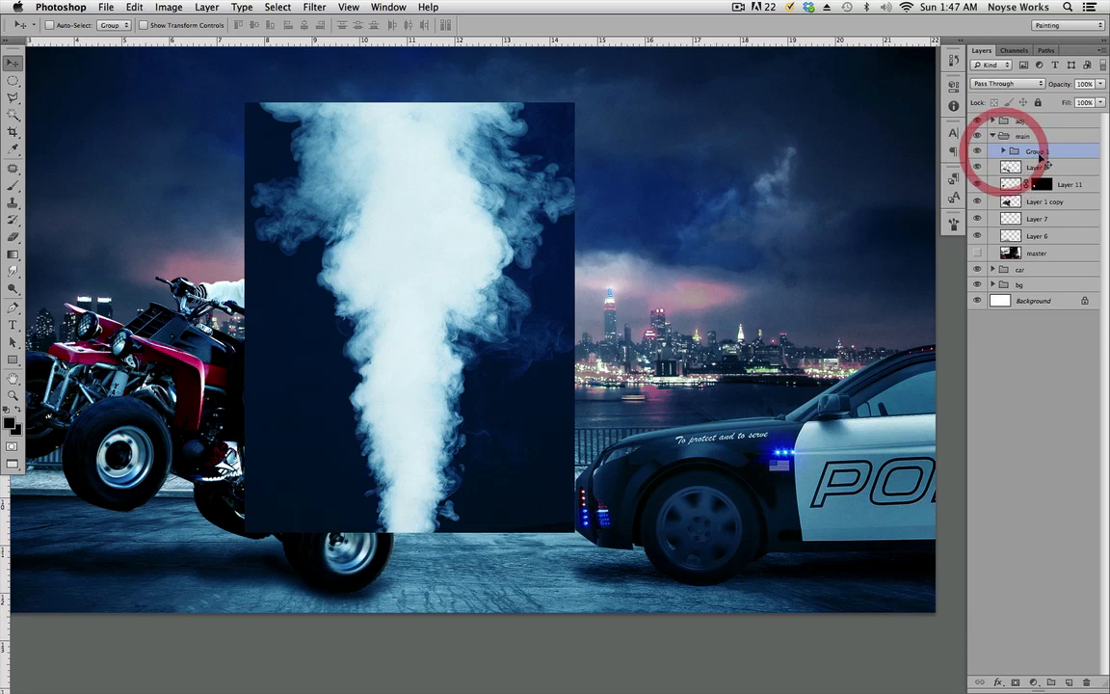
double_click(1037, 151)
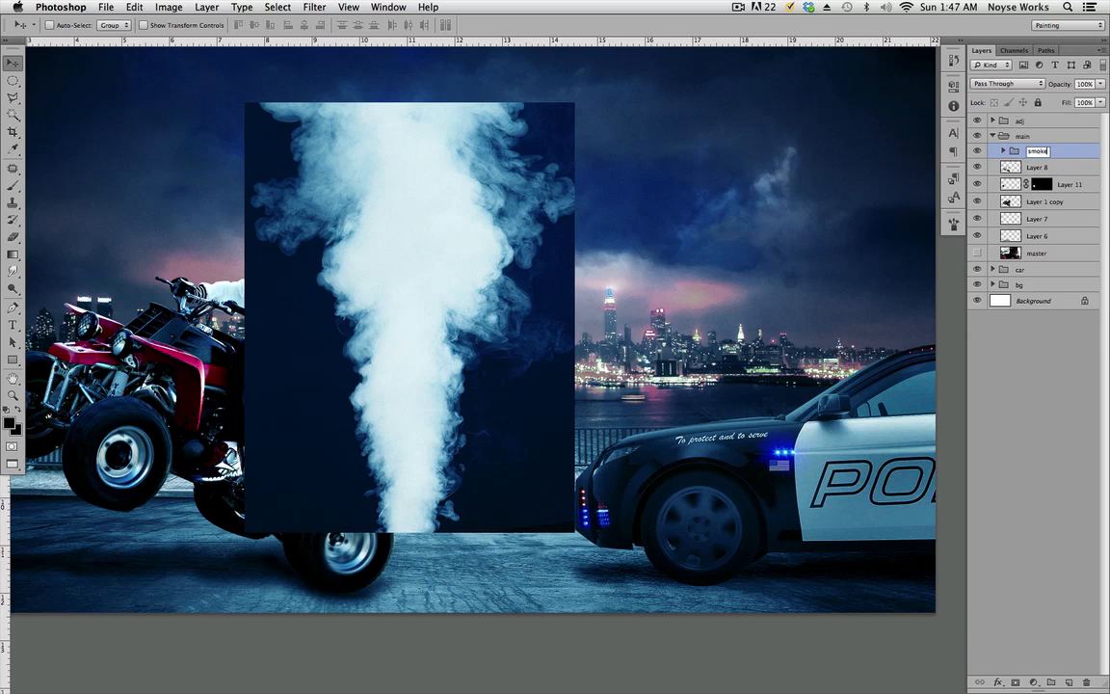
Step: Free-transform the smoke layer to 27.87% scale and rotate it about 90 degrees so it points backward behind the quad bike
left_click(1003, 153)
left_click(1024, 166)
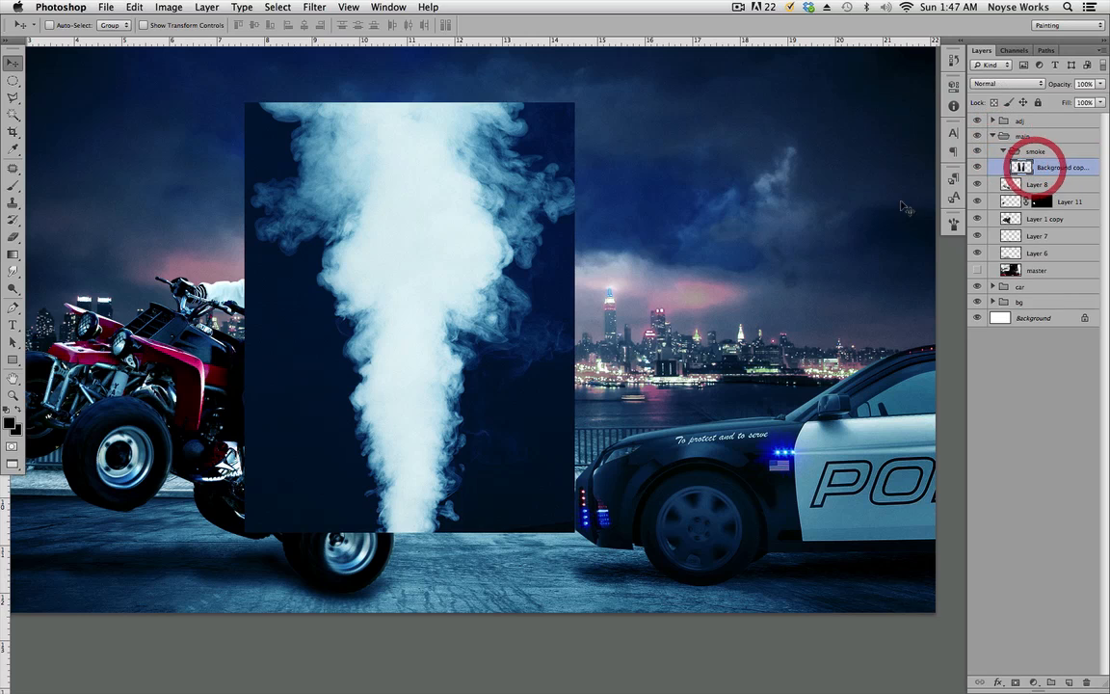
key("super+t")
left_click_drag(629, 113, 633, 556)
left_click_drag(627, 156, 477, 273)
key("super+equal")
key("super+equal")
key("super+equal")
left_click_drag(535, 301, 1016, 209)
left_click_drag(584, 211, 661, 562)
left_click_drag(826, 342, 809, 322)
Step: Rotate the smoke to about 103 degrees and position its narrow end at the quad bike's exhaust pipe opening, applying the transform
scroll(817, 328, "down", 5)
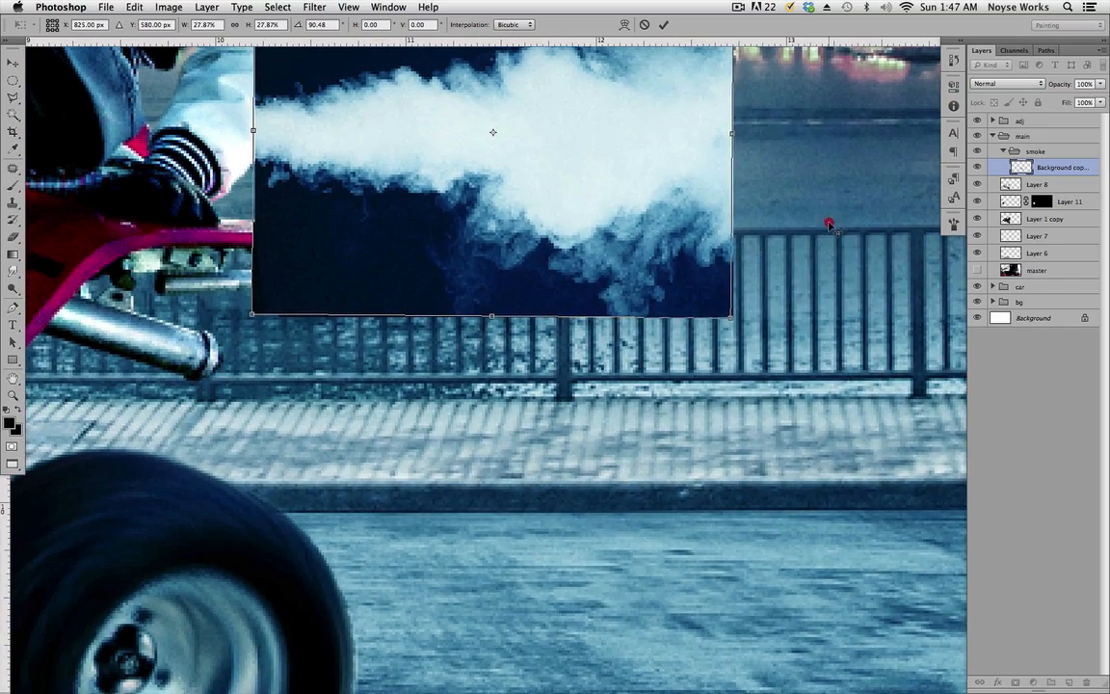
left_click_drag(717, 397, 703, 399)
left_click_drag(577, 213, 517, 468)
left_click_drag(775, 367, 779, 260)
left_click_drag(735, 362, 734, 366)
left_click_drag(762, 193, 761, 193)
left_click_drag(622, 326, 621, 338)
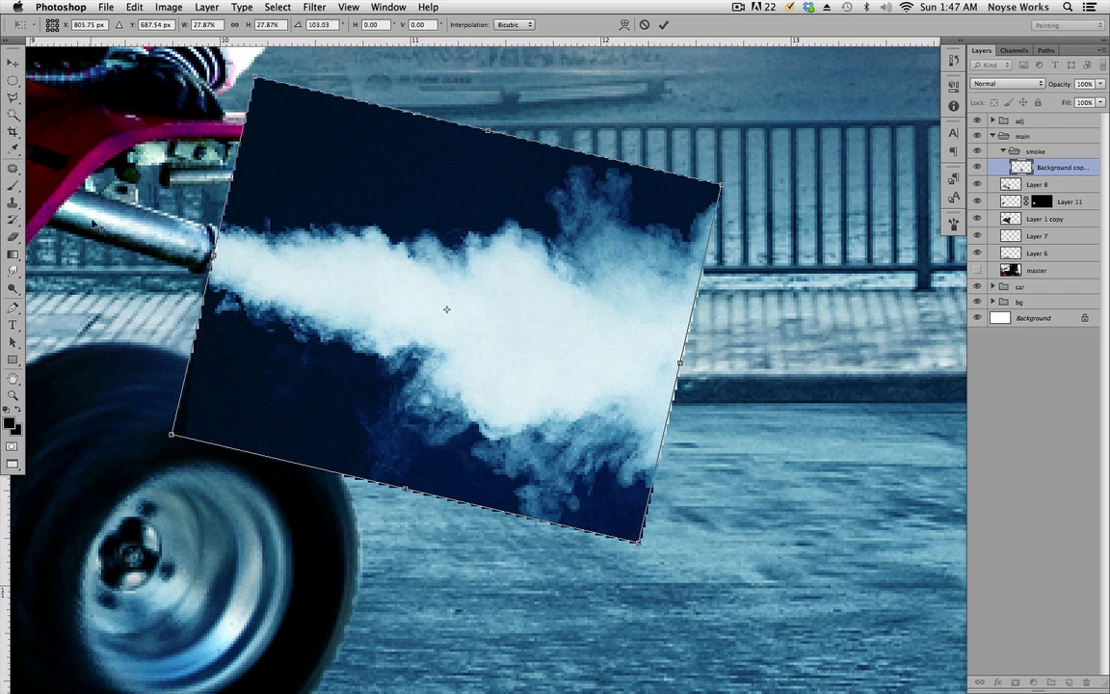
left_click_drag(587, 312, 569, 307)
left_click_drag(312, 269, 337, 280)
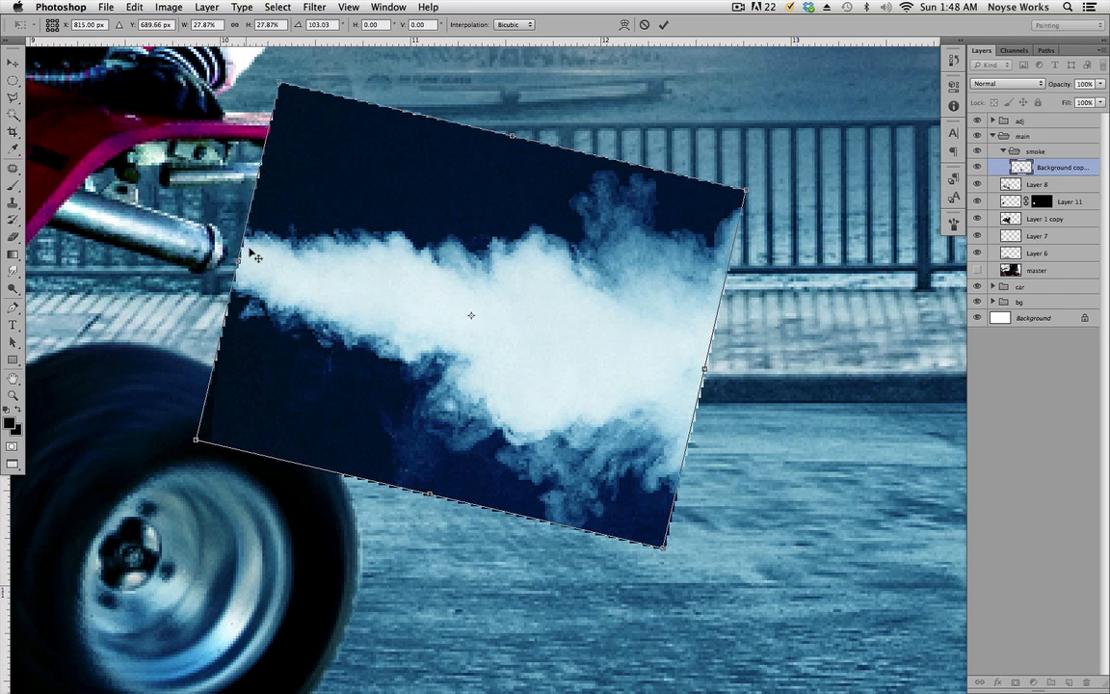
left_click_drag(390, 295, 370, 284)
left_click_drag(717, 181, 706, 186)
key("Return")
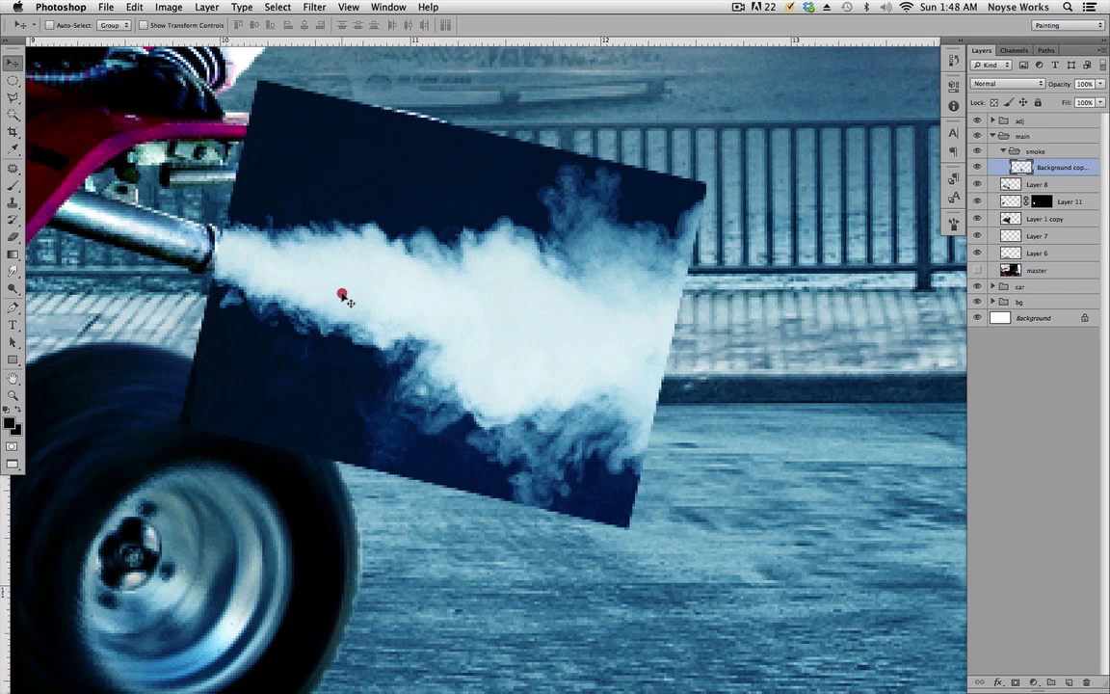
left_click_drag(342, 294, 327, 292)
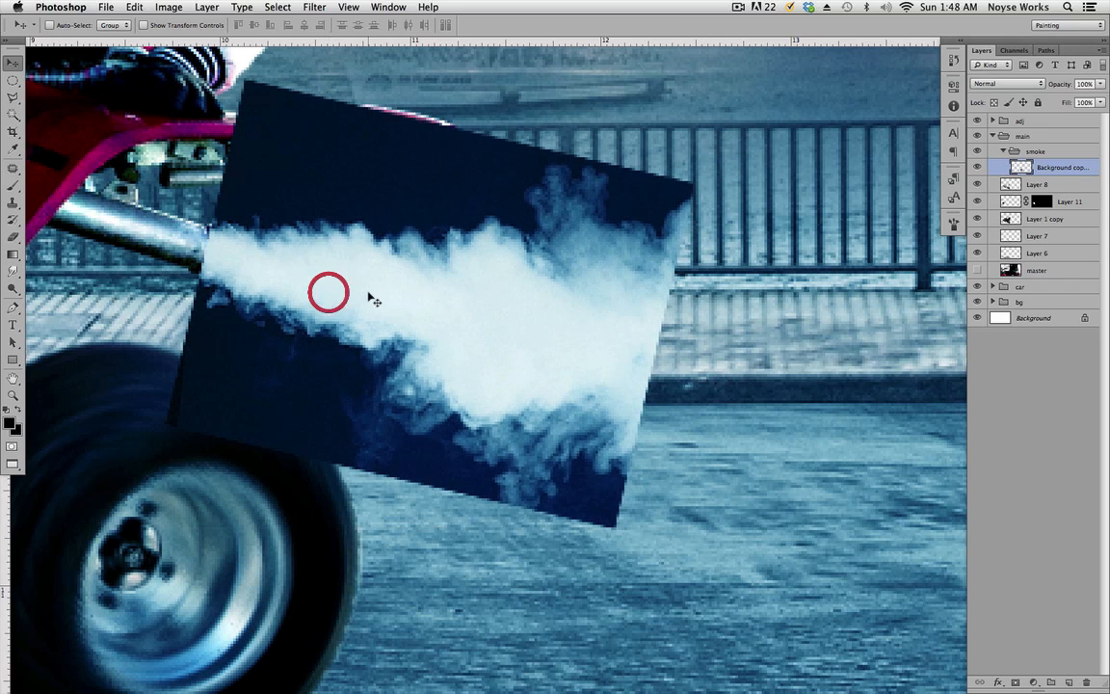
Step: Set the smoke layer's blend mode to Screen and compare the image with the layer hidden and shown
left_click(1017, 85)
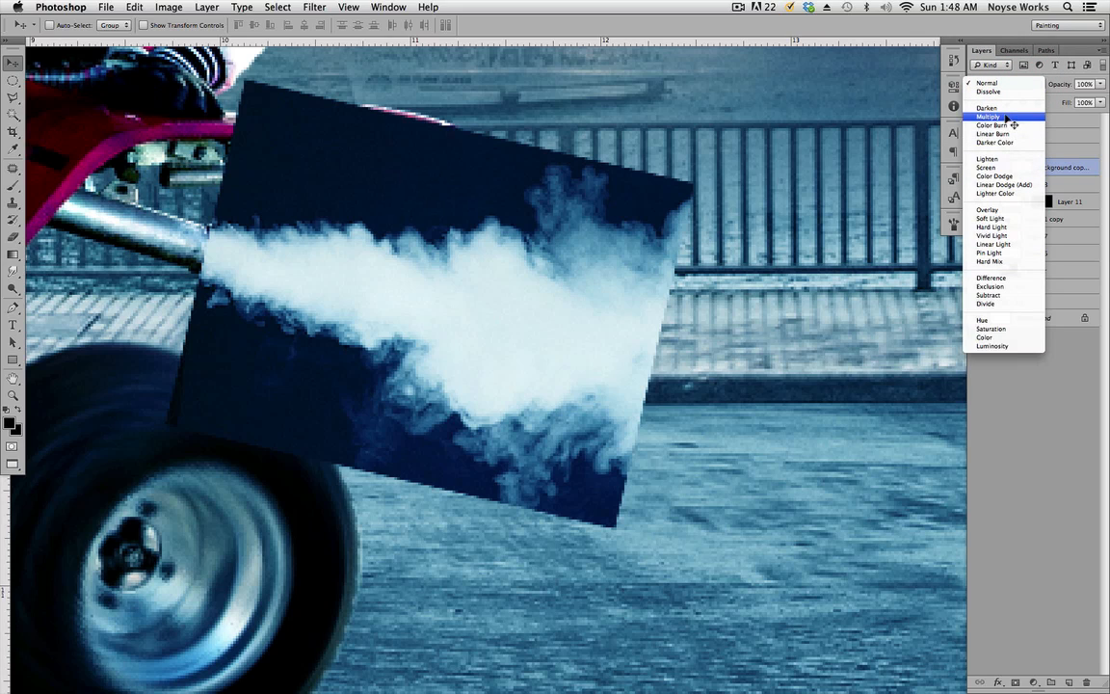
left_click(1009, 169)
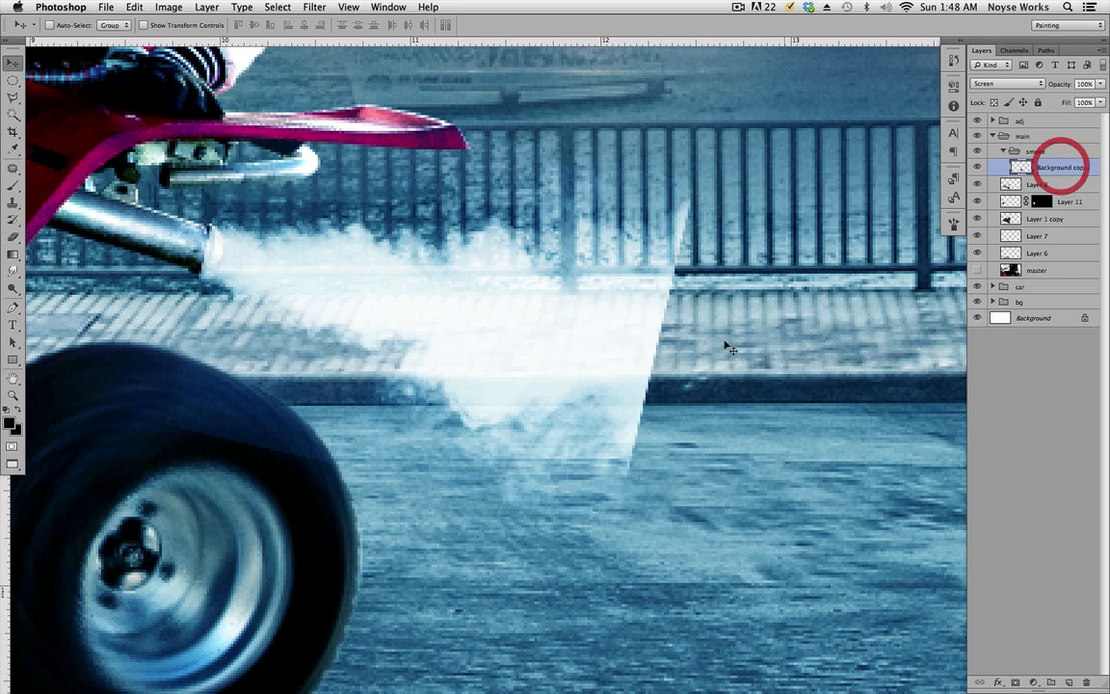
left_click_drag(730, 349, 838, 431)
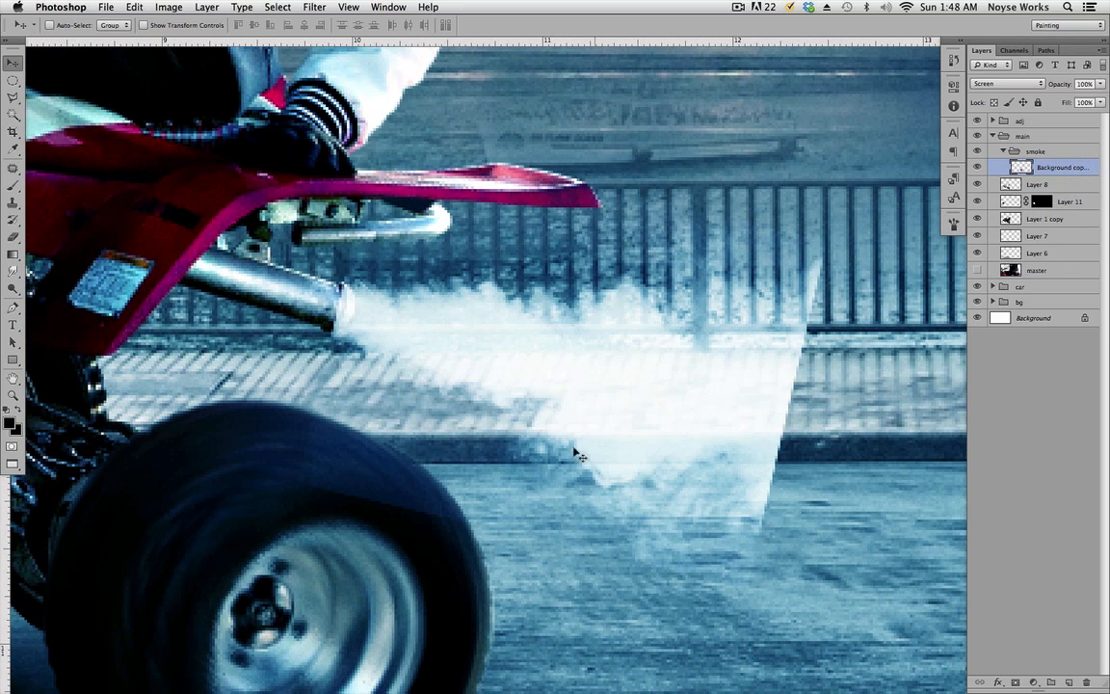
left_click(978, 168)
left_click(977, 167)
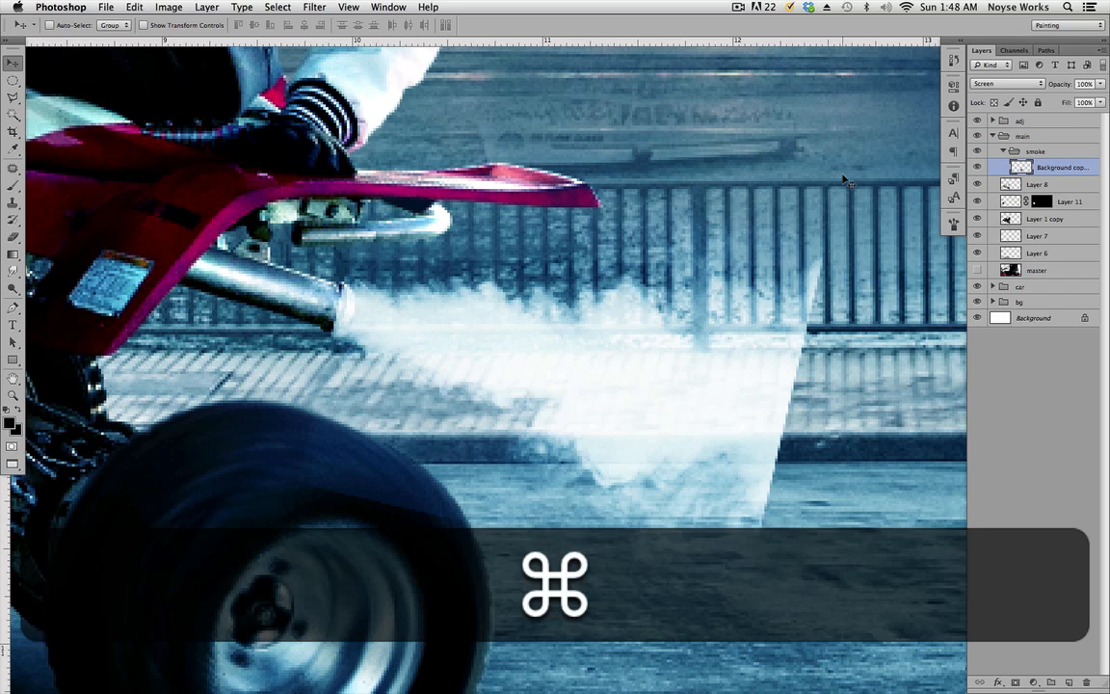
key("super+l")
left_click_drag(654, 88, 806, 83)
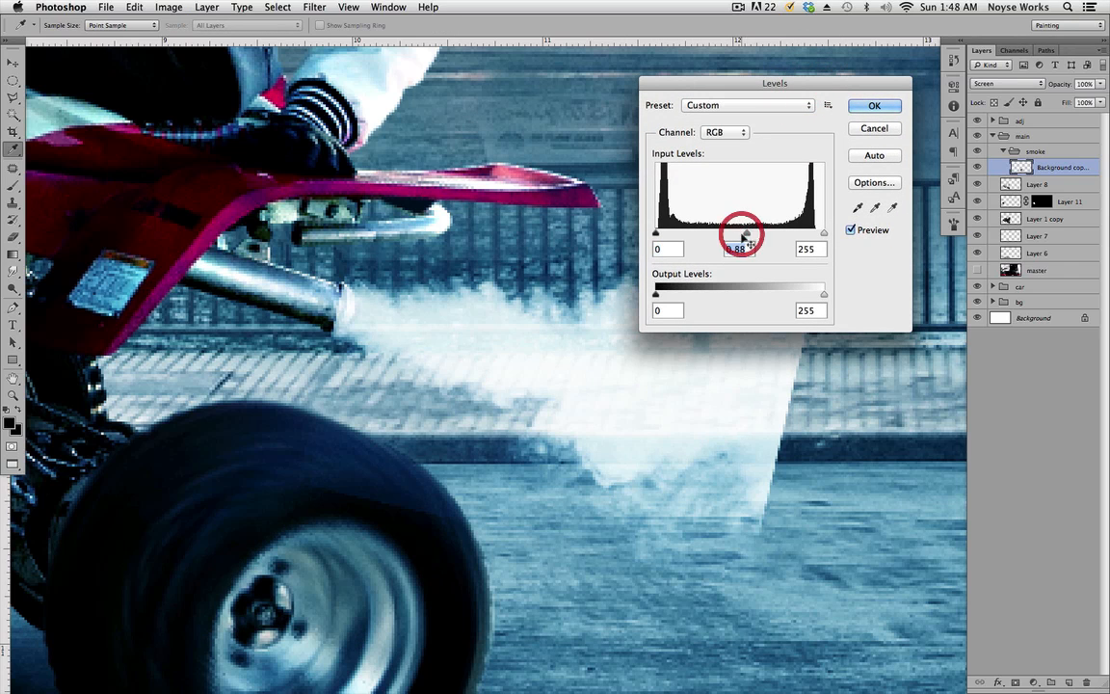
left_click_drag(751, 244, 824, 243)
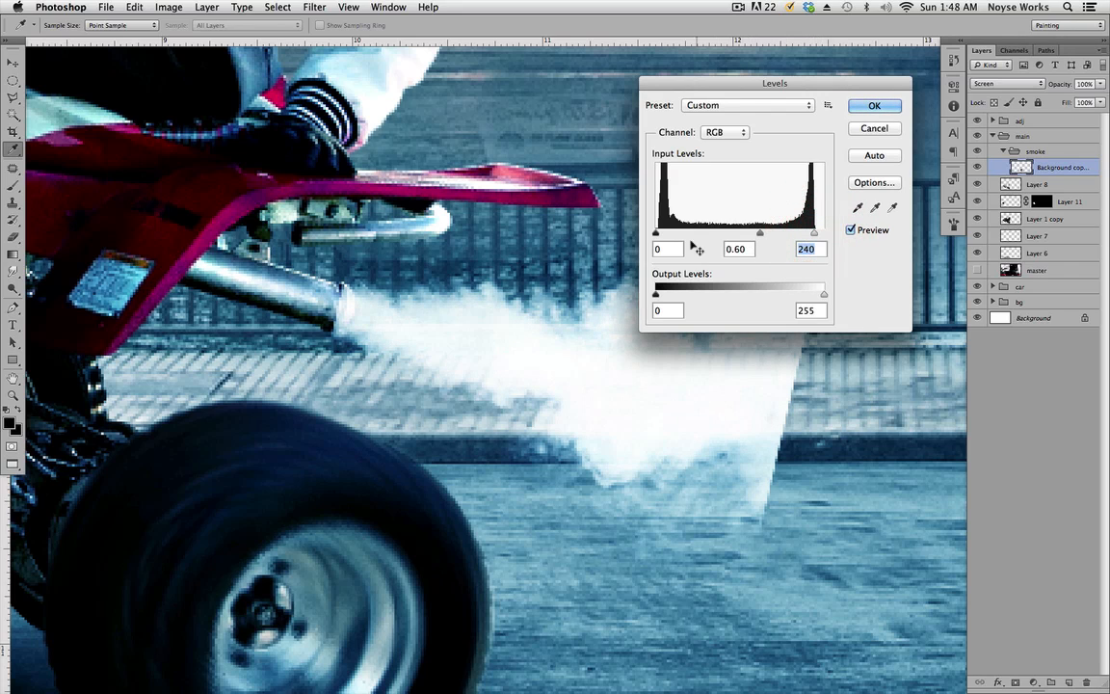
left_click_drag(692, 250, 694, 249)
left_click(877, 132)
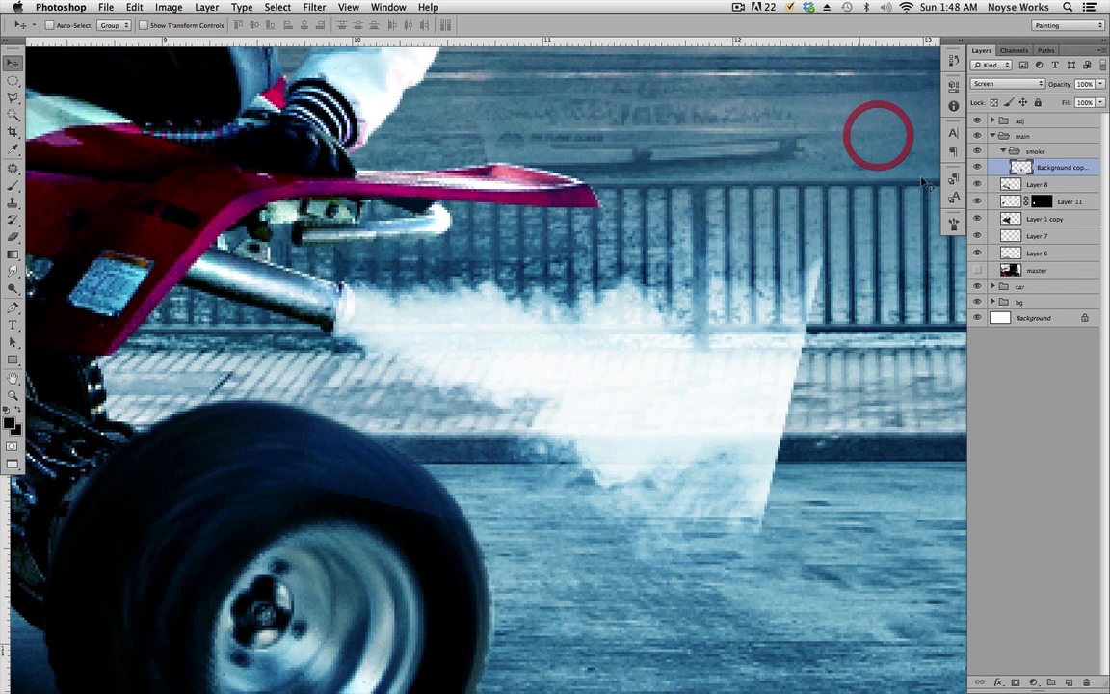
Step: Apply Levels to the smoke layer with the black input level raised to 18
left_click(1066, 154)
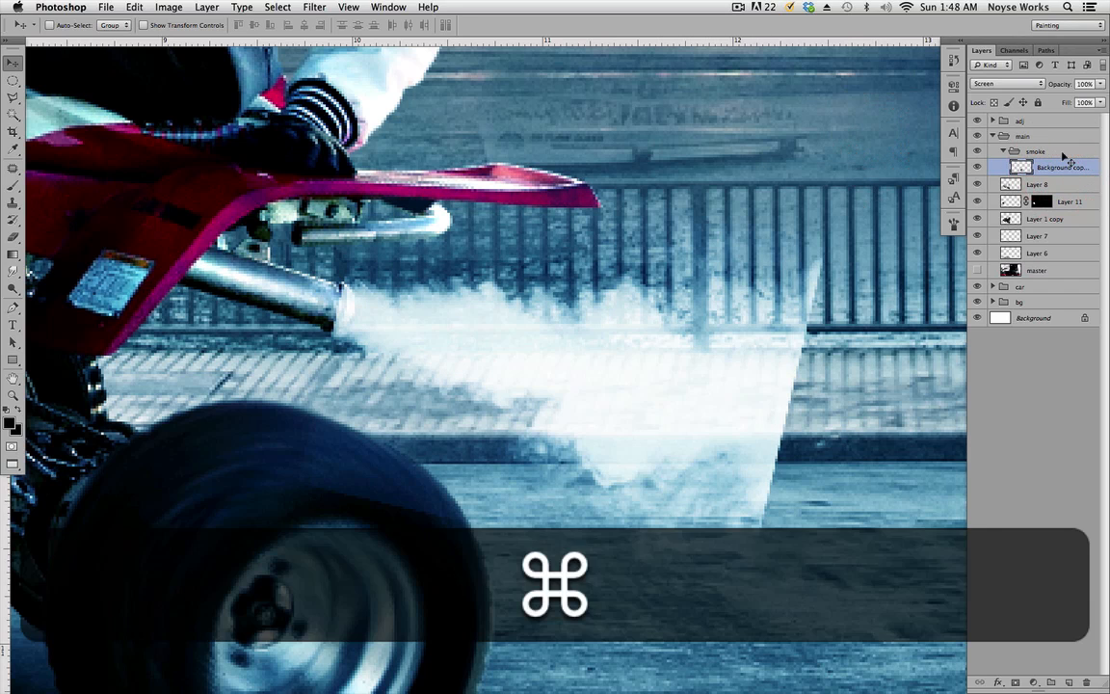
key("super+l")
left_click_drag(656, 234, 665, 237)
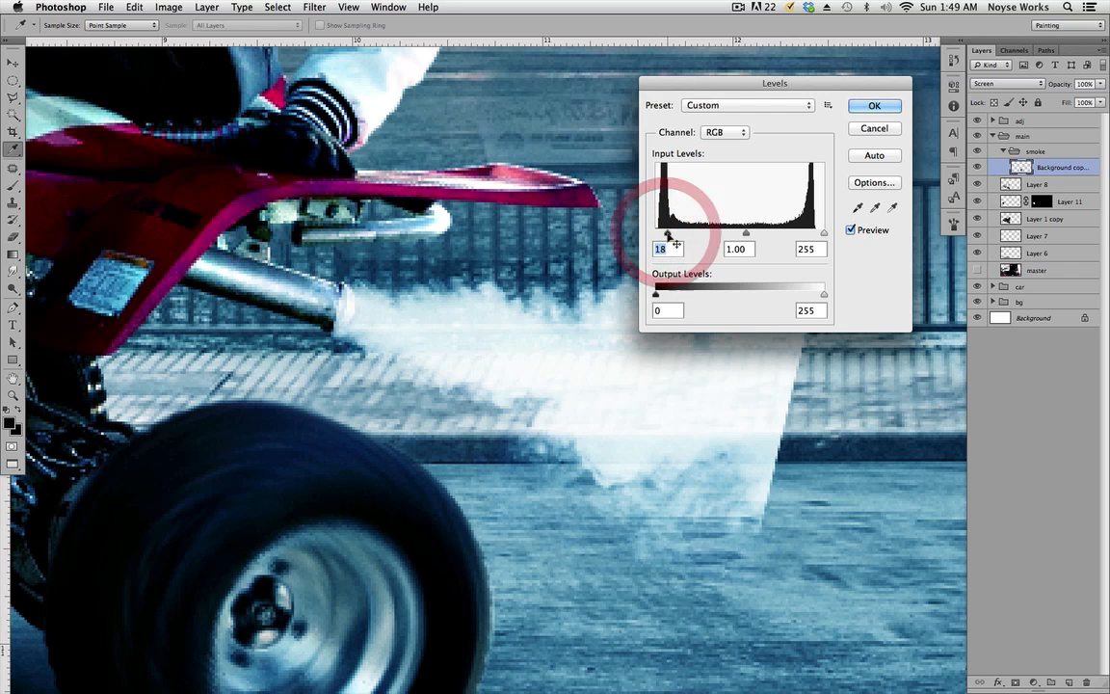
left_click(869, 108)
Step: Examine the smoke behind the exhaust pipe with its layer hidden and shown
left_click(979, 167)
left_click(978, 167)
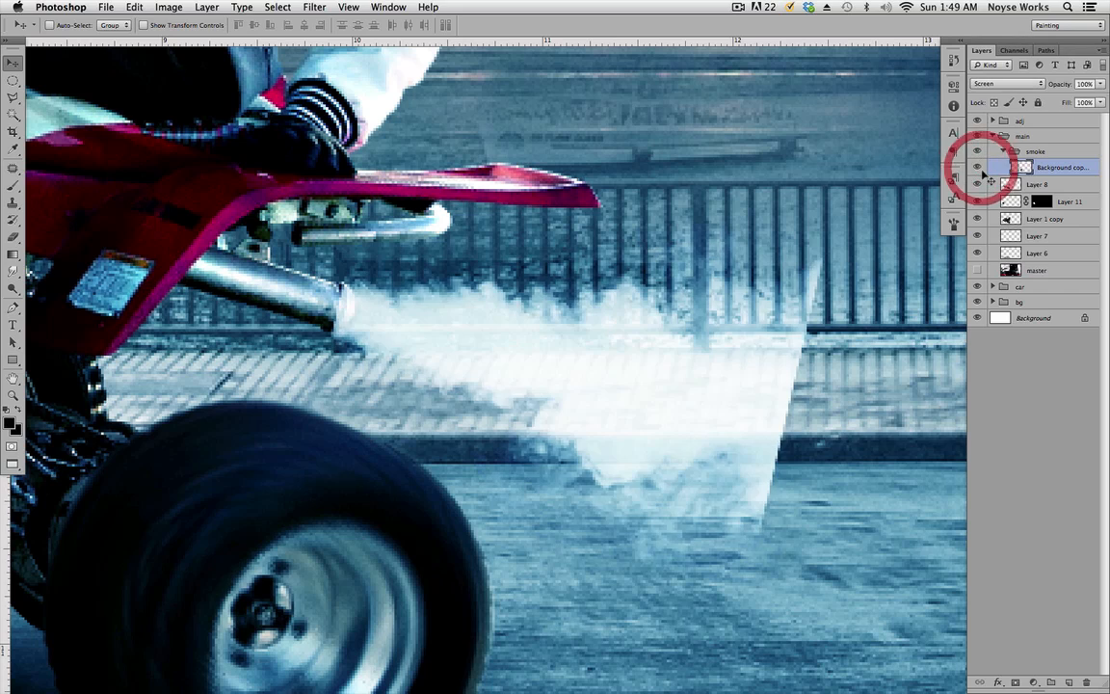
left_click(978, 167)
left_click(978, 167)
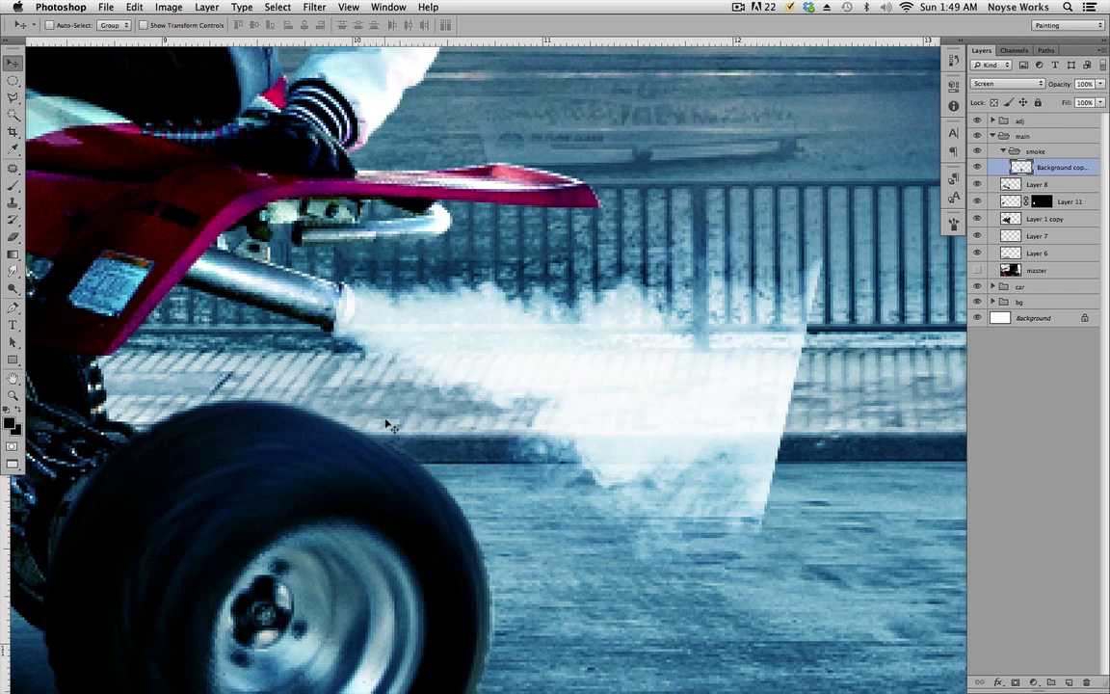
left_click(1057, 170)
left_click(622, 421)
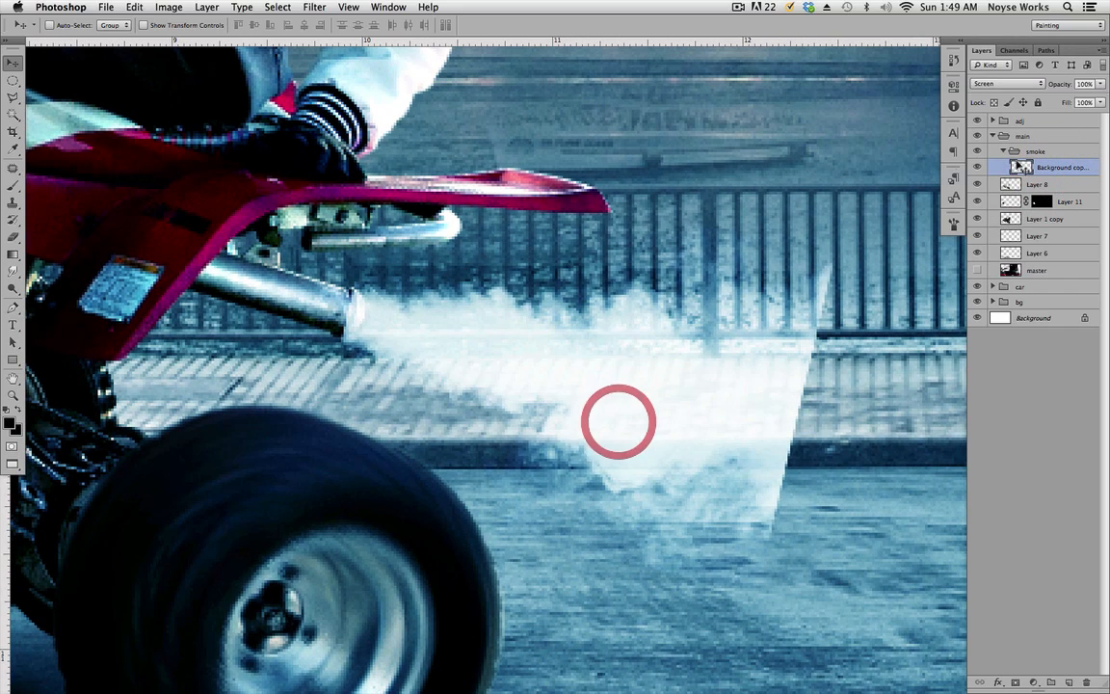
left_click(977, 167)
left_click(977, 167)
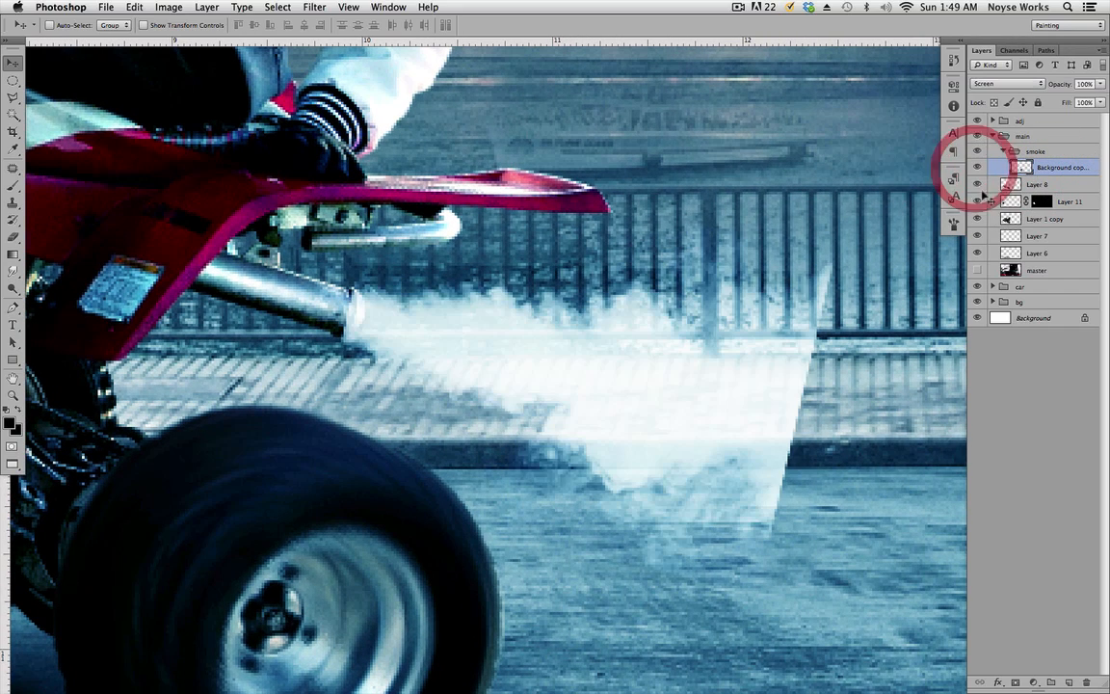
Step: Add a layer mask to the smoke layer and set the soft brush size to 76 px with 0% hardness
left_click(1056, 168)
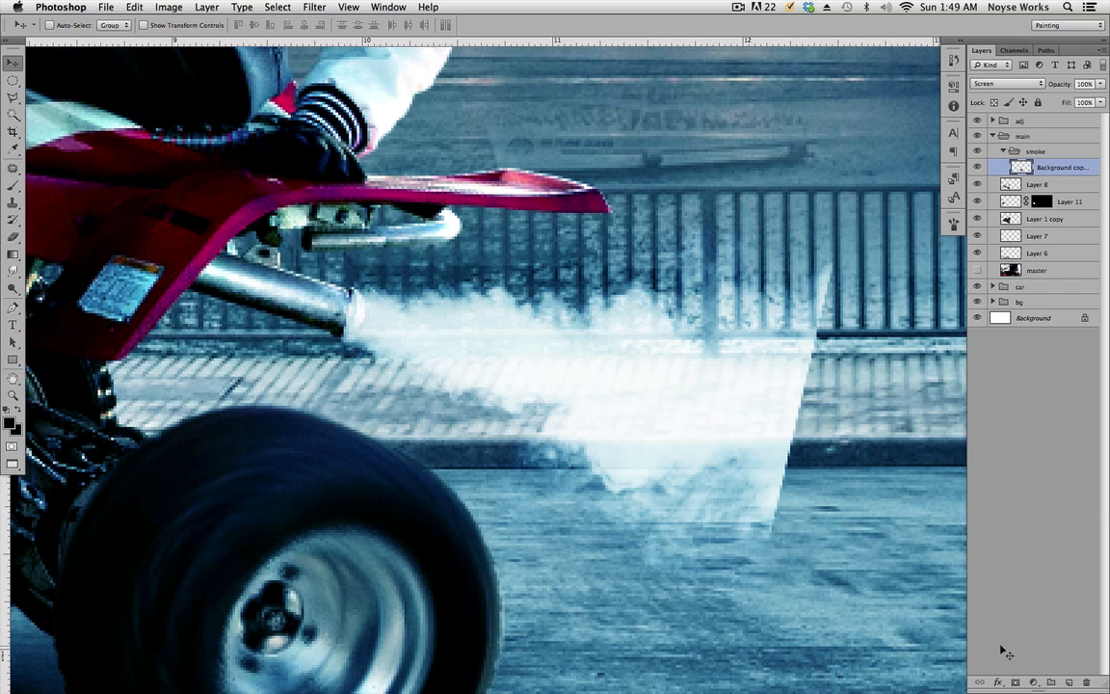
left_click(1016, 683)
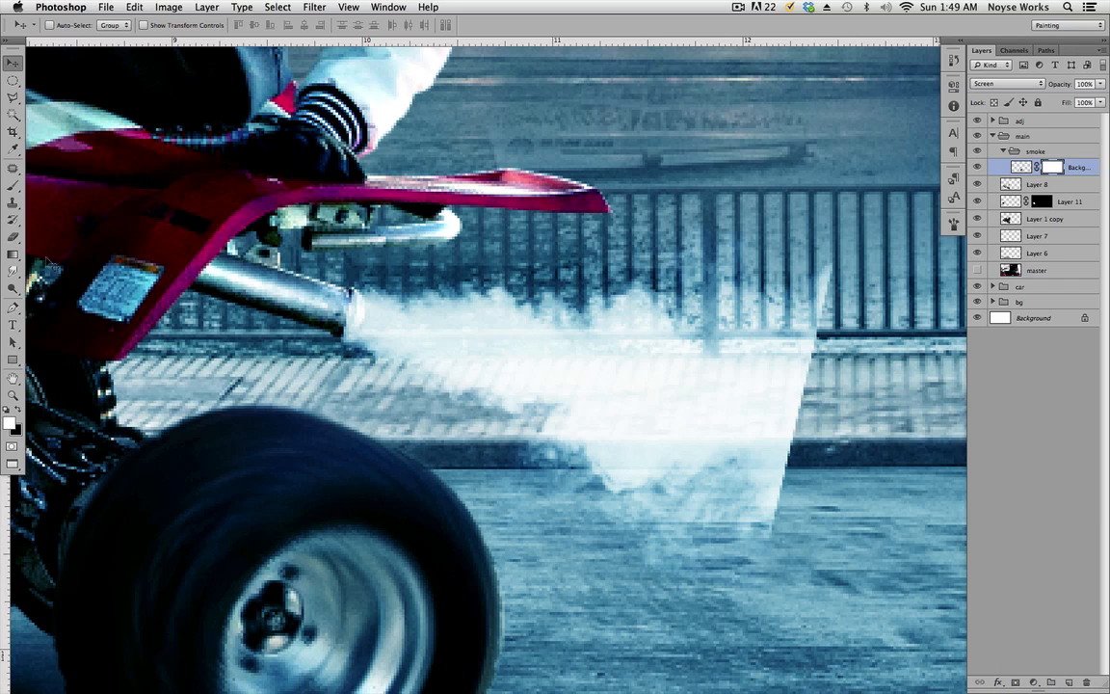
key("b")
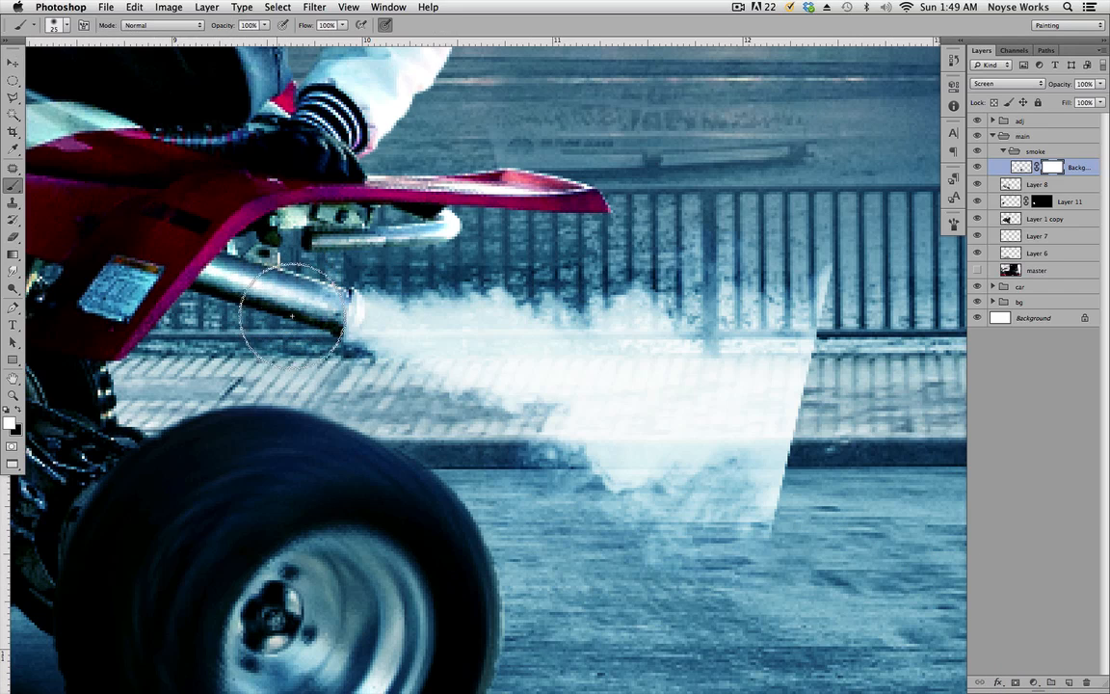
key("shift+bracketleft")
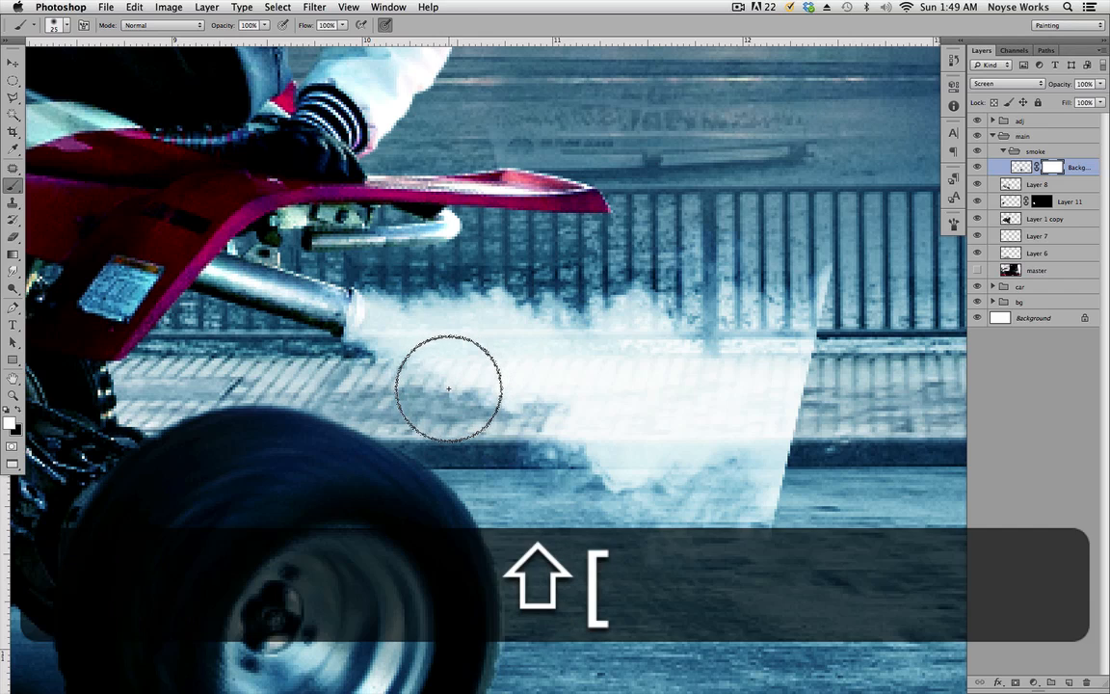
left_click(64, 26)
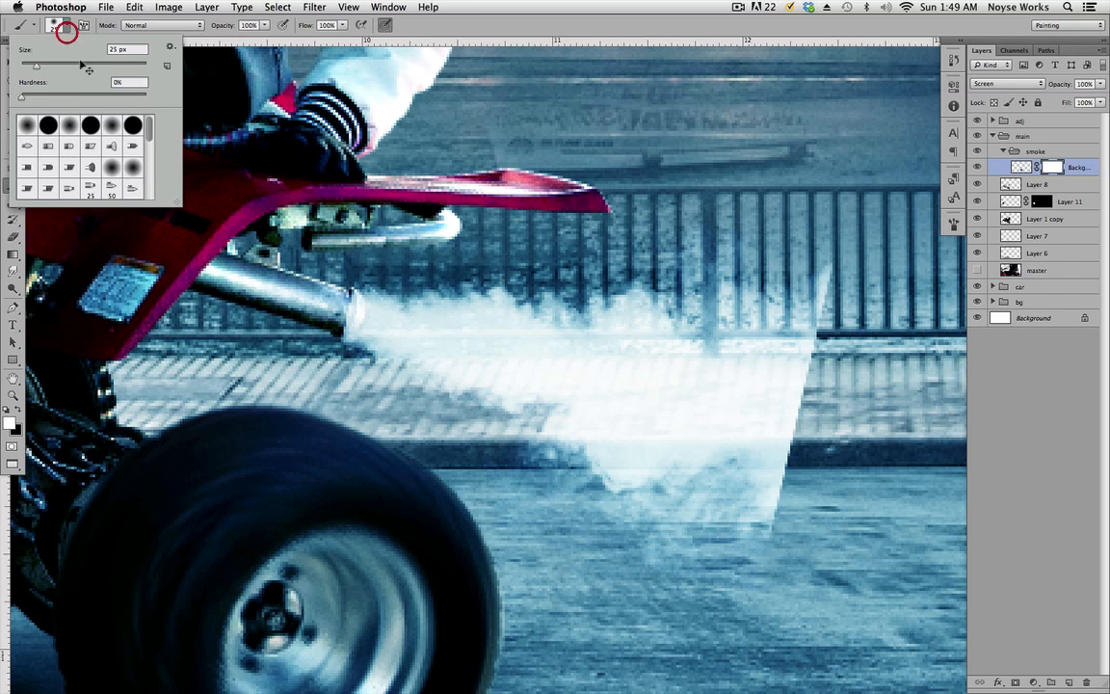
left_click_drag(39, 66, 67, 66)
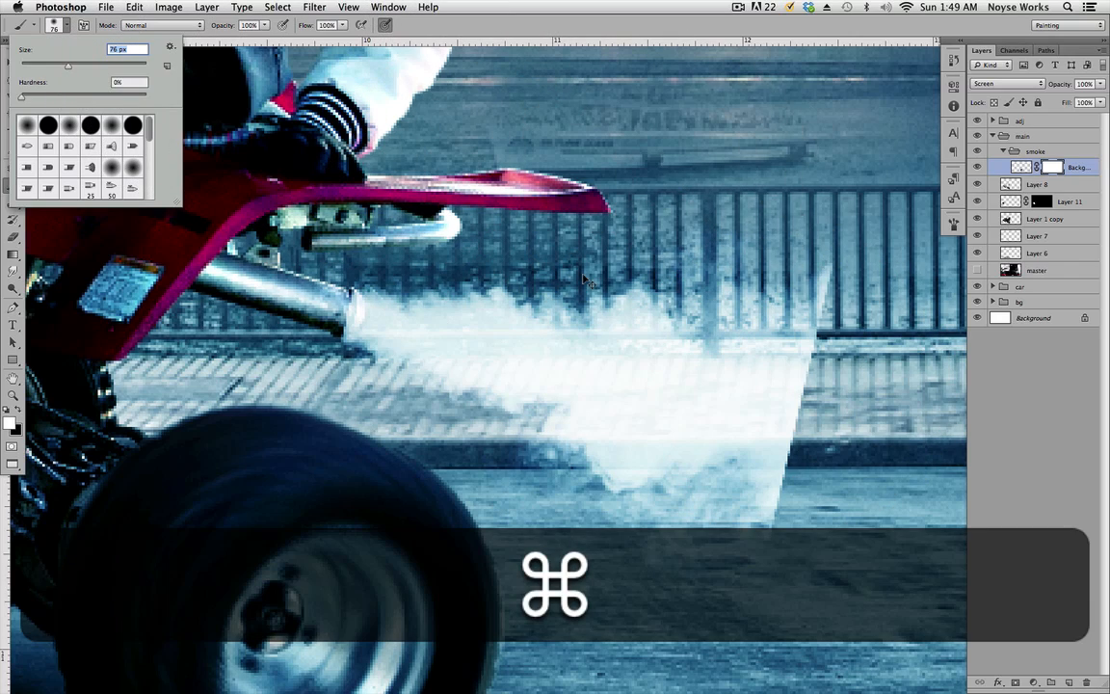
Step: Paint black on the smoke layer's mask to fade out the hard straight edges at the plume's wide end
left_click(1054, 167, "super")
left_click_drag(686, 405, 535, 359)
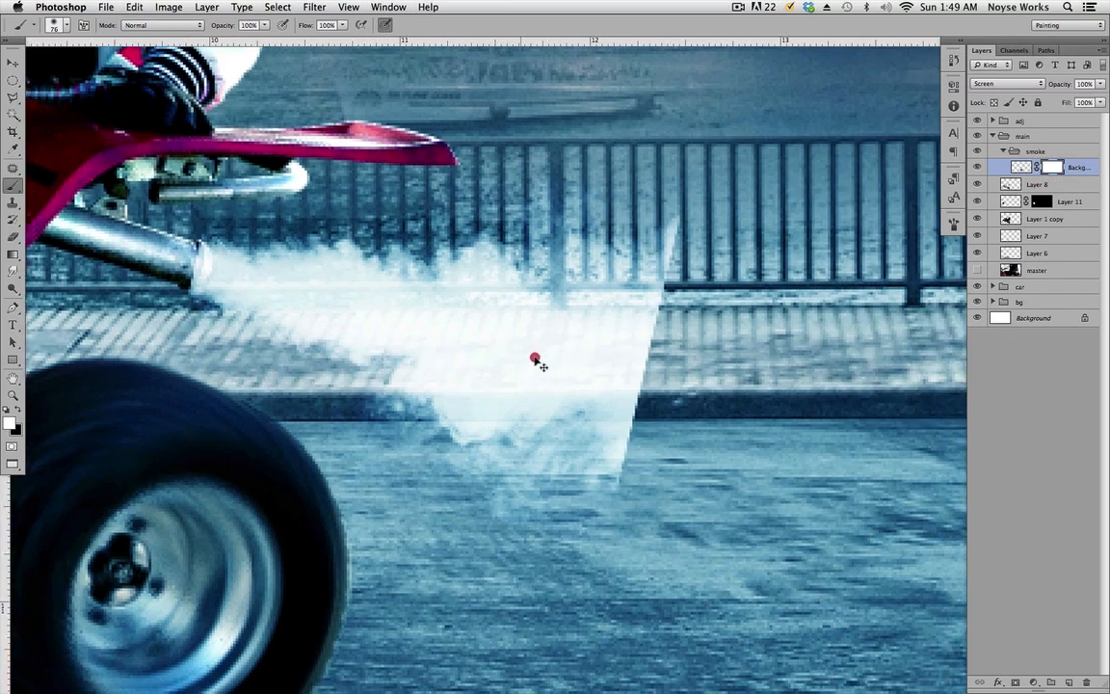
left_click_drag(644, 371, 598, 366)
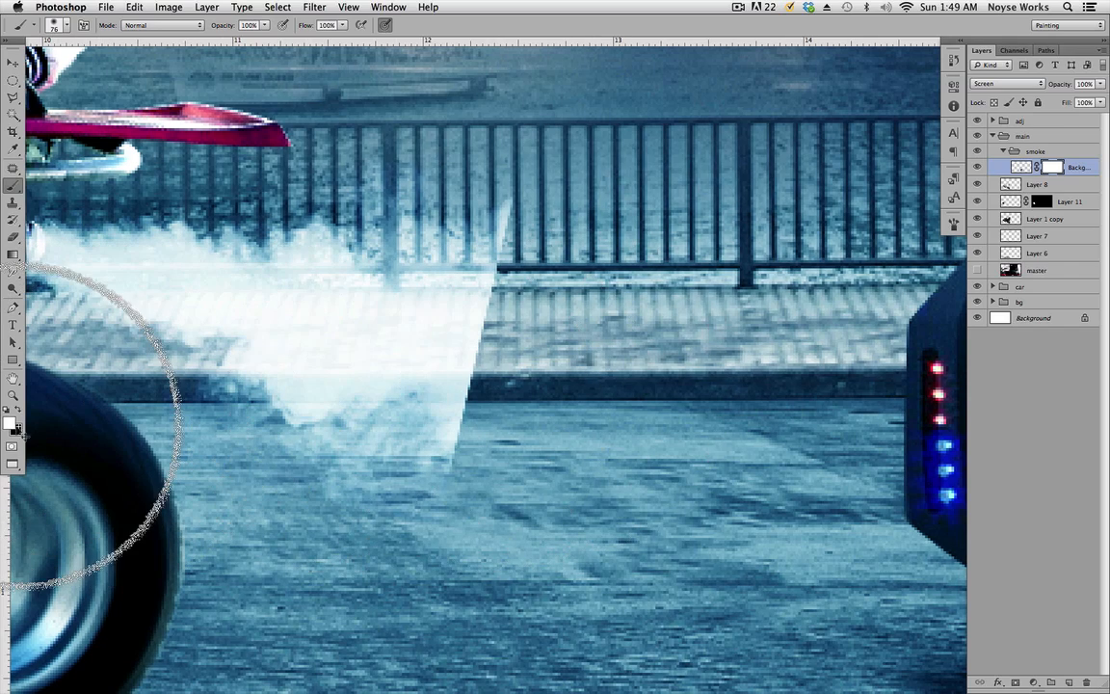
left_click(10, 422)
left_click_drag(448, 429, 337, 521)
left_click(689, 310)
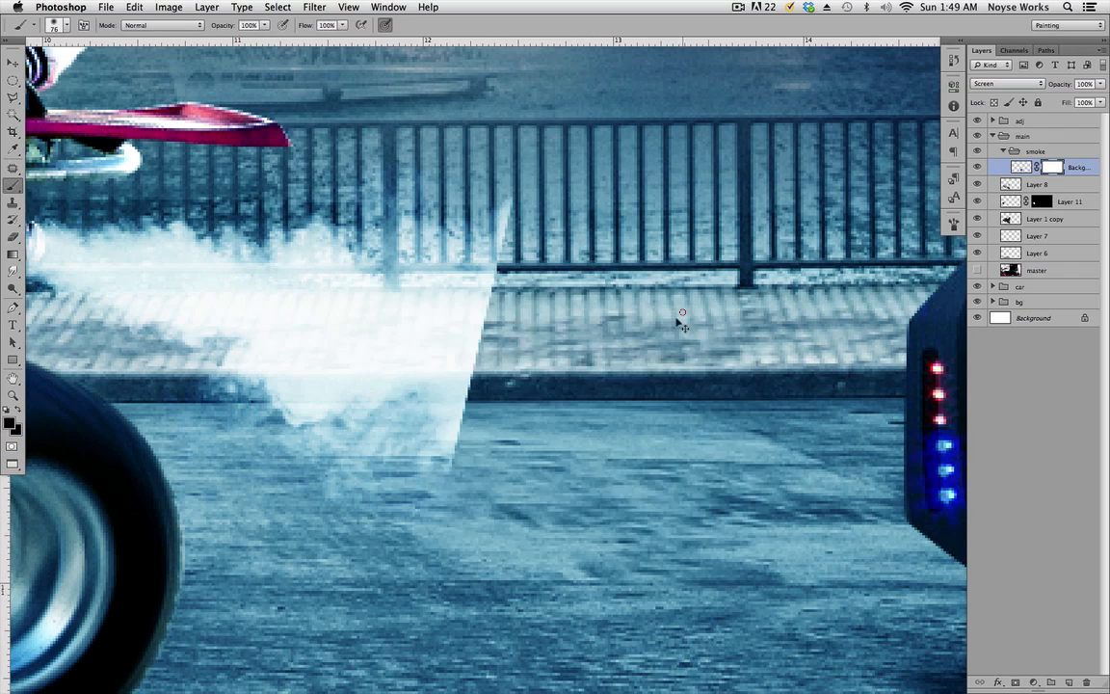
mouse_move(538, 397)
left_mouse_down()
mouse_move(561, 340)
mouse_move(588, 323)
mouse_move(619, 252)
mouse_move(580, 235)
left_mouse_up()
left_click_drag(621, 375, 796, 209)
left_click_drag(563, 433, 515, 438)
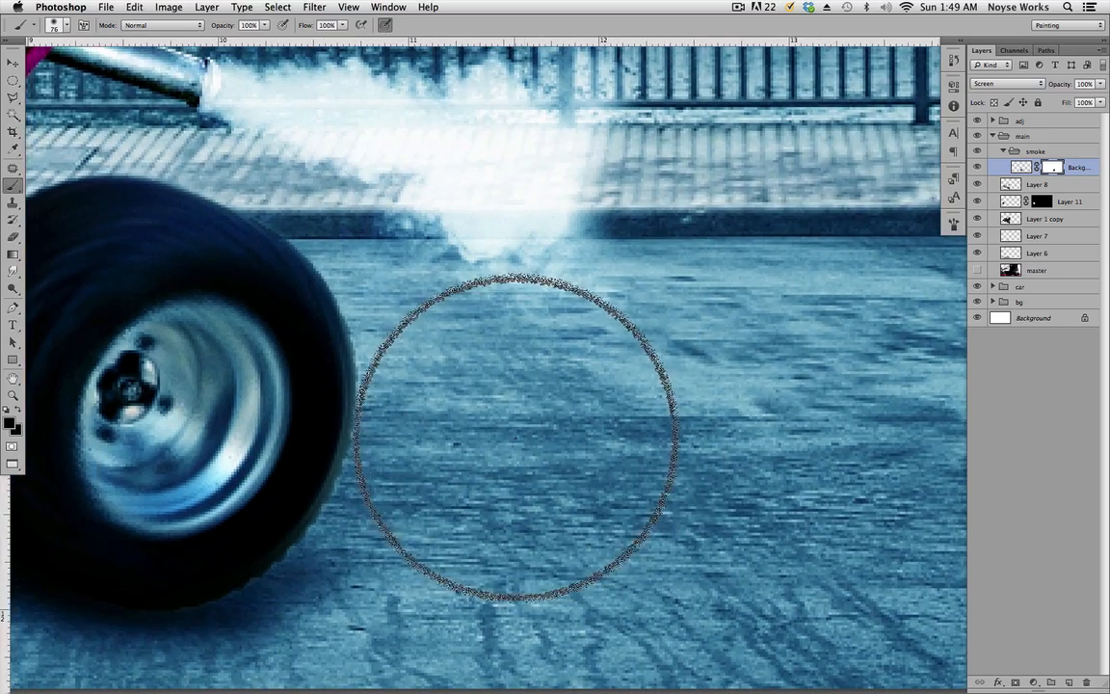
left_click_drag(643, 363, 619, 468)
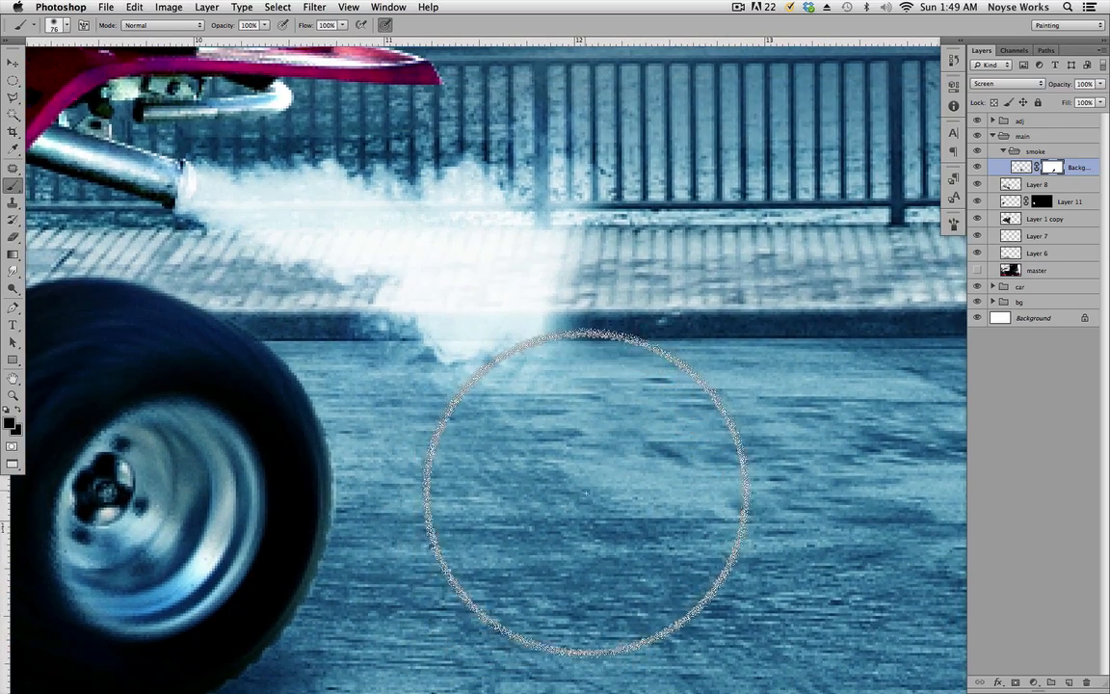
scroll(674, 338, "up", 5)
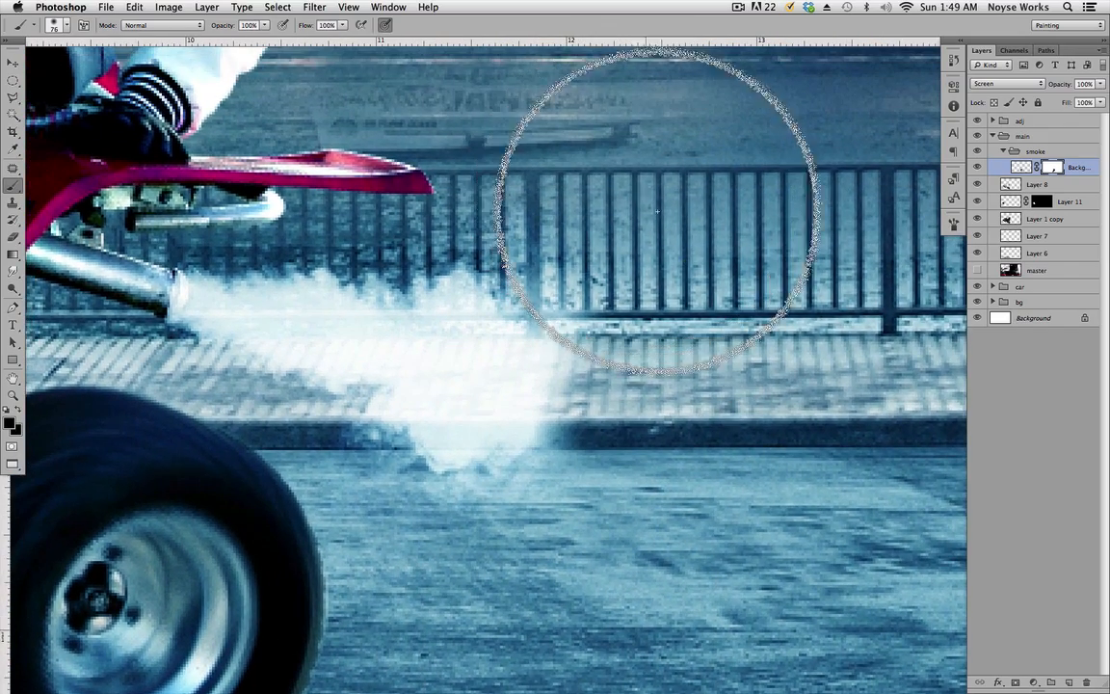
Step: Mask the smoke off the tip of the quad bike's exhaust pipe with a 6 px black brush
left_click_drag(501, 389, 895, 422)
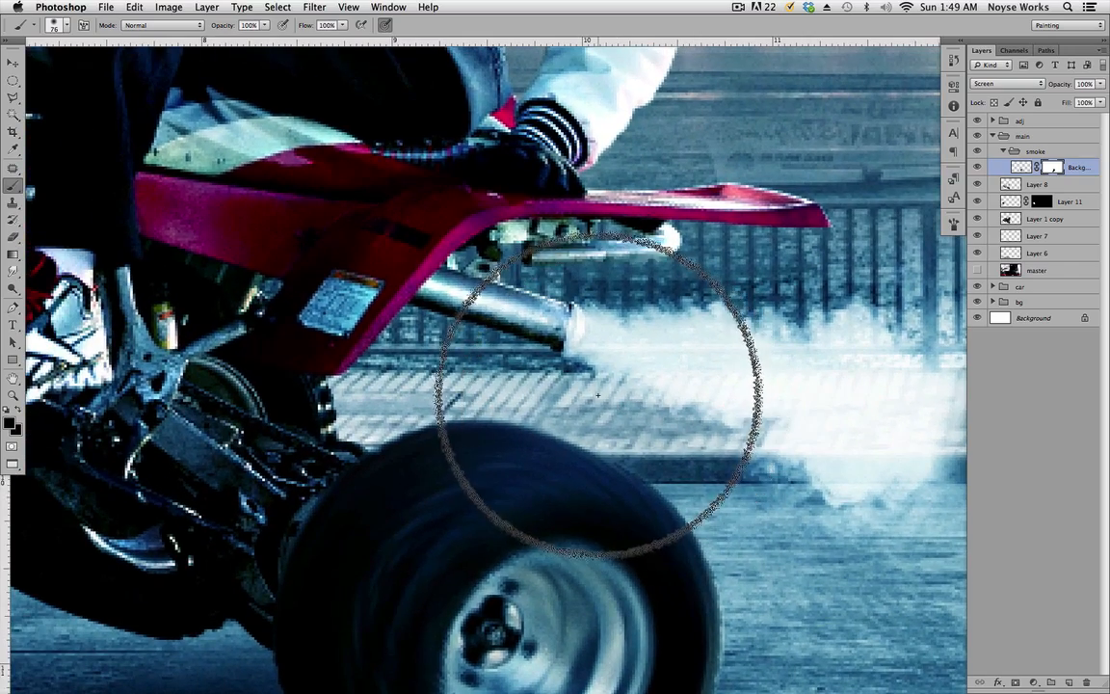
key("bracketleft")
key("bracketleft")
key("bracketleft")
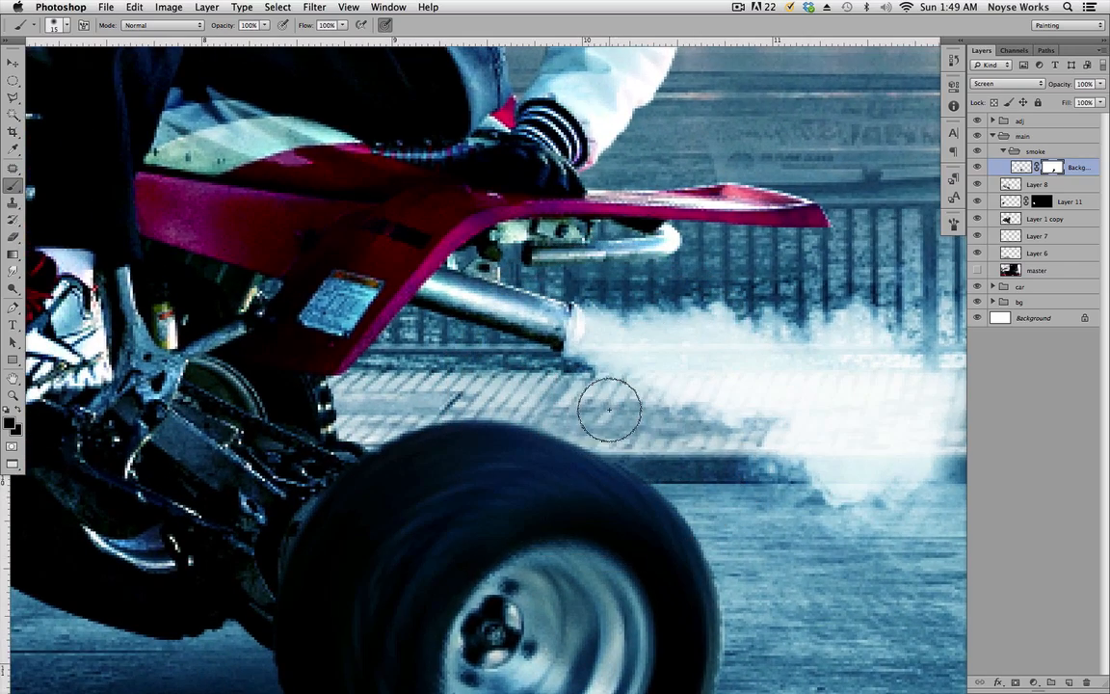
key("super+equal")
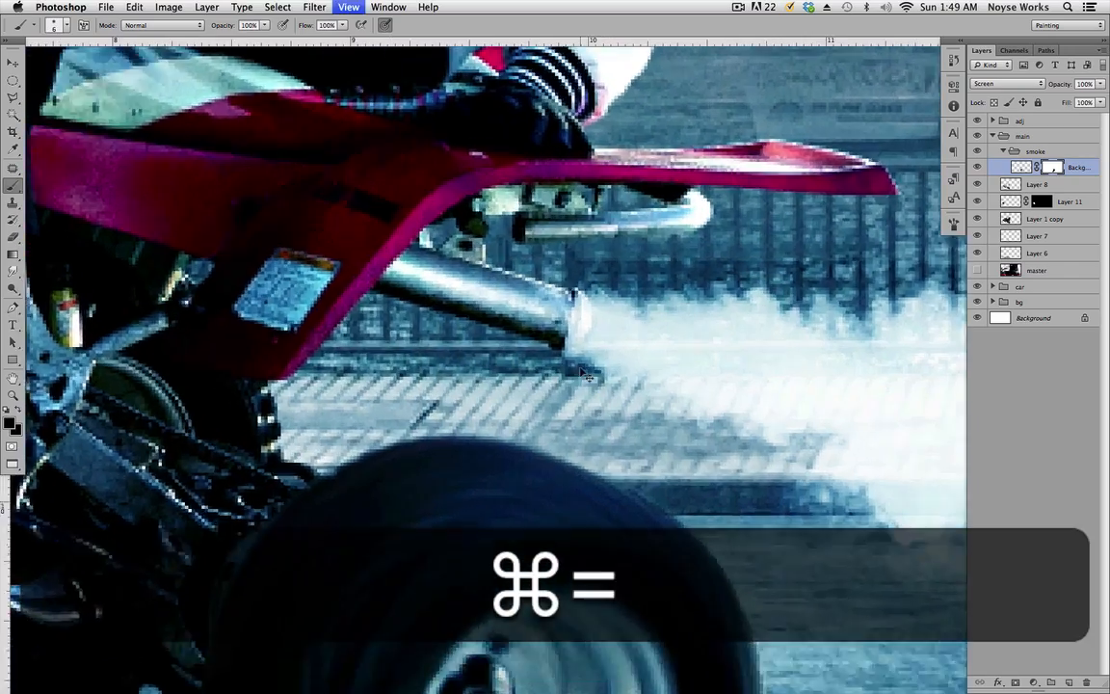
key("super+equal")
key("super+minus")
key("super+minus")
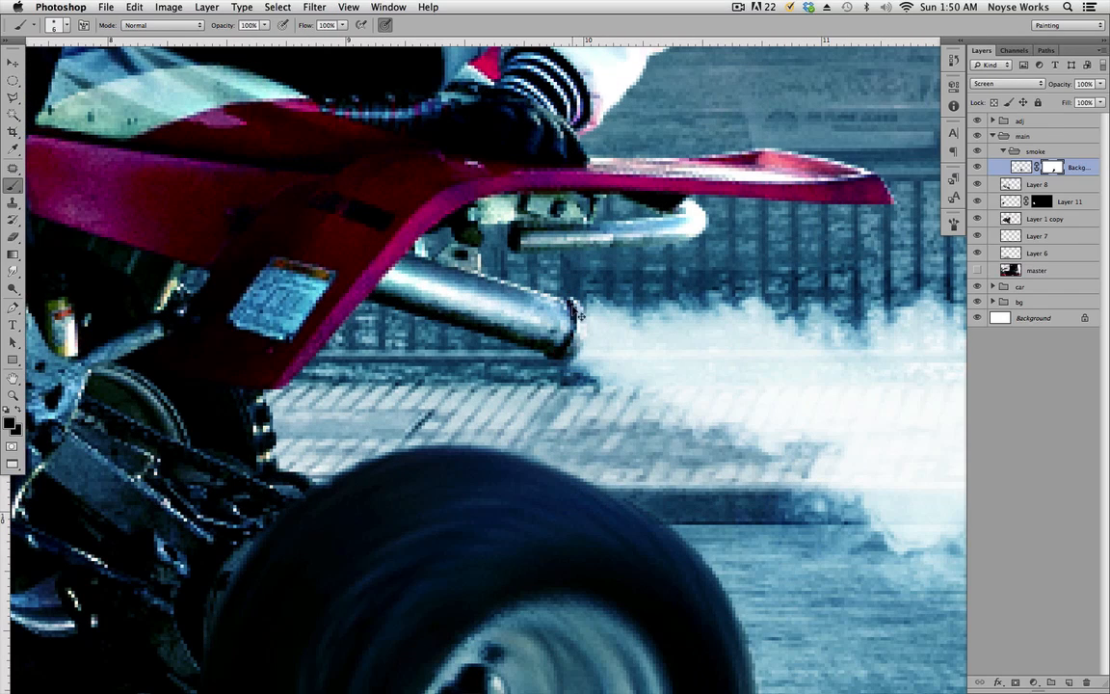
left_click(572, 300)
Step: Compare the exhaust pipe and the full composite with the smoke layer hidden and shown, and save the document
left_click(978, 166)
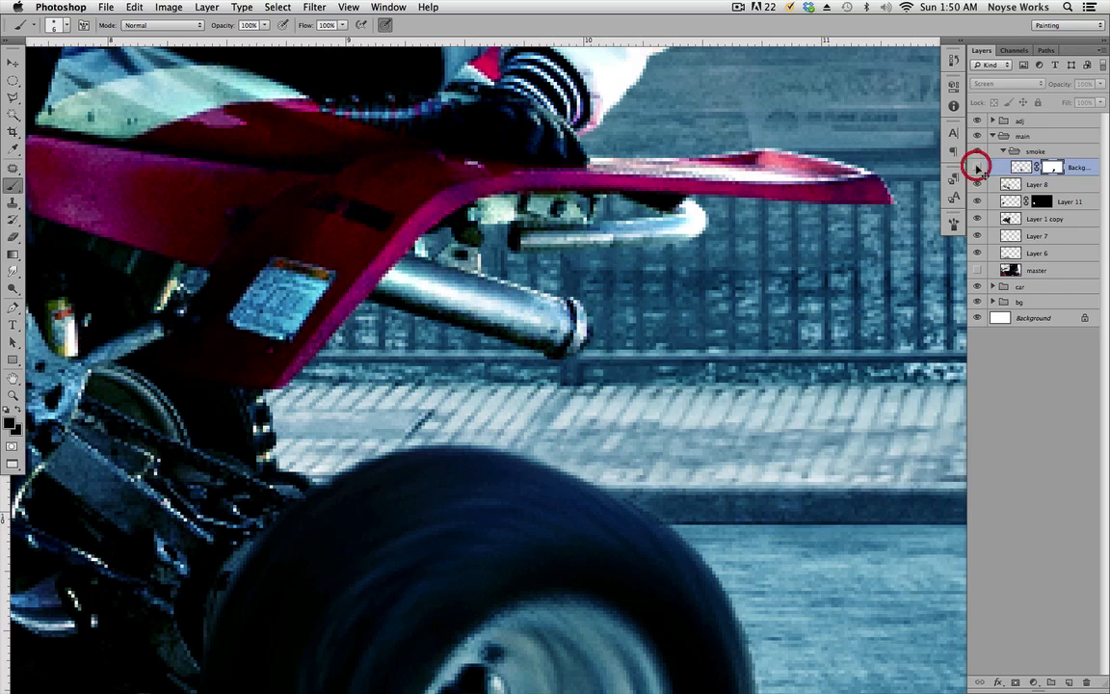
left_click(978, 167)
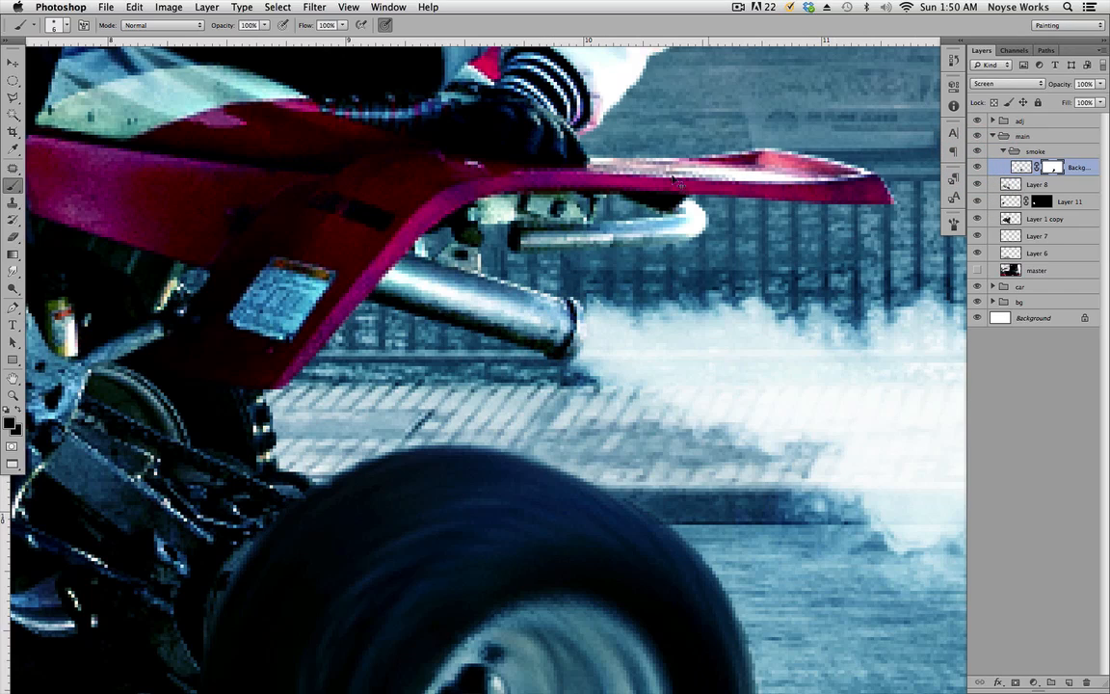
left_click_drag(732, 369, 554, 351)
key("super+1")
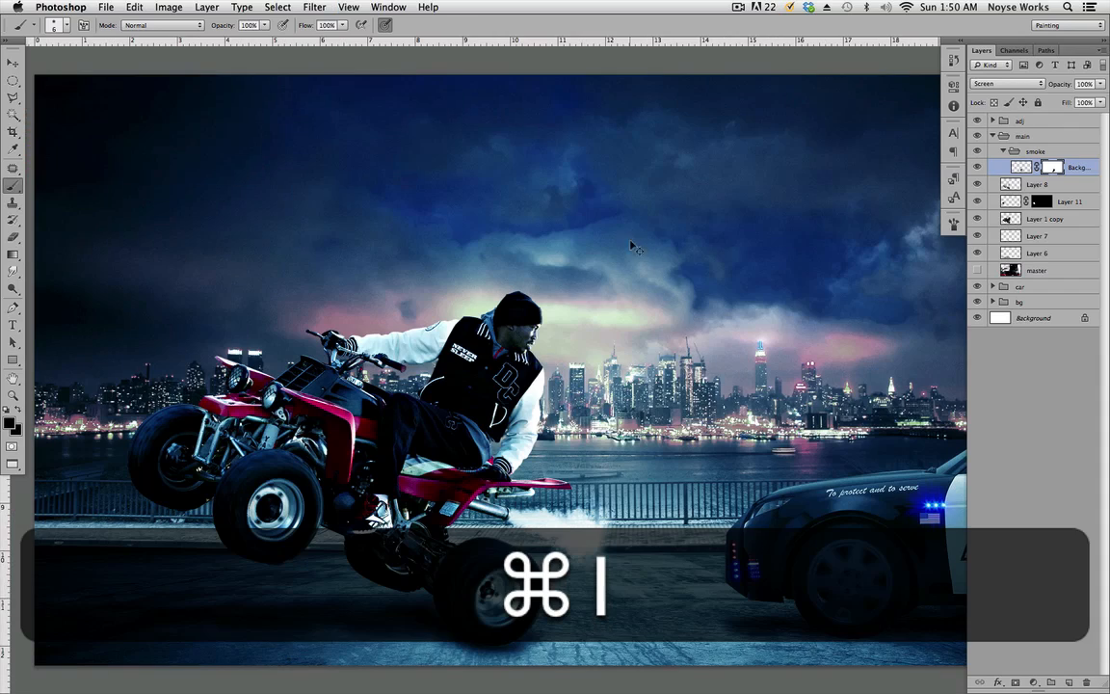
key("v")
left_click_drag(739, 433, 734, 389)
left_click(978, 167)
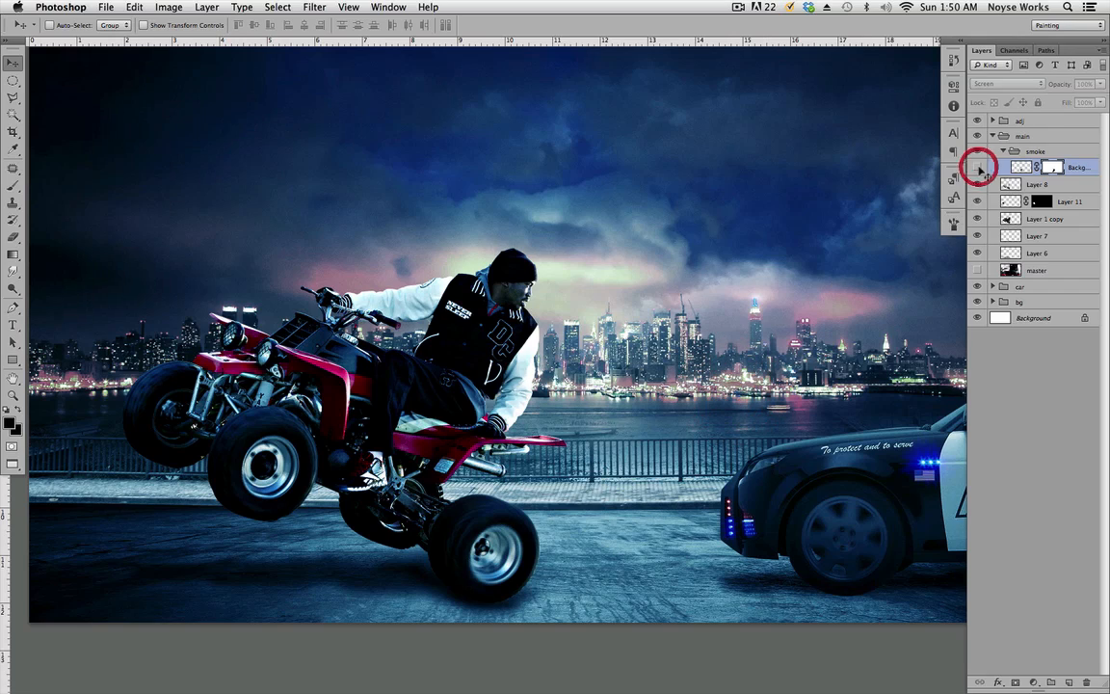
left_click(979, 168)
key("super+s")
Step: Switch to Adobe Bridge and open smoke.jpg from the Bonus folder in Photoshop
key("super+space")
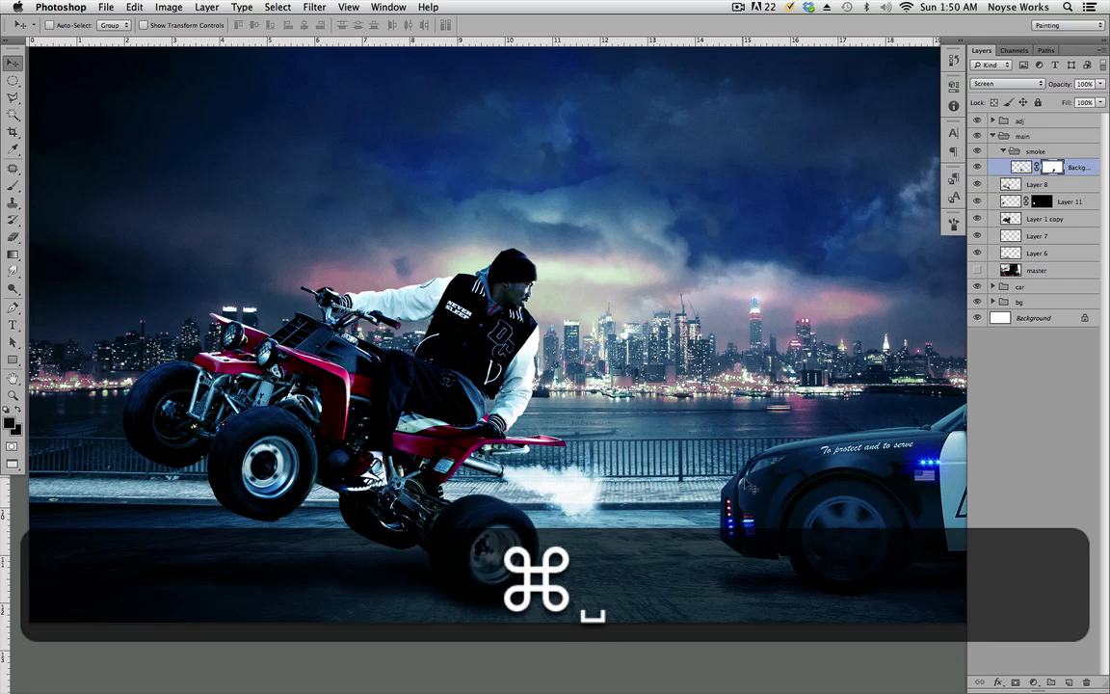
key("super+equal")
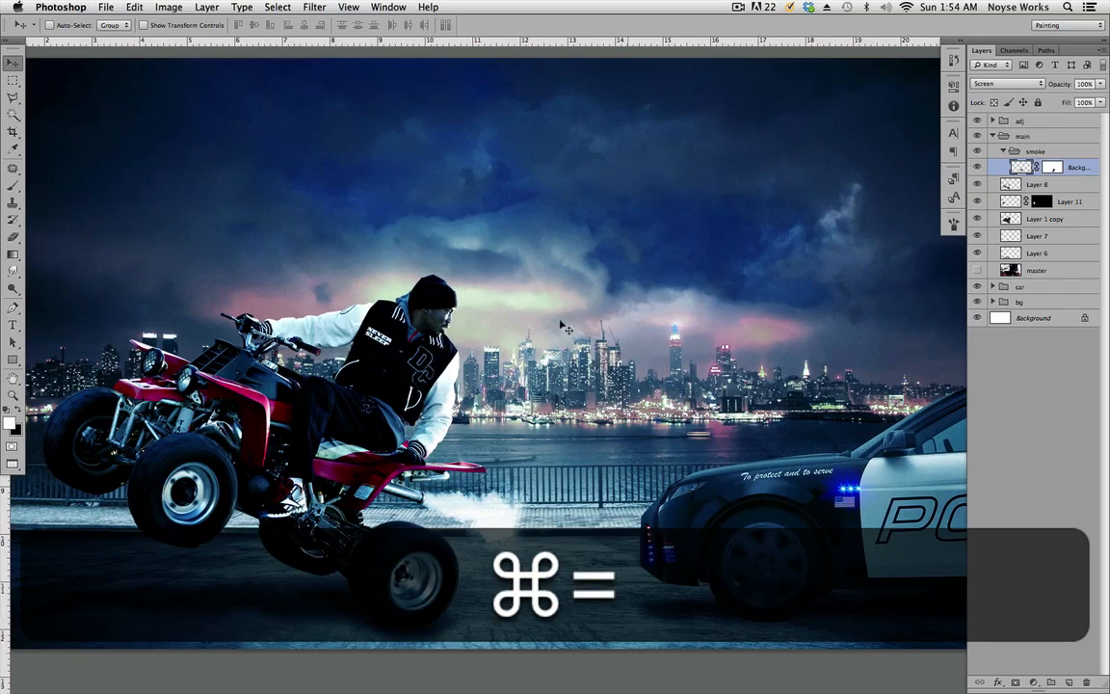
left_click_drag(761, 453, 668, 439)
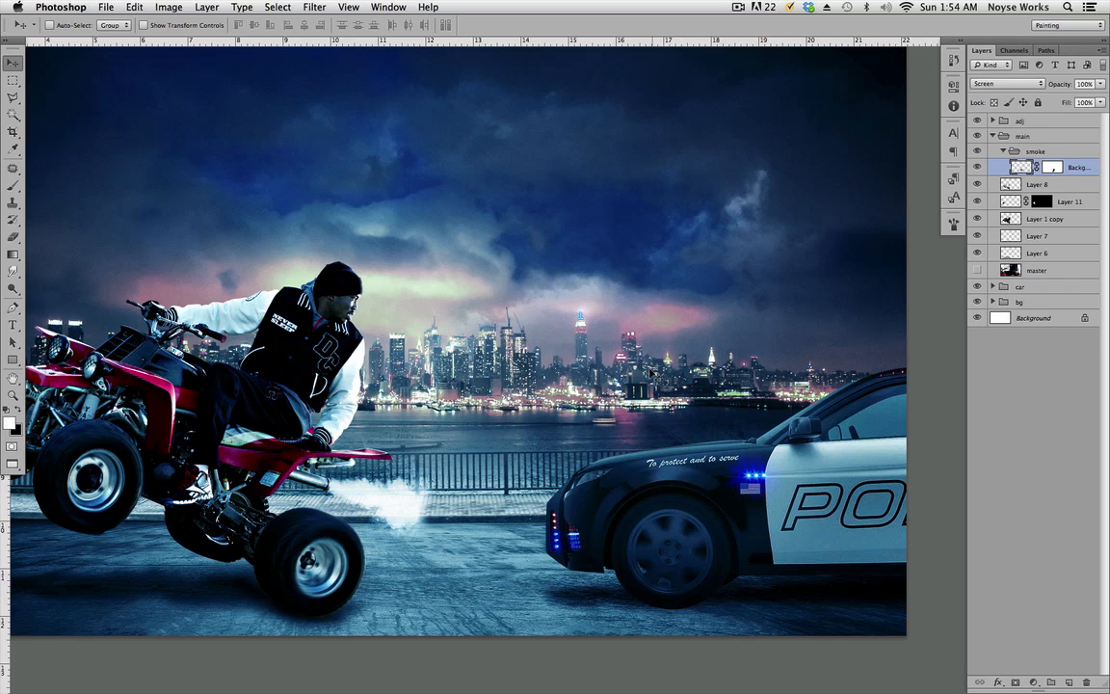
key("super+Tab")
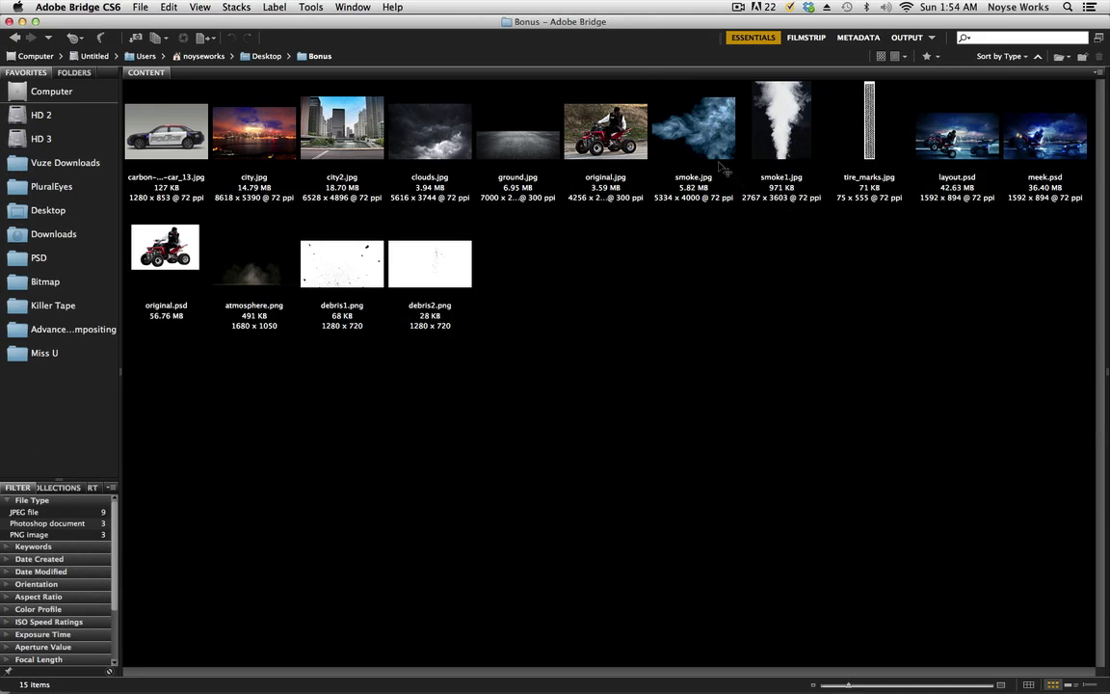
double_click(718, 148)
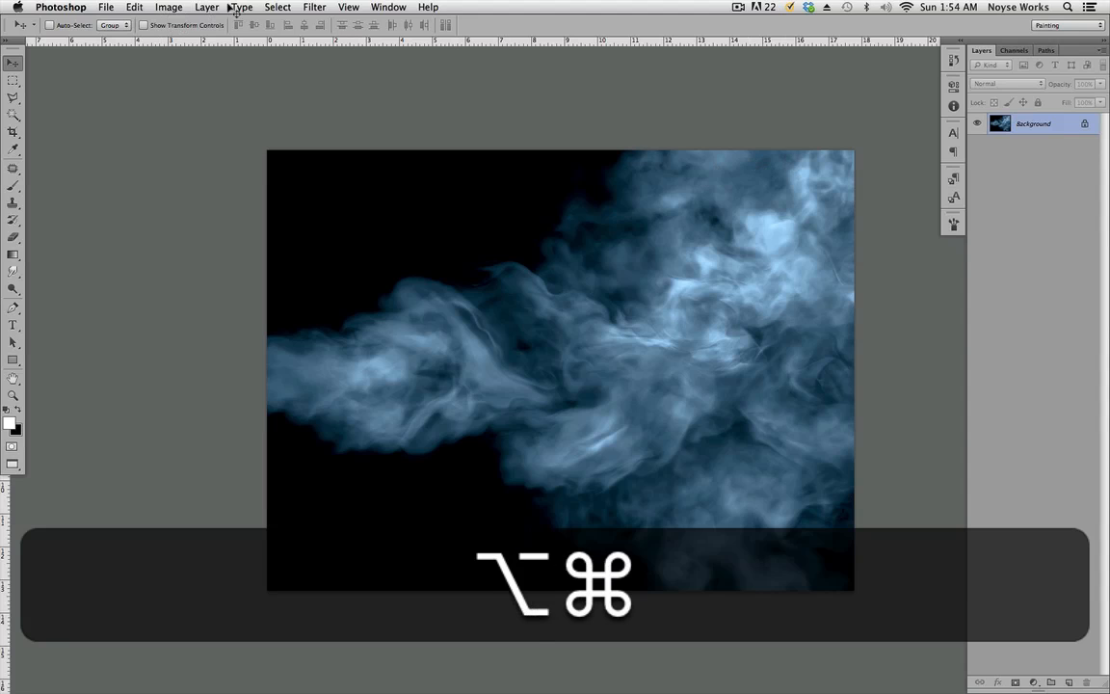
Step: Resize the smoke image to 900 pixels wide with its proportions constrained
key("alt+super+i")
left_click(672, 265)
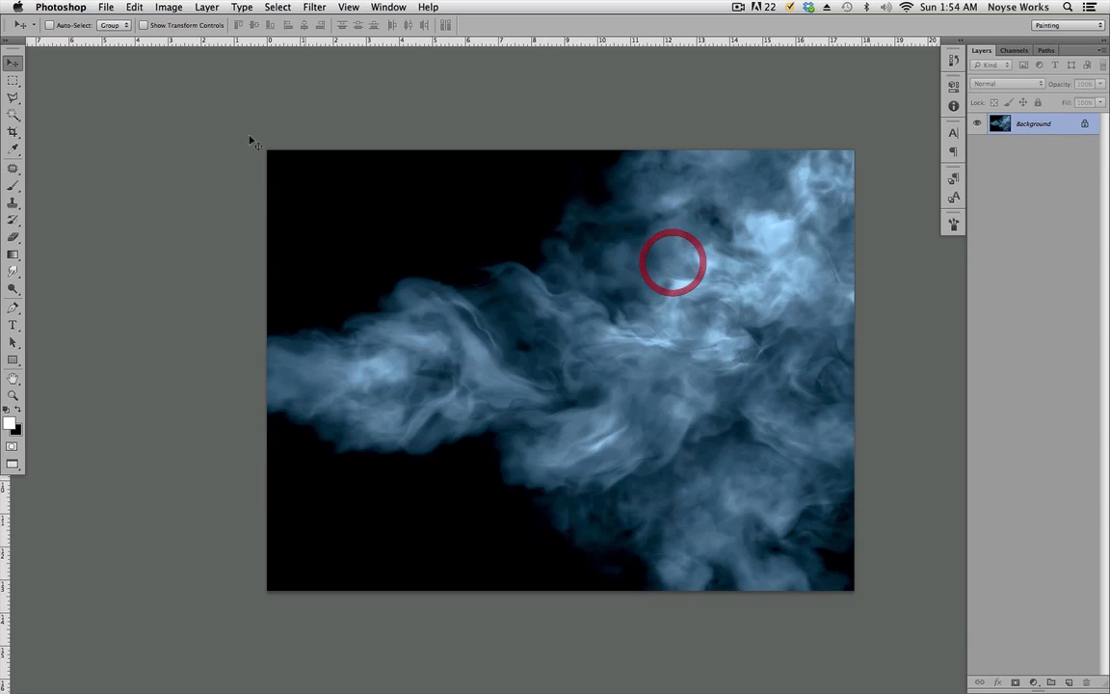
left_click(169, 8)
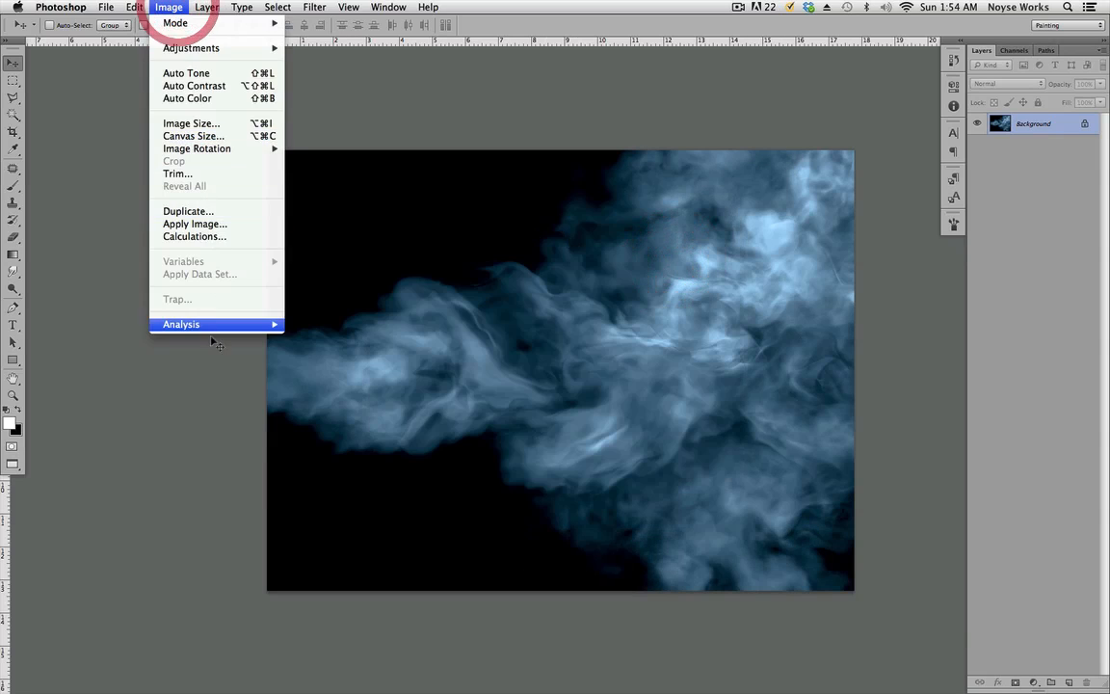
left_click(219, 125)
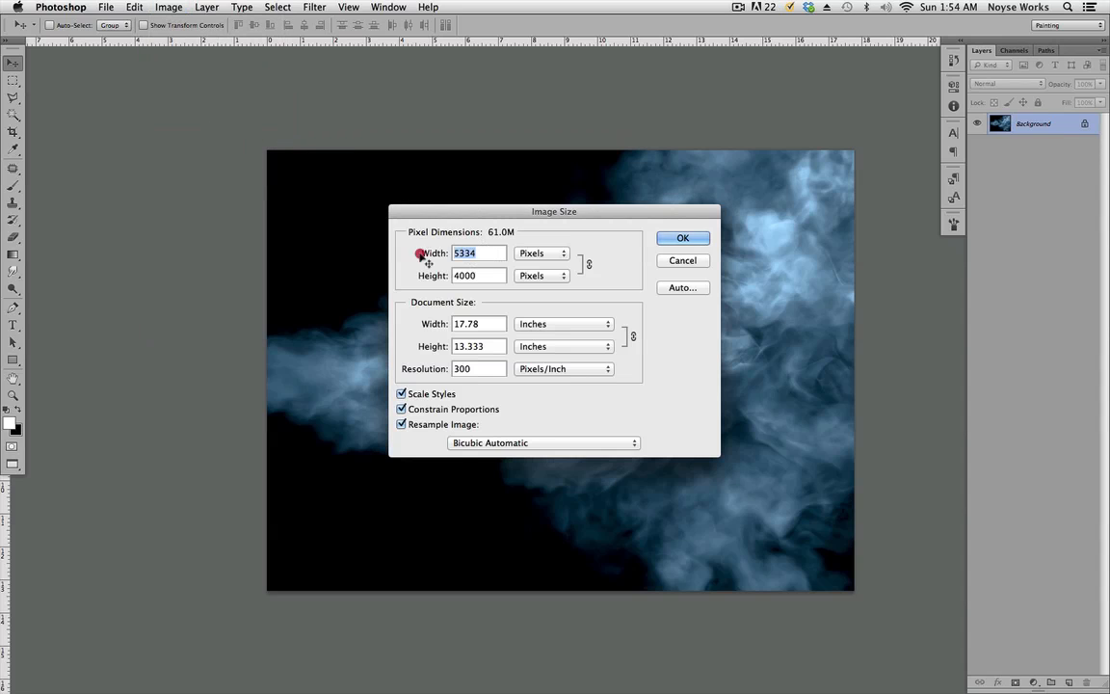
type("900")
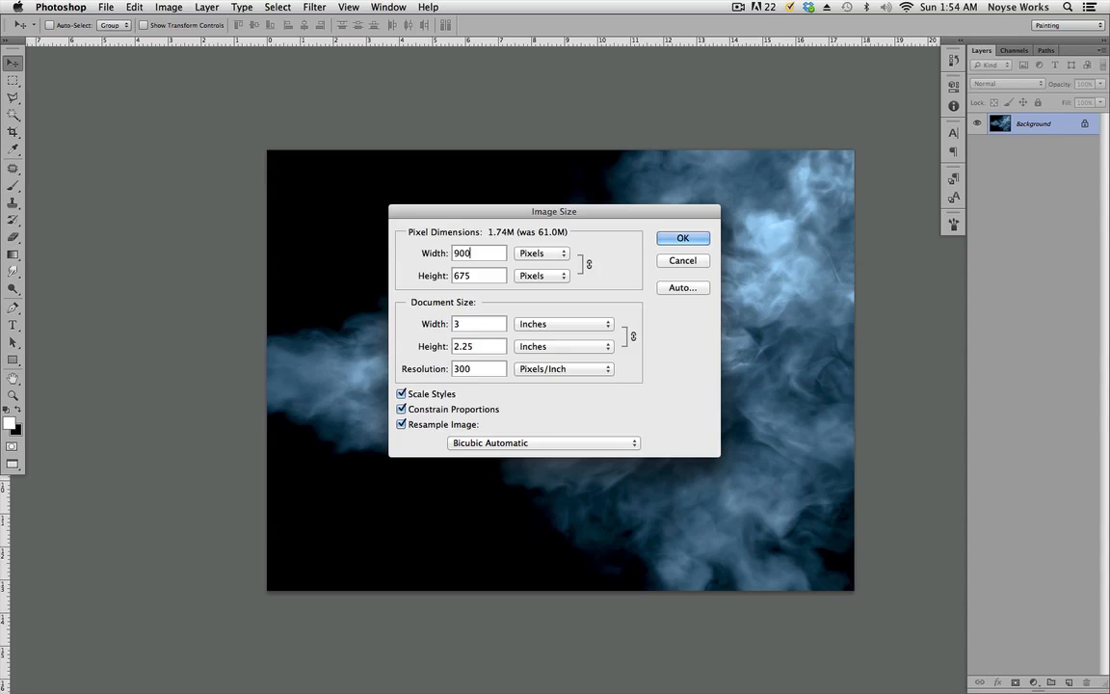
key("Return")
Step: Duplicate the smoke image's background layer into layout.psd and close smoke.jpg without saving it
left_click(1018, 123, "ctrl")
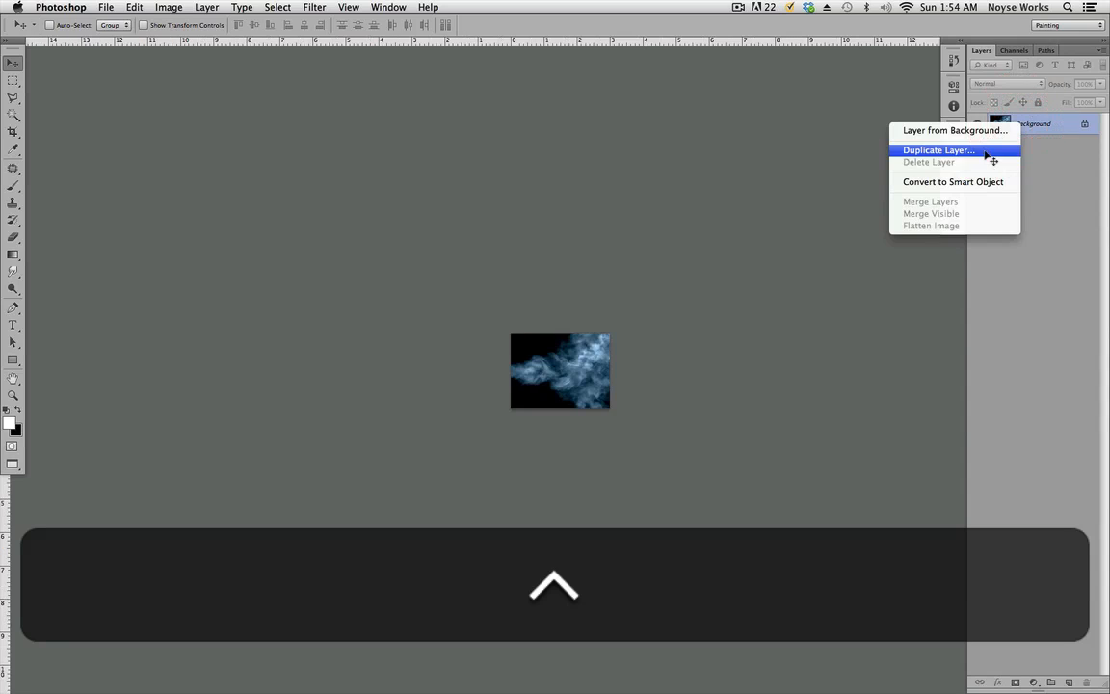
left_click(978, 150)
left_click(521, 339)
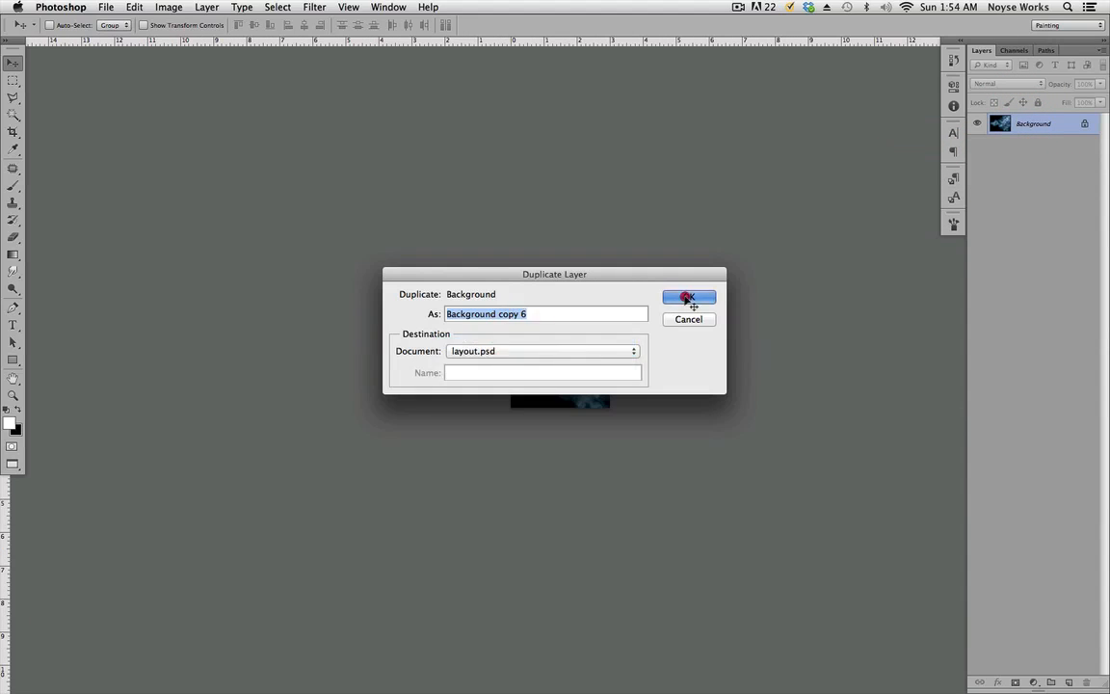
left_click(690, 297)
key("super+w")
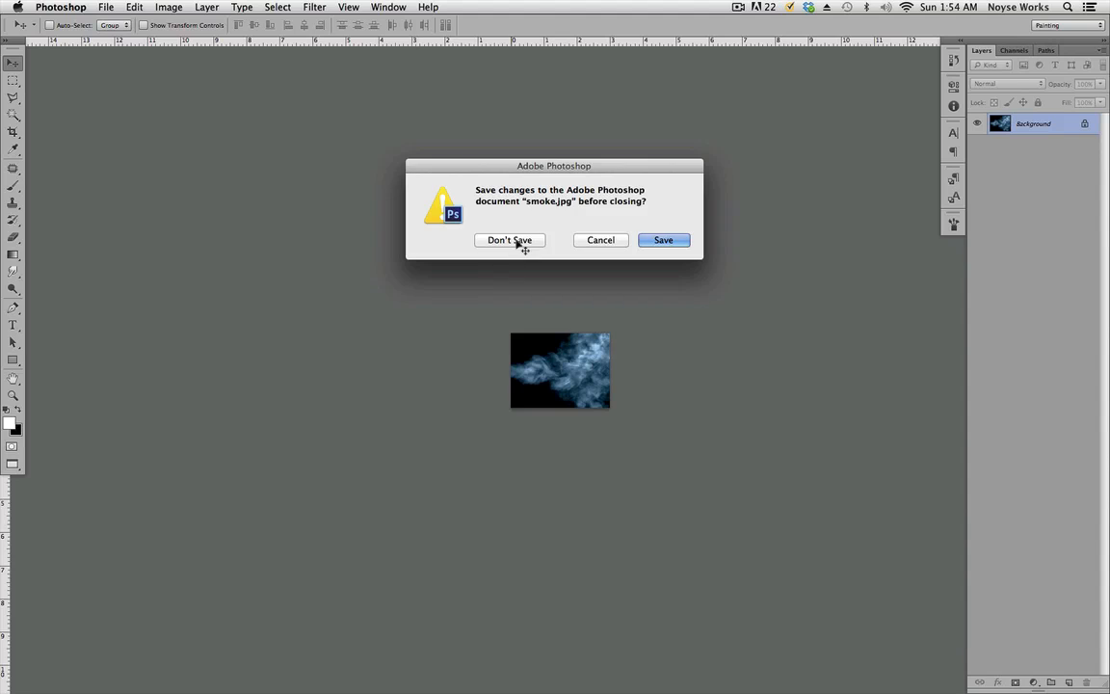
left_click(519, 242)
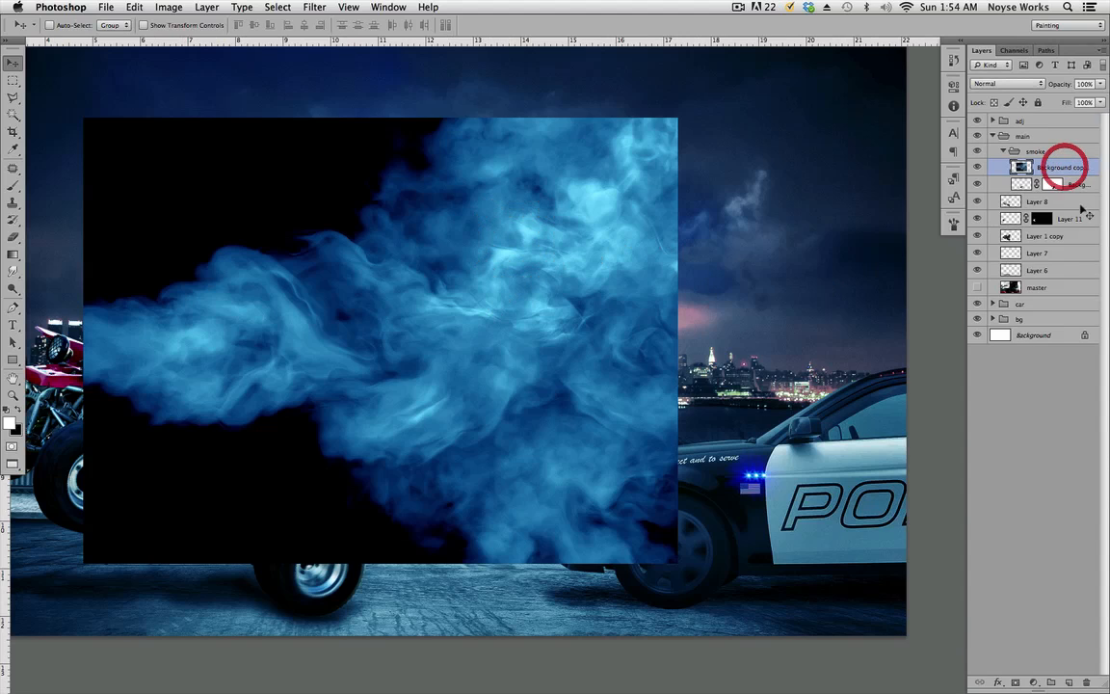
Step: Compare the composite with the newly added blue smoke layer hidden and shown
scroll(814, 329, "left", 5)
left_click(977, 170)
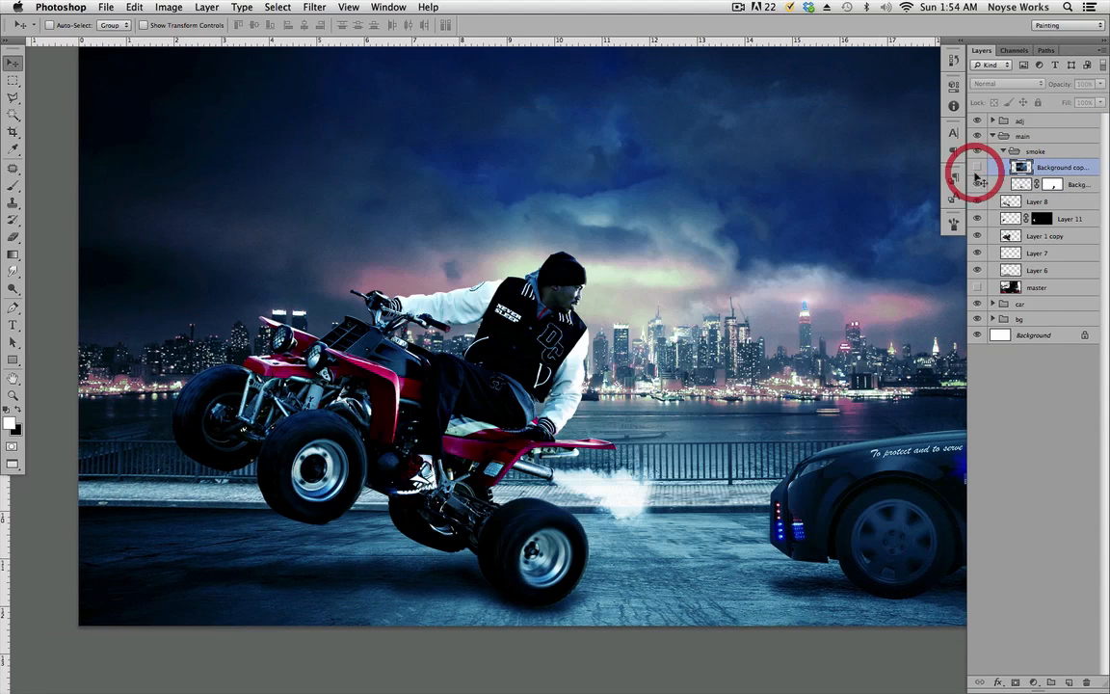
left_click(977, 168)
scroll(741, 377, "right", 3)
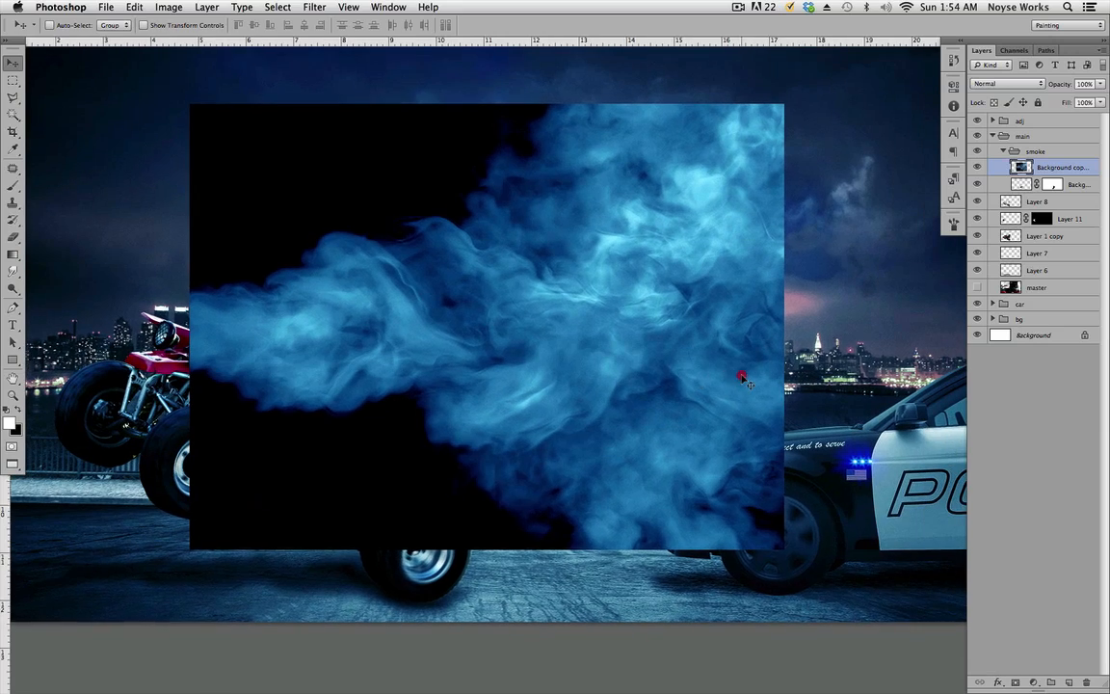
left_click(741, 376)
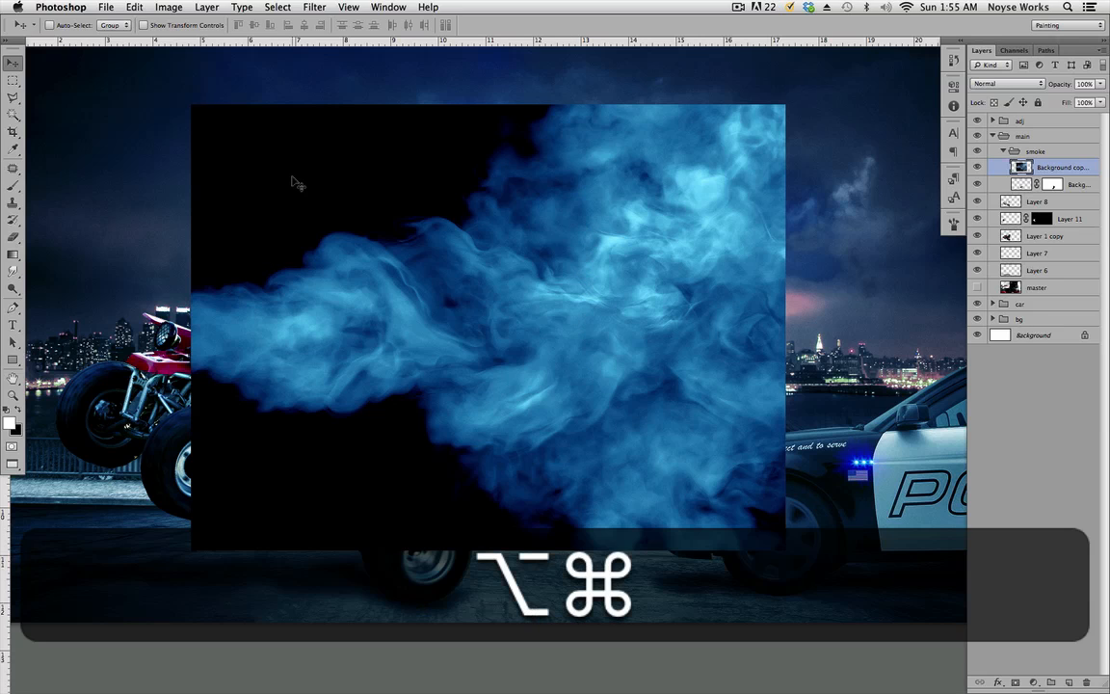
key("alt+super+u")
left_click_drag(873, 94, 728, 300)
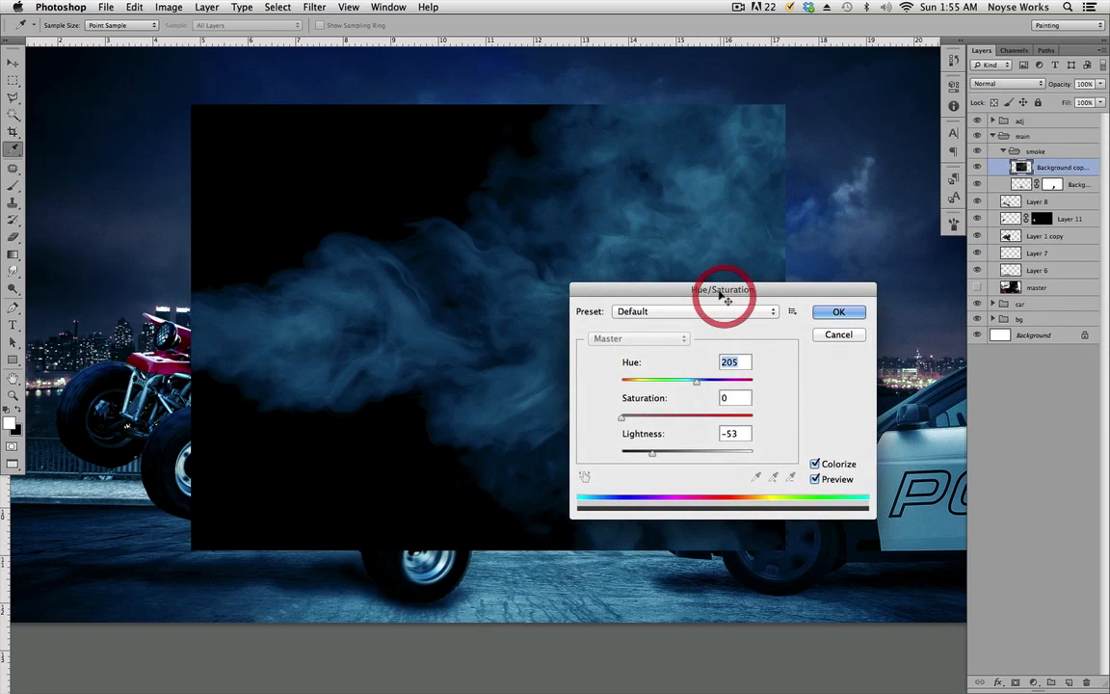
left_click(850, 336)
Step: Desaturate the blue smoke layer with a Hue/Saturation adjustment, setting Saturation to -100
left_click(170, 7)
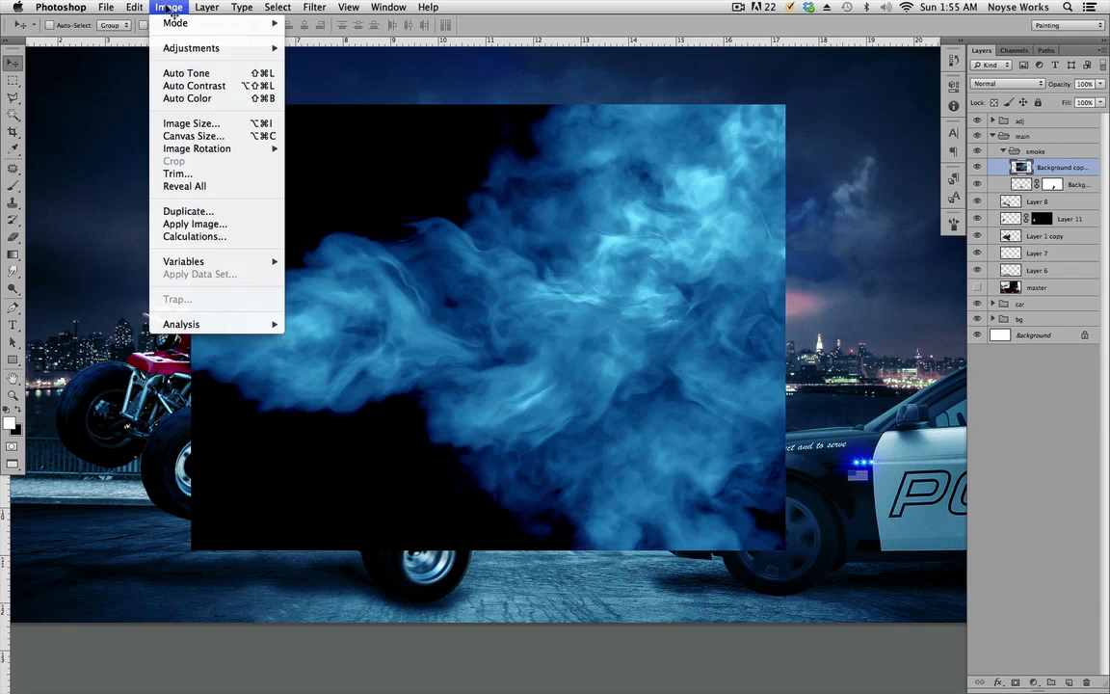
mouse_move(207, 48)
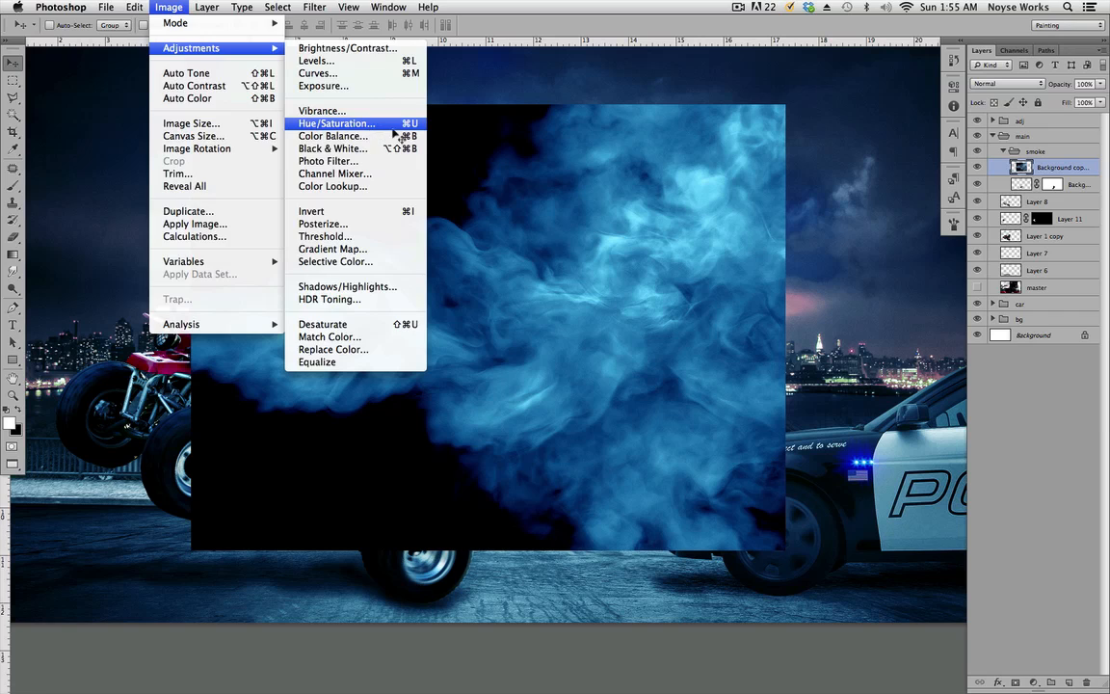
left_click(398, 125)
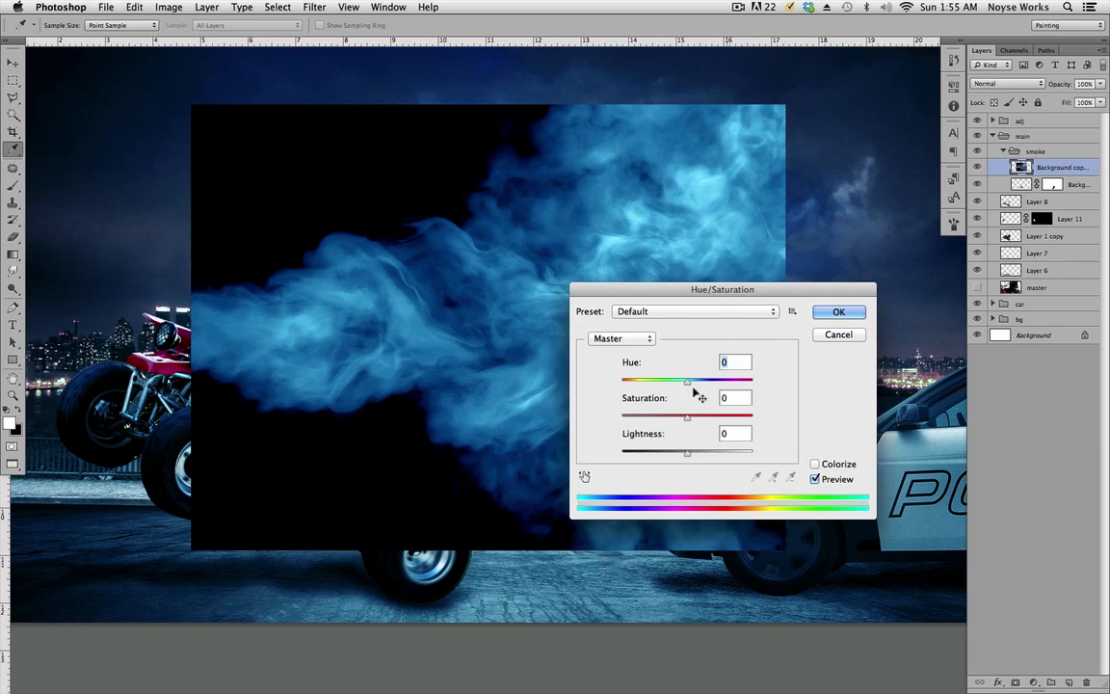
left_click_drag(691, 421, 592, 416)
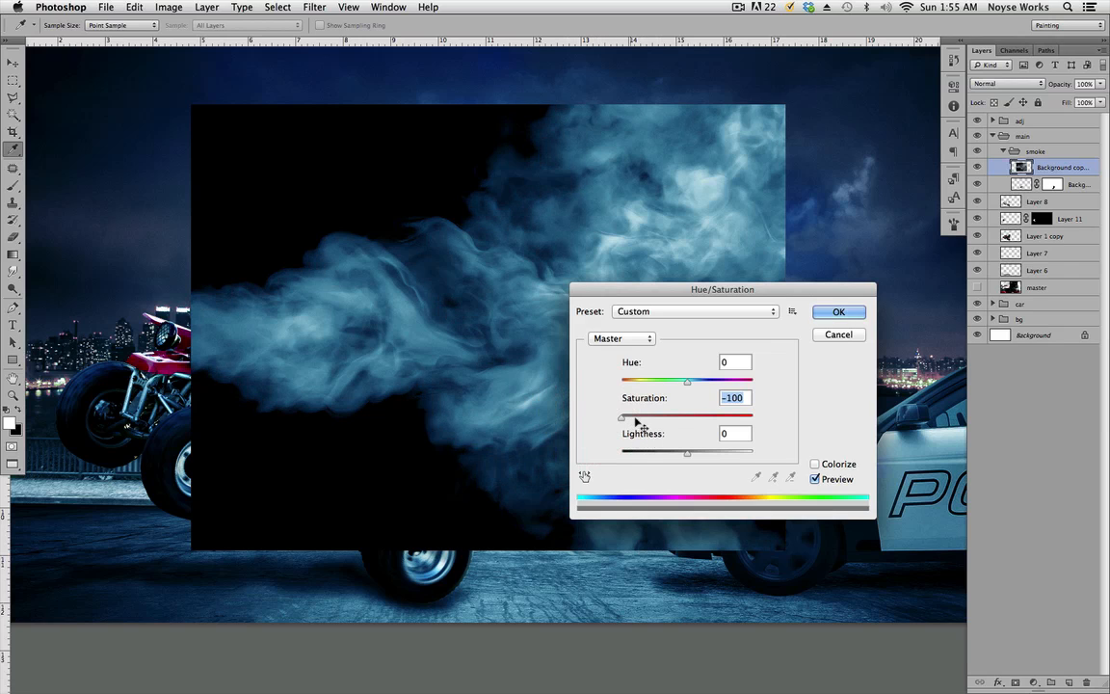
left_click(845, 312)
key("v")
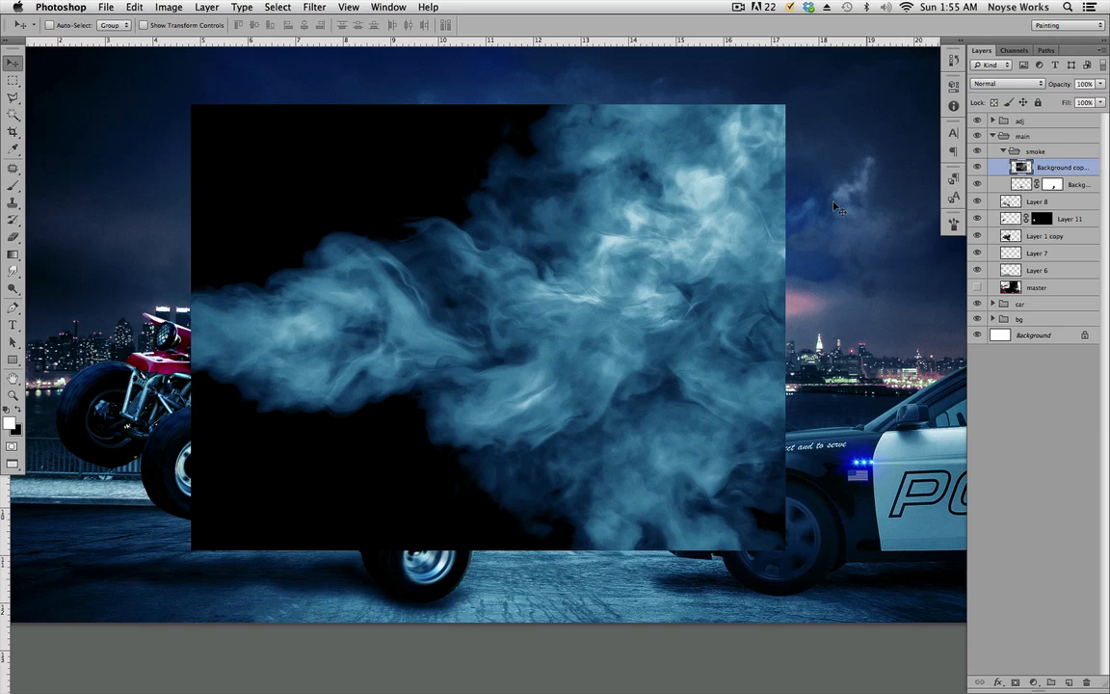
Step: Shift the desaturated smoke layer slightly and set its blend mode to Screen
left_click_drag(632, 405, 662, 419)
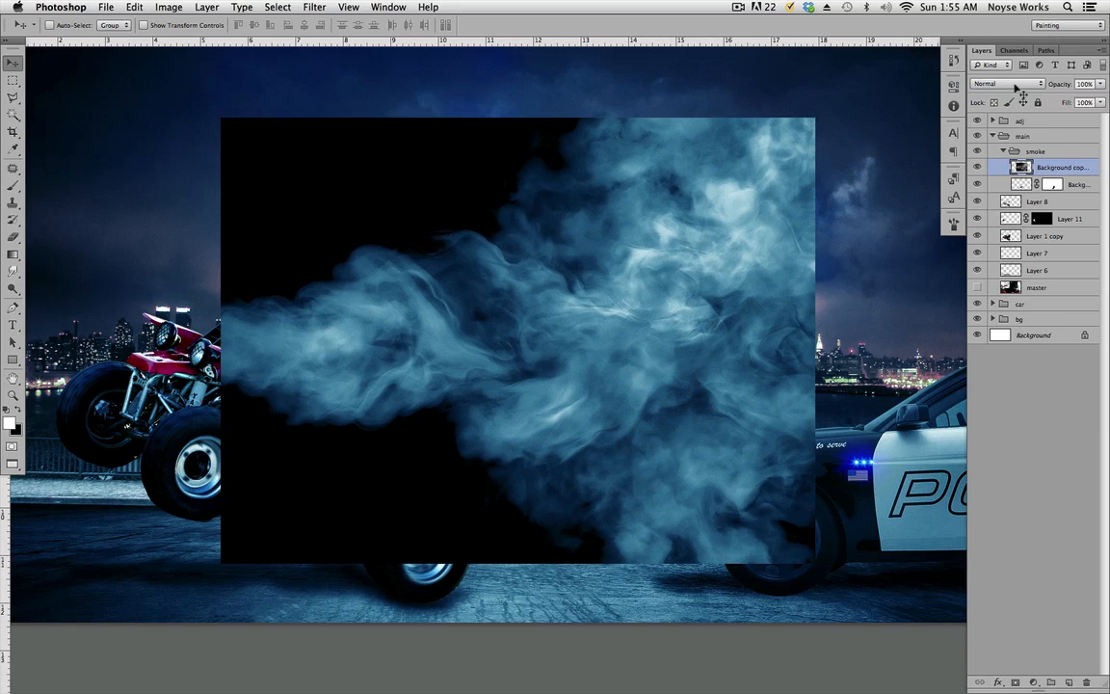
left_click(1019, 85)
left_click(1003, 173)
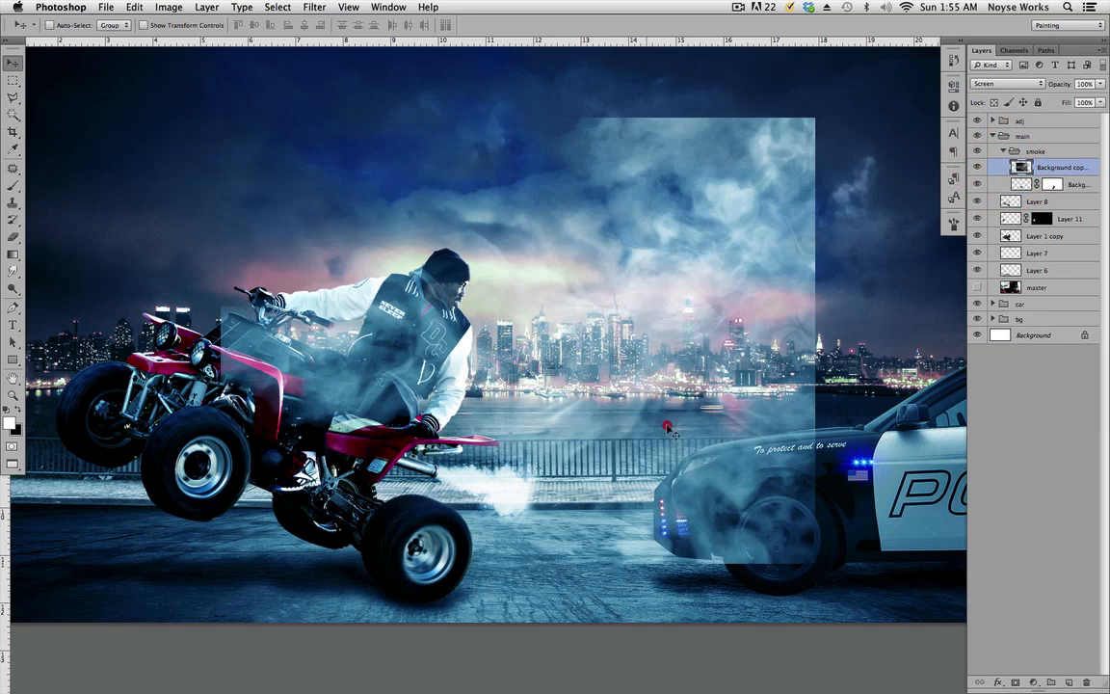
Step: Scale the smoke layer to about 65% and place it over the road between the quad's rear wheel and the police car
key("super+t")
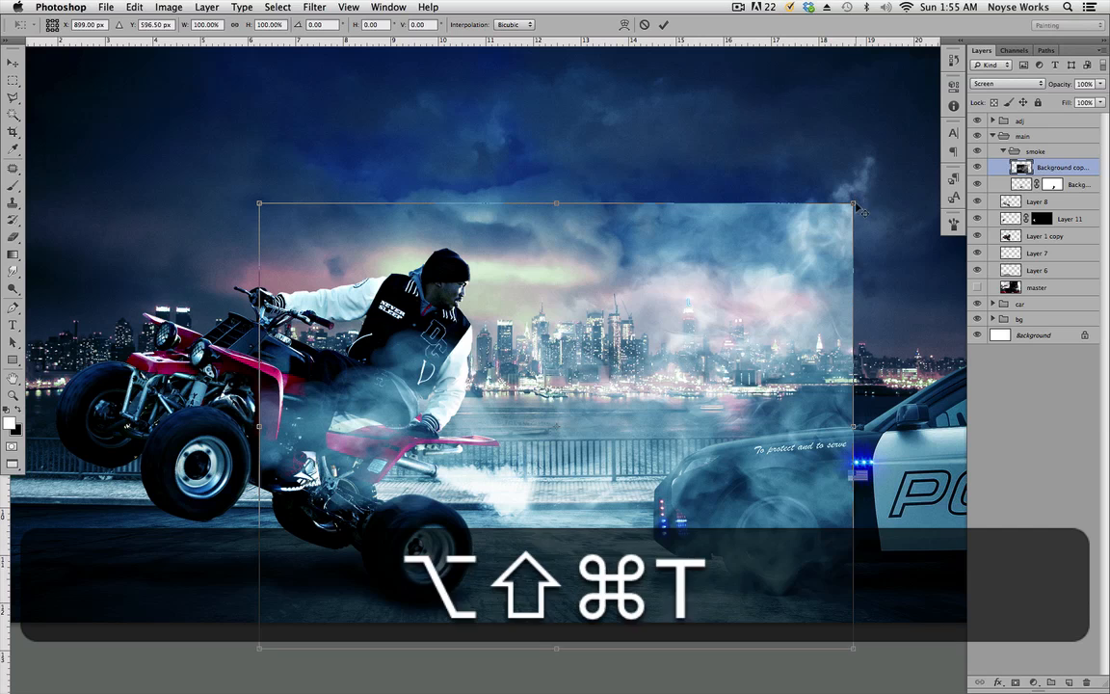
left_click_drag(854, 207, 613, 504)
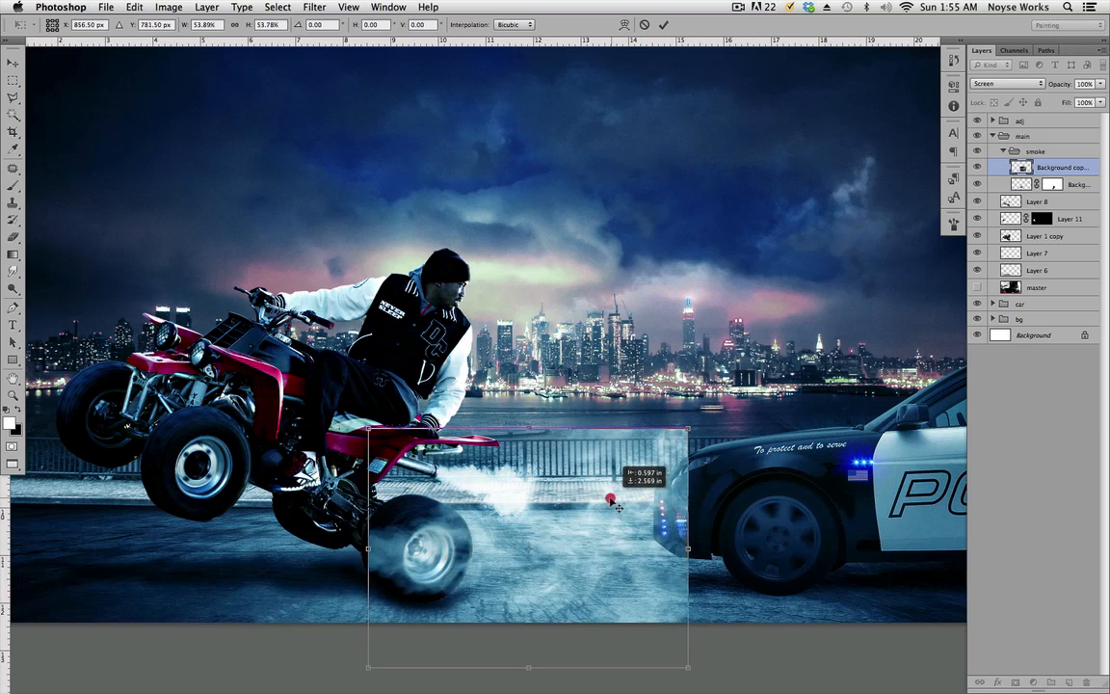
left_click_drag(688, 428, 715, 406)
left_click_drag(647, 473, 644, 475)
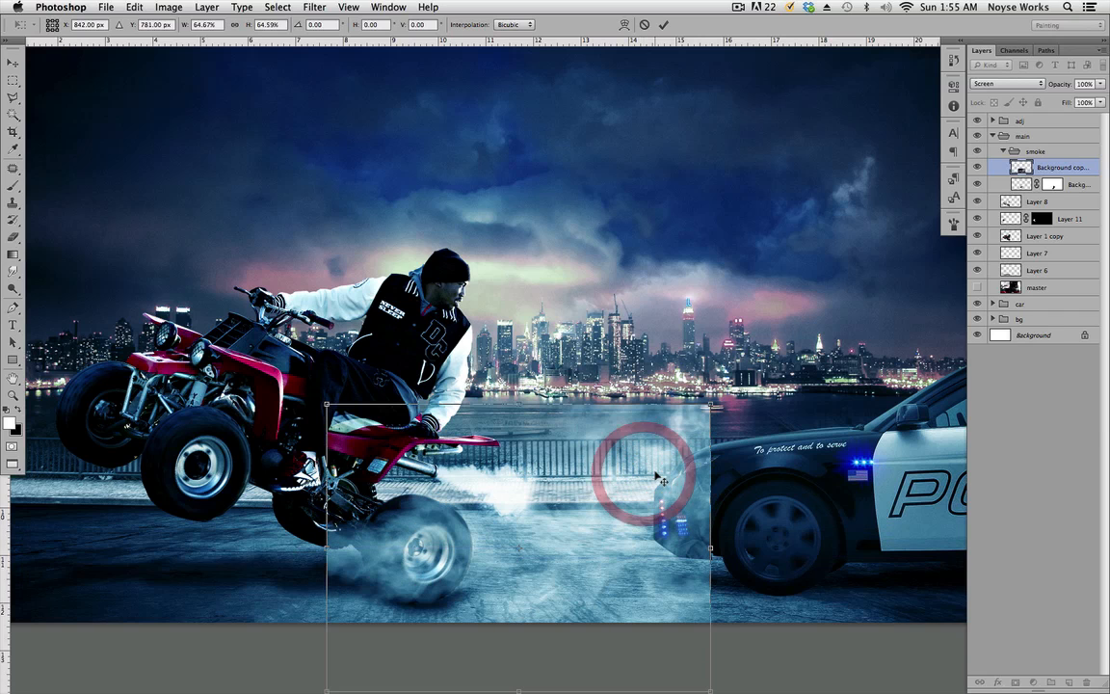
key("Down")
key("Down")
key("Down")
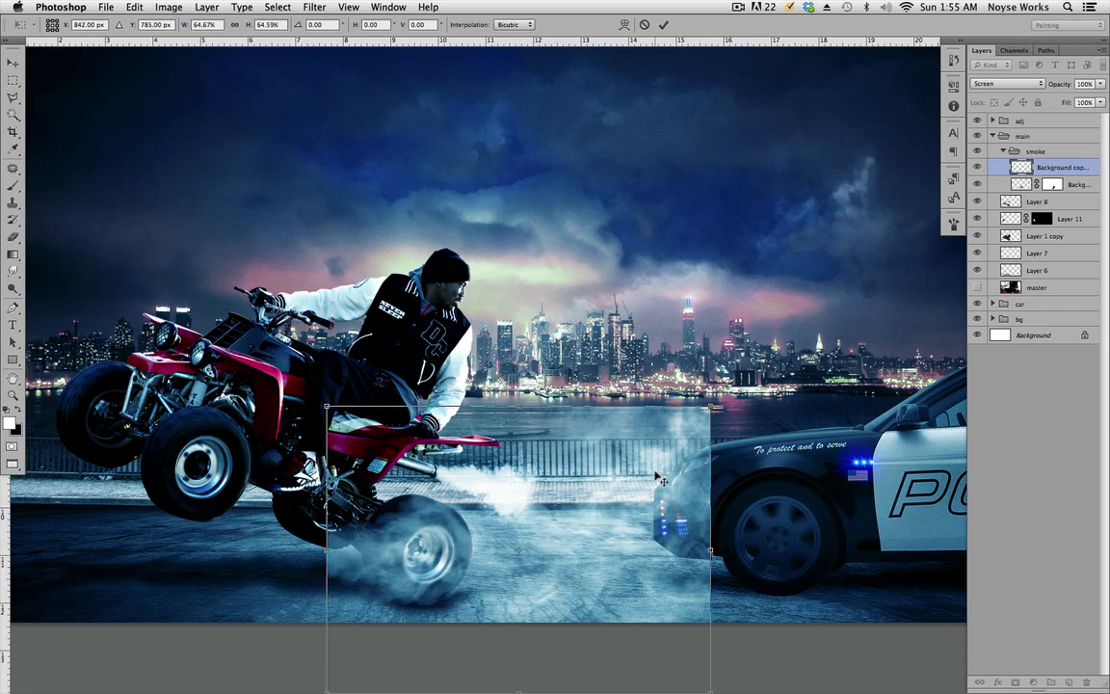
left_click_drag(625, 491, 623, 487)
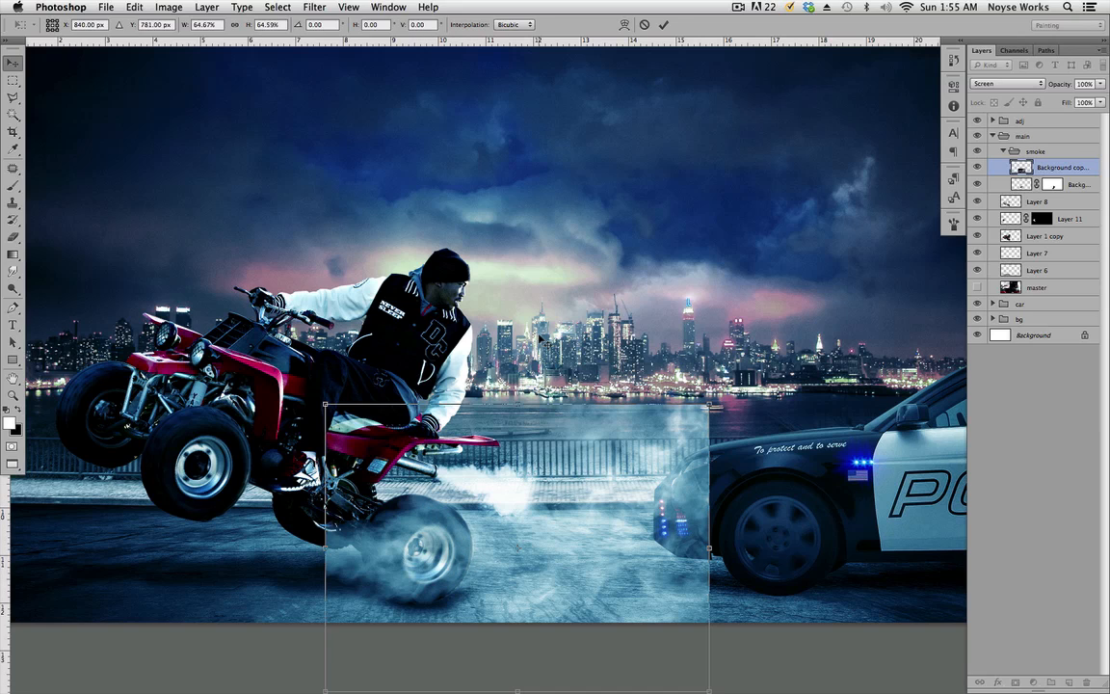
key("Return")
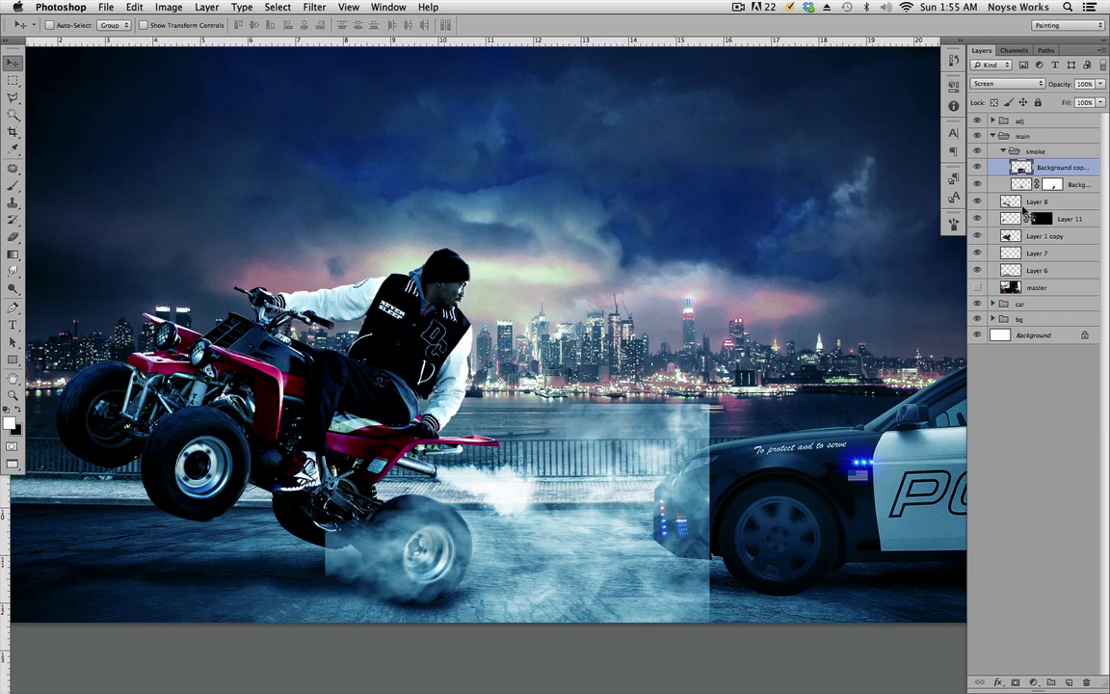
Step: Add a layer mask to the scaled smoke layer and ready a soft 300 px brush with 0% hardness
left_click(1071, 169)
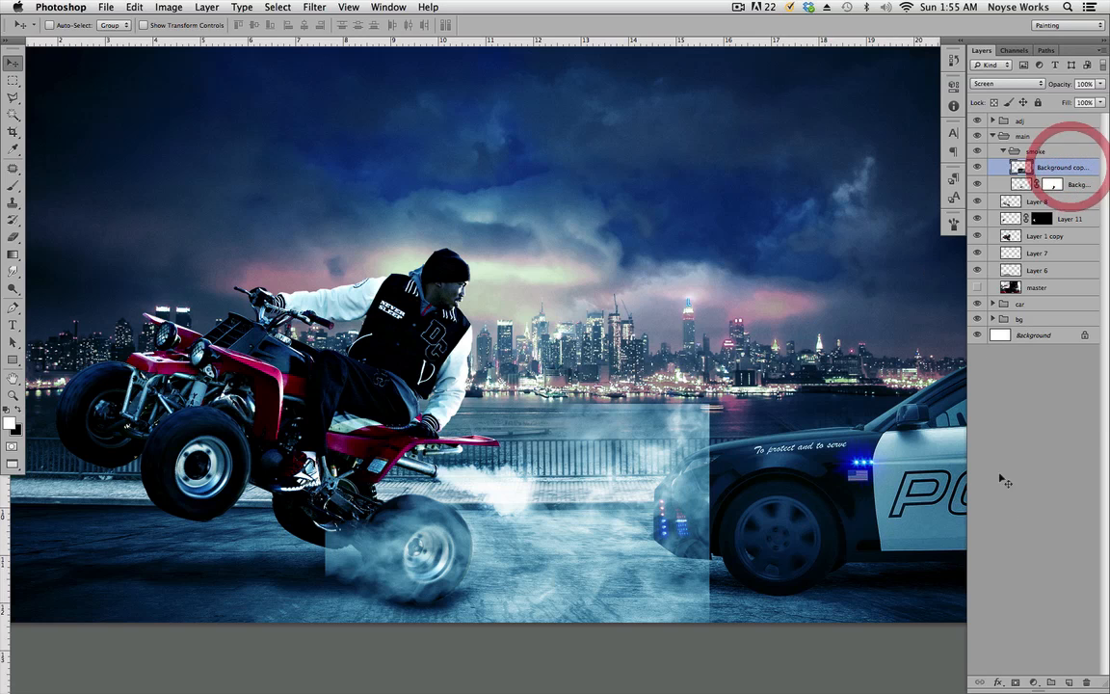
left_click(1017, 682)
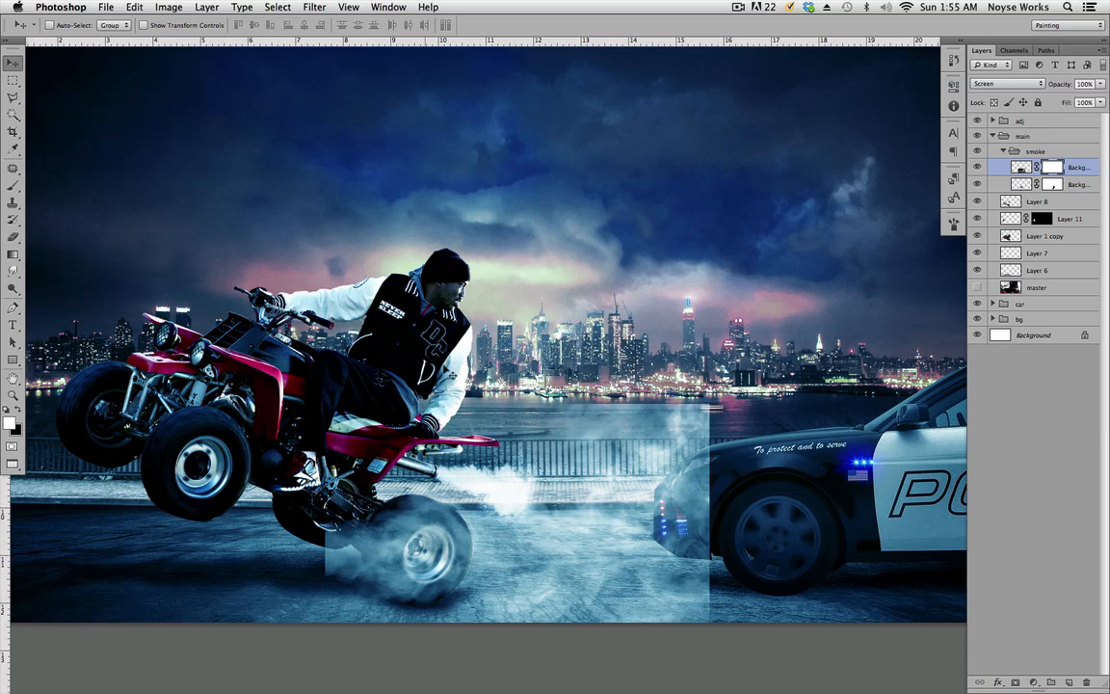
key("b")
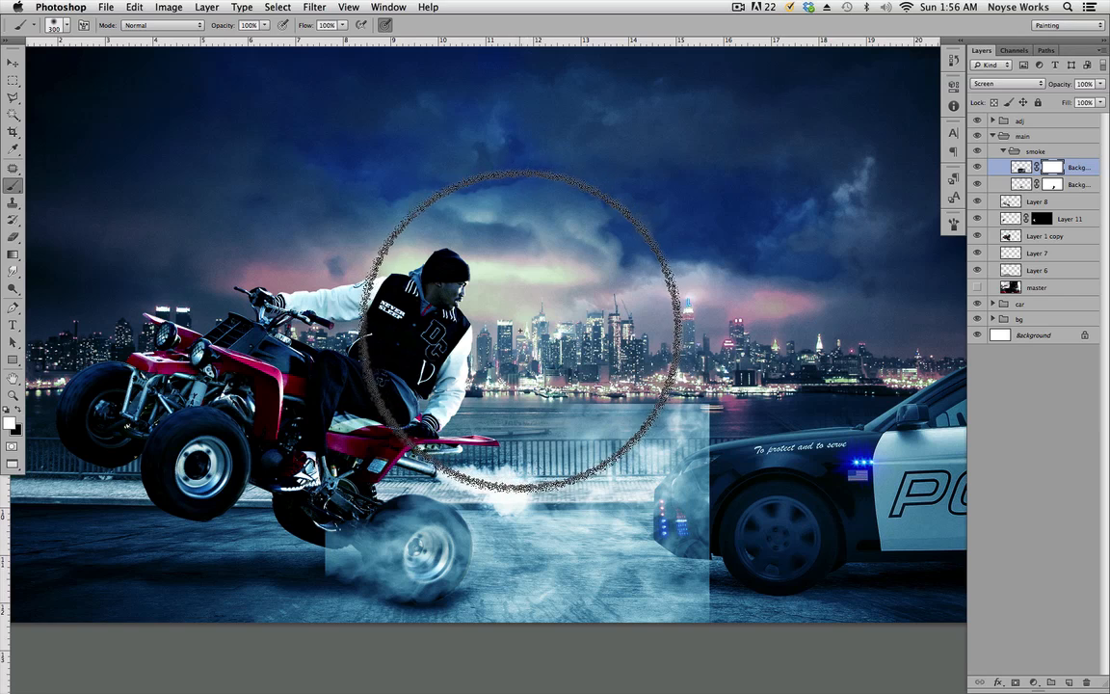
key("shift+bracketleft")
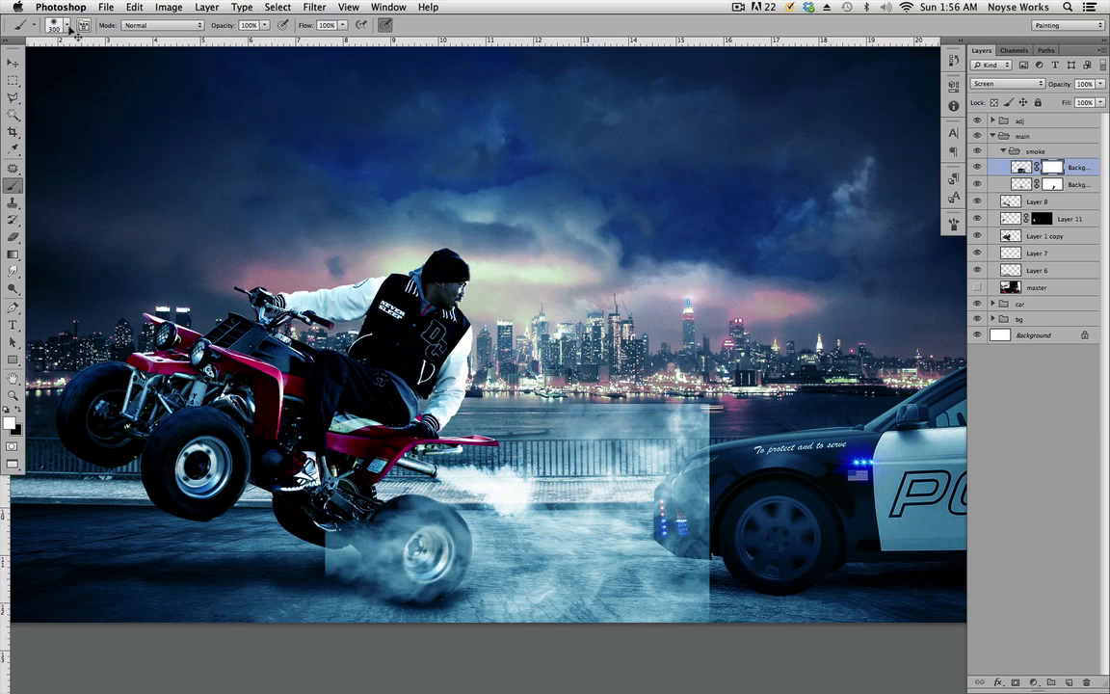
left_click(60, 26)
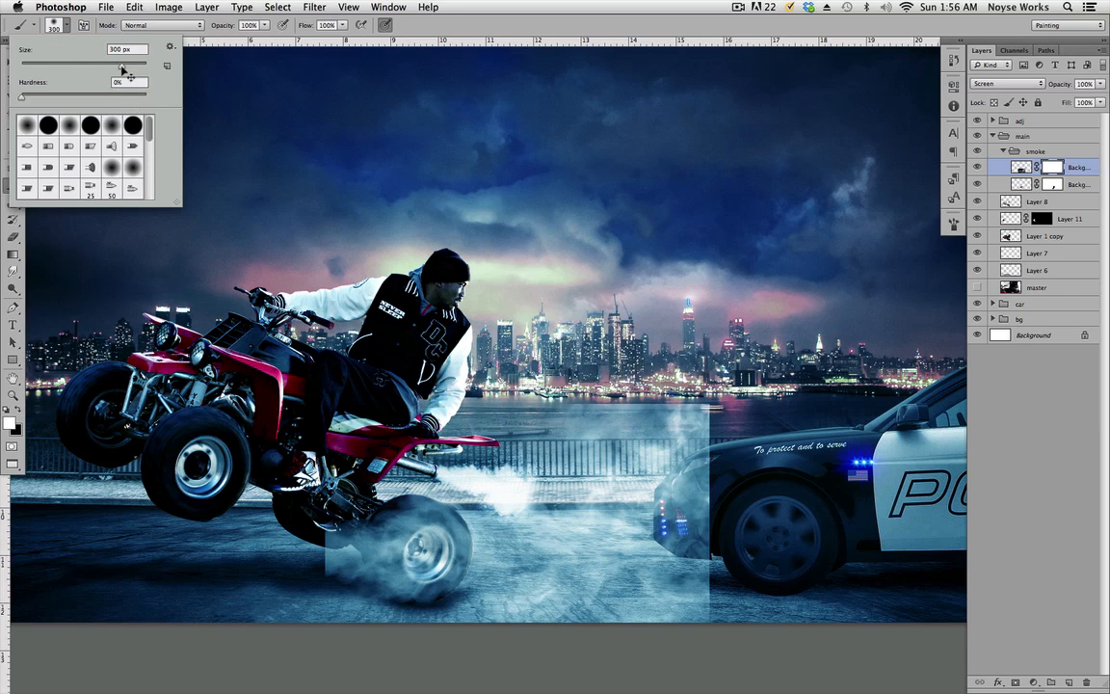
left_click_drag(12, 100, 12, 101)
left_click(70, 27)
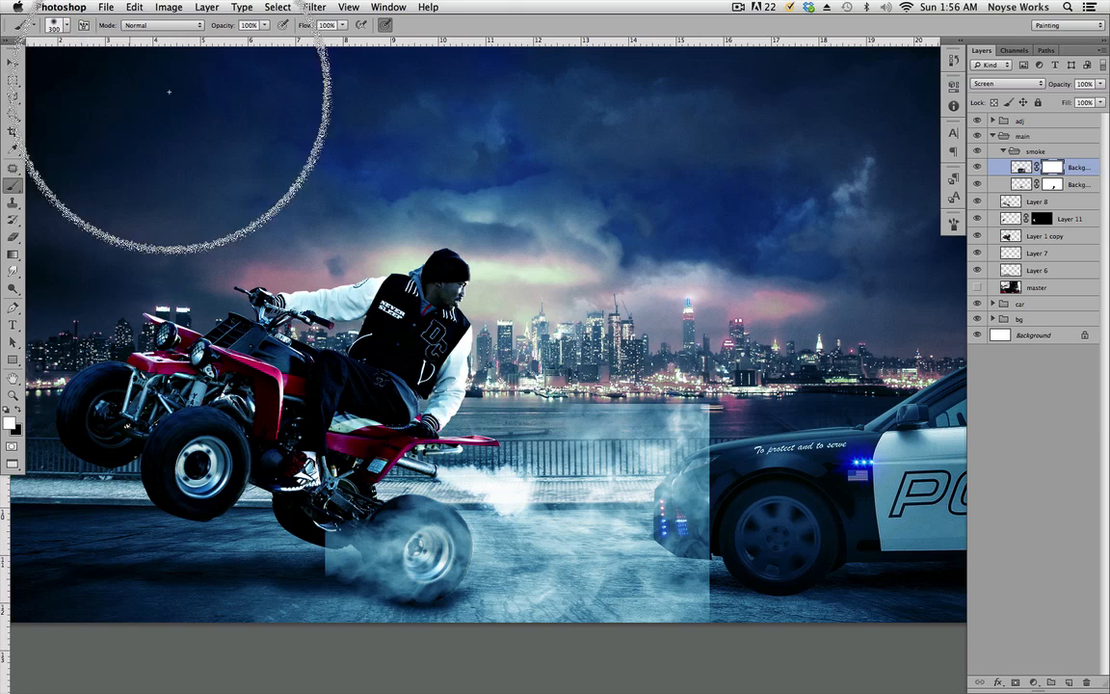
left_click(13, 422)
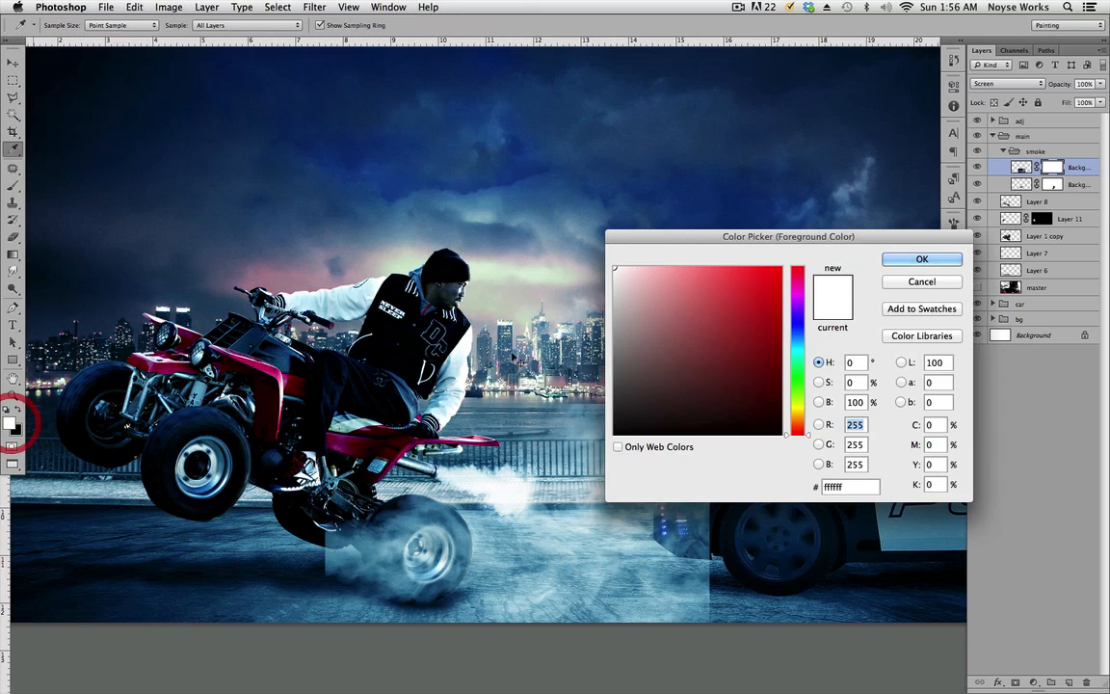
left_click_drag(637, 408, 571, 472)
left_click(898, 281)
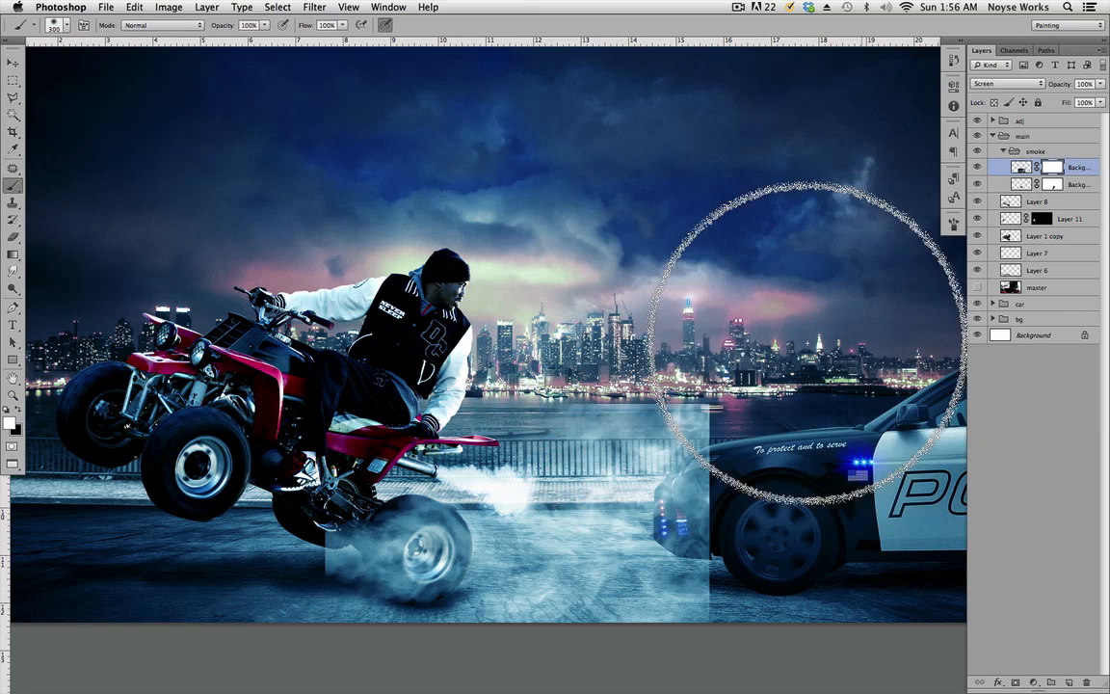
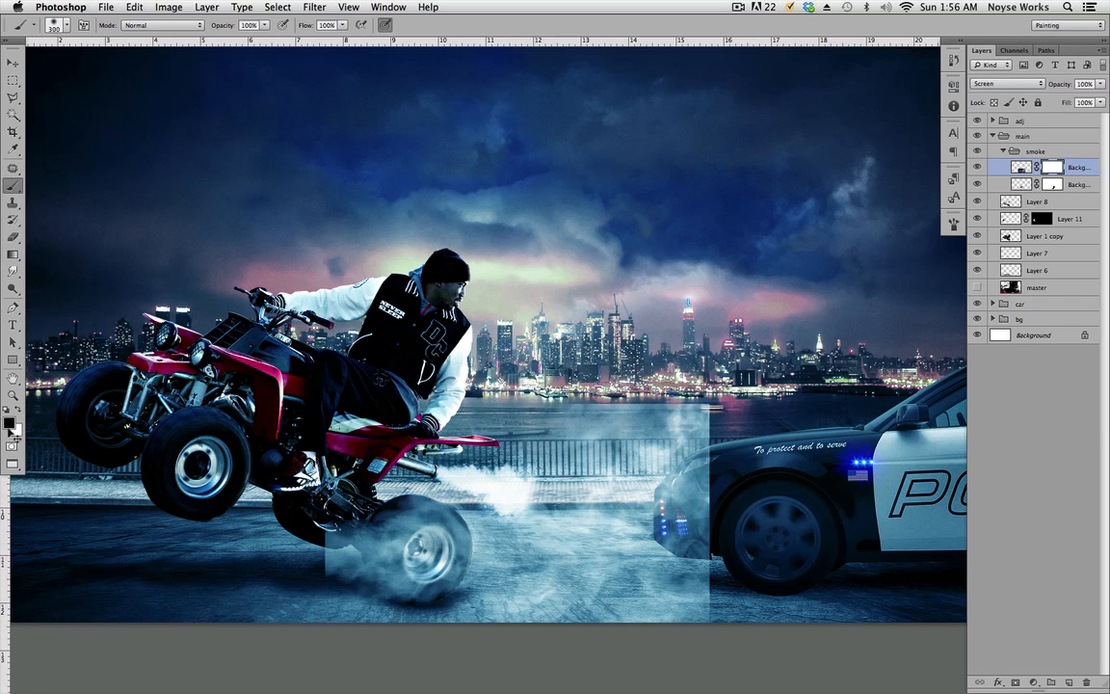
Step: Paint black on the smoke layer's mask to hide the hard edges above the road and over the police car
left_click(1055, 168)
mouse_move(635, 281)
left_mouse_down()
mouse_move(620, 261)
mouse_move(632, 261)
left_mouse_up()
scroll(632, 265, "down", 5)
scroll(632, 265, "right", 4)
left_click_drag(683, 349, 662, 339)
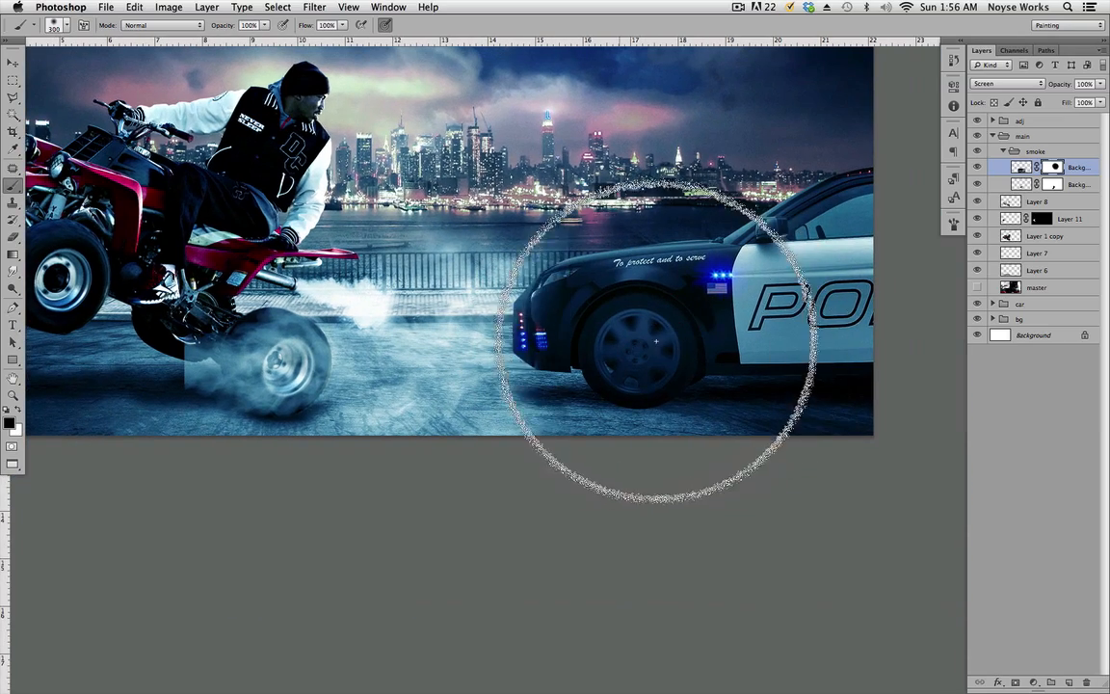
scroll(515, 540, "left", 2)
scroll(500, 520, "left", 5)
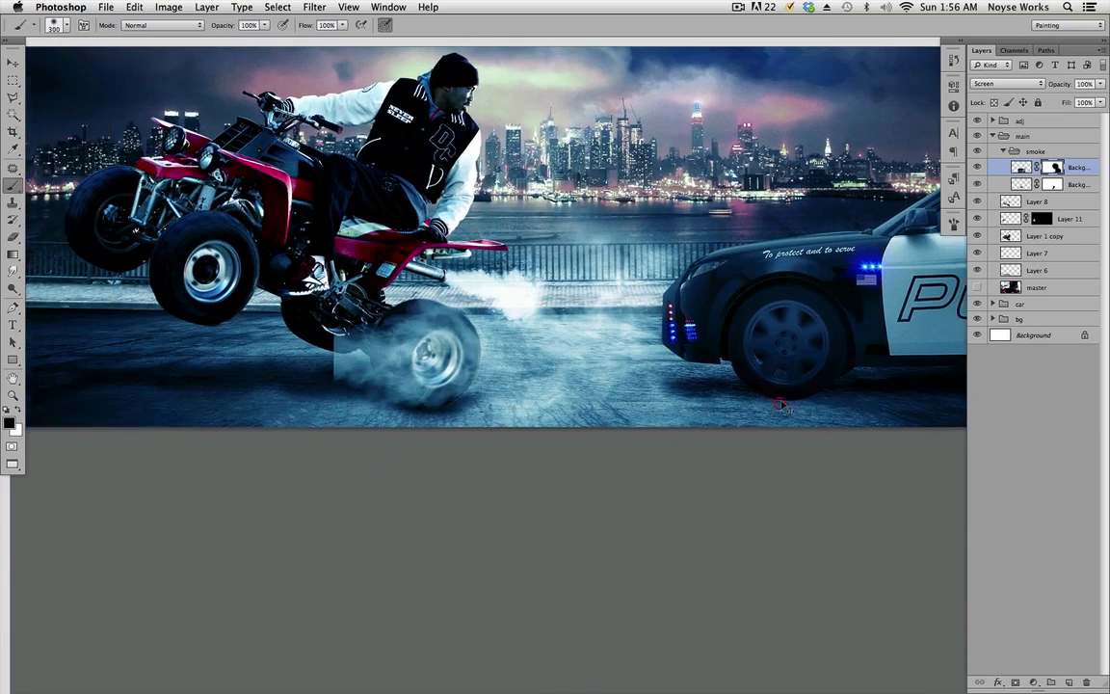
Step: Mask out the smoke's hard edge in front of the quad's rear wheel, undoing the last stroke over the wheel
mouse_move(226, 378)
left_mouse_down()
mouse_move(253, 384)
mouse_move(257, 374)
left_mouse_up()
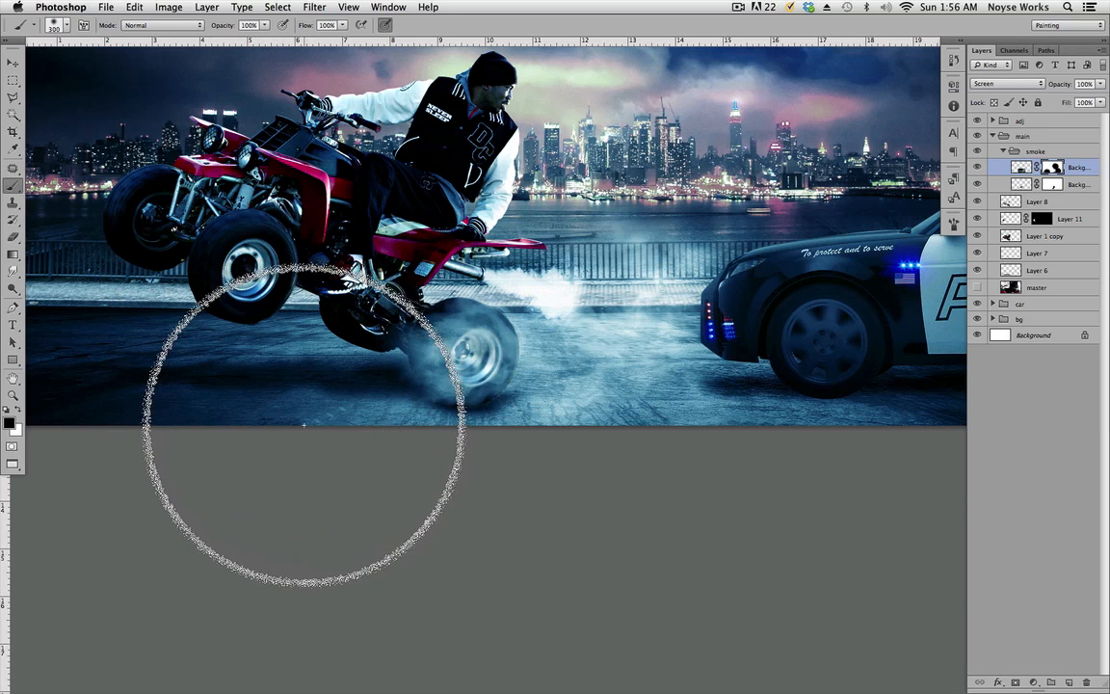
left_click(325, 398)
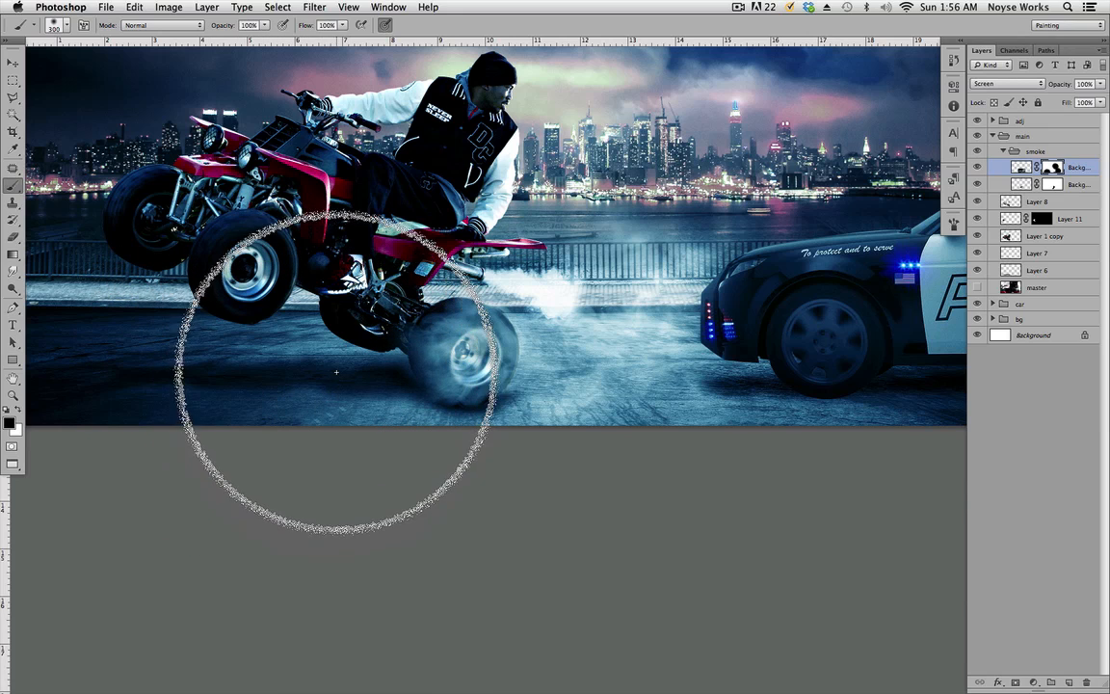
mouse_move(335, 372)
left_mouse_down()
mouse_move(343, 353)
mouse_move(344, 372)
mouse_move(345, 363)
left_mouse_up()
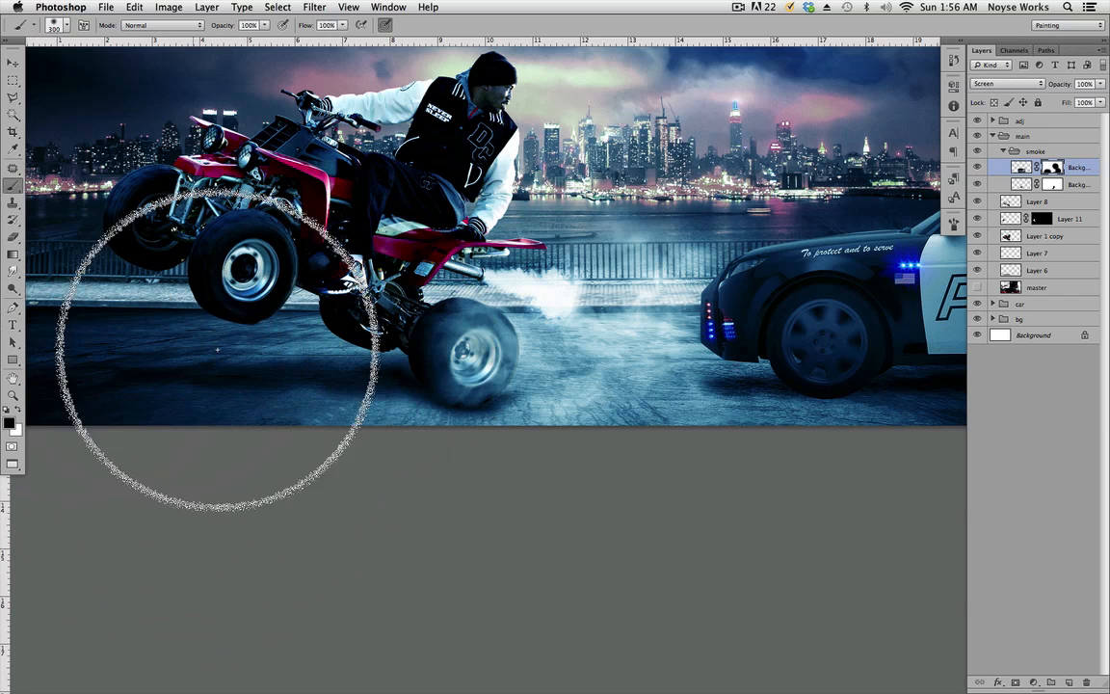
key("super+z")
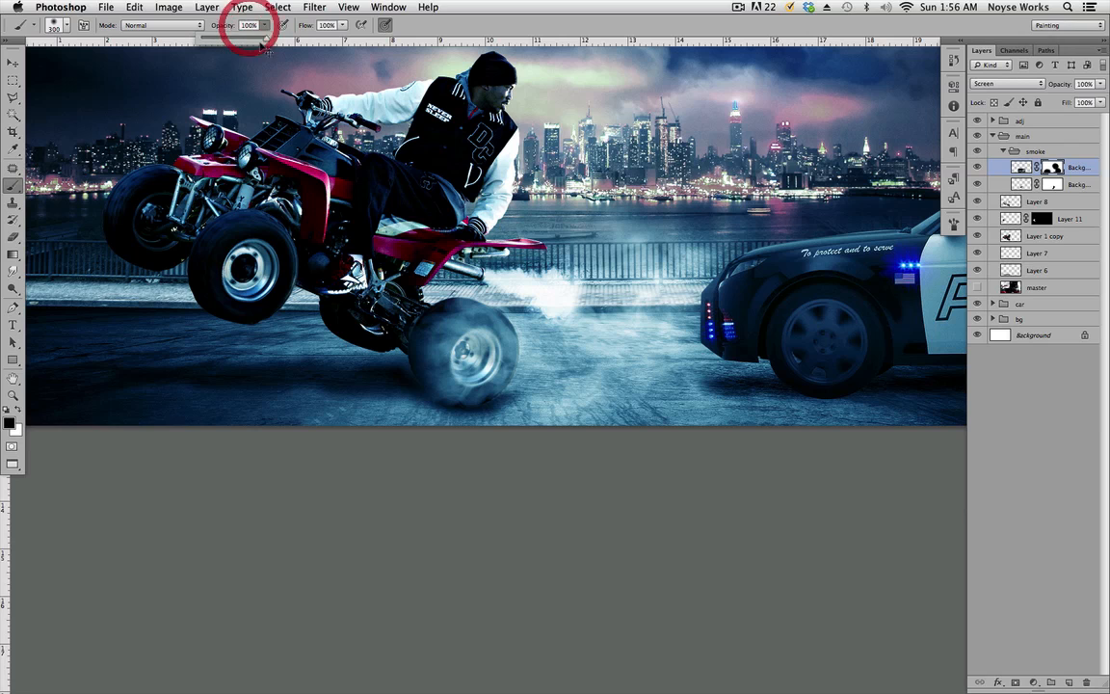
Step: Lower the brush opacity to 46% and partly mask the smoke covering the quad's rear wheel
mouse_move(256, 64)
left_mouse_down()
mouse_move(258, 48)
mouse_move(230, 40)
left_mouse_up()
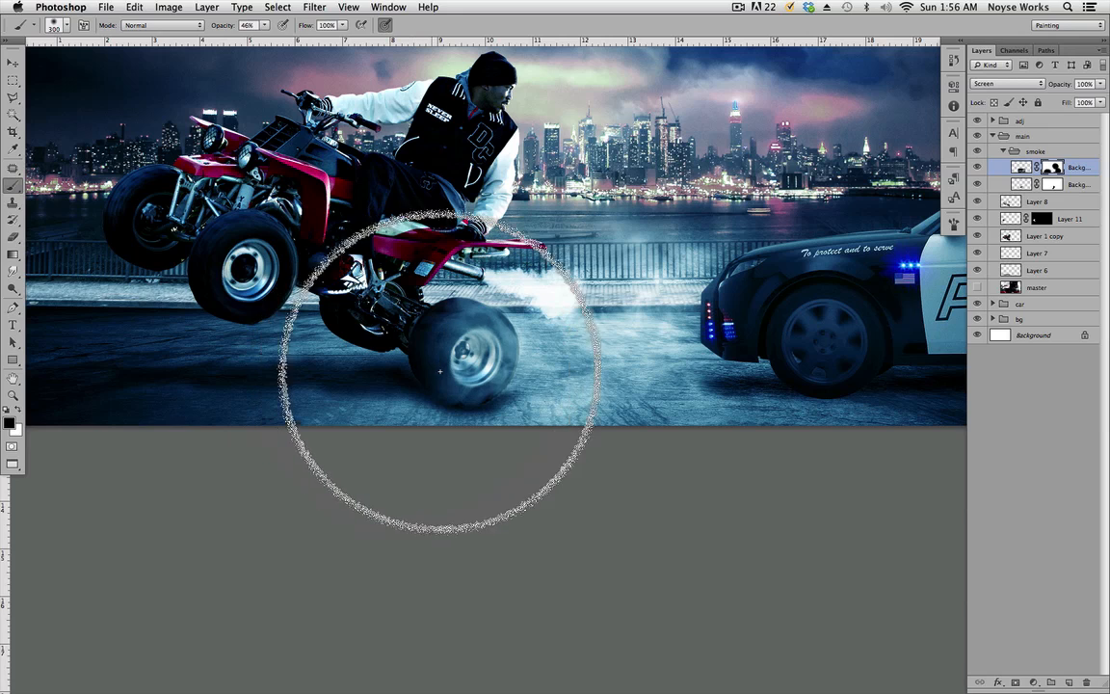
key("v")
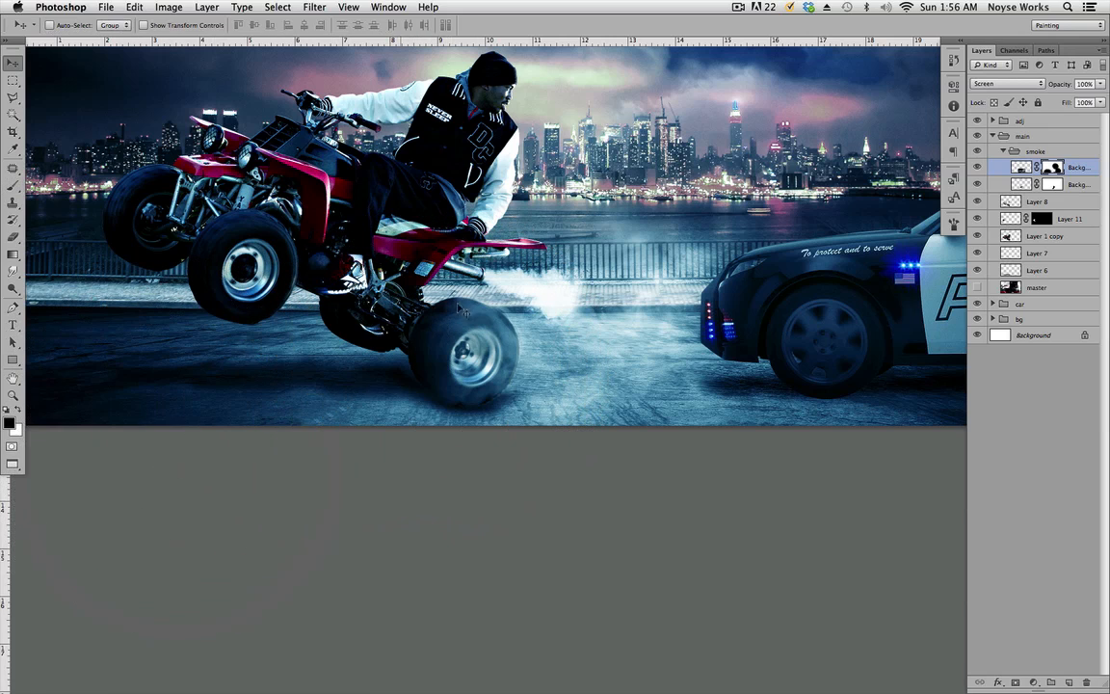
Step: Compare the composite with the masked wheel smoke hidden and shown, and save the document with it visible
left_click_drag(567, 350, 558, 472)
left_click(976, 169)
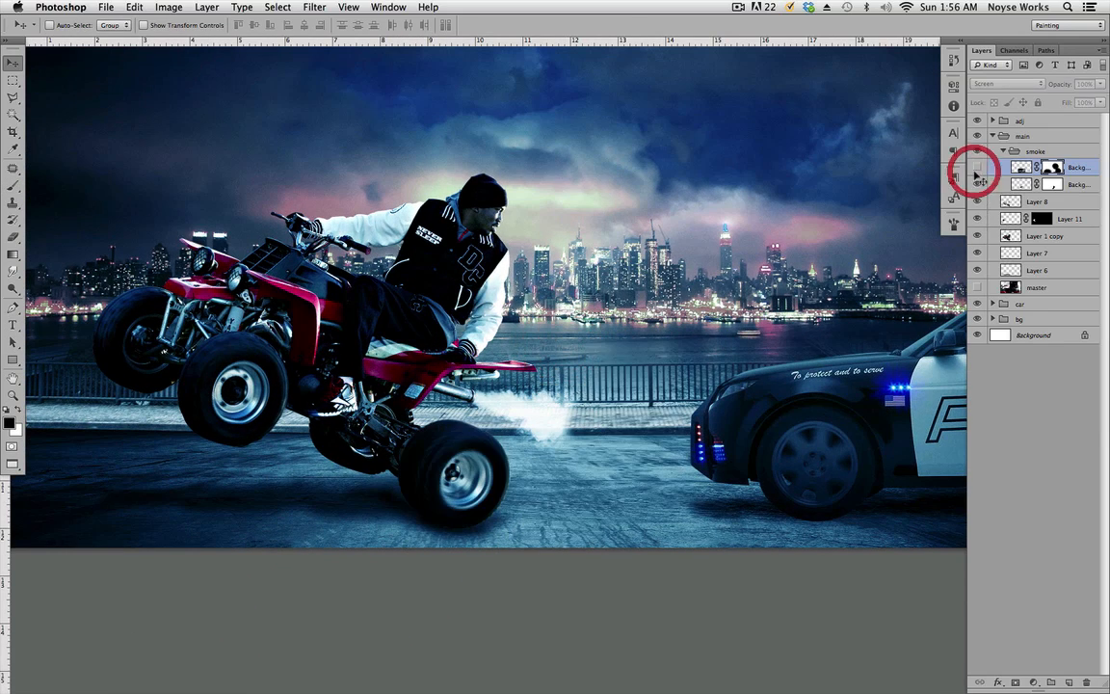
left_click(977, 168)
left_click(977, 169)
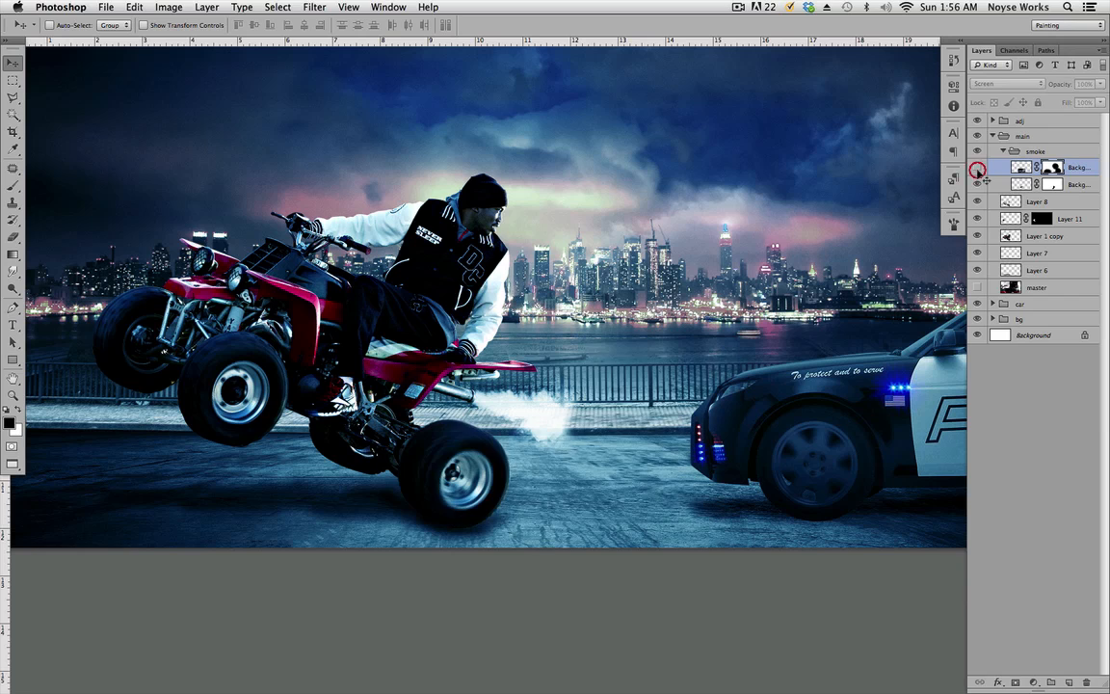
left_click(976, 169)
key("super+s")
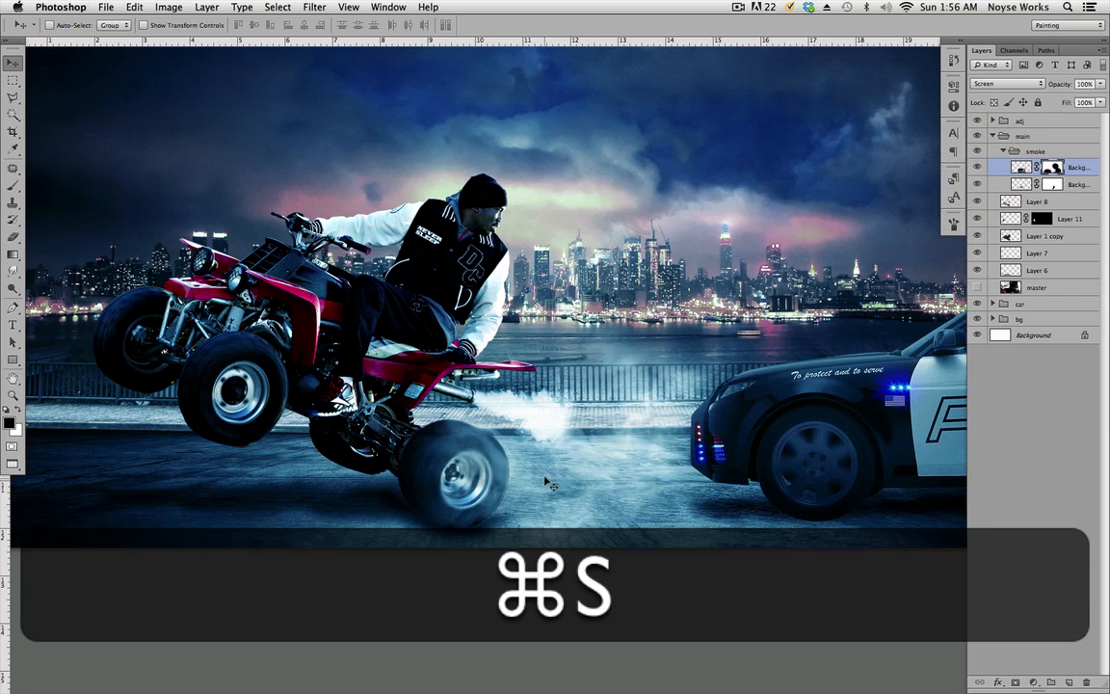
Step: Duplicate the quad's masked tire smoke layer and move the copy over the police car's front wheel
scroll(675, 497, "right", 5)
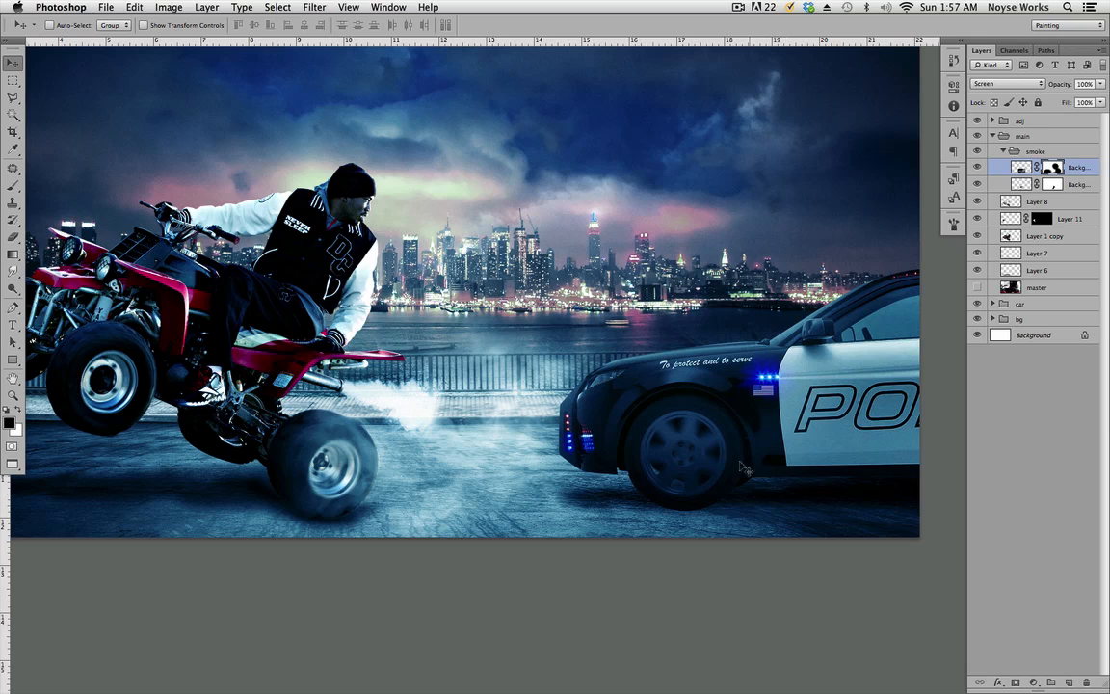
left_click_drag(642, 441, 762, 470)
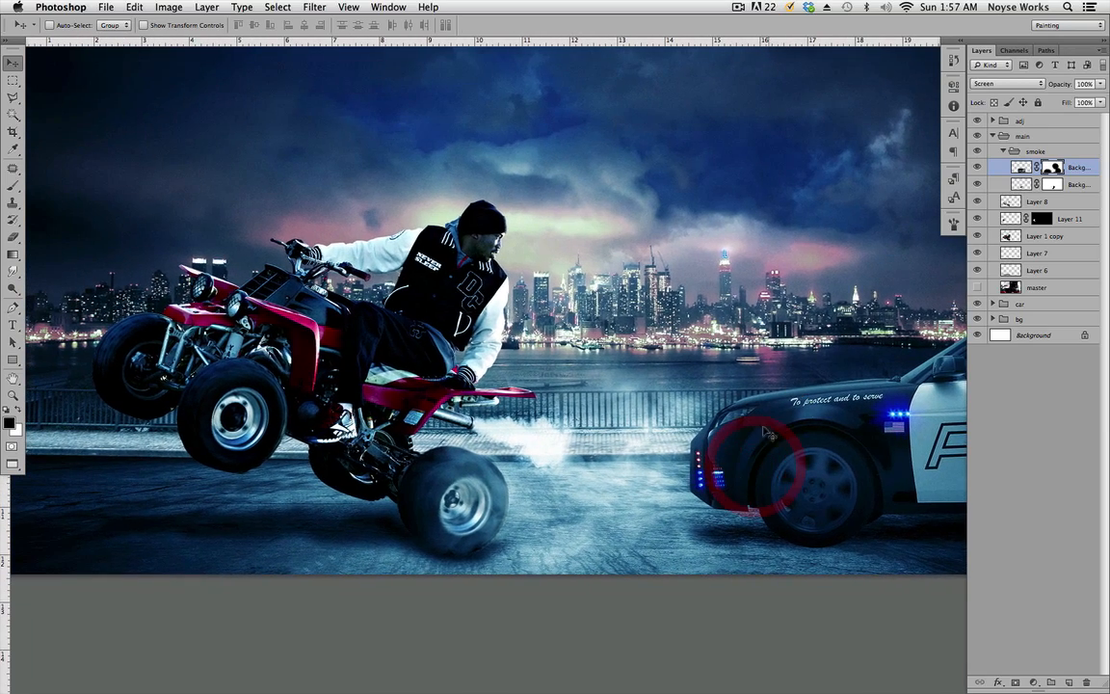
left_click_drag(757, 427, 732, 428)
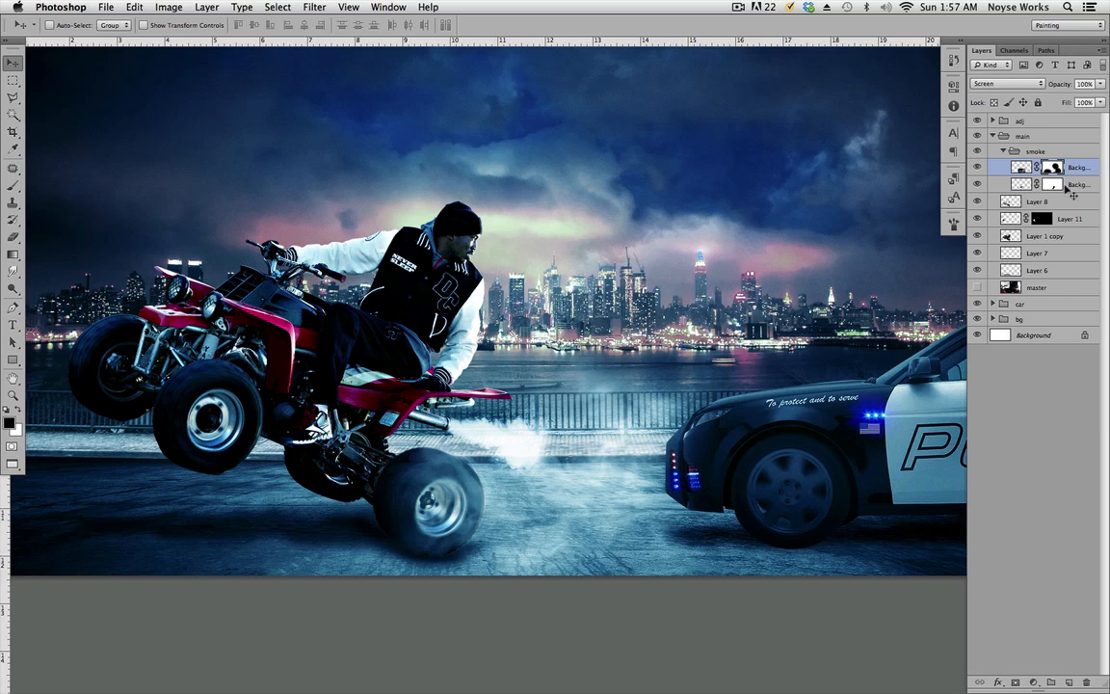
left_click_drag(645, 444, 605, 426)
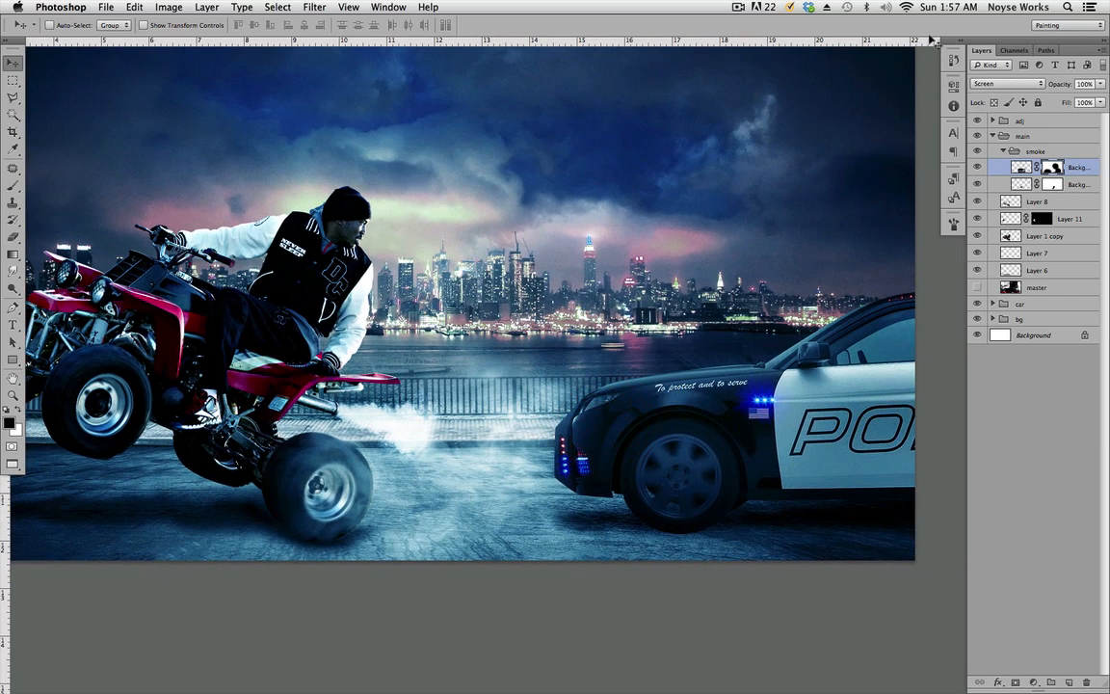
key("super+j")
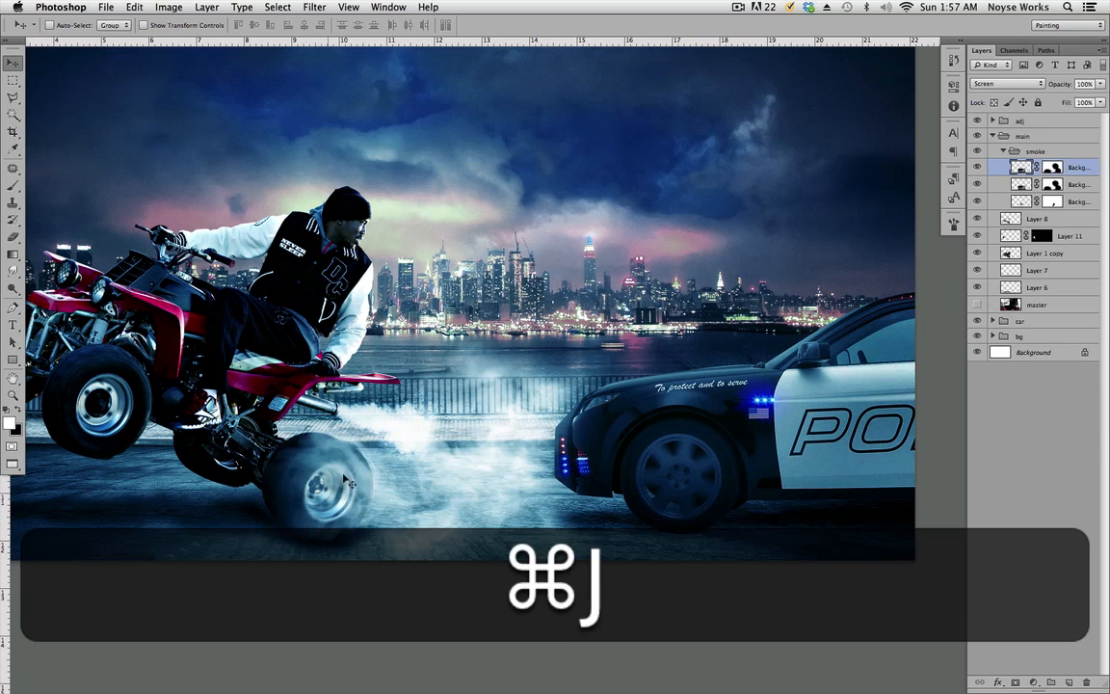
left_click_drag(347, 481, 755, 487)
left_click_drag(853, 534, 771, 518)
left_click_drag(710, 479, 707, 482)
Step: Reset the copied smoke layer's mask by filling it with white
left_click(1055, 169)
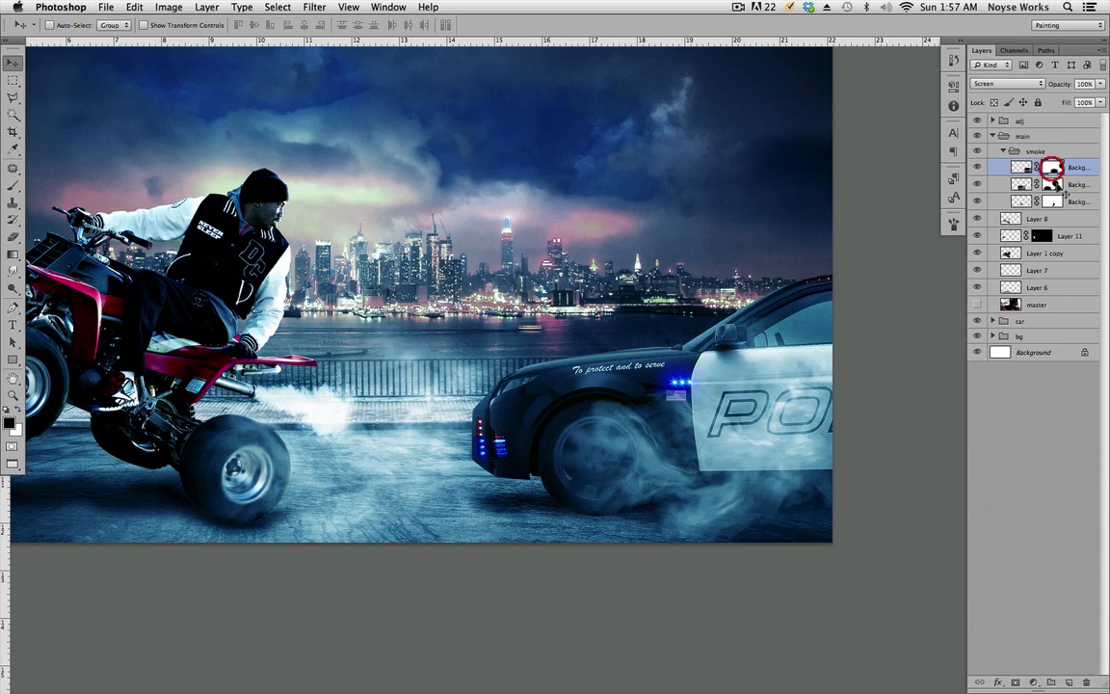
left_click(978, 167)
left_click(978, 168)
left_click(1053, 168)
key("alt+BackSpace")
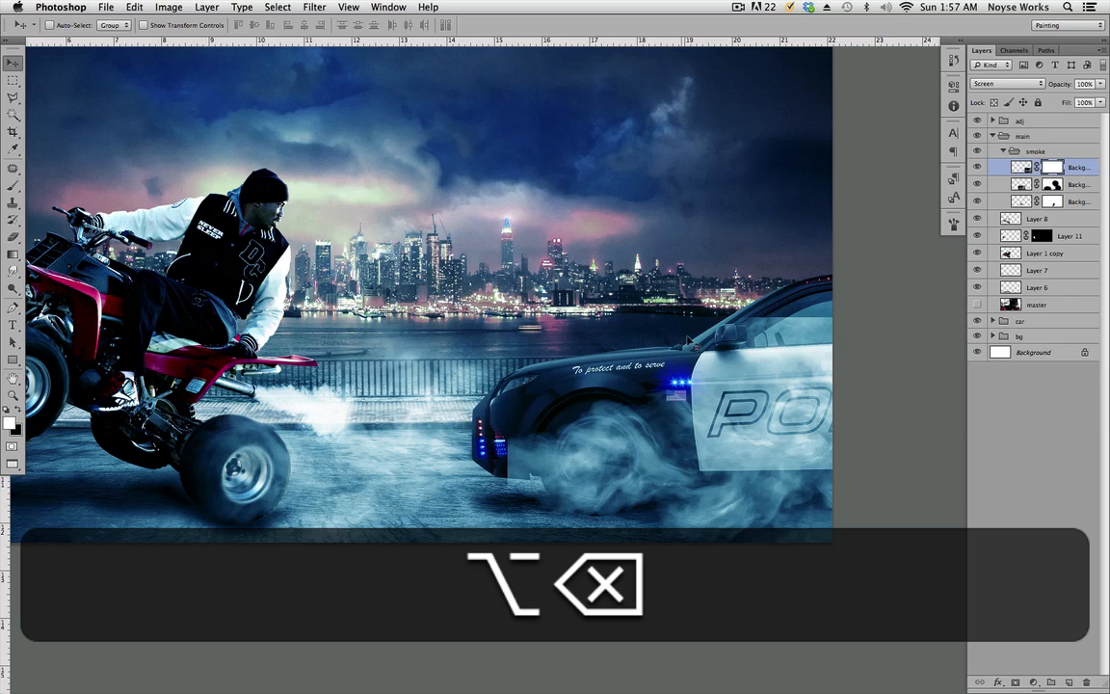
Step: Enlarge the copied smoke proportionally from its center and reposition it around the police car's front wheel
key("alt+v")
mouse_move(706, 476)
left_mouse_down()
mouse_move(679, 365)
mouse_move(686, 487)
mouse_move(653, 474)
mouse_move(738, 454)
mouse_move(723, 479)
left_mouse_up()
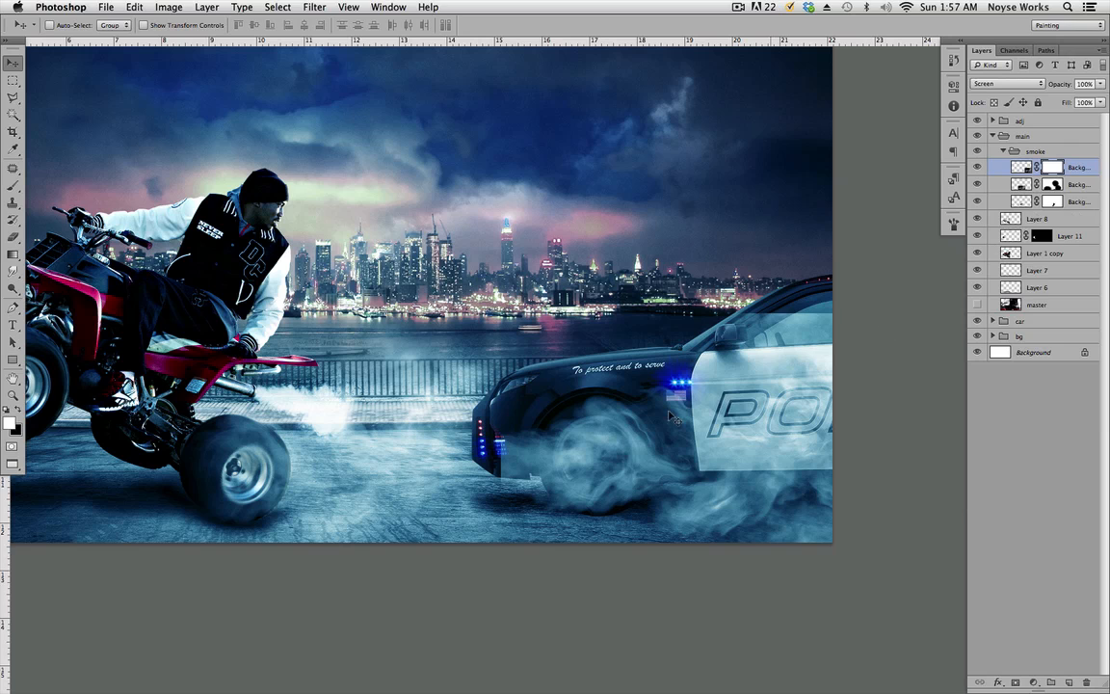
left_click_drag(672, 417, 675, 448)
key("super+t")
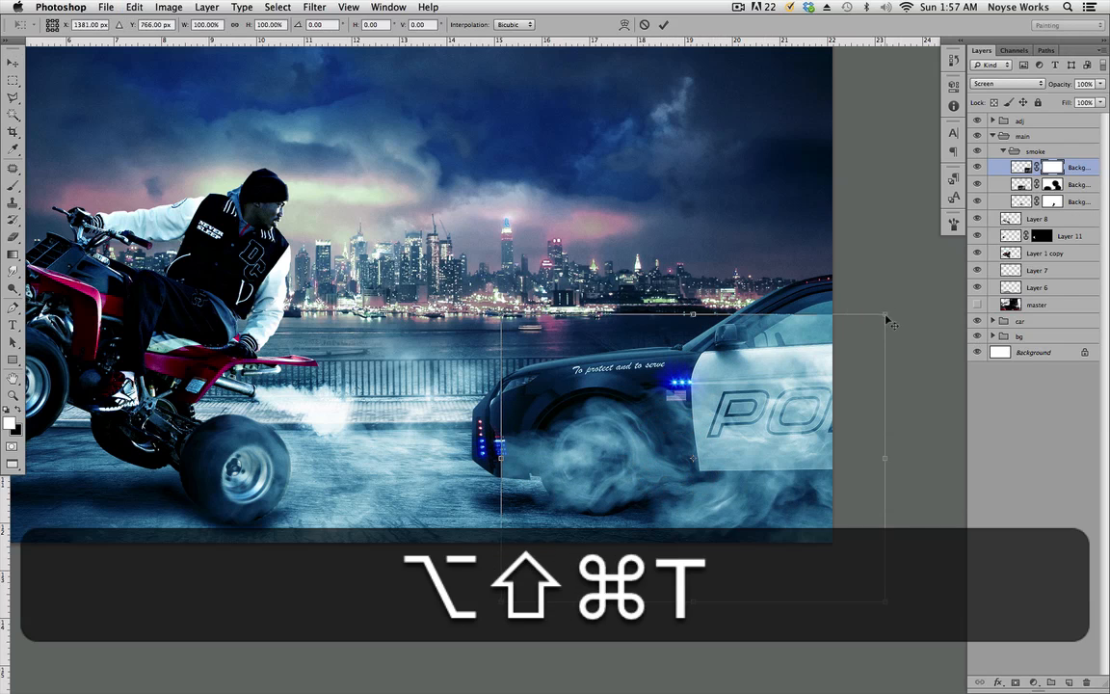
left_click_drag(893, 325, 935, 287)
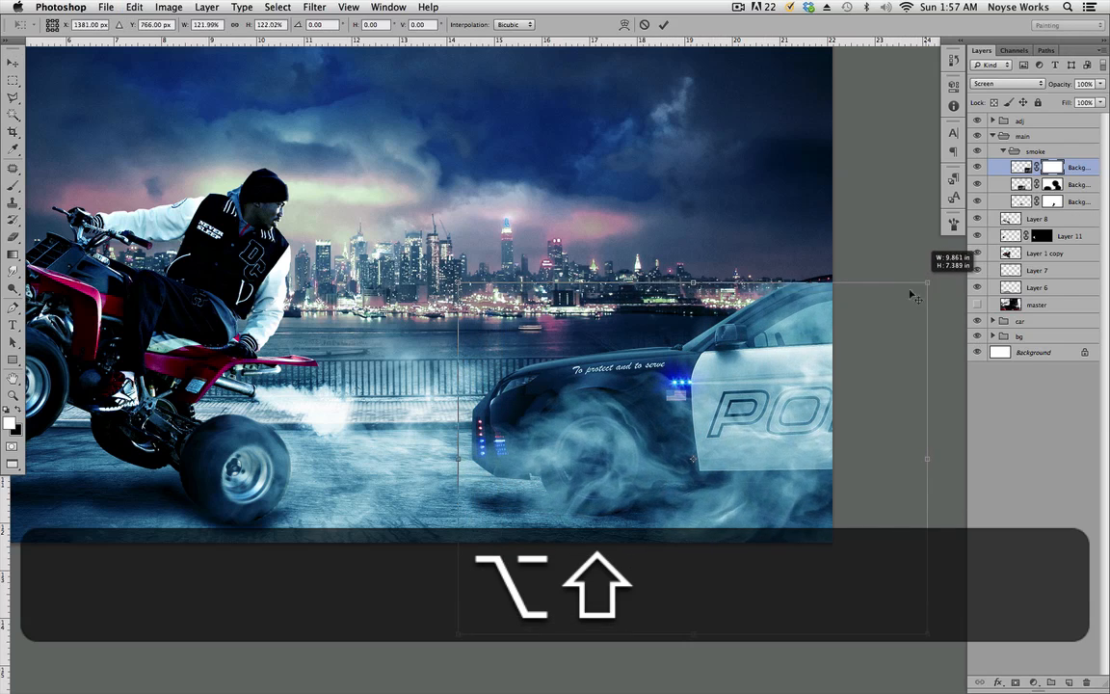
double_click(619, 467)
left_click_drag(681, 455, 655, 456)
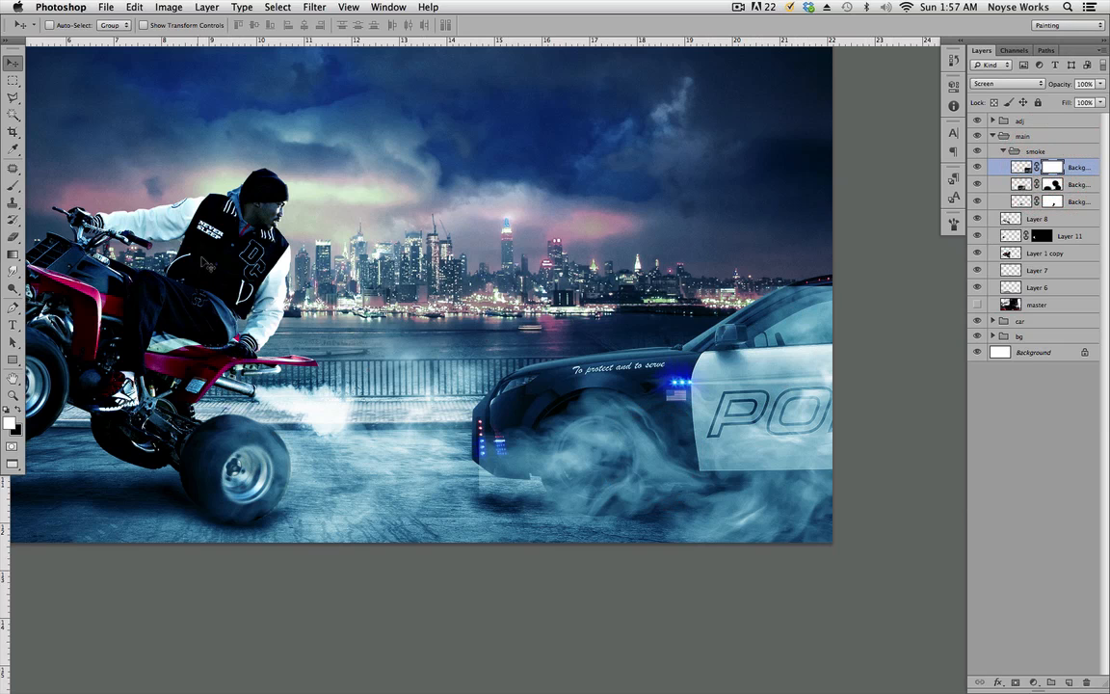
Step: Paint black with the 300 px, 46% opacity brush on the copied smoke's mask to hide its edges over the police car and road
key("b")
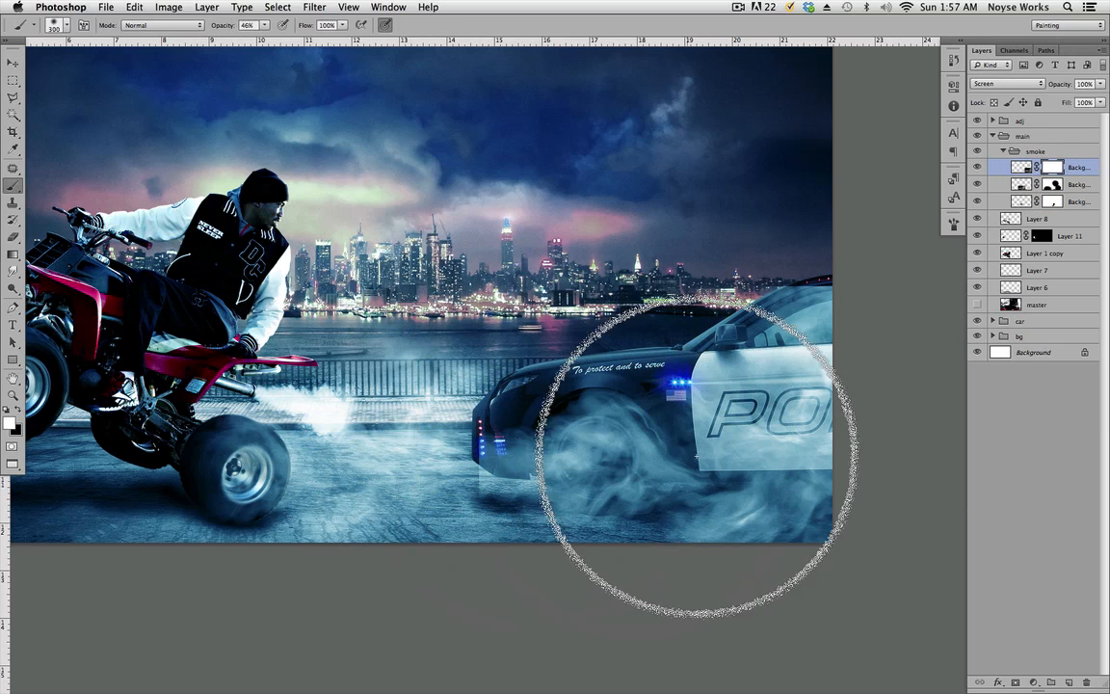
left_click(12, 432)
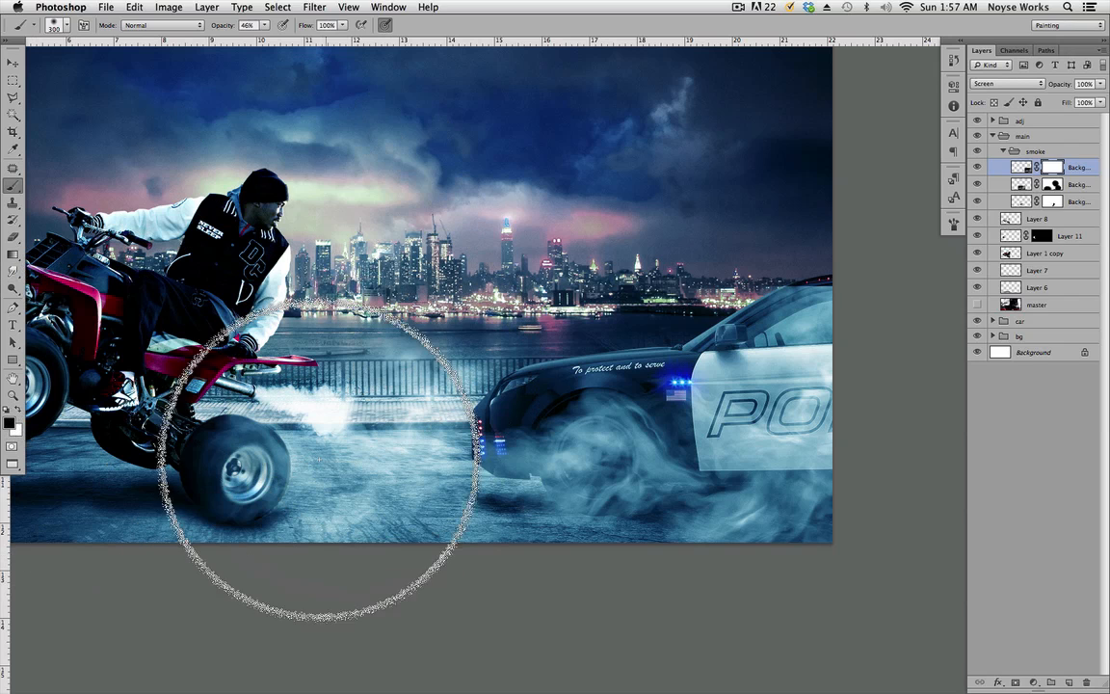
mouse_move(406, 455)
left_mouse_down()
mouse_move(424, 474)
mouse_move(396, 471)
mouse_move(412, 449)
left_mouse_up()
mouse_move(758, 535)
left_mouse_down()
mouse_move(738, 378)
mouse_move(708, 297)
mouse_move(730, 346)
mouse_move(763, 309)
left_mouse_up()
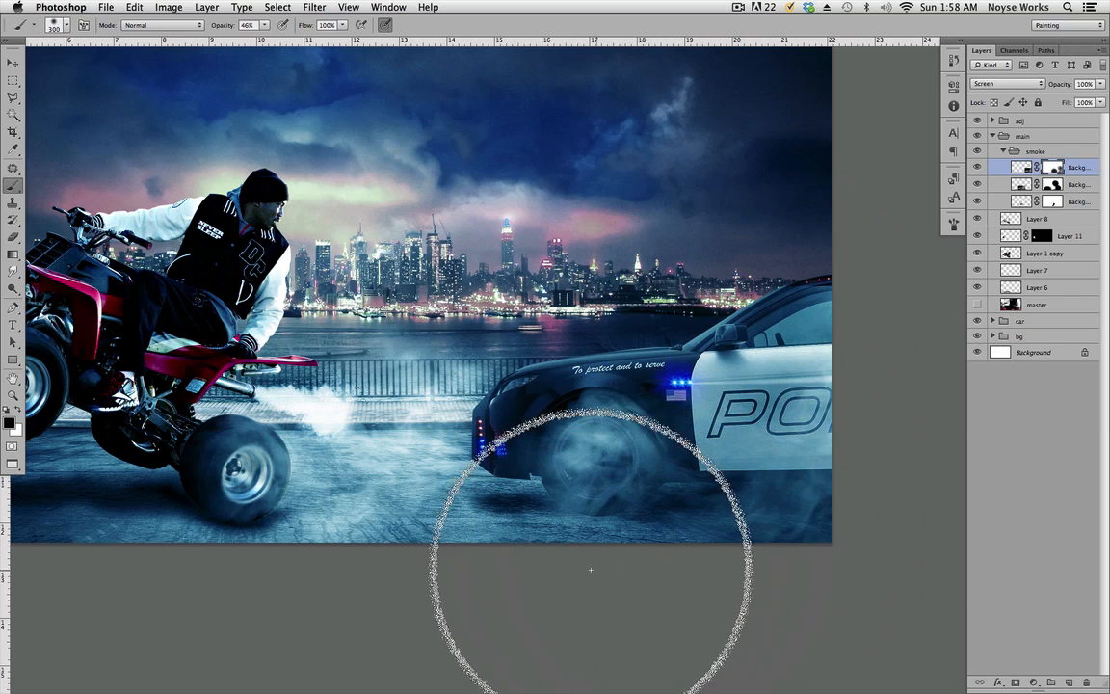
key("v")
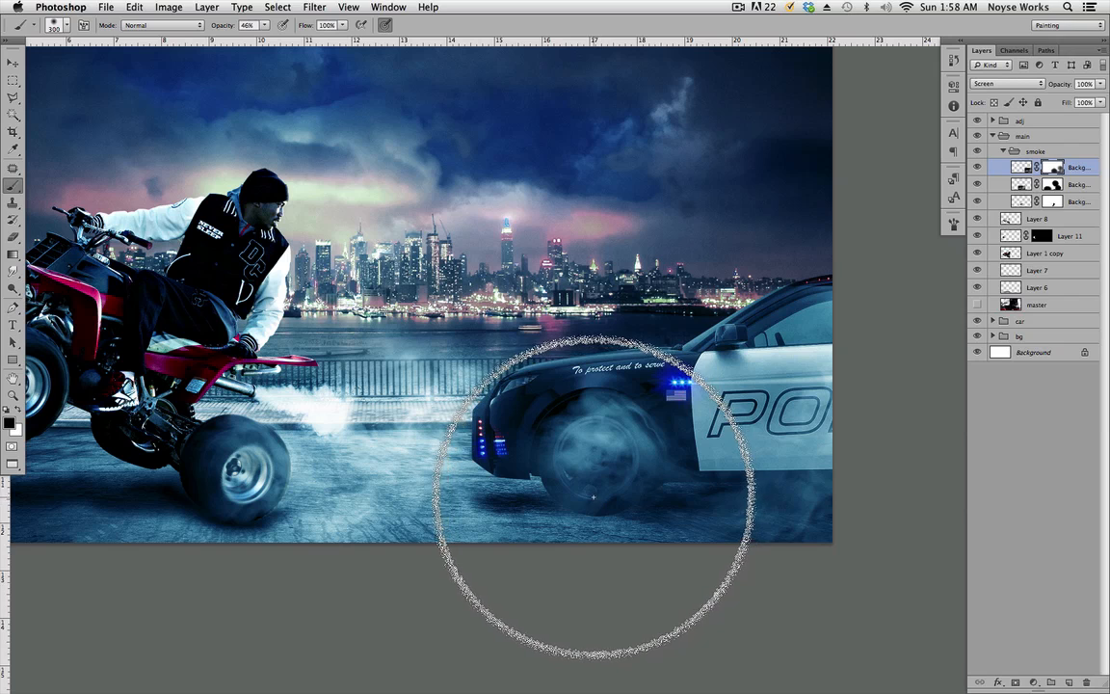
Step: Reduce the brush to 90 px, mask the smoke over the police car's wheel hub, and shrink the brush to 60 px
key("bracketleft")
key("bracketleft")
key("bracketleft")
key("bracketleft")
key("bracketleft")
key("bracketleft")
key("bracketleft")
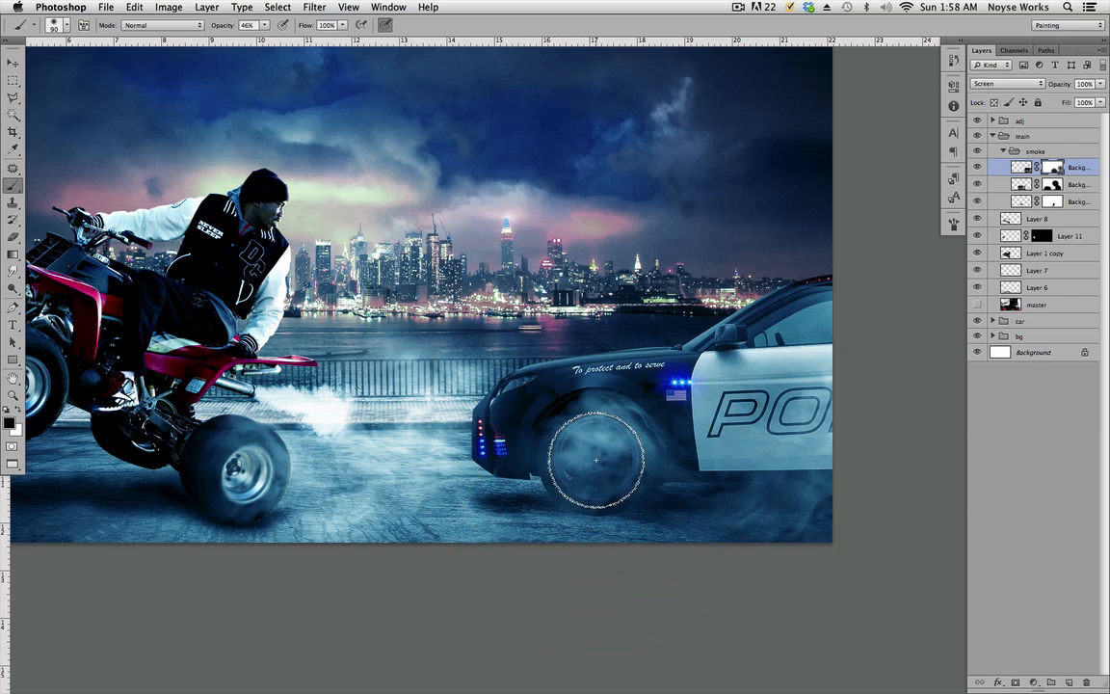
left_click(601, 458)
left_click(597, 456)
key("bracketleft")
key("bracketleft")
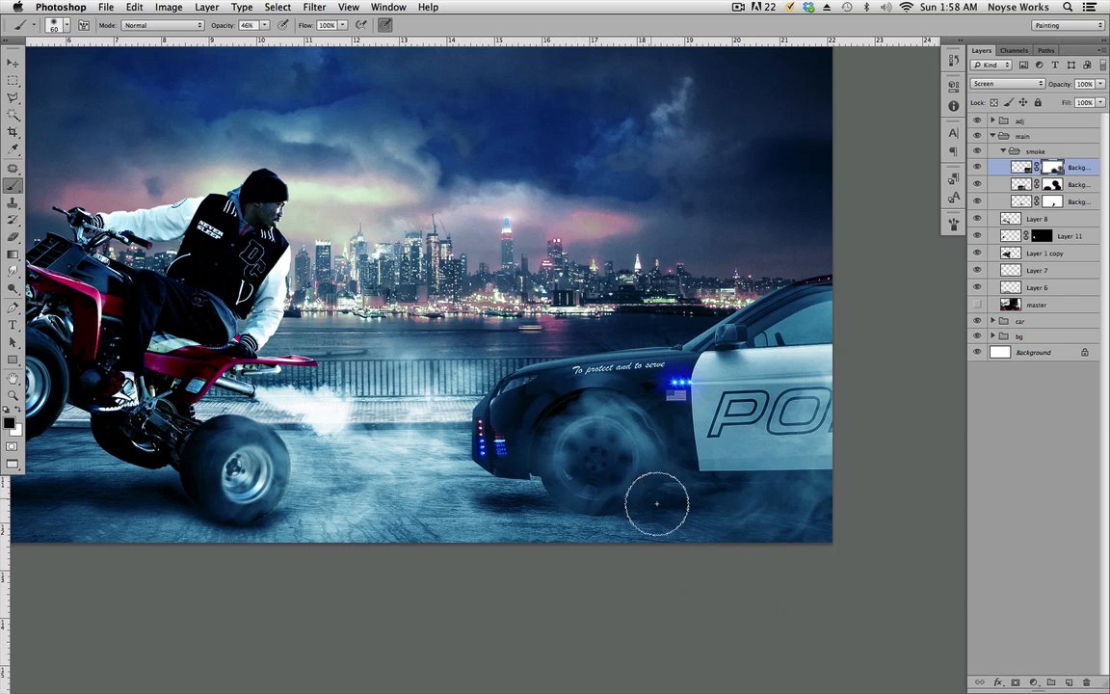
Step: Compare the police car with its wheel smoke hidden and shown, and save the document with the smoke visible
key("v")
key("super+s")
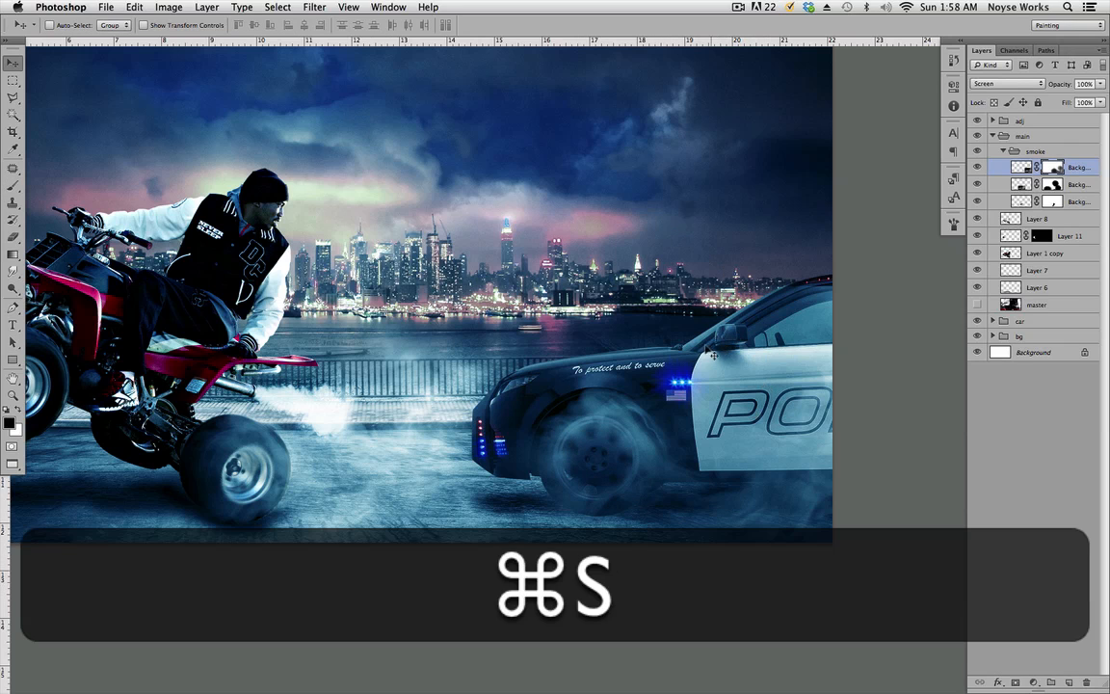
mouse_move(736, 436)
left_mouse_down()
mouse_move(828, 440)
mouse_move(693, 379)
left_mouse_up()
left_click(978, 167)
left_click(977, 167)
key("super+s")
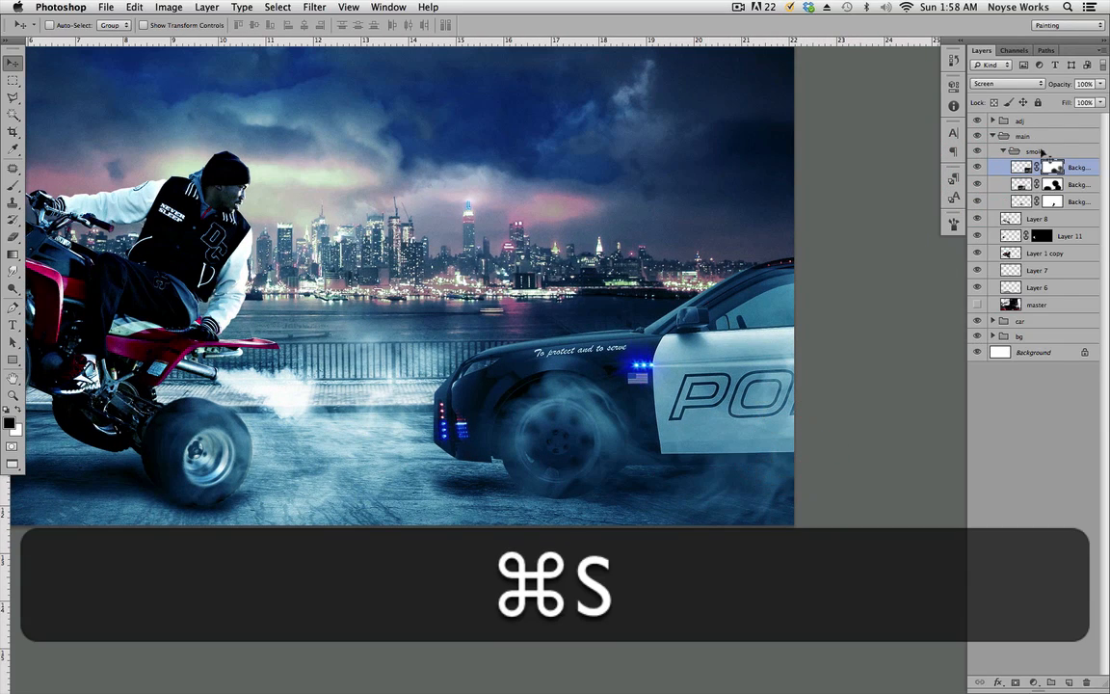
Step: Lower the police car smoke layer's opacity to 86% and save the document
left_click(1101, 84)
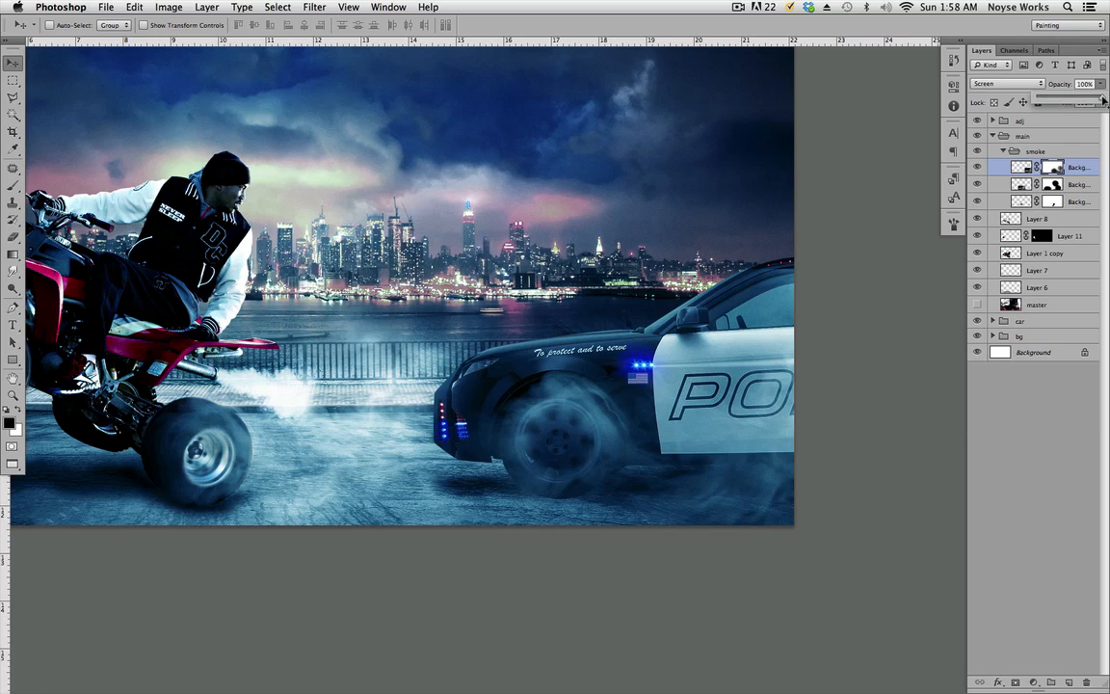
left_click(1078, 101)
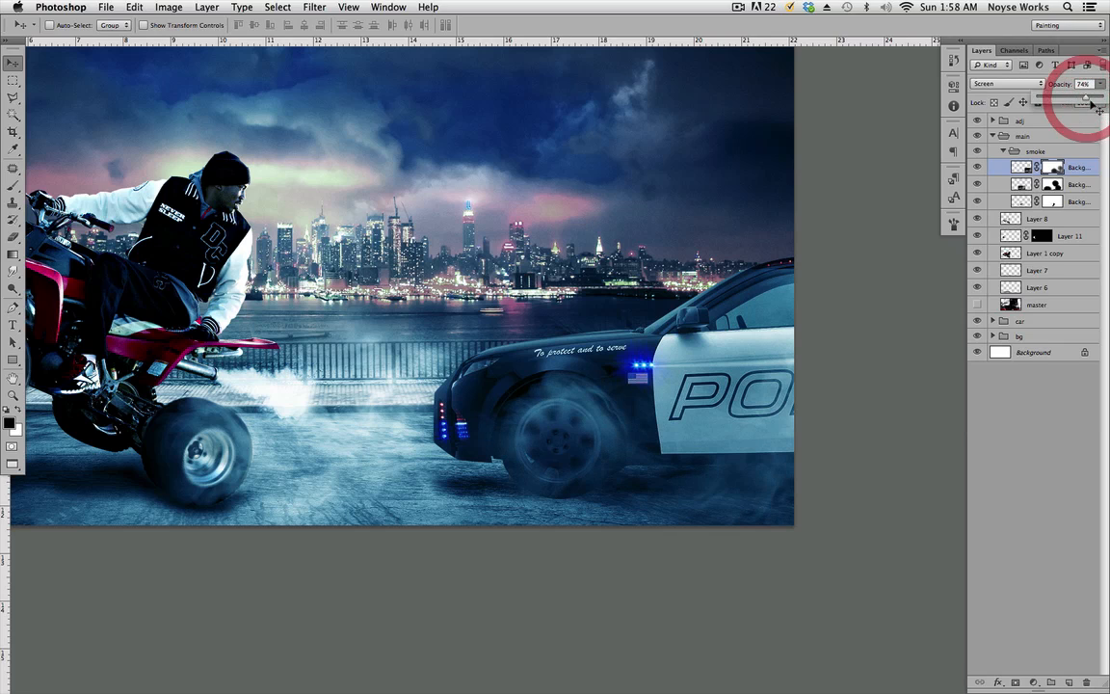
left_click(1095, 100)
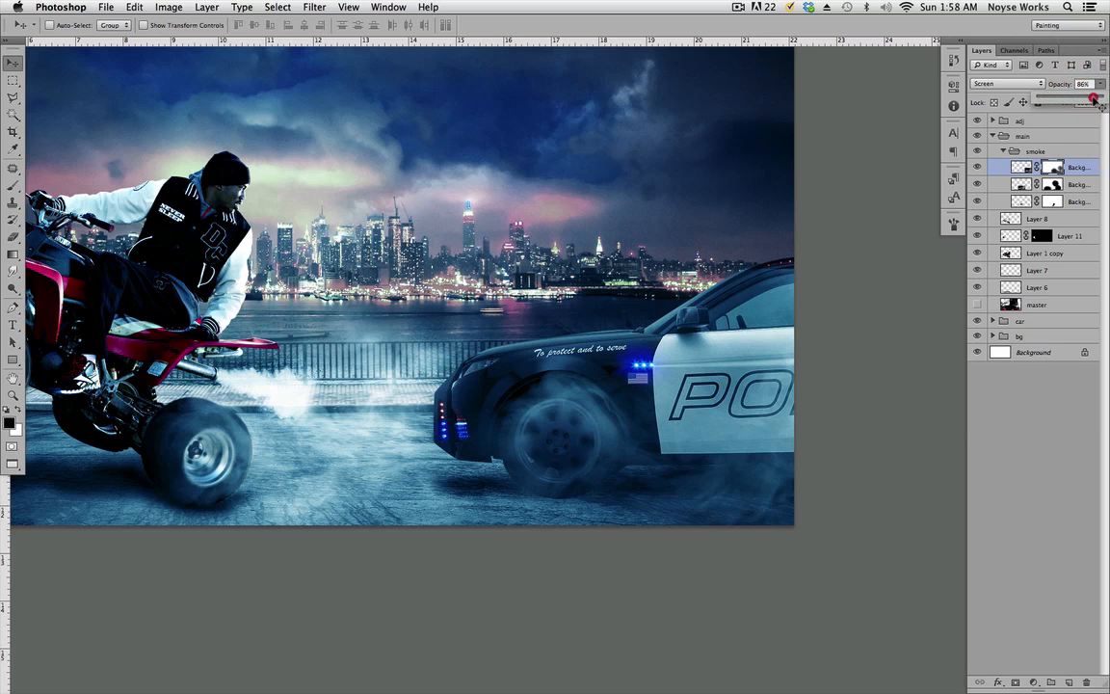
left_click(845, 388)
key("super+s")
Step: Collapse the smoke and main groups, expand the car group, and toggle Layer 10 and Layer 4 to check what each contains
key("super+space")
left_click_drag(744, 403, 788, 411)
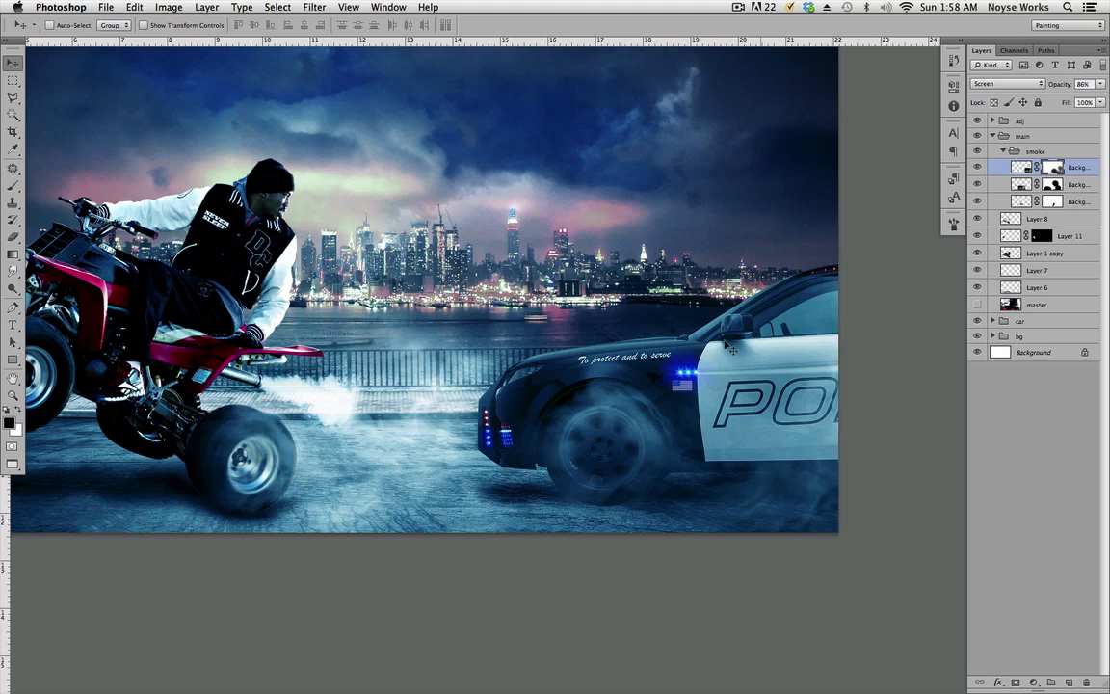
left_click_drag(719, 367, 816, 378)
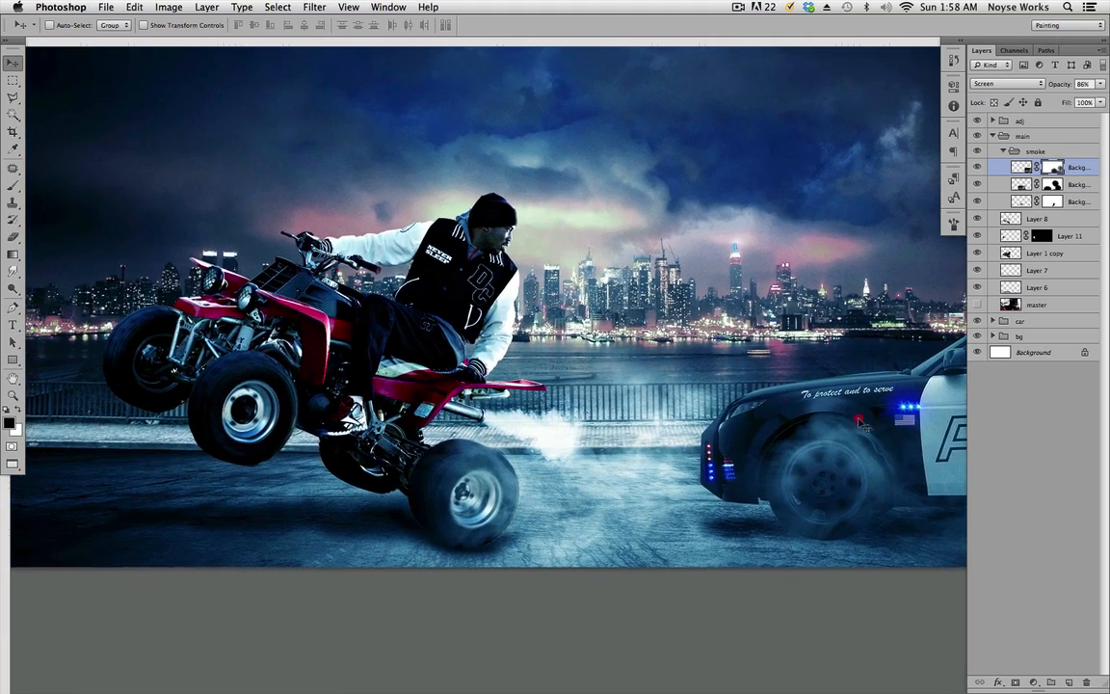
left_click_drag(859, 419, 762, 412)
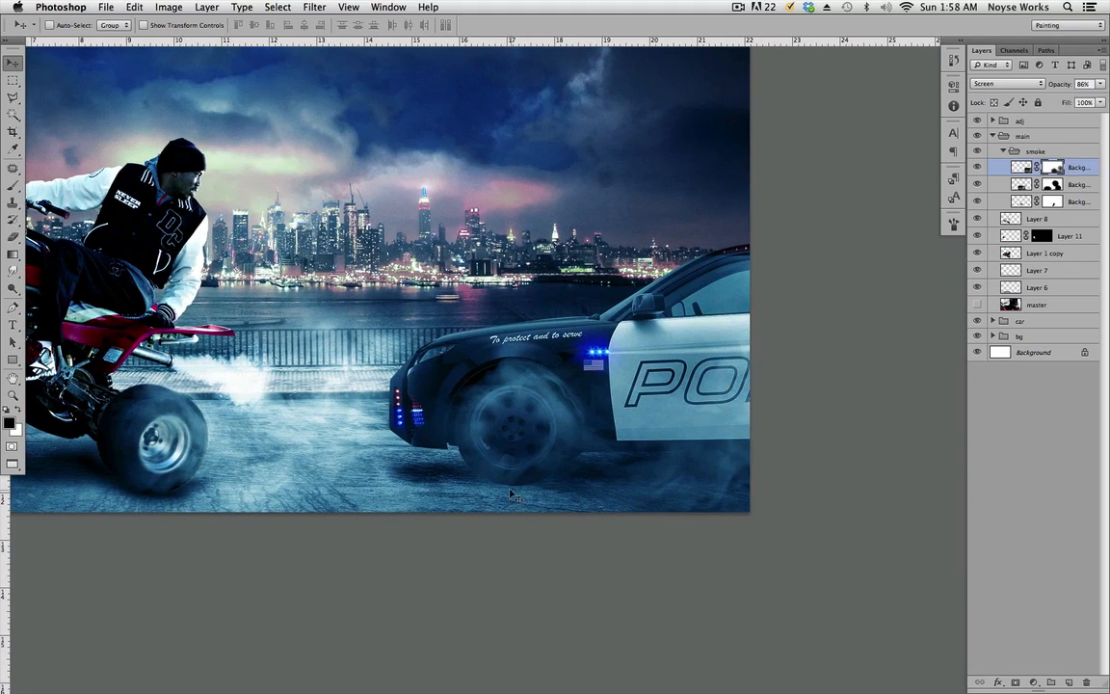
left_click_drag(506, 457, 554, 464)
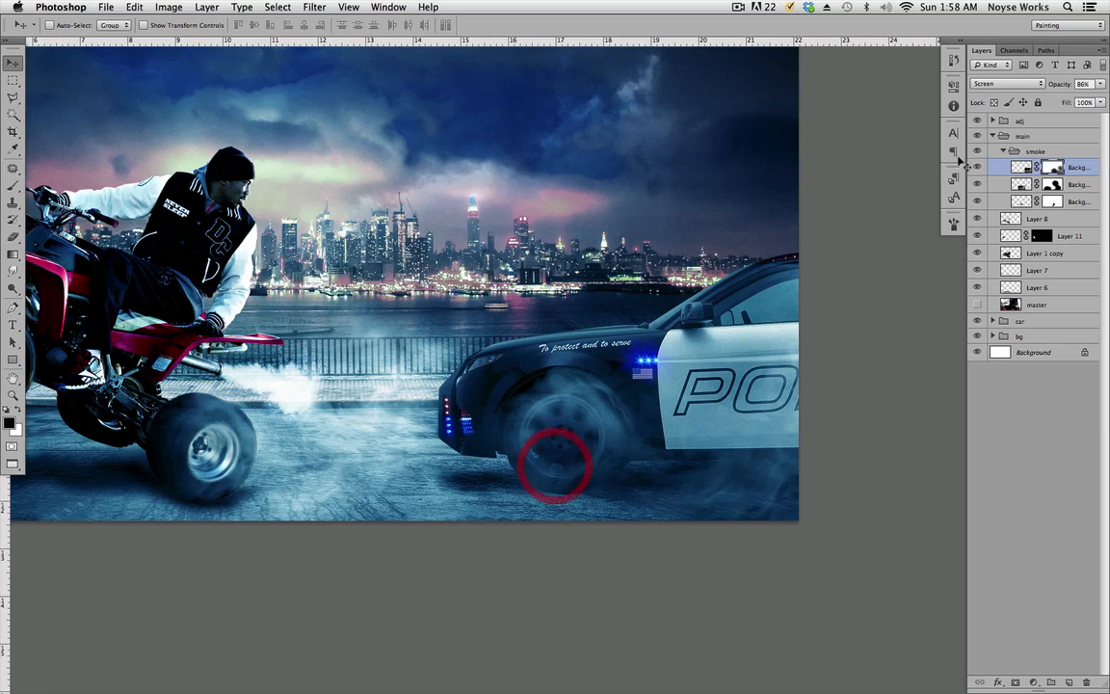
left_click(1005, 152)
left_click(993, 135)
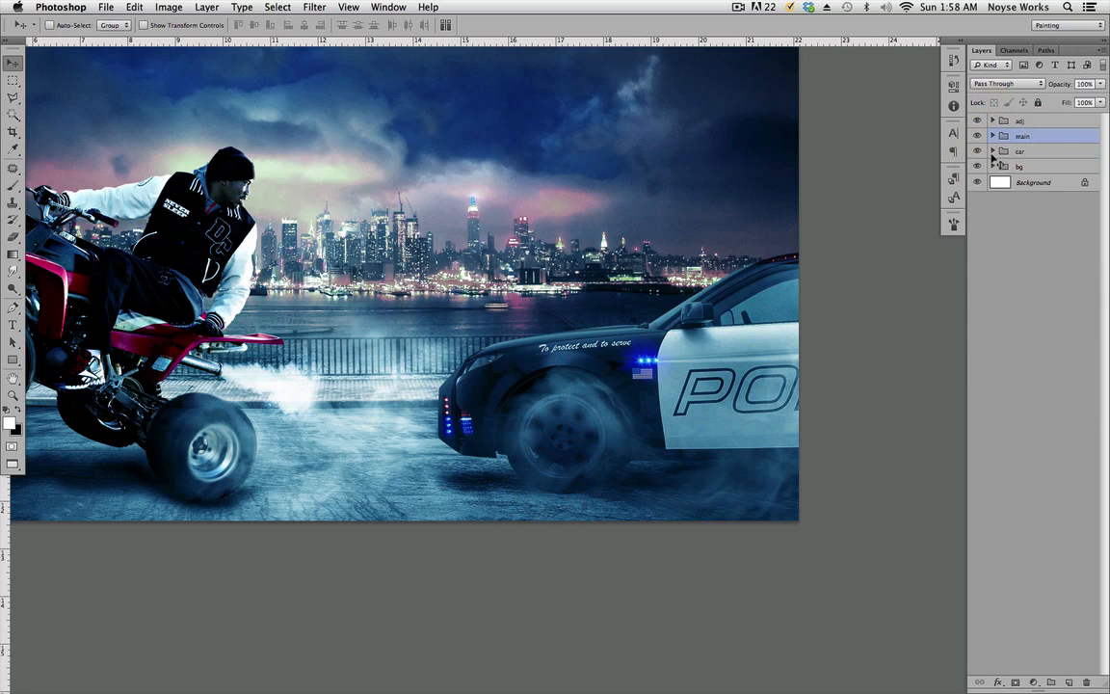
left_click(992, 151)
left_click(978, 184)
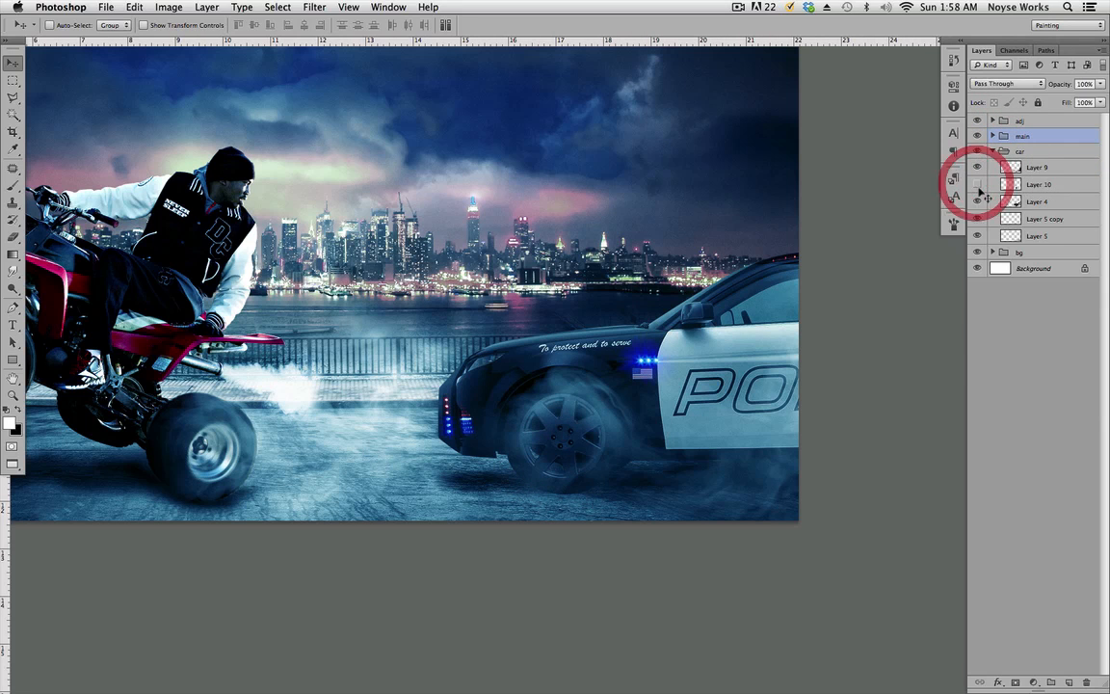
left_click(978, 184)
left_click(980, 202)
left_click(980, 201)
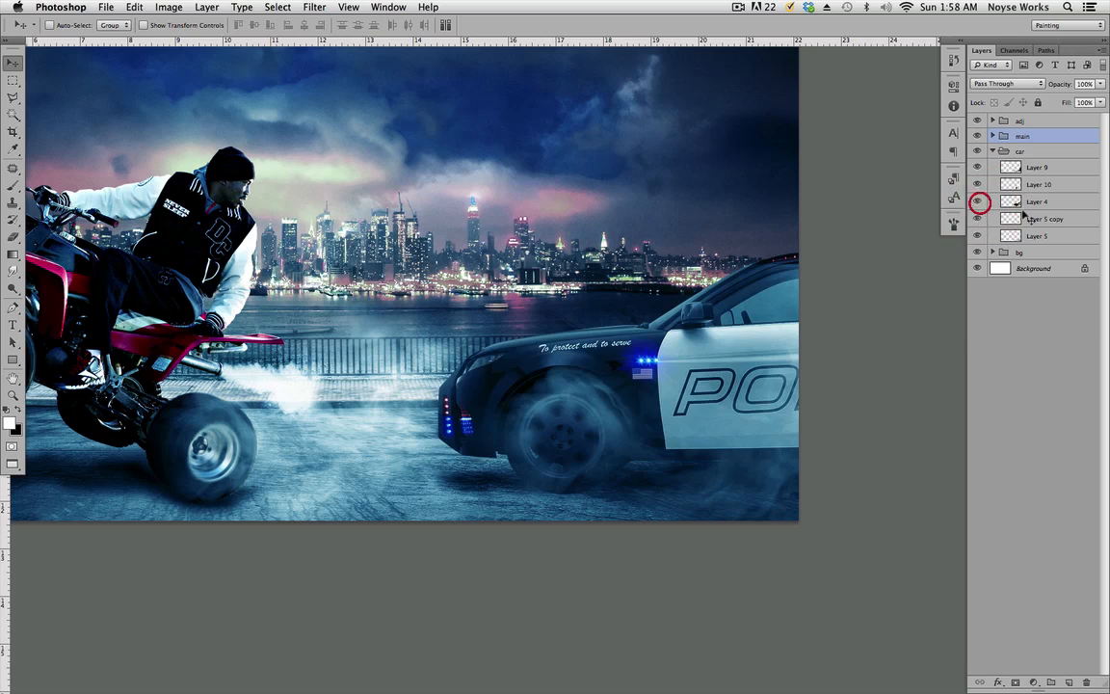
Step: Create a new layer above Layer 5 copy, directly beneath Layer 4 in the car group
left_click(1048, 218)
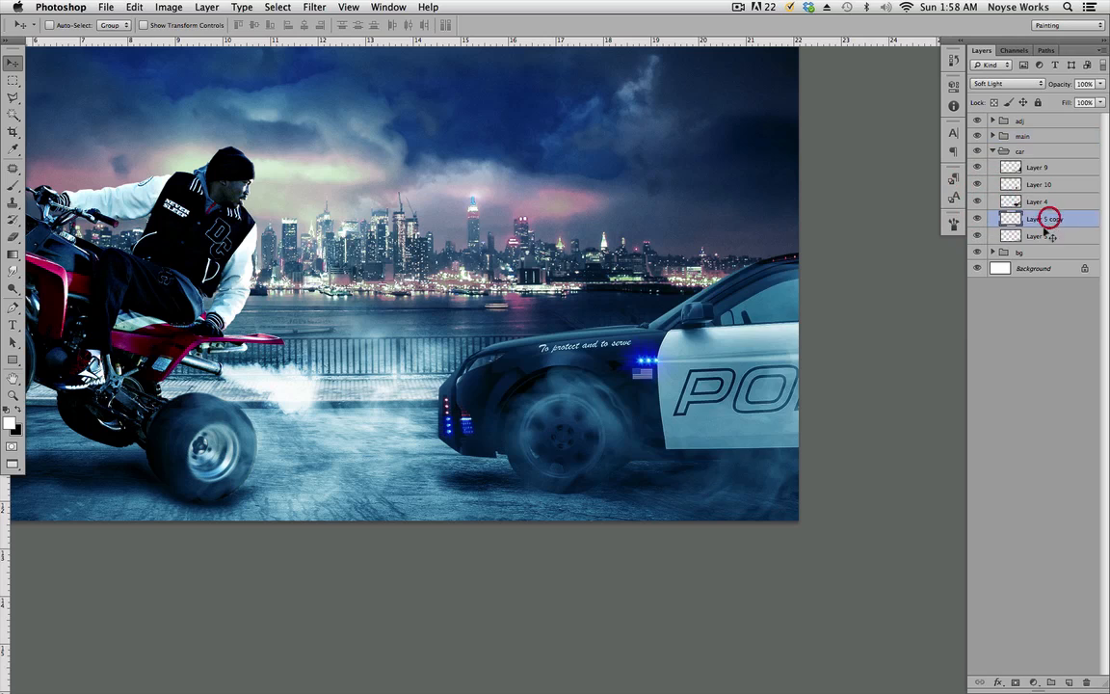
left_click(979, 202)
left_click(978, 201)
left_click(1069, 681)
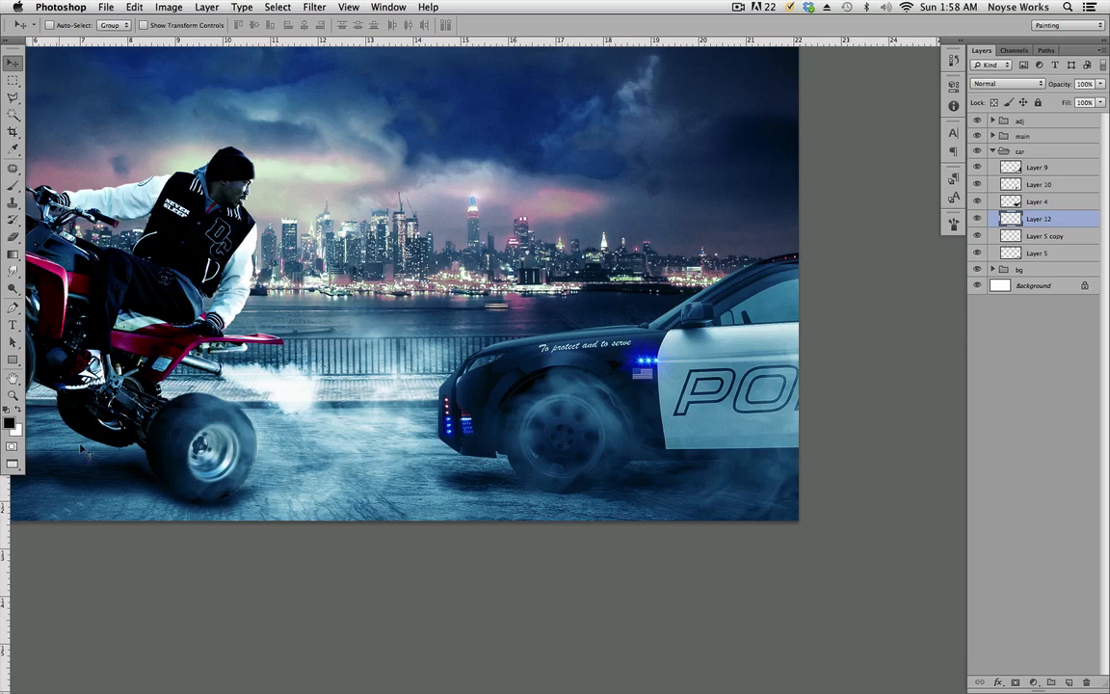
Step: Paint a black contact shadow along the base of the police car's front tire with a size 15 brush at 100% opacity
key("b")
key("super+equal")
key("super+equal")
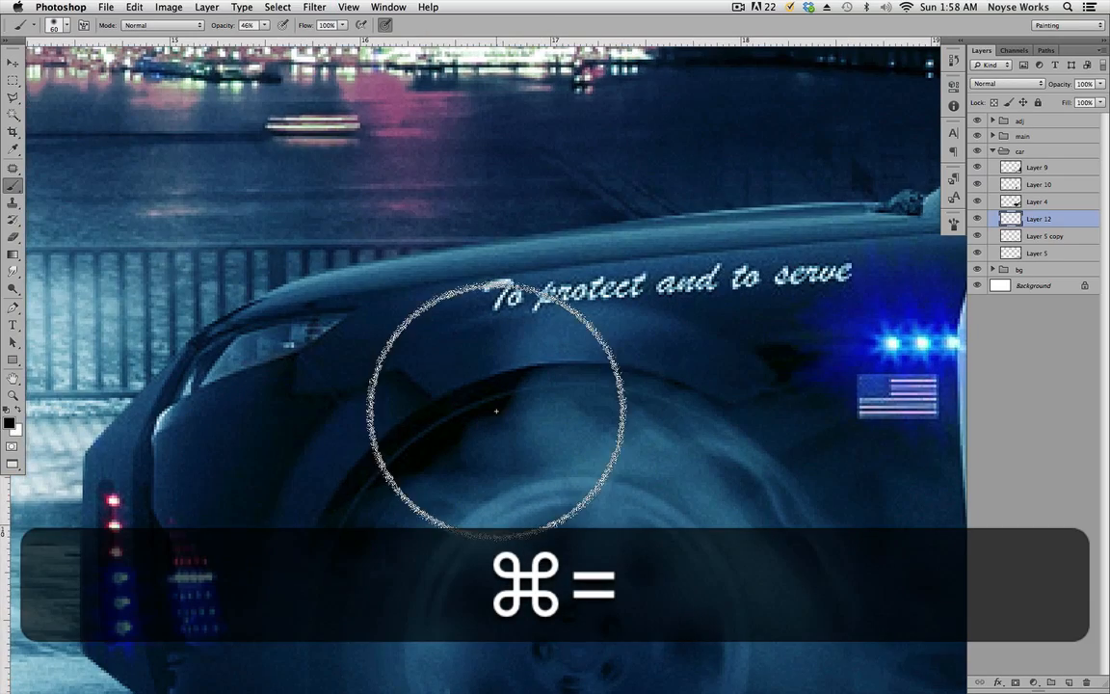
left_click(642, 350, "super")
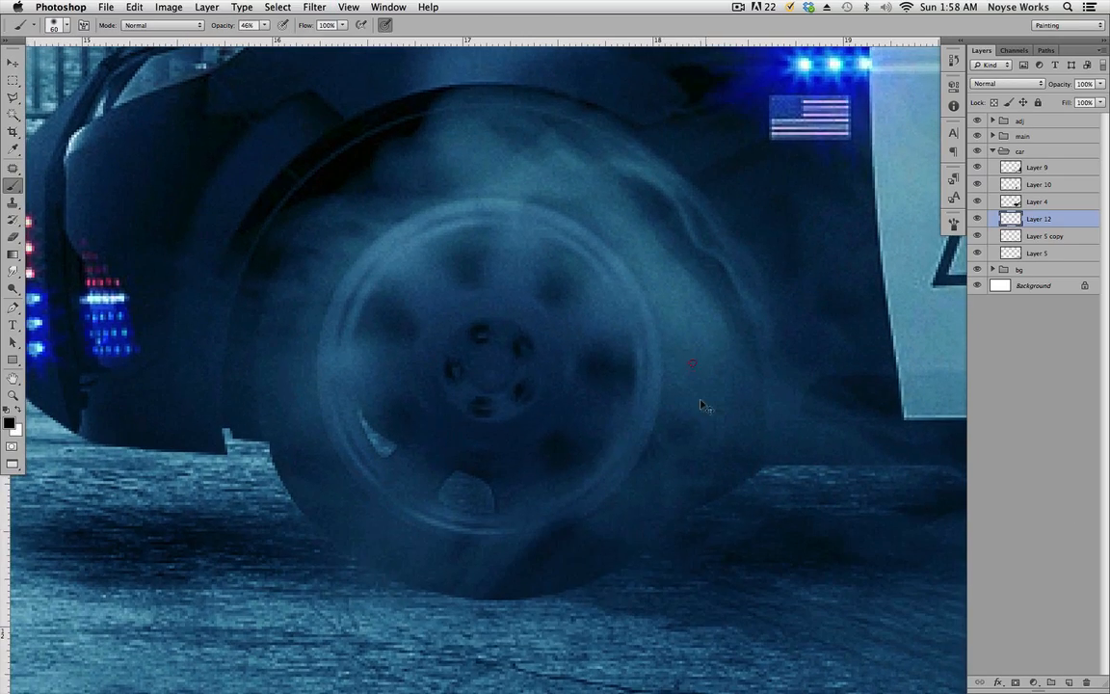
key("bracketleft")
key("bracketleft")
key("bracketleft")
key("bracketleft")
key("bracketleft")
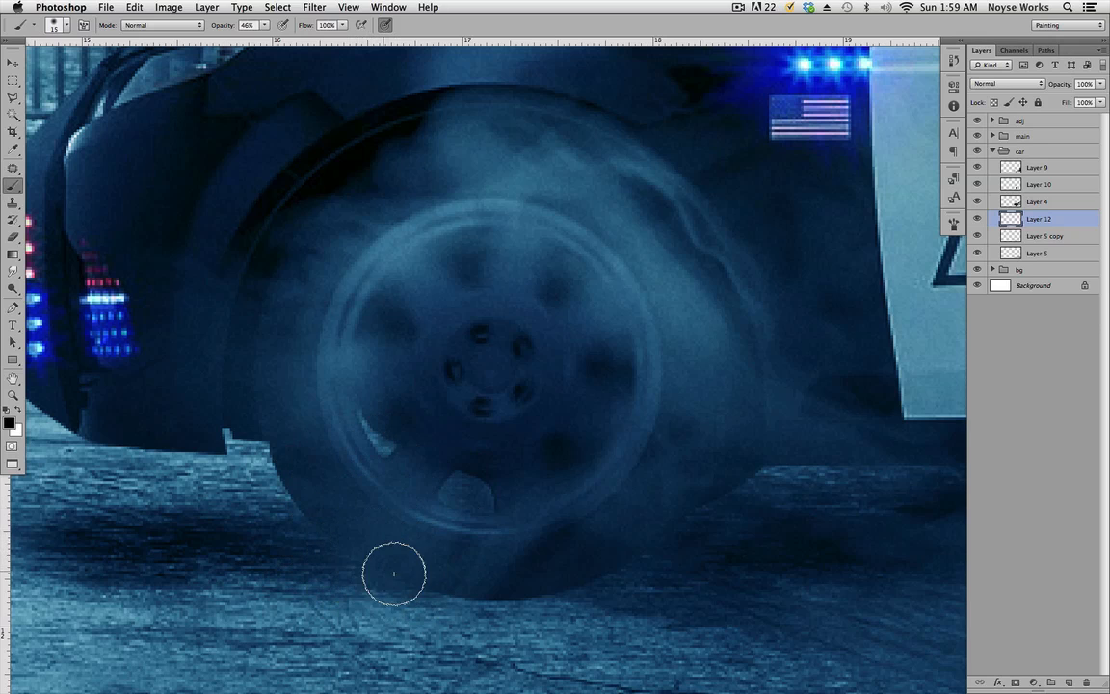
mouse_move(394, 573)
left_mouse_down()
mouse_move(496, 587)
mouse_move(474, 586)
left_mouse_up()
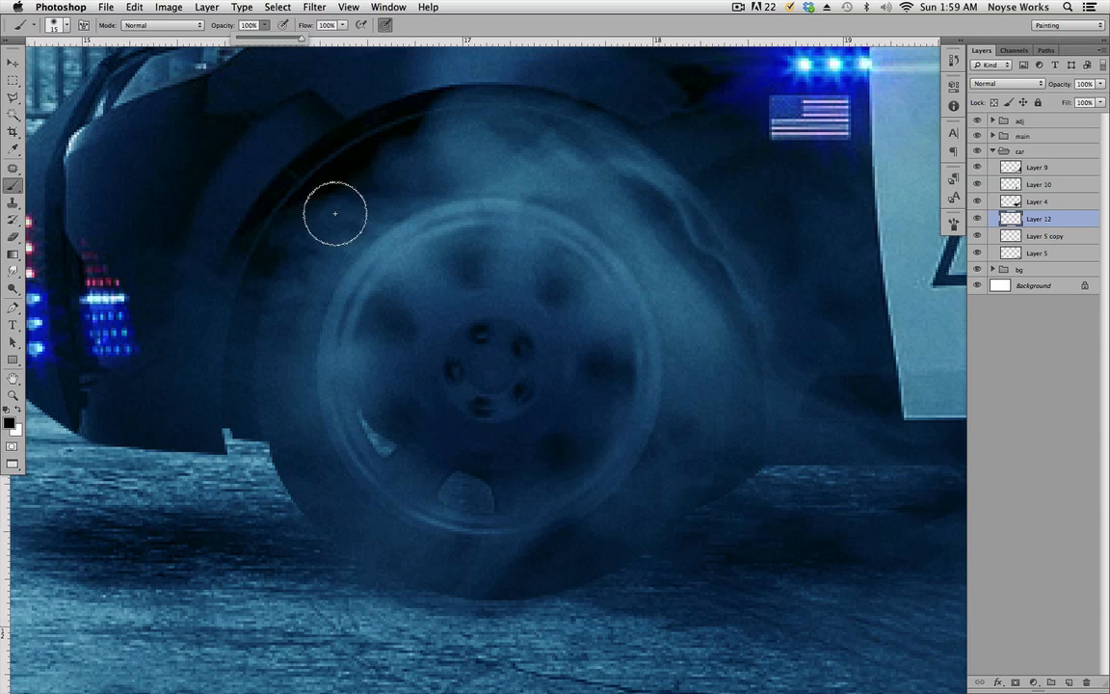
mouse_move(386, 602)
left_mouse_down()
mouse_move(402, 577)
mouse_move(483, 587)
mouse_move(622, 578)
mouse_move(360, 598)
mouse_move(308, 590)
mouse_move(543, 585)
mouse_move(446, 604)
mouse_move(547, 590)
left_mouse_up()
Step: Soften the painted tire shadow with a Gaussian Blur of 3.9 pixels radius
scroll(747, 524, "right", 10)
scroll(747, 523, "down", 4)
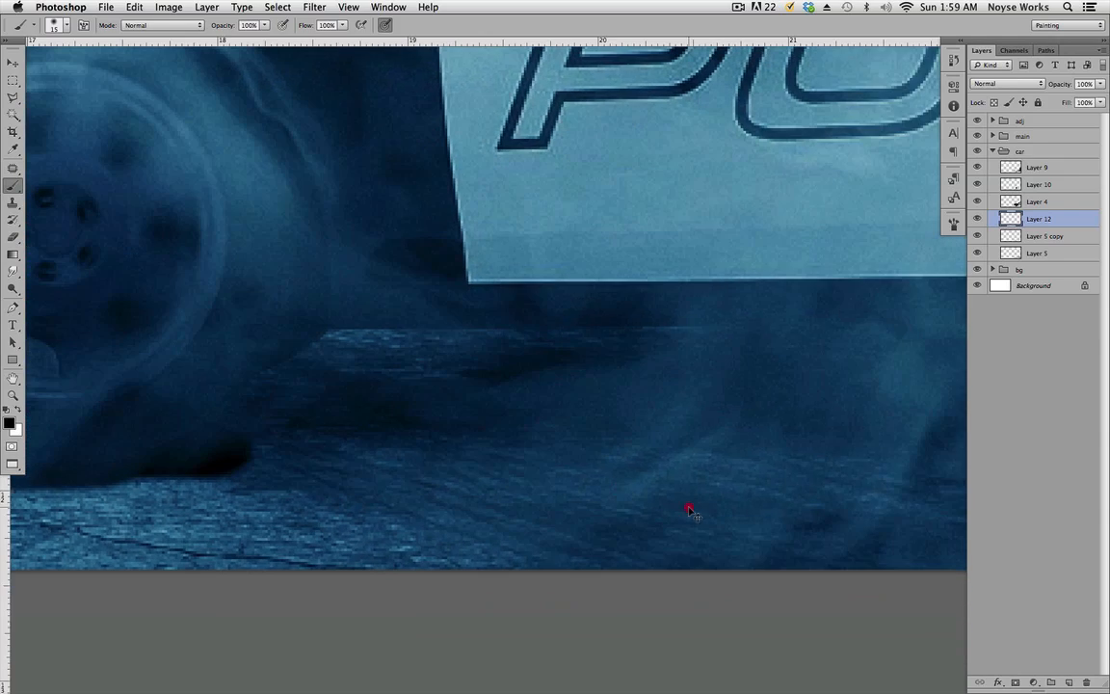
scroll(559, 494, "right", 10)
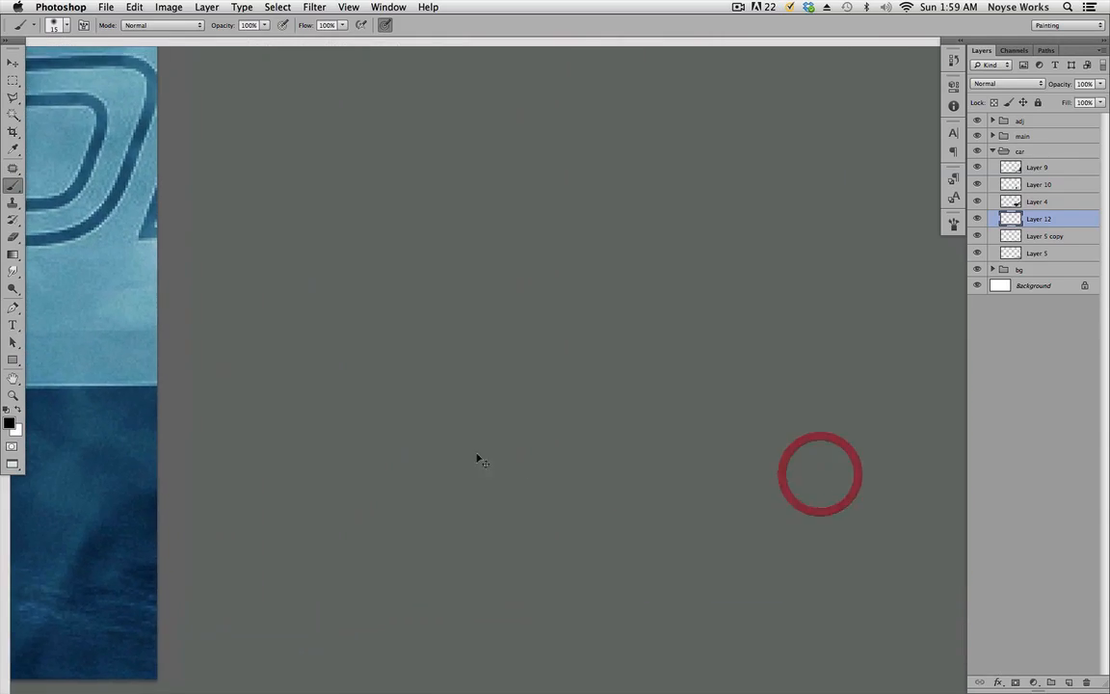
scroll(817, 471, "left", 20)
scroll(711, 459, "up", 3)
scroll(658, 430, "left", 2)
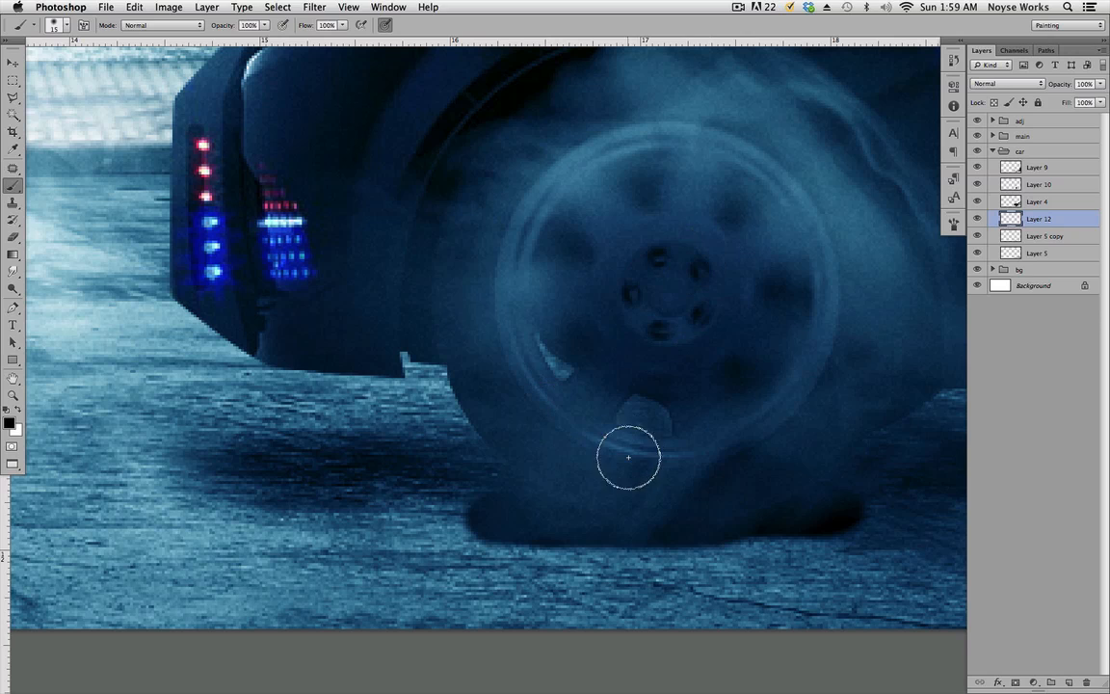
key("v")
left_click(318, 8)
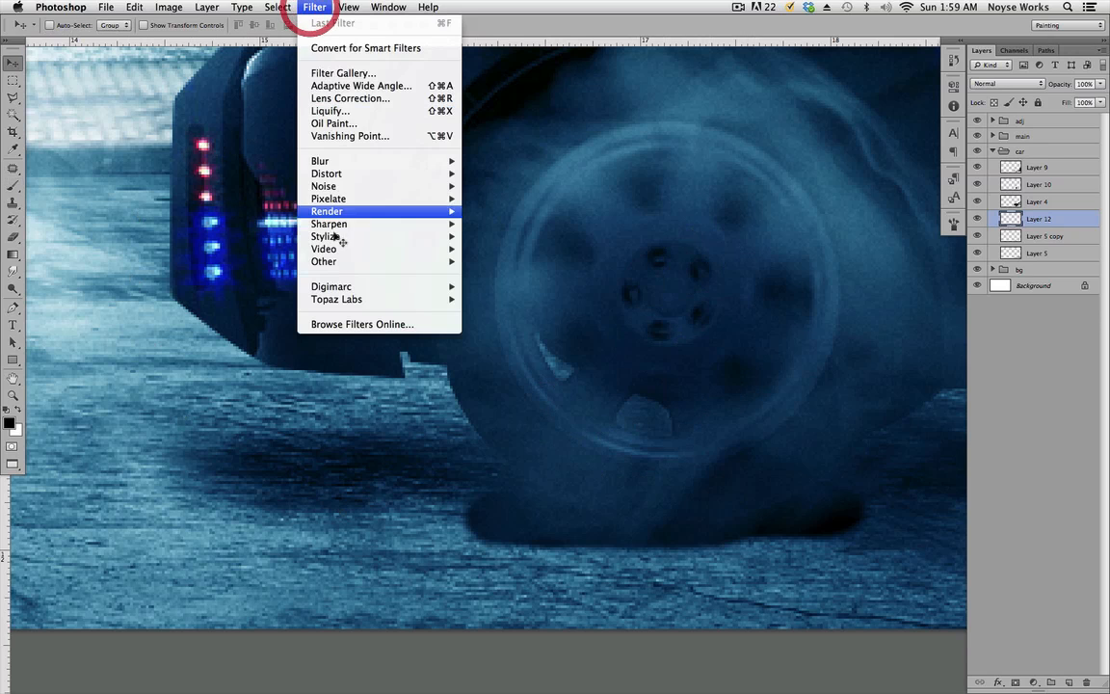
mouse_move(385, 161)
left_click(510, 261)
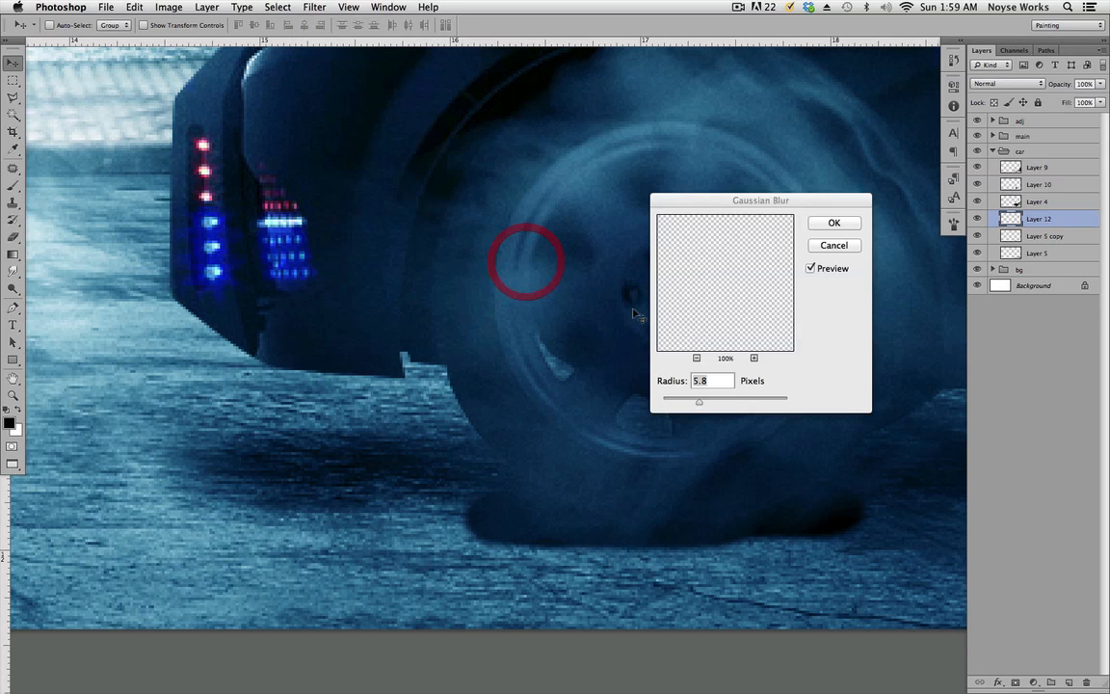
left_click_drag(676, 403, 695, 405)
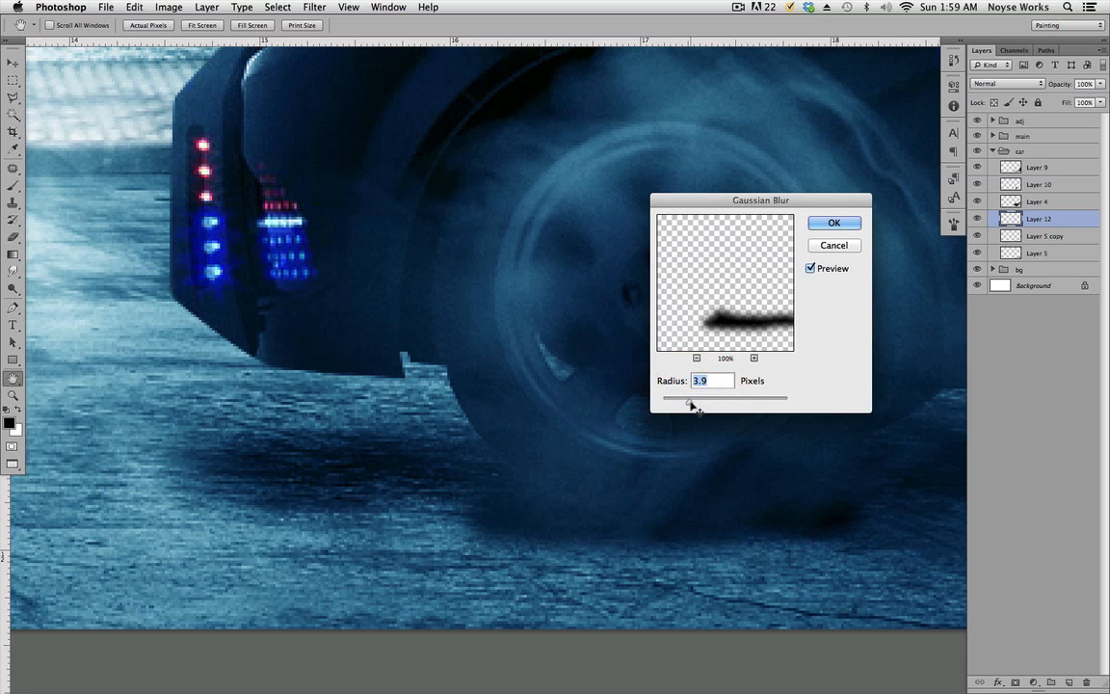
left_click(834, 223)
Step: Narrow the blurred shadow from both ends with Free Transform so it fits beneath the police car's front tire
key("v")
left_click_drag(627, 484, 702, 553)
left_click_drag(753, 510, 559, 486)
key("super+0")
left_click(775, 473)
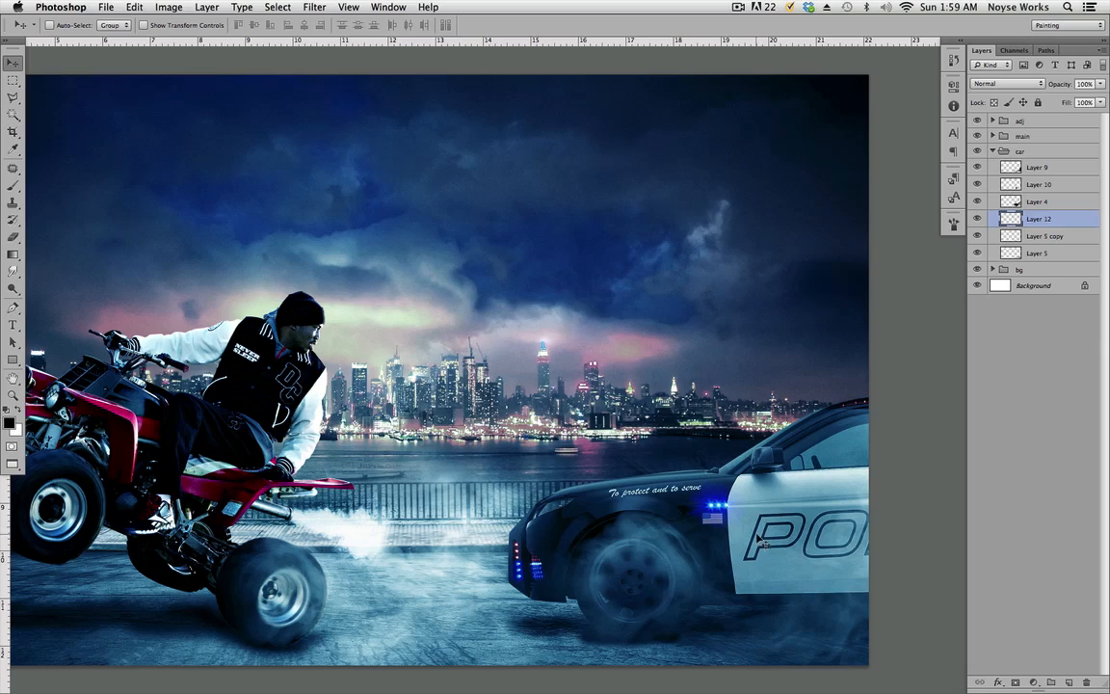
key("super+=")
key("super+=")
key("super+=")
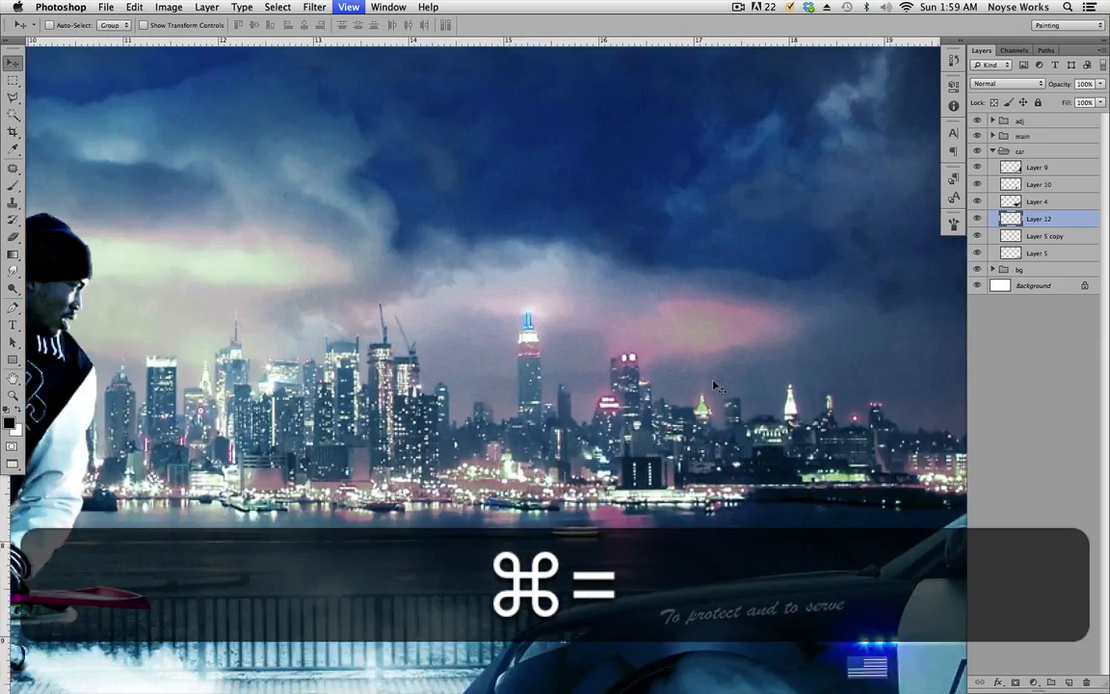
left_click_drag(711, 598, 590, 333)
left_click_drag(916, 598, 617, 334)
scroll(644, 358, "down", 5)
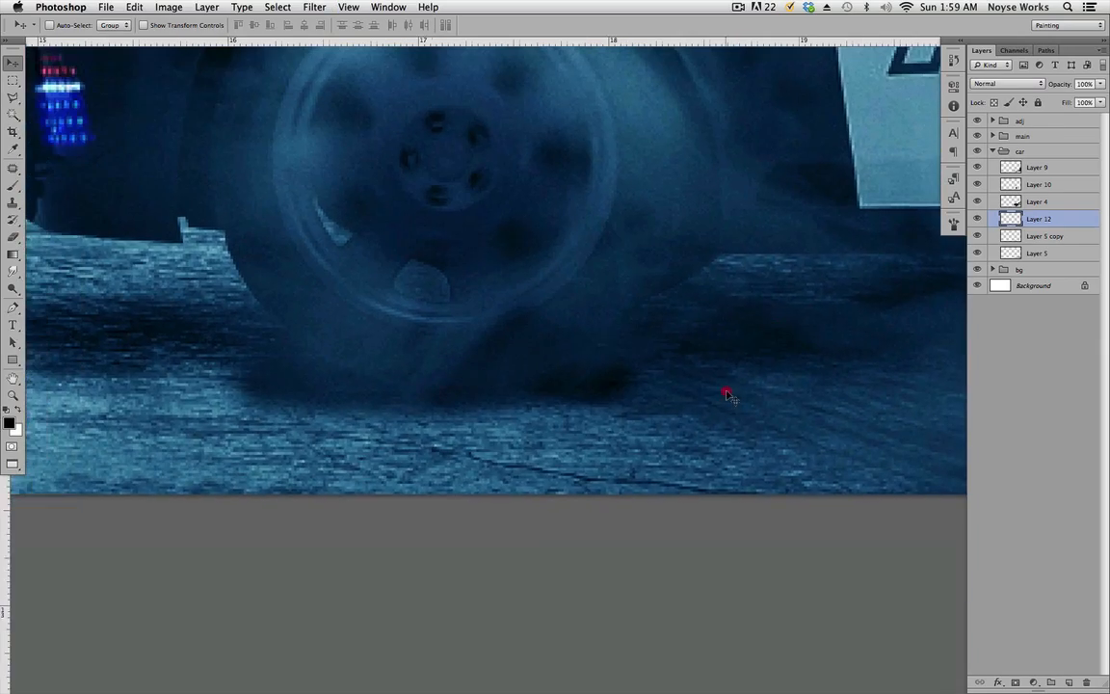
left_click(723, 391)
key("super+t")
left_click_drag(667, 376, 620, 374)
left_click_drag(214, 374, 256, 376)
key("Return")
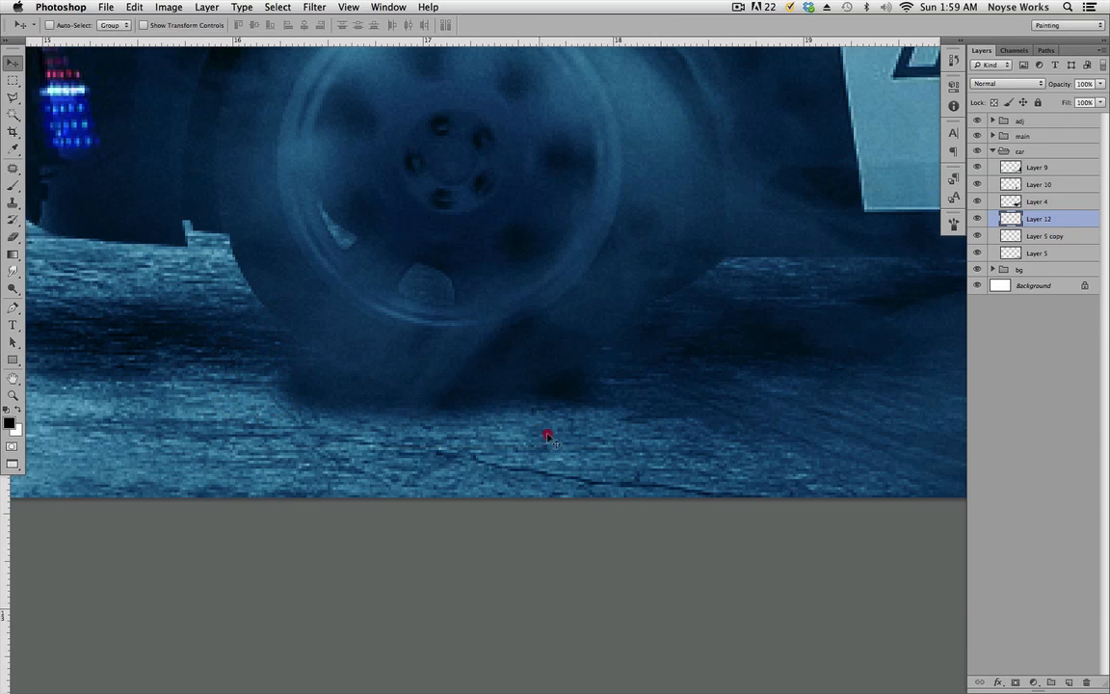
Step: Move the shadow clear of the tire, reapply the last Gaussian Blur, and move it back beneath the tire
left_click_drag(546, 439, 578, 441)
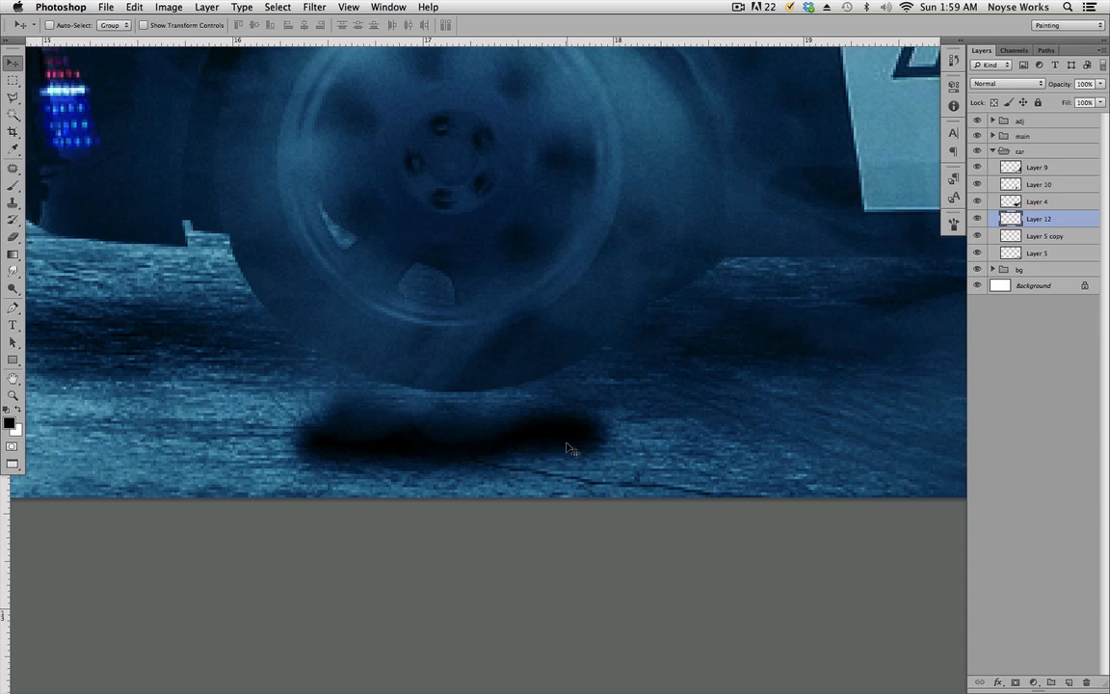
key("super+f")
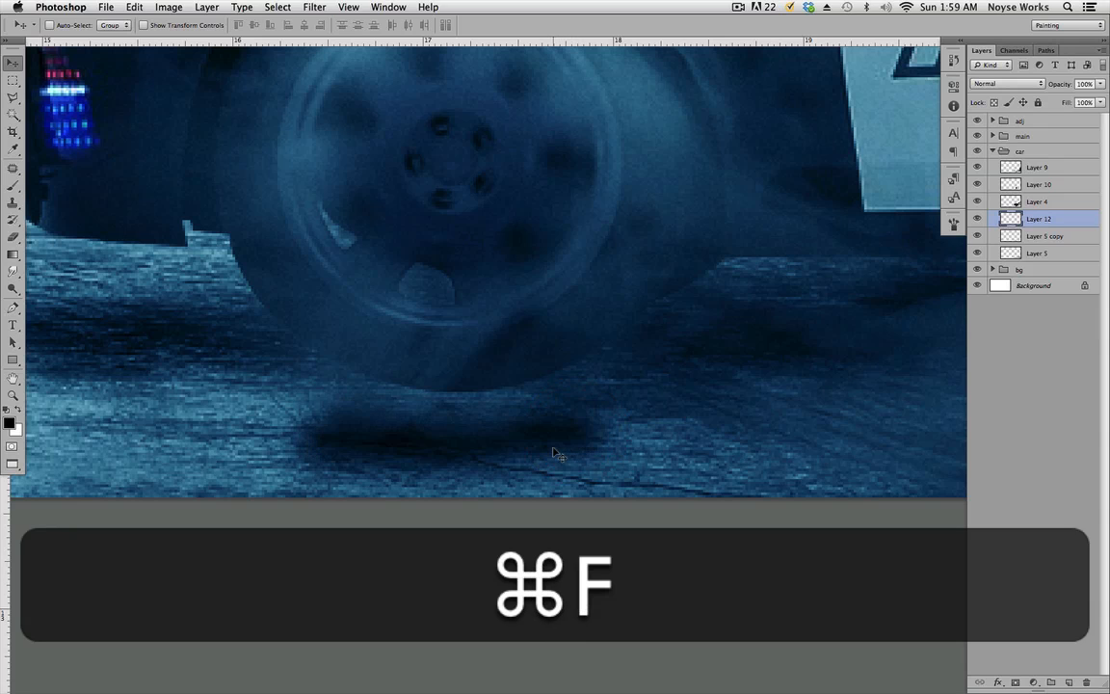
left_click_drag(535, 446, 499, 401)
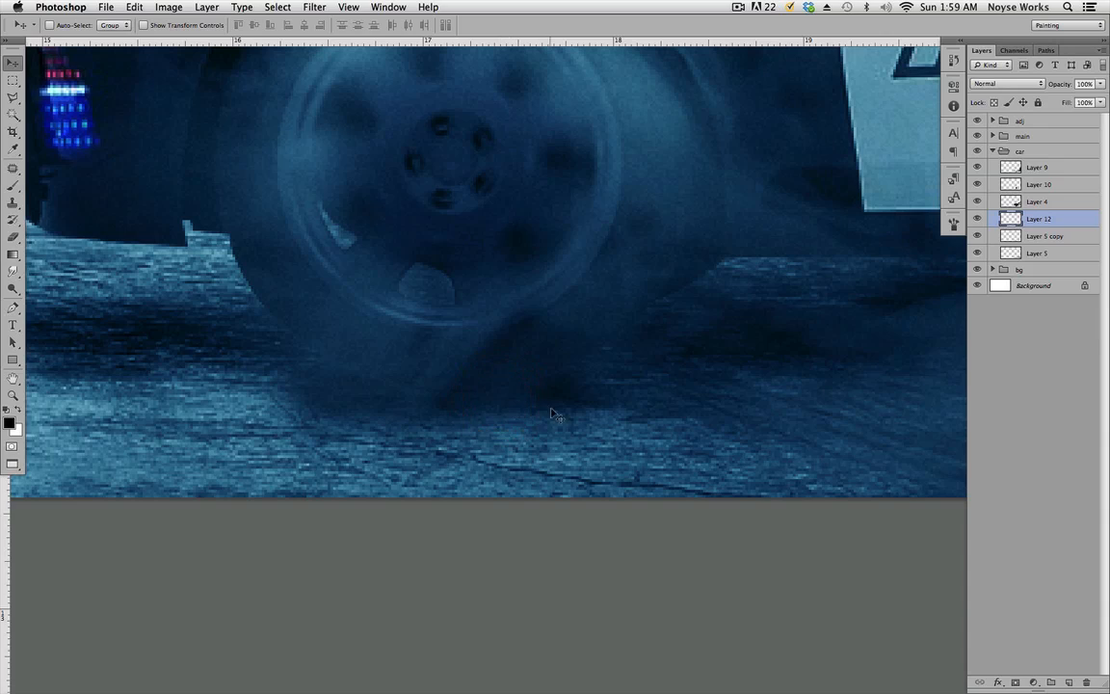
scroll(550, 435, "up", 2)
left_click_drag(550, 437, 527, 452)
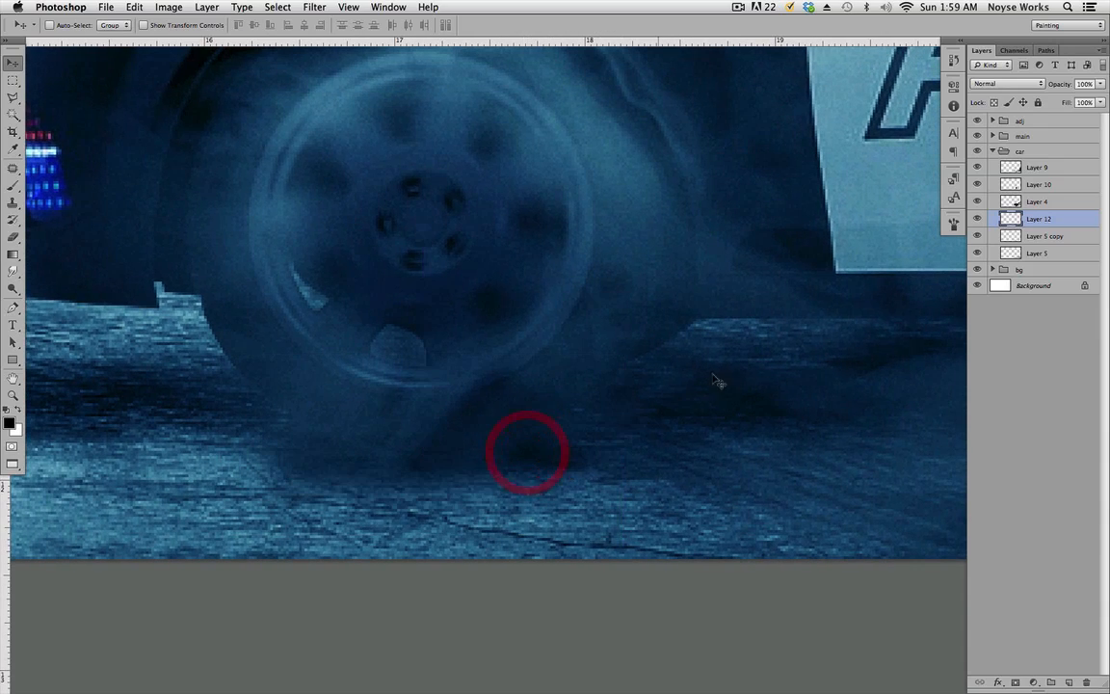
Step: Compare the composite with the tire shadow layer hidden and shown, and save the document with the shadow visible
key("super+1")
key("super+s")
key("super+space")
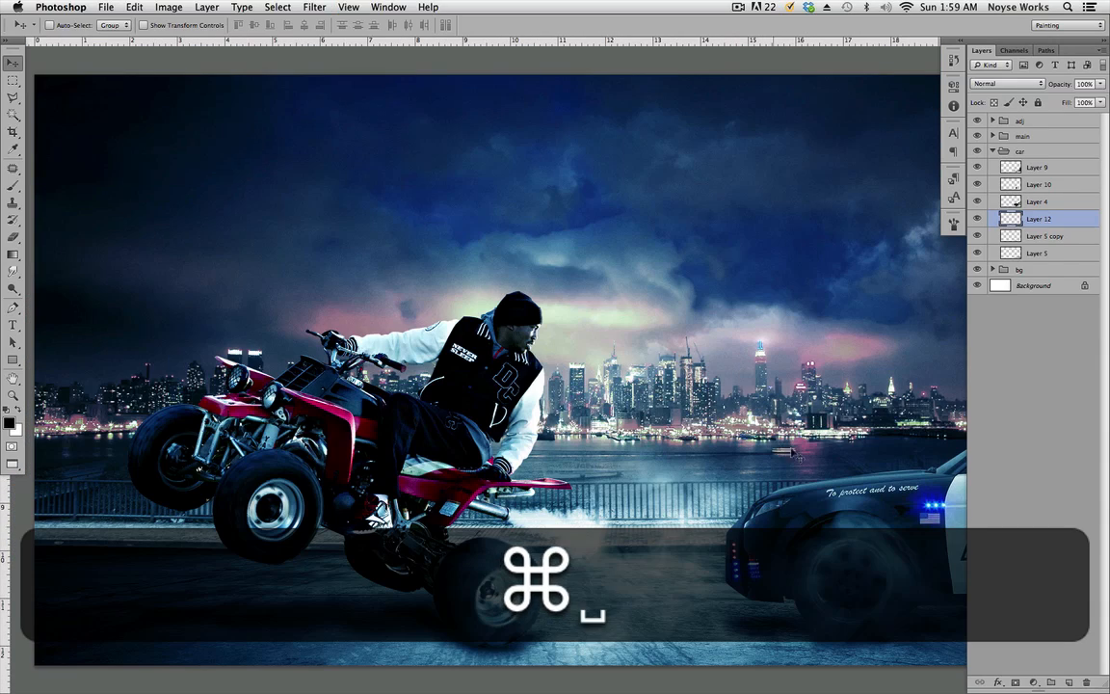
scroll(434, 318, "right", 6)
left_click(979, 220)
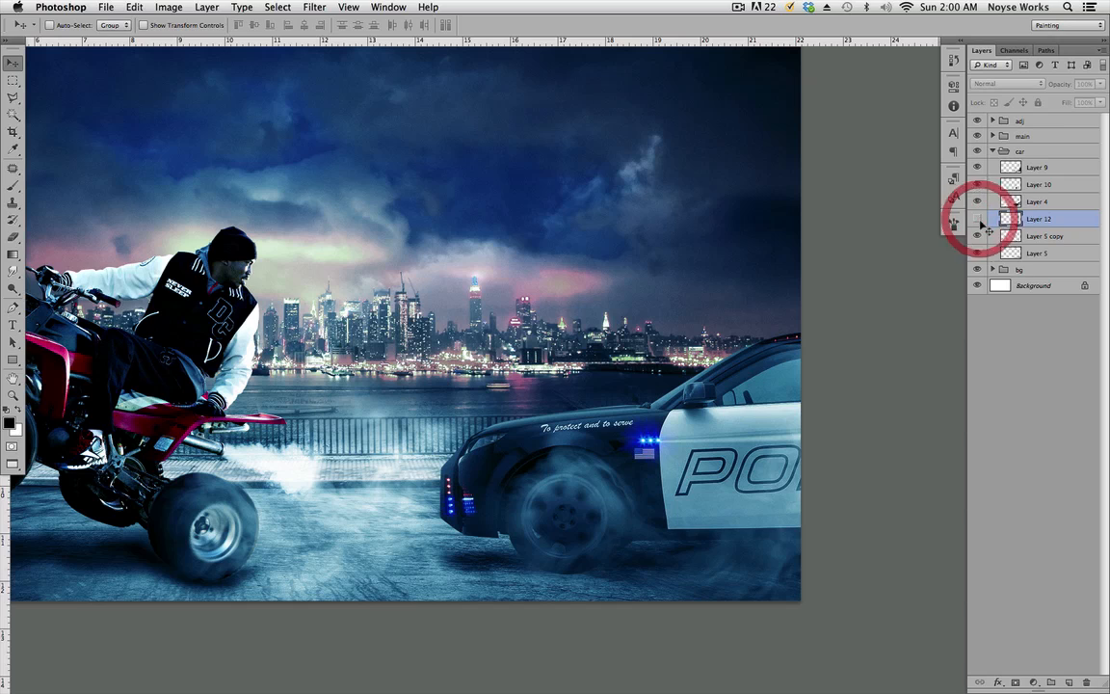
left_click(978, 220)
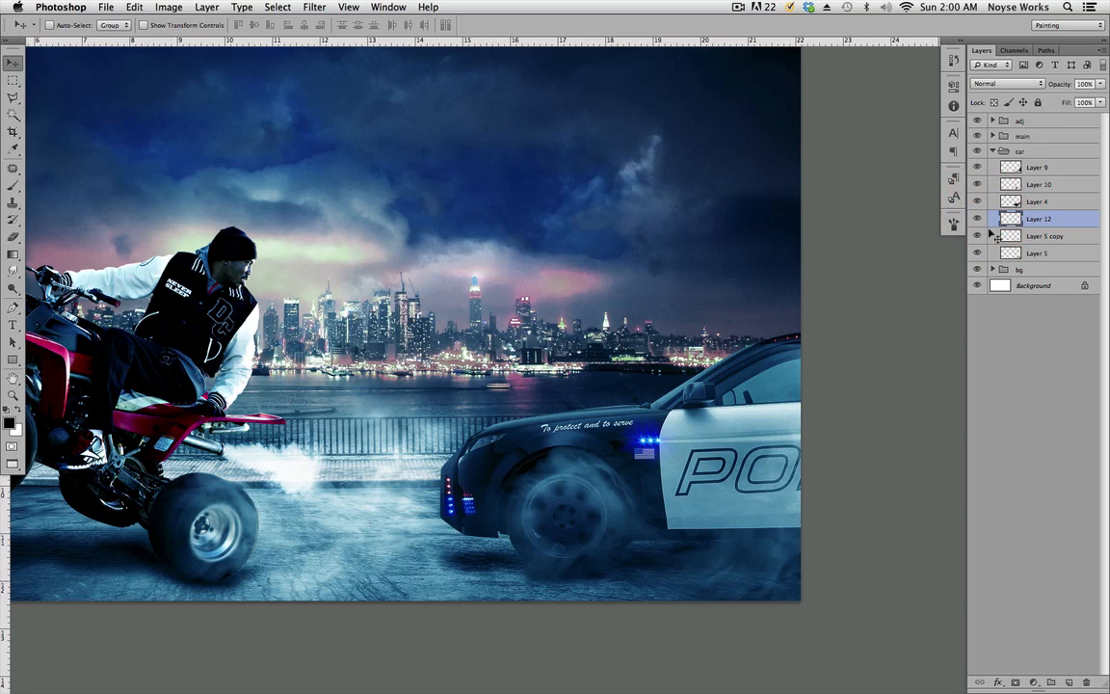
key("super+s")
key("super+space")
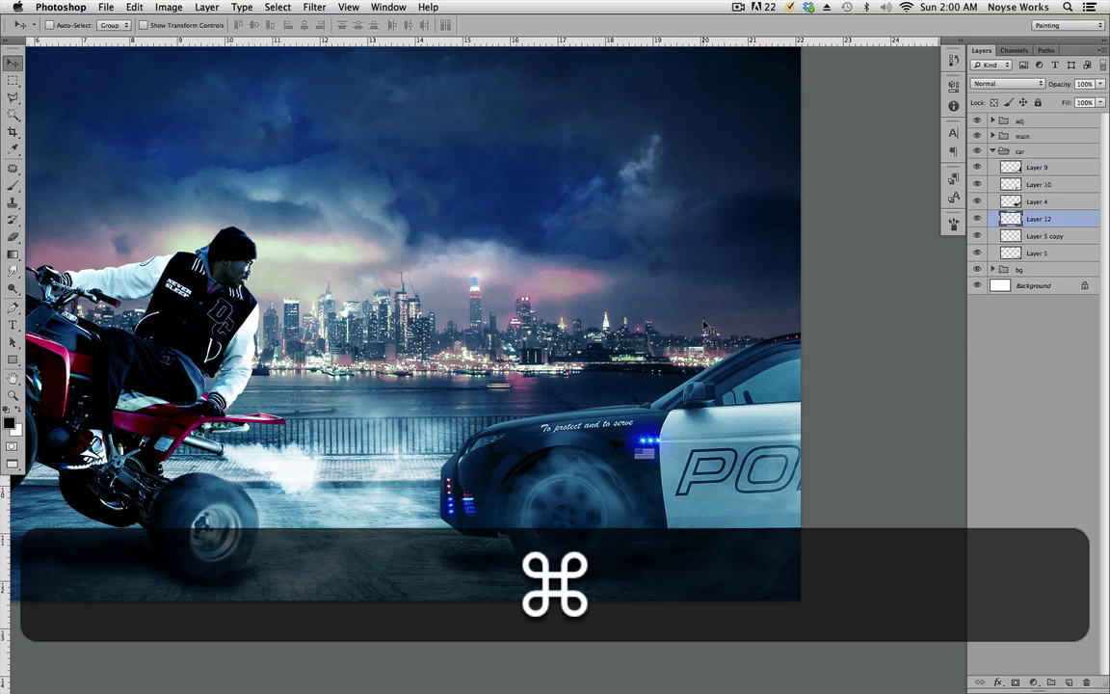
key("super+s")
key("super+space")
Step: Toggle Layer 4 in the car group to check its contents around the car window, and make it the active layer
left_click_drag(393, 458, 423, 433)
left_click(993, 151)
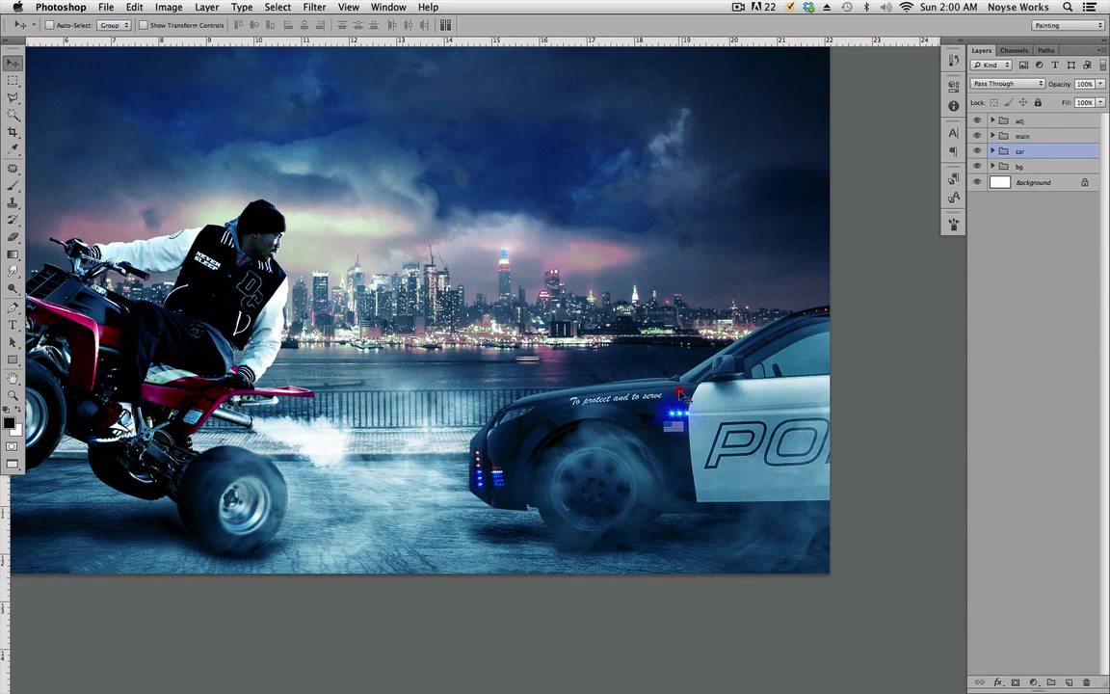
left_click(678, 388)
left_click(992, 151)
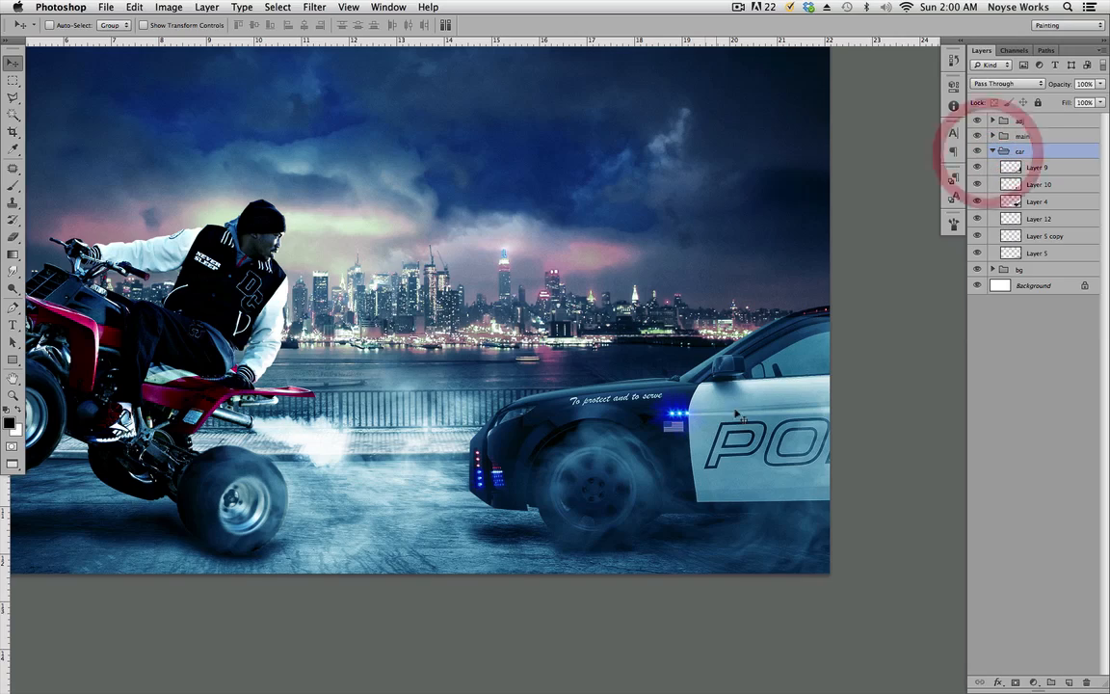
key("super+equal")
left_click_drag(960, 464, 629, 451)
key("super+equal")
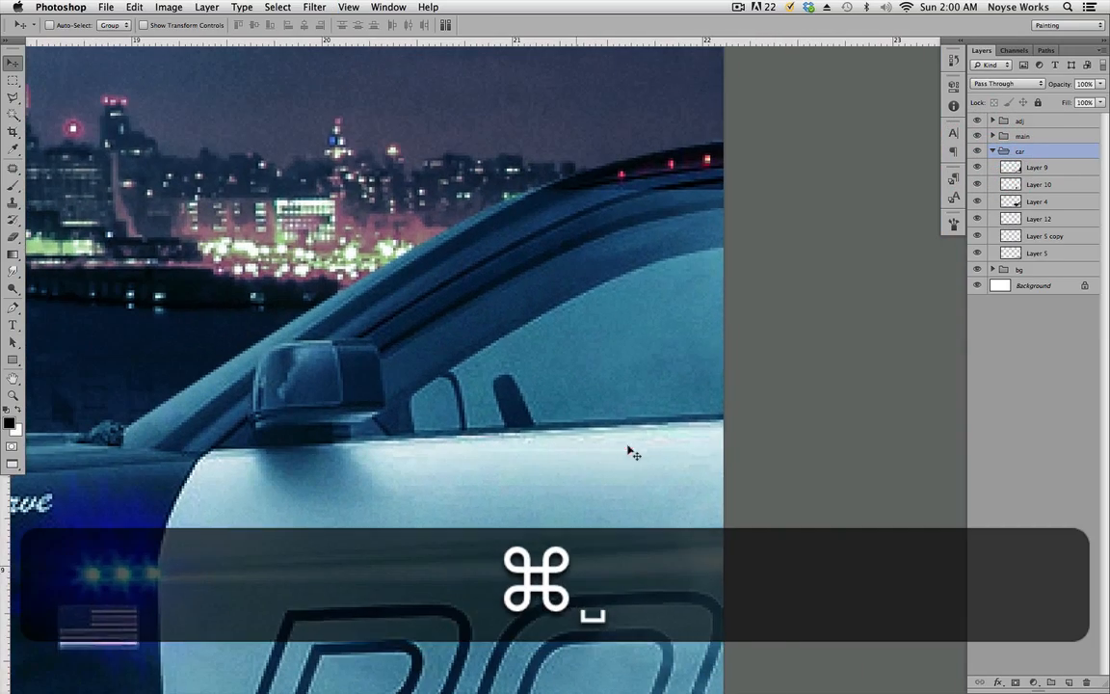
left_click(978, 202)
left_click(976, 202)
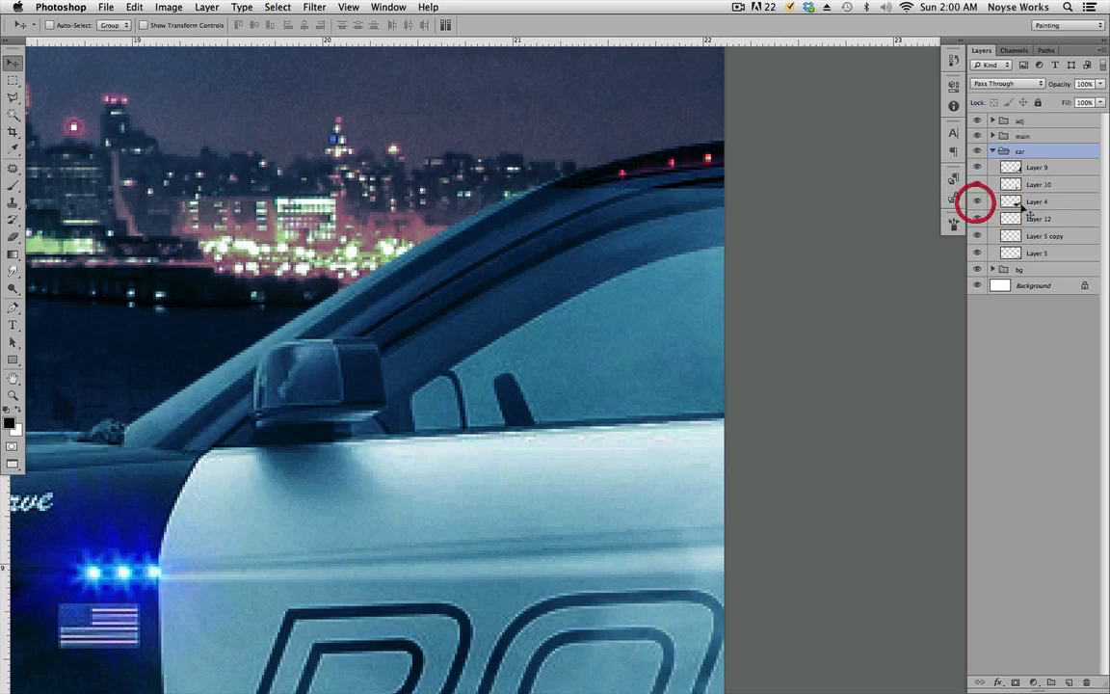
left_click(1045, 202)
Step: Trace a Pen tool path around the car's side window glass, excluding the dark headrest and running past the canvas edge
key("super+equal")
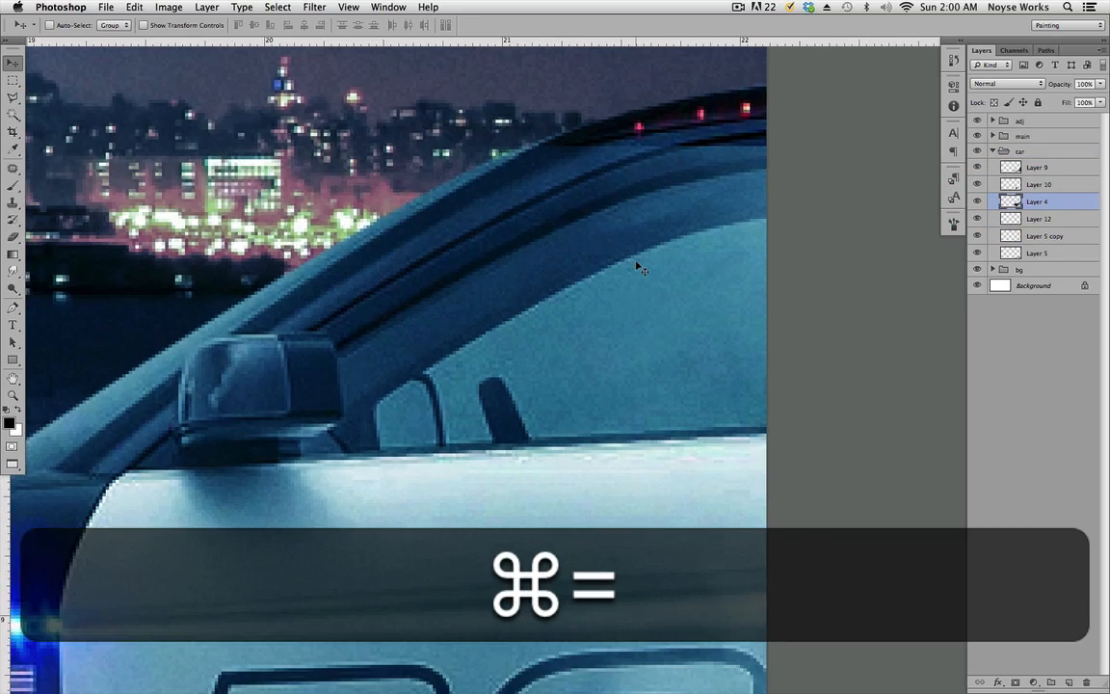
key("super+equal")
key("super+minus")
key("super+equal")
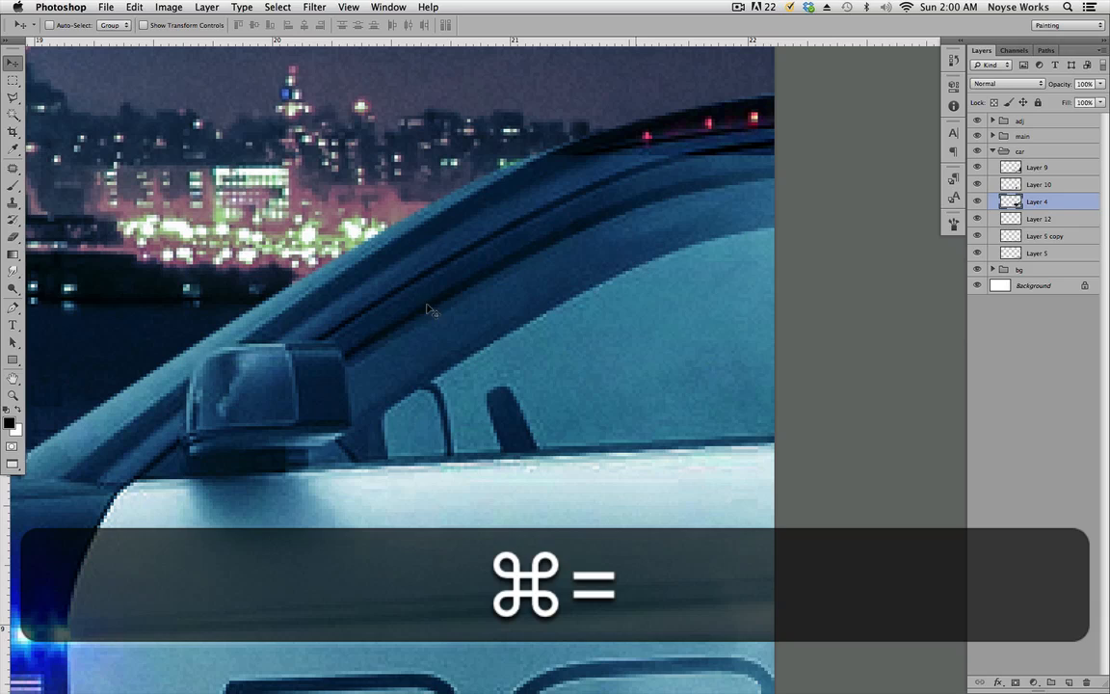
key("p")
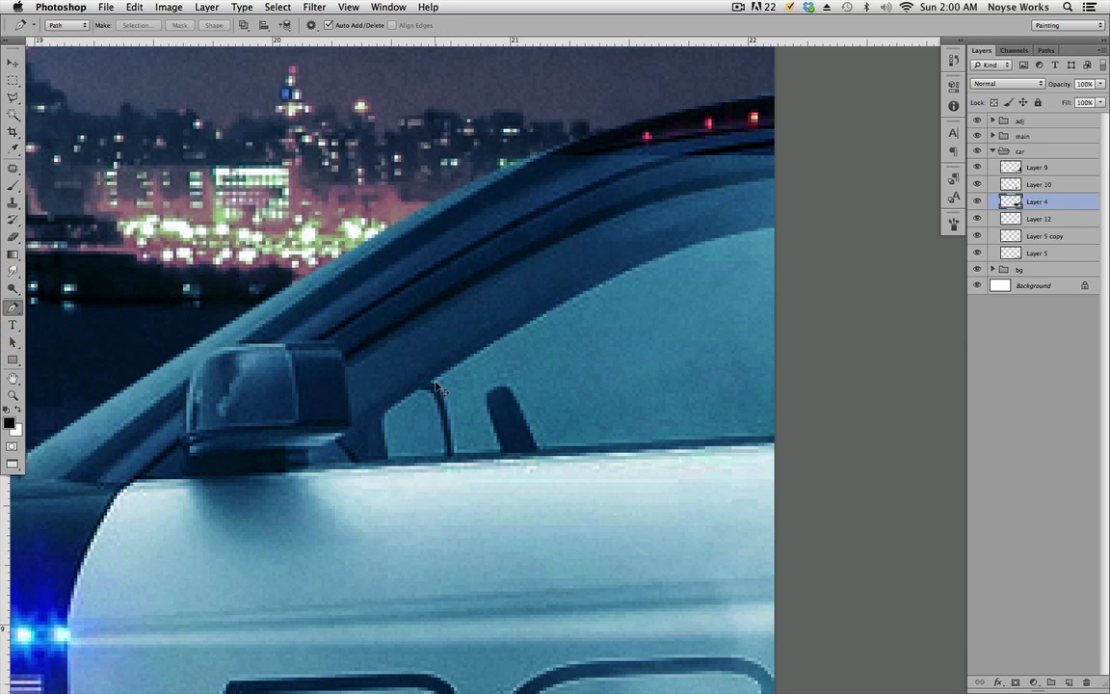
left_click(431, 382)
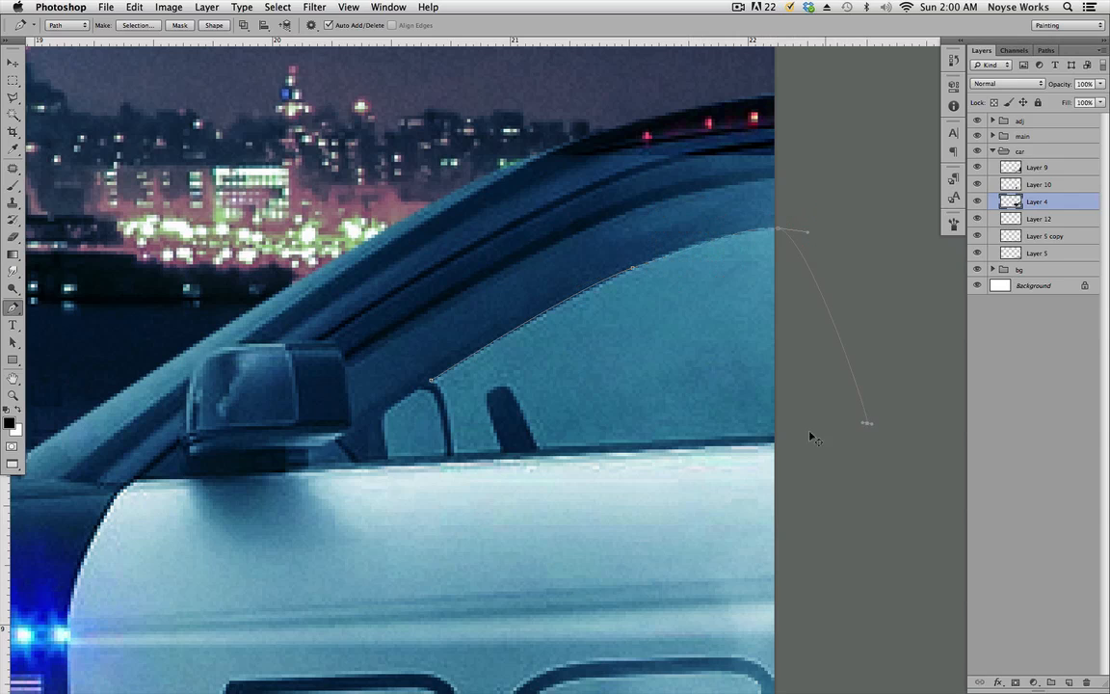
left_click(772, 437)
left_click(537, 445)
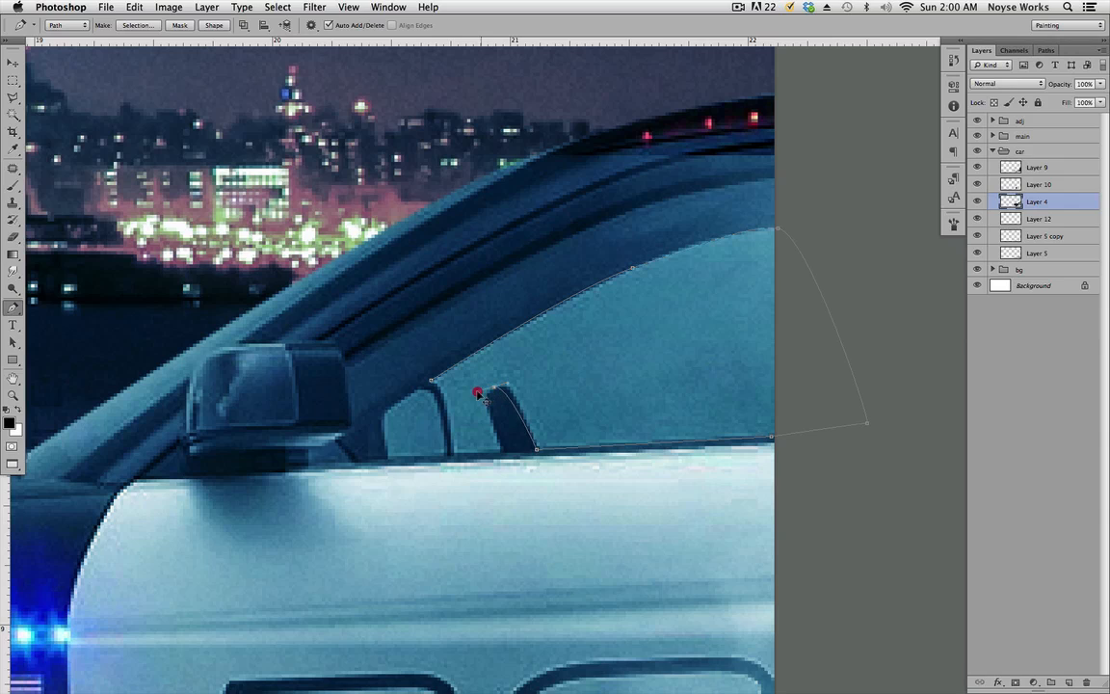
left_click(503, 449)
Step: Convert the window path to a new anti-aliased selection with a 0 pixel feather and cut the glass onto its own layer
left_click(660, 360, "ctrl")
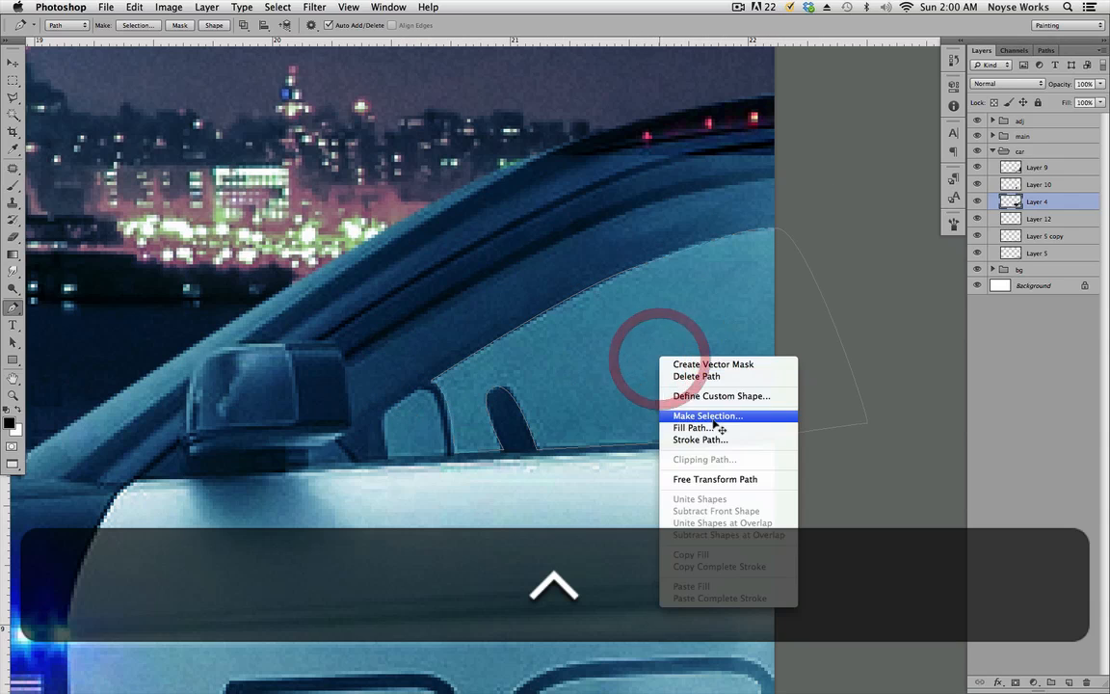
left_click(715, 414)
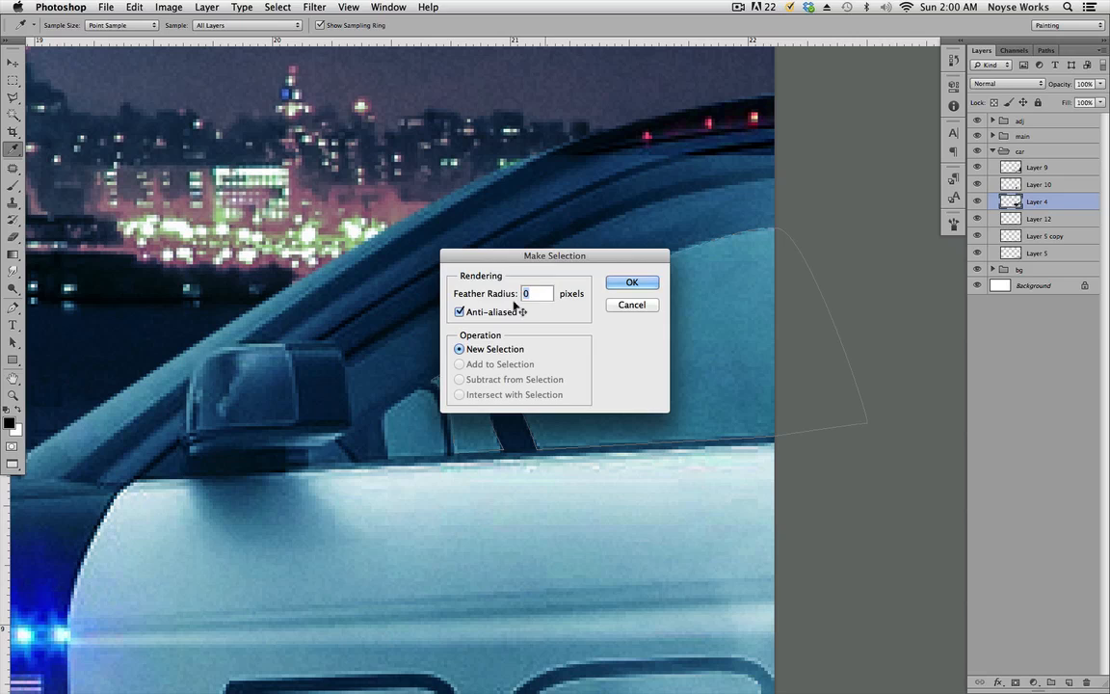
left_click(628, 282)
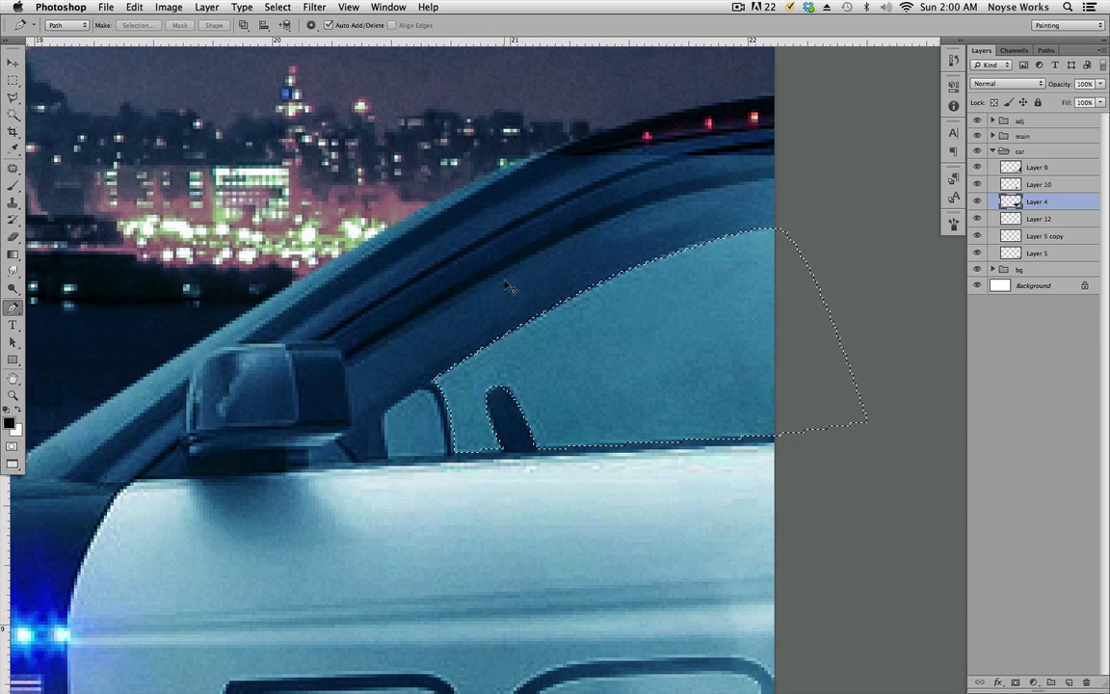
key("shift+super+j")
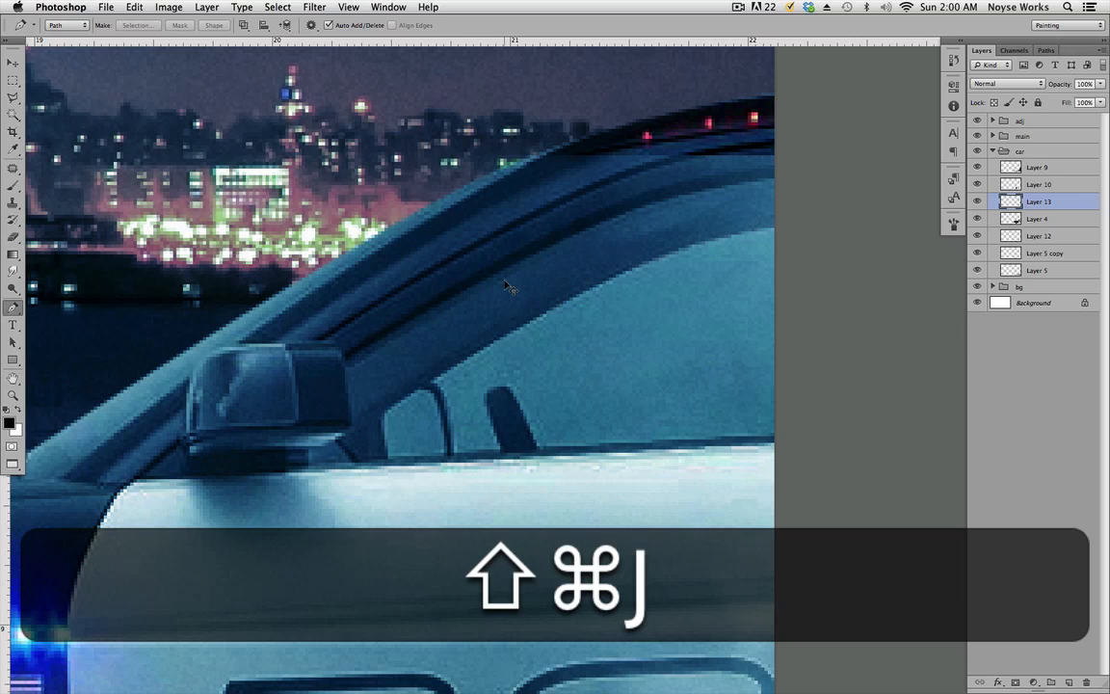
Step: Compare the car's side window with the separated glass layer, Layer 13, hidden and shown
left_click(977, 202)
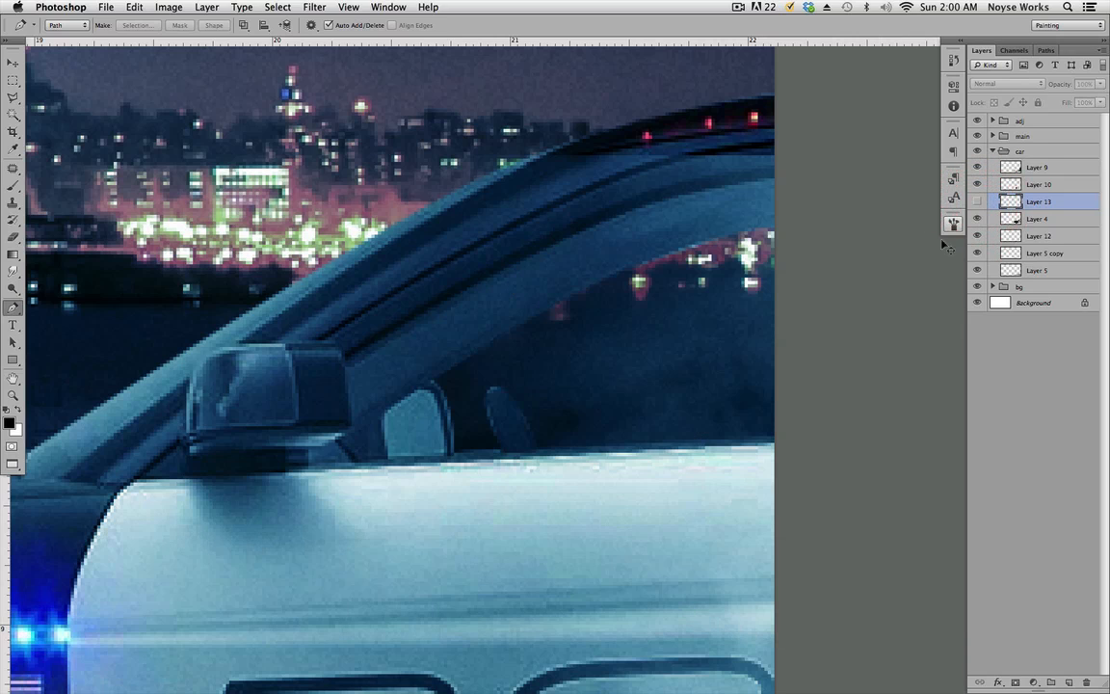
left_click(978, 201)
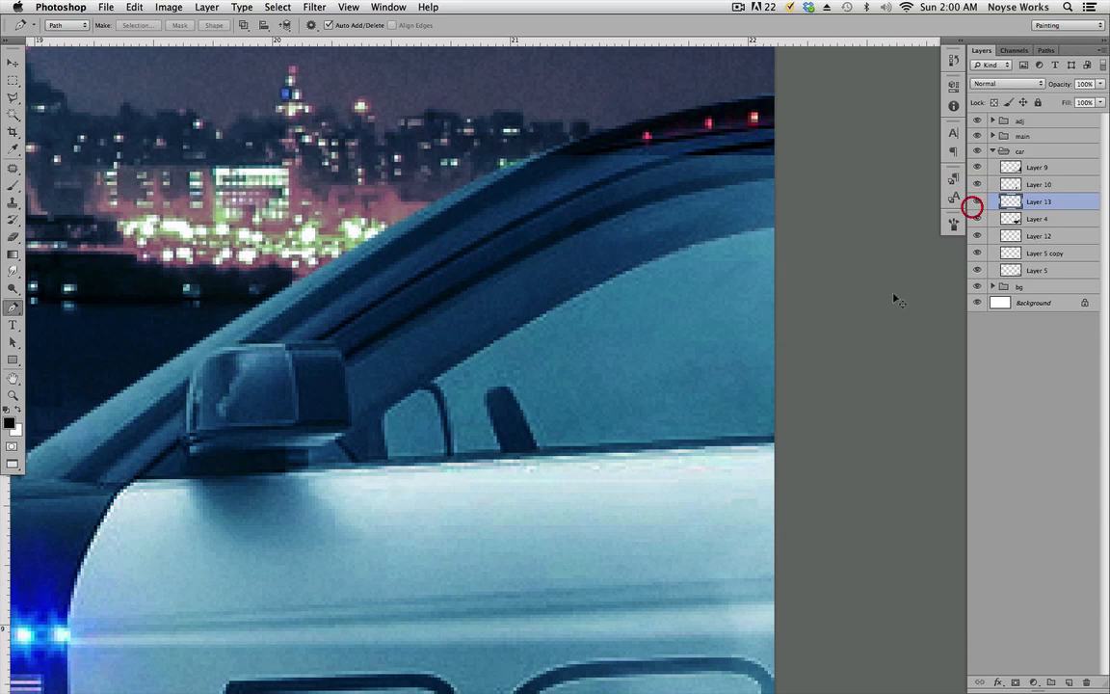
left_click(977, 202)
left_click(977, 201)
Step: Set the opacity of the window glass layer, Layer 13, to 60% and save the document
left_click(1060, 201)
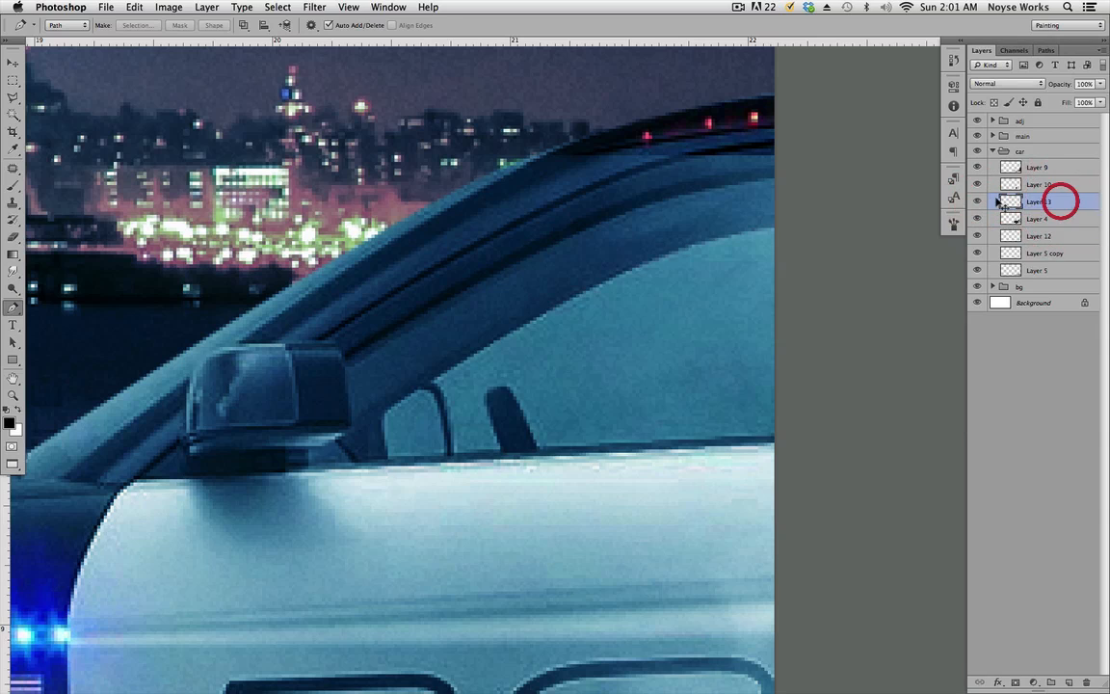
left_click(1101, 84)
left_click_drag(1081, 97, 1079, 100)
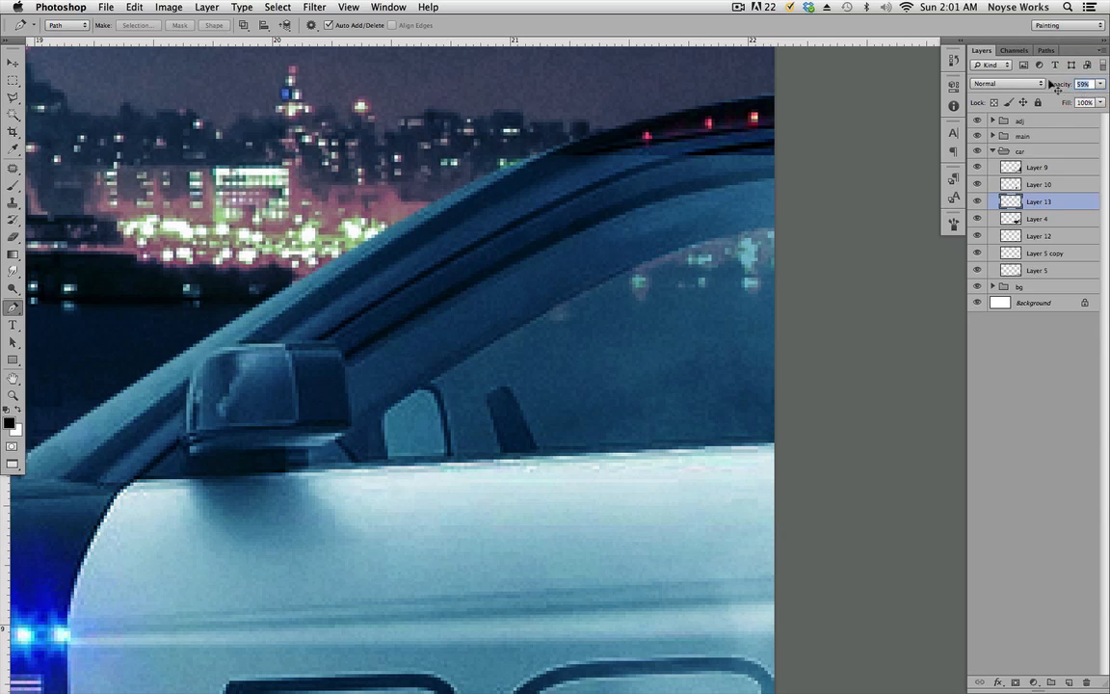
type("60")
key("super+Return")
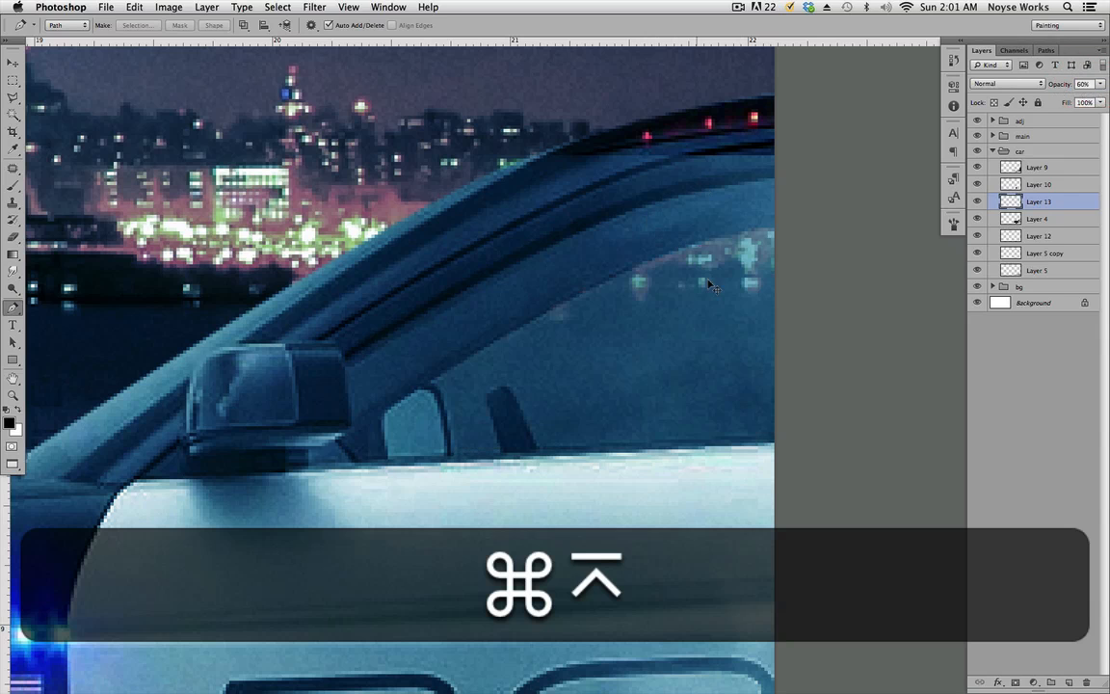
key("super+s")
Step: Review the whole composite at 100% zoom, comparing it with the semi-transparent window glass hidden and shown
key("v")
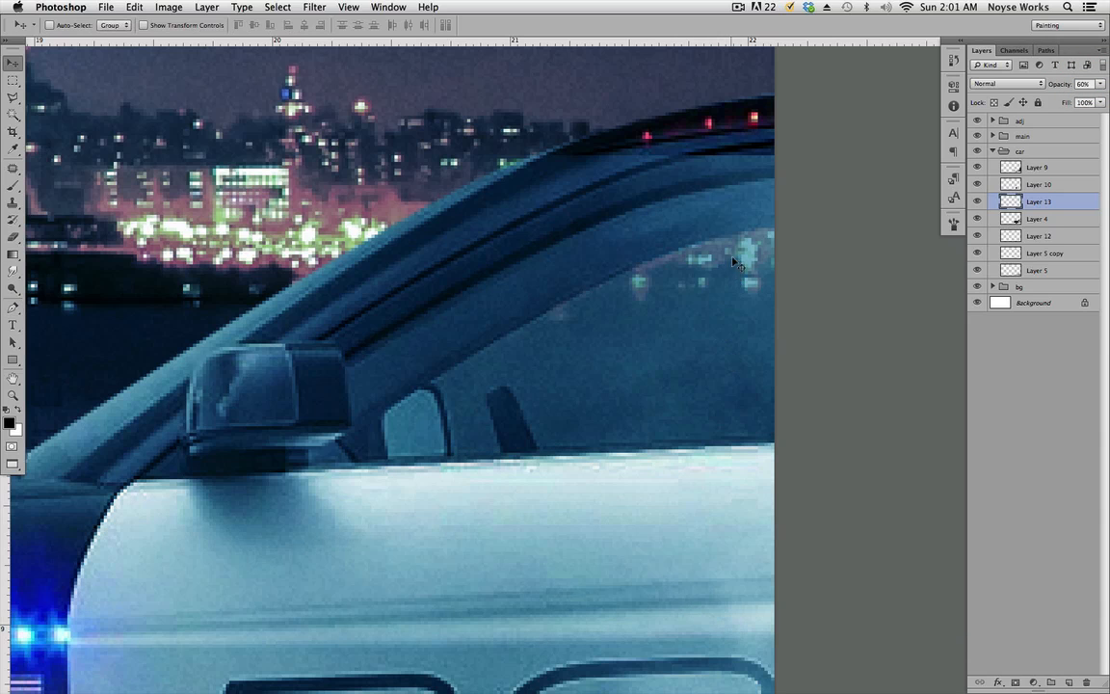
key("super+1")
left_click_drag(901, 484, 766, 421)
left_click(978, 202)
left_click(978, 202)
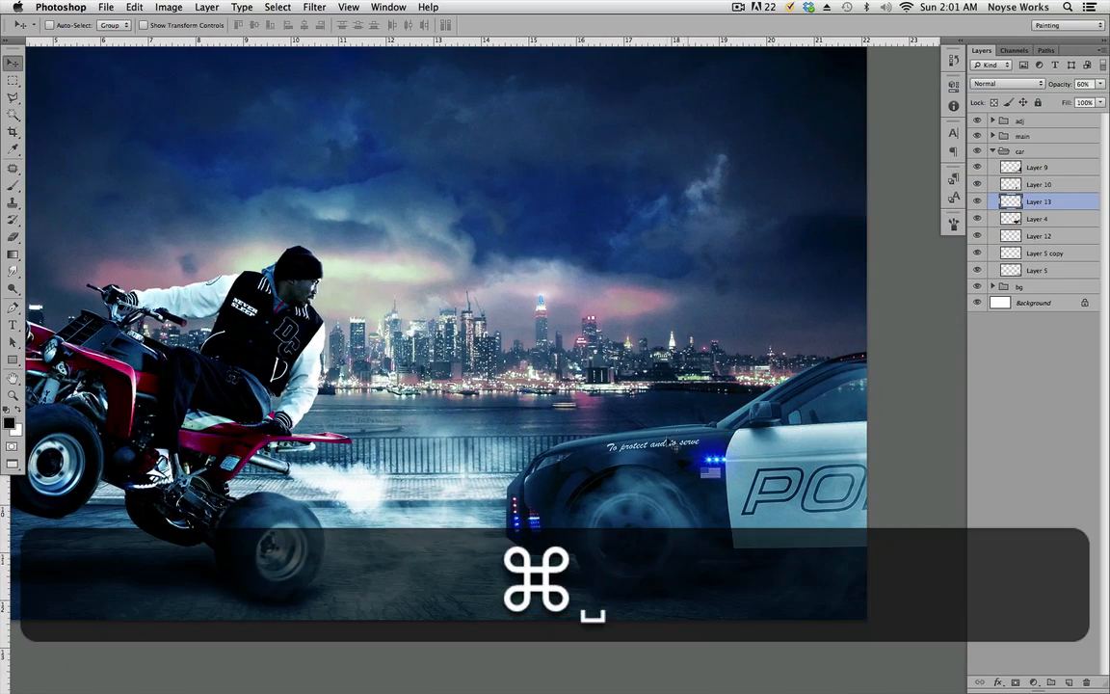
left_click_drag(681, 432, 812, 424)
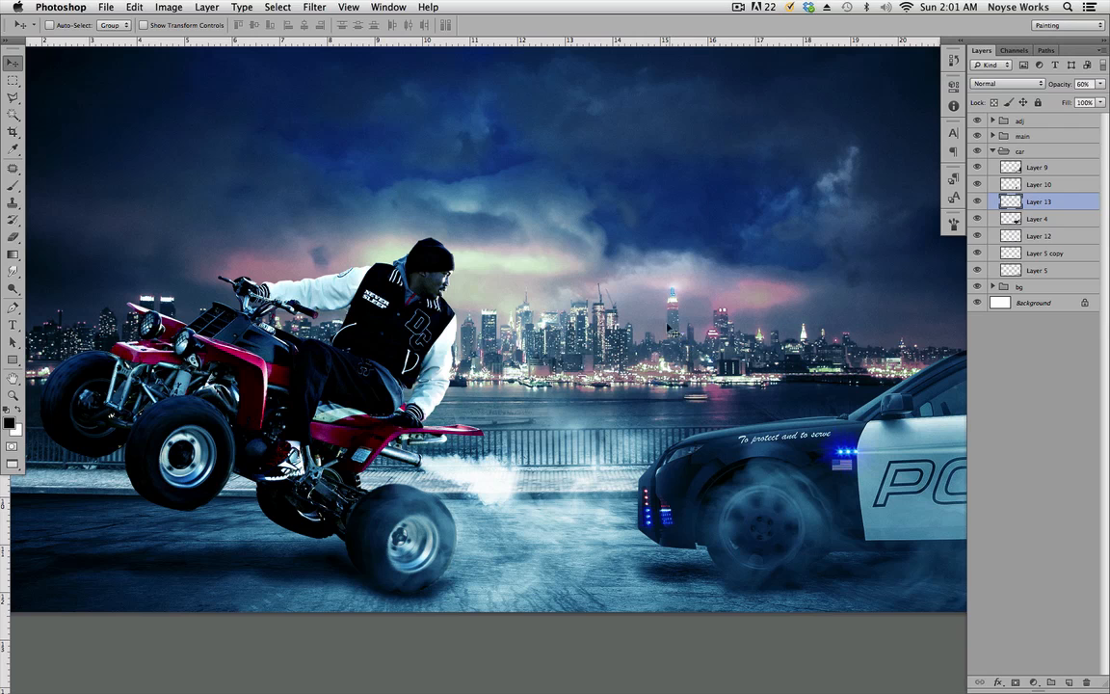
left_click_drag(798, 429, 760, 417)
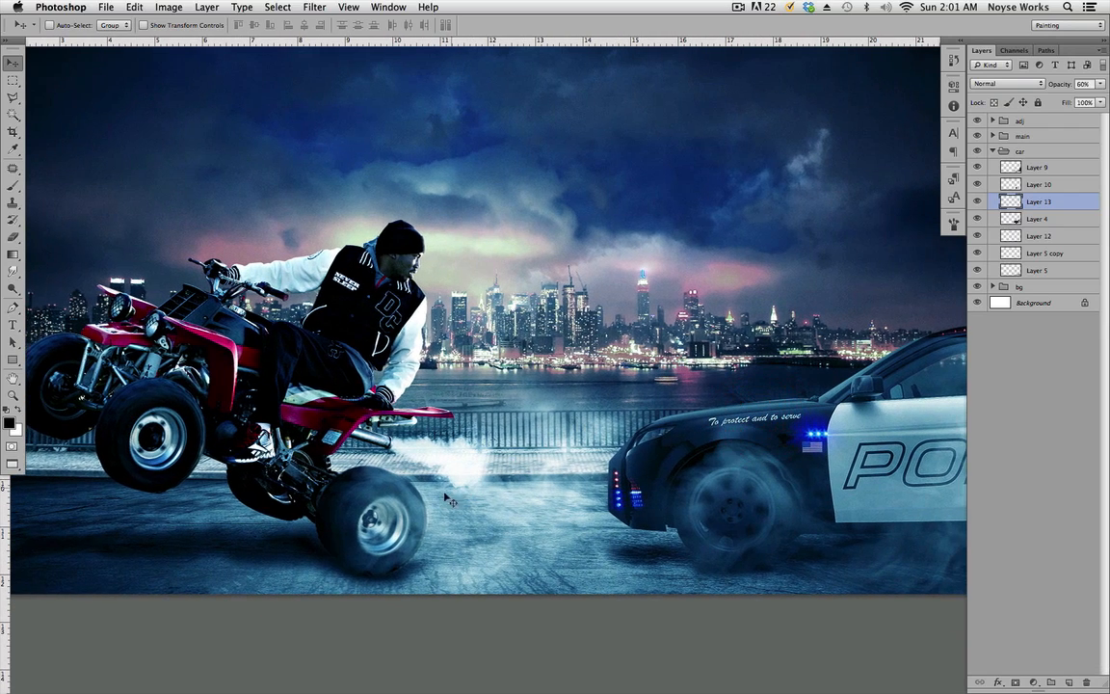
Step: Open tire_marks.jpg from Adobe Bridge, duplicate its Background layer into layout.psd, and close the source image
key("super+Tab")
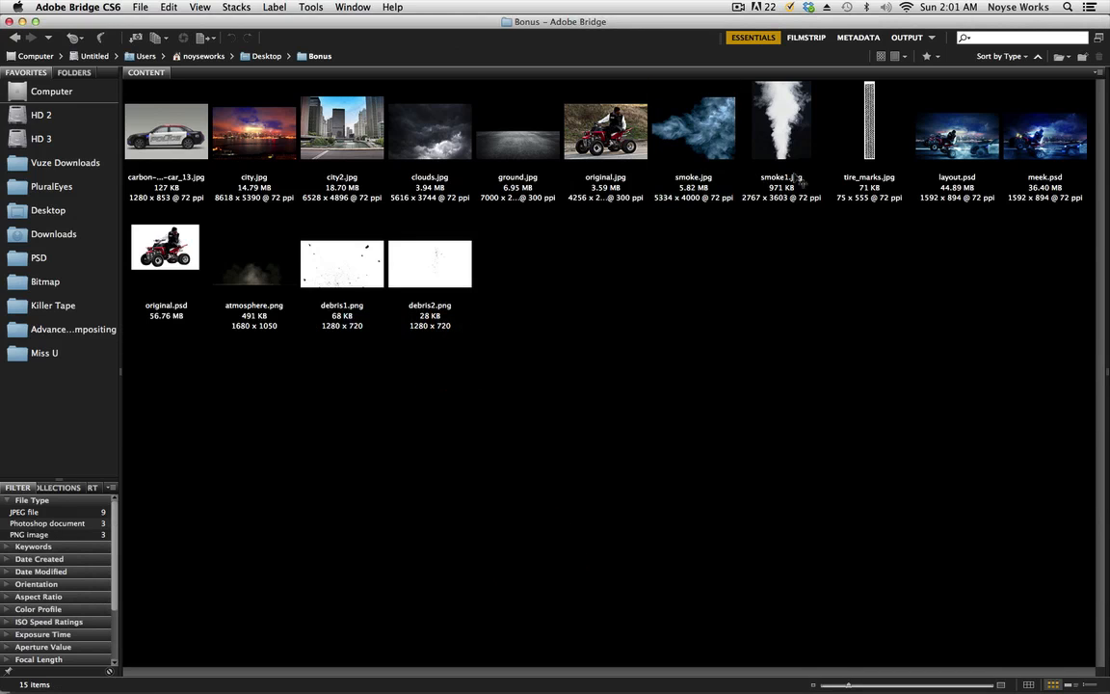
double_click(867, 145)
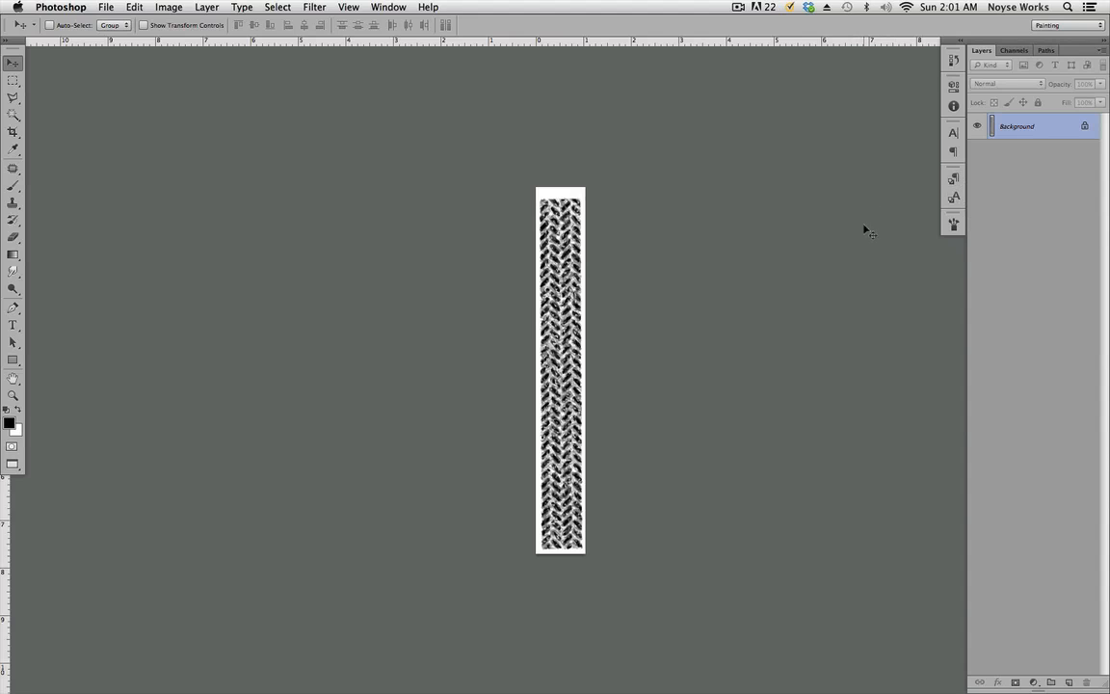
right_click(1017, 130)
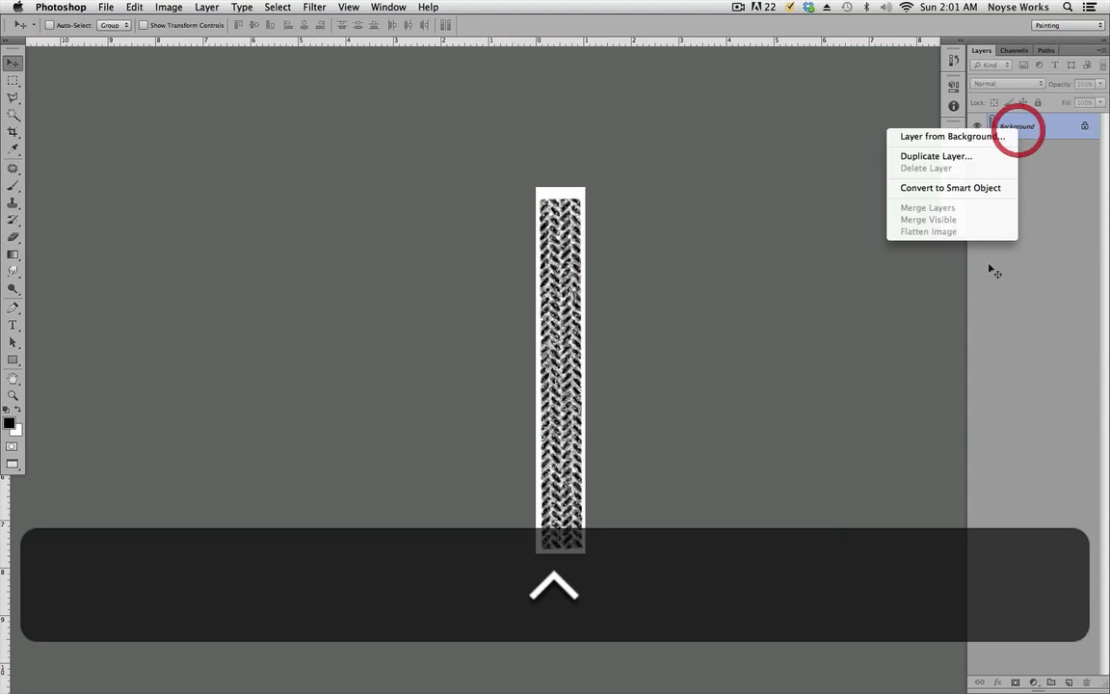
left_click(971, 156)
left_click(543, 352)
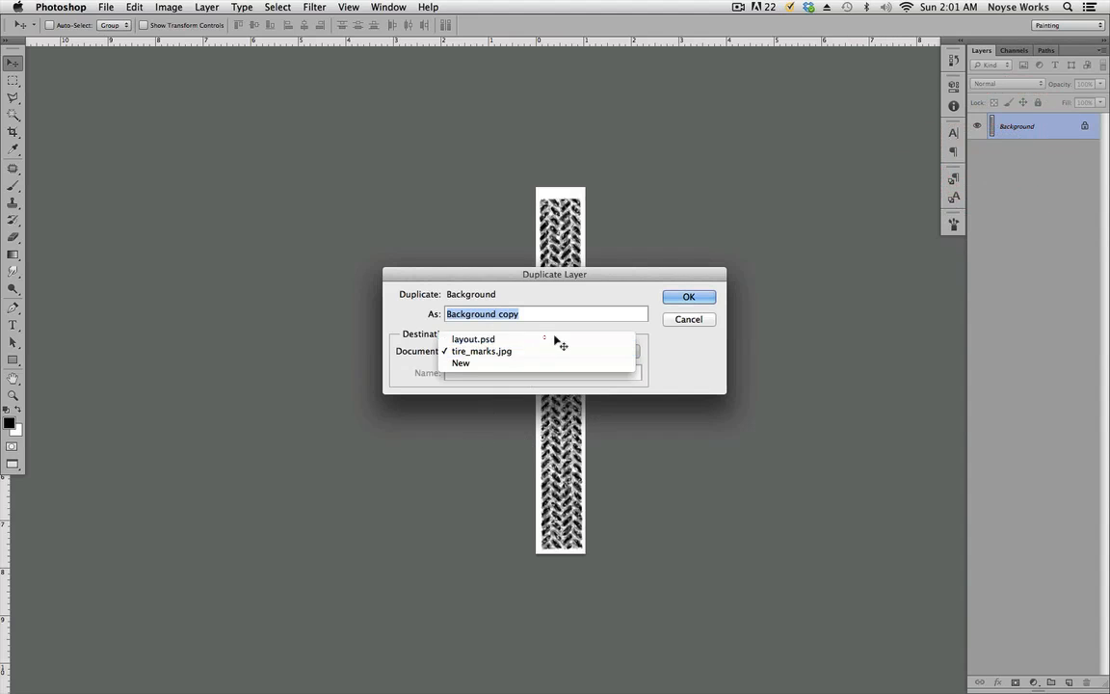
left_click(559, 341)
left_click(688, 297)
key("super+w")
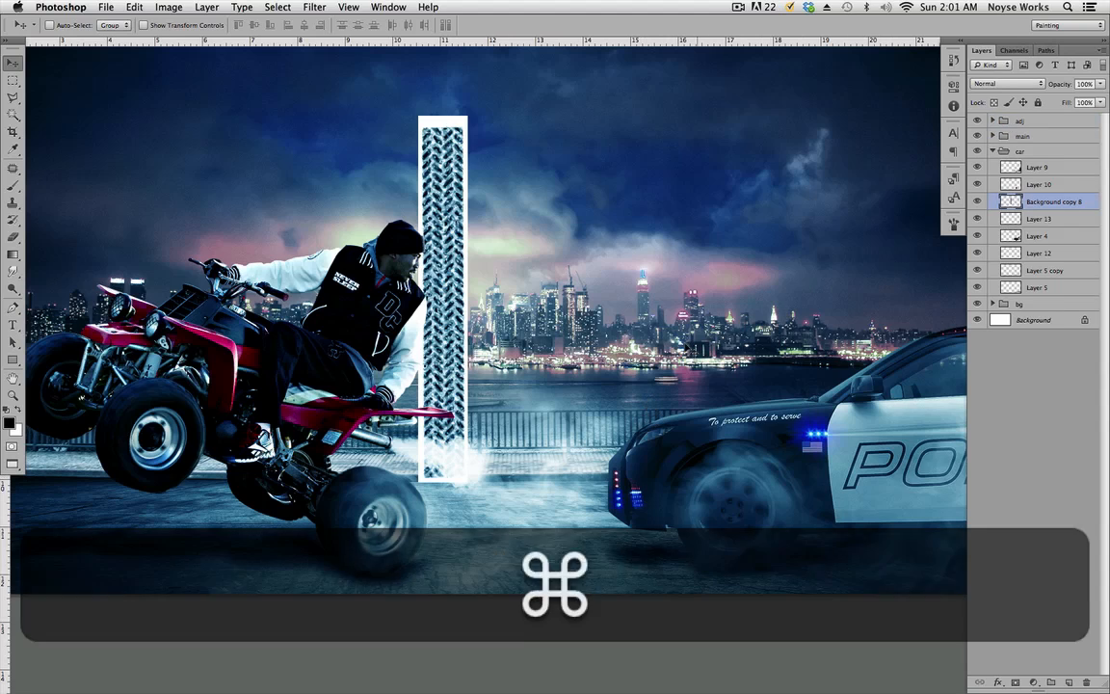
Step: Move the tire tread layer out of the car group to between the main and car groups, and toggle the main group to check its contents
left_click_drag(1064, 200, 1048, 145)
left_click(993, 168)
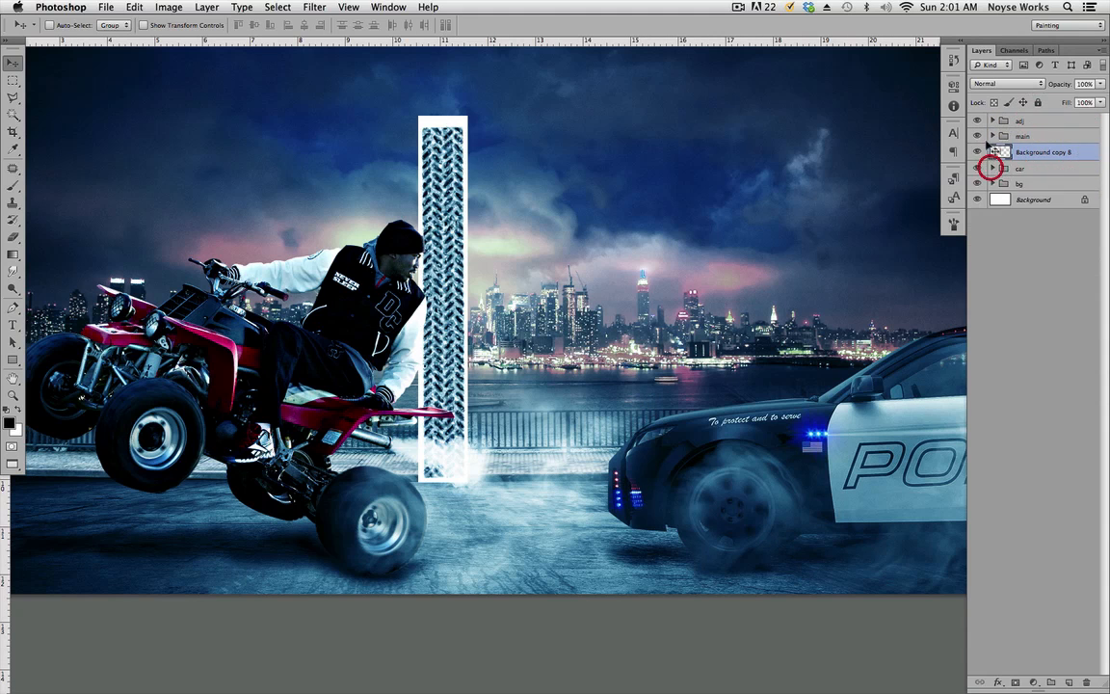
left_click(977, 136)
left_click(978, 136)
Step: Toggle layers inside the main group and its smoke subgroup to identify the car's smoke layer, and make that layer active
left_click(992, 135)
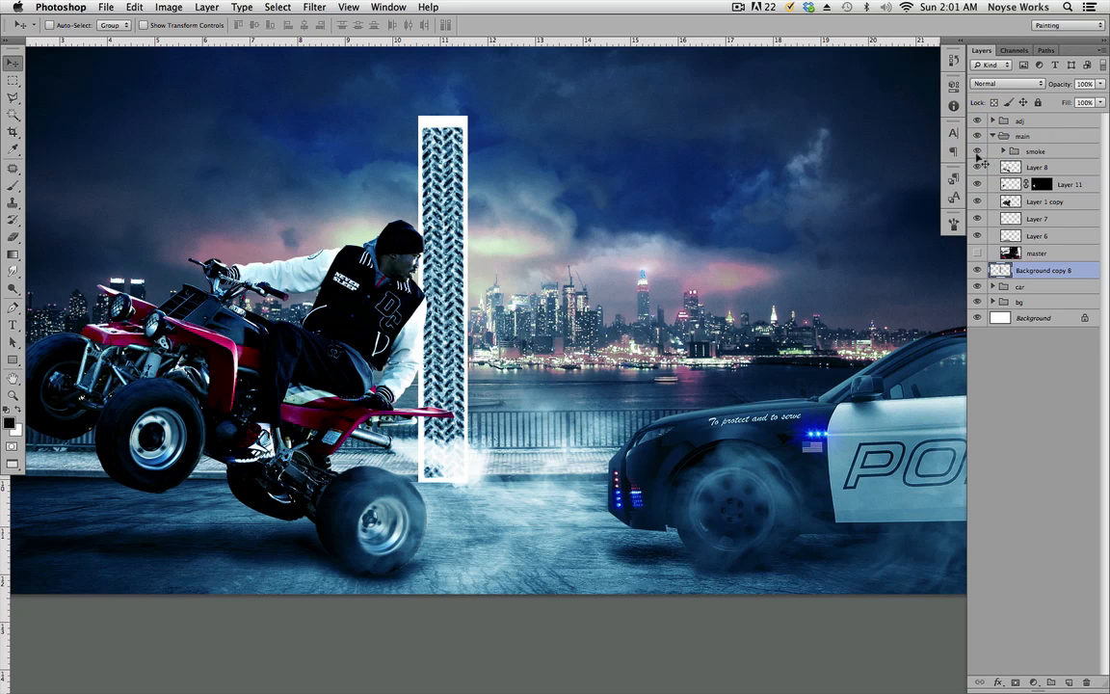
left_click(977, 166)
left_click(977, 166)
left_click(1004, 151)
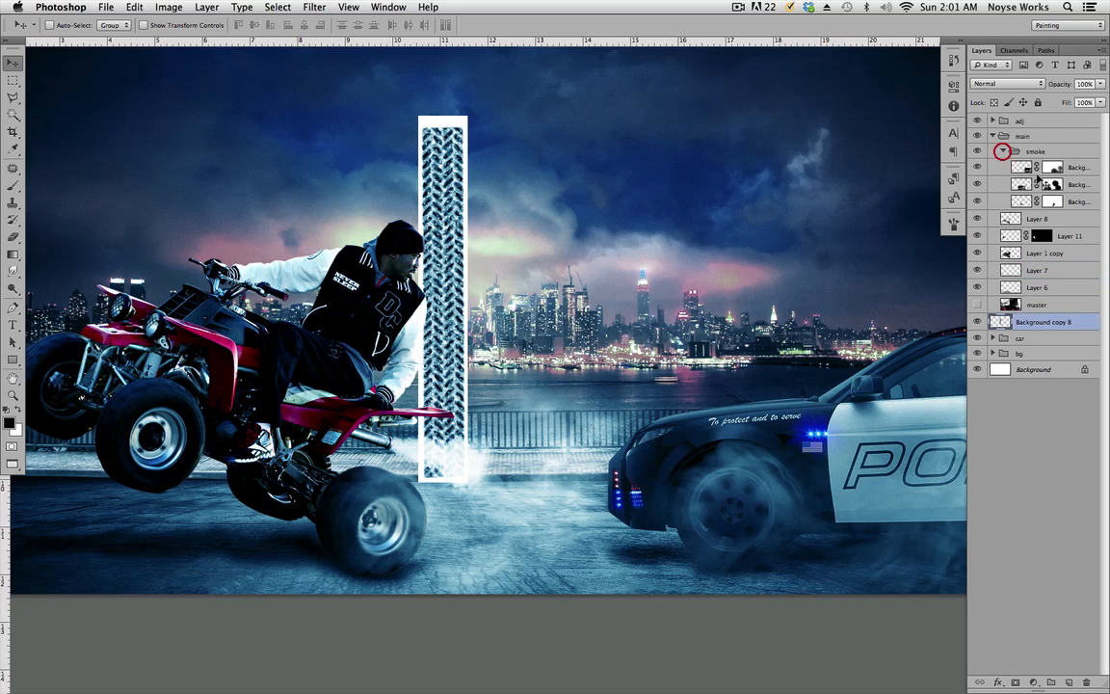
left_click(979, 168)
left_click(978, 168)
left_click(1078, 168)
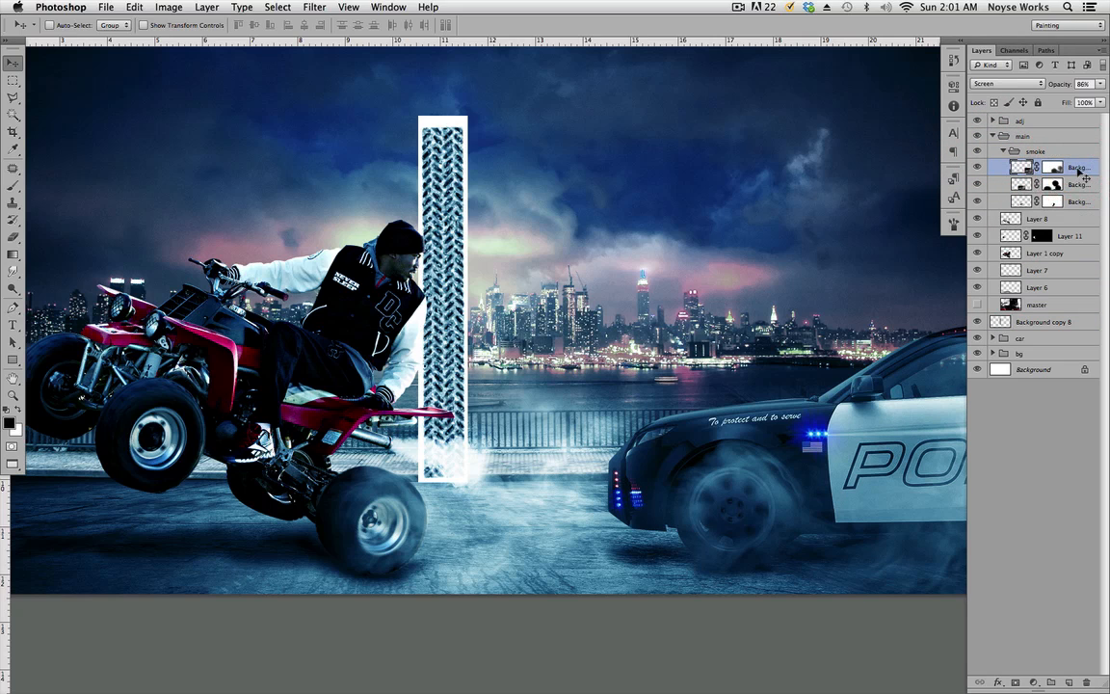
Step: Move the car's smoke layer to the top of the car group and place it in a new group named smoke
left_click(993, 338)
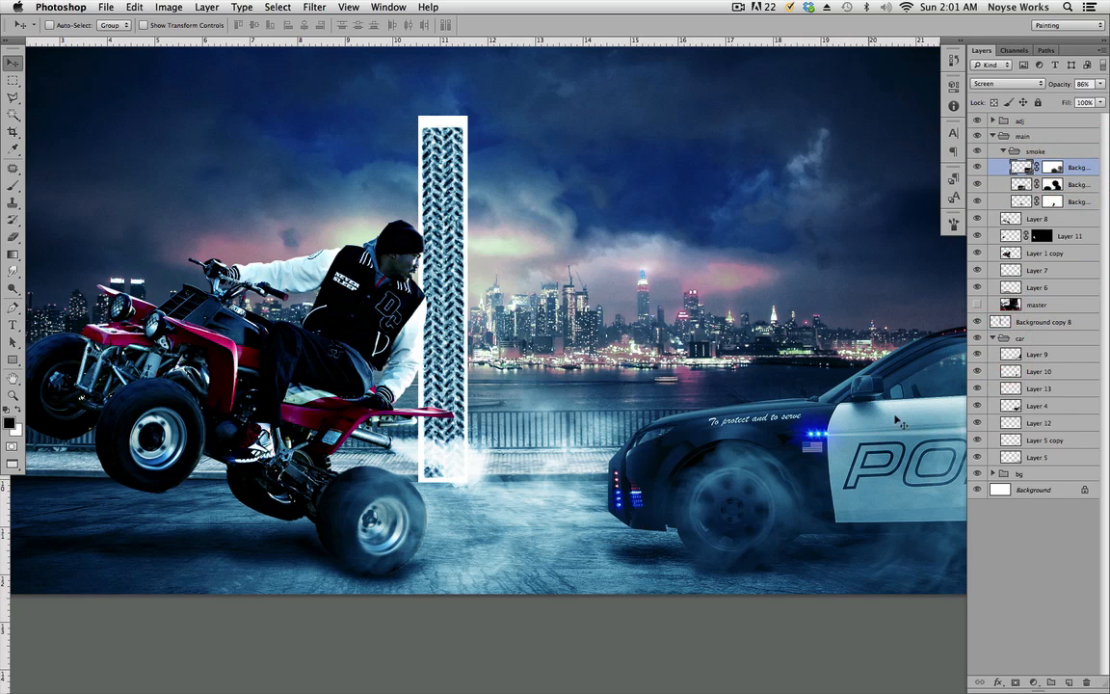
left_click_drag(1090, 170, 1068, 350)
key("super+g")
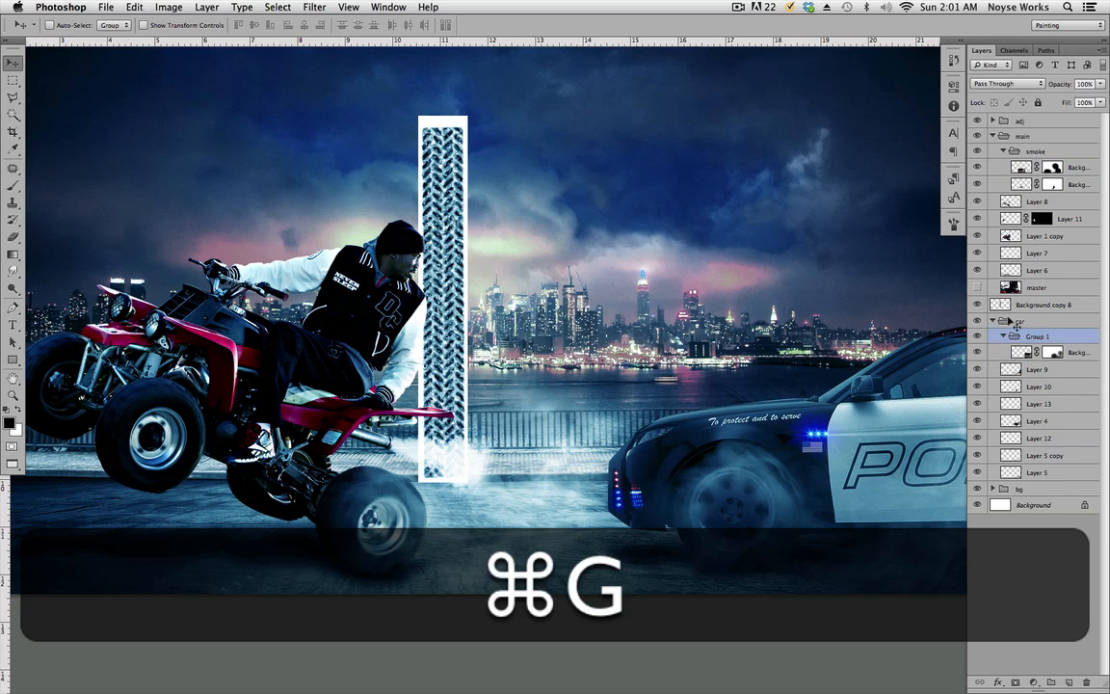
double_click(1037, 337)
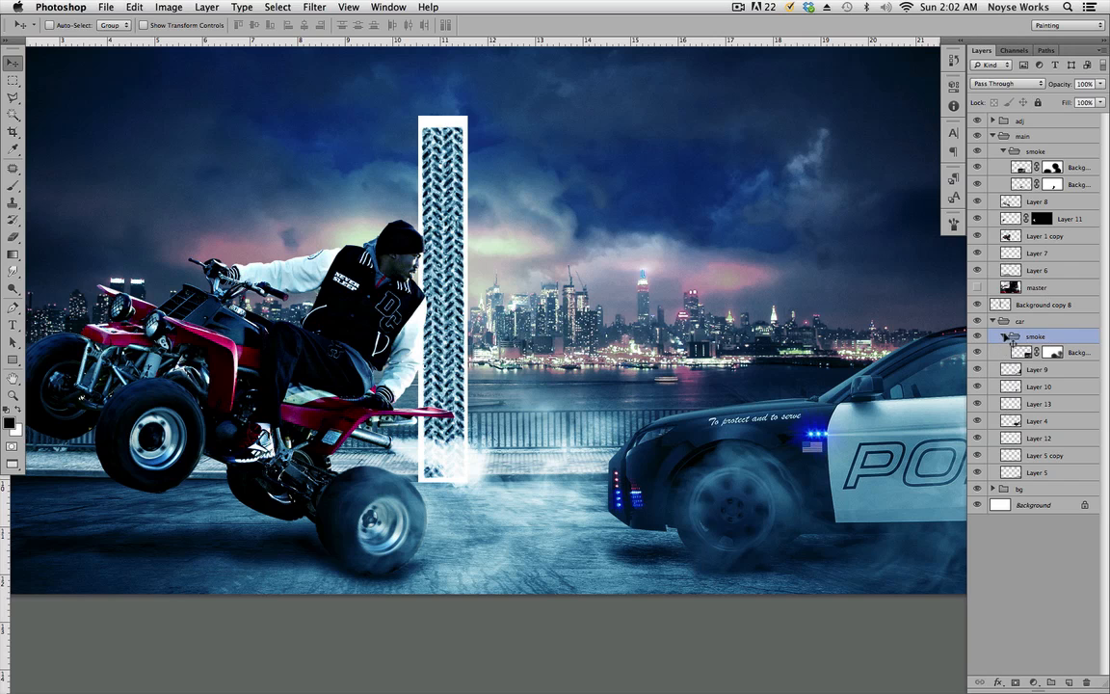
left_click(992, 320)
Step: Hide and show the car group, try moving the whole car together with its smoke, and undo the move
left_click(977, 321)
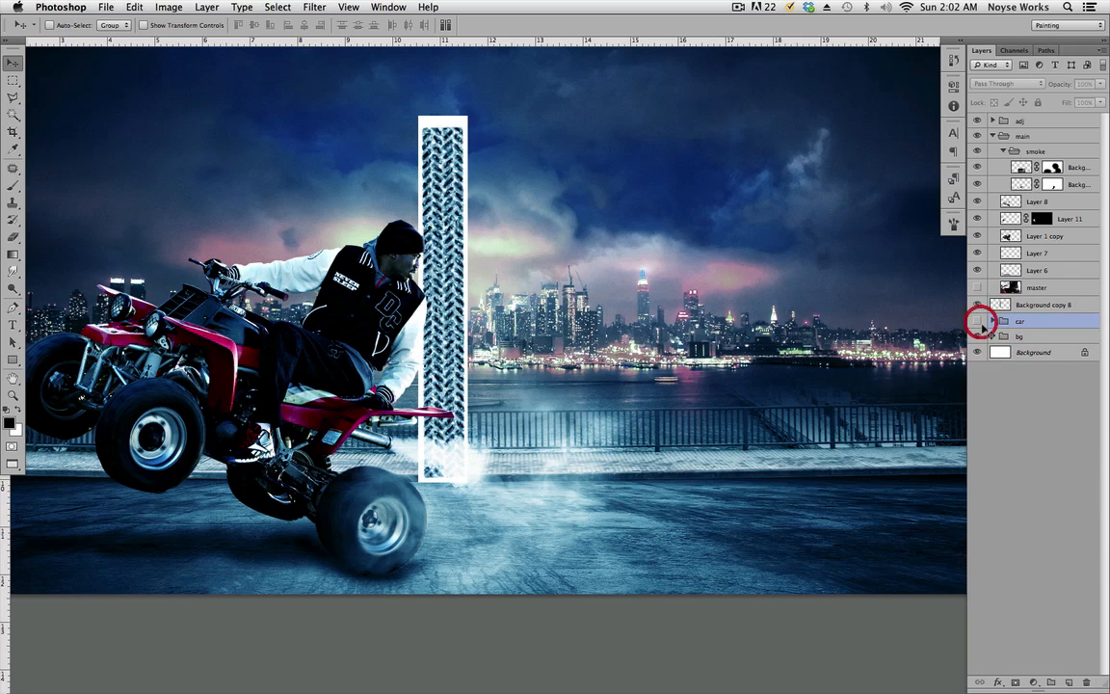
left_click(977, 321)
mouse_move(871, 446)
left_mouse_down()
mouse_move(821, 455)
mouse_move(865, 445)
left_mouse_up()
left_click(1049, 321)
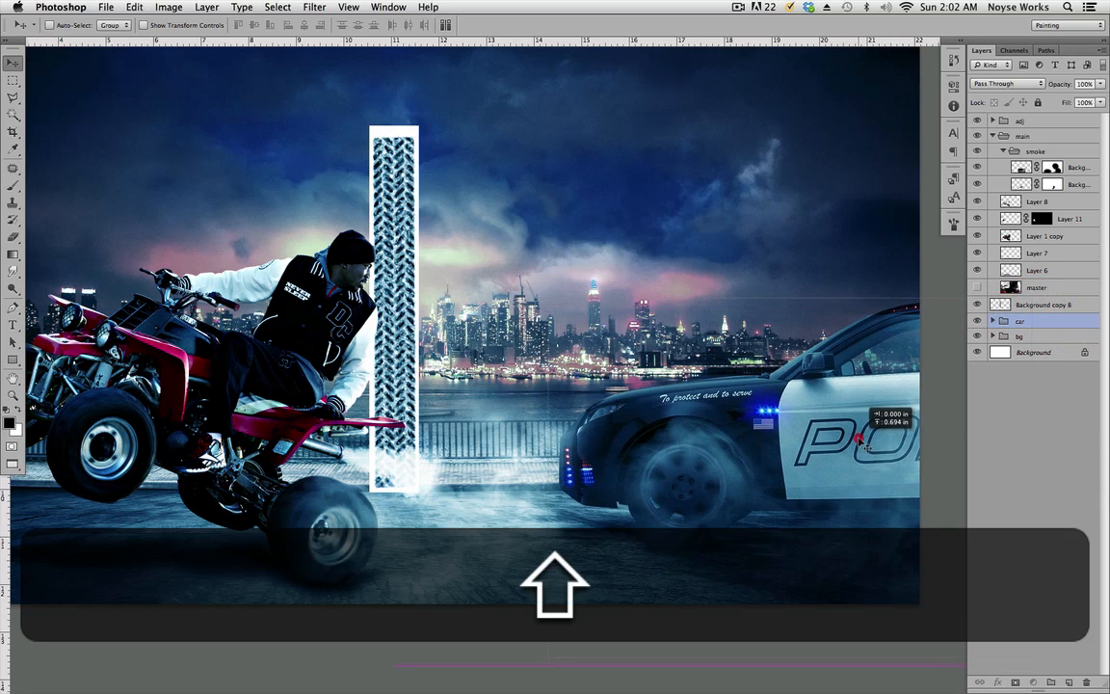
key("super+z")
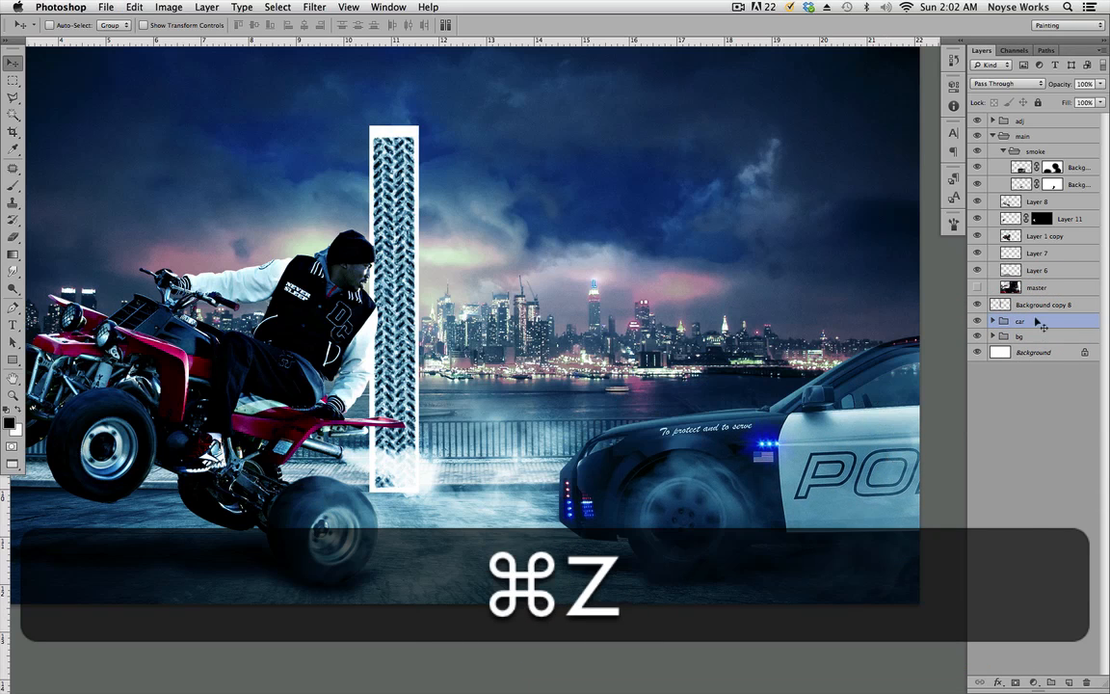
Step: Collapse the main group's smoke subgroup and move the tire tread layer into the main group, directly above the master layer
left_click_drag(734, 398, 718, 404)
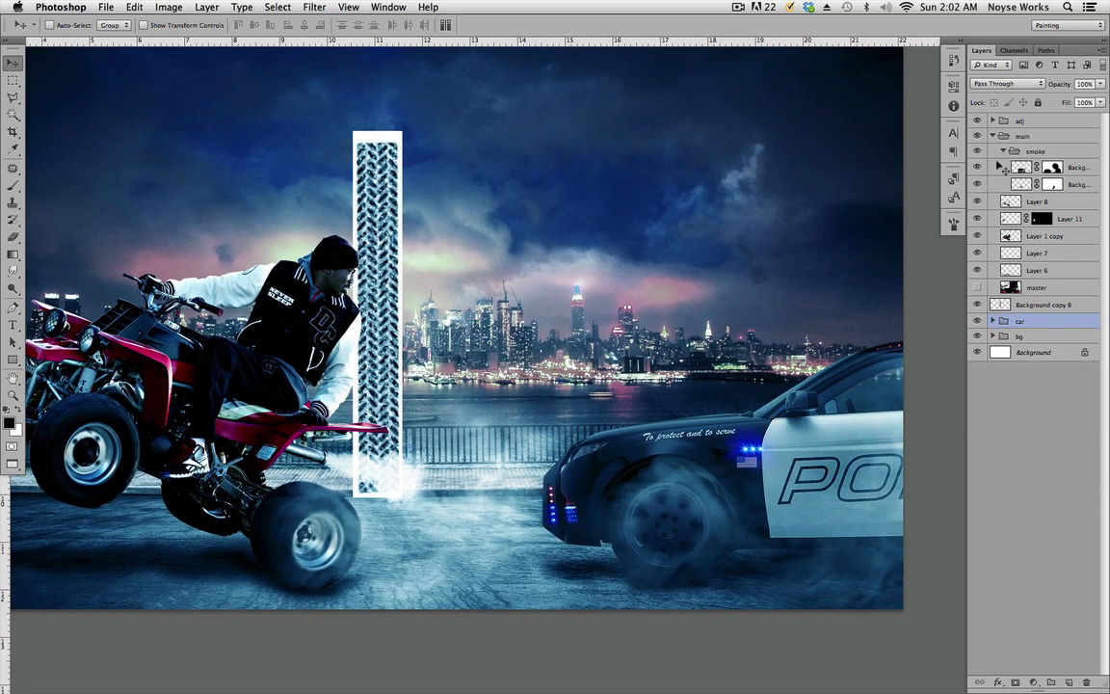
left_click(1004, 153)
left_click_drag(810, 417, 807, 415)
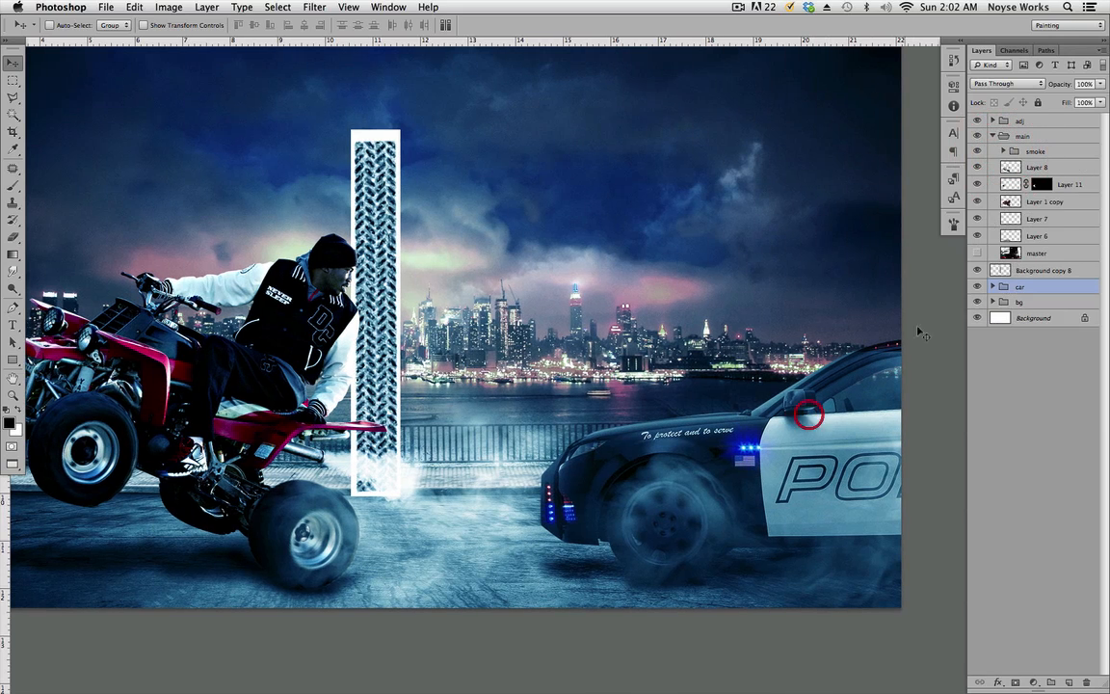
left_click(979, 270)
left_click(978, 269)
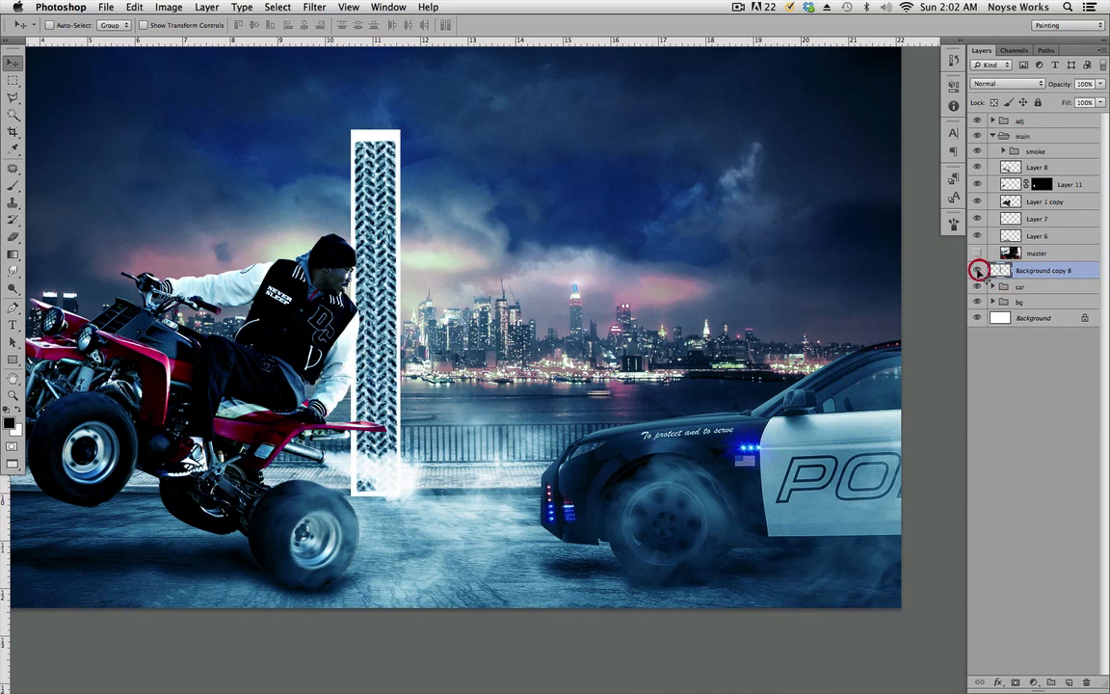
left_click_drag(1000, 270, 1043, 237)
Step: Collapse the main group and toggle its visibility to check that it holds the quad bike elements and tire tread
left_click(989, 136)
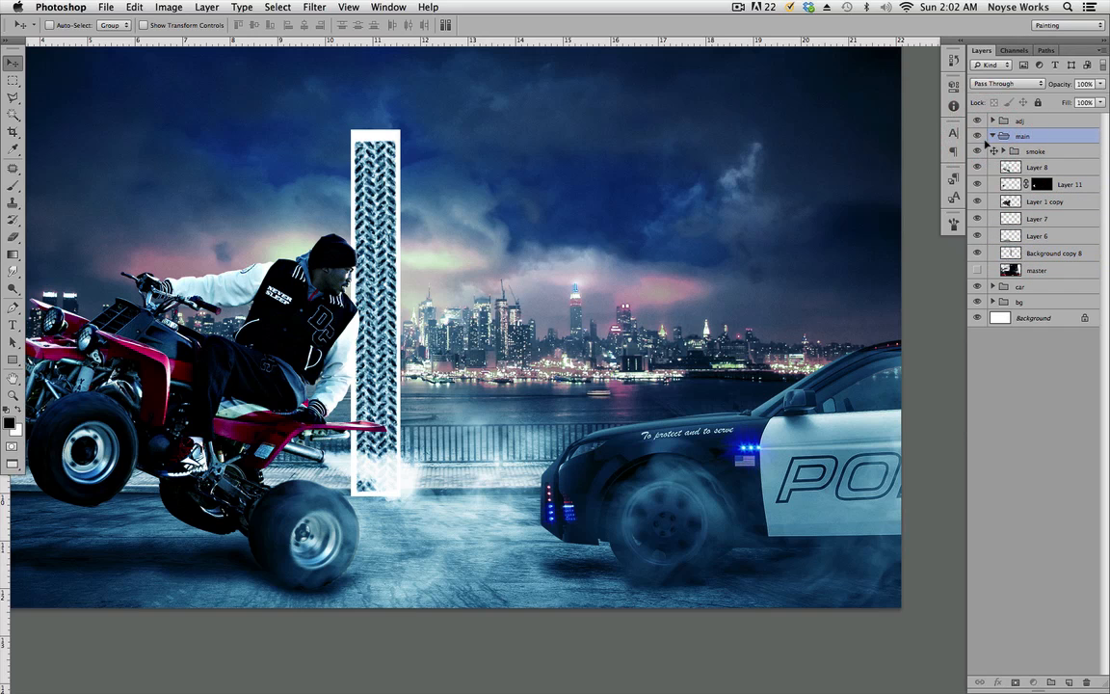
left_click(992, 137)
left_click(979, 137)
left_click(979, 137)
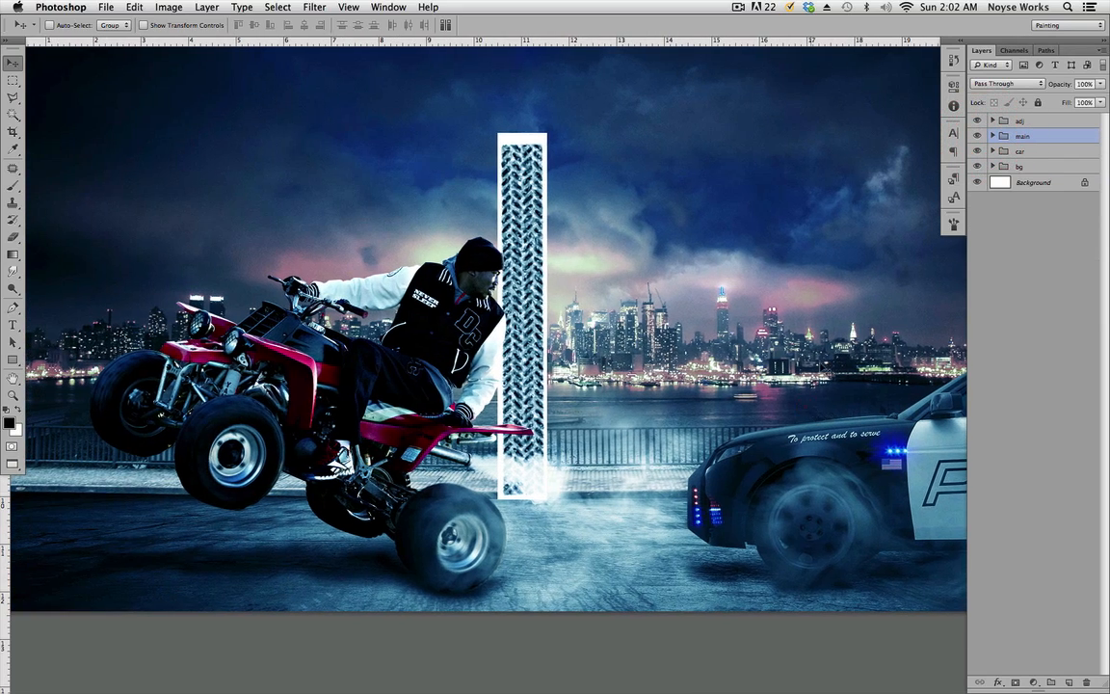
Step: Put the tire tread layer in a new group named tire tracks inside the main group, and make the tread layer active
left_click(994, 137)
left_click(1035, 252)
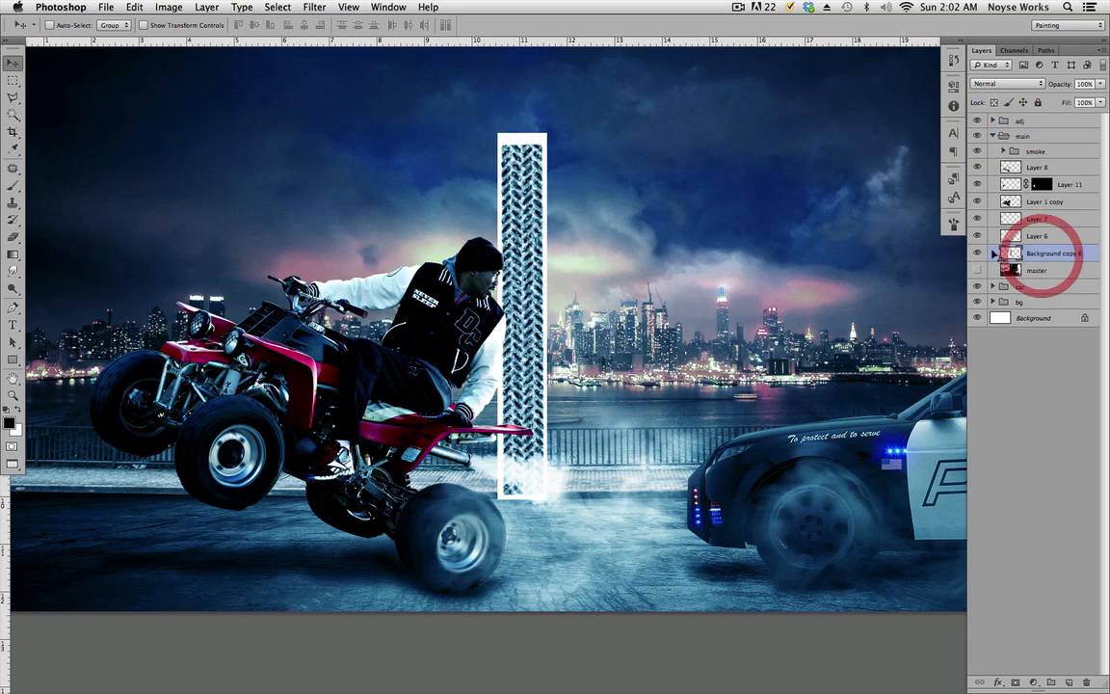
left_click(1069, 253)
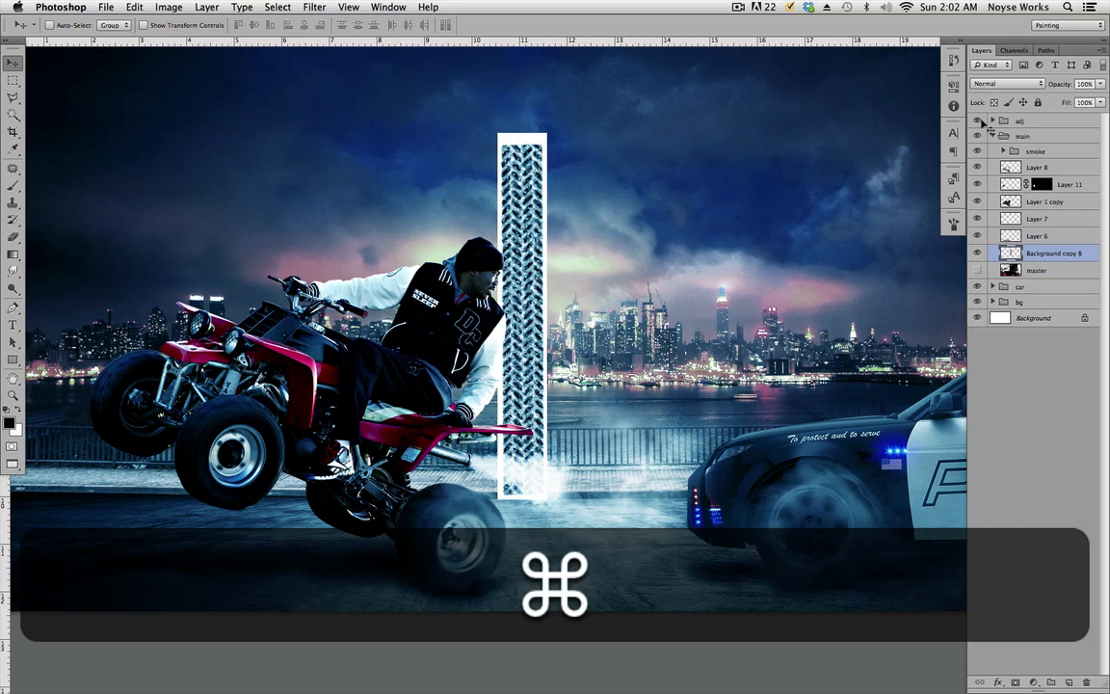
key("super+g")
double_click(1038, 253)
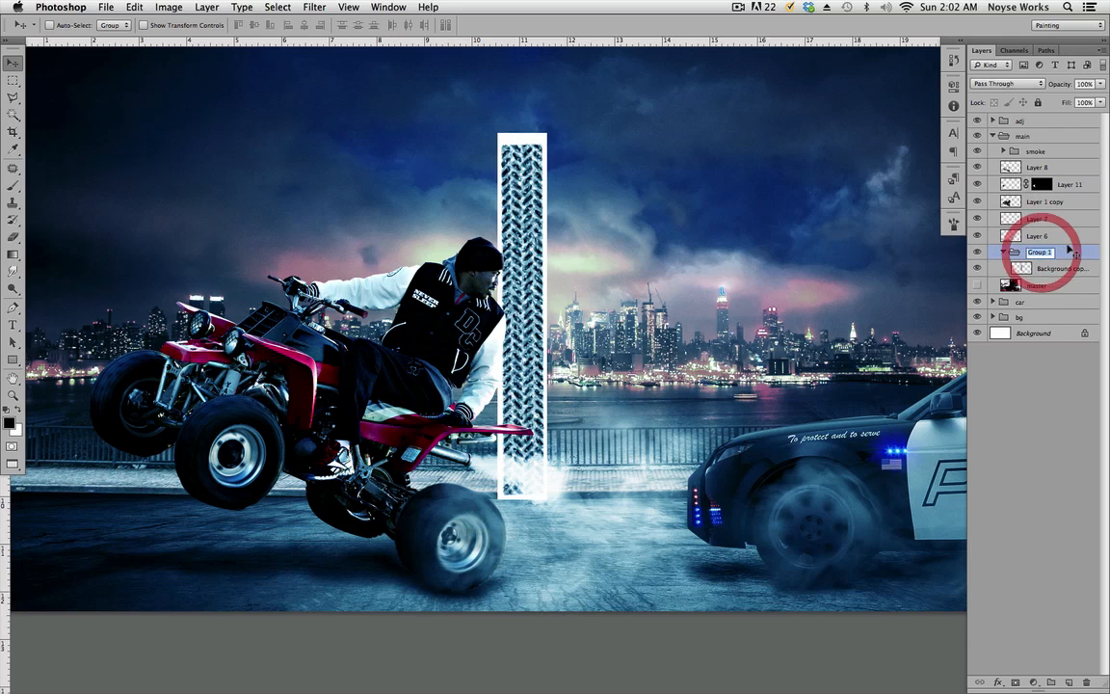
type("tire tracks")
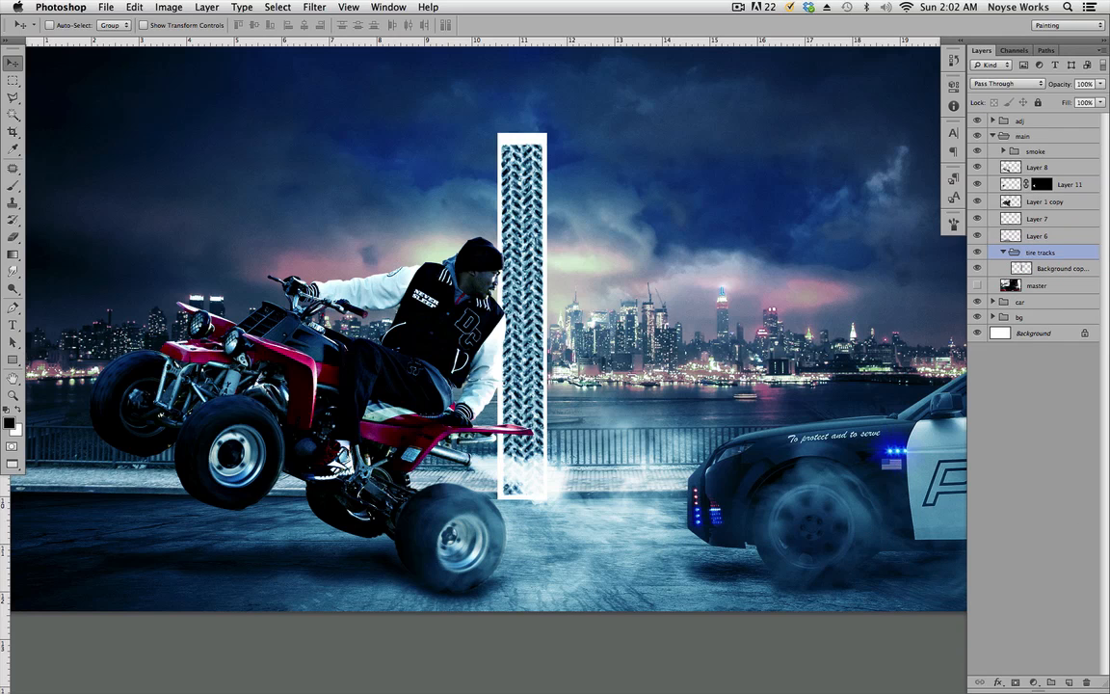
left_click(1065, 270)
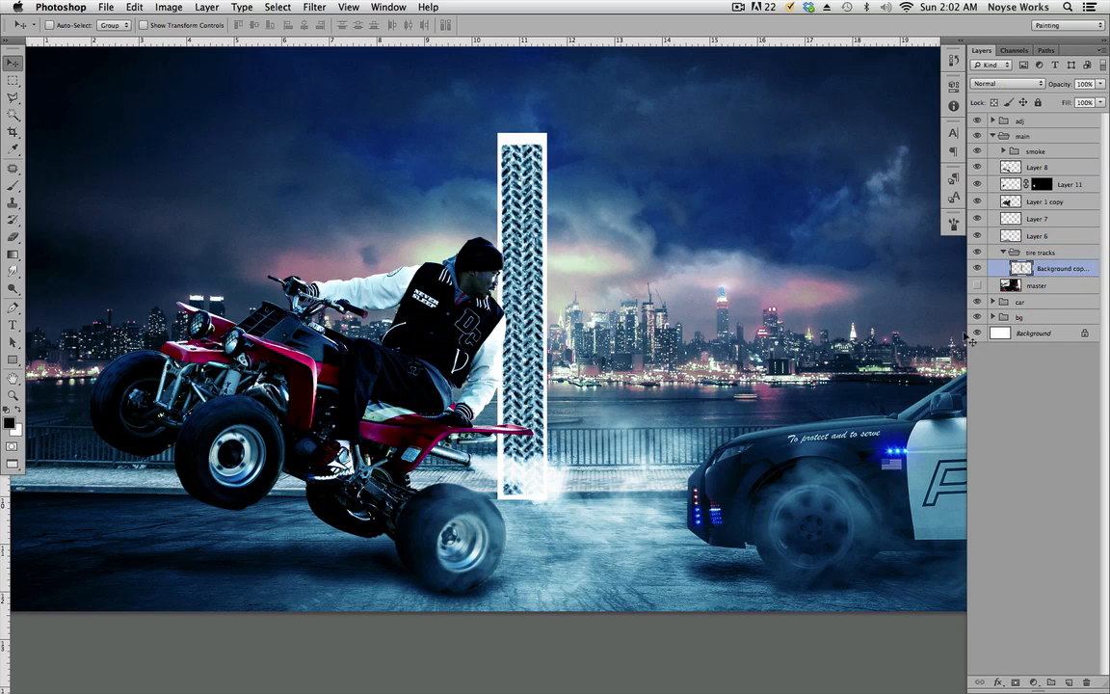
scroll(670, 410, "right", 3)
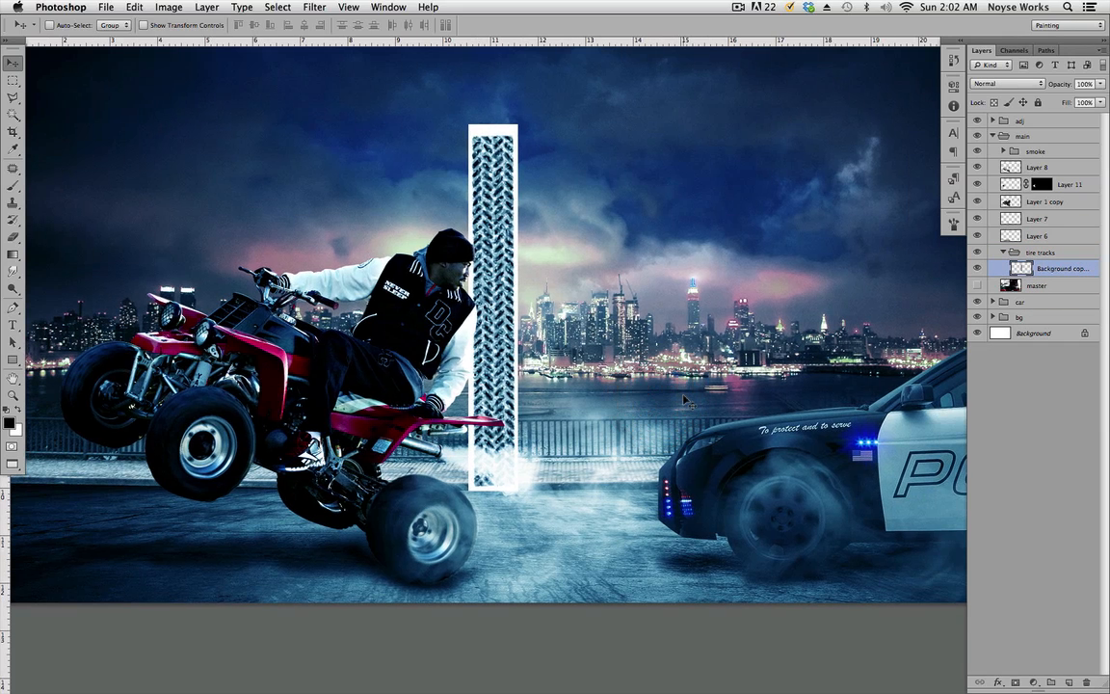
Step: Rotate the tire tread strip 90° and place it horizontally on the road behind the quad bike's rear wheel
key("super+t")
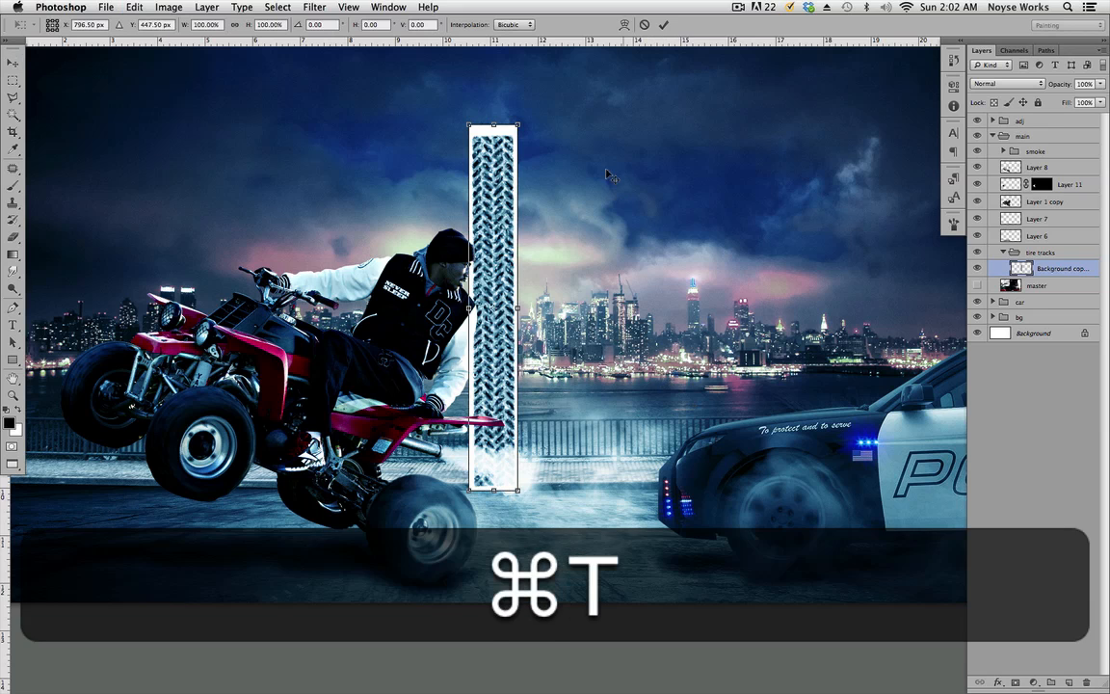
left_click_drag(551, 158, 765, 433)
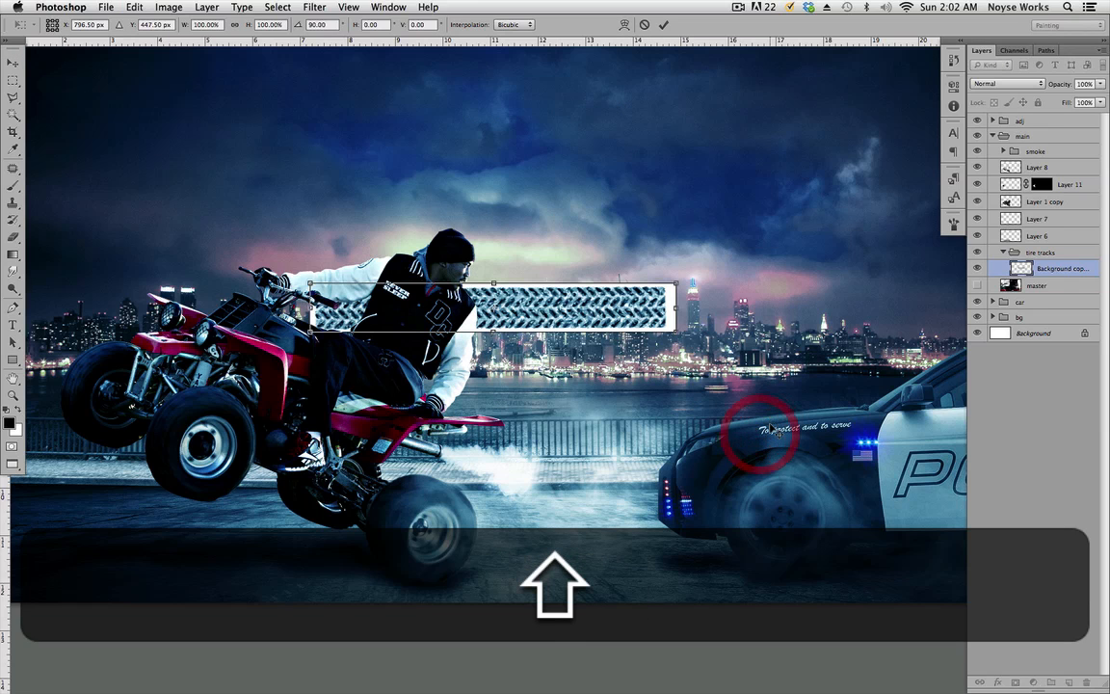
key("shift+Return")
left_click_drag(535, 321, 635, 556)
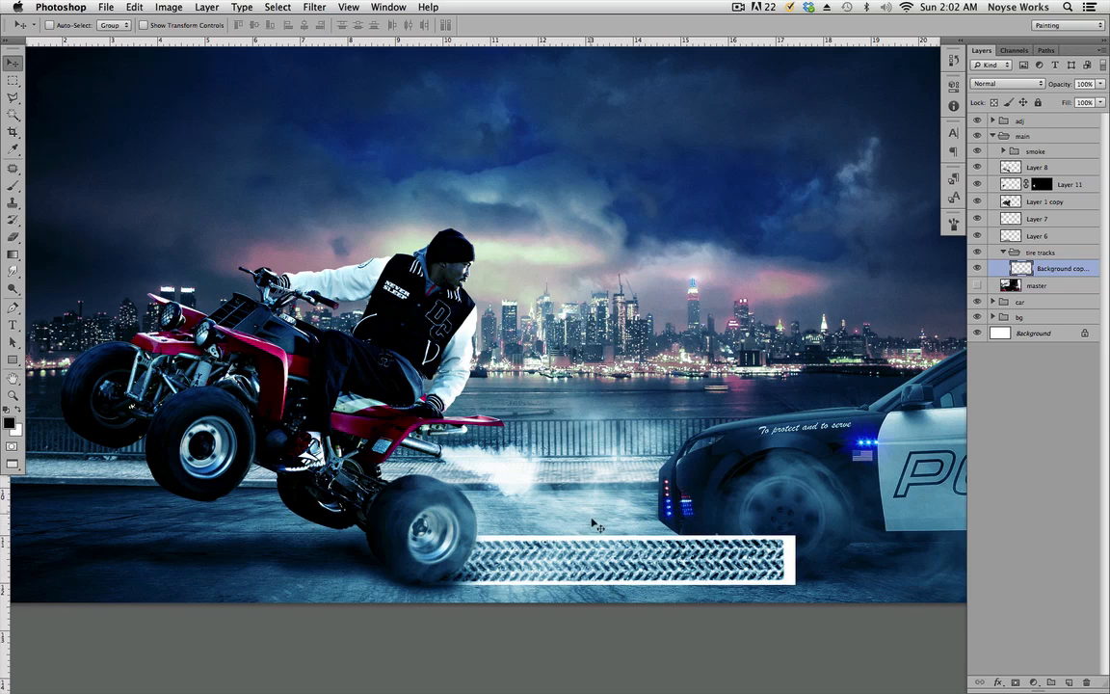
Step: Try skewing the horizontal tread strip by about -46.5° so its upper edge leans toward the police car
key("super+t")
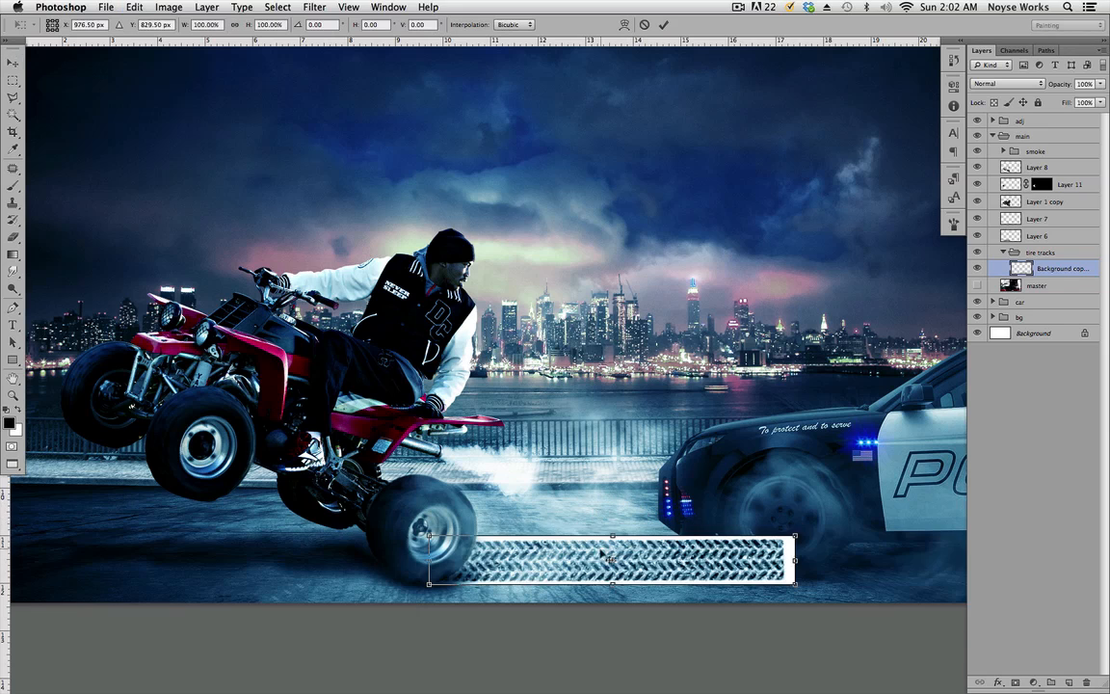
key("ctrl")
left_click(588, 557, "ctrl")
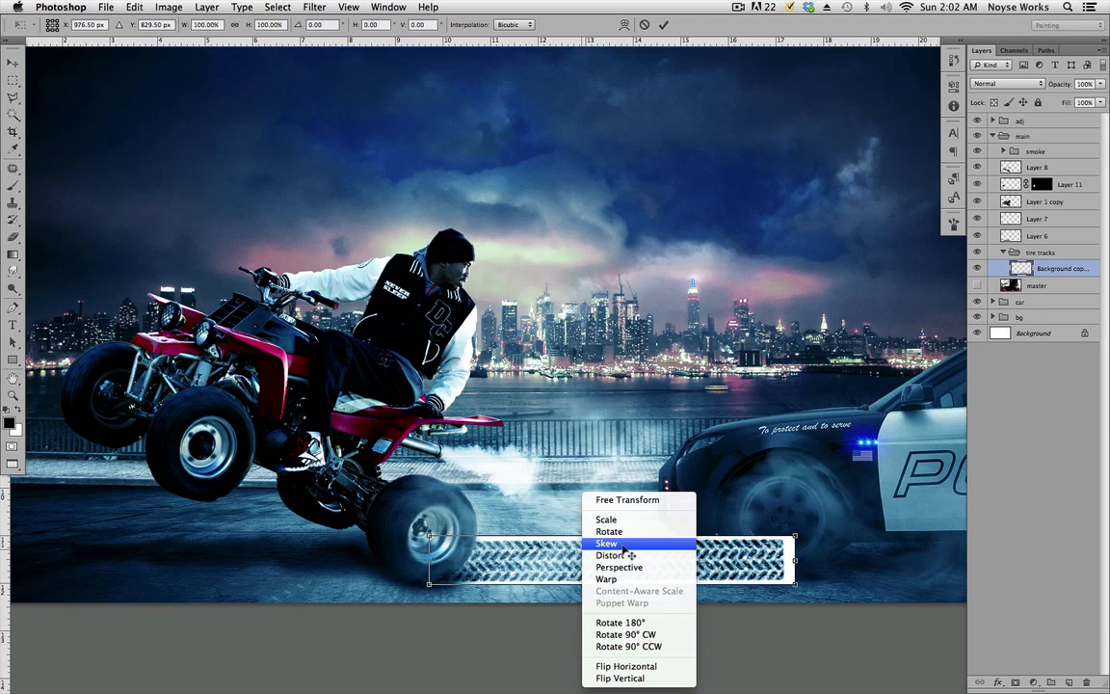
left_click(632, 546)
left_click_drag(618, 538, 667, 544)
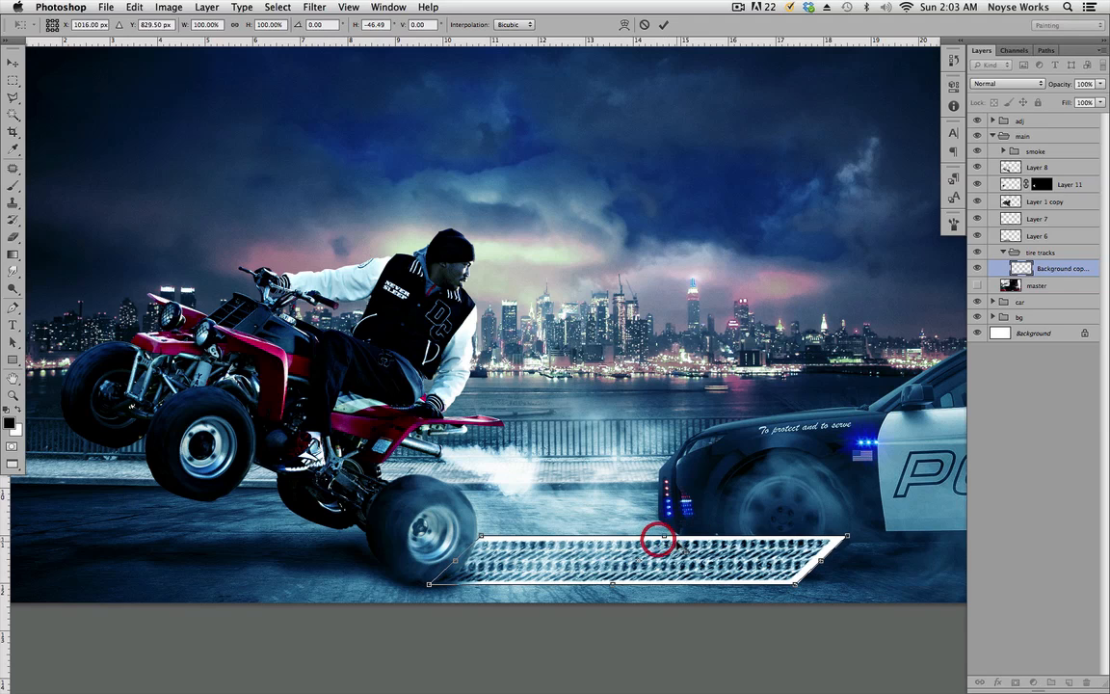
key("Return")
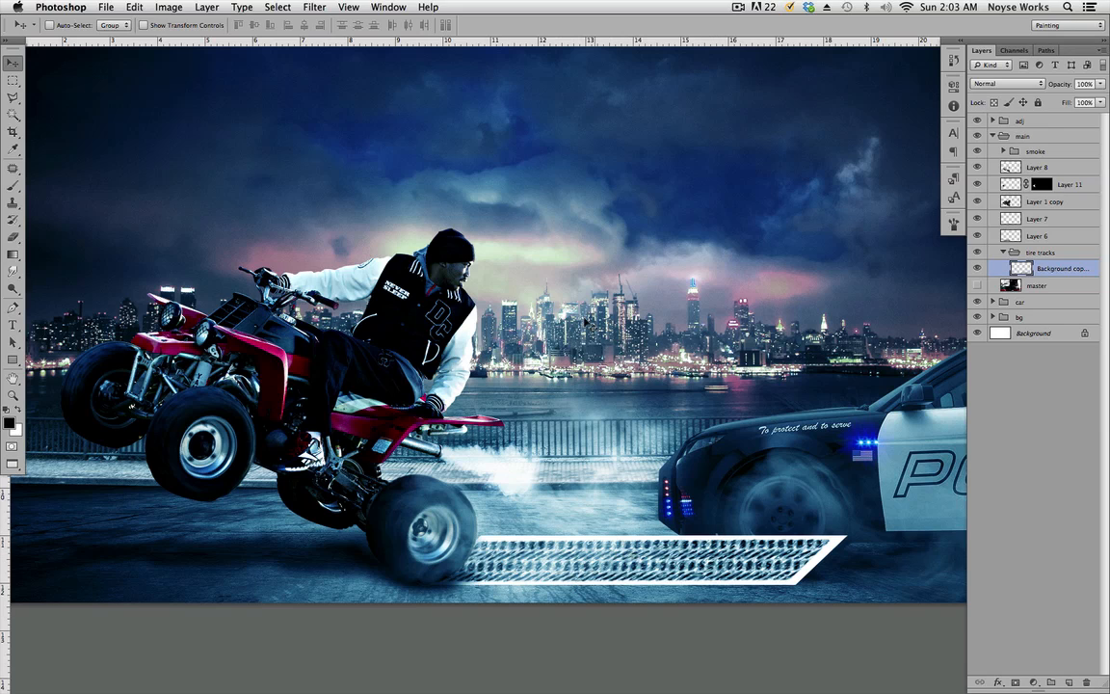
Step: Try a Perspective transform on the skewed tread strip, narrowing its end near the police car
key("super+t")
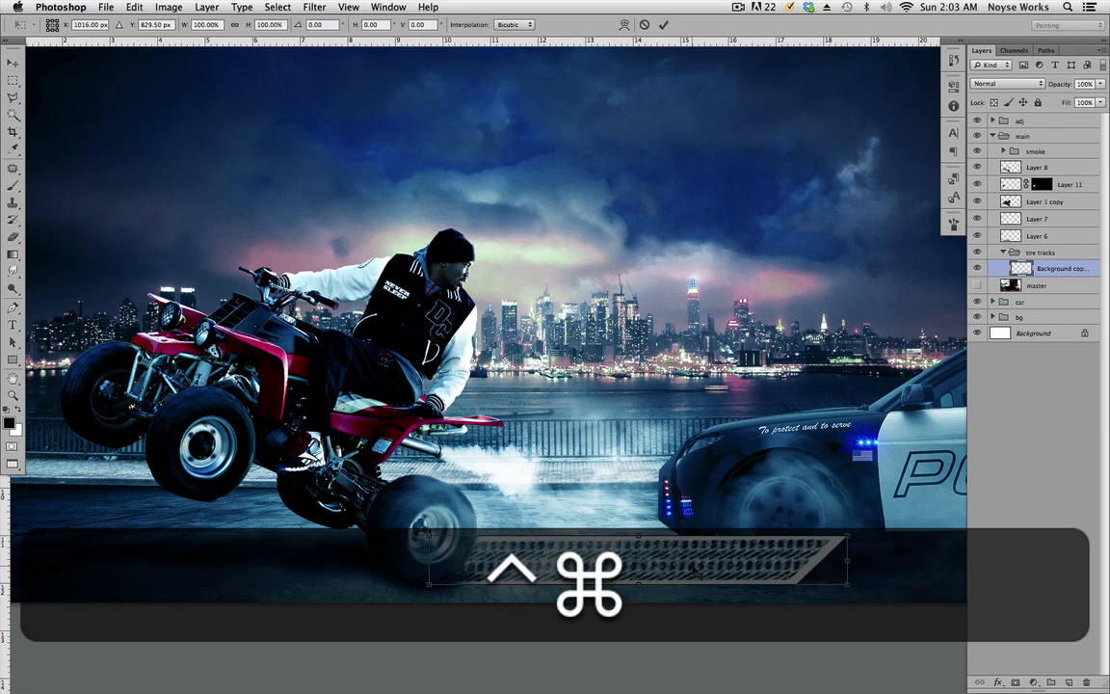
left_click(696, 493, "ctrl")
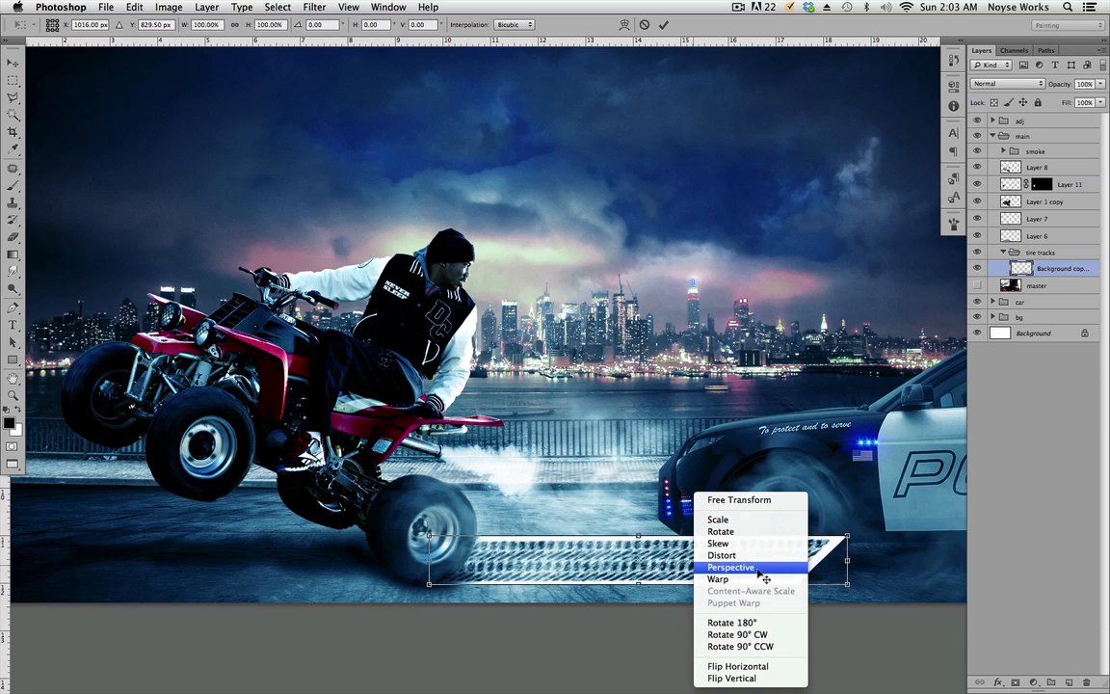
left_click(759, 567)
mouse_move(846, 537)
left_mouse_down()
mouse_move(855, 553)
mouse_move(852, 544)
left_mouse_up()
key("Return")
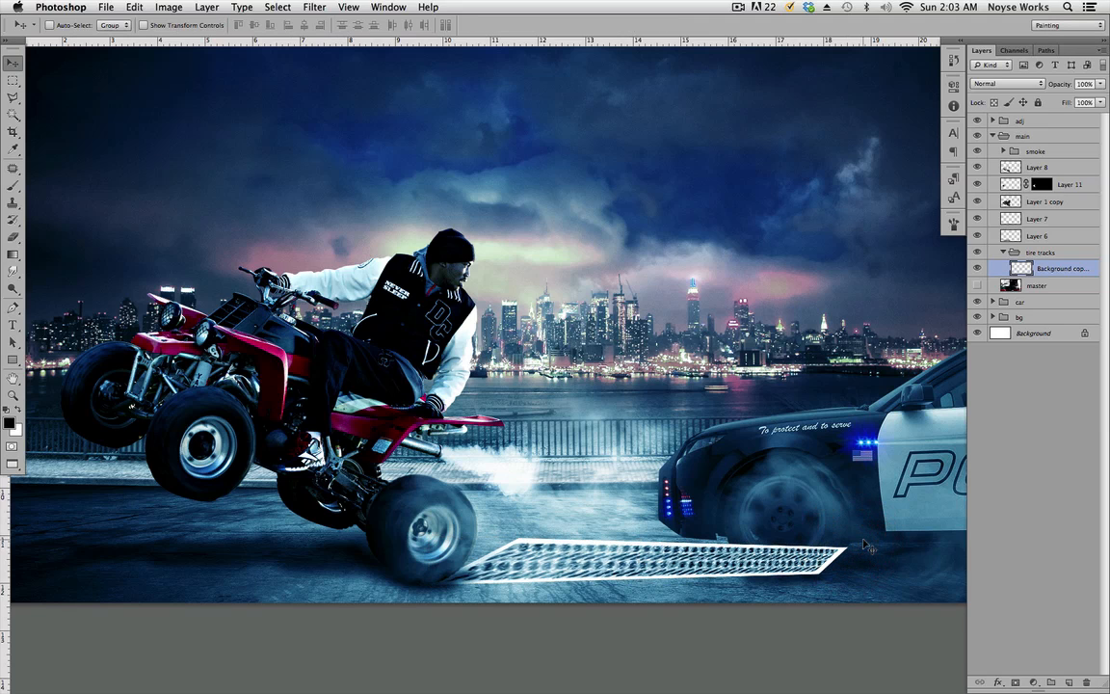
Step: Try duplicating and offsetting the distorted tread strip, and undo back to the straight, unskewed strip
key("super+j")
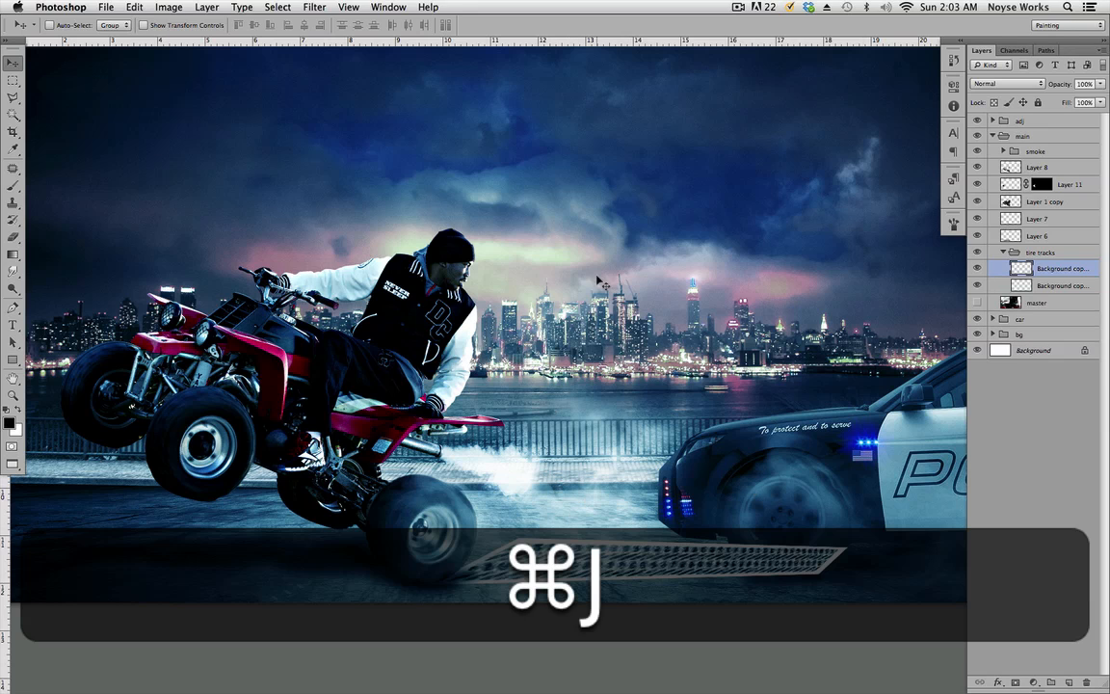
left_click_drag(612, 569, 564, 530)
key("alt+super+z")
key("alt+super+z")
key("alt+super+z")
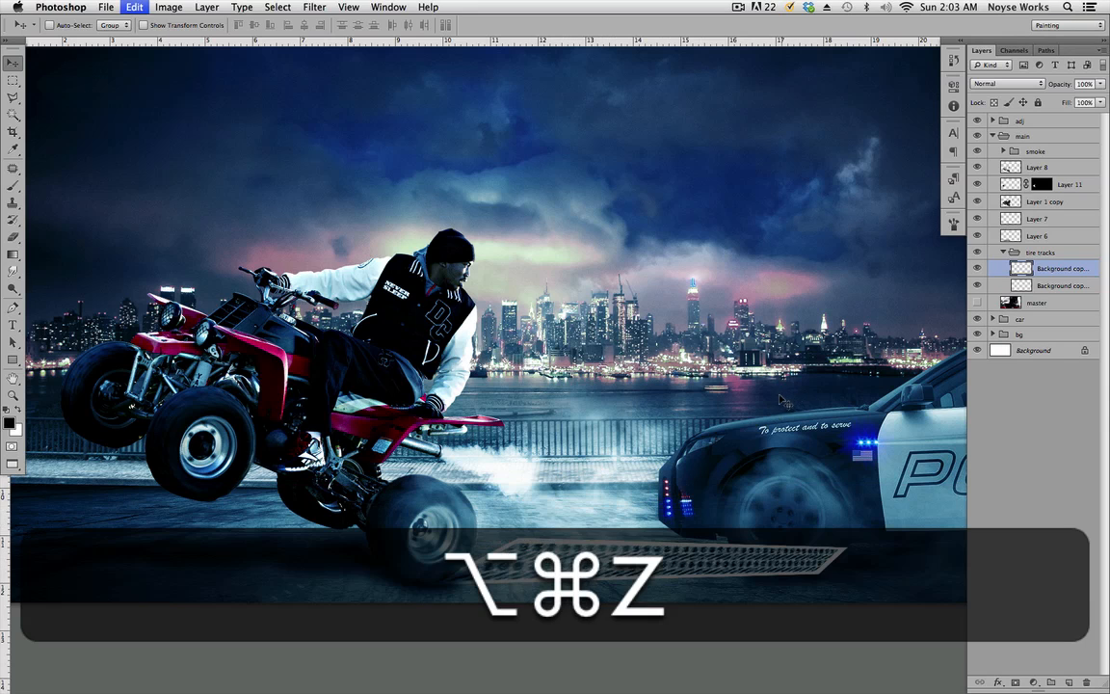
key("alt+super+z")
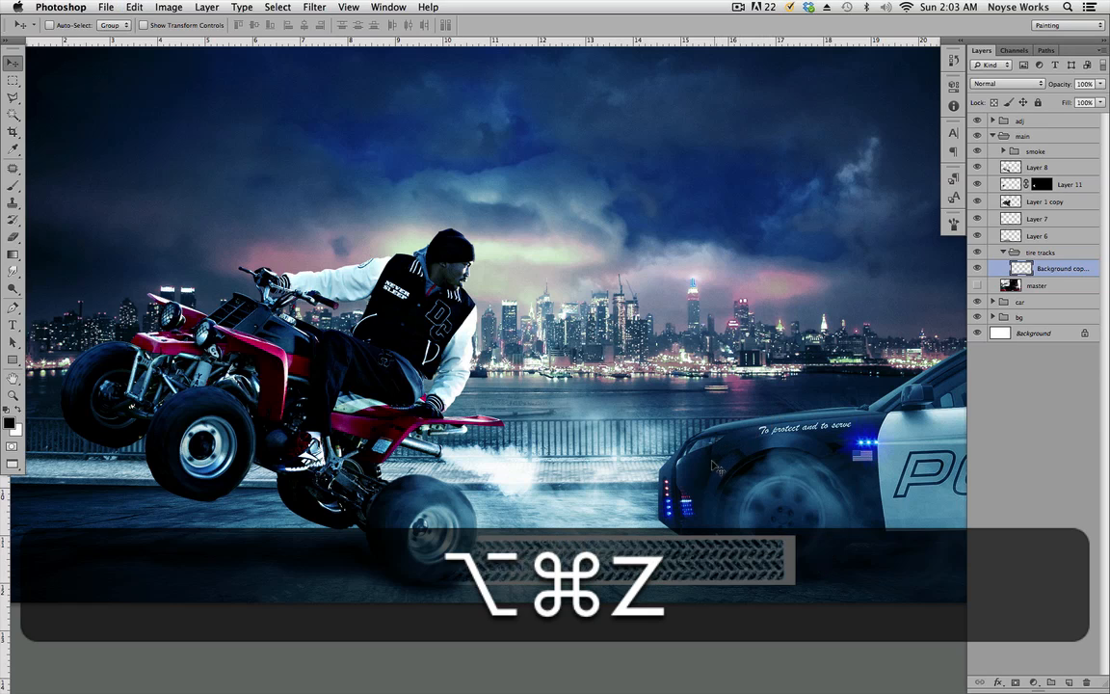
Step: Duplicate the straight tread layer and place the copy directly above the original as a parallel second track
left_click(1050, 273)
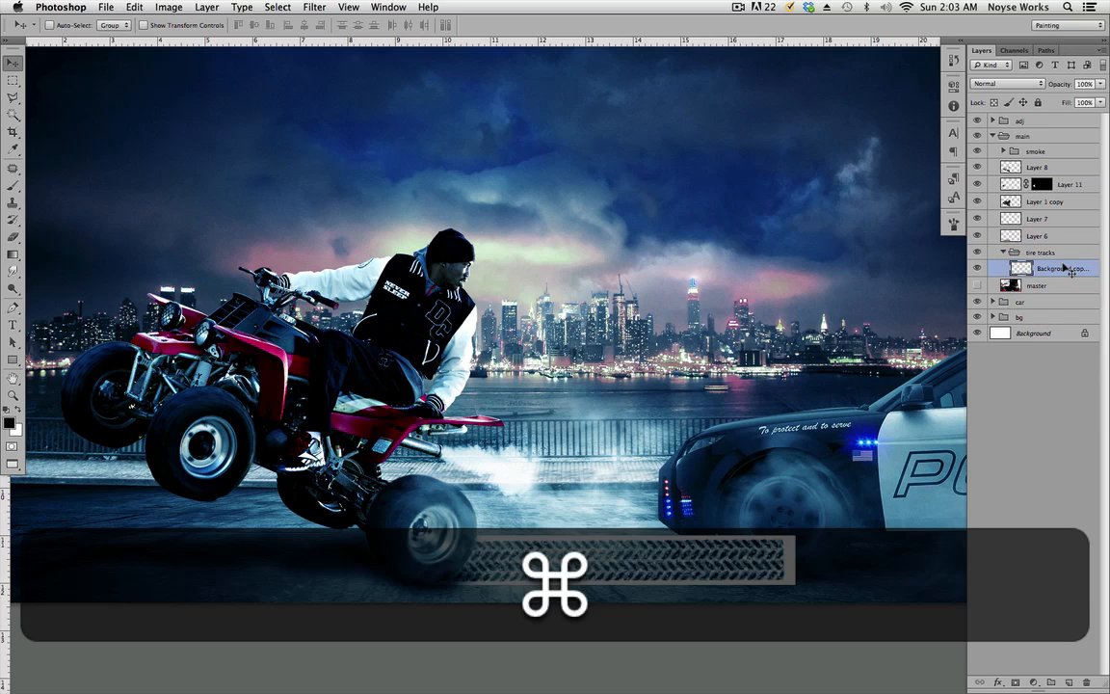
key("super+j")
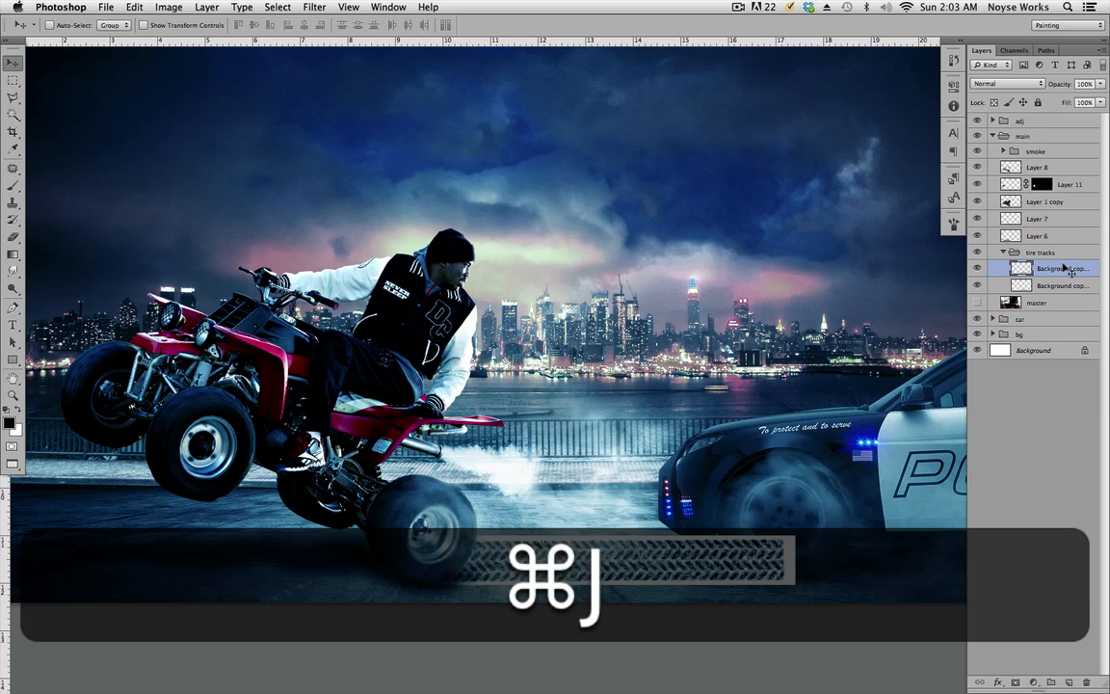
left_click_drag(602, 567, 604, 509)
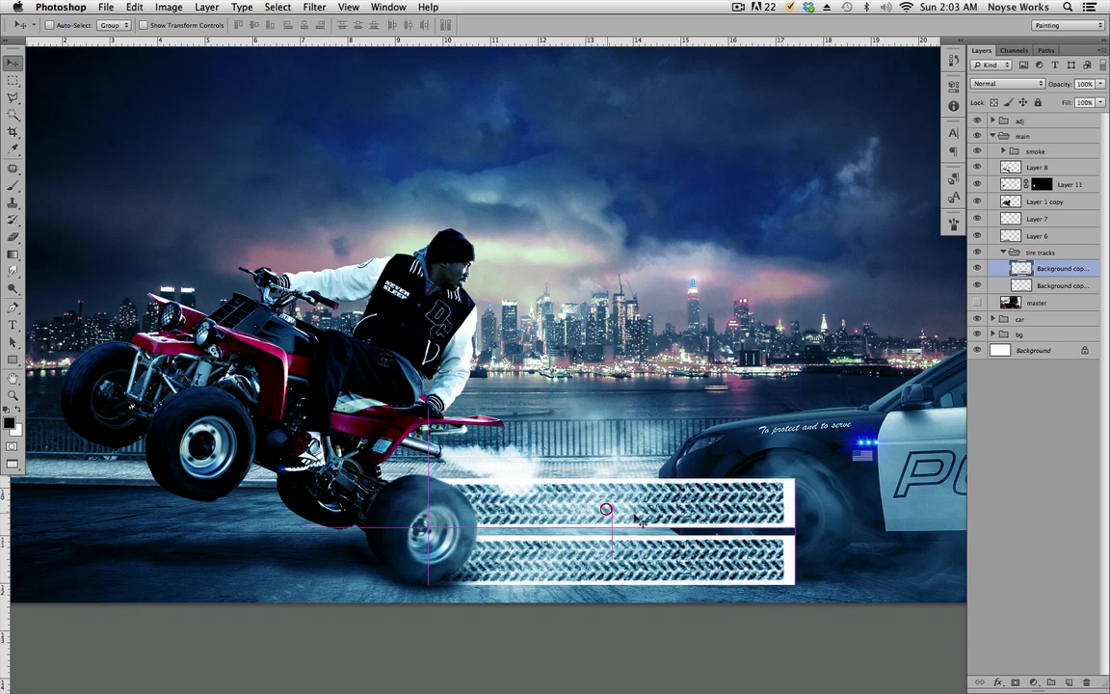
Step: Merge the two tread layers into one and toggle its visibility to check that it holds both tracks
left_click(1051, 285, "shift")
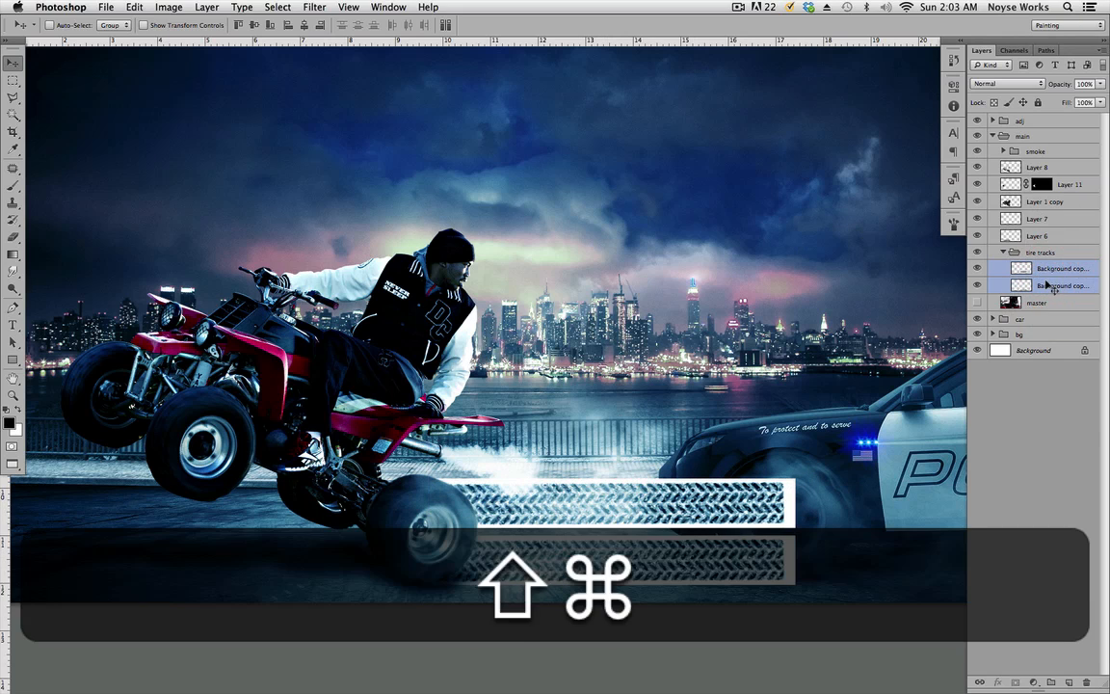
key("super+e")
left_click(977, 271)
left_click(977, 271)
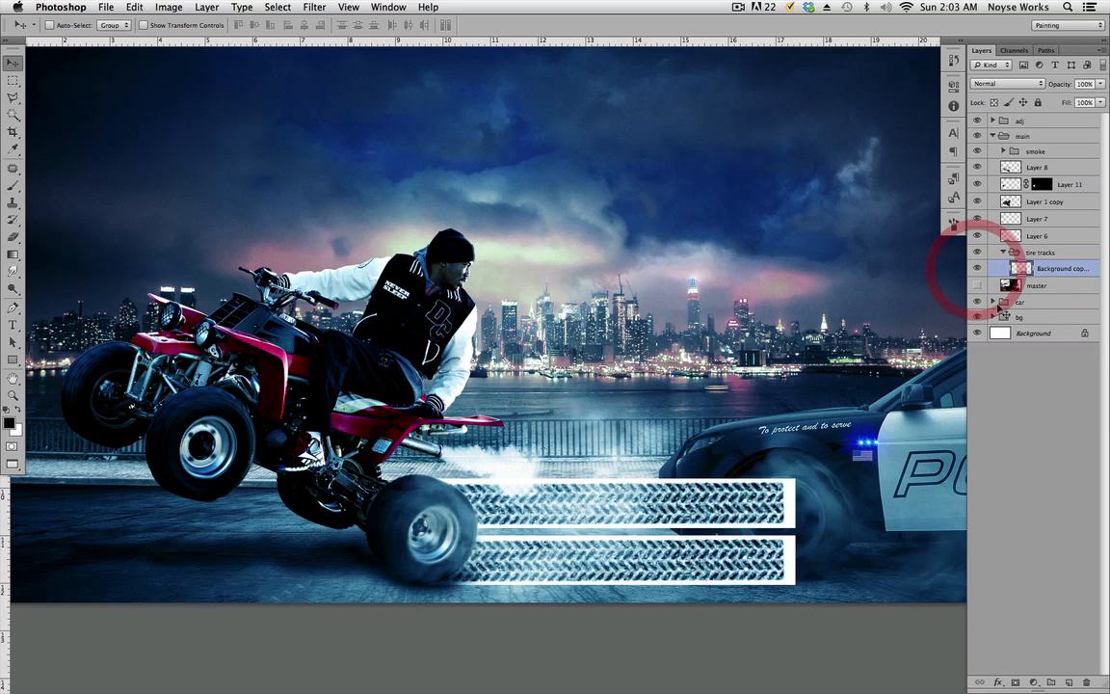
left_click(702, 529)
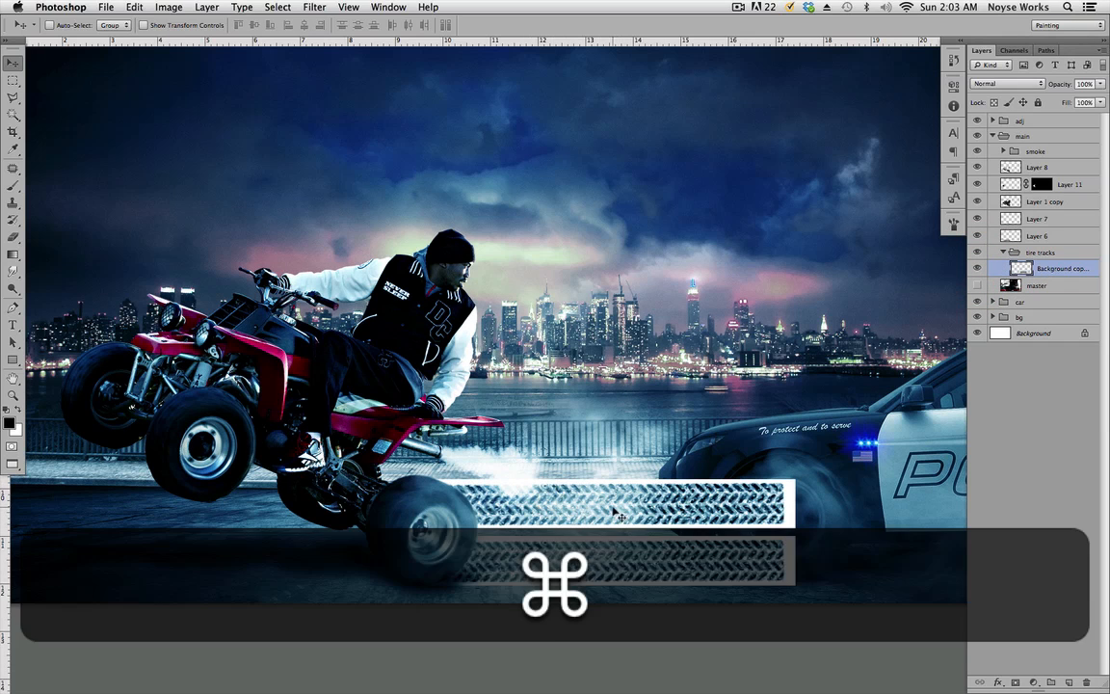
Step: Skew the merged tracks horizontally by about -18.5° and narrow their end near the police car with Perspective
key("super+t")
left_click(652, 511, "ctrl")
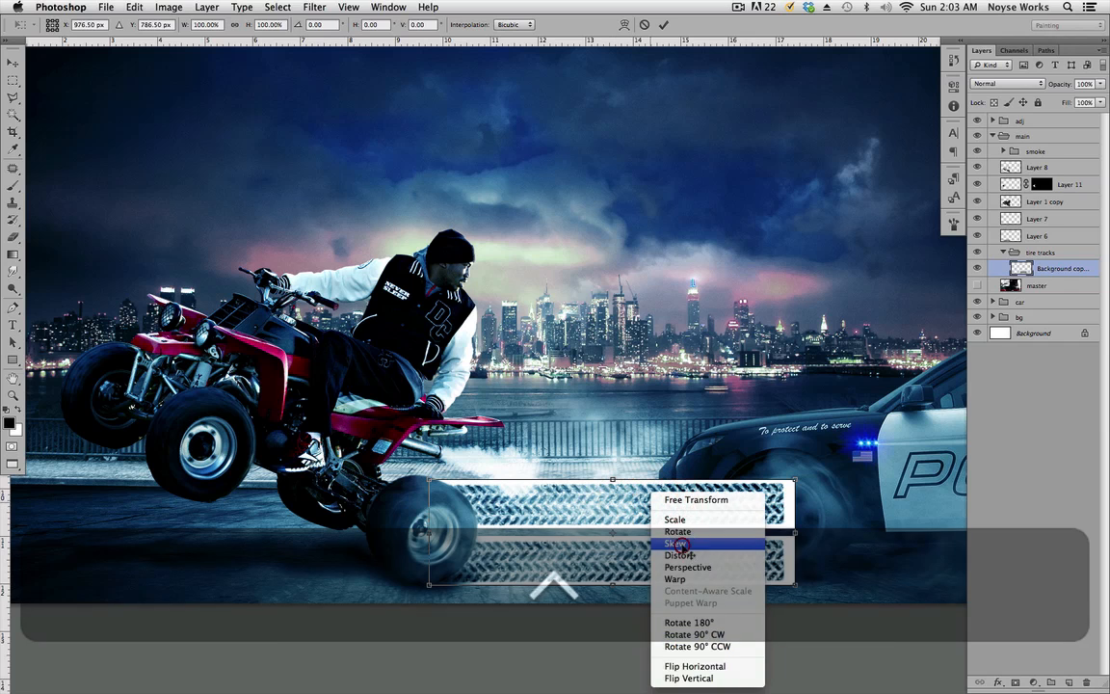
left_click(674, 544)
left_click_drag(612, 479, 663, 482)
left_click(667, 492, "ctrl")
left_click(731, 569)
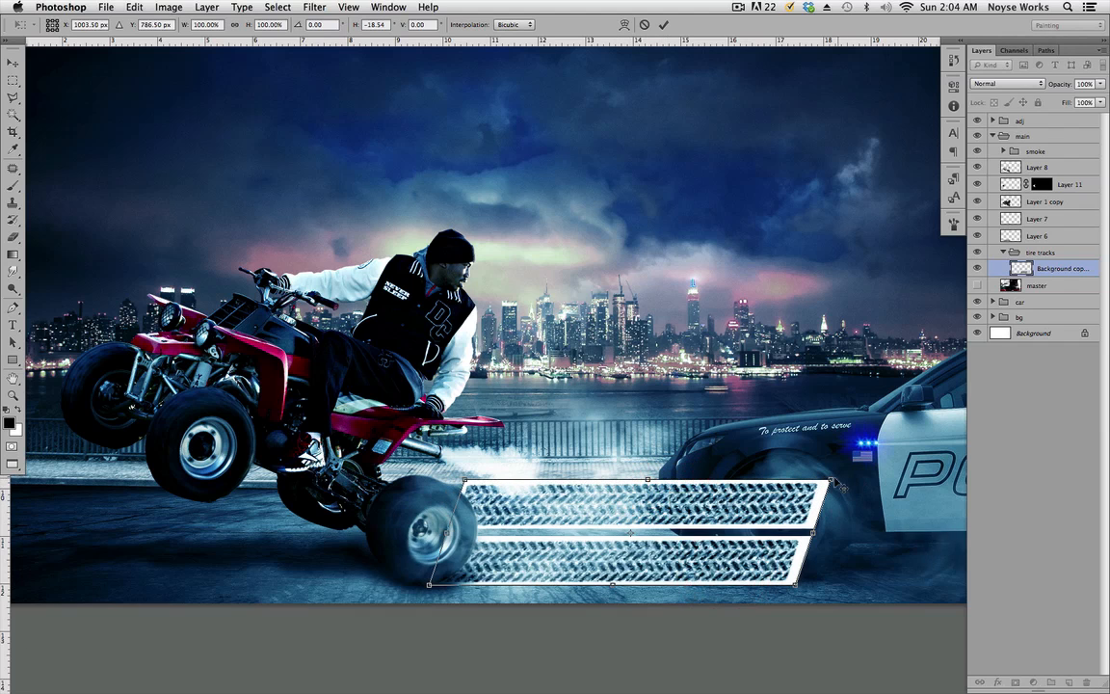
left_click_drag(829, 480, 837, 501)
Step: Warp the pair of tracks into a gentle upward arc between the quad bike and the police car
left_click(757, 494, "ctrl")
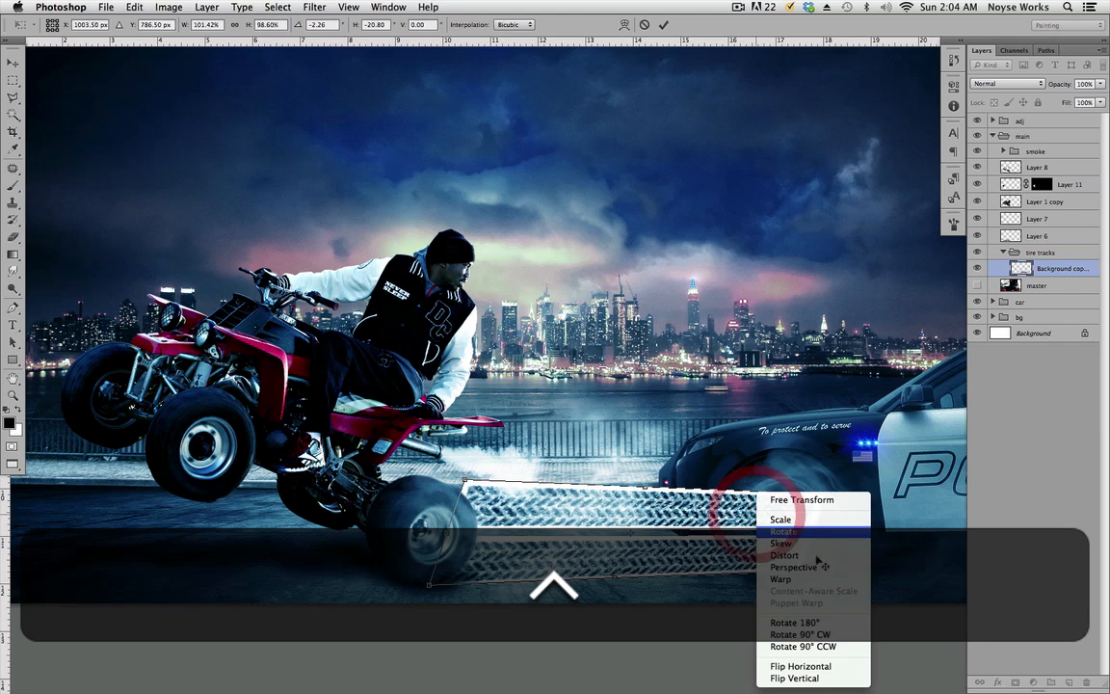
left_click(805, 578)
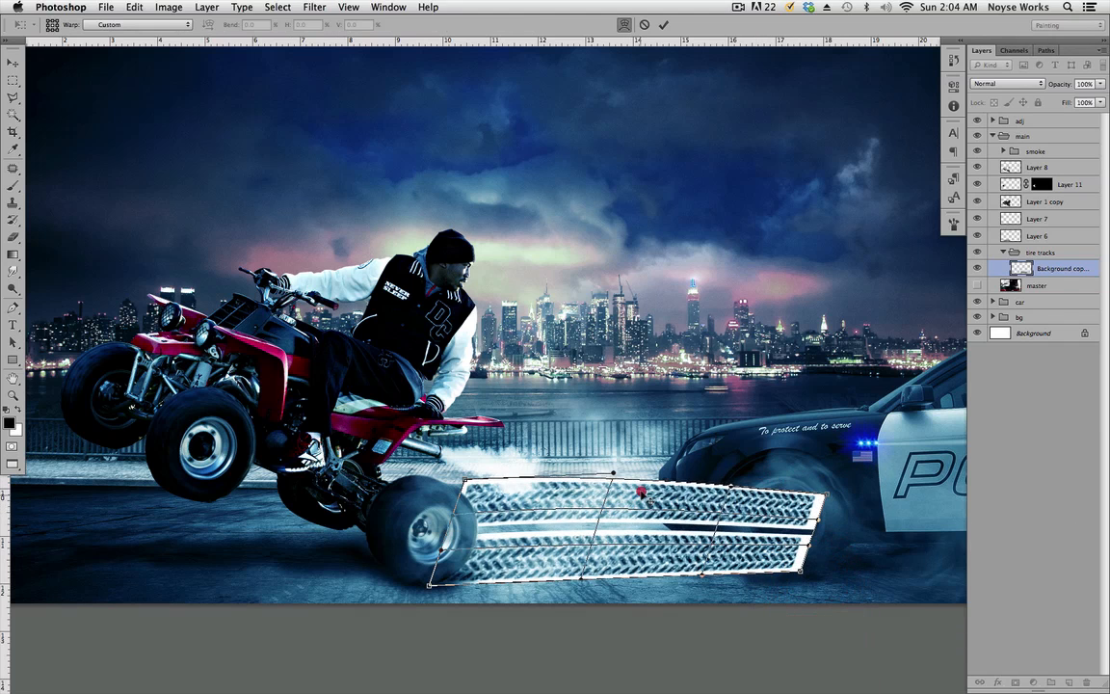
left_click_drag(641, 492, 652, 550)
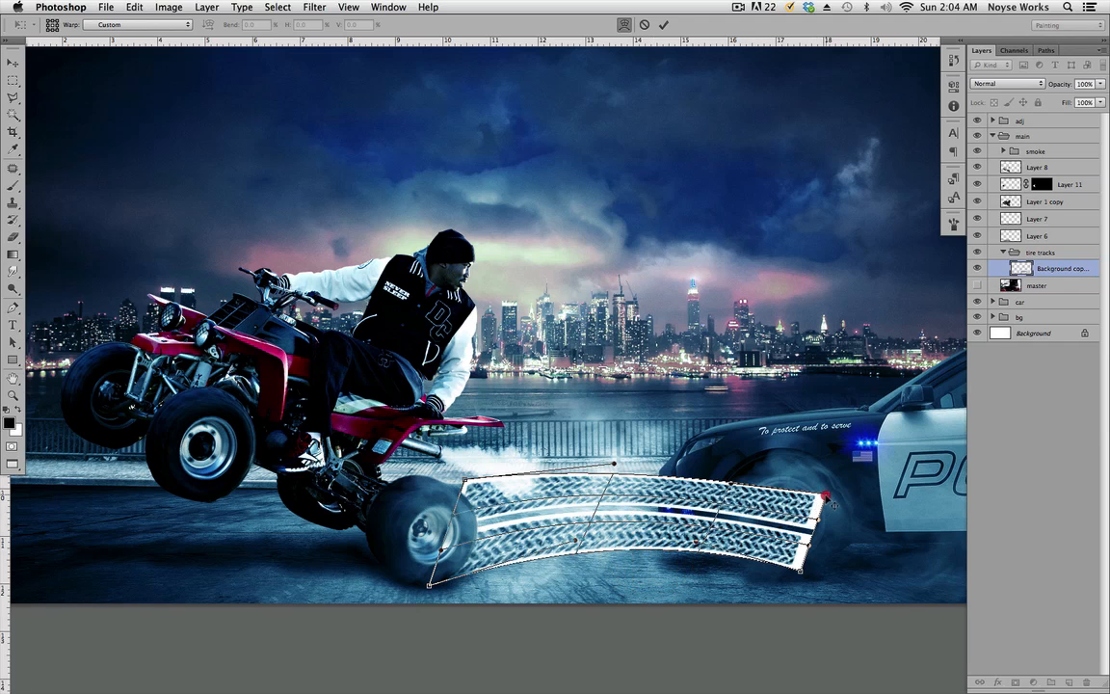
left_click_drag(831, 504, 835, 511)
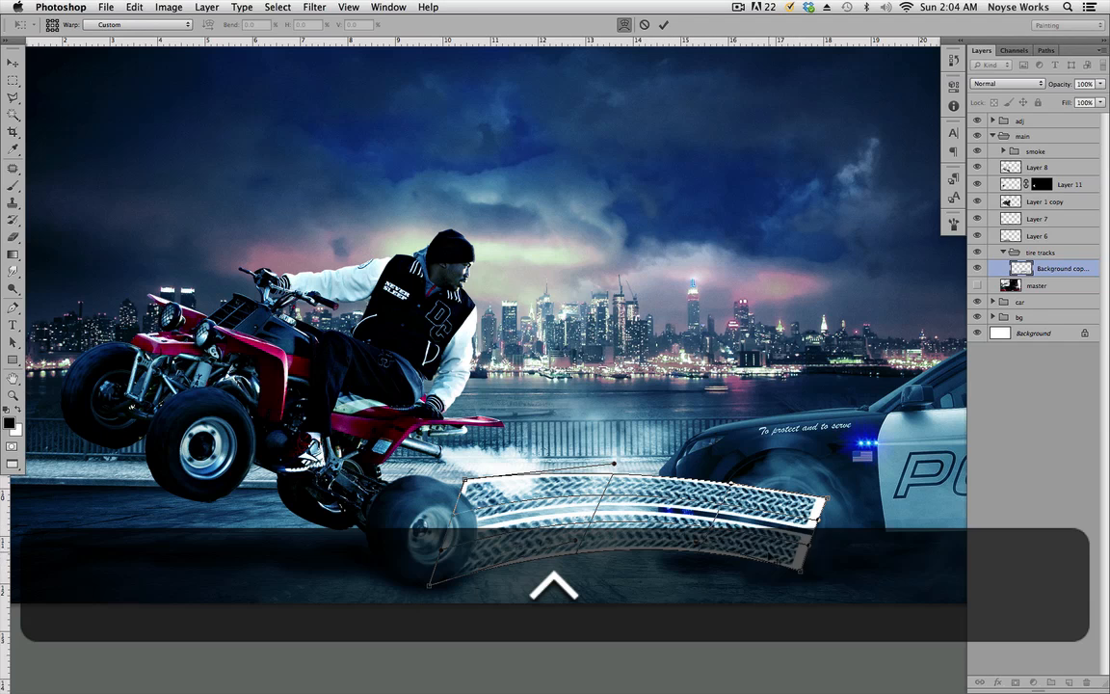
Step: Distort the arched tracks' corners to flatten them onto the road and stretch them under the police car, and apply the transform
right_click(774, 494)
left_click(821, 556)
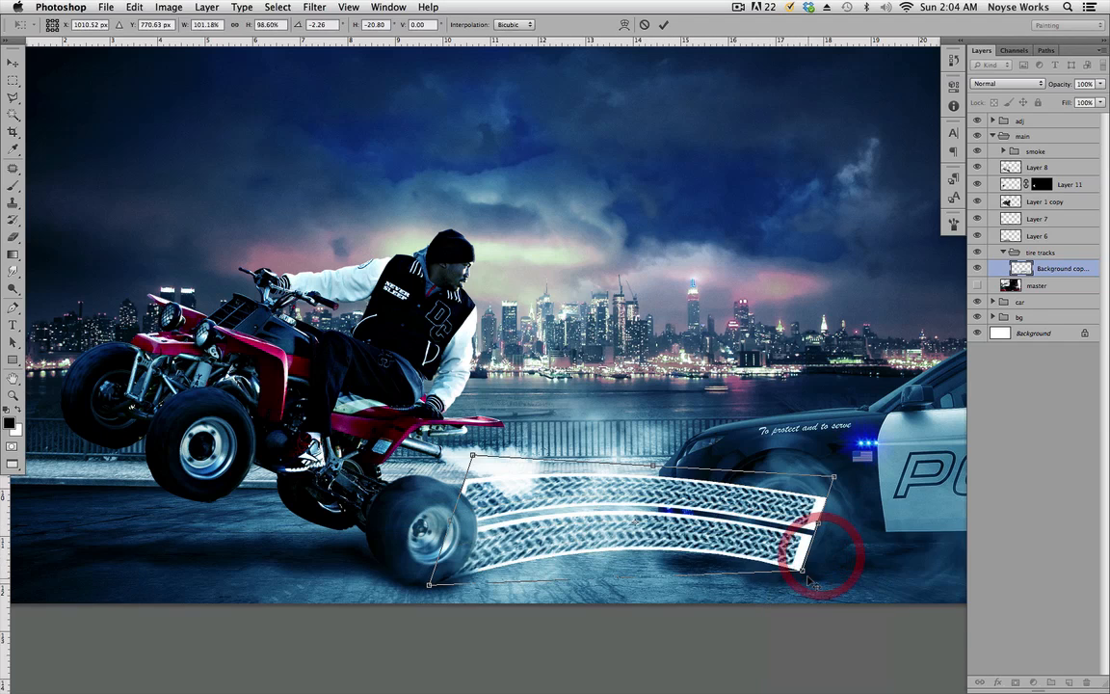
left_click_drag(810, 575, 898, 582)
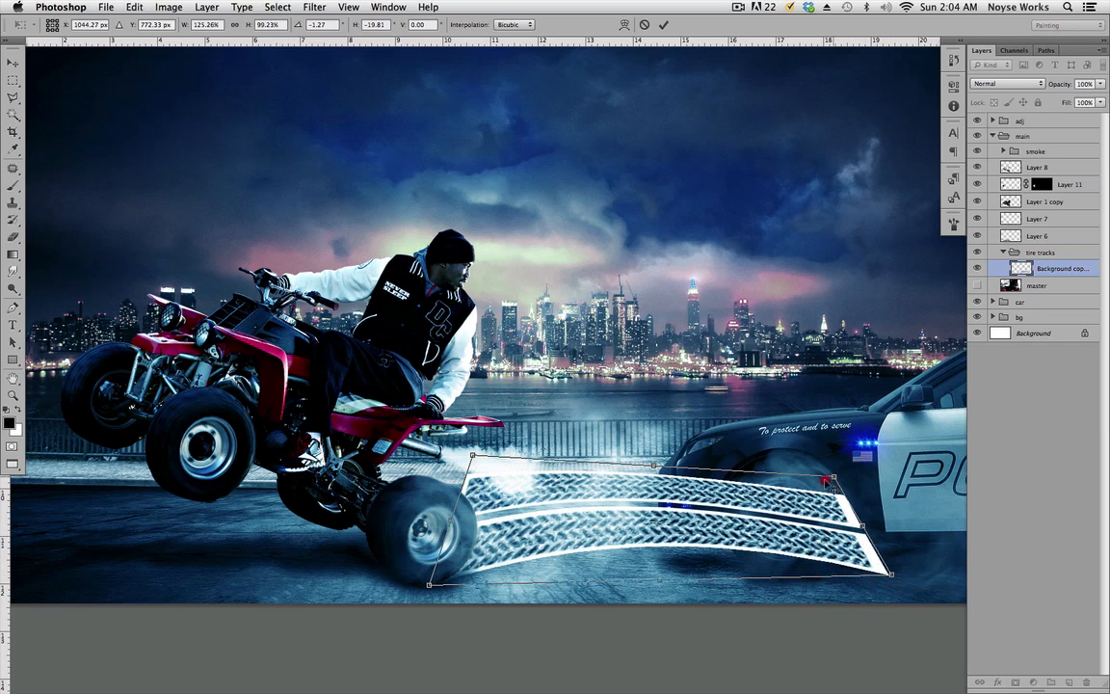
left_click_drag(829, 479, 812, 505)
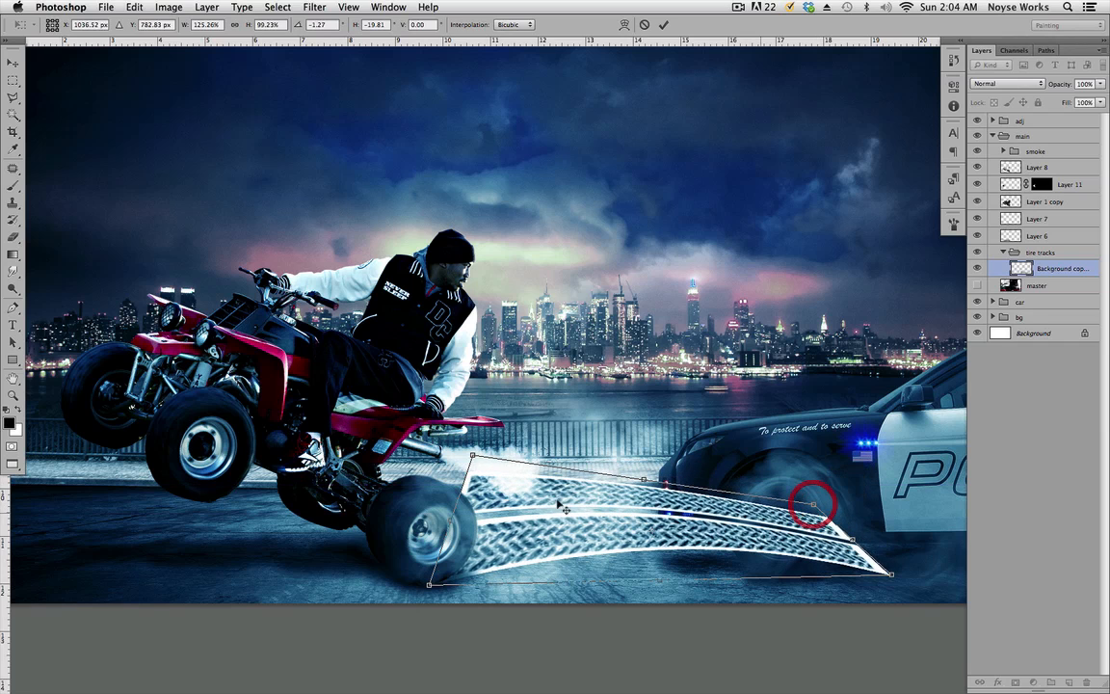
left_click_drag(479, 463, 472, 499)
left_click_drag(428, 584, 392, 585)
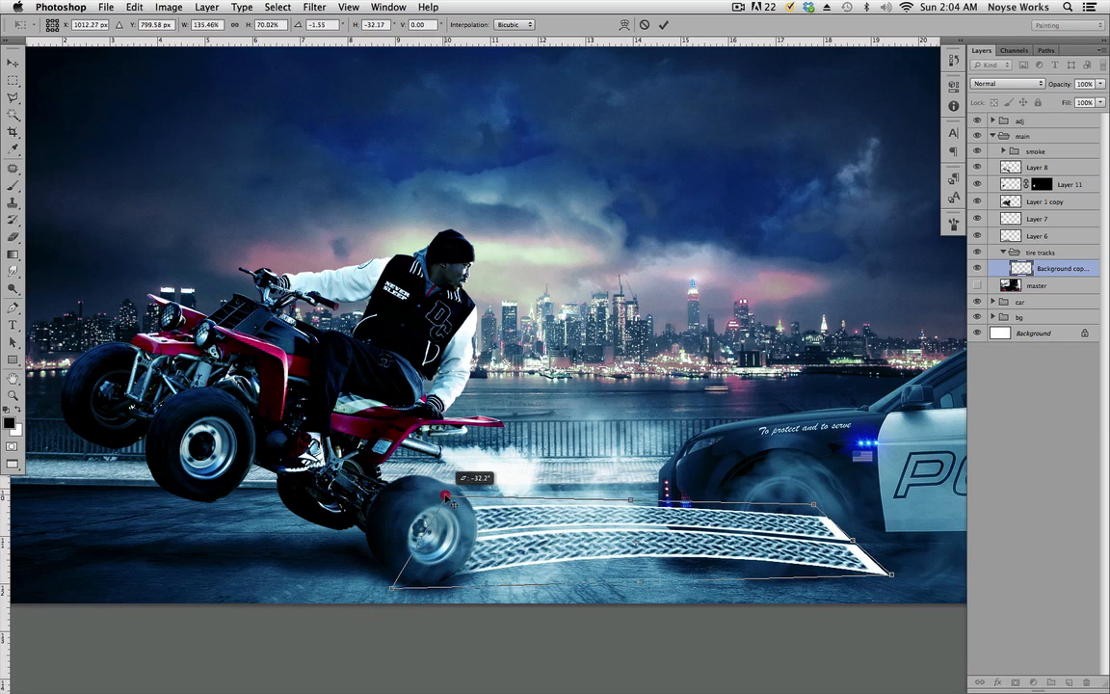
left_click_drag(897, 567, 899, 557)
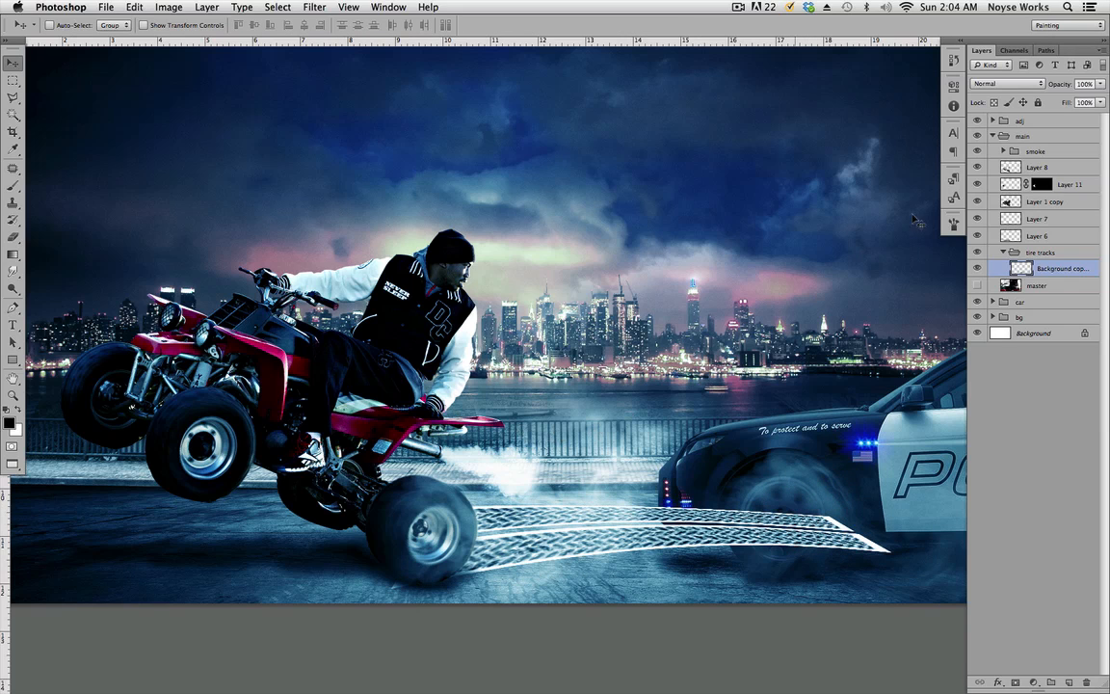
Step: Set the tire track layer's blend mode to Multiply and nudge the tracks slightly on the road
left_click(1002, 83)
left_click(1003, 125)
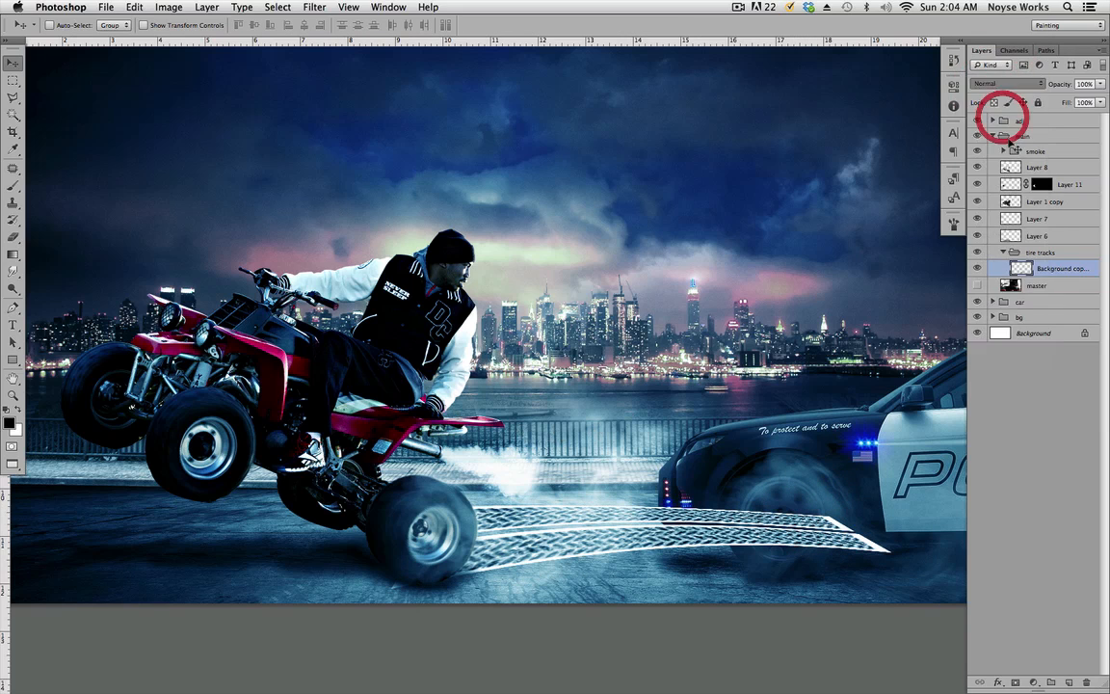
mouse_move(611, 528)
left_mouse_down()
mouse_move(594, 528)
mouse_move(607, 529)
left_mouse_up()
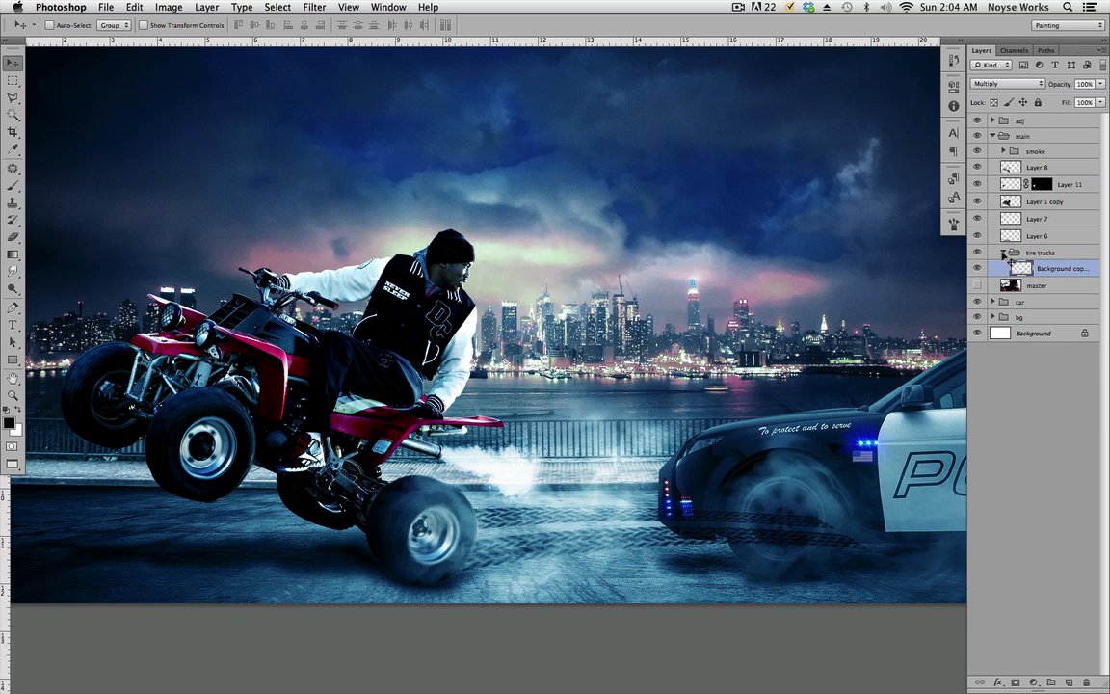
Step: Collapse the tire tracks and main groups, and move the main group below the car group
left_click(1005, 252)
left_click(993, 136)
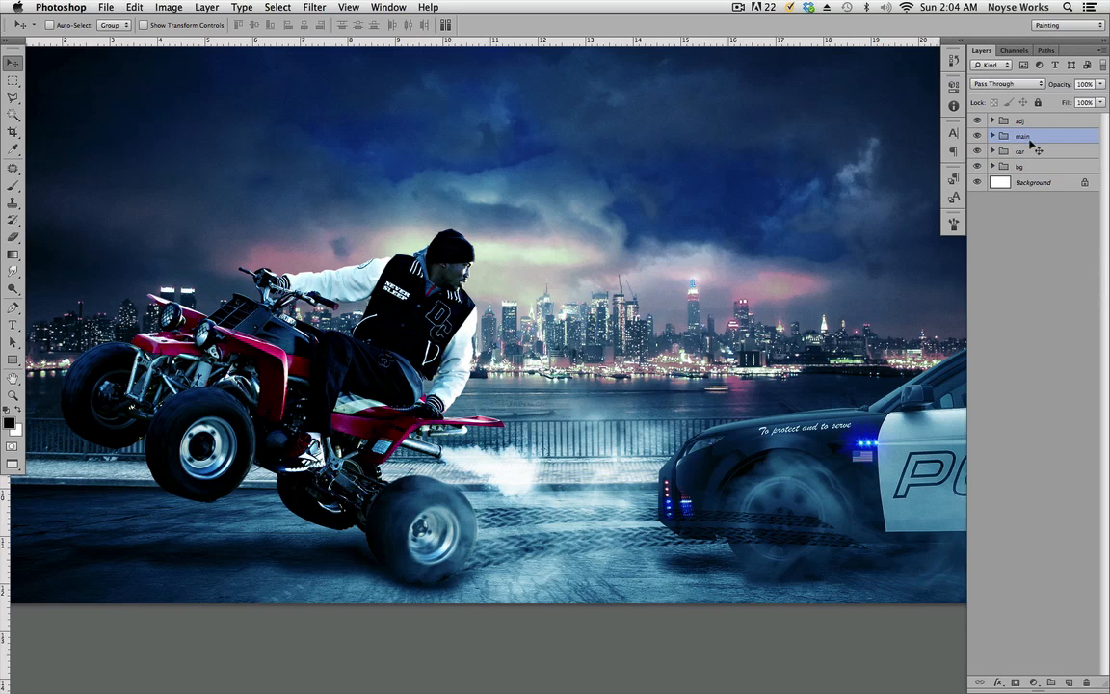
left_click(1042, 165, "super")
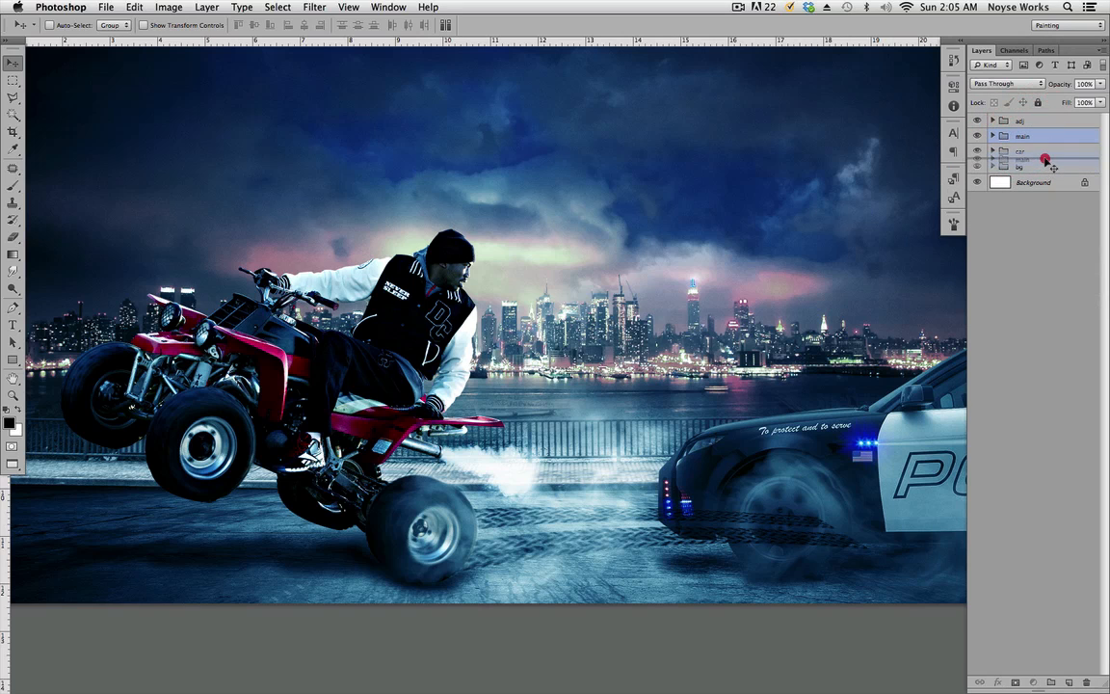
left_click_drag(1046, 160, 1046, 161)
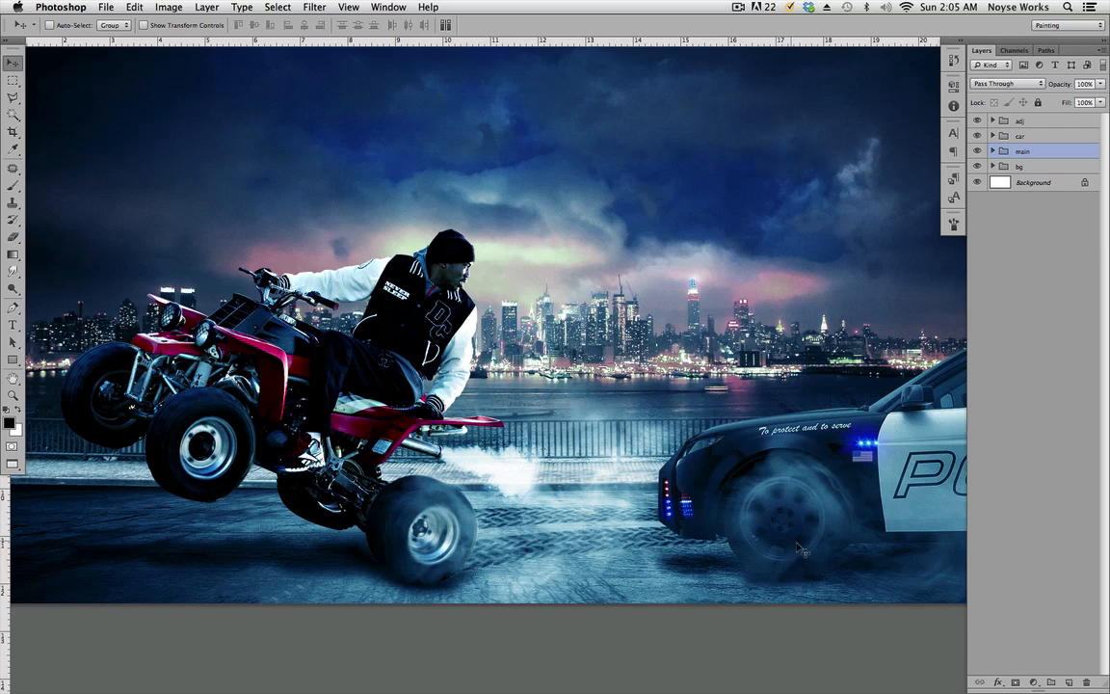
Step: Save the composite and switch to Adobe Bridge to open debris2.png
key("super+s")
mouse_move(683, 362)
left_mouse_down()
mouse_move(612, 354)
mouse_move(687, 385)
left_mouse_up()
key("super+Tab")
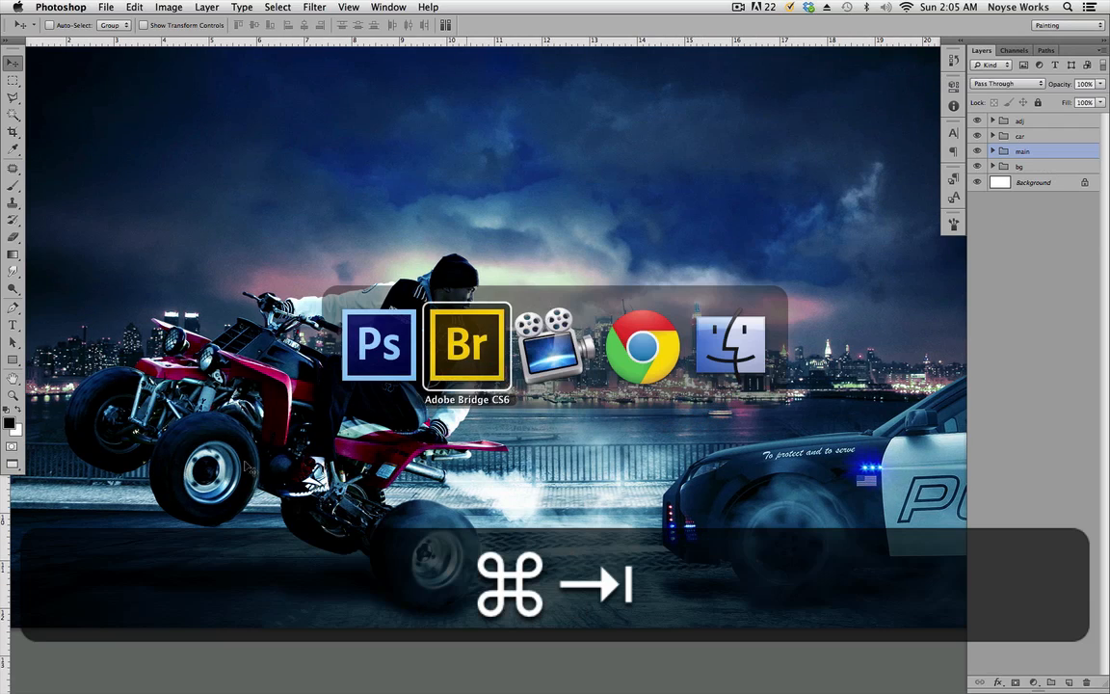
key("super+Tab")
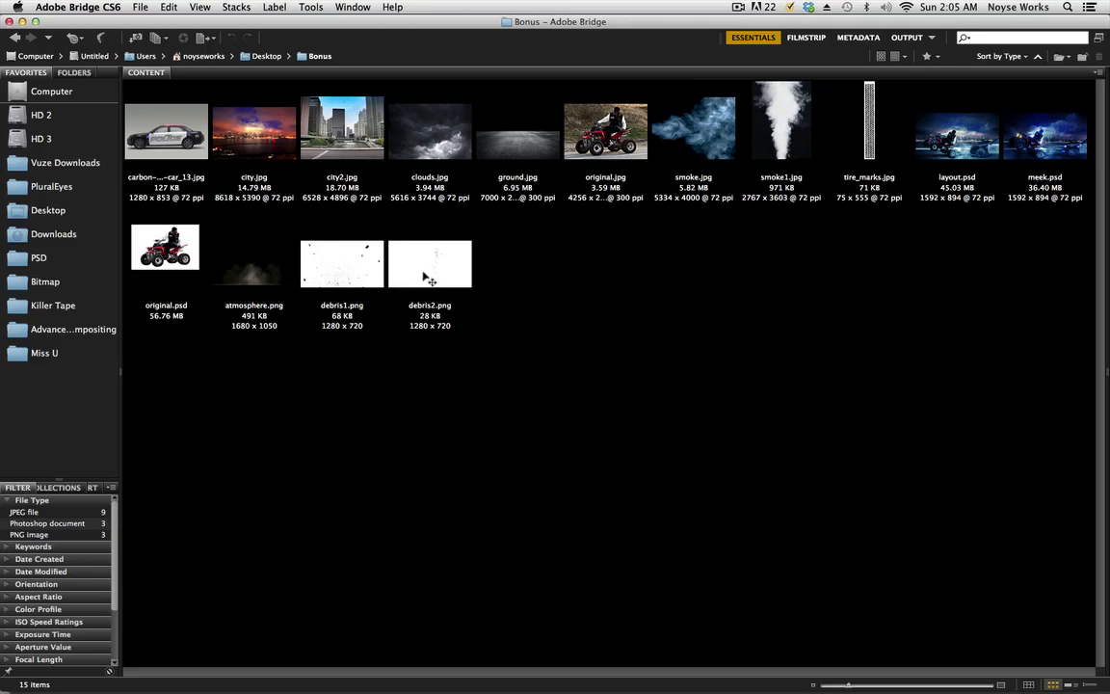
double_click(391, 253)
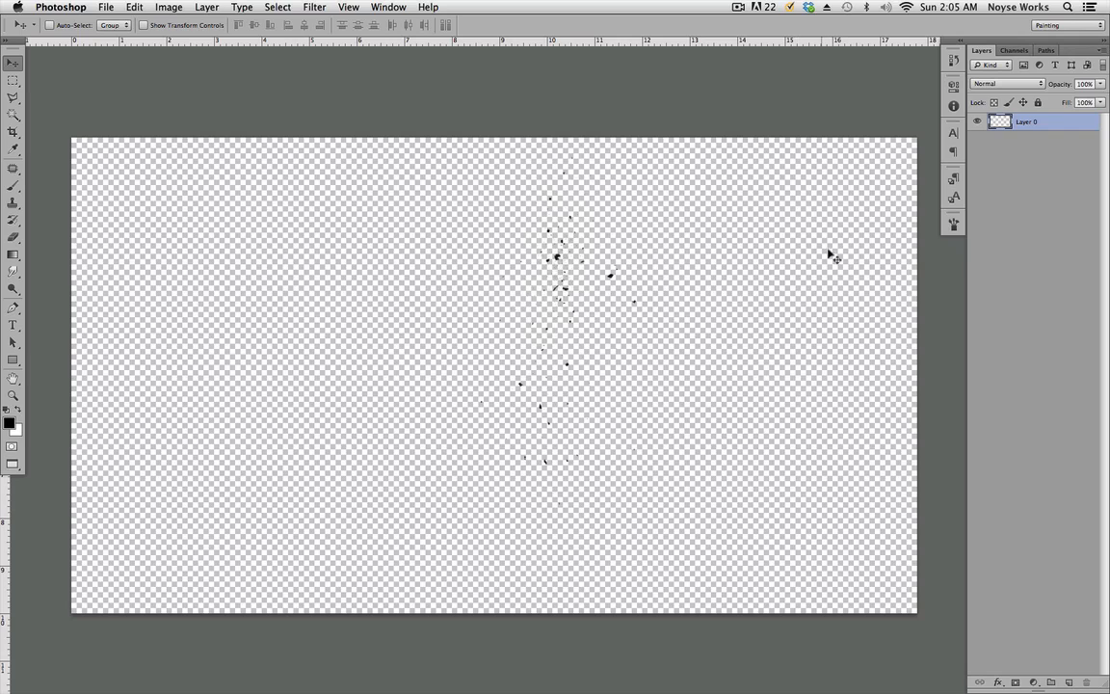
Step: Copy the debris into the chase composite as a new layer above the main group, and close the debris file
left_click(1030, 121, "ctrl")
left_click(993, 156)
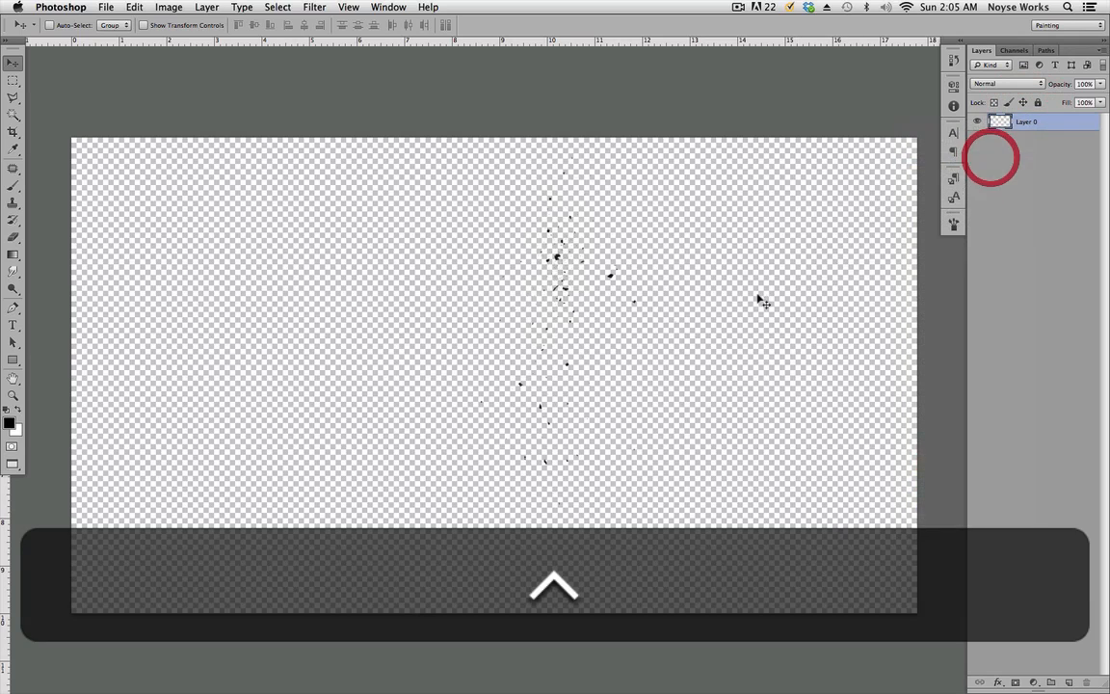
left_click(537, 355)
left_click(539, 341)
left_click(700, 295)
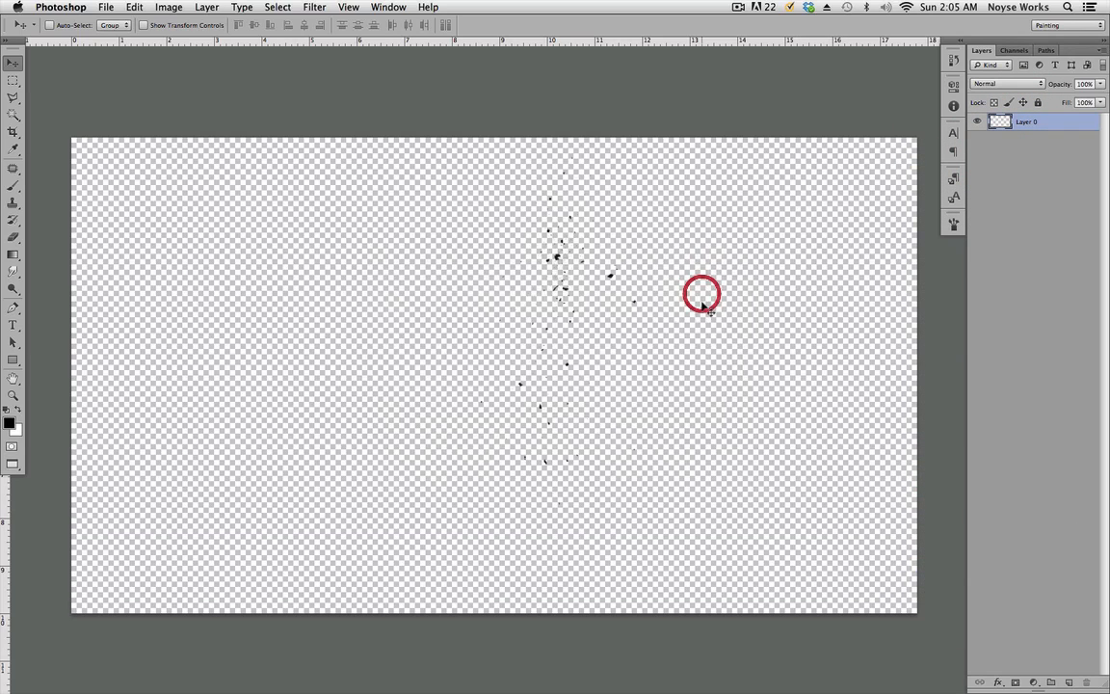
key("super+w")
key("super+v")
left_click_drag(572, 279, 647, 334)
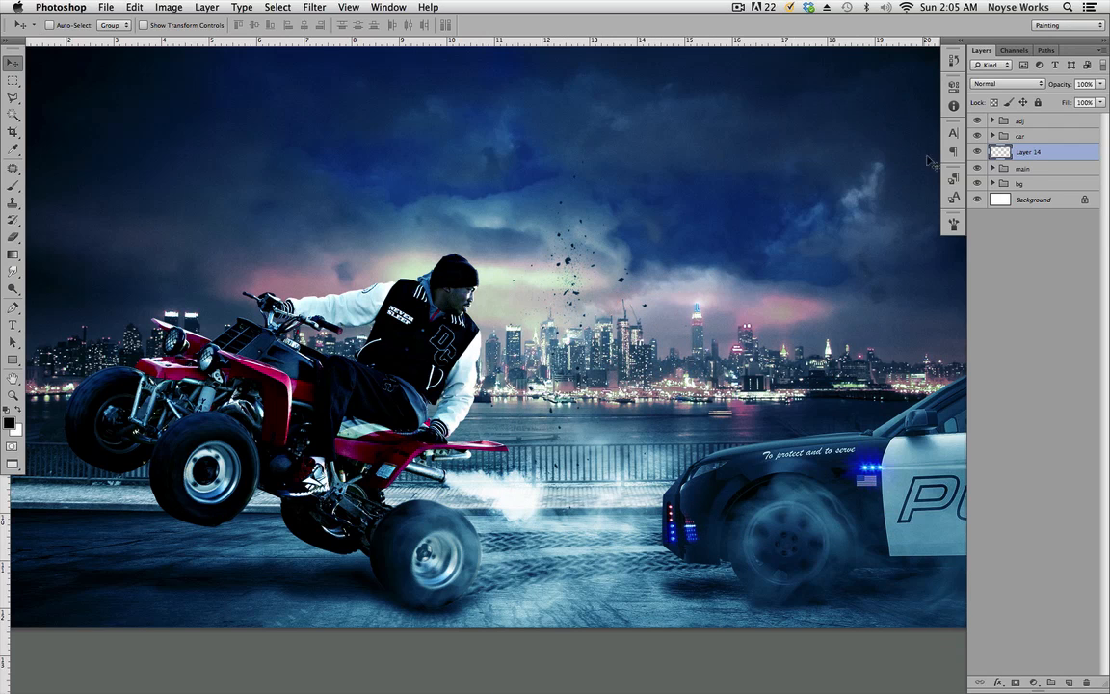
Step: Rotate the debris layer about 86° clockwise so the particles spread horizontally, and apply the transform
key("super+t")
left_click_drag(732, 204, 818, 412)
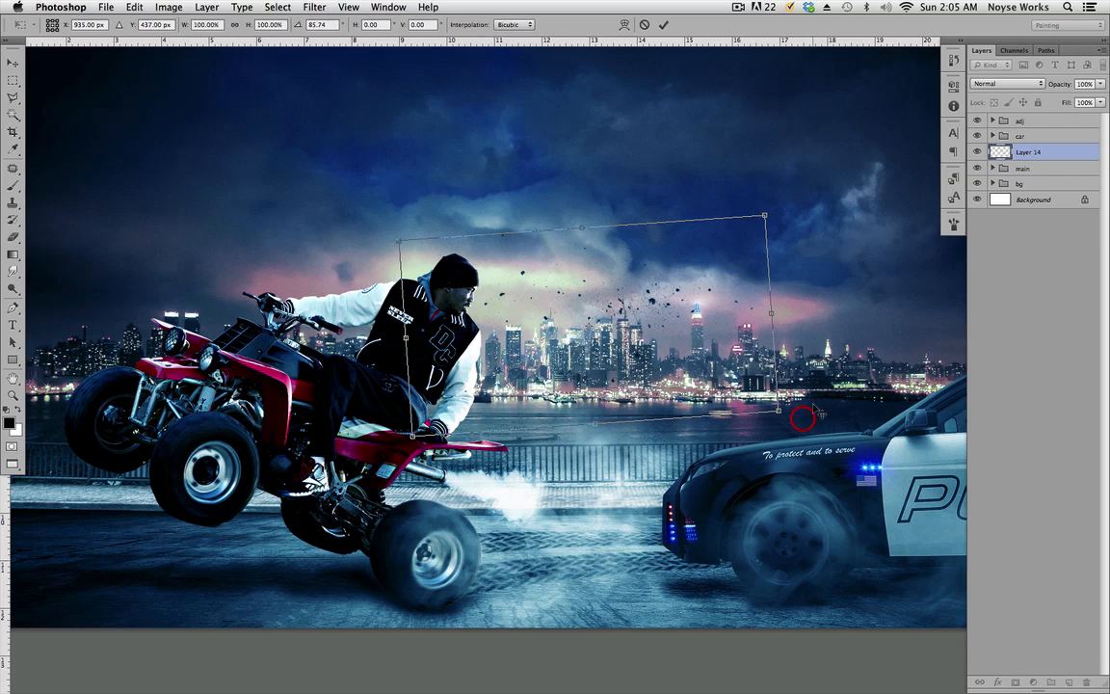
key("Return")
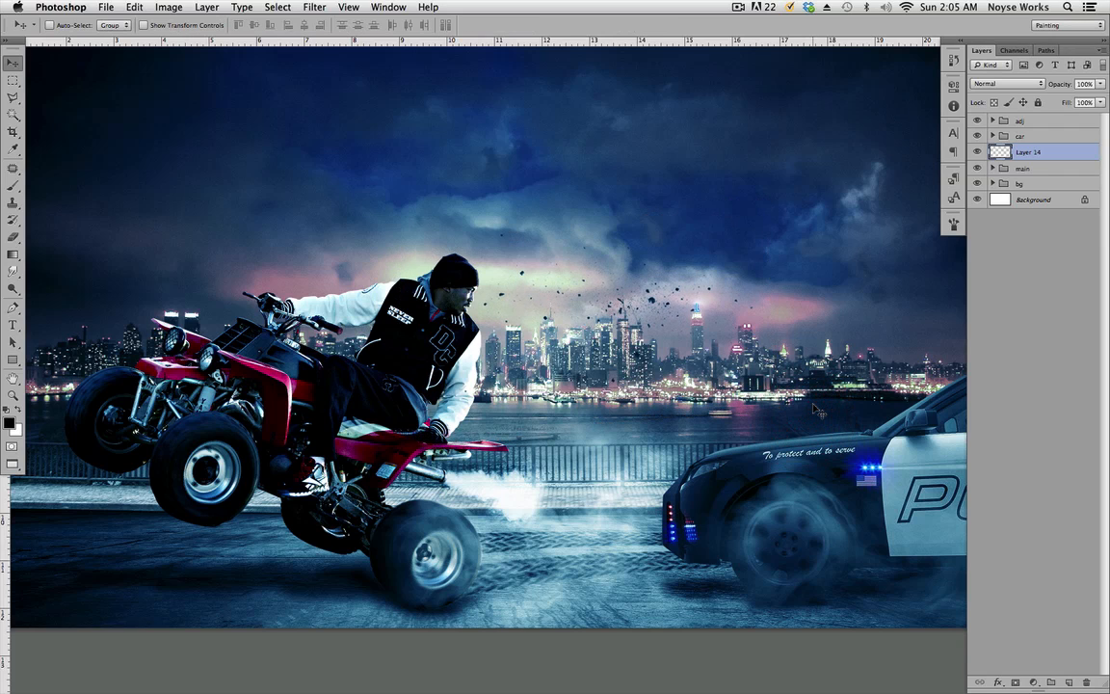
Step: Move the debris layer into the main group beneath Layer 1 copy and place the debris on the road behind the quad's rear wheel
left_click(994, 168)
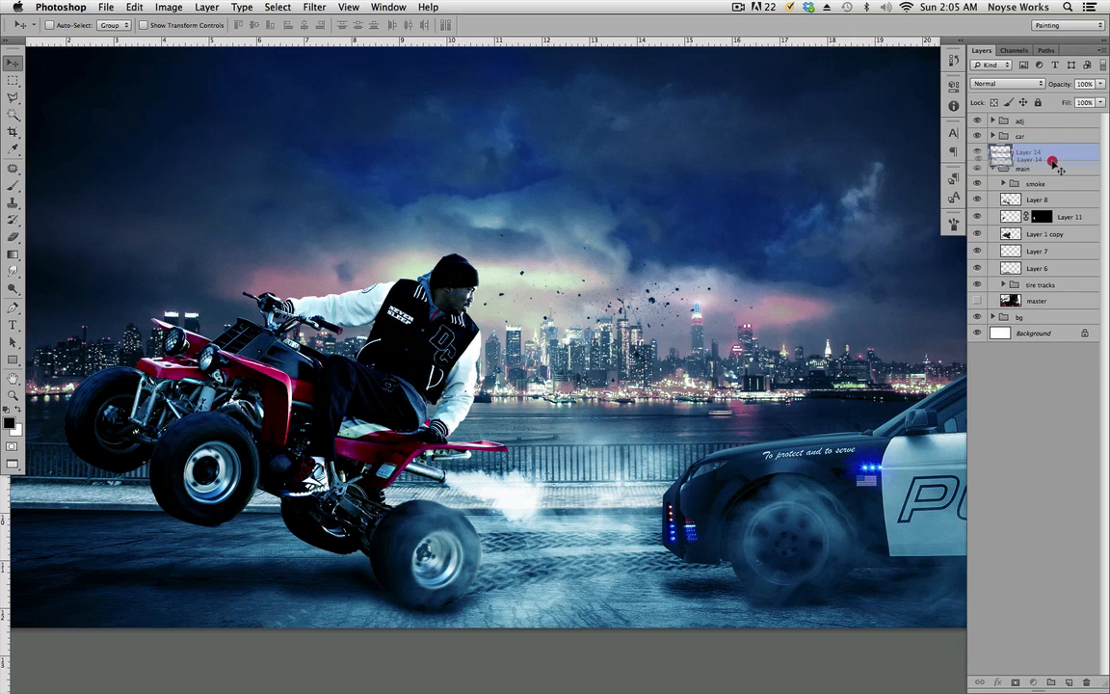
left_click_drag(1058, 176, 1059, 246)
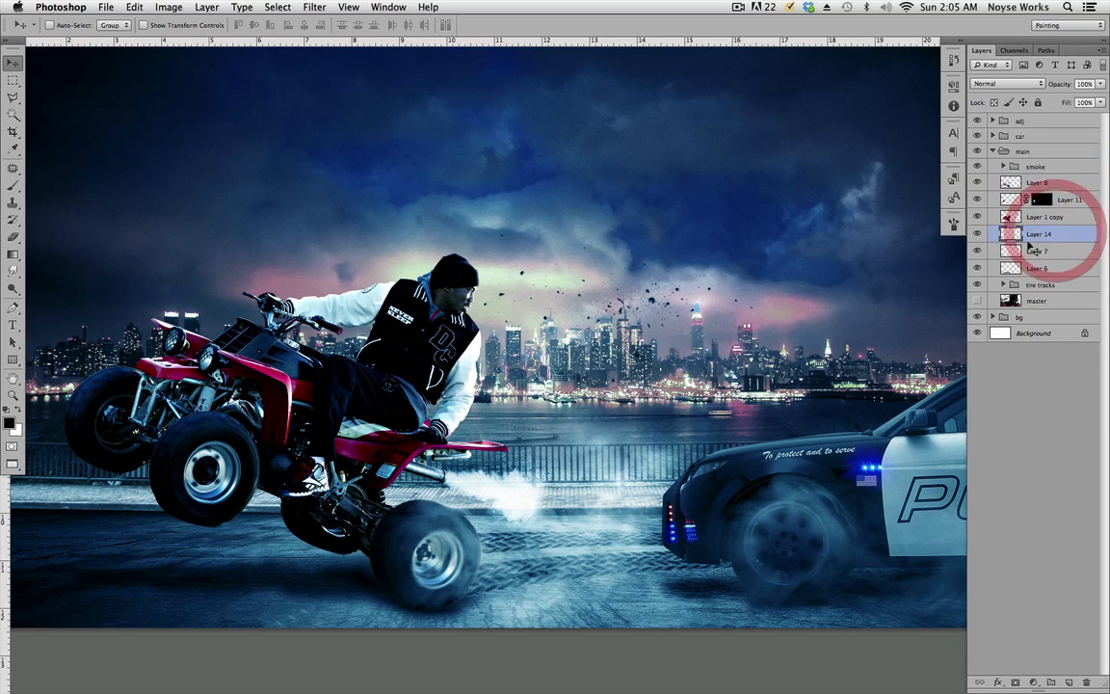
left_click_drag(657, 396, 523, 546)
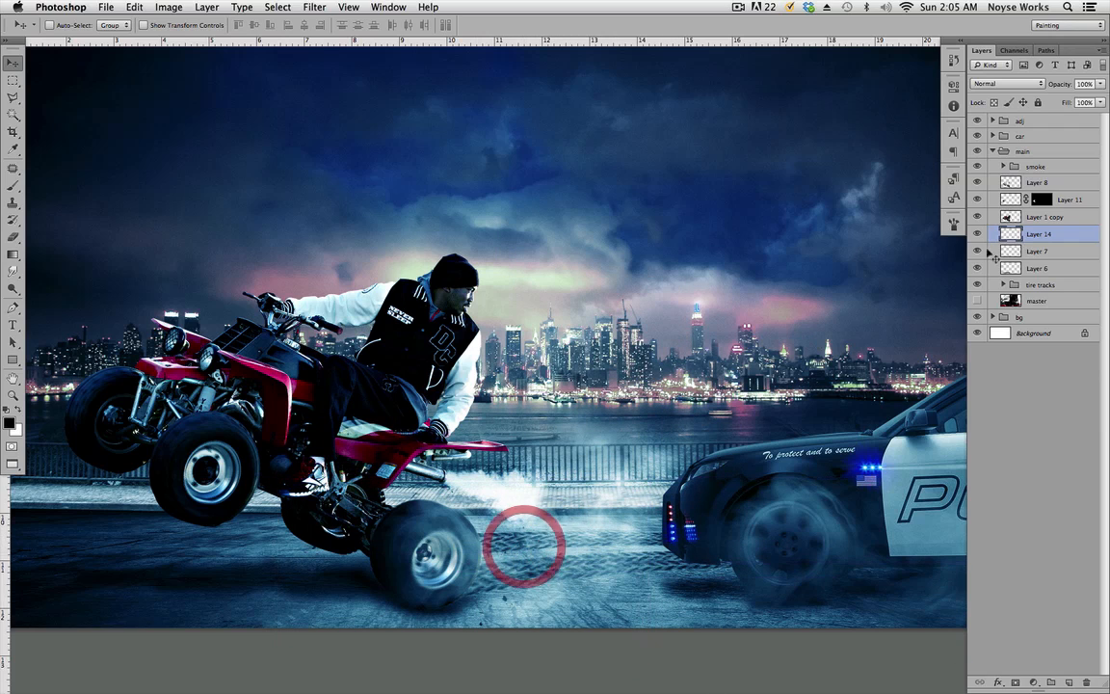
Step: Identify Layer 7 and Layer 6 by toggling their visibility, and group them under the name shadow
left_click_drag(977, 251, 979, 270)
left_click(980, 270)
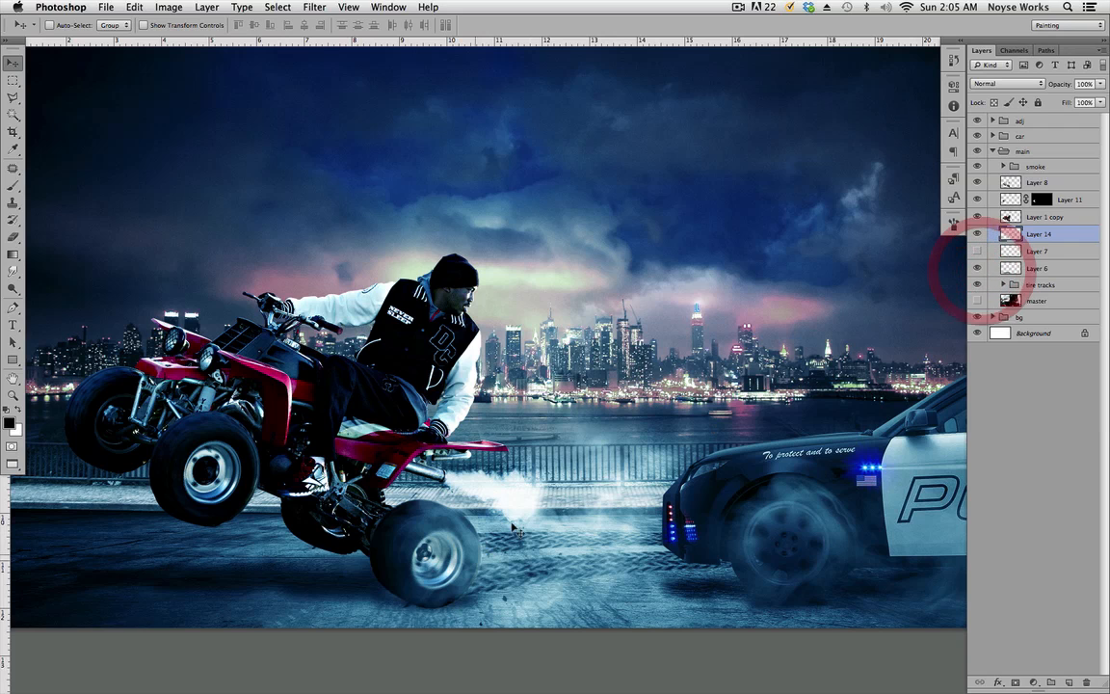
left_click(979, 250)
left_click(1046, 250)
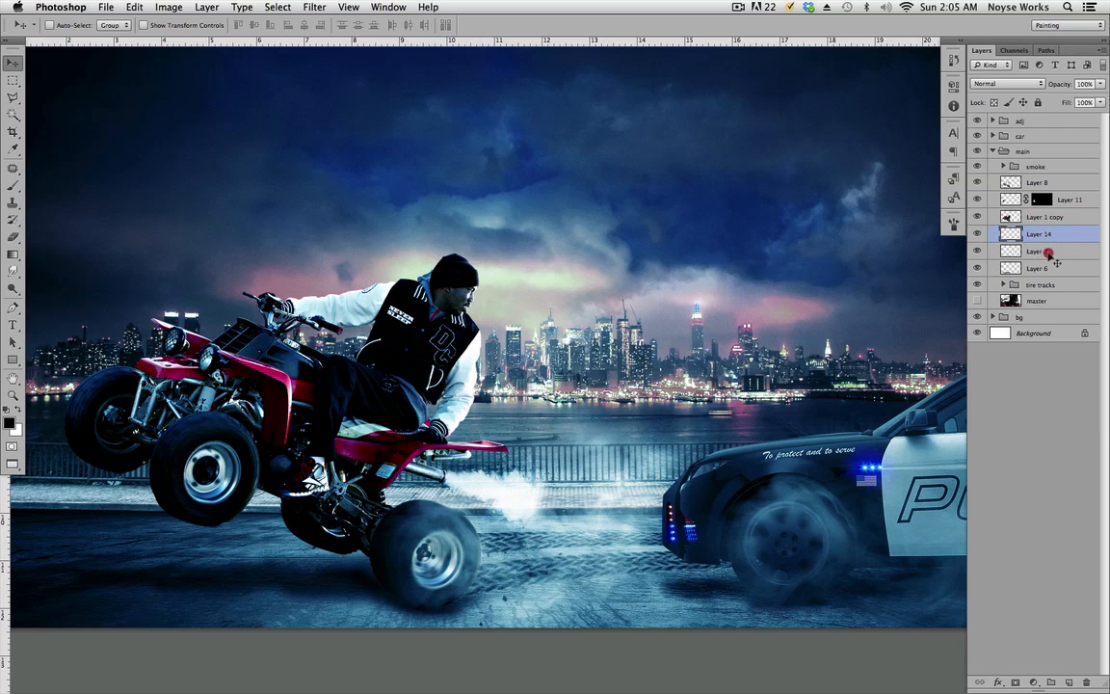
left_click(1046, 268, "shift")
key("super+g")
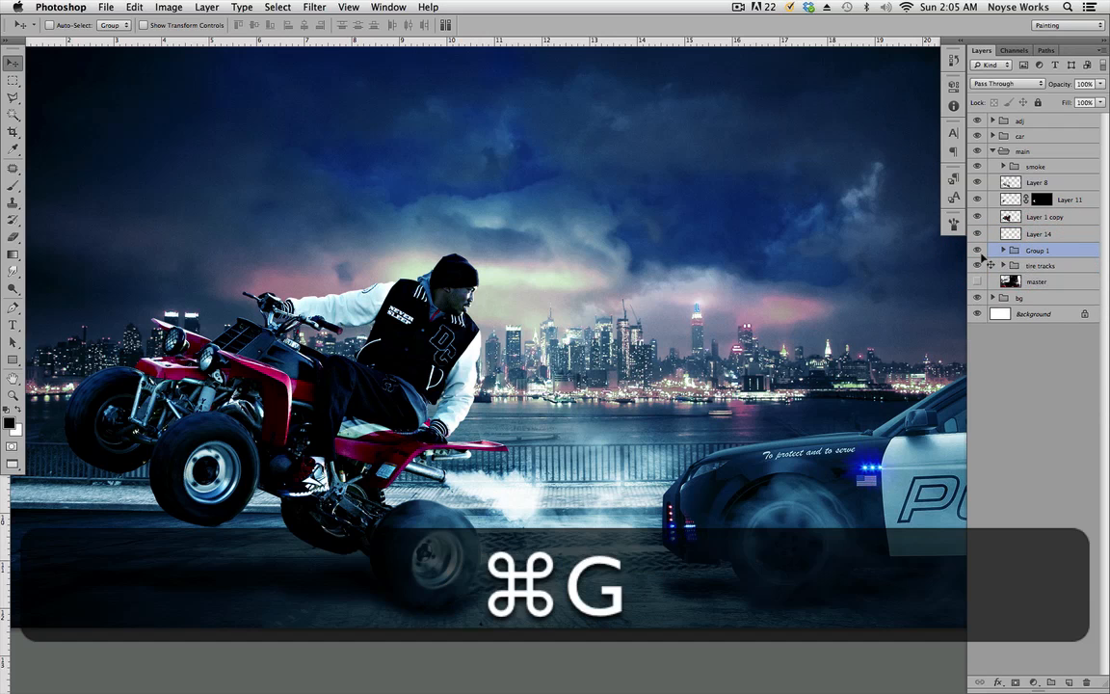
left_click(977, 250)
double_click(1040, 250)
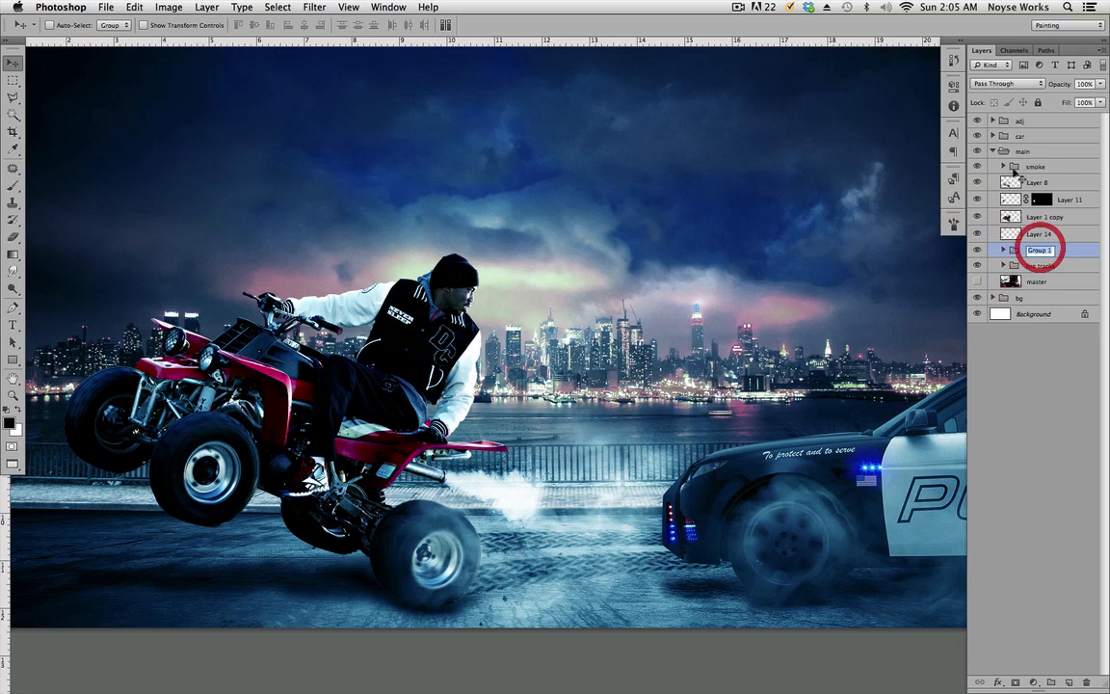
type("shadow")
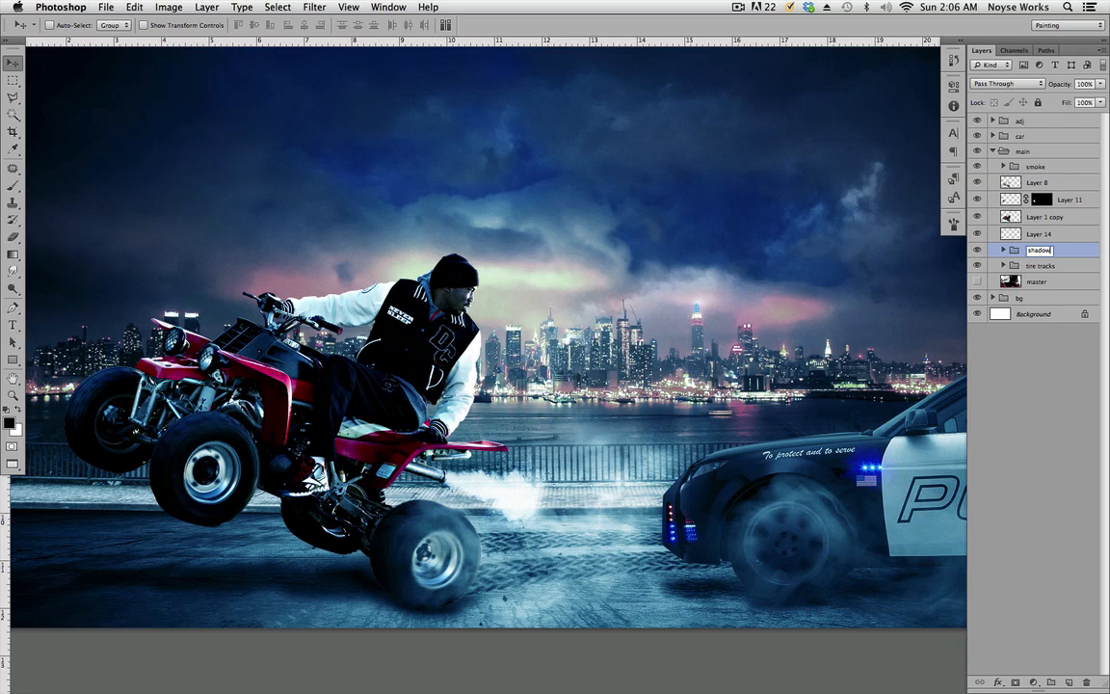
left_click(994, 151)
left_click(993, 151)
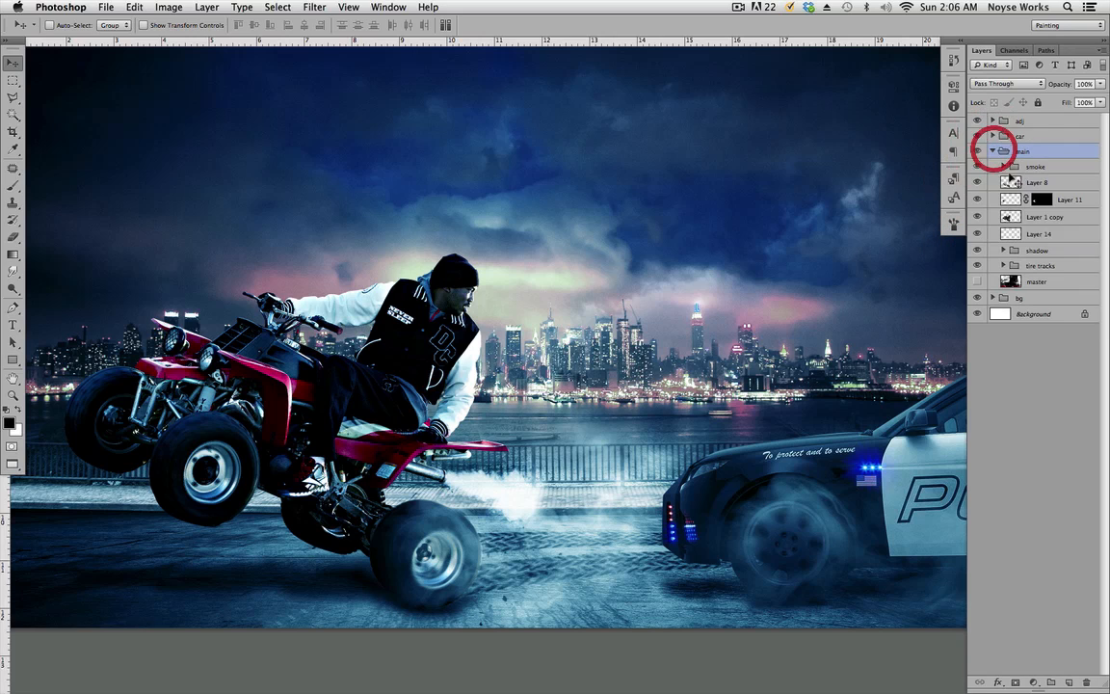
Step: Put Layer 14 in its own group named debris and collapse it
key("super+g")
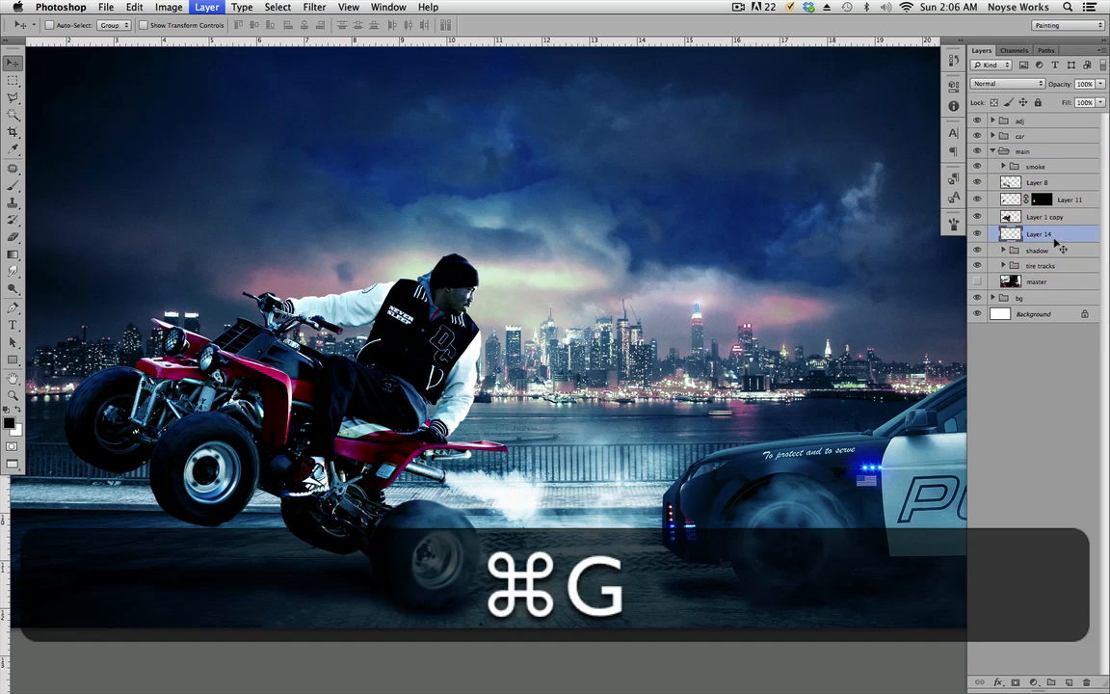
double_click(1043, 233)
type("debris")
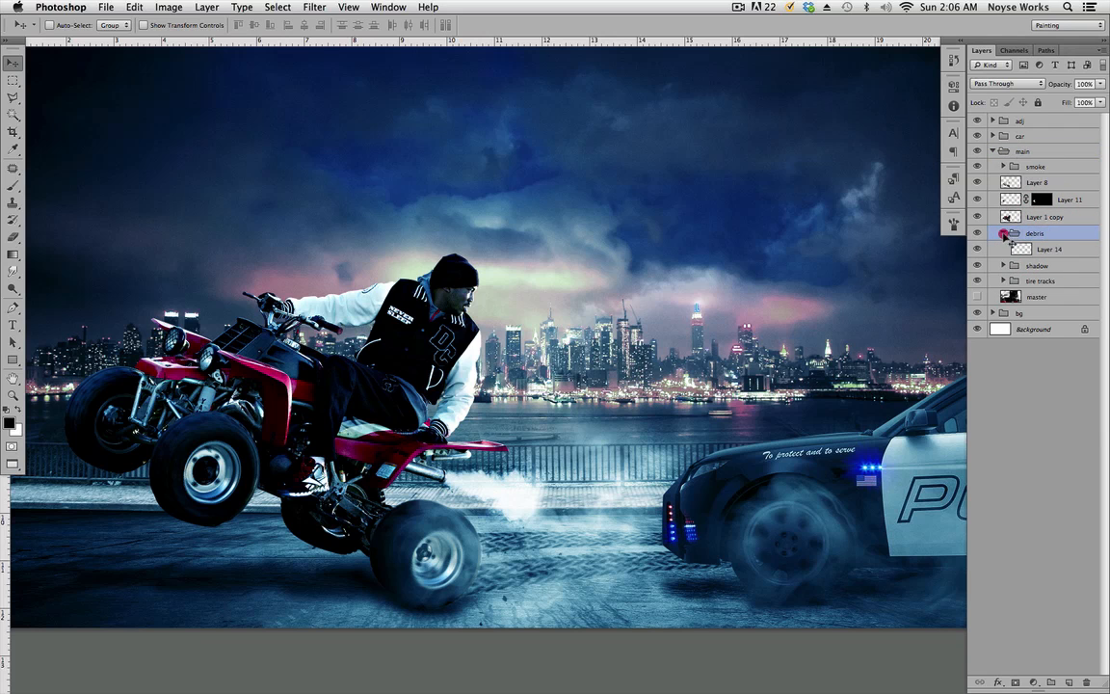
left_click(1004, 233)
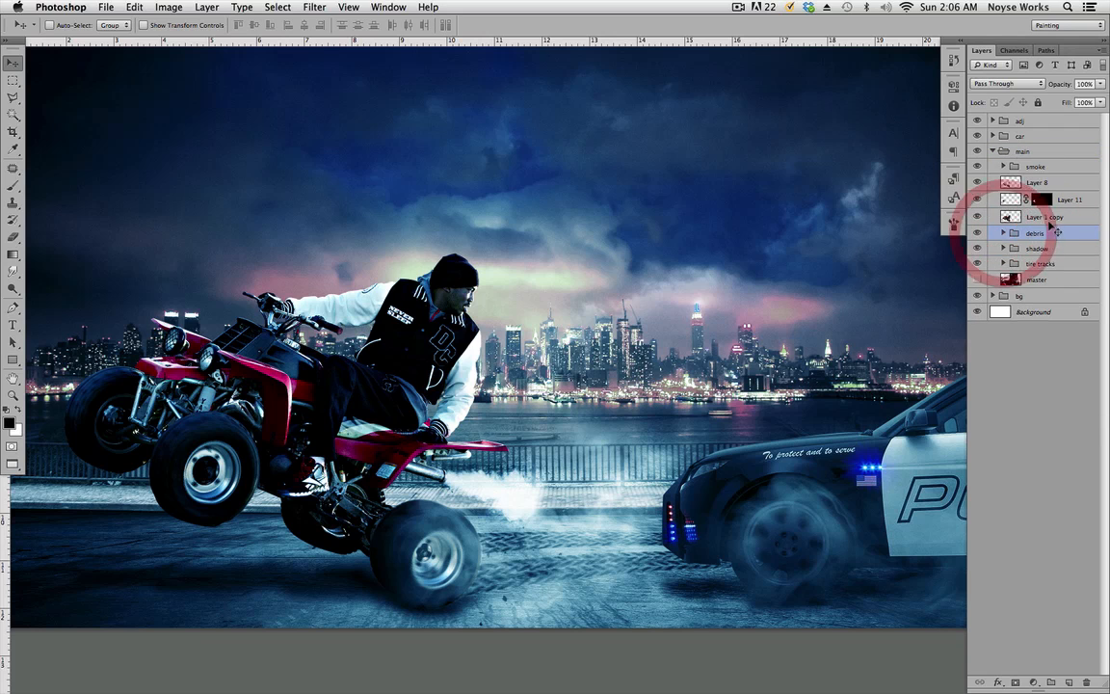
Step: Group Layer 8, Layer 11 and Layer 1 copy inside the main group and name the new group main
left_click(1053, 218)
left_click(1071, 183, "shift")
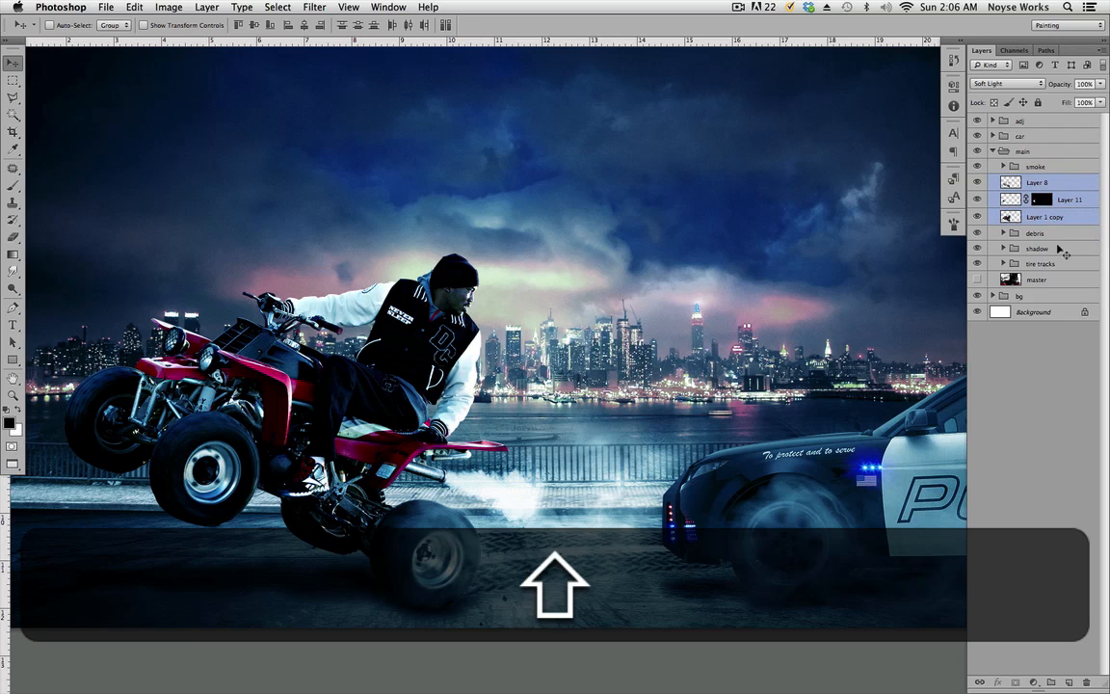
key("super+g")
double_click(1037, 181)
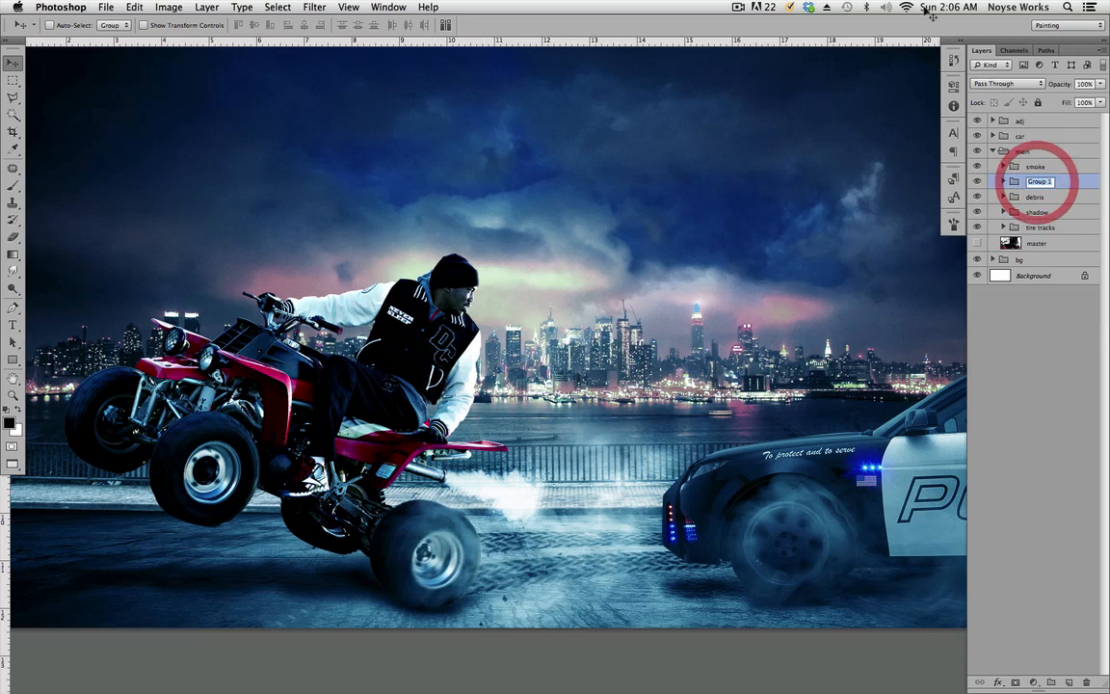
type("main")
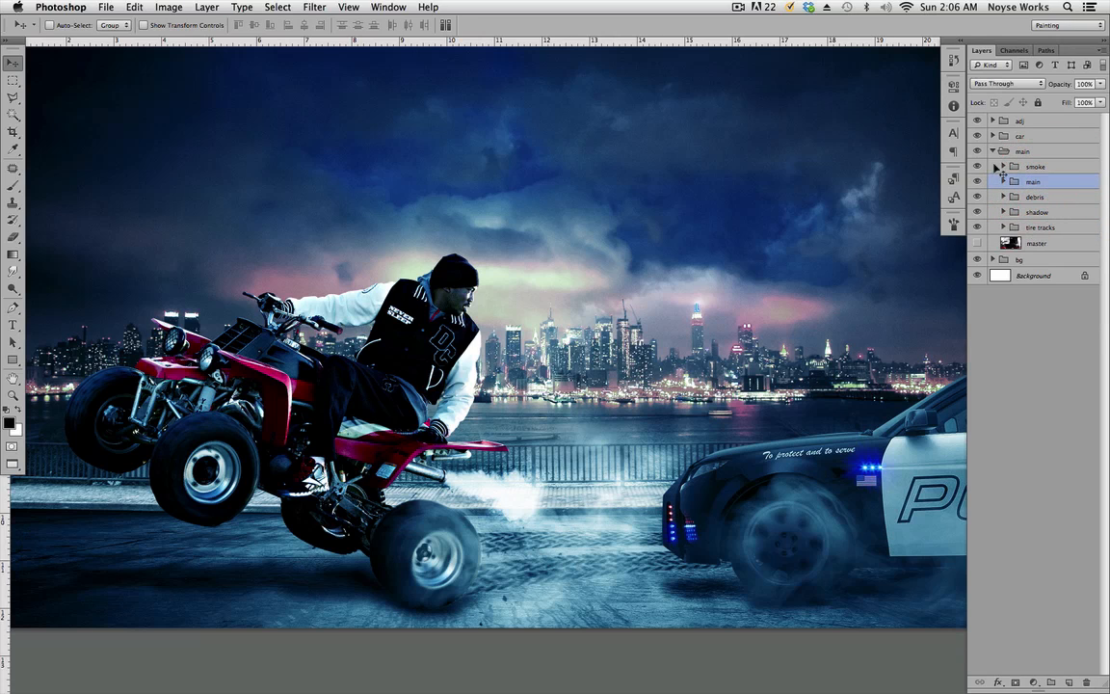
Step: Examine what each group inside the main group contributes by hiding and showing the smoke, main, shadow and tire tracks groups
left_click(994, 152)
left_click(978, 151)
left_click(977, 152)
left_click(994, 151)
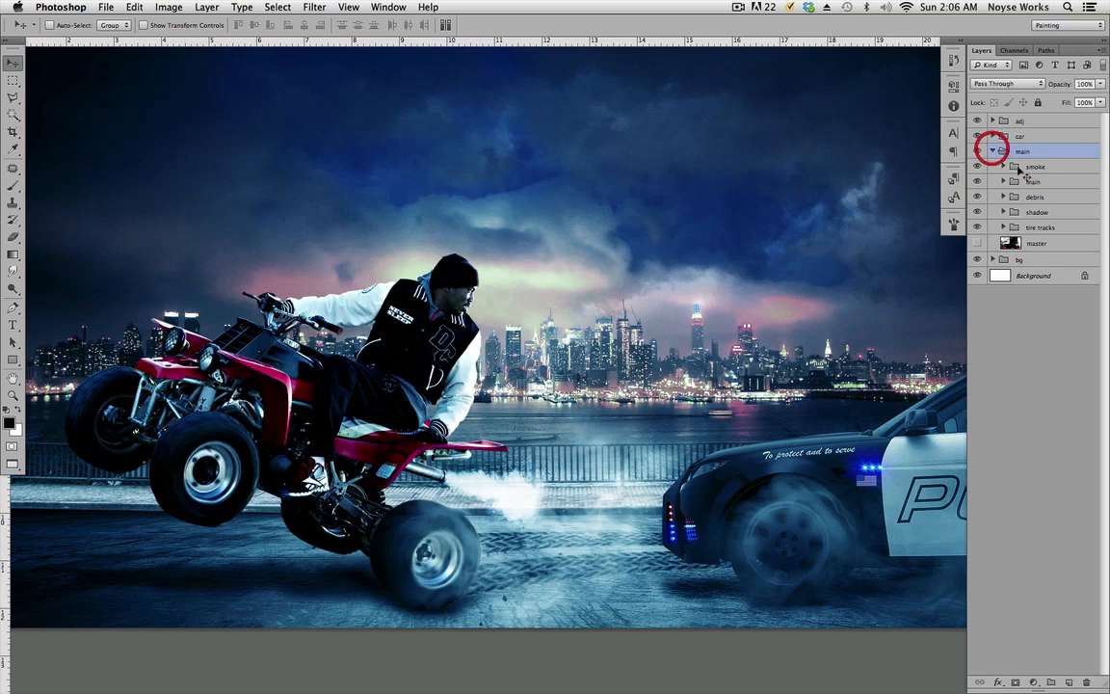
left_click(978, 166)
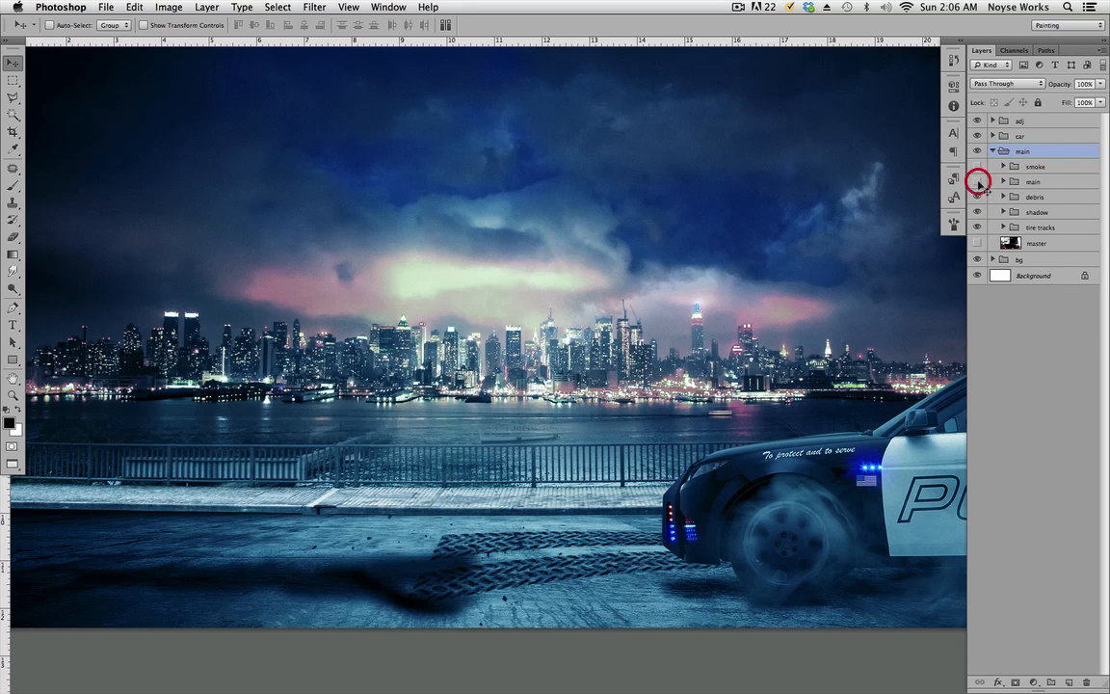
left_click(977, 181)
left_click(978, 197)
left_click(978, 211)
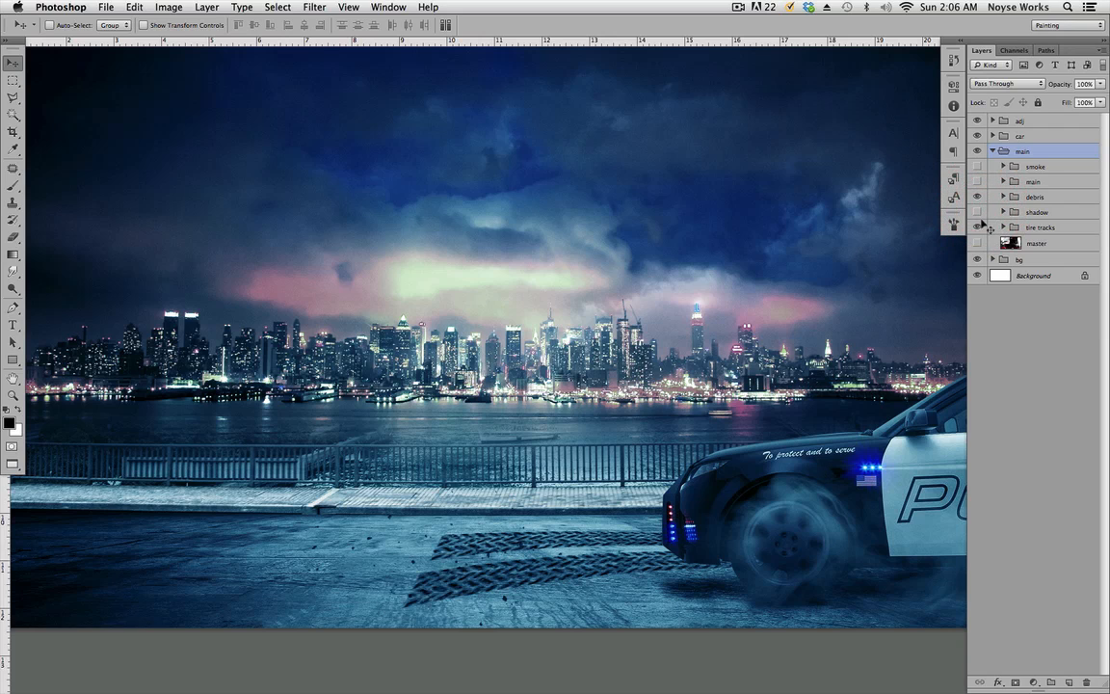
left_click(977, 227)
left_click(977, 227)
left_click(978, 212)
left_click(977, 181)
left_click(978, 166)
Step: Reposition the debris in Layer 14 on the road between the quad bike and the police car
left_click(1004, 196)
left_click(1051, 214)
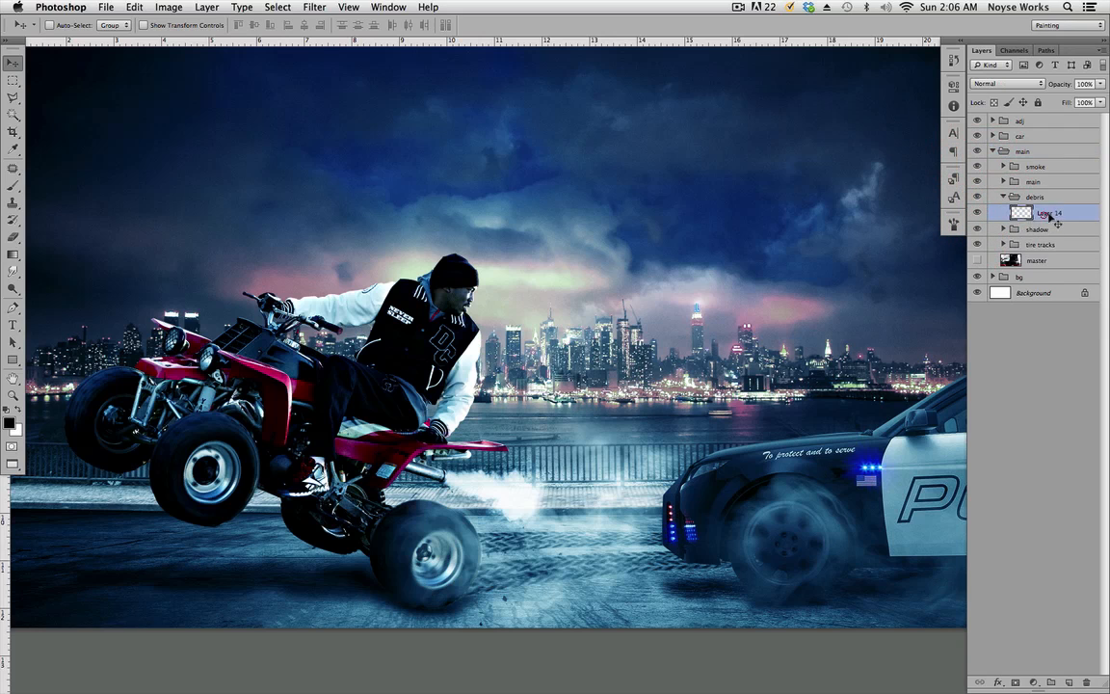
left_click_drag(614, 561, 590, 557)
mouse_move(536, 539)
left_mouse_down()
mouse_move(537, 526)
mouse_move(535, 557)
left_mouse_up()
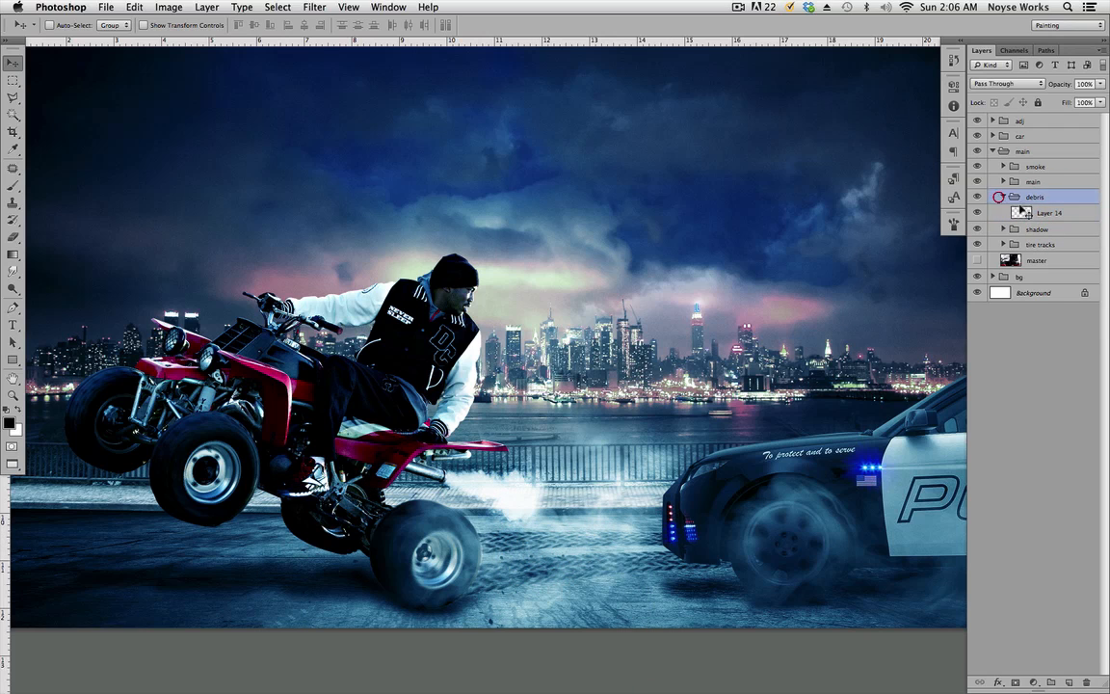
Step: Duplicate the debris group and move the copy above the smoke group within the main group
left_click(1003, 197)
right_click(1052, 198)
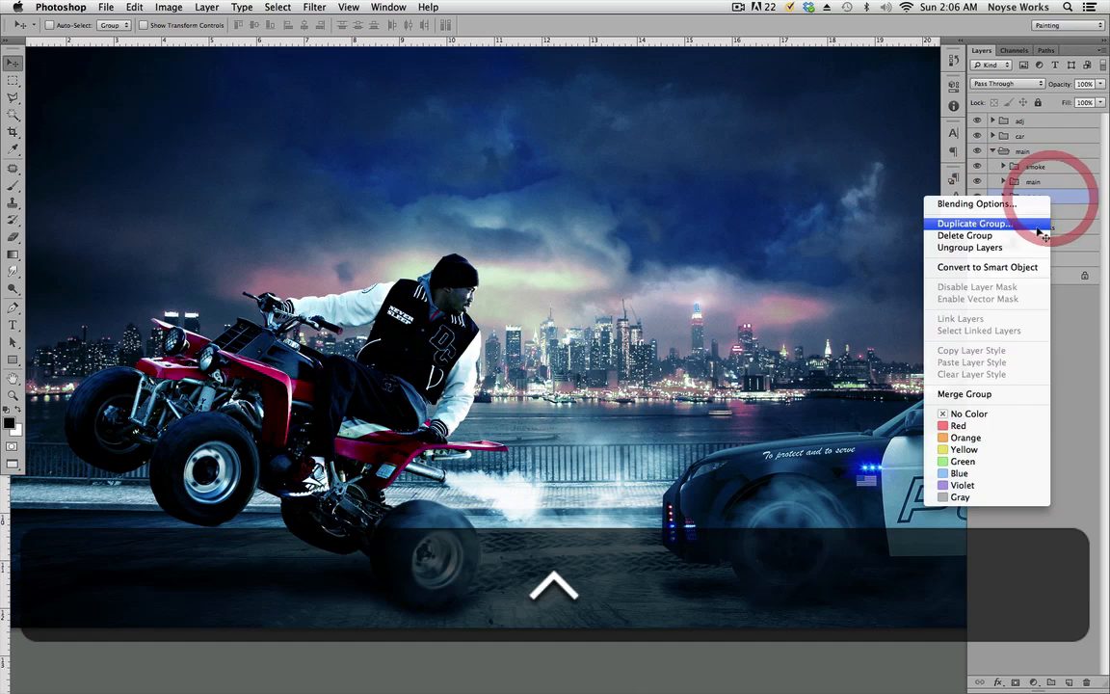
left_click(1036, 222)
key("Return")
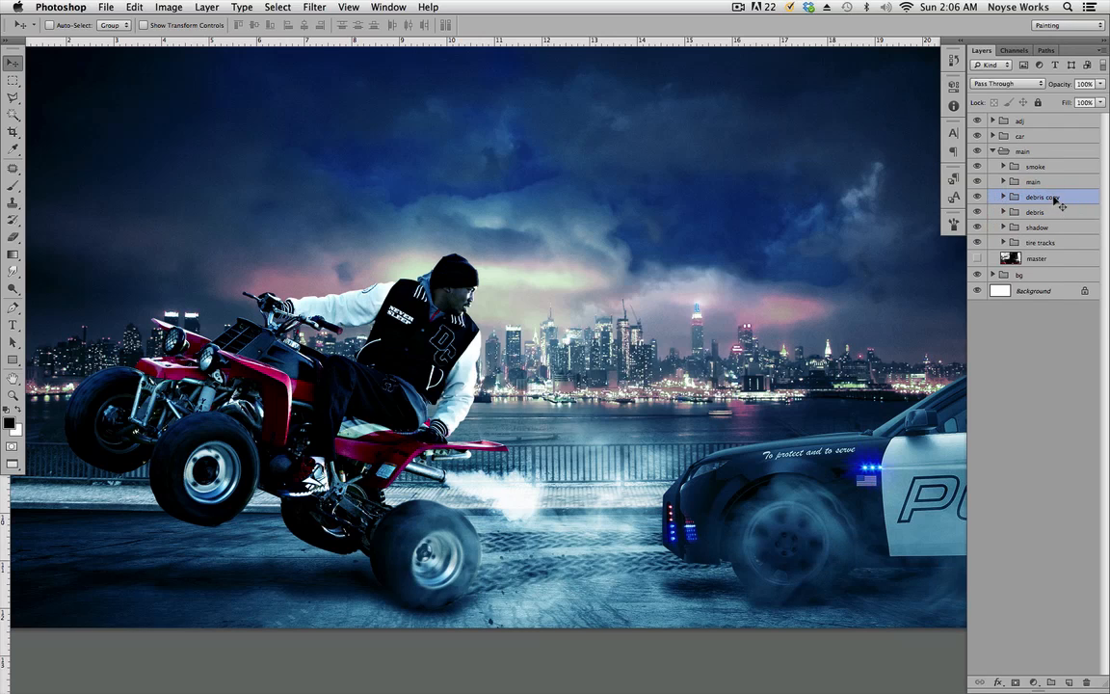
left_click_drag(1057, 185, 1053, 156)
Step: Transform Layer 14 in the debris copy group and shift its particles on the road beside the quad's rear wheel
left_click(1003, 163)
left_click(1048, 180)
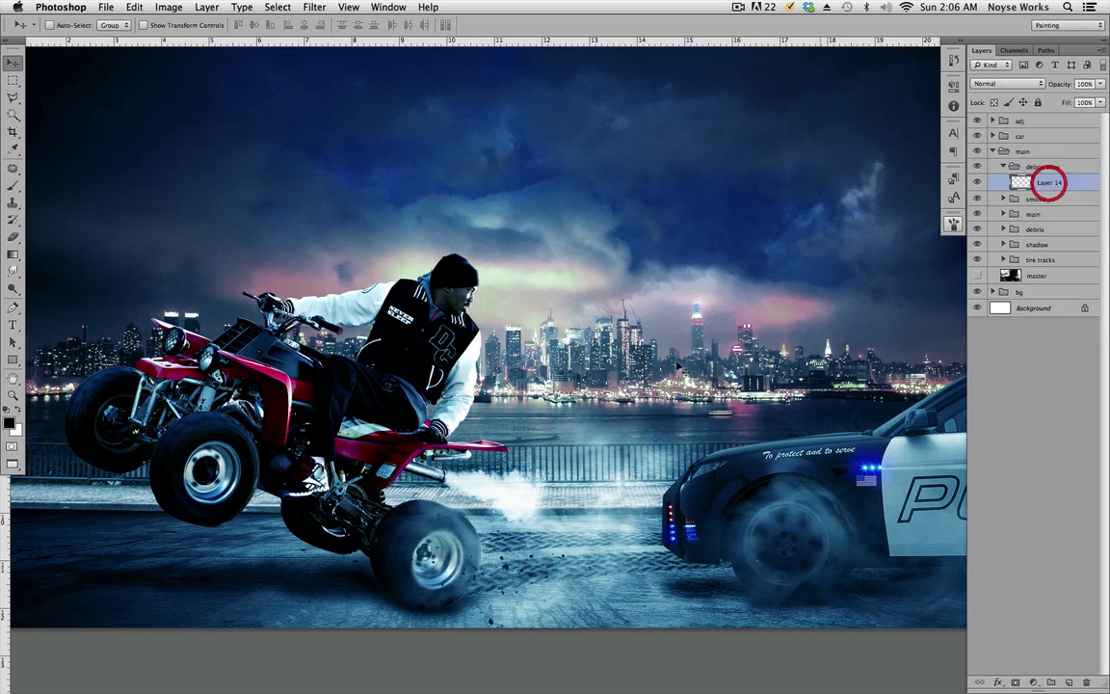
key("super+t")
left_click_drag(626, 499, 586, 453)
key("Return")
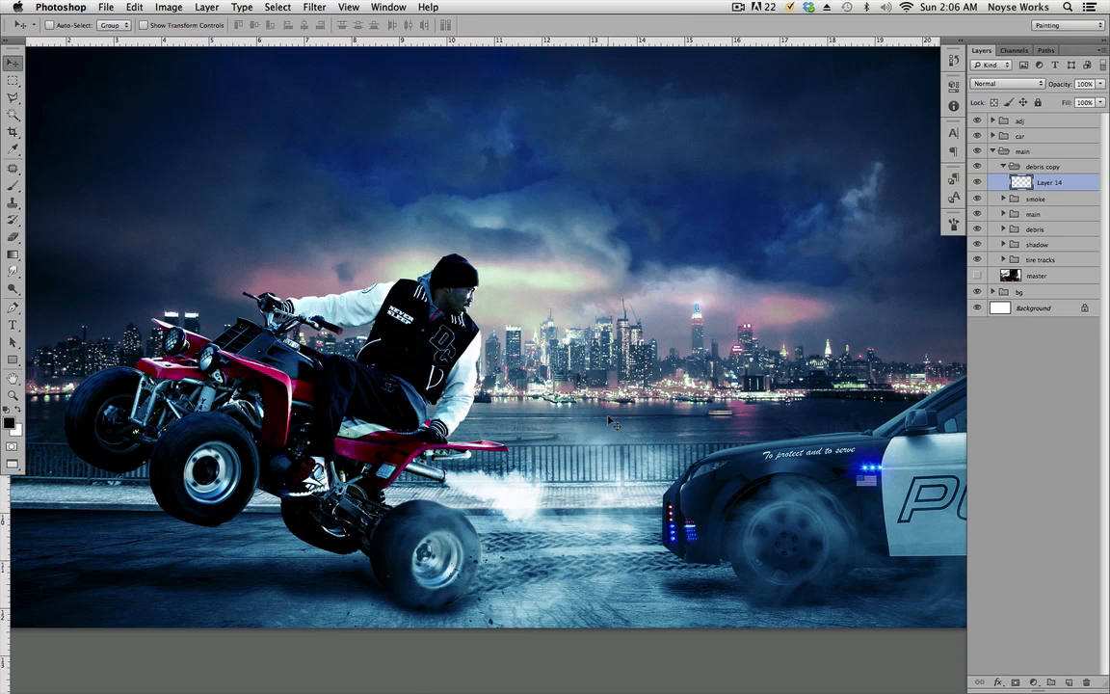
left_click_drag(502, 569, 509, 596)
Step: Save the composite and switch to Adobe Bridge to open debris1.png
key("super+s")
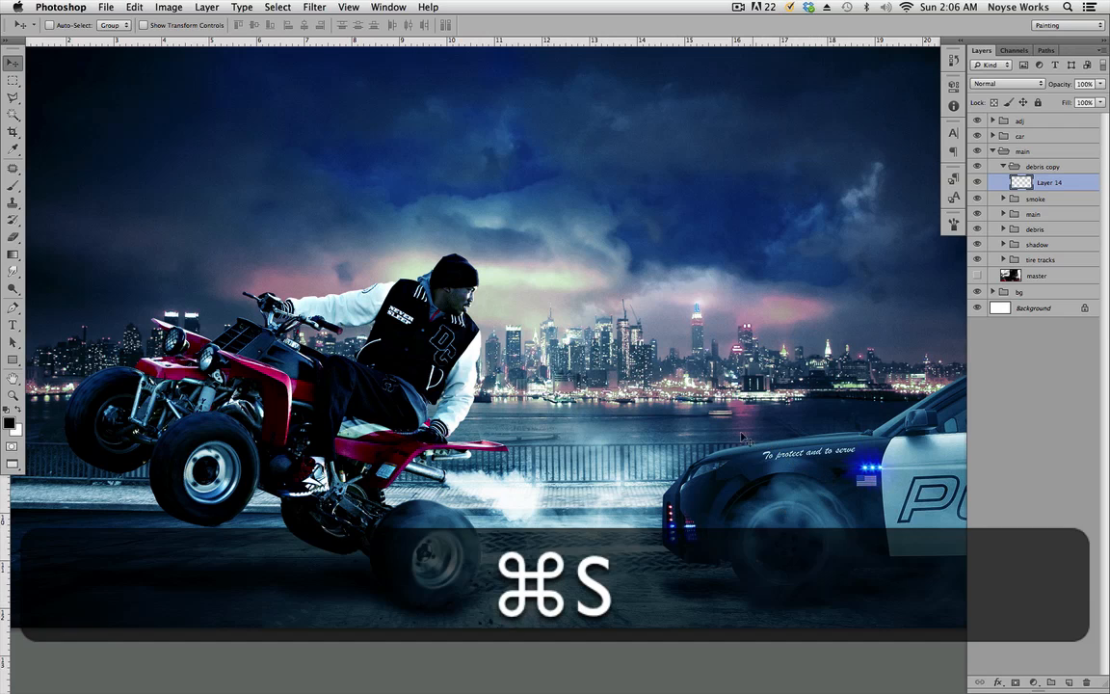
key("super+Tab")
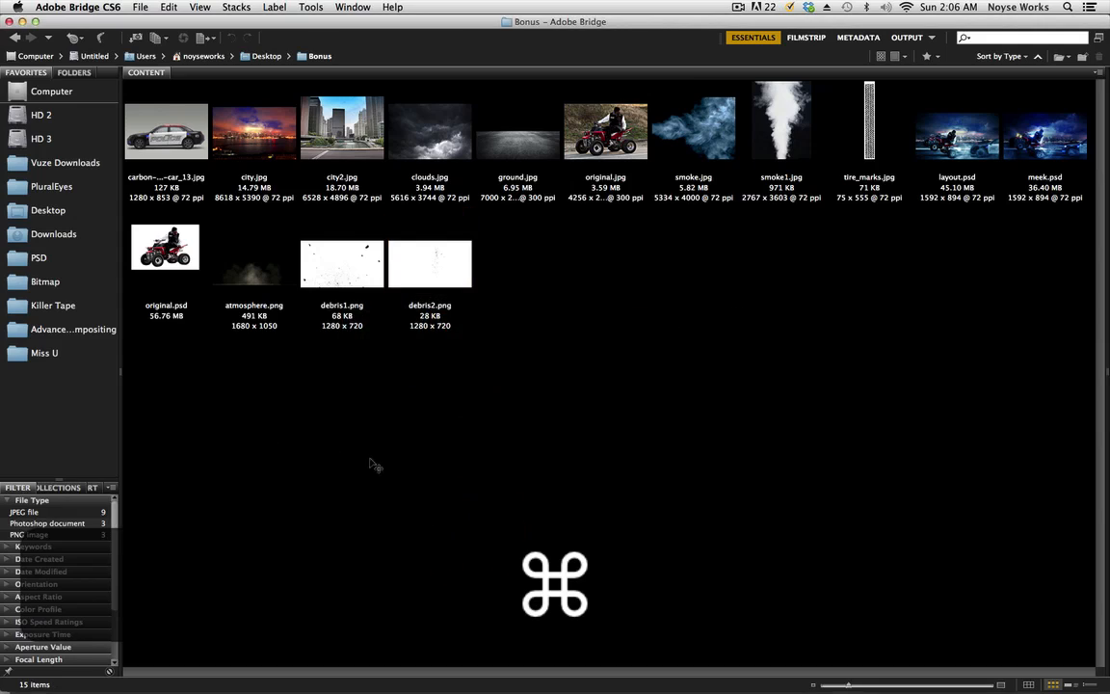
double_click(364, 271)
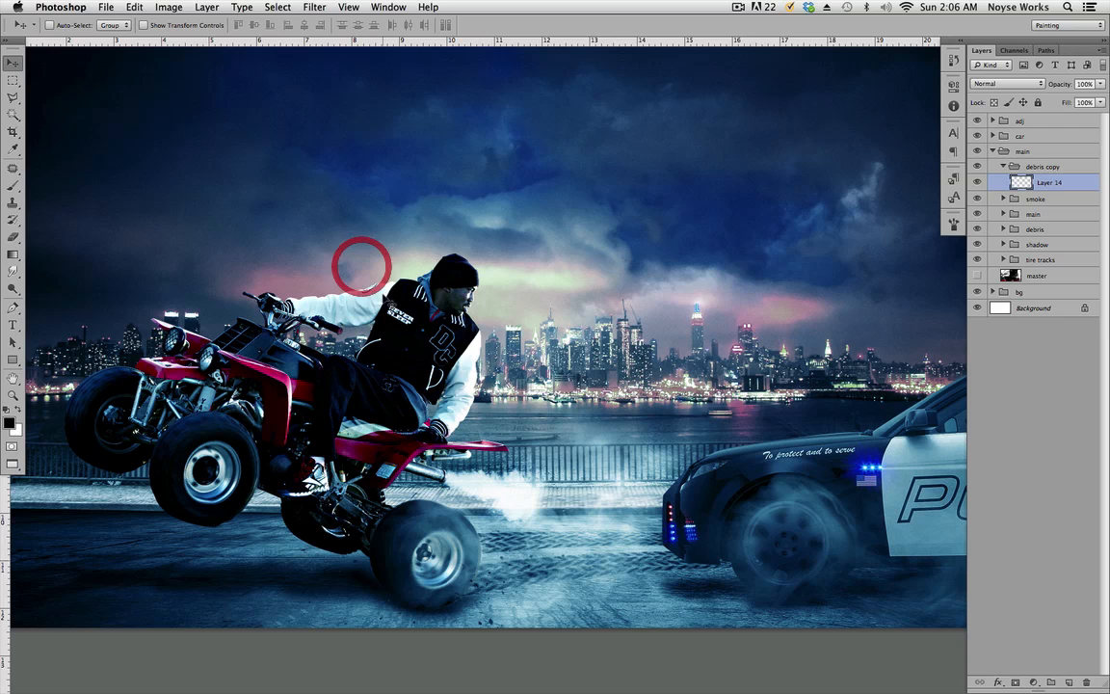
Step: Duplicate the debris layer from debris1.png into the chase composite and close debris1.png
left_click_drag(791, 362, 750, 355)
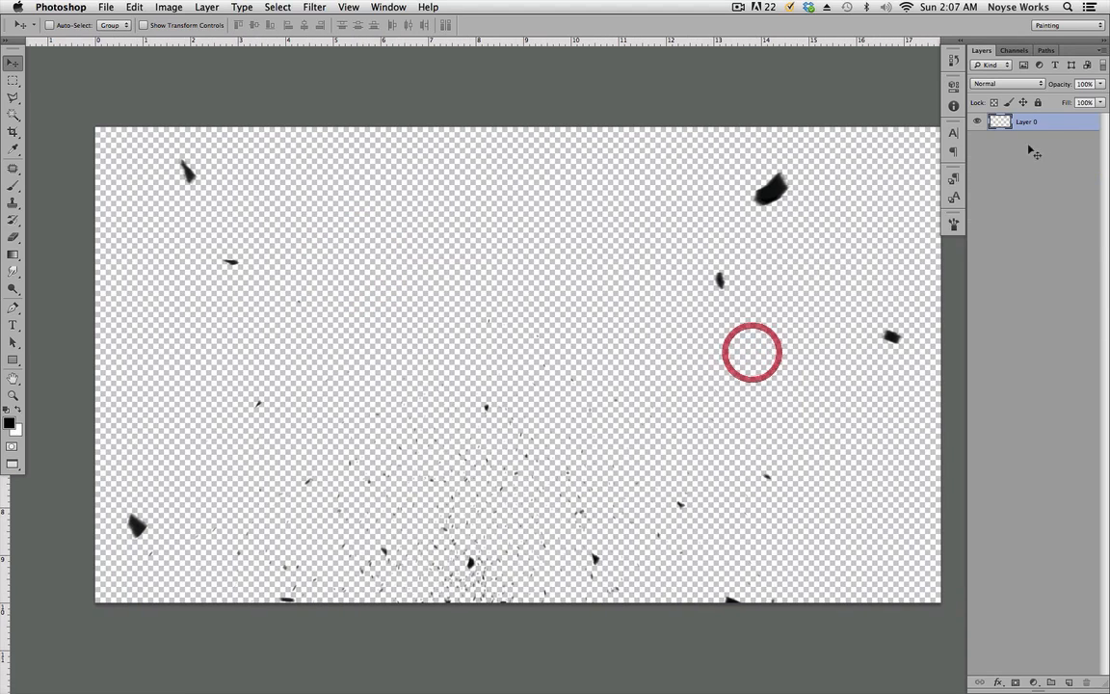
left_click(1044, 121, "ctrl")
left_click(1019, 160)
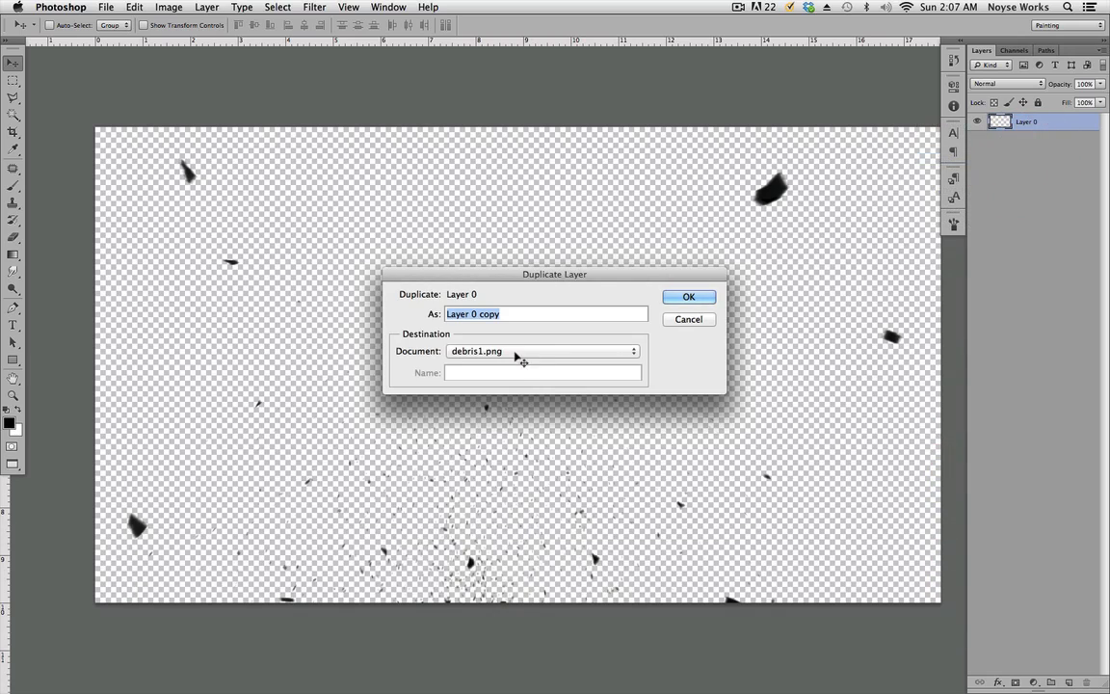
left_click(518, 351)
left_click(526, 335)
left_click(691, 296)
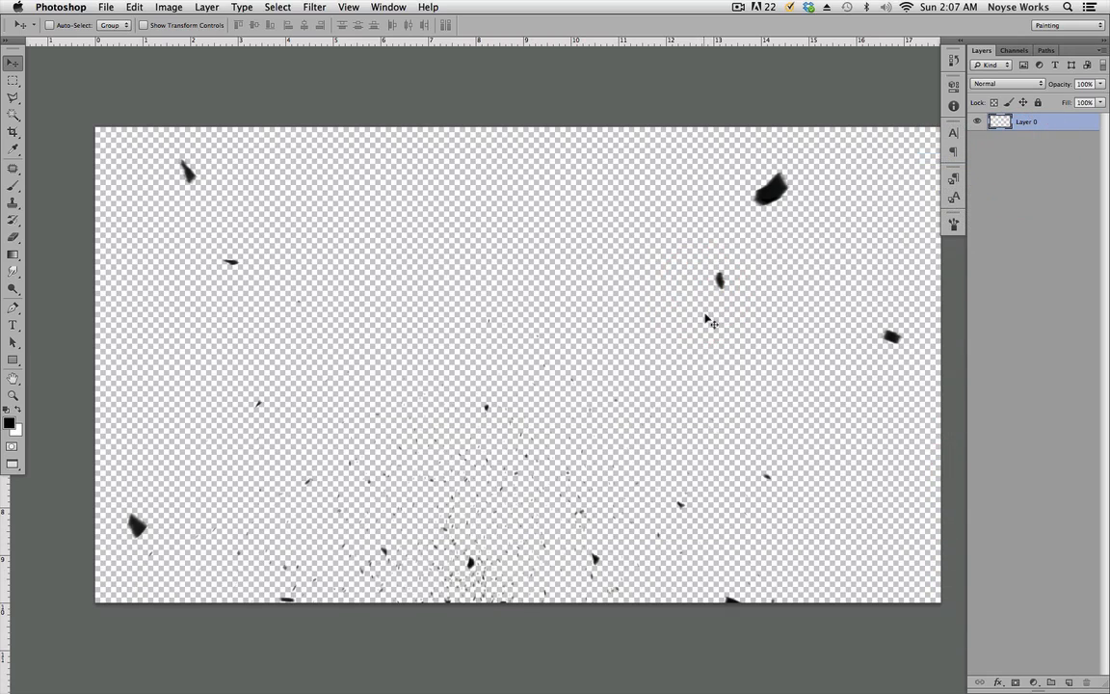
key("super+w")
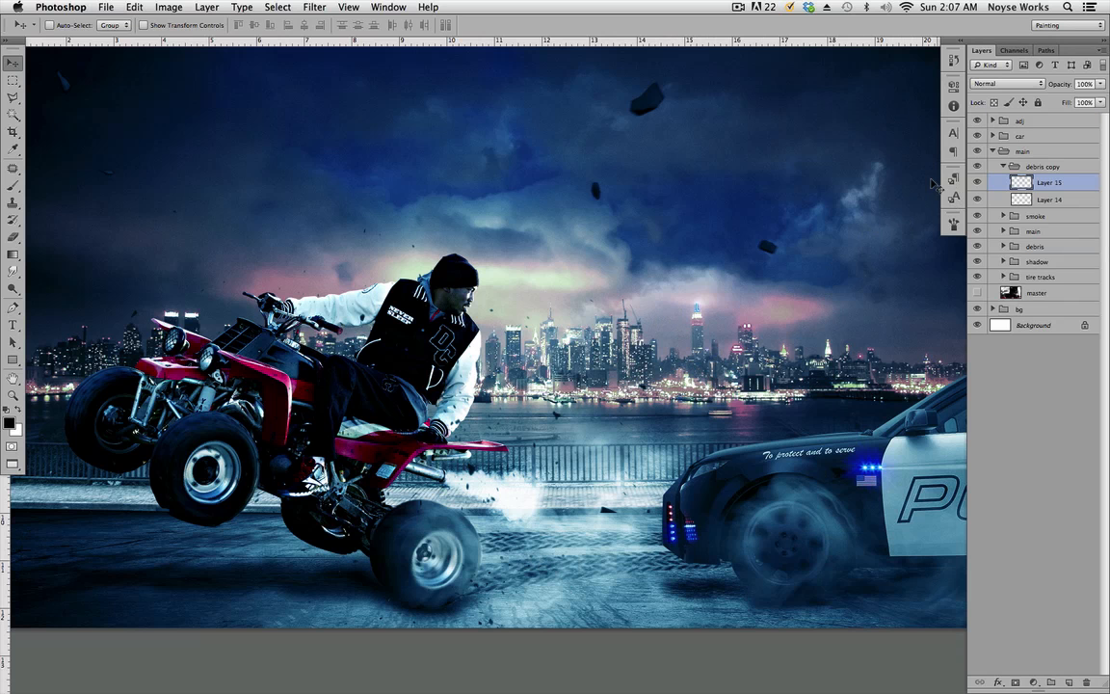
Step: Move the Layer 15 debris lower so its particles fall across the road around the quad's rear wheel
left_click_drag(632, 324, 641, 414)
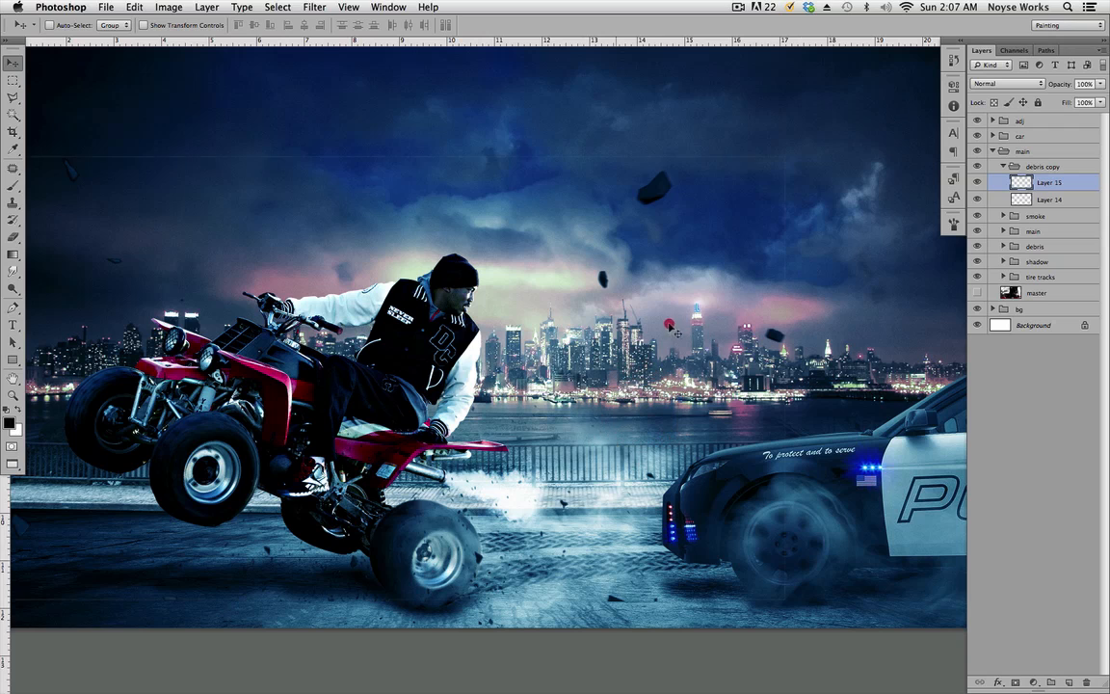
left_click_drag(670, 326, 704, 371)
left_click(1059, 186)
left_click_drag(624, 328, 602, 429)
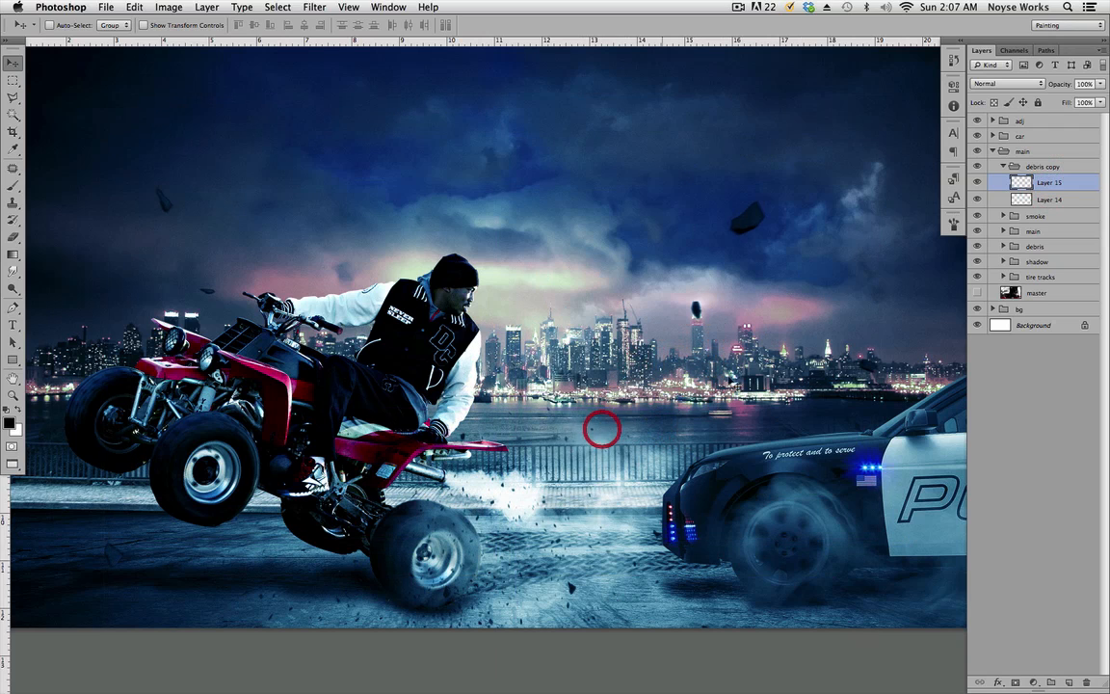
Step: Scale down Layer 15 with Free Transform, place its debris on the road beside the quad's rear wheel, and save the composite
key("super+t")
key("alt+shift+super+t")
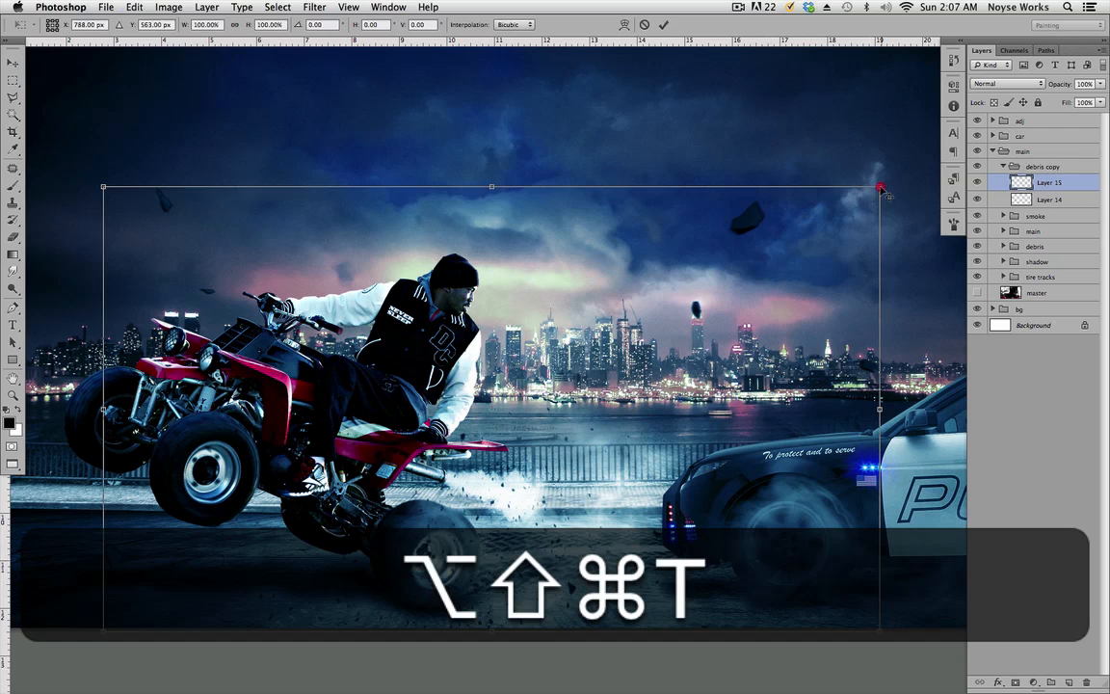
left_click_drag(880, 188, 756, 260)
key("Return")
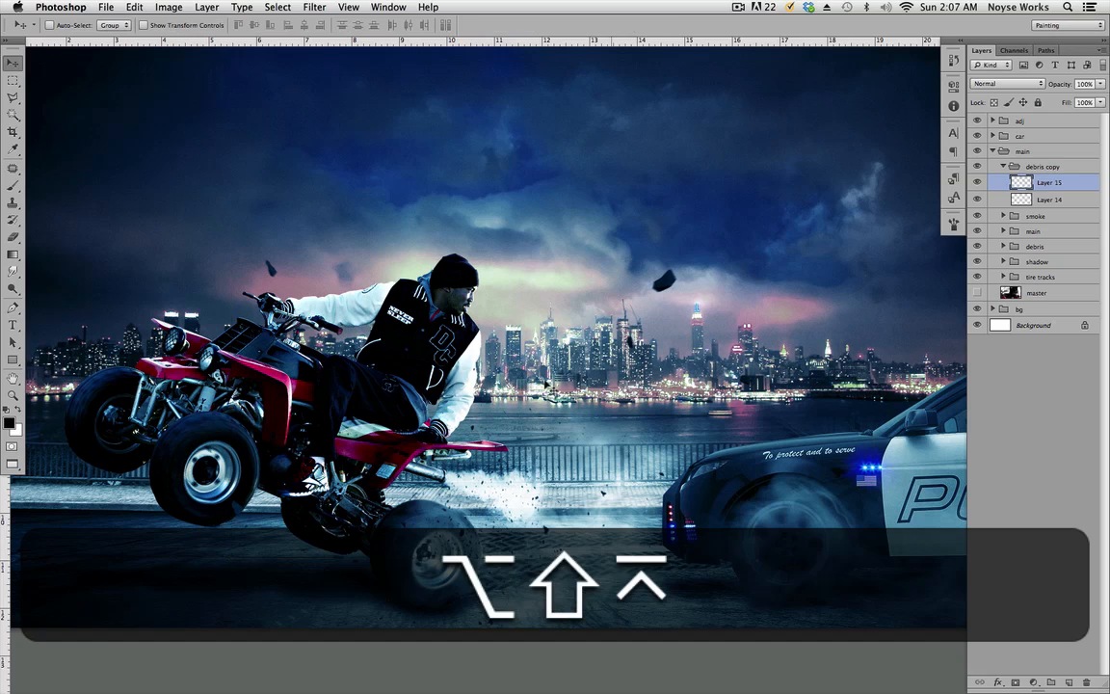
left_click_drag(518, 477, 527, 580)
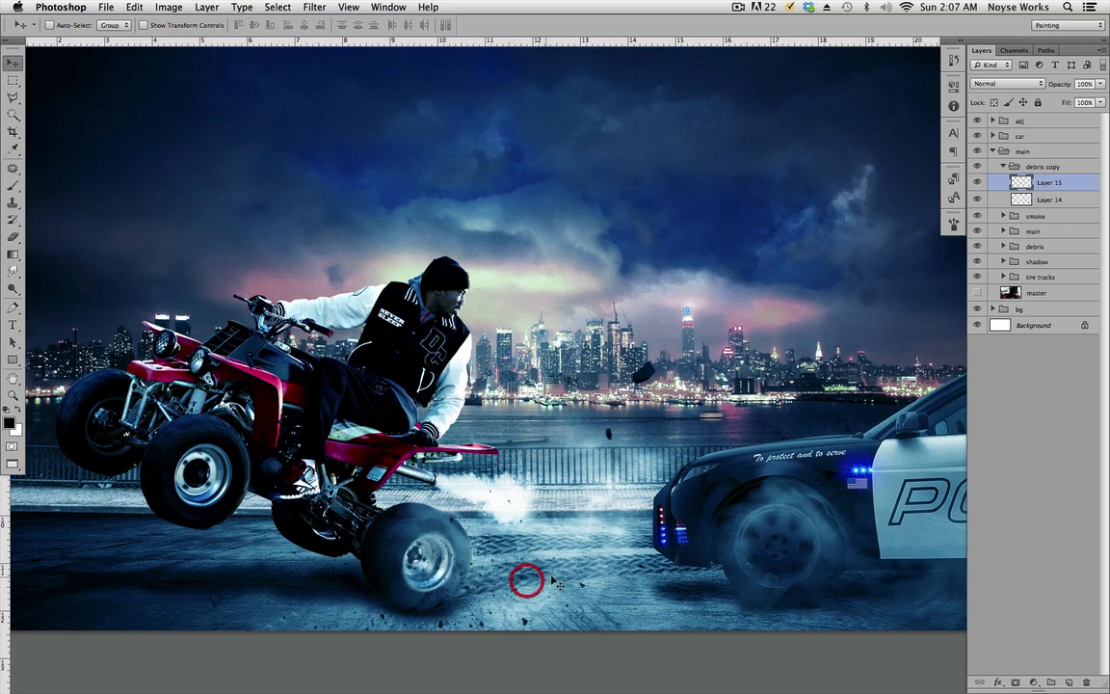
key("super+s")
left_click_drag(572, 549, 568, 550)
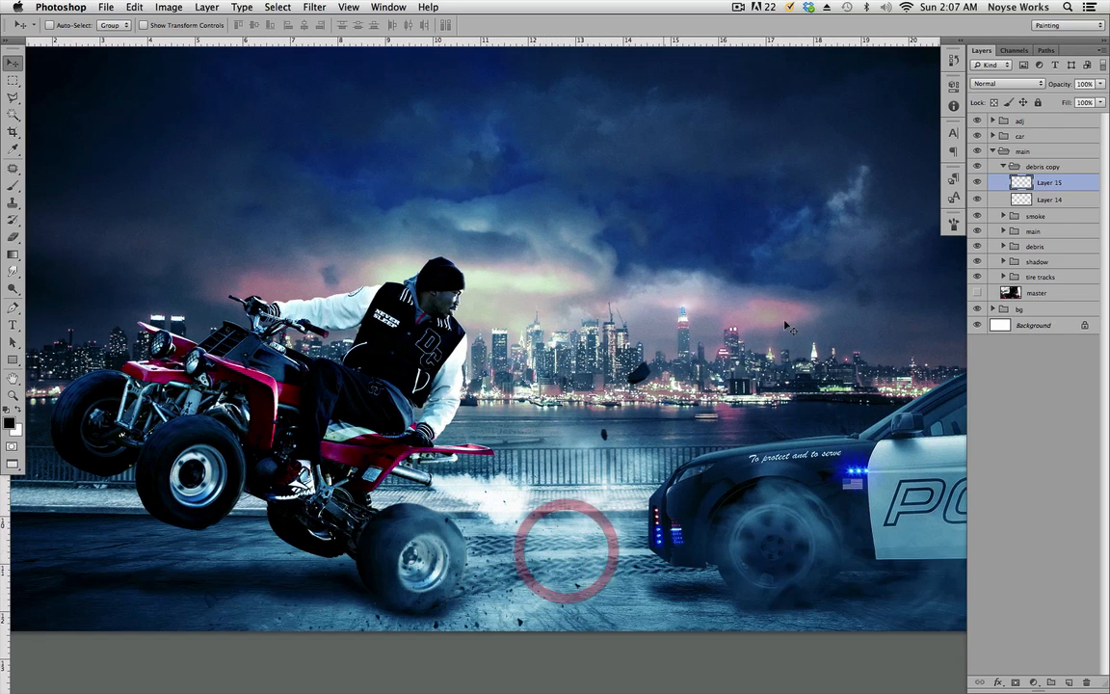
Step: Collapse the debris copy group and duplicate the original debris group within the main group
left_click(1003, 166)
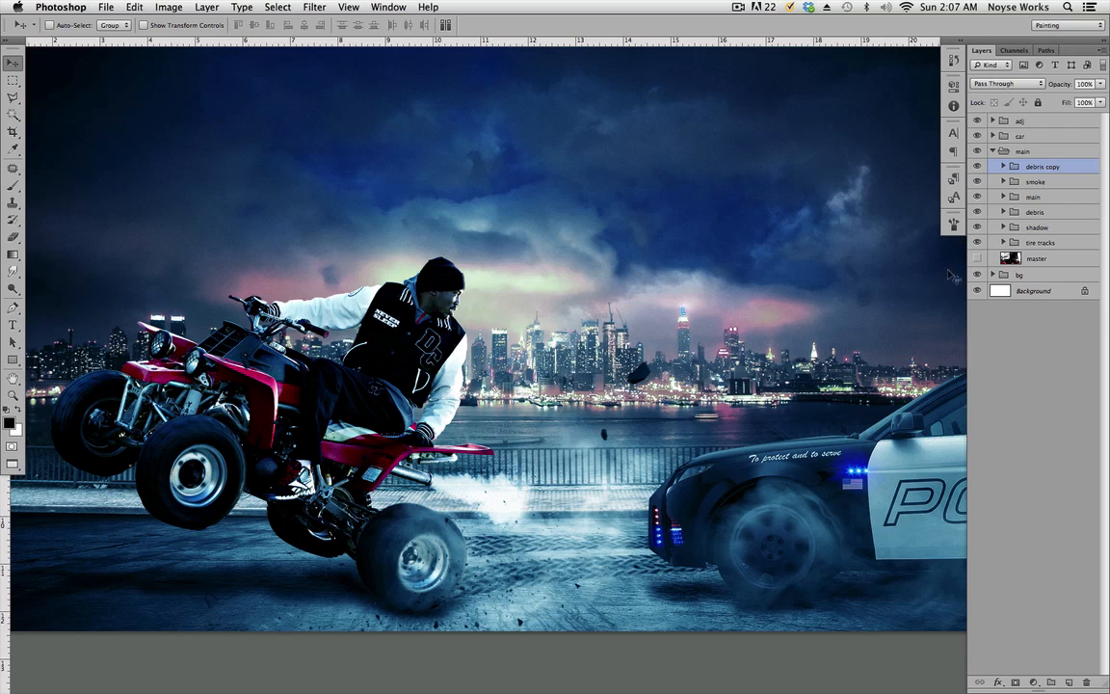
left_click_drag(680, 530, 643, 521)
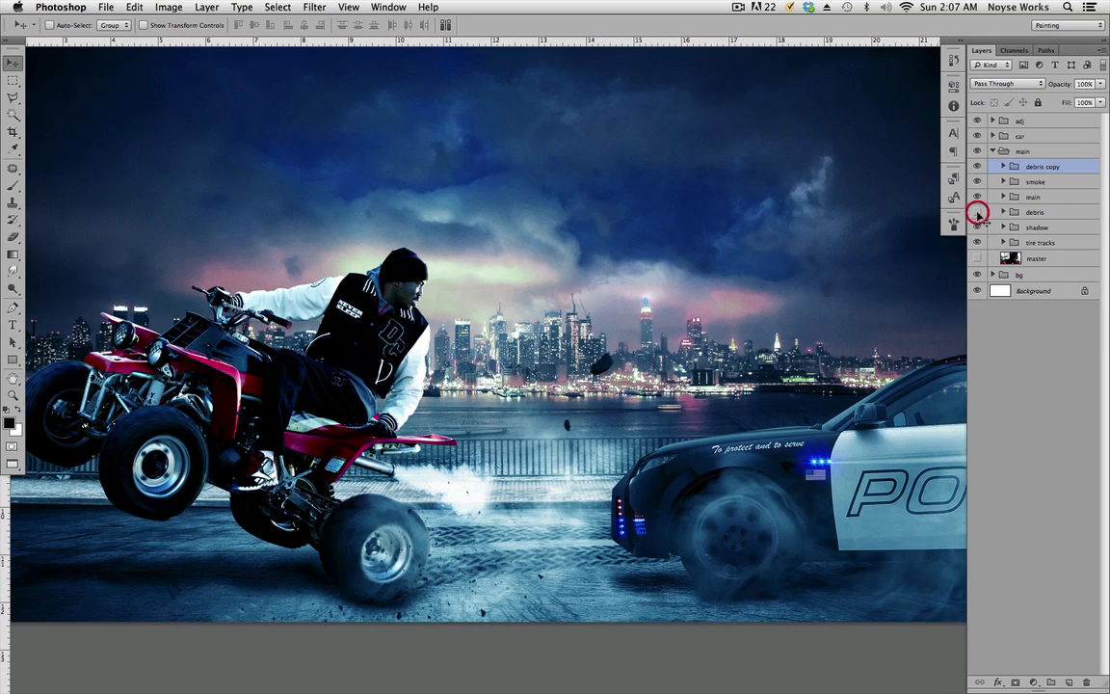
left_click(1041, 216, "ctrl")
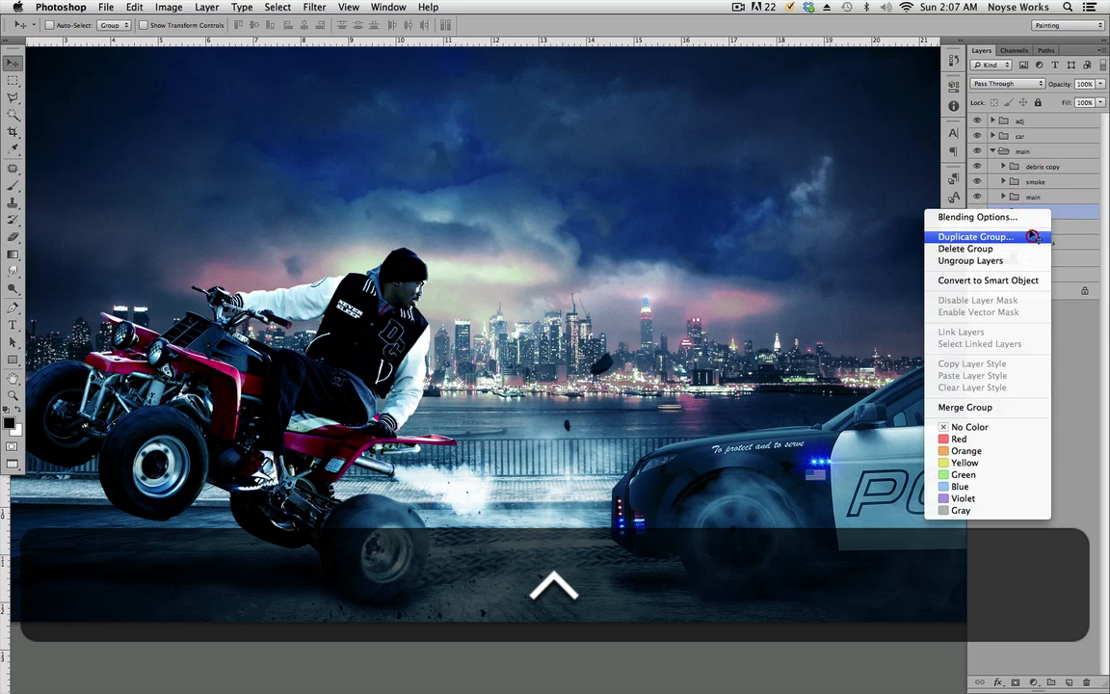
left_click(959, 238)
key("Return")
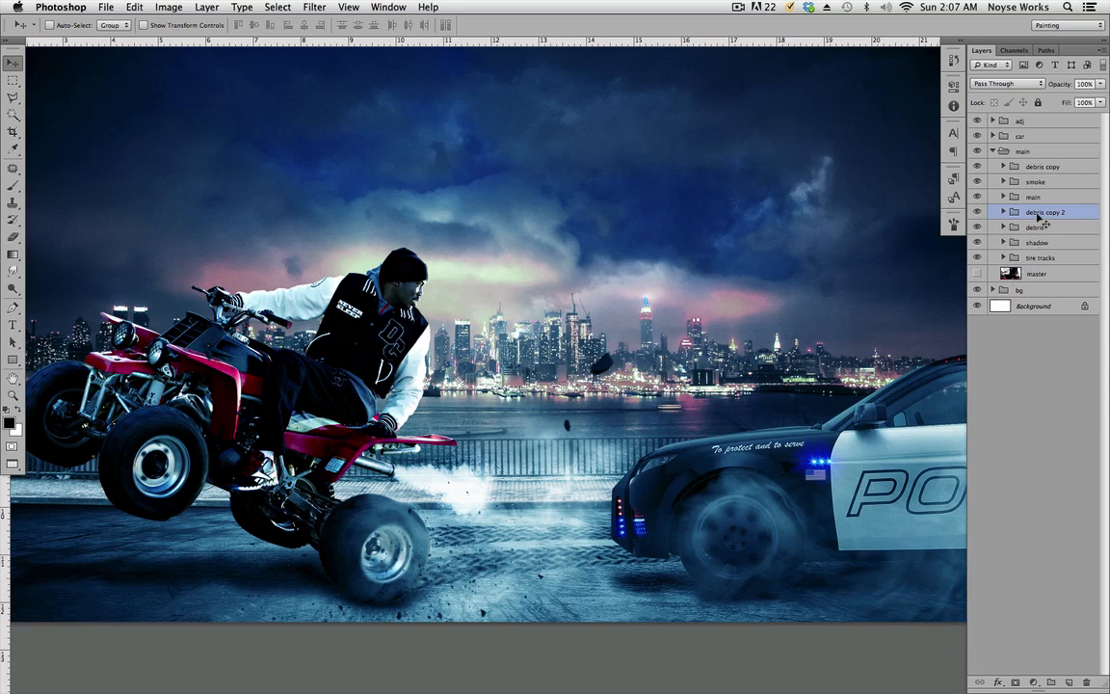
Step: Move the debris copy 2 group to the top of the car group, above smoke, and collapse the main group
left_click(995, 135)
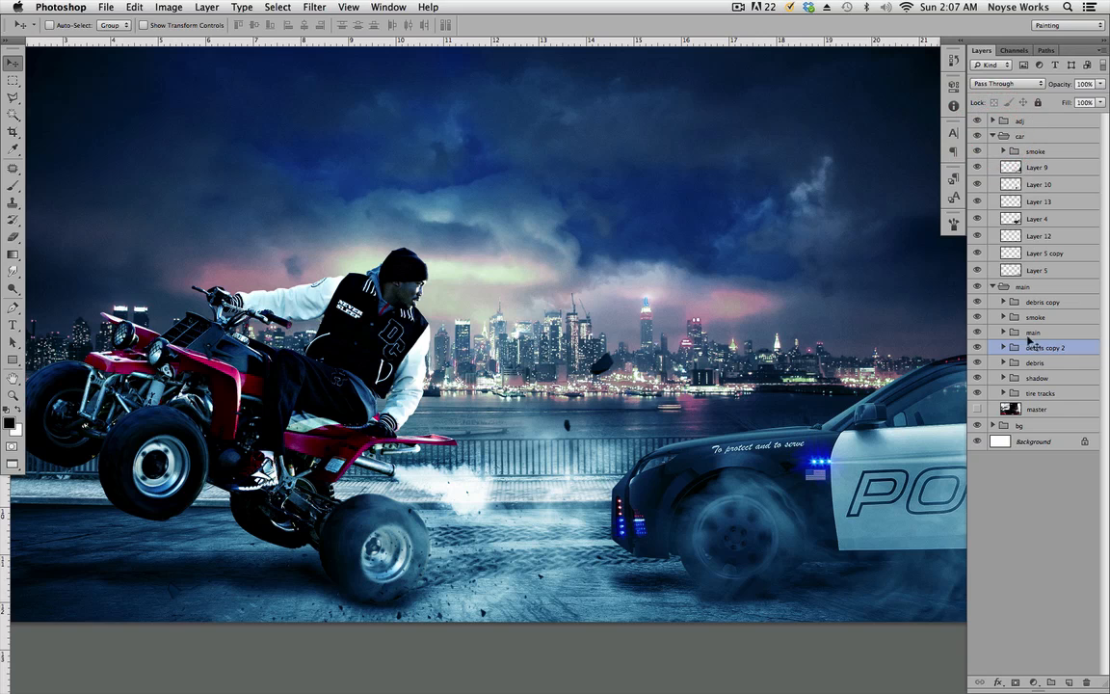
left_click_drag(1038, 352, 1045, 147)
left_click(992, 302)
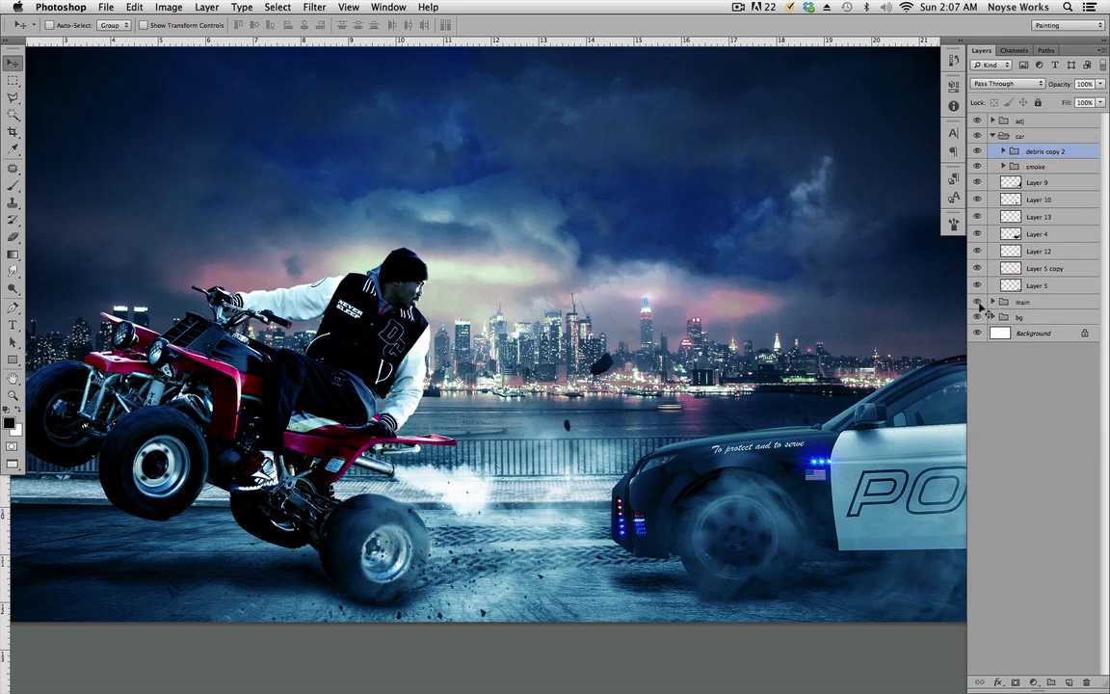
Step: Hide the main group to isolate the police car, toggle the car group's visibility off and on, and collapse it
left_click(978, 302)
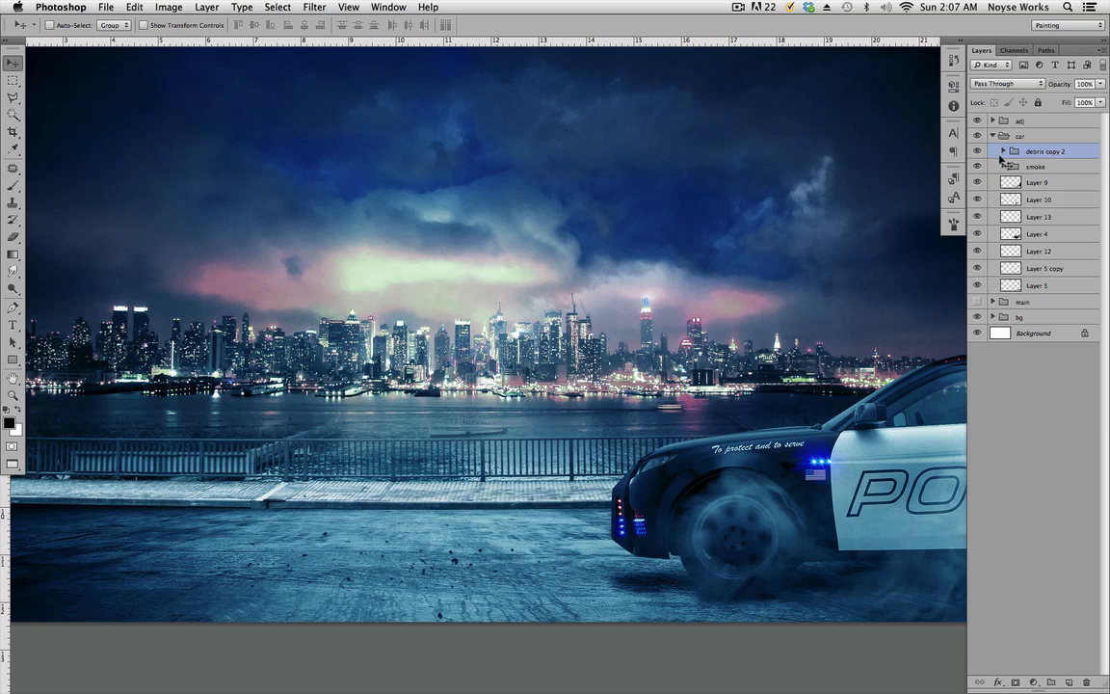
left_click(978, 136)
left_click(978, 136)
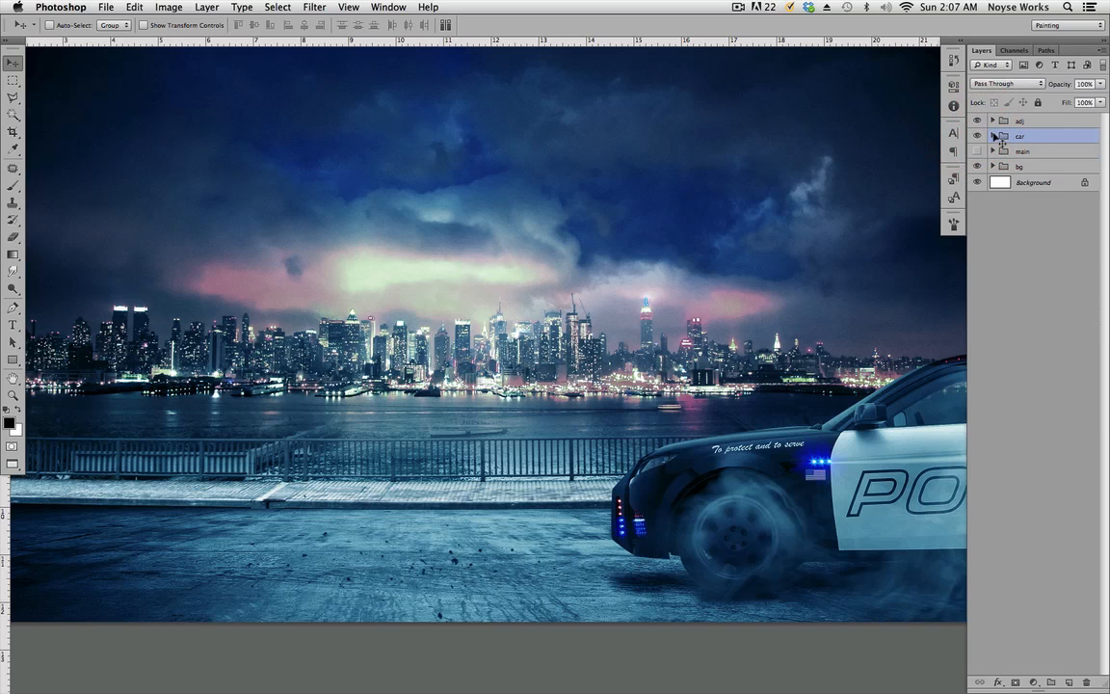
Step: Select Layer 14 in the car group's debris copy 2 folder and move its debris to the road under the police car
left_click(1017, 136)
left_click(1004, 152)
left_click(1047, 166)
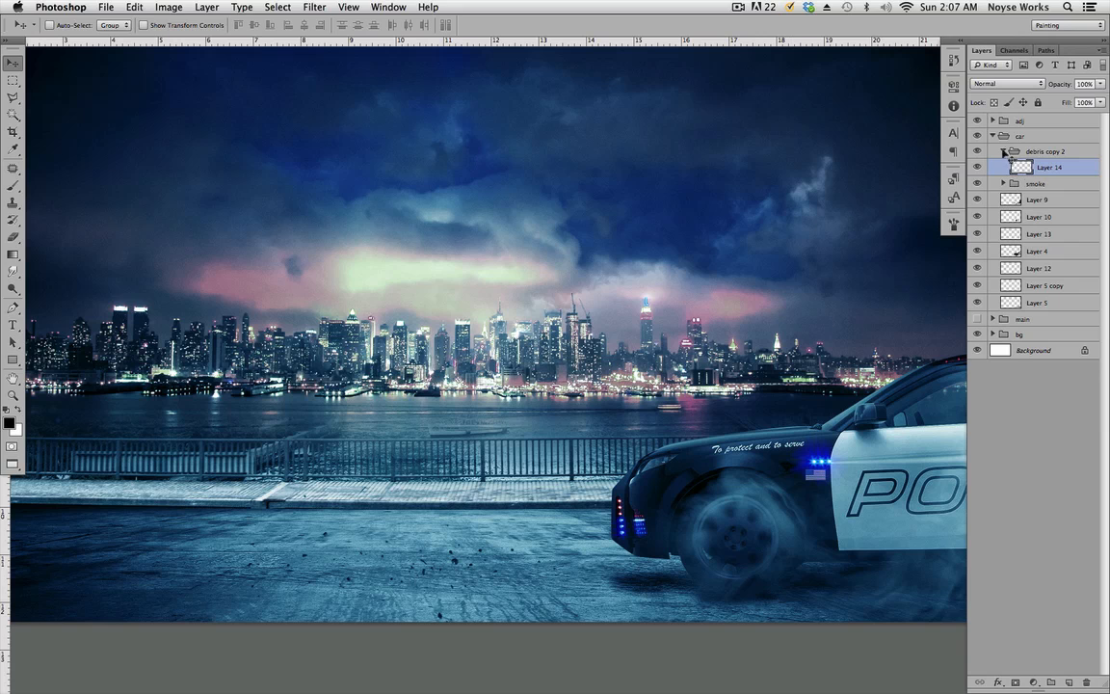
left_click_drag(460, 523, 726, 599)
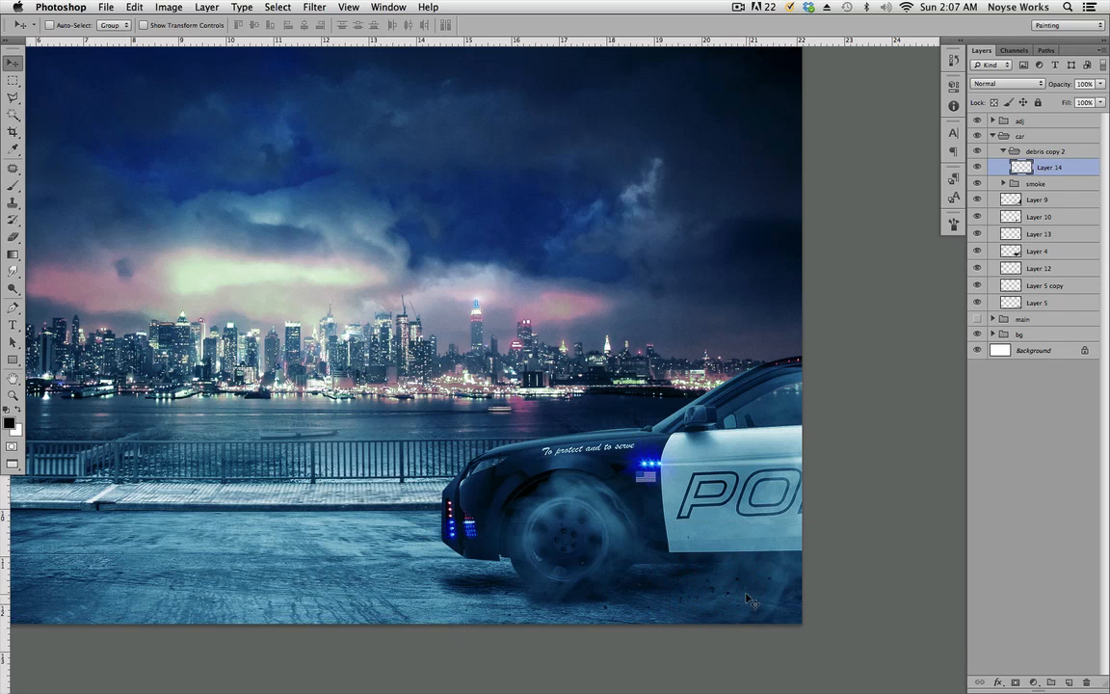
Step: Scale the debris layer to about 73.5% and reposition it on the road behind the police car's front wheel
key("super+t")
left_click_drag(832, 521, 776, 528)
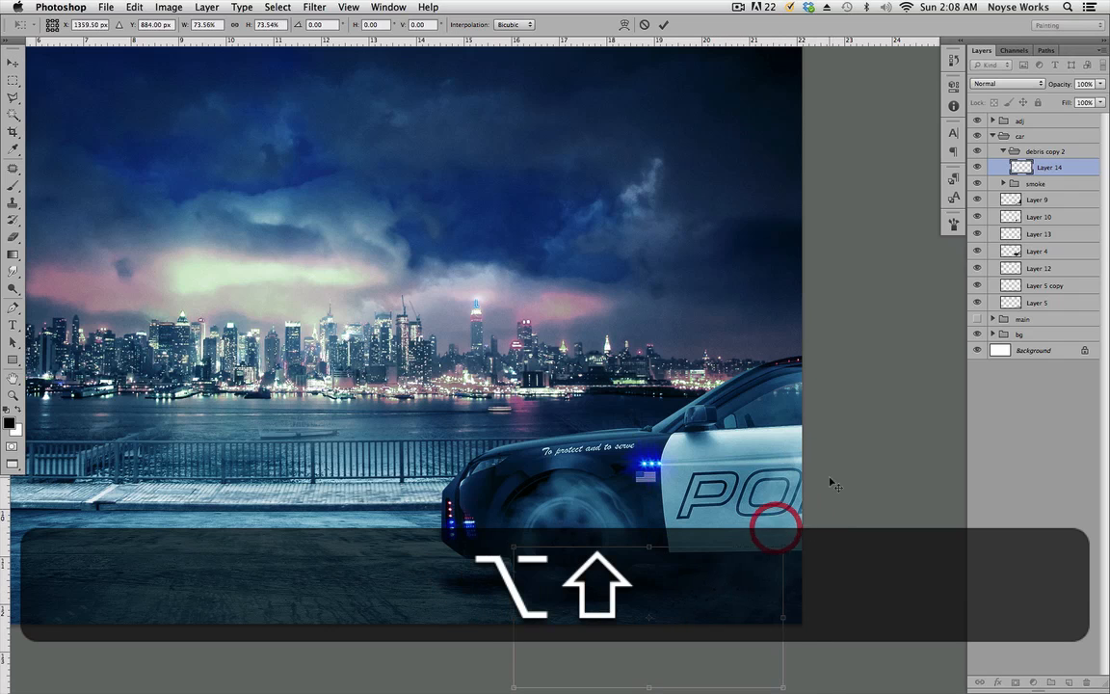
key("Return")
left_click_drag(715, 580, 678, 561)
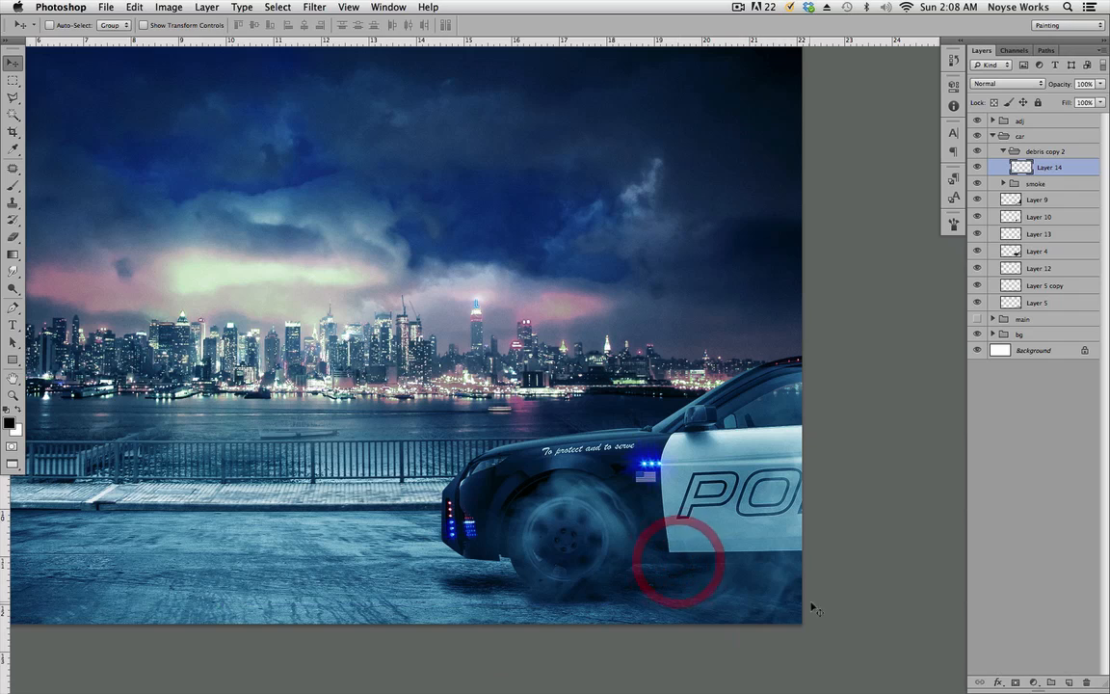
key("super+s")
key("super+space")
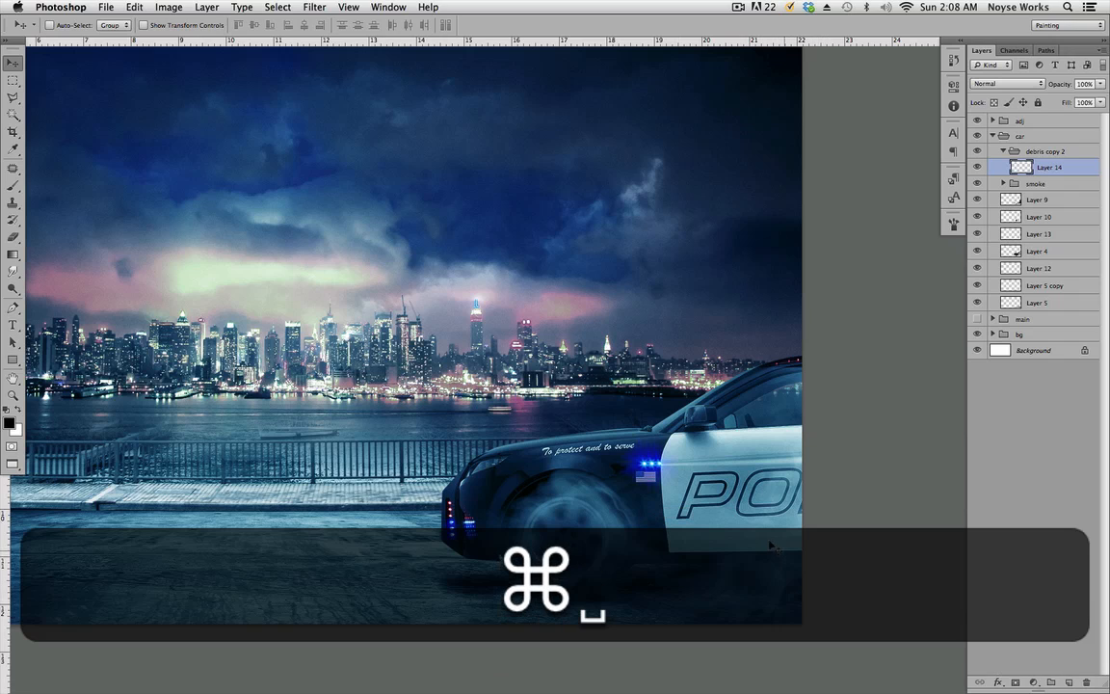
Step: Collapse the debris copy 2 and car groups and make the main group visible
left_click(978, 152)
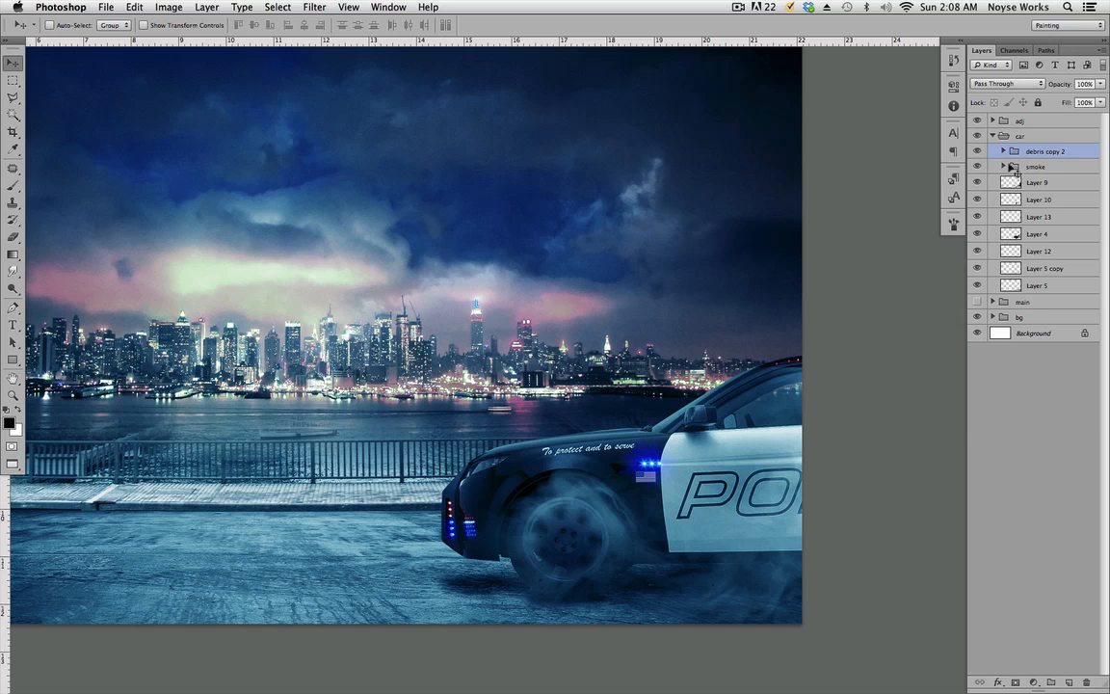
scroll(812, 389, "left", 5)
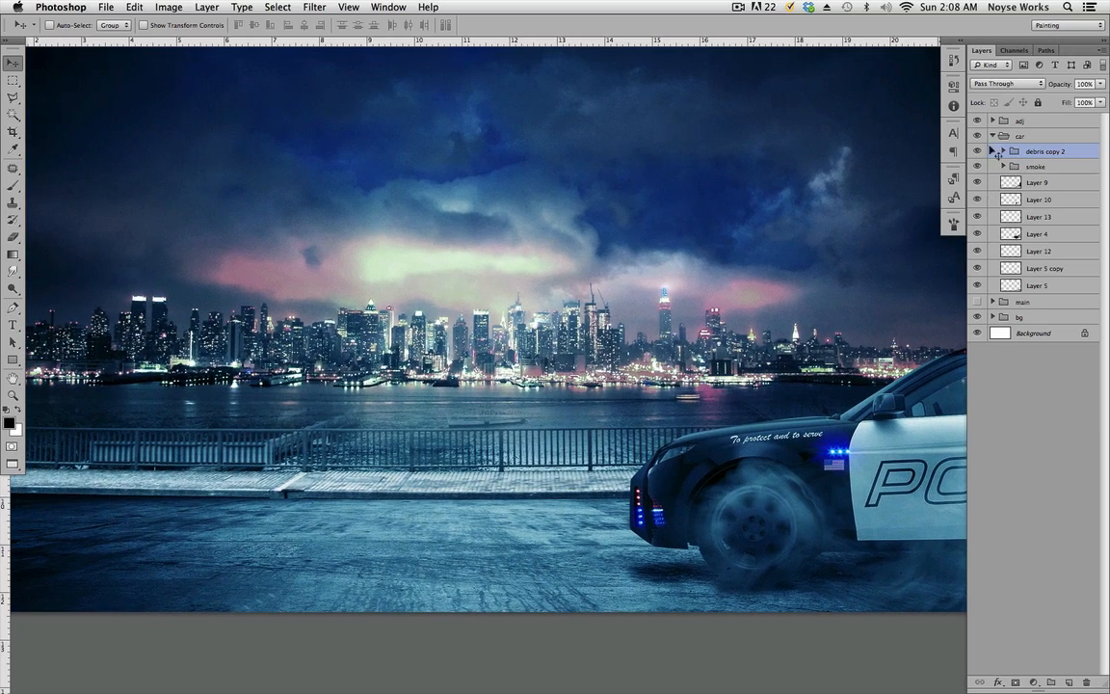
left_click(992, 135)
left_click(992, 135)
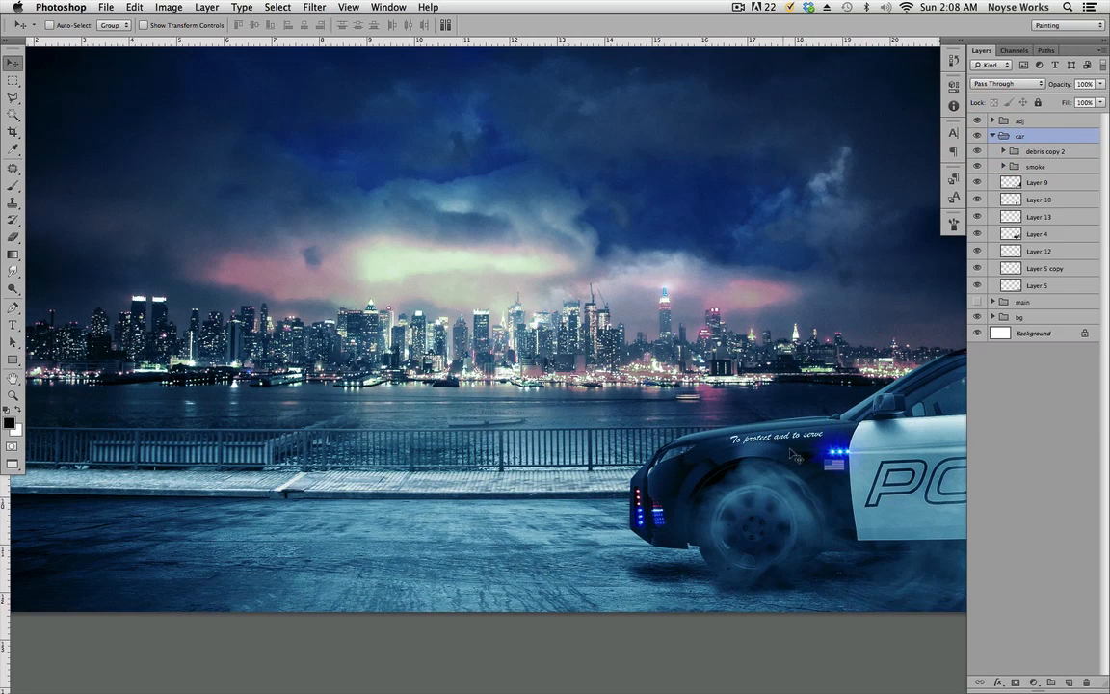
left_click(993, 135)
left_click(978, 151)
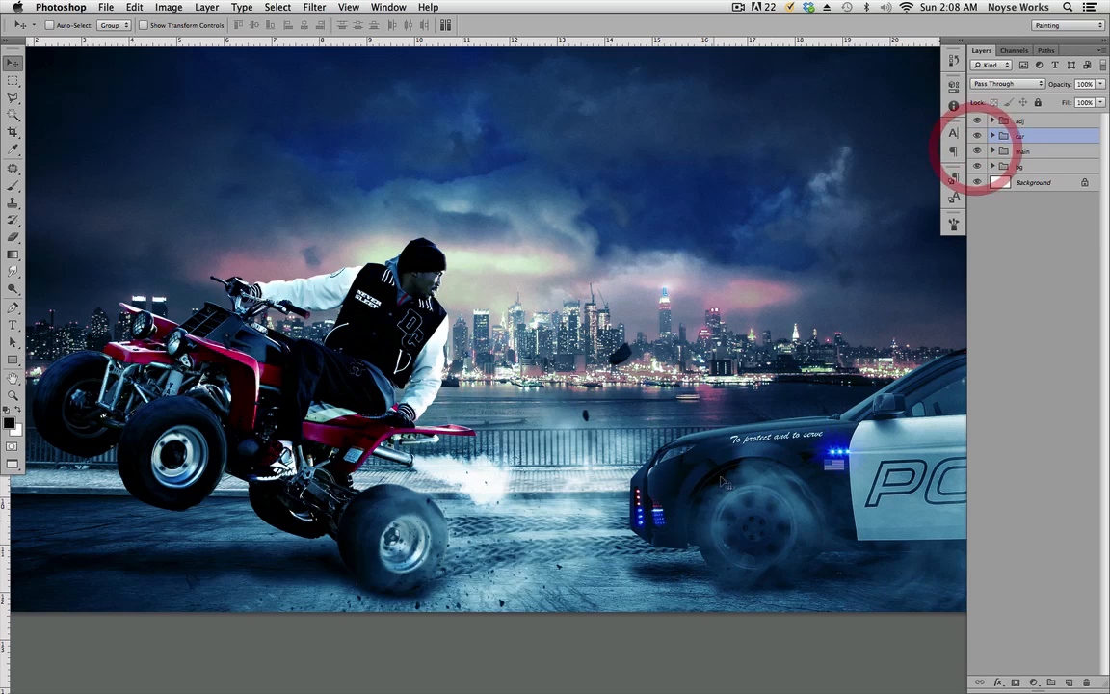
Step: Examine the whole composite, from the quad rider to the skyline and the police car
scroll(466, 301, "right", 1)
scroll(916, 285, "right", 1)
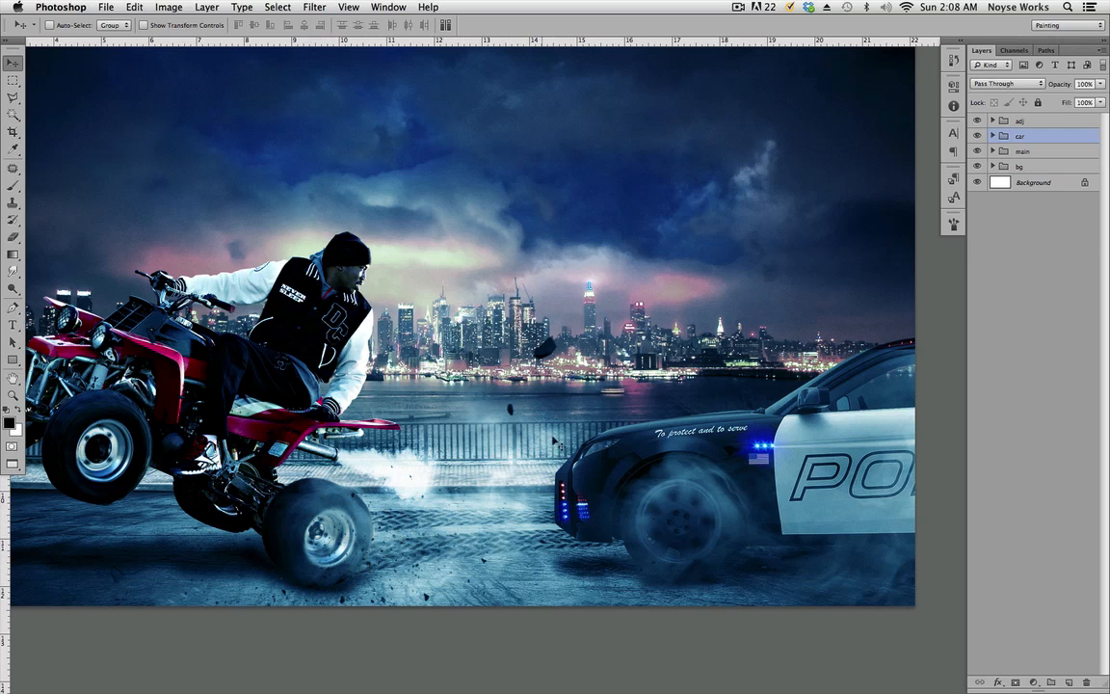
left_click_drag(493, 446, 595, 484)
key("super+r")
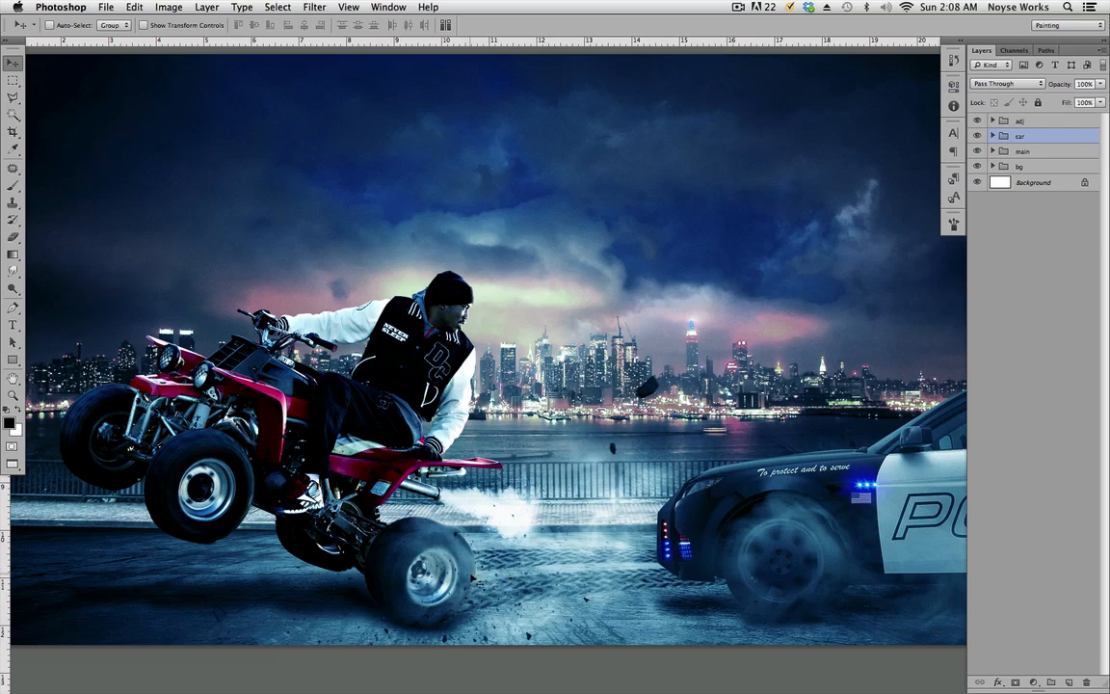
mouse_move(609, 538)
left_mouse_down()
mouse_move(687, 560)
mouse_move(591, 532)
left_mouse_up()
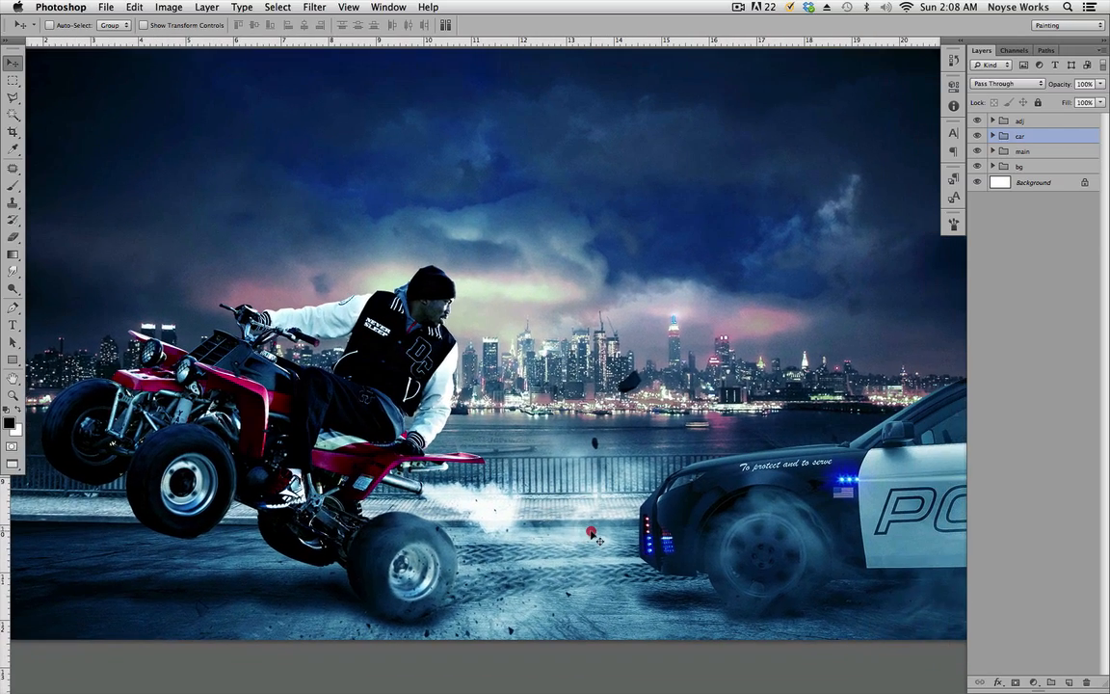
key("super+s")
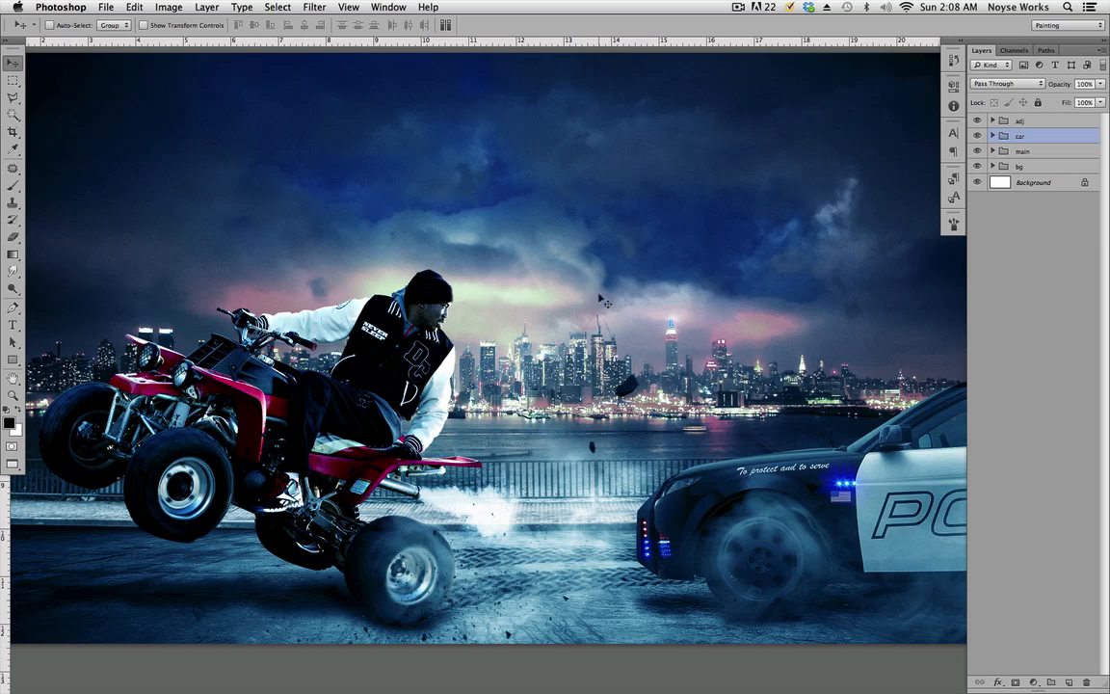
left_click_drag(506, 503, 391, 525)
left_click_drag(500, 528, 559, 531)
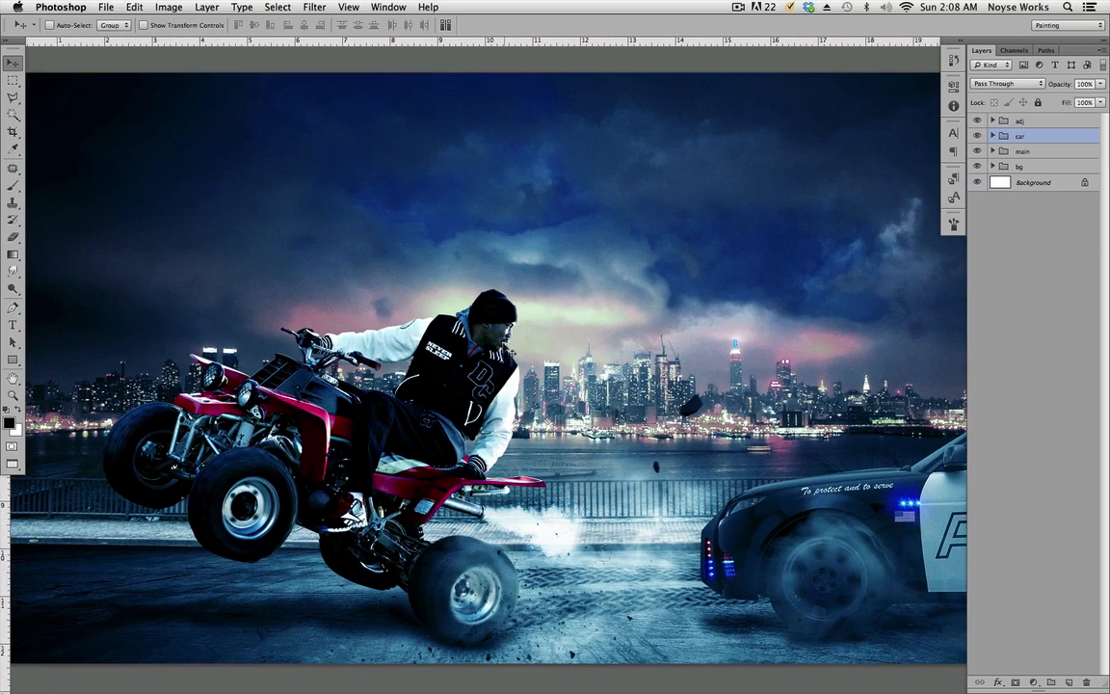
left_click_drag(580, 371, 533, 361)
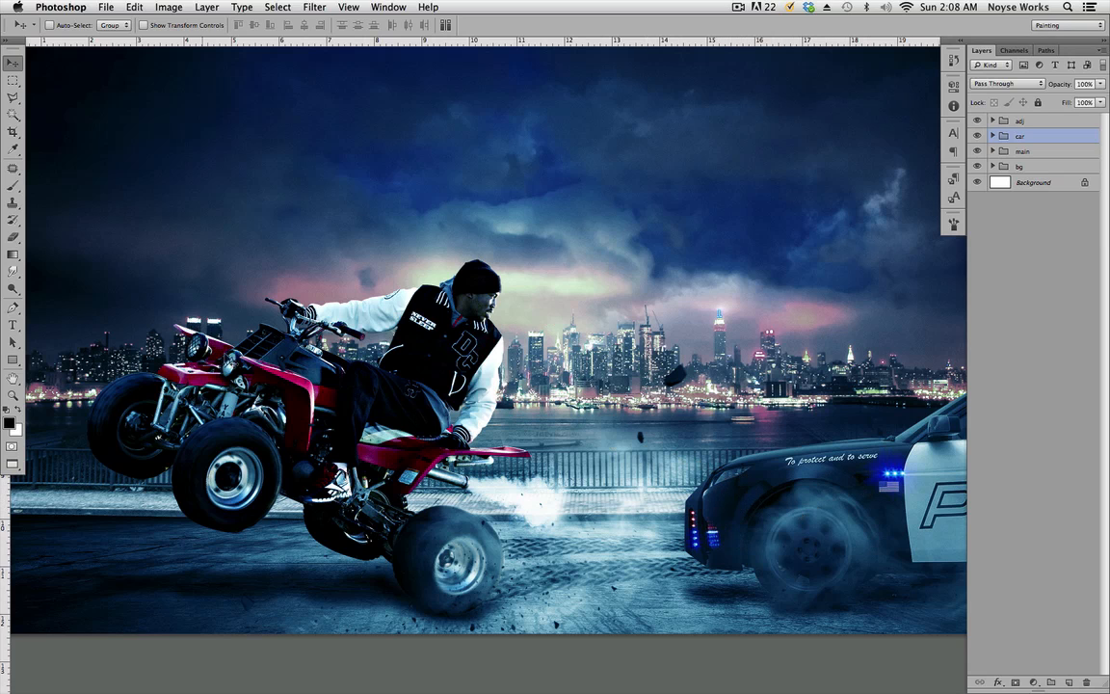
left_click_drag(262, 383, 358, 379)
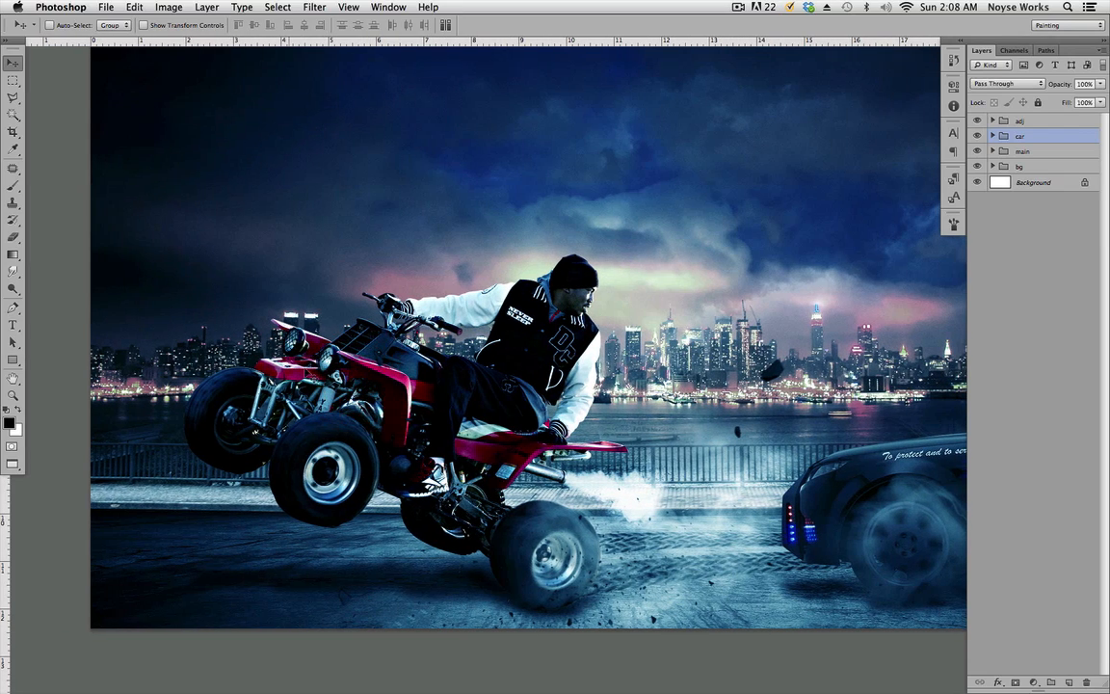
left_click_drag(642, 431, 482, 436)
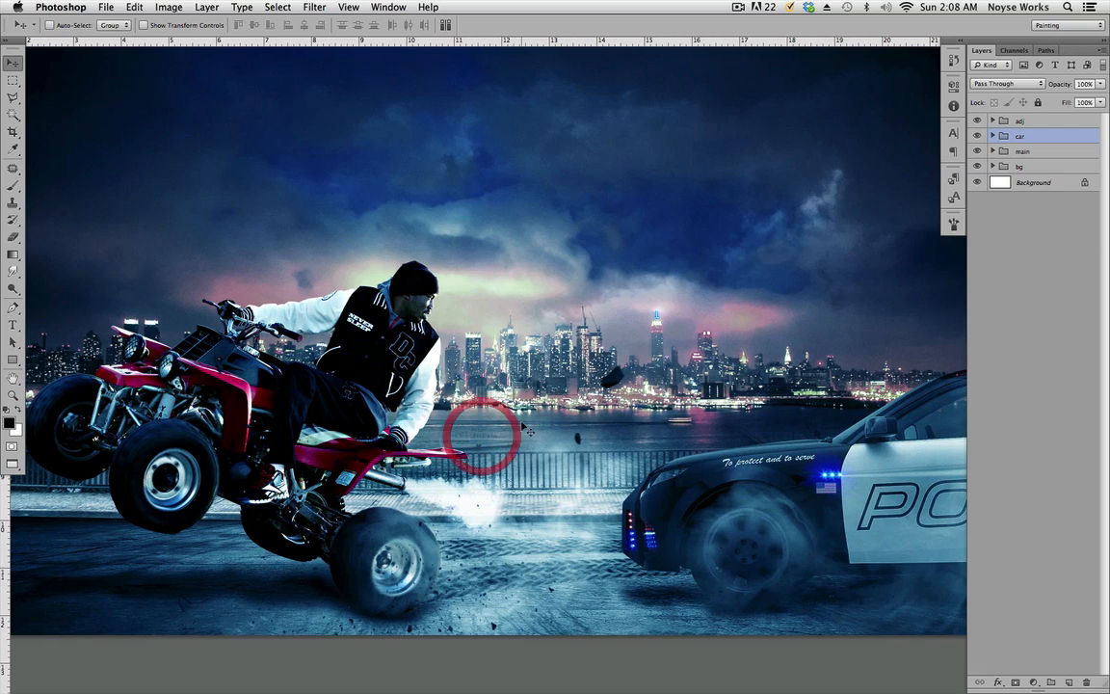
key("super")
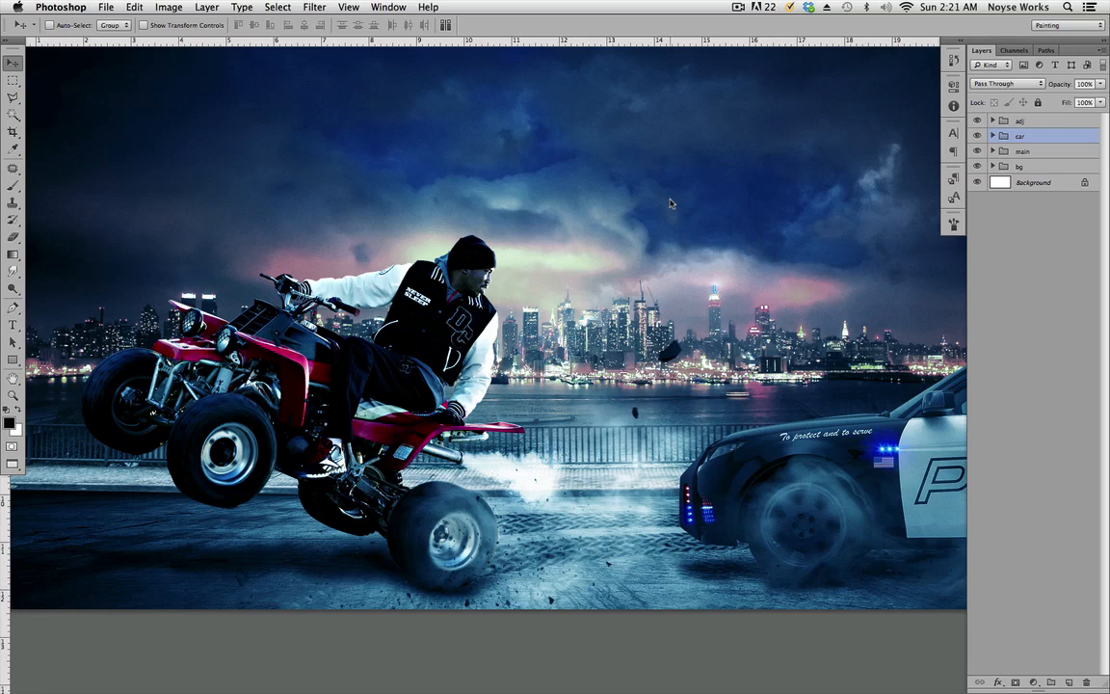
left_click(689, 379)
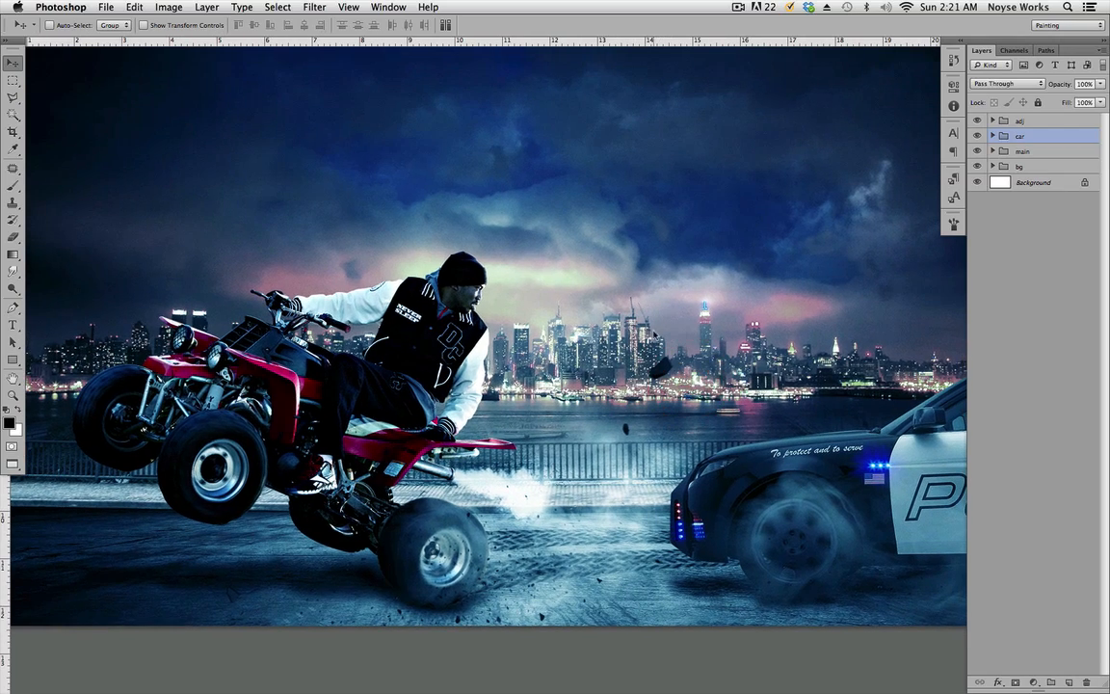
left_click(706, 395)
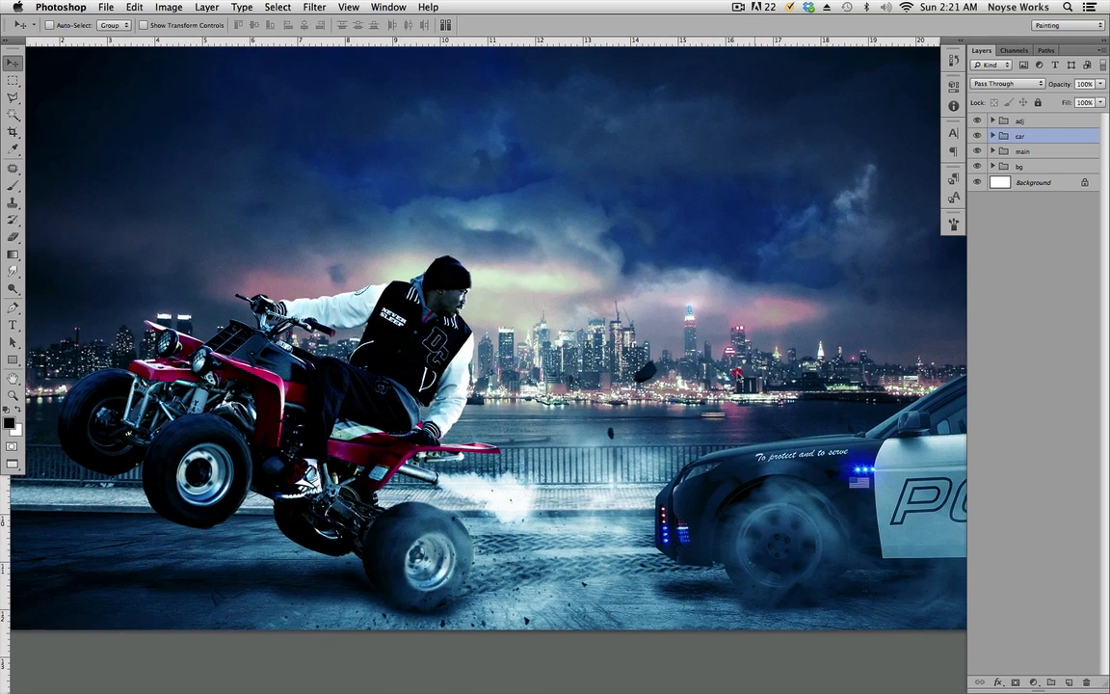
left_click_drag(750, 409, 727, 417)
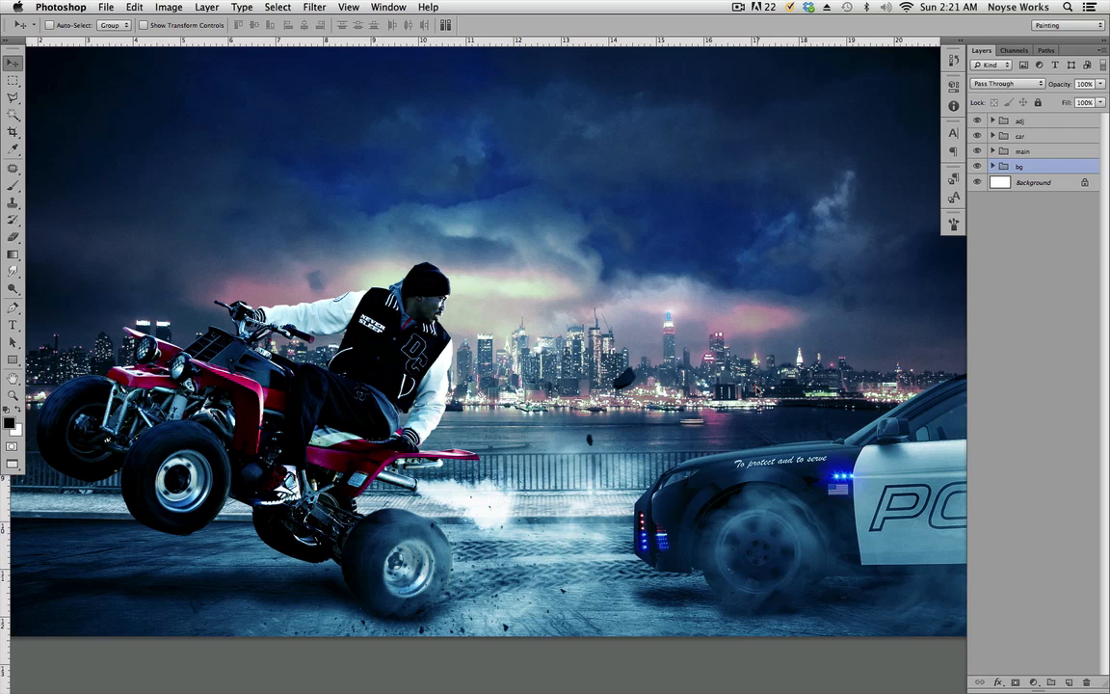
Step: Create a new layer above the bg group, place it in its own group and name that group glow
left_click(1049, 168)
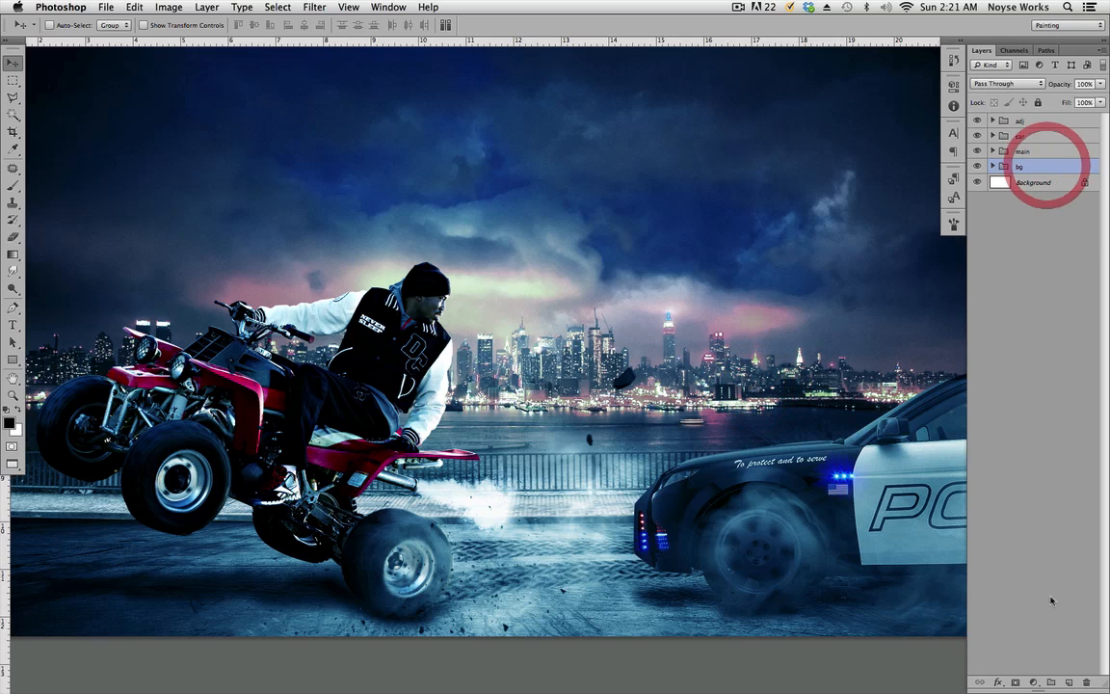
left_click(1069, 680)
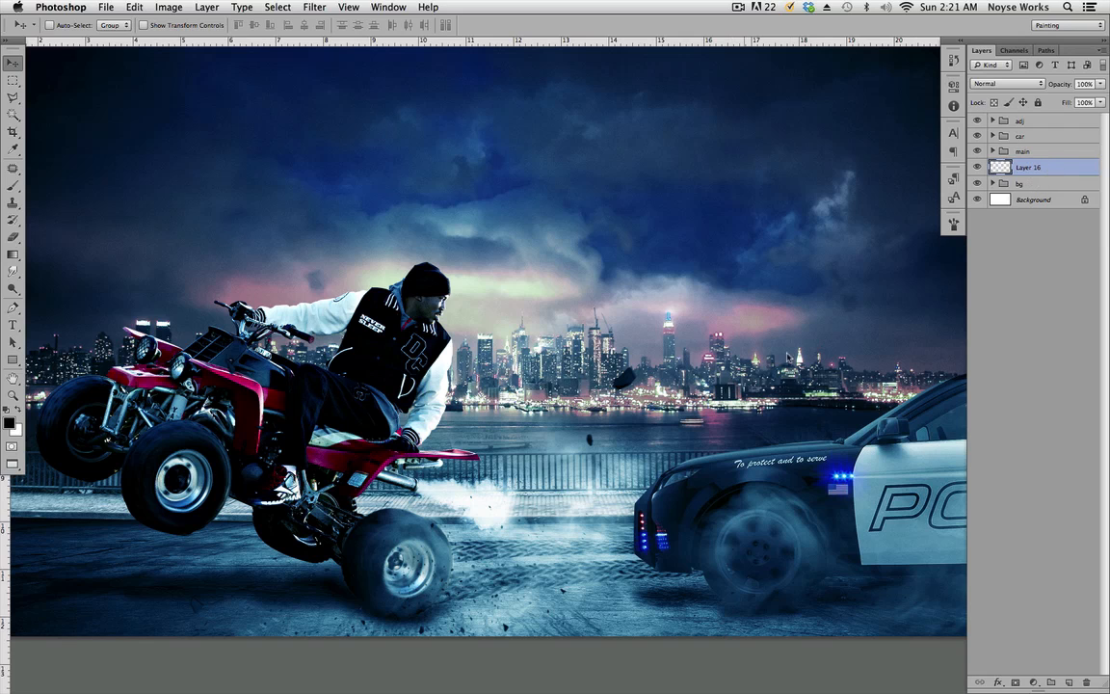
key("super+g")
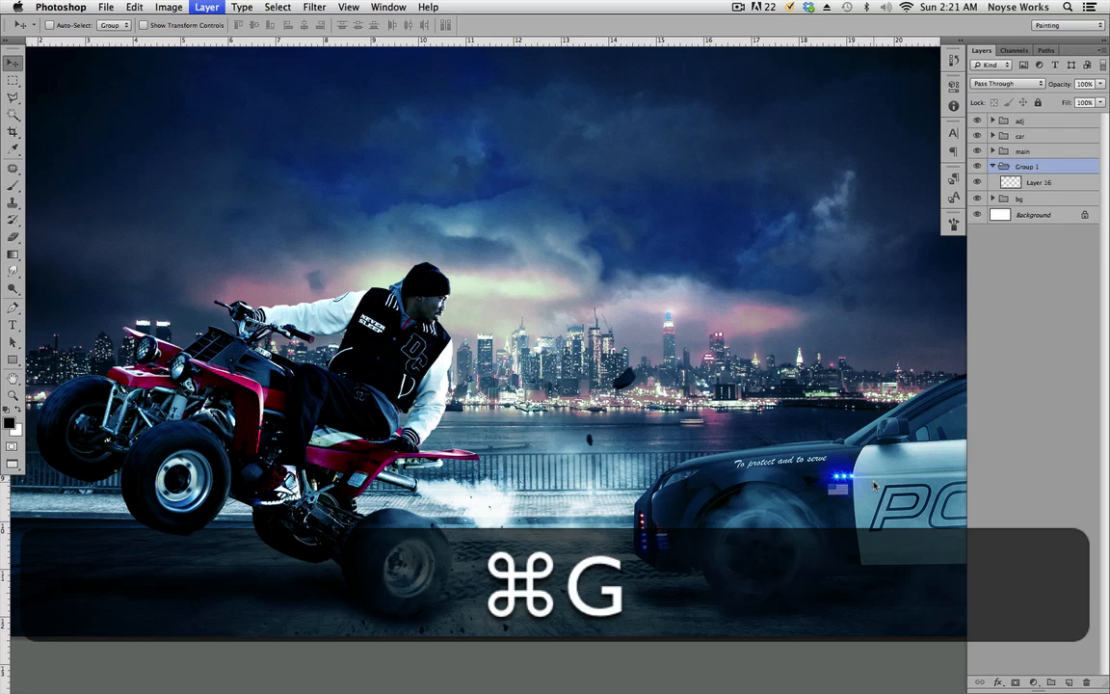
double_click(1025, 167)
type("glow")
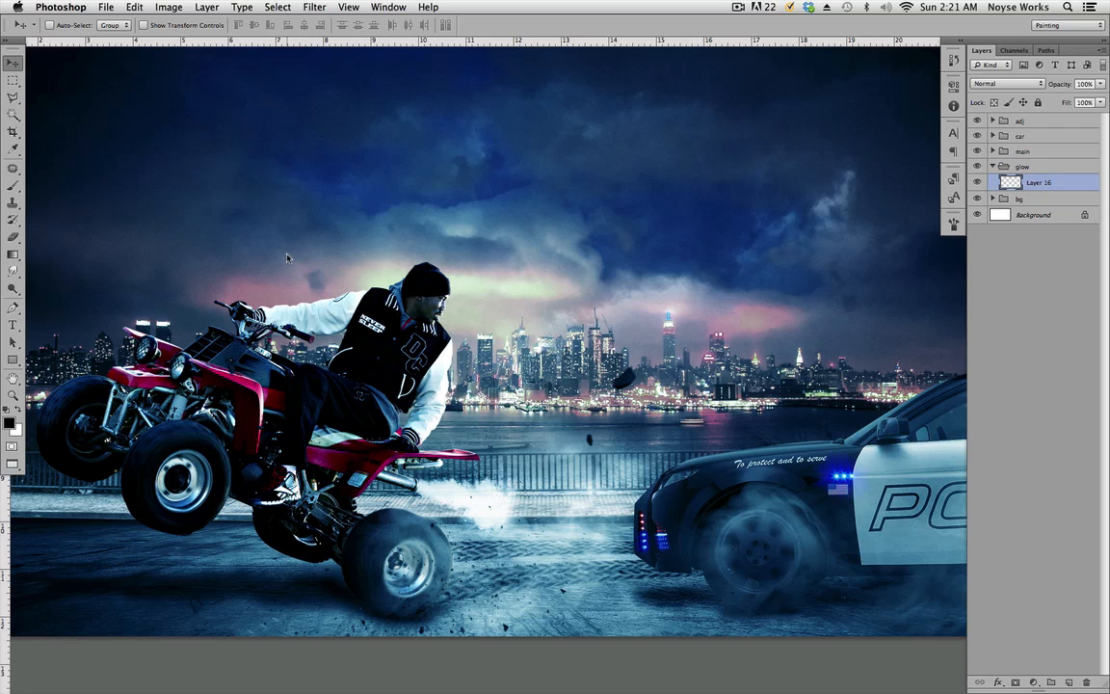
Step: Set up a soft brush of 98 px with 0% hardness and white as the foreground colour
type("b")
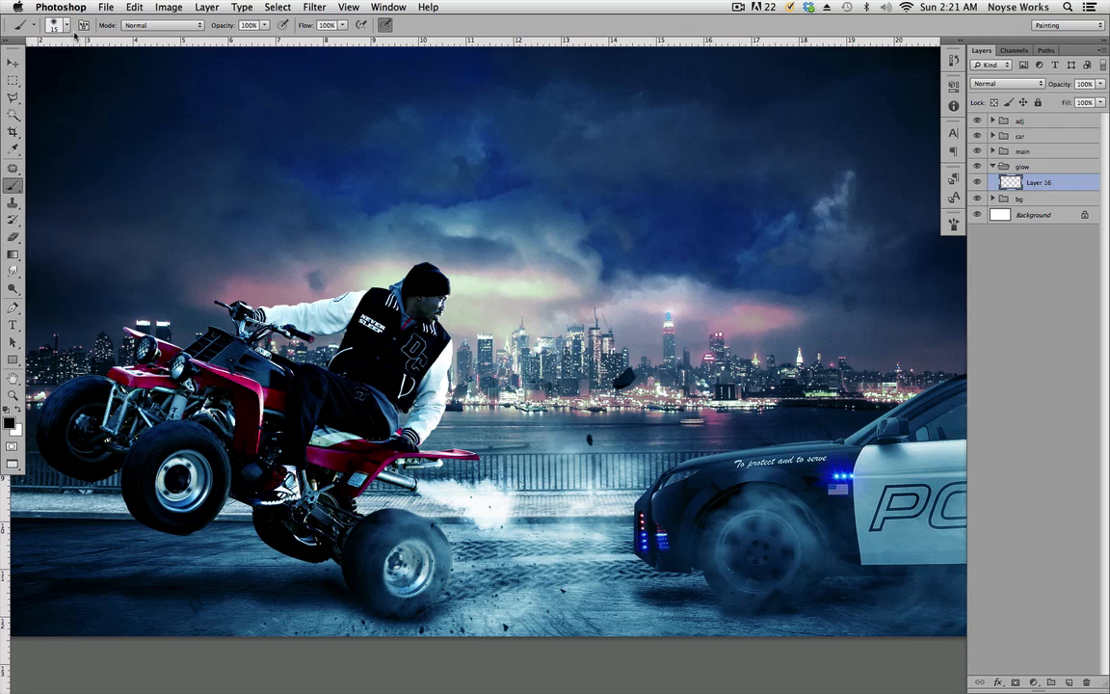
left_click(58, 25)
left_click(21, 96)
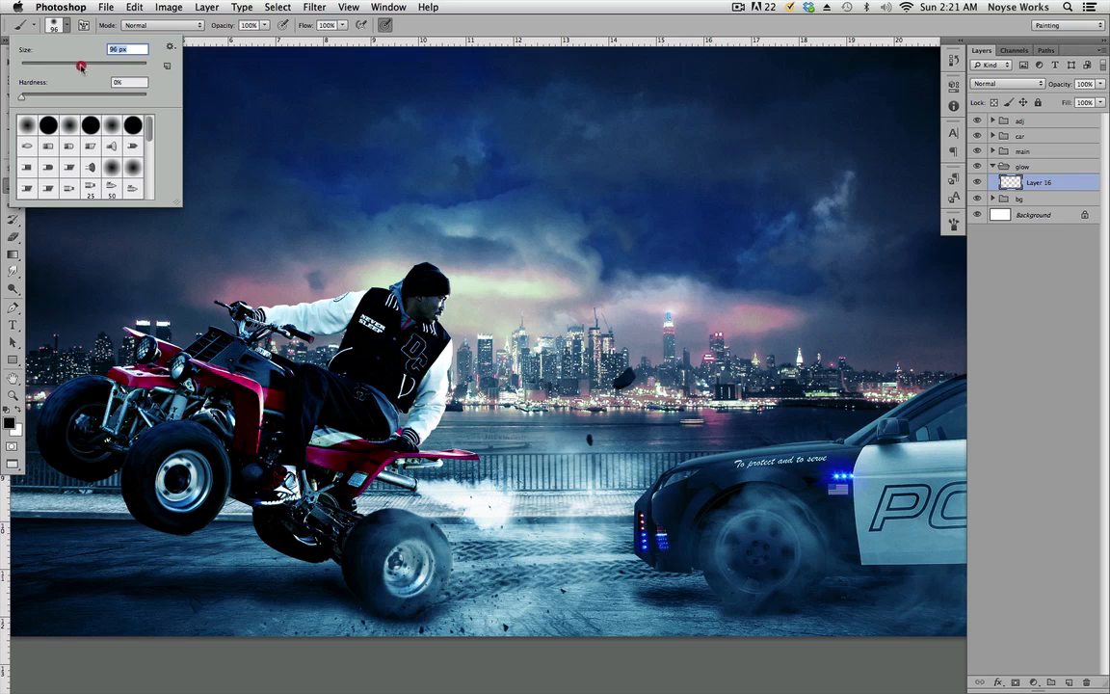
left_click_drag(81, 66, 82, 65)
left_click(67, 29)
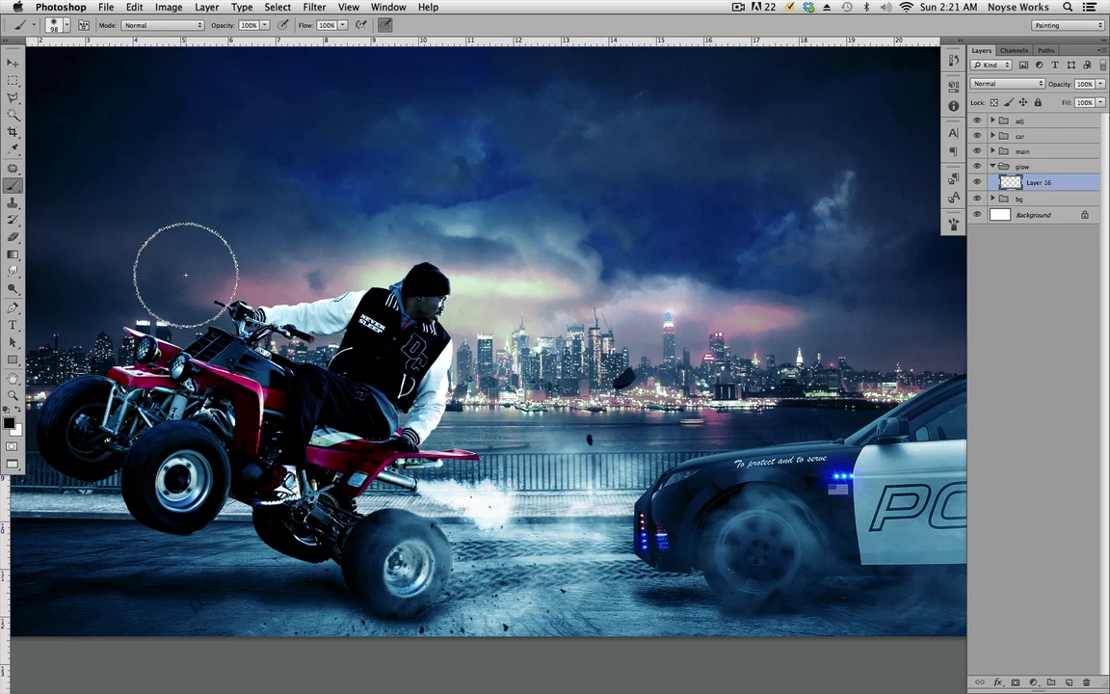
key("x")
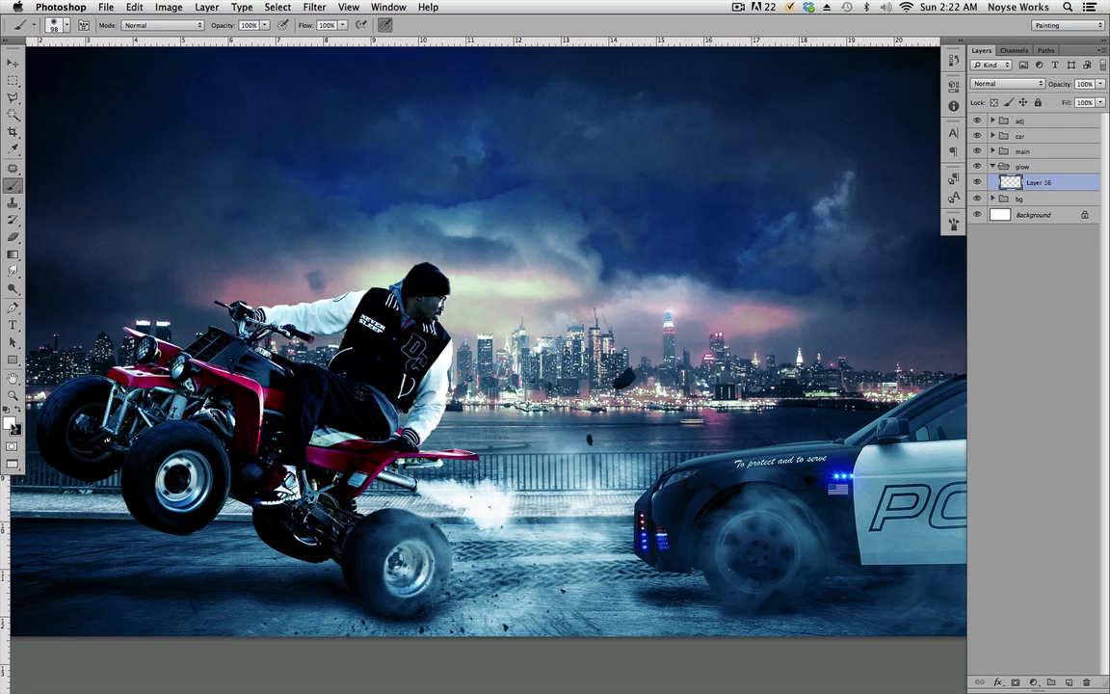
left_click(11, 422)
left_click(921, 258)
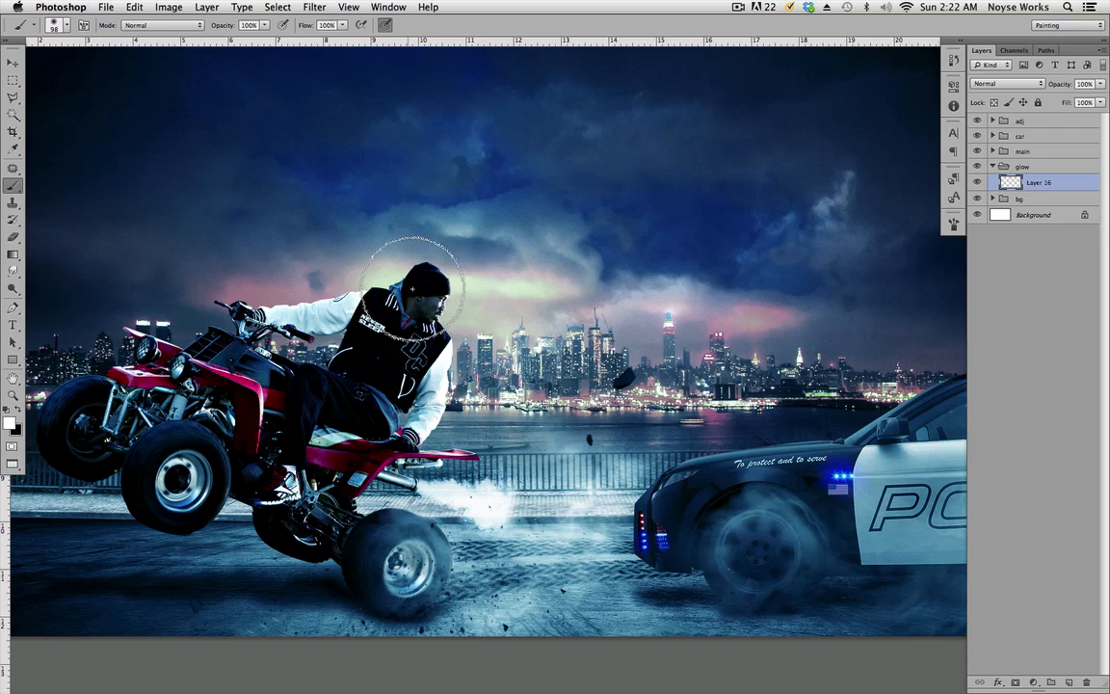
Step: Paint one soft white spot in the sky above the skyline and set its layer's blend mode to Soft Light
left_click_drag(657, 253, 656, 248)
key("super+z")
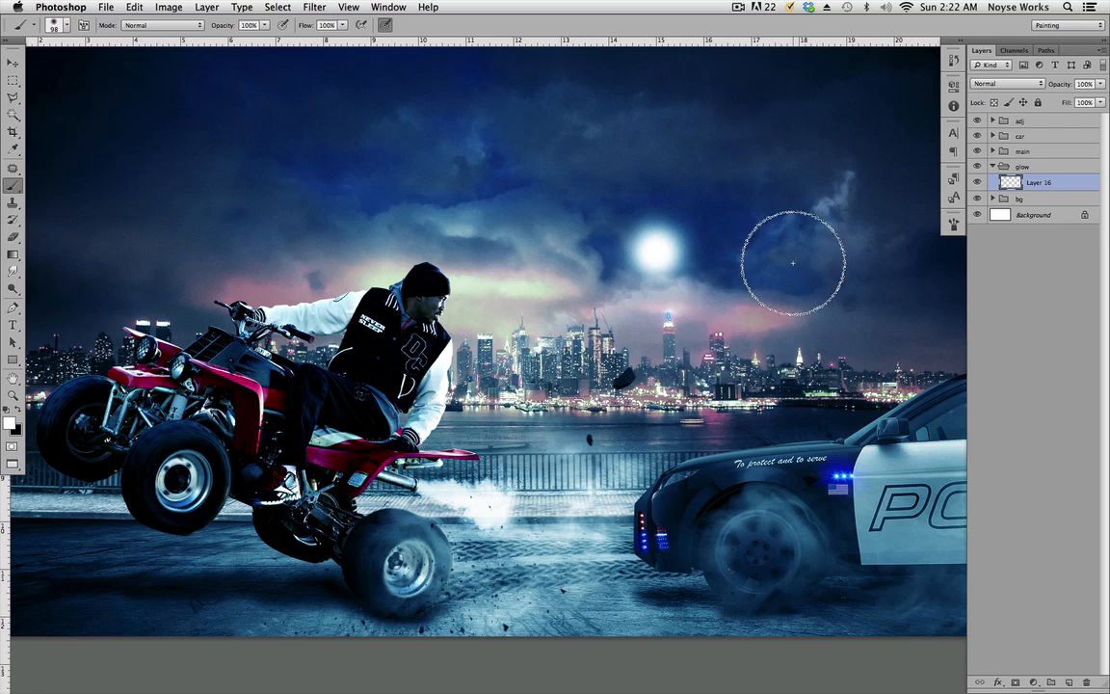
key("v")
left_click(1007, 84)
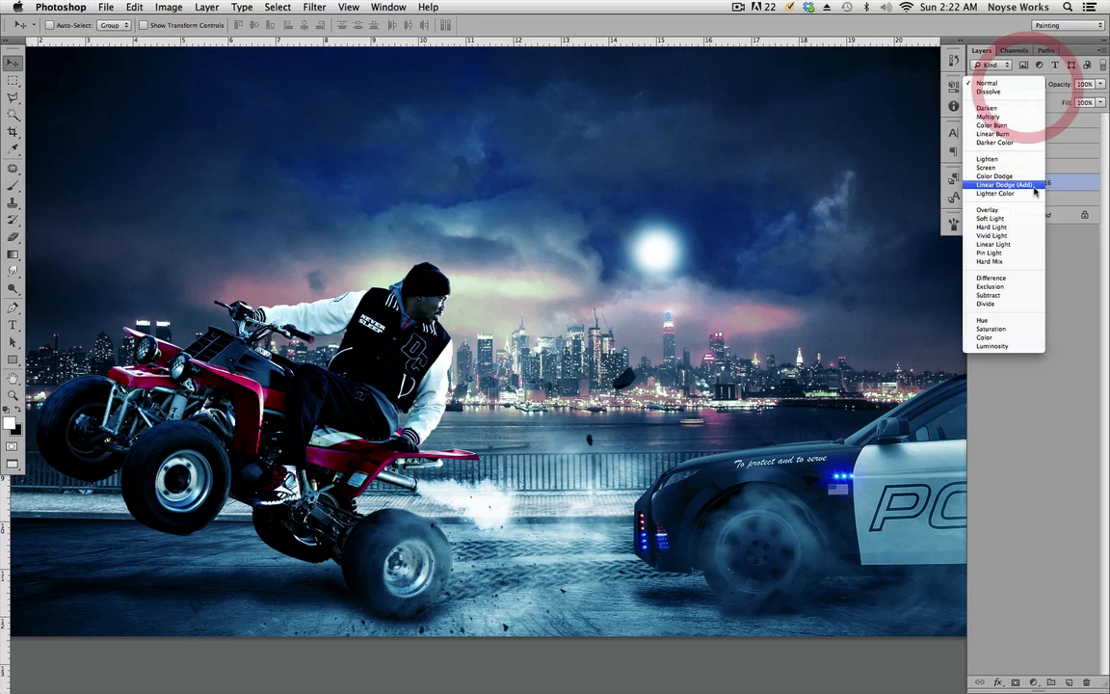
left_click(1030, 218)
Step: Try to transform the soft white spot and position it as a glow over the city skyline
left_click_drag(671, 268, 719, 312)
key("super+t")
key("Return")
left_click_drag(553, 187, 740, 362)
left_click_drag(872, 409, 602, 371)
left_click_drag(533, 307, 743, 326)
left_click_drag(522, 366, 600, 313)
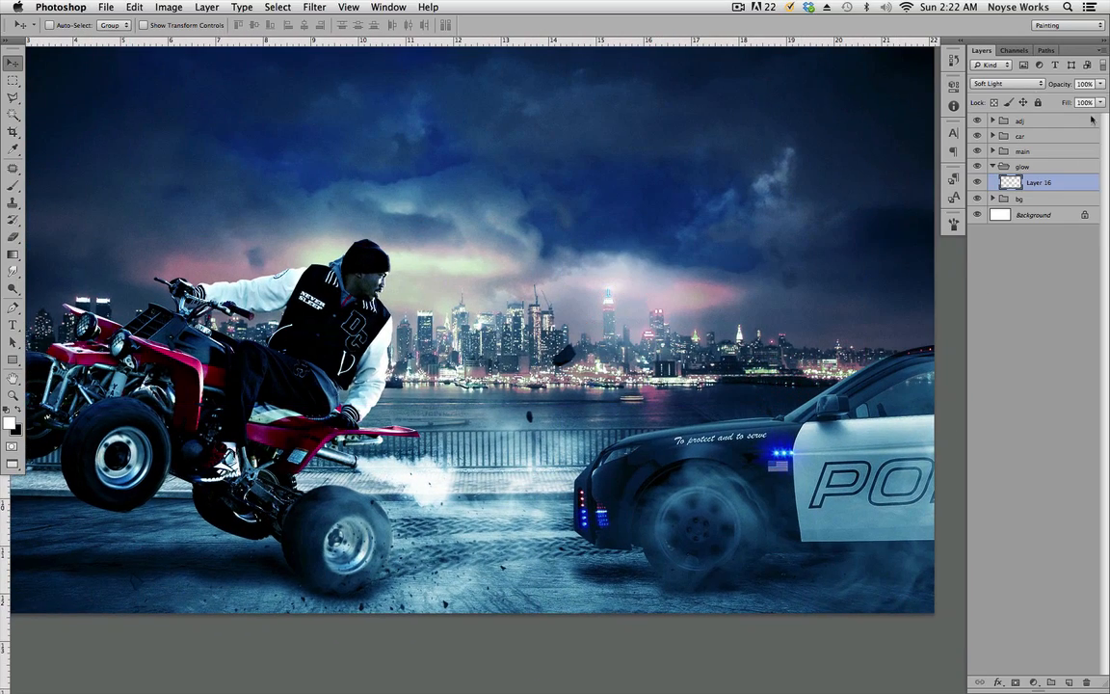
Step: Delete the spot's layer from the glow group and expand the bg group to show its layers
left_click(992, 166)
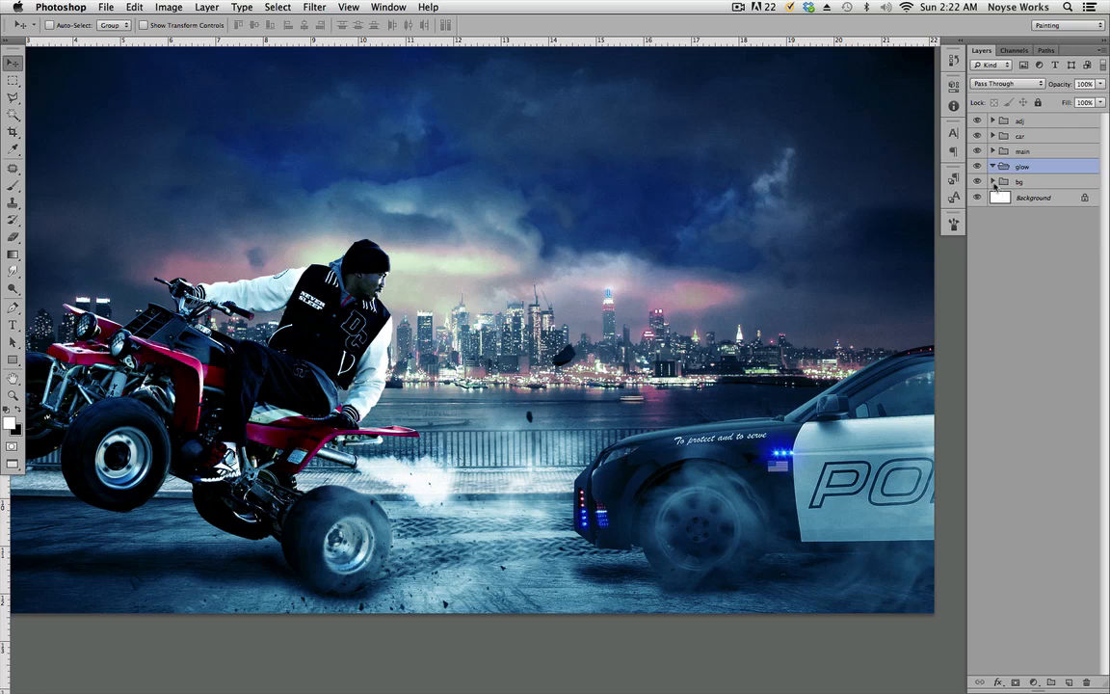
left_click(994, 182)
left_click_drag(611, 378, 701, 414)
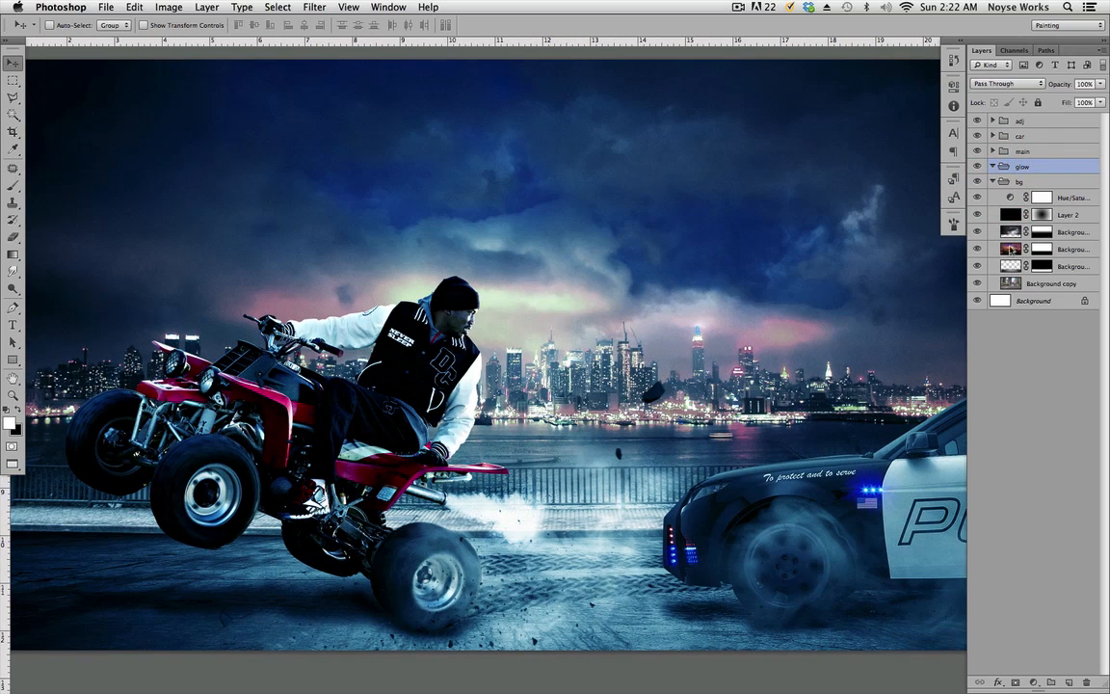
Step: Select the sunset sky layer in the bg group and draw a circular elliptical selection in the sky beside the rider's head
left_click(1011, 249)
left_click(977, 249)
left_click(978, 249)
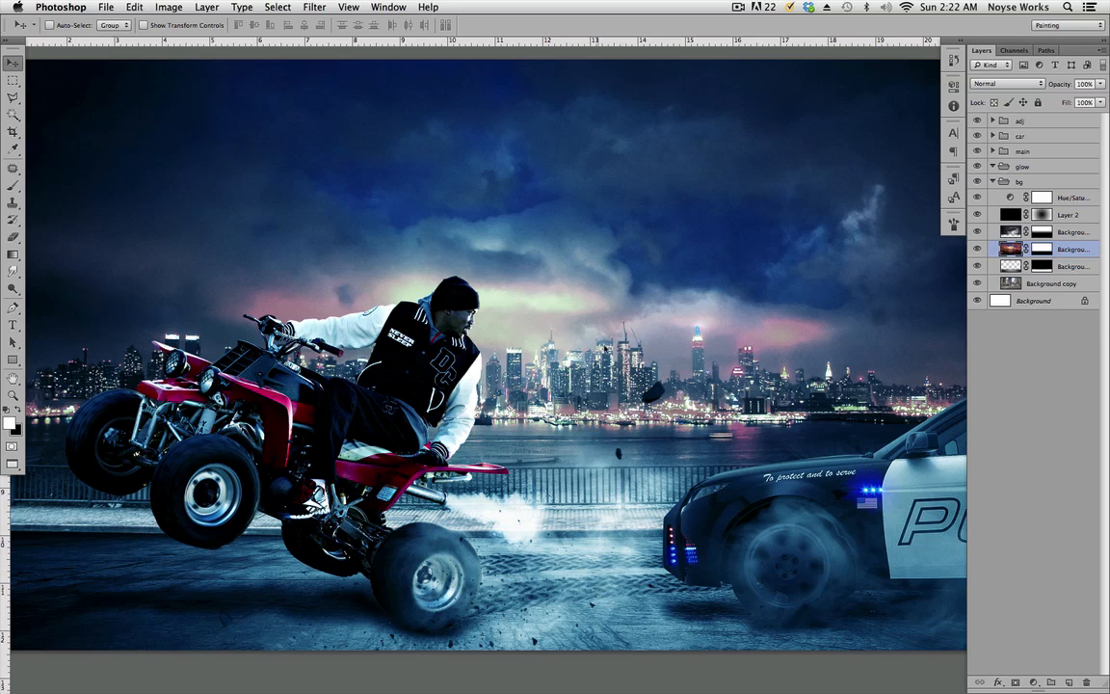
left_click(1010, 248)
left_click(1010, 248)
left_click(13, 81)
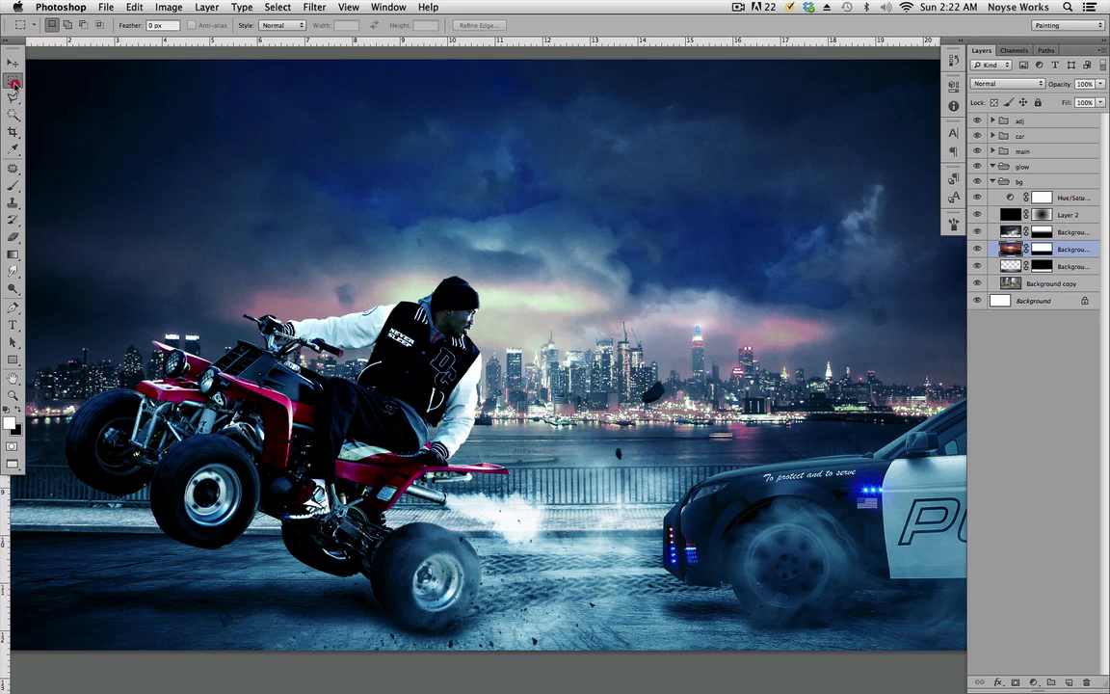
left_click_drag(14, 83, 50, 93)
key("shift")
key("alt")
left_click_drag(502, 293, 533, 290)
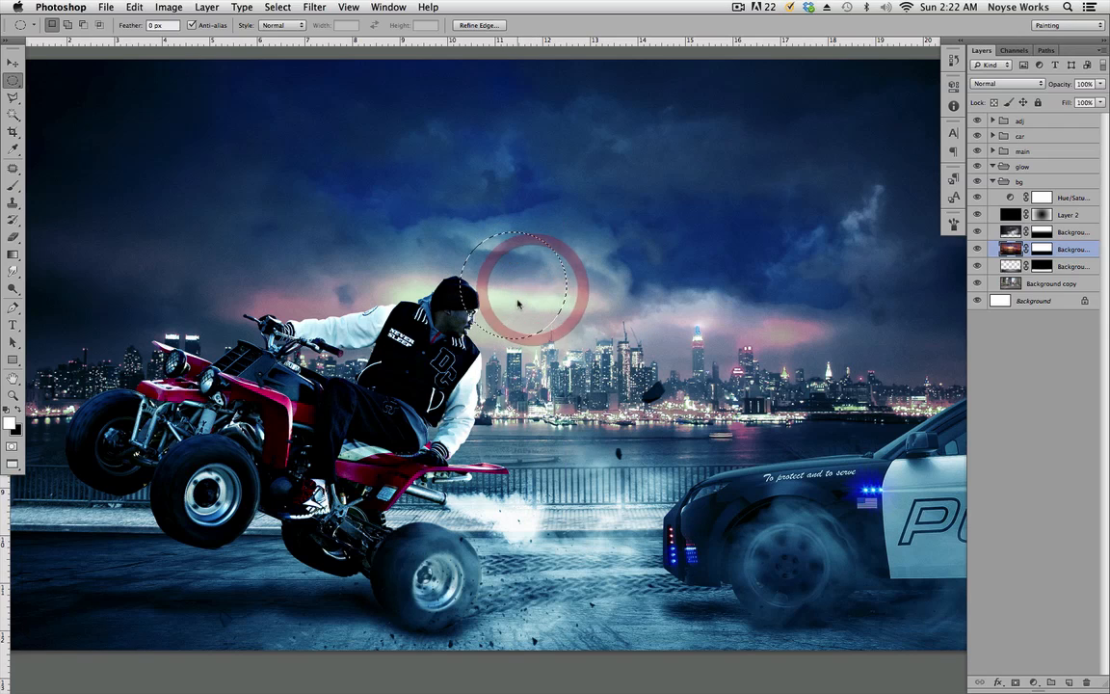
Step: Copy the circled part of the sunset sky to a new layer and place it in the glow group
left_click(1009, 249)
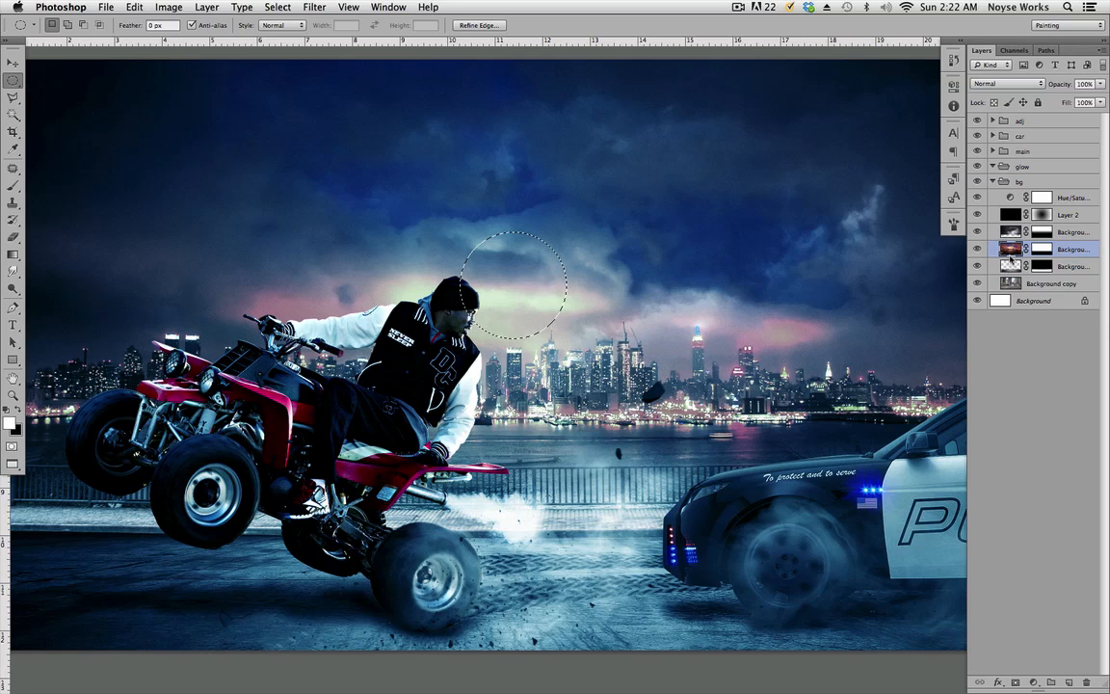
key("super+j")
left_click_drag(1065, 248, 1069, 165)
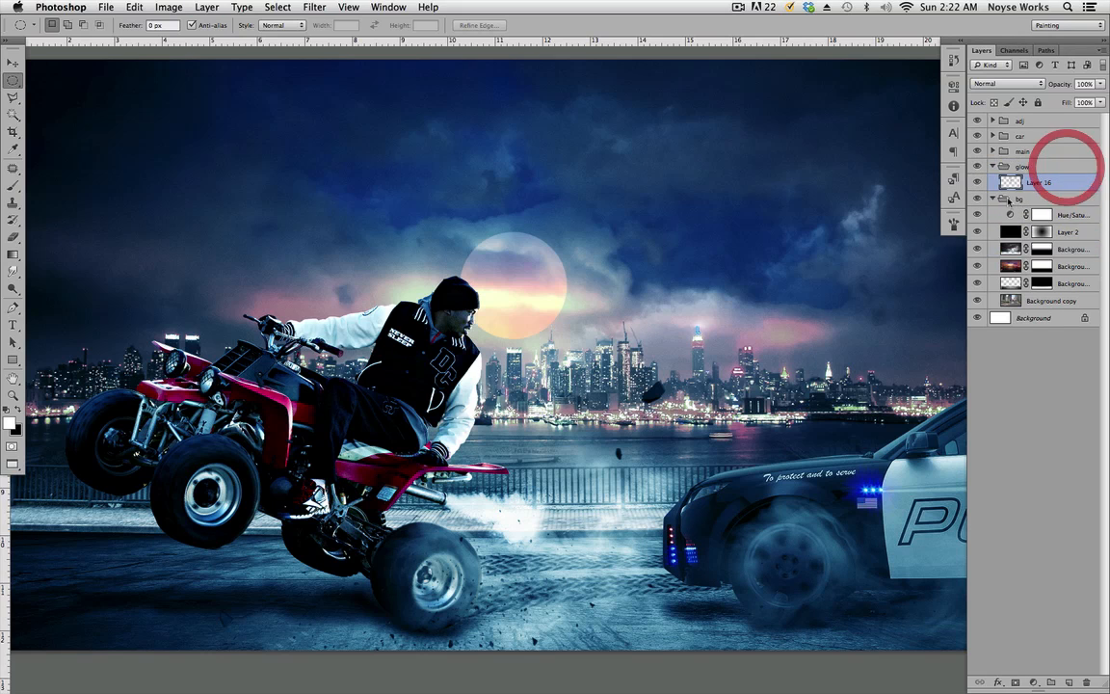
left_click(992, 198)
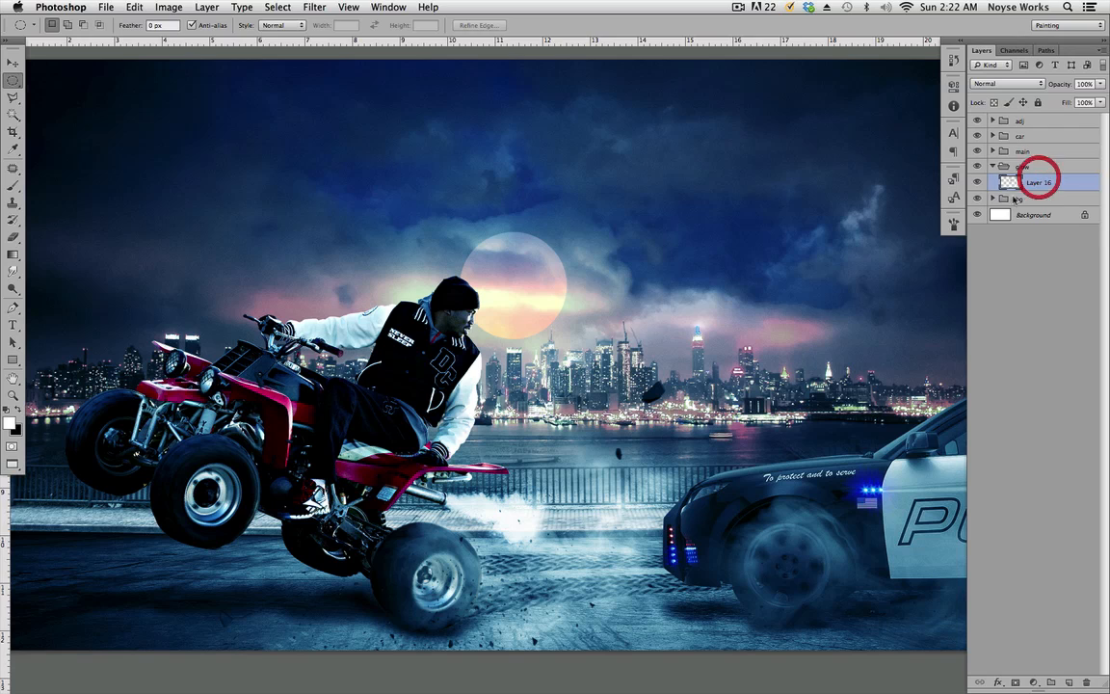
Step: Move the sunset circle over the city skyline and soften it with a Gaussian Blur of 26.1 pixels
key("v")
left_click_drag(543, 323, 676, 299)
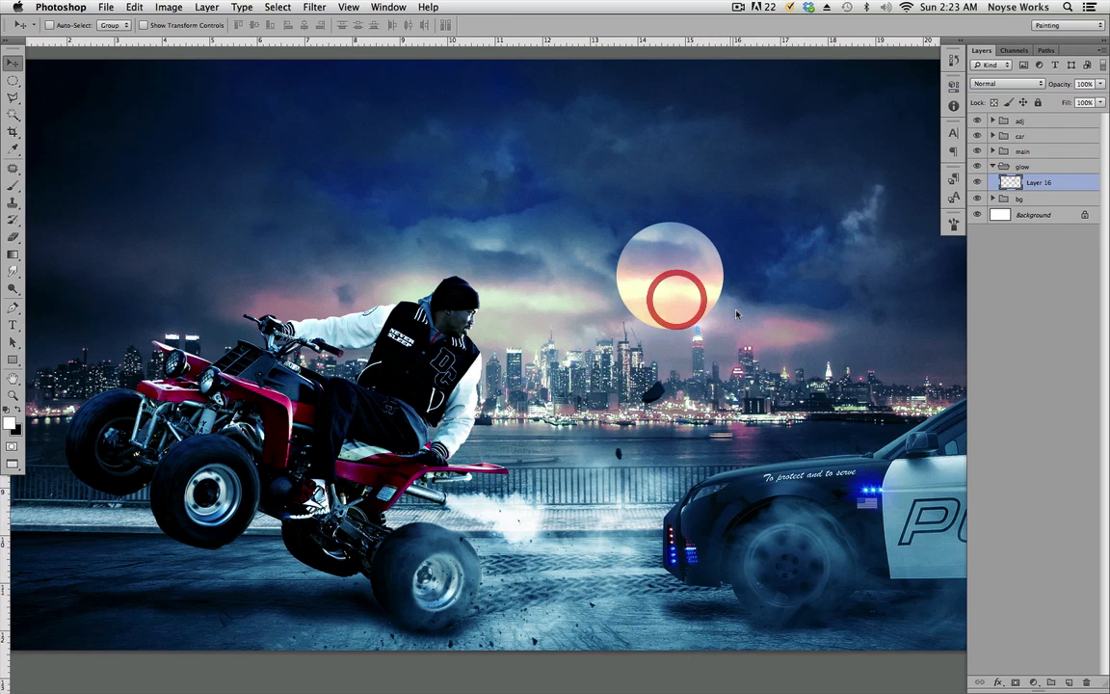
left_click(314, 7)
mouse_move(424, 161)
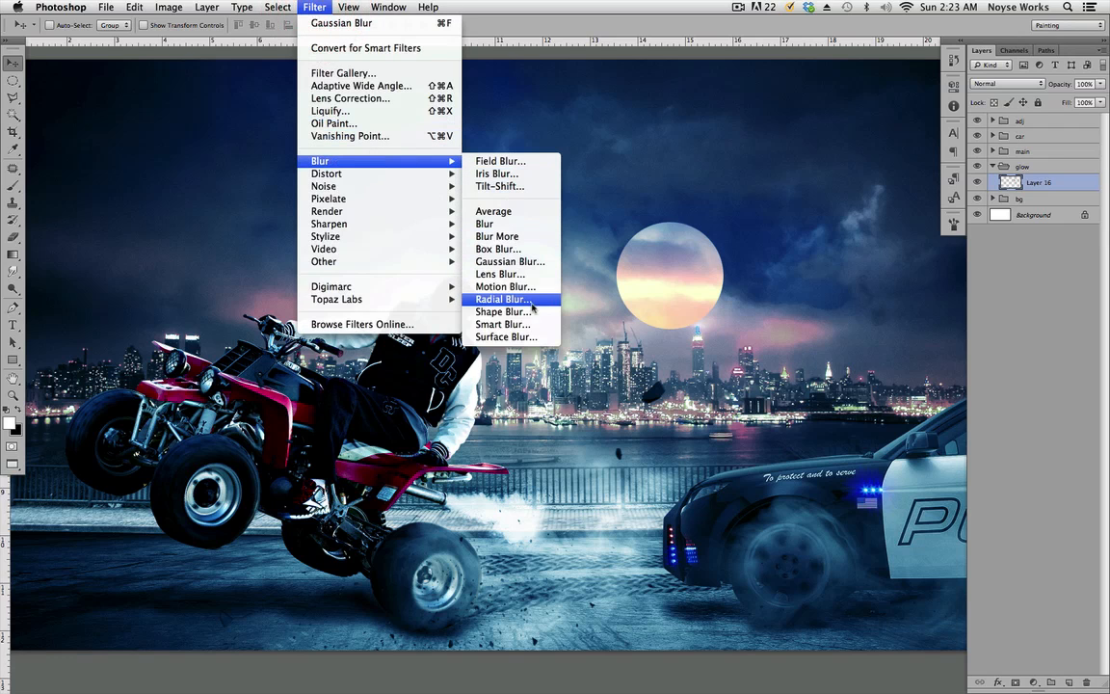
left_click(545, 266)
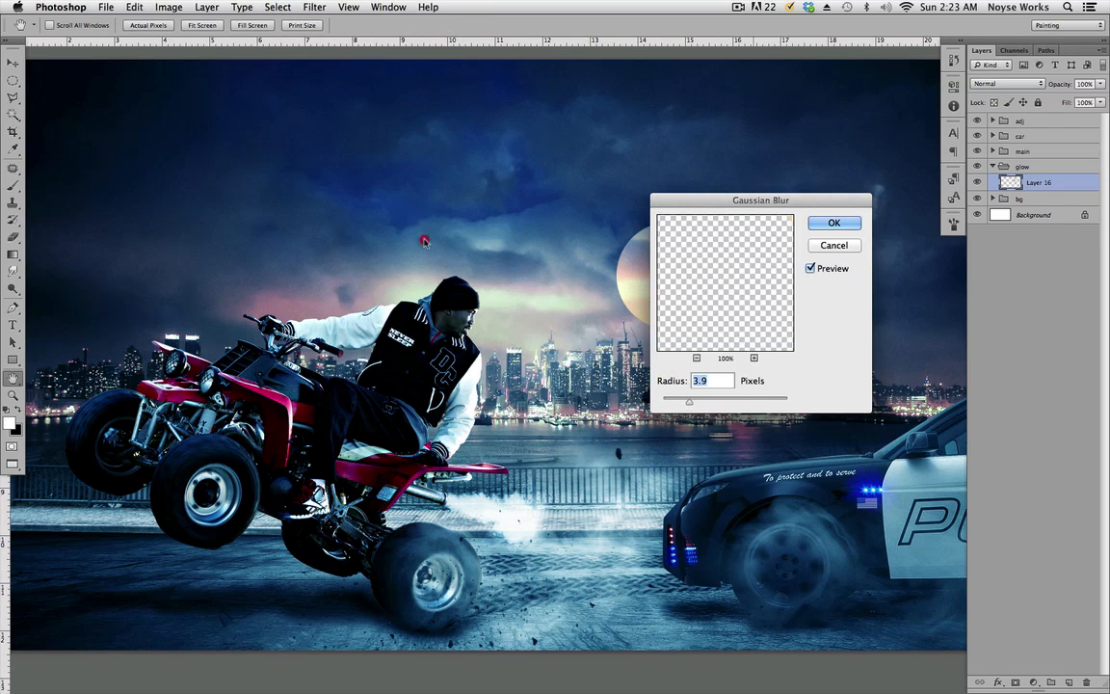
left_click_drag(702, 204, 287, 243)
left_click_drag(274, 441, 305, 444)
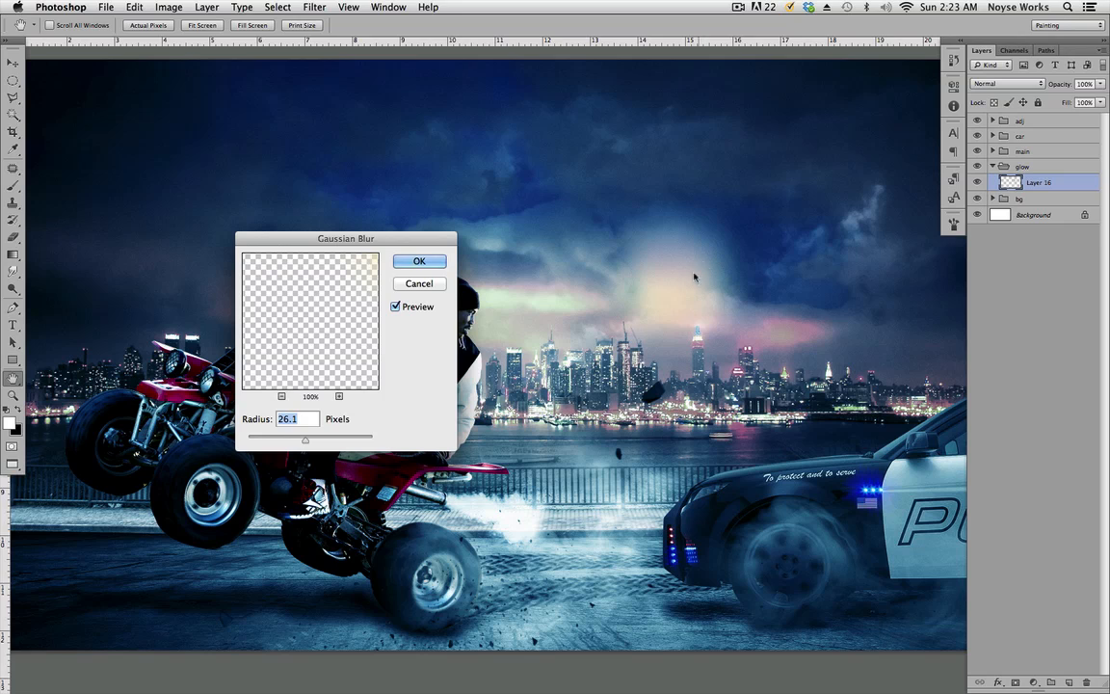
left_click(424, 260)
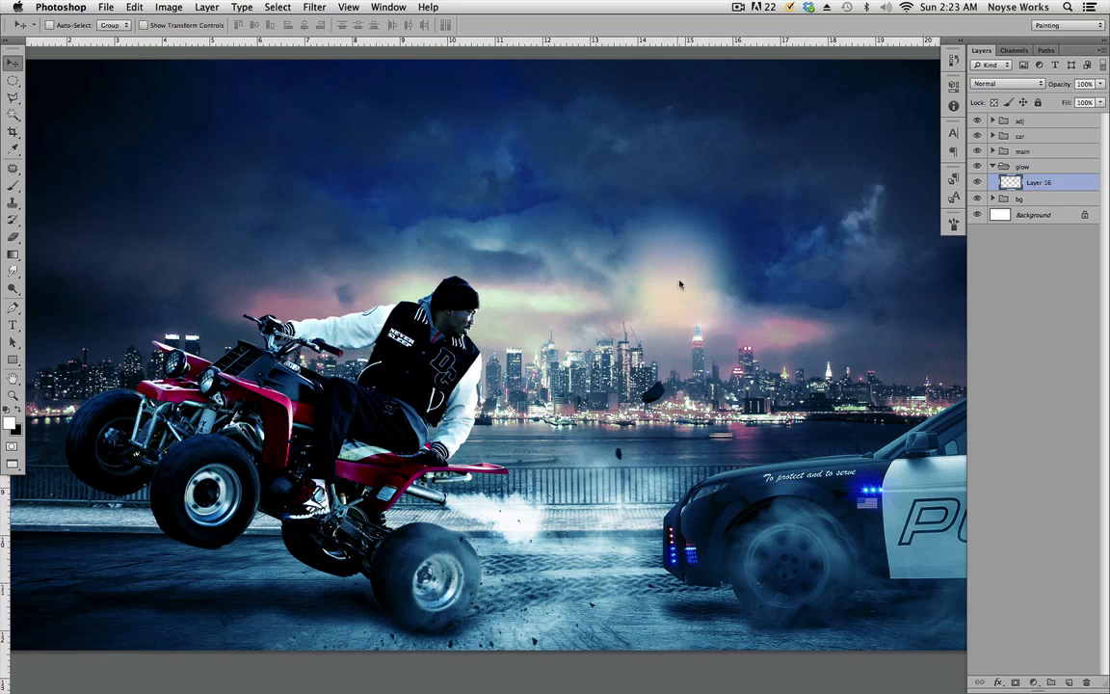
Step: Position the blurred circle as a glow behind the rider's head and shoulders and set its blend mode to Vivid Light
left_click_drag(679, 285, 696, 199)
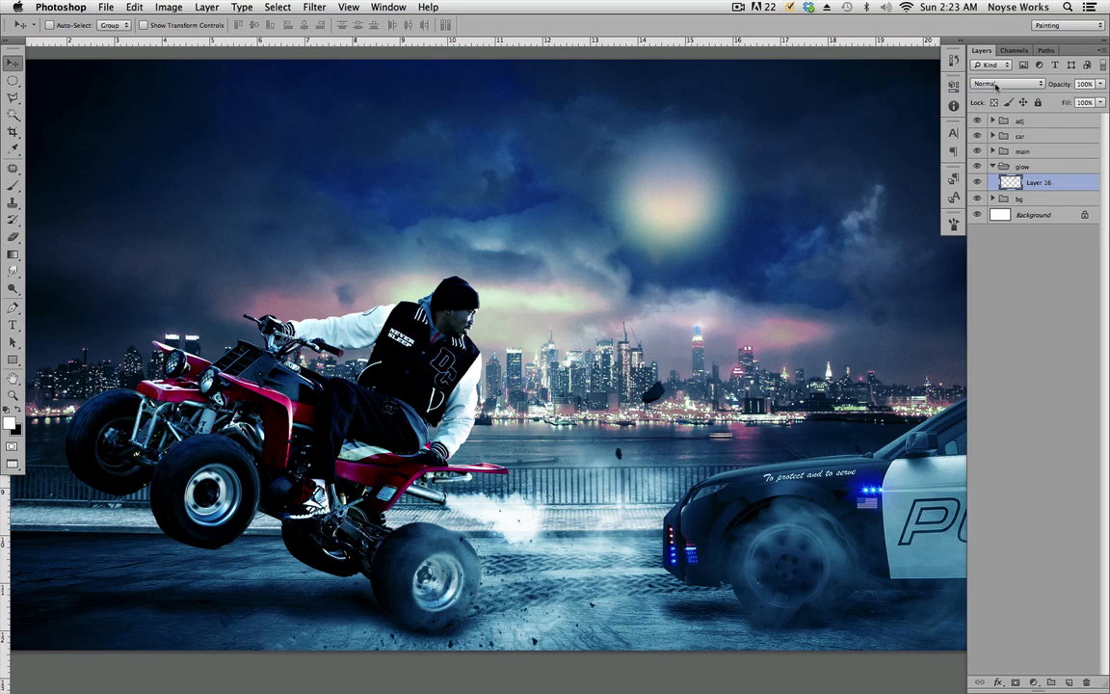
left_click(1016, 86)
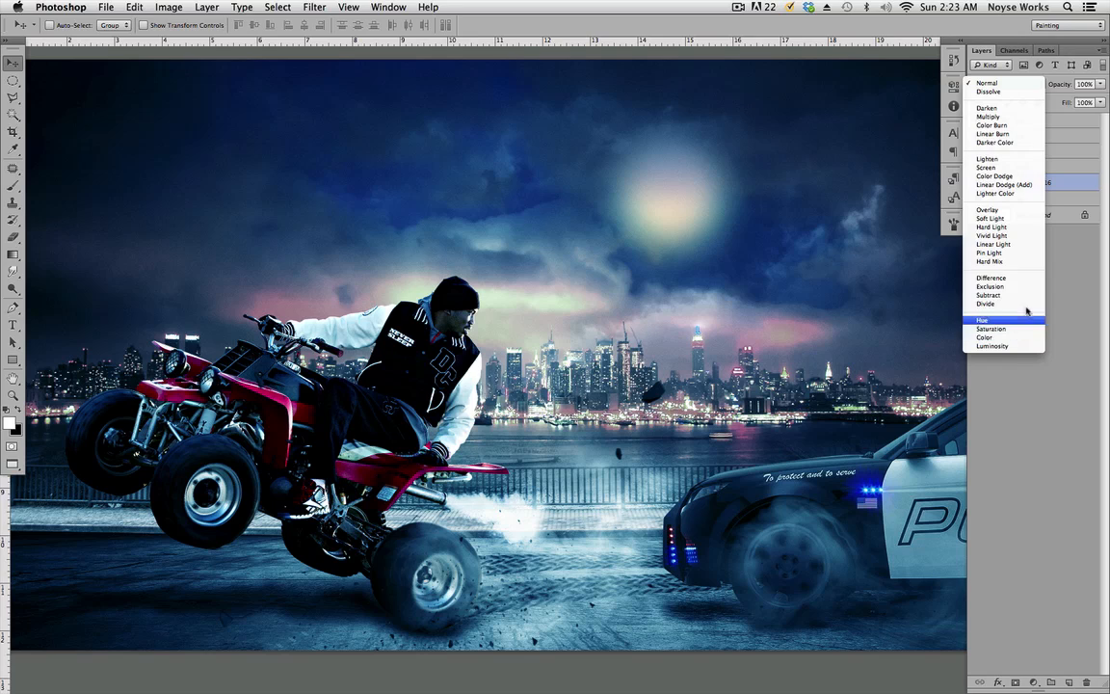
left_click(1027, 189)
mouse_move(733, 235)
left_mouse_down()
mouse_move(501, 310)
mouse_move(502, 361)
left_mouse_up()
left_click(1008, 83)
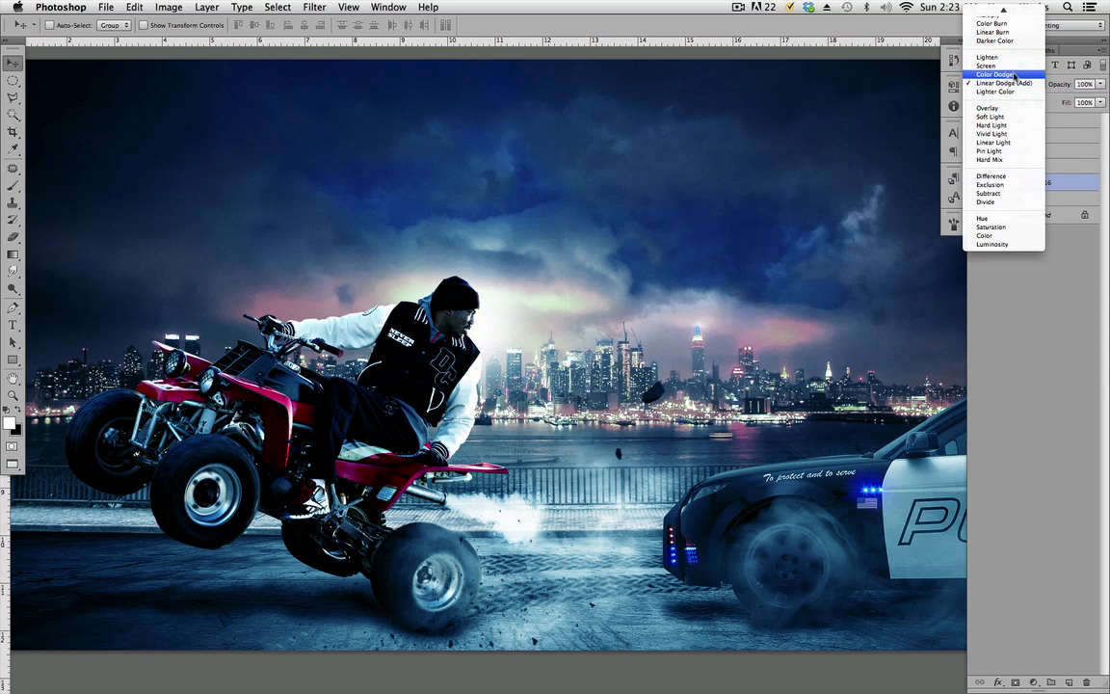
left_click(1017, 135)
Step: Duplicate the glow layer, then enlarge the copy proportionally and place it behind the police car's roof
left_click_drag(527, 337, 752, 332)
key("super+j")
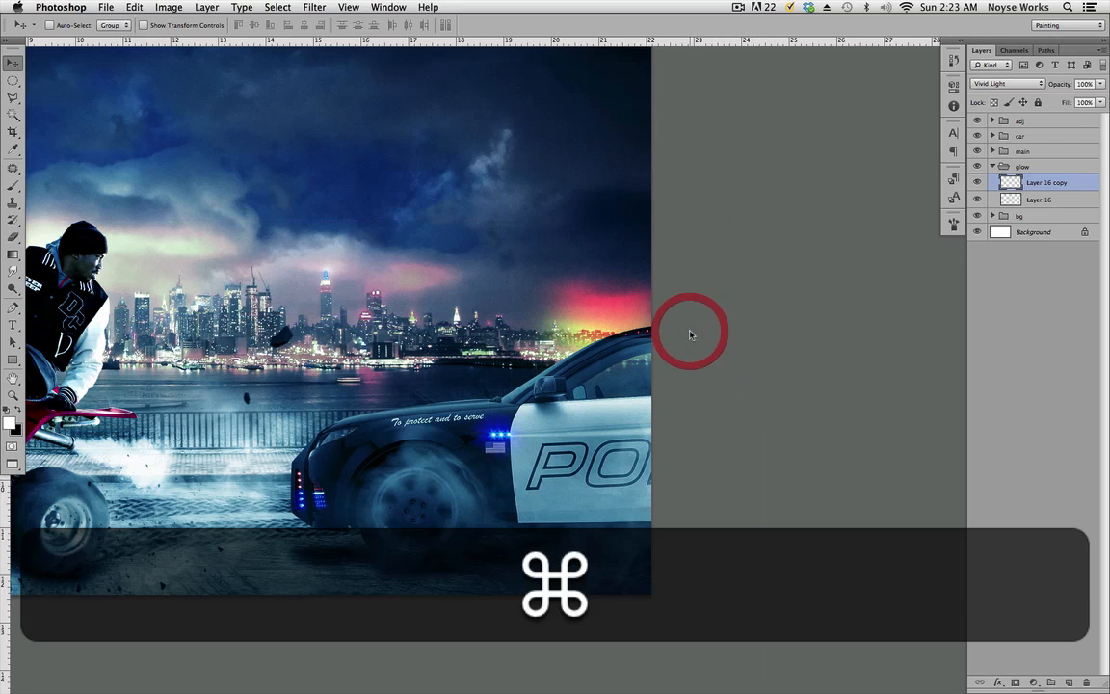
key("super+t")
left_click_drag(706, 219, 785, 166)
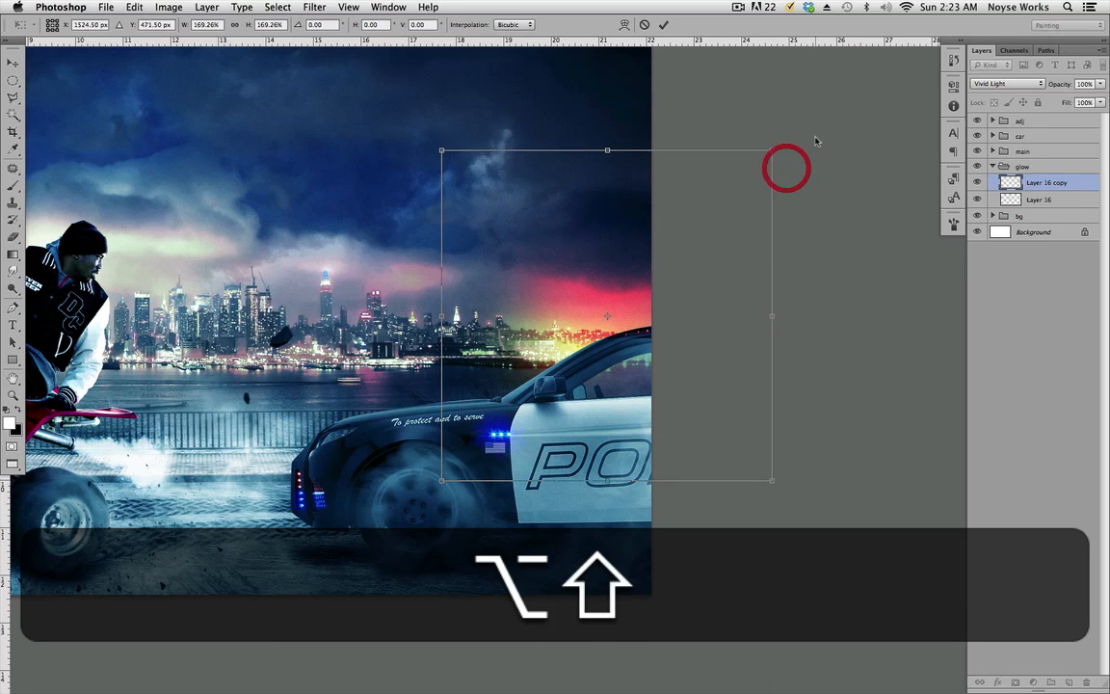
key("Return")
left_click_drag(632, 316, 671, 334)
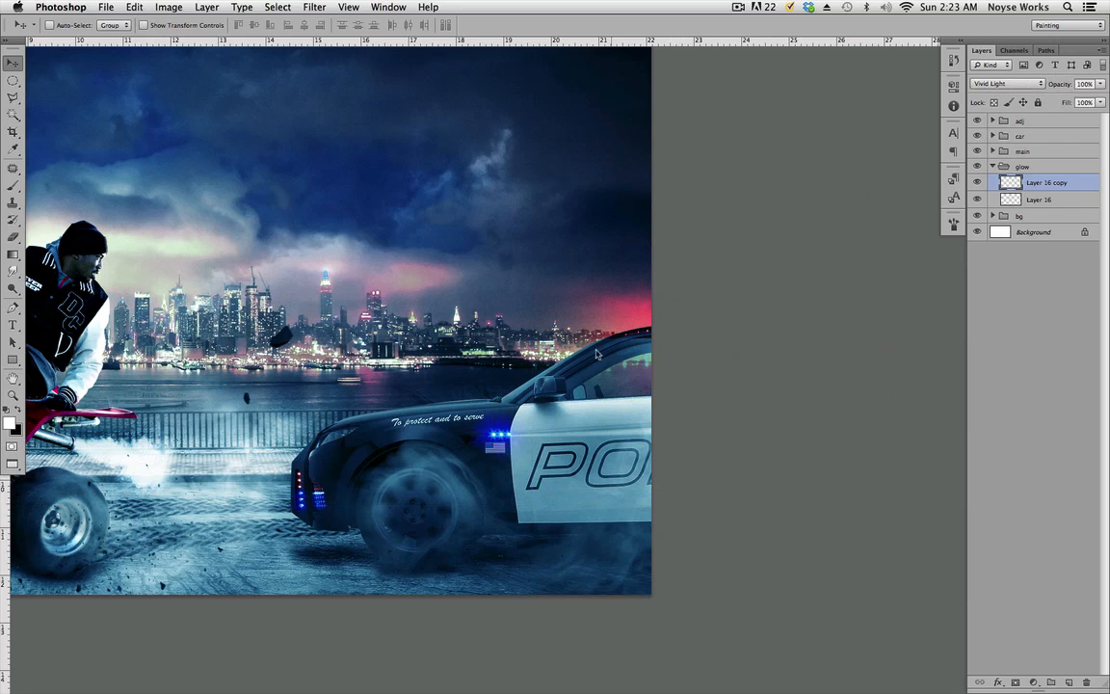
Step: Lower the opacity of the glow behind the police car to 38%
scroll(597, 355, "left", 3)
left_click_drag(1100, 99, 981, 100)
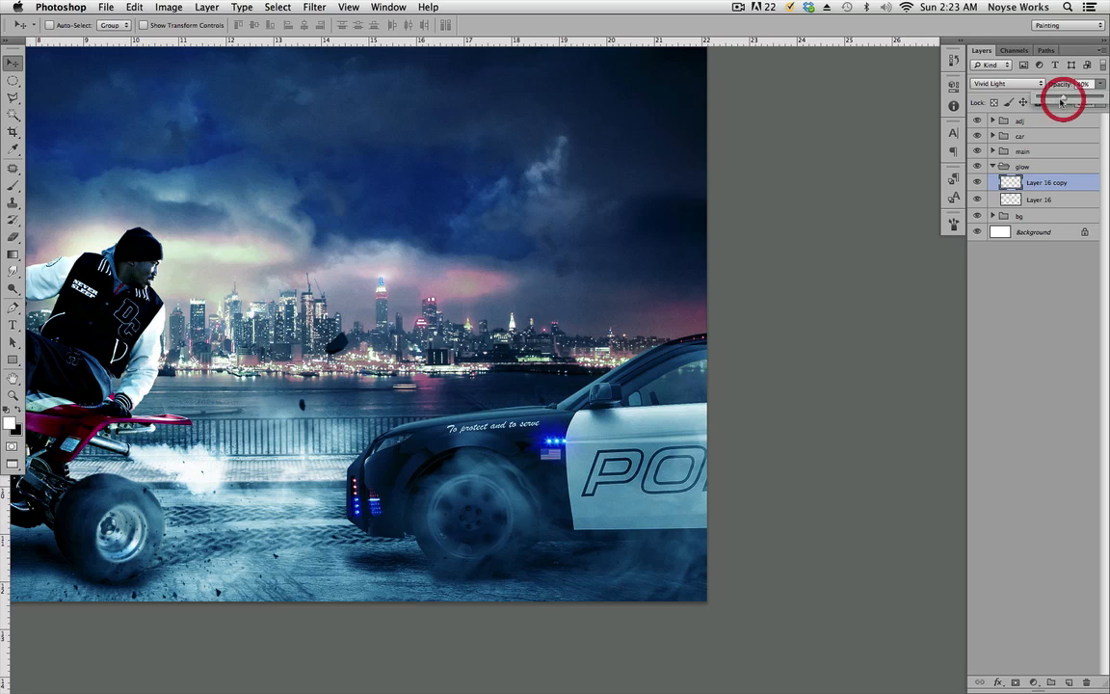
left_click(839, 274)
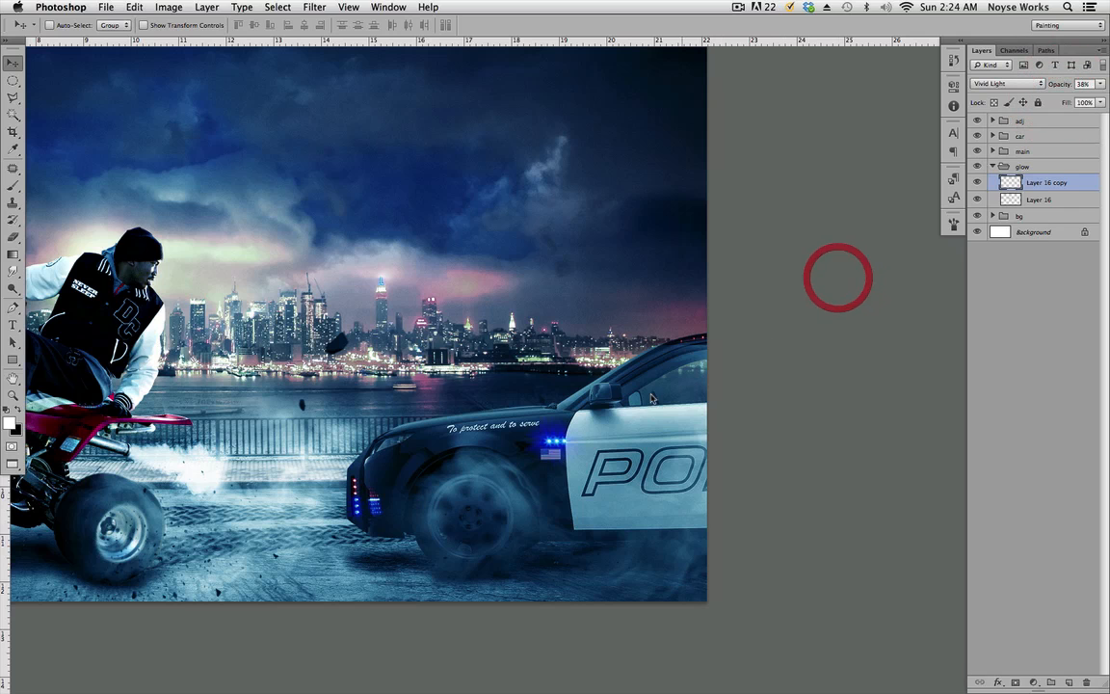
scroll(837, 277, "left", 3)
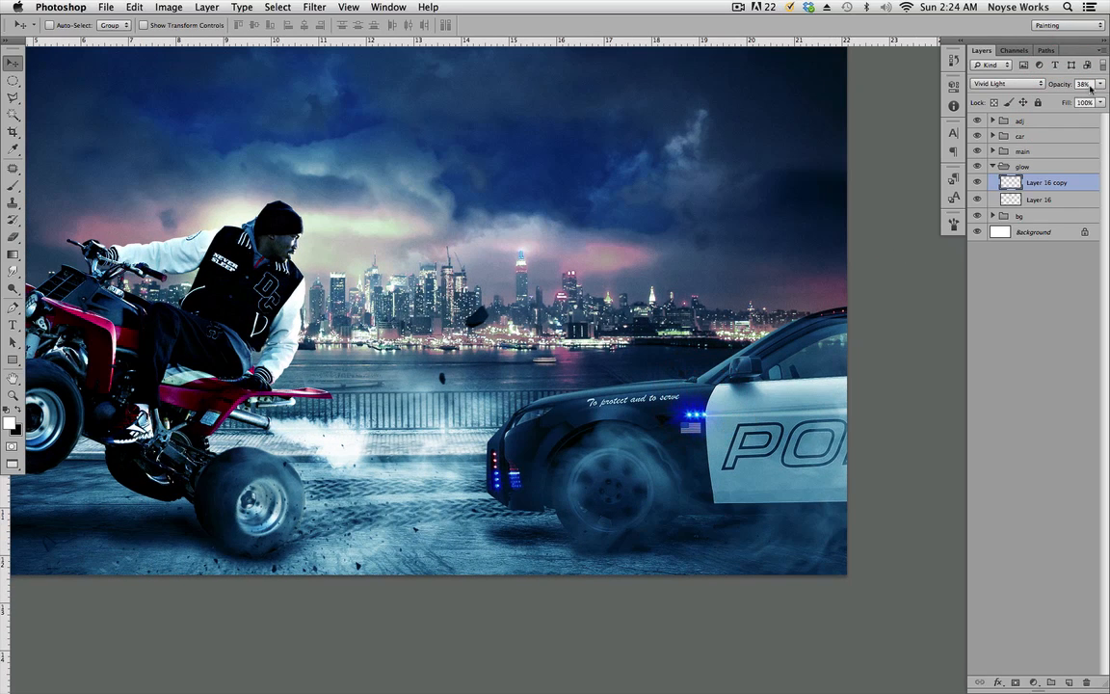
Step: Duplicate the rider's glow layer, place the copy behind his lowered arm and save the document
left_click(993, 166)
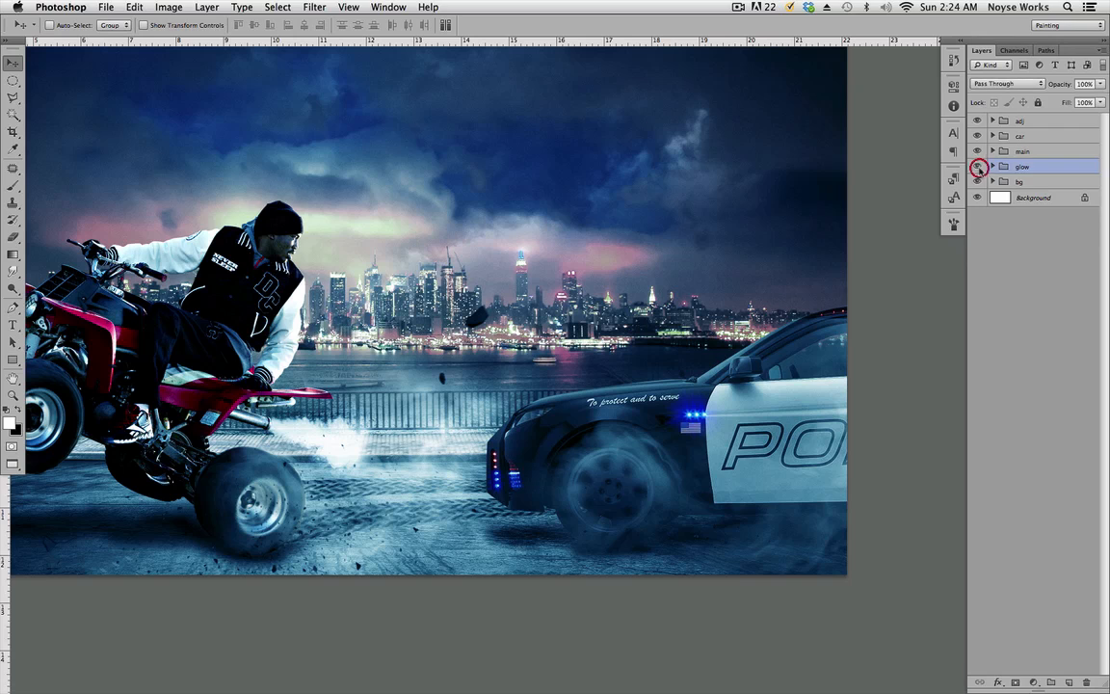
left_click(992, 166)
left_click(1033, 198)
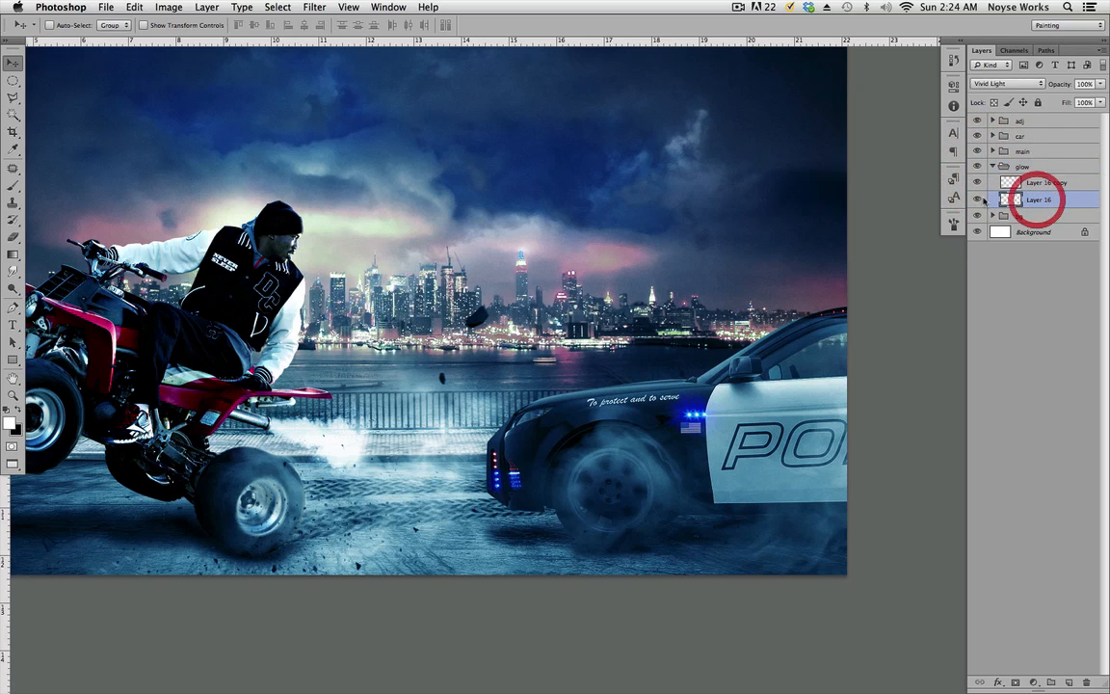
left_click(1012, 199)
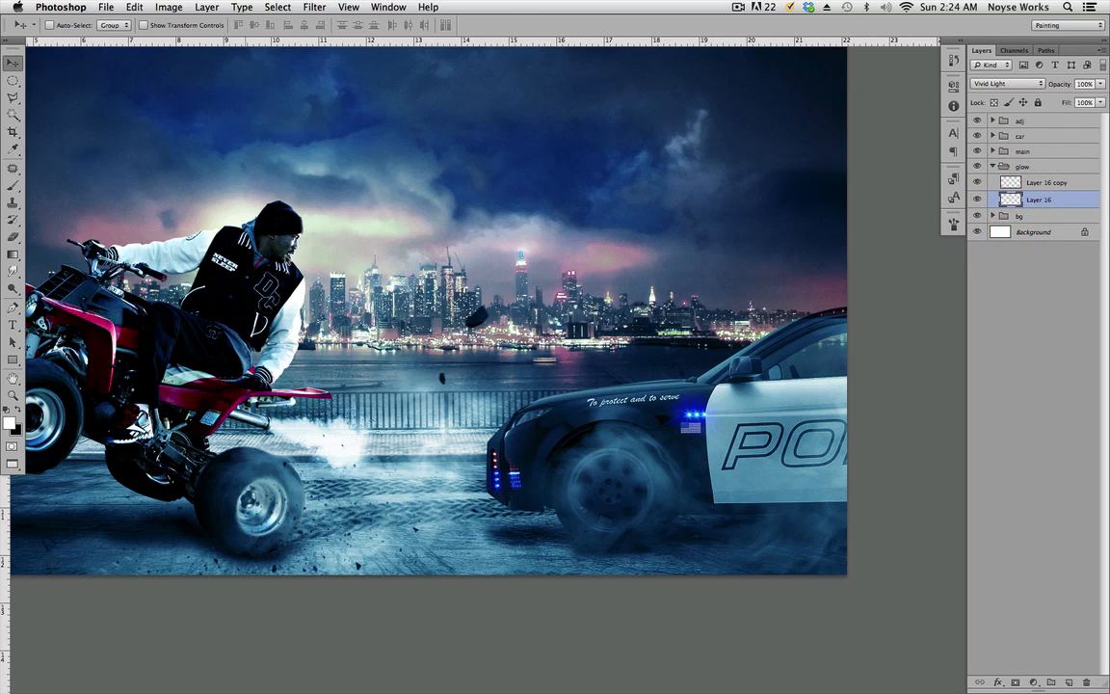
key("super+j")
left_click(300, 311)
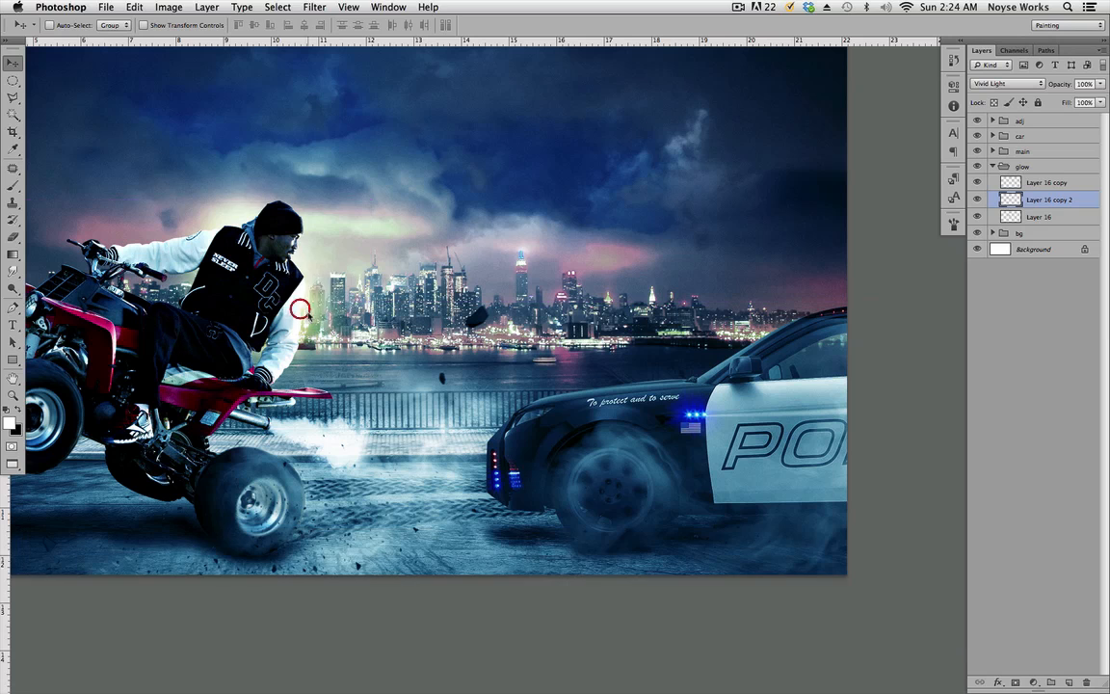
left_click(297, 322)
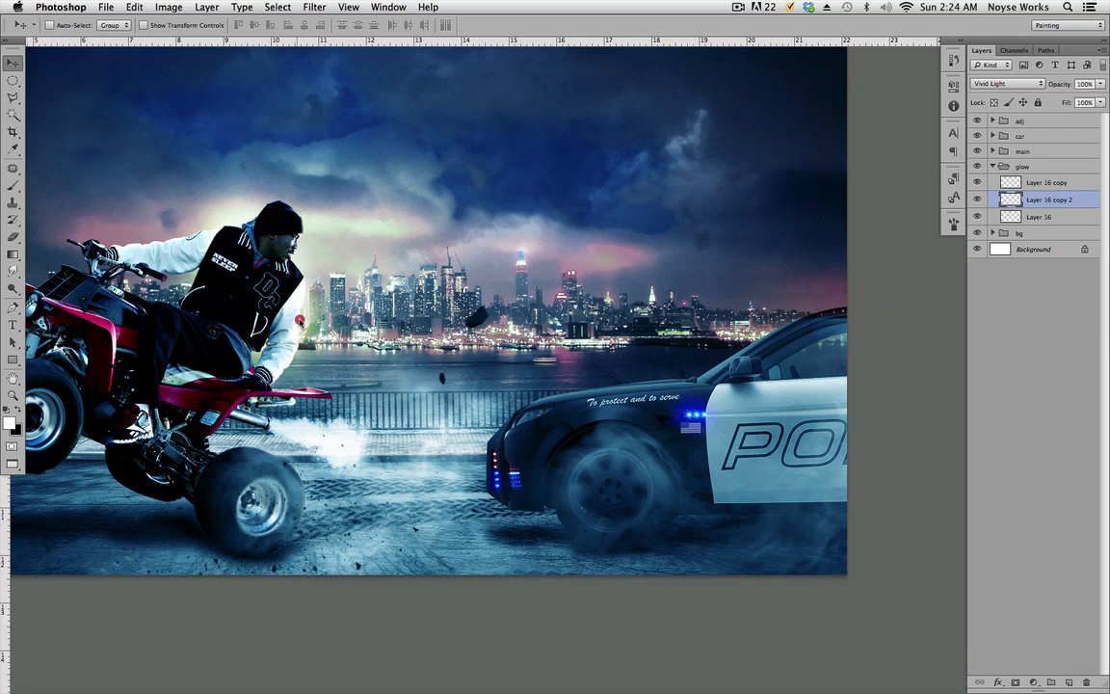
left_click_drag(299, 320, 538, 323)
key("super+s")
Step: Colorize the glow copy behind the rider's arm with Hue/Saturation, using Hue 185, Saturation 50 and Lightness 0
key("super+space")
left_click_drag(675, 378, 693, 386)
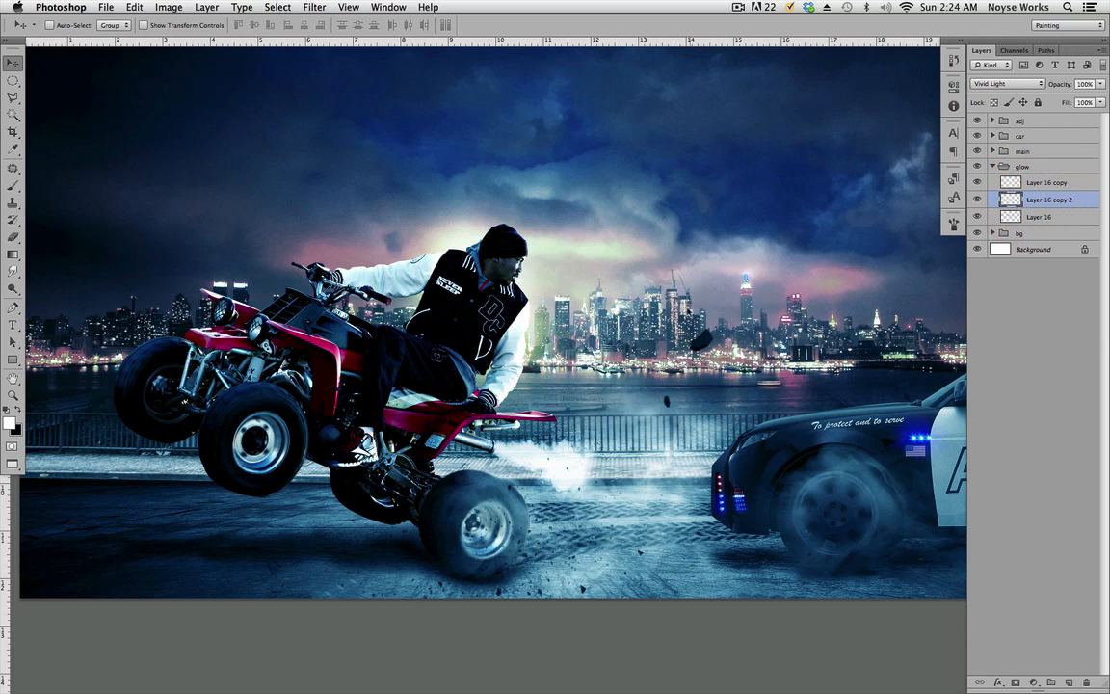
left_click_drag(759, 272, 667, 371)
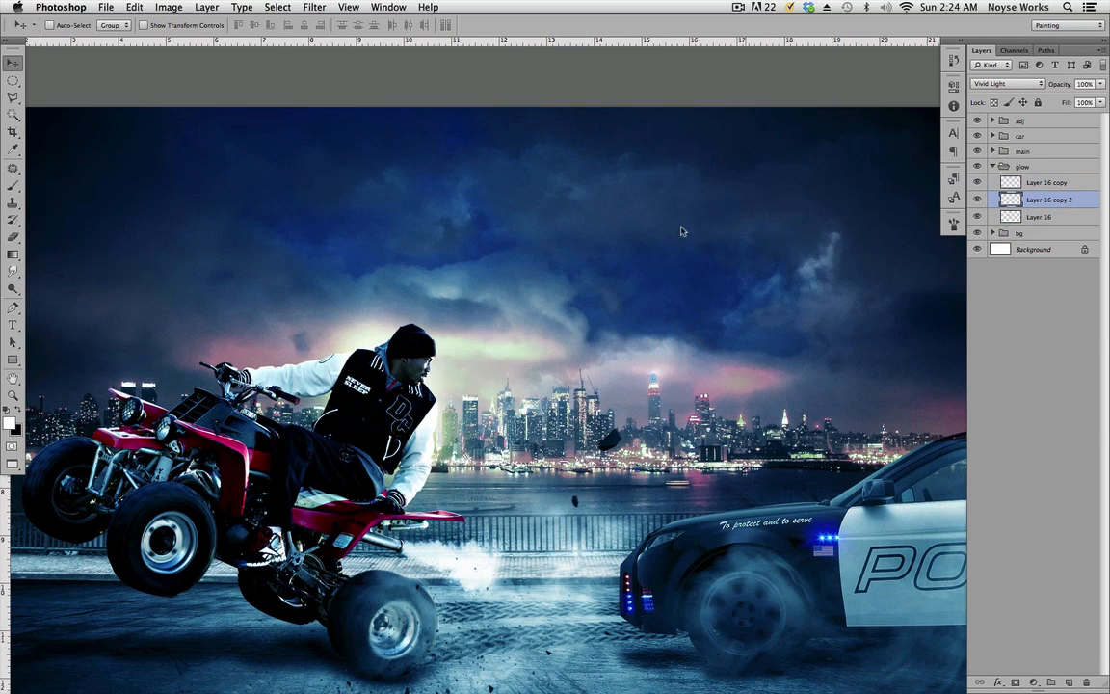
key("alt+super+u")
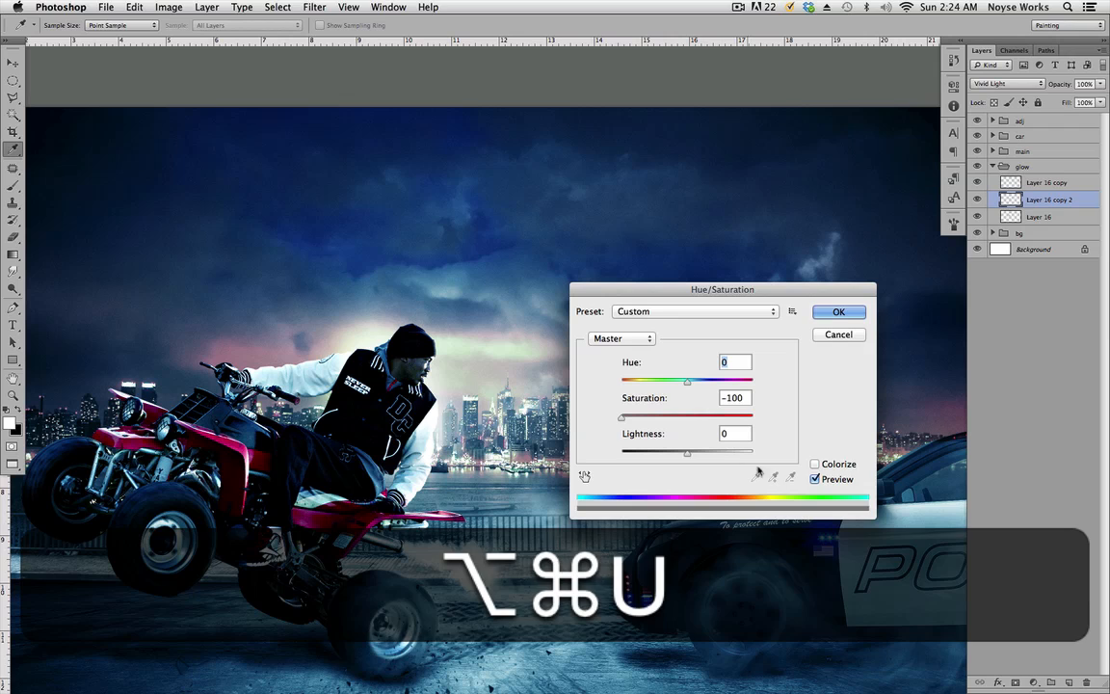
left_click(815, 463)
left_click_drag(741, 291, 748, 228)
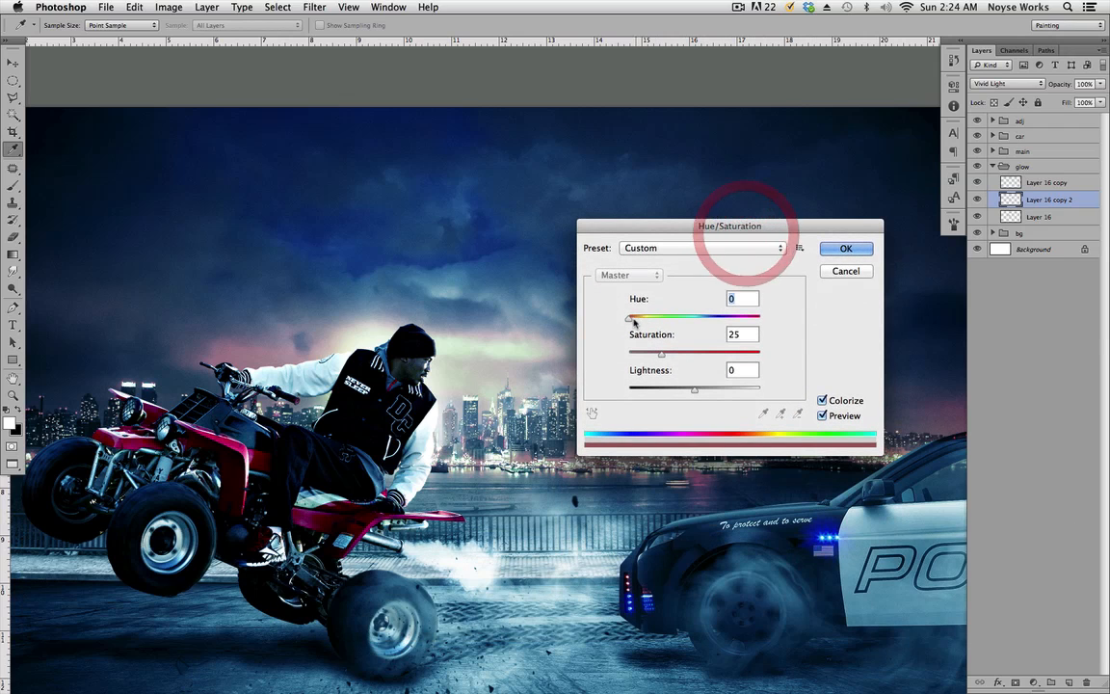
left_click_drag(633, 322, 691, 356)
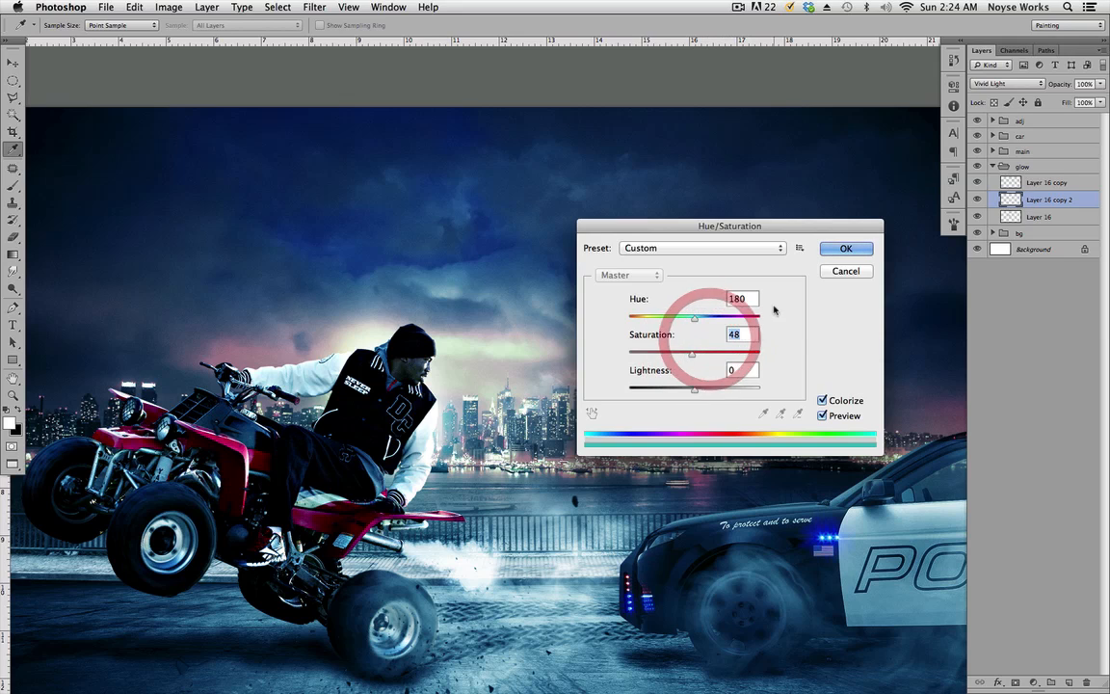
type("50")
left_click_drag(698, 326, 696, 322)
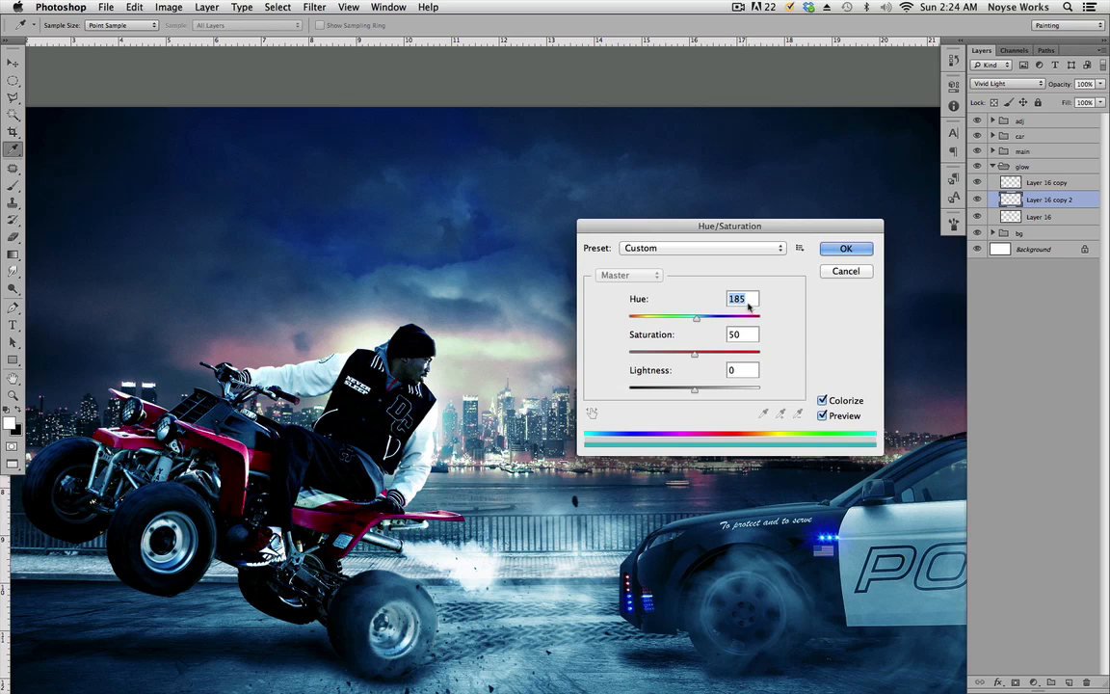
left_click(837, 251)
left_click_drag(457, 362, 778, 268)
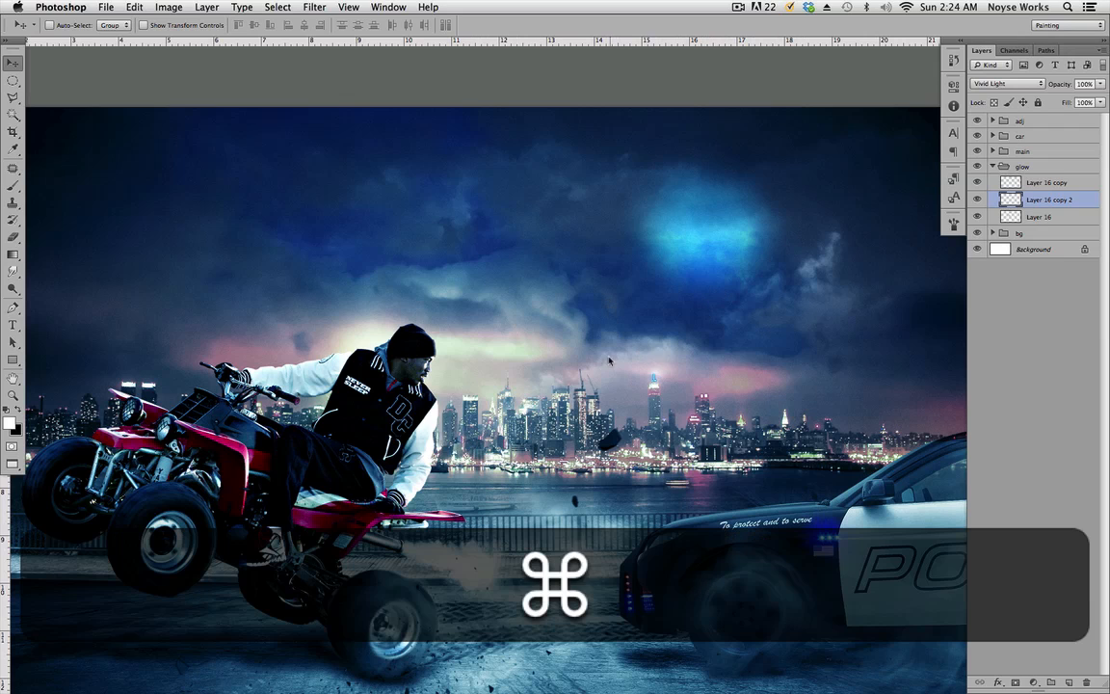
key("super+z")
Step: Apply the same colorizing Hue/Saturation adjustment, Hue 185 and Saturation 50, to the original glow on Layer 16
left_click(1039, 217)
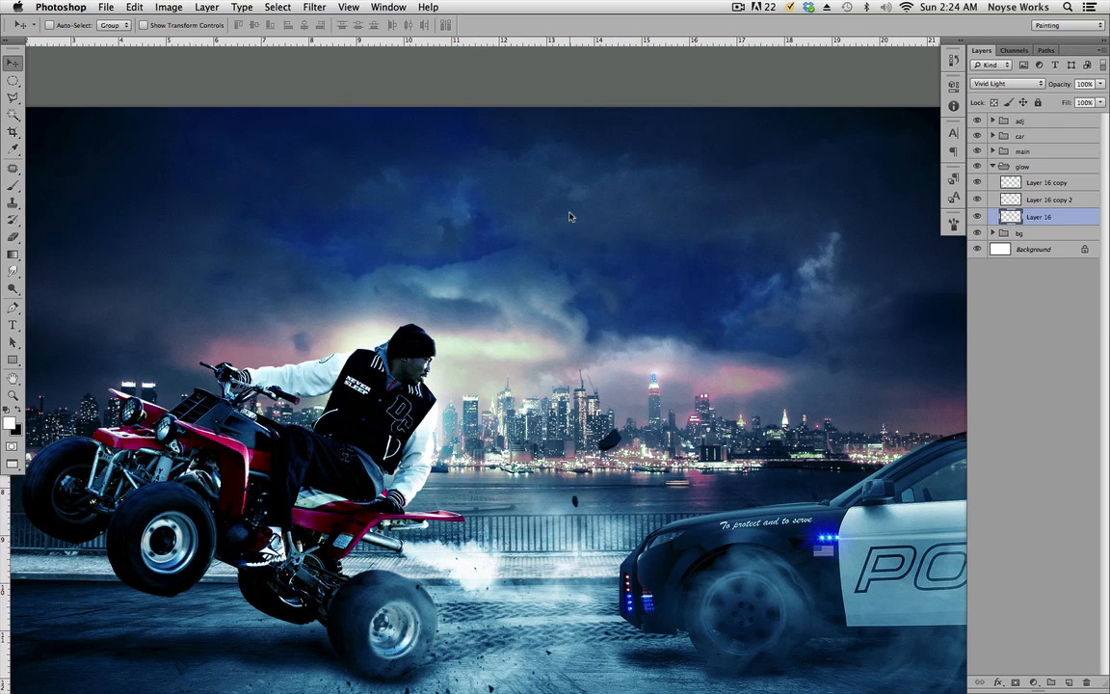
key("alt+super+u")
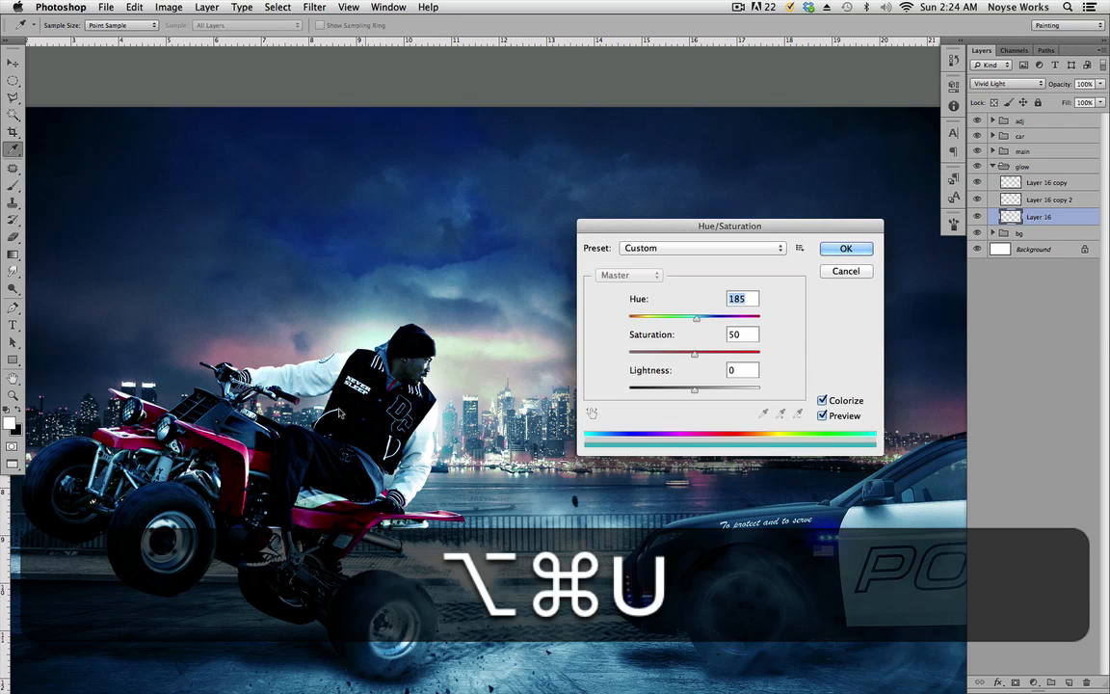
left_click(845, 249)
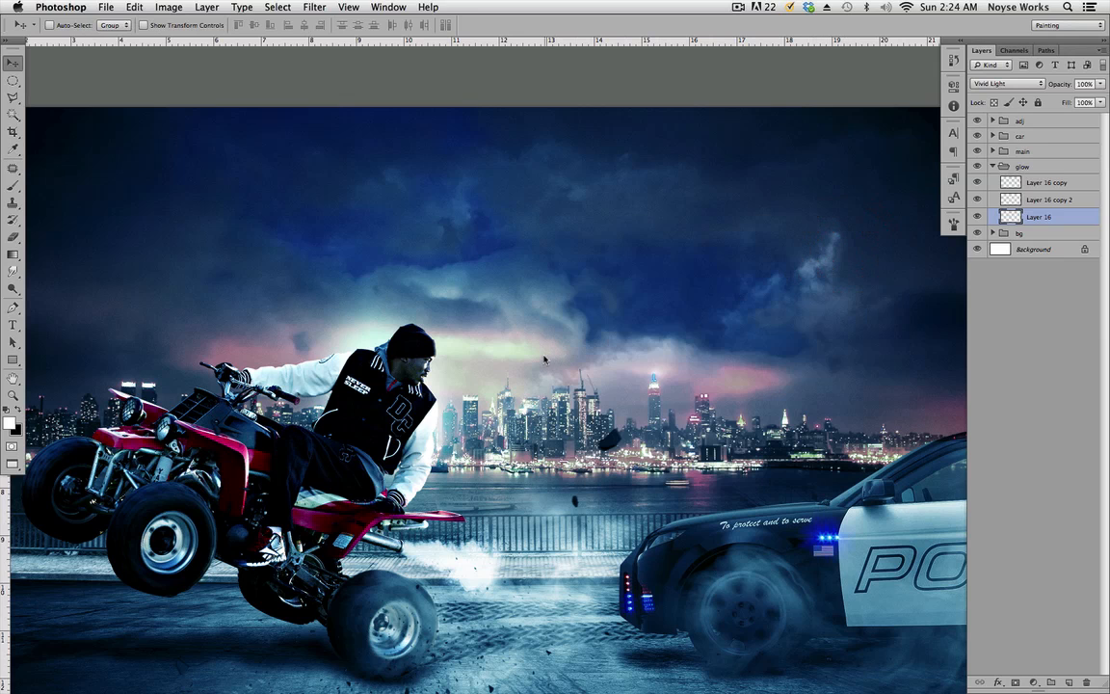
Step: Duplicate the collapsed glow group as "glow copy" and place the duplicate above the car group in the layer stack
left_click_drag(483, 321, 414, 390)
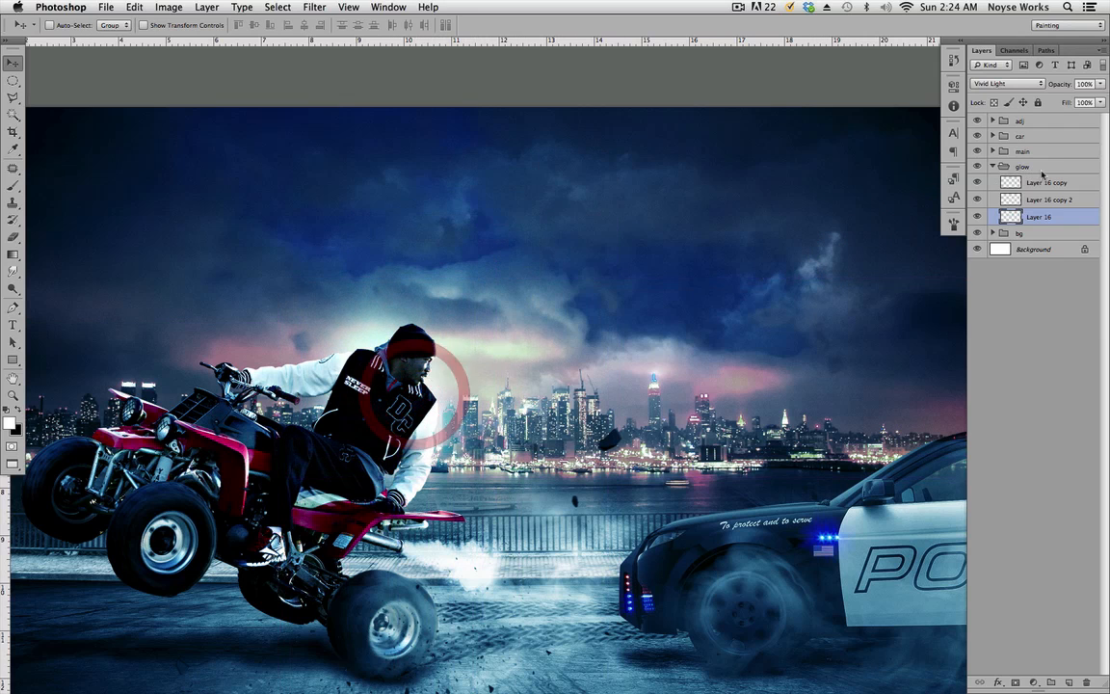
left_click(992, 166)
left_click_drag(808, 396, 788, 392)
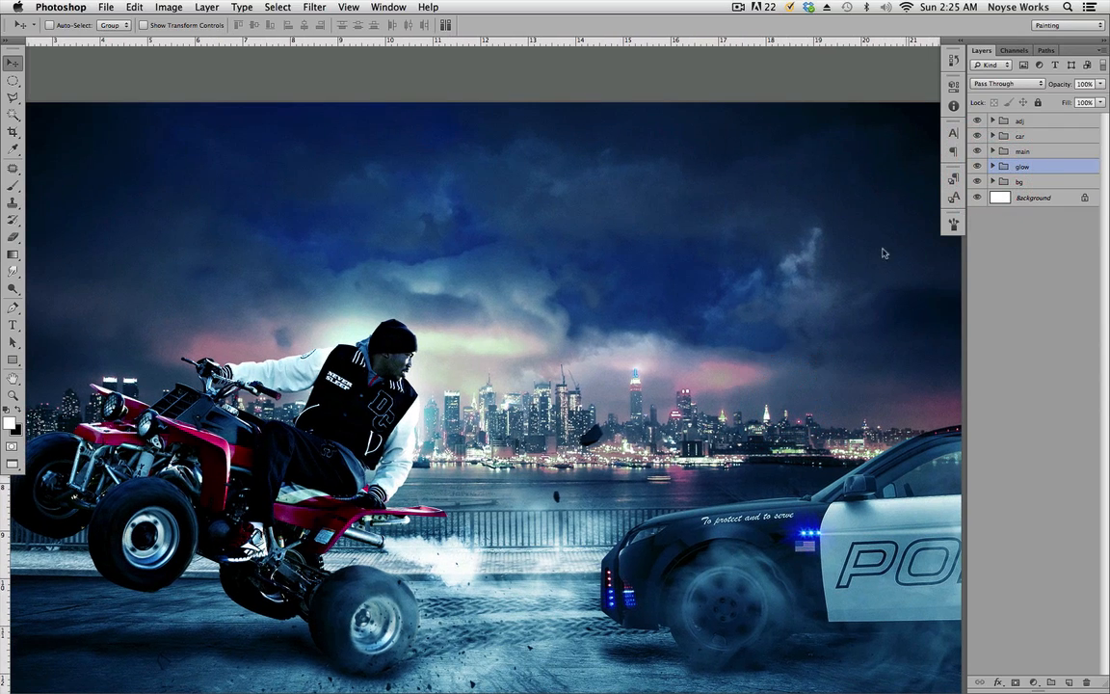
right_click(1045, 167)
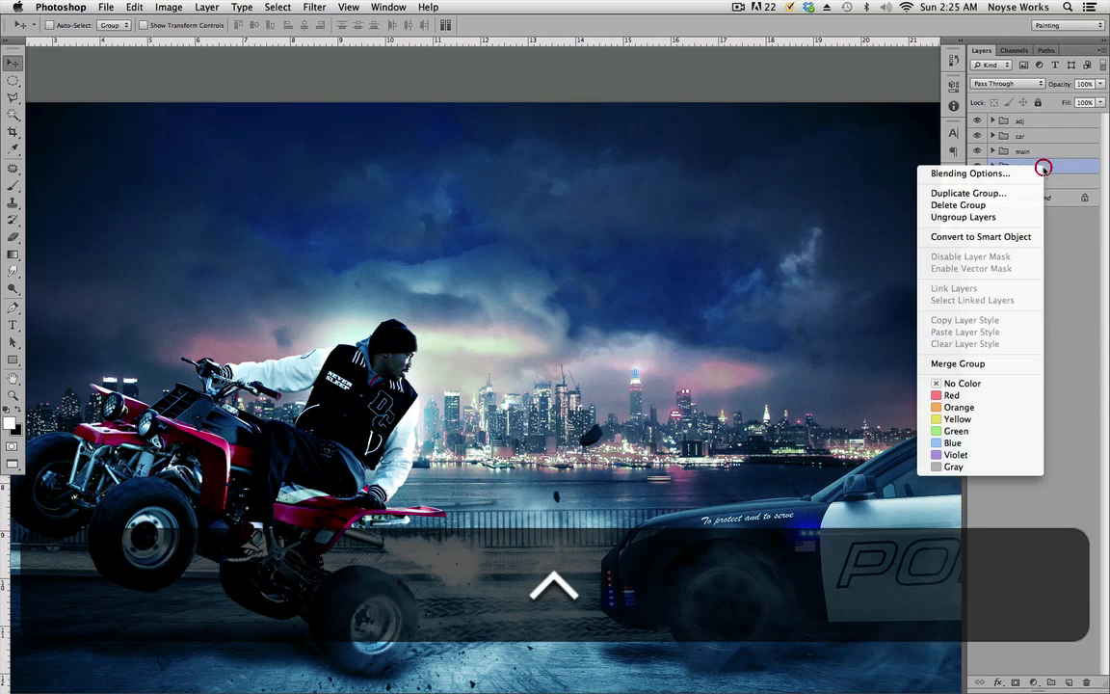
left_click(1026, 190)
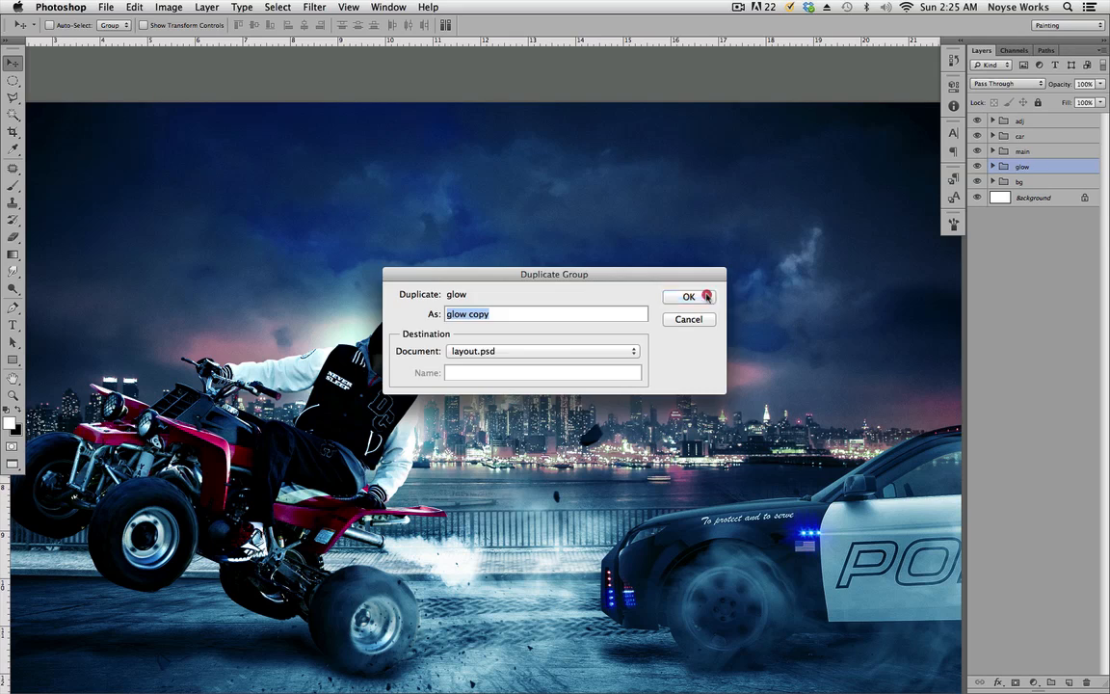
left_click(707, 296)
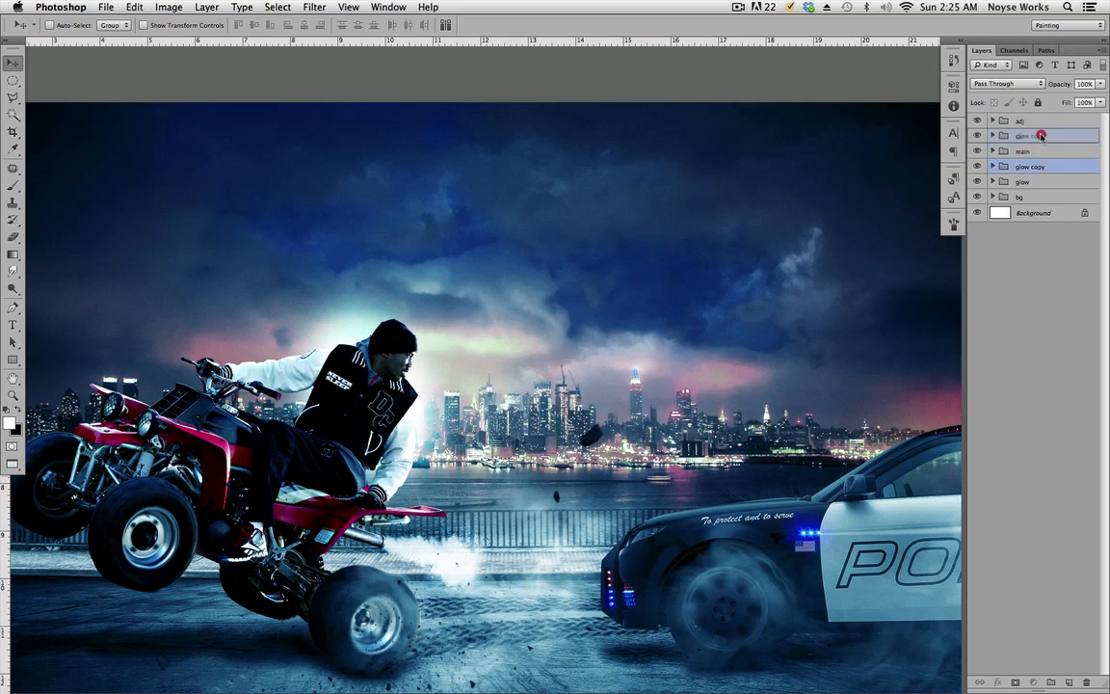
left_click_drag(1042, 130, 1041, 128)
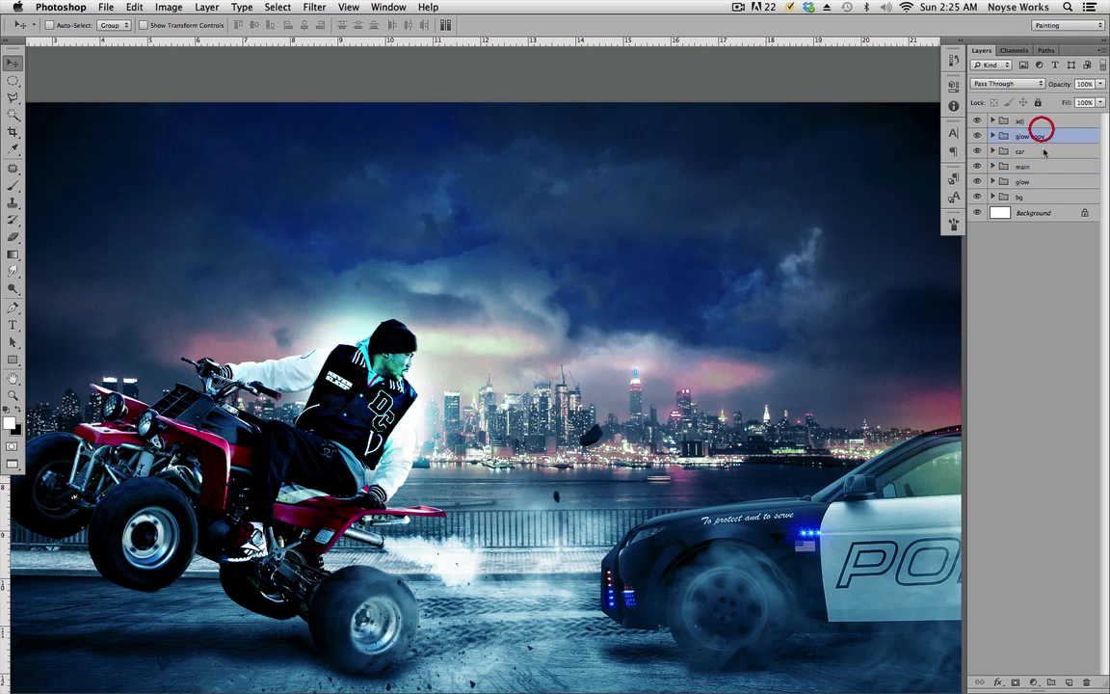
left_click_drag(905, 411, 754, 370)
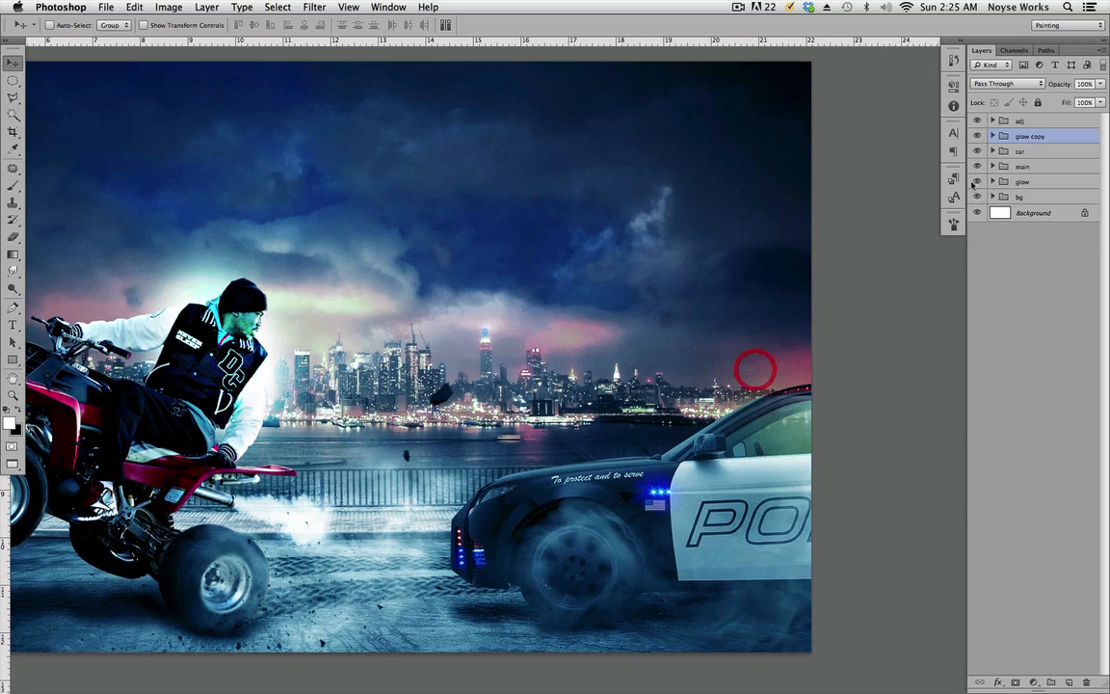
Step: Delete Layer 16 copy, the police car's glow, from the glow copy group and keep the group expanded
left_click(990, 136)
left_click(992, 136)
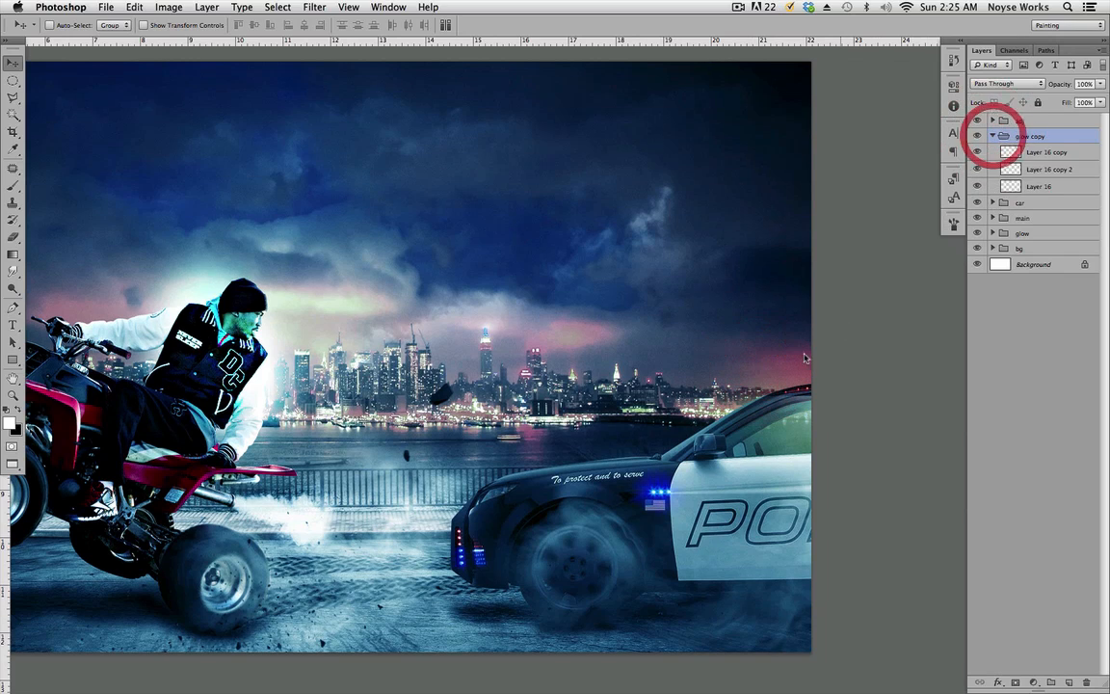
left_click(980, 152)
left_click(980, 152)
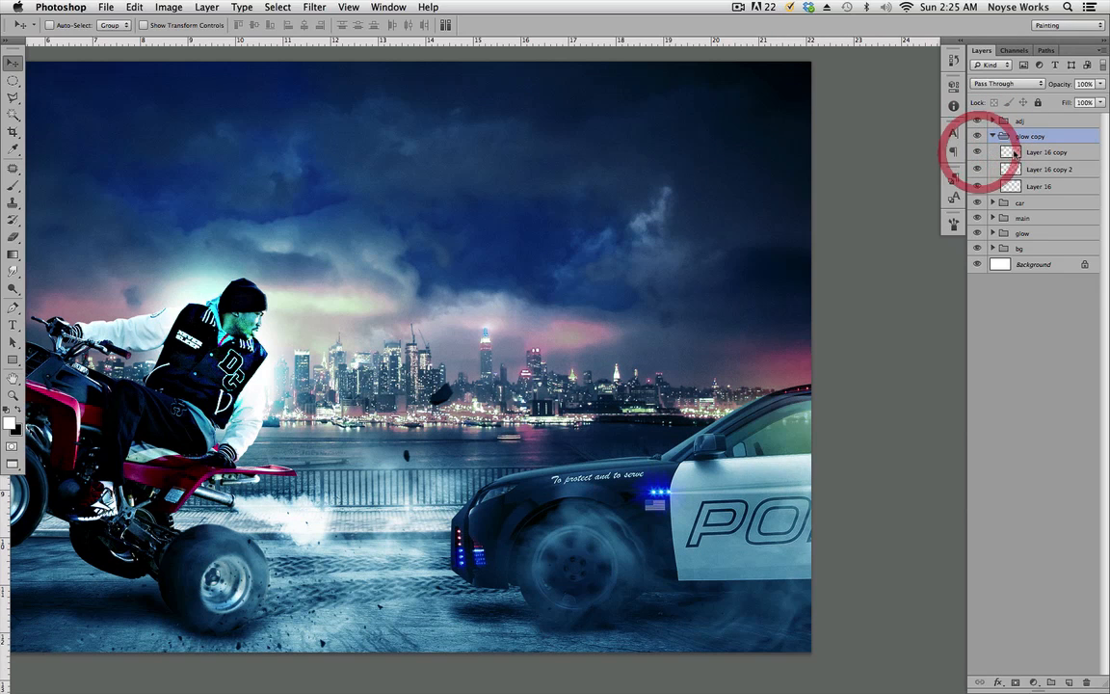
left_click(1054, 152)
key("Delete")
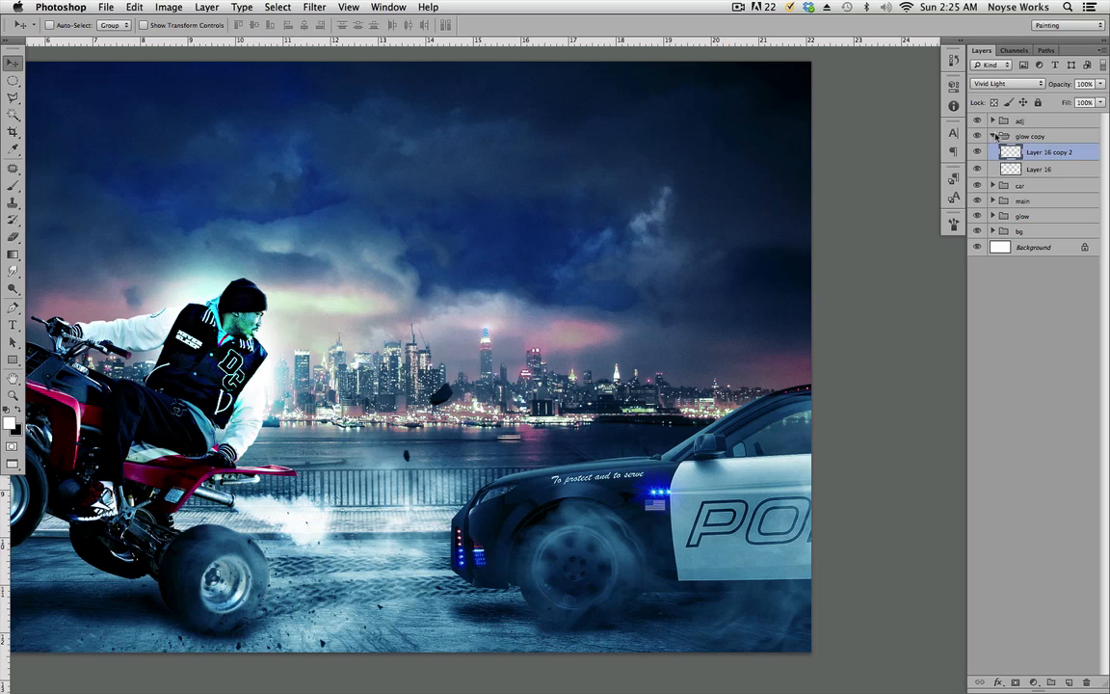
left_click(994, 136)
left_click_drag(655, 331, 756, 345)
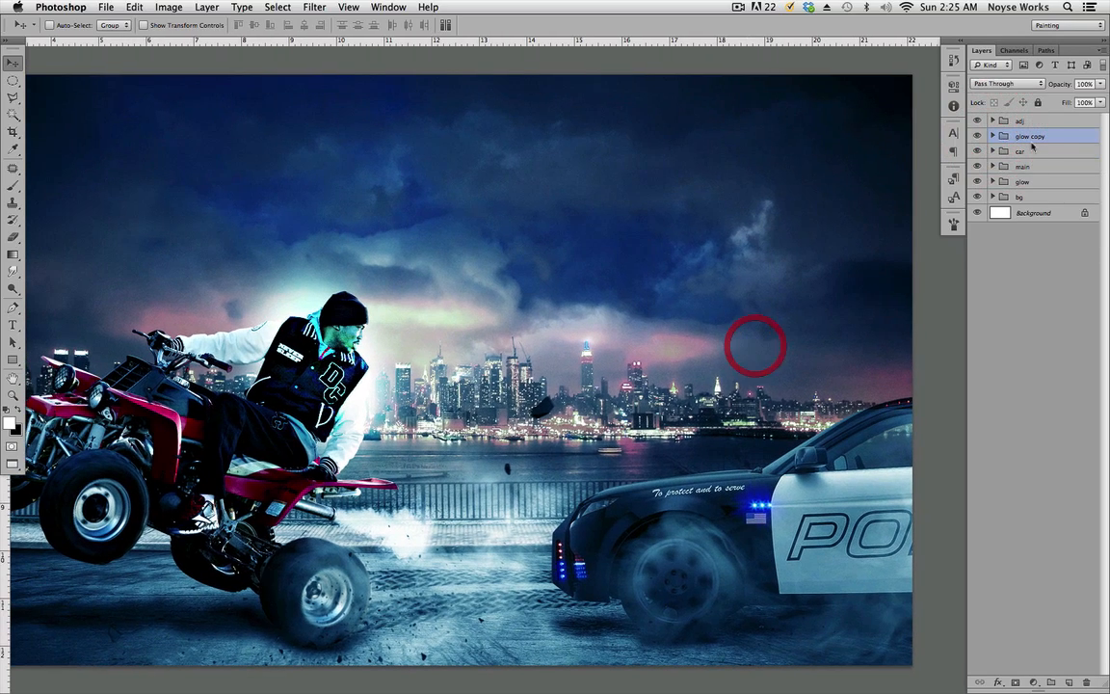
left_click(992, 136)
left_click(1039, 169, "shift")
left_click_drag(424, 332, 472, 274)
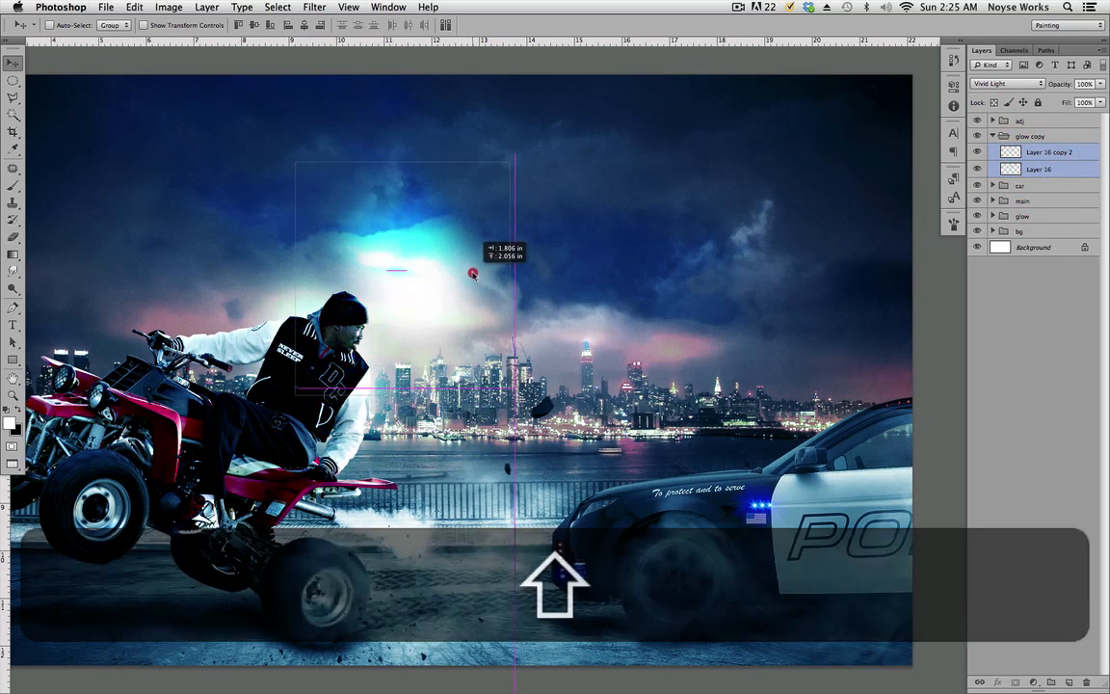
key("super+z")
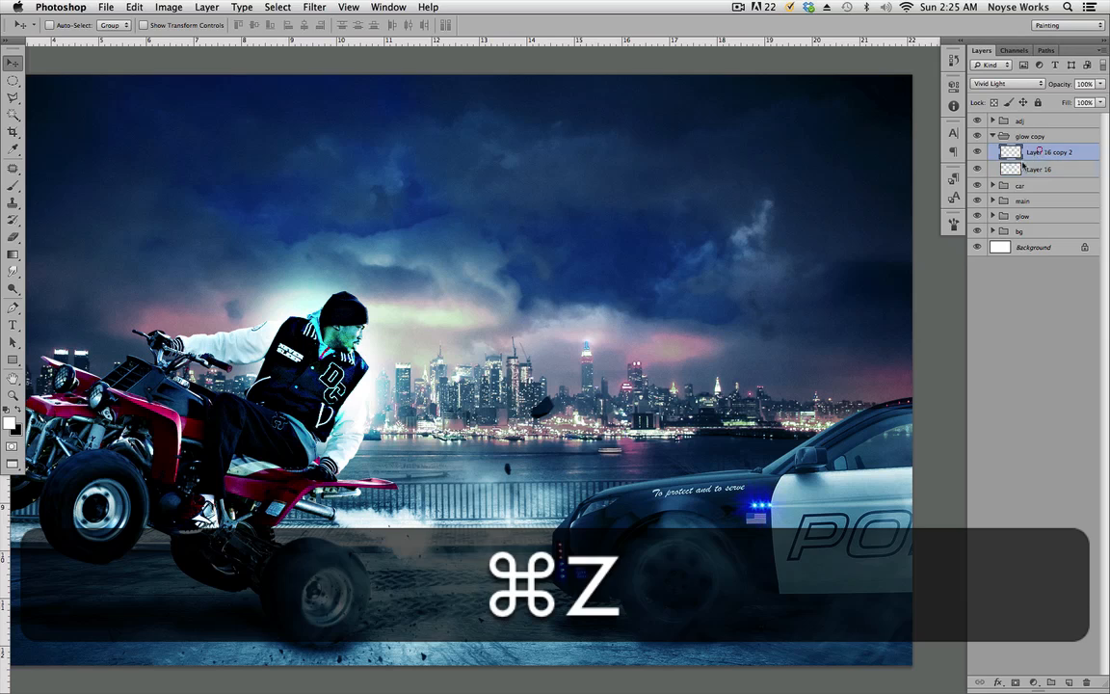
Step: Hide Layer 16 copy 2 and place the glow copy group's Layer 16 over the rider's shoulder in Screen blend mode
left_click(979, 153)
left_click(1027, 170)
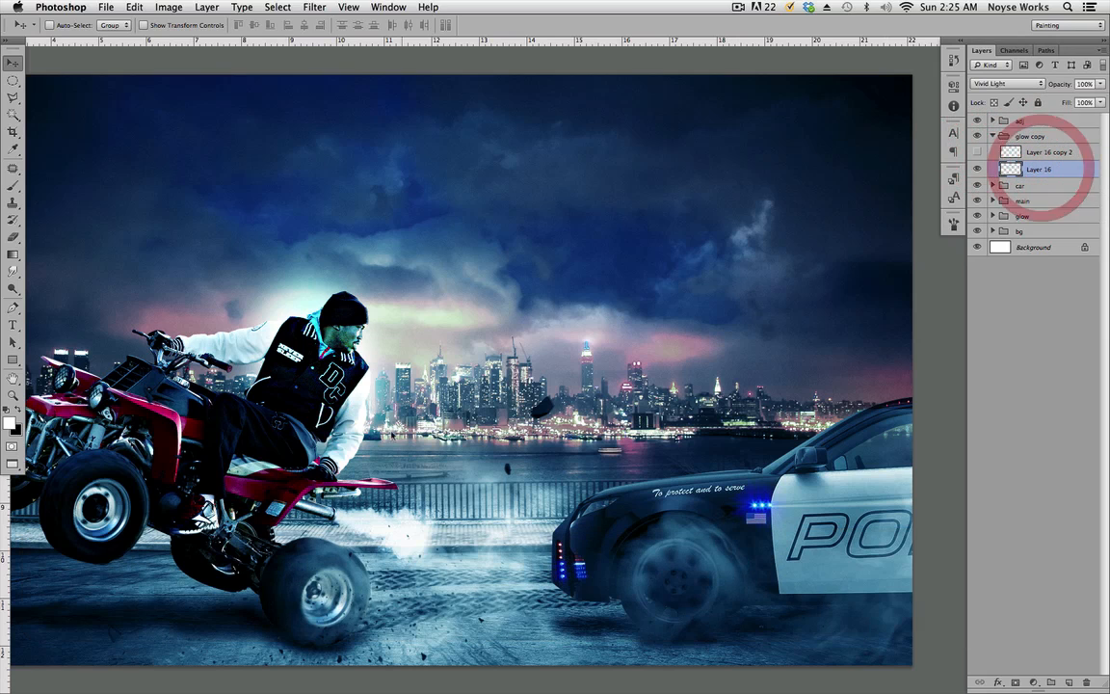
left_click_drag(507, 330, 423, 372)
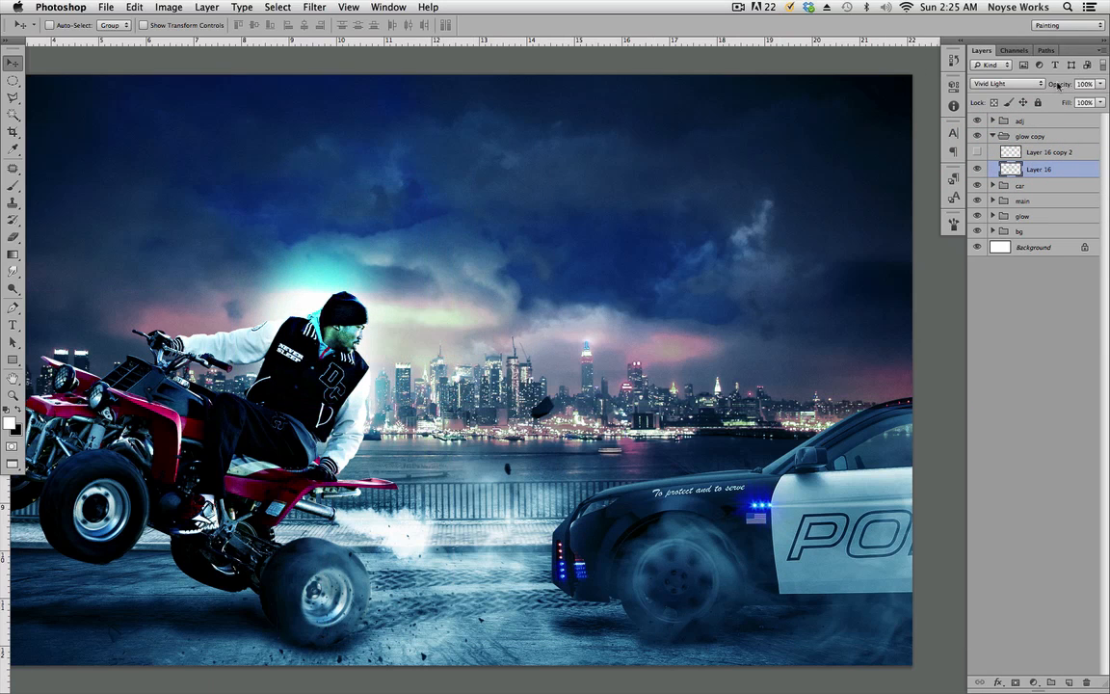
left_click(1007, 84)
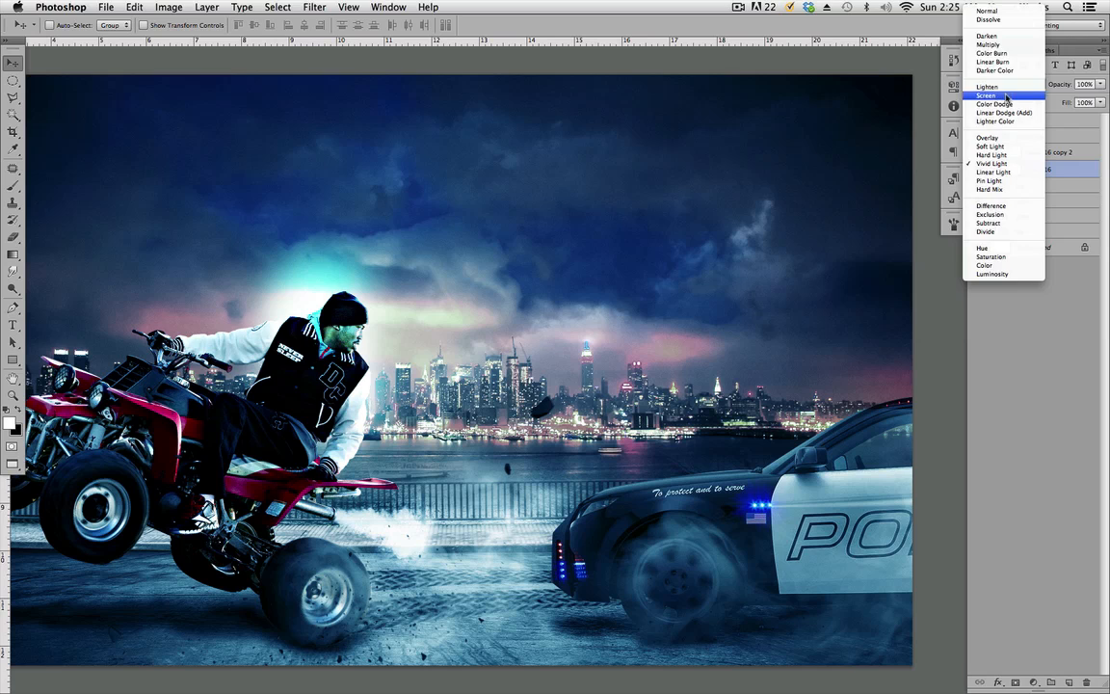
left_click(1007, 97)
left_click_drag(481, 344, 663, 419)
mouse_move(548, 417)
left_mouse_down()
mouse_move(514, 393)
mouse_move(530, 409)
left_mouse_up()
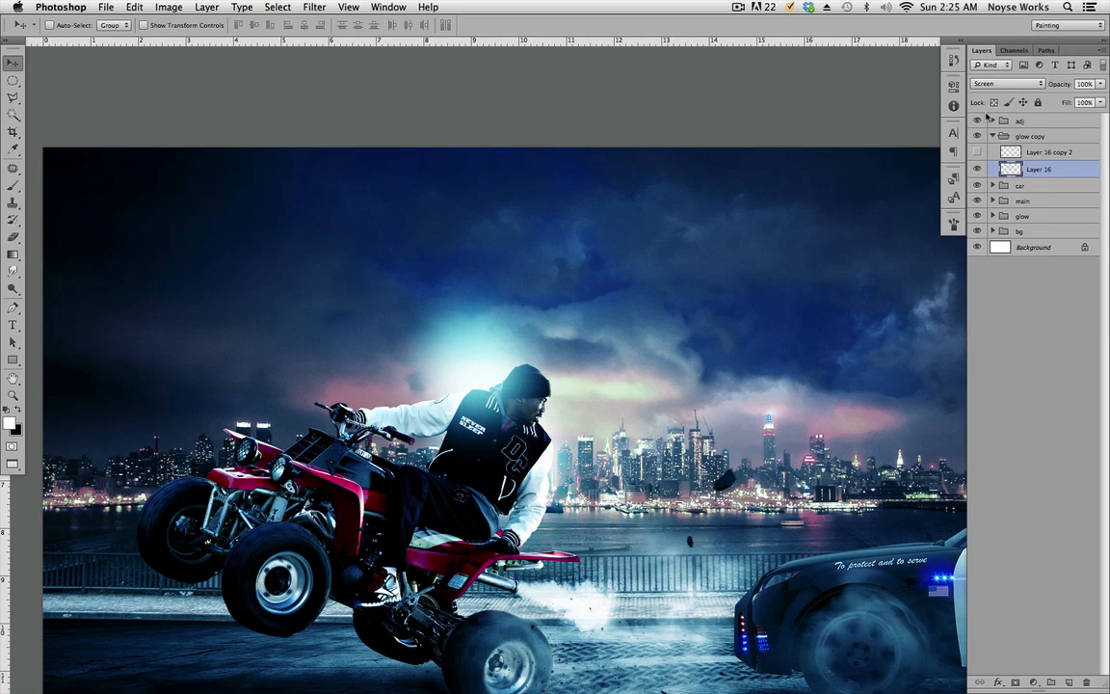
Step: Scale the Layer 16 glow down and position it along the rider's upper shoulder
key("super+t")
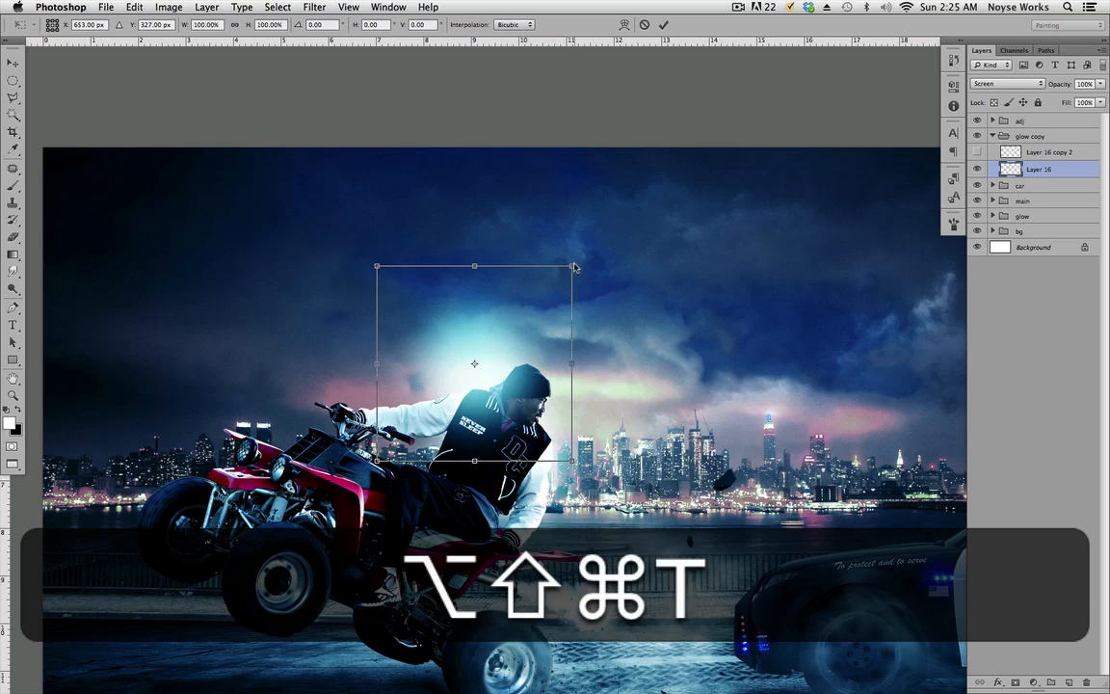
left_click_drag(572, 263, 535, 311)
key("Return")
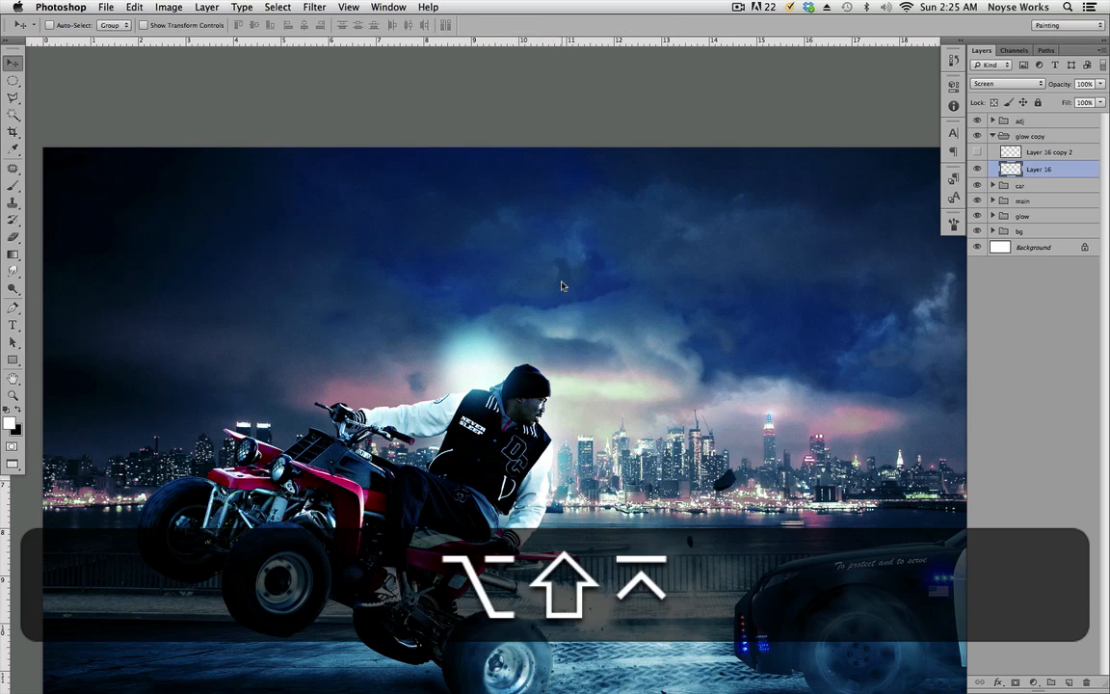
left_click_drag(472, 386, 493, 385)
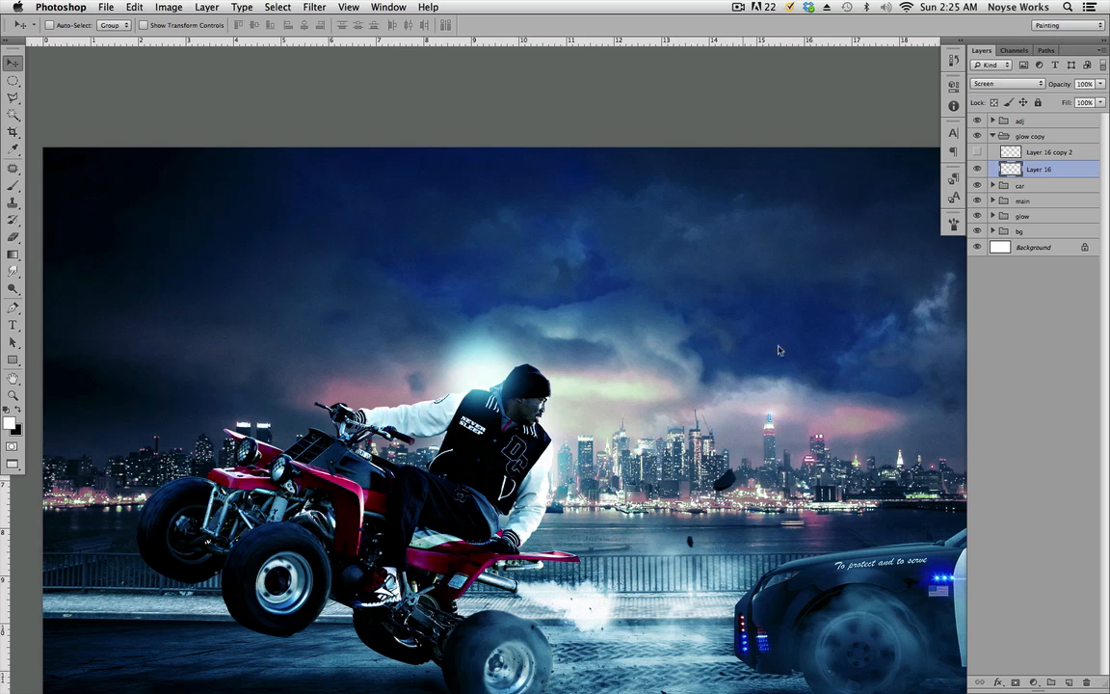
Step: Lower the opacity of Layer 16 in the glow copy group to 61%
left_click_drag(769, 404, 726, 402)
left_click(1051, 168)
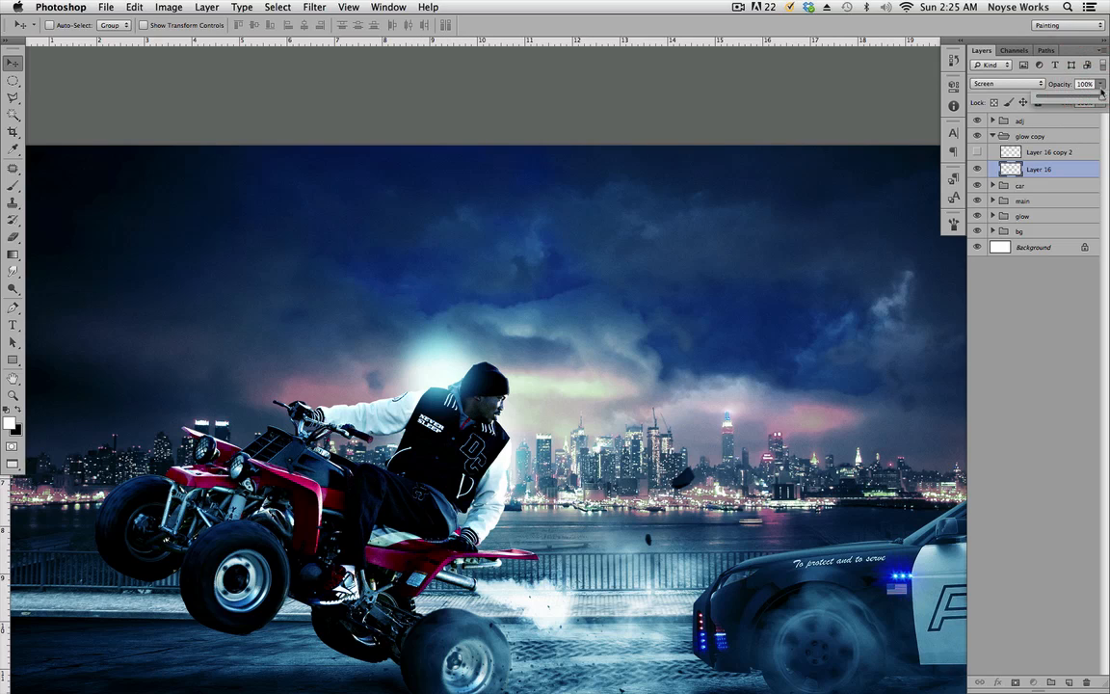
left_click_drag(1085, 99, 1083, 101)
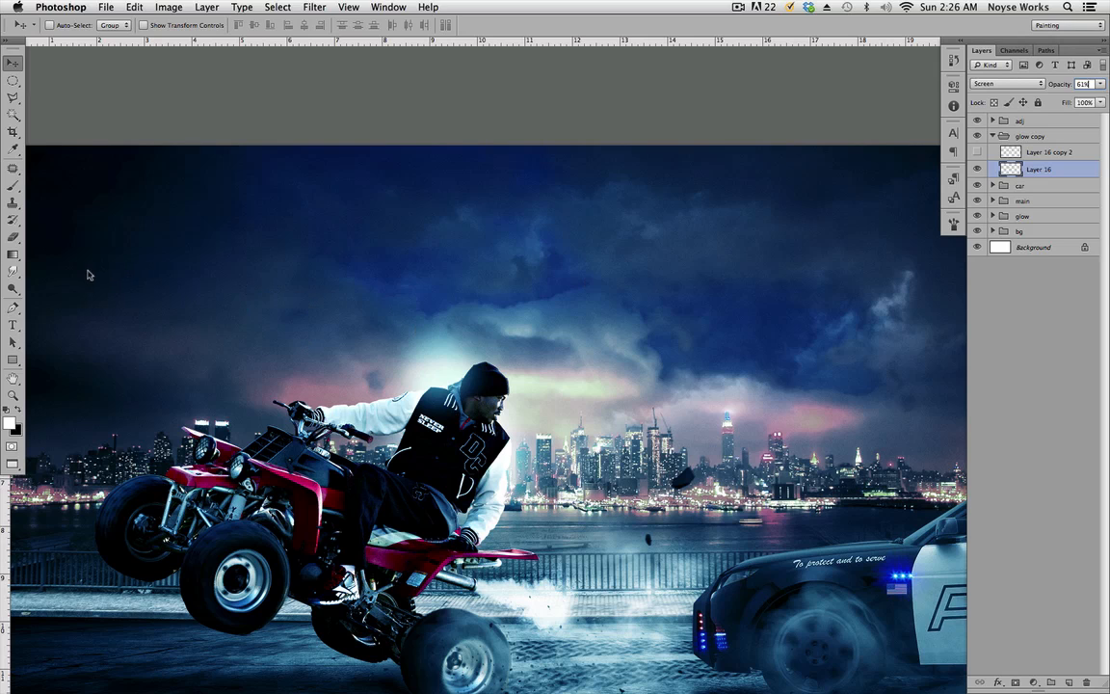
Step: Trim the upper edge of the glow above the rider's shoulder using a soft Eraser at brush size 90
left_click(12, 236)
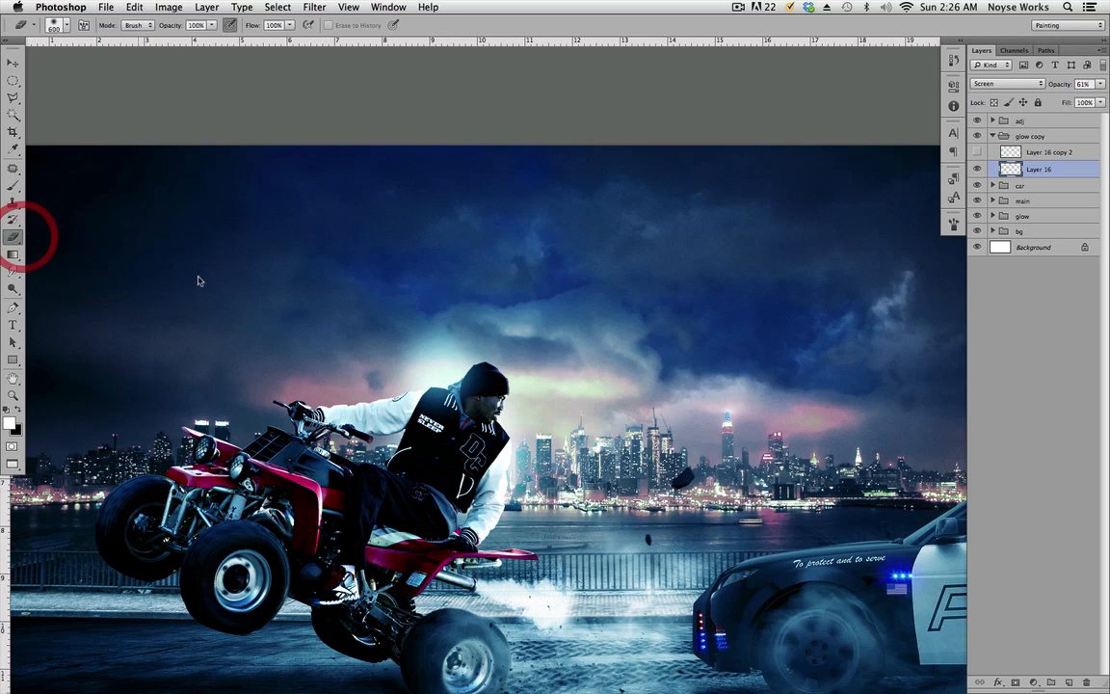
key("bracketleft")
key("bracketleft")
key("bracketleft")
key("bracketleft")
key("bracketleft")
key("bracketleft")
key("bracketleft")
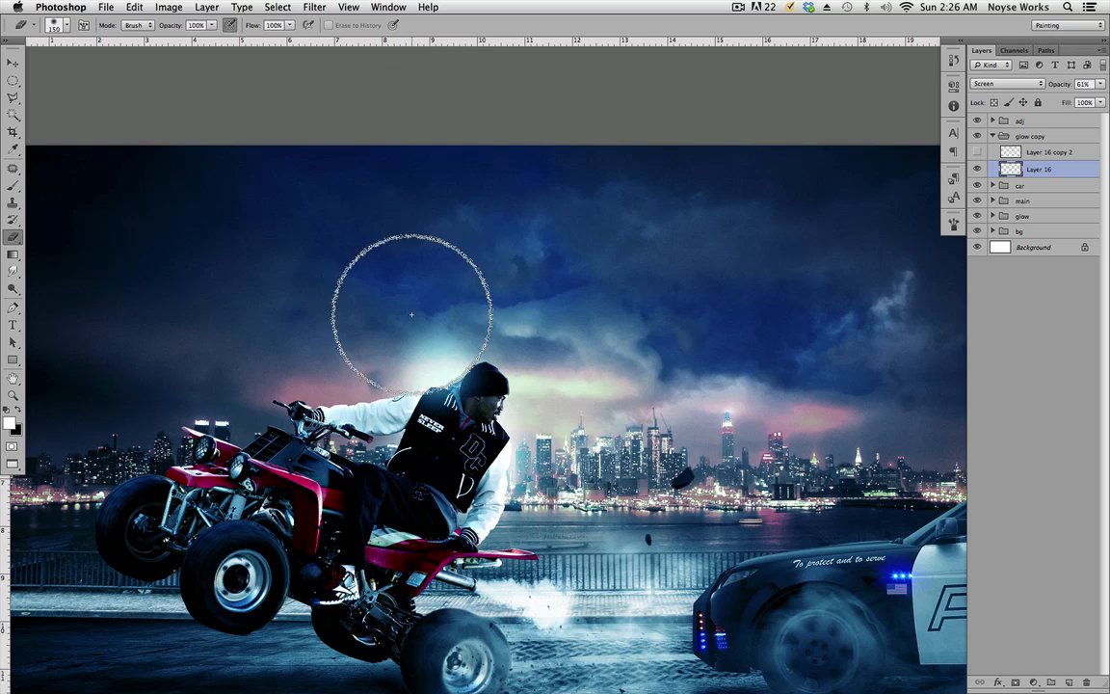
key("shift+bracketleft")
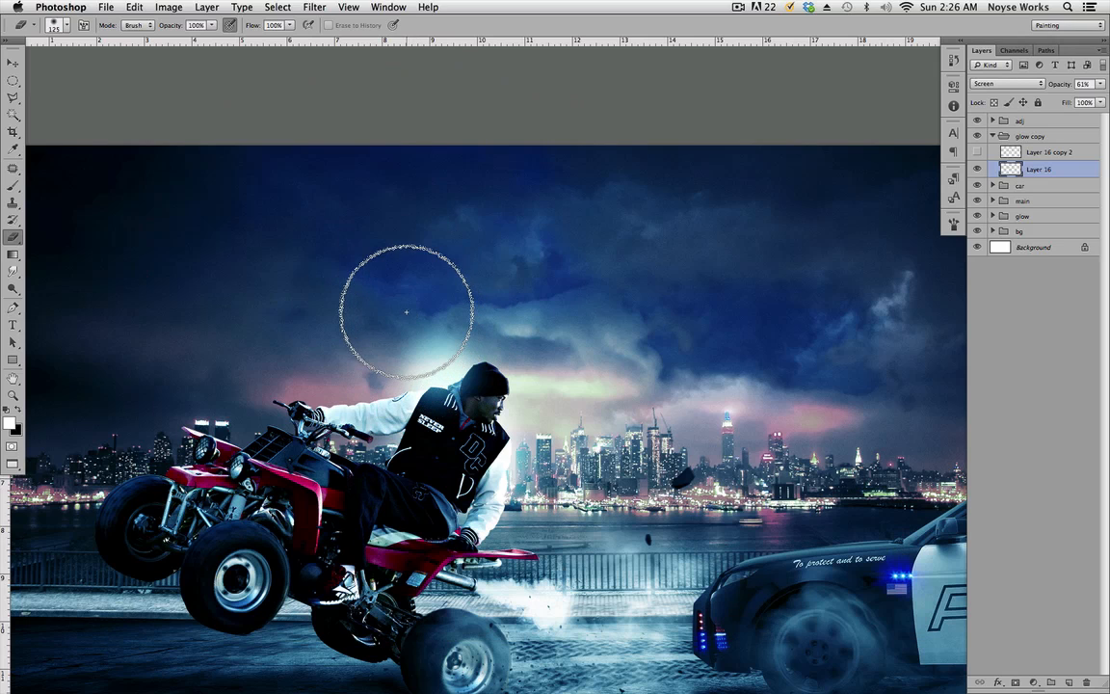
key("bracketleft")
key("bracketleft")
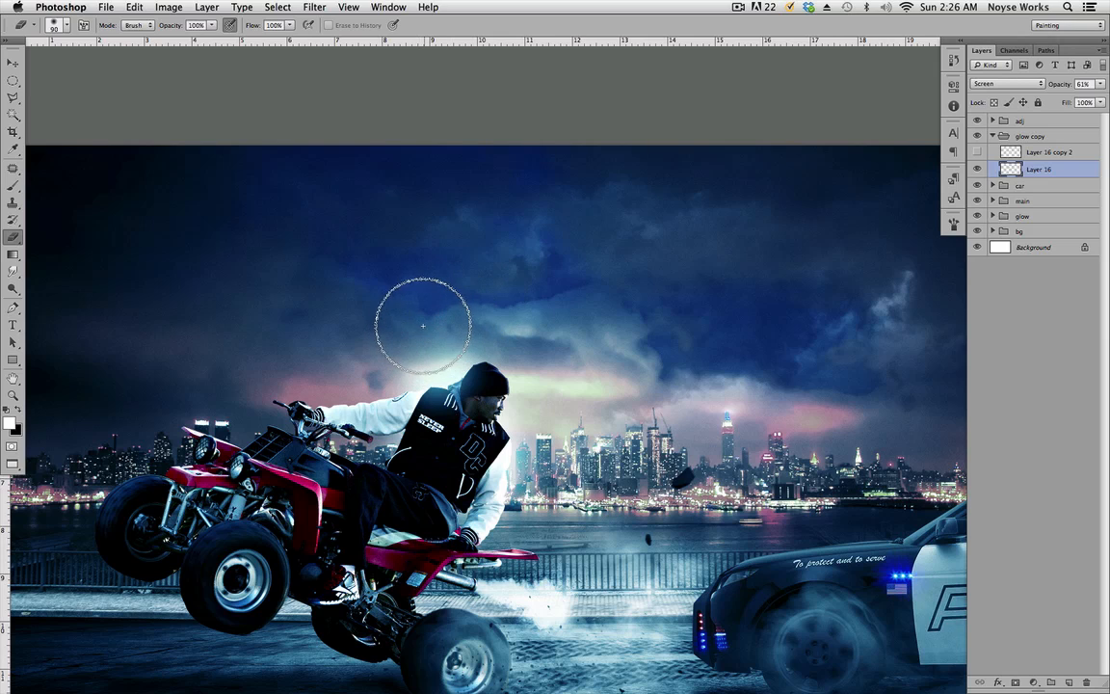
key("v")
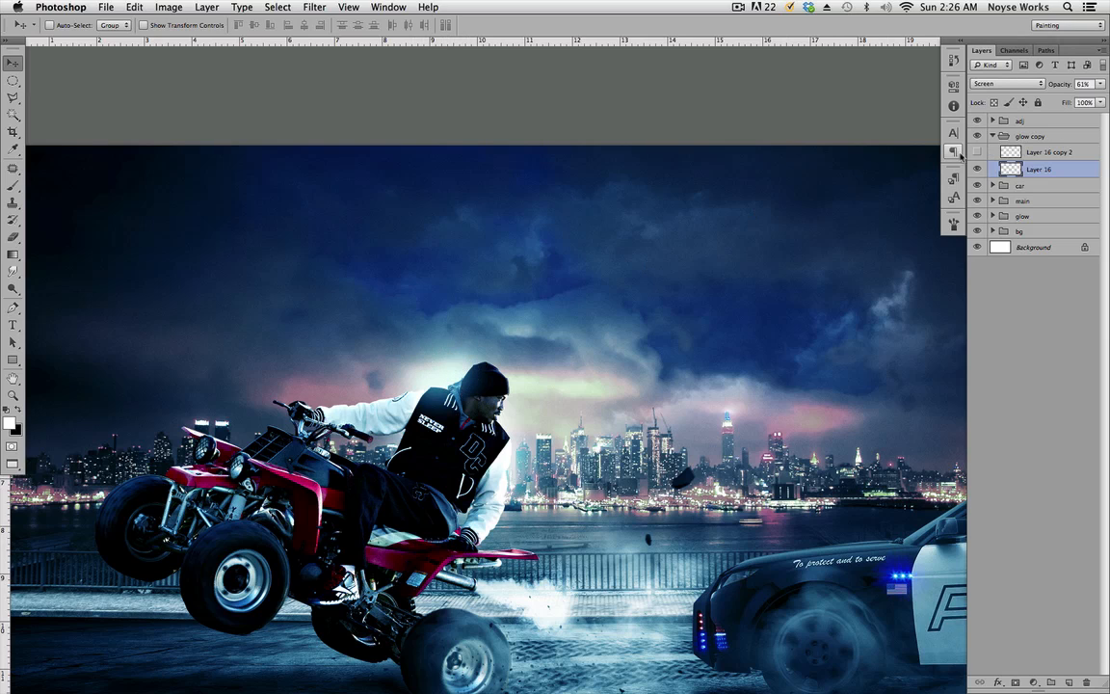
Step: Compare the image with and without Layer 16 copy 2, then delete that layer from the glow copy group
left_click(977, 152)
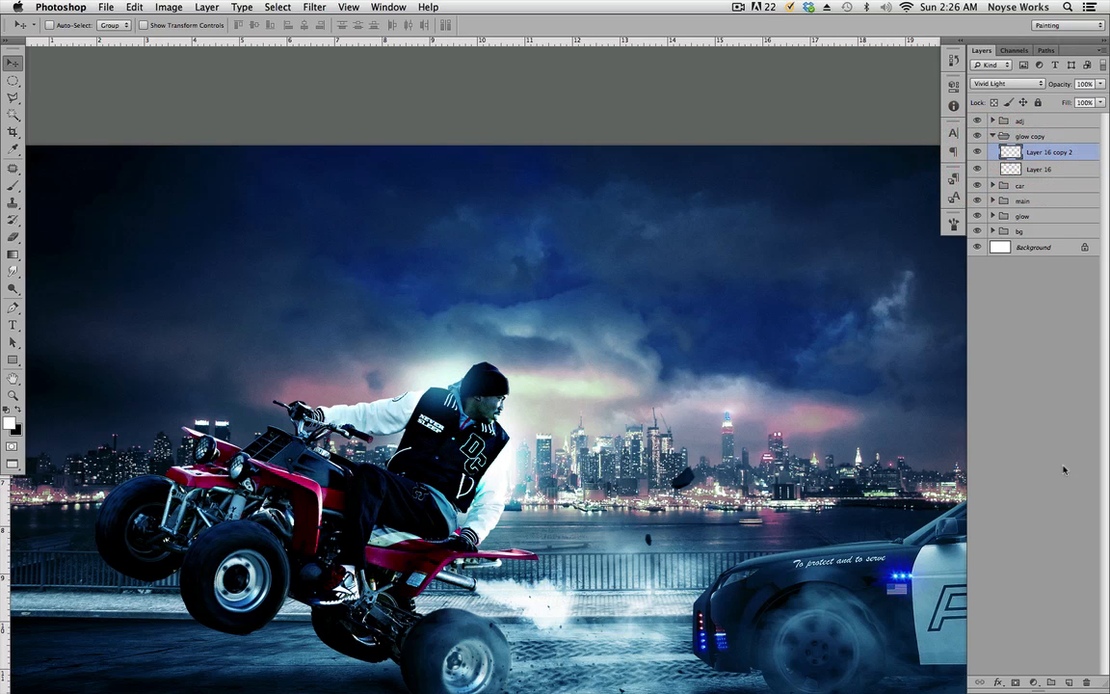
left_click(978, 152)
left_click(977, 153)
left_click(1037, 152)
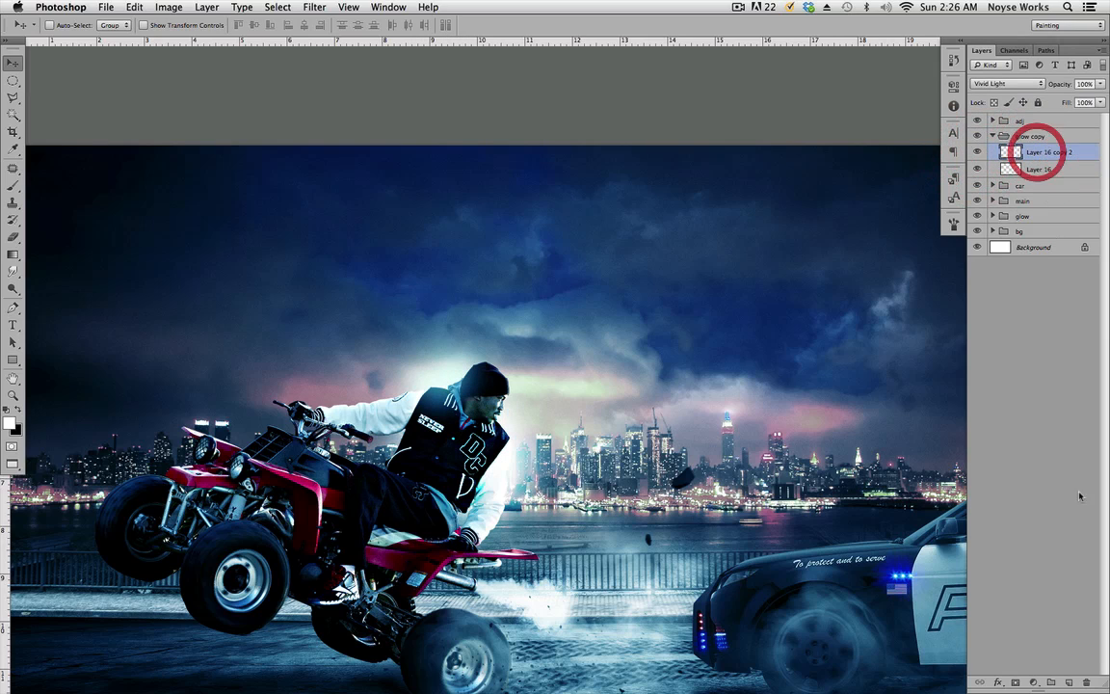
left_click(1087, 683)
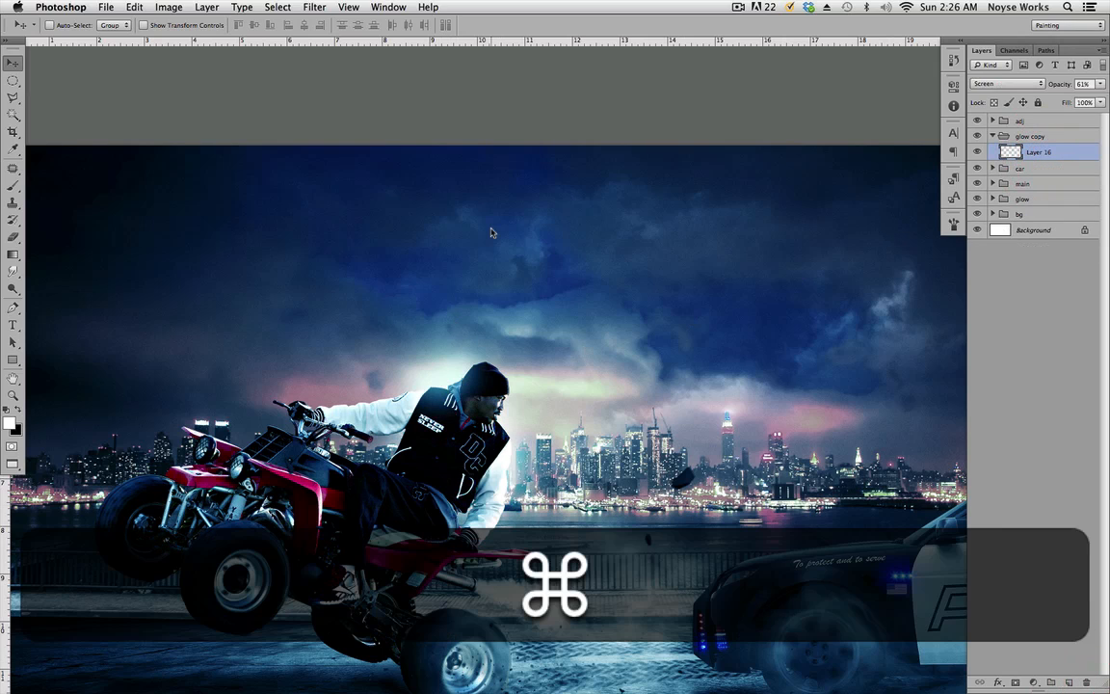
Step: Duplicate the Layer 16 glow, rotate the copy about 105 degrees and place it along the rider's chest and face
key("super+j")
left_click_drag(523, 368, 657, 369)
key("super+t")
left_click_drag(584, 268, 557, 411)
left_click_drag(629, 434, 617, 466)
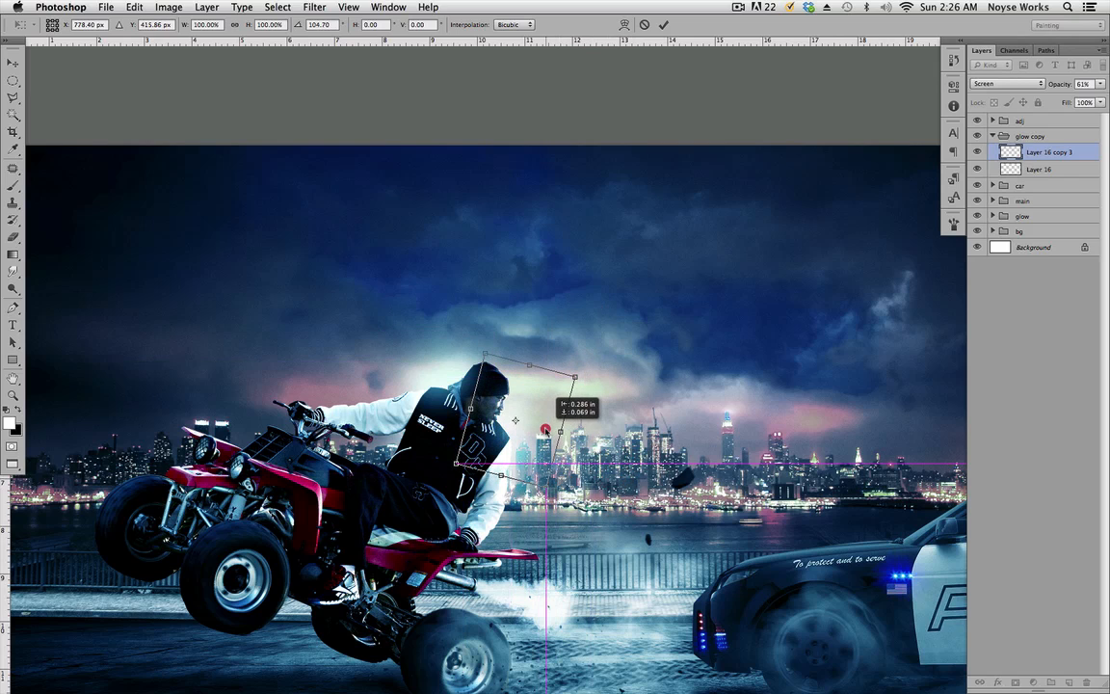
double_click(546, 426)
mouse_move(544, 432)
left_mouse_down()
mouse_move(538, 440)
mouse_move(544, 434)
left_mouse_up()
left_click_drag(729, 427, 723, 420)
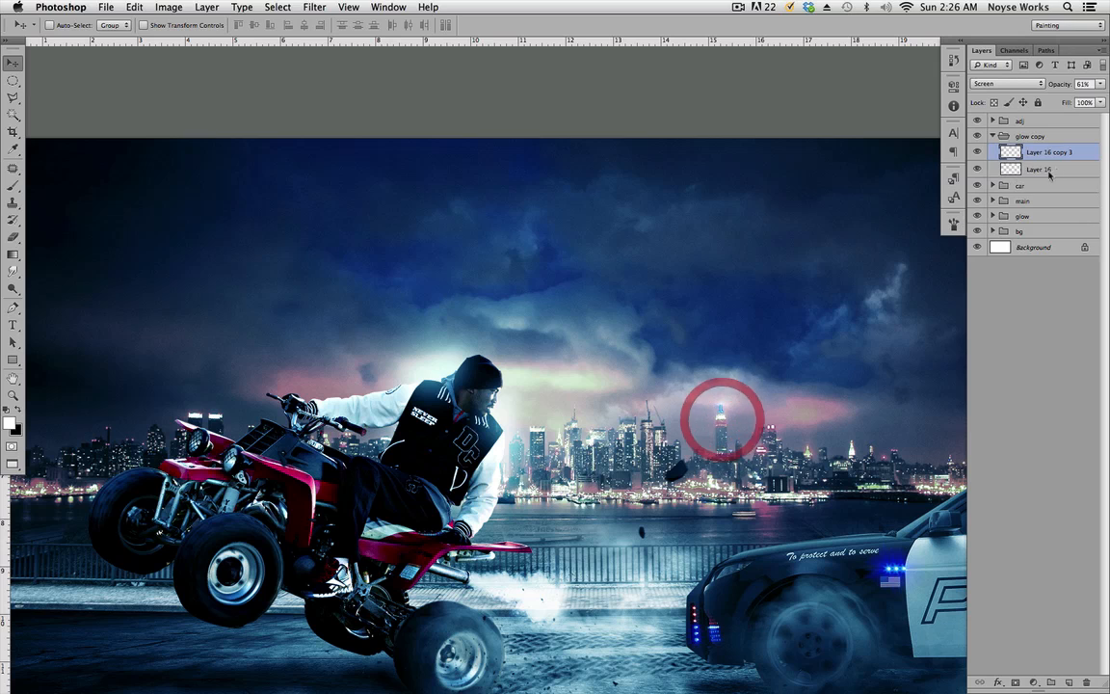
Step: Duplicate the shoulder glow on Layer 16 again, enlarge the copy over the rider's waist and save the document
left_click(1043, 169)
left_click(977, 169)
left_click(976, 169)
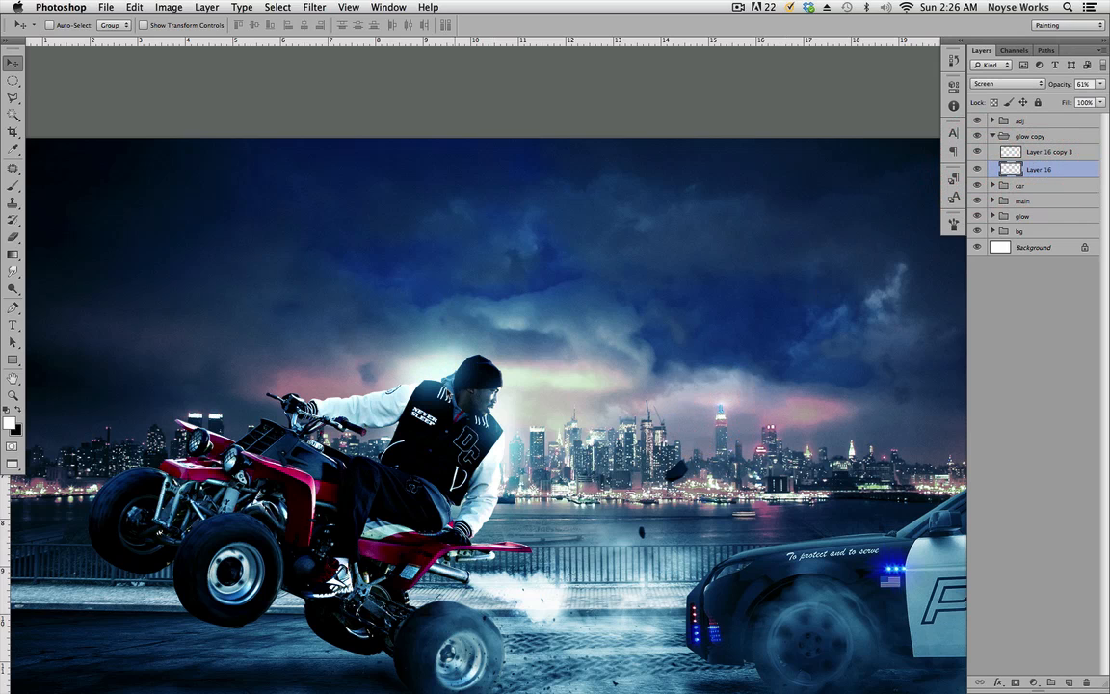
key("super+j")
left_click_drag(378, 466, 417, 456)
key("super+t")
left_click_drag(446, 307, 482, 282)
key("Return")
left_click_drag(410, 436, 413, 446)
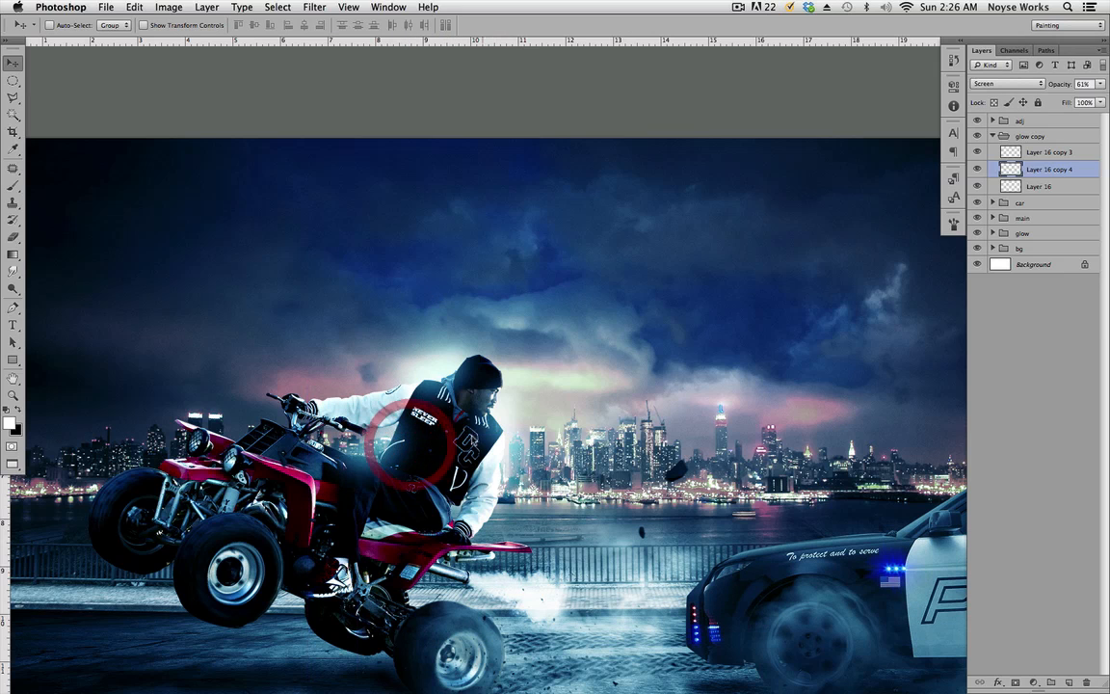
left_click_drag(502, 474, 658, 327)
key("super+s")
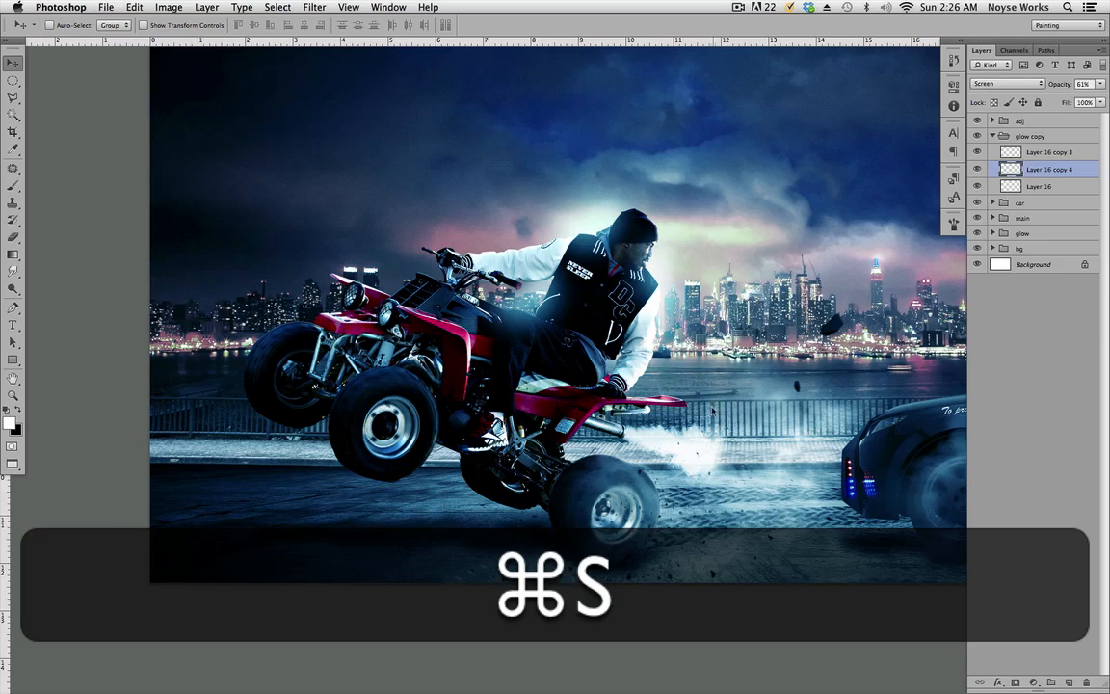
Step: Collapse the glow copy group and rename it as glow
left_click_drag(768, 464, 528, 518)
left_click_drag(715, 472, 692, 489)
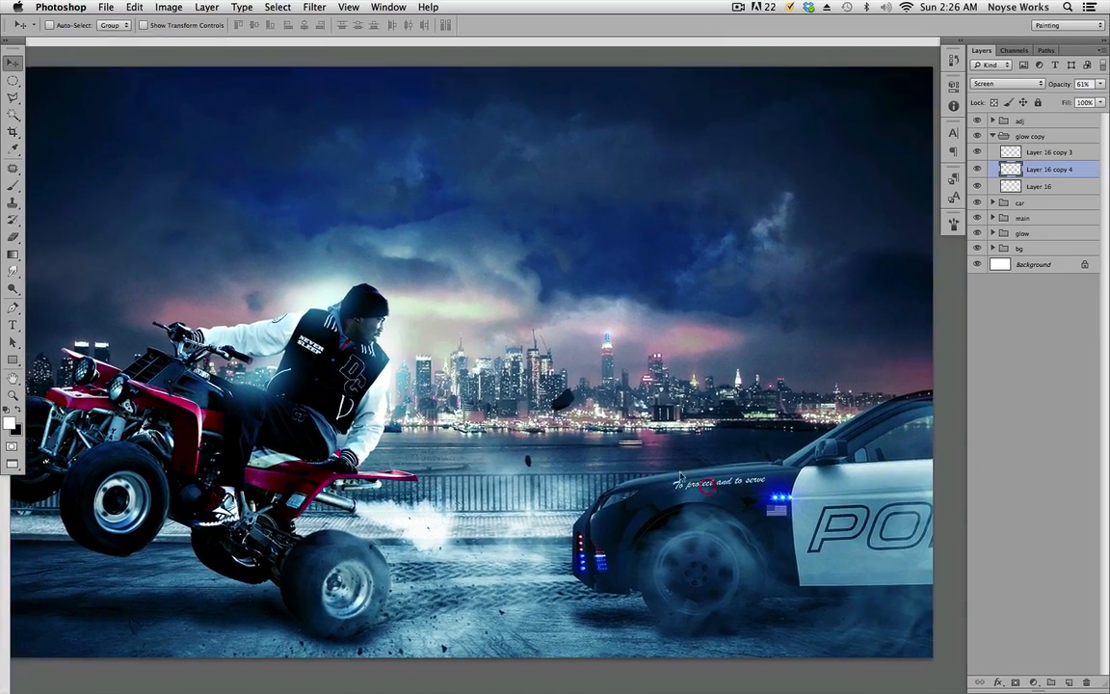
left_click_drag(585, 475, 699, 475)
left_click(993, 135)
double_click(1034, 138)
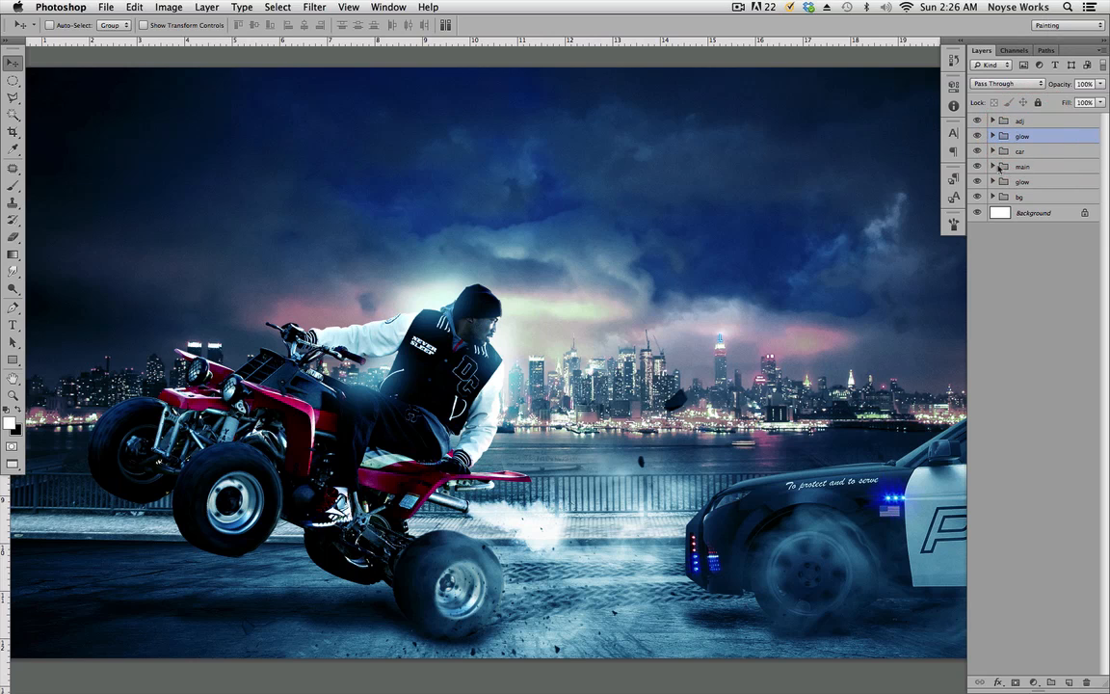
Step: Compare the image with and without the two glow groups, leaving both visible
left_click(978, 136)
left_click(977, 182)
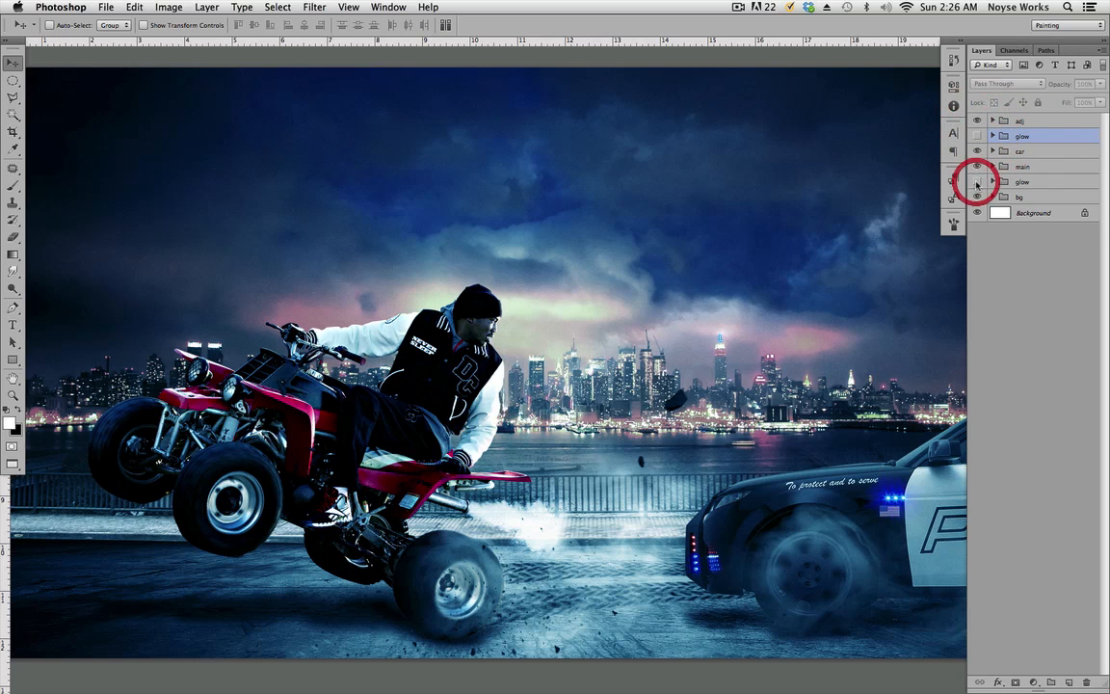
left_click_drag(772, 355, 626, 334)
left_click(978, 182)
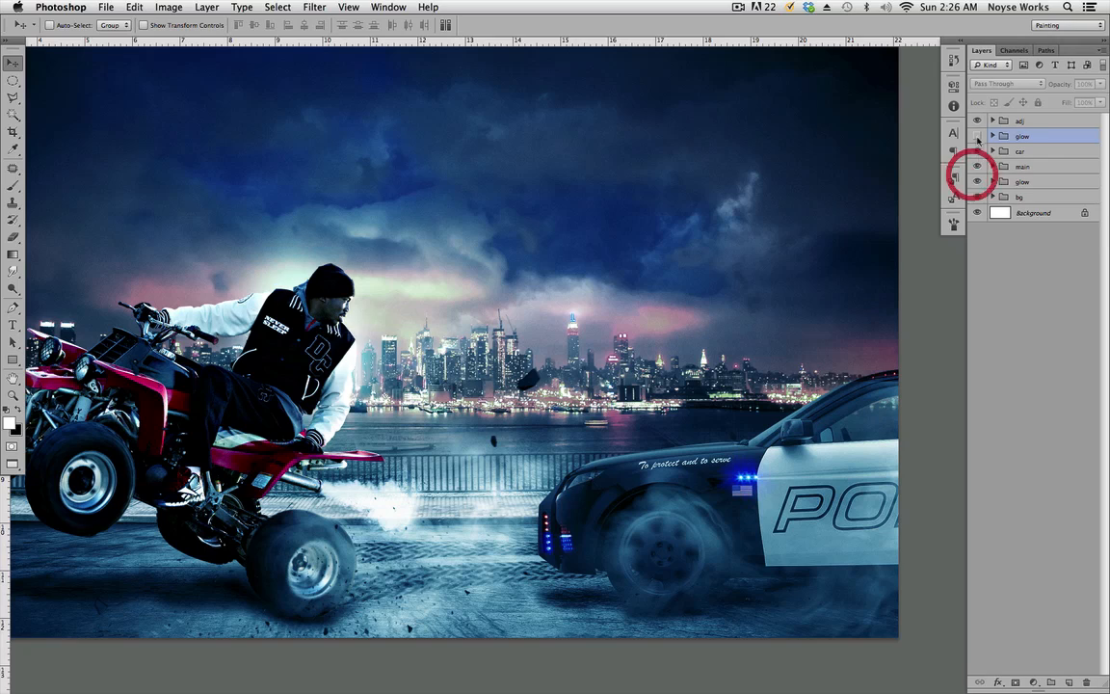
left_click(978, 136)
left_click_drag(706, 388, 761, 374)
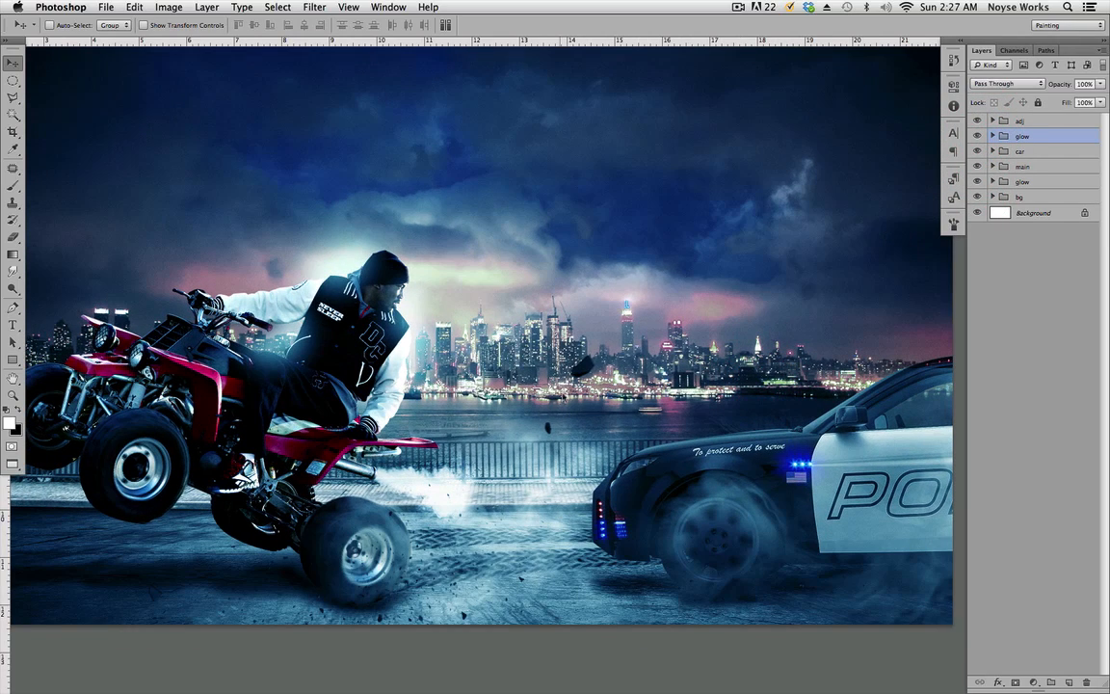
left_click_drag(594, 425, 704, 453)
scroll(619, 472, "up", 1)
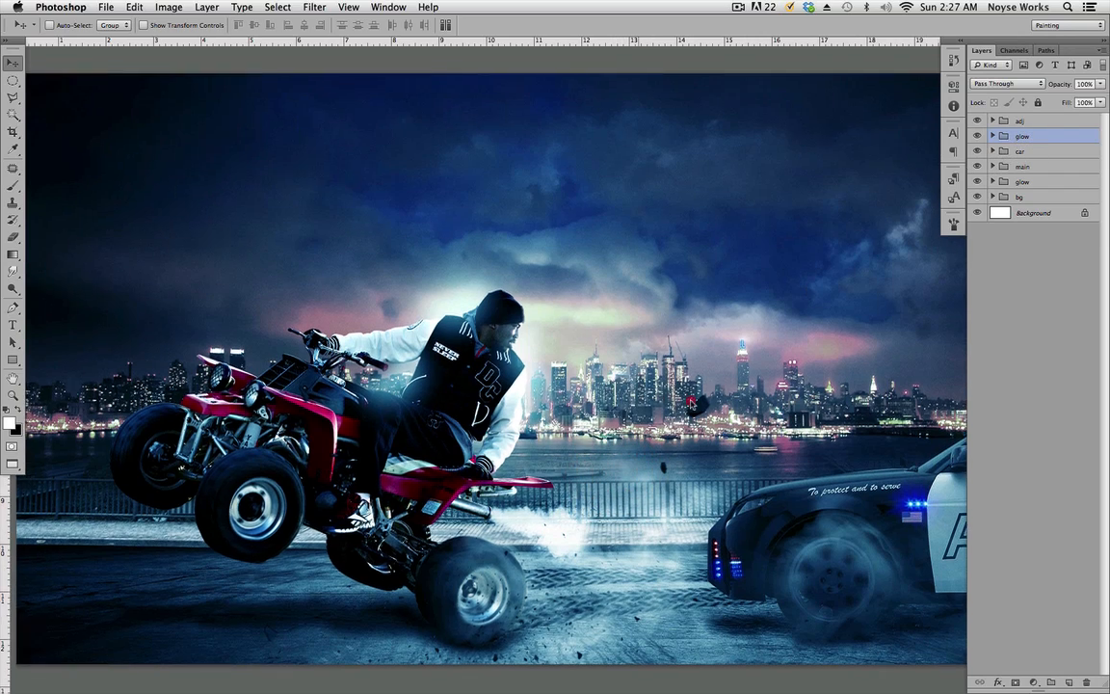
left_click_drag(630, 374, 686, 389)
Step: Create a group named headlights above debris copy in the main group and add a new layer inside it
left_click(993, 167)
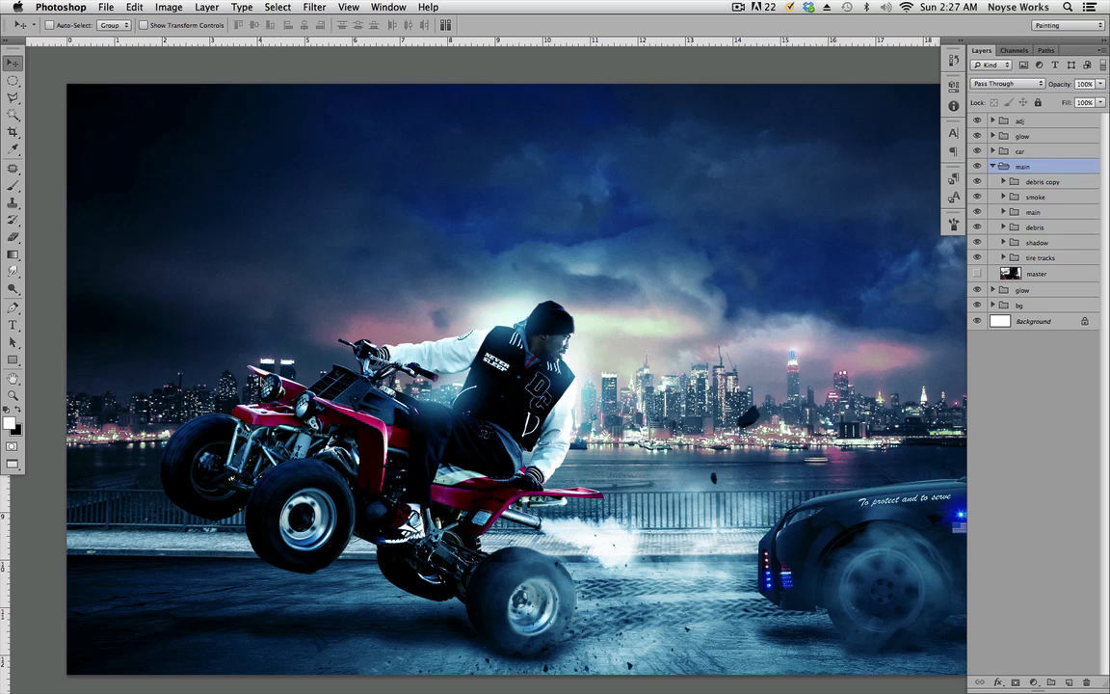
left_click(1052, 181)
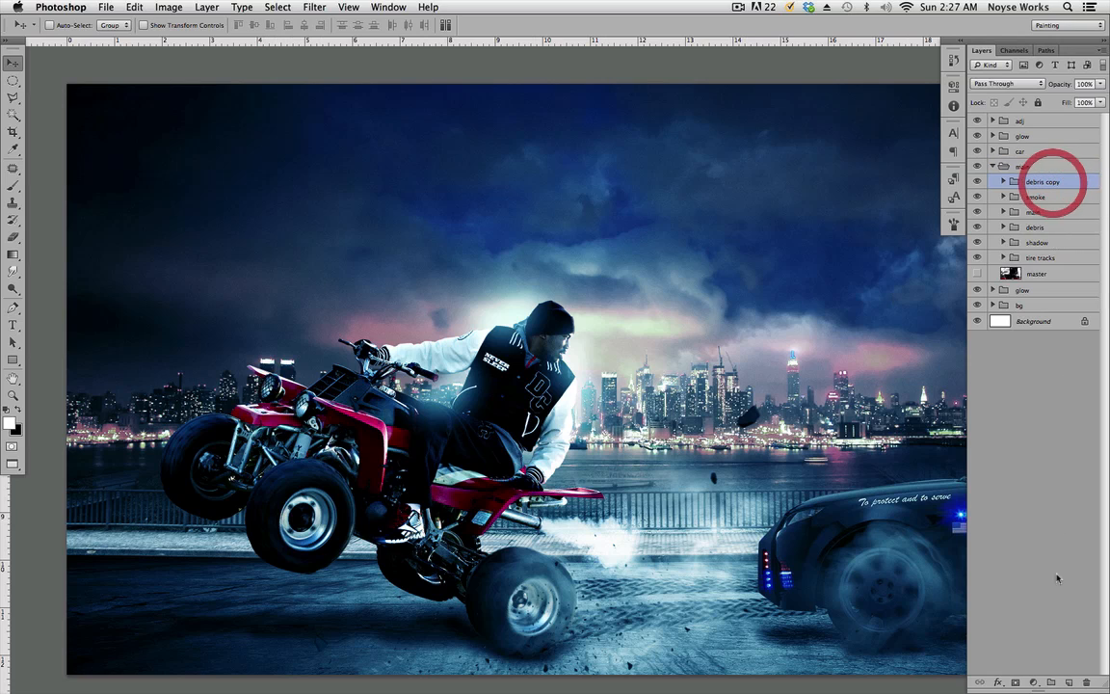
left_click(1051, 682)
double_click(1039, 182)
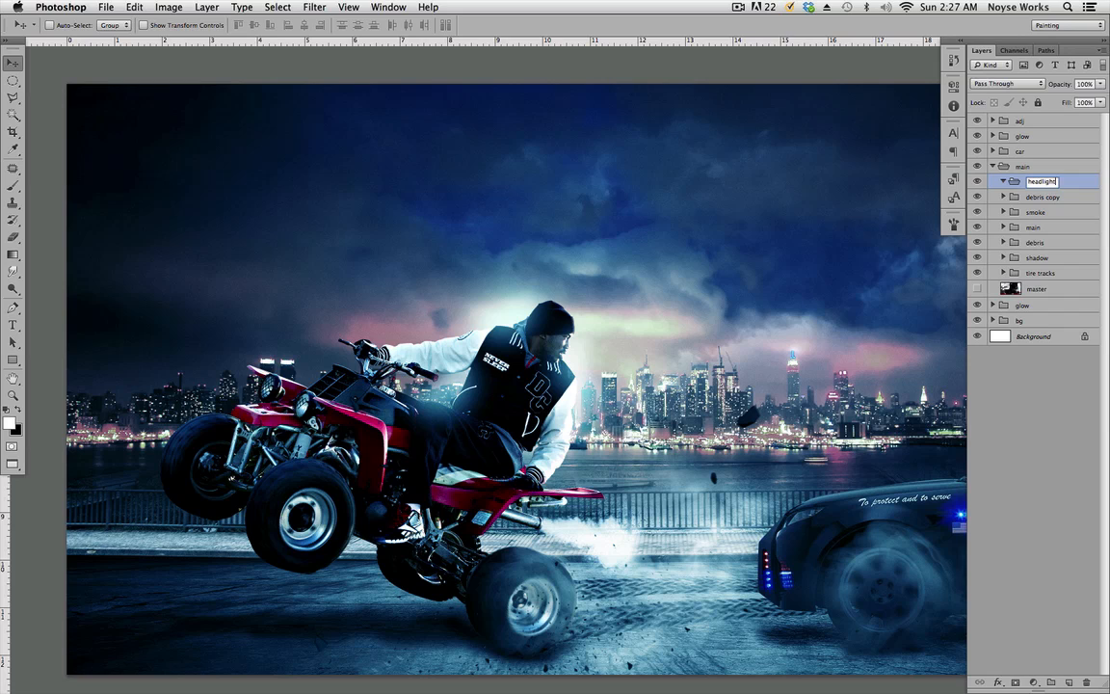
left_click(1070, 675)
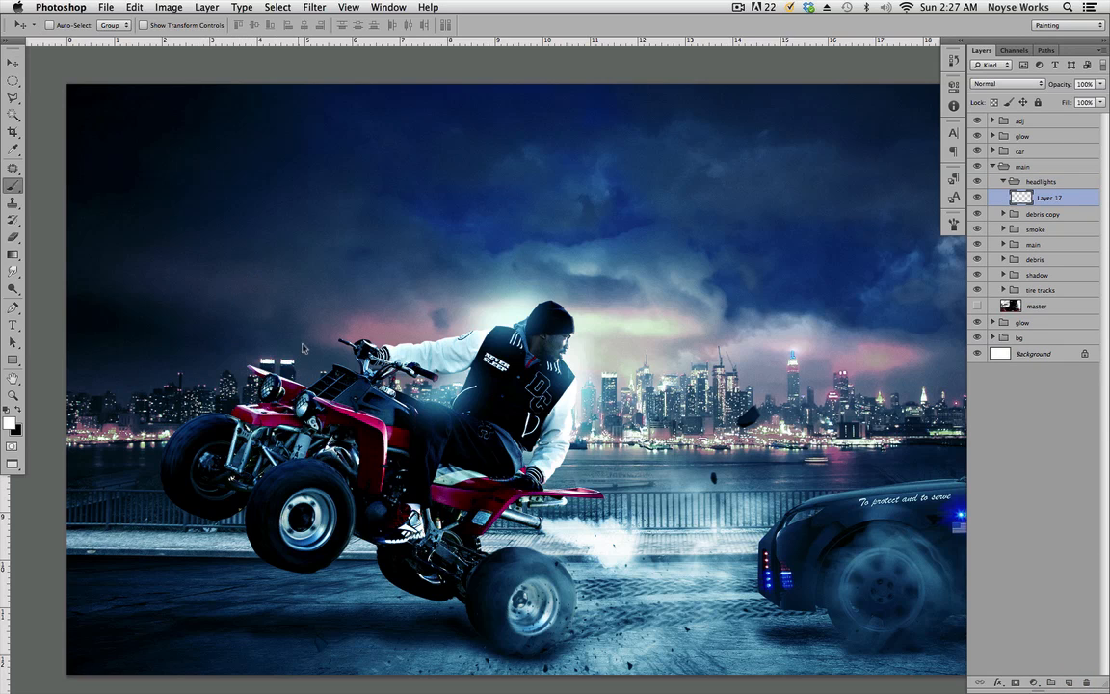
Step: Paint a soft yellow (ffd200) dab on Layer 17 near the quad's headlights with the Brush at size 98
key("b")
key("shift+bracketleft")
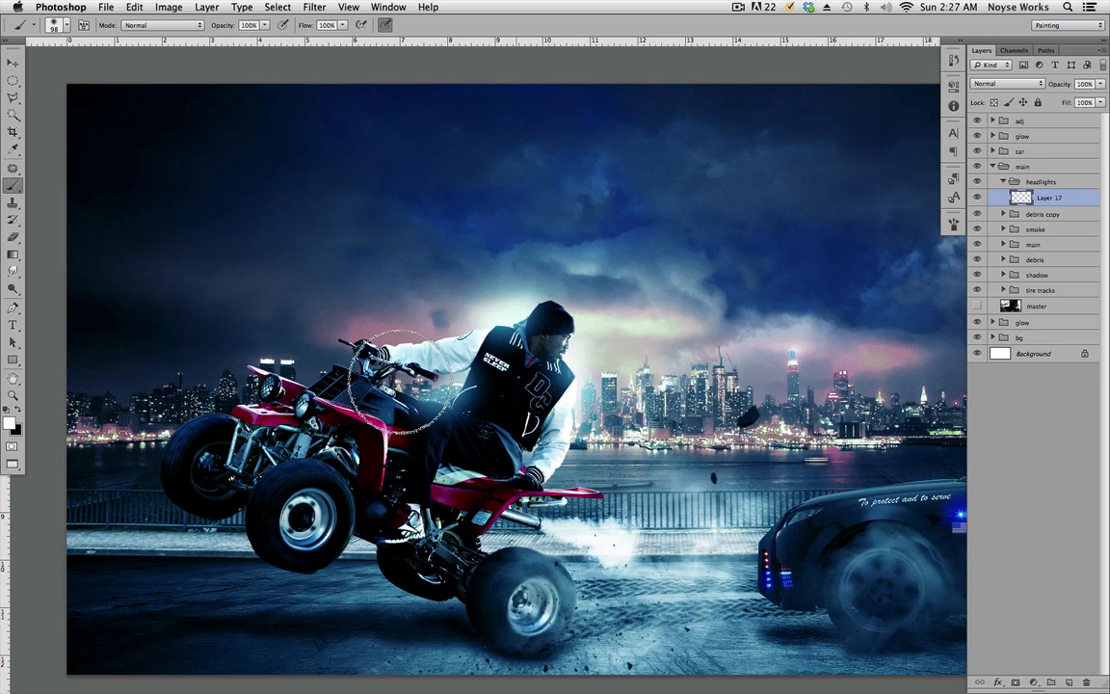
left_click(12, 425)
left_click_drag(747, 294, 814, 250)
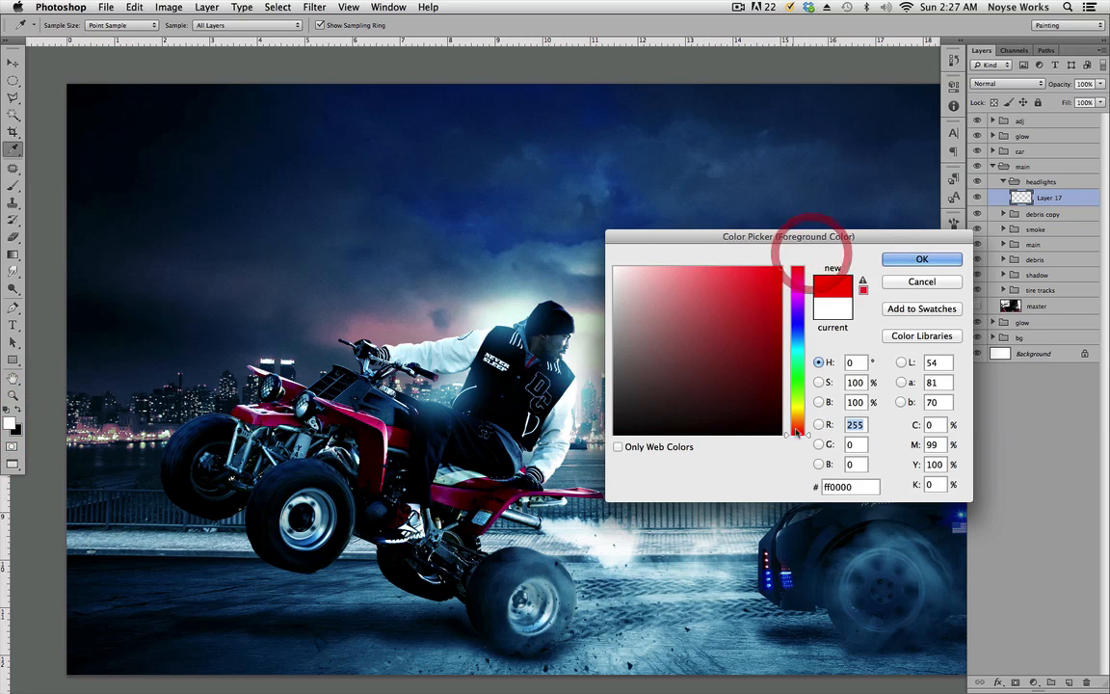
left_click_drag(807, 434, 807, 412)
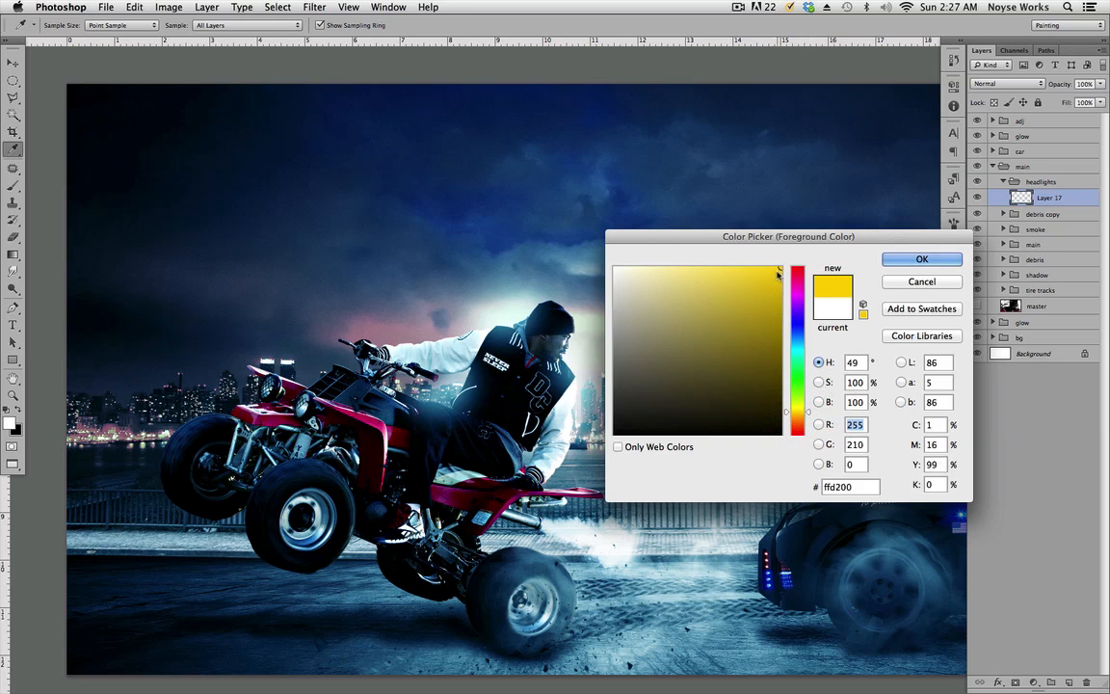
left_click(916, 262)
key("b")
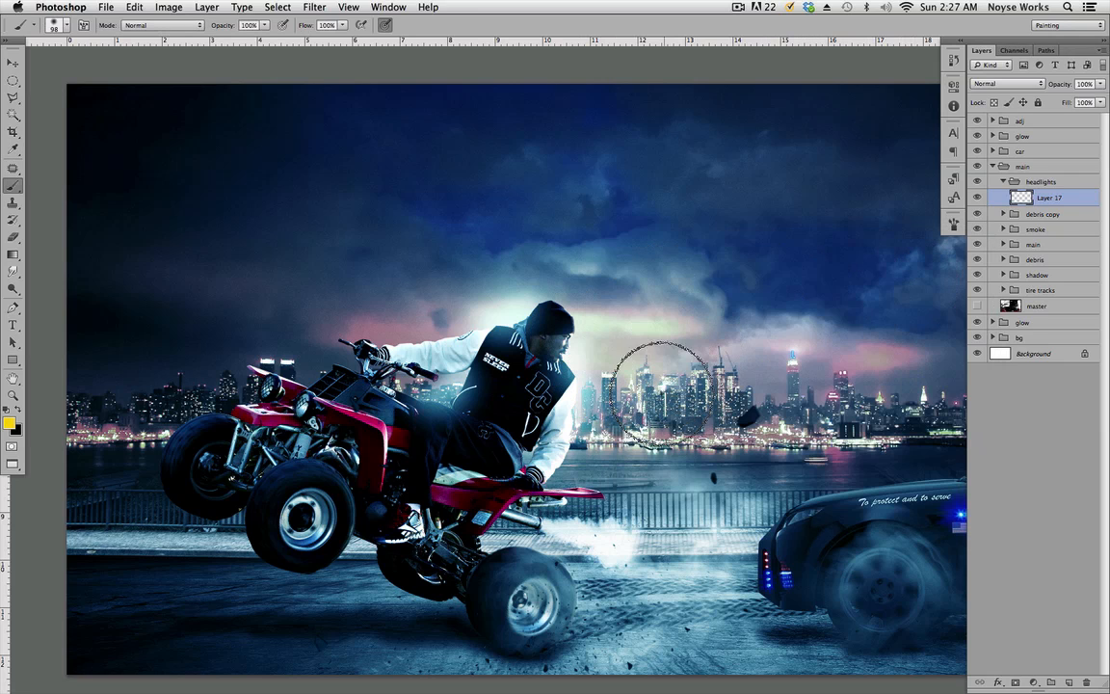
left_click(248, 362)
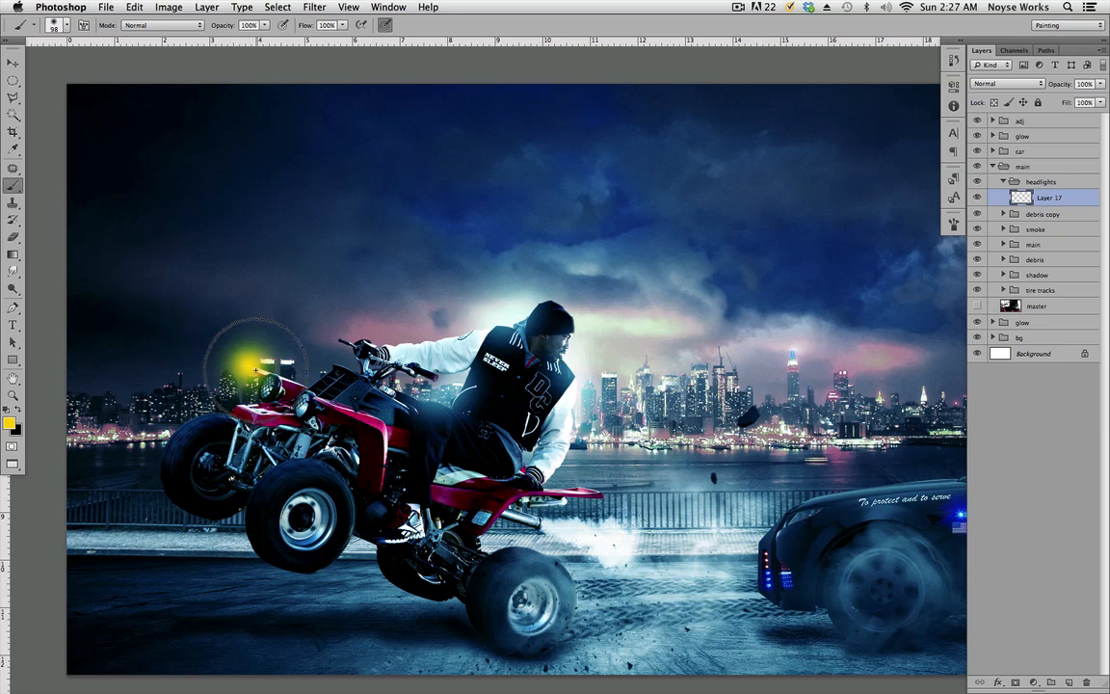
Step: Paint a smaller white (ffffff) dab at the centre of the yellow glow with the Brush at size 40
left_click(10, 422)
left_click(614, 269)
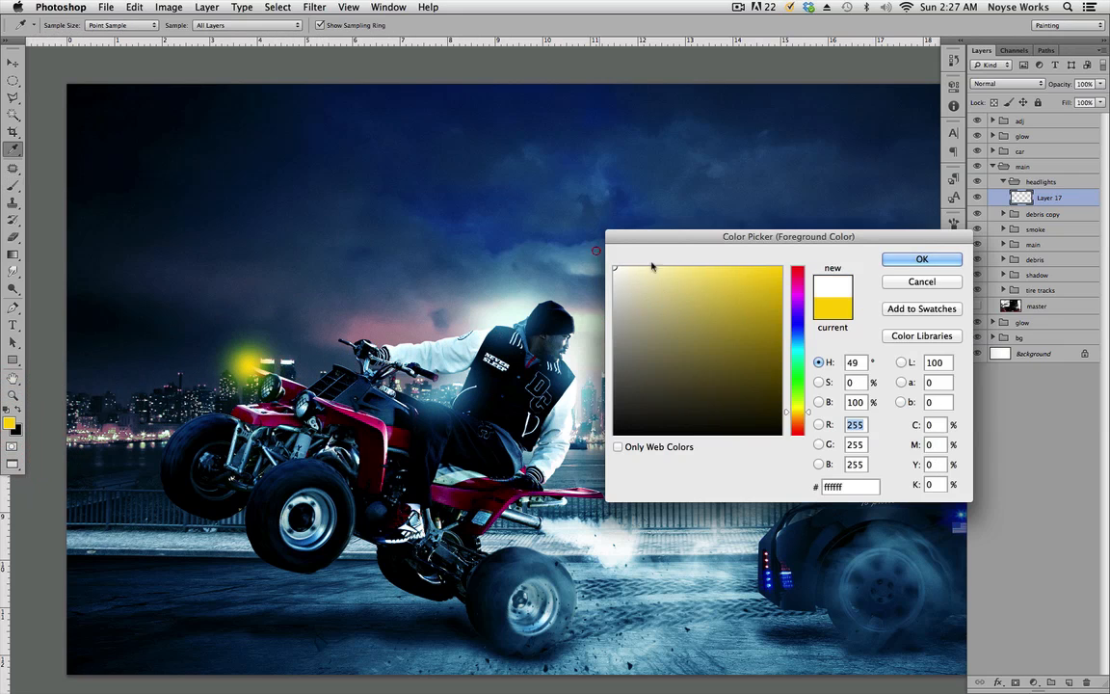
left_click(914, 262)
key("bracketleft")
key("bracketleft")
key("bracketleft")
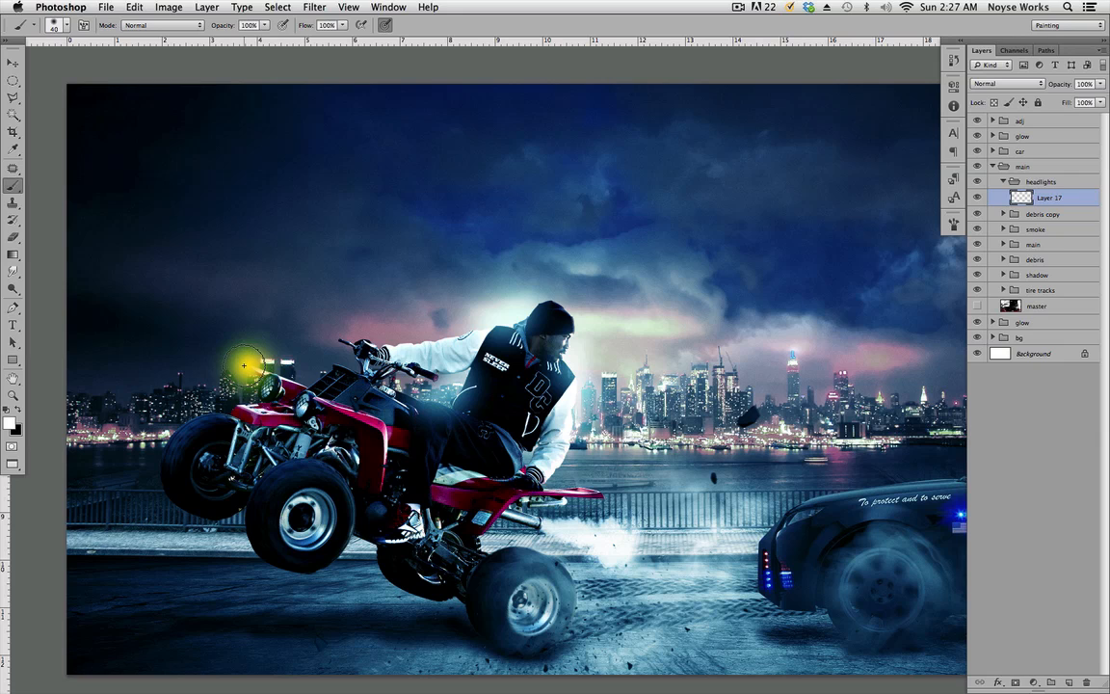
Step: Set the Layer 17 glow's blend mode to Linear Dodge (Add) and place it over the quad's far headlight
key("v")
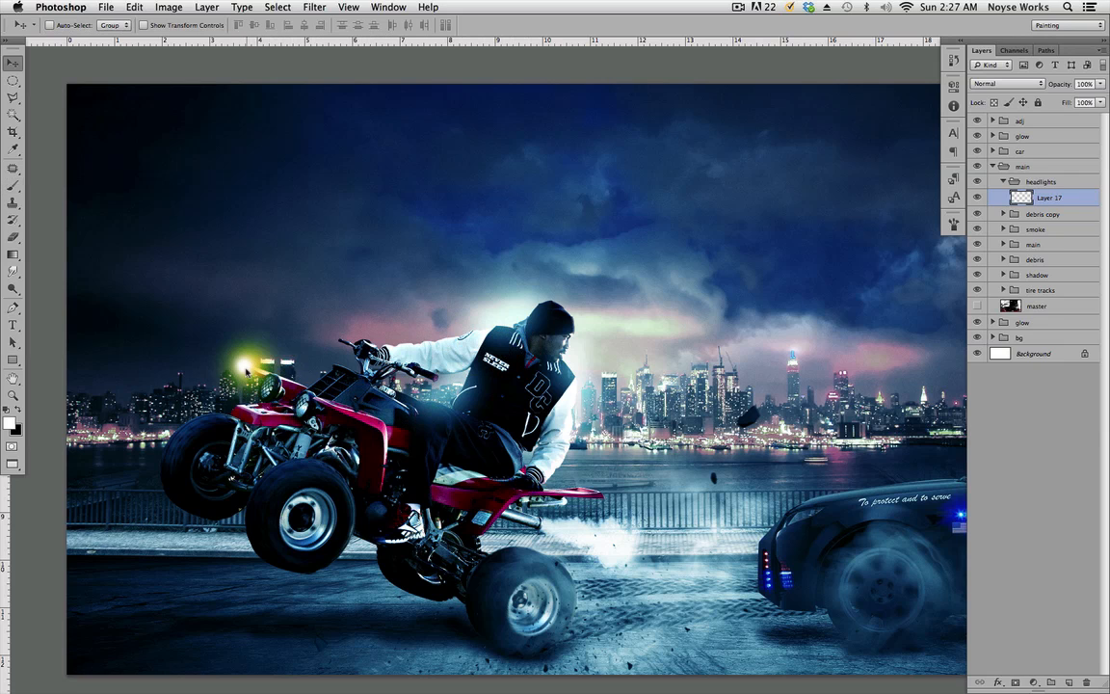
left_click_drag(253, 371, 336, 234)
left_click(1021, 84)
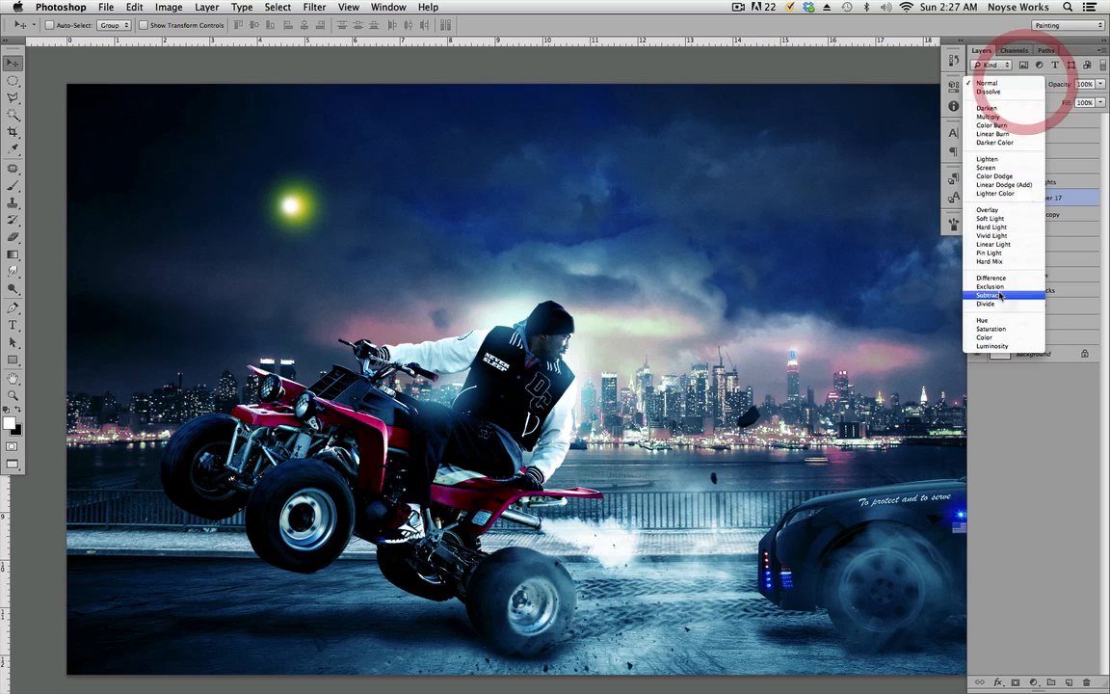
left_click(1022, 183)
mouse_move(333, 241)
left_mouse_down()
mouse_move(339, 306)
mouse_move(306, 424)
left_mouse_up()
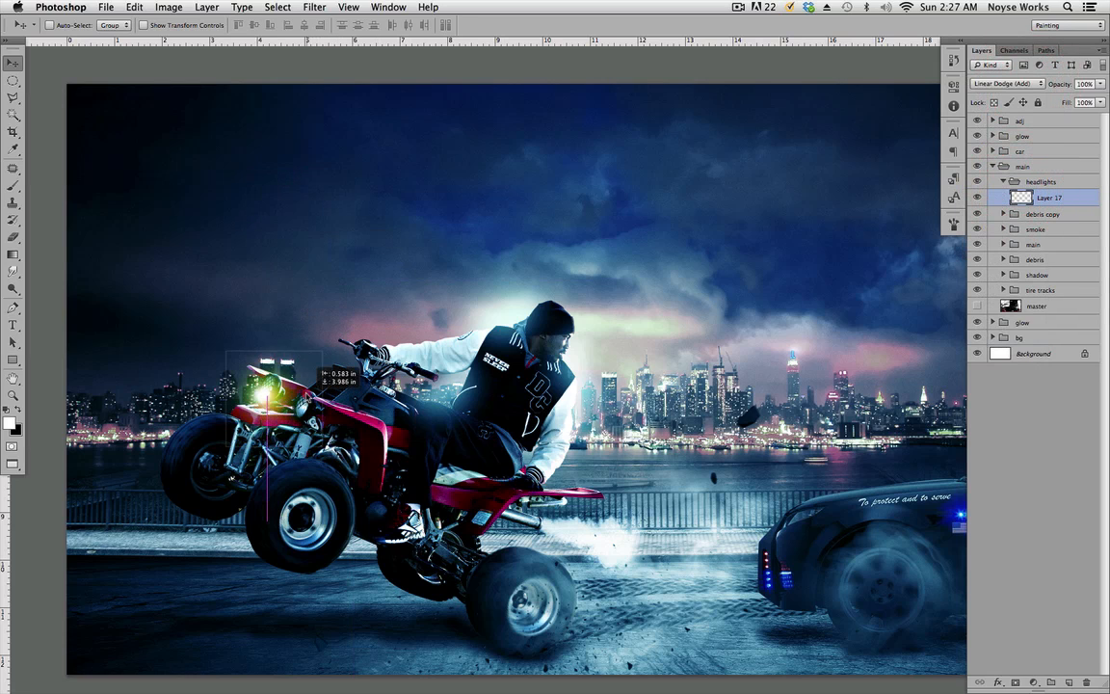
left_click(1008, 86)
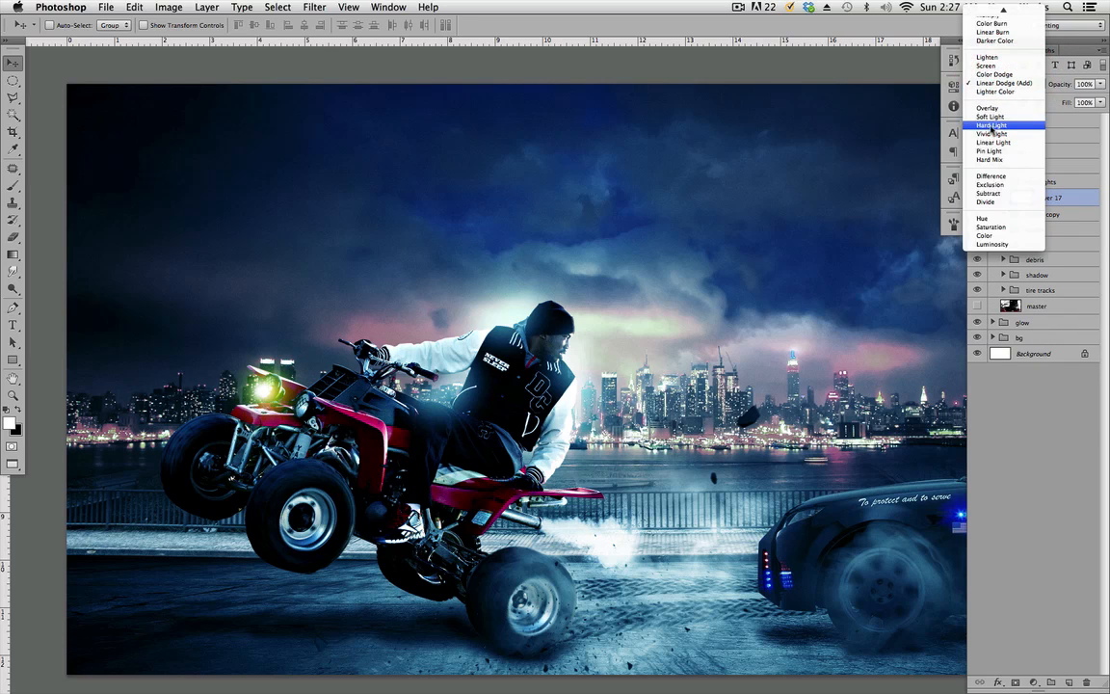
left_click(1023, 84)
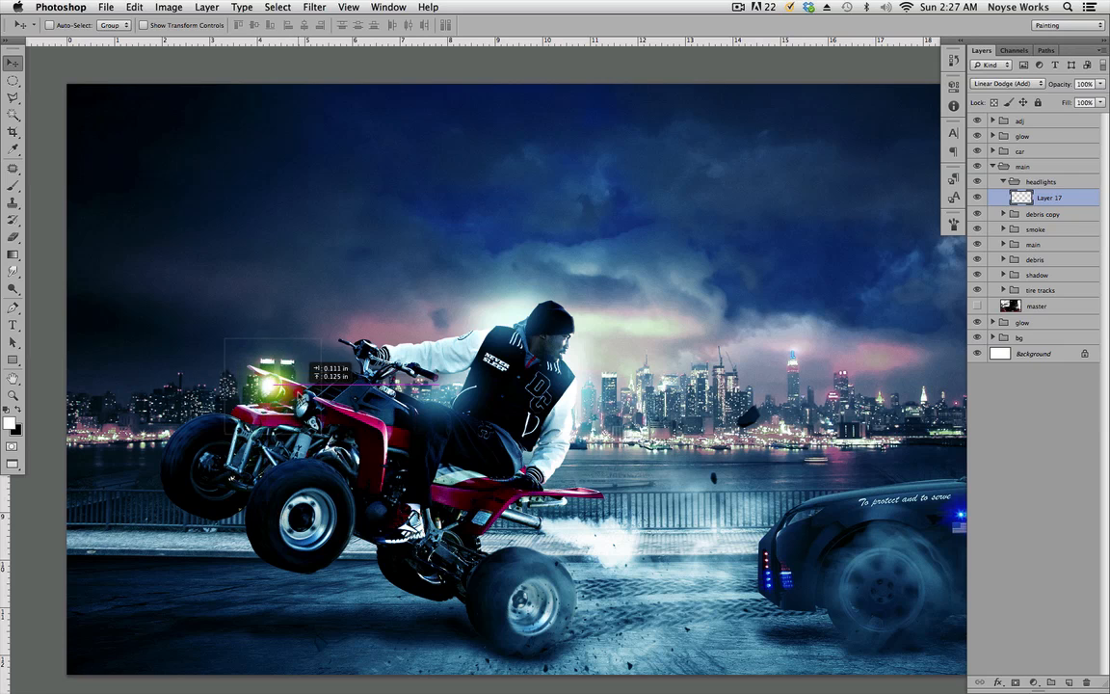
Step: Narrow the Layer 17 glow to about 69% width, rotate it about 26.5 degrees and place it on the far headlight
left_click_drag(306, 414, 351, 297)
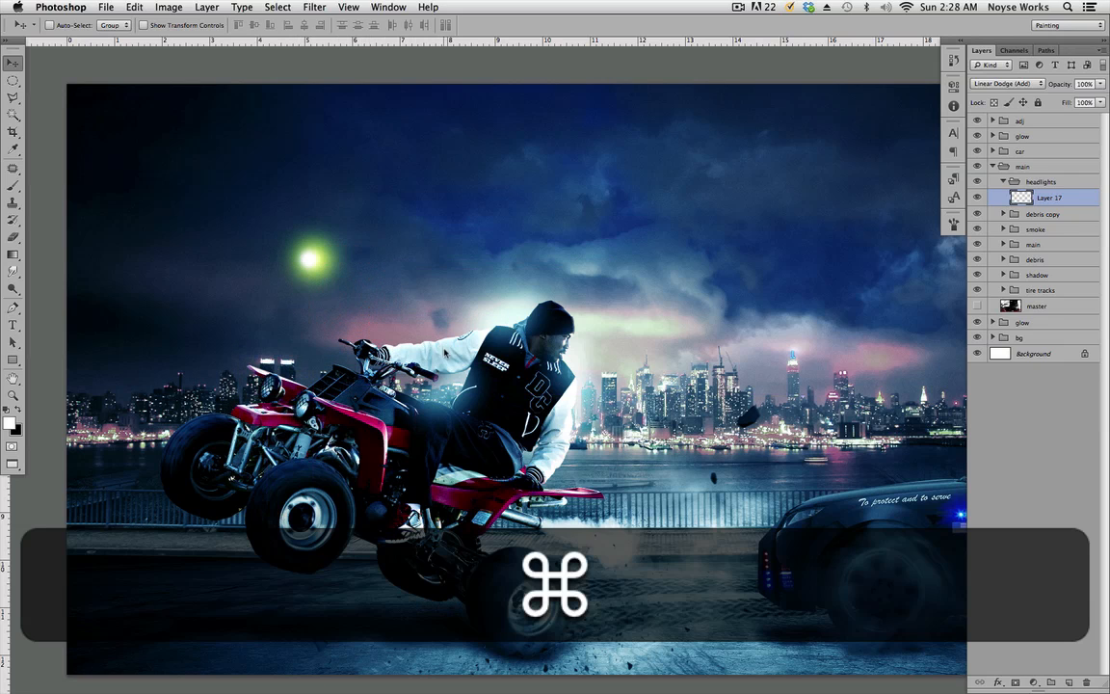
key("ctrl+t")
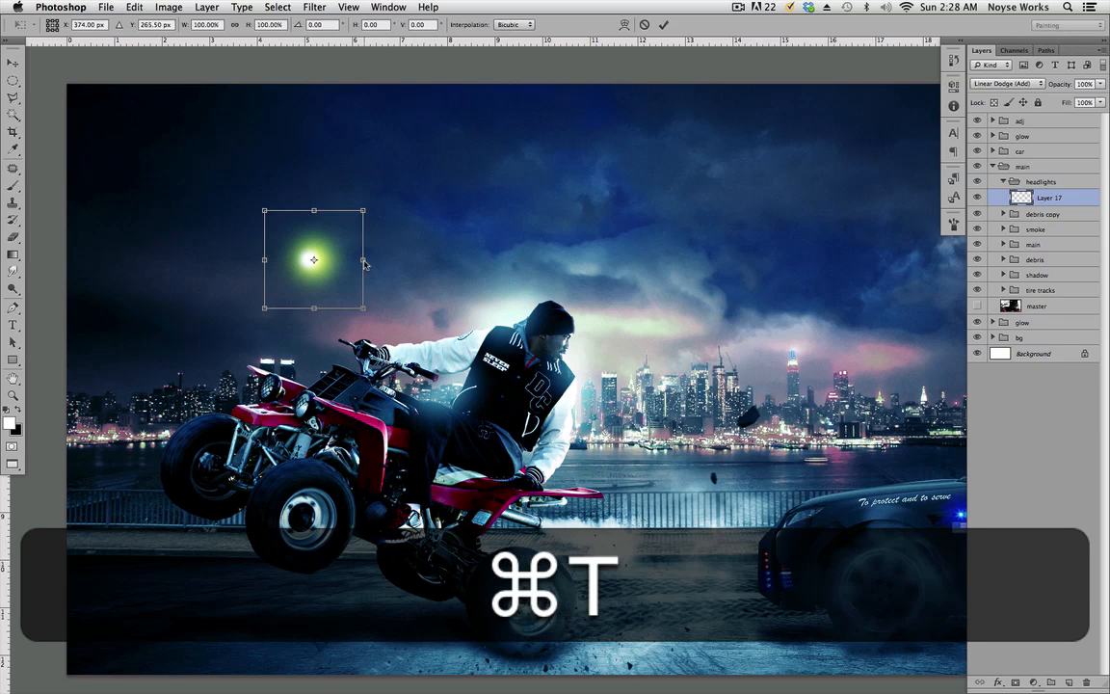
left_click_drag(364, 264, 334, 268)
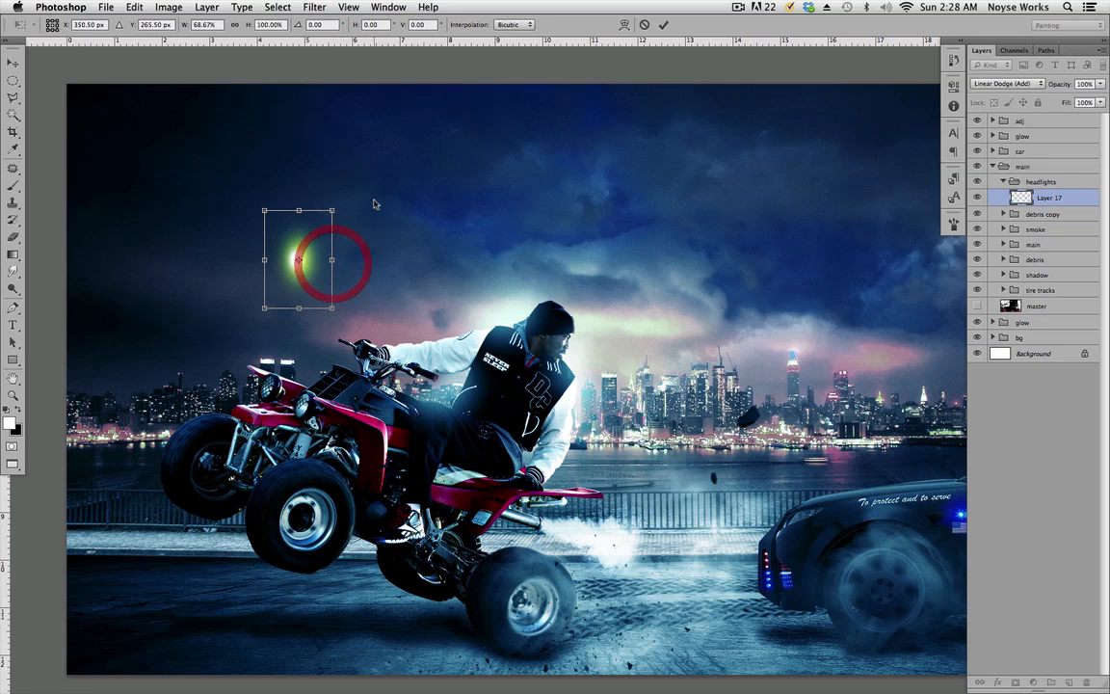
left_click_drag(384, 203, 417, 218)
left_click_drag(328, 240, 294, 299)
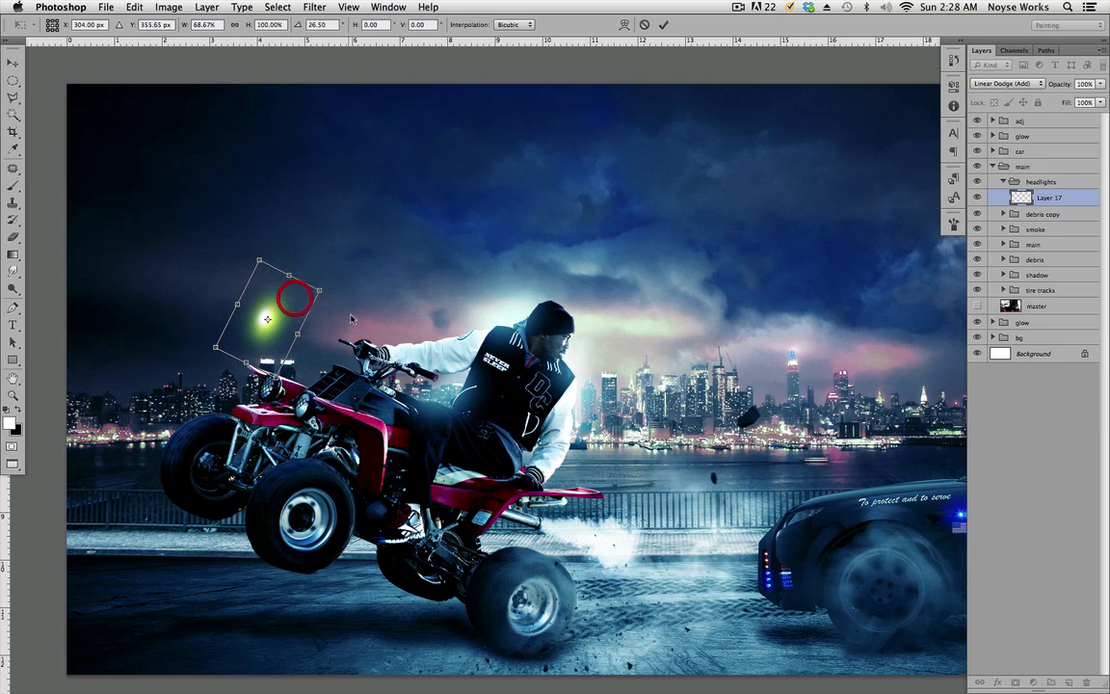
key("Return")
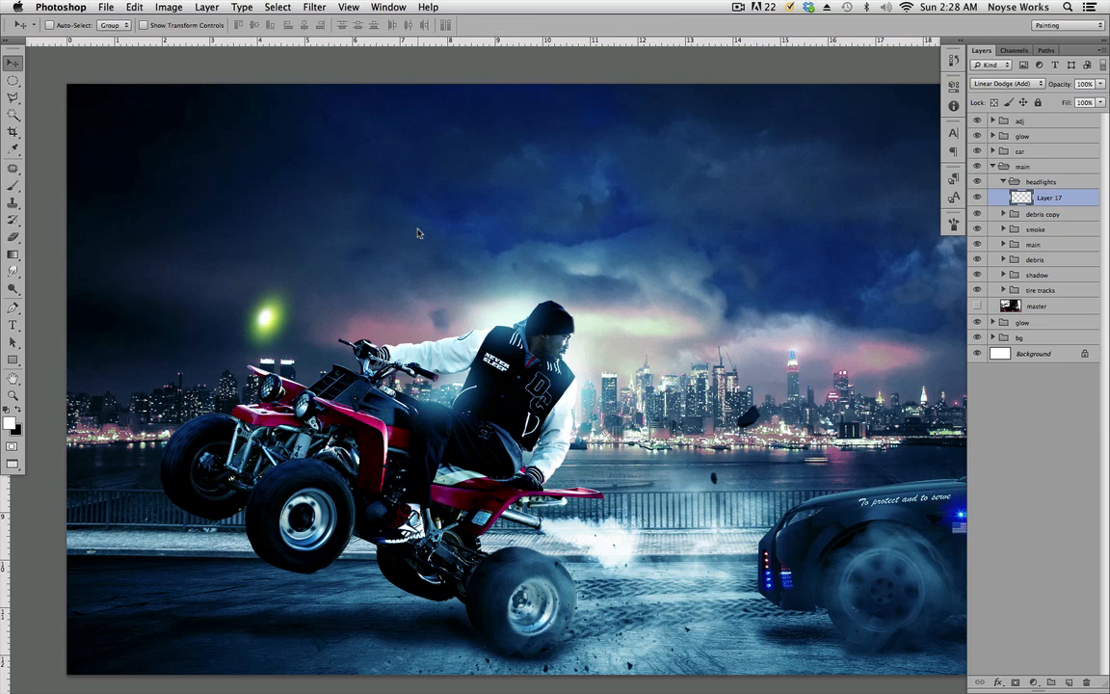
left_click_drag(270, 322, 273, 386)
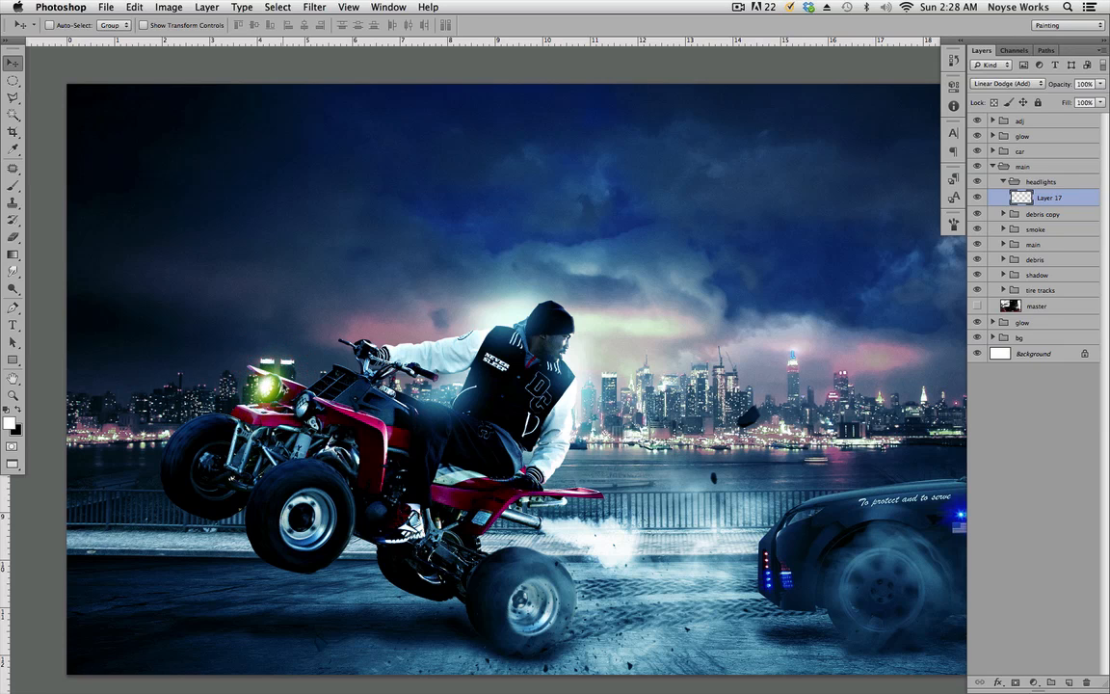
Step: Duplicate the headlight glow and place the copy on the quad's near headlight
key("super+j")
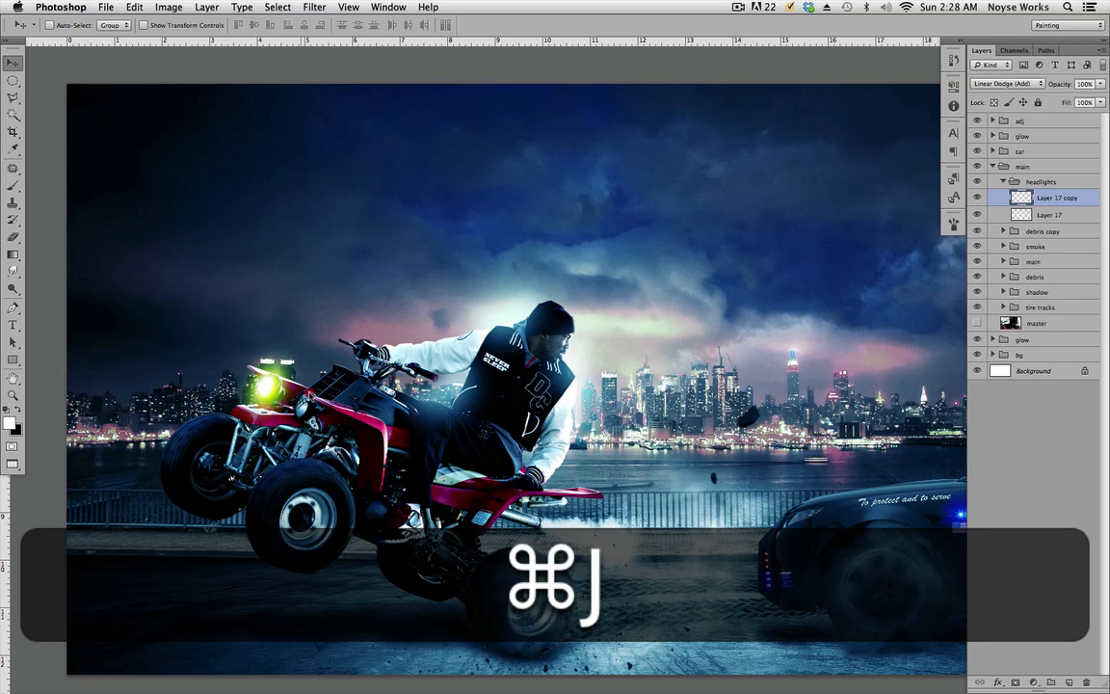
left_click_drag(272, 386, 312, 401)
left_click_drag(865, 418, 724, 416)
left_click_drag(824, 462, 747, 424)
Step: Collapse the headlights and main groups and save the document
left_click(1004, 182)
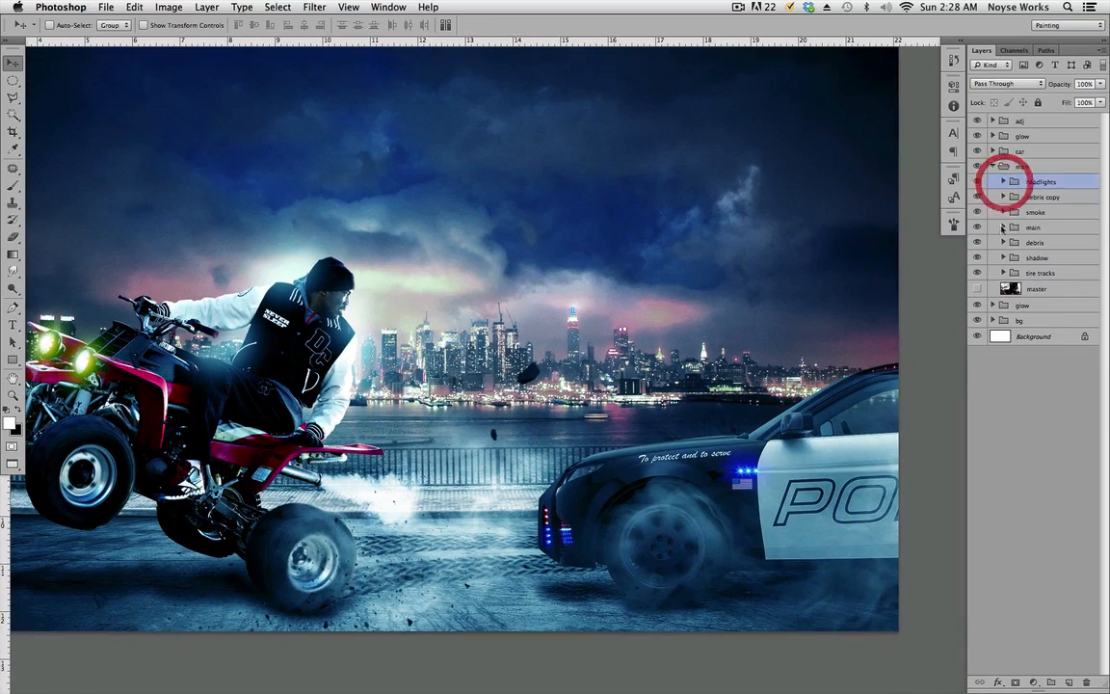
scroll(685, 395, "left", 5)
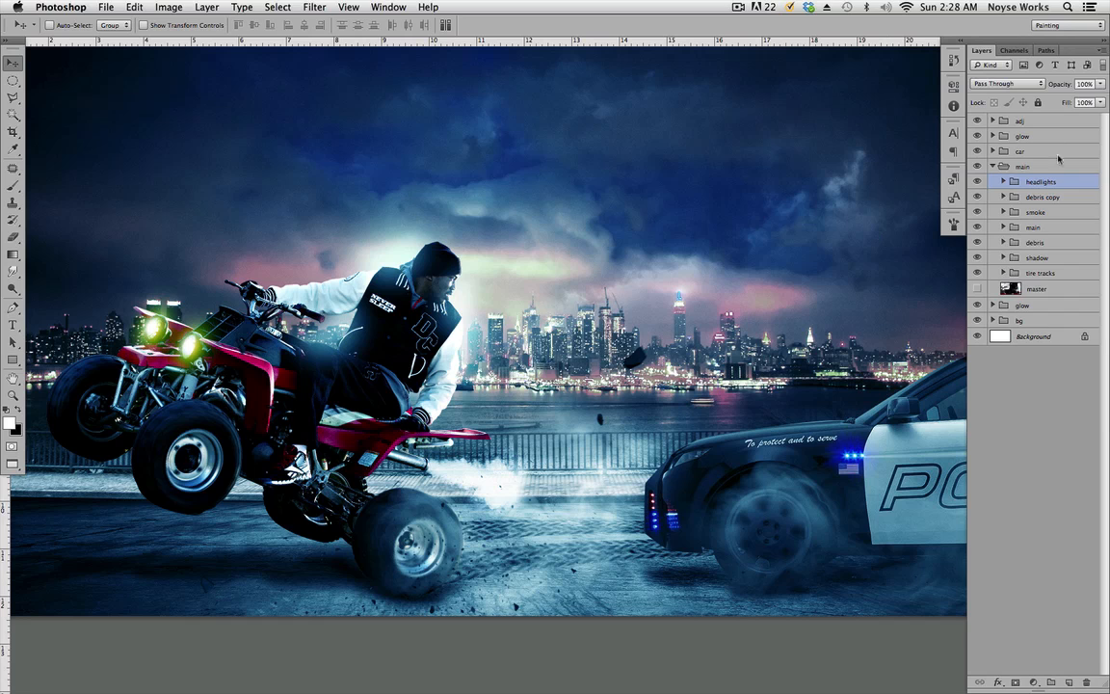
right_click(1064, 180)
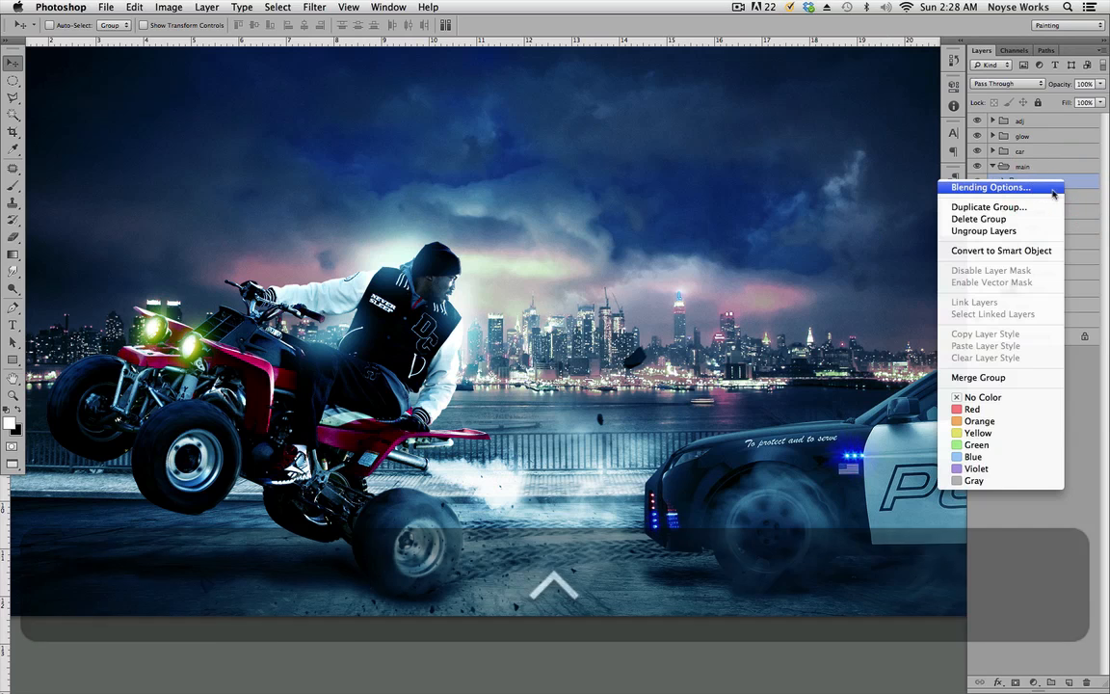
left_click(1078, 186)
left_click(994, 166)
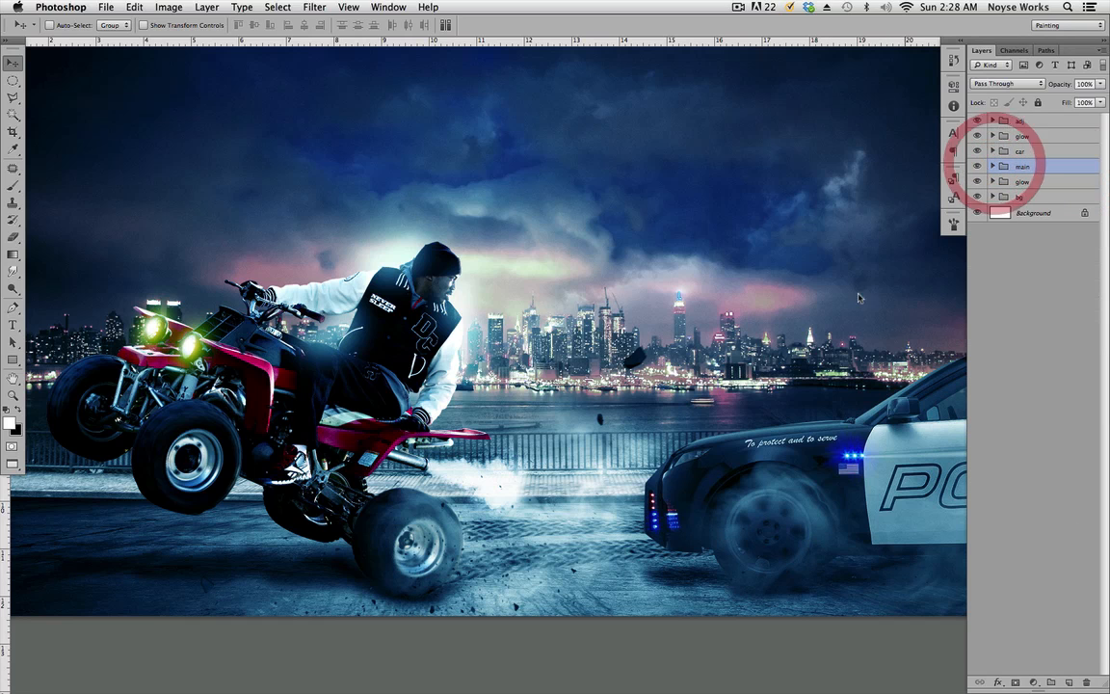
key("super+s")
Step: Create a new group named headlights above the debris copy 2 group inside the car group
key("super+space")
scroll(771, 386, "right", 5)
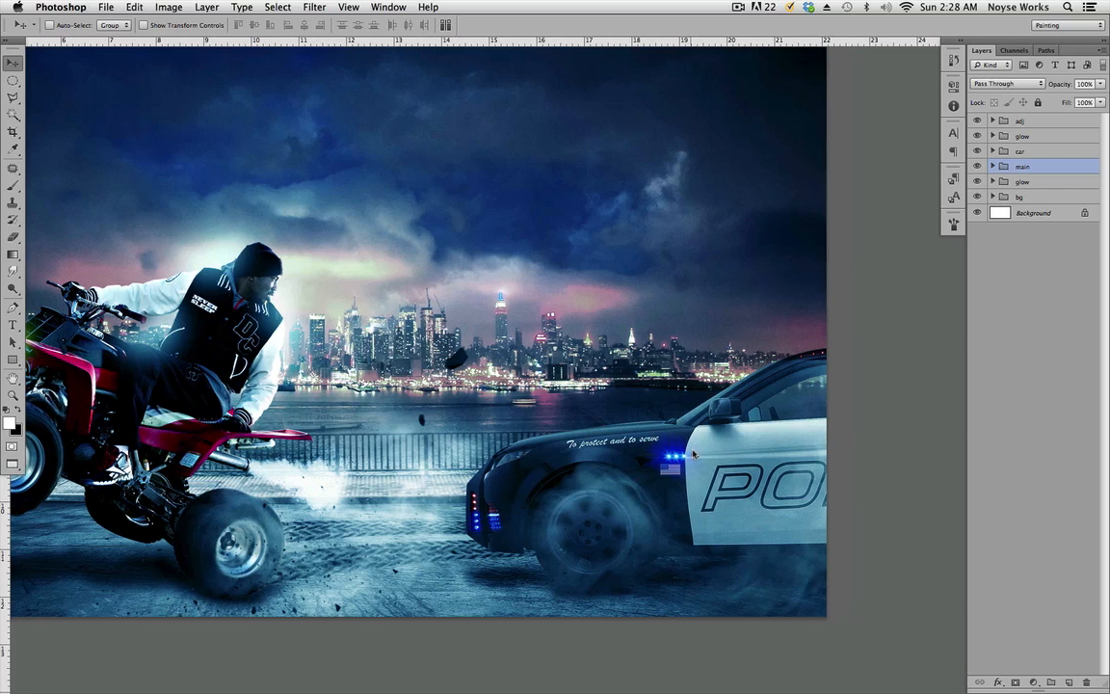
left_click(992, 152)
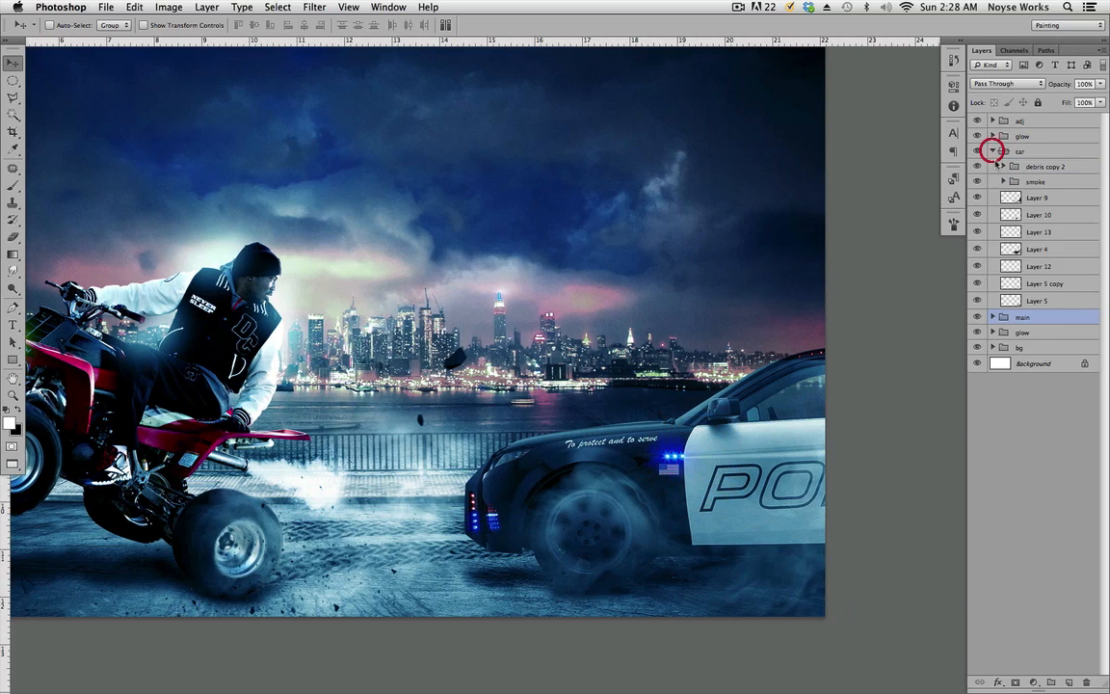
left_click(1008, 166)
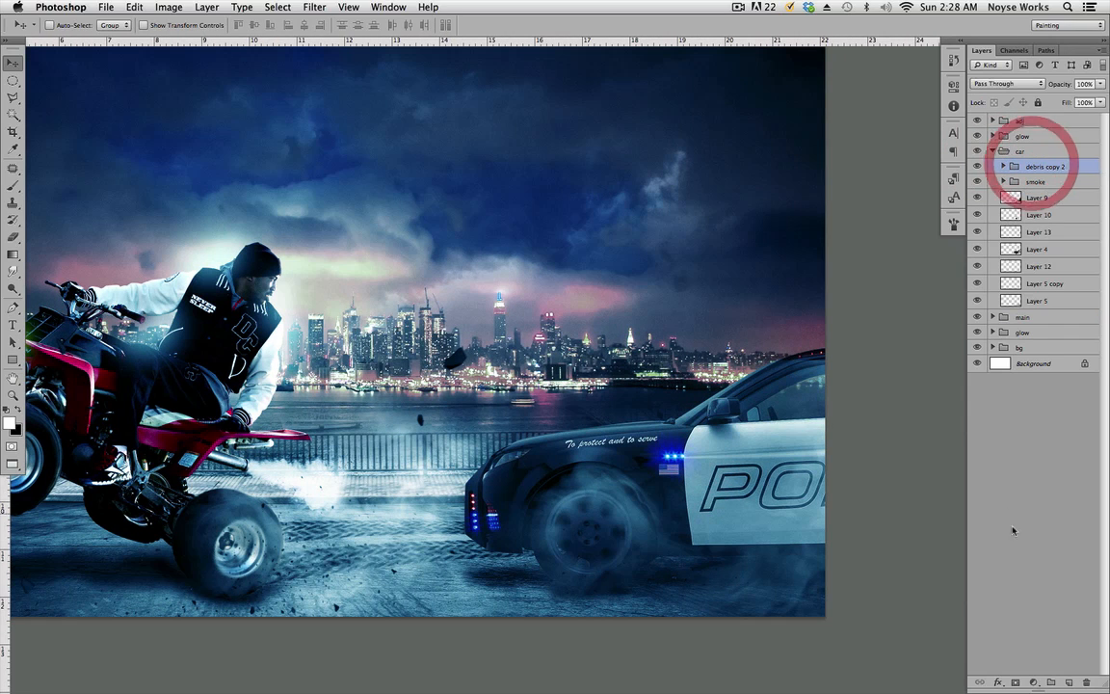
left_click(1051, 683)
double_click(1036, 166)
type("headlights")
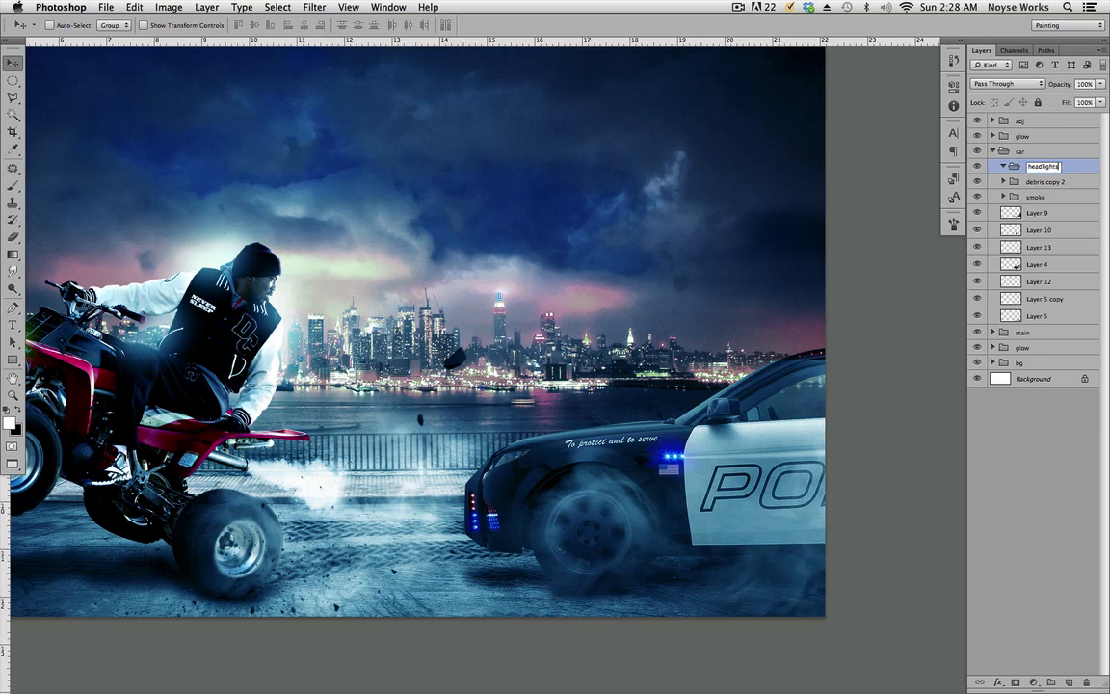
Step: Add a new layer in the headlights group and set the brush's foreground color to cyan 00ccff
left_click(1071, 684)
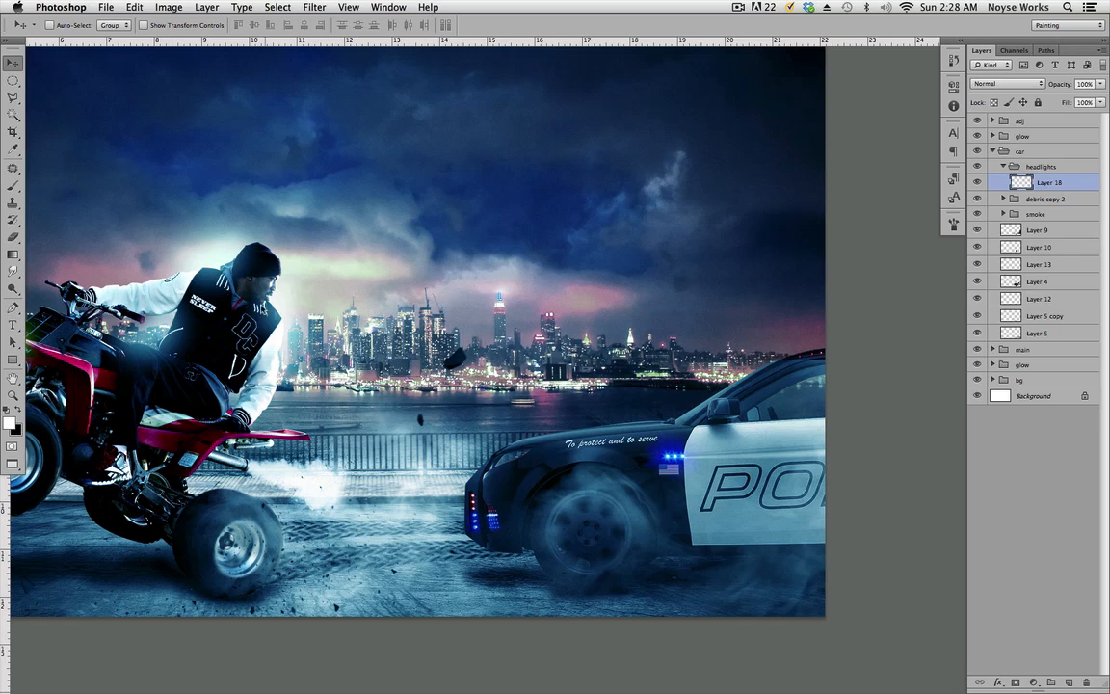
key("b")
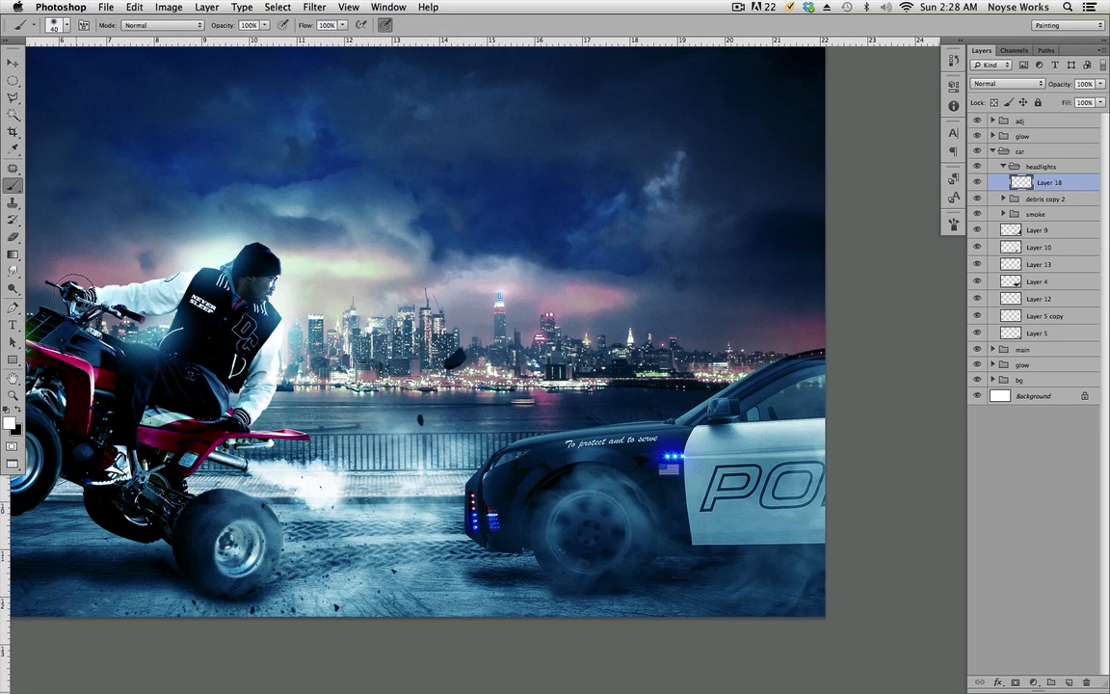
left_click(10, 422)
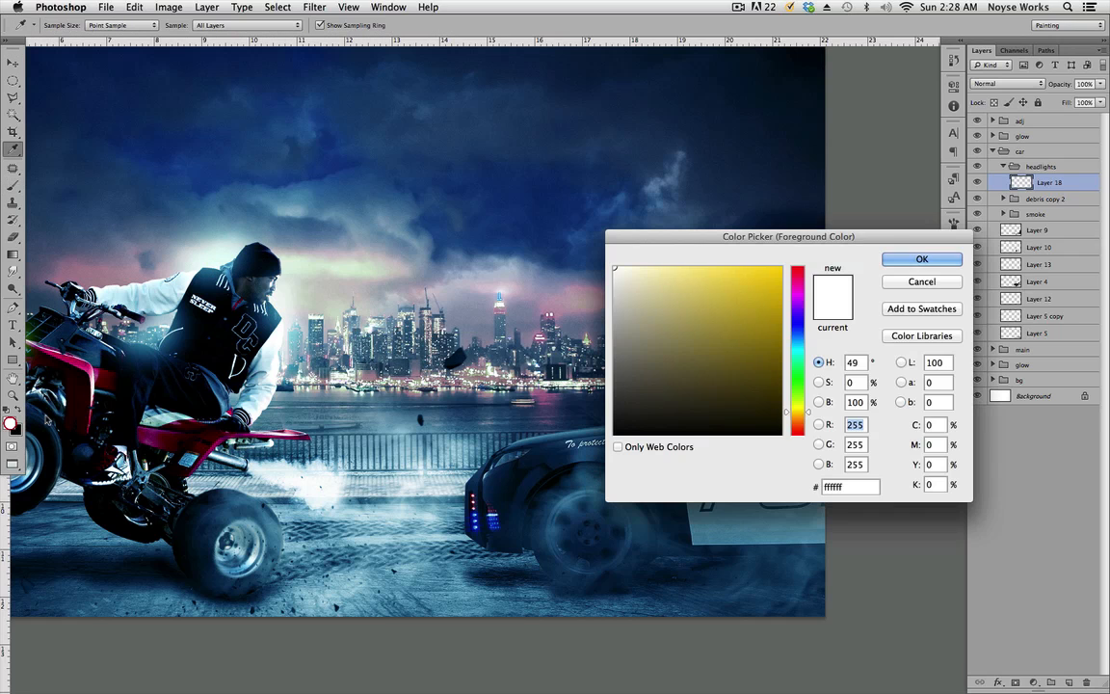
left_click(779, 269)
left_click_drag(811, 418, 811, 348)
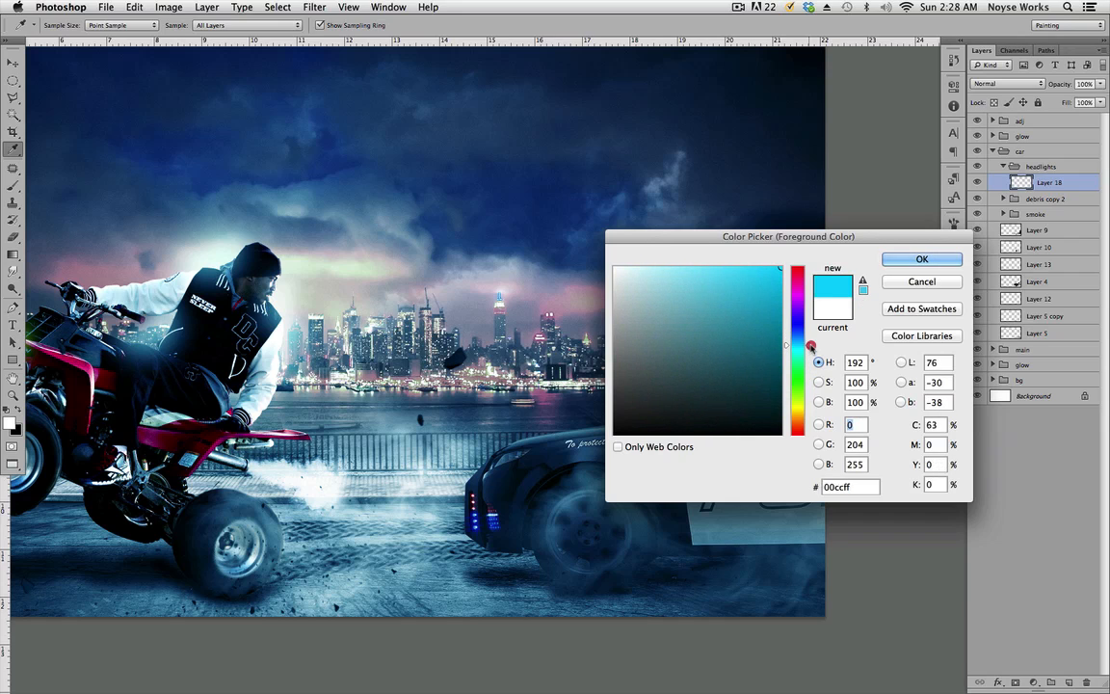
key("Return")
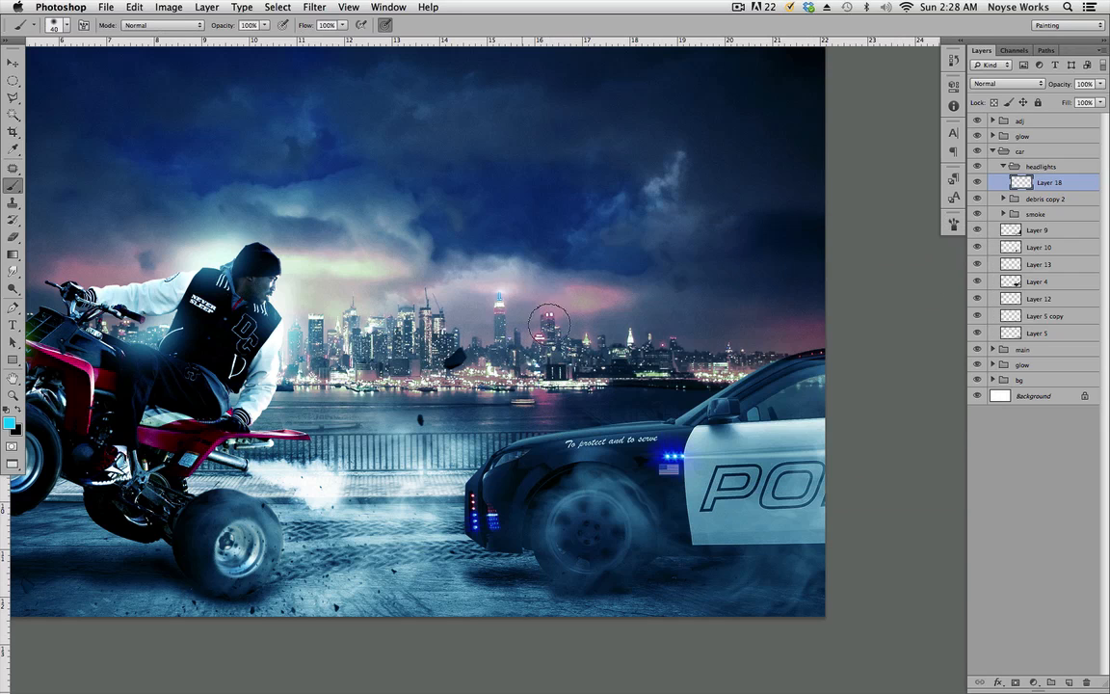
Step: Paint a soft cyan glow over the skyline with a 200 px brush and add a white core with a 60 px brush
key("]")
key("]")
key("]")
key("]")
key("]")
key("]")
key("]")
key("]")
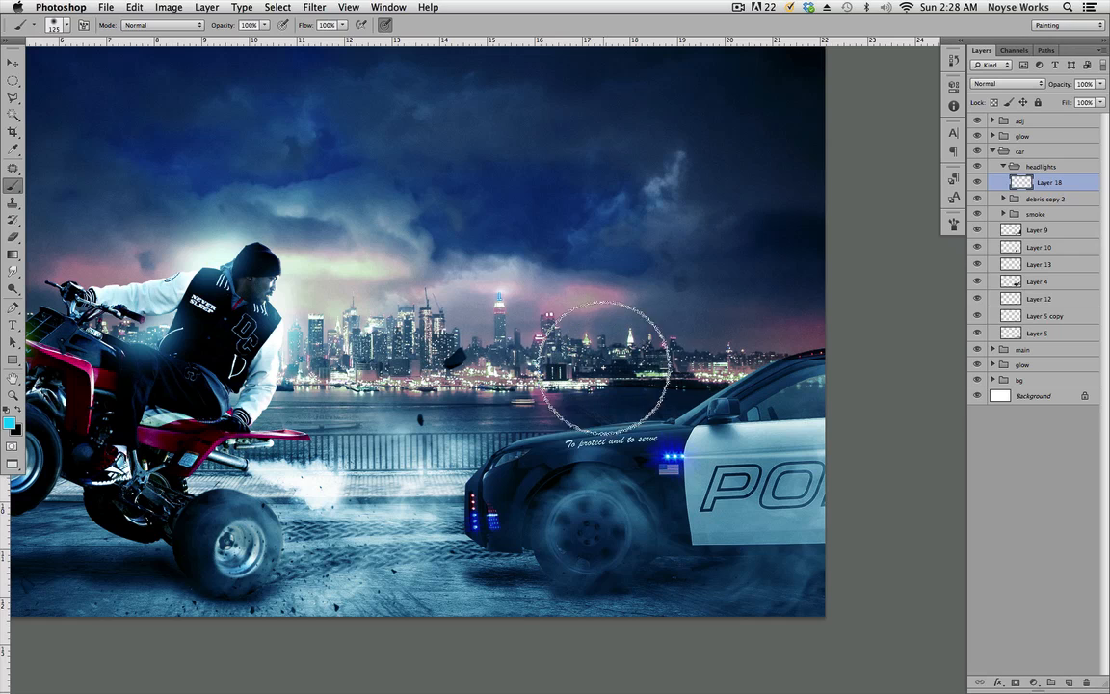
key("shift+[")
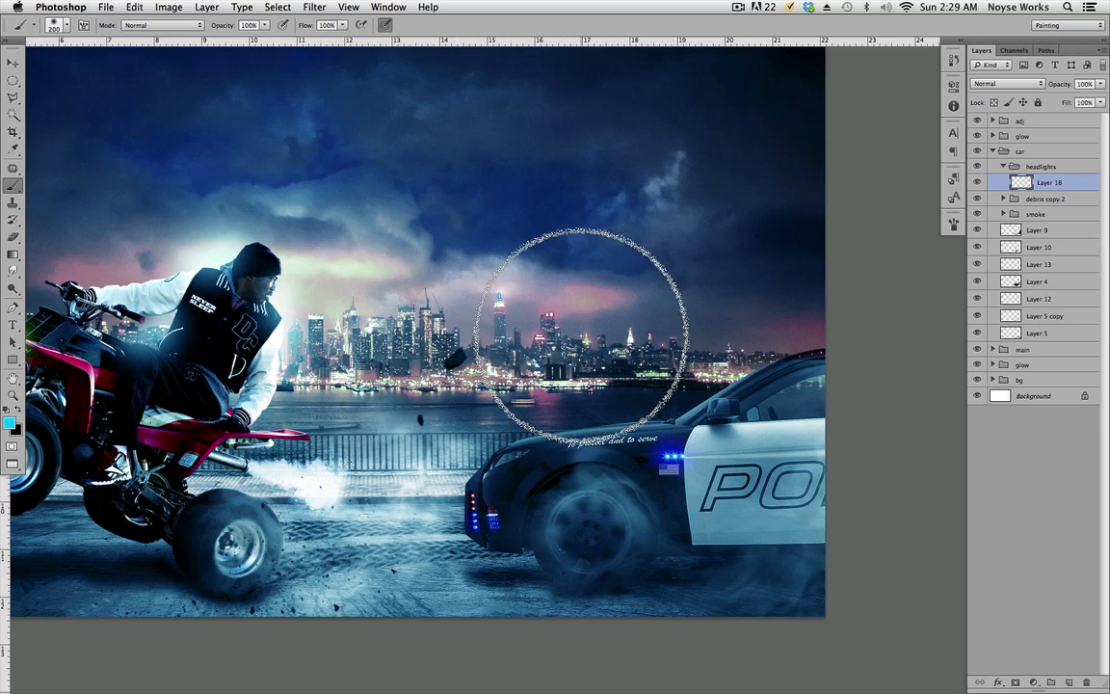
left_click(578, 326)
key("[")
key("[")
key("[")
key("[")
key("[")
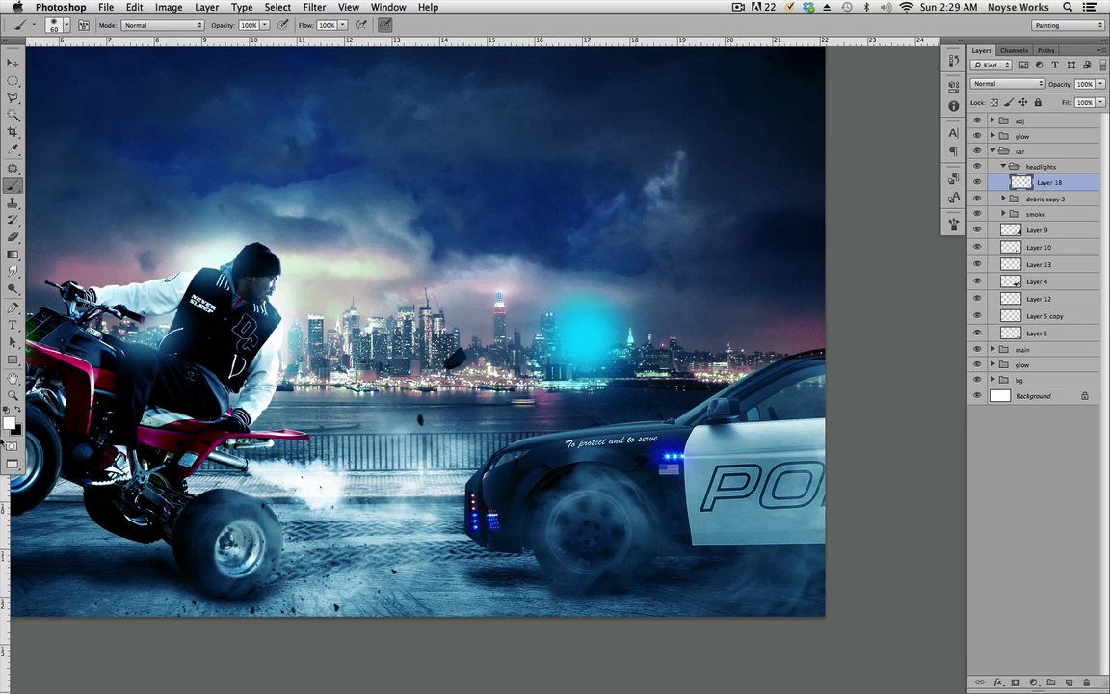
left_click(586, 337)
Step: Move the cyan glow up into the dark sky and set its blend mode to Linear Dodge (Add)
key("v")
left_click_drag(609, 340, 644, 226)
left_click(1007, 84)
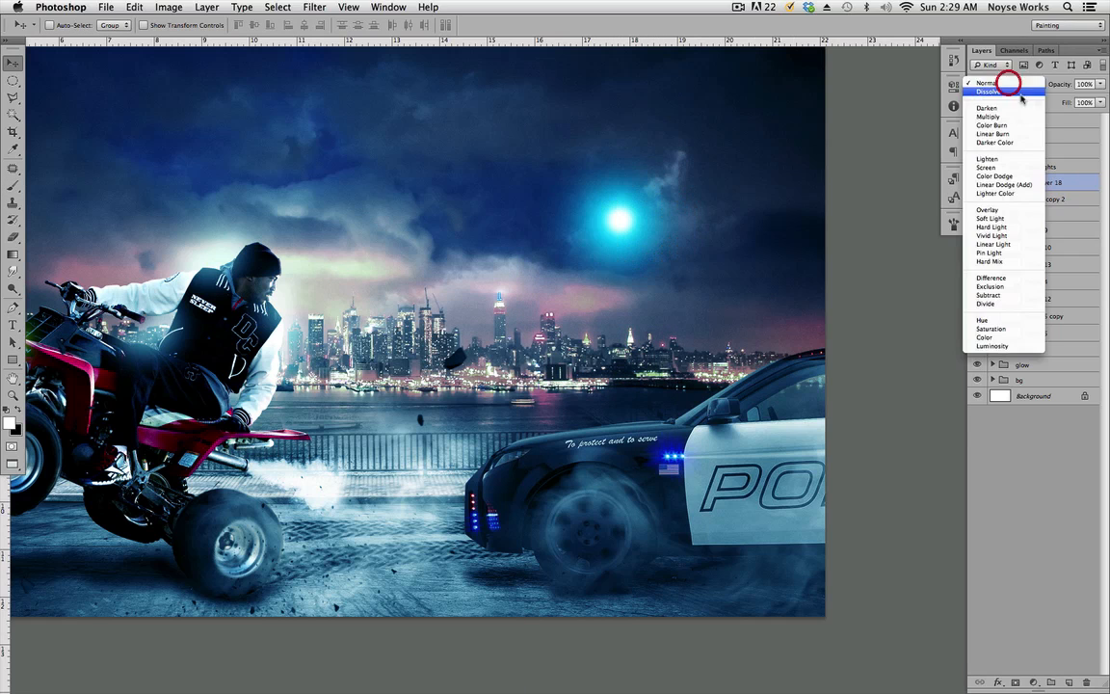
left_click(1025, 190)
Step: Move the glow onto the police car and scale it down to a small light beside the blue side lights
mouse_move(689, 234)
left_mouse_down()
mouse_move(686, 349)
mouse_move(649, 459)
mouse_move(675, 437)
left_mouse_up()
key("super+t")
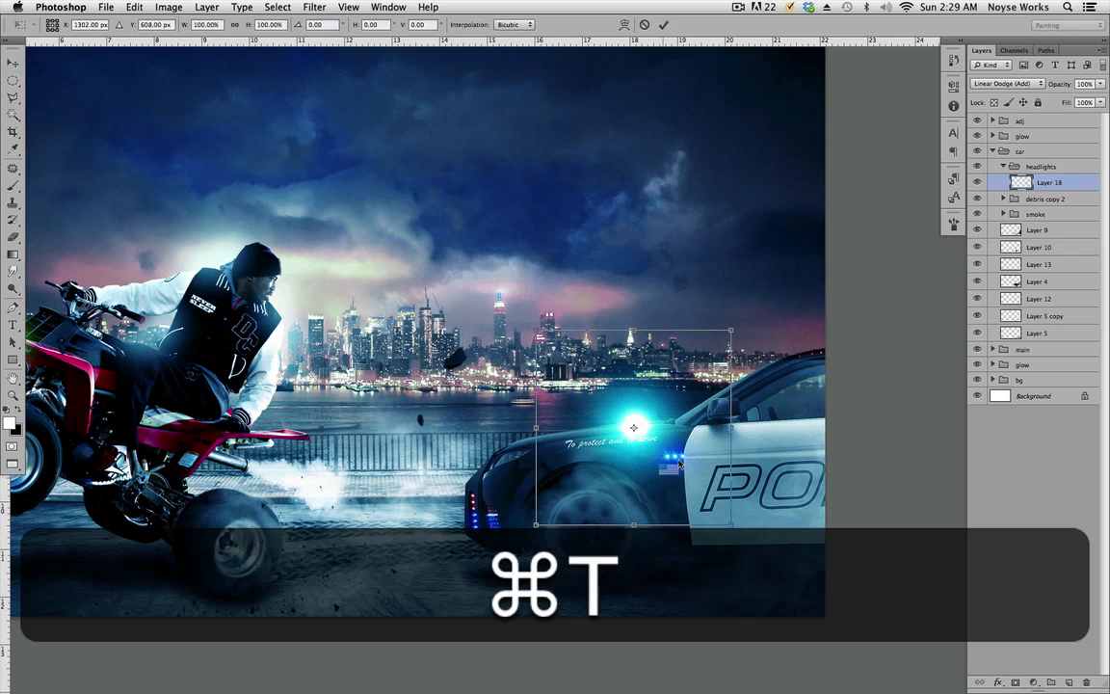
left_click_drag(729, 524, 681, 500)
key("Return")
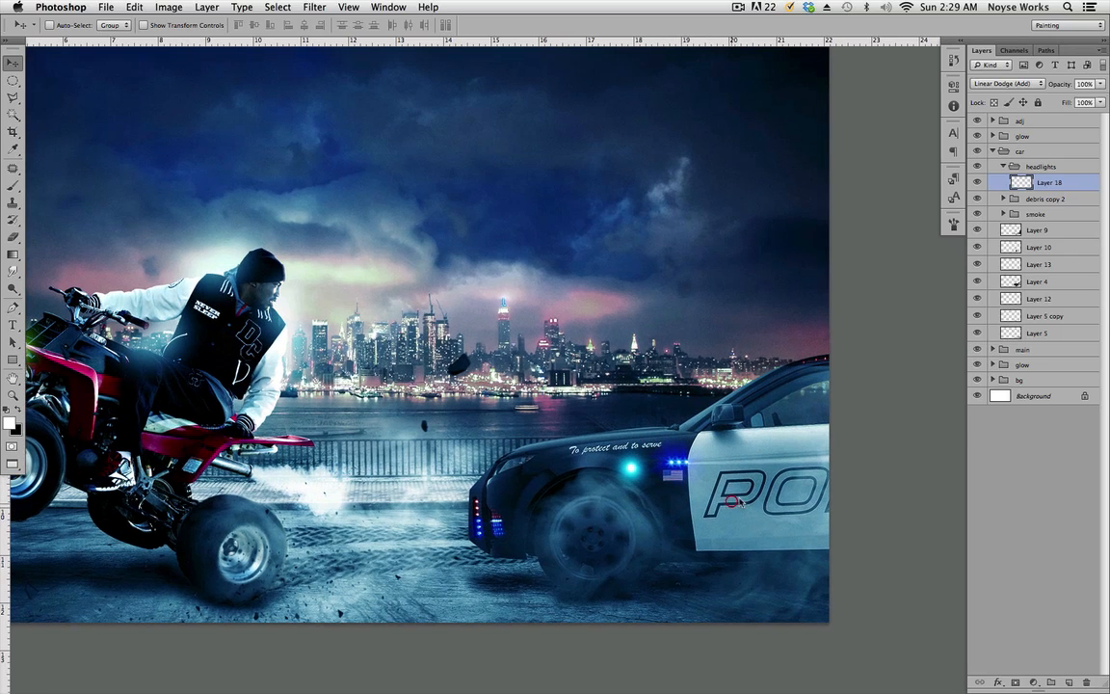
left_click(659, 451)
Step: Colorize the Layer 18 glow blue with Hue/Saturation, using hue 216 and saturation 50
key("alt+super+u")
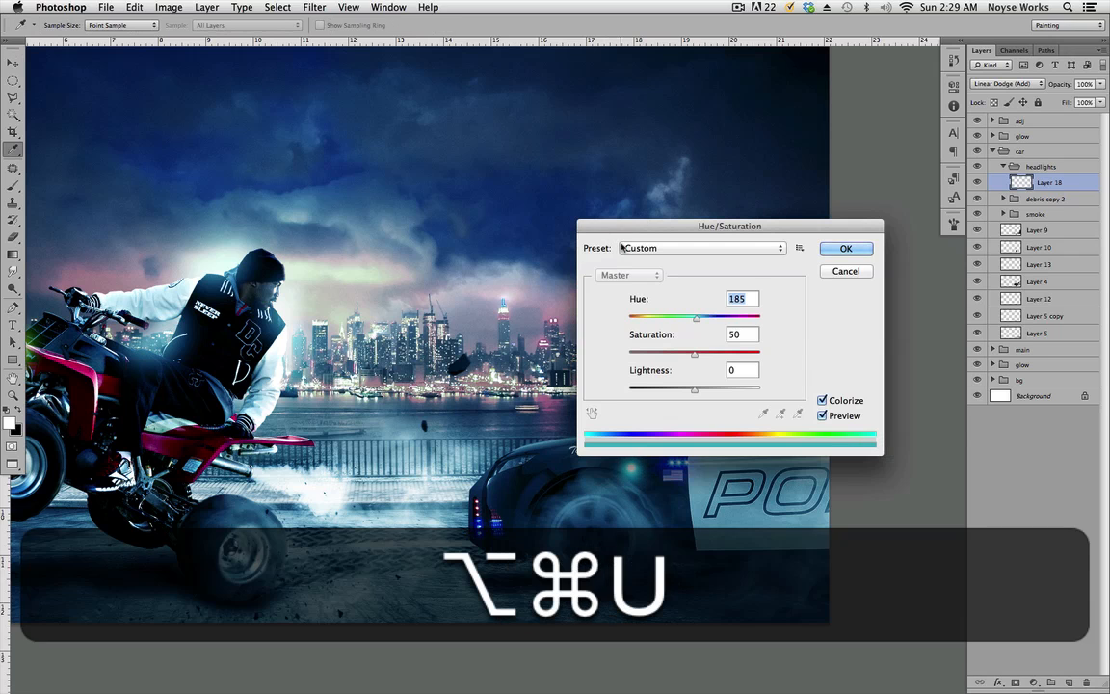
left_click(846, 271)
left_click(166, 7)
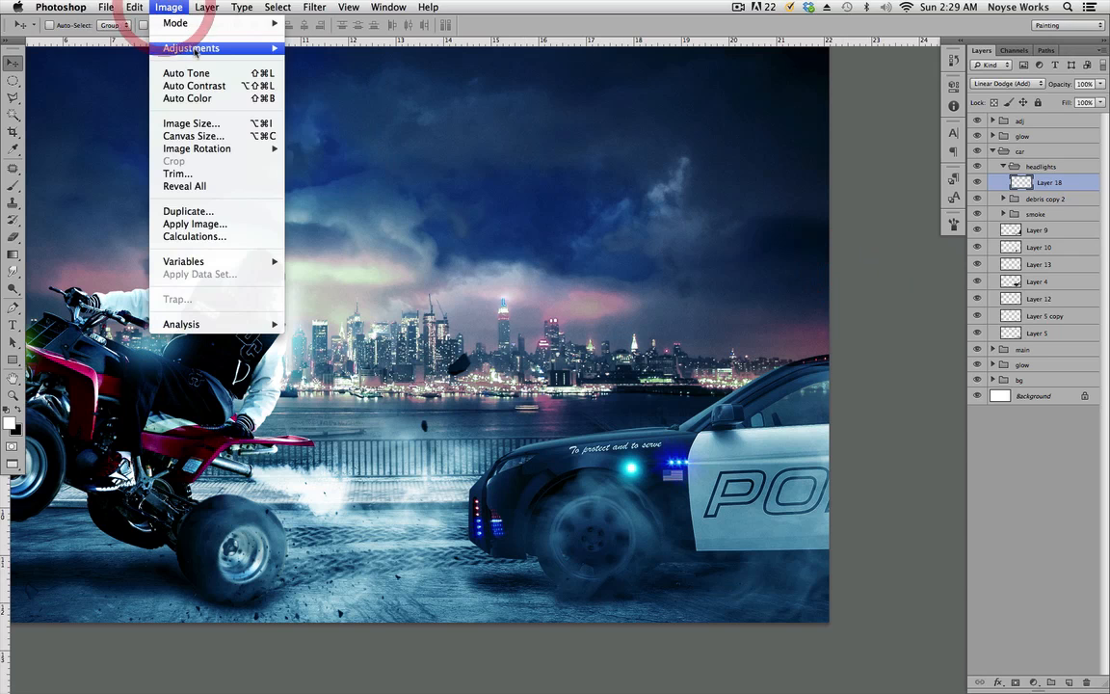
mouse_move(196, 50)
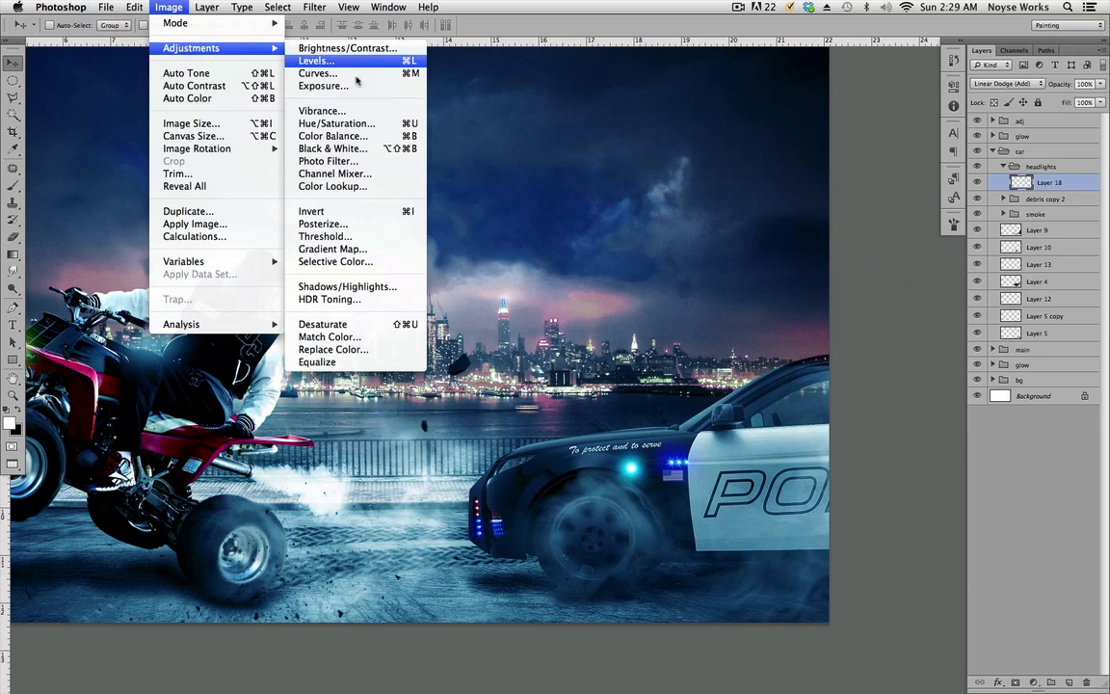
left_click(365, 126)
left_click_drag(726, 228, 408, 195)
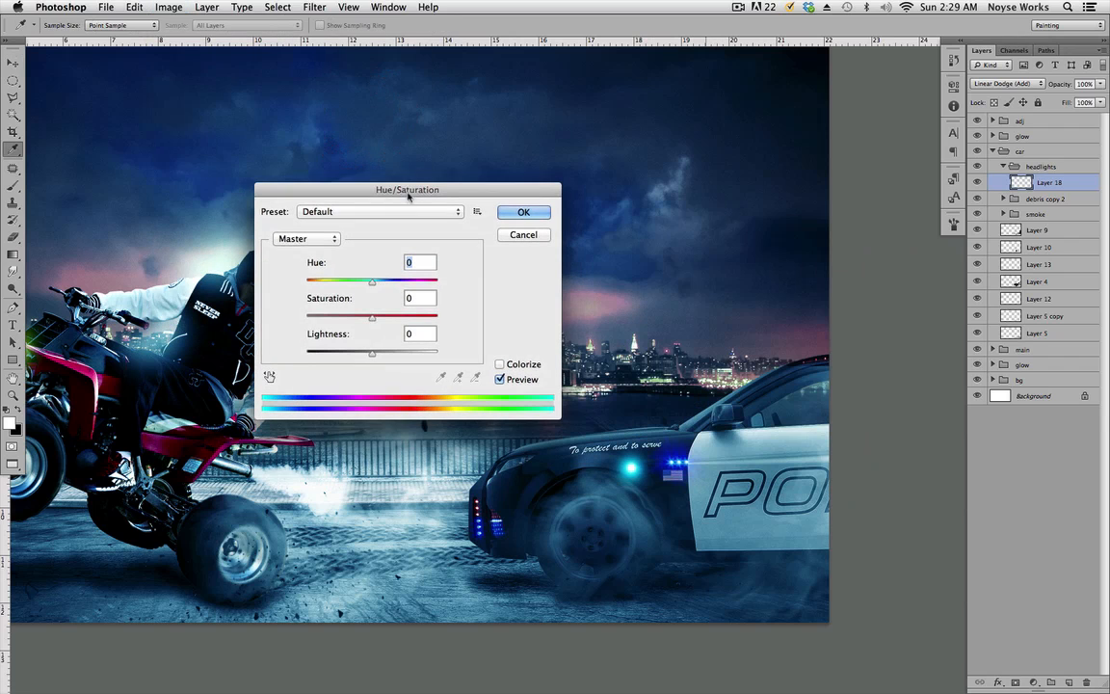
left_click(499, 365)
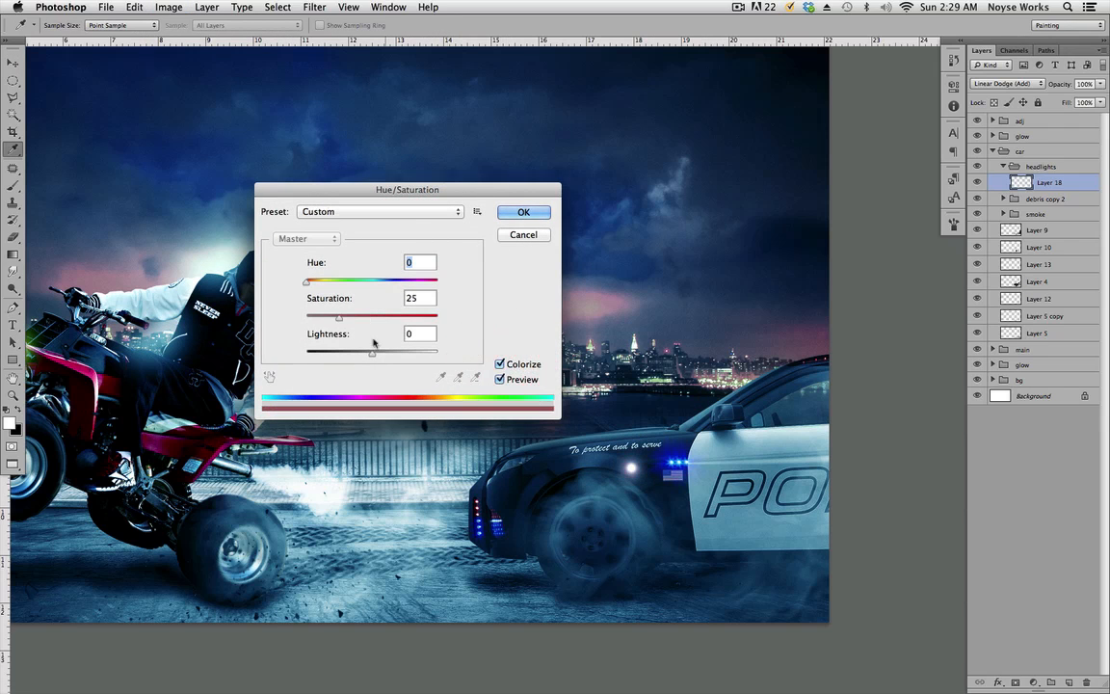
left_click_drag(345, 320, 487, 317)
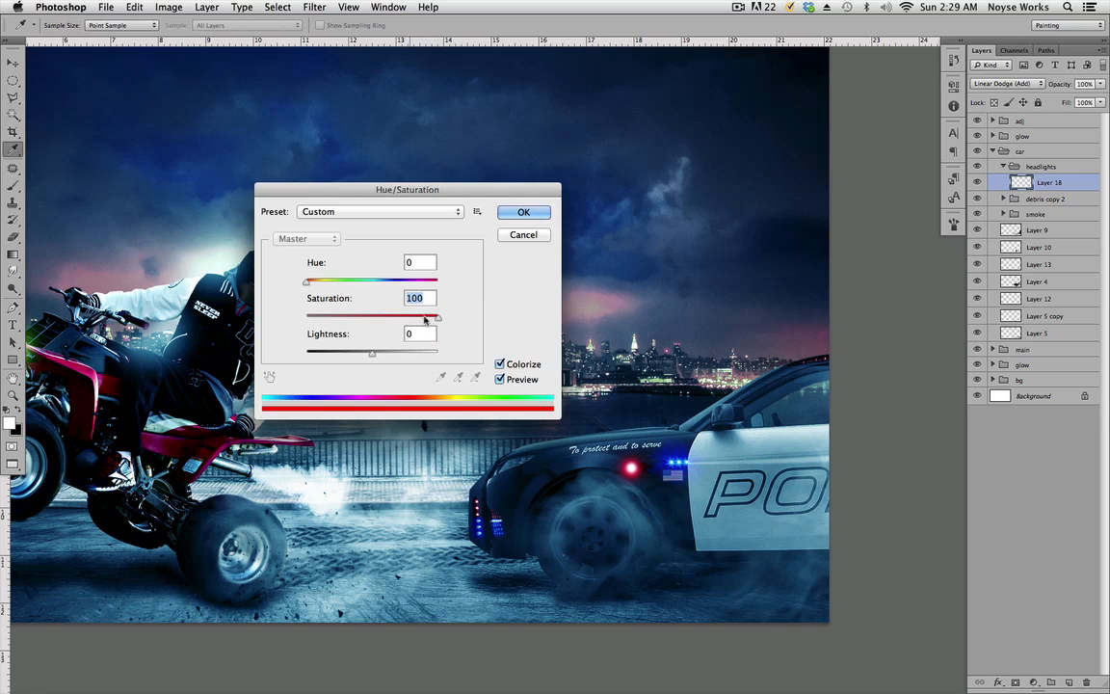
type("50")
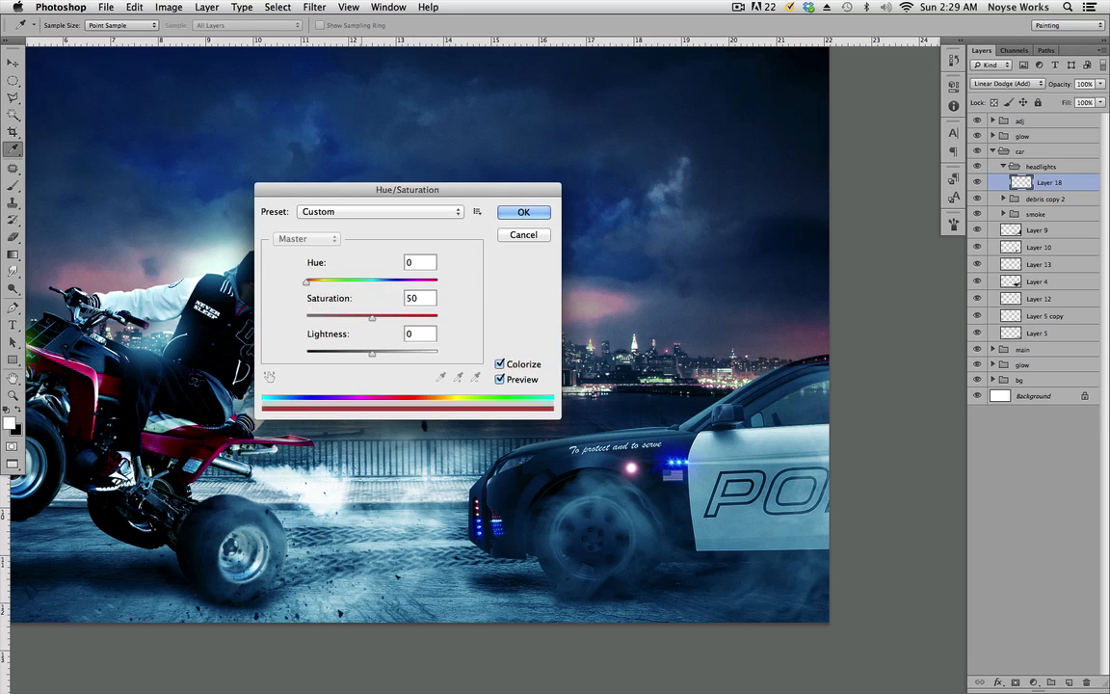
left_click_drag(307, 281, 383, 289)
left_click(383, 286)
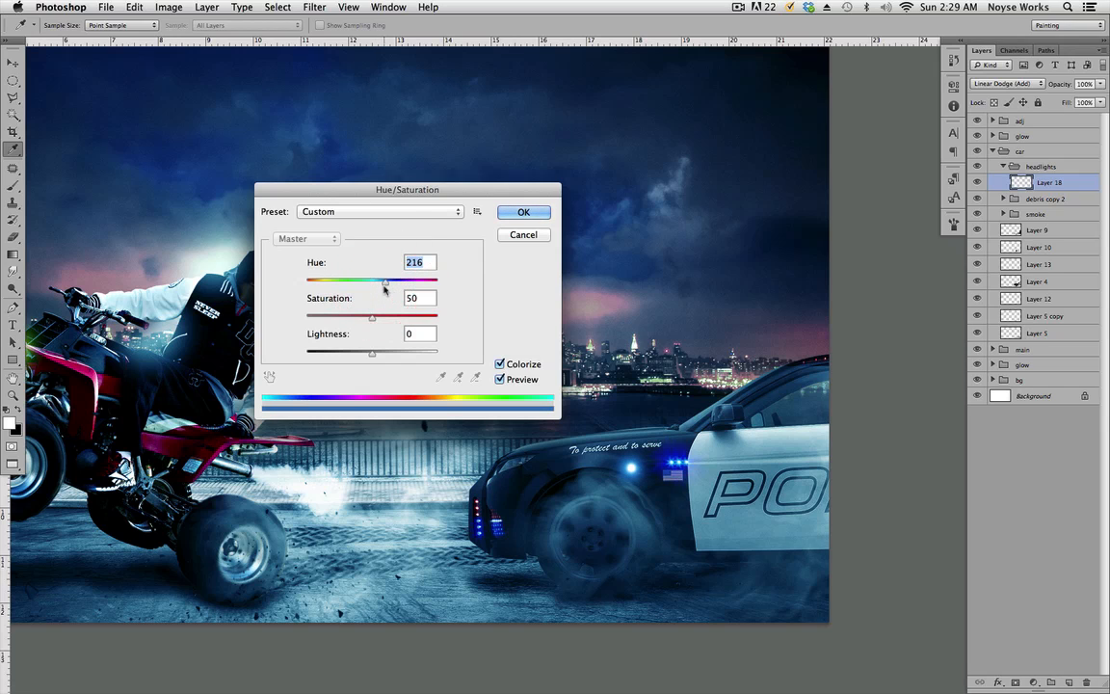
left_click(541, 211)
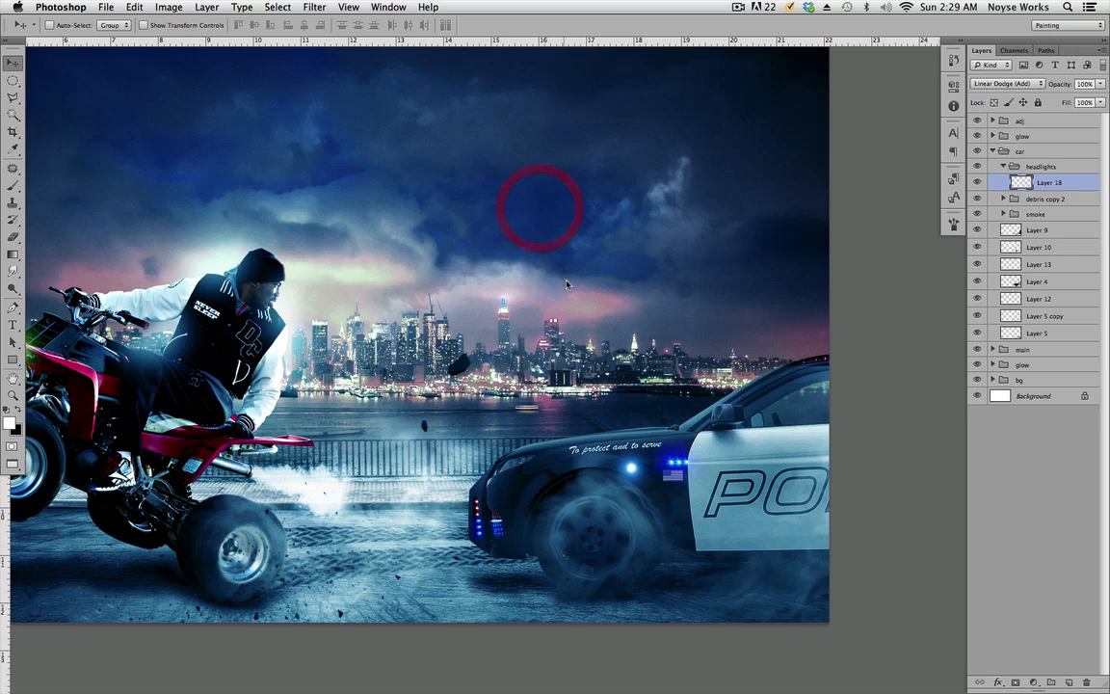
Step: Move the blue glow to the police car's front bumper lights, try enlarging it there, and undo the enlargement
left_click(673, 467)
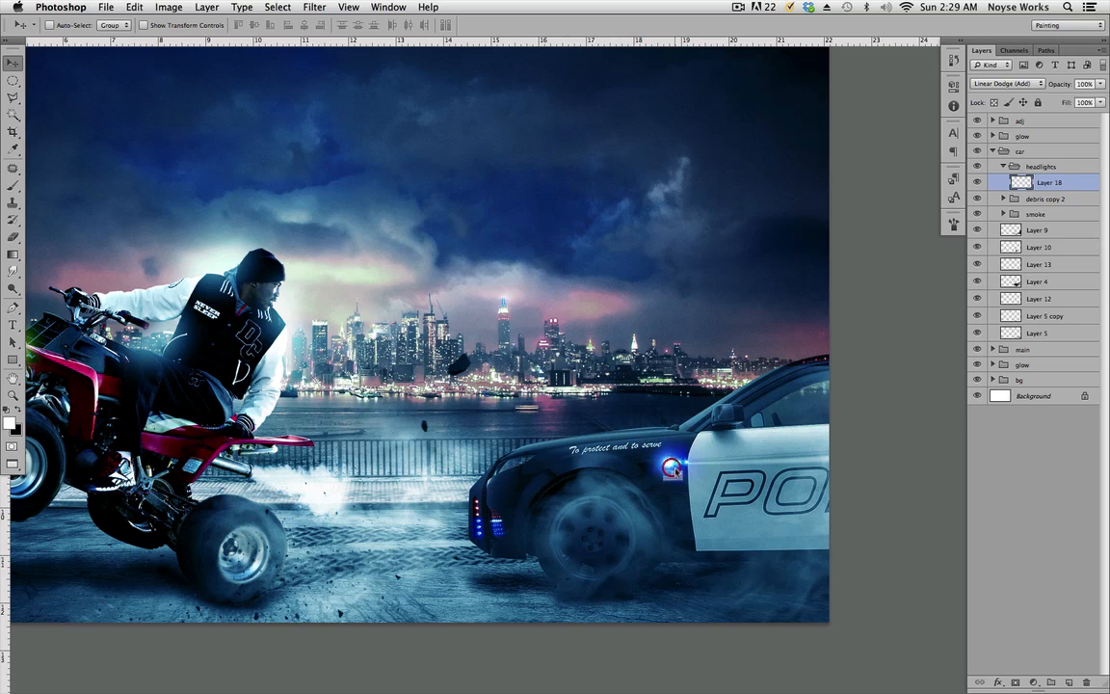
left_click_drag(678, 469, 600, 427)
key("super+t")
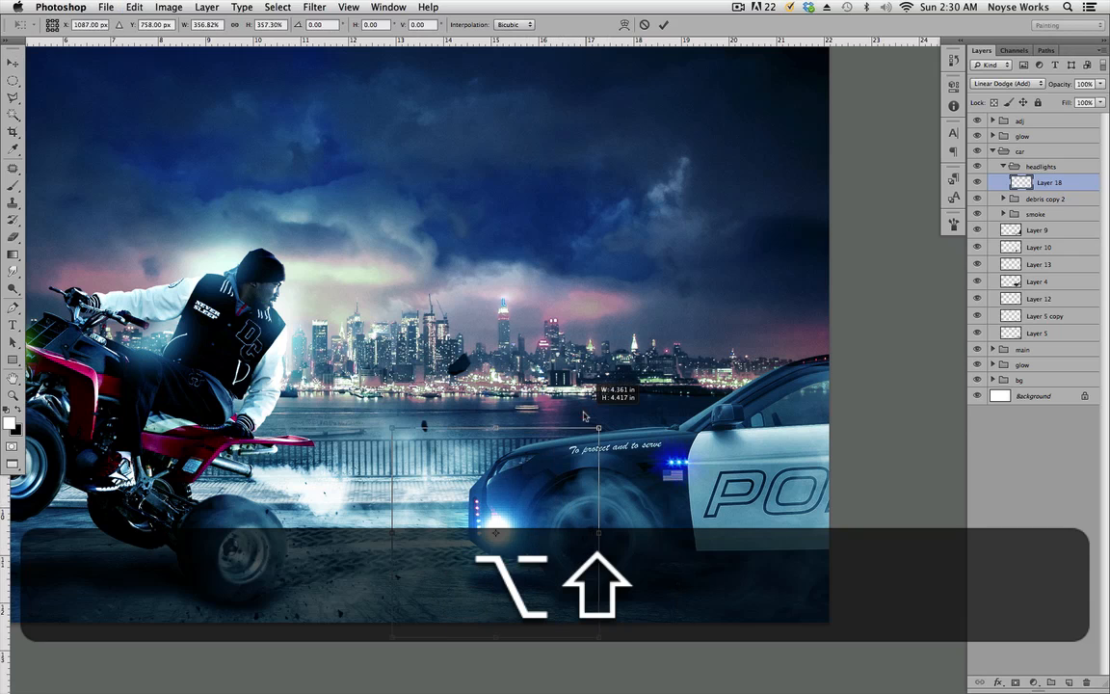
key("alt+super+z")
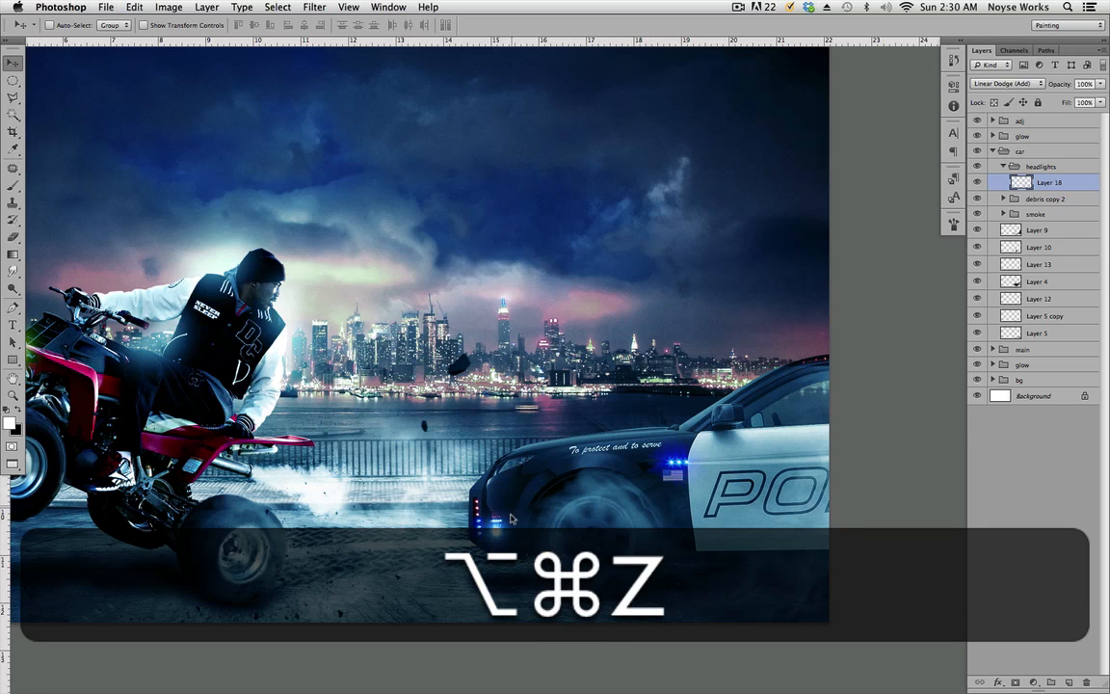
Step: Set the Layer 18 glow's blend mode to Screen and reposition it near the police car's inner front lights
left_click(1007, 83)
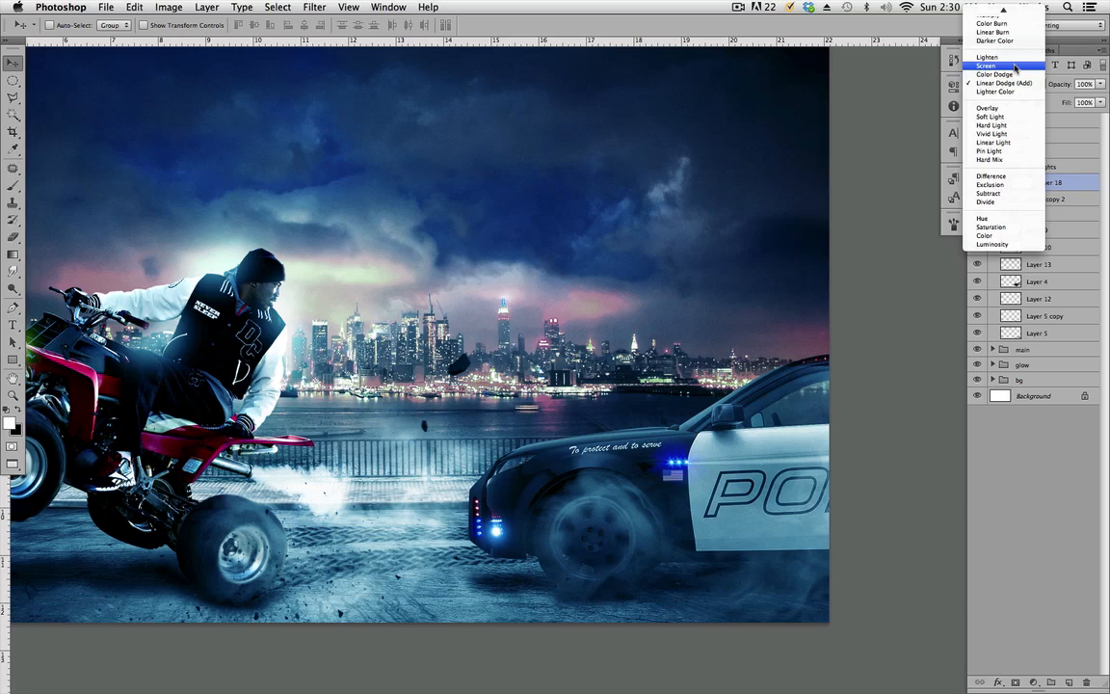
left_click(1013, 66)
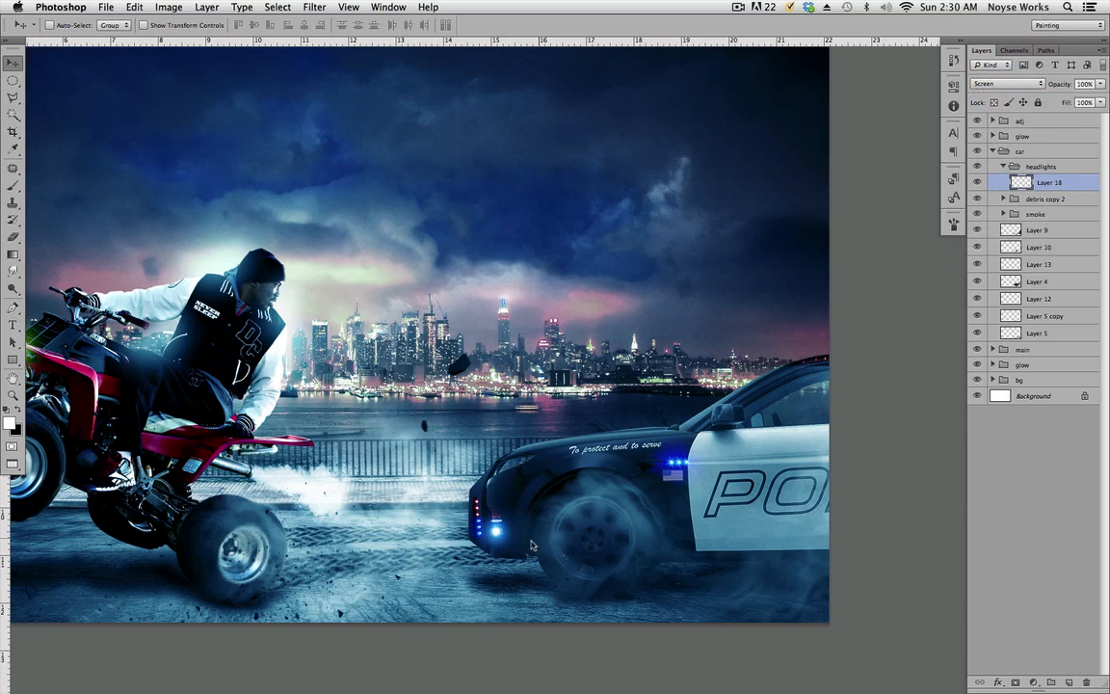
left_click_drag(531, 546, 526, 535)
Step: Duplicate the blue glow, shrink the copy and place it on the uppermost blue light of the car's front light strip
key("super+equal")
key("super+equal")
key("super+equal")
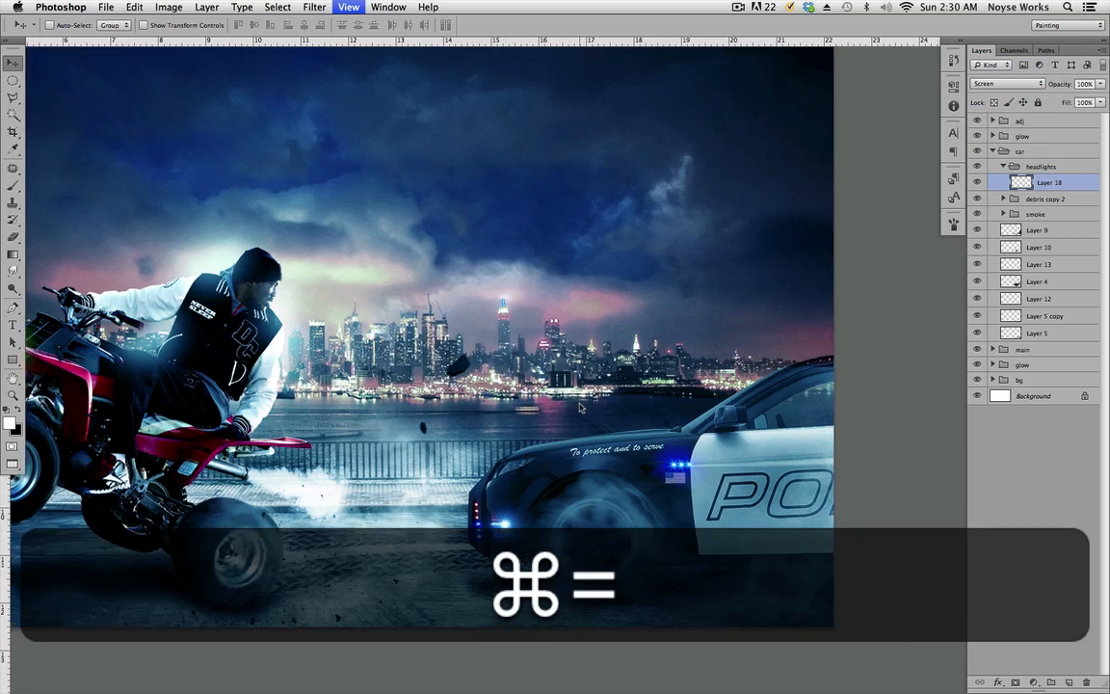
left_click_drag(520, 620, 696, 169)
left_click_drag(572, 554, 614, 341)
left_click_drag(789, 341, 664, 385)
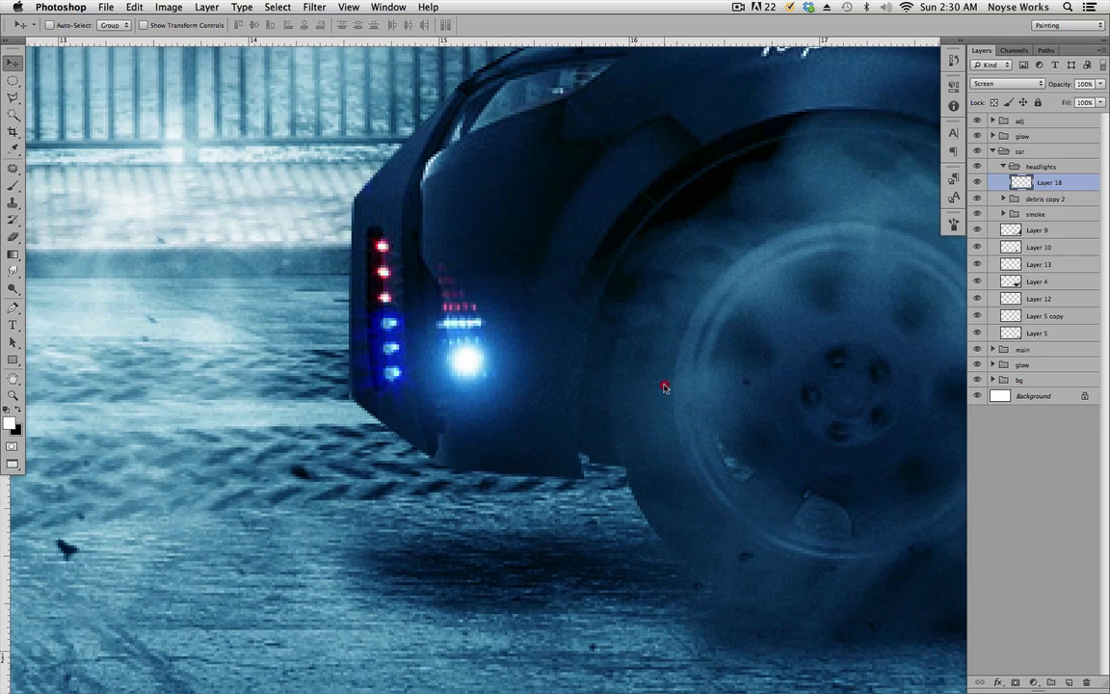
key("super+j")
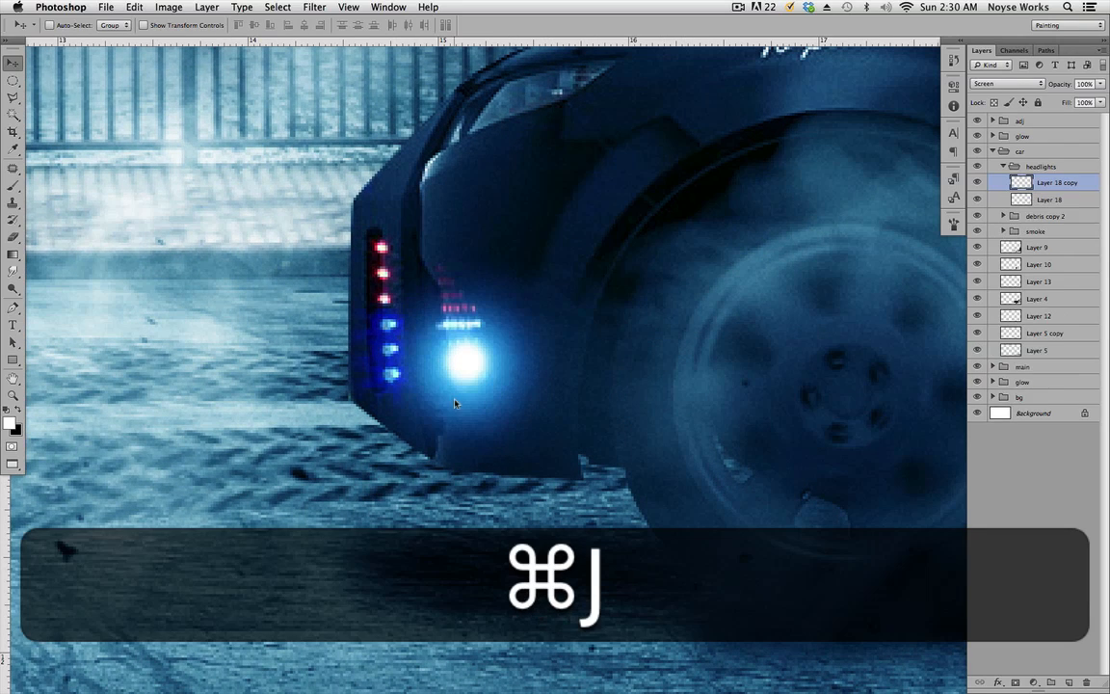
left_click_drag(457, 402, 384, 375)
key("super+t")
left_click_drag(504, 454, 366, 291)
key("Return")
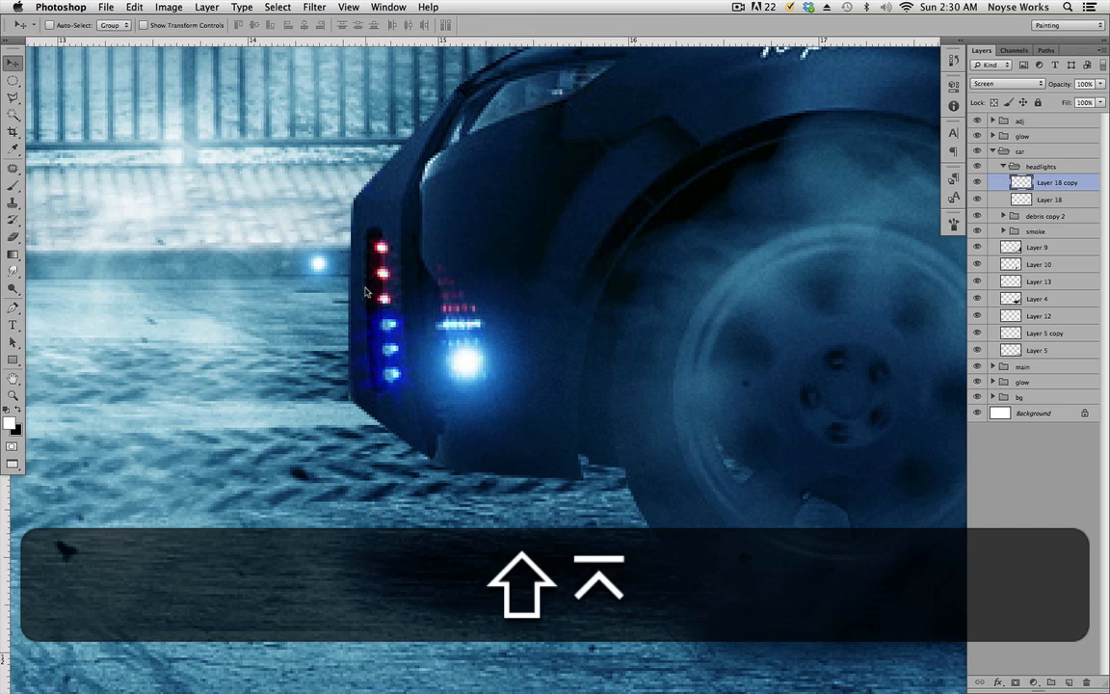
left_click_drag(371, 343, 442, 360)
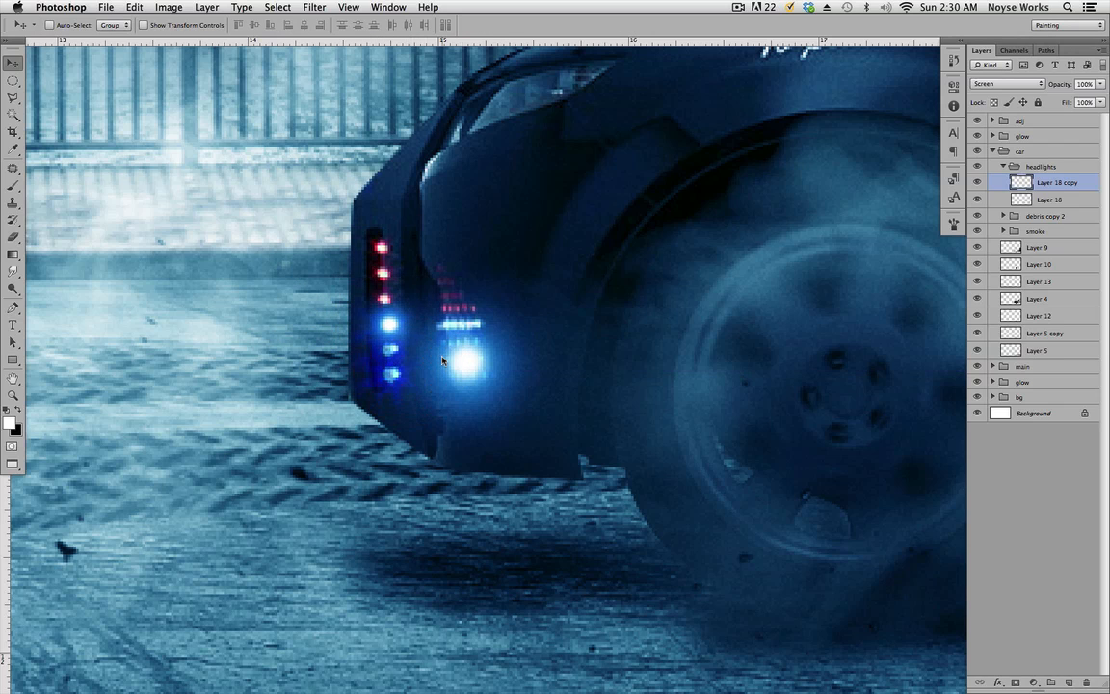
Step: Duplicate the small blue glow and place the copy over the lowest blue light of the strip
key("super+j")
key("shift+Down")
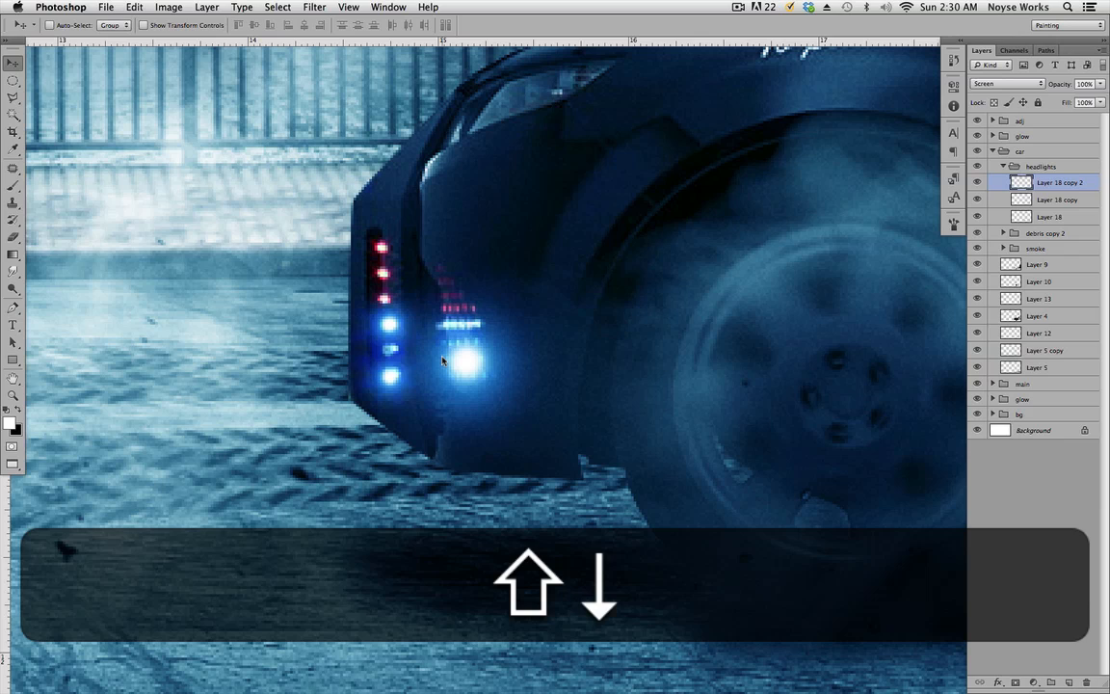
Step: Move the newest blue glow copy to the strip's middle blue light, duplicate it and place the duplicate over the lowest blue light
key("shift+Up")
key("shift+Up")
key("shift+super+j")
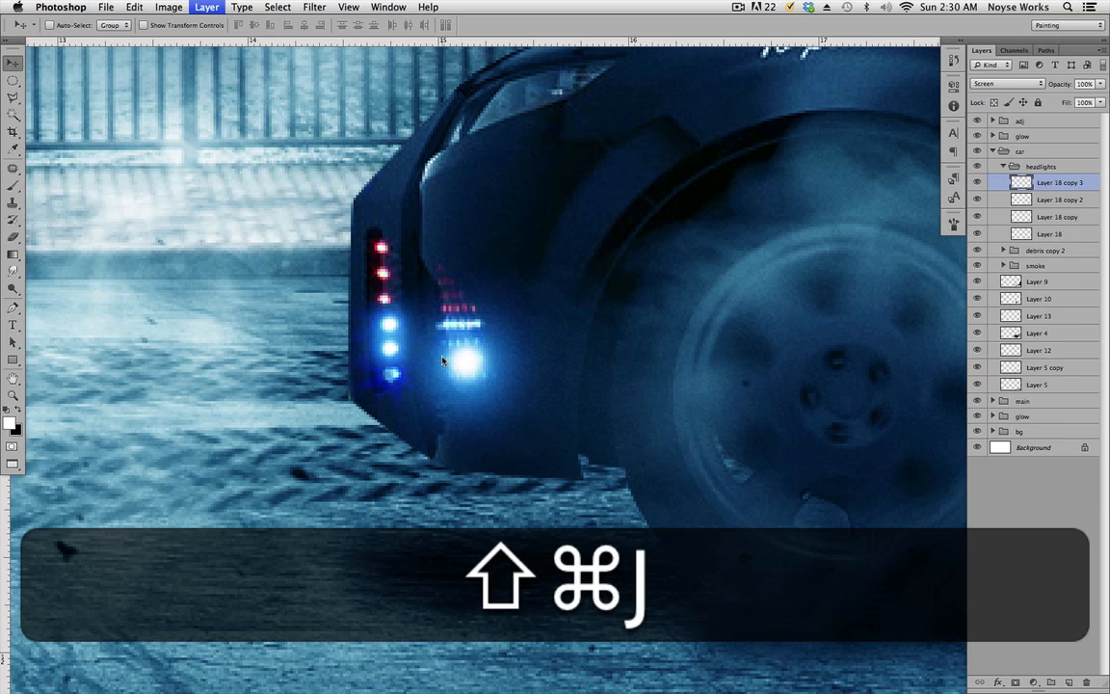
key("shift+super+Down")
key("shift+Down")
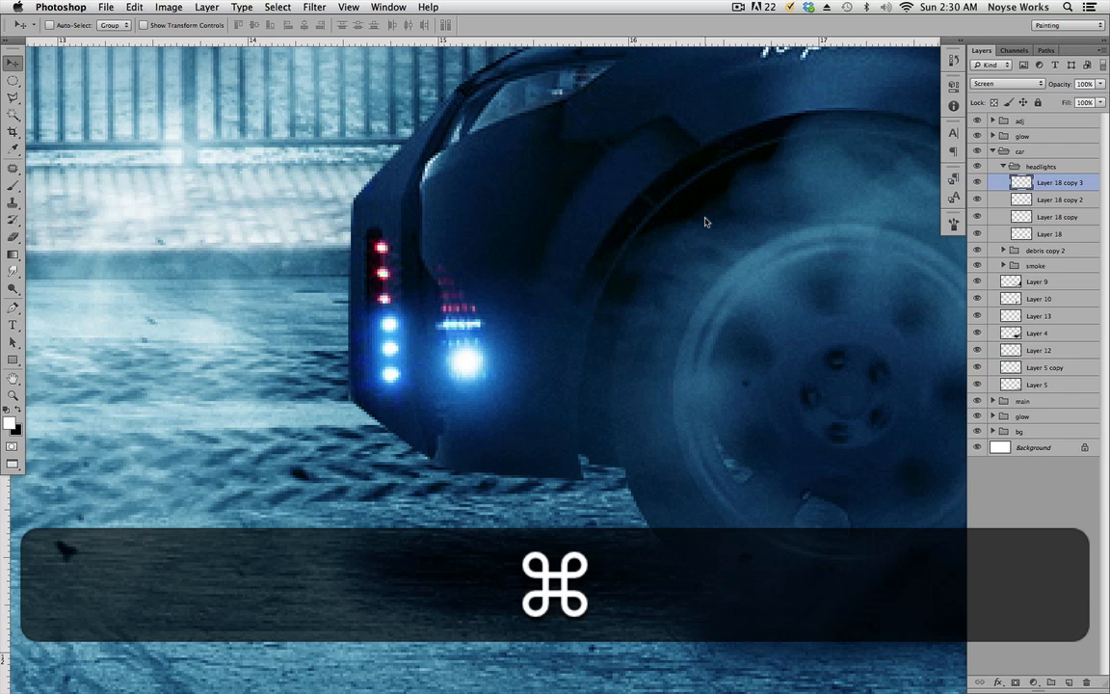
Step: Duplicate the small blue glow and place the copy on the uppermost red light of the car's front strip
key("super+j")
left_click_drag(406, 349, 394, 277)
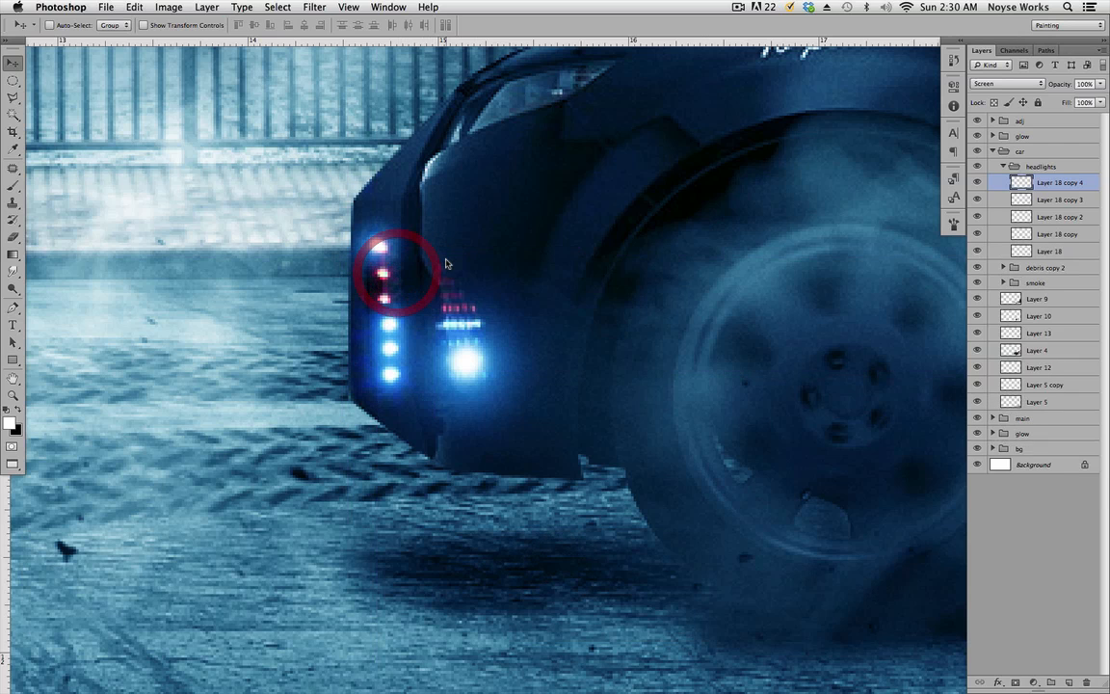
key("super+Right")
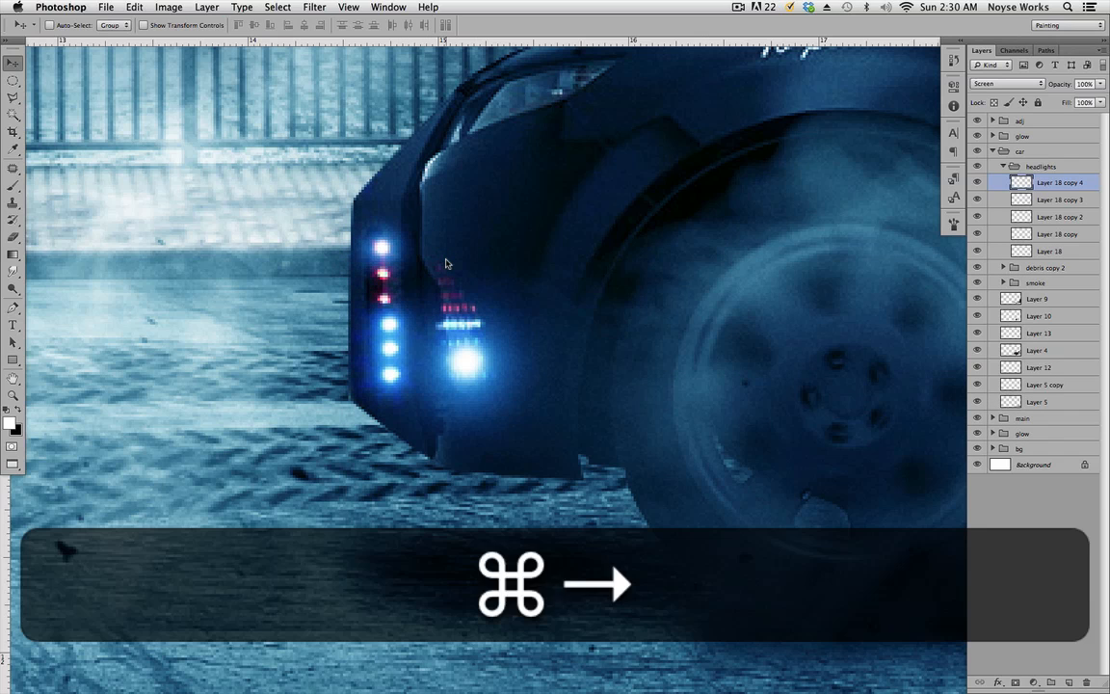
Step: Shift the hue of the Layer 18 copy 4 glow to red with Hue/Saturation and nudge it over the uppermost red light
key("alt+super+u")
left_click_drag(417, 189, 711, 96)
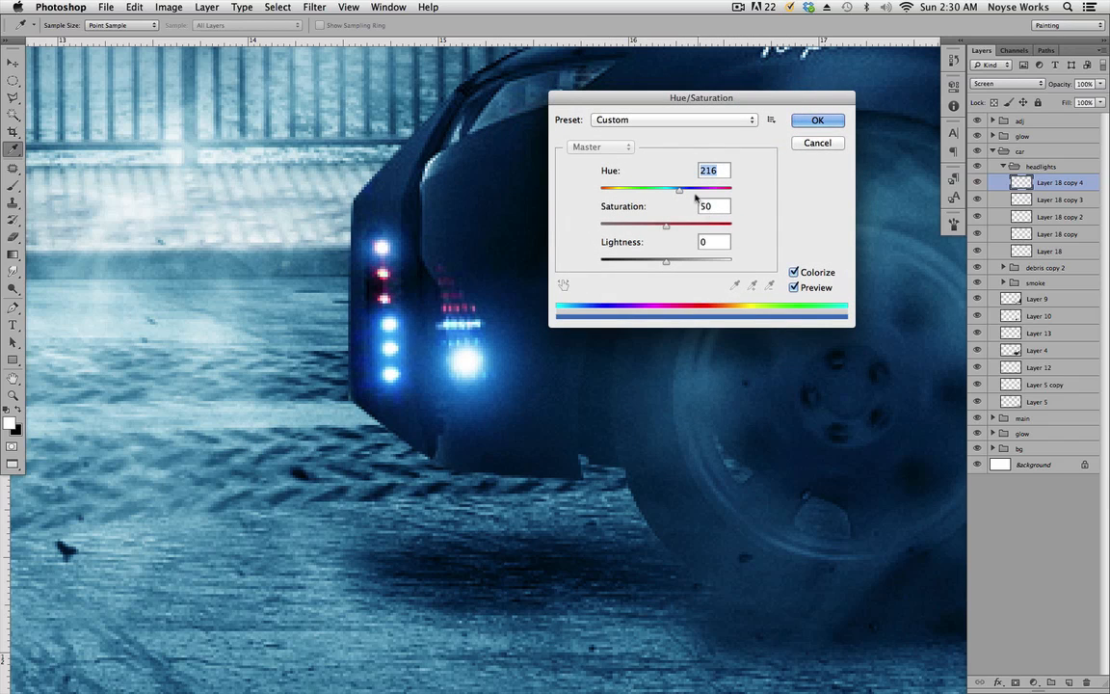
left_click_drag(681, 191, 562, 187)
left_click(807, 122)
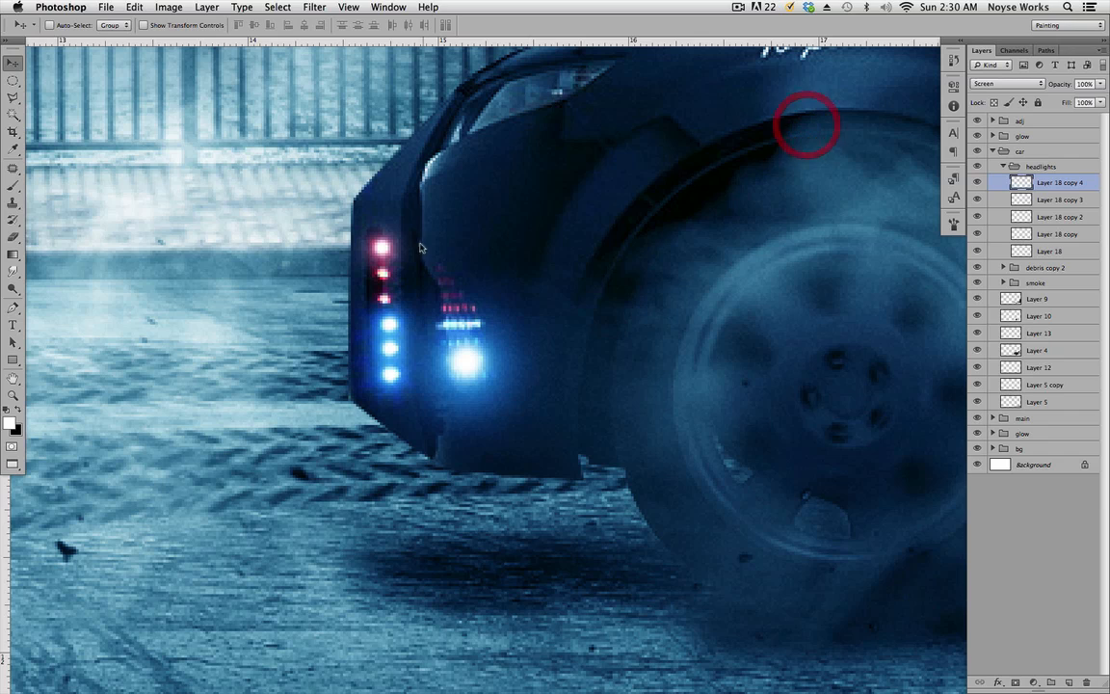
key("super+Left")
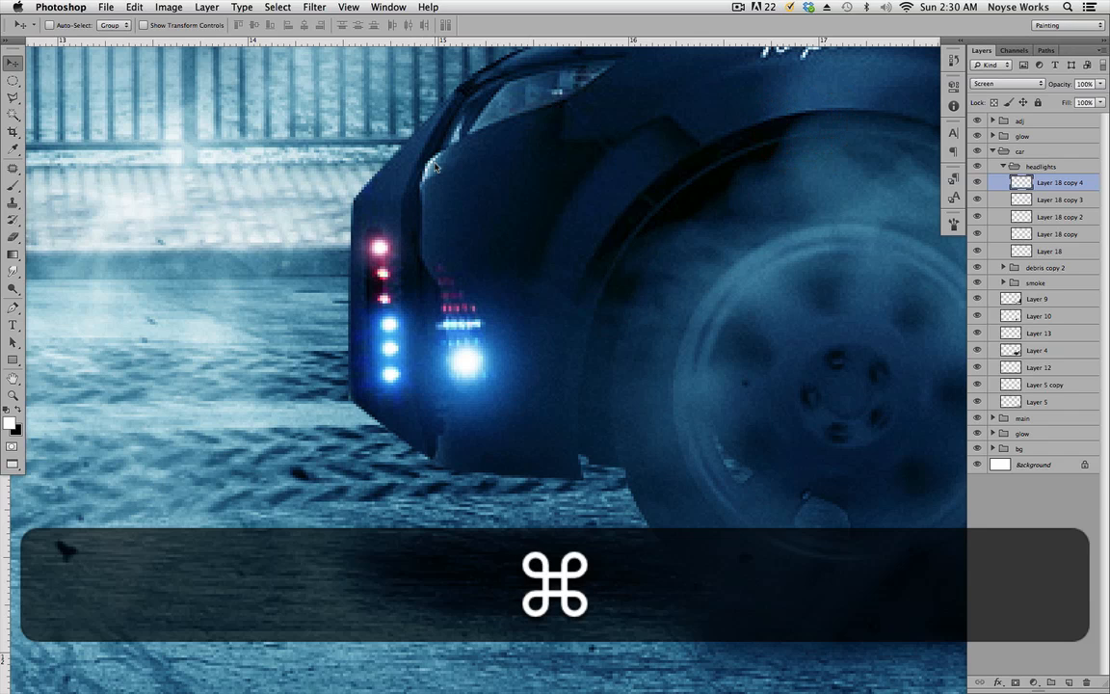
Step: Duplicate the red glow twice and place the copies over the middle and lowest red lights of the strip
key("super+j")
key("shift+super+j")
key("shift+Down")
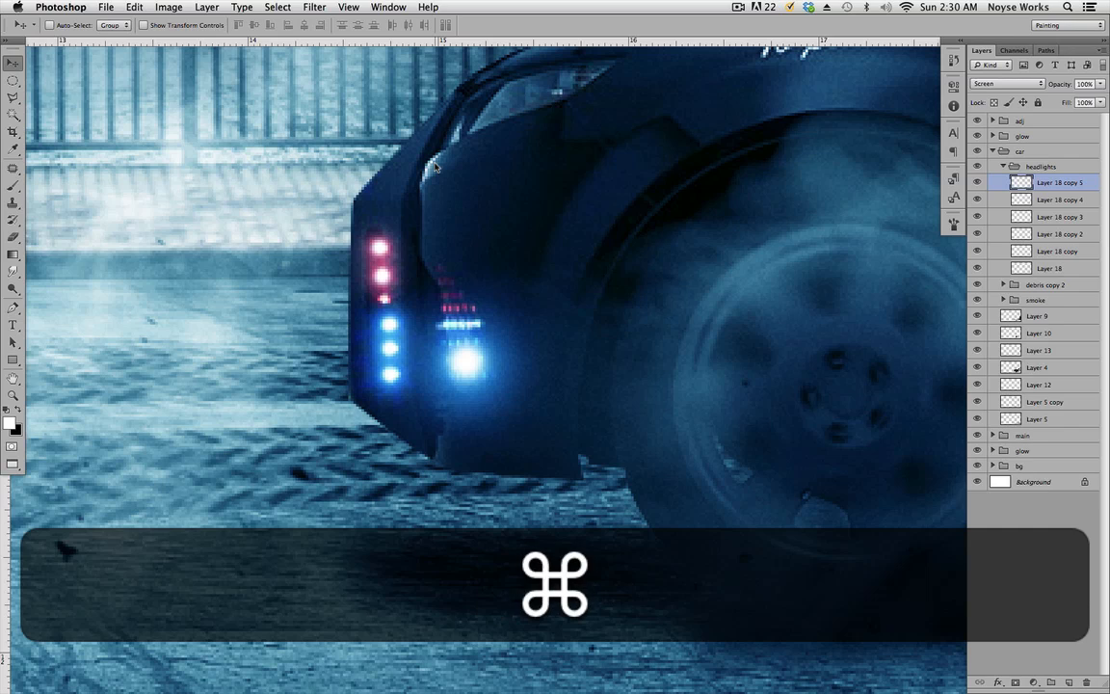
key("super+j")
key("shift+Down")
key("shift+Right")
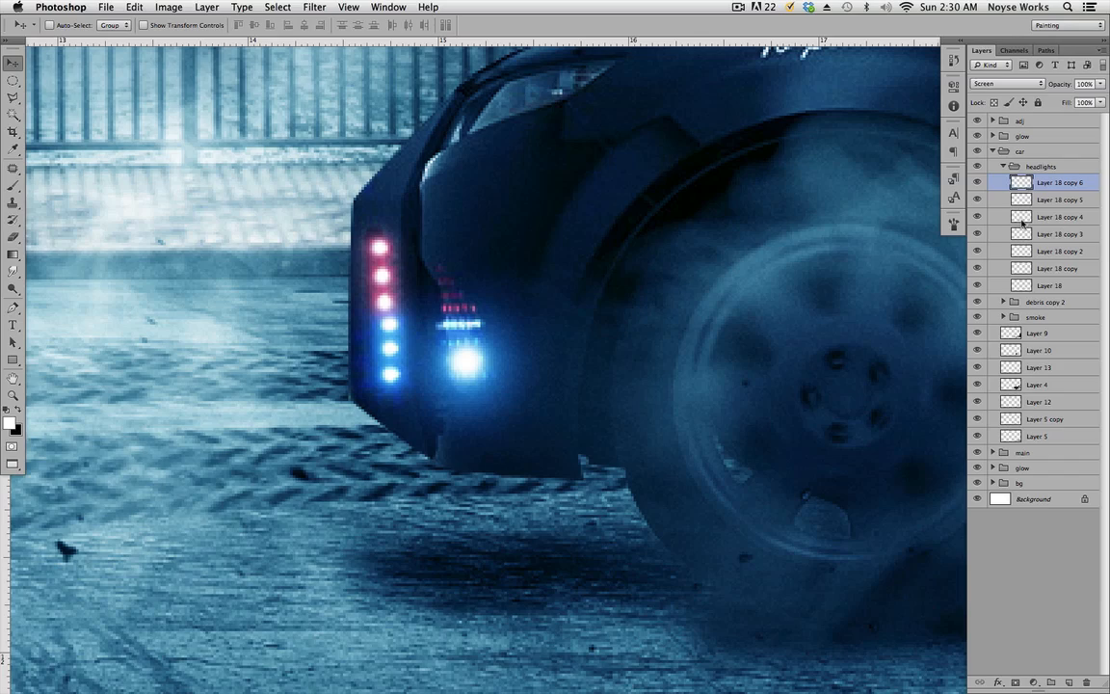
Step: Save the document and check the whole composite with the glowing front lights
key("super+1")
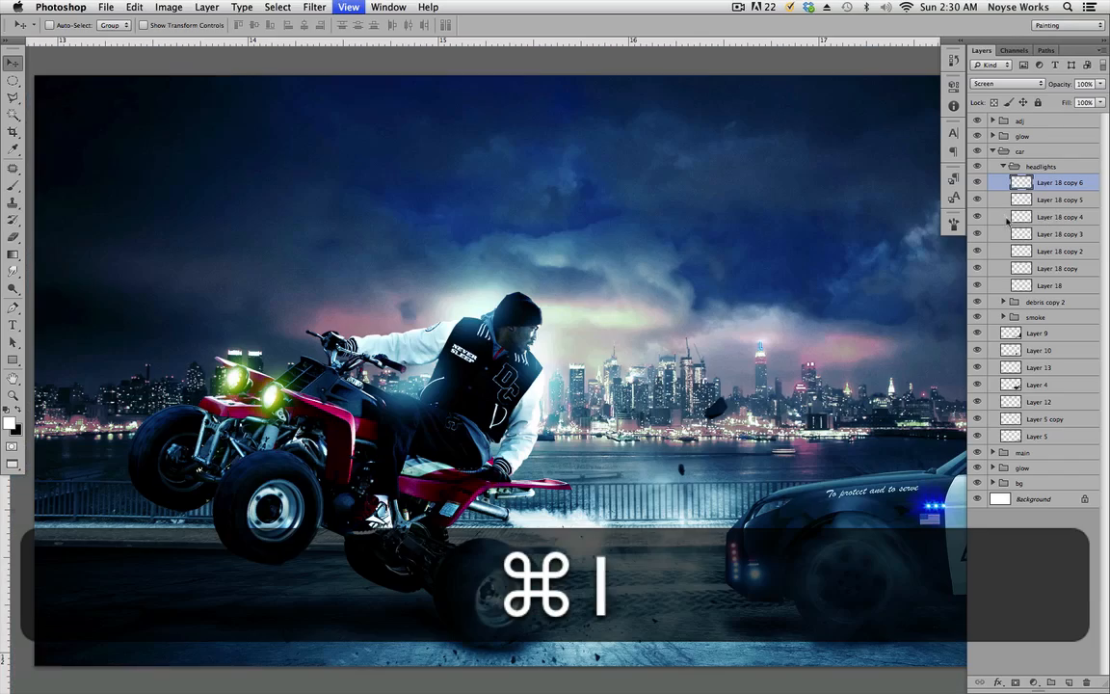
key("super+space")
key("super+s")
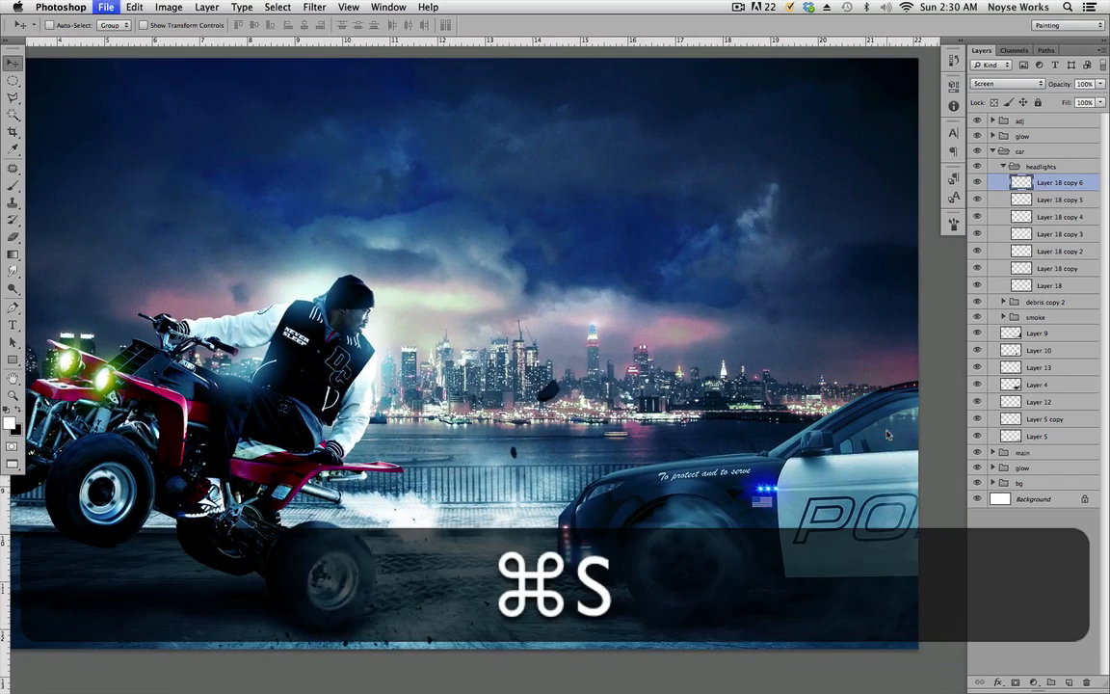
key("super+space")
left_click_drag(948, 501, 862, 488)
left_click_drag(699, 485, 870, 525)
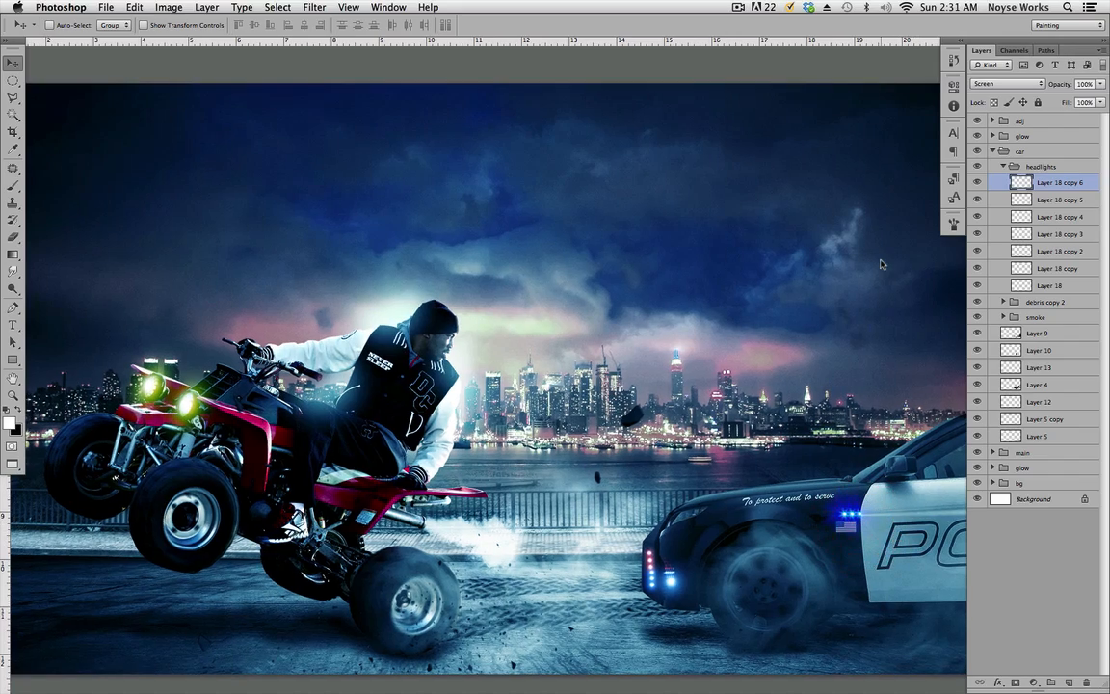
Step: Compare the car's front lights with and without the glow layers, restoring the six copies but leaving Layer 18 hidden
key("super+equal")
key("super+equal")
key("super+equal")
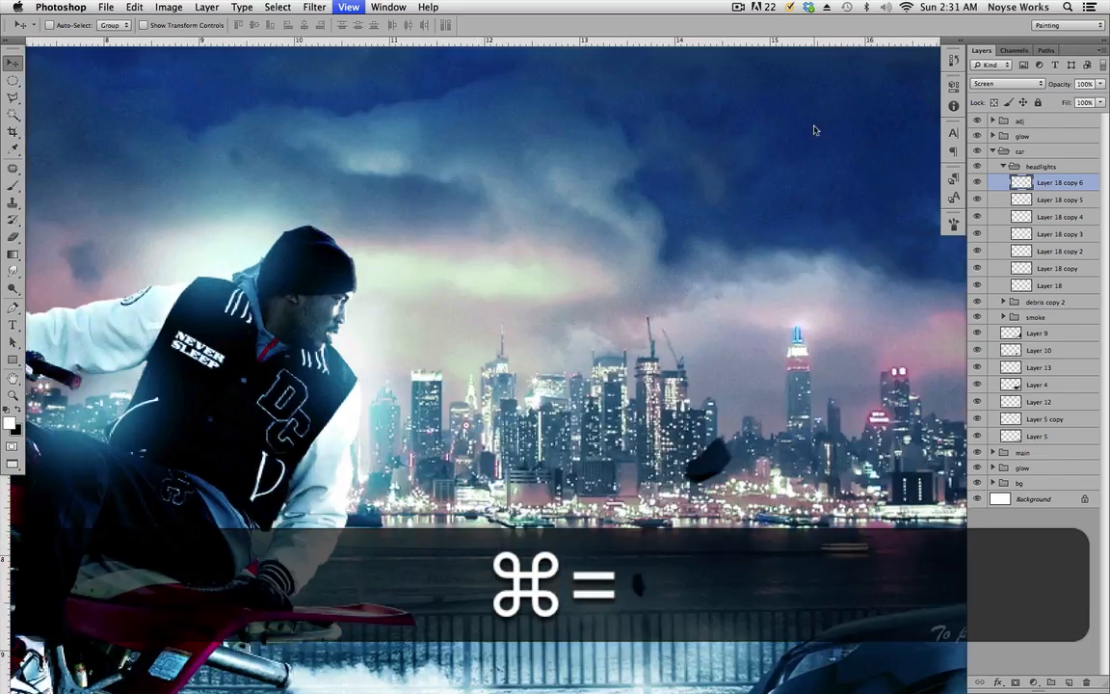
left_click_drag(917, 675, 528, 135)
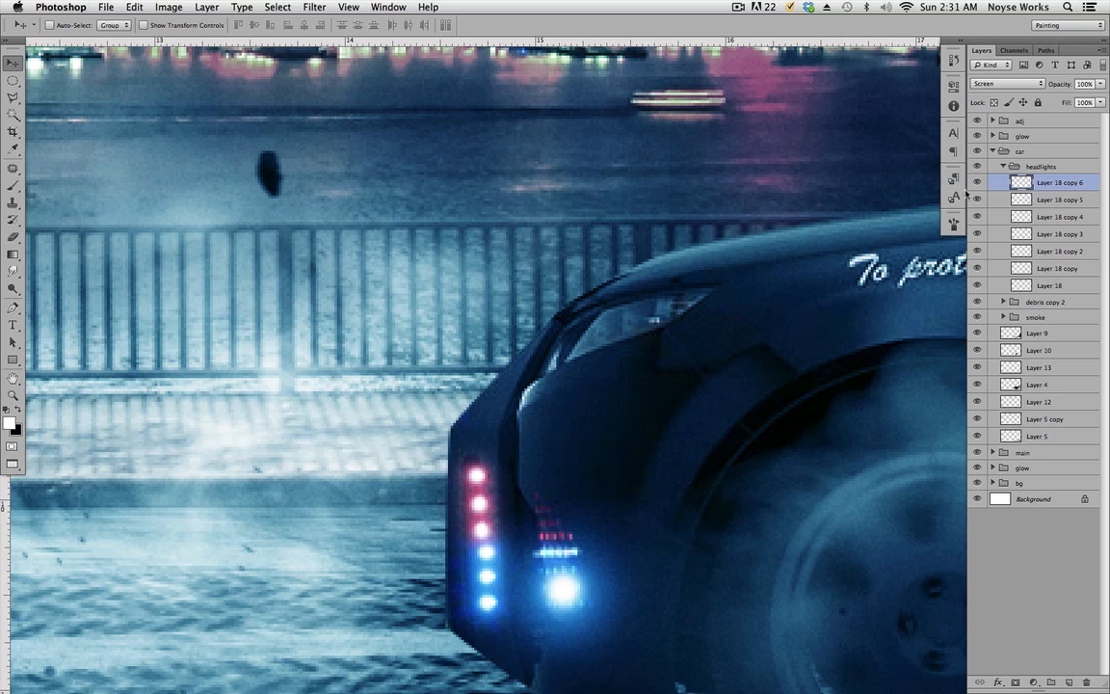
left_click_drag(980, 246, 983, 267)
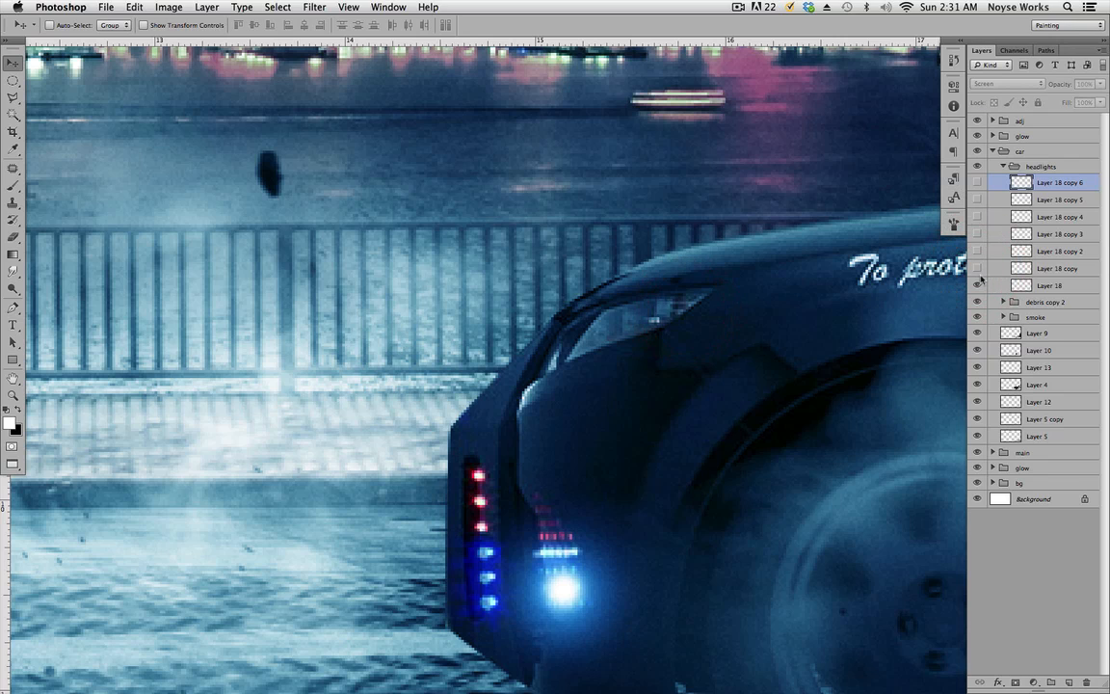
left_click(979, 287)
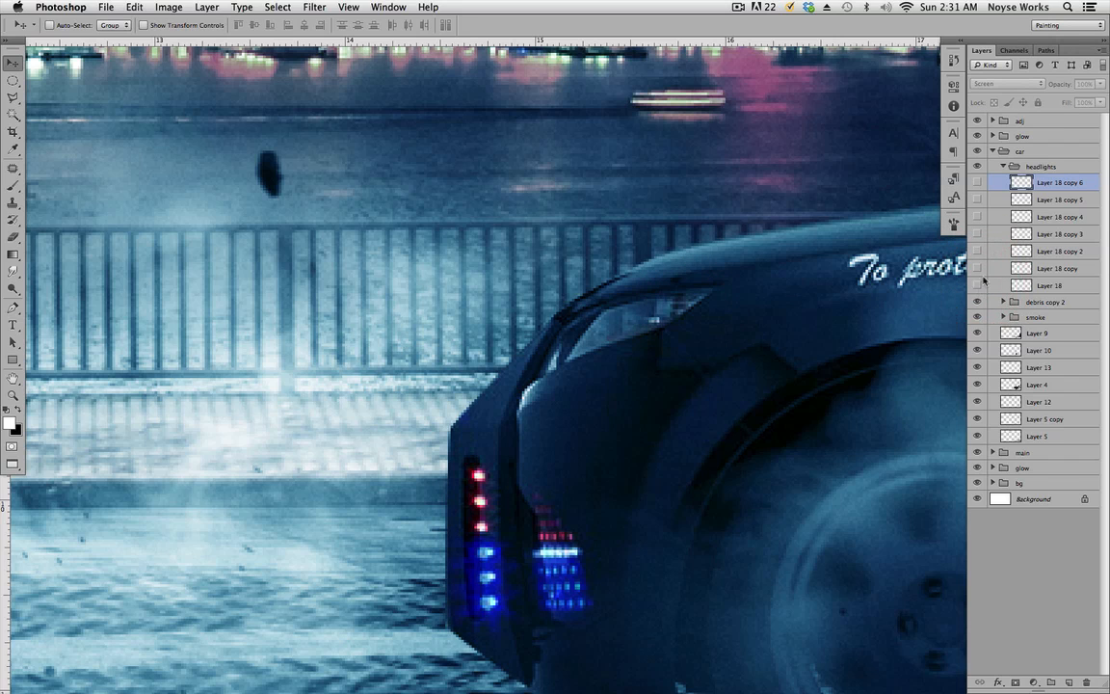
left_click(978, 183)
scroll(601, 525, "down", 3)
scroll(578, 510, "right", 1)
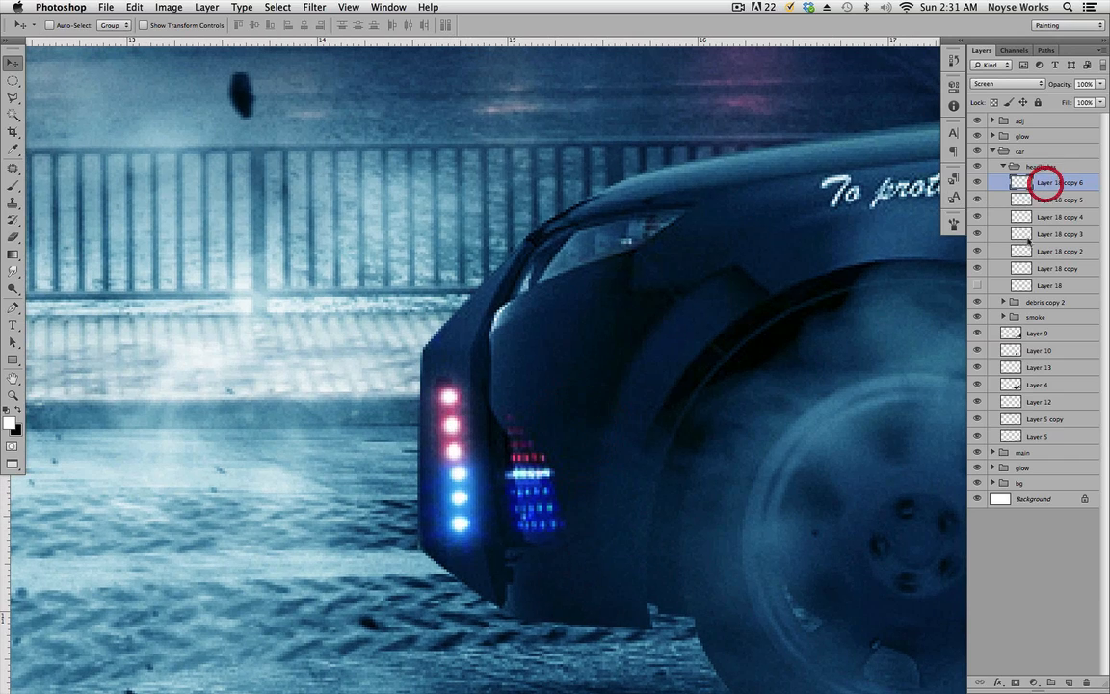
Step: Select the six glow copies, align them by their horizontal centers and place them back over the front light strip
key("shift")
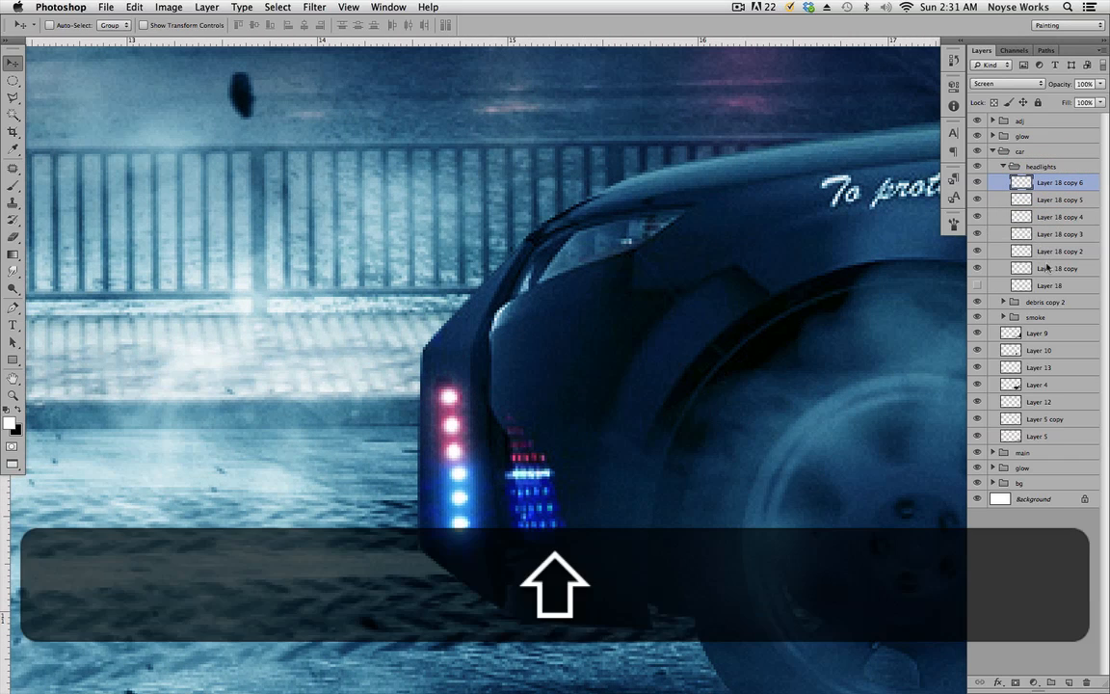
left_click(1055, 269, "shift")
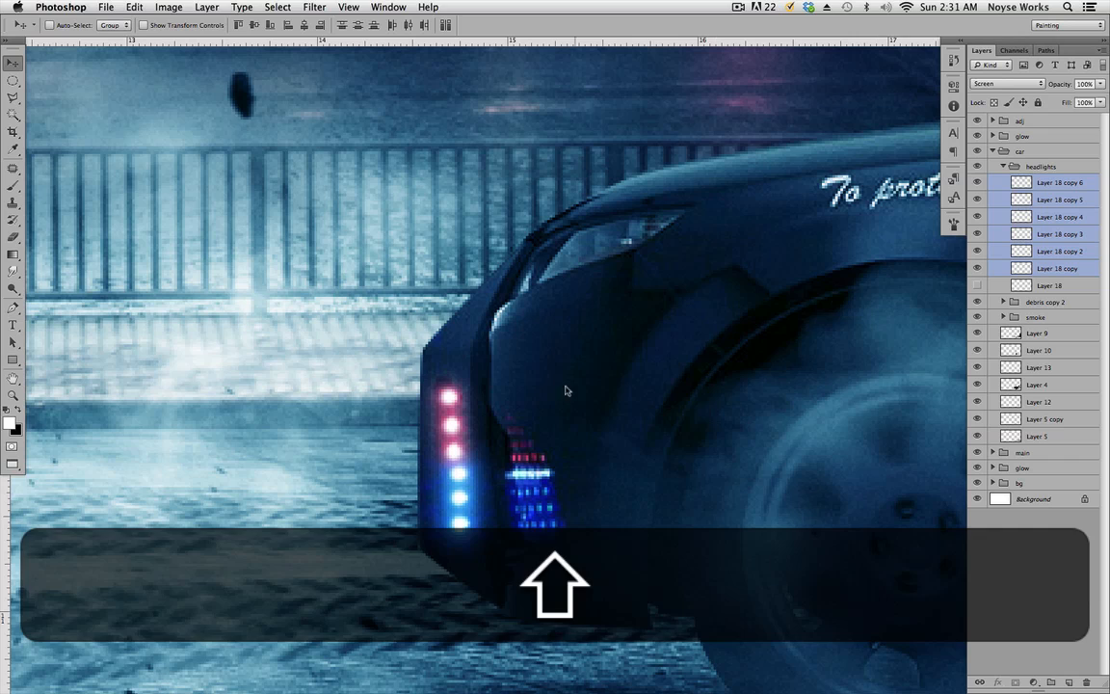
left_click_drag(546, 528, 672, 431)
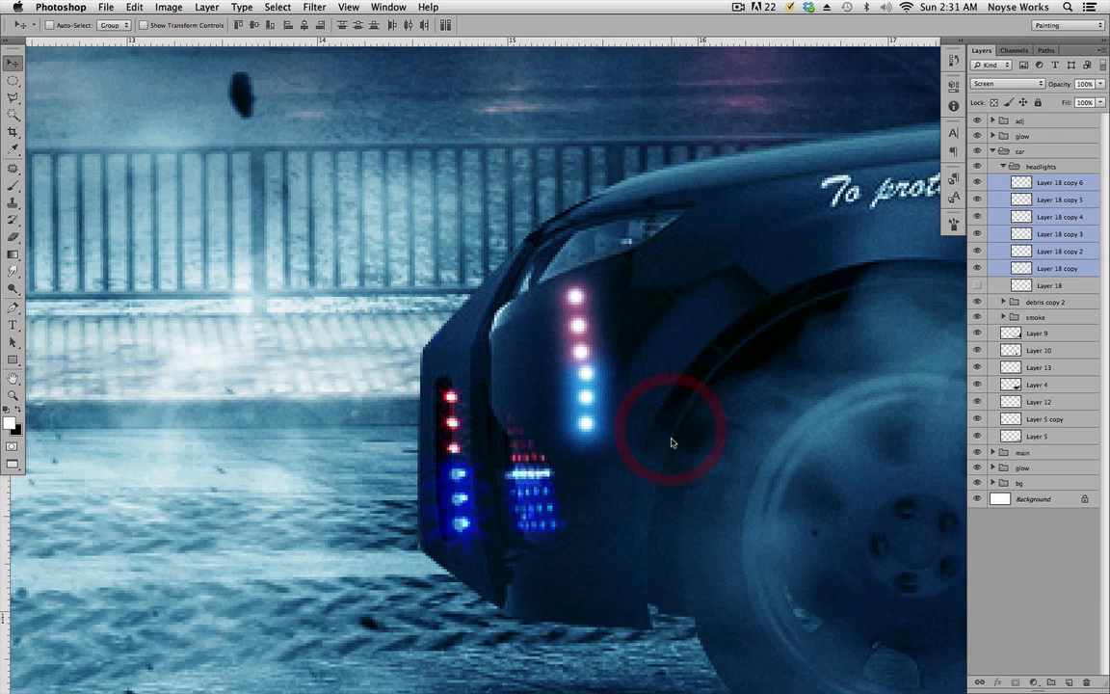
left_click(207, 7)
mouse_move(304, 376)
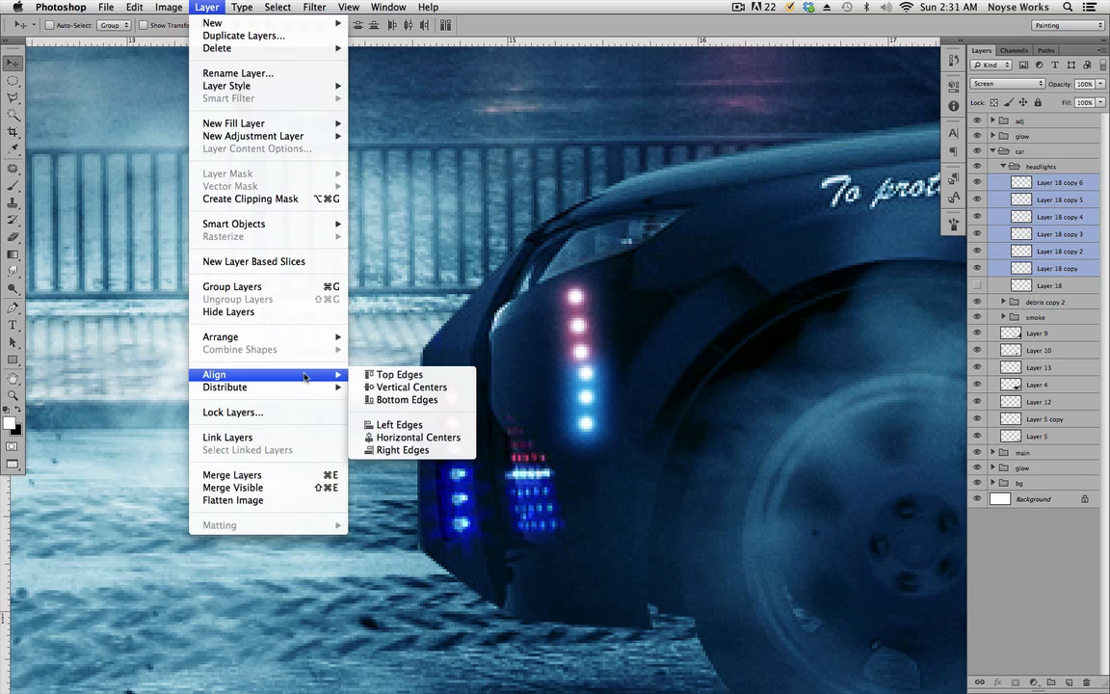
left_click(441, 439)
left_click_drag(590, 378, 473, 454)
Step: Rotate the aligned column of six glows slightly to match the strip's slant and nudge it over the lights
key("super+t")
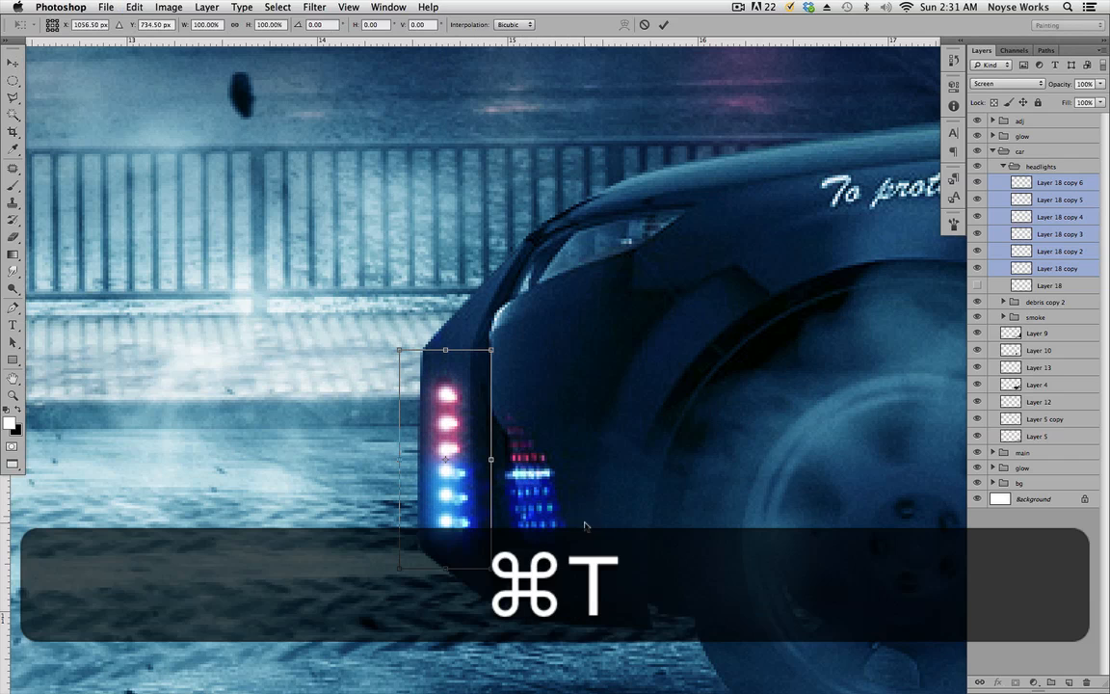
left_click_drag(585, 525, 600, 512)
key("Return")
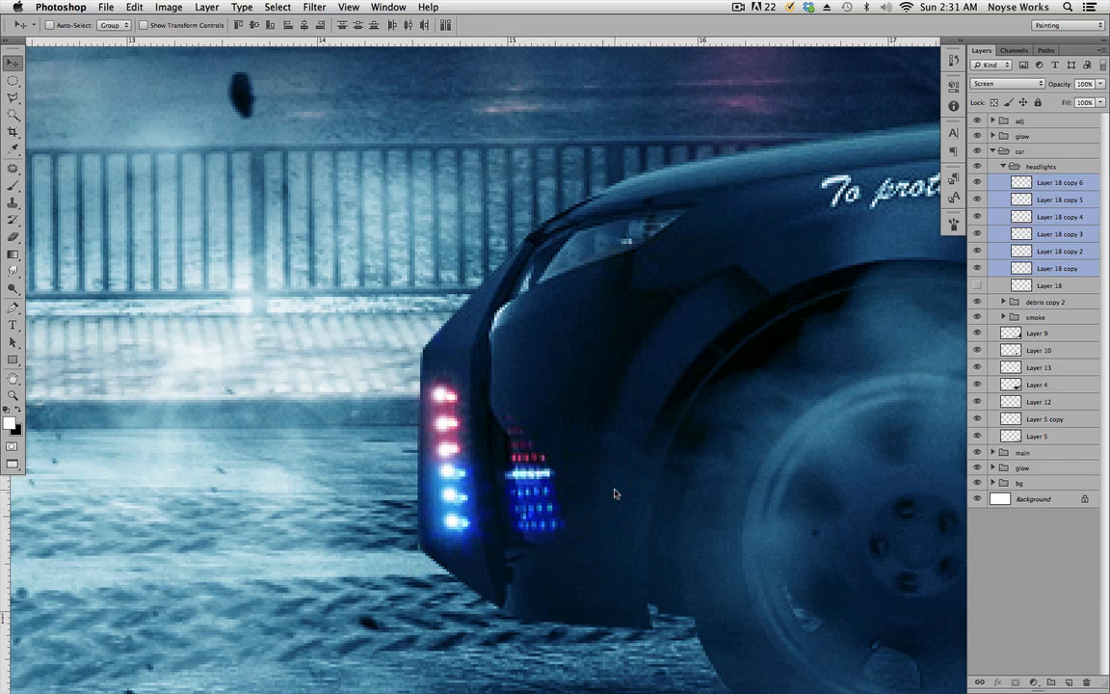
left_click_drag(444, 472, 460, 473)
key("Left")
key("Left")
key("Left")
key("Left")
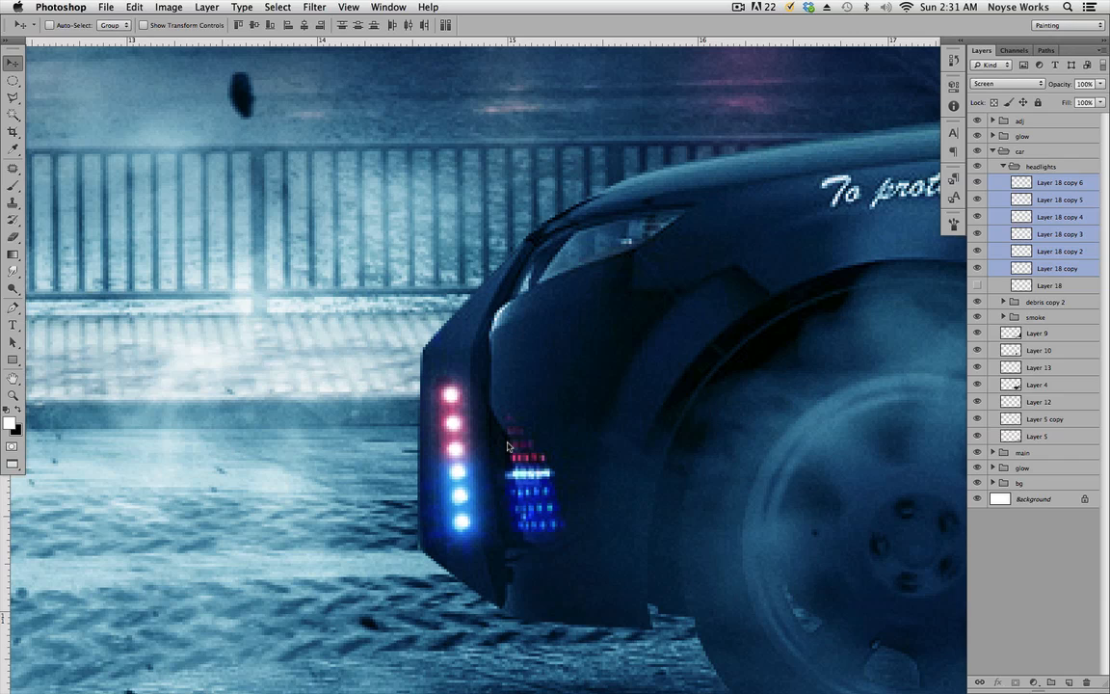
key("Left")
key("Right")
Step: Show the Layer 18 glow again and undo the stray move of the six glow copies
left_click(977, 285)
left_click_drag(585, 504, 568, 444)
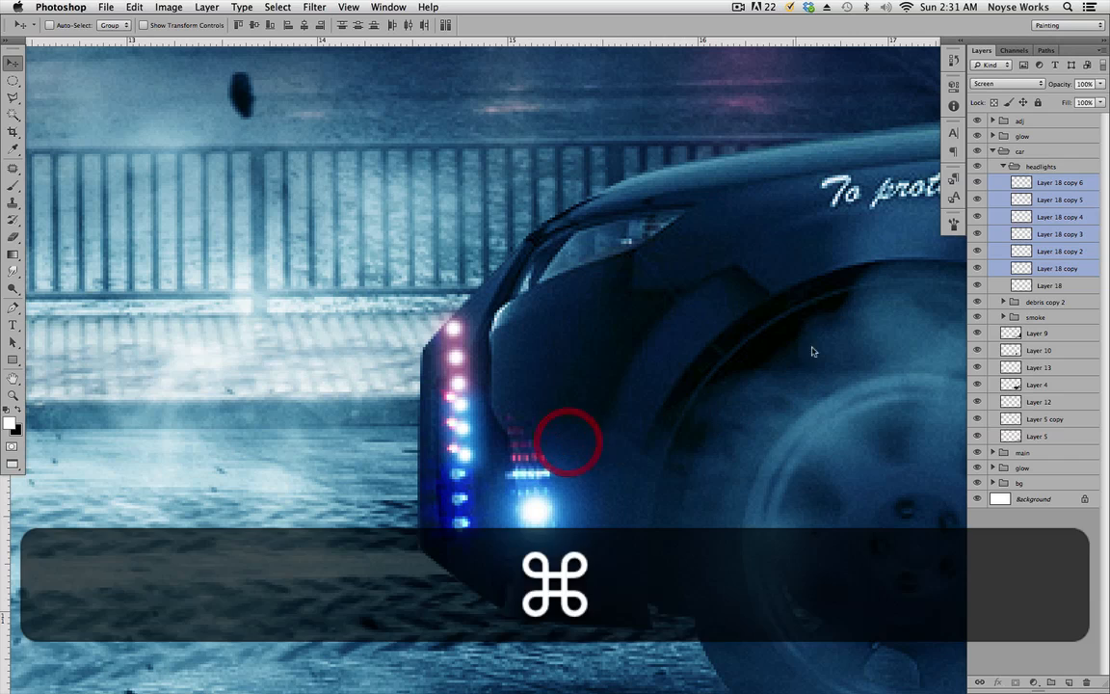
key("super+z")
Step: Reshape the Layer 18 glow with Free Transform, making it taller, and fit it over the car's inner front lights
left_click(1049, 286)
left_click_drag(645, 449, 611, 486)
key("super+t")
left_click_drag(548, 392, 546, 292)
key("Return")
left_click_drag(557, 464, 573, 511)
key("super+t")
left_click_drag(792, 322, 781, 305)
key("Return")
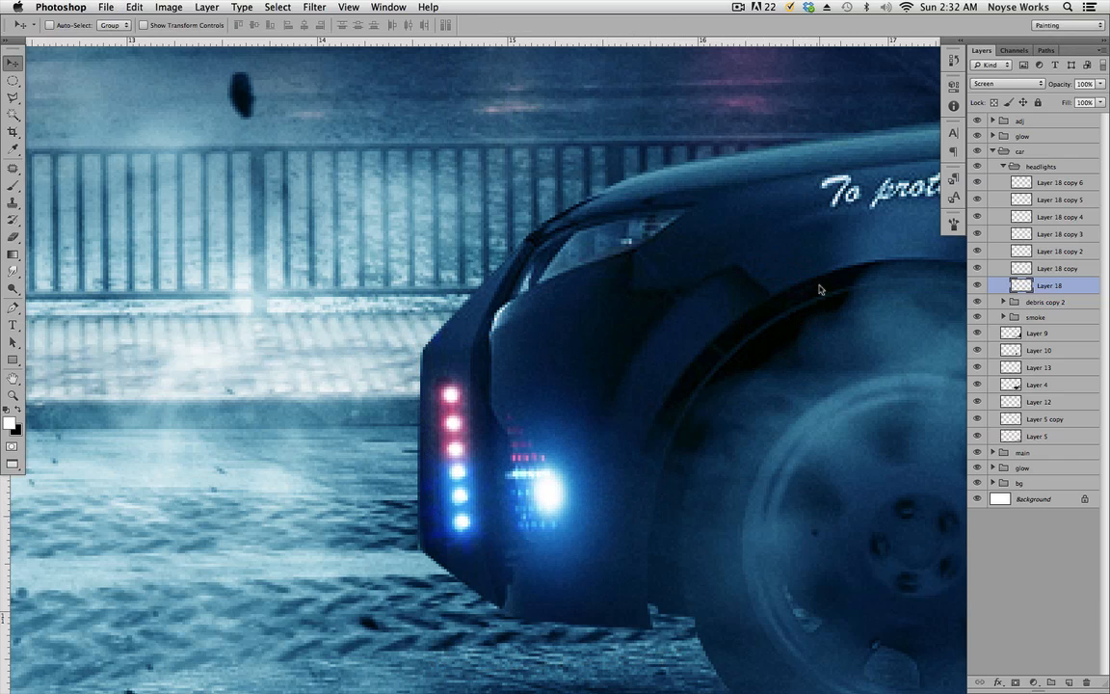
left_click_drag(558, 518, 550, 511)
Step: Save the document and review the finished police car lights within the whole image
key("super+1")
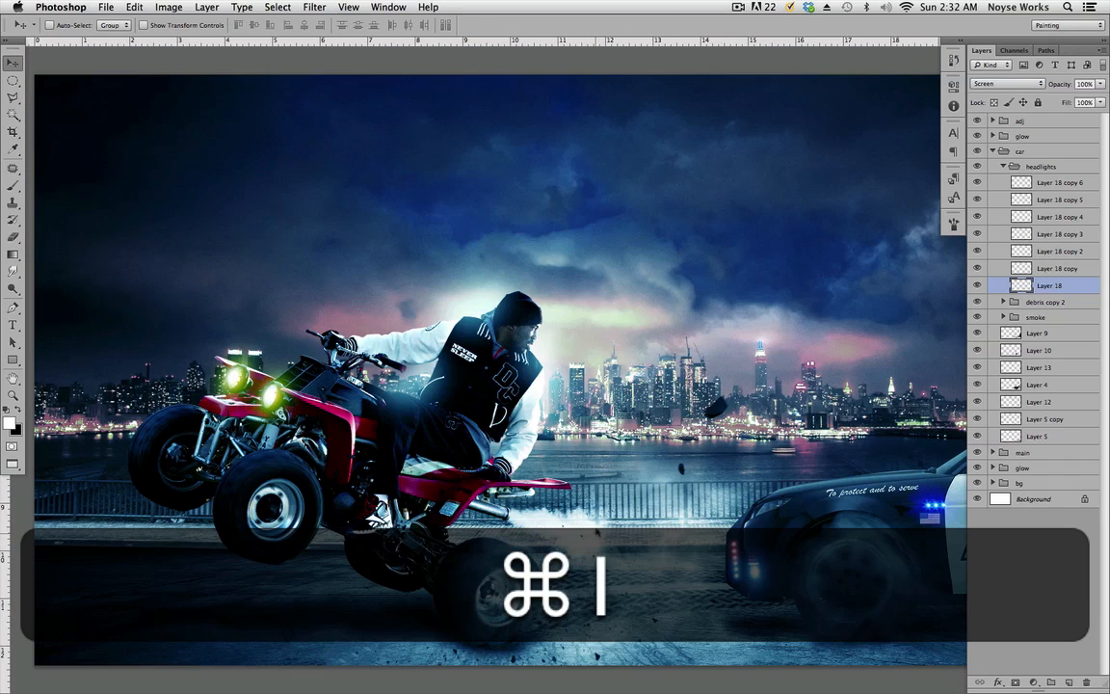
key("super+s")
key("super+v")
left_click_drag(948, 443, 697, 427)
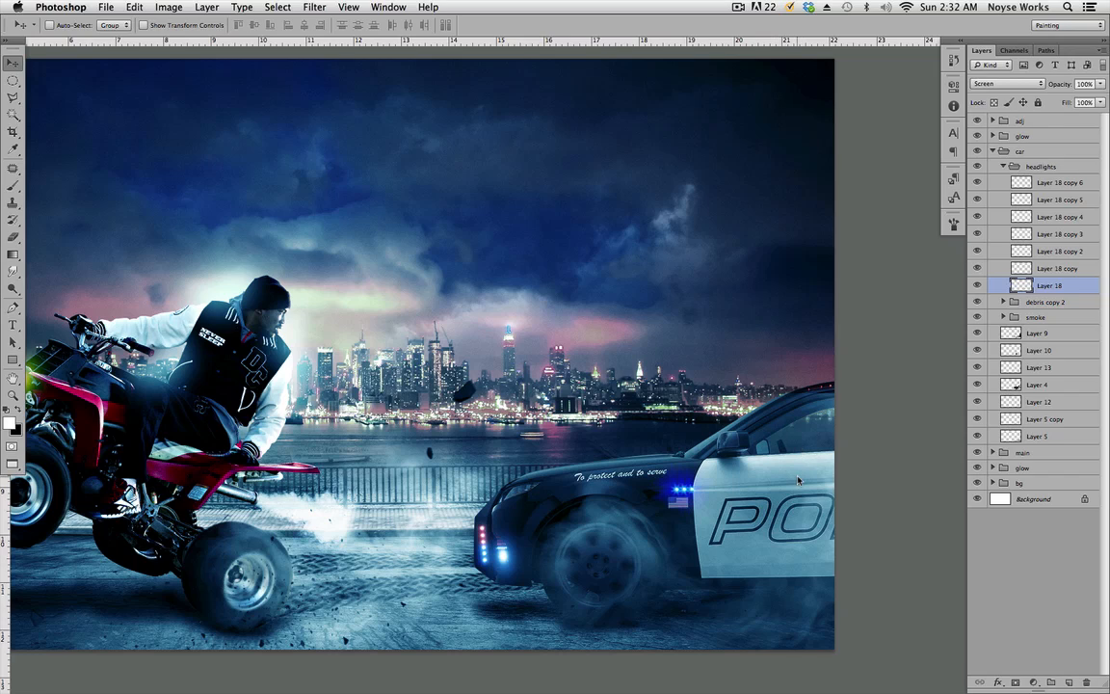
left_click_drag(805, 480, 872, 488)
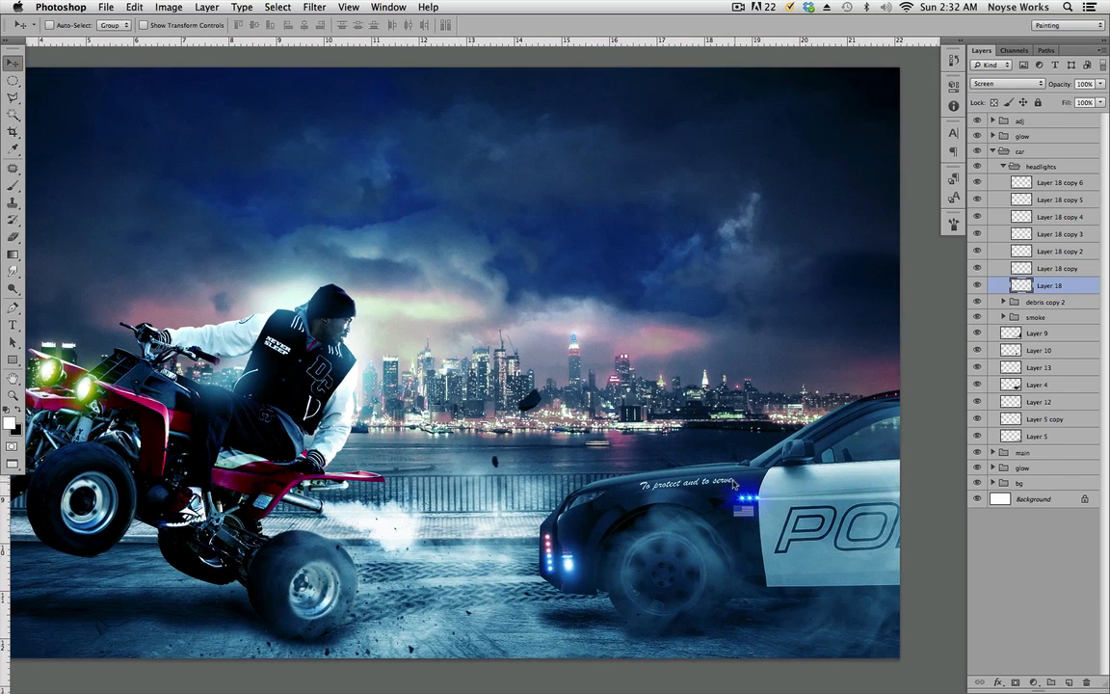
left_click_drag(717, 476, 821, 504)
left_click_drag(761, 479, 788, 484)
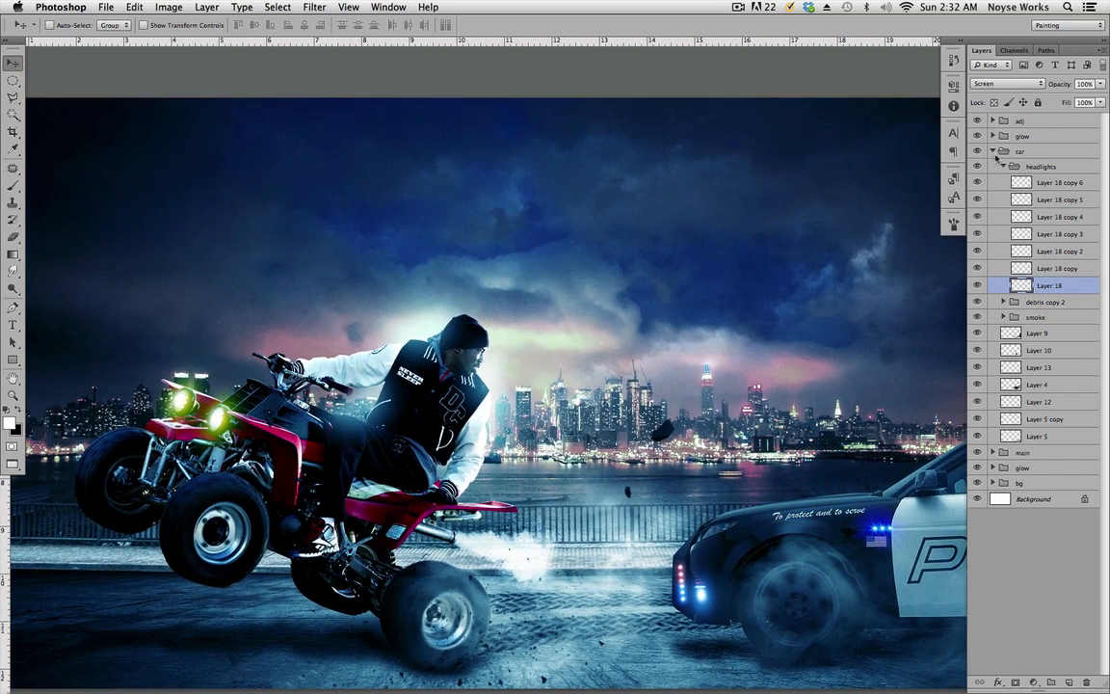
Step: Collapse the car group, open the headlights group inside the main group and add a new layer above Layer 17 copy
left_click(994, 151)
left_click_drag(585, 430, 795, 417)
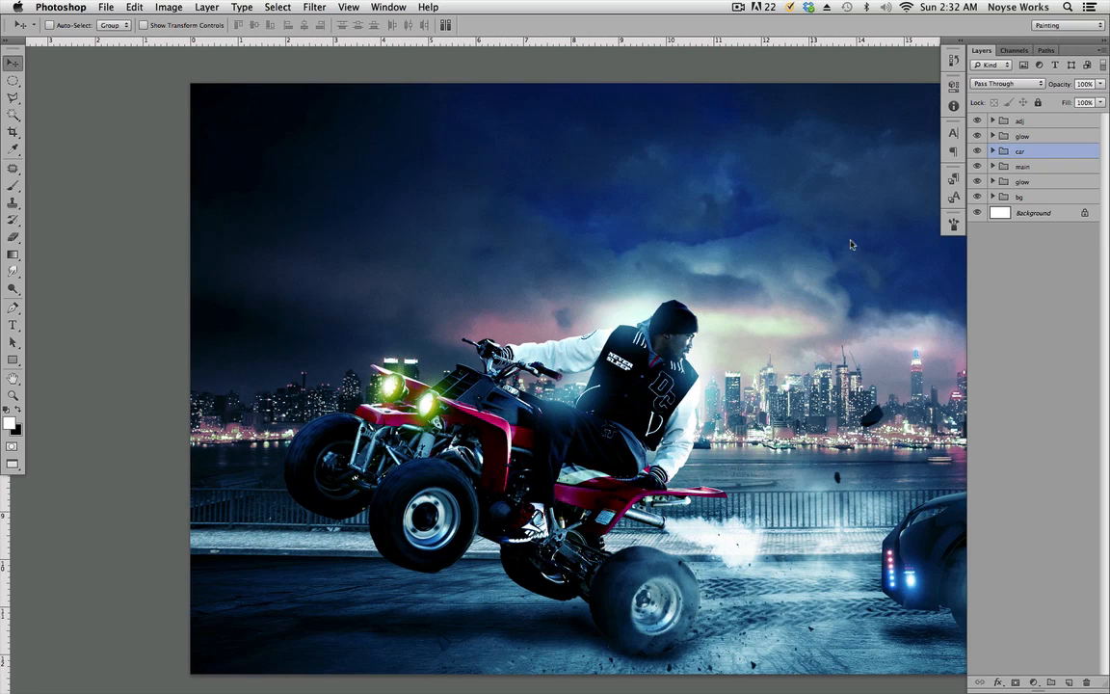
left_click(994, 168)
left_click(1003, 182)
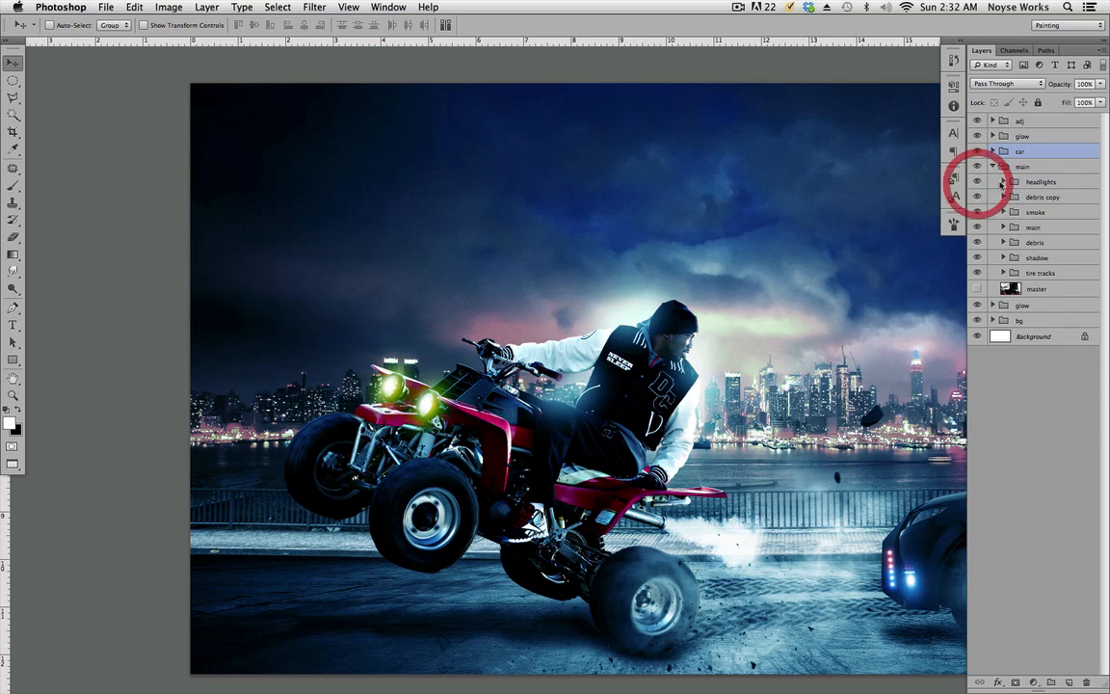
left_click(1054, 198)
left_click(976, 199)
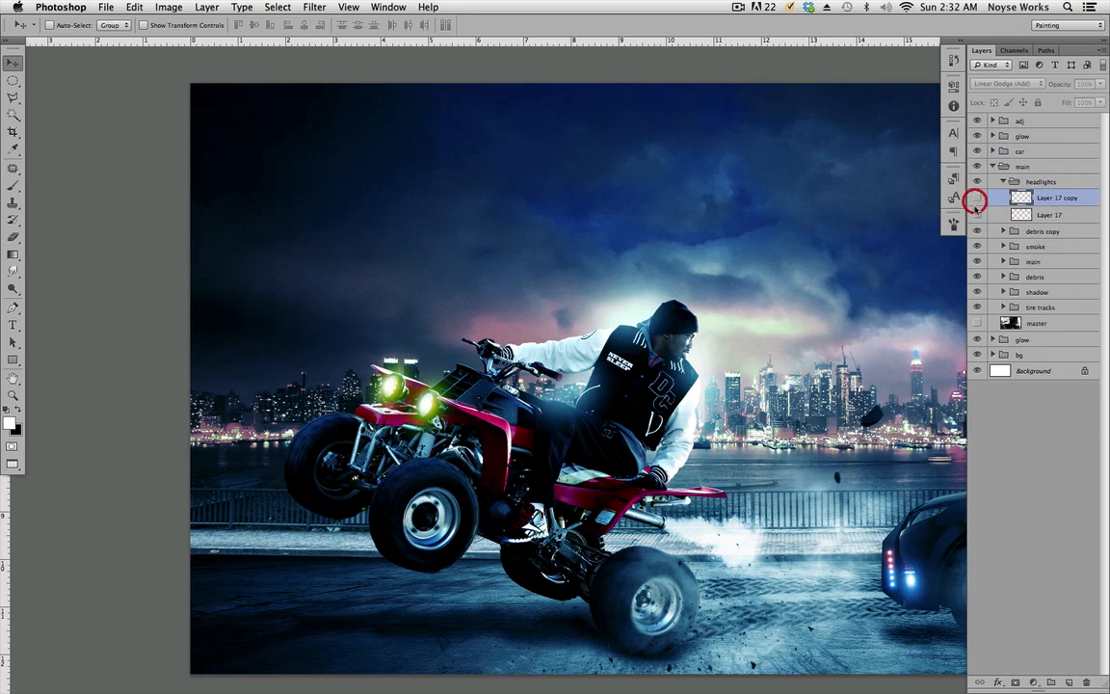
left_click_drag(977, 198, 978, 214)
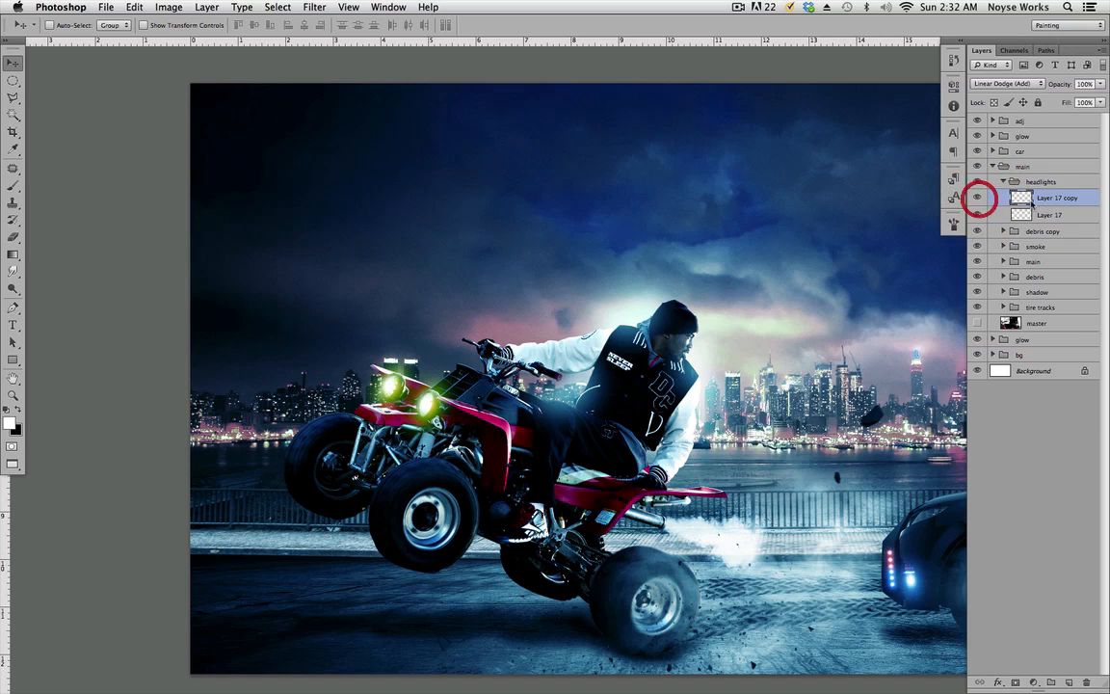
left_click(1068, 683)
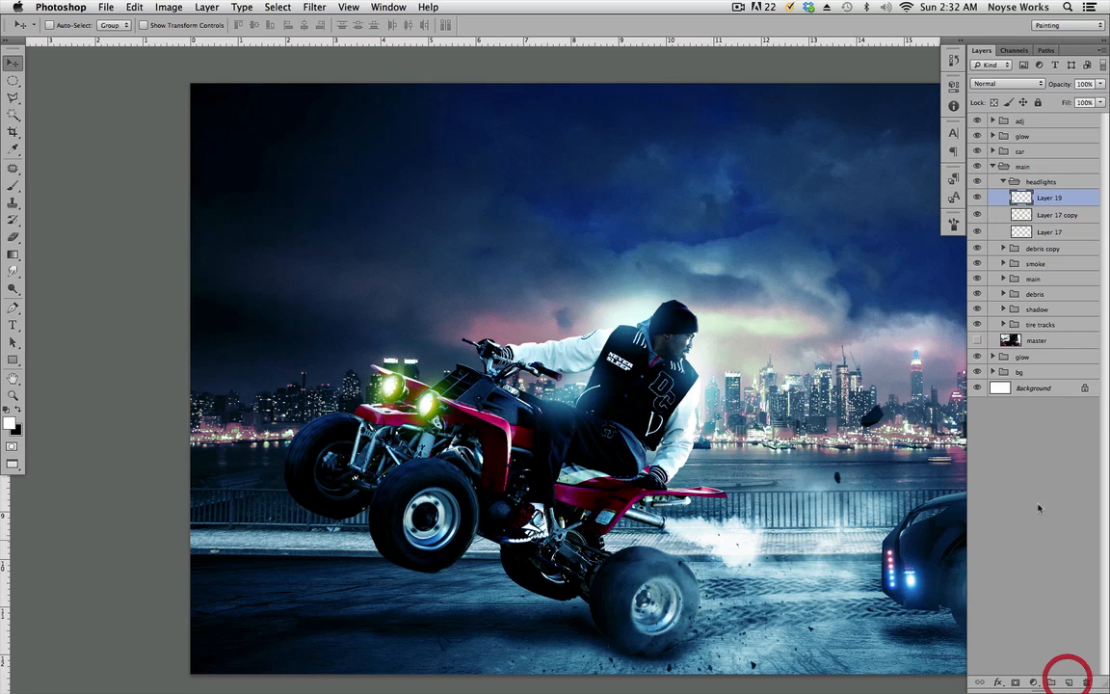
Step: Outline a widening light-beam selection from the quad's far headlight past the image edge with the Polygonal Lasso
left_click(12, 98)
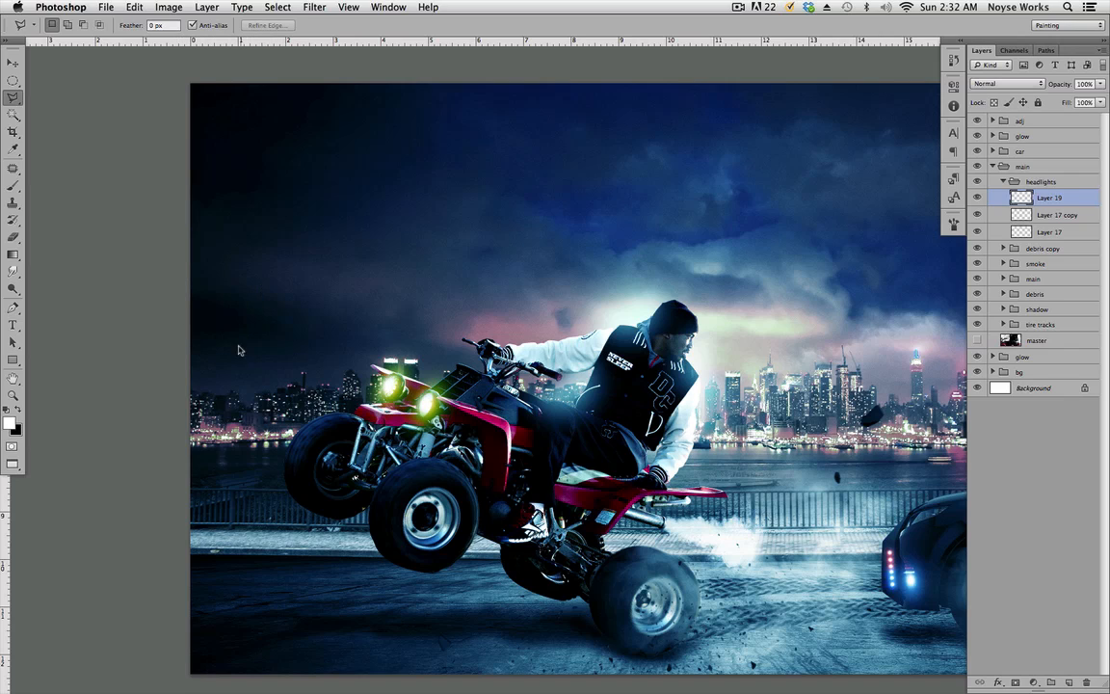
left_click(162, 211)
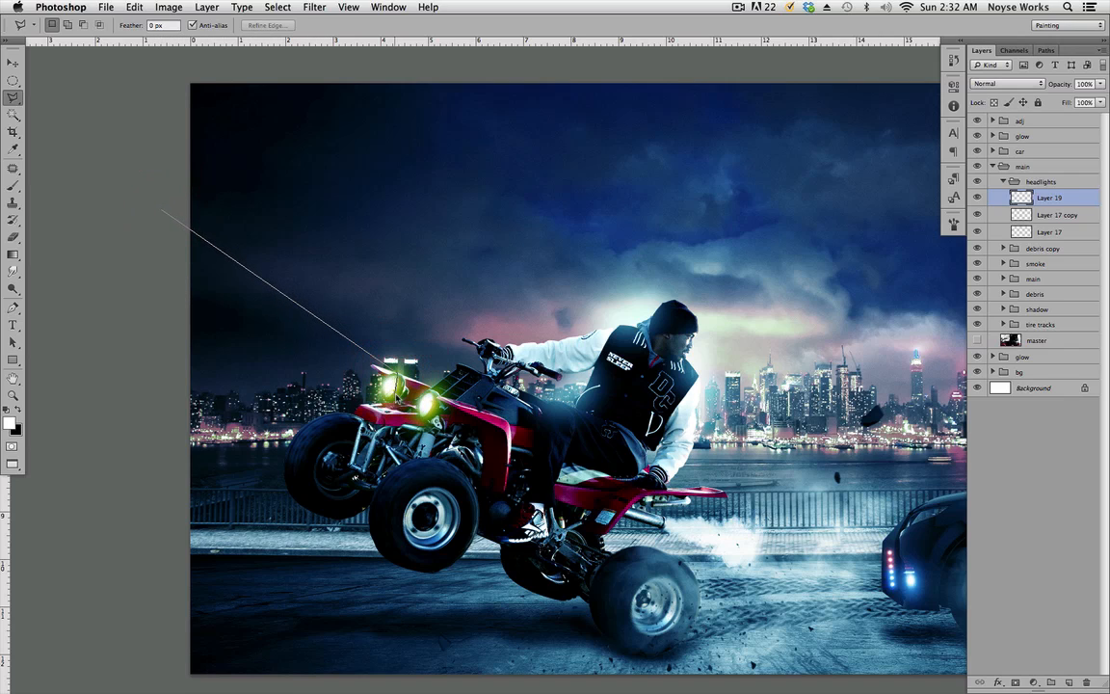
left_click(381, 374)
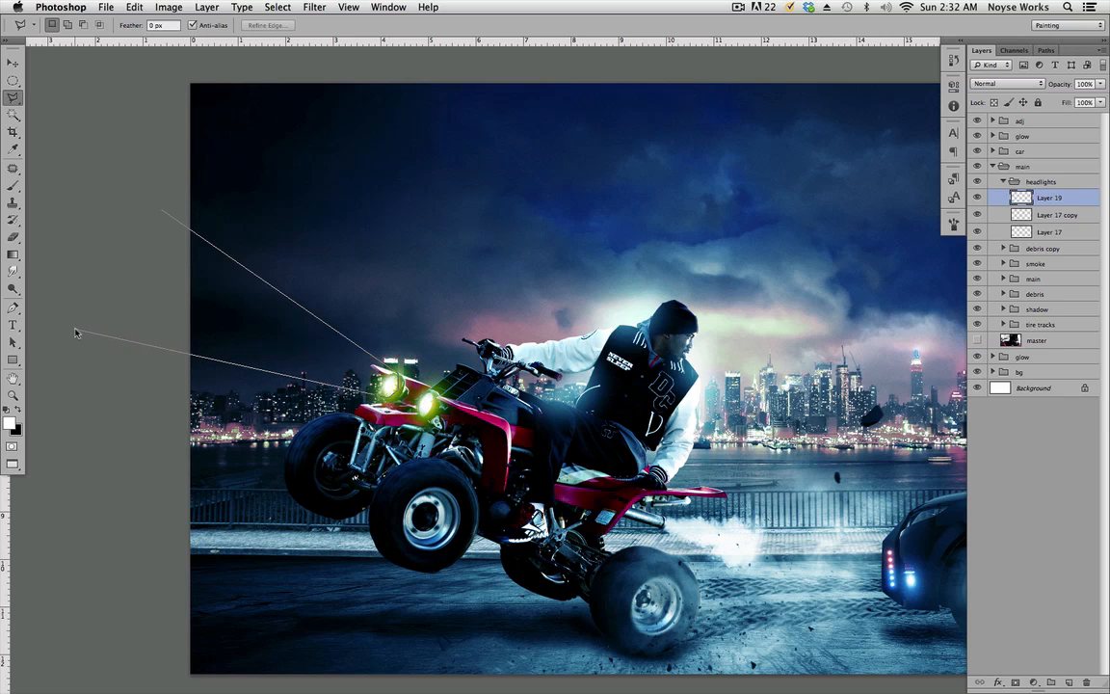
double_click(78, 331)
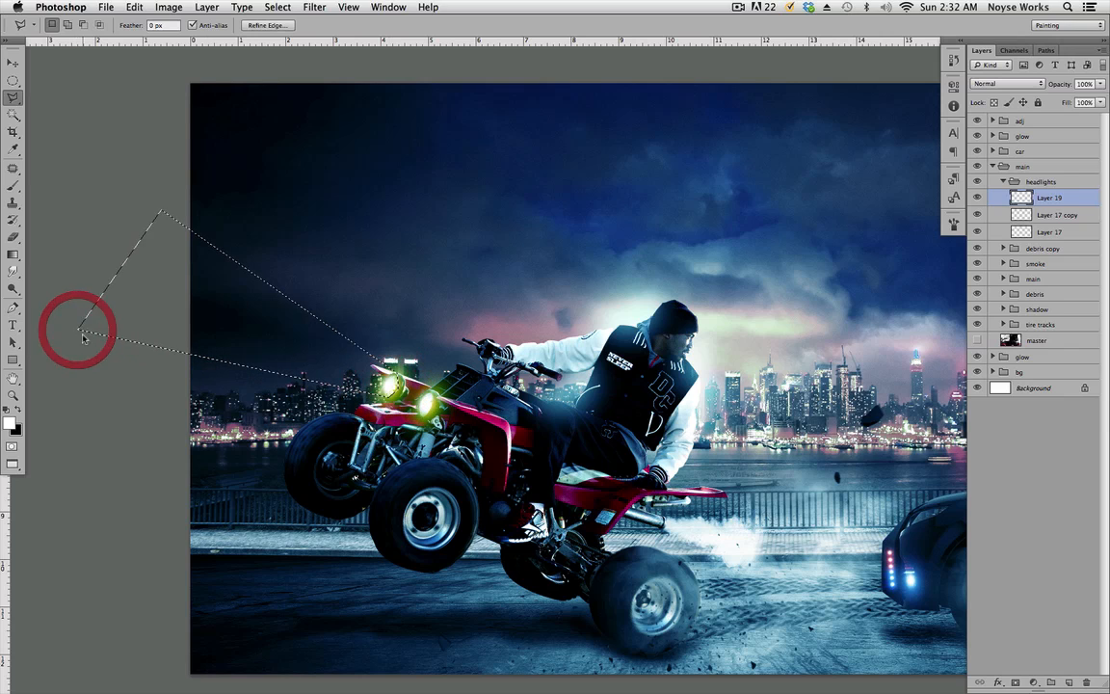
Step: Set the foreground colour to a pale yellow based on a colour sampled beside the headlight
left_click(10, 423)
left_click(376, 388)
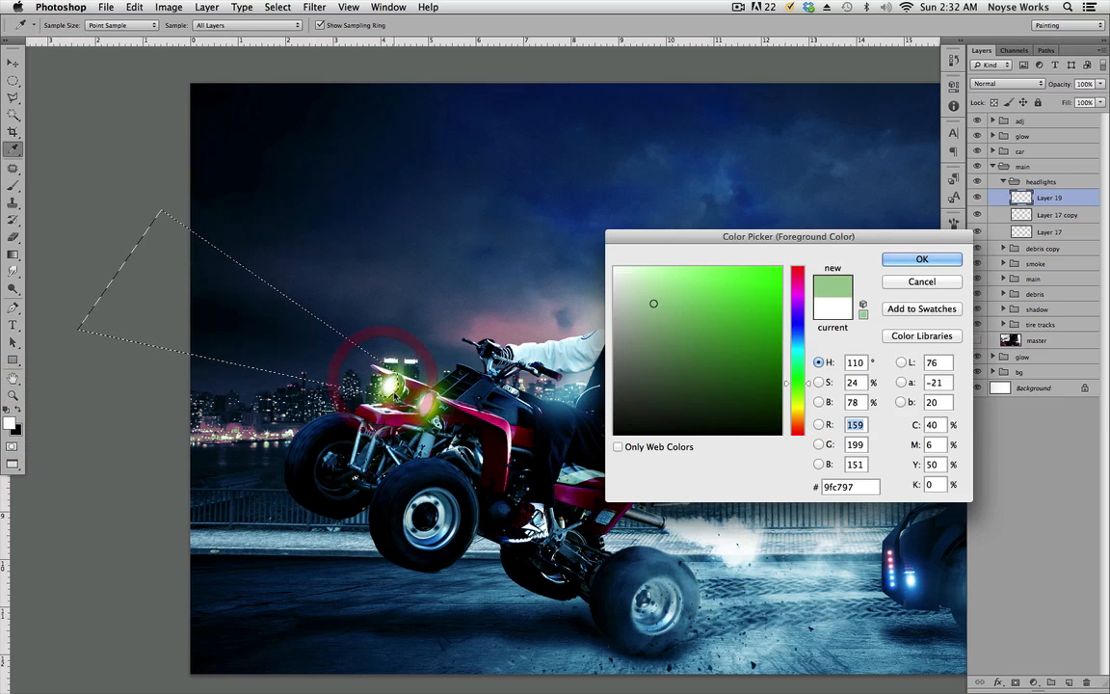
left_click(808, 409)
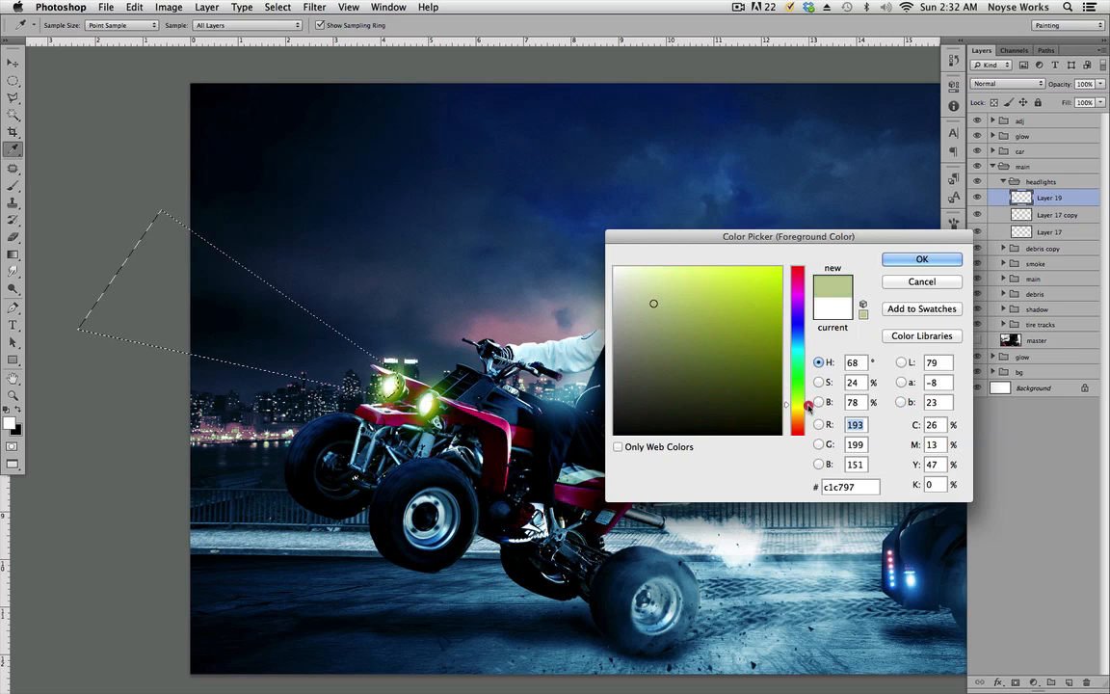
left_click_drag(808, 409, 818, 396)
left_click(653, 267)
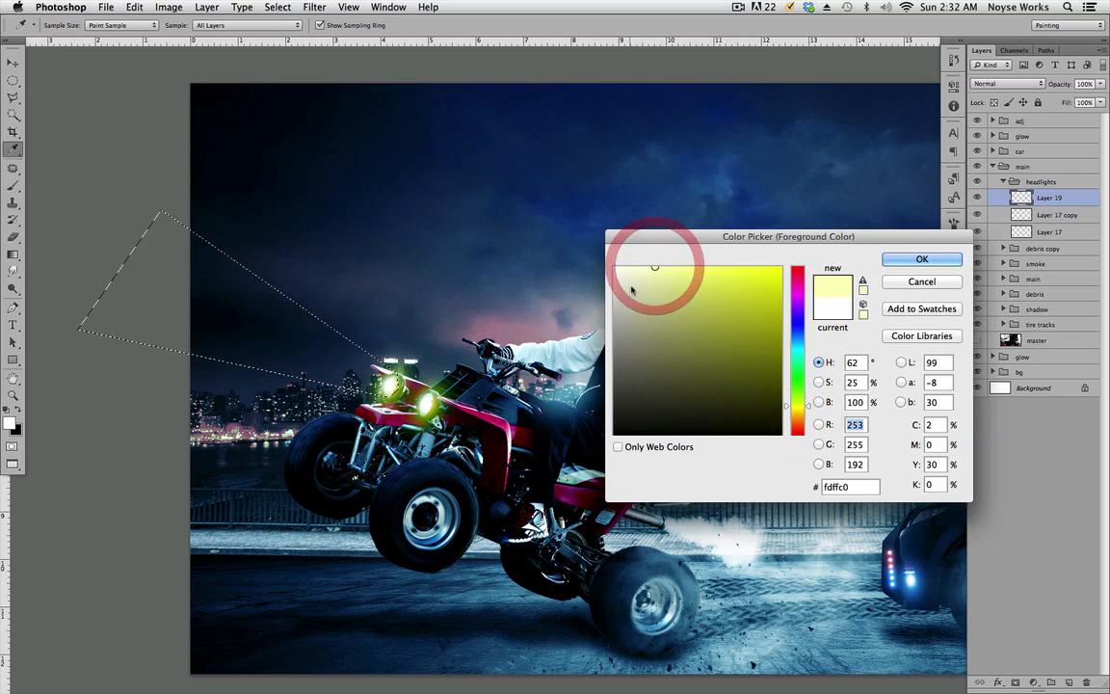
mouse_move(654, 269)
left_mouse_down()
mouse_move(603, 258)
mouse_move(646, 267)
left_mouse_up()
key("Return")
Step: Fill the beam selection on Layer 19 with the pale yellow foreground colour and deselect it
key("l")
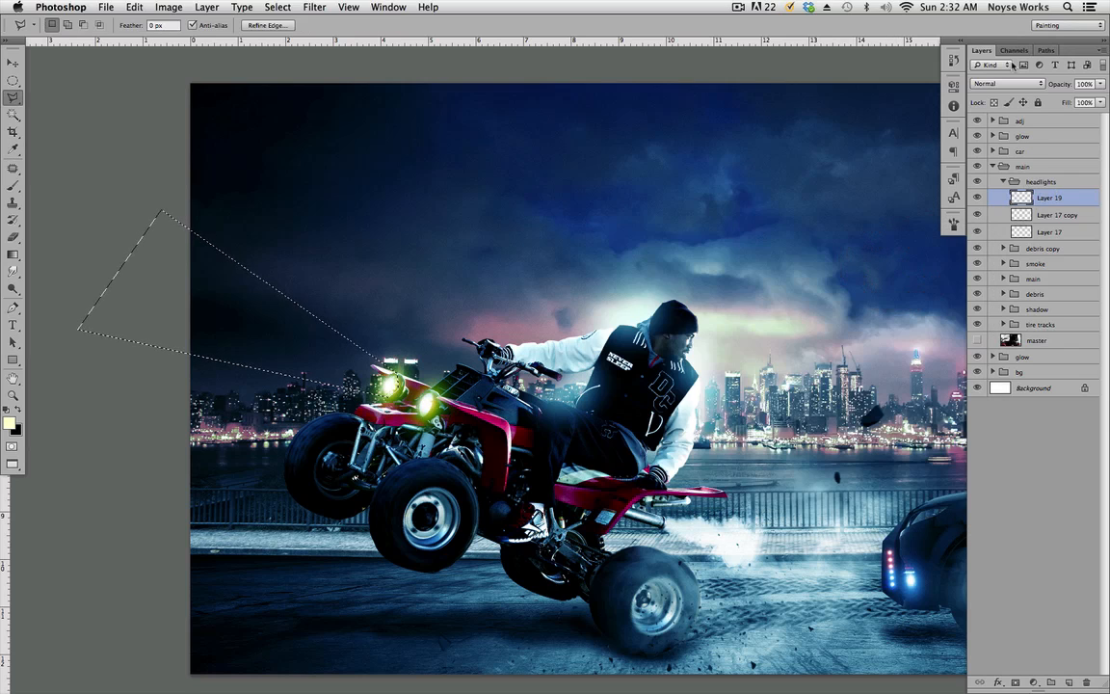
key("alt+BackSpace")
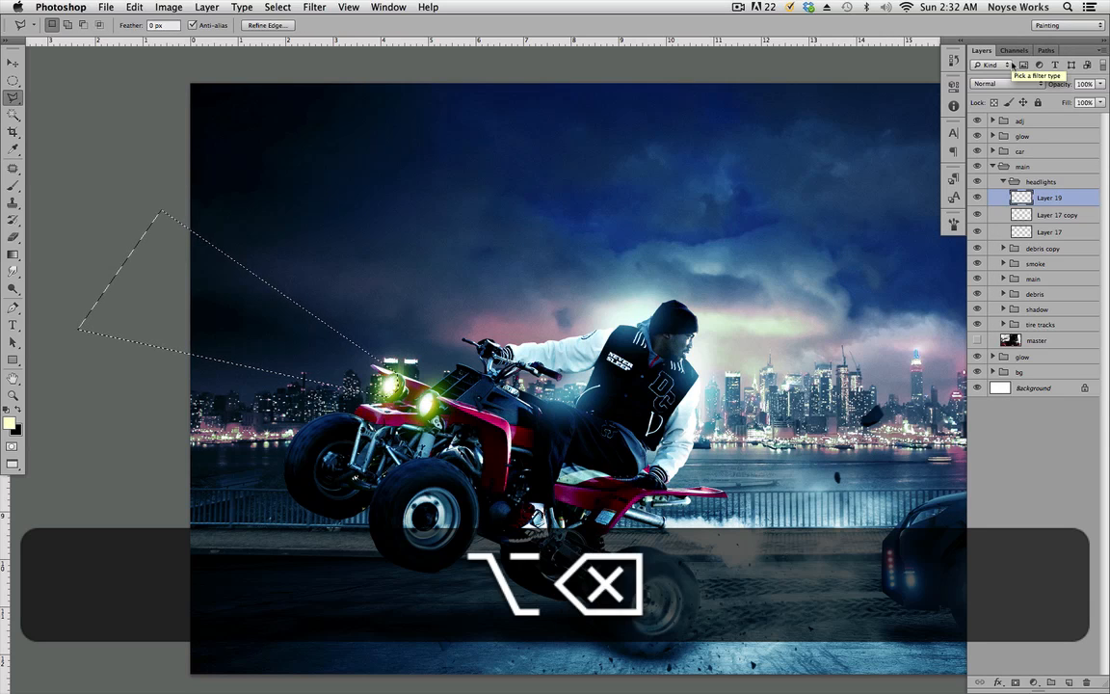
key("super+d")
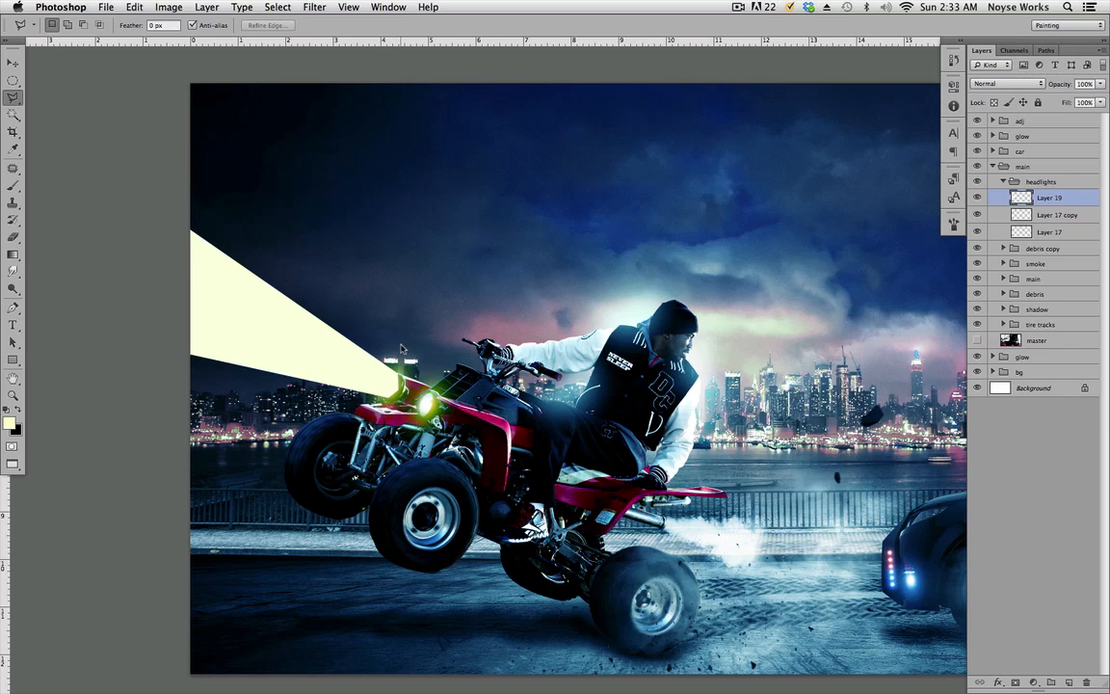
Step: Soften the headlight beam with a Gaussian Blur of 9.5 pixels radius
left_click(321, 11)
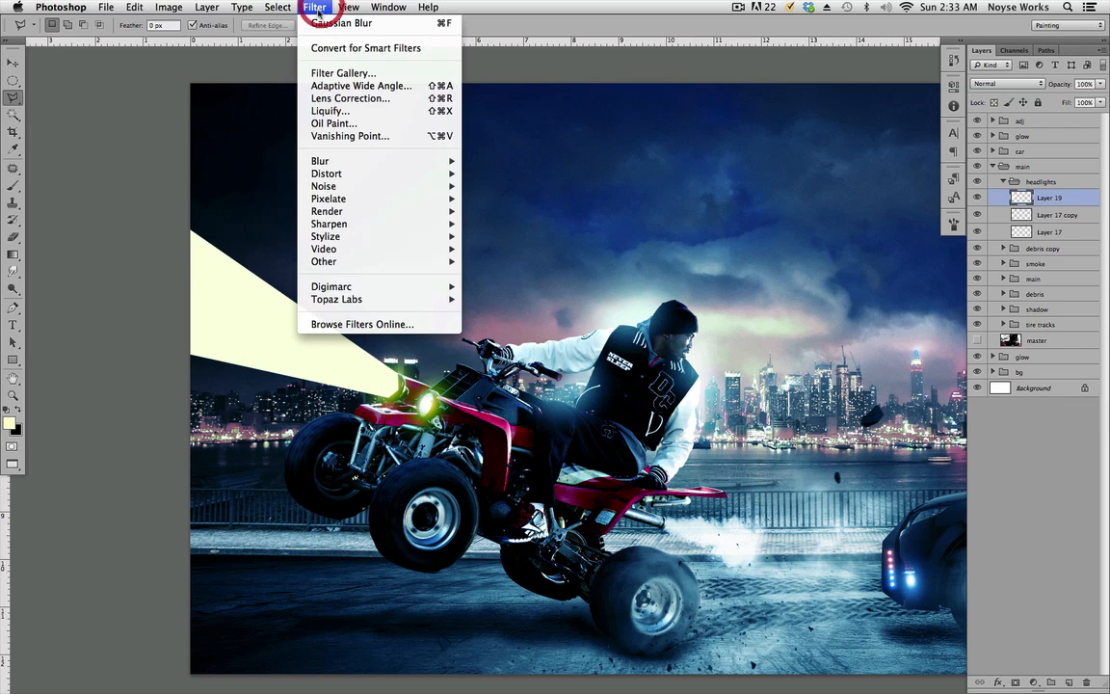
mouse_move(362, 161)
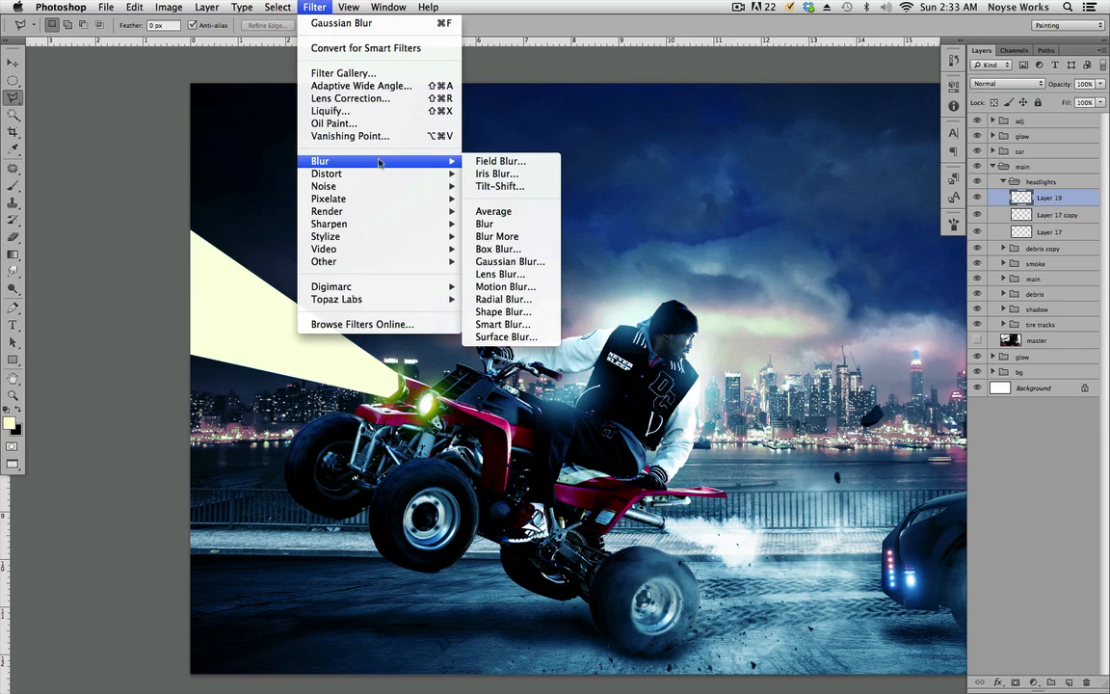
left_click(509, 261)
left_click_drag(420, 235, 755, 155)
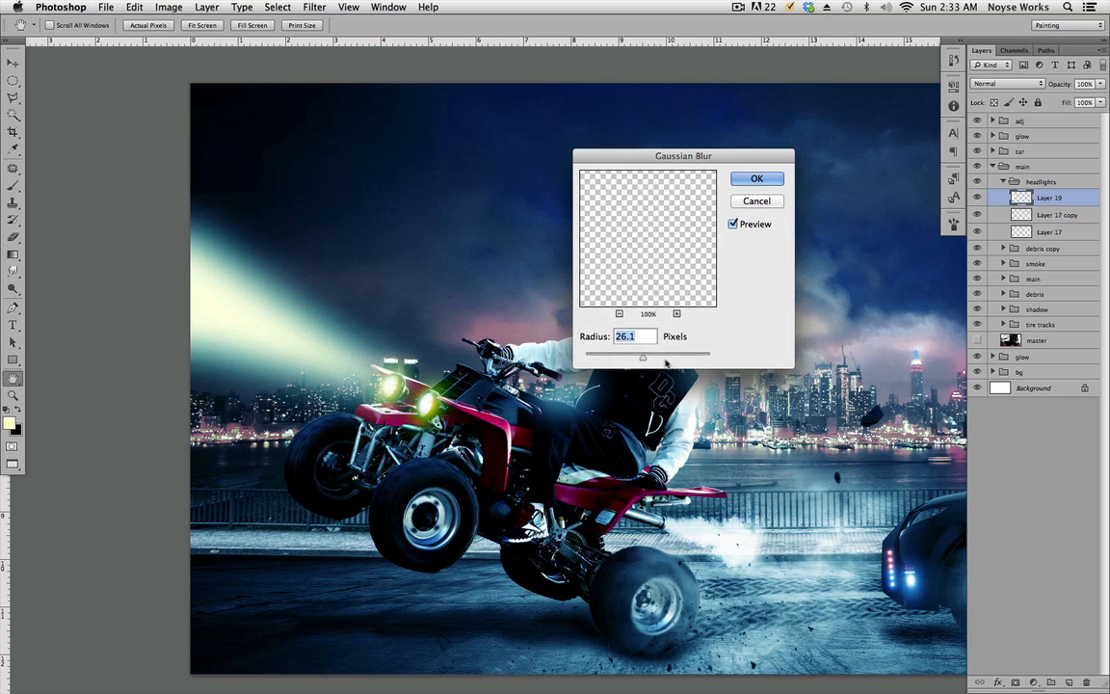
left_click(635, 355)
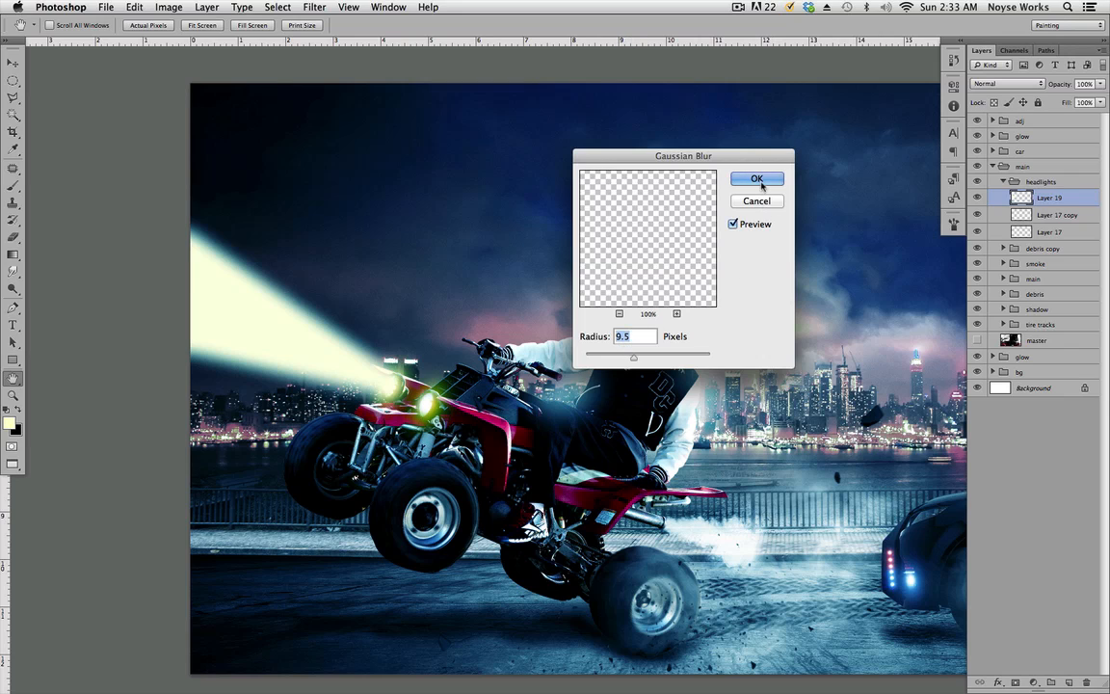
left_click(757, 180)
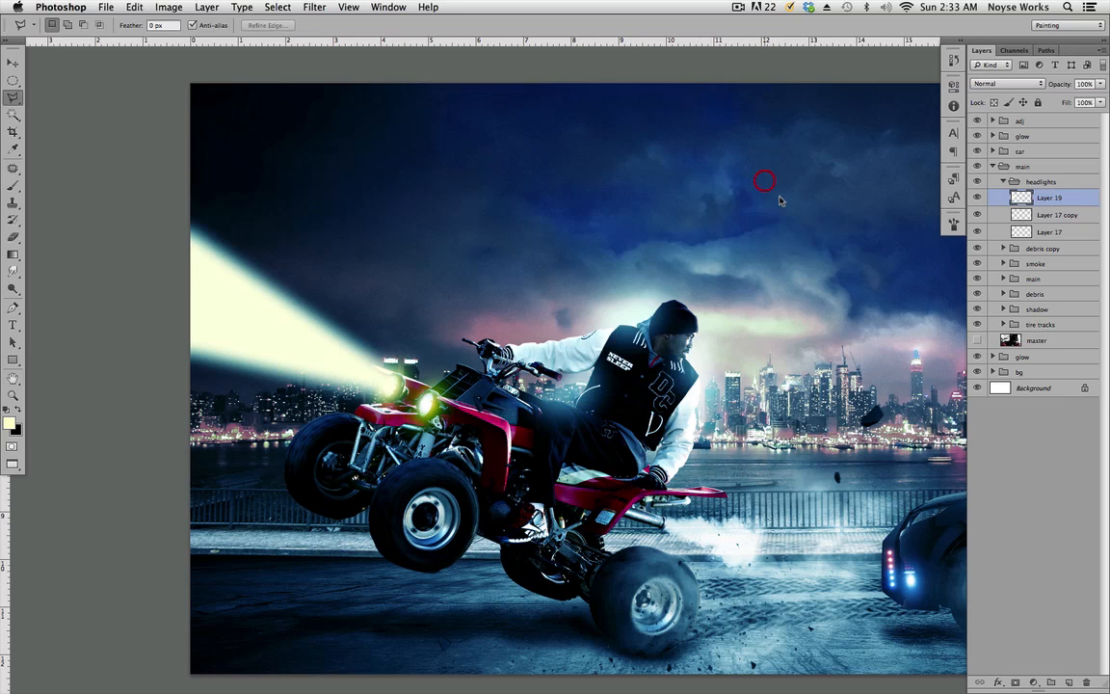
Step: Add a mask to Layer 19 and fade the beam's far end with a black-to-transparent linear gradient
left_click(1016, 682)
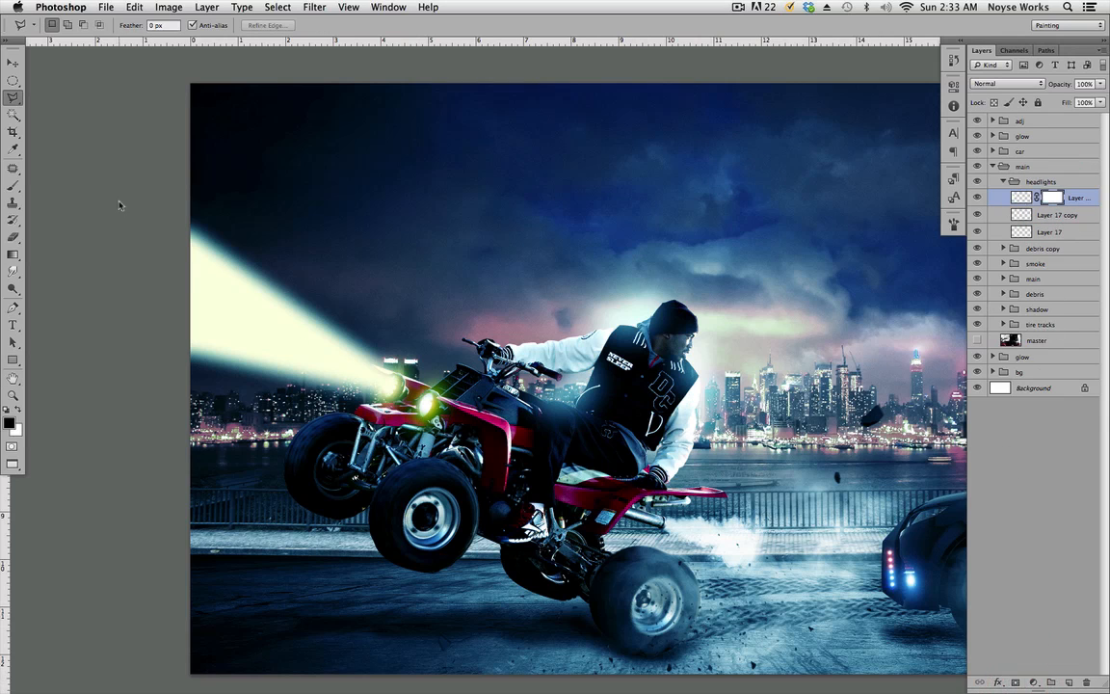
left_click(13, 255)
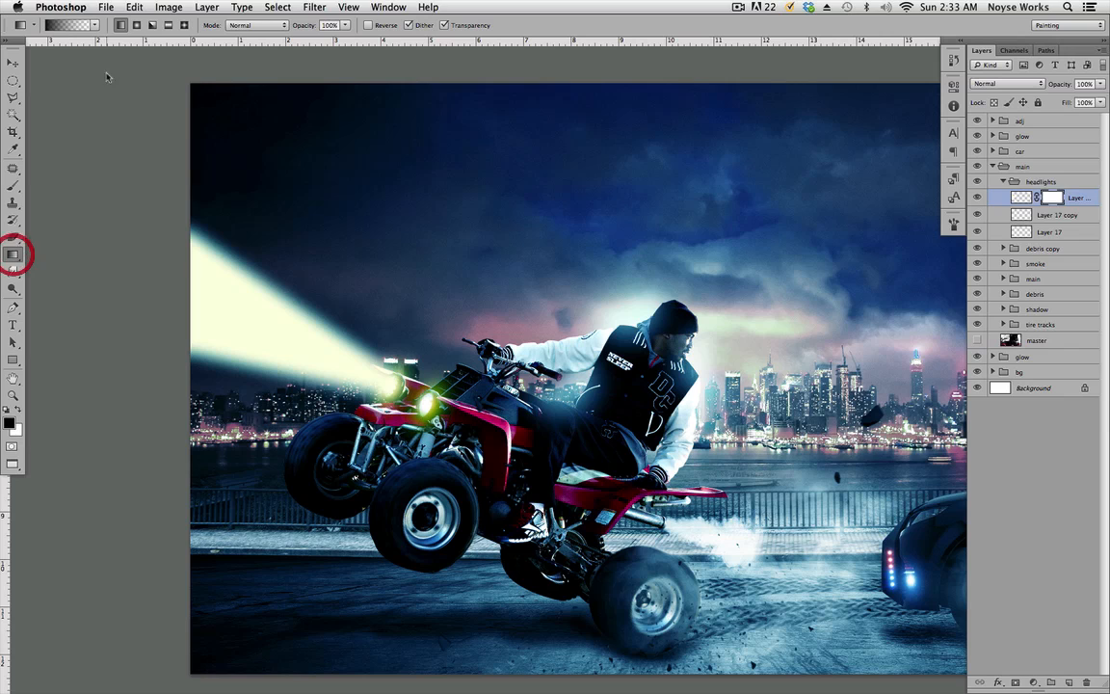
left_click(16, 433)
type("0")
left_click(920, 256)
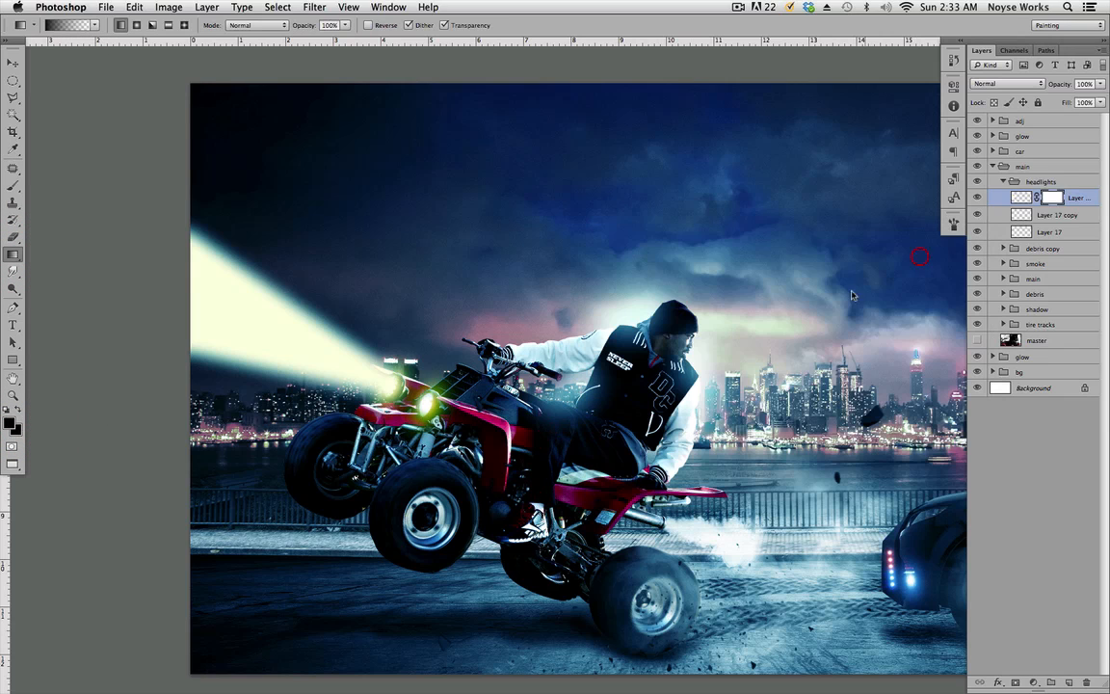
left_click(118, 24)
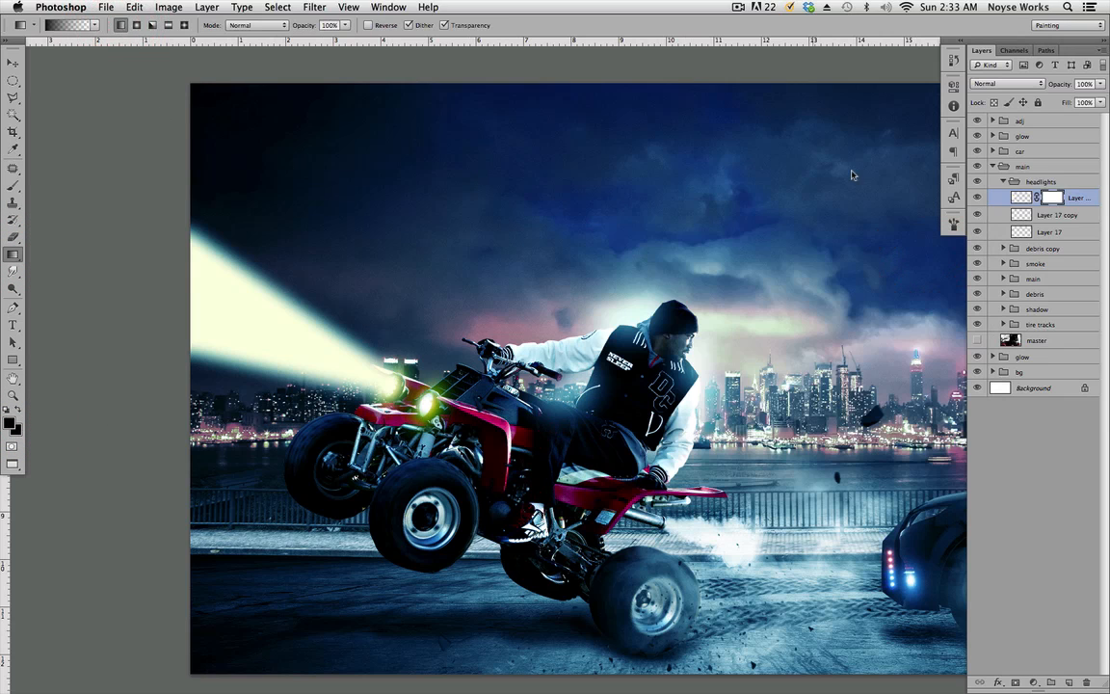
left_click(1055, 198)
left_click_drag(265, 321, 394, 390)
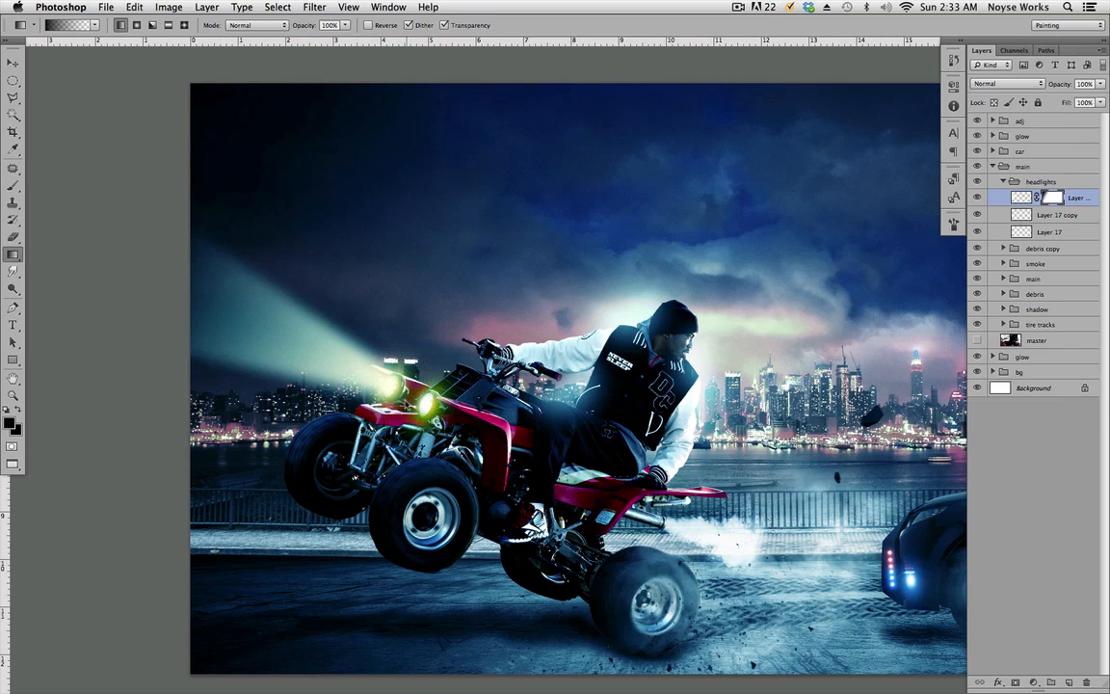
Step: Compare the image with and without the beam and lower Layer 19's opacity to 46%
left_click(977, 197)
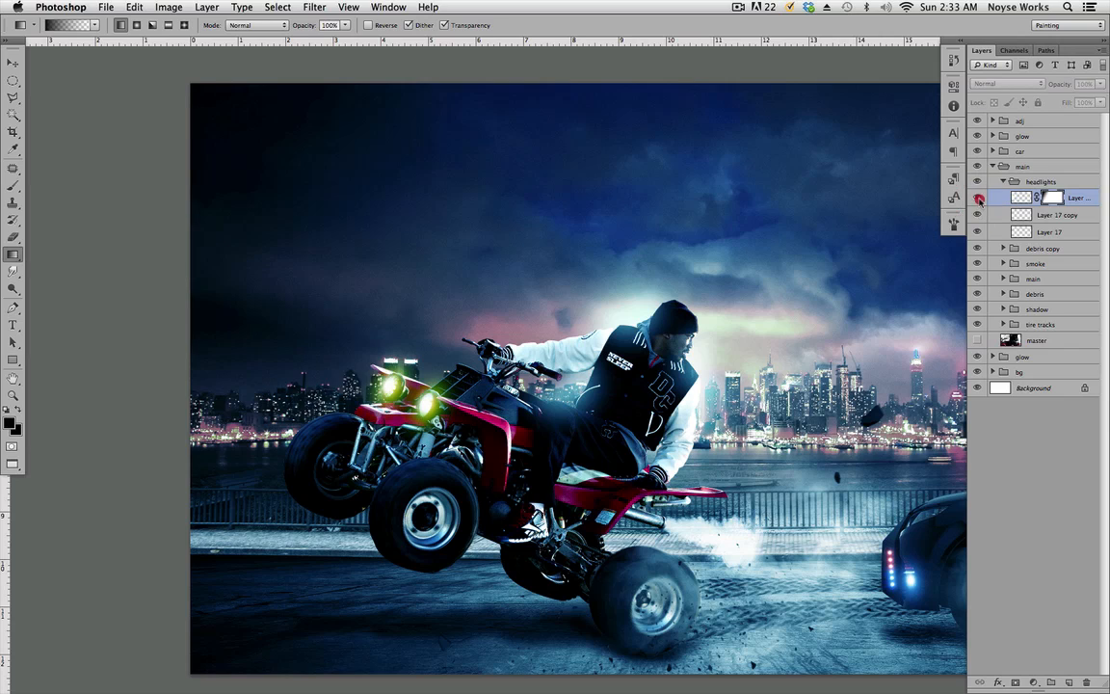
left_click(978, 198)
key("x")
left_click(1097, 84)
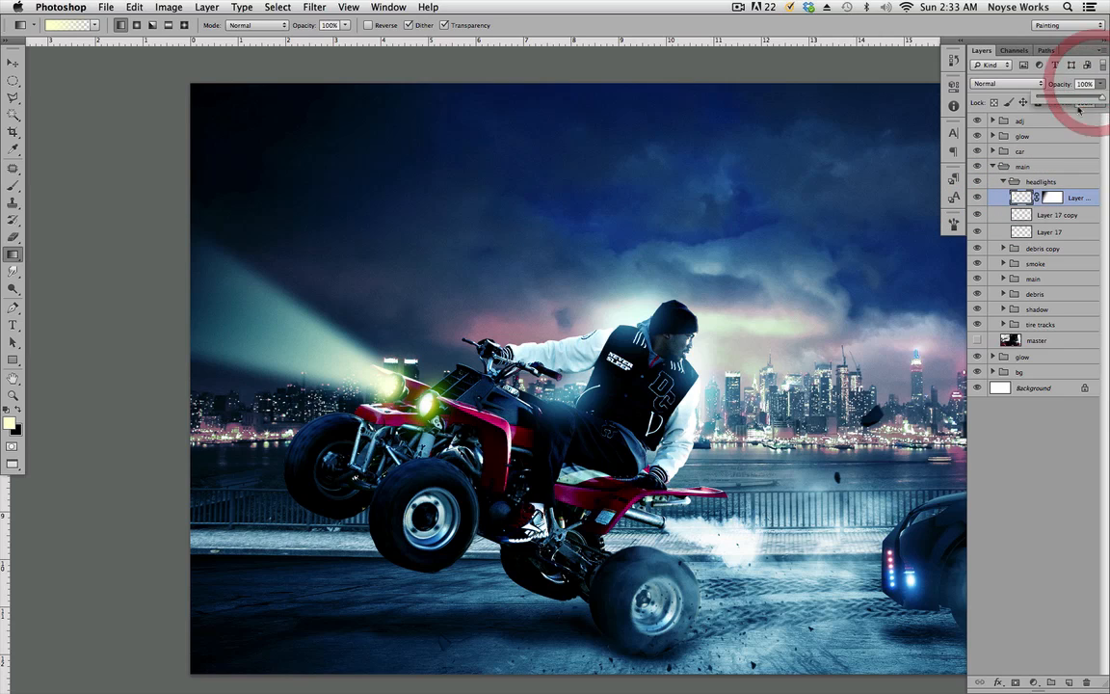
left_click(1022, 196)
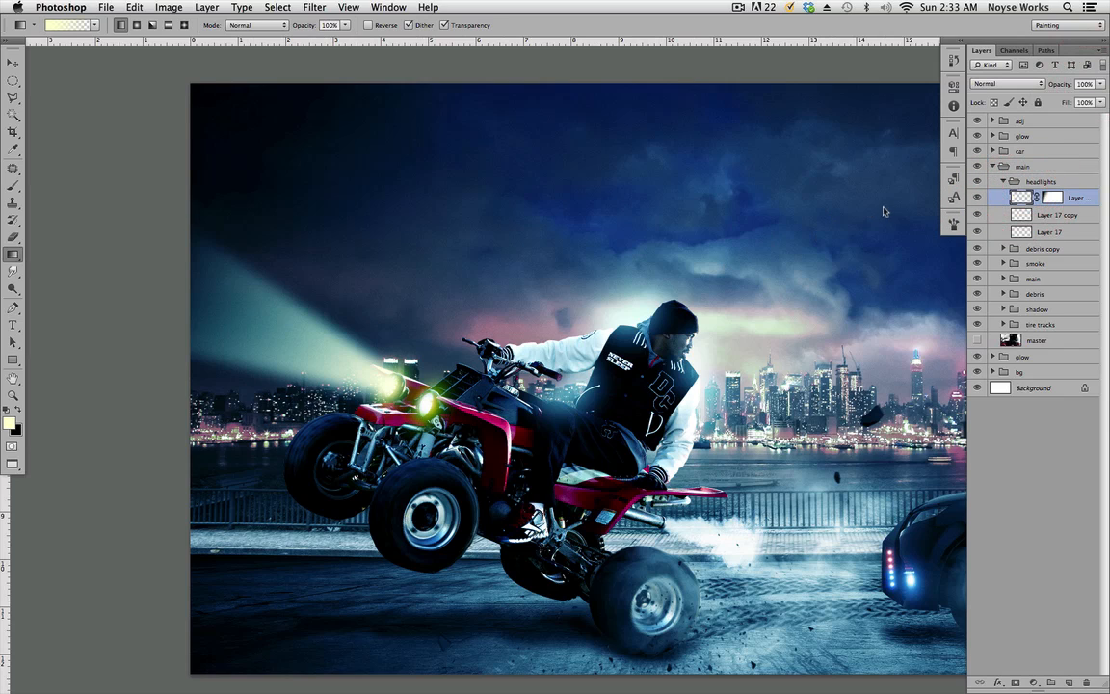
left_click(1100, 83)
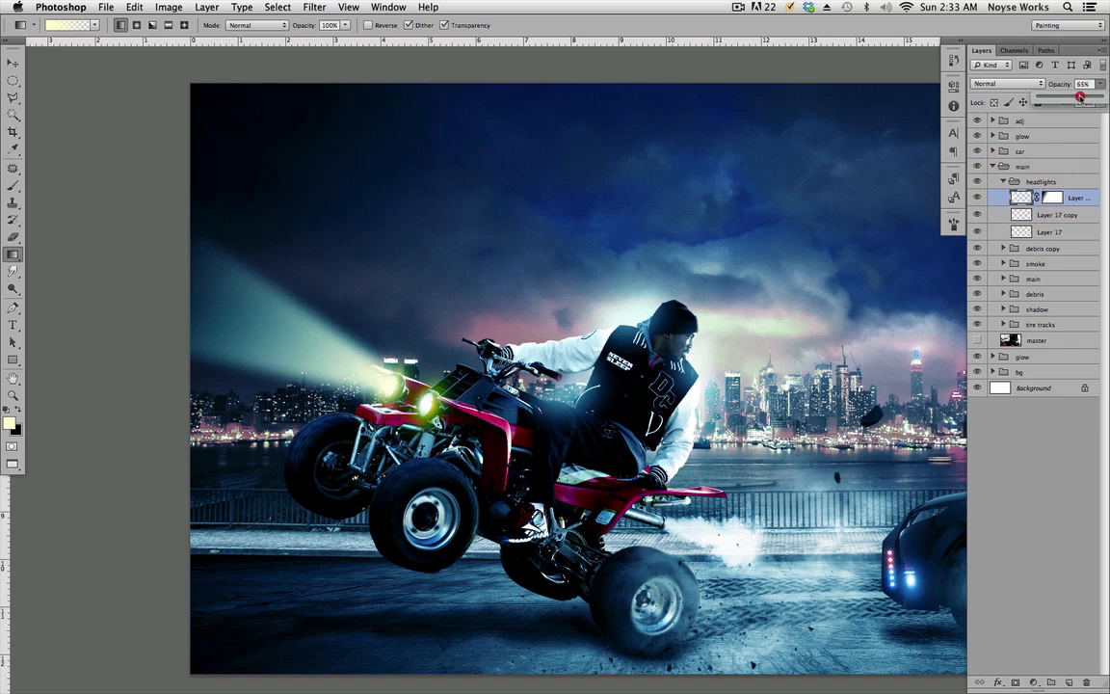
left_click_drag(1080, 96, 1068, 97)
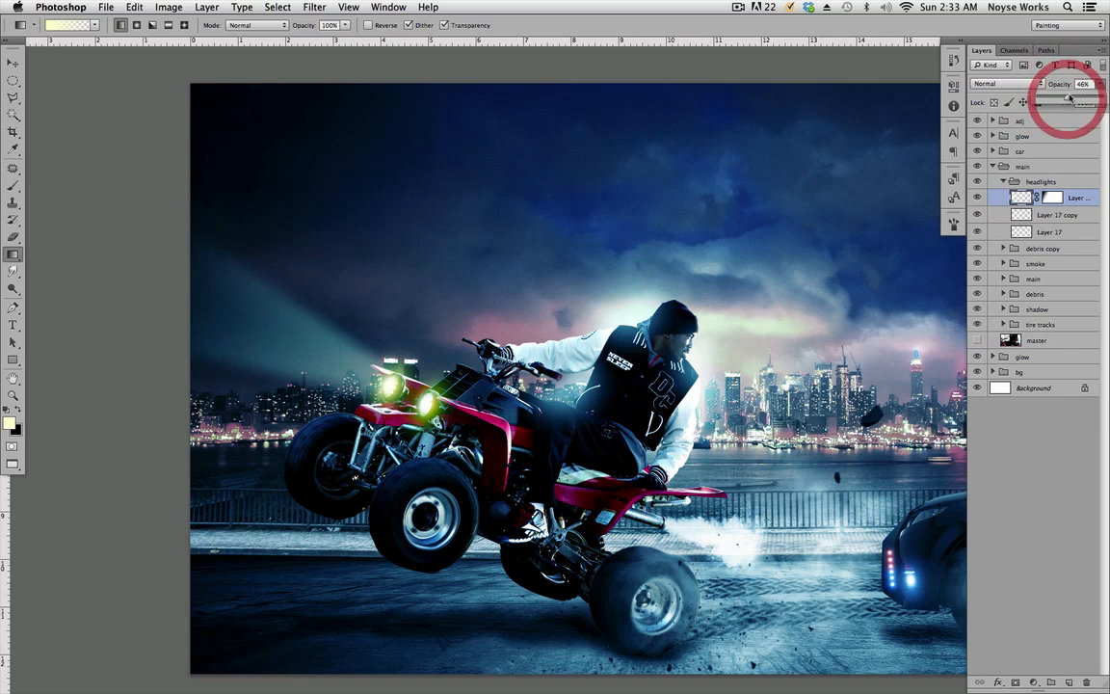
left_click(1080, 193)
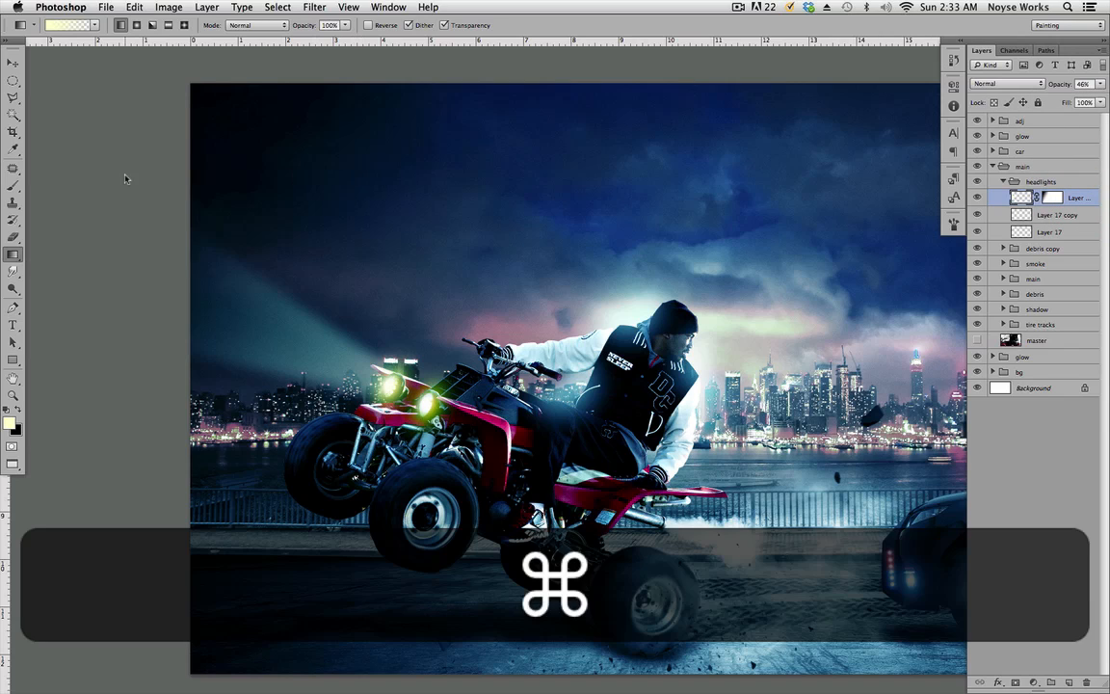
Step: Duplicate the beam layer and move the copy toward the quad's nearer headlight
key("super+j")
key("v")
left_click_drag(357, 410, 433, 391)
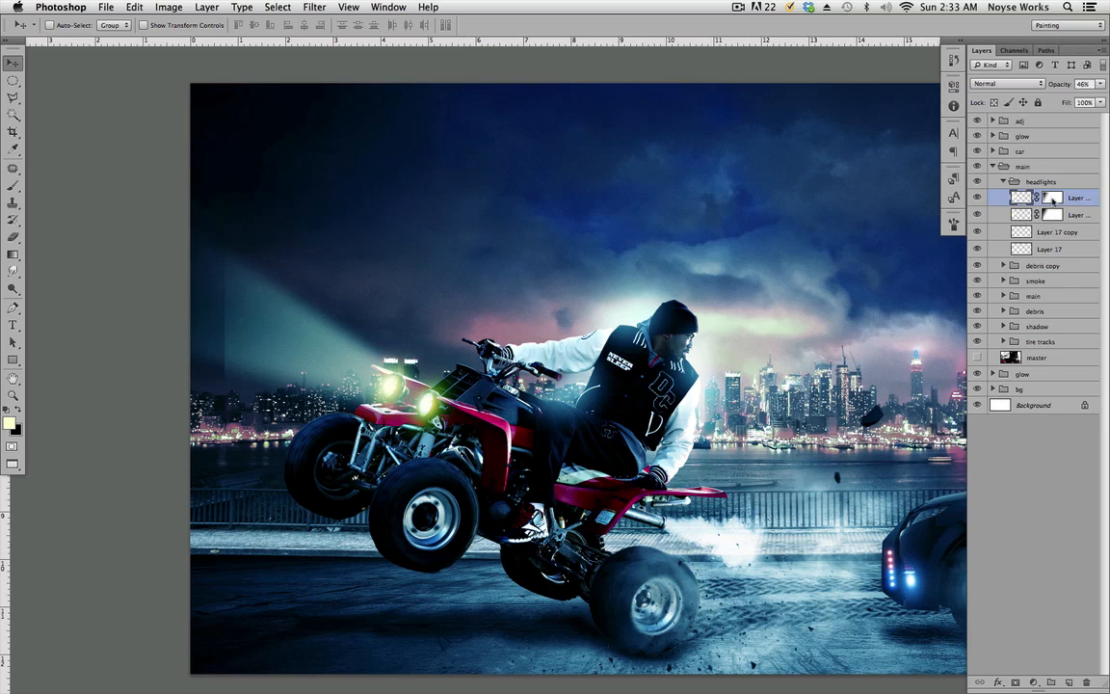
Step: Fade the copied beam's visible cut edge on its mask with the Foreground to Transparent gradient in black
left_click(1052, 198)
left_click(12, 254)
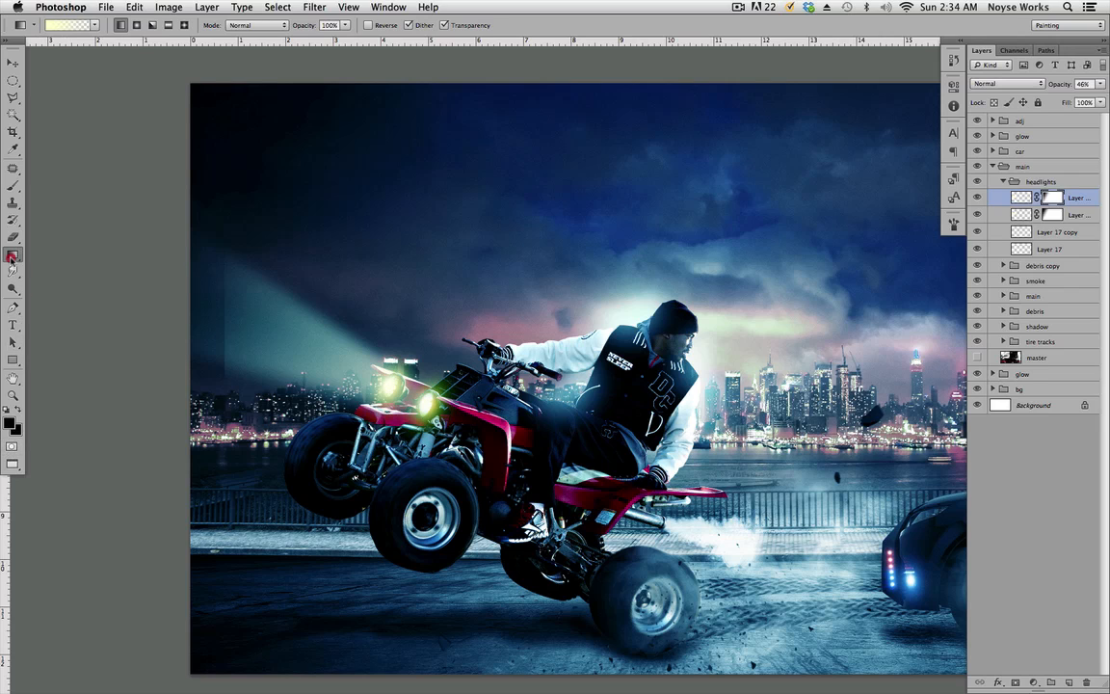
left_click(11, 254)
left_click(65, 24)
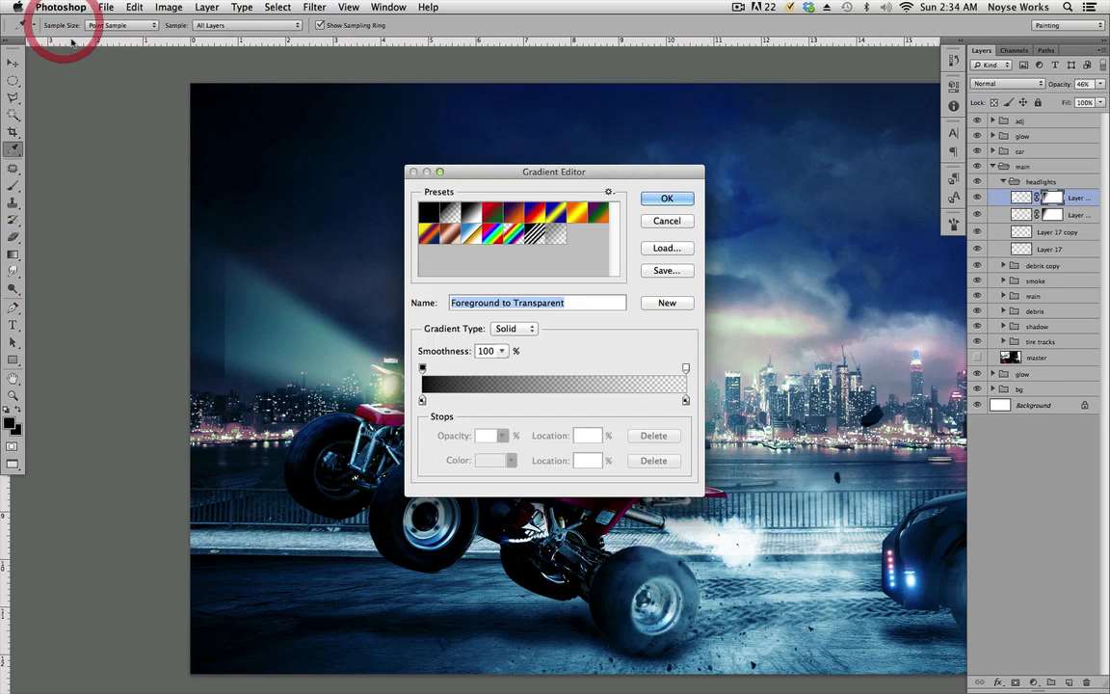
left_click(446, 214)
left_click(666, 198)
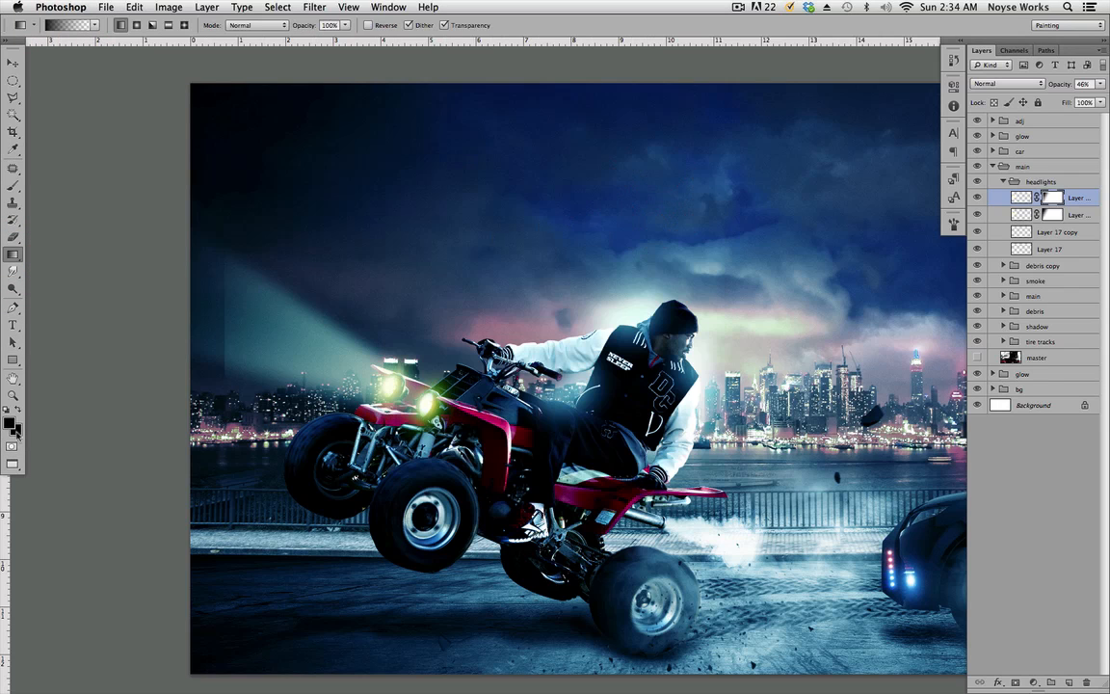
left_click(1052, 198)
left_click_drag(396, 390, 394, 389)
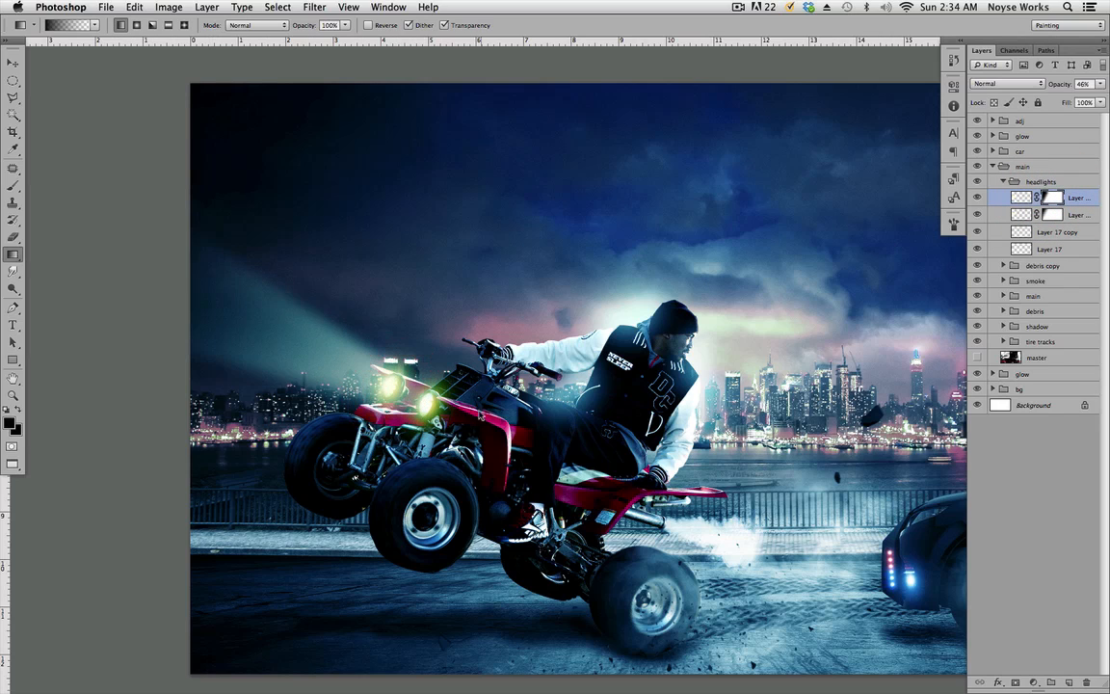
Step: Touch up the gradient on the copied beam's mask and shift the beam to line up with the nearer headlight
key("v")
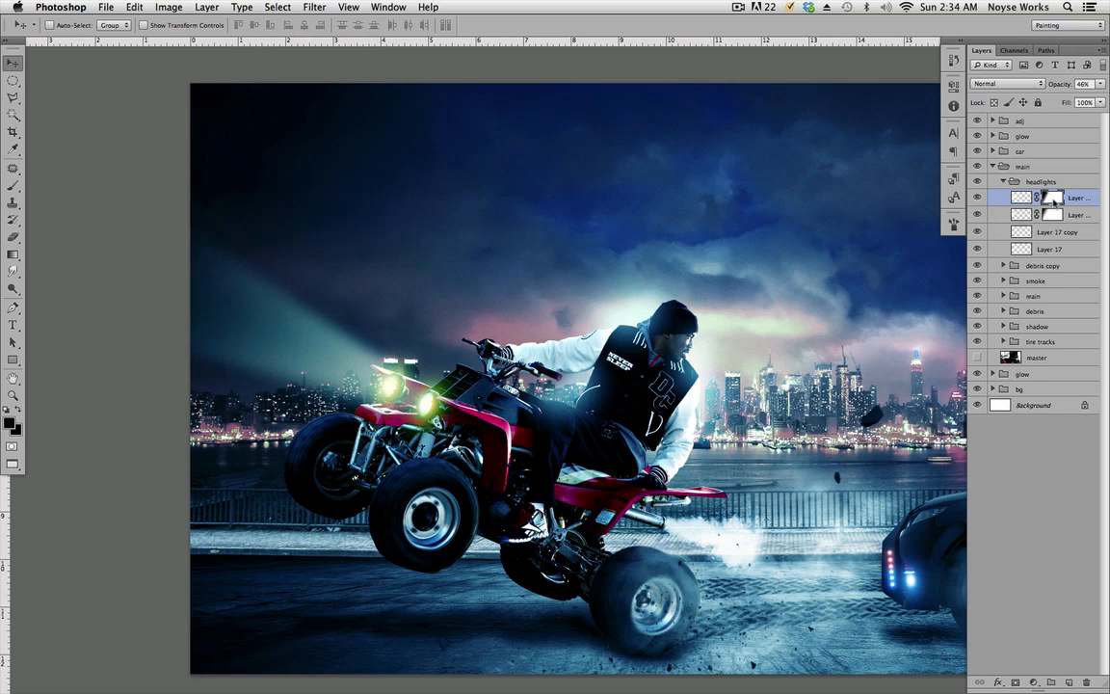
left_click(1053, 198)
key("g")
left_click(299, 357)
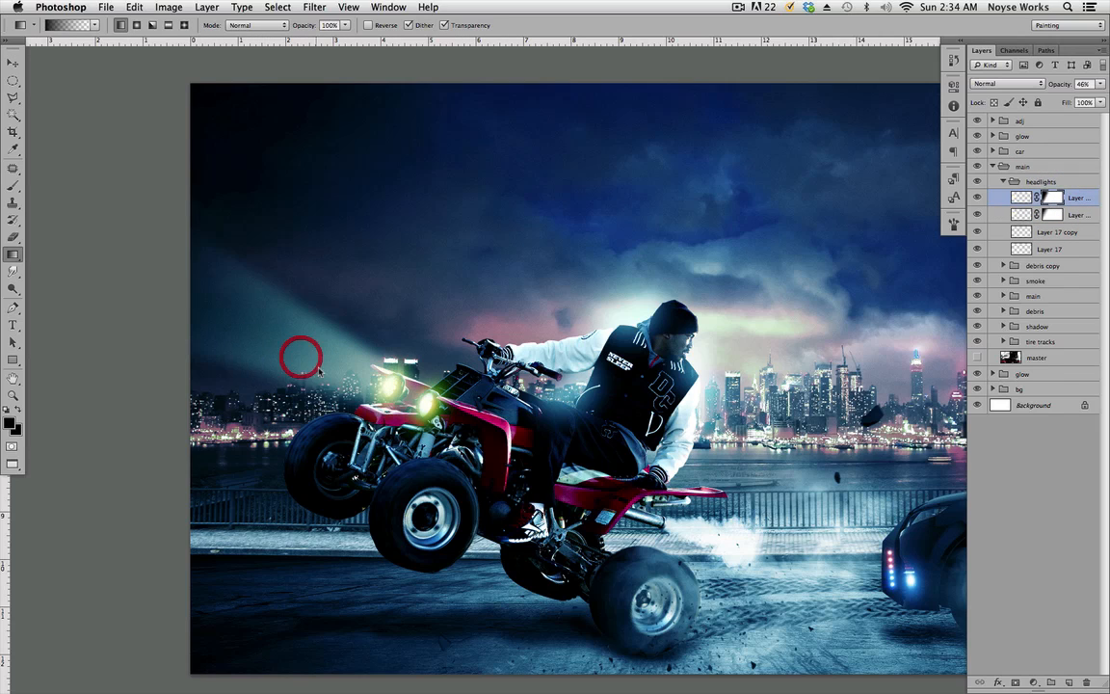
key("v")
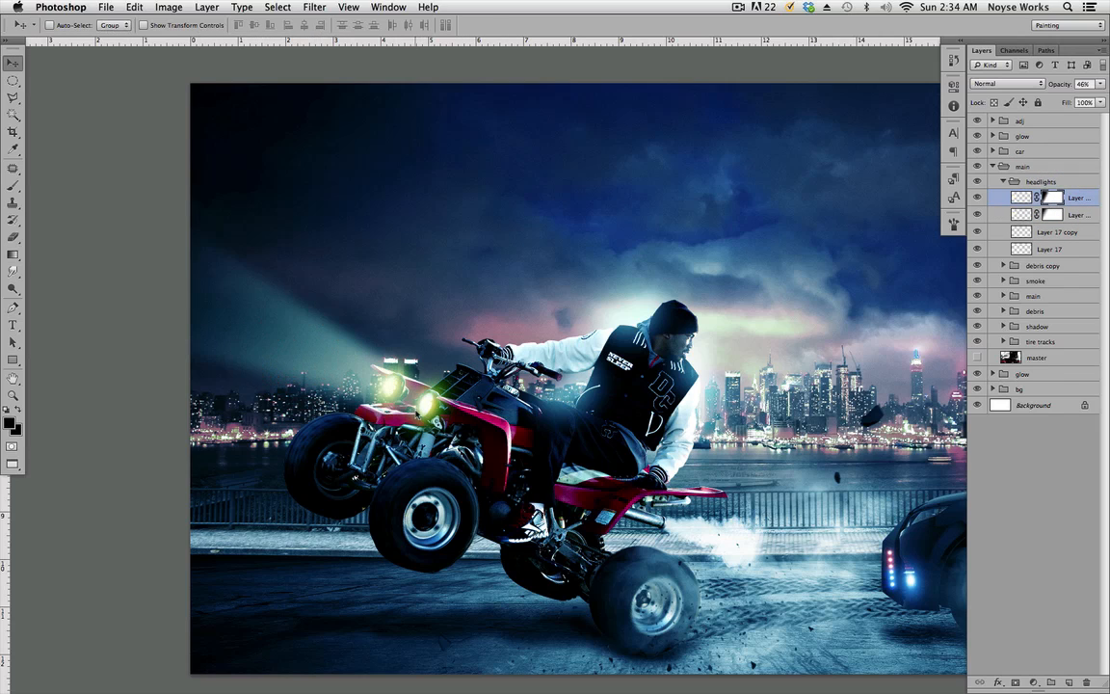
left_click_drag(381, 373, 414, 411)
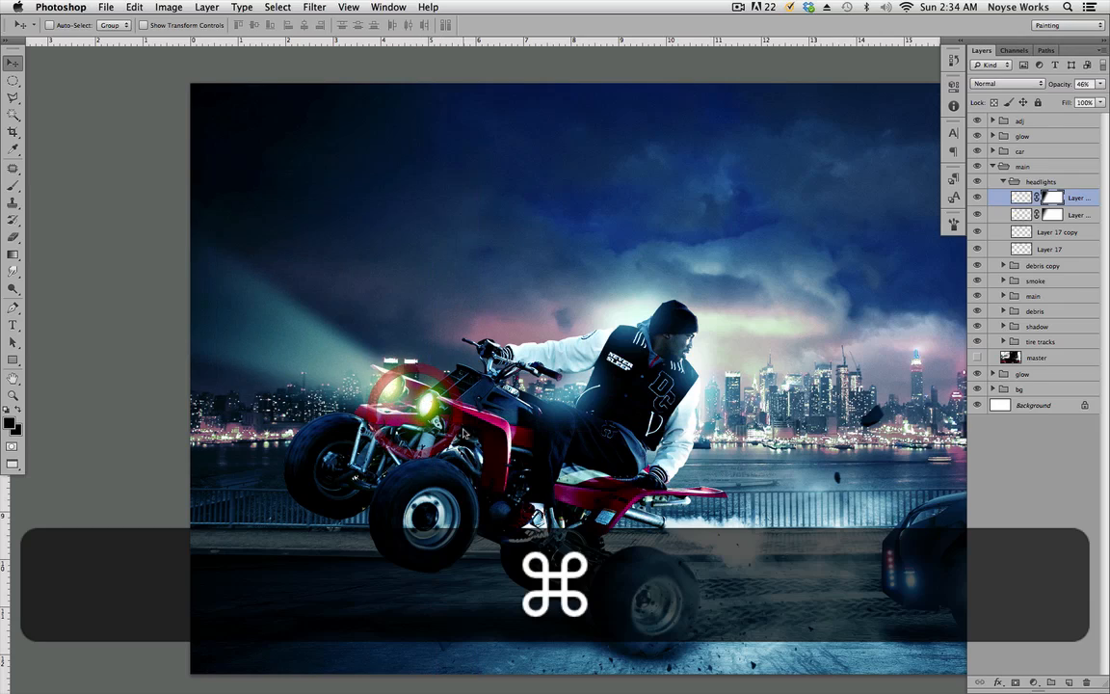
Step: Undo the last adjustment to the copied beam, save the document and collapse the quad's headlights group
key("super+z")
left_click_drag(914, 351, 723, 376)
key("super+s")
left_click(1004, 181)
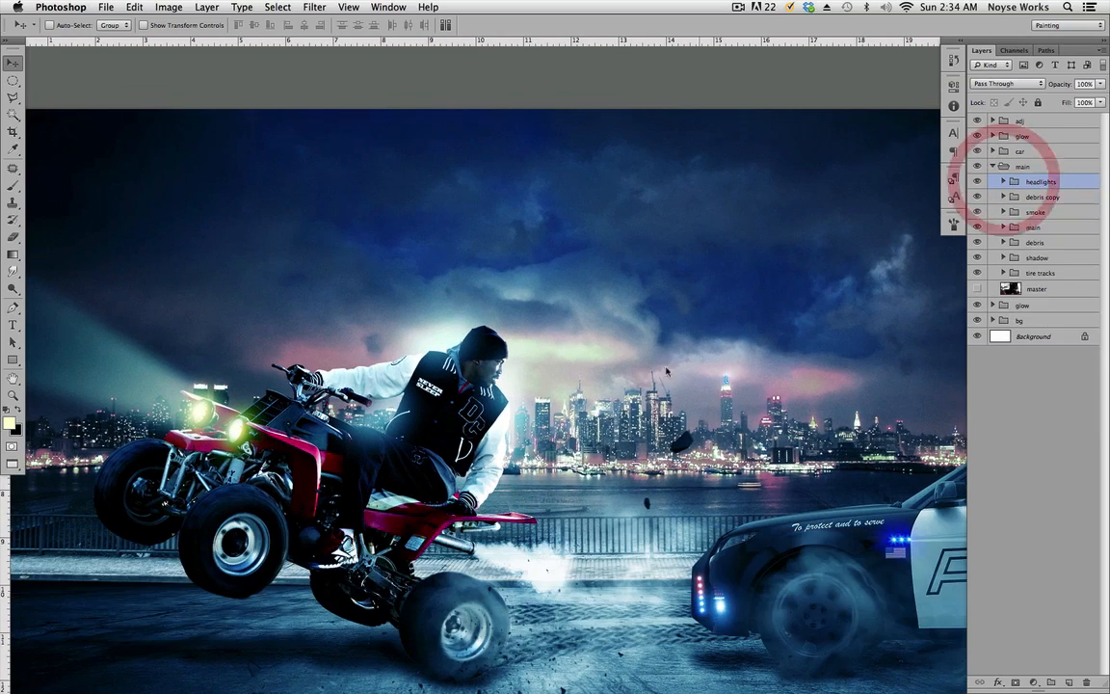
Step: Compare the image with and without the quad's headlights group and check both vehicles
left_click_drag(426, 441, 752, 407)
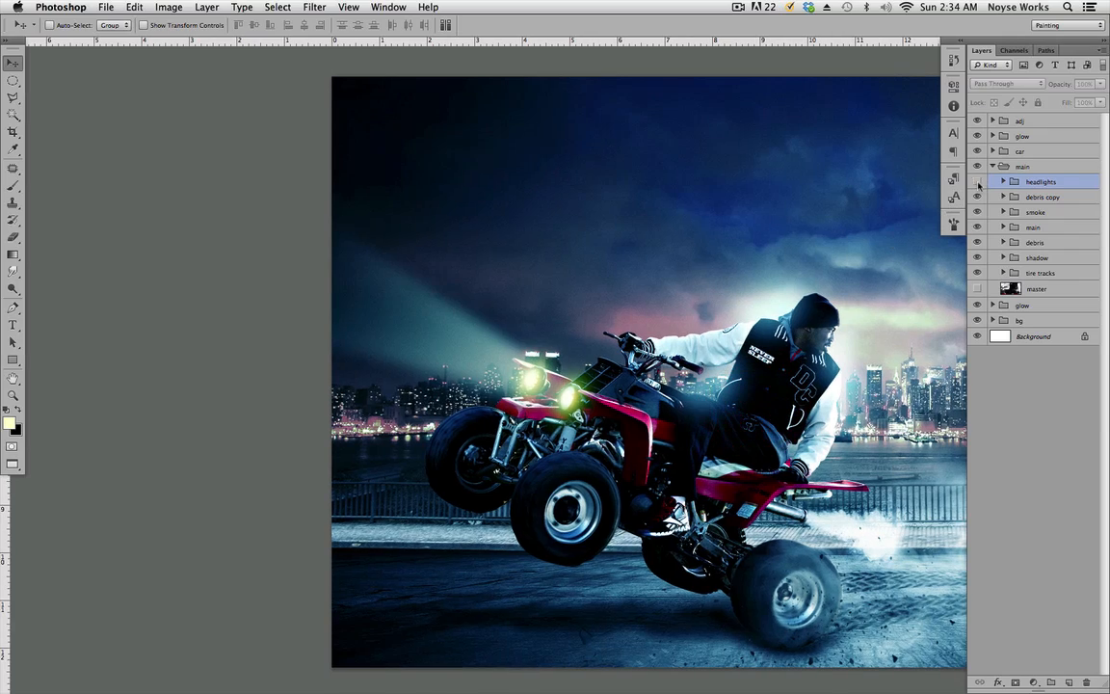
left_click(978, 181)
left_click(977, 181)
left_click_drag(964, 452, 741, 436)
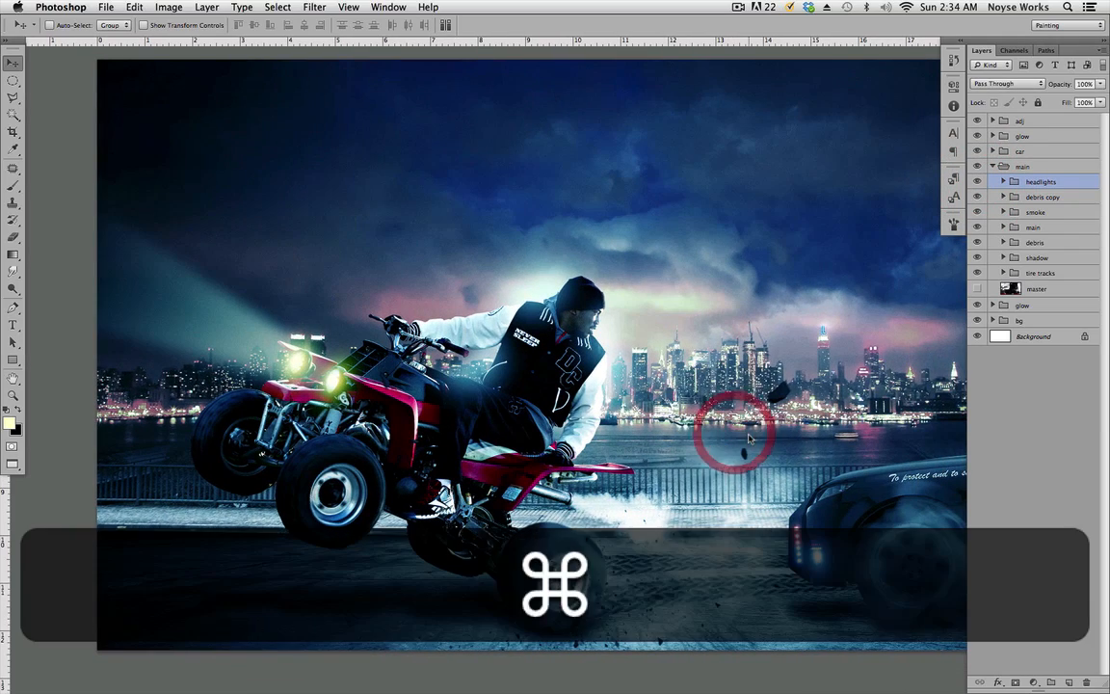
left_click_drag(962, 490, 799, 471)
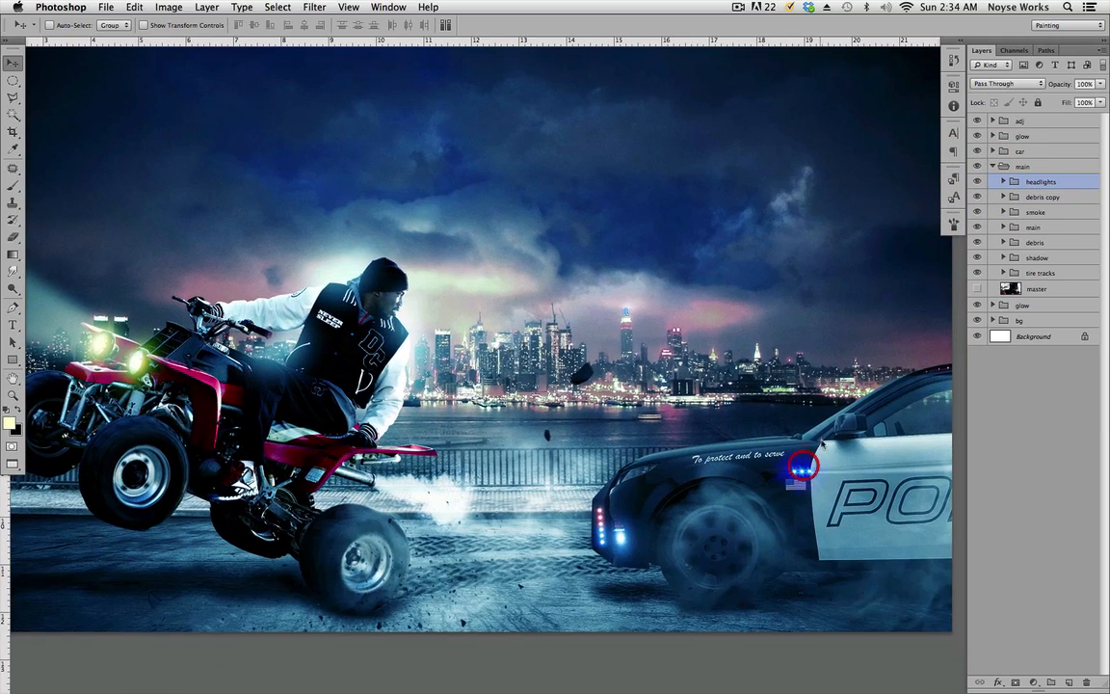
Step: Collapse the main group, expand the car group's headlights folder and select Layer 18 copy 6 in it
left_click(993, 166)
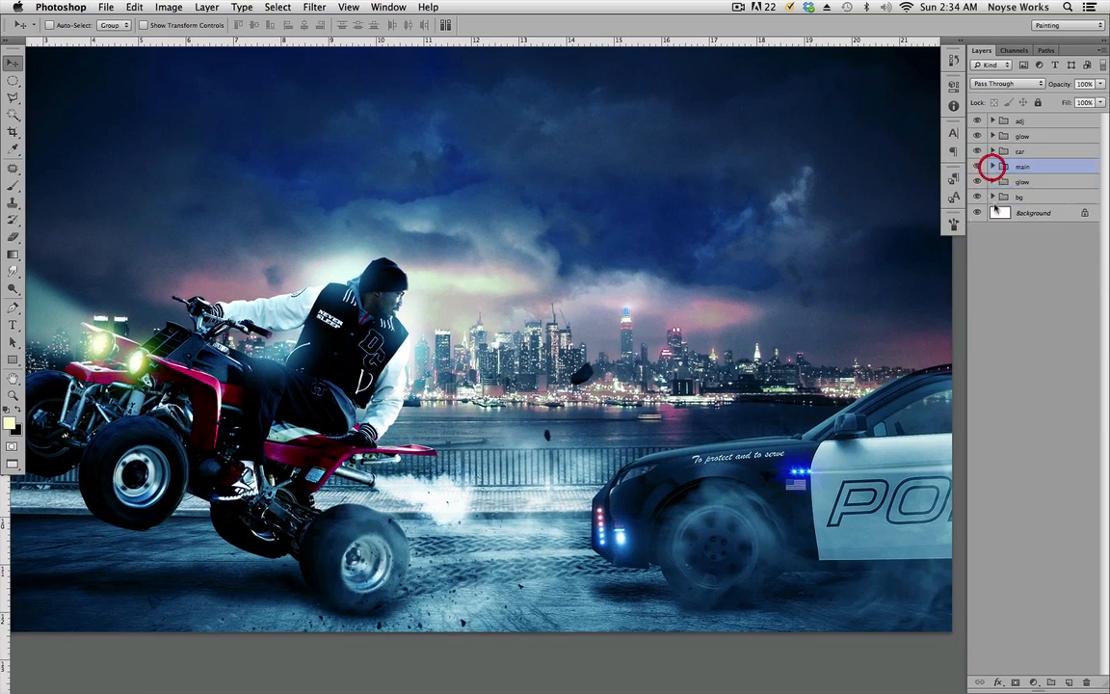
left_click(993, 151)
left_click(1002, 166)
left_click(976, 165)
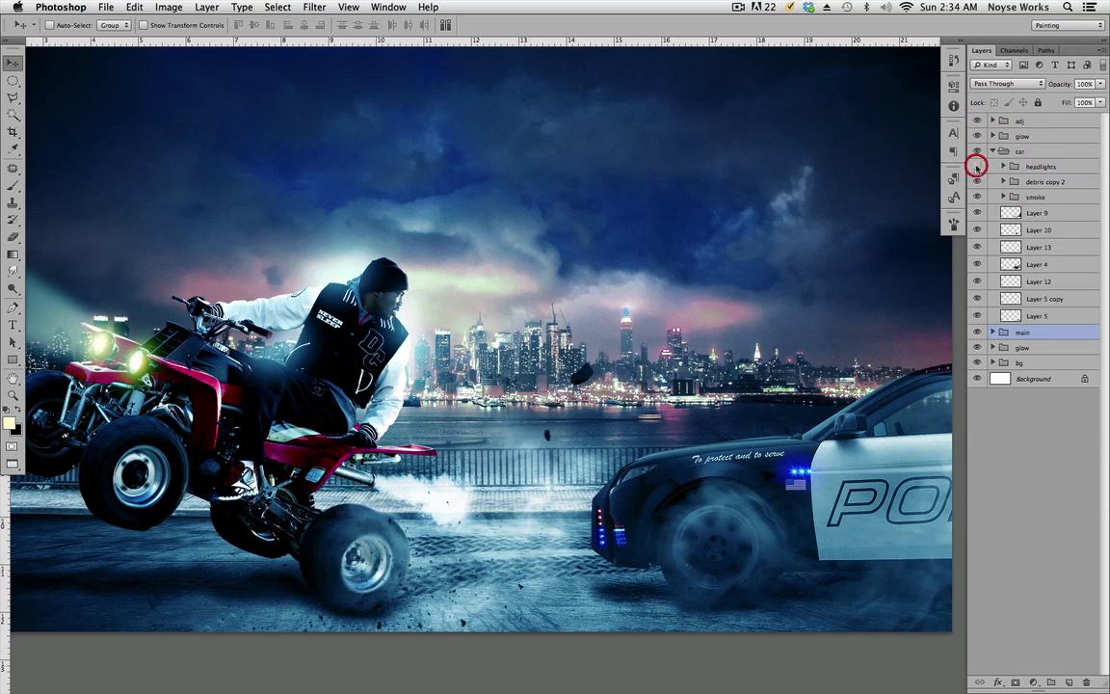
left_click(977, 166)
left_click(1004, 166)
left_click(1051, 182)
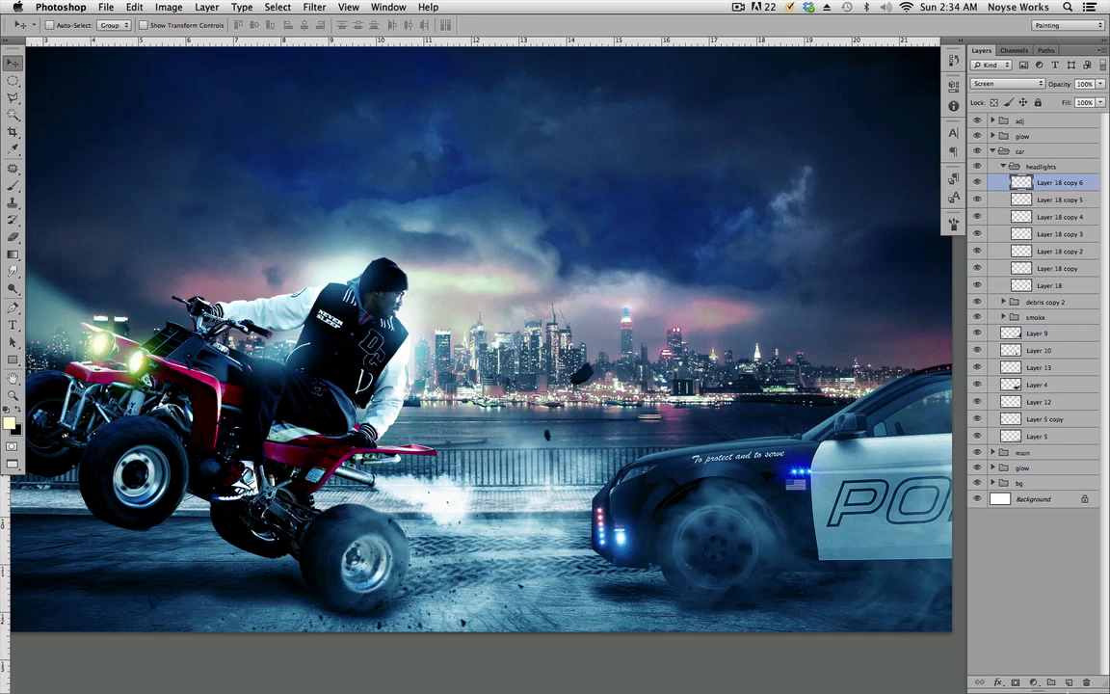
Step: Add a new layer and outline a cone-shaped selection from the police car's headlight to the quad with the Polygonal Lasso
key("super+alt+shift+n")
left_click(13, 97)
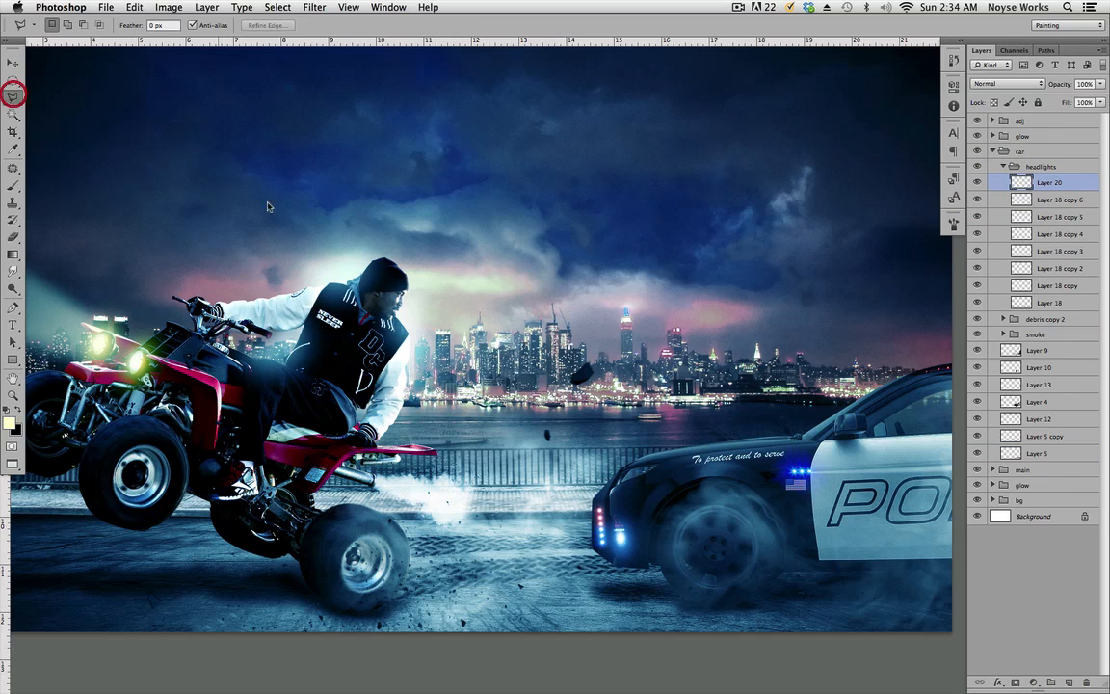
left_click(246, 318)
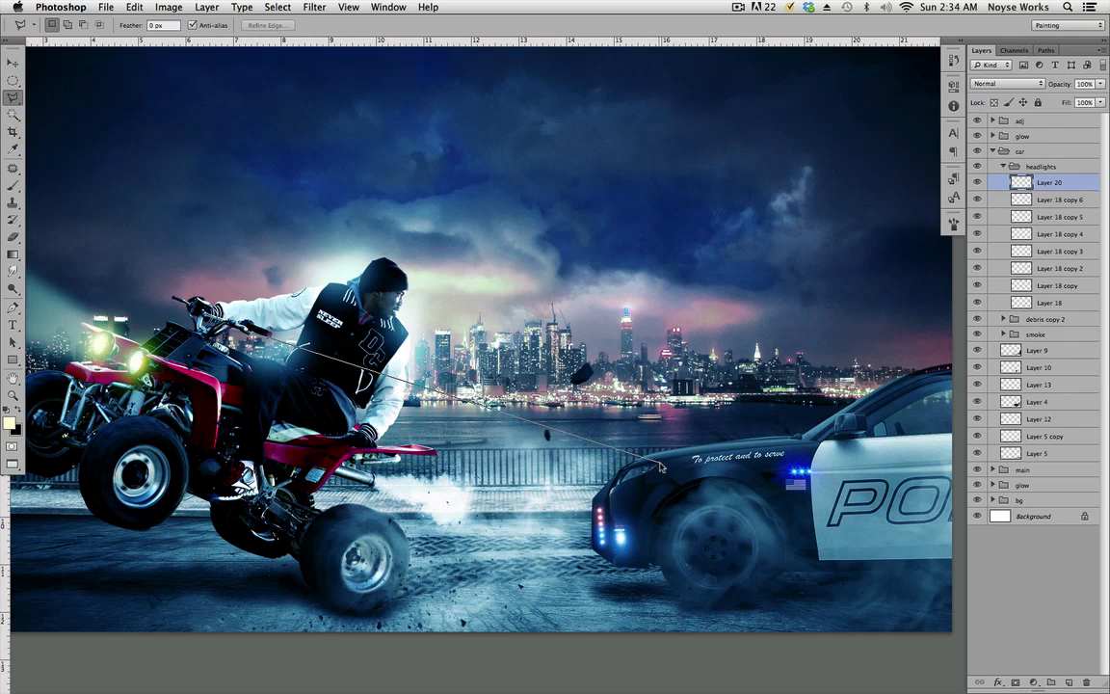
left_click(654, 468)
left_click(612, 487)
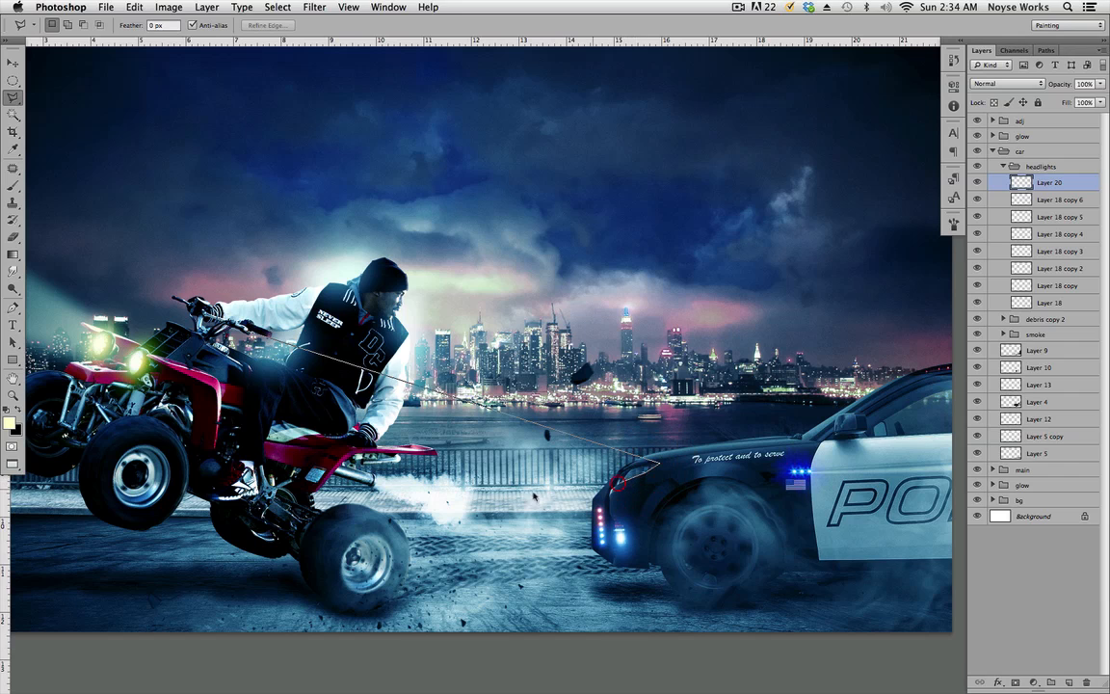
double_click(212, 508)
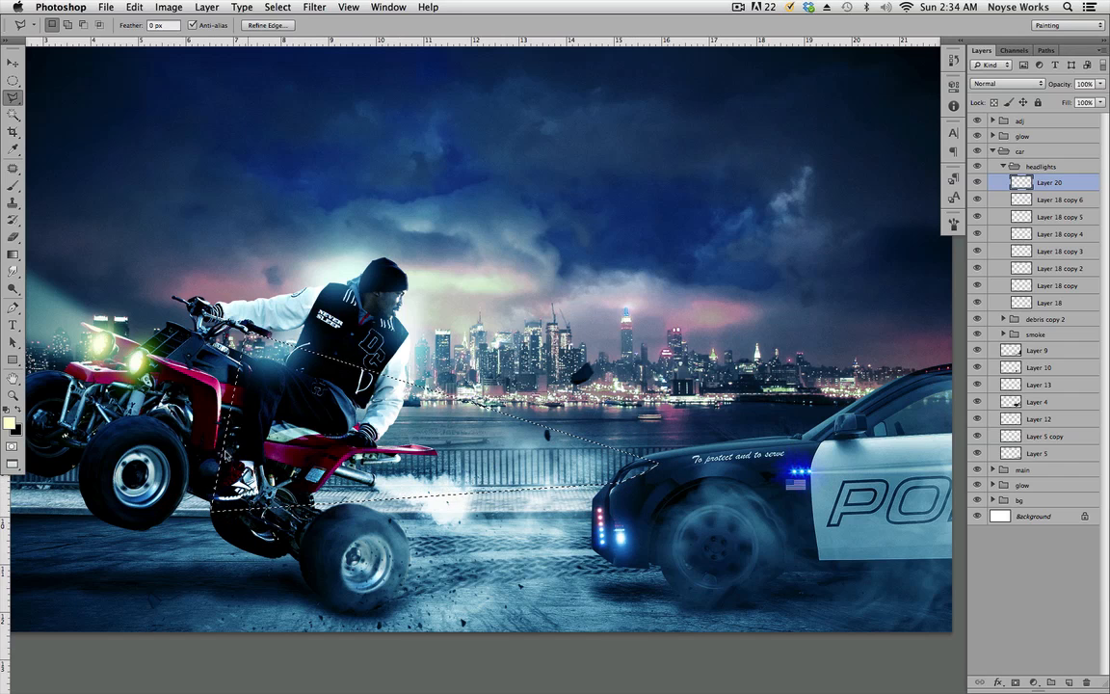
Step: Set the foreground colour to light blue, hex cee7ff
left_click(11, 426)
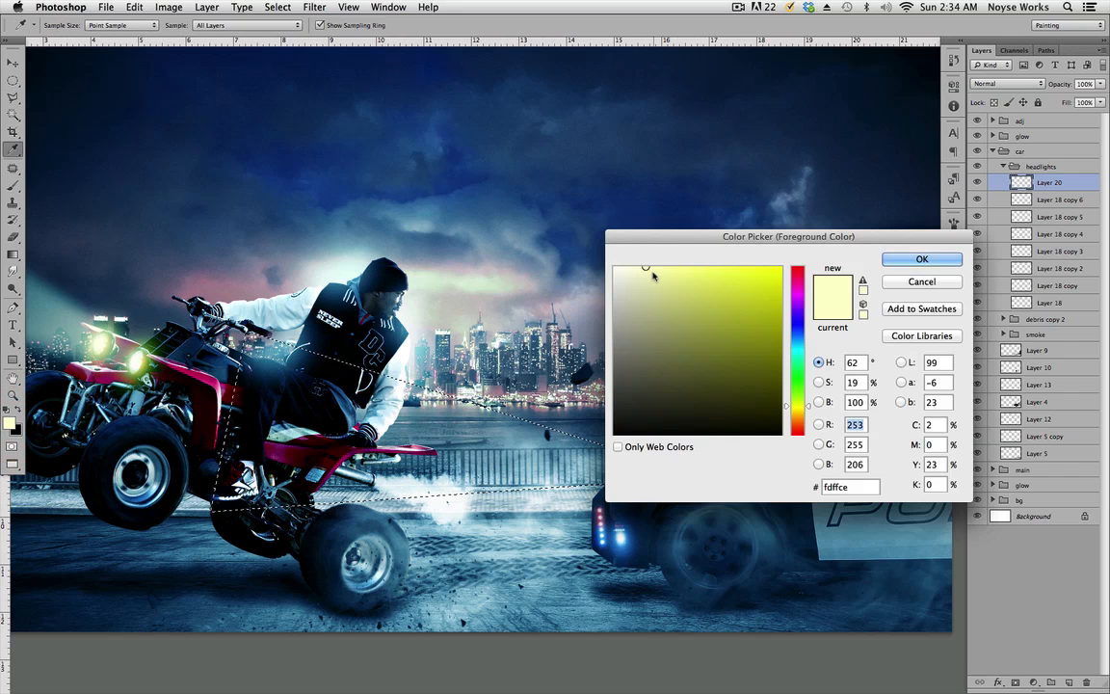
left_click_drag(806, 405, 806, 331)
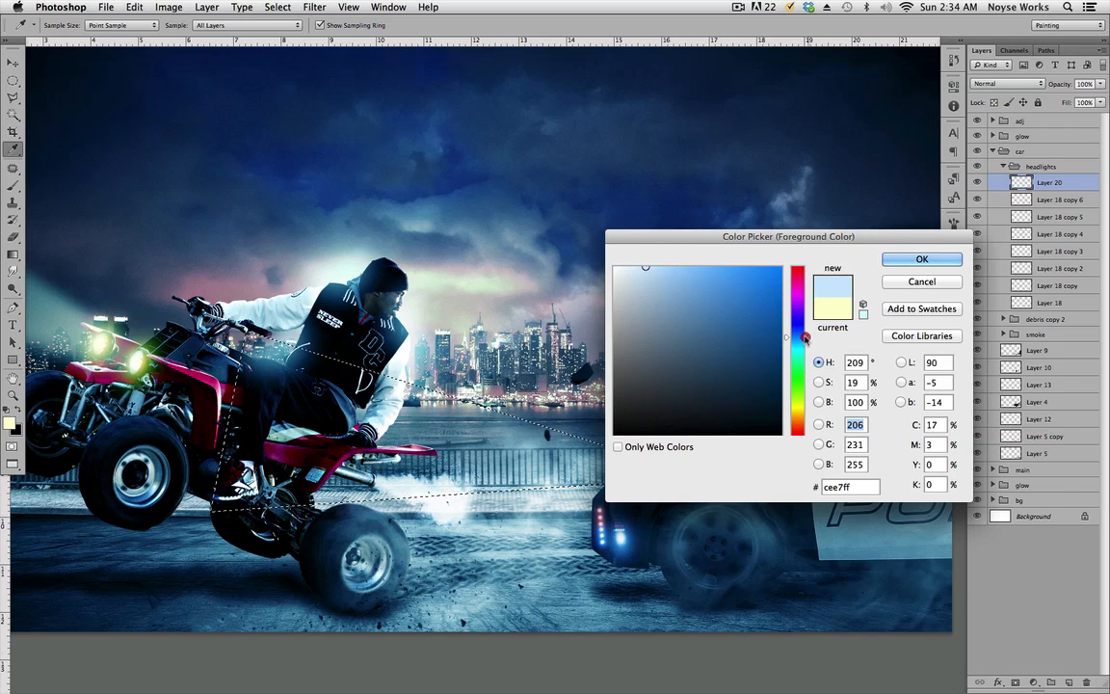
left_click(919, 258)
Step: Fill the cone selection with the foreground colour, deselect it and reapply the last blur filter to soften the beam
key("alt+BackSpace")
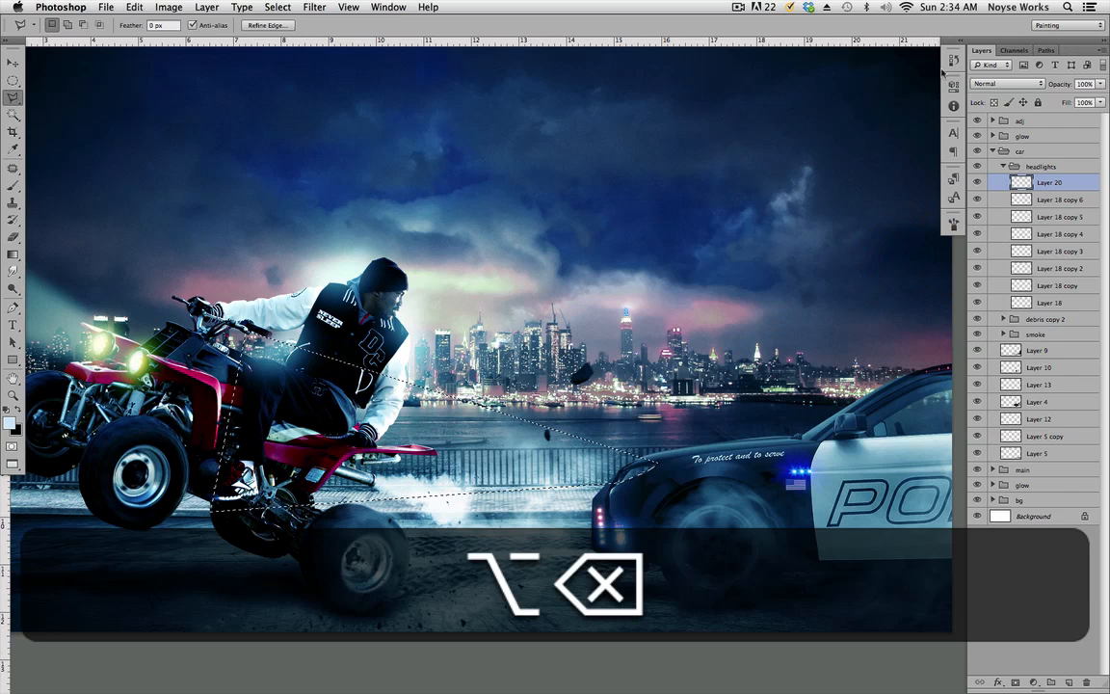
key("super+d")
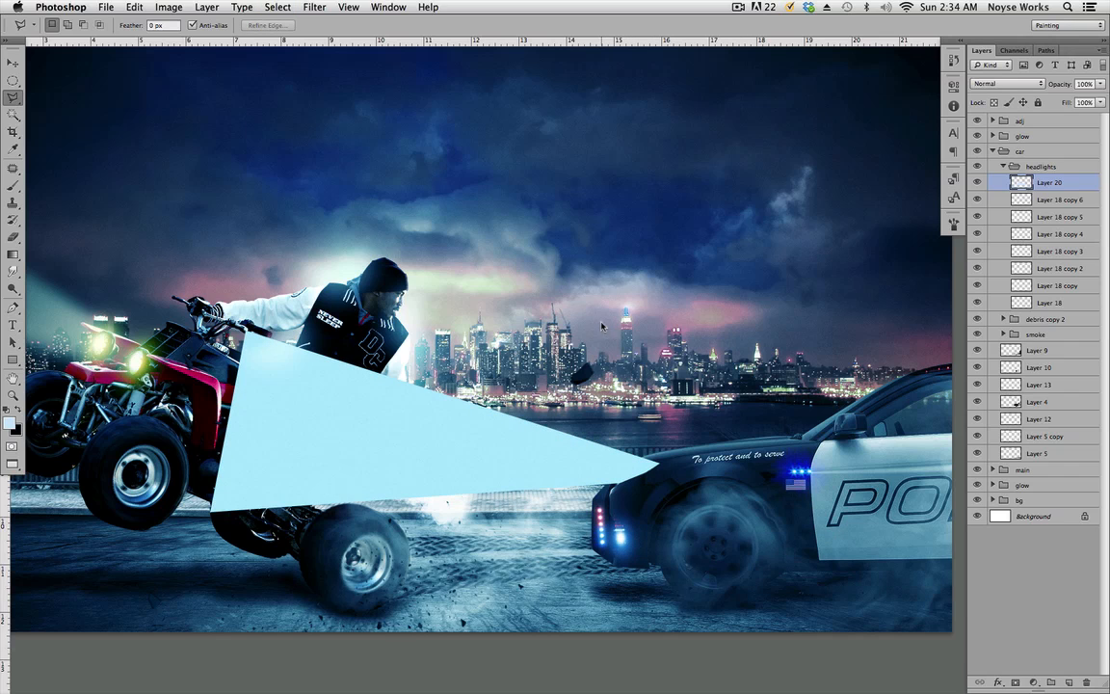
key("super+f")
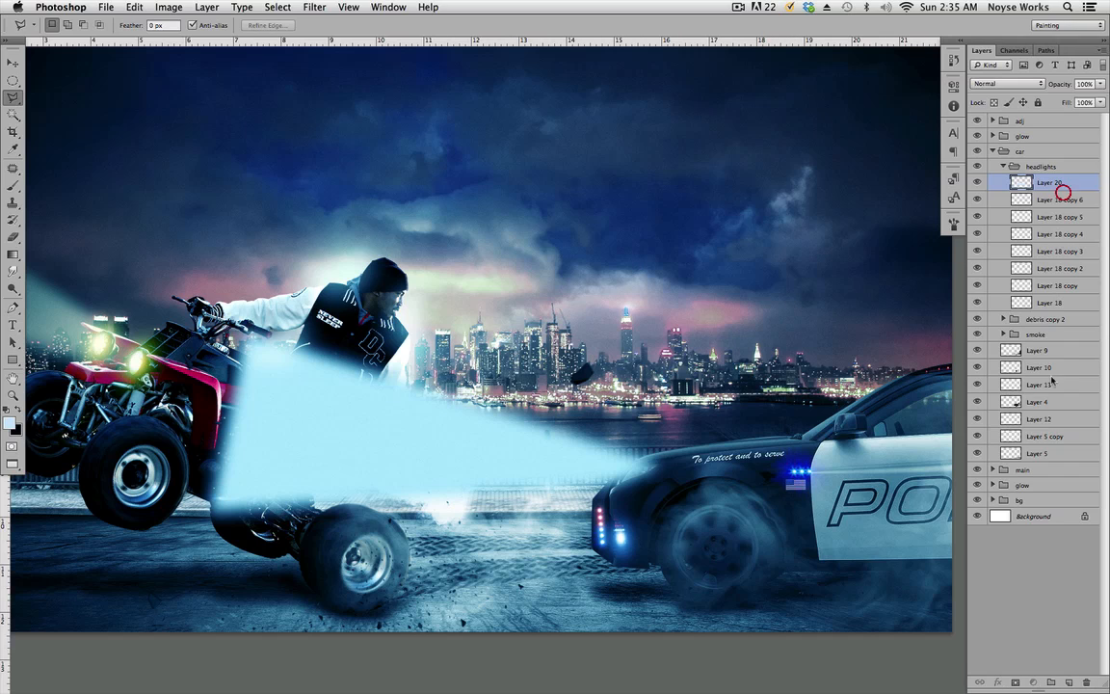
Step: Add a layer mask to the blue beam and fade its far end near the quad with a black-to-transparent gradient
left_click(1016, 681)
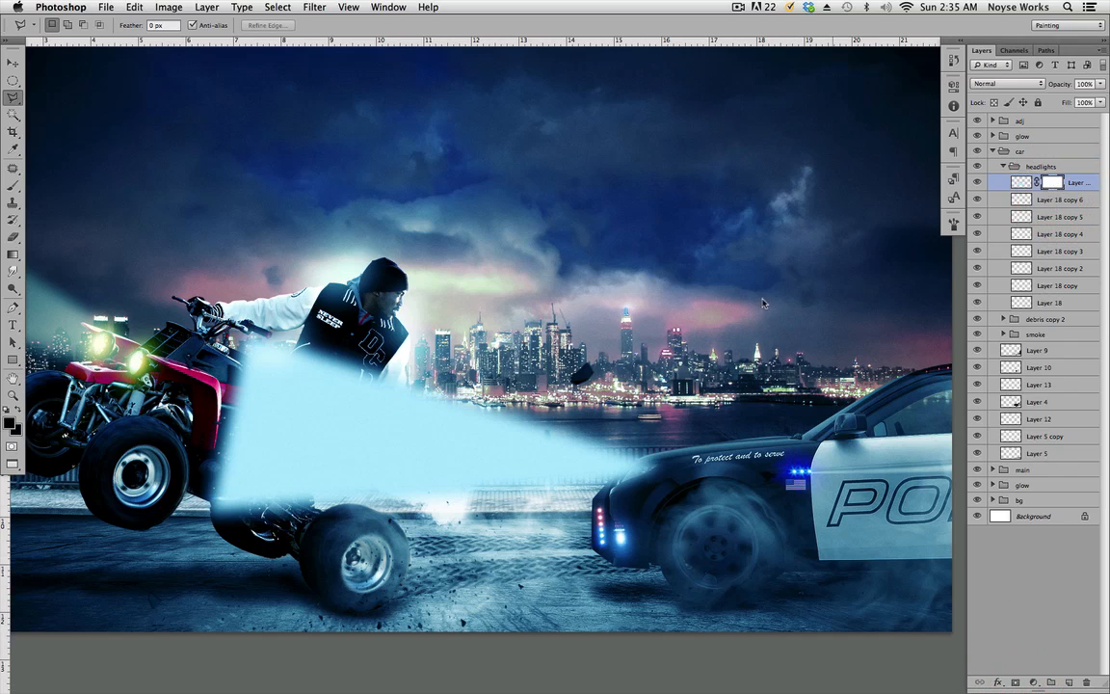
left_click(13, 254)
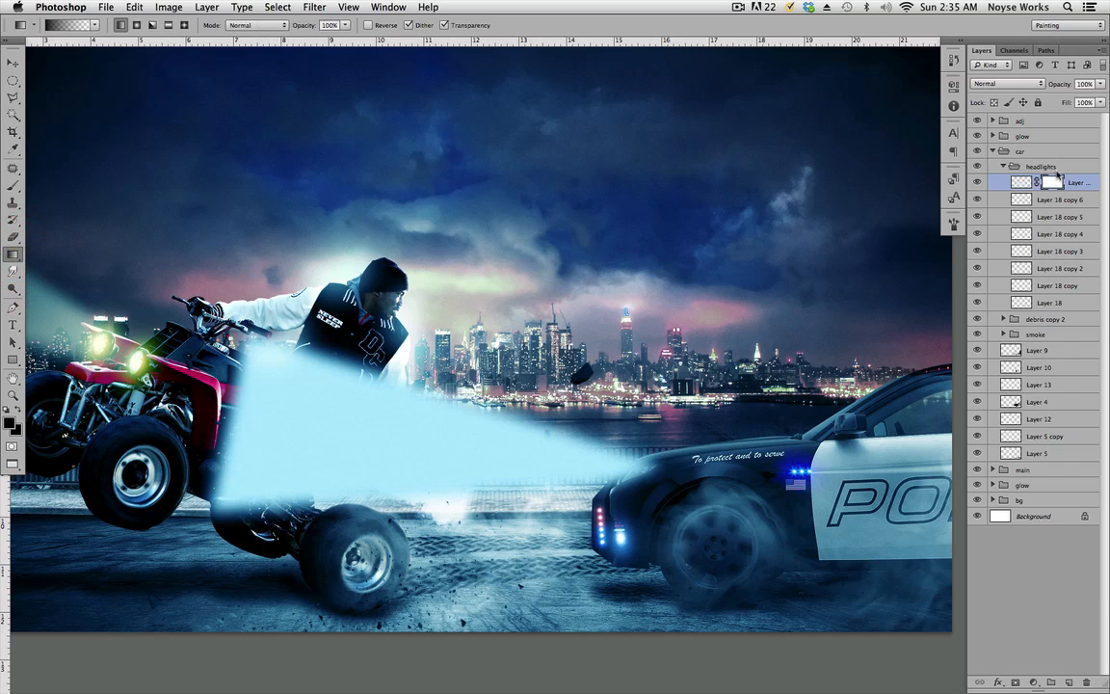
left_click(1053, 181)
left_click_drag(289, 443, 641, 470)
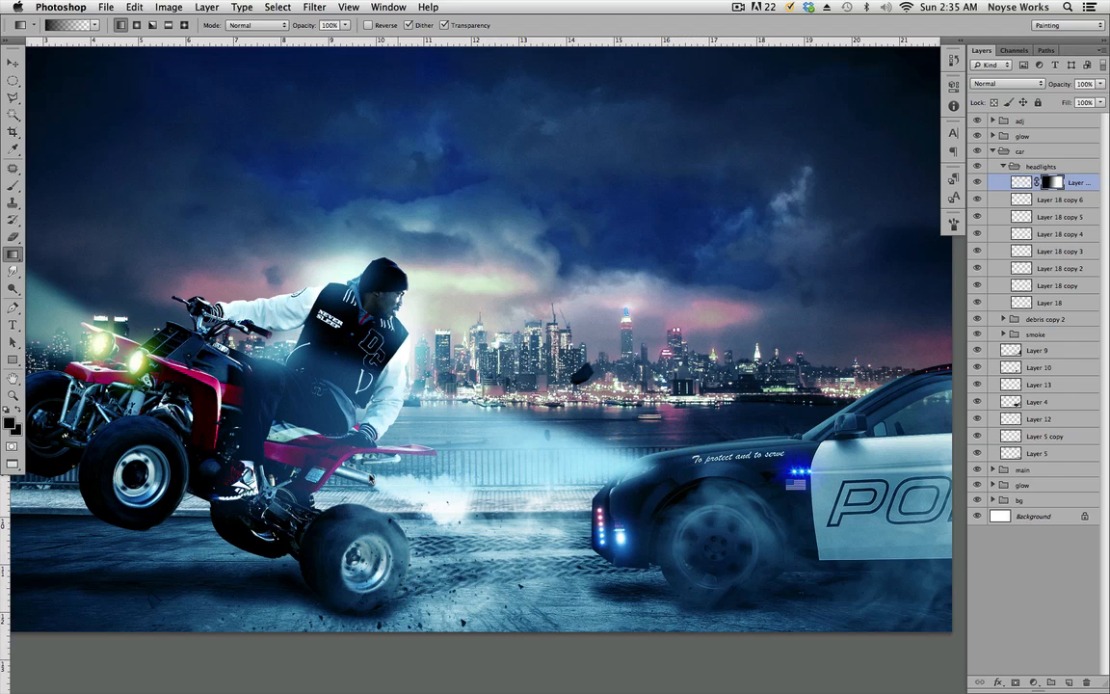
left_click_drag(356, 436, 577, 463)
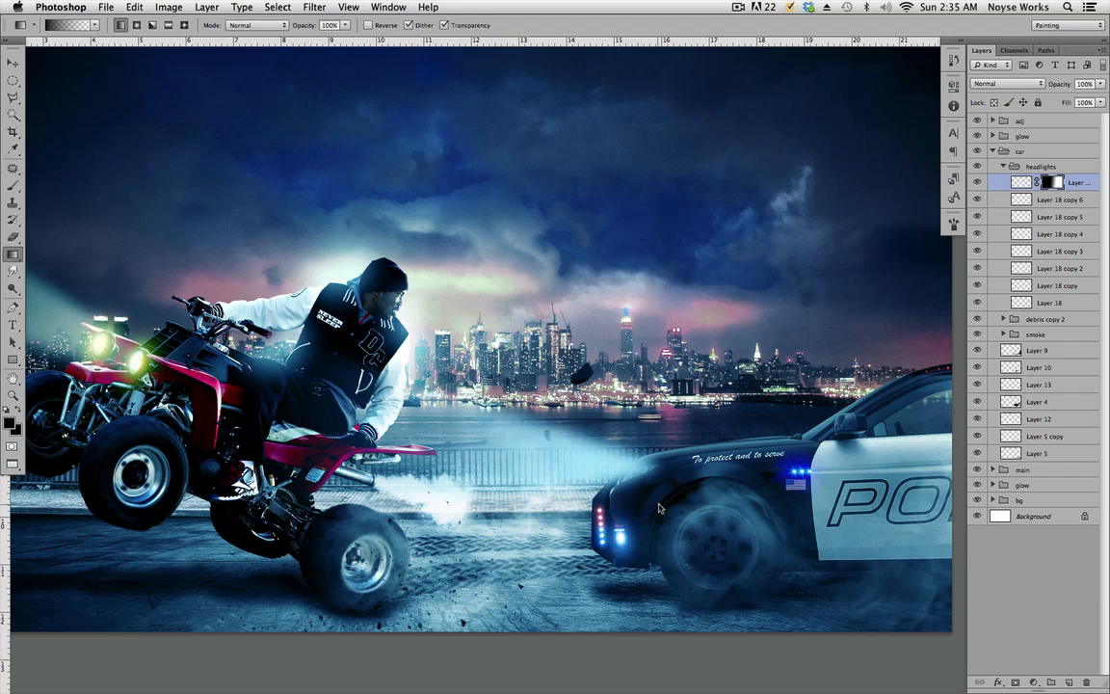
Step: Set the blue beam layer to Linear Dodge (Add) after comparing it with Normal, and save the document
key("v")
left_click(1008, 84)
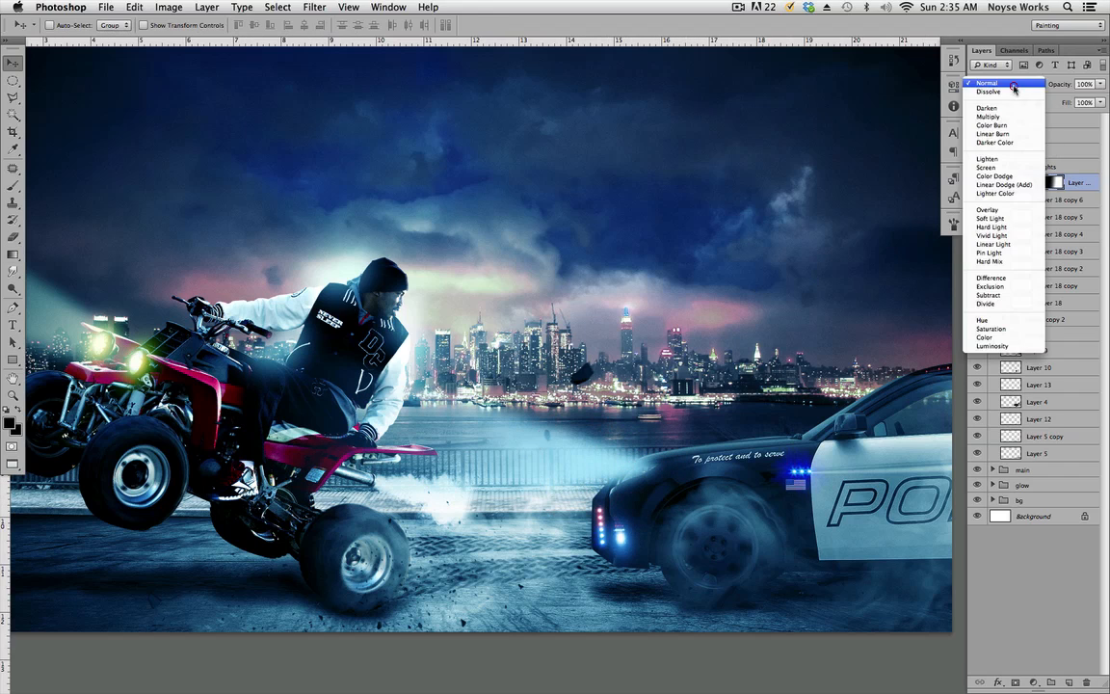
left_click(1025, 187)
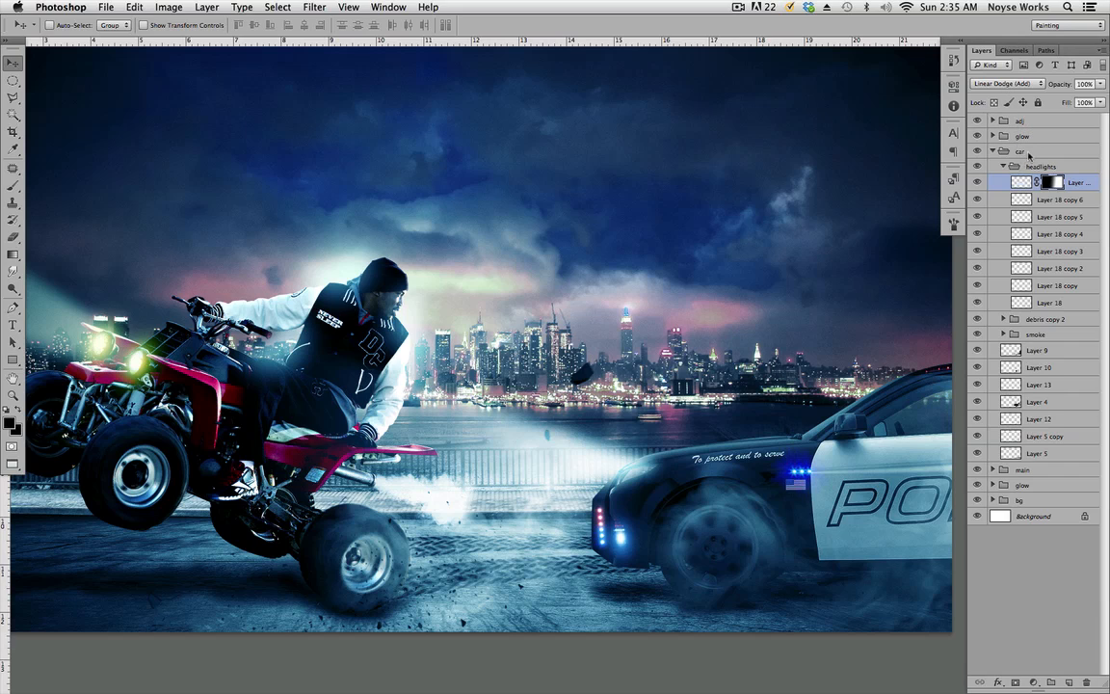
left_click(1012, 83)
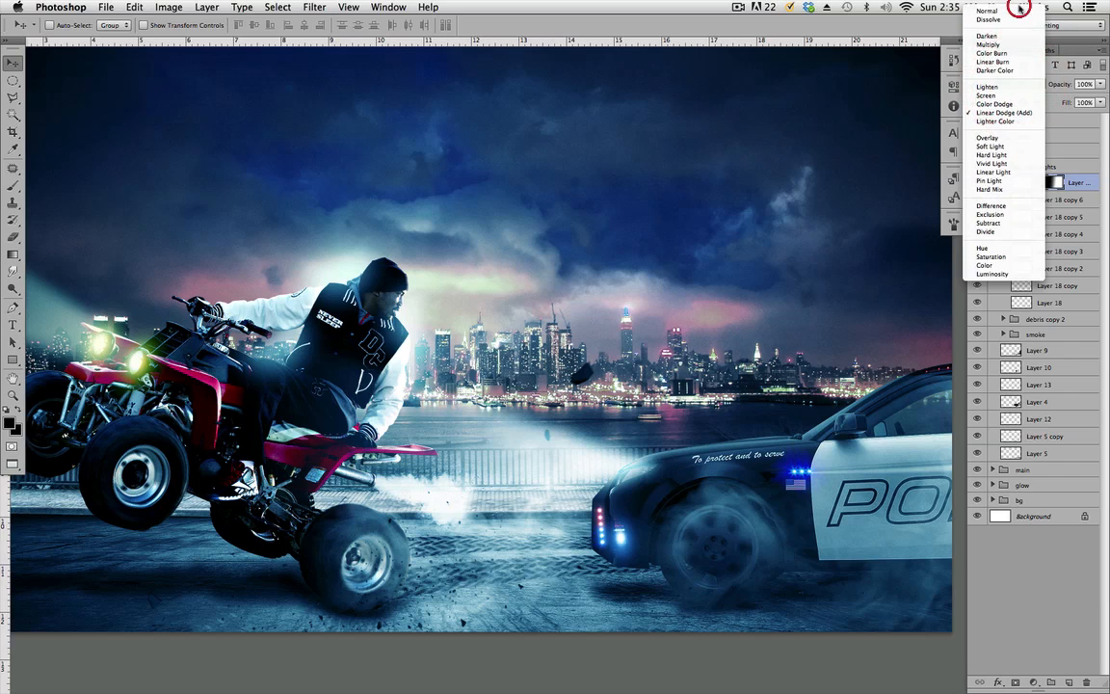
left_click(1016, 11)
left_click(1012, 83)
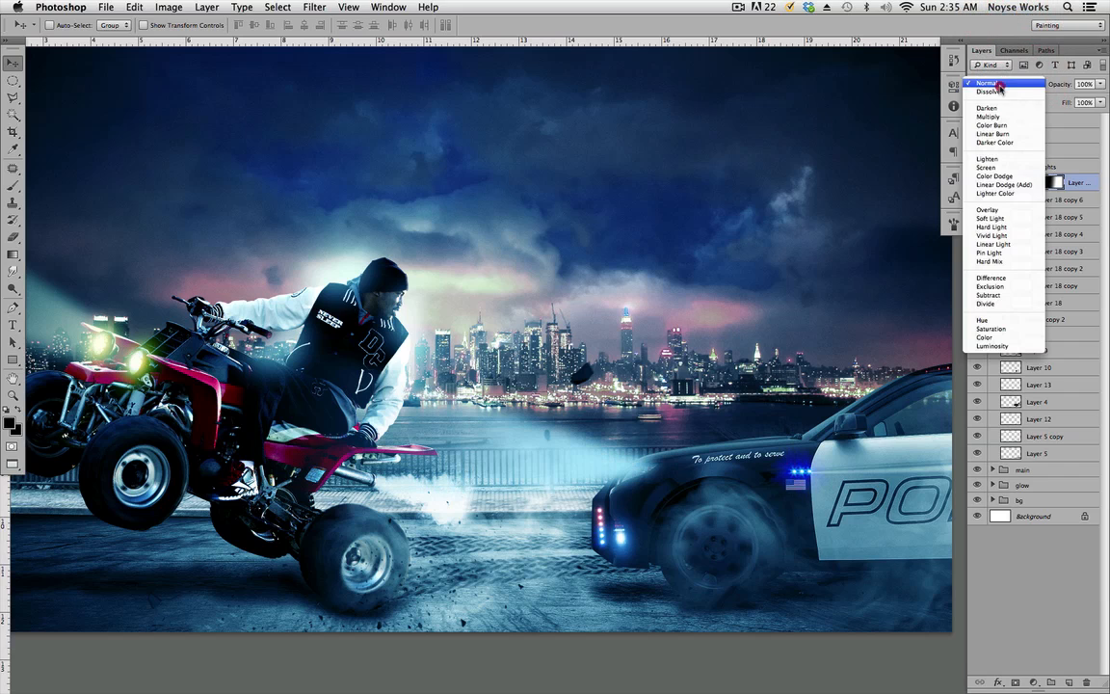
left_click(1010, 184)
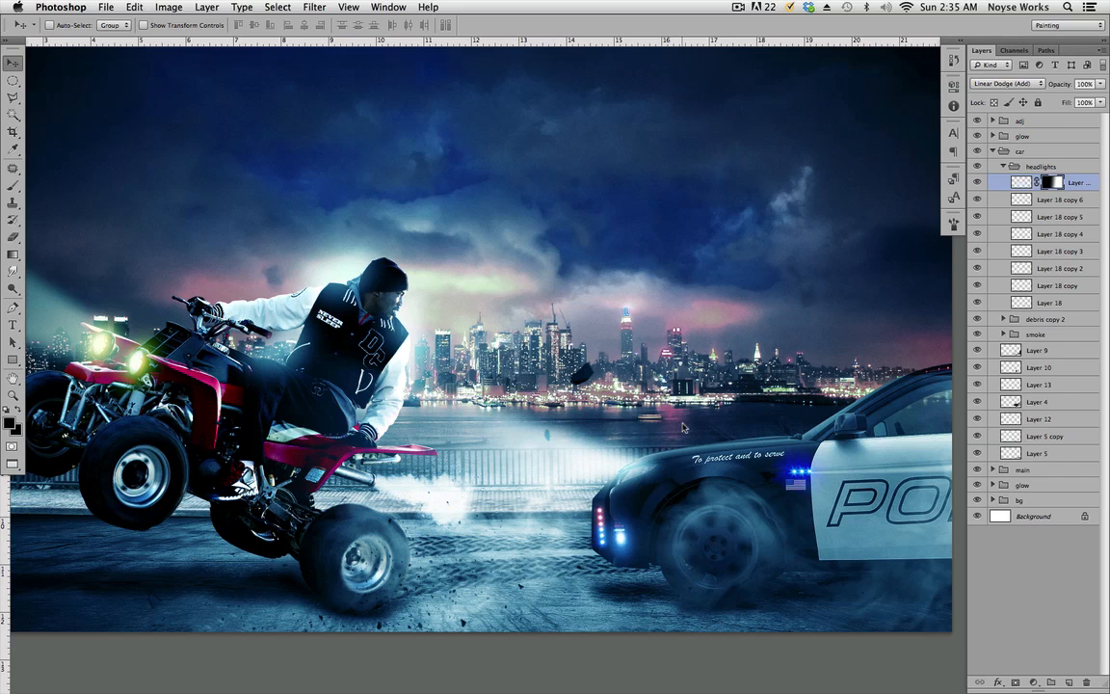
key("super+s")
Step: Try squashing the blue beam to 43.93% height and moving it up to line up with the police car's headlight
left_click_drag(683, 427, 763, 401)
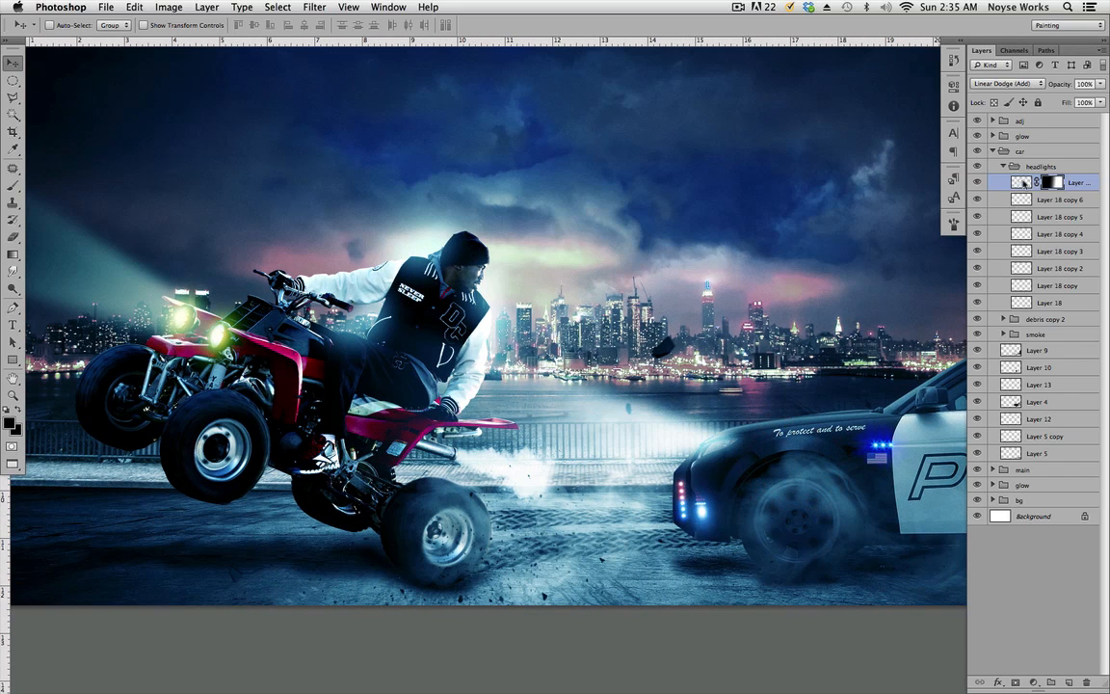
key("super+t")
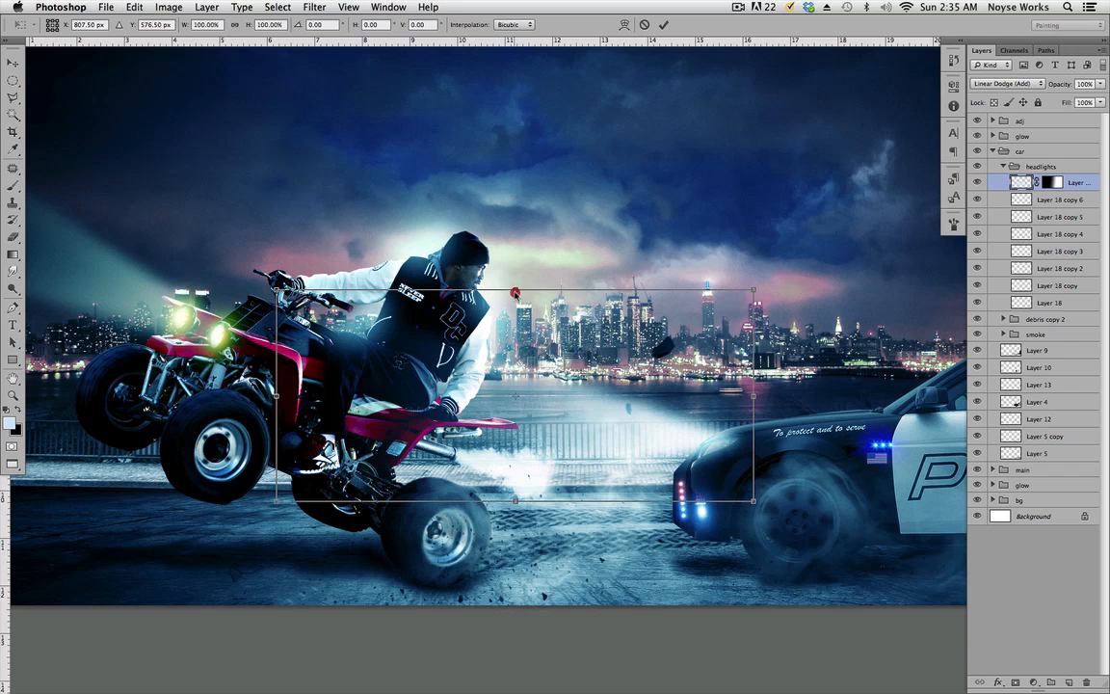
left_click_drag(501, 290, 507, 409)
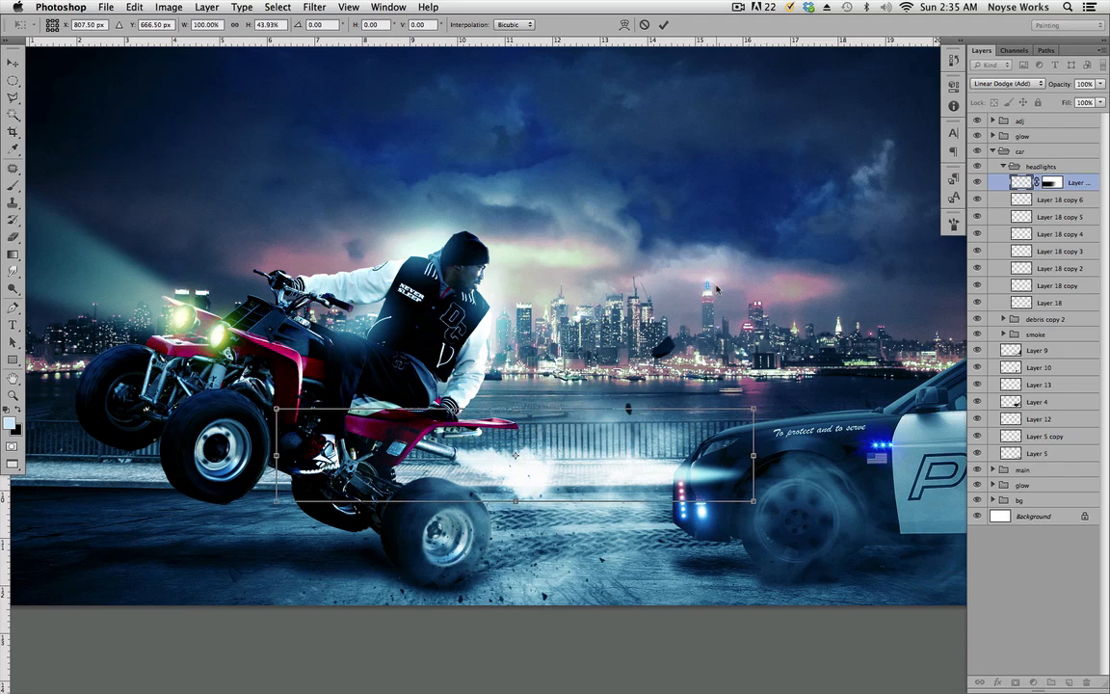
key("Return")
left_click_drag(719, 484, 711, 452)
left_click(751, 528)
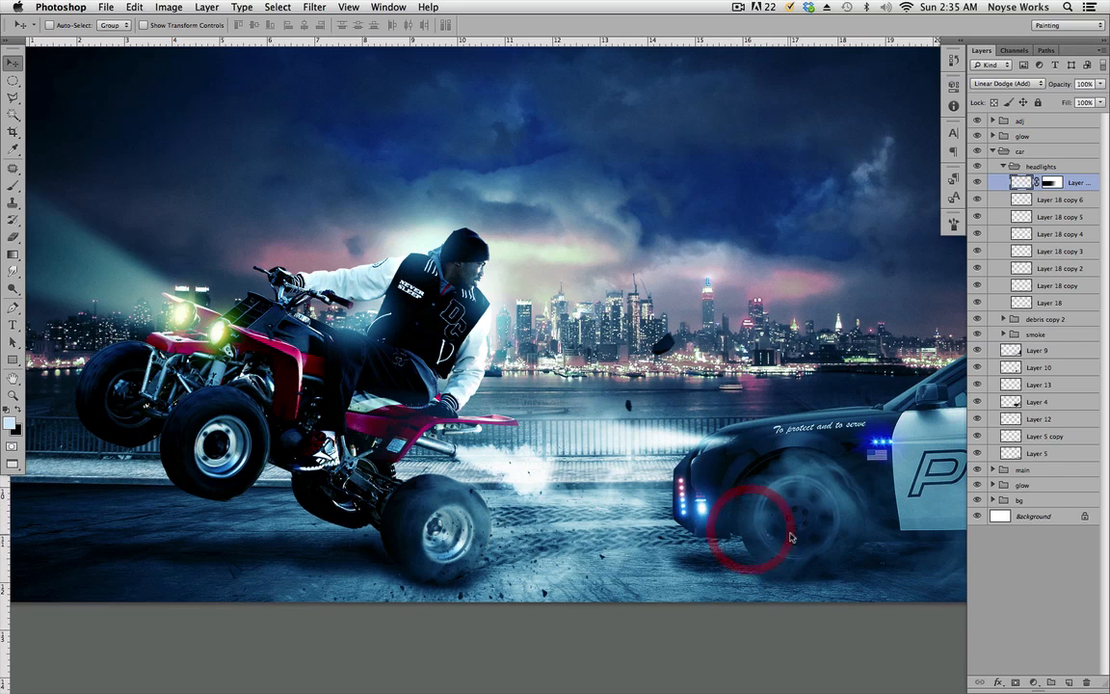
Step: Delete the police car's blue beam layer
left_click_drag(810, 480, 748, 539)
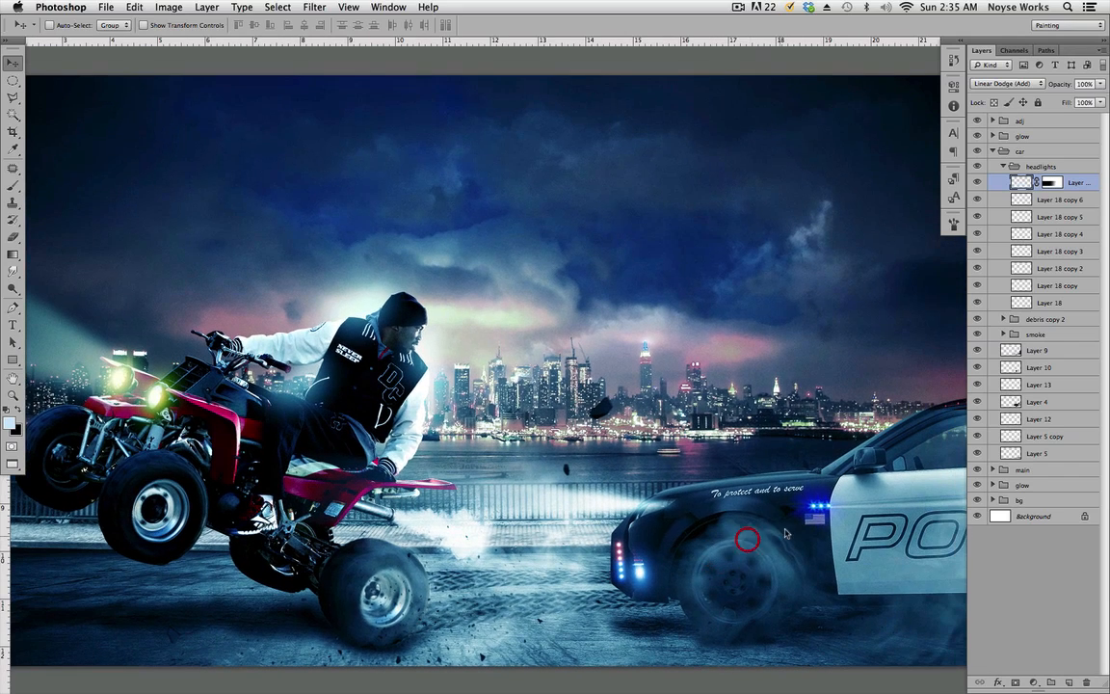
left_click(1074, 185)
left_click_drag(1074, 186, 1089, 684)
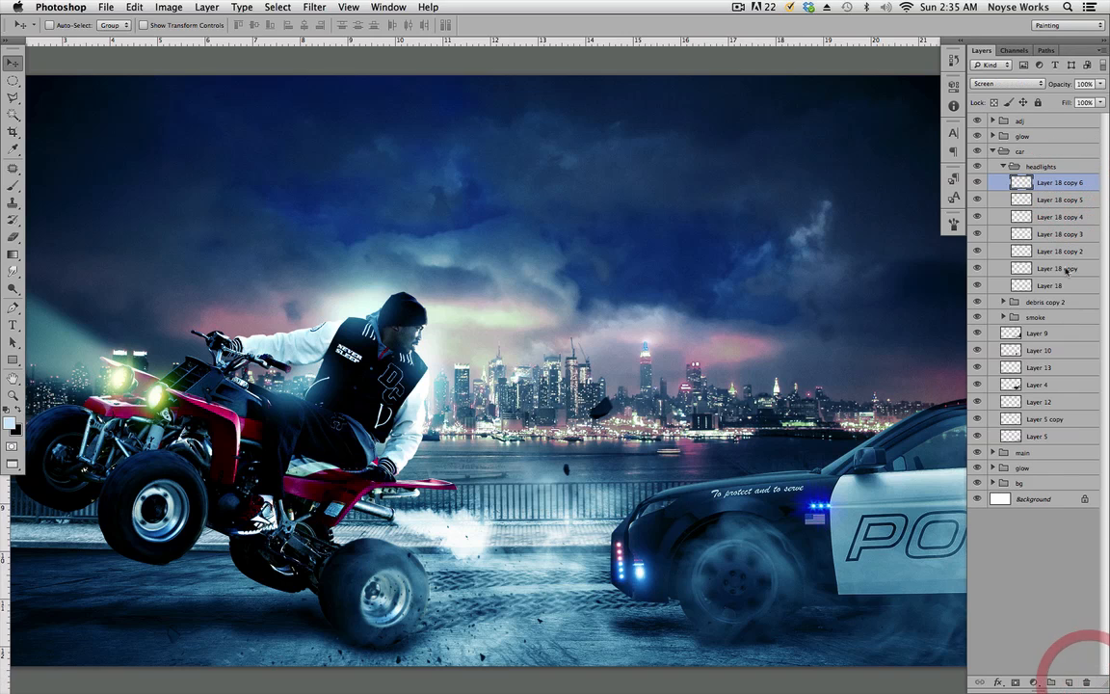
Step: Create a new layer and outline a downward-angled cone selection from the car's headlight to the quad's rear wheel with the Polygonal Lasso
left_click(1067, 681)
left_click(12, 97)
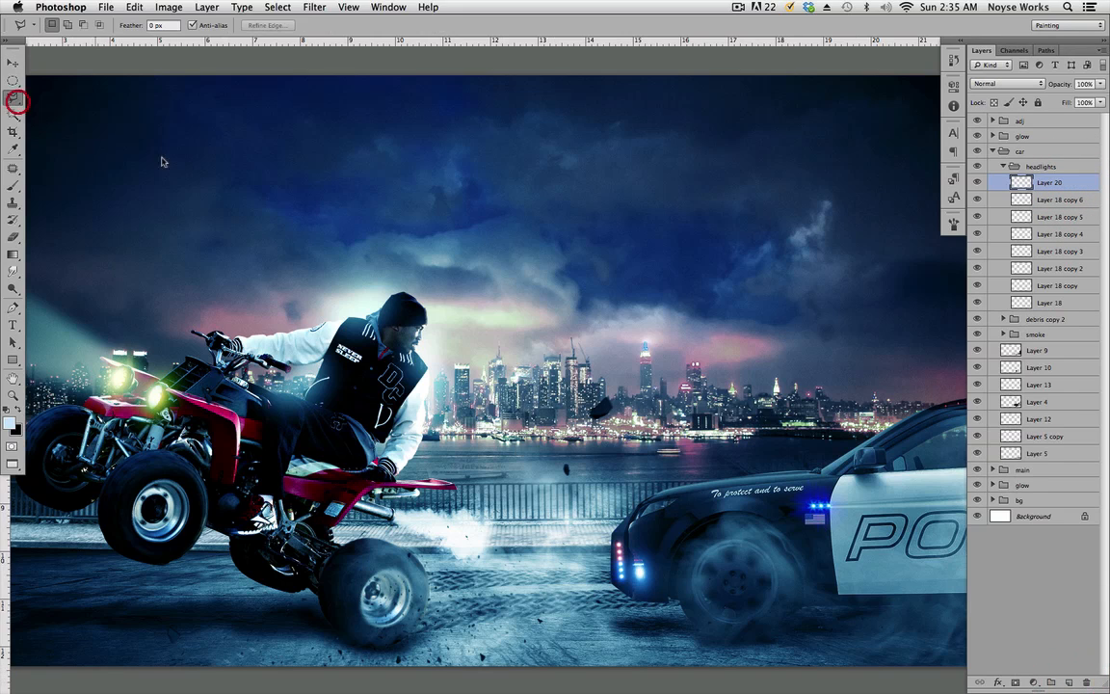
scroll(161, 159, "left", 5)
scroll(453, 364, "right", 5)
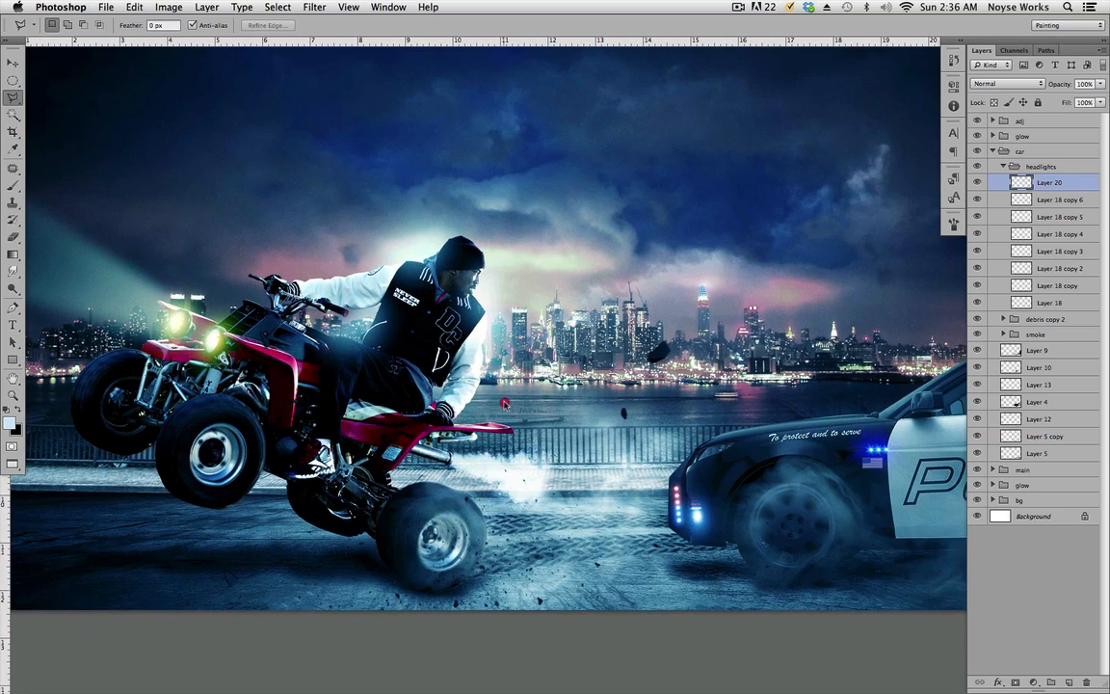
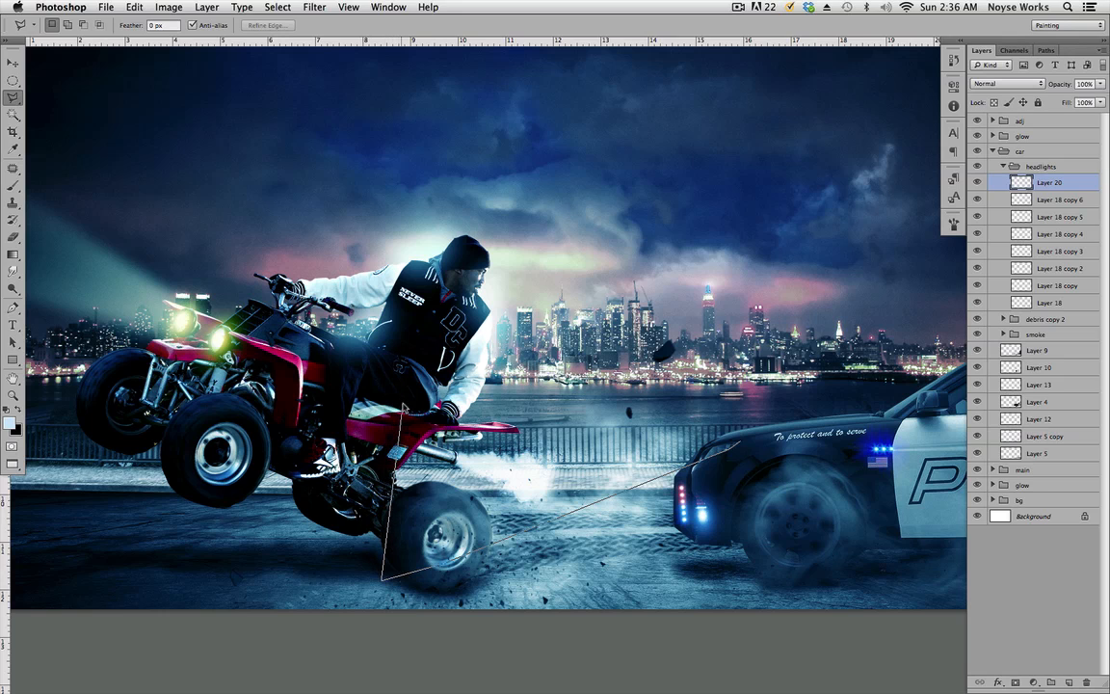
double_click(404, 405)
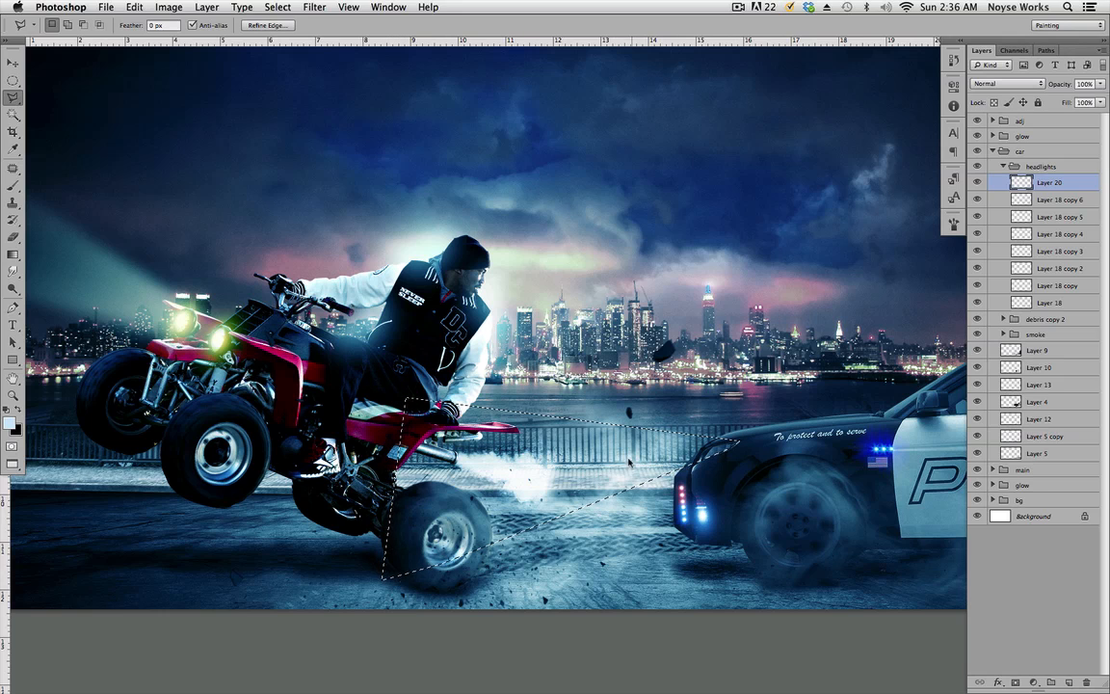
Step: Fill the cone selection with the light blue foreground colour, deselect it, and soften the beam with a 2.6-pixel Gaussian Blur
key("alt+BackSpace")
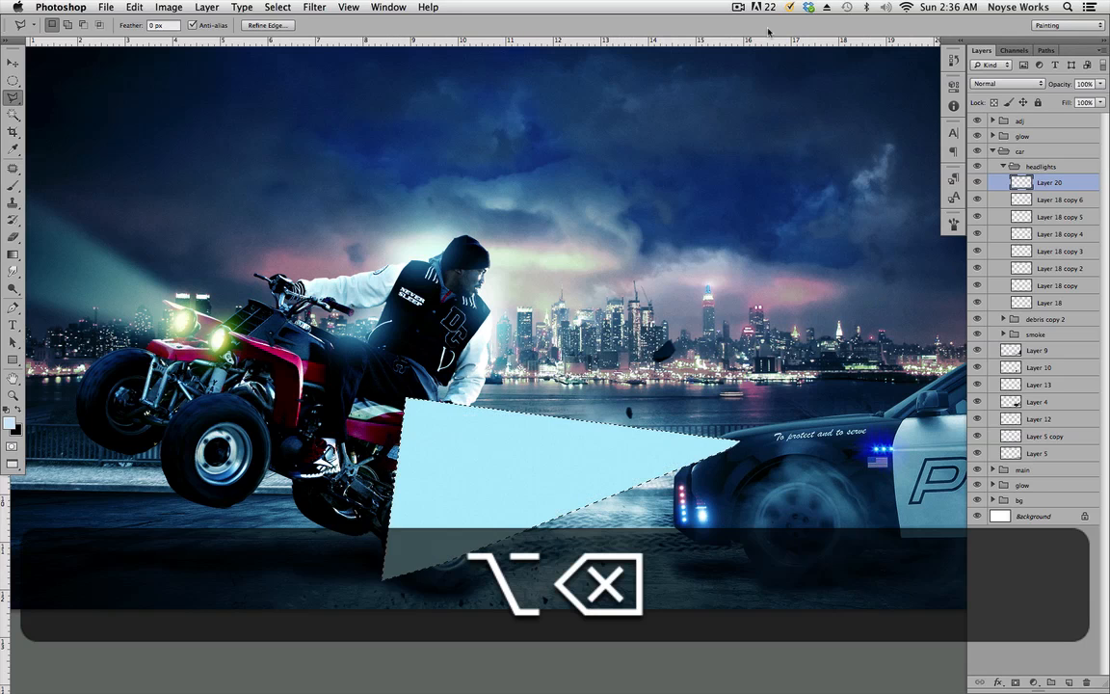
key("super+d")
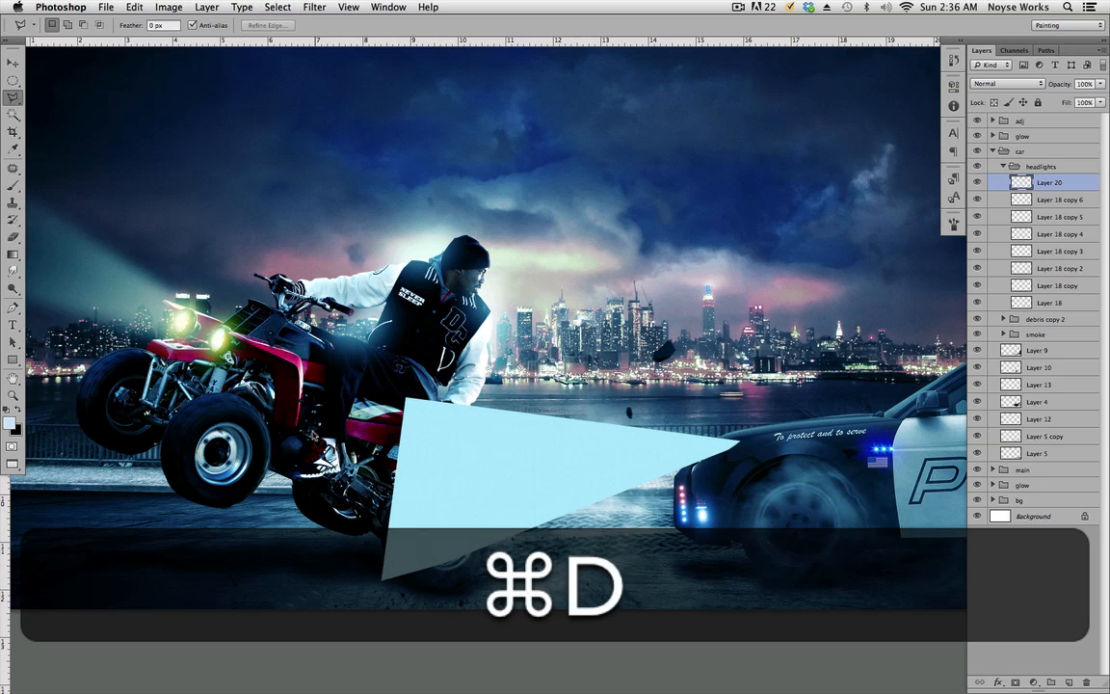
left_click(314, 7)
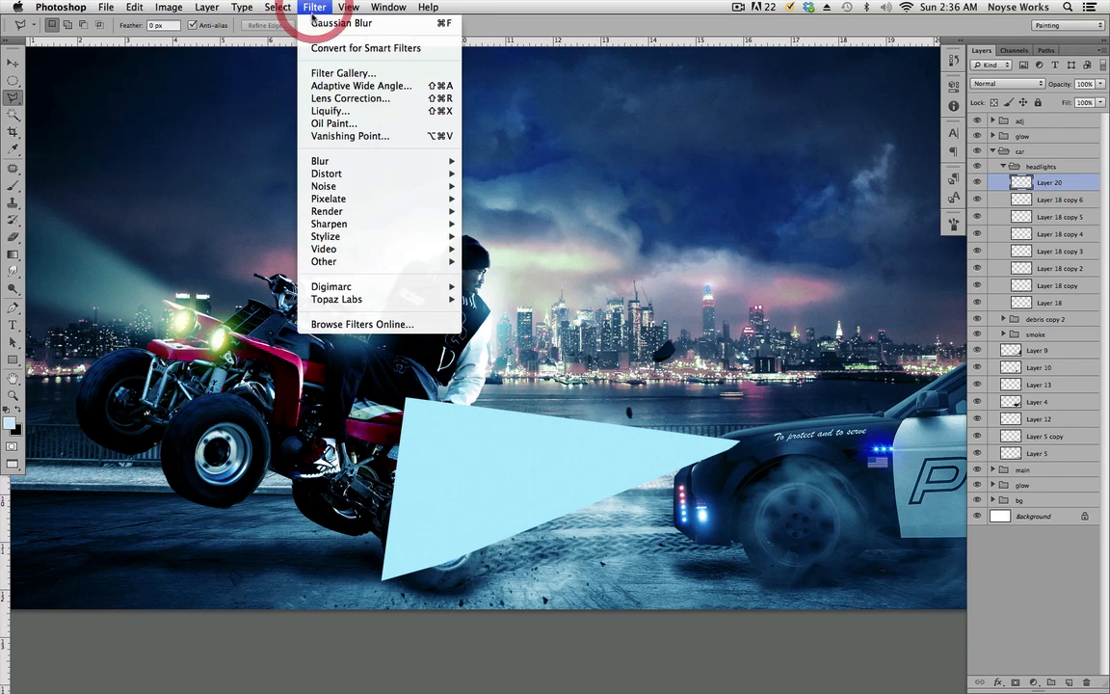
mouse_move(348, 166)
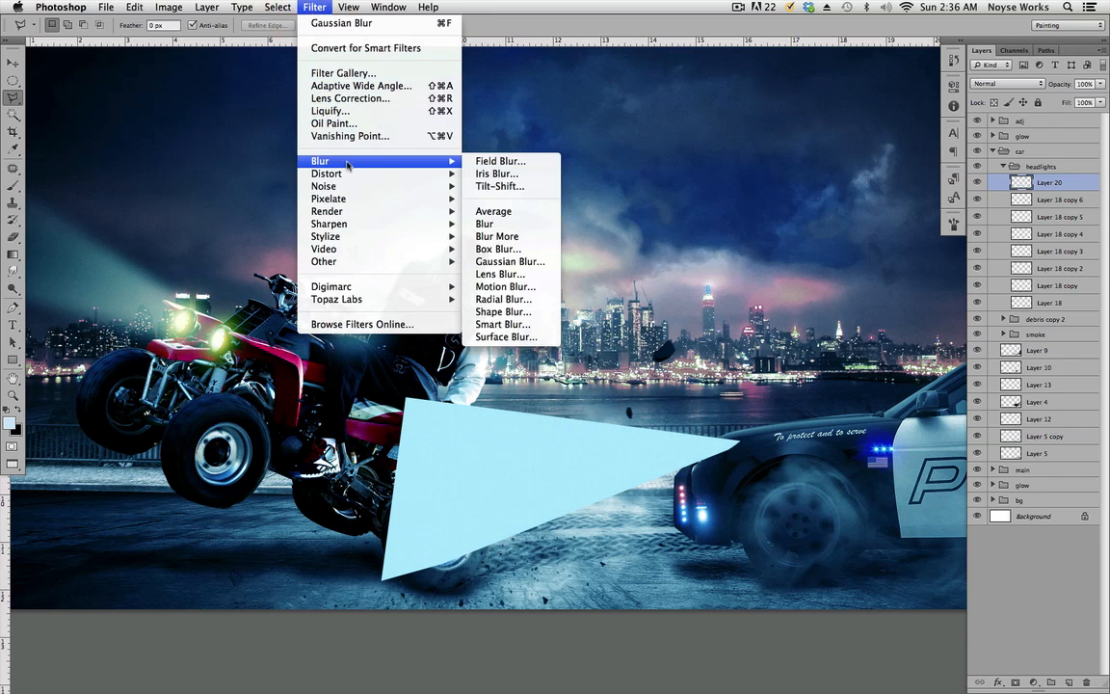
left_click(511, 262)
left_click_drag(633, 358, 520, 349)
left_click_drag(686, 156, 734, 98)
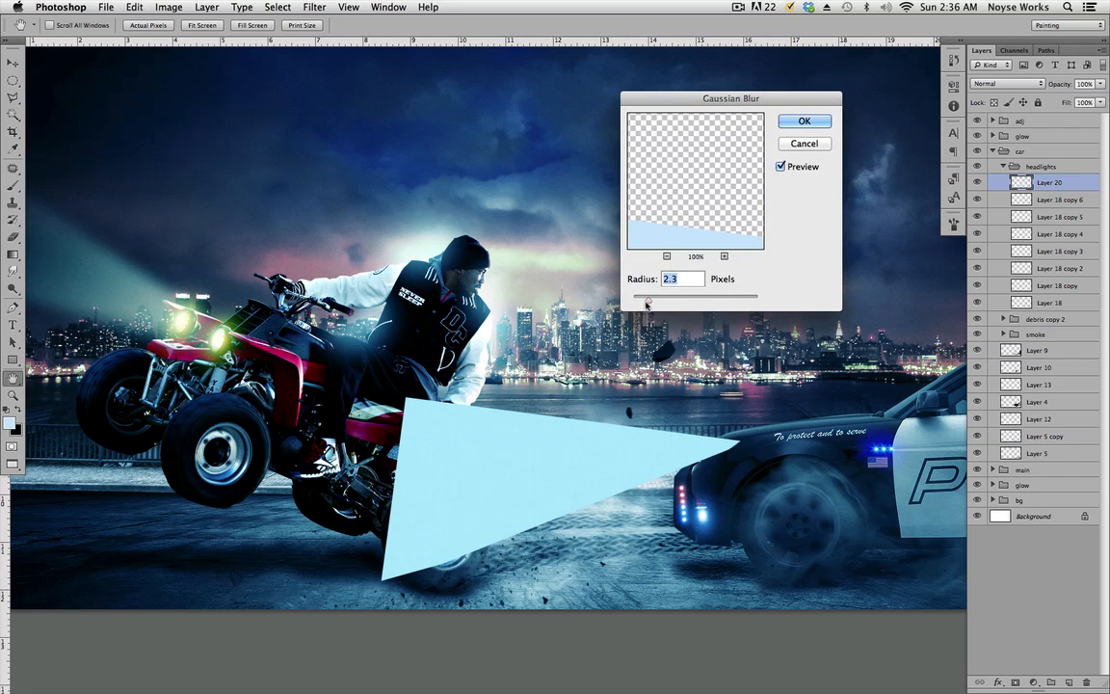
left_click(645, 301)
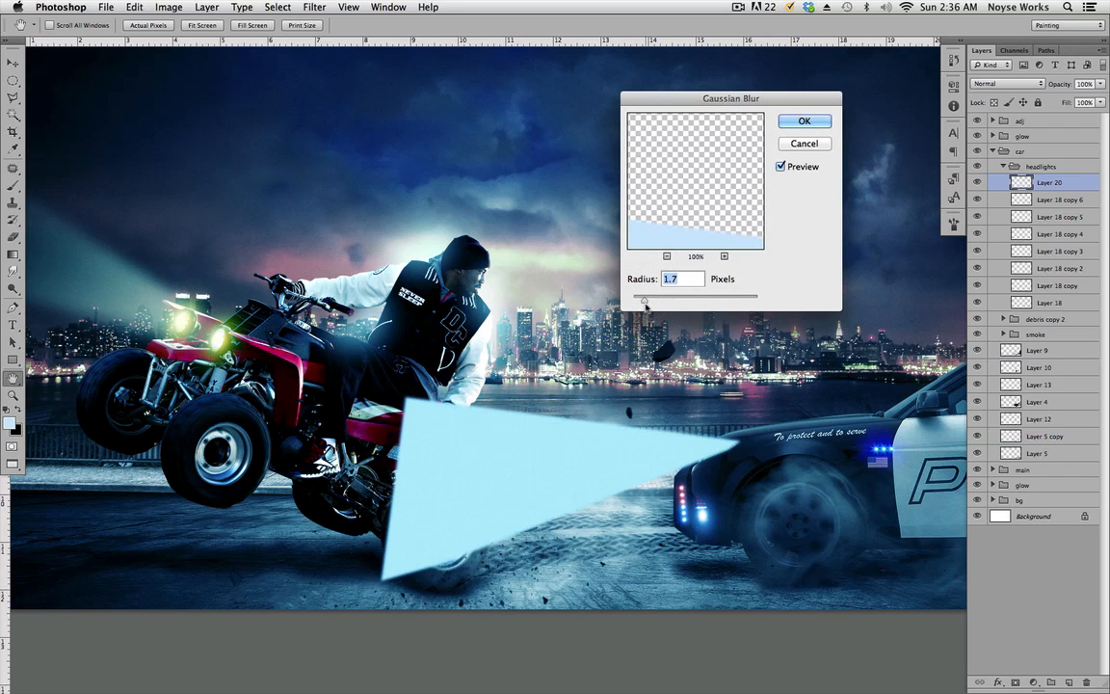
left_click(649, 301)
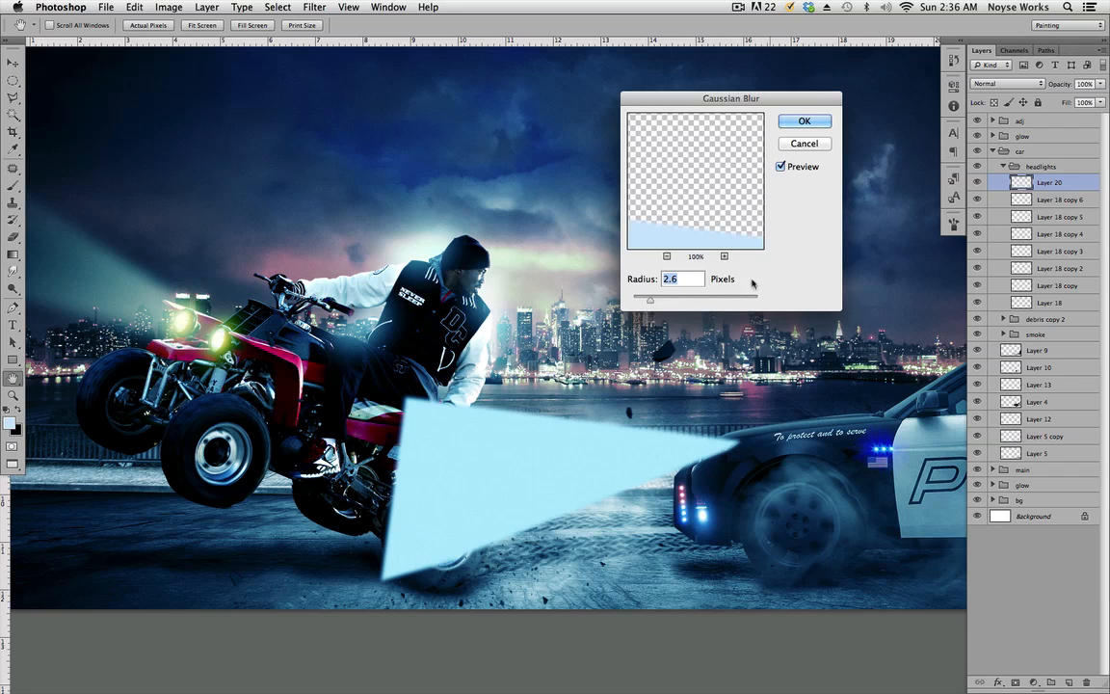
left_click(803, 120)
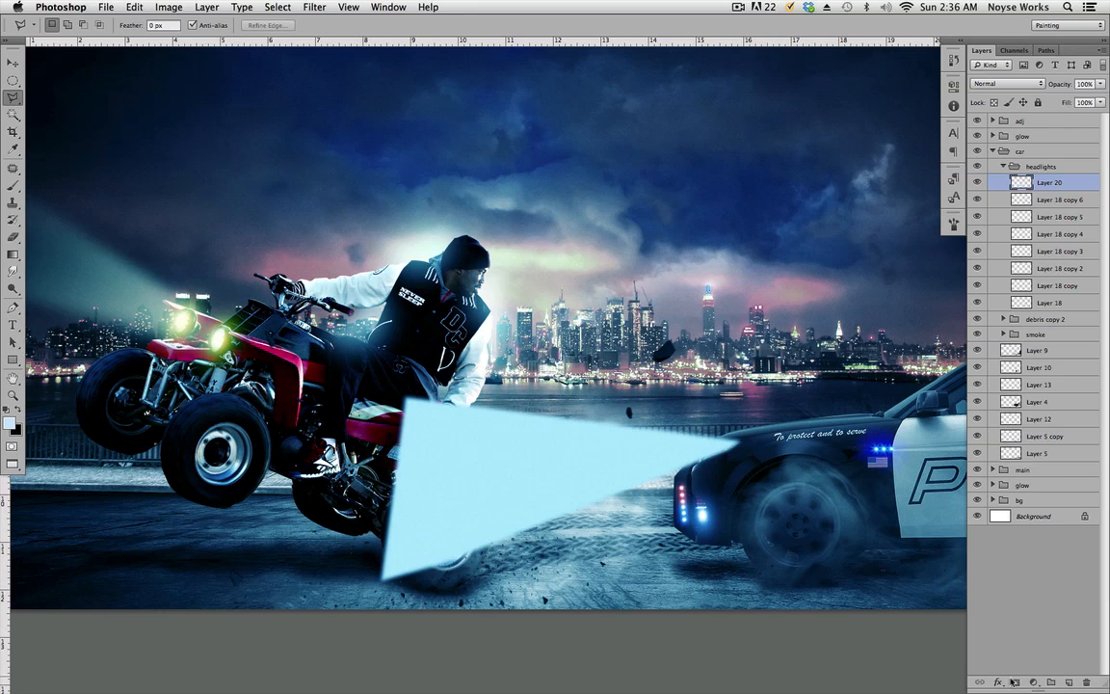
Step: Add a layer mask to the beam and fade out its wide end with a horizontal linear gradient running from the quad towards the headlight
left_click(1014, 681)
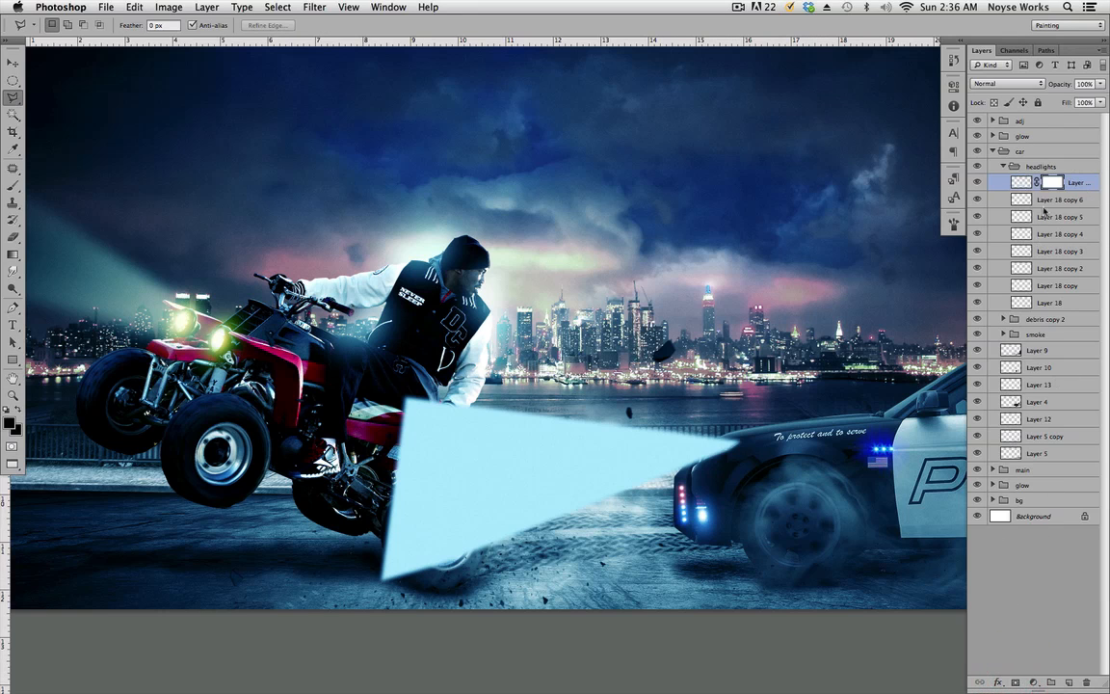
left_click(12, 254)
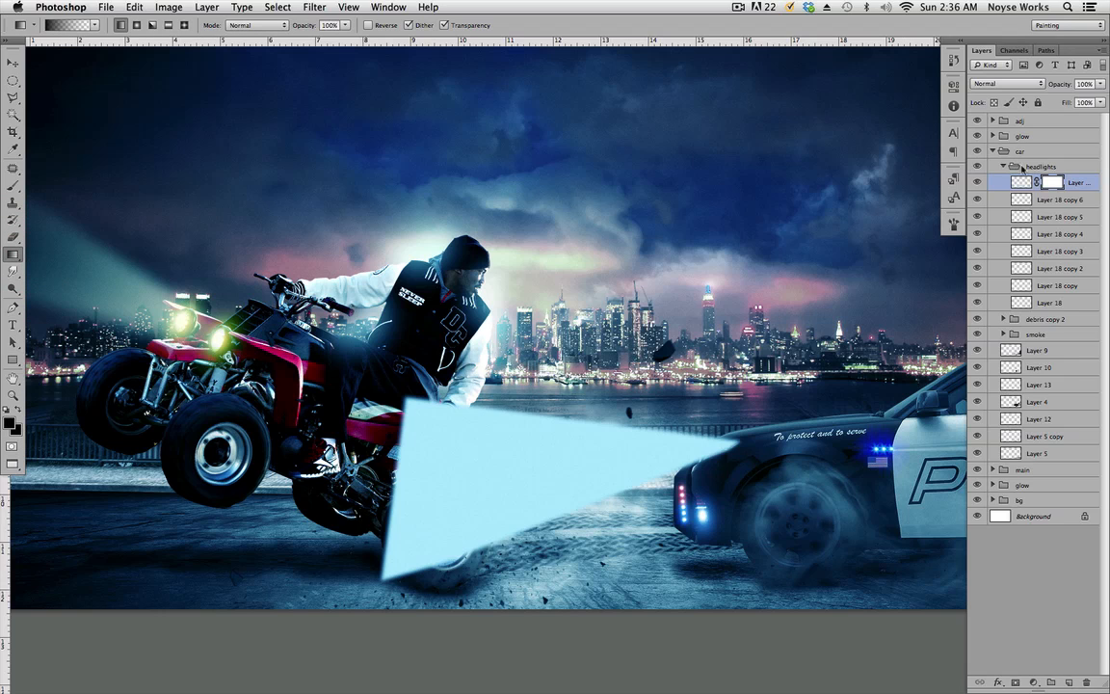
left_click_drag(388, 469, 430, 471)
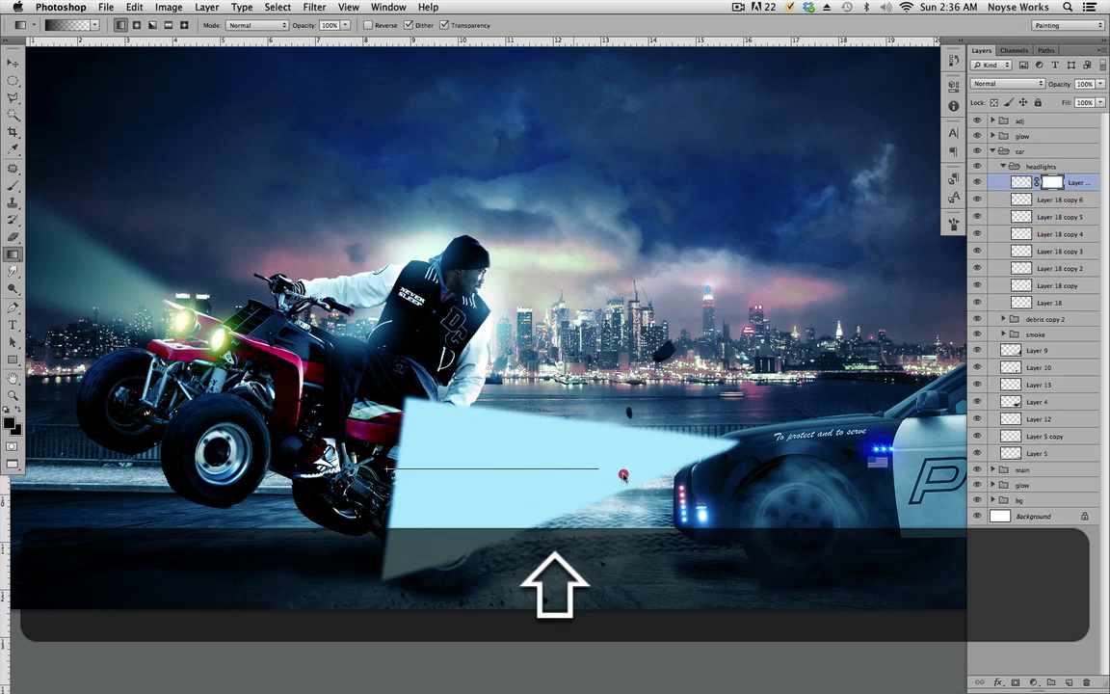
left_click_drag(716, 479, 757, 472)
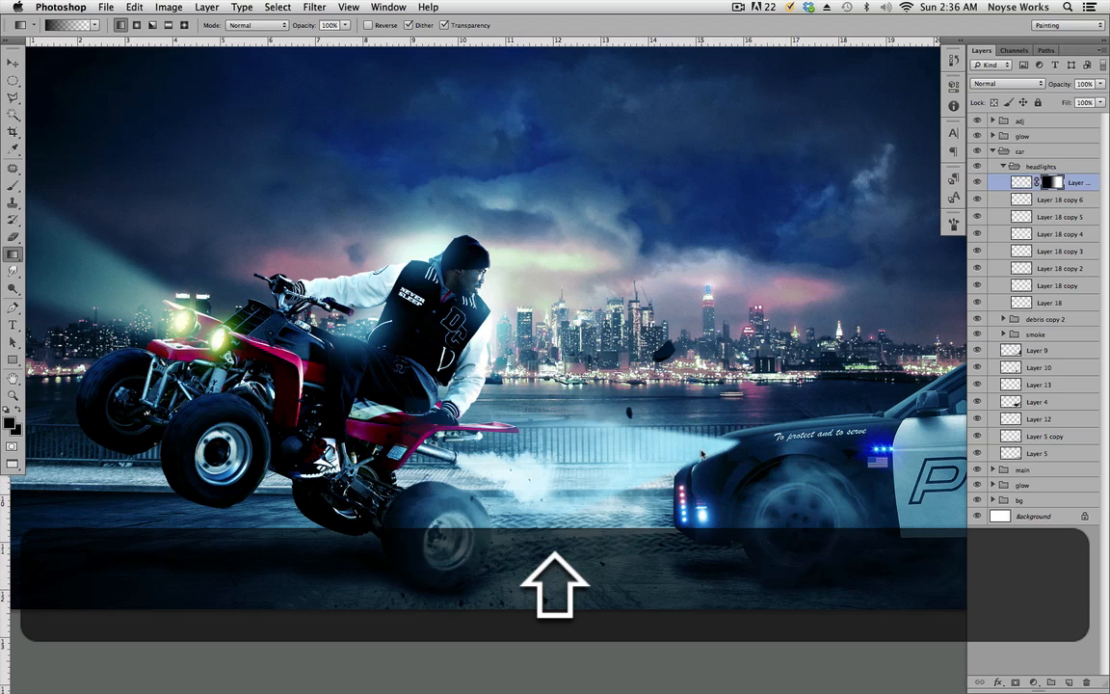
Step: Set the masked beam layer to Linear Dodge (Add) at 82% opacity and save the document
left_click(1012, 85)
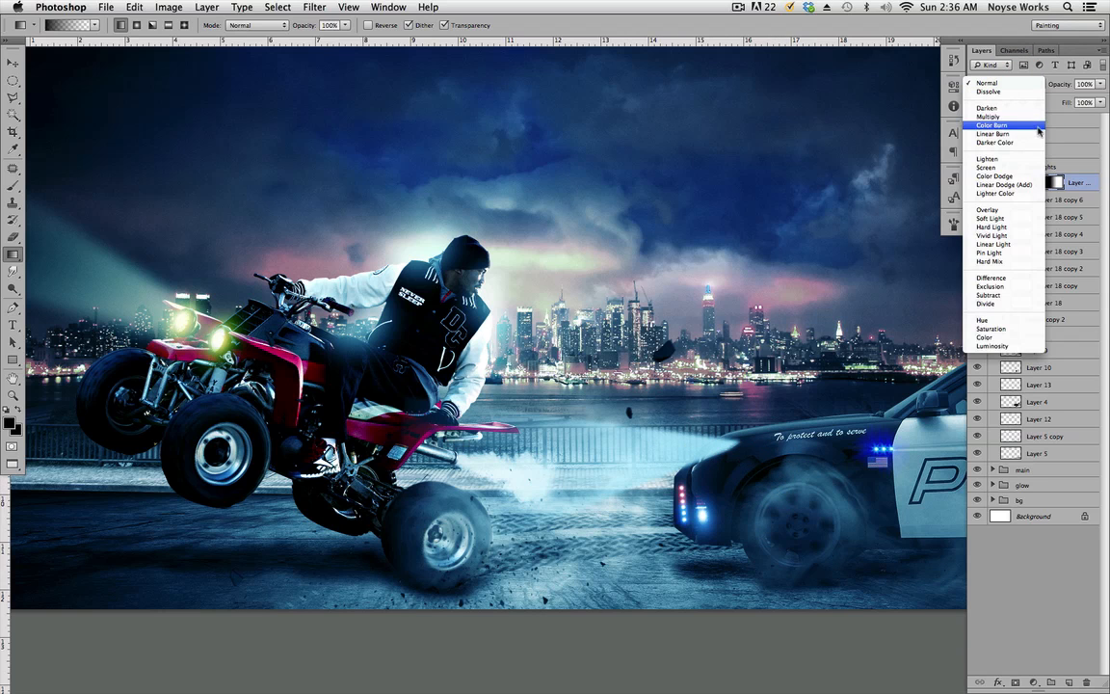
left_click(1028, 181)
key("v")
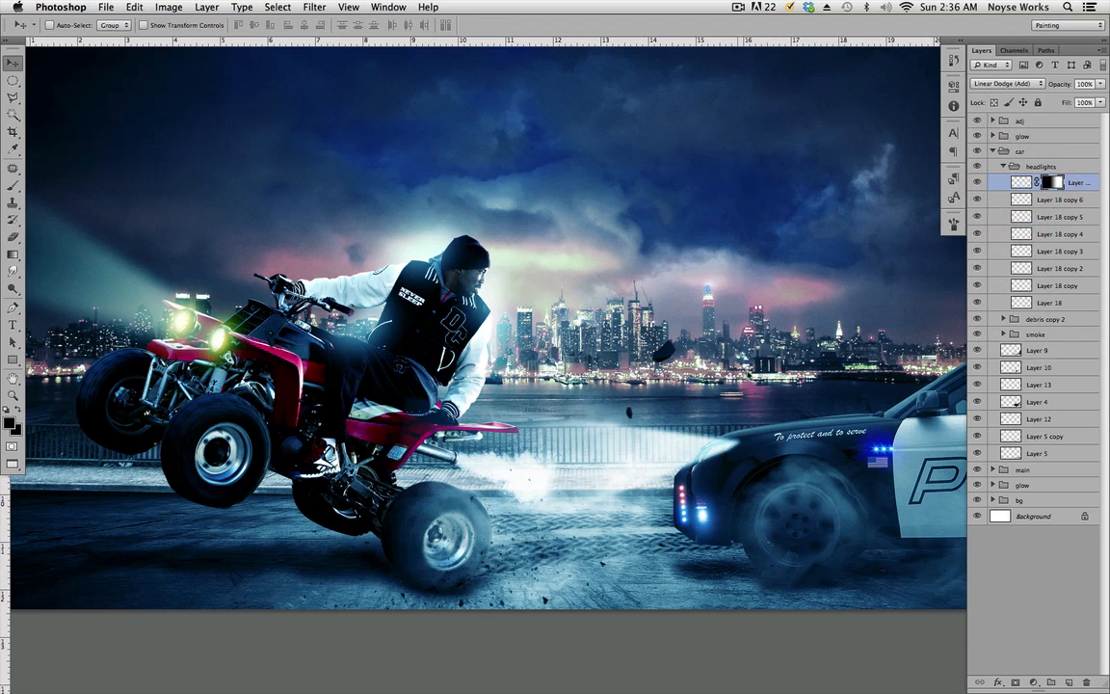
left_click_drag(942, 500, 750, 404)
left_click(1100, 84)
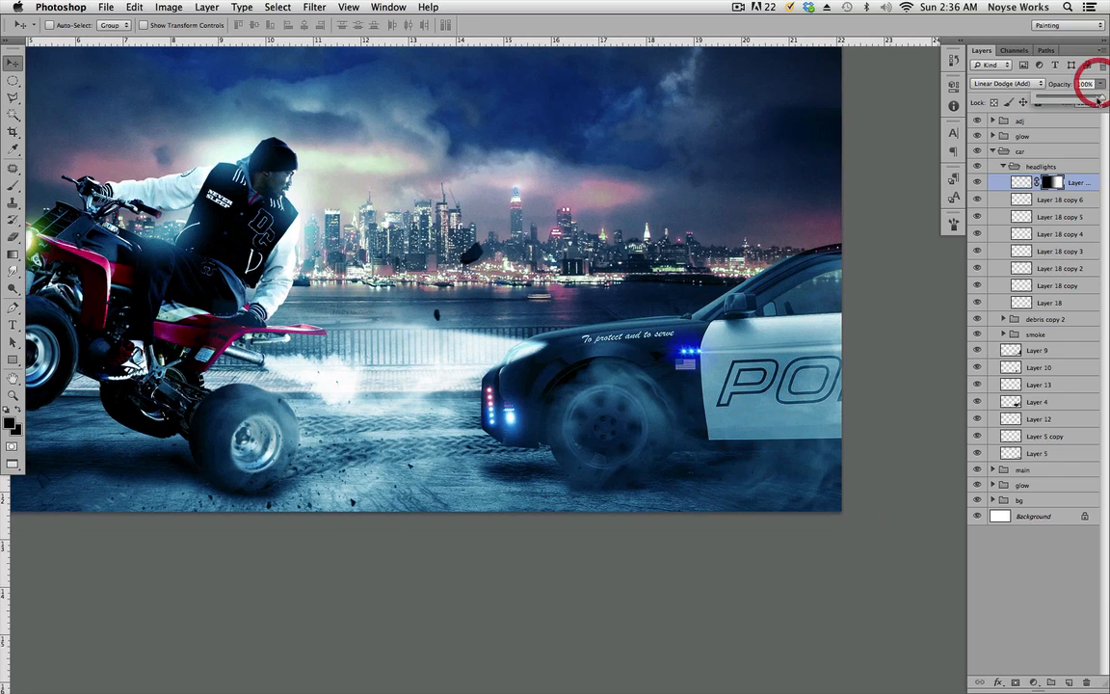
left_click_drag(1096, 100, 1091, 101)
left_click(1090, 98)
left_click(1089, 98)
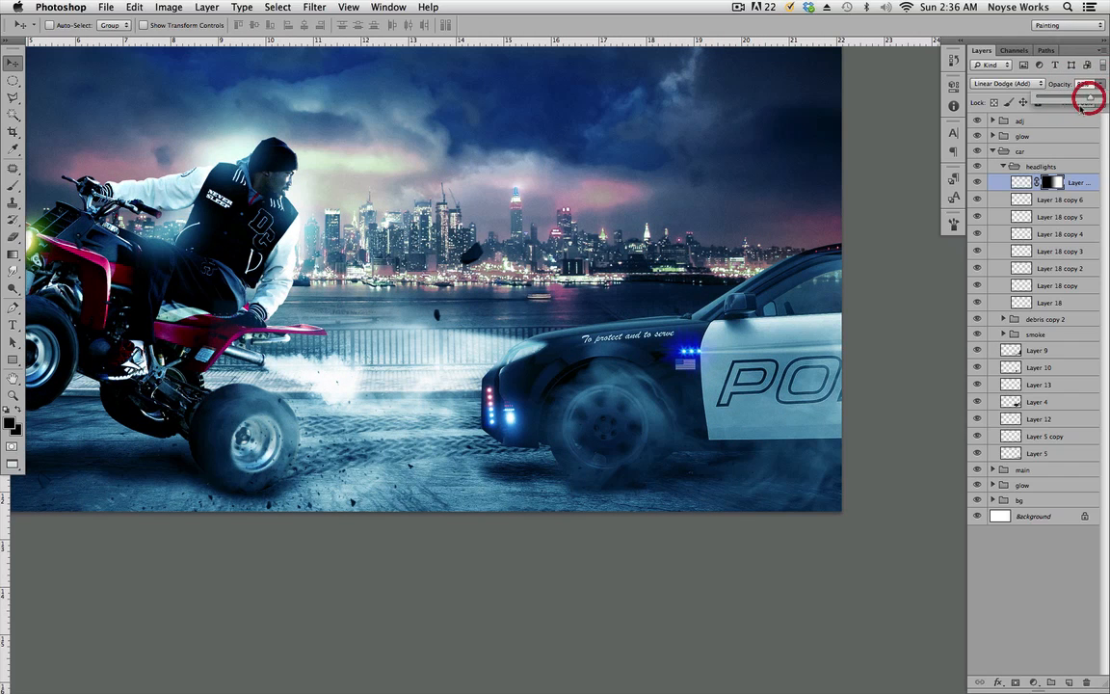
left_click(769, 348)
left_click_drag(770, 348, 804, 366)
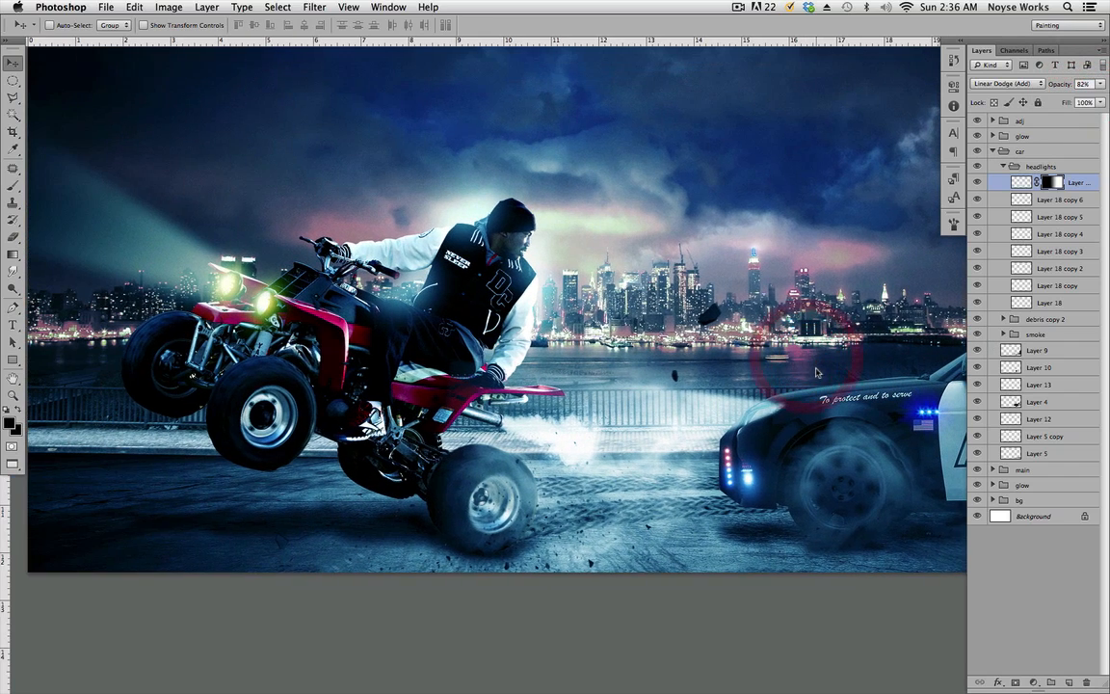
key("super+s")
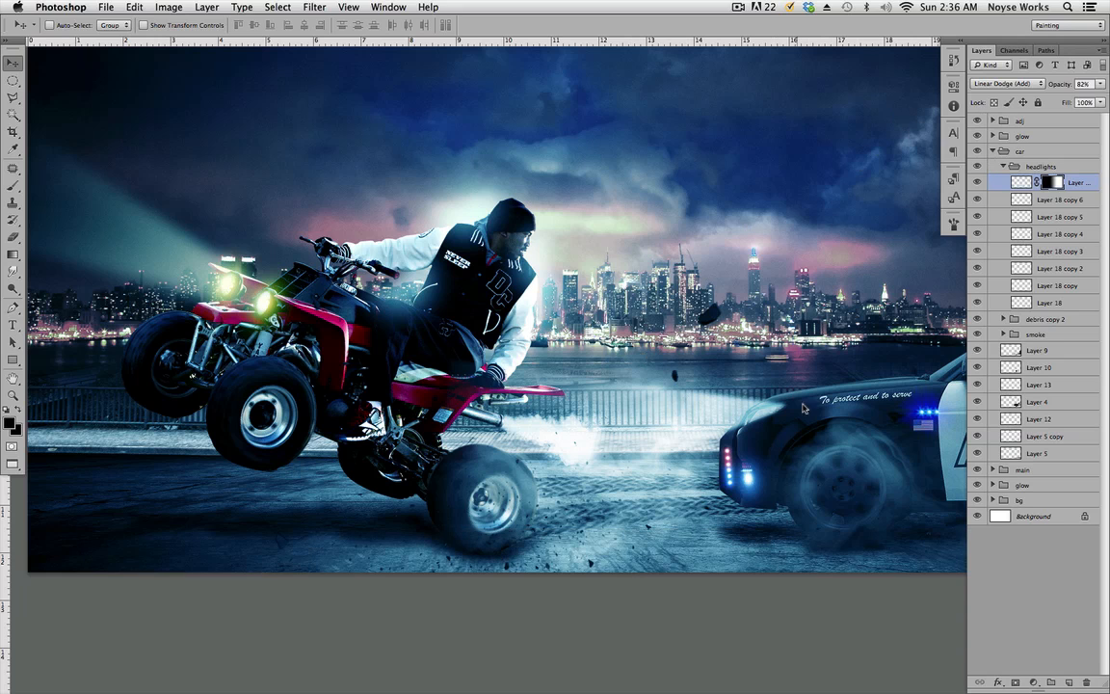
Step: Identify the Layer 18 glow by toggling its visibility, duplicate it, and position the copy on the police car's main headlight
scroll(803, 408, "right", 2)
left_click(977, 302)
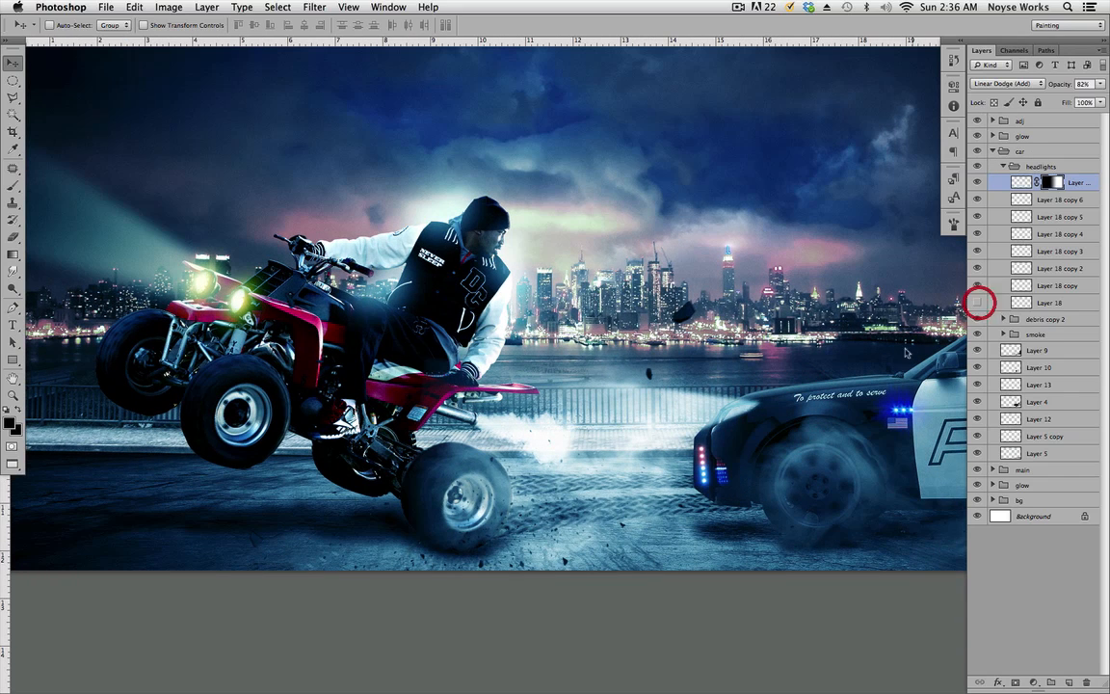
left_click(978, 301)
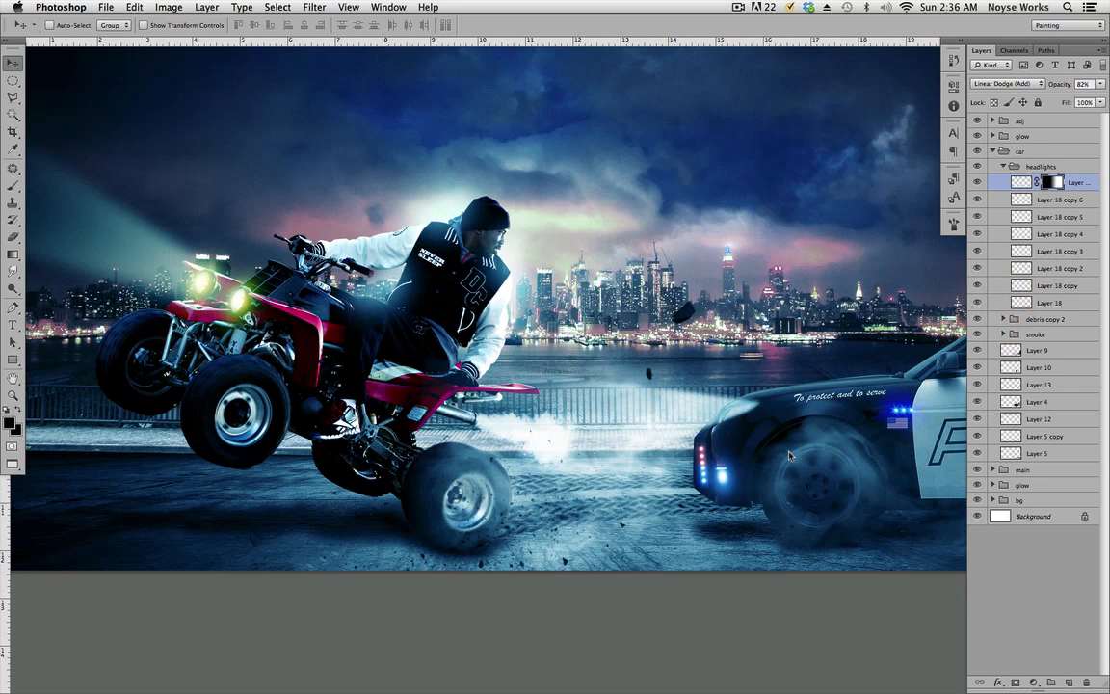
left_click(1056, 301)
key("super+j")
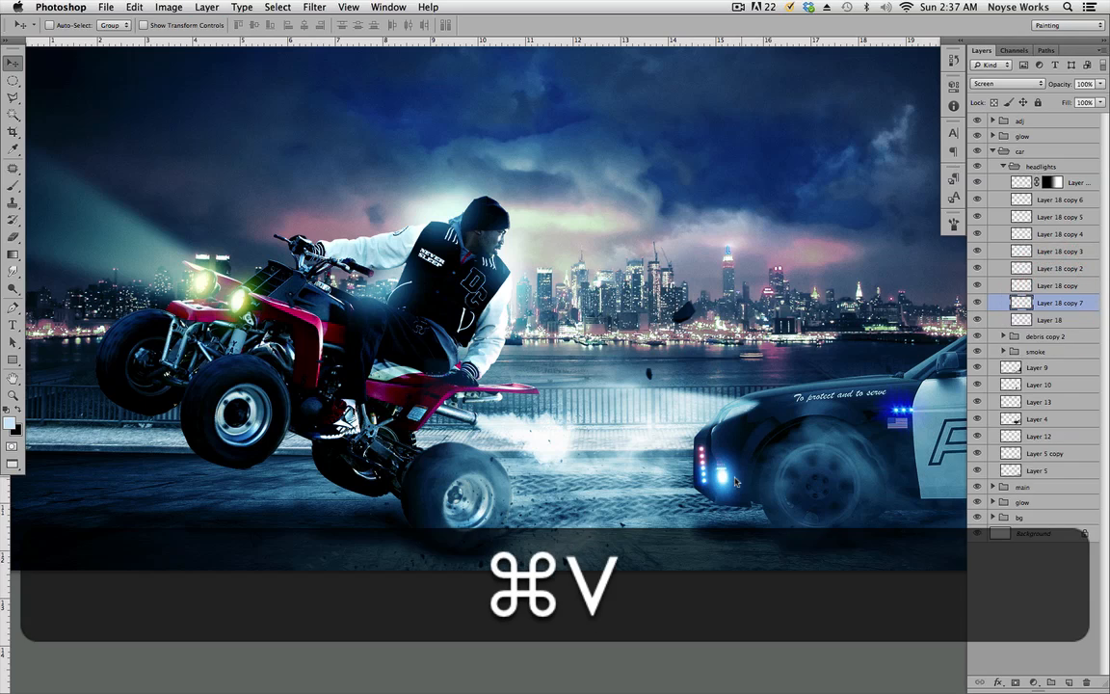
left_click_drag(713, 386, 780, 438)
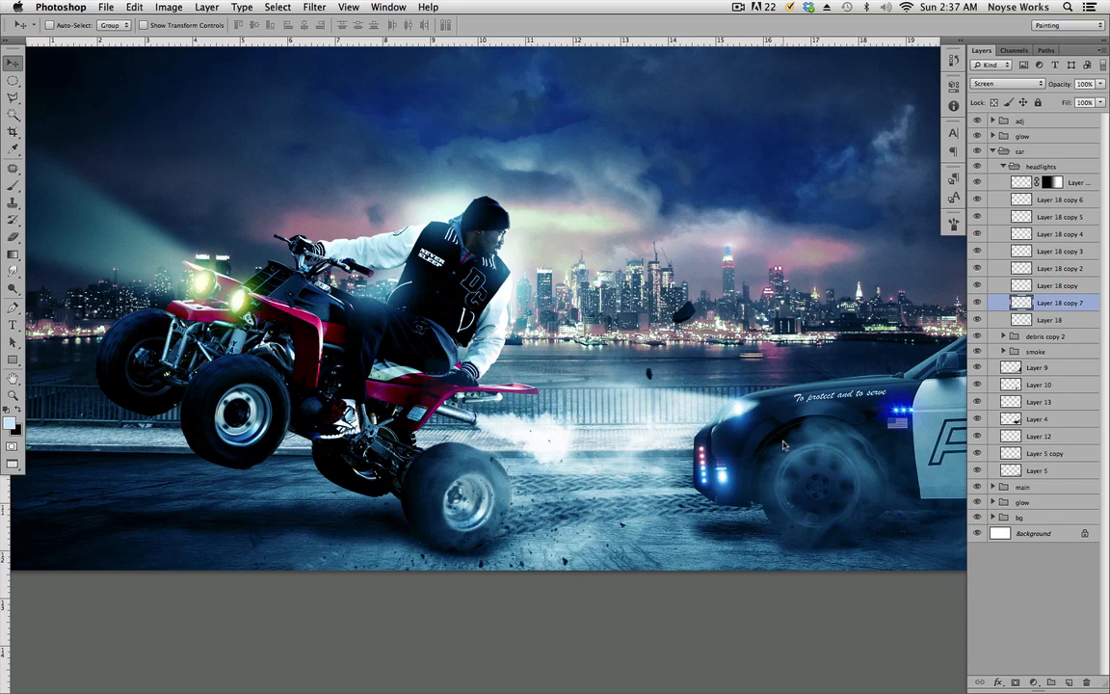
key("super+equal")
key("super+equal")
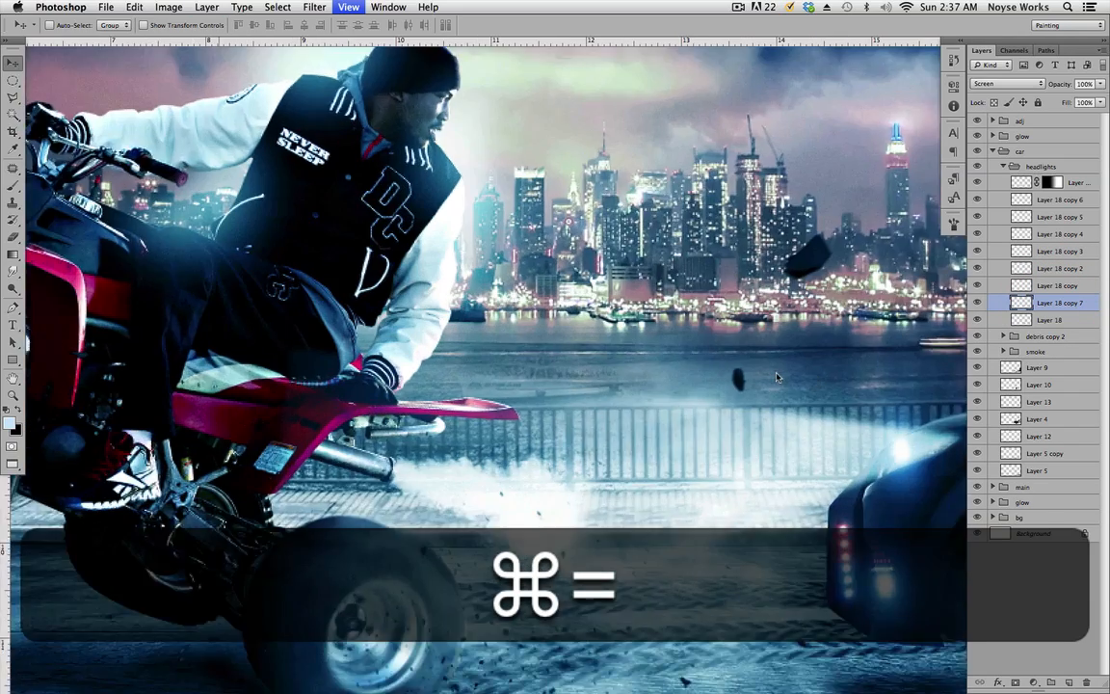
key("super+space")
left_click_drag(915, 511, 408, 352)
left_click_drag(925, 535, 622, 526)
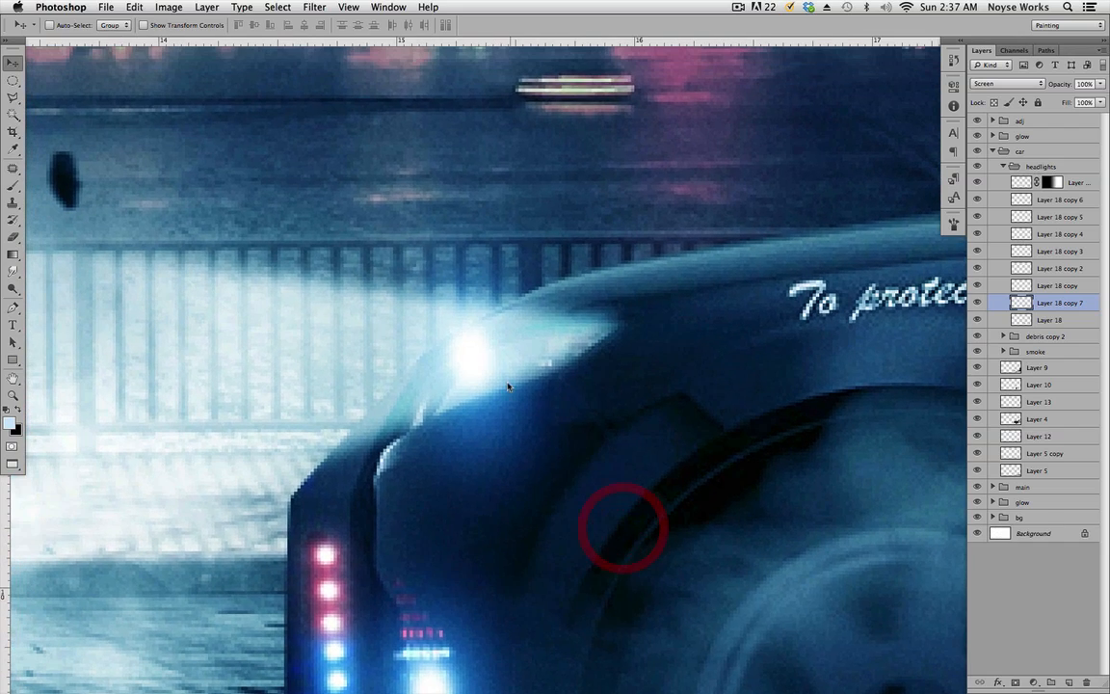
left_click_drag(489, 358, 497, 379)
Step: Scale down the copied headlight glow and move it back inside the front part of the headlight
key("super")
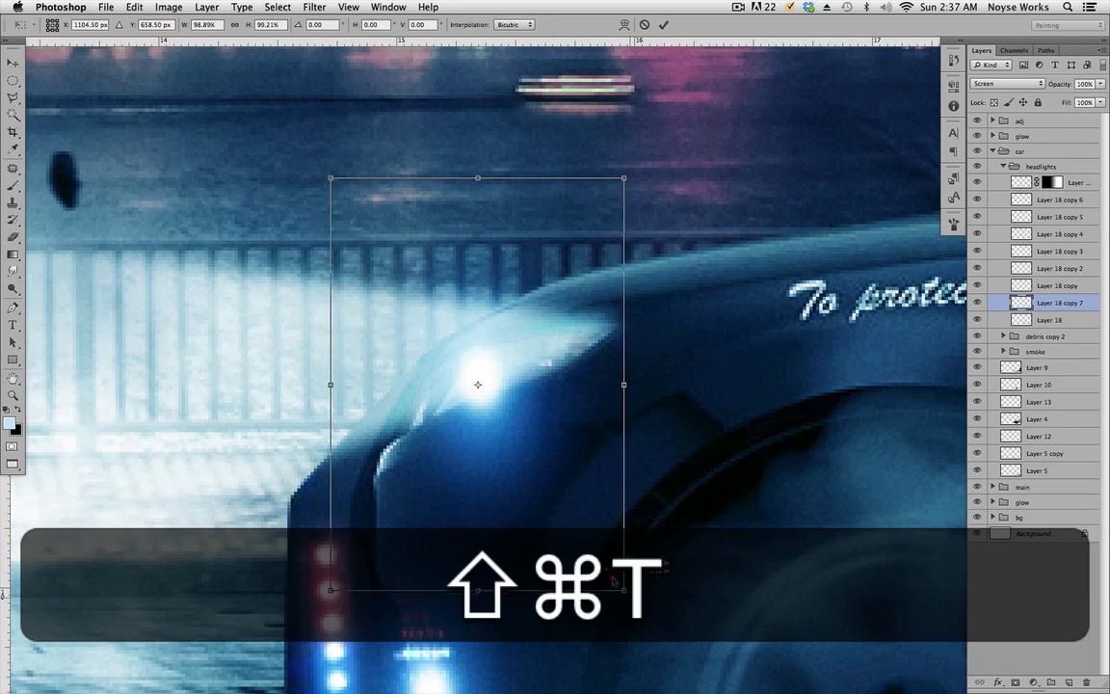
left_click_drag(631, 585, 555, 485)
key("Return")
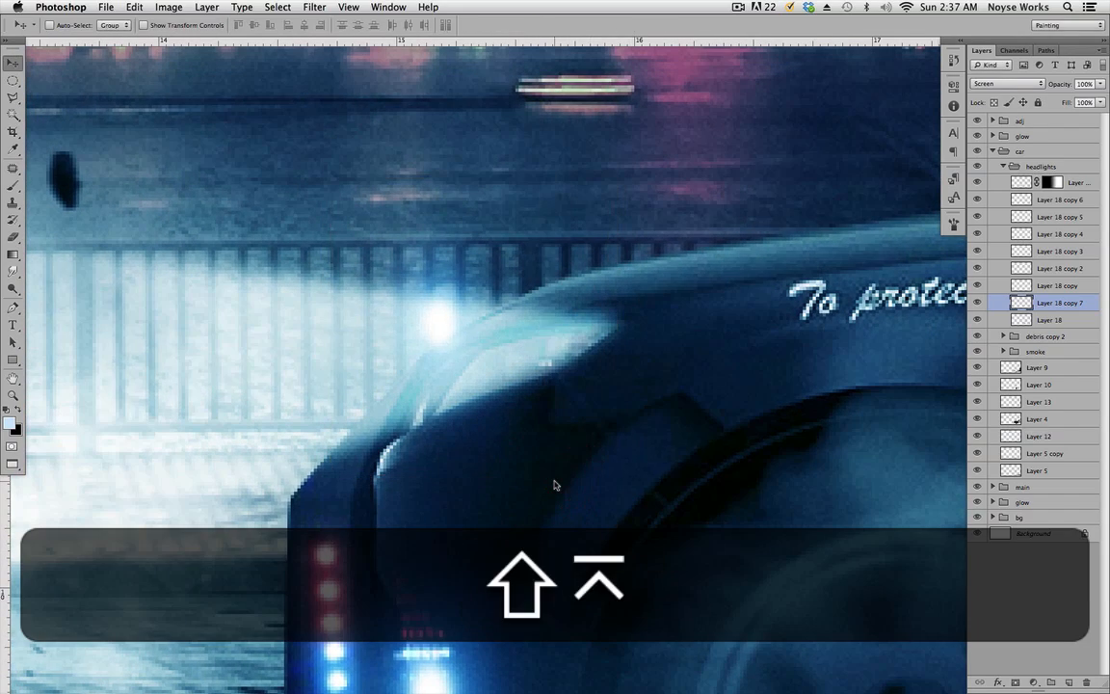
left_click_drag(453, 342, 500, 384)
key("Up")
key("Up")
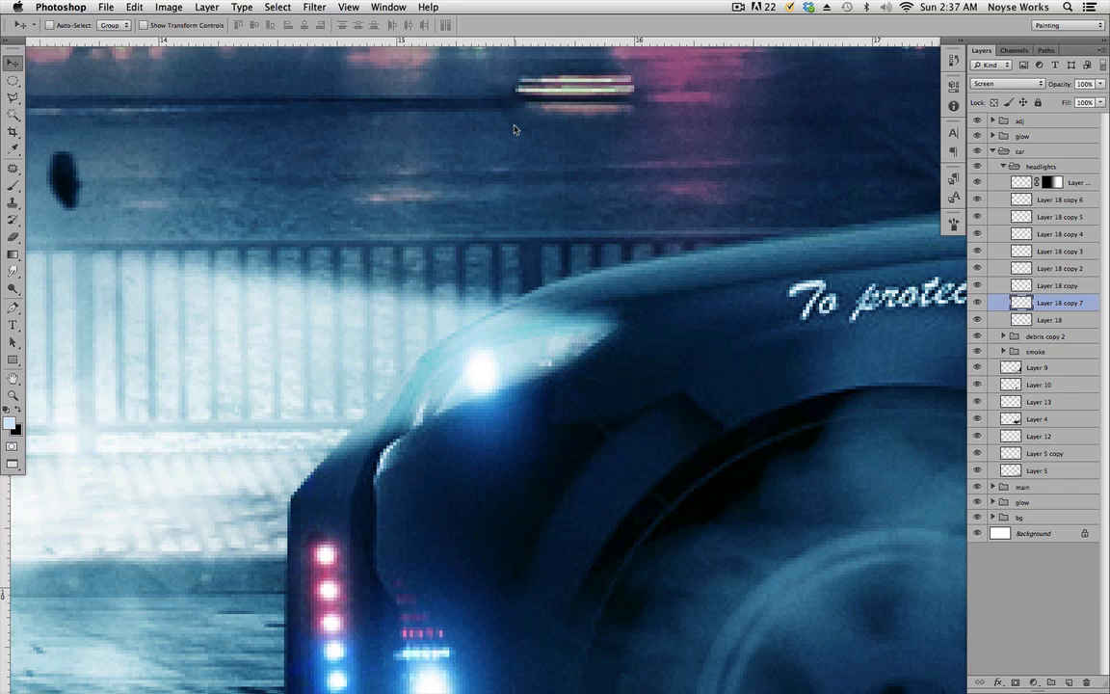
Step: Duplicate the headlight glow, shrink the copy, and place it beside the first one towards the rear of the same headlight
key("super+j")
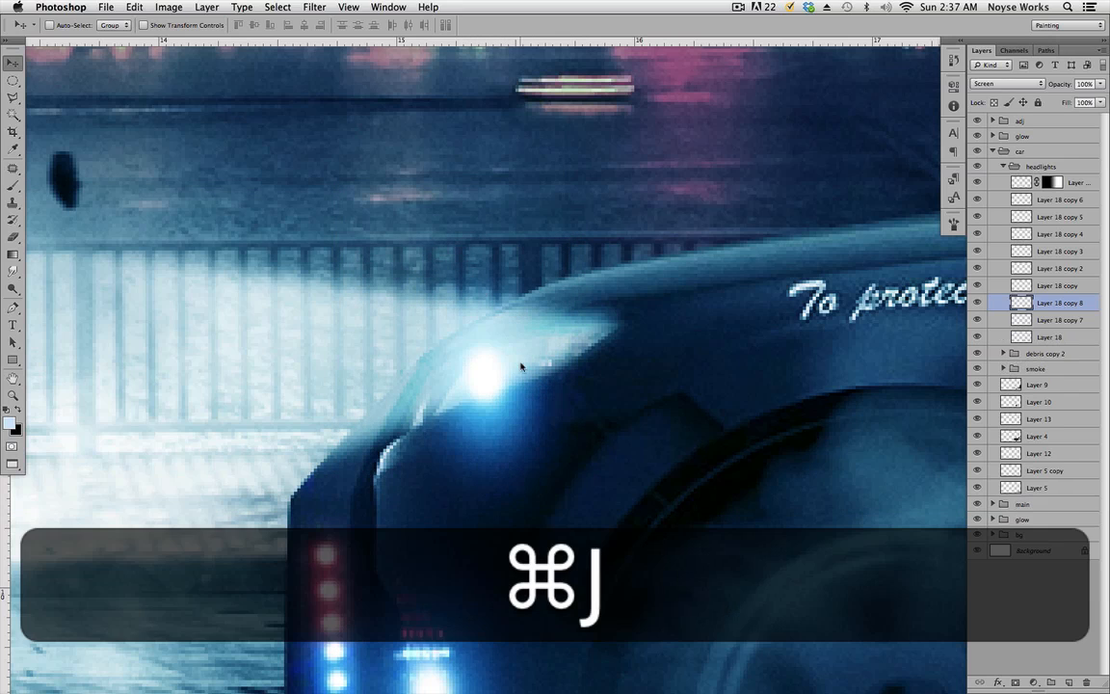
left_click_drag(491, 337, 571, 358)
key("super+t")
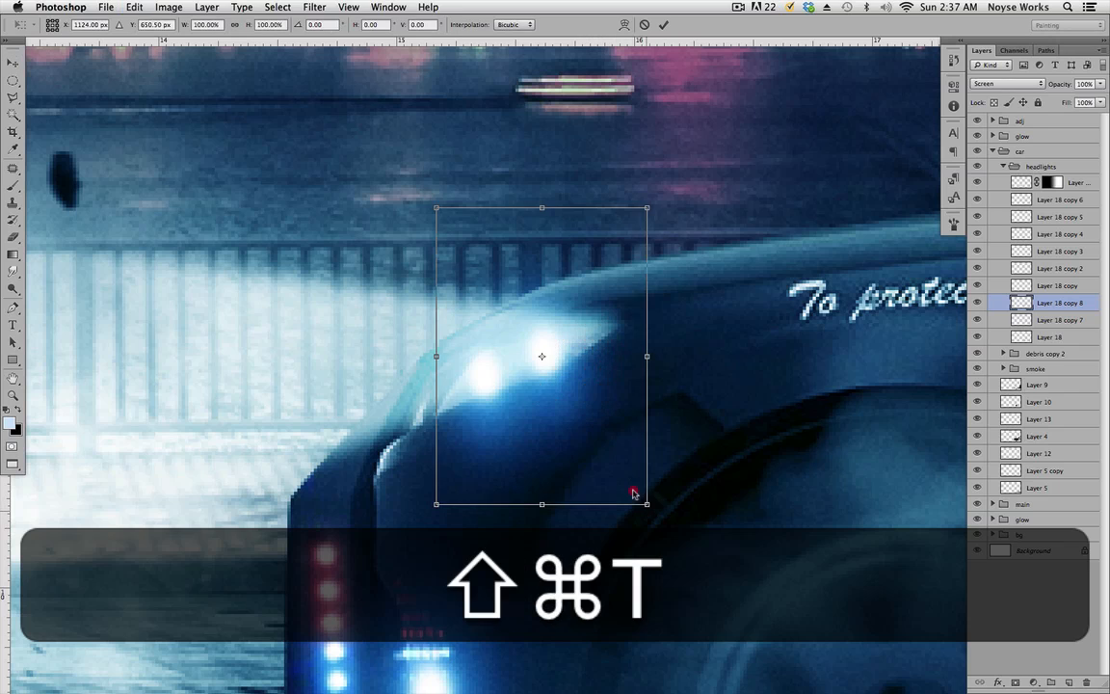
left_click_drag(648, 487, 586, 418)
key("Return")
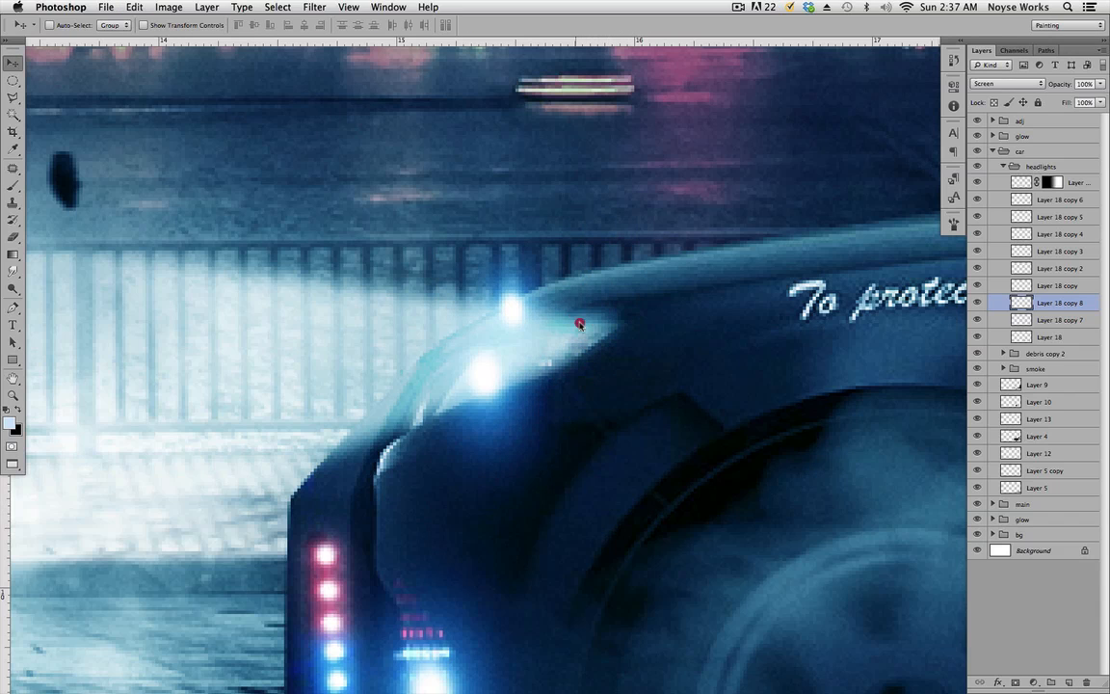
left_click_drag(578, 320, 599, 365)
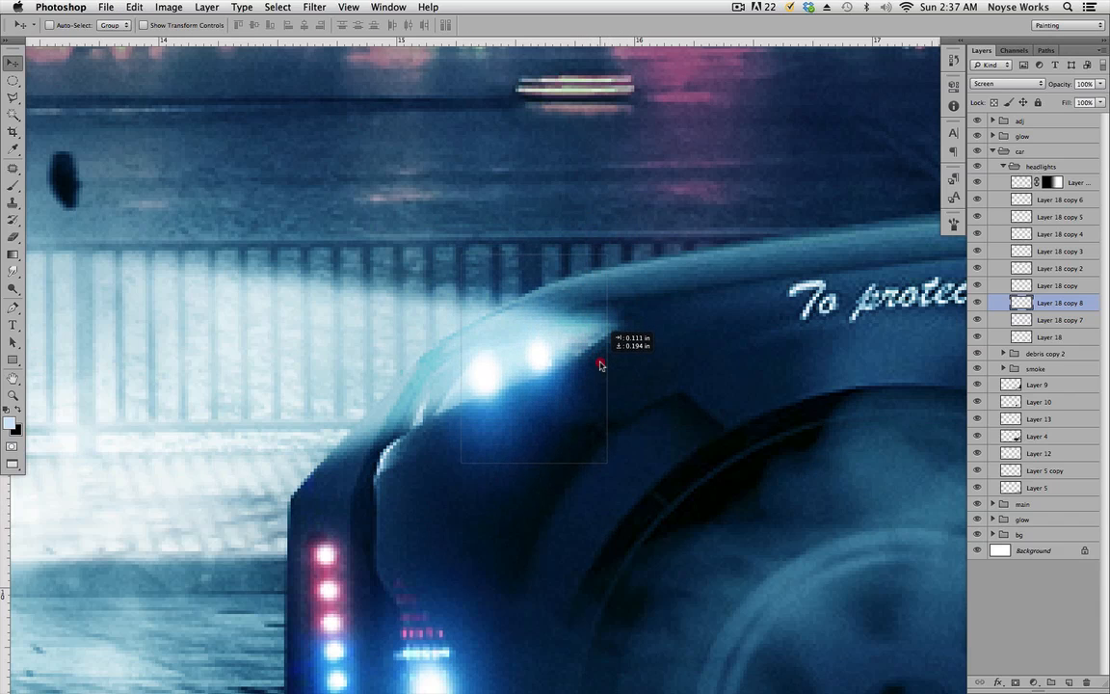
Step: Save the document, review the whole composite, and collapse the headlights group
key("super+0")
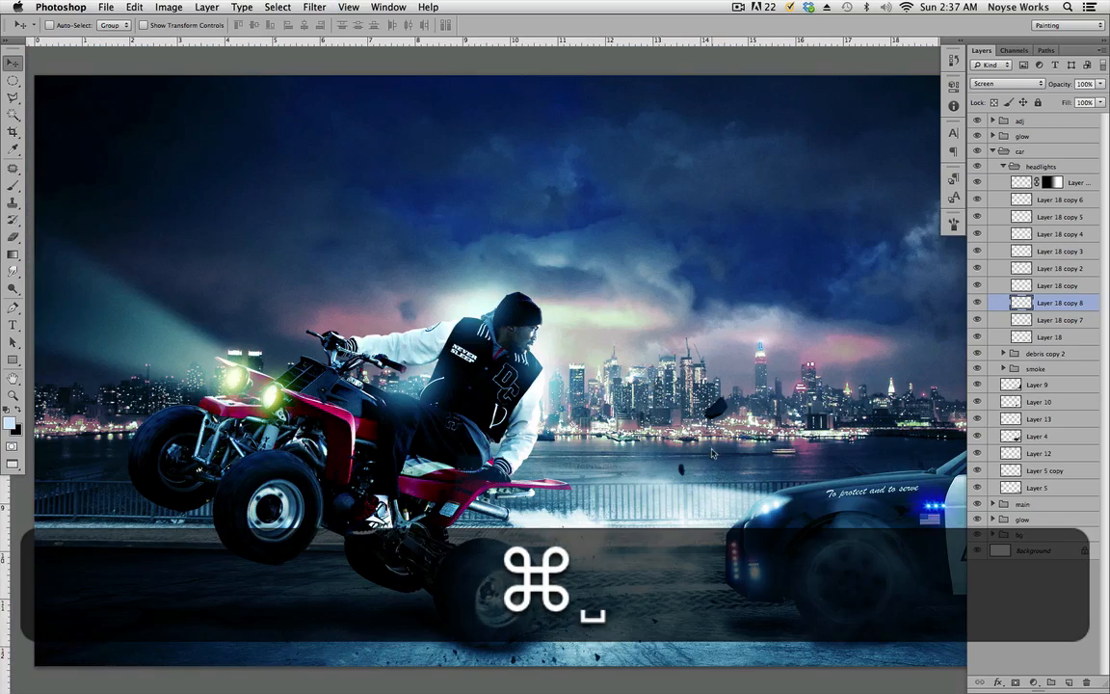
key("super+s")
key("super+r")
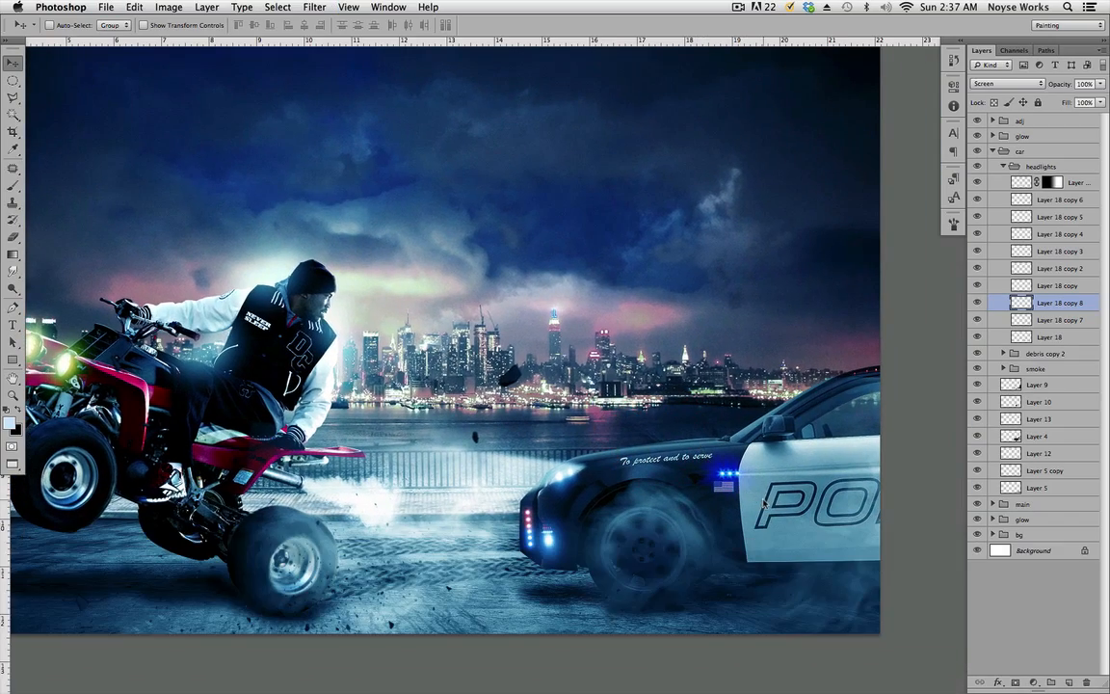
left_click_drag(757, 501, 712, 472)
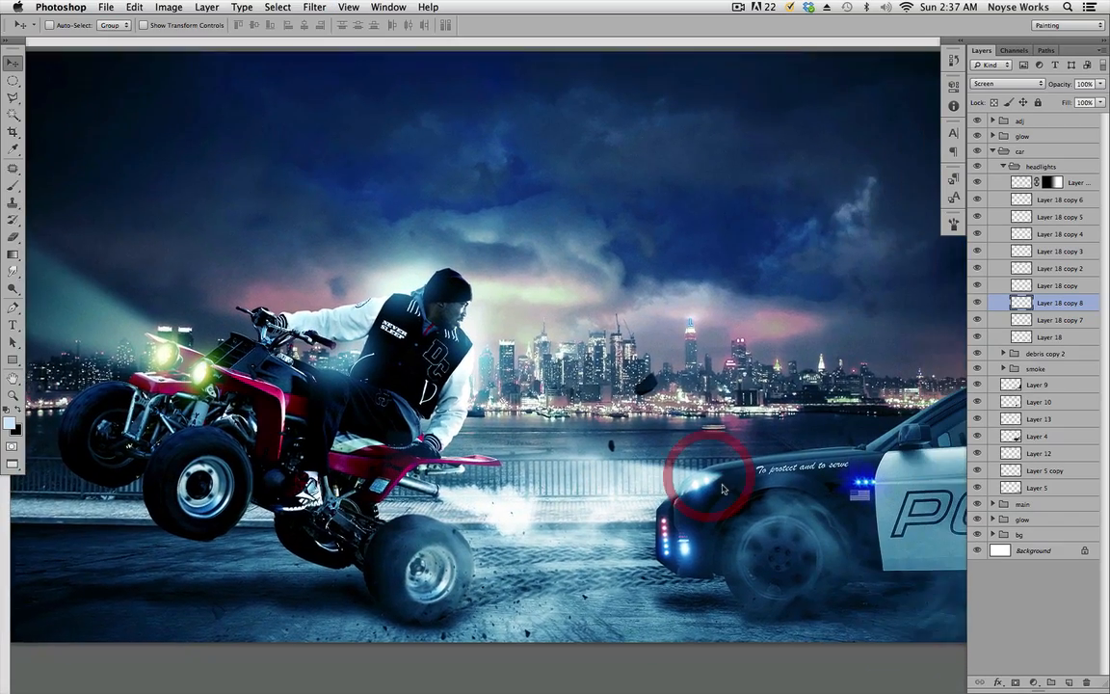
left_click_drag(764, 499, 803, 518)
left_click(1002, 166)
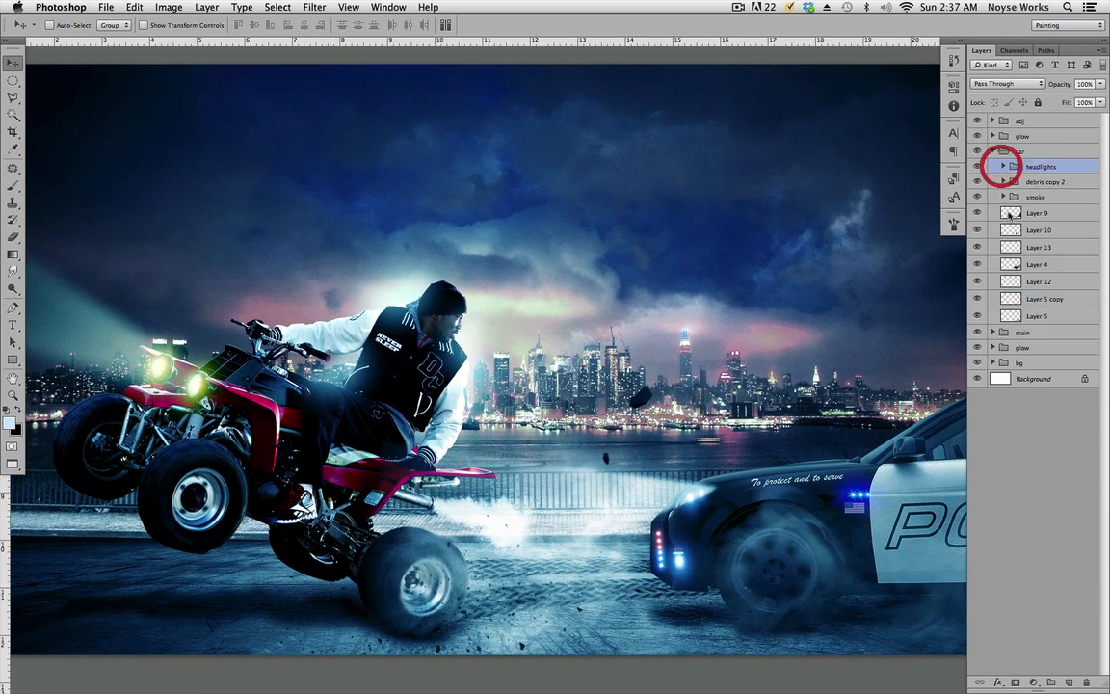
Step: Compare the composite with and without the headlights groups of the main and car groups by toggling their visibility
left_click(992, 332)
left_click(979, 347)
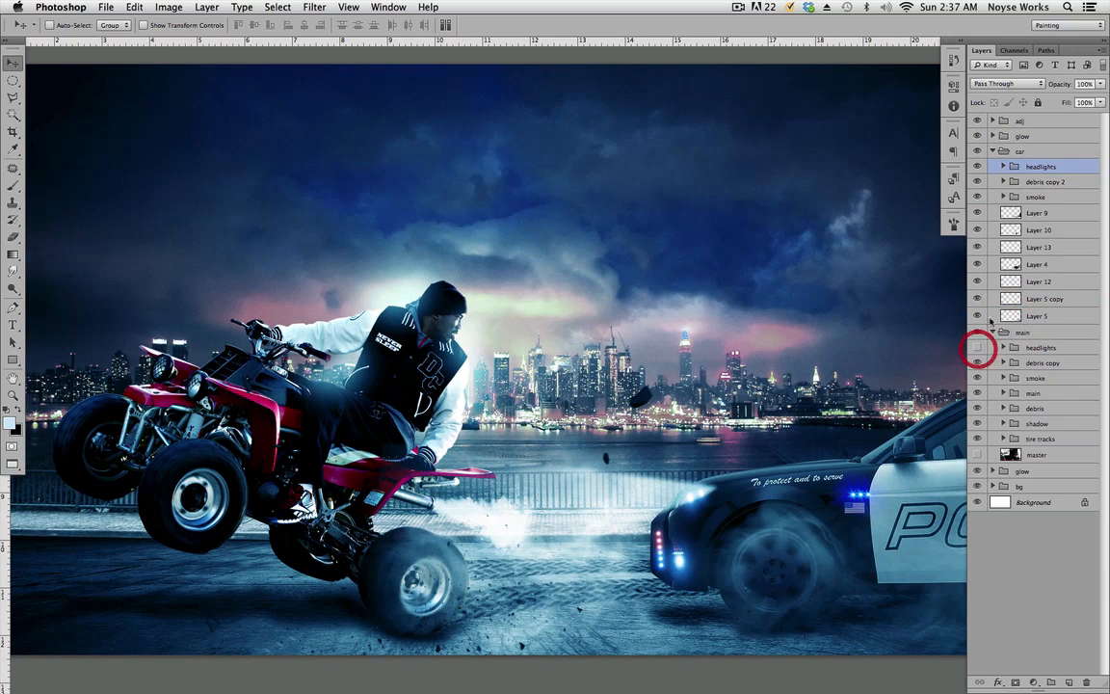
left_click(978, 167)
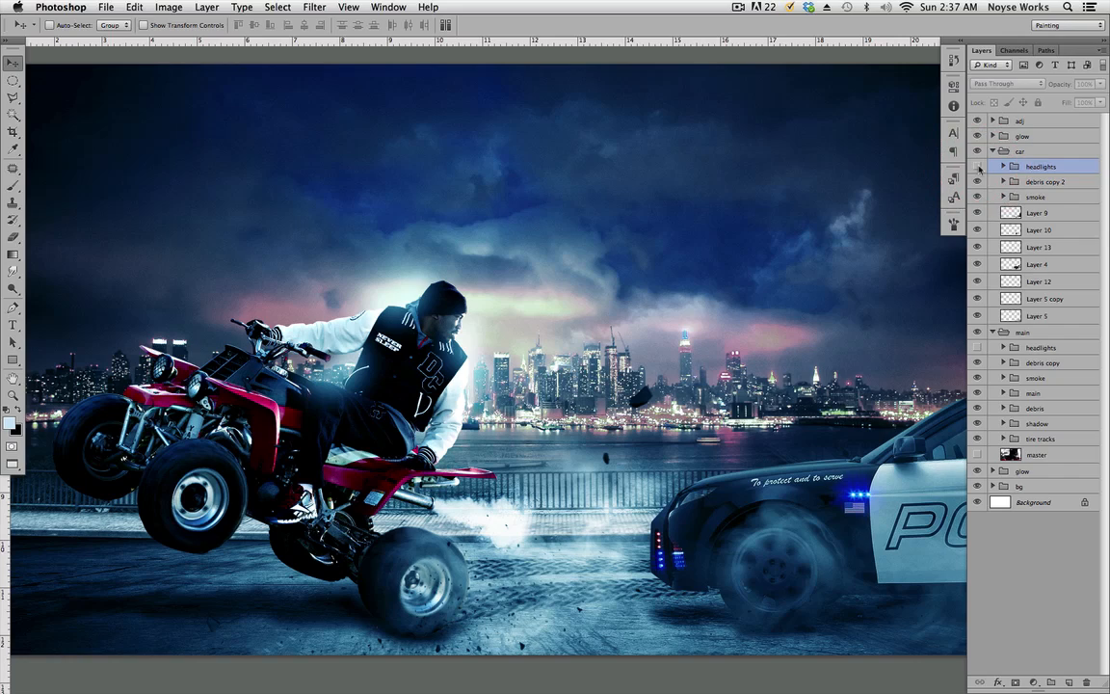
left_click(978, 167)
left_click(979, 347)
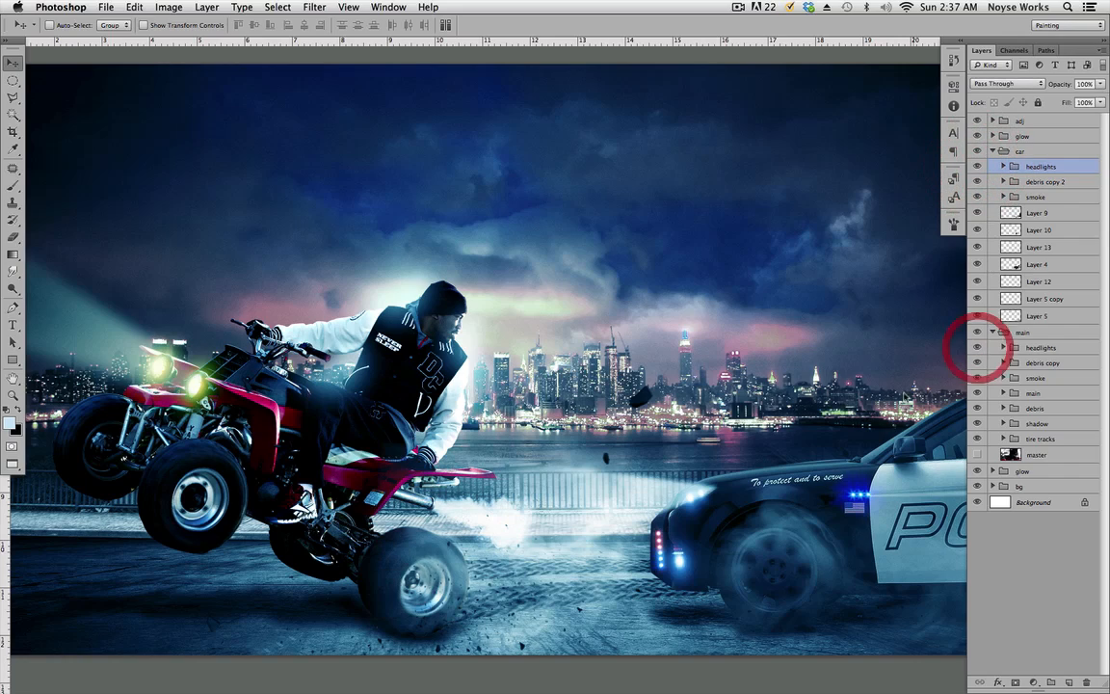
Step: Save the document and review both vehicles across the composite
left_click_drag(706, 445, 778, 468)
key("super+s")
left_click_drag(848, 473, 802, 460)
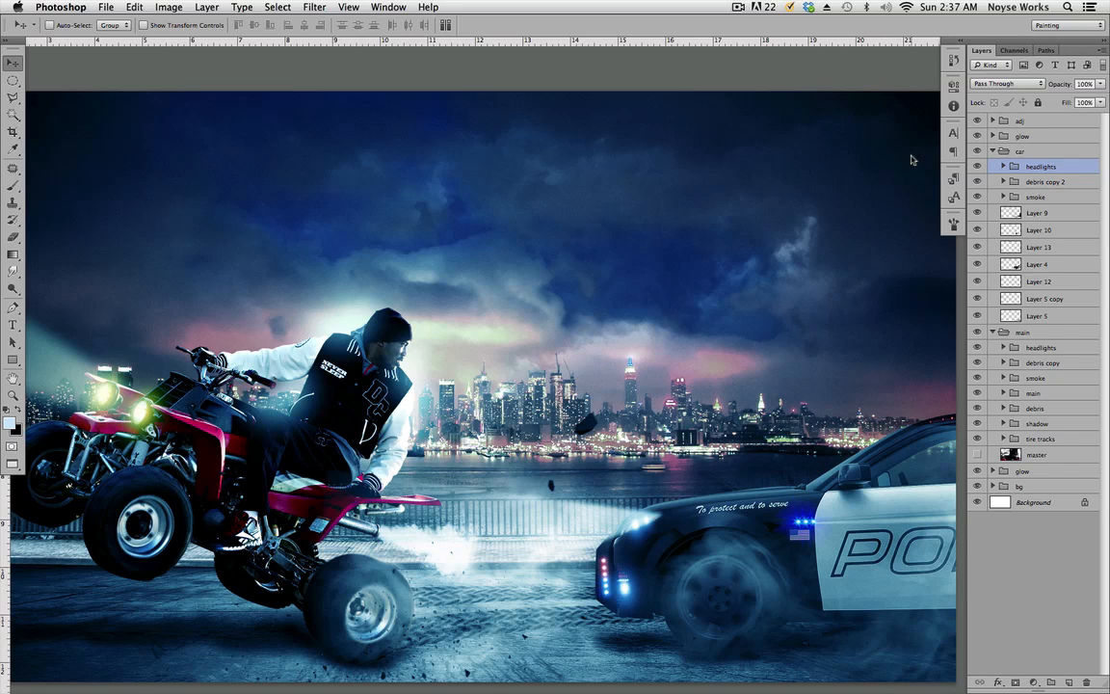
mouse_move(776, 450)
left_mouse_down()
mouse_move(706, 432)
mouse_move(792, 449)
left_mouse_up()
left_click_drag(724, 454, 774, 453)
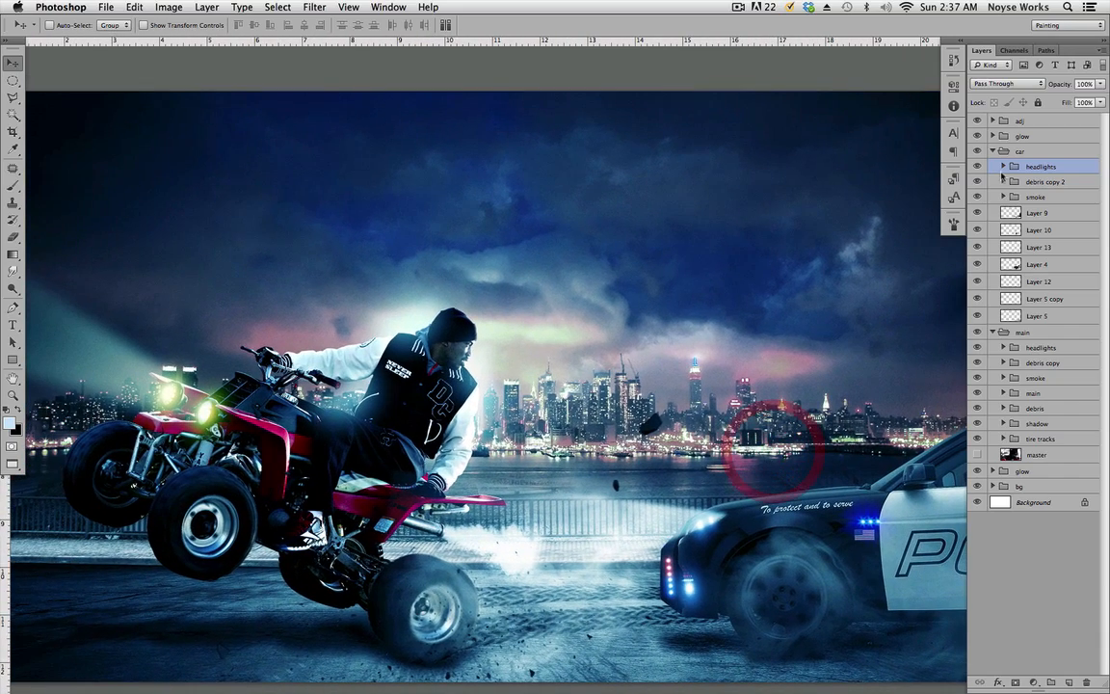
Step: Collapse the car and main groups and select the Color Balance adjustment layer inside the adj group
left_click(993, 151)
left_click(993, 121)
left_click(993, 201)
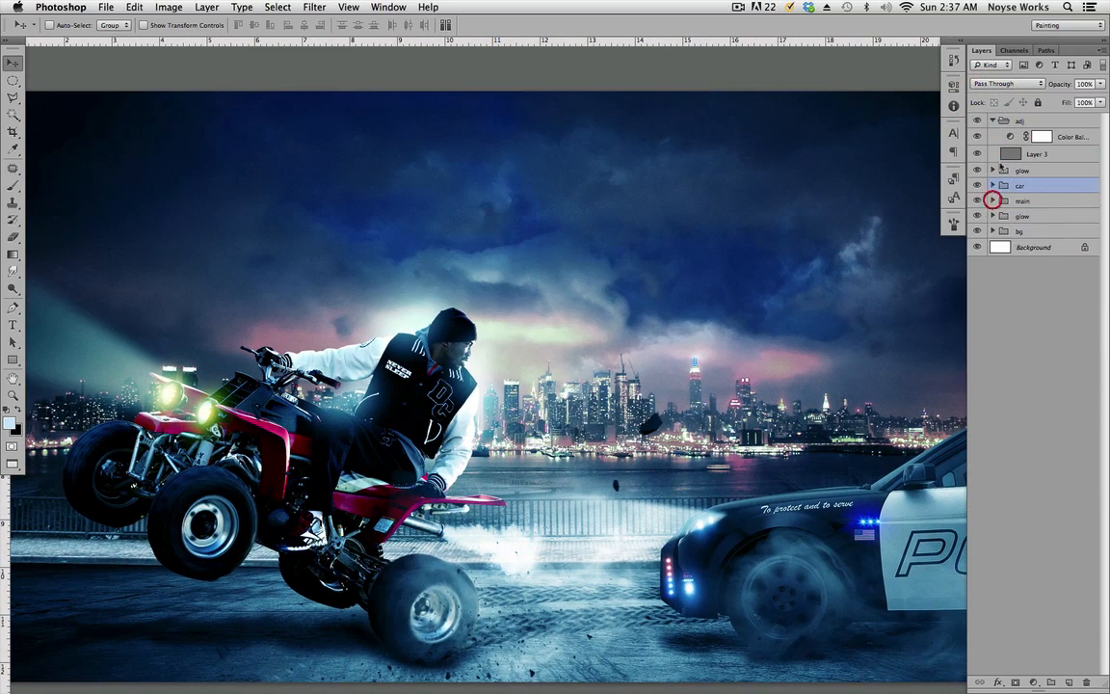
left_click(1060, 137)
key("super+minus")
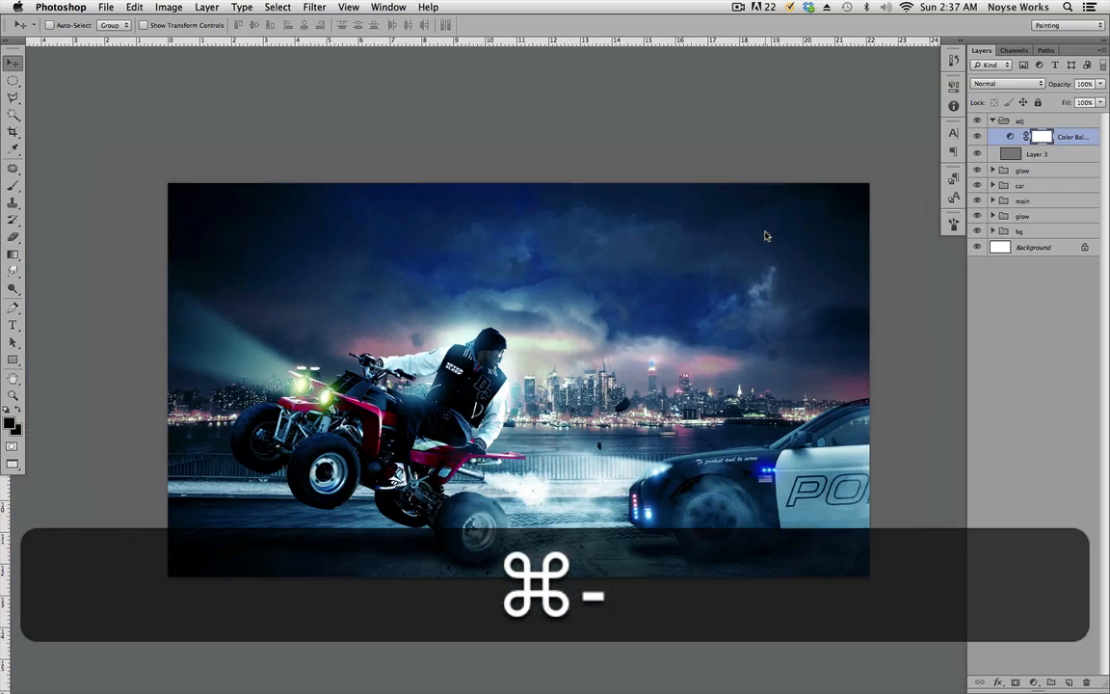
key("super+space")
key("super+equal")
key("super+space")
mouse_move(681, 473)
left_mouse_down()
mouse_move(629, 469)
mouse_move(694, 459)
left_mouse_up()
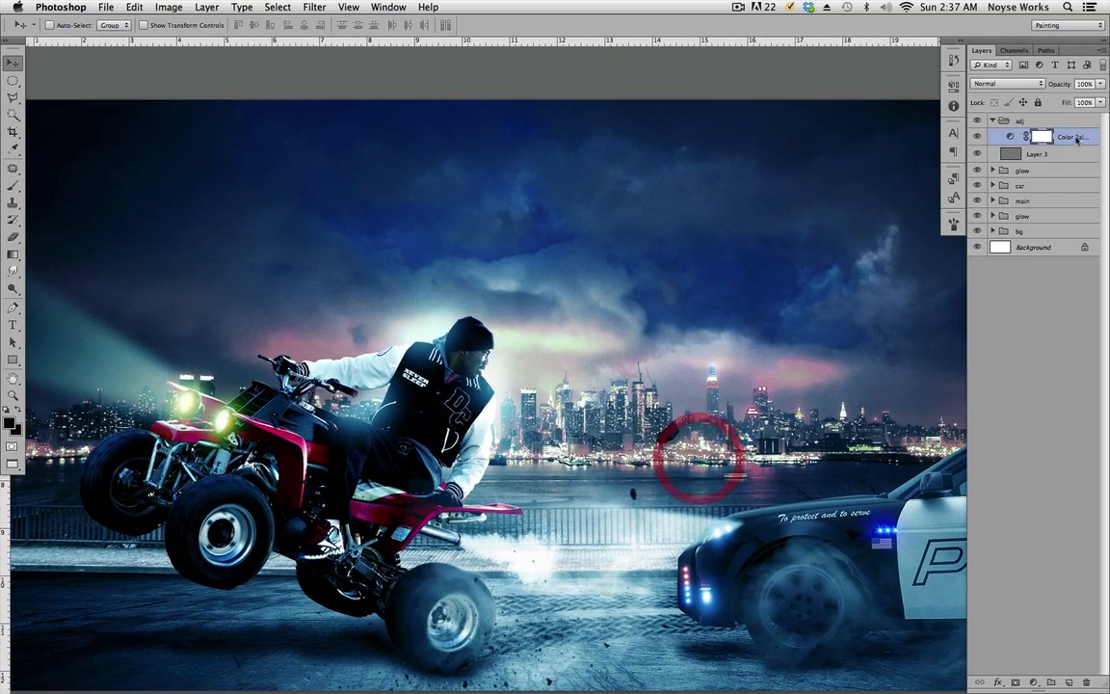
left_click(1069, 683)
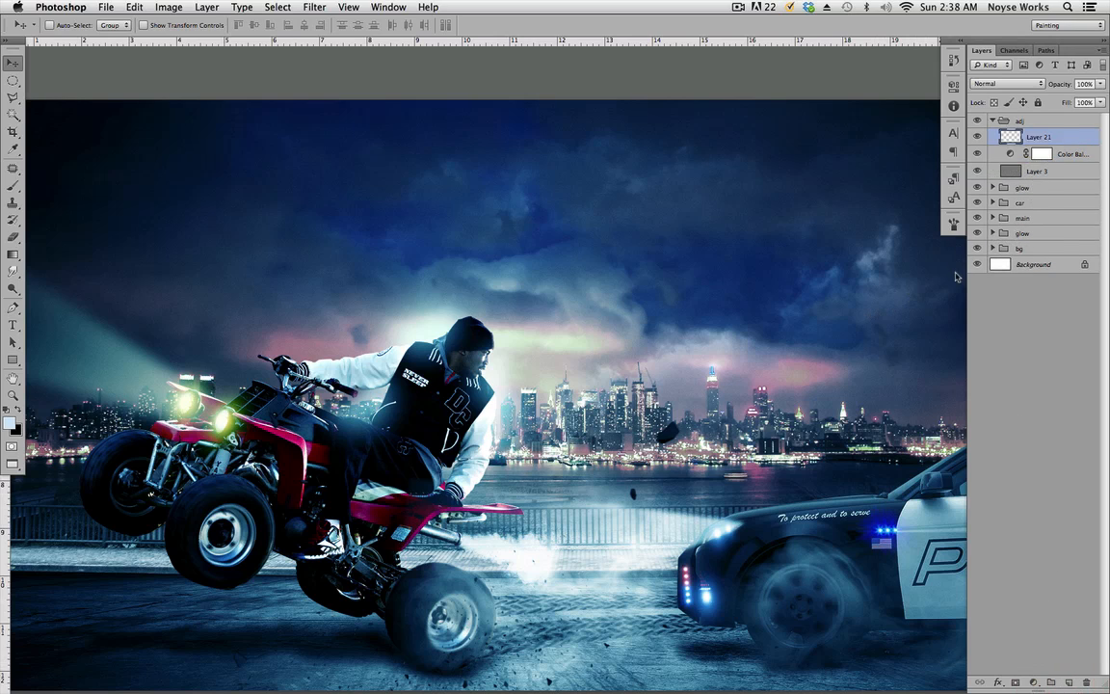
key("alt+super+z")
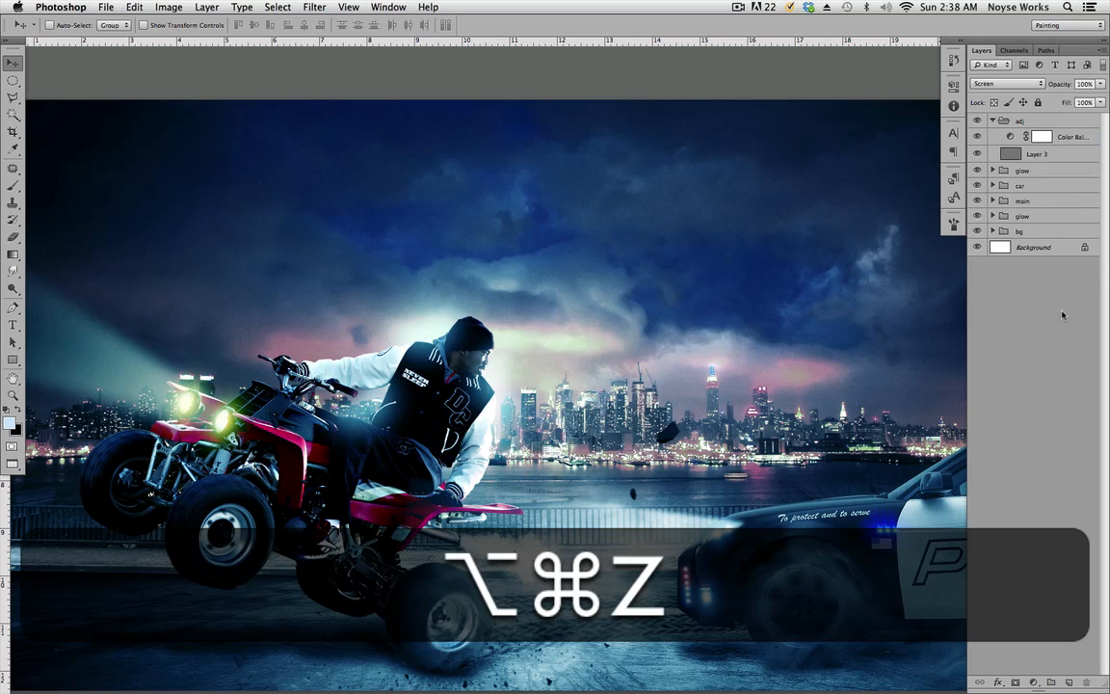
left_click(1033, 682)
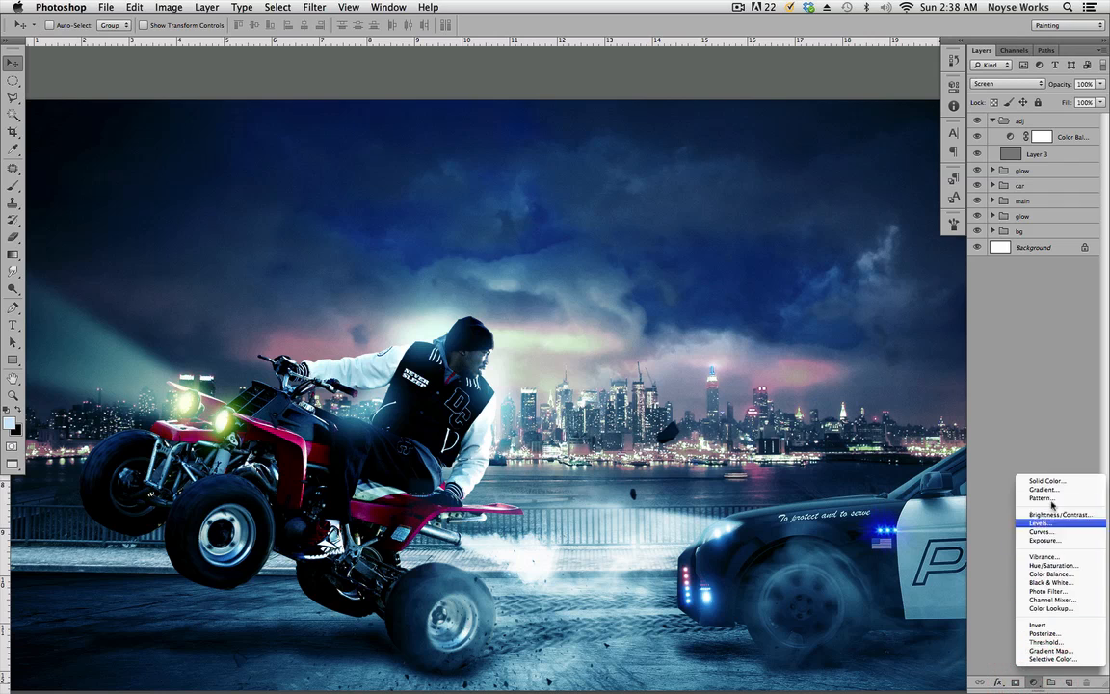
left_click(1058, 584)
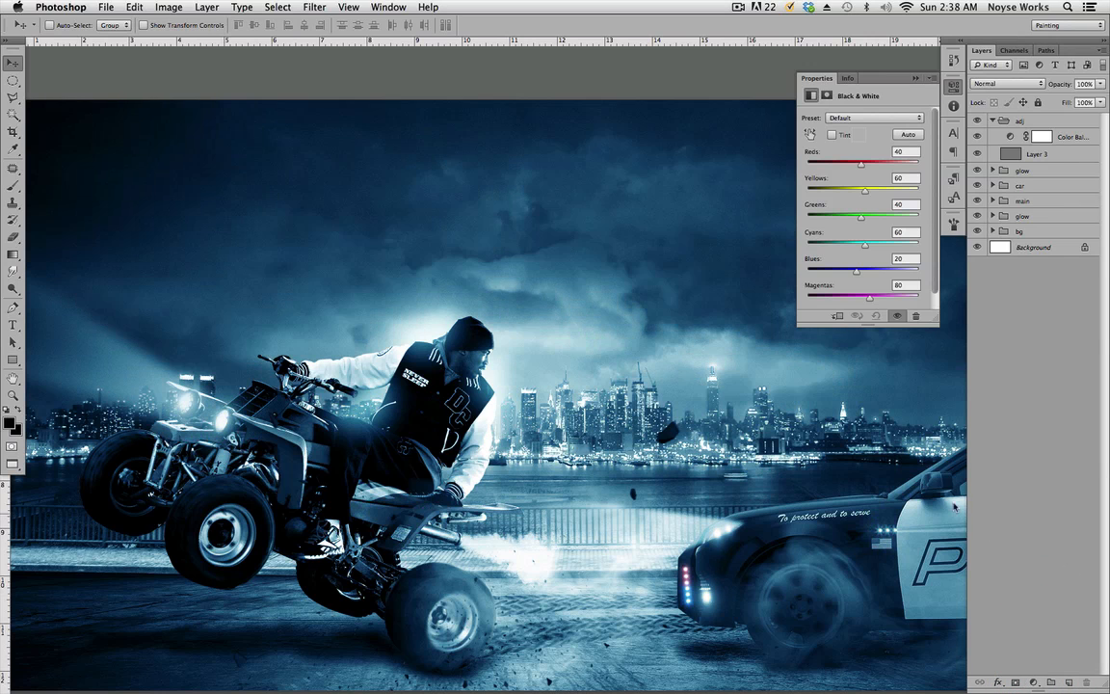
left_click(952, 87)
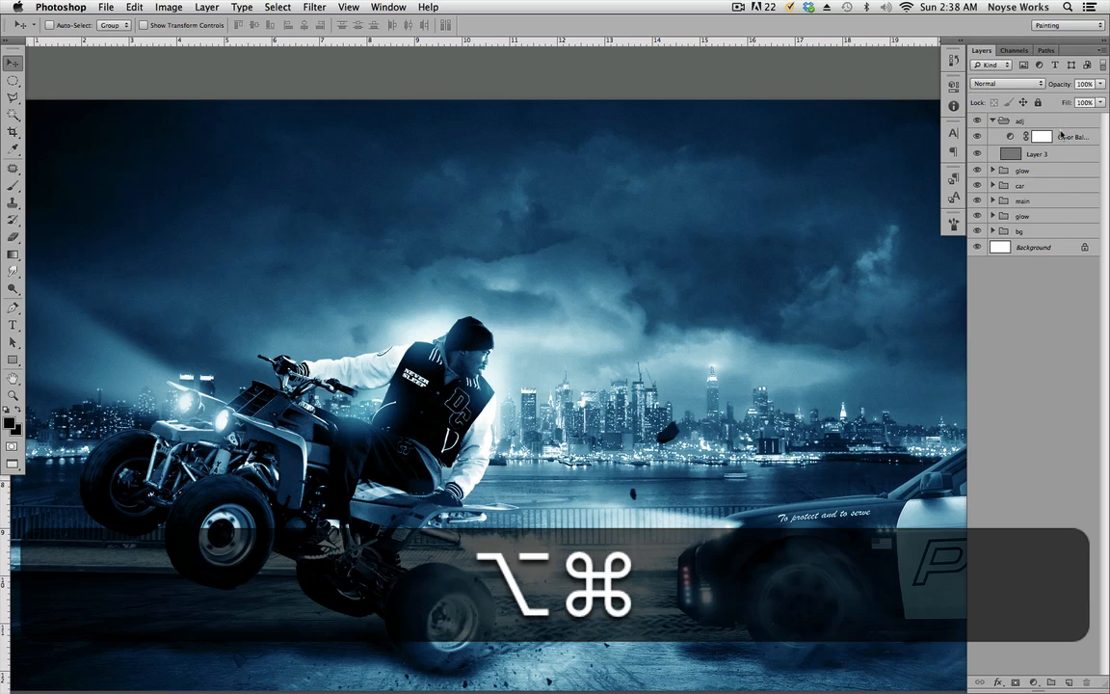
key("alt+super+z")
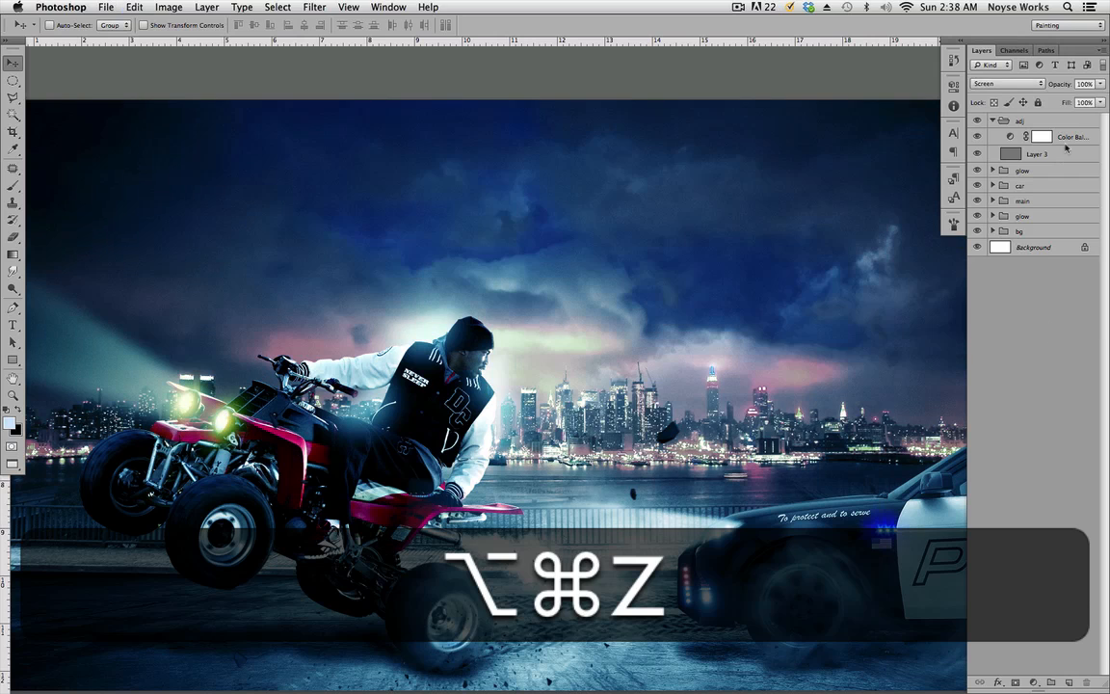
key("alt+super+z")
Step: Add a Black & White adjustment layer with the Default preset above the Color Balance layer in the adj group
left_click(1034, 683)
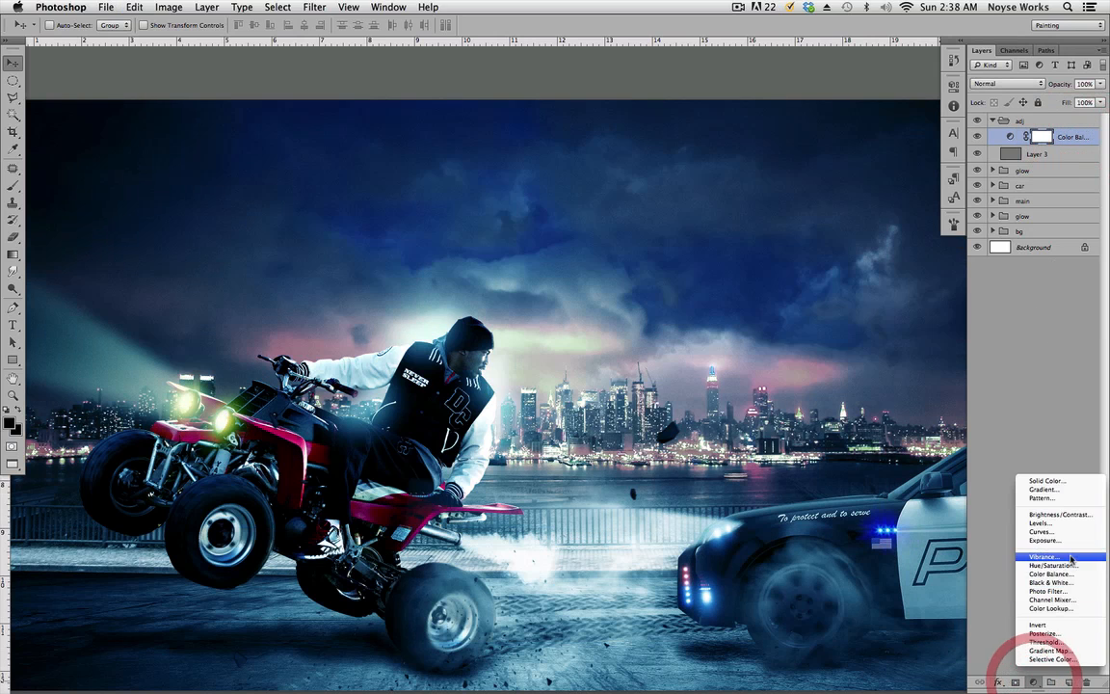
left_click(1060, 588)
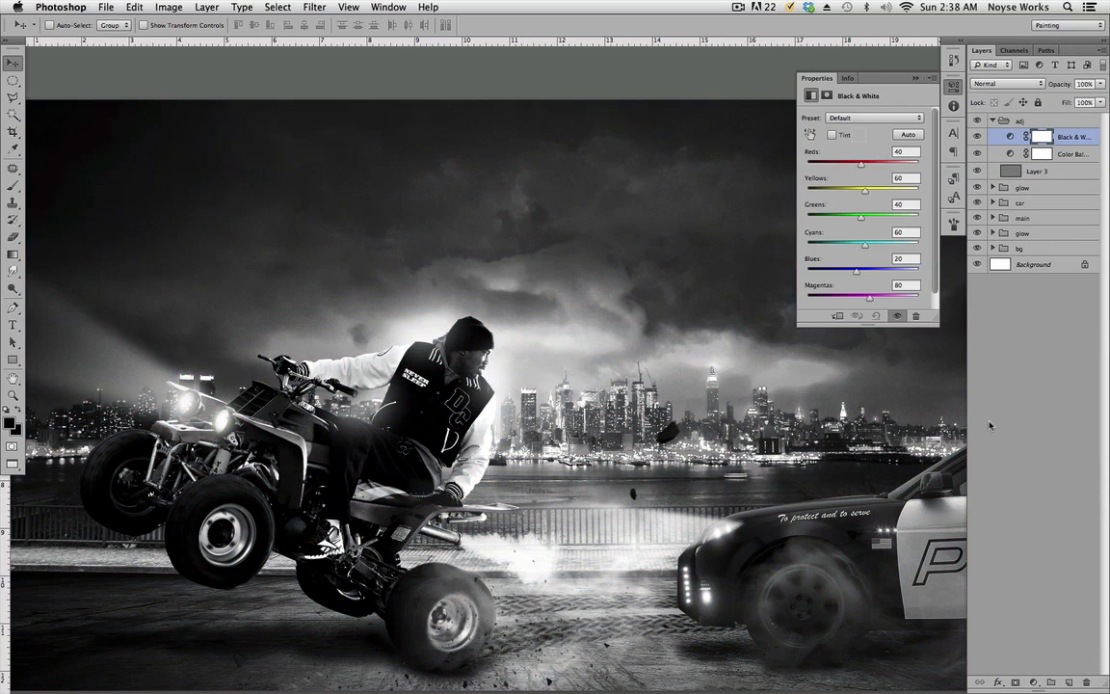
left_click(950, 93)
left_click(1084, 140)
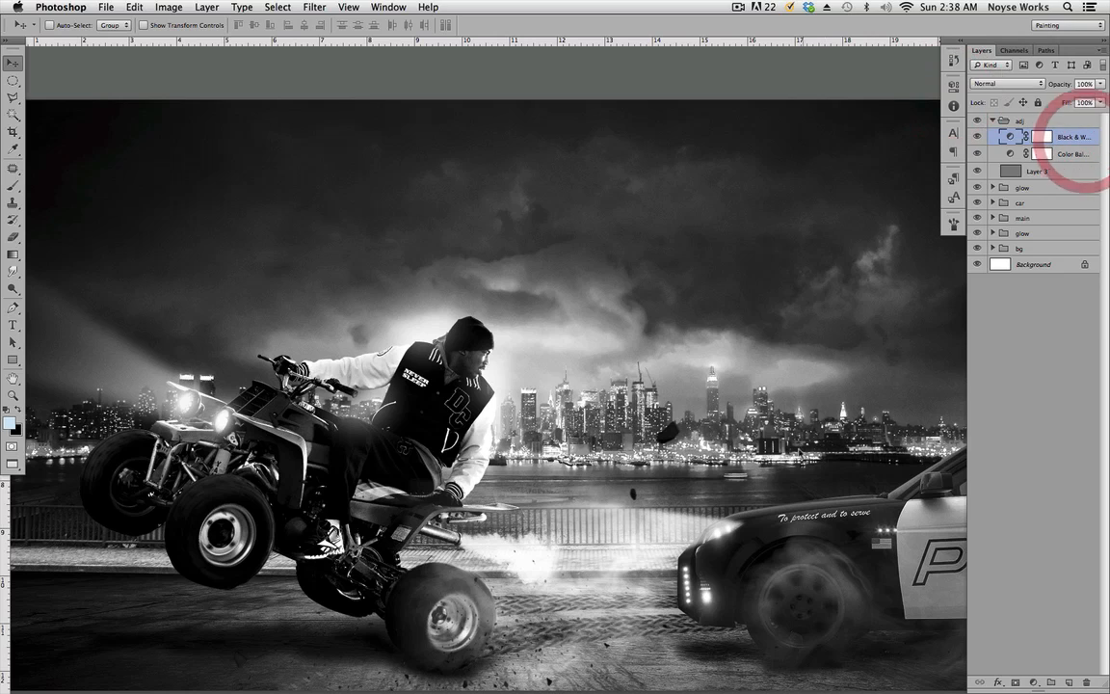
Step: Set the Black & White layer's blend mode to Soft Light and its opacity to 46%
left_click(1005, 84)
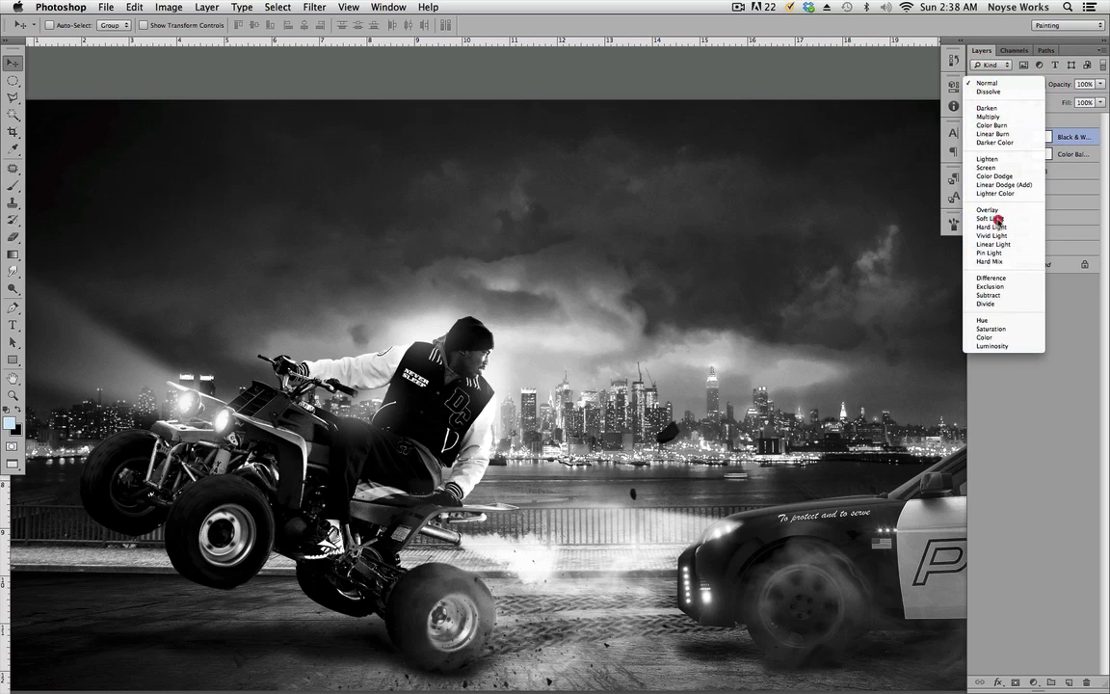
left_click(991, 218)
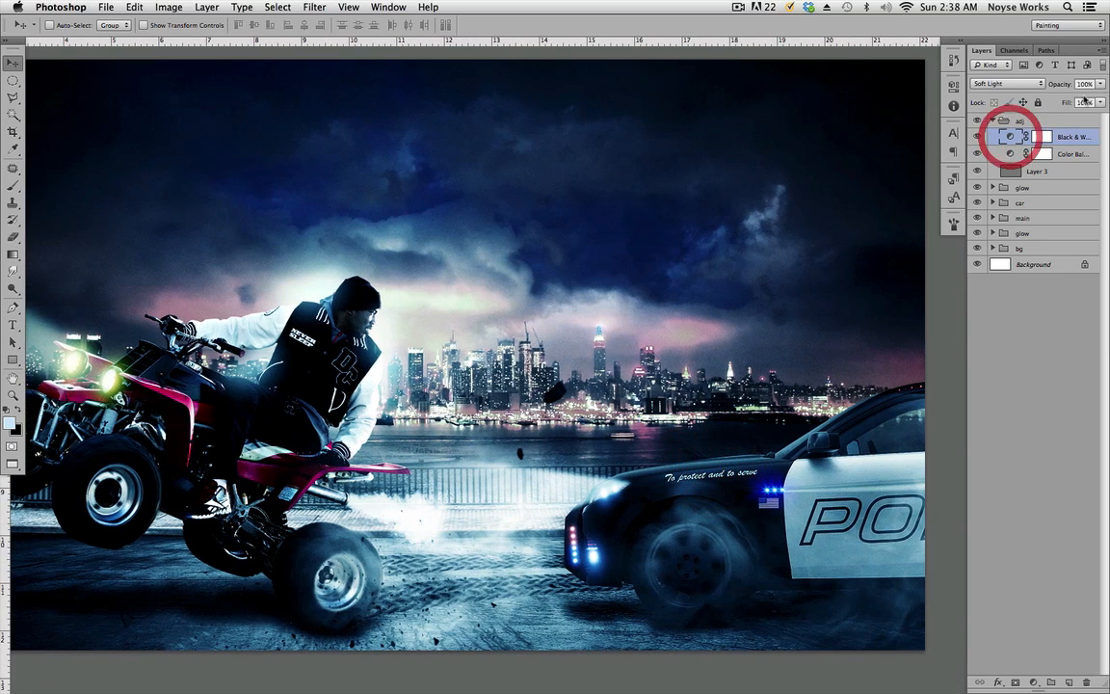
left_click(1099, 85)
left_click_drag(1018, 98, 1067, 99)
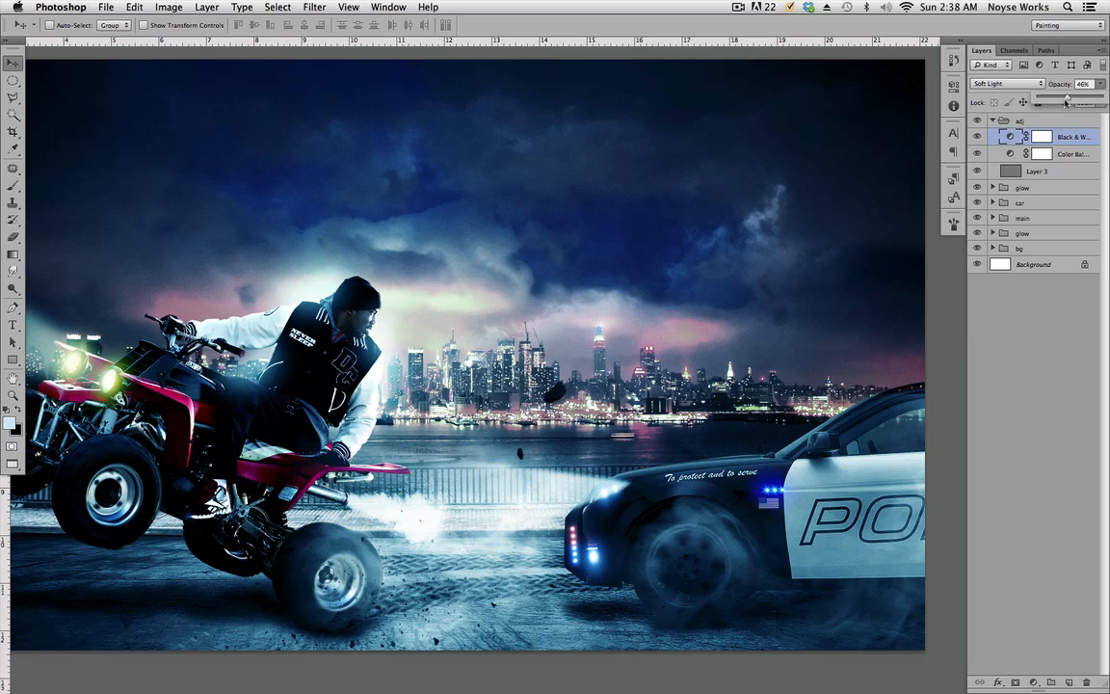
left_click(830, 392)
Step: Compare the whole composite with and without the Black & White layer by toggling its visibility
left_click_drag(633, 391, 729, 383)
left_click(978, 138)
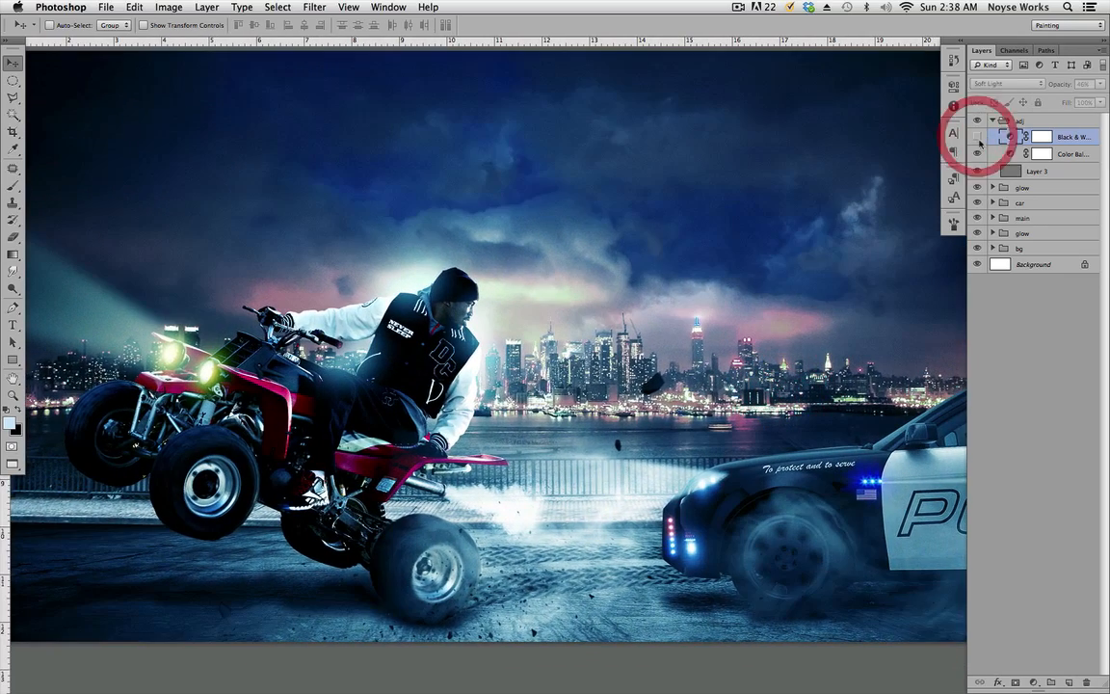
left_click(978, 137)
key("super+minus")
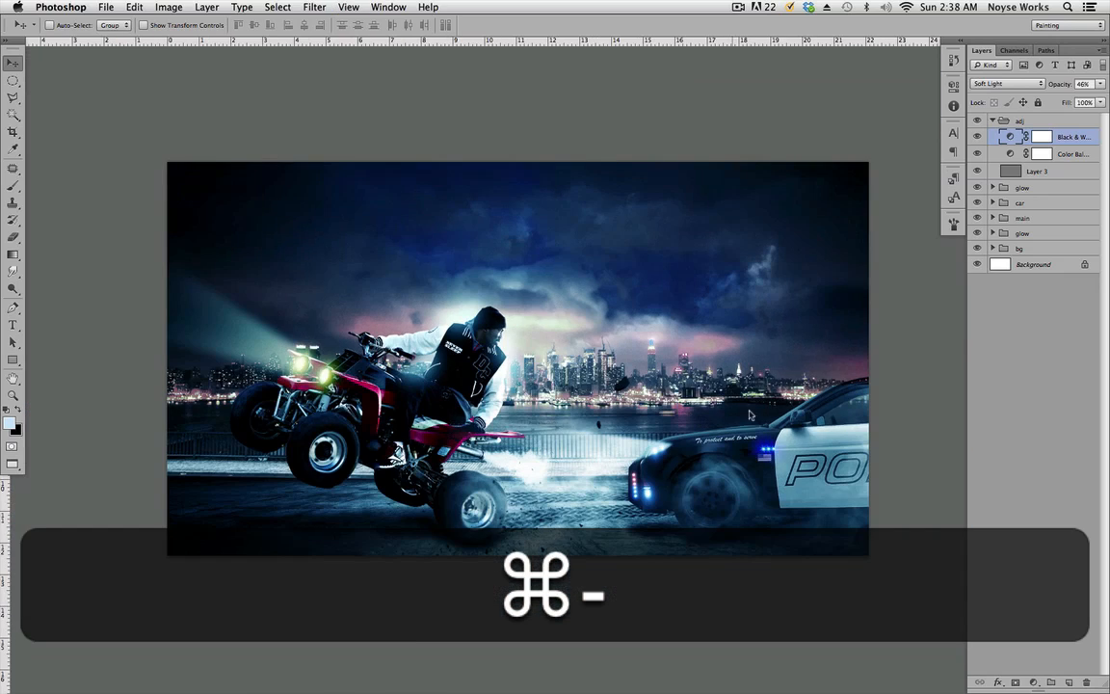
left_click(979, 138)
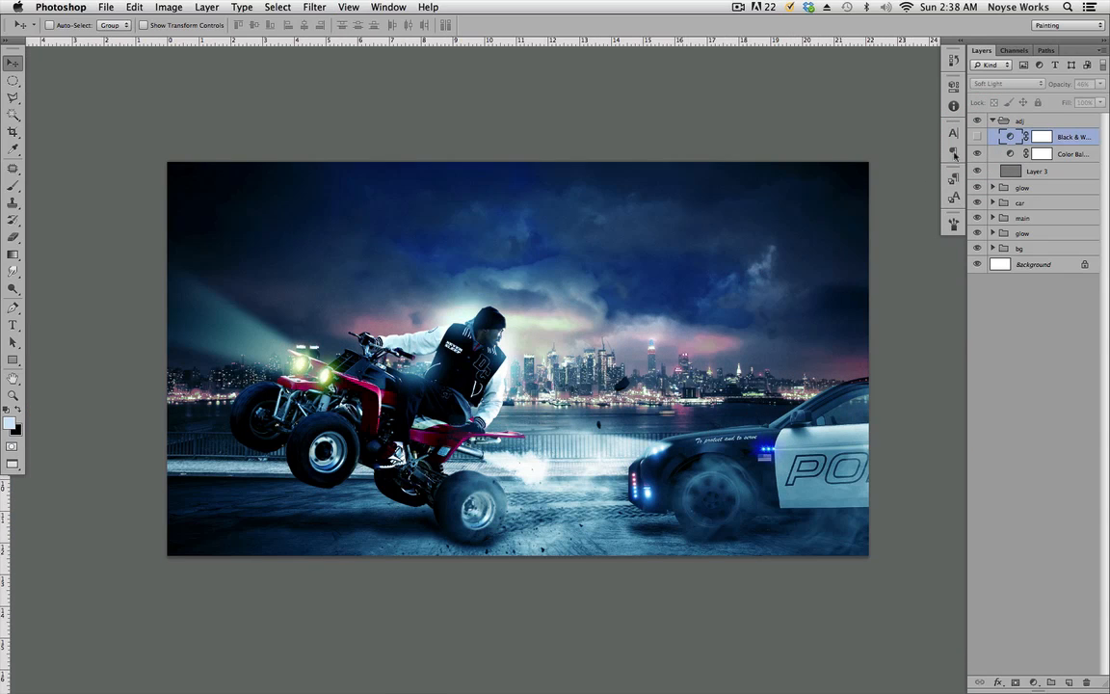
left_click(978, 138)
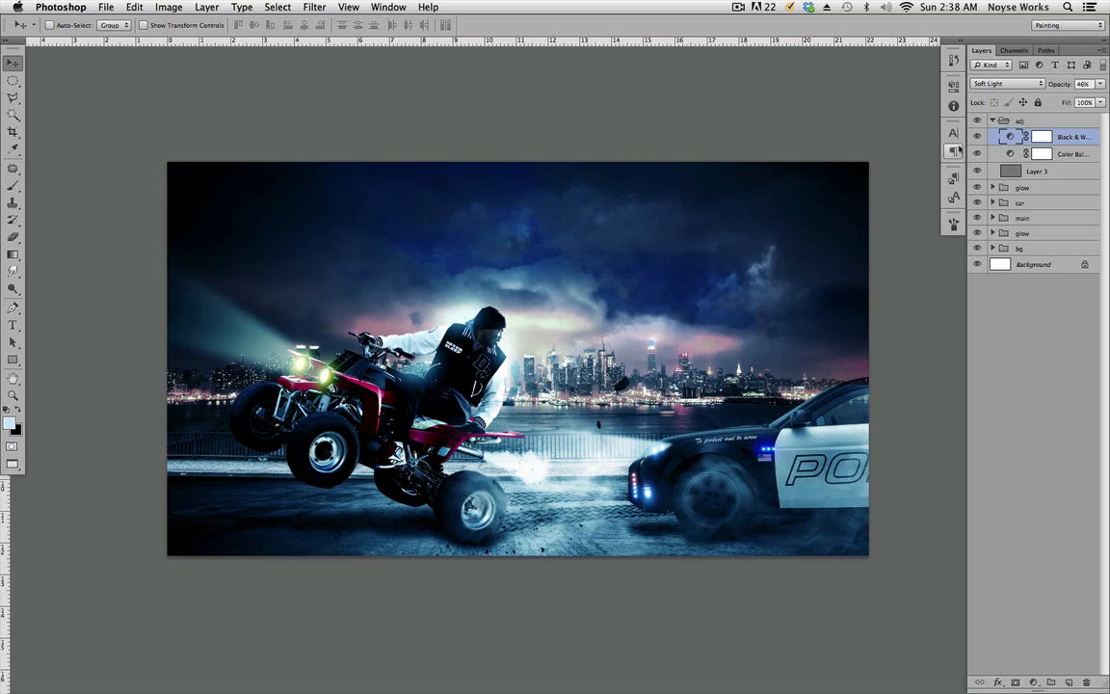
left_click(978, 138)
left_click(978, 138)
Step: Review the composite, switch to Adobe Bridge to preview meek.psd full screen as a reference, and return to Photoshop
key("super")
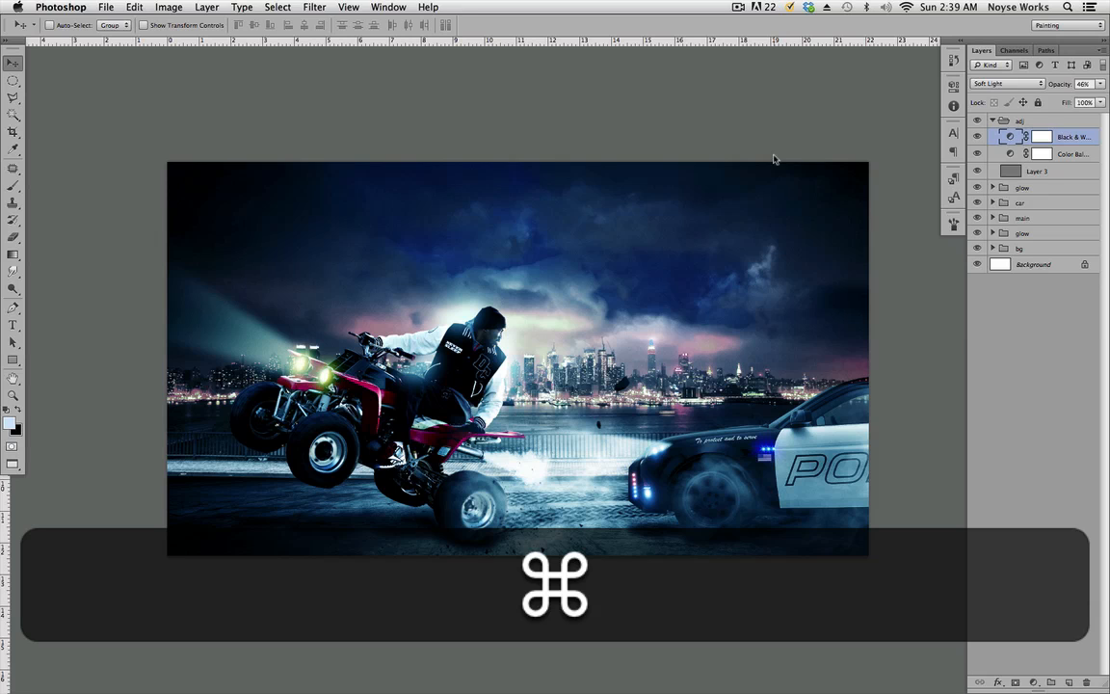
key("super+Tab")
key("super+equal")
left_click_drag(481, 471, 614, 475)
left_click_drag(742, 480, 749, 444)
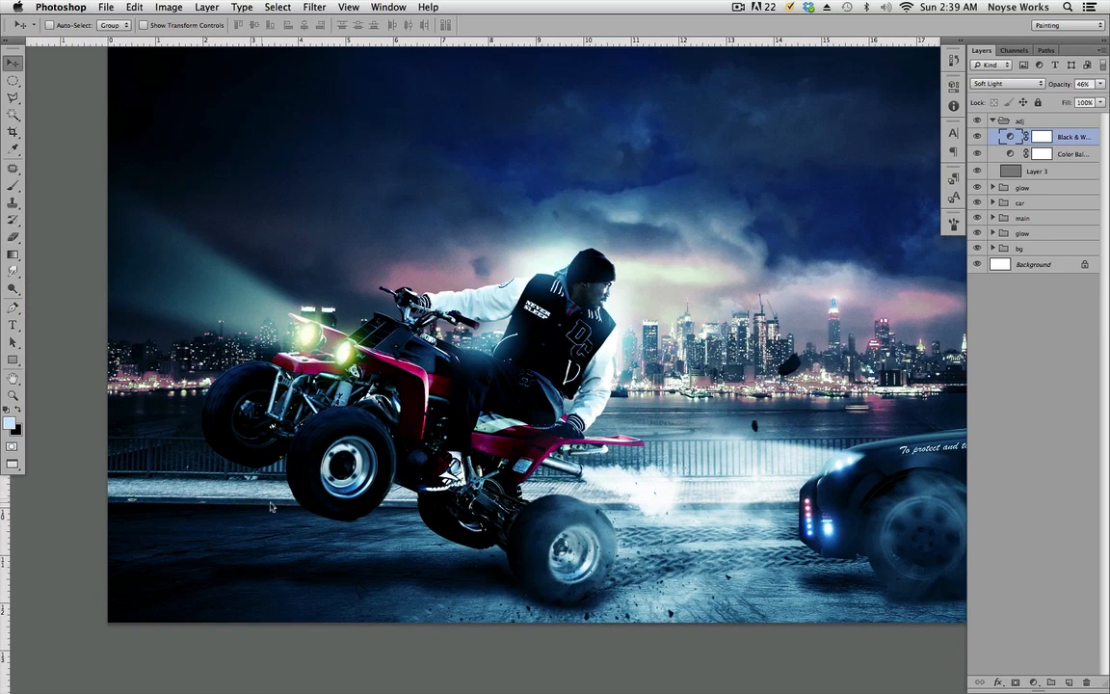
key("super+Tab")
left_click(687, 430)
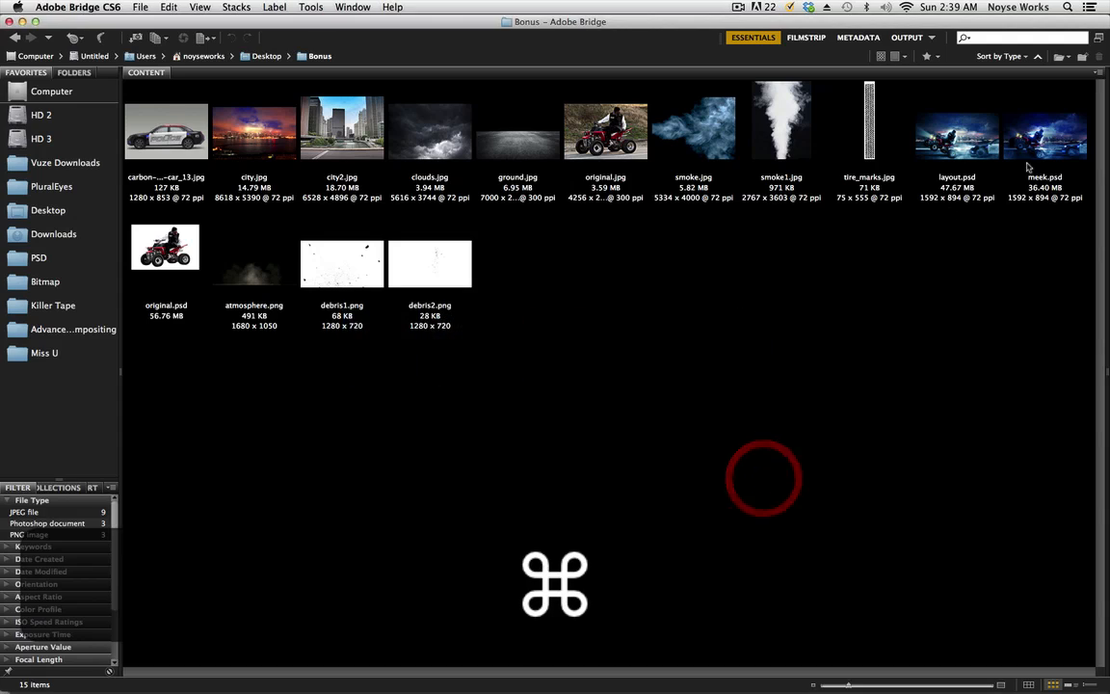
left_click(1038, 143)
key("space")
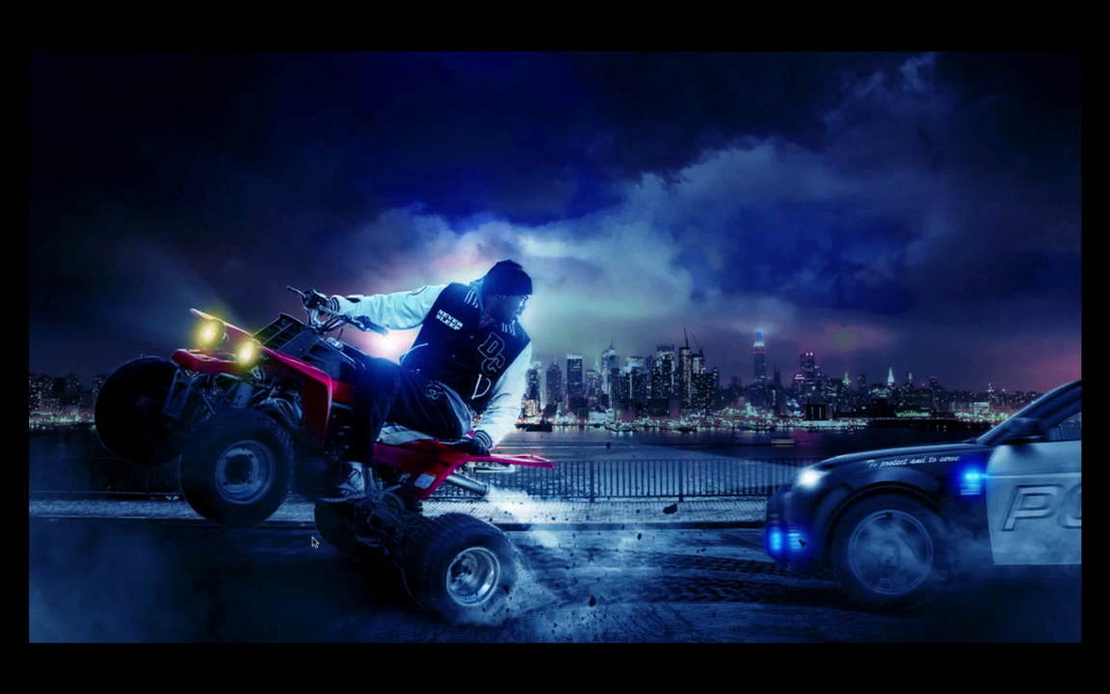
key("space")
key("super+Tab")
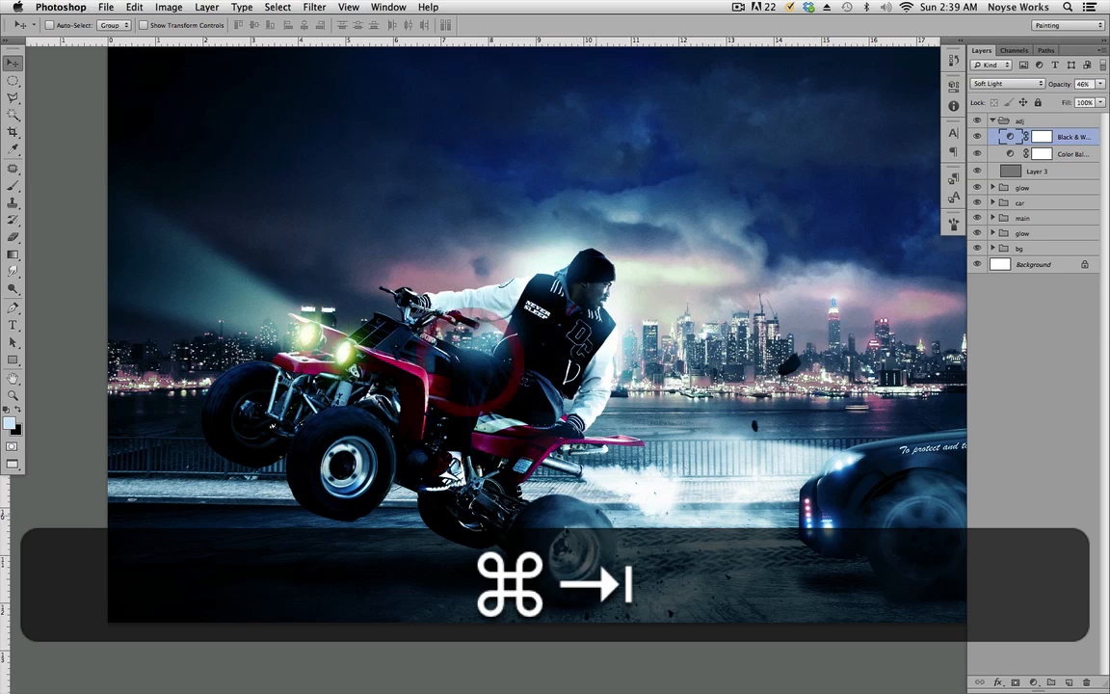
Step: Collapse the adj group and add a new empty layer above the Hue/Saturation adjustment in the bg group
left_click_drag(809, 443, 620, 456)
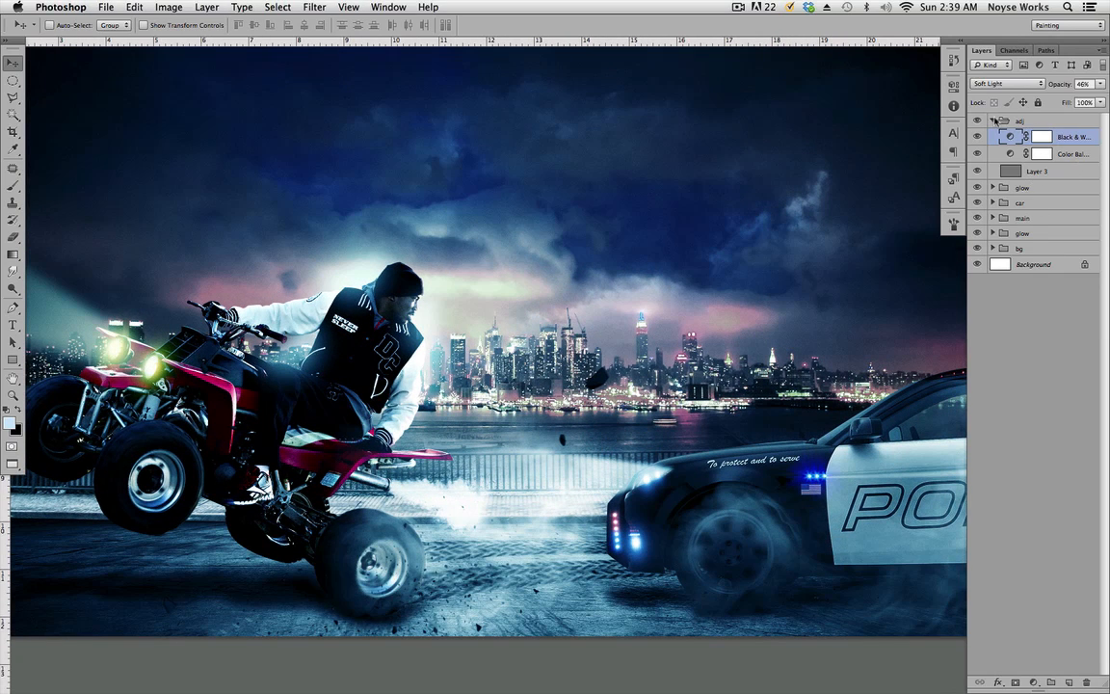
left_click(994, 119)
left_click(992, 197)
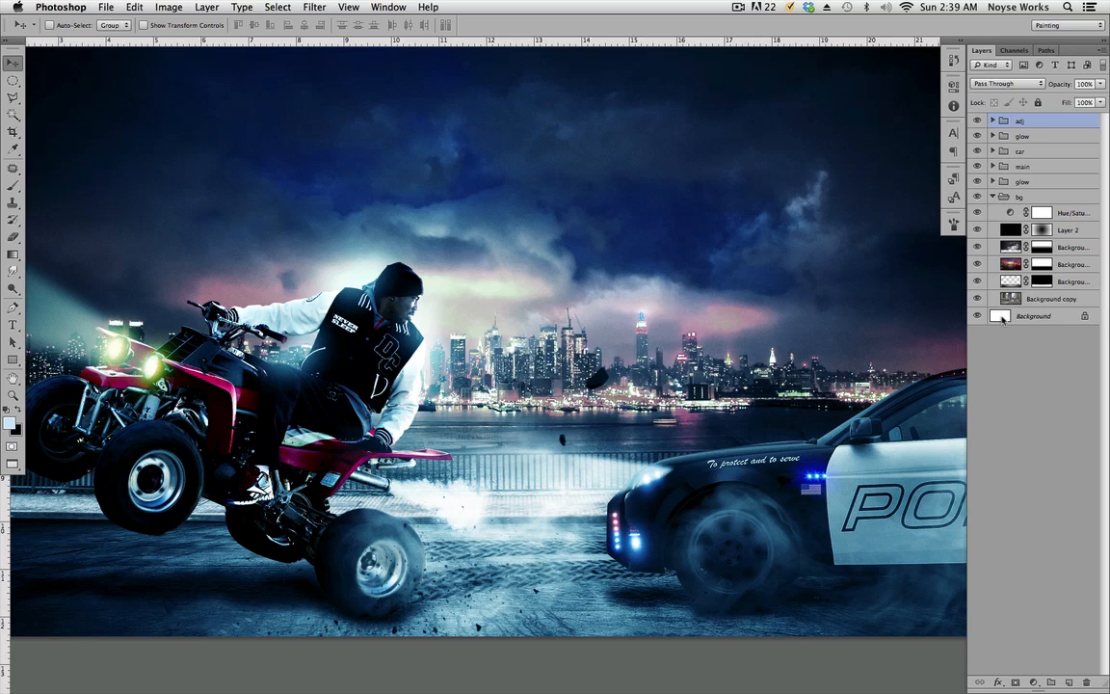
left_click(979, 300)
left_click(978, 300)
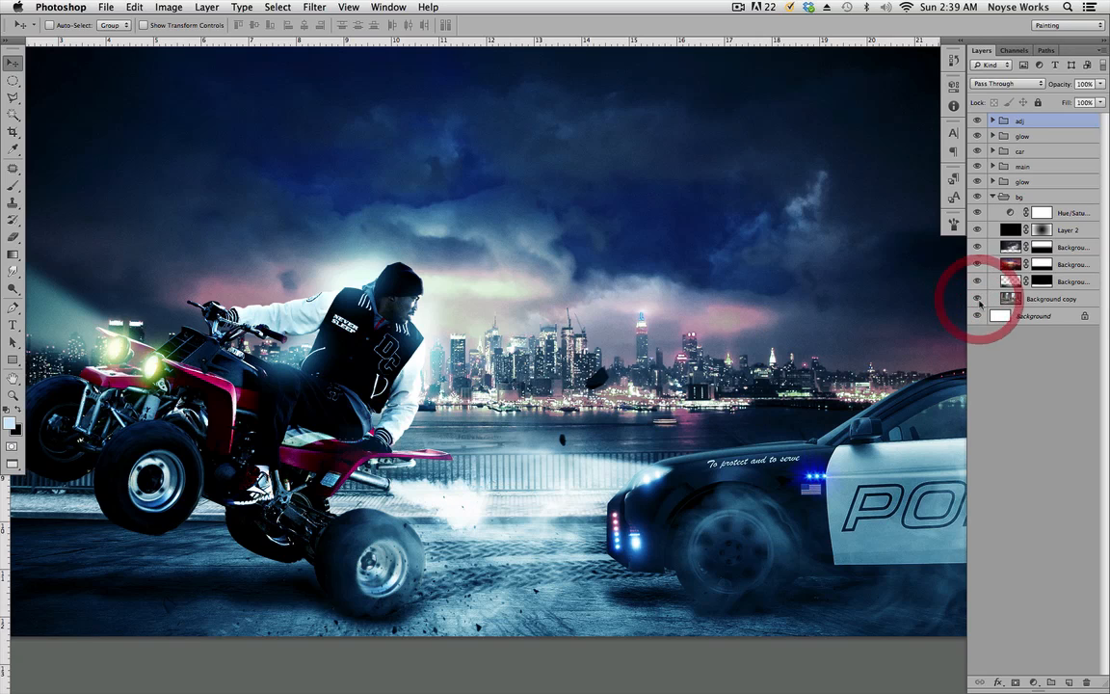
left_click(1070, 213)
left_click(1069, 213)
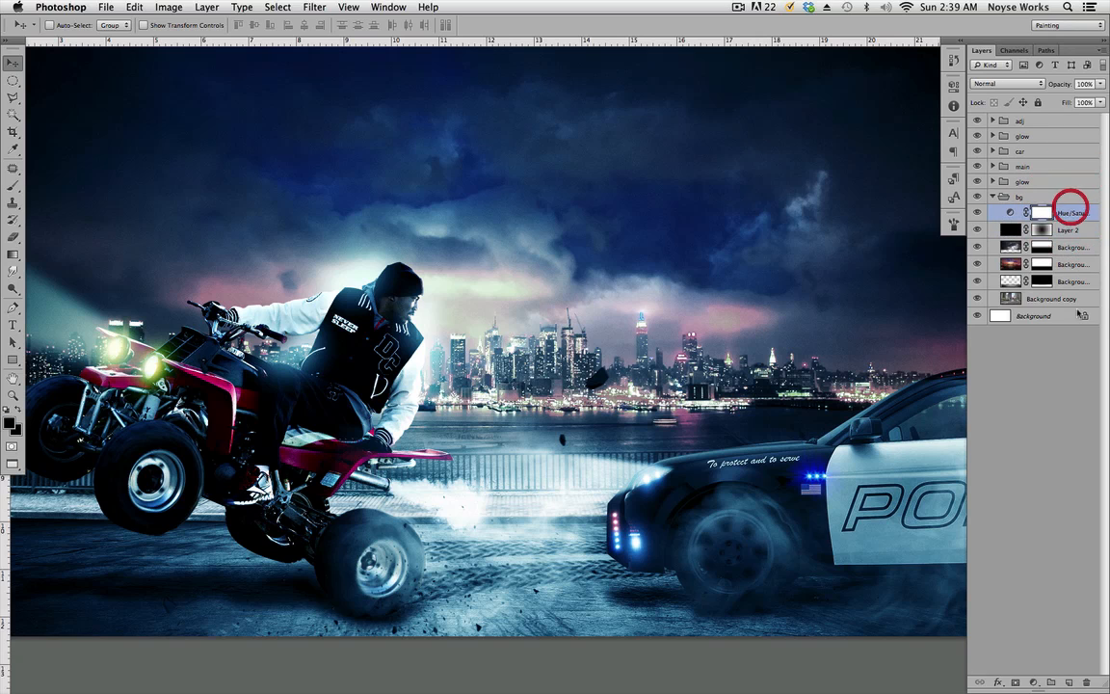
left_click(1068, 681)
Step: Darken the scene's left edge on the new layer in the bg group with black-to-transparent linear gradients pulled horizontally inward from outside the canvas
left_click_drag(516, 409, 744, 374)
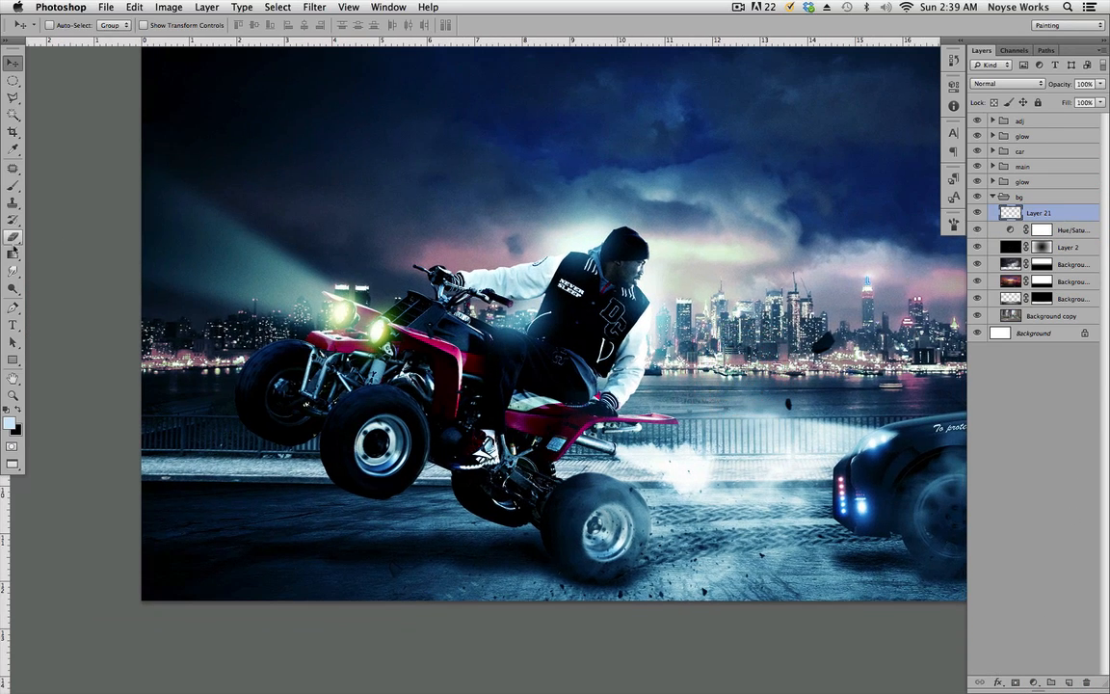
left_click(14, 251)
left_click(10, 424)
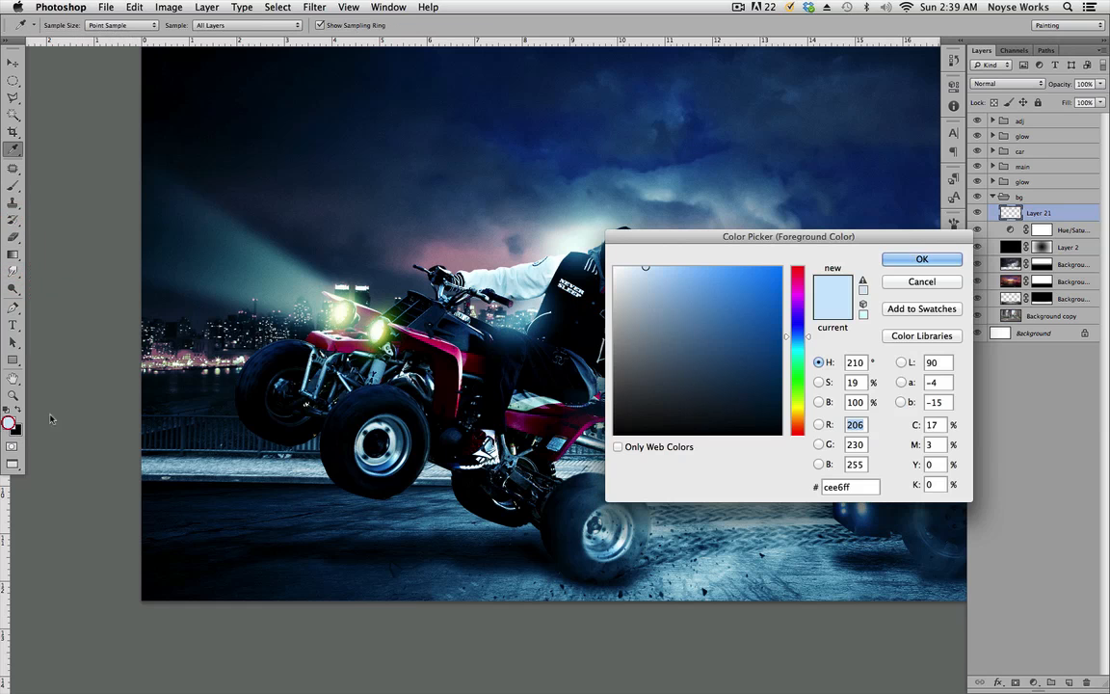
left_click_drag(674, 402, 574, 453)
left_click(904, 260)
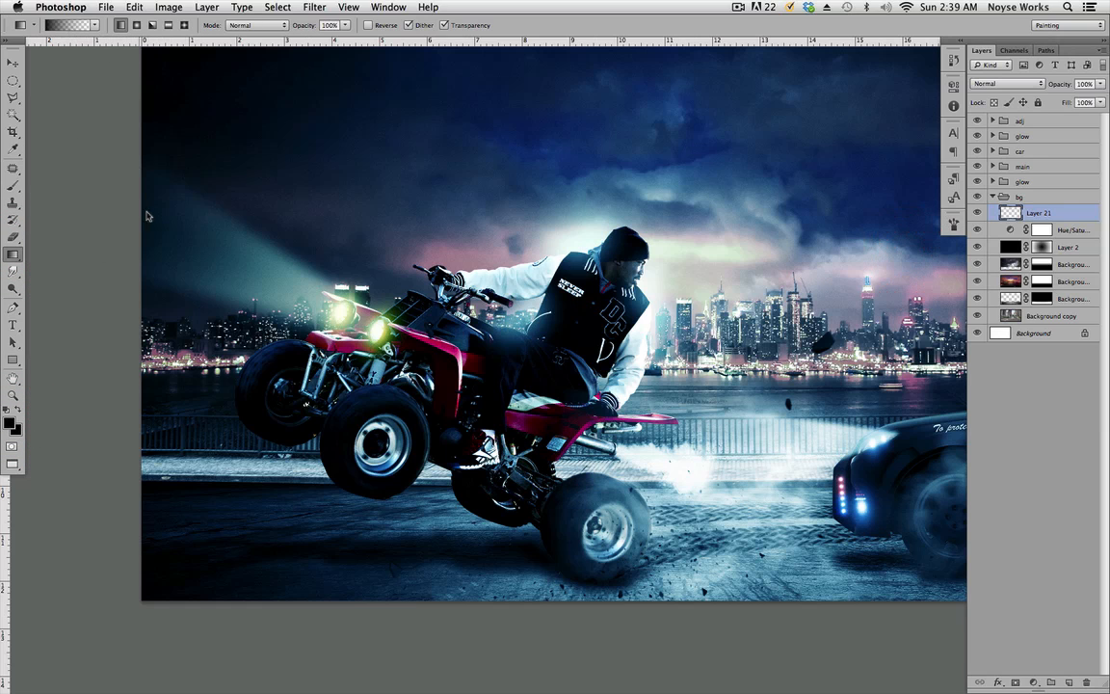
left_click_drag(124, 424, 184, 424)
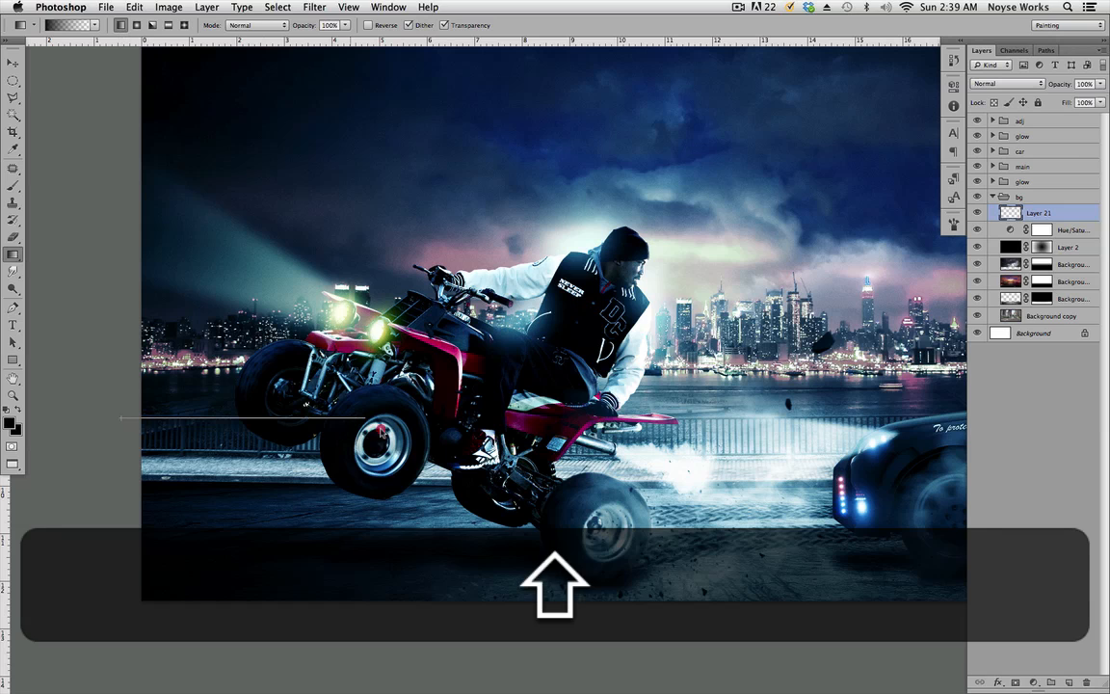
left_click_drag(459, 418, 459, 419)
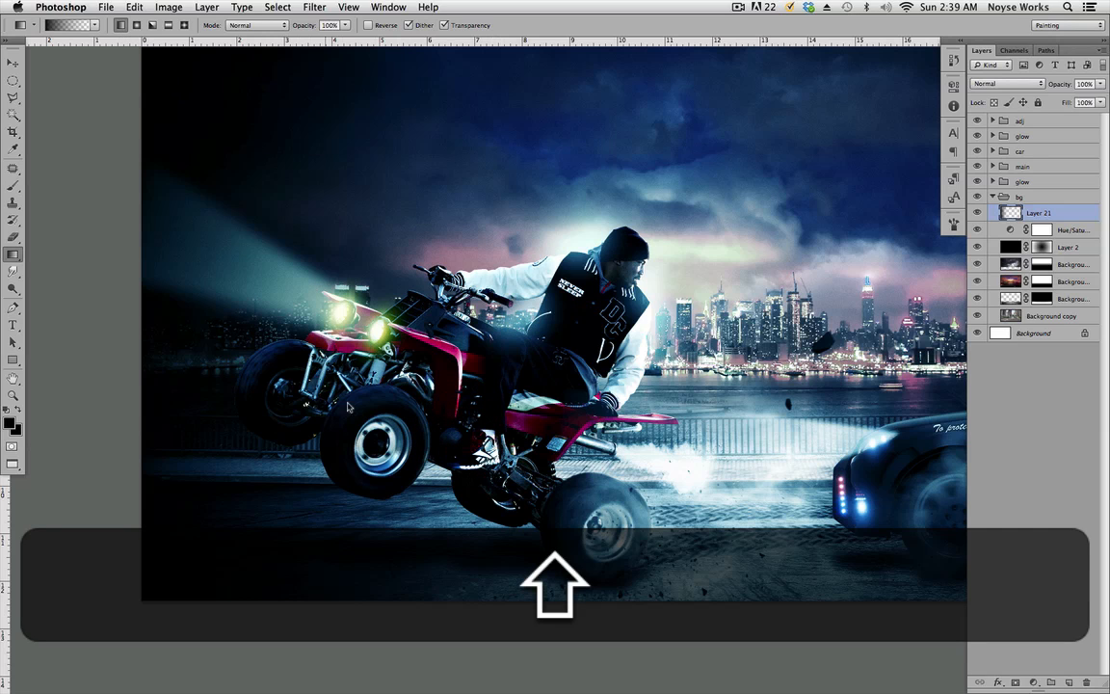
key("v")
Step: Lower the gradient layer's opacity to 77% and check its effect on the scene by toggling its visibility
left_click(977, 213)
left_click(977, 213)
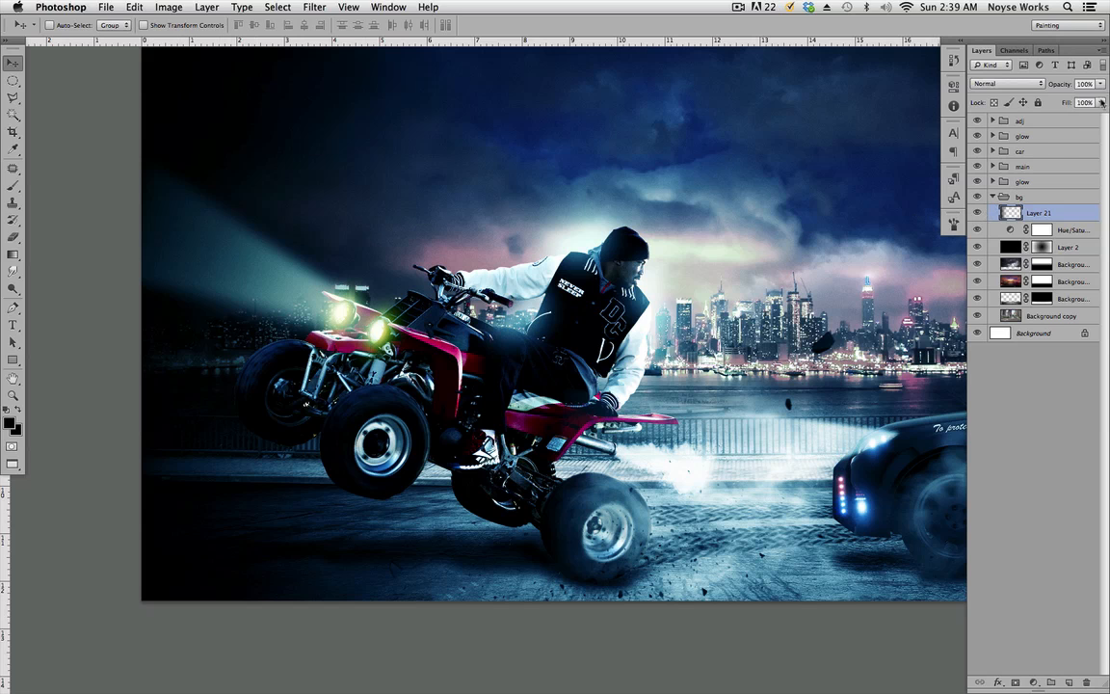
left_click(1099, 84)
left_click_drag(1093, 97, 1084, 97)
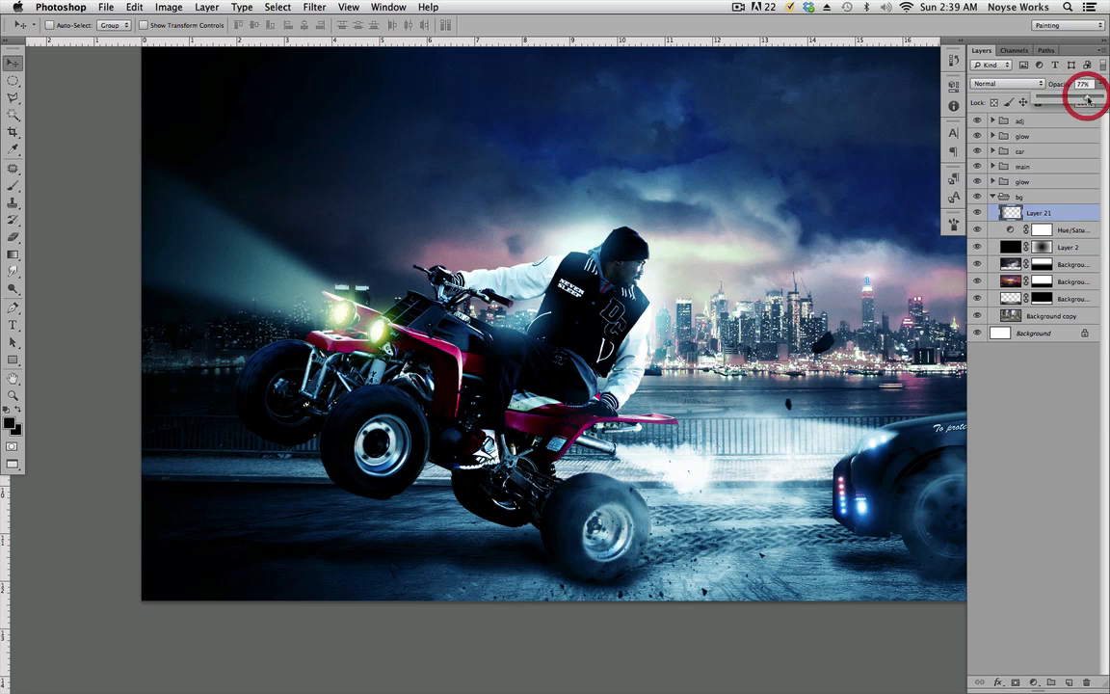
left_click(808, 318)
left_click_drag(807, 318, 766, 350)
left_click(977, 212)
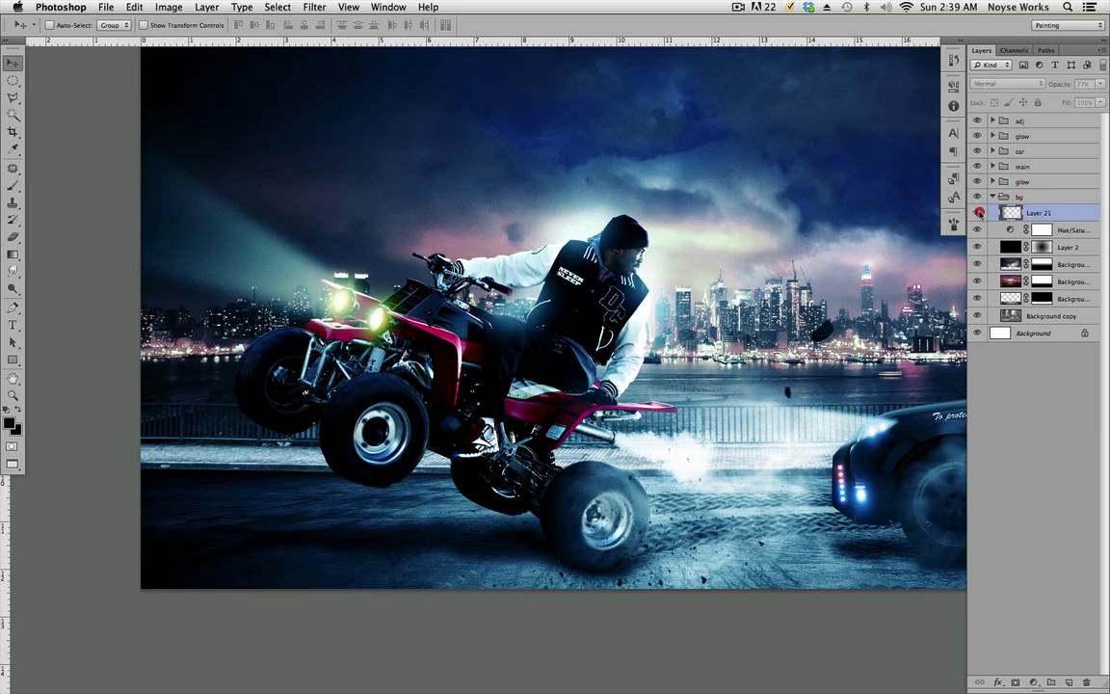
left_click(978, 212)
left_click_drag(825, 359, 650, 427)
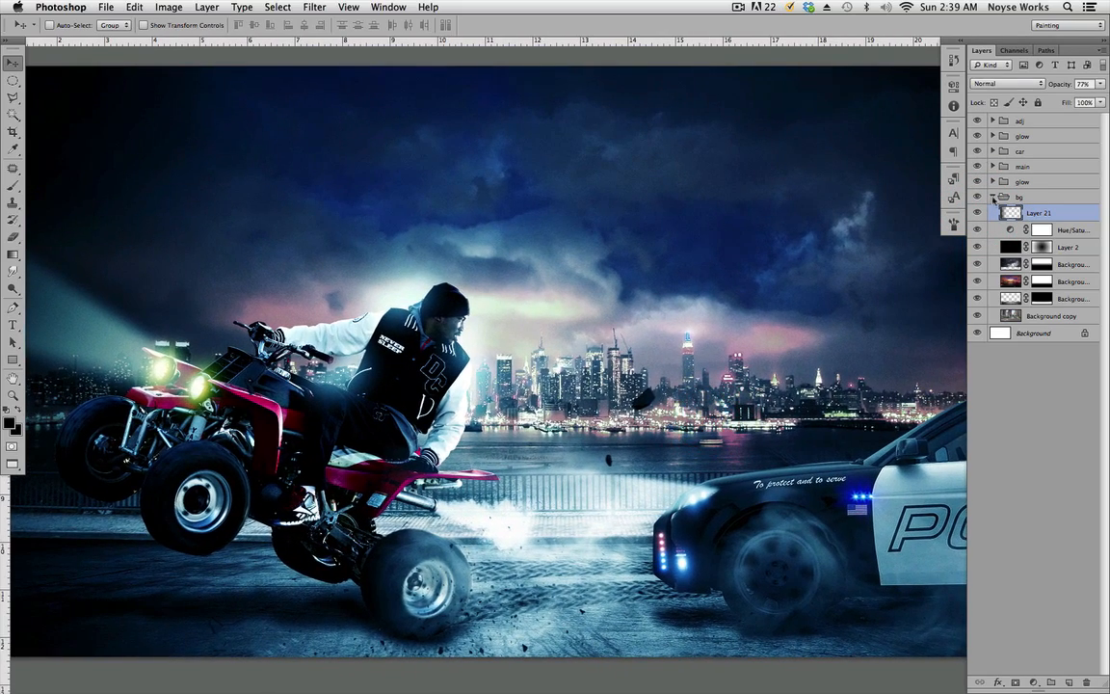
Step: Collapse the bg group, expand the adj group and compare the composite with and without the Black & White layer
left_click(992, 198)
left_click(993, 121)
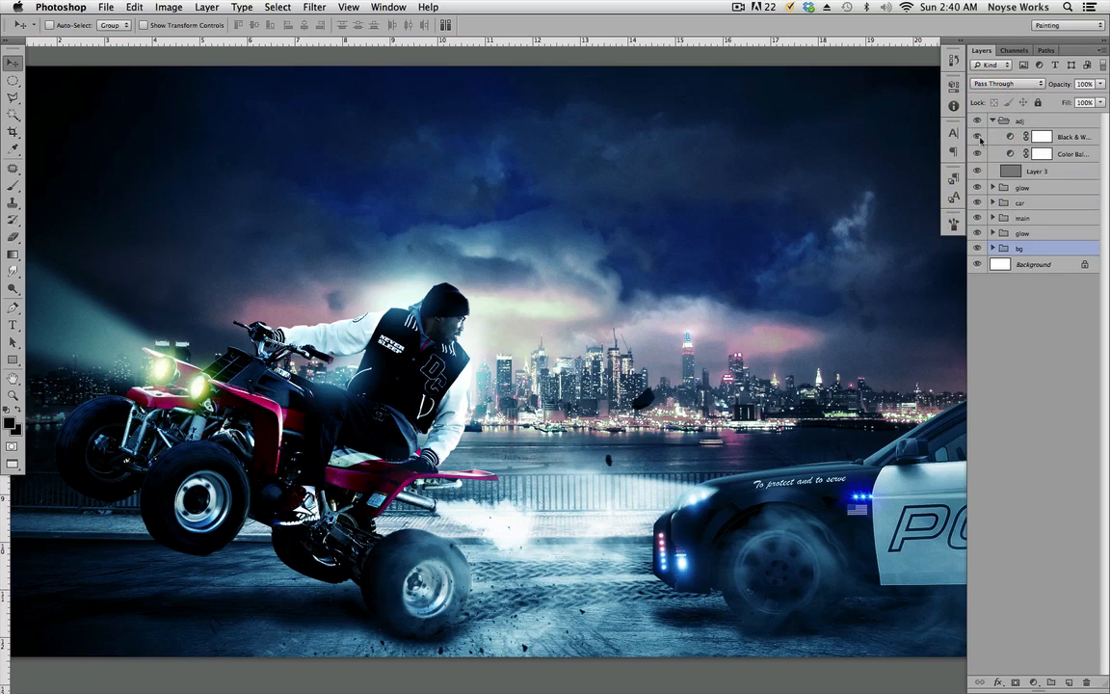
left_click(978, 138)
left_click_drag(602, 341, 624, 305)
left_click(977, 138)
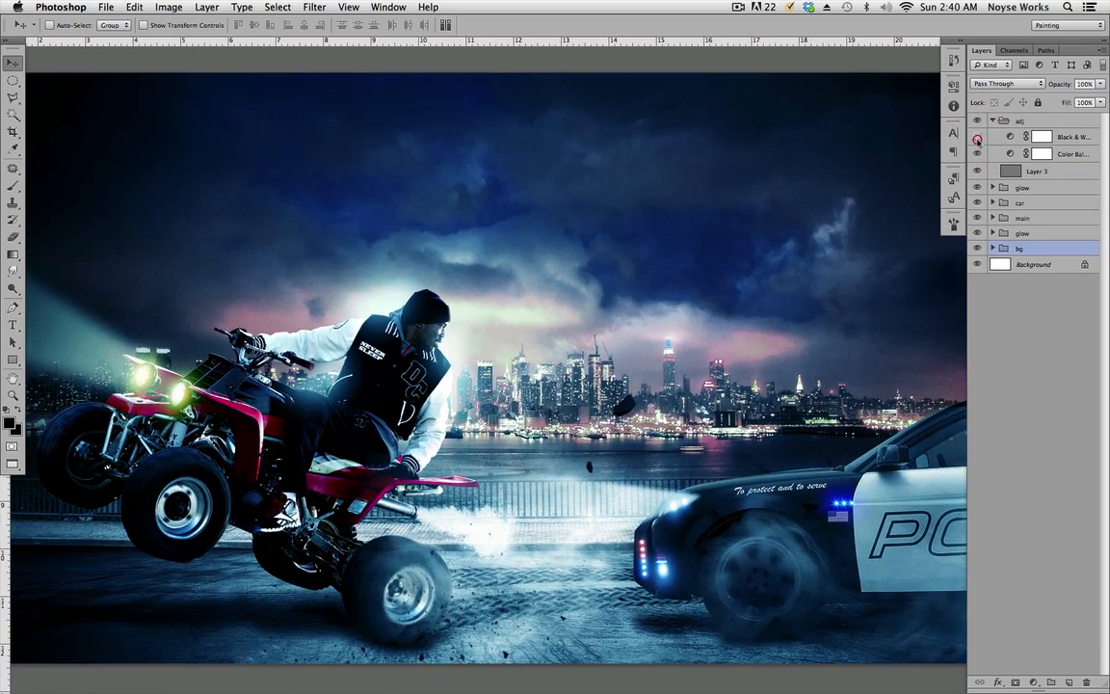
left_click(977, 140)
left_click_drag(787, 341, 721, 354)
left_click(977, 139)
left_click(978, 138)
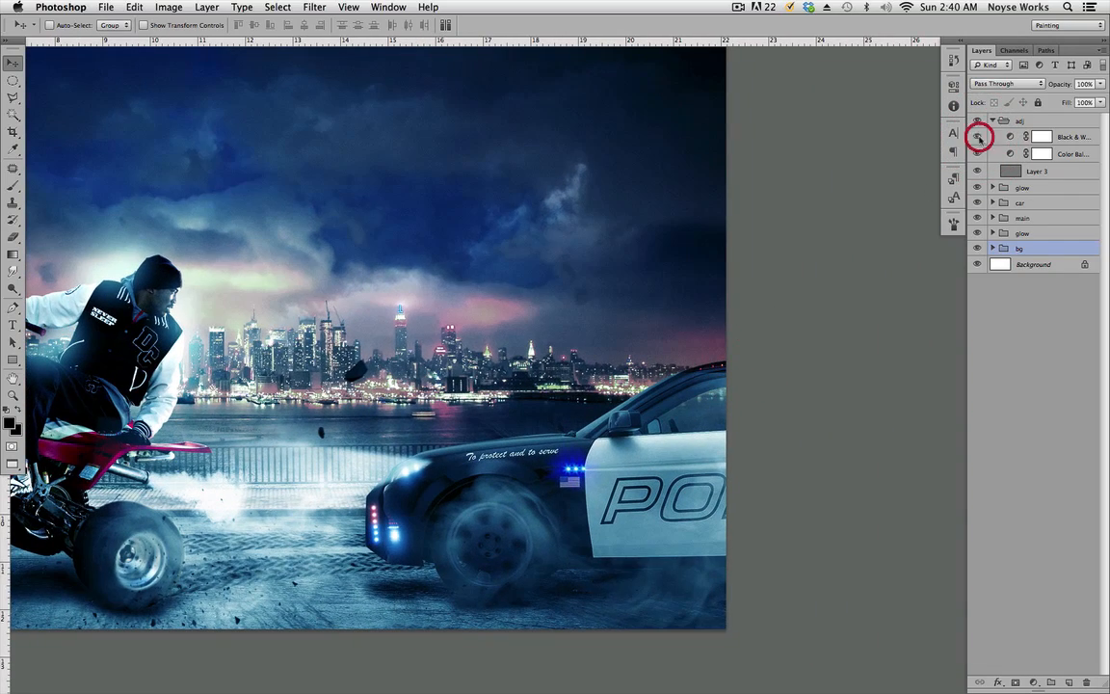
left_click(977, 139)
left_click(977, 139)
left_click(978, 139)
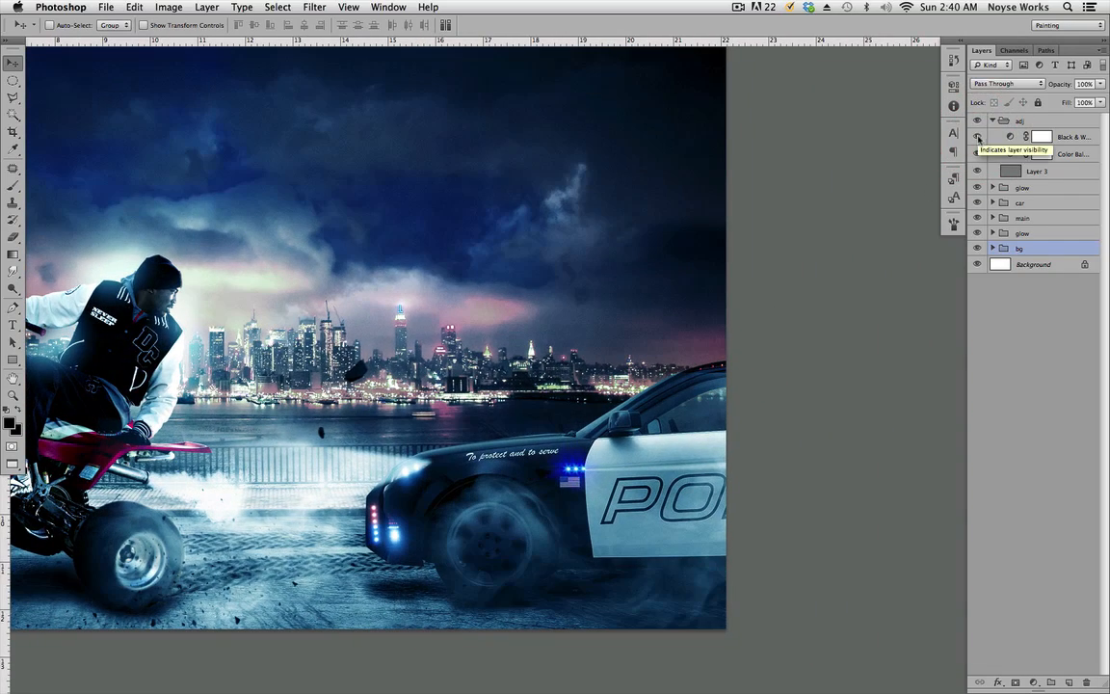
left_click(977, 138)
left_click(977, 139)
scroll(761, 374, "left", 3)
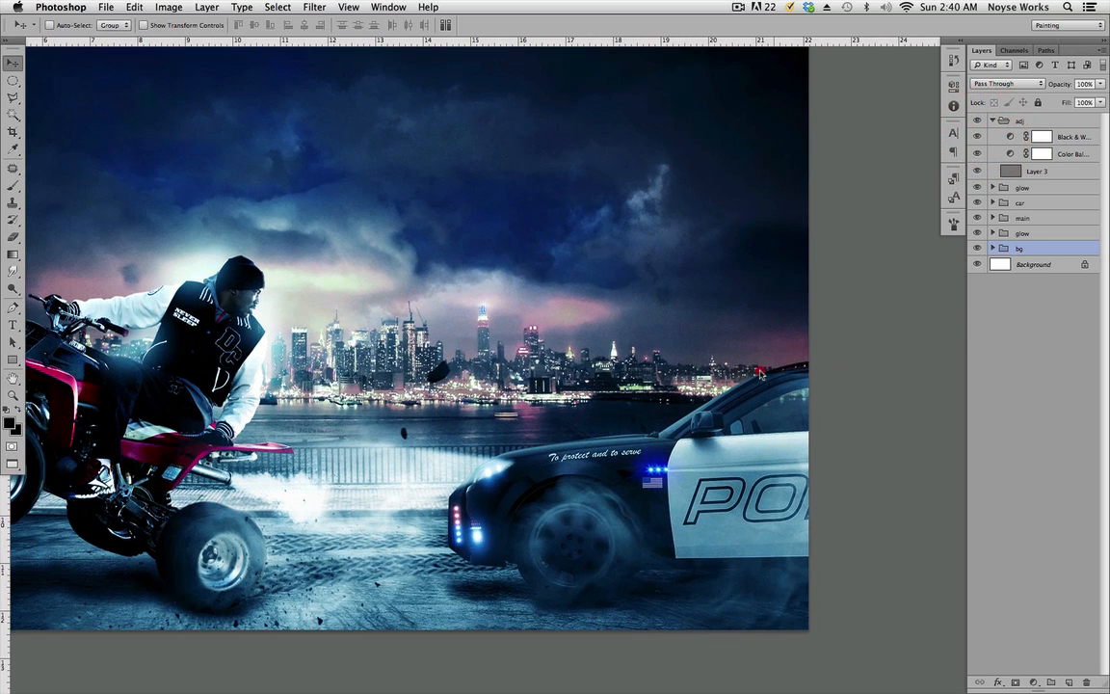
left_click_drag(761, 372, 752, 371)
left_click(977, 137)
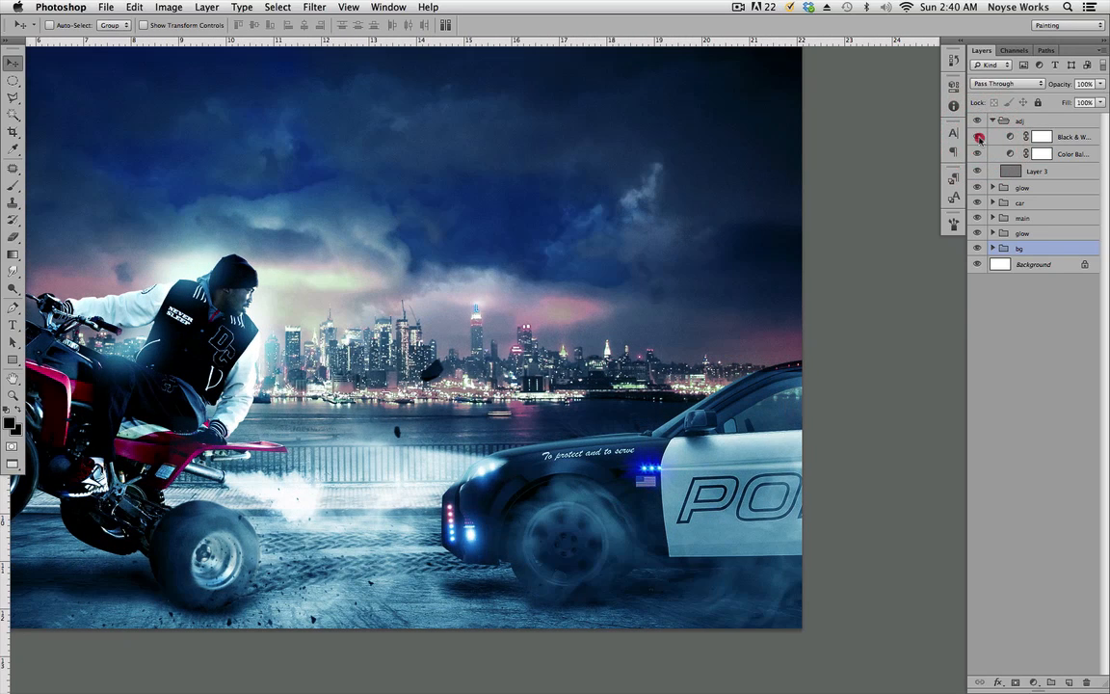
left_click(977, 138)
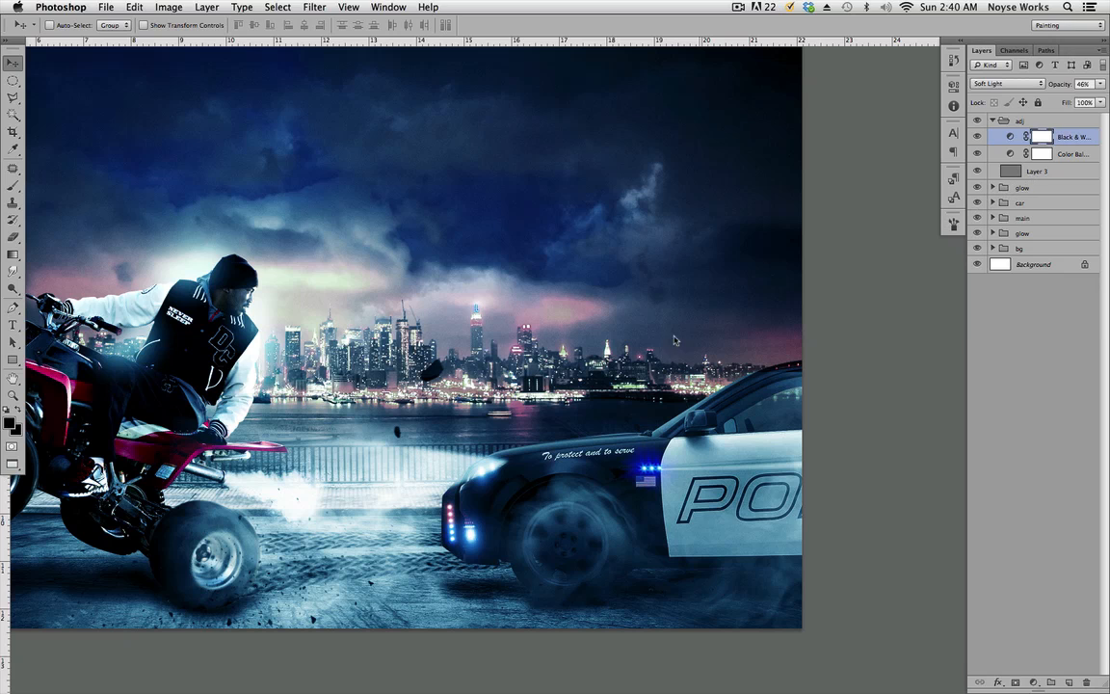
Step: Mask the Black & White layer with horizontal black linear gradients so it affects only the police car side of the image
left_click_drag(678, 358, 775, 340)
left_click(1036, 137)
left_click_drag(693, 354, 787, 344)
left_click(14, 255)
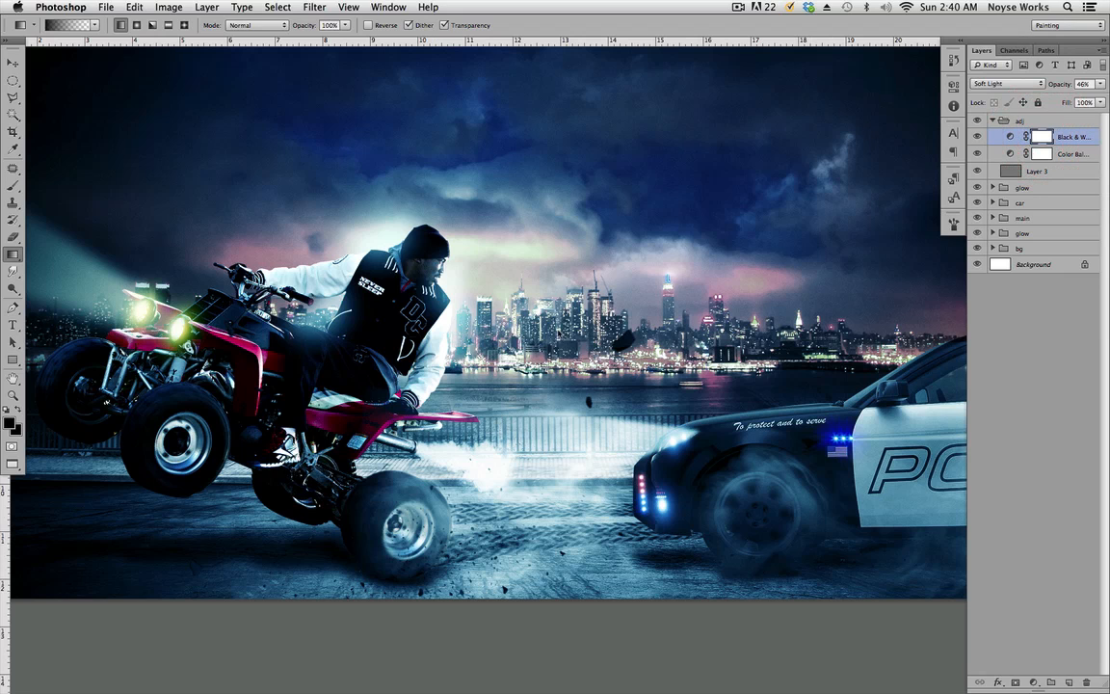
left_click_drag(386, 364, 648, 377)
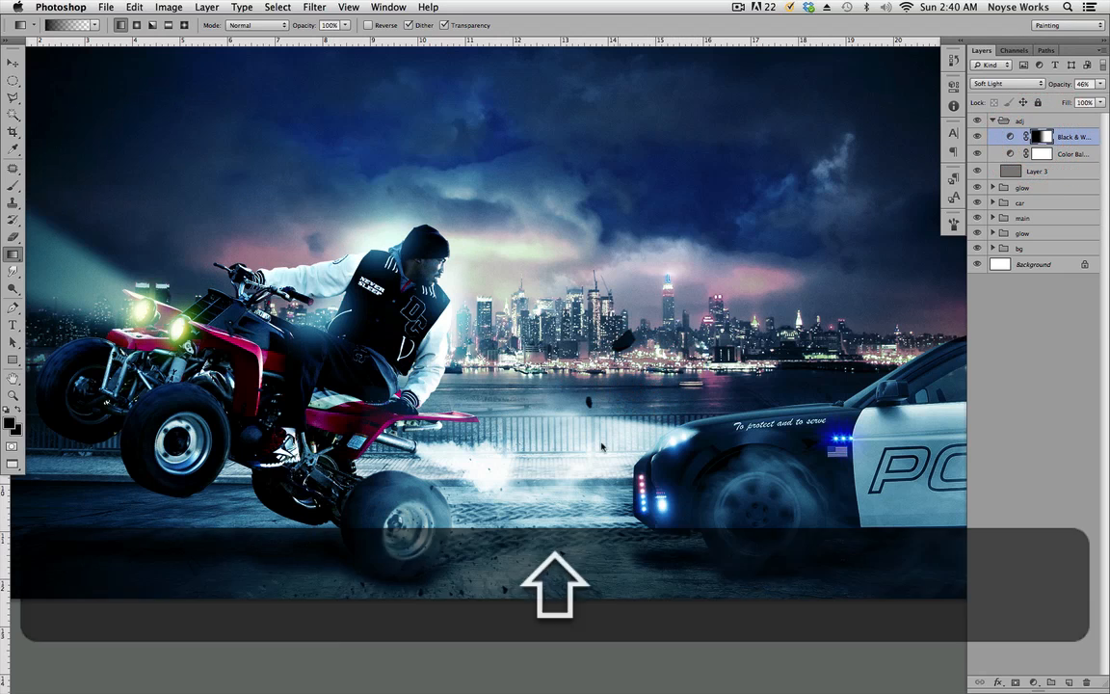
left_click_drag(526, 465, 808, 461)
key("shift+v")
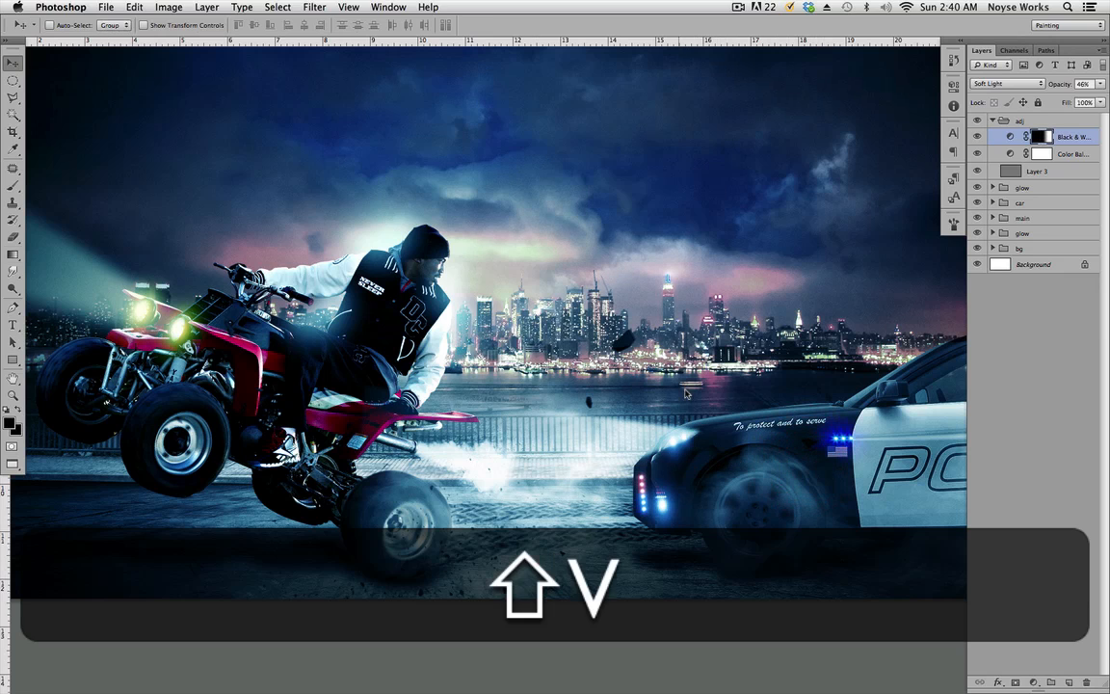
Step: Check the masked Black & White layer's effect around the police car and across the whole composite
scroll(870, 255, "right", 5)
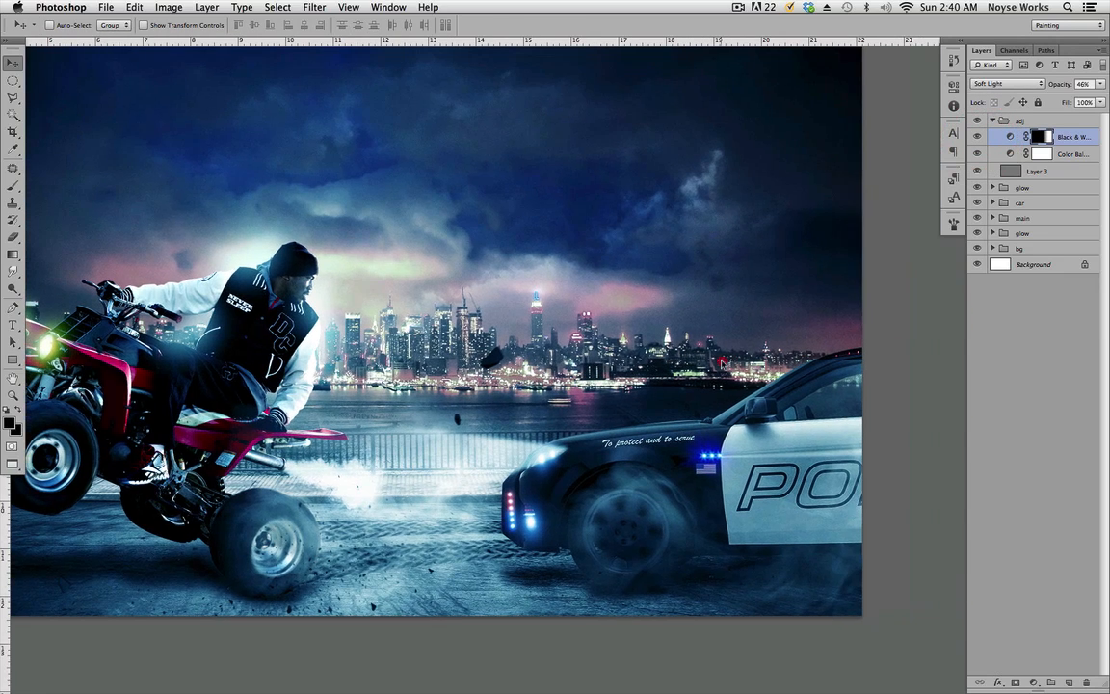
left_click(977, 139)
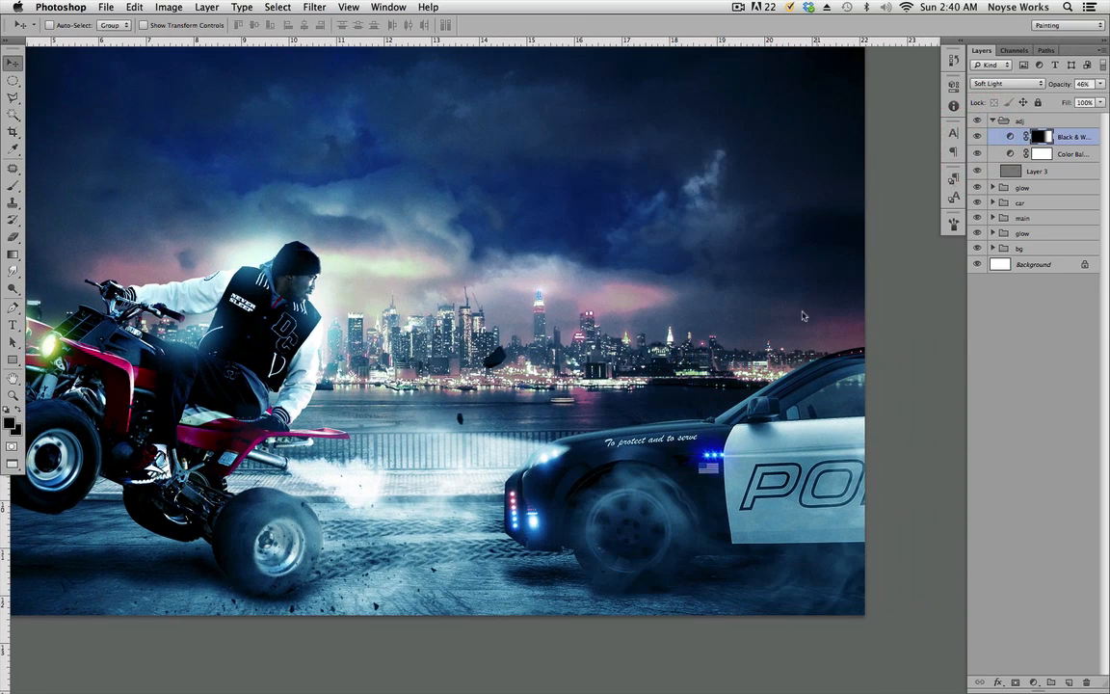
scroll(836, 460, "left", 5)
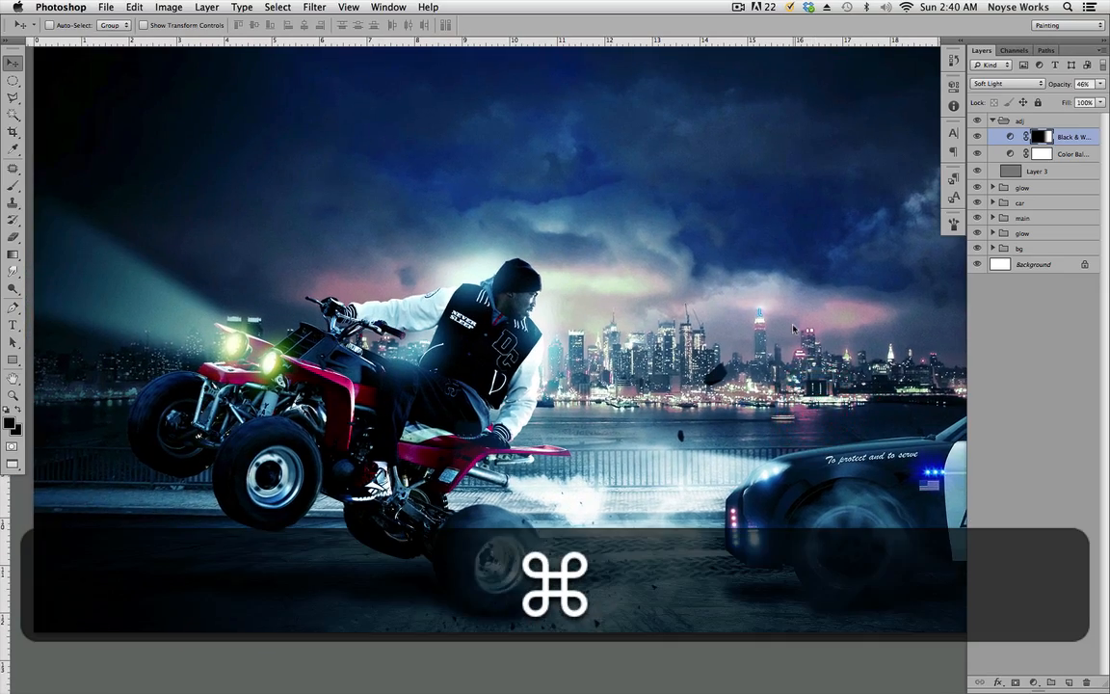
key("super+minus")
key("super+equal")
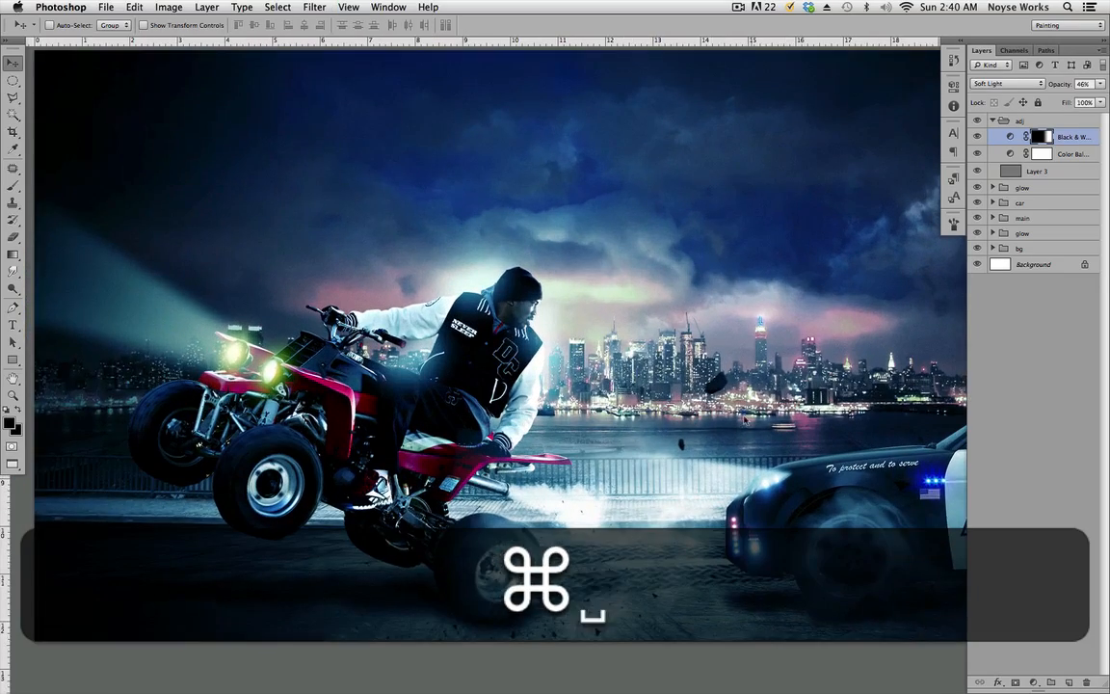
left_click_drag(831, 407, 745, 388)
Step: Collapse the adj group, compare the composite with and without its adjustments, and save the document
left_click(993, 121)
left_click(976, 120)
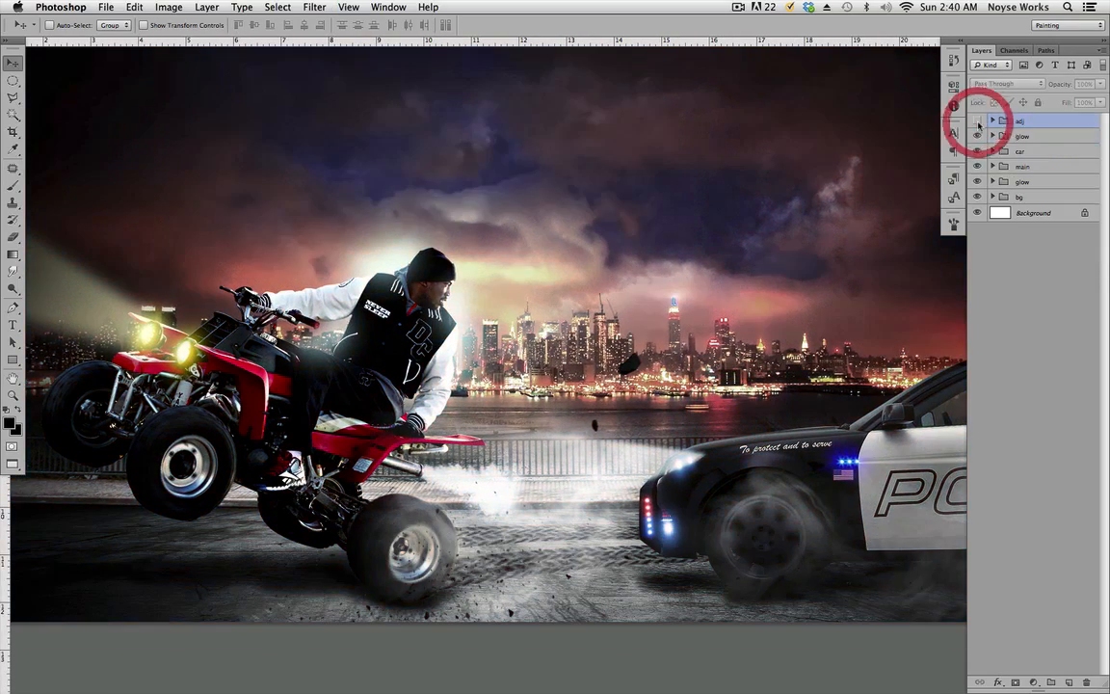
left_click(977, 120)
key("super+s")
key("super+v")
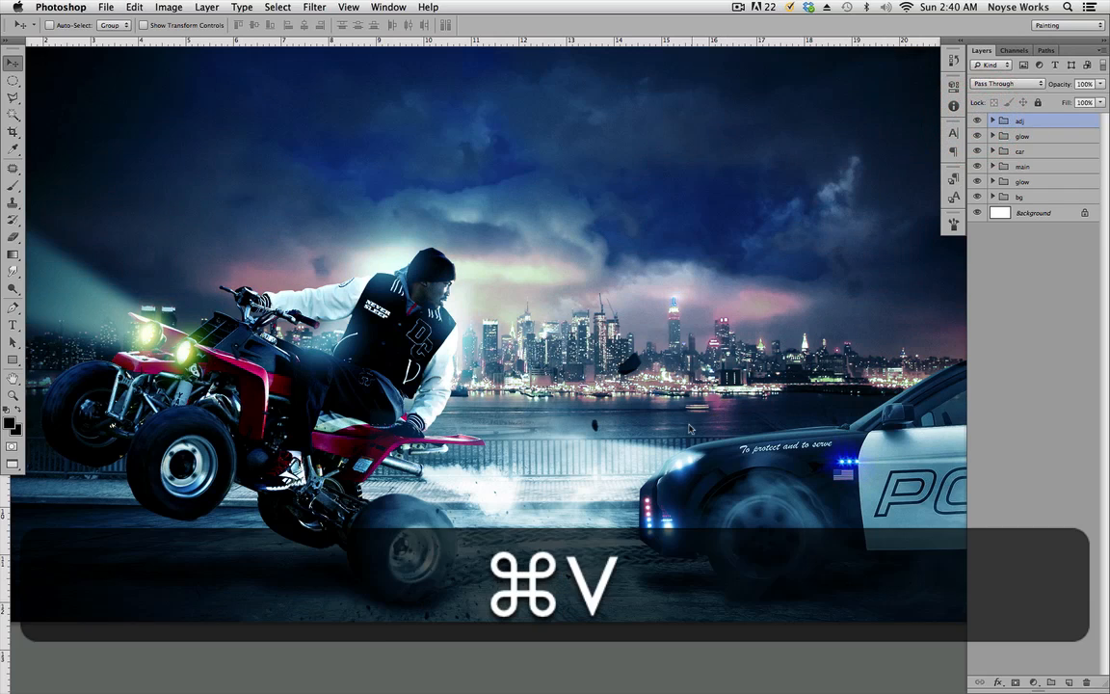
left_click_drag(592, 409, 743, 440)
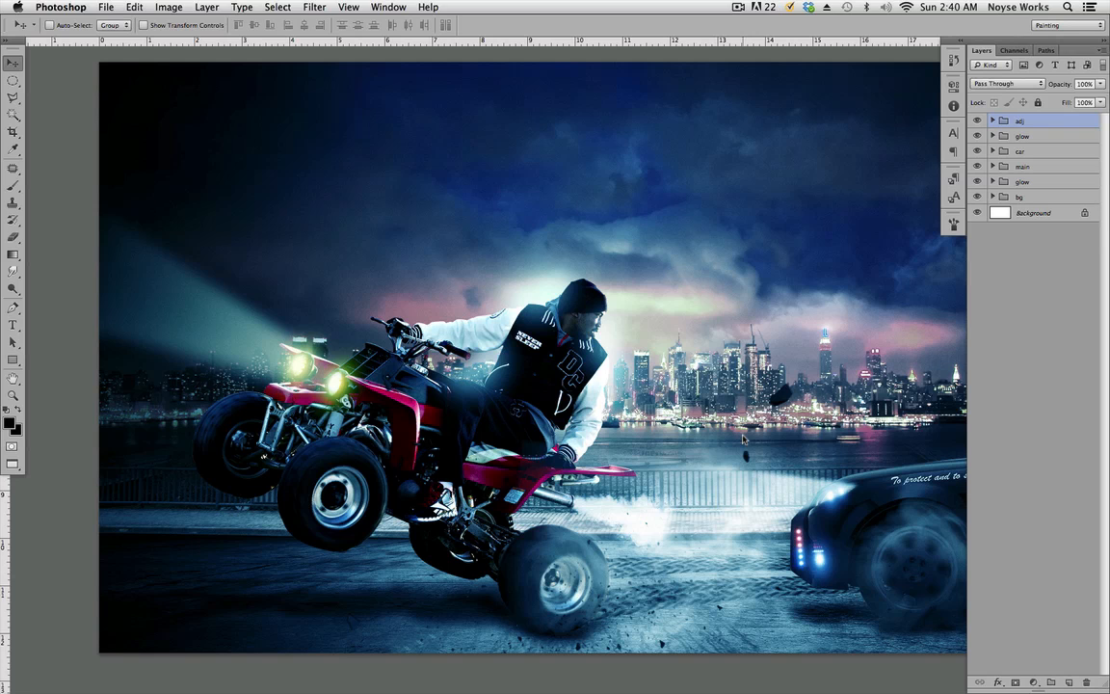
left_click_drag(751, 527, 637, 507)
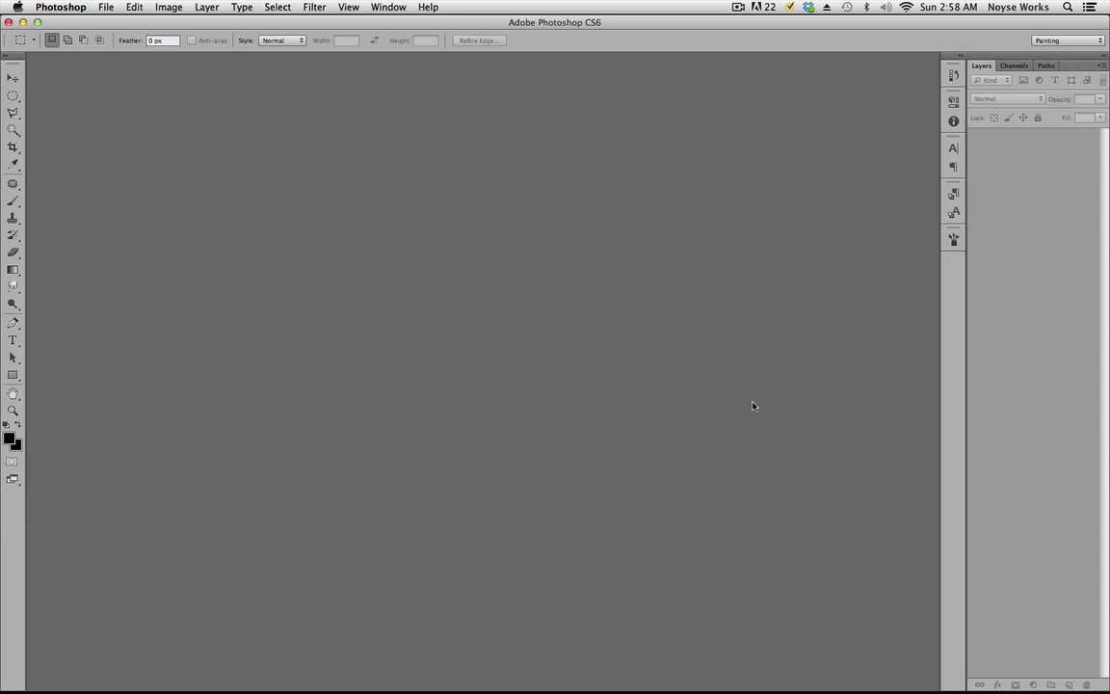
Step: Display layout.psd in full screen mode with the menu bar and enlarge the composite
key("v")
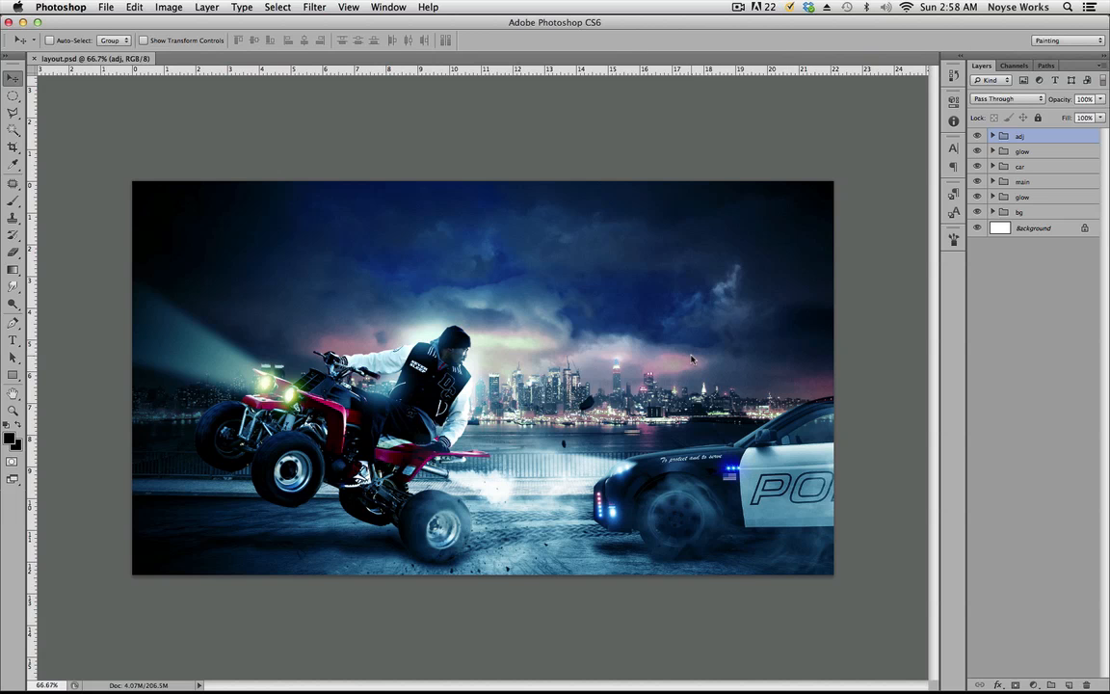
key("f")
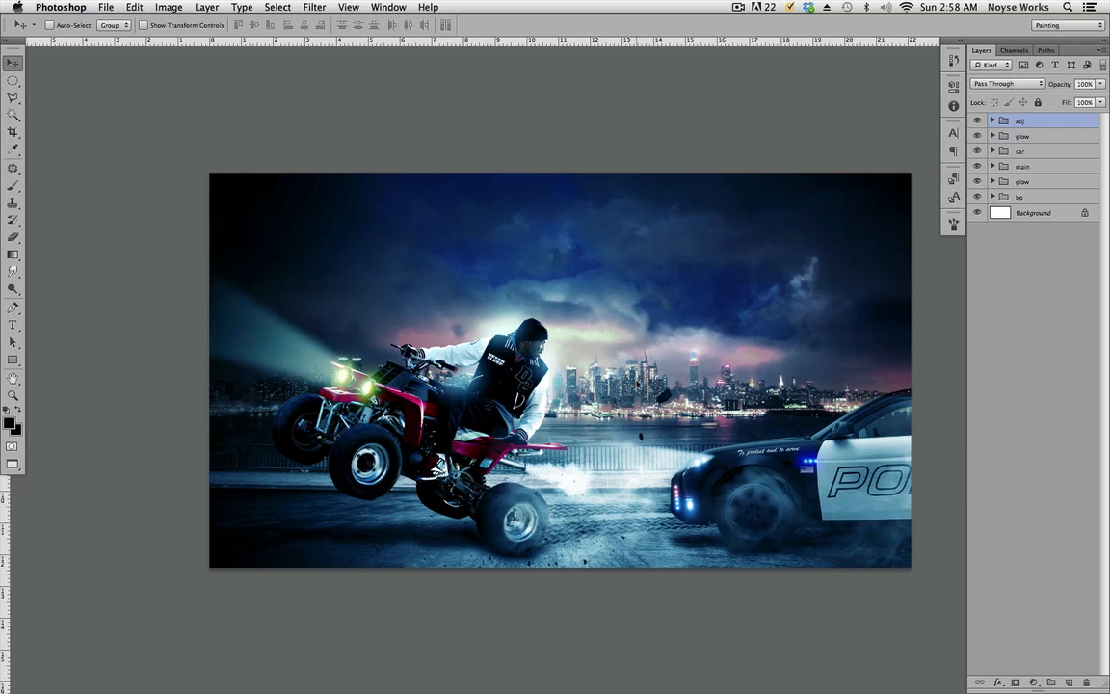
key("super+plus")
key("super+plus")
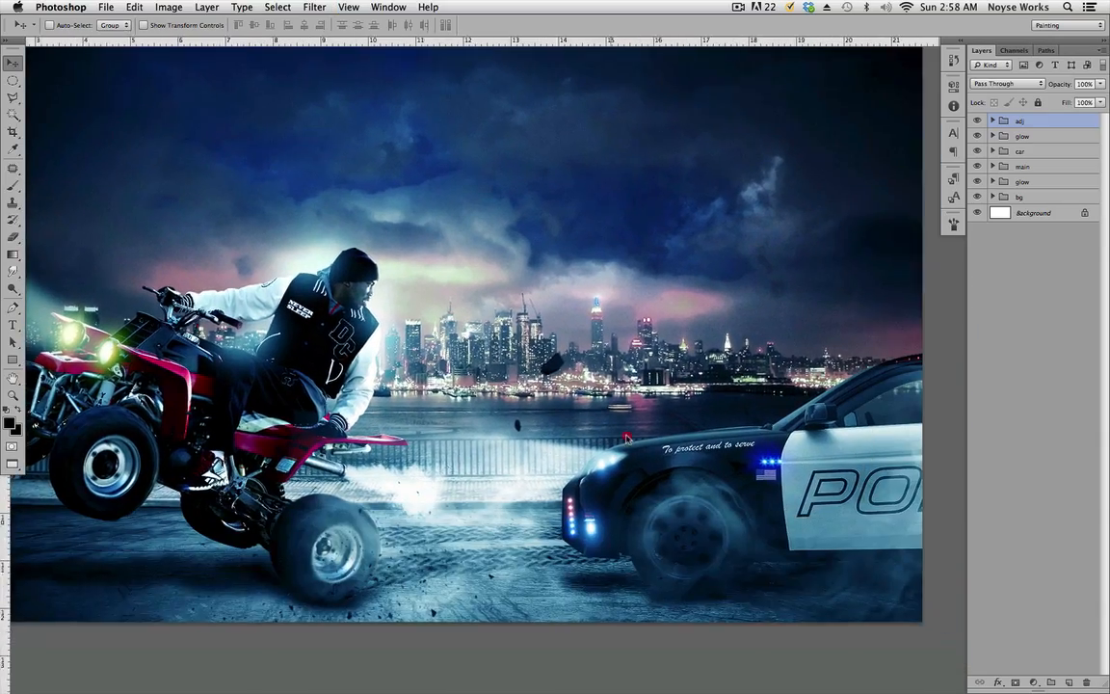
key("super+plus")
Step: Switch to Adobe Bridge and open atmosphere.png from the Stock Photos folder in Photoshop
key("super+Tab")
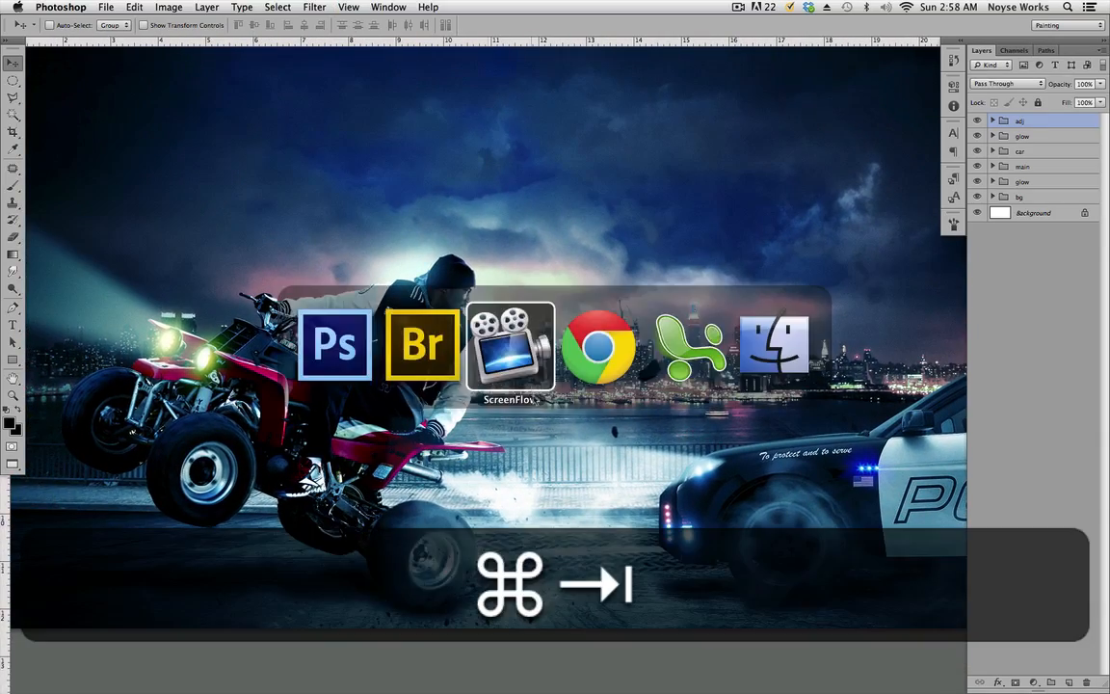
key("super+shift+Tab")
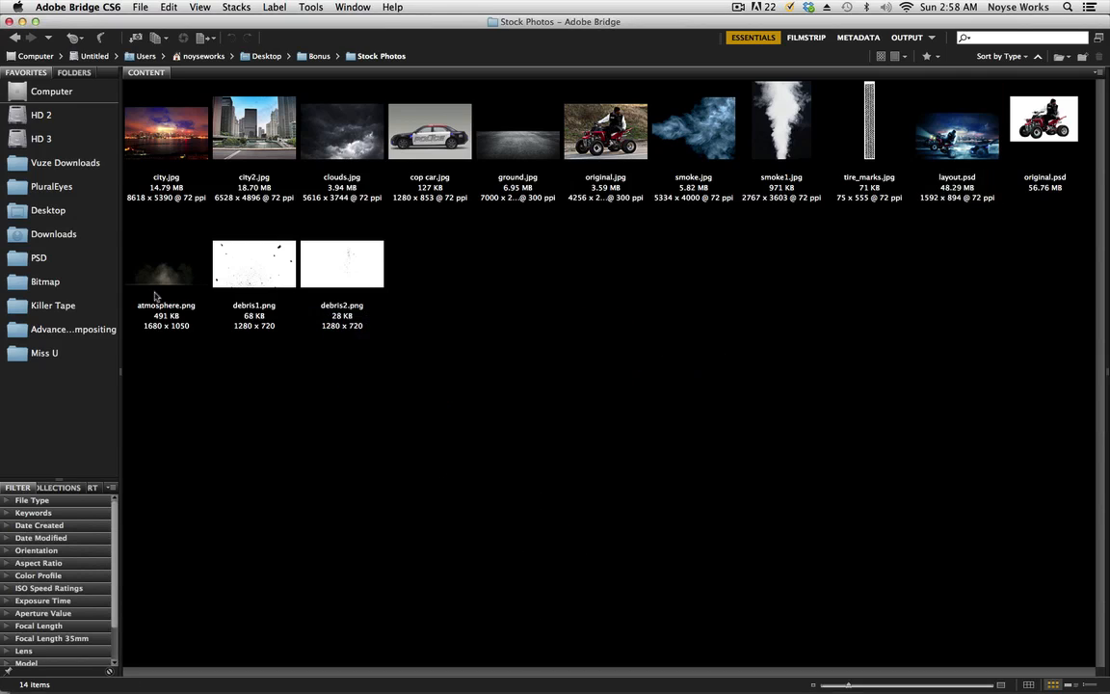
left_click(178, 287)
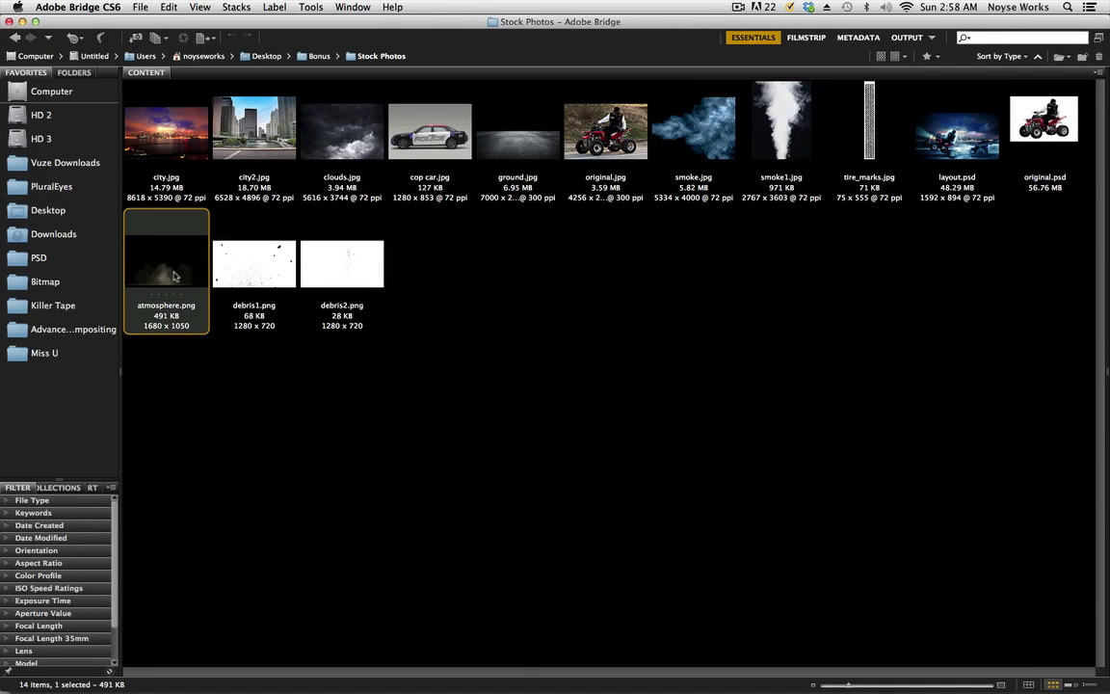
double_click(177, 275)
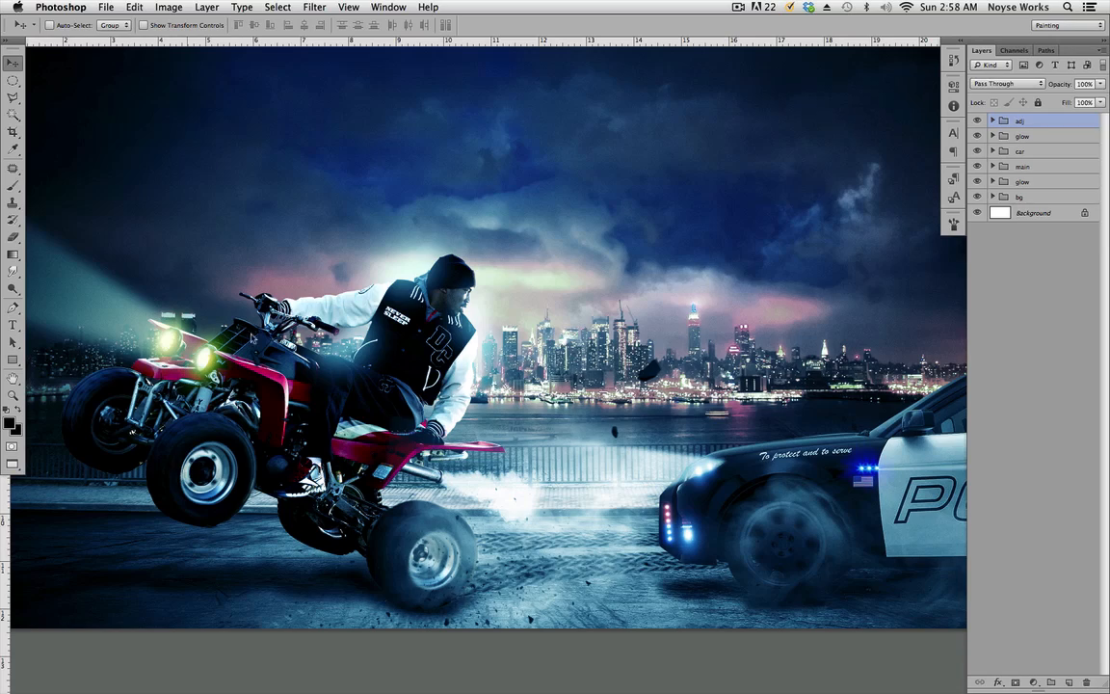
Step: Duplicate the smoke image's Background layer into layout.psd and close atmosphere.png
left_click(1025, 123, "ctrl")
left_click(1013, 149)
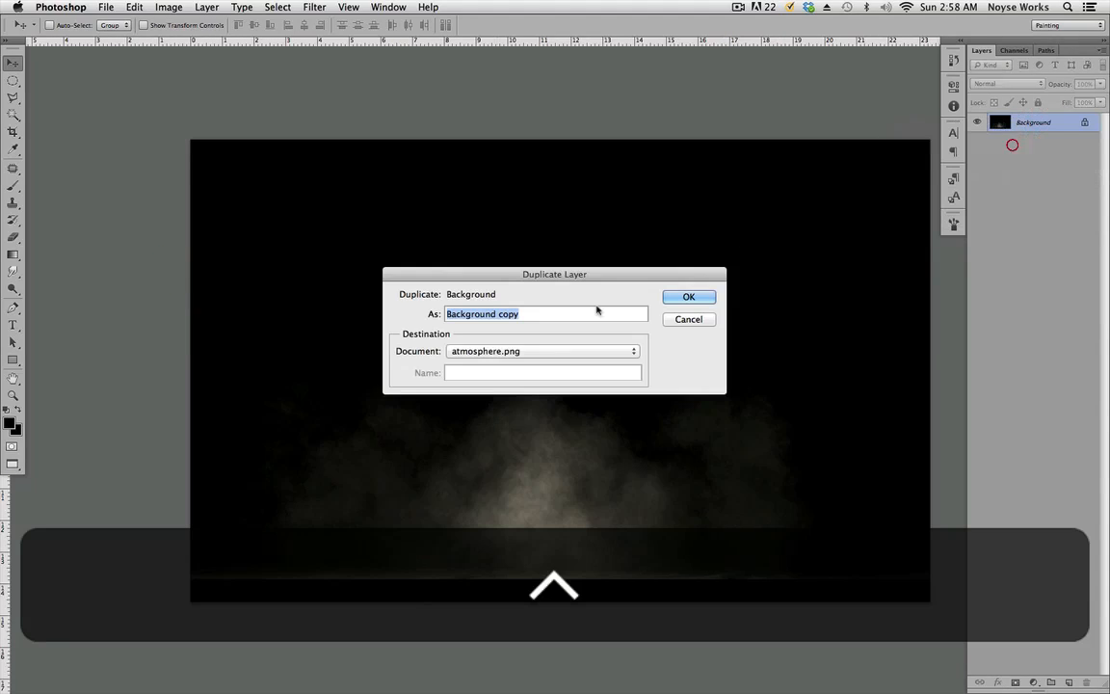
left_click(459, 352)
left_click(465, 340)
left_click(690, 299)
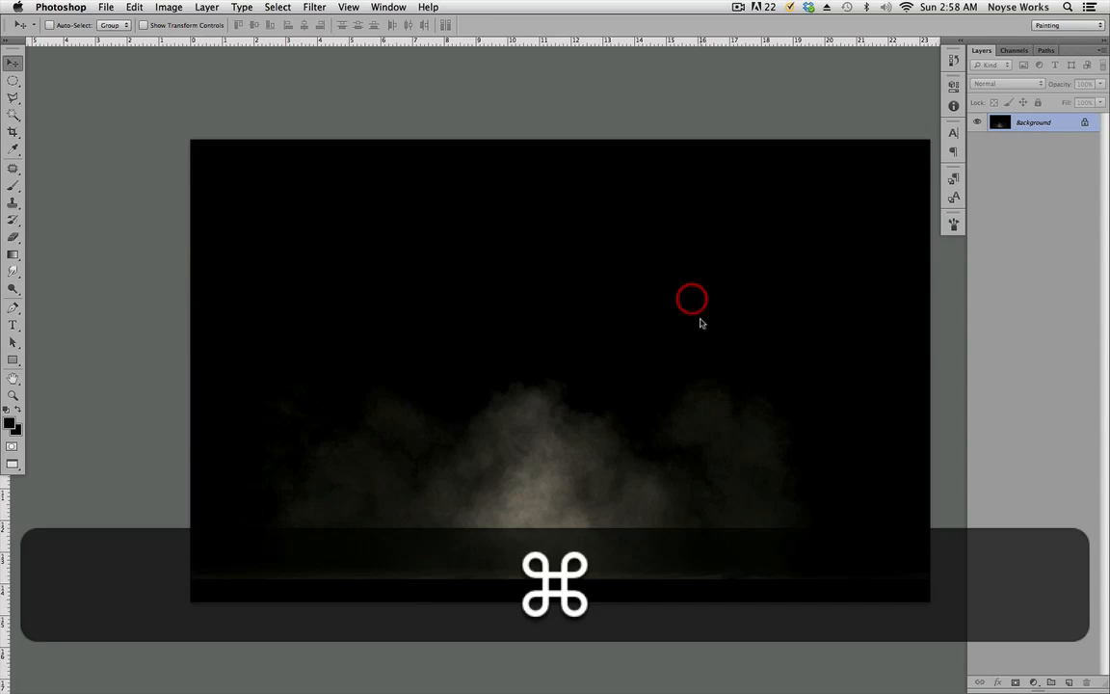
key("super+w")
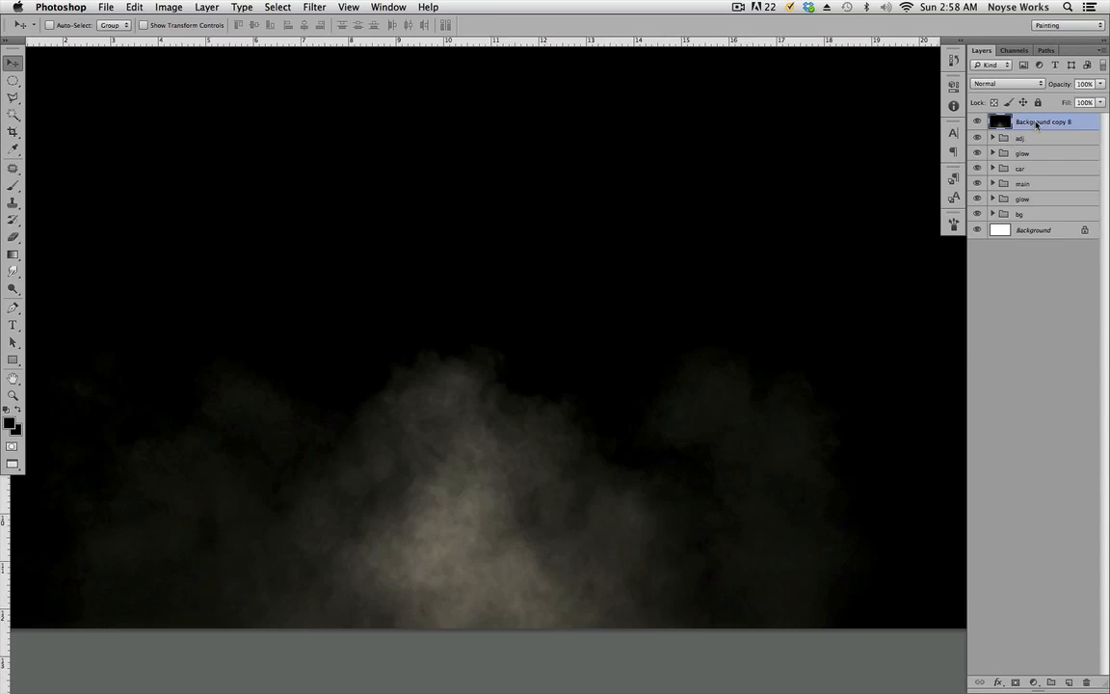
Step: Move the smoke layer directly below the adj group and place it in a new group named atmosphere
left_click_drag(1019, 123, 1042, 154)
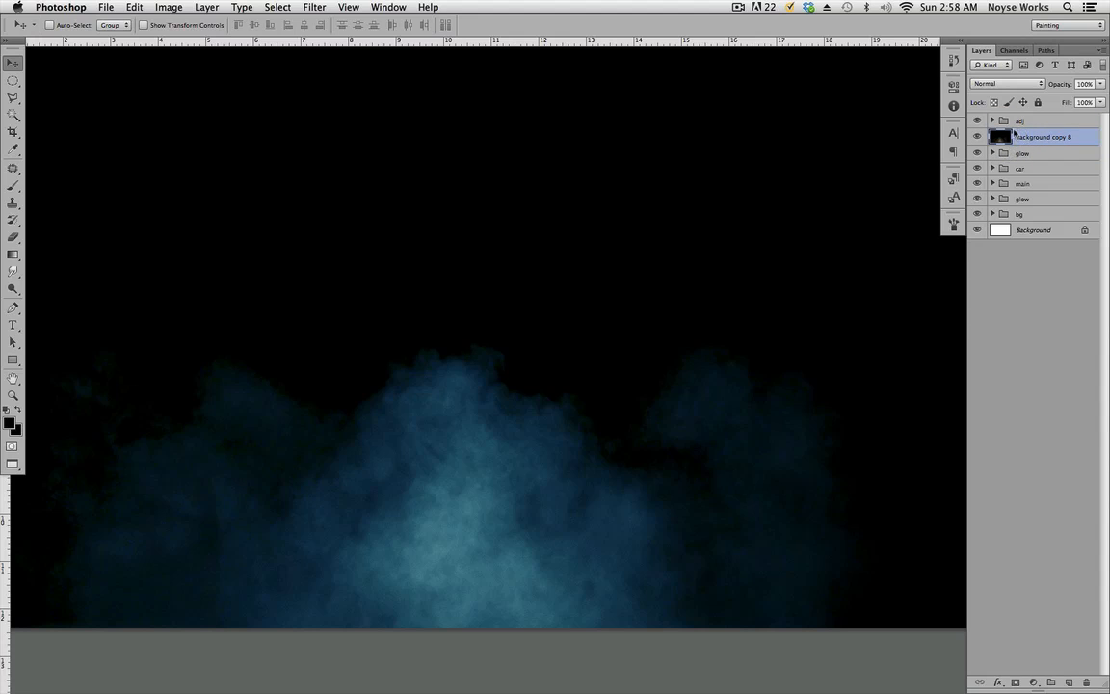
key("super+g")
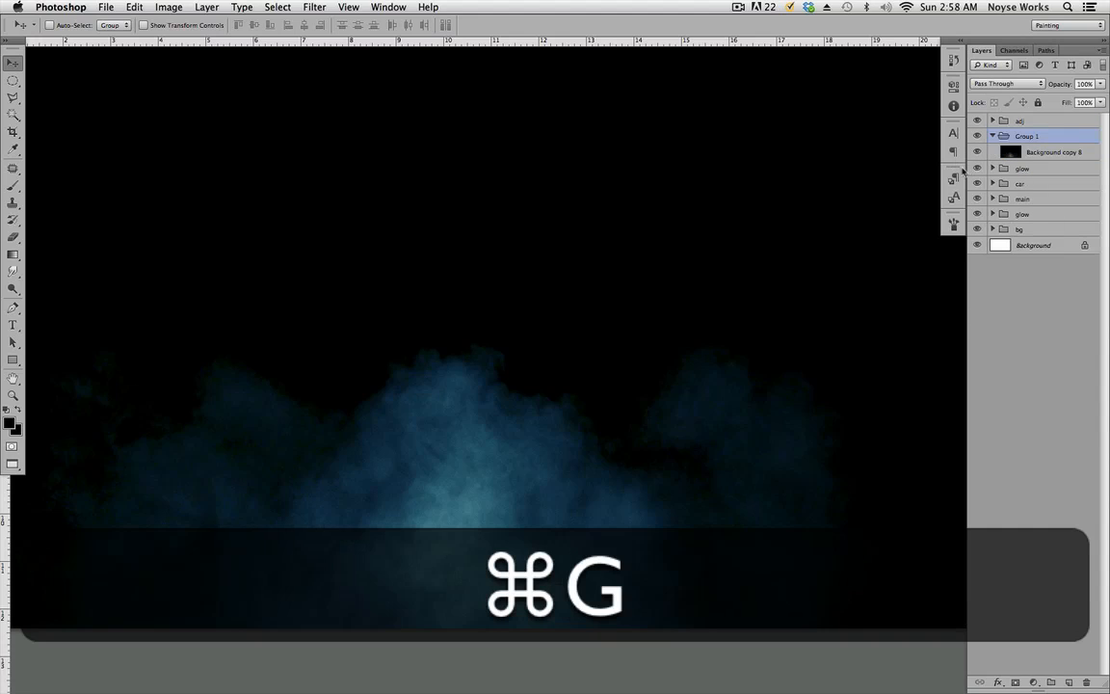
double_click(1027, 136)
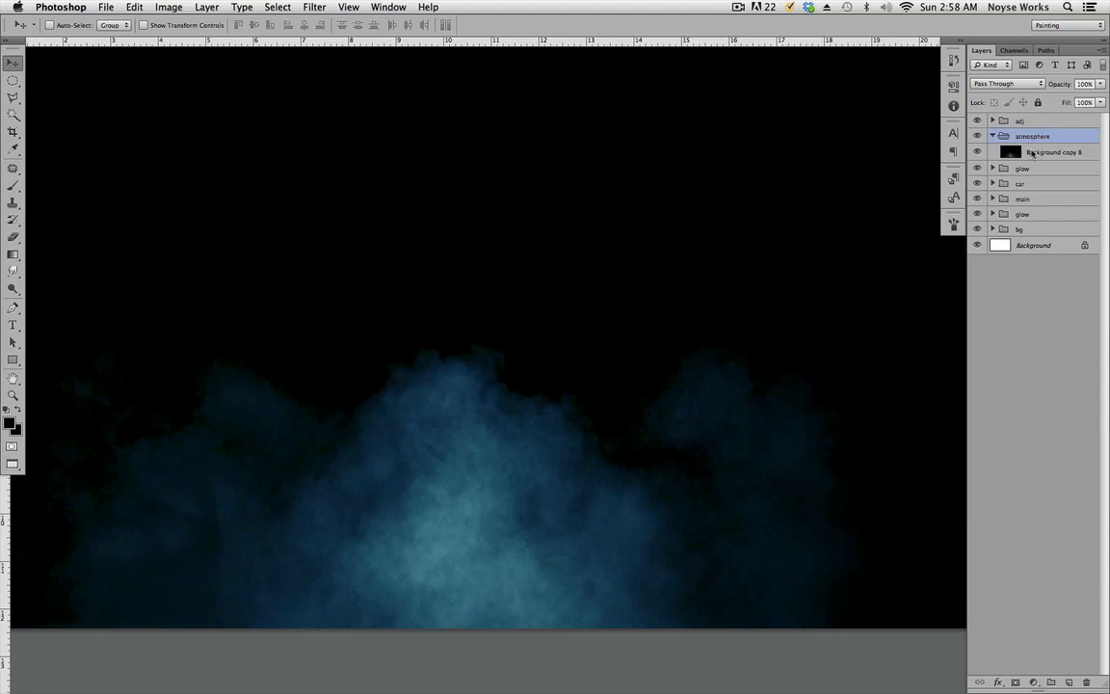
Step: Set the blend mode of the smoke layer in the atmosphere group to Screen
left_click(1011, 84)
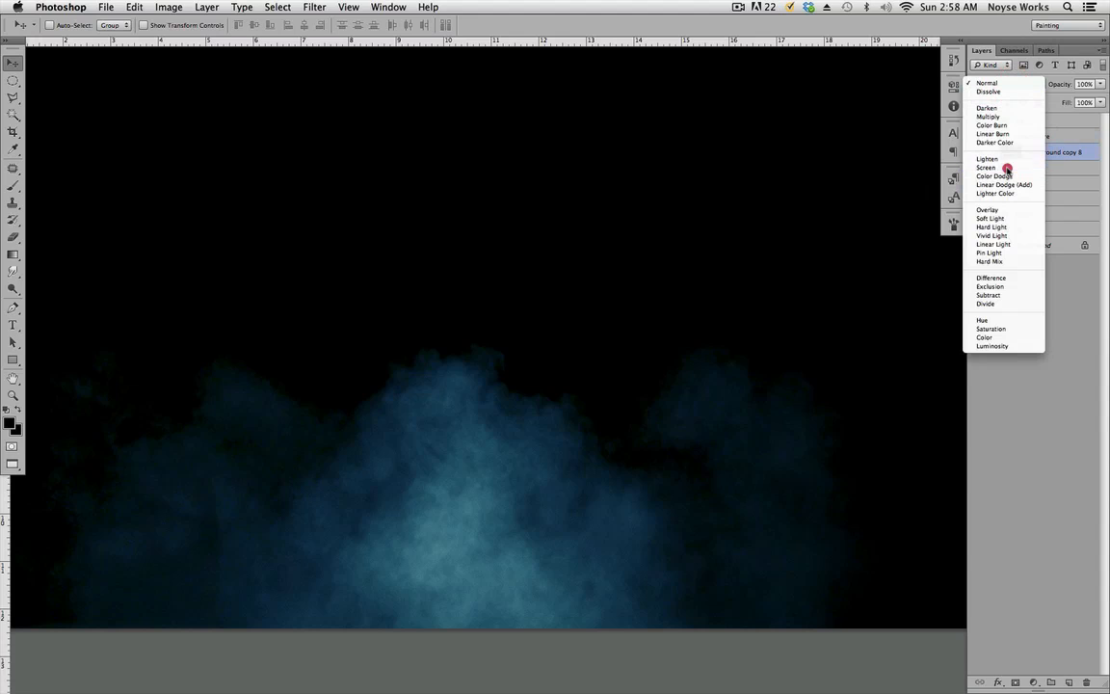
left_click(1007, 170)
scroll(616, 464, "down", 5)
scroll(617, 464, "left", 5)
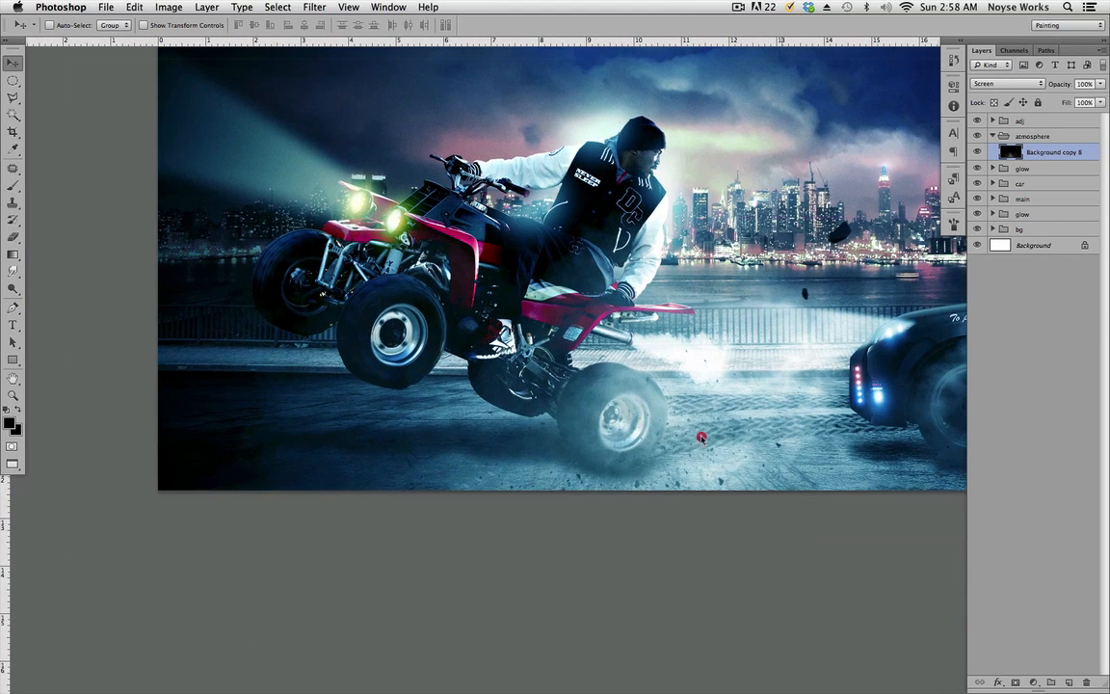
Step: Scale down the smoke layer and position it over the road in the composite's lower-left corner
key("super+minus")
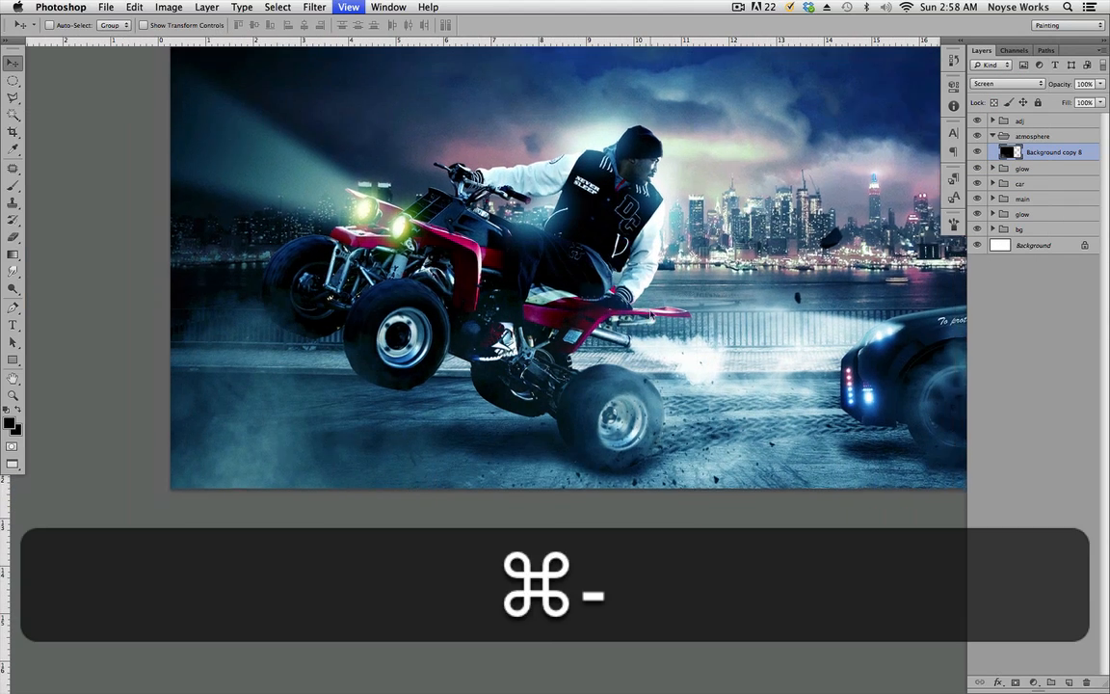
key("super+t")
left_click_drag(682, 175, 608, 218)
key("Return")
mouse_move(407, 445)
left_mouse_down()
mouse_move(424, 473)
mouse_move(424, 460)
left_mouse_up()
key("super+equal")
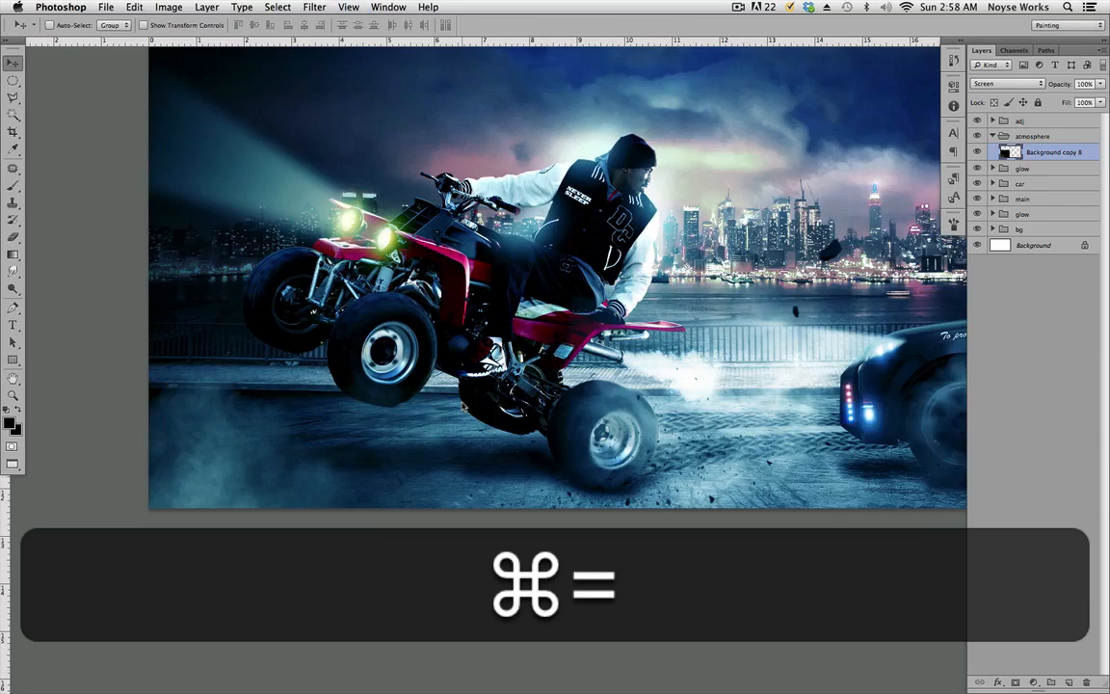
left_click_drag(597, 155, 599, 258)
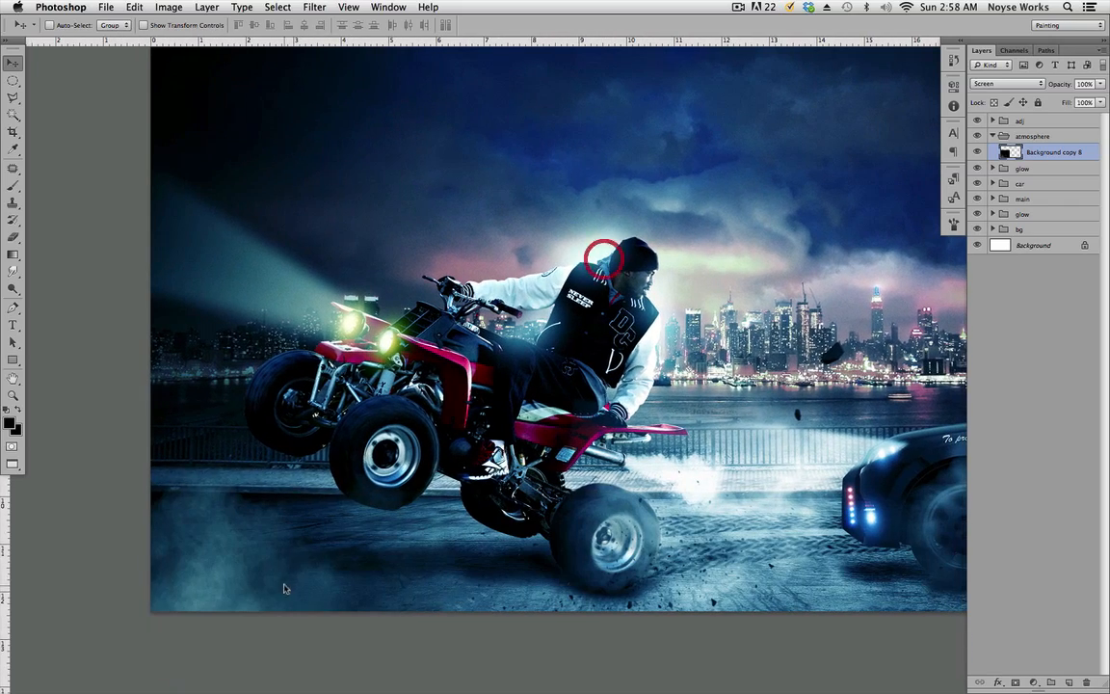
mouse_move(283, 585)
left_mouse_down()
mouse_move(357, 518)
mouse_move(291, 568)
left_mouse_up()
Step: Duplicate the smoke layer, position the copy over the composite's lower-right corner by the police car, and save the document
left_click_drag(798, 530, 380, 465)
key("super+j")
left_click_drag(137, 473, 844, 524)
left_click_drag(774, 528, 838, 540)
left_click_drag(624, 488, 830, 516)
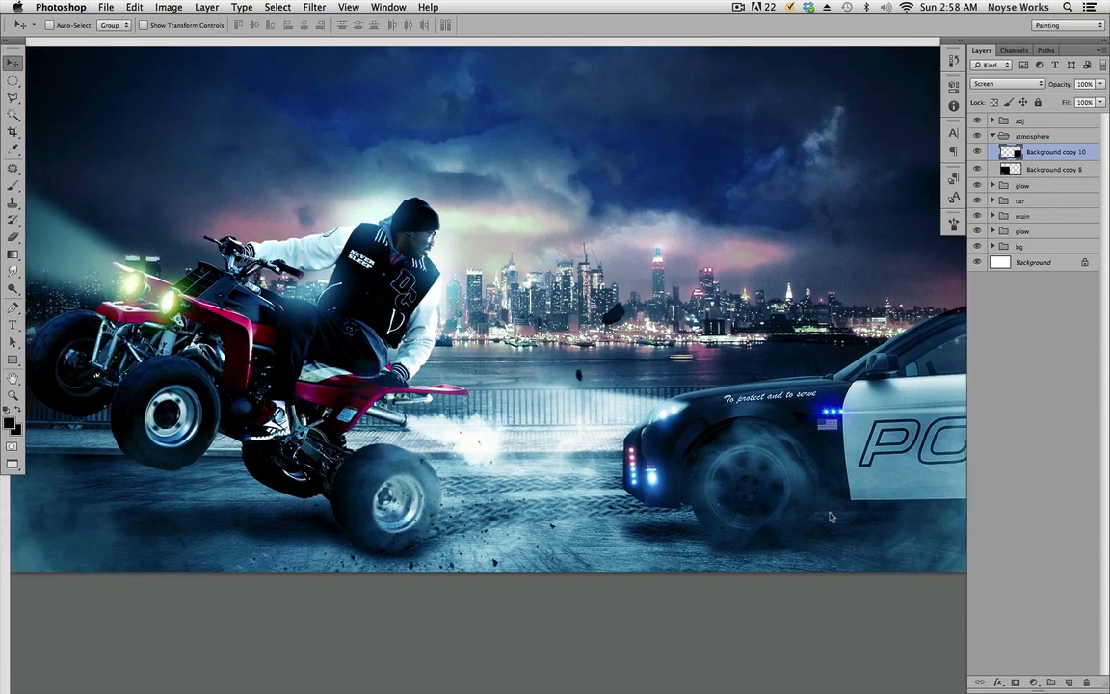
left_click_drag(680, 518, 734, 507)
left_click_drag(840, 506, 762, 535)
key("super+s")
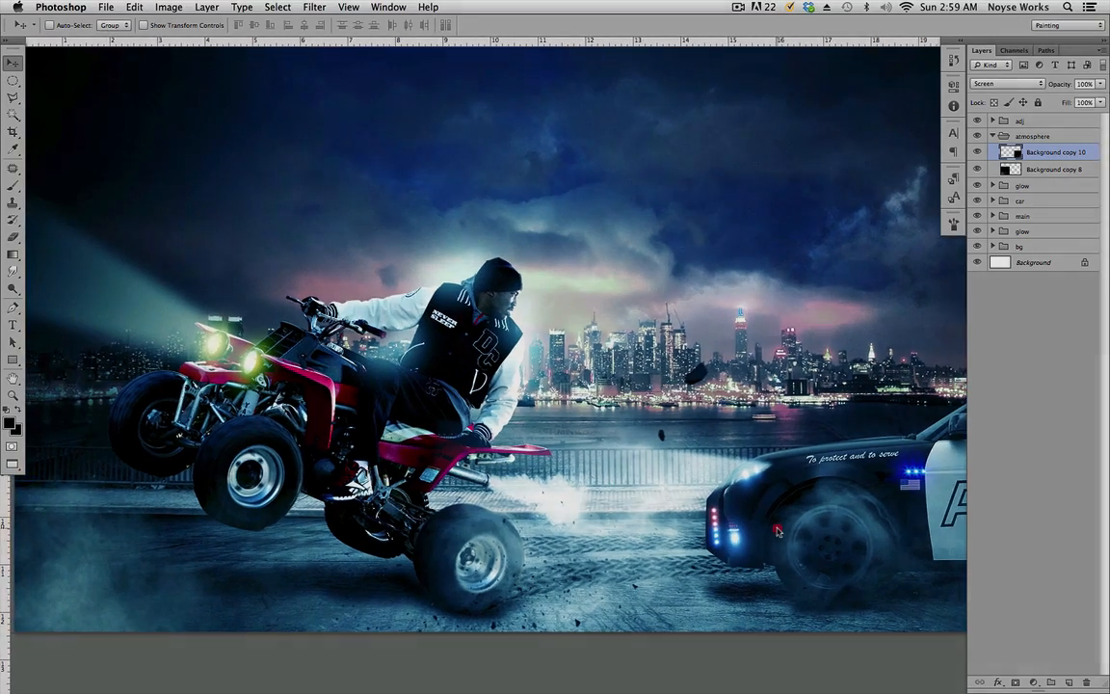